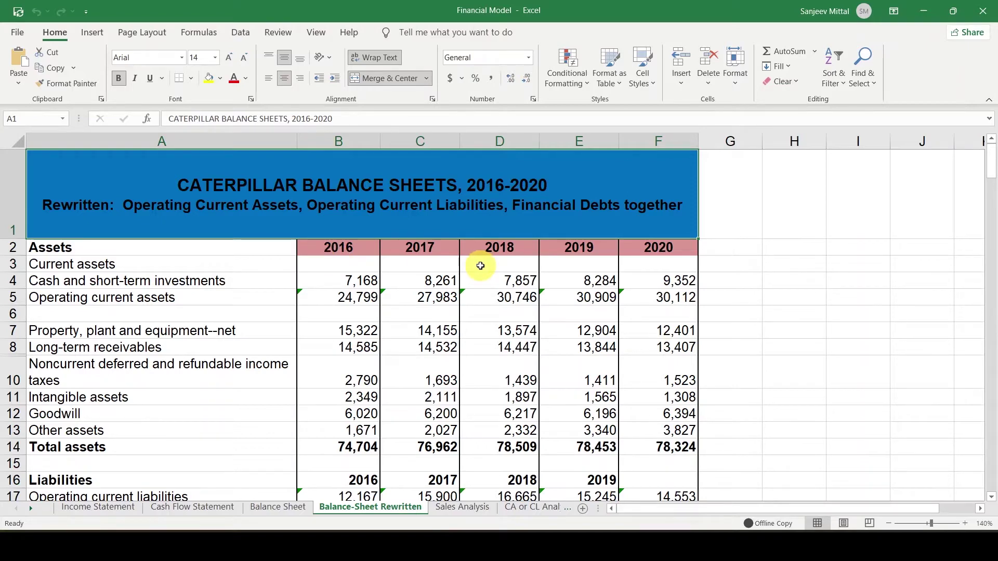
Review the historical analysis sheets one after another, from Sales Analysis through to Various Other Ratio.
{"action": "left_click", "coordinate": [462, 508]}
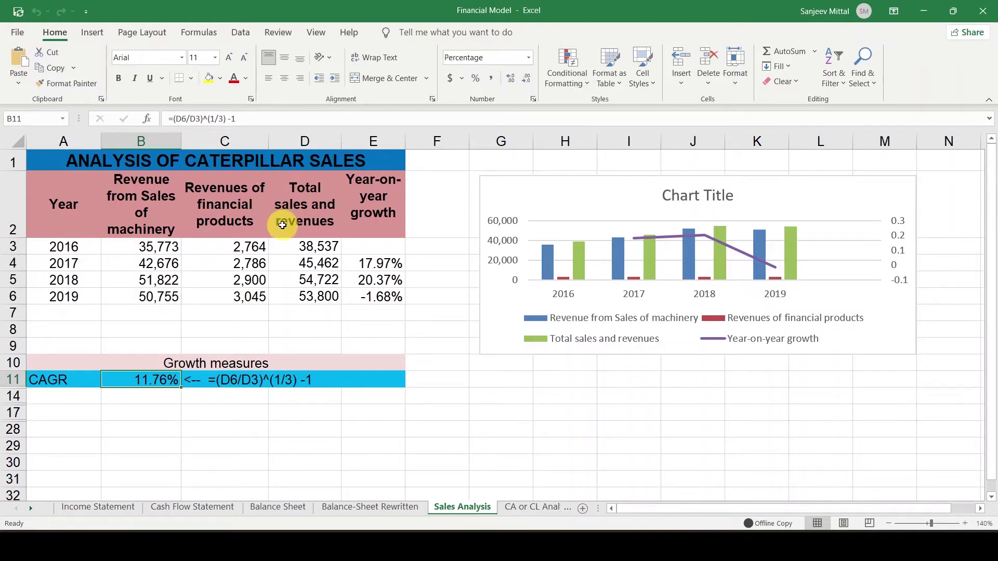
{"action": "left_click", "coordinate": [525, 507]}
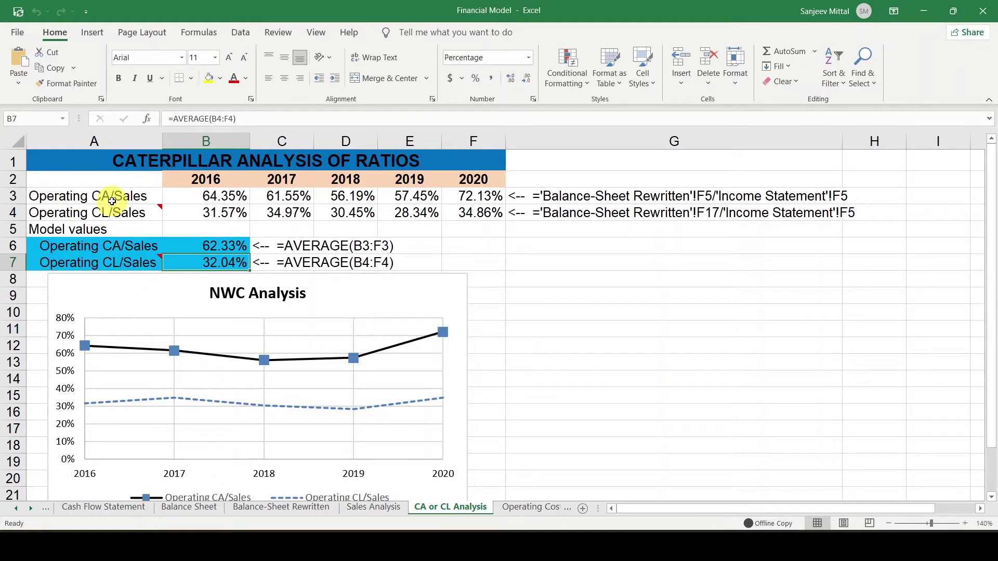
{"action": "mouse_move", "coordinate": [99, 213]}
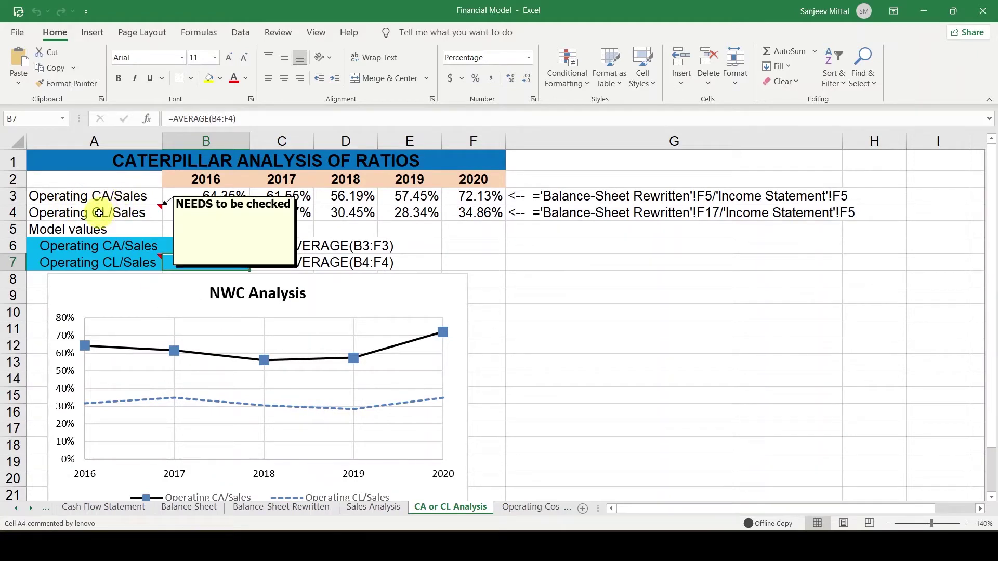
{"action": "left_click", "coordinate": [519, 508]}
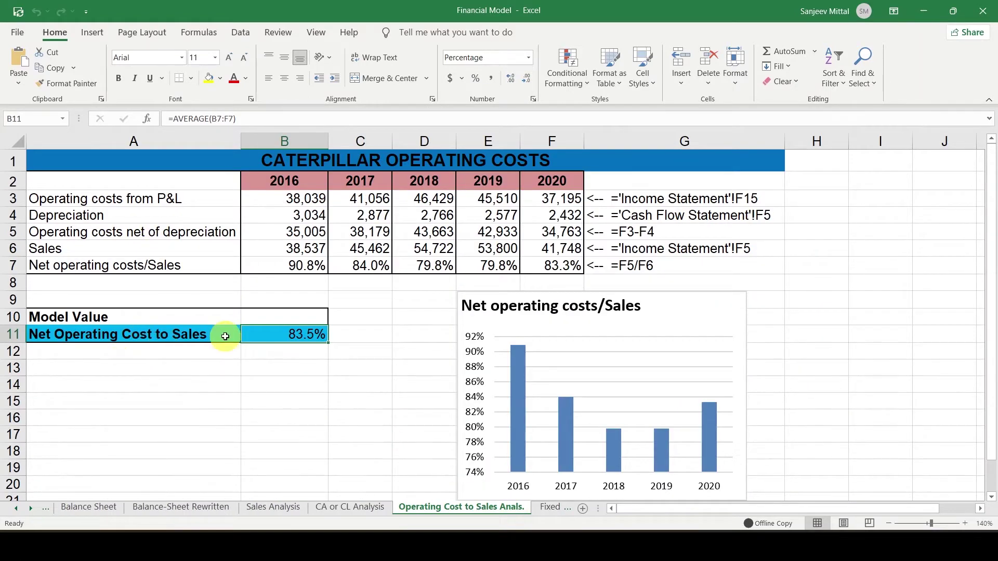
{"action": "left_click", "coordinate": [542, 508]}
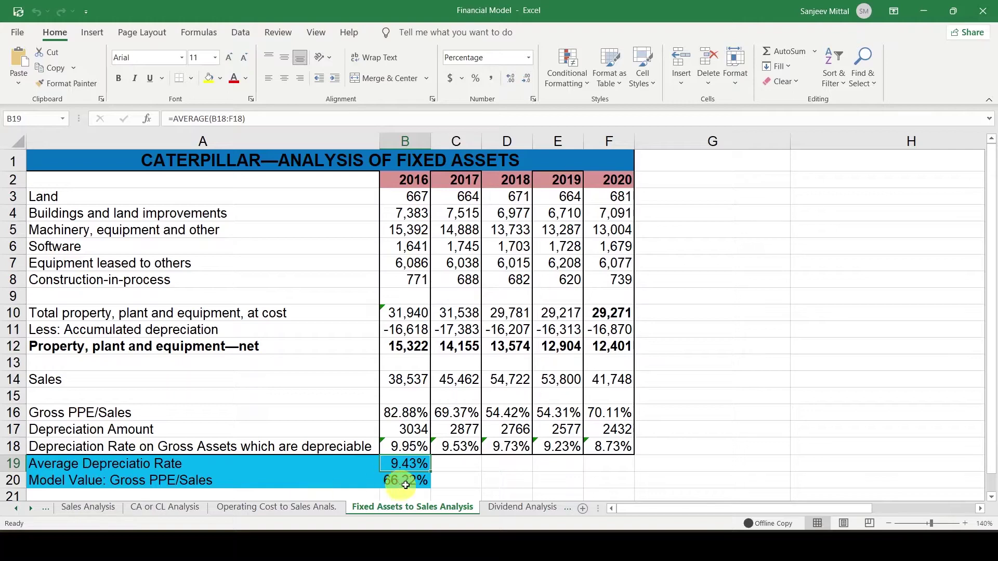
{"action": "left_click", "coordinate": [529, 513]}
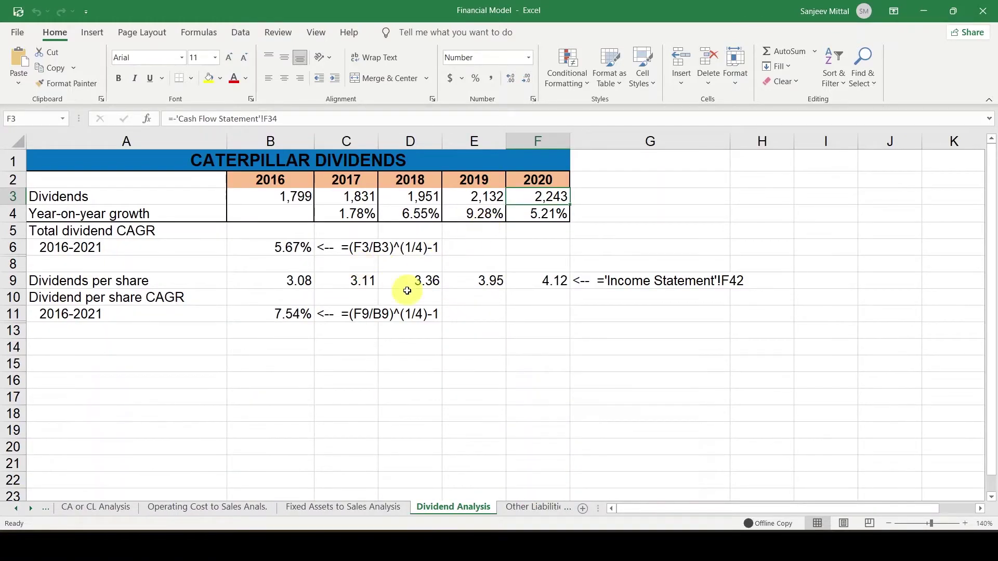
{"action": "left_click", "coordinate": [532, 510]}
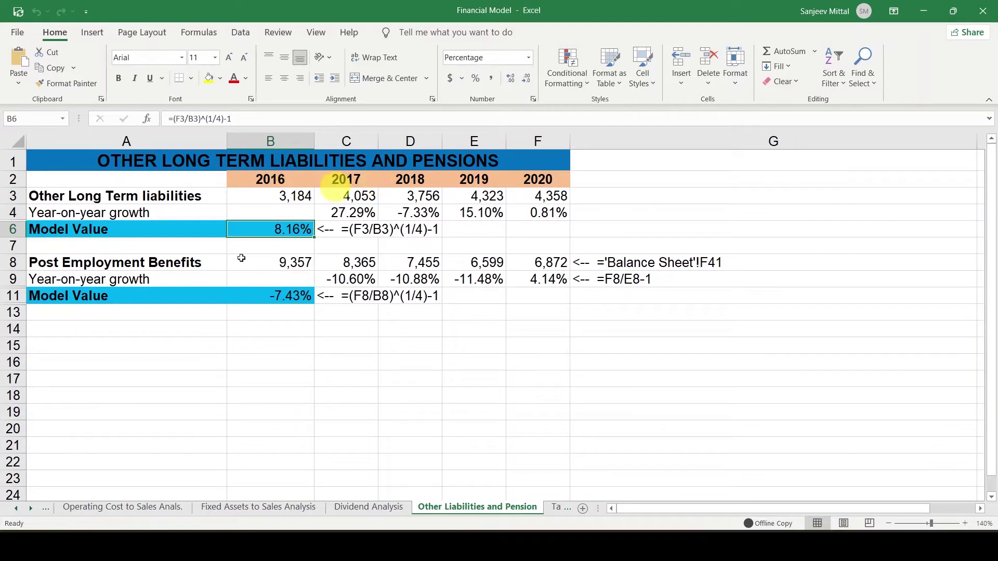
{"action": "left_click", "coordinate": [550, 509]}
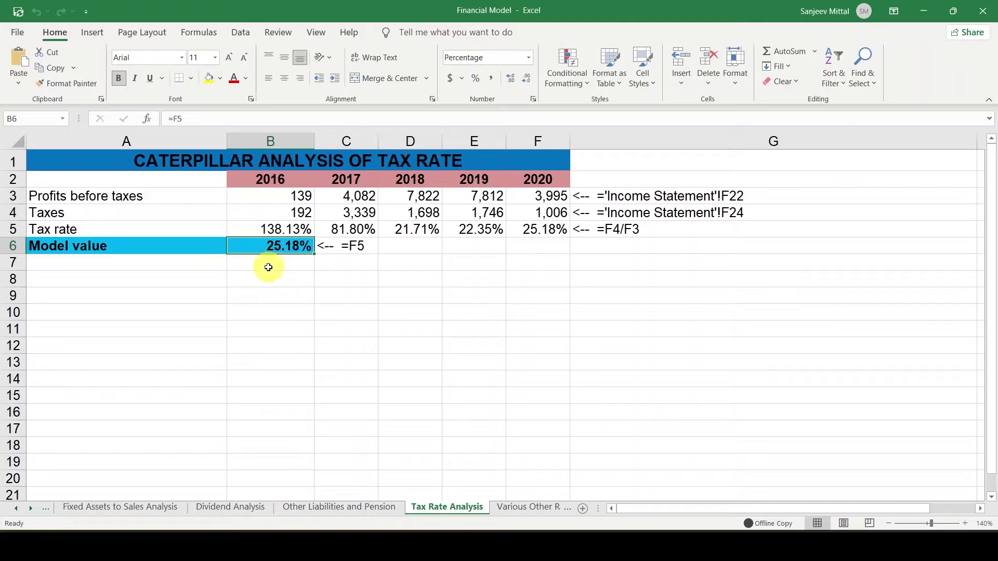
{"action": "left_click", "coordinate": [511, 507]}
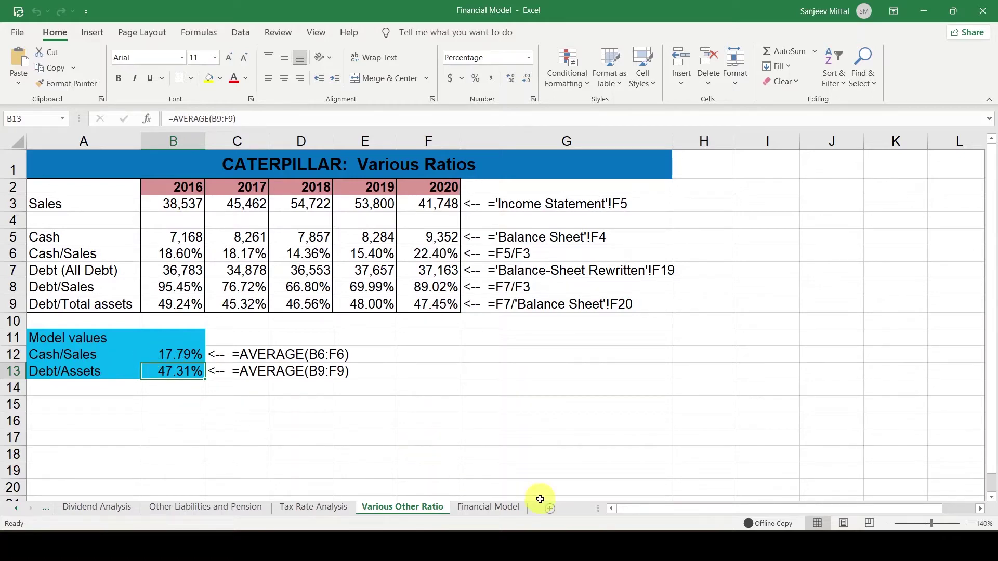
Examine the Financial Model sheet's assumptions block and the 2021–2025 income statement projections.
{"action": "left_click", "coordinate": [483, 509]}
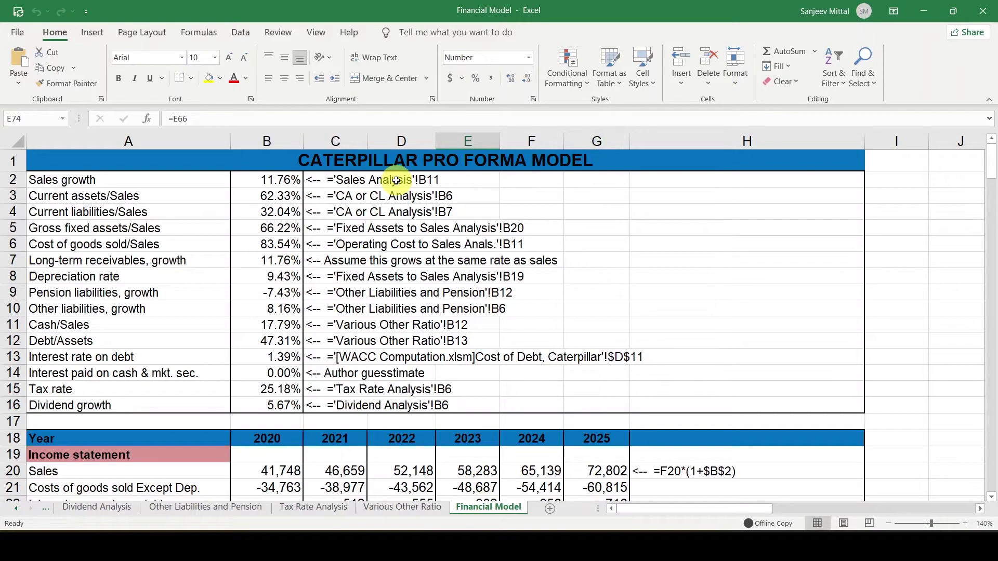
{"action": "left_click_drag", "start_coordinate": [114, 161], "coordinate": [559, 403]}
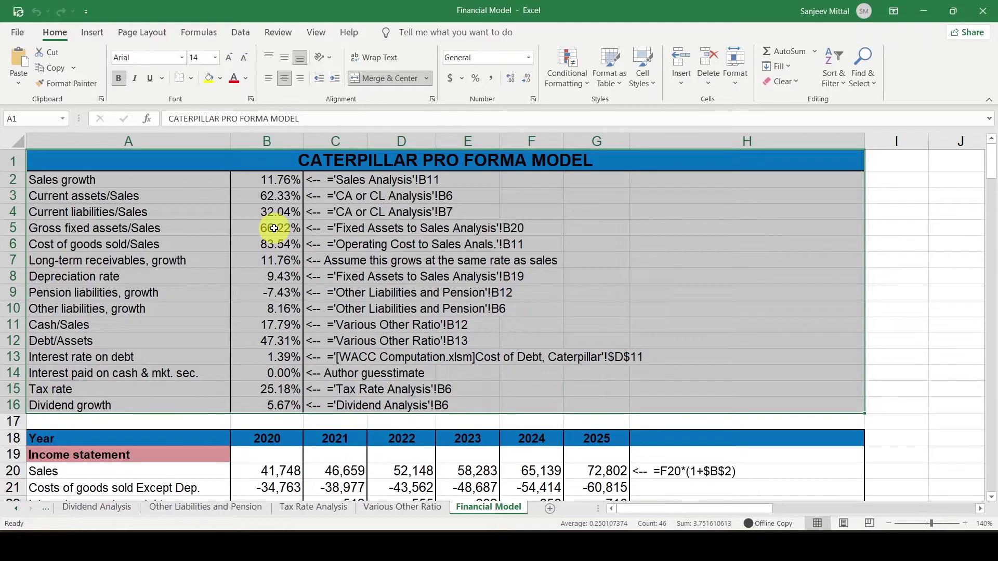
{"action": "left_click", "coordinate": [220, 423]}
{"action": "key", "text": "Down"}
{"action": "key", "text": "Down"}
{"action": "key", "text": "Down"}
{"action": "key", "text": "Down"}
{"action": "key", "text": "Down"}
{"action": "key", "text": "Down"}
{"action": "key", "text": "Down"}
{"action": "key", "text": "Down"}
{"action": "key", "text": "Down"}
{"action": "key", "text": "Down"}
{"action": "key", "text": "Down"}
{"action": "key", "text": "Down"}
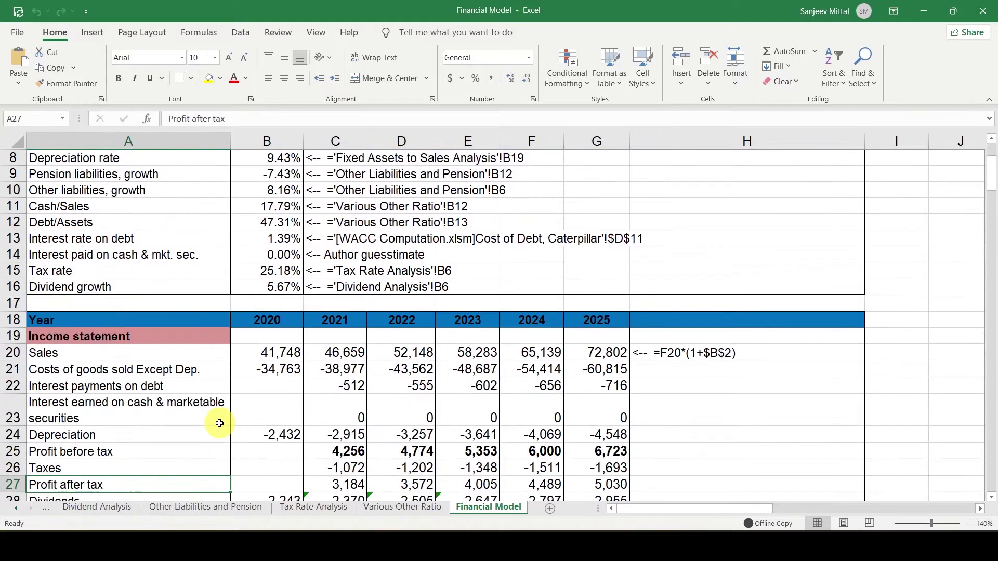
{"action": "left_click_drag", "start_coordinate": [345, 290], "coordinate": [587, 293]}
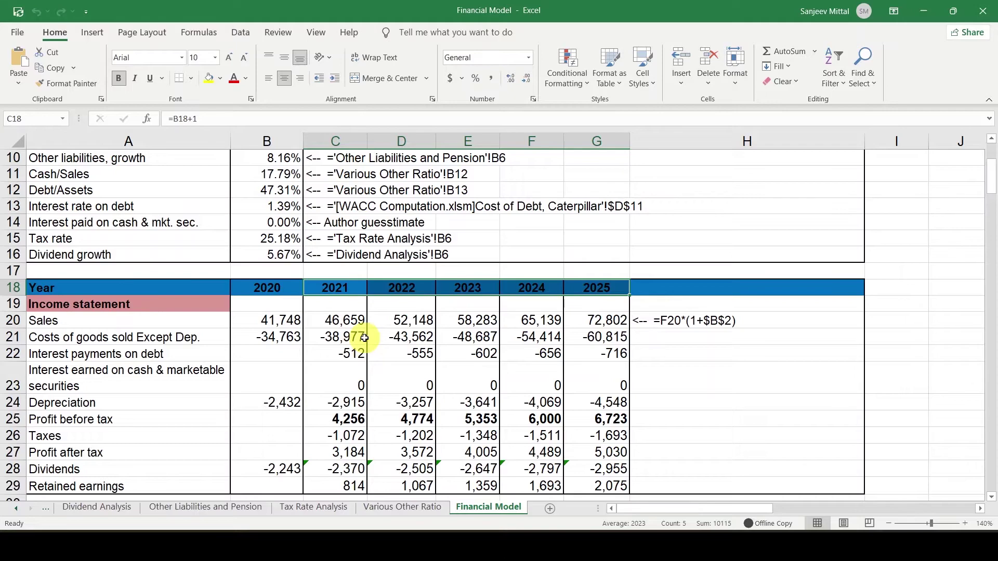
Examine the 2021–2025 projections in the Balance sheet and Free Cash Flow sections of the model.
{"action": "key", "text": "Page_Down"}
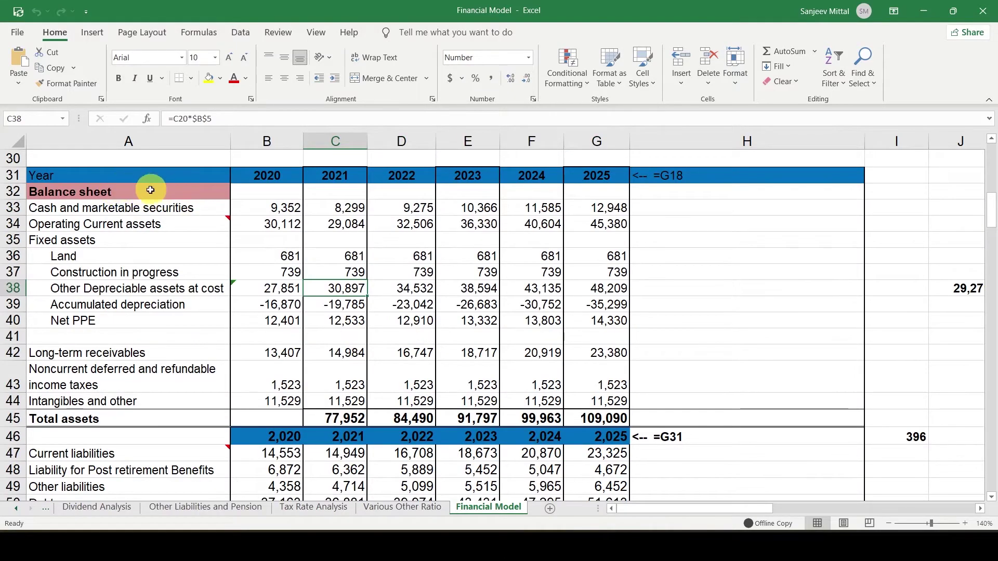
{"action": "left_click_drag", "start_coordinate": [345, 174], "coordinate": [593, 400]}
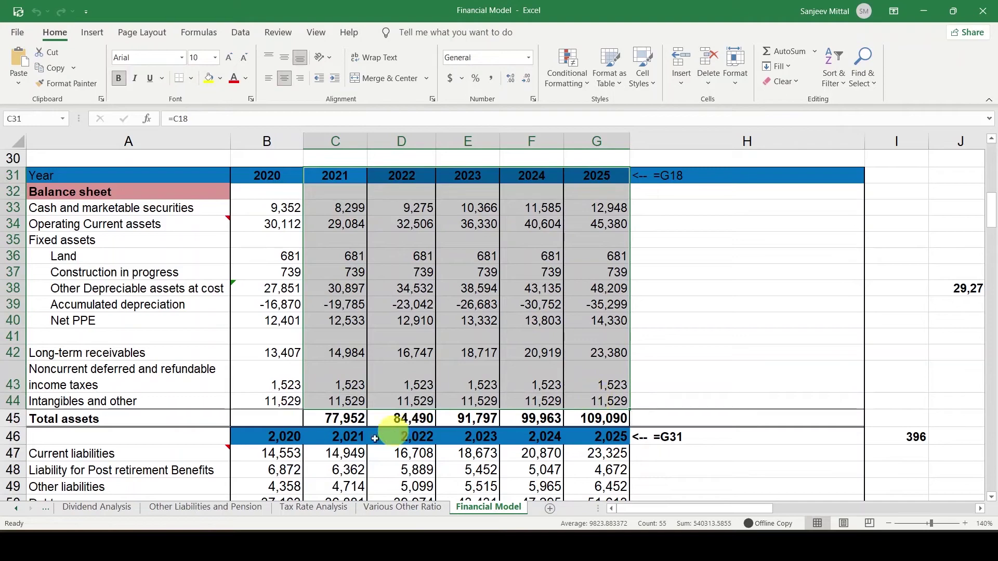
{"action": "key", "text": "Page_Down"}
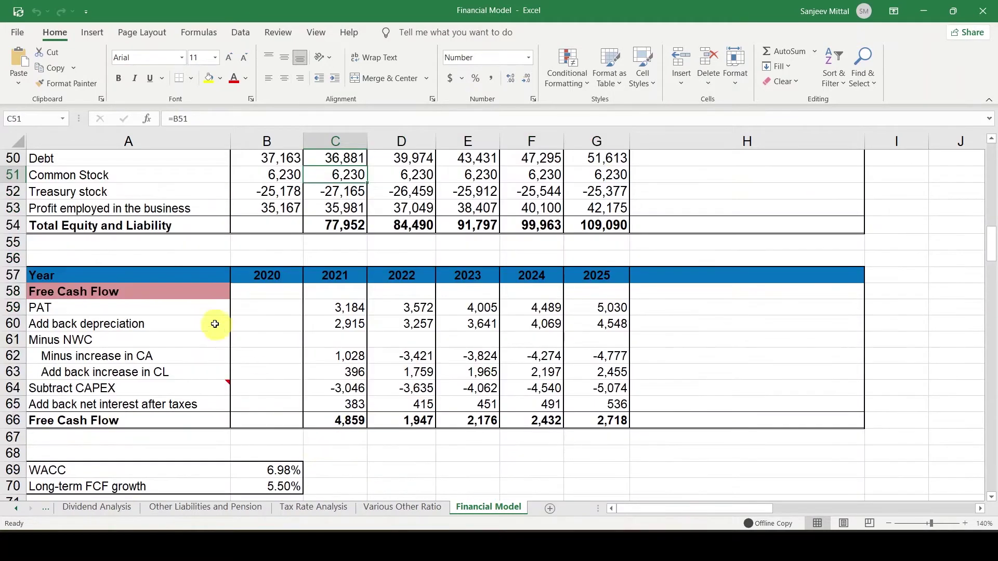
{"action": "left_click", "coordinate": [268, 274]}
{"action": "left_click", "coordinate": [348, 276]}
{"action": "left_click_drag", "start_coordinate": [467, 339], "coordinate": [579, 416]}
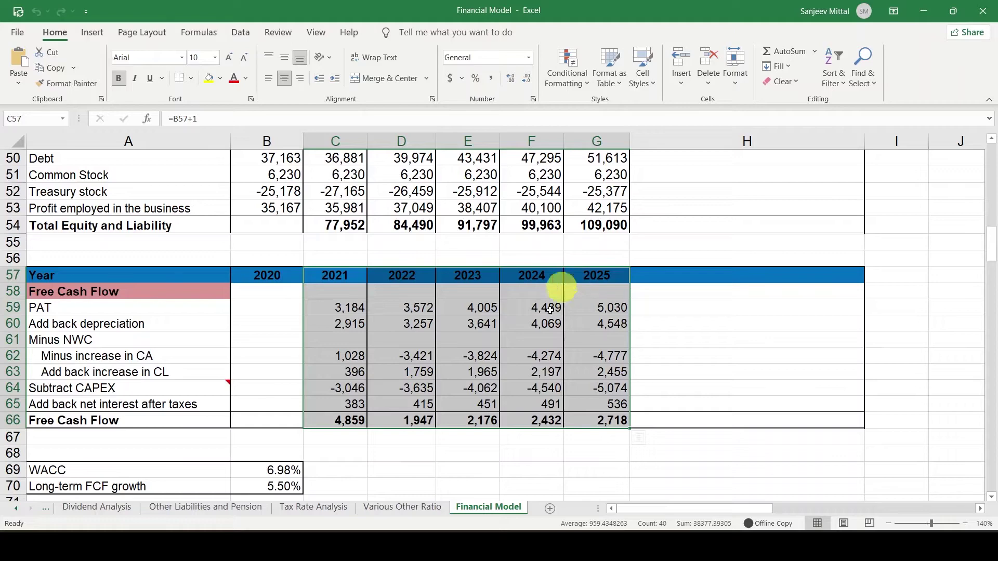
Examine the Finding Current Share Price section, down to the intrinsic value per share and the recommendation.
{"action": "key", "text": "Page_Down"}
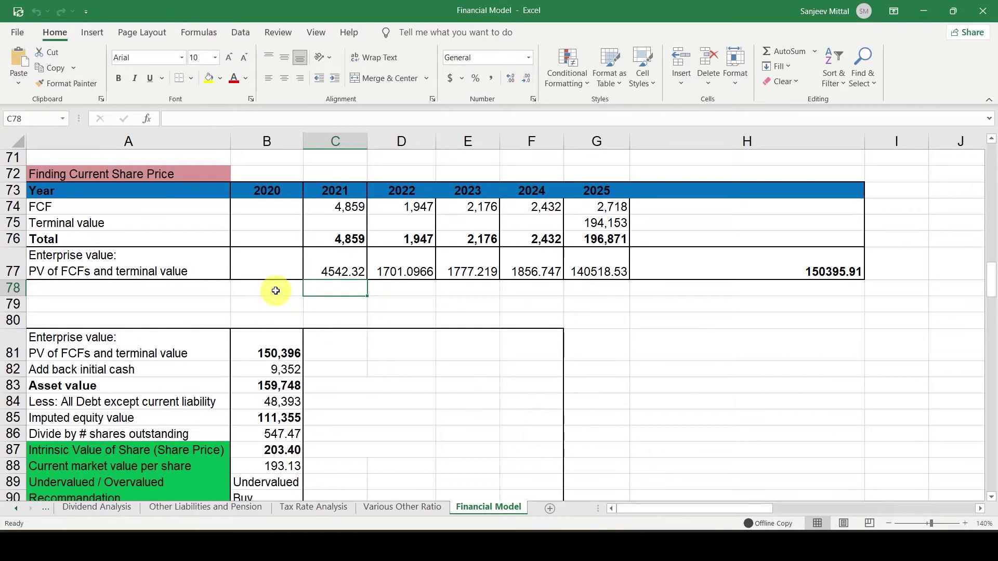
{"action": "left_click", "coordinate": [310, 495]}
{"action": "key", "text": "Right"}
{"action": "key", "text": "Down"}
{"action": "key", "text": "Down"}
{"action": "key", "text": "Down"}
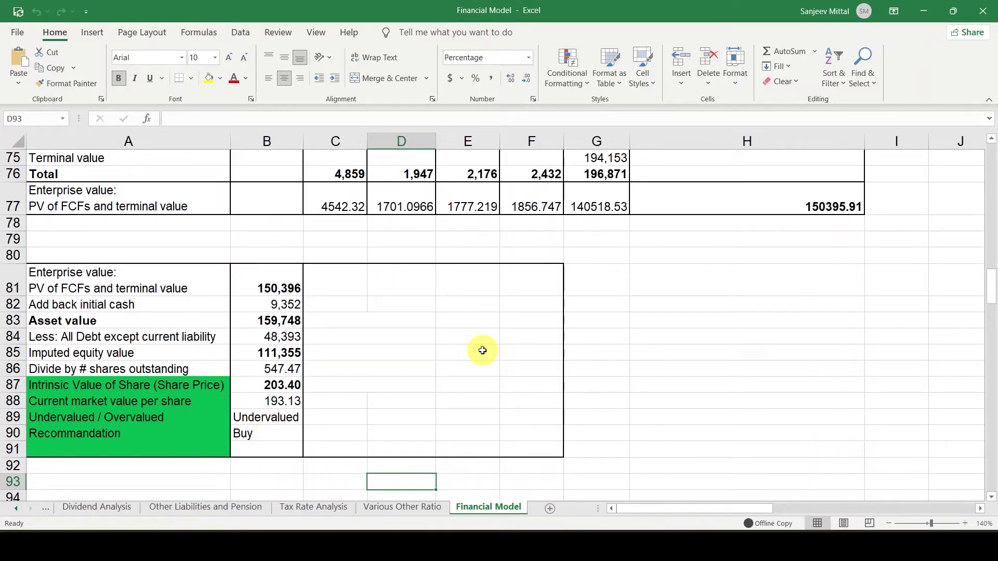
{"action": "key", "text": "Page_Up"}
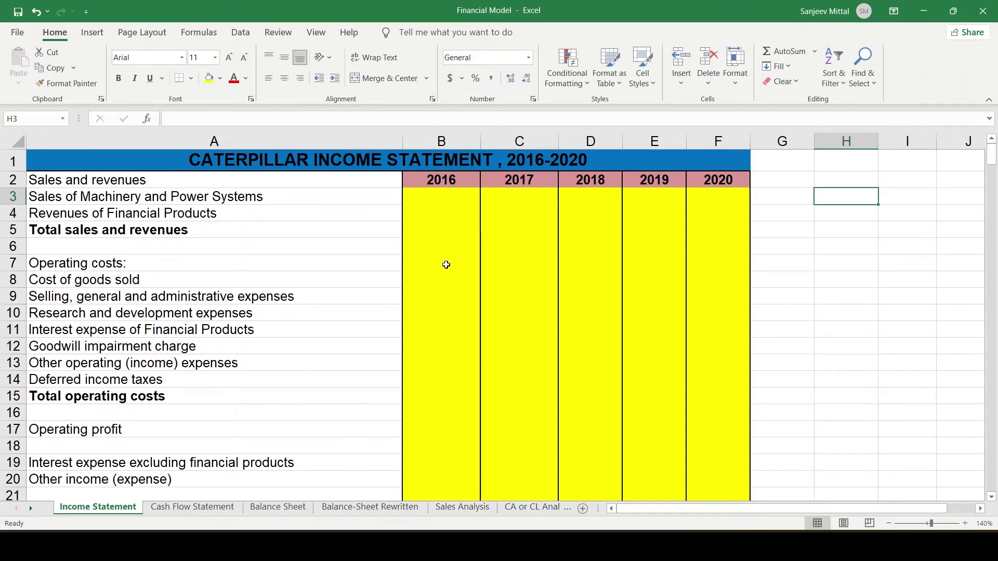
View the blank Cash Flow Statement and Balance Sheet templates in the empty version of the workbook.
{"action": "left_click", "coordinate": [180, 510]}
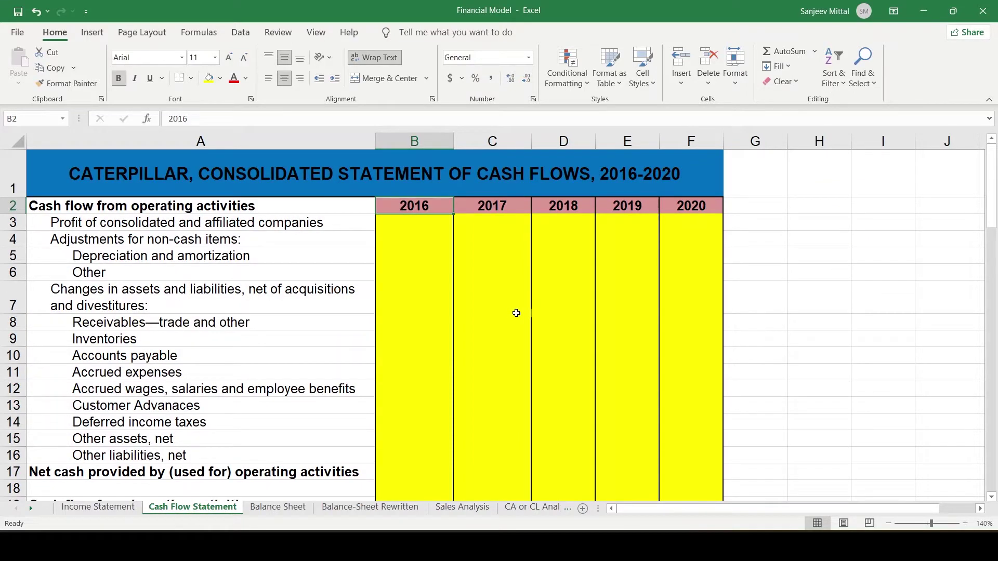
{"action": "left_click", "coordinate": [285, 511]}
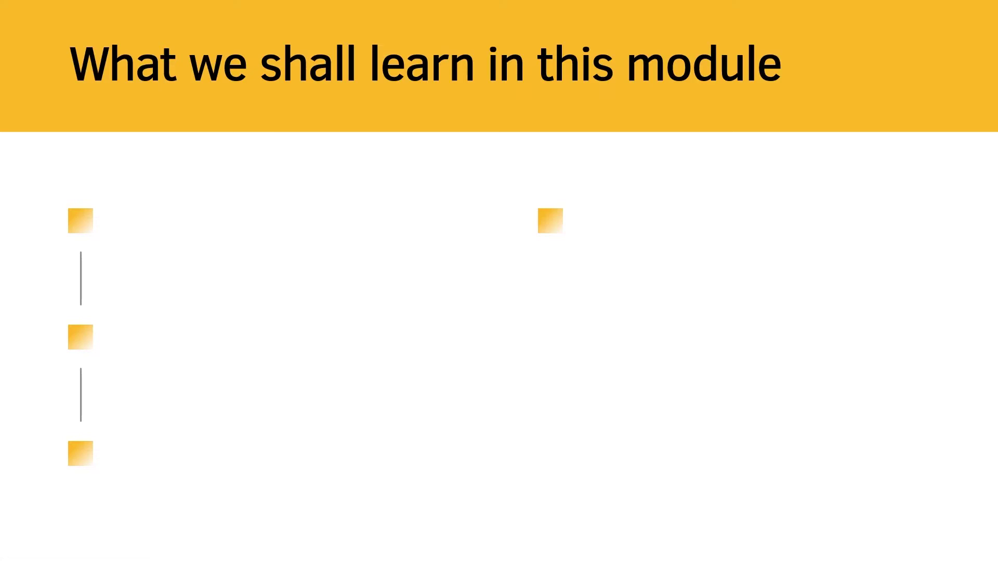
{"action": "key", "text": "Right"}
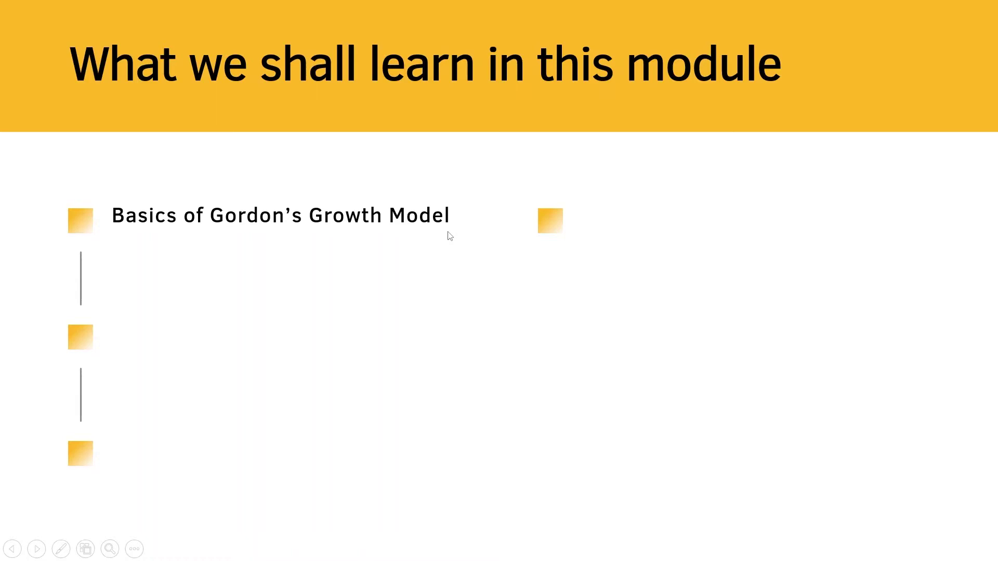
{"action": "key", "text": "Right"}
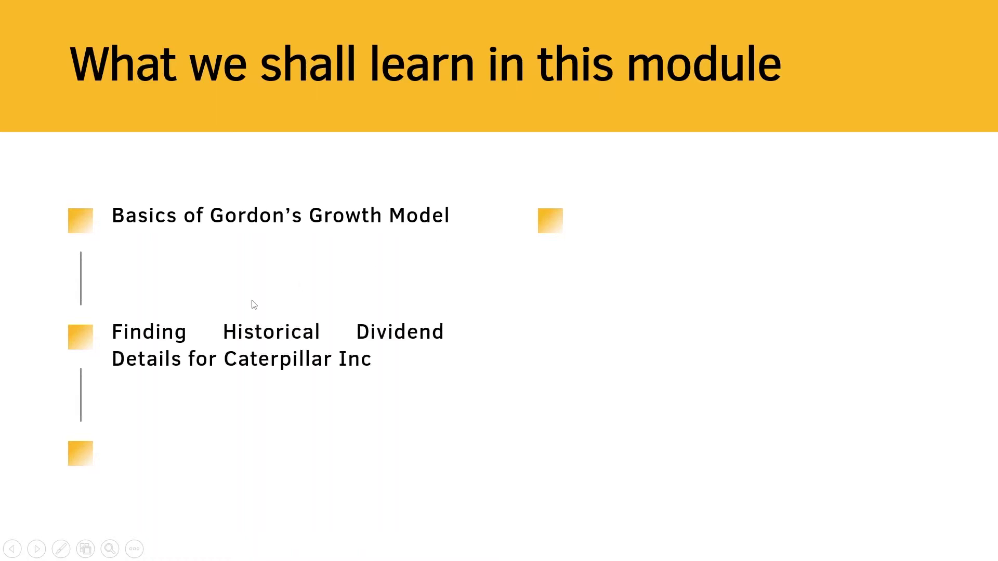
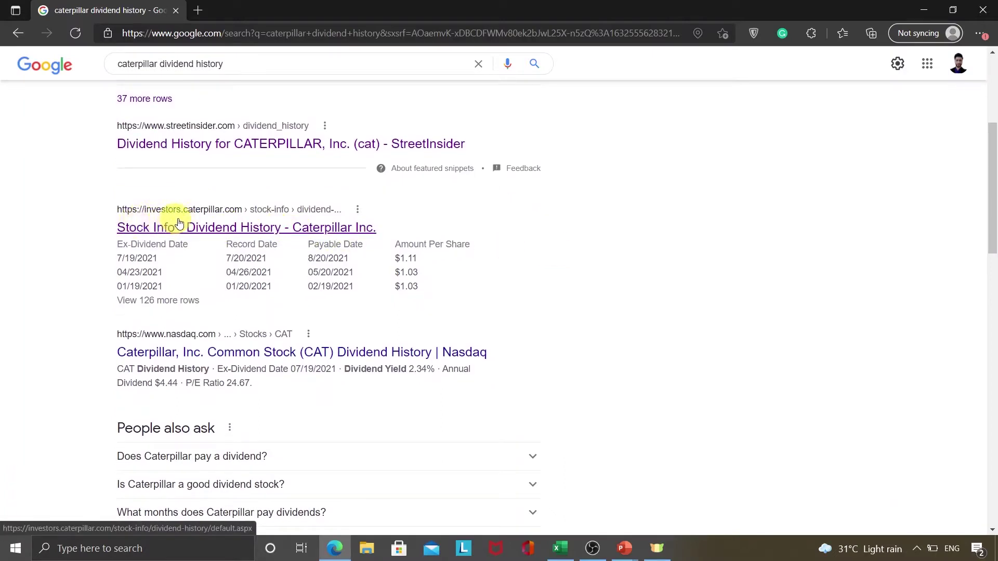
Open Caterpillar's investor dividend history from the search results and examine the available years and the 2021 payment table.
{"action": "left_click", "coordinate": [227, 233]}
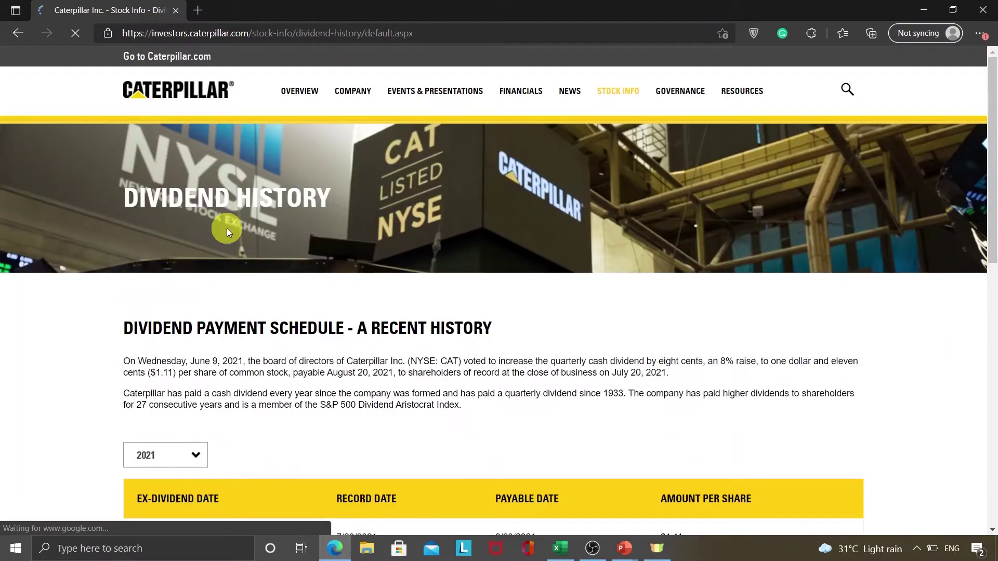
{"action": "scroll", "coordinate": [226, 229], "scroll_direction": "down", "scroll_amount": 4}
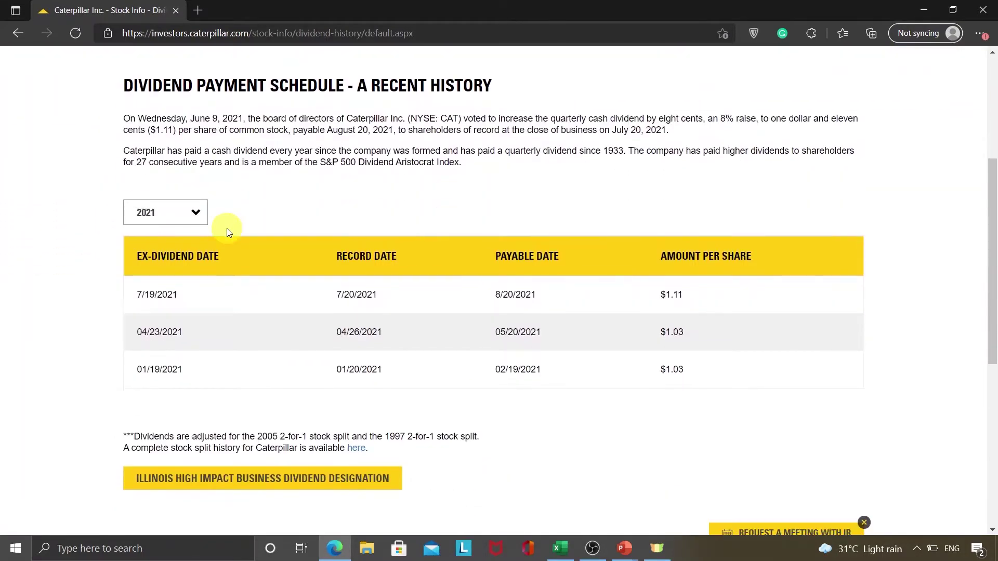
{"action": "left_click", "coordinate": [194, 214]}
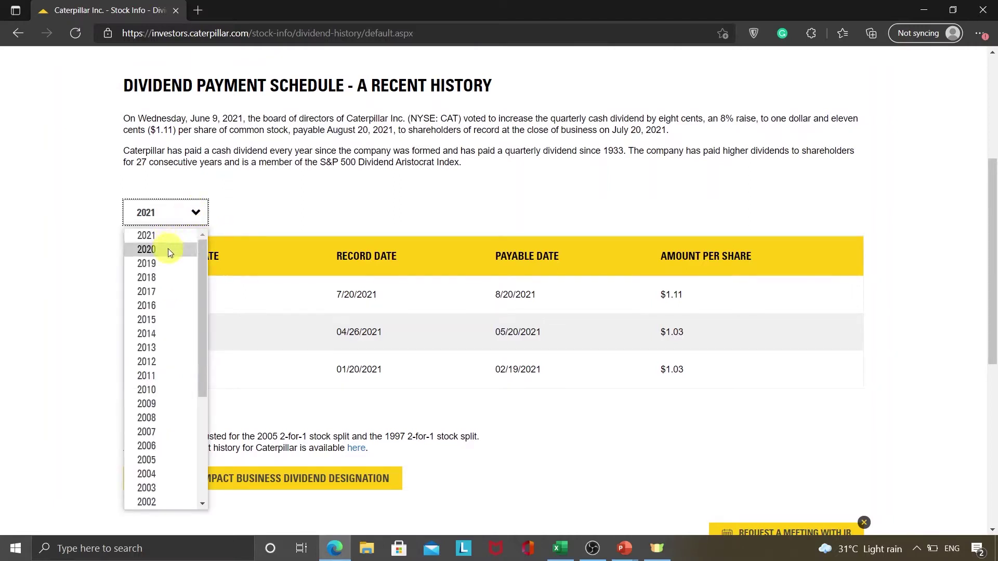
{"action": "left_click_drag", "start_coordinate": [201, 262], "coordinate": [209, 352]}
{"action": "left_click", "coordinate": [326, 209]}
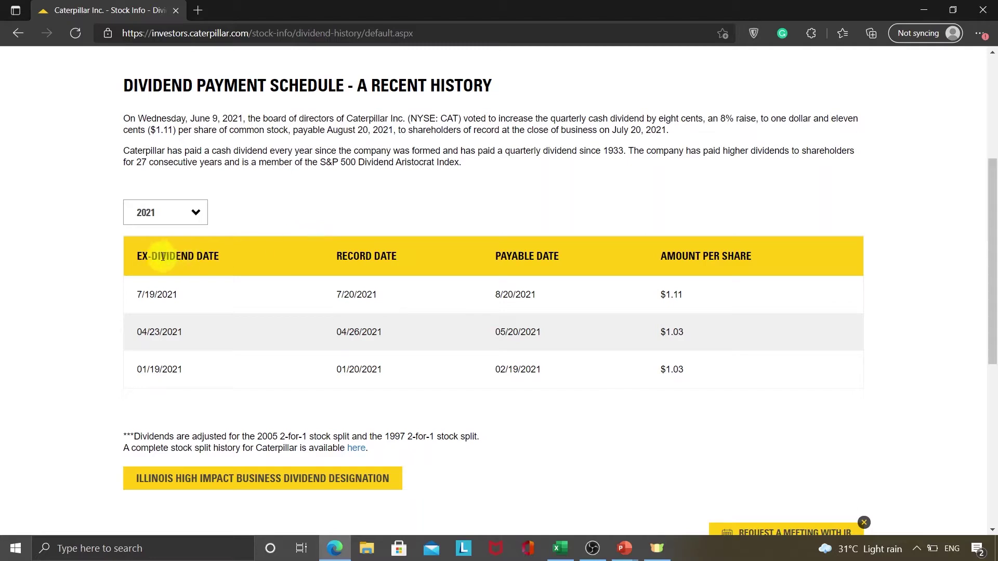
{"action": "left_click_drag", "start_coordinate": [136, 258], "coordinate": [750, 306]}
{"action": "left_click", "coordinate": [750, 305]}
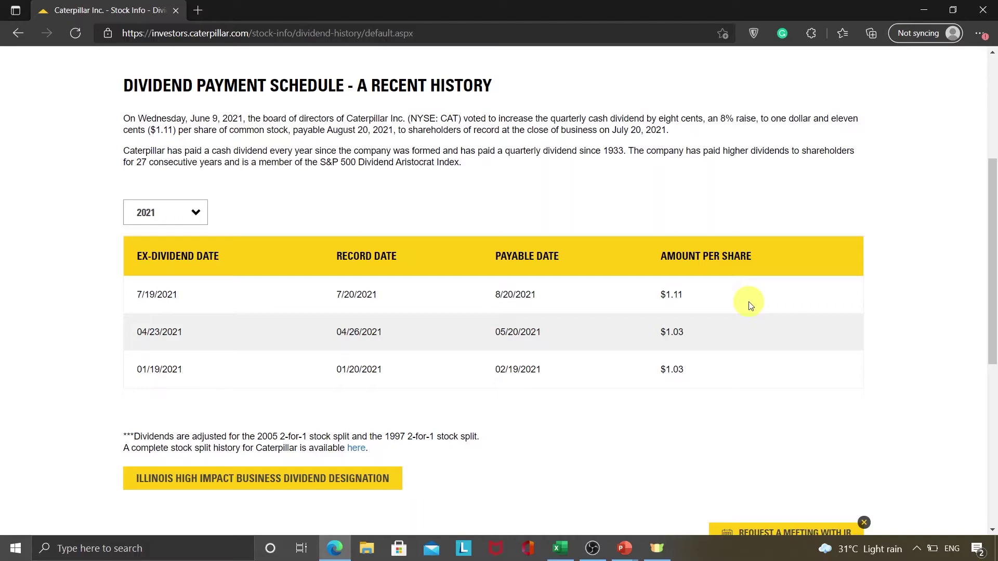
{"action": "key", "text": "alt+Left"}
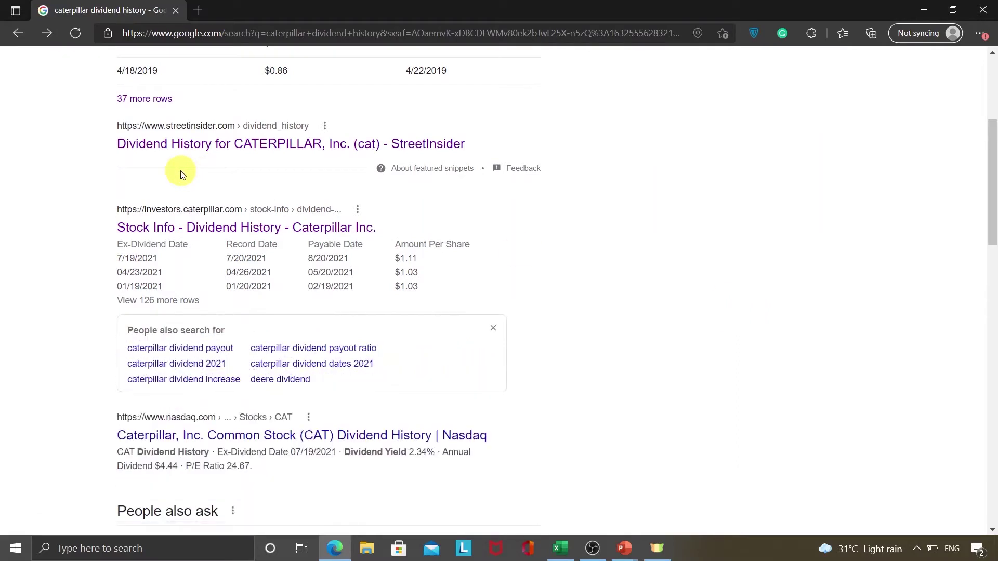
Open the StreetInsider dividend history for Caterpillar and look through the full table of past quarterly dividends.
{"action": "left_click", "coordinate": [197, 146]}
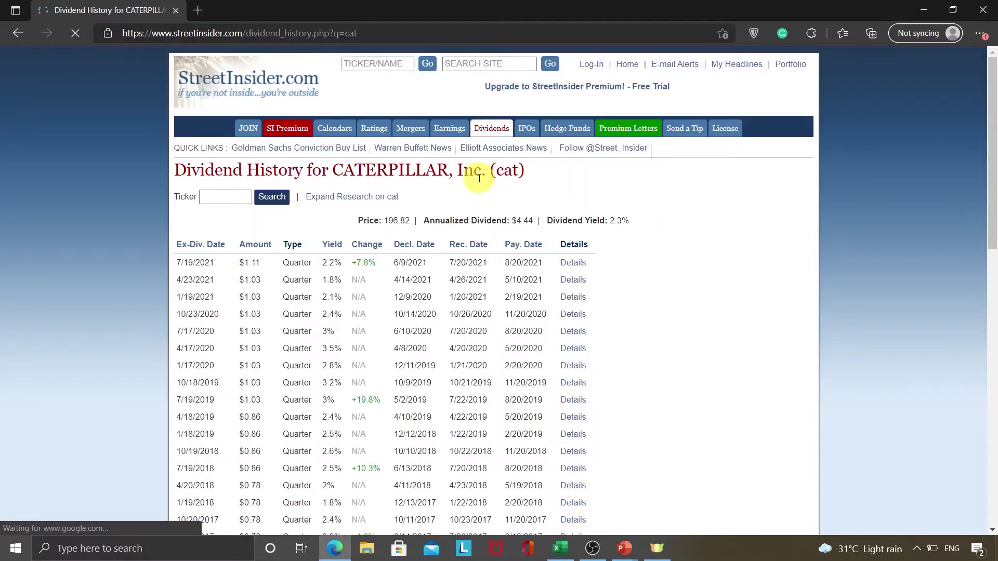
{"action": "scroll", "coordinate": [479, 179], "scroll_direction": "down", "scroll_amount": 1}
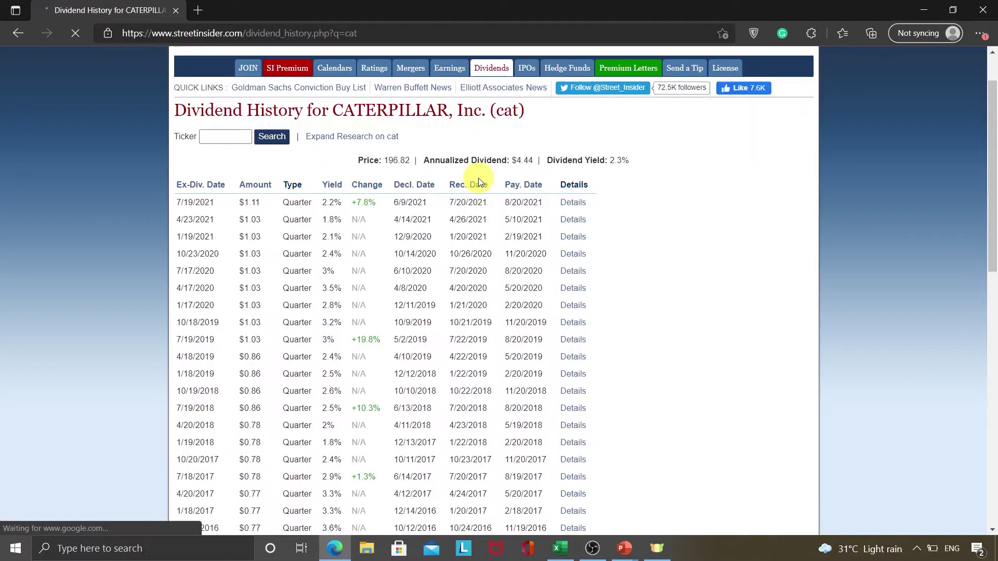
{"action": "scroll", "coordinate": [478, 178], "scroll_direction": "down", "scroll_amount": 7}
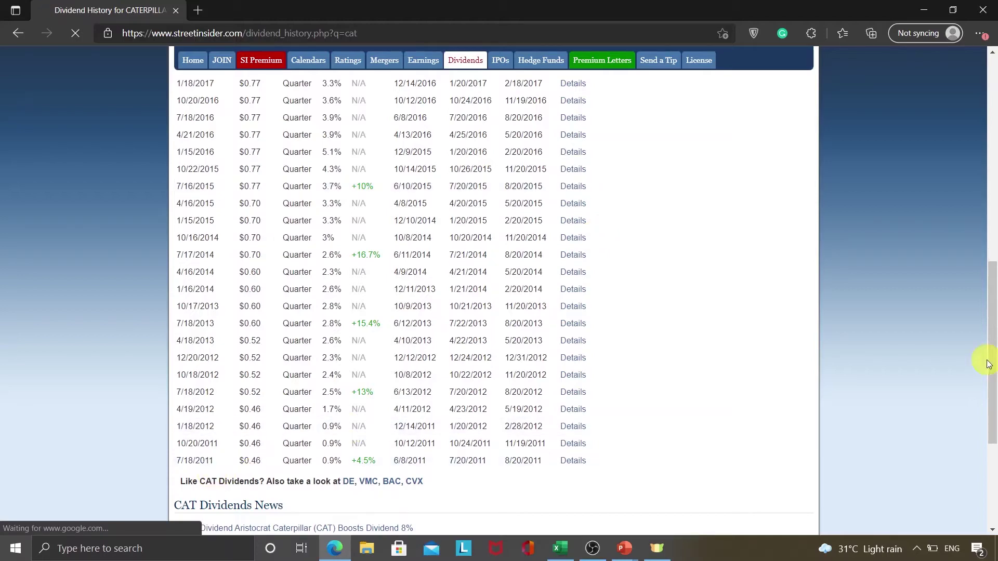
{"action": "left_click_drag", "start_coordinate": [987, 360], "coordinate": [993, 110]}
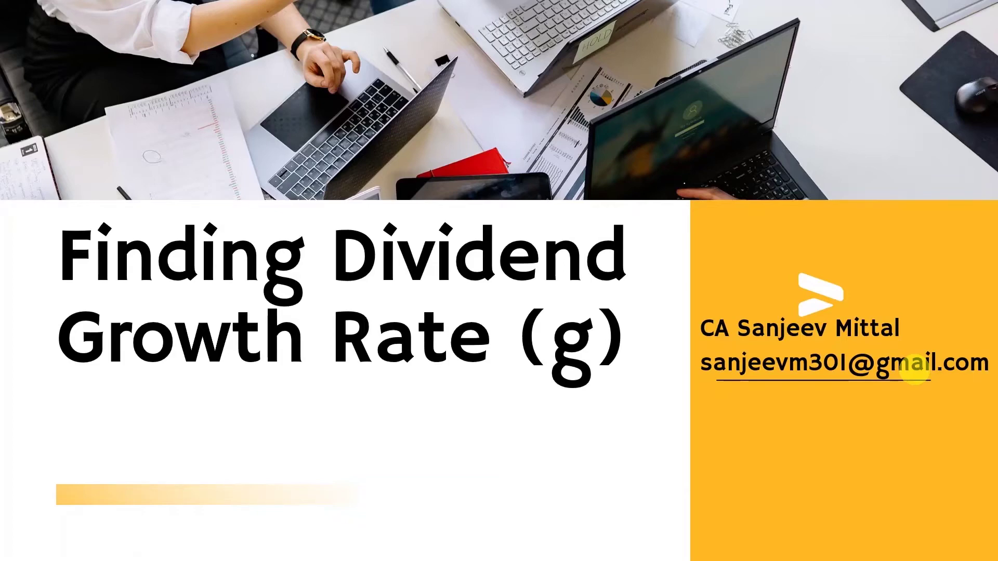
Switch to the WACC Computation workbook in Excel and examine the whole-period and last-5-years dividend growth sections with their formulas.
{"action": "key", "text": "alt+Tab"}
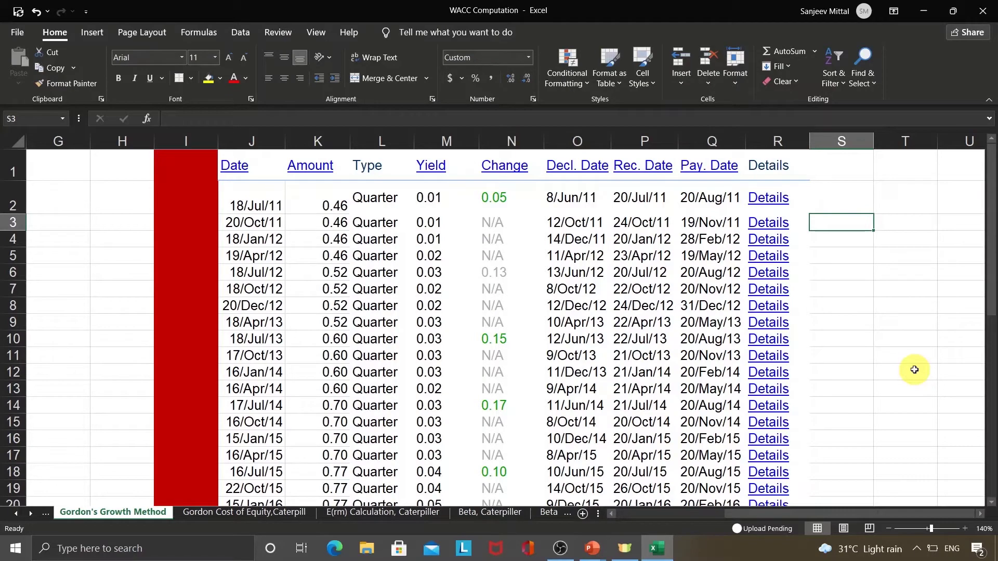
{"action": "key", "text": "Left"}
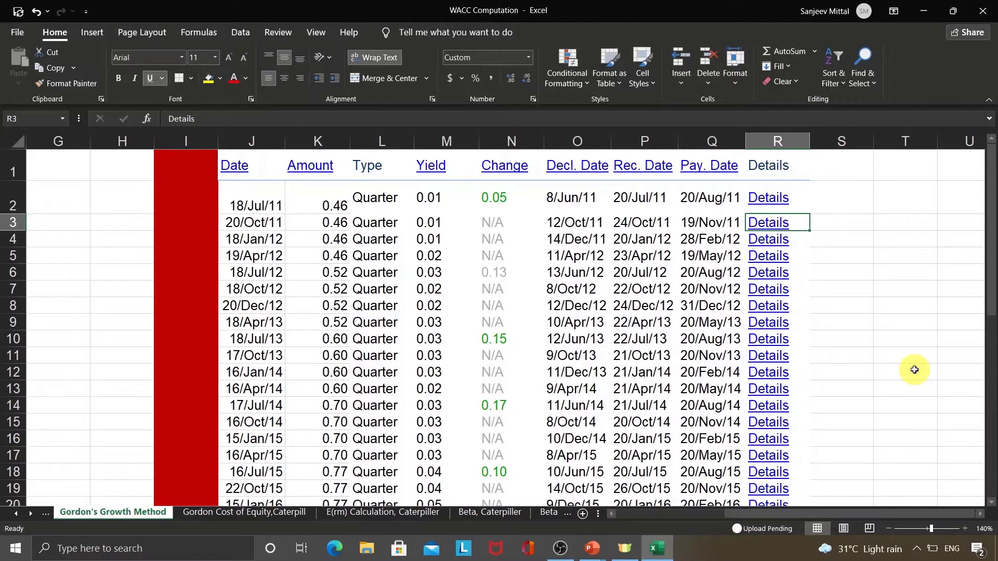
{"action": "key", "text": "Home"}
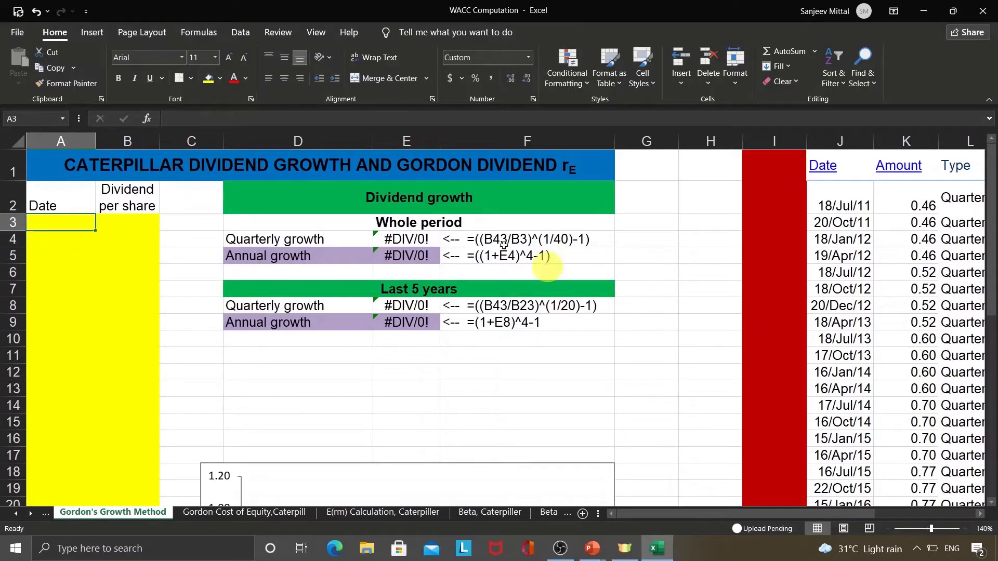
{"action": "left_click", "coordinate": [471, 225]}
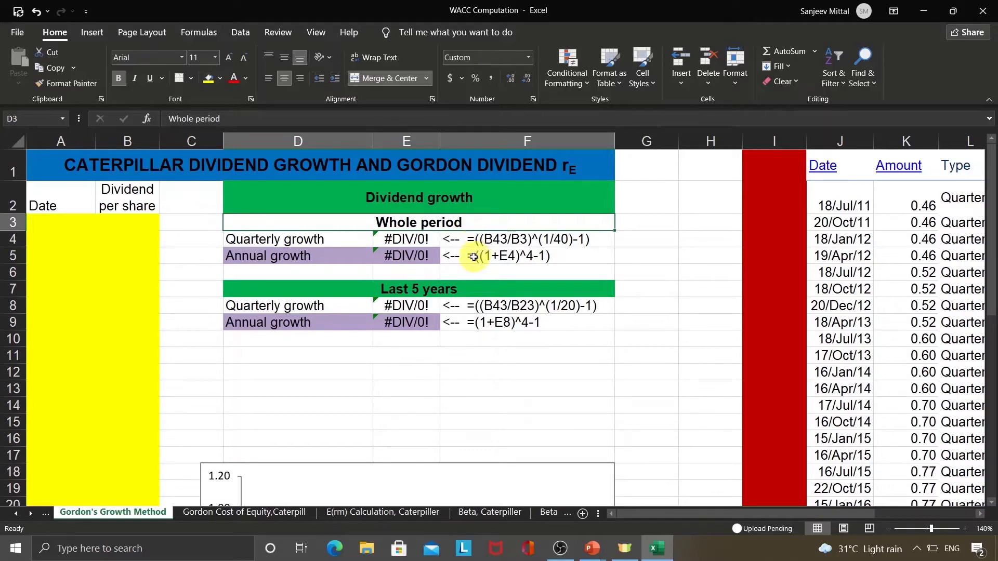
{"action": "left_click", "coordinate": [468, 287]}
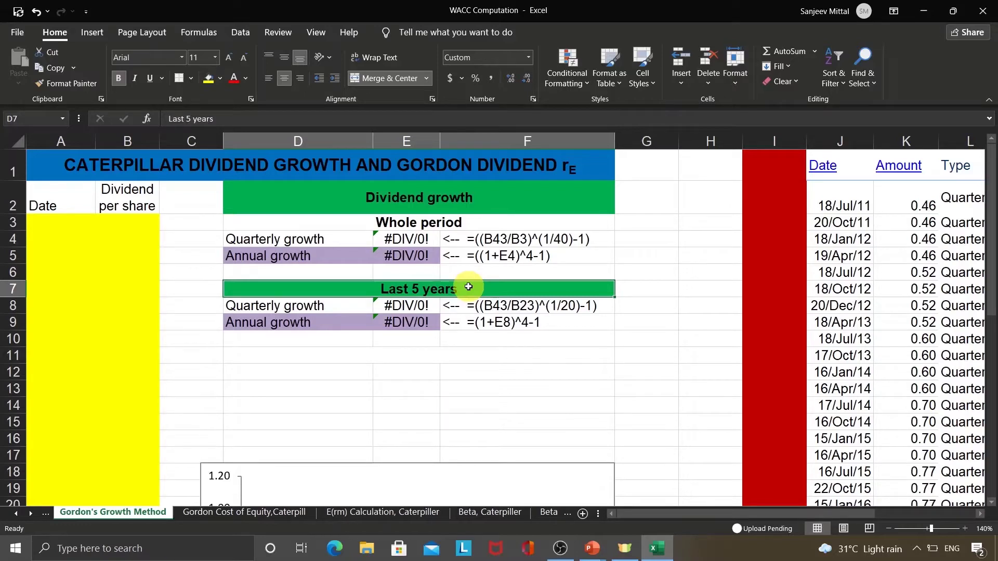
{"action": "left_click", "coordinate": [452, 223]}
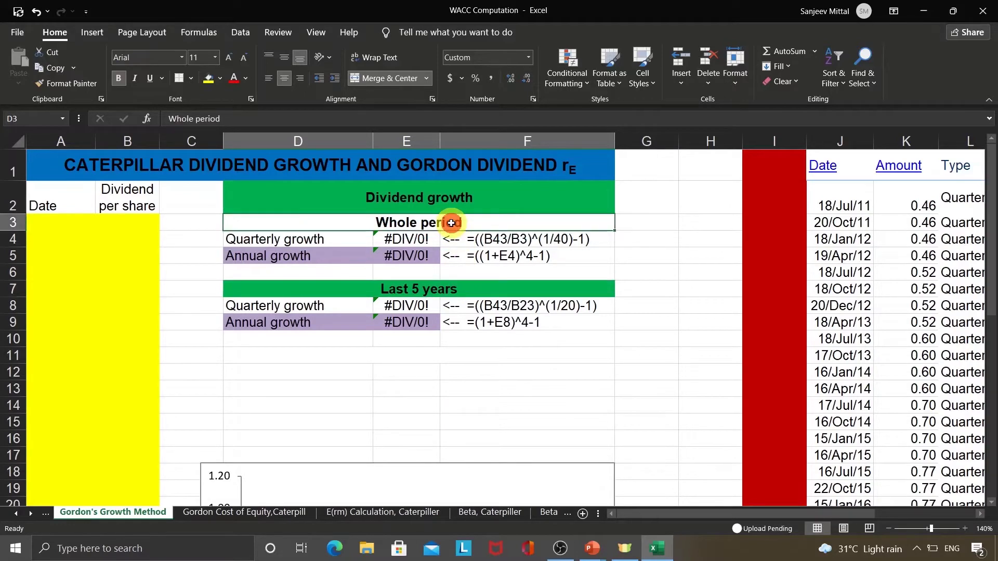
{"action": "left_click", "coordinate": [510, 295]}
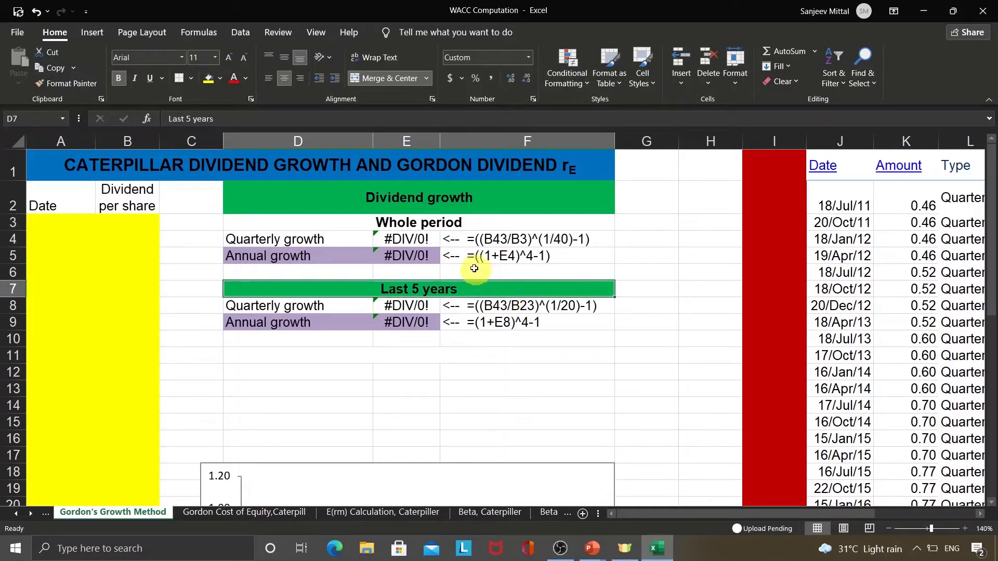
{"action": "left_click", "coordinate": [451, 242]}
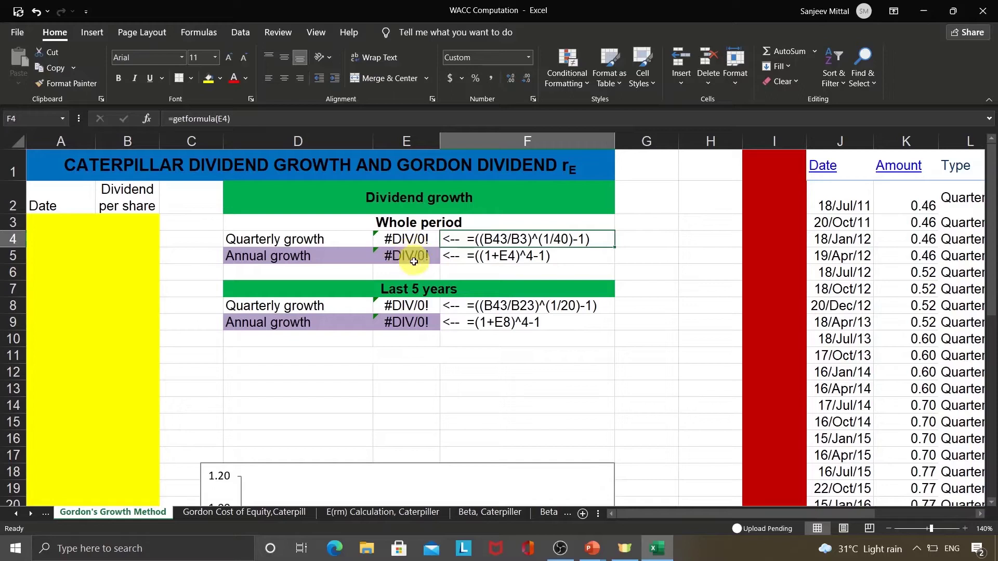
{"action": "left_click", "coordinate": [647, 252]}
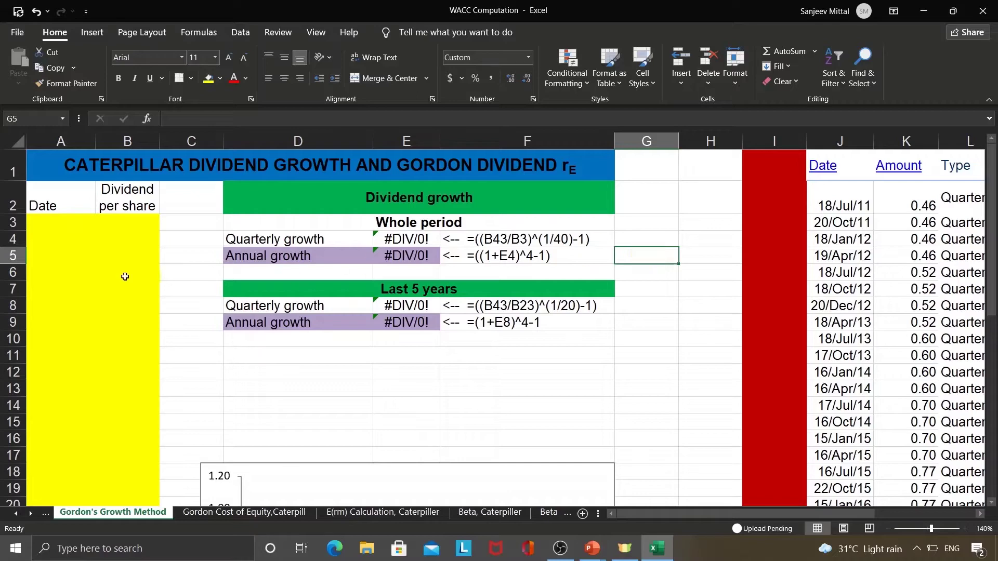
Copy the dividend dates and amounts from J2:K42 into the yellow Date and Dividend per share columns, starting at A3.
{"action": "left_click", "coordinate": [52, 245]}
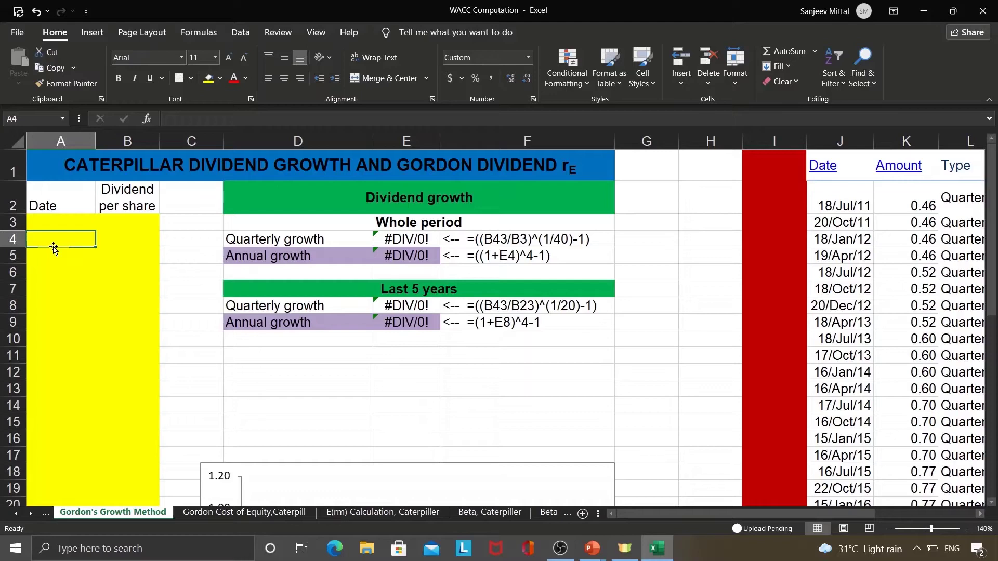
{"action": "left_click_drag", "start_coordinate": [865, 208], "coordinate": [882, 209]}
{"action": "key", "text": "ctrl+shift+Down"}
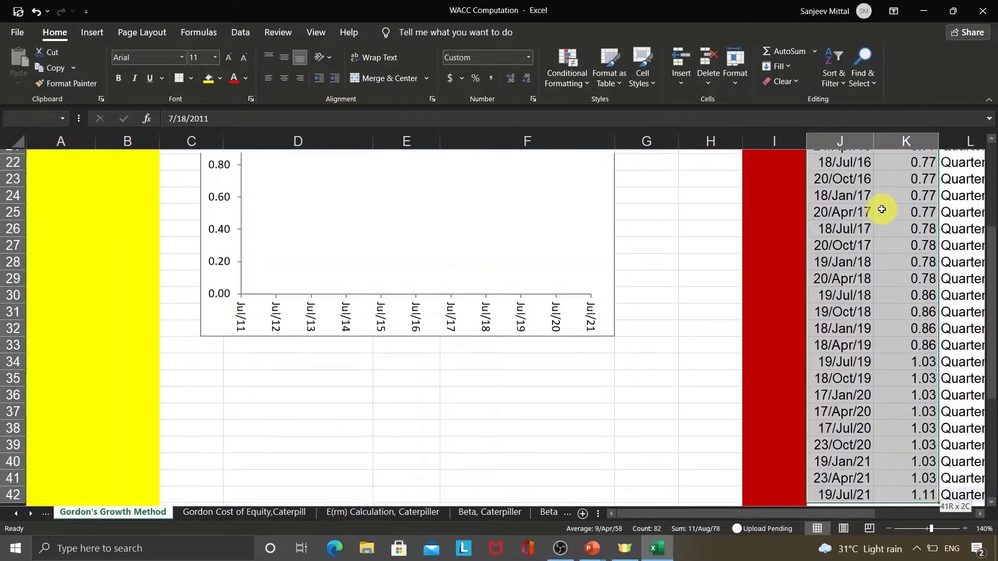
{"action": "key", "text": "ctrl+c"}
{"action": "key", "text": "ctrl+Home"}
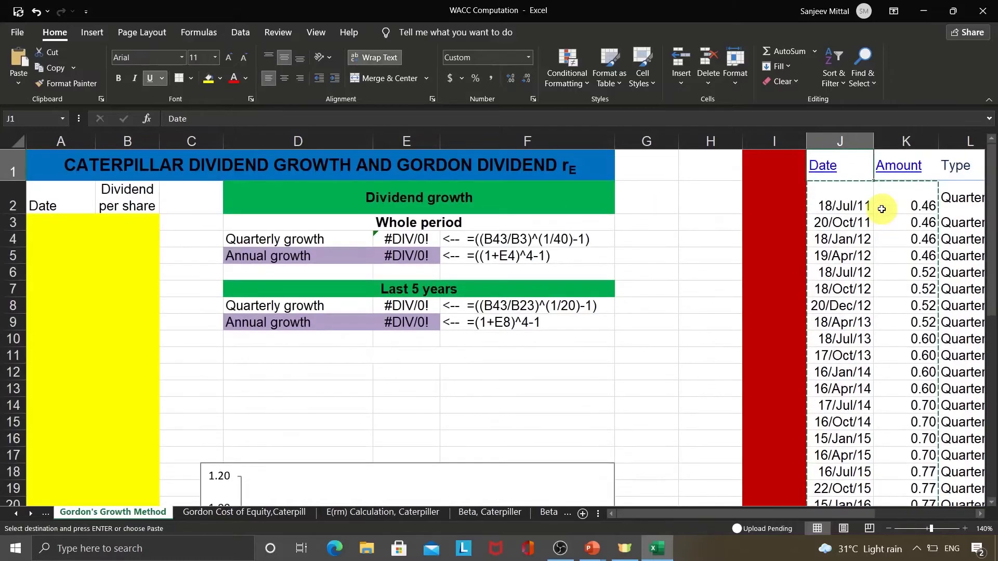
{"action": "key", "text": "Down"}
{"action": "key", "text": "Down"}
{"action": "key", "text": "ctrl+v"}
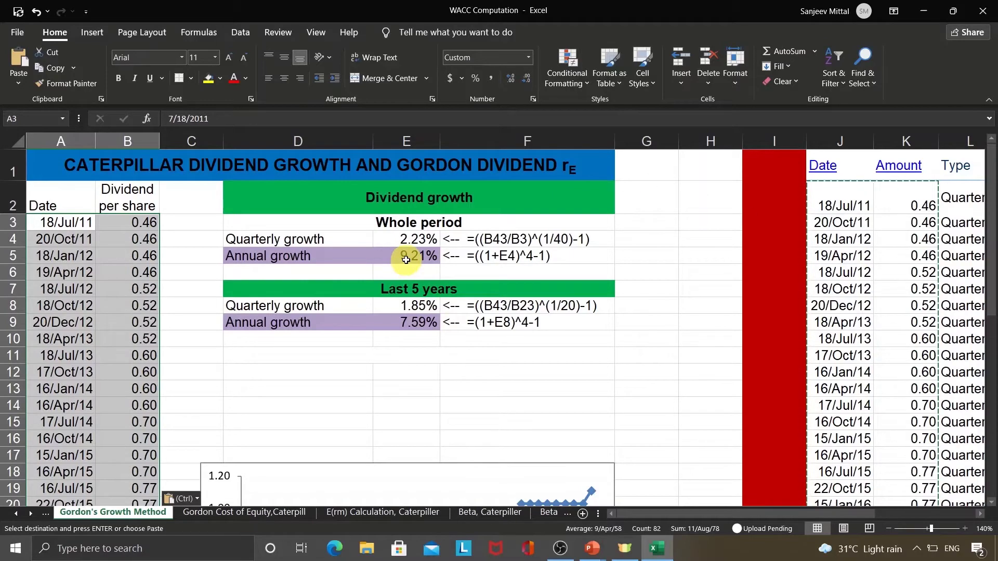
Review the whole-period growth rows, check the first and last dates of the pasted dividend series, and clear the copy selection.
{"action": "left_click", "coordinate": [314, 250]}
{"action": "left_click", "coordinate": [315, 236]}
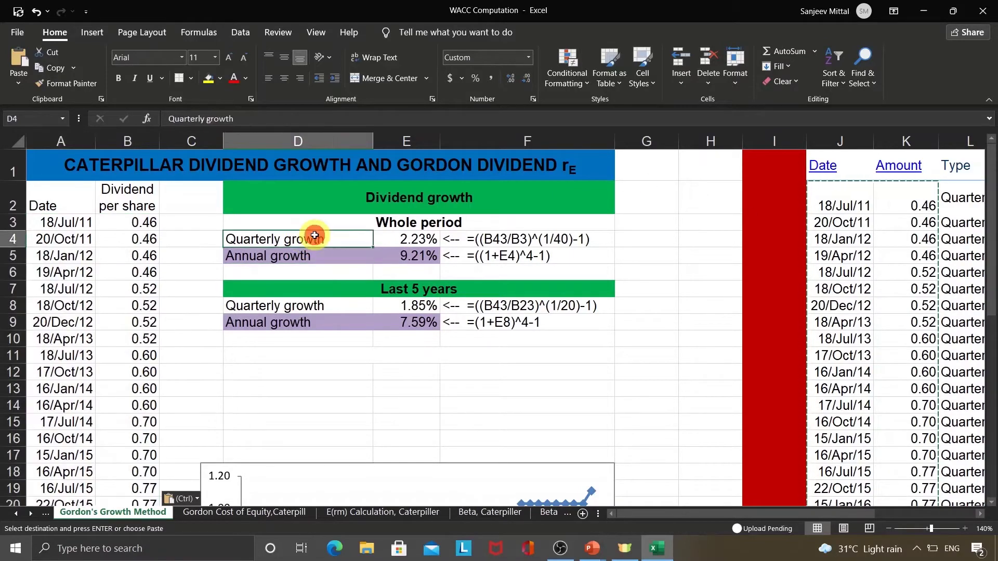
{"action": "left_click", "coordinate": [323, 223]}
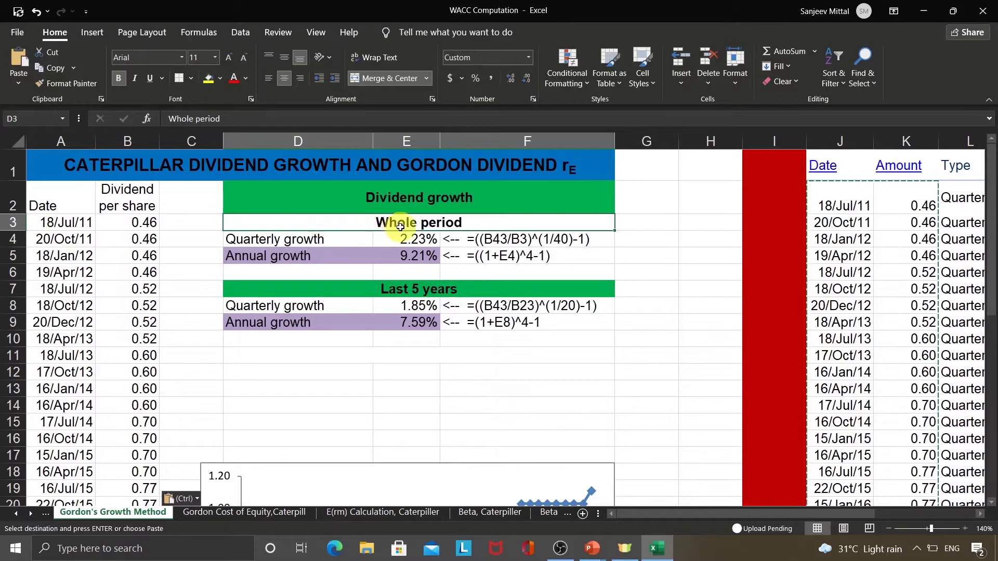
{"action": "left_click", "coordinate": [54, 225]}
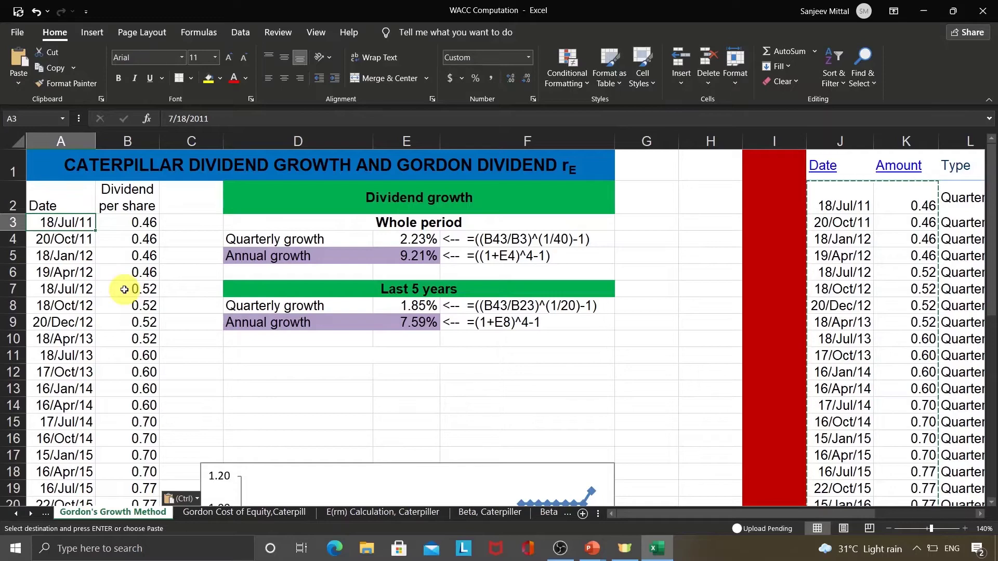
{"action": "key", "text": "ctrl+Down"}
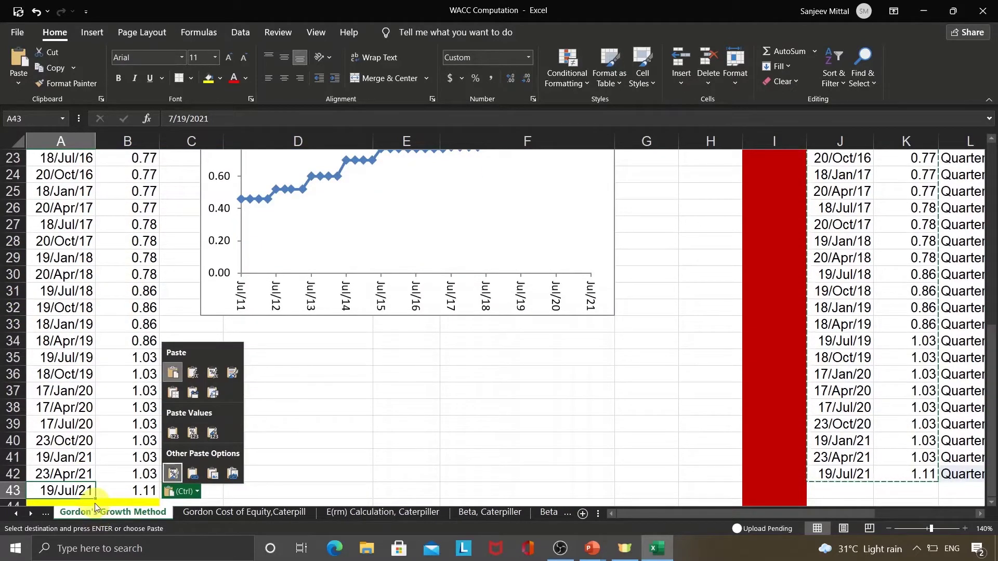
{"action": "key", "text": "Escape"}
{"action": "key", "text": "Escape"}
{"action": "key", "text": "ctrl+Home"}
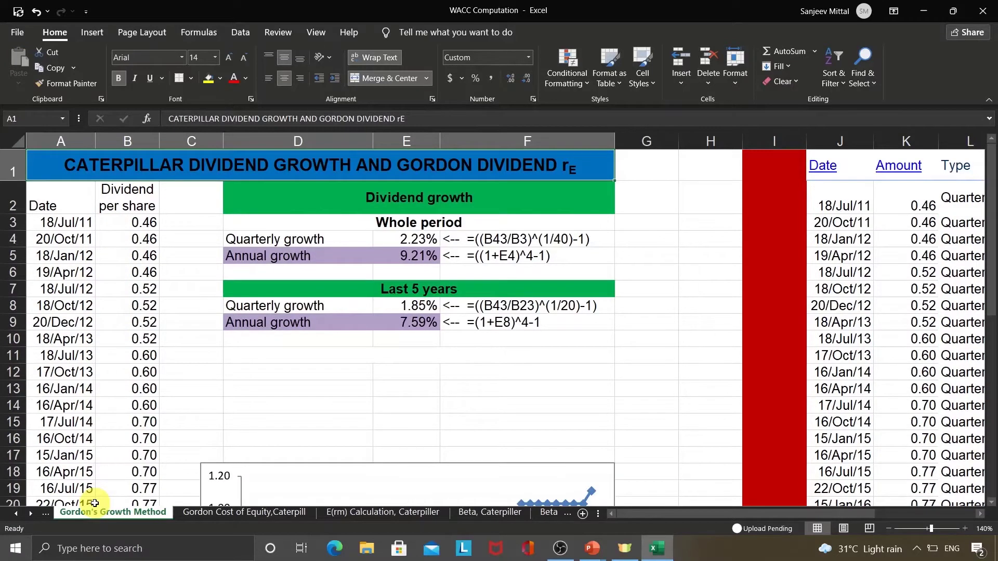
Go through the pasted dividend dates from A3 to A11 and compare the dividends per share from one quarter to another.
{"action": "key", "text": "Down"}
{"action": "key", "text": "Down"}
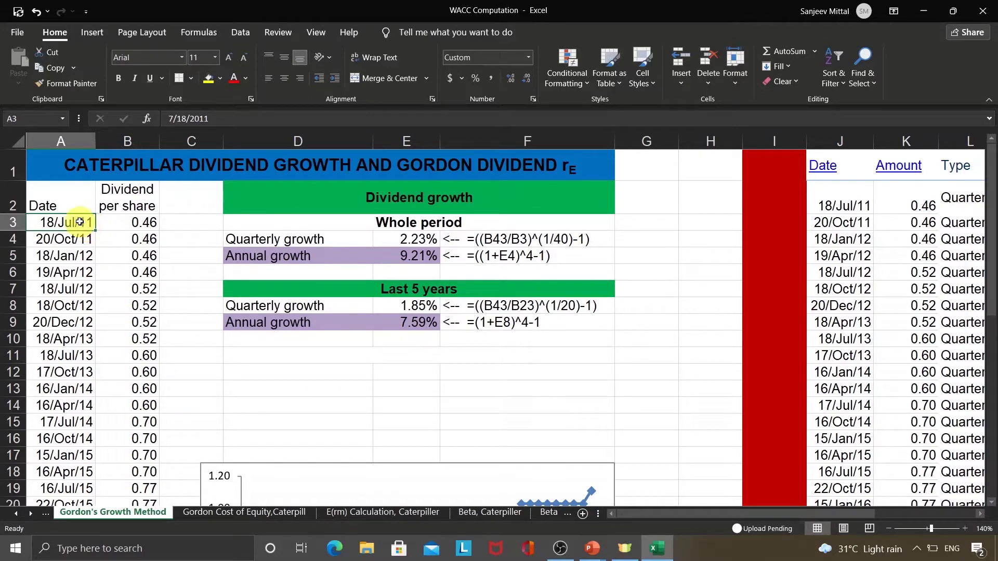
{"action": "key", "text": "Down"}
{"action": "key", "text": "Down"}
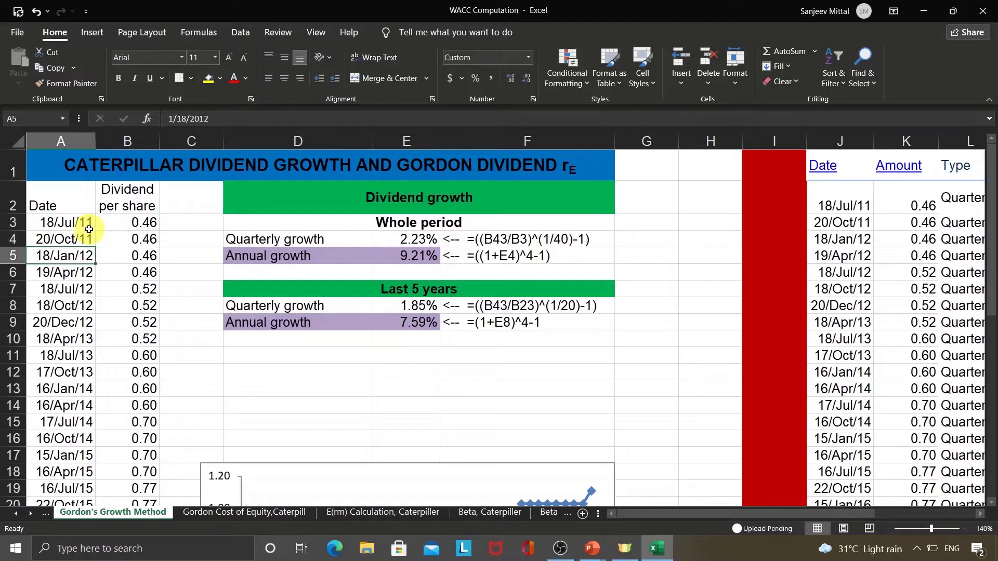
{"action": "key", "text": "Down"}
{"action": "key", "text": "Down"}
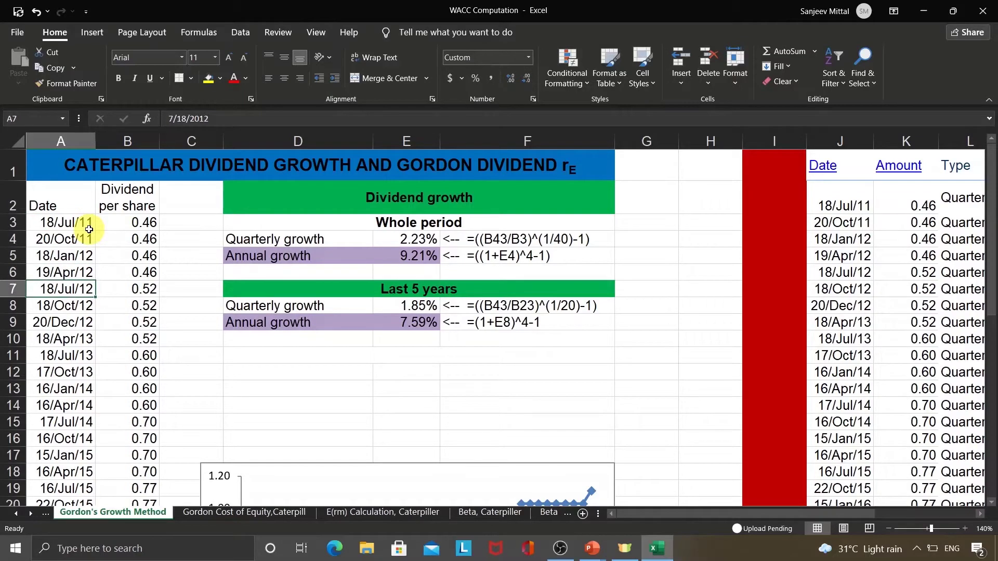
{"action": "key", "text": "Down"}
{"action": "key", "text": "Down"}
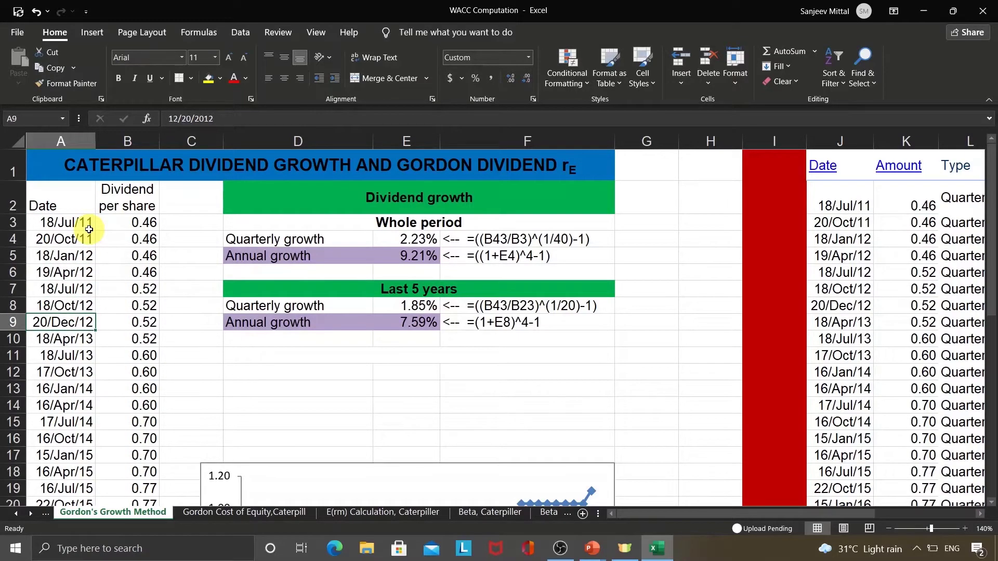
{"action": "key", "text": "Down"}
{"action": "key", "text": "Down"}
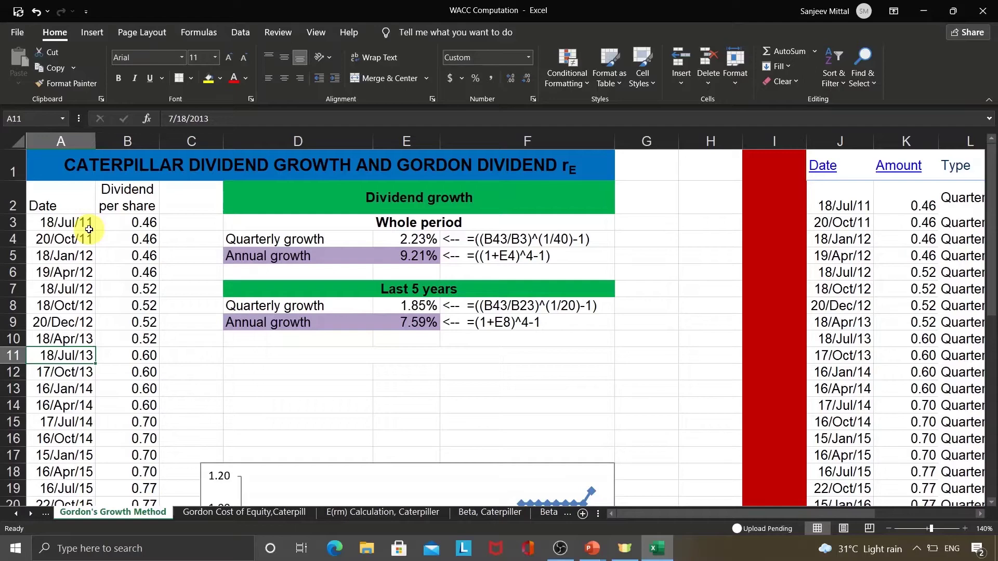
{"action": "key", "text": "Right"}
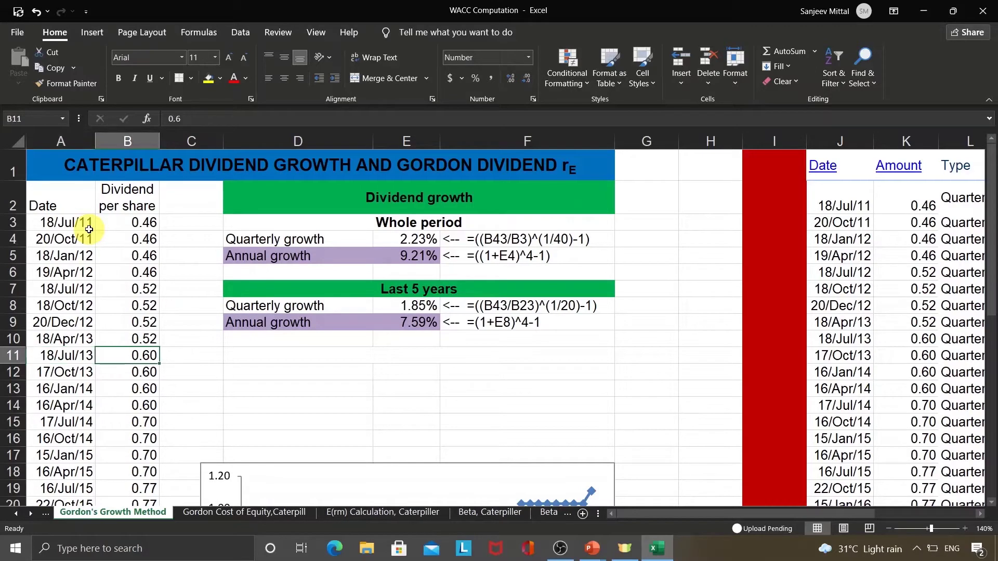
Select all dividends per share in B3:B43 to check how many quarterly payments there are.
{"action": "key", "text": "ctrl+Up"}
{"action": "key", "text": "Down"}
{"action": "key", "text": "ctrl+shift+Down"}
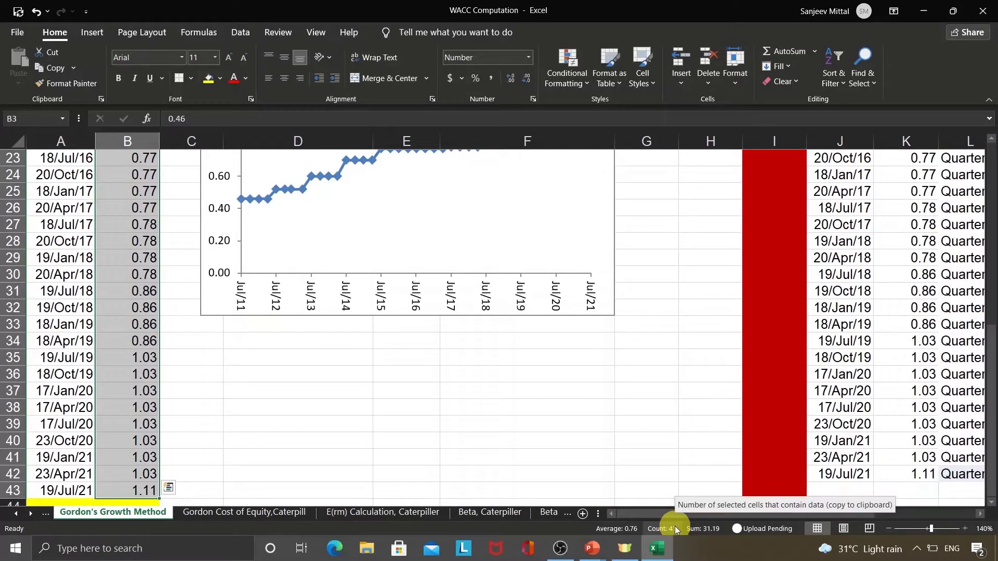
{"action": "key", "text": "Up"}
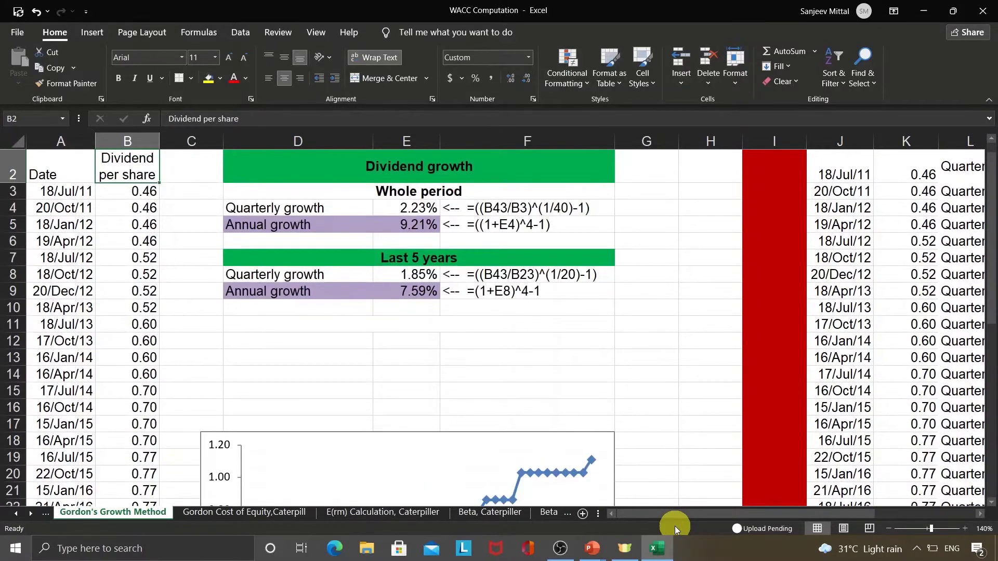
Open the whole-period quarterly growth formula in E4 and examine its 40-quarter exponent, leaving the formula as it is.
{"action": "key", "text": "Down"}
{"action": "key", "text": "Right"}
{"action": "key", "text": "Right"}
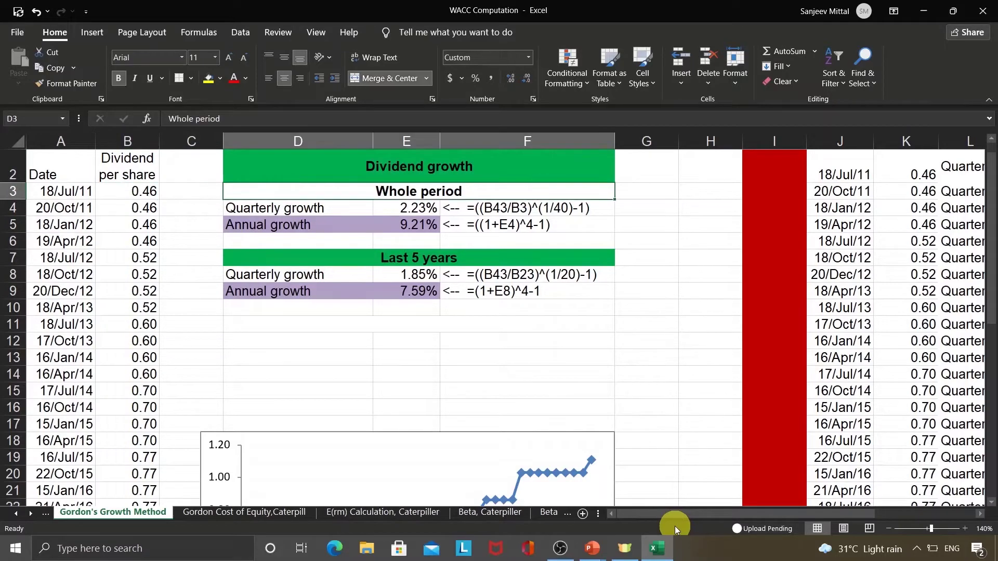
{"action": "left_click", "coordinate": [277, 208]}
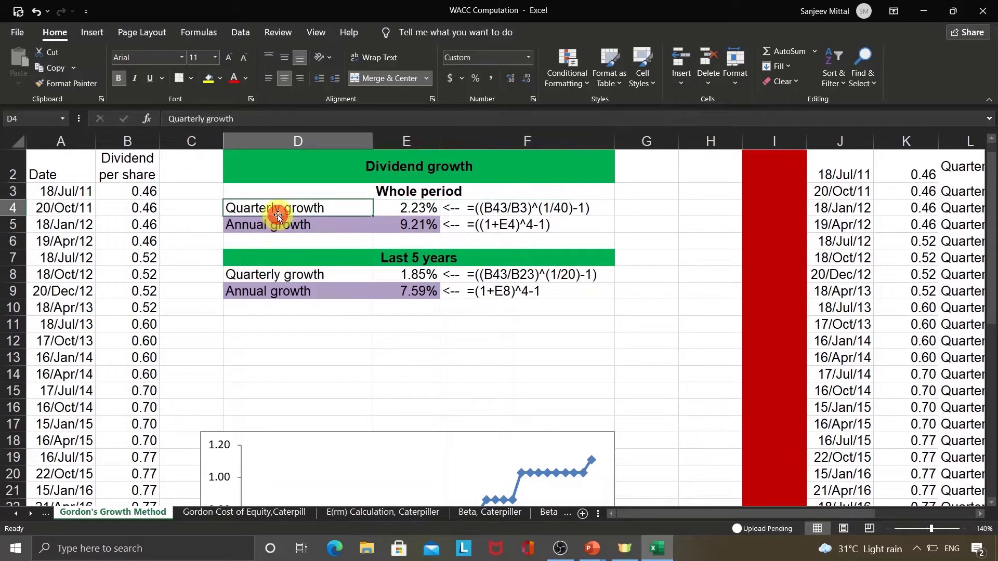
{"action": "key", "text": "Right"}
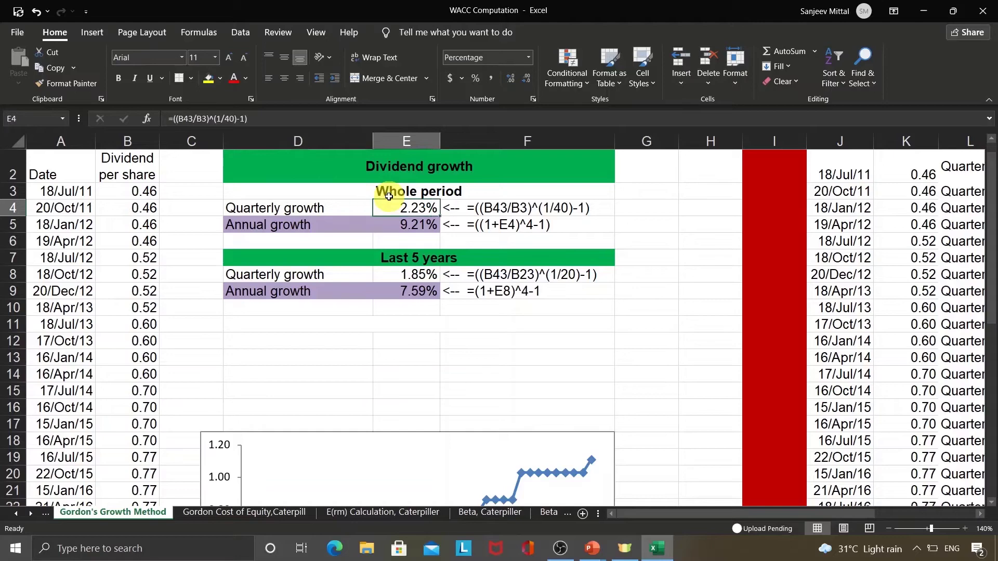
{"action": "key", "text": "F2"}
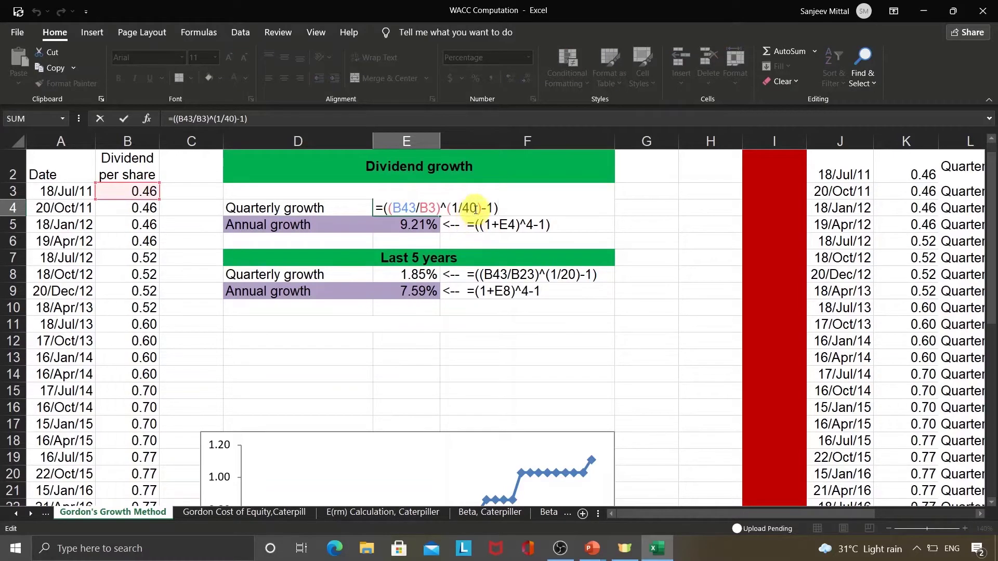
{"action": "left_click_drag", "start_coordinate": [472, 209], "coordinate": [475, 209]}
{"action": "double_click", "coordinate": [475, 209]}
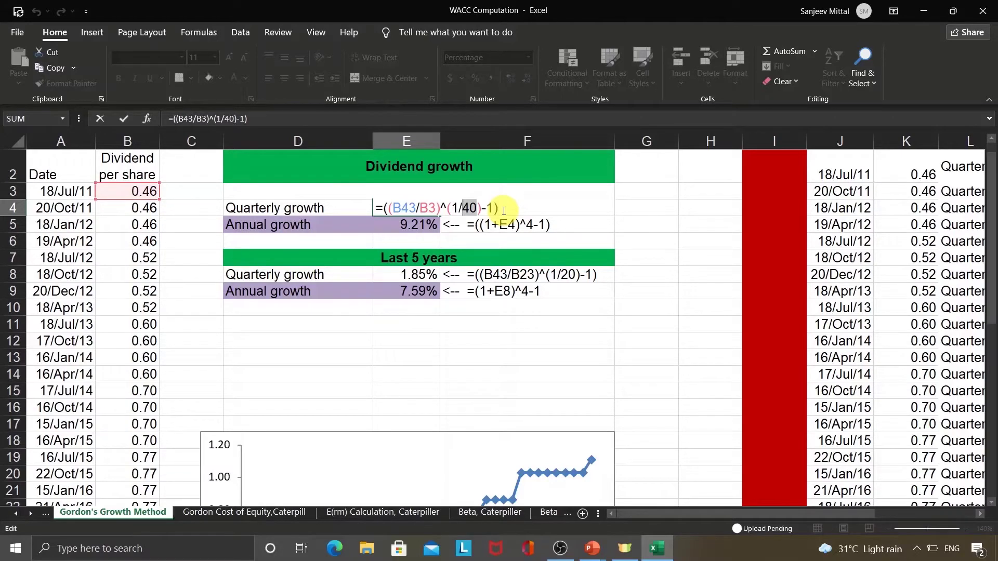
{"action": "key", "text": "Escape"}
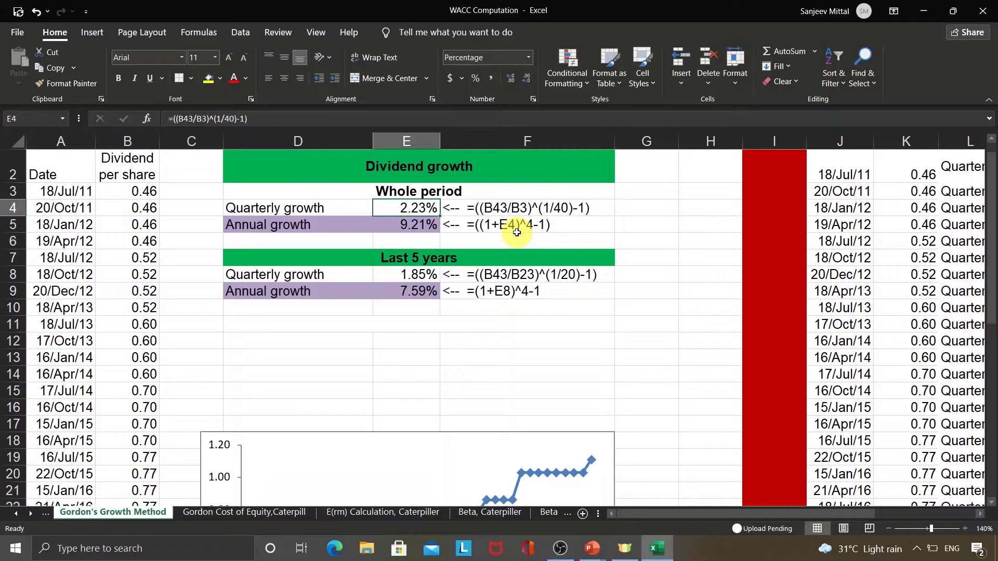
Reopen the formula in E4 to go over the subtraction of 1 and the number of quarters, without editing it.
{"action": "key", "text": "F2"}
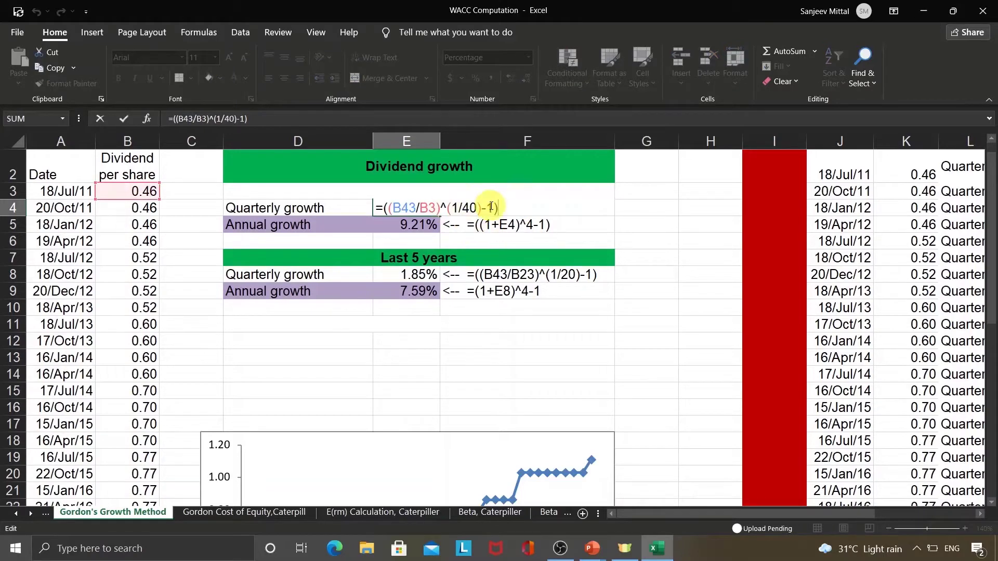
{"action": "key", "text": "Escape"}
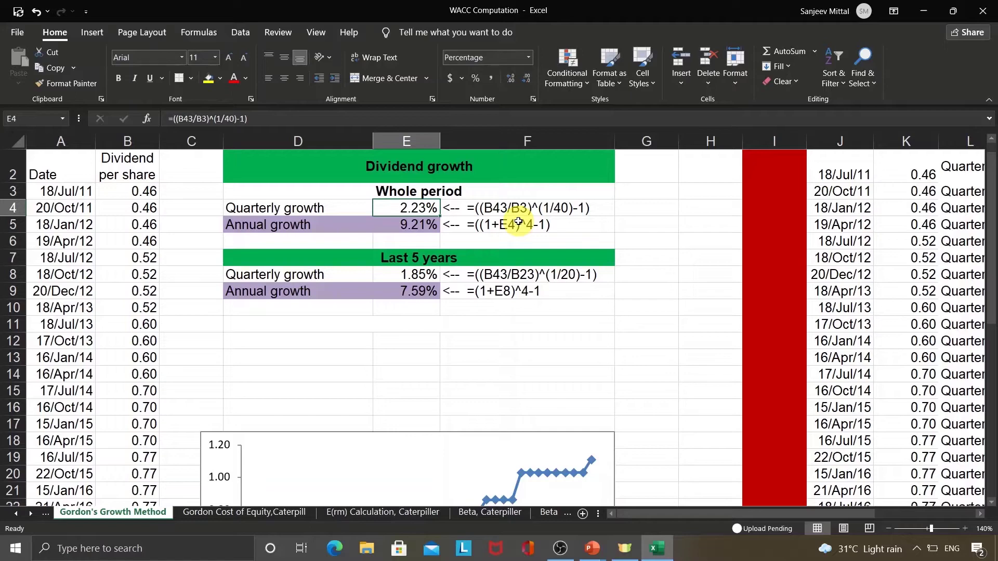
{"action": "key", "text": "F2"}
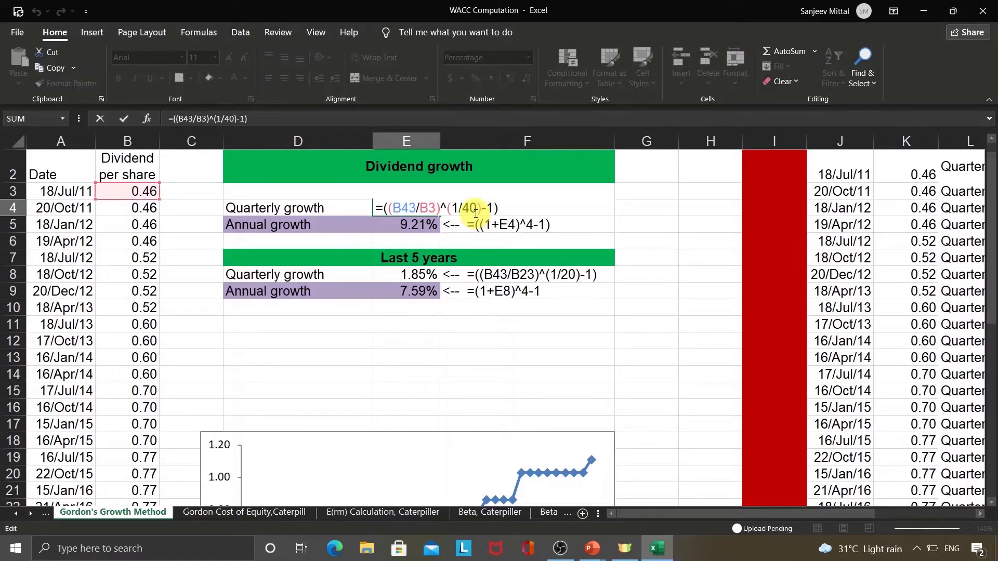
{"action": "double_click", "coordinate": [471, 209]}
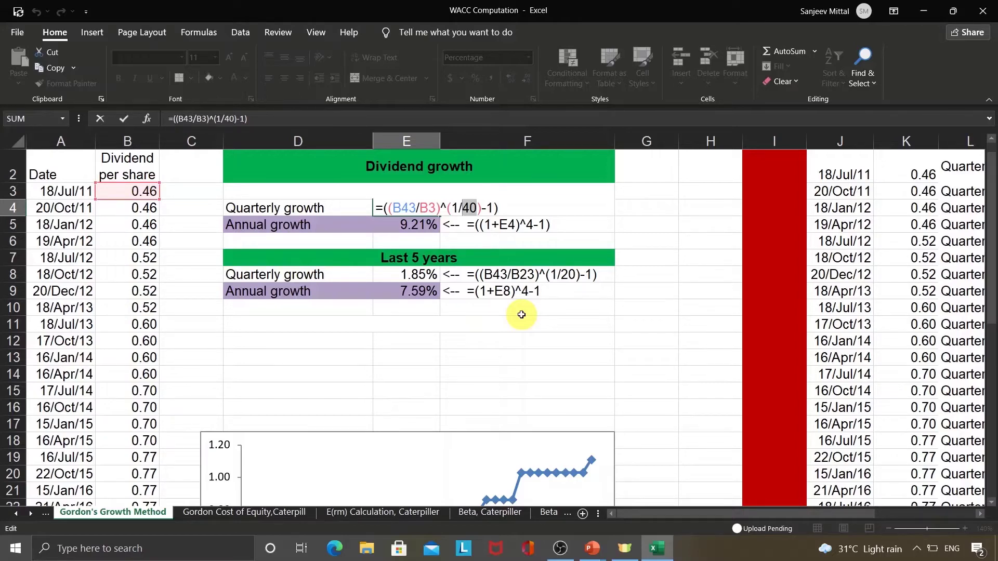
{"action": "key", "text": "Escape"}
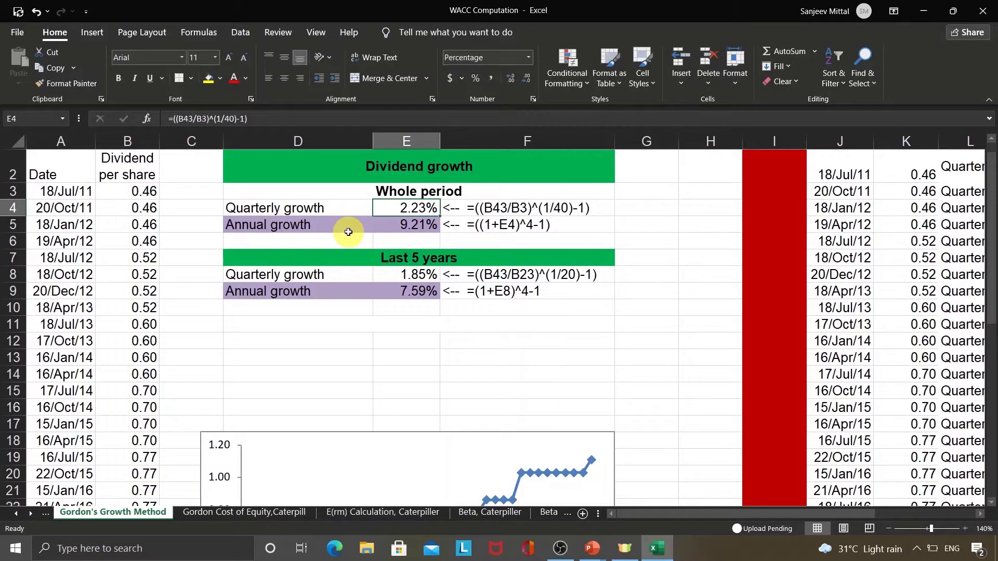
Examine how the whole-period annual growth formula in E5 compounds the quarterly rate with the exponent 4.
{"action": "key", "text": "Down"}
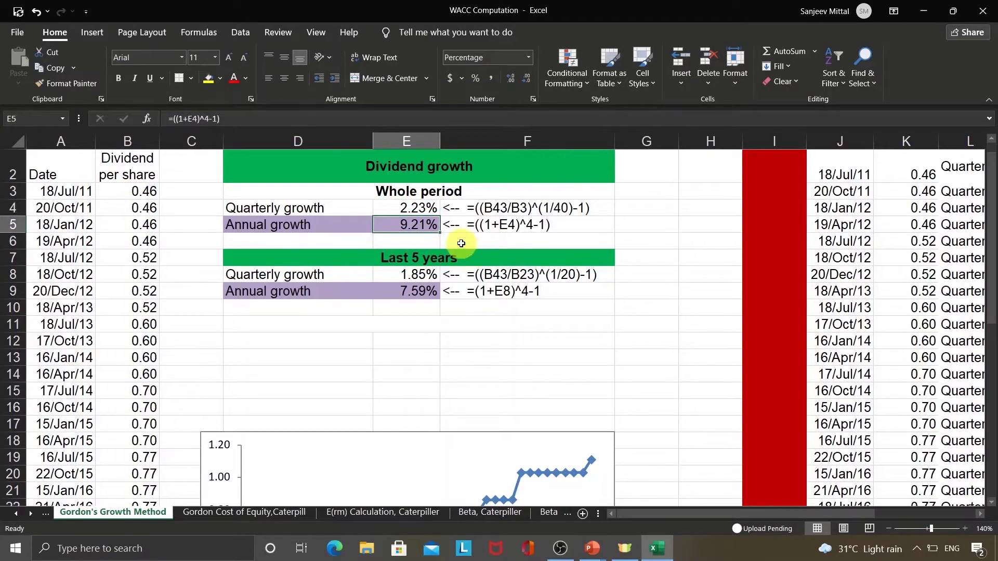
{"action": "key", "text": "F2"}
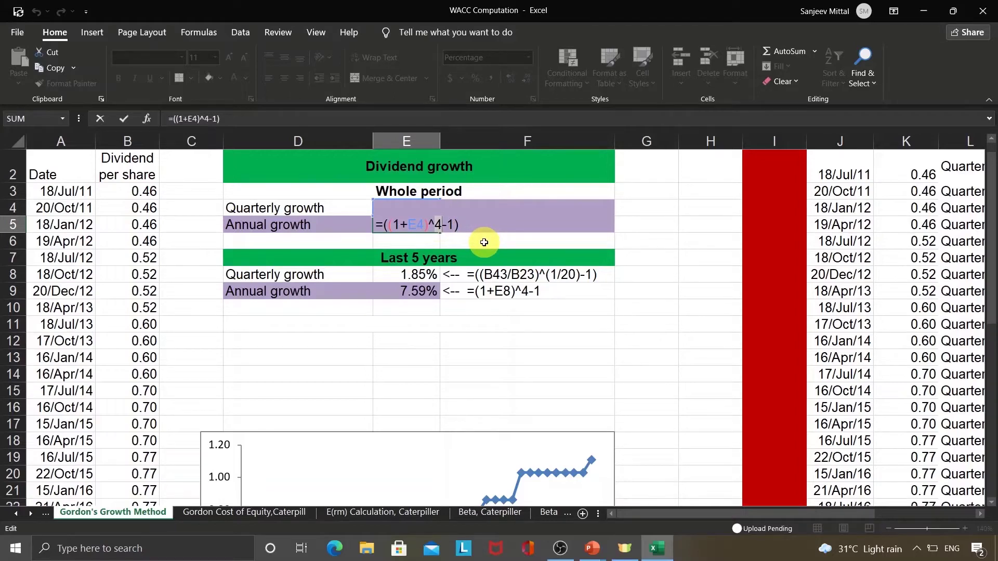
{"action": "key", "text": "ctrl+Return"}
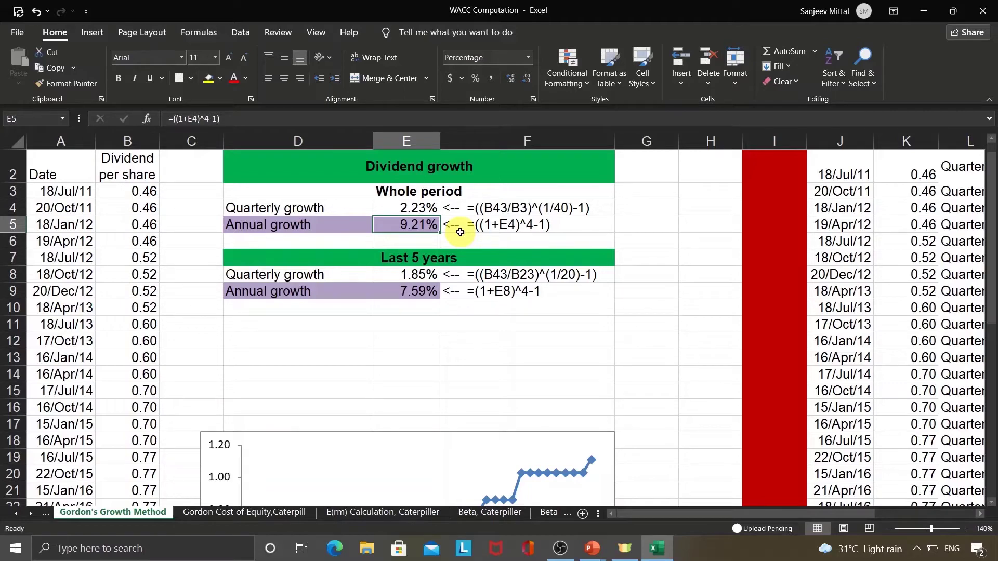
Open the last-5-years quarterly growth formula in E8 and trace its references to the dividends in B23 and B43.
{"action": "key", "text": "Down"}
{"action": "key", "text": "Down"}
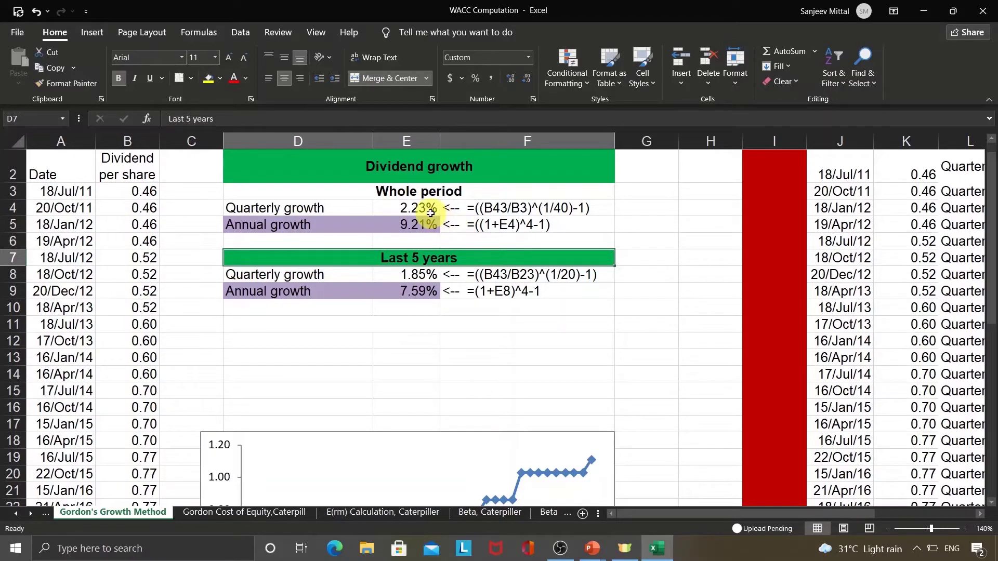
{"action": "left_click", "coordinate": [436, 270]}
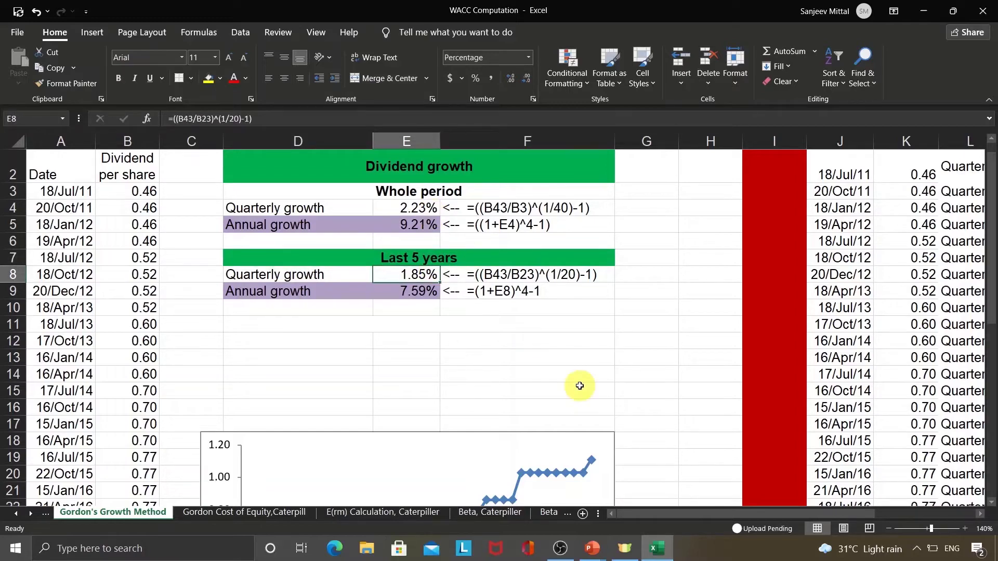
{"action": "key", "text": "F2"}
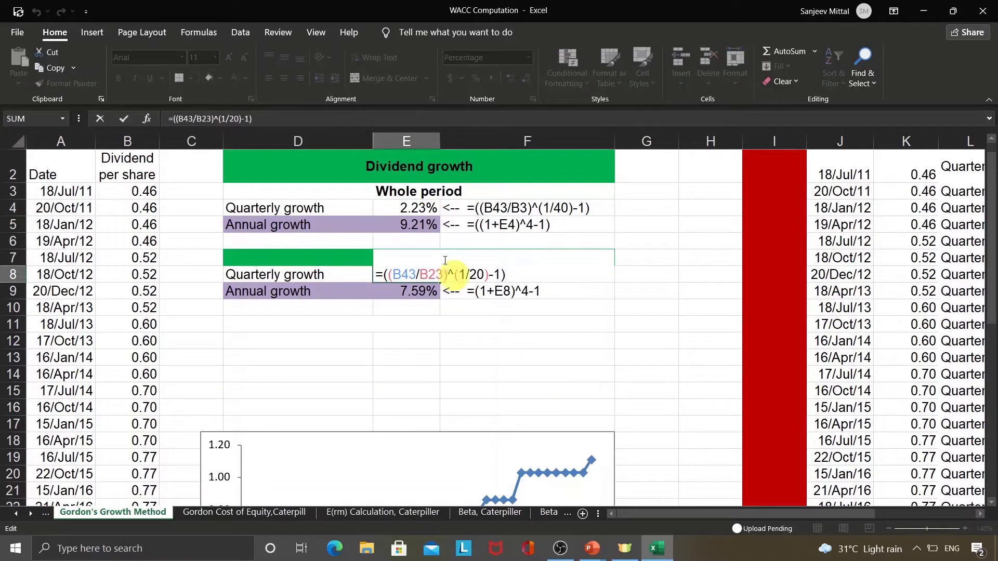
{"action": "left_click", "coordinate": [409, 273]}
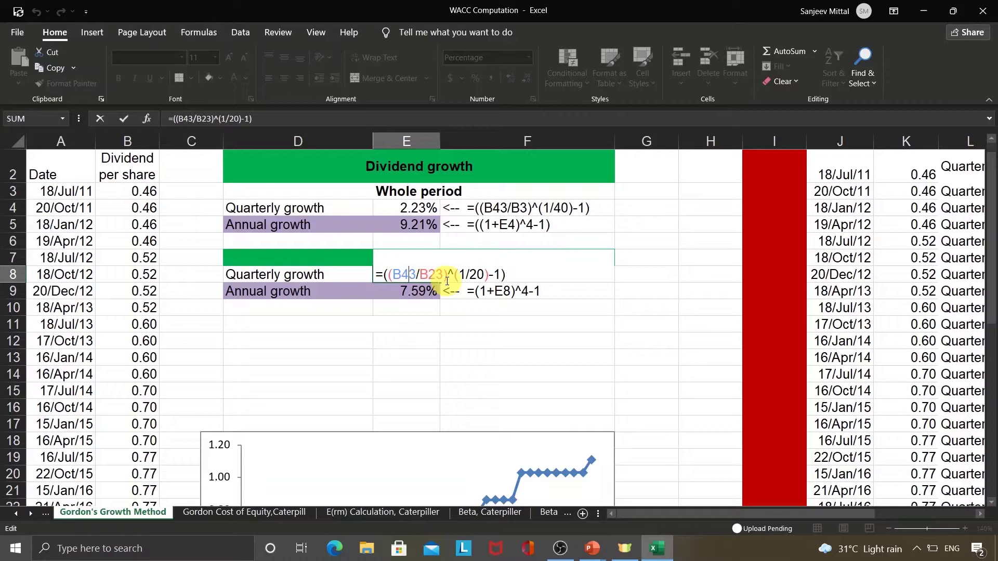
{"action": "left_click_drag", "start_coordinate": [989, 193], "coordinate": [992, 313]}
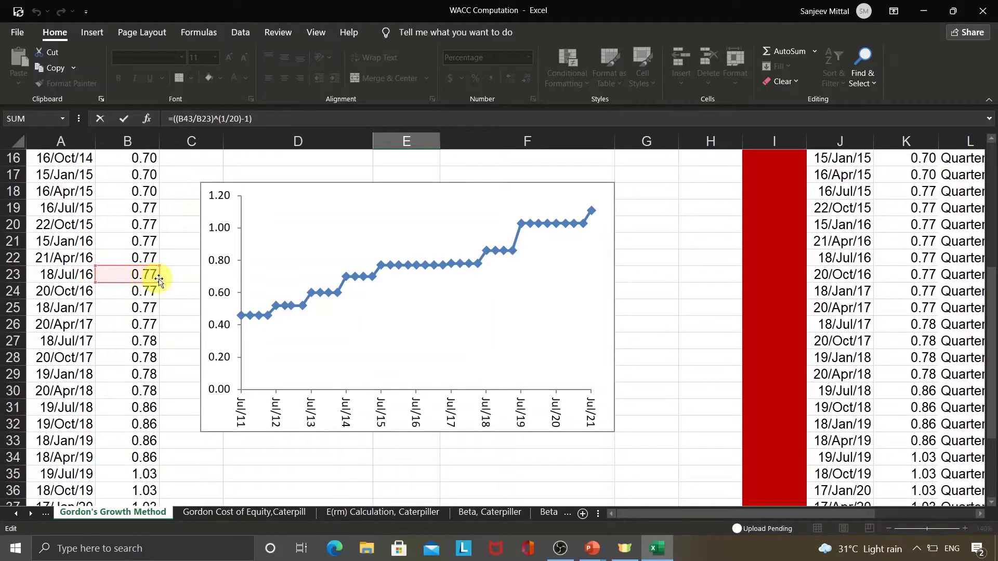
{"action": "left_click_drag", "start_coordinate": [992, 332], "coordinate": [991, 408]}
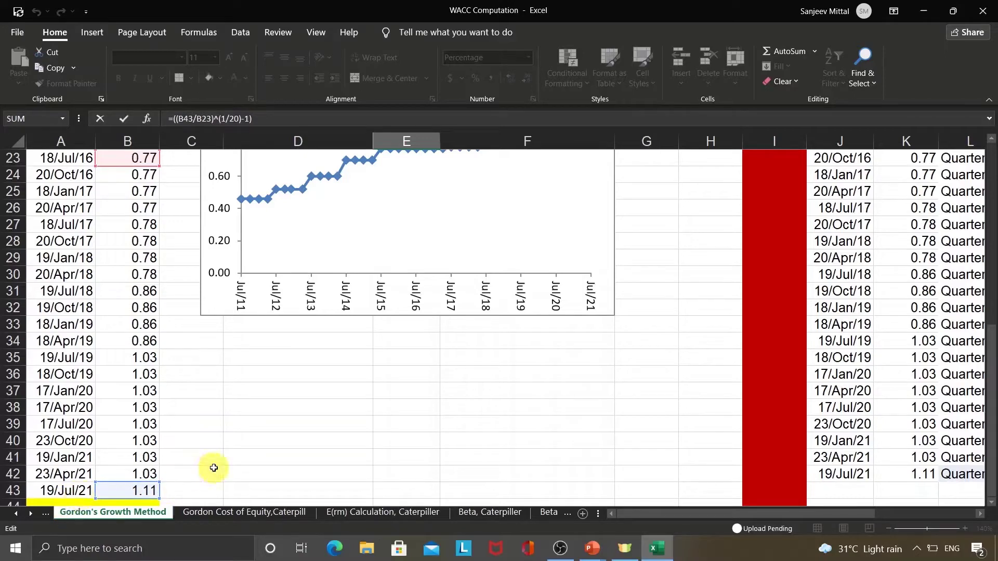
Check the 5-year start date in A23 and examine the 20-quarter exponent in the E8 formula, leaving it unedited.
{"action": "left_click", "coordinate": [80, 158]}
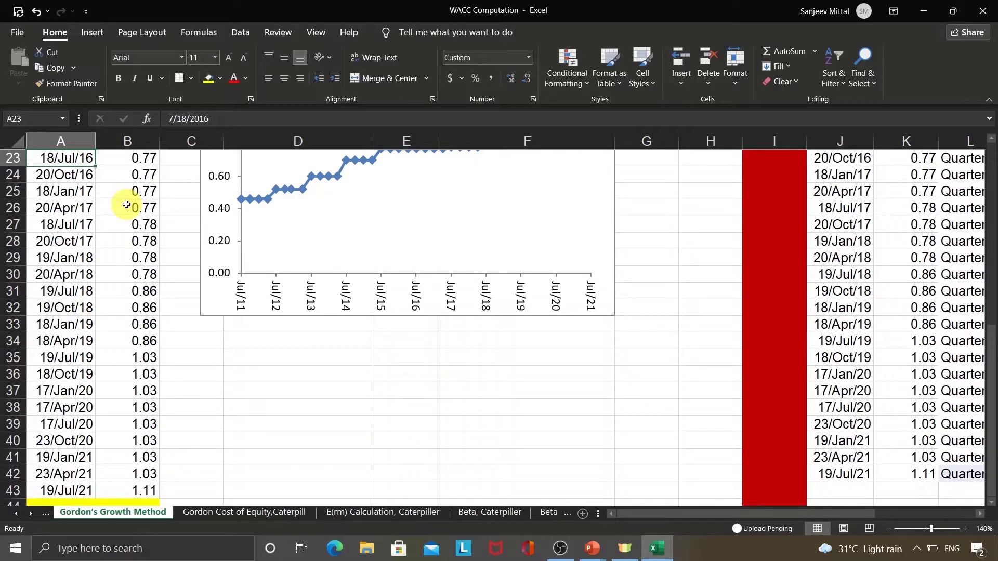
{"action": "scroll", "coordinate": [126, 205], "scroll_direction": "up", "scroll_amount": 7}
{"action": "left_click", "coordinate": [401, 240]}
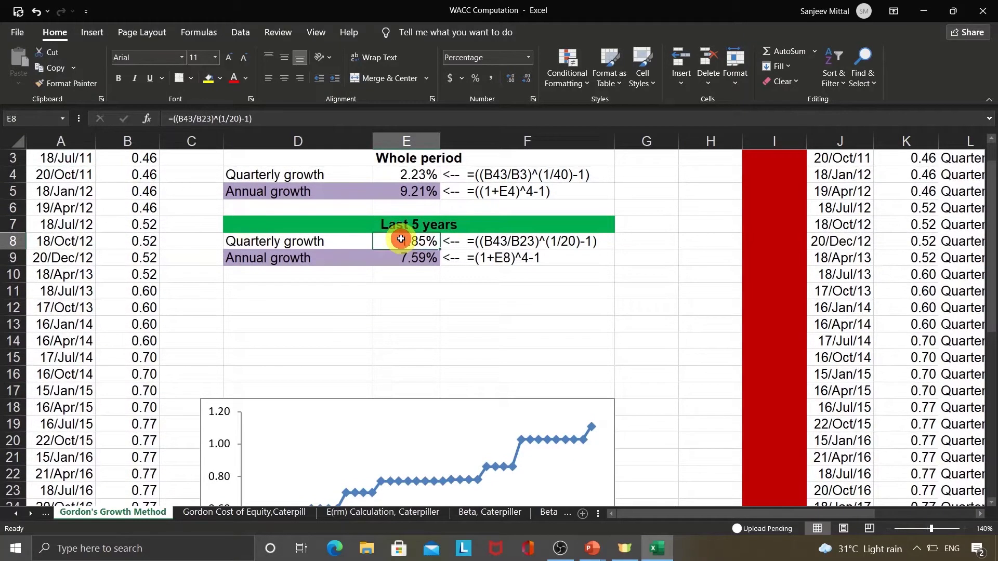
{"action": "double_click", "coordinate": [401, 241]}
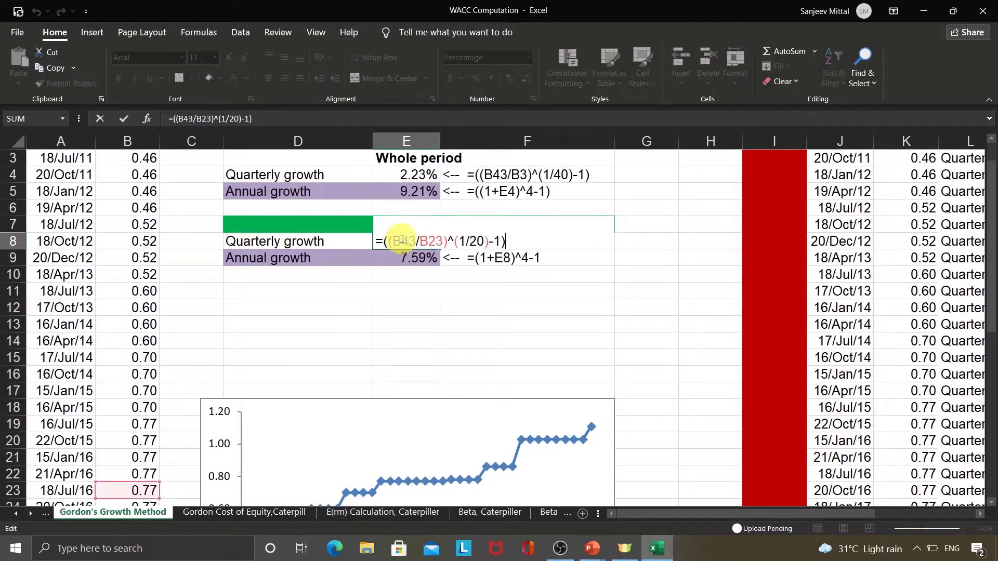
{"action": "double_click", "coordinate": [479, 240]}
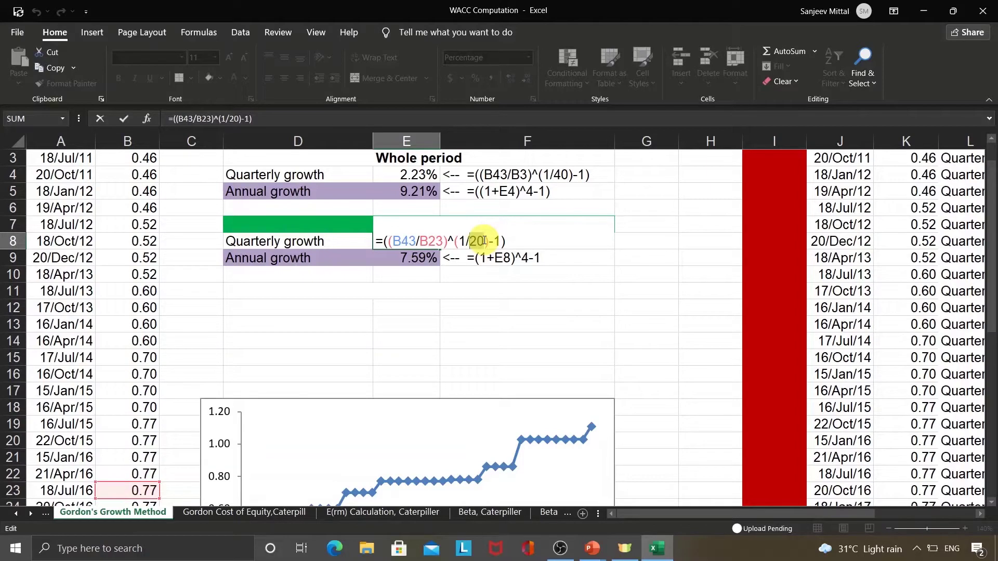
{"action": "key", "text": "Escape"}
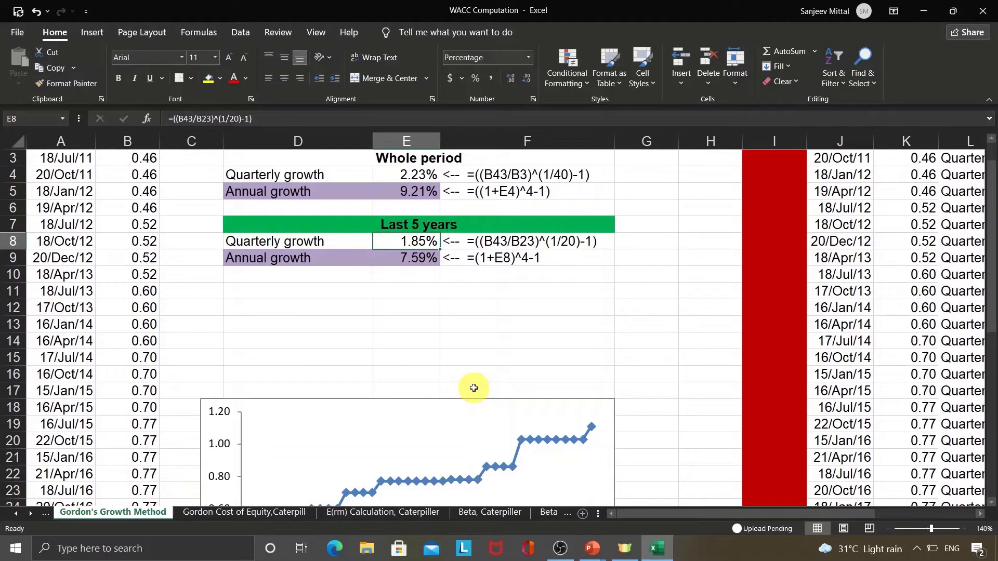
Examine the exponent 4 in the last-5-years annual growth formula in E9, and leave the formula without changing it.
{"action": "key", "text": "Down"}
{"action": "key", "text": "F2"}
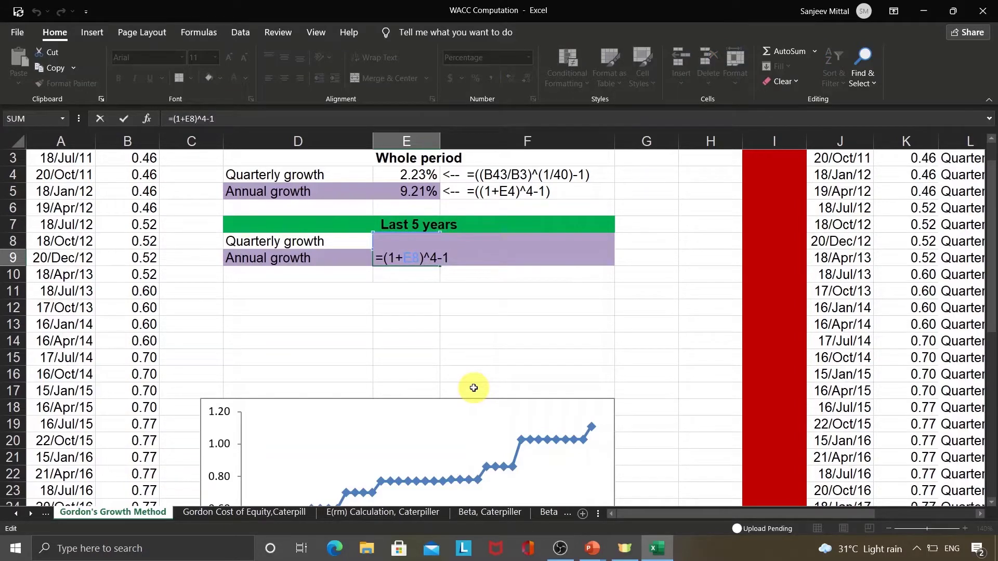
{"action": "key", "text": "Left"}
{"action": "key", "text": "Left"}
{"action": "key", "text": "Left"}
{"action": "key", "text": "shift+Right"}
{"action": "key", "text": "Escape"}
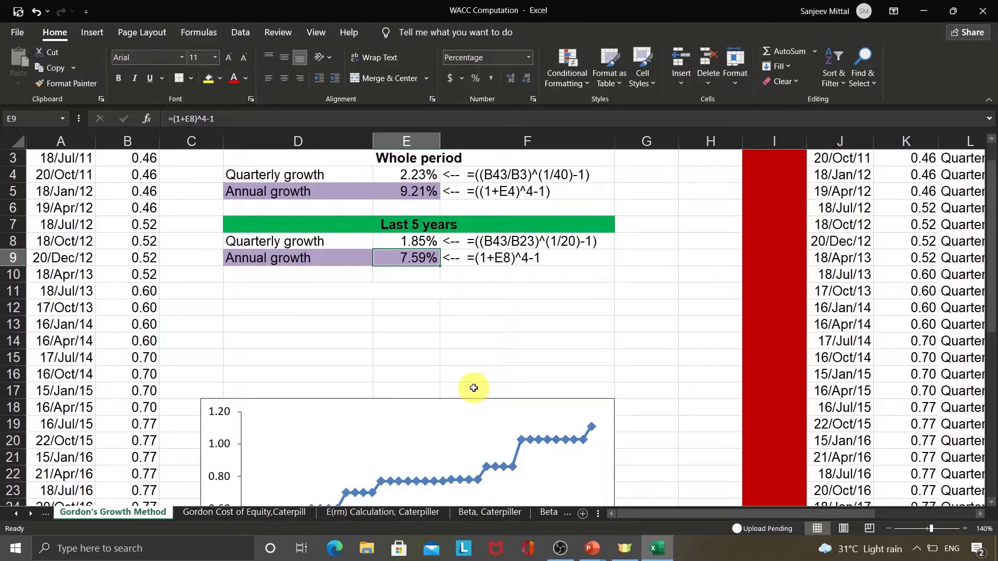
Move down the sheet beside the growth tables to view the full chart of historical dividends per share.
{"action": "left_click", "coordinate": [662, 446]}
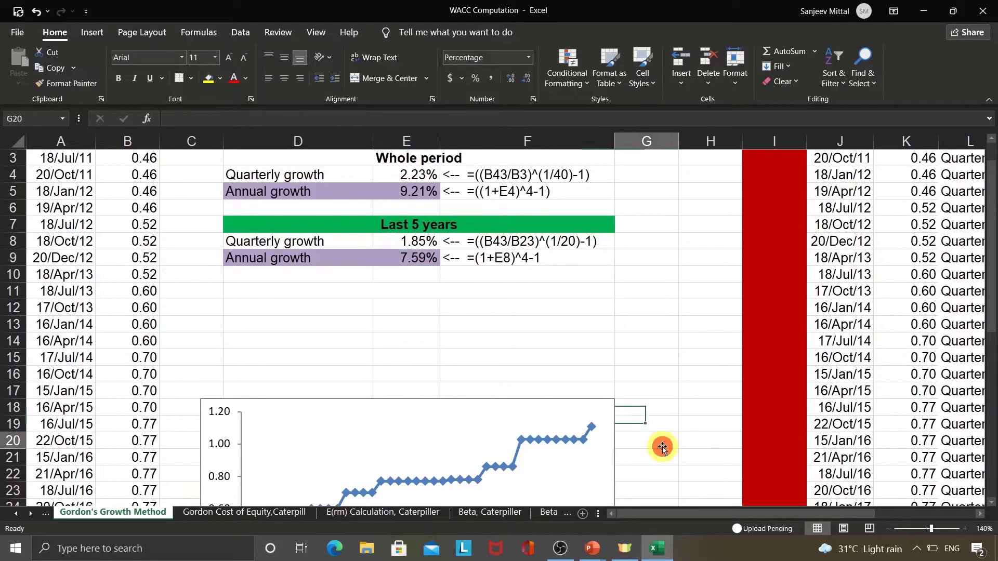
{"action": "key", "text": "Down"}
{"action": "key", "text": "Down"}
{"action": "key", "text": "Down"}
{"action": "key", "text": "Down"}
{"action": "key", "text": "Down"}
{"action": "key", "text": "Down"}
{"action": "key", "text": "Down"}
{"action": "key", "text": "Down"}
{"action": "key", "text": "Down"}
{"action": "key", "text": "Down"}
{"action": "key", "text": "Down"}
{"action": "key", "text": "Down"}
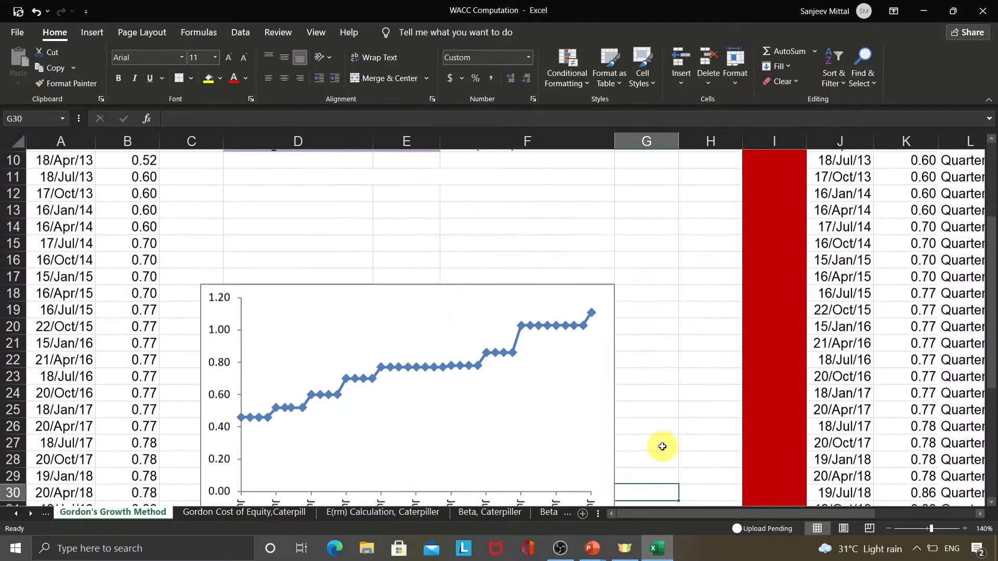
{"action": "key", "text": "Down"}
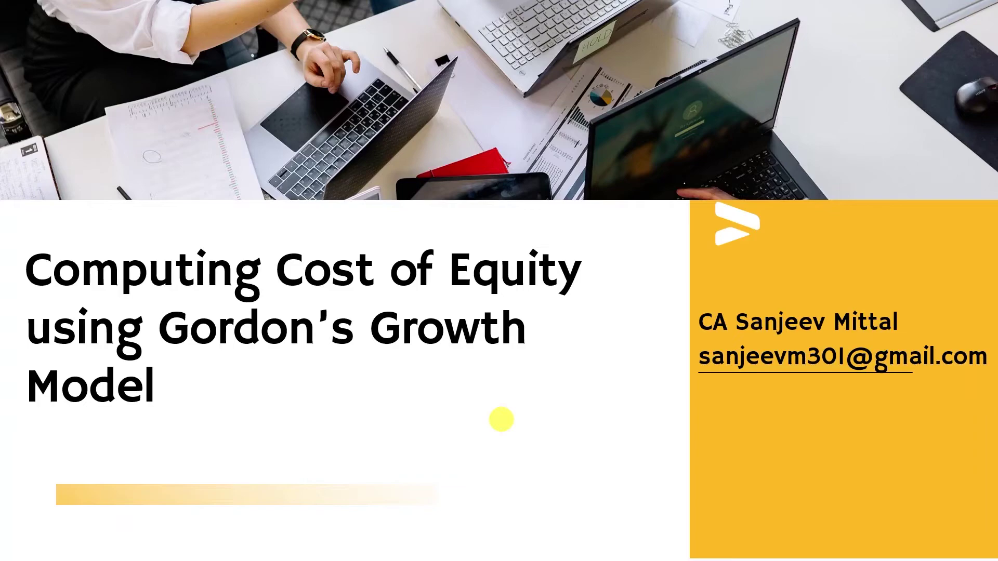
Switch to the WACC Computation workbook in Excel and clear Caterpillar's stock price from B2.
{"action": "key", "text": "alt+Tab"}
{"action": "key", "text": "alt+Tab"}
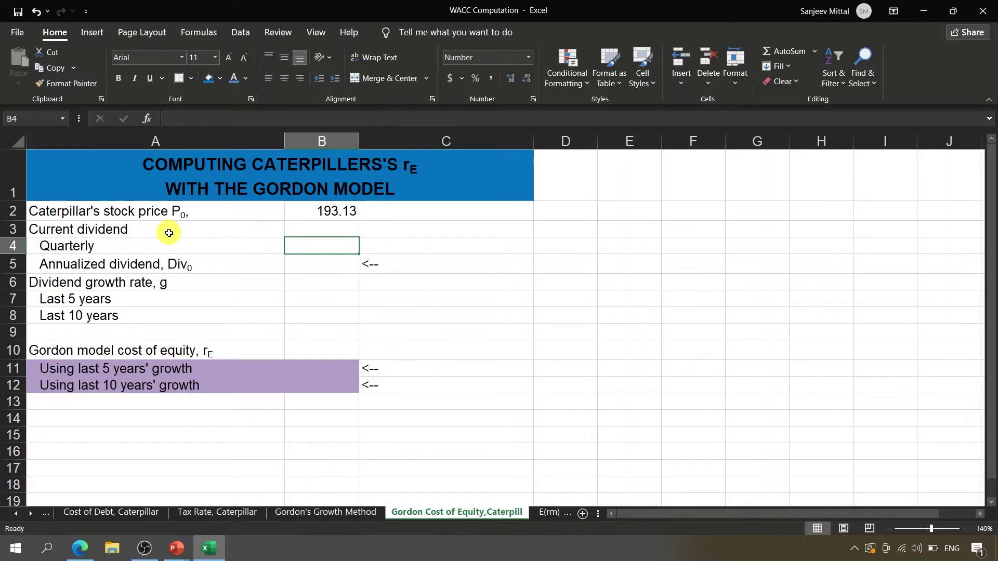
{"action": "left_click", "coordinate": [295, 207]}
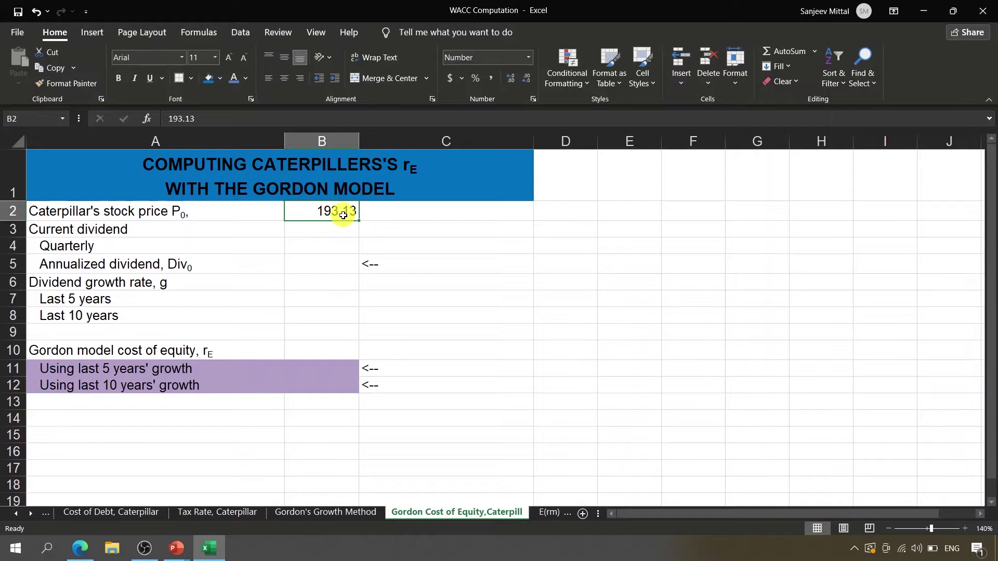
{"action": "key", "text": "Delete"}
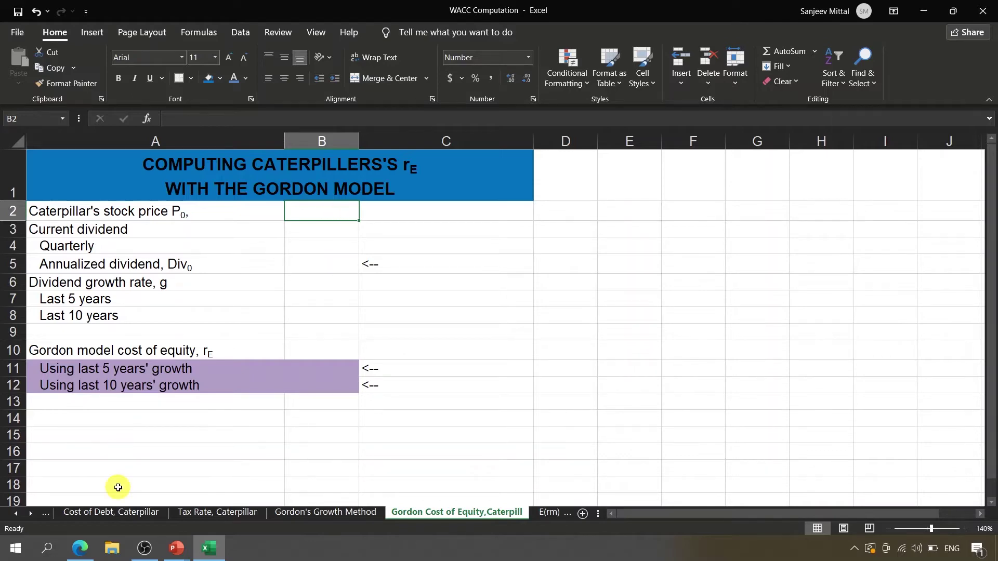
Look up Caterpillar's closing price on Yahoo Finance in the browser, and enter 193.13 as the stock price in B2.
{"action": "left_click", "coordinate": [80, 548]}
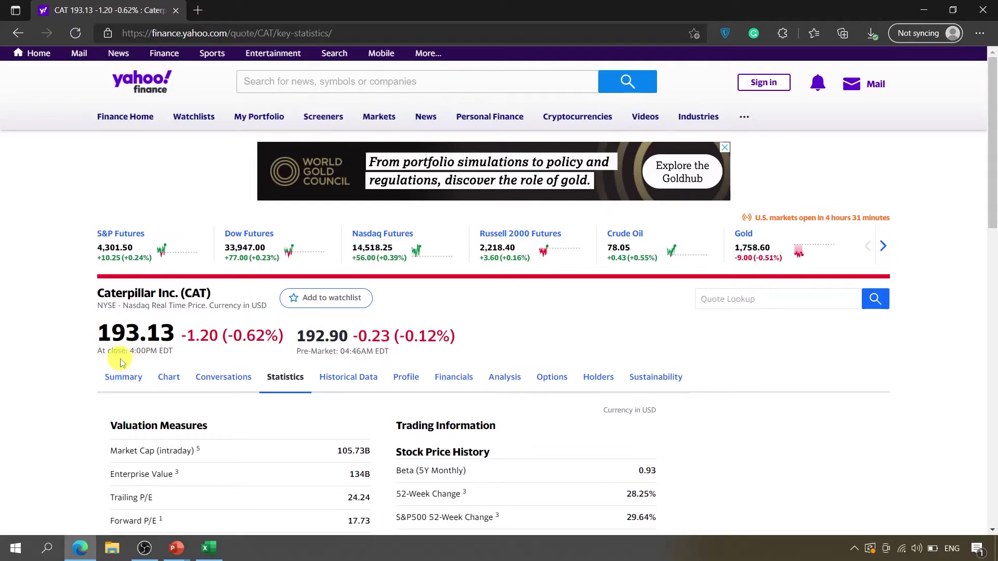
{"action": "key", "text": "alt+Tab"}
{"action": "type", "text": "1"}
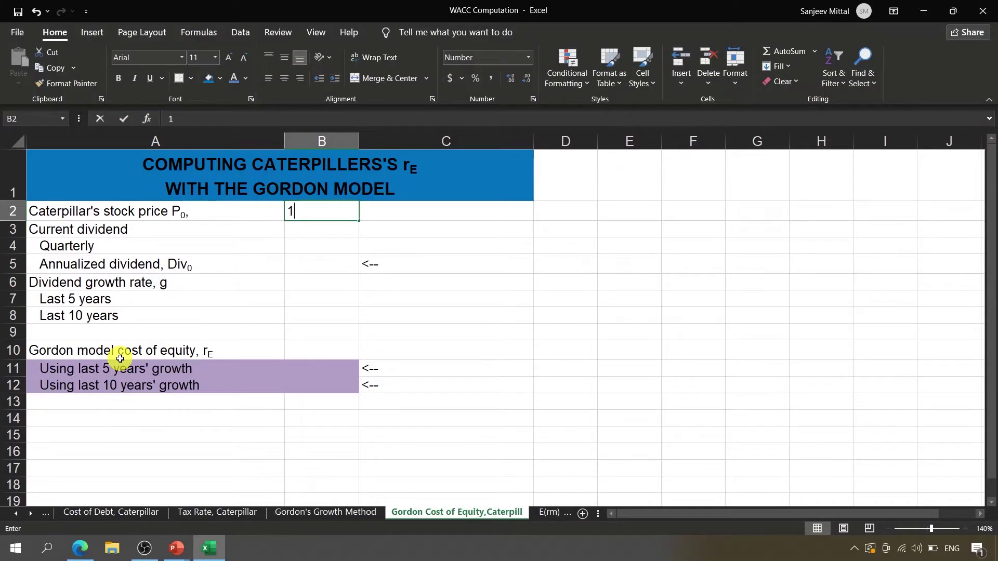
{"action": "type", "text": "93.13"}
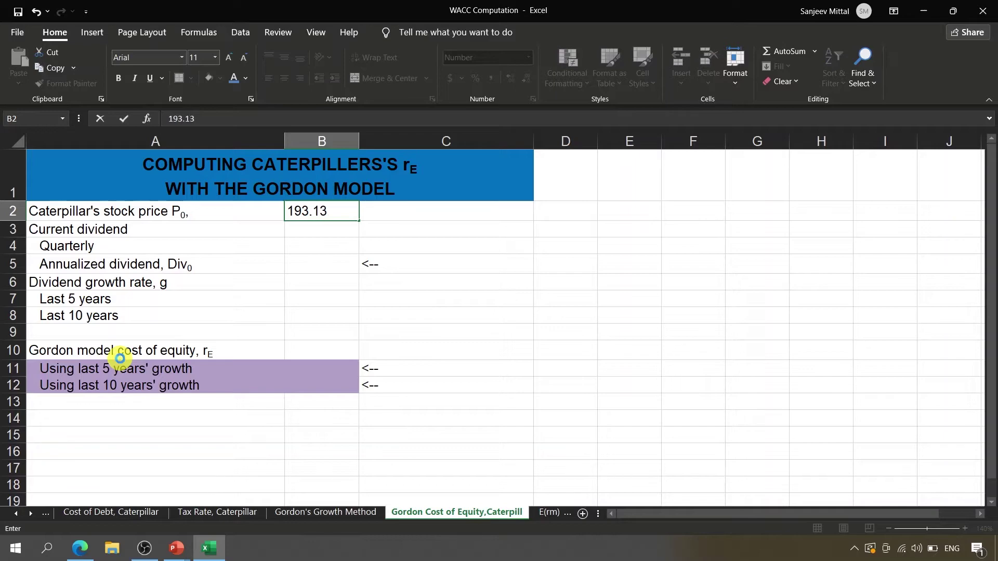
{"action": "key", "text": "Return"}
Link the quarterly current dividend in B4 to the latest dividend per share in B43 of the Gordon's Growth Method sheet.
{"action": "key", "text": "Down"}
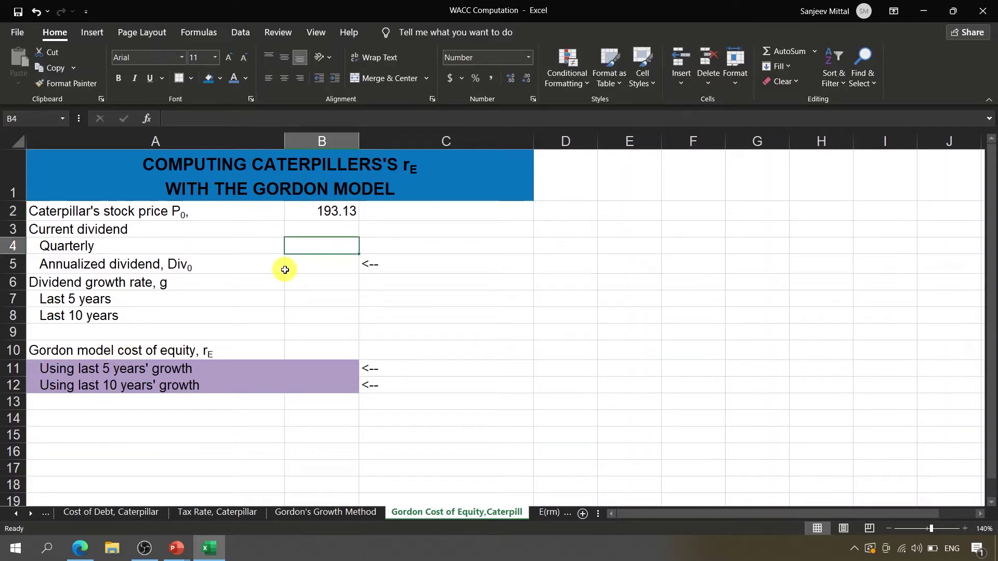
{"action": "type", "text": "="}
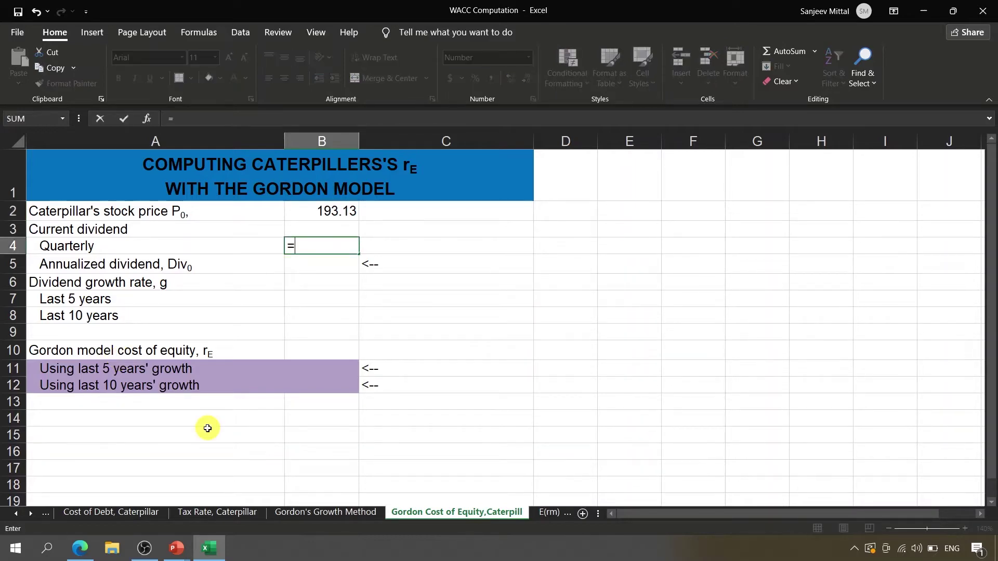
{"action": "left_click", "coordinate": [344, 512]}
{"action": "left_click", "coordinate": [108, 403]}
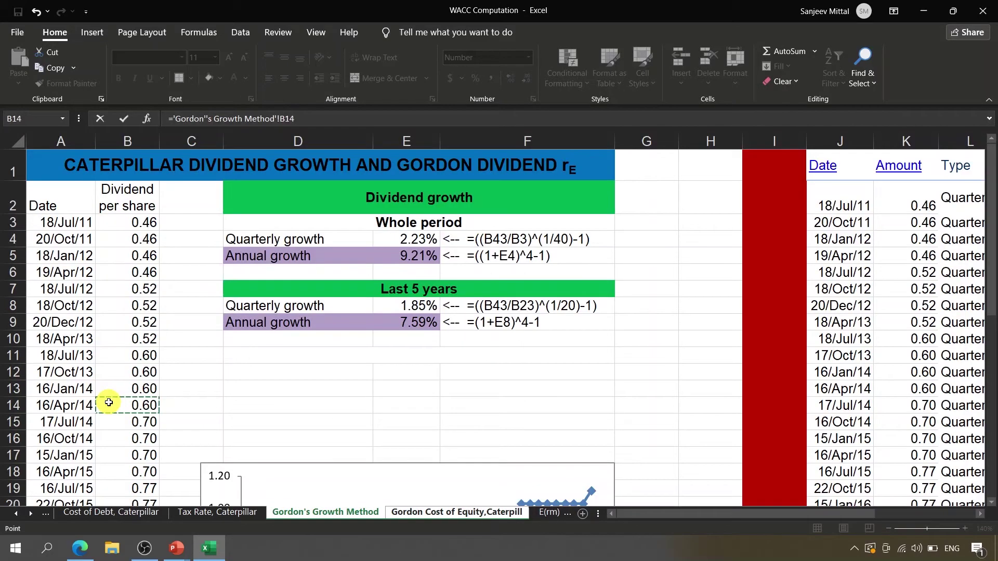
{"action": "key", "text": "ctrl+Down"}
{"action": "key", "text": "Left"}
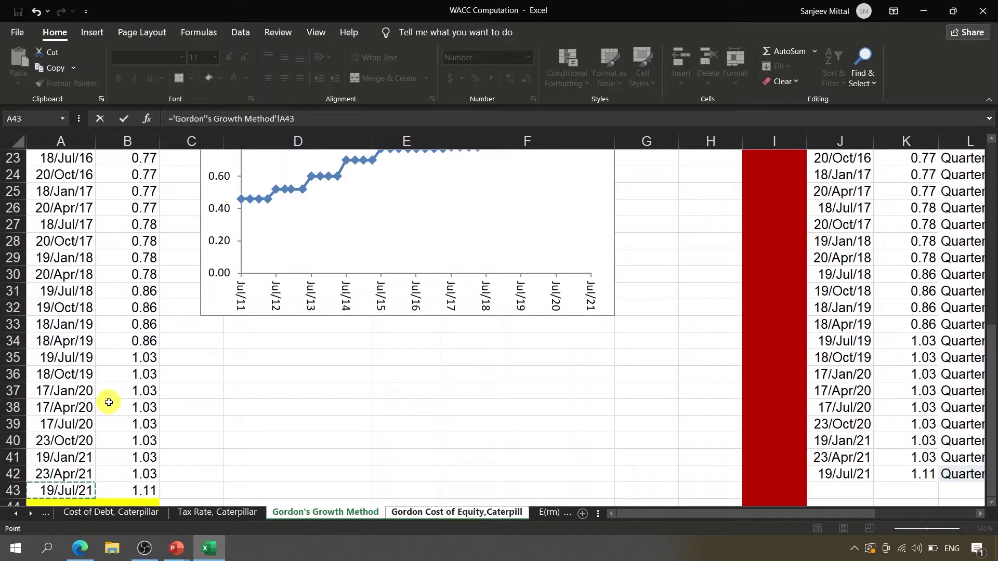
{"action": "left_click", "coordinate": [145, 497]}
{"action": "key", "text": "Return"}
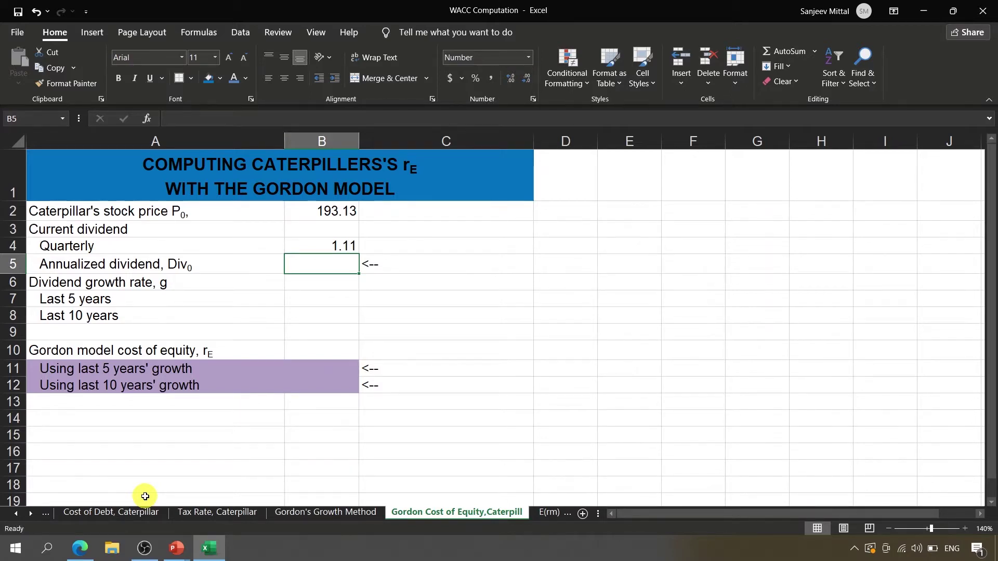
Calculate the annualized dividend in B5 with the formula =B4*4.
{"action": "type", "text": "="}
{"action": "key", "text": "Up"}
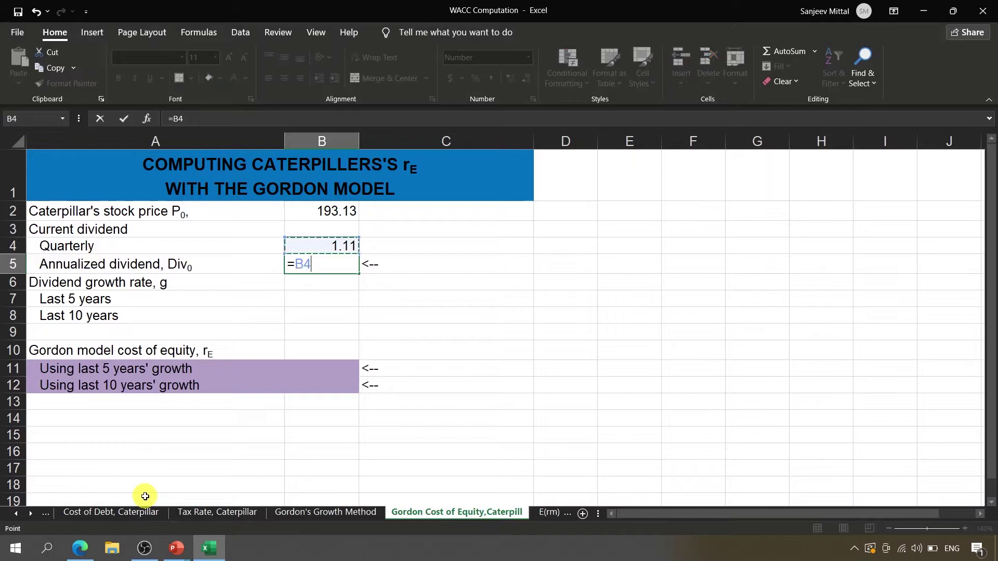
{"action": "type", "text": "*4"}
{"action": "key", "text": "Return"}
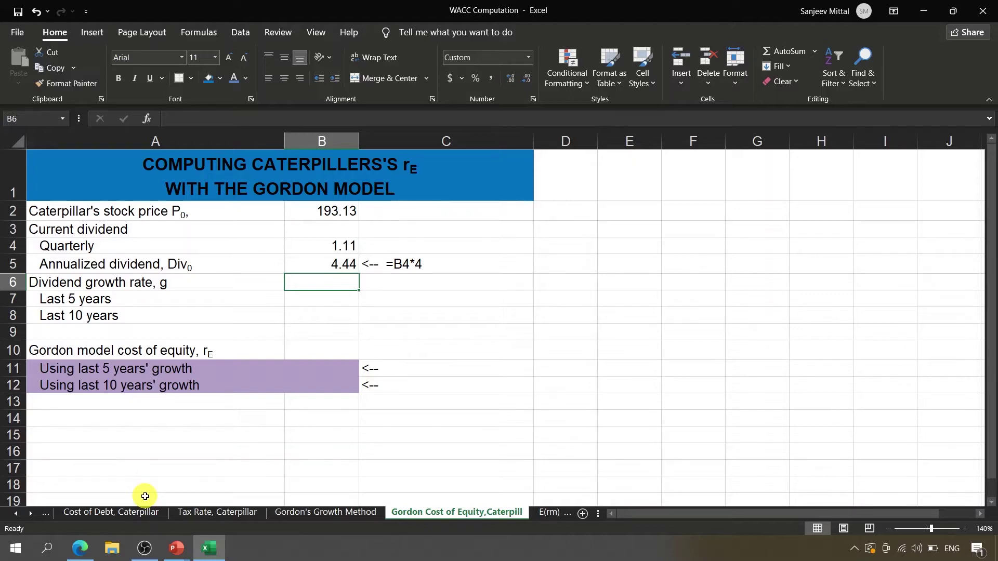
Link the last-5-years dividend growth rate in B7 to the annual growth in E9 of the Gordon's Growth Method sheet.
{"action": "key", "text": "Down"}
{"action": "type", "text": "="}
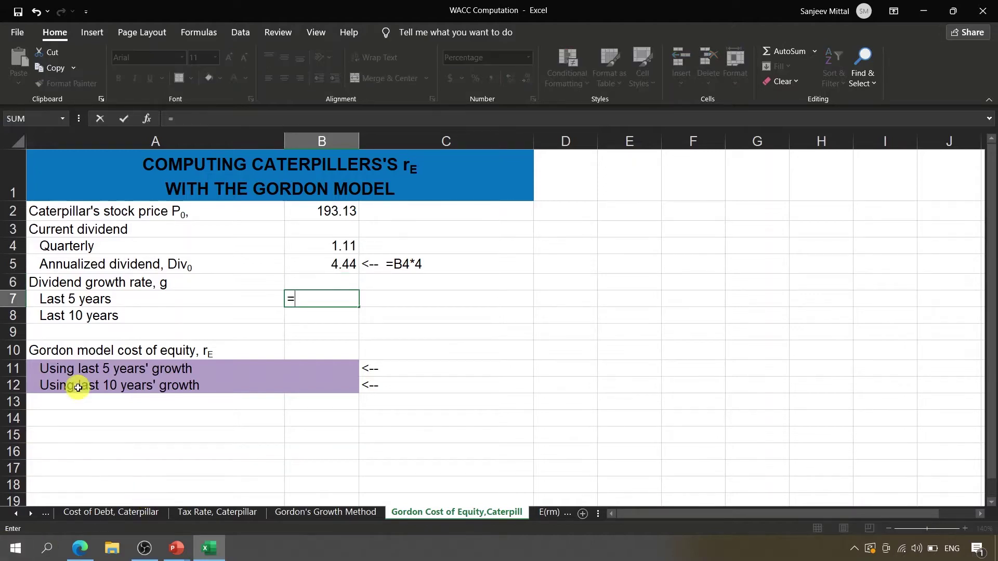
{"action": "left_click", "coordinate": [338, 512]}
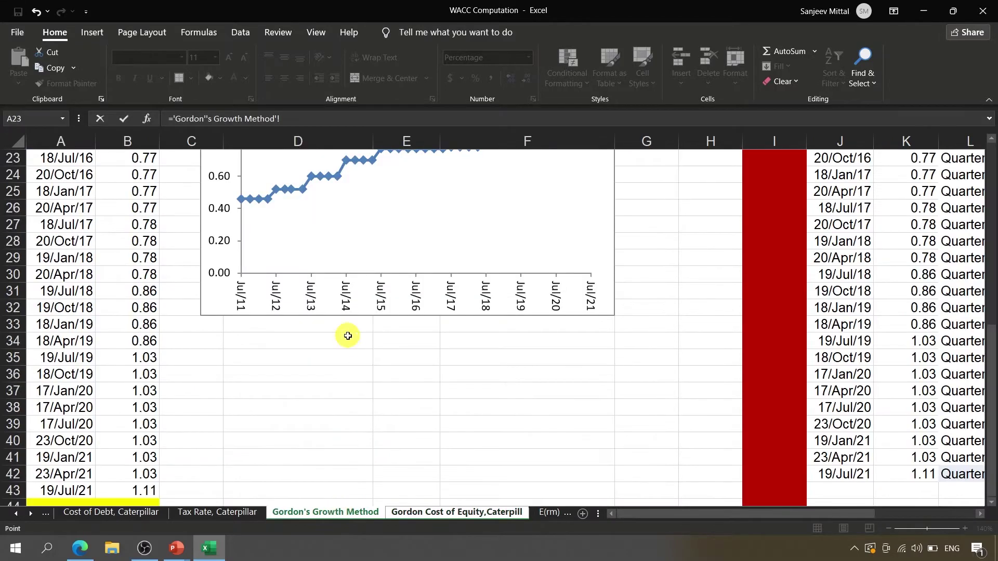
{"action": "left_click", "coordinate": [28, 274]}
{"action": "key", "text": "ctrl+Home"}
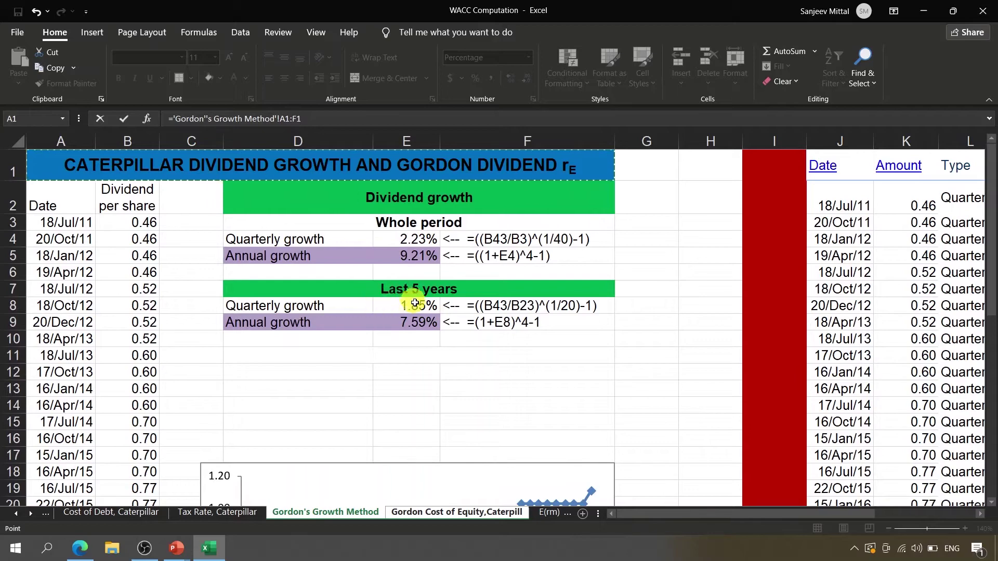
{"action": "left_click", "coordinate": [418, 323]}
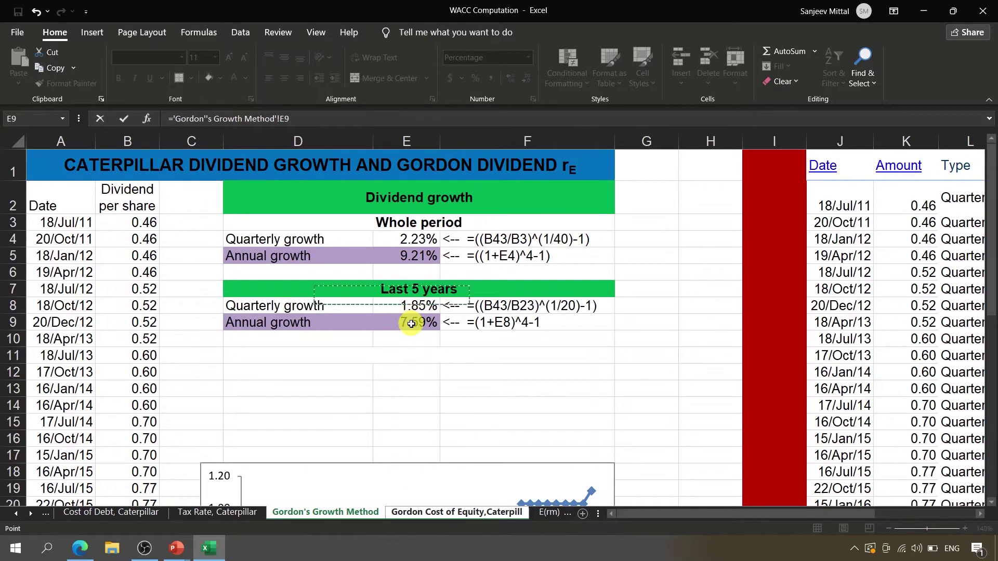
{"action": "key", "text": "Return"}
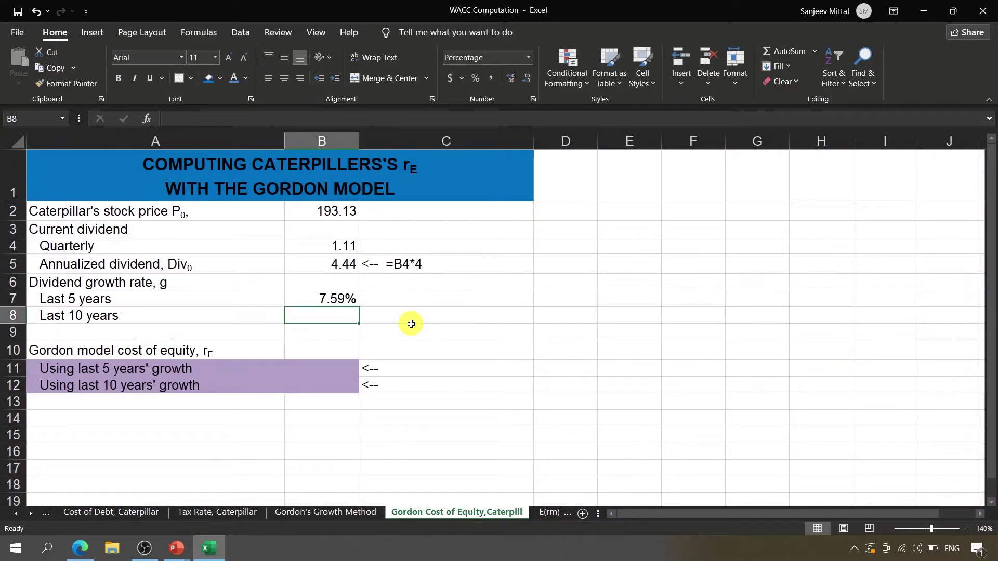
Link the last-10-years growth rate in B8 to the whole-period annual growth in E5 of the Gordon's Growth Method sheet.
{"action": "type", "text": "="}
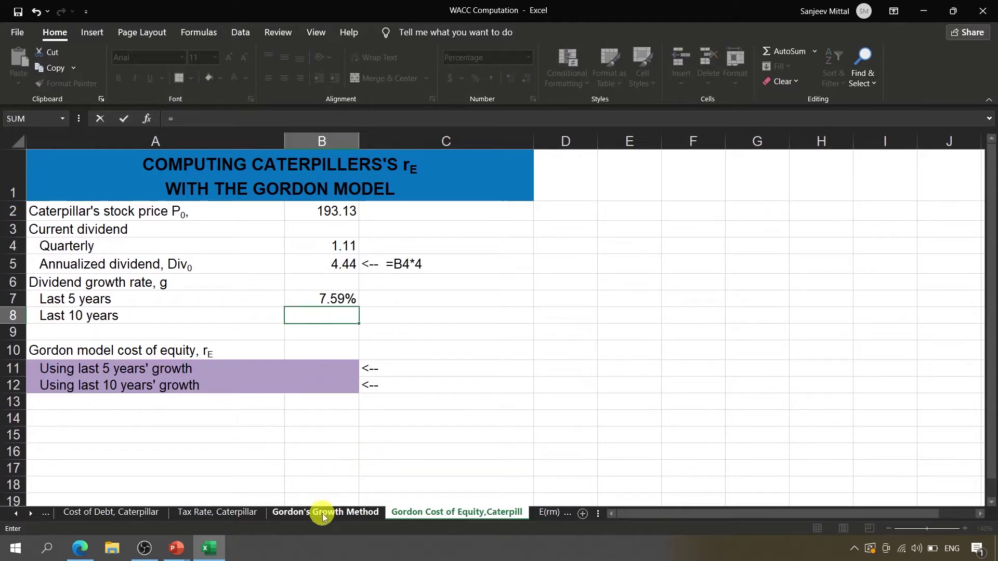
{"action": "left_click", "coordinate": [323, 513]}
{"action": "left_click", "coordinate": [411, 255]}
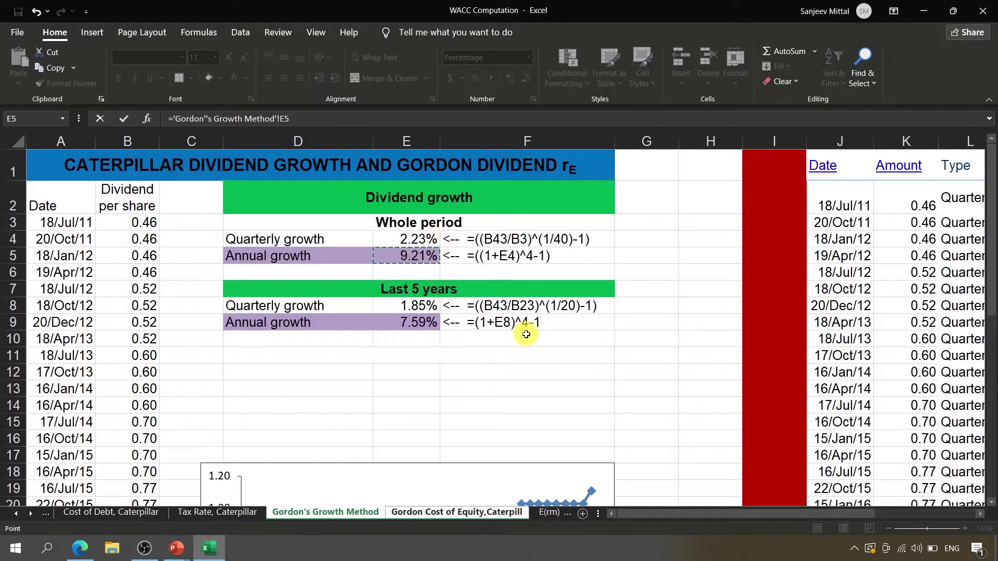
{"action": "key", "text": "Return"}
{"action": "key", "text": "Return"}
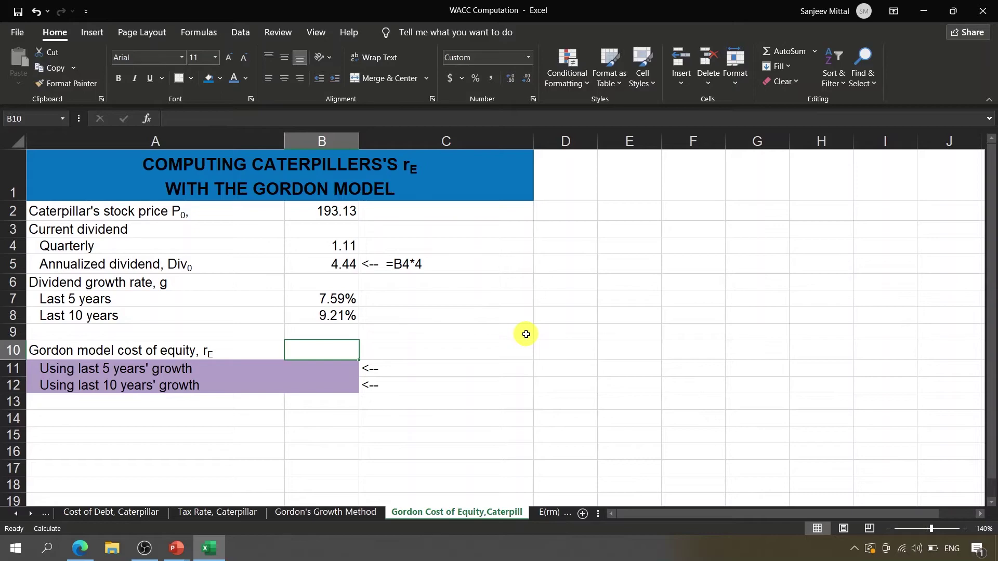
Begin the cost of equity formula using last 5 years' growth in B11 with =B5*(1+B7)/B2.
{"action": "left_click", "coordinate": [307, 367]}
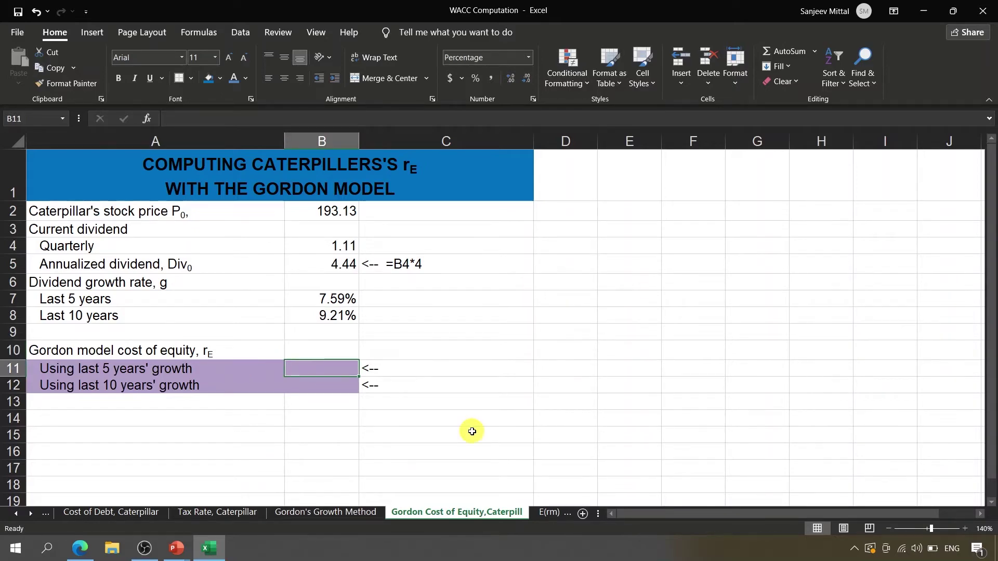
{"action": "type", "text": "="}
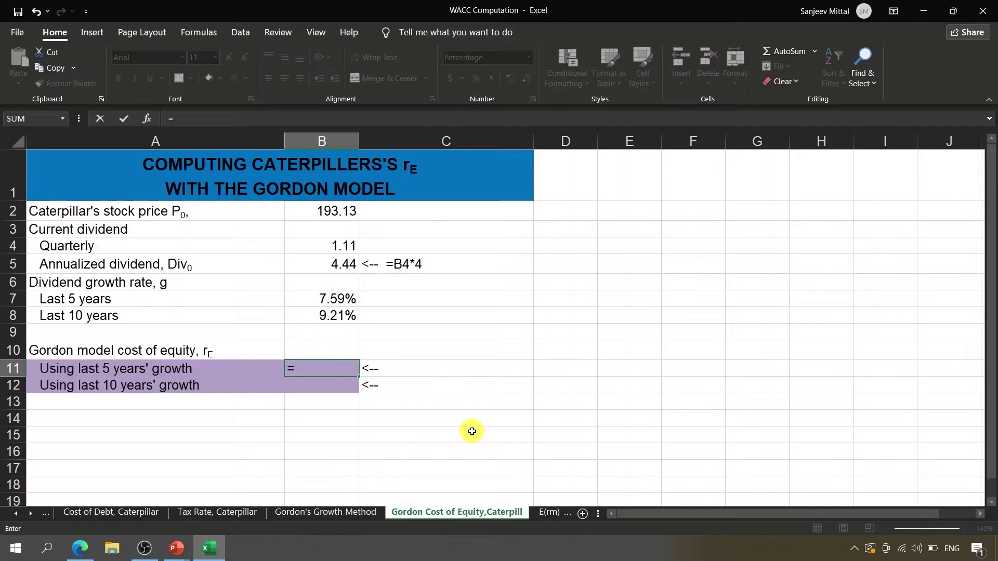
{"action": "left_click", "coordinate": [343, 265]}
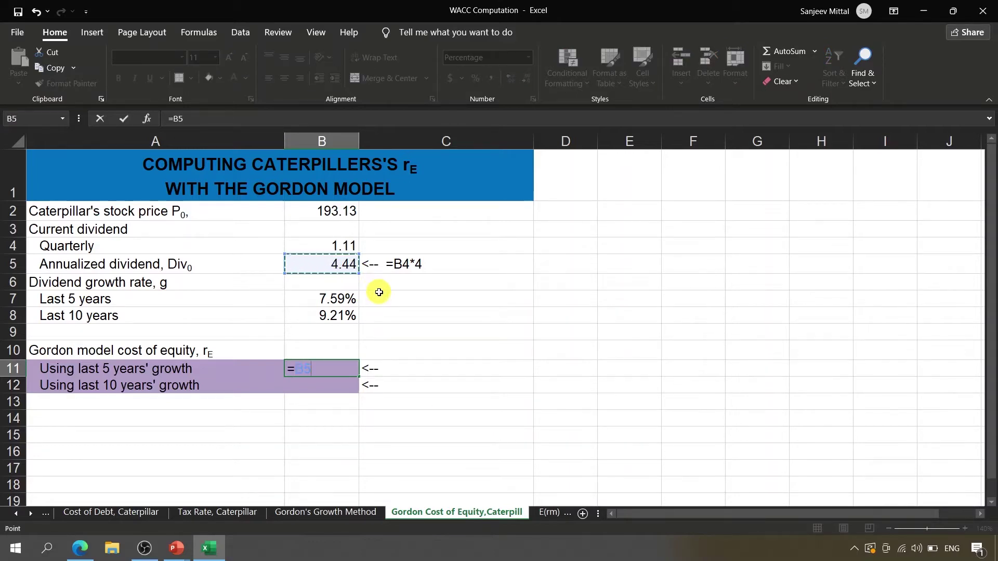
{"action": "type", "text": "*"}
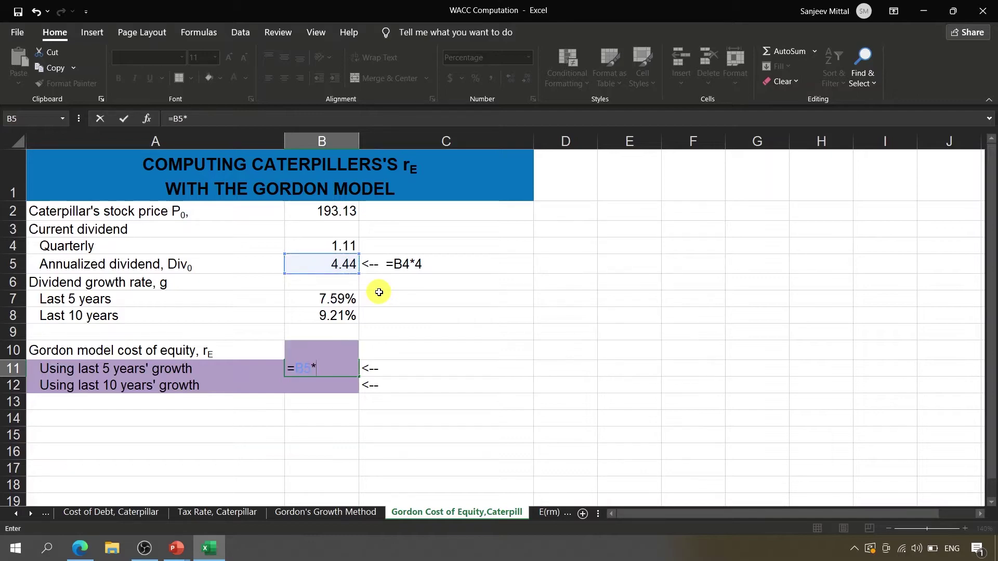
{"action": "type", "text": "(1+"}
{"action": "left_click", "coordinate": [345, 298]}
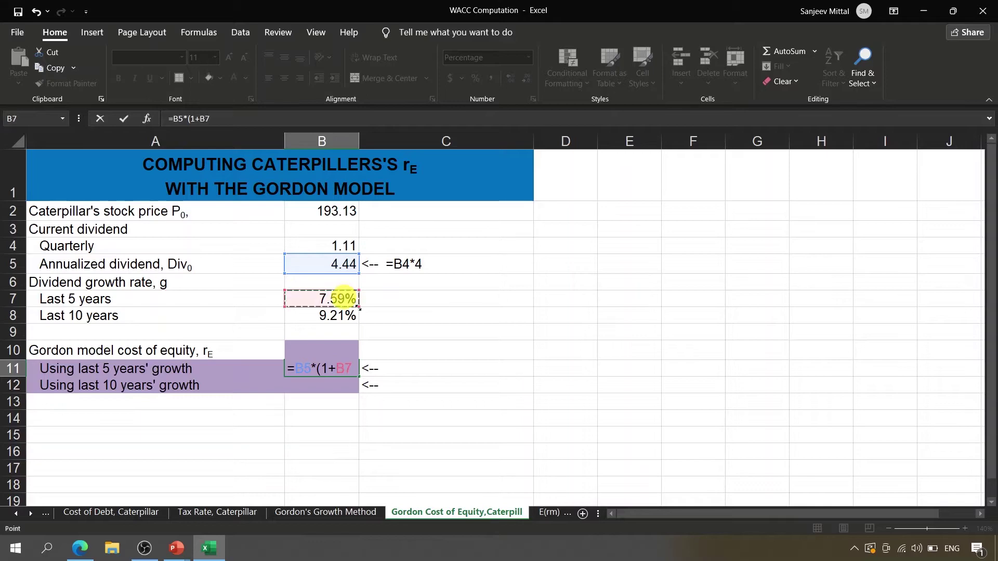
{"action": "type", "text": ")"}
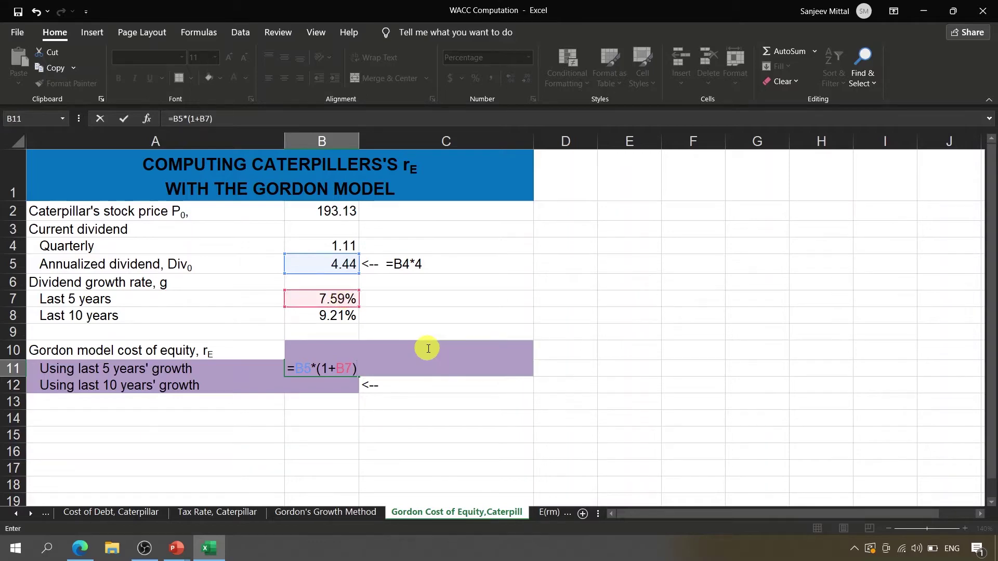
{"action": "type", "text": "/"}
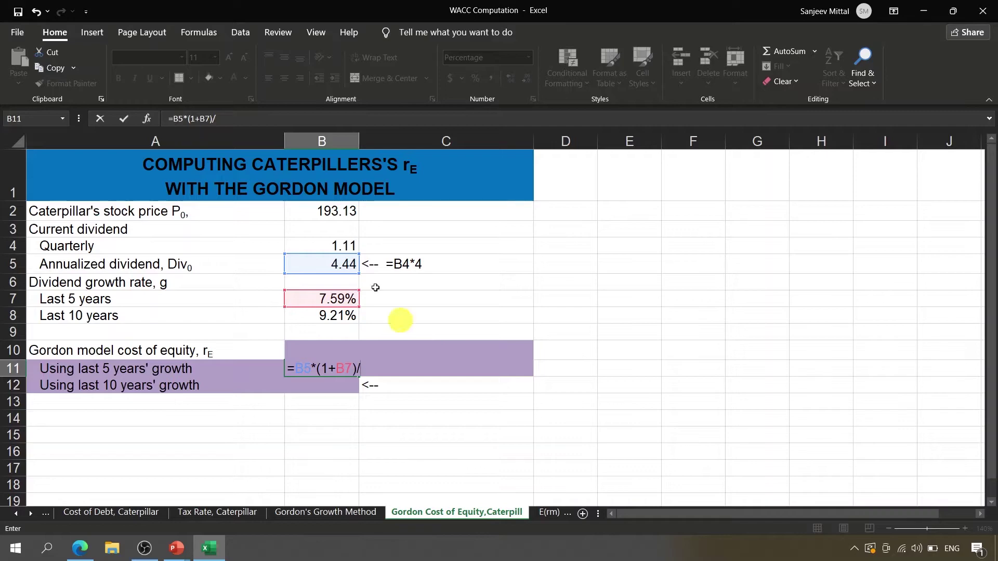
{"action": "left_click", "coordinate": [339, 211]}
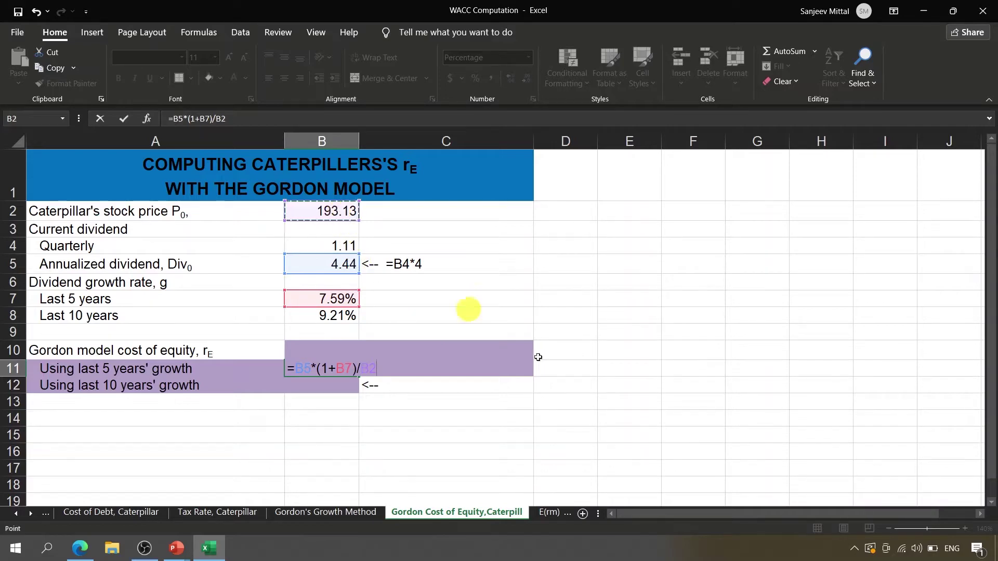
Enclose the dividend yield term in parentheses and add the growth rate, entering B11 as =(B5*(1+B7)/B2)+B7.
{"action": "type", "text": ")"}
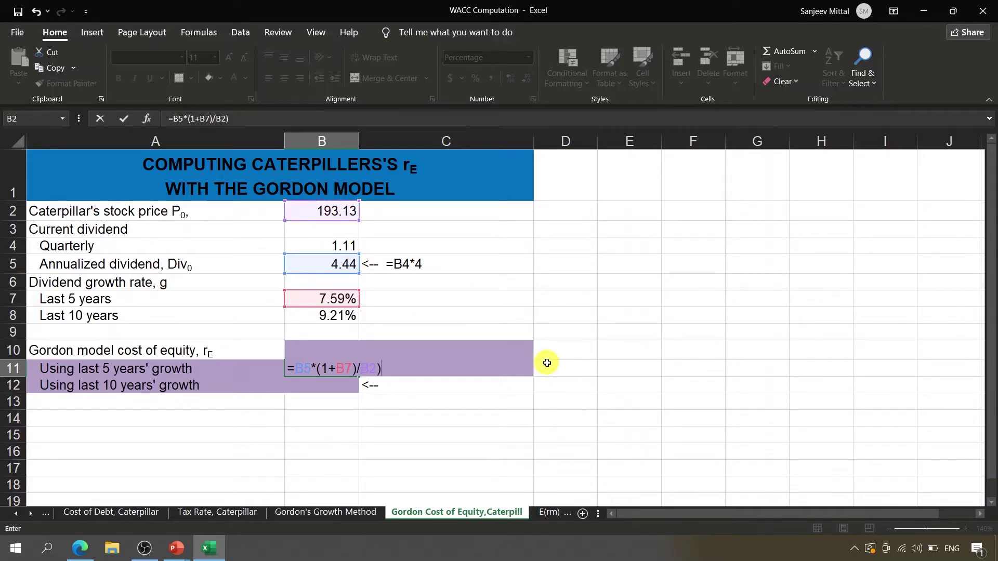
{"action": "left_click", "coordinate": [298, 370]}
{"action": "type", "text": "("}
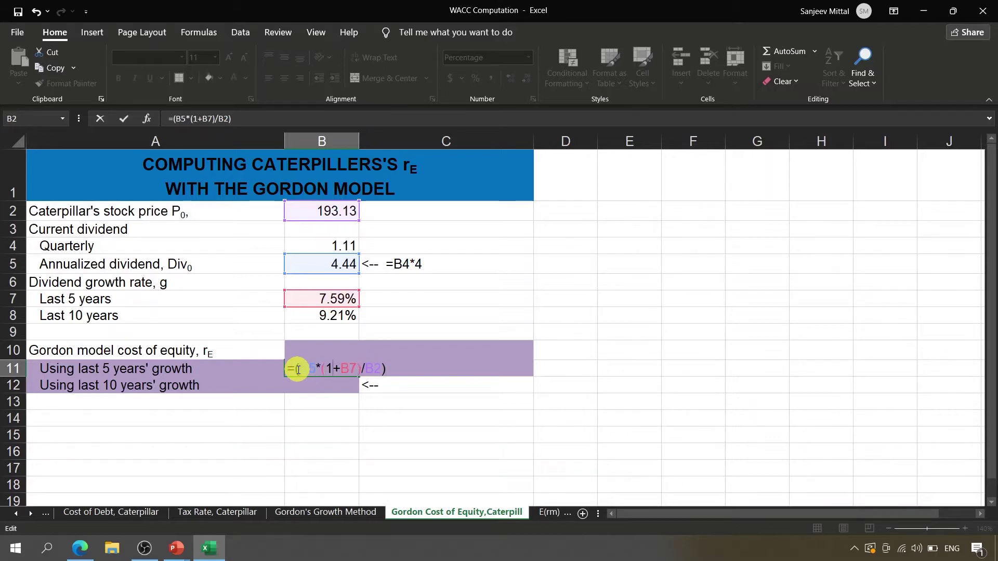
{"action": "key", "text": "End"}
{"action": "type", "text": "+"}
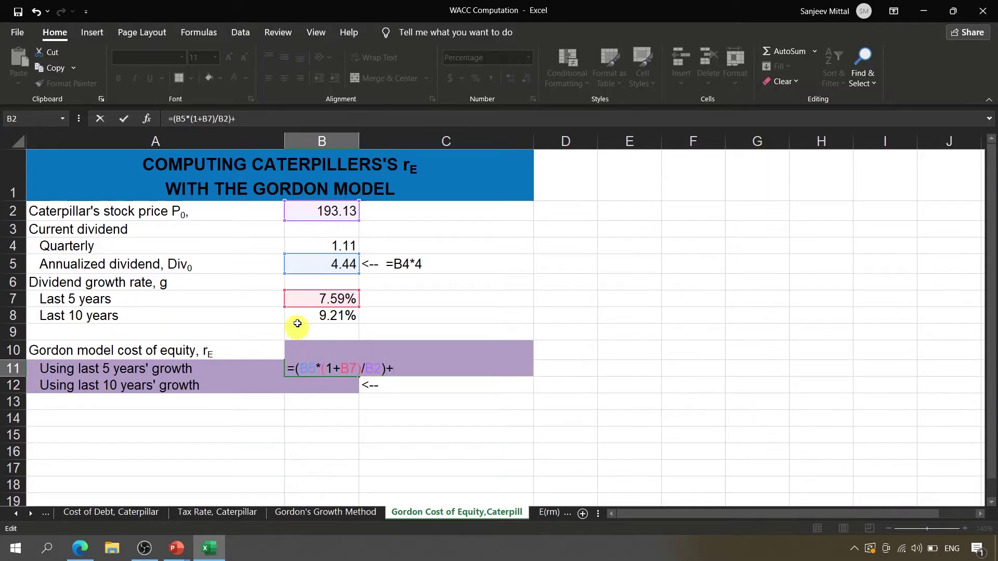
{"action": "left_click", "coordinate": [307, 298]}
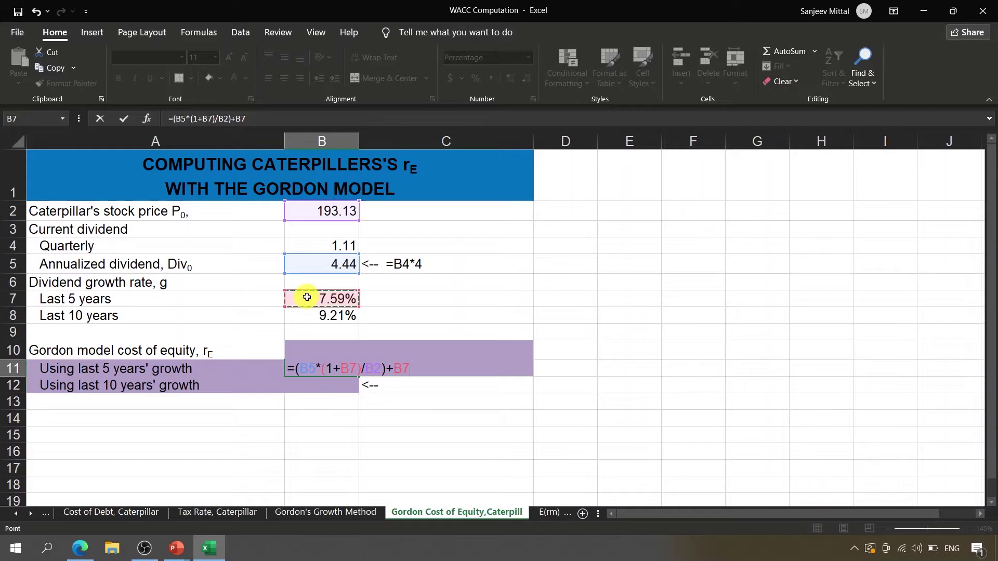
{"action": "key", "text": "Return"}
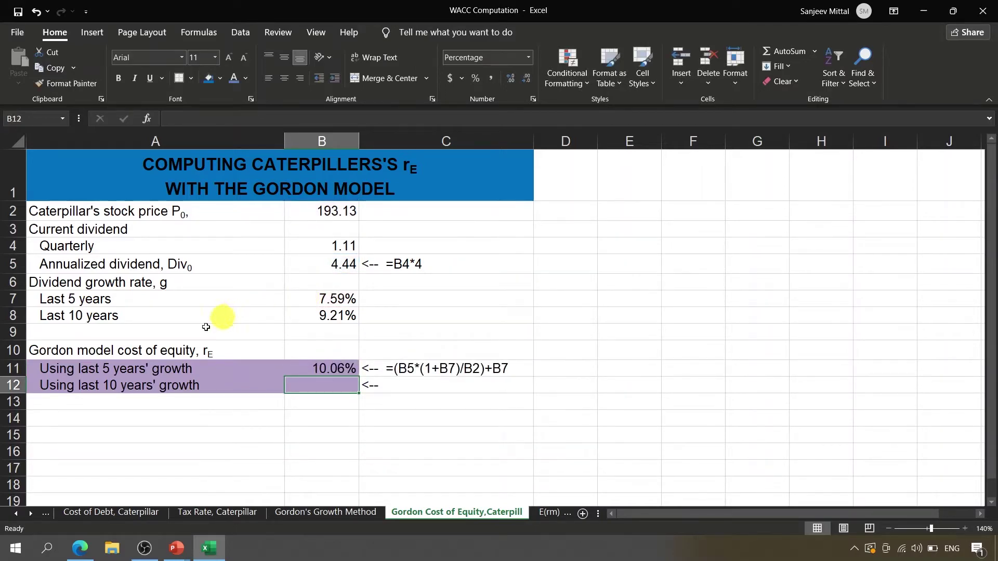
Begin the cost of equity formula using last 10 years' growth in B12 with =B5*(1+B8)/B2.
{"action": "left_click", "coordinate": [319, 369]}
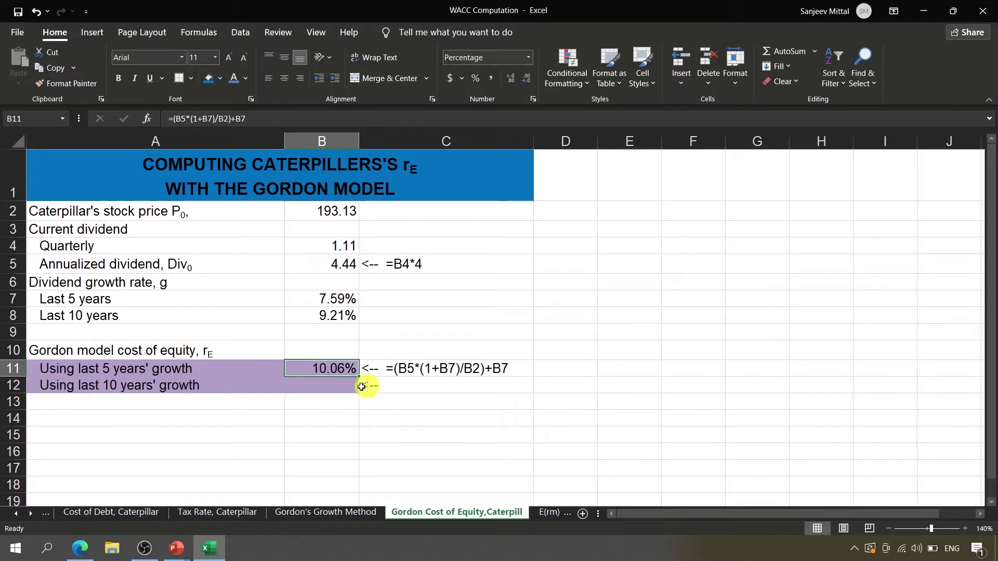
{"action": "left_click", "coordinate": [341, 385]}
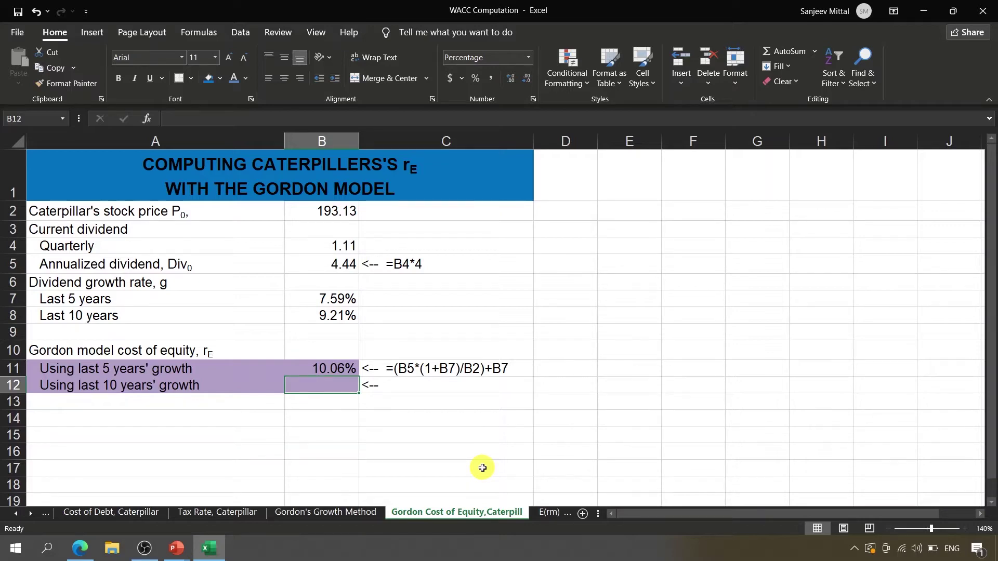
{"action": "type", "text": "="}
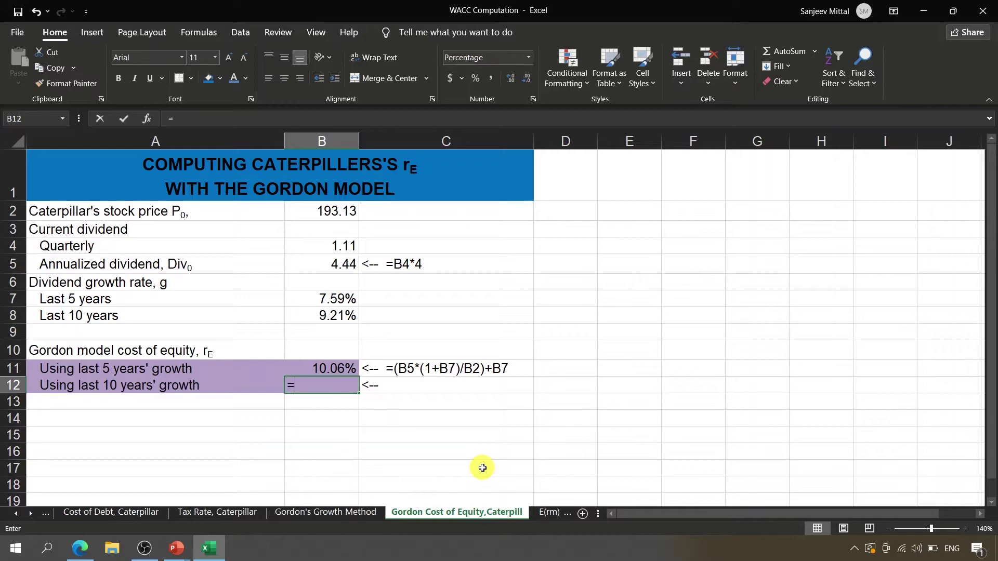
{"action": "left_click", "coordinate": [338, 264]}
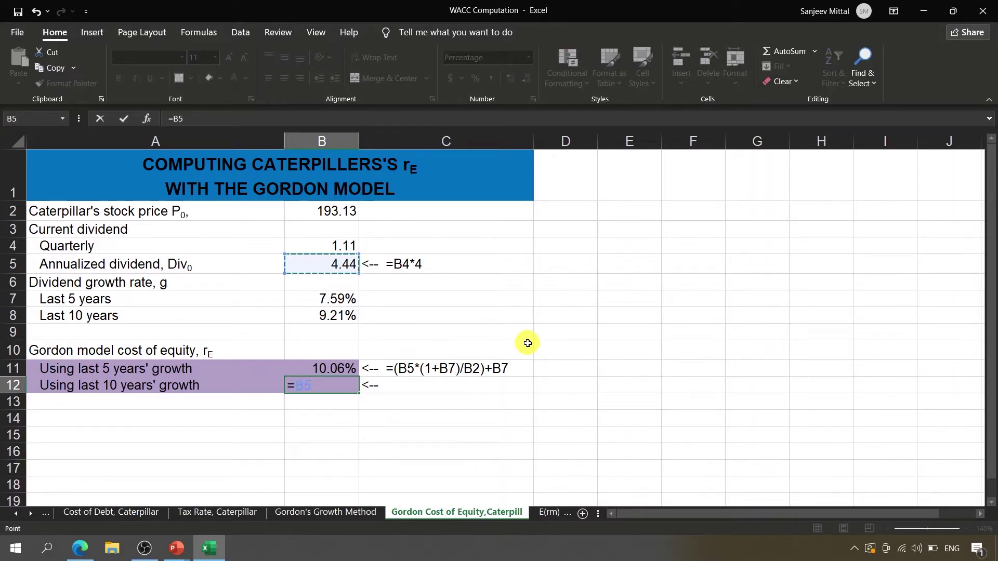
{"action": "type", "text": "*(1+"}
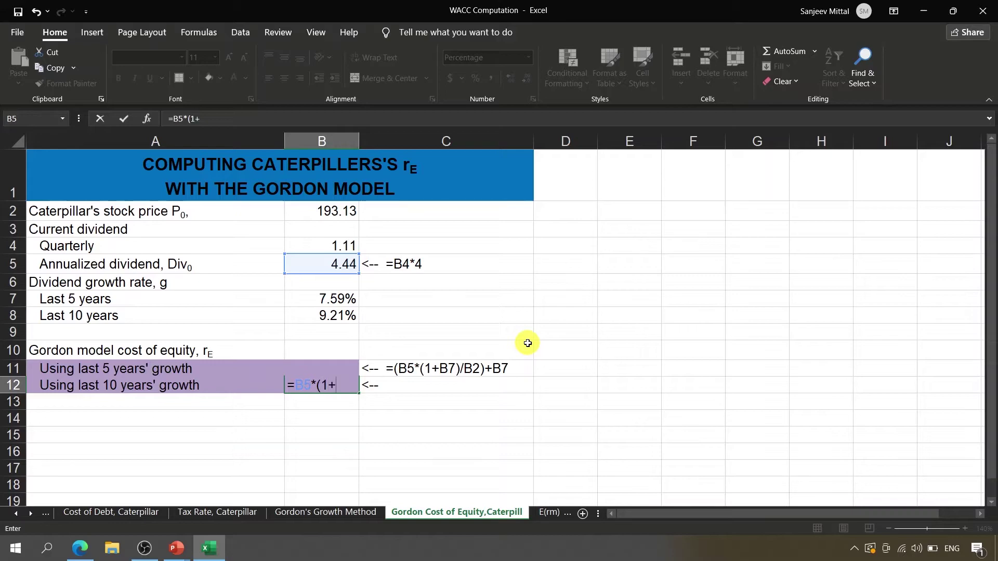
{"action": "left_click", "coordinate": [317, 318]}
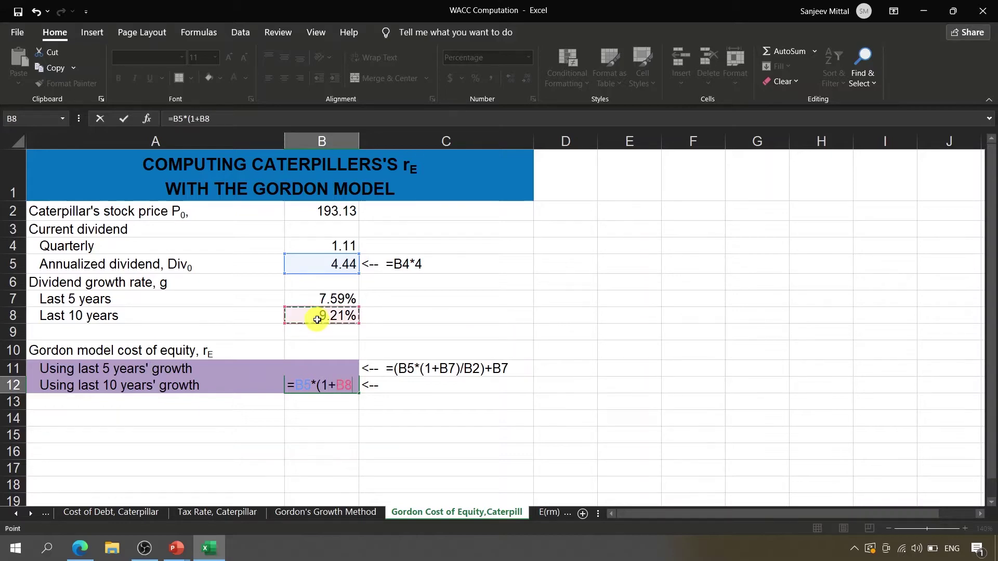
{"action": "type", "text": ")"}
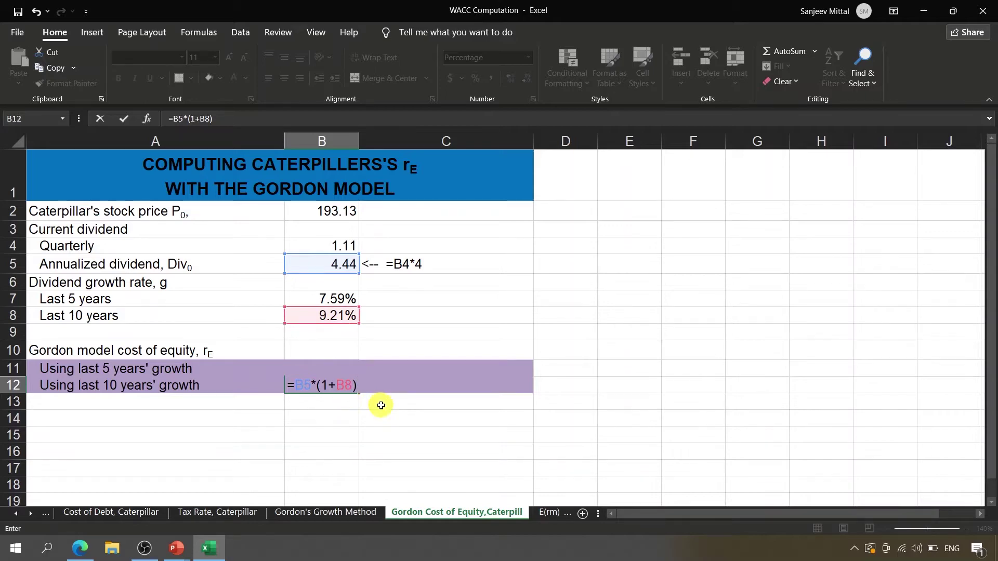
{"action": "type", "text": "/"}
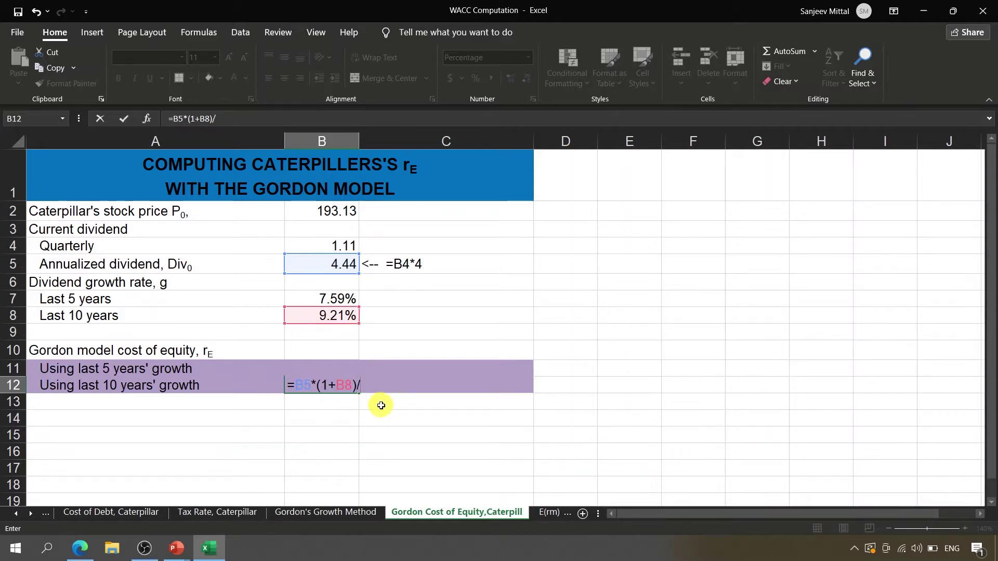
{"action": "left_click", "coordinate": [336, 211]}
{"action": "type", "text": ")"}
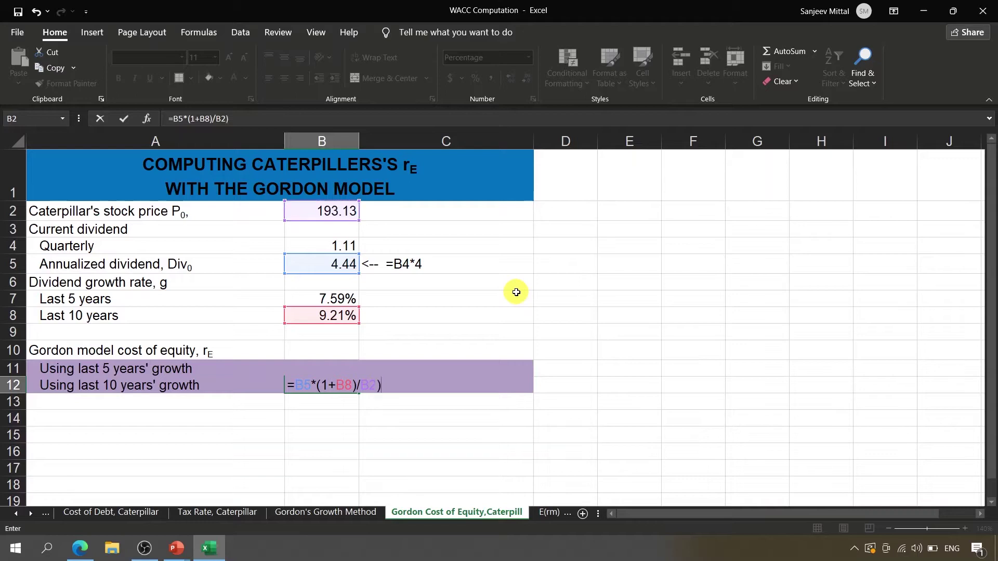
Complete B12 as =(B5*(1+B8)/B2)+B8 by opening the parenthesis before B5 and adding the 10-year growth rate.
{"action": "left_click", "coordinate": [298, 387]}
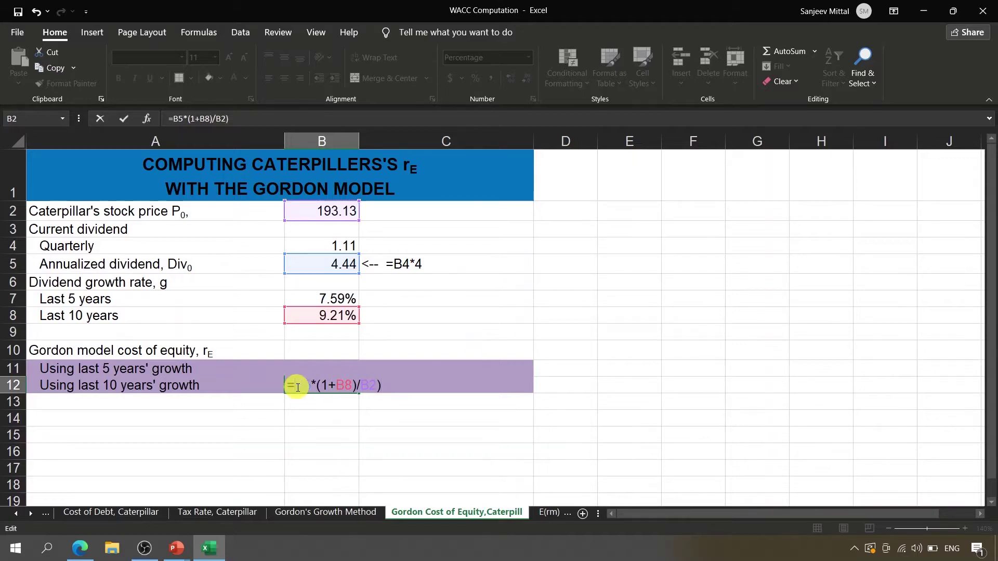
{"action": "type", "text": "("}
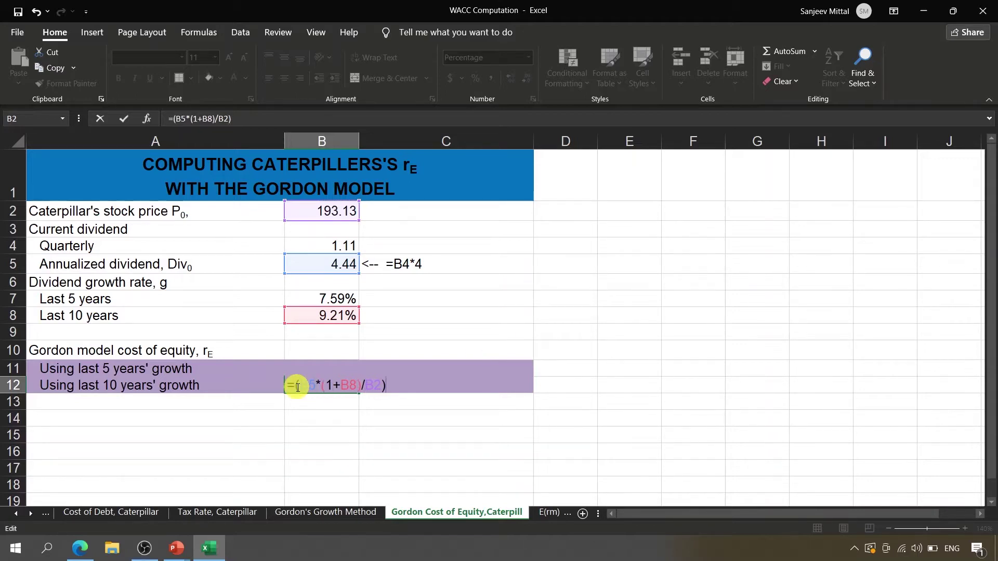
{"action": "key", "text": "End"}
{"action": "type", "text": "+"}
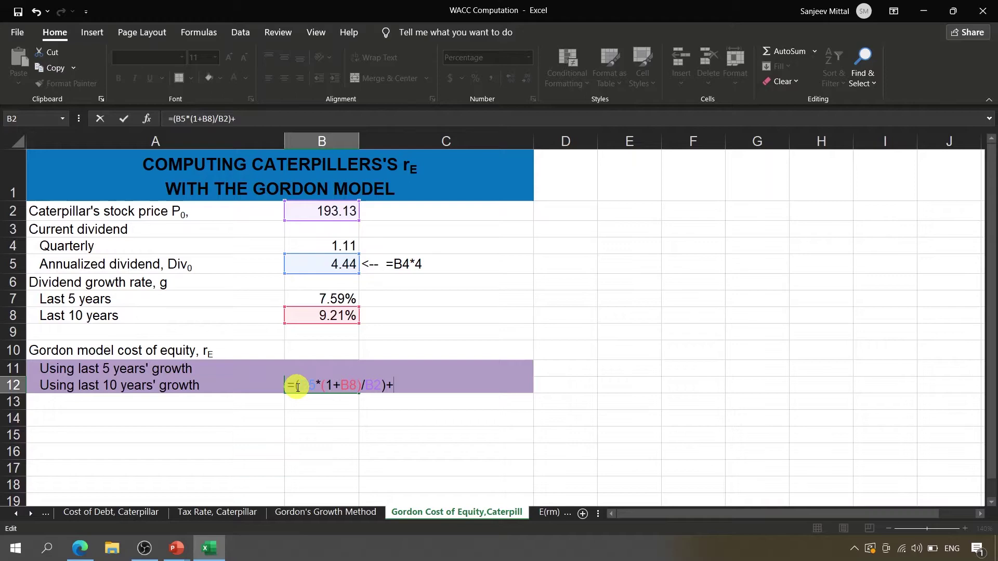
{"action": "left_click", "coordinate": [325, 315]}
{"action": "key", "text": "Return"}
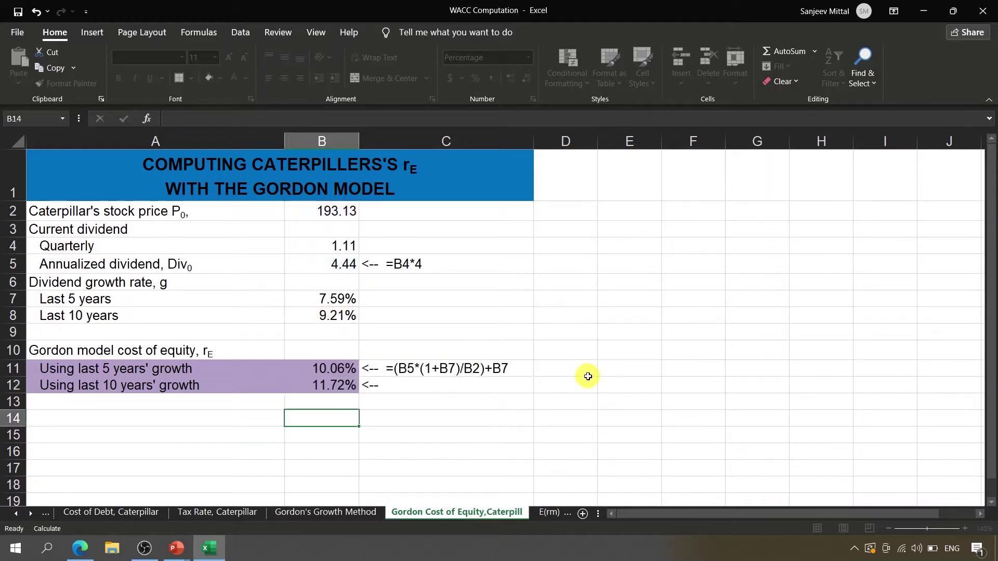
{"action": "key", "text": "Up"}
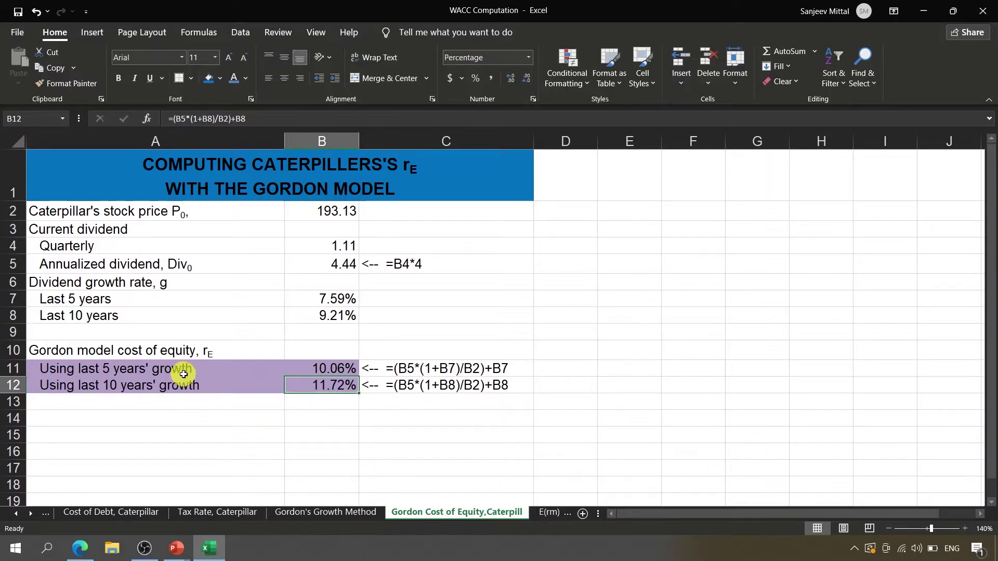
{"action": "left_click_drag", "start_coordinate": [184, 374], "coordinate": [319, 375]}
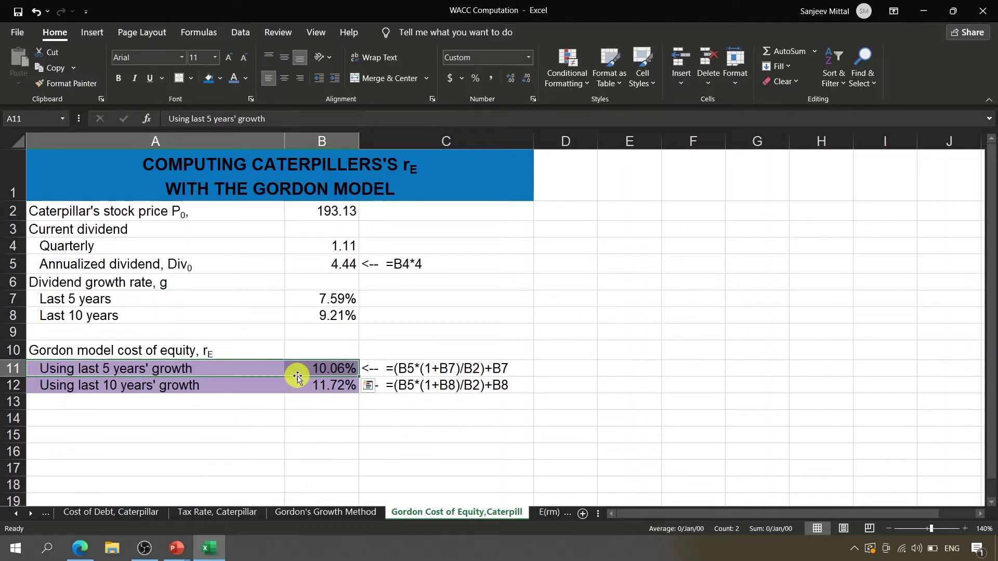
{"action": "left_click", "coordinate": [329, 370]}
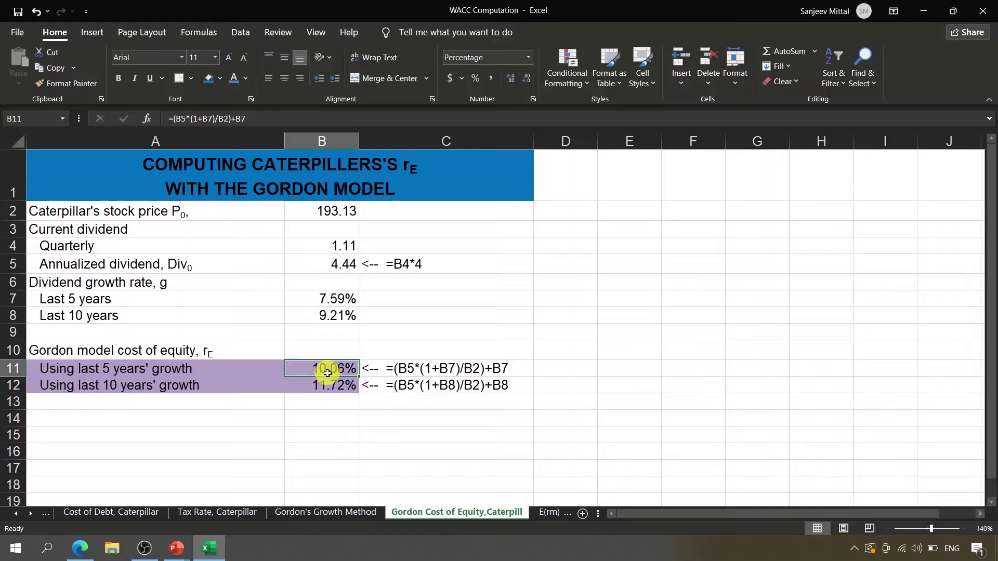
{"action": "left_click", "coordinate": [161, 382]}
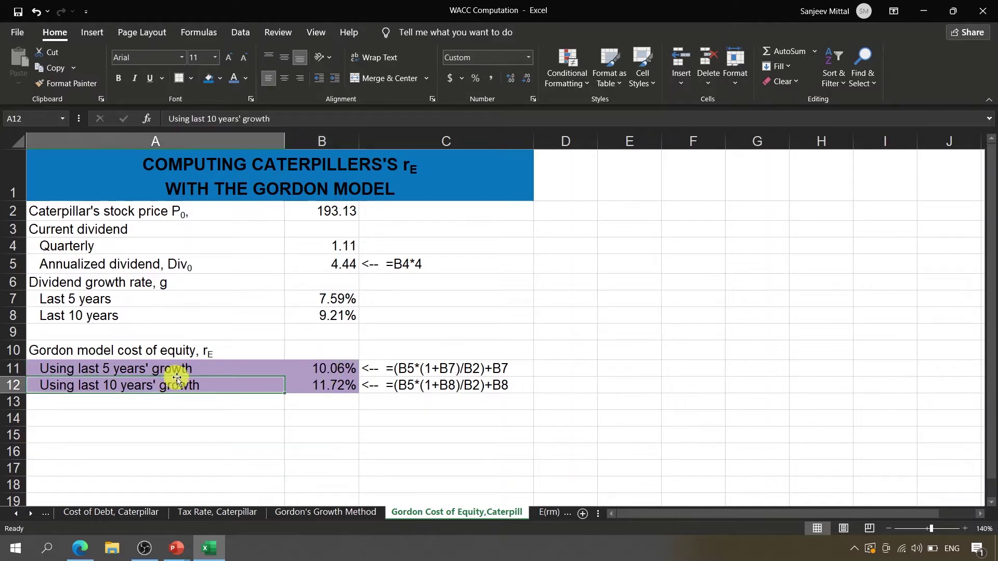
{"action": "left_click", "coordinate": [343, 371]}
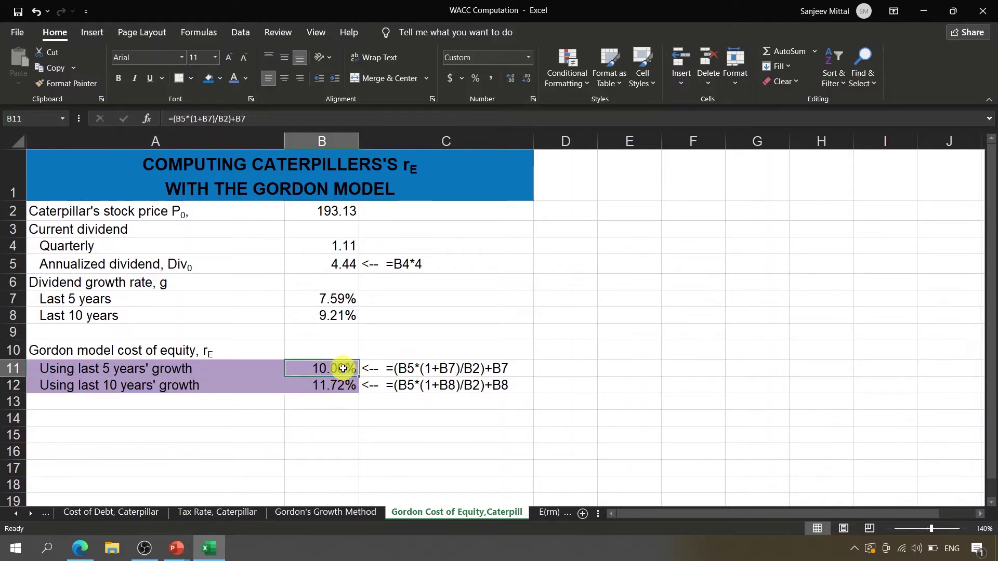
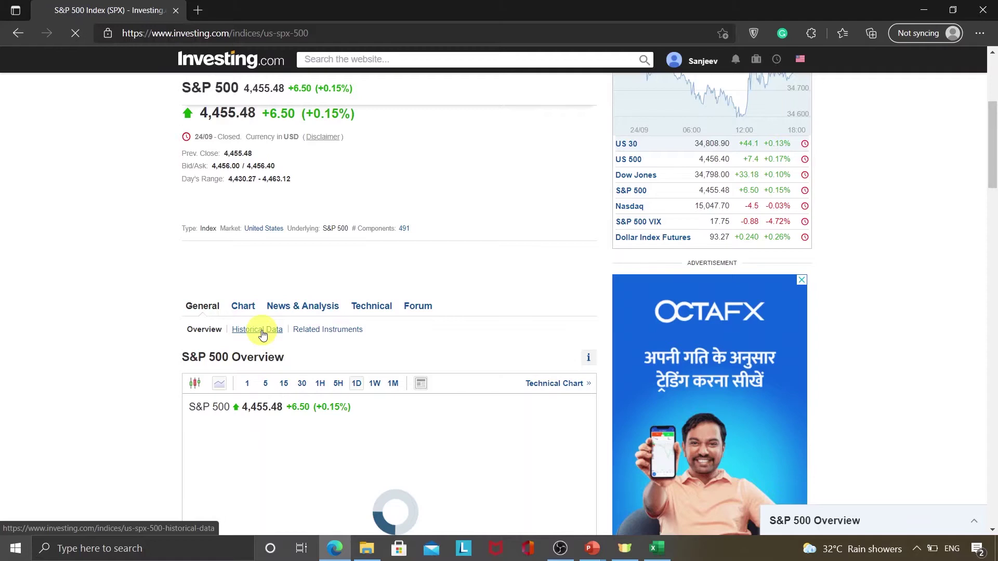
Open the S&P 500 historical data on Investing.com in the browser and set its time frame to Monthly.
{"action": "left_click", "coordinate": [289, 330]}
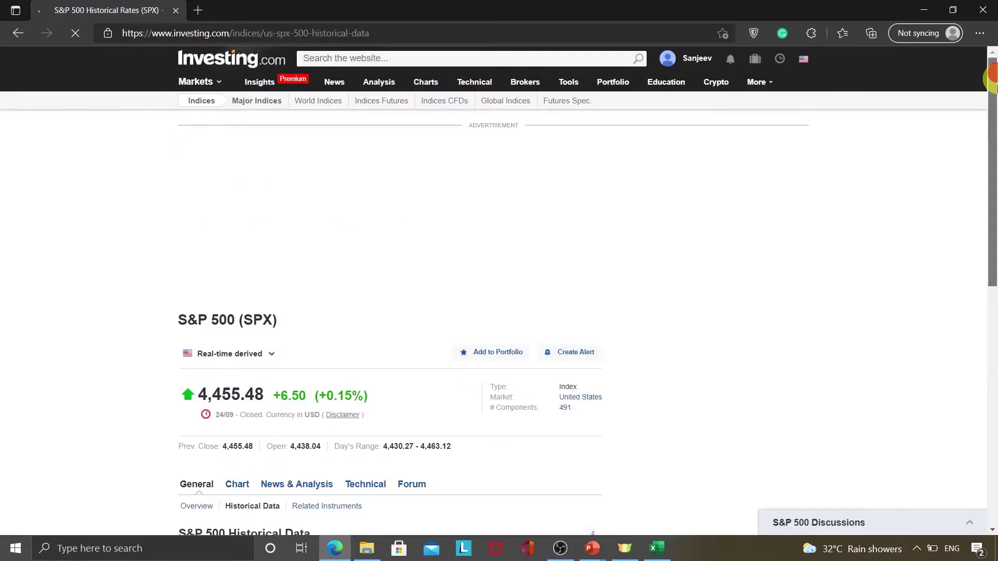
{"action": "scroll", "coordinate": [474, 378], "scroll_direction": "down", "scroll_amount": 2}
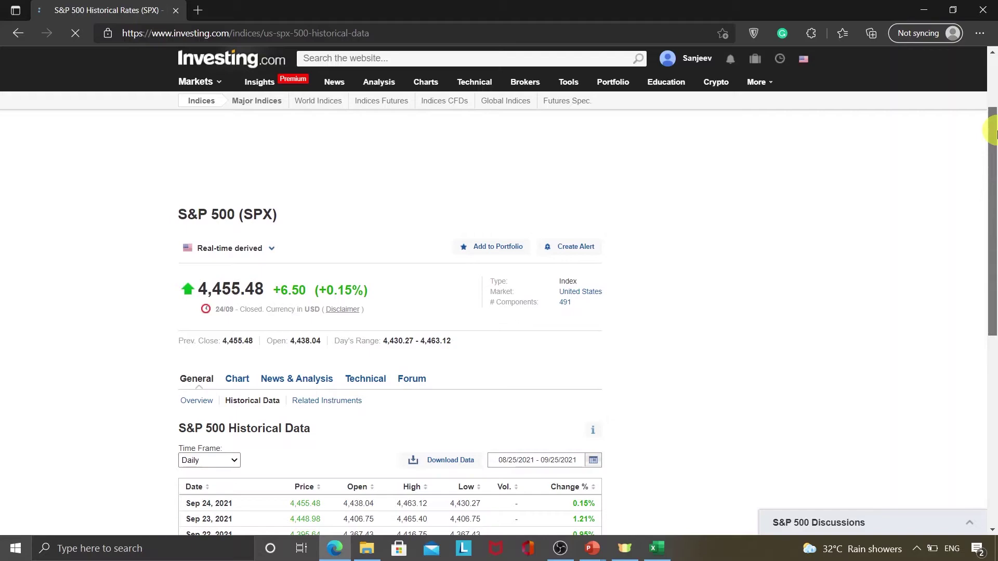
{"action": "left_click_drag", "start_coordinate": [993, 132], "coordinate": [993, 244]}
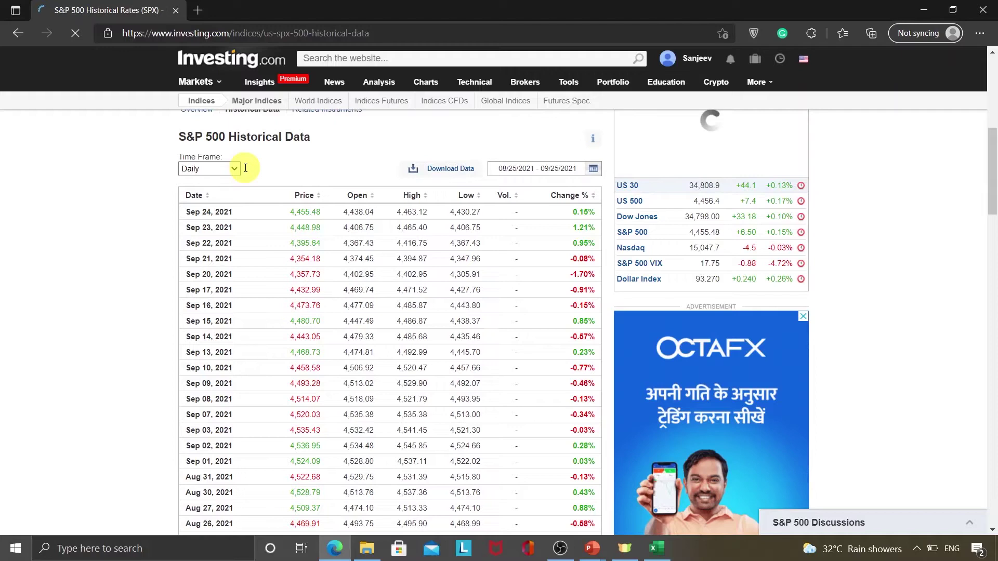
{"action": "left_click", "coordinate": [234, 169]}
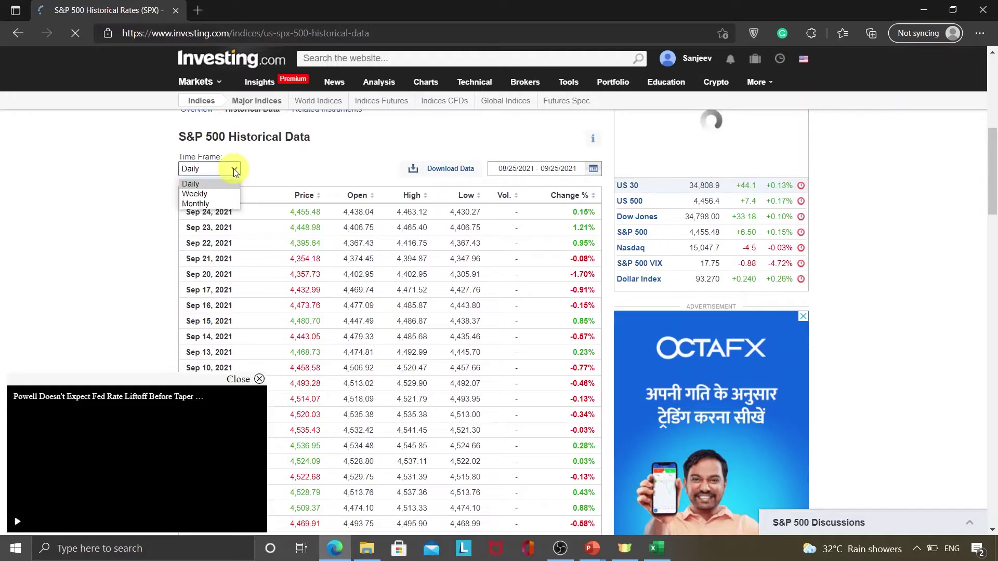
{"action": "left_click", "coordinate": [259, 378]}
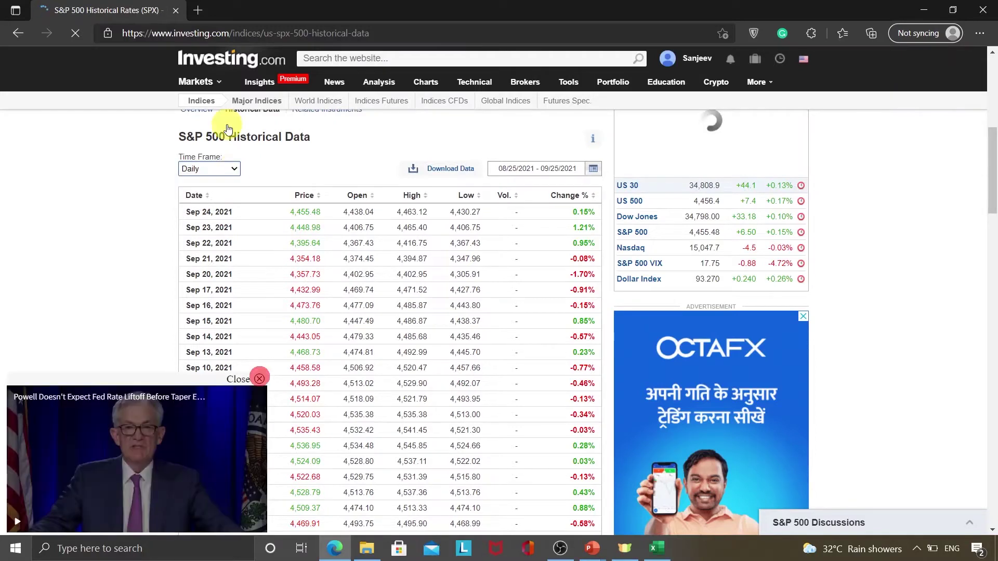
{"action": "left_click", "coordinate": [233, 170]}
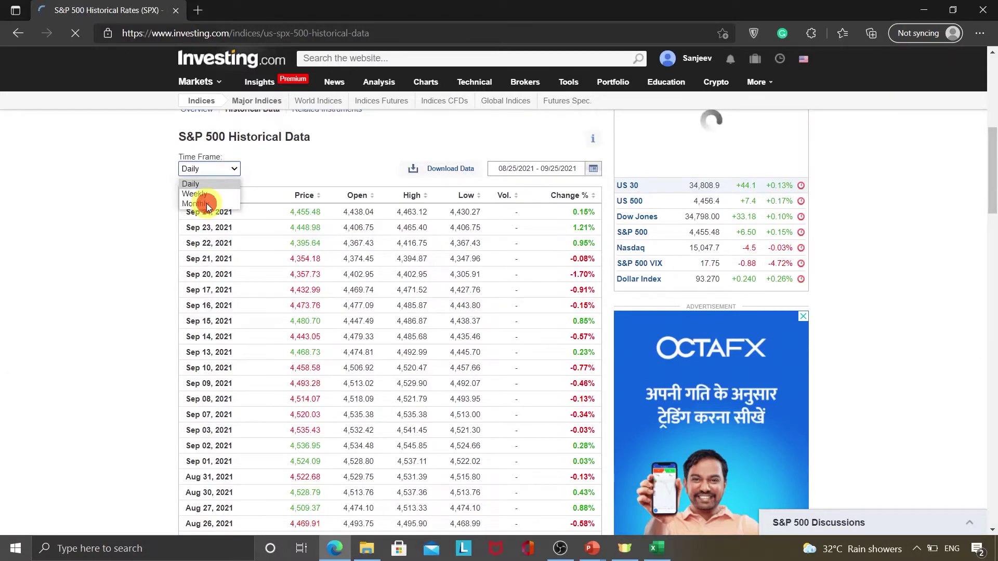
{"action": "left_click", "coordinate": [203, 204]}
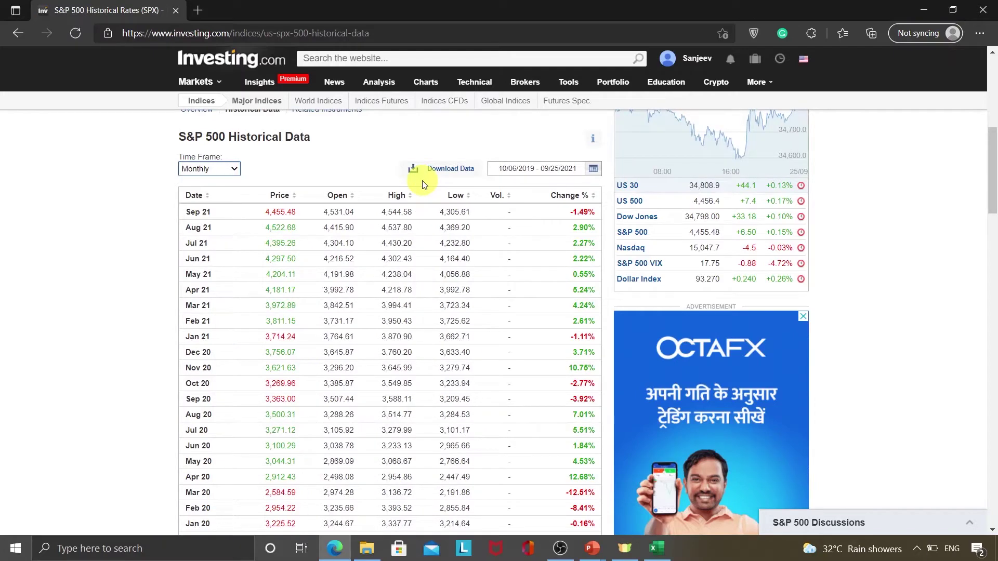
Set the start date of the S&P 500 historical data to 10/06/1980 and apply the date range.
{"action": "left_click", "coordinate": [525, 169]}
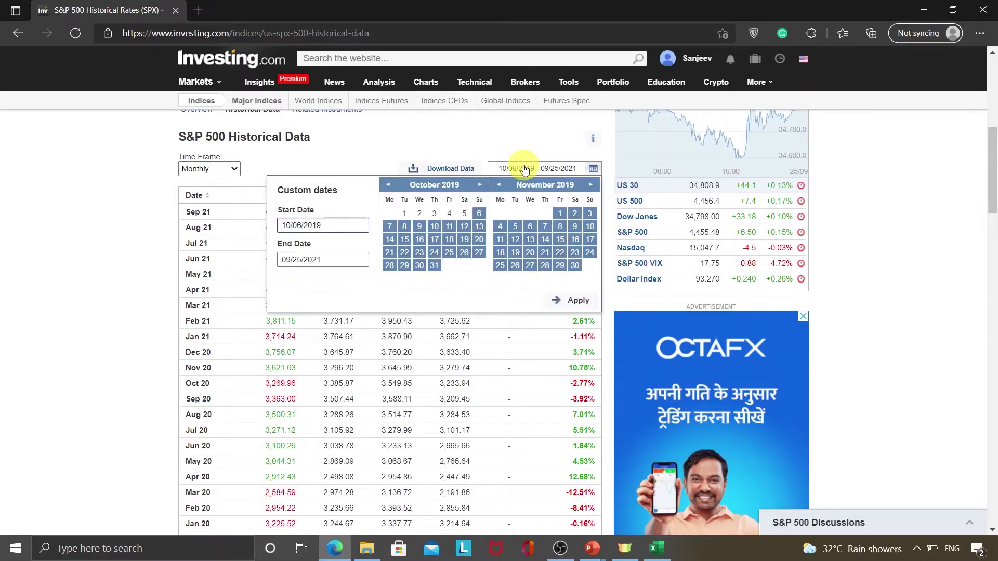
{"action": "key", "text": "BackSpace"}
{"action": "key", "text": "BackSpace"}
{"action": "key", "text": "BackSpace"}
{"action": "key", "text": "BackSpace"}
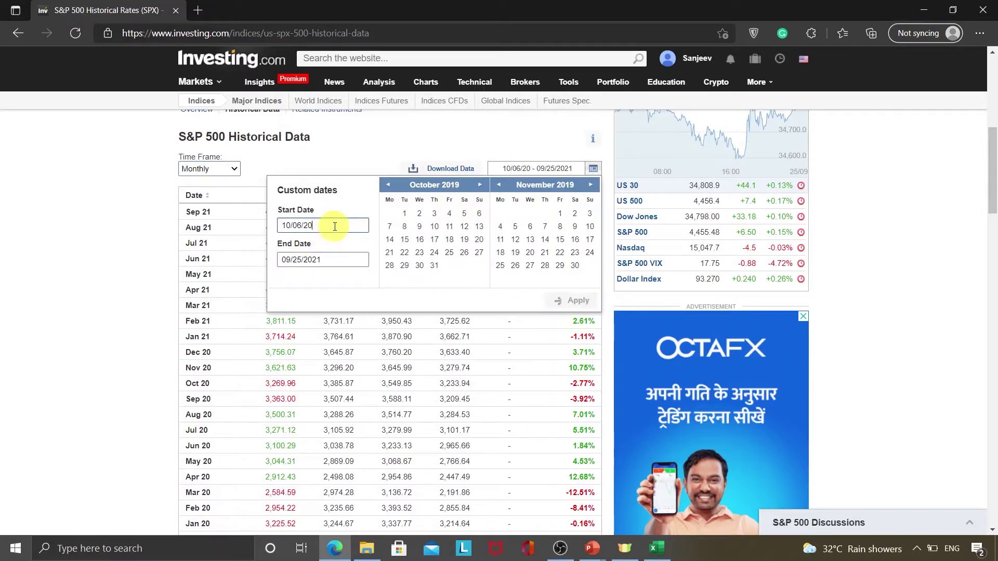
{"action": "type", "text": "1980"}
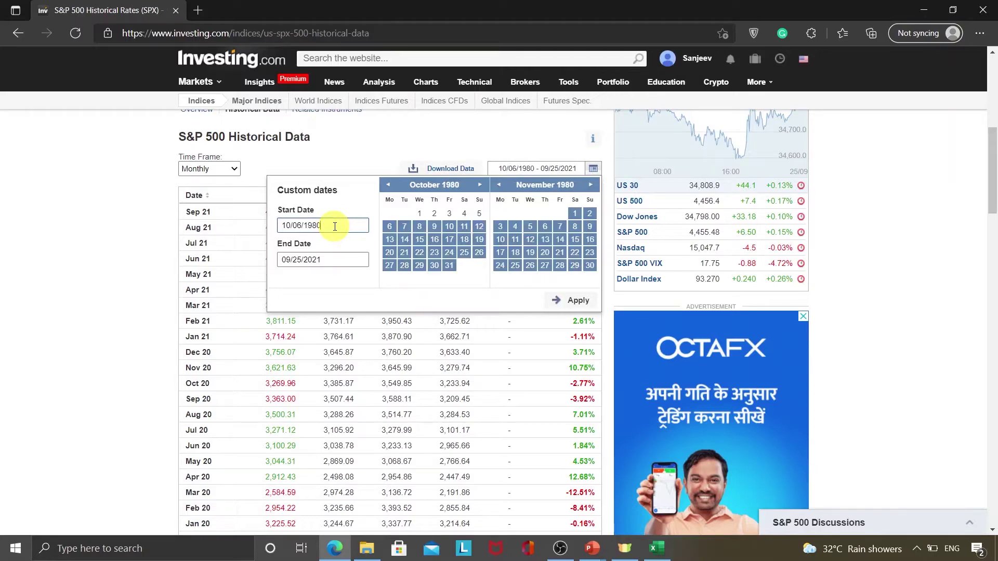
{"action": "left_click", "coordinate": [569, 299]}
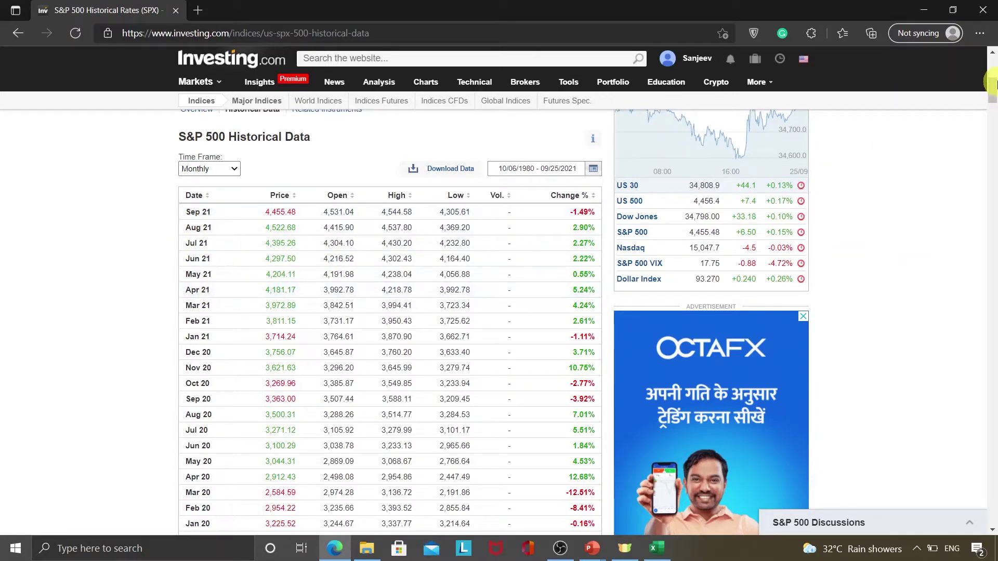
Download the monthly S&P 500 historical data for the chosen date range.
{"action": "left_click_drag", "start_coordinate": [993, 88], "coordinate": [992, 68]}
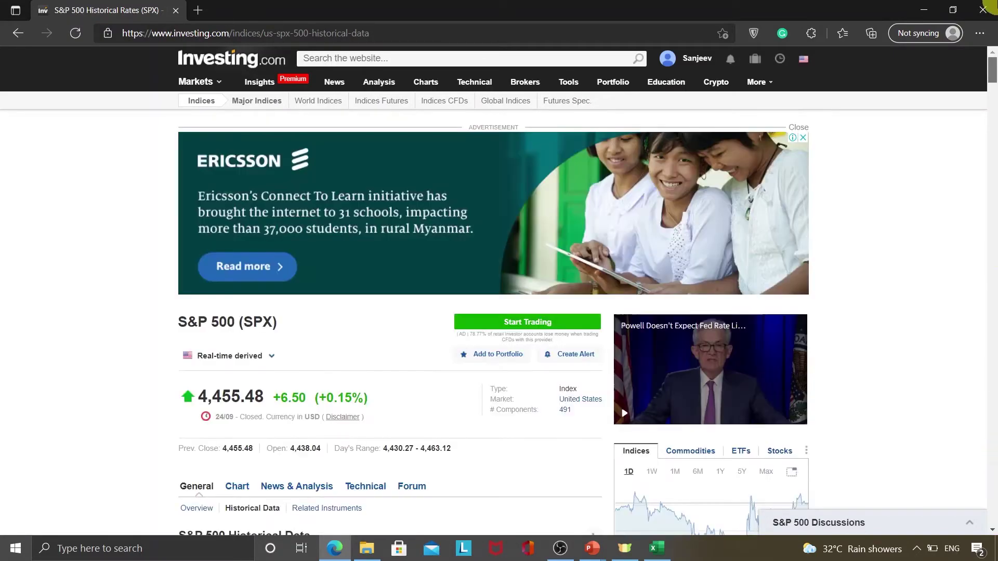
{"action": "scroll", "coordinate": [760, 145], "scroll_direction": "down", "scroll_amount": 7}
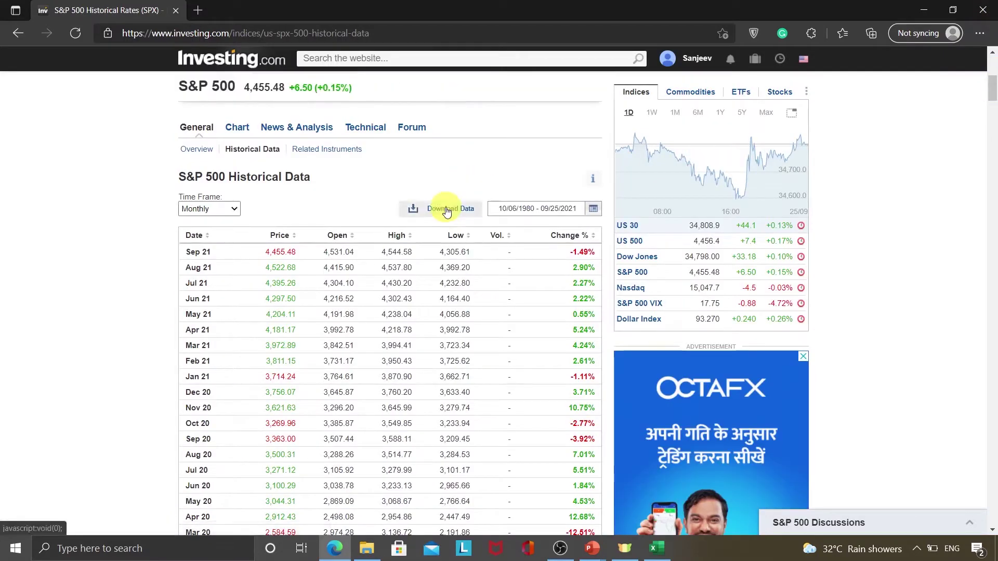
{"action": "left_click", "coordinate": [445, 208]}
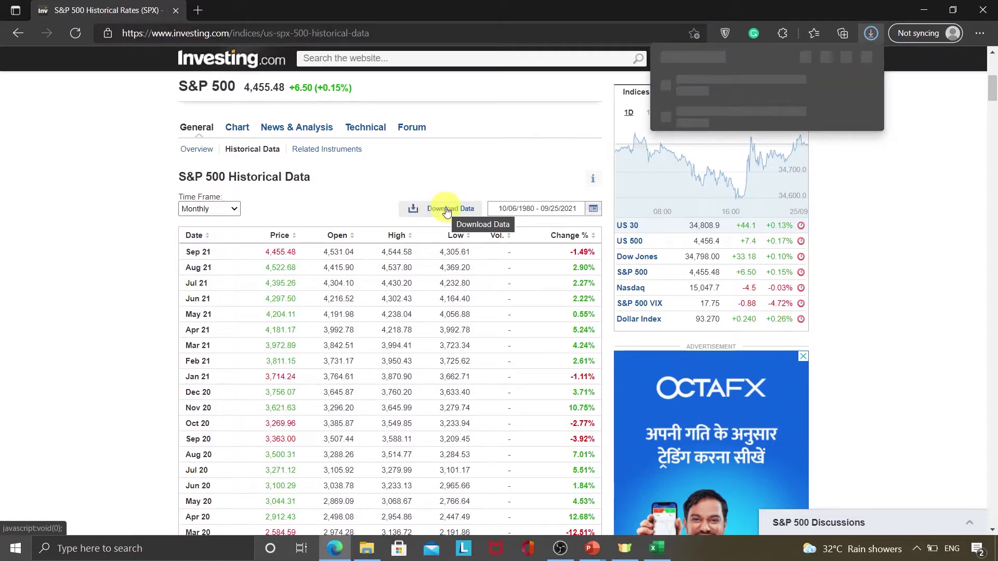
{"action": "left_click", "coordinate": [152, 197]}
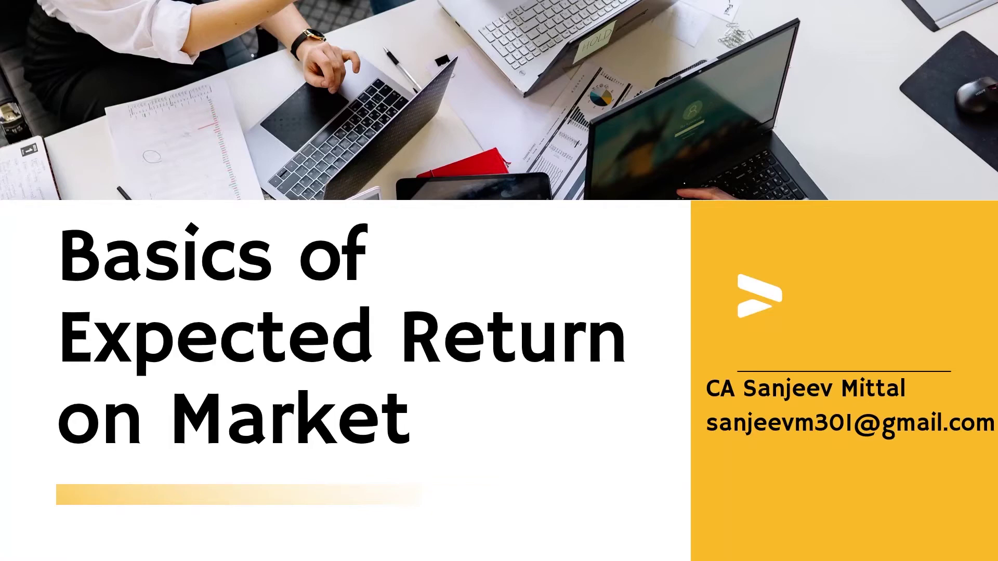
{"action": "key", "text": "Right"}
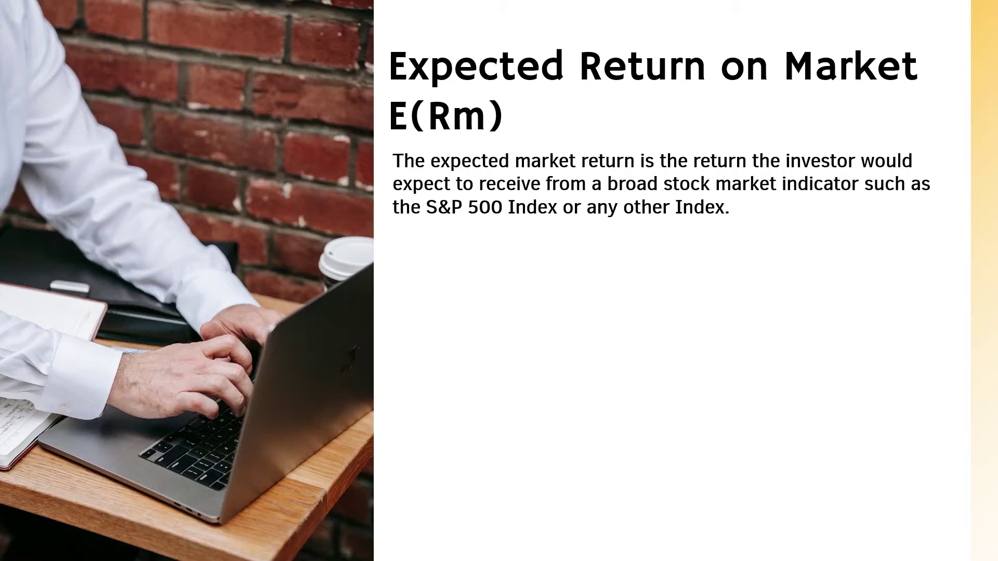
Switch to the Google results for s&p500 in the browser and examine the index's one-year percentage return.
{"action": "key", "text": "alt+Tab"}
{"action": "left_click", "coordinate": [660, 188]}
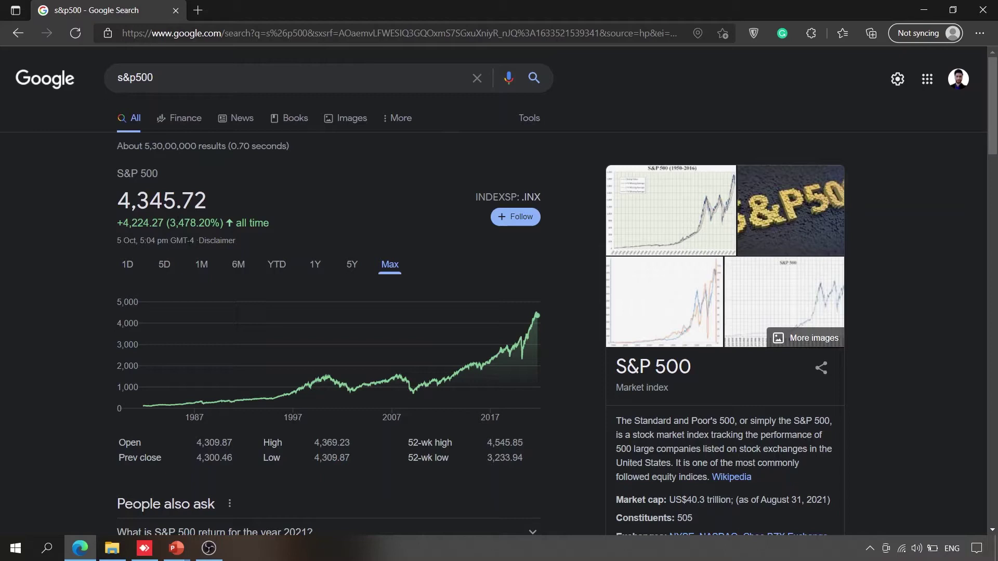
{"action": "left_click", "coordinate": [314, 266]}
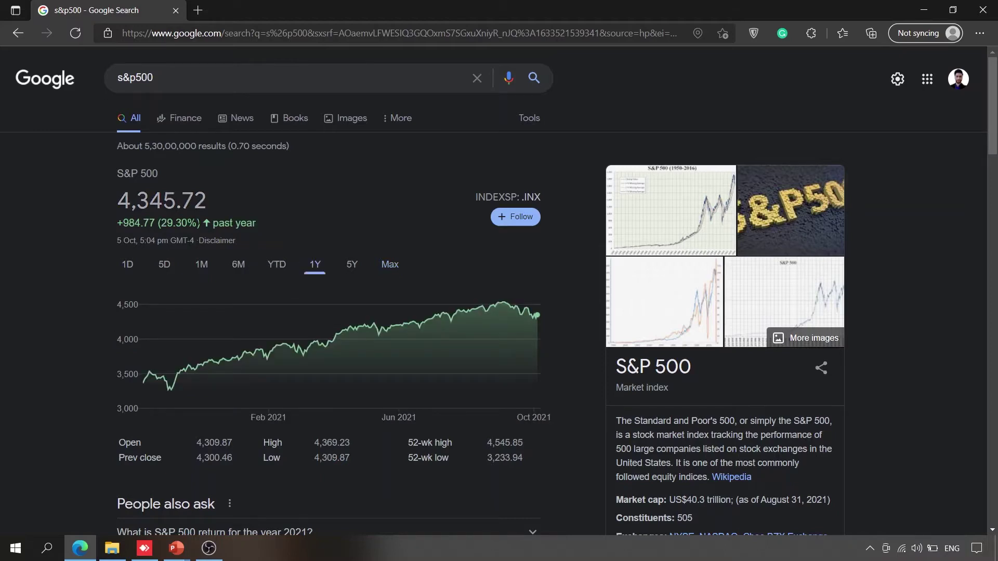
{"action": "left_click_drag", "start_coordinate": [197, 223], "coordinate": [157, 223]}
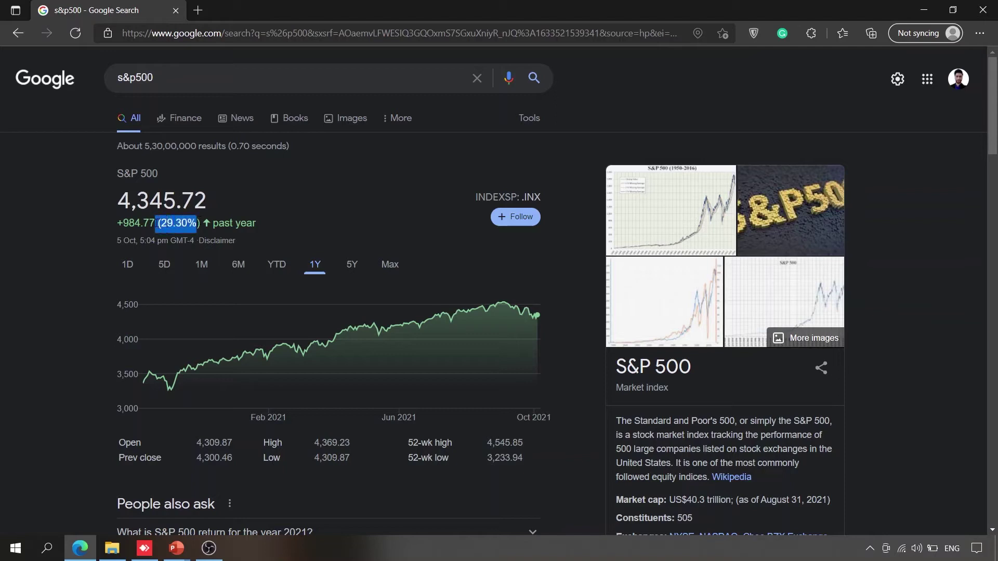
{"action": "left_click", "coordinate": [356, 226]}
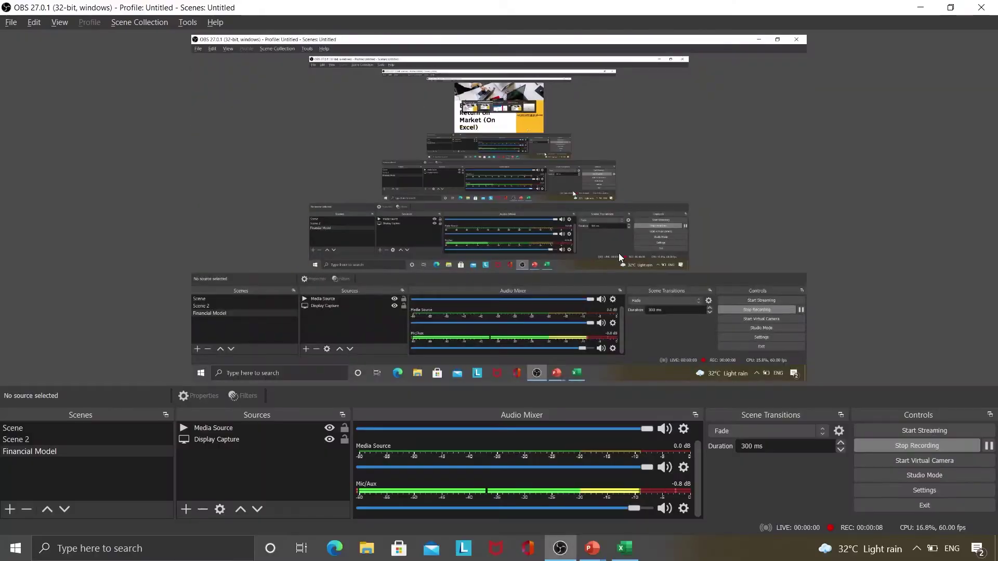
Switch to the WACC Computation workbook in Excel and copy the S&P 500 dates and prices in G9:H500.
{"action": "key", "text": "alt+Tab"}
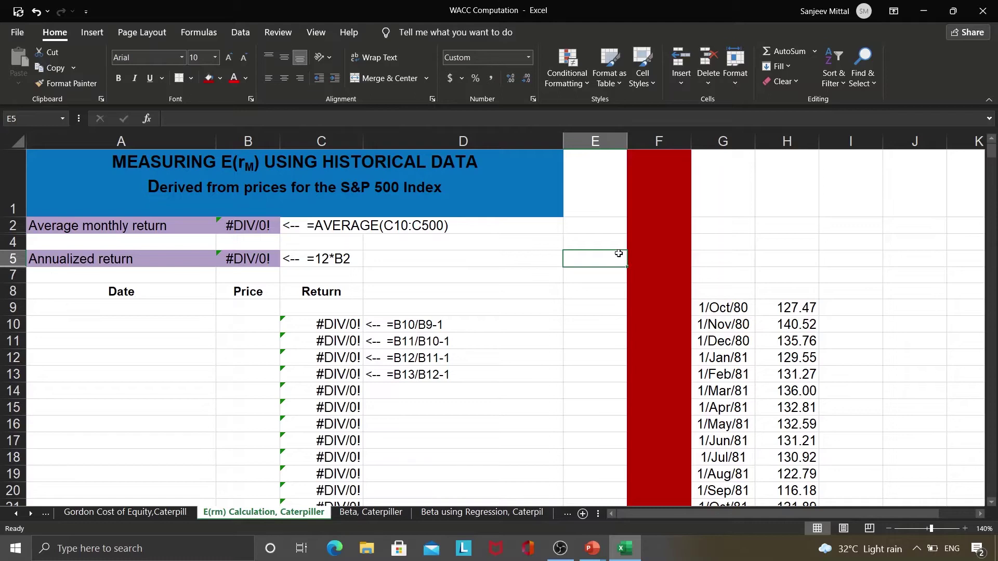
{"action": "key", "text": "Down"}
{"action": "key", "text": "Down"}
{"action": "key", "text": "Down"}
{"action": "key", "text": "Right"}
{"action": "key", "text": "Right"}
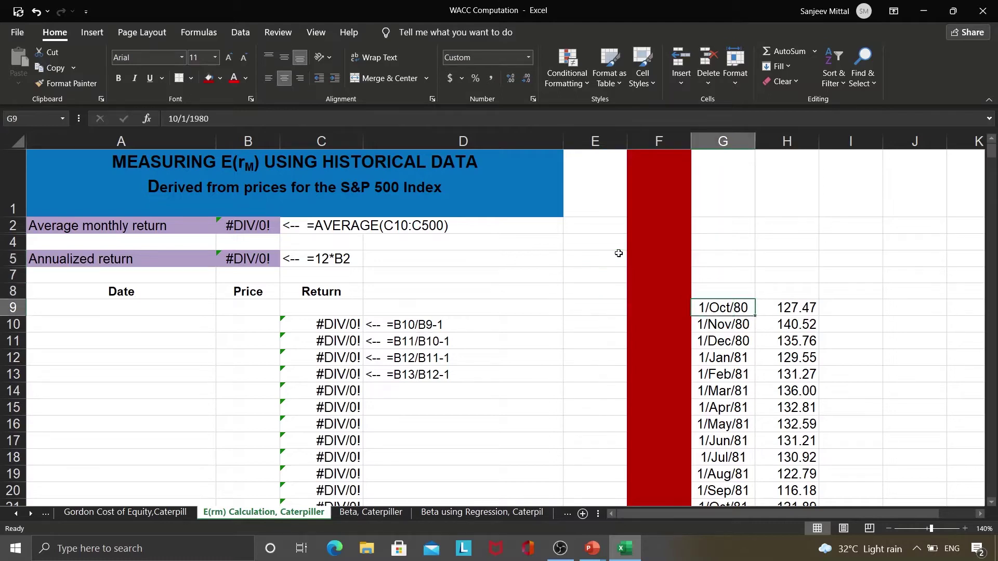
{"action": "key", "text": "shift+Right"}
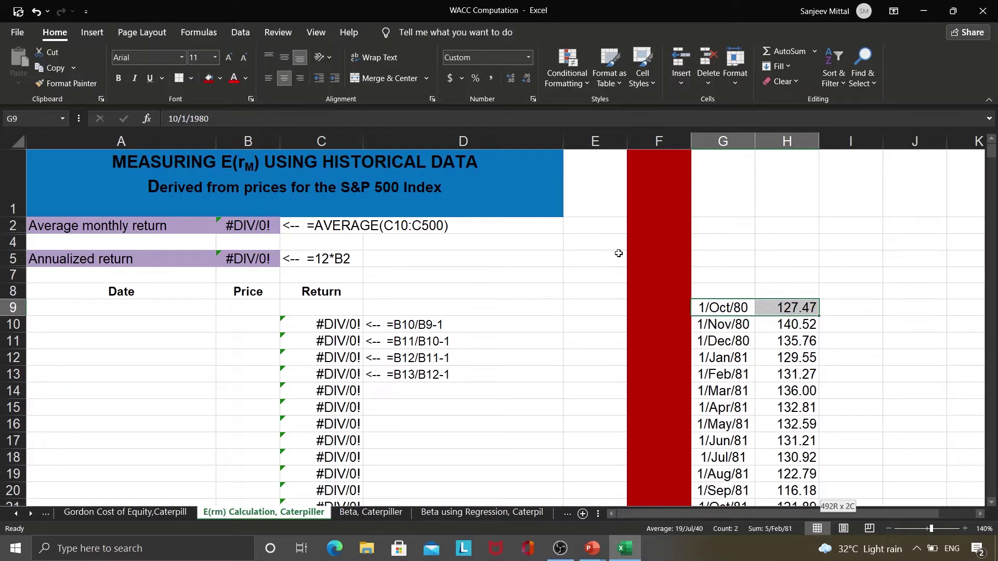
{"action": "key", "text": "ctrl+shift+Down"}
{"action": "key", "text": "ctrl+c"}
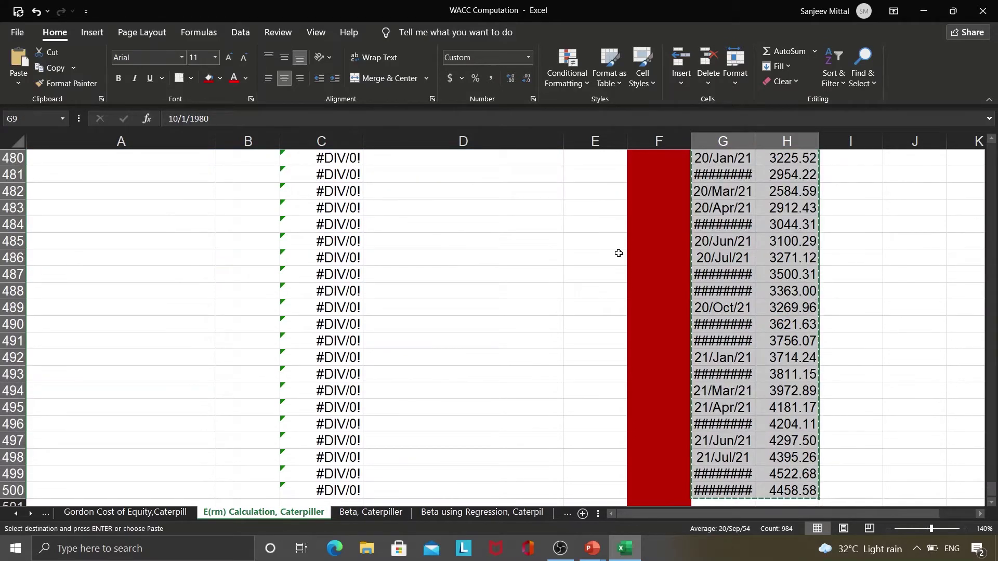
Paste the copied dates and prices into the Date and Price columns, starting at A9.
{"action": "key", "text": "ctrl+Up"}
{"action": "key", "text": "Down"}
{"action": "key", "text": "Down"}
{"action": "key", "text": "Down"}
{"action": "key", "text": "Down"}
{"action": "key", "text": "Down"}
{"action": "key", "text": "Down"}
{"action": "key", "text": "Left"}
{"action": "key", "text": "Left"}
{"action": "key", "text": "Left"}
{"action": "key", "text": "Left"}
{"action": "key", "text": "Left"}
{"action": "key", "text": "Left"}
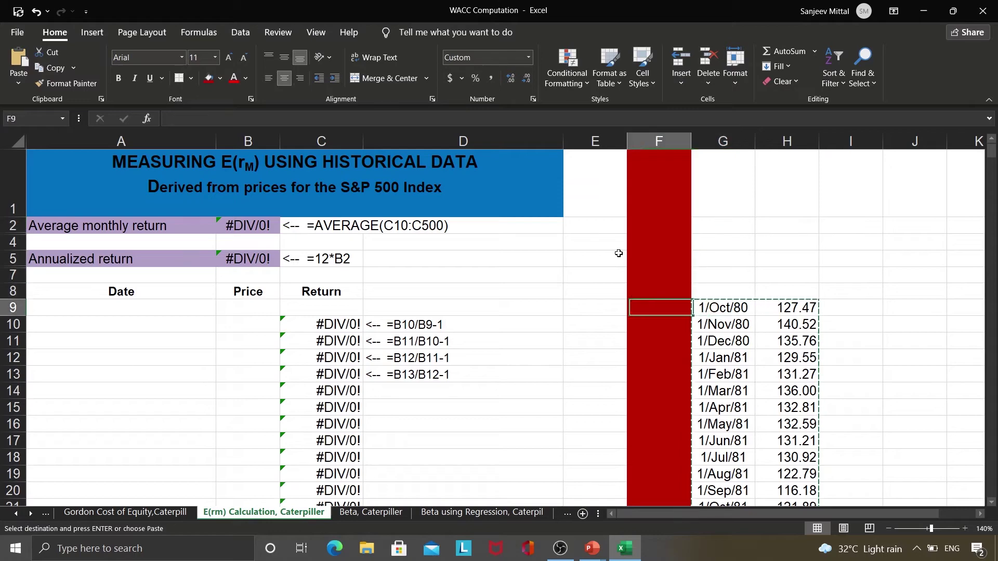
{"action": "key", "text": "ctrl+v"}
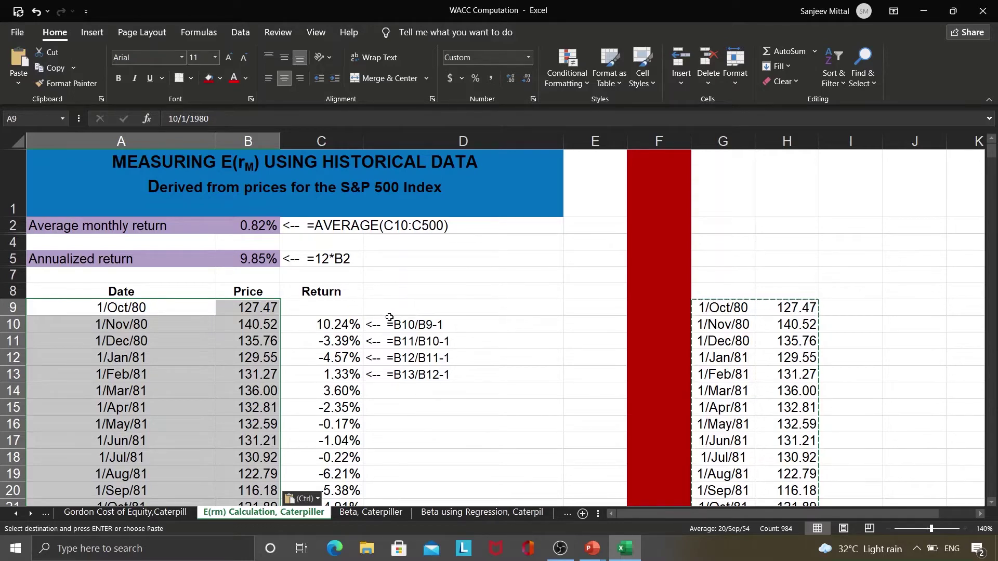
Examine the first monthly return formula in C10 and the October and November 1980 prices it refers to.
{"action": "left_click", "coordinate": [353, 323]}
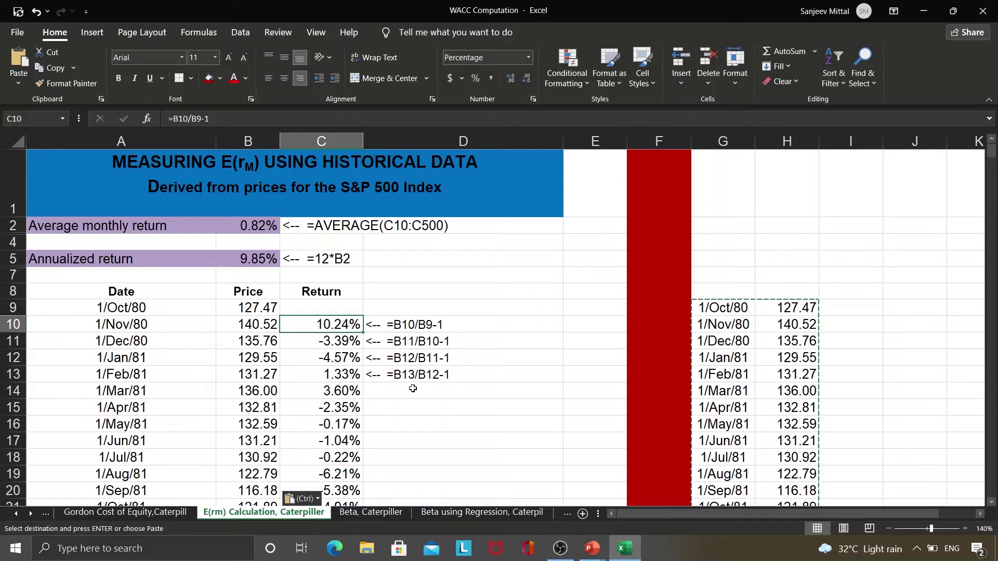
{"action": "key", "text": "F2"}
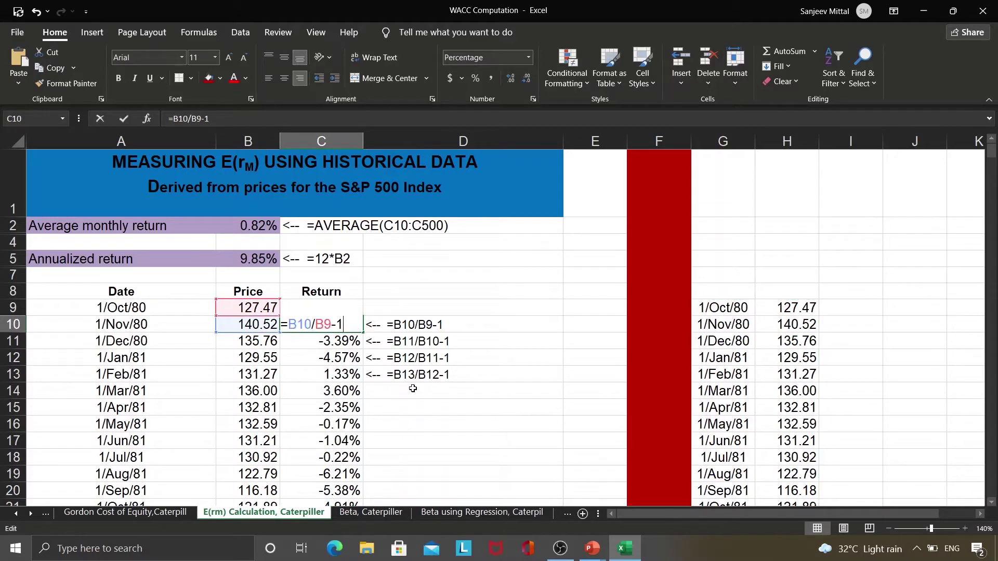
{"action": "key", "text": "Escape"}
{"action": "key", "text": "Left"}
{"action": "key", "text": "Left"}
{"action": "key", "text": "Up"}
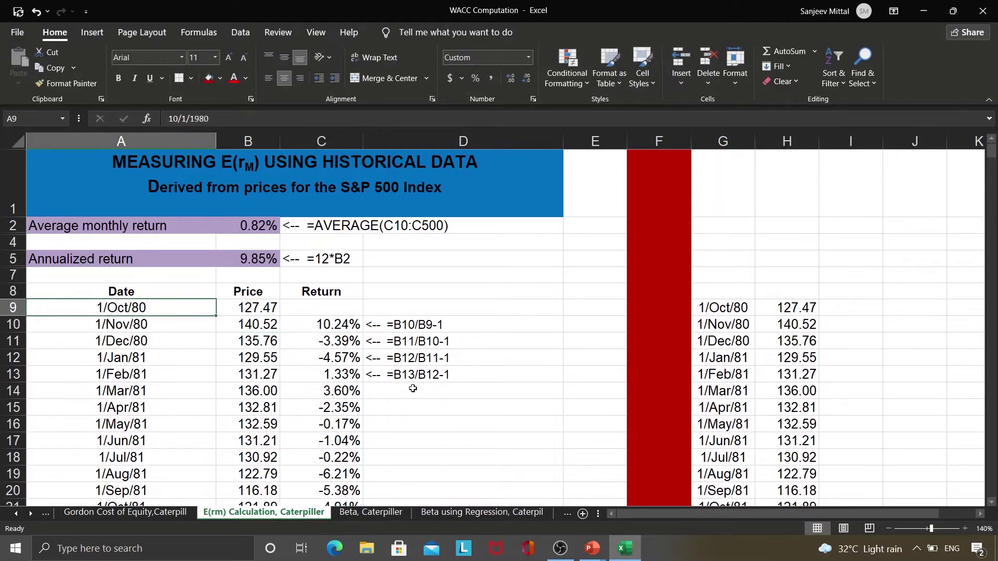
{"action": "key", "text": "Right"}
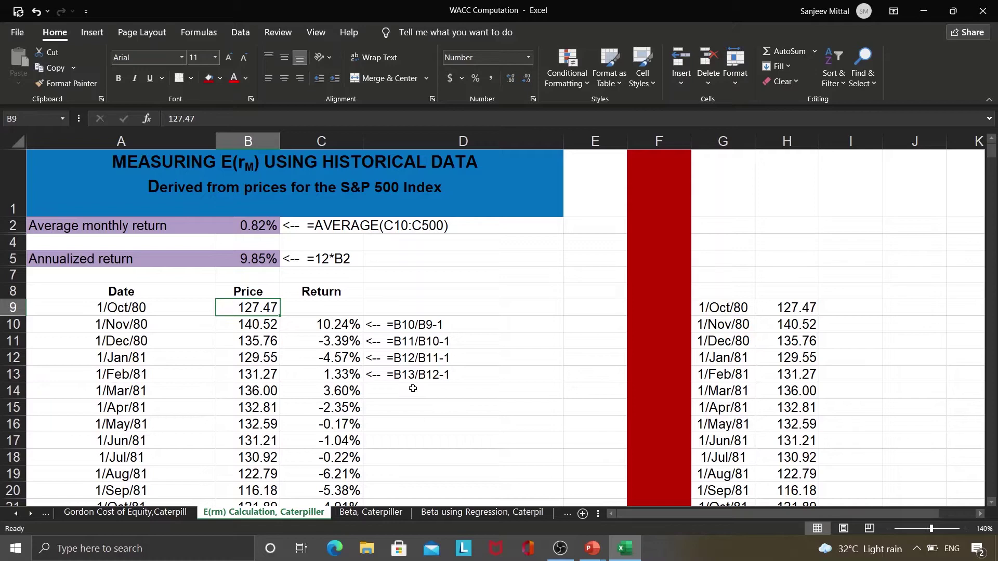
{"action": "key", "text": "Down"}
{"action": "key", "text": "Left"}
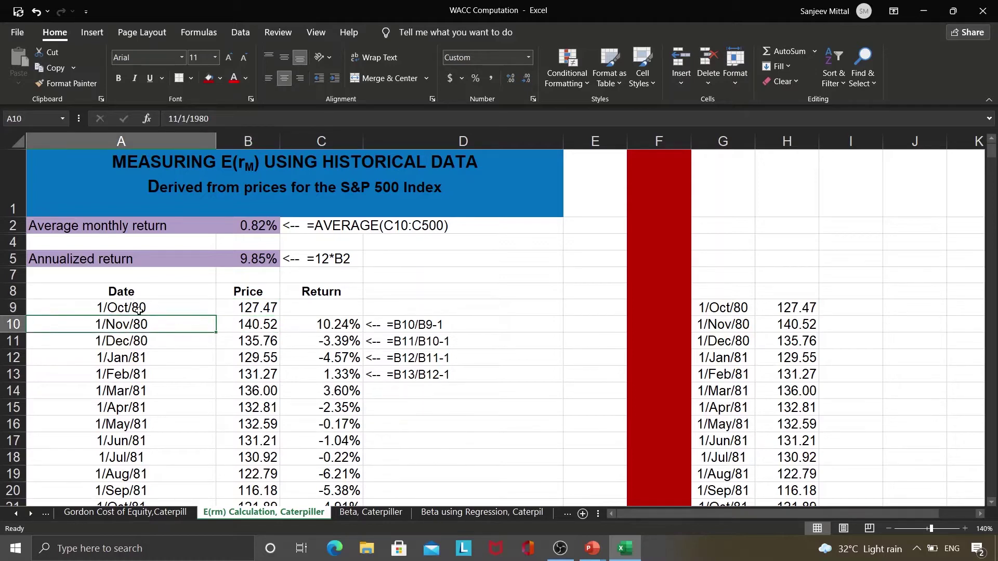
{"action": "left_click", "coordinate": [267, 329]}
{"action": "key", "text": "Right"}
{"action": "key", "text": "F2"}
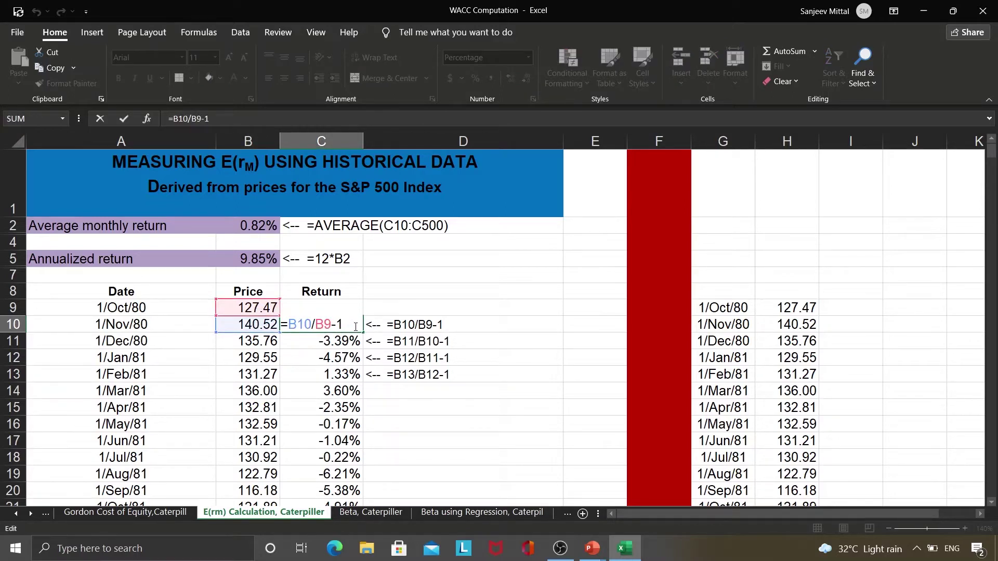
{"action": "key", "text": "ctrl+Return"}
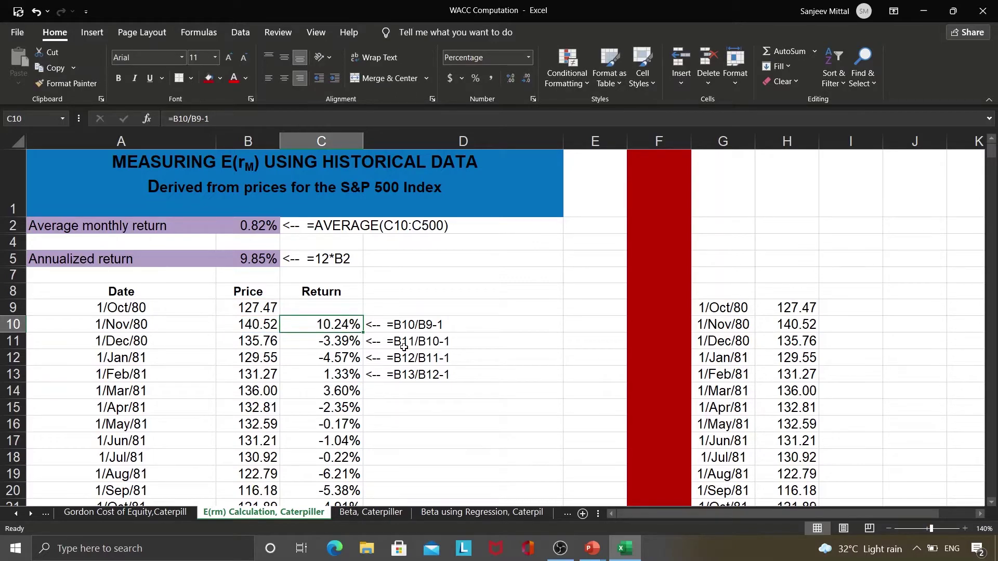
Check the monthly return formulas in C11 and C12 for the price cells they reference.
{"action": "key", "text": "Down"}
{"action": "key", "text": "F2"}
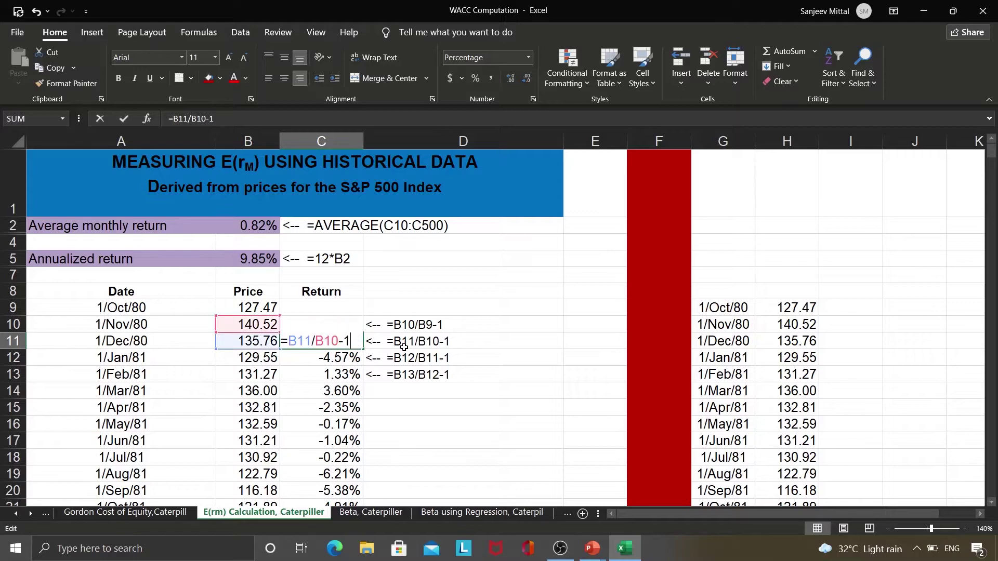
{"action": "key", "text": "ctrl+Return"}
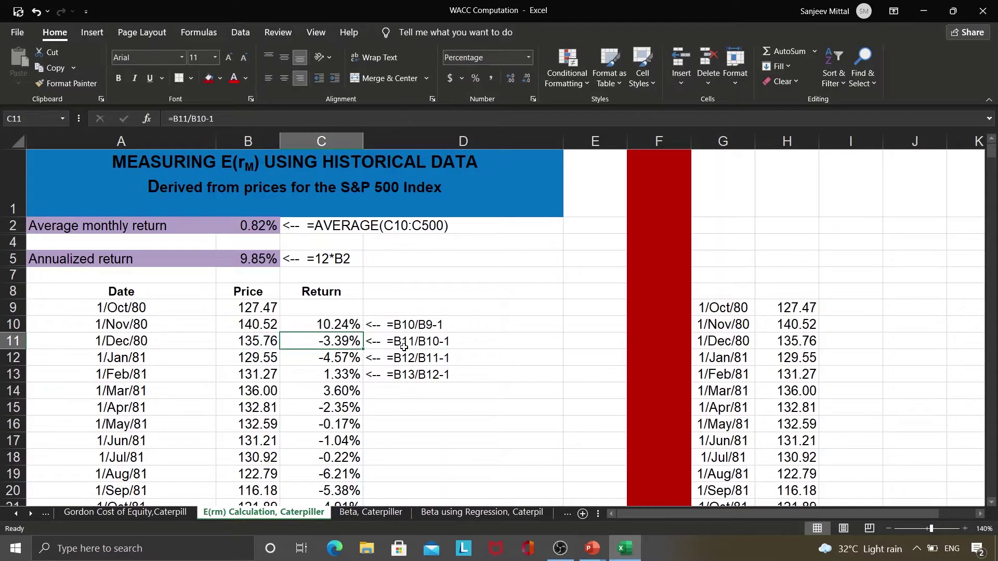
{"action": "key", "text": "Down"}
{"action": "key", "text": "F2"}
{"action": "key", "text": "ctrl+Return"}
{"action": "key", "text": "Down"}
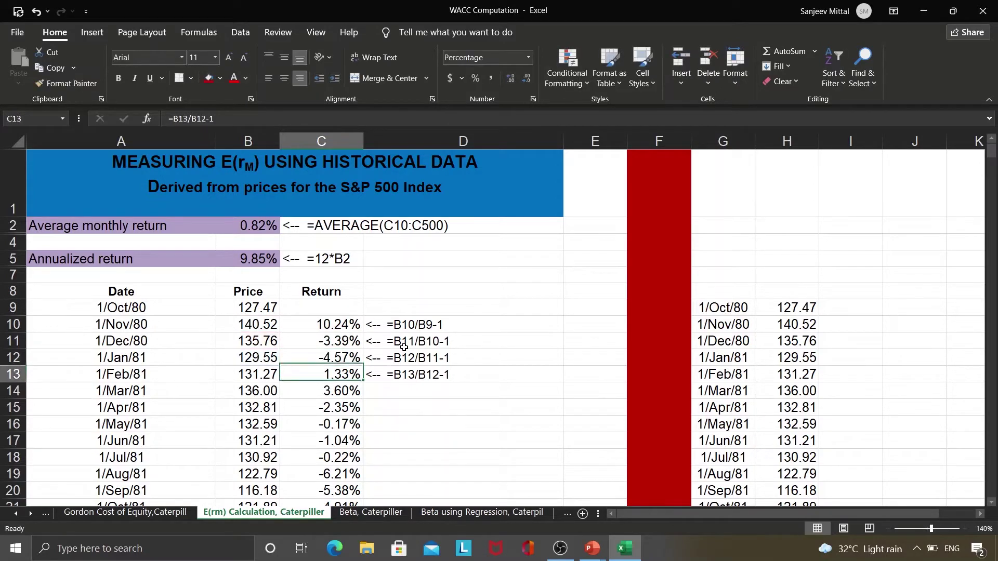
Look through the monthly returns further down column C and return to the sheet's title cell.
{"action": "key", "text": "Down"}
{"action": "key", "text": "Down"}
{"action": "key", "text": "Down"}
{"action": "key", "text": "Down"}
{"action": "key", "text": "Down"}
{"action": "key", "text": "Down"}
{"action": "key", "text": "Down"}
{"action": "key", "text": "Down"}
{"action": "key", "text": "Down"}
{"action": "key", "text": "Down"}
{"action": "key", "text": "Down"}
{"action": "key", "text": "Down"}
{"action": "key", "text": "Down"}
{"action": "key", "text": "Down"}
{"action": "key", "text": "Down"}
{"action": "key", "text": "Down"}
{"action": "key", "text": "Down"}
{"action": "key", "text": "Down"}
{"action": "key", "text": "Down"}
{"action": "key", "text": "Down"}
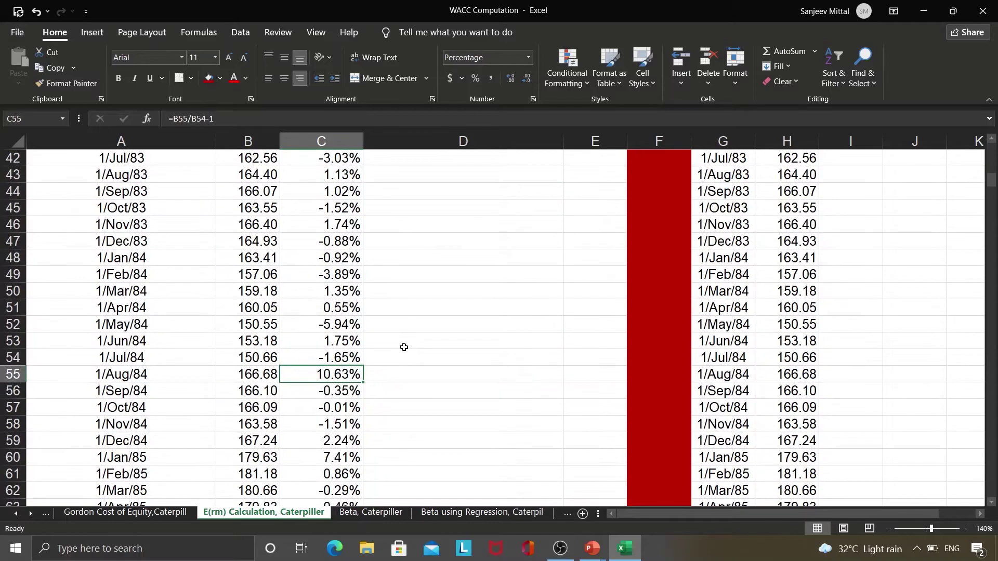
{"action": "key", "text": "Down"}
{"action": "key", "text": "Down"}
{"action": "key", "text": "Down"}
{"action": "key", "text": "Down"}
{"action": "key", "text": "Down"}
{"action": "key", "text": "Down"}
{"action": "key", "text": "Down"}
{"action": "key", "text": "Down"}
{"action": "key", "text": "Down"}
{"action": "key", "text": "Down"}
{"action": "key", "text": "Down"}
{"action": "key", "text": "Down"}
{"action": "key", "text": "Down"}
{"action": "key", "text": "Down"}
{"action": "key", "text": "Down"}
{"action": "key", "text": "Down"}
{"action": "key", "text": "Down"}
{"action": "key", "text": "Down"}
{"action": "key", "text": "Down"}
{"action": "key", "text": "Down"}
{"action": "key", "text": "ctrl+Up"}
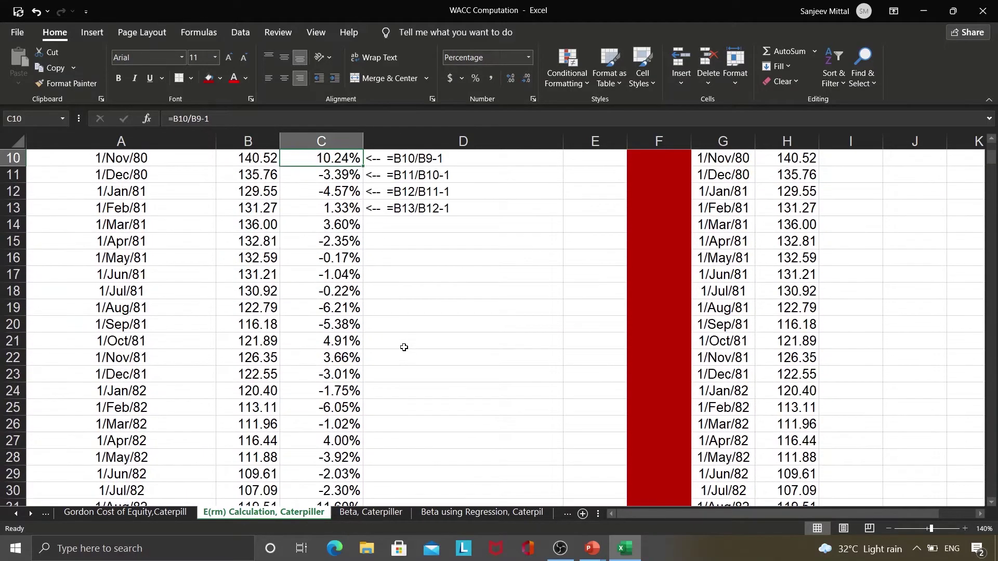
{"action": "key", "text": "ctrl+Up"}
{"action": "key", "text": "ctrl+Up"}
{"action": "key", "text": "ctrl+Up"}
{"action": "key", "text": "ctrl+Up"}
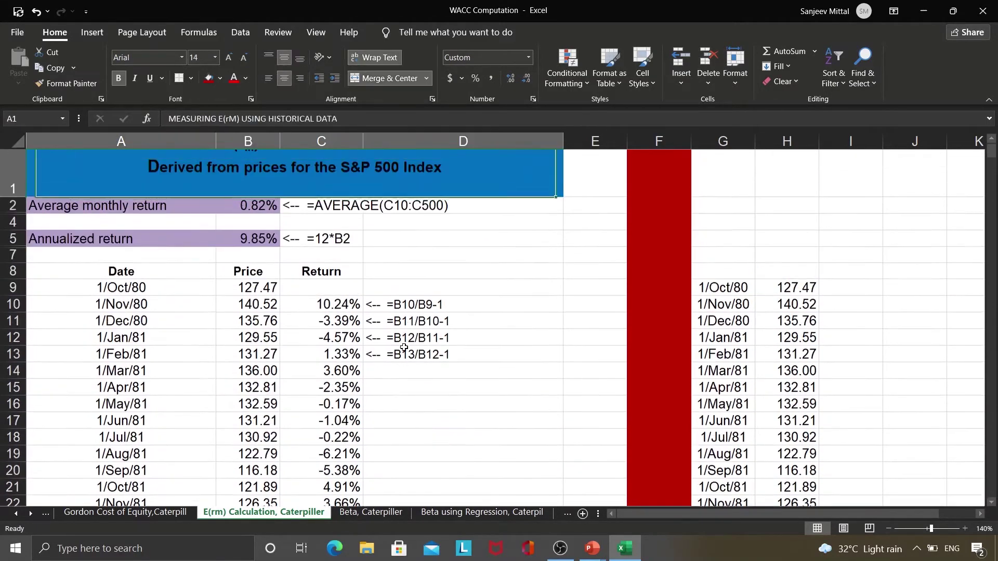
Inspect the average monthly return formula in B2 and the range of returns it covers.
{"action": "key", "text": "Down"}
{"action": "key", "text": "Down"}
{"action": "key", "text": "Down"}
{"action": "key", "text": "Down"}
{"action": "key", "text": "Down"}
{"action": "key", "text": "Down"}
{"action": "key", "text": "Right"}
{"action": "key", "text": "Up"}
{"action": "key", "text": "Up"}
{"action": "key", "text": "Up"}
{"action": "key", "text": "Up"}
{"action": "key", "text": "Up"}
{"action": "key", "text": "Up"}
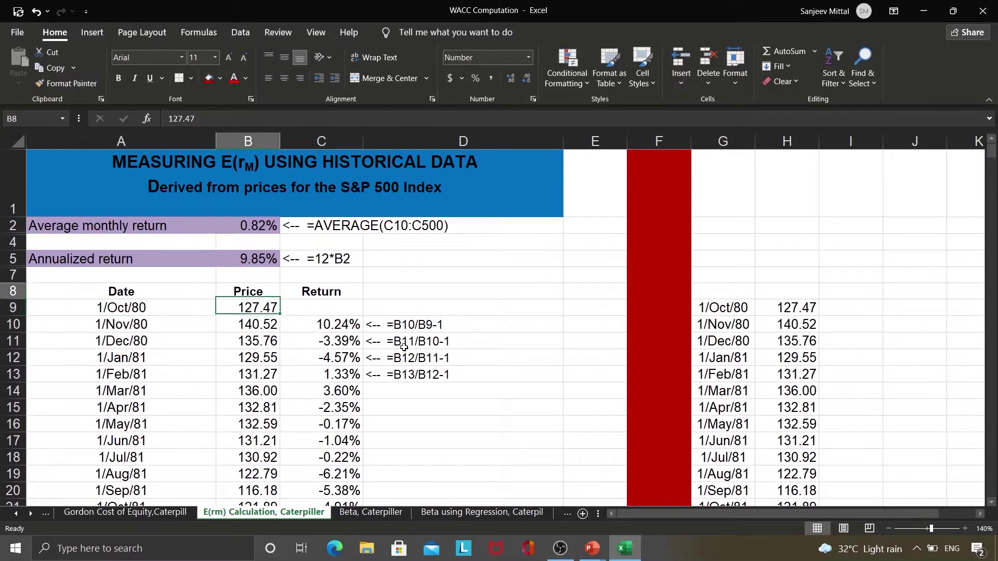
{"action": "key", "text": "Down"}
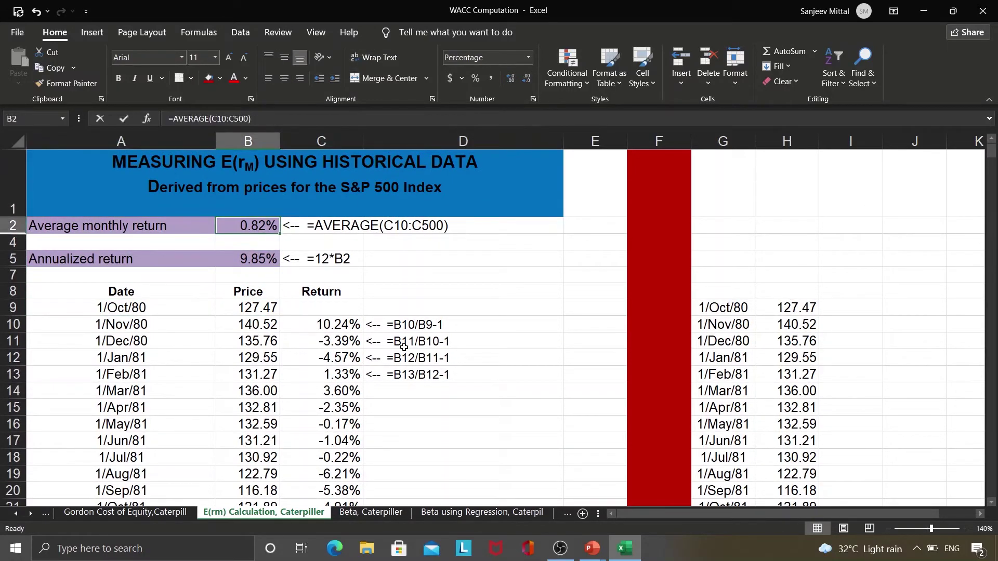
{"action": "key", "text": "F2"}
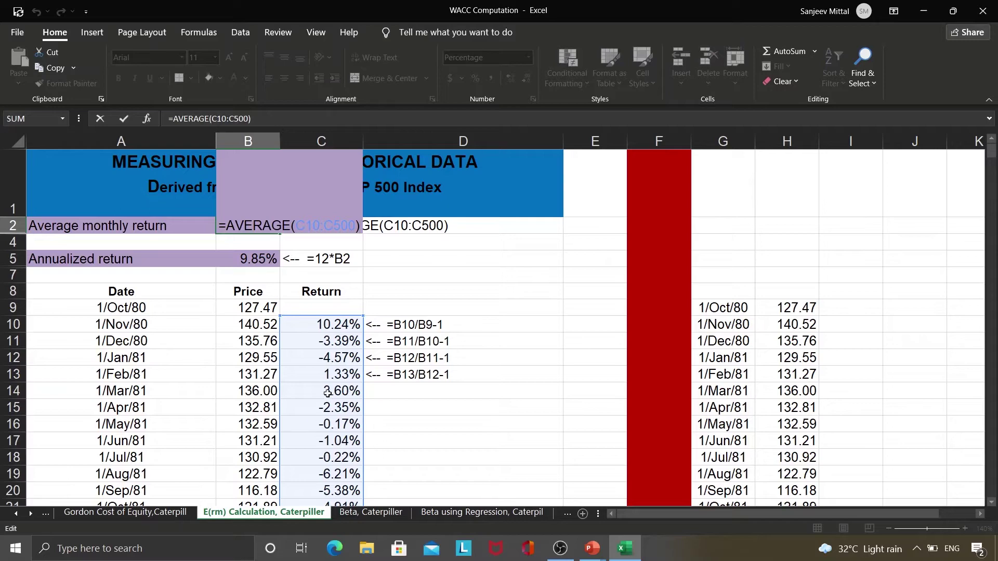
{"action": "key", "text": "Escape"}
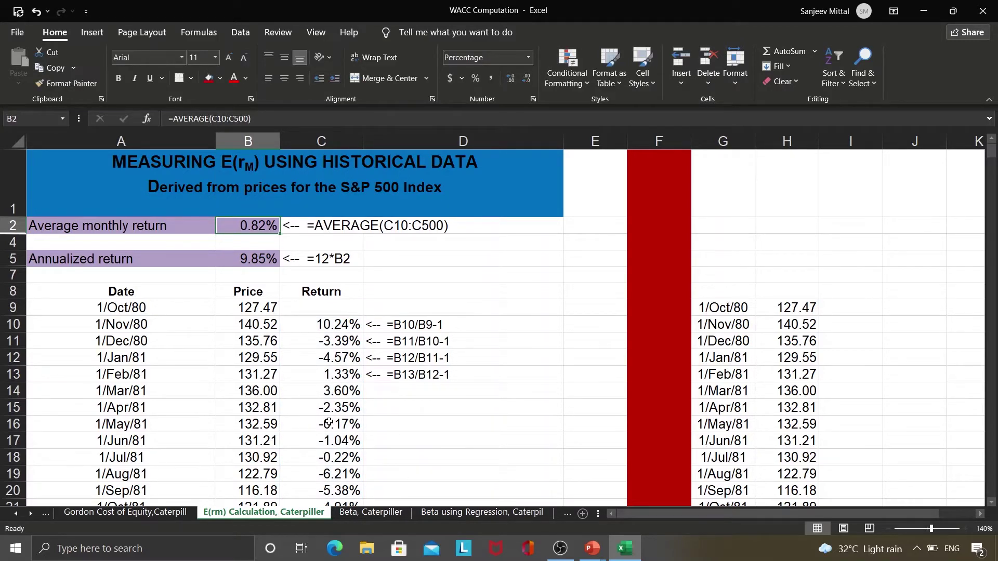
Inspect the annualized return formula in B5 and the multiplier it applies to the average monthly return.
{"action": "key", "text": "Down"}
{"action": "key", "text": "Down"}
{"action": "key", "text": "F2"}
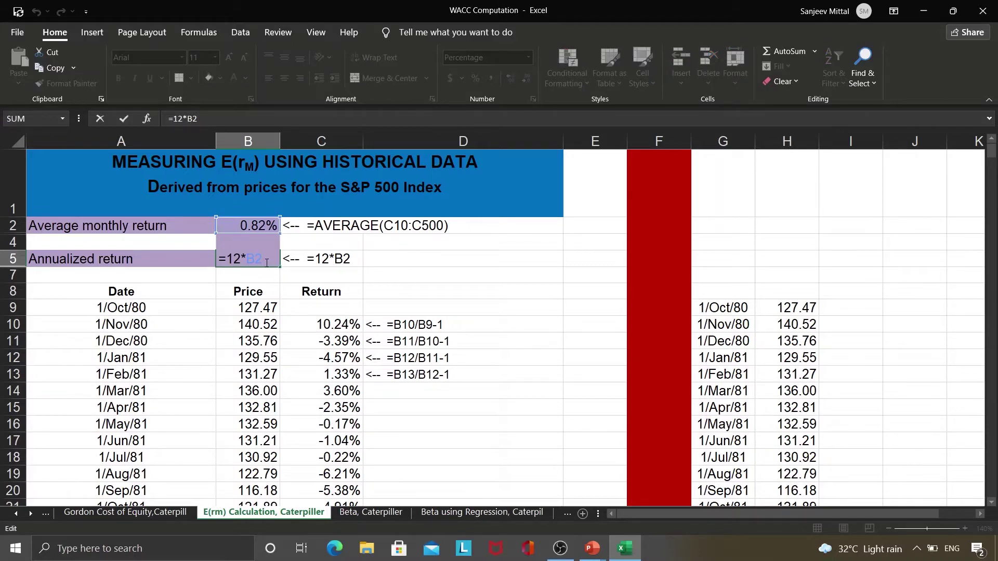
{"action": "key", "text": "Left"}
{"action": "key", "text": "Left"}
{"action": "key", "text": "Left"}
{"action": "key", "text": "shift+Left"}
{"action": "key", "text": "shift+Left"}
{"action": "key", "text": "Escape"}
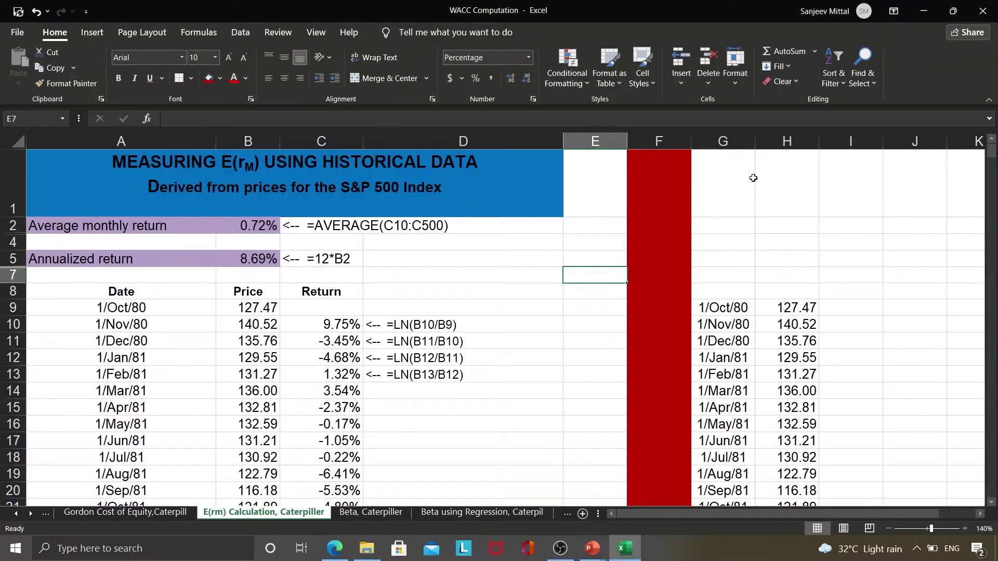
{"action": "key", "text": "Left"}
{"action": "key", "text": "Left"}
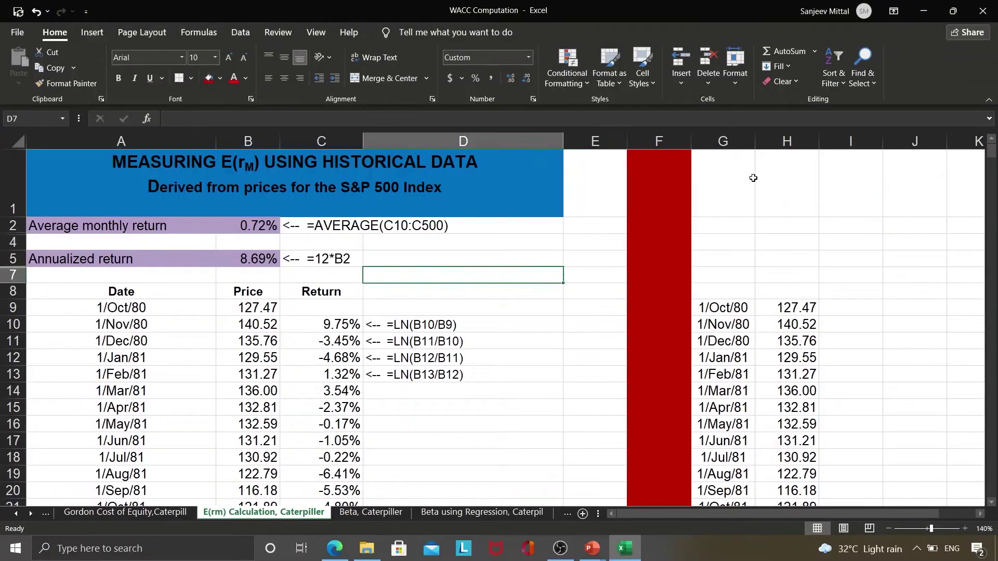
{"action": "key", "text": "Down"}
{"action": "key", "text": "Down"}
{"action": "key", "text": "Right"}
{"action": "key", "text": "Up"}
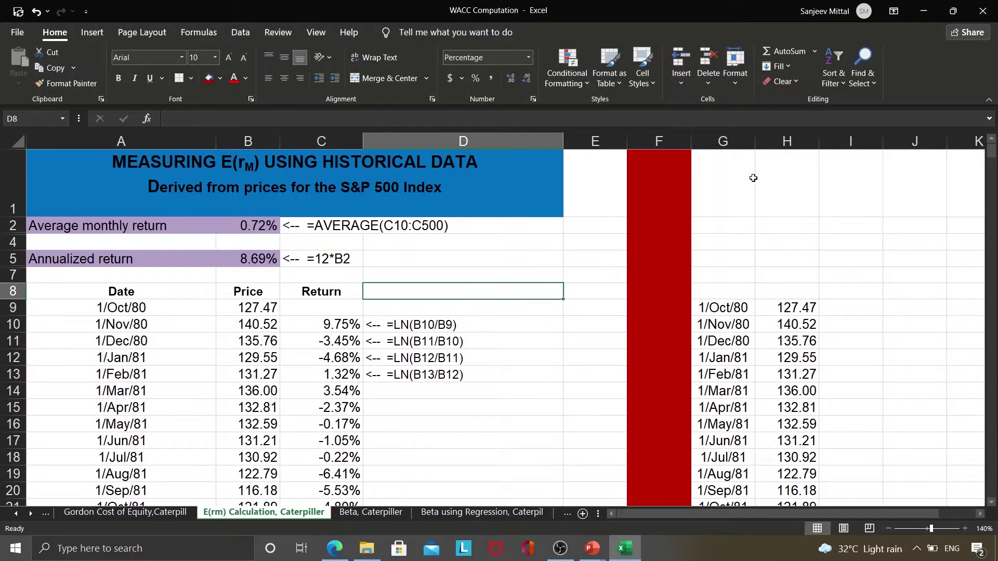
{"action": "type", "text": "=ln"}
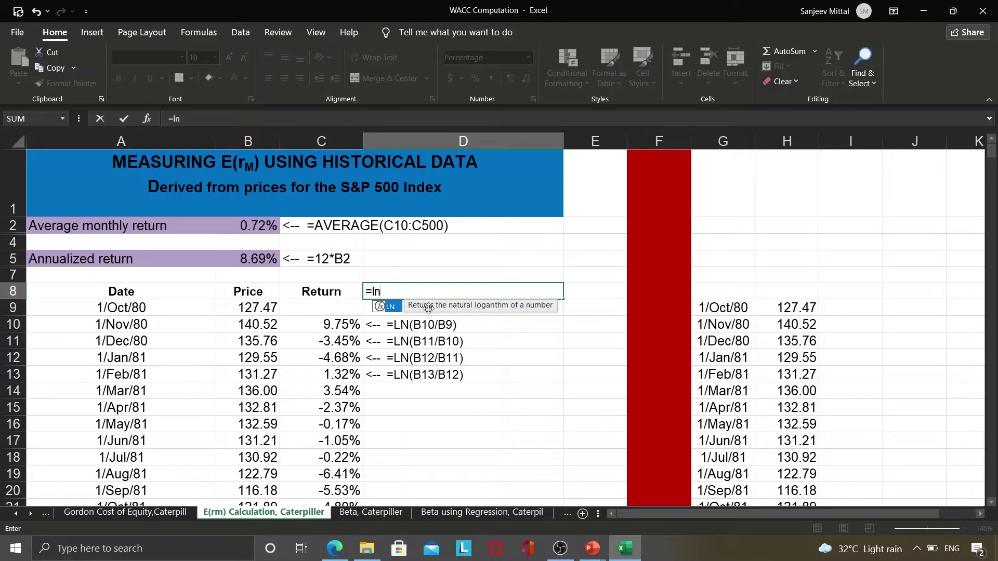
{"action": "key", "text": "Escape"}
{"action": "key", "text": "Escape"}
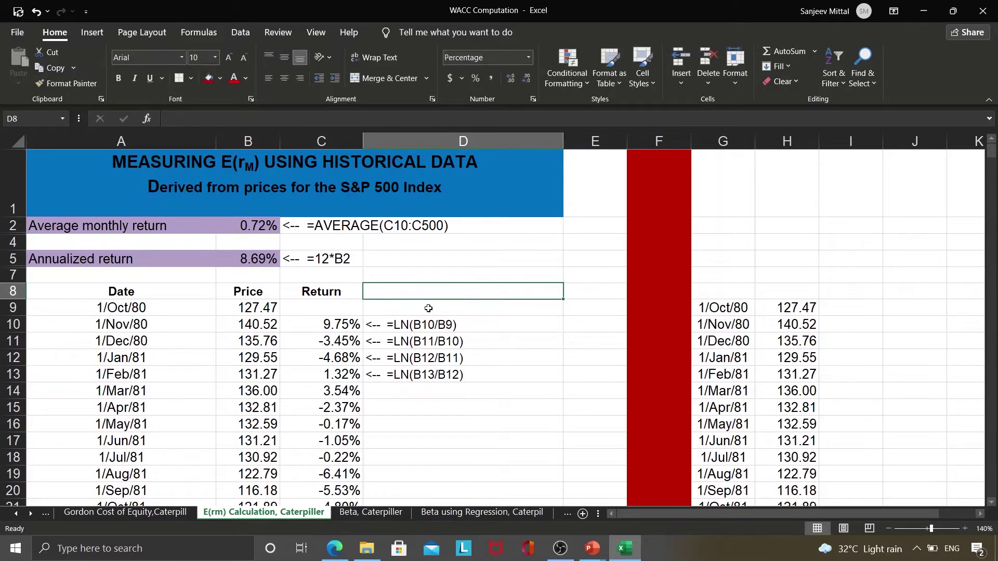
Inspect the logarithmic return formula in C10, examining its LN function and the two price cells it references.
{"action": "left_click", "coordinate": [339, 294]}
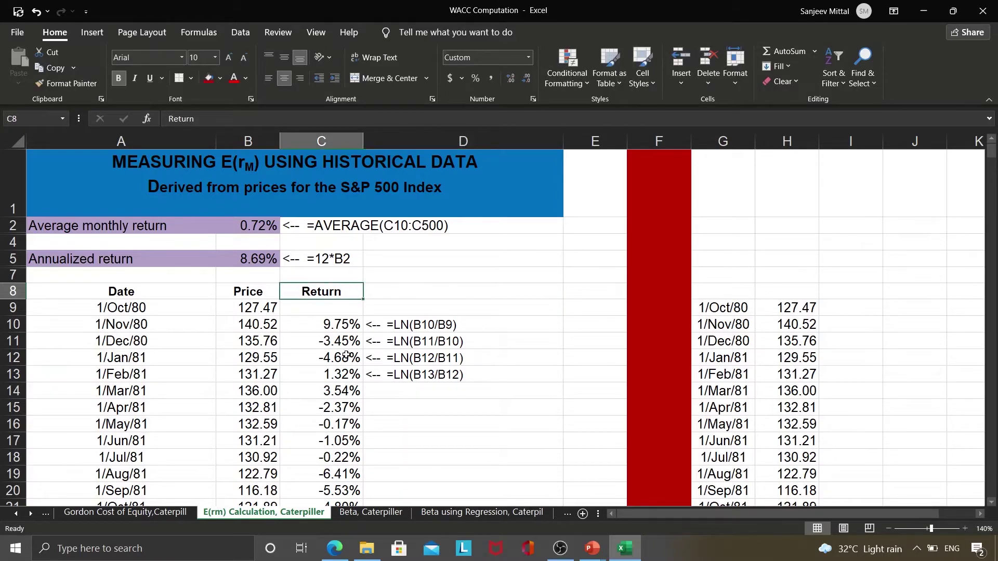
{"action": "key", "text": "Down"}
{"action": "key", "text": "Down"}
{"action": "key", "text": "F2"}
{"action": "key", "text": "Left"}
{"action": "key", "text": "Left"}
{"action": "key", "text": "Left"}
{"action": "key", "text": "Left"}
{"action": "key", "text": "Left"}
{"action": "key", "text": "Left"}
{"action": "key", "text": "Left"}
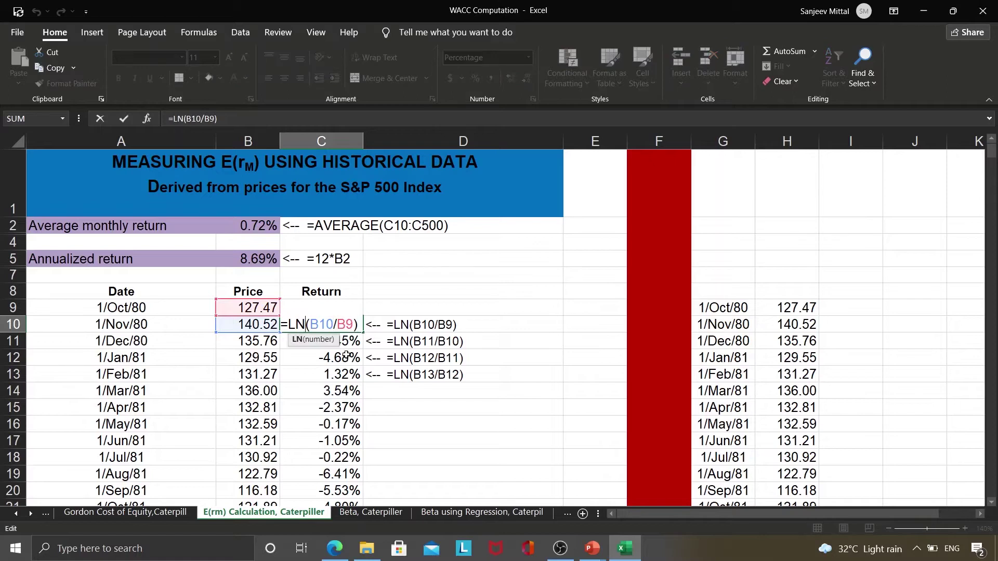
{"action": "key", "text": "shift+Right"}
{"action": "key", "text": "shift+Right"}
{"action": "key", "text": "Right"}
{"action": "key", "text": "Return"}
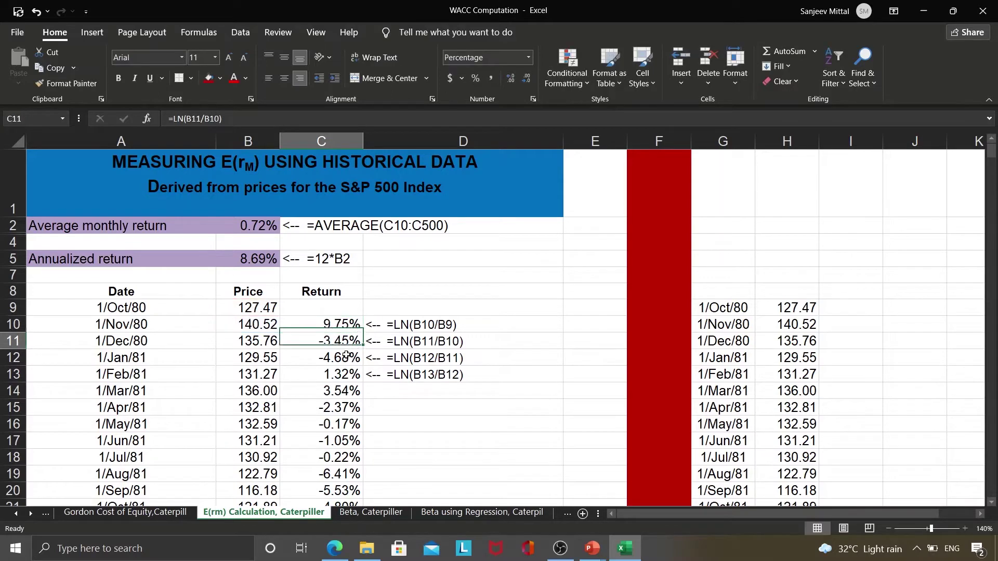
Check the LN formulas in the return cells below, C11 and C12, and go back to C10.
{"action": "key", "text": "F2"}
{"action": "key", "text": "Return"}
{"action": "key", "text": "F2"}
{"action": "key", "text": "Escape"}
{"action": "key", "text": "Down"}
{"action": "key", "text": "Down"}
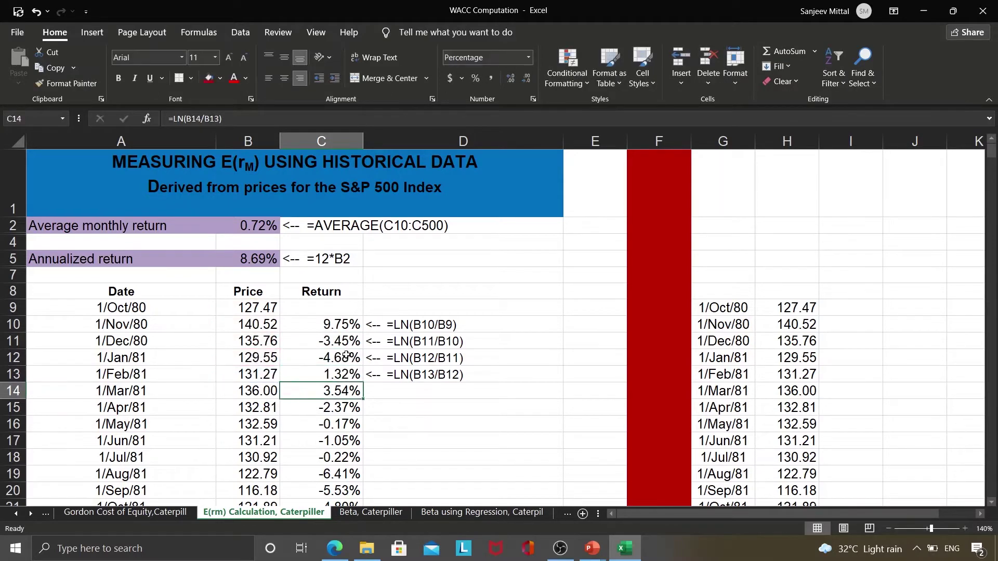
{"action": "key", "text": "Up"}
{"action": "key", "text": "Up"}
{"action": "key", "text": "Up"}
{"action": "key", "text": "Up"}
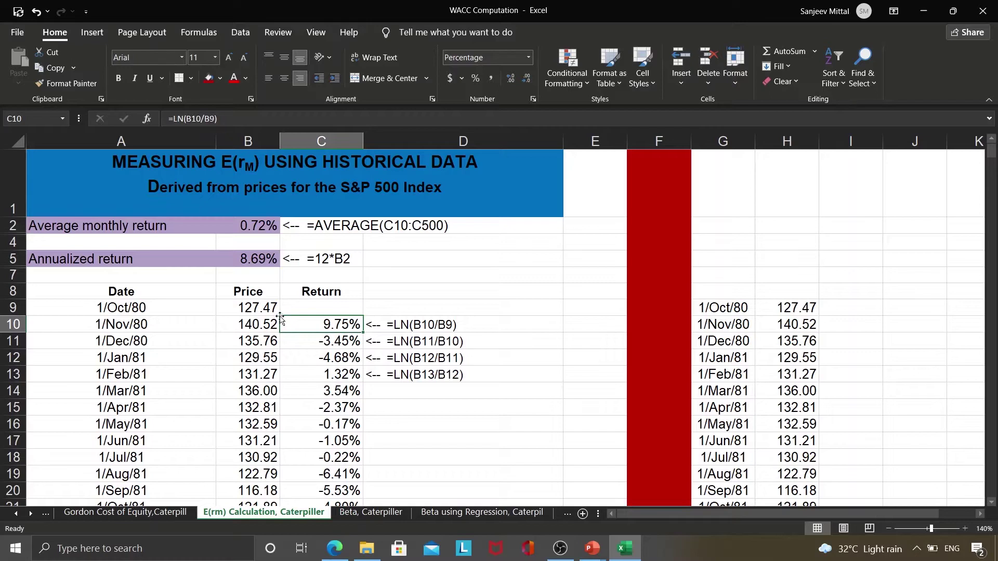
Review the annualized return formula in B5 and the logarithmic return formula in C10 without changing them.
{"action": "left_click", "coordinate": [252, 257]}
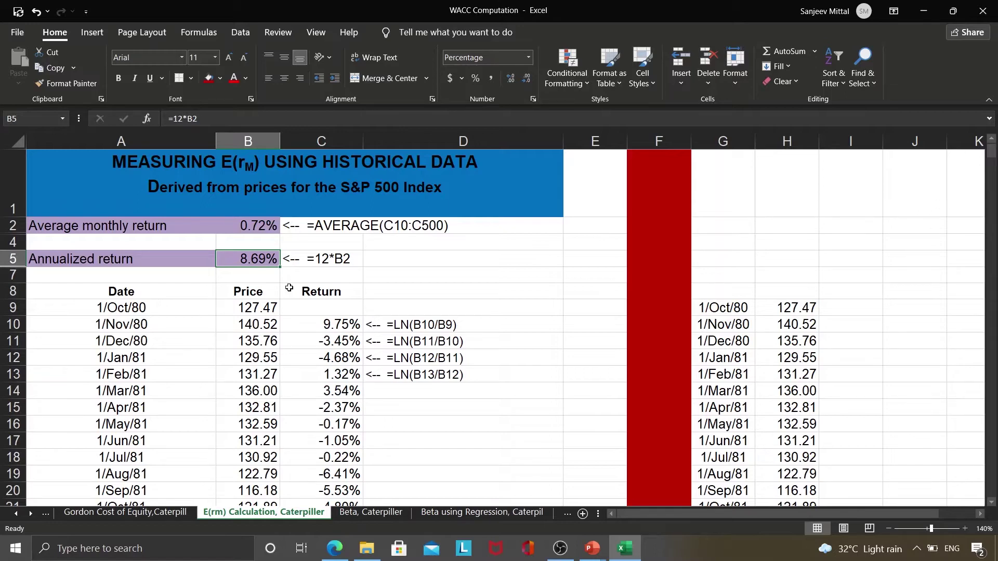
{"action": "left_click", "coordinate": [312, 329]}
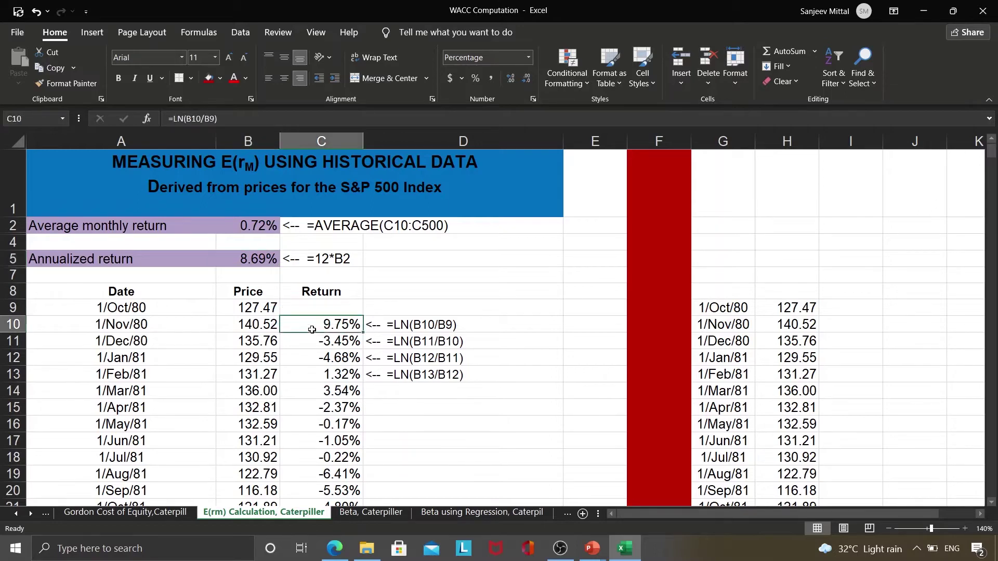
{"action": "double_click", "coordinate": [312, 329]}
{"action": "key", "text": "Escape"}
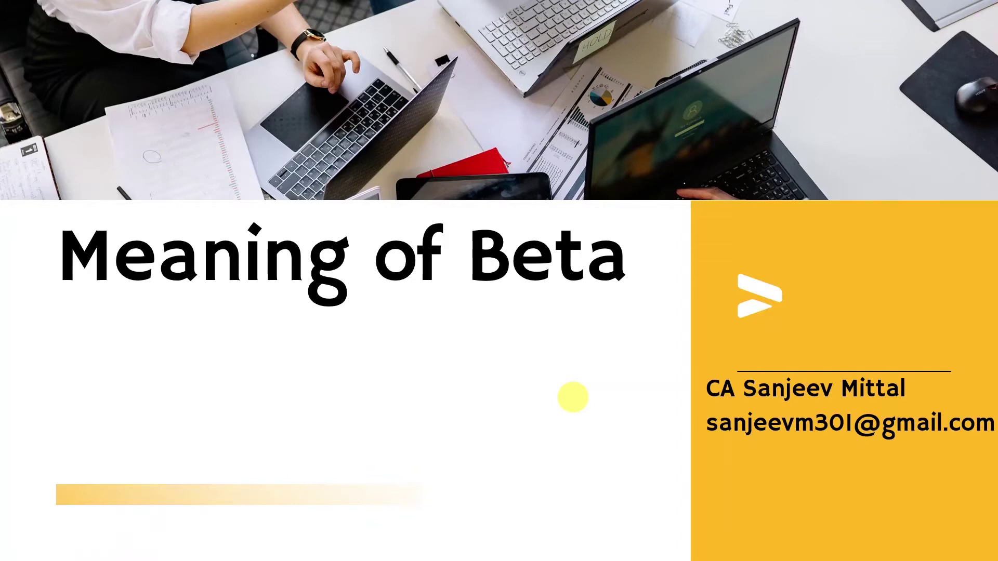
{"action": "left_click", "coordinate": [573, 398]}
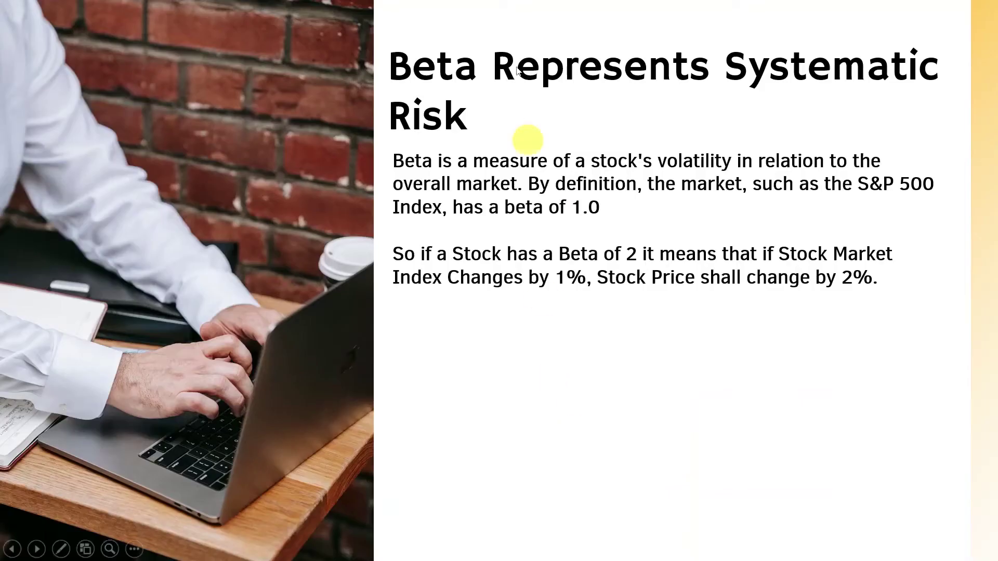
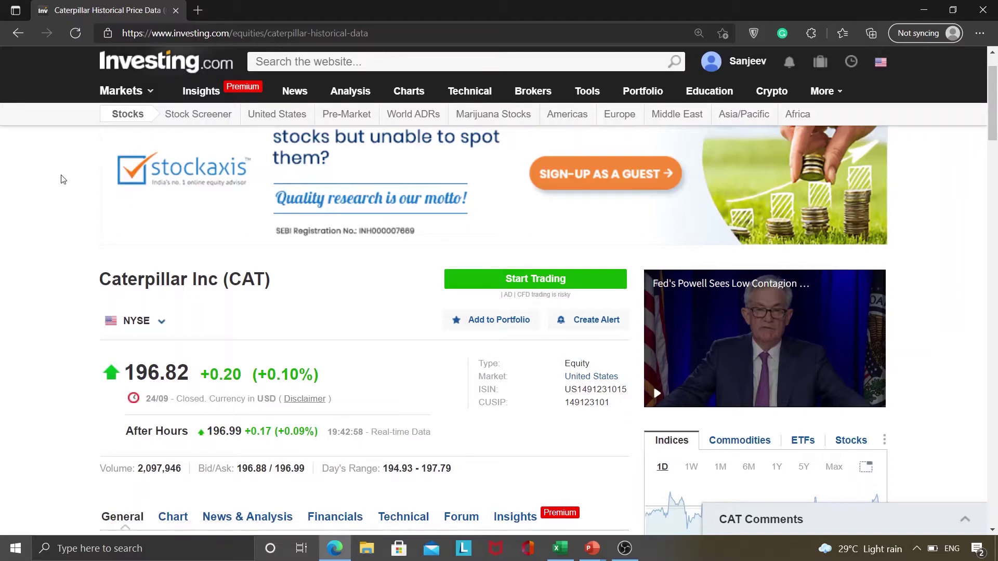
On Investing.com's Caterpillar historical data page, dismiss the floating video and set the time frame to Monthly.
{"action": "scroll", "coordinate": [62, 179], "scroll_direction": "down", "scroll_amount": 2}
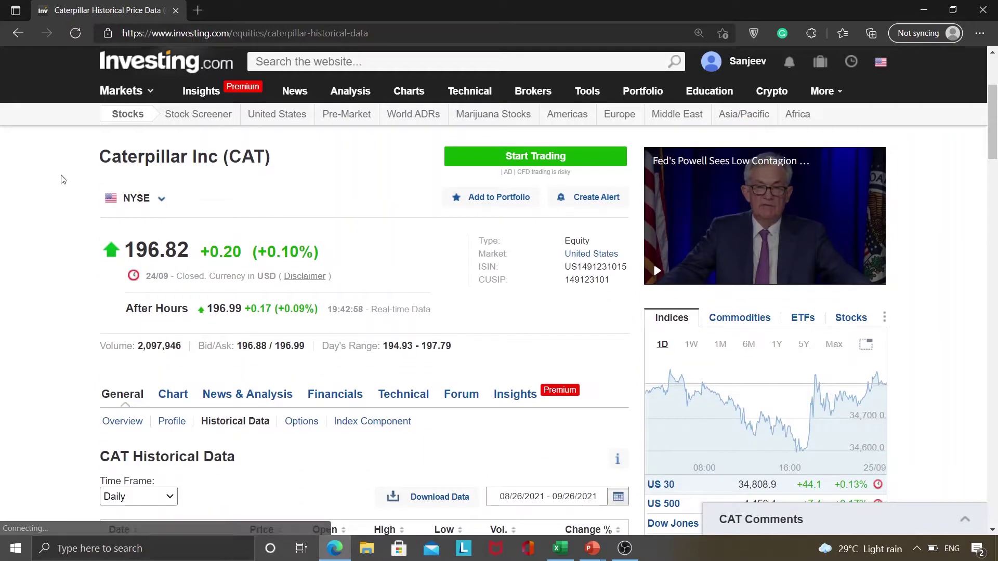
{"action": "scroll", "coordinate": [62, 179], "scroll_direction": "down", "scroll_amount": 3}
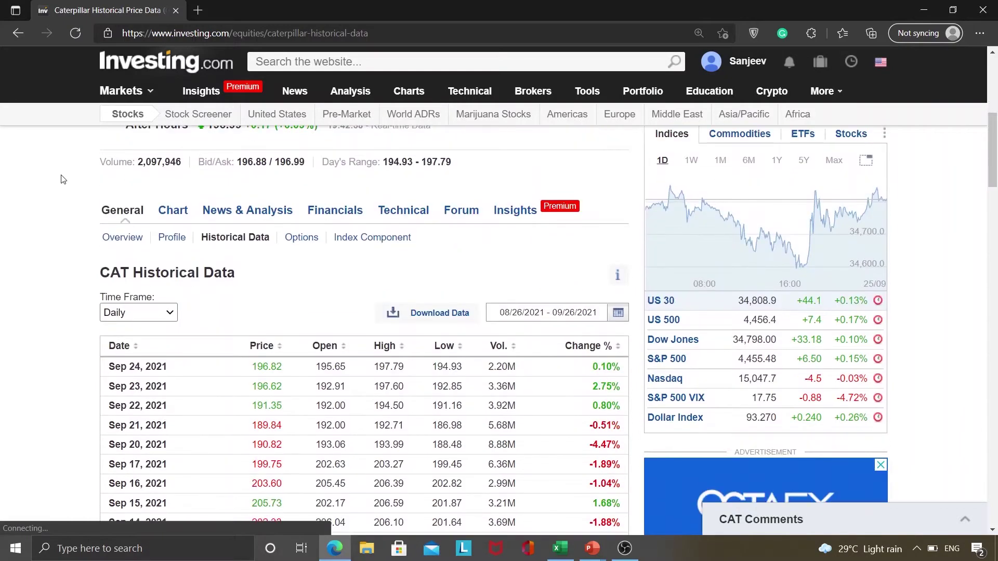
{"action": "scroll", "coordinate": [63, 179], "scroll_direction": "down", "scroll_amount": 5}
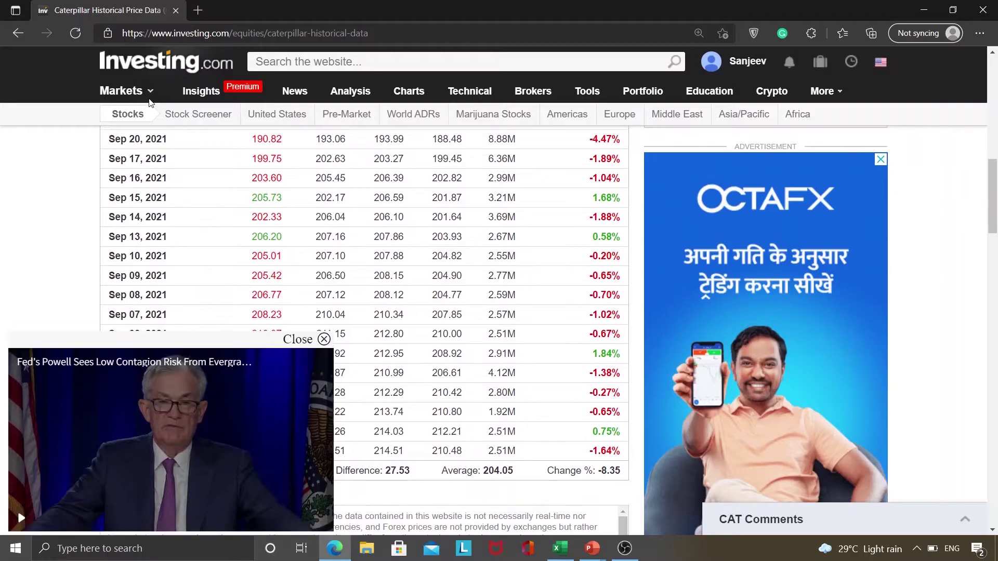
{"action": "left_click", "coordinate": [324, 340]}
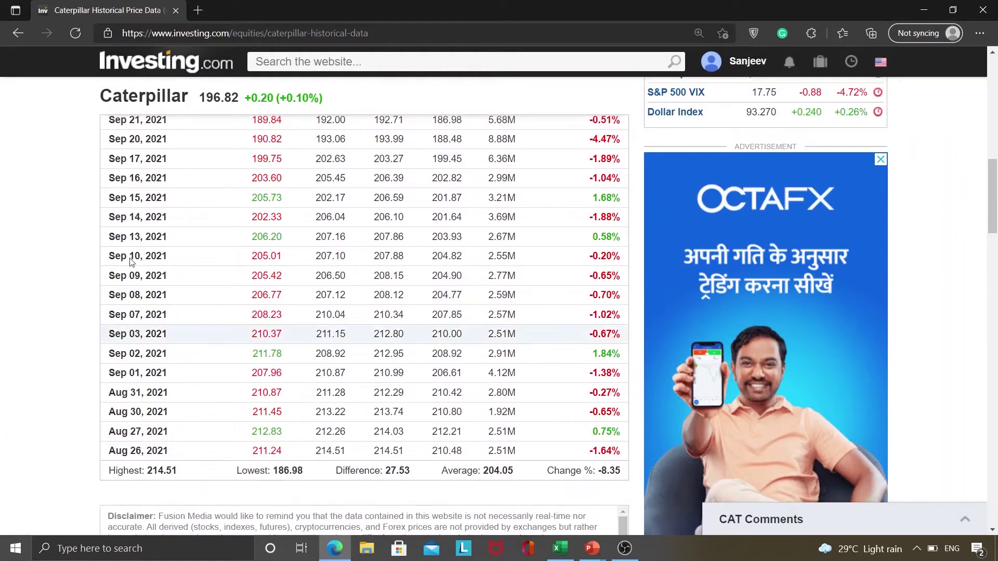
{"action": "scroll", "coordinate": [95, 240], "scroll_direction": "up", "scroll_amount": 4}
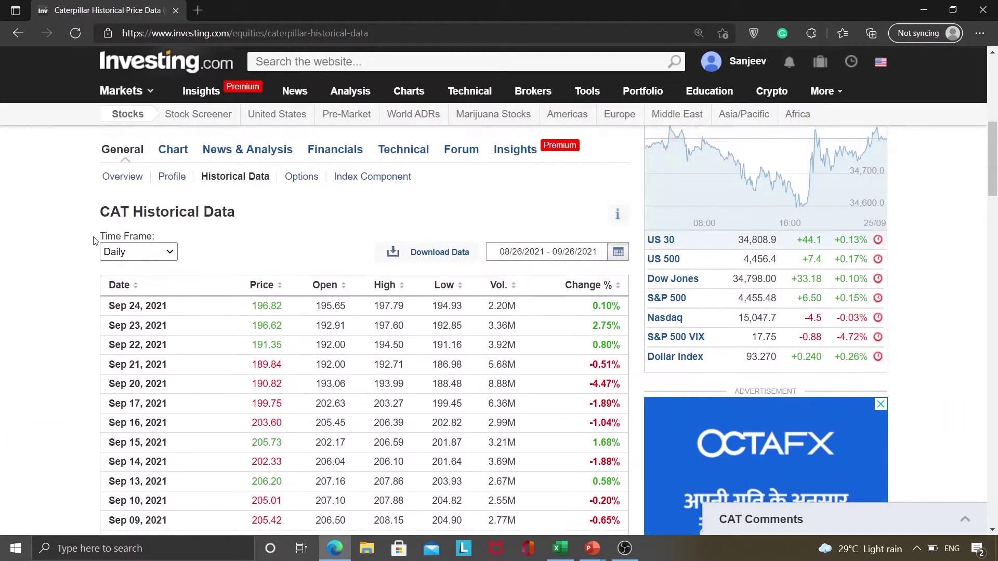
{"action": "left_click", "coordinate": [139, 256]}
{"action": "left_click", "coordinate": [127, 299]}
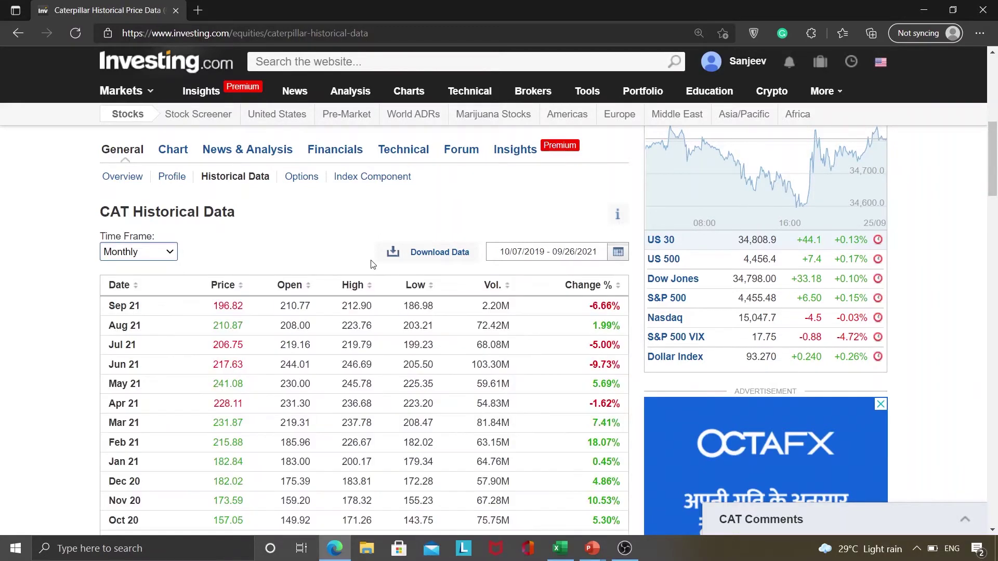
Set the start date of the Caterpillar price history to 10/07/2016 and download the data.
{"action": "left_click", "coordinate": [589, 254]}
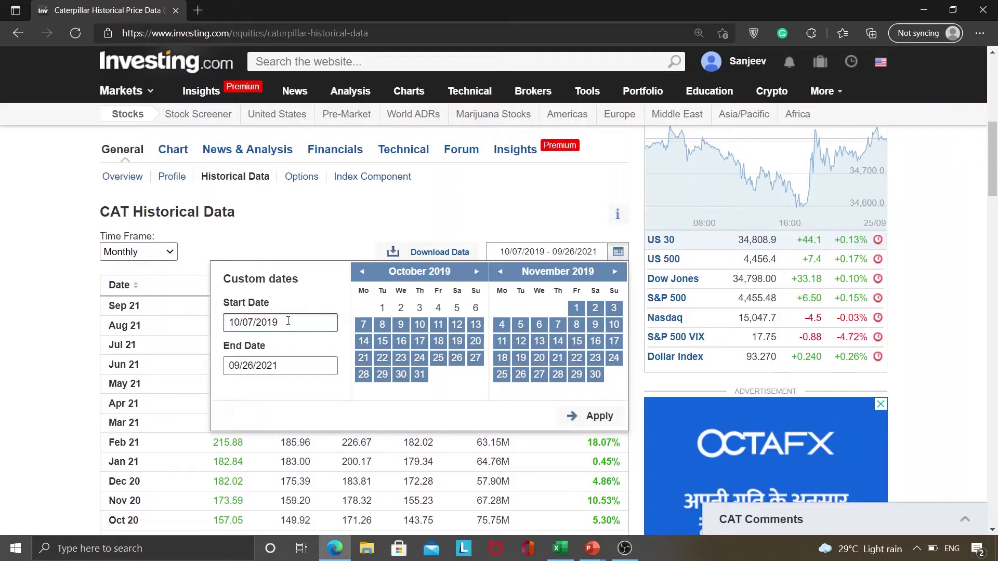
{"action": "key", "text": "BackSpace"}
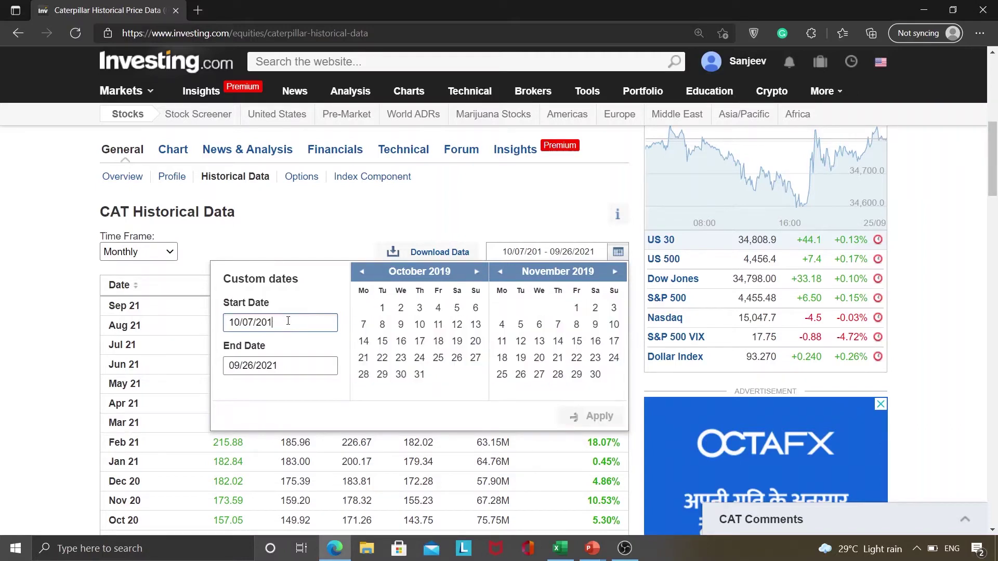
{"action": "type", "text": "6"}
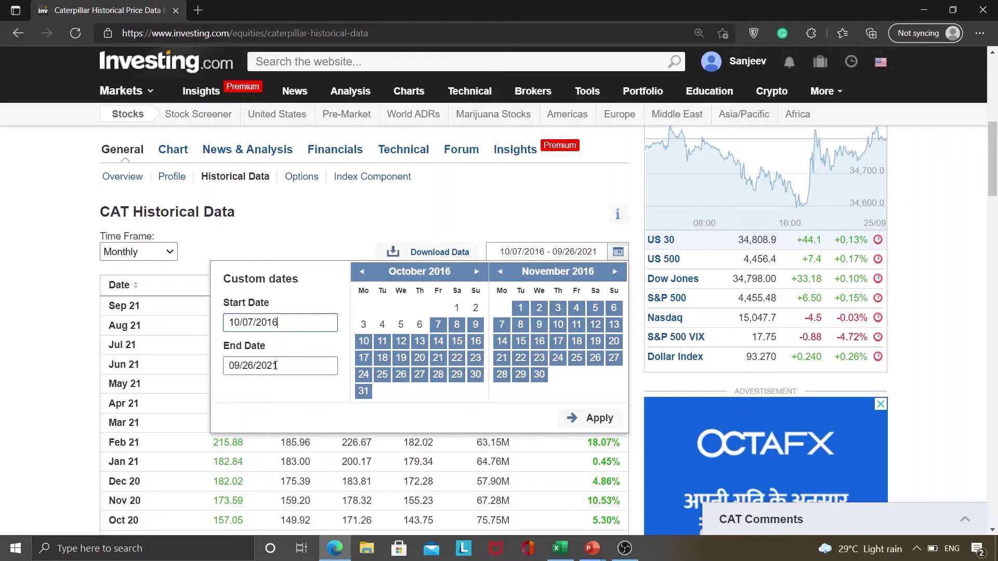
{"action": "left_click", "coordinate": [589, 421]}
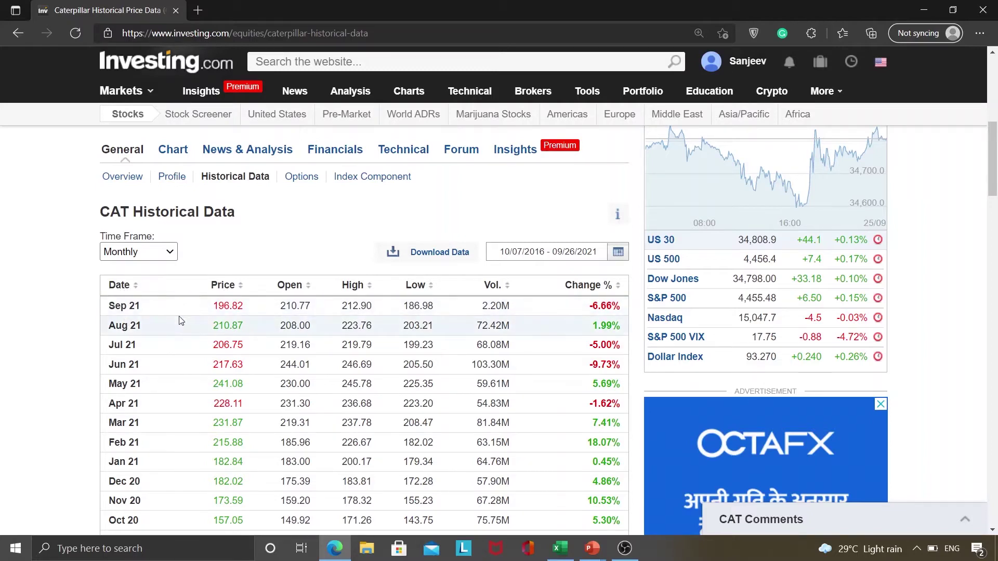
{"action": "left_click", "coordinate": [423, 253]}
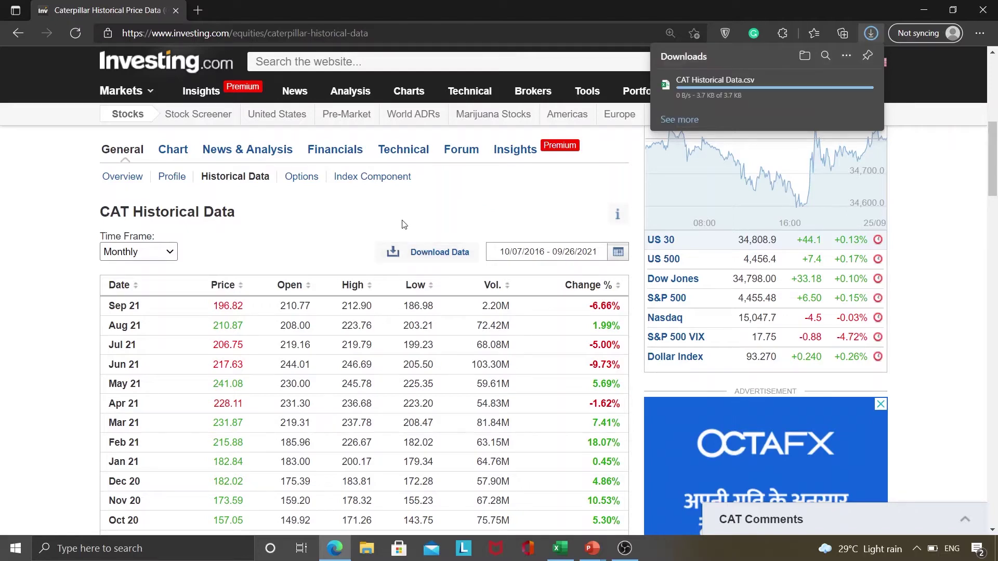
Search the website for "s&p500" and open the historical data of the S&P 500 index listed under NYSE.
{"action": "left_click", "coordinate": [305, 62]}
{"action": "type", "text": "s"}
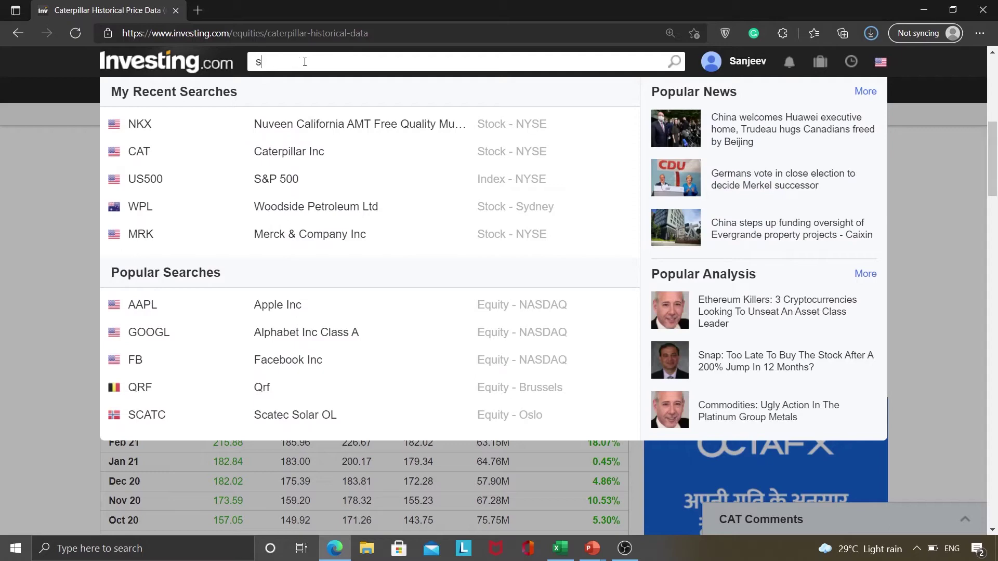
{"action": "type", "text": "&p500"}
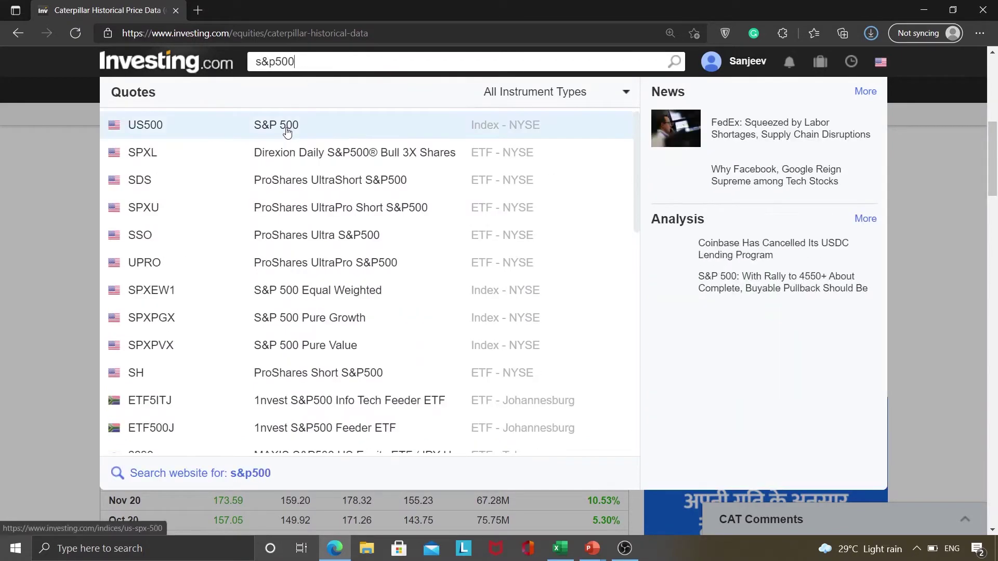
{"action": "left_click", "coordinate": [288, 133]}
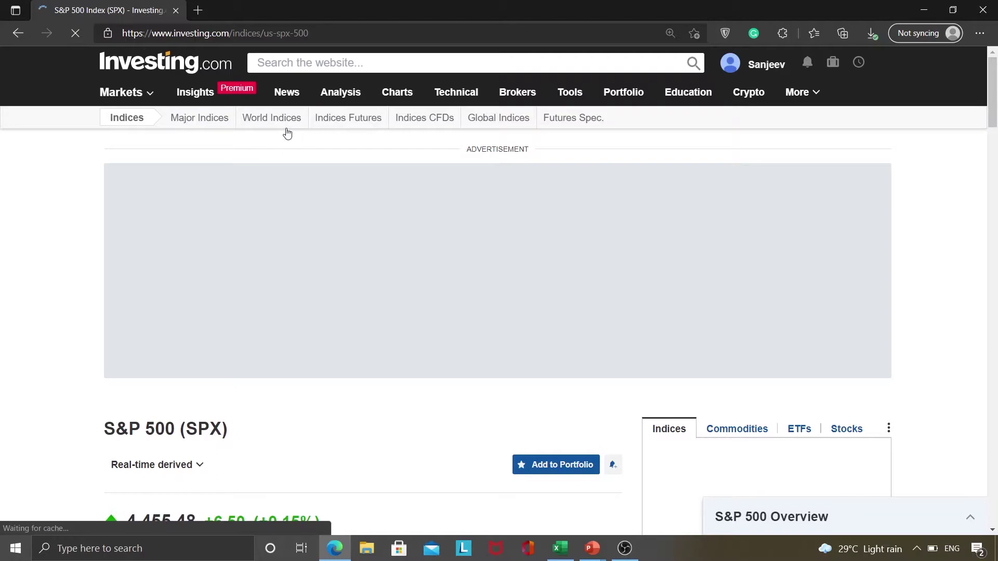
{"action": "scroll", "coordinate": [285, 132], "scroll_direction": "down", "scroll_amount": 3}
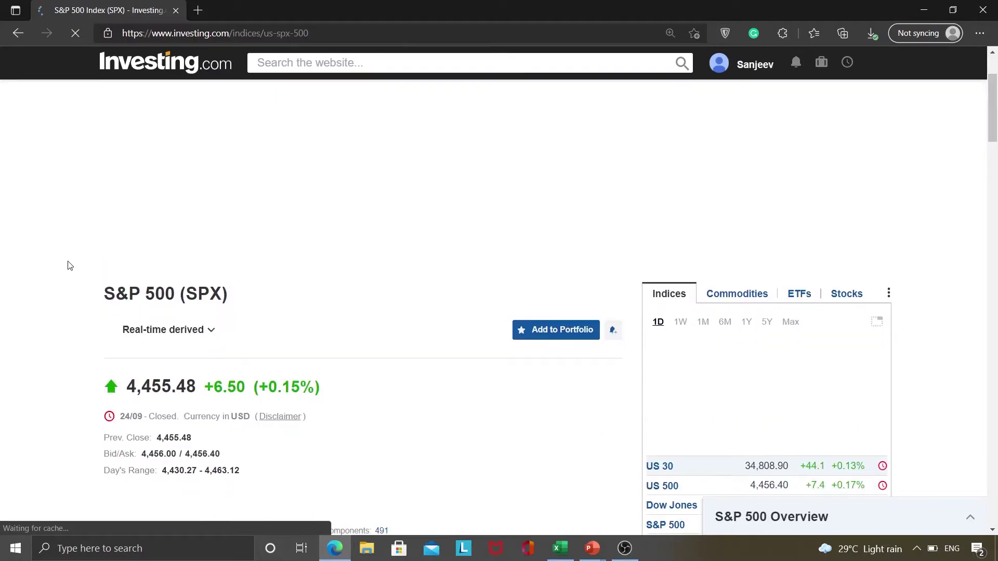
{"action": "scroll", "coordinate": [70, 266], "scroll_direction": "down", "scroll_amount": 3}
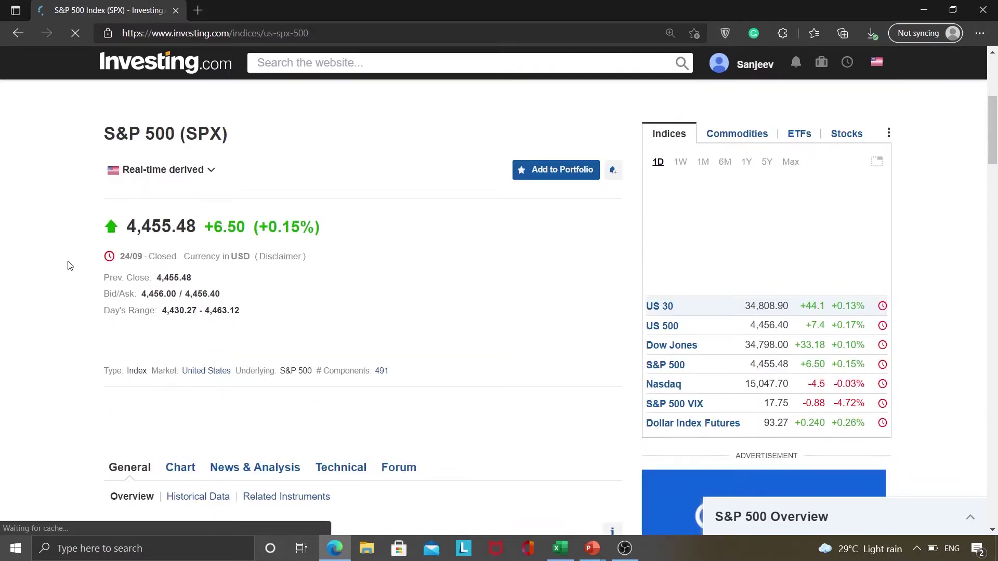
{"action": "scroll", "coordinate": [70, 265], "scroll_direction": "down", "scroll_amount": 1}
{"action": "left_click", "coordinate": [220, 477]}
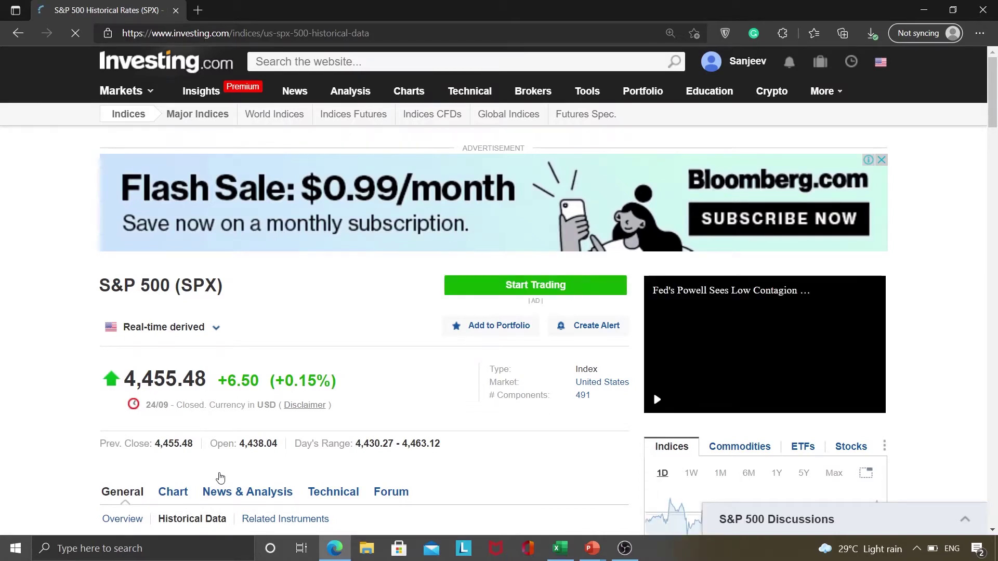
Set the S&P 500 historical data time frame to Monthly and dismiss the floating video.
{"action": "left_click_drag", "start_coordinate": [996, 93], "coordinate": [997, 143]}
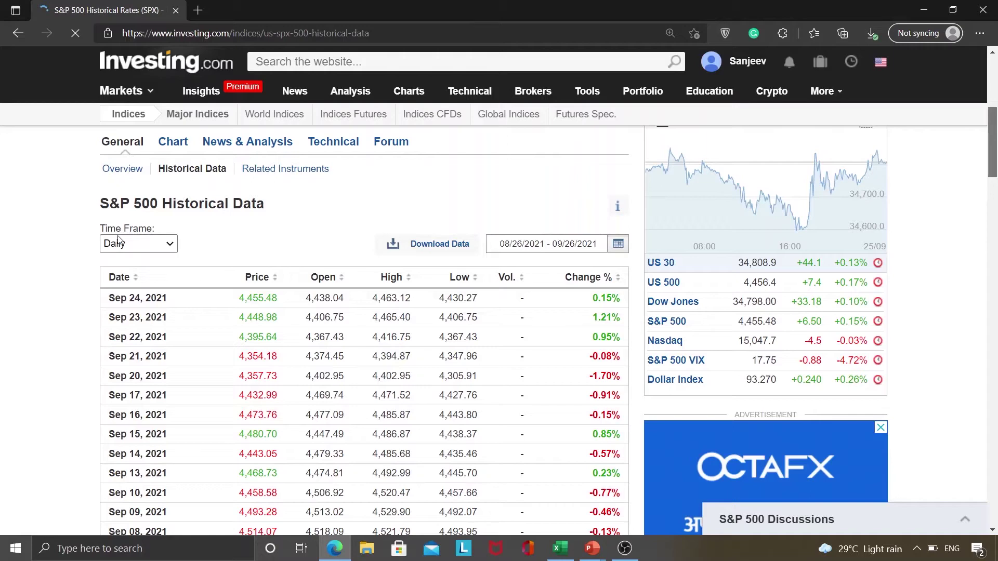
{"action": "left_click", "coordinate": [135, 248]}
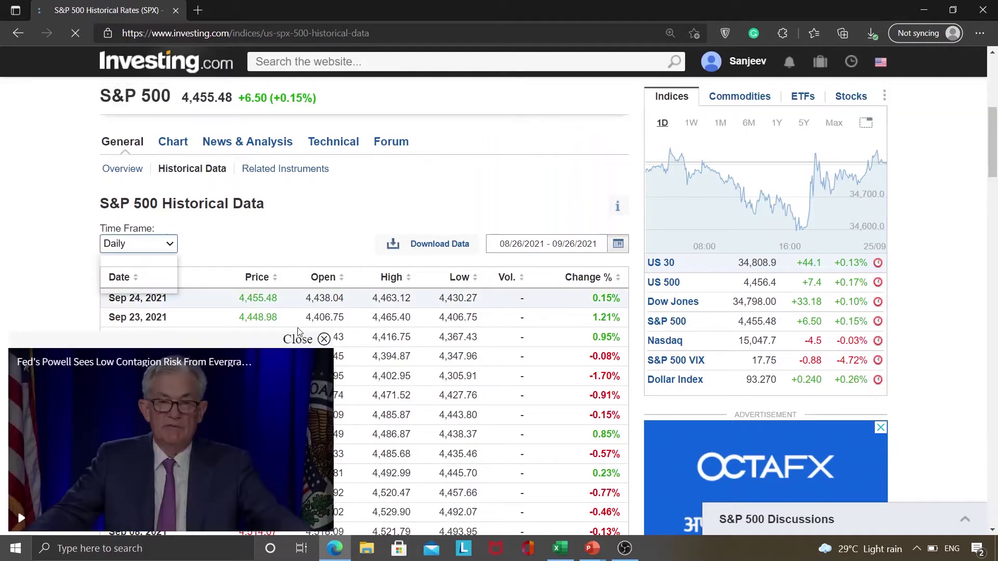
{"action": "left_click", "coordinate": [301, 338]}
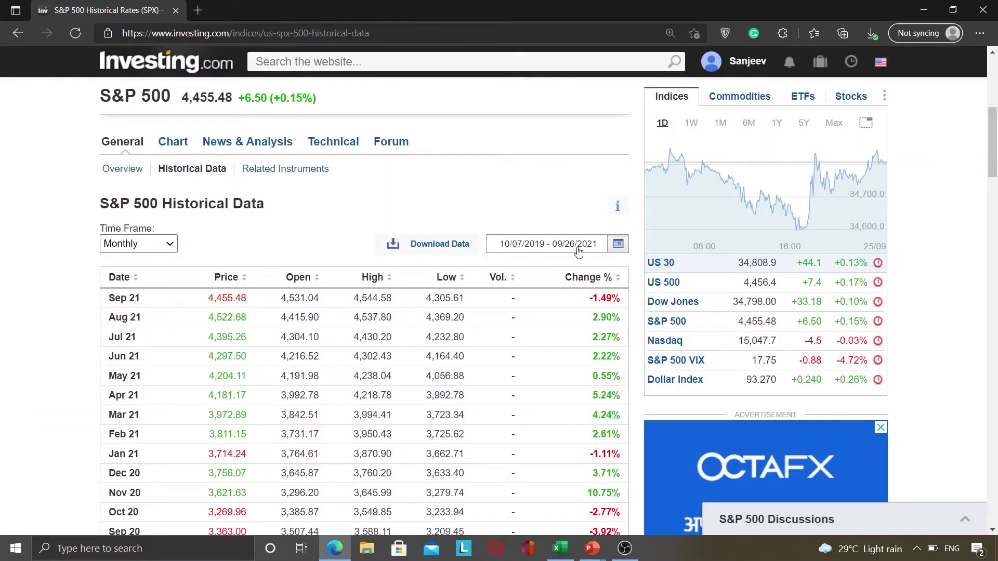
Set the start date of the S&P 500 price history to 10/07/2016 and download the data.
{"action": "left_click", "coordinate": [579, 252]}
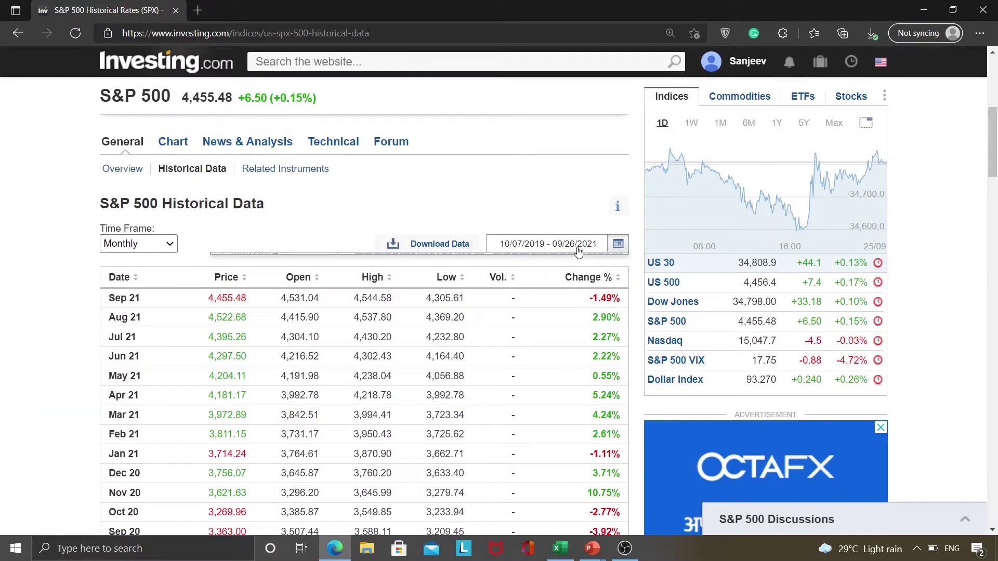
{"action": "left_click", "coordinate": [328, 317]}
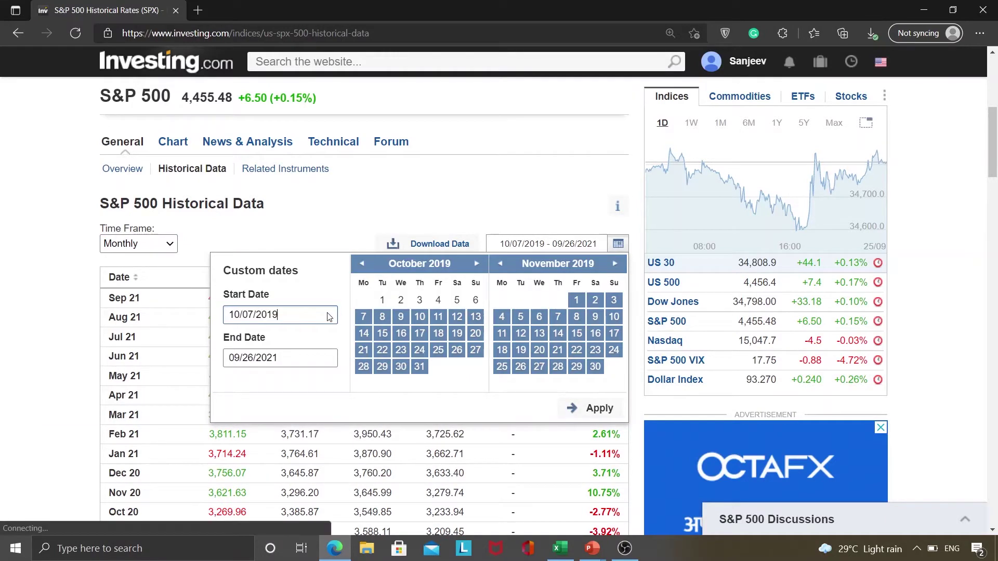
{"action": "key", "text": "BackSpace"}
{"action": "type", "text": "6"}
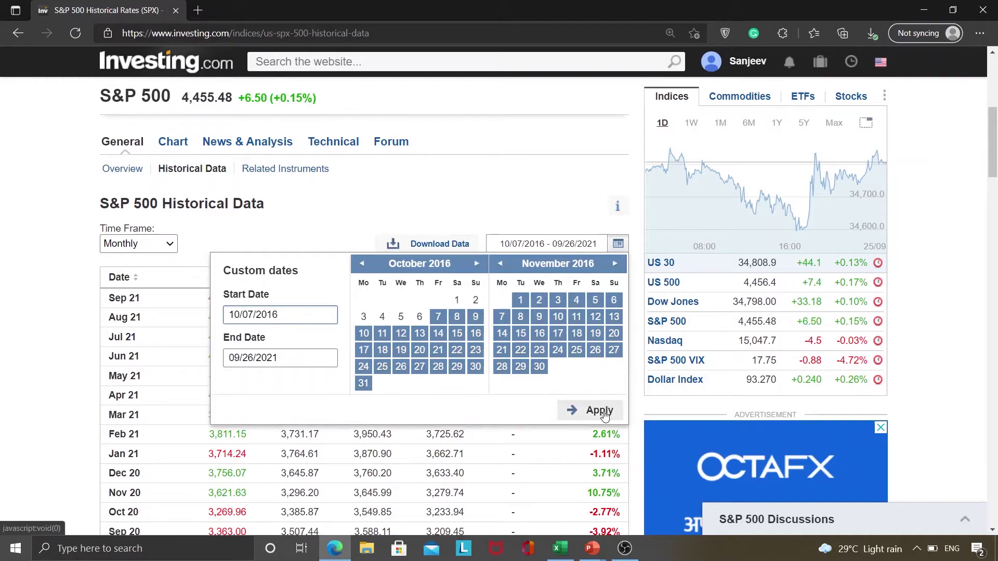
{"action": "left_click", "coordinate": [596, 409]}
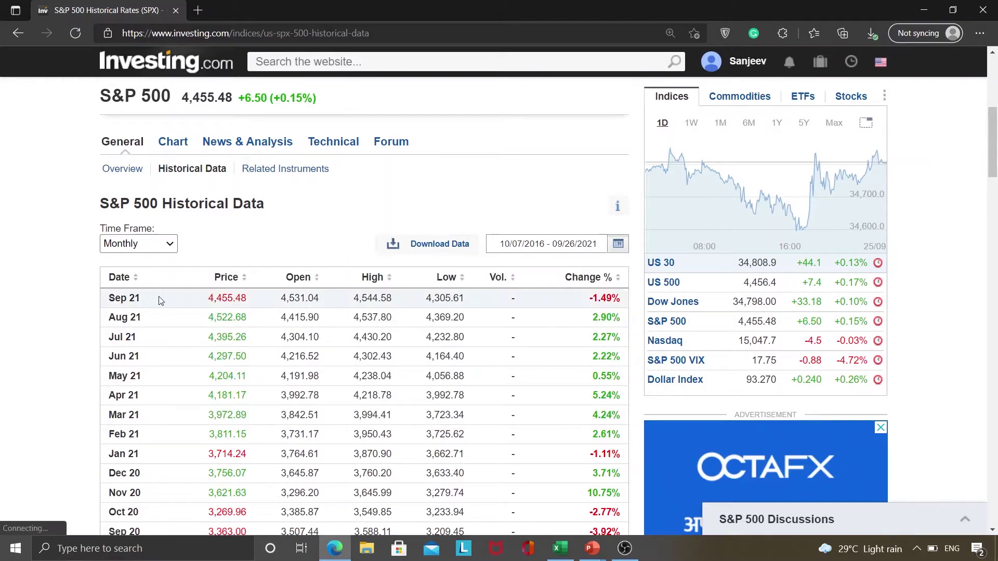
{"action": "left_click", "coordinate": [440, 243]}
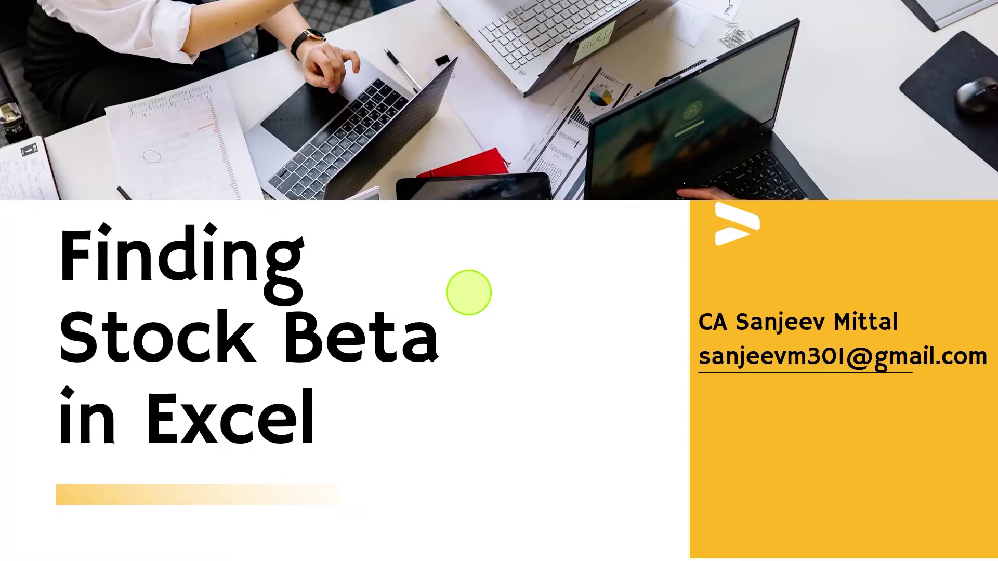
Switch to the WACC Computation workbook in Excel and go to the beginning of the Beta, Caterpiller sheet.
{"action": "key", "text": "alt+Tab"}
{"action": "key", "text": "alt+Tab"}
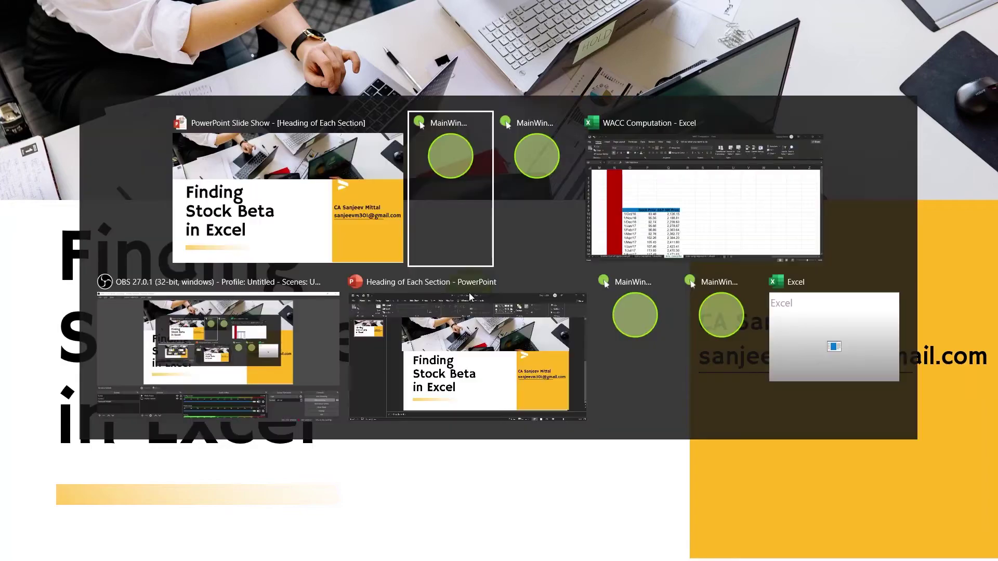
{"action": "key", "text": "alt+Tab"}
{"action": "key", "text": "alt+Tab"}
{"action": "key", "text": "alt+Tab"}
{"action": "key", "text": "alt+Tab"}
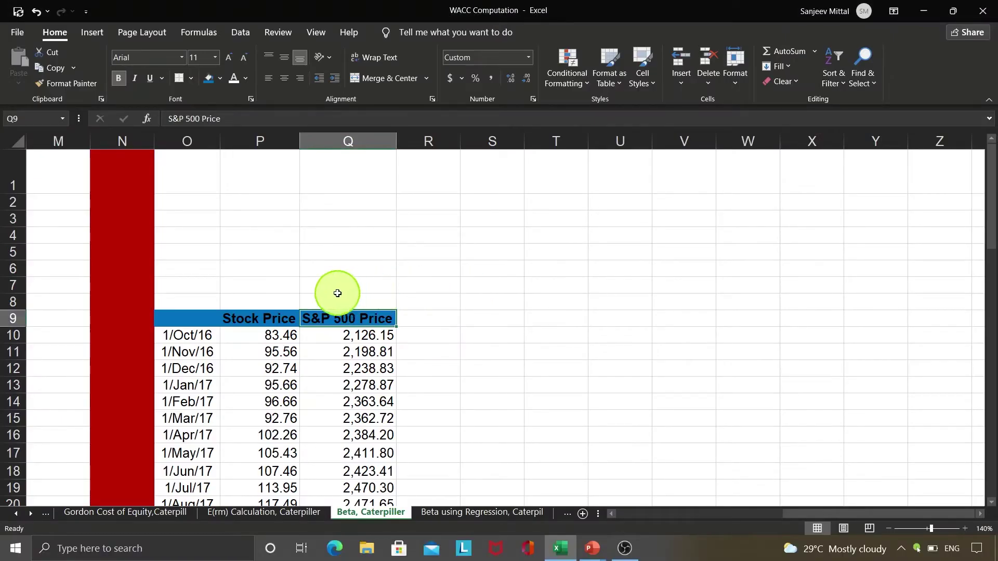
{"action": "left_click", "coordinate": [263, 286]}
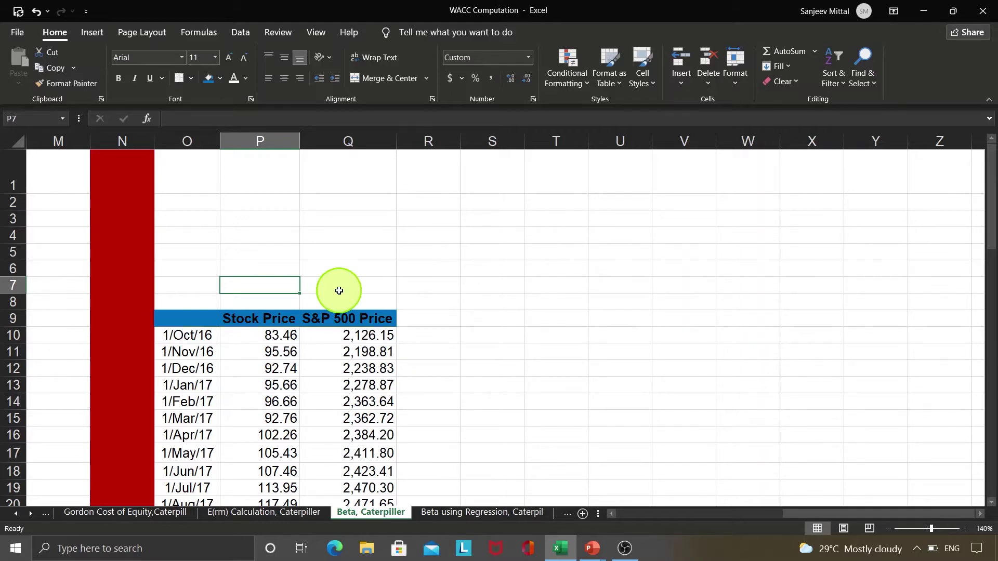
{"action": "key", "text": "ctrl+Up"}
{"action": "key", "text": "ctrl+Home"}
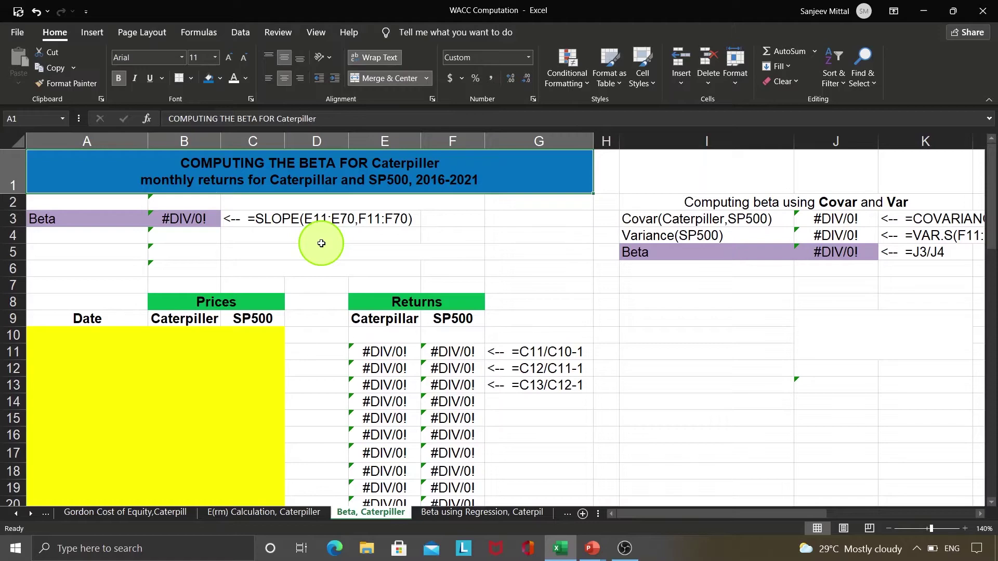
Copy the monthly dates, stock prices and S&P 500 prices in O10:Q70.
{"action": "left_click", "coordinate": [855, 353]}
{"action": "key", "text": "ctrl+Right"}
{"action": "key", "text": "Down"}
{"action": "key", "text": "Left"}
{"action": "key", "text": "shift+Right"}
{"action": "key", "text": "shift+Right"}
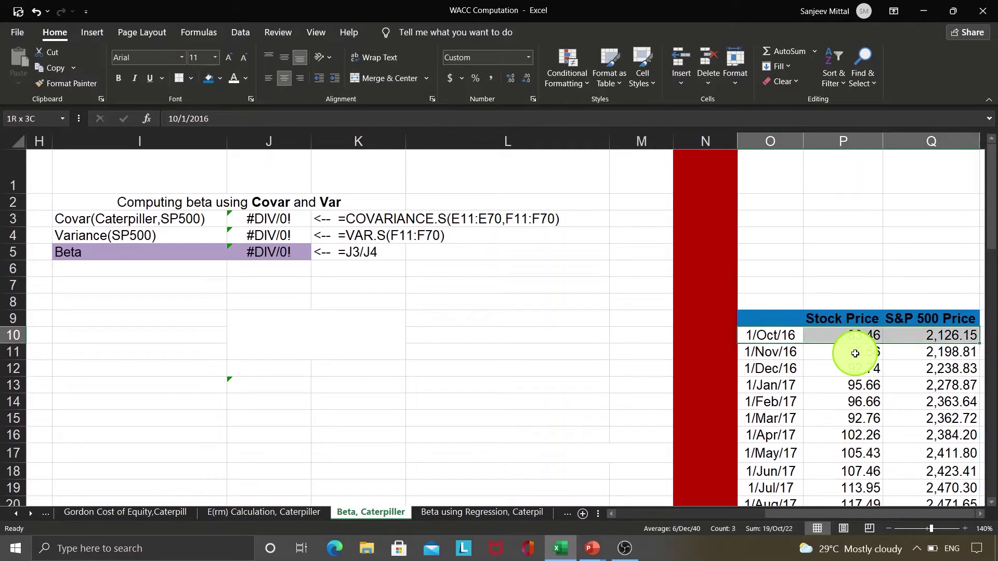
{"action": "key", "text": "ctrl+shift+Down"}
{"action": "key", "text": "ctrl+c"}
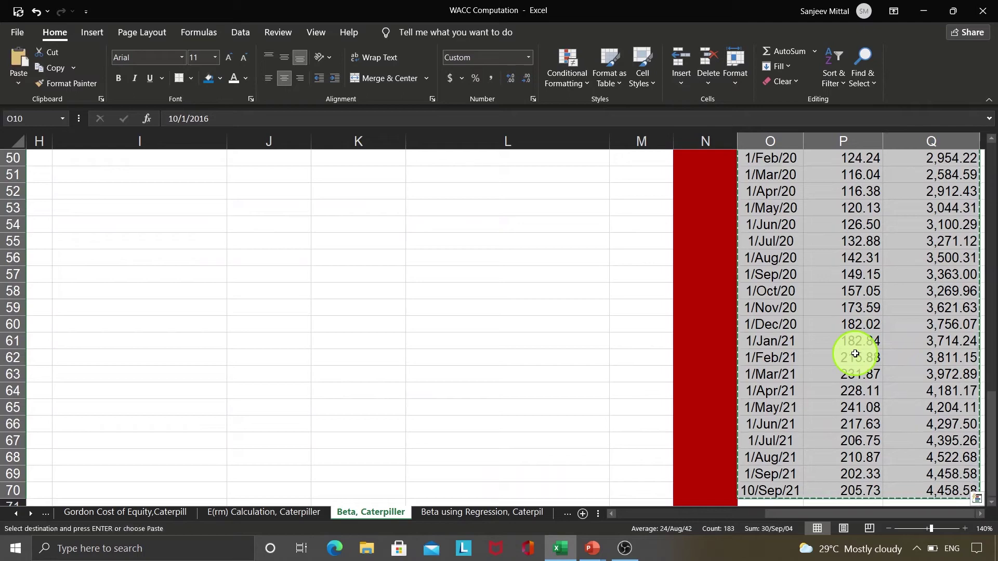
Paste the copied price data into the yellow Date, Caterpiller and SP500 columns starting at A10.
{"action": "key", "text": "ctrl+Left"}
{"action": "key", "text": "Up"}
{"action": "key", "text": "ctrl+Home"}
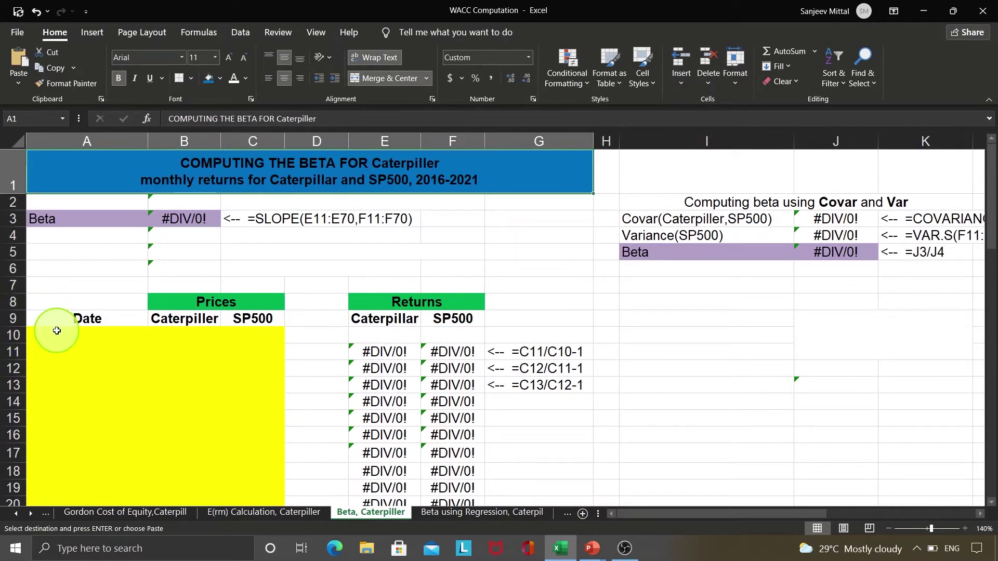
{"action": "left_click", "coordinate": [54, 329]}
{"action": "key", "text": "ctrl+v"}
{"action": "key", "text": "Escape"}
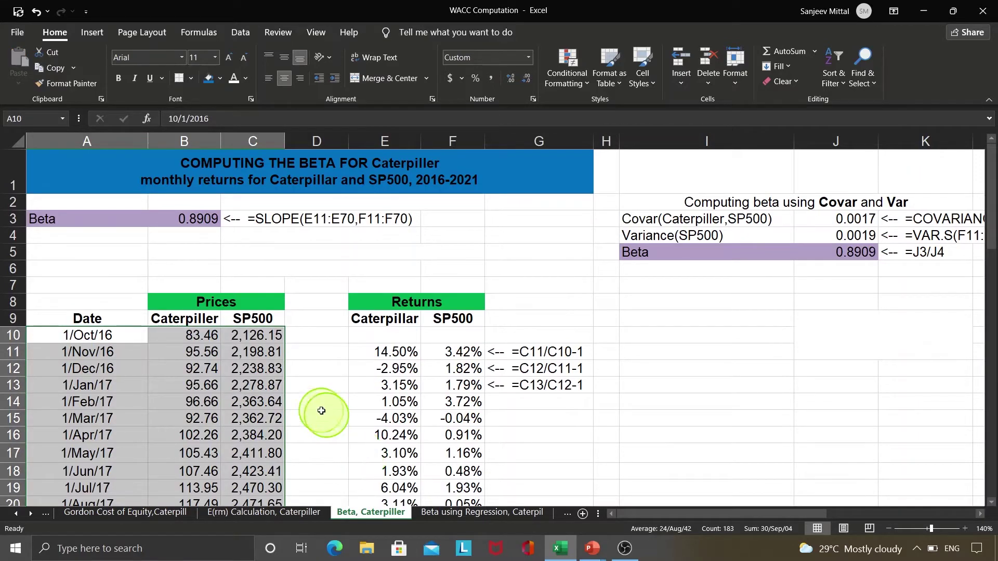
Examine the monthly Caterpillar return formulas from E11 down to E14.
{"action": "left_click", "coordinate": [355, 338]}
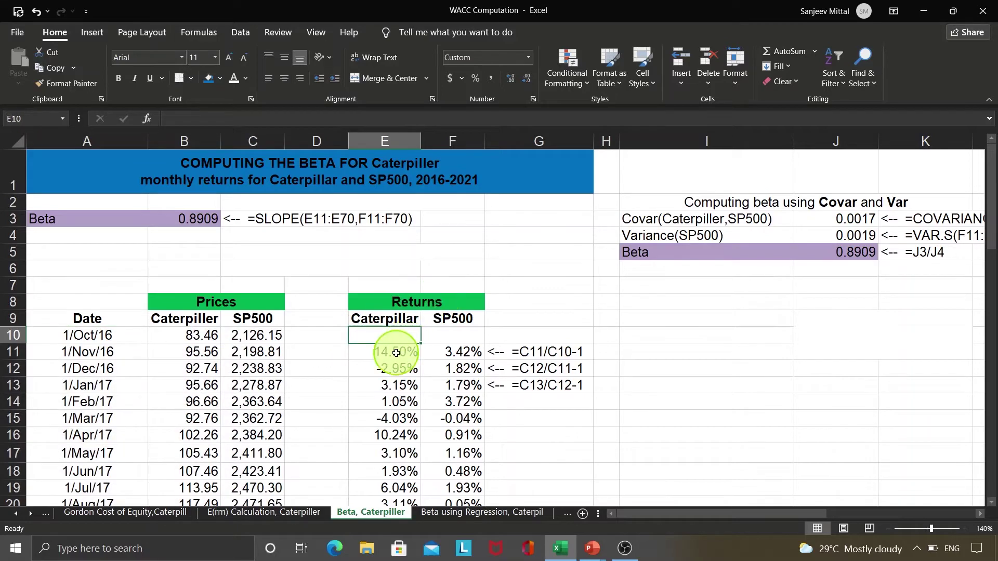
{"action": "key", "text": "Down"}
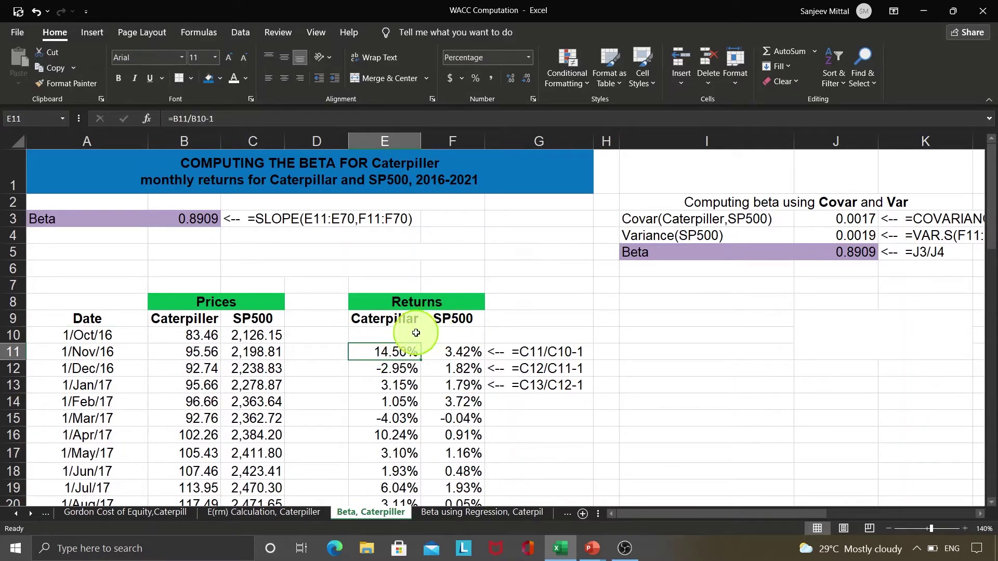
{"action": "key", "text": "F2"}
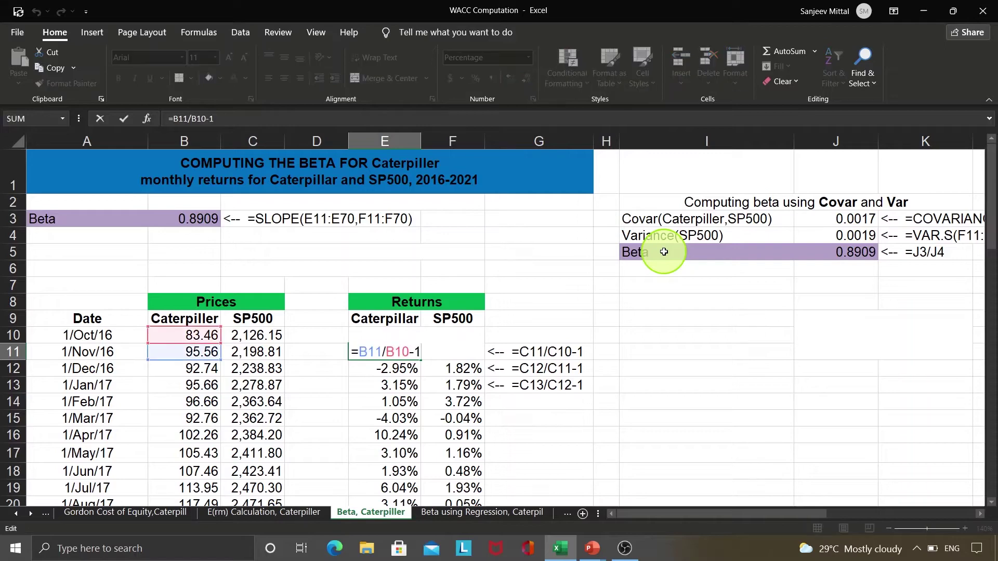
{"action": "key", "text": "Escape"}
{"action": "key", "text": "F2"}
{"action": "key", "text": "Escape"}
{"action": "key", "text": "Down"}
{"action": "key", "text": "F2"}
{"action": "key", "text": "Escape"}
{"action": "key", "text": "Down"}
{"action": "key", "text": "F2"}
{"action": "key", "text": "Escape"}
{"action": "key", "text": "Down"}
{"action": "key", "text": "F2"}
{"action": "key", "text": "Escape"}
{"action": "key", "text": "Down"}
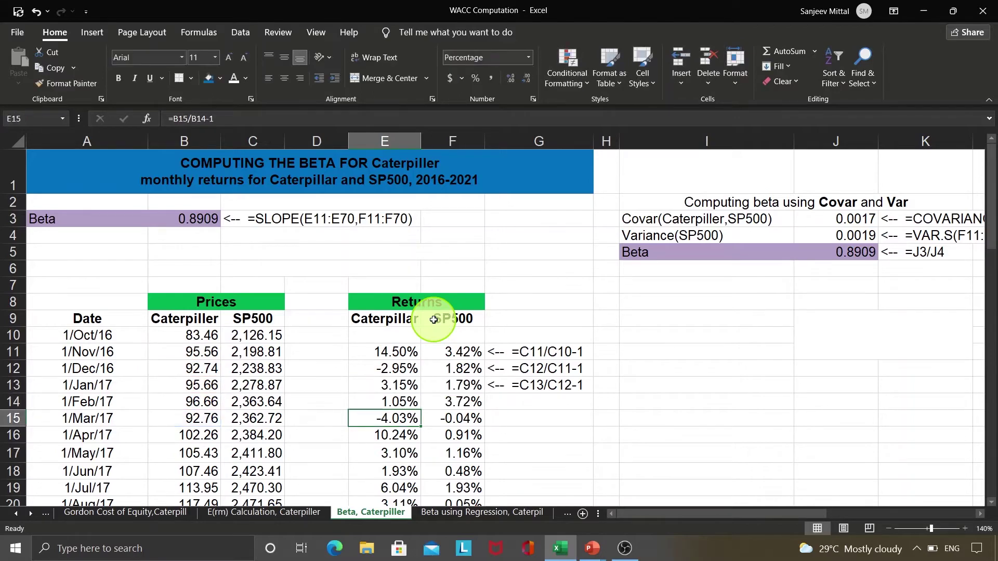
Examine the monthly SP500 return formulas from F11 down to F15.
{"action": "key", "text": "Right"}
{"action": "key", "text": "ctrl+Up"}
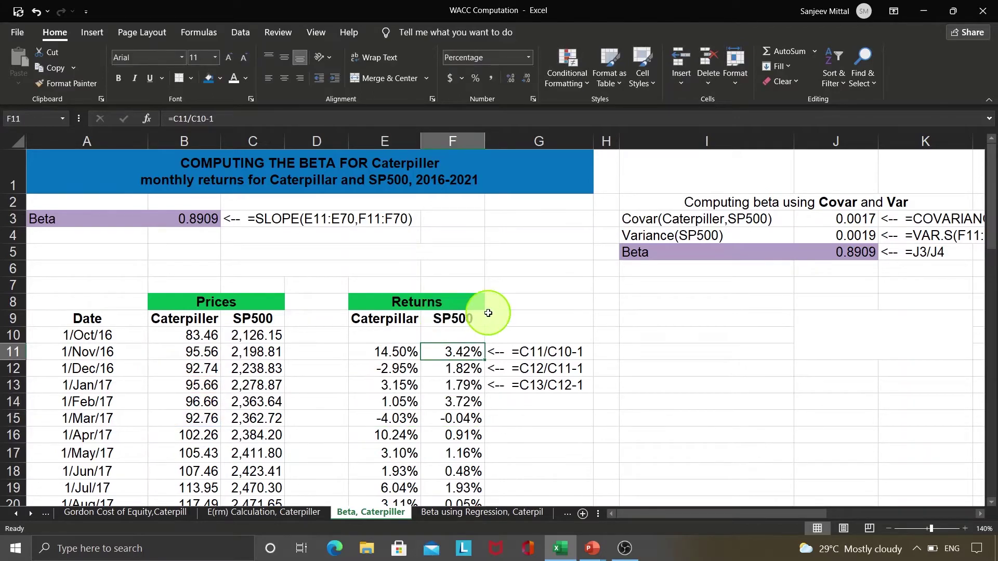
{"action": "key", "text": "F2"}
{"action": "key", "text": "Escape"}
{"action": "key", "text": "Down"}
{"action": "key", "text": "F2"}
{"action": "key", "text": "Escape"}
{"action": "key", "text": "Down"}
{"action": "key", "text": "F2"}
{"action": "key", "text": "Escape"}
{"action": "key", "text": "Down"}
{"action": "key", "text": "F2"}
{"action": "key", "text": "Escape"}
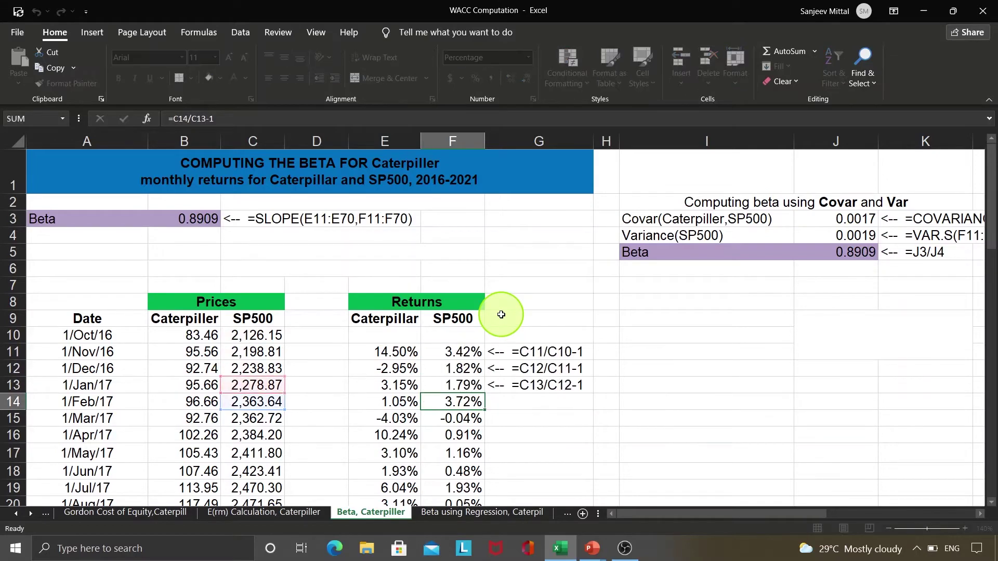
{"action": "key", "text": "Down"}
{"action": "key", "text": "F2"}
{"action": "key", "text": "Escape"}
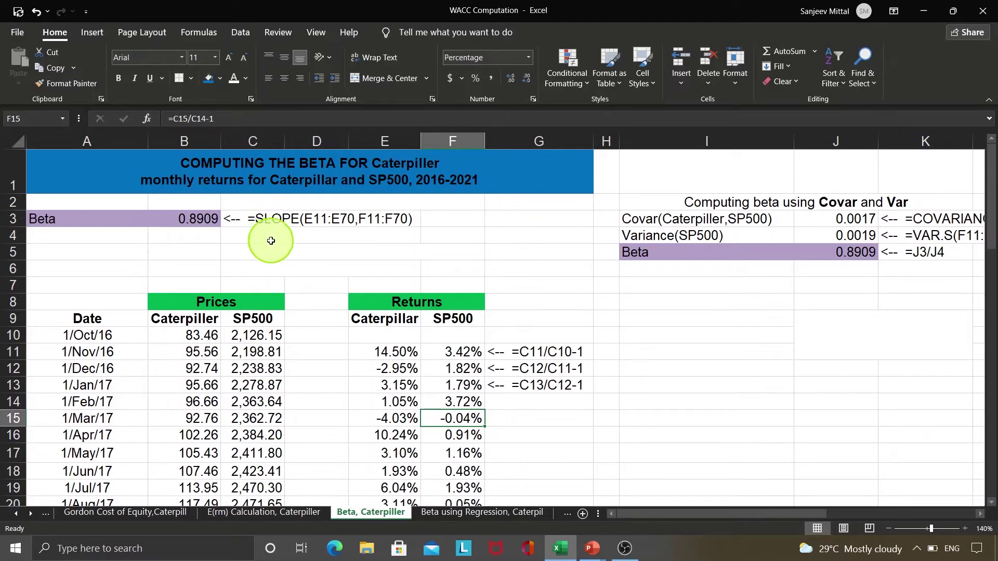
Inspect the SLOPE formula that computes Beta in B3 and the return ranges it references.
{"action": "left_click", "coordinate": [201, 243]}
{"action": "key", "text": "Up"}
{"action": "key", "text": "F2"}
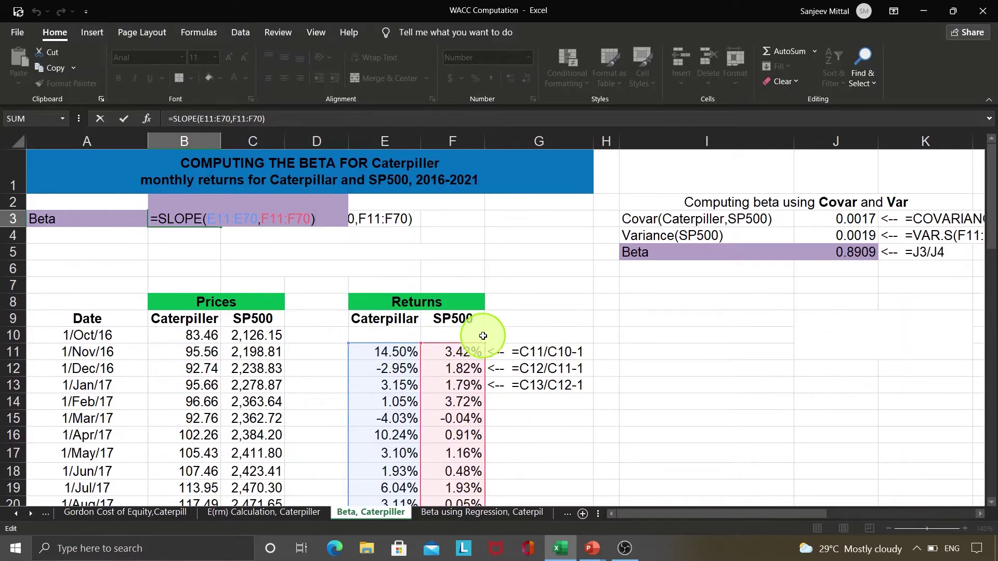
{"action": "key", "text": "Escape"}
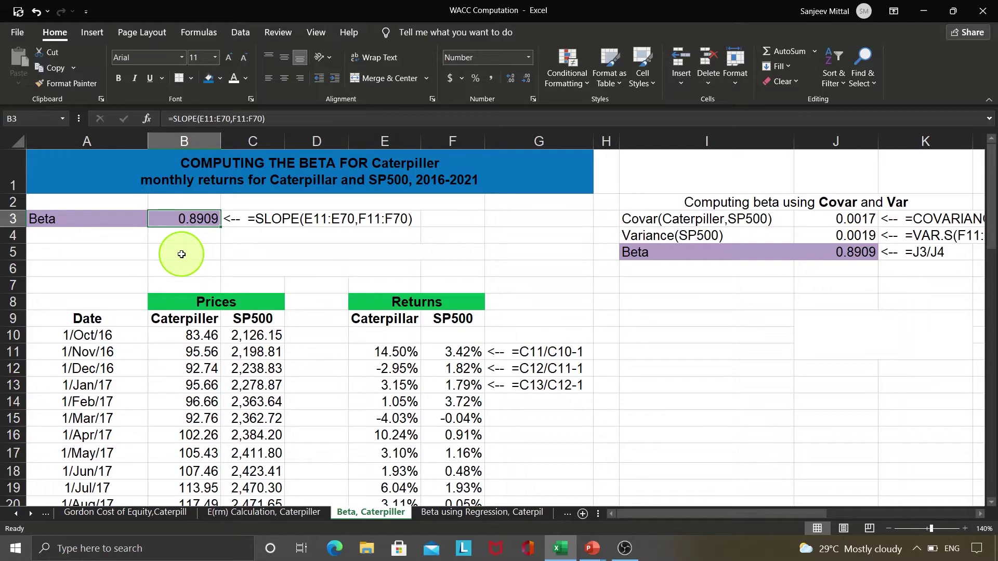
Inspect the COVARIANCE.S formula for Caterpillar and SP500 returns in J3.
{"action": "left_click", "coordinate": [691, 219]}
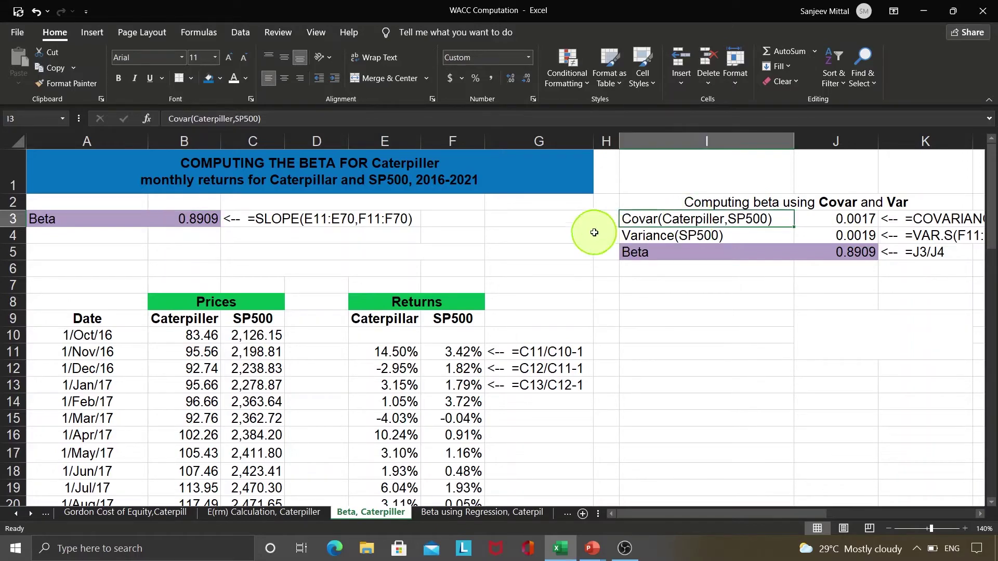
{"action": "left_click", "coordinate": [559, 235]}
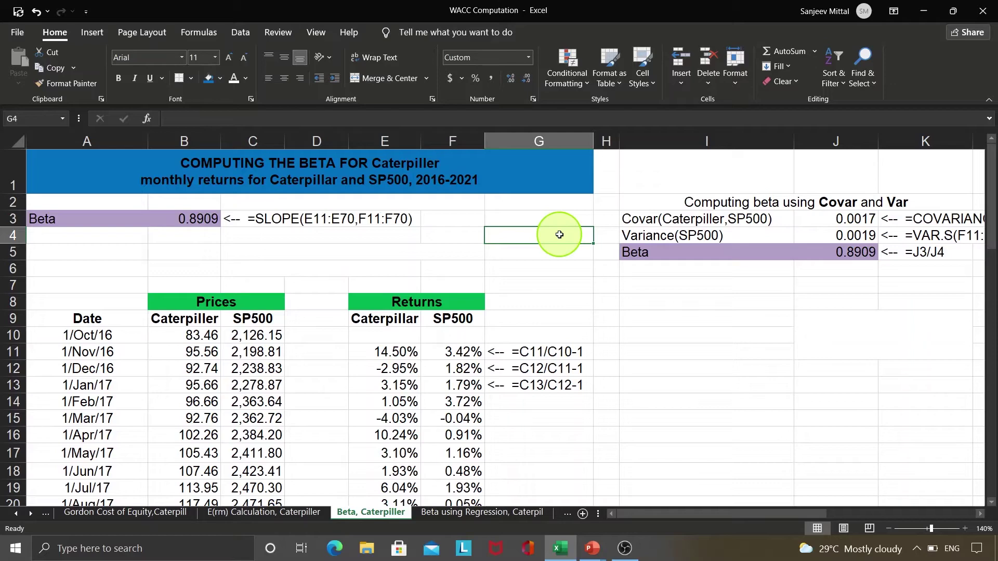
{"action": "key", "text": "Right"}
{"action": "key", "text": "Right"}
{"action": "key", "text": "Up"}
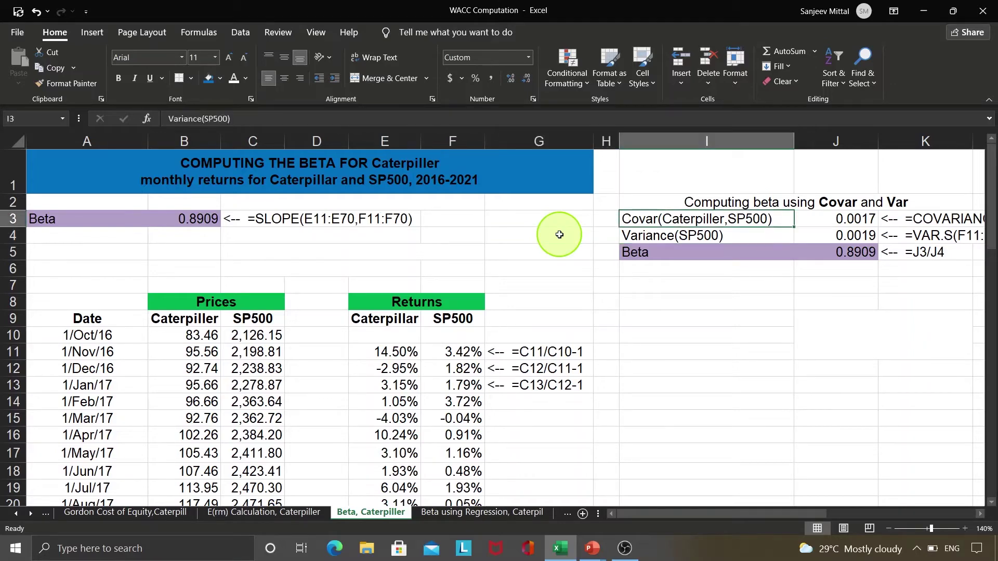
{"action": "key", "text": "Right"}
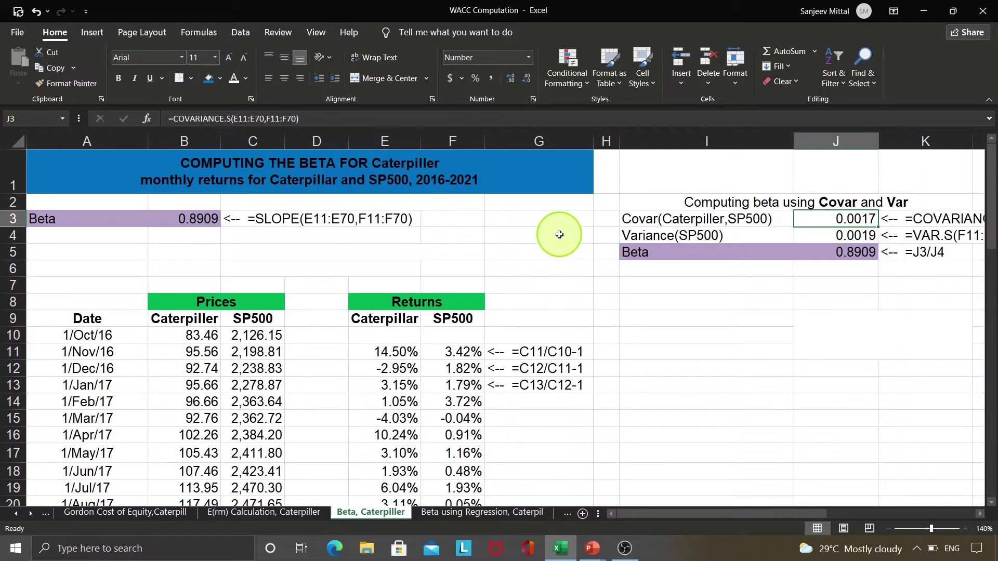
{"action": "key", "text": "F2"}
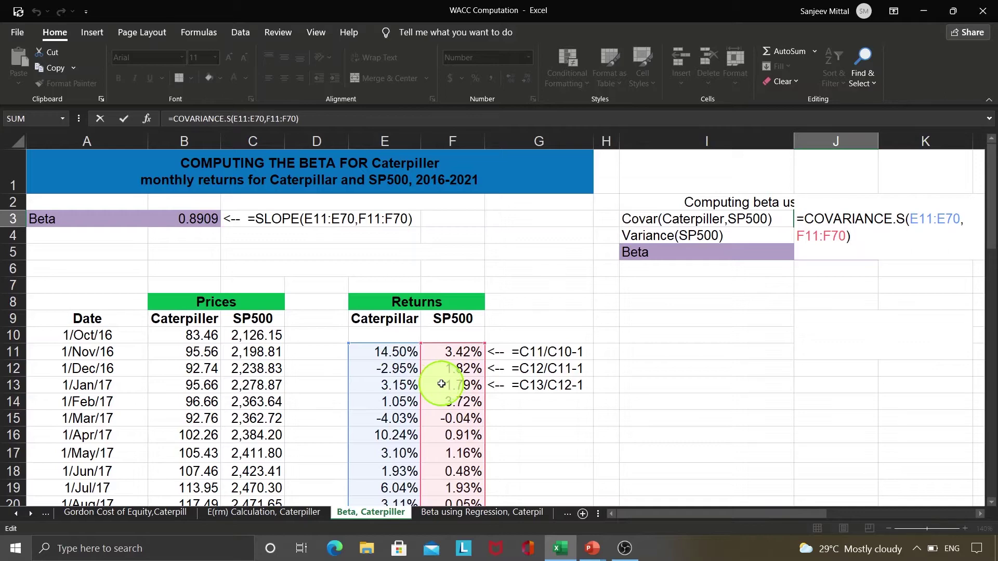
{"action": "key", "text": "Escape"}
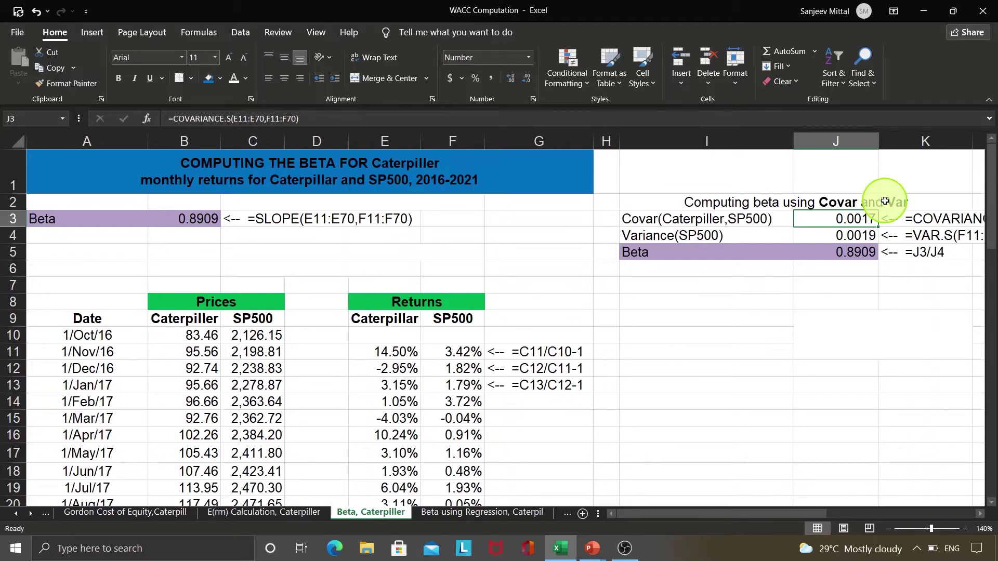
Inspect the VAR.S formula in J4 and the Beta formula in J5 that divides covariance by variance.
{"action": "key", "text": "Down"}
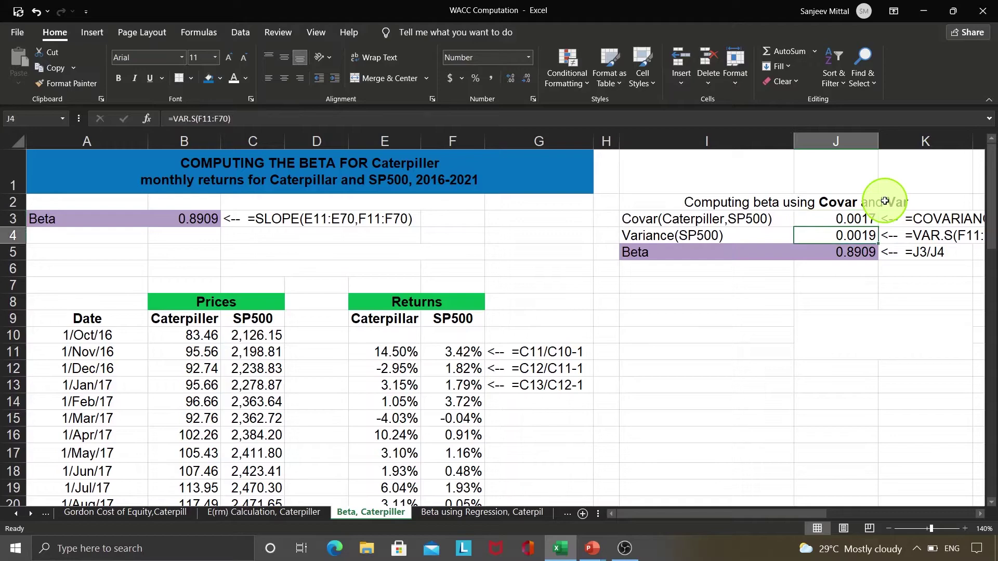
{"action": "key", "text": "F2"}
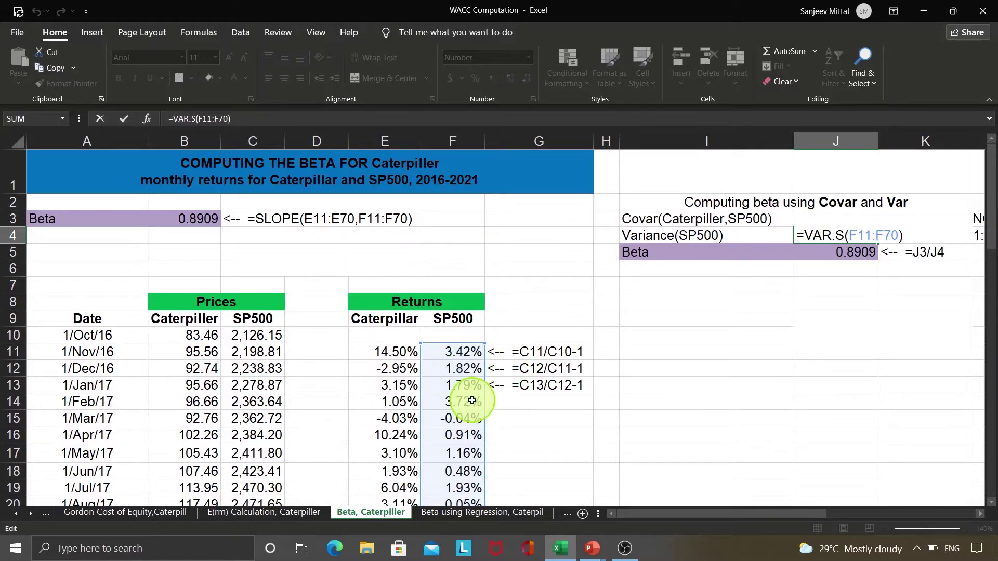
{"action": "key", "text": "Escape"}
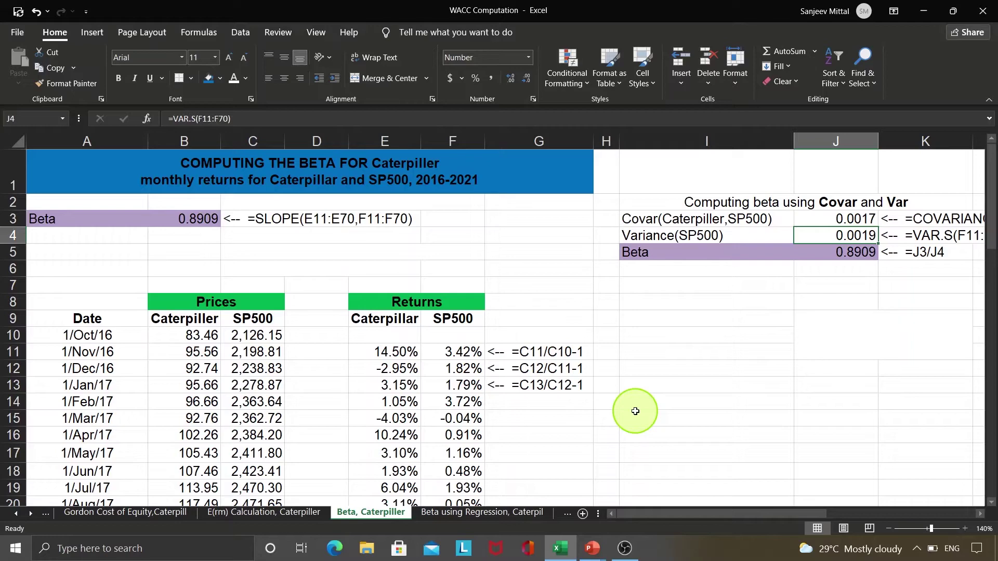
{"action": "key", "text": "Down"}
{"action": "key", "text": "F2"}
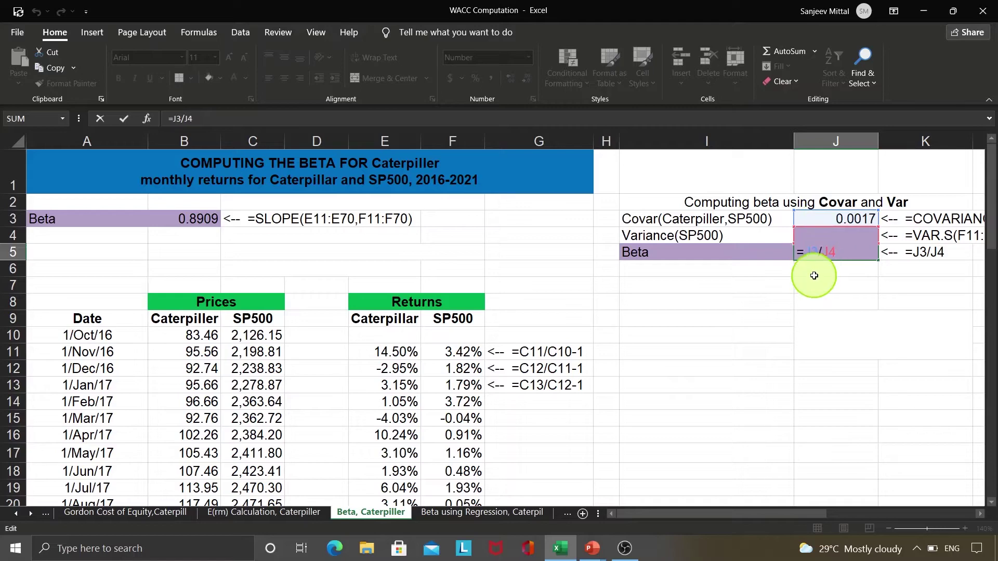
{"action": "key", "text": "Escape"}
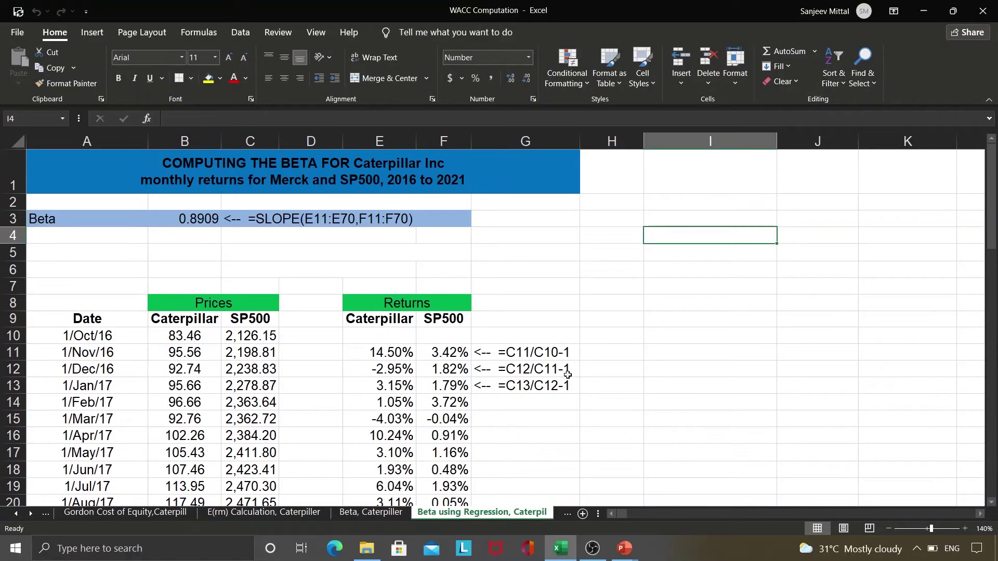
{"action": "left_click", "coordinate": [268, 339]}
{"action": "key", "text": "Up"}
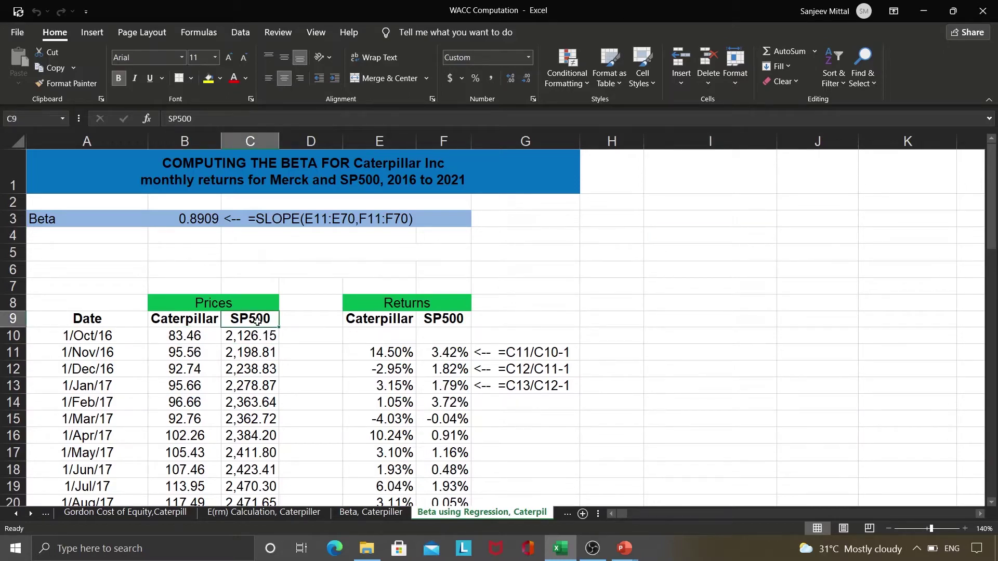
{"action": "left_click", "coordinate": [207, 319]}
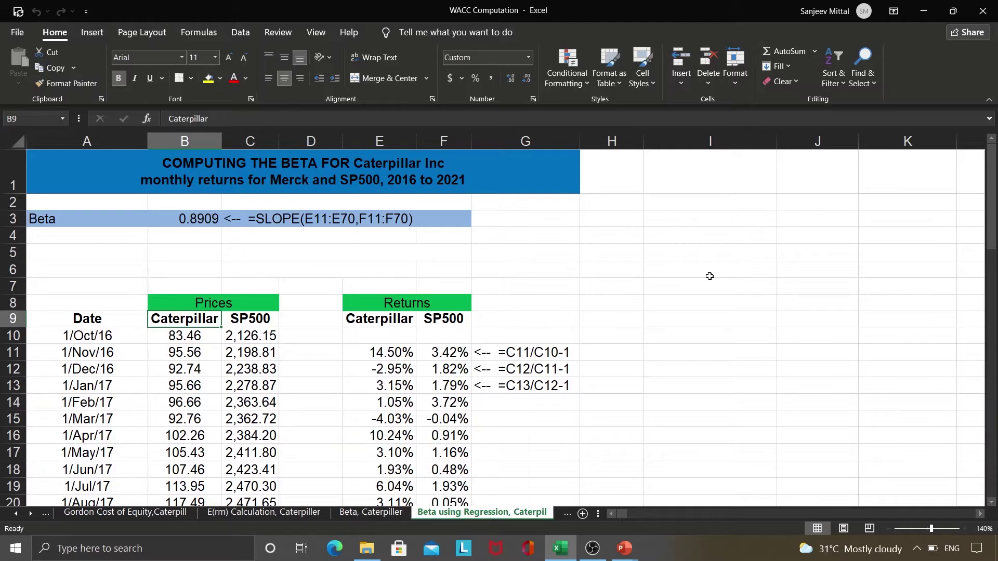
Open the Regression tool from Data Analysis on the Beta using Regression, Caterpil sheet.
{"action": "left_click", "coordinate": [691, 242]}
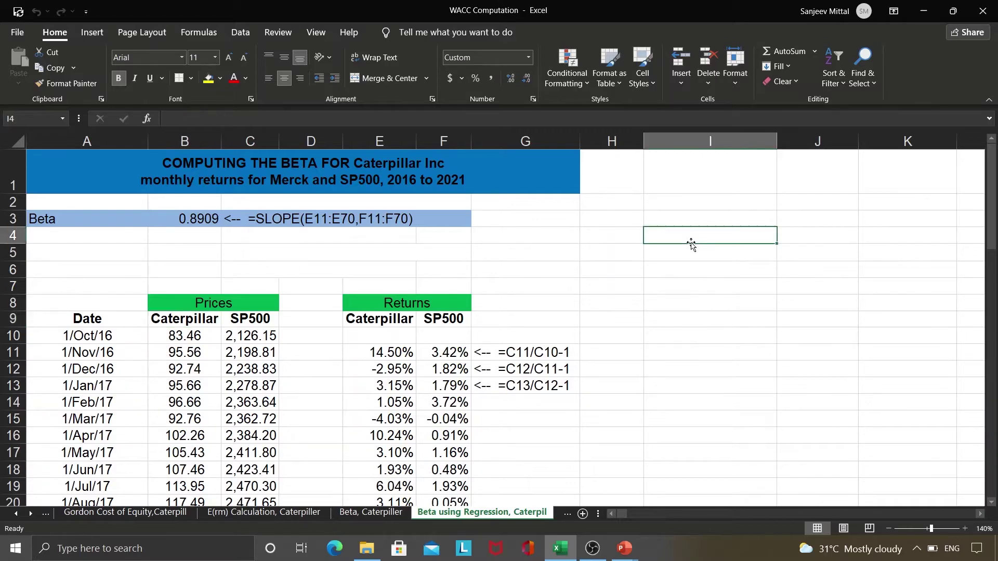
{"action": "left_click", "coordinate": [232, 34]}
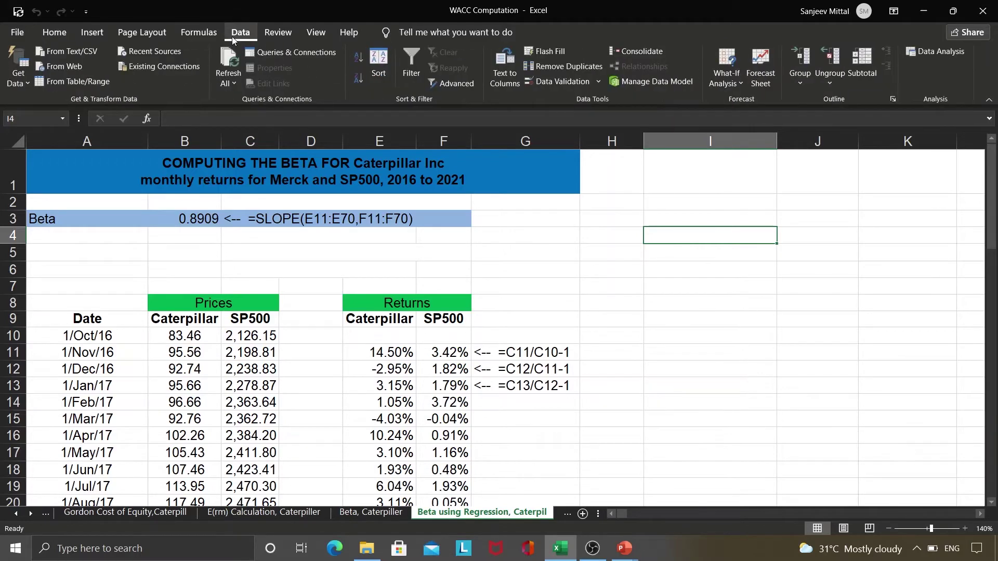
{"action": "left_click", "coordinate": [936, 52]}
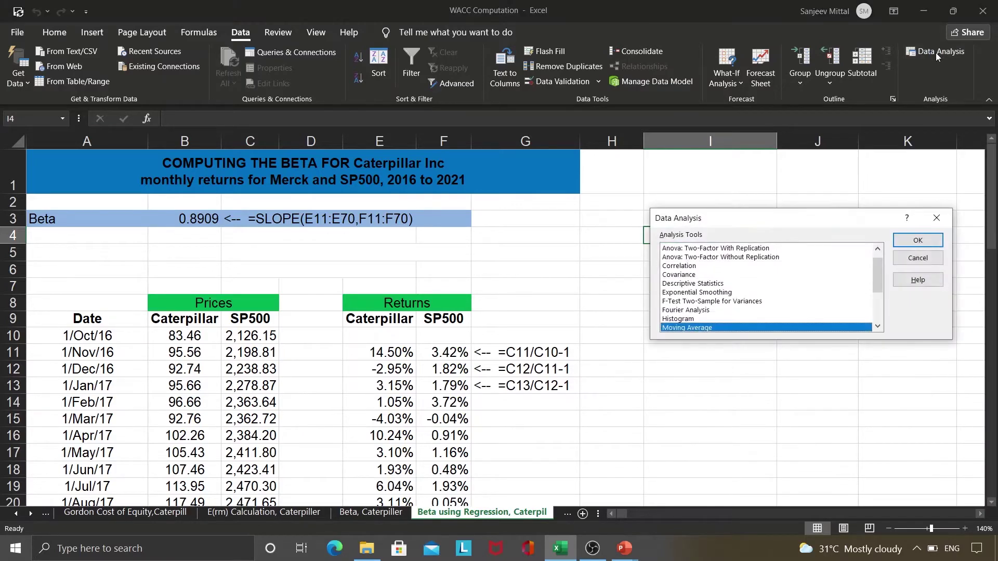
{"action": "left_click_drag", "start_coordinate": [875, 285], "coordinate": [874, 305]}
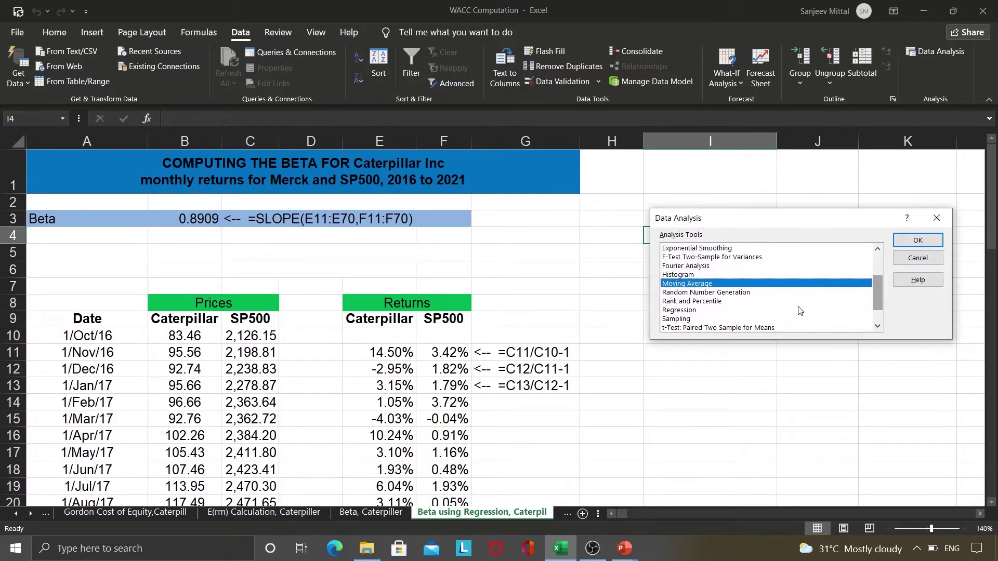
{"action": "left_click", "coordinate": [701, 311]}
{"action": "left_click", "coordinate": [926, 241]}
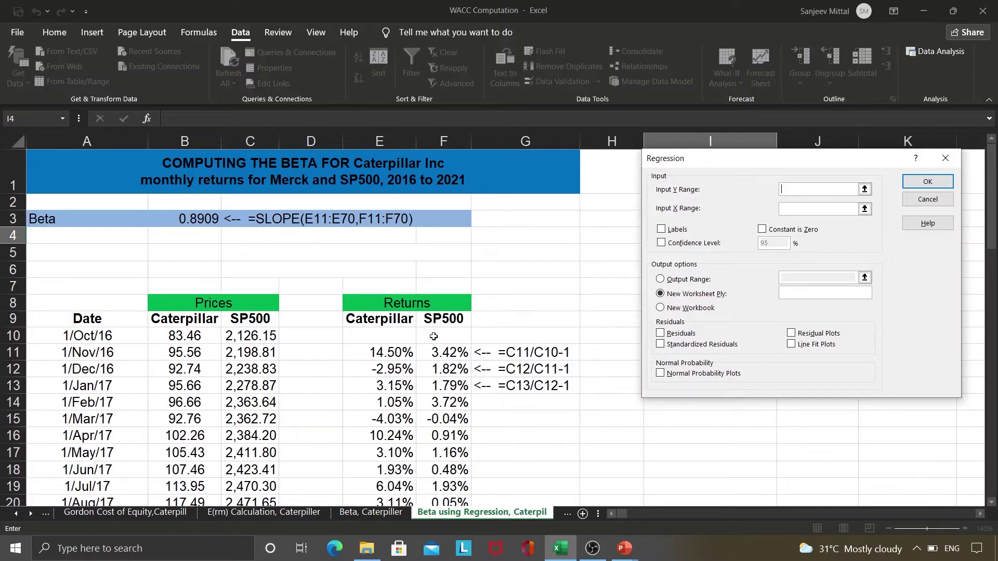
Set the regression's Input Y Range to the Caterpillar returns in E11:E70.
{"action": "left_click", "coordinate": [401, 352]}
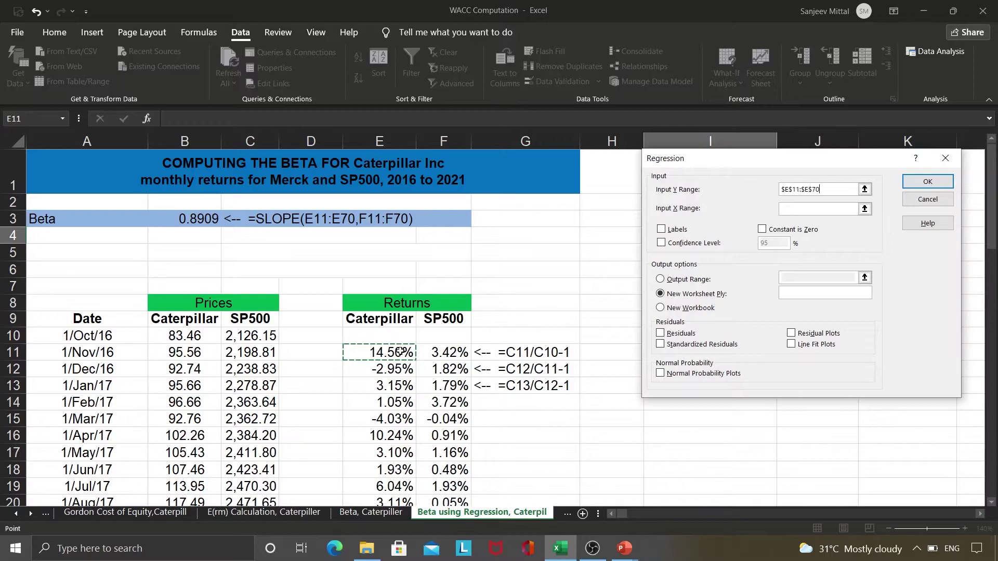
{"action": "key", "text": "ctrl+shift+Down"}
{"action": "type", "text": ","}
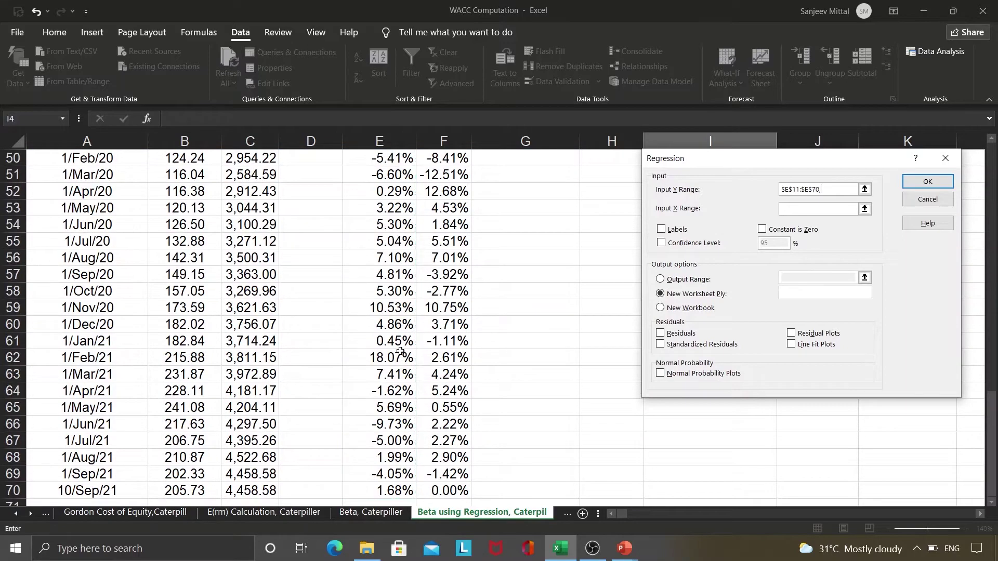
Set the regression's Input X Range to the SP500 returns in F11:F70.
{"action": "key", "text": "Tab"}
{"action": "left_click", "coordinate": [473, 274]}
{"action": "key", "text": "ctrl+Up"}
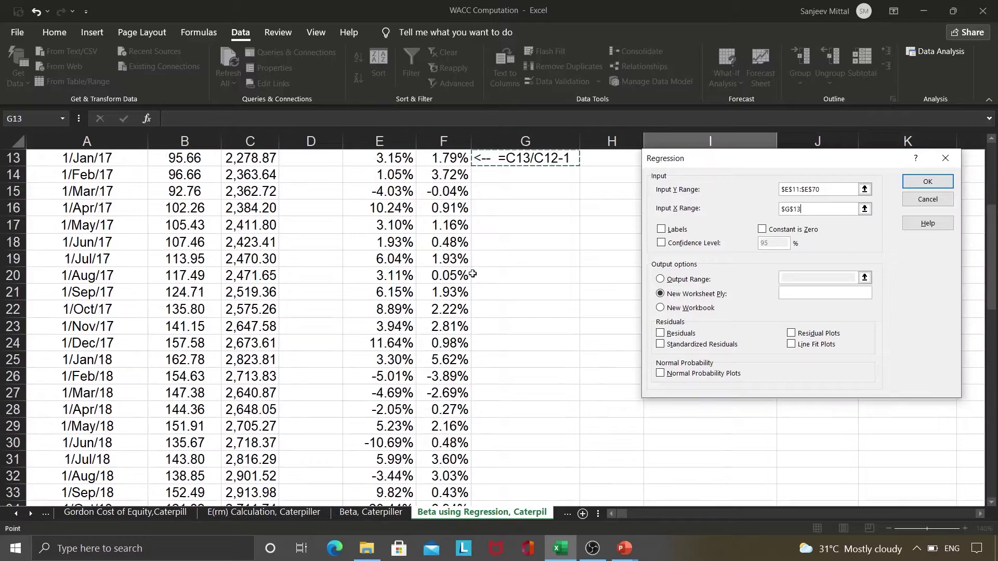
{"action": "key", "text": "Left"}
{"action": "key", "text": "Up"}
{"action": "key", "text": "Up"}
{"action": "key", "text": "Up"}
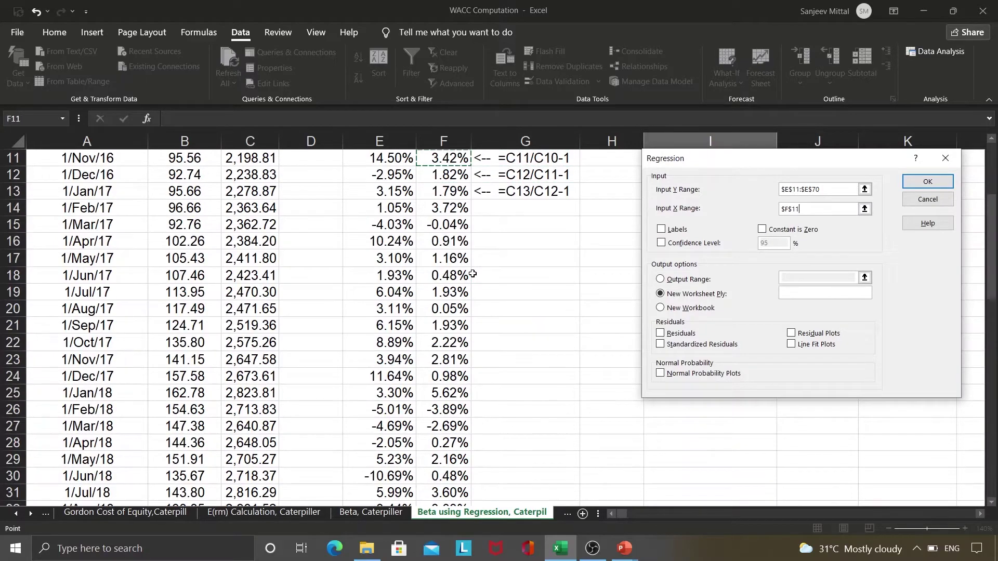
{"action": "key", "text": "Down"}
{"action": "key", "text": "ctrl+shift+Down"}
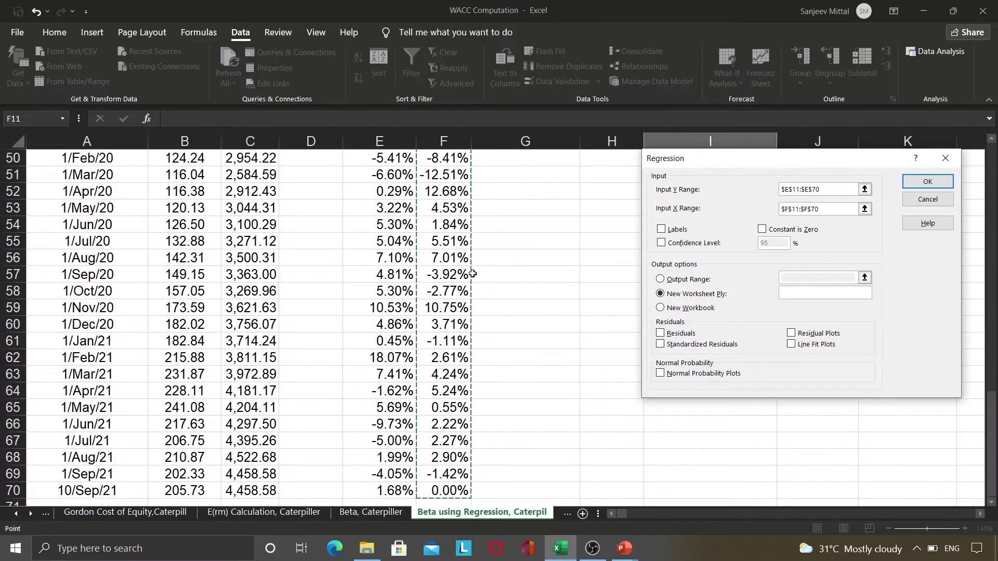
Set the regression's output range to cell I4 on the current sheet and run the regression.
{"action": "left_click", "coordinate": [663, 281]}
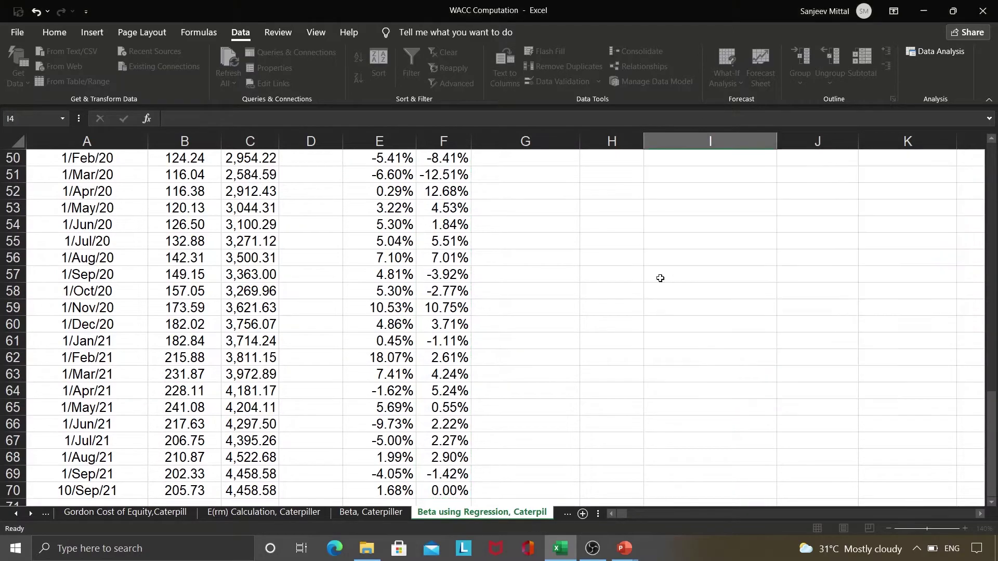
{"action": "left_click", "coordinate": [814, 274]}
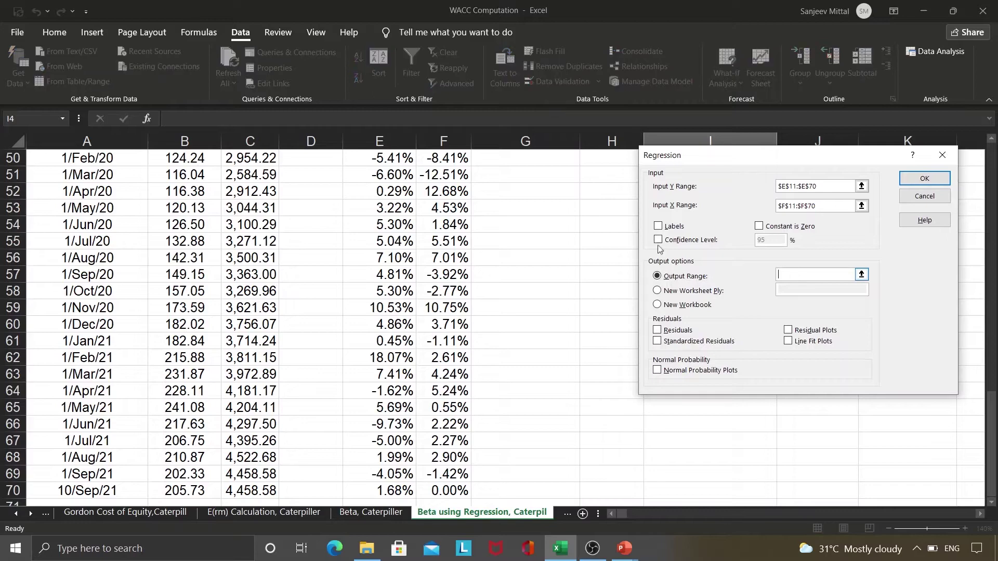
{"action": "left_click", "coordinate": [592, 228]}
{"action": "key", "text": "BackSpace"}
{"action": "key", "text": "BackSpace"}
{"action": "type", "text": "1"}
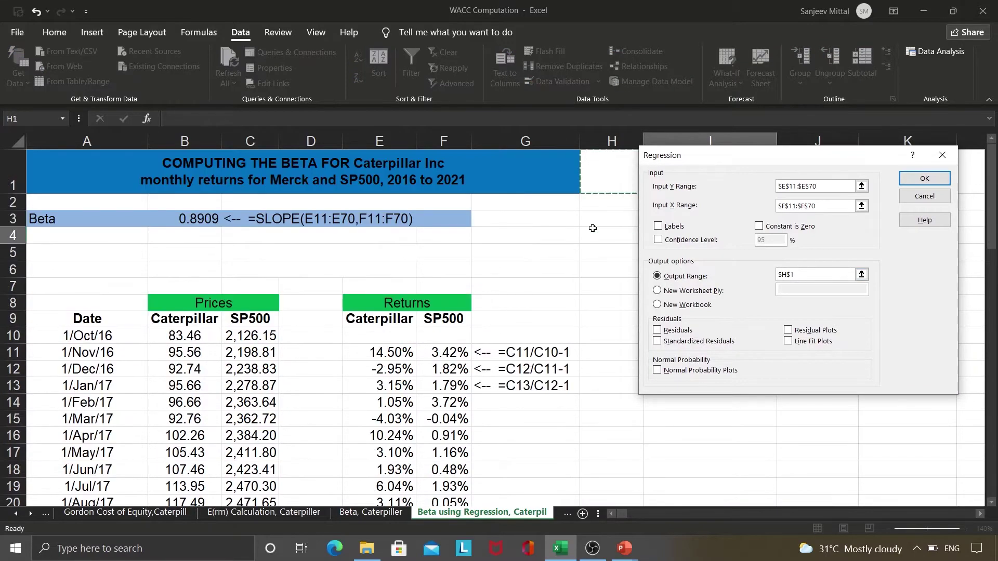
{"action": "left_click_drag", "start_coordinate": [710, 159], "coordinate": [216, 193]}
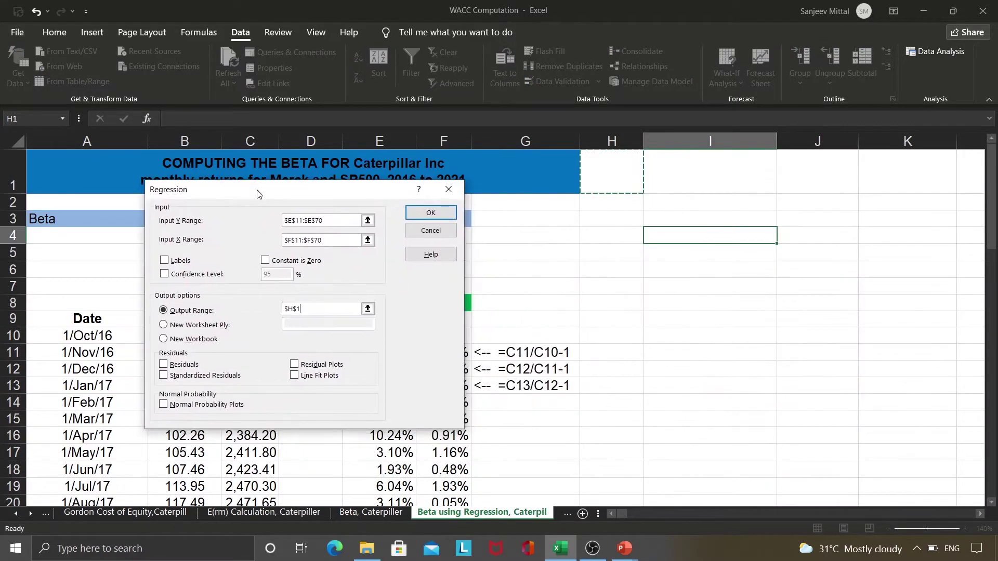
{"action": "left_click", "coordinate": [681, 218]}
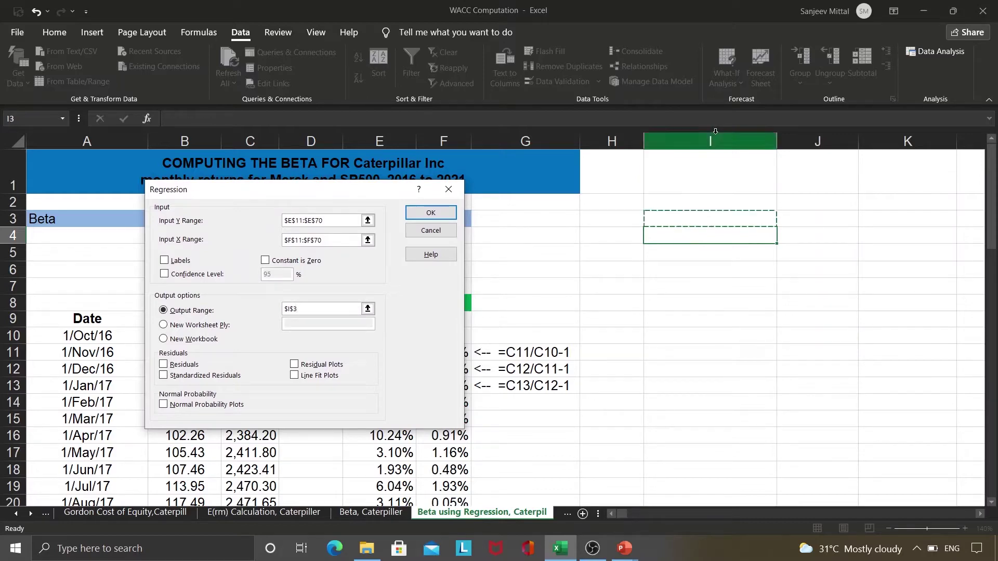
{"action": "left_click", "coordinate": [688, 232]}
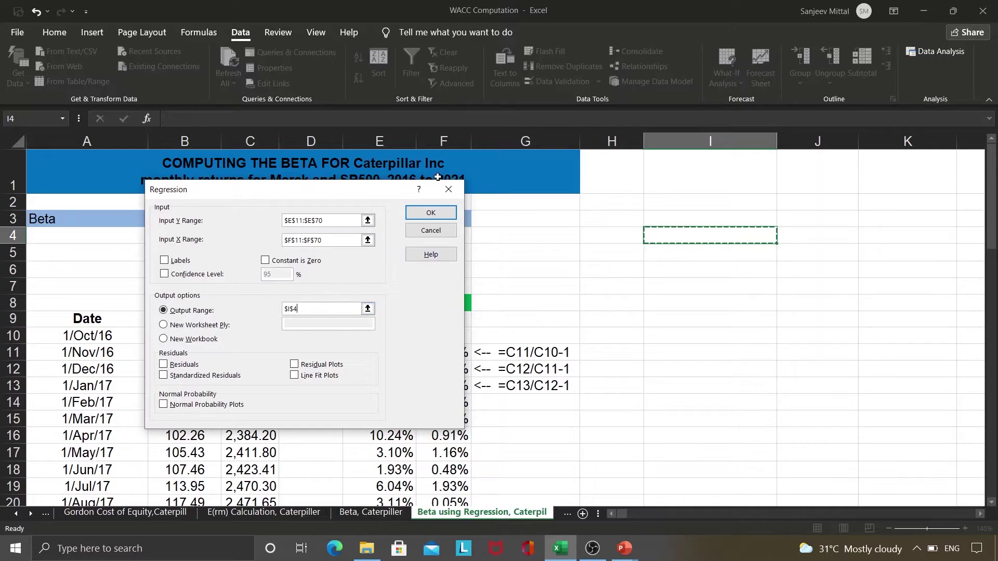
{"action": "left_click", "coordinate": [423, 215]}
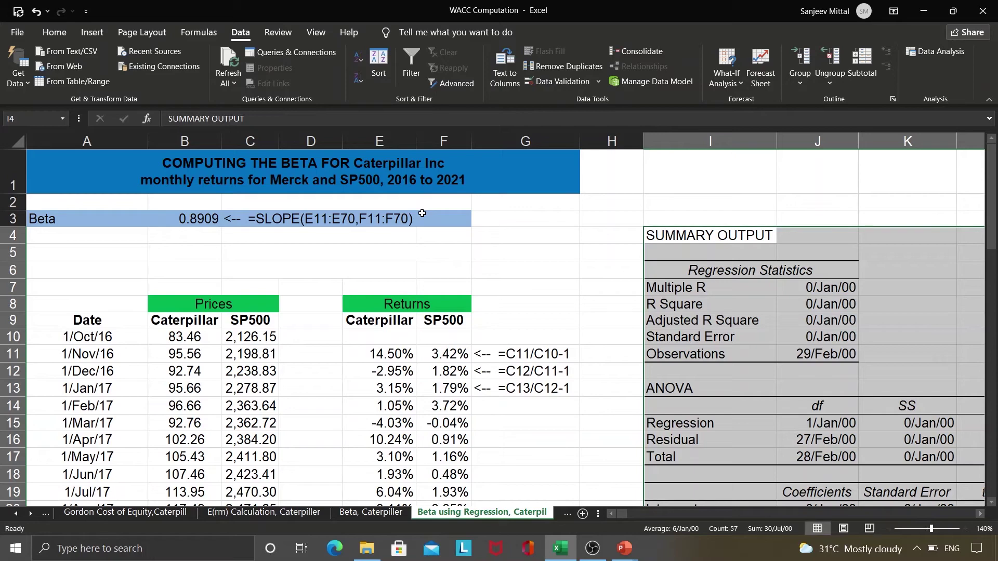
Format the regression output in I5:Q22 with the Number format.
{"action": "key", "text": "Down"}
{"action": "key", "text": "Up"}
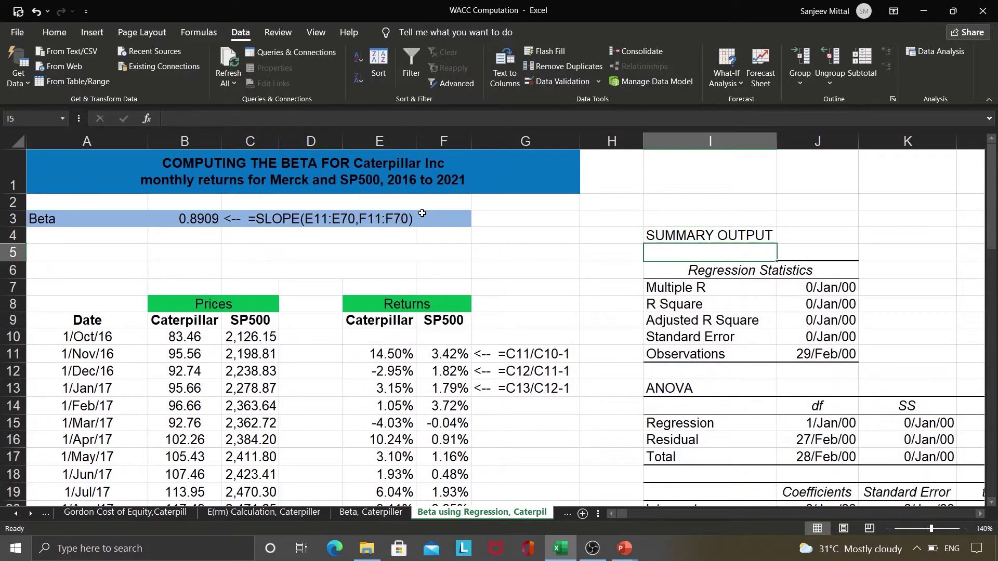
{"action": "key", "text": "Down"}
{"action": "key", "text": "shift+Down"}
{"action": "key", "text": "shift+Down"}
{"action": "key", "text": "shift+Down"}
{"action": "key", "text": "shift+Down"}
{"action": "key", "text": "shift+Down"}
{"action": "key", "text": "shift+Down"}
{"action": "key", "text": "shift+Down"}
{"action": "key", "text": "shift+Down"}
{"action": "key", "text": "shift+Down"}
{"action": "key", "text": "shift+Down"}
{"action": "key", "text": "shift+Down"}
{"action": "key", "text": "shift+Down"}
{"action": "key", "text": "shift+Down"}
{"action": "key", "text": "shift+Down"}
{"action": "key", "text": "shift+Down"}
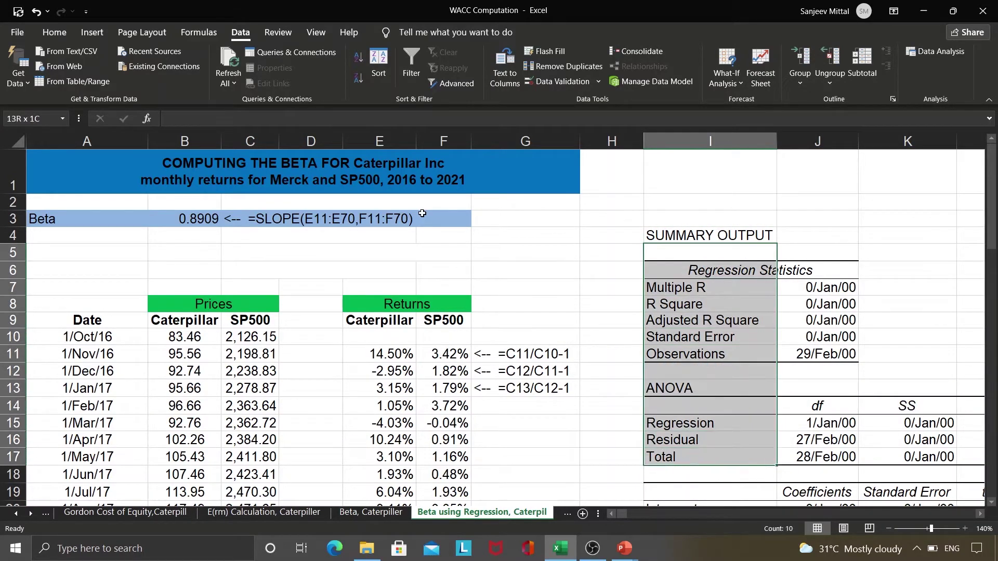
{"action": "key", "text": "shift+Down"}
{"action": "key", "text": "shift+Down"}
{"action": "key", "text": "shift+Right"}
{"action": "key", "text": "shift+Right"}
{"action": "key", "text": "shift+Right"}
{"action": "key", "text": "shift+Right"}
{"action": "key", "text": "shift+Right"}
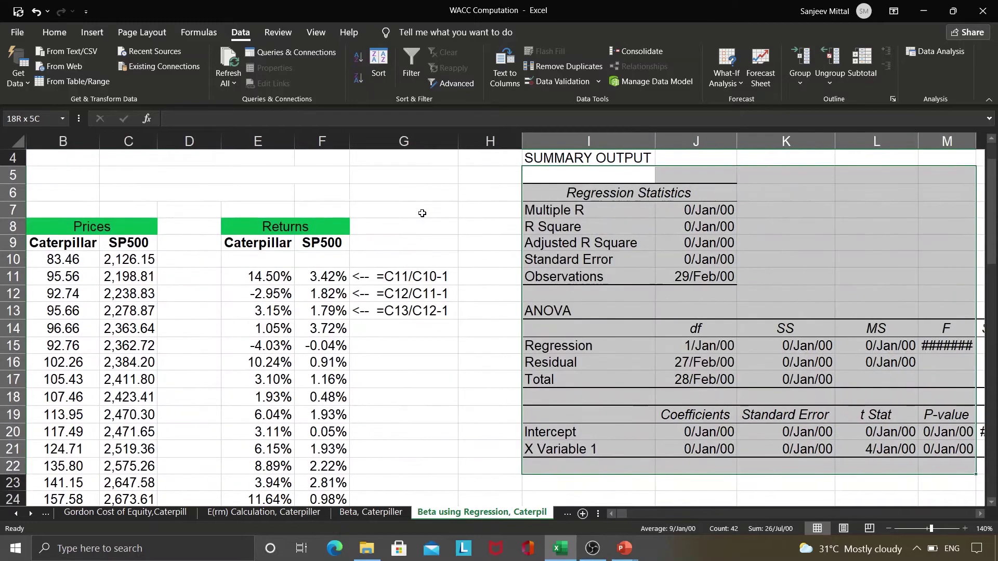
{"action": "key", "text": "shift+Right"}
{"action": "key", "text": "shift+Right"}
{"action": "key", "text": "shift+Right"}
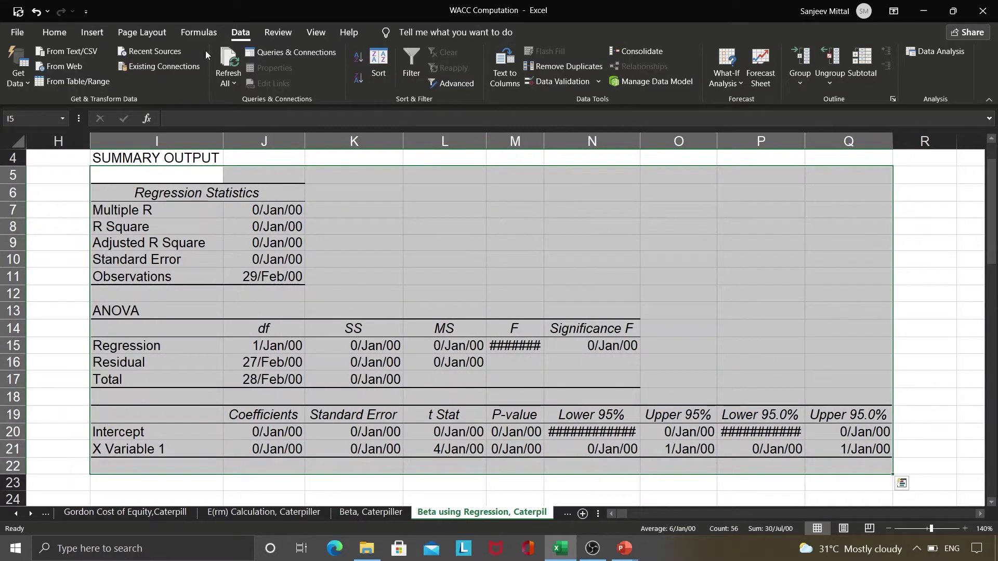
{"action": "left_click", "coordinate": [55, 35]}
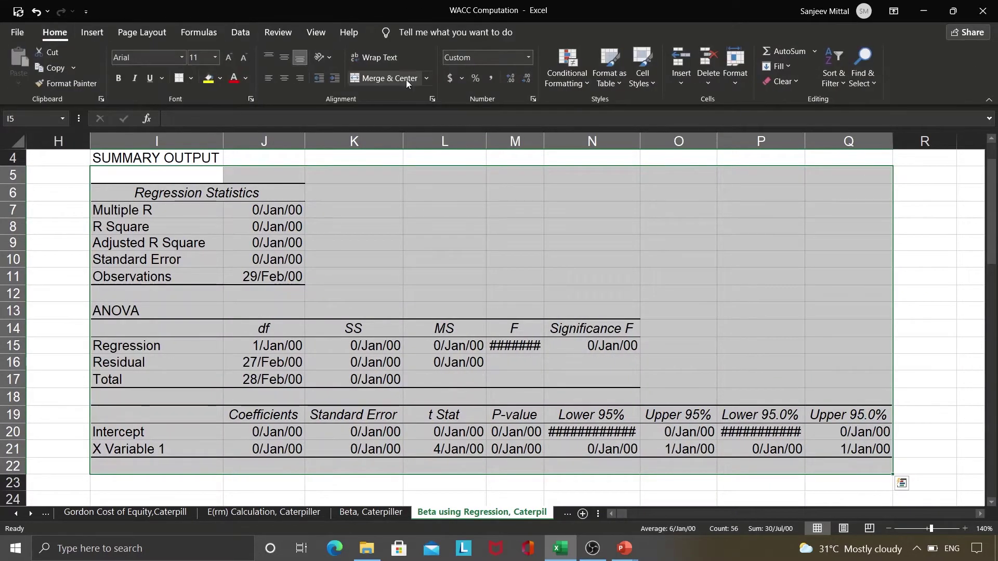
{"action": "left_click", "coordinate": [469, 58]}
{"action": "type", "text": "N"}
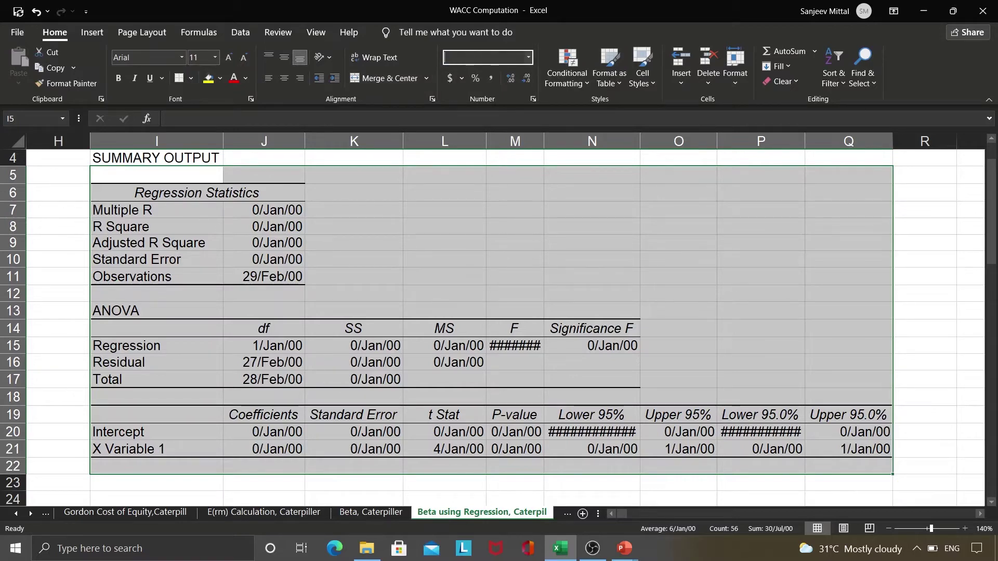
{"action": "key", "text": "Return"}
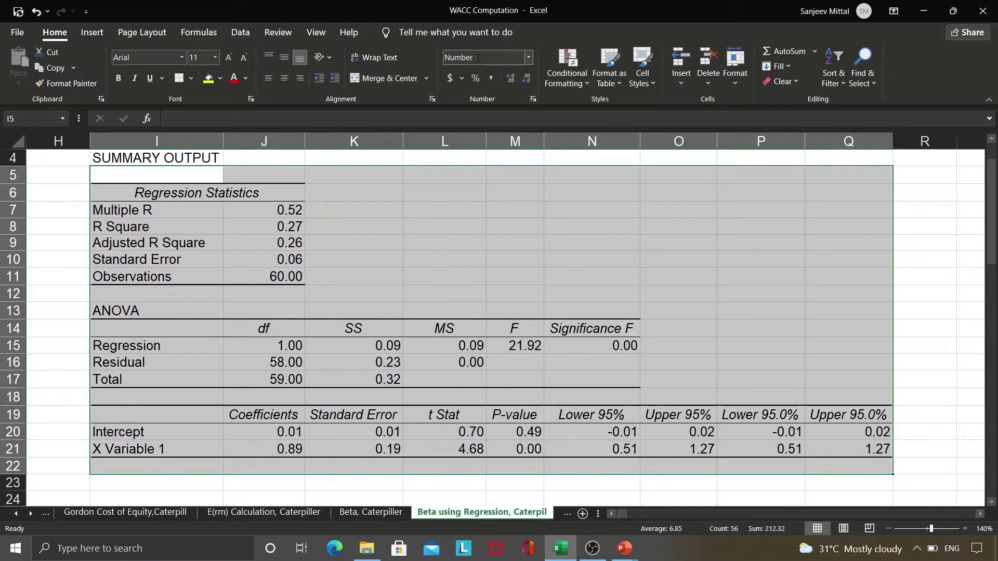
Show the X Variable 1 coefficient in J21 with four decimal places and fill the cell yellow.
{"action": "key", "text": "Home"}
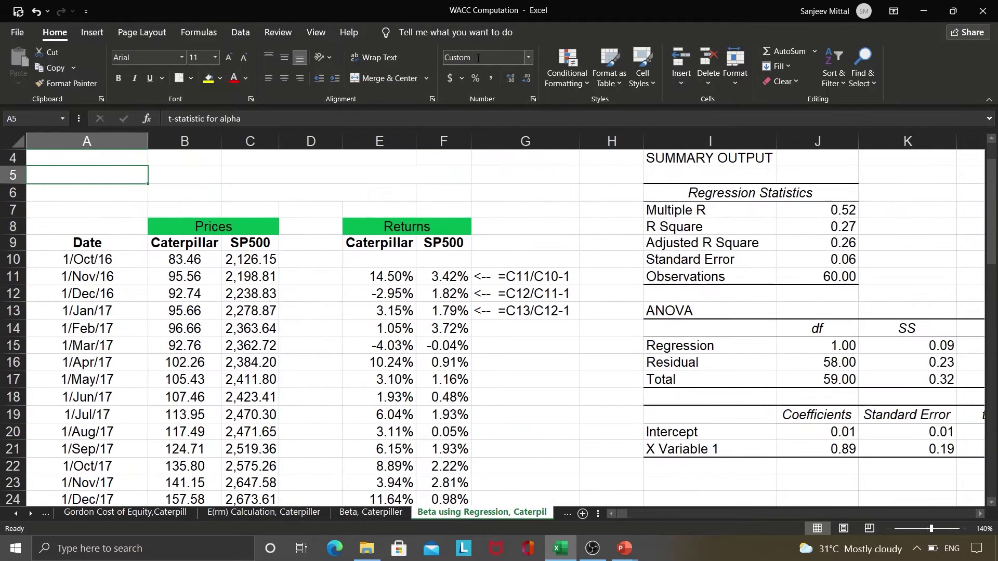
{"action": "left_click", "coordinate": [833, 448]}
{"action": "left_click", "coordinate": [509, 79]}
{"action": "left_click", "coordinate": [510, 79]}
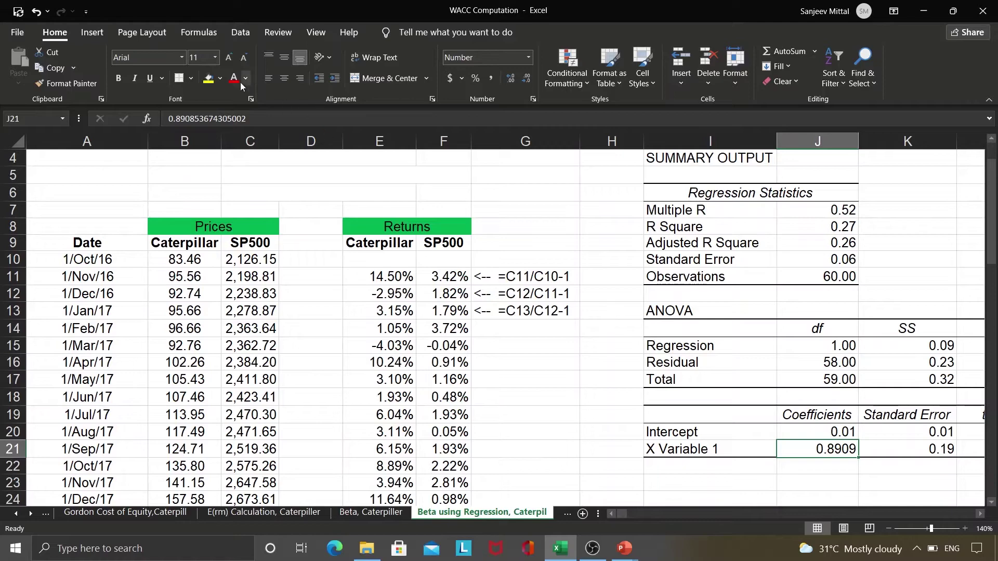
{"action": "left_click", "coordinate": [209, 78]}
{"action": "key", "text": "Left"}
{"action": "key", "text": "Right"}
{"action": "key", "text": "shift+Left"}
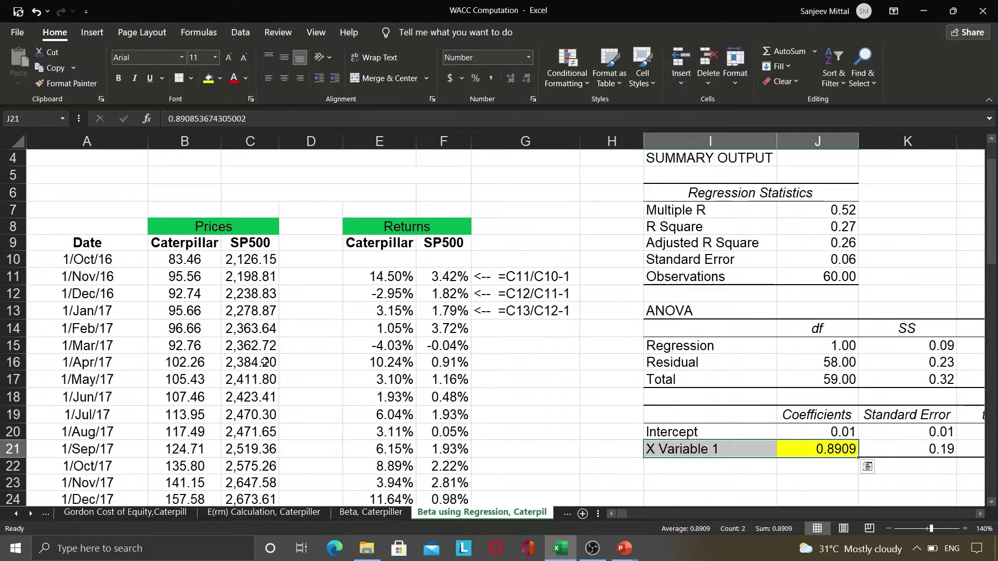
Compare the SLOPE-based Beta in B3 with the highlighted X Variable 1 coefficient in the regression output.
{"action": "left_click_drag", "start_coordinate": [993, 172], "coordinate": [993, 161]}
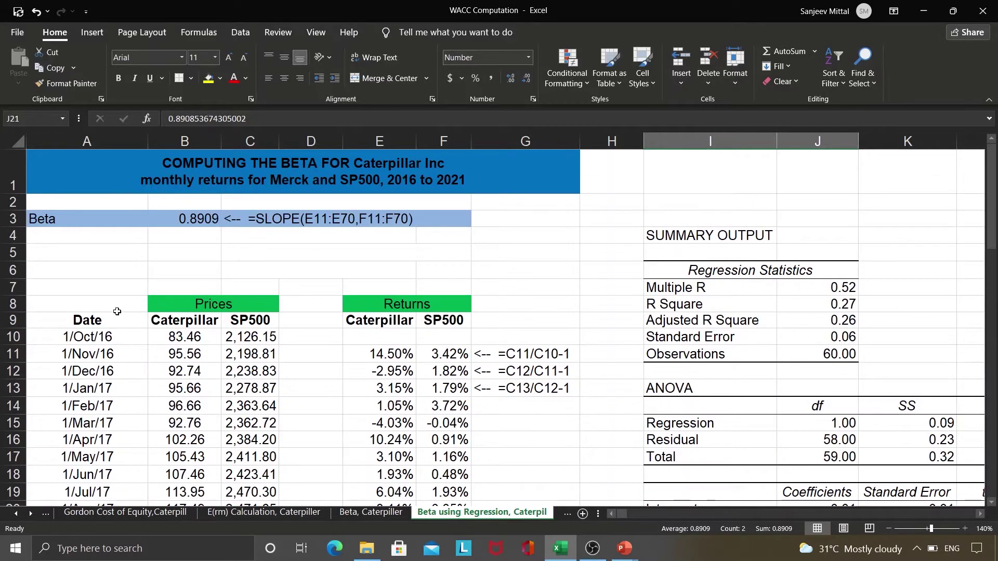
{"action": "key", "text": "ctrl+minus"}
{"action": "key", "text": "Escape"}
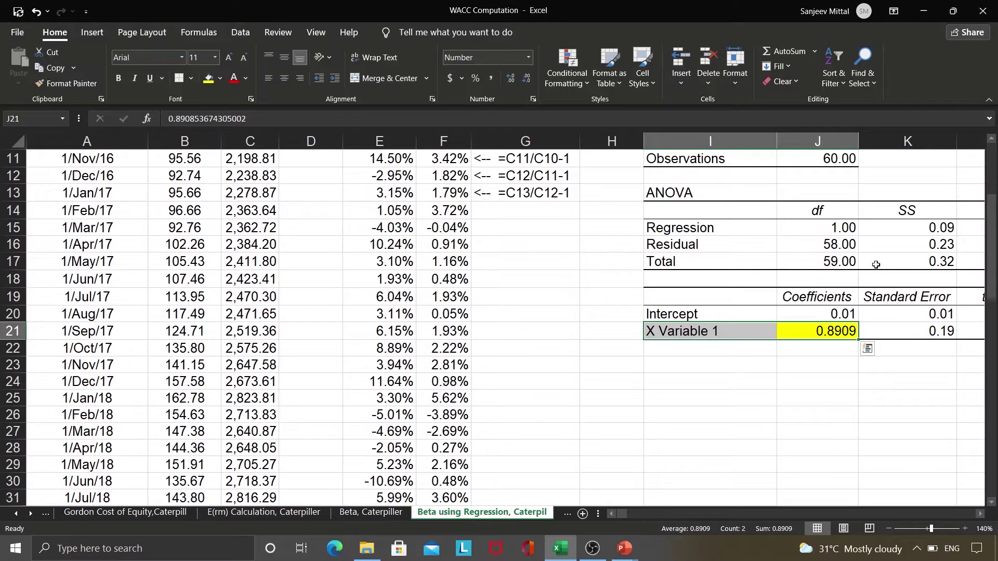
{"action": "left_click_drag", "start_coordinate": [994, 229], "coordinate": [994, 179]}
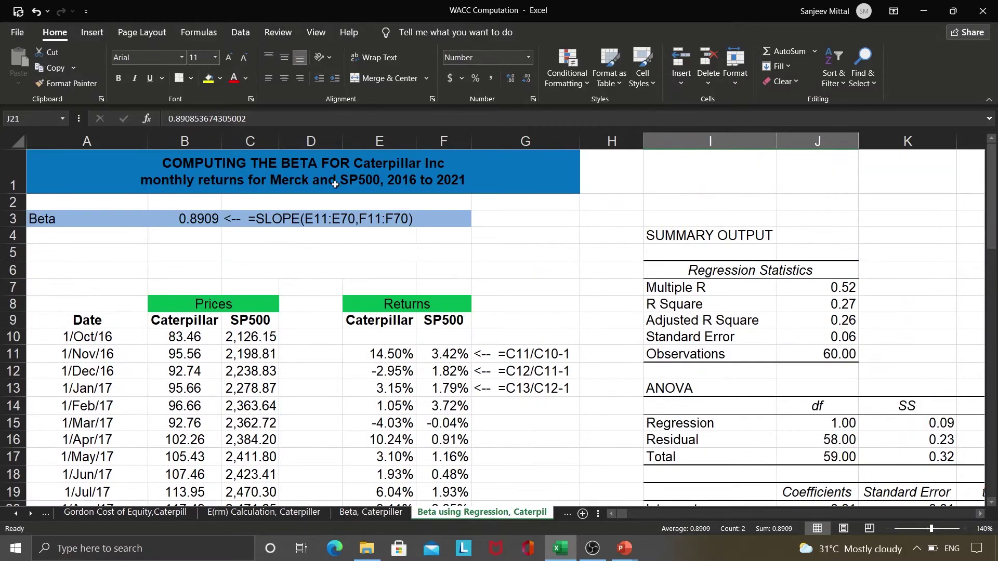
{"action": "left_click", "coordinate": [199, 218]}
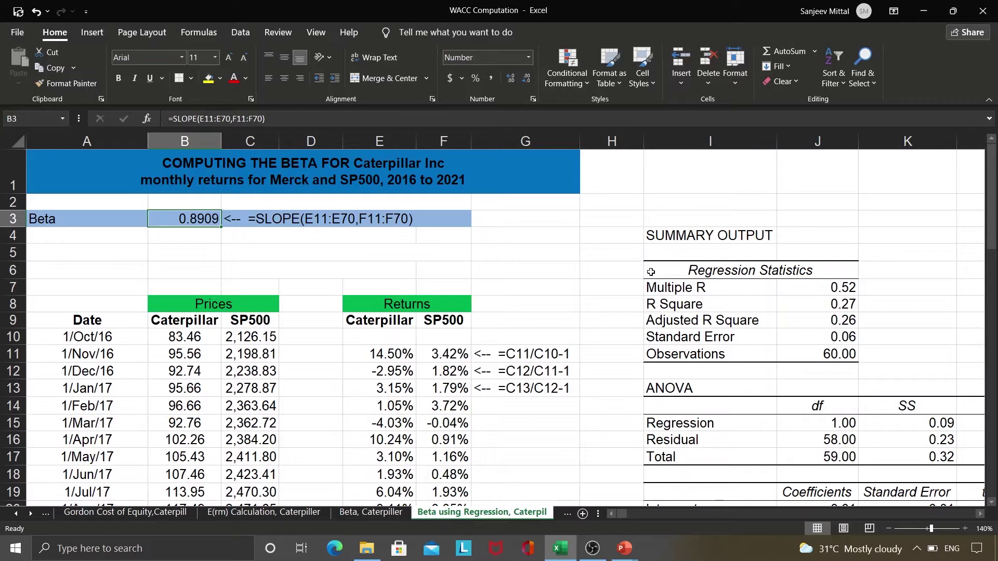
{"action": "key", "text": "Right"}
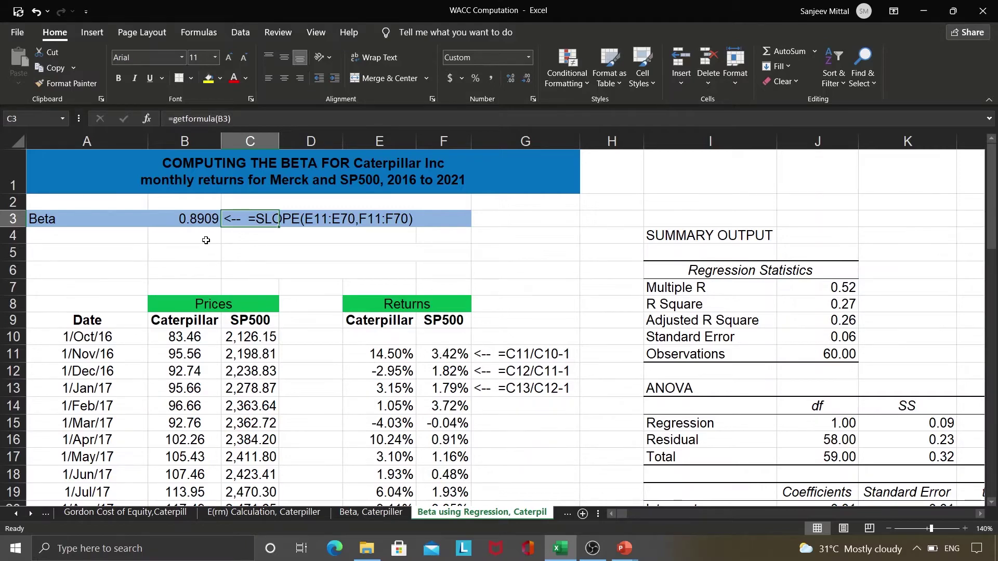
{"action": "scroll", "coordinate": [205, 241], "scroll_direction": "down", "scroll_amount": 6}
{"action": "left_click", "coordinate": [834, 179]}
{"action": "scroll", "coordinate": [835, 192], "scroll_direction": "up", "scroll_amount": 3}
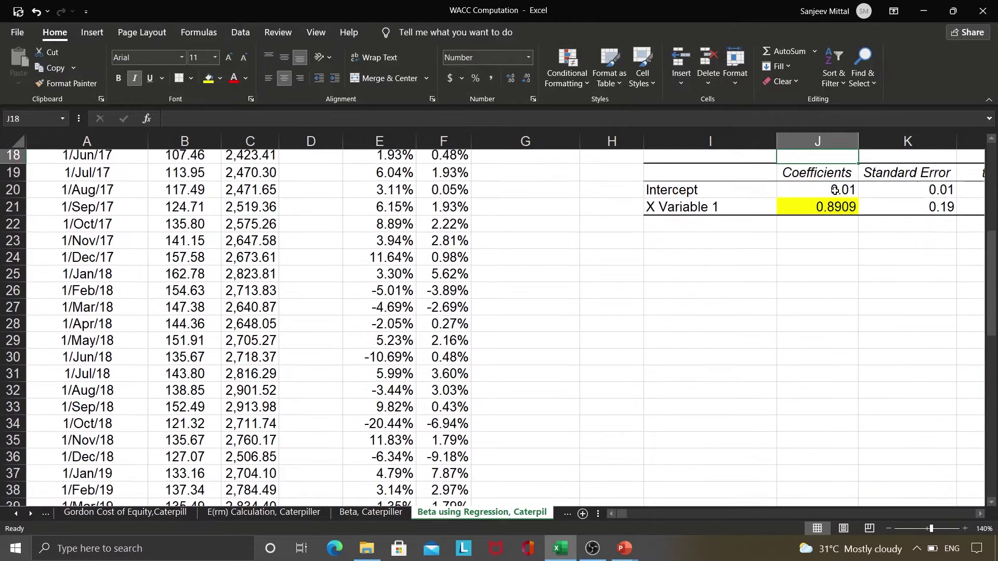
{"action": "key", "text": "Up"}
{"action": "key", "text": "Up"}
{"action": "key", "text": "Up"}
{"action": "key", "text": "Up"}
{"action": "key", "text": "Down"}
{"action": "key", "text": "Down"}
{"action": "key", "text": "Down"}
{"action": "key", "text": "Down"}
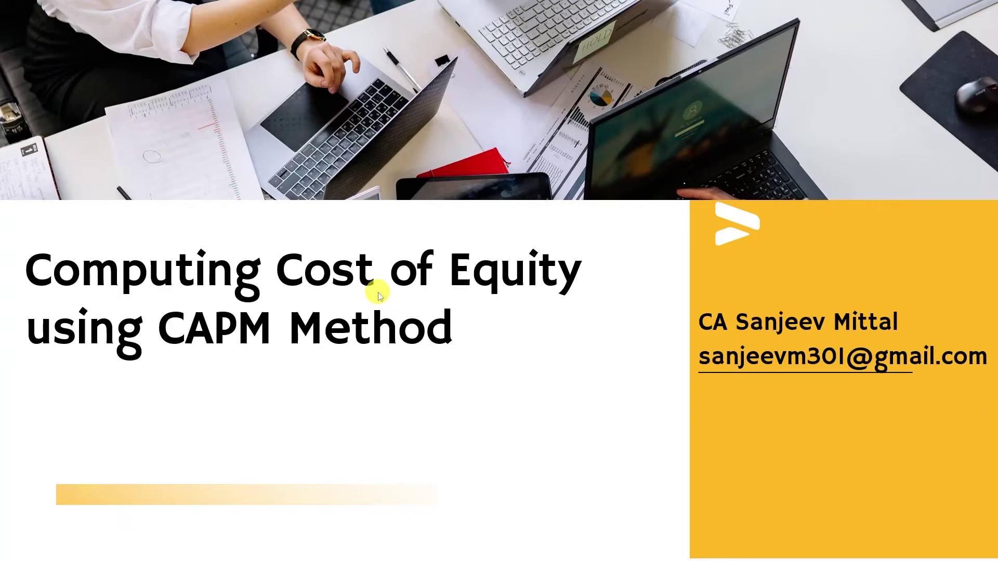
On the CAPM Cost of Equity sheet, link Caterpillar beta in B2 to cell B3 of the Beta, Caterpiller sheet.
{"action": "key", "text": "alt+Tab"}
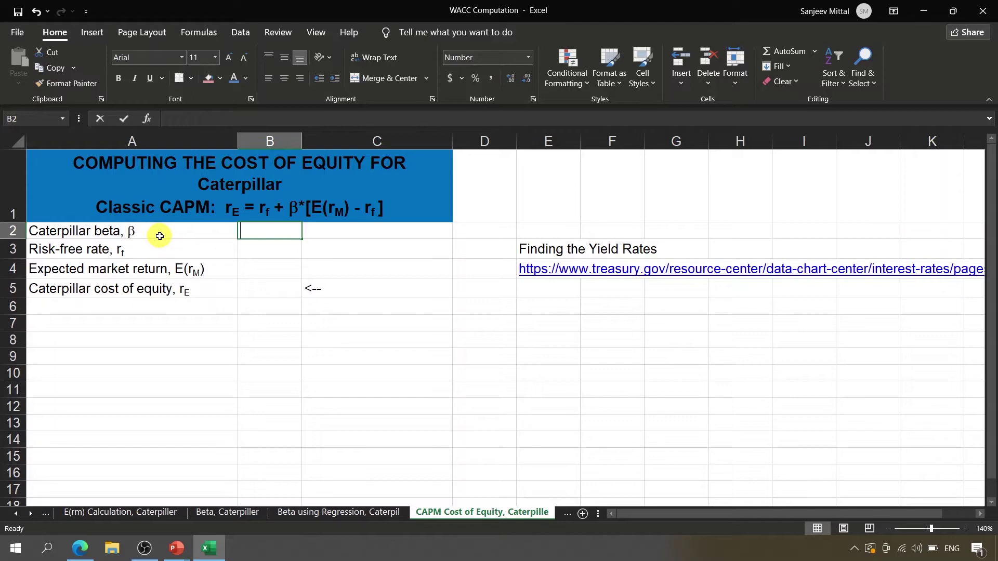
{"action": "type", "text": "="}
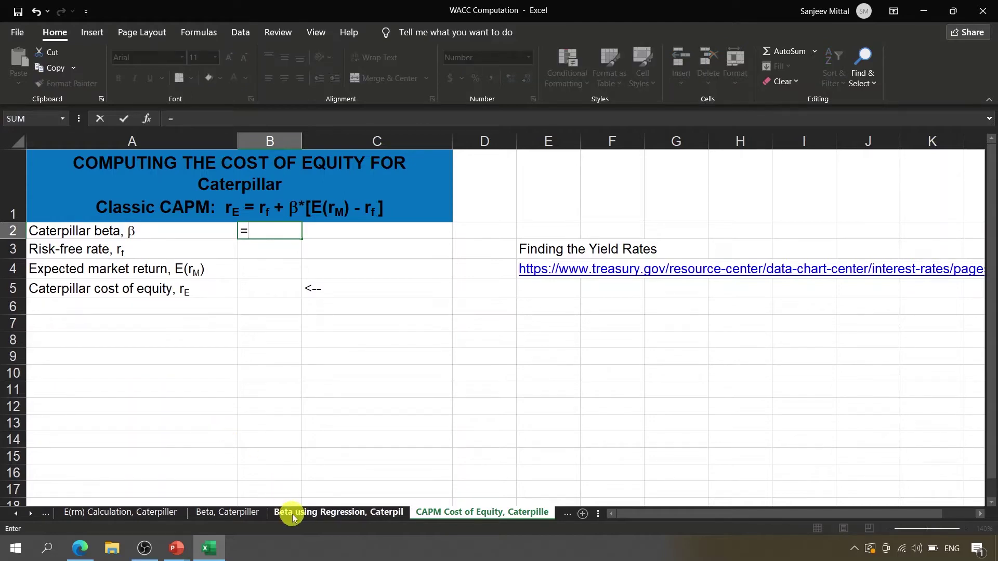
{"action": "left_click", "coordinate": [260, 514]}
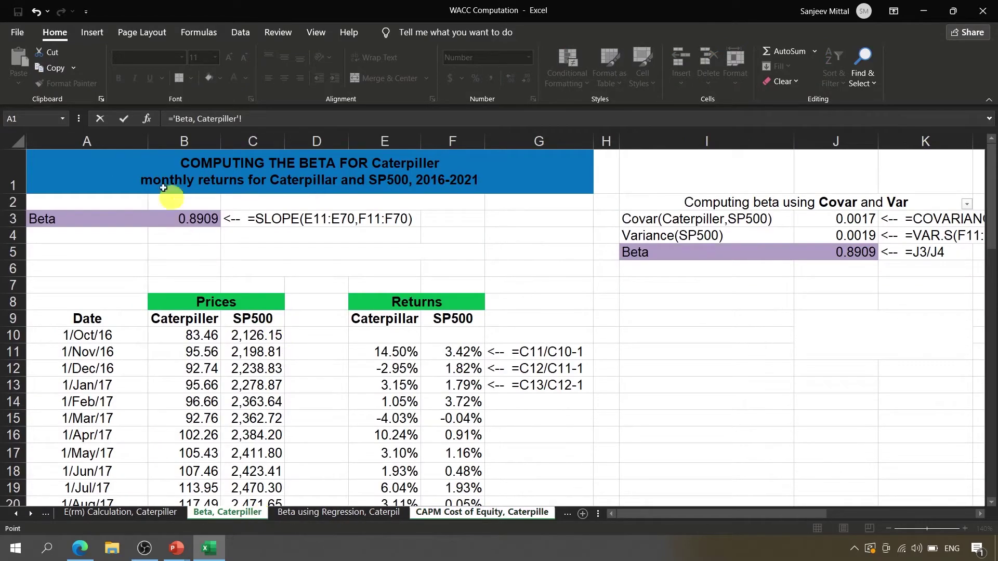
{"action": "left_click", "coordinate": [179, 221]}
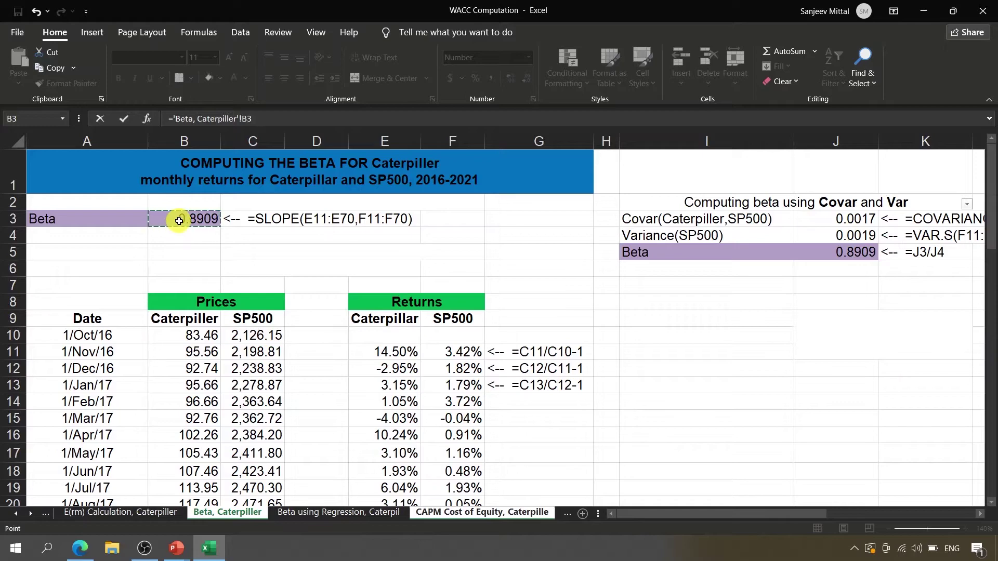
{"action": "key", "text": "Return"}
Check the 10-year rate for 10/04/21 on the Treasury yield curve page and enter 1.49% as the risk-free rate in B3.
{"action": "left_click", "coordinate": [269, 253]}
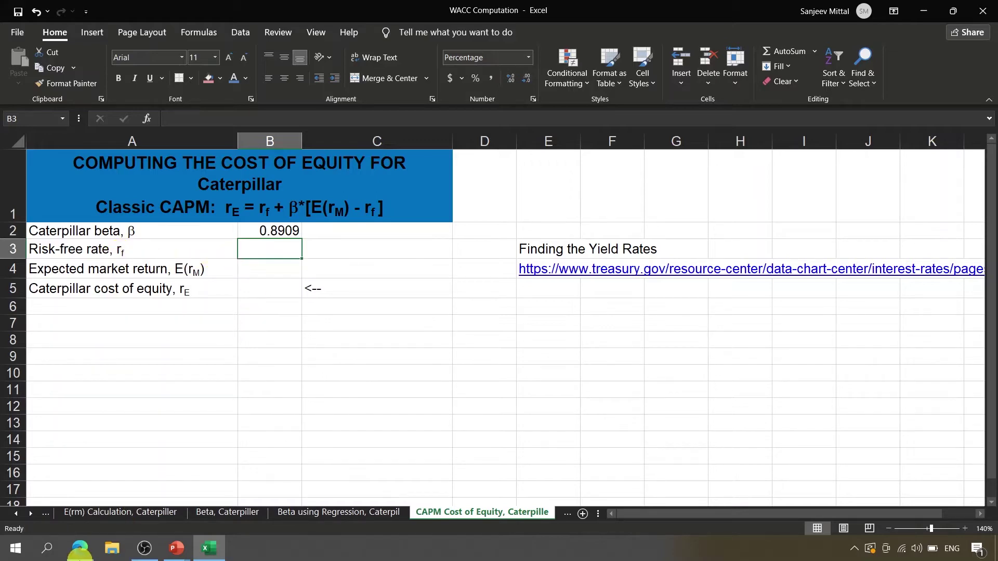
{"action": "left_click", "coordinate": [77, 551]}
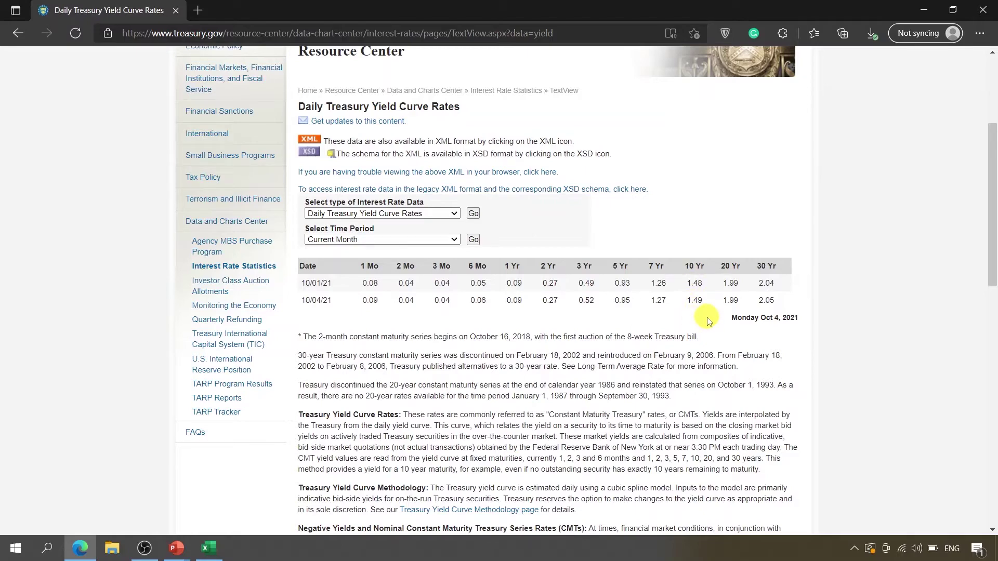
{"action": "key", "text": "alt+Tab"}
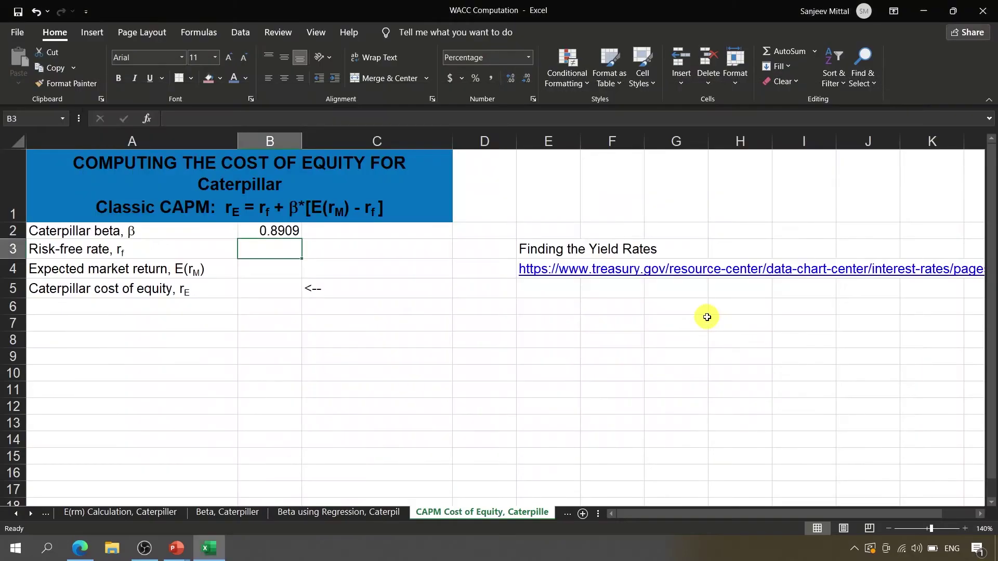
{"action": "type", "text": "1."}
{"action": "type", "text": "9"}
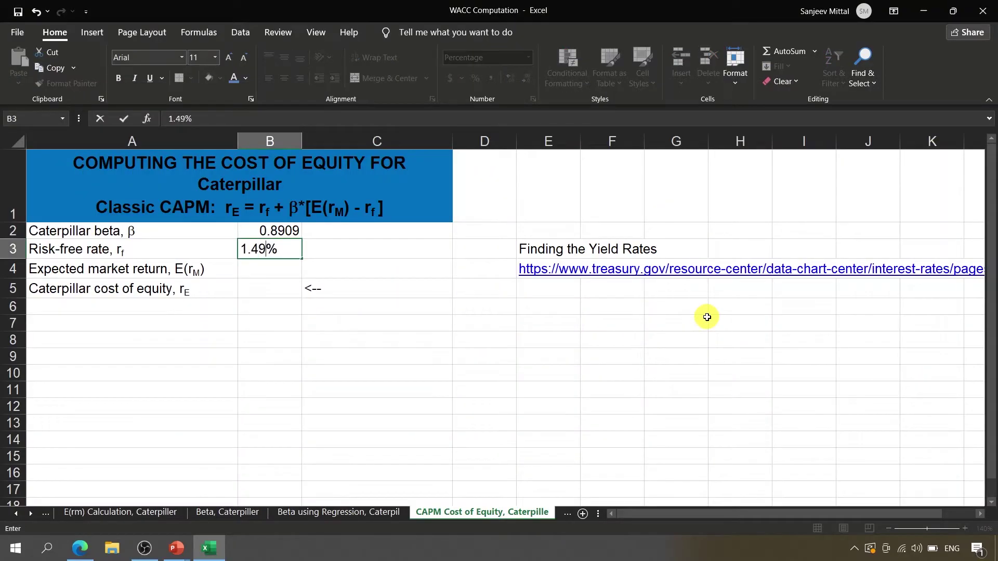
{"action": "key", "text": "Return"}
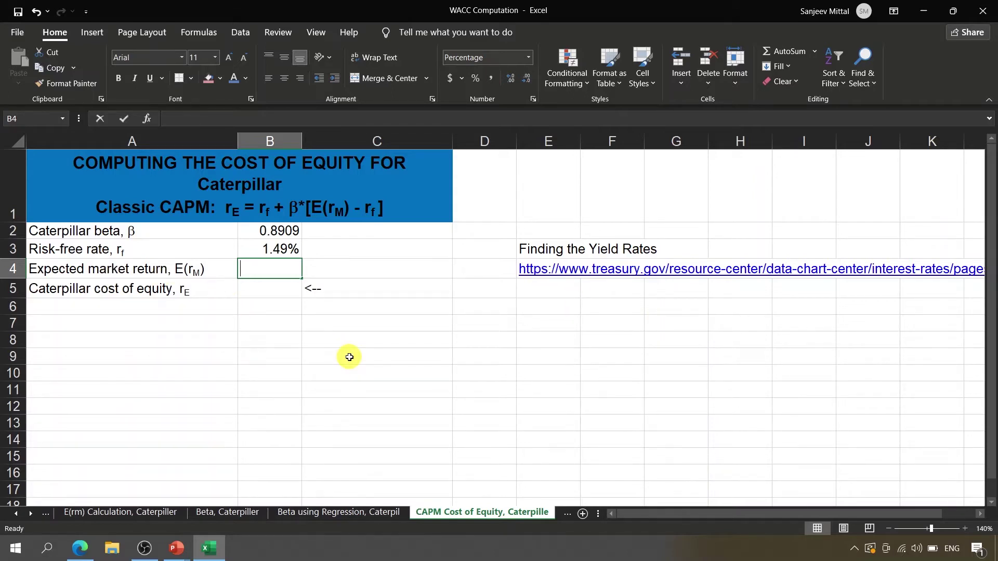
Link the expected market return in B4 to the annualized return in B5 of the E(rm) Calculation, Caterpiller sheet.
{"action": "type", "text": "="}
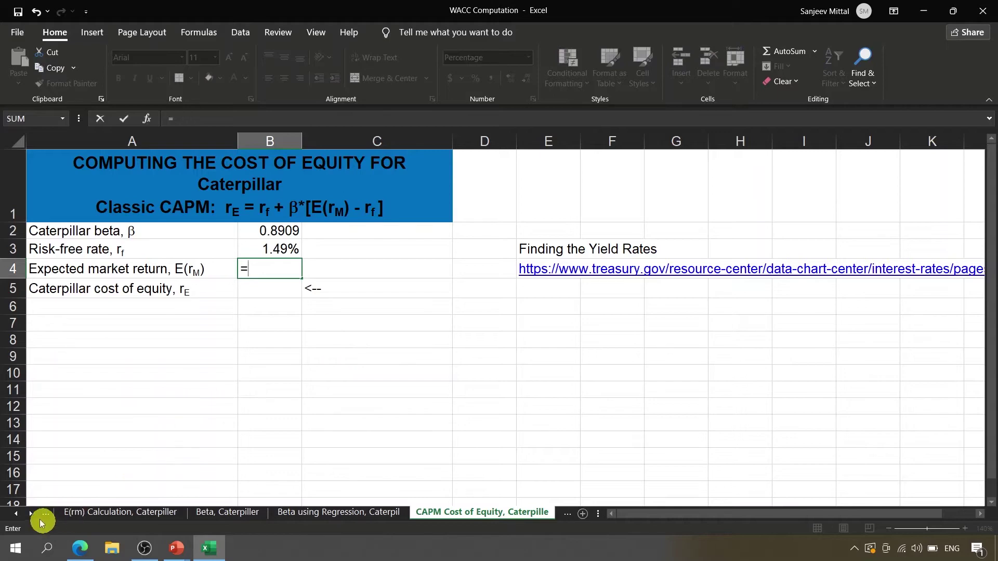
{"action": "left_click", "coordinate": [95, 516]}
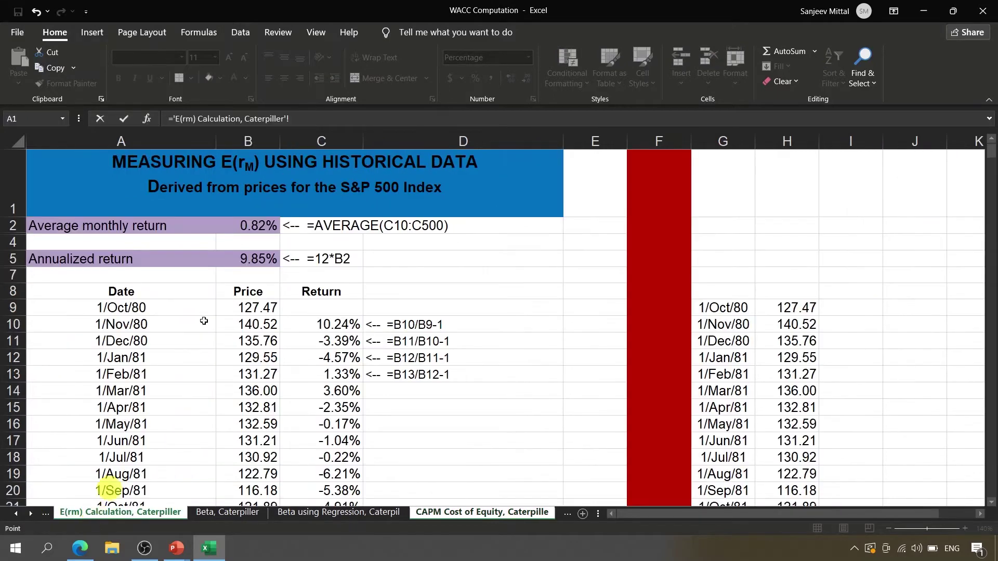
{"action": "left_click", "coordinate": [253, 253]}
{"action": "key", "text": "Return"}
{"action": "key", "text": "Return"}
{"action": "key", "text": "Up"}
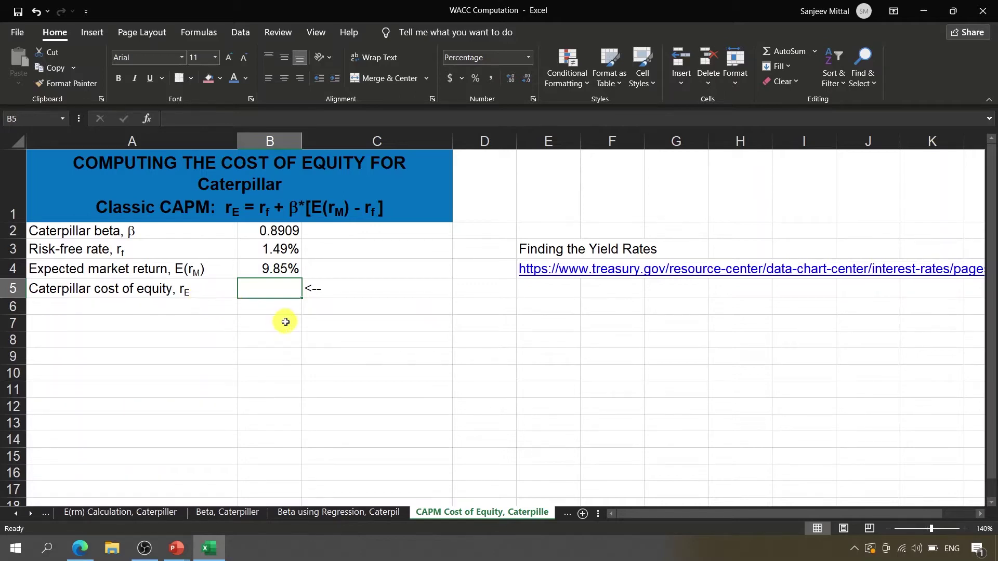
Enter the formula =B3+(B4-B3) for Caterpillar cost of equity in B5.
{"action": "type", "text": "="}
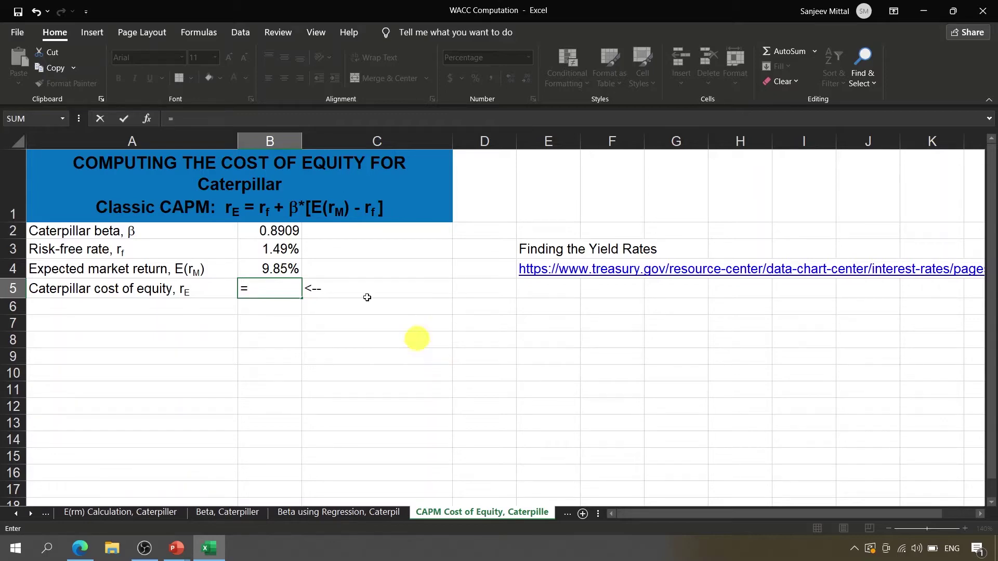
{"action": "left_click", "coordinate": [283, 253]}
{"action": "type", "text": "+"}
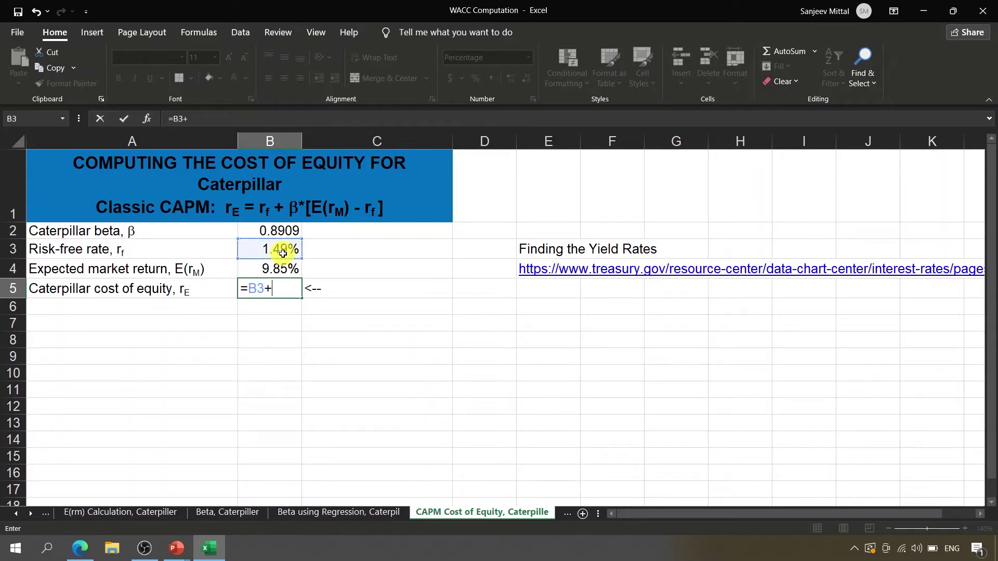
{"action": "type", "text": "("}
{"action": "left_click", "coordinate": [285, 268]}
{"action": "type", "text": "-"}
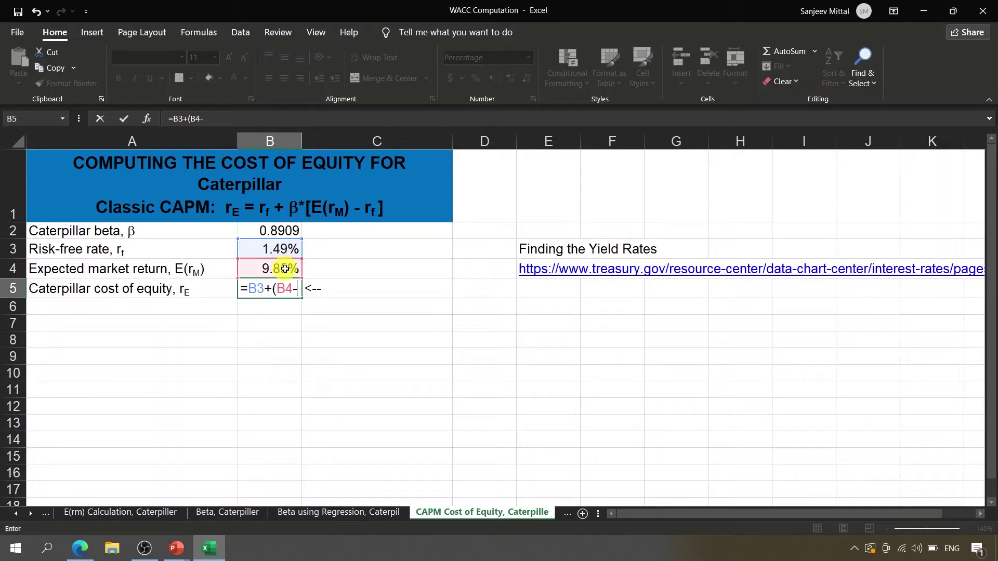
{"action": "left_click", "coordinate": [276, 250]}
{"action": "type", "text": ")"}
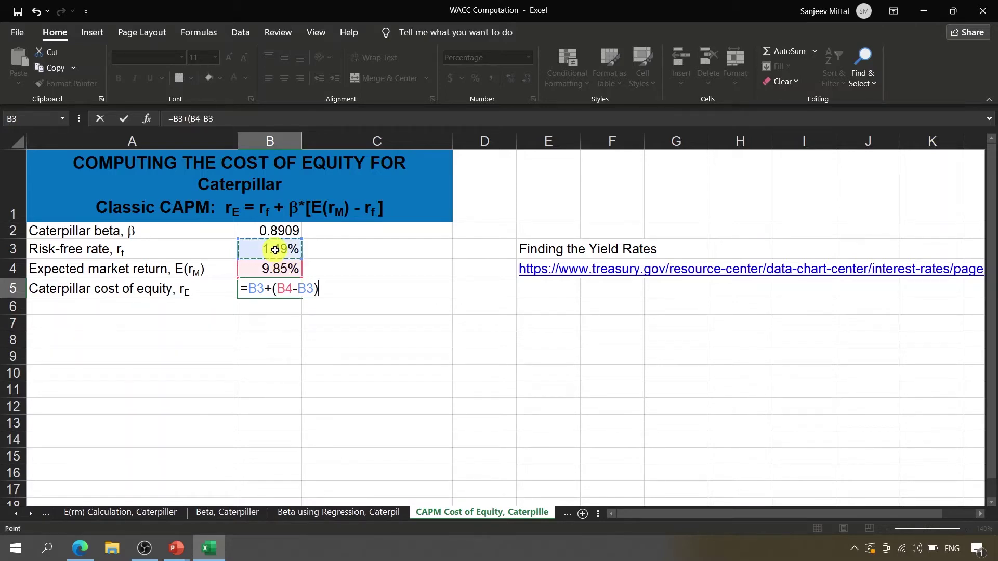
{"action": "left_click", "coordinate": [269, 235]}
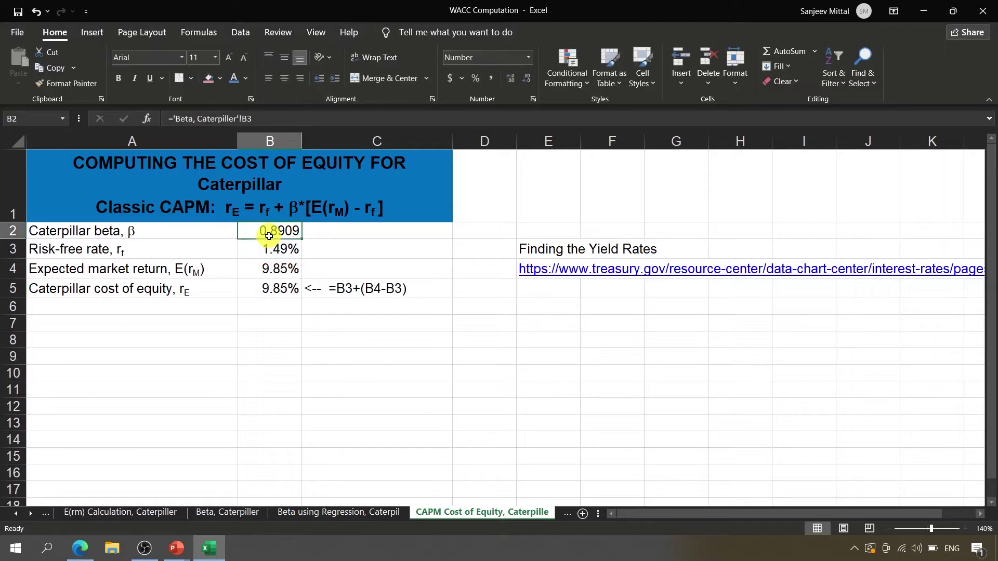
Extend the cost of equity formula in B5 with the beta multiplier so it reads =B3+(B4-B3)*B2.
{"action": "key", "text": "Down"}
{"action": "key", "text": "Down"}
{"action": "key", "text": "Down"}
{"action": "key", "text": "F2"}
{"action": "type", "text": "*"}
{"action": "left_click", "coordinate": [261, 230]}
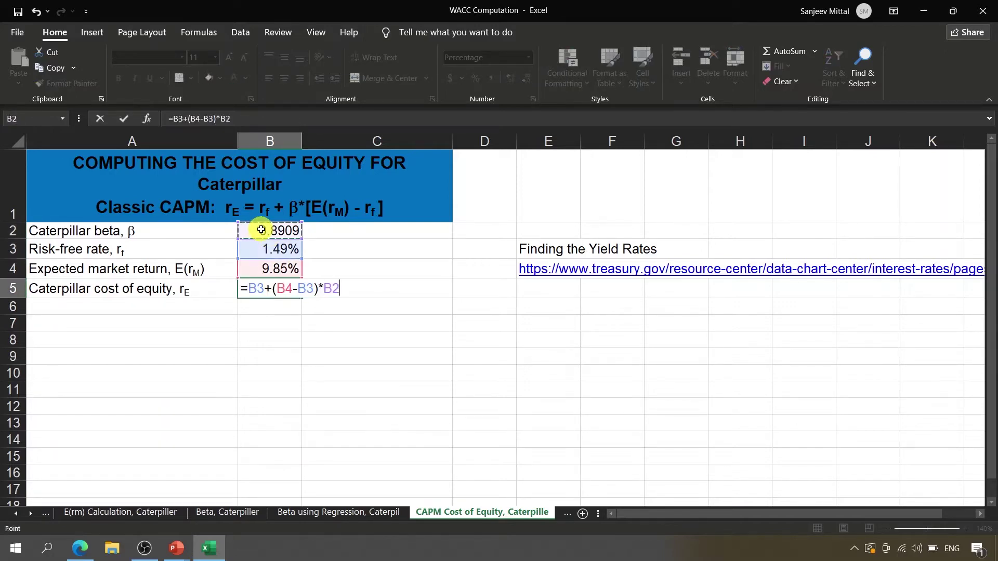
{"action": "key", "text": "Return"}
Make the Caterpillar cost of equity label and result in A5:B5 bold.
{"action": "key", "text": "Up"}
{"action": "key", "text": "shift+Left"}
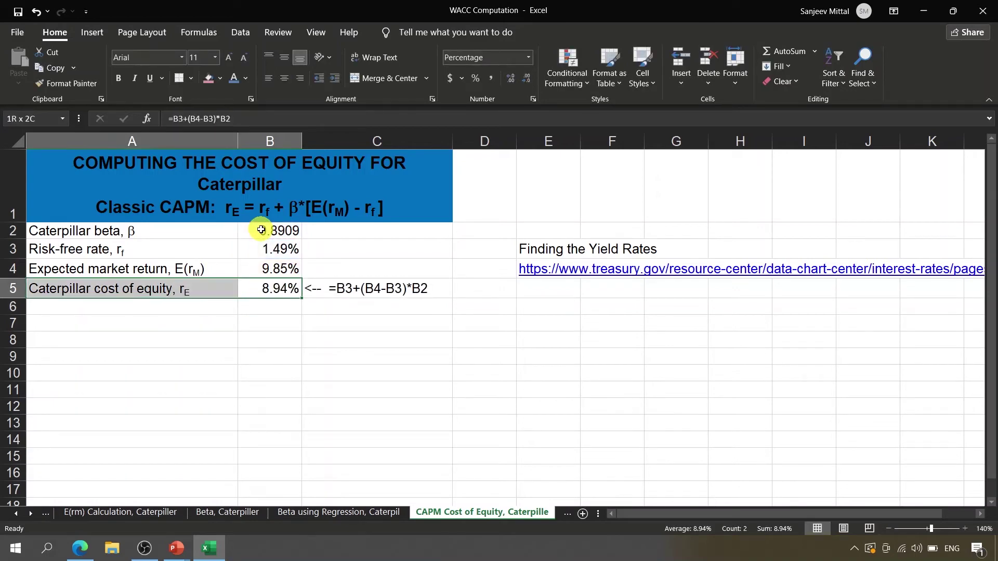
{"action": "key", "text": "ctrl+b"}
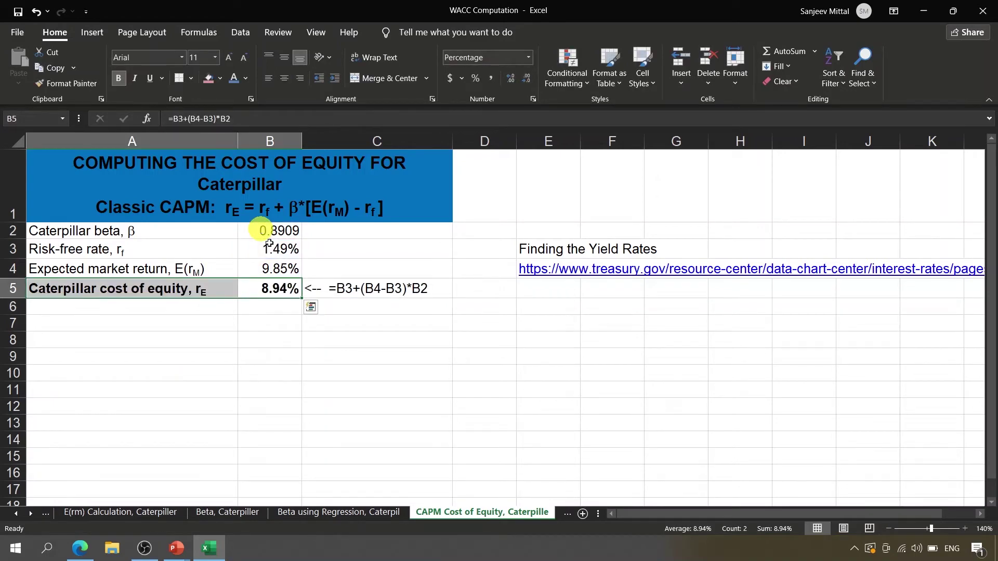
{"action": "left_click", "coordinate": [352, 323]}
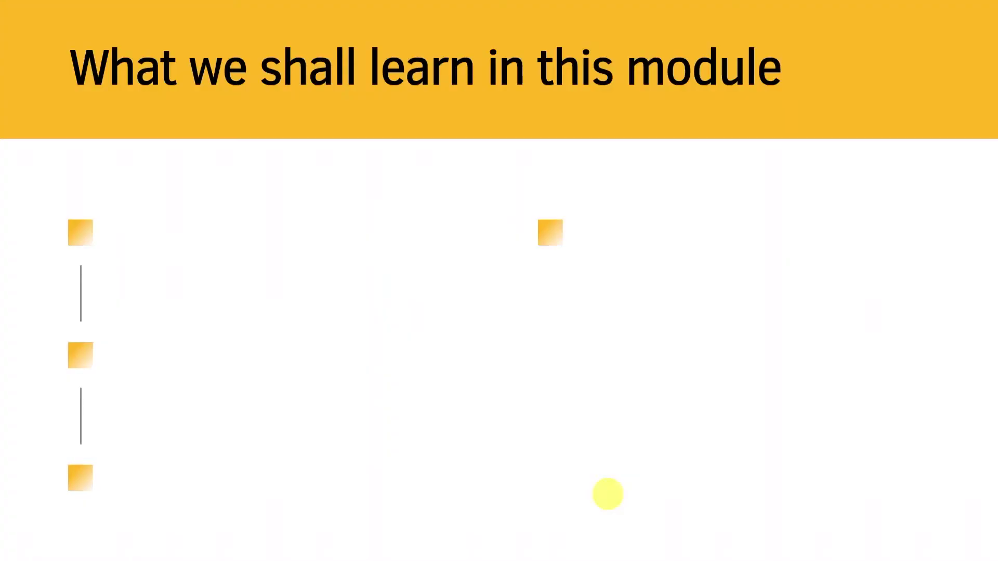
{"action": "key", "text": "Right"}
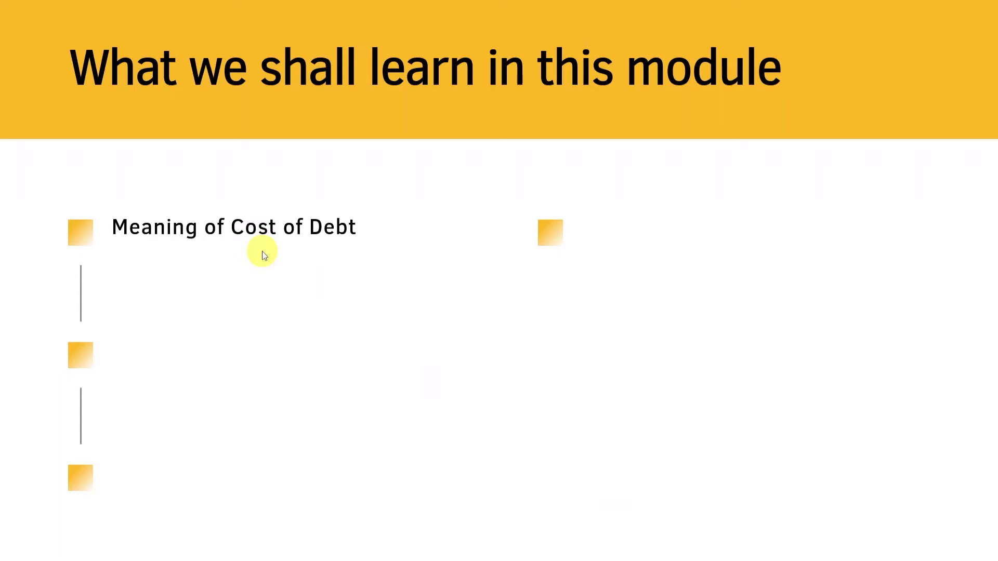
{"action": "key", "text": "Right"}
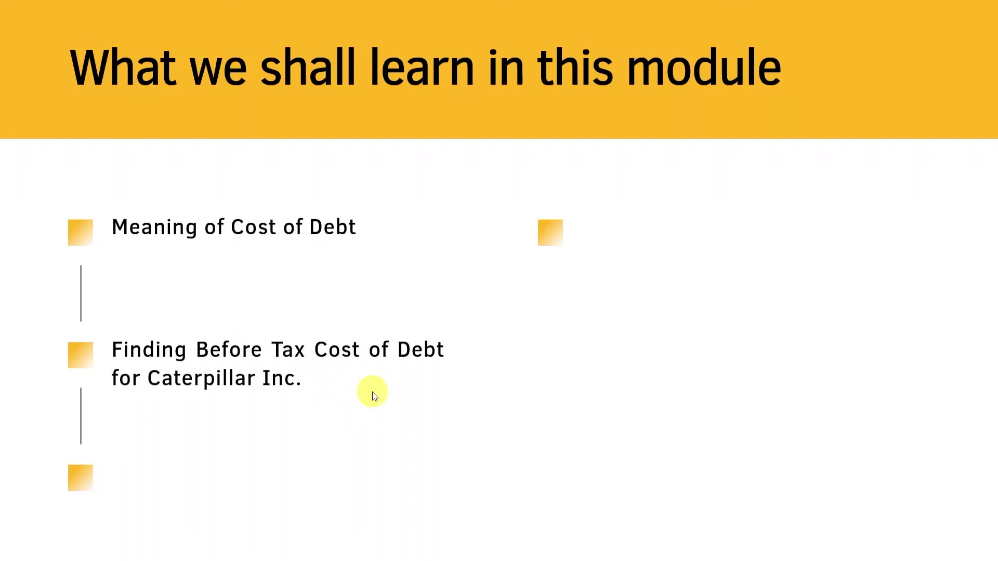
{"action": "key", "text": "Right"}
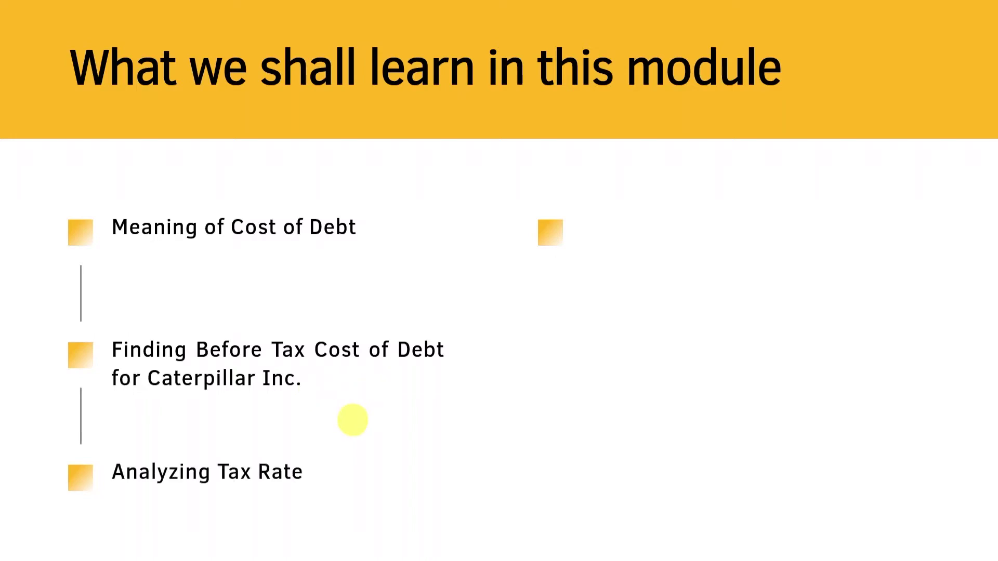
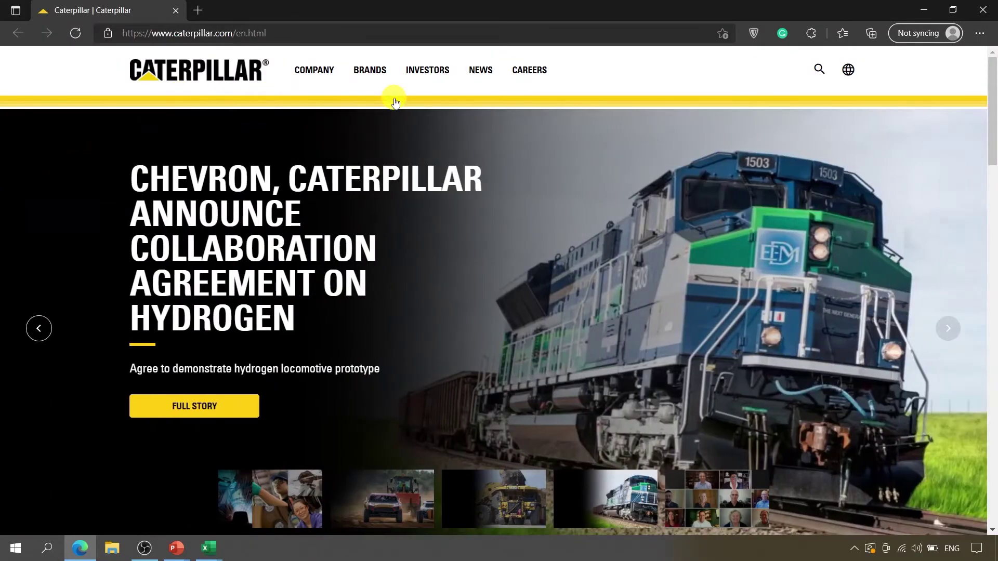
On the Caterpillar website, open the SEC Filings page in the investors section.
{"action": "mouse_move", "coordinate": [394, 98]}
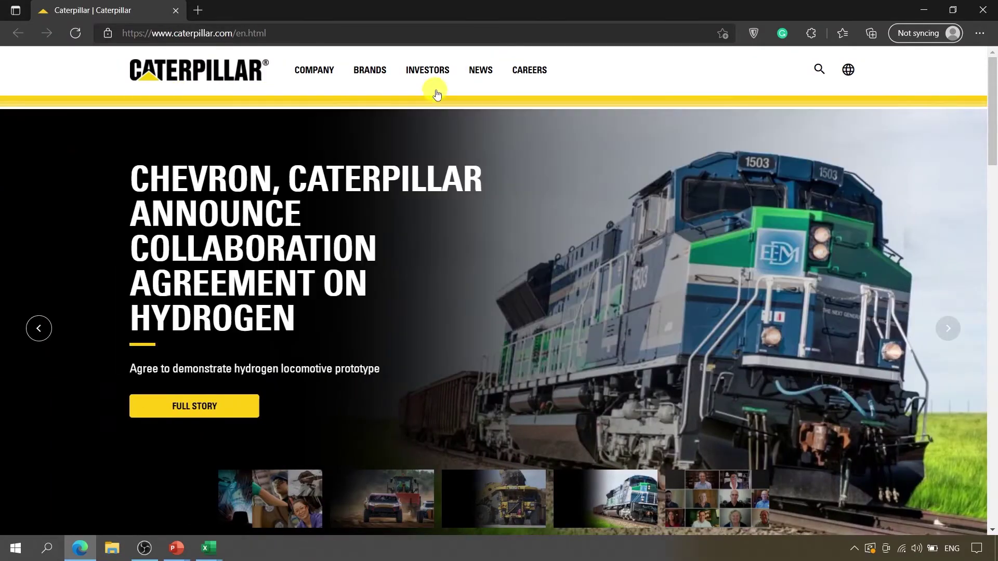
{"action": "mouse_move", "coordinate": [441, 83]}
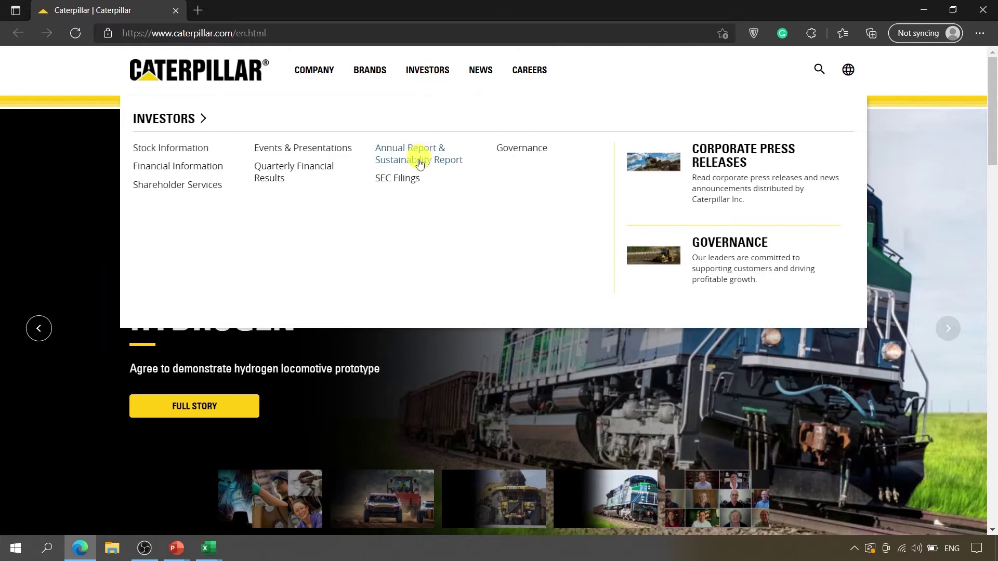
{"action": "left_click", "coordinate": [401, 182]}
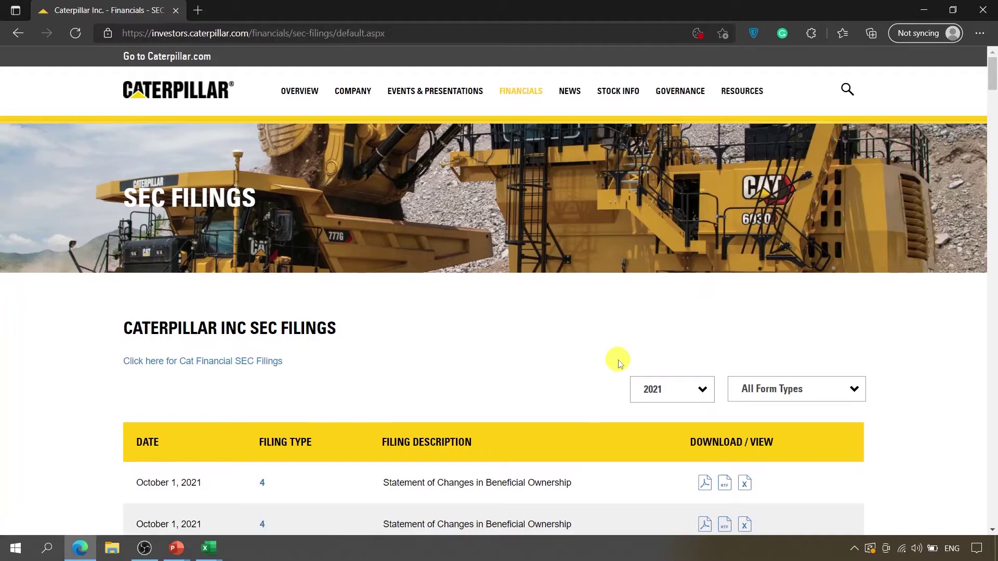
Search the SEC filings page for "annual" and go through the matches to the 10-K Annual Report dated February 17, 2021.
{"action": "key", "text": "ctrl+f"}
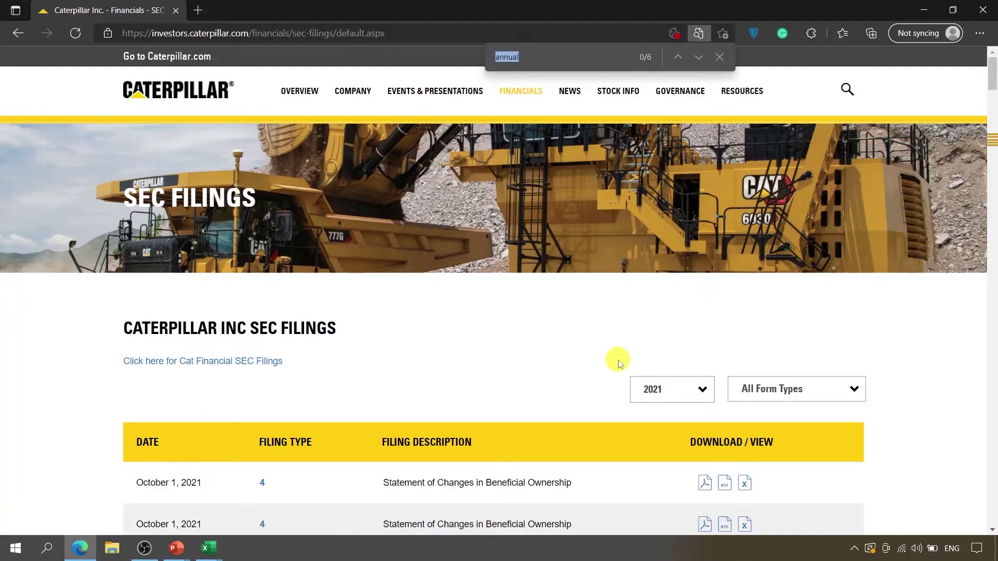
{"action": "key", "text": "Return"}
{"action": "key", "text": "Return"}
{"action": "key", "text": "Return"}
{"action": "key", "text": "Return"}
{"action": "key", "text": "Return"}
{"action": "key", "text": "Return"}
{"action": "key", "text": "Return"}
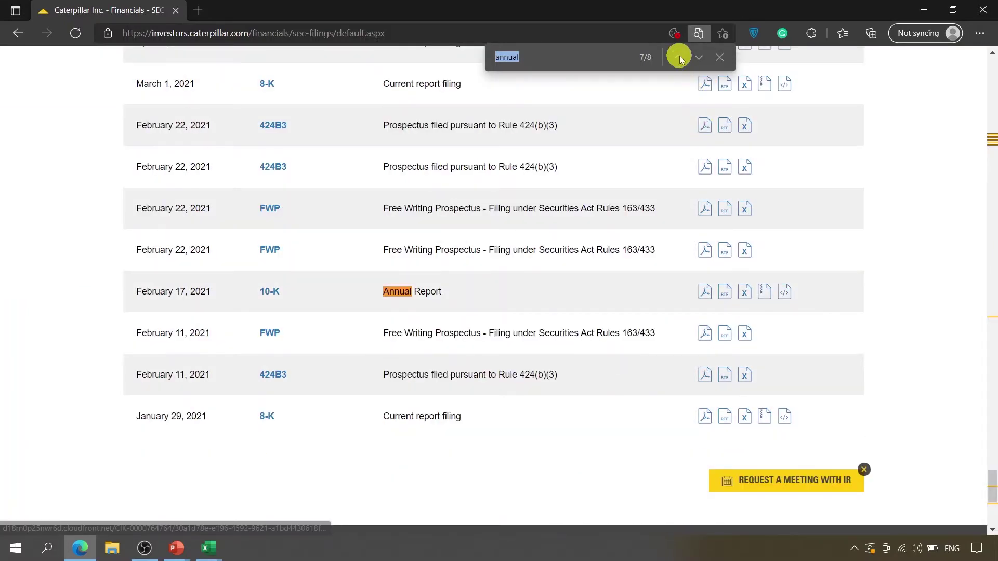
{"action": "left_click", "coordinate": [678, 57]}
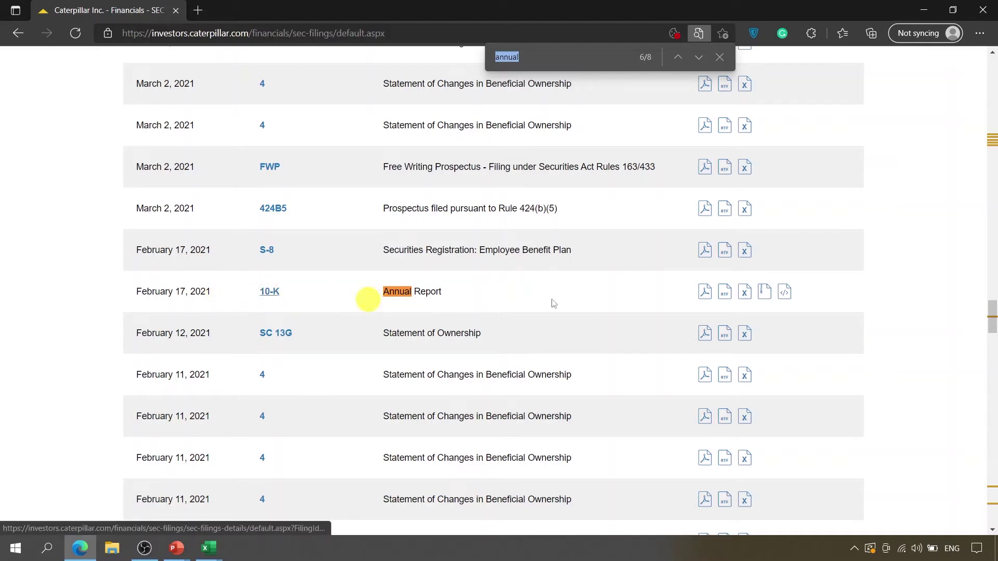
Download the Excel version of the February 17, 2021 10-K Annual Report and switch to its workbook in Excel.
{"action": "left_click", "coordinate": [747, 301]}
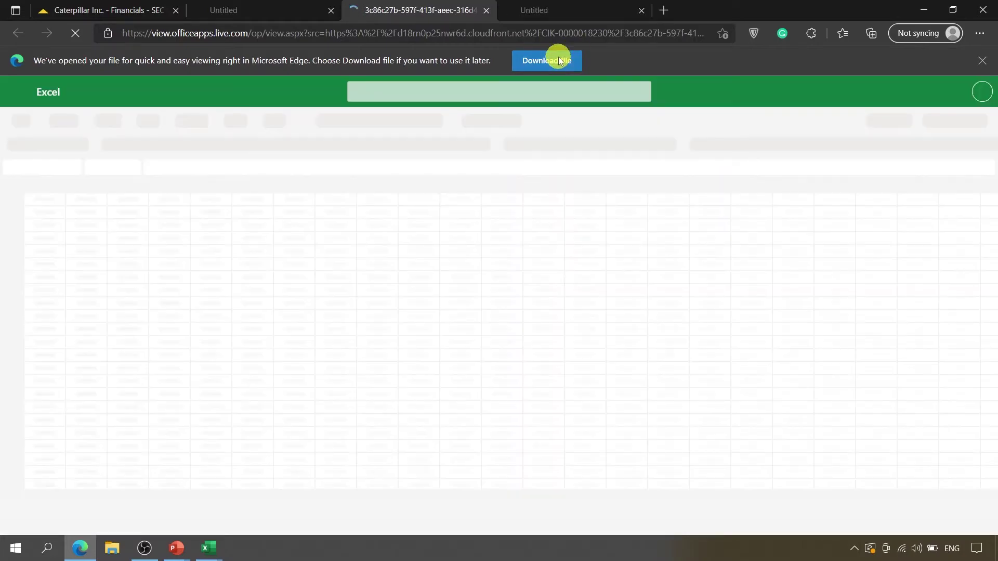
{"action": "left_click", "coordinate": [558, 60]}
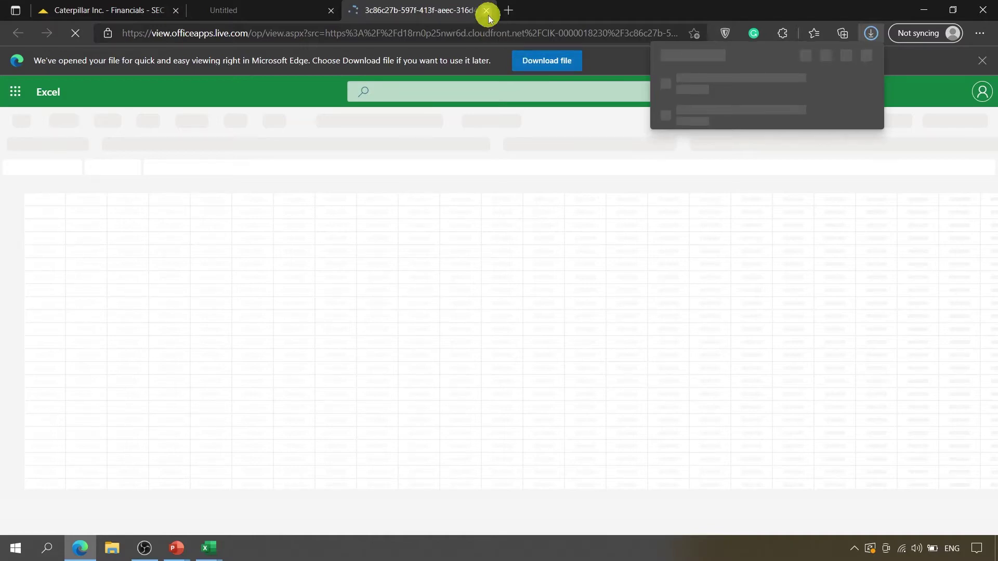
{"action": "key", "text": "alt+Tab"}
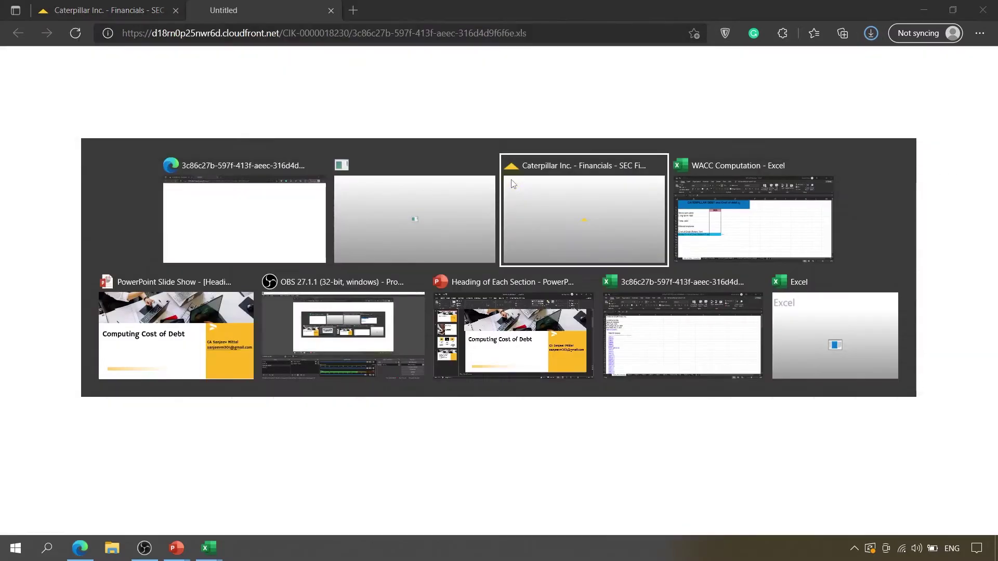
{"action": "key", "text": "alt+Tab"}
{"action": "key", "text": "alt+Tab"}
{"action": "key", "text": "alt+Tab"}
{"action": "key", "text": "alt+Tab"}
{"action": "key", "text": "alt+Tab"}
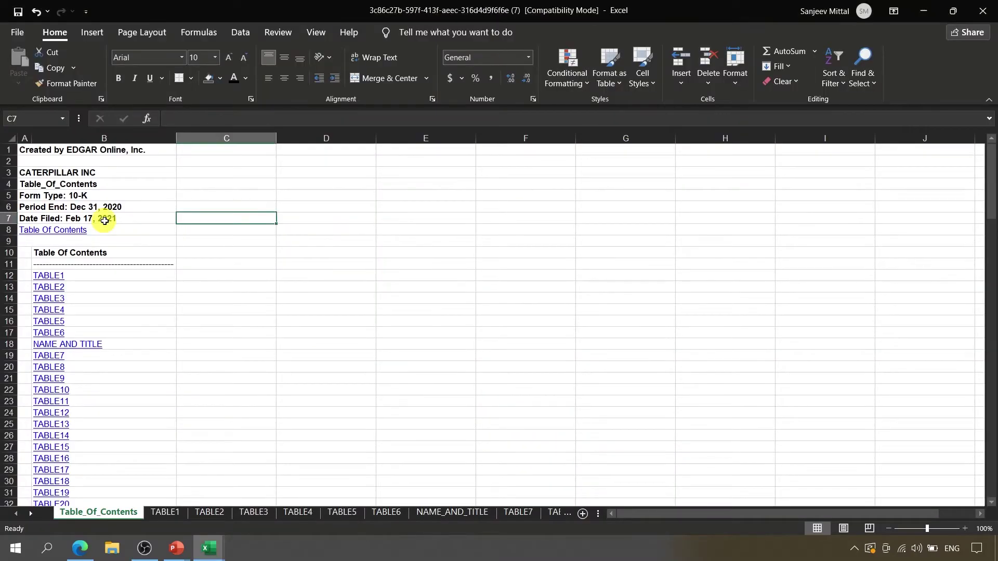
Open the BALANCE SHEET entry from the workbook's table of contents and select the 2020 column heading in C13.
{"action": "left_click", "coordinate": [246, 368]}
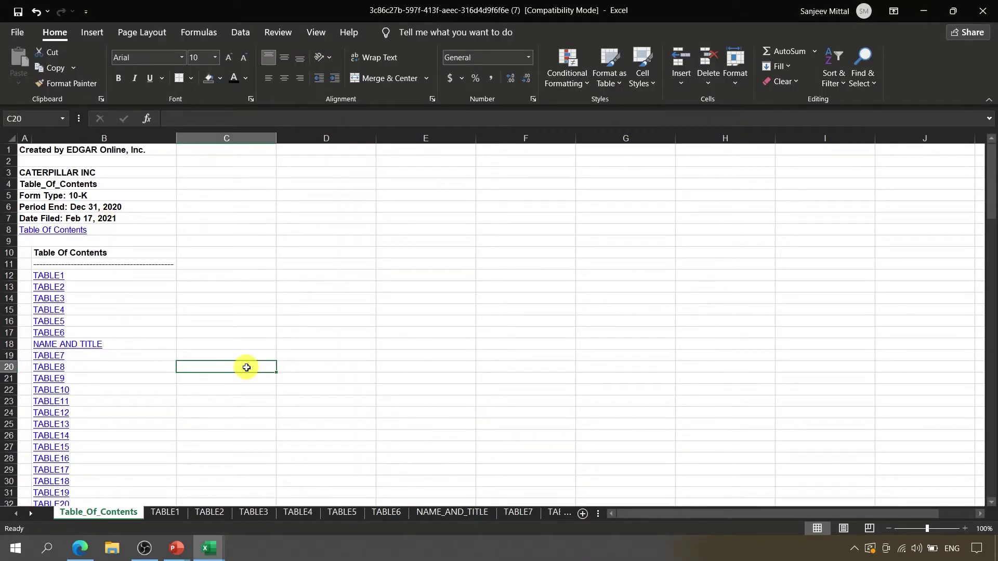
{"action": "key", "text": "Page_Down"}
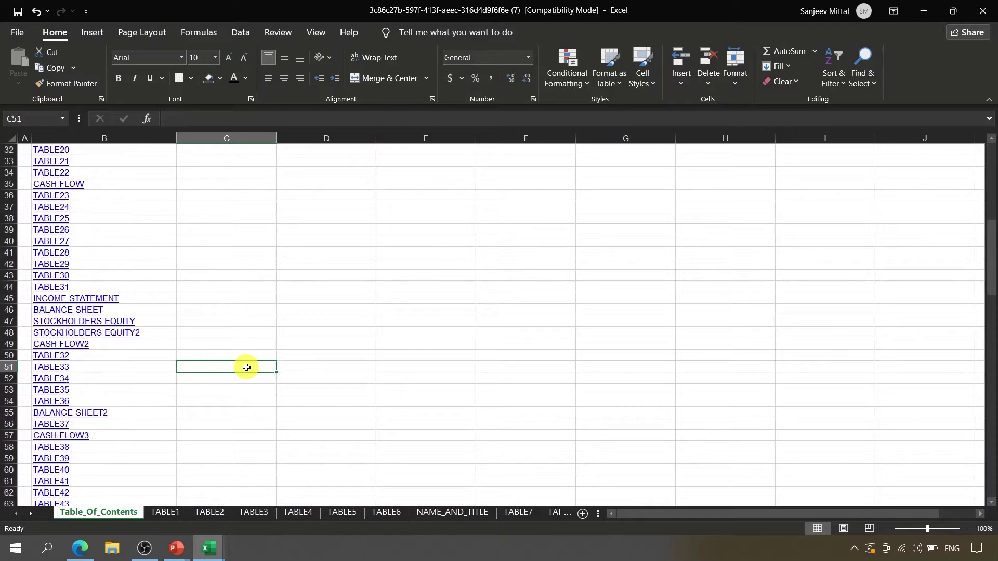
{"action": "left_click", "coordinate": [106, 311]}
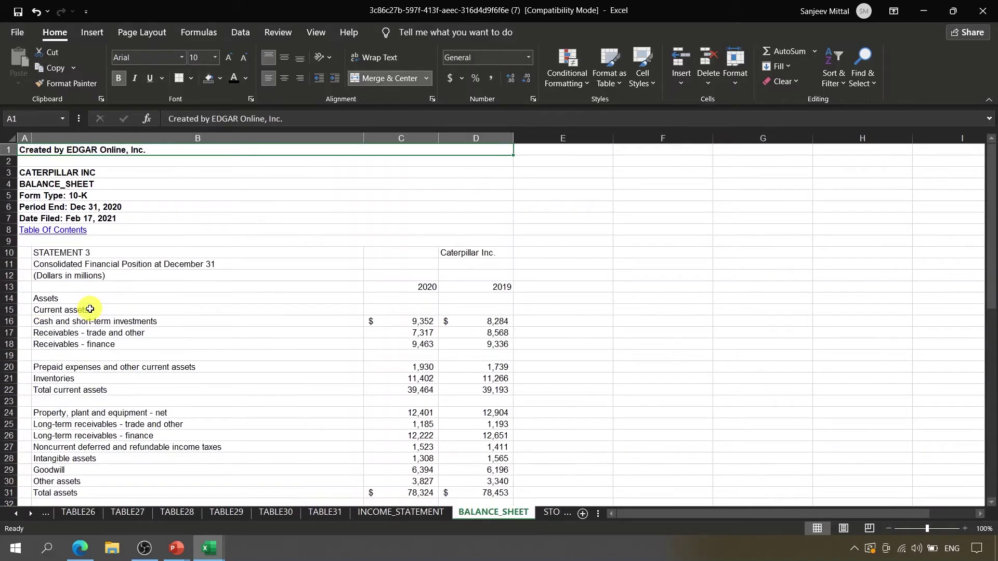
{"action": "left_click", "coordinate": [409, 288]}
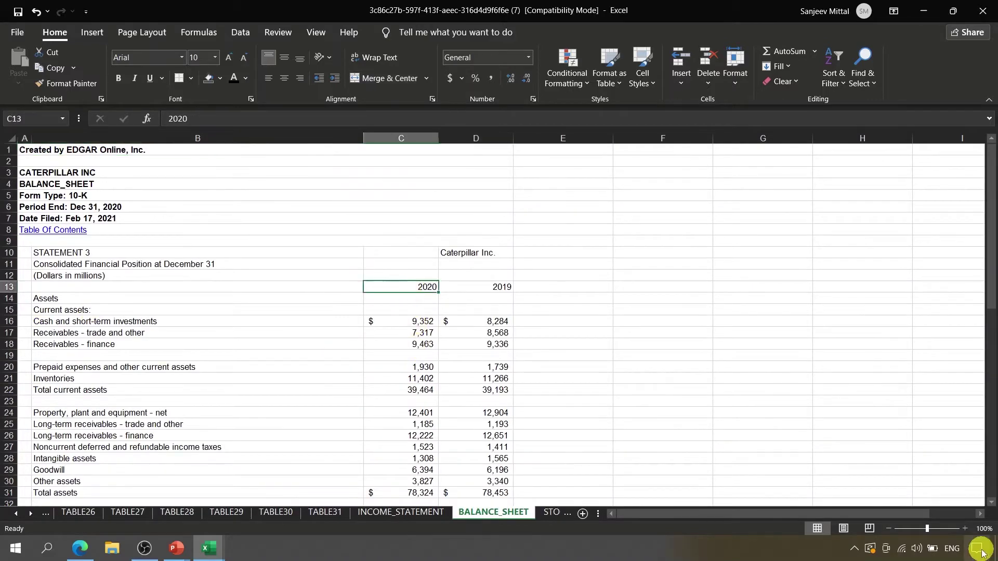
Enlarge the balance sheet and examine the short-term borrowings lines under current liabilities.
{"action": "left_click", "coordinate": [967, 529]}
{"action": "left_click", "coordinate": [967, 529]}
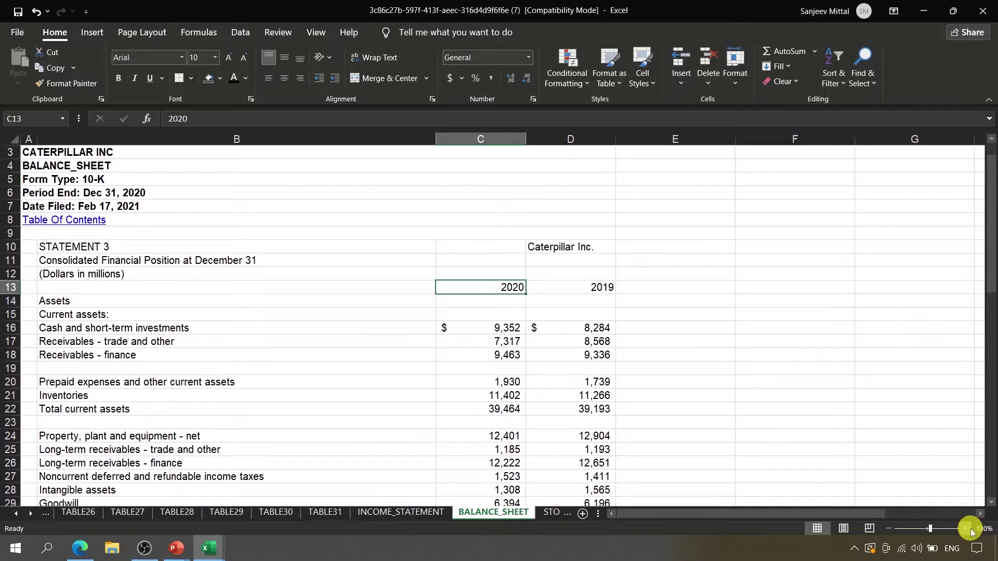
{"action": "left_click", "coordinate": [966, 529]}
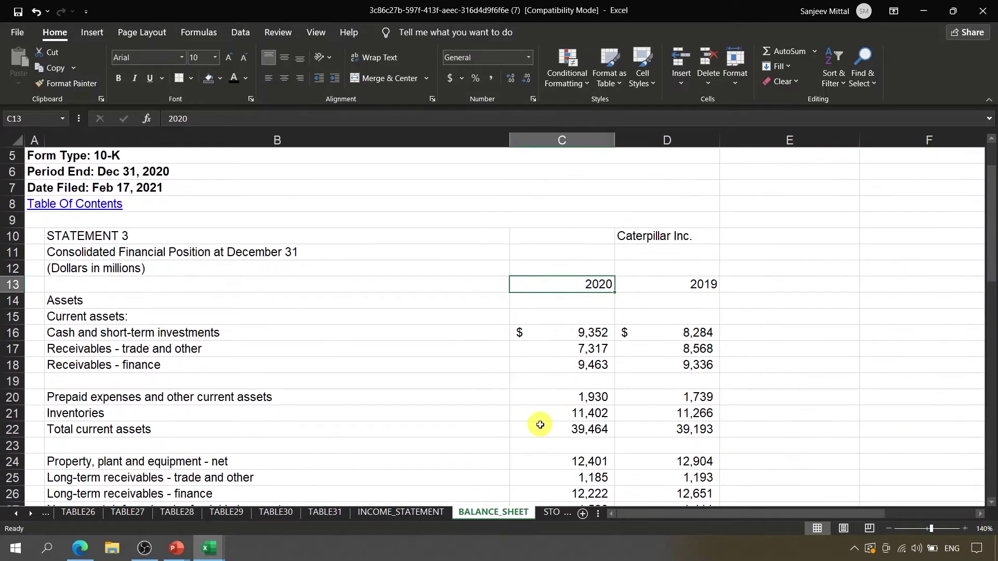
{"action": "key", "text": "Down"}
{"action": "key", "text": "Down"}
{"action": "key", "text": "Down"}
{"action": "key", "text": "Down"}
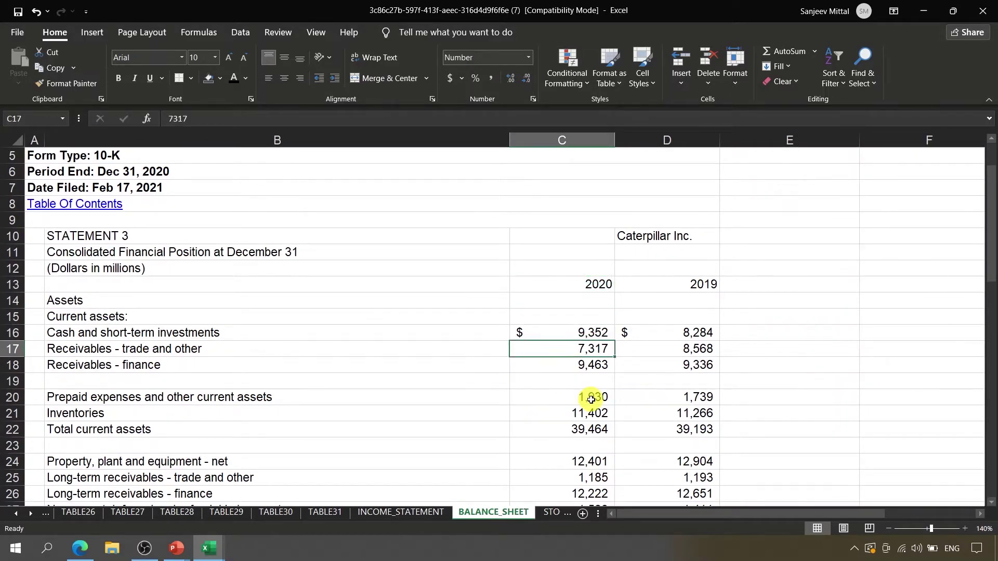
{"action": "key", "text": "Page_Down"}
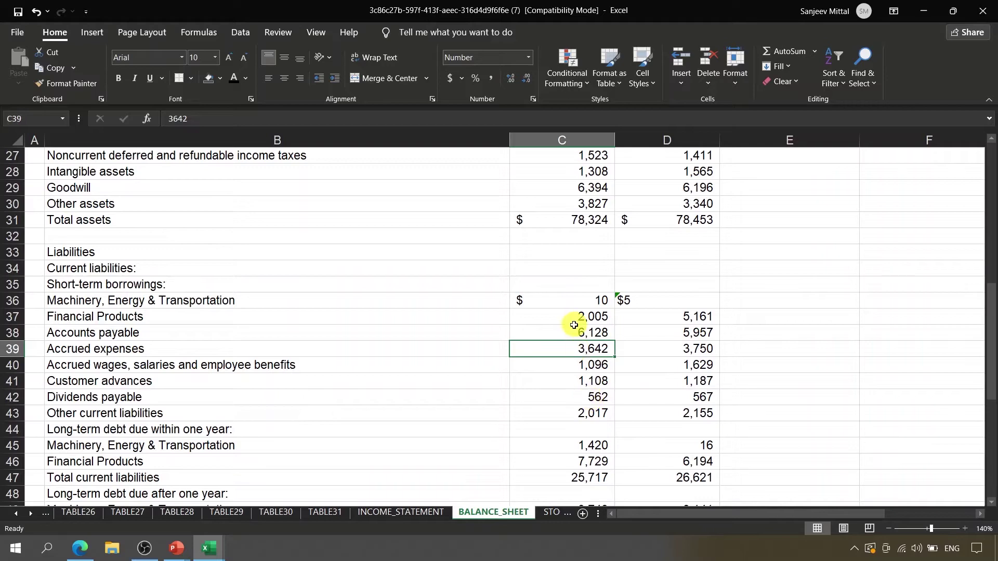
{"action": "left_click", "coordinate": [125, 269]}
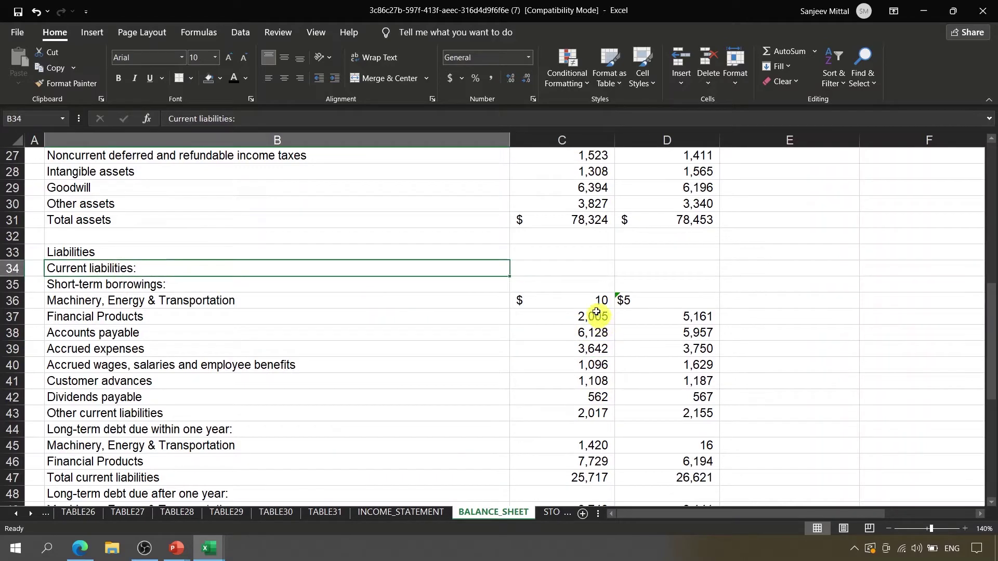
{"action": "left_click", "coordinate": [160, 285]}
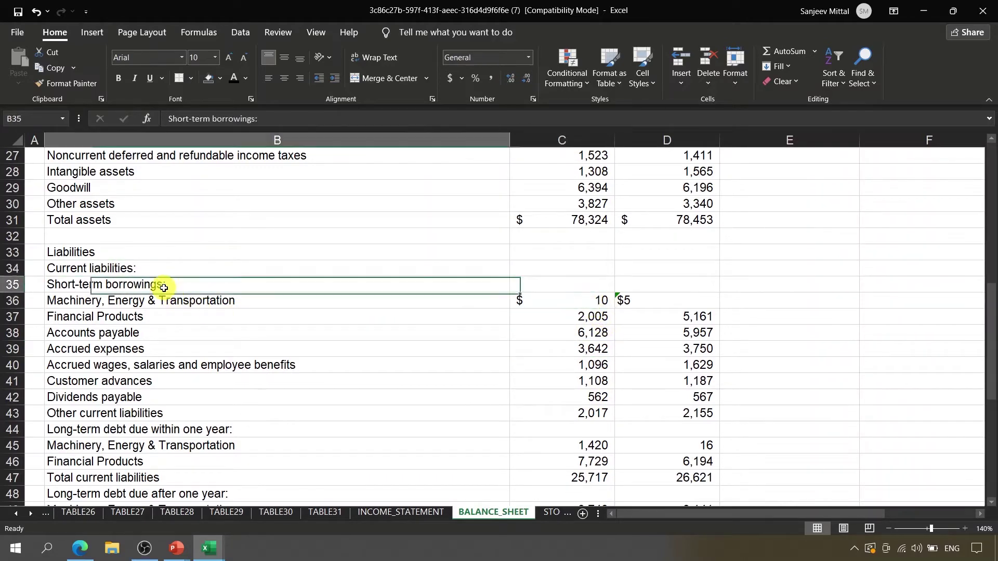
{"action": "left_click", "coordinate": [173, 300]}
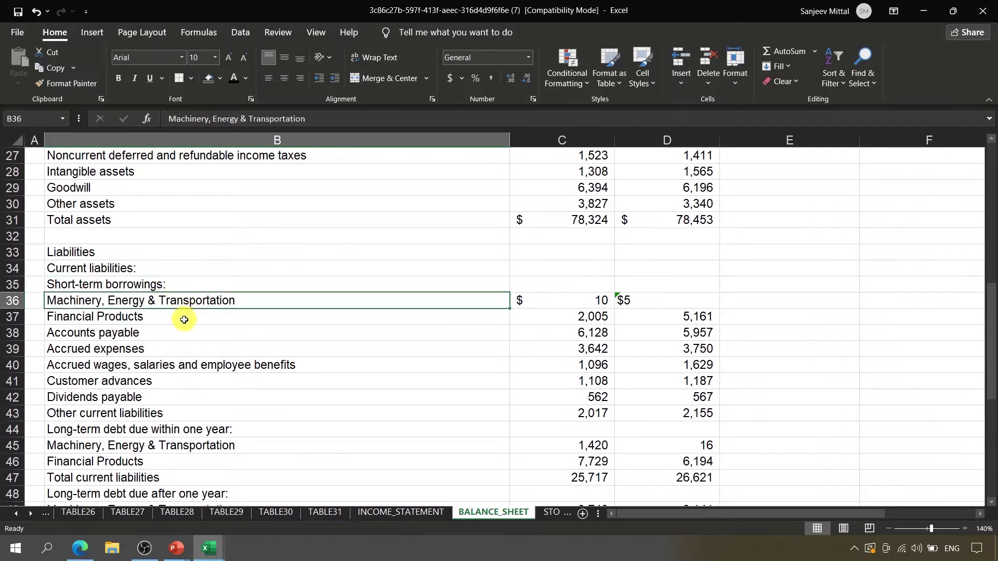
{"action": "left_click", "coordinate": [200, 321]}
Set the font color of the 2020 short-term borrowings amounts in C36:C37 to blue.
{"action": "left_click_drag", "start_coordinate": [551, 301], "coordinate": [550, 316]}
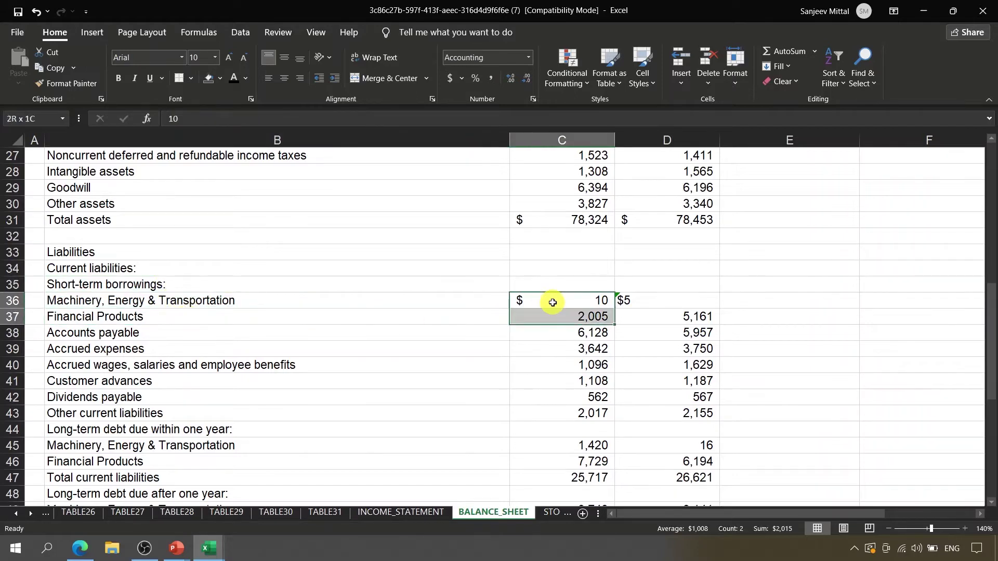
{"action": "left_click", "coordinate": [248, 79]}
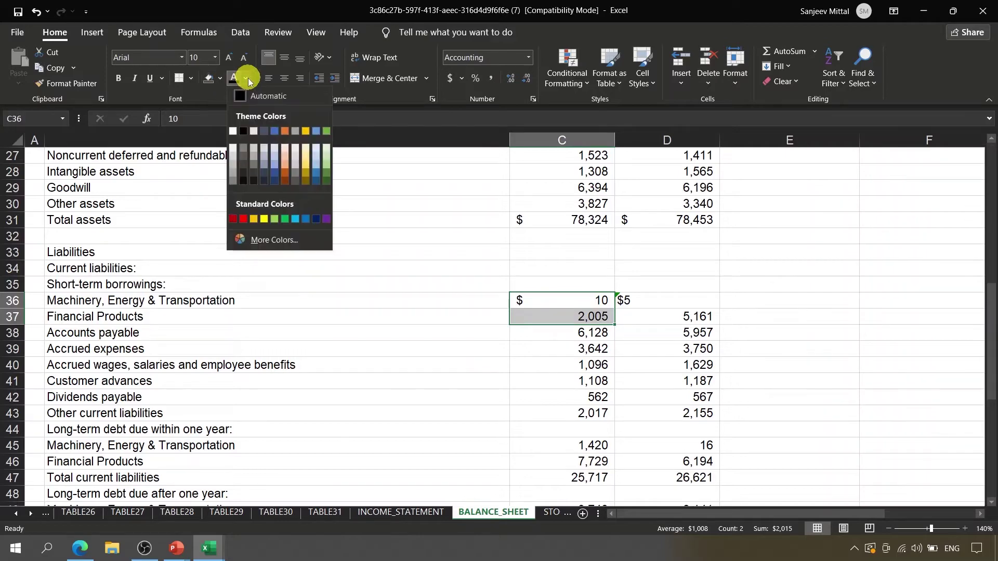
{"action": "left_click", "coordinate": [277, 132]}
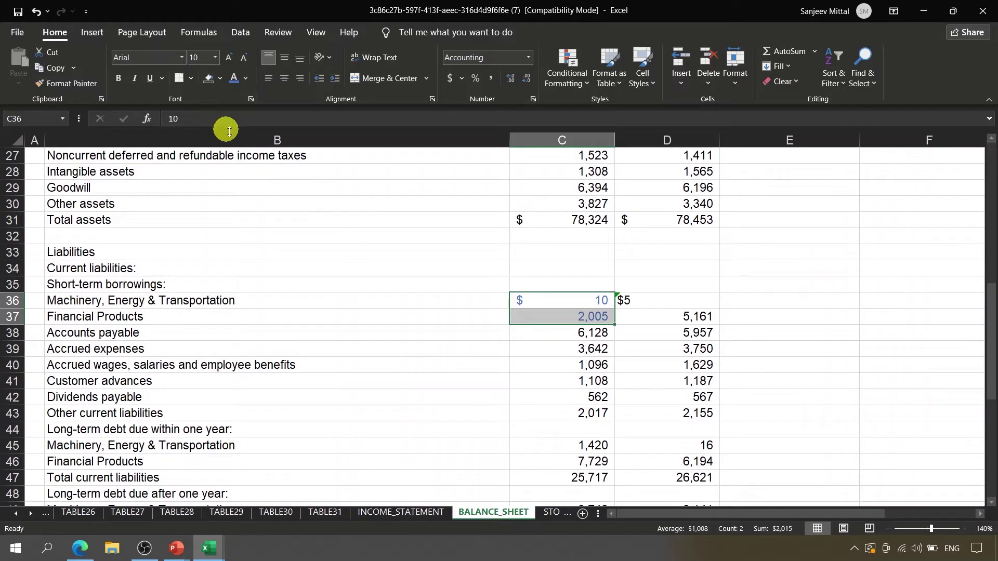
Apply the same blue font color to the 2020 amounts for long-term debt due within one year in C45:C46.
{"action": "left_click", "coordinate": [544, 441]}
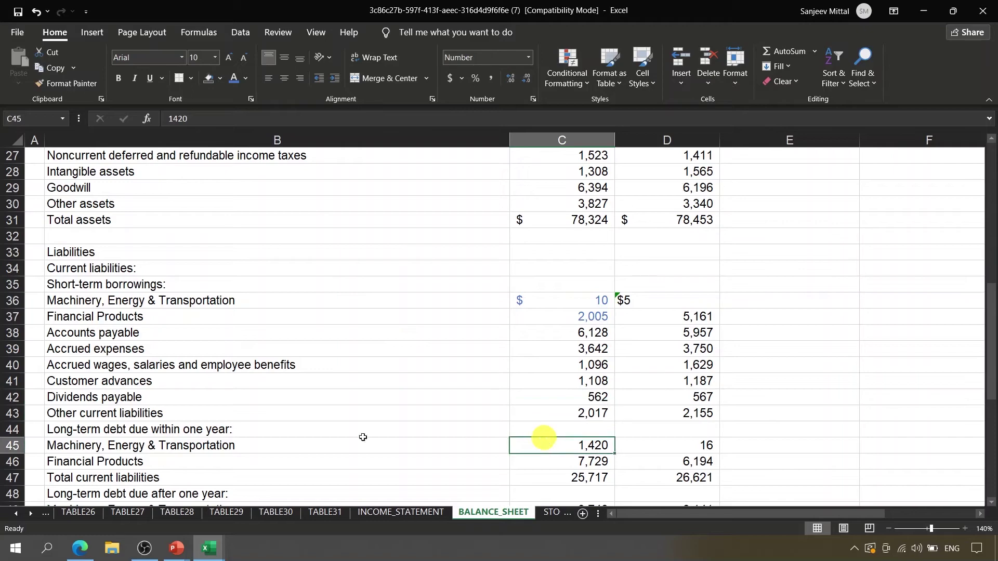
{"action": "left_click", "coordinate": [248, 430]}
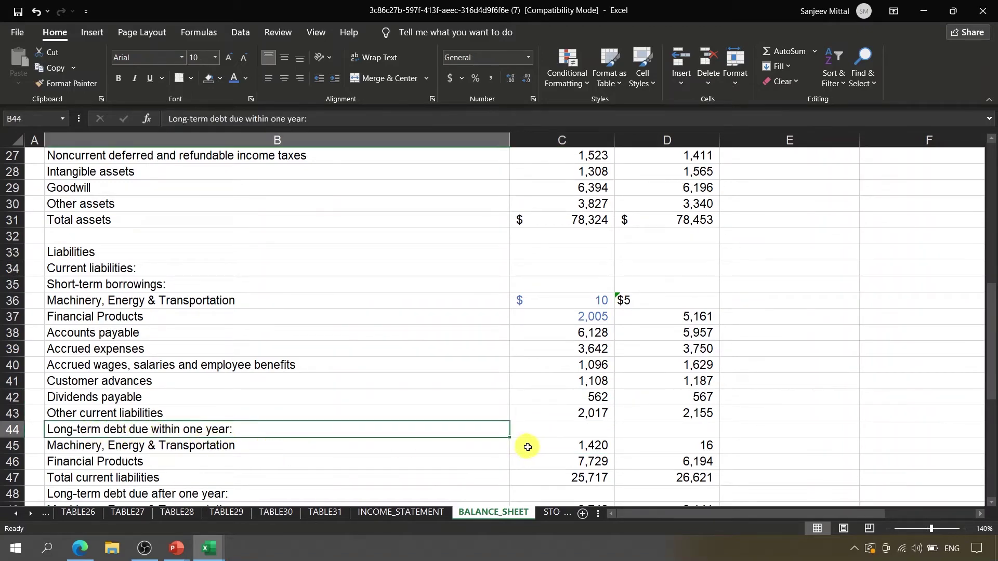
{"action": "left_click", "coordinate": [403, 446]}
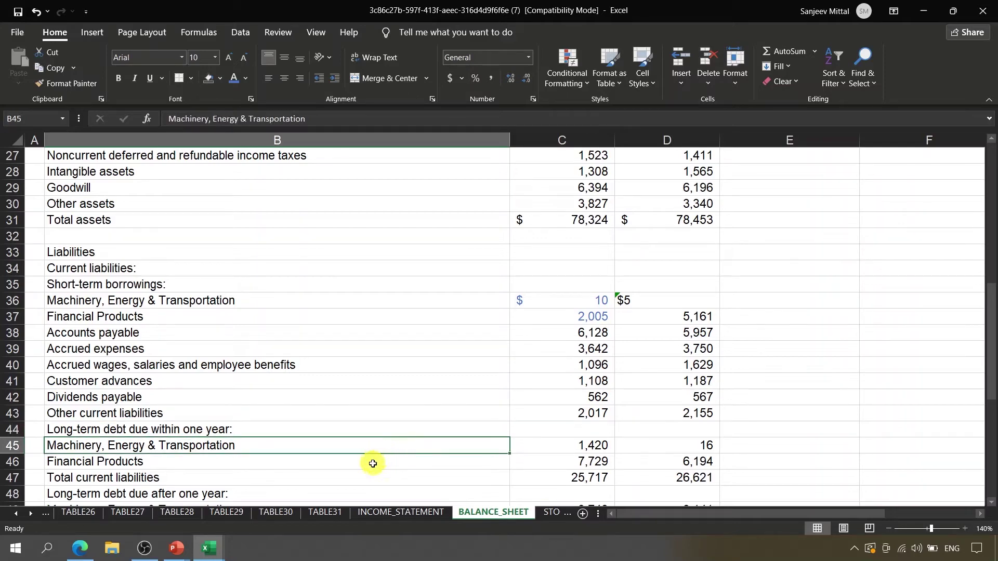
{"action": "left_click", "coordinate": [373, 464]}
{"action": "key", "text": "Right"}
{"action": "key", "text": "shift+Up"}
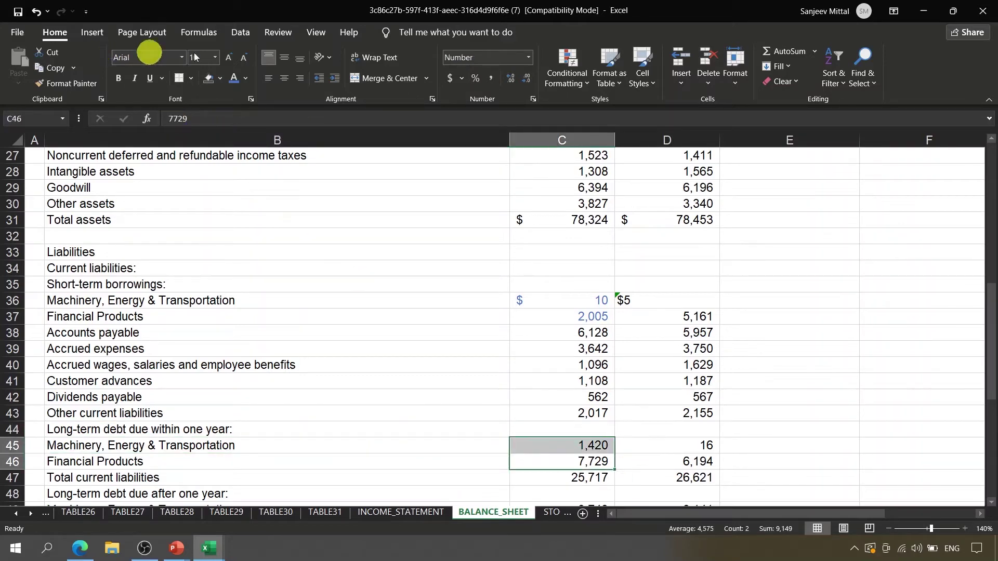
{"action": "left_click", "coordinate": [234, 78]}
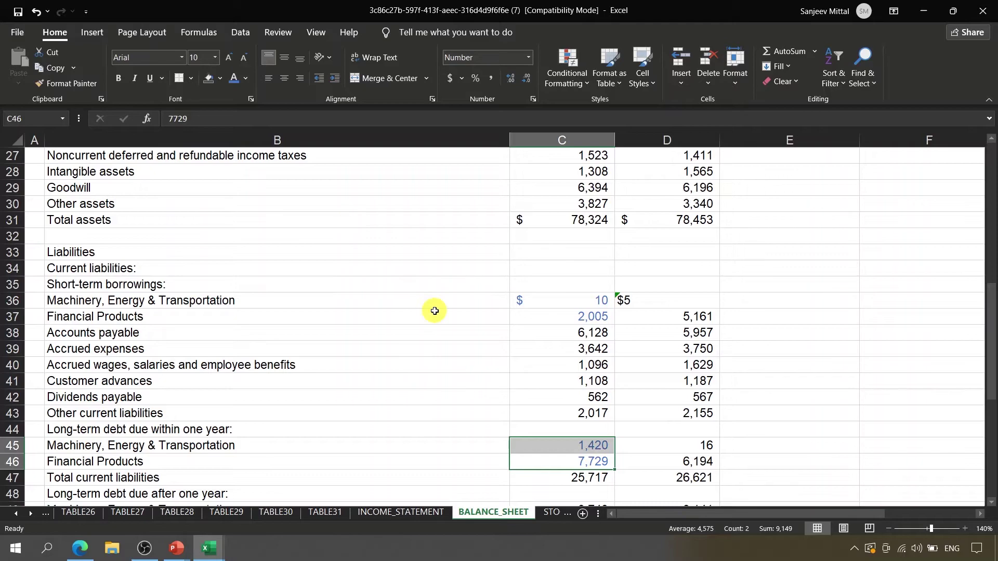
Apply the blue font color to the 2020 amounts for long-term debt due after one year in C49:C50.
{"action": "key", "text": "Down"}
{"action": "key", "text": "Down"}
{"action": "key", "text": "Down"}
{"action": "key", "text": "Down"}
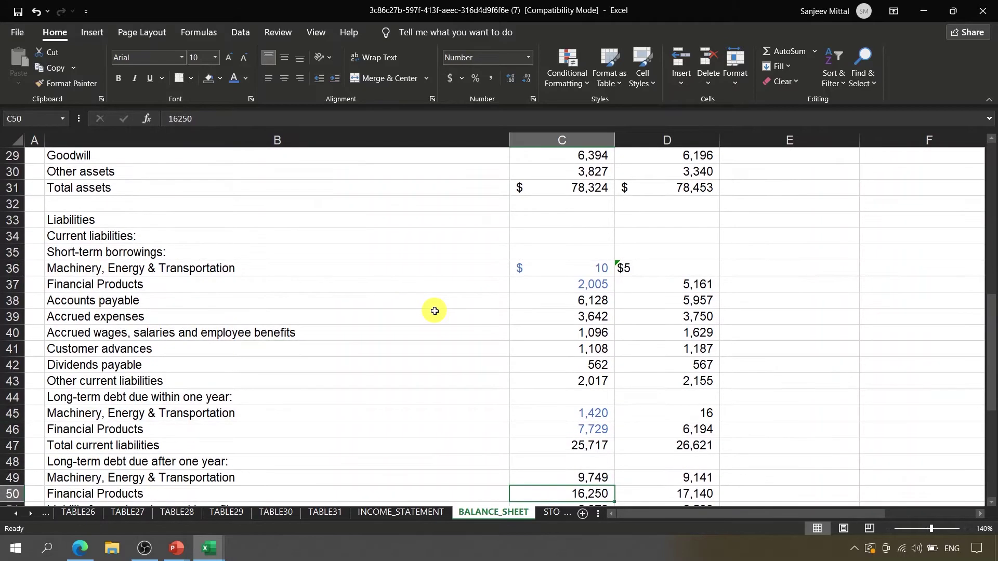
{"action": "key", "text": "Down"}
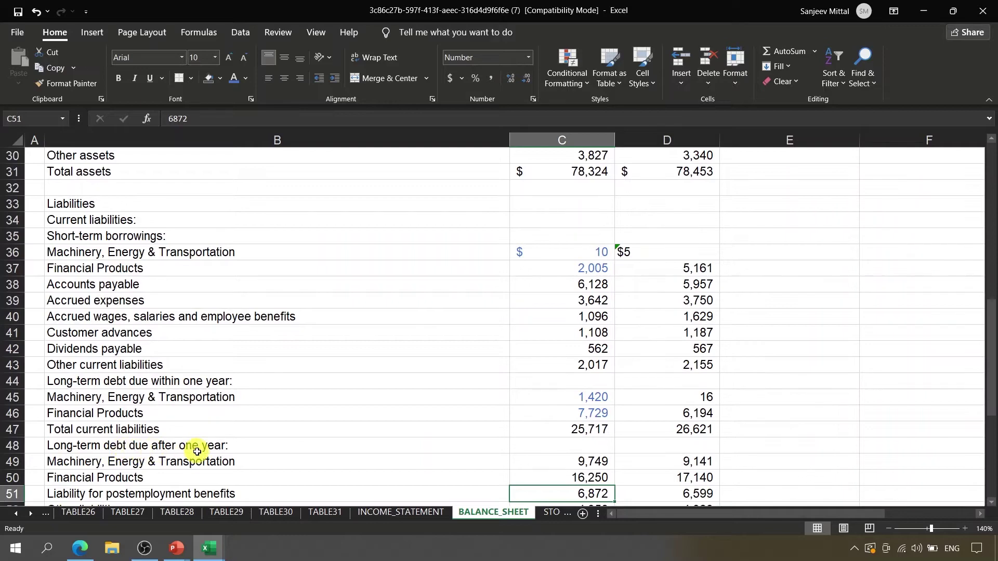
{"action": "left_click", "coordinate": [175, 463]}
{"action": "left_click", "coordinate": [169, 476]}
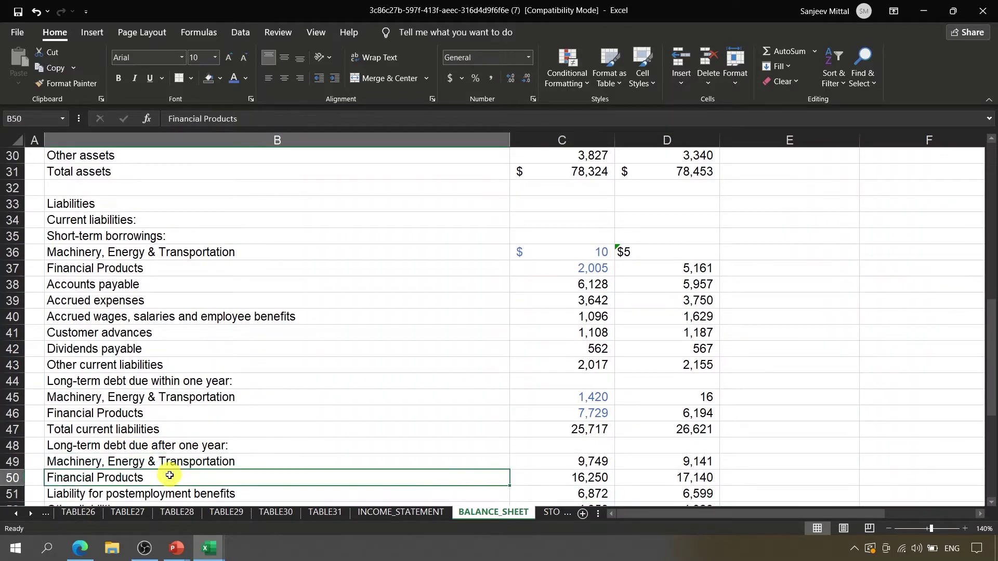
{"action": "left_click_drag", "start_coordinate": [574, 460], "coordinate": [574, 477]}
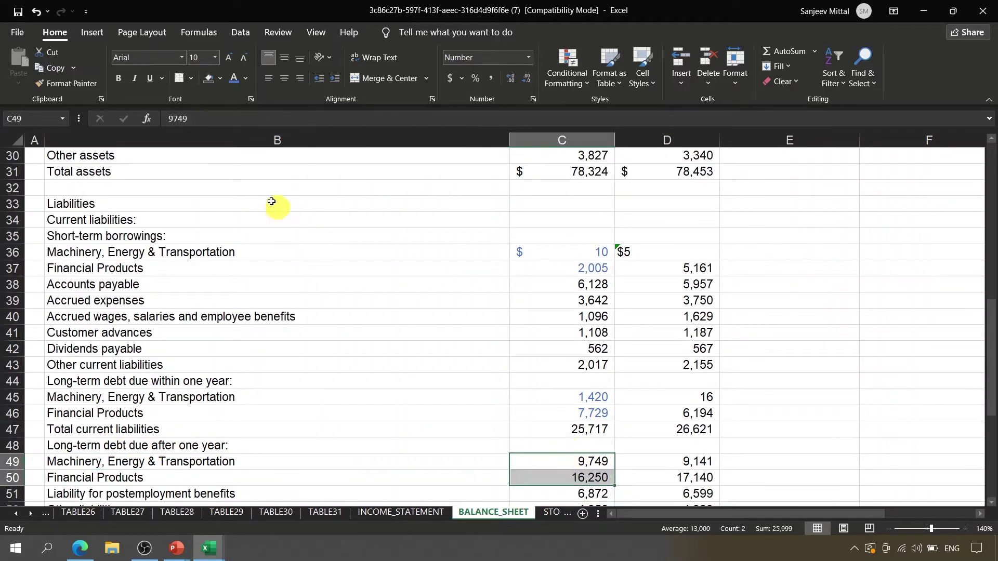
{"action": "left_click", "coordinate": [234, 79]}
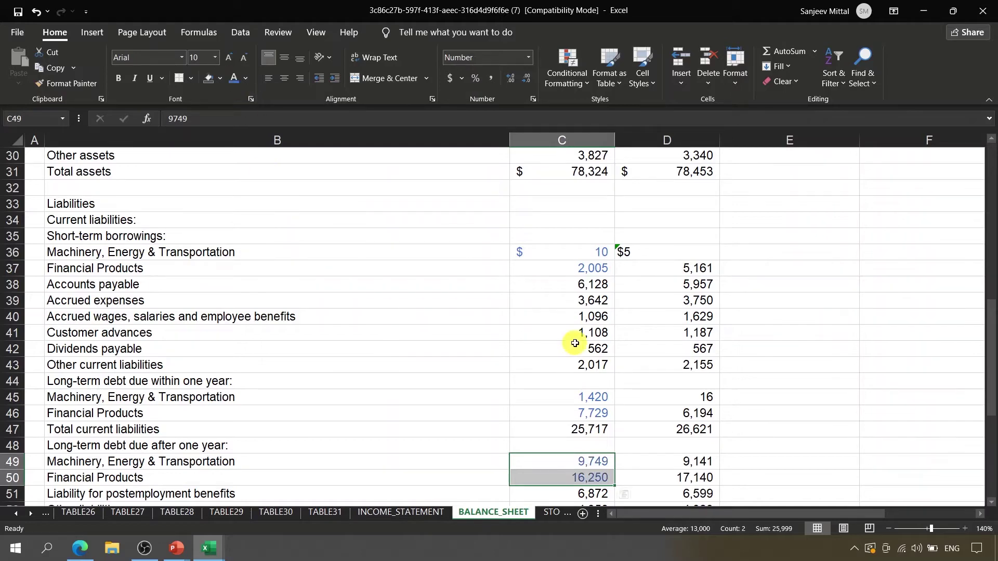
{"action": "left_click", "coordinate": [819, 272]}
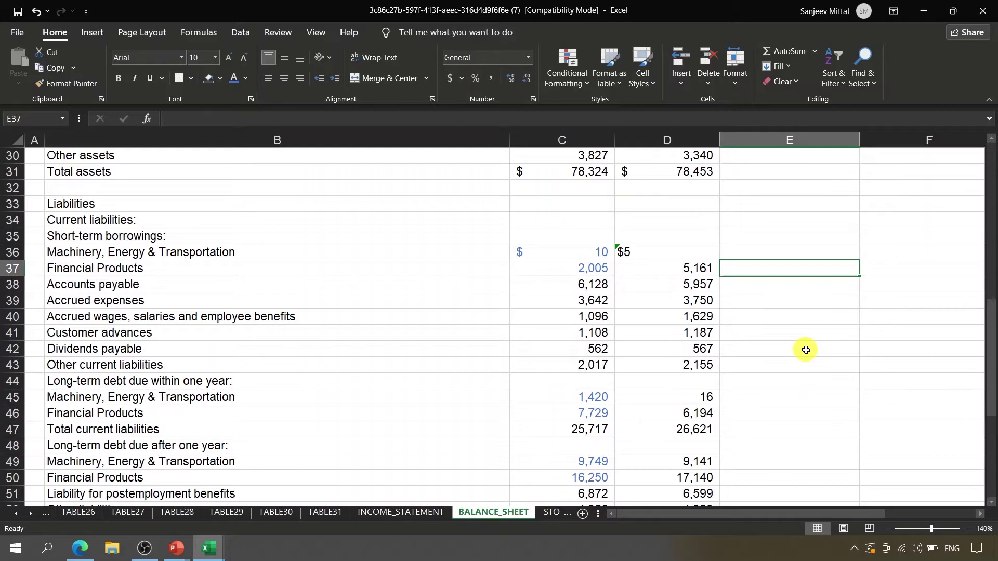
In the WACC Computation workbook's Cost of Debt, Caterpillar sheet, enter =10+2005 as the 2020 short-term debt in D3.
{"action": "key", "text": "alt+Tab"}
{"action": "key", "text": "Tab"}
{"action": "key", "text": "Tab"}
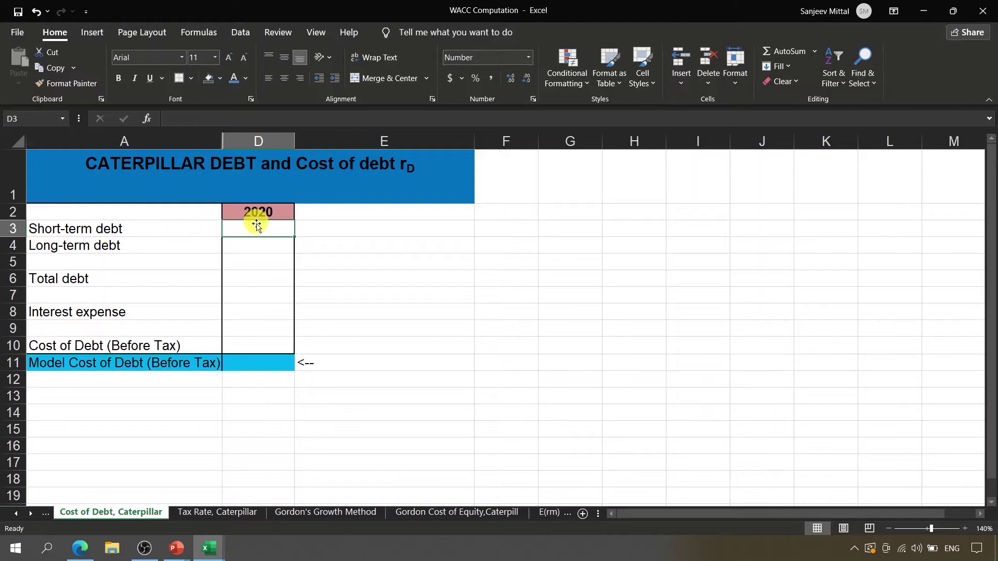
{"action": "key", "text": "alt+Tab"}
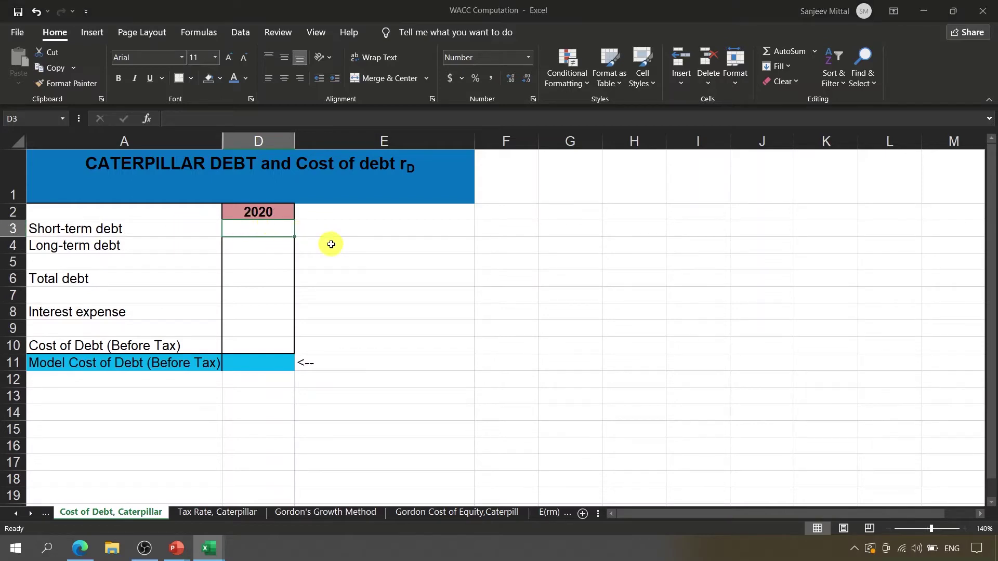
{"action": "left_click", "coordinate": [495, 255]}
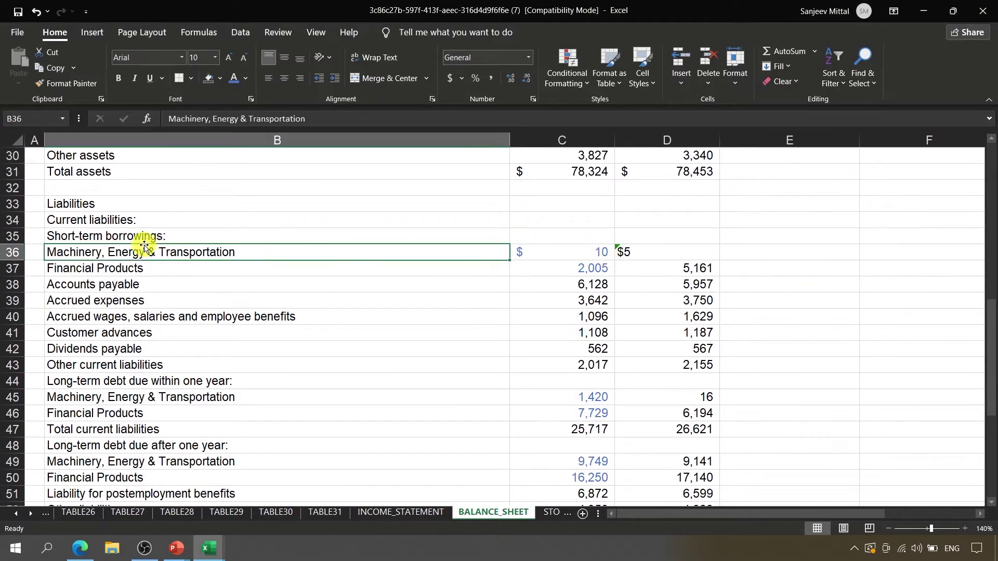
{"action": "left_click", "coordinate": [548, 253]}
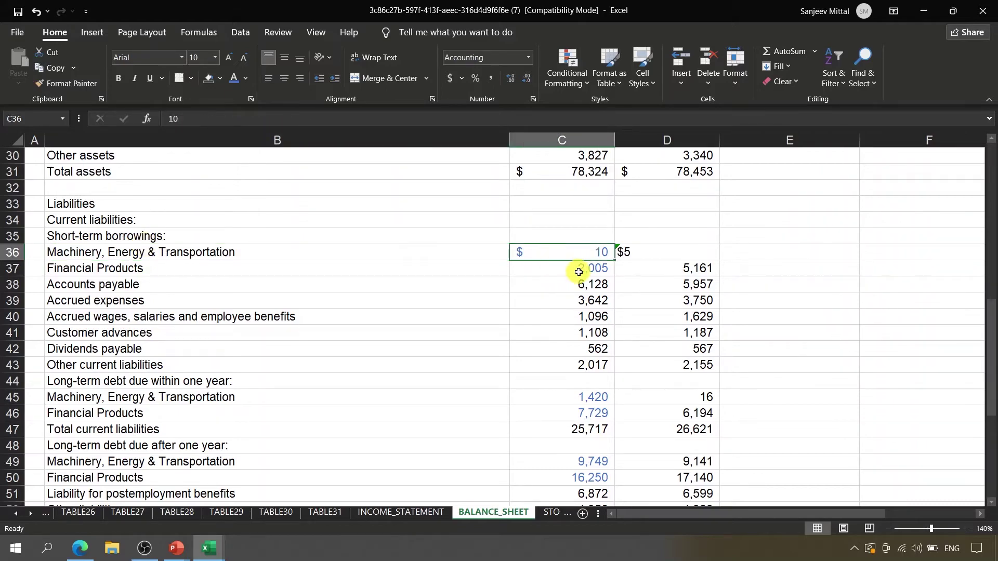
{"action": "key", "text": "alt+Tab"}
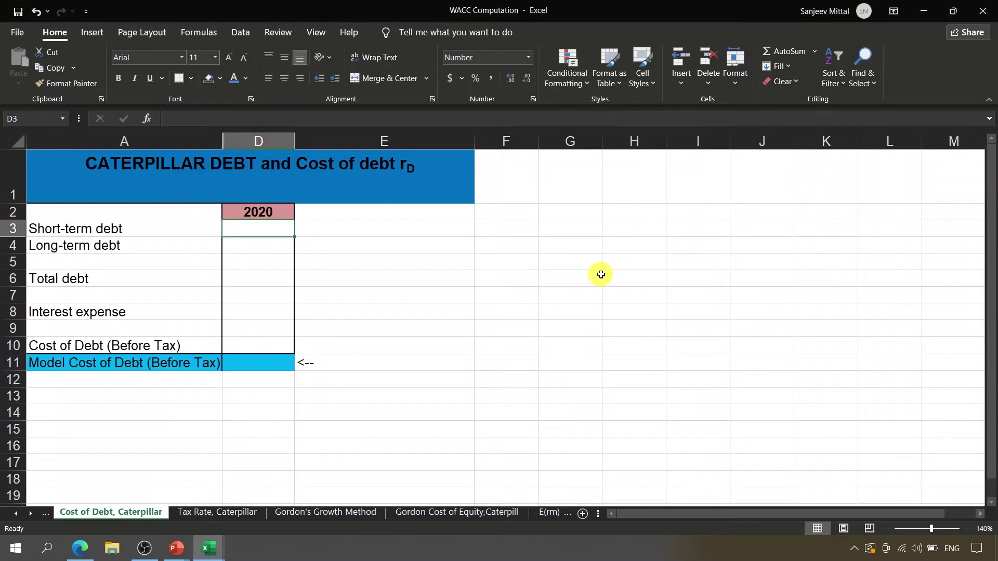
{"action": "type", "text": "=10+2005"}
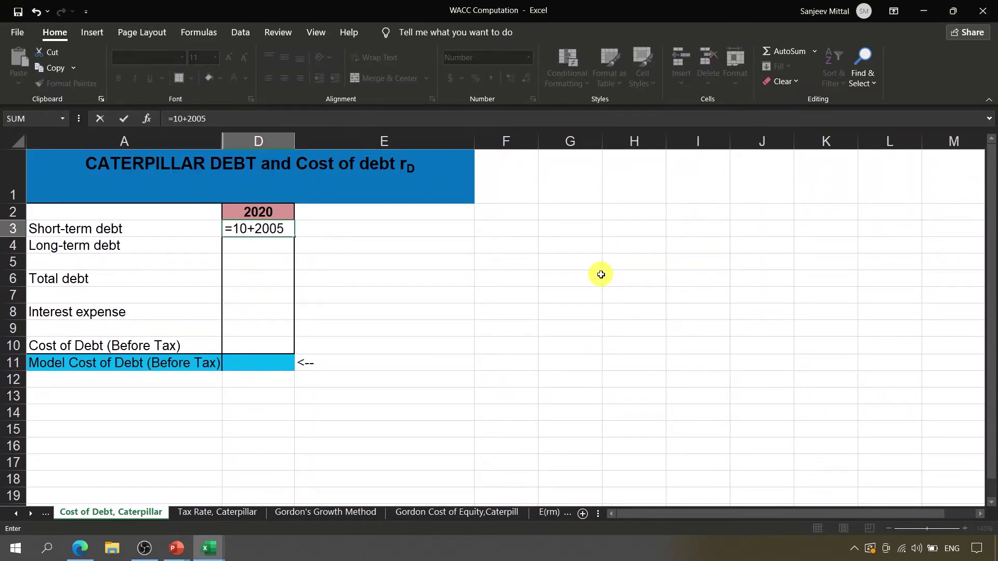
{"action": "key", "text": "Return"}
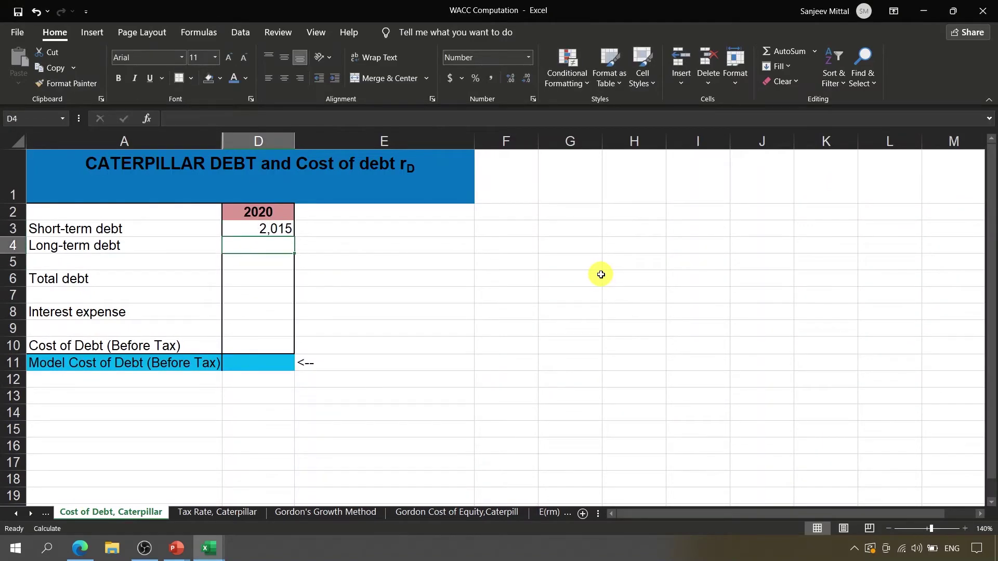
Return to the balance sheet workbook and review the 2020 long-term debt amounts due within and after one year.
{"action": "key", "text": "alt+Tab"}
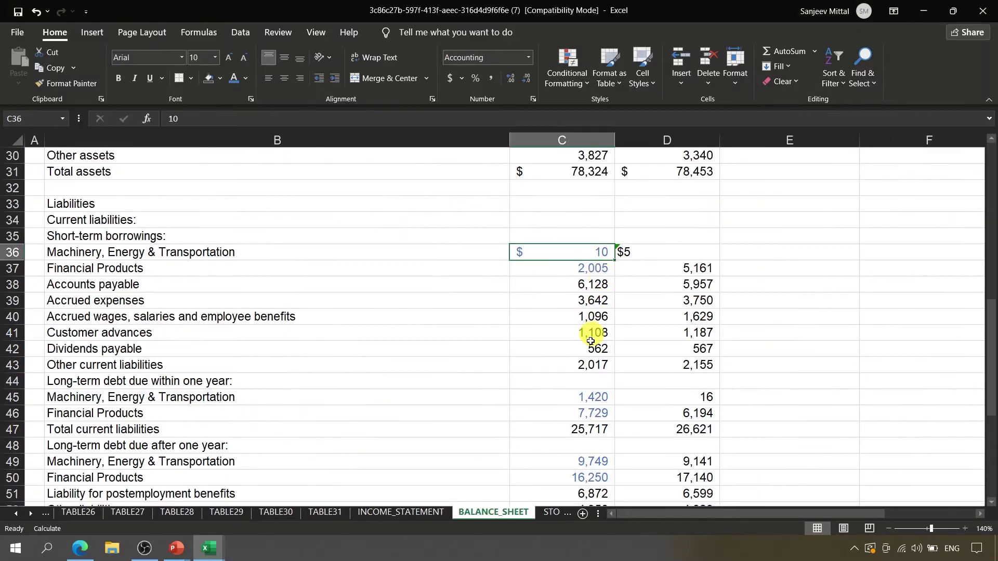
{"action": "left_click", "coordinate": [574, 406]}
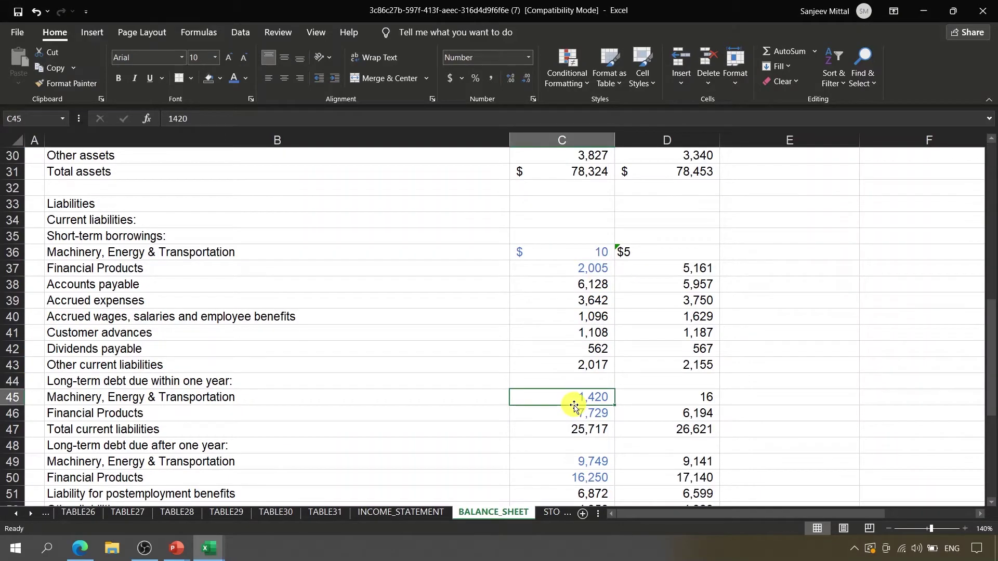
{"action": "key", "text": "Down"}
{"action": "key", "text": "Down"}
{"action": "key", "text": "Down"}
{"action": "key", "text": "Down"}
{"action": "key", "text": "Down"}
{"action": "key", "text": "Down"}
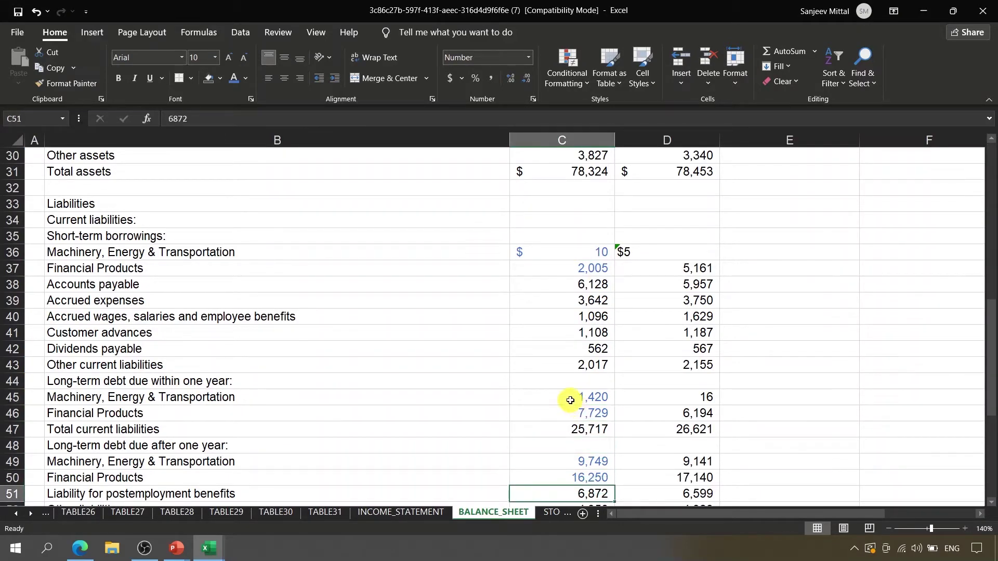
{"action": "left_click_drag", "start_coordinate": [574, 404], "coordinate": [573, 414]}
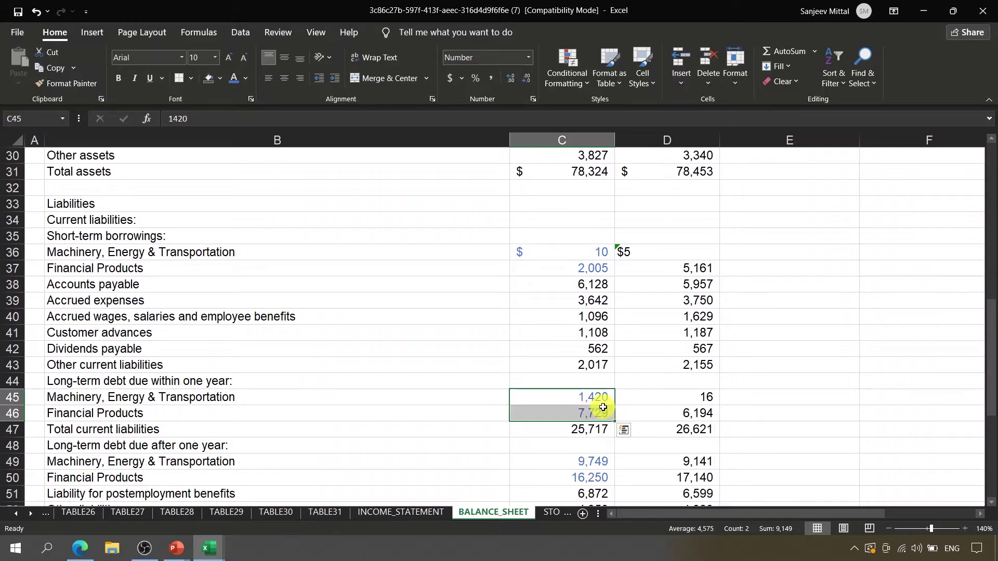
In the WACC Computation workbook, enter =1420+7729+9749+16250 as the 2020 long-term debt in D4, taking the amounts from the balance sheet.
{"action": "key", "text": "alt+Tab"}
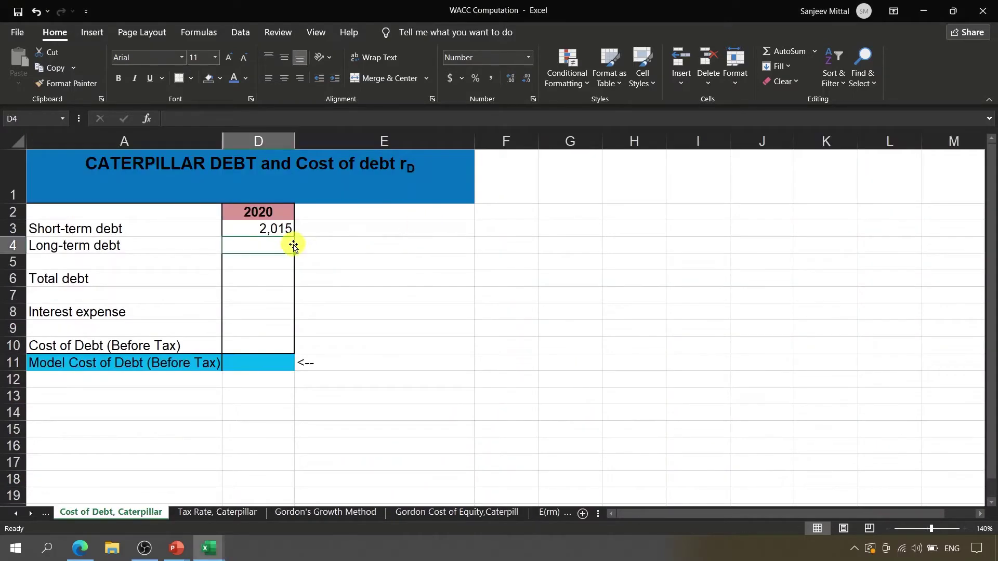
{"action": "type", "text": "="}
{"action": "key", "text": "alt+Tab"}
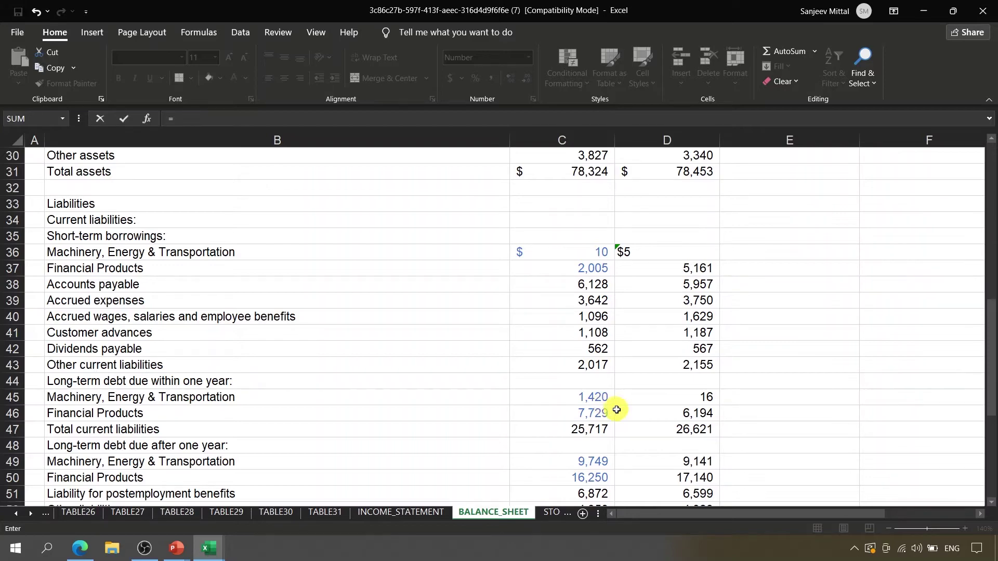
{"action": "key", "text": "alt+Tab"}
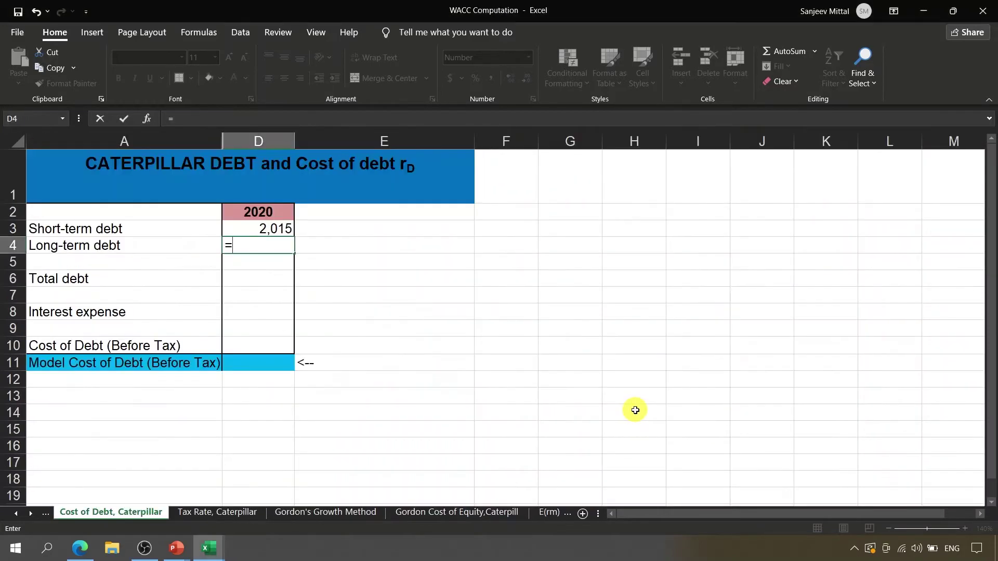
{"action": "key", "text": "alt+Tab"}
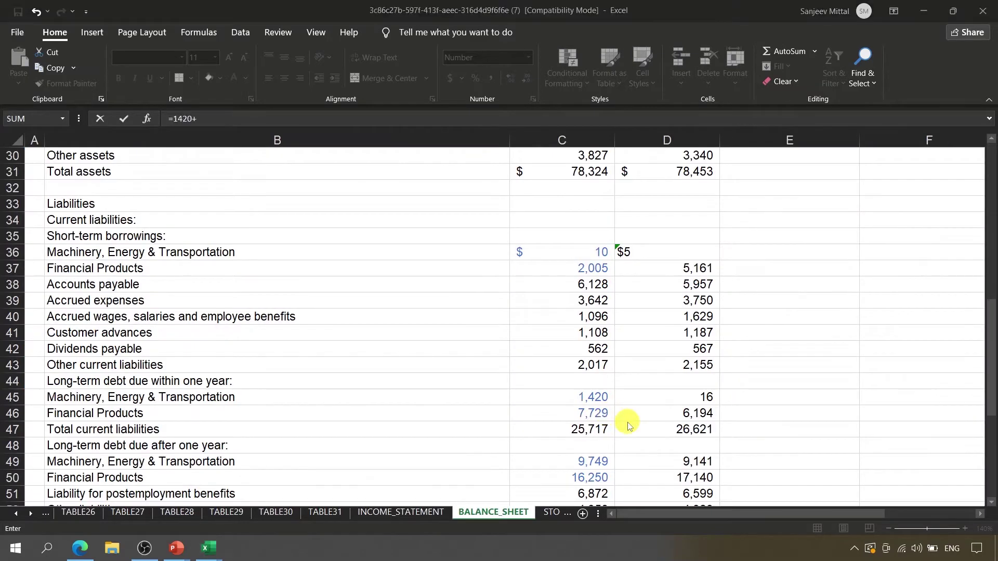
{"action": "key", "text": "alt+Tab"}
{"action": "type", "text": "7729+"}
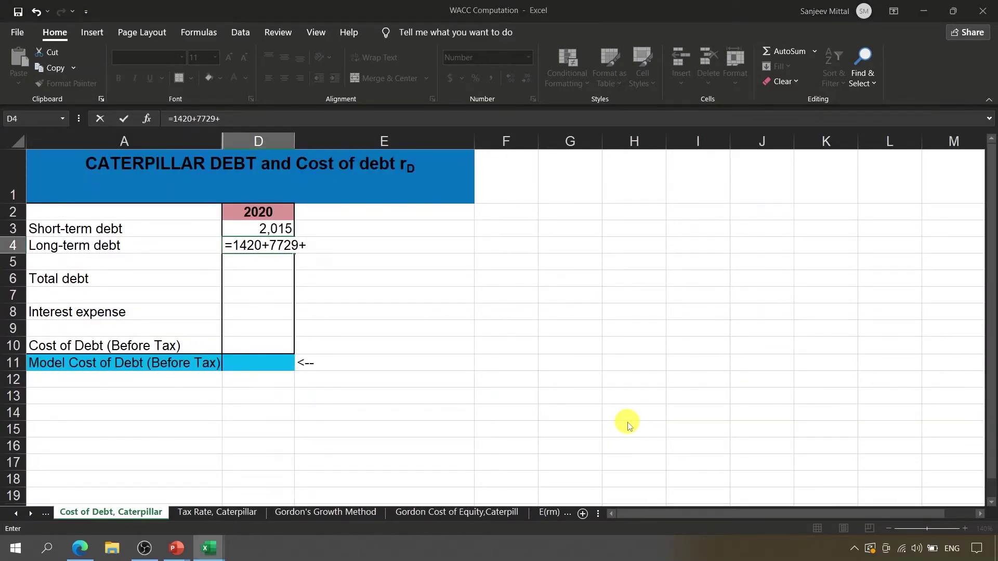
{"action": "key", "text": "alt+Tab"}
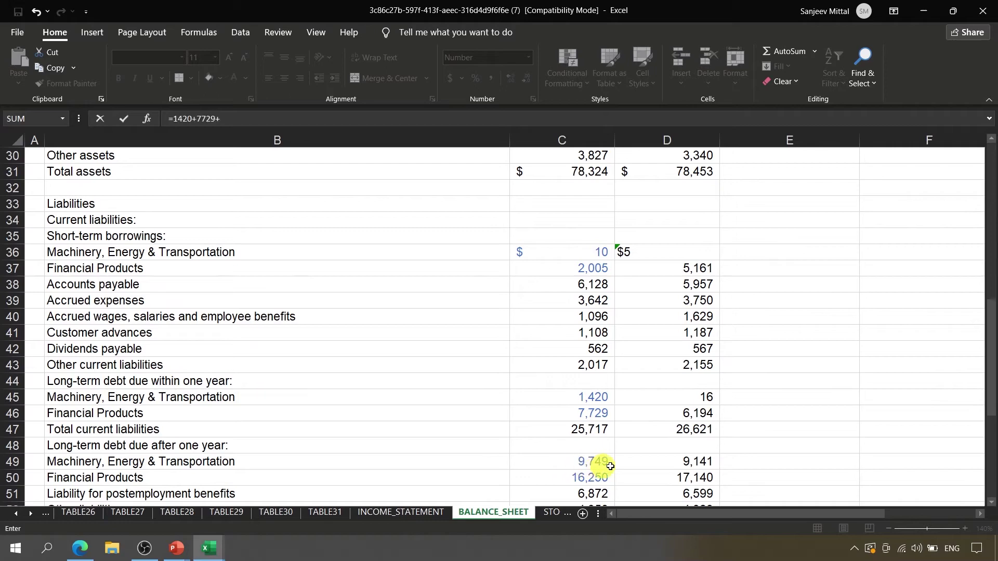
{"action": "key", "text": "alt+Tab"}
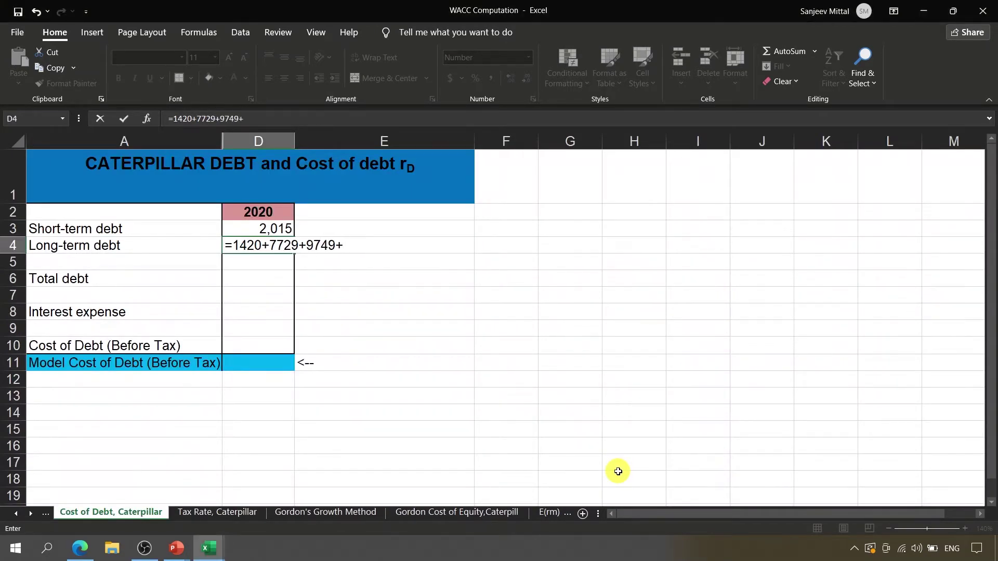
{"action": "key", "text": "alt+Tab"}
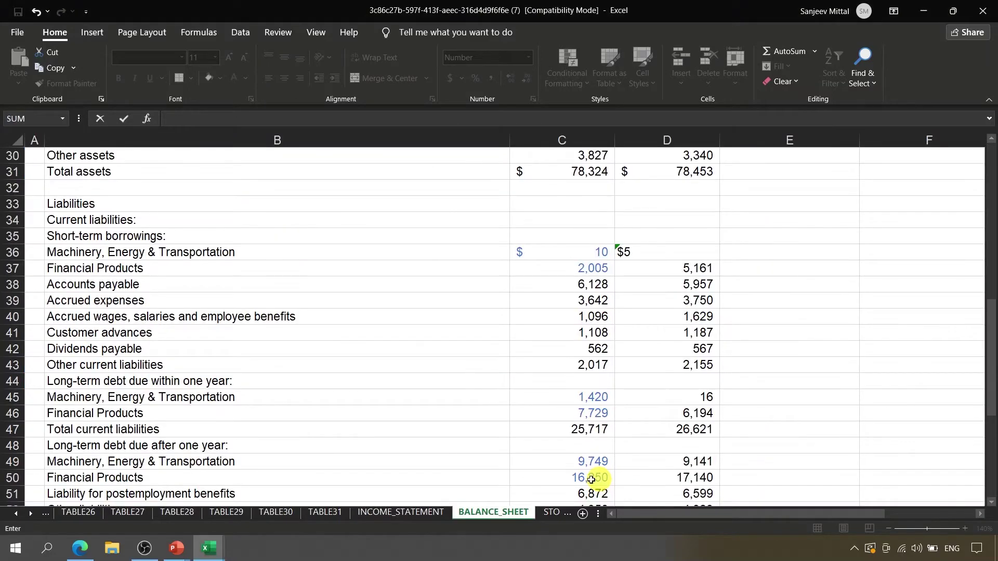
{"action": "key", "text": "alt+Tab"}
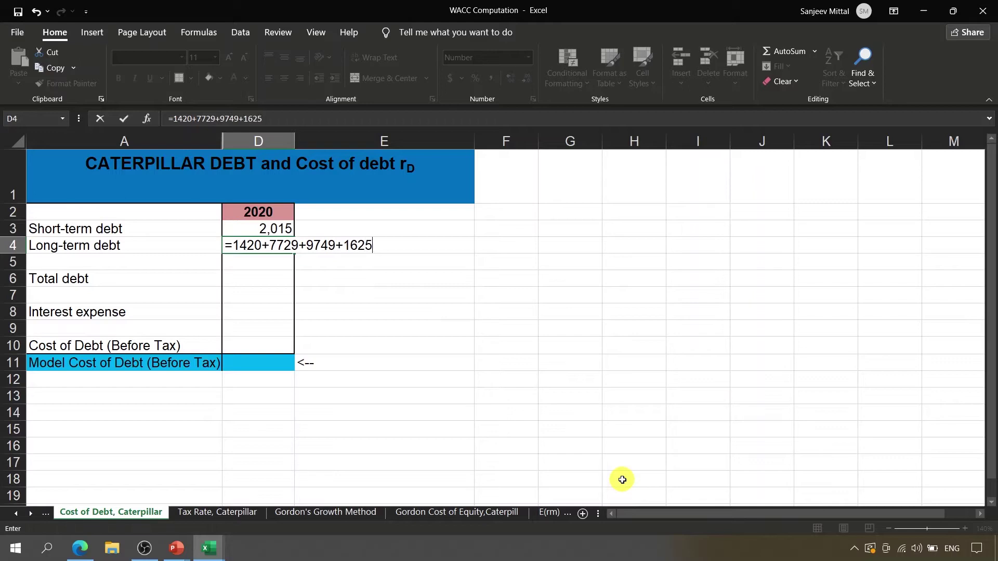
{"action": "key", "text": "Return"}
{"action": "key", "text": "Down"}
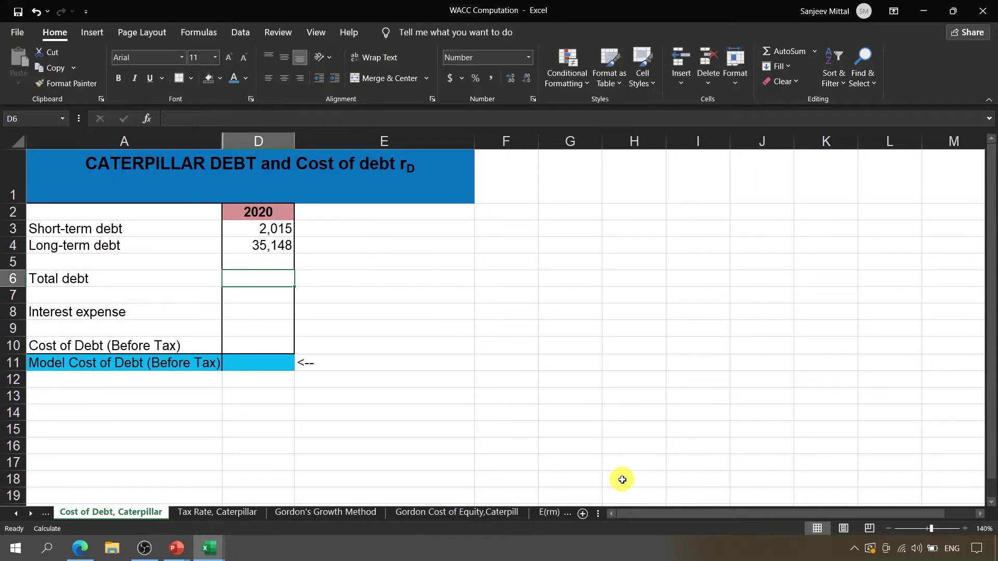
Check the long-term debt formula in D4 against the balance sheet amounts and review the short-term debt formula in D3.
{"action": "left_click", "coordinate": [284, 251]}
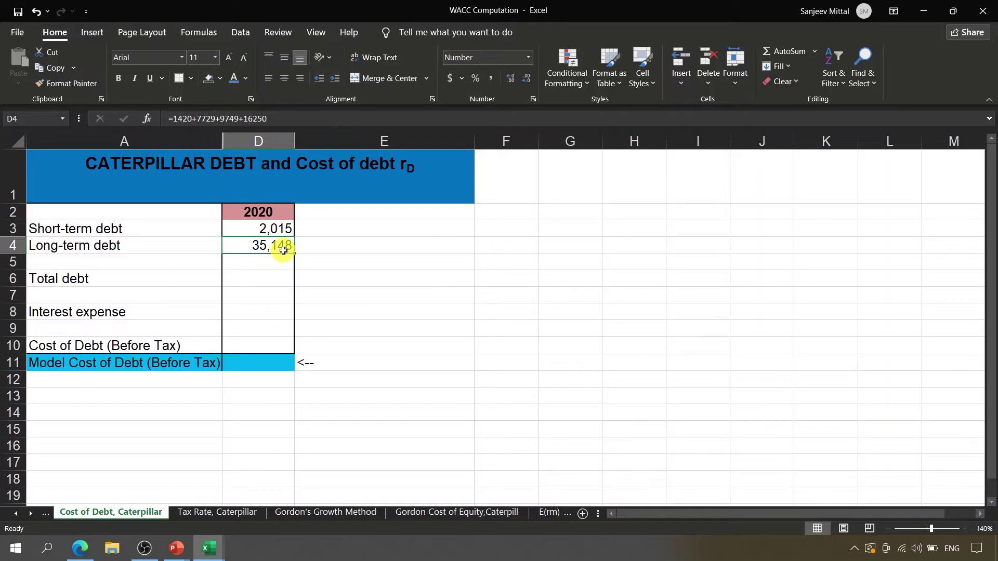
{"action": "key", "text": "alt+Tab"}
{"action": "key", "text": "Escape"}
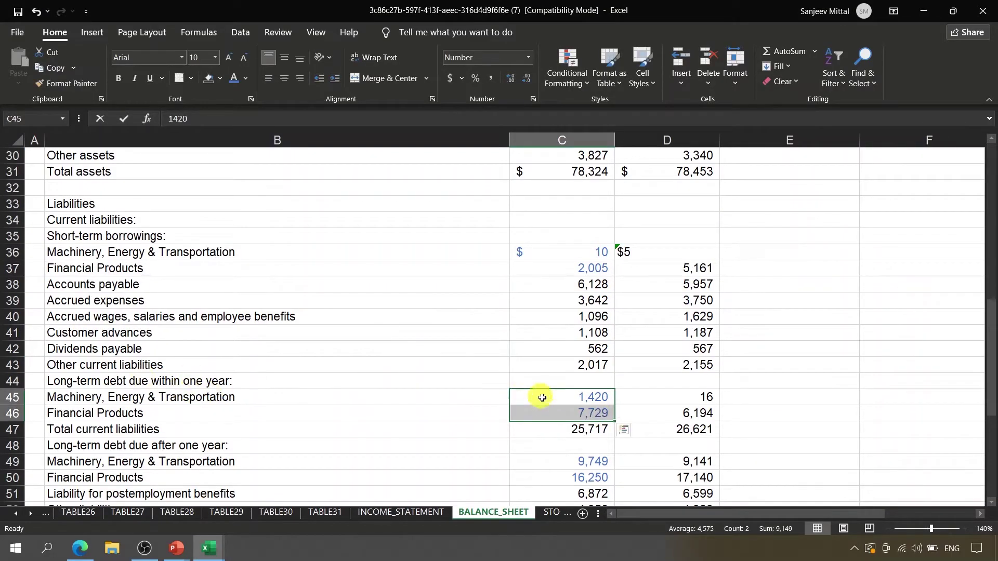
{"action": "key", "text": "alt+Tab"}
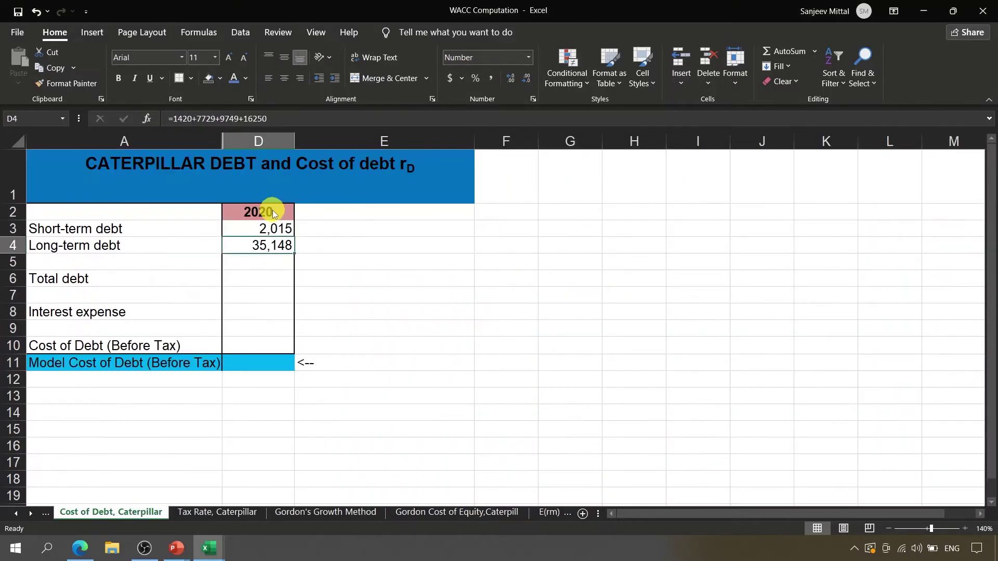
{"action": "left_click", "coordinate": [268, 227]}
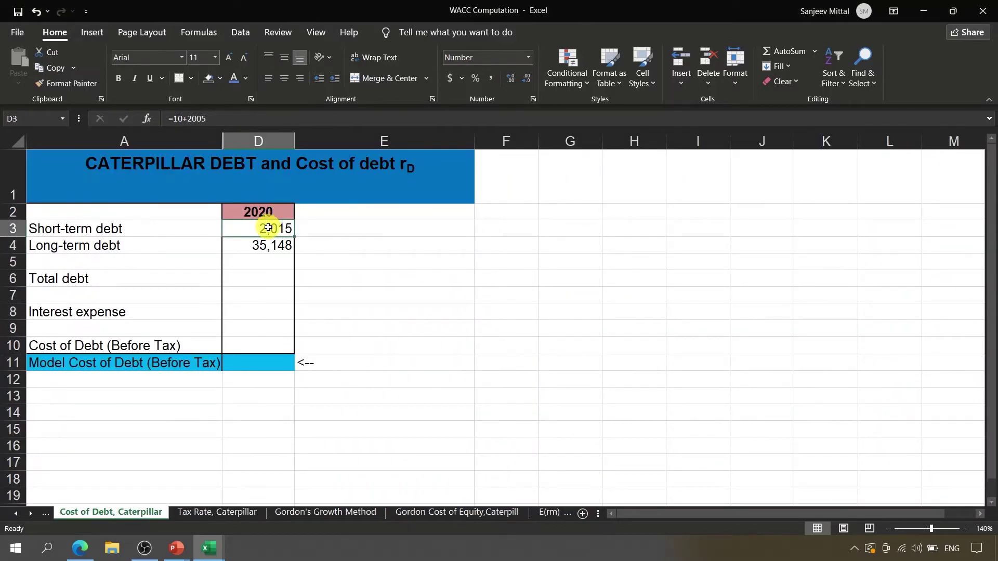
Calculate the 2020 total debt in D6 with the formula =D3+D4.
{"action": "left_click", "coordinate": [258, 279]}
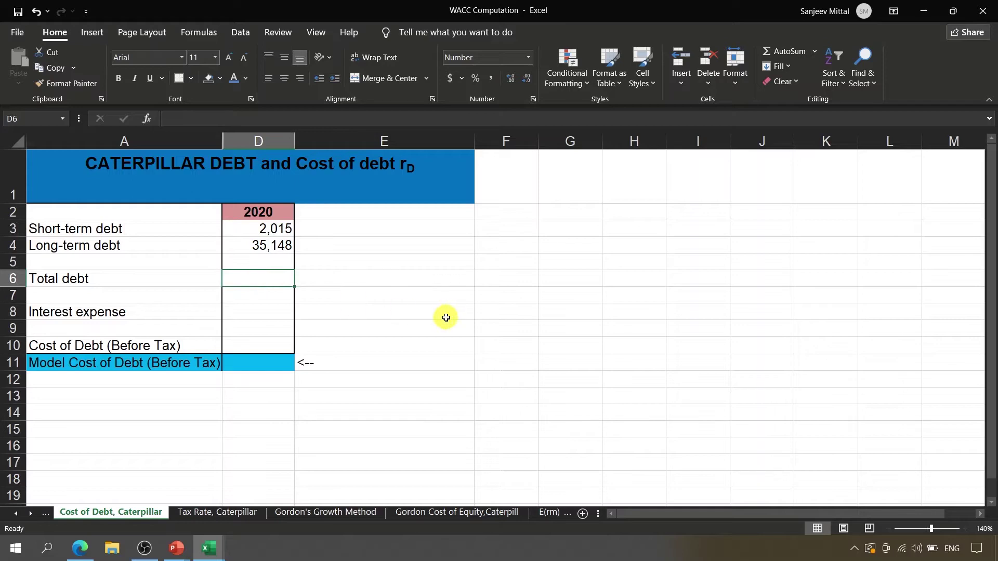
{"action": "type", "text": "="}
{"action": "key", "text": "Up"}
{"action": "key", "text": "Up"}
{"action": "key", "text": "Up"}
{"action": "type", "text": "+"}
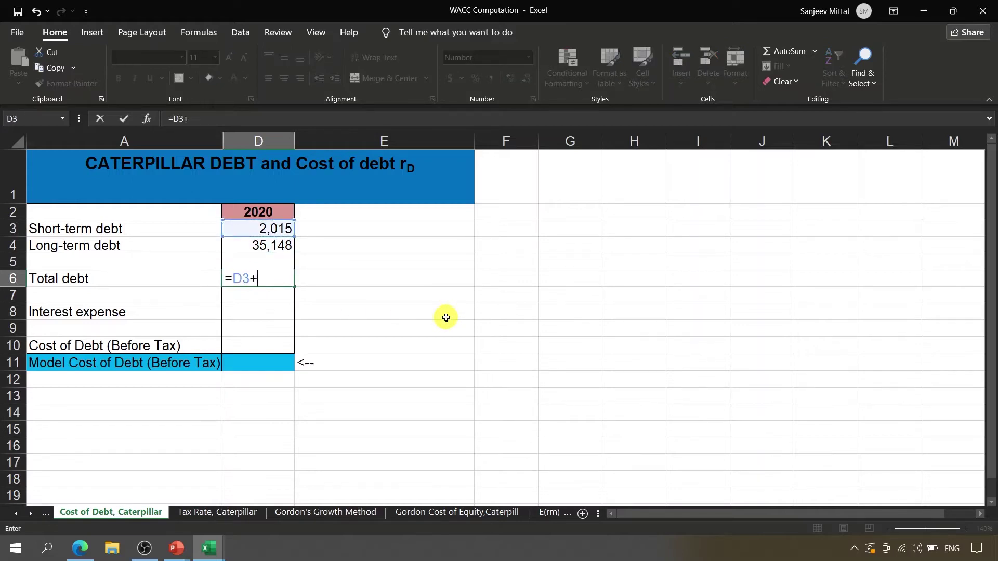
{"action": "key", "text": "Up"}
{"action": "key", "text": "Up"}
{"action": "key", "text": "Return"}
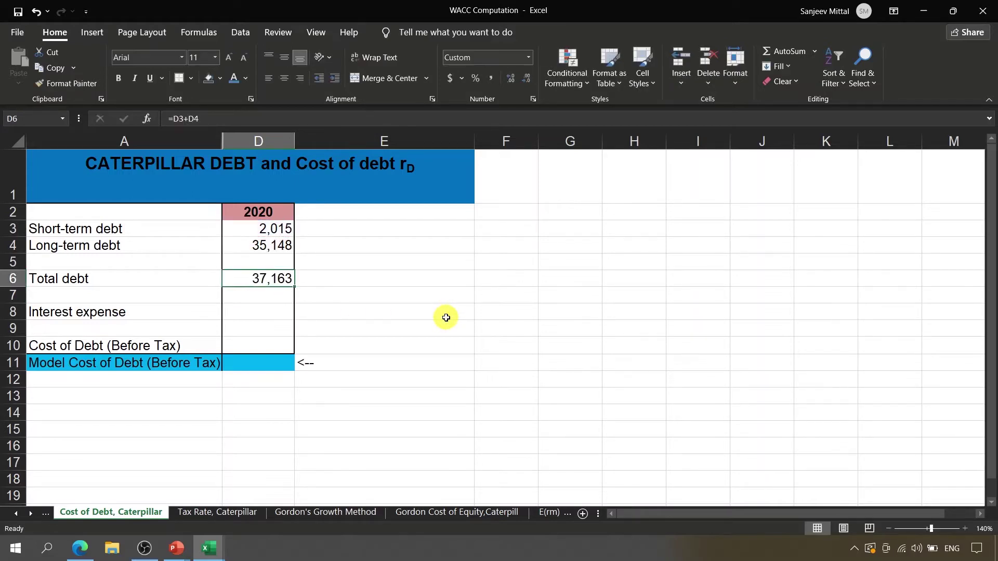
Try bold formatting on the Total debt label and amount in row 6.
{"action": "key", "text": "ctrl+b"}
{"action": "key", "text": "shift+Left"}
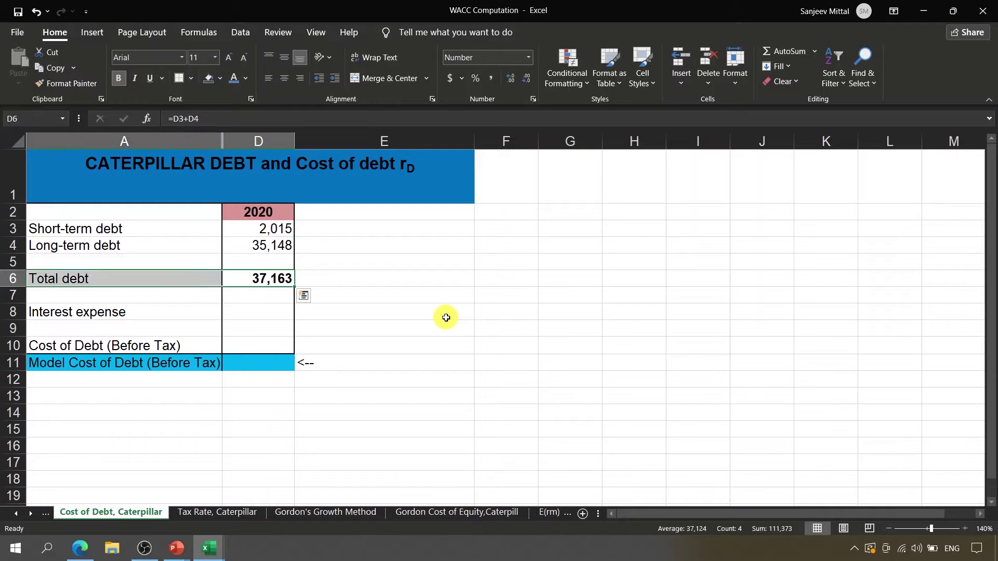
{"action": "key", "text": "ctrl+b"}
{"action": "key", "text": "ctrl+b"}
{"action": "key", "text": "ctrl+b"}
Switch to the 10-K workbook and look up the 2020 interest expense of Financial Products in the TABLE31 sheet.
{"action": "key", "text": "Down"}
{"action": "key", "text": "Down"}
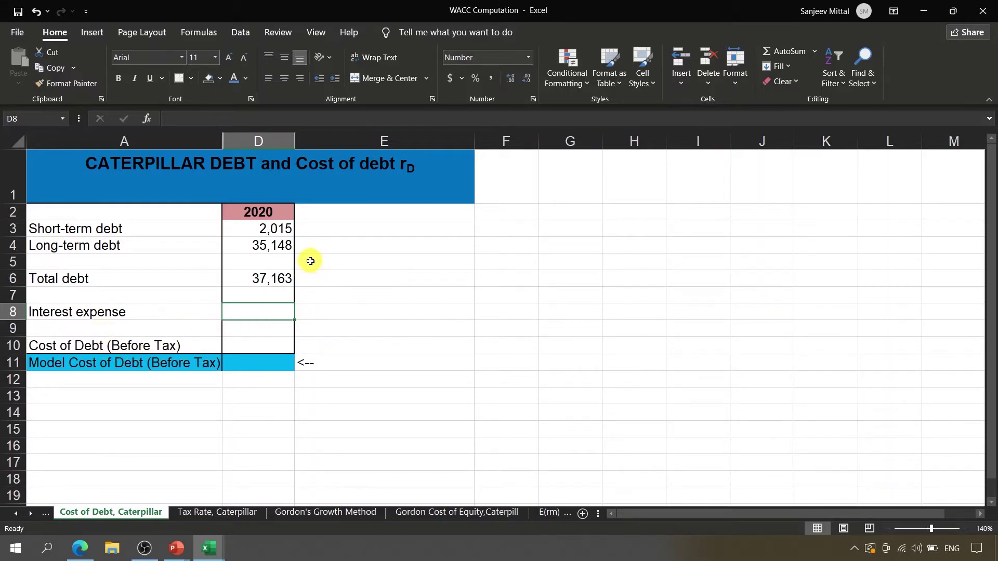
{"action": "key", "text": "alt+Tab"}
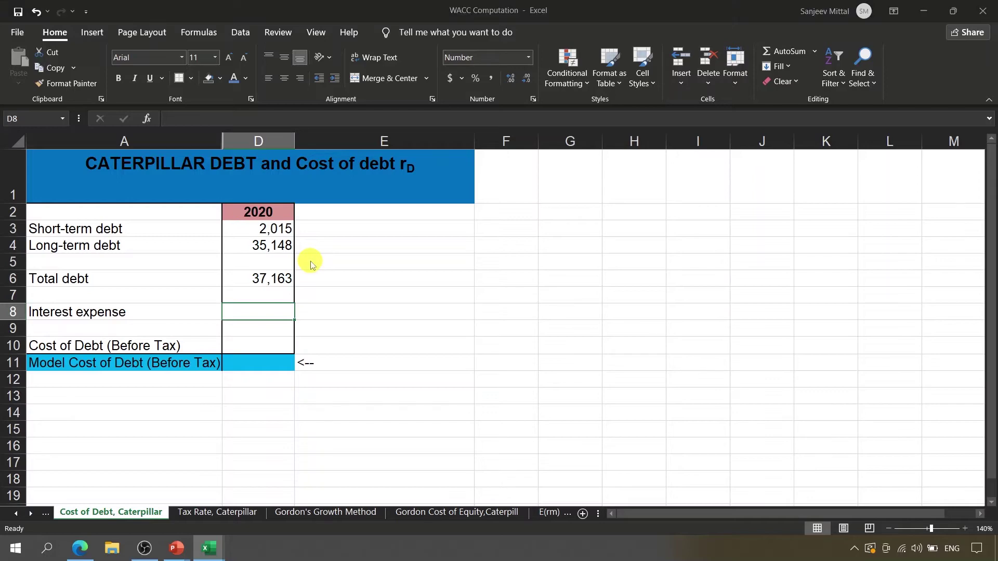
{"action": "key", "text": "shift+Down"}
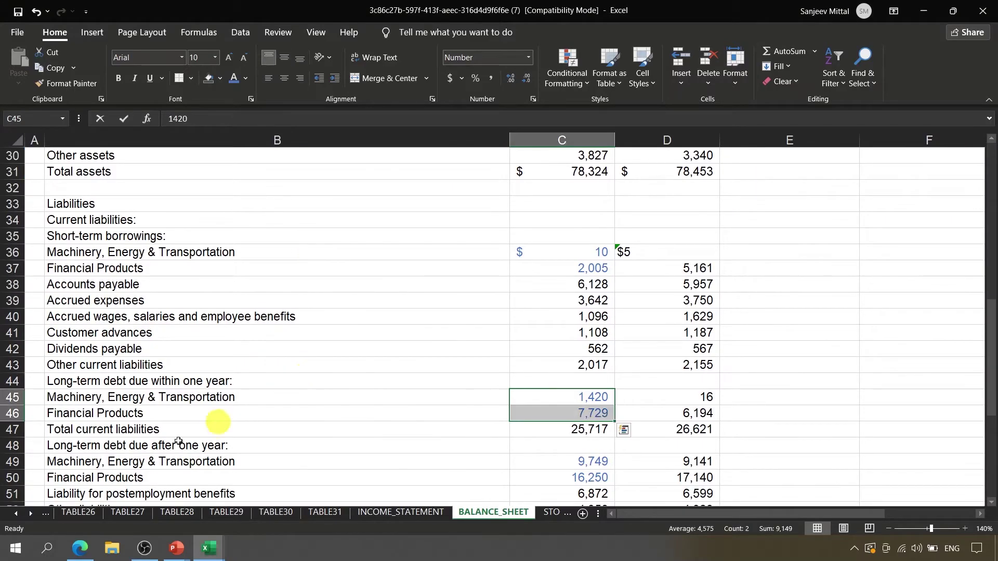
{"action": "left_click", "coordinate": [375, 517]}
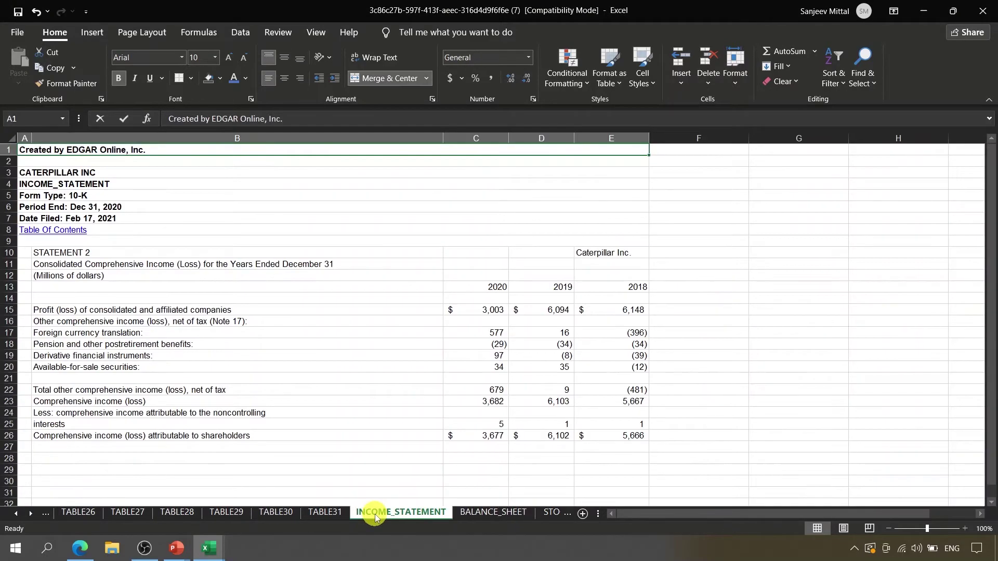
{"action": "left_click", "coordinate": [330, 515]}
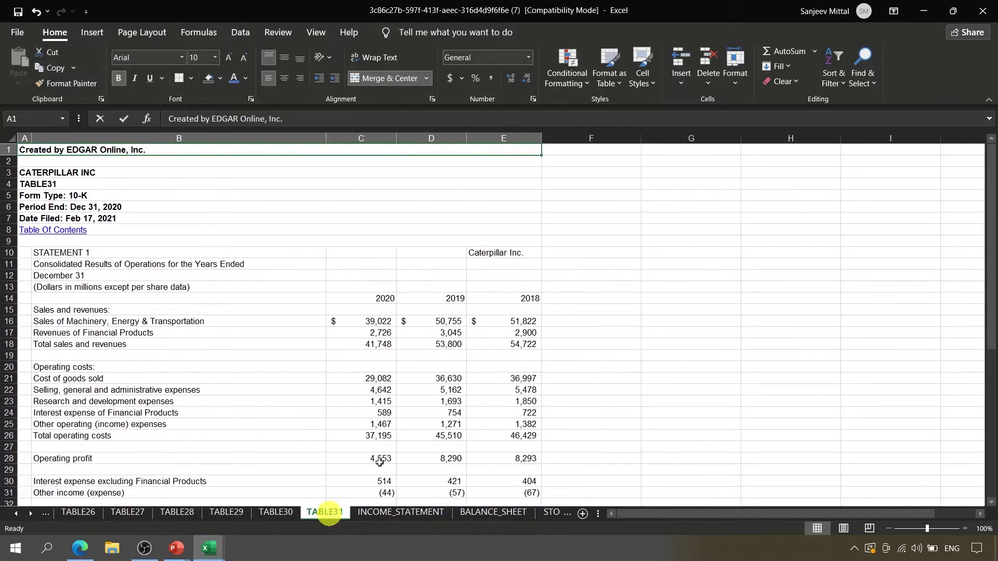
{"action": "left_click", "coordinate": [389, 302]}
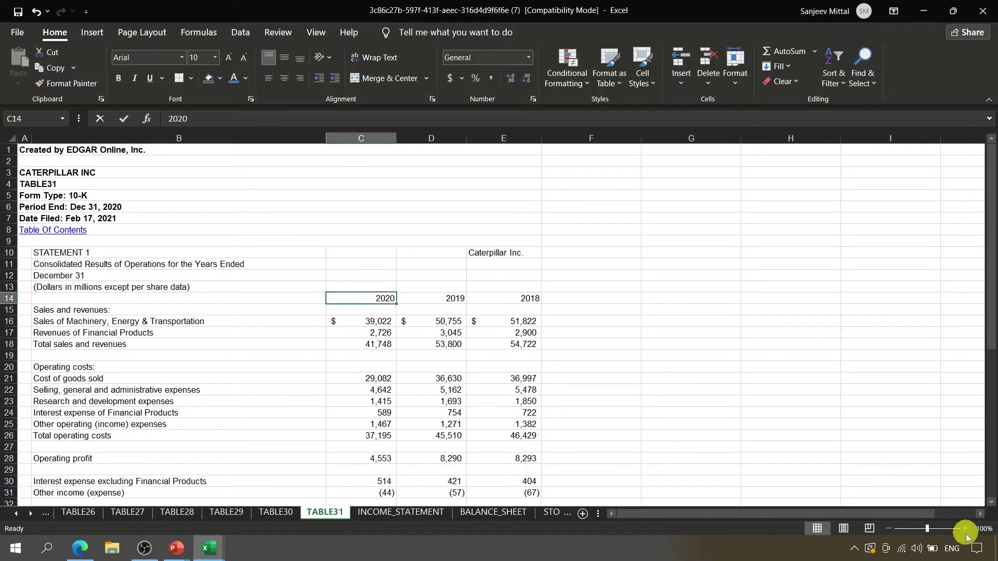
{"action": "left_click", "coordinate": [965, 528]}
{"action": "left_click", "coordinate": [965, 529]}
{"action": "left_click", "coordinate": [965, 529]}
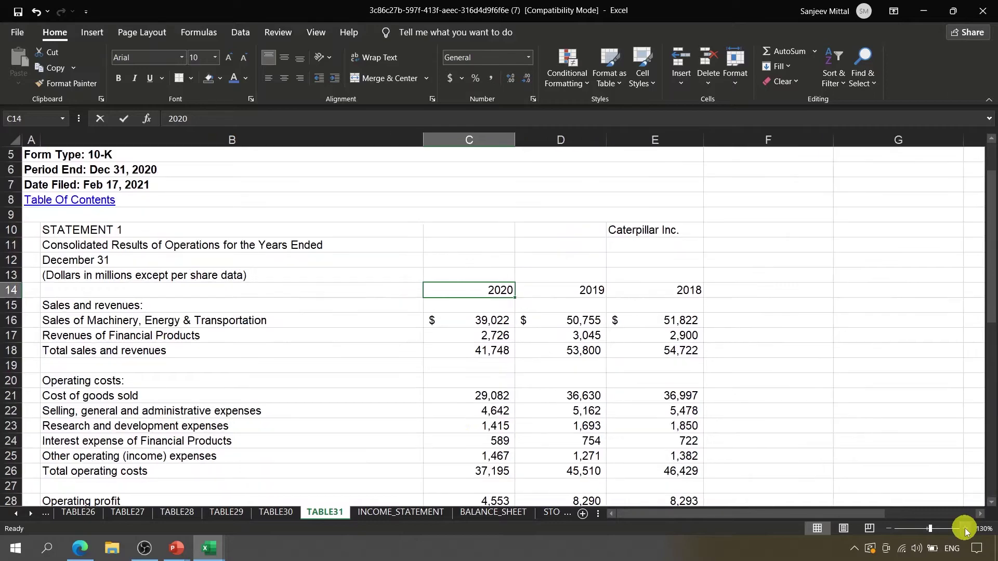
{"action": "left_click", "coordinate": [233, 442]}
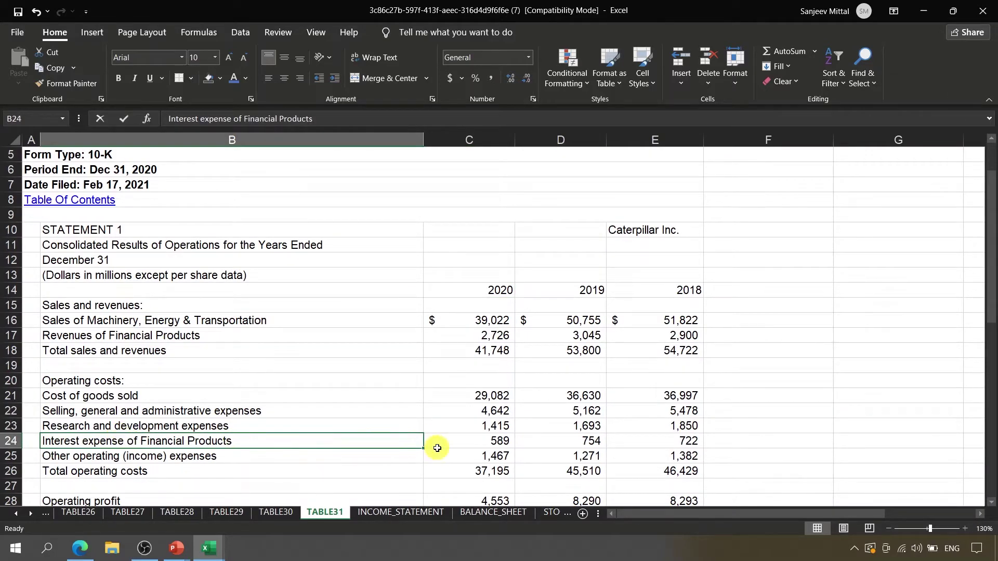
{"action": "left_click", "coordinate": [481, 445]}
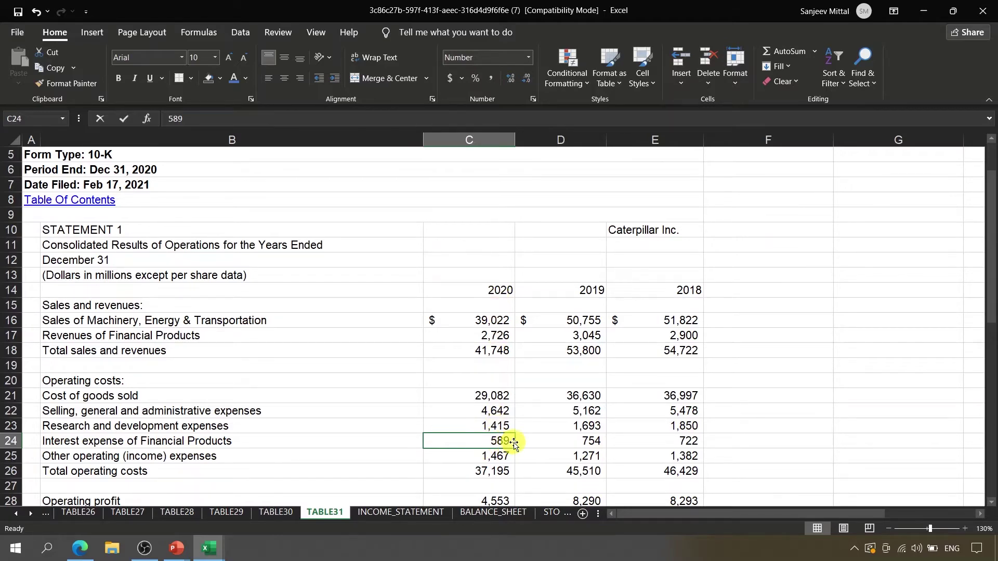
Enter 589 as the 2020 interest expense in D8 of the WACC Computation workbook and recheck it against TABLE31.
{"action": "key", "text": "alt+Tab"}
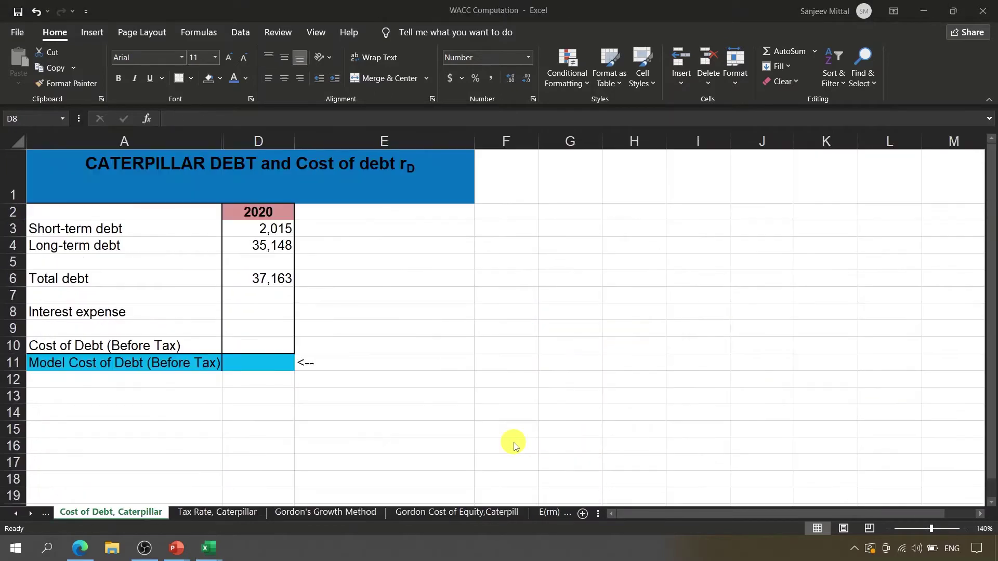
{"action": "type", "text": "589"}
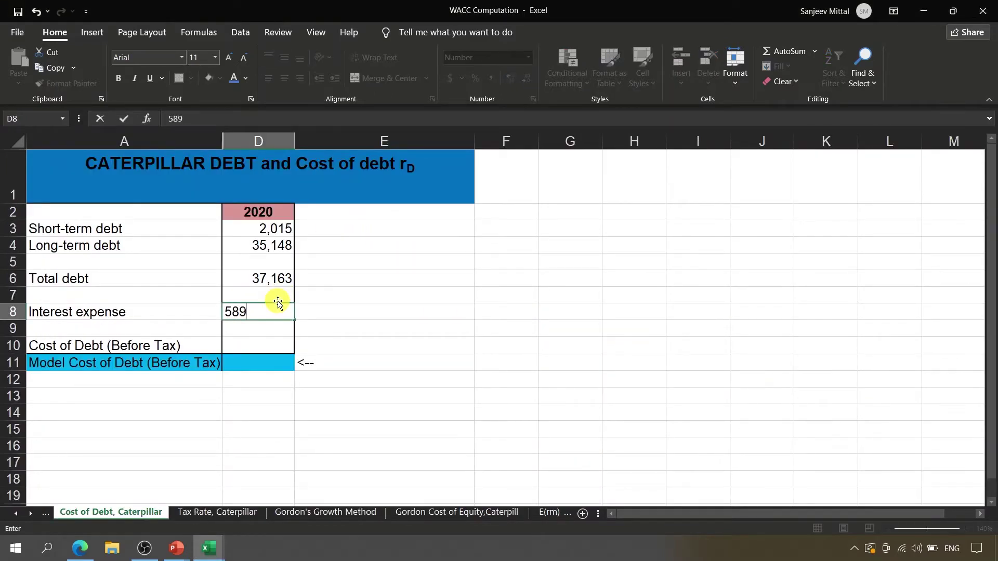
{"action": "key", "text": "Return"}
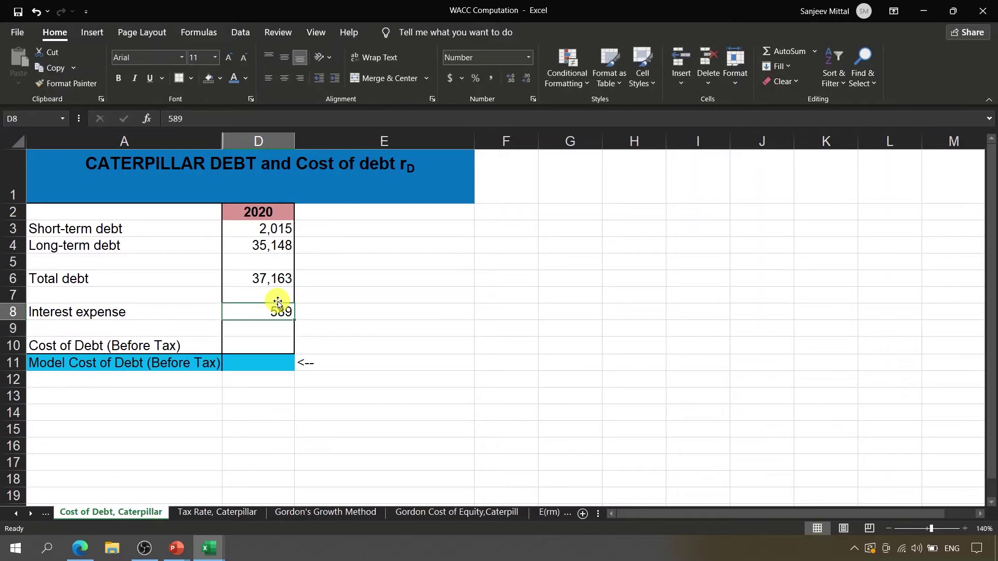
{"action": "key", "text": "alt+Tab"}
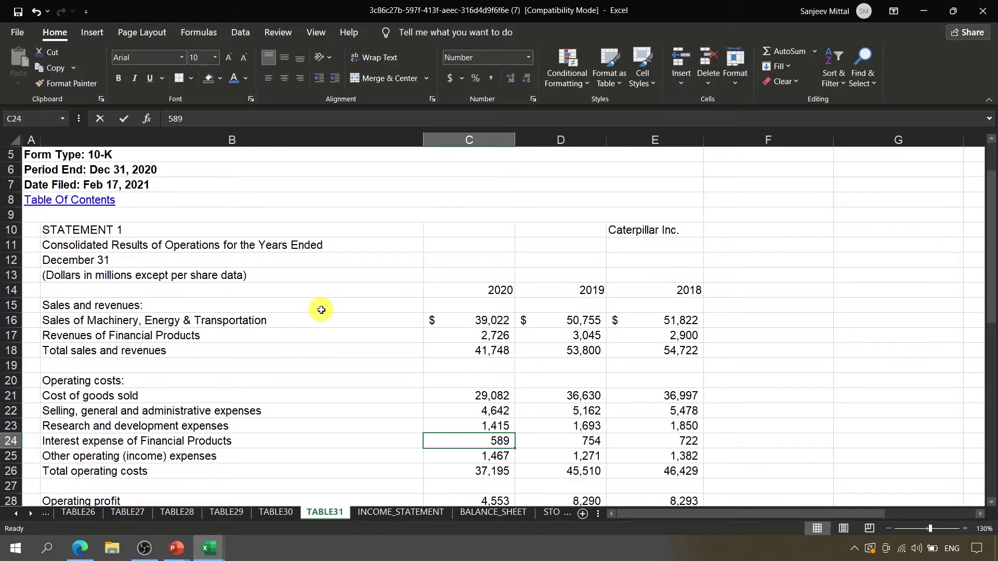
{"action": "key", "text": "alt+Tab"}
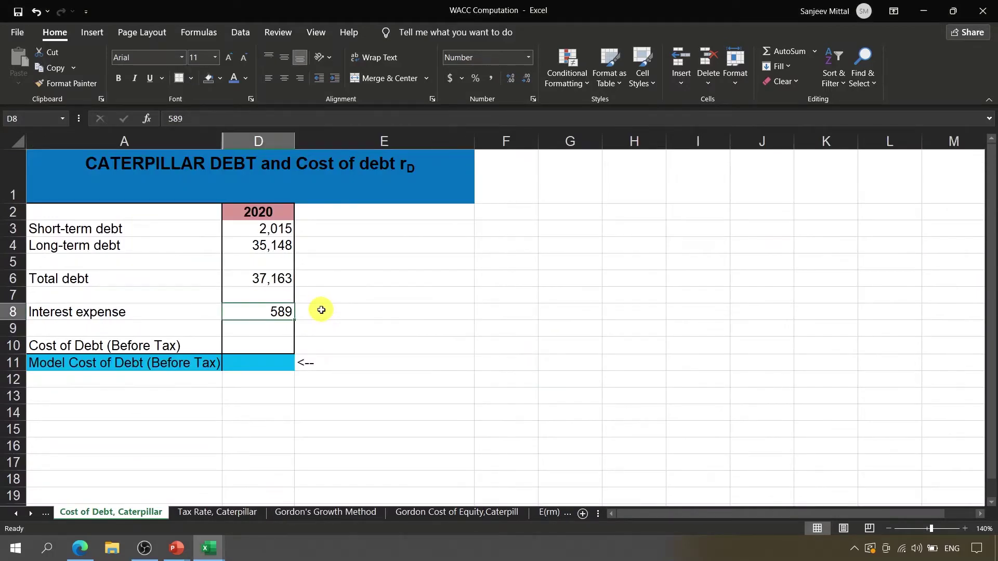
Select cell D10 for the 2020 before-tax cost of debt.
{"action": "left_click", "coordinate": [261, 346]}
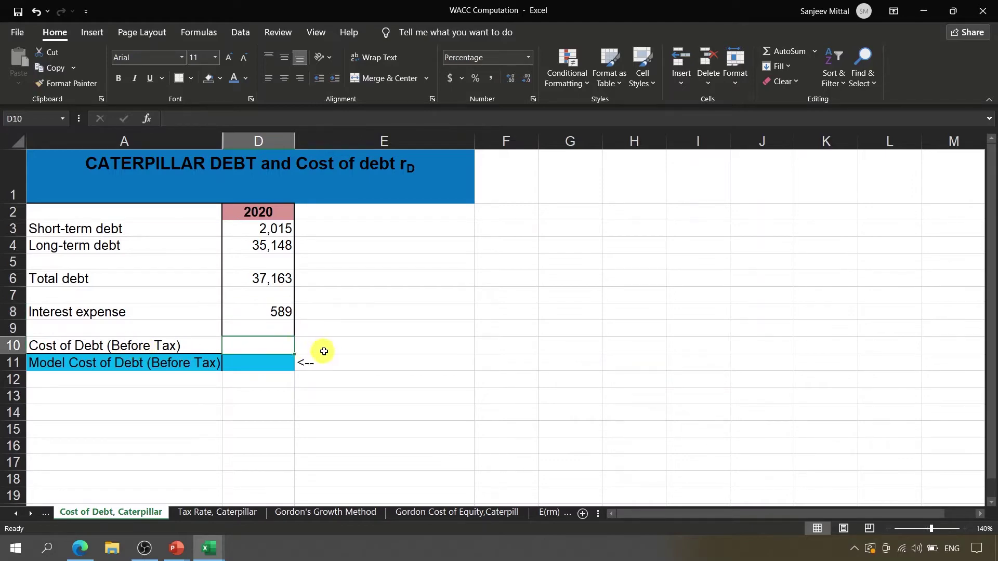
Calculate the 2020 before-tax cost of debt in D10 as interest expense divided by total debt, =D8/D6.
{"action": "type", "text": "="}
{"action": "key", "text": "Up"}
{"action": "key", "text": "Up"}
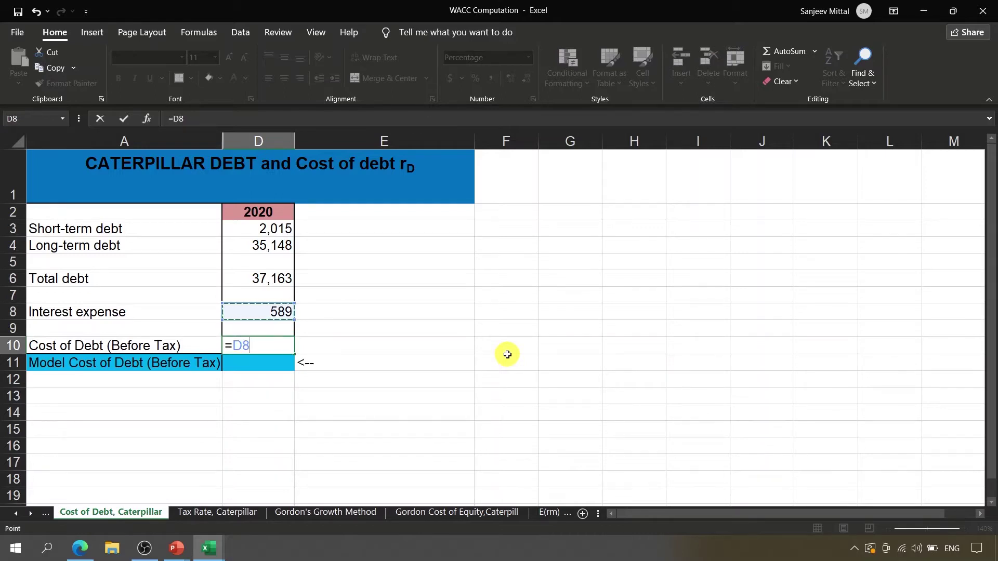
{"action": "type", "text": "/"}
{"action": "key", "text": "Up"}
{"action": "key", "text": "Up"}
{"action": "key", "text": "Up"}
{"action": "key", "text": "Up"}
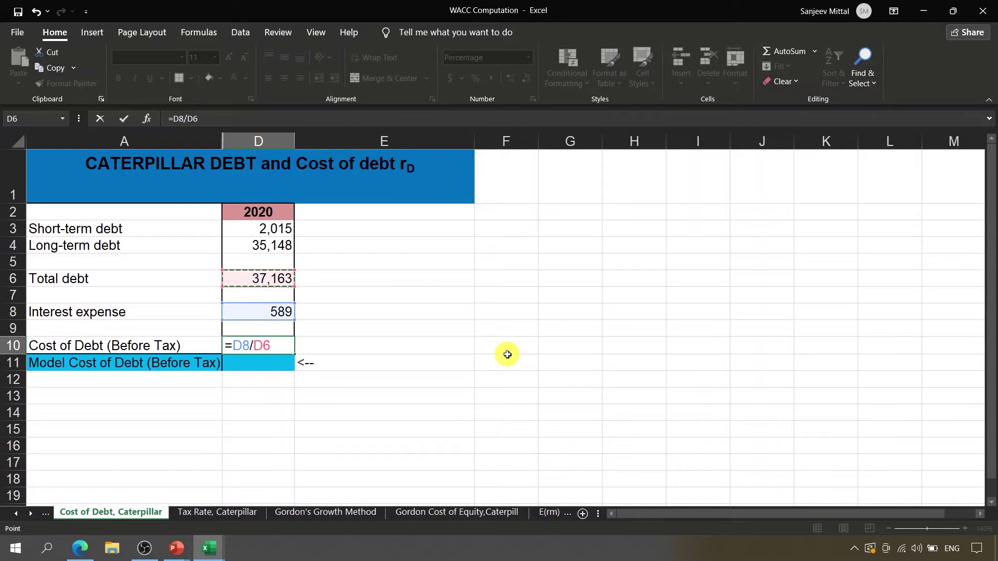
{"action": "key", "text": "Return"}
{"action": "key", "text": "Up"}
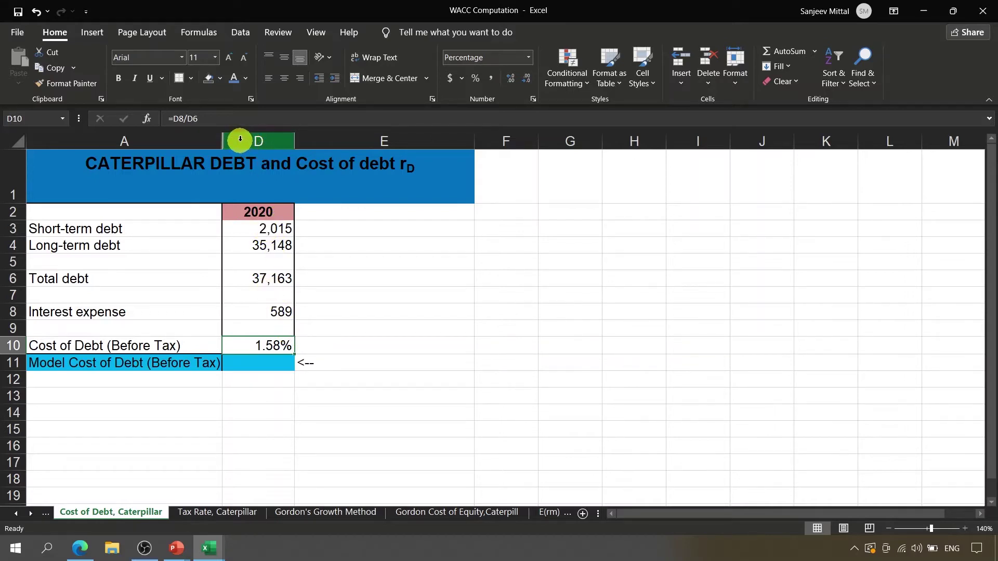
Unhide the 2018 and 2019 columns between columns A and D on the cost of debt sheet.
{"action": "left_click_drag", "start_coordinate": [238, 141], "coordinate": [208, 140]}
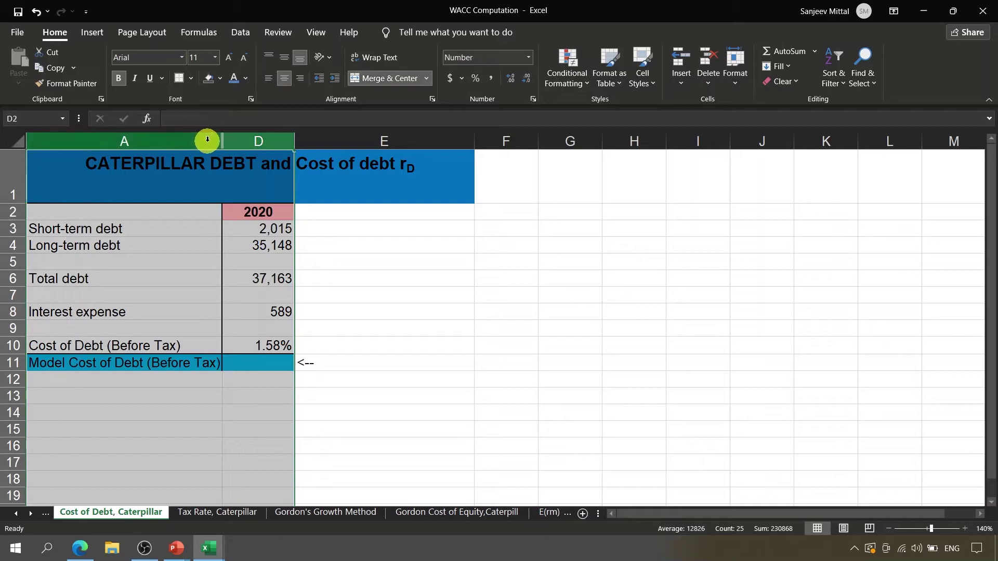
{"action": "right_click", "coordinate": [208, 140]}
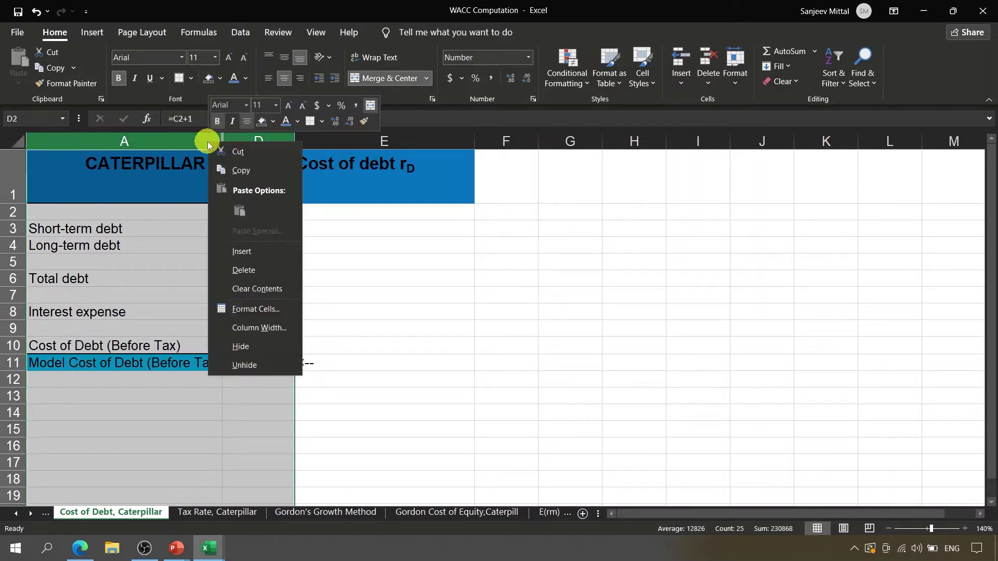
{"action": "left_click", "coordinate": [244, 365]}
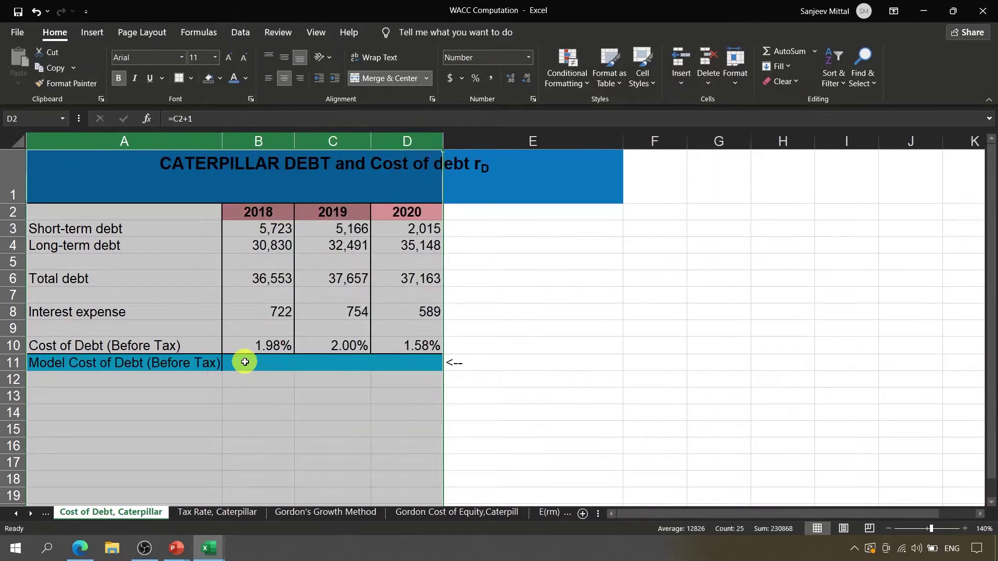
{"action": "left_click", "coordinate": [334, 215]}
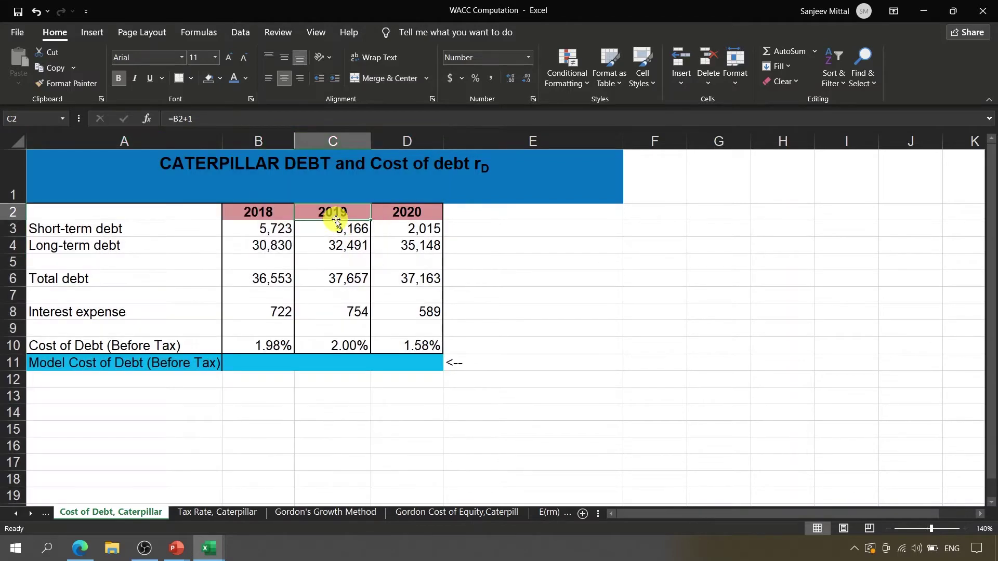
{"action": "left_click", "coordinate": [272, 215]}
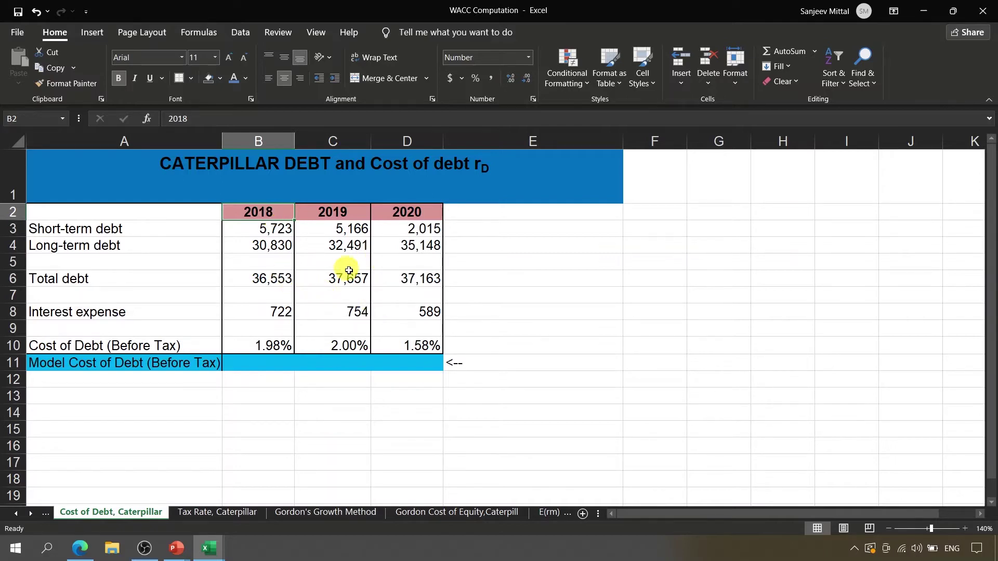
{"action": "left_click", "coordinate": [318, 211]}
{"action": "left_click", "coordinate": [250, 210]}
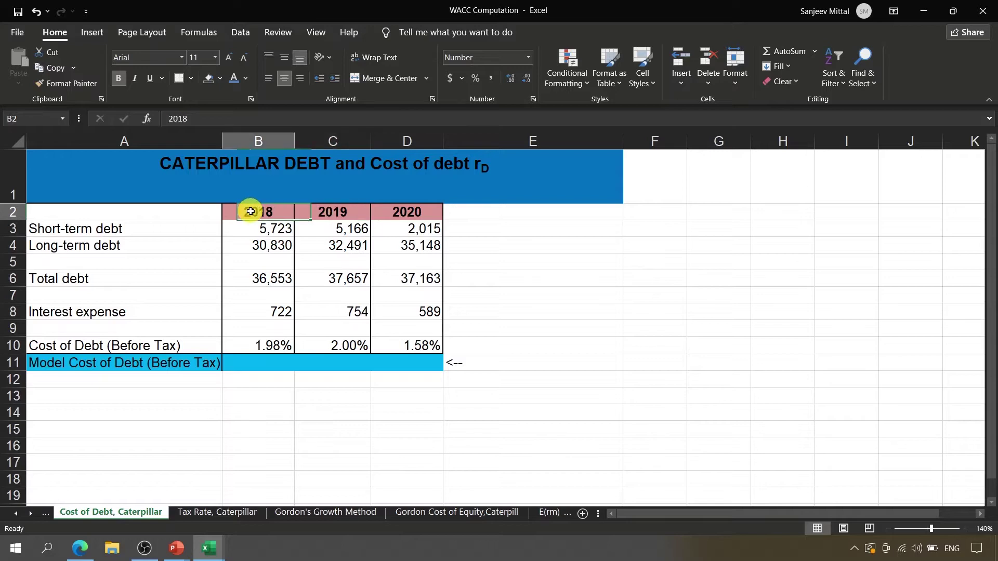
Calculate the model cost of debt before tax in D11 with =AVERAGE(B10:D10) and make it bold.
{"action": "left_click", "coordinate": [396, 363]}
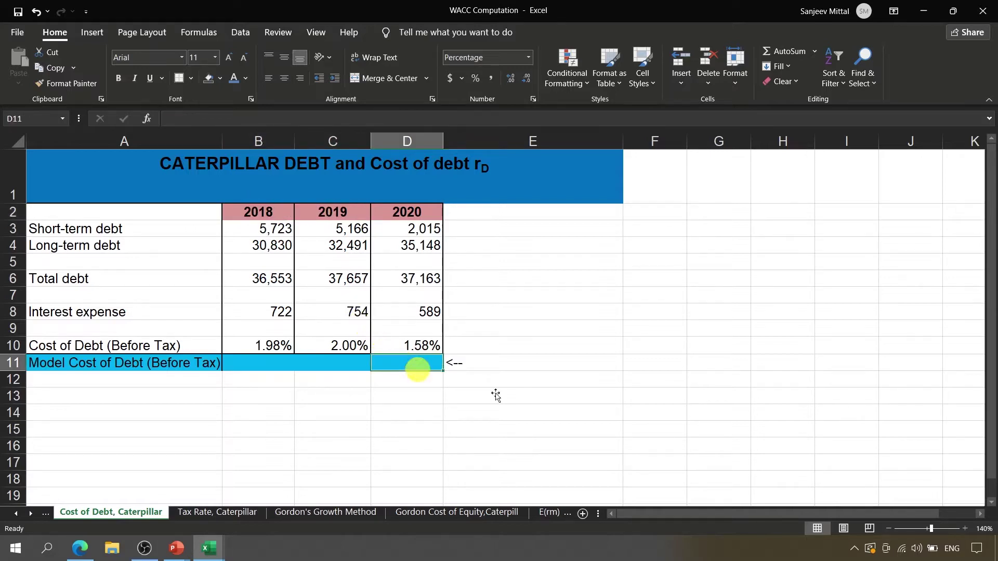
{"action": "type", "text": "=aver"}
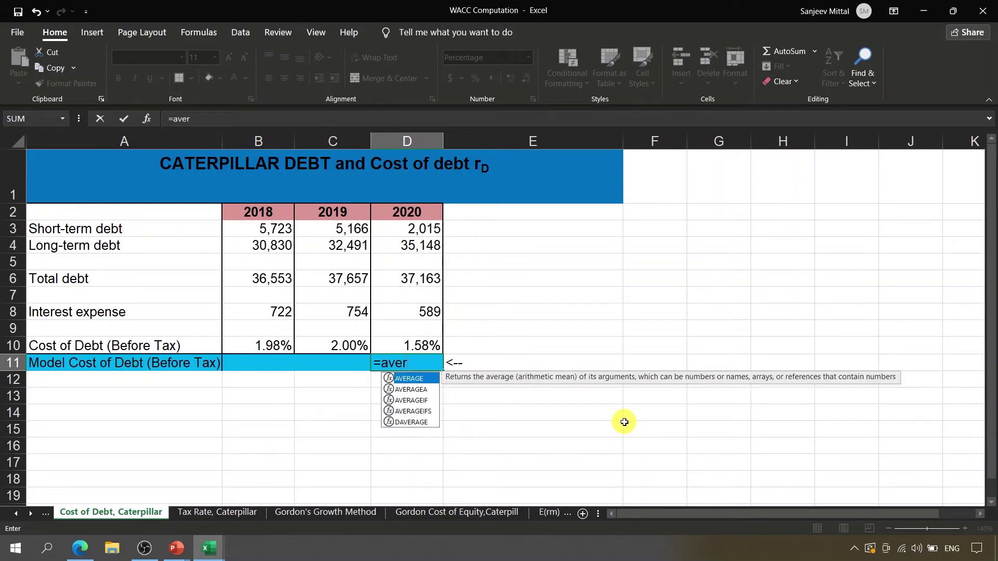
{"action": "key", "text": "Tab"}
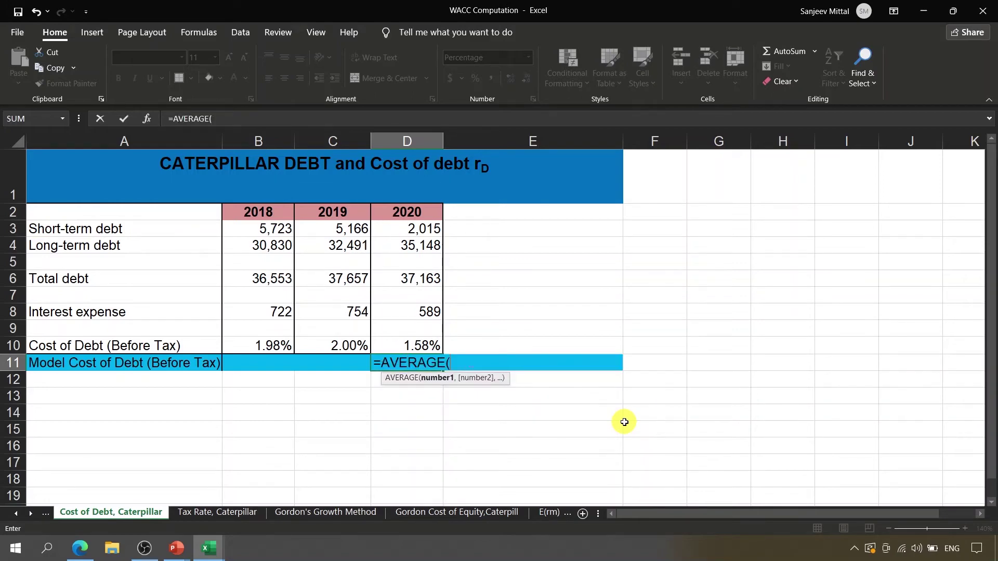
{"action": "key", "text": "Up"}
{"action": "key", "text": "shift+Left"}
{"action": "key", "text": "shift+Left"}
{"action": "key", "text": "ctrl+Return"}
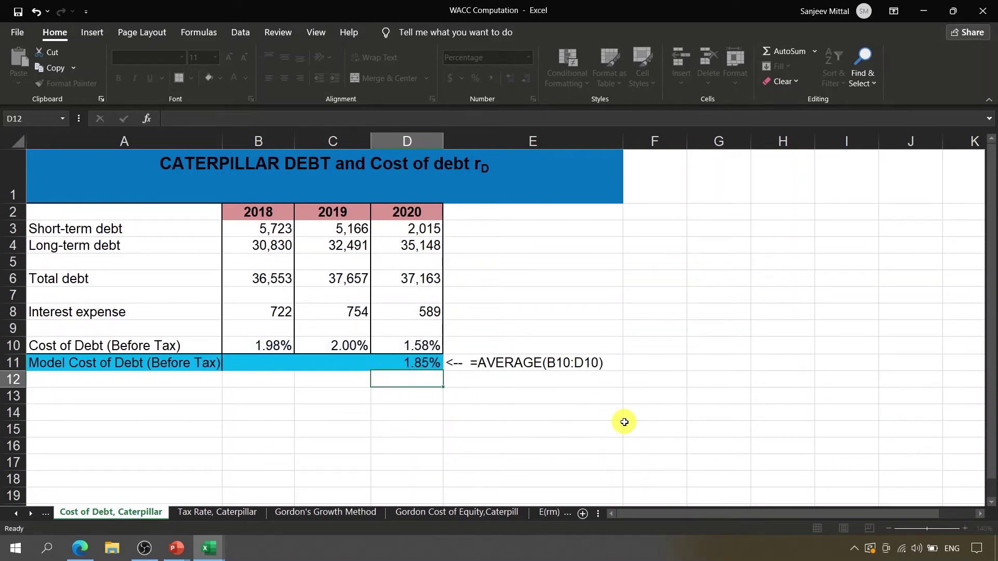
{"action": "key", "text": "ctrl+b"}
{"action": "key", "text": "ctrl+b"}
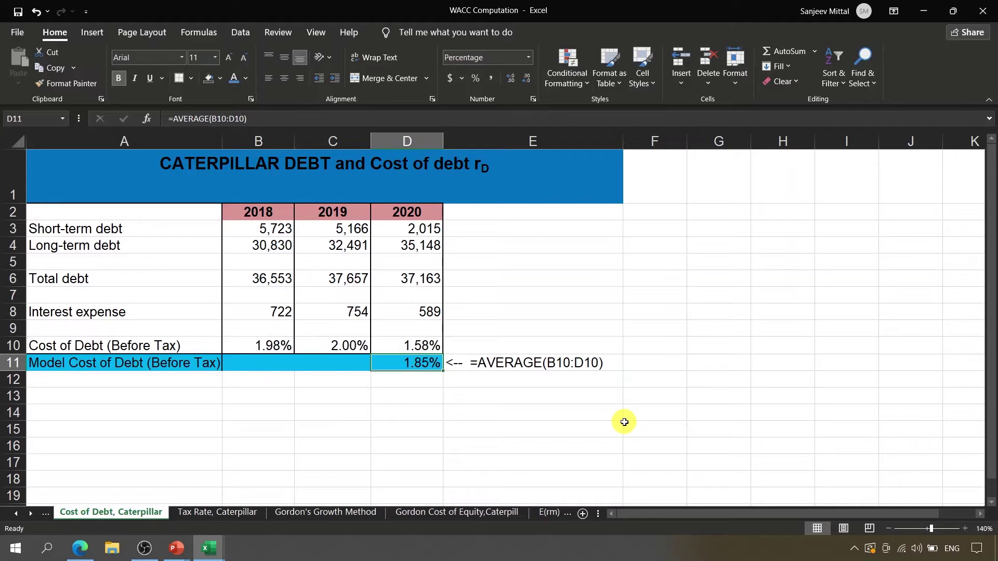
{"action": "key", "text": "ctrl+b"}
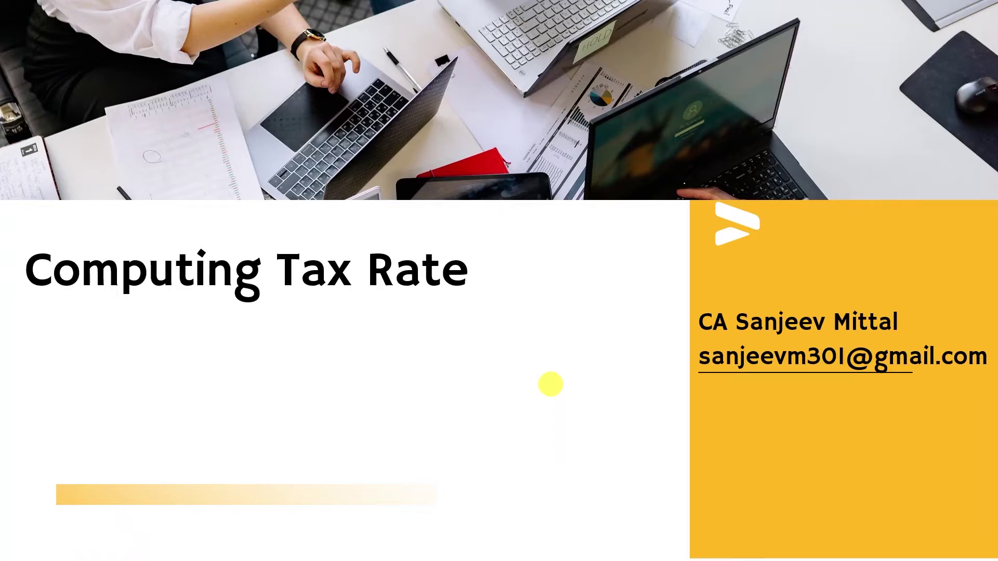
Switch from the slide show to the WACC Computation workbook and select the 2020 income before tax cell, D3.
{"action": "key", "text": "alt+Tab"}
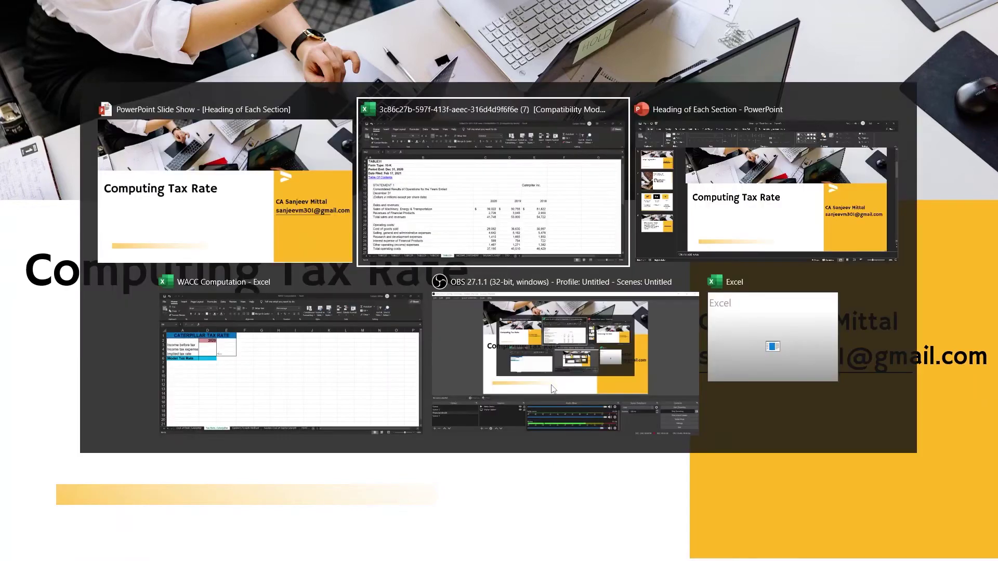
{"action": "left_click", "coordinate": [226, 285]}
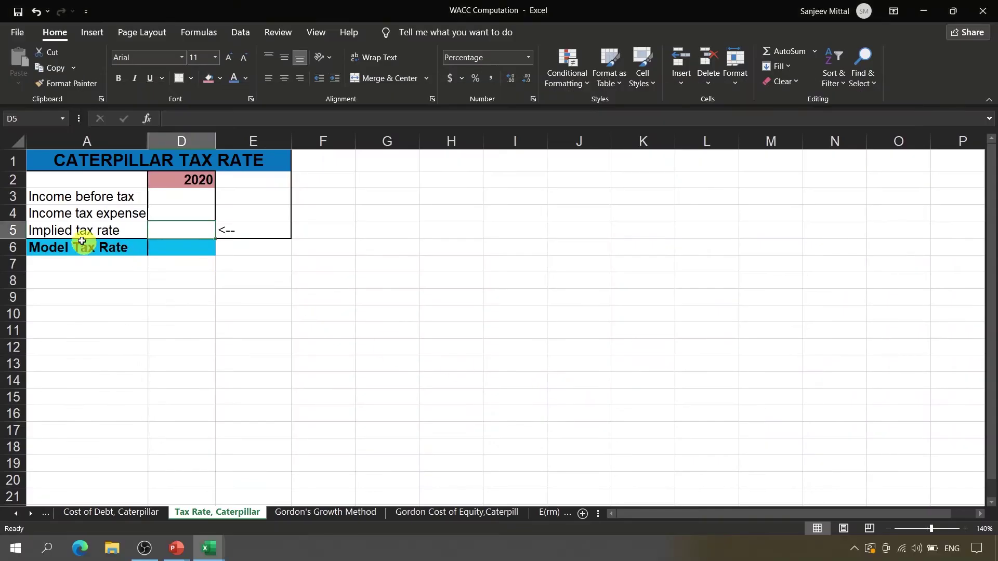
{"action": "left_click", "coordinate": [174, 201]}
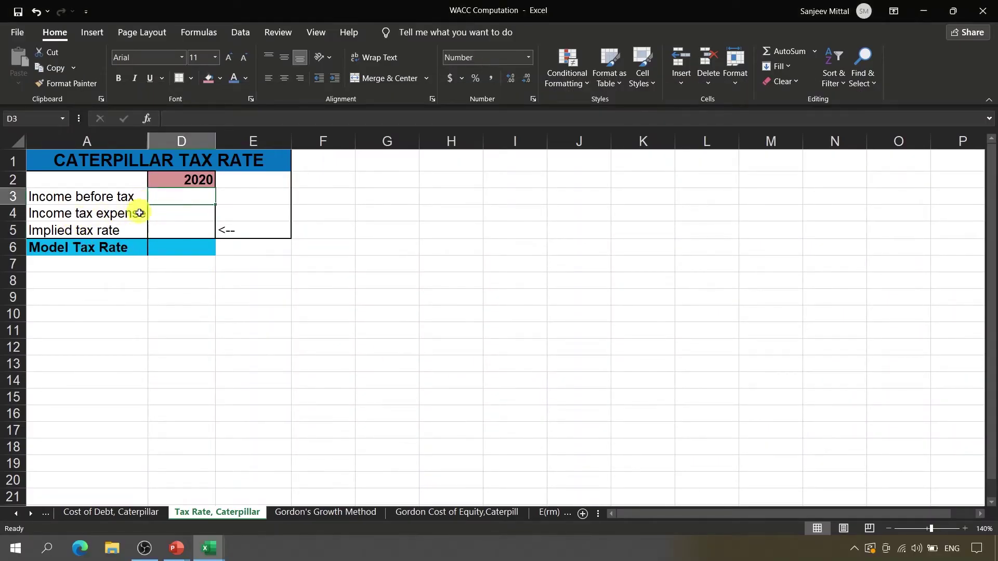
{"action": "left_click", "coordinate": [139, 216]}
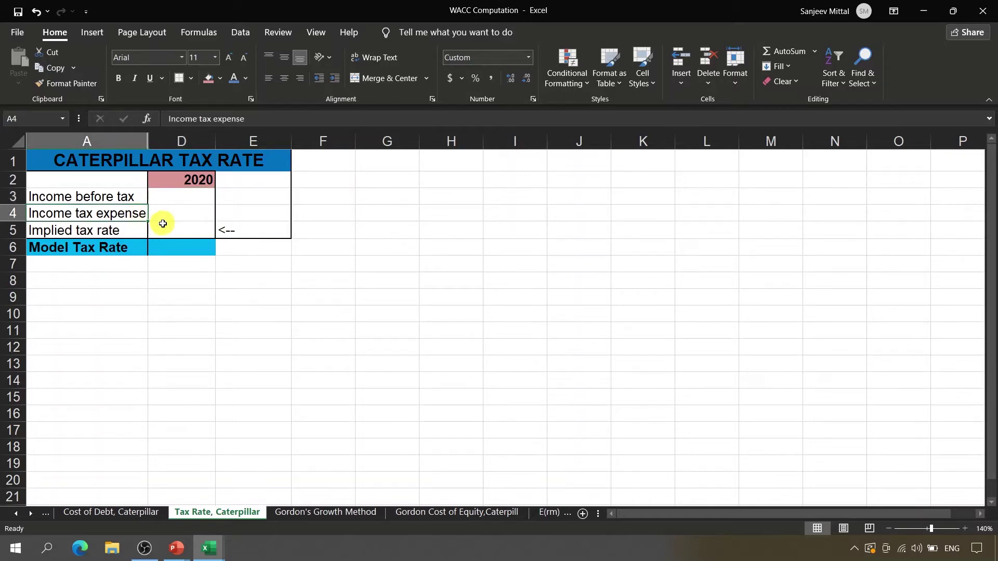
{"action": "left_click", "coordinate": [162, 223]}
{"action": "left_click", "coordinate": [167, 200]}
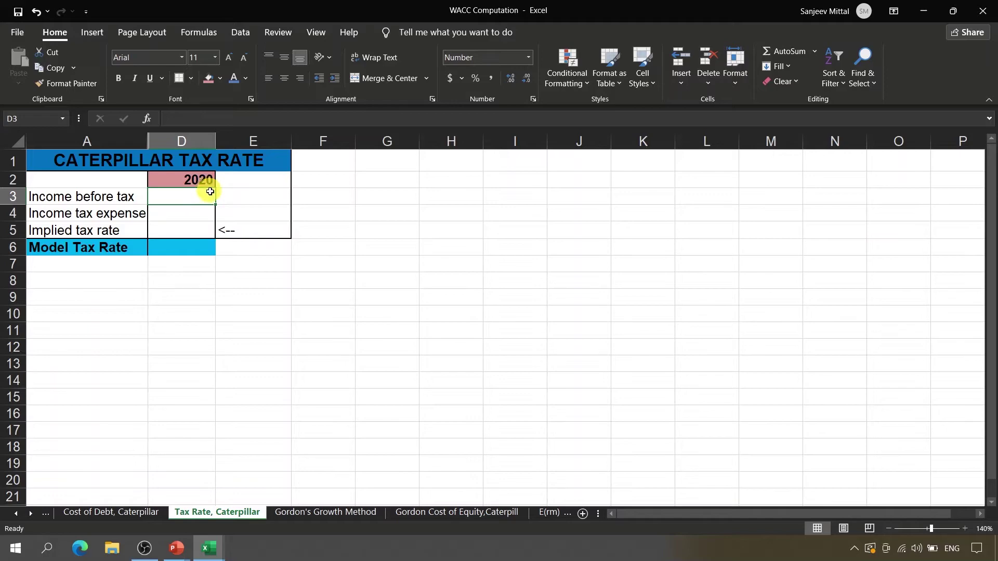
Look up the 2020 consolidated profit before taxes in TABLE31 of the 10-K workbook and enter 3995 as income before tax in D3.
{"action": "key", "text": "alt+Tab"}
{"action": "key", "text": "Tab"}
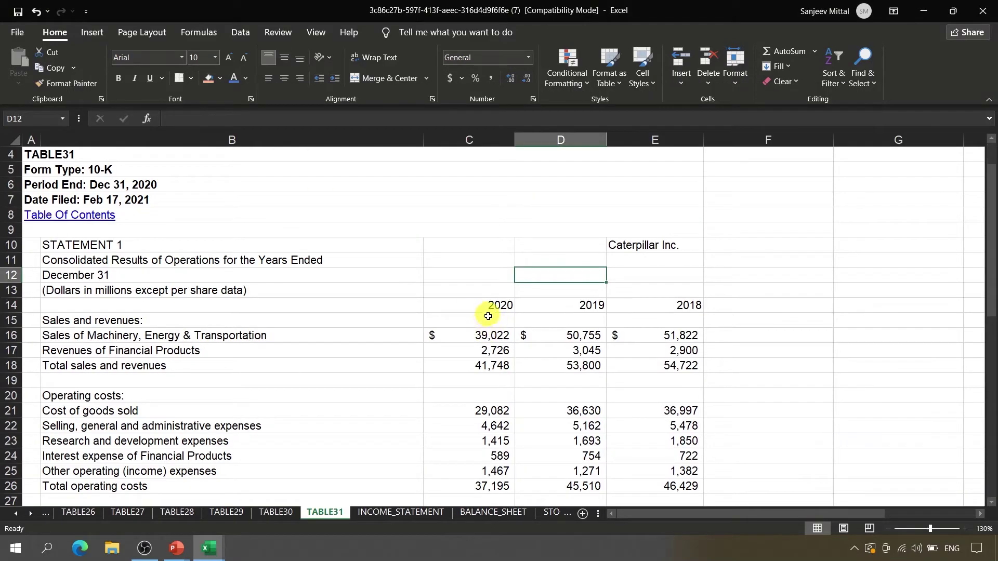
{"action": "left_click", "coordinate": [479, 453]}
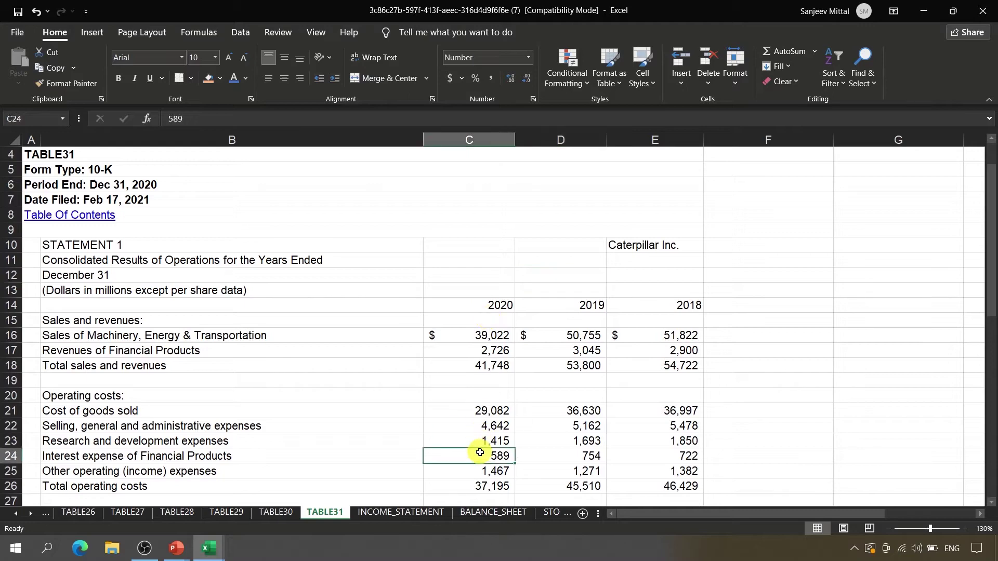
{"action": "key", "text": "Page_Down"}
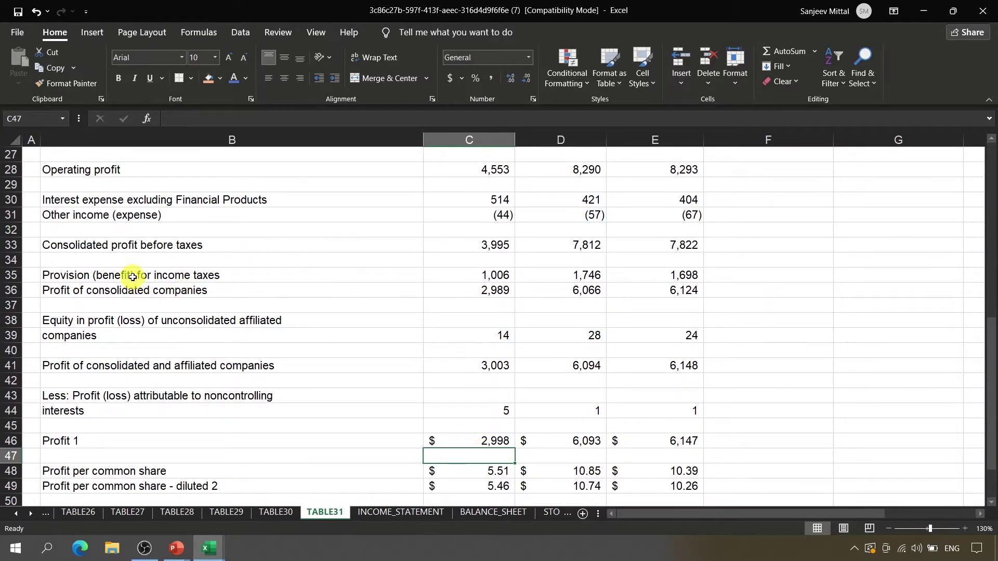
{"action": "left_click", "coordinate": [454, 247]}
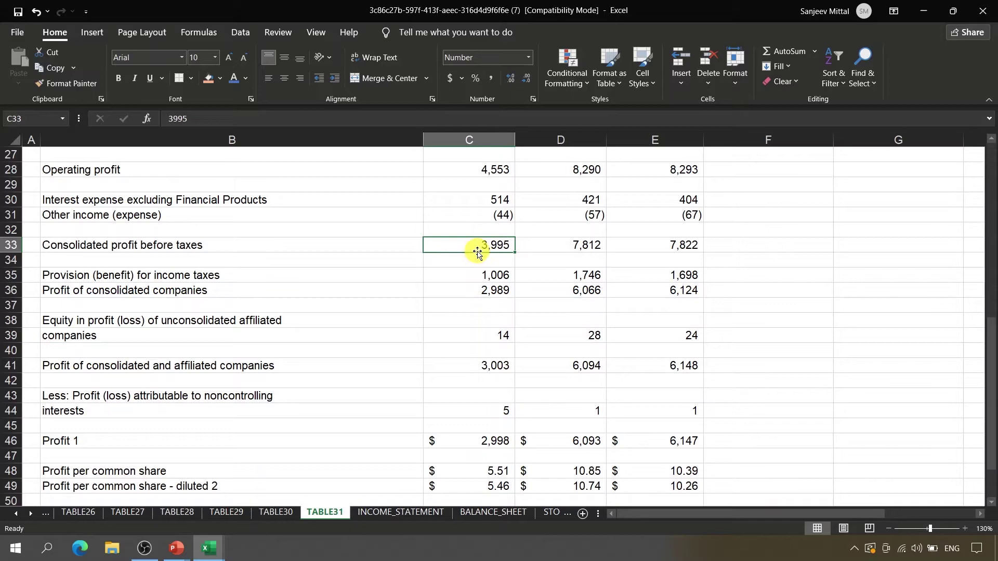
{"action": "key", "text": "alt+Tab"}
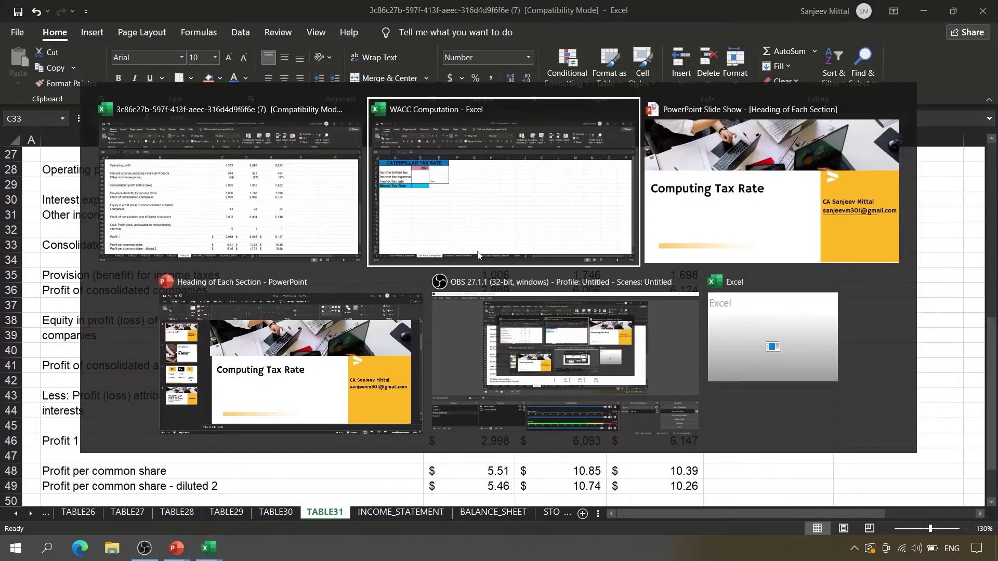
{"action": "type", "text": "3995"}
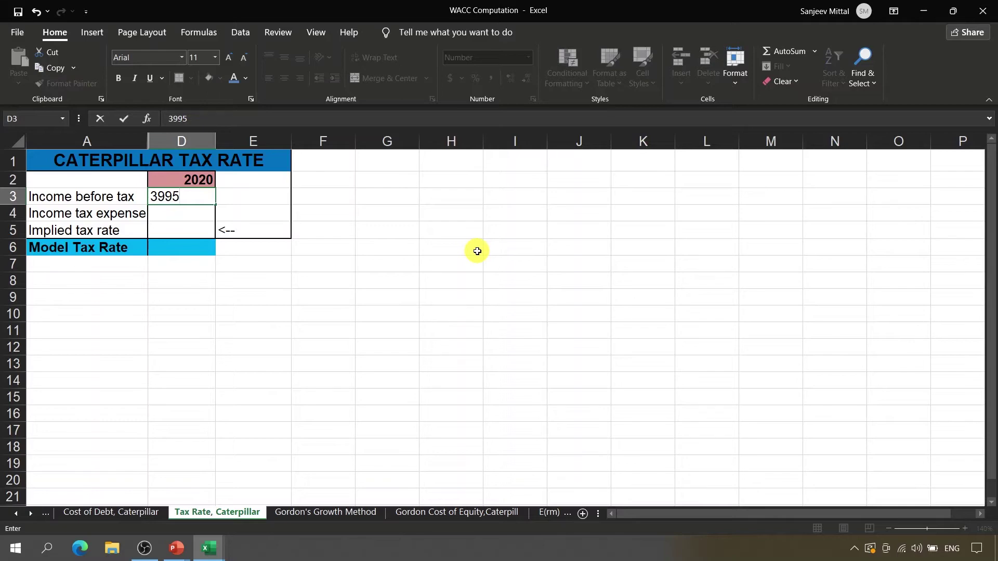
{"action": "key", "text": "Return"}
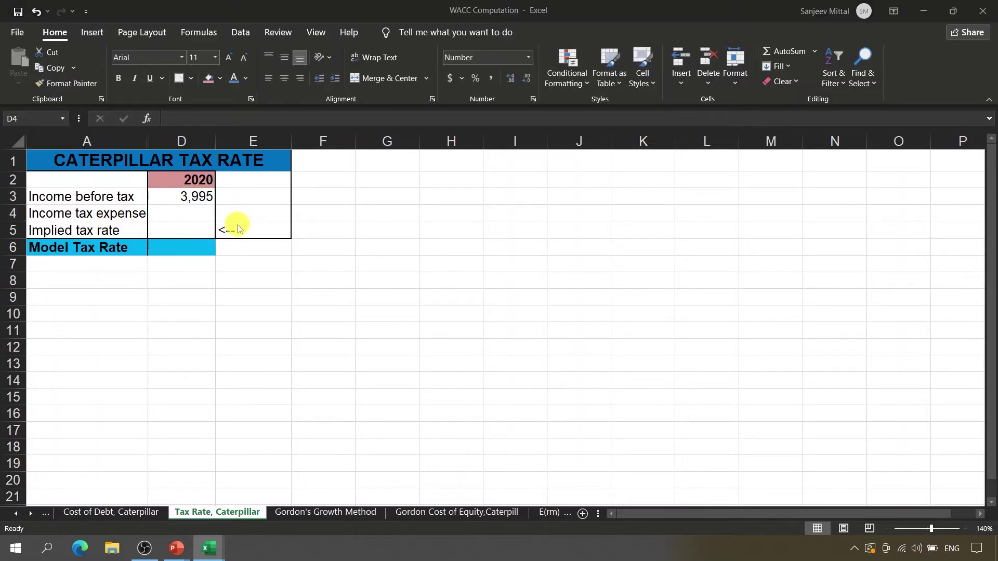
Check the 2020 provision for income taxes in the 10-K workbook and enter 1006 as income tax expense in D4.
{"action": "key", "text": "alt+Tab"}
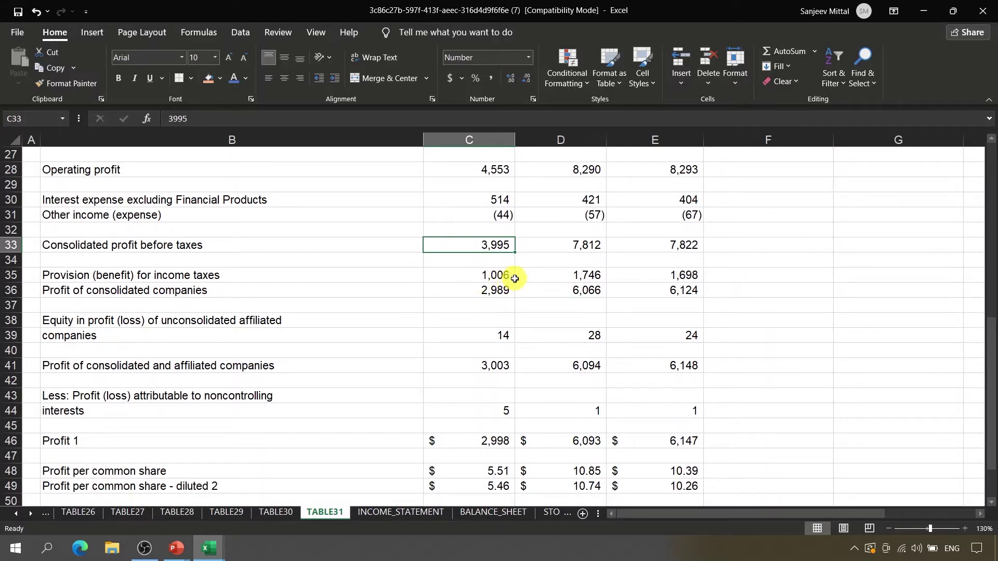
{"action": "key", "text": "alt+Tab"}
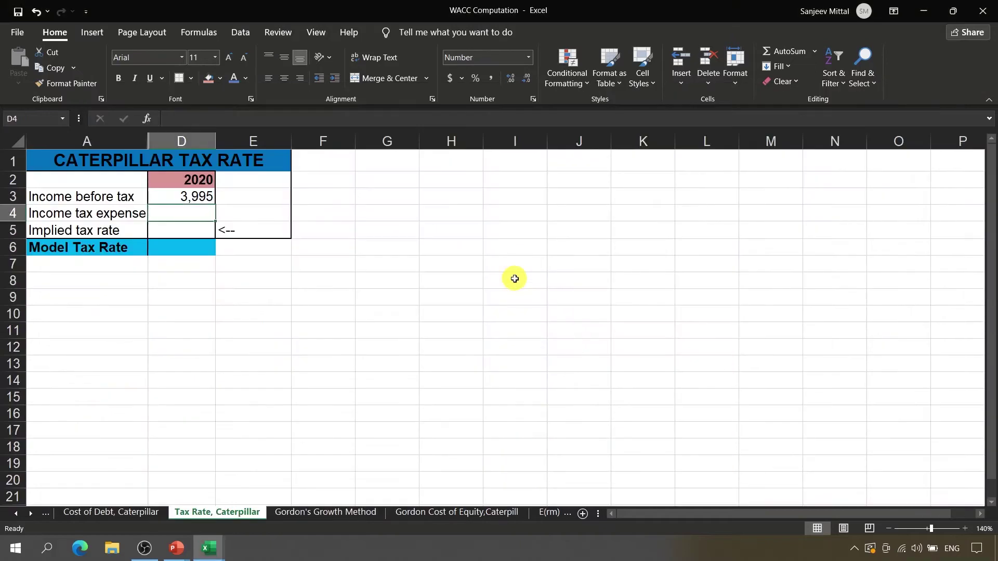
{"action": "type", "text": "1006"}
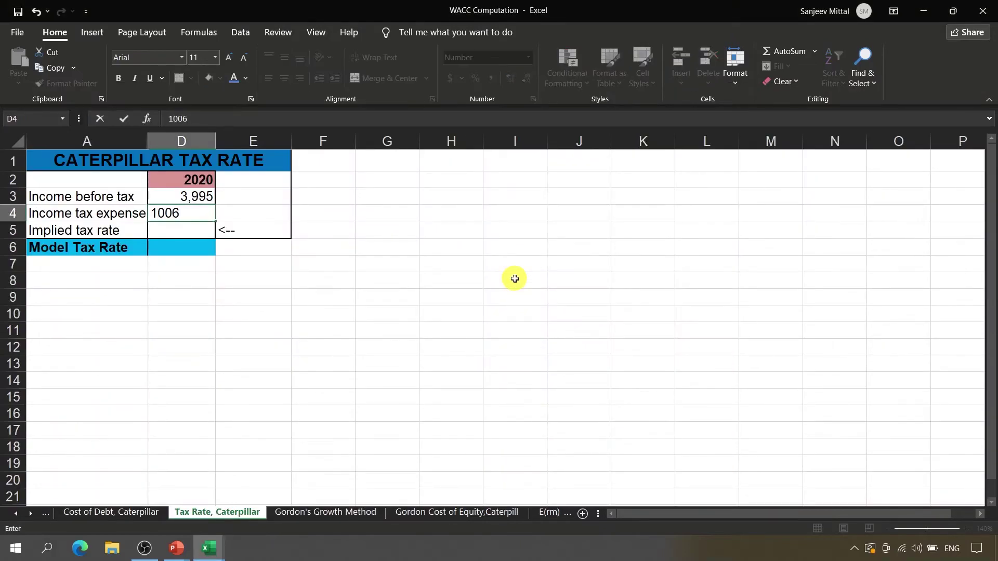
{"action": "key", "text": "Return"}
Calculate the 2020 implied tax rate in D5 as income tax expense divided by income before tax, =D4/D3.
{"action": "type", "text": "="}
{"action": "key", "text": "Up"}
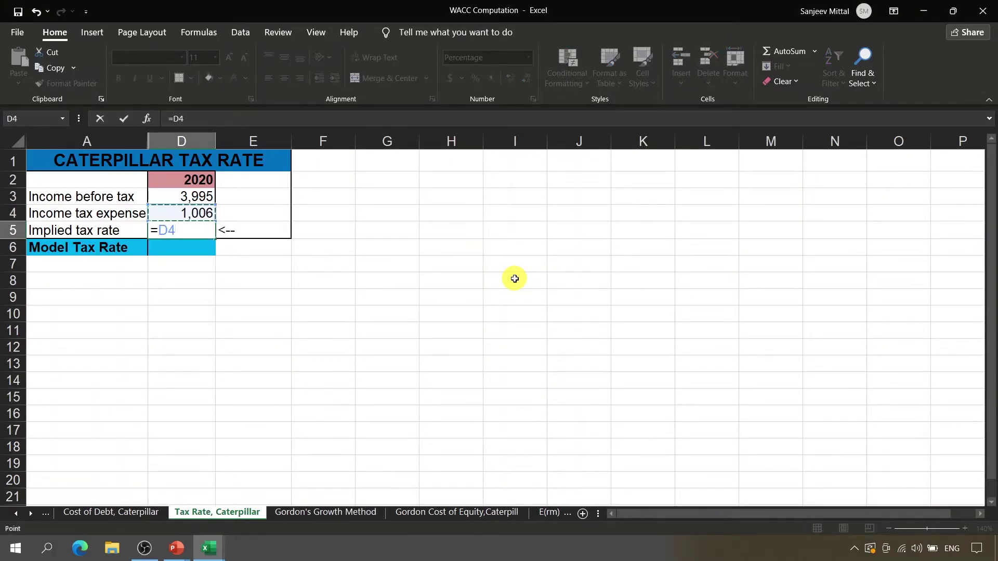
{"action": "type", "text": "/"}
{"action": "key", "text": "Up"}
{"action": "key", "text": "Up"}
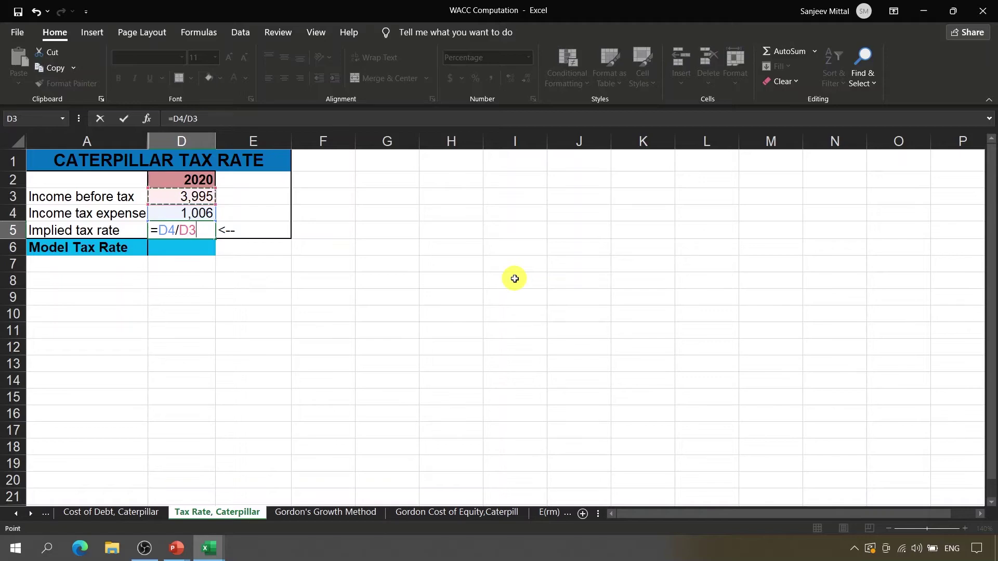
{"action": "key", "text": "Return"}
{"action": "key", "text": "Up"}
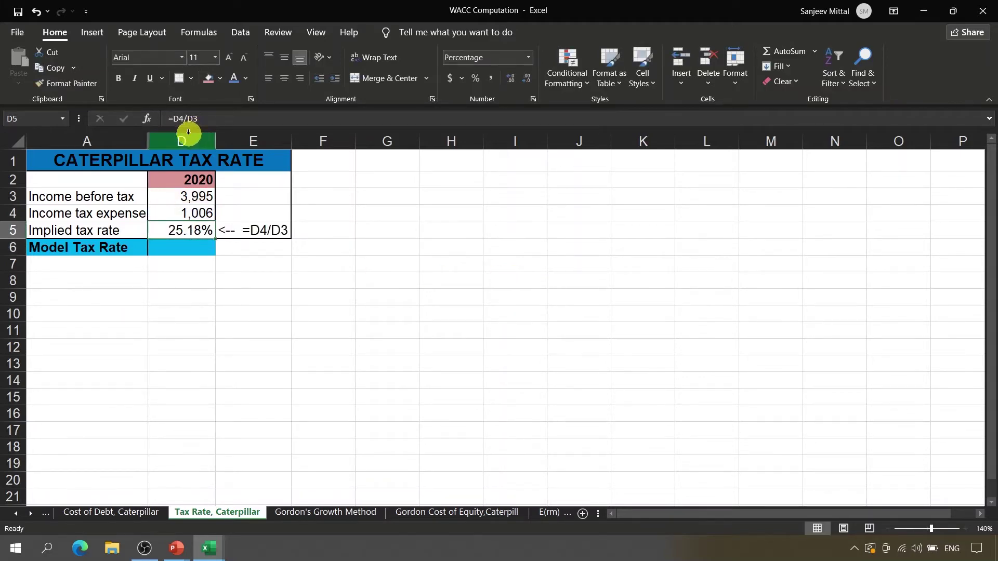
Unhide the 2018 and 2019 columns between columns A and D on the tax rate sheet.
{"action": "left_click_drag", "start_coordinate": [184, 136], "coordinate": [137, 136]}
{"action": "right_click", "coordinate": [137, 137]}
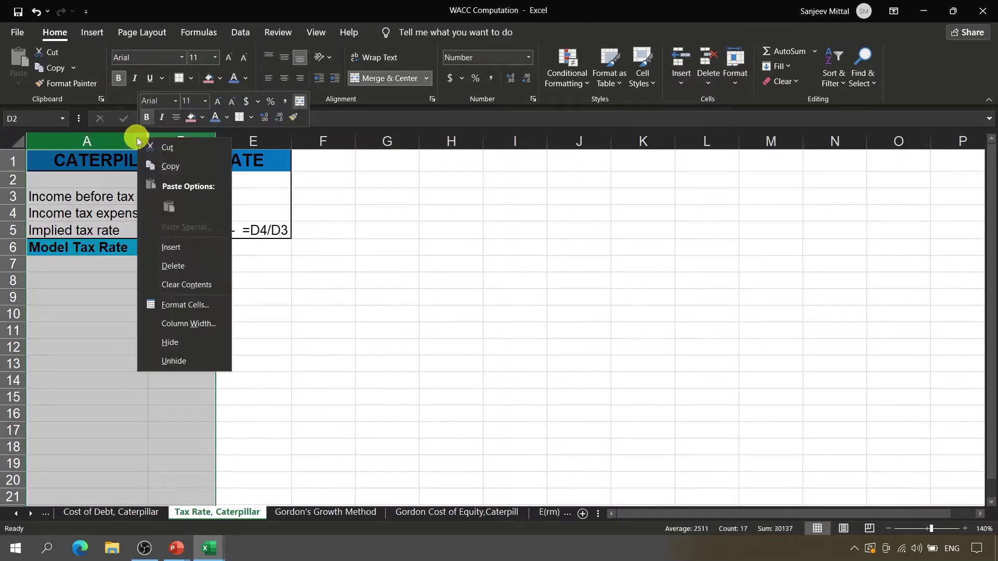
{"action": "left_click", "coordinate": [178, 360]}
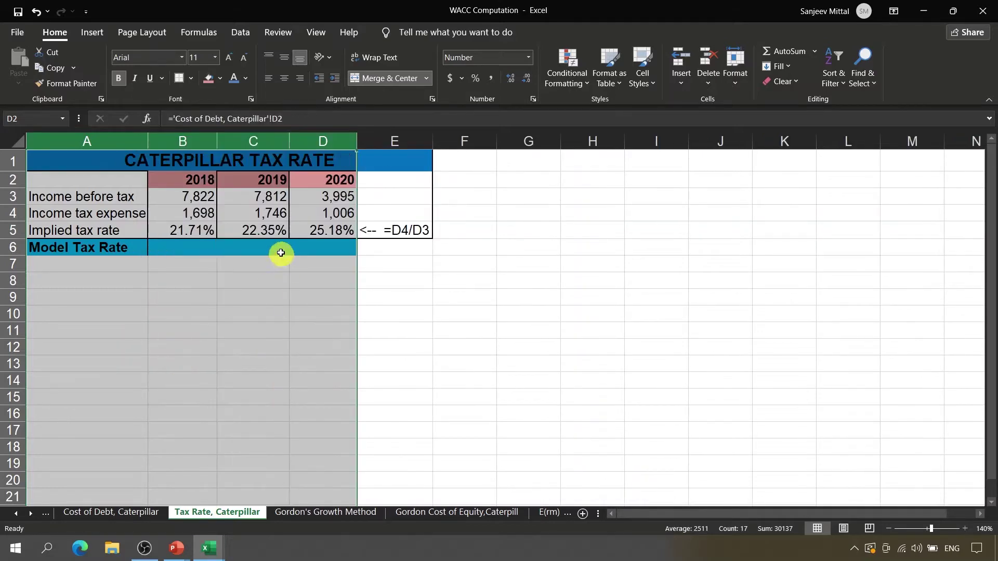
Review the implied tax rates for 2018 to 2020 and link the model tax rate in D6 to the 2020 rate with =D5.
{"action": "left_click", "coordinate": [270, 236]}
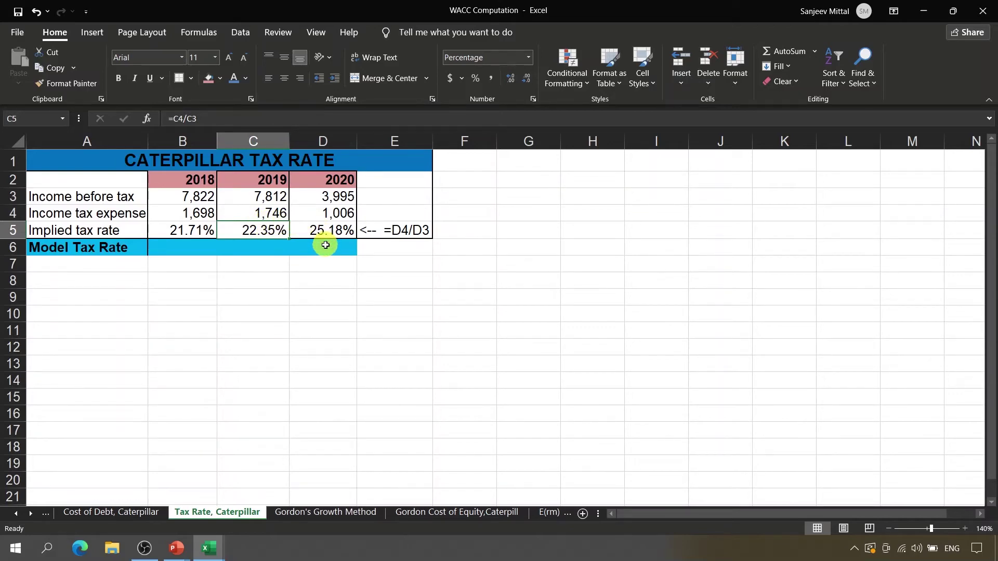
{"action": "left_click", "coordinate": [325, 248]}
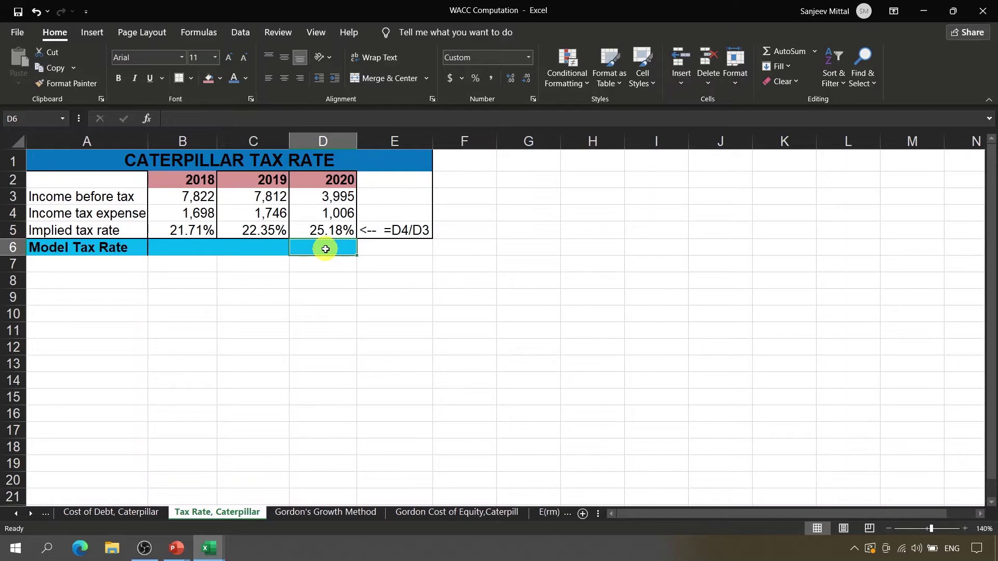
{"action": "key", "text": "Up"}
{"action": "key", "text": "shift+Left"}
{"action": "key", "text": "shift+Left"}
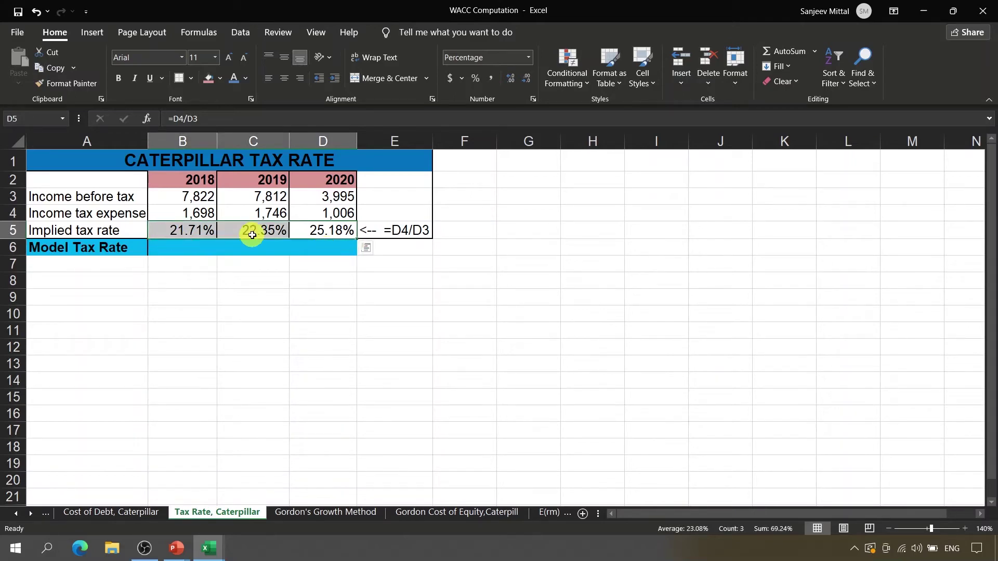
{"action": "left_click", "coordinate": [334, 248]}
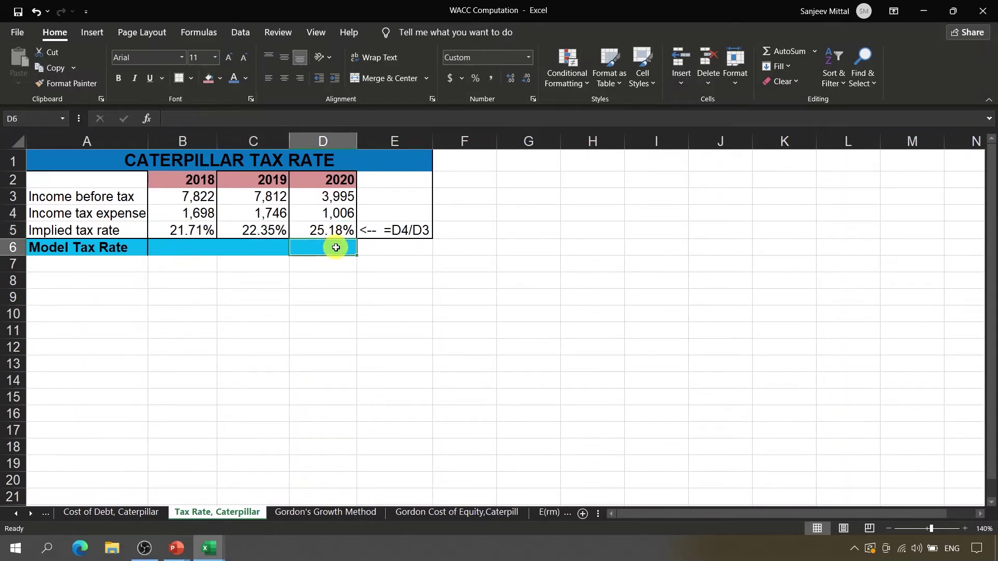
{"action": "type", "text": "="}
{"action": "key", "text": "Up"}
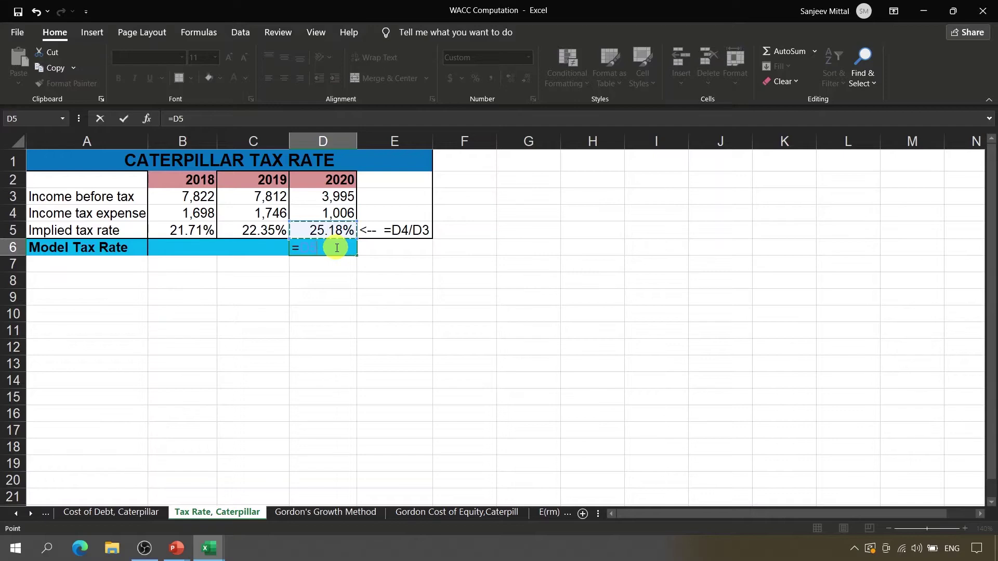
{"action": "key", "text": "ctrl+Return"}
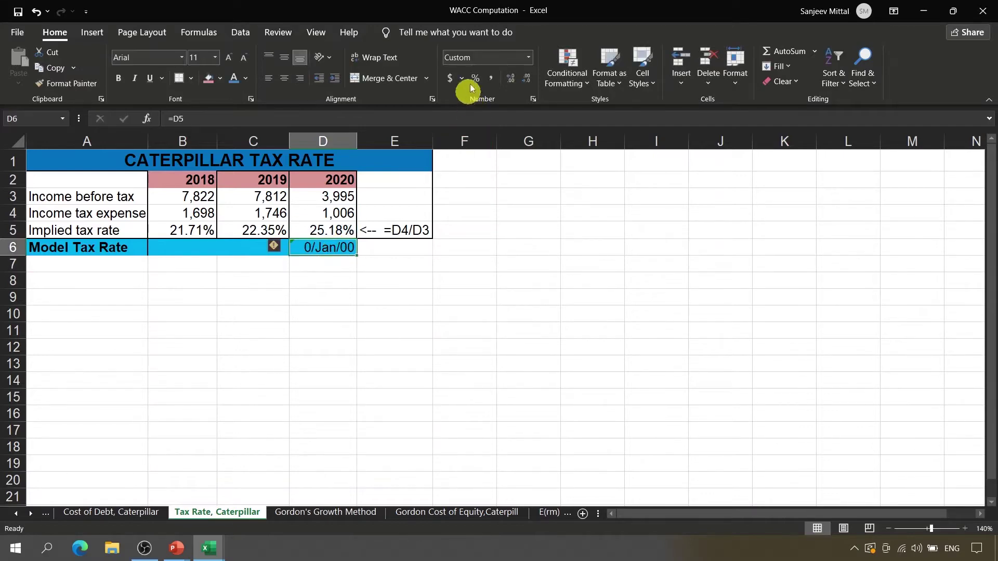
Format the model tax rate in D6 as a bold percentage with two decimal places.
{"action": "left_click", "coordinate": [473, 61]}
{"action": "type", "text": "Number"}
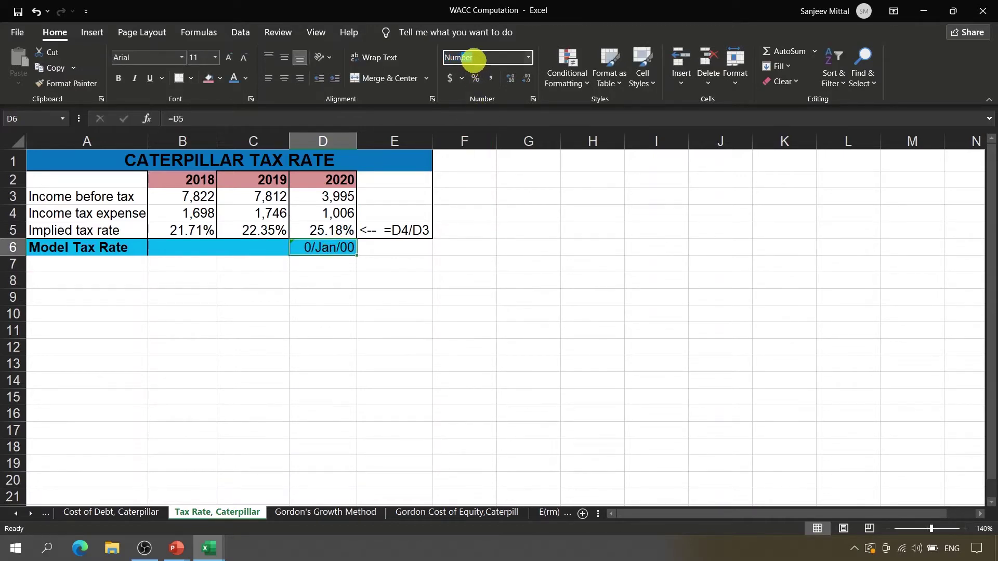
{"action": "key", "text": "Return"}
{"action": "left_click", "coordinate": [475, 78]}
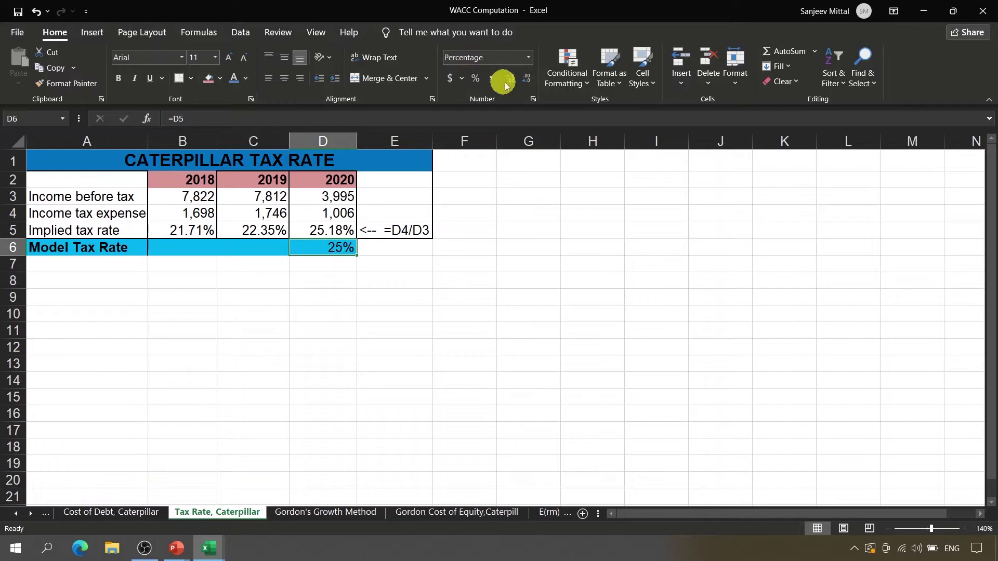
{"action": "left_click", "coordinate": [510, 82]}
{"action": "left_click", "coordinate": [510, 81]}
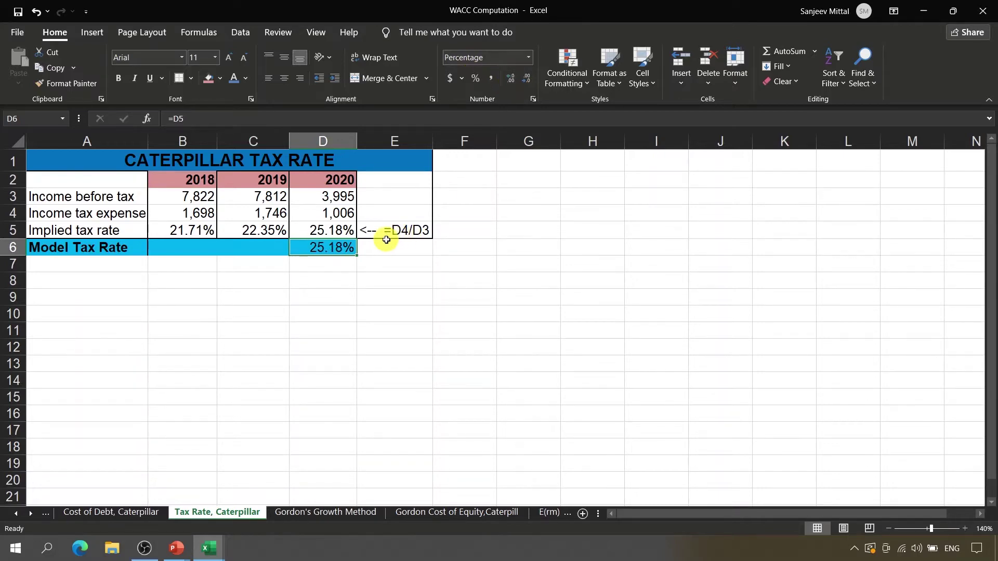
{"action": "key", "text": "ctrl+b"}
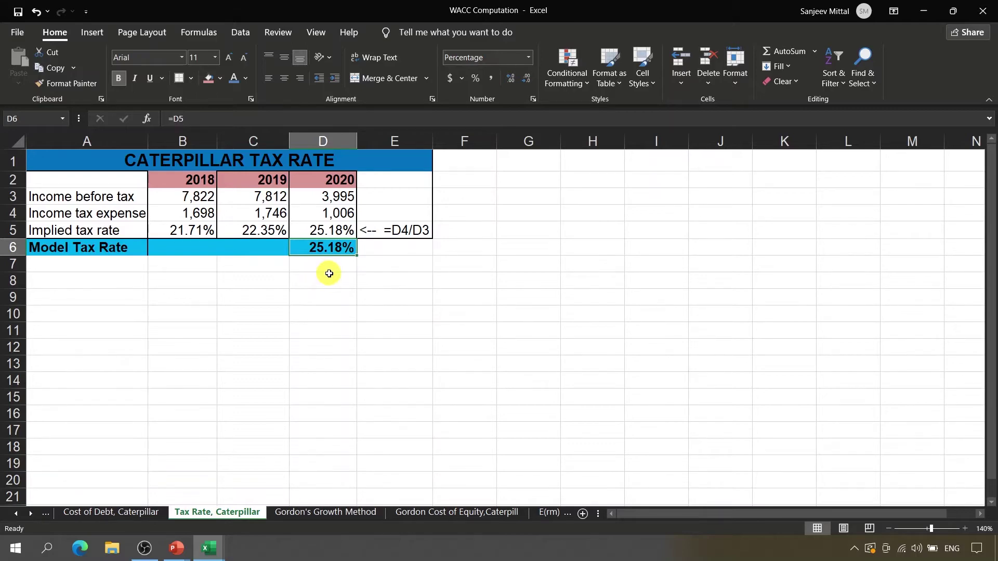
{"action": "left_click", "coordinate": [337, 180]}
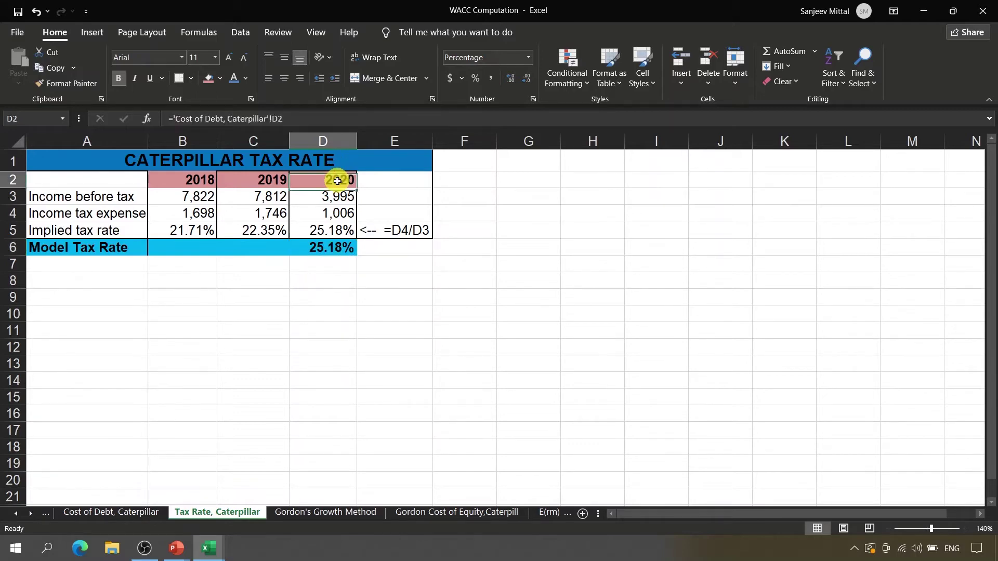
{"action": "left_click", "coordinate": [328, 252]}
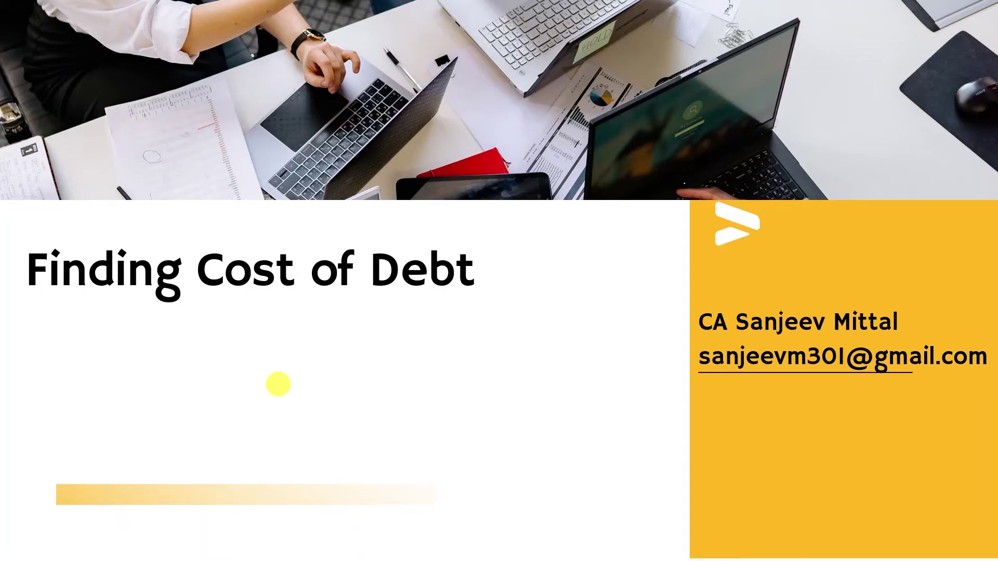
On the Caterpillar cost of debt sheet, make D11 after-tax by extending the formula to =AVERAGE(B10:D10)*(1-'Tax Rate, Caterpillar'!D6).
{"action": "key", "text": "alt+Tab"}
{"action": "key", "text": "alt+Tab"}
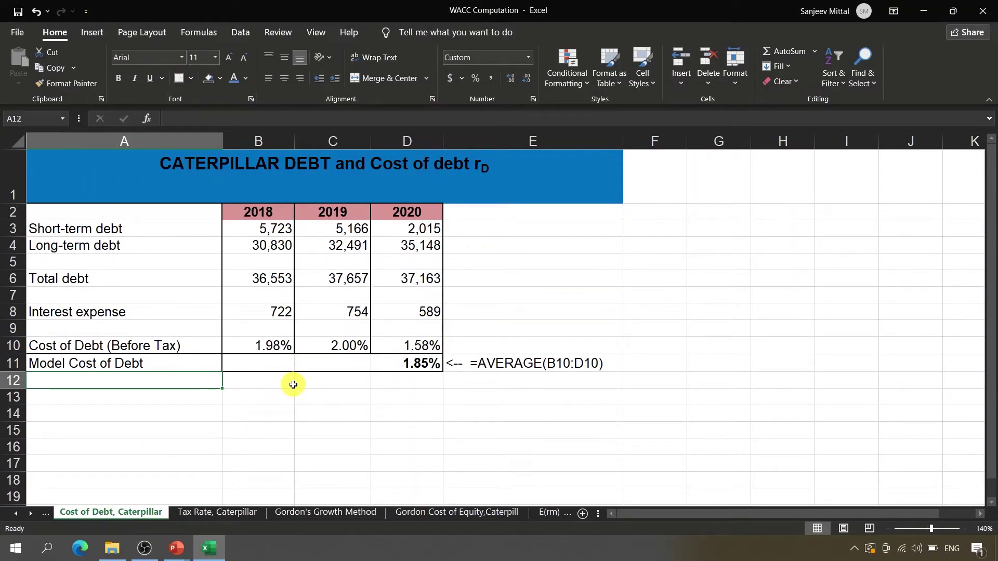
{"action": "left_click", "coordinate": [429, 363]}
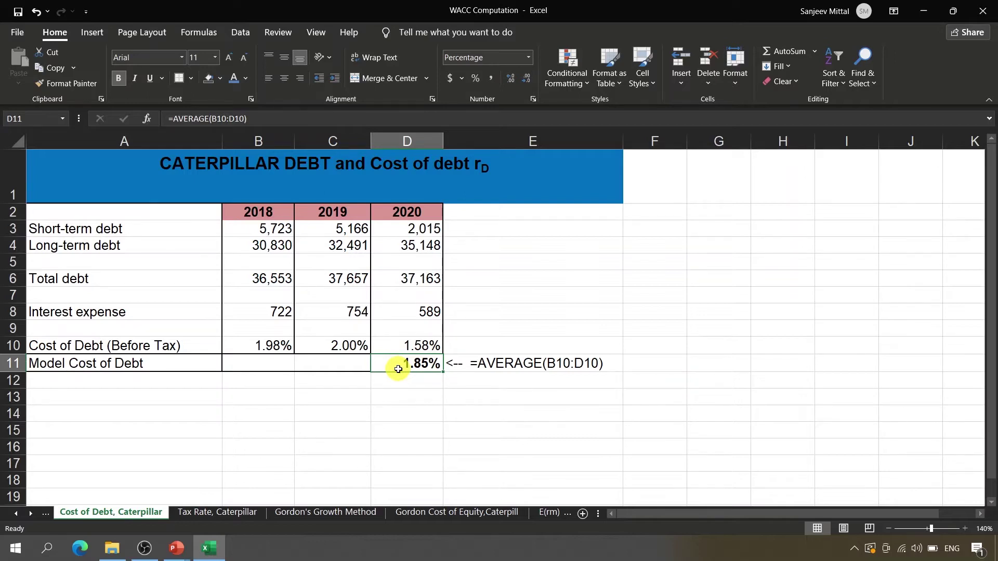
{"action": "double_click", "coordinate": [398, 369]}
{"action": "type", "text": "("}
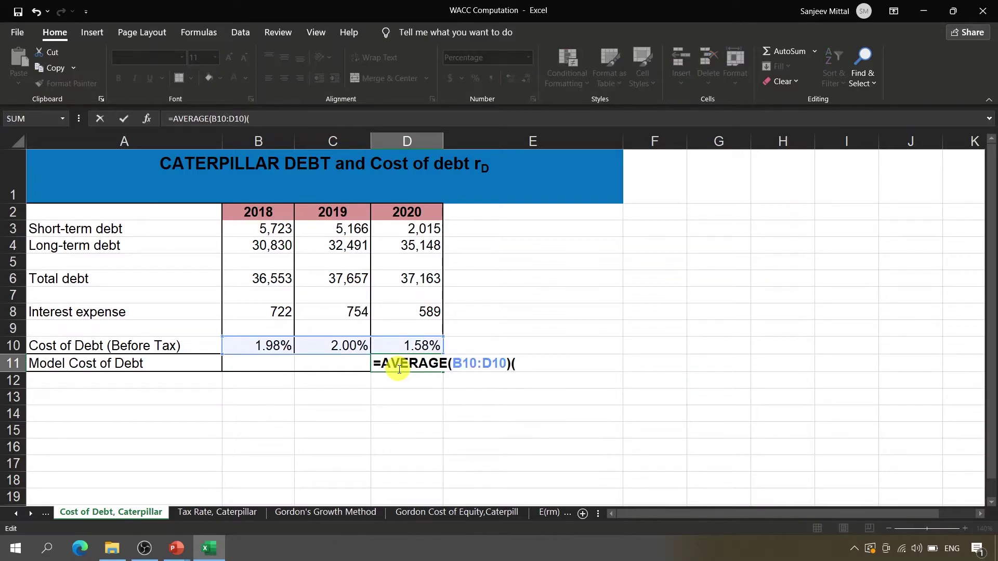
{"action": "key", "text": "BackSpace"}
{"action": "type", "text": "*(1-"}
{"action": "left_click", "coordinate": [245, 513]}
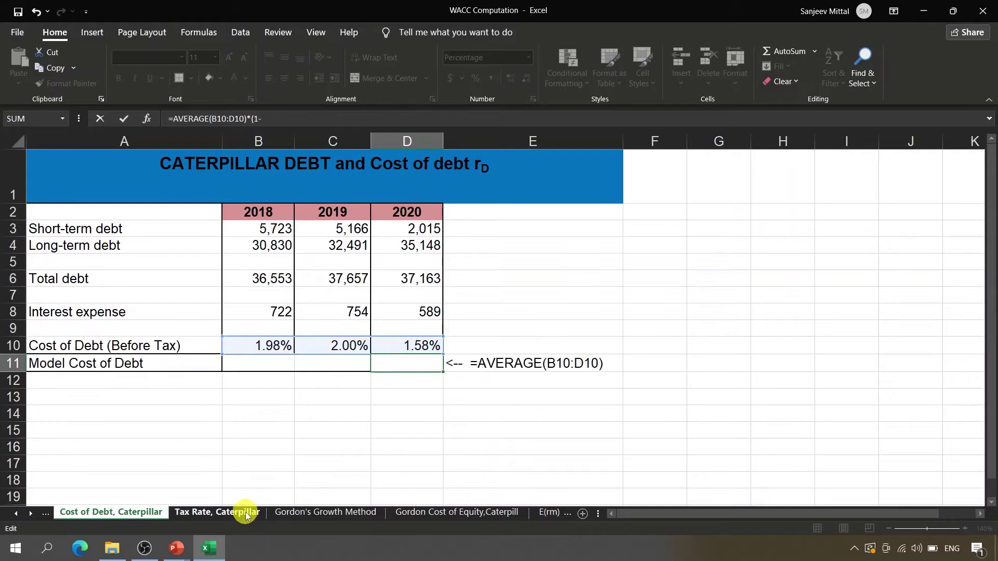
{"action": "left_click", "coordinate": [335, 248]}
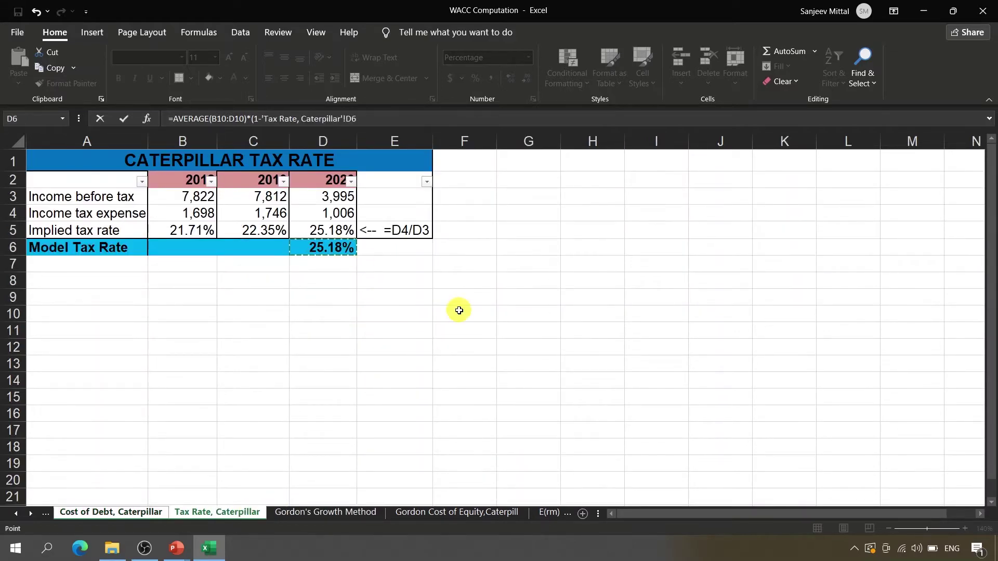
{"action": "type", "text": ")"}
{"action": "key", "text": "Return"}
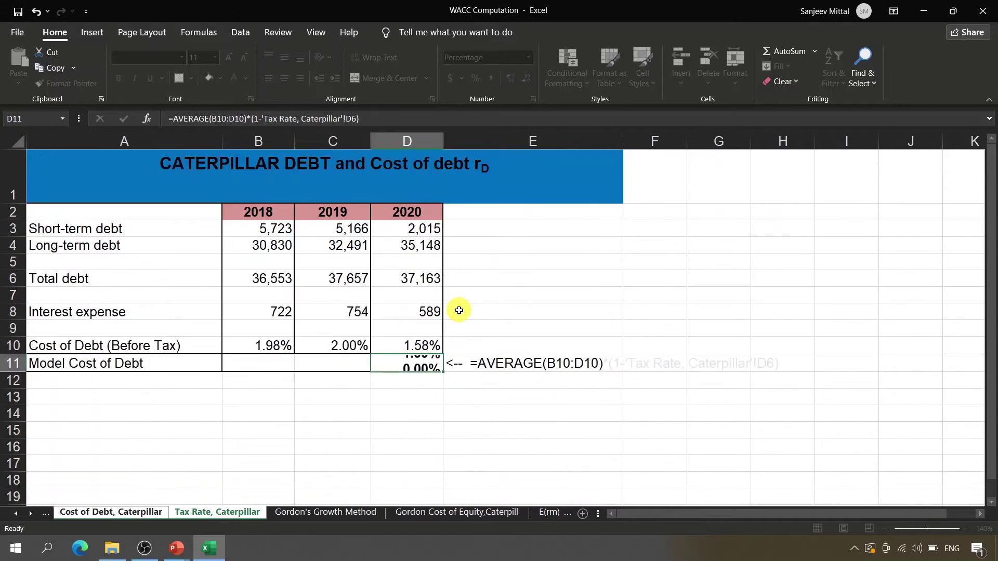
{"action": "key", "text": "Up"}
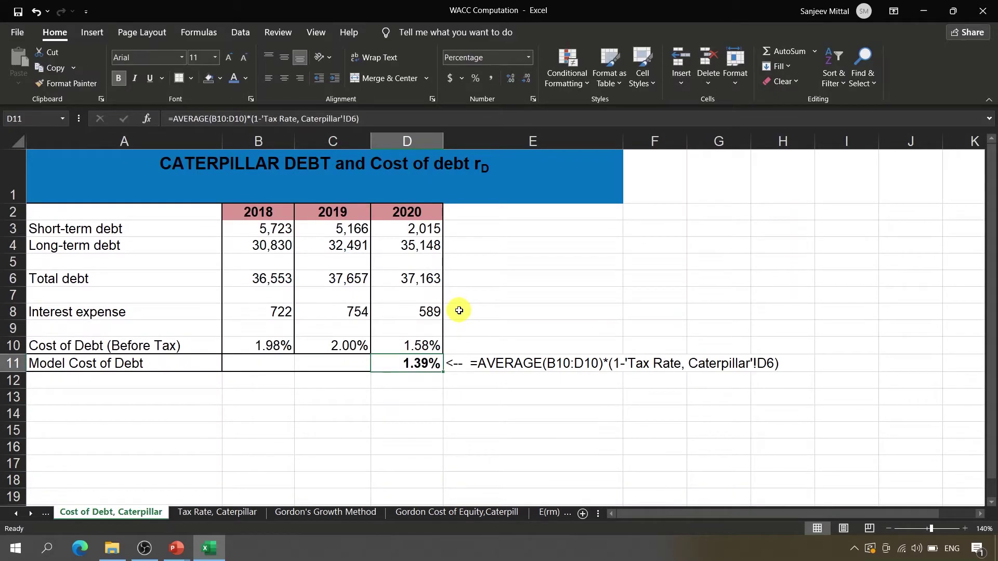
Fill the Model Cost of Debt row, A11:D11, with light blue.
{"action": "key", "text": "shift+Left"}
{"action": "key", "text": "shift+Left"}
{"action": "key", "text": "shift+Left"}
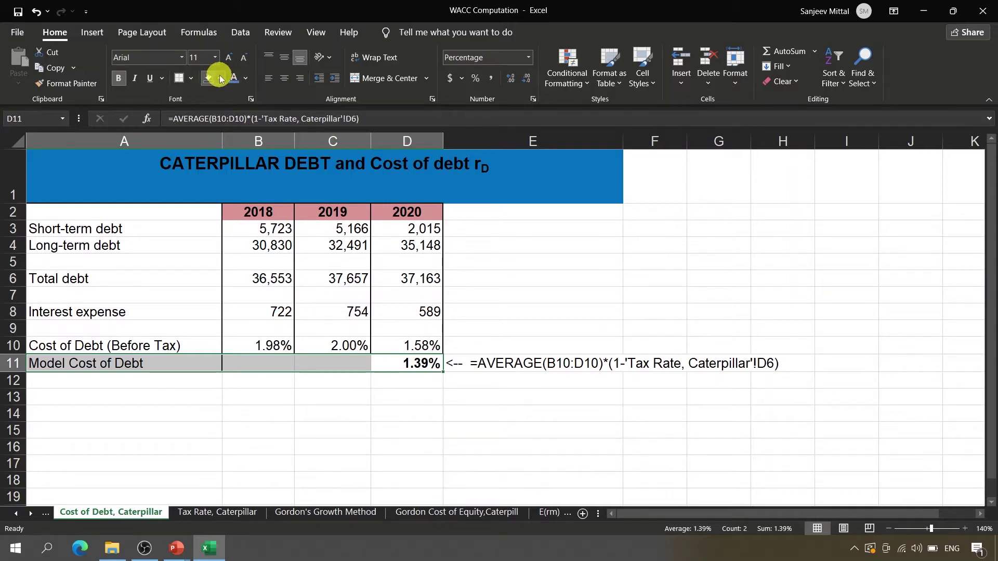
{"action": "left_click", "coordinate": [221, 79]}
{"action": "left_click", "coordinate": [270, 202]}
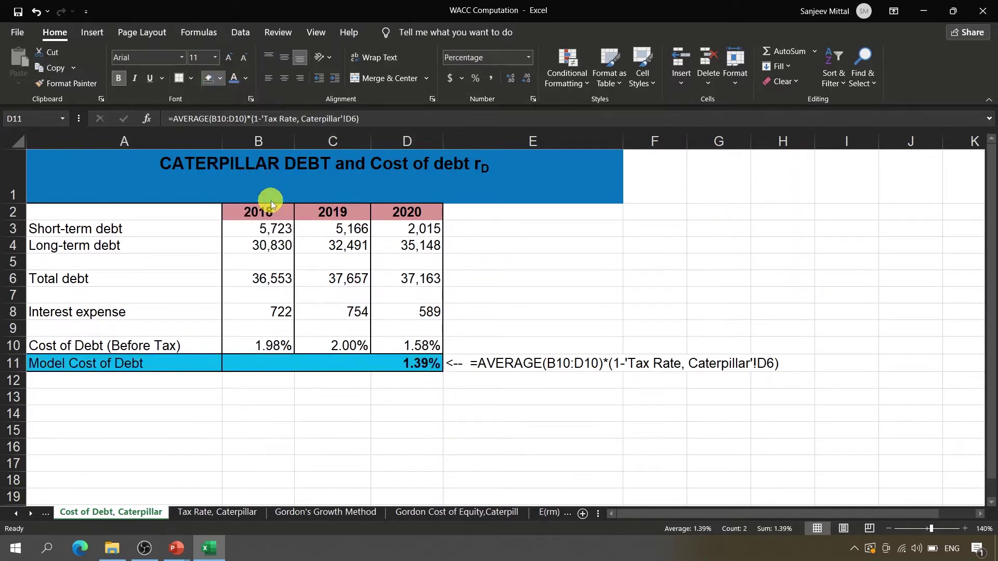
Extend the label in A11 to read Model Cost of Debt (After Tax).
{"action": "key", "text": "Left"}
{"action": "key", "text": "Left"}
{"action": "key", "text": "Left"}
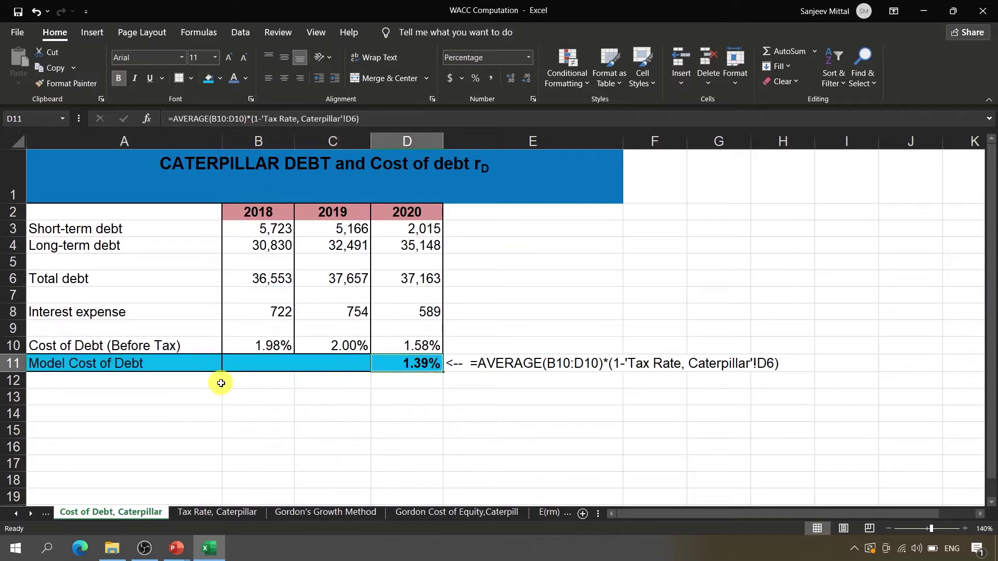
{"action": "key", "text": "F2"}
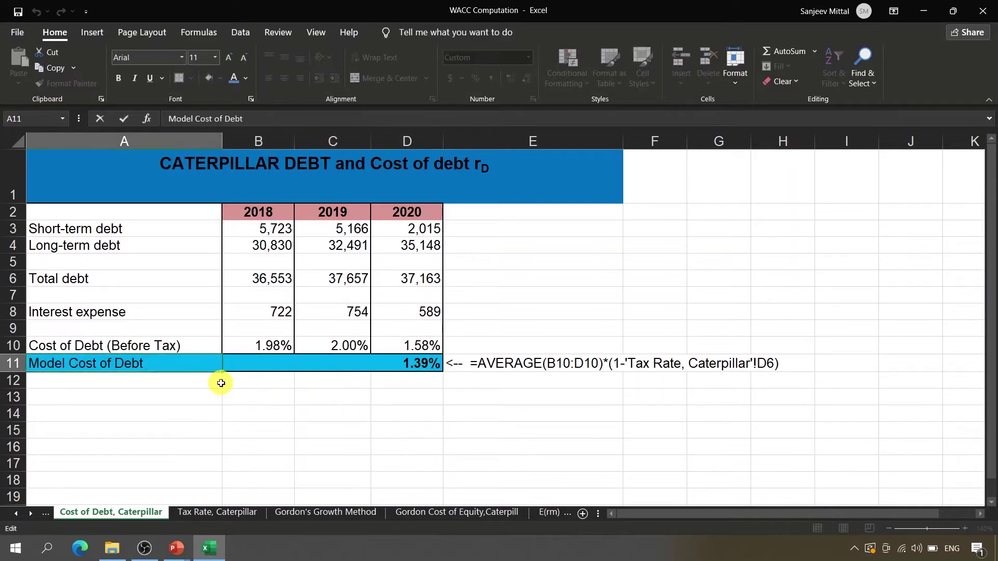
{"action": "type", "text": "(After Tax)"}
{"action": "key", "text": "Return"}
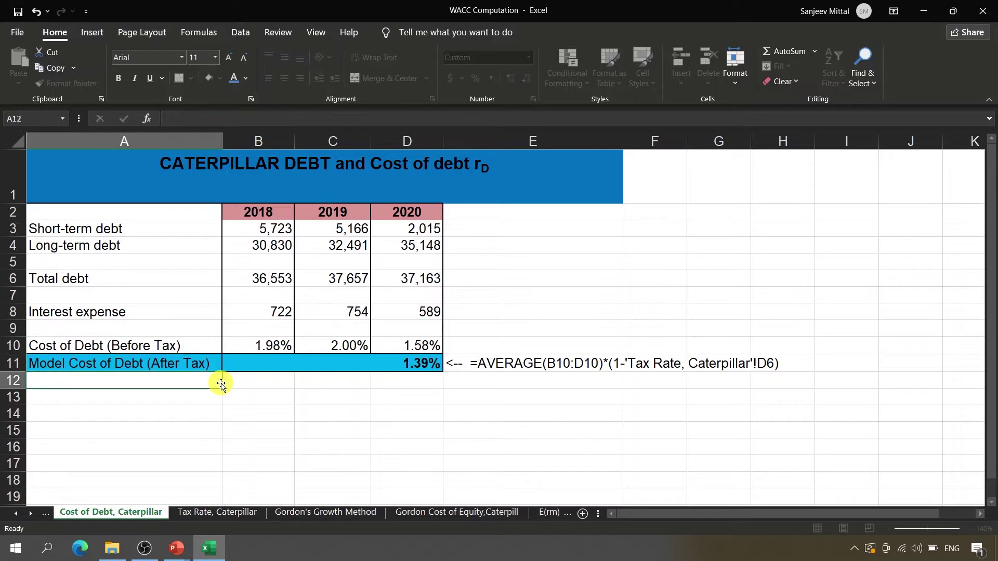
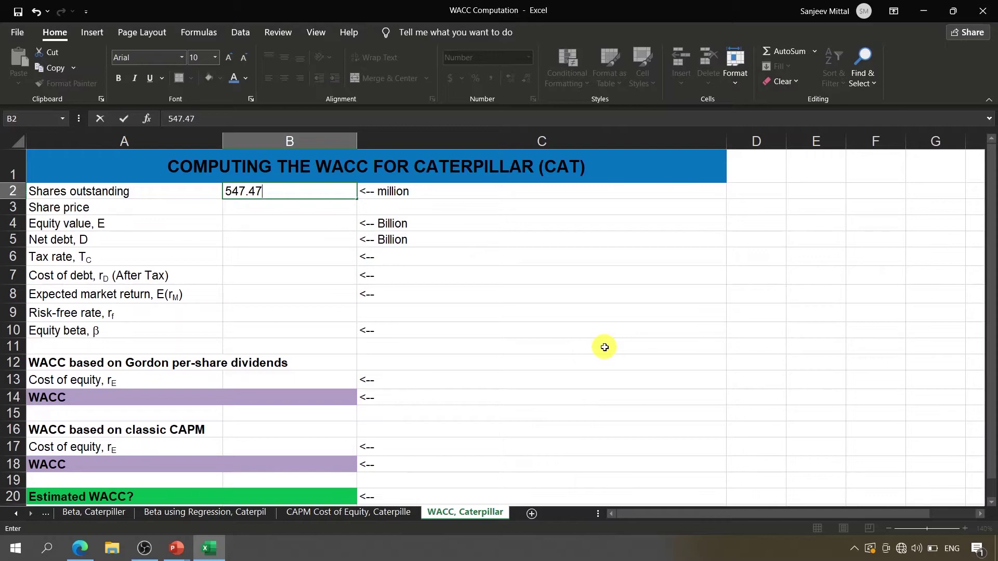
Enter 547.47 as shares outstanding in B2 and Caterpillar's closing price from Yahoo Finance, 193.13, as the share price in B3.
{"action": "key", "text": "Return"}
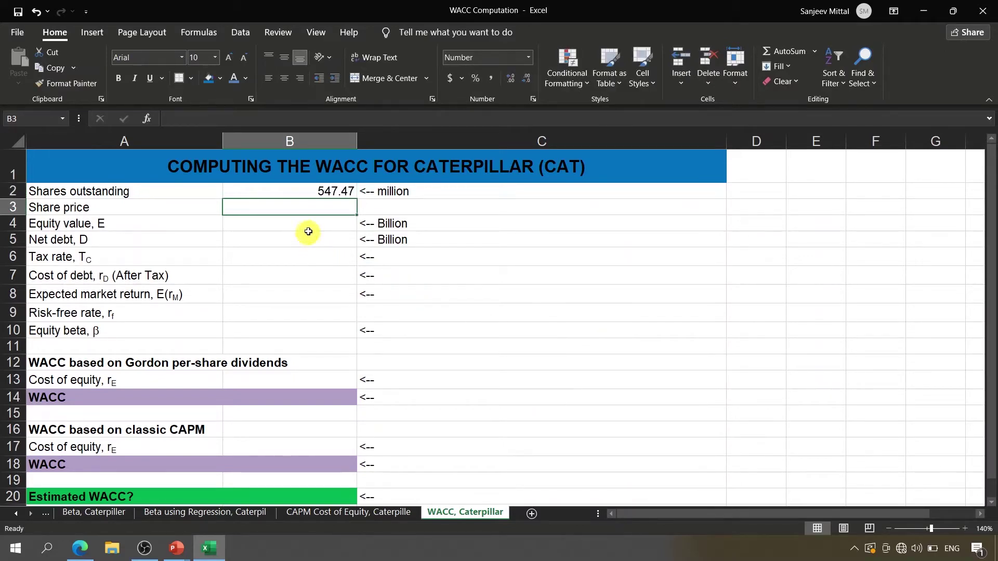
{"action": "key", "text": "alt+Tab"}
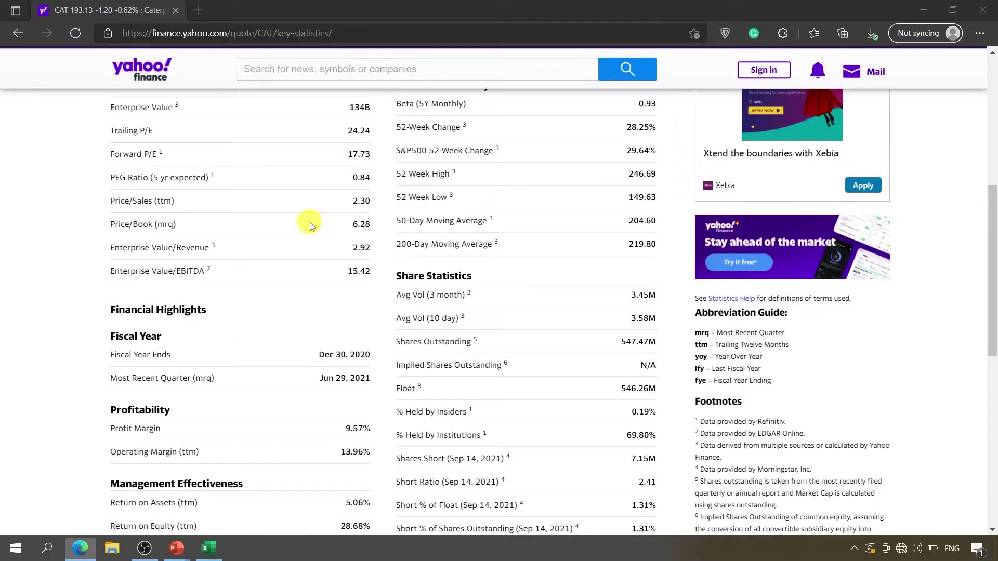
{"action": "scroll", "coordinate": [310, 223], "scroll_direction": "up", "scroll_amount": 2}
{"action": "scroll", "coordinate": [310, 223], "scroll_direction": "up", "scroll_amount": 5}
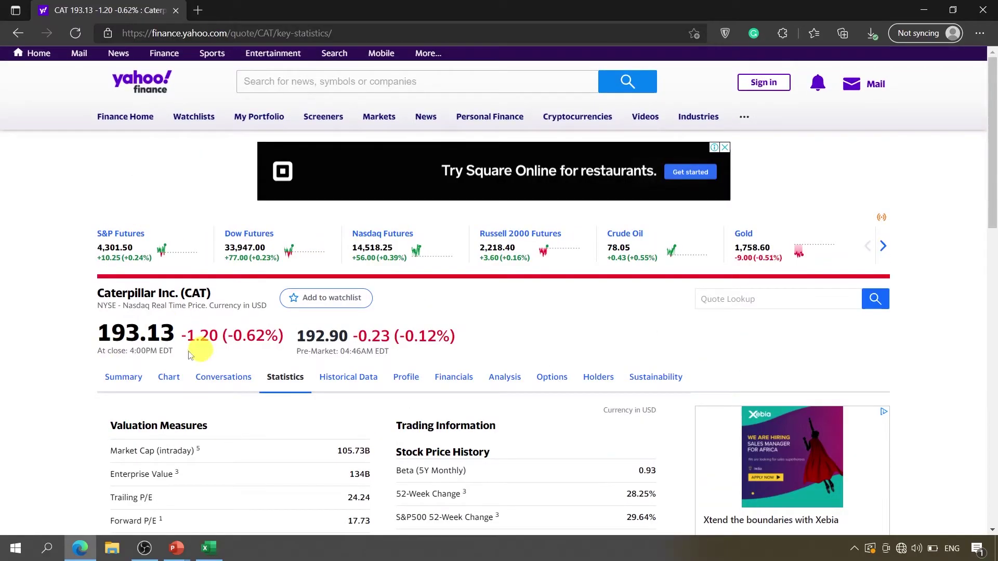
{"action": "key", "text": "alt+Tab"}
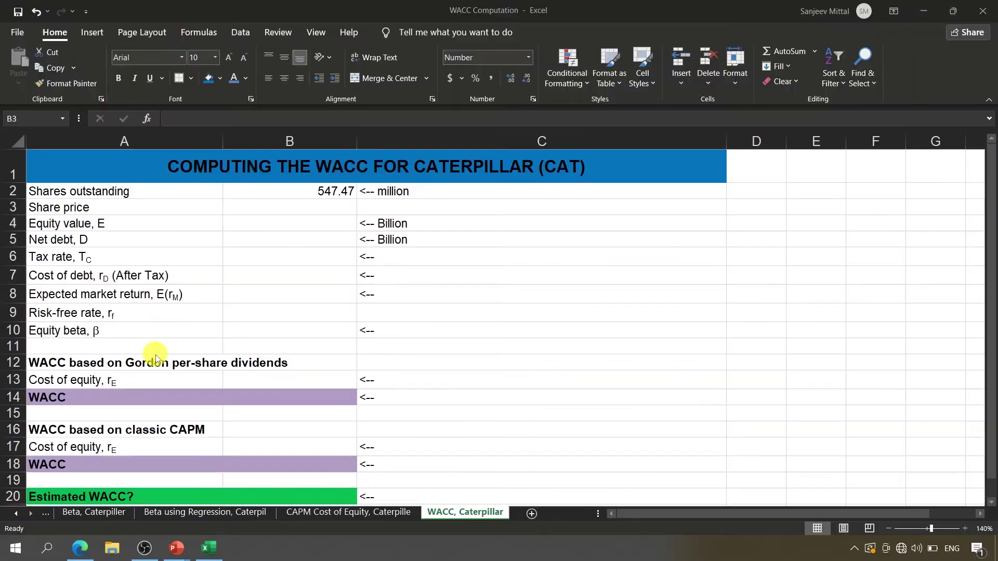
{"action": "type", "text": "19"}
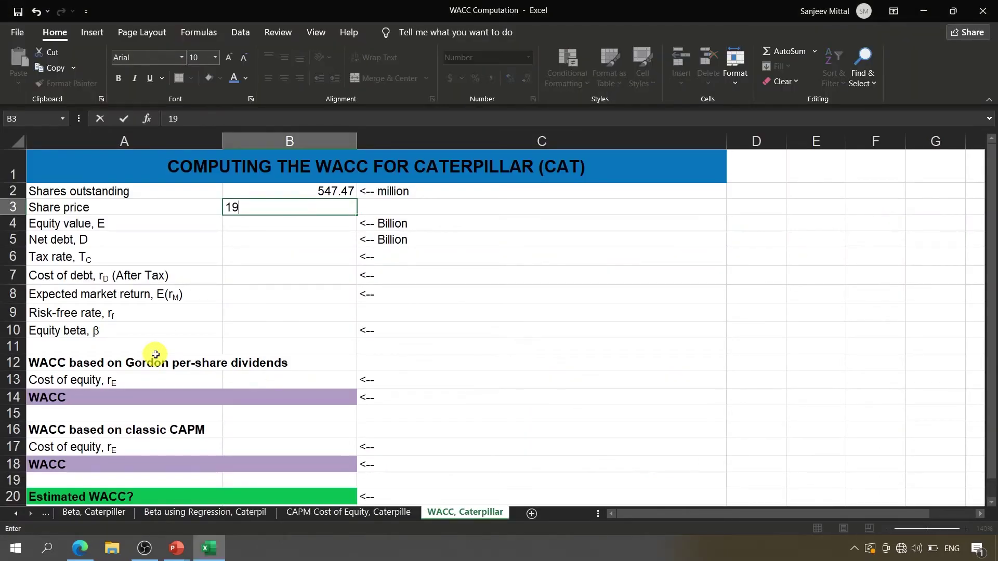
{"action": "type", "text": "3.13"}
{"action": "key", "text": "Return"}
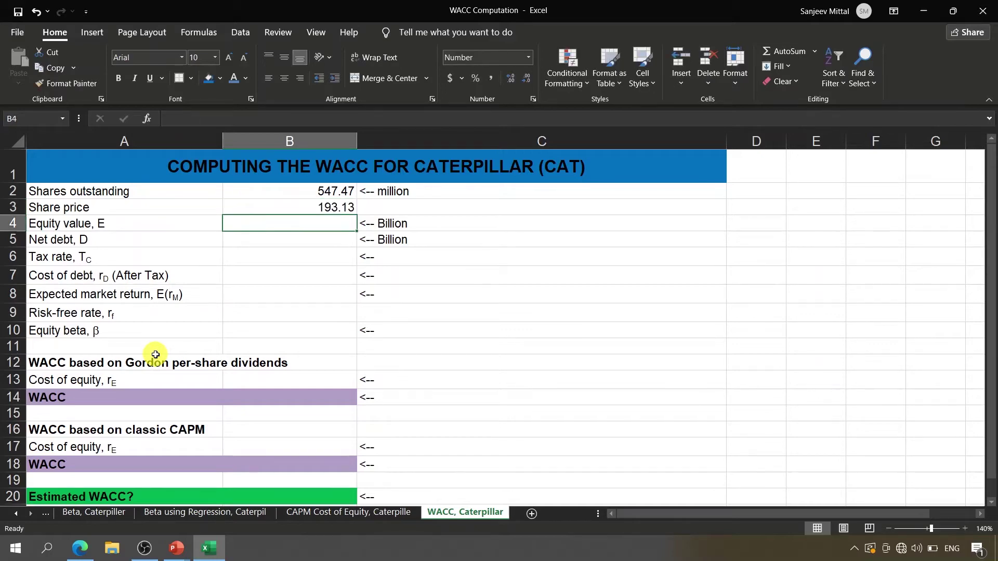
Calculate the equity value in billions in B4 with =B2*B3/1000 and compare it with Caterpillar's market cap on Yahoo Finance.
{"action": "type", "text": "="}
{"action": "key", "text": "Up"}
{"action": "key", "text": "Up"}
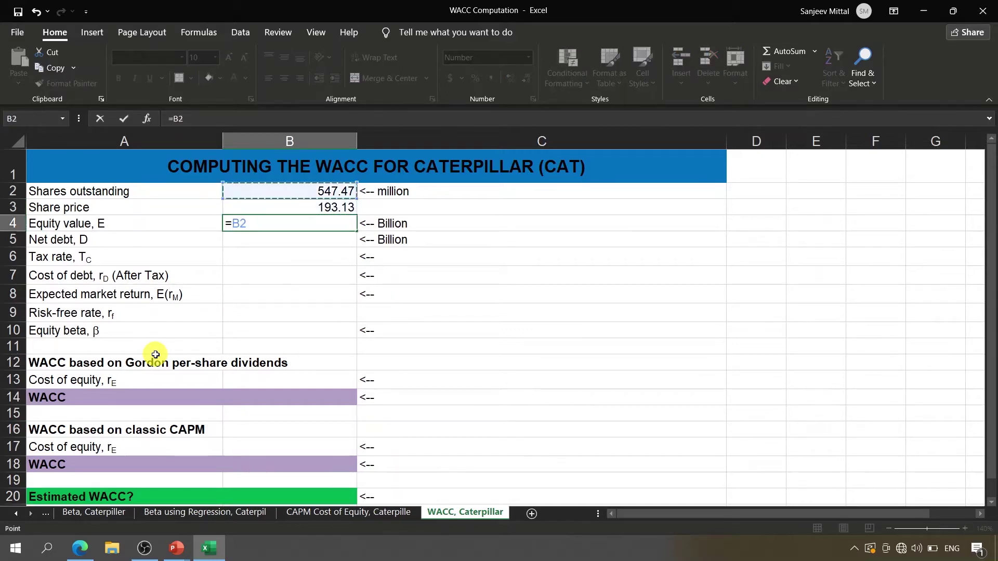
{"action": "type", "text": "*"}
{"action": "key", "text": "Up"}
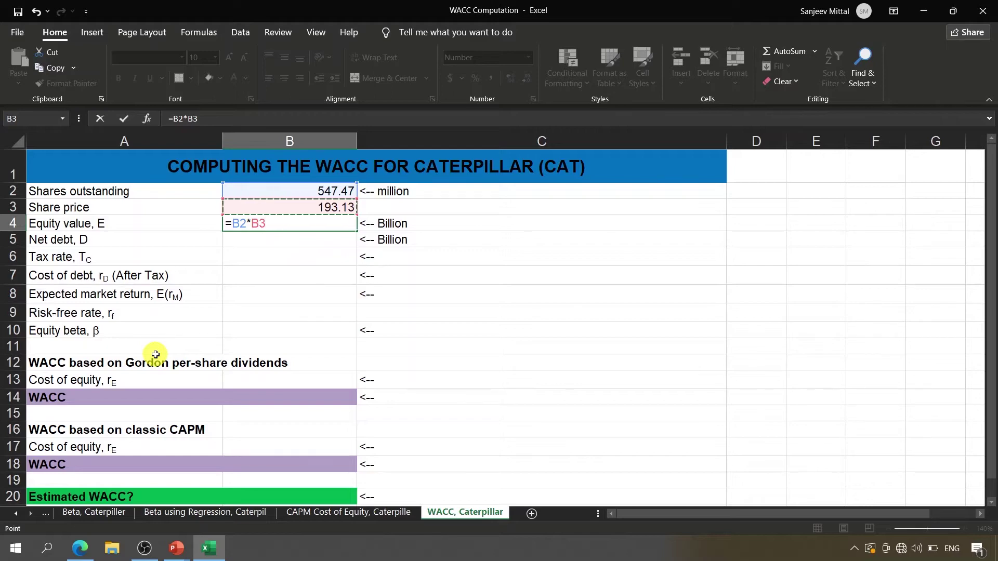
{"action": "type", "text": "/1000"}
{"action": "key", "text": "Return"}
{"action": "key", "text": "Up"}
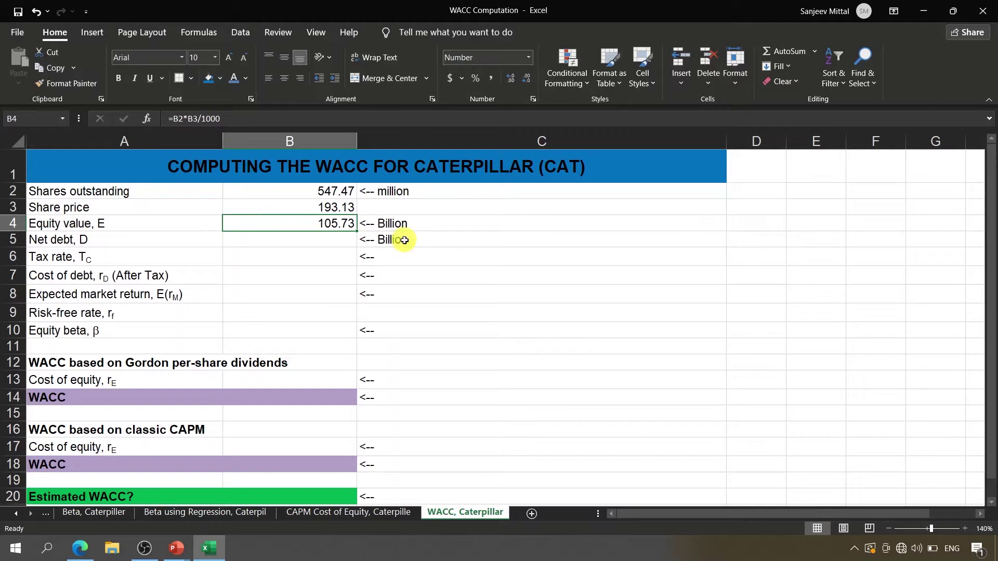
{"action": "key", "text": "alt+Tab"}
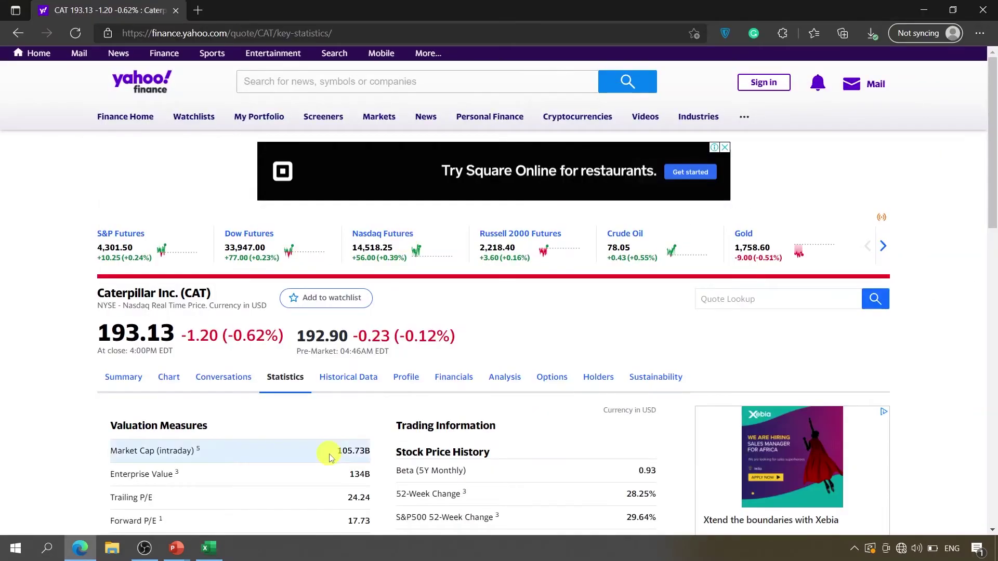
Switch back to the Excel workbook and link net debt in B5 to 2020 total debt in billions with ='Cost of Debt, Caterpillar'!D6/1000.
{"action": "scroll", "coordinate": [329, 457], "scroll_direction": "down", "scroll_amount": 1}
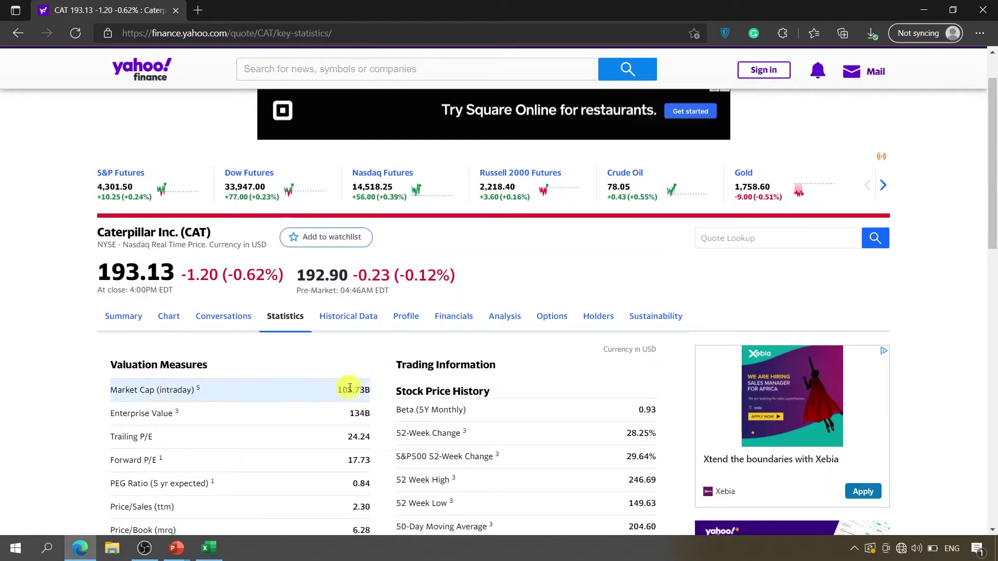
{"action": "key", "text": "alt+Tab"}
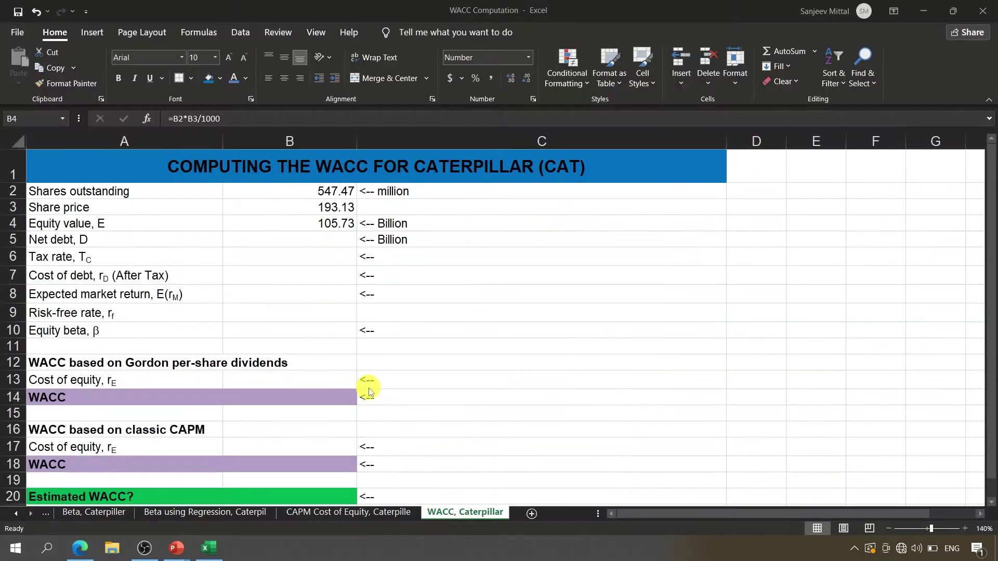
{"action": "left_click", "coordinate": [324, 241]}
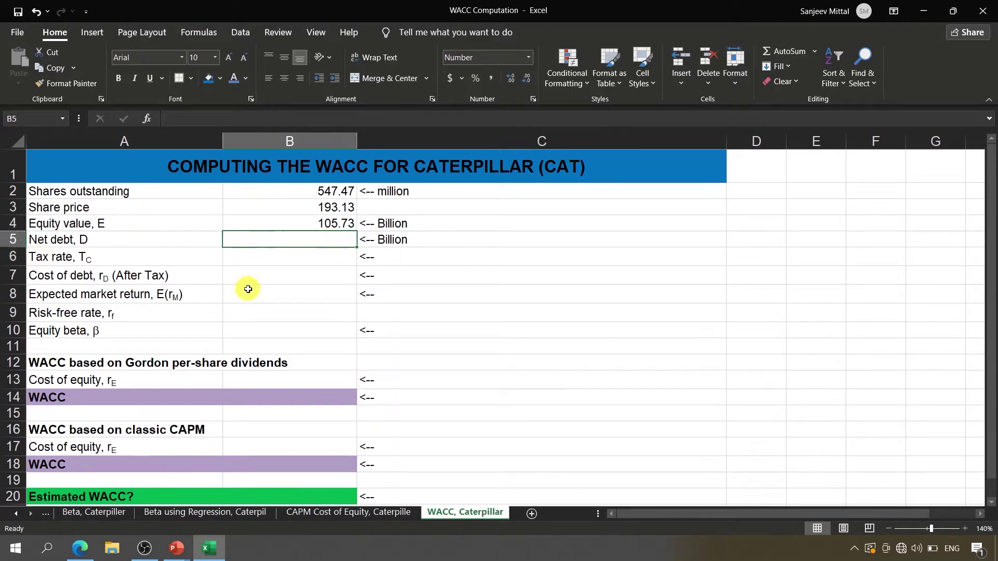
{"action": "type", "text": "="}
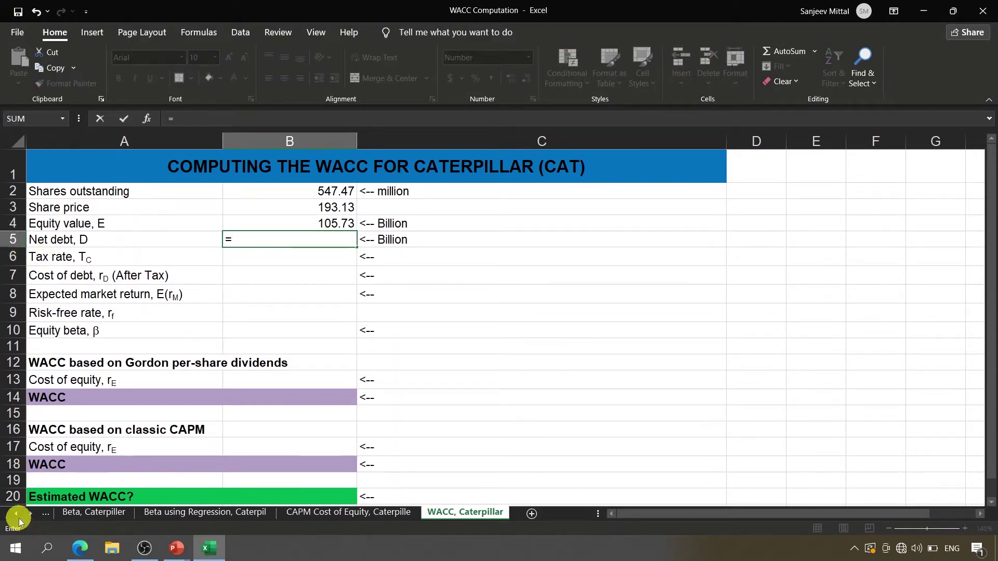
{"action": "left_click", "coordinate": [17, 514]}
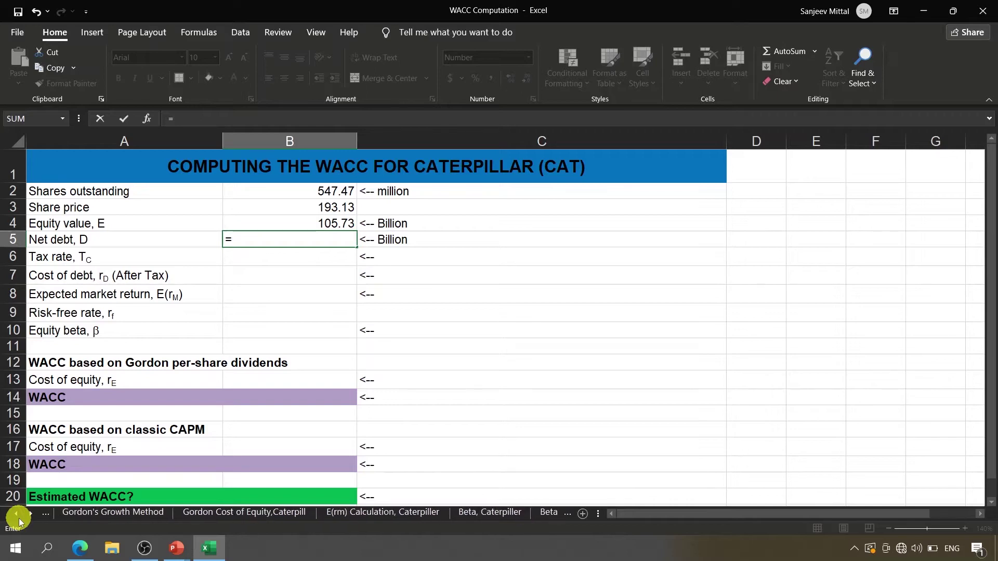
{"action": "left_click", "coordinate": [17, 515]}
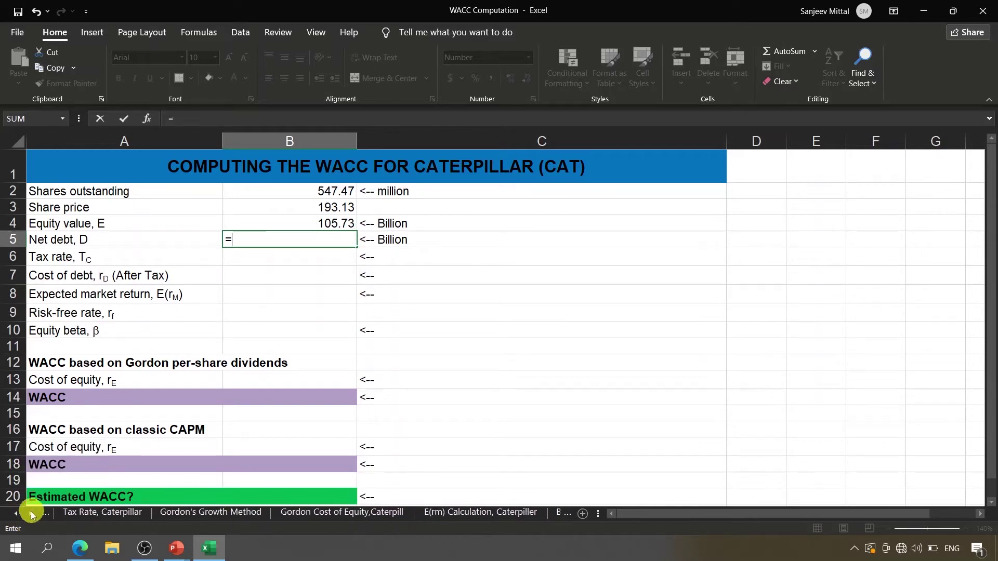
{"action": "left_click", "coordinate": [17, 514]}
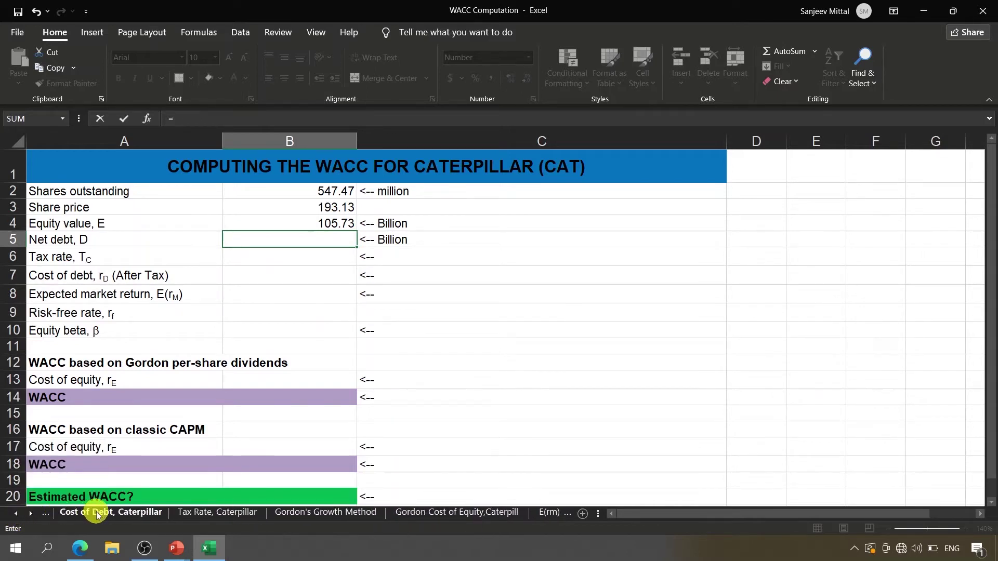
{"action": "left_click", "coordinate": [96, 513]}
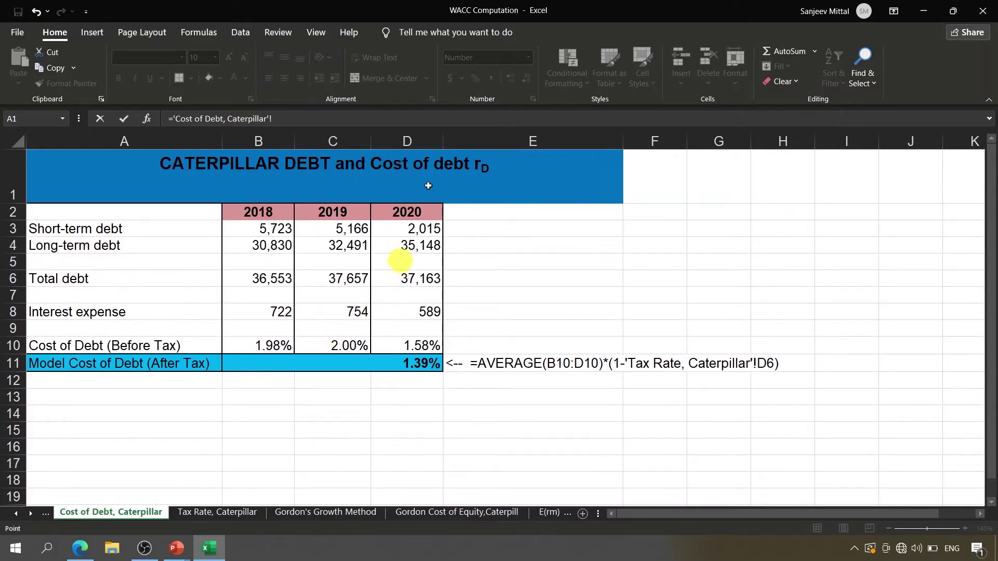
{"action": "left_click", "coordinate": [420, 280]}
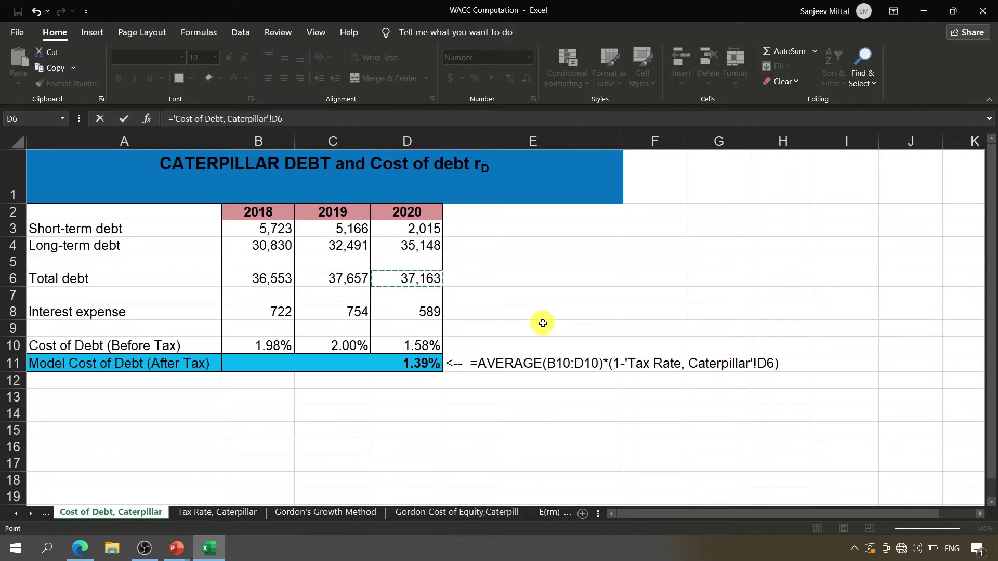
{"action": "type", "text": "/1000"}
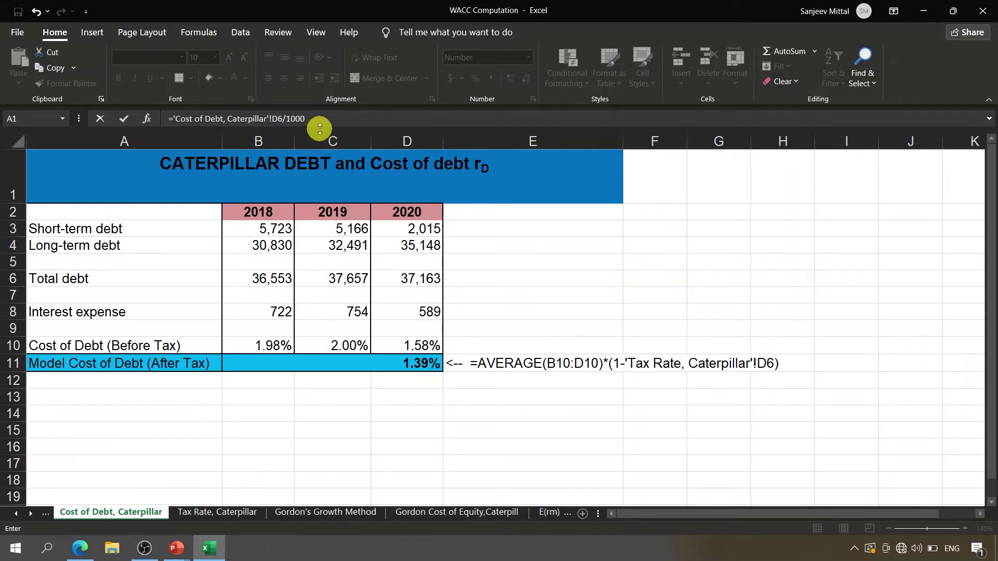
{"action": "key", "text": "Return"}
{"action": "key", "text": "Down"}
{"action": "key", "text": "Up"}
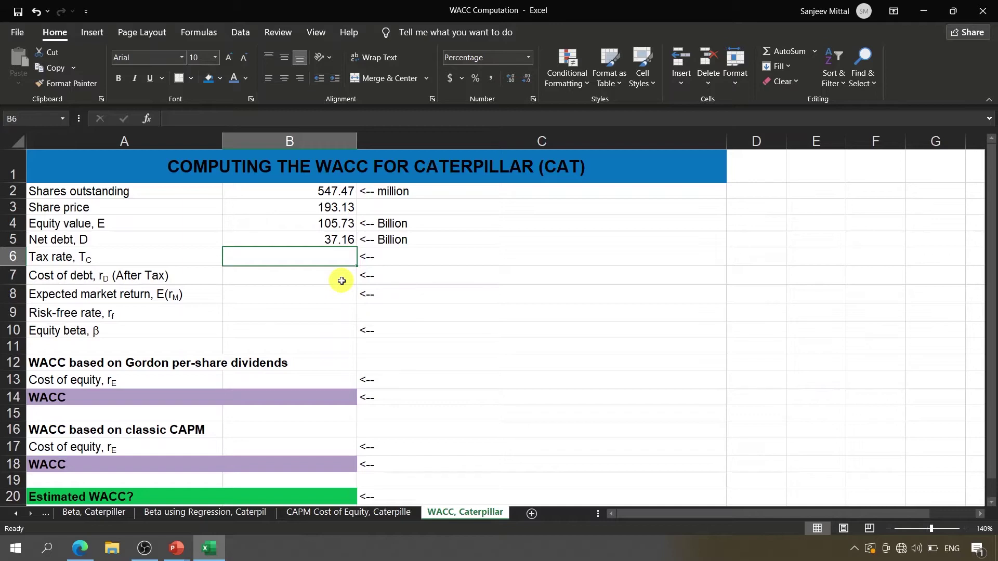
Link the tax rate in B6 to the model tax rate with ='Tax Rate, Caterpillar'!D6.
{"action": "type", "text": "="}
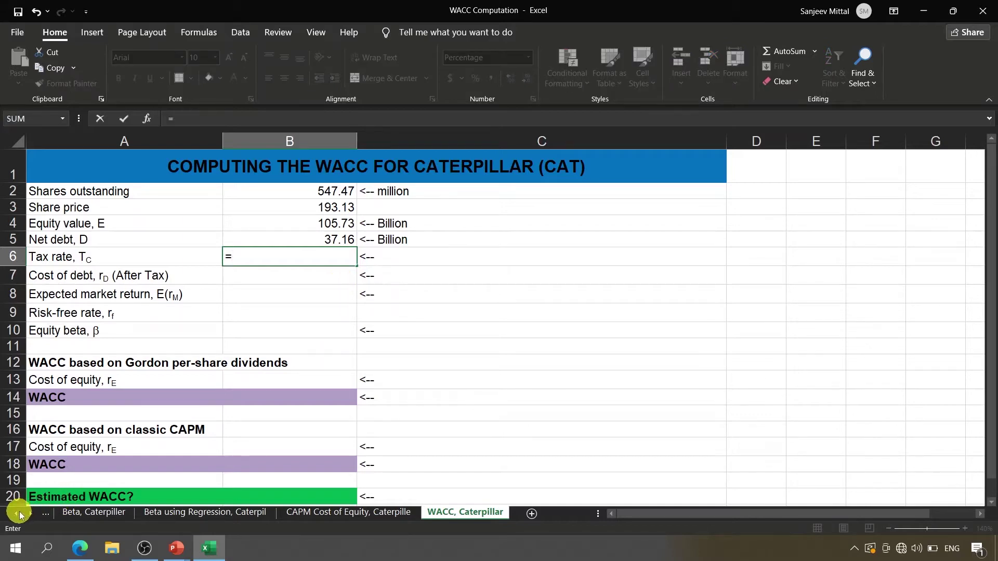
{"action": "left_click", "coordinate": [19, 515]}
{"action": "left_click", "coordinate": [19, 515]}
{"action": "left_click", "coordinate": [19, 514]}
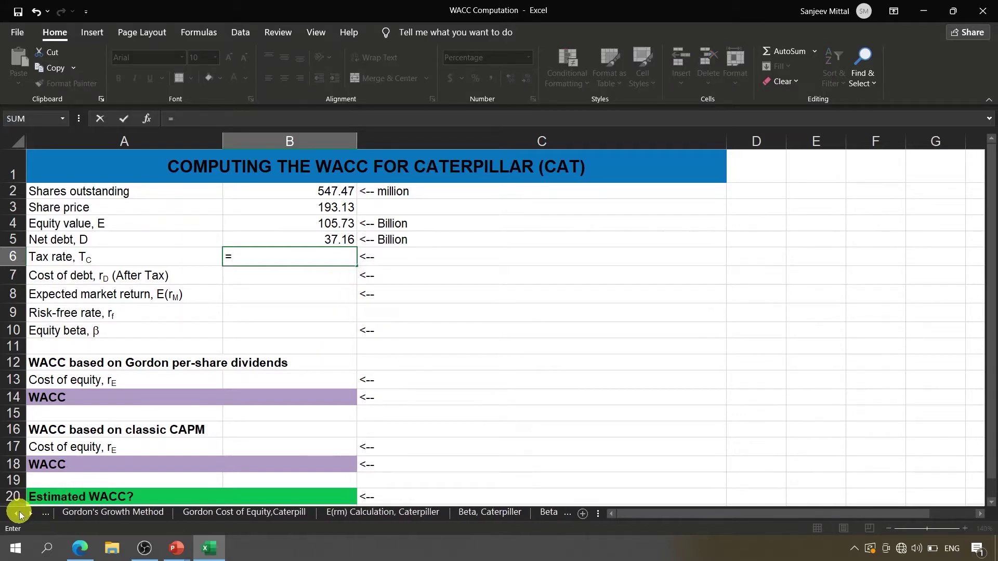
{"action": "left_click", "coordinate": [19, 515]}
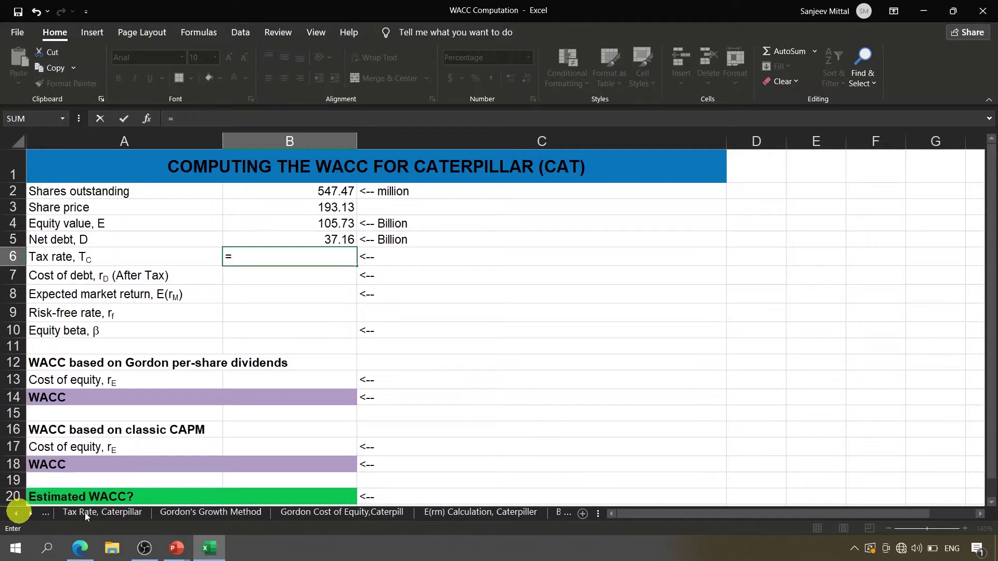
{"action": "left_click", "coordinate": [96, 512]}
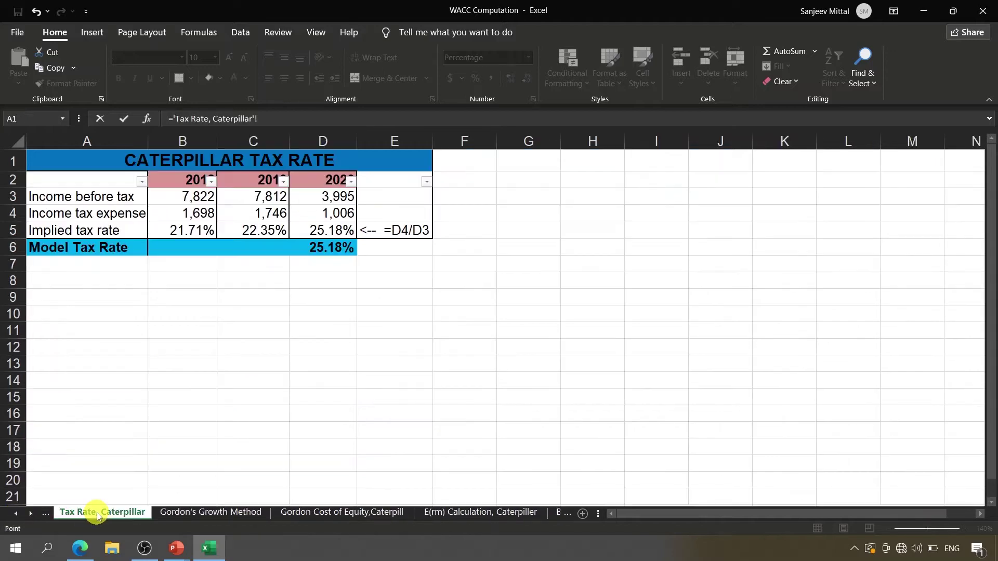
{"action": "left_click", "coordinate": [321, 254]}
{"action": "key", "text": "Return"}
{"action": "key", "text": "Down"}
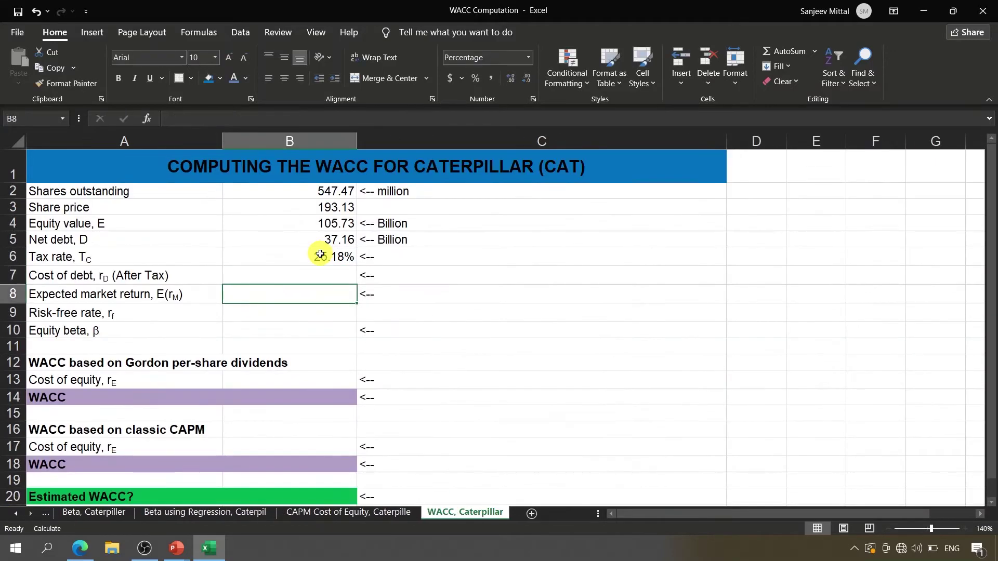
{"action": "key", "text": "Up"}
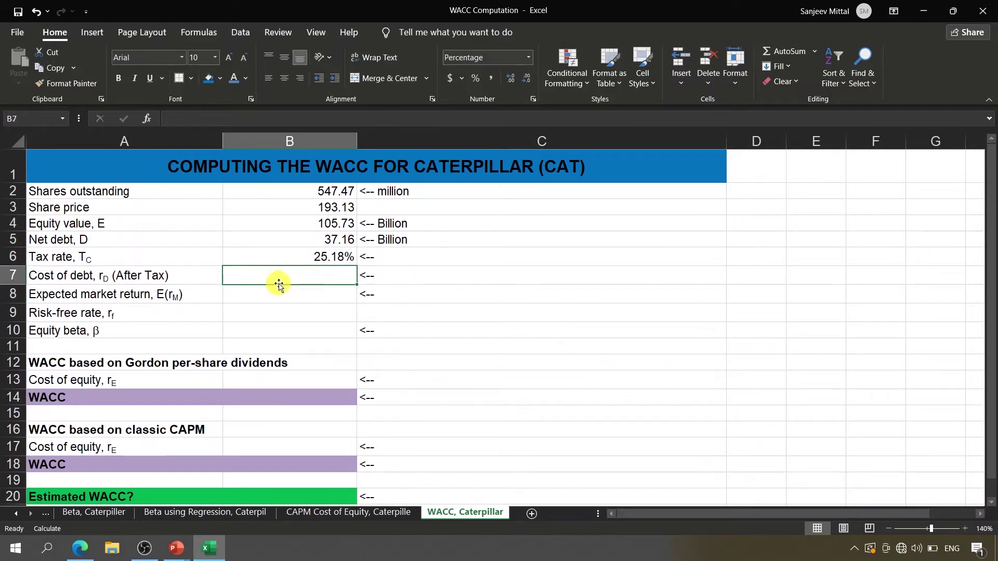
Link the after-tax cost of debt in B7 to the model cost of debt with ='Cost of Debt, Caterpillar'!D11.
{"action": "double_click", "coordinate": [323, 284]}
{"action": "type", "text": "="}
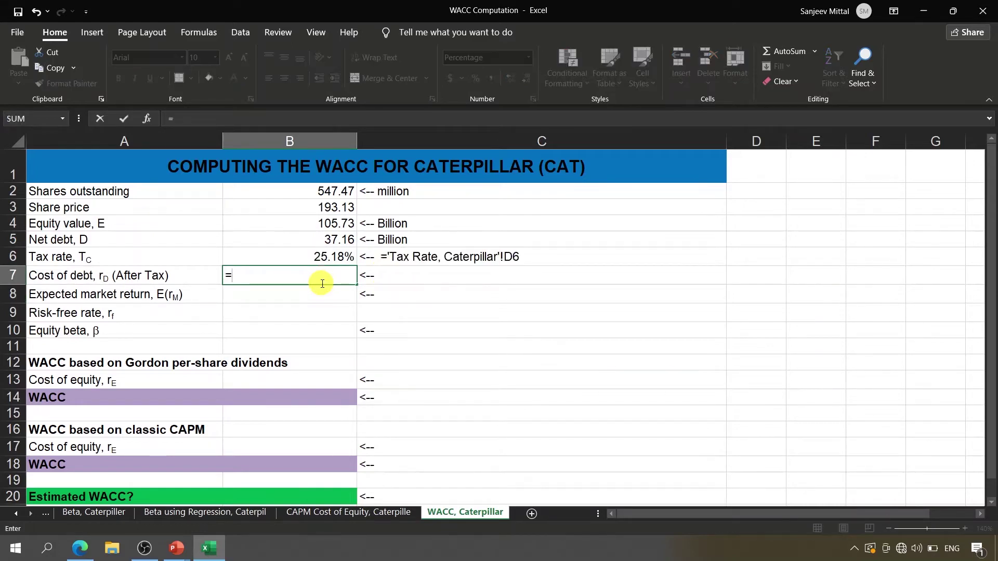
{"action": "left_click", "coordinate": [16, 513]}
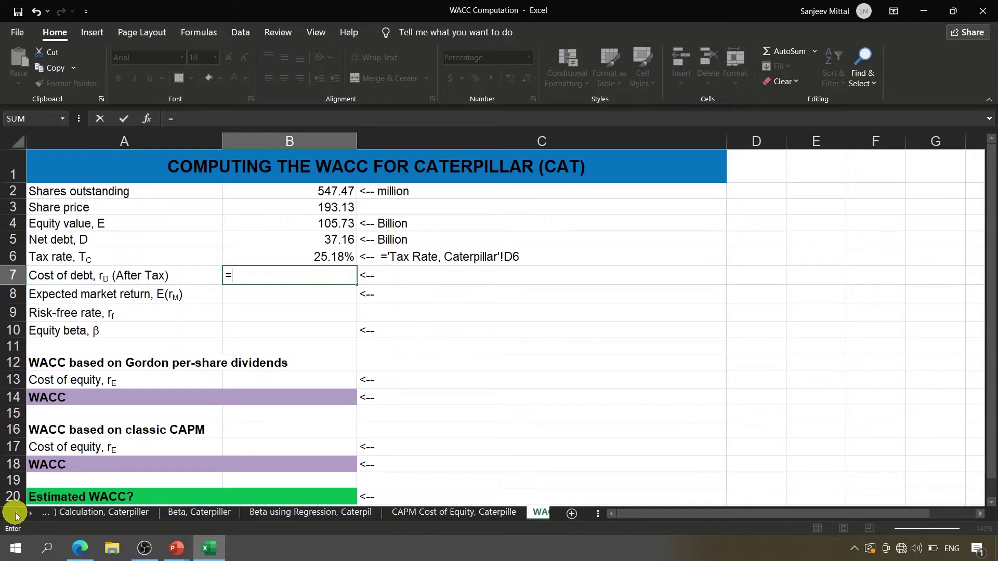
{"action": "left_click", "coordinate": [16, 514]}
{"action": "left_click", "coordinate": [15, 514]}
{"action": "left_click", "coordinate": [16, 513]}
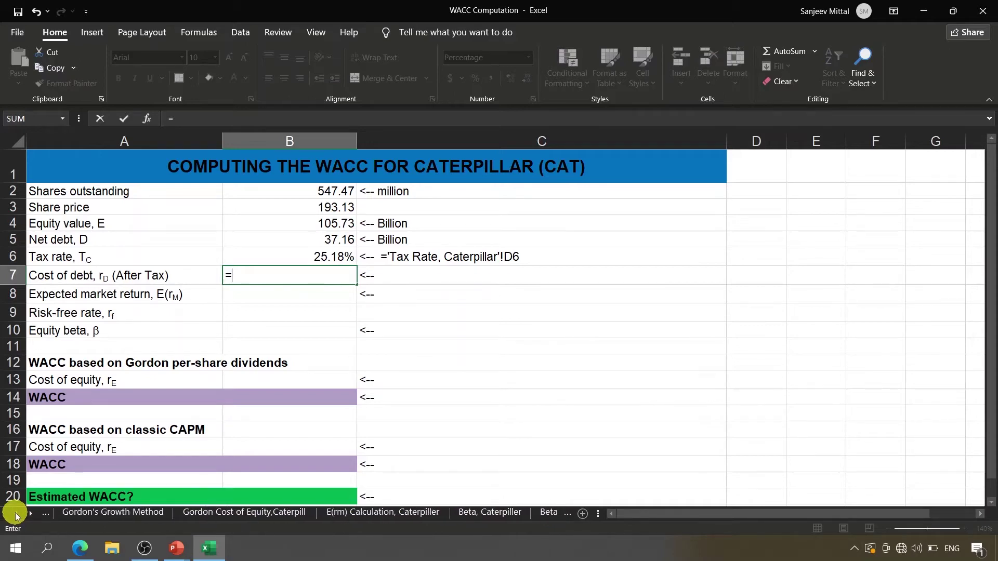
{"action": "left_click", "coordinate": [15, 513]}
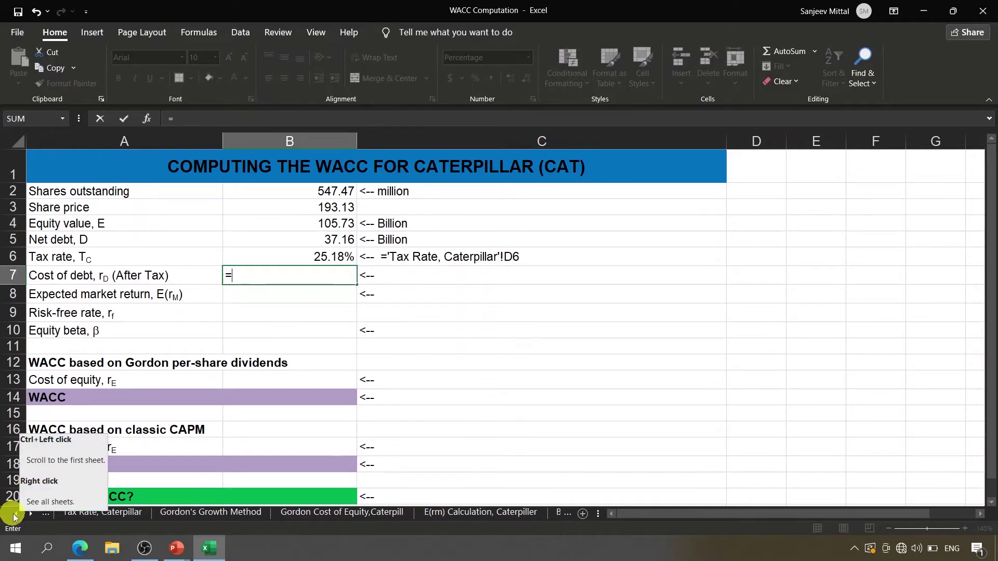
{"action": "left_click", "coordinate": [16, 514]}
{"action": "left_click", "coordinate": [92, 515]}
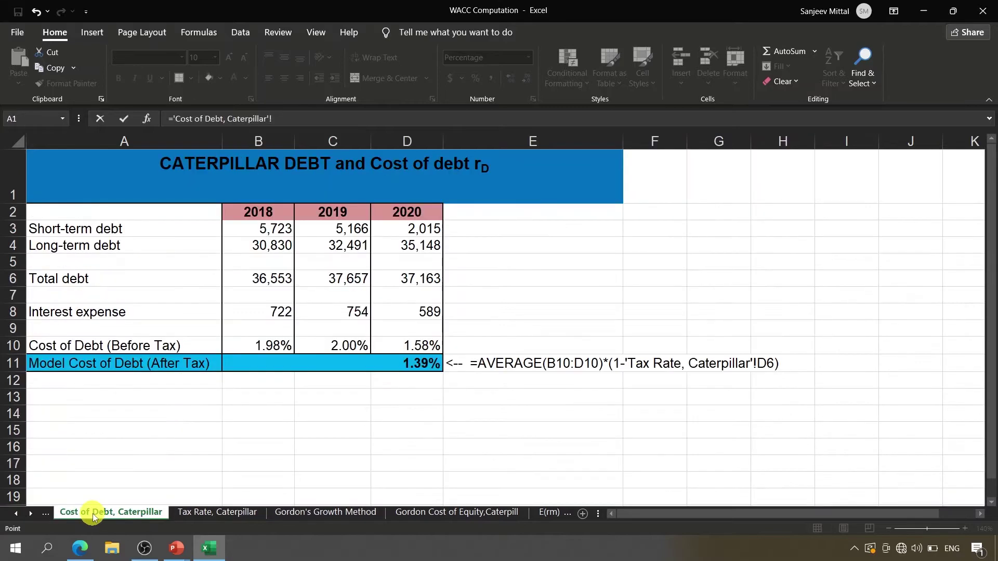
{"action": "left_click", "coordinate": [407, 358]}
{"action": "key", "text": "Return"}
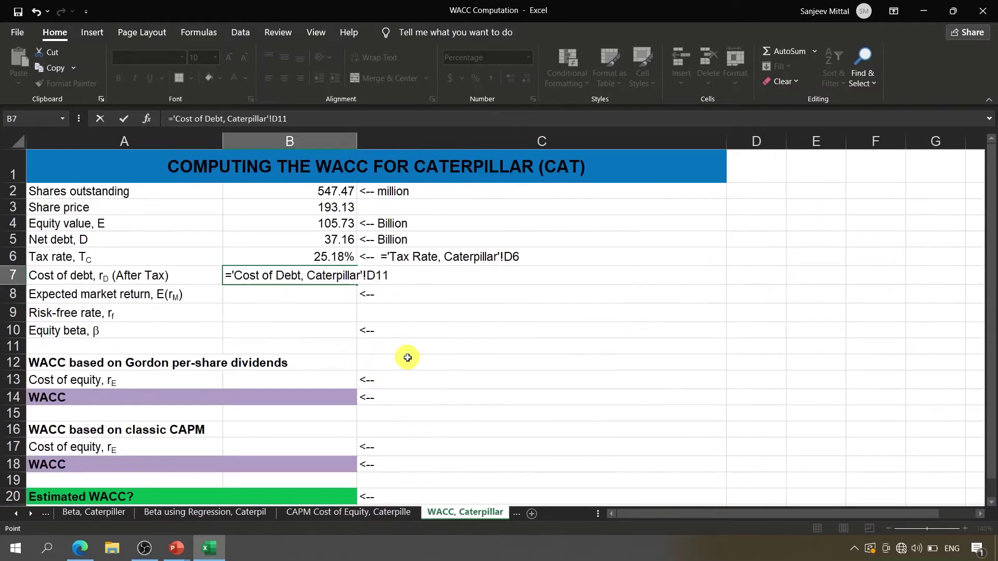
Link the expected market return in B8 to the annualized S&P 500 return with ='E(rm) Calculation, Caterpiller'!B5.
{"action": "type", "text": "="}
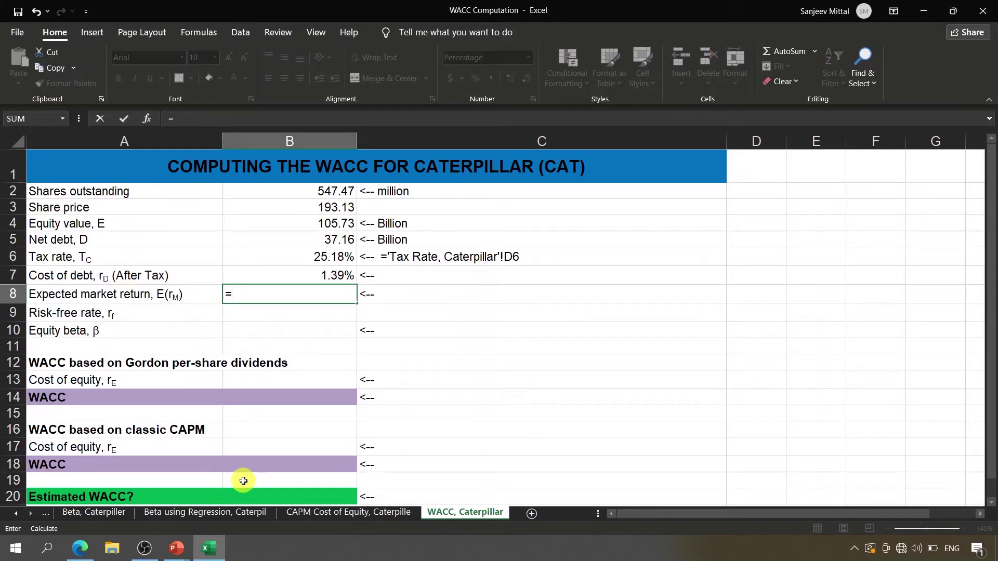
{"action": "left_click", "coordinate": [20, 516]}
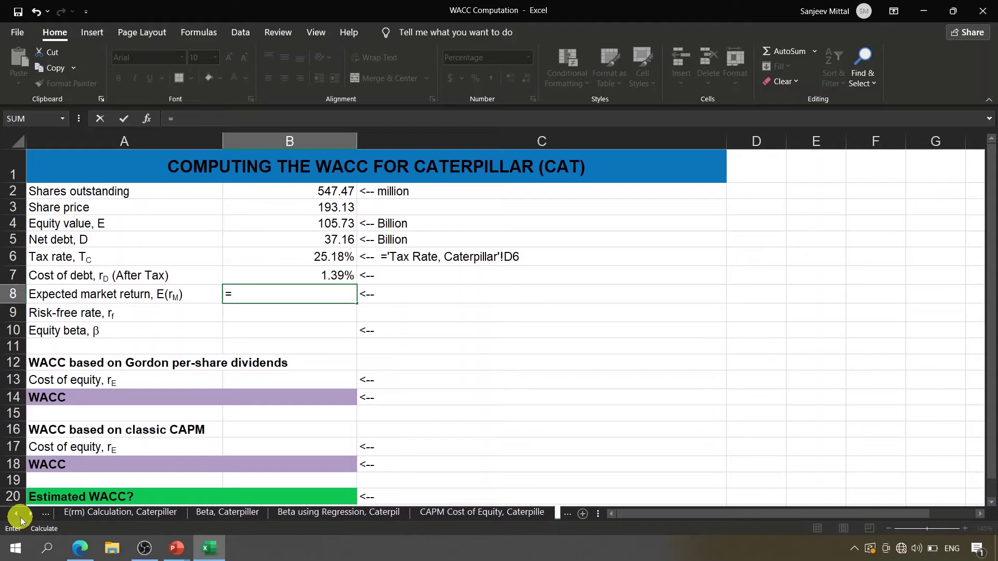
{"action": "left_click", "coordinate": [20, 517]}
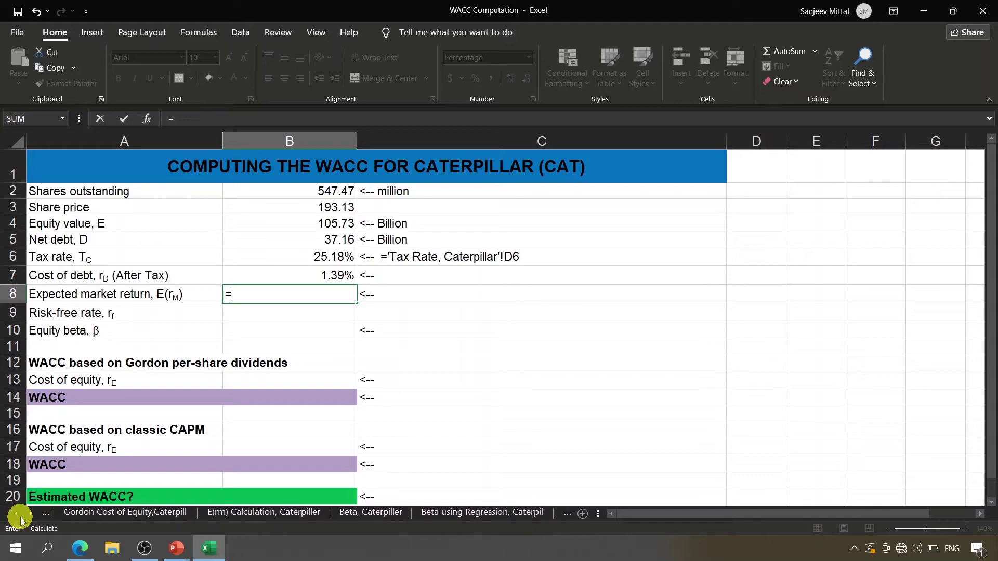
{"action": "left_click", "coordinate": [256, 511]}
{"action": "left_click", "coordinate": [245, 257]}
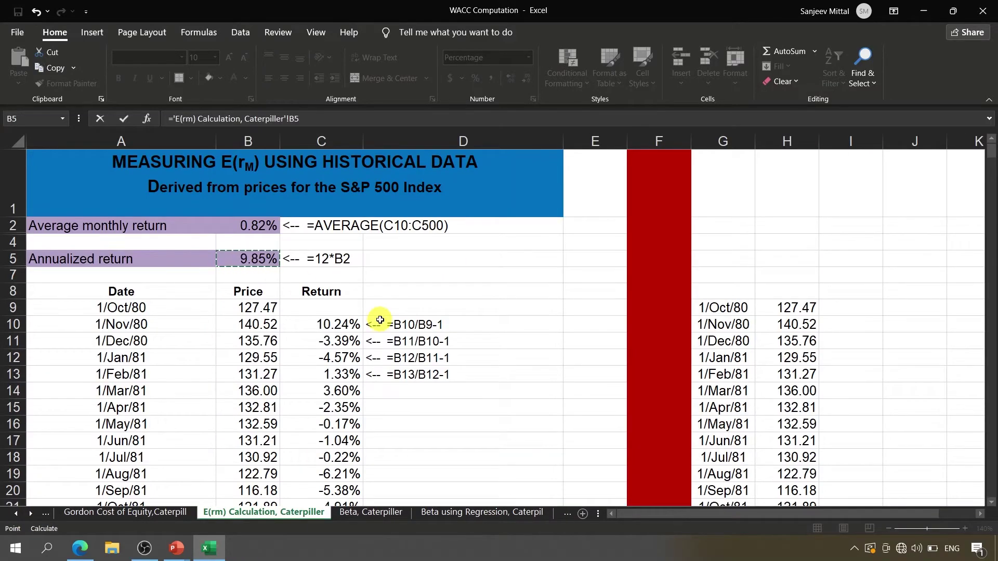
{"action": "key", "text": "Return"}
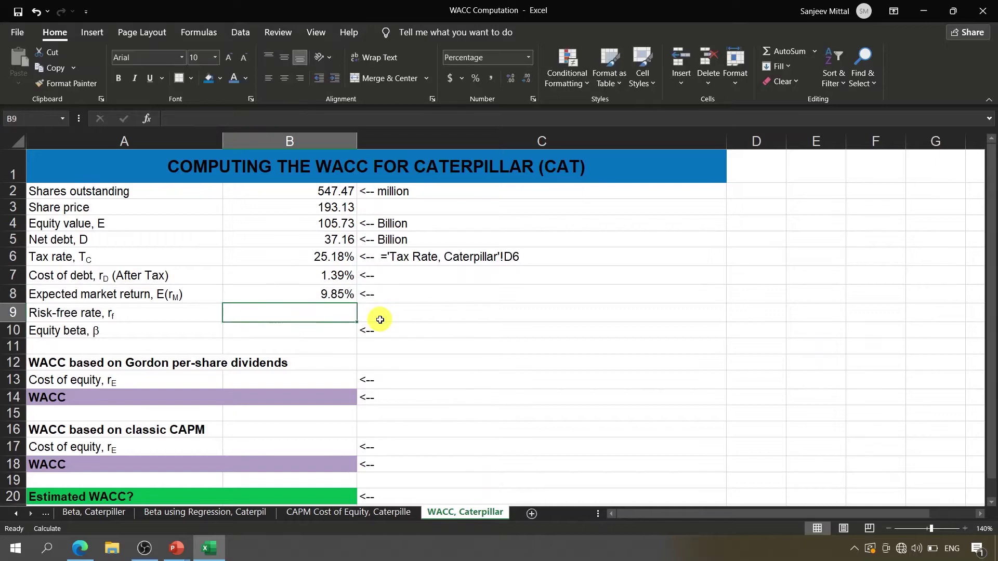
Link the risk-free rate in B9 to the rate on the CAPM sheet with ='CAPM Cost of Equity, Caterpille'!B3.
{"action": "type", "text": "="}
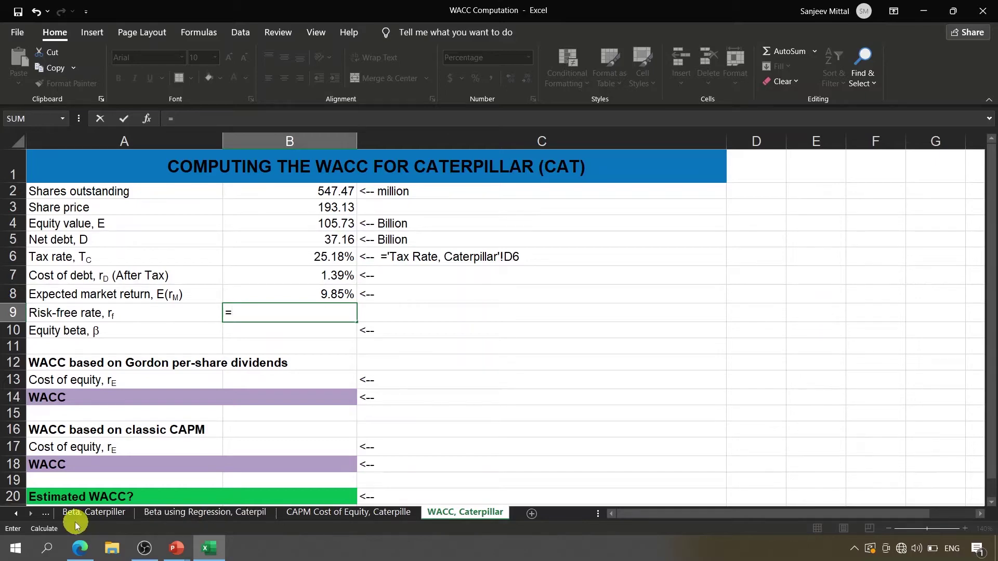
{"action": "left_click", "coordinate": [342, 513]}
{"action": "left_click", "coordinate": [290, 247]}
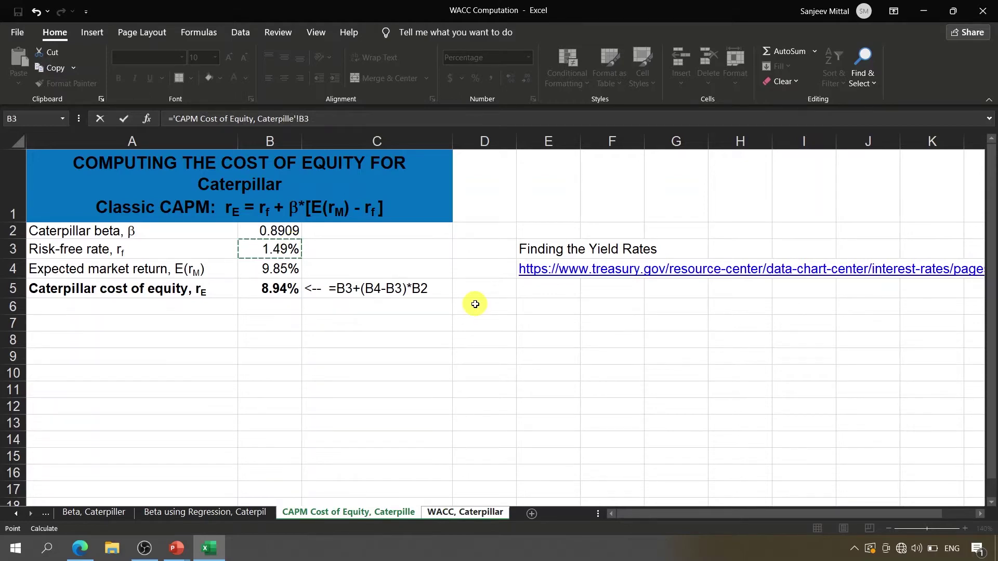
{"action": "key", "text": "Return"}
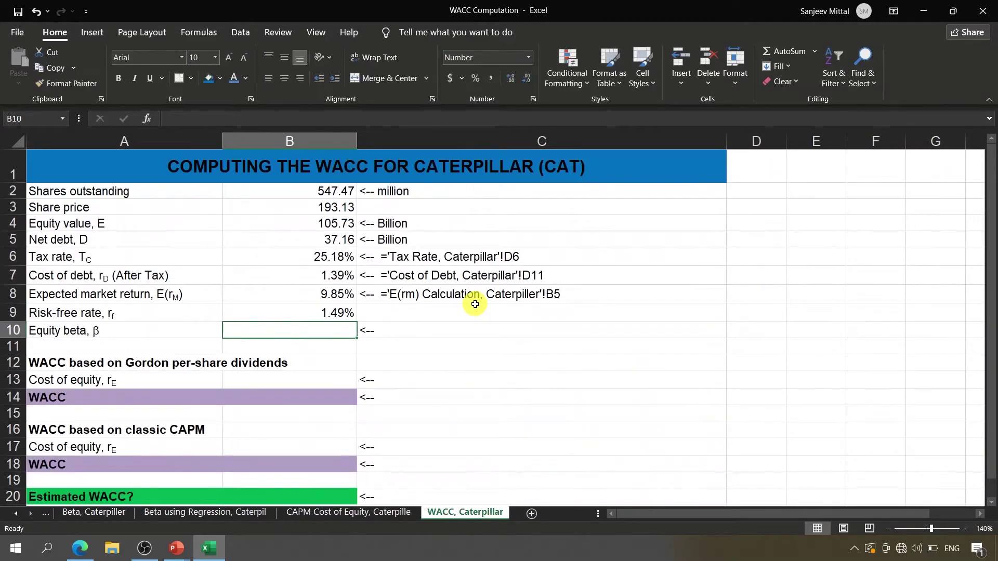
Link the equity beta in B10 to the SLOPE-based beta with ='Beta, Caterpiller'!B3.
{"action": "type", "text": "="}
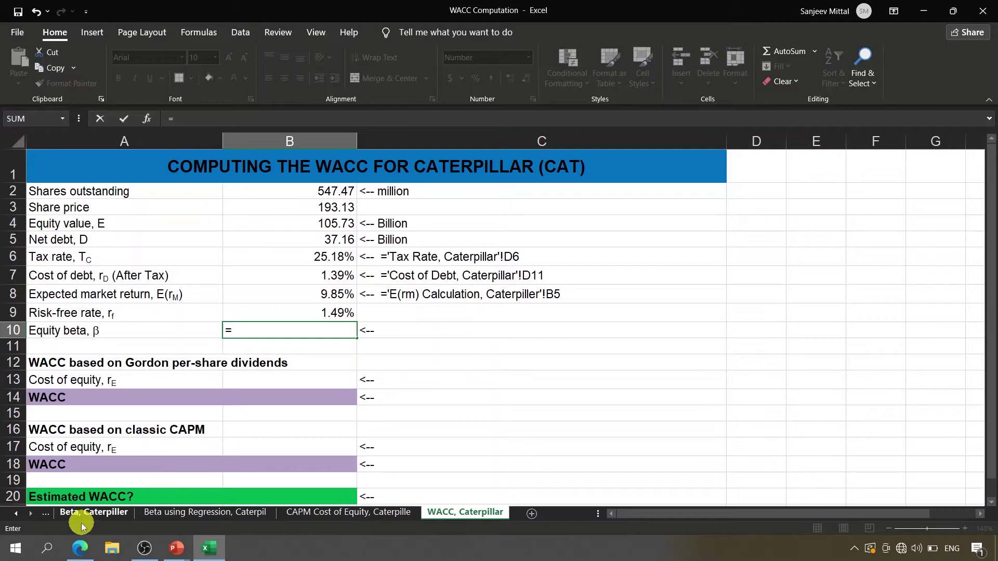
{"action": "left_click", "coordinate": [75, 520]}
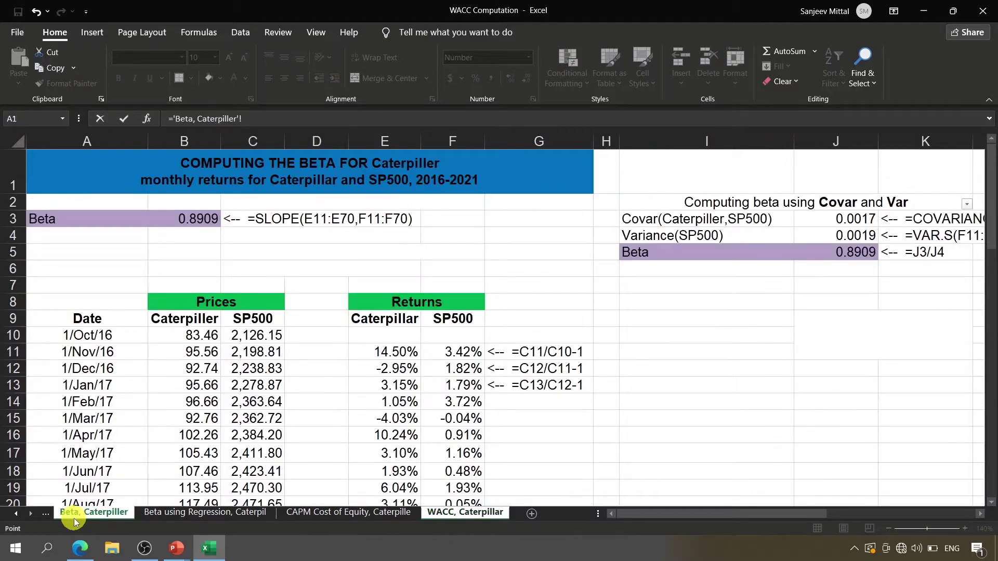
{"action": "left_click", "coordinate": [193, 218]}
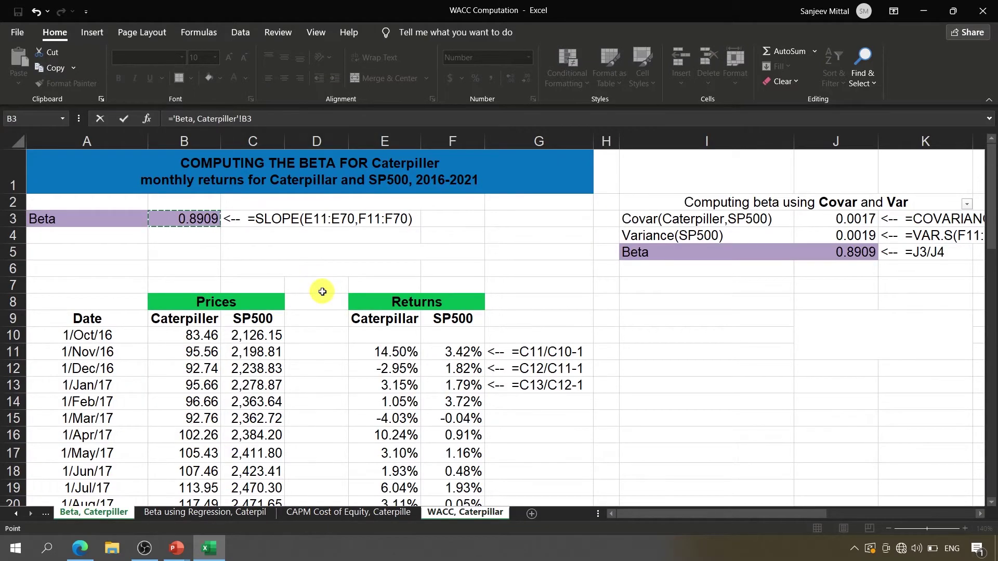
{"action": "key", "text": "Return"}
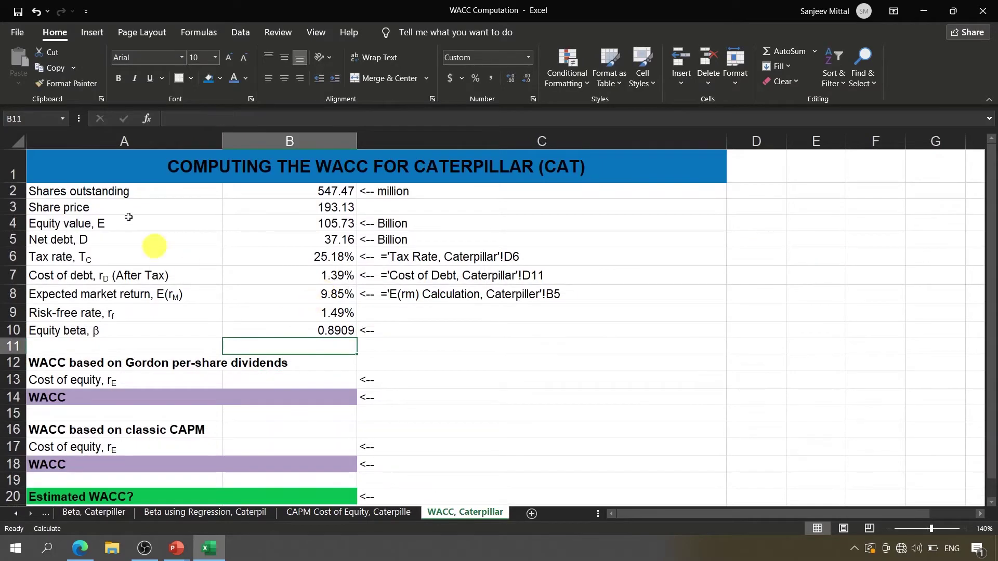
{"action": "left_click_drag", "start_coordinate": [96, 174], "coordinate": [539, 335]}
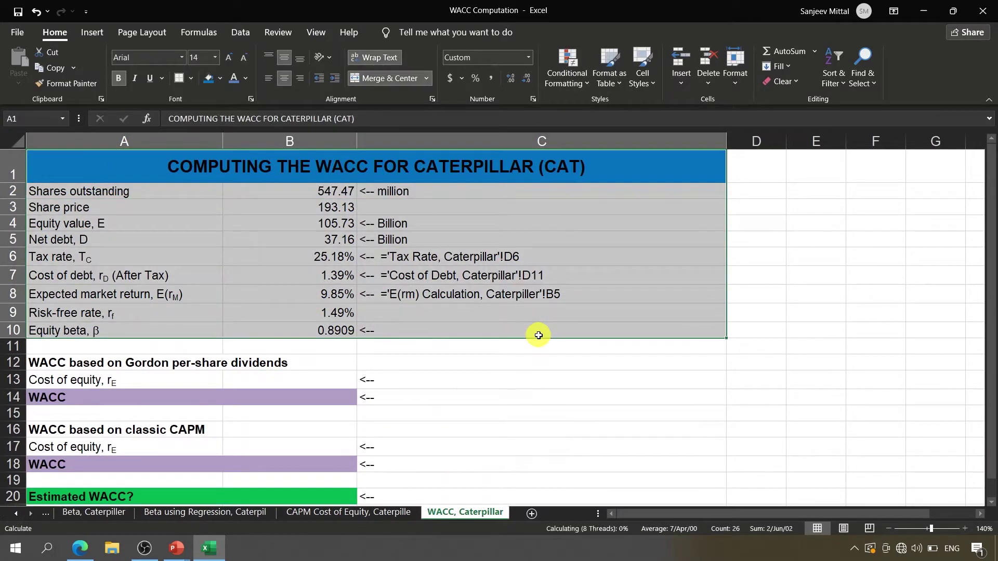
{"action": "left_click", "coordinate": [312, 384]}
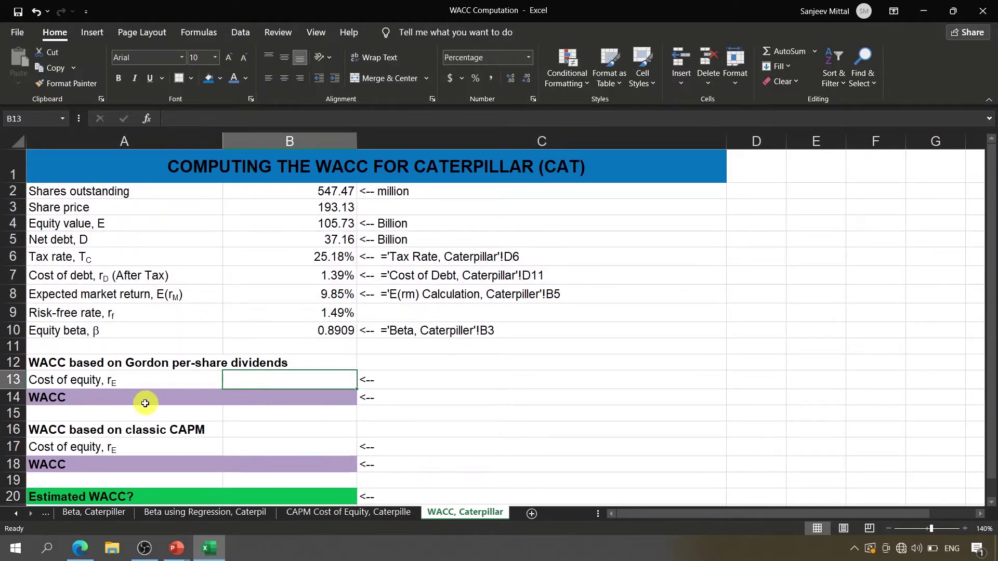
{"action": "left_click", "coordinate": [98, 399]}
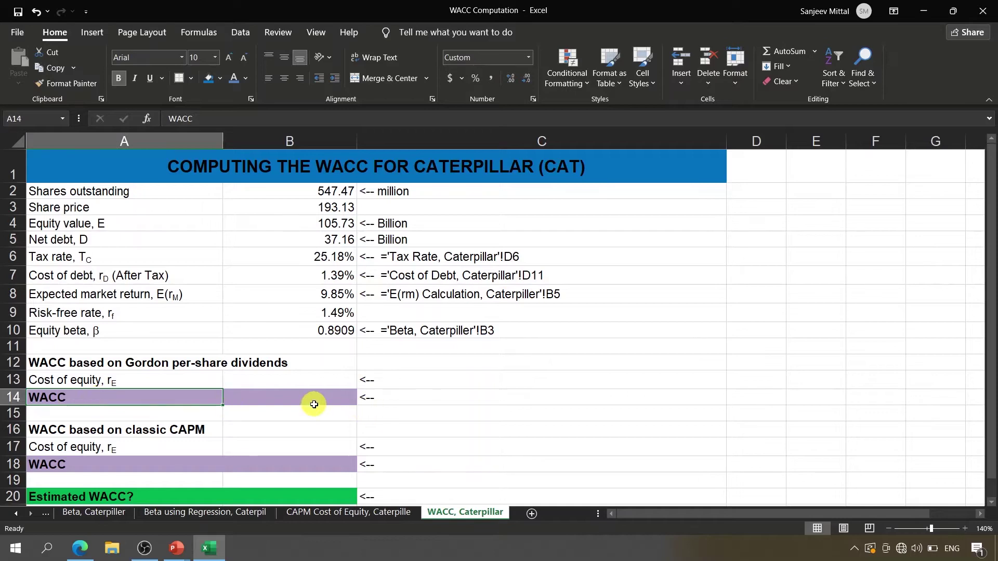
{"action": "left_click", "coordinate": [151, 361]}
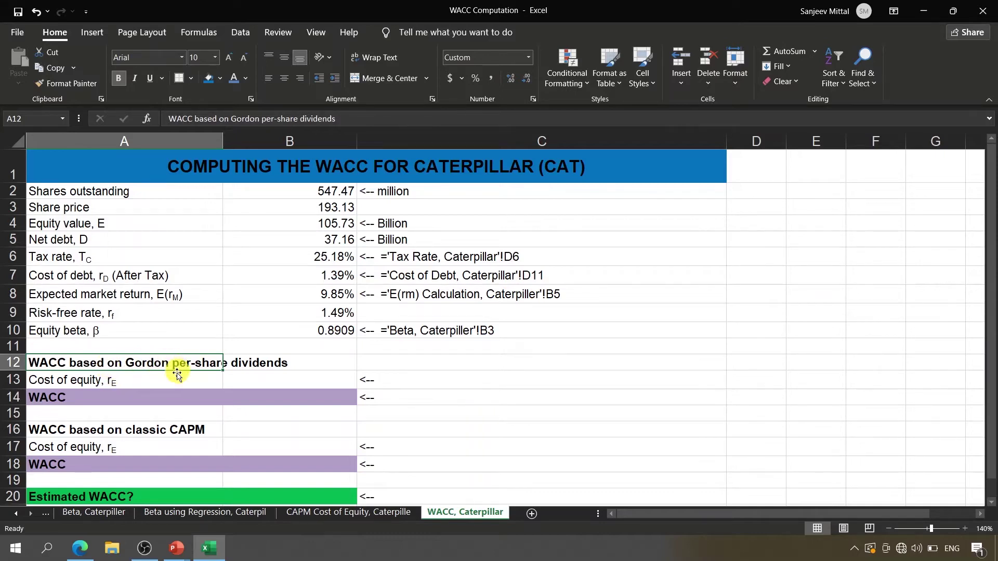
{"action": "left_click", "coordinate": [173, 430]}
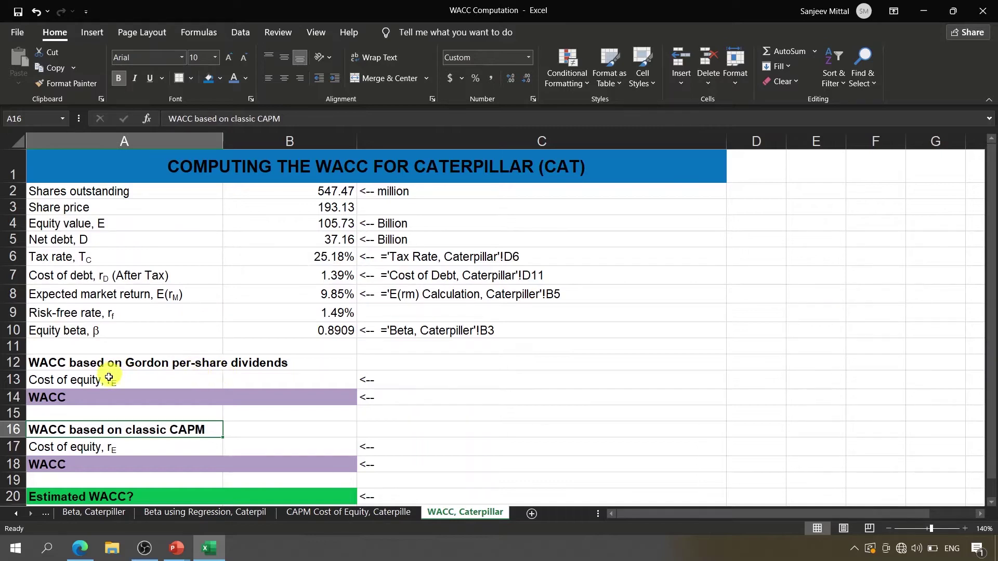
Link the Gordon-based cost of equity in B13 to the five-year-growth result with ='Gordon Cost of Equity,Caterpill'!B11.
{"action": "left_click", "coordinate": [275, 385]}
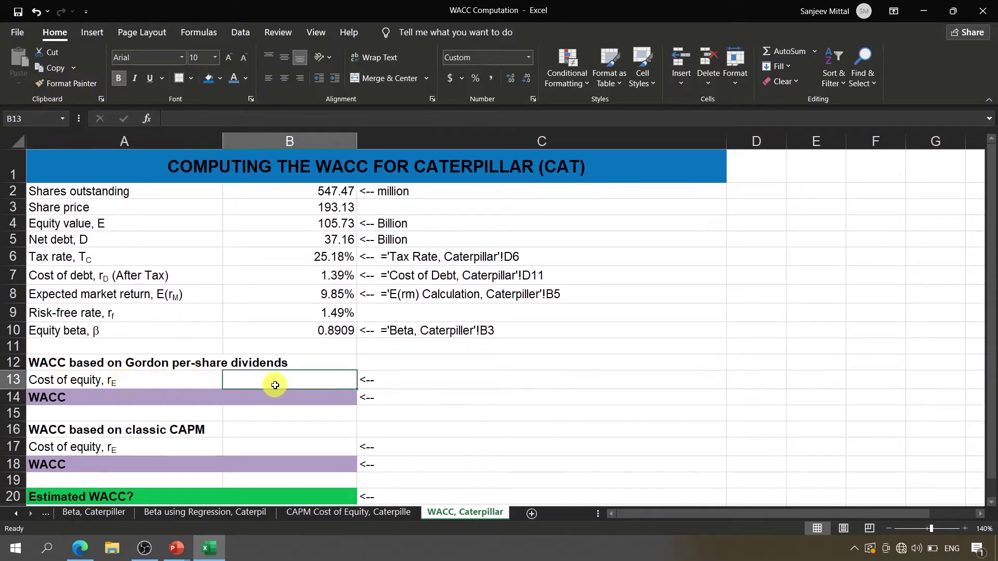
{"action": "type", "text": "="}
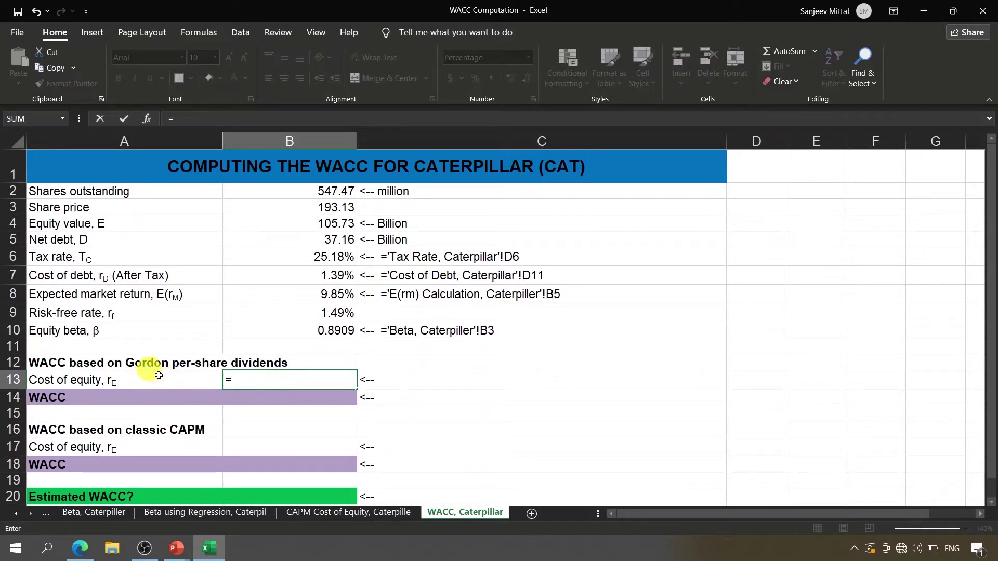
{"action": "left_click", "coordinate": [17, 517]}
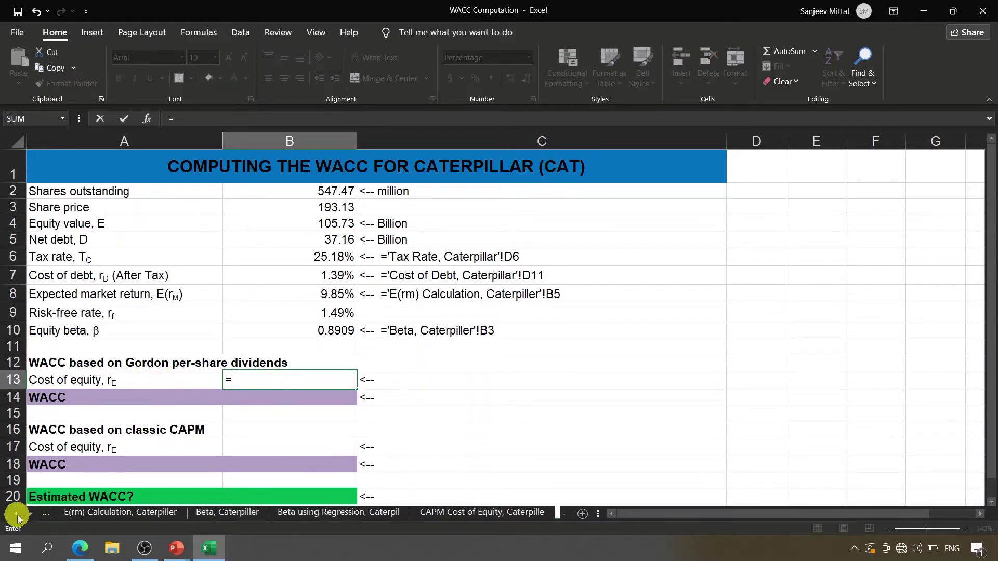
{"action": "left_click", "coordinate": [18, 516]}
{"action": "left_click", "coordinate": [17, 517]}
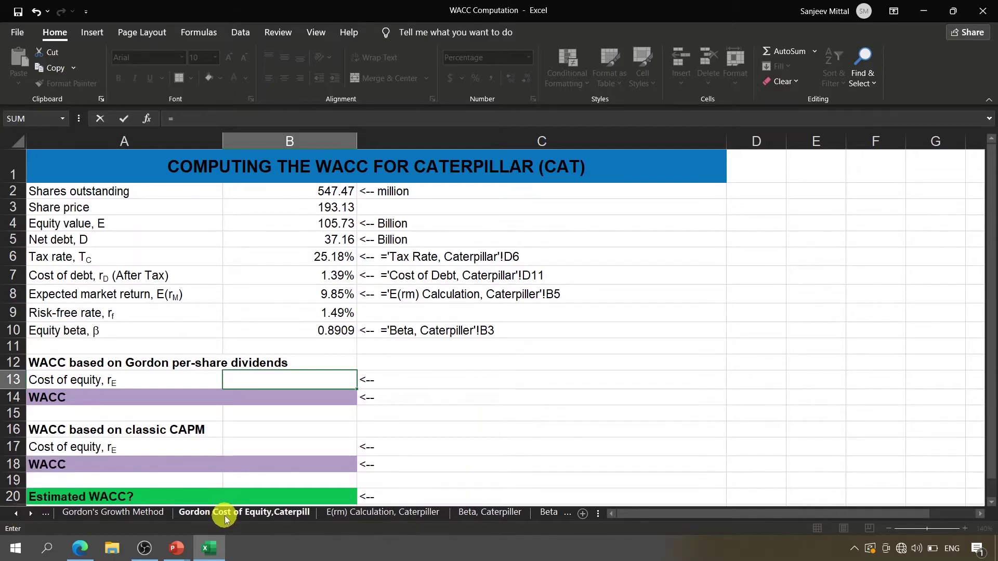
{"action": "left_click", "coordinate": [225, 515]}
{"action": "left_click", "coordinate": [330, 372]}
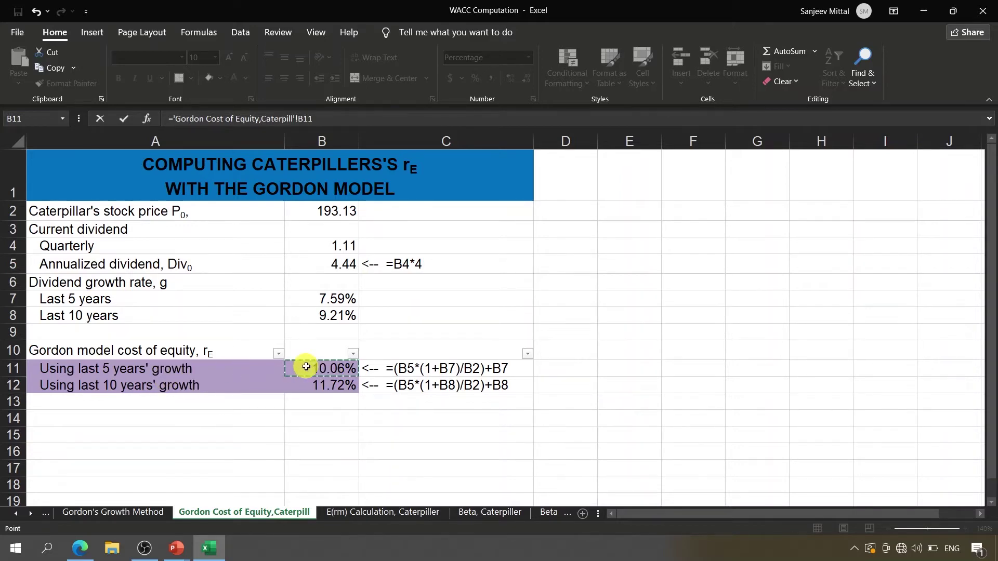
{"action": "key", "text": "Return"}
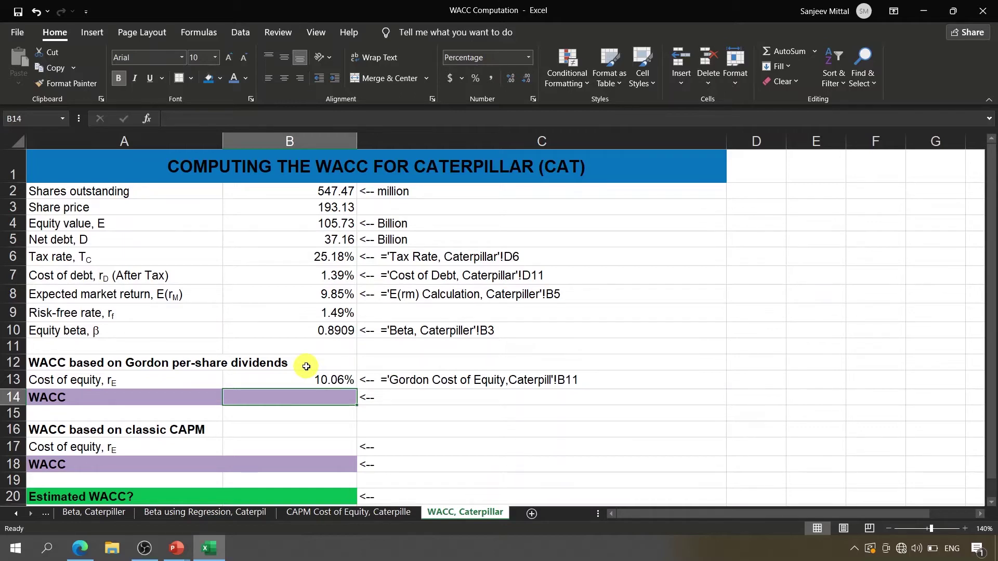
Start the Gordon-based WACC formula in B14 with the weighted cost of equity term =(B4/(B4+B5)*B13).
{"action": "type", "text": "="}
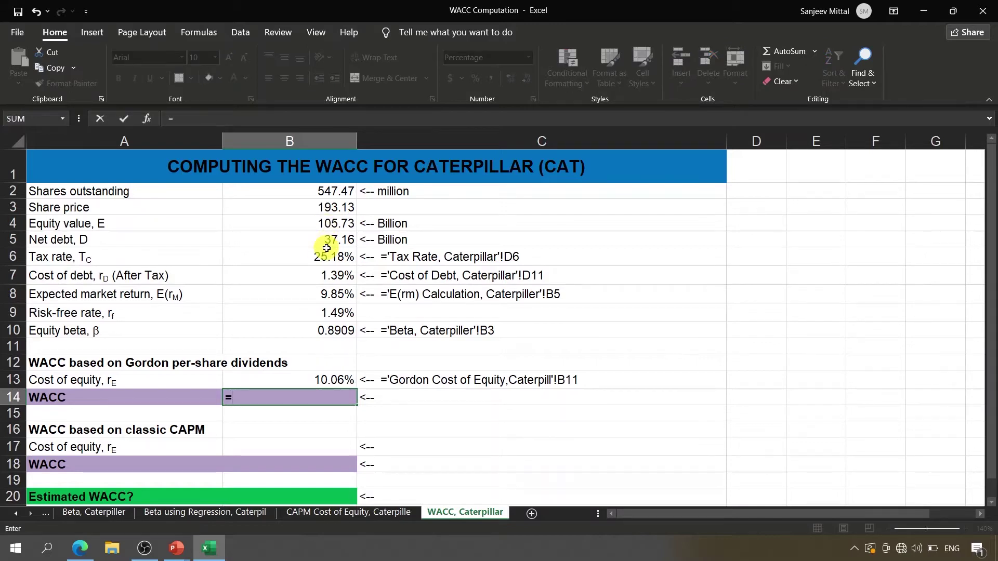
{"action": "left_click", "coordinate": [318, 224]}
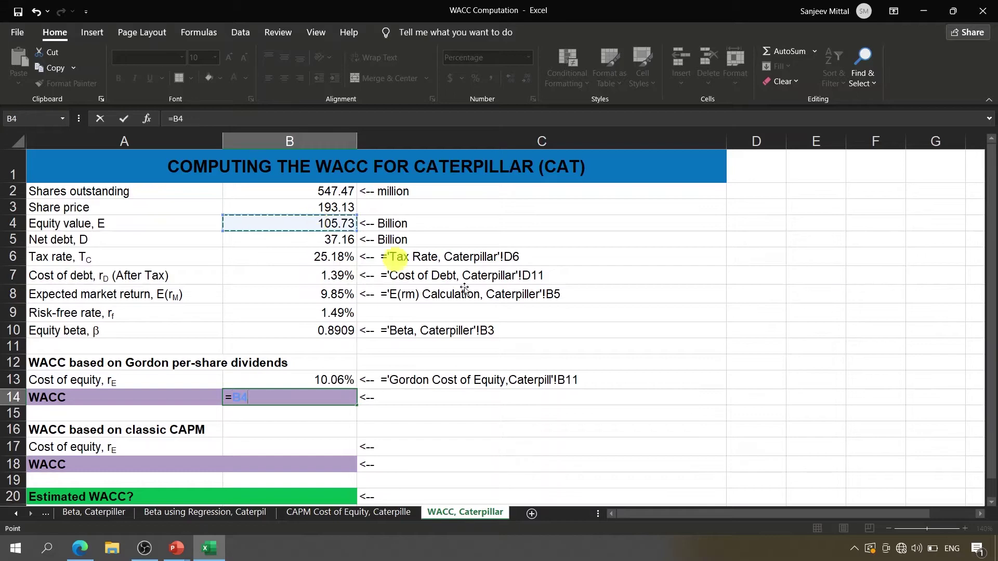
{"action": "type", "text": "/"}
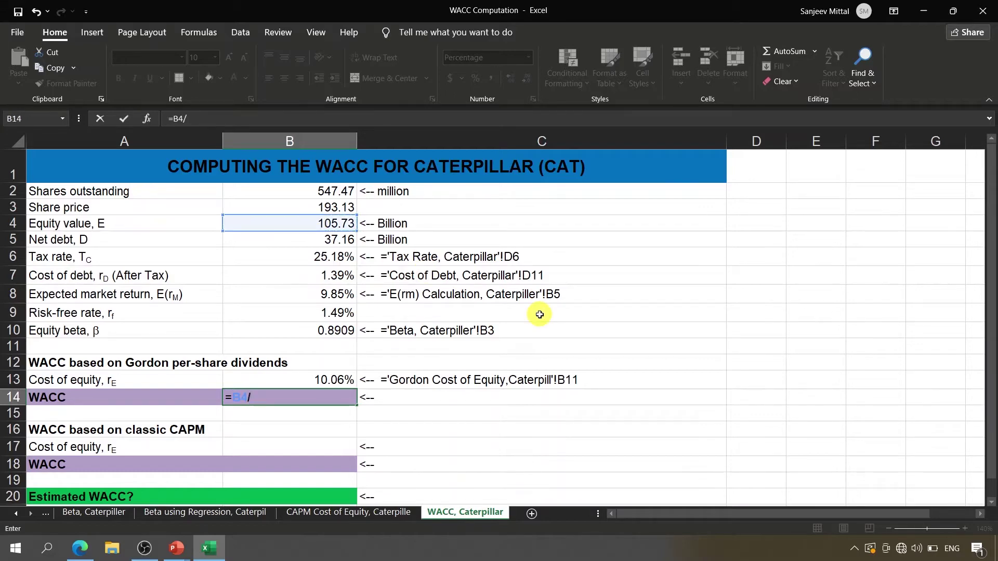
{"action": "type", "text": "("}
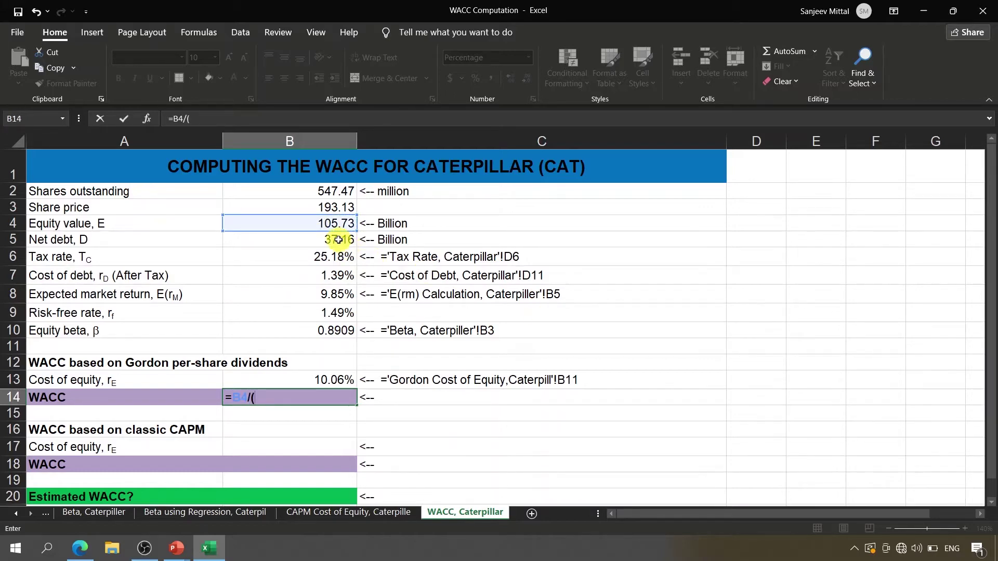
{"action": "left_click", "coordinate": [325, 225]}
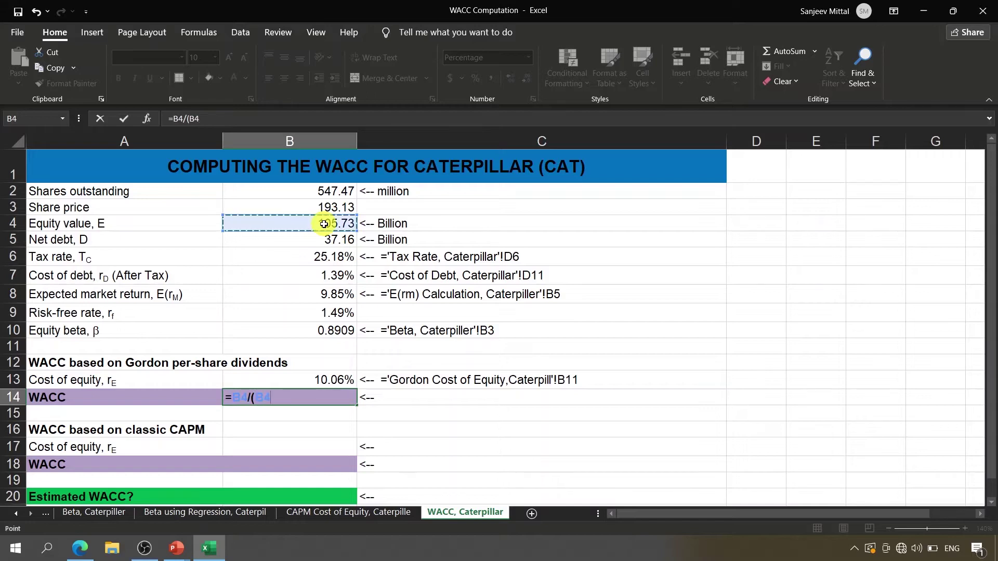
{"action": "type", "text": "+"}
{"action": "left_click", "coordinate": [325, 239]}
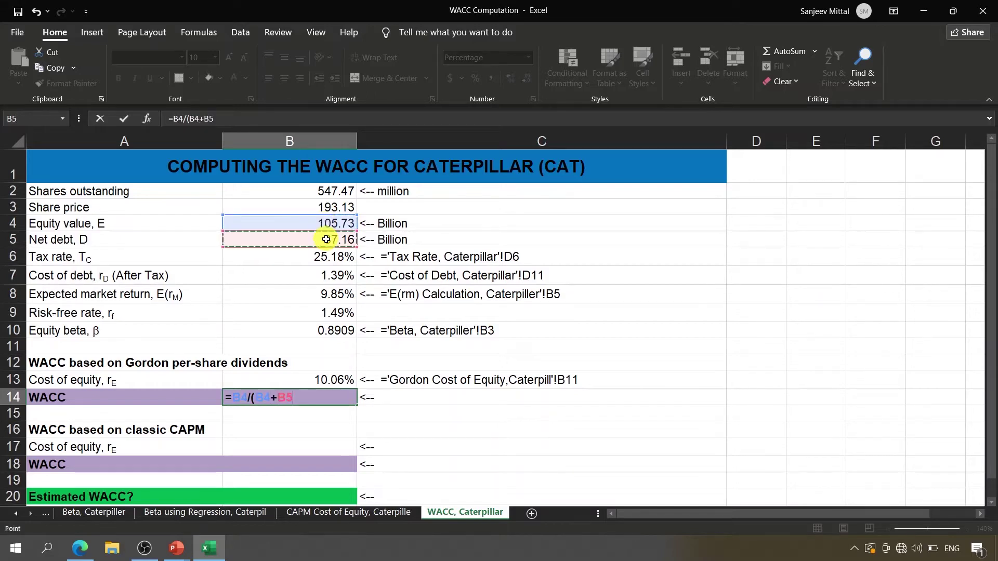
{"action": "type", "text": ")*"}
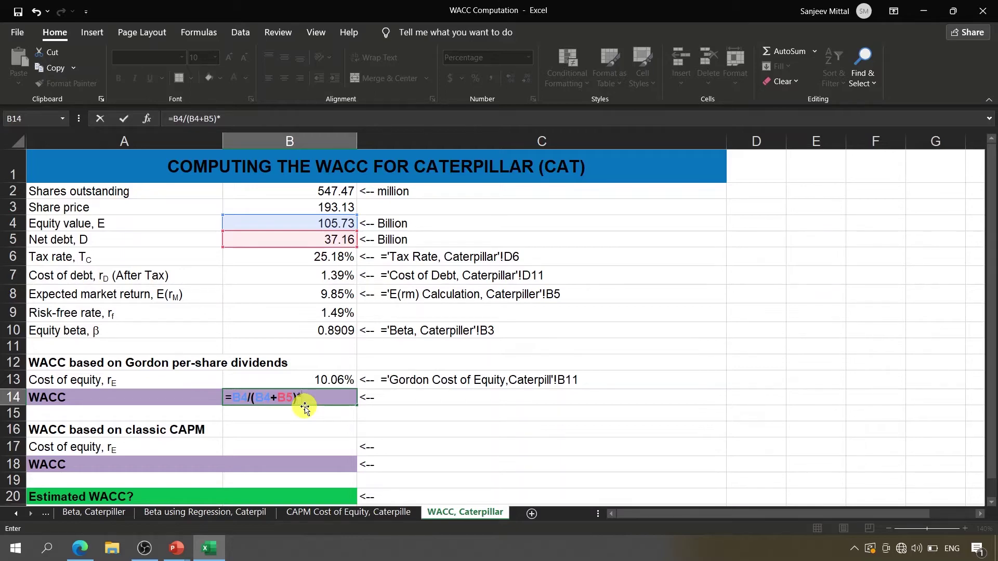
{"action": "left_click", "coordinate": [304, 380]}
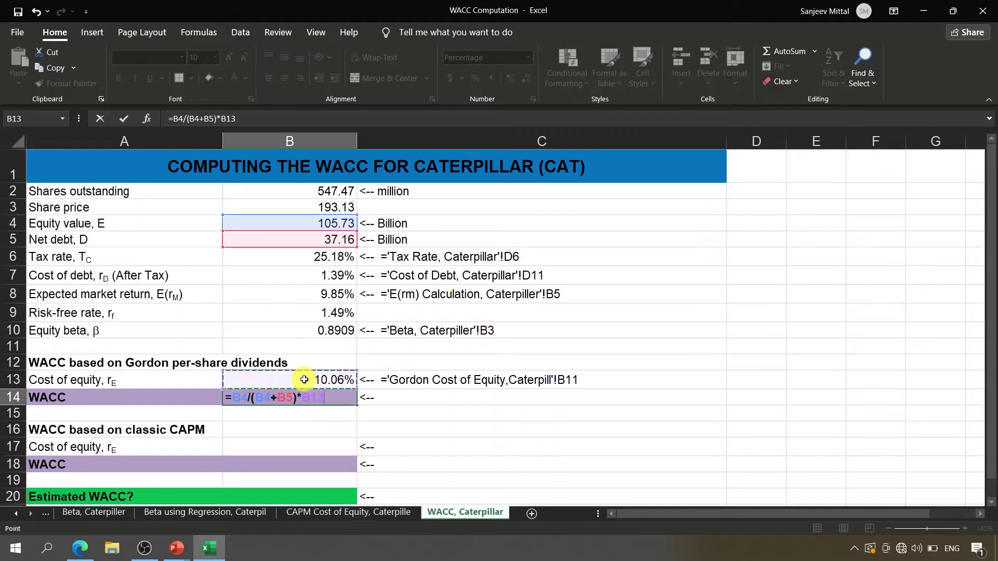
{"action": "type", "text": ")"}
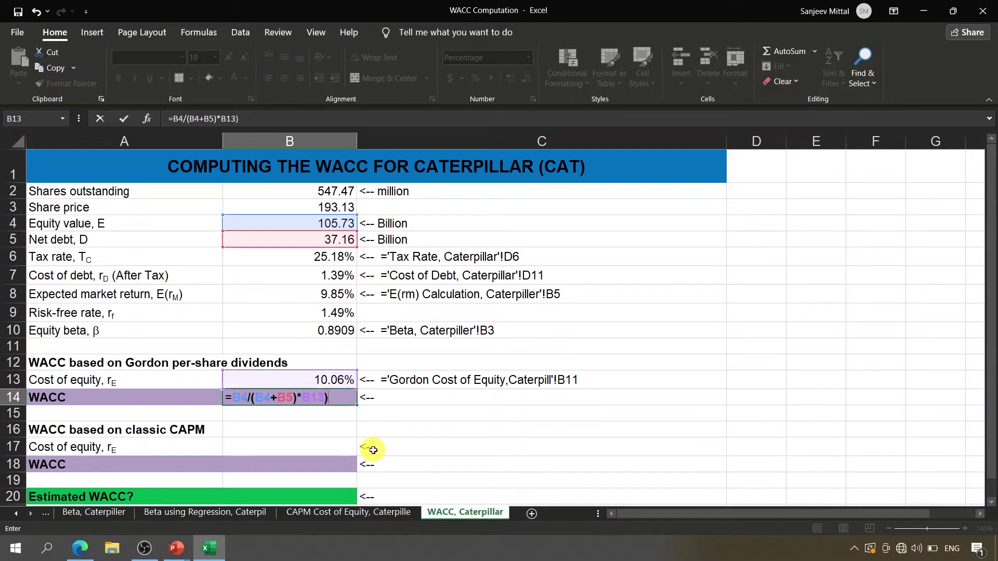
{"action": "left_click", "coordinate": [240, 398]}
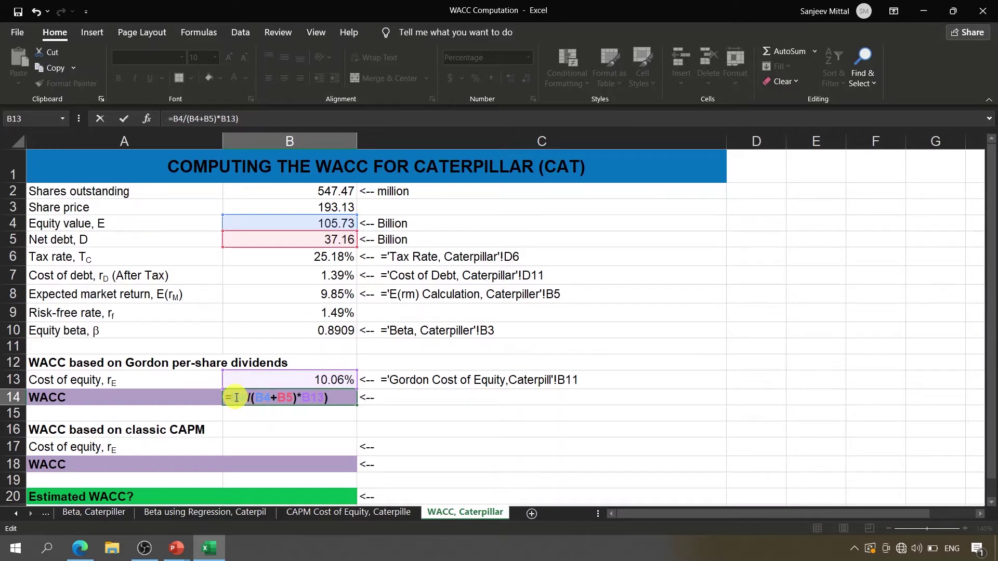
{"action": "type", "text": "("}
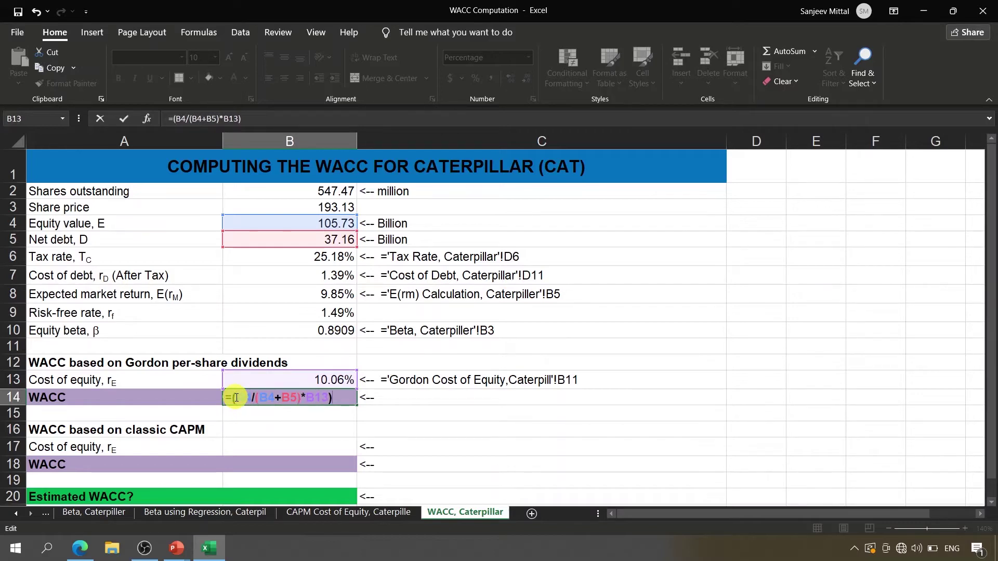
{"action": "left_click", "coordinate": [356, 399]}
Complete the B14 WACC formula by adding the weighted after-tax cost of debt term +(B5/(B4+B5)*B7).
{"action": "type", "text": "+"}
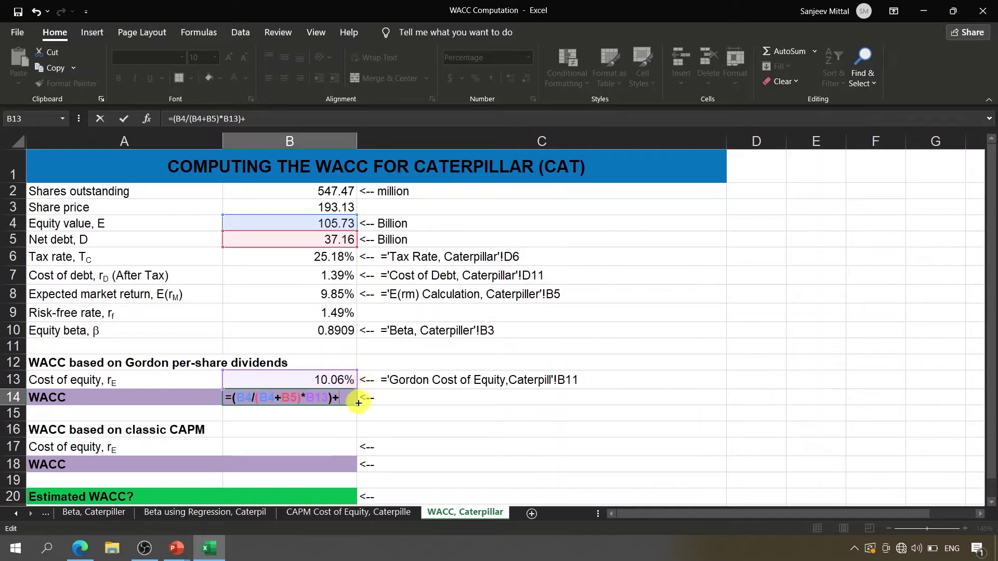
{"action": "type", "text": "("}
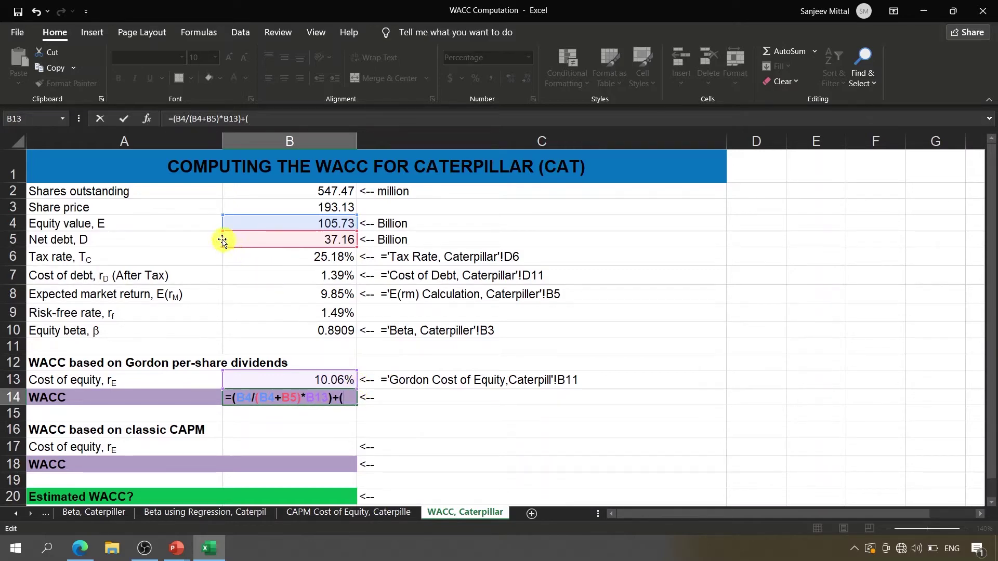
{"action": "left_click", "coordinate": [294, 242]}
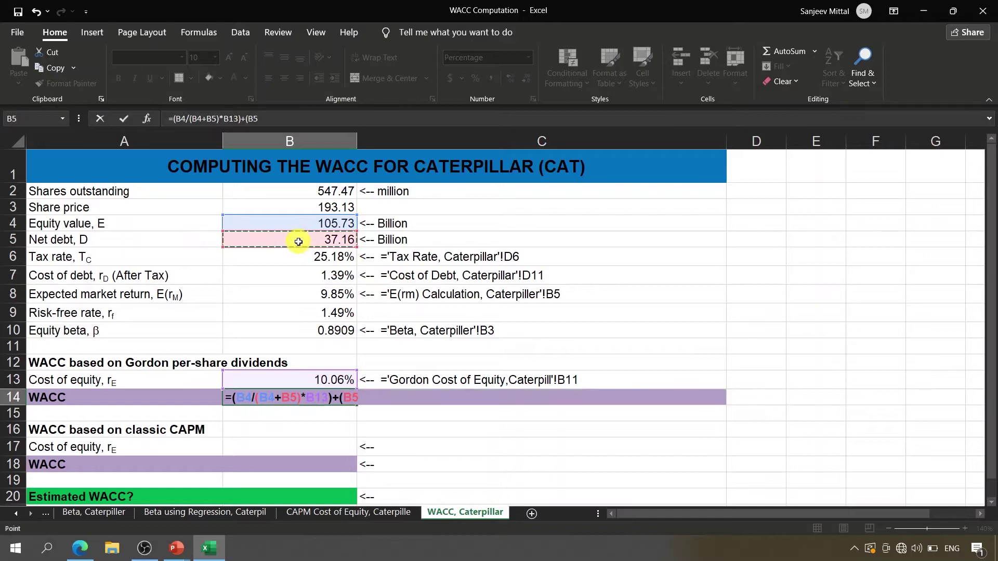
{"action": "type", "text": "/"}
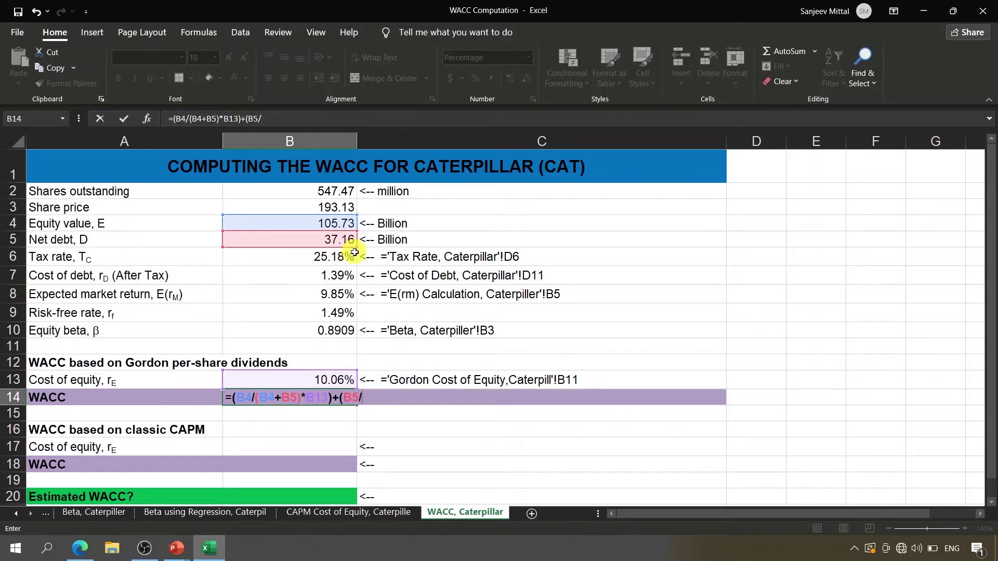
{"action": "left_click", "coordinate": [310, 221]}
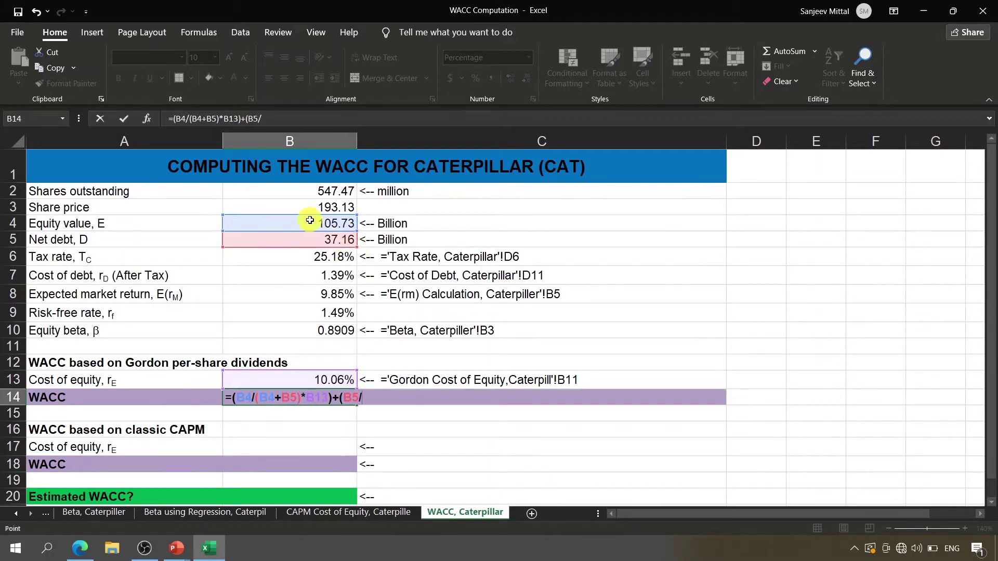
{"action": "type", "text": "+"}
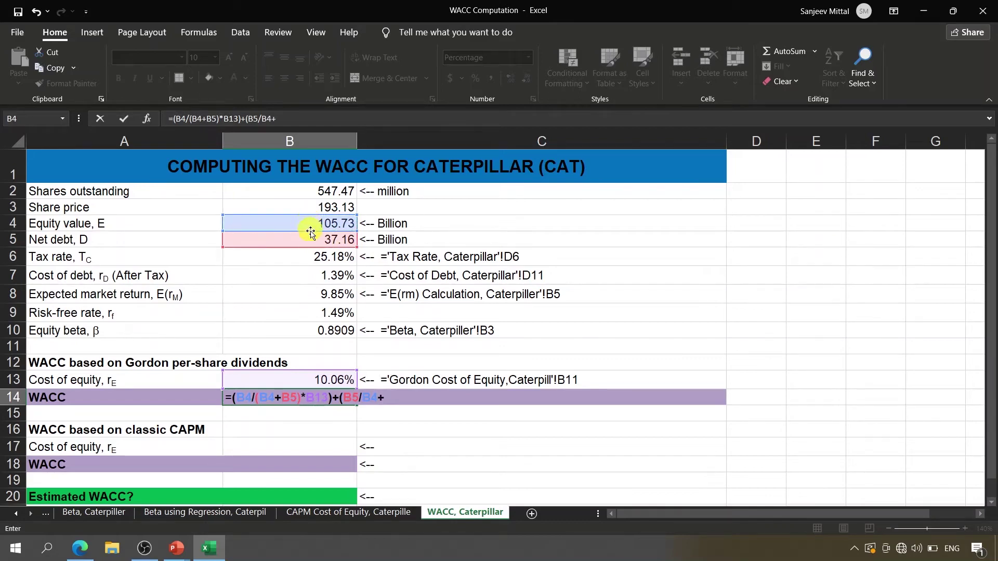
{"action": "left_click", "coordinate": [312, 238]}
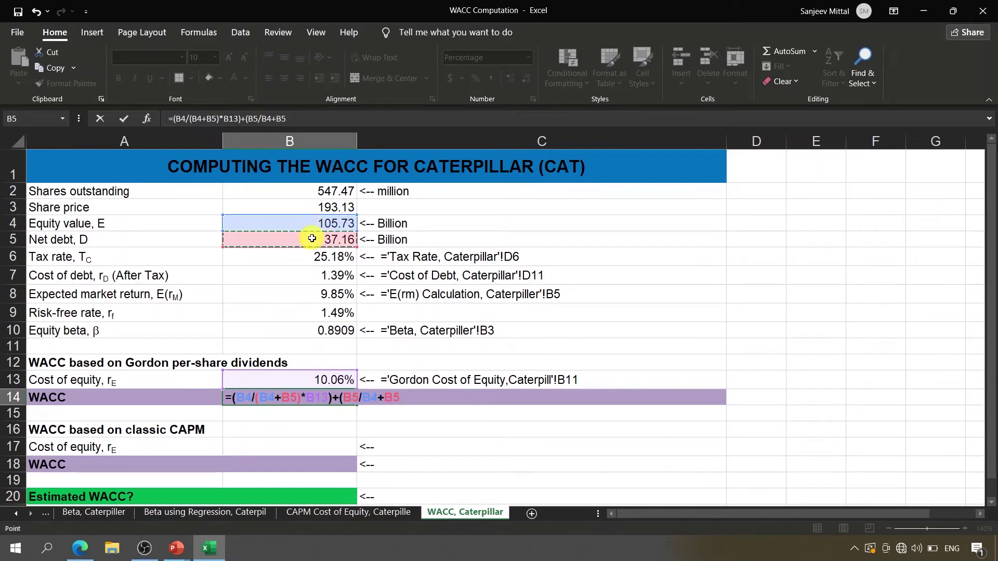
{"action": "type", "text": ")"}
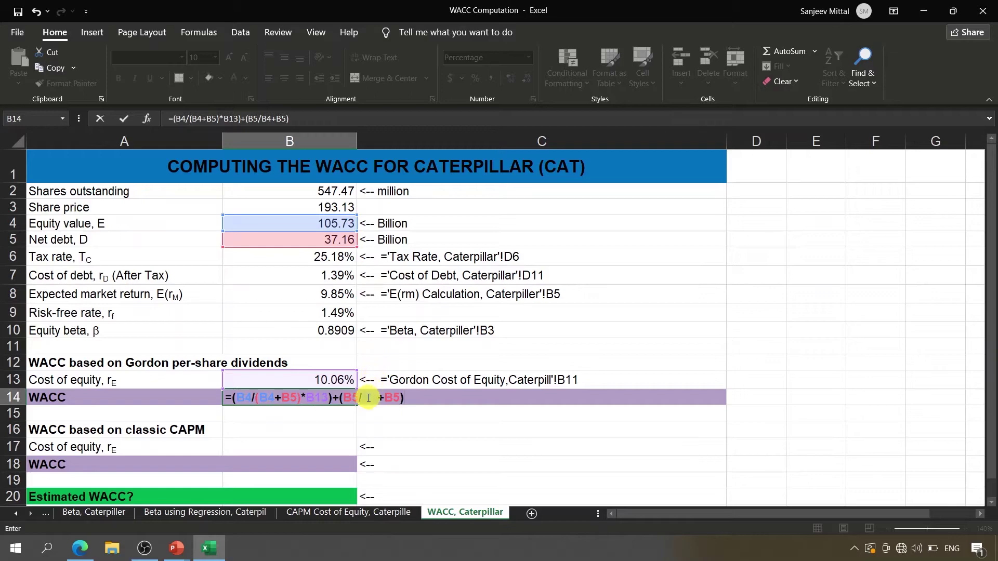
{"action": "left_click", "coordinate": [366, 399]}
{"action": "type", "text": "("}
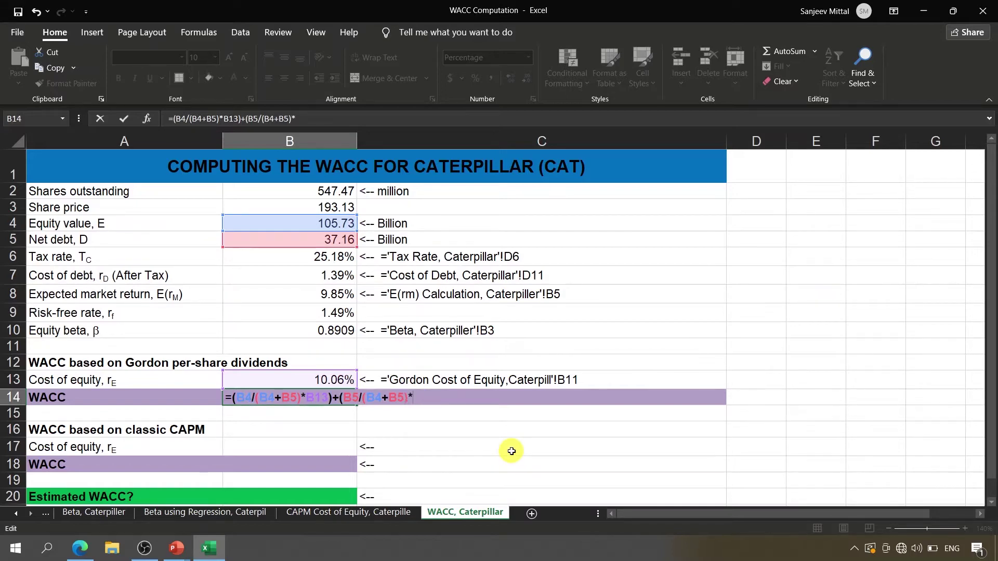
{"action": "left_click", "coordinate": [341, 278]}
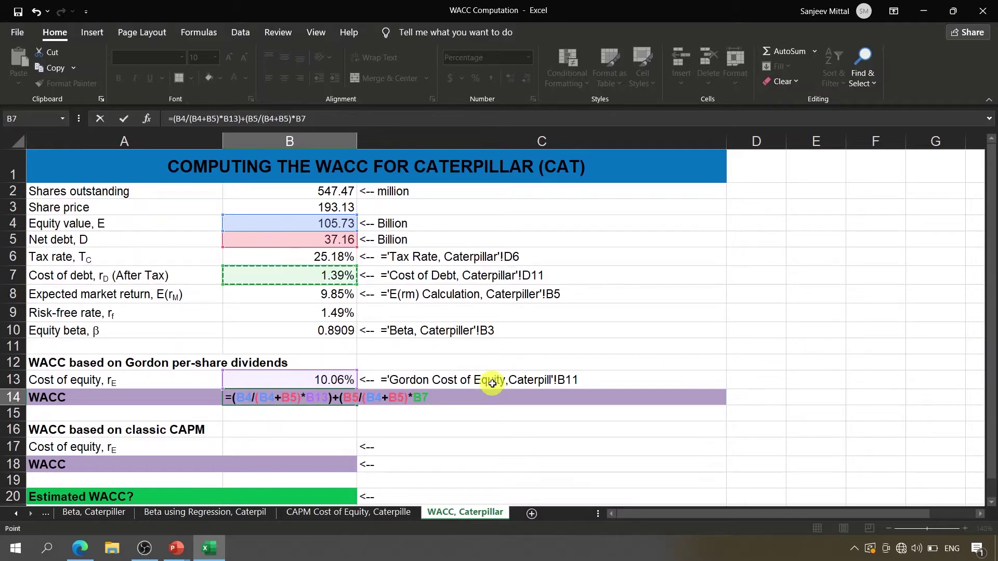
{"action": "type", "text": "))"}
{"action": "key", "text": "Return"}
{"action": "key", "text": "Return"}
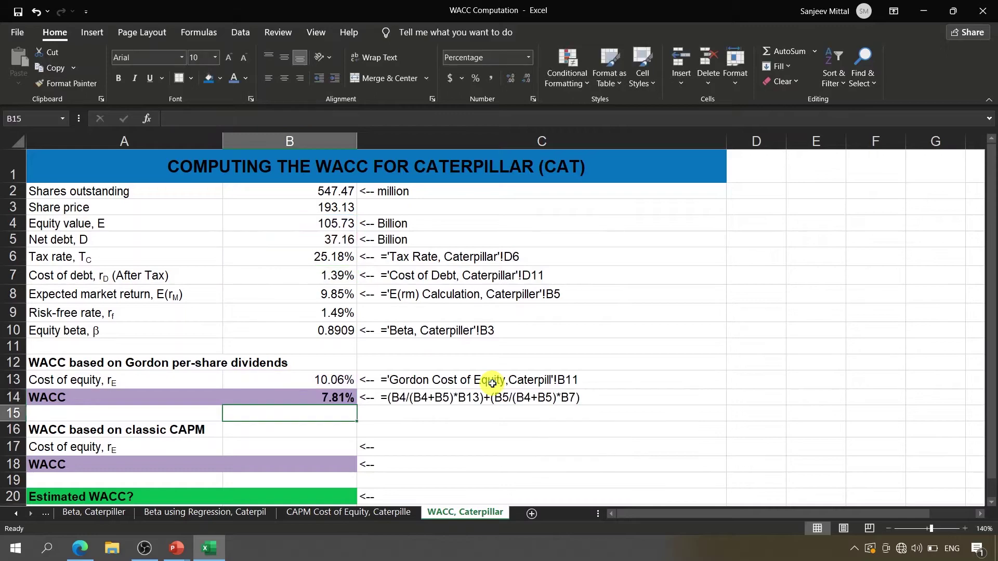
{"action": "key", "text": "Up"}
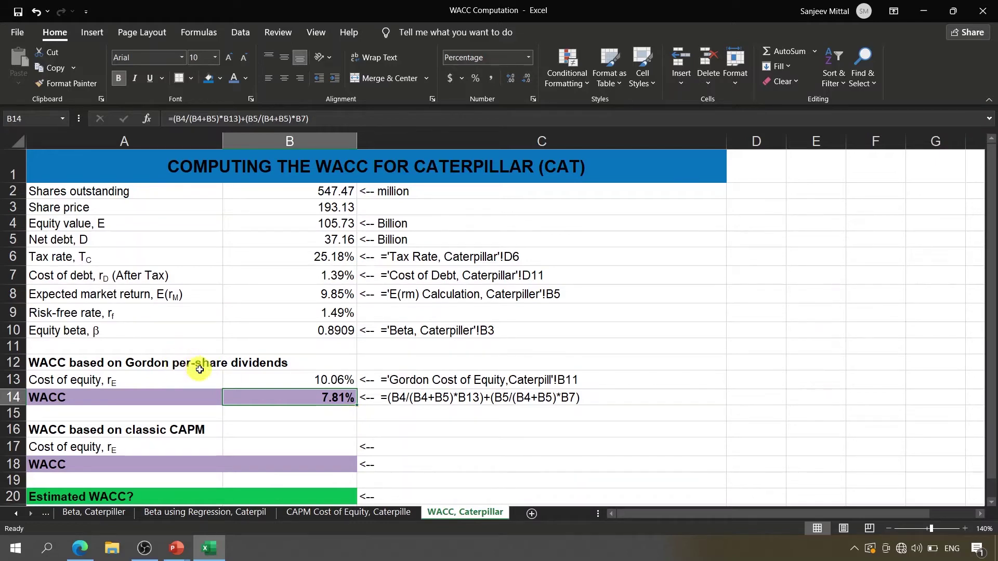
{"action": "left_click", "coordinate": [281, 436]}
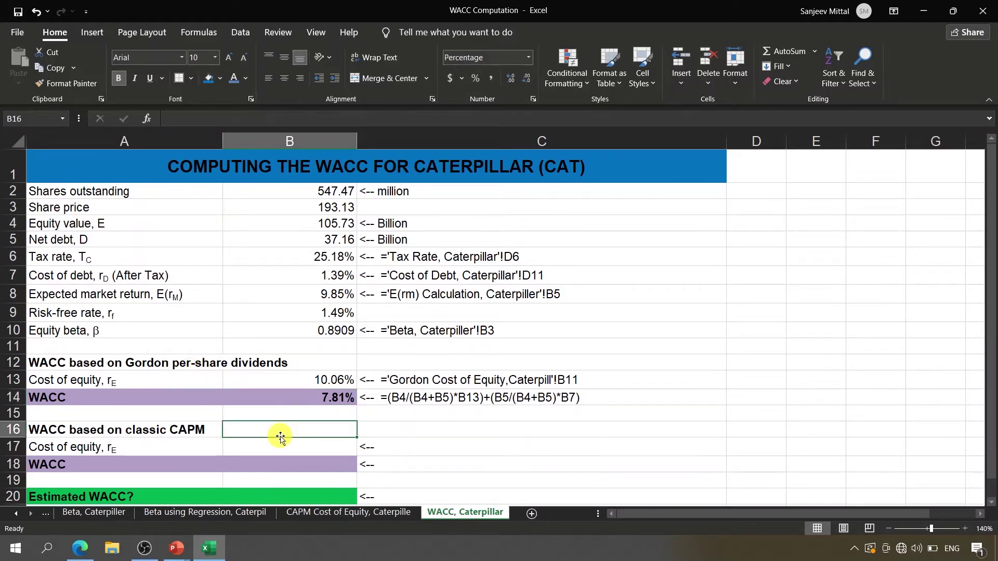
Link the classic CAPM cost of equity in B17 to the CAPM sheet's result with ='CAPM Cost of Equity, Caterpille'!B5.
{"action": "left_click", "coordinate": [281, 445]}
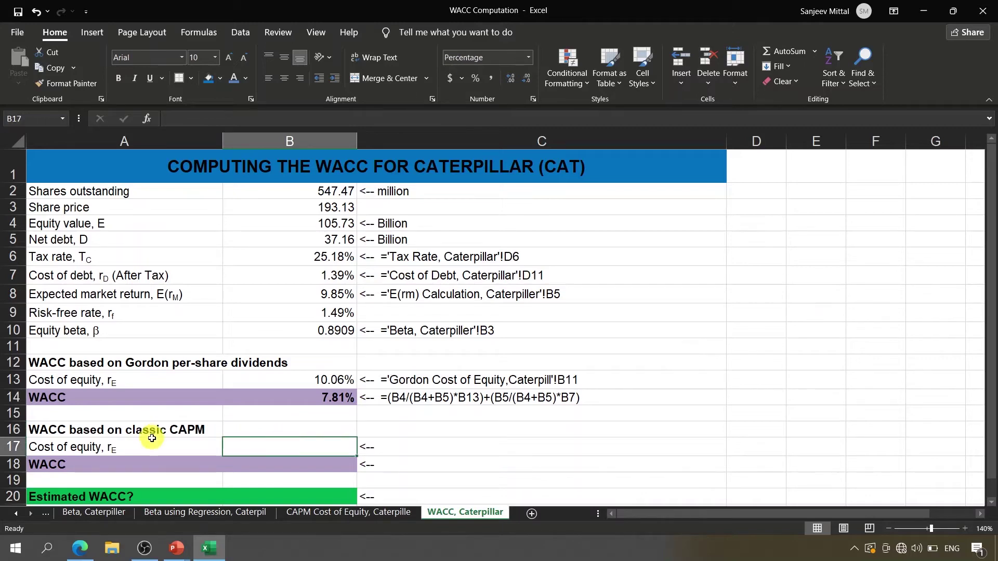
{"action": "left_click", "coordinate": [255, 465]}
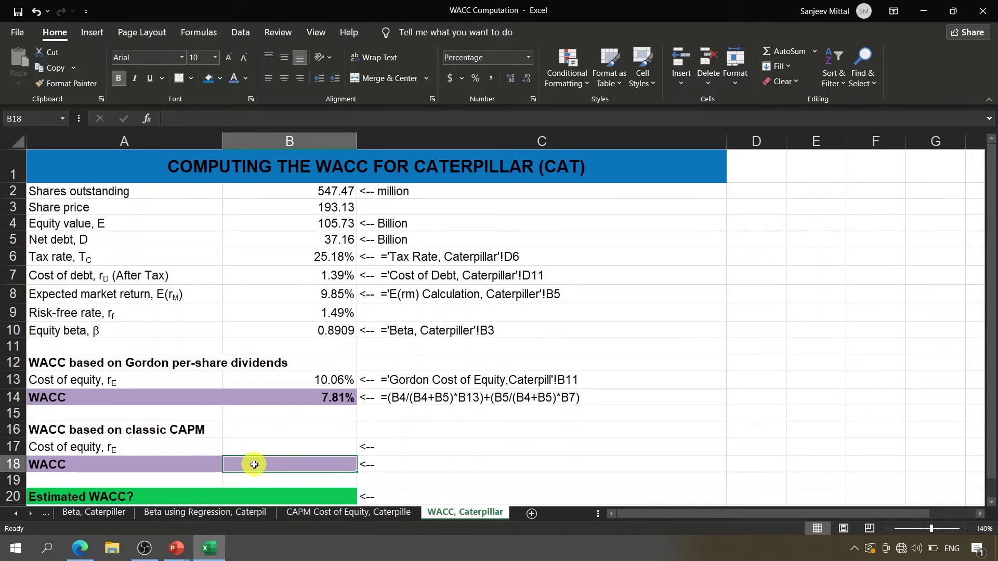
{"action": "left_click", "coordinate": [252, 447]}
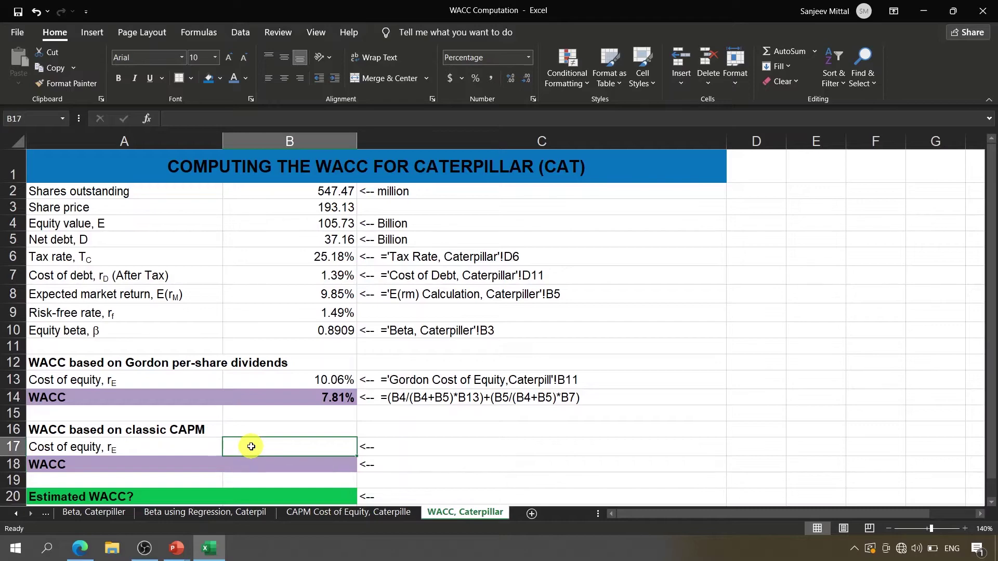
{"action": "type", "text": "="}
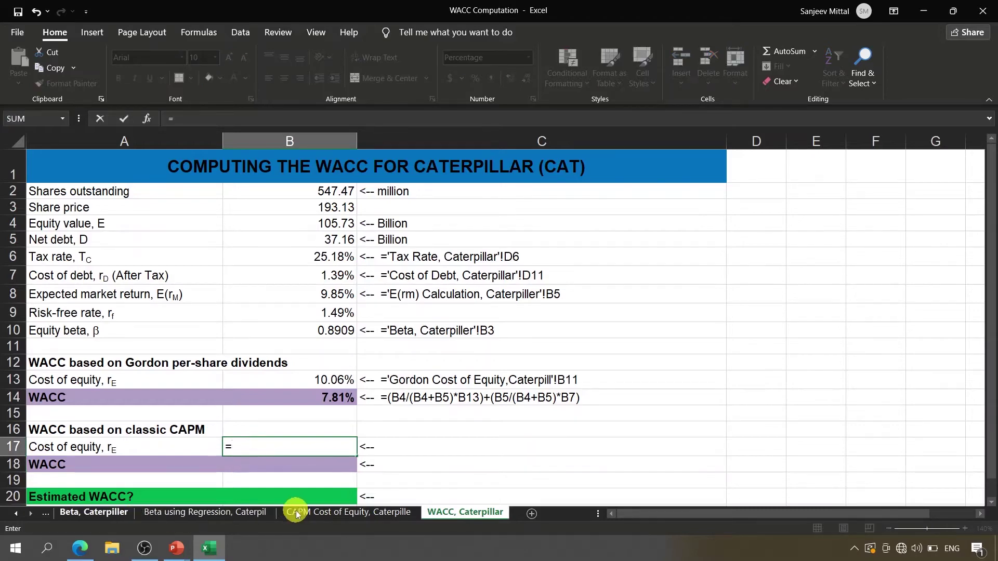
{"action": "left_click", "coordinate": [298, 513]}
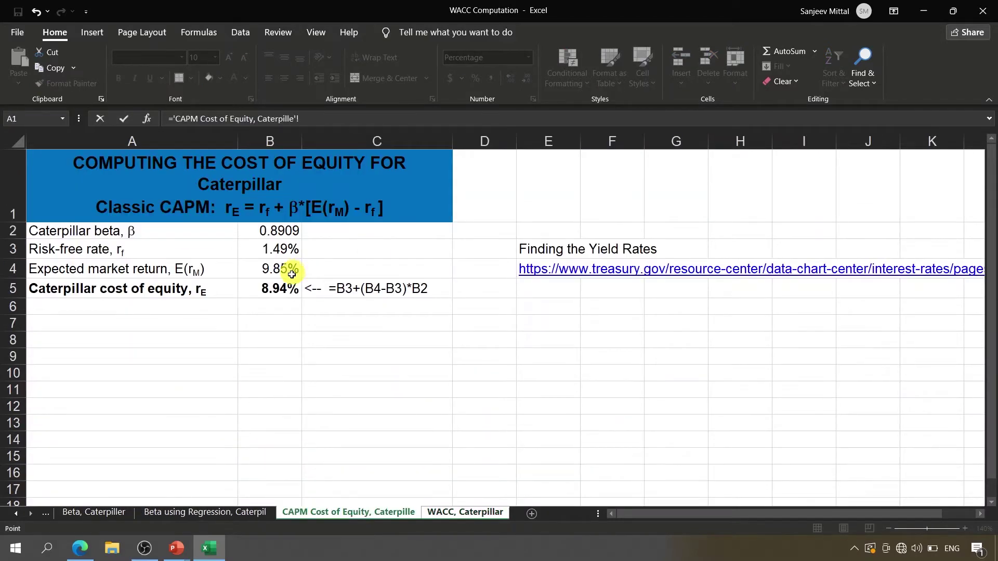
{"action": "left_click", "coordinate": [281, 291]}
{"action": "key", "text": "Return"}
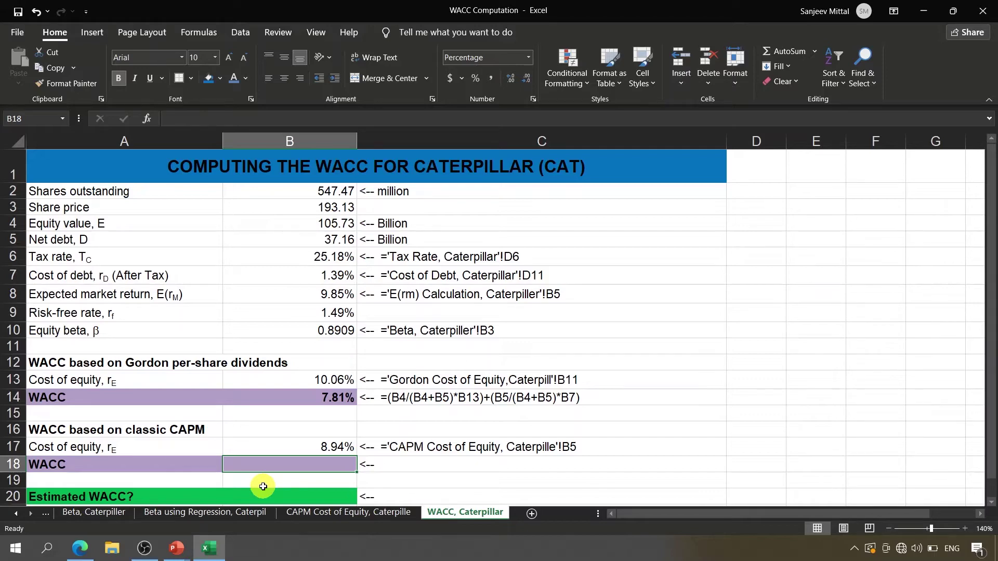
Start the CAPM-based WACC formula in B18 with the weighted cost of equity term =(B4/(B4+B5)*B17).
{"action": "type", "text": "="}
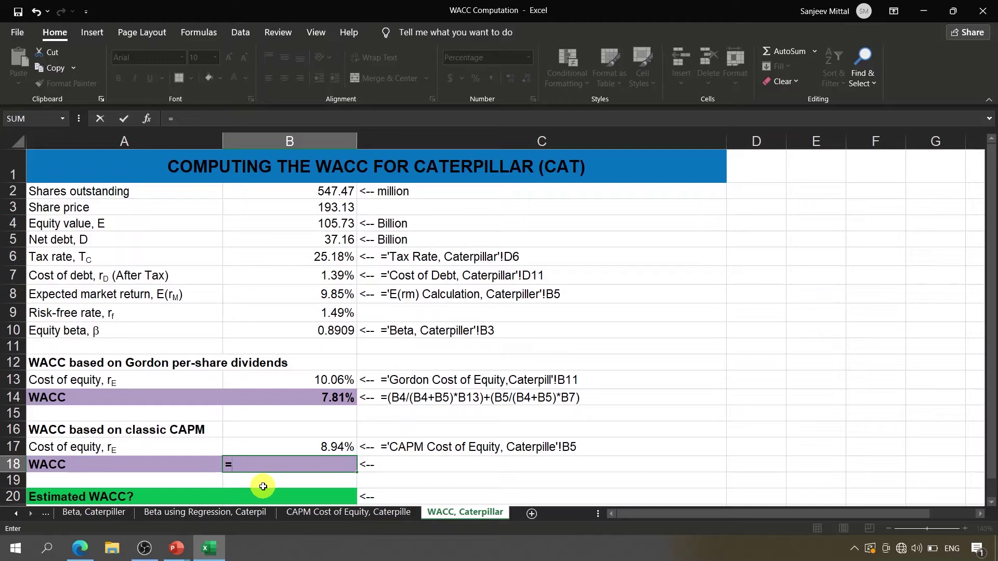
{"action": "left_click", "coordinate": [314, 223]}
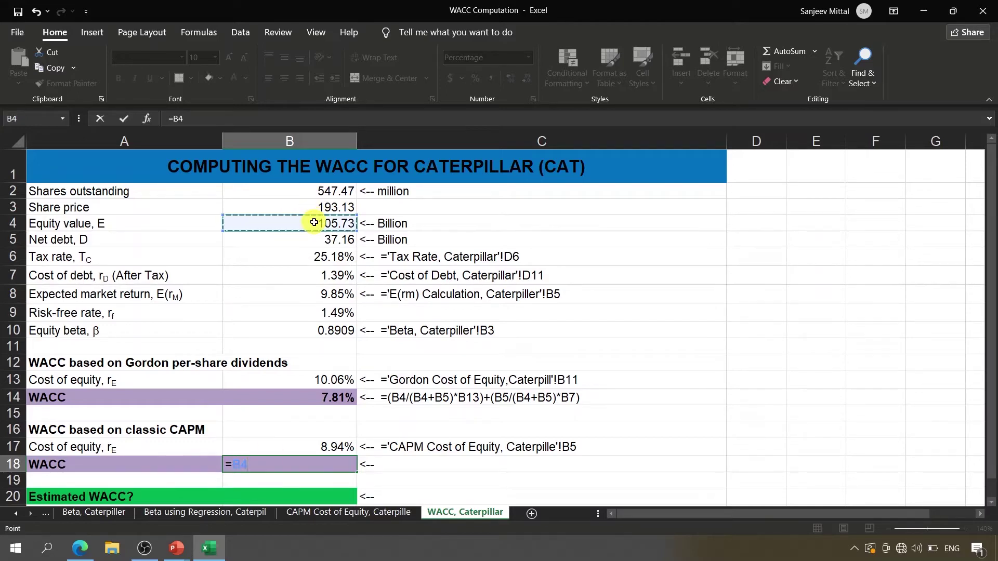
{"action": "type", "text": "/("}
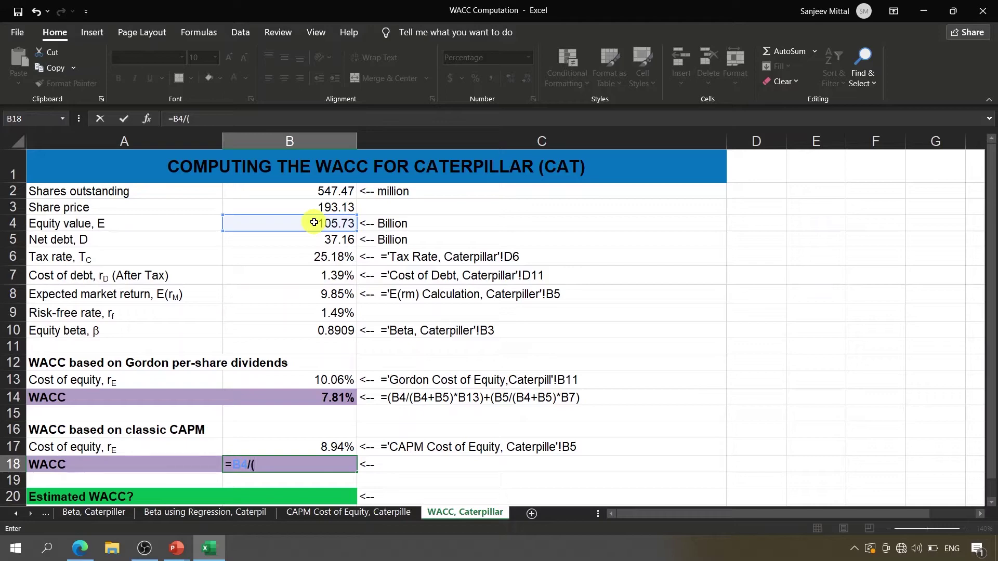
{"action": "left_click", "coordinate": [314, 222]}
{"action": "type", "text": "+"}
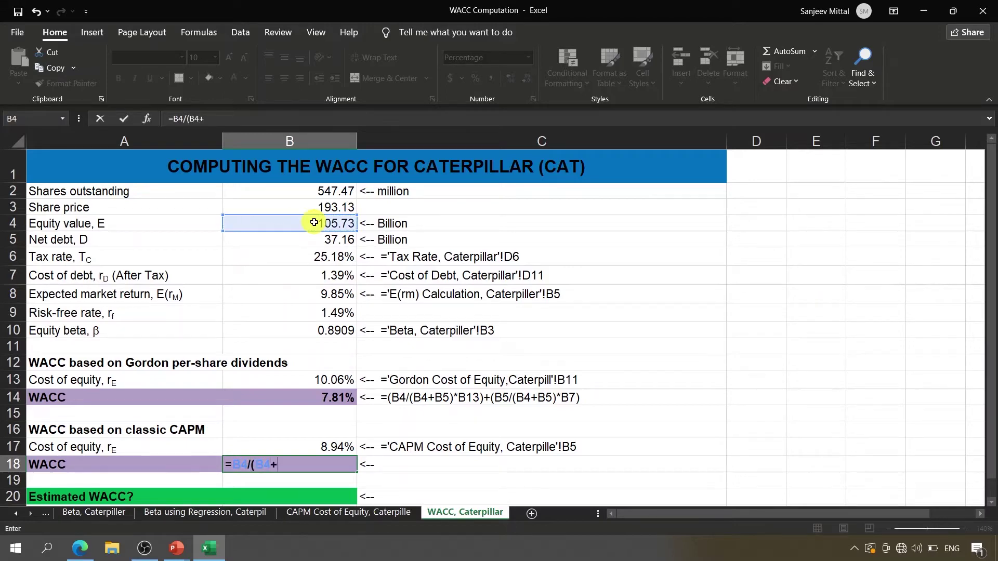
{"action": "left_click", "coordinate": [316, 237]}
{"action": "type", "text": ")"}
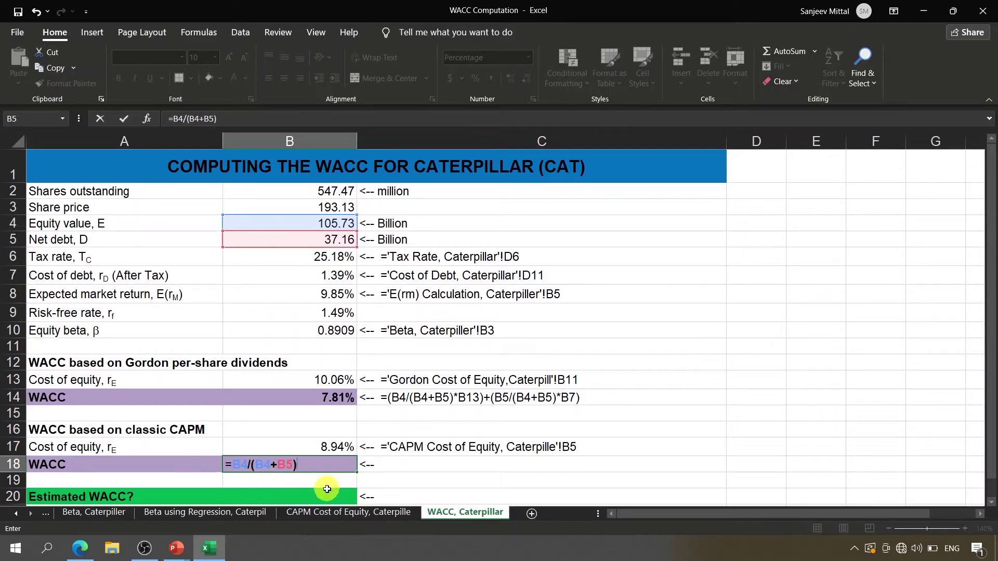
{"action": "type", "text": "*"}
{"action": "left_click", "coordinate": [306, 443]}
{"action": "type", "text": ")"}
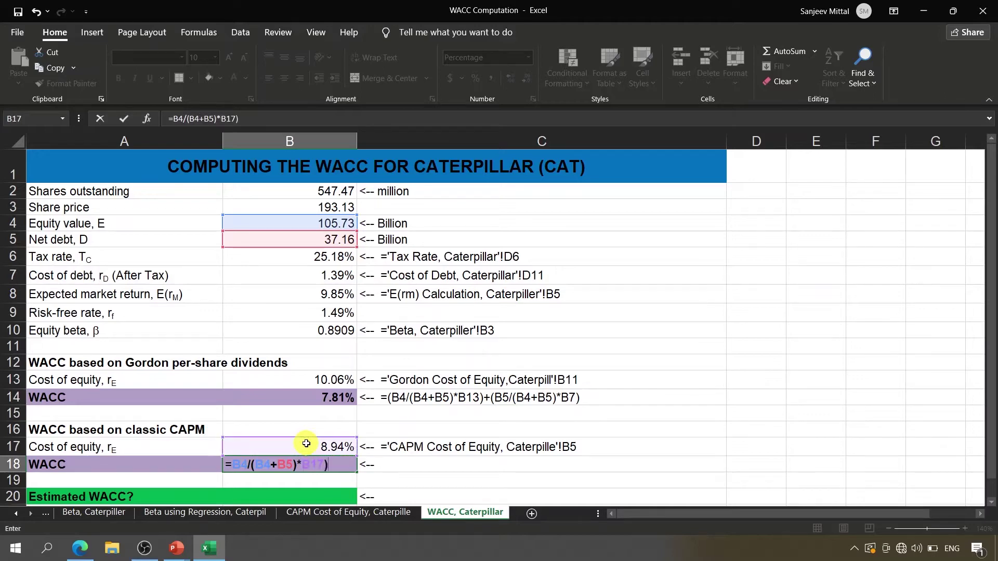
{"action": "left_click", "coordinate": [236, 467]}
{"action": "type", "text": "("}
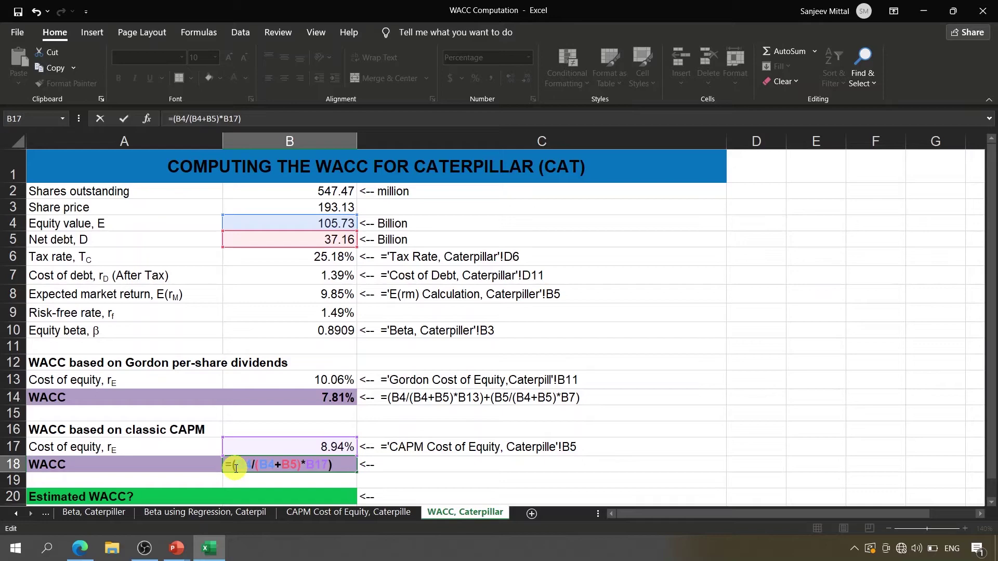
Complete the B18 WACC formula by adding the weighted after-tax cost of debt term +(B5/(B4+B5)*B7).
{"action": "type", "text": "+"}
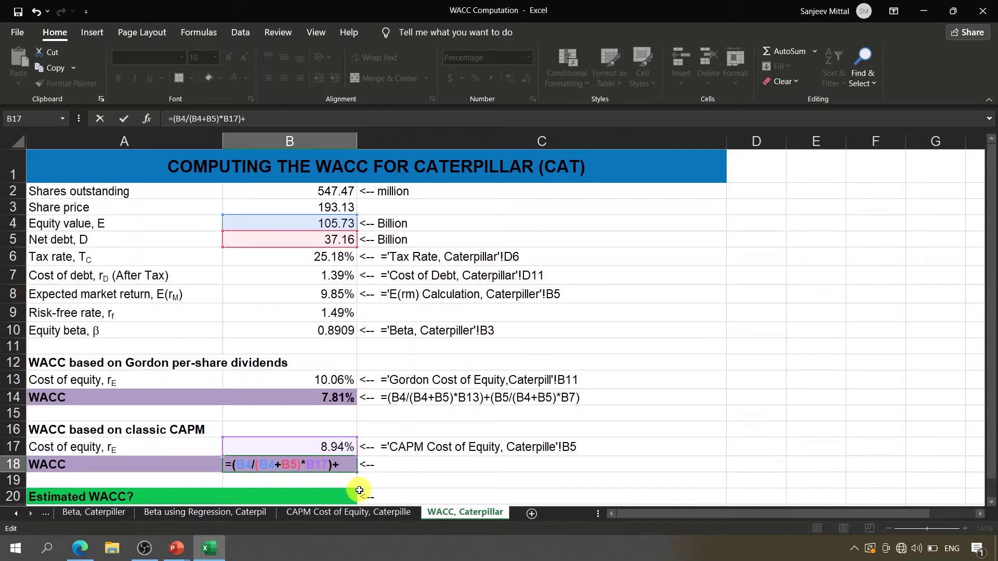
{"action": "type", "text": "("}
{"action": "left_click", "coordinate": [252, 239]}
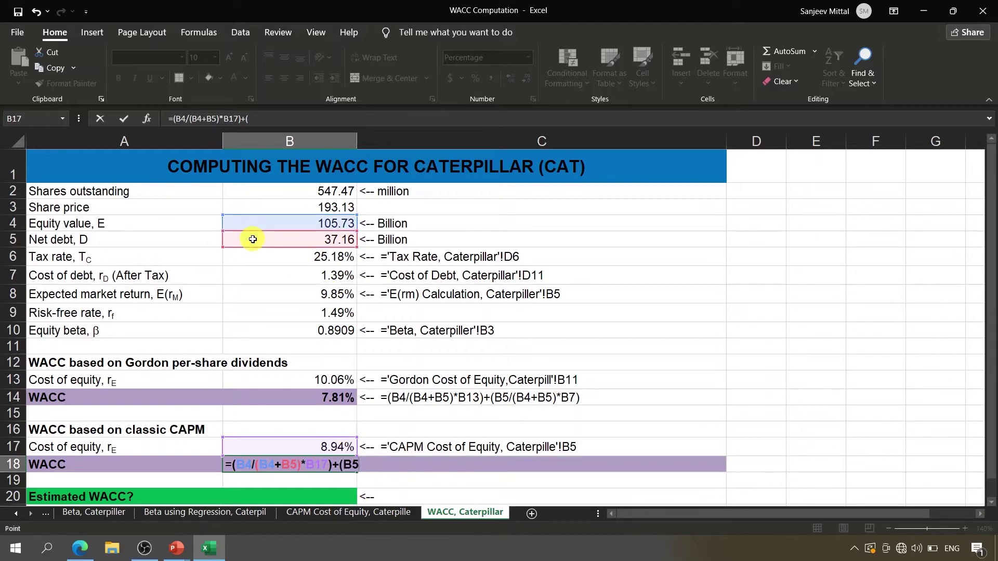
{"action": "type", "text": "/"}
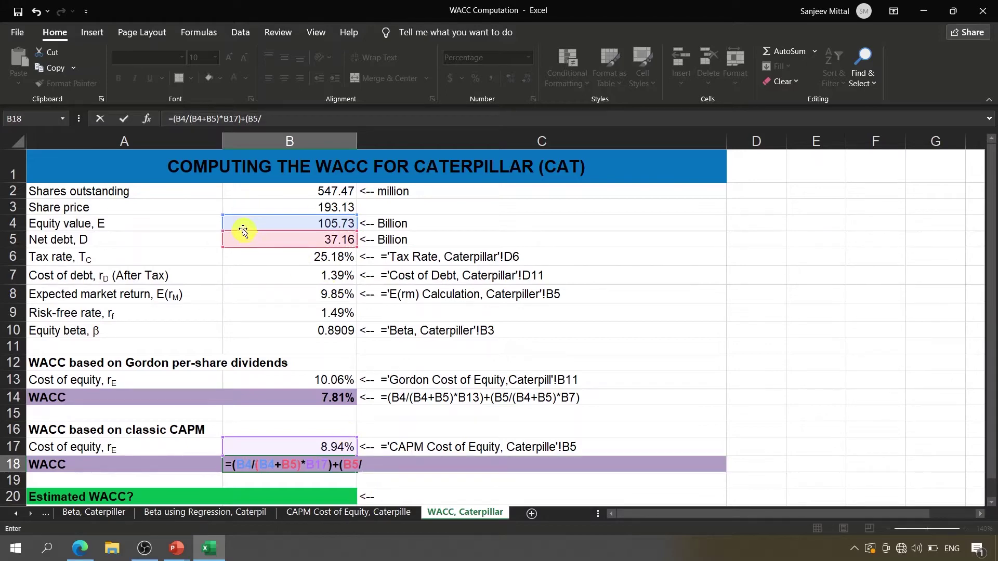
{"action": "left_click", "coordinate": [239, 221]}
{"action": "type", "text": "+"}
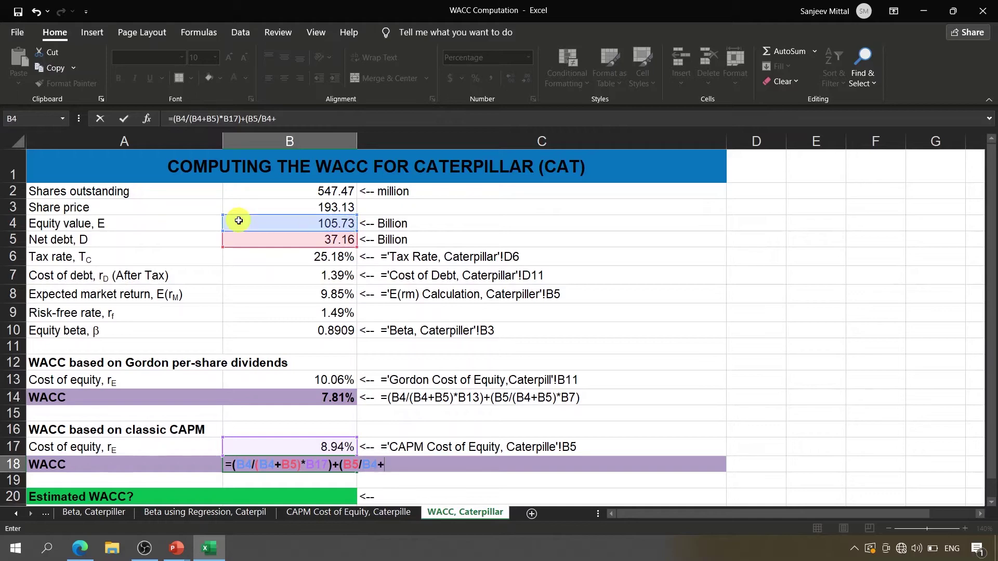
{"action": "left_click", "coordinate": [244, 242]}
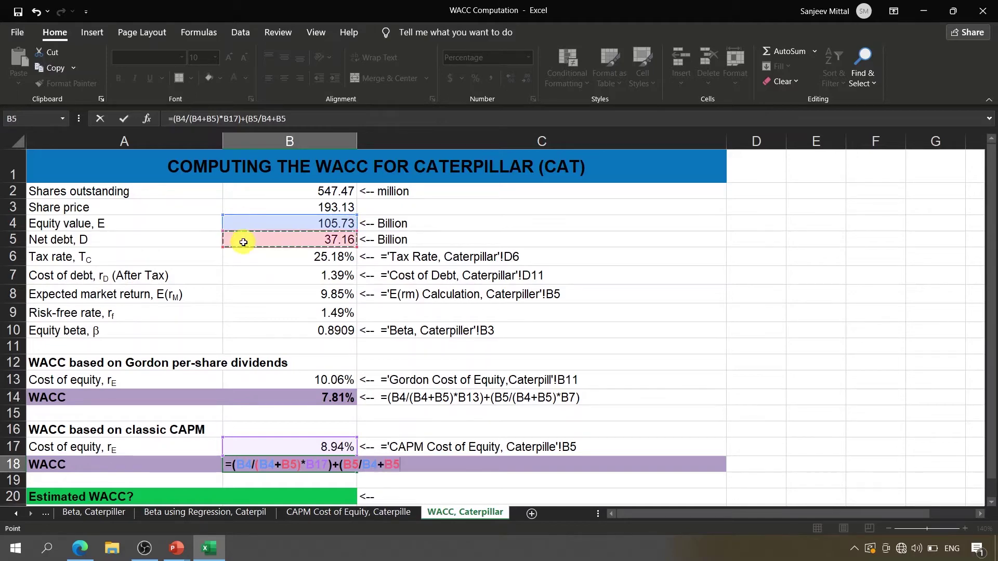
{"action": "type", "text": ")"}
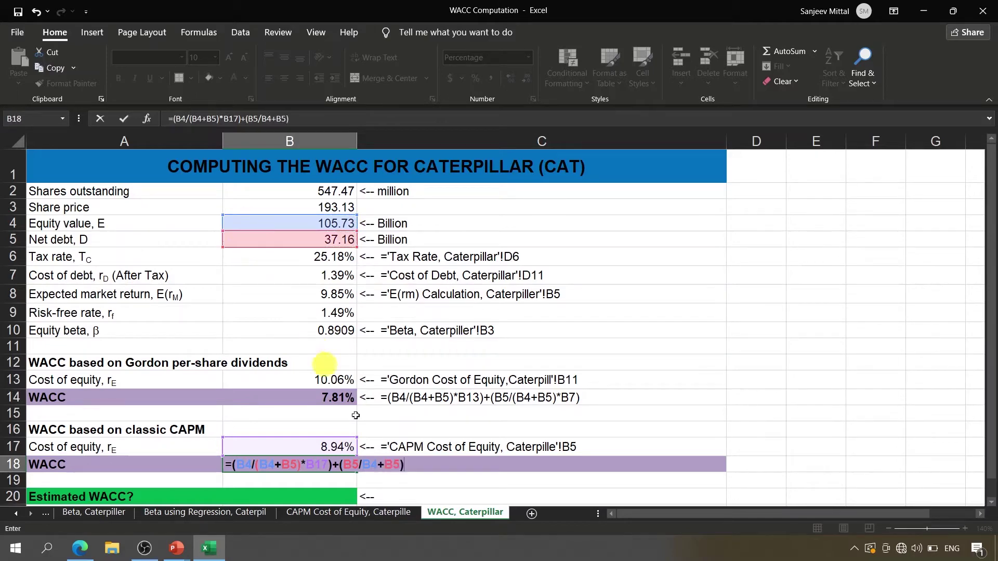
{"action": "left_click", "coordinate": [362, 466]}
{"action": "type", "text": "("}
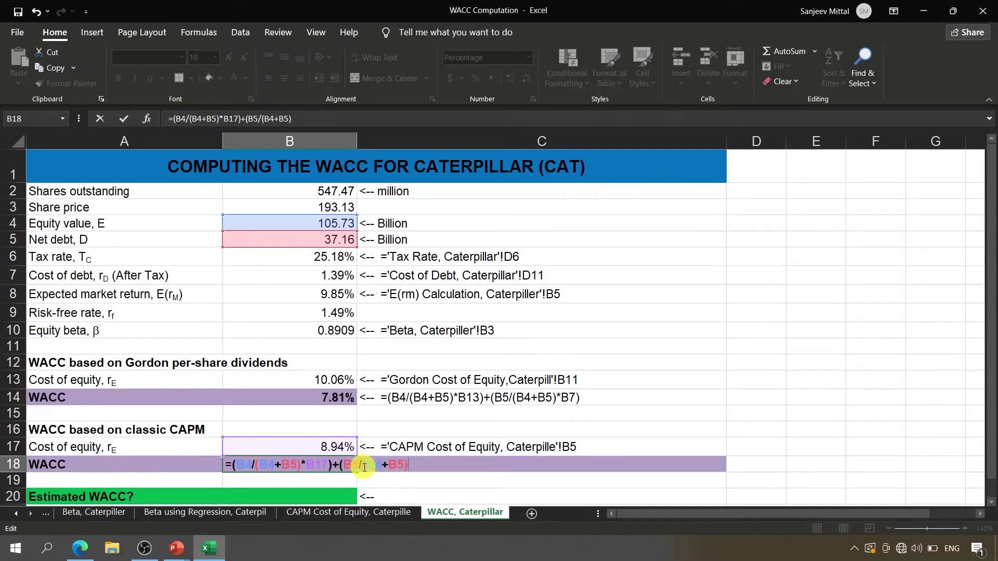
{"action": "type", "text": "*"}
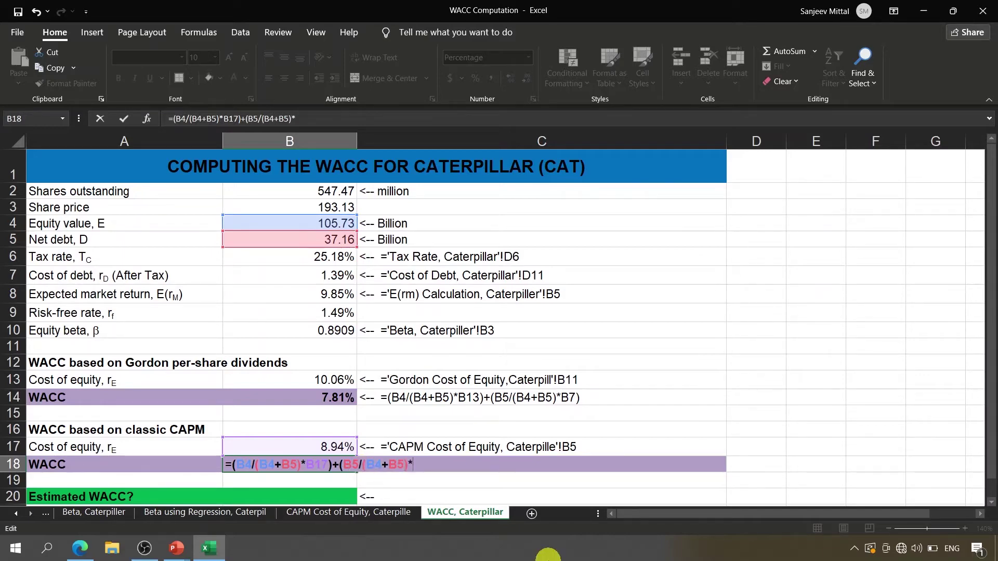
{"action": "left_click", "coordinate": [300, 283]}
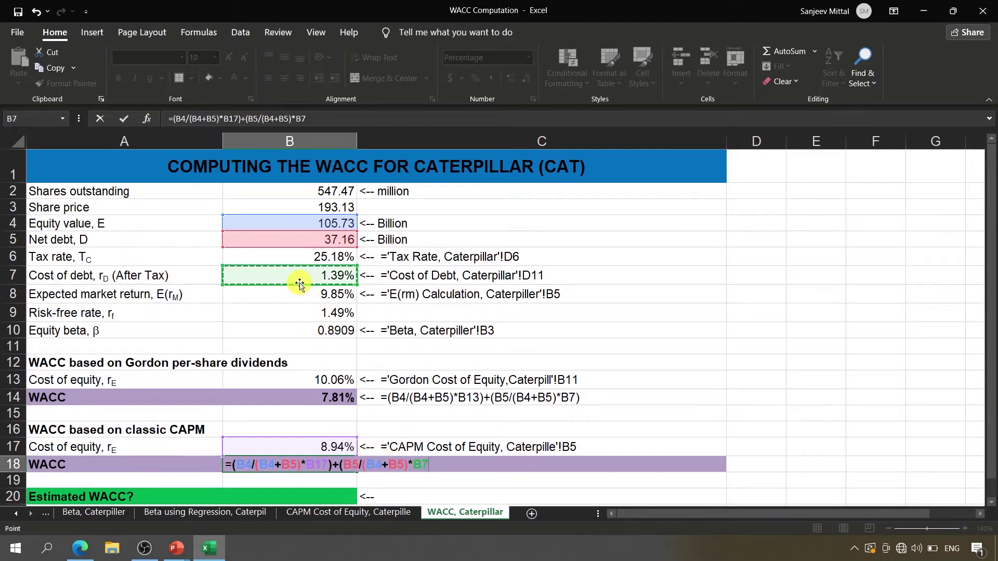
{"action": "type", "text": ")"}
{"action": "key", "text": "Return"}
{"action": "key", "text": "Return"}
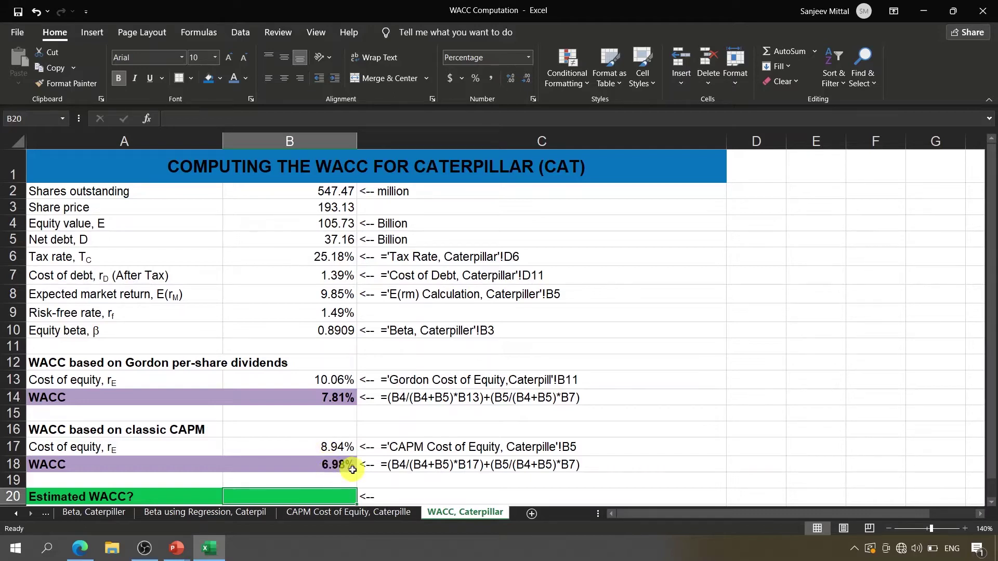
{"action": "left_click", "coordinate": [366, 480]}
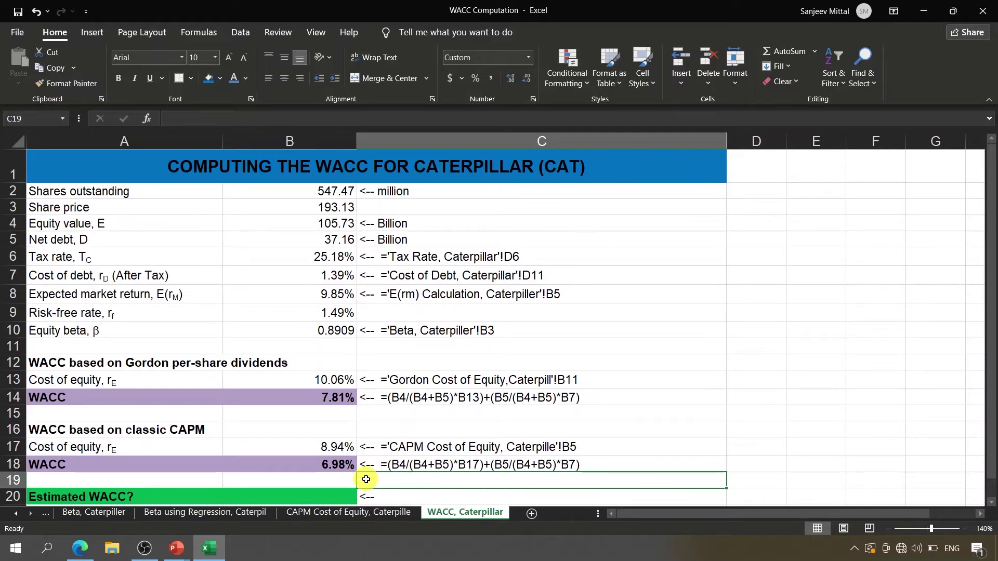
{"action": "key", "text": "Down"}
{"action": "key", "text": "Down"}
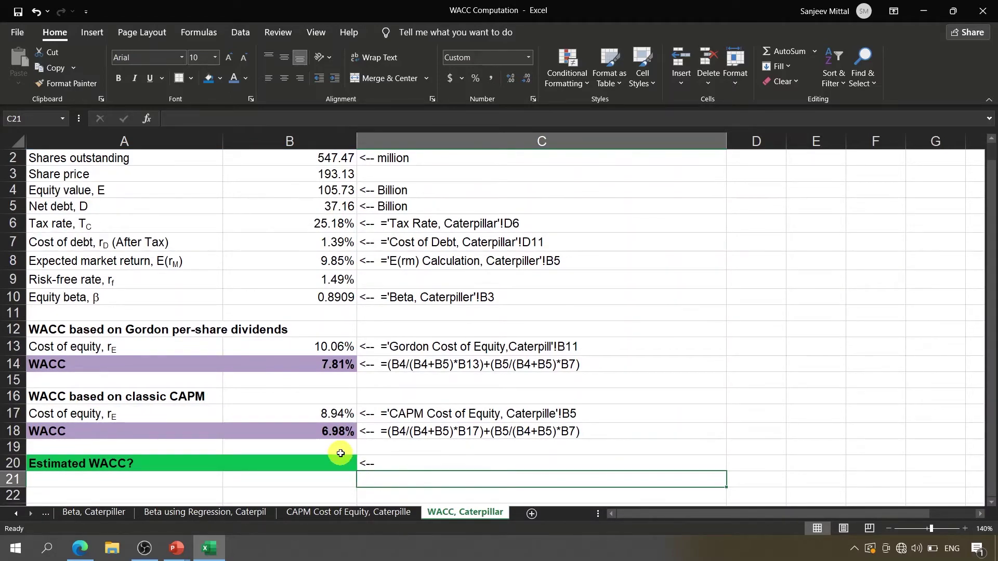
{"action": "left_click", "coordinate": [162, 399]}
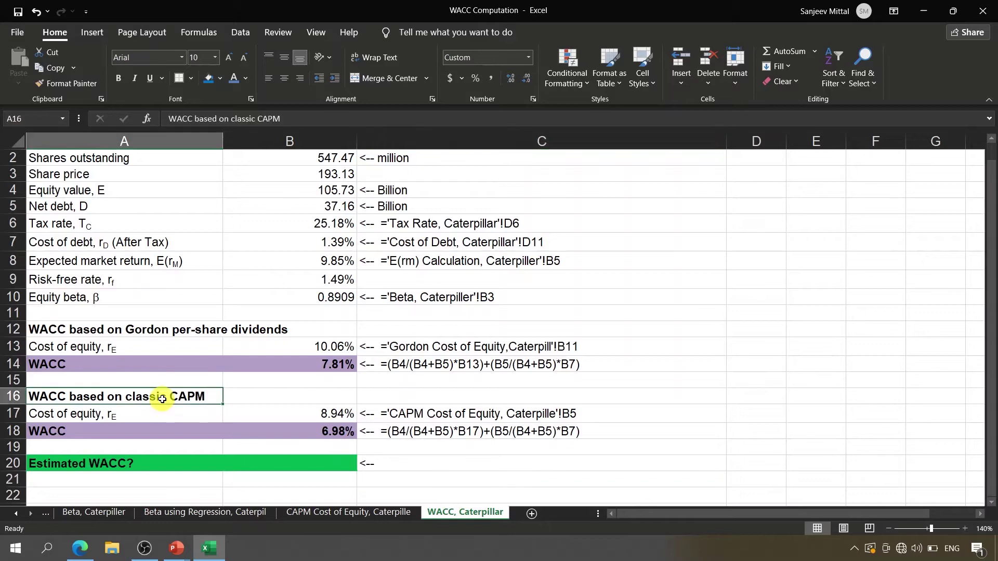
{"action": "left_click", "coordinate": [136, 340]}
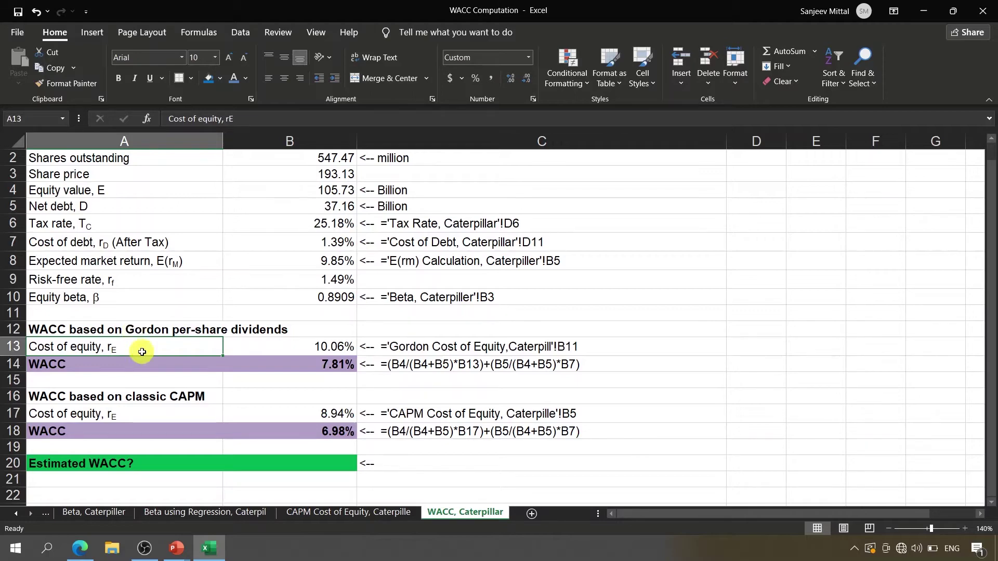
Set the estimated WACC in B20 to the CAPM-based WACC with =B18.
{"action": "left_click", "coordinate": [327, 467]}
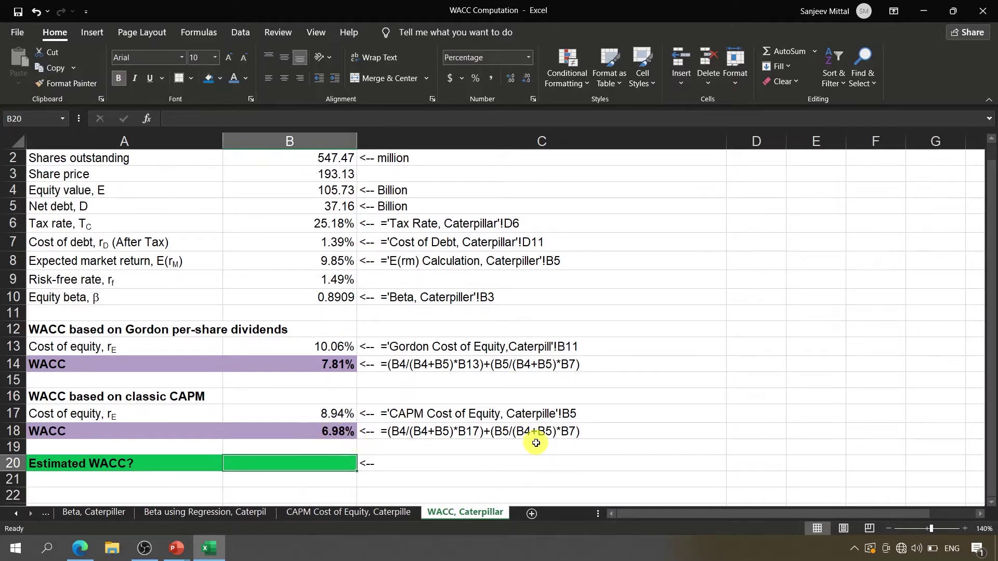
{"action": "type", "text": "="}
{"action": "key", "text": "Up"}
{"action": "key", "text": "Up"}
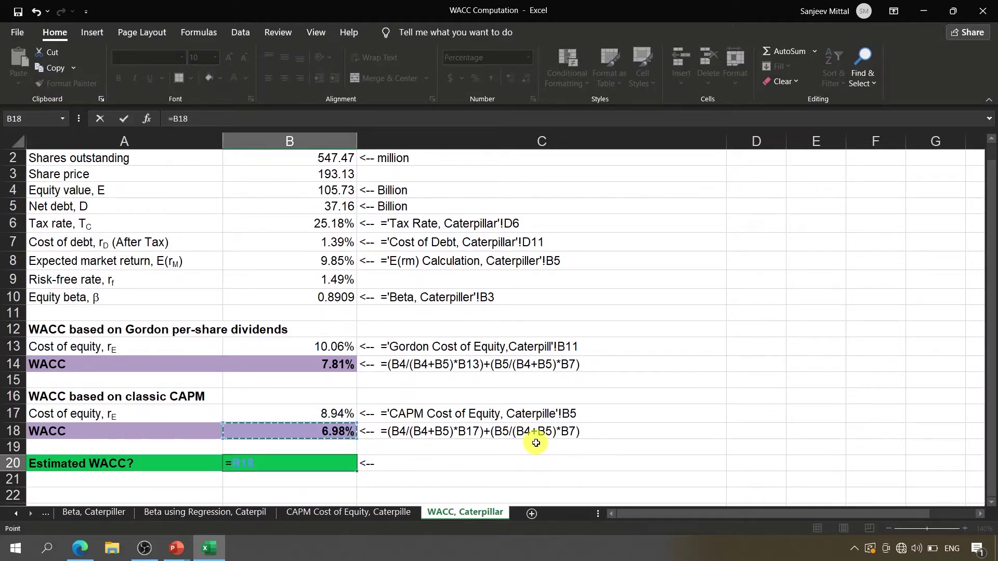
{"action": "key", "text": "ctrl+Return"}
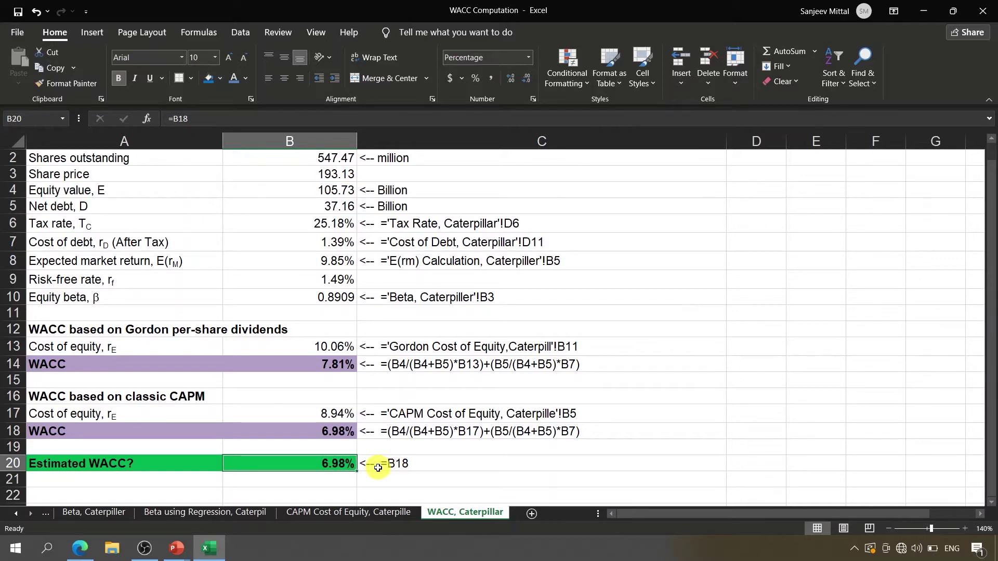
{"action": "left_click", "coordinate": [366, 484]}
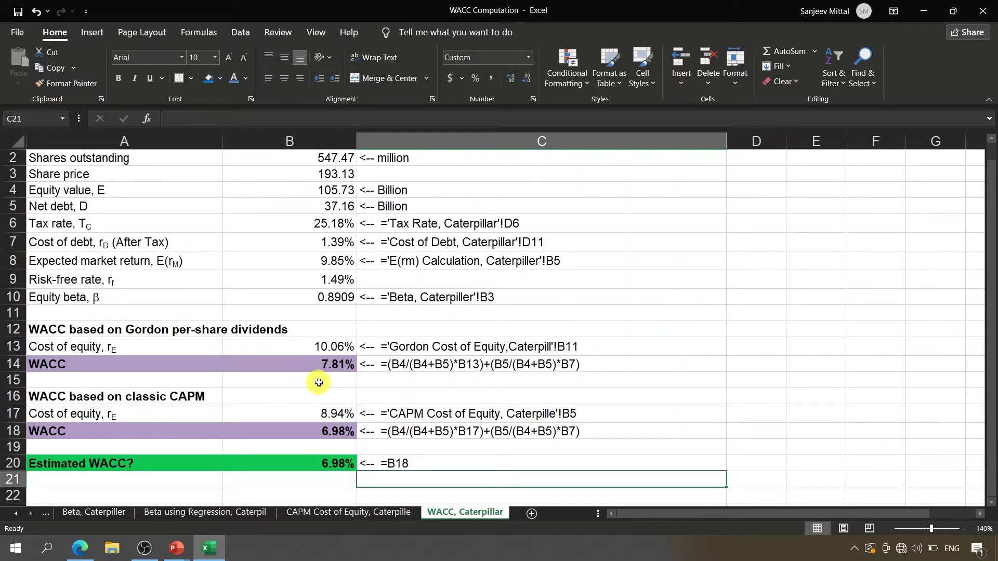
{"action": "left_click", "coordinate": [330, 366]}
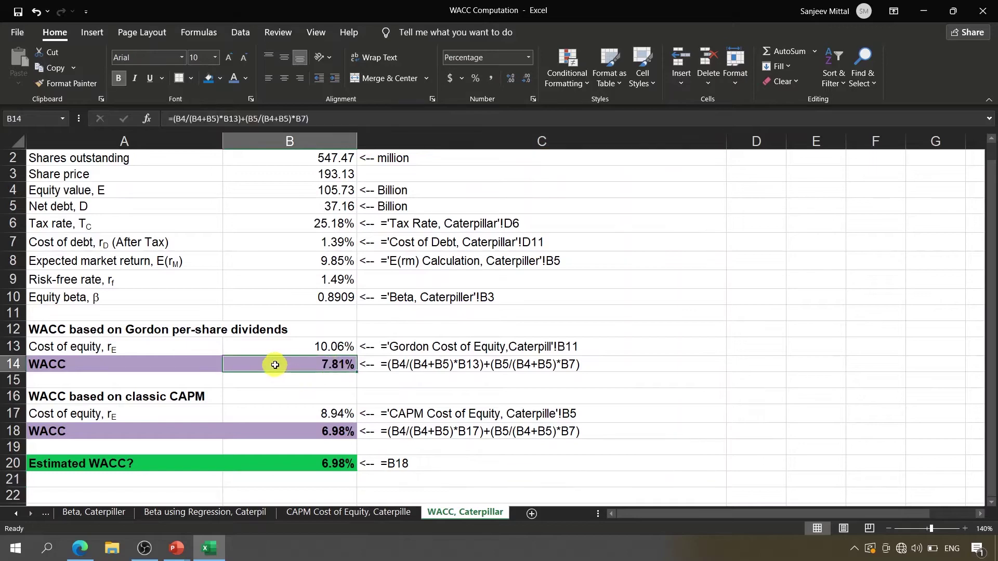
{"action": "left_click", "coordinate": [348, 432]}
{"action": "left_click", "coordinate": [746, 368]}
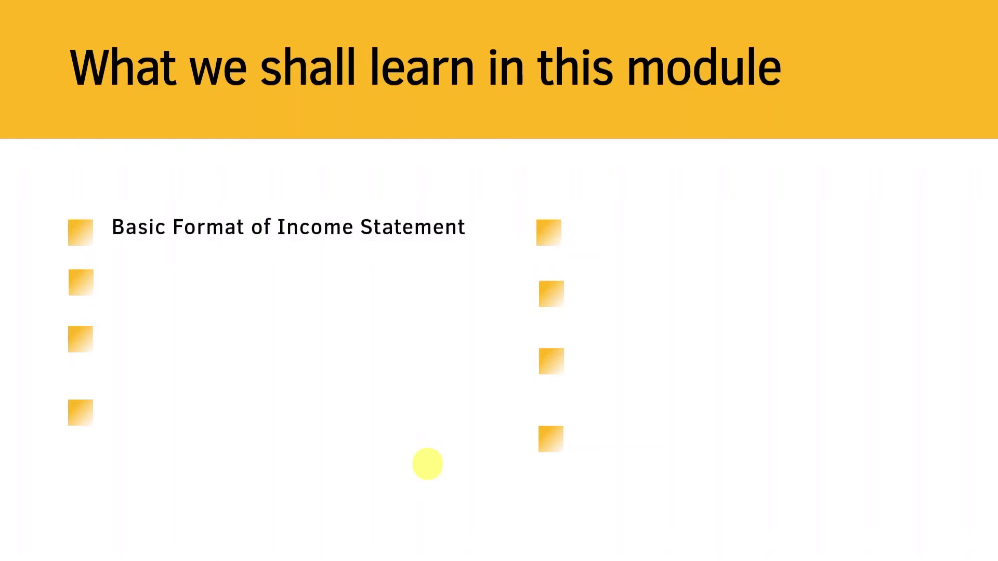
{"action": "left_click", "coordinate": [320, 261]}
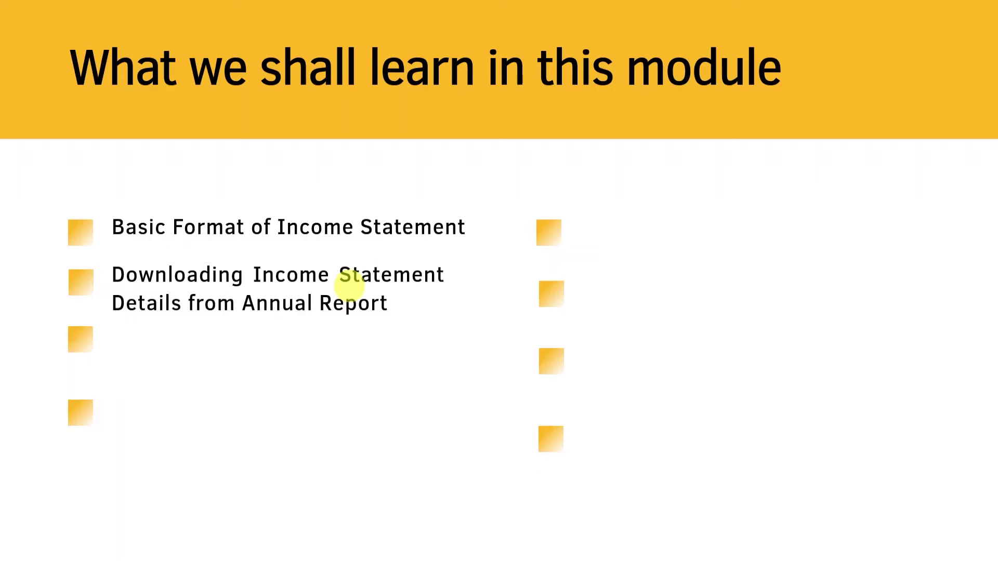
{"action": "left_click", "coordinate": [350, 287]}
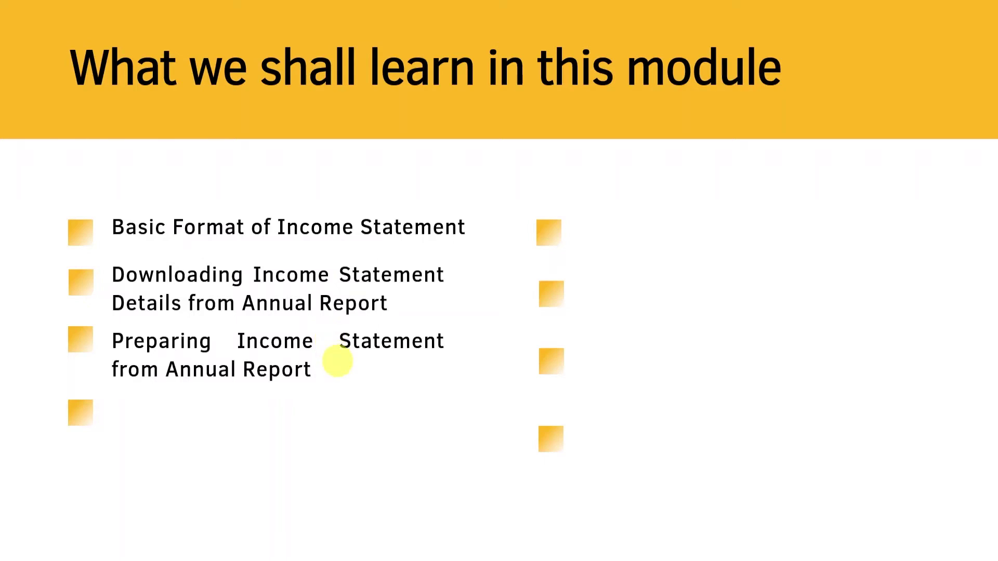
{"action": "left_click", "coordinate": [338, 362]}
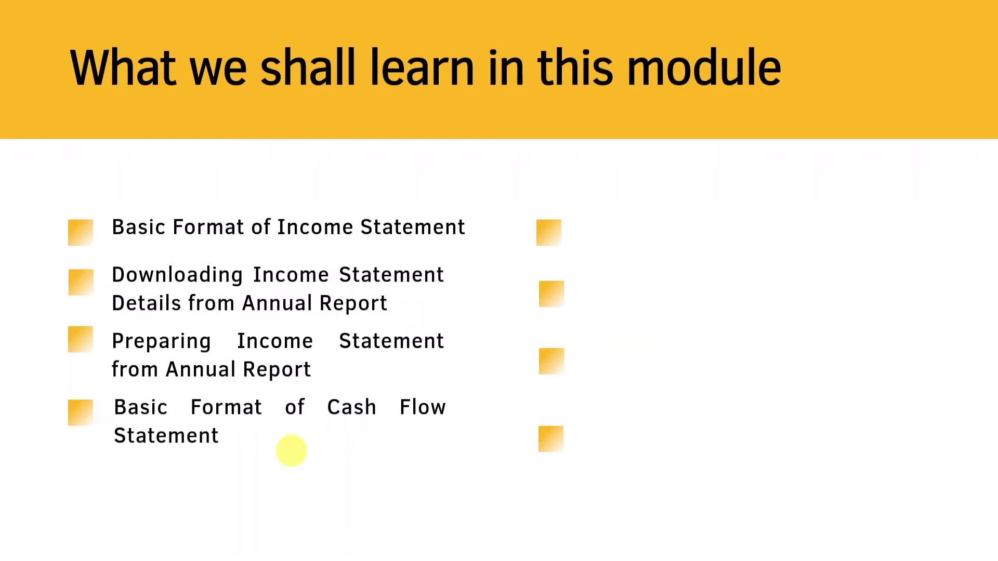
{"action": "left_click", "coordinate": [292, 450]}
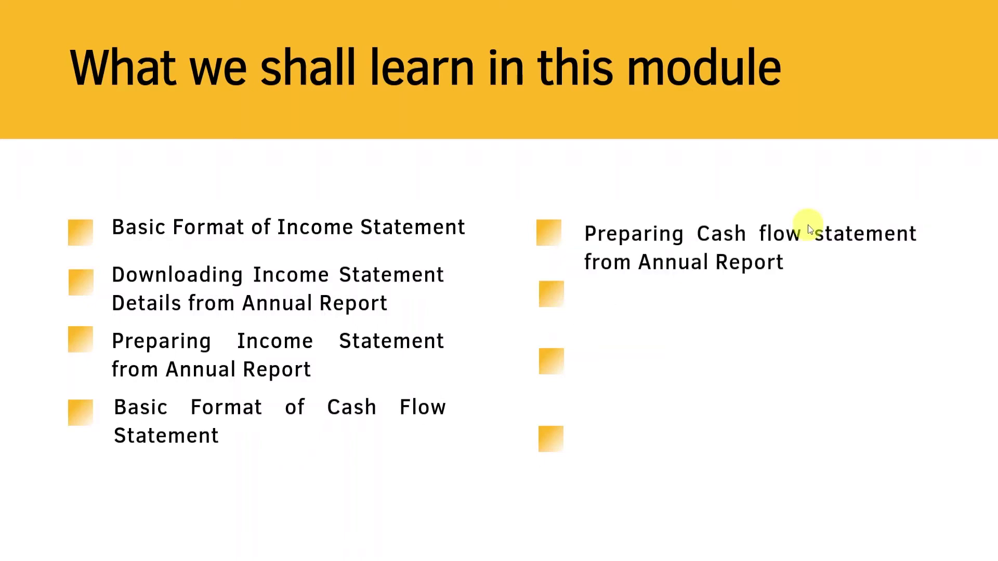
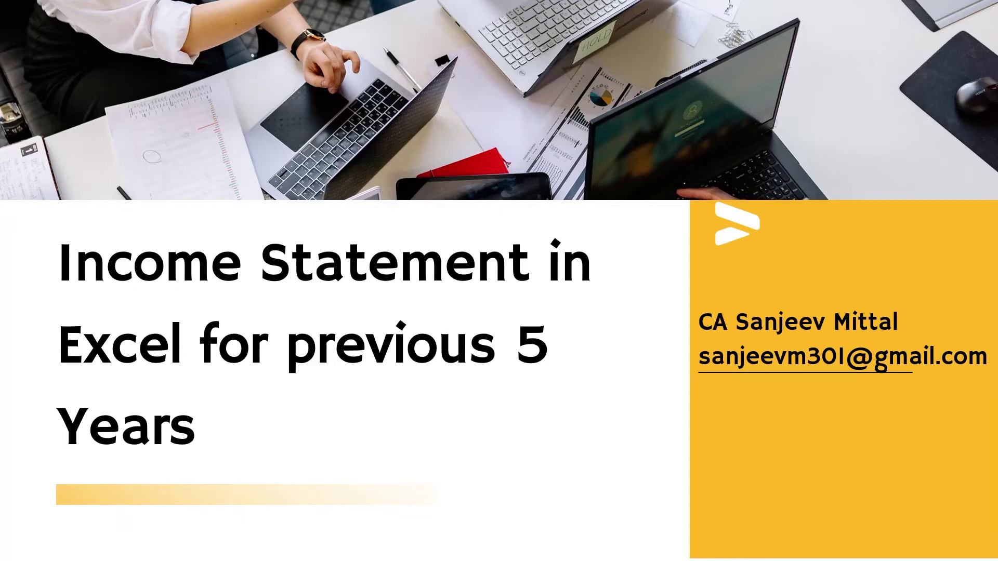
Switch to the Edge browser and open the SEC Filings page from Caterpillar's investor section.
{"action": "key", "text": "alt+Tab"}
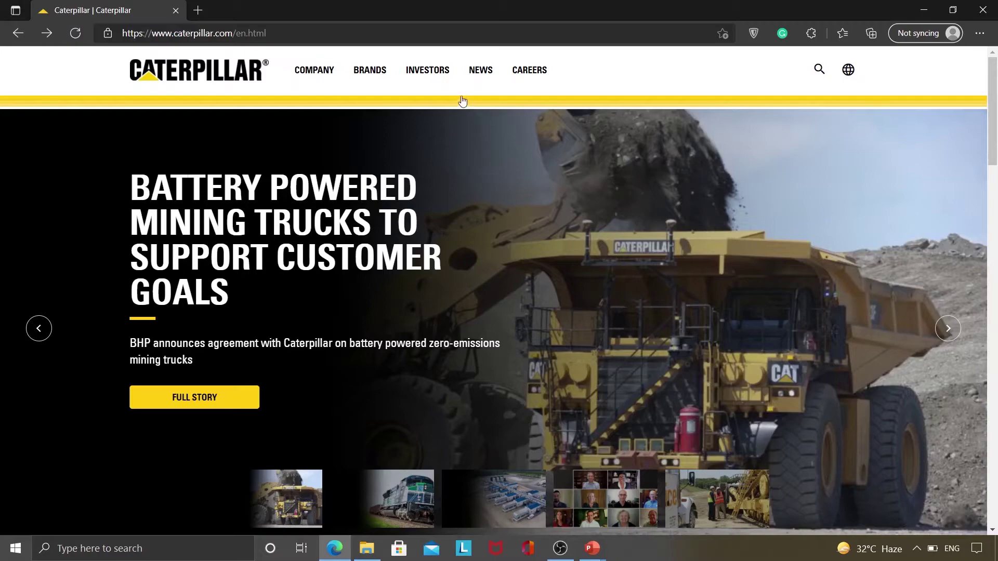
{"action": "left_click", "coordinate": [438, 83]}
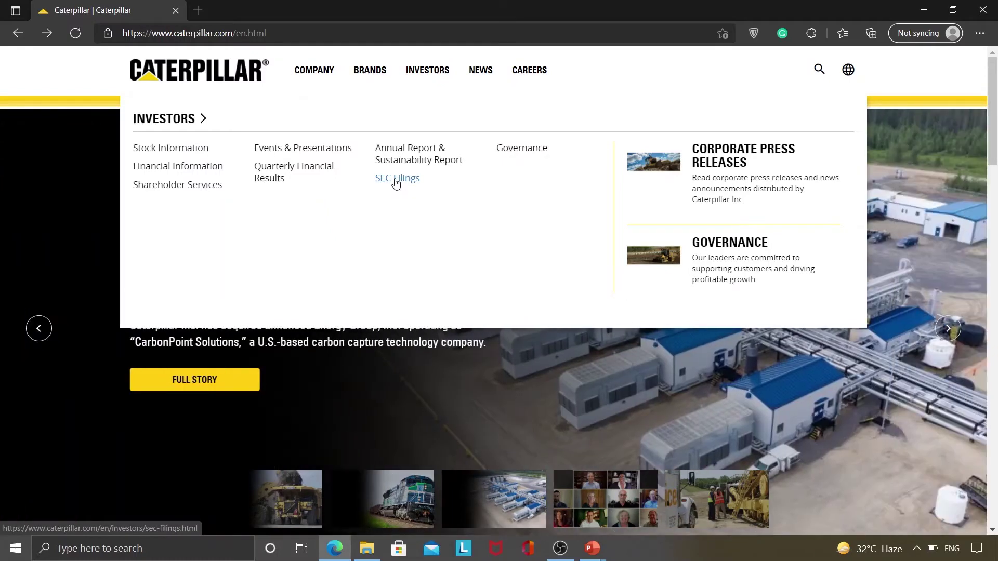
{"action": "left_click", "coordinate": [396, 183]}
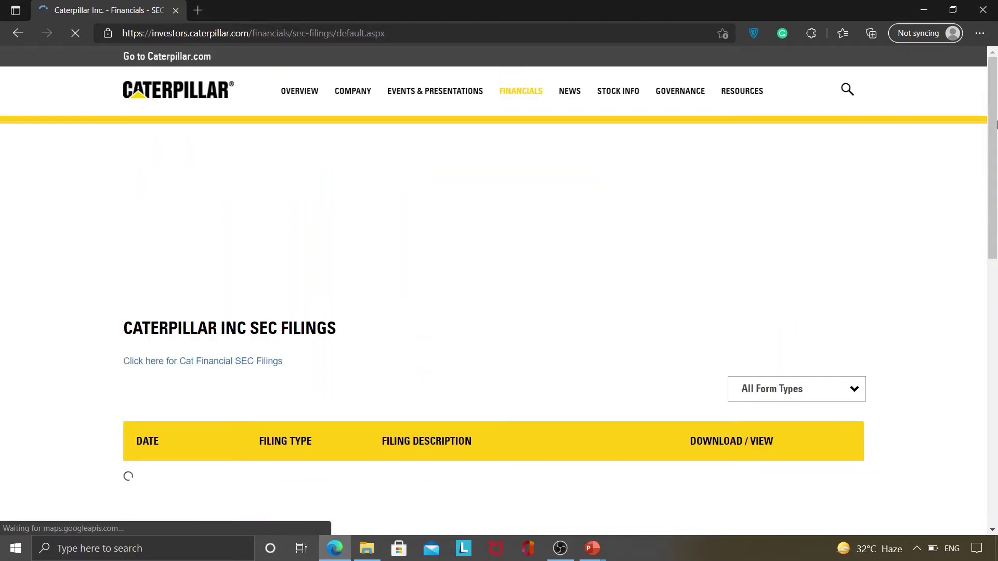
{"action": "scroll", "coordinate": [996, 114], "scroll_direction": "down", "scroll_amount": 5}
{"action": "scroll", "coordinate": [997, 114], "scroll_direction": "up", "scroll_amount": 2}
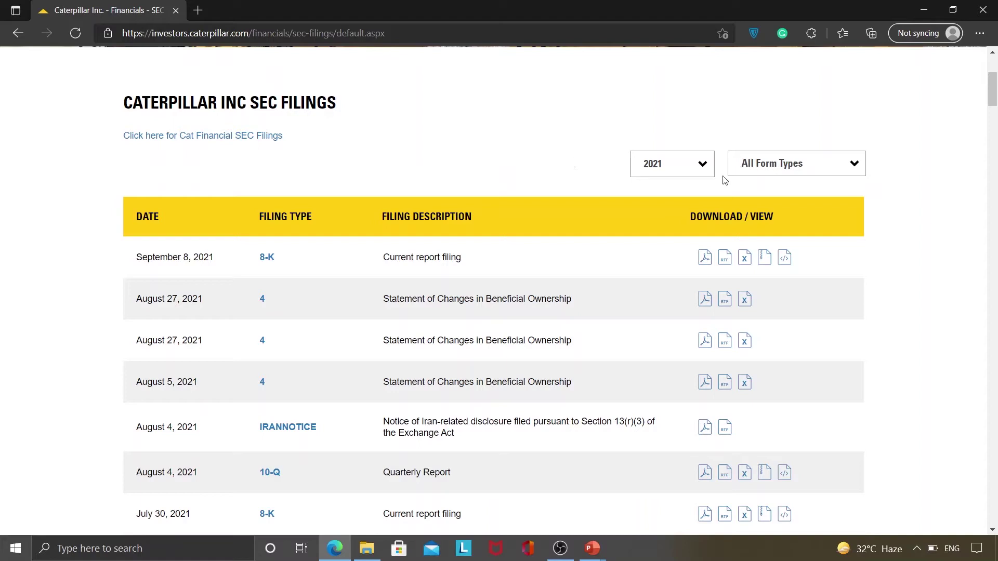
Filter Caterpillar's SEC filings list to the year 2017.
{"action": "left_click", "coordinate": [708, 172]}
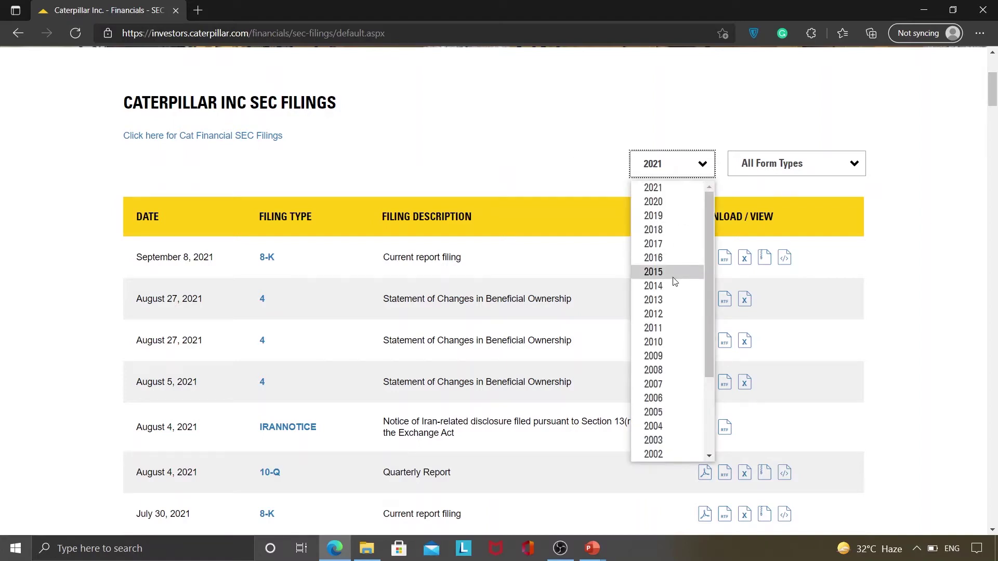
{"action": "left_click", "coordinate": [468, 100]}
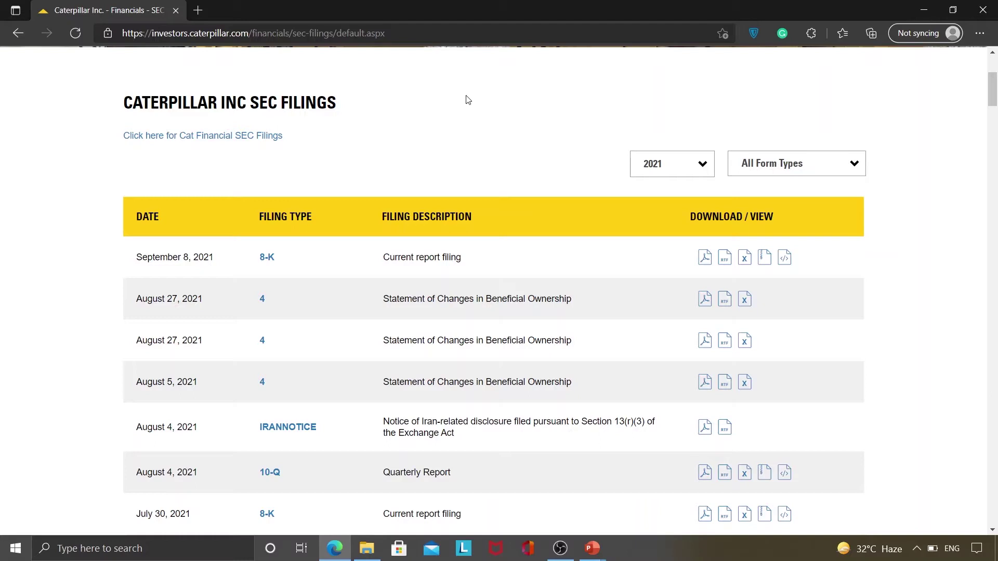
{"action": "left_click", "coordinate": [678, 167]}
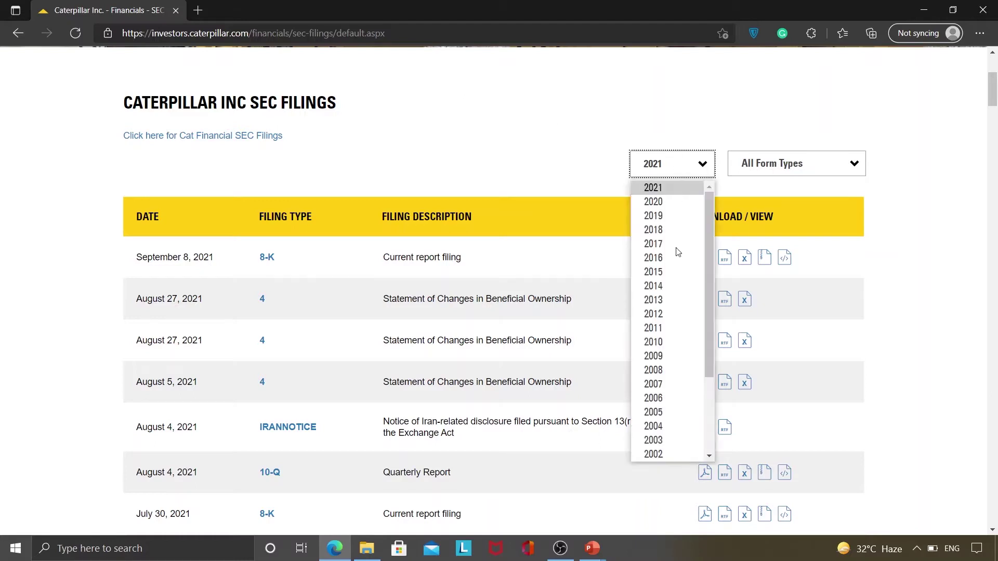
{"action": "left_click", "coordinate": [658, 246]}
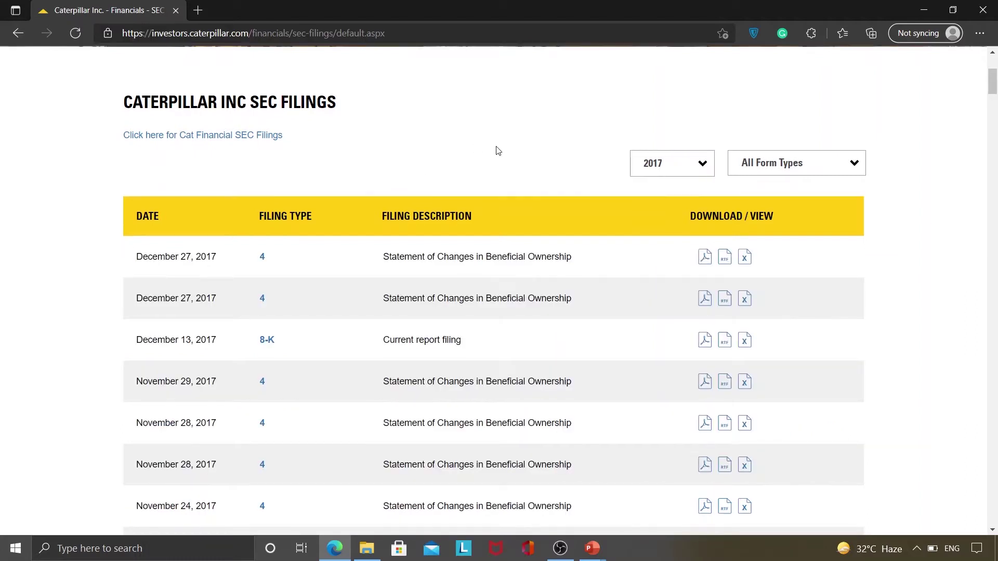
Search the 2017 filings page for "annual report" and go to the 10-K entry dated February 15, 2017.
{"action": "scroll", "coordinate": [498, 150], "scroll_direction": "down", "scroll_amount": 2}
{"action": "scroll", "coordinate": [497, 150], "scroll_direction": "up", "scroll_amount": 2}
{"action": "key", "text": "ctrl+f"}
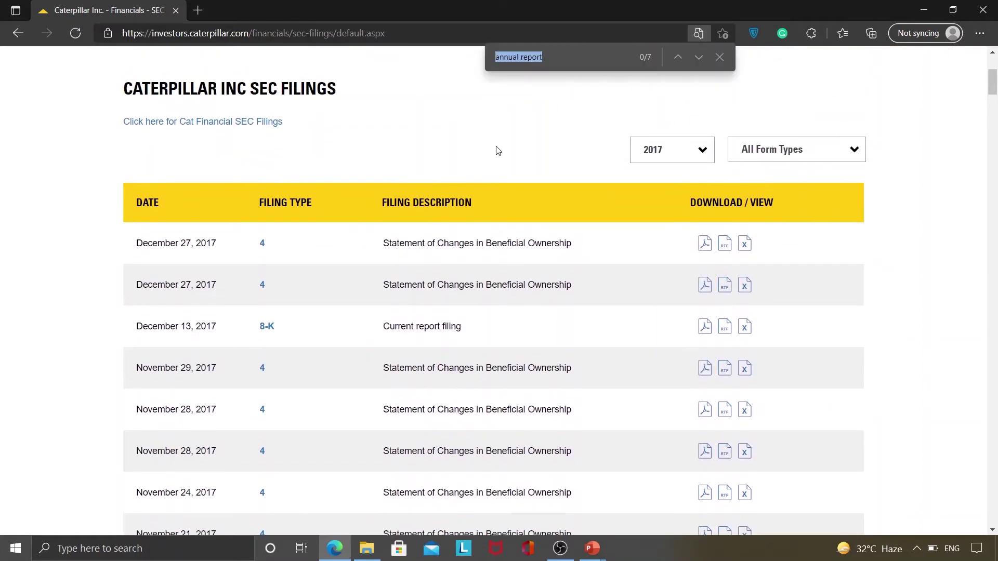
{"action": "key", "text": "Return"}
{"action": "key", "text": "Return"}
{"action": "key", "text": "Return"}
{"action": "key", "text": "Return"}
{"action": "key", "text": "Return"}
{"action": "key", "text": "Return"}
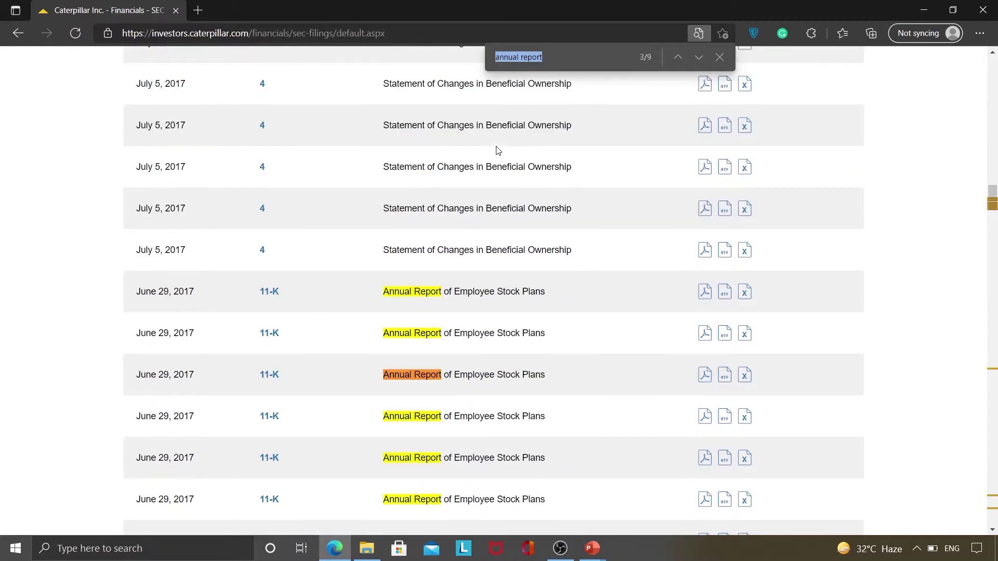
{"action": "key", "text": "Return"}
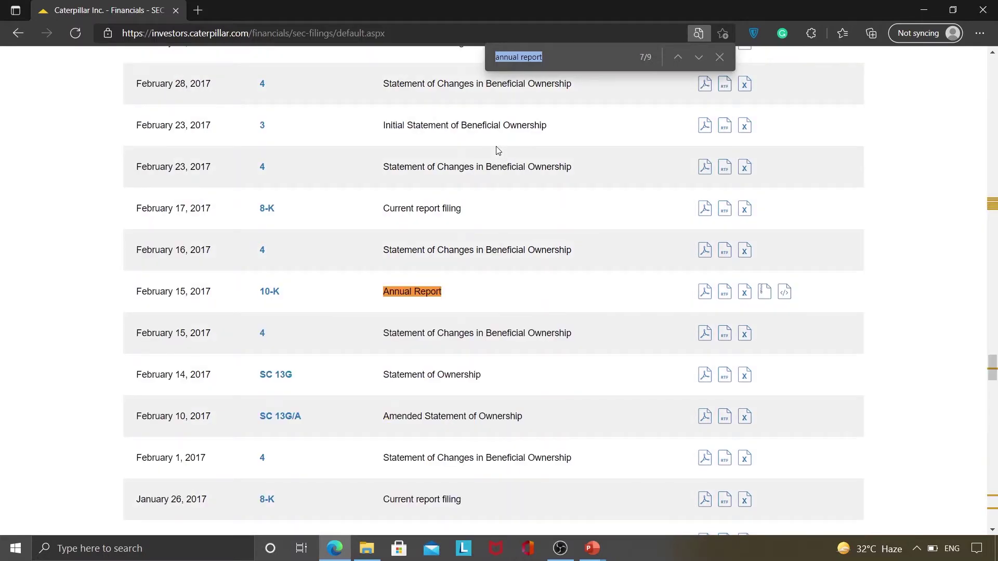
{"action": "key", "text": "Escape"}
Examine the filing date and description of the 10-K annual report entry by highlighting them.
{"action": "left_click_drag", "start_coordinate": [213, 299], "coordinate": [146, 292]}
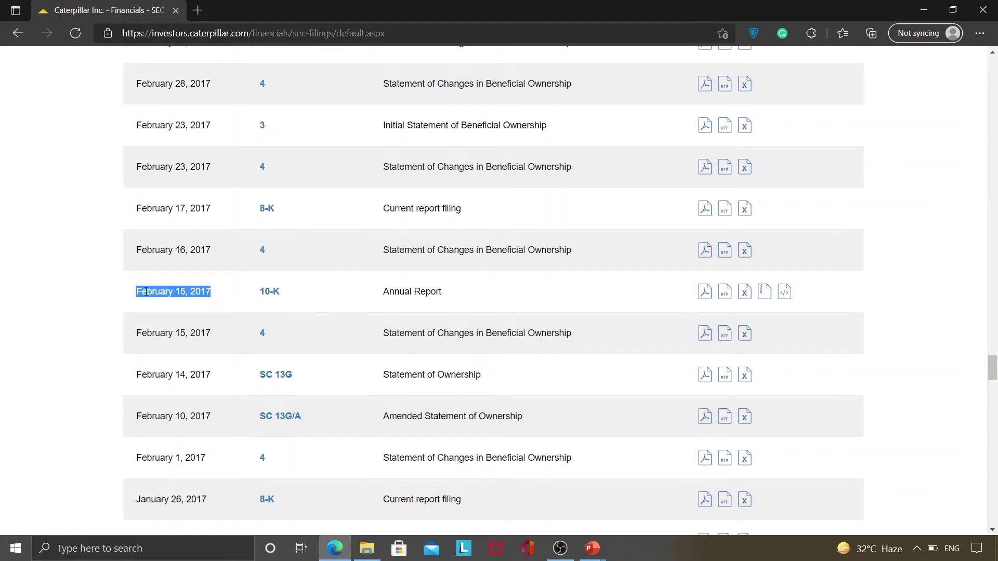
{"action": "left_click", "coordinate": [424, 293]}
{"action": "left_click_drag", "start_coordinate": [441, 293], "coordinate": [314, 293]}
{"action": "left_click", "coordinate": [307, 294]}
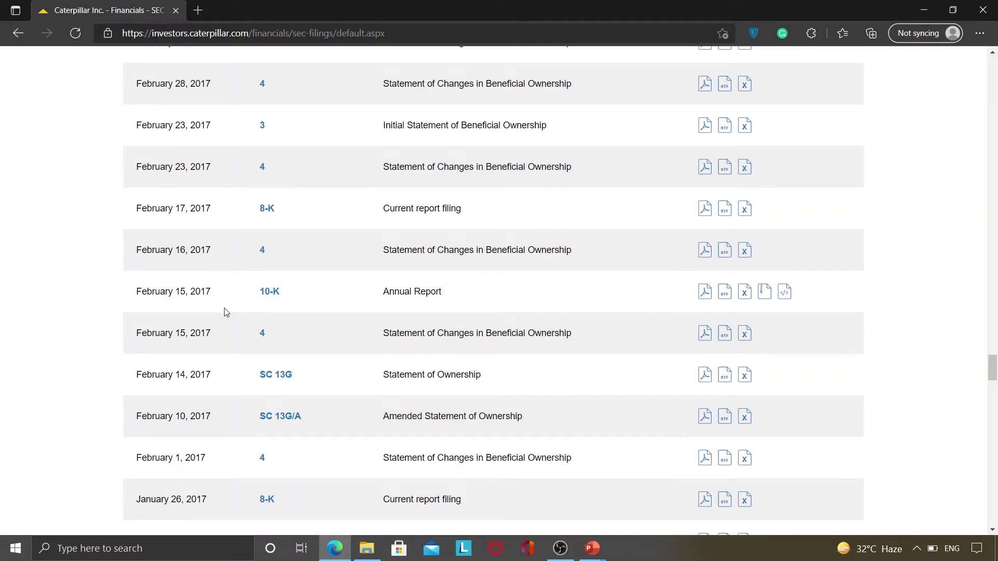
{"action": "left_click_drag", "start_coordinate": [212, 292], "coordinate": [100, 290]}
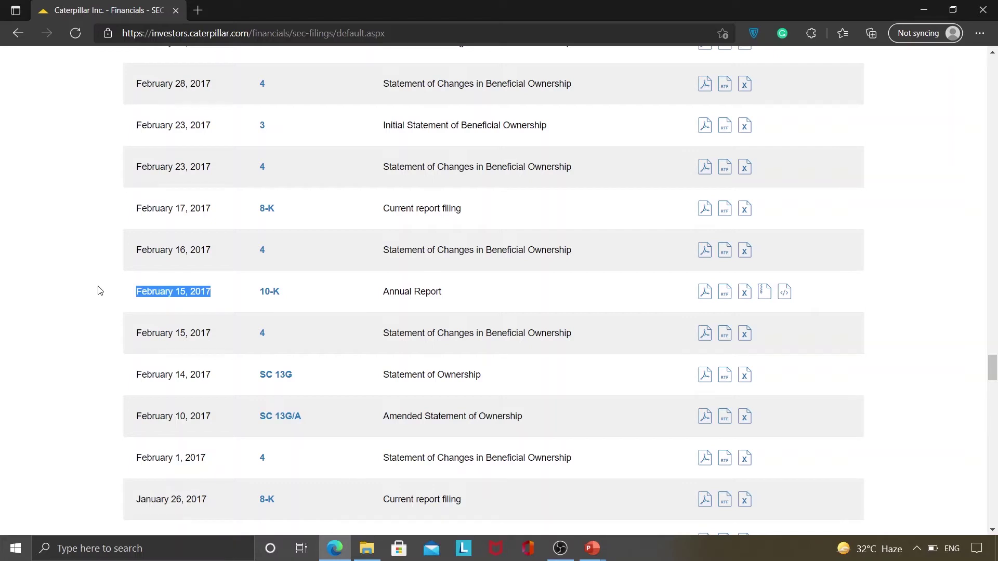
{"action": "left_click", "coordinate": [116, 295]}
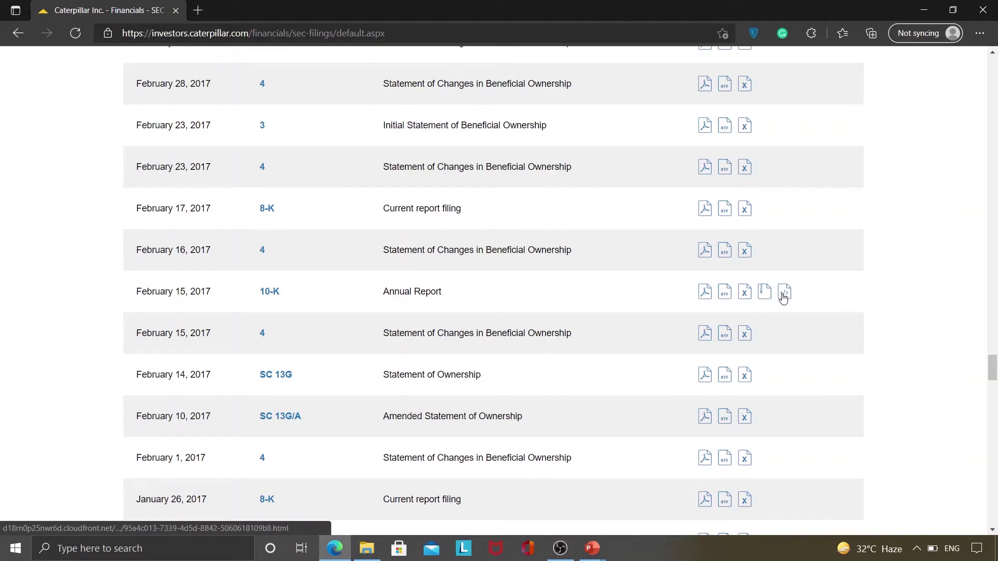
Open the Excel version of the February 15, 2017 10-K and download the file.
{"action": "left_click", "coordinate": [745, 294]}
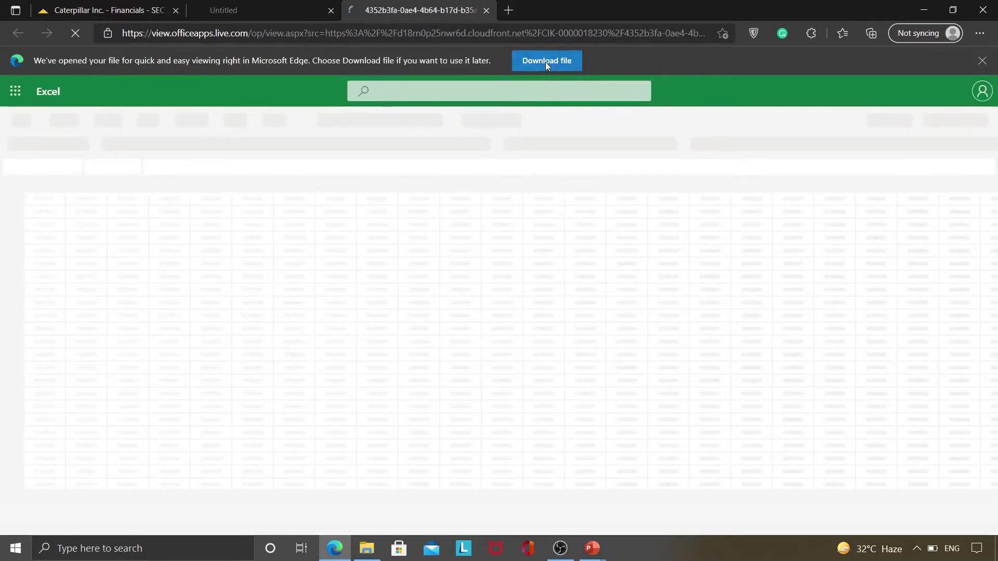
{"action": "left_click", "coordinate": [544, 61]}
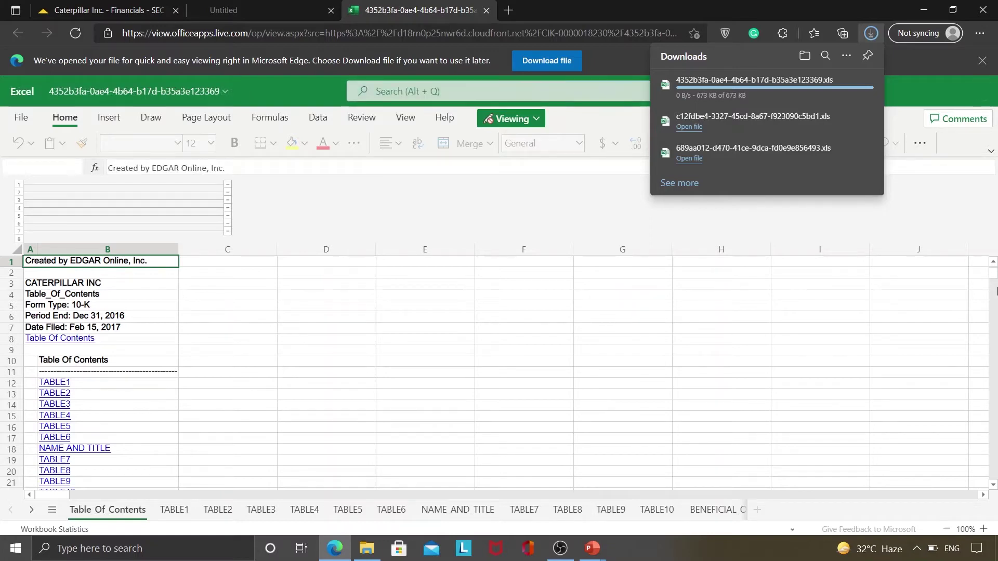
{"action": "scroll", "coordinate": [994, 283], "scroll_direction": "down", "scroll_amount": 2}
{"action": "scroll", "coordinate": [994, 283], "scroll_direction": "down", "scroll_amount": 4}
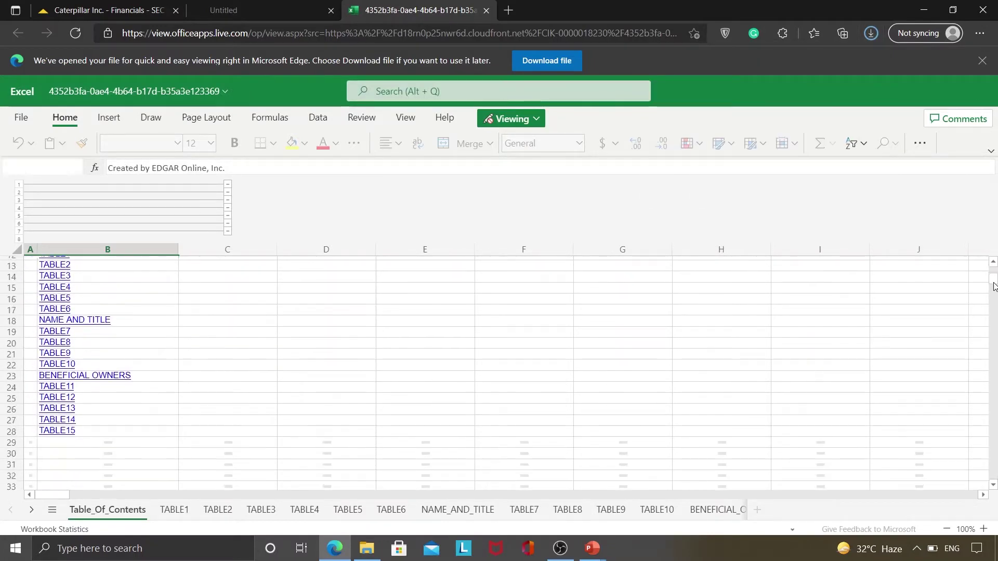
{"action": "scroll", "coordinate": [994, 283], "scroll_direction": "up", "scroll_amount": 6}
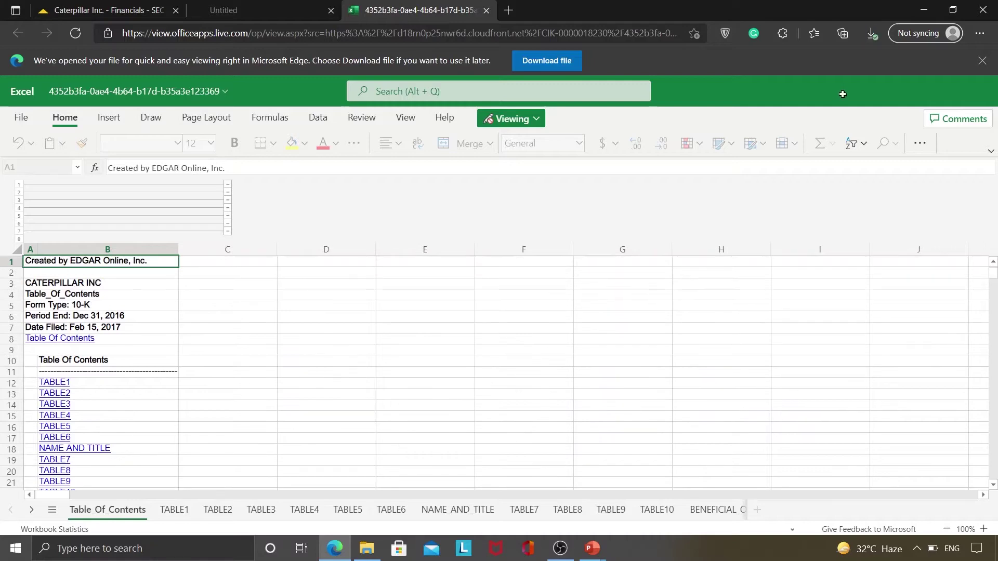
Open the downloaded 10-K workbook in Excel, enable editing and dismiss the licence notices.
{"action": "left_click", "coordinate": [870, 34]}
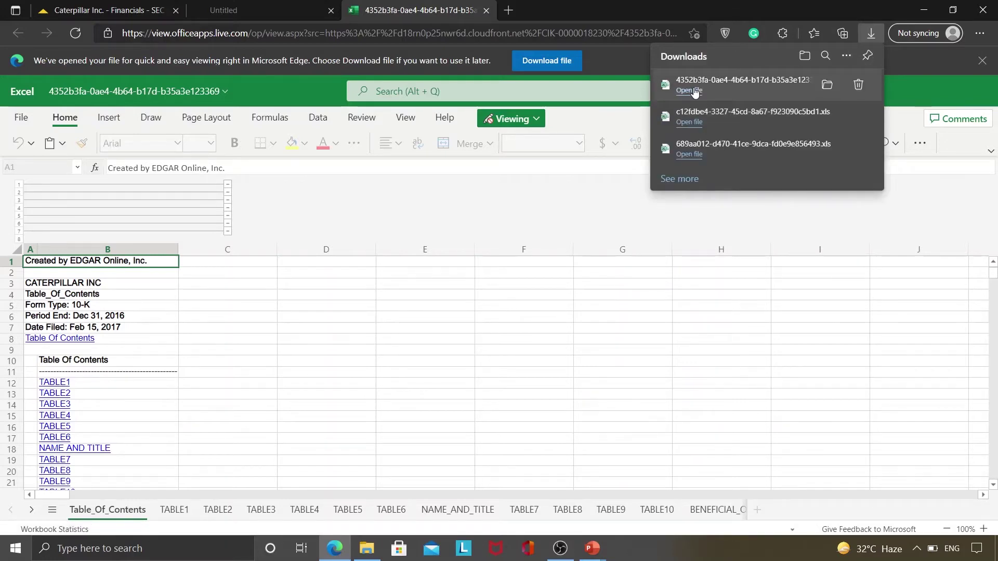
{"action": "left_click", "coordinate": [691, 90]}
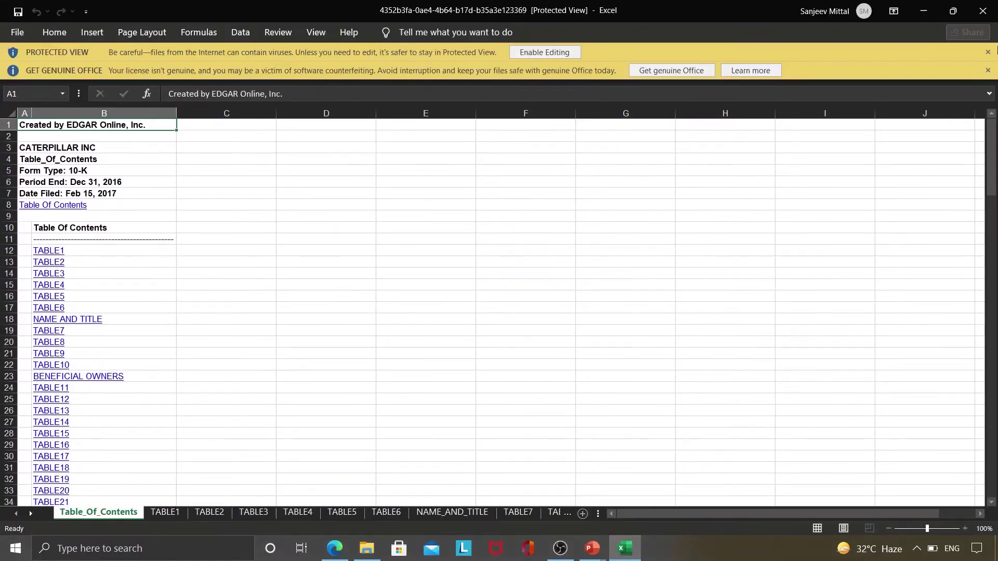
{"action": "left_click", "coordinate": [989, 70]}
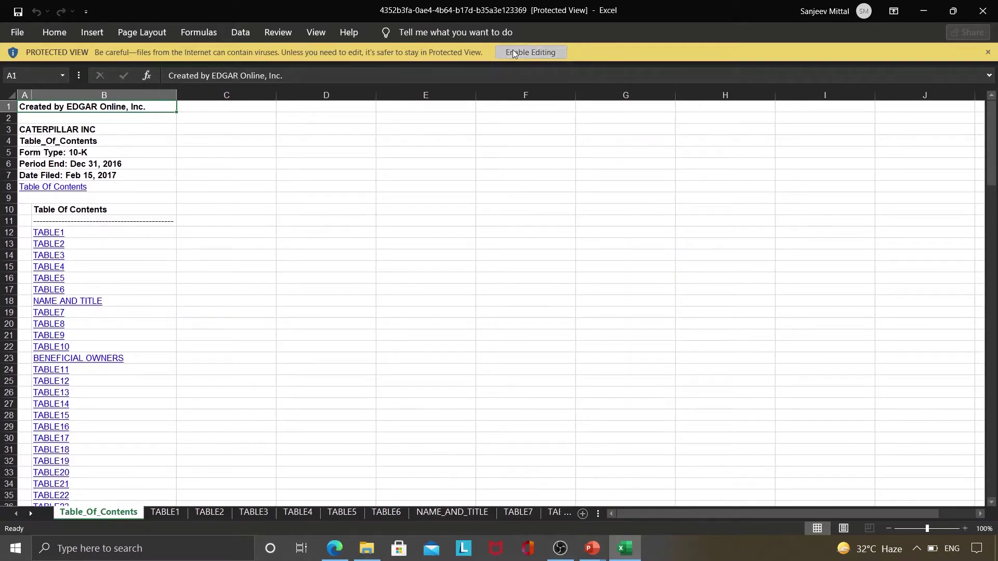
{"action": "left_click", "coordinate": [514, 54]}
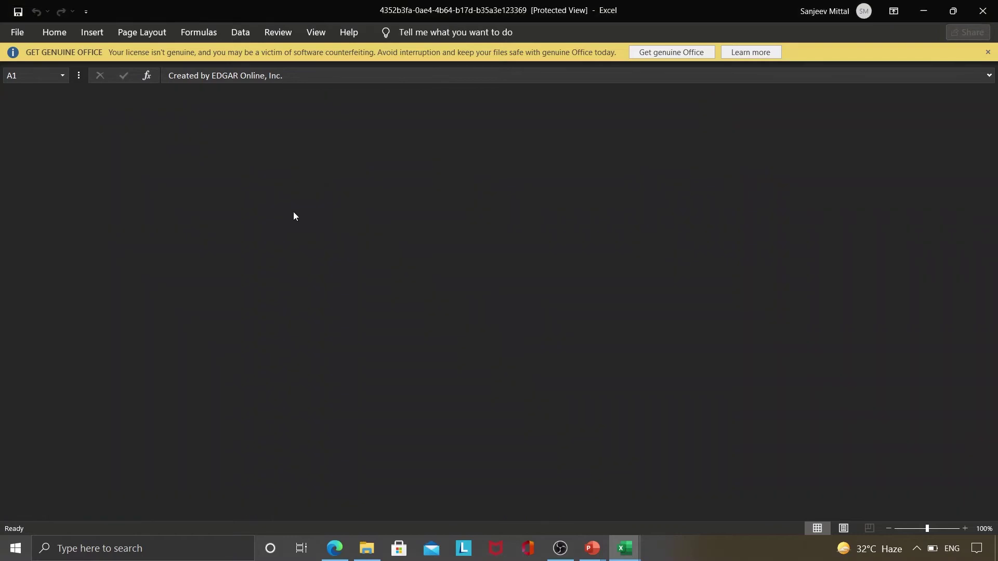
{"action": "left_click", "coordinate": [232, 299]}
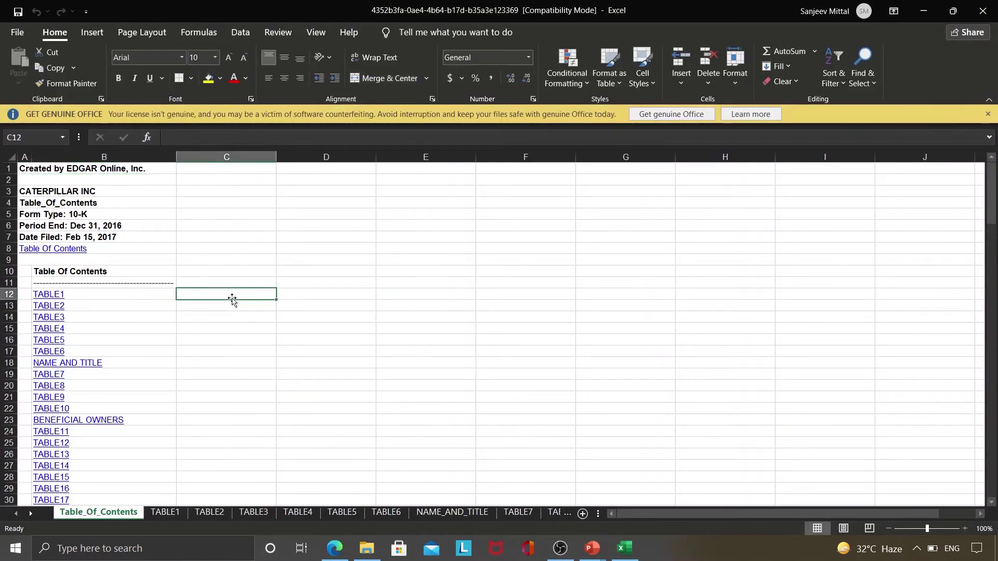
{"action": "left_click", "coordinate": [988, 114]}
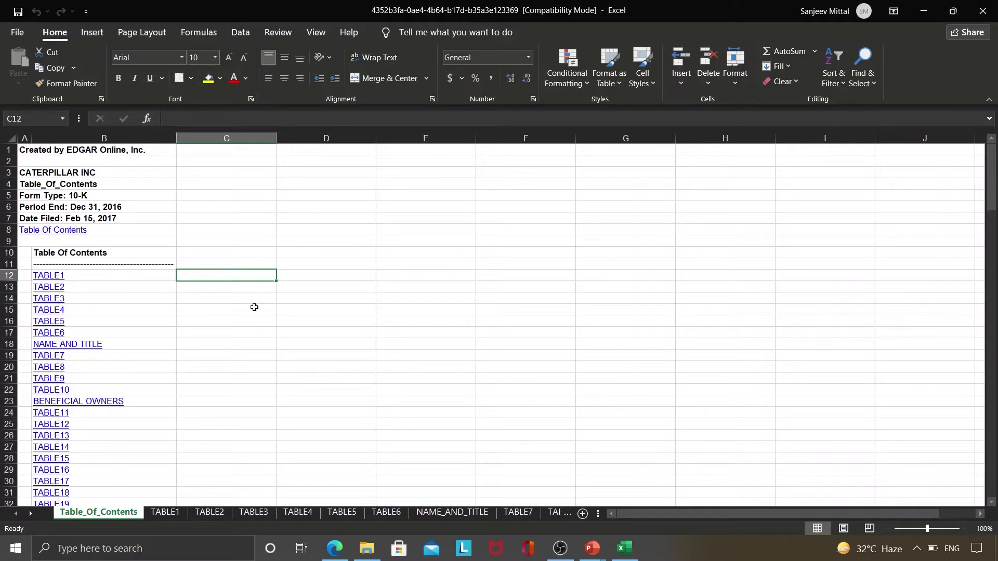
Open the INCOME STATEMENT sheet from the workbook's table of contents and check the years it covers.
{"action": "key", "text": "Page_Down"}
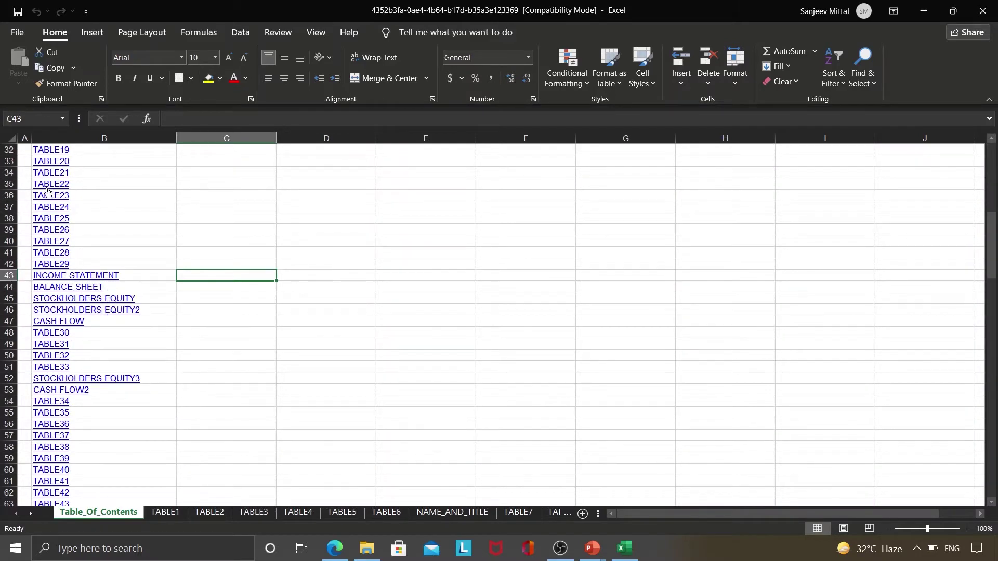
{"action": "left_click", "coordinate": [66, 280]}
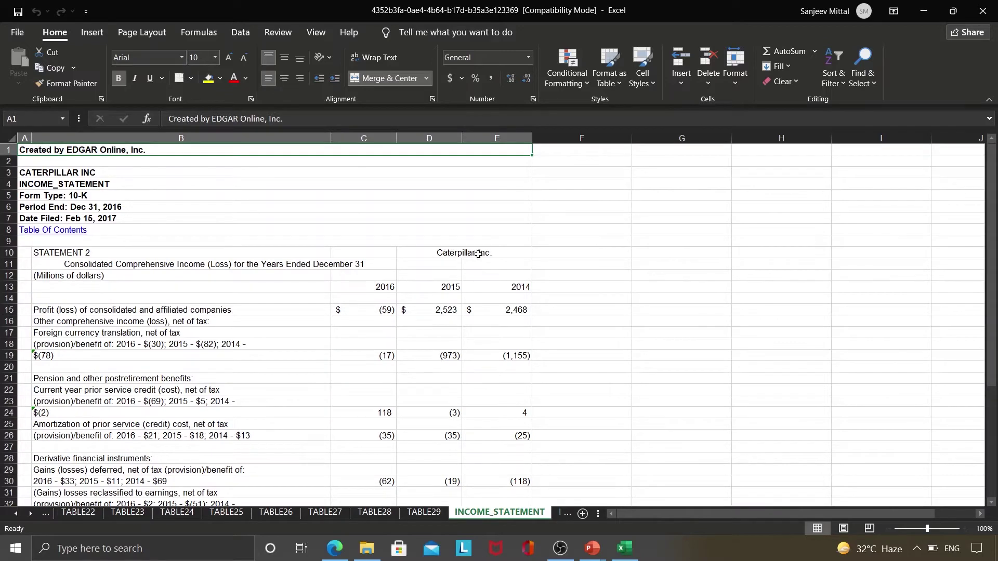
{"action": "left_click", "coordinate": [384, 301]}
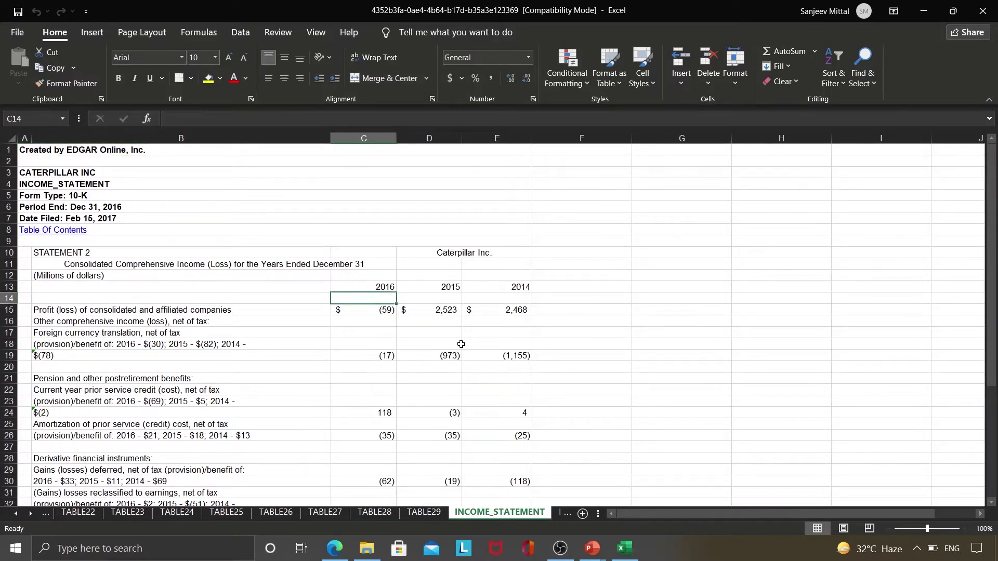
{"action": "key", "text": "Up"}
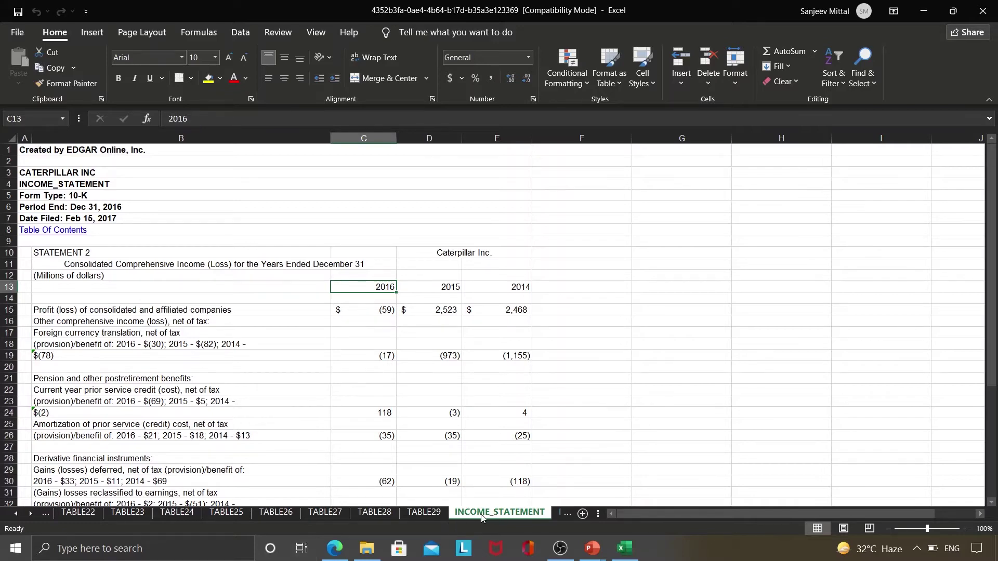
Open the TABLE29 sheet and examine the revenue and operating cost items under the consolidated results of operations.
{"action": "left_click", "coordinate": [426, 513]}
{"action": "left_click", "coordinate": [351, 319]}
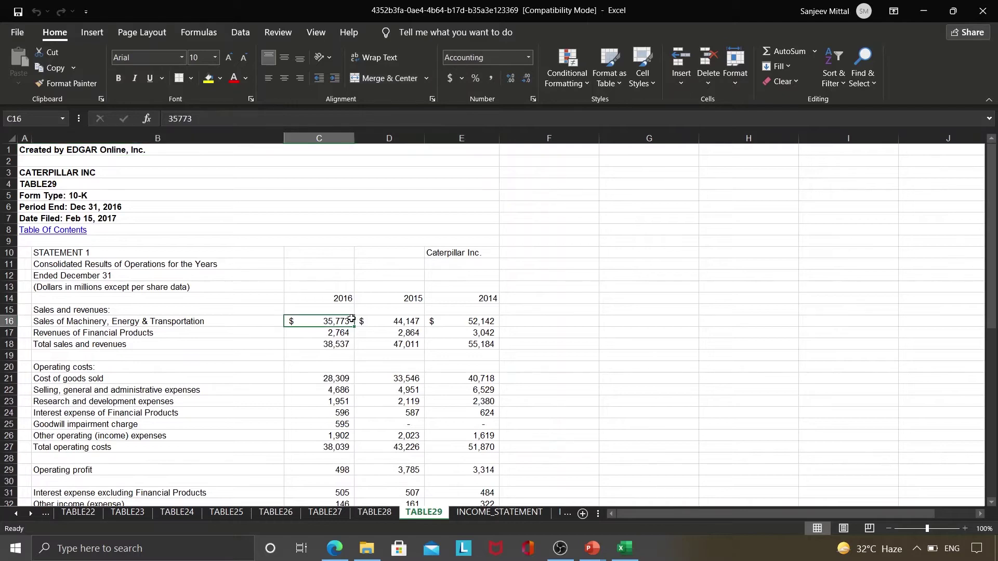
{"action": "key", "text": "Up"}
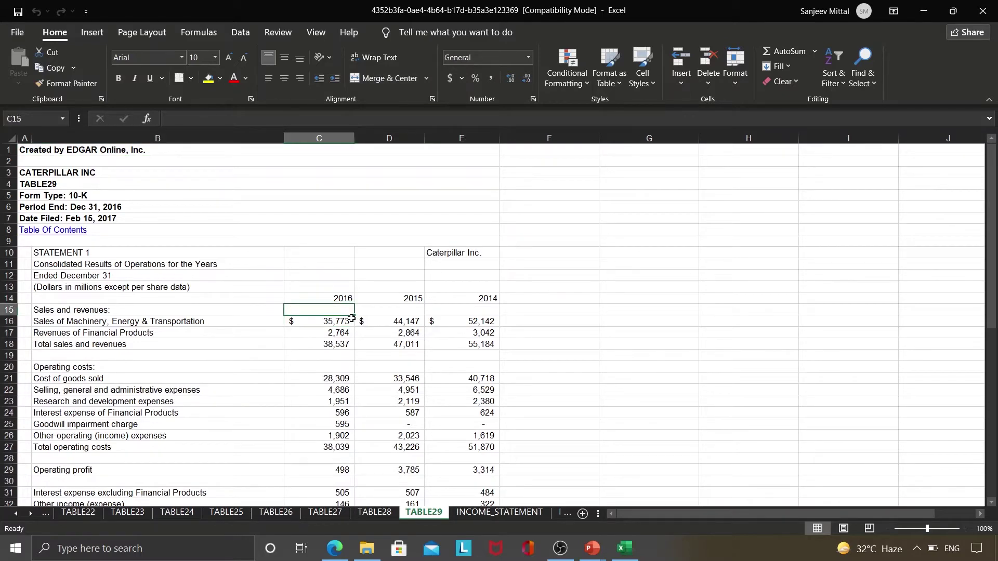
{"action": "left_click", "coordinate": [116, 325]}
{"action": "key", "text": "Up"}
{"action": "key", "text": "shift+Down"}
{"action": "key", "text": "shift+Down"}
{"action": "key", "text": "shift+Down"}
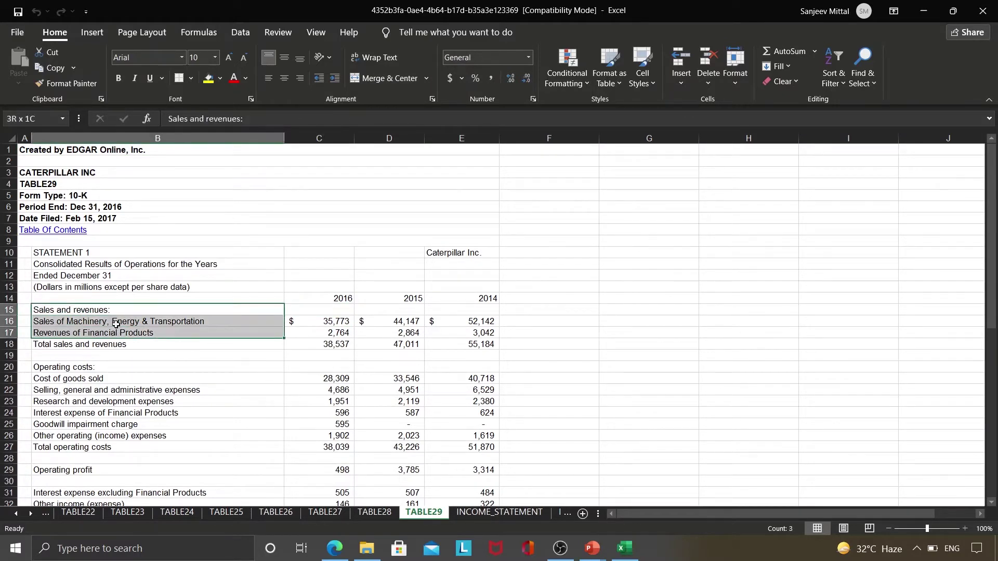
{"action": "key", "text": "shift+Down"}
{"action": "key", "text": "shift+Down"}
{"action": "key", "text": "shift+Down"}
{"action": "key", "text": "shift+Down"}
{"action": "key", "text": "shift+Down"}
{"action": "key", "text": "shift+Down"}
{"action": "key", "text": "shift+Down"}
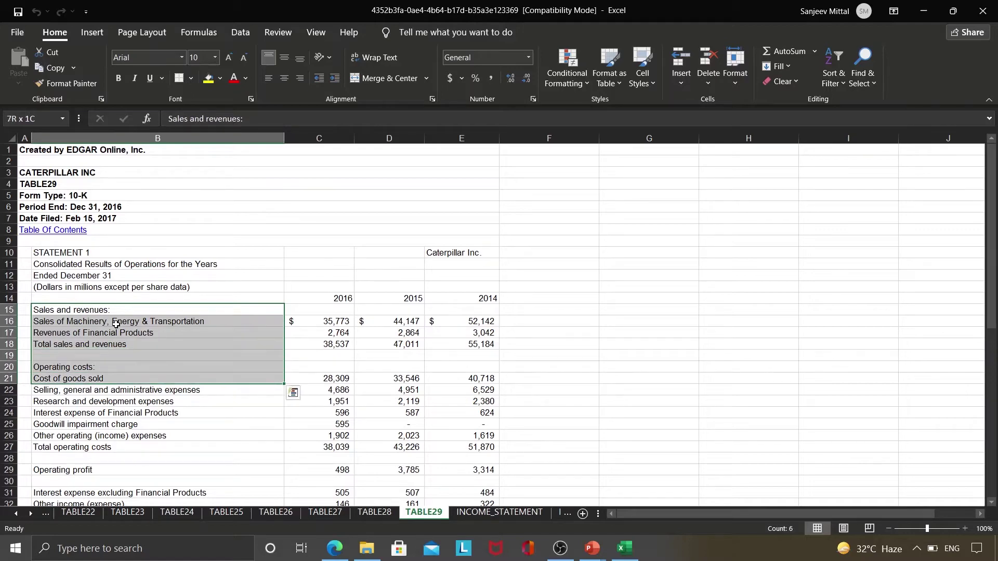
{"action": "left_click", "coordinate": [345, 298]}
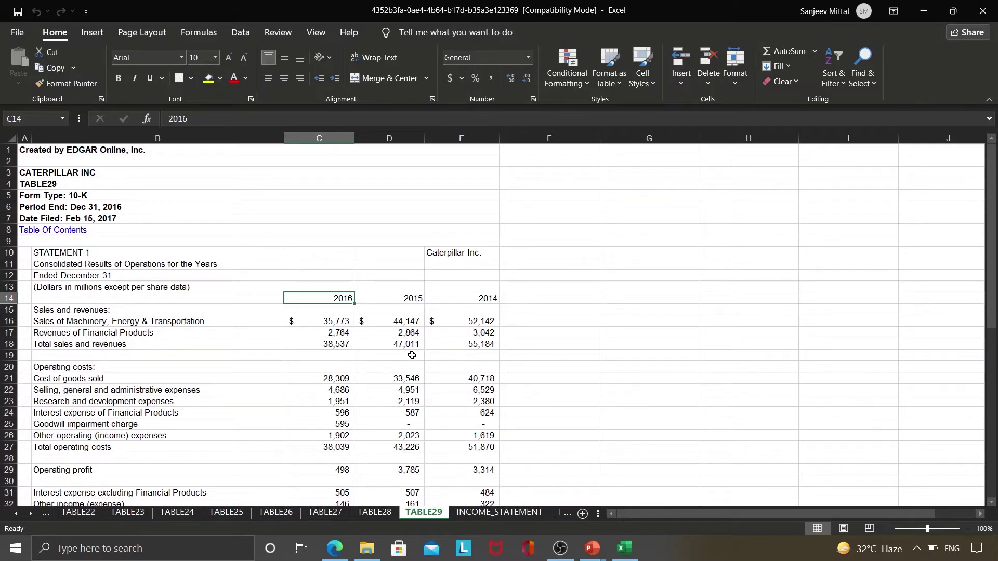
Review the remaining lines of the TABLE29 statement, from the year headings down to the end of the table.
{"action": "key", "text": "shift+Page_Down"}
{"action": "key", "text": "shift+Page_Down"}
{"action": "key", "text": "shift+Page_Up"}
{"action": "key", "text": "shift+Page_Up"}
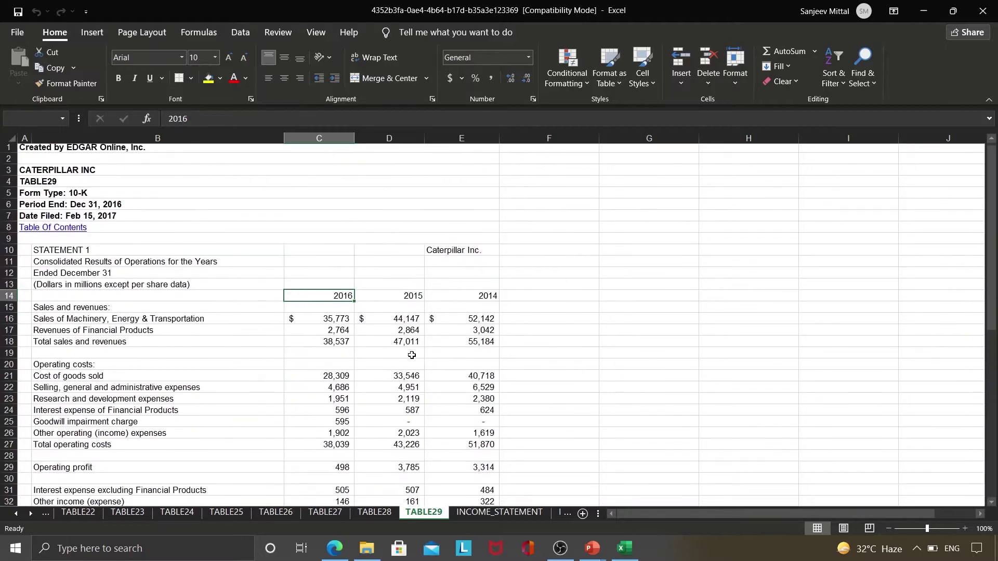
{"action": "key", "text": "shift+Down"}
{"action": "key", "text": "shift+Up"}
{"action": "key", "text": "shift+Page_Down"}
{"action": "key", "text": "shift+Page_Down"}
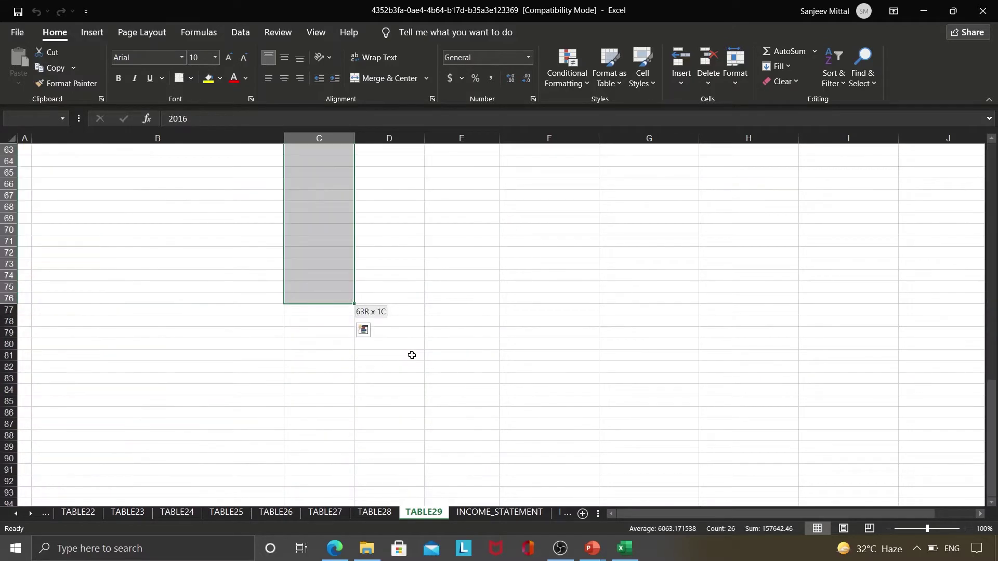
{"action": "key", "text": "shift+Up"}
{"action": "key", "text": "shift+Up"}
{"action": "key", "text": "shift+Up"}
{"action": "key", "text": "shift+Page_Up"}
{"action": "key", "text": "Up"}
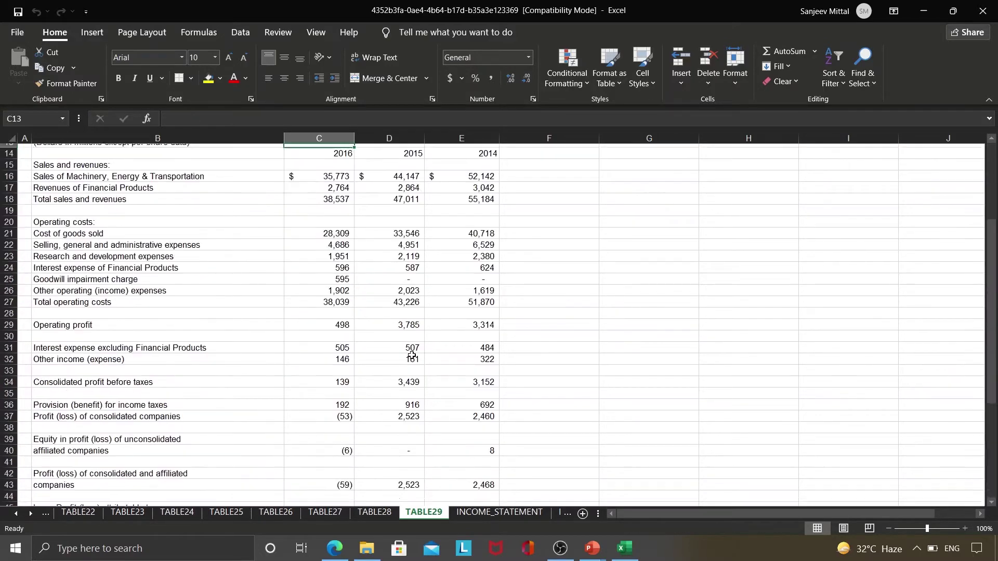
{"action": "key", "text": "Down"}
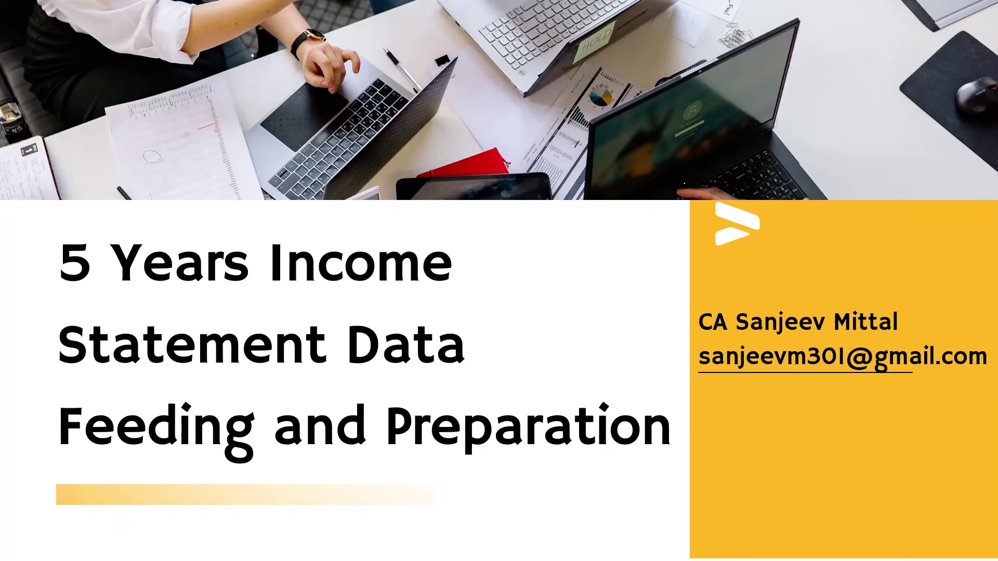
Switch to the 10-K workbook filed February 17, 2021 and check the period end date on the TABLE31 sheet.
{"action": "key", "text": "alt+Tab"}
{"action": "key", "text": "alt+Tab"}
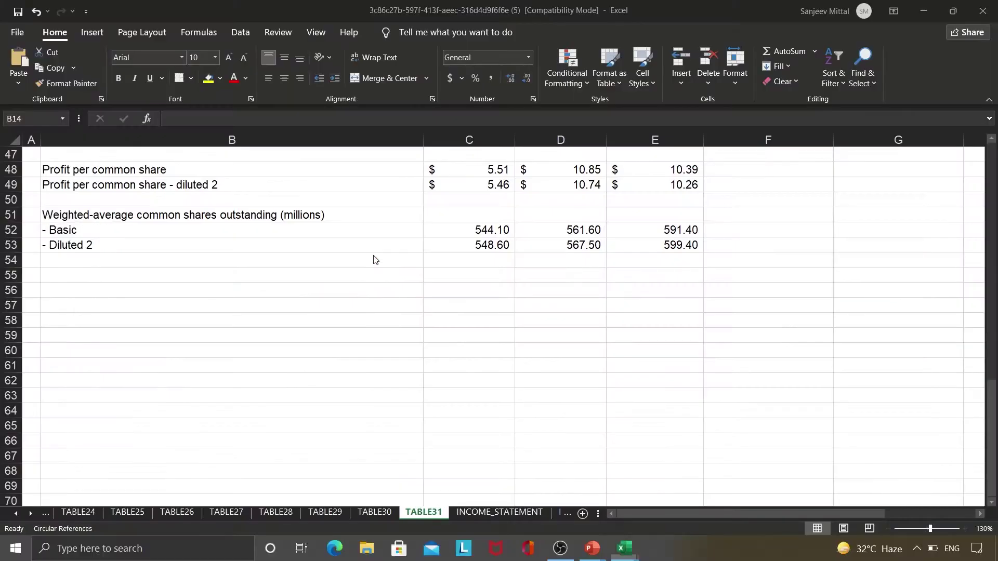
{"action": "key", "text": "ctrl+Home"}
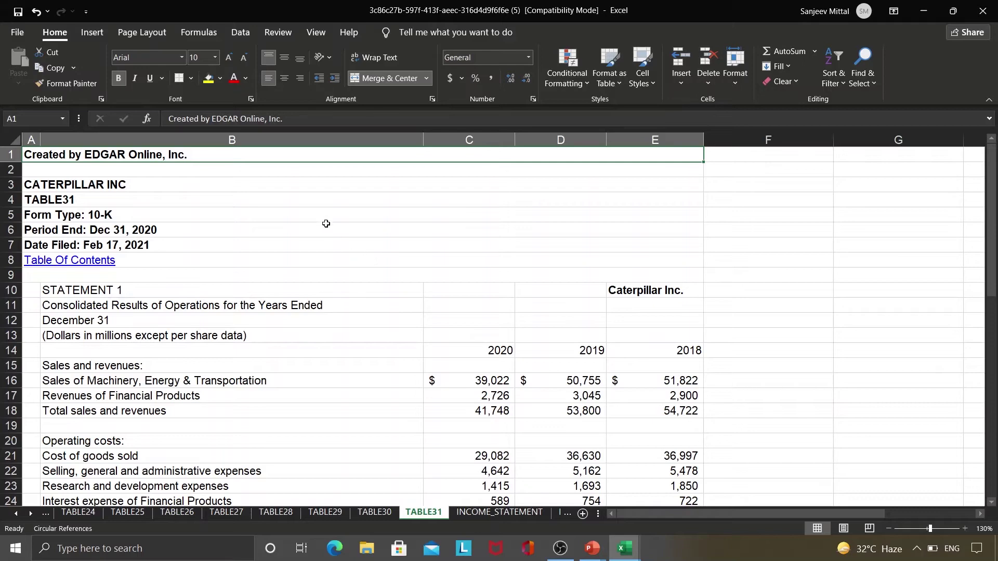
{"action": "left_click", "coordinate": [156, 229]}
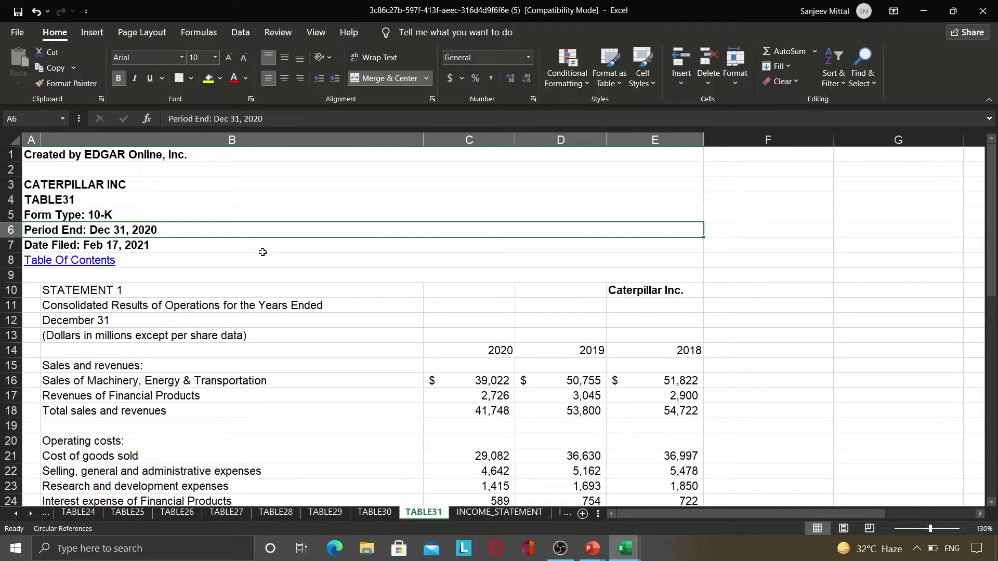
Copy the line item labels and the 2020 figures from TABLE31, range B14:C60.
{"action": "key", "text": "Down"}
{"action": "key", "text": "Down"}
{"action": "key", "text": "Down"}
{"action": "key", "text": "Down"}
{"action": "key", "text": "Down"}
{"action": "key", "text": "Down"}
{"action": "key", "text": "Up"}
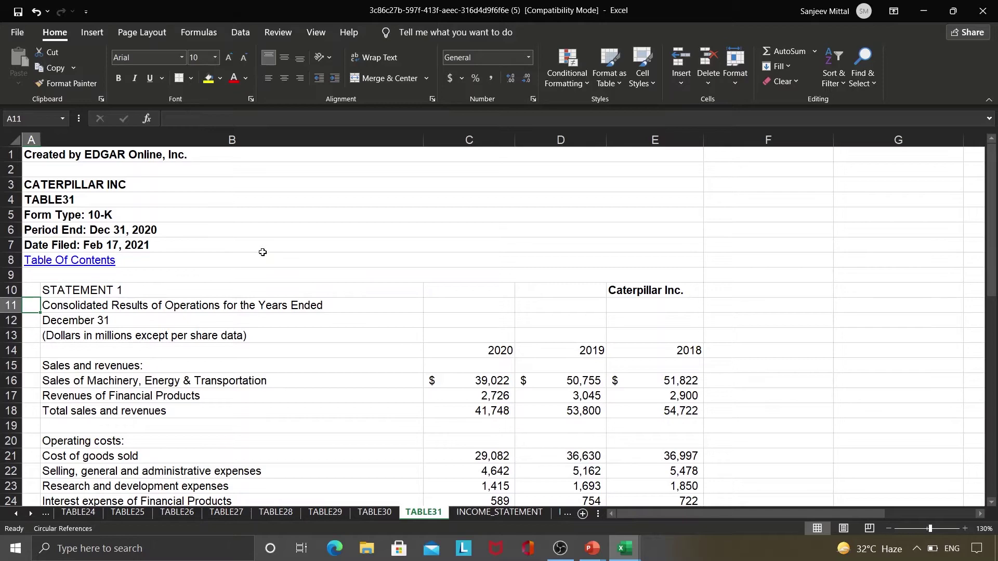
{"action": "key", "text": "Right"}
{"action": "key", "text": "Down"}
{"action": "key", "text": "Down"}
{"action": "key", "text": "Down"}
{"action": "key", "text": "shift+Right"}
{"action": "key", "text": "shift+Right"}
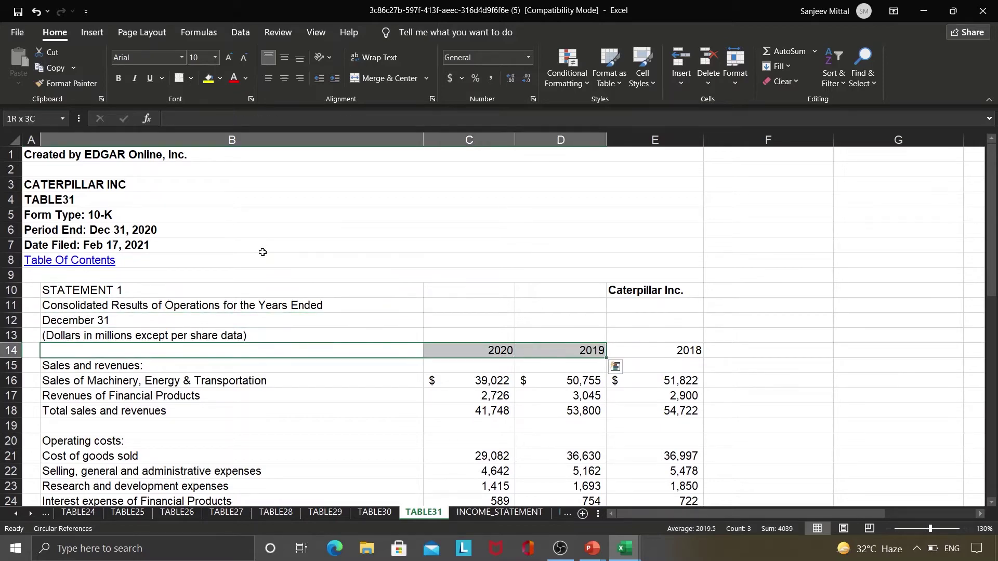
{"action": "key", "text": "shift+Left"}
{"action": "key", "text": "shift+Page_Down"}
{"action": "key", "text": "shift+Page_Down"}
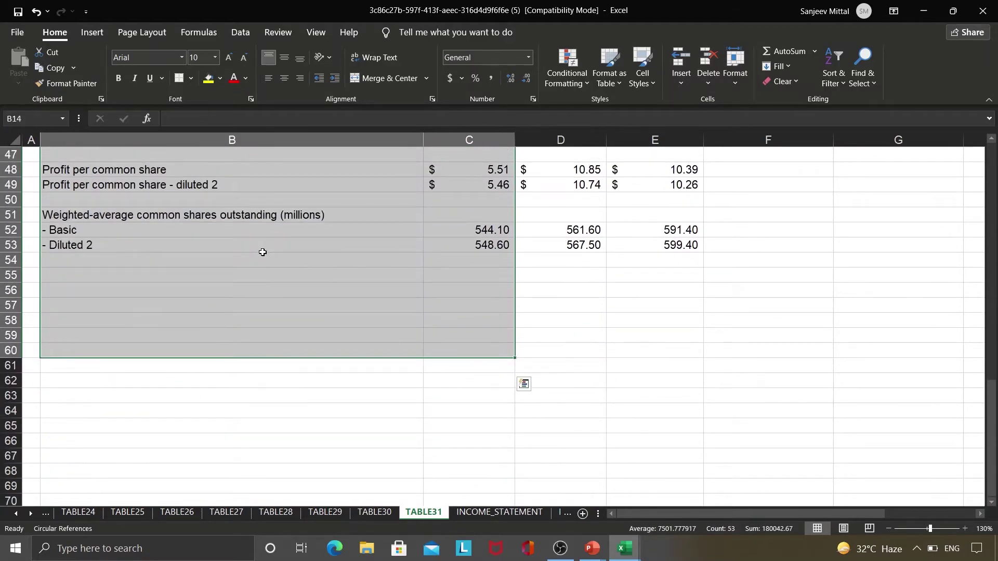
{"action": "key", "text": "ctrl+c"}
Switch to the Financial Model workbook and paste the copied 2020 statement at K1 of the Income Statement sheet.
{"action": "key", "text": "alt+Tab"}
{"action": "key", "text": "alt+Tab"}
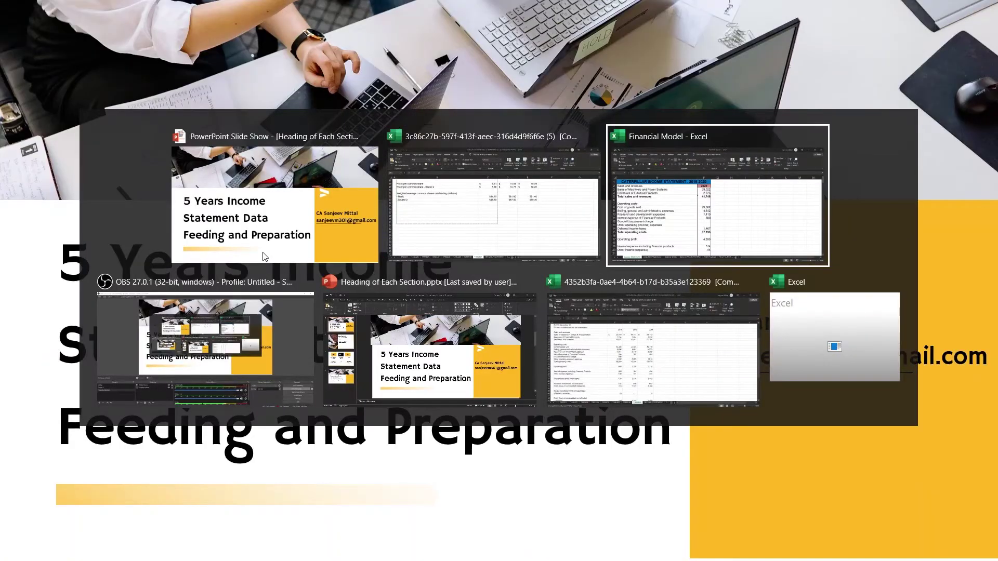
{"action": "key", "text": "Right"}
{"action": "key", "text": "Right"}
{"action": "key", "text": "Right"}
{"action": "key", "text": "ctrl+v"}
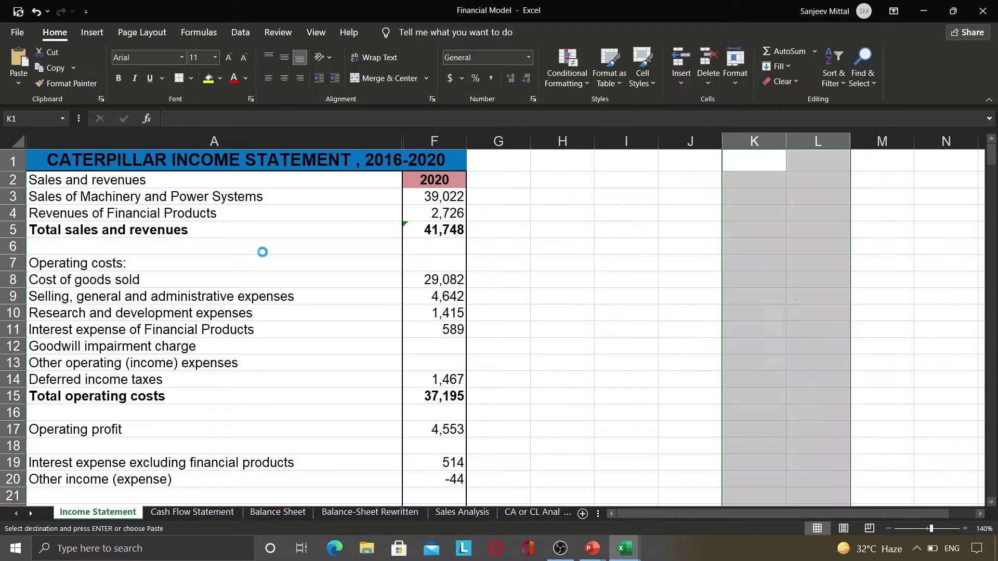
Delete two empty columns at column H to bring the pasted statement closer to the model's income statement.
{"action": "key", "text": "Left"}
{"action": "key", "text": "Left"}
{"action": "key", "text": "Left"}
{"action": "key", "text": "ctrl+space"}
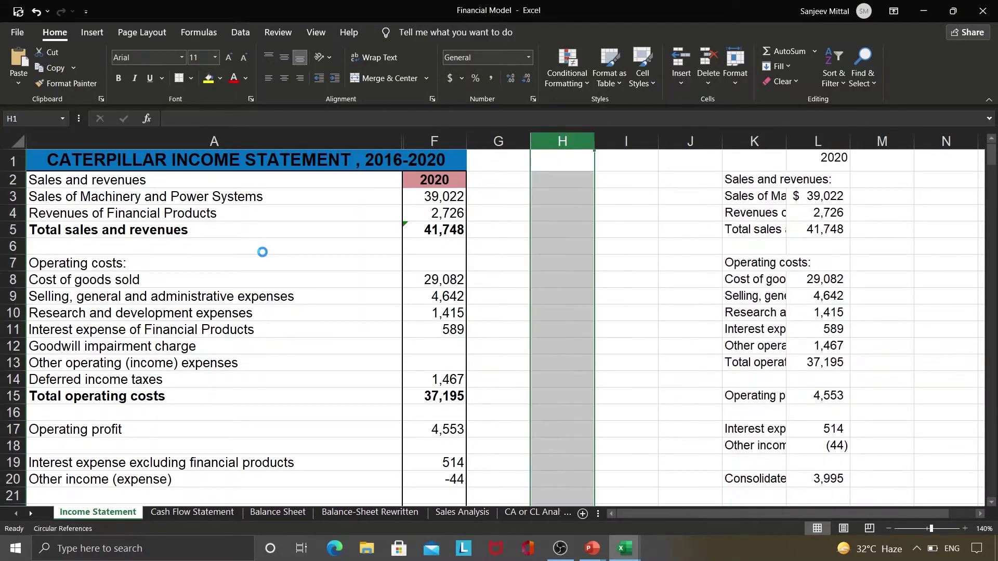
{"action": "key", "text": "ctrl+minus"}
{"action": "key", "text": "ctrl+minus"}
{"action": "key", "text": "Return"}
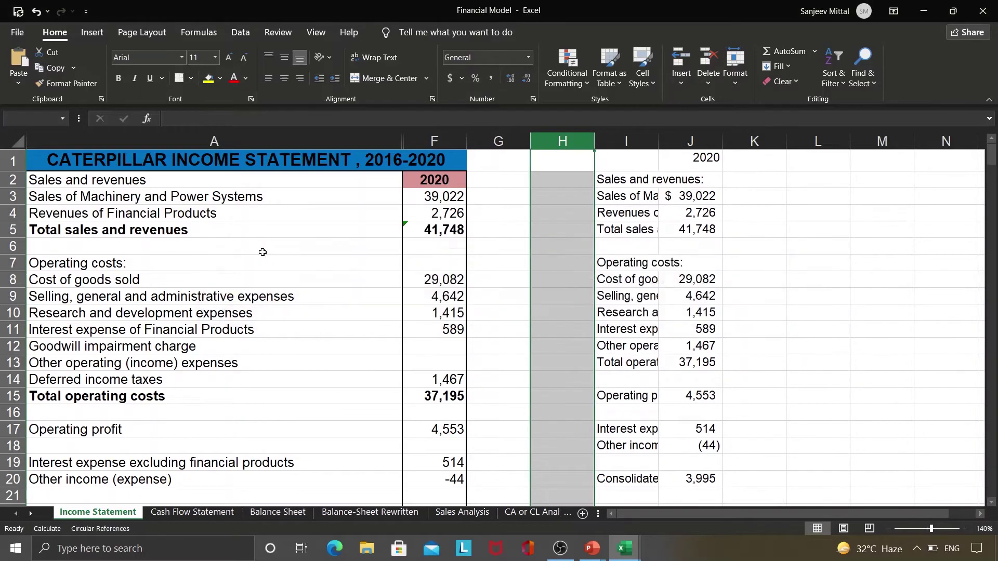
Autofit the widths of columns I and J, which hold the pasted labels and 2020 figures.
{"action": "key", "text": "Right"}
{"action": "key", "text": "shift+Right"}
{"action": "key", "text": "shift+Down"}
{"action": "key", "text": "shift+Down"}
{"action": "key", "text": "shift+Down"}
{"action": "key", "text": "shift+Down"}
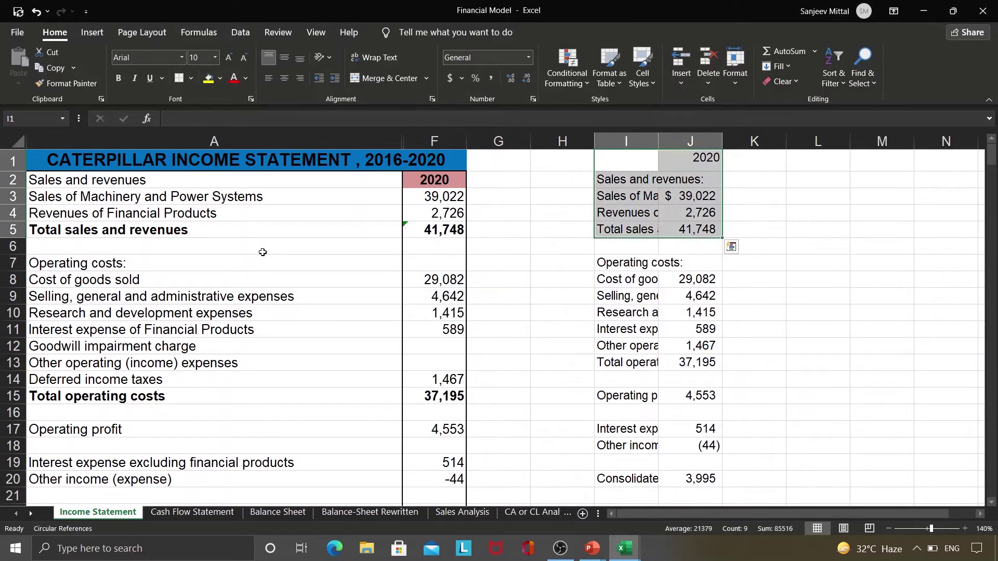
{"action": "key", "text": "ctrl+a"}
{"action": "key", "text": "Right"}
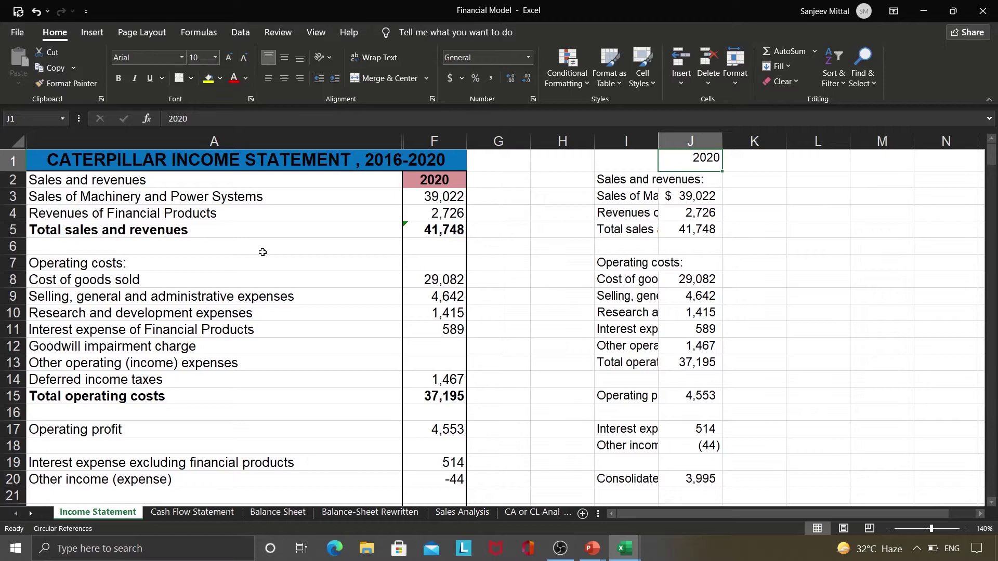
{"action": "key", "text": "ctrl+space"}
{"action": "key", "text": "shift+Left"}
{"action": "key", "text": "alt+o"}
{"action": "key", "text": "c"}
{"action": "key", "text": "a"}
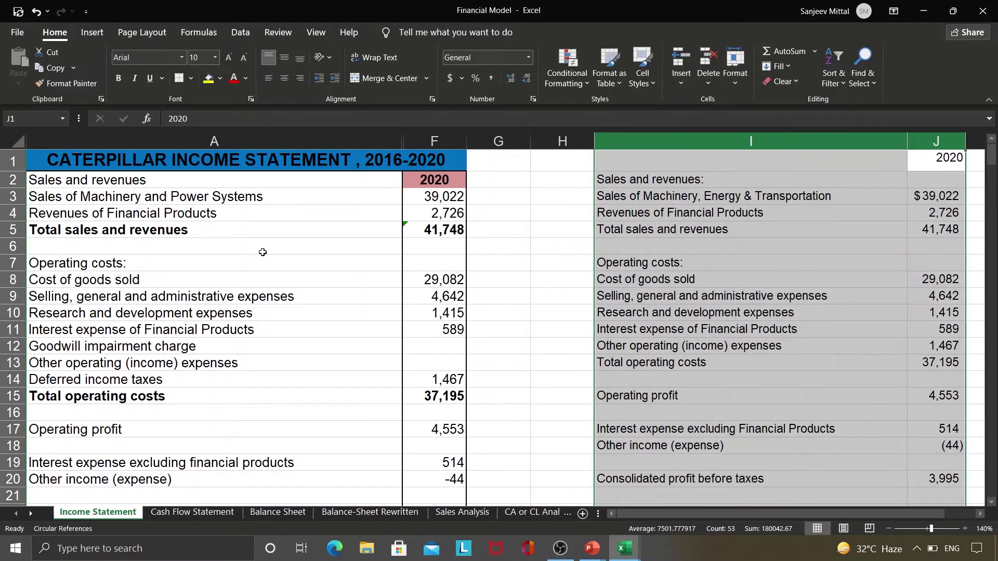
Make the pasted statement's heading row, cells I1:J1, bold.
{"action": "key", "text": "Left"}
{"action": "key", "text": "Right"}
{"action": "key", "text": "shift+Left"}
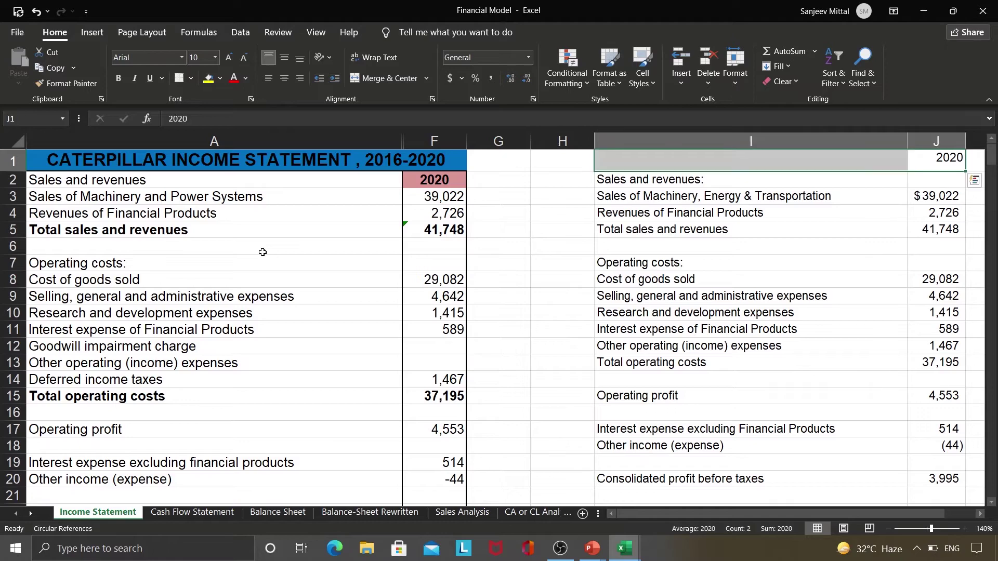
{"action": "key", "text": "ctrl+b"}
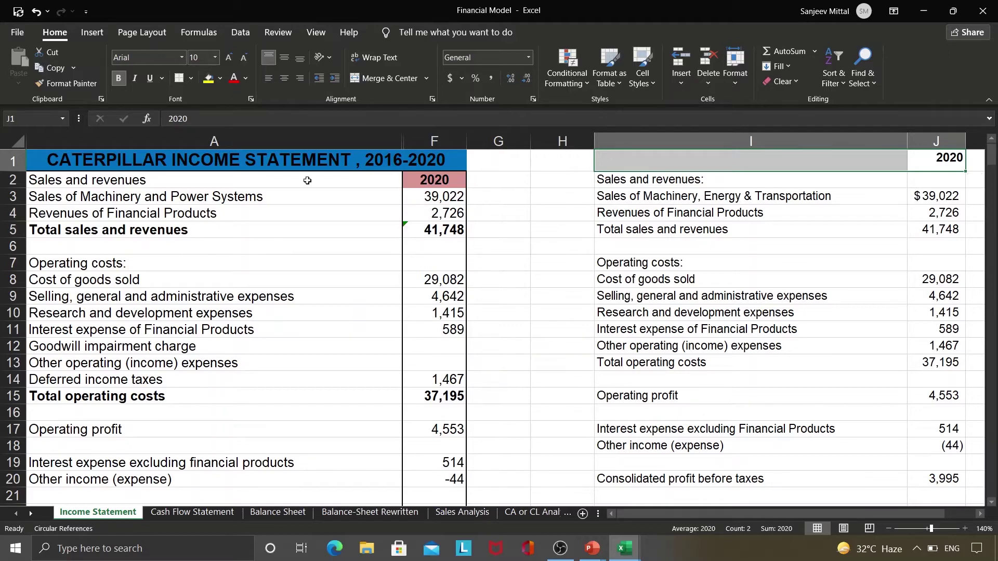
Compare the pasted sales and revenue figures with the model's 2020 column, clearing each from J3, J4 and J5 as it is matched.
{"action": "left_click", "coordinate": [471, 195]}
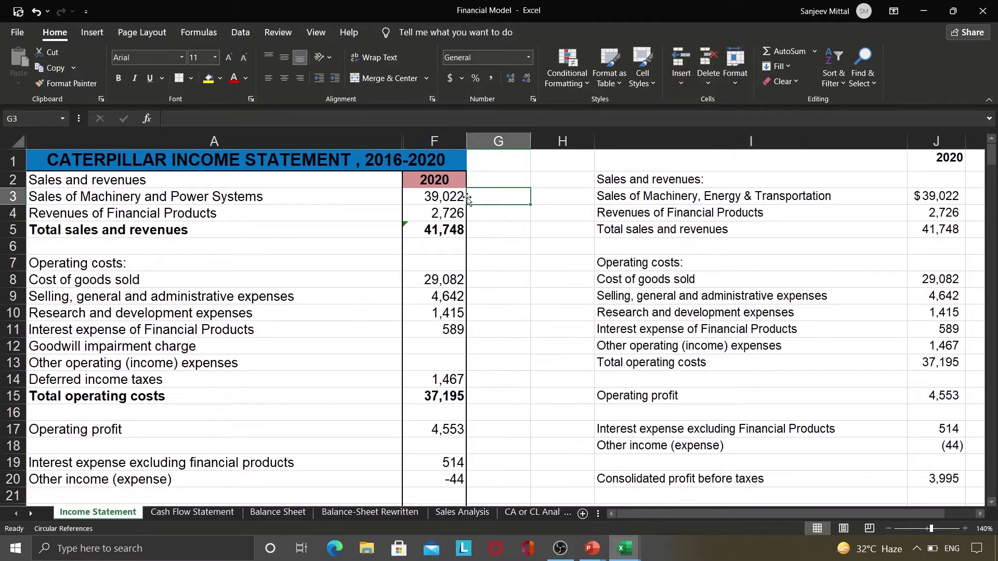
{"action": "left_click", "coordinate": [148, 201]}
{"action": "left_click", "coordinate": [456, 198]}
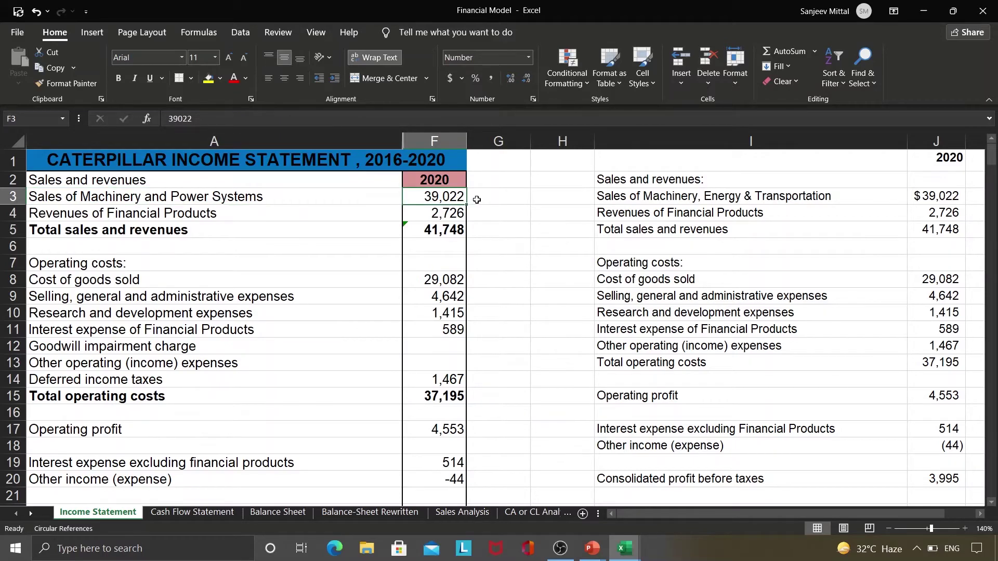
{"action": "left_click", "coordinate": [932, 196]}
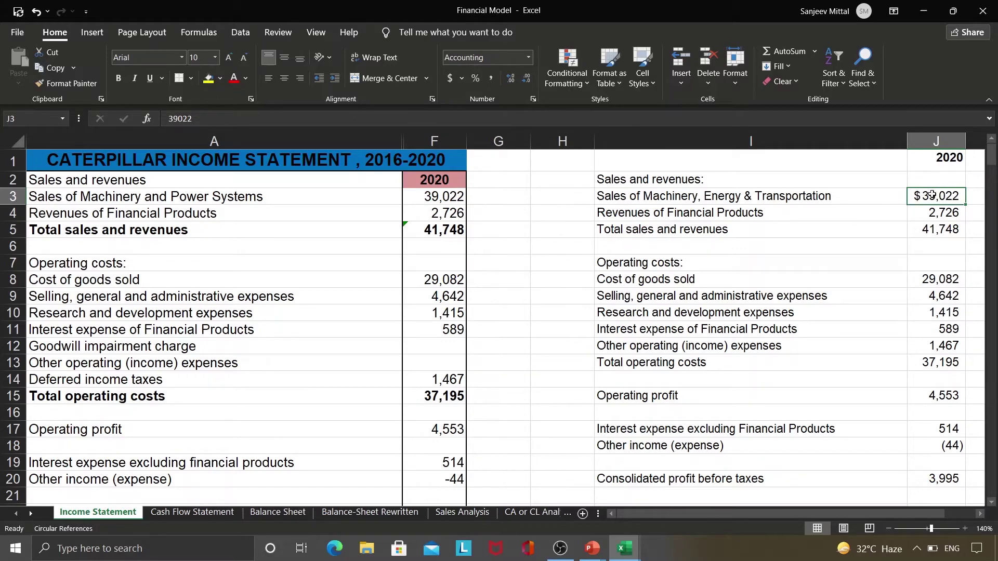
{"action": "key", "text": "Delete"}
{"action": "left_click", "coordinate": [949, 215]}
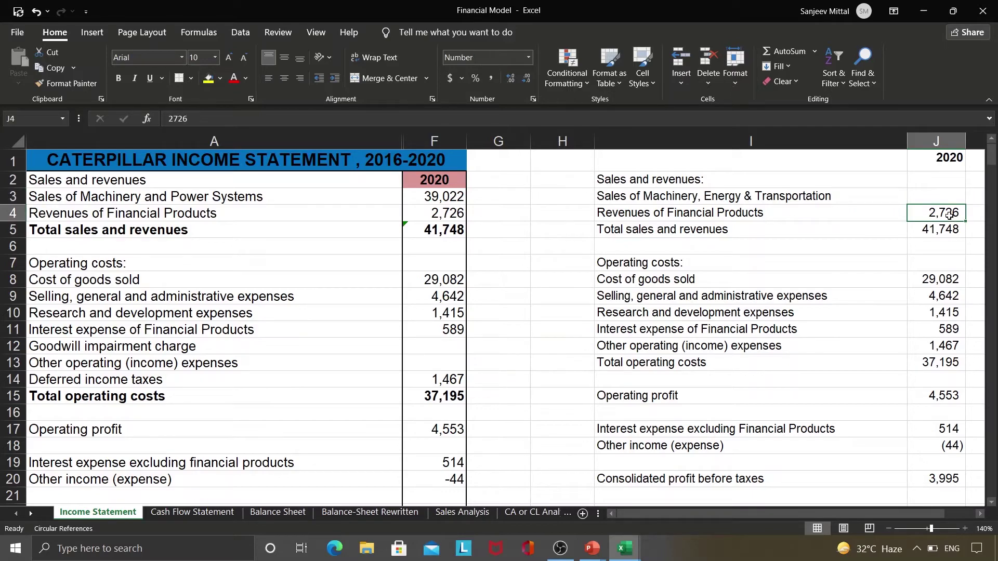
{"action": "key", "text": "Delete"}
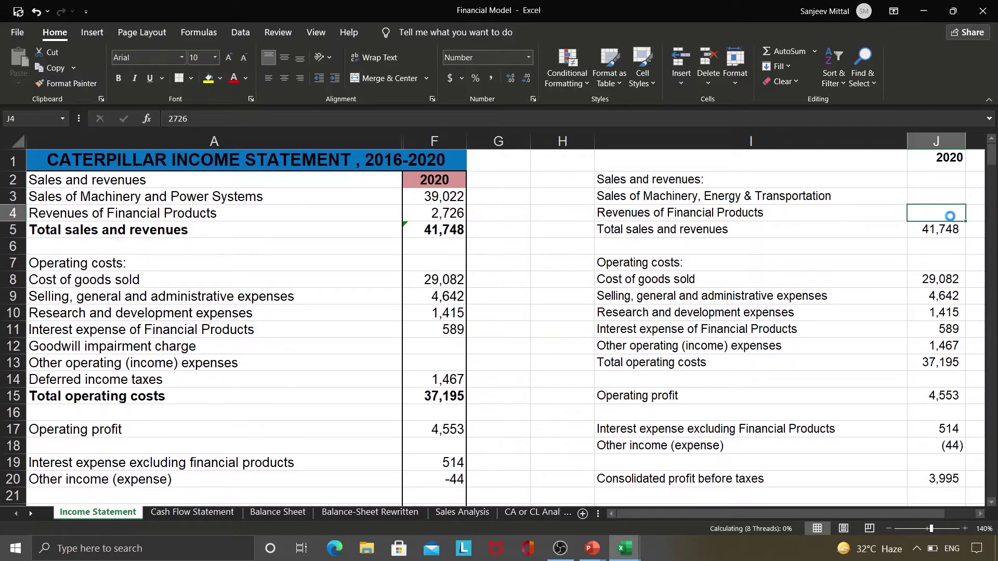
{"action": "left_click", "coordinate": [449, 217]}
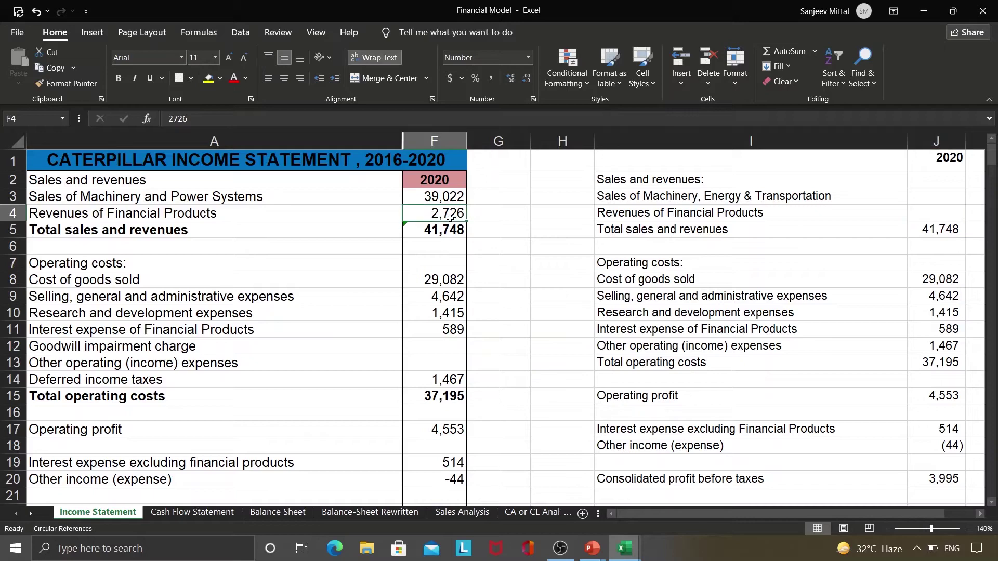
{"action": "left_click", "coordinate": [923, 230]}
{"action": "key", "text": "Delete"}
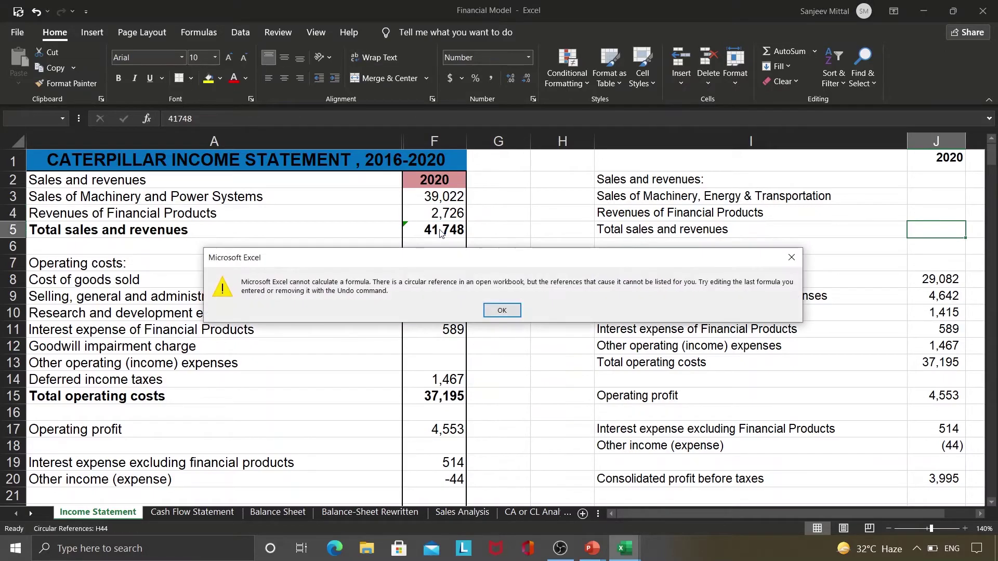
{"action": "left_click", "coordinate": [514, 310]}
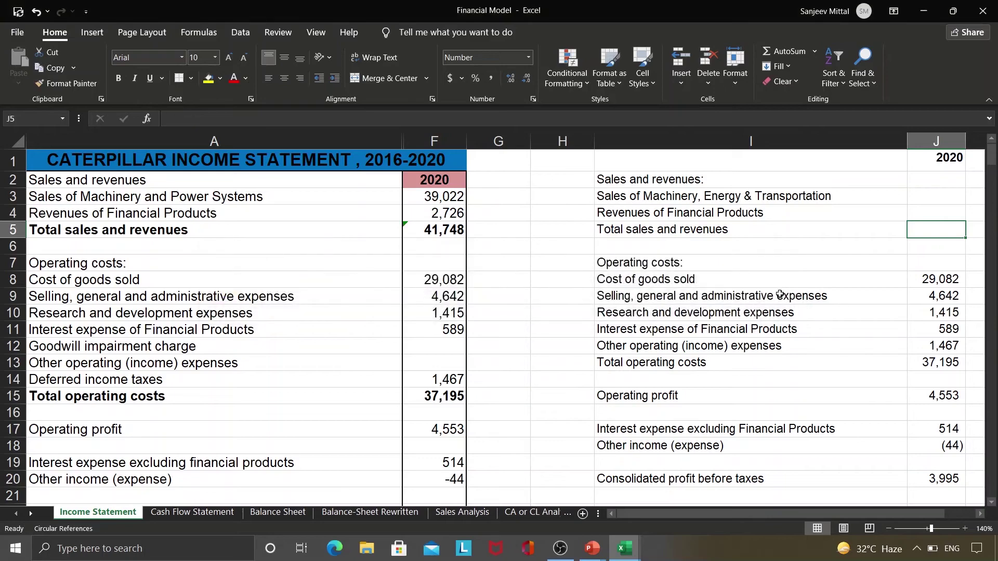
Clear the pasted cost of goods sold and selling, general and administrative expense figures from J8 and J9.
{"action": "left_click", "coordinate": [930, 281]}
{"action": "key", "text": "Delete"}
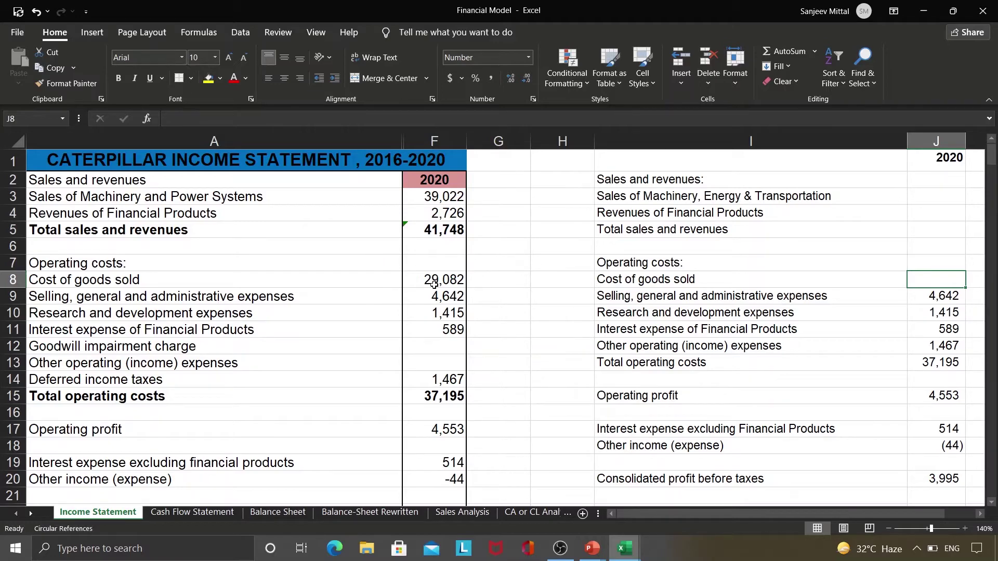
{"action": "left_click", "coordinate": [937, 301]}
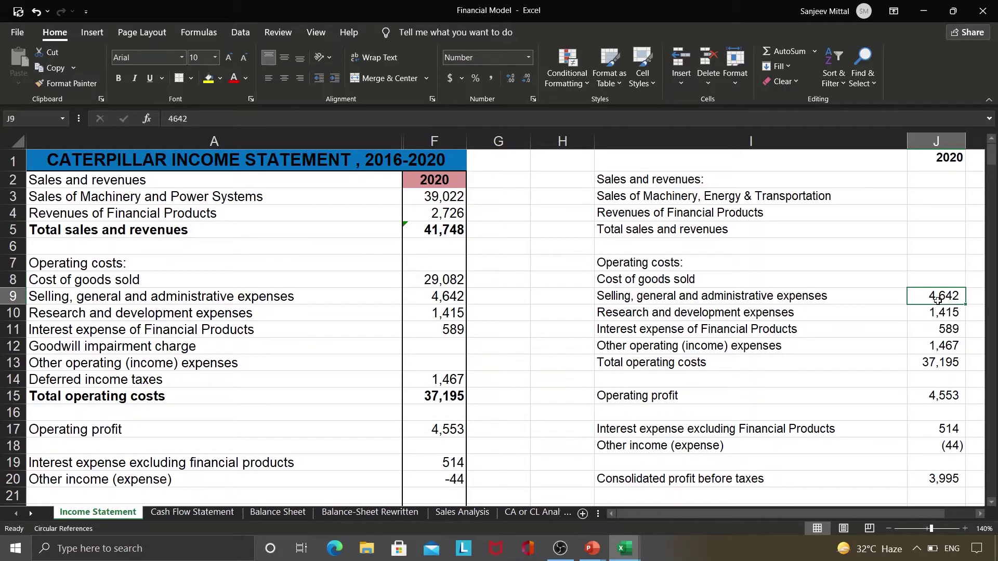
{"action": "key", "text": "Delete"}
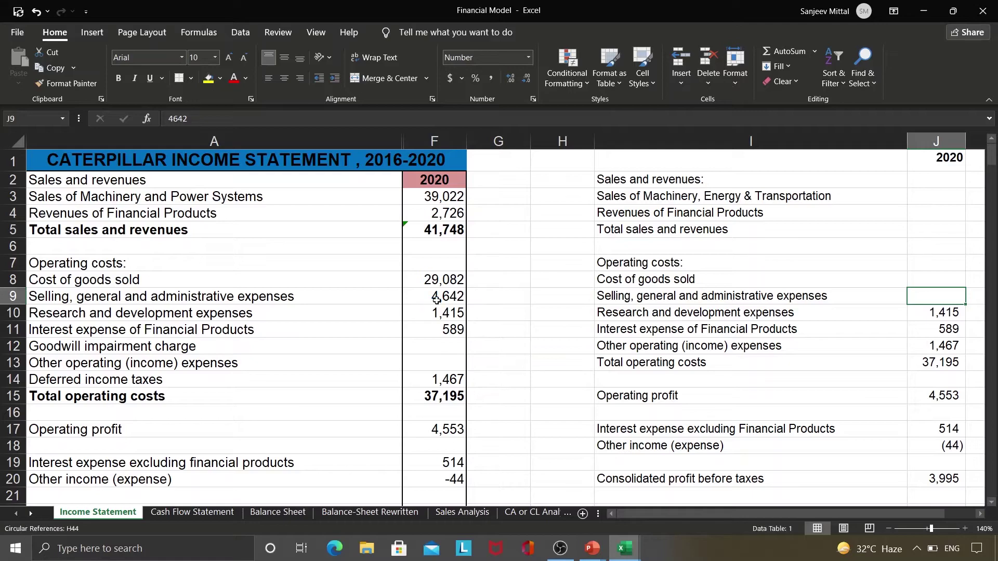
Clear the pasted research and development, interest expense of Financial Products and other operating expense figures from J10:J12.
{"action": "left_click", "coordinate": [958, 314]}
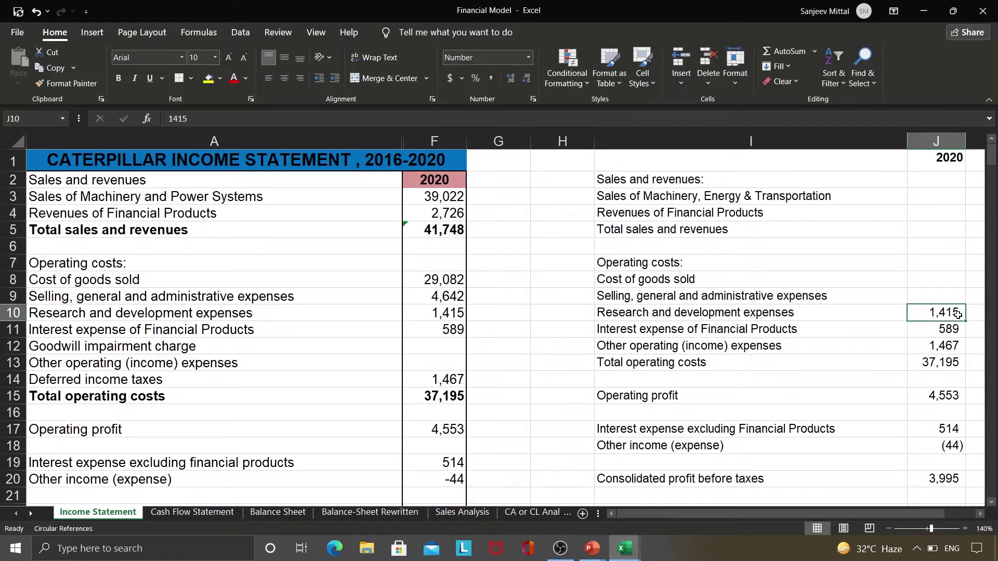
{"action": "key", "text": "shift+Down"}
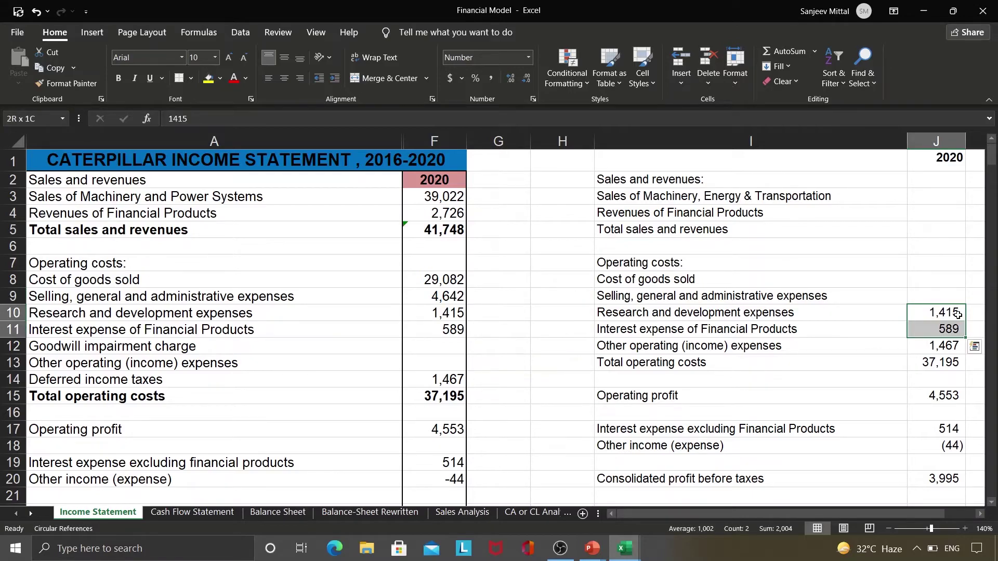
{"action": "key", "text": "shift+Down"}
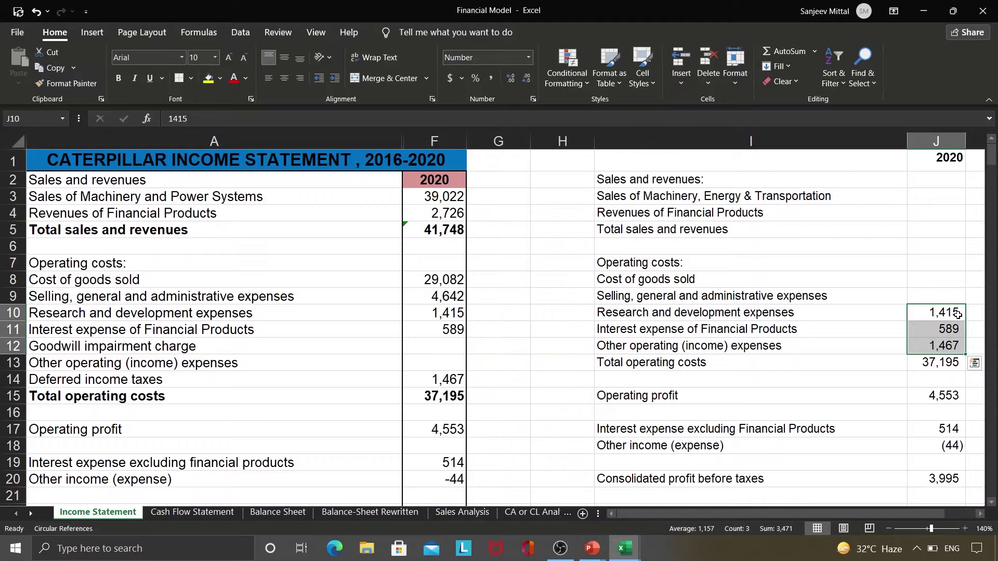
{"action": "key", "text": "Delete"}
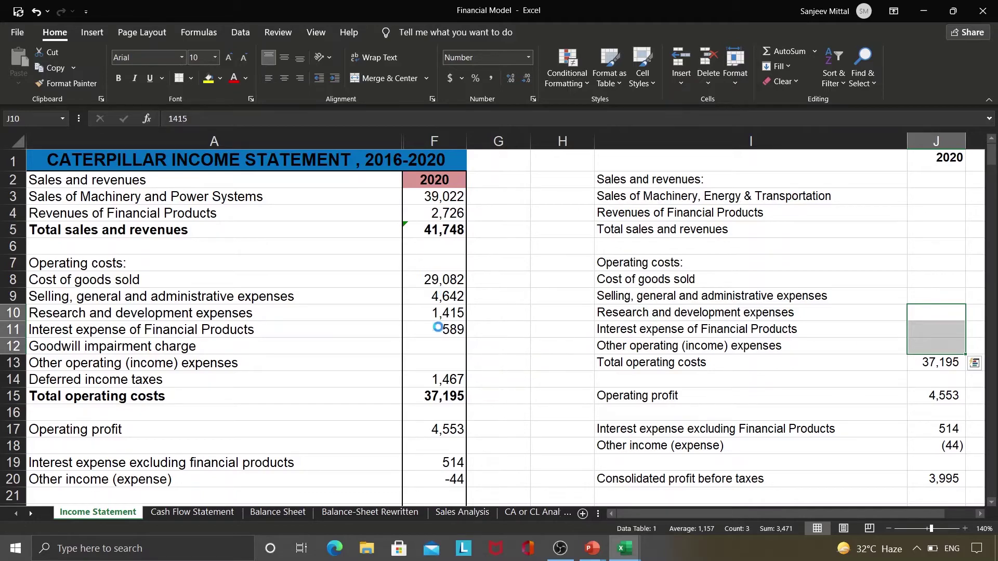
Compare the pasted total operating costs and operating profit with the model's 2020 column, clearing each from J13 and J15.
{"action": "left_click", "coordinate": [802, 366]}
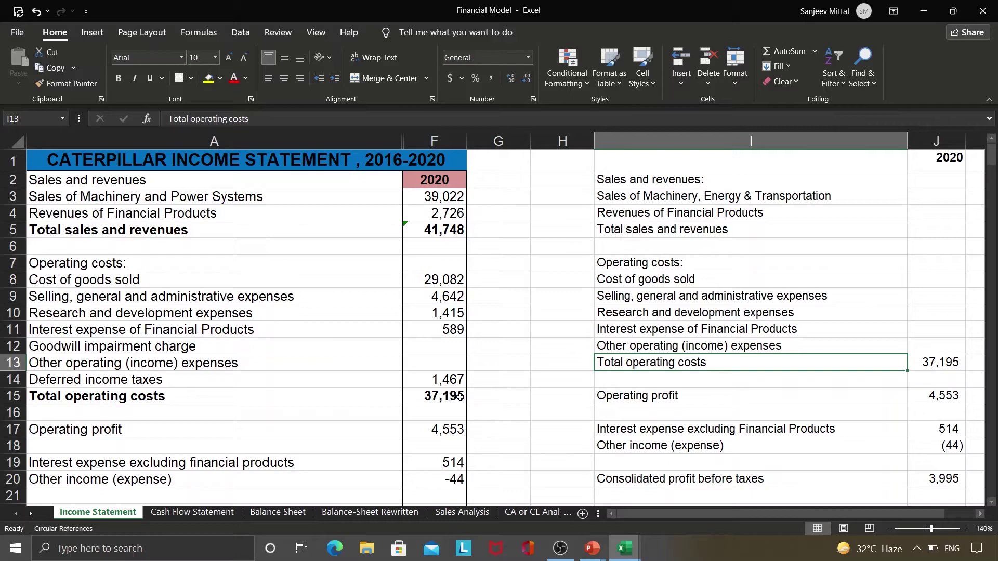
{"action": "left_click", "coordinate": [941, 360]}
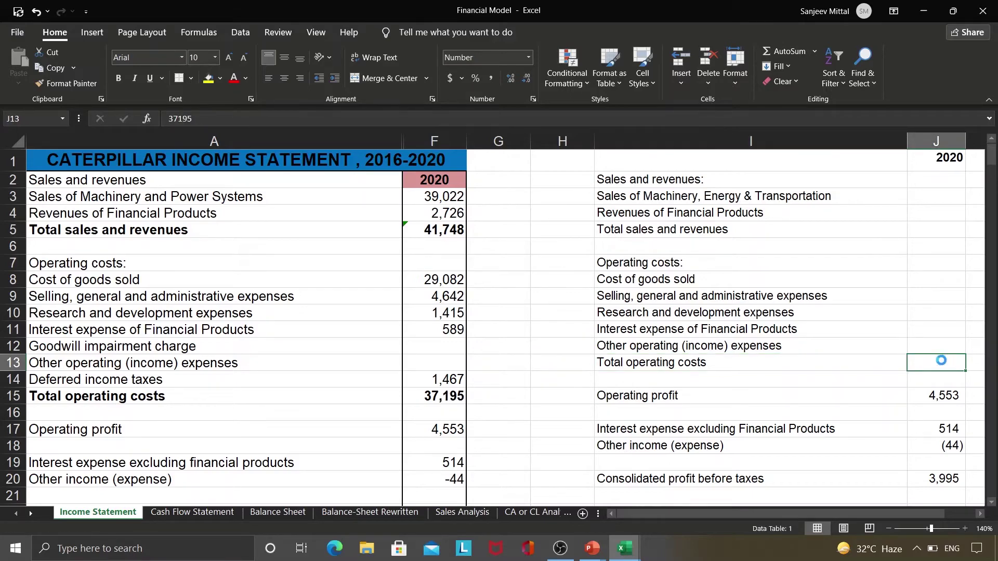
{"action": "left_click", "coordinate": [941, 398]}
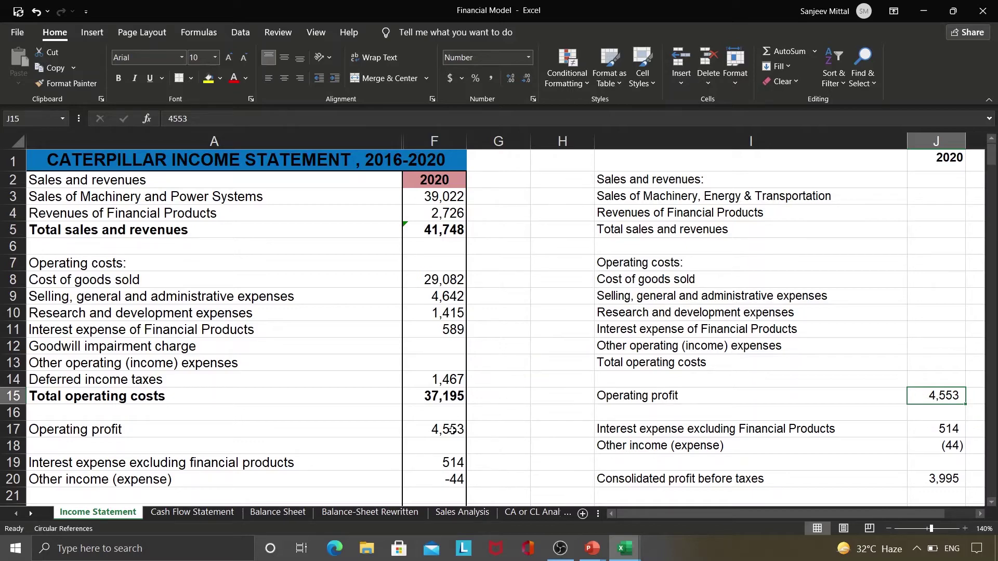
Clear the pasted interest expense excluding Financial Products and other income figures from J17:J18, checking them against the model's 2020 column.
{"action": "left_click", "coordinate": [937, 429]}
{"action": "key", "text": "shift+Down"}
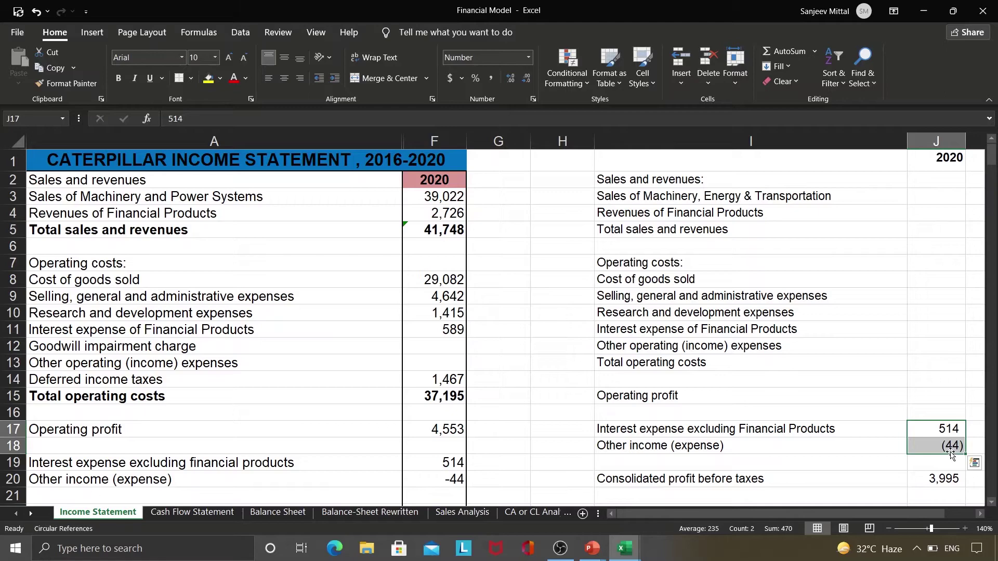
{"action": "key", "text": "Delete"}
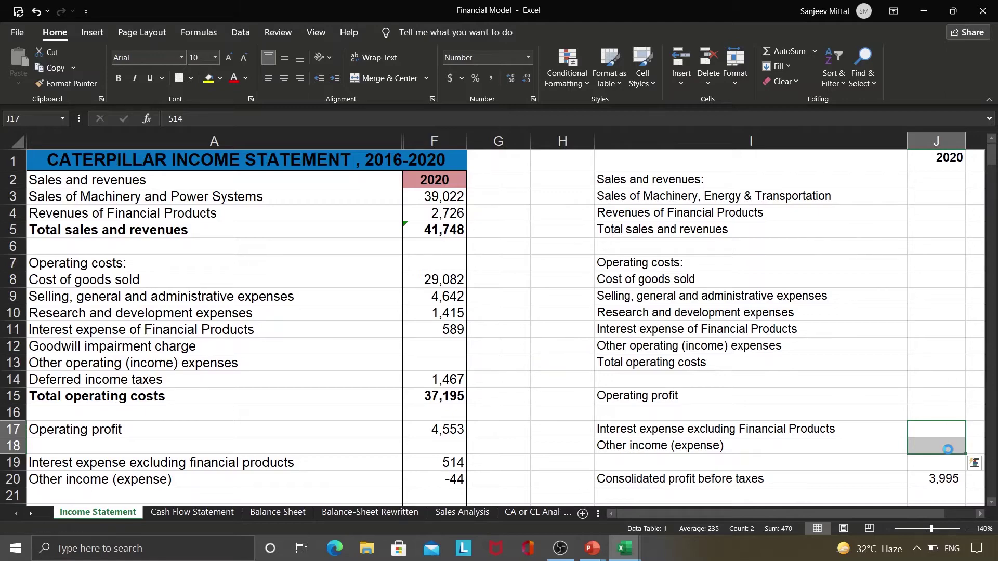
{"action": "left_click", "coordinate": [460, 461]}
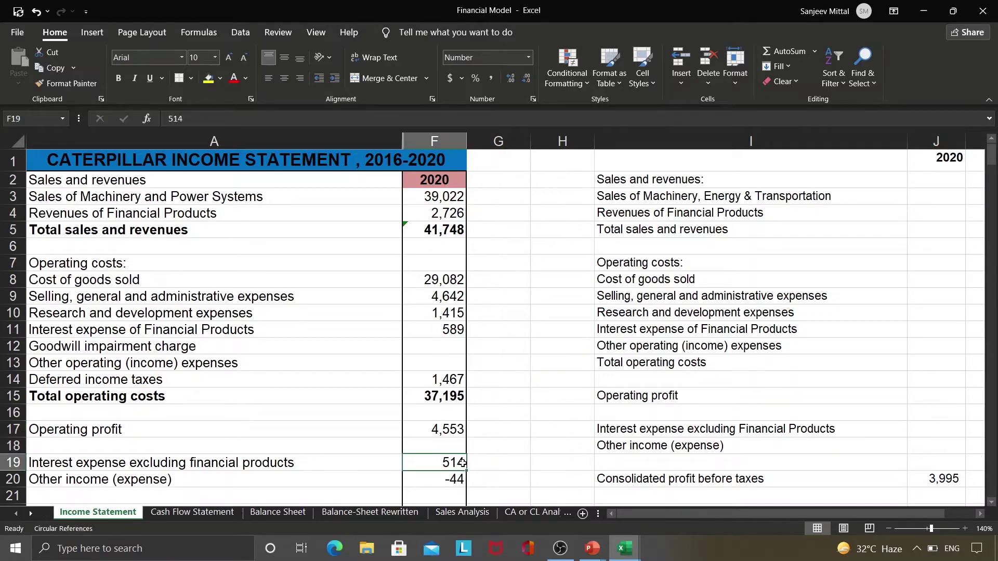
Match the pasted consolidated profit before taxes with the model's 2020 figure and clear it from J20.
{"action": "key", "text": "Down"}
{"action": "key", "text": "Down"}
{"action": "key", "text": "Down"}
{"action": "key", "text": "Down"}
{"action": "key", "text": "Down"}
{"action": "key", "text": "Down"}
{"action": "key", "text": "Down"}
{"action": "key", "text": "Down"}
{"action": "key", "text": "Down"}
{"action": "key", "text": "Down"}
{"action": "key", "text": "Down"}
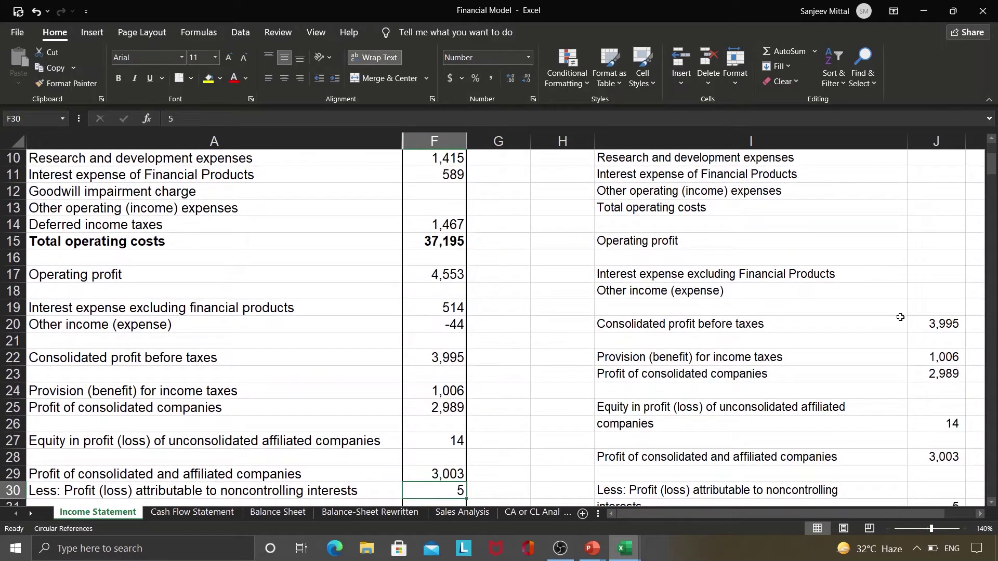
{"action": "left_click", "coordinate": [923, 320]}
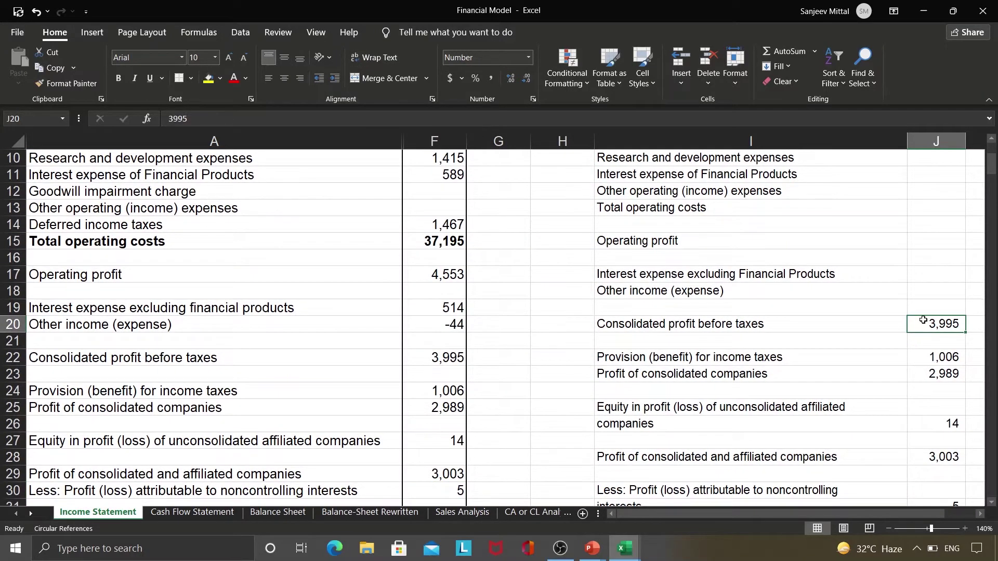
{"action": "key", "text": "Delete"}
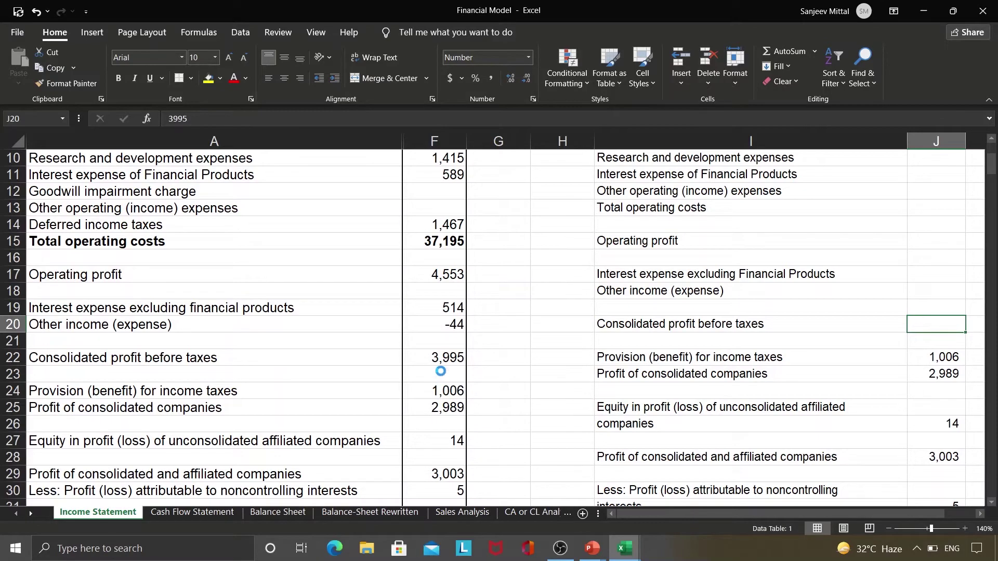
Clear the pasted income tax provision and profit of consolidated companies from J22:J23, checking them against F24:F25.
{"action": "left_click", "coordinate": [938, 358]}
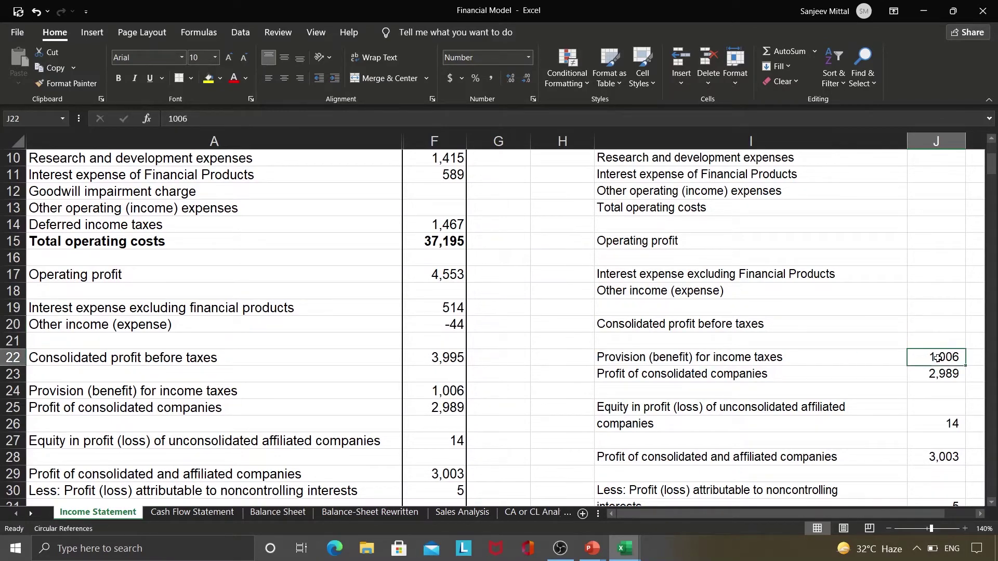
{"action": "key", "text": "shift+Down"}
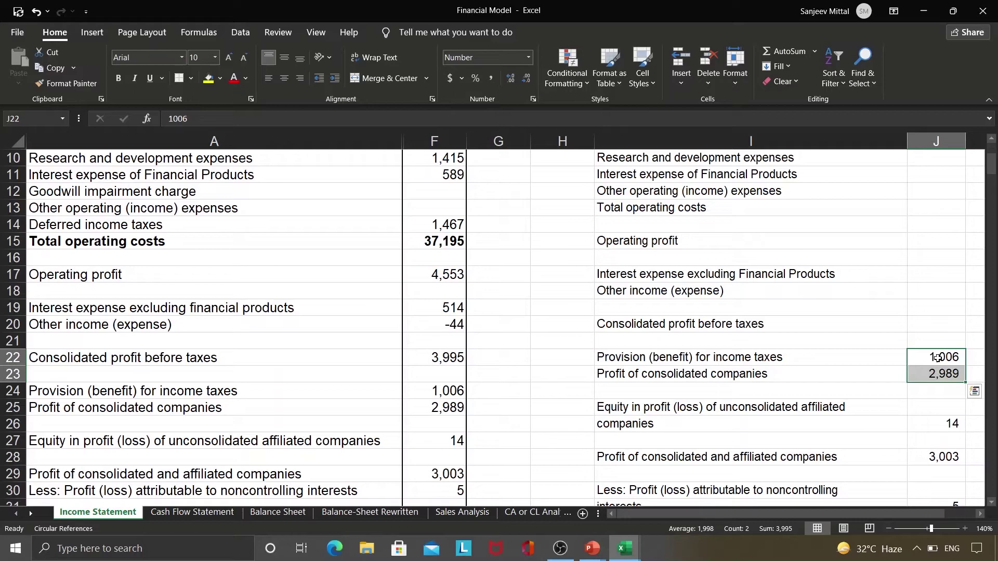
{"action": "key", "text": "Delete"}
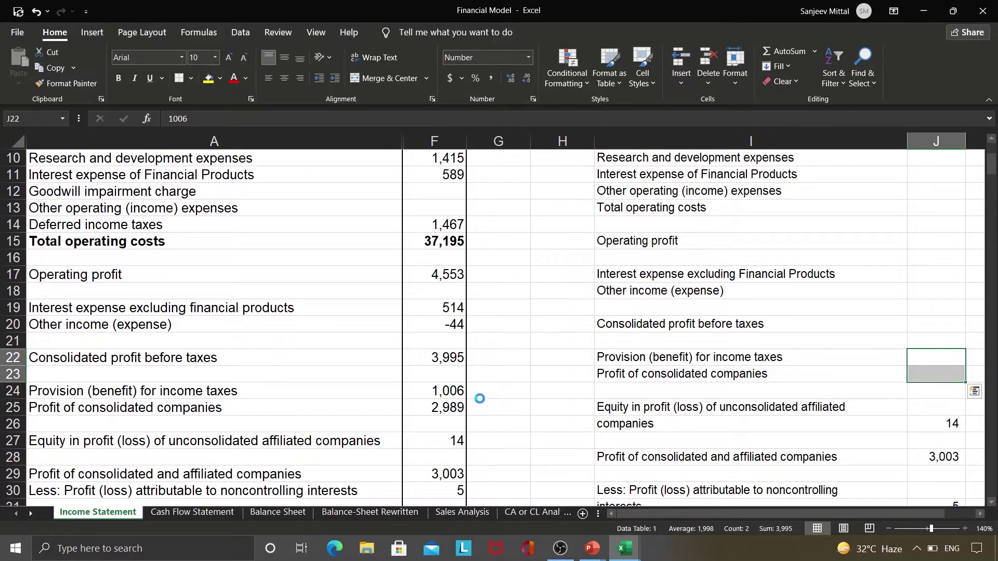
{"action": "left_click", "coordinate": [448, 391]}
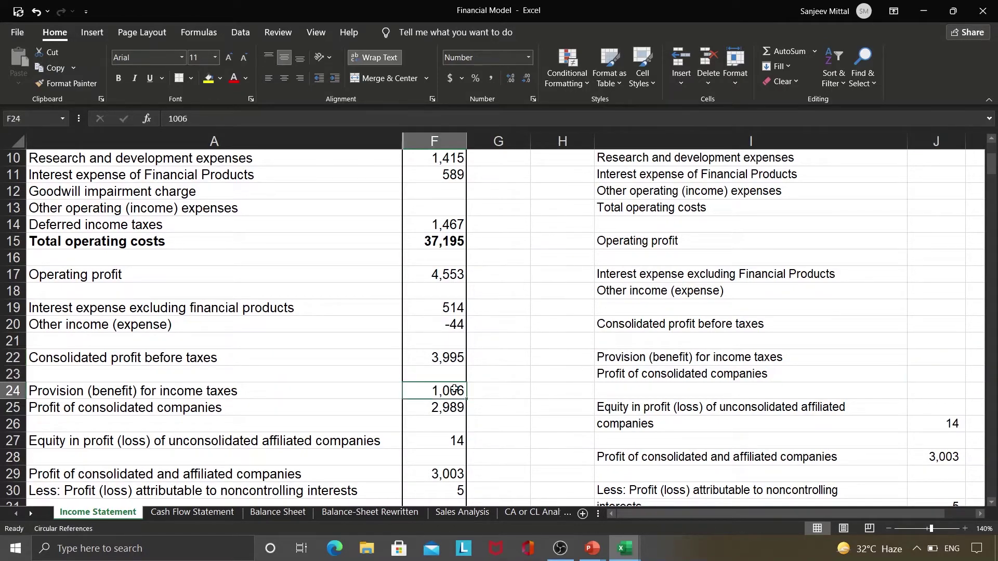
{"action": "key", "text": "shift+Down"}
Clear the pasted equity in profit of unconsolidated affiliated companies figure from J26.
{"action": "left_click", "coordinate": [937, 412]}
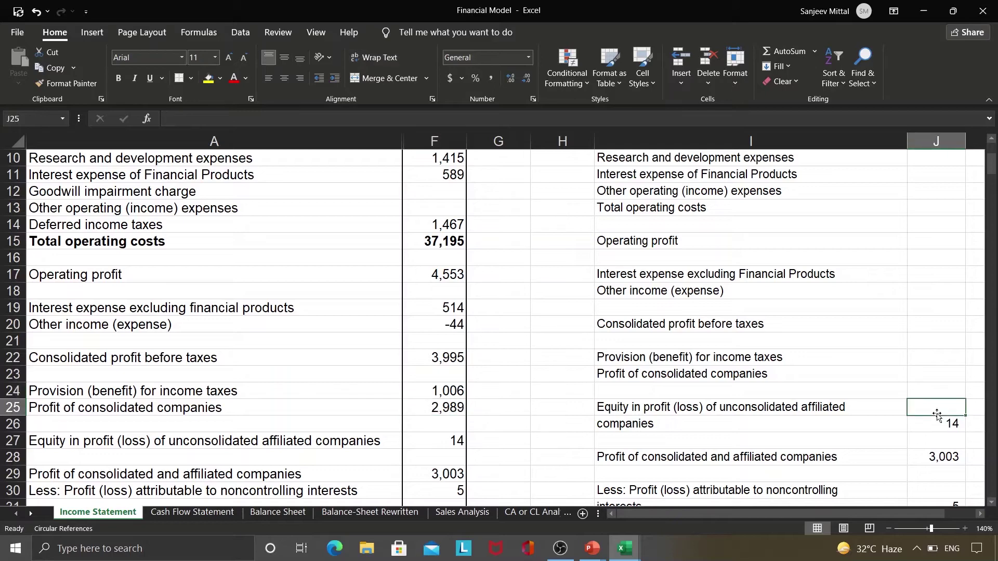
{"action": "key", "text": "Down"}
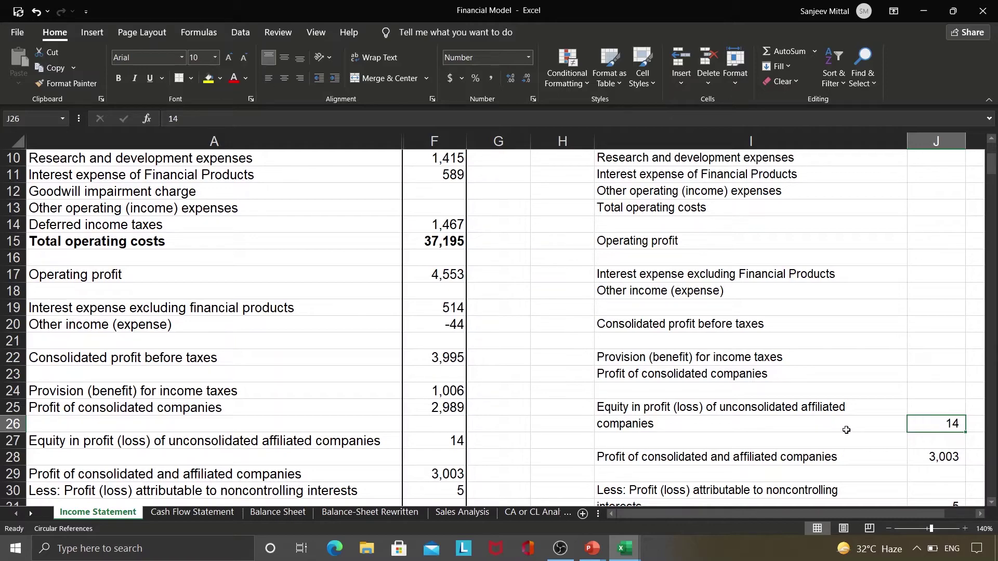
{"action": "key", "text": "Delete"}
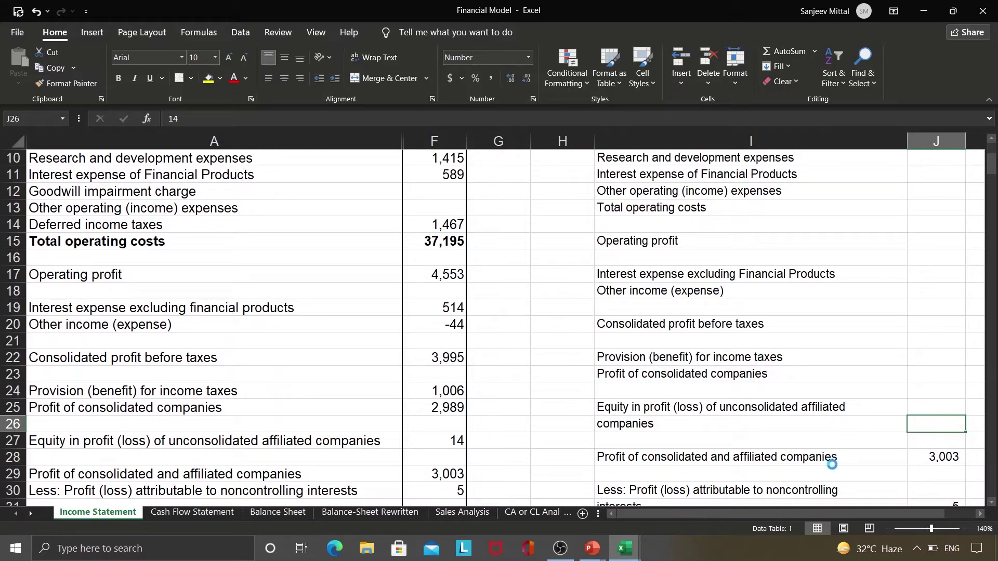
Compare the pasted profit of consolidated and affiliated companies with F29 and clear it from J28.
{"action": "key", "text": "Down"}
{"action": "key", "text": "Down"}
{"action": "key", "text": "Down"}
{"action": "key", "text": "Down"}
{"action": "key", "text": "Down"}
{"action": "key", "text": "Down"}
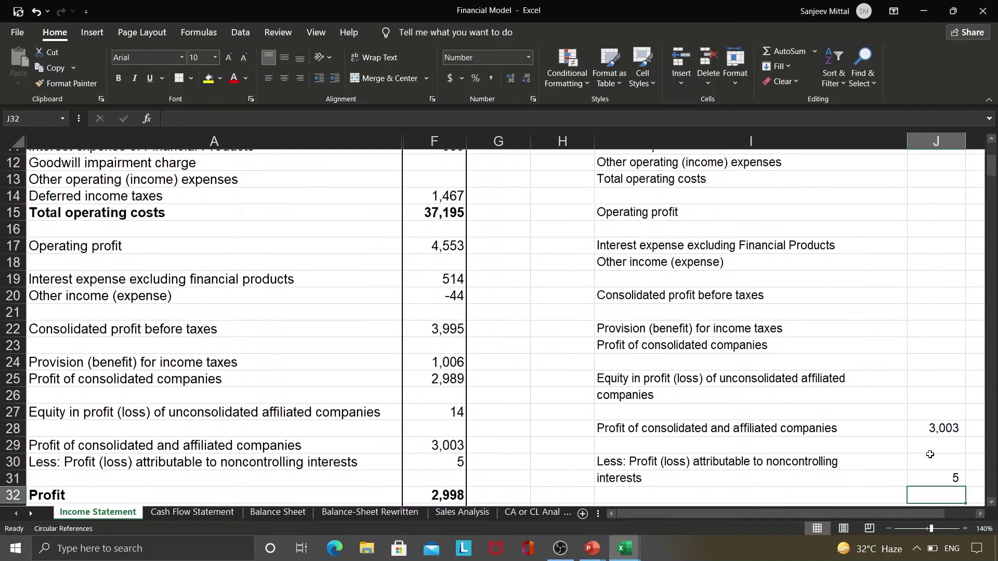
{"action": "key", "text": "Down"}
{"action": "key", "text": "Down"}
{"action": "key", "text": "Down"}
{"action": "key", "text": "Down"}
{"action": "key", "text": "Down"}
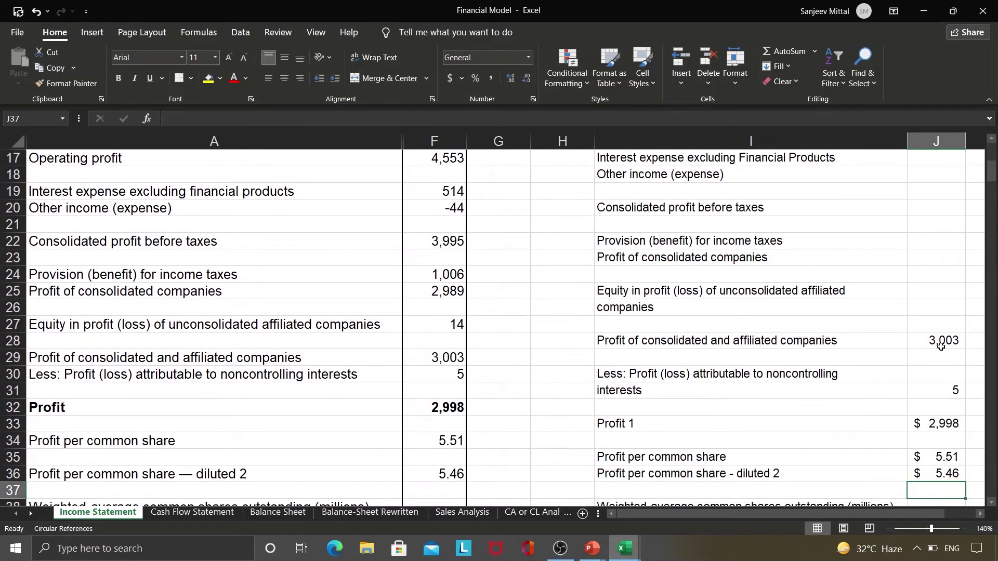
{"action": "left_click", "coordinate": [941, 346]}
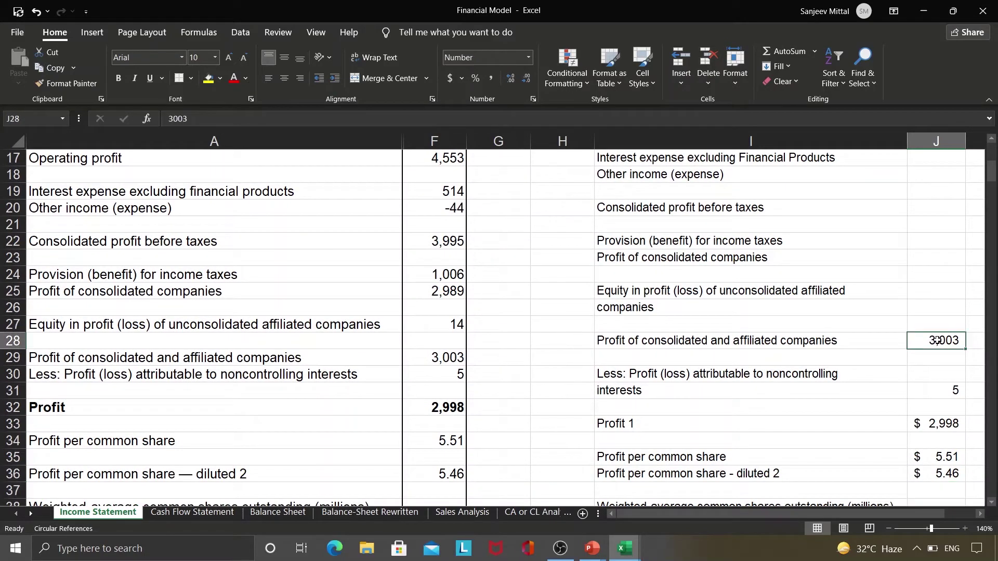
{"action": "left_click", "coordinate": [444, 354]}
{"action": "left_click", "coordinate": [911, 341]}
{"action": "key", "text": "Delete"}
Clear all remaining pasted 2020 figures in column J, from the noncontrolling interests line downward.
{"action": "key", "text": "shift+Down"}
{"action": "key", "text": "shift+Down"}
{"action": "key", "text": "shift+Down"}
{"action": "key", "text": "shift+Down"}
{"action": "key", "text": "shift+Down"}
{"action": "key", "text": "shift+Down"}
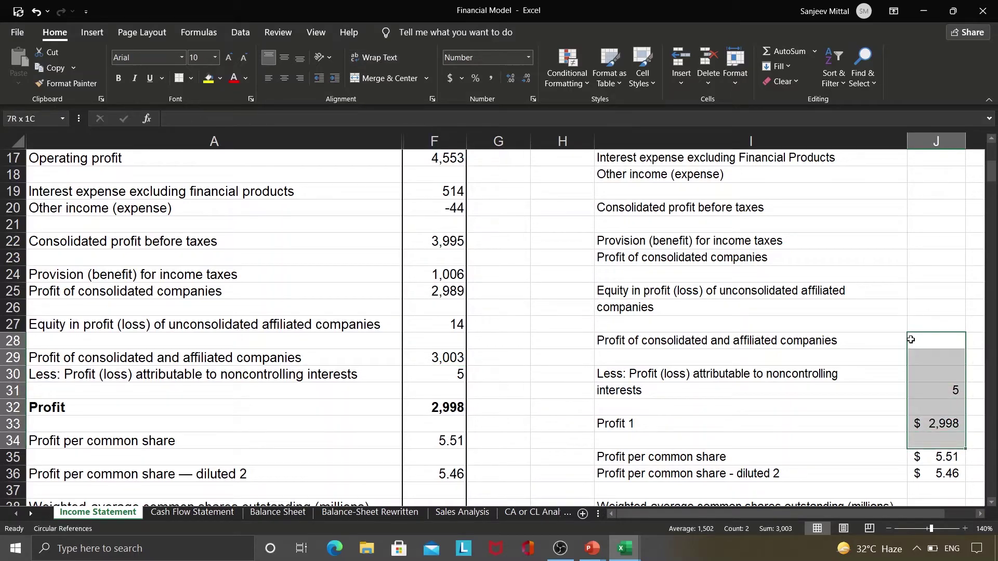
{"action": "key", "text": "shift+Page_Down"}
{"action": "key", "text": "ctrl+BackSpace"}
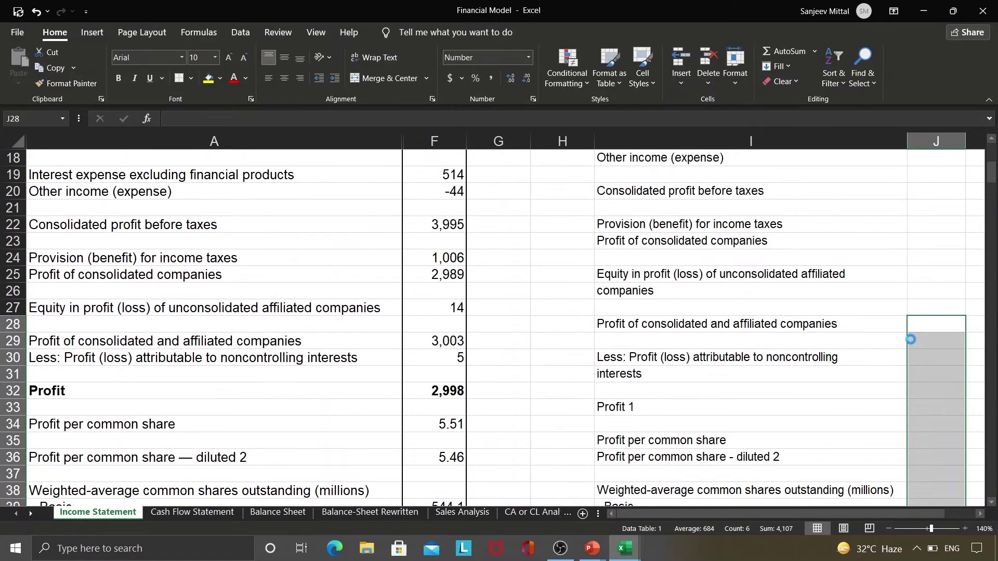
Delete column I, which holds the pasted 10-K line item labels.
{"action": "key", "text": "Left"}
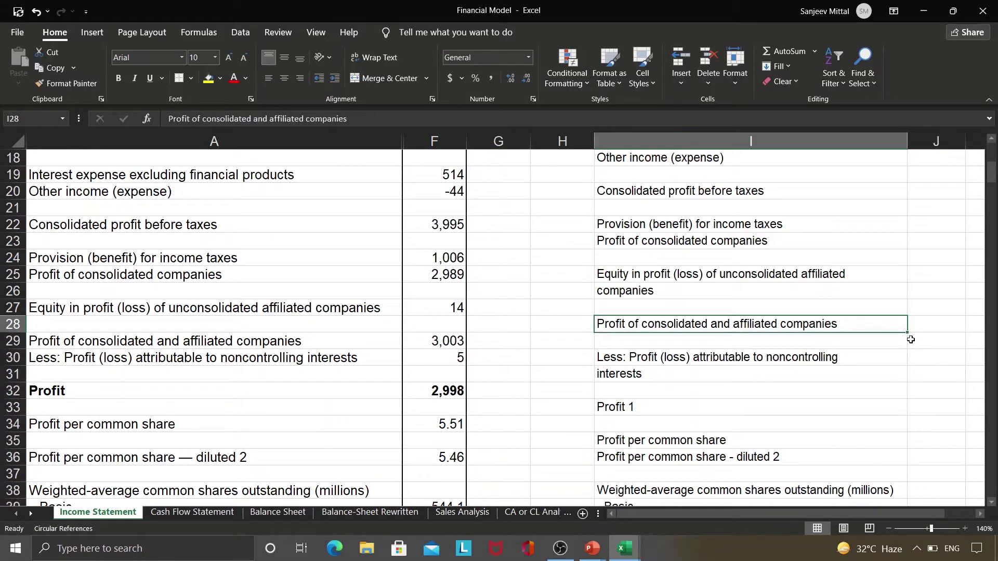
{"action": "key", "text": "ctrl+space"}
{"action": "key", "text": "ctrl+minus"}
{"action": "key", "text": "Left"}
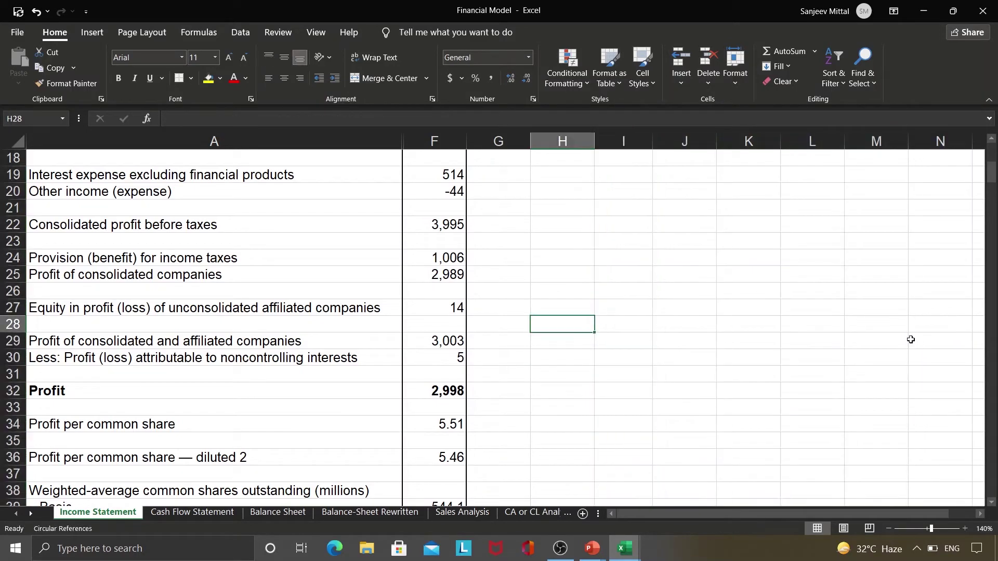
Clear the leftover 2020 heading of the pasted data from cell I1.
{"action": "key", "text": "Left"}
{"action": "key", "text": "Left"}
{"action": "key", "text": "Page_Up"}
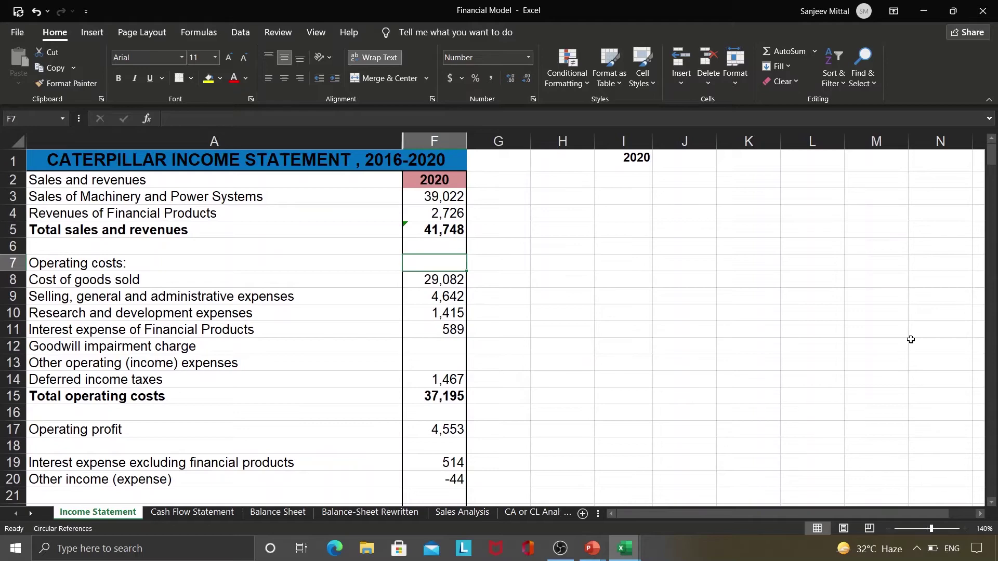
{"action": "left_click", "coordinate": [511, 180]}
{"action": "left_click", "coordinate": [638, 157]}
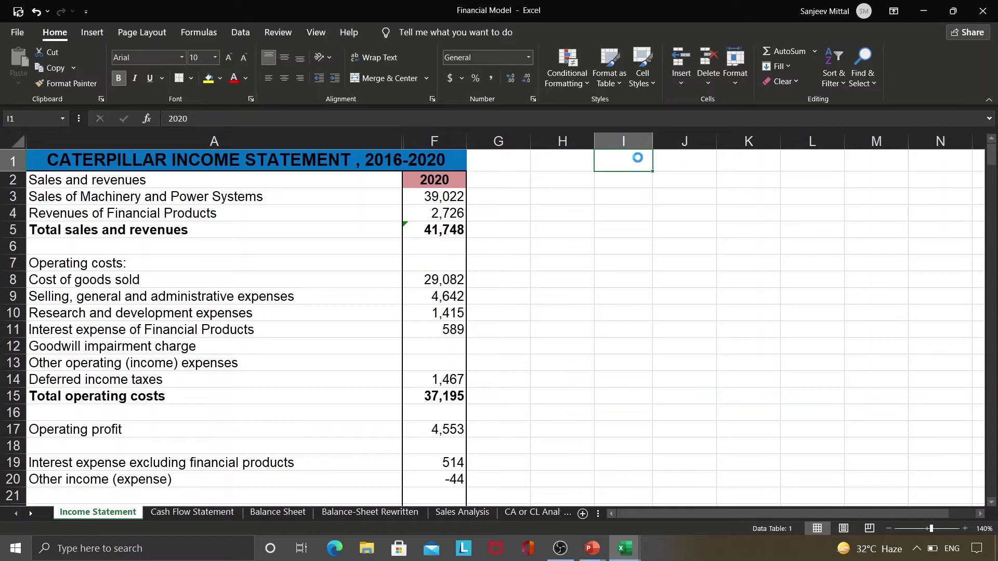
{"action": "key", "text": "Delete"}
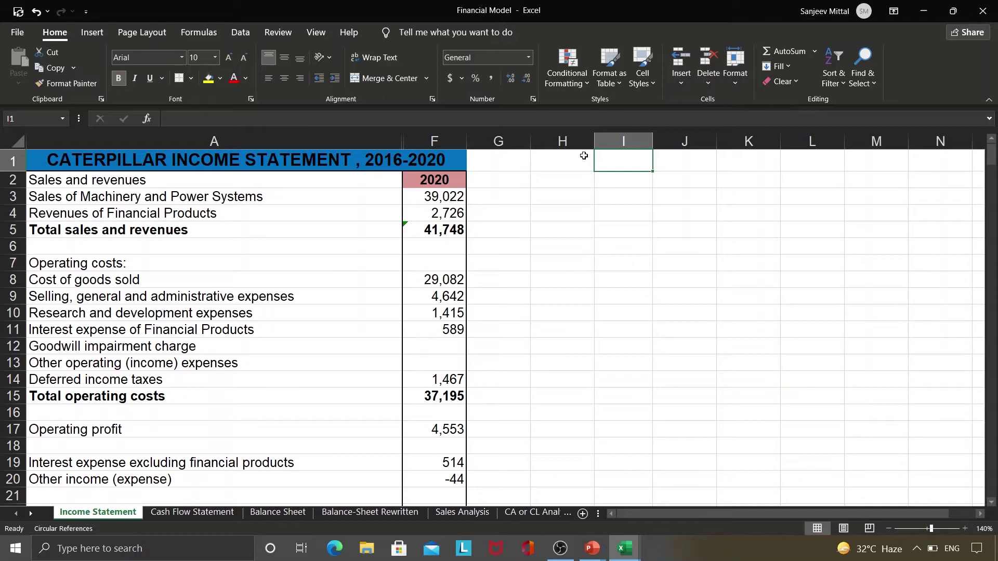
{"action": "left_click", "coordinate": [448, 141]}
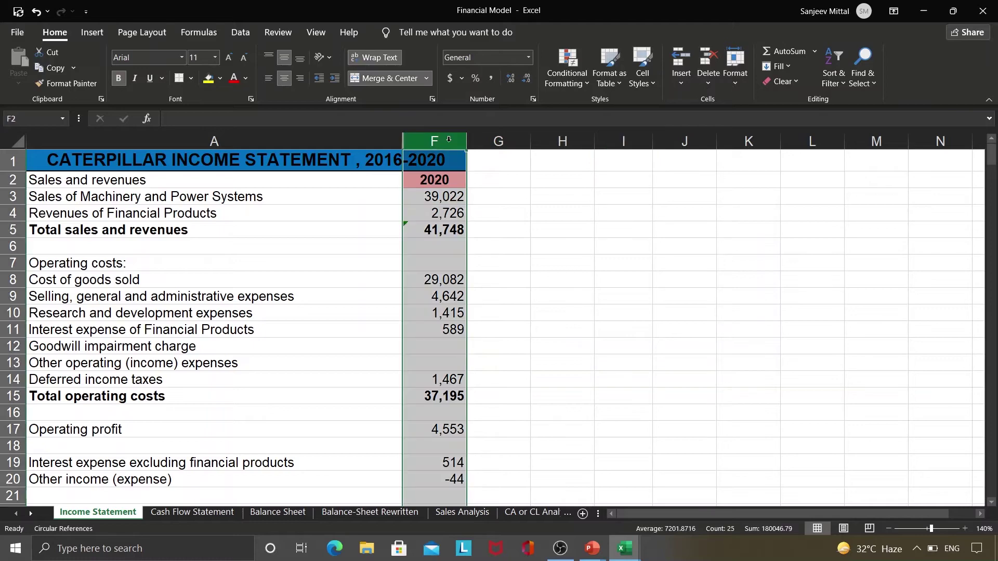
{"action": "key", "text": "shift+Left"}
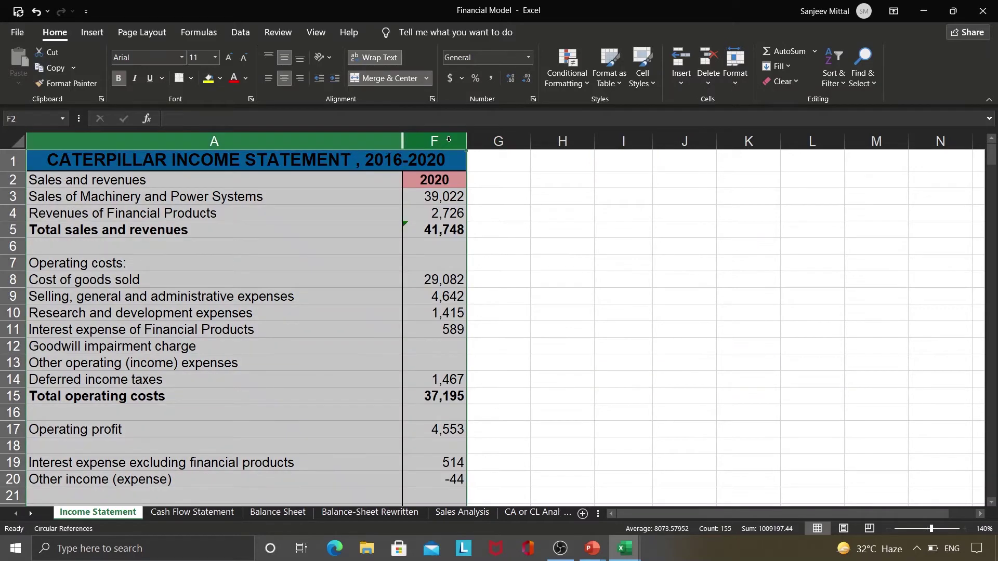
{"action": "right_click", "coordinate": [448, 140]}
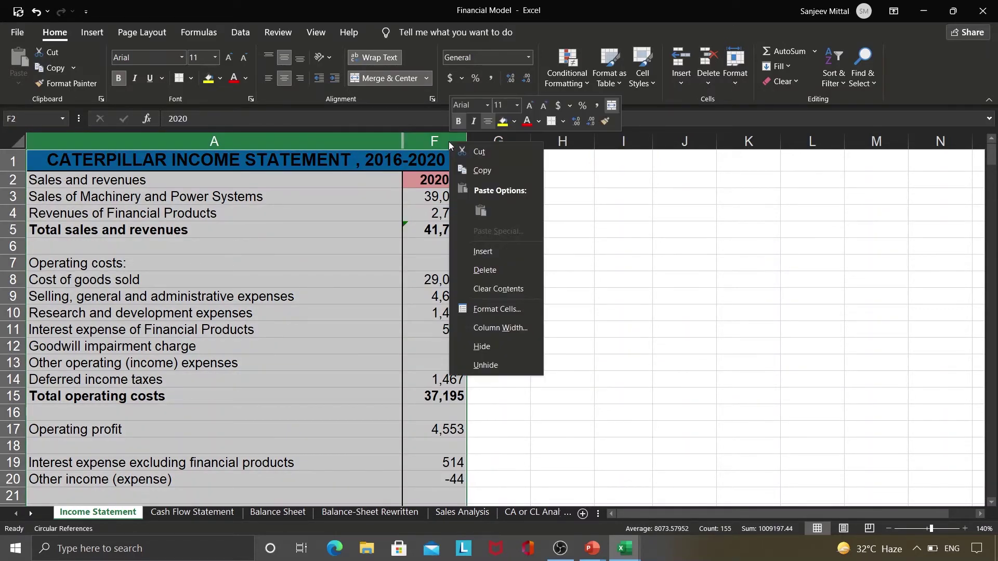
{"action": "left_click", "coordinate": [497, 347]}
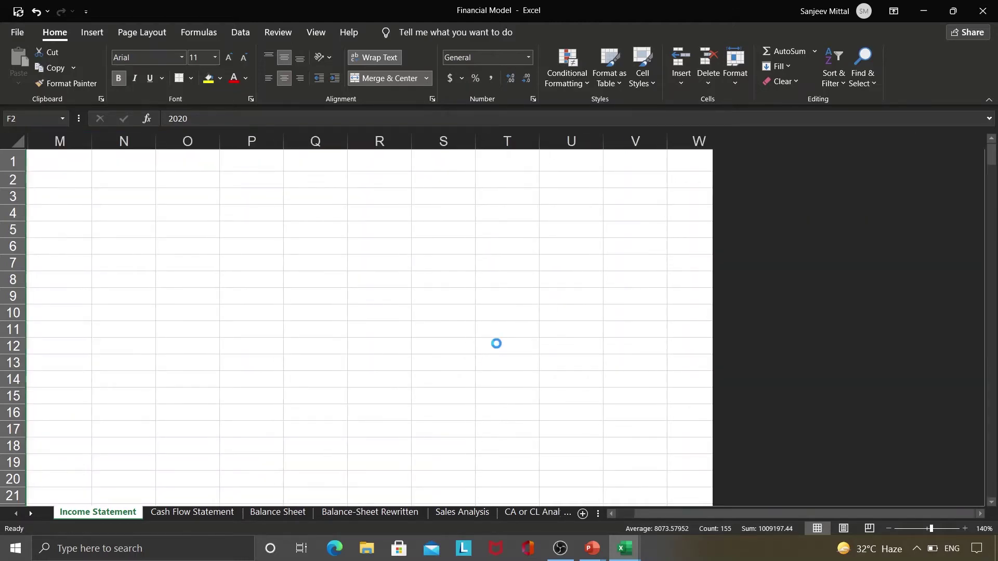
{"action": "key", "text": "ctrl+z"}
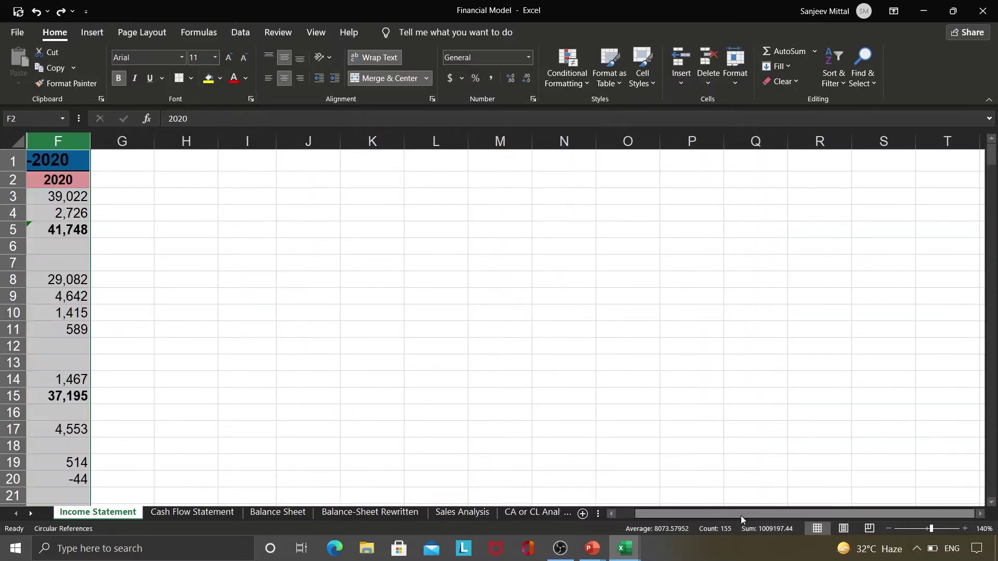
Unhide columns B to E so the 2016–2019 figures show again in the income statement.
{"action": "left_click_drag", "start_coordinate": [741, 516], "coordinate": [640, 516]}
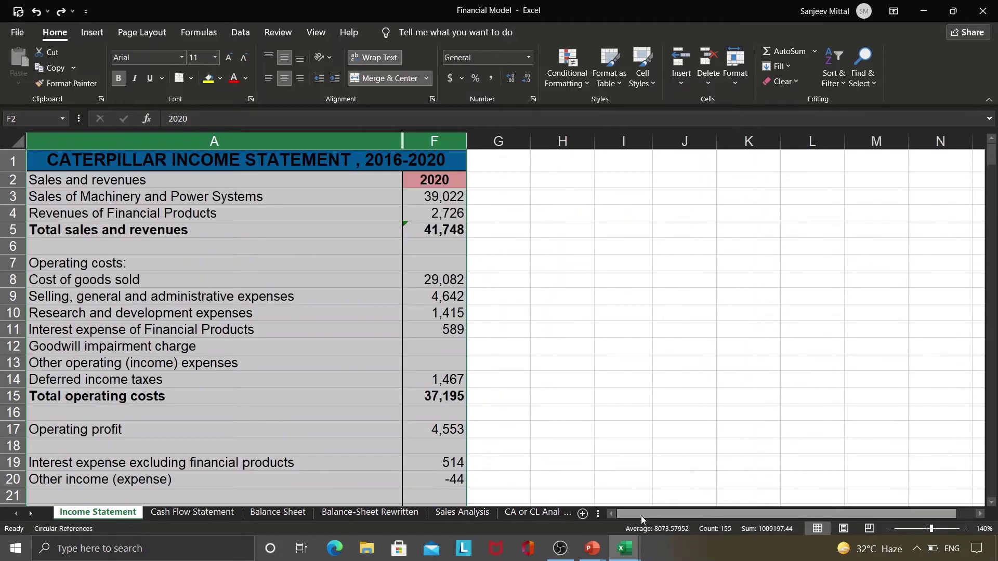
{"action": "right_click", "coordinate": [421, 145]}
{"action": "left_click", "coordinate": [456, 368]}
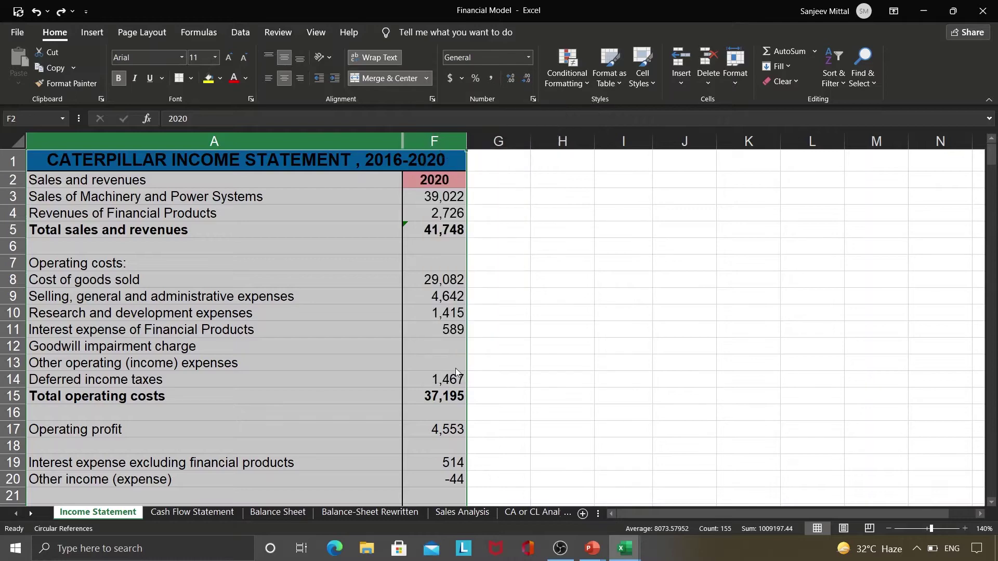
Review the restored income statement figures from B2 through F44 and return to the title in A1.
{"action": "left_click", "coordinate": [451, 218]}
{"action": "key", "text": "Up"}
{"action": "key", "text": "Up"}
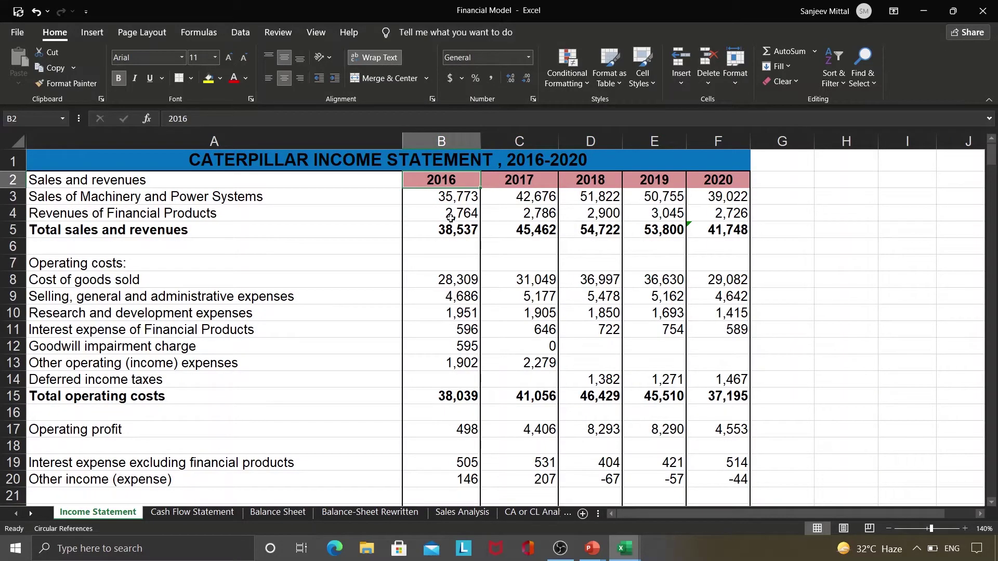
{"action": "key", "text": "shift+Right"}
{"action": "key", "text": "shift+Right"}
{"action": "key", "text": "shift+Right"}
{"action": "key", "text": "shift+Right"}
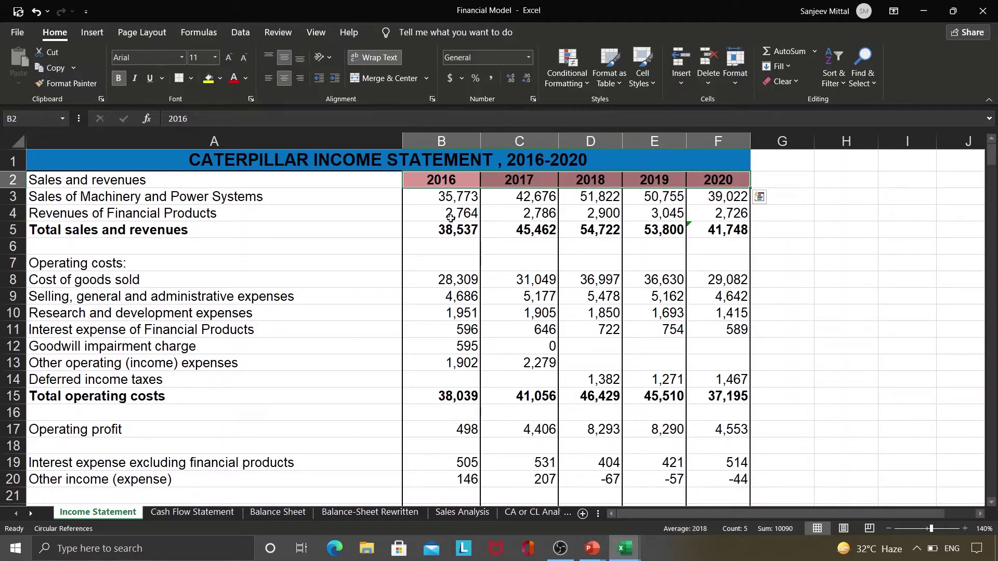
{"action": "key", "text": "shift+Down"}
{"action": "key", "text": "shift+Down"}
{"action": "key", "text": "shift+Down"}
{"action": "key", "text": "shift+Down"}
{"action": "key", "text": "shift+Down"}
{"action": "key", "text": "shift+Down"}
{"action": "key", "text": "shift+Down"}
{"action": "key", "text": "shift+Down"}
{"action": "key", "text": "shift+Down"}
{"action": "key", "text": "shift+Down"}
{"action": "key", "text": "shift+Down"}
{"action": "key", "text": "shift+Down"}
{"action": "key", "text": "shift+Down"}
{"action": "key", "text": "shift+Down"}
{"action": "key", "text": "shift+Down"}
{"action": "key", "text": "shift+Down"}
{"action": "key", "text": "shift+Down"}
{"action": "key", "text": "shift+Down"}
{"action": "key", "text": "shift+Down"}
{"action": "key", "text": "shift+Down"}
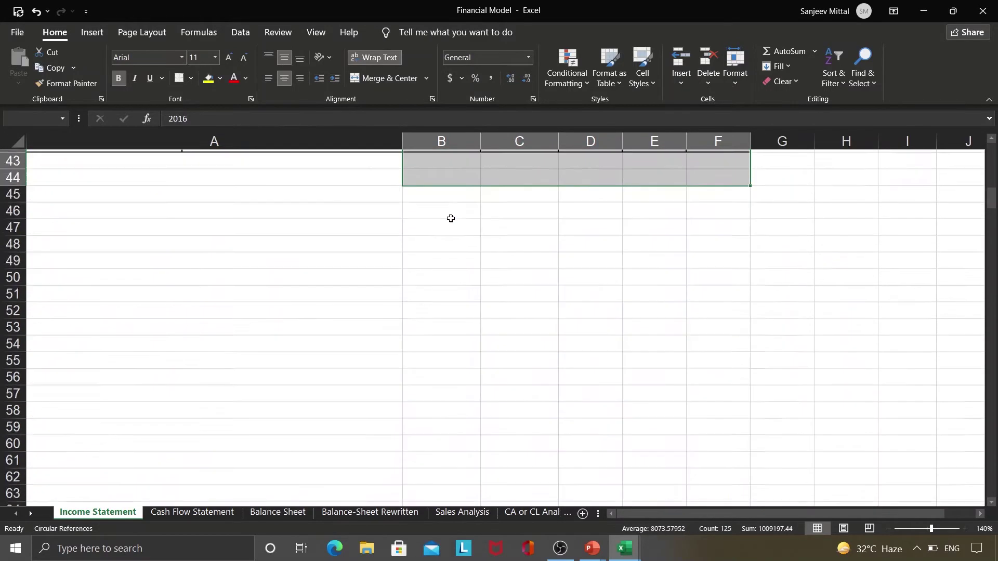
{"action": "scroll", "coordinate": [450, 218], "scroll_direction": "up", "scroll_amount": 14}
{"action": "key", "text": "ctrl+Home"}
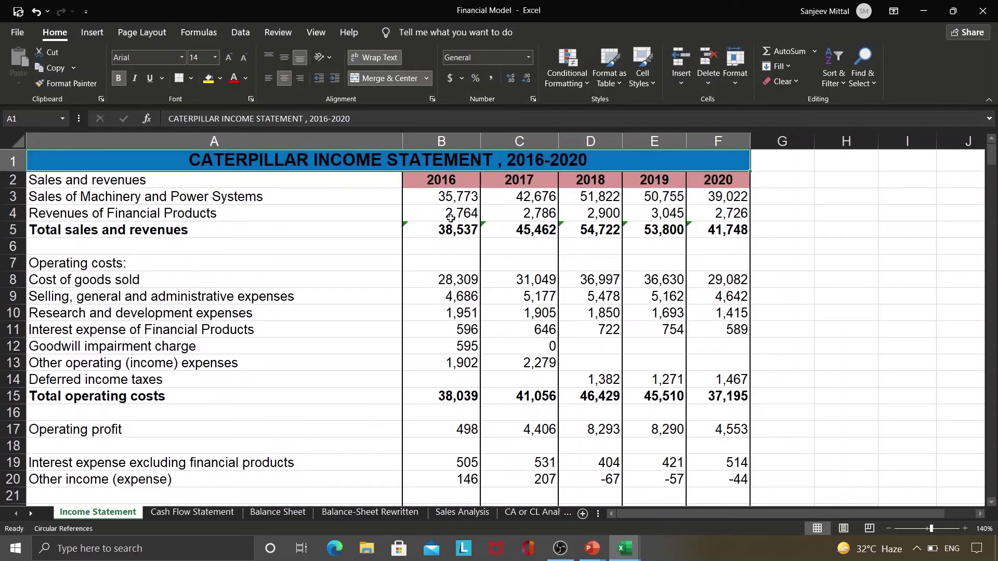
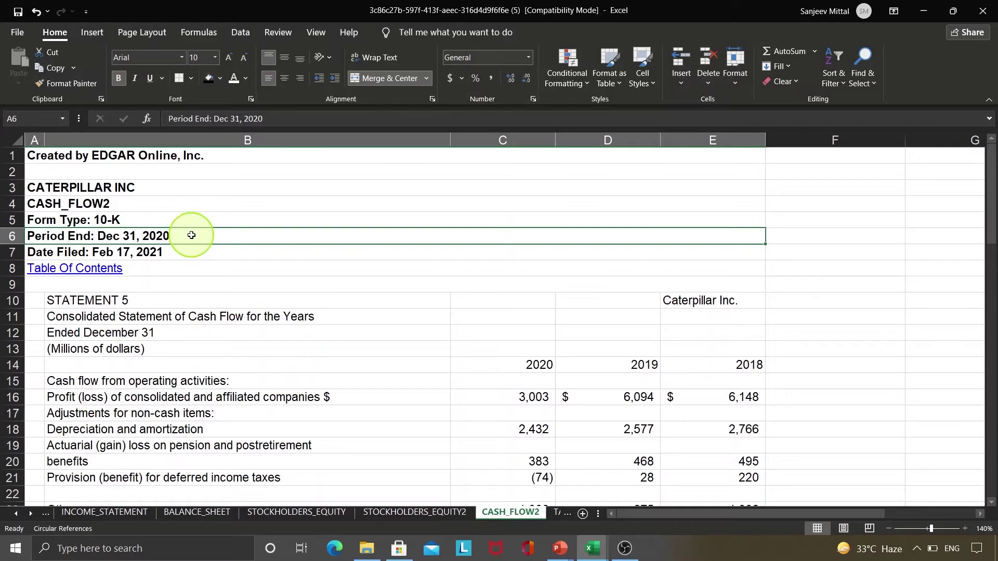
Copy the 10-K cash flow line items with their 2020 figures, B14:C77, from the CASH_FLOW2 sheet.
{"action": "left_click", "coordinate": [174, 315]}
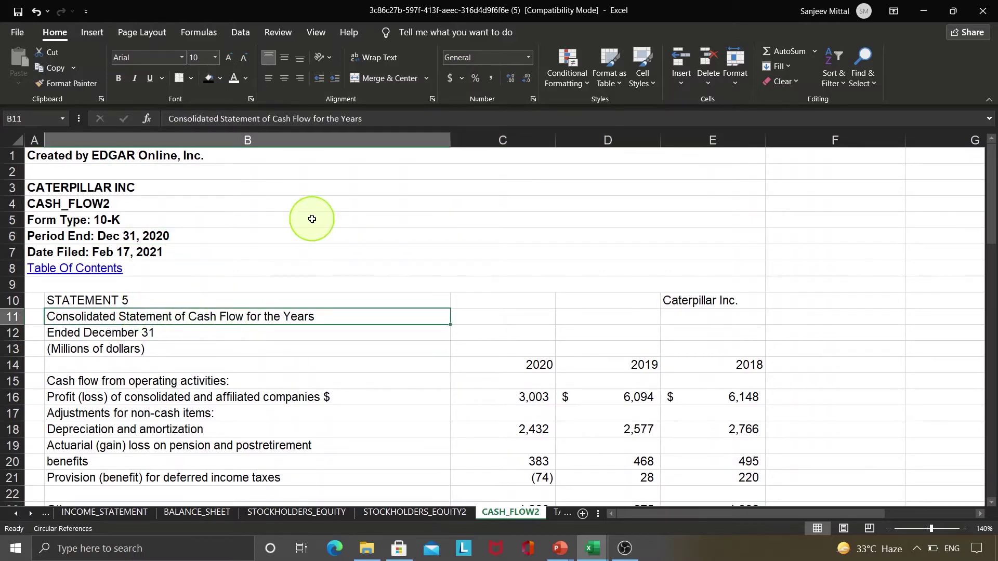
{"action": "key", "text": "Down"}
{"action": "key", "text": "Down"}
{"action": "key", "text": "Down"}
{"action": "key", "text": "shift+Right"}
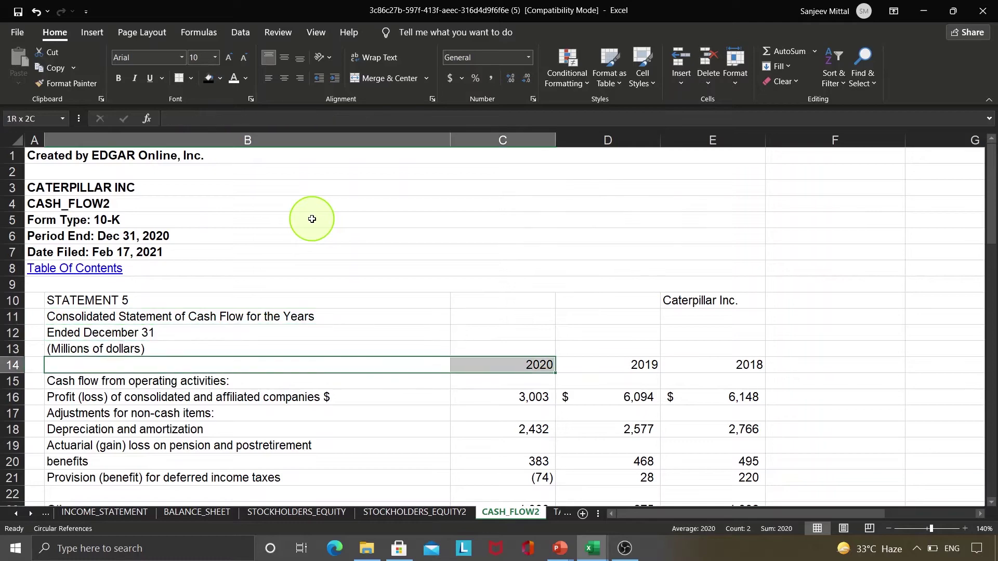
{"action": "key", "text": "shift+Page_Down"}
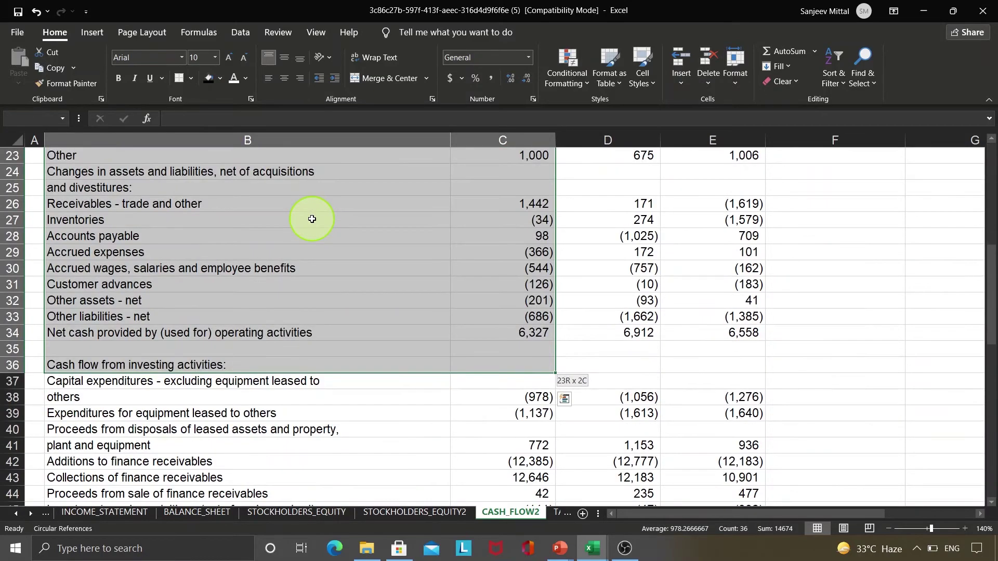
{"action": "key", "text": "shift+Page_Down"}
{"action": "key", "text": "shift+Page_Down"}
{"action": "key", "text": "shift+Up"}
{"action": "key", "text": "shift+Up"}
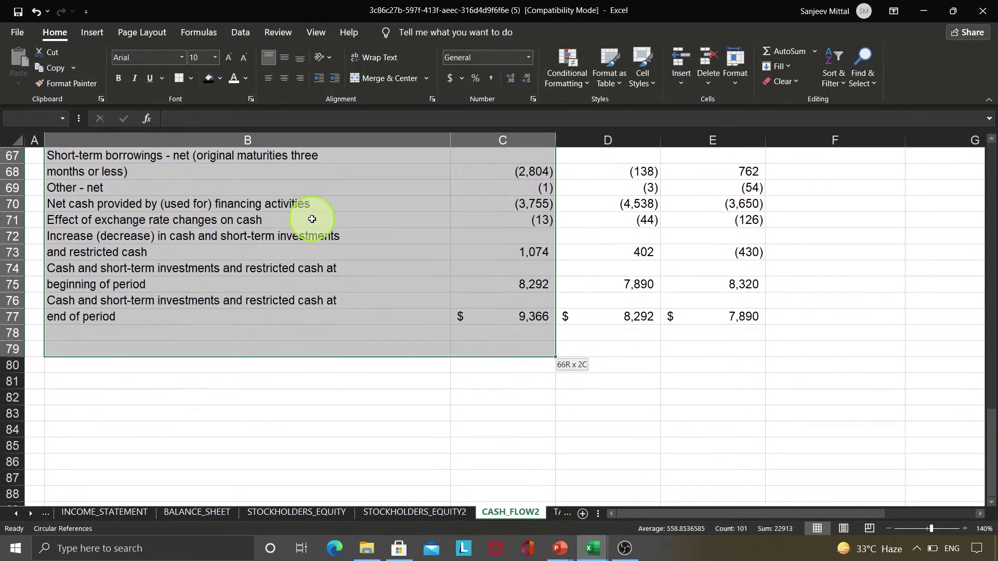
{"action": "key", "text": "ctrl+c"}
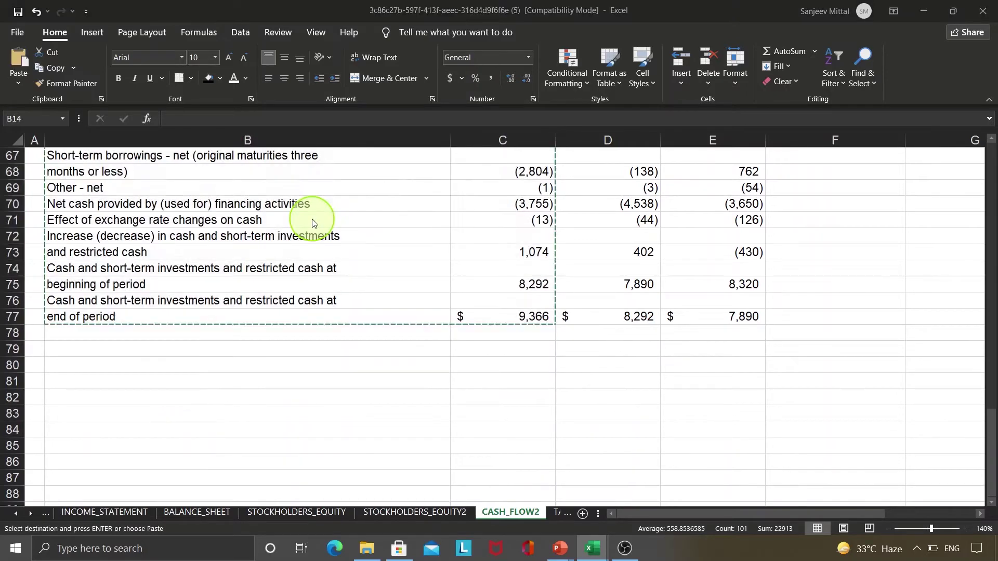
Switch to the Financial Model workbook and paste the copied cash flow data at I2 of the Cash Flow Statement sheet.
{"action": "key", "text": "alt+Tab"}
{"action": "key", "text": "alt+Tab"}
{"action": "key", "text": "Right"}
{"action": "key", "text": "Right"}
{"action": "key", "text": "Up"}
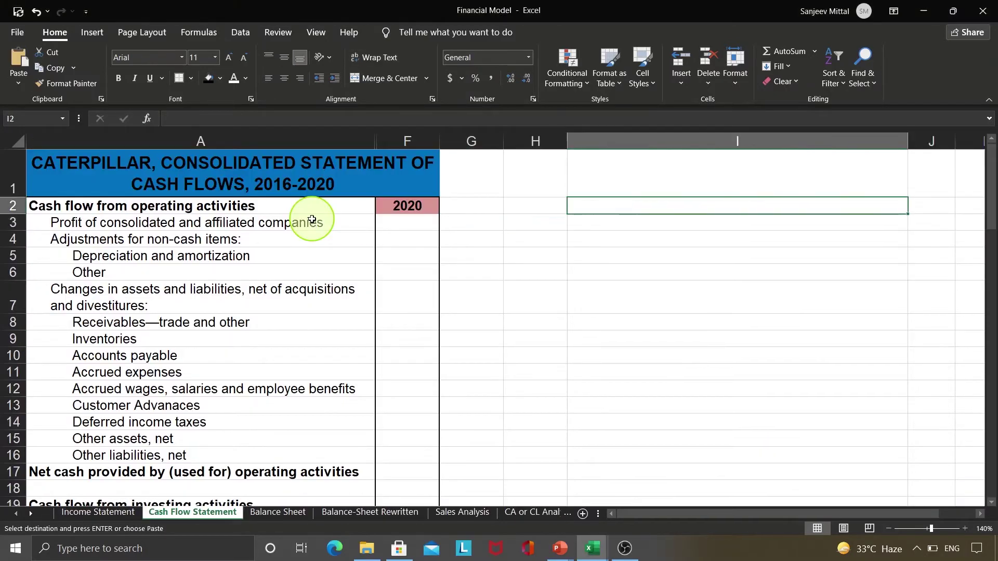
{"action": "key", "text": "Return"}
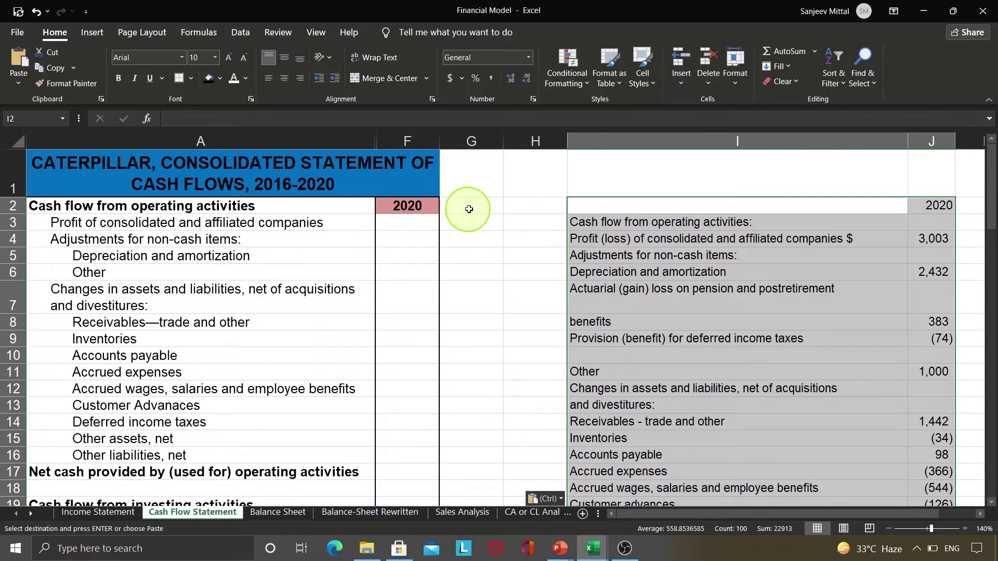
{"action": "left_click", "coordinate": [487, 200]}
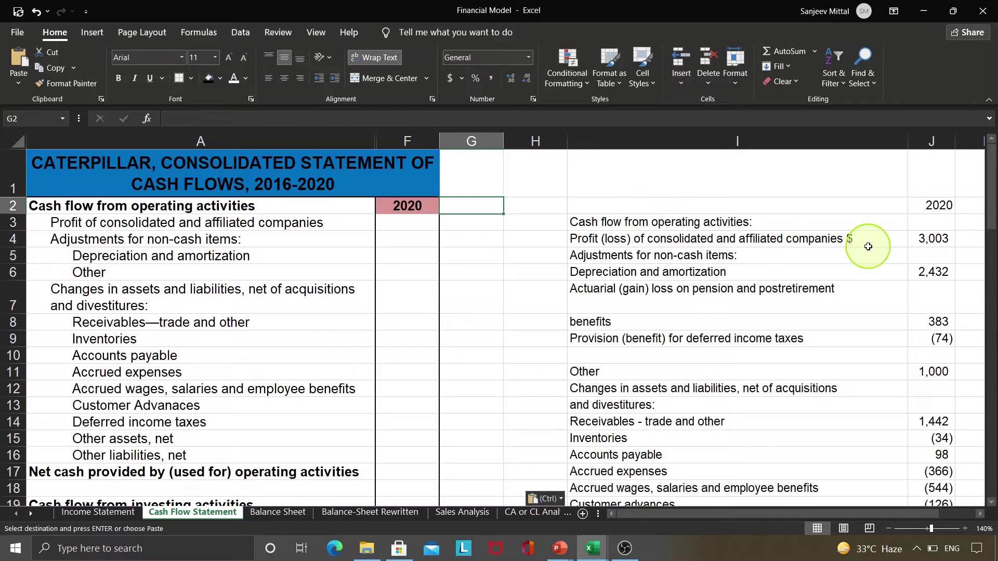
Compare the pasted 2020 profit of consolidated and affiliated companies with the stored value in F3.
{"action": "left_click", "coordinate": [610, 239]}
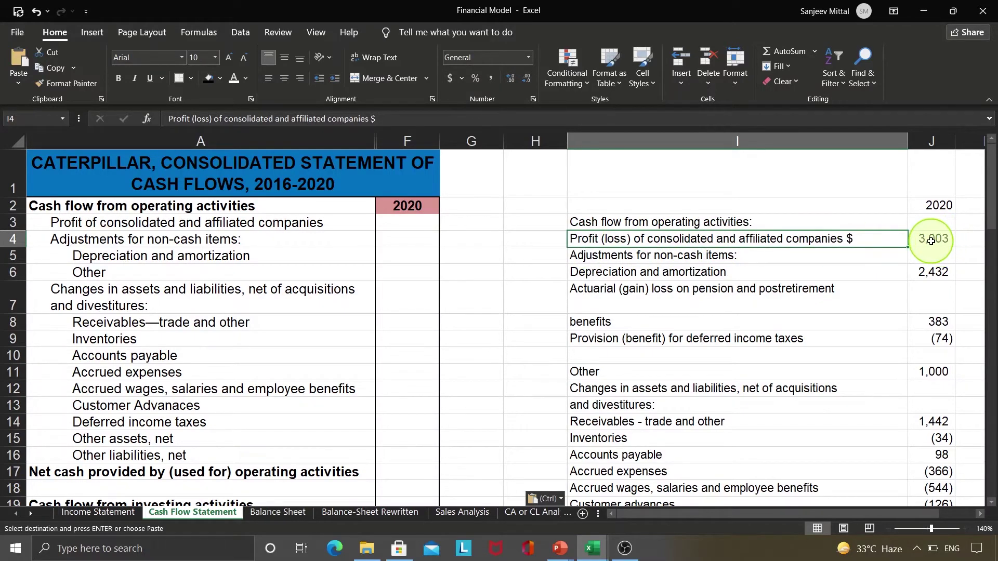
{"action": "left_click", "coordinate": [416, 226]}
{"action": "key", "text": "ctrl+shift+Down"}
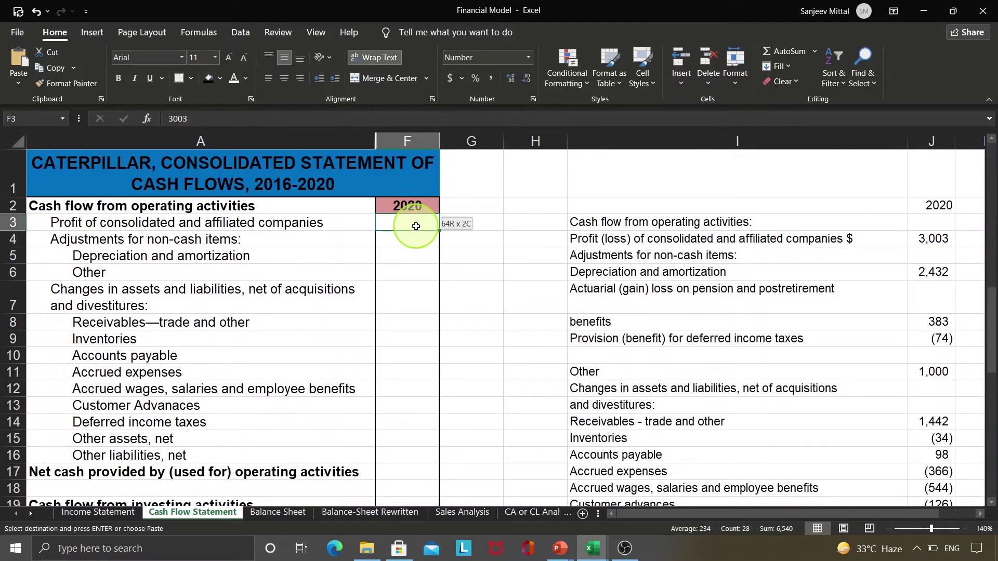
{"action": "key", "text": "ctrl+Up"}
{"action": "key", "text": "ctrl+Up"}
{"action": "key", "text": "Down"}
{"action": "key", "text": "Down"}
{"action": "key", "text": "Down"}
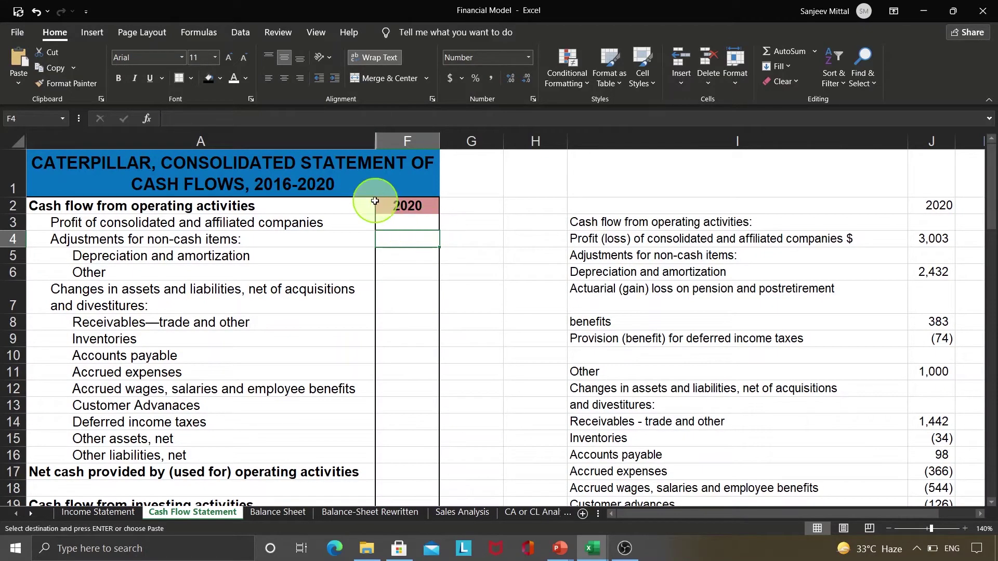
{"action": "left_click", "coordinate": [395, 219]}
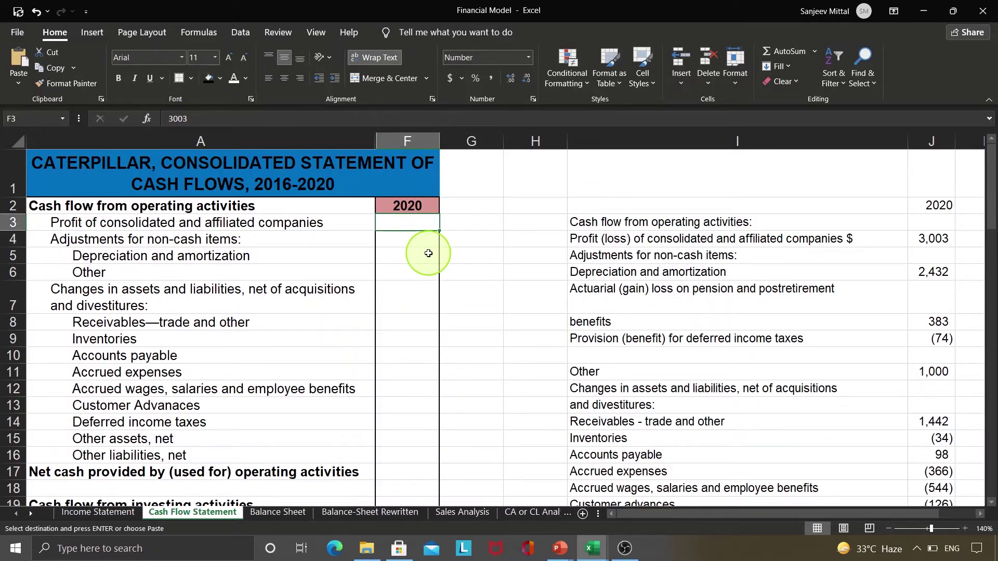
{"action": "key", "text": "shift+Down"}
{"action": "key", "text": "shift+Down"}
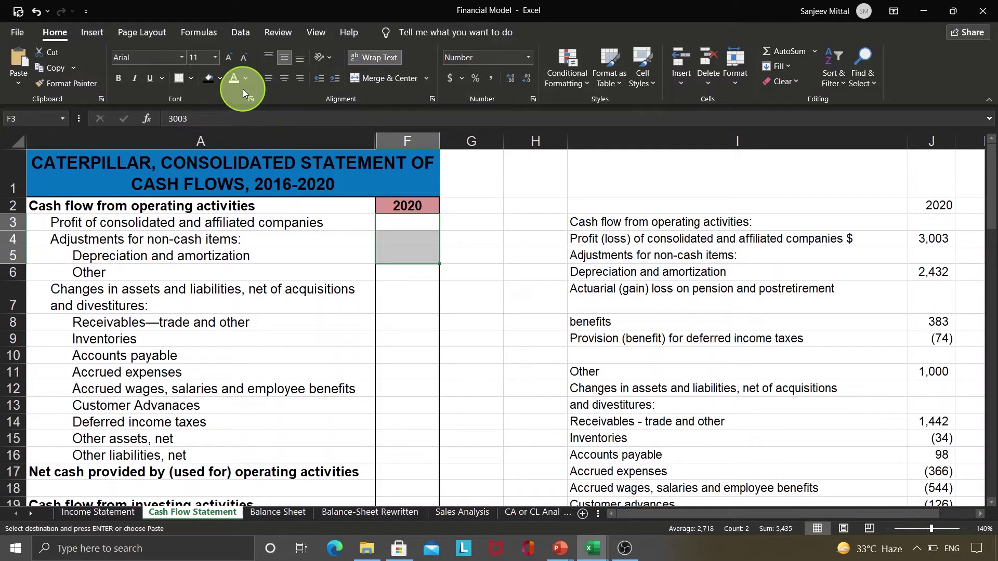
{"action": "key", "text": "shift+Up"}
{"action": "key", "text": "shift+Up"}
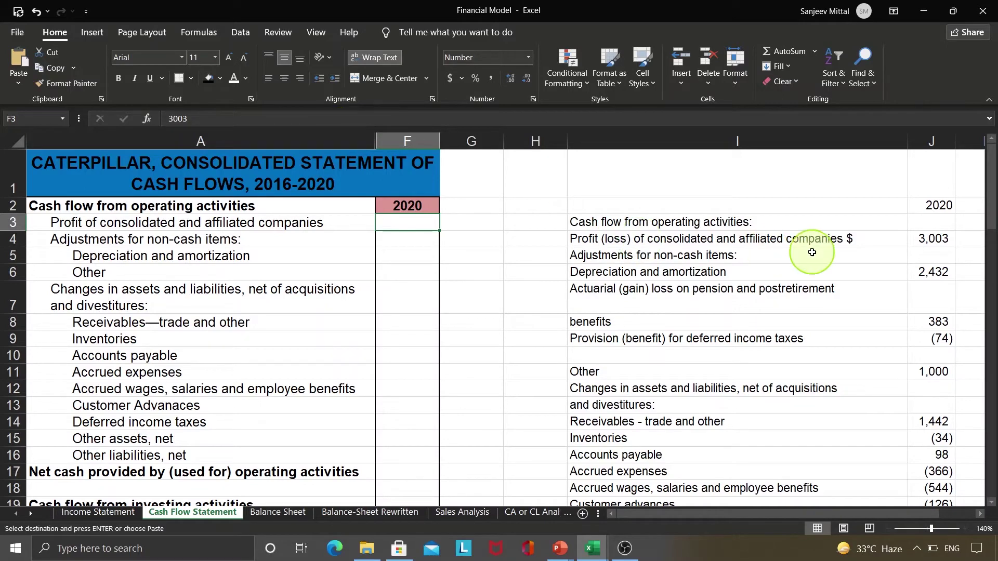
Check the 2020 profit in F3 and depreciation and amortization in F5 against the pasted data, setting both cells' font color to black.
{"action": "left_click", "coordinate": [767, 237]}
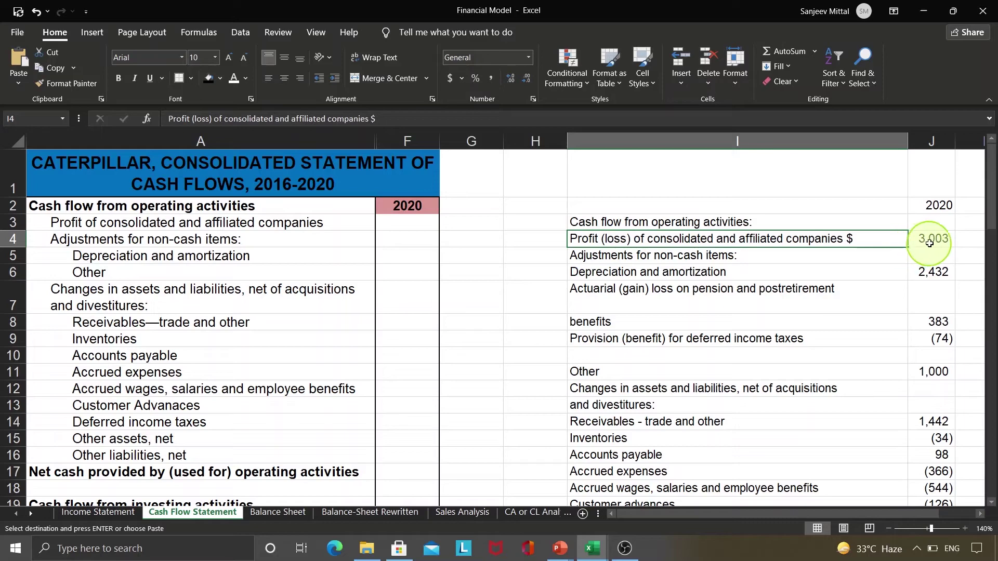
{"action": "left_click", "coordinate": [405, 224]}
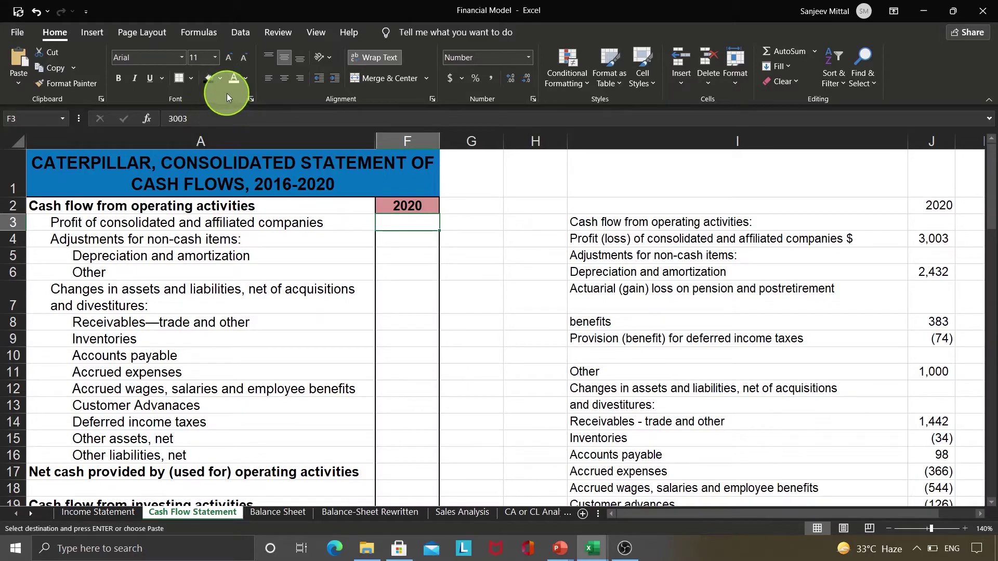
{"action": "left_click", "coordinate": [245, 80]}
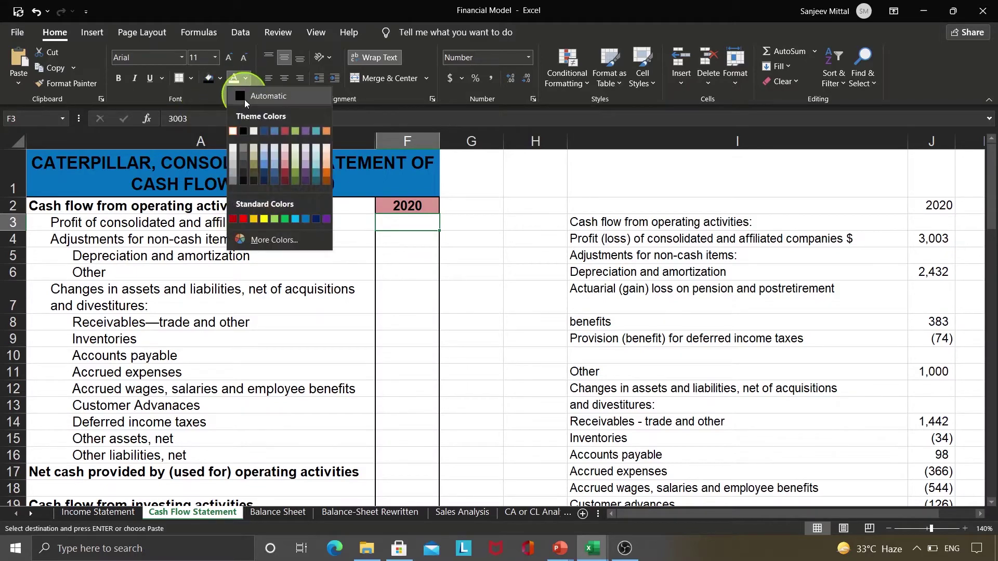
{"action": "left_click", "coordinate": [243, 132]}
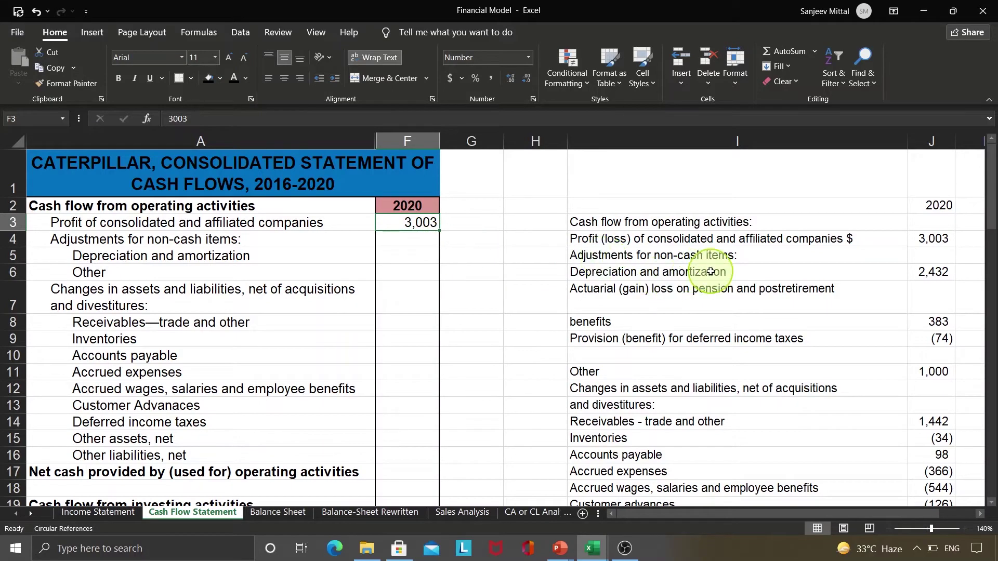
{"action": "left_click", "coordinate": [937, 273]}
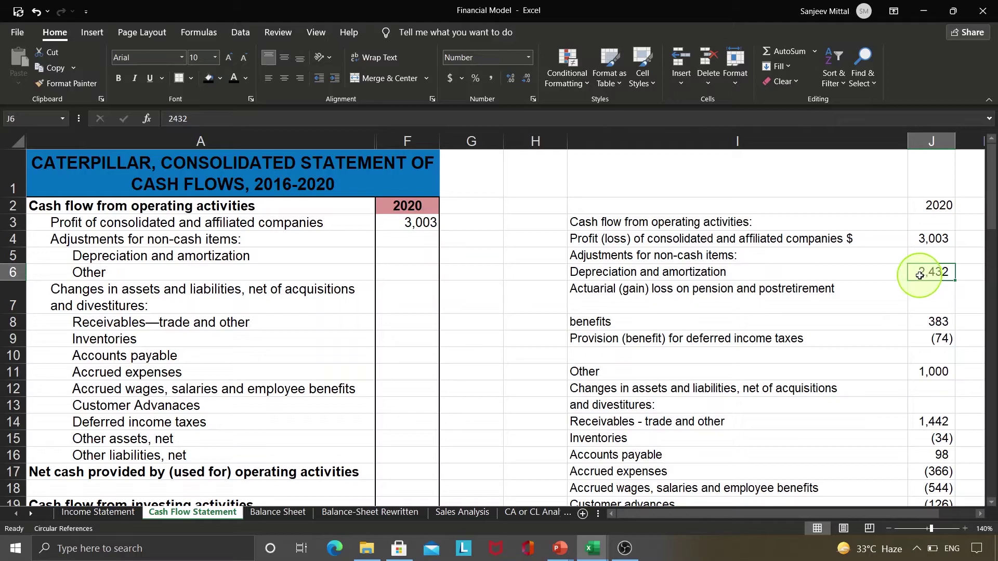
{"action": "left_click", "coordinate": [401, 255]}
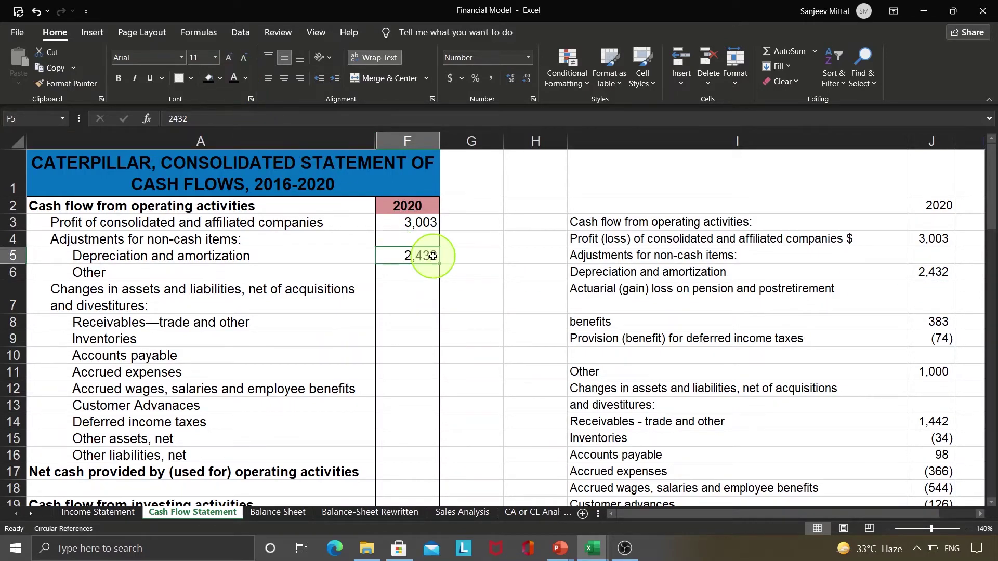
Clear the verified pasted profit and depreciation figures from J4:J6.
{"action": "left_click", "coordinate": [923, 301]}
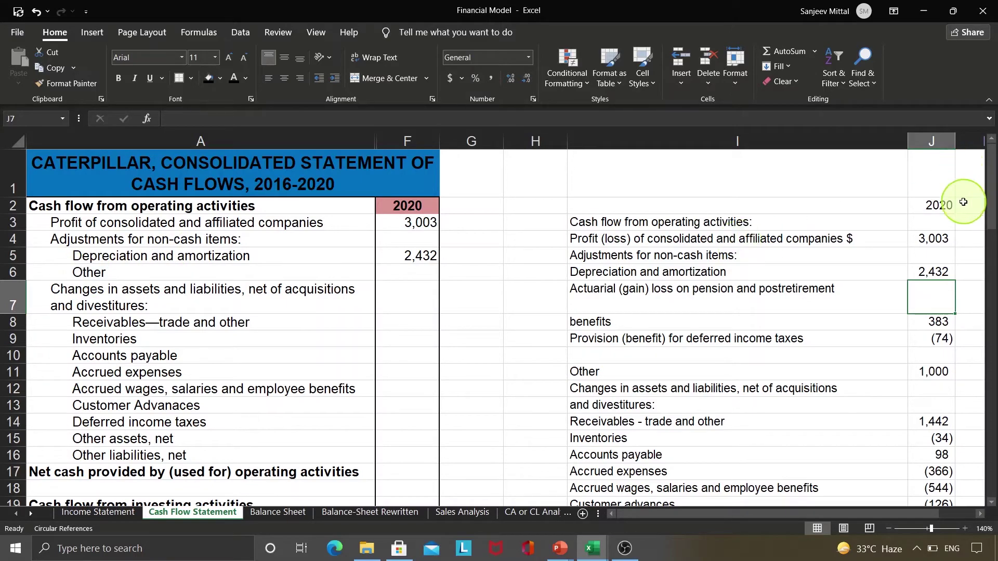
{"action": "left_click", "coordinate": [945, 260]}
{"action": "key", "text": "Up"}
{"action": "key", "text": "shift+Down"}
{"action": "key", "text": "shift+Down"}
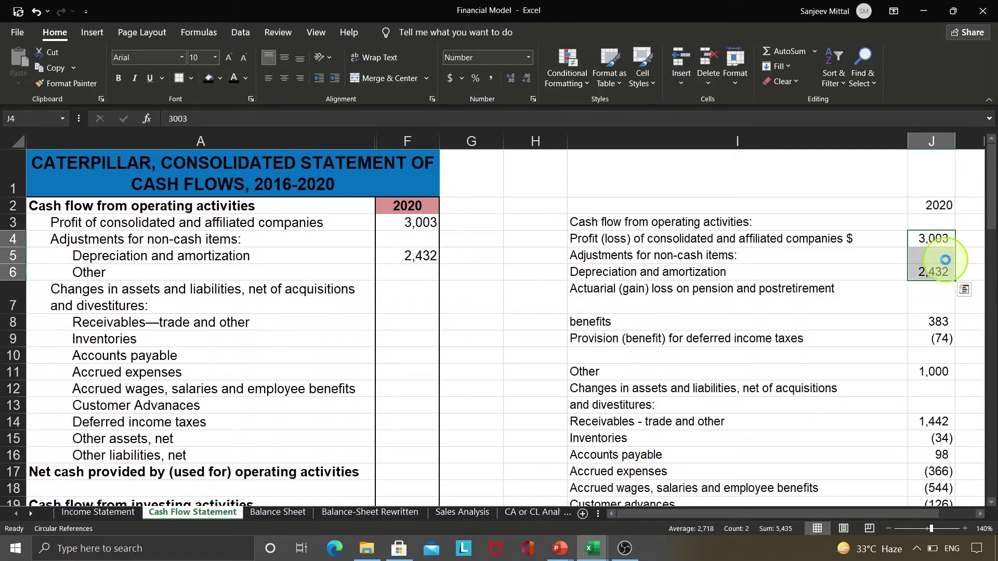
{"action": "left_click_drag", "start_coordinate": [946, 260], "coordinate": [934, 310]}
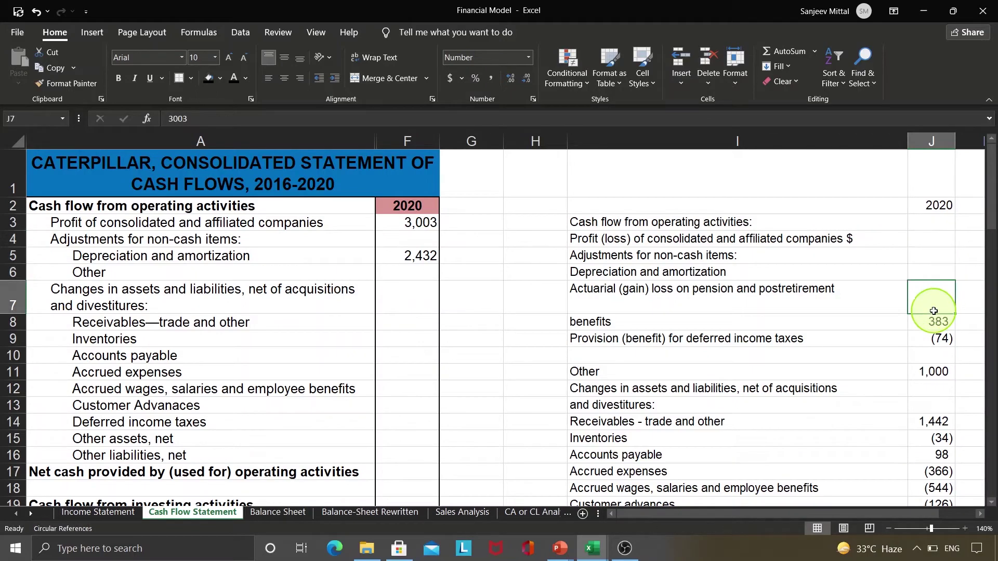
Compare the formula in F6 with the pasted pension benefits and Other amounts, and clear the Other figure from J11.
{"action": "left_click", "coordinate": [420, 275]}
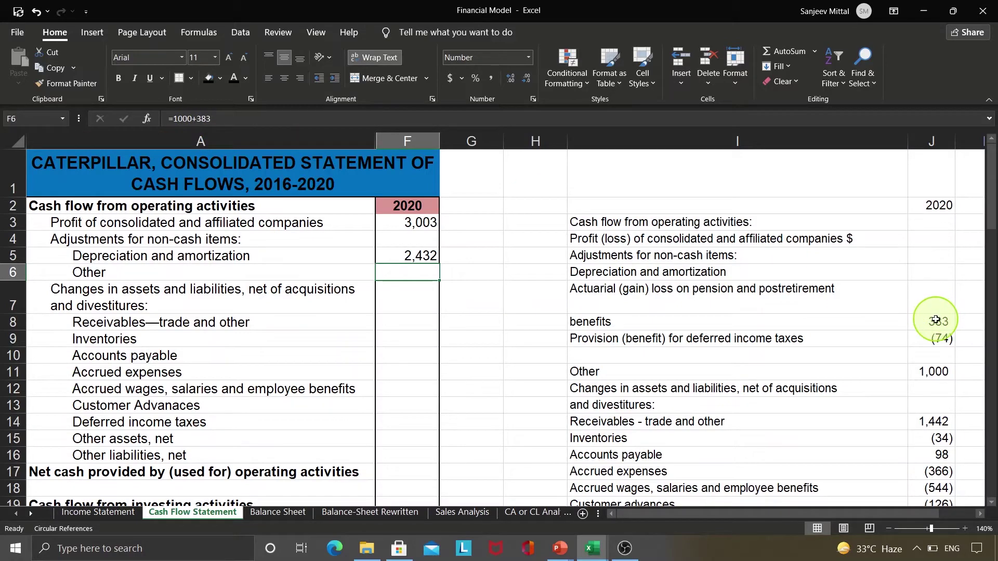
{"action": "left_click", "coordinate": [914, 320]}
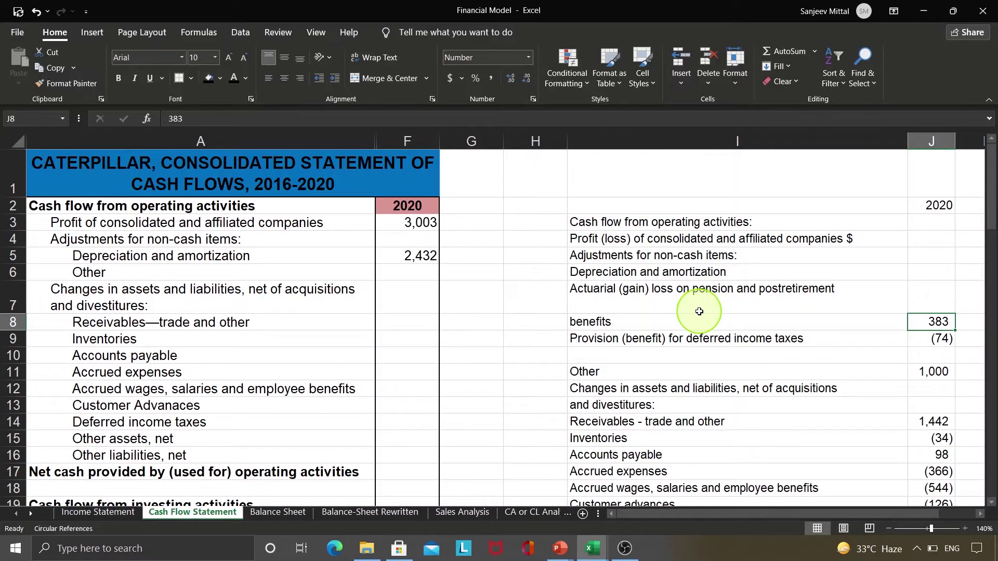
{"action": "left_click", "coordinate": [409, 274]}
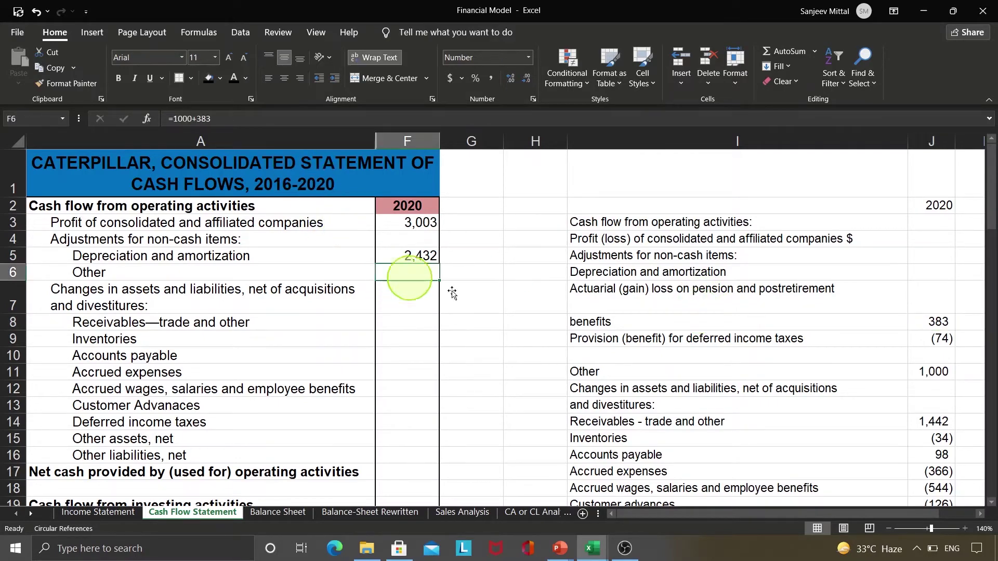
{"action": "left_click", "coordinate": [929, 372]}
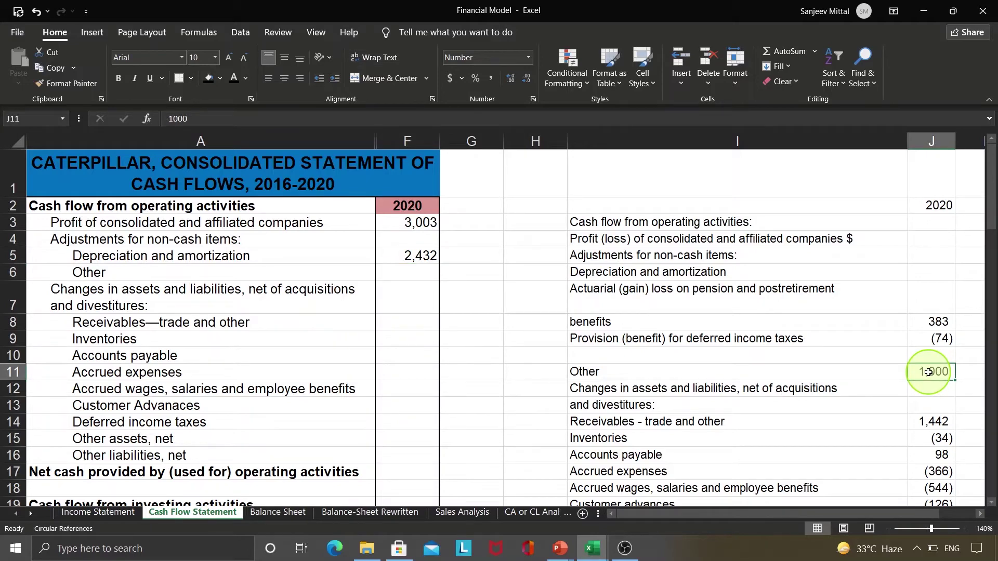
{"action": "key", "text": "Delete"}
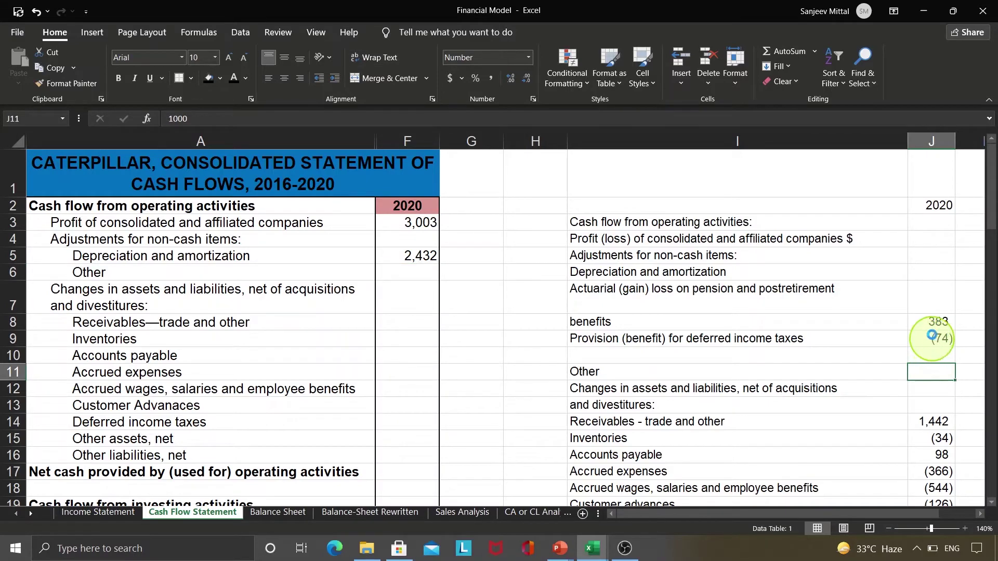
Clear the pasted pension benefits figure from J8 and set the Other amount in F6 to black font.
{"action": "left_click", "coordinate": [932, 322]}
{"action": "key", "text": "Delete"}
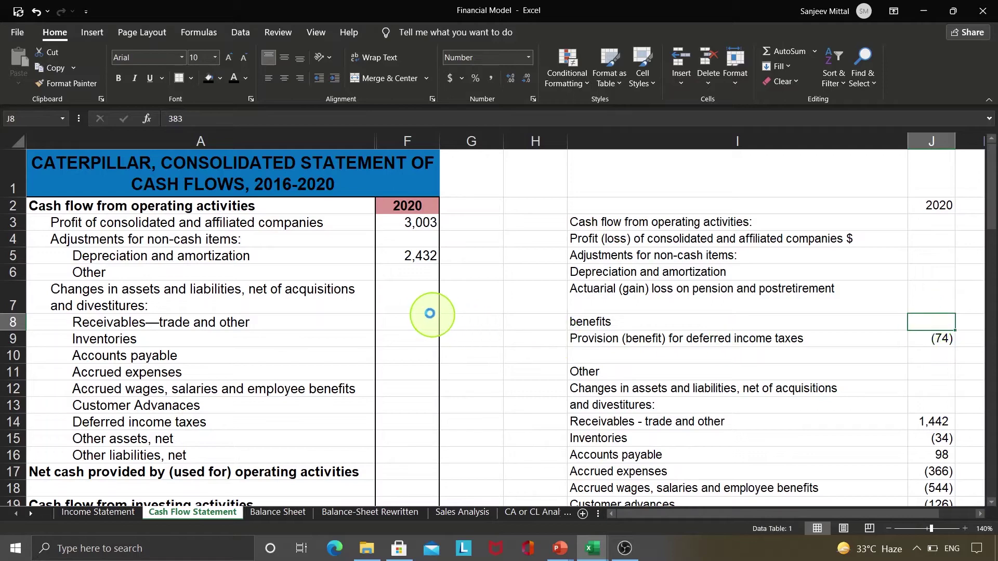
{"action": "left_click", "coordinate": [413, 304]}
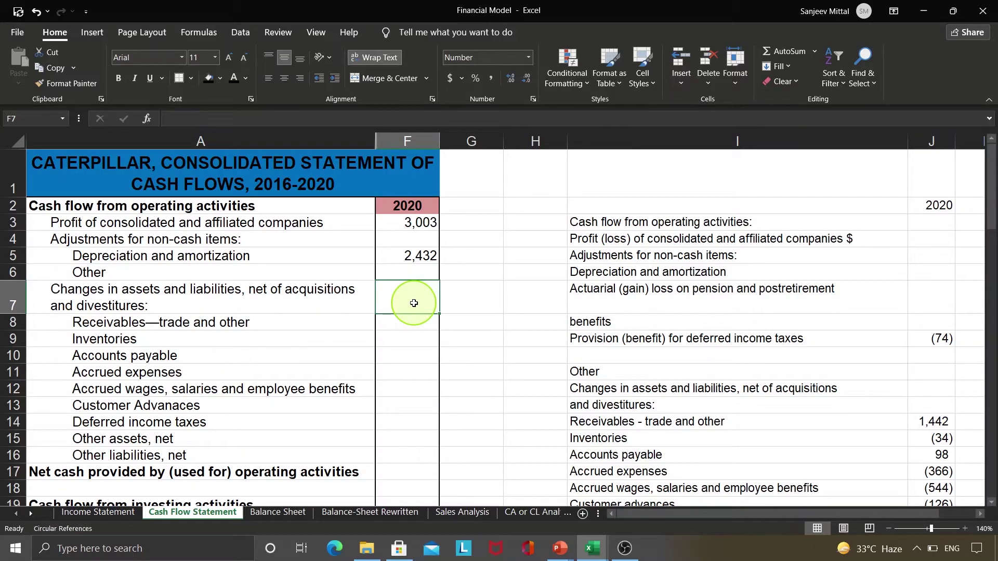
{"action": "key", "text": "Up"}
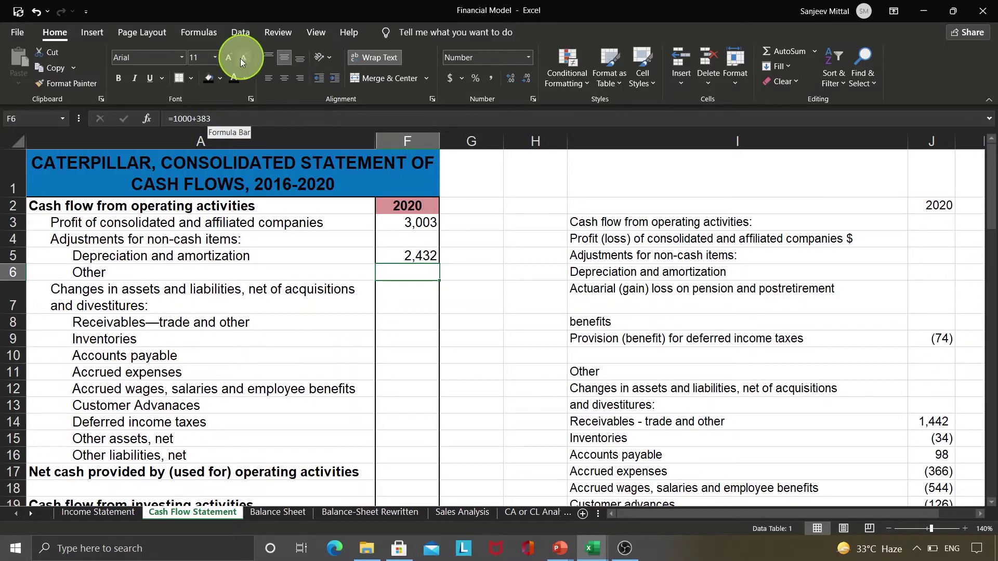
{"action": "left_click", "coordinate": [236, 76]}
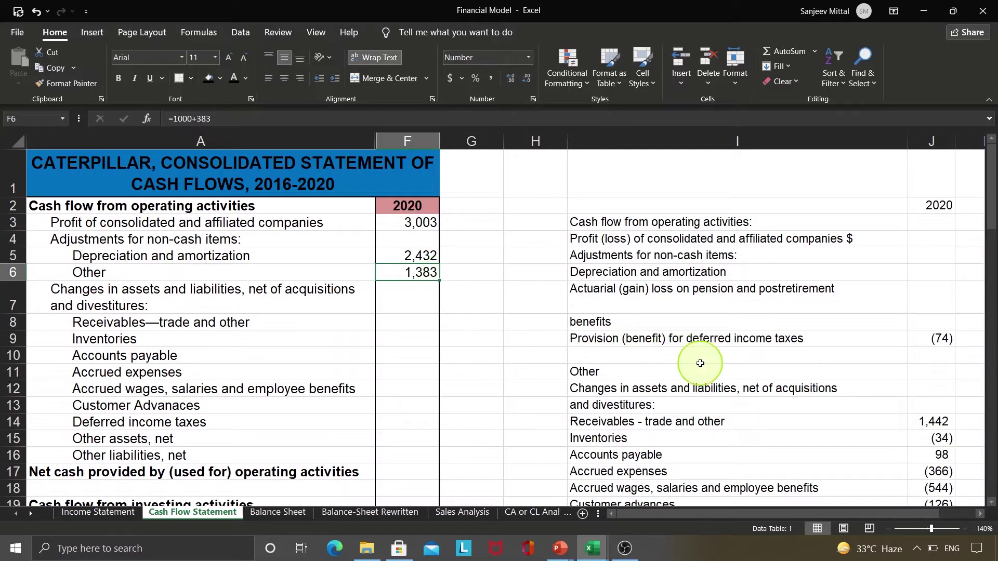
{"action": "left_click", "coordinate": [600, 376]}
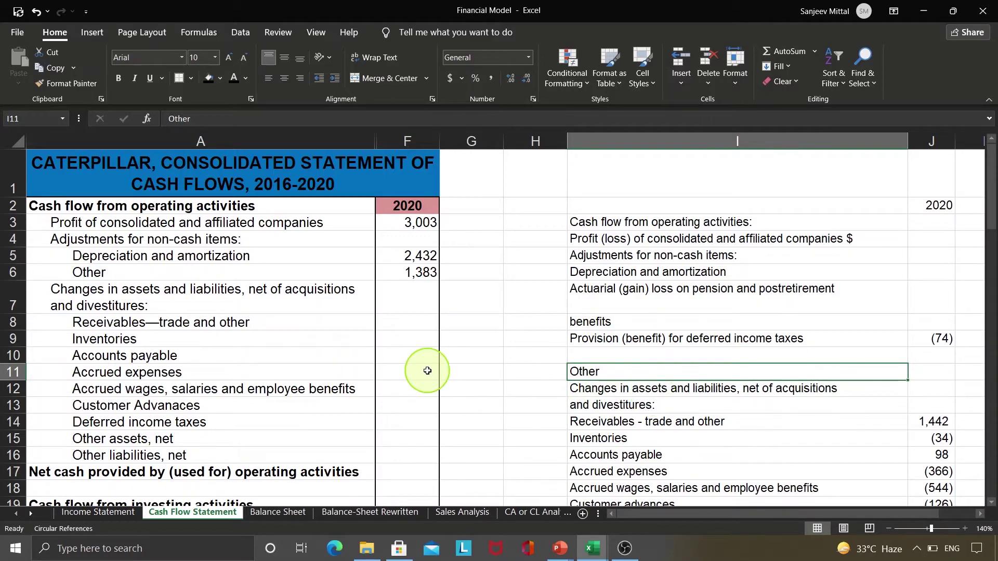
Compare 2020 receivables in F8 with the pasted figure, set F8 to black font, and clear J14.
{"action": "left_click", "coordinate": [407, 322]}
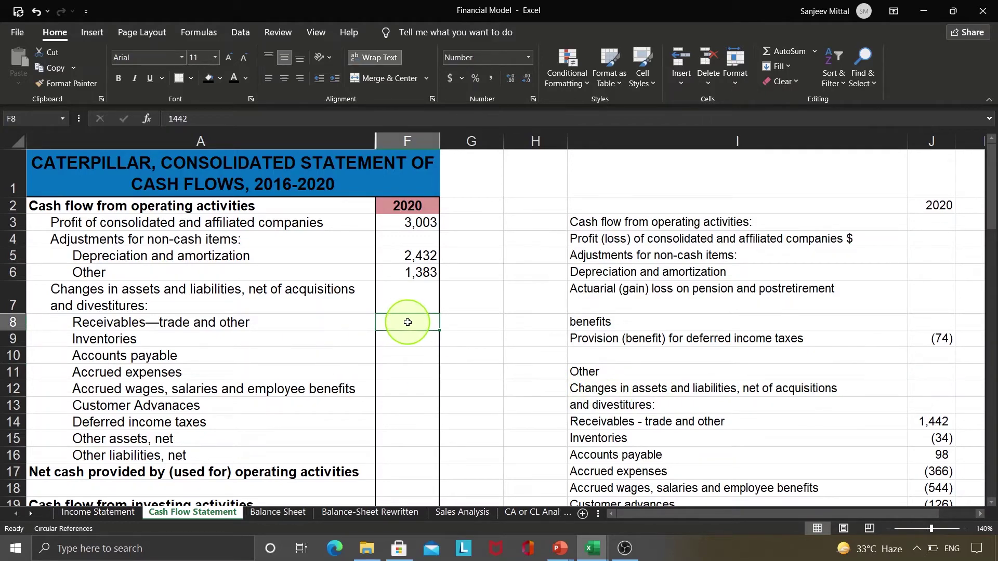
{"action": "left_click", "coordinate": [927, 424]}
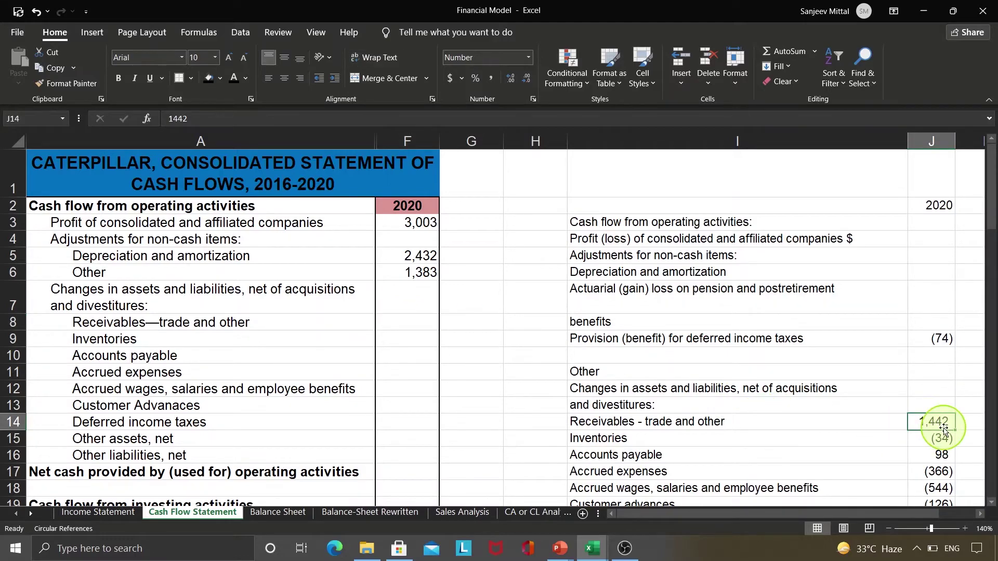
{"action": "left_click", "coordinate": [412, 325]}
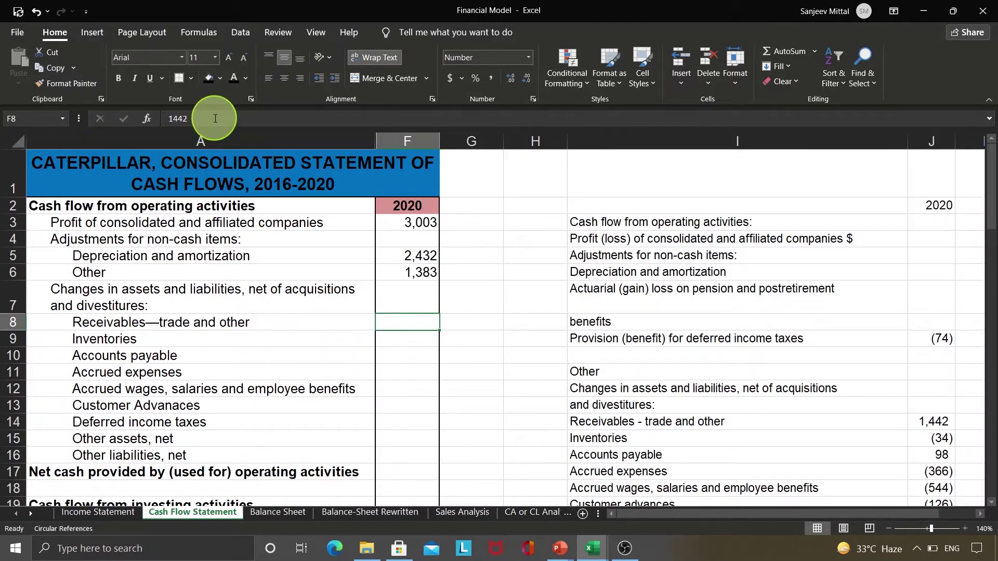
{"action": "left_click", "coordinate": [925, 420]}
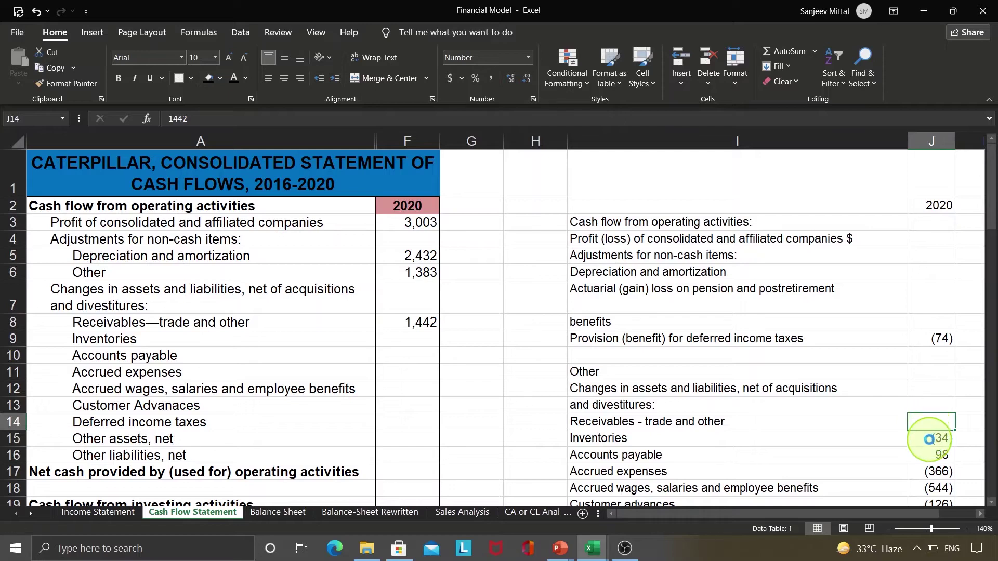
Clear the pasted inventories and accounts payable figures from J15 and J16, and set F9 and F10 to black font.
{"action": "left_click", "coordinate": [942, 441]}
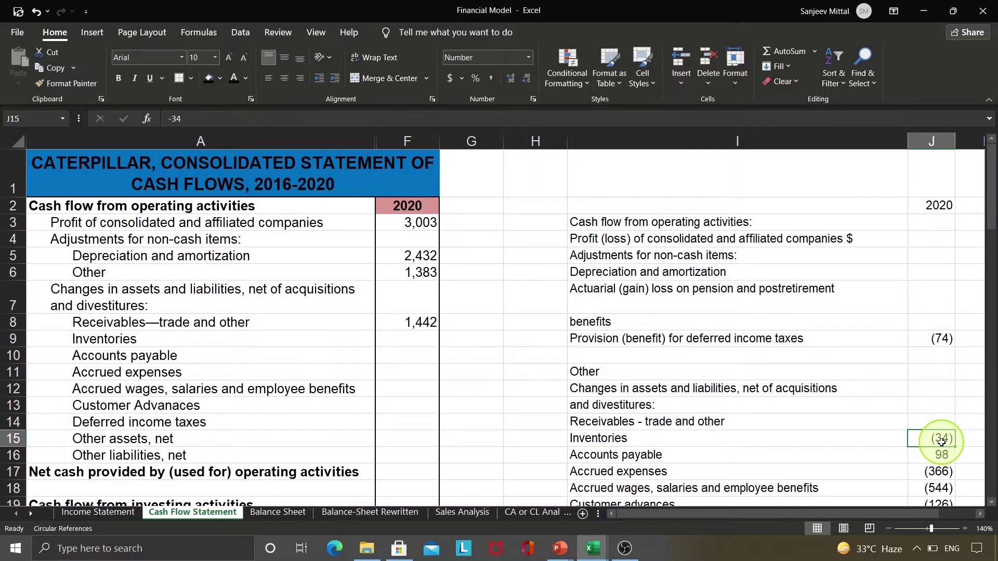
{"action": "key", "text": "ctrl+x"}
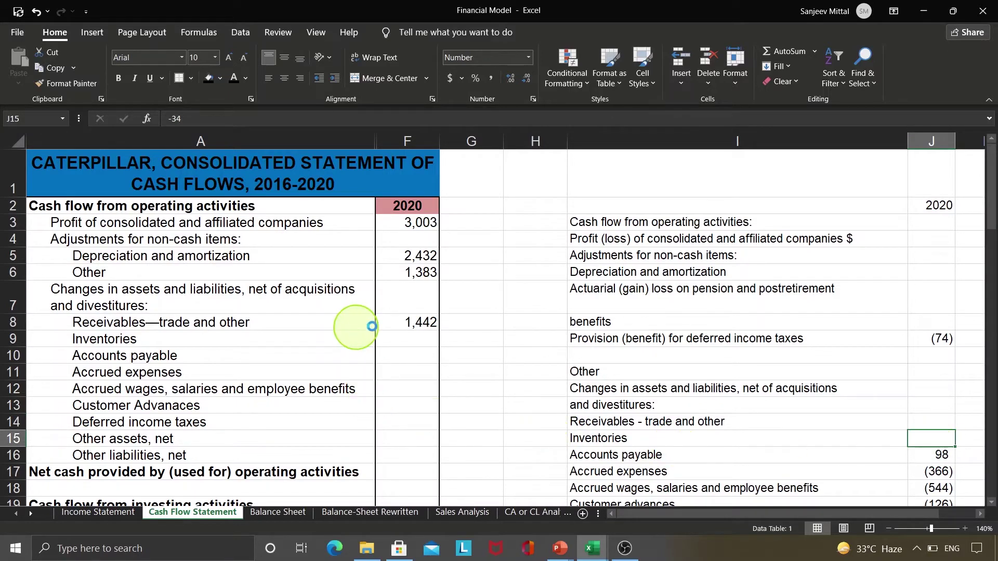
{"action": "left_click", "coordinate": [386, 339]}
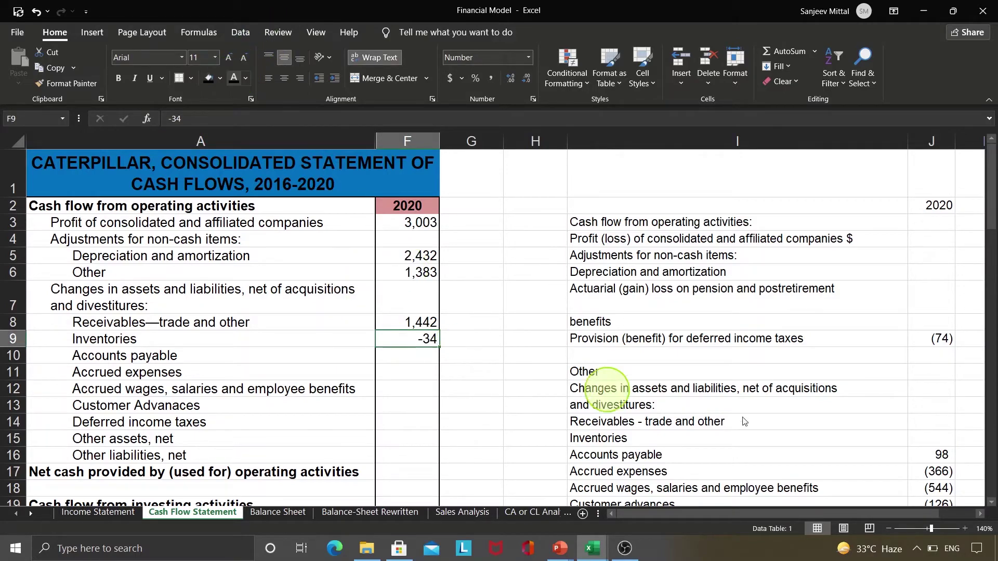
{"action": "left_click", "coordinate": [939, 457]}
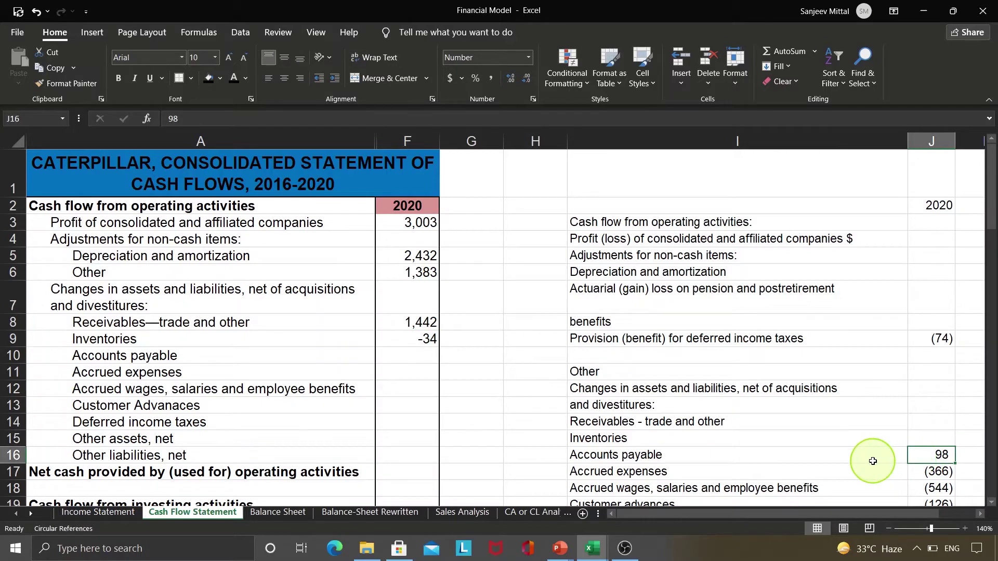
{"action": "key", "text": "ctrl+x"}
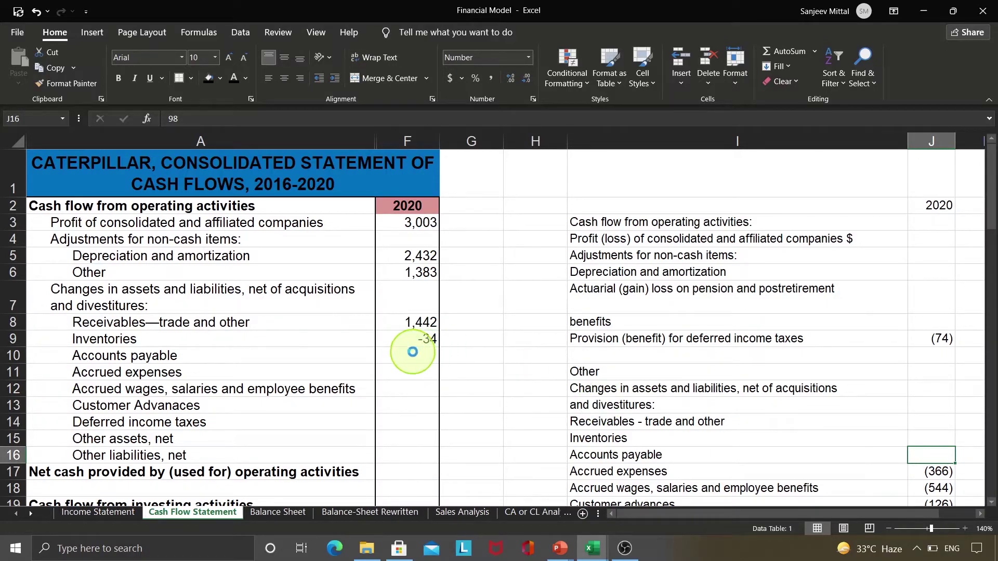
{"action": "left_click", "coordinate": [413, 352]}
{"action": "key", "text": "ctrl+v"}
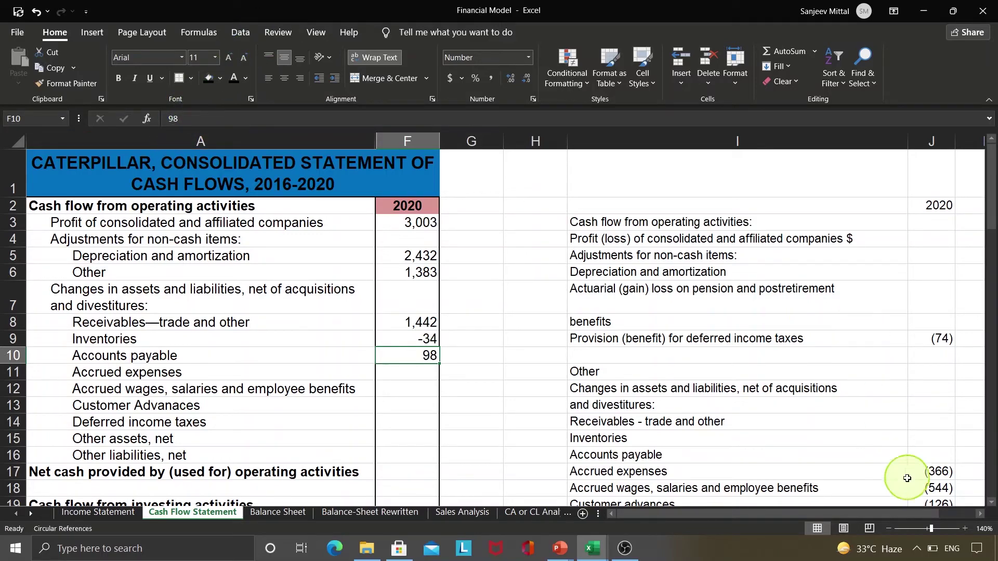
Clear the pasted accrued expenses and accrued wages figures from J17 and J18, and set F11 and F12 to black font.
{"action": "left_click", "coordinate": [923, 474]}
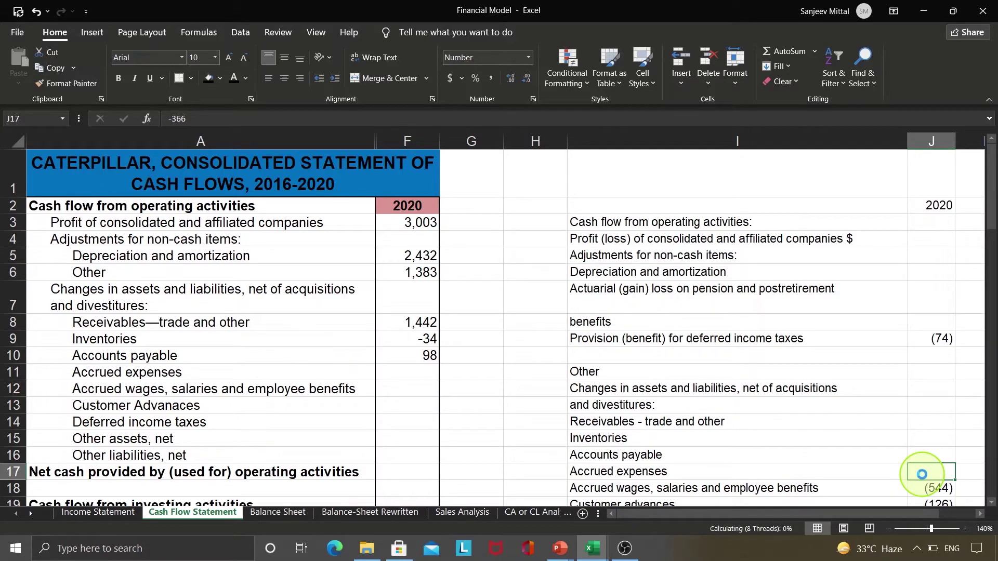
{"action": "left_click", "coordinate": [393, 377]}
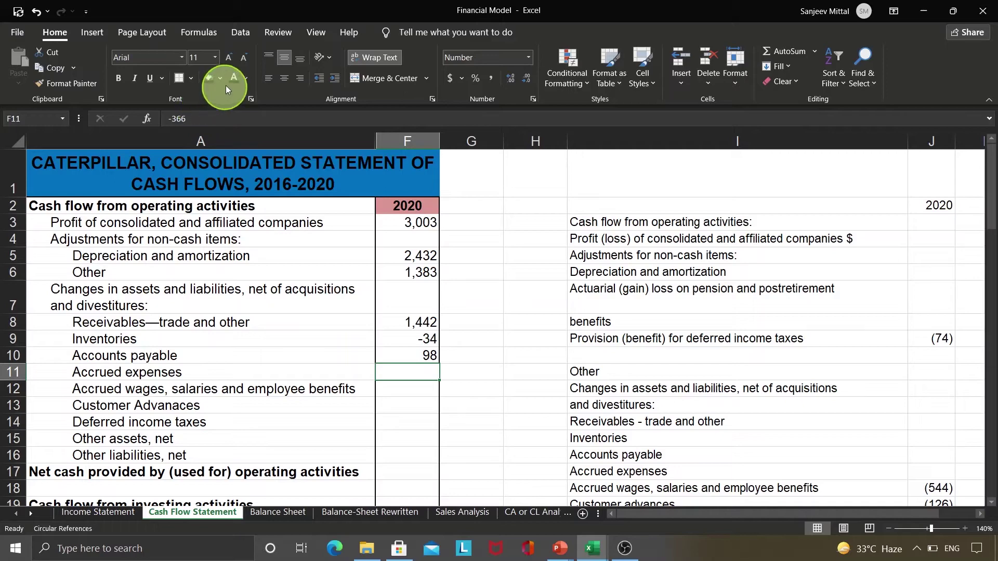
{"action": "left_click", "coordinate": [934, 491]}
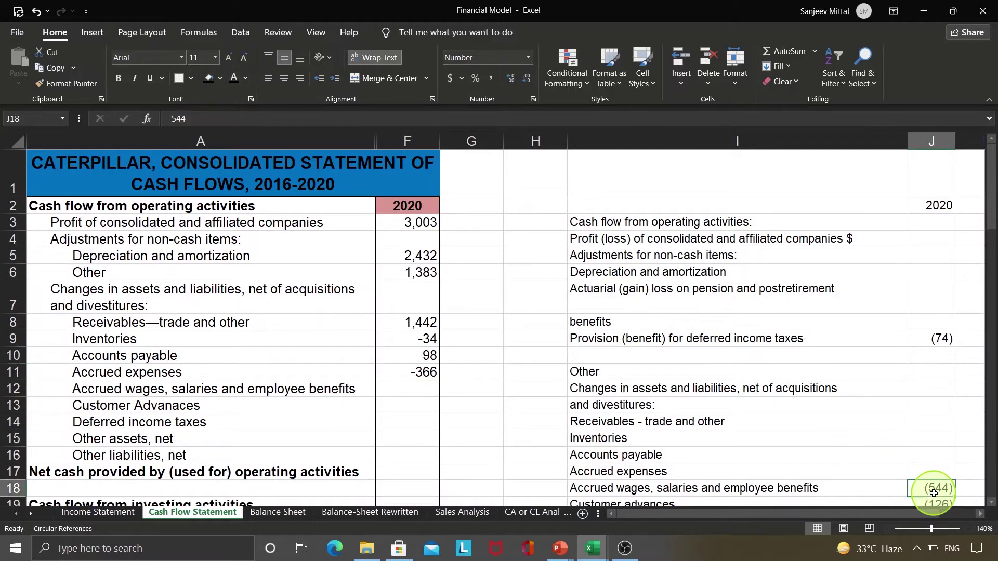
{"action": "scroll", "coordinate": [934, 493], "scroll_direction": "down", "scroll_amount": 2}
{"action": "left_click", "coordinate": [934, 492]}
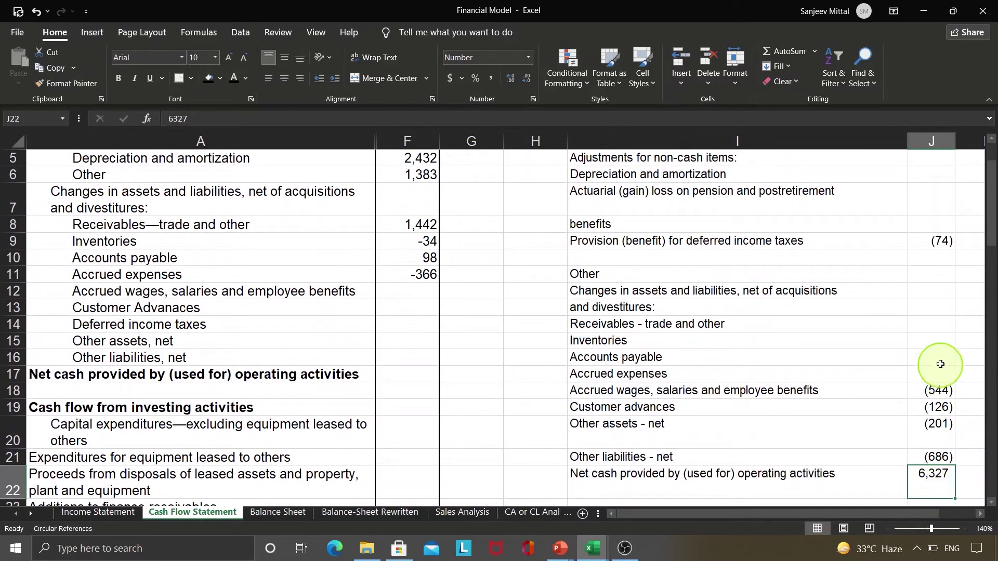
{"action": "left_click", "coordinate": [935, 391]}
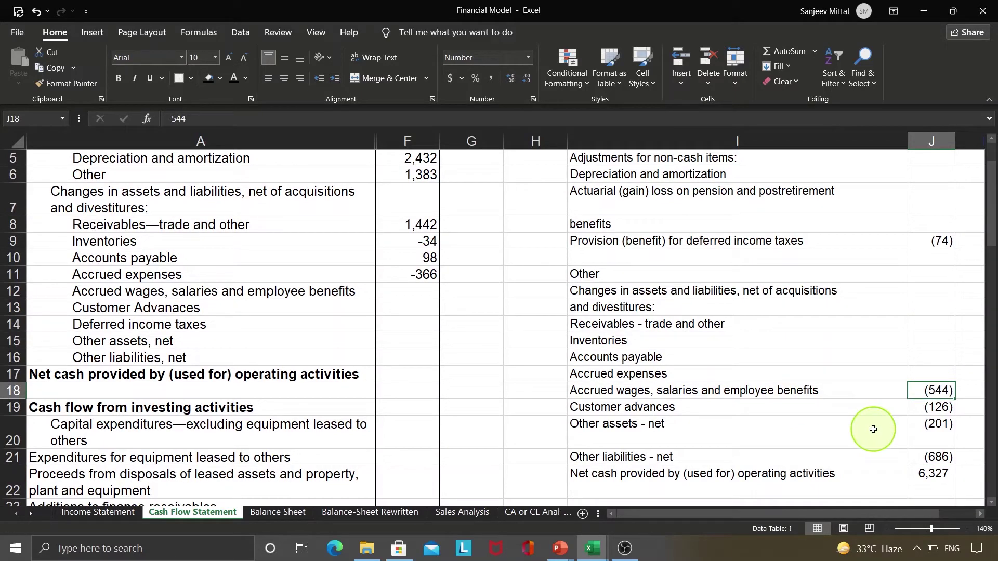
{"action": "left_click", "coordinate": [386, 291]}
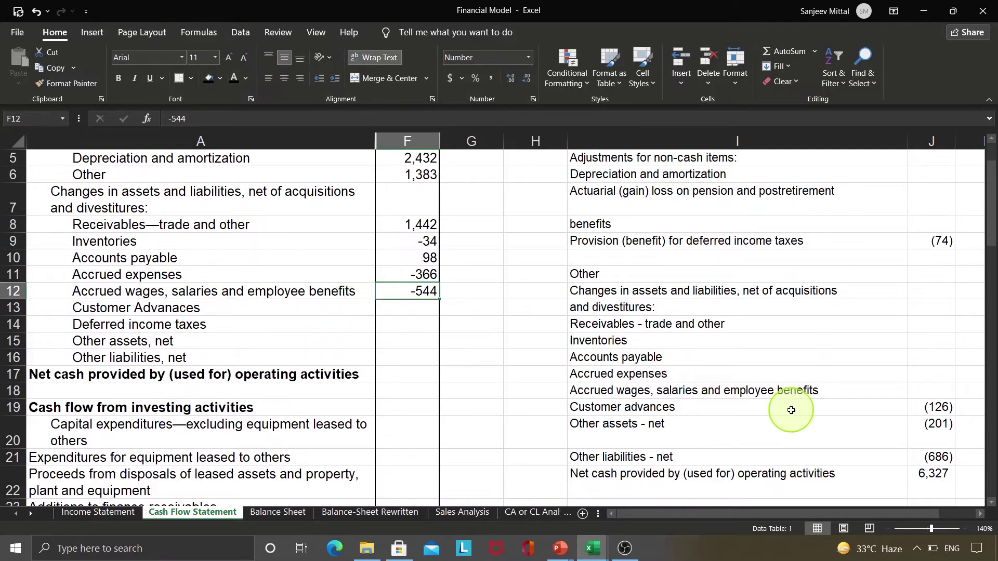
Clear the pasted customer advances figure from J19 and set the matching 2020 amount in F13 to black font.
{"action": "left_click", "coordinate": [932, 408]}
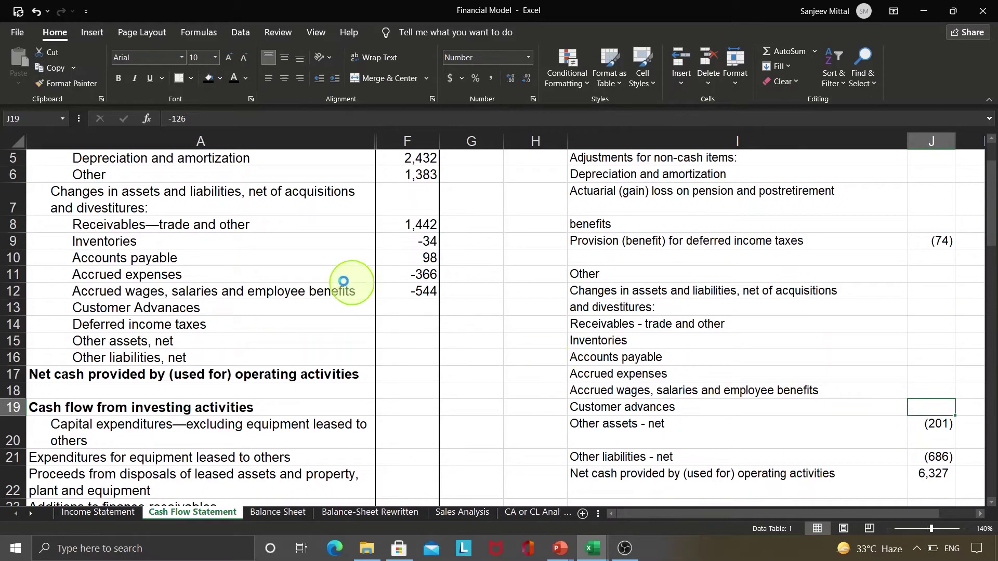
{"action": "left_click", "coordinate": [406, 317]}
{"action": "left_click", "coordinate": [406, 315]}
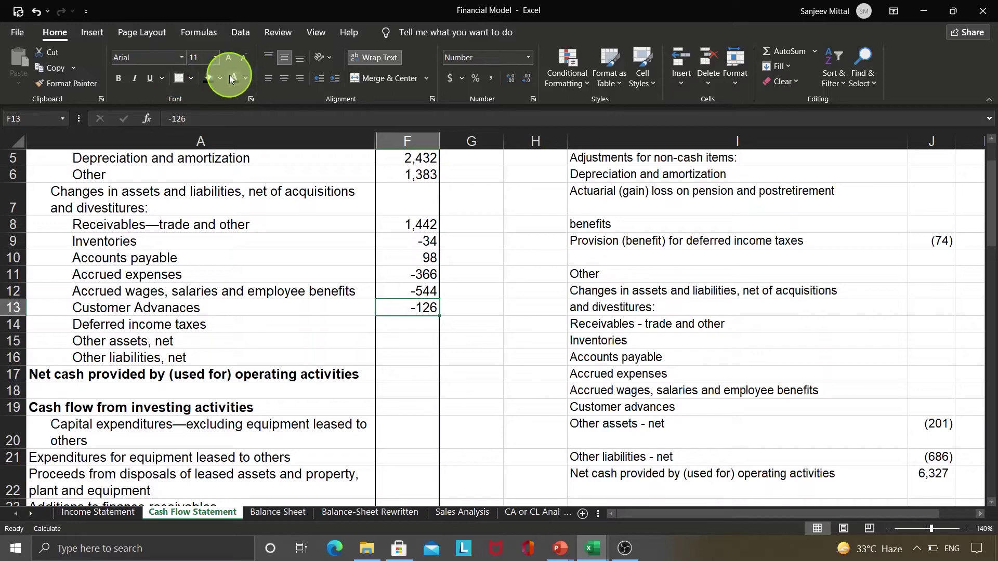
Check deferred income taxes in F14 against the pasted provision, clear J9, and set F14 to black font.
{"action": "left_click", "coordinate": [402, 325]}
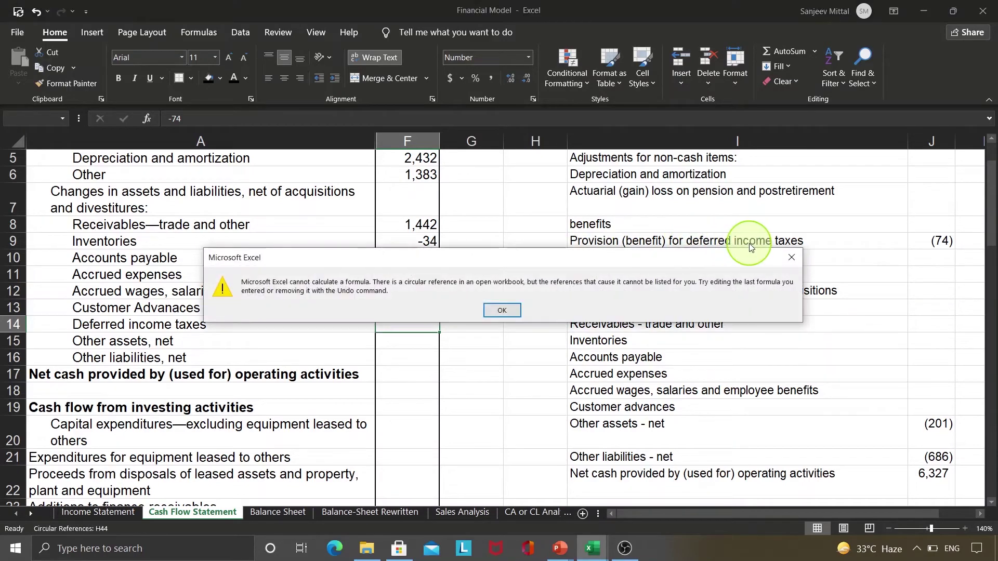
{"action": "key", "text": "Return"}
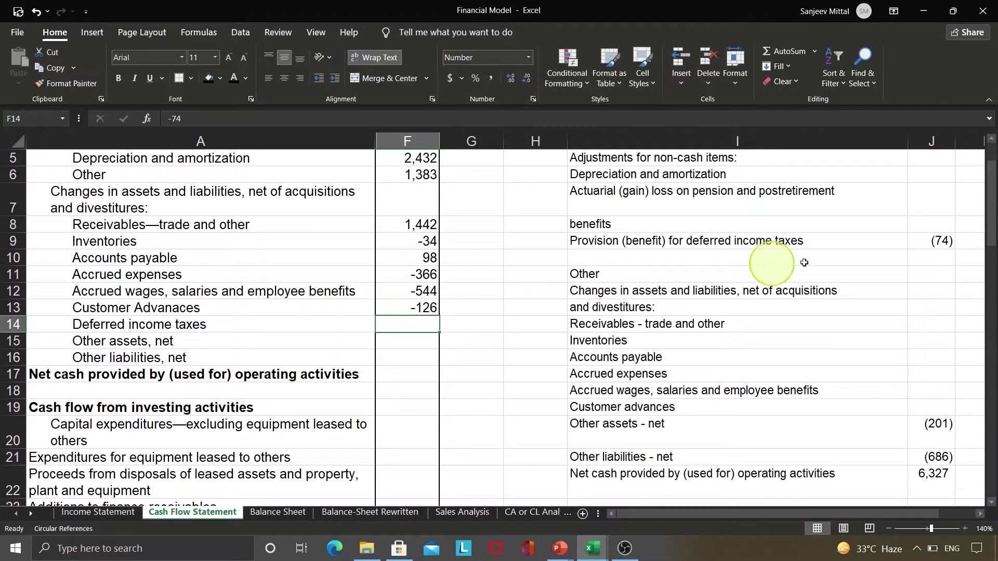
{"action": "left_click", "coordinate": [916, 236]}
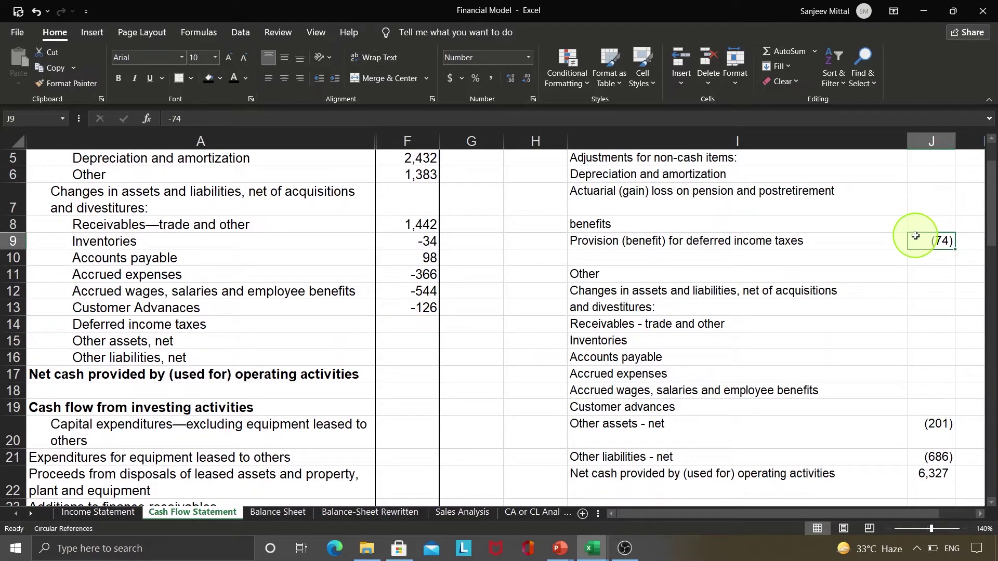
{"action": "key", "text": "Delete"}
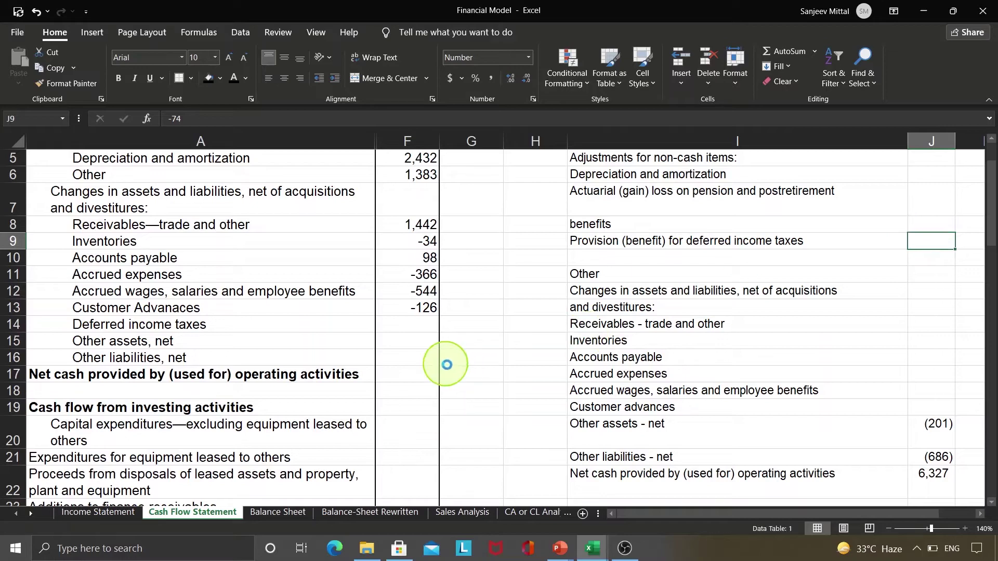
{"action": "left_click", "coordinate": [422, 325]}
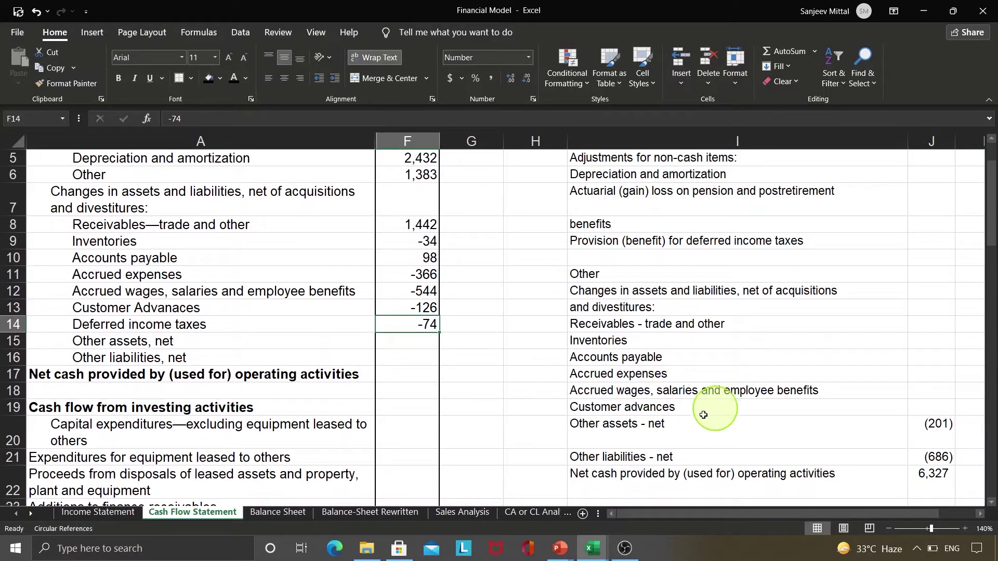
Clear the pasted other assets and other liabilities figures from J20 and J21, and set F15 and F16 to black font.
{"action": "left_click", "coordinate": [935, 428]}
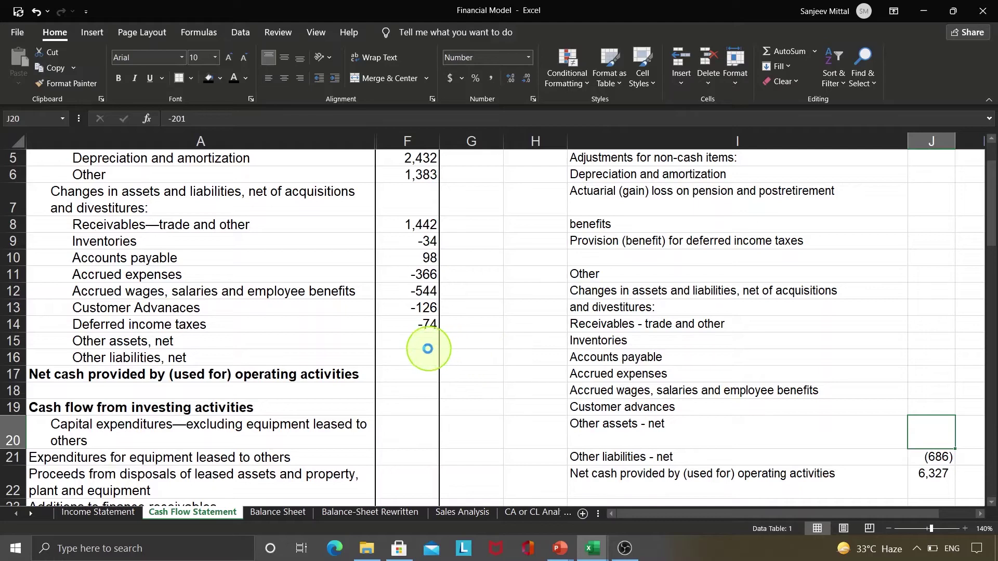
{"action": "left_click", "coordinate": [417, 341]}
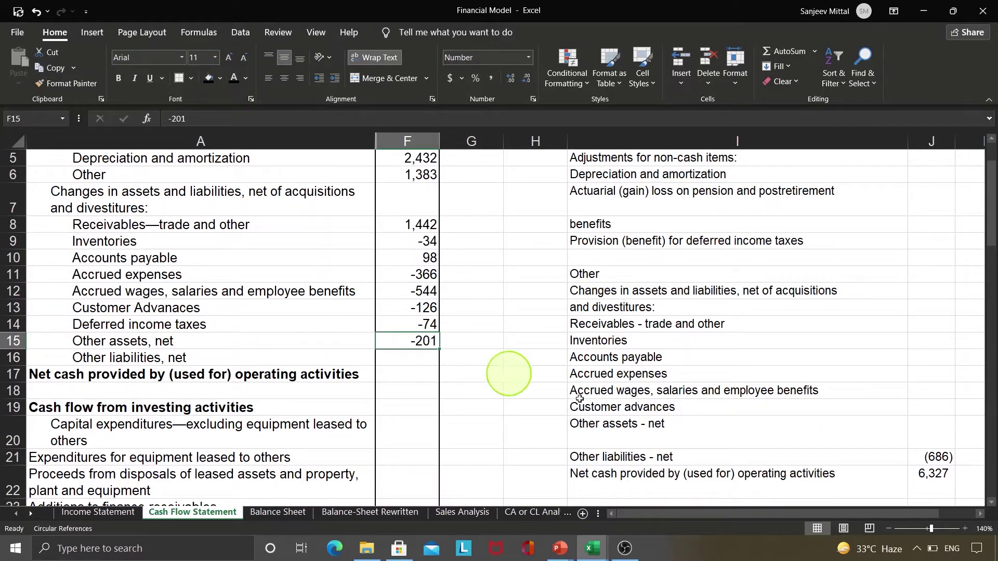
{"action": "left_click", "coordinate": [934, 457]}
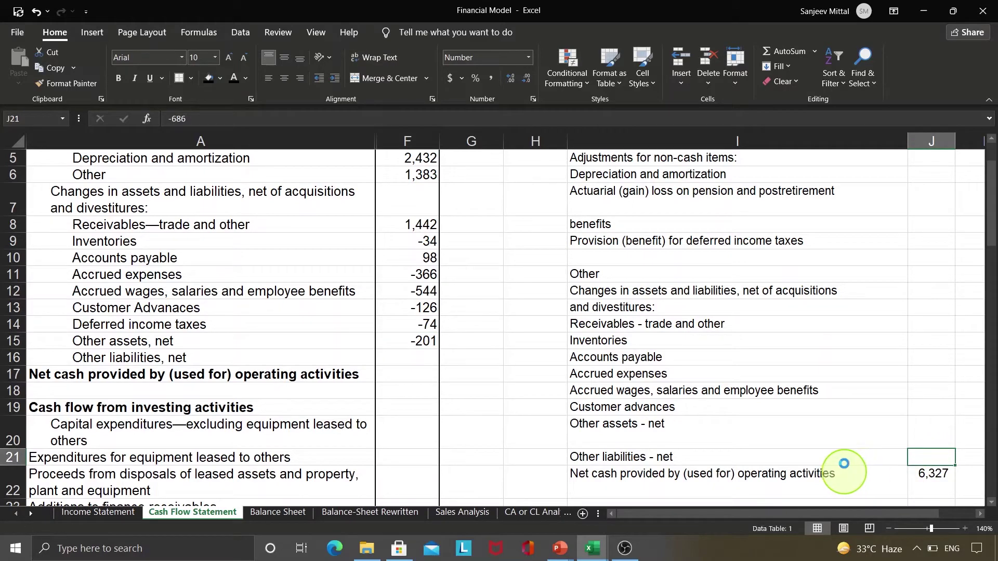
{"action": "left_click", "coordinate": [411, 358]}
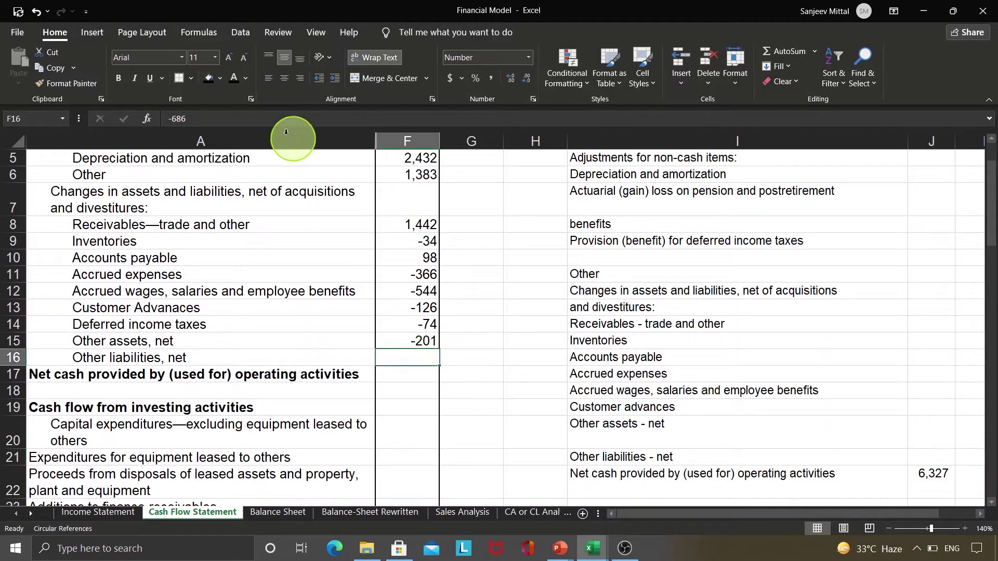
{"action": "left_click", "coordinate": [234, 78]}
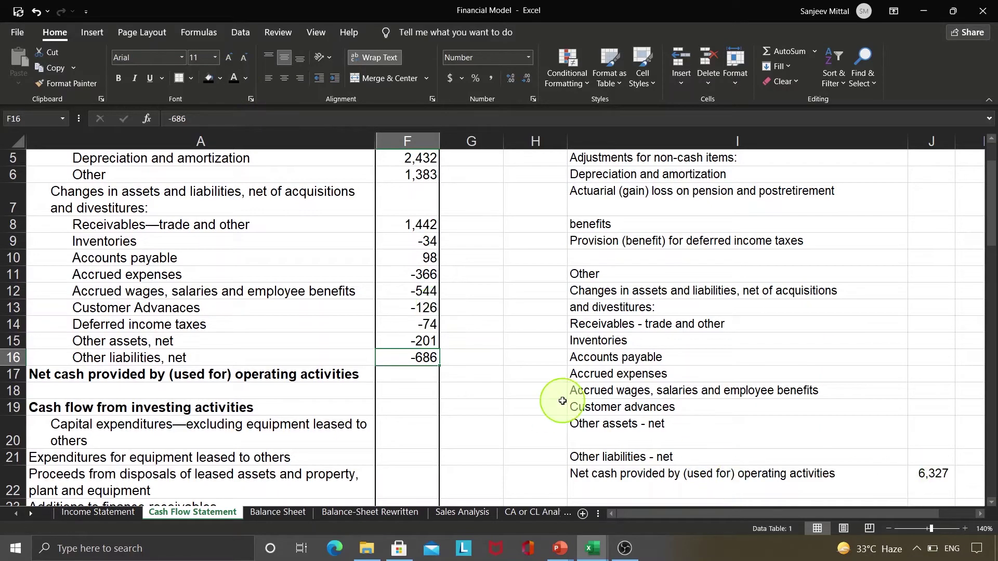
Check the sum of the 2020 operating items in F2:F16 against the pasted net cash provided by operating activities.
{"action": "scroll", "coordinate": [563, 400], "scroll_direction": "up", "scroll_amount": 2}
{"action": "key", "text": "shift+Up"}
{"action": "key", "text": "shift+Up"}
{"action": "key", "text": "shift+Up"}
{"action": "key", "text": "shift+Up"}
{"action": "key", "text": "shift+Up"}
{"action": "key", "text": "shift+Up"}
{"action": "key", "text": "shift+Up"}
{"action": "key", "text": "shift+Up"}
{"action": "key", "text": "shift+Up"}
{"action": "key", "text": "shift+Up"}
{"action": "key", "text": "shift+Up"}
{"action": "key", "text": "shift+Up"}
{"action": "key", "text": "shift+Up"}
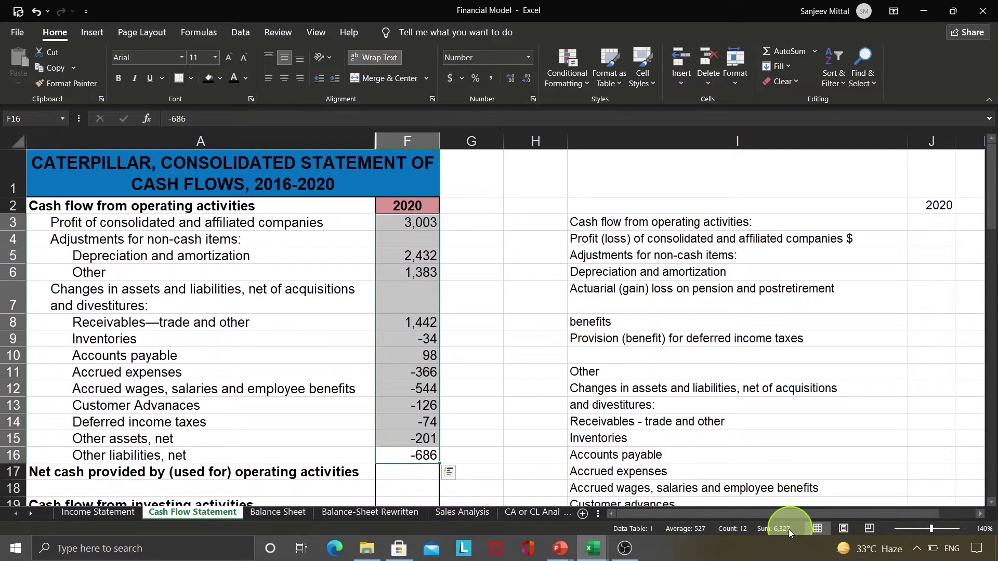
{"action": "key", "text": "Down"}
{"action": "key", "text": "Down"}
{"action": "key", "text": "Down"}
{"action": "key", "text": "Down"}
{"action": "key", "text": "Down"}
{"action": "key", "text": "Down"}
{"action": "key", "text": "Down"}
{"action": "key", "text": "Down"}
{"action": "key", "text": "Down"}
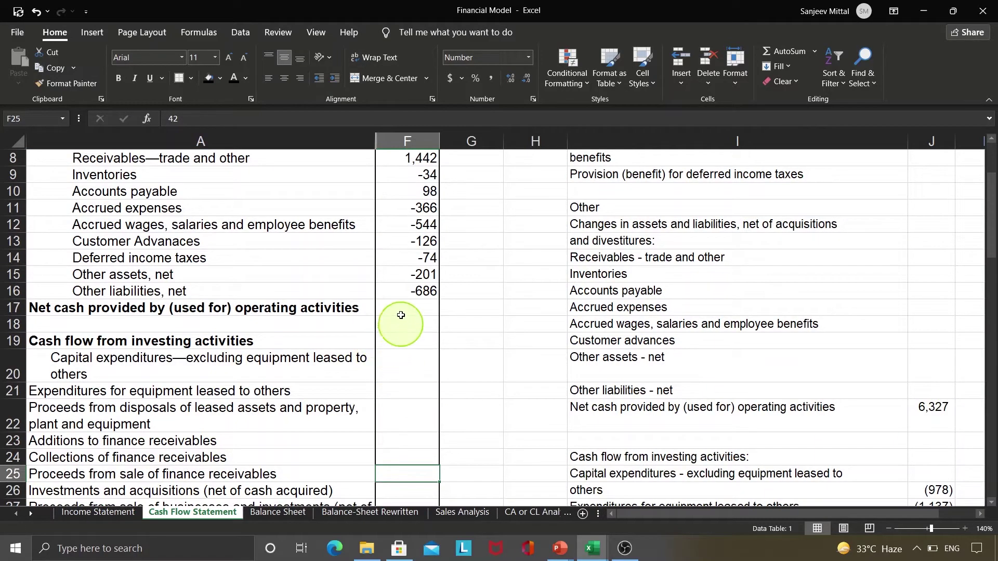
Set the 2020 net operating cash total in F17 to black font and clear the matching pasted figure from J22.
{"action": "left_click", "coordinate": [399, 312]}
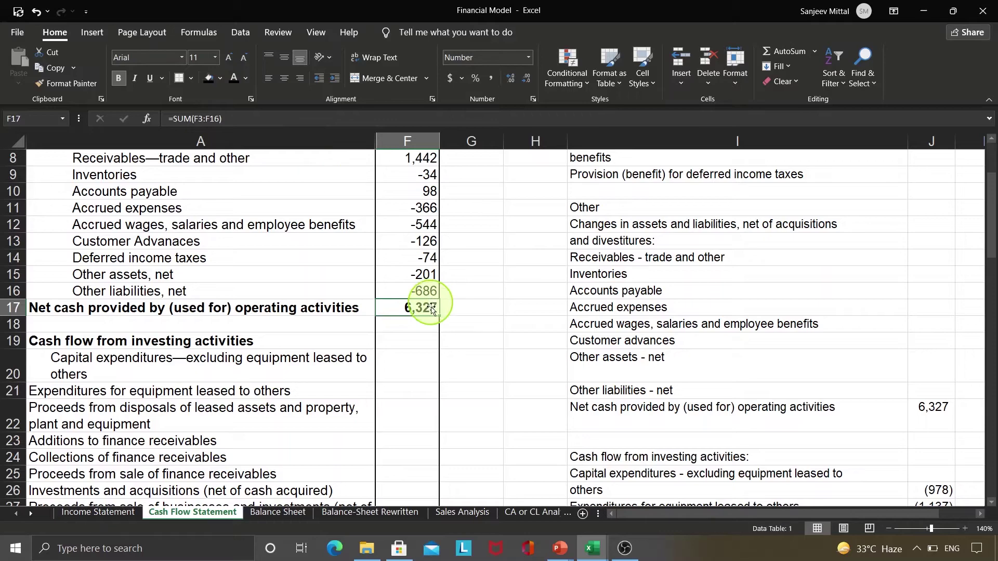
{"action": "left_click", "coordinate": [909, 421]}
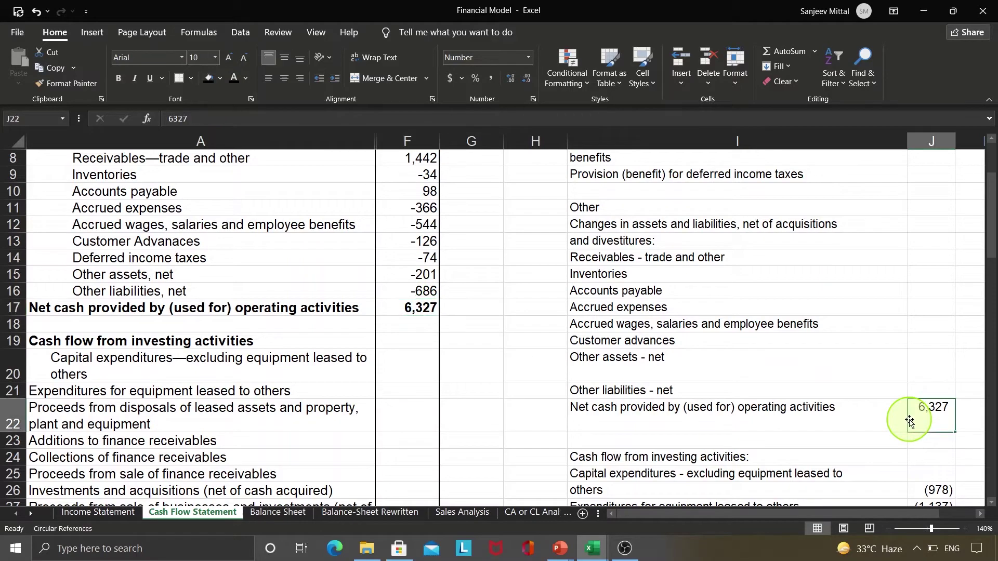
Auto-fit the width of column J to the pasted additions to finance receivables figure in J30.
{"action": "key", "text": "Down"}
{"action": "key", "text": "Down"}
{"action": "key", "text": "Down"}
{"action": "key", "text": "Down"}
{"action": "key", "text": "Down"}
{"action": "key", "text": "Down"}
{"action": "key", "text": "Down"}
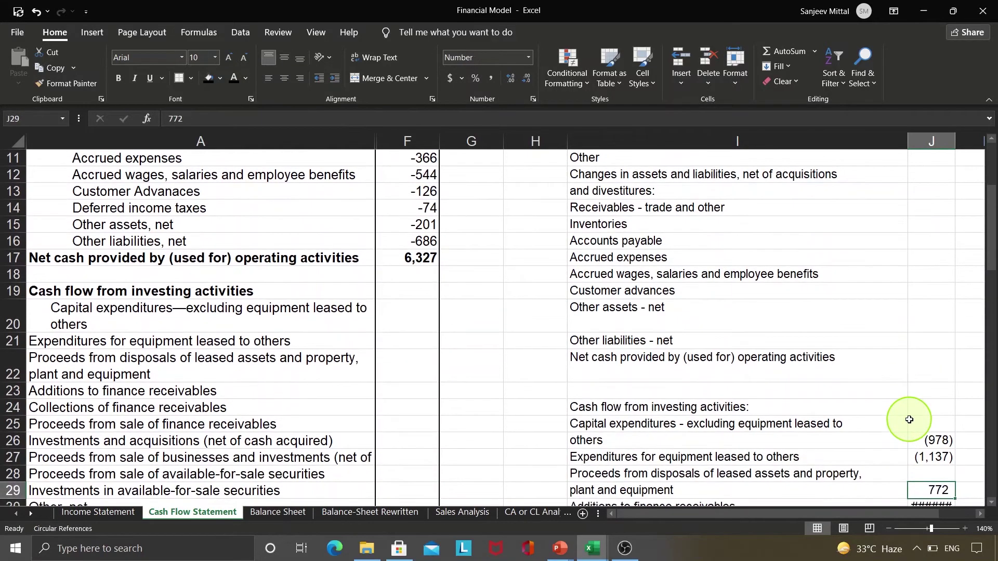
{"action": "key", "text": "Down"}
{"action": "key", "text": "Down"}
{"action": "key", "text": "Down"}
{"action": "key", "text": "Down"}
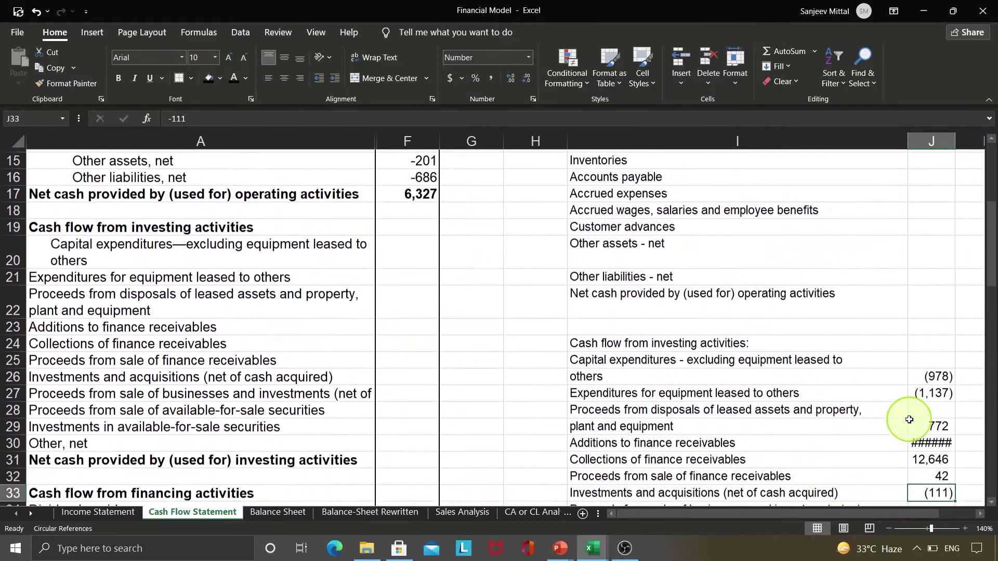
{"action": "key", "text": "Up"}
{"action": "key", "text": "Up"}
{"action": "key", "text": "Up"}
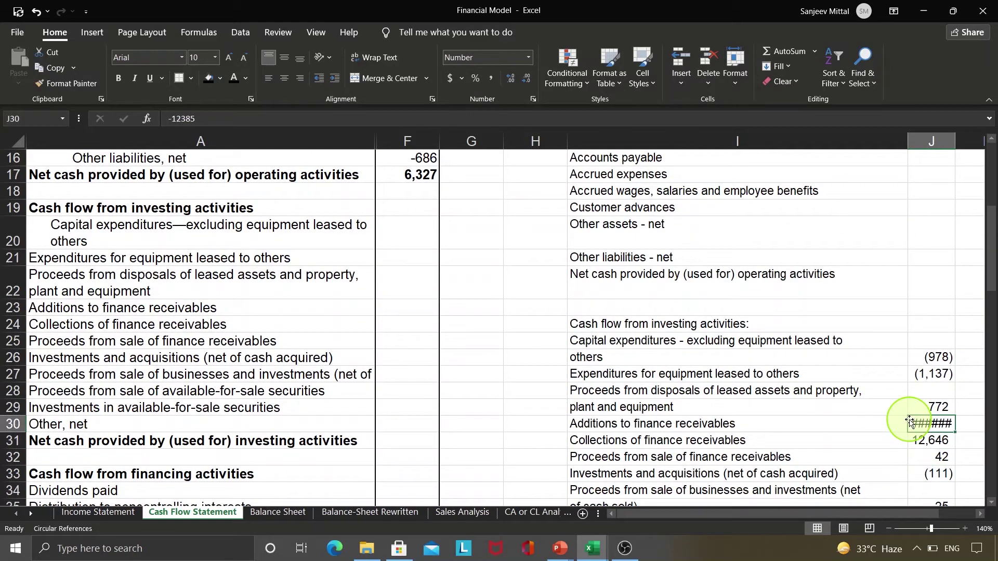
{"action": "key", "text": "alt+h"}
{"action": "key", "text": "o"}
{"action": "key", "text": "i"}
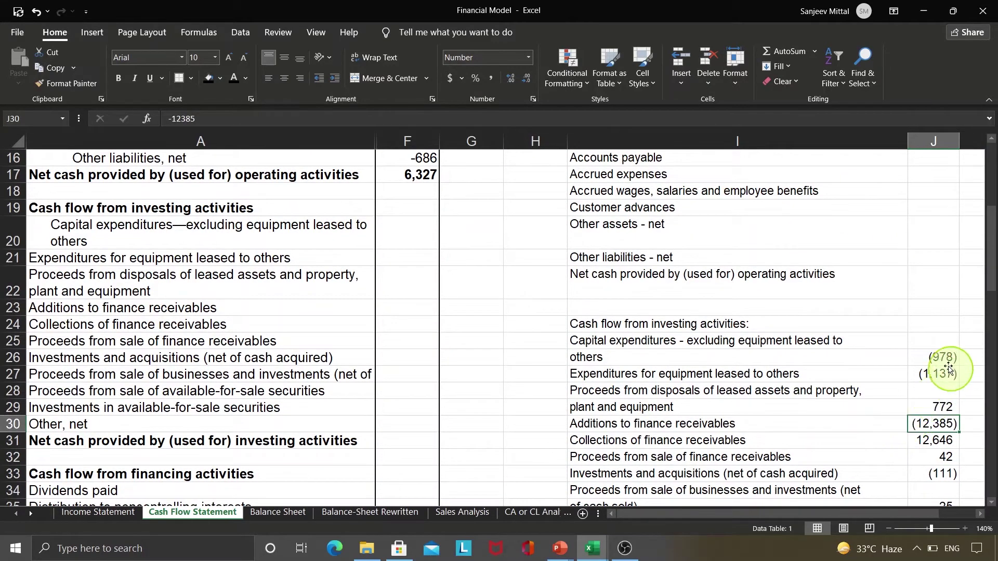
Check capital expenditures in F20 against the pasted figure, set F20 to black font, and clear J26.
{"action": "left_click", "coordinate": [941, 360]}
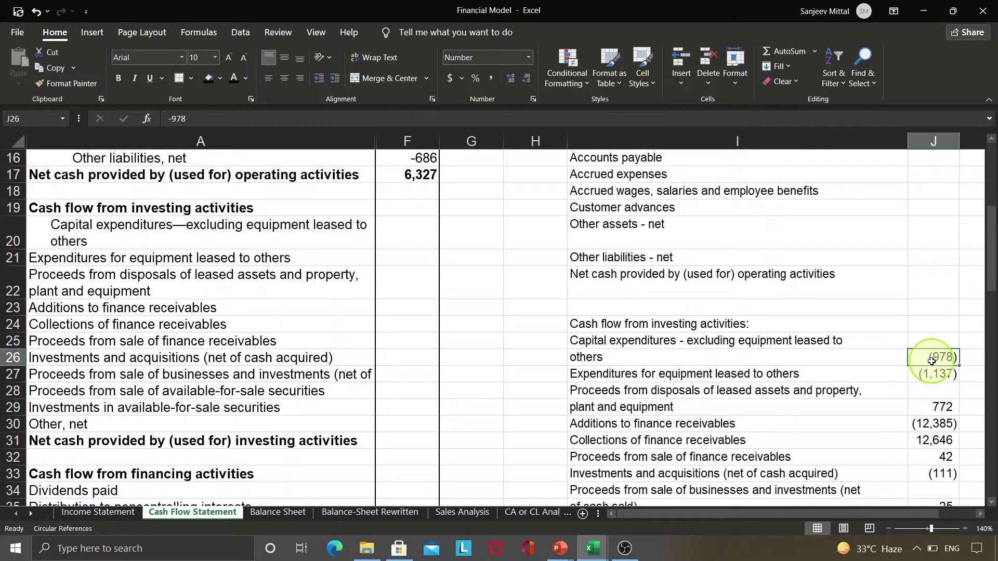
{"action": "left_click", "coordinate": [640, 342]}
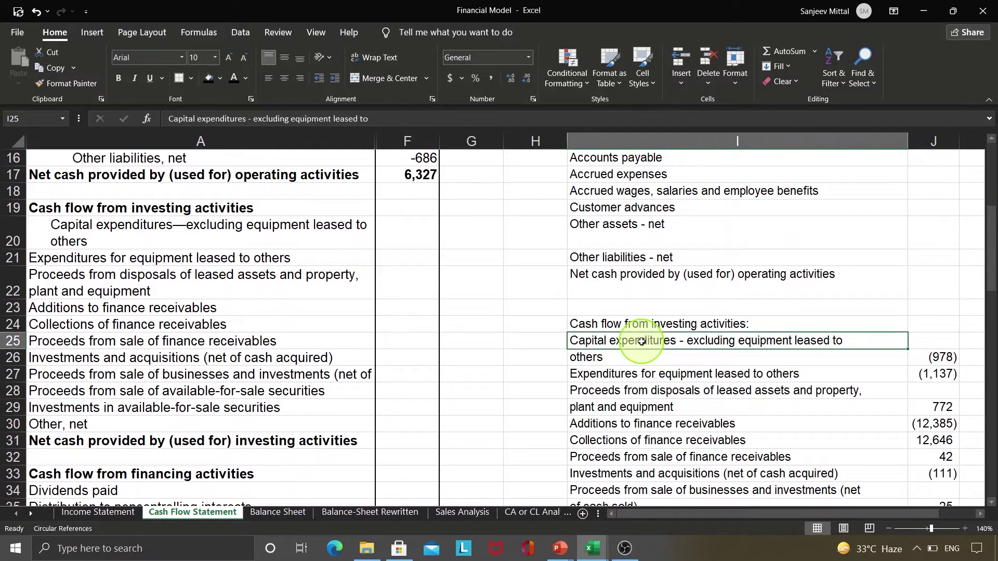
{"action": "left_click", "coordinate": [395, 237]}
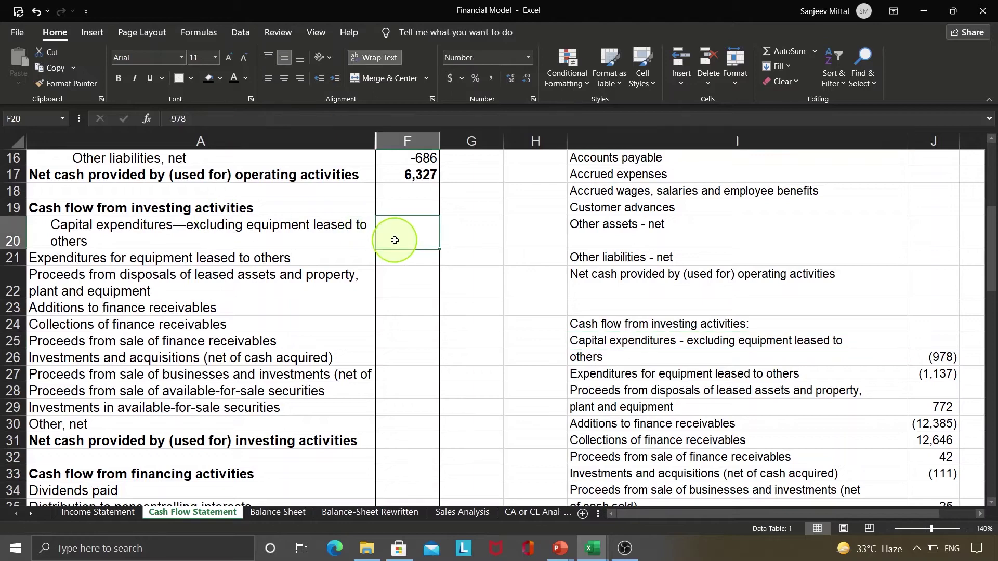
{"action": "left_click", "coordinate": [232, 77]}
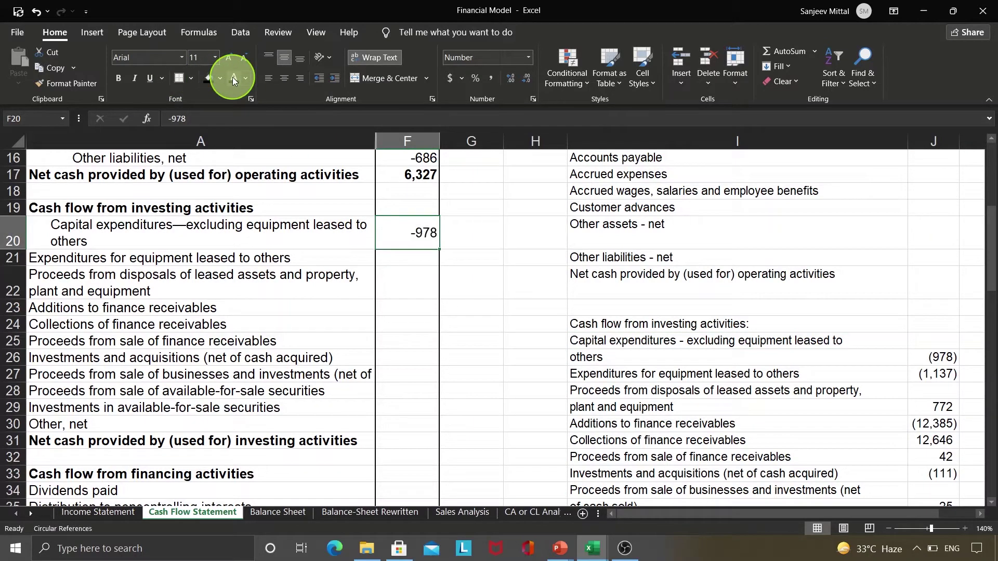
{"action": "left_click", "coordinate": [937, 355]}
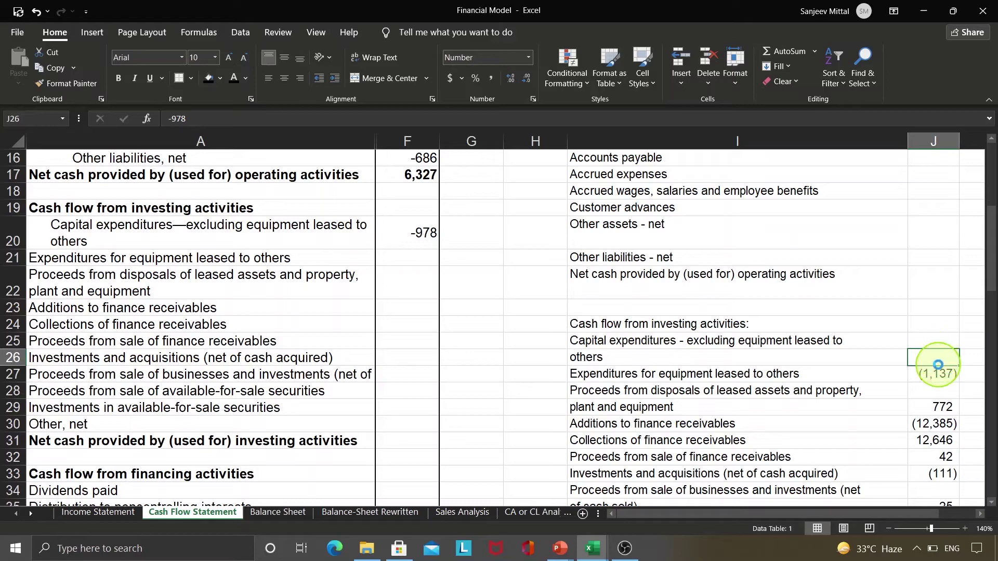
{"action": "key", "text": "Delete"}
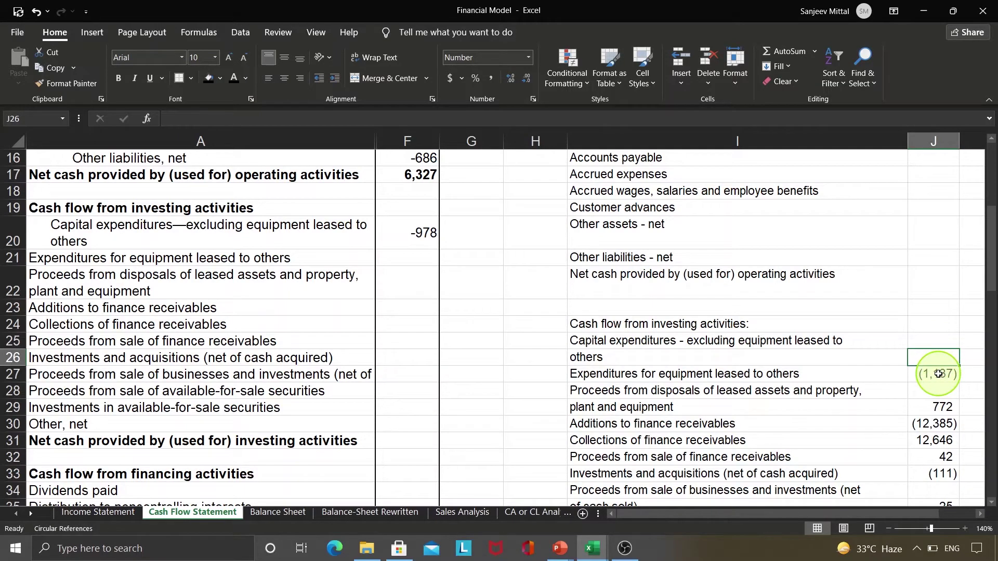
Clear the pasted leased-equipment expenditures and disposal proceeds from J27 and J29, and set F21 and F22 to black font.
{"action": "left_click", "coordinate": [938, 375]}
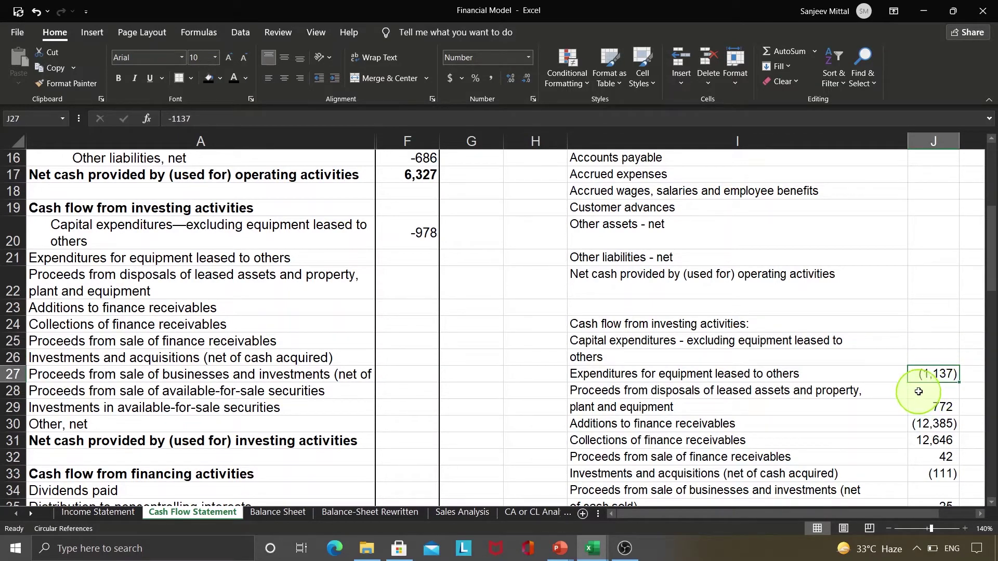
{"action": "key", "text": "Delete"}
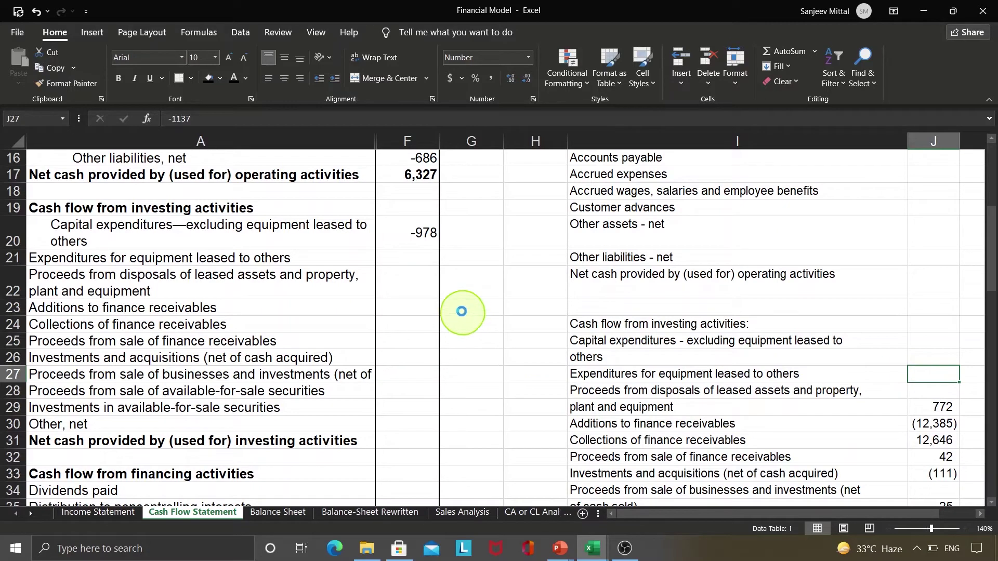
{"action": "left_click", "coordinate": [394, 259]}
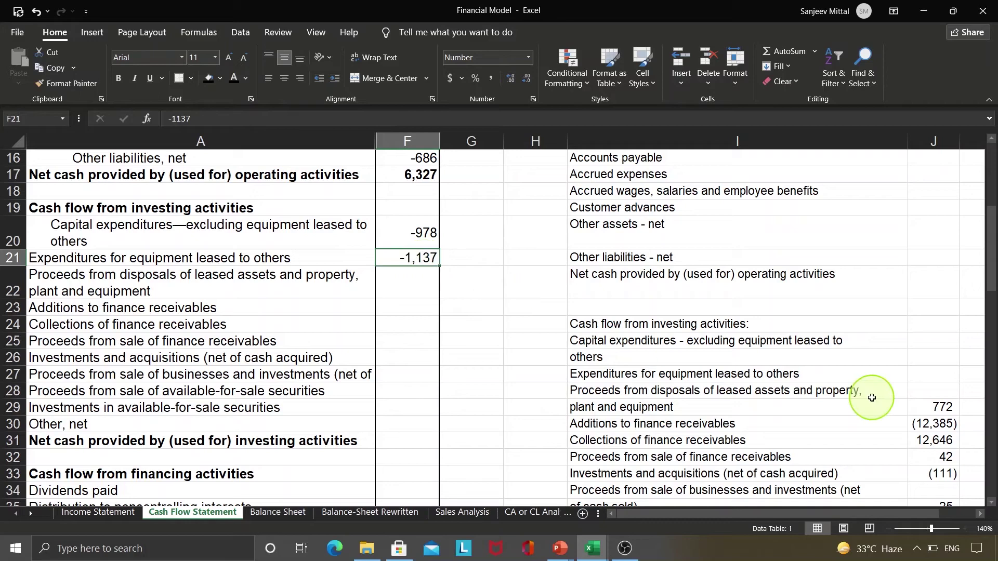
{"action": "left_click", "coordinate": [927, 407]}
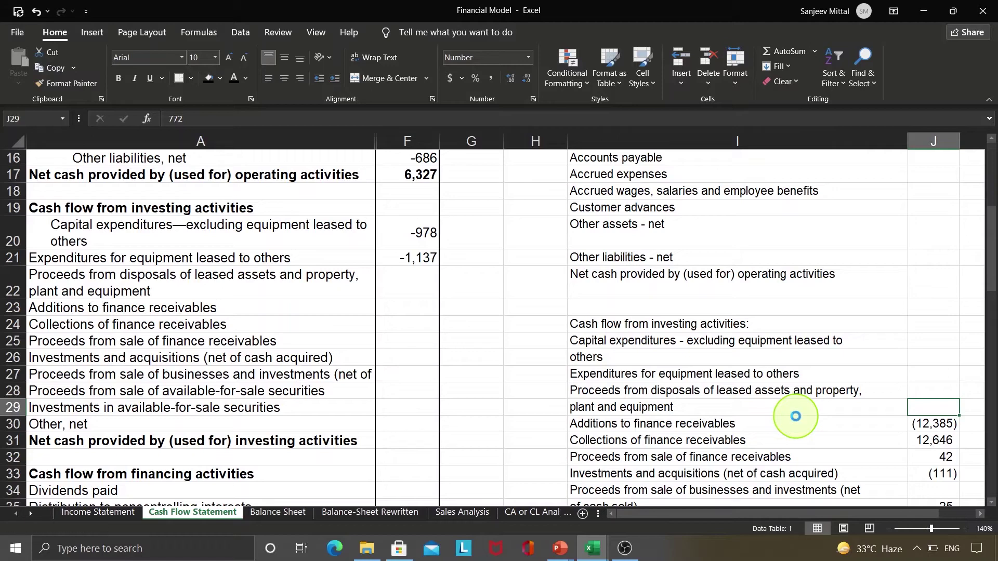
{"action": "left_click", "coordinate": [385, 282]}
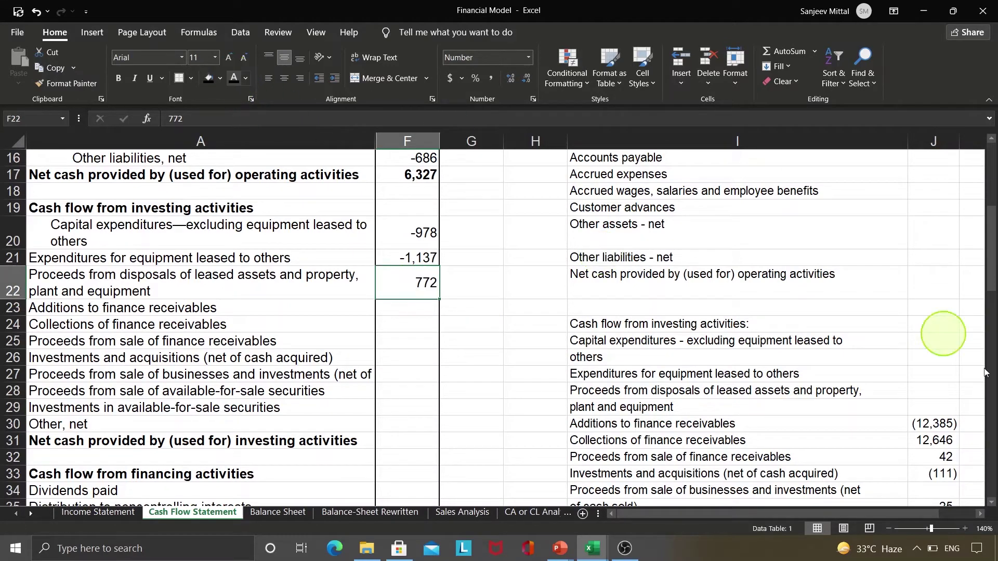
Clear the pasted additions to finance receivables from J30 and set the matching 2020 amount in F23 to black font.
{"action": "left_click", "coordinate": [942, 423]}
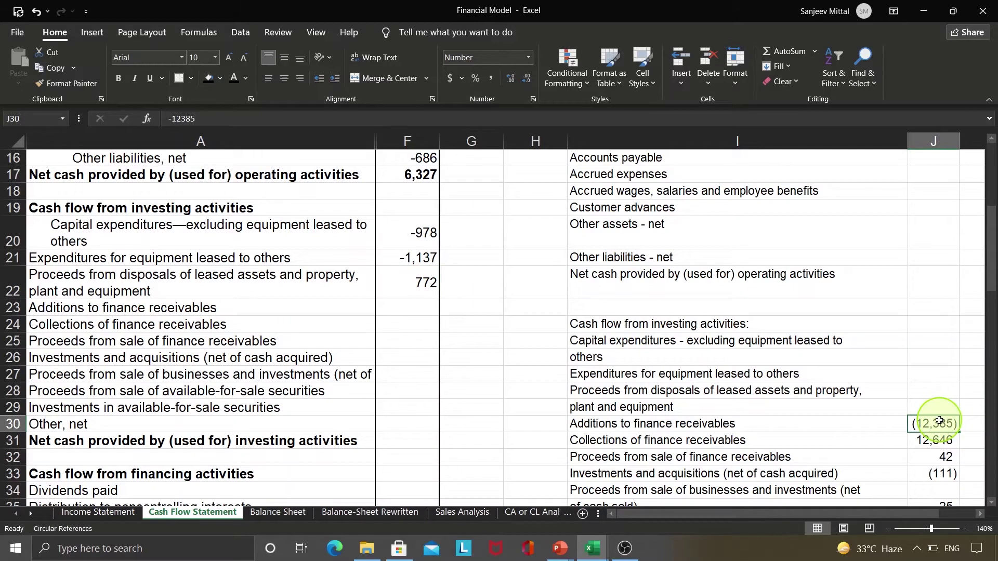
{"action": "key", "text": "Delete"}
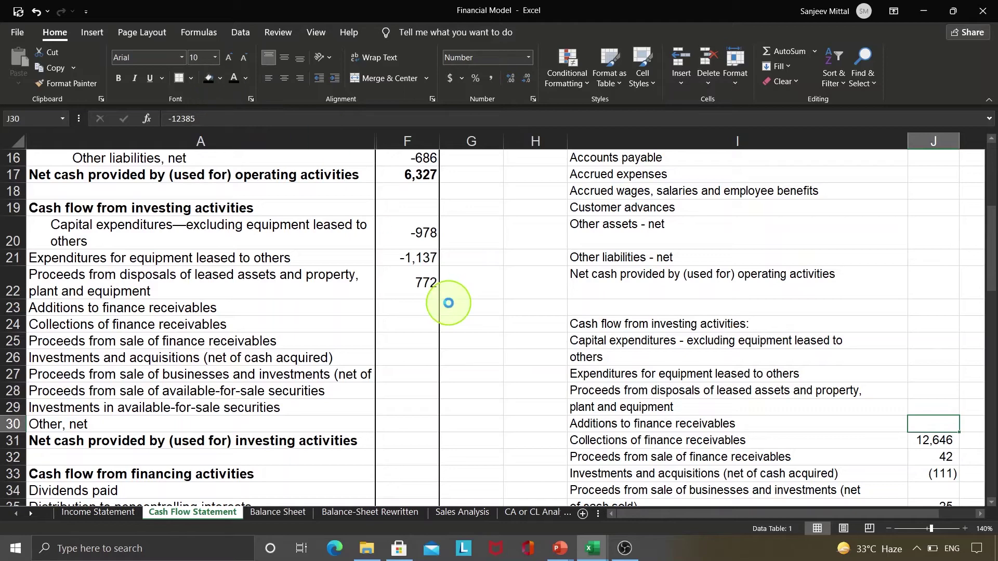
{"action": "left_click", "coordinate": [424, 308]}
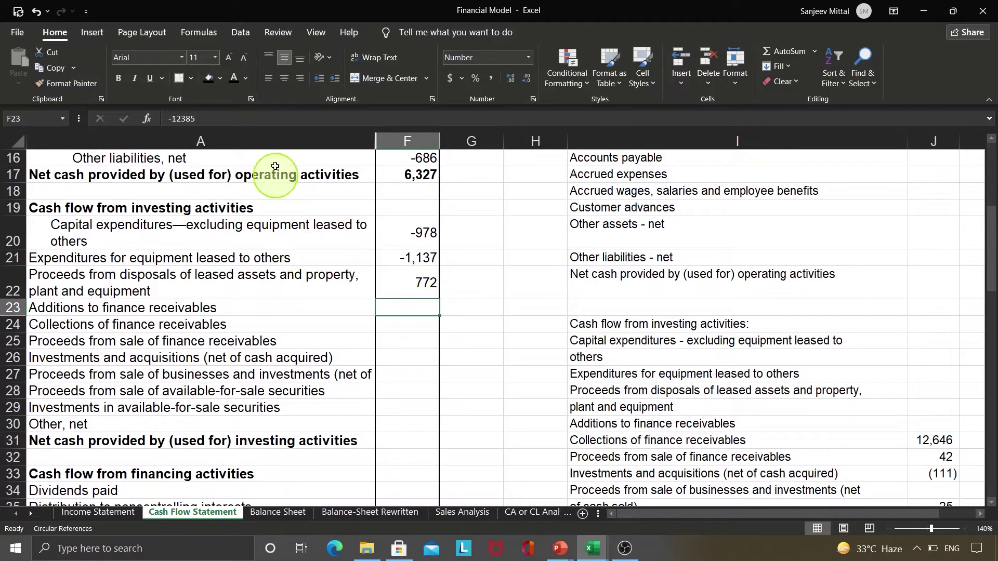
{"action": "left_click", "coordinate": [238, 77]}
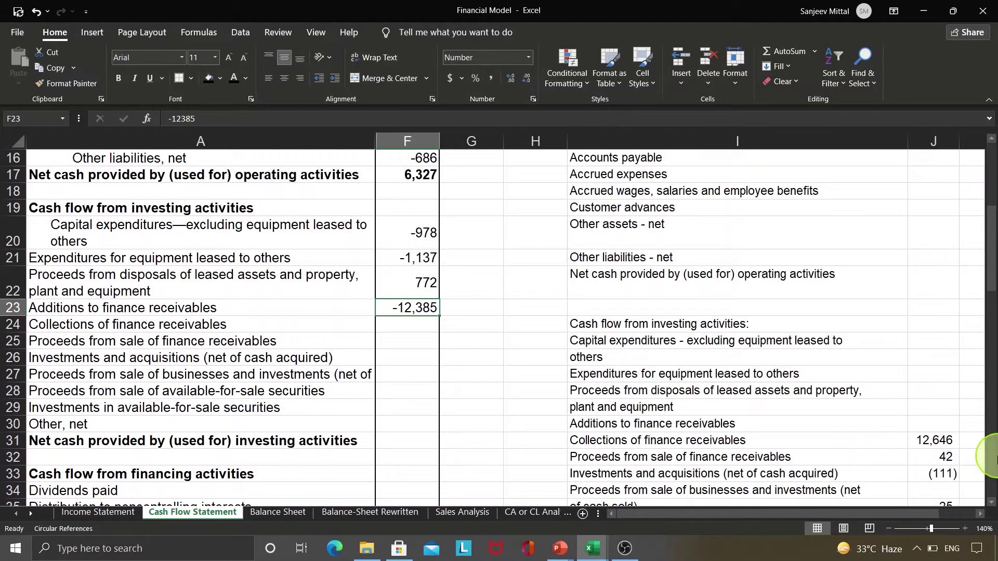
Clear the pasted collections of finance receivables from J31 and set the matching 2020 amount in F24 to black font.
{"action": "left_click", "coordinate": [941, 441]}
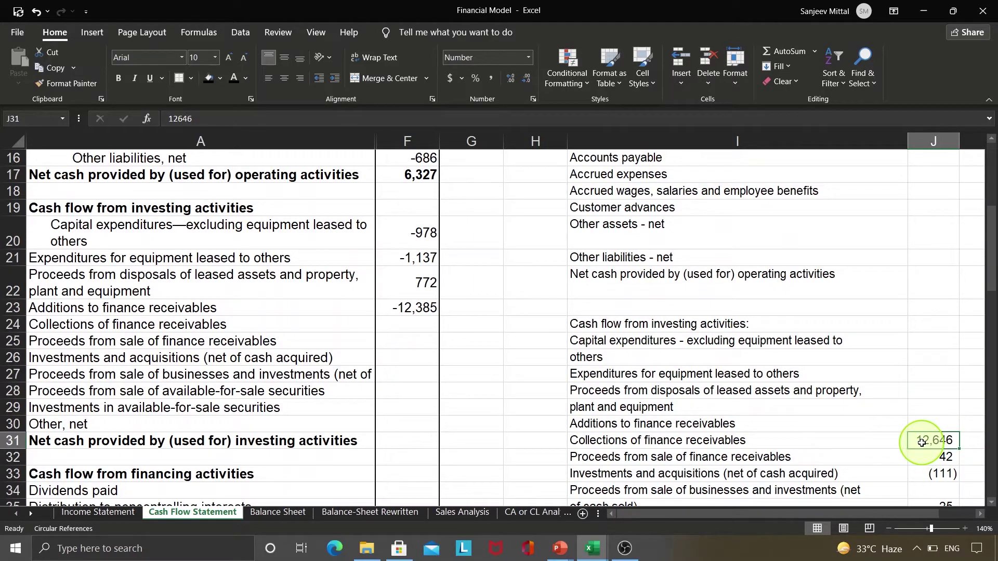
{"action": "key", "text": "Delete"}
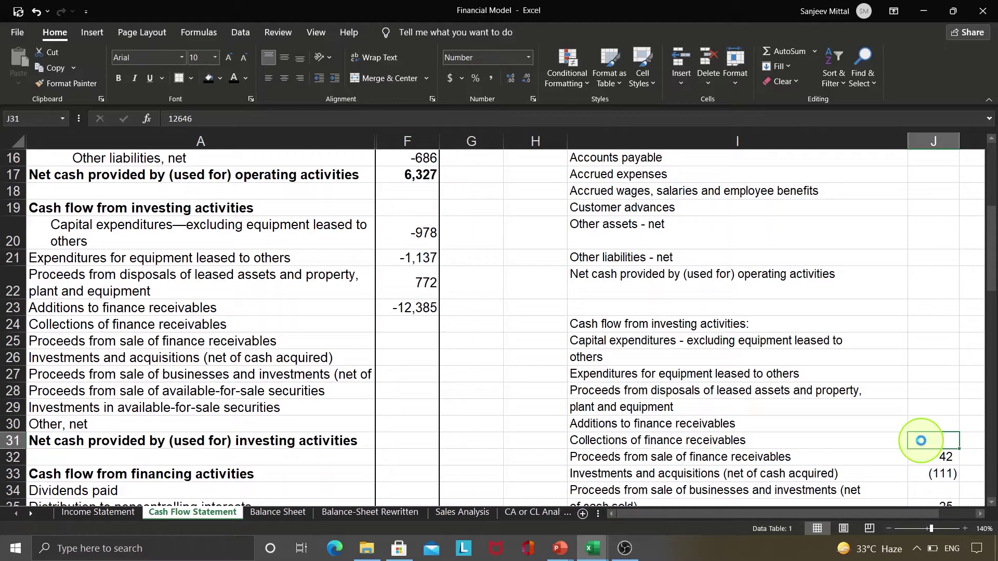
{"action": "left_click", "coordinate": [385, 320]}
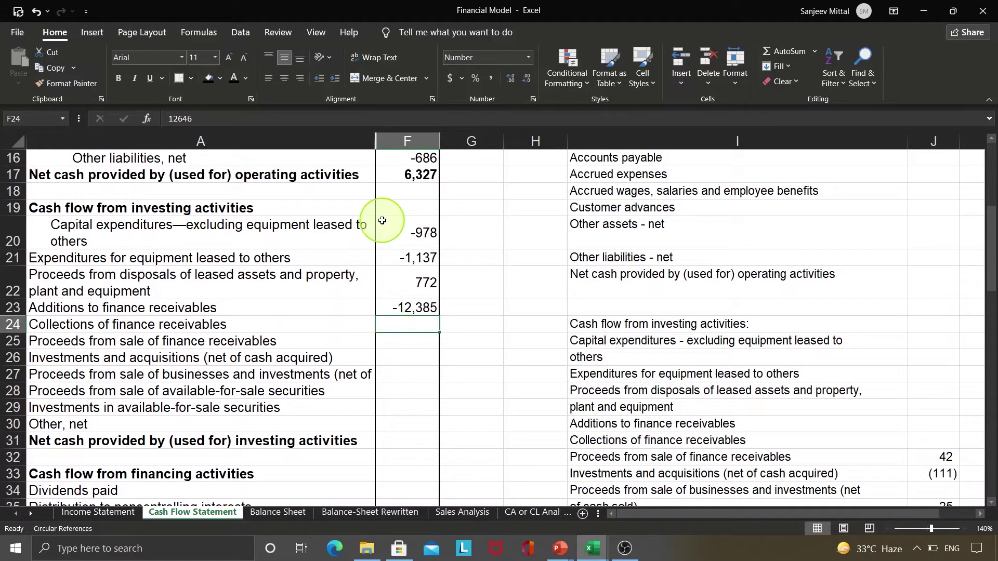
{"action": "left_click", "coordinate": [229, 78]}
Clear the pasted finance receivables sale proceeds and investments and acquisitions from J32:J33, and set F25:F26 to black font.
{"action": "left_click", "coordinate": [934, 457]}
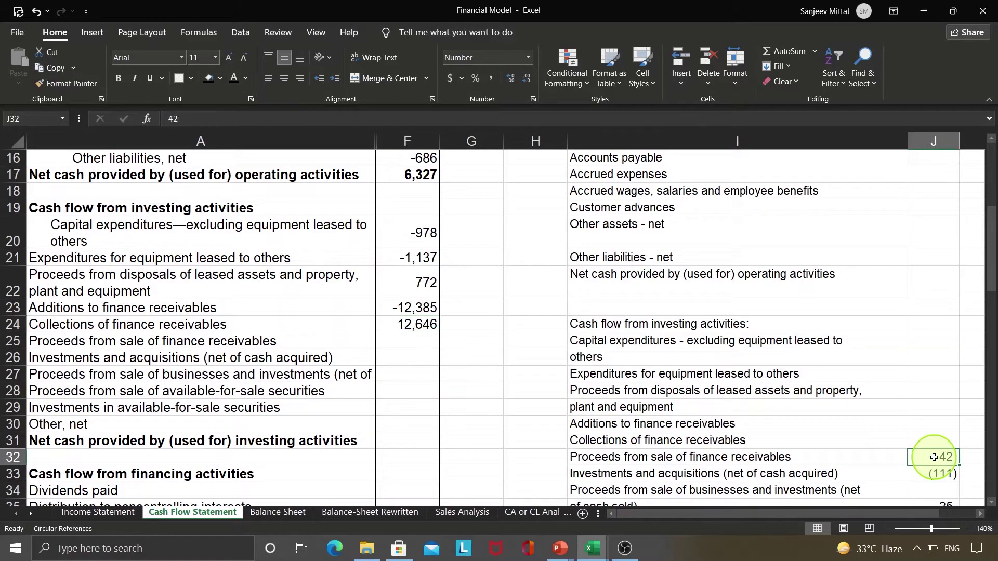
{"action": "key", "text": "Down"}
{"action": "key", "text": "Down"}
{"action": "key", "text": "Down"}
{"action": "key", "text": "Down"}
{"action": "key", "text": "Down"}
{"action": "key", "text": "Down"}
{"action": "key", "text": "Down"}
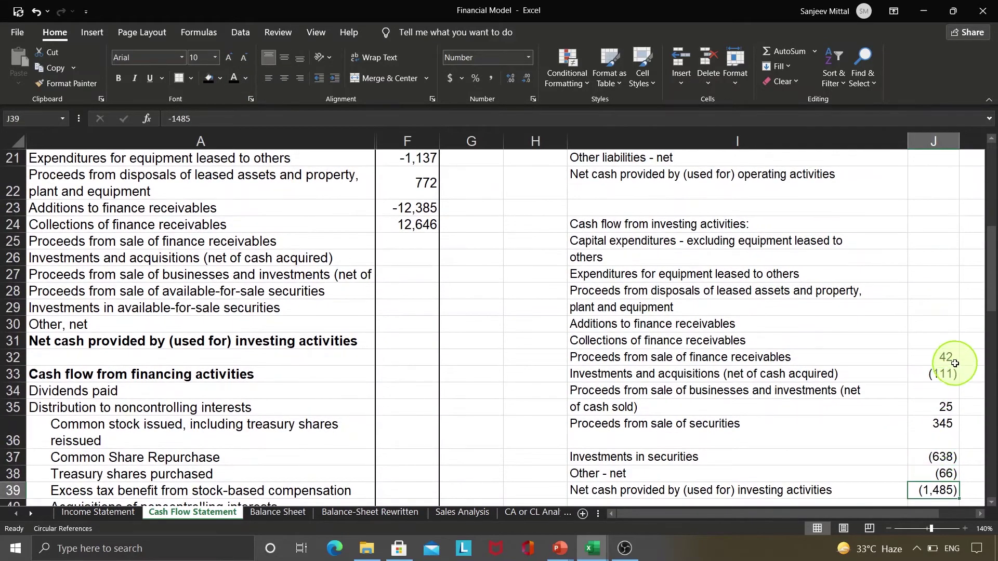
{"action": "left_click", "coordinate": [943, 357]}
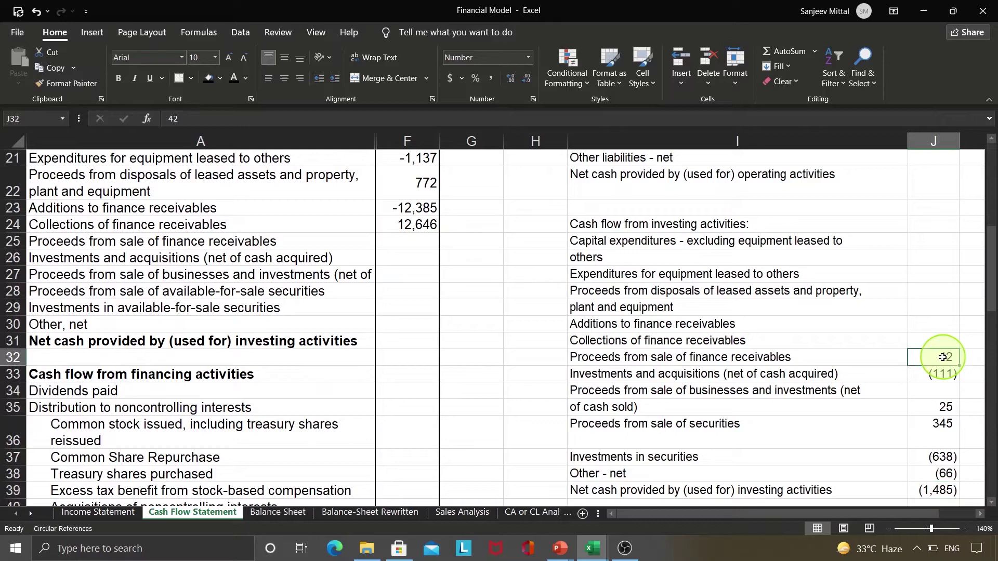
{"action": "key", "text": "shift+Down"}
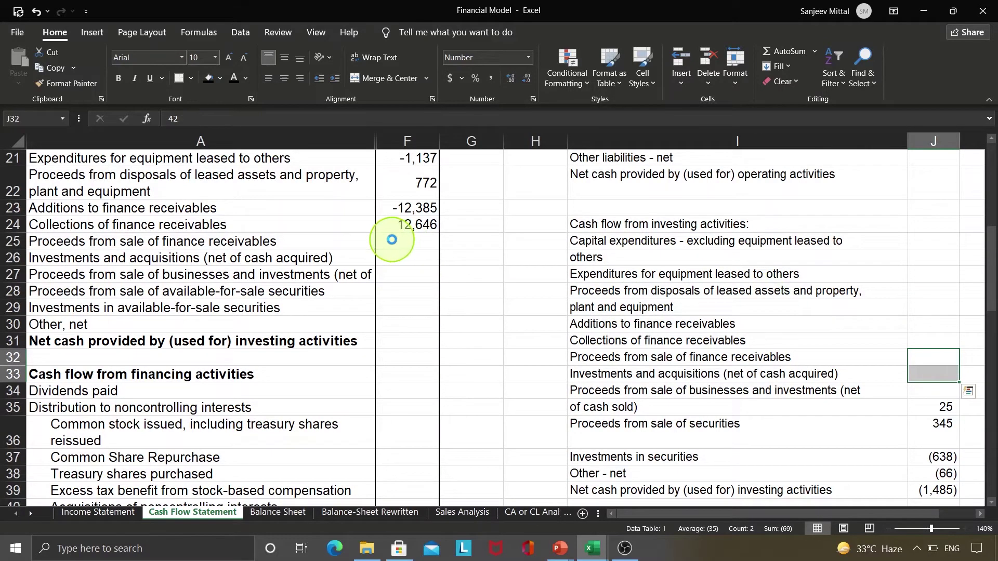
{"action": "left_click", "coordinate": [392, 241]}
{"action": "key", "text": "ctrl+v"}
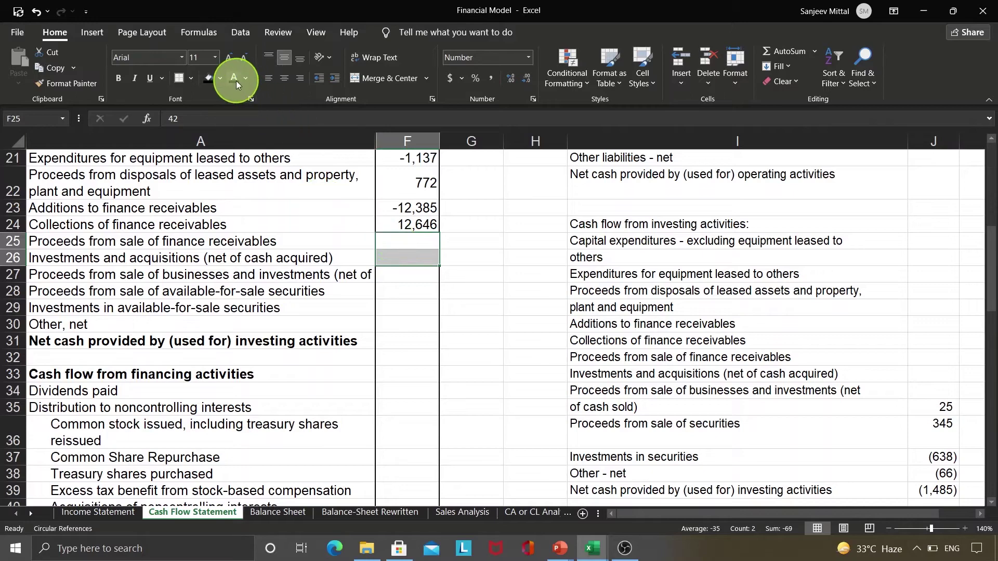
{"action": "key", "text": "Down"}
{"action": "key", "text": "Down"}
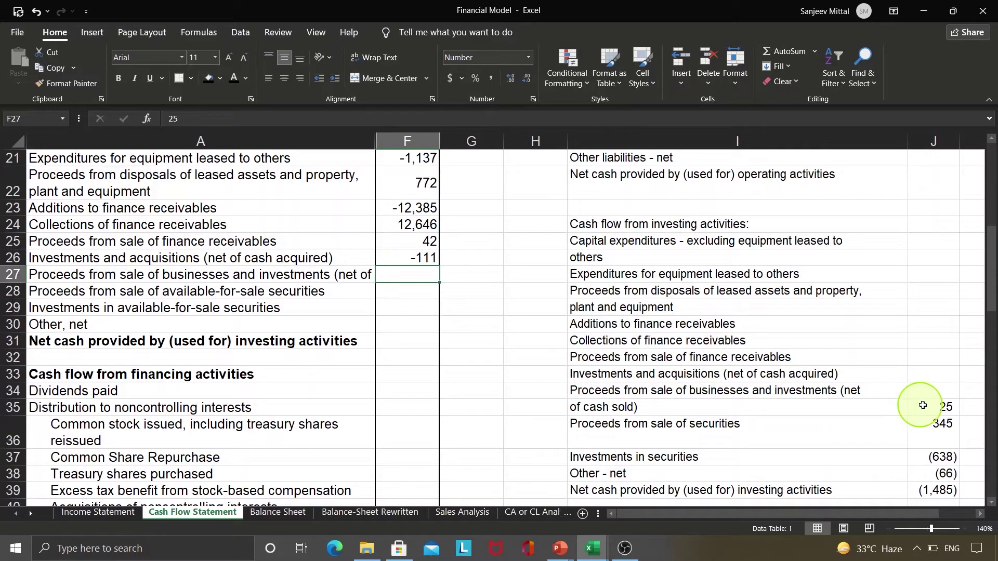
Clear the pasted proceeds from sale of businesses and investments from J35 and set the matching 2020 amount in F27 to black font.
{"action": "left_click", "coordinate": [934, 406]}
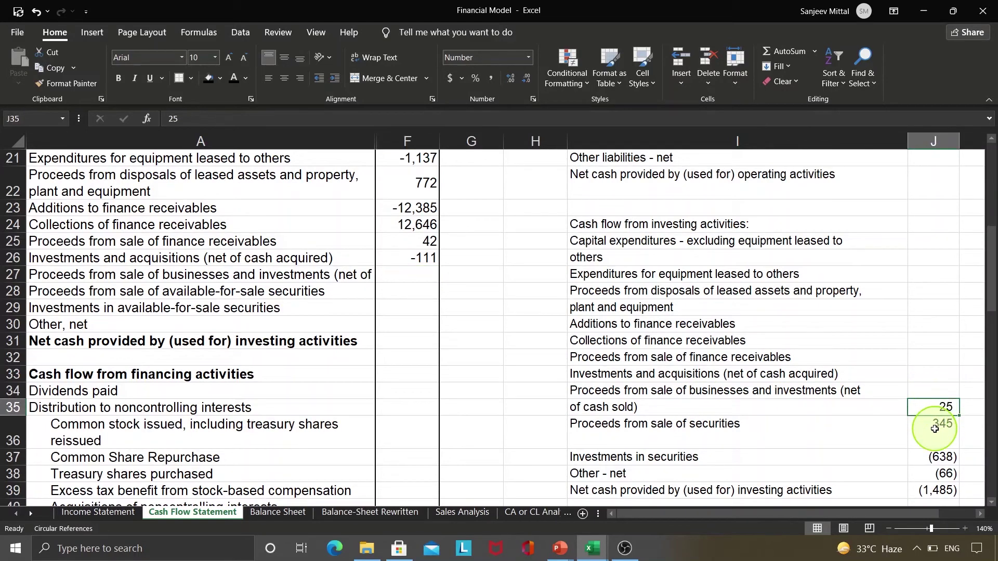
{"action": "left_click", "coordinate": [934, 428]}
{"action": "left_click_drag", "start_coordinate": [935, 428], "coordinate": [934, 429]}
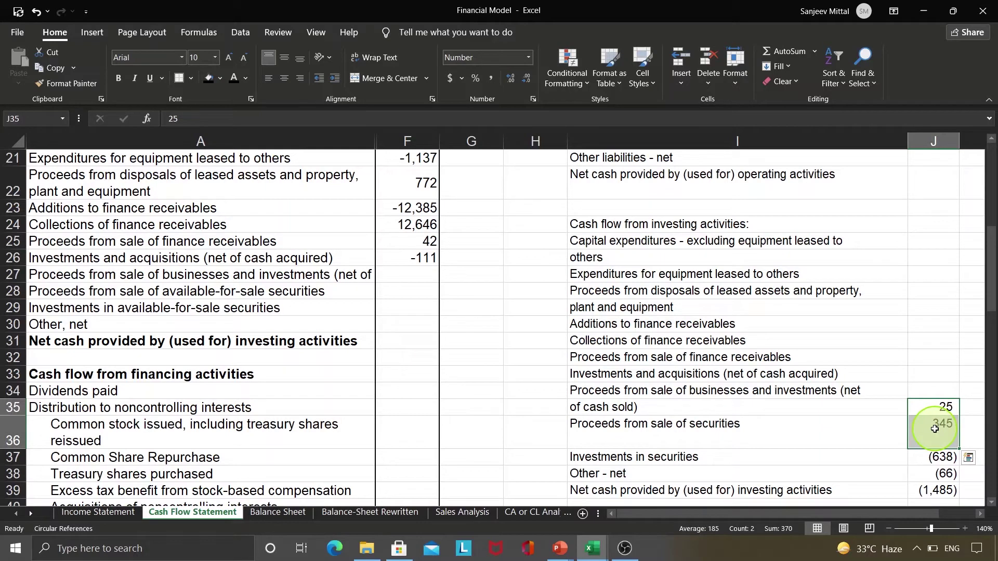
{"action": "key", "text": "Down"}
{"action": "key", "text": "Up"}
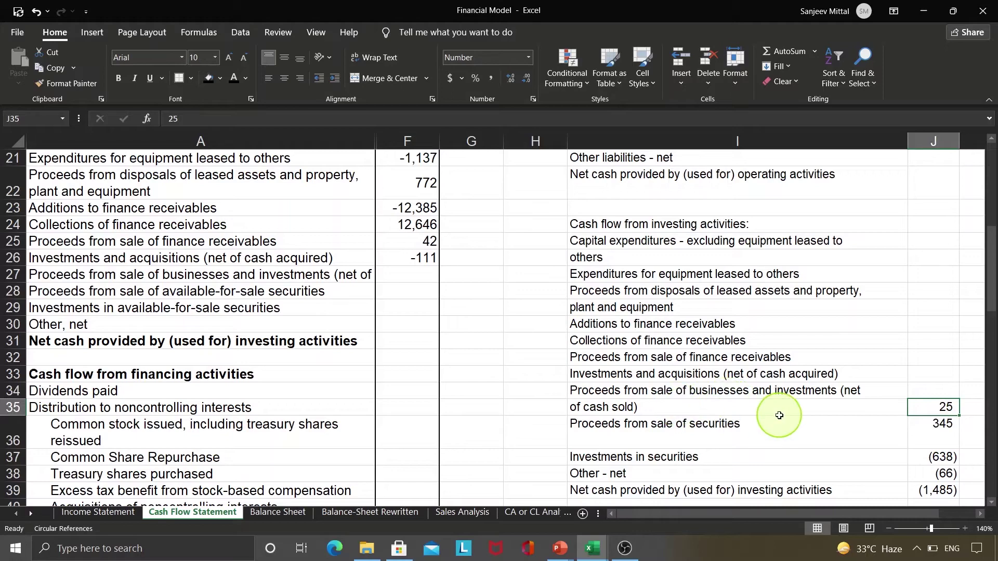
{"action": "key", "text": "Delete"}
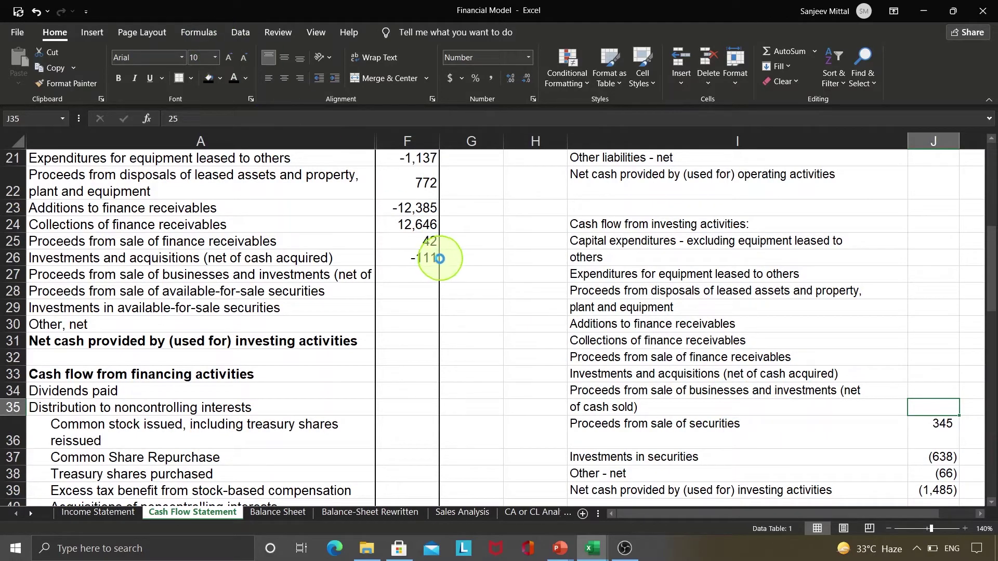
{"action": "left_click", "coordinate": [424, 273]}
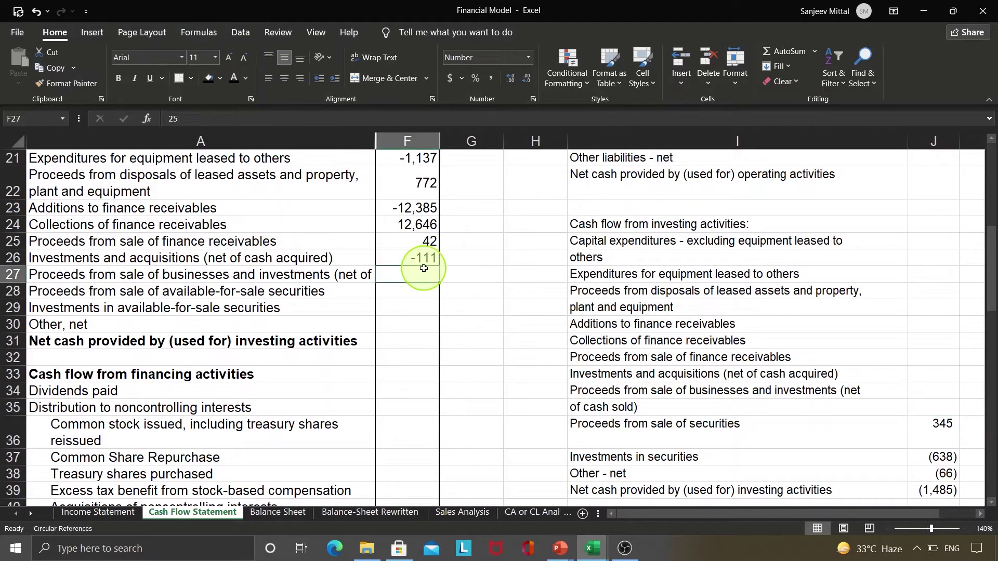
{"action": "left_click", "coordinate": [232, 77]}
Clear the pasted securities sale proceeds and investments in securities from J36:J37, and set F28:F29 to black font.
{"action": "left_click", "coordinate": [941, 437]}
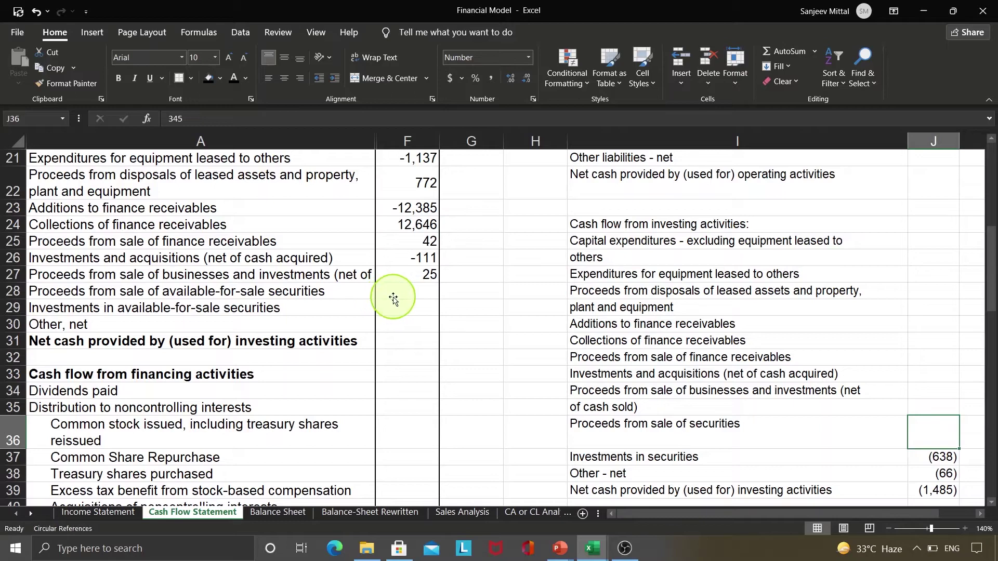
{"action": "left_click", "coordinate": [393, 298]}
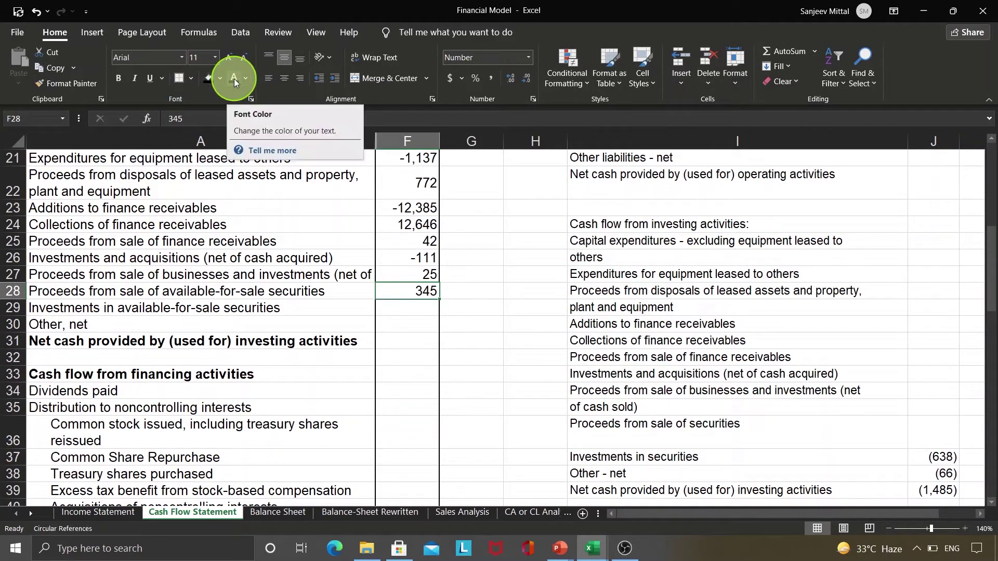
{"action": "key", "text": "Down"}
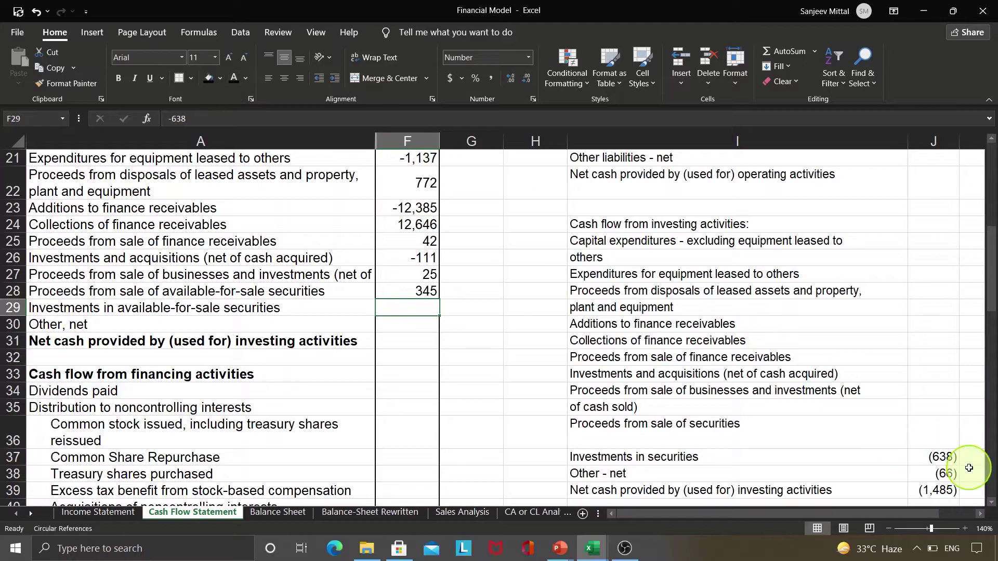
{"action": "left_click", "coordinate": [941, 456]}
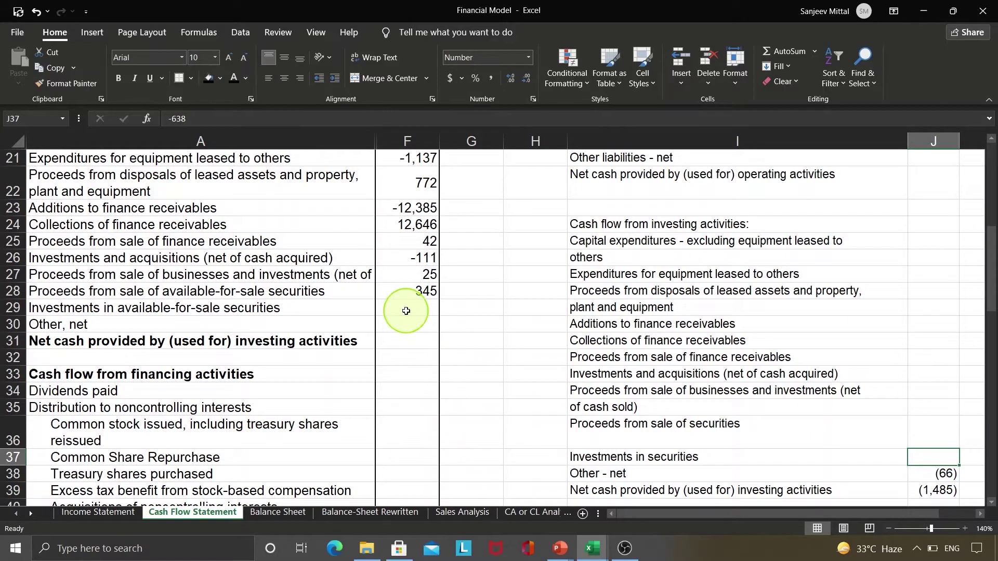
{"action": "left_click", "coordinate": [406, 311]}
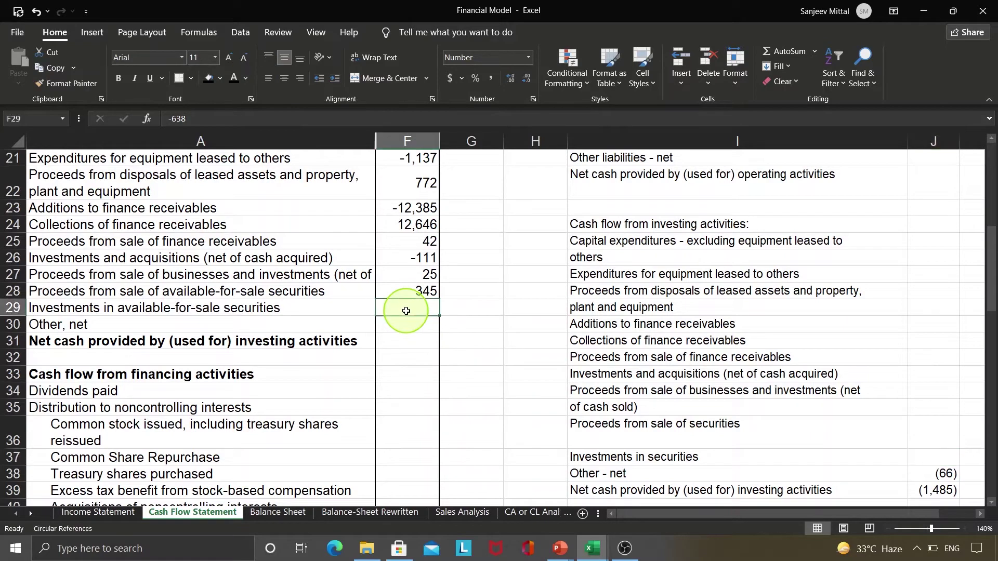
{"action": "left_click", "coordinate": [234, 79]}
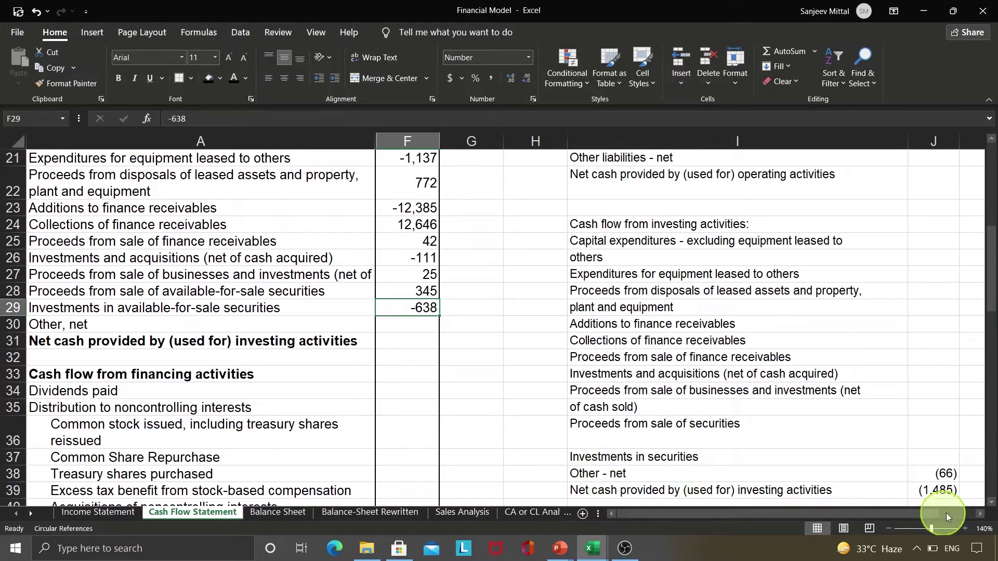
Clear the pasted other investing amount from J38 and set the matching 2020 amount in F30 to black font.
{"action": "left_click", "coordinate": [943, 486]}
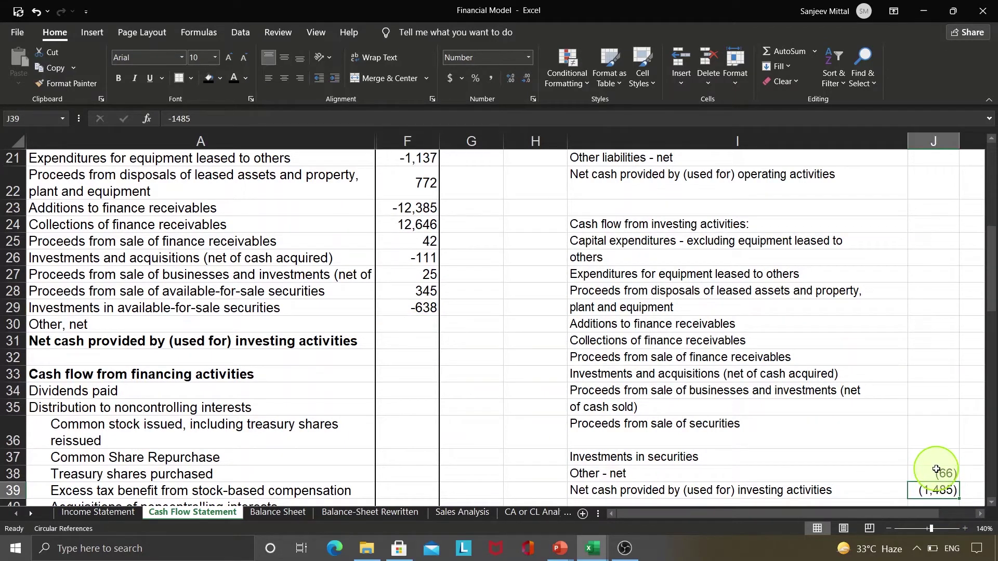
{"action": "left_click", "coordinate": [936, 472]}
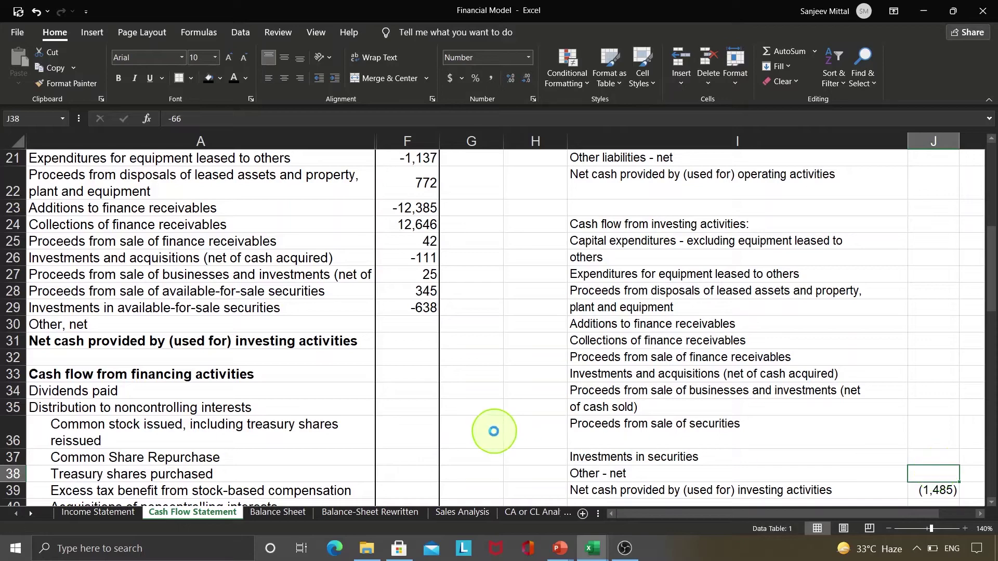
{"action": "left_click", "coordinate": [390, 327]}
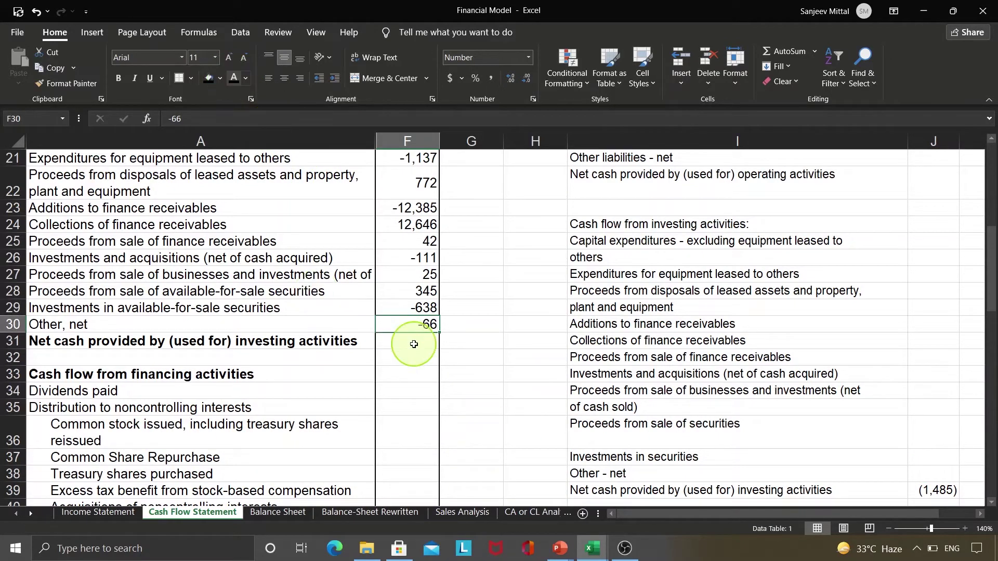
Check the sum of the 2020 investing lines in F20:F30 against the pasted investing total.
{"action": "key", "text": "shift+Up"}
{"action": "key", "text": "shift+Up"}
{"action": "key", "text": "shift+Up"}
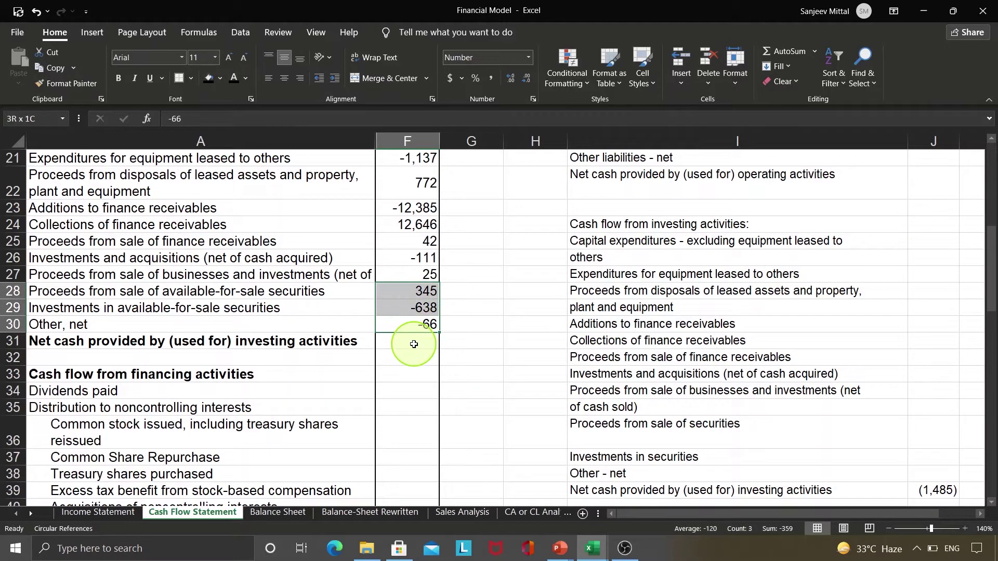
{"action": "key", "text": "ctrl+shift+Up"}
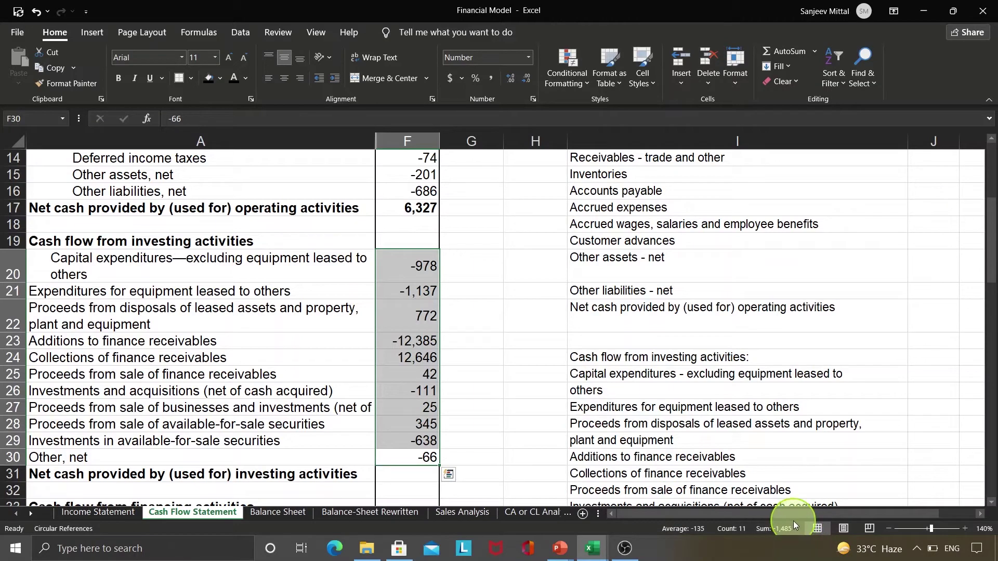
Clear the pasted net investing cash flow from J39 and set the 2020 investing total in F31 to black font.
{"action": "left_click", "coordinate": [393, 474]}
{"action": "key", "text": "Down"}
{"action": "key", "text": "Down"}
{"action": "key", "text": "Down"}
{"action": "key", "text": "Down"}
{"action": "key", "text": "Down"}
{"action": "key", "text": "Down"}
{"action": "key", "text": "Down"}
{"action": "key", "text": "Down"}
{"action": "key", "text": "Down"}
{"action": "key", "text": "Down"}
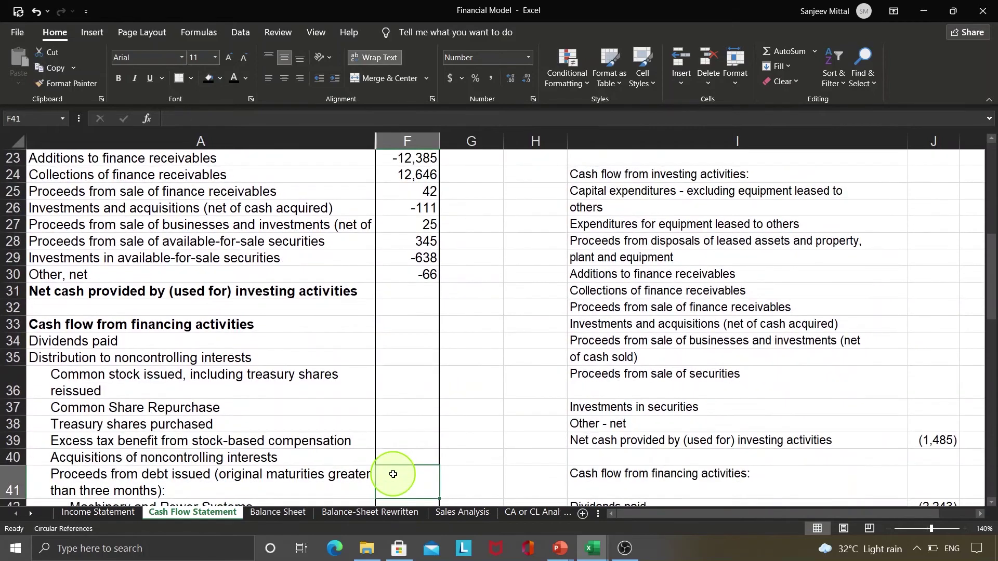
{"action": "left_click", "coordinate": [927, 446]}
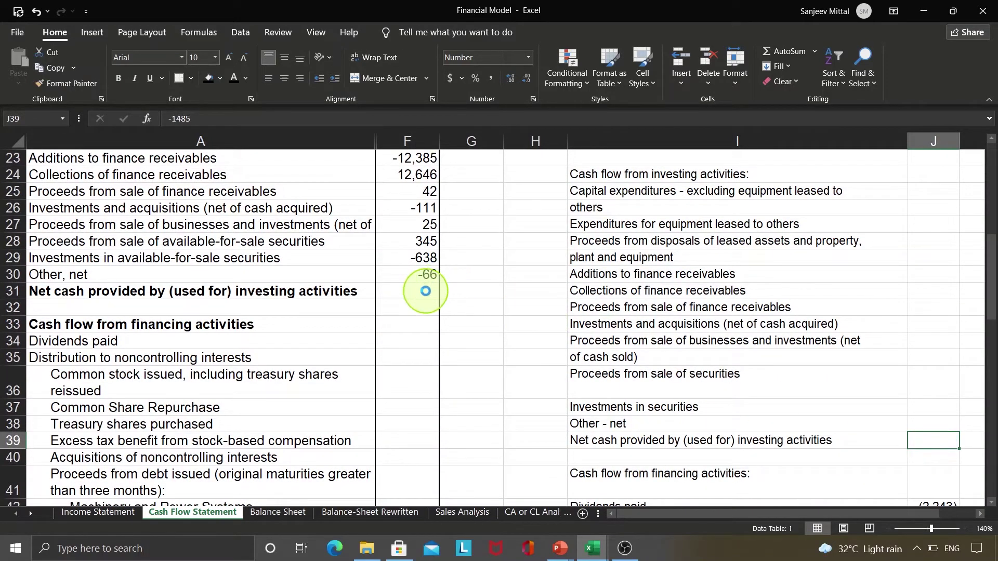
{"action": "left_click", "coordinate": [416, 291]}
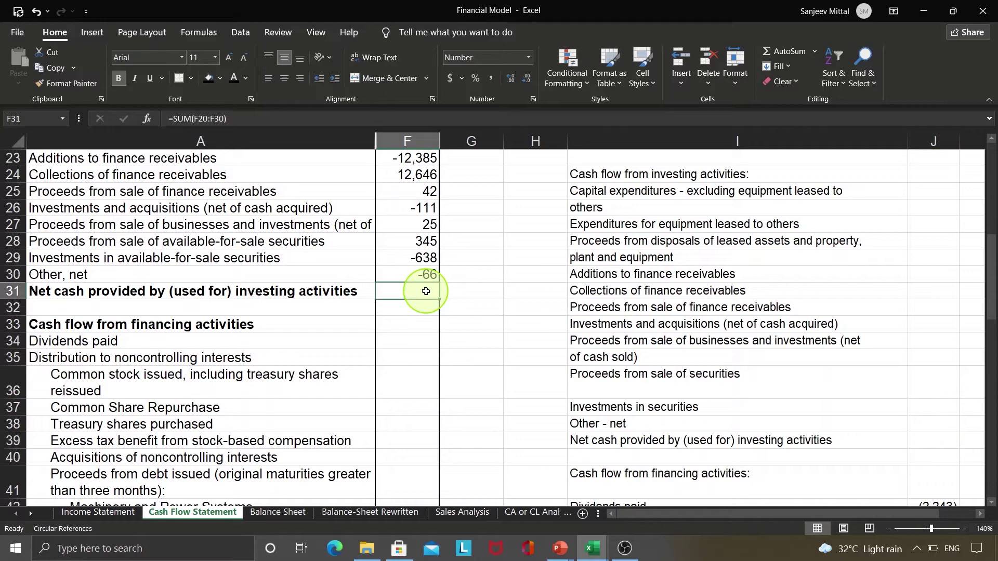
{"action": "left_click", "coordinate": [231, 77]}
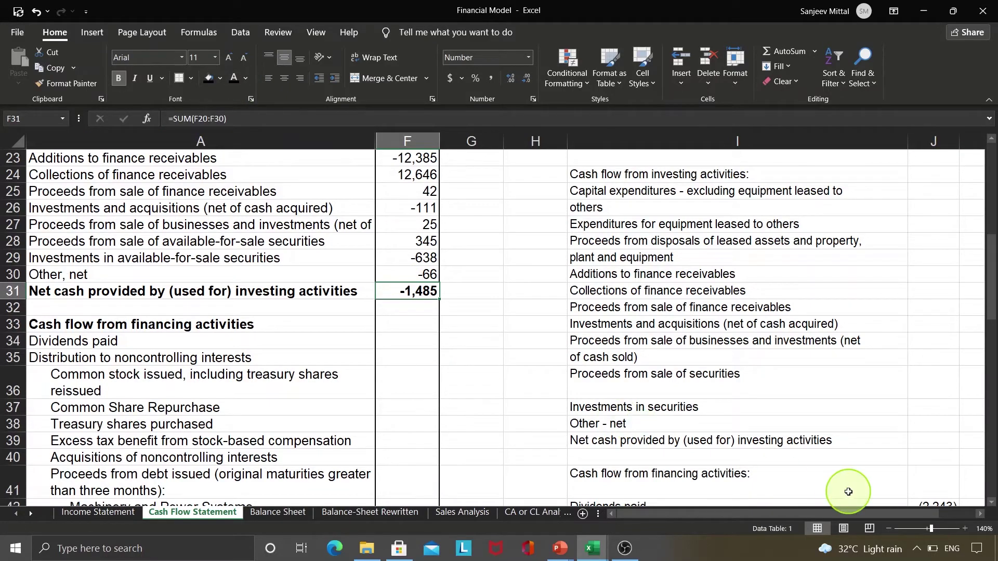
Clear the Dividends paid amount in J42 and reveal the hidden -2,243 in F34 by applying the current font color.
{"action": "left_click", "coordinate": [845, 488]}
{"action": "key", "text": "Down"}
{"action": "key", "text": "Down"}
{"action": "key", "text": "Down"}
{"action": "key", "text": "Down"}
{"action": "key", "text": "Down"}
{"action": "key", "text": "Down"}
{"action": "key", "text": "Down"}
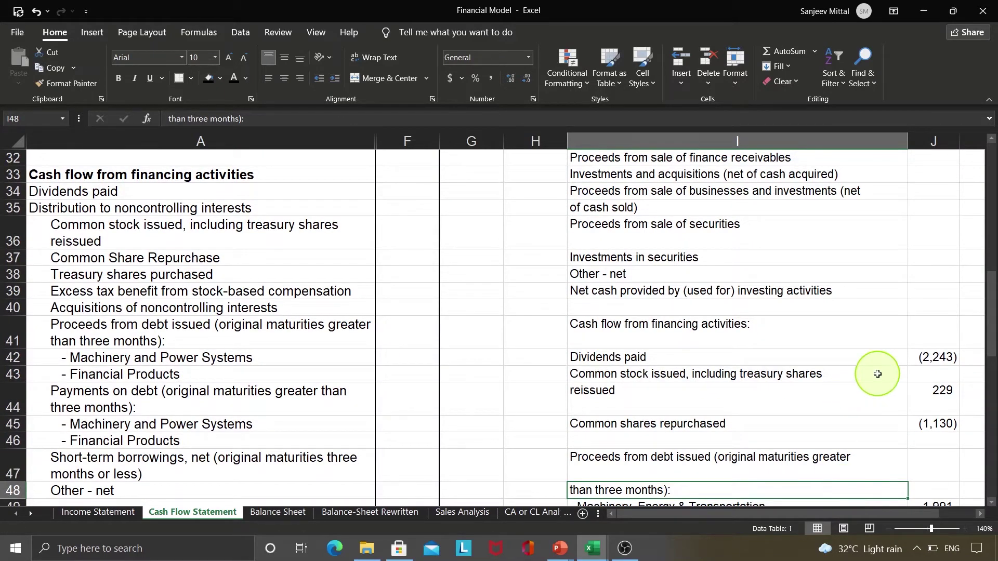
{"action": "left_click", "coordinate": [697, 356]}
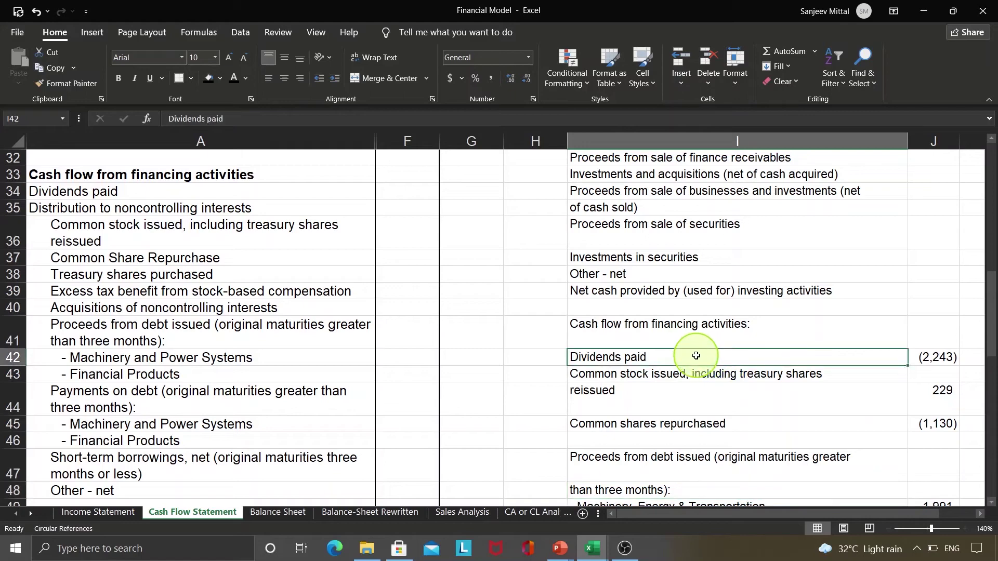
{"action": "left_click", "coordinate": [935, 358]}
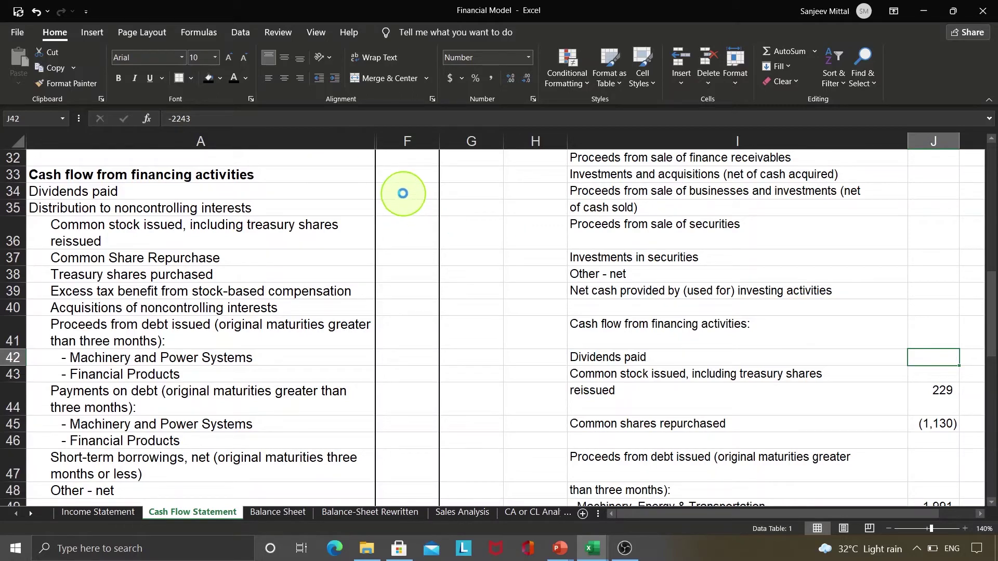
{"action": "left_click", "coordinate": [404, 193]}
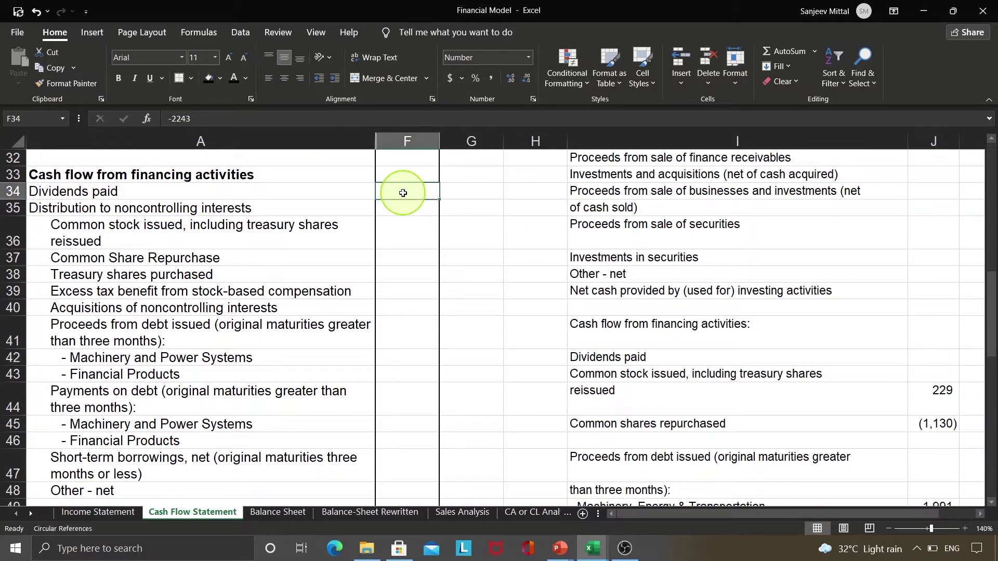
{"action": "left_click", "coordinate": [234, 76]}
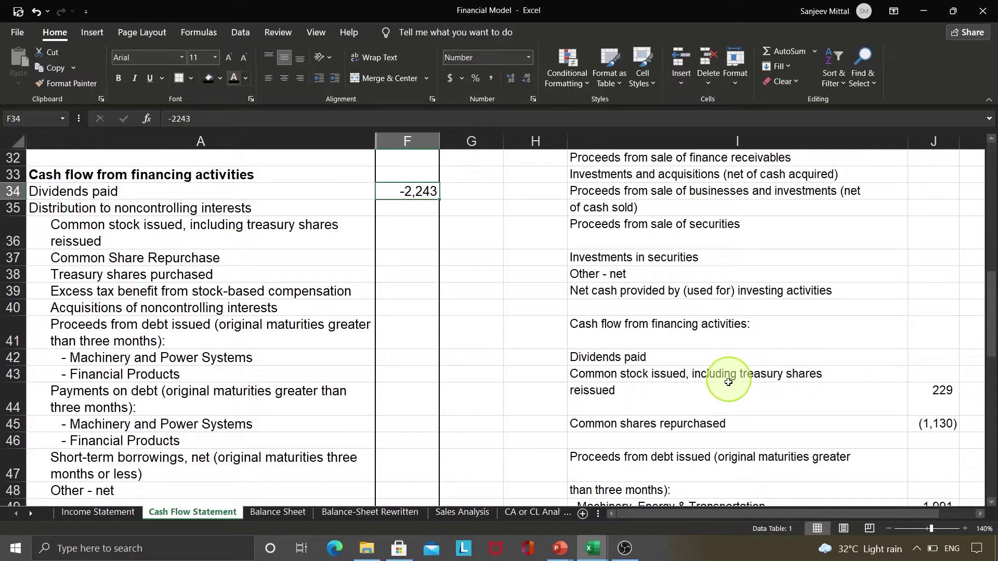
Clear the common stock issued amount in J44 and apply the current font color to F36 to reveal its hidden 229.
{"action": "left_click_drag", "start_coordinate": [727, 378], "coordinate": [716, 375]}
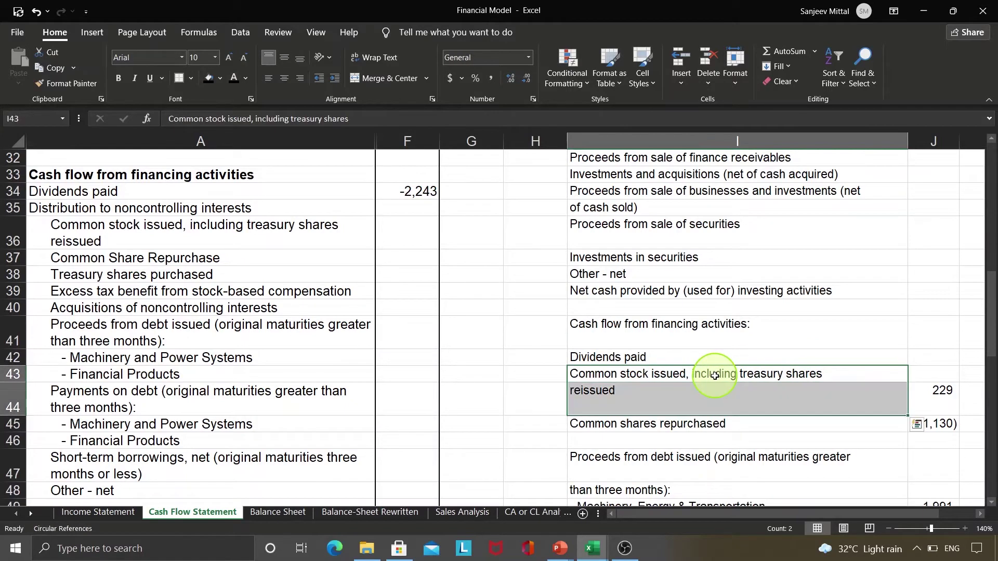
{"action": "key", "text": "Right"}
{"action": "left_click", "coordinate": [934, 394]}
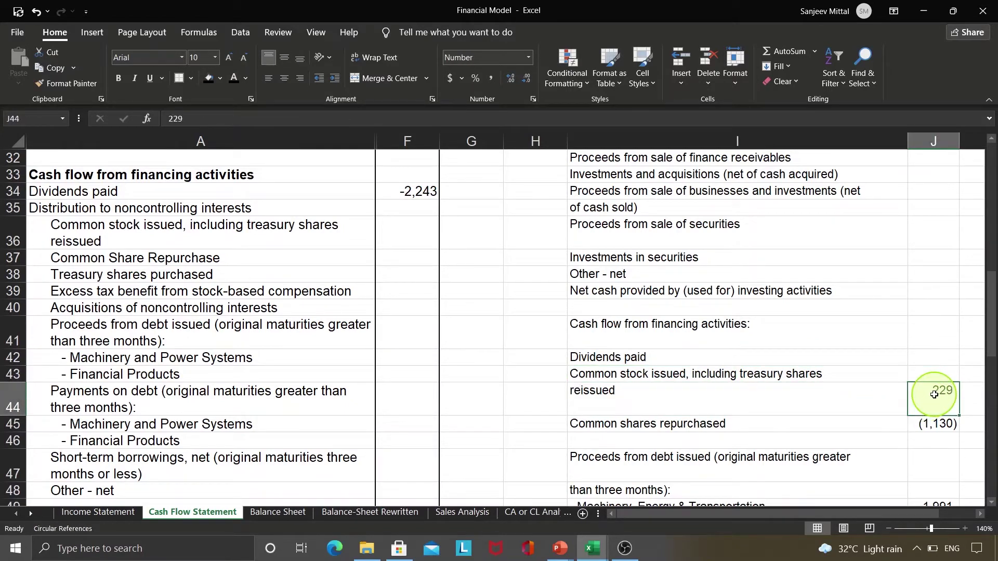
{"action": "left_click", "coordinate": [407, 243]}
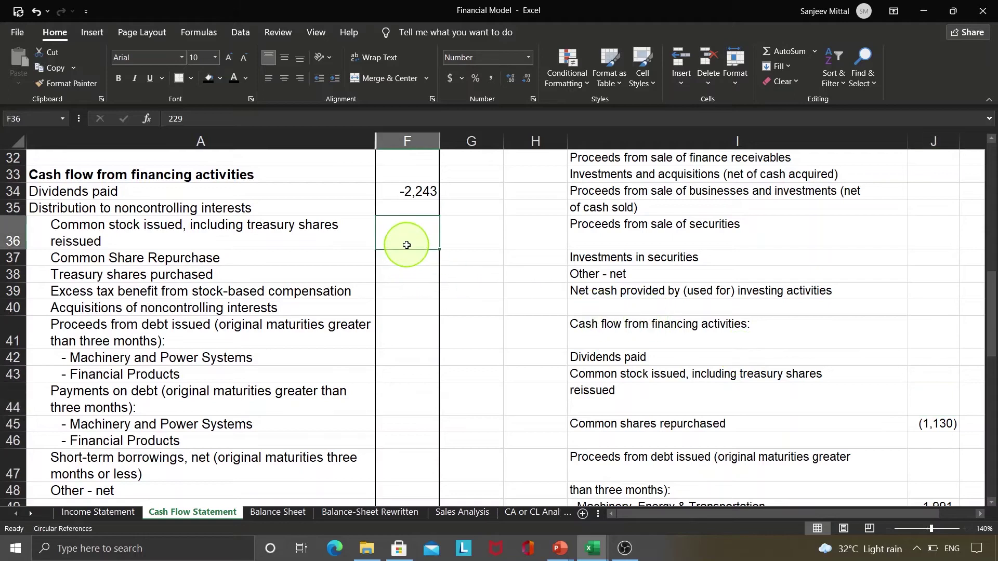
{"action": "left_click", "coordinate": [233, 78]}
Clear the common shares repurchased amount in J45 and make the hidden -1,130 in F37 visible with the font color.
{"action": "left_click", "coordinate": [710, 419]}
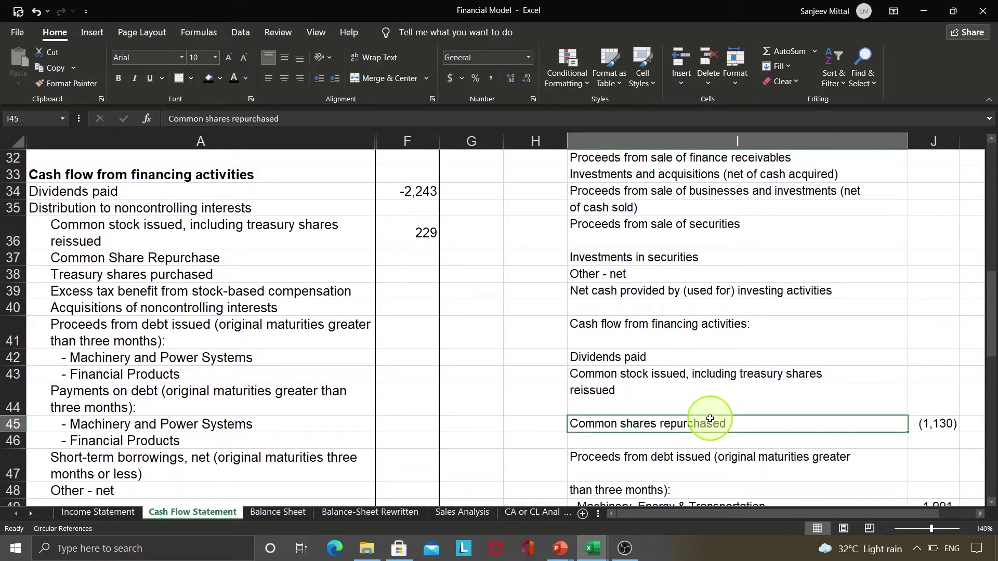
{"action": "key", "text": "shift+Right"}
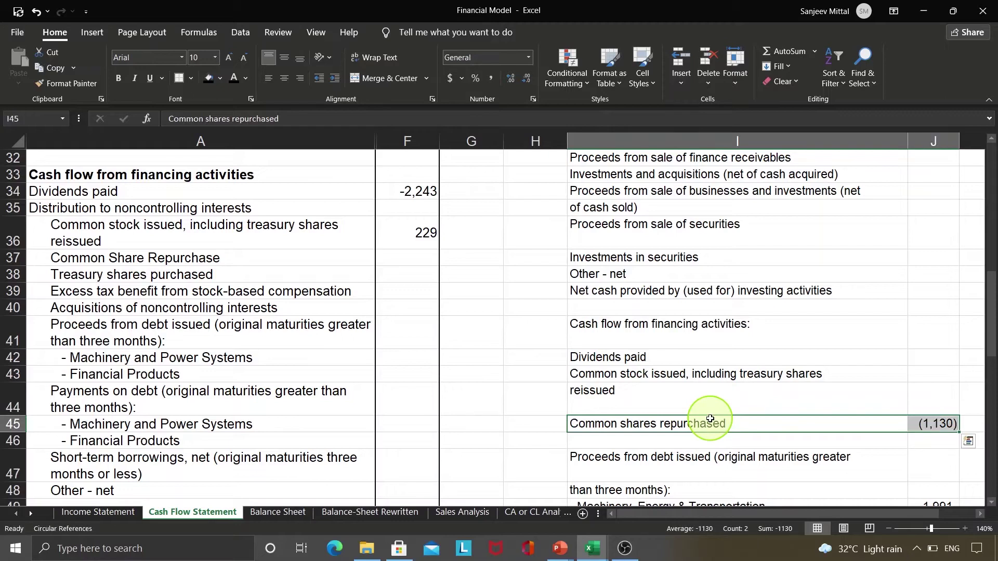
{"action": "left_click", "coordinate": [929, 421]}
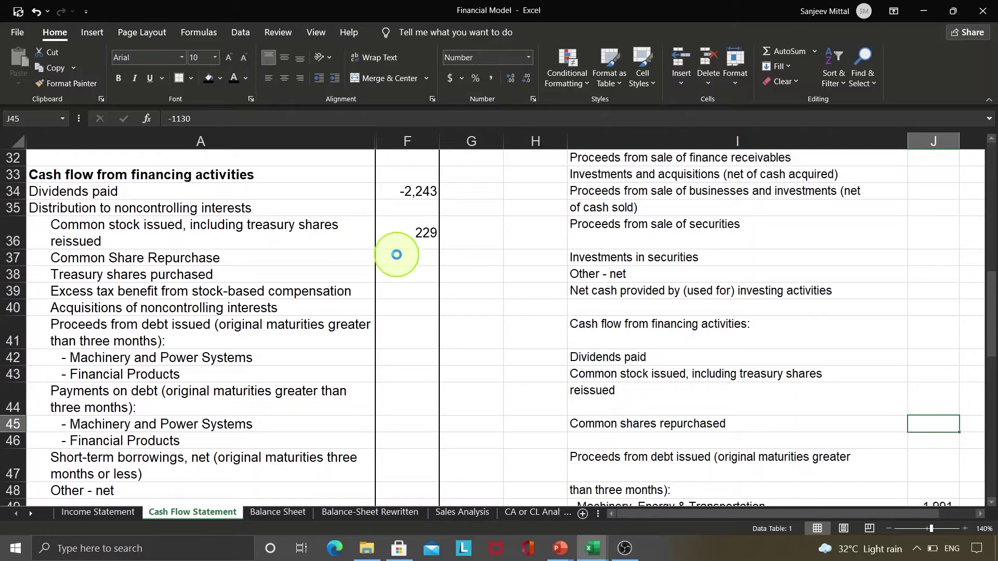
{"action": "left_click", "coordinate": [397, 255]}
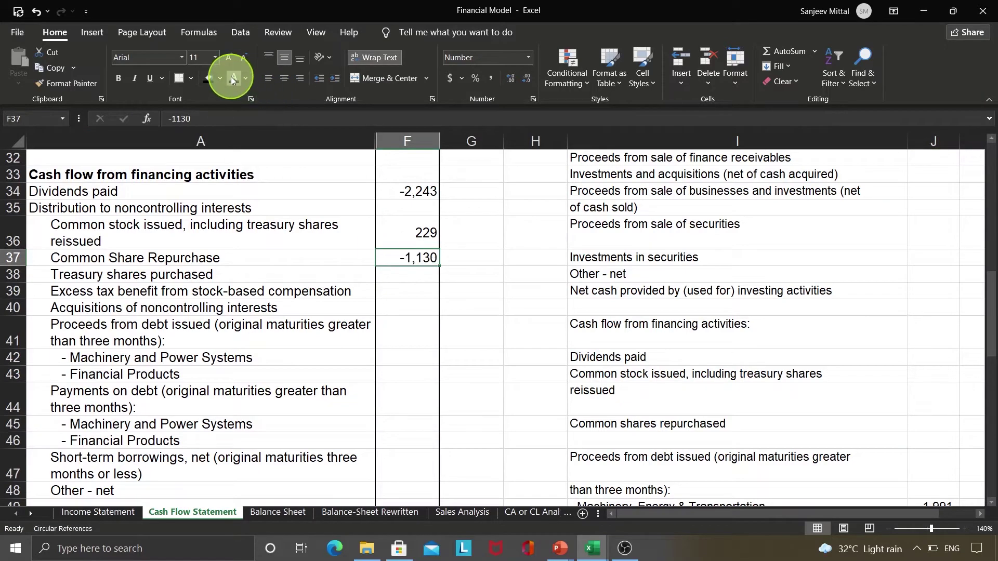
Clear the proceeds from debt issued amounts in J49:J50 and reveal the hidden 1,991 in F42 and 8,440 in F43 with the font color.
{"action": "left_click", "coordinate": [889, 446]}
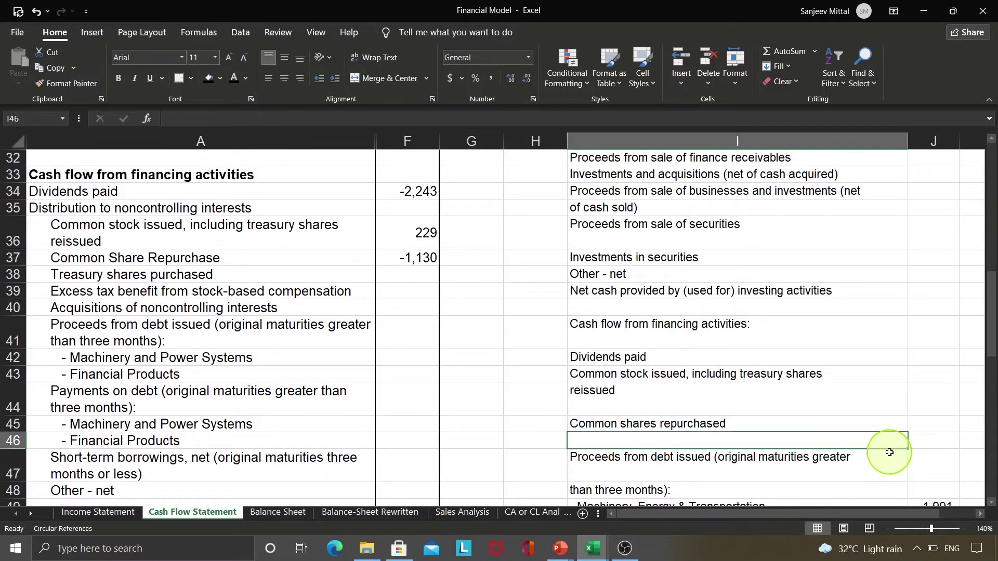
{"action": "key", "text": "Down"}
{"action": "key", "text": "Down"}
{"action": "key", "text": "Down"}
{"action": "key", "text": "Down"}
{"action": "key", "text": "Down"}
{"action": "key", "text": "Down"}
{"action": "key", "text": "Down"}
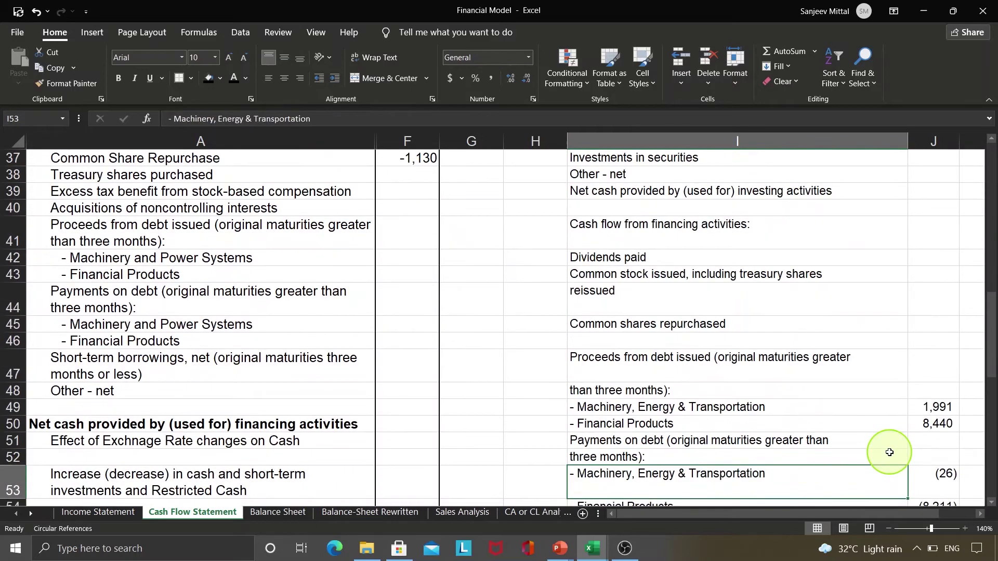
{"action": "left_click", "coordinate": [735, 407]}
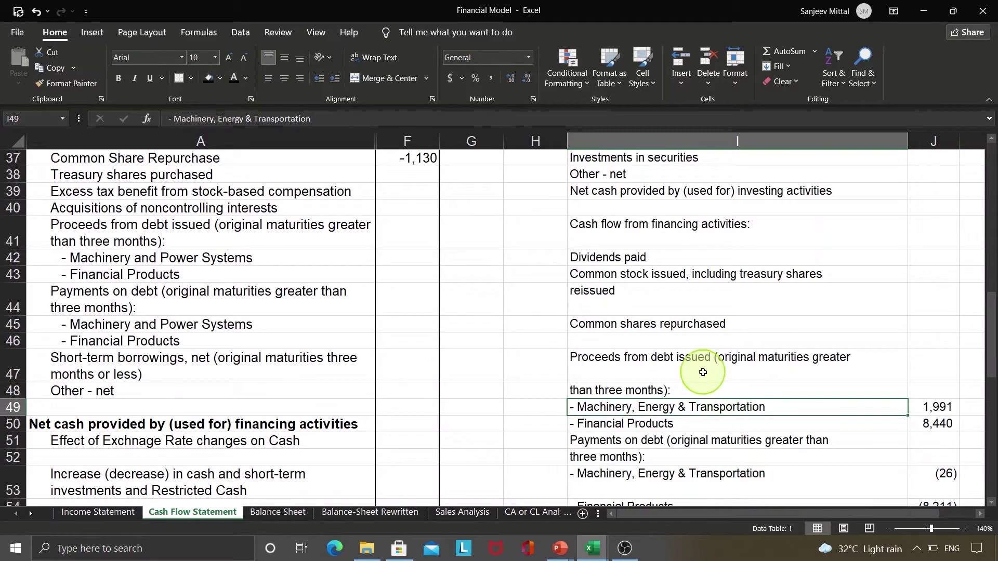
{"action": "left_click", "coordinate": [703, 372]}
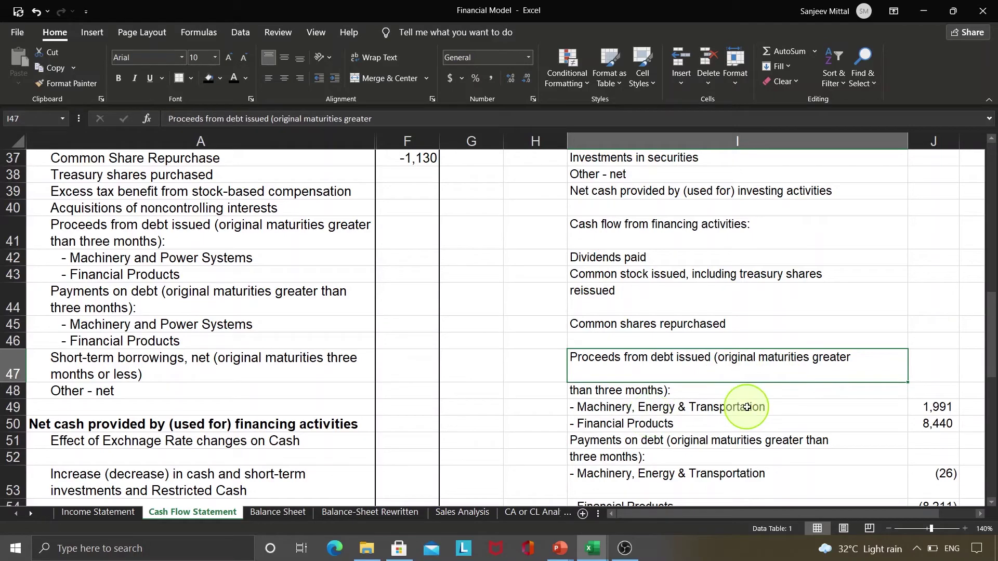
{"action": "left_click", "coordinate": [773, 410]}
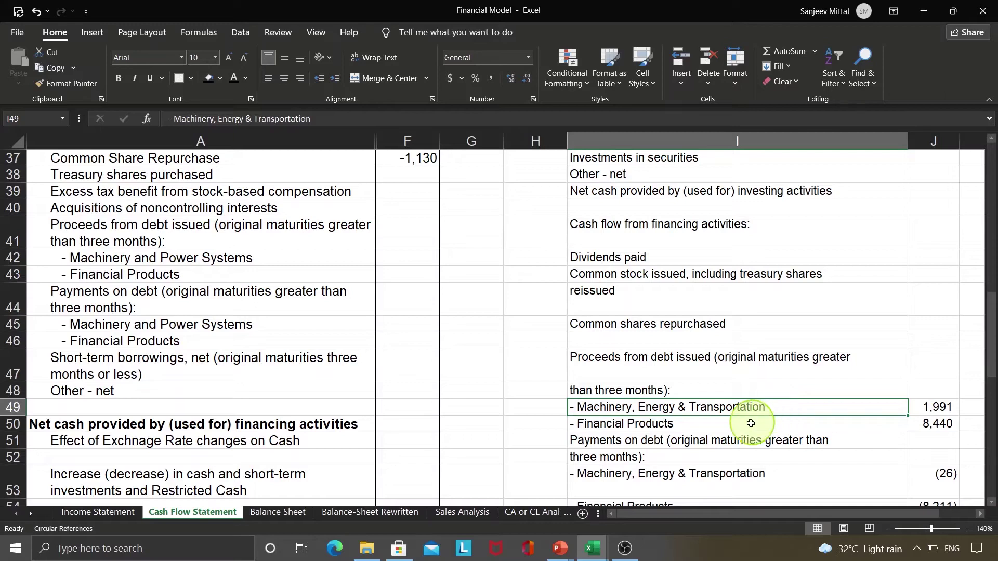
{"action": "key", "text": "Down"}
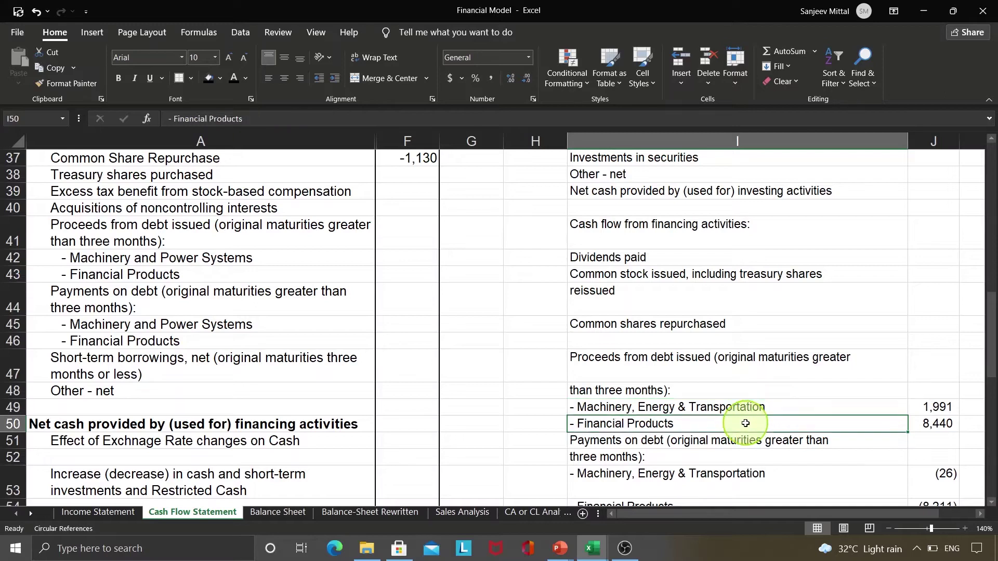
{"action": "left_click", "coordinate": [935, 410]}
{"action": "left_click_drag", "start_coordinate": [935, 410], "coordinate": [935, 423]}
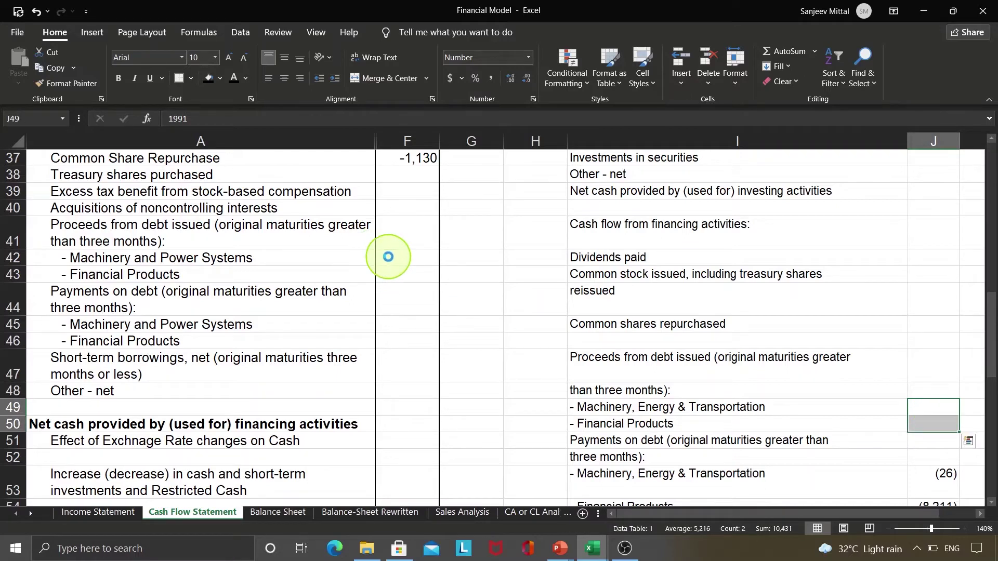
{"action": "left_click", "coordinate": [389, 258]}
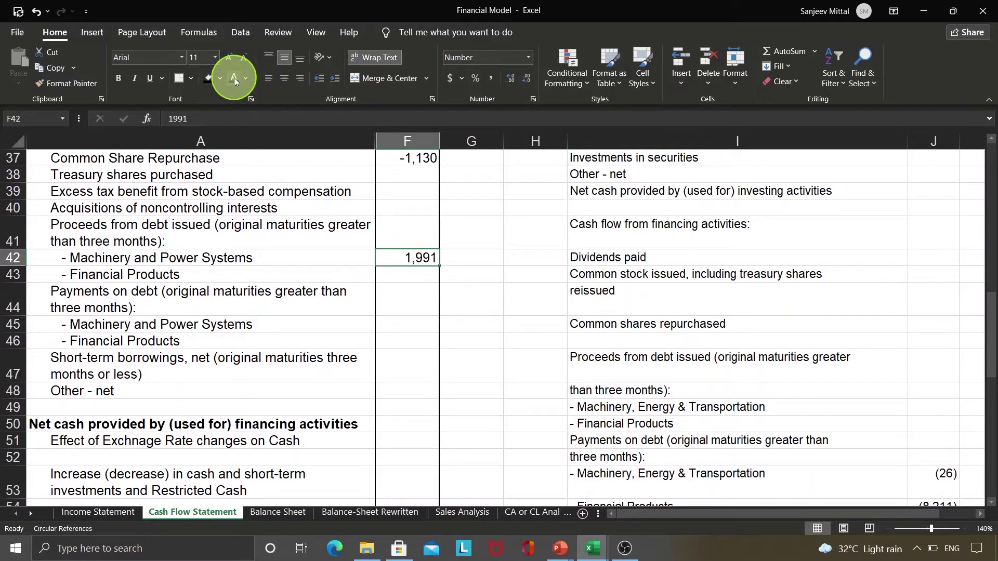
{"action": "type", "text": "8440"}
{"action": "key", "text": "Return"}
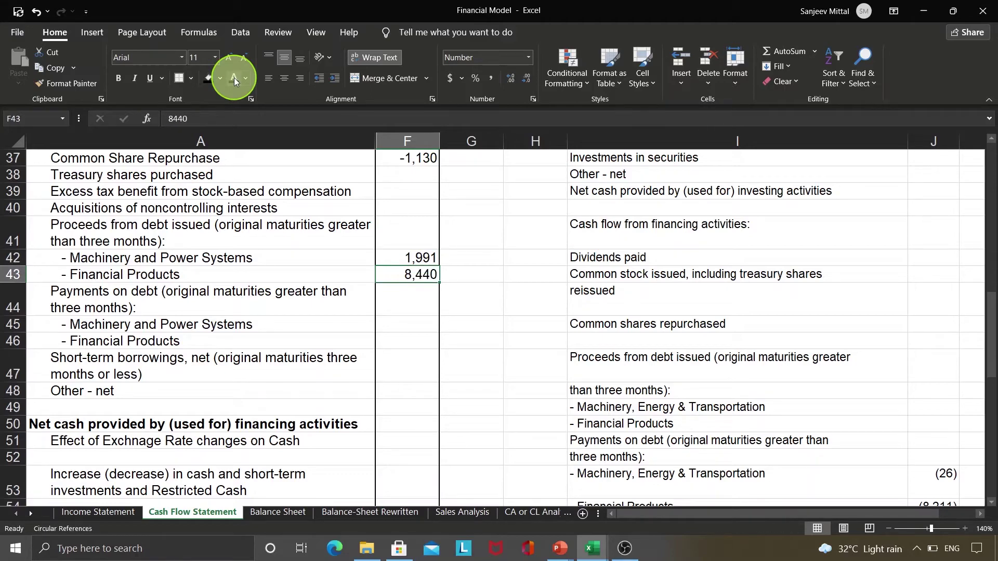
Clear the payments on debt amounts in J53:J54 and reveal the hidden -26 in F45 and -8,211 in F46 with the font color.
{"action": "left_click", "coordinate": [820, 479]}
{"action": "key", "text": "Down"}
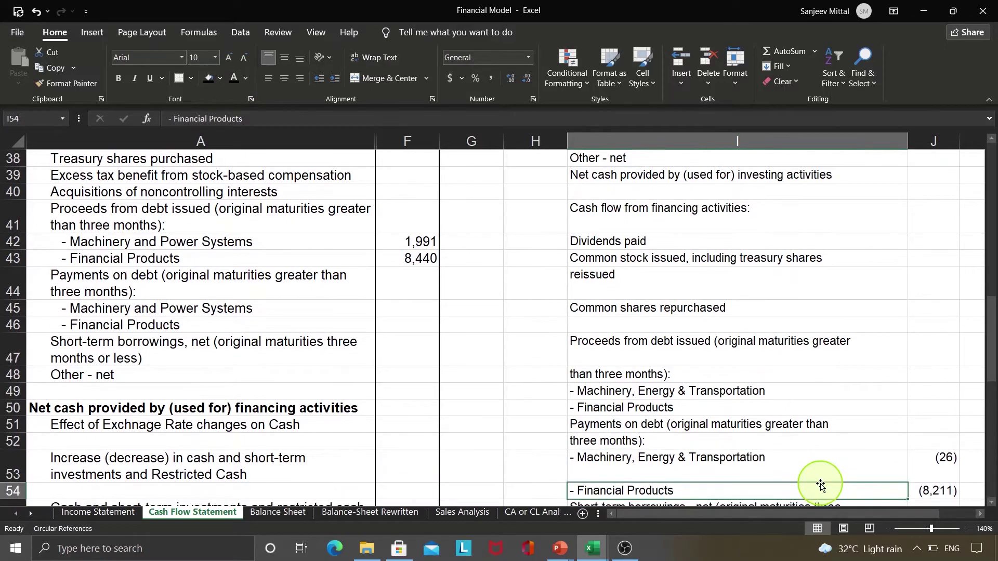
{"action": "key", "text": "Down"}
{"action": "key", "text": "Down"}
{"action": "key", "text": "Down"}
{"action": "left_click", "coordinate": [730, 336]}
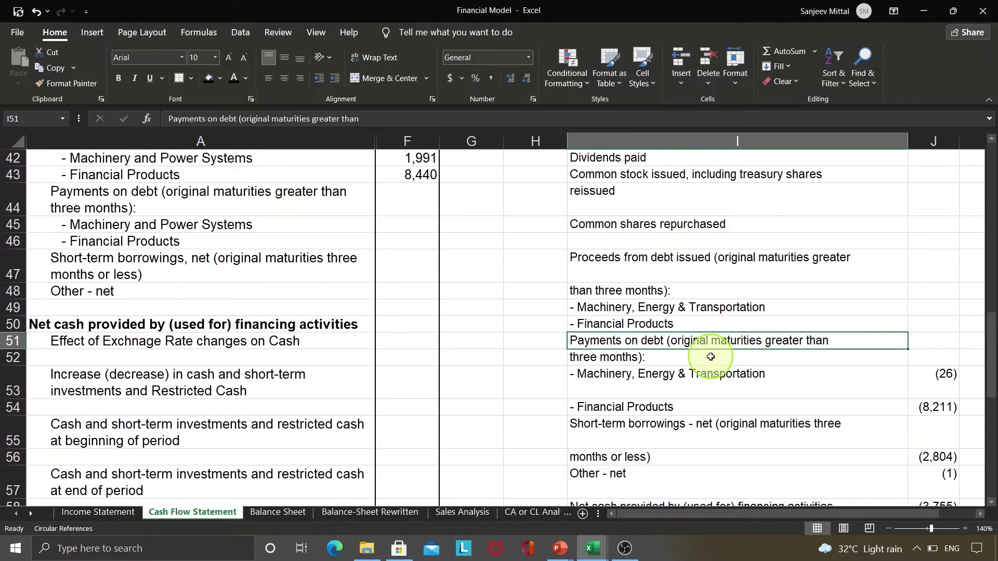
{"action": "left_click", "coordinate": [940, 390]}
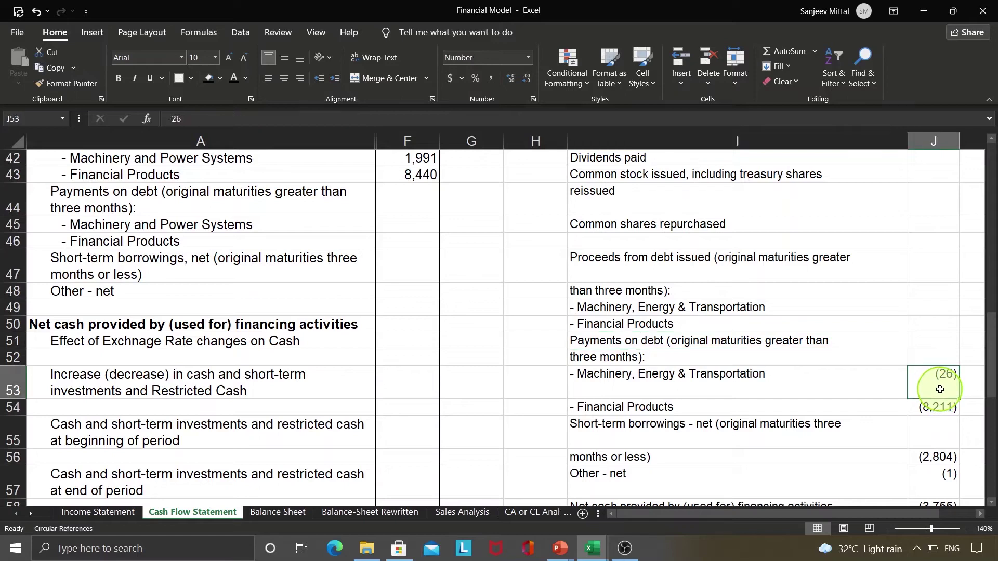
{"action": "key", "text": "shift+Down"}
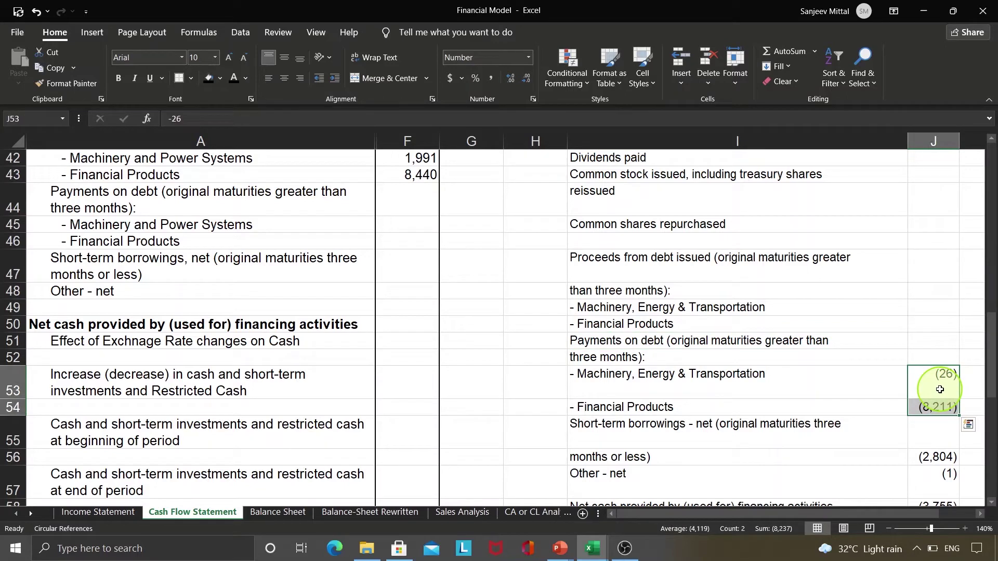
{"action": "key", "text": "Delete"}
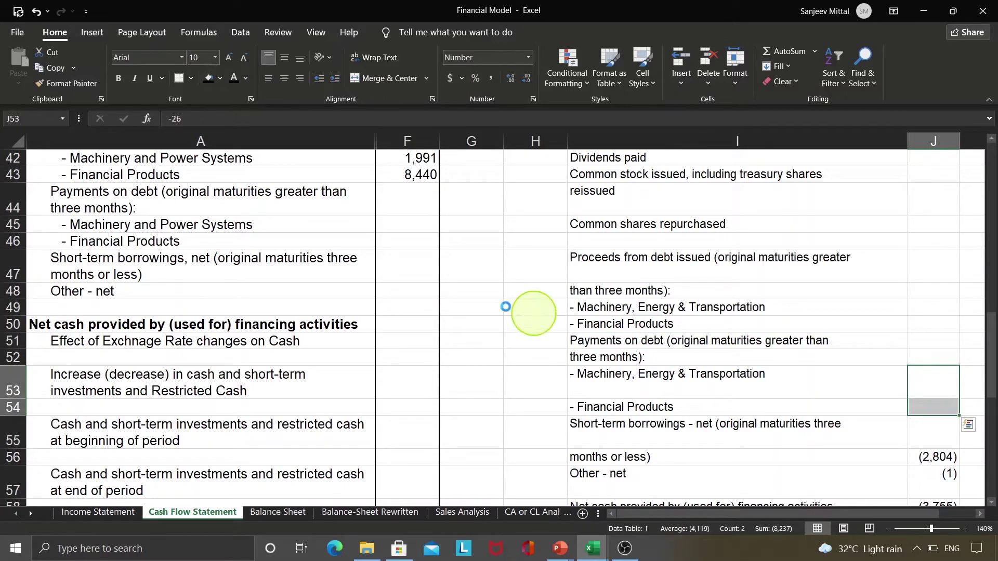
{"action": "left_click", "coordinate": [396, 223]}
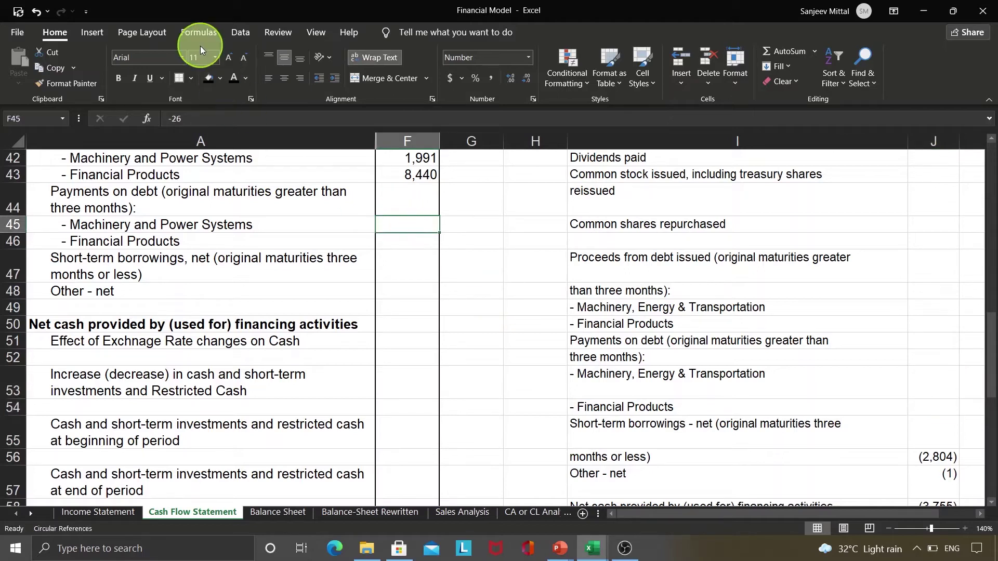
{"action": "key", "text": "Down"}
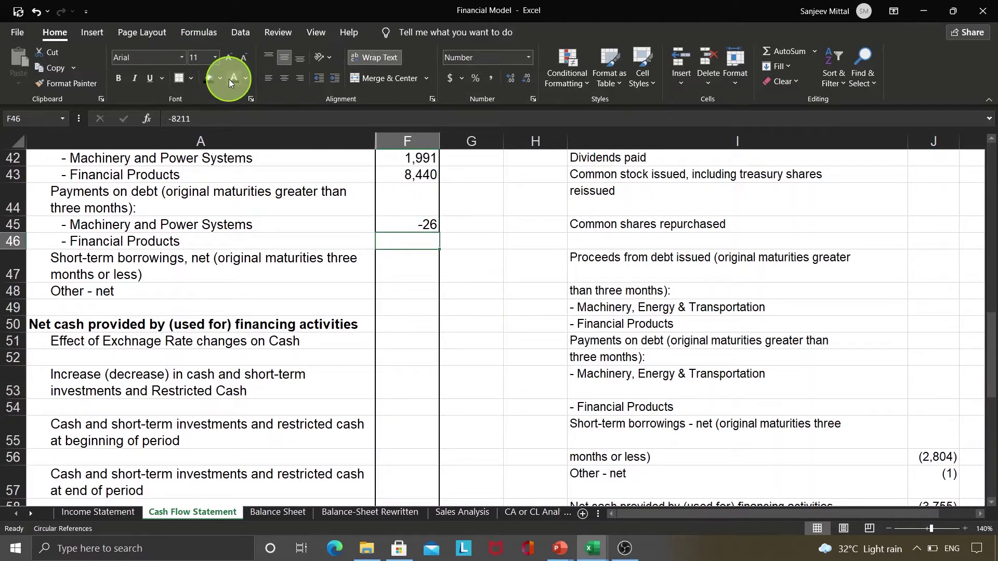
Clear the short-term borrowings and Other - net amounts in J56:J57 and reveal the hidden -2,804 and -1 in F47:F48.
{"action": "left_click", "coordinate": [724, 433]}
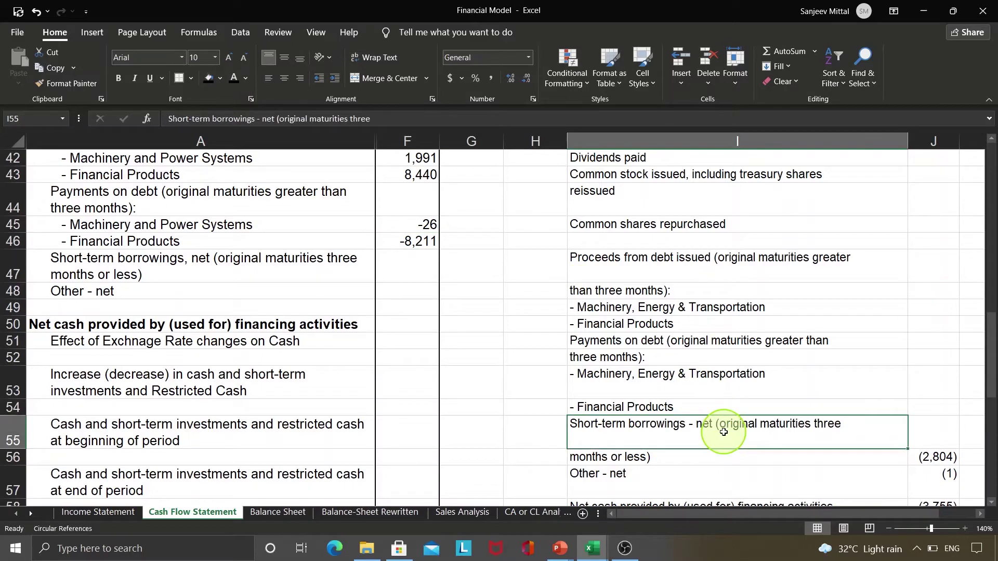
{"action": "left_click", "coordinate": [932, 458]}
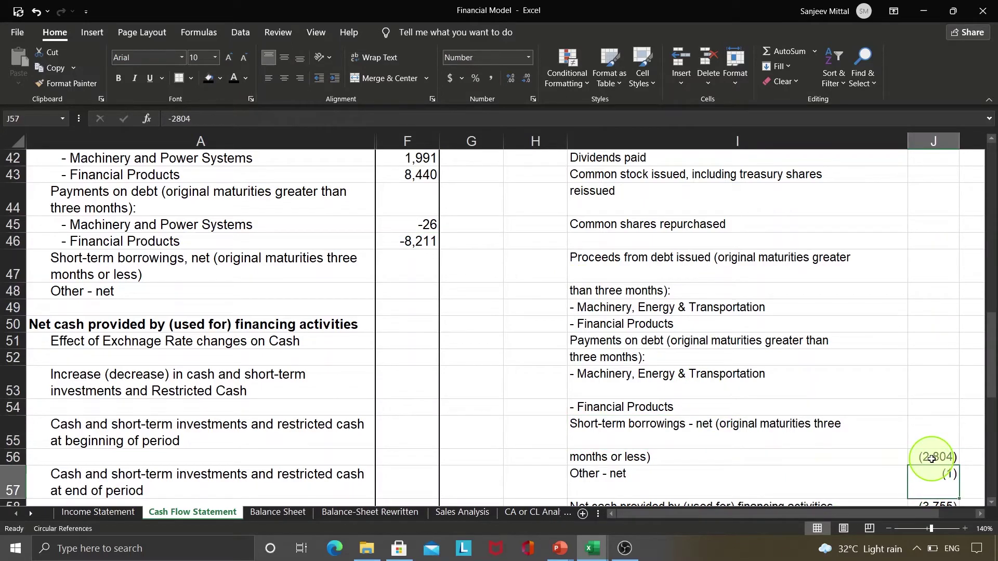
{"action": "scroll", "coordinate": [932, 459], "scroll_direction": "down", "scroll_amount": 1}
{"action": "key", "text": "shift+Up"}
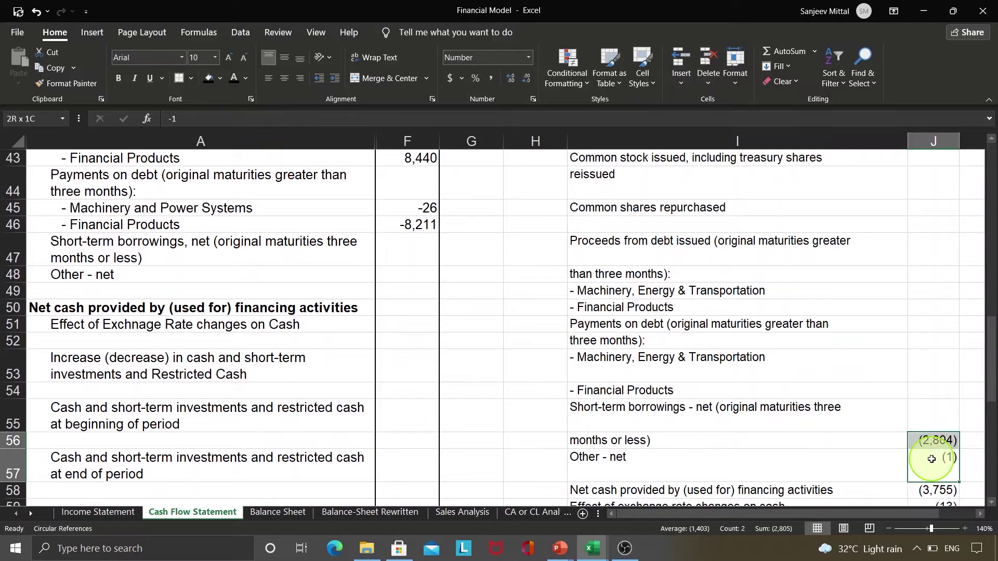
{"action": "key", "text": "Delete"}
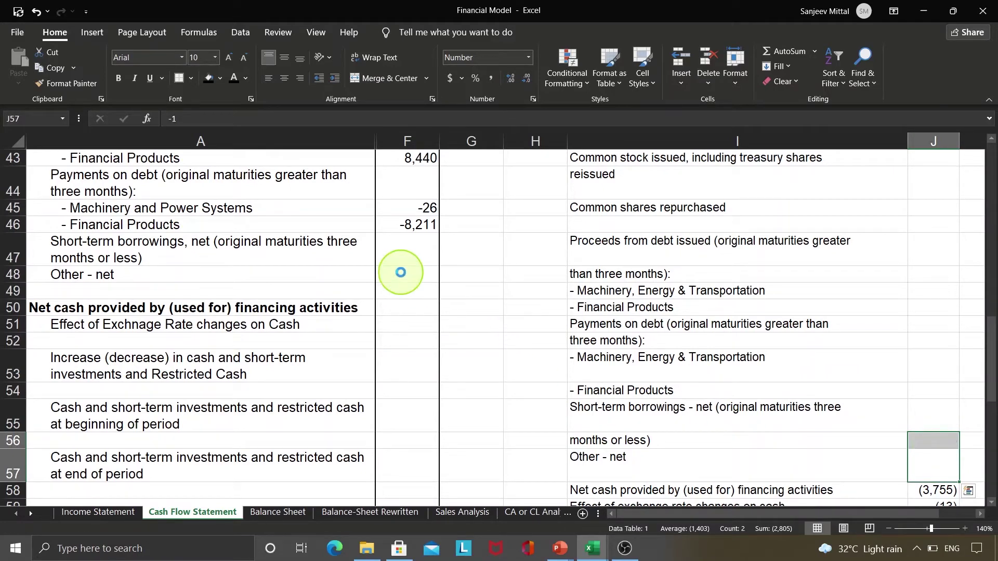
{"action": "left_click", "coordinate": [398, 258]}
{"action": "key", "text": "shift+Down"}
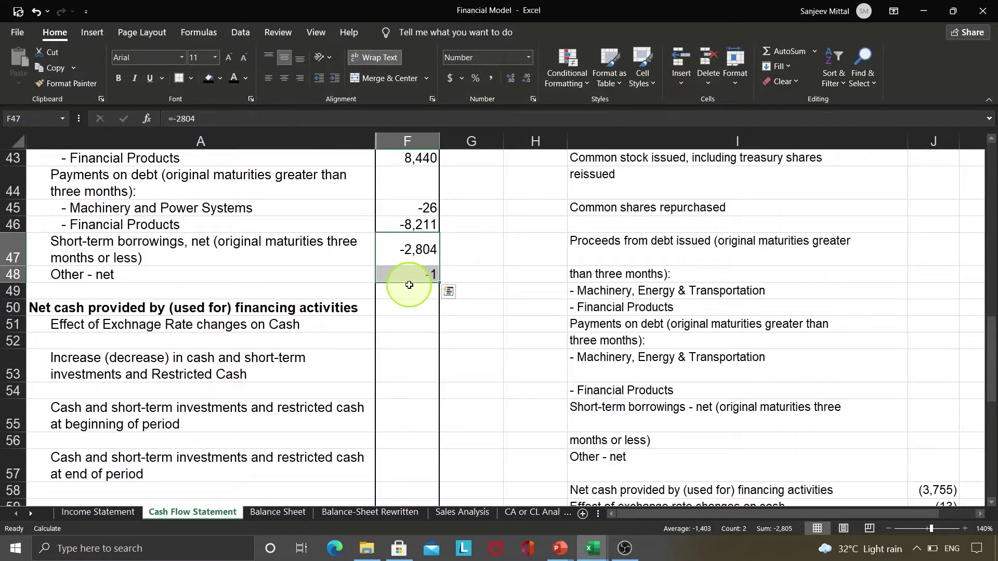
Save the workbook and dismiss the circular reference warning.
{"action": "key", "text": "ctrl+s"}
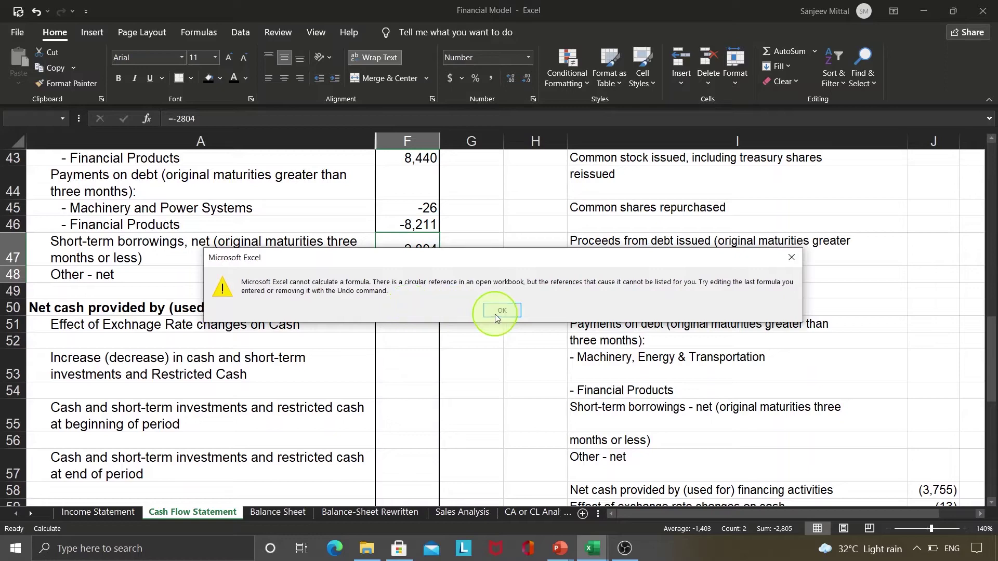
{"action": "left_click", "coordinate": [499, 311]}
Clear the net financing cash amount in J58 and reveal the hidden -3,755 total in F50 with the font color.
{"action": "left_click", "coordinate": [397, 309]}
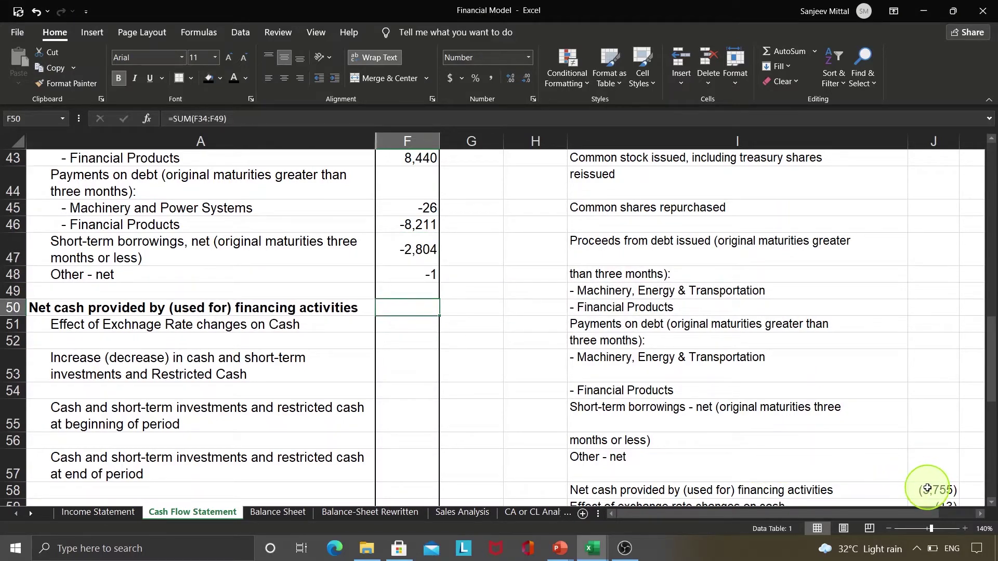
{"action": "left_click", "coordinate": [927, 489]}
{"action": "scroll", "coordinate": [927, 489], "scroll_direction": "down", "scroll_amount": 1}
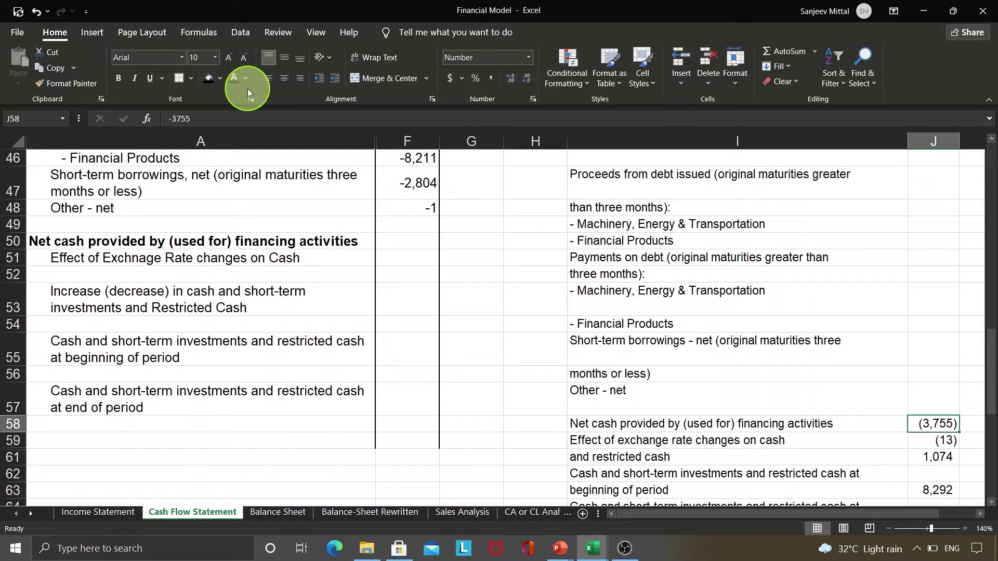
{"action": "left_click", "coordinate": [390, 241]}
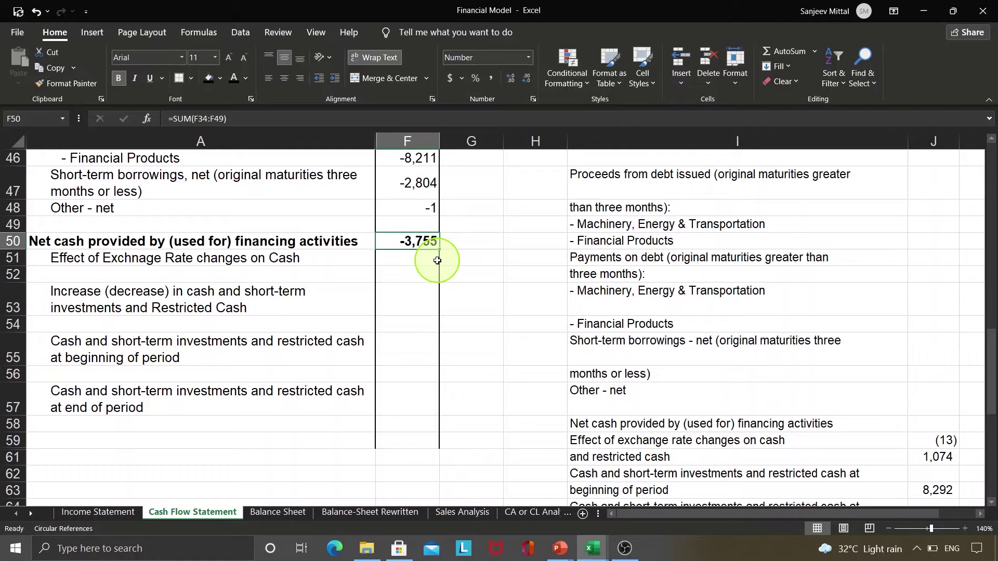
Clear the exchange rate effect, cash change, beginning-of-period and end-of-period amounts in J59:J65.
{"action": "left_click", "coordinate": [939, 455]}
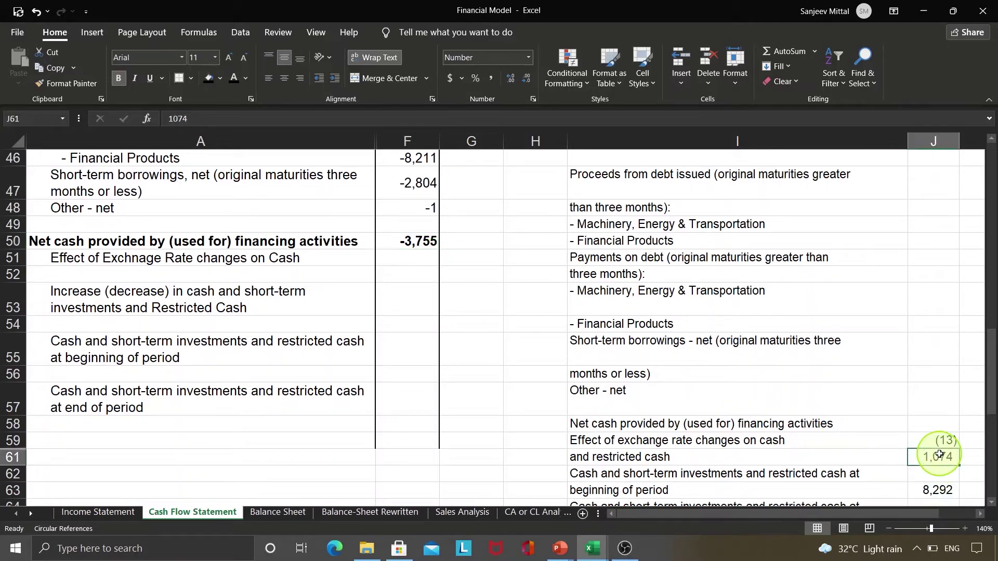
{"action": "key", "text": "Up"}
{"action": "key", "text": "shift+Down"}
{"action": "key", "text": "shift+Down"}
{"action": "key", "text": "shift+Down"}
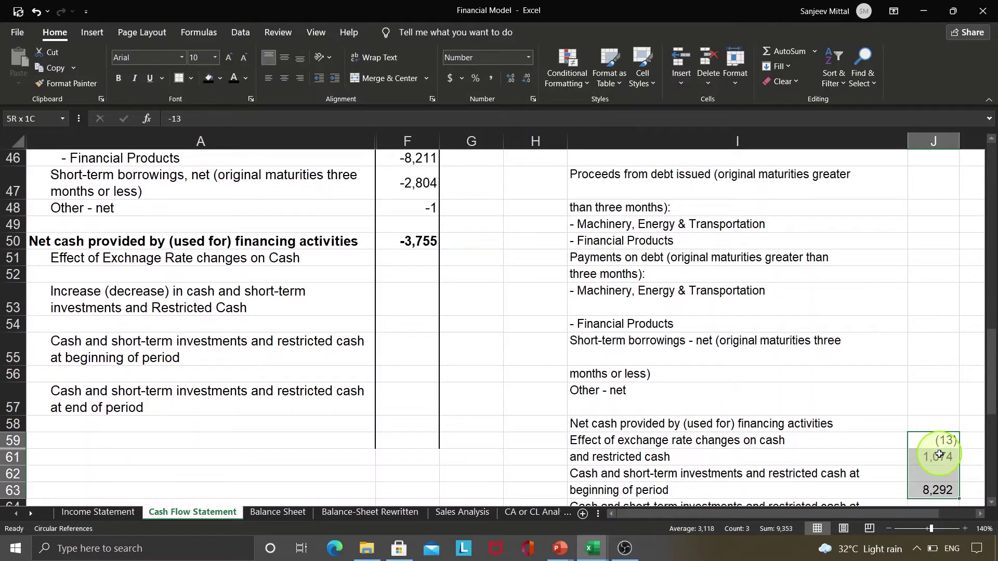
{"action": "key", "text": "shift+Down"}
{"action": "key", "text": "shift+Down"}
{"action": "key", "text": "shift+Down"}
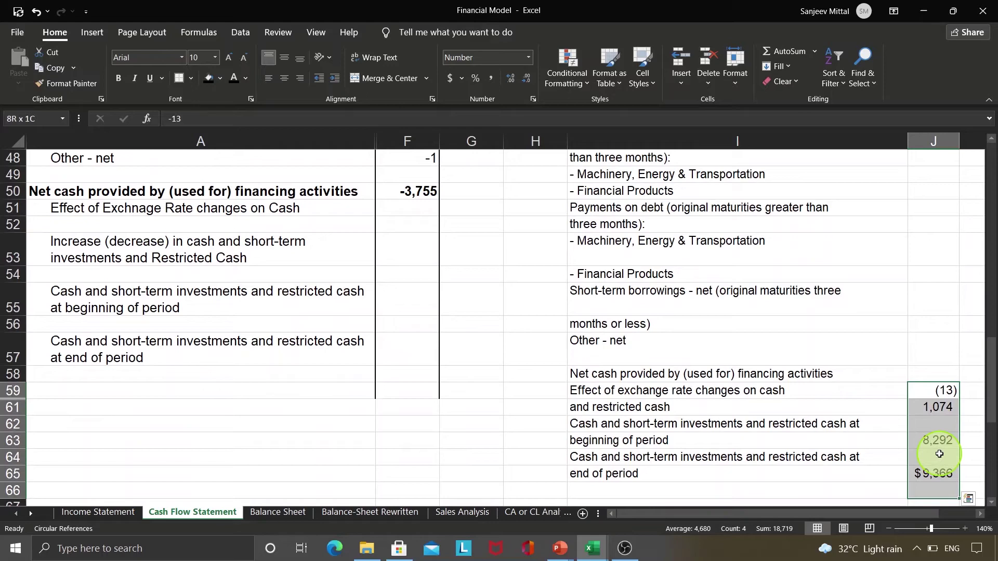
{"action": "key", "text": "shift+Up"}
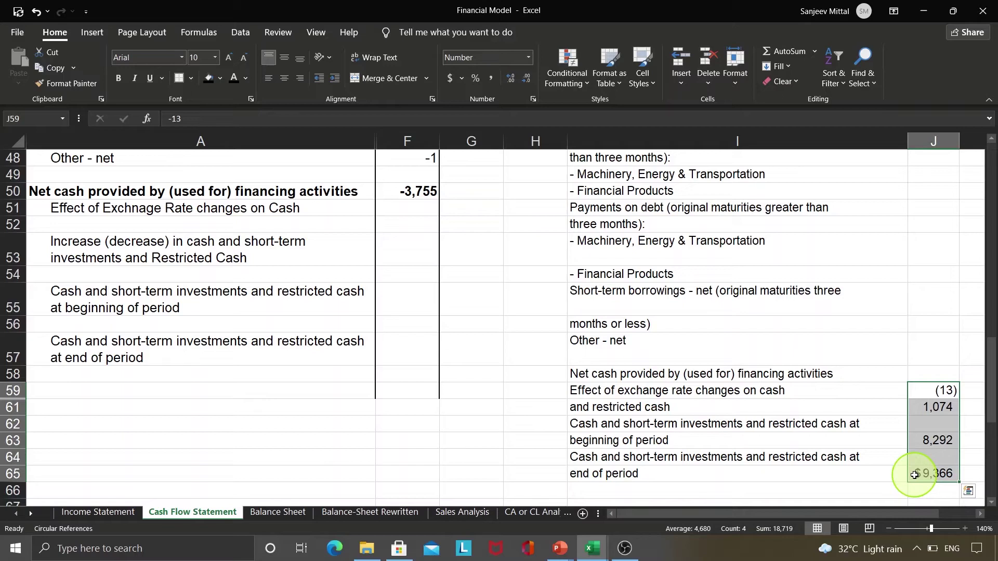
Reveal the hidden 1,074 in F53, 8,292 in F55 and 9,366 in F57 with the font color.
{"action": "left_click_drag", "start_coordinate": [915, 476], "coordinate": [390, 213]}
{"action": "key", "text": "Down"}
{"action": "key", "text": "shift+Down"}
{"action": "key", "text": "shift+Down"}
{"action": "key", "text": "shift+Down"}
{"action": "key", "text": "shift+Down"}
{"action": "key", "text": "shift+Down"}
{"action": "key", "text": "shift+Down"}
{"action": "key", "text": "shift+Down"}
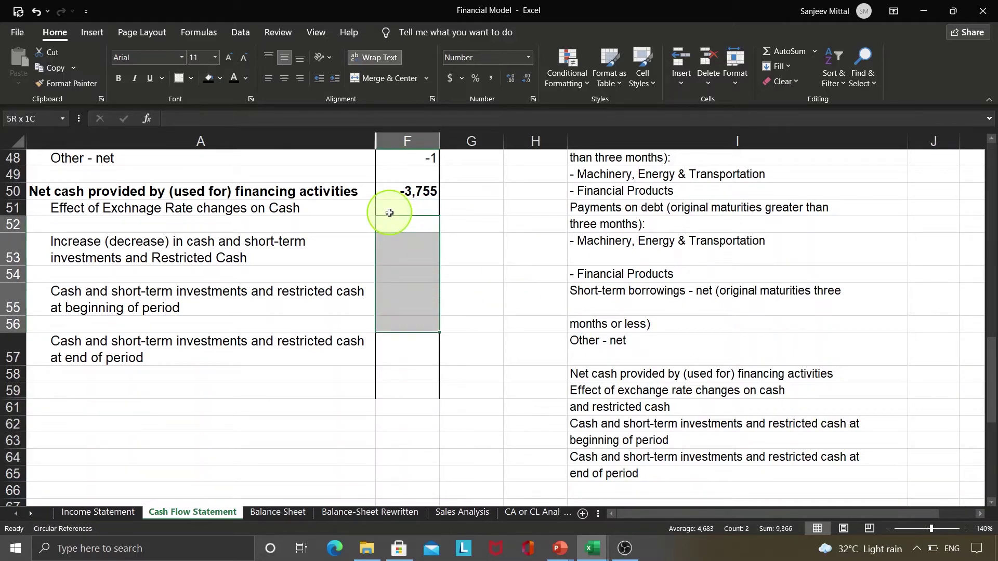
{"action": "left_click", "coordinate": [235, 78]}
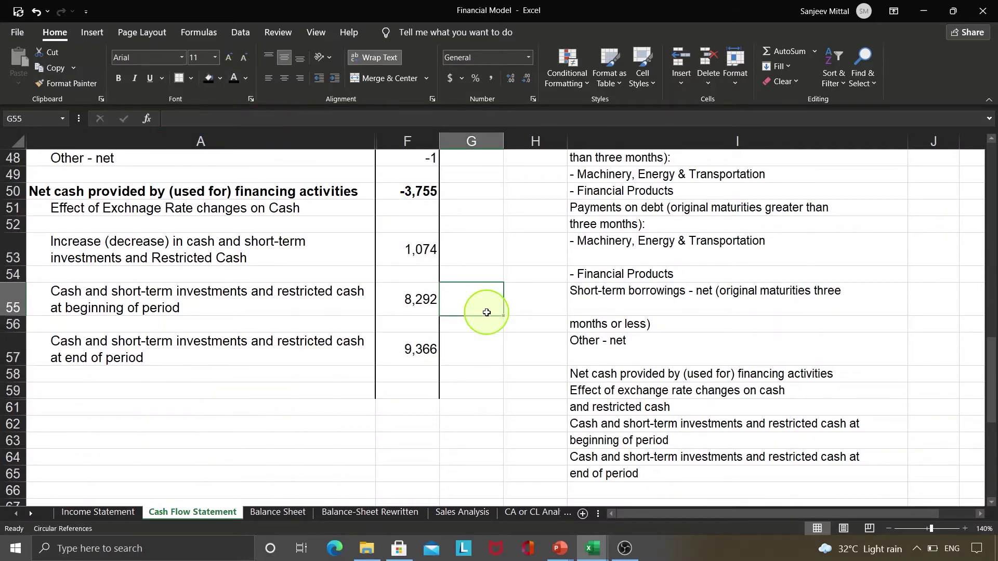
Unhide columns B to E, holding the 2016 to 2019 figures, between columns A and F.
{"action": "key", "text": "ctrl+Up"}
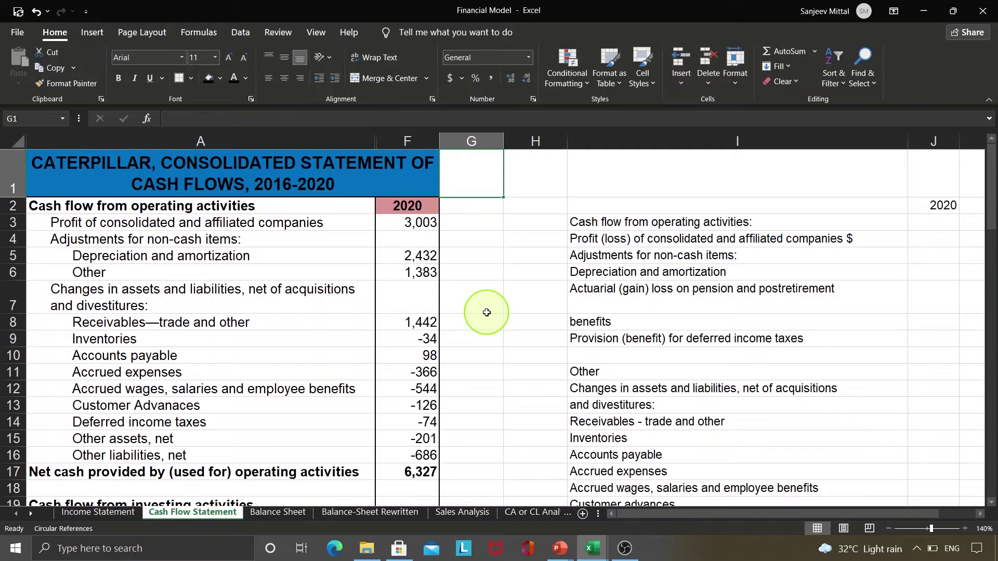
{"action": "left_click", "coordinate": [404, 140]}
{"action": "key", "text": "shift+Left"}
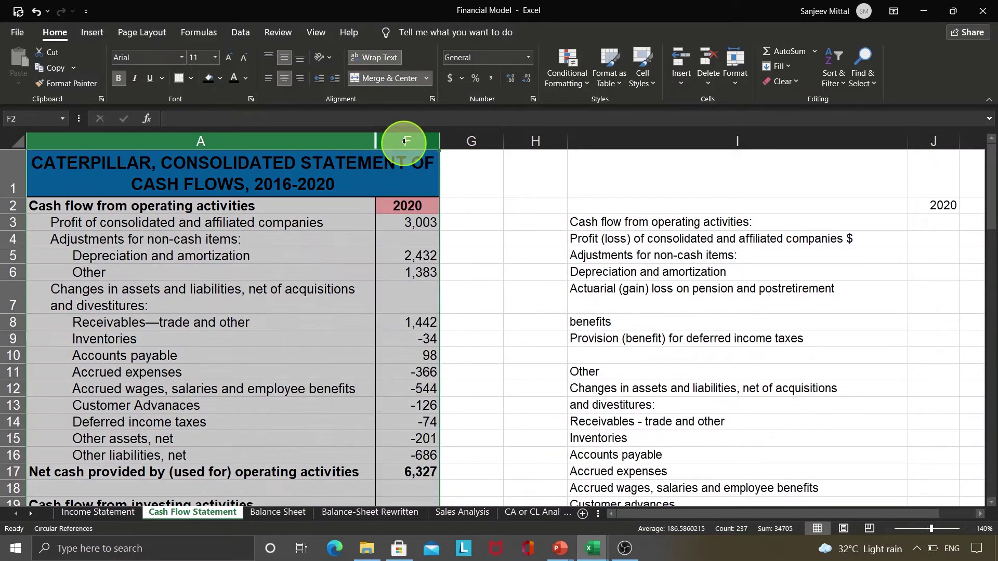
{"action": "right_click", "coordinate": [405, 141]}
{"action": "left_click", "coordinate": [450, 372]}
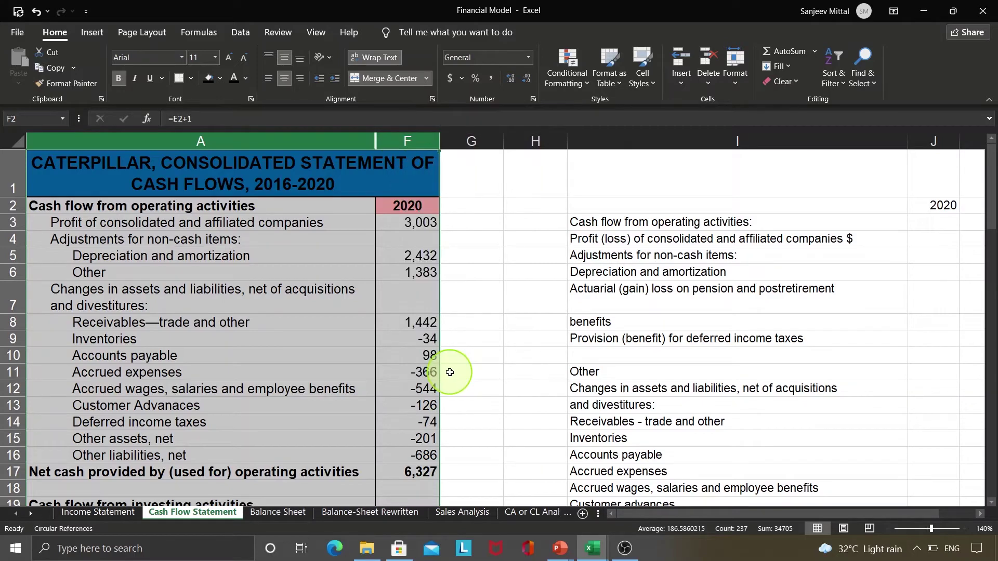
{"action": "left_click", "coordinate": [617, 322]}
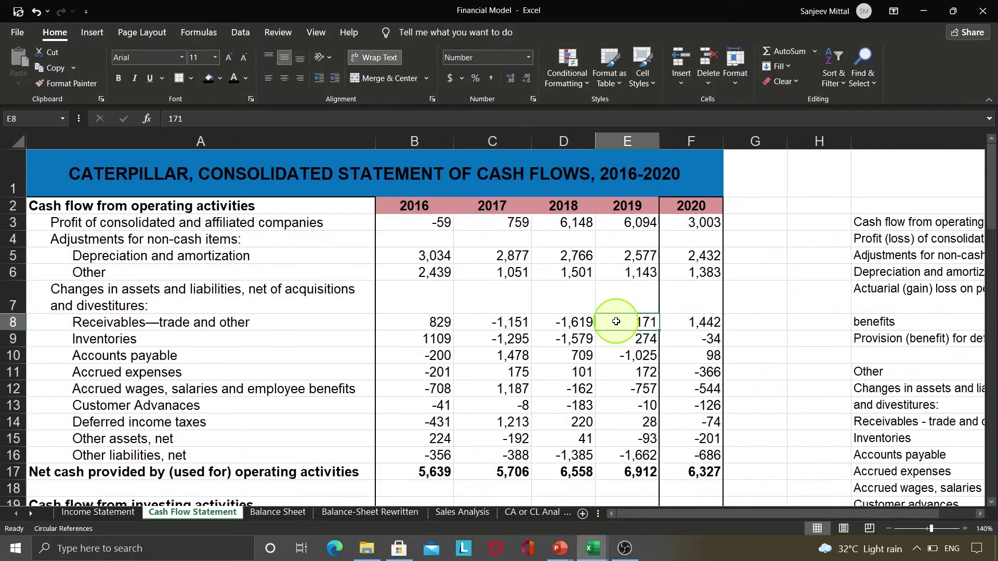
Remove all cell borders from the entire Cash Flow Statement sheet.
{"action": "key", "text": "Up"}
{"action": "key", "text": "Up"}
{"action": "key", "text": "Up"}
{"action": "key", "text": "Up"}
{"action": "key", "text": "Up"}
{"action": "key", "text": "Up"}
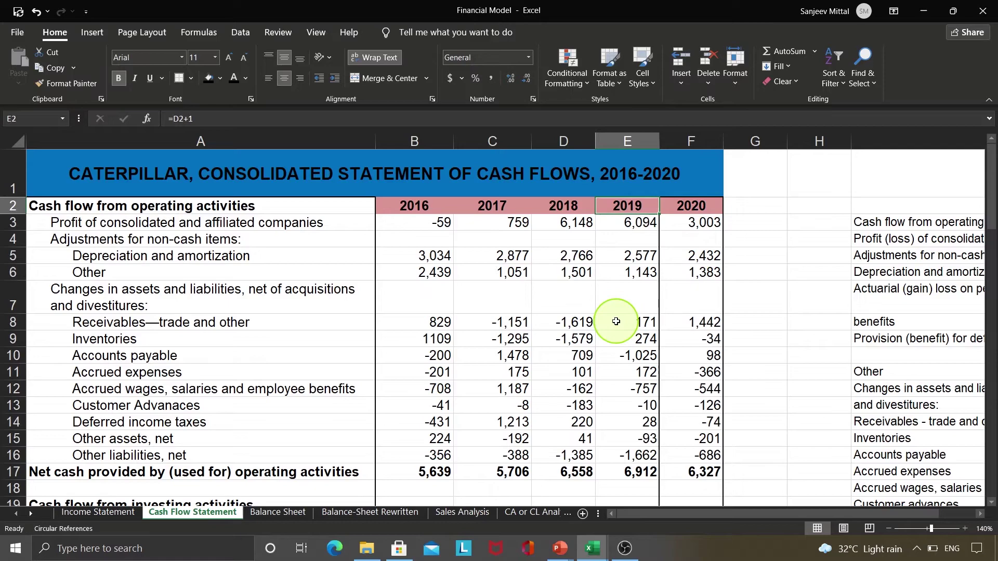
{"action": "key", "text": "ctrl+a"}
{"action": "key", "text": "ctrl+a"}
{"action": "key", "text": "alt"}
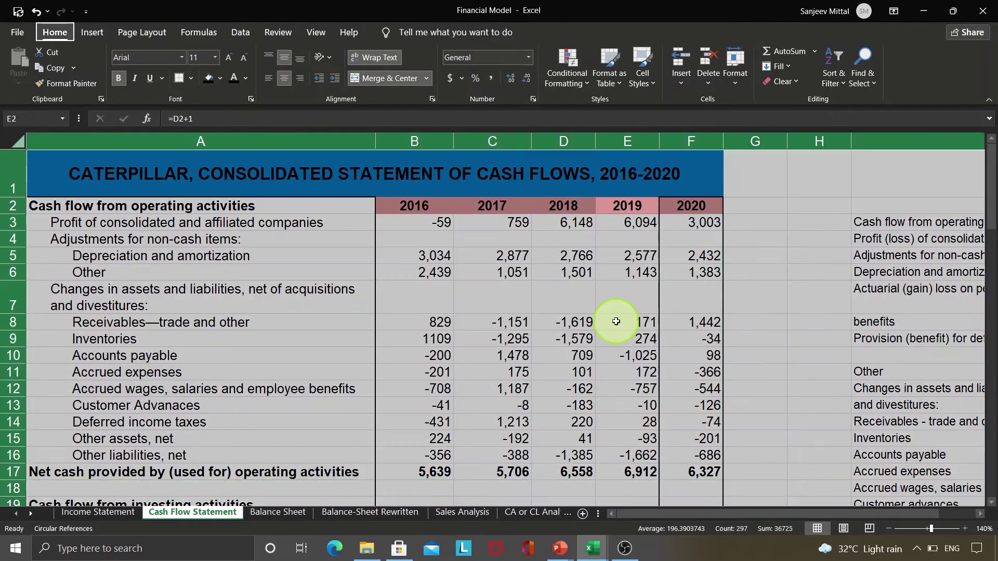
{"action": "key", "text": "h"}
{"action": "key", "text": "b"}
{"action": "key", "text": "n"}
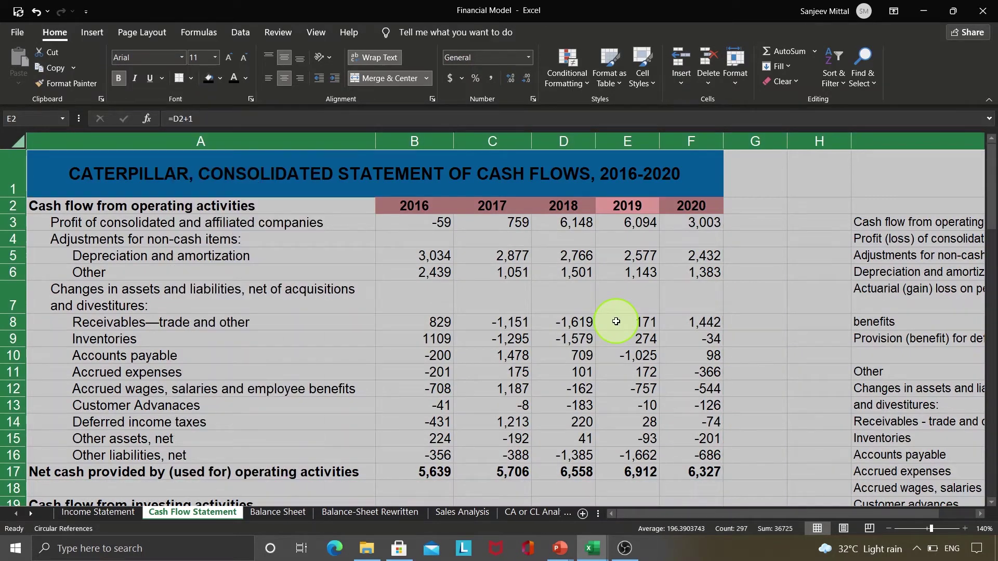
{"action": "left_click", "coordinate": [734, 309]}
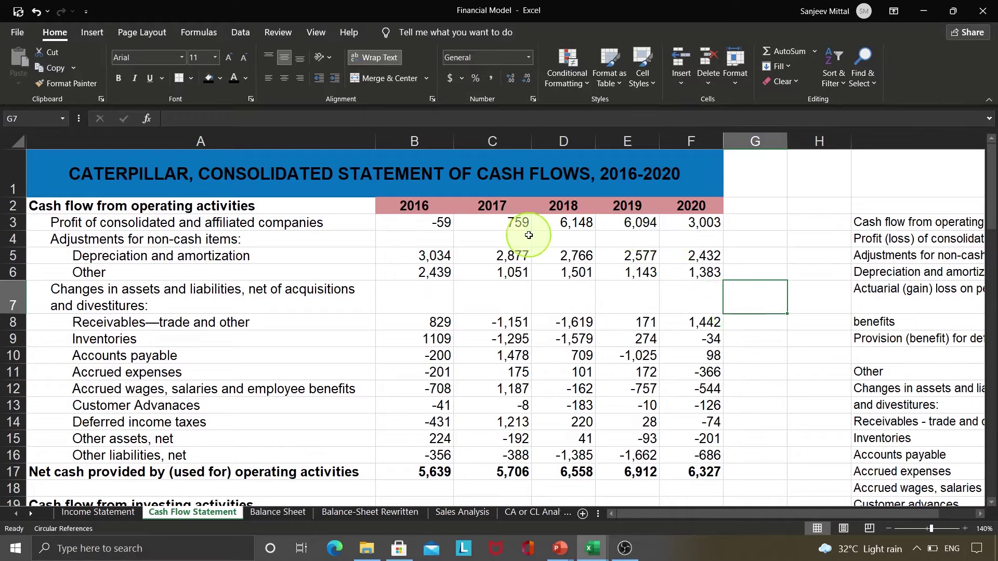
Review the year headers from 2016 to 2019 and the investing activities figures below them.
{"action": "left_click", "coordinate": [426, 229]}
{"action": "key", "text": "Up"}
{"action": "key", "text": "shift+Right"}
{"action": "key", "text": "shift+Right"}
{"action": "key", "text": "shift+Right"}
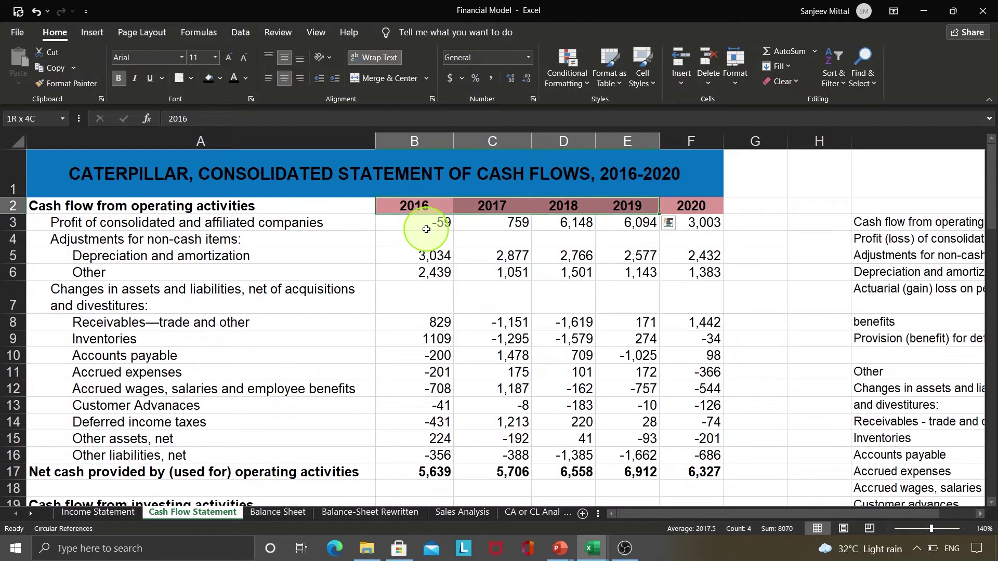
{"action": "key", "text": "Page_Down"}
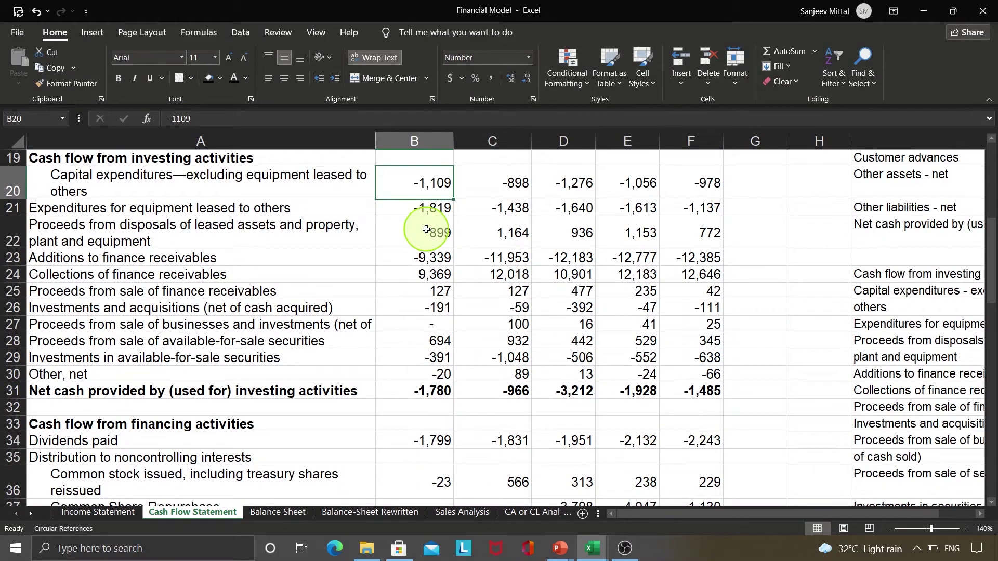
{"action": "key", "text": "Page_Up"}
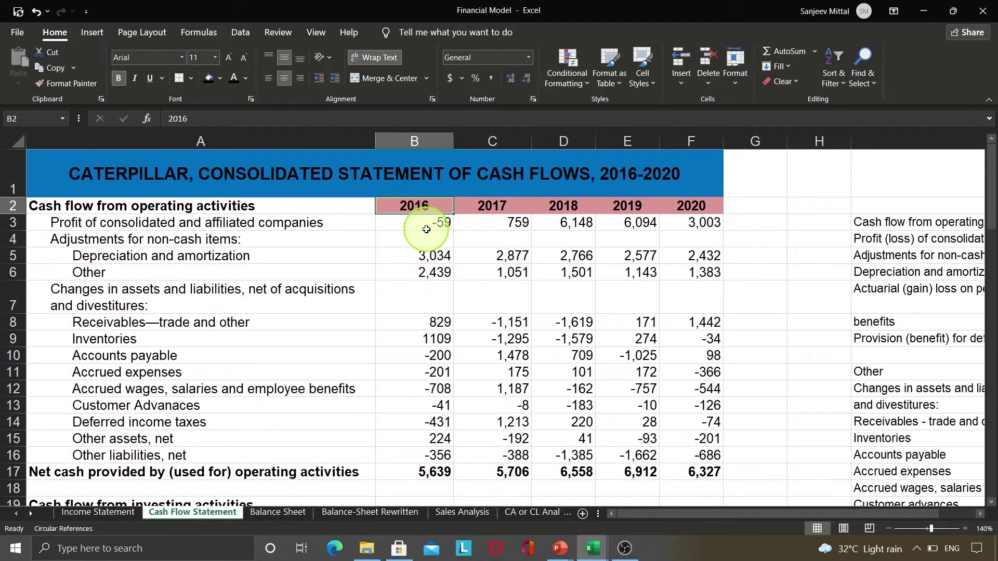
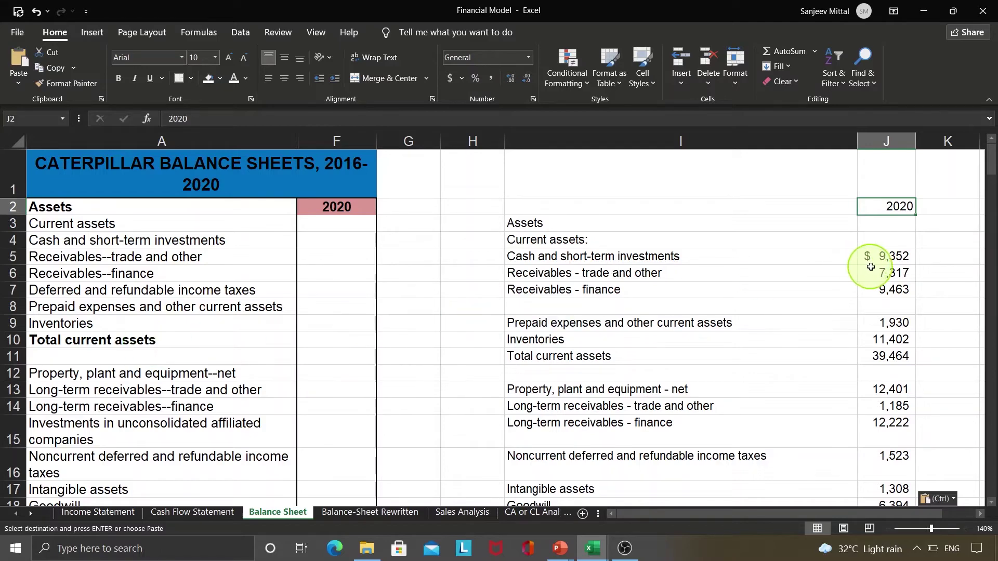
Reveal the hidden 9,352 for cash and short-term investments in F4 of the Balance Sheet with a black font color.
{"action": "left_click", "coordinate": [878, 257]}
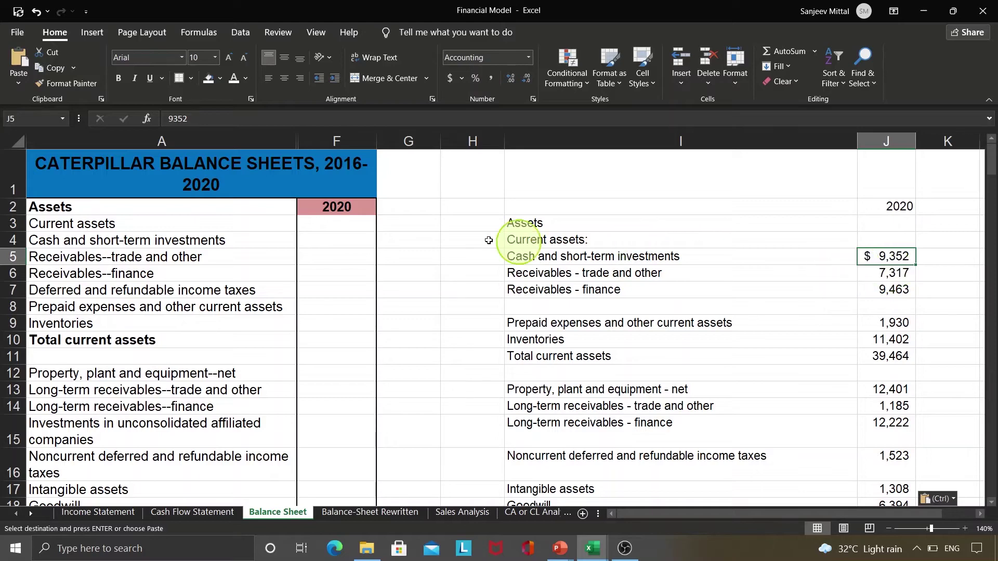
{"action": "left_click", "coordinate": [314, 239]}
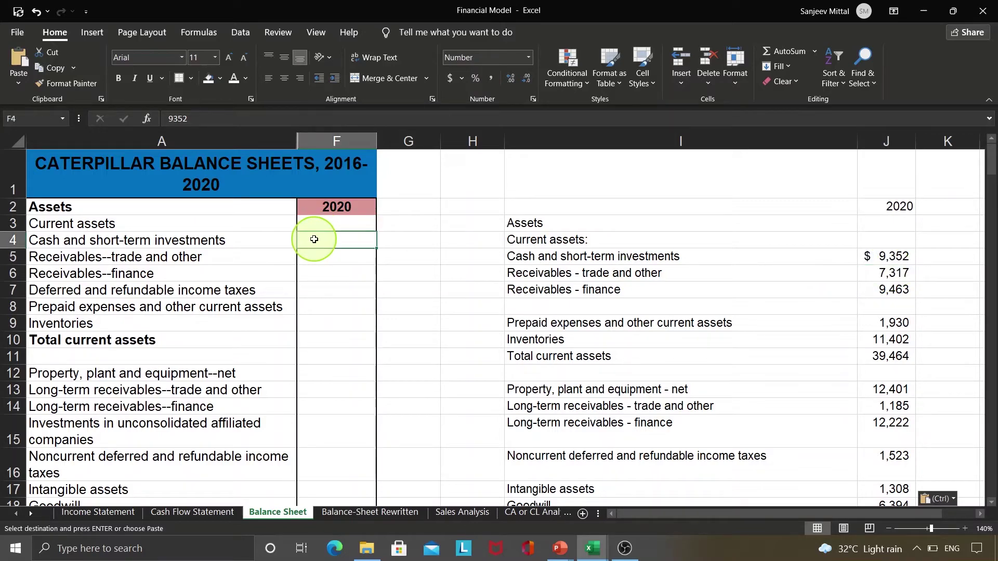
{"action": "left_click", "coordinate": [244, 79]}
{"action": "left_click", "coordinate": [243, 131]}
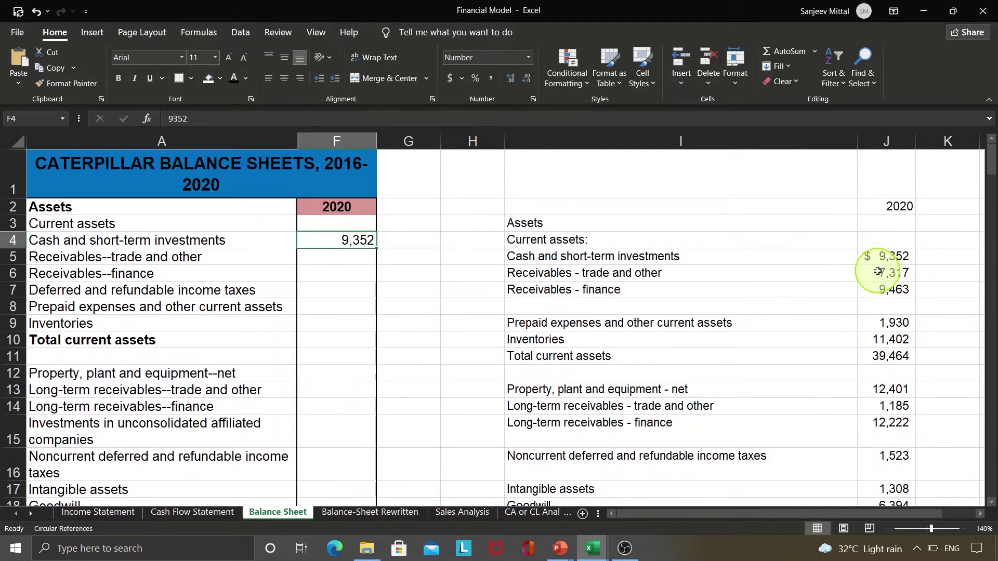
Clear the cash and short-term investments amount in J5 and the two receivables amounts in J6:J7.
{"action": "left_click", "coordinate": [782, 271]}
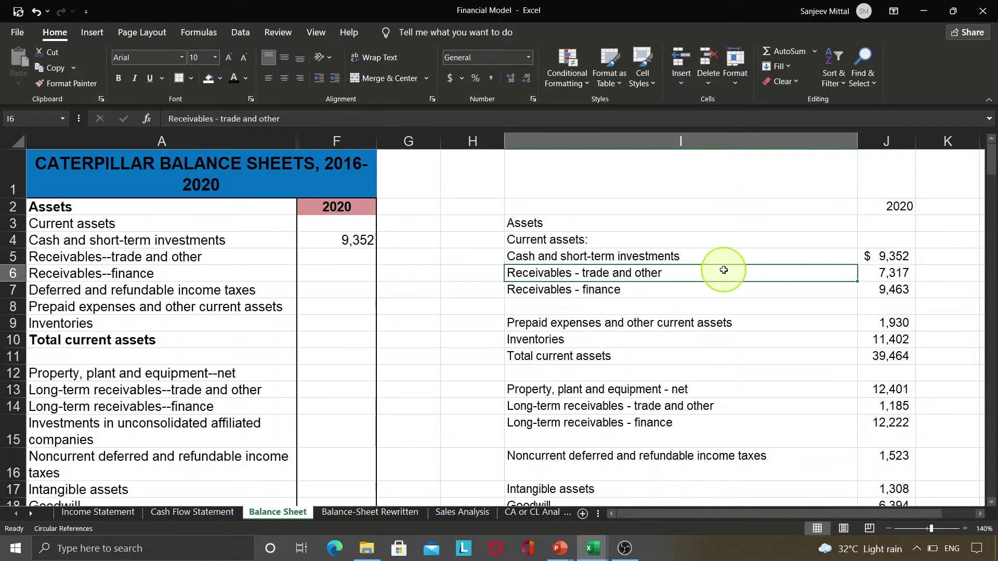
{"action": "left_click", "coordinate": [614, 296]}
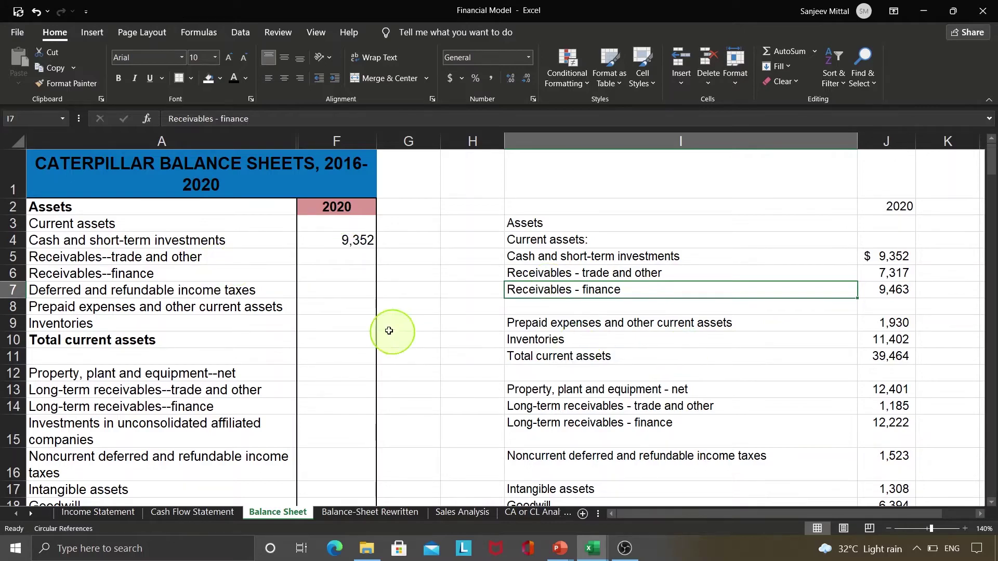
{"action": "left_click", "coordinate": [923, 284]}
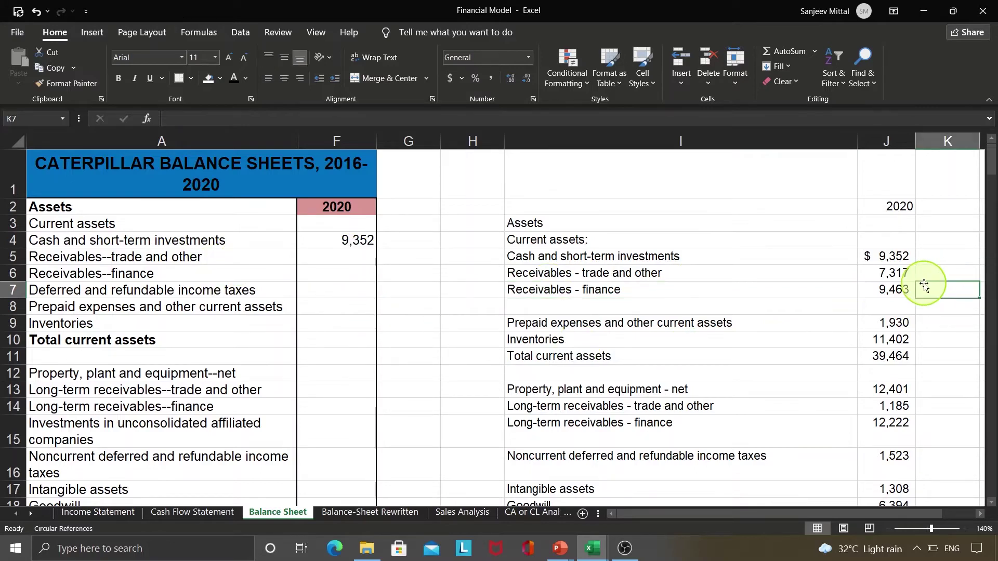
{"action": "key", "text": "Left"}
{"action": "key", "text": "shift+Up"}
{"action": "key", "text": "Up"}
{"action": "key", "text": "Up"}
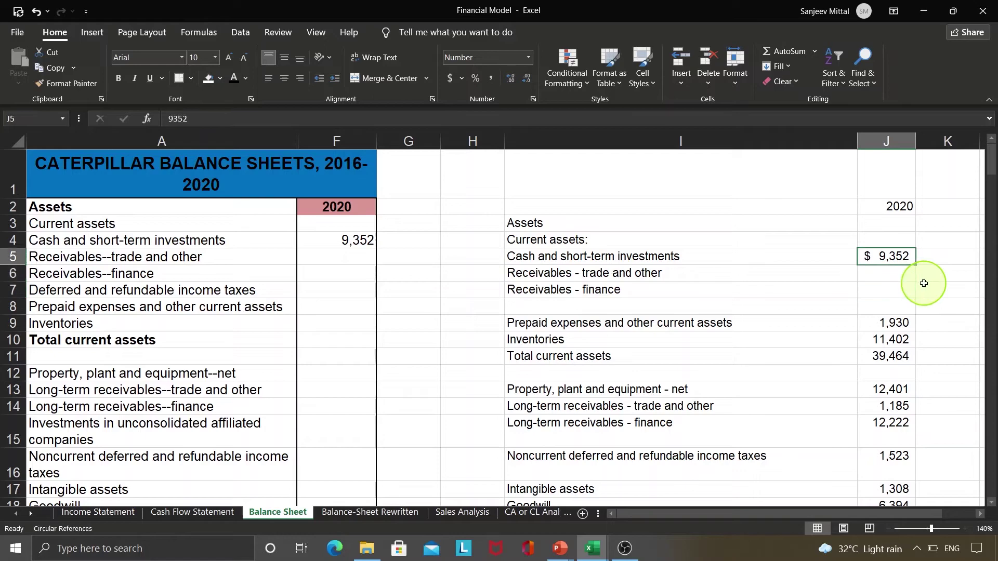
{"action": "key", "text": "Delete"}
Reveal the hidden receivables amounts 7,317 in F5 and 9,463 in F6 with the font color.
{"action": "left_click", "coordinate": [380, 258]}
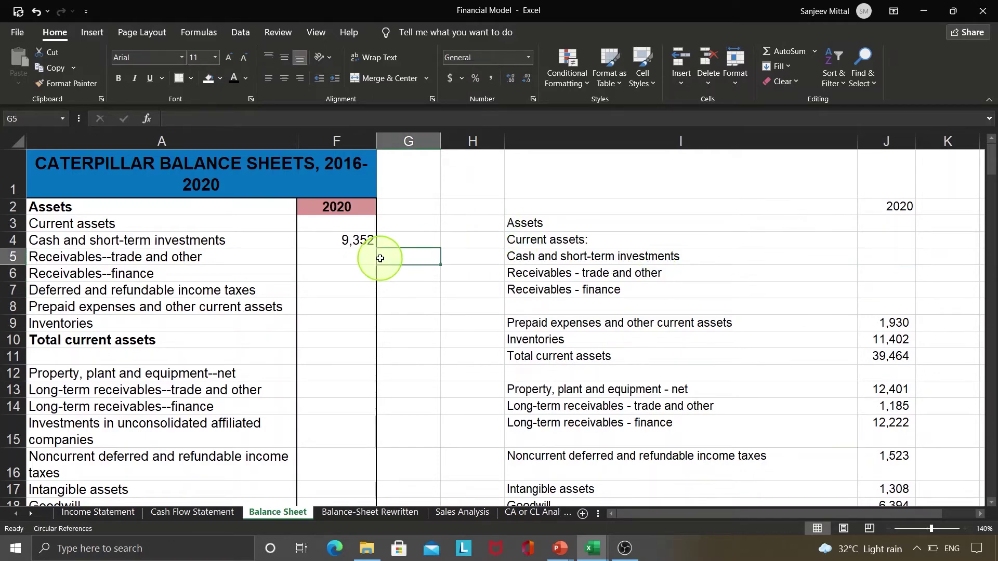
{"action": "key", "text": "Left"}
{"action": "key", "text": "shift+Down"}
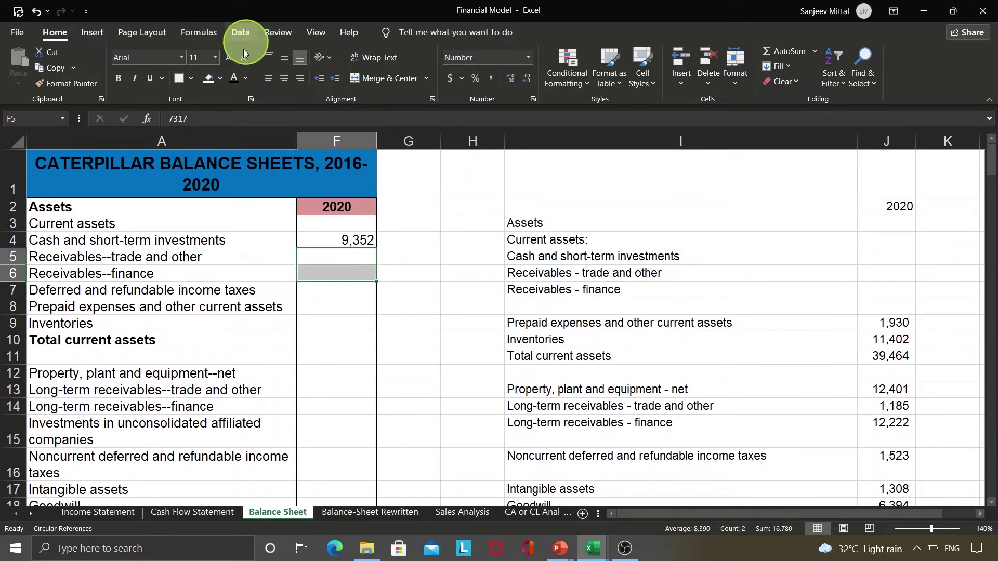
{"action": "left_click", "coordinate": [235, 78]}
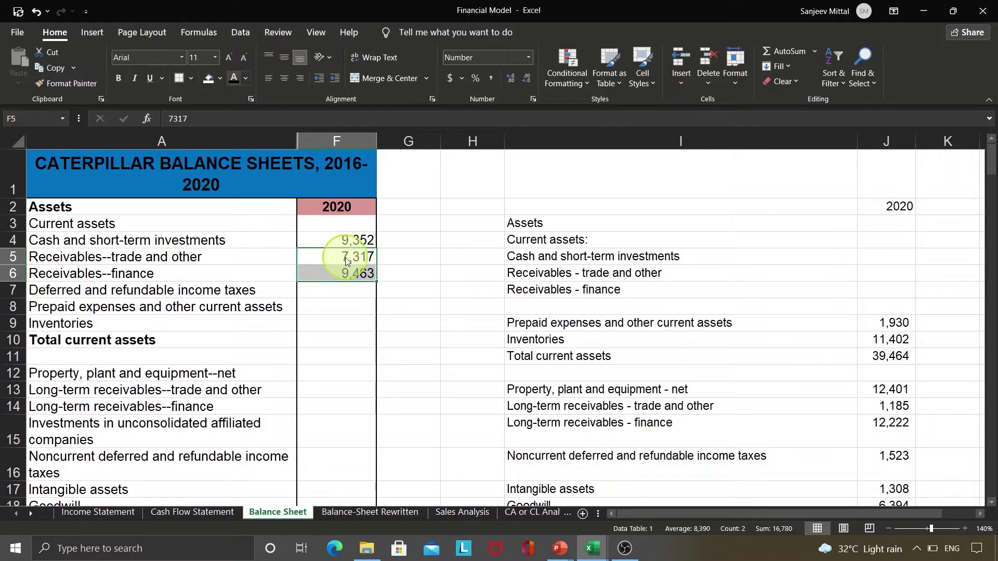
Clear the source amounts for prepaid expenses and inventories in J9:J10.
{"action": "left_click", "coordinate": [343, 285]}
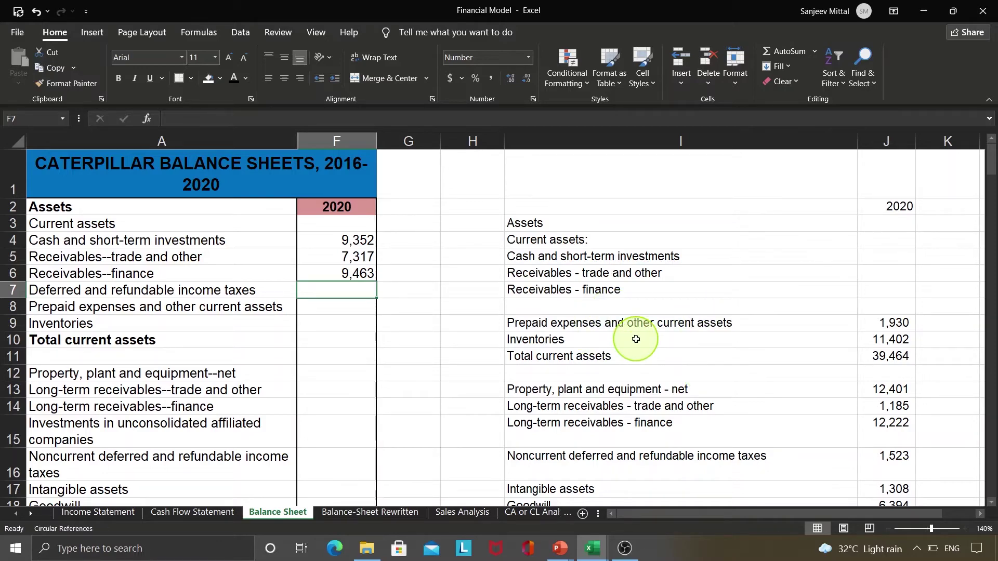
{"action": "left_click", "coordinate": [885, 325]}
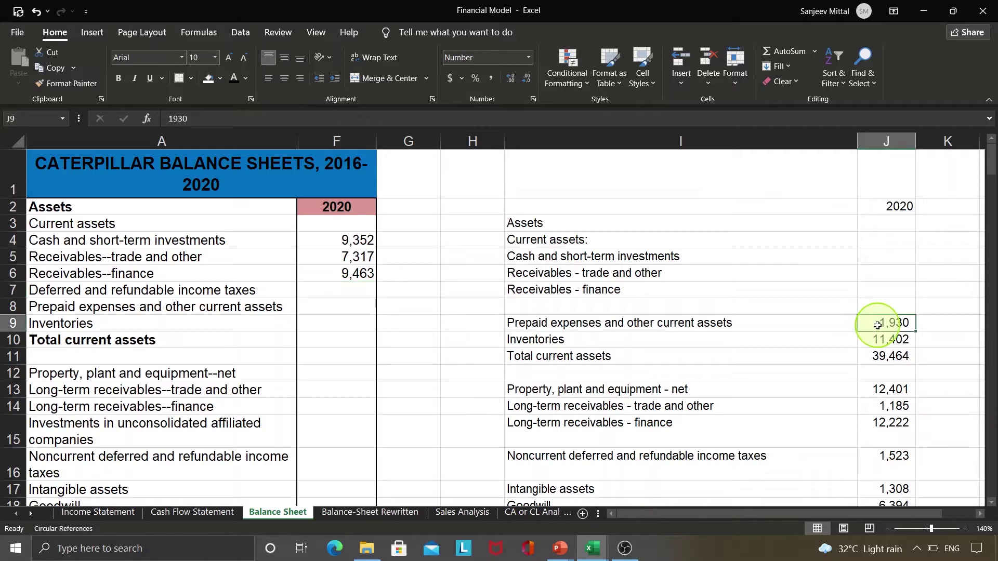
{"action": "left_click", "coordinate": [597, 339]}
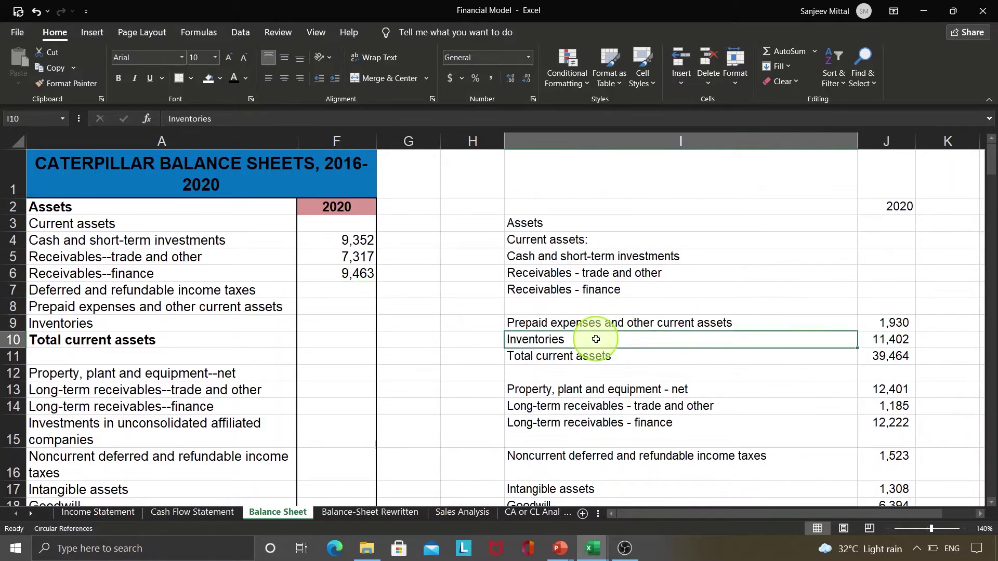
{"action": "left_click", "coordinate": [895, 322]}
{"action": "key", "text": "shift+Down"}
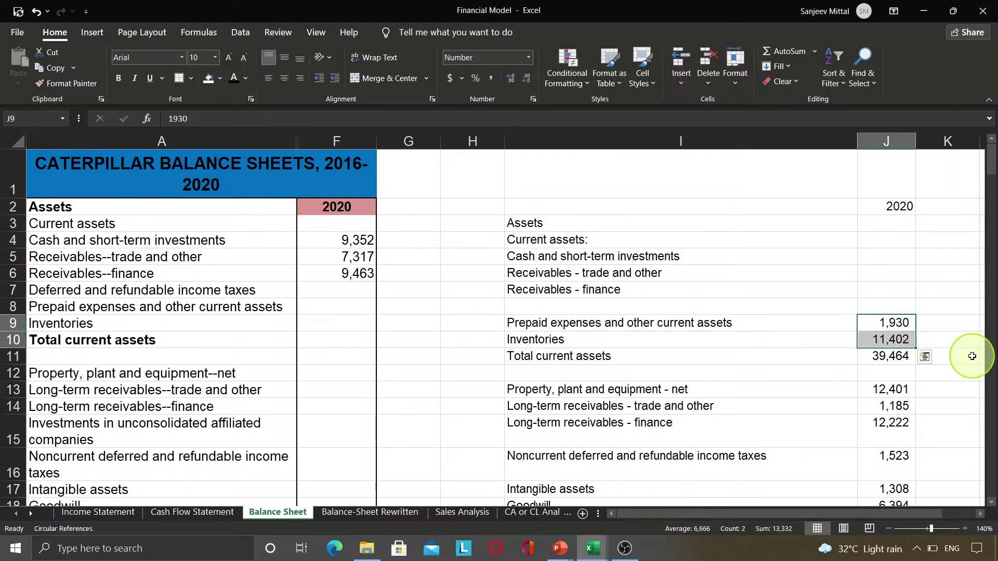
{"action": "key", "text": "Delete"}
Reveal the hidden prepaid expenses amount 1,930 in F8 and inventories amount 11,402 in F9 with the font color.
{"action": "left_click", "coordinate": [313, 308]}
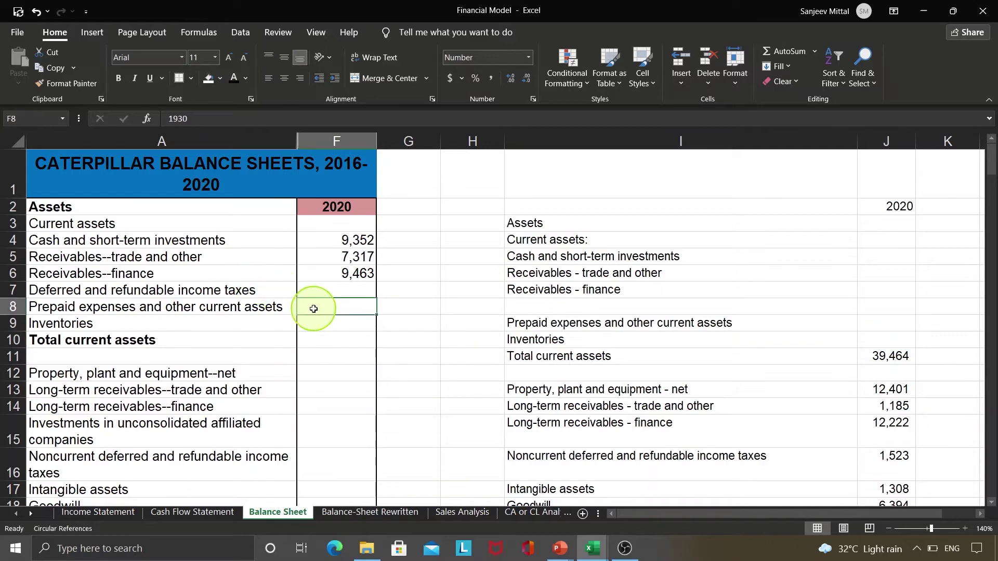
{"action": "type", "text": "1930 11402"}
{"action": "left_click", "coordinate": [233, 79]}
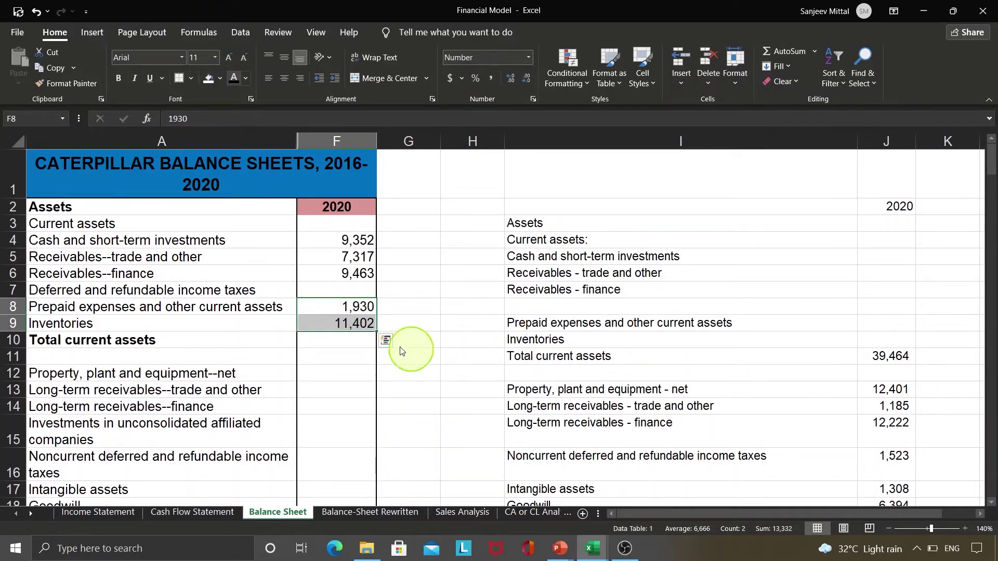
Reveal the total current assets formula =SUM(F4:F9) in F10 with the font color and clear the source total in J11.
{"action": "left_click", "coordinate": [359, 342]}
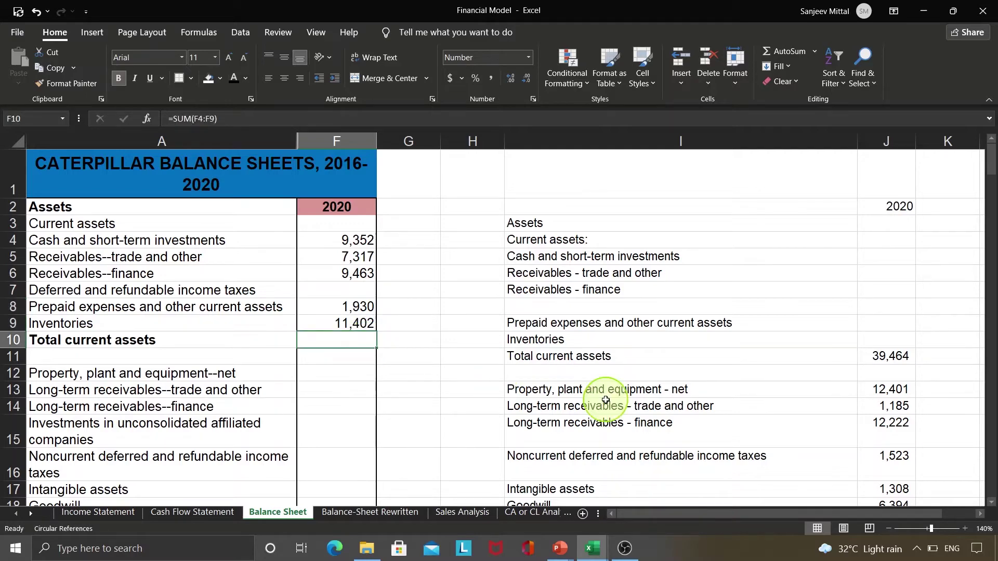
{"action": "key", "text": "F2"}
{"action": "key", "text": "Escape"}
{"action": "key", "text": "F2"}
{"action": "key", "text": "Escape"}
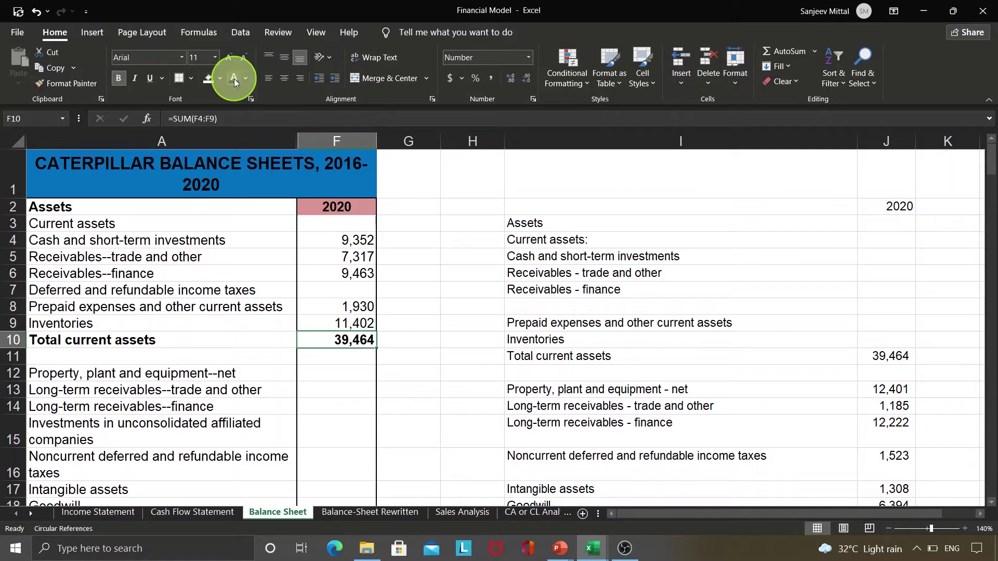
{"action": "left_click", "coordinate": [898, 356]}
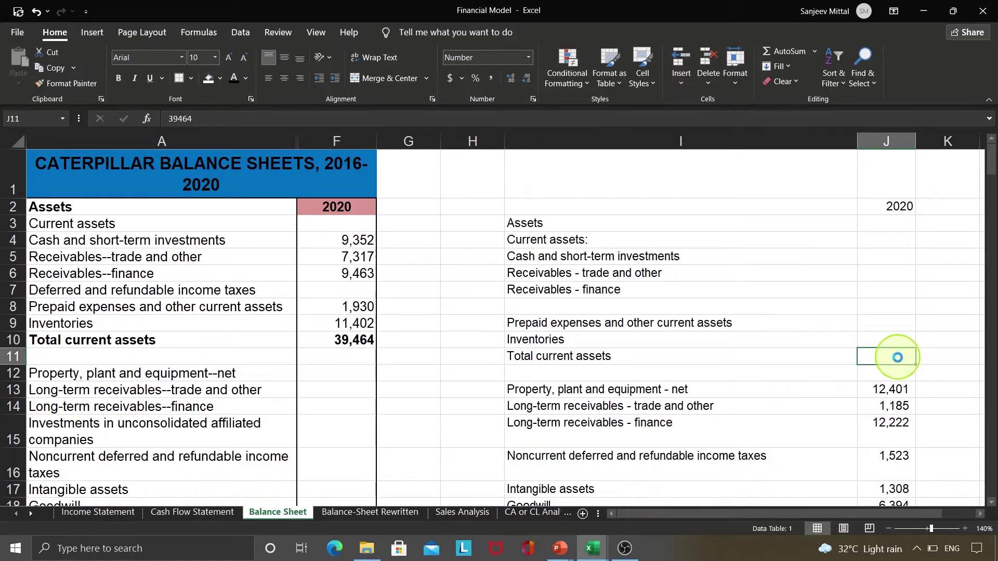
Clear the source amounts for property, plant and equipment and both long-term receivables in J13:J15.
{"action": "left_click", "coordinate": [888, 389]}
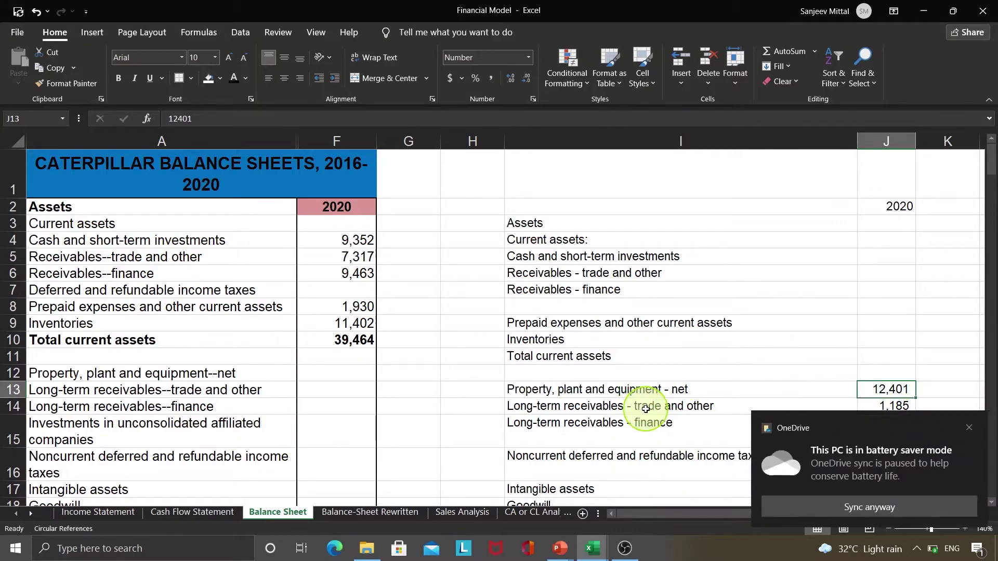
{"action": "left_click", "coordinate": [968, 429]}
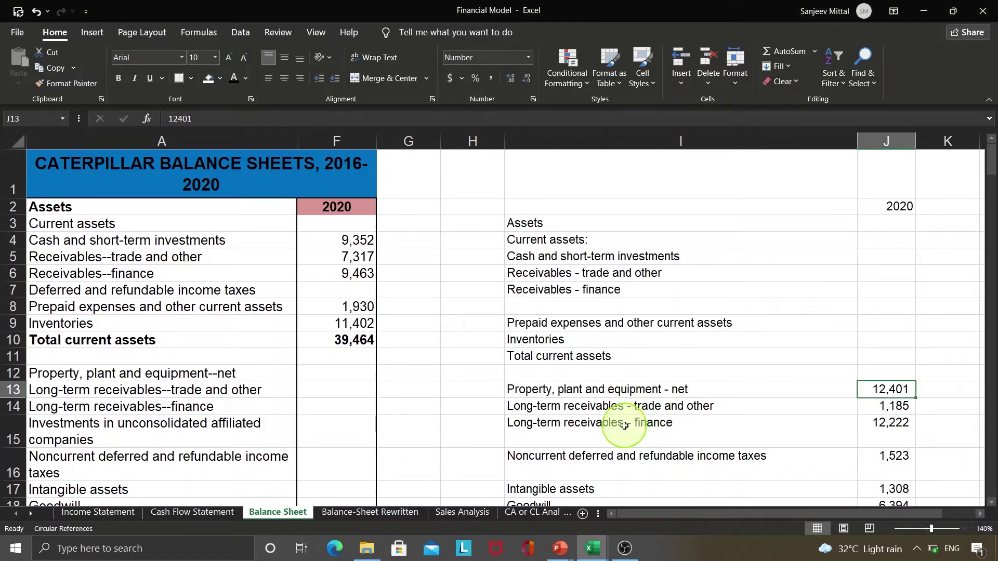
{"action": "key", "text": "shift+Down"}
{"action": "key", "text": "shift+Down"}
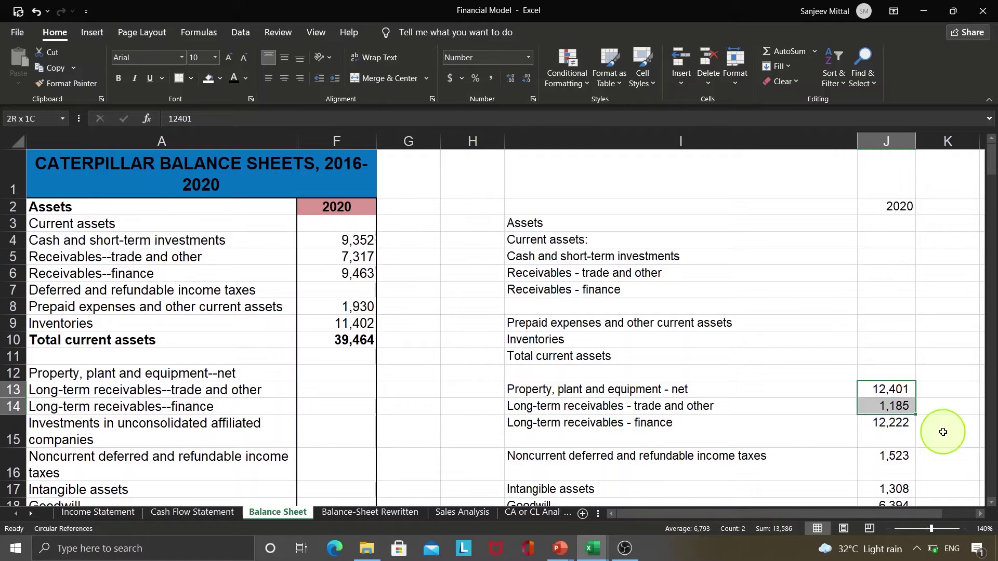
{"action": "key", "text": "Delete"}
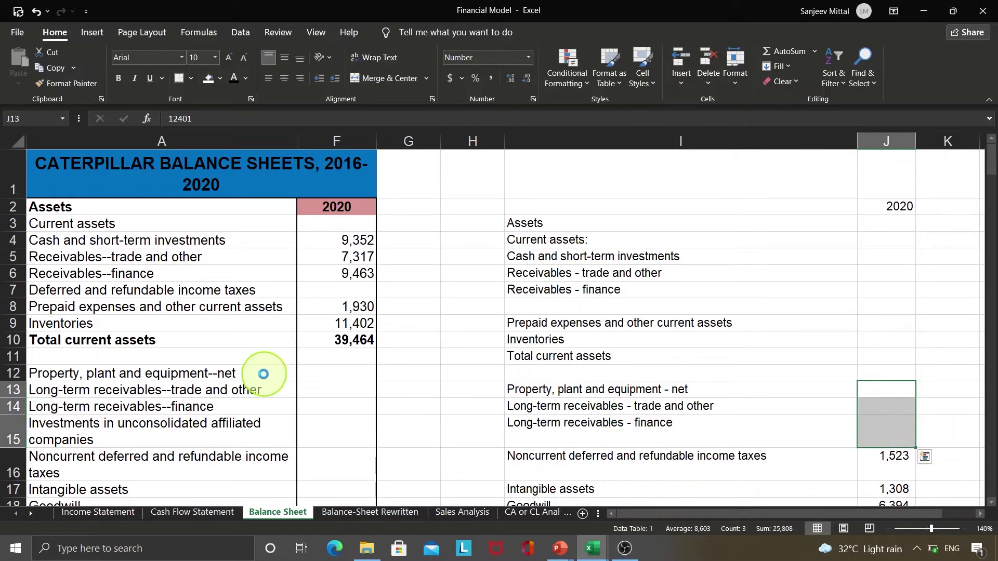
Reveal the hidden amounts 12,401, 1,185 and 12,222 in F12:F14 with the font color.
{"action": "left_click", "coordinate": [358, 380]}
{"action": "key", "text": "shift+Down"}
{"action": "key", "text": "shift+Down"}
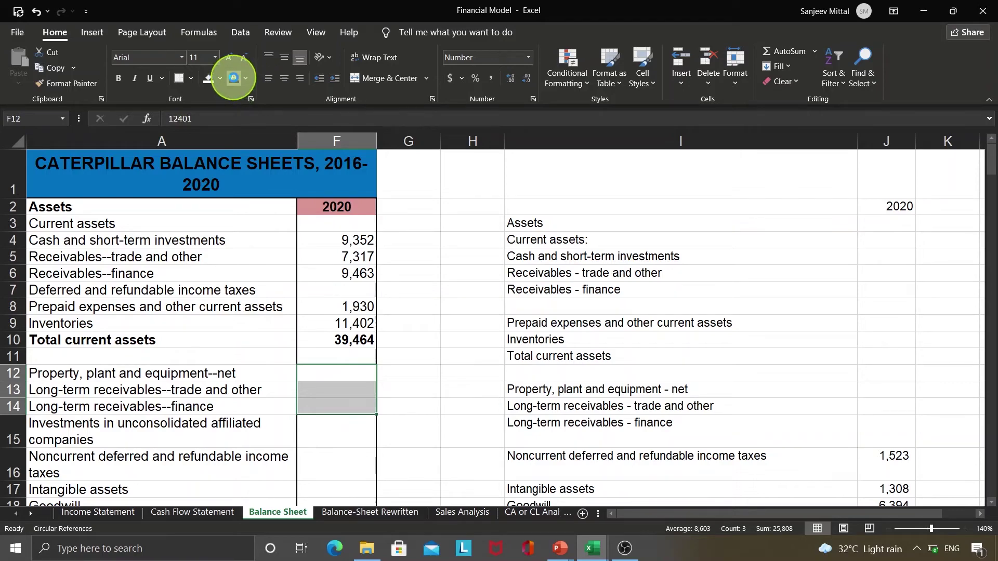
{"action": "left_click", "coordinate": [234, 78]}
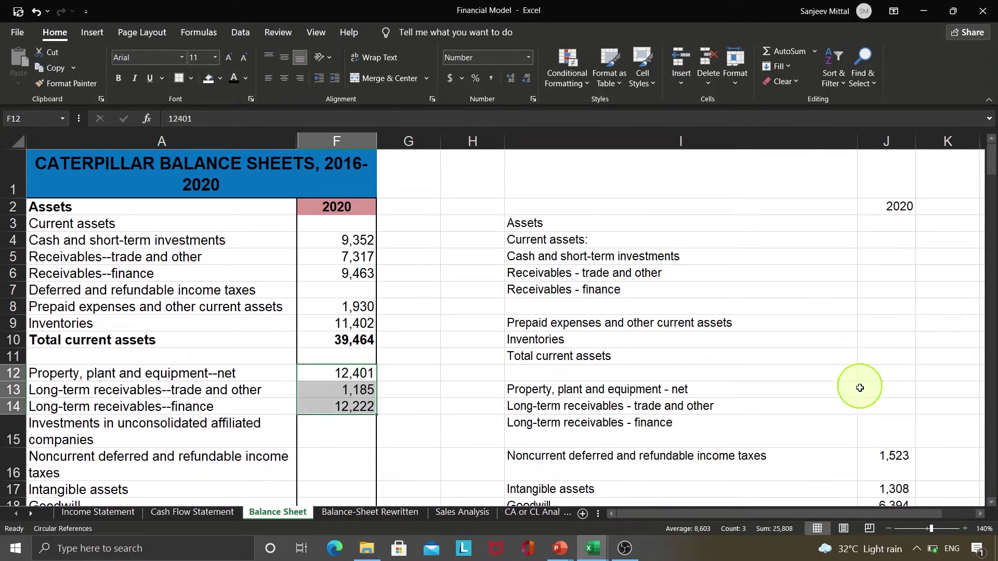
Compare the remaining noncurrent asset rows 15 to 20 in column A with the source labels and amounts in columns I and J.
{"action": "left_click", "coordinate": [833, 446]}
{"action": "key", "text": "Down"}
{"action": "key", "text": "Down"}
{"action": "key", "text": "Down"}
{"action": "key", "text": "Down"}
{"action": "key", "text": "Down"}
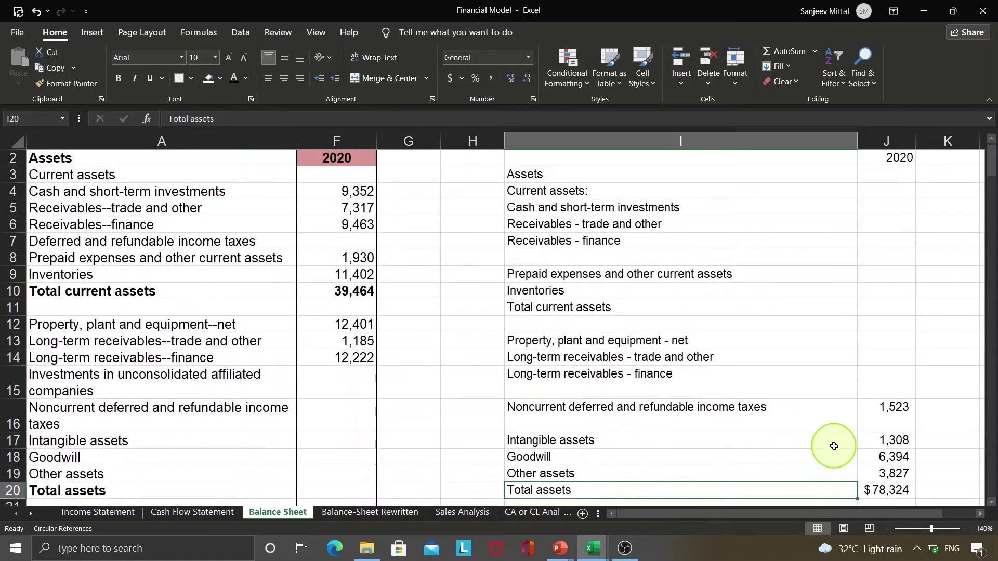
{"action": "left_click", "coordinate": [237, 384]}
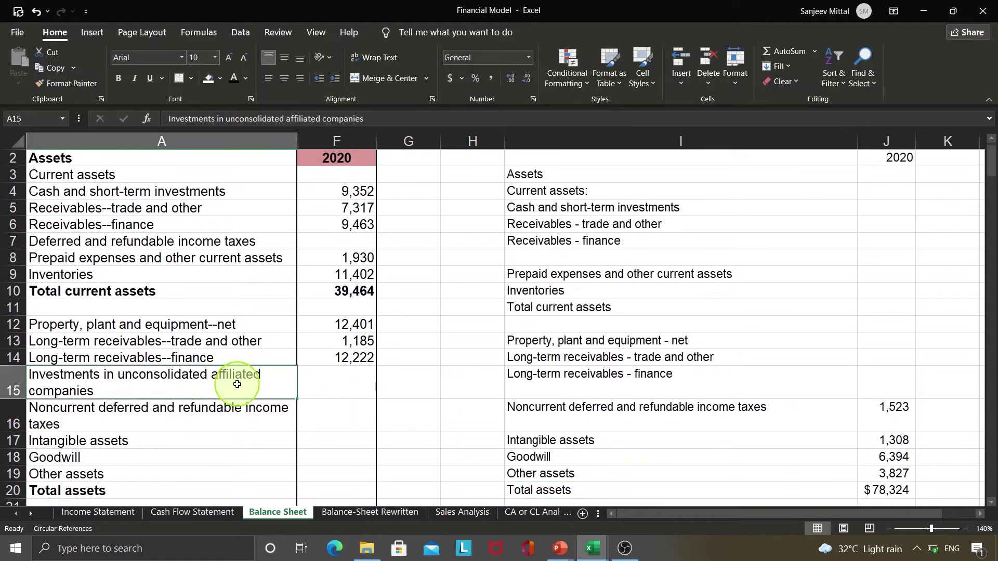
{"action": "left_click", "coordinate": [305, 392]}
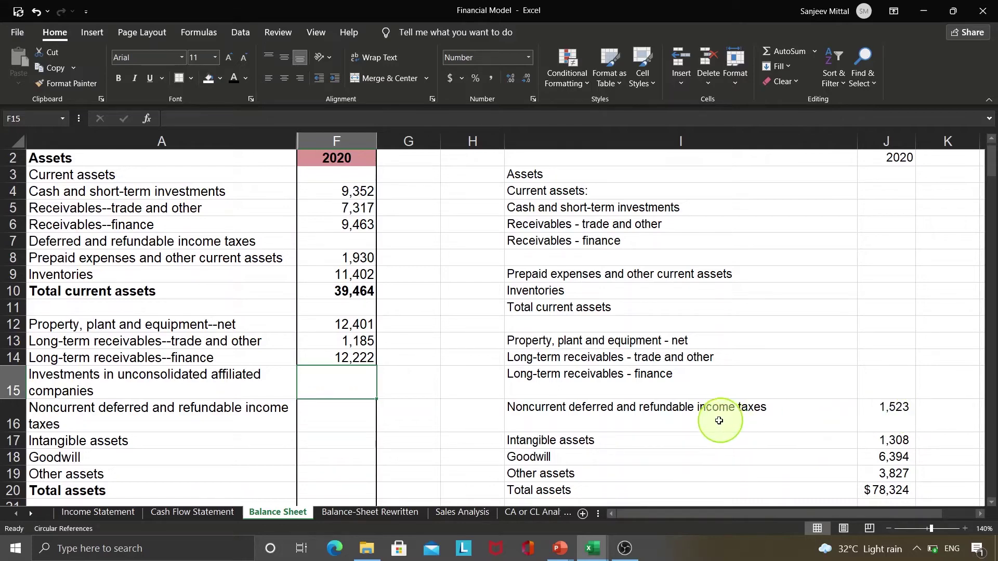
{"action": "left_click", "coordinate": [223, 423]}
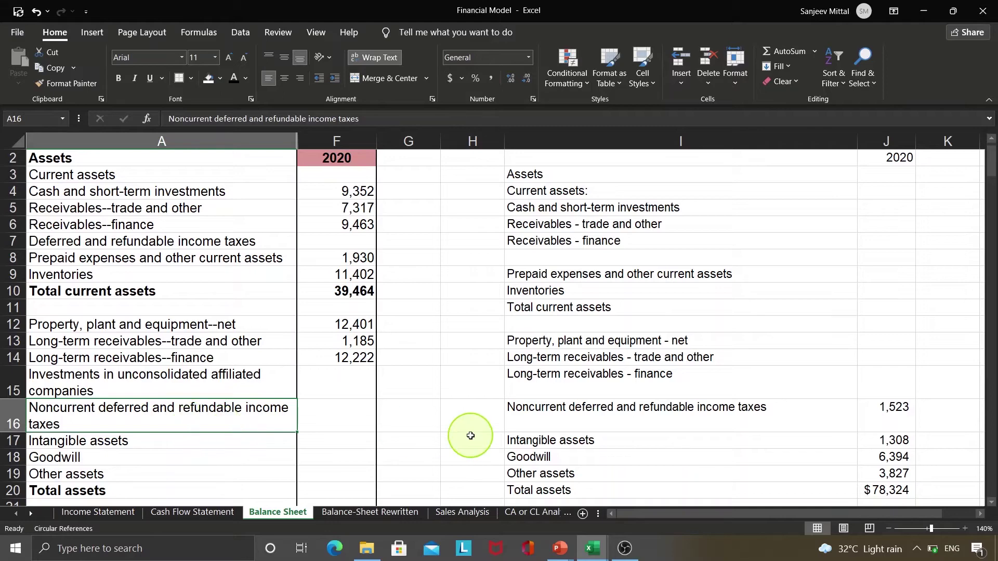
{"action": "left_click", "coordinate": [782, 418]}
{"action": "left_click", "coordinate": [903, 418]}
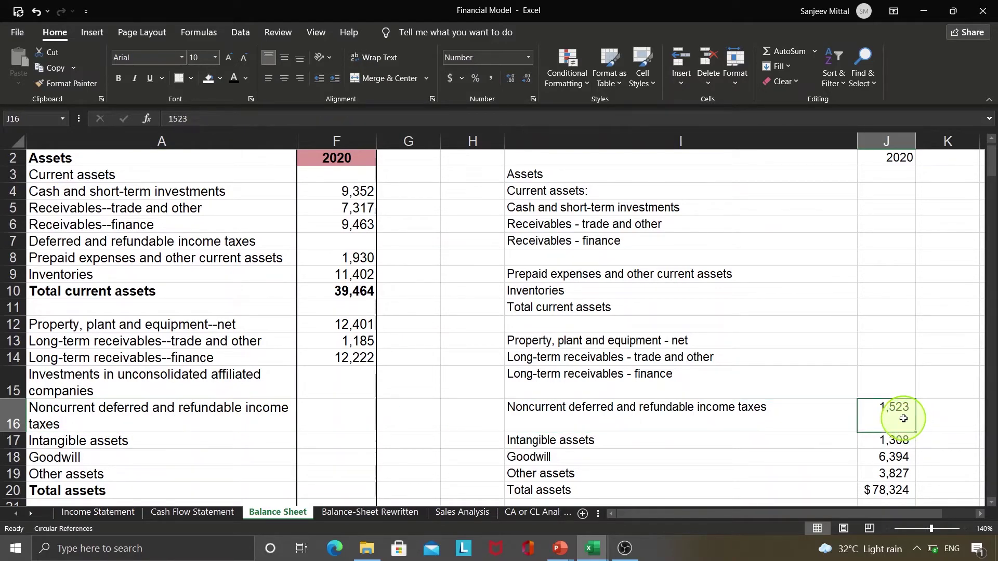
{"action": "key", "text": "Down"}
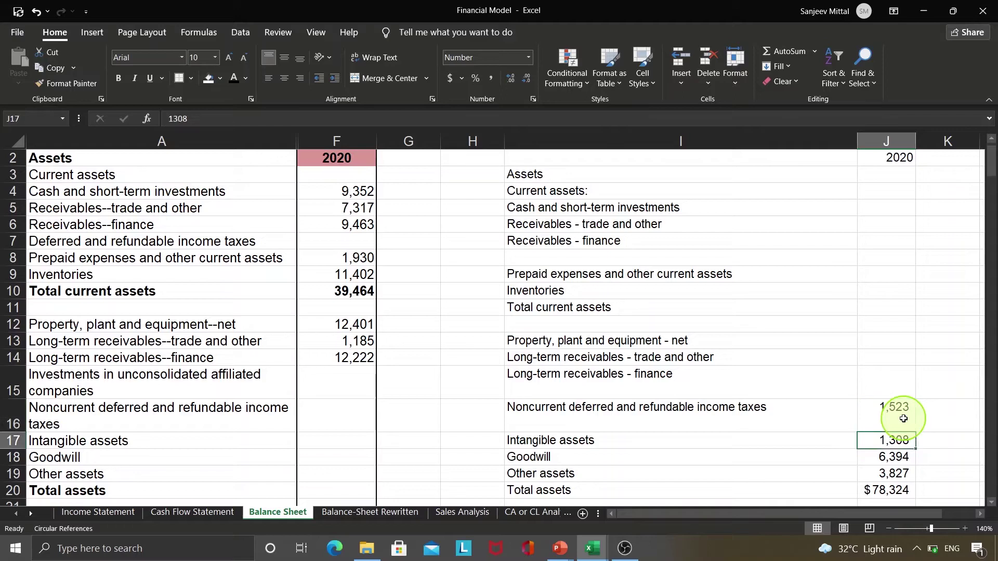
{"action": "left_click", "coordinate": [592, 453]}
{"action": "left_click", "coordinate": [589, 469]}
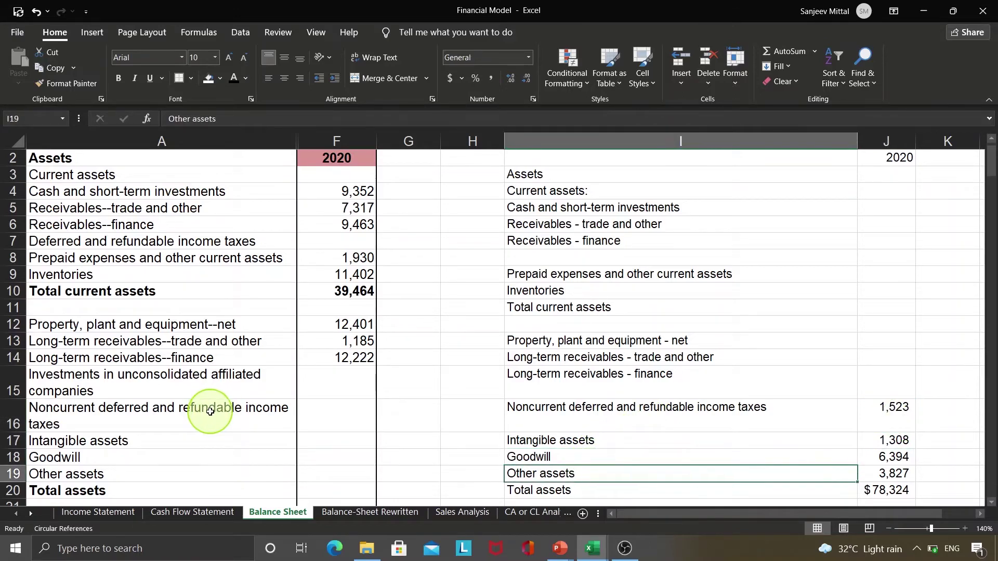
Clear the source amounts for noncurrent deferred taxes, intangible assets, goodwill and other assets in J16:J19.
{"action": "left_click", "coordinate": [209, 413]}
{"action": "key", "text": "shift+Down"}
{"action": "key", "text": "shift+Down"}
{"action": "key", "text": "shift+Down"}
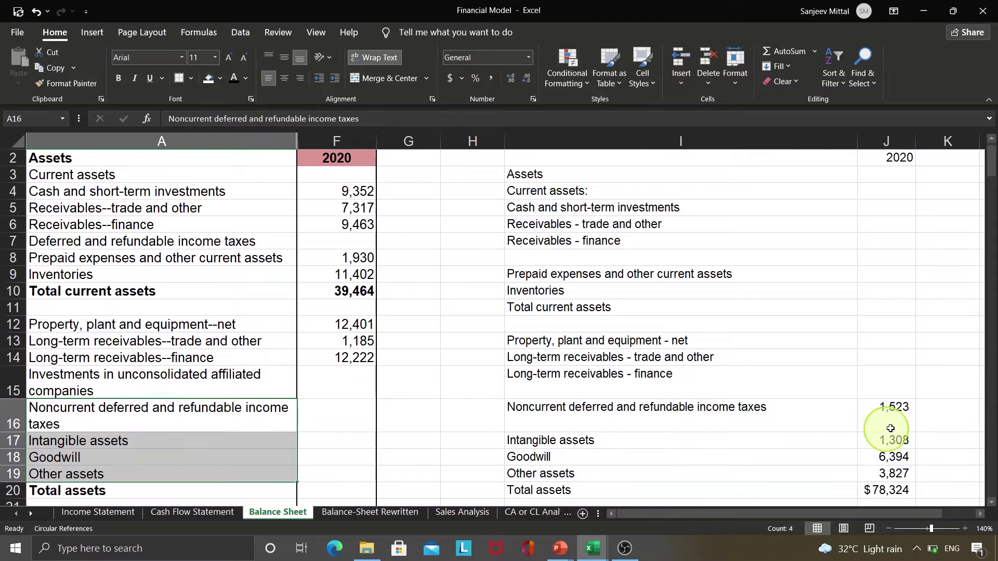
{"action": "left_click", "coordinate": [891, 418]}
{"action": "key", "text": "shift+Down"}
{"action": "key", "text": "shift+Down"}
{"action": "key", "text": "shift+Down"}
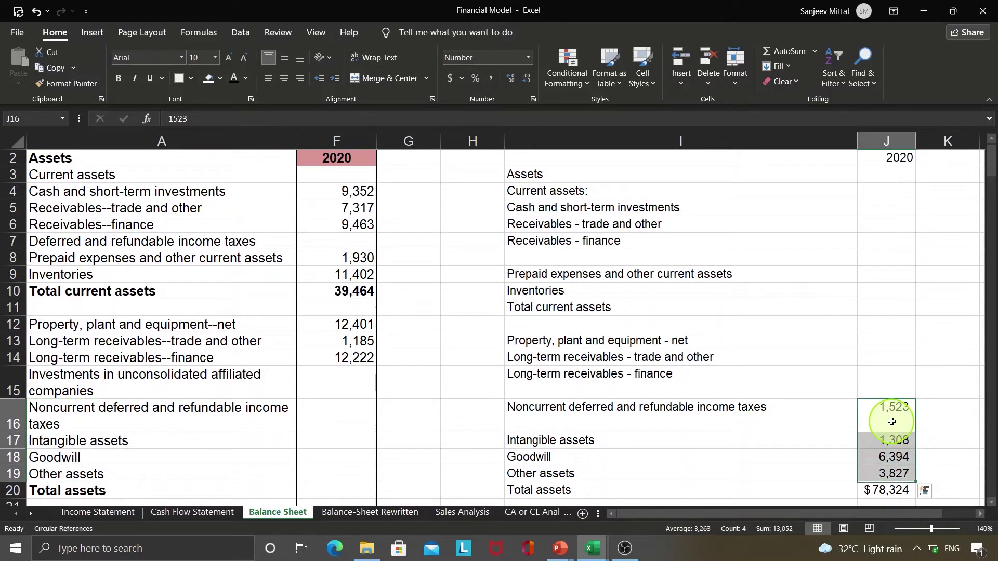
Reveal the hidden amounts 1,523, 1,308, 6,394 and 3,827 in F16:F19 with the font color.
{"action": "left_click", "coordinate": [351, 414]}
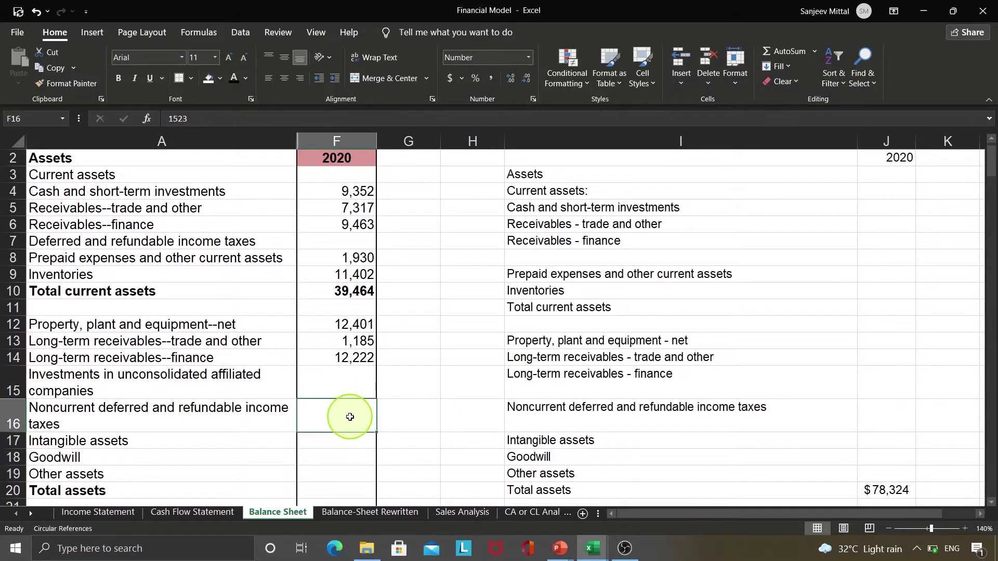
{"action": "key", "text": "ctrl+v"}
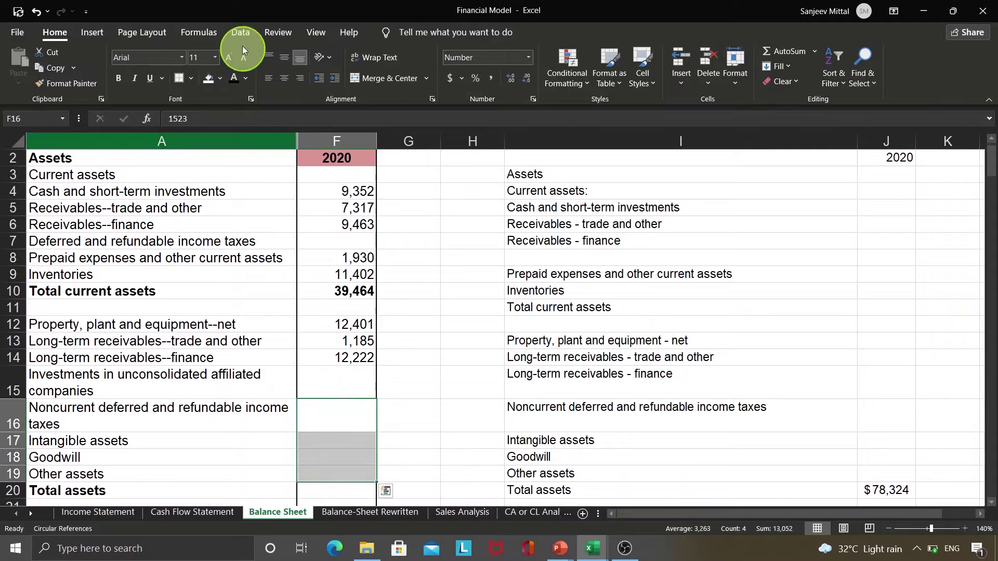
{"action": "left_click", "coordinate": [233, 79]}
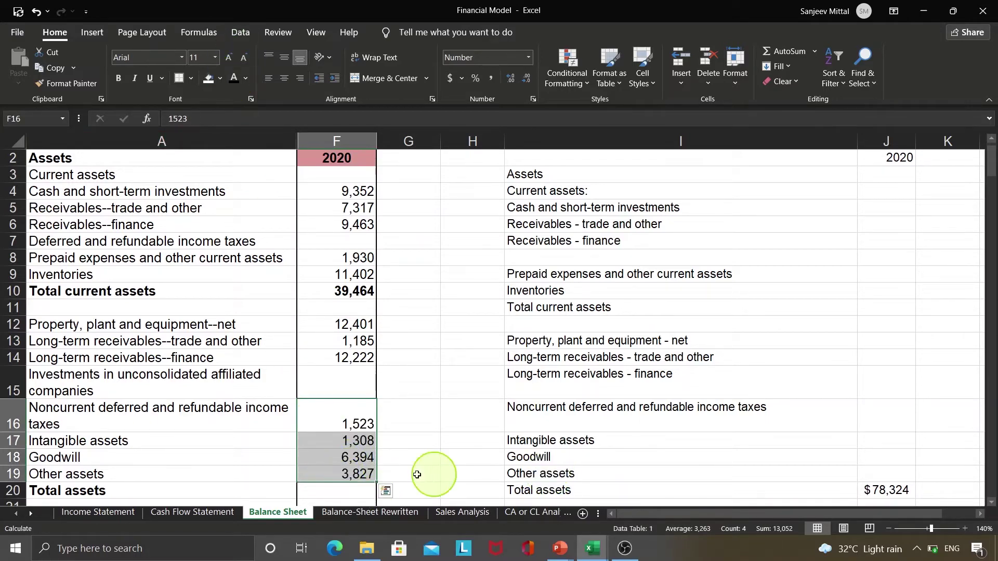
{"action": "key", "text": "ctrl+1"}
{"action": "key", "text": "Return"}
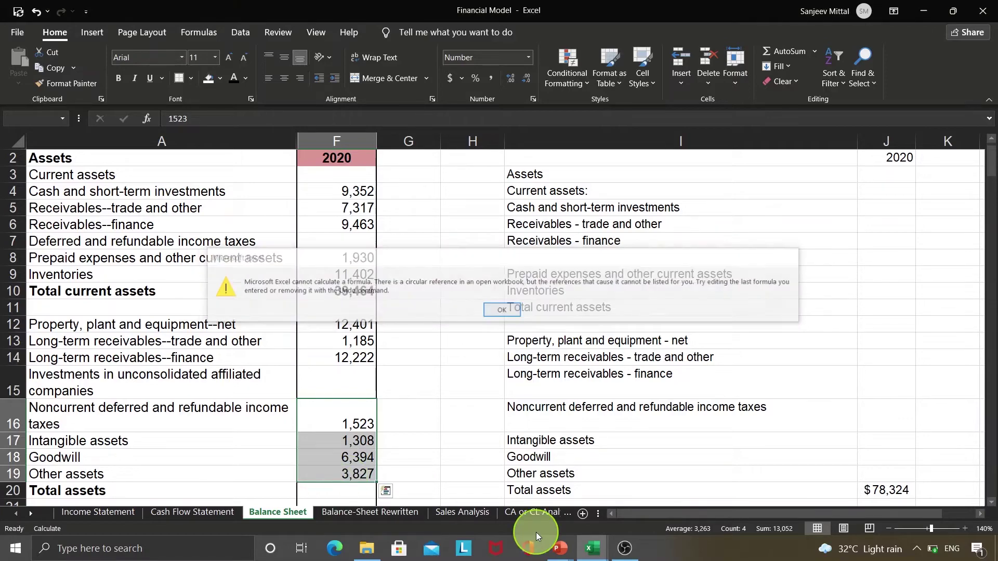
Reveal the total assets formula =F10+SUM(F12:F19) in F20 with the font color.
{"action": "key", "text": "Down"}
{"action": "key", "text": "Down"}
{"action": "key", "text": "F2"}
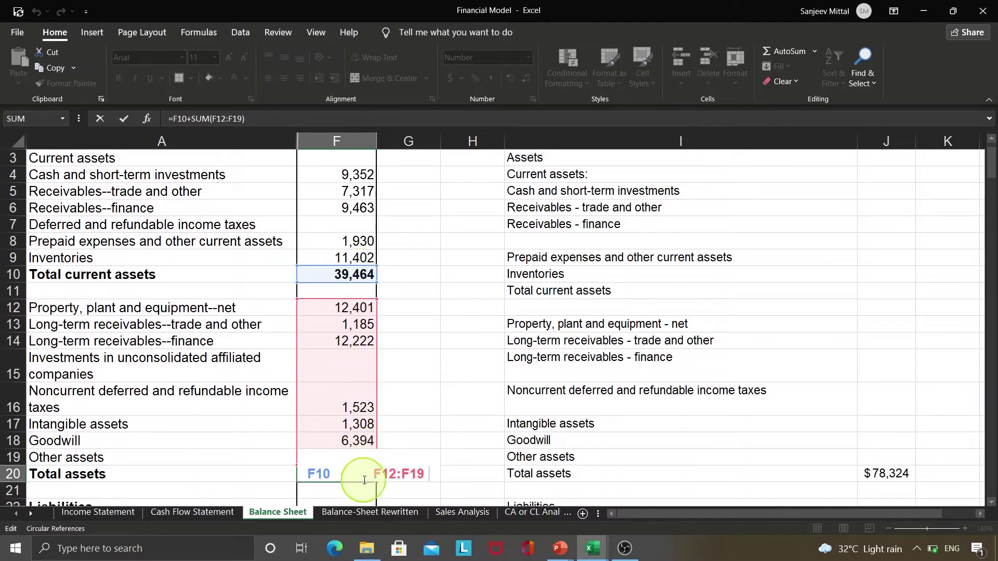
{"action": "key", "text": "ctrl+Return"}
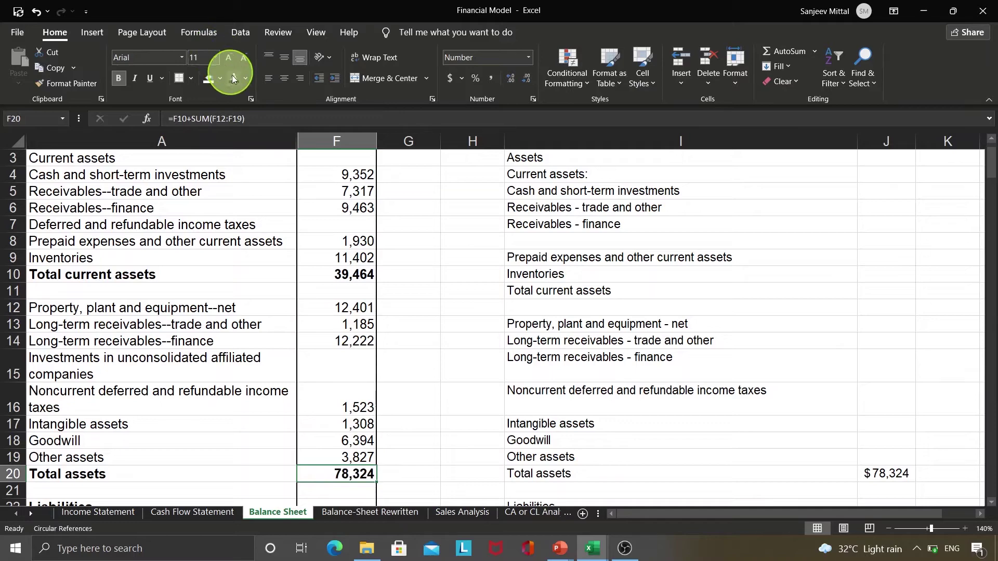
Clear the source total assets amount in J20.
{"action": "left_click", "coordinate": [880, 472]}
{"action": "key", "text": "Down"}
{"action": "key", "text": "Down"}
{"action": "key", "text": "Down"}
{"action": "key", "text": "Down"}
{"action": "key", "text": "Down"}
{"action": "key", "text": "Down"}
{"action": "key", "text": "Up"}
{"action": "key", "text": "Up"}
{"action": "key", "text": "Up"}
{"action": "key", "text": "Up"}
{"action": "key", "text": "Up"}
{"action": "key", "text": "Up"}
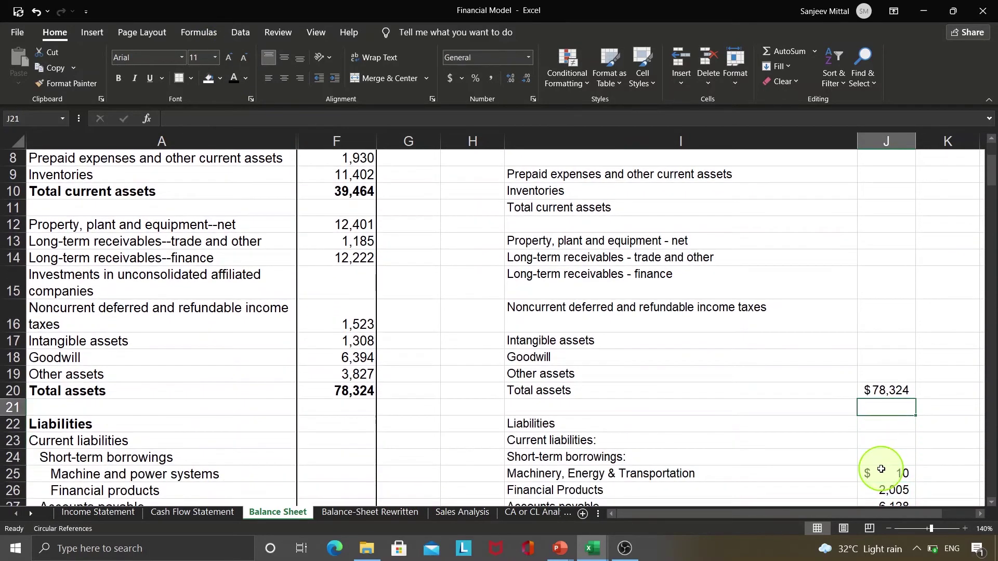
{"action": "key", "text": "Down"}
Examine the current liabilities in rows 22 to 36 and compare the short-term borrowings labels in columns A and I.
{"action": "key", "text": "Down"}
{"action": "key", "text": "Down"}
{"action": "key", "text": "Down"}
{"action": "key", "text": "Down"}
{"action": "key", "text": "Down"}
{"action": "key", "text": "Down"}
{"action": "key", "text": "Down"}
{"action": "key", "text": "Down"}
{"action": "key", "text": "Down"}
{"action": "key", "text": "Down"}
{"action": "key", "text": "Down"}
{"action": "key", "text": "Down"}
{"action": "key", "text": "Down"}
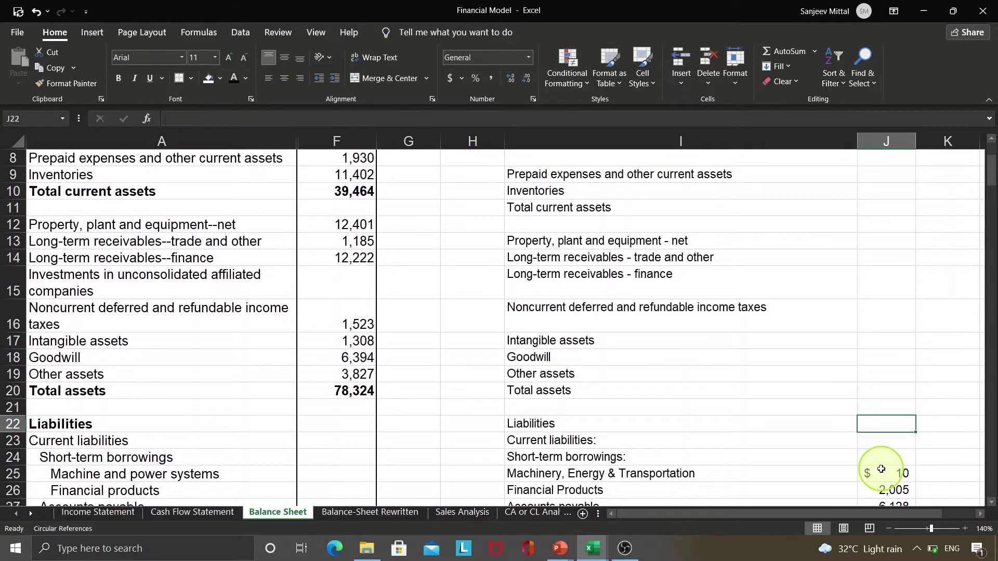
{"action": "key", "text": "Down"}
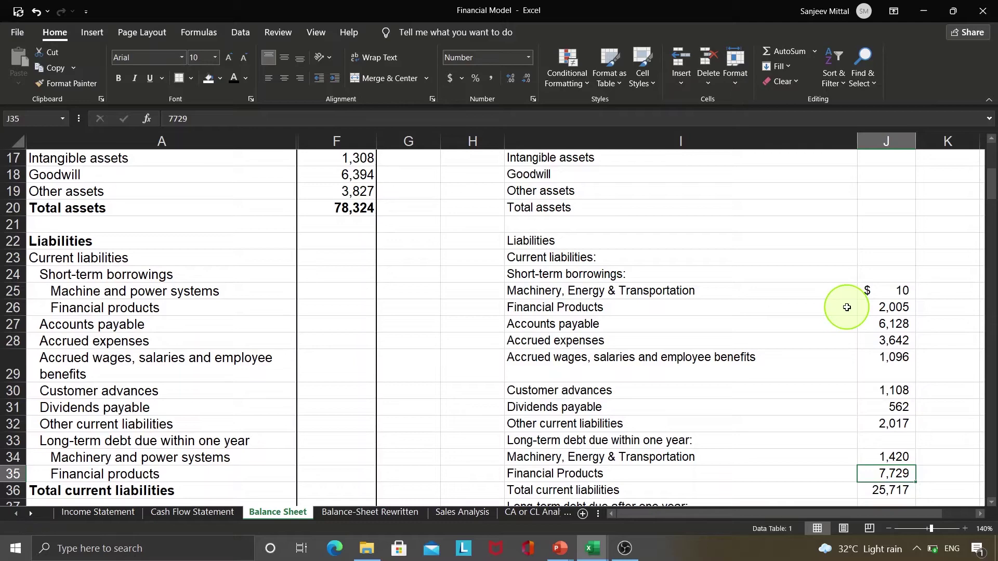
{"action": "left_click", "coordinate": [722, 294]}
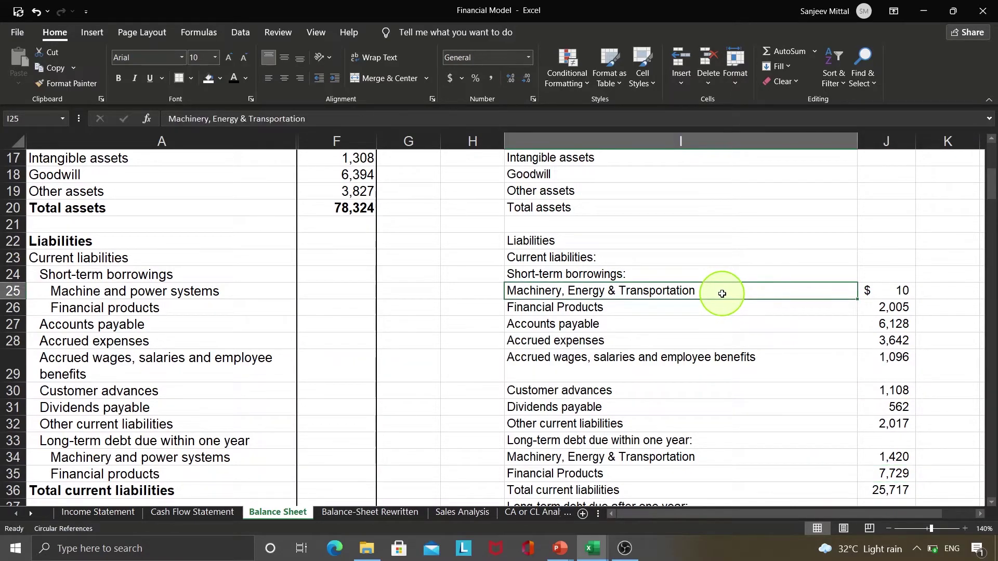
{"action": "left_click", "coordinate": [187, 278]}
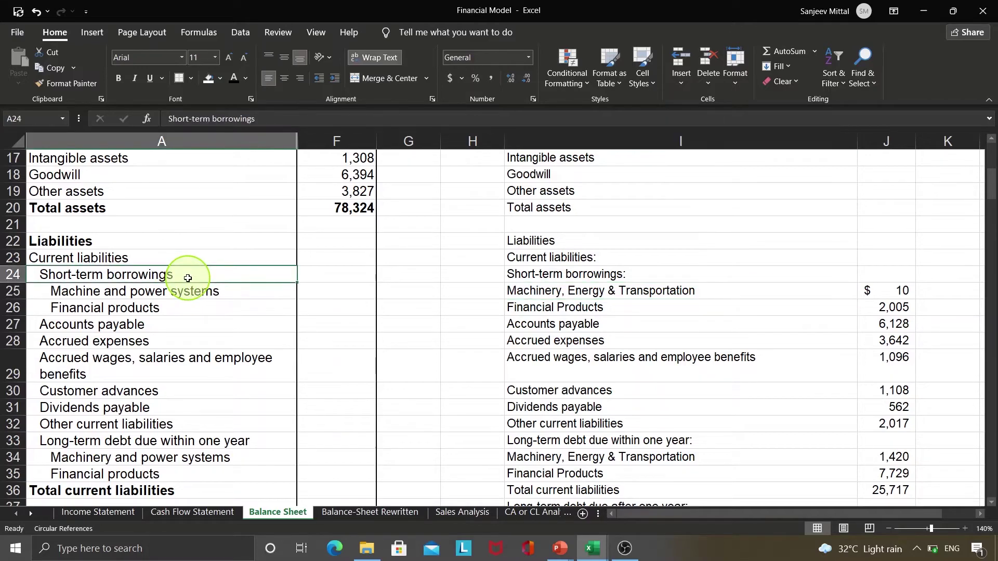
Compare the source labels in I25:I29 with the matching current liability labels in column A, and check the amount in J25.
{"action": "left_click", "coordinate": [872, 275]}
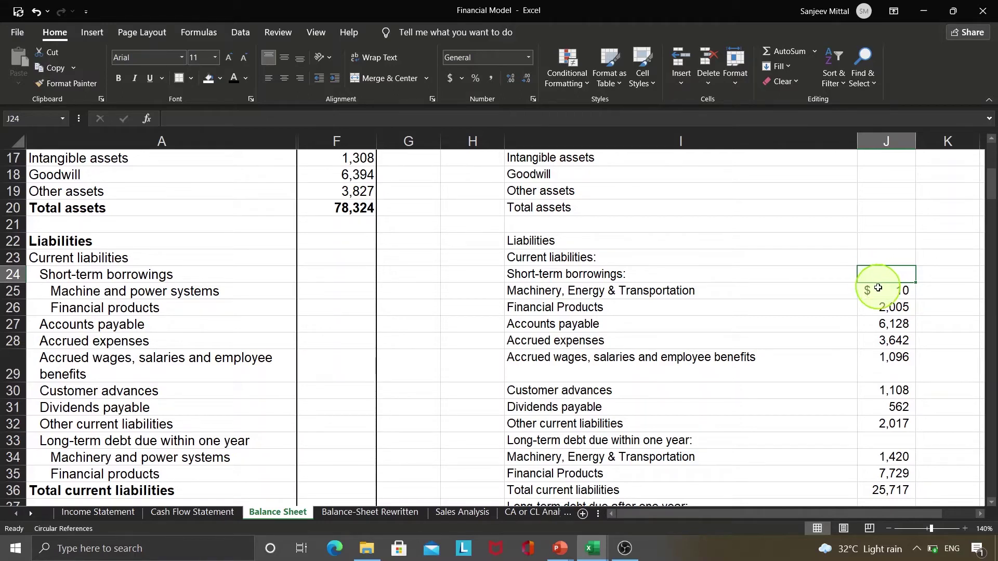
{"action": "left_click", "coordinate": [878, 290]}
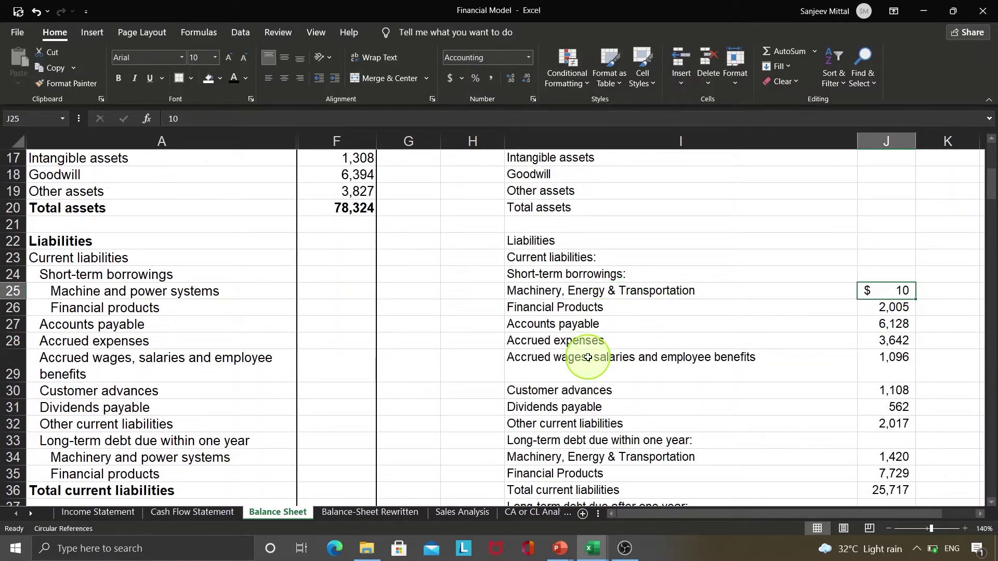
{"action": "left_click", "coordinate": [572, 291]}
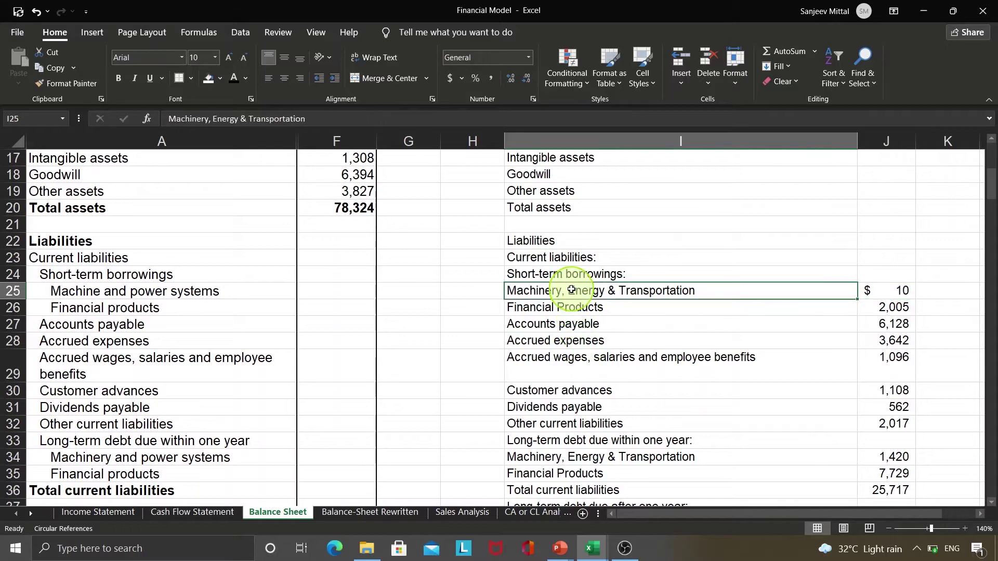
{"action": "key", "text": "shift+Down"}
{"action": "key", "text": "shift+Down"}
{"action": "key", "text": "shift+Down"}
{"action": "key", "text": "shift+Down"}
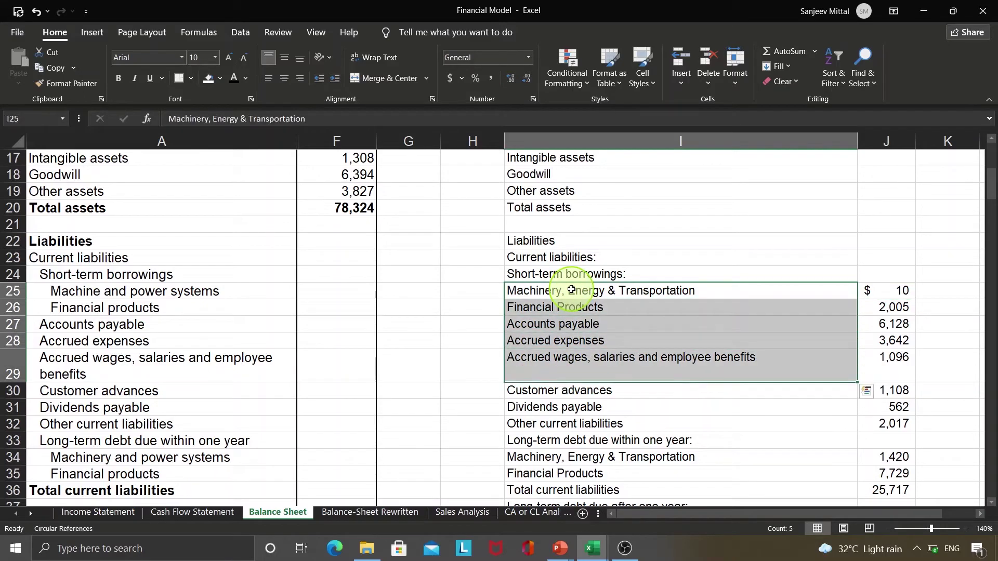
{"action": "left_click", "coordinate": [123, 295]}
{"action": "key", "text": "shift+Down"}
{"action": "key", "text": "shift+Down"}
{"action": "key", "text": "shift+Down"}
{"action": "key", "text": "shift+Down"}
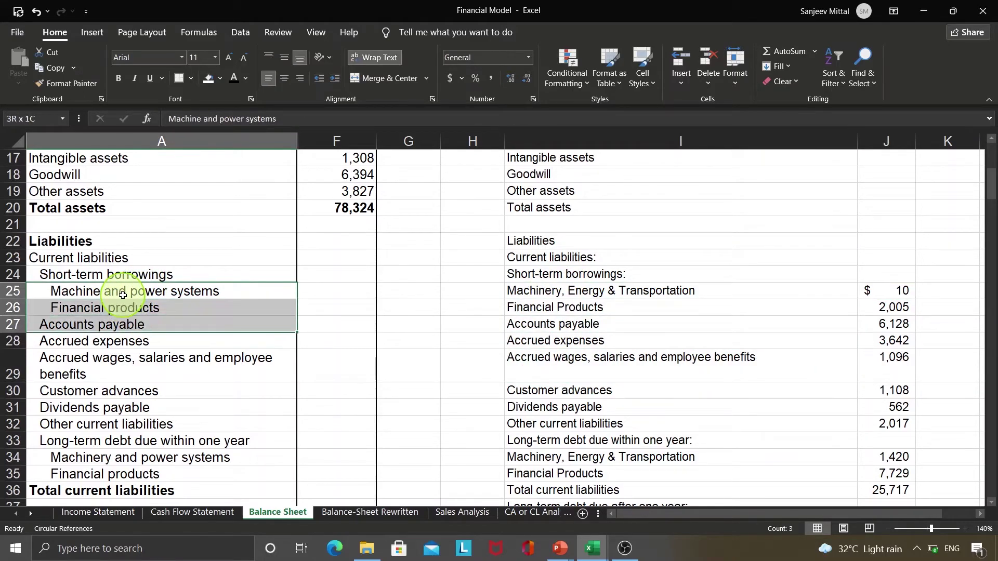
Clear the source amounts in J25:J29, from machinery short-term borrowings to accrued wages.
{"action": "left_click", "coordinate": [890, 286]}
{"action": "key", "text": "shift+Down"}
{"action": "key", "text": "shift+Down"}
{"action": "key", "text": "shift+Down"}
{"action": "key", "text": "shift+Down"}
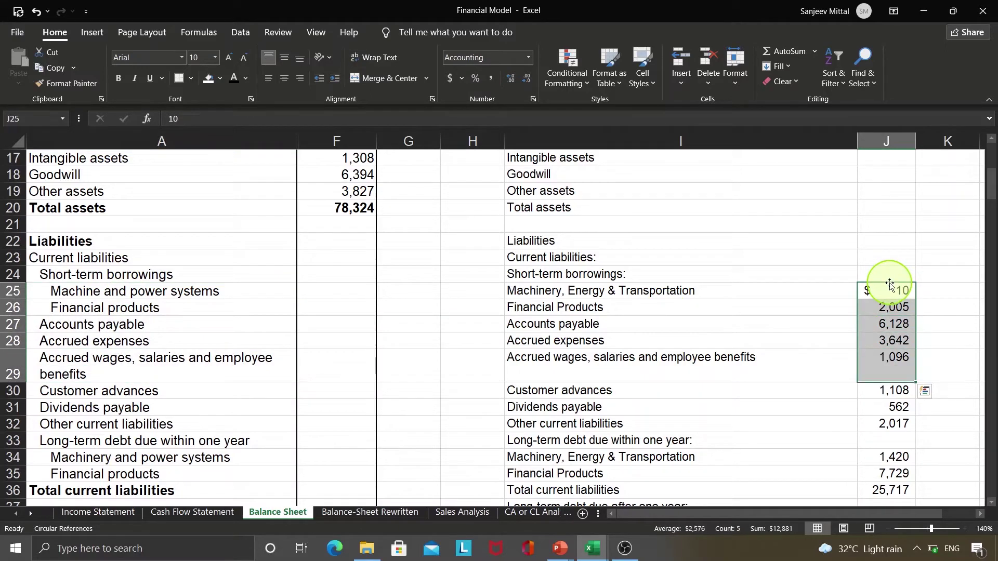
{"action": "key", "text": "Delete"}
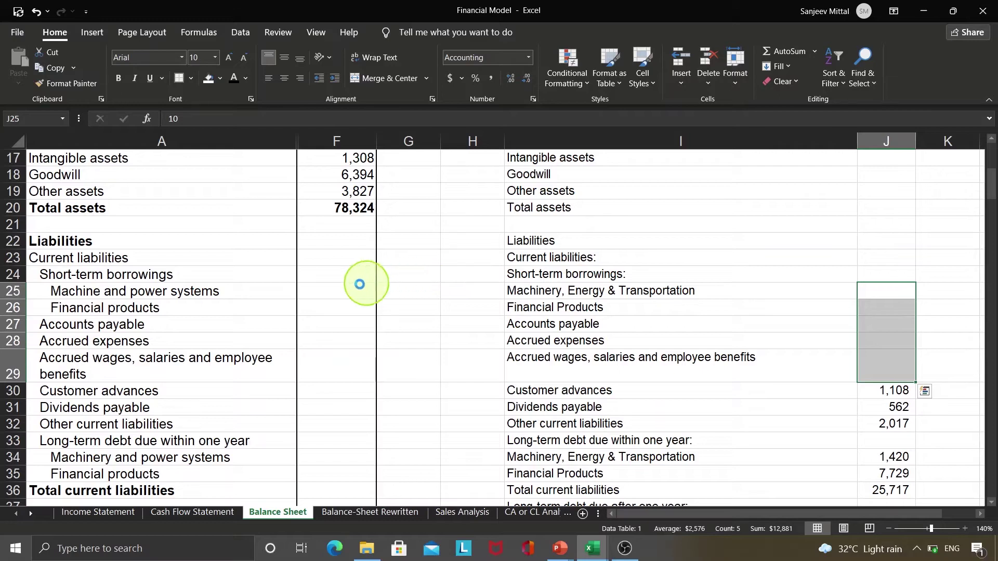
Reveal the hidden amounts 10, 2,005, 6,128, 3,642 and 1,096 in F25:F29 with the font color.
{"action": "left_click", "coordinate": [349, 288]}
{"action": "key", "text": "shift+Down"}
{"action": "key", "text": "shift+Down"}
{"action": "key", "text": "shift+Down"}
{"action": "key", "text": "shift+Down"}
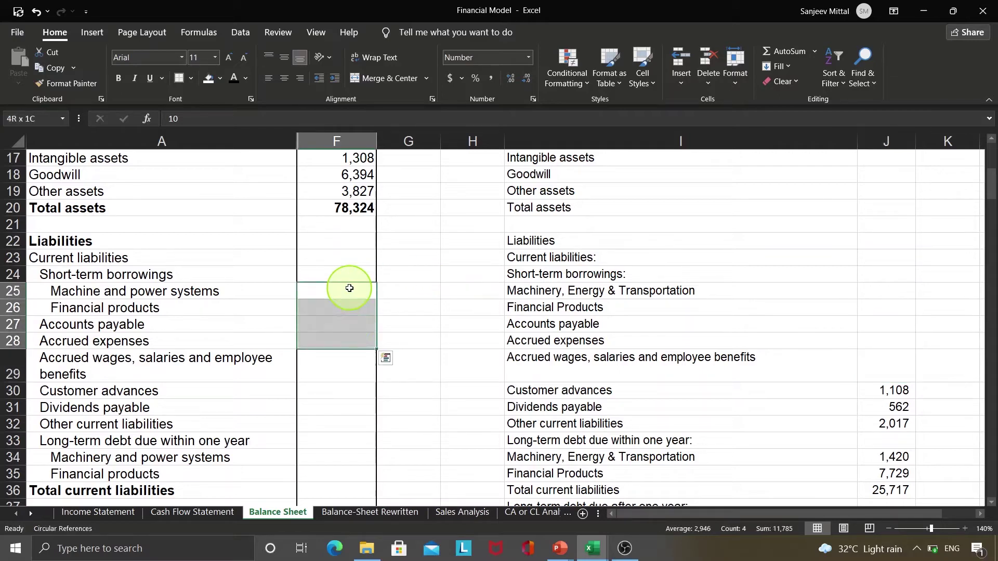
{"action": "key", "text": "ctrl+v"}
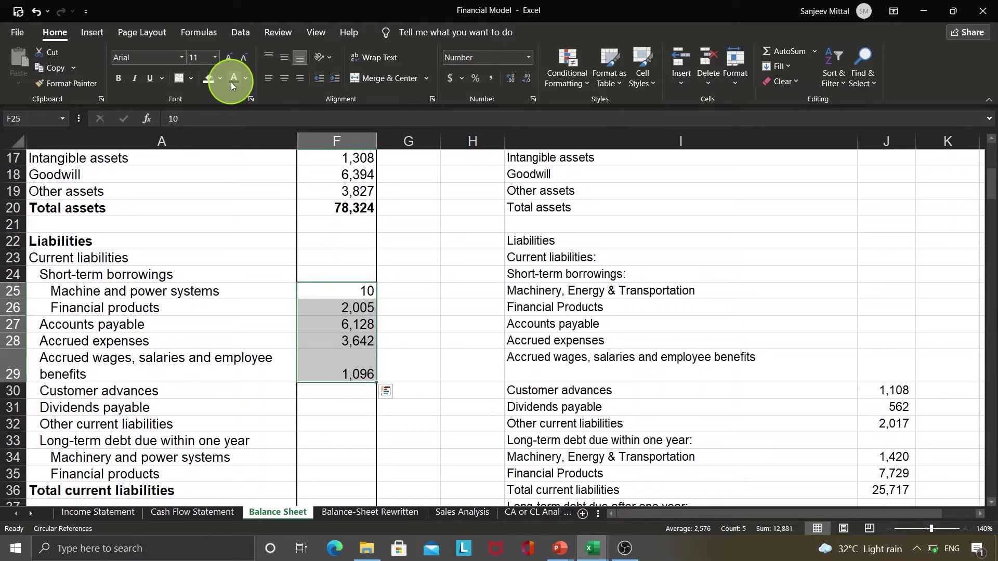
Clear the source amounts in J30:J35, from customer advances to long-term debt due within one year.
{"action": "left_click", "coordinate": [735, 379]}
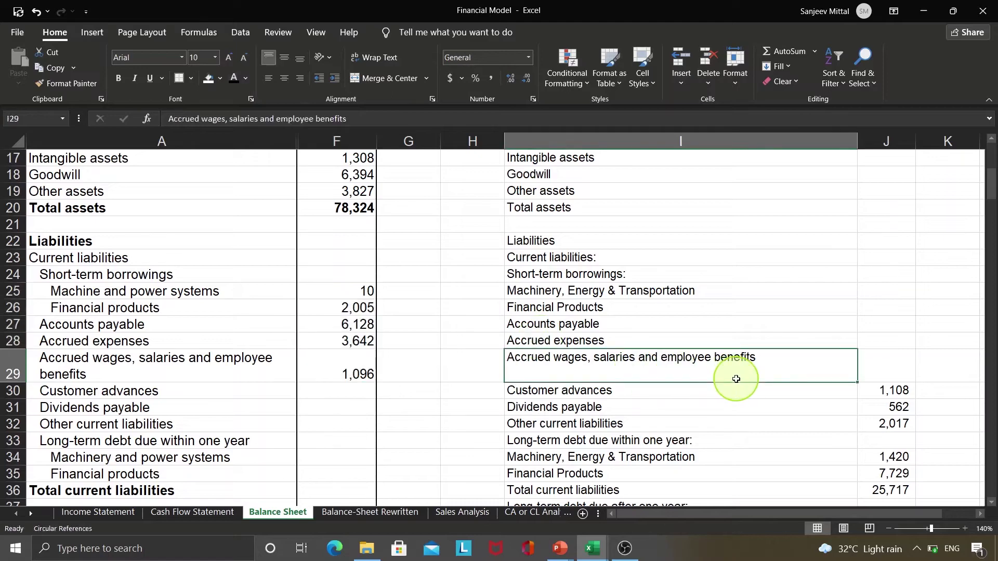
{"action": "key", "text": "Down"}
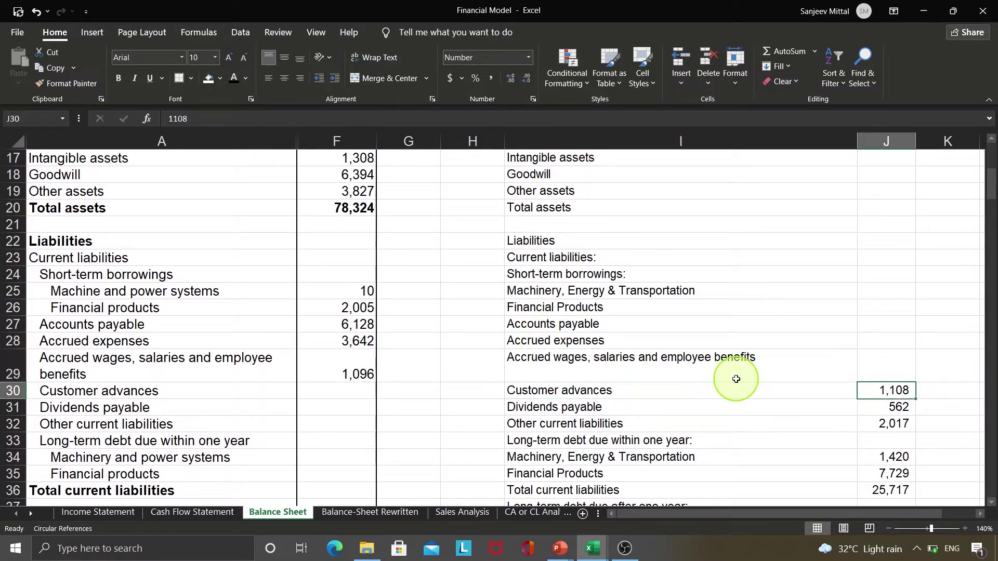
{"action": "key", "text": "shift+Down"}
{"action": "key", "text": "shift+Down"}
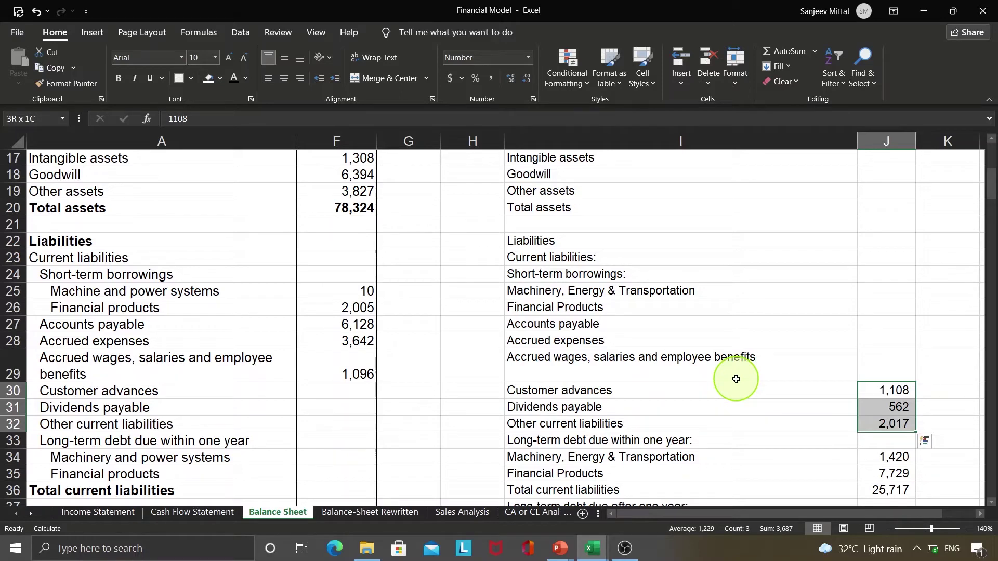
{"action": "key", "text": "shift+Down"}
{"action": "key", "text": "shift+Down"}
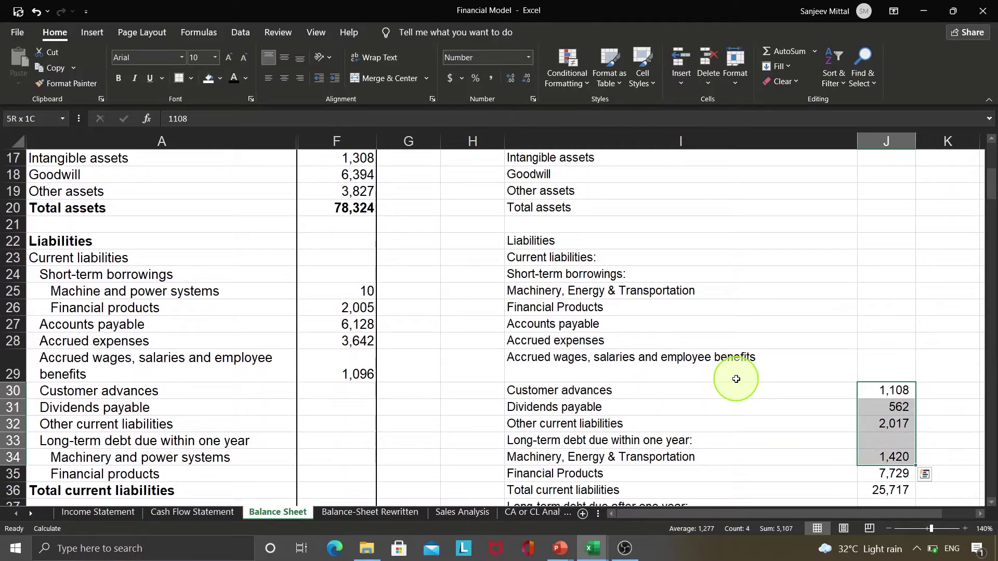
{"action": "key", "text": "shift+Down"}
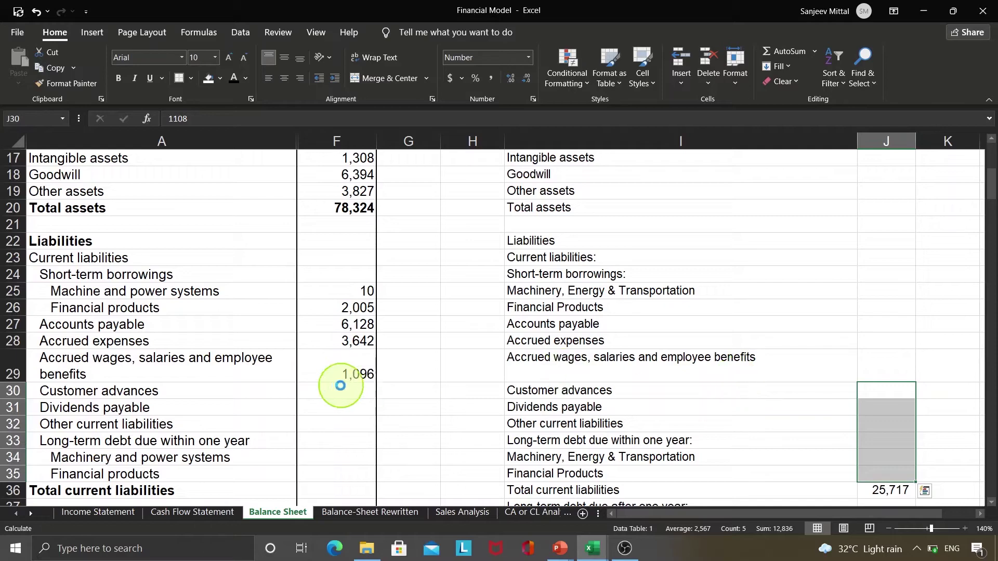
{"action": "key", "text": "Return"}
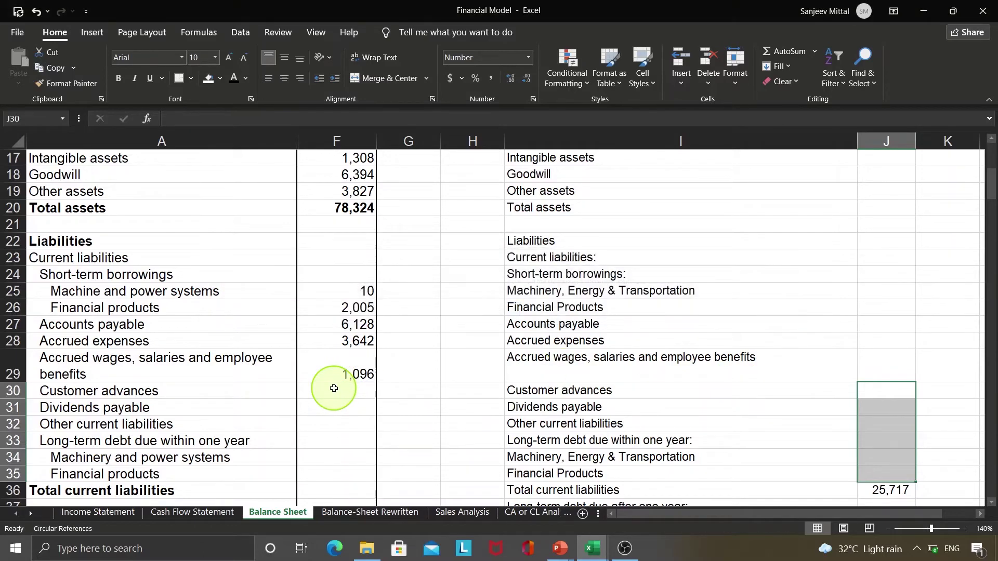
Reveal the hidden amounts 1,108, 562, 2,017, 1,420 and 7,729 in F30:F35 with the font color and dismiss the circular reference warning.
{"action": "left_click", "coordinate": [334, 389]}
{"action": "key", "text": "ctrl+v"}
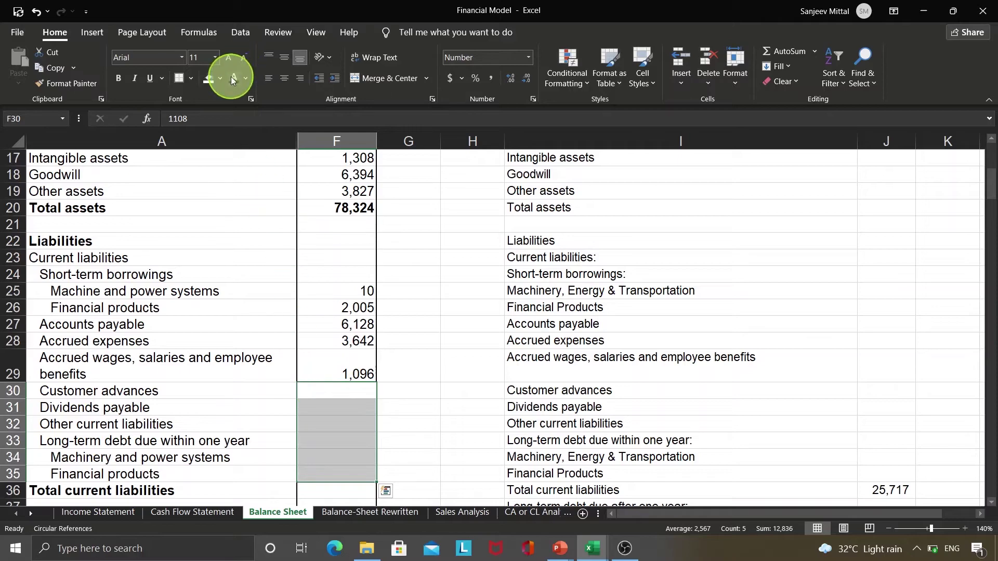
{"action": "left_click", "coordinate": [903, 490]}
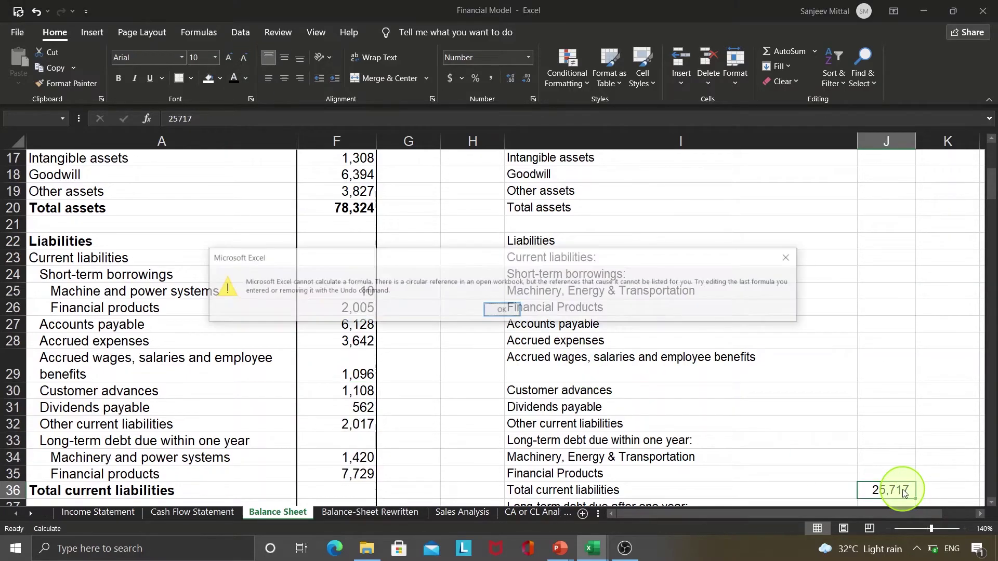
{"action": "key", "text": "Return"}
{"action": "key", "text": "Return"}
Clear all remaining source amounts in column J, from total current liabilities in J36 down to row 56.
{"action": "key", "text": "Down"}
{"action": "key", "text": "Down"}
{"action": "key", "text": "Down"}
{"action": "key", "text": "Down"}
{"action": "key", "text": "Down"}
{"action": "key", "text": "Down"}
{"action": "key", "text": "Down"}
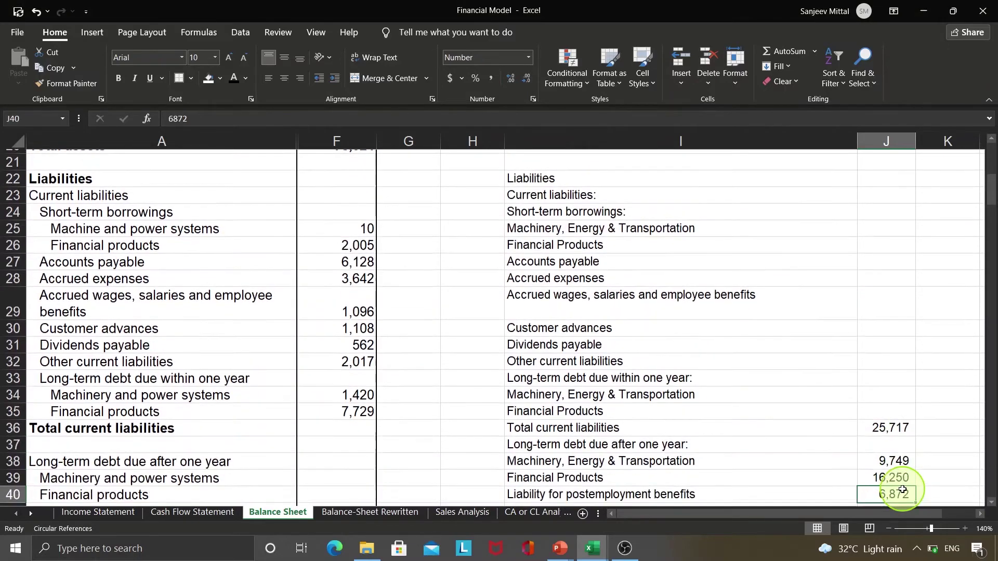
{"action": "key", "text": "Up"}
{"action": "key", "text": "Up"}
{"action": "key", "text": "Up"}
{"action": "key", "text": "Up"}
{"action": "key", "text": "Up"}
{"action": "key", "text": "Up"}
{"action": "key", "text": "Up"}
{"action": "key", "text": "Up"}
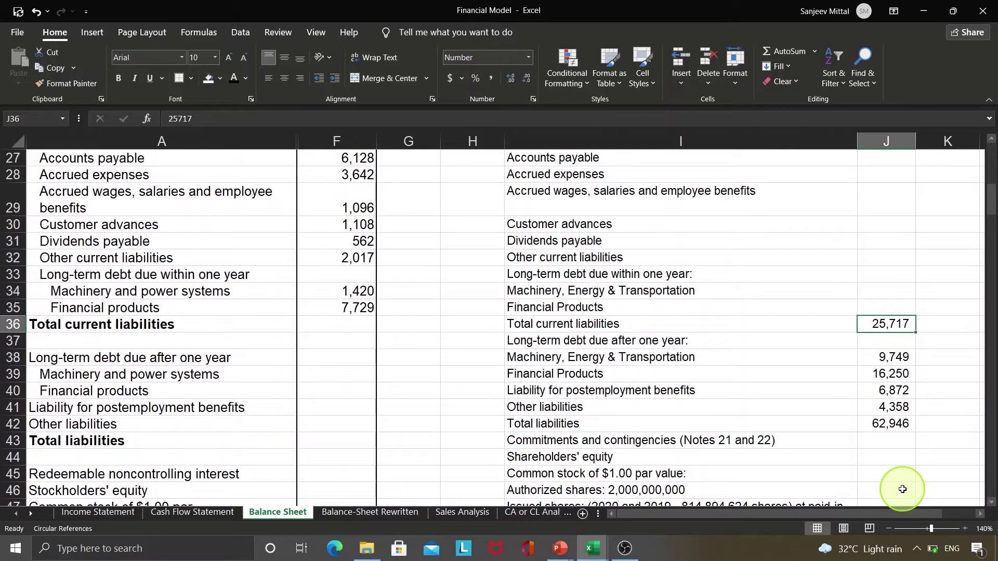
{"action": "key", "text": "shift+Page_Down"}
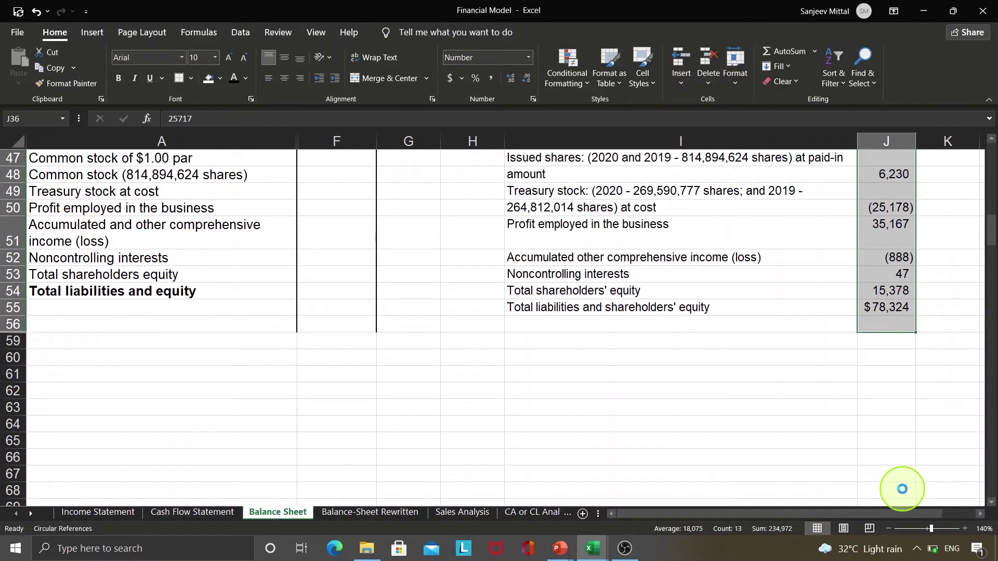
{"action": "key", "text": "ctrl+BackSpace"}
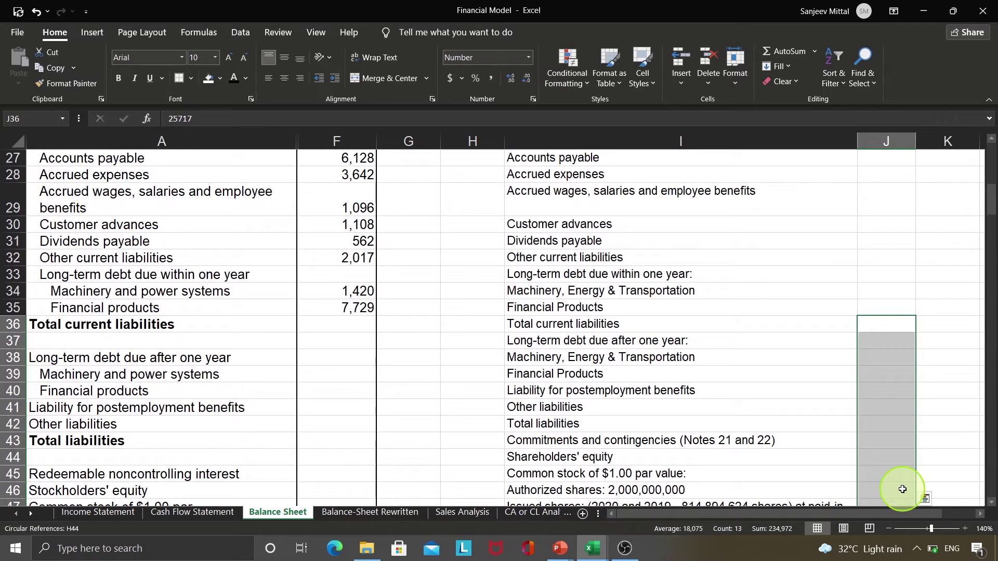
Reveal the hidden liabilities and equity figures from F36 down to row 56 with the font color.
{"action": "left_click", "coordinate": [320, 319]}
{"action": "key", "text": "shift+Page_Down"}
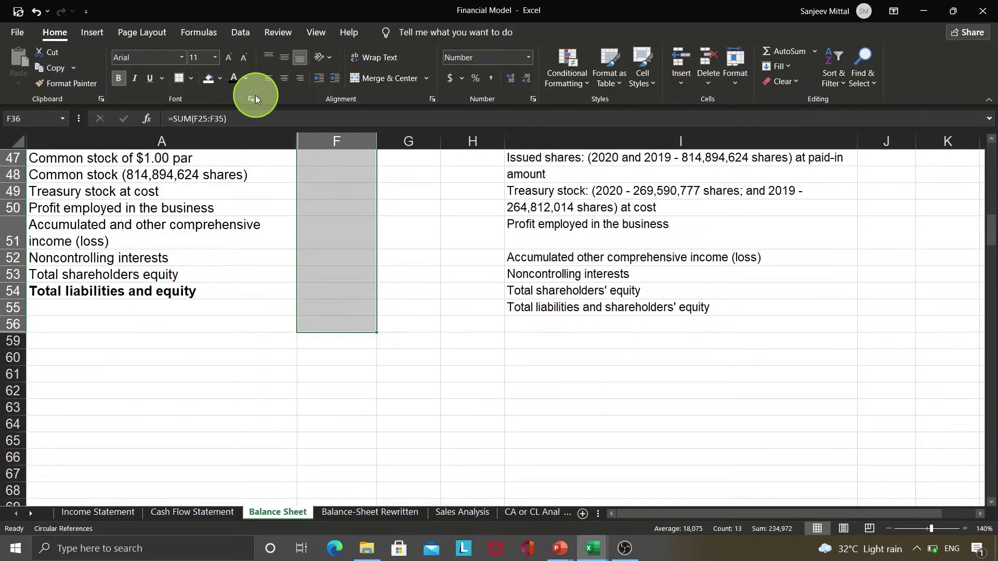
{"action": "left_click", "coordinate": [233, 78]}
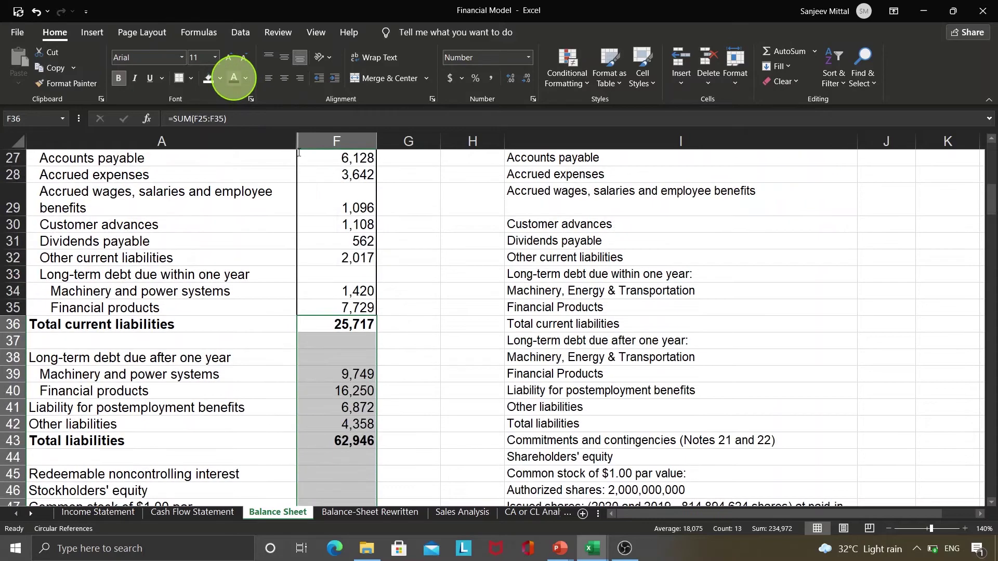
Review the filled-in 2020 figures on the Balance Sheet, Income Statement and Cash Flow Statement sheets.
{"action": "left_click", "coordinate": [410, 352]}
{"action": "key", "text": "Page_Down"}
{"action": "key", "text": "Page_Up"}
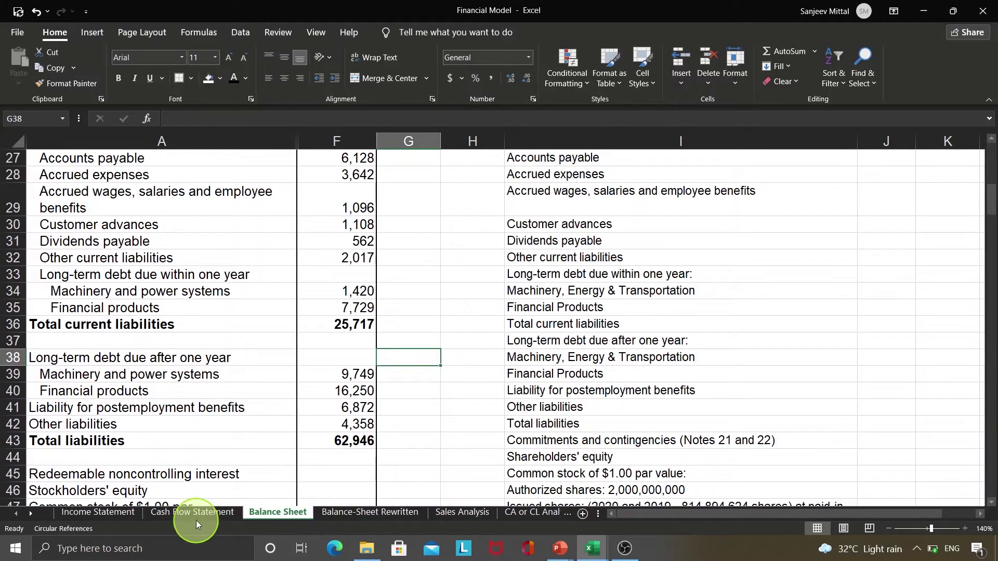
{"action": "left_click", "coordinate": [116, 514]}
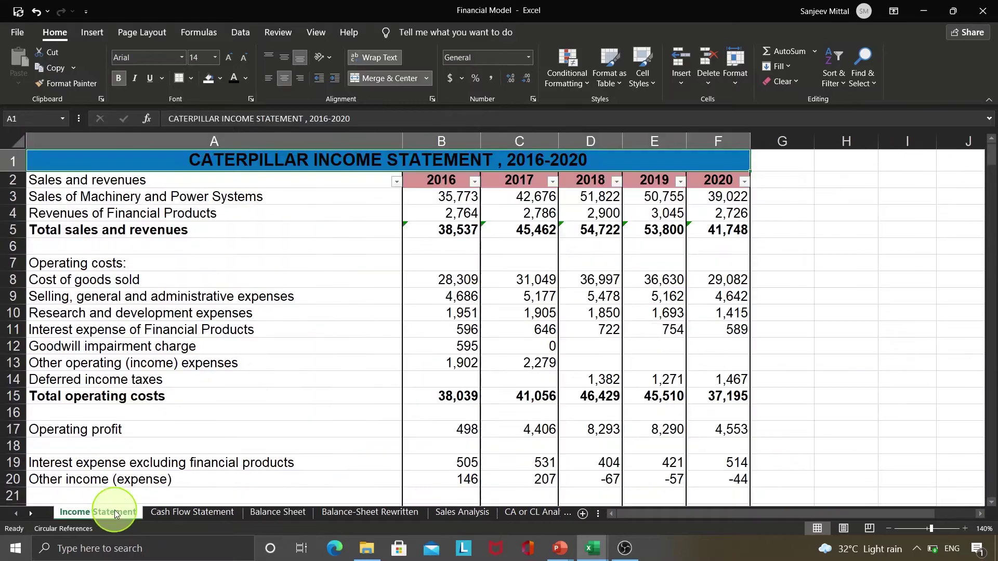
{"action": "left_click", "coordinate": [170, 516]}
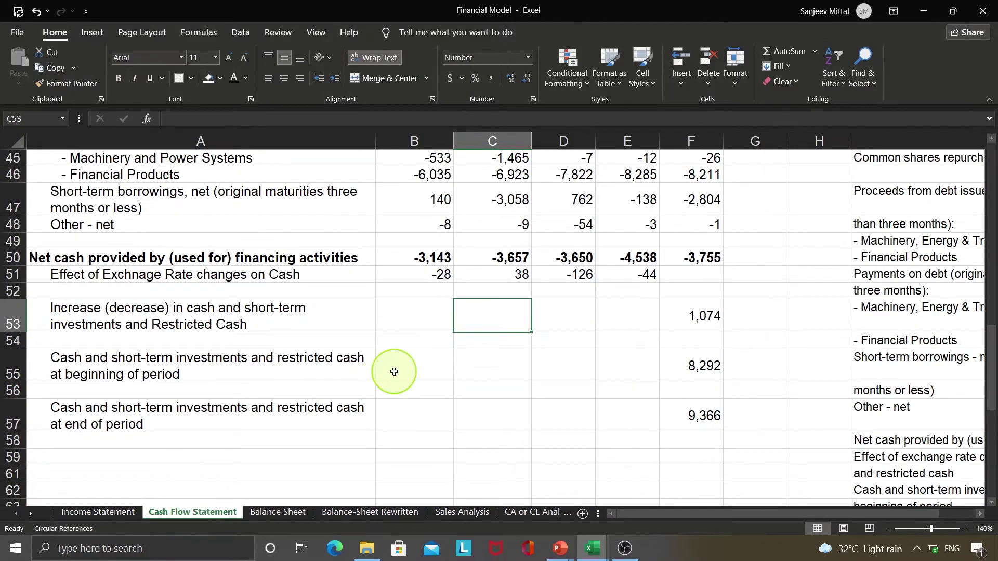
{"action": "key", "text": "Page_Up"}
{"action": "key", "text": "Page_Up"}
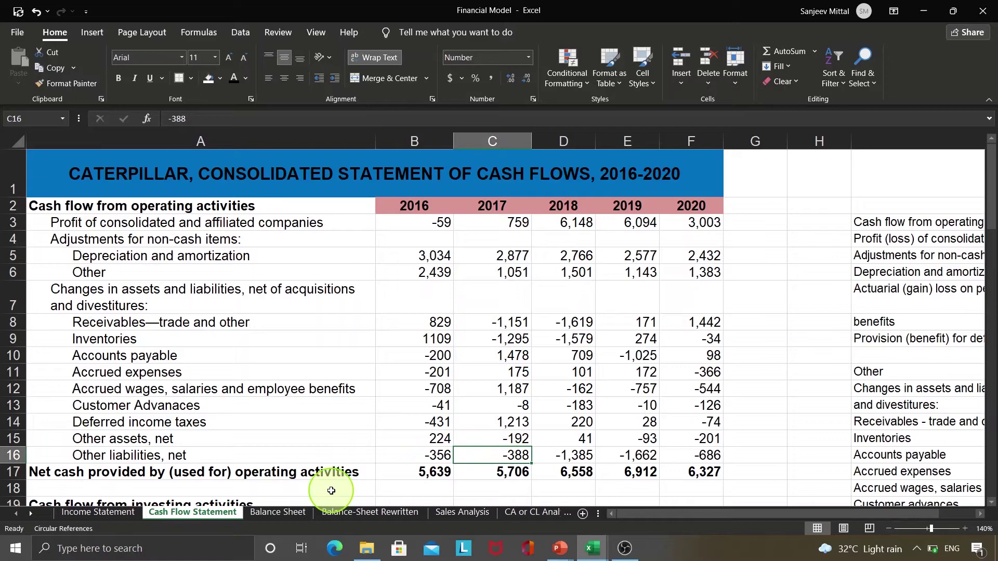
{"action": "left_click", "coordinate": [296, 512]}
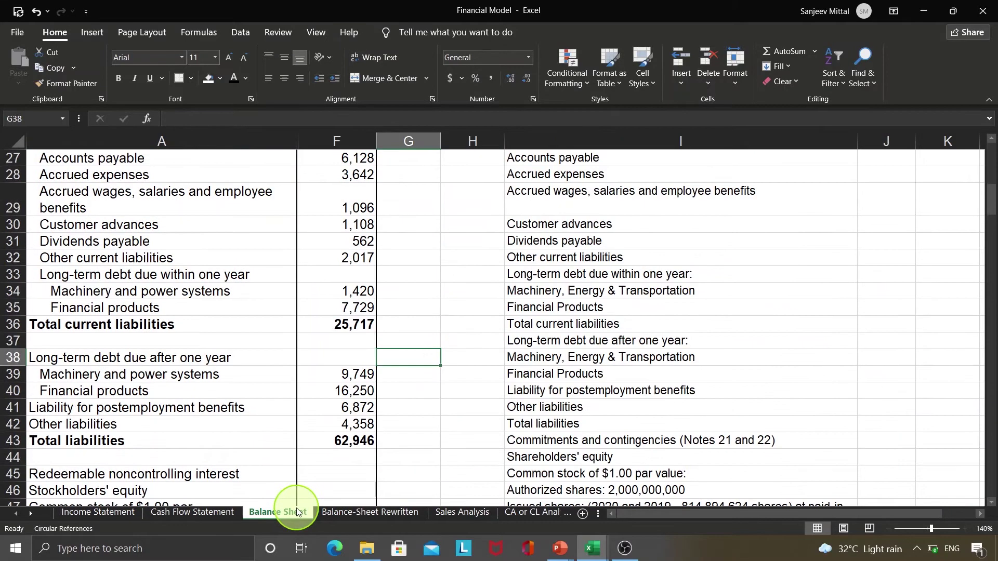
{"action": "key", "text": "Page_Up"}
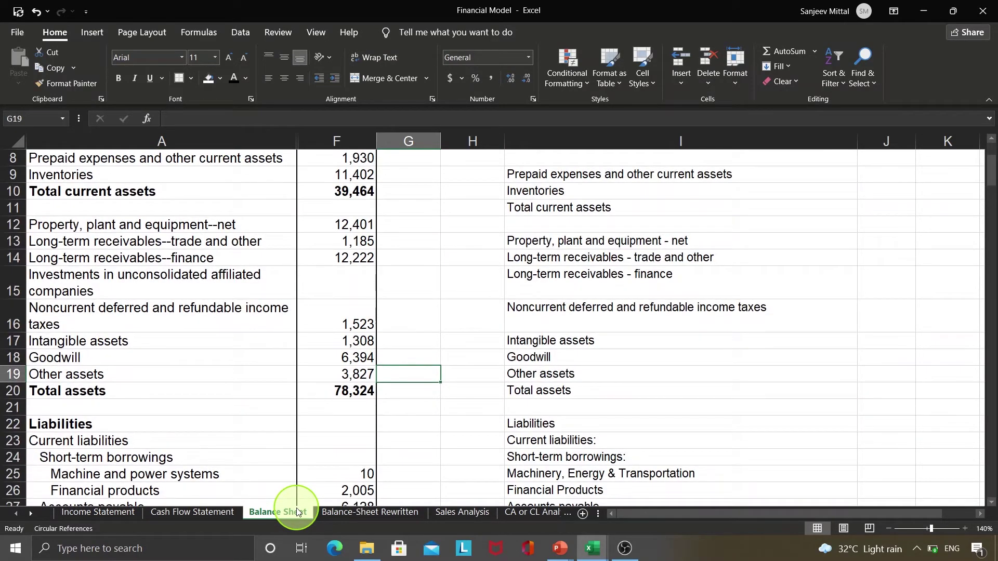
{"action": "key", "text": "Page_Up"}
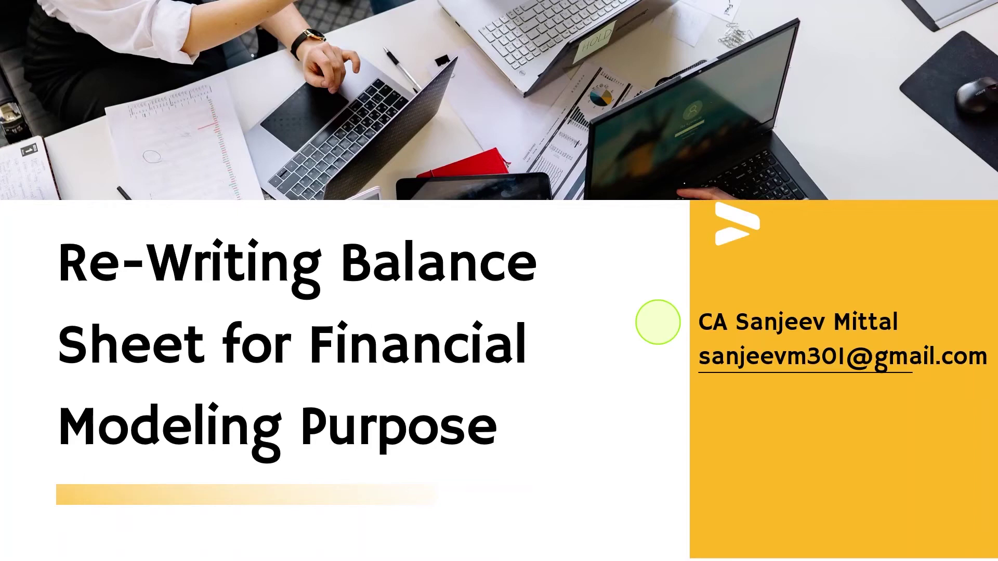
Switch to Excel and examine the current assets labels and the cash and short-term investments formula in F4 of Balance-Sheet Rewritten.
{"action": "key", "text": "alt+Tab"}
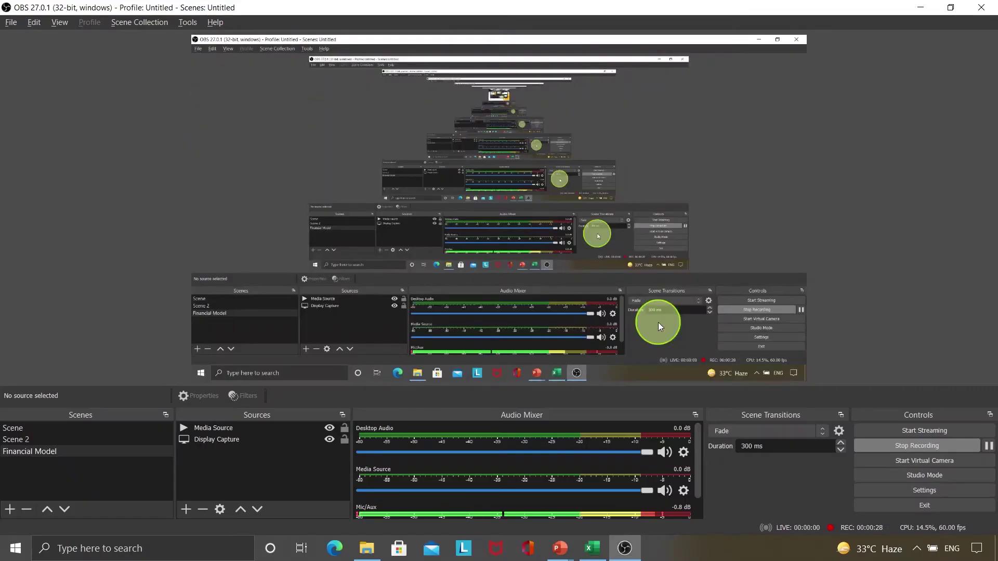
{"action": "key", "text": "alt+Tab"}
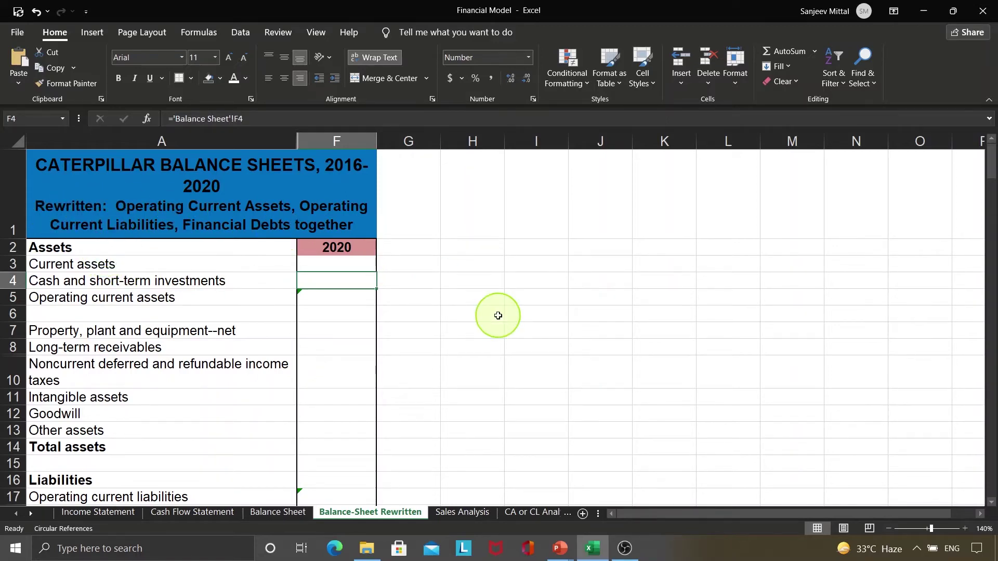
{"action": "left_click", "coordinate": [164, 261]}
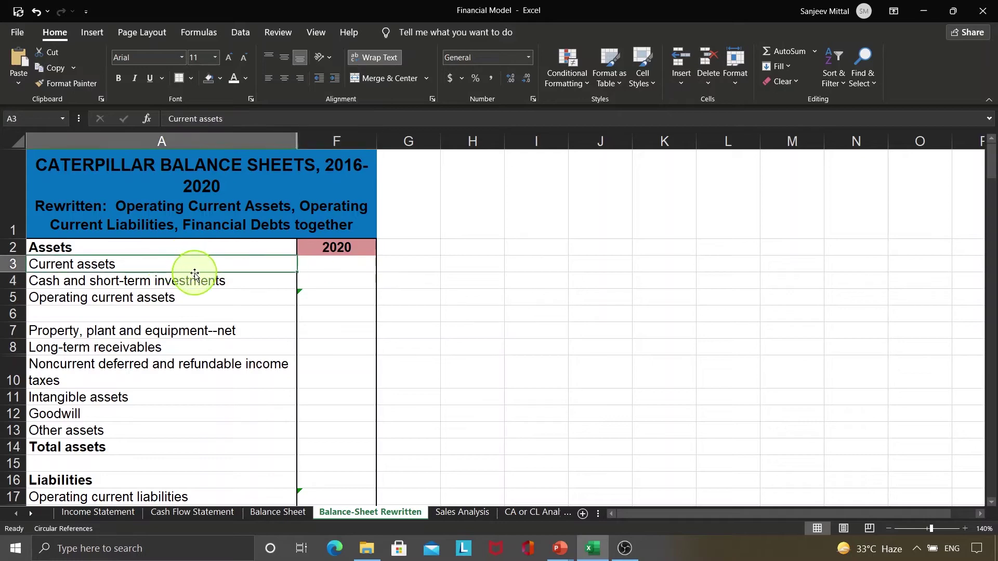
{"action": "left_click", "coordinate": [262, 282]}
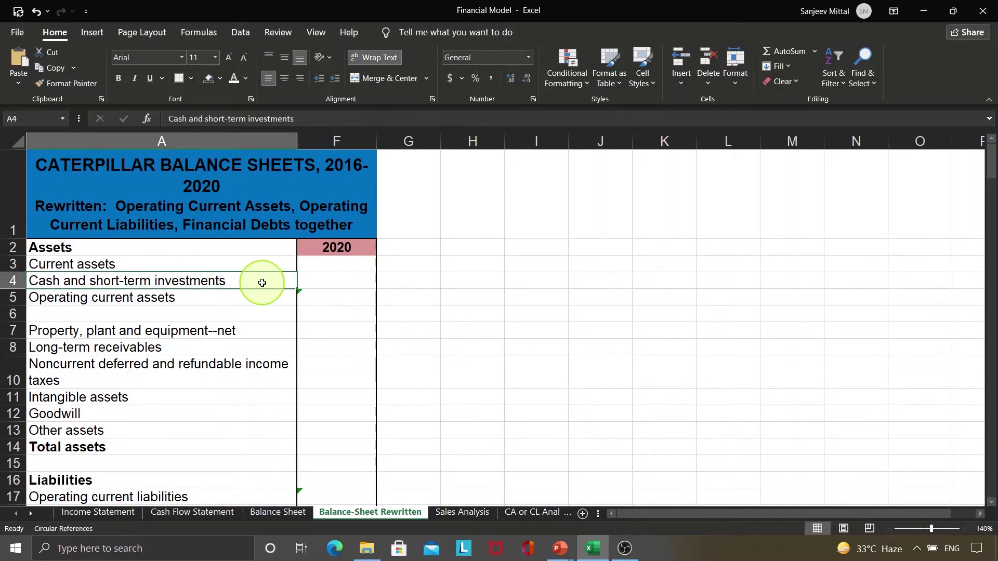
{"action": "left_click", "coordinate": [323, 287]}
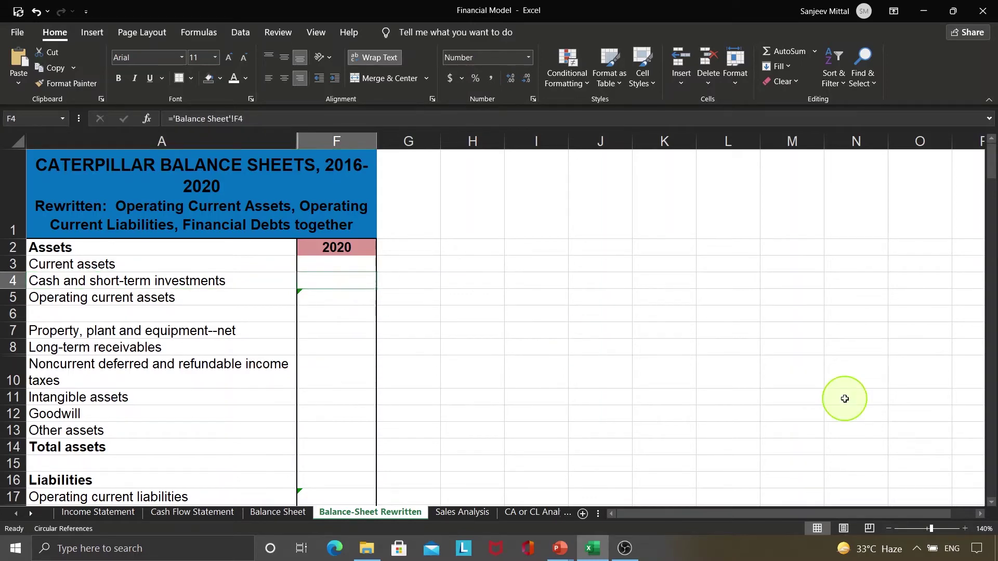
Trace the cash and short-term investments formula to its source in F4 of Balance Sheet and fill that cell yellow.
{"action": "key", "text": "ctrl+bracketleft"}
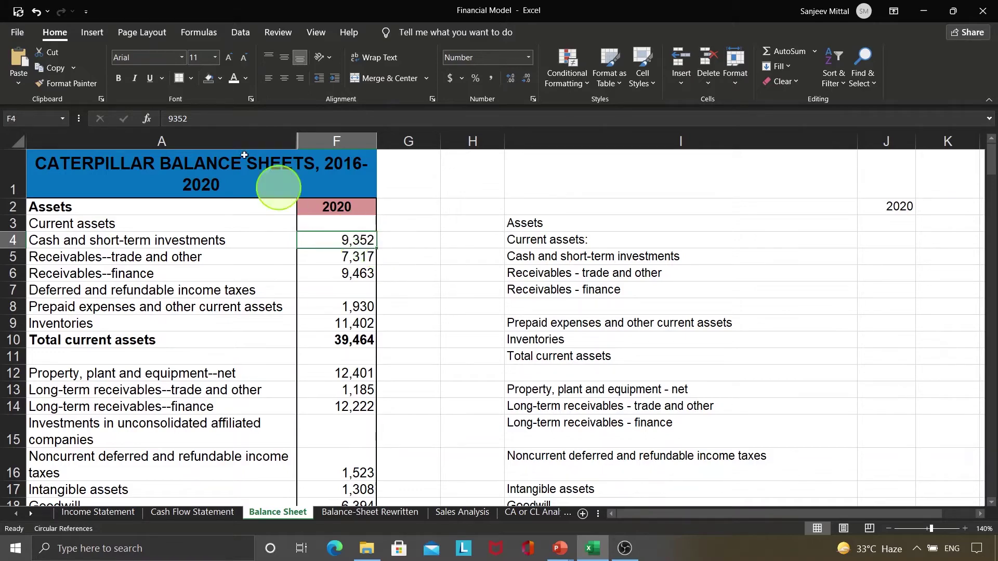
{"action": "left_click", "coordinate": [245, 76]}
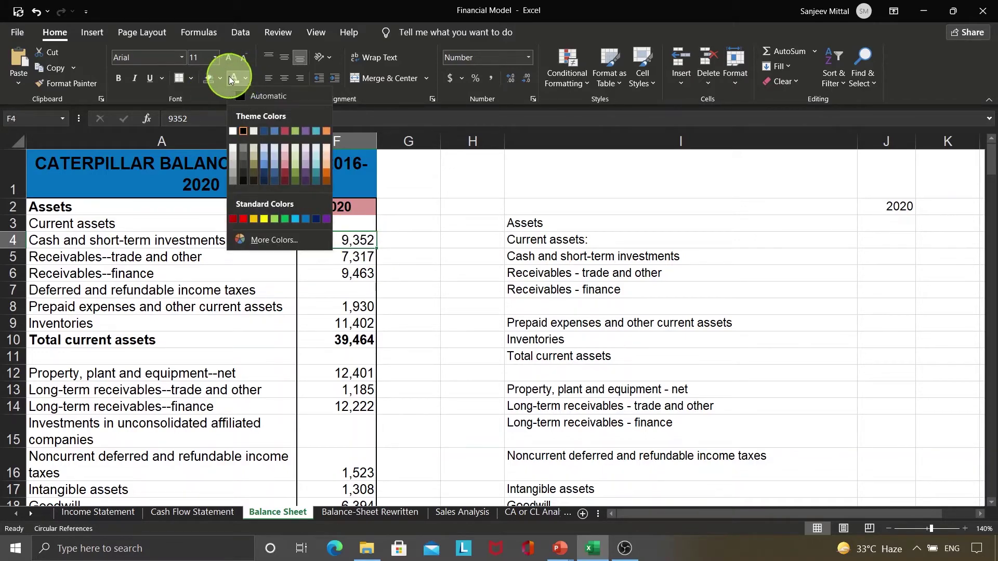
{"action": "left_click", "coordinate": [221, 76]}
{"action": "left_click", "coordinate": [221, 76]}
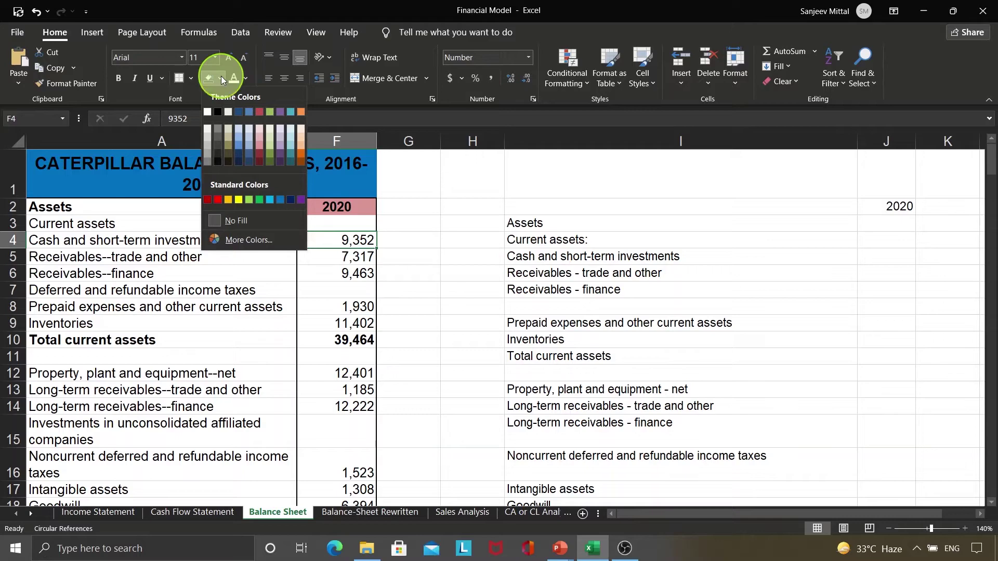
{"action": "left_click", "coordinate": [237, 200]}
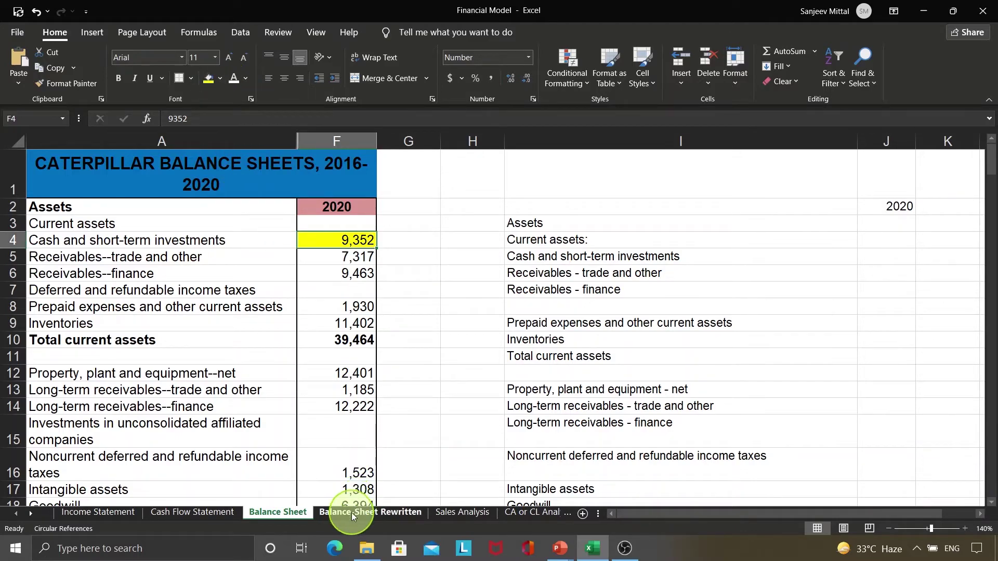
Reveal the cash and short-term investments figure in F4 of Balance-Sheet Rewritten with a black font color.
{"action": "left_click", "coordinate": [352, 513]}
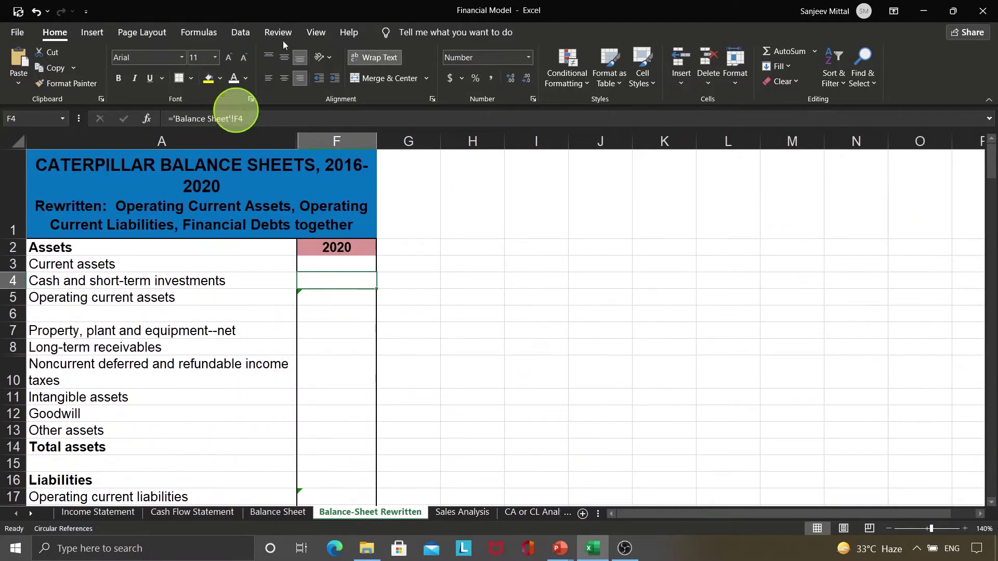
{"action": "left_click", "coordinate": [247, 80]}
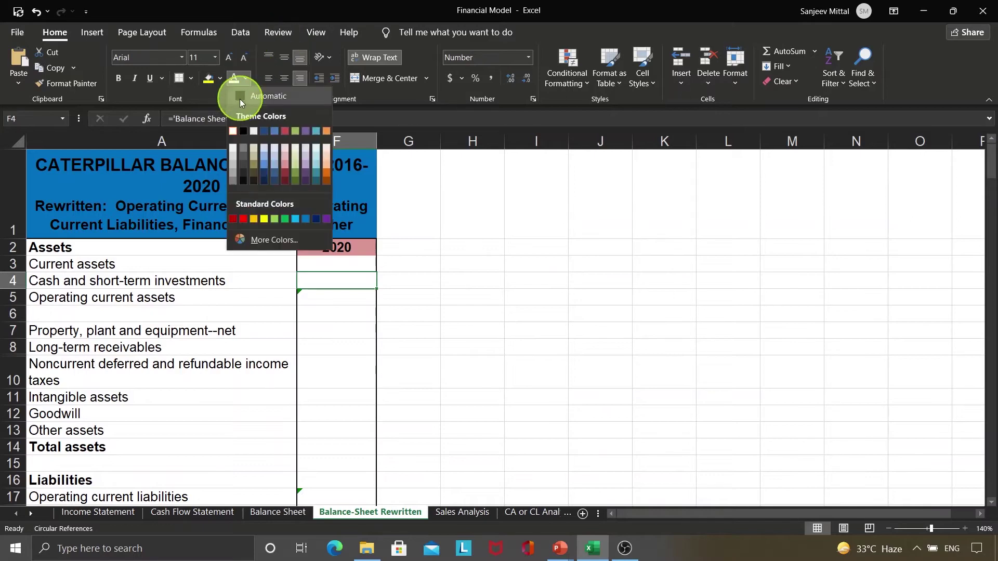
{"action": "left_click", "coordinate": [243, 130]}
{"action": "key", "text": "Return"}
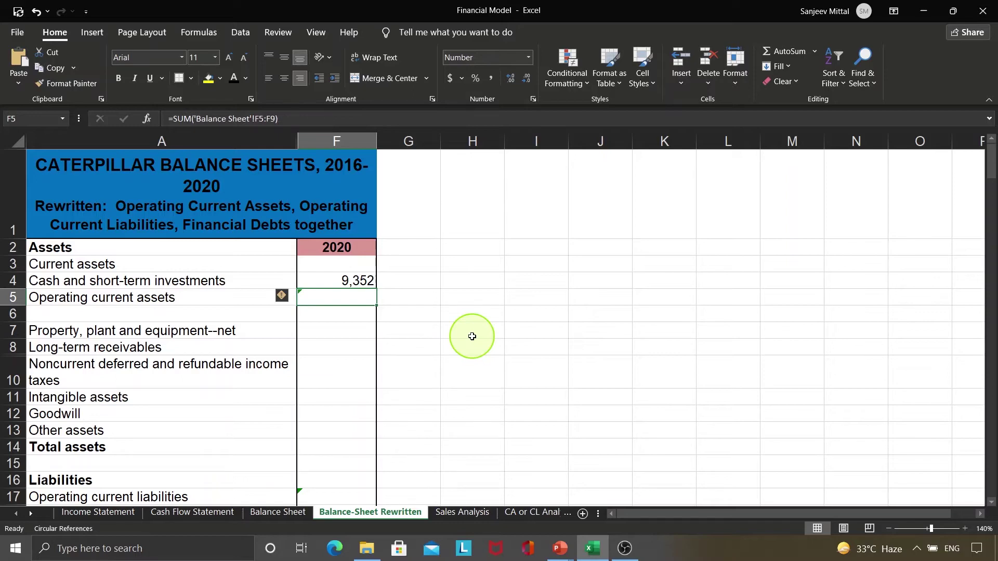
Fill the operating current assets sources F5:F9 on Balance Sheet yellow and reveal F5 of Balance-Sheet Rewritten in black font.
{"action": "key", "text": "ctrl+bracketleft"}
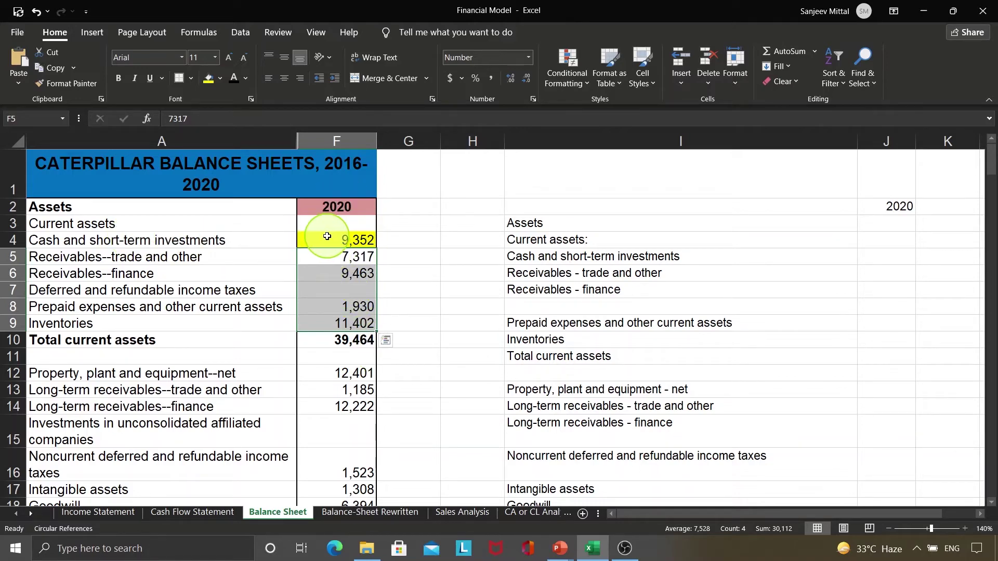
{"action": "left_click", "coordinate": [207, 79]}
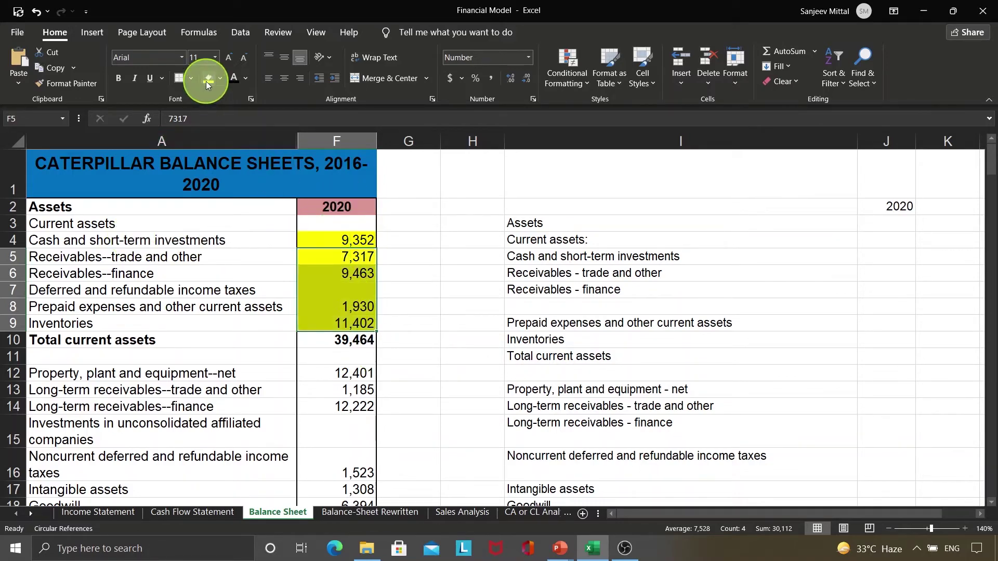
{"action": "left_click", "coordinate": [346, 513]}
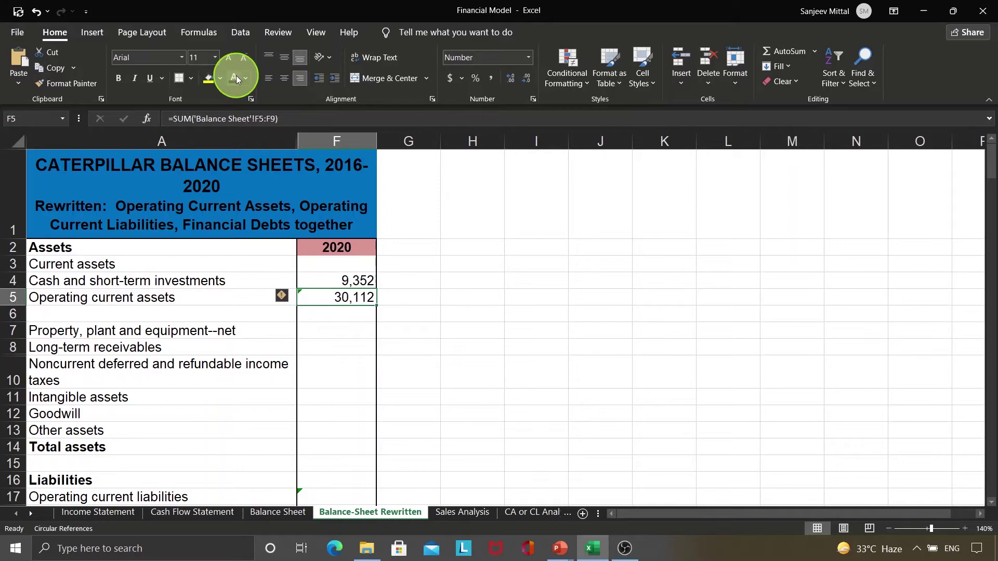
{"action": "key", "text": "Down"}
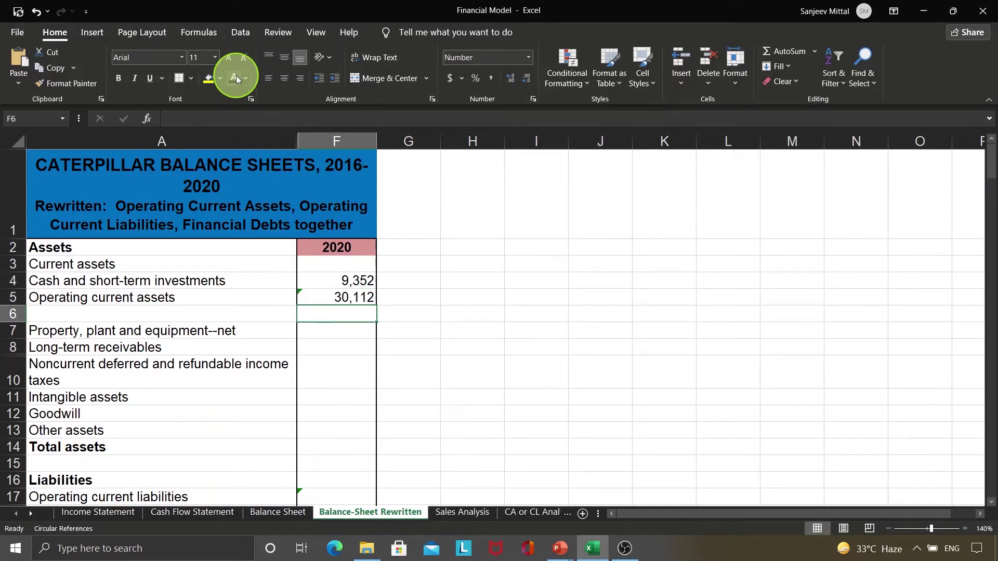
Fill the property, plant and equipment source F12 on Balance Sheet yellow and reveal F7 of Balance-Sheet Rewritten in black font.
{"action": "key", "text": "Down"}
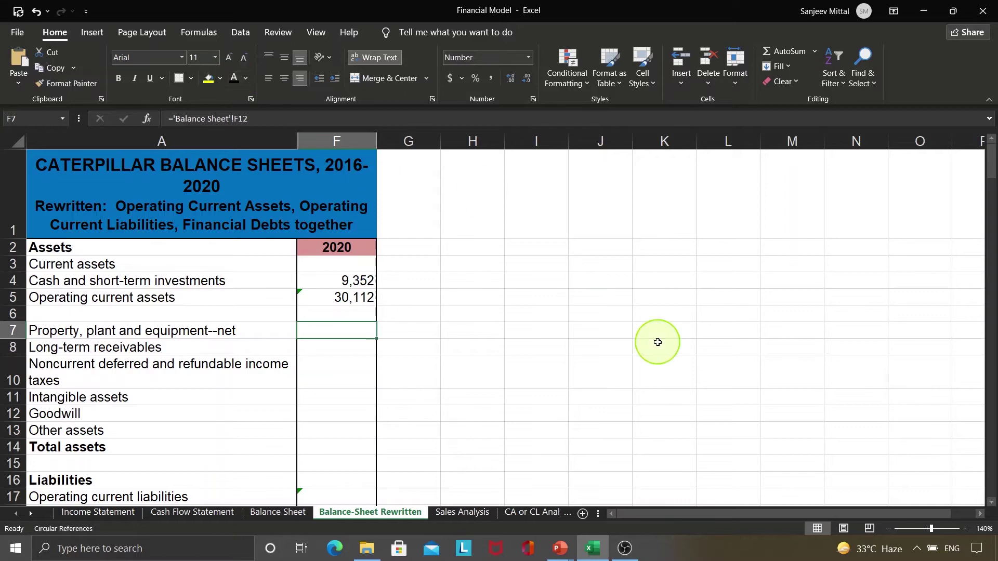
{"action": "key", "text": "ctrl+bracketleft"}
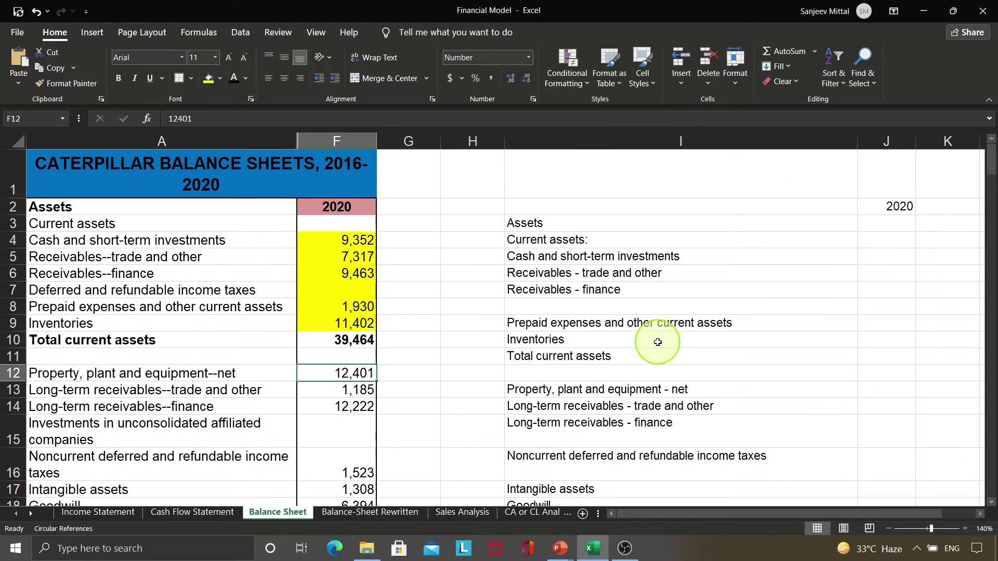
{"action": "left_click", "coordinate": [205, 79]}
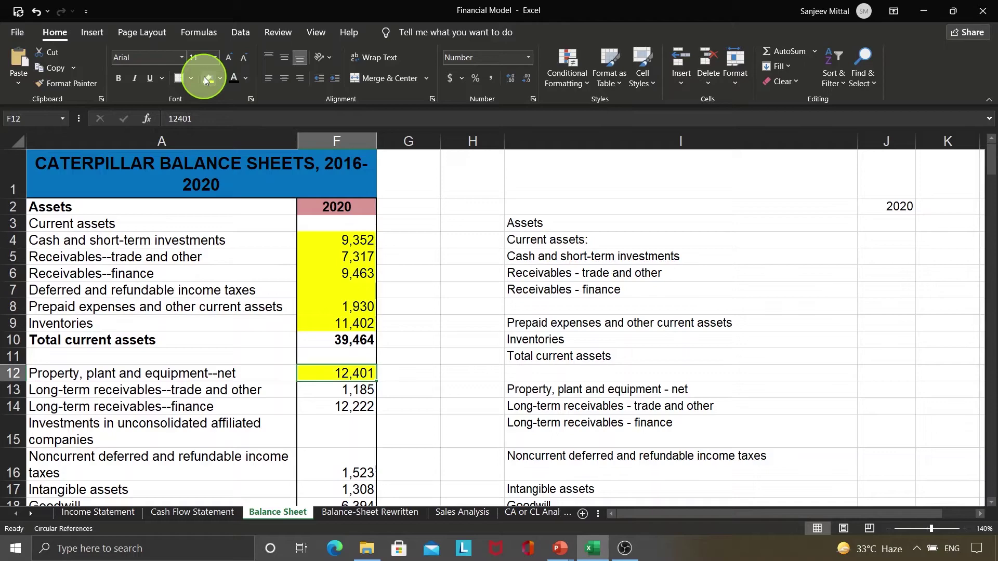
{"action": "left_click", "coordinate": [337, 513]}
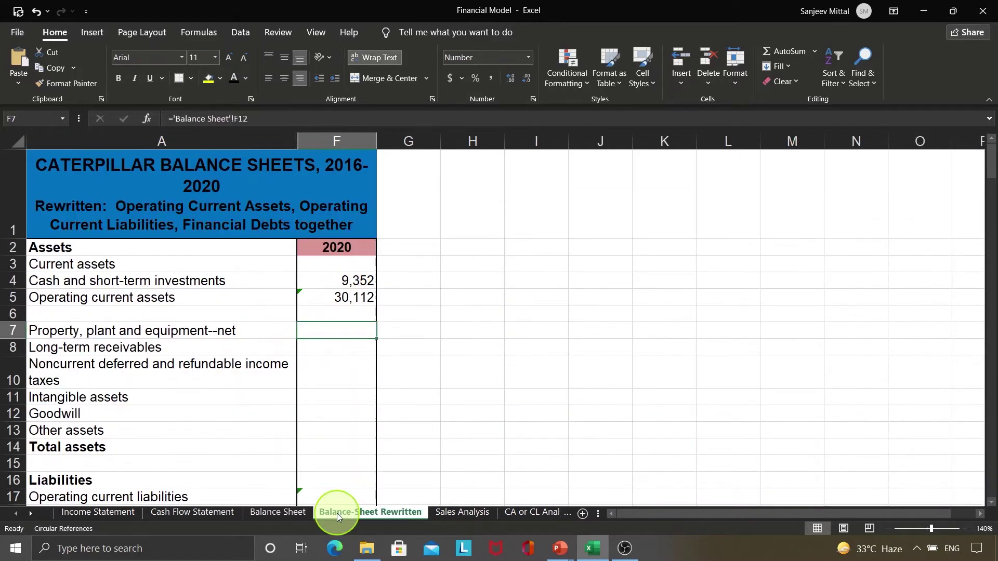
{"action": "key", "text": "Return"}
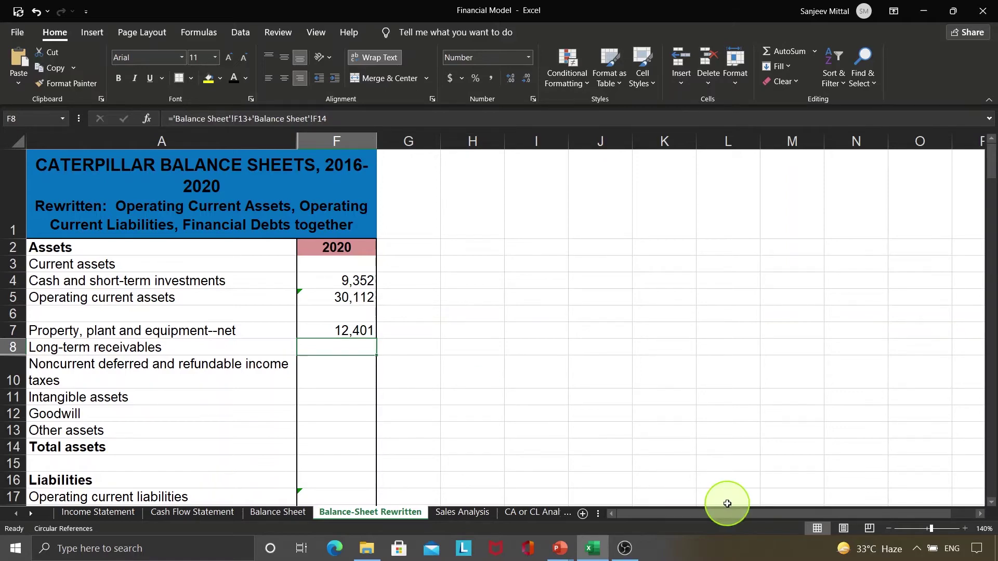
Trace long-term receivables to F13 and F14 of Balance Sheet and reveal the figure in F8 of Balance-Sheet Rewritten in black font.
{"action": "key", "text": "ctrl+bracketleft"}
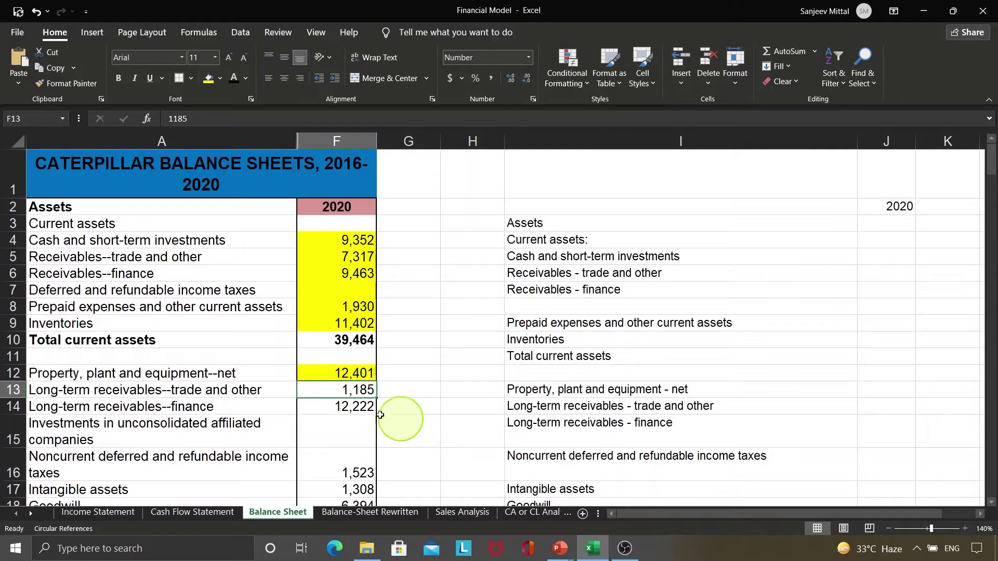
{"action": "left_click", "coordinate": [257, 409]}
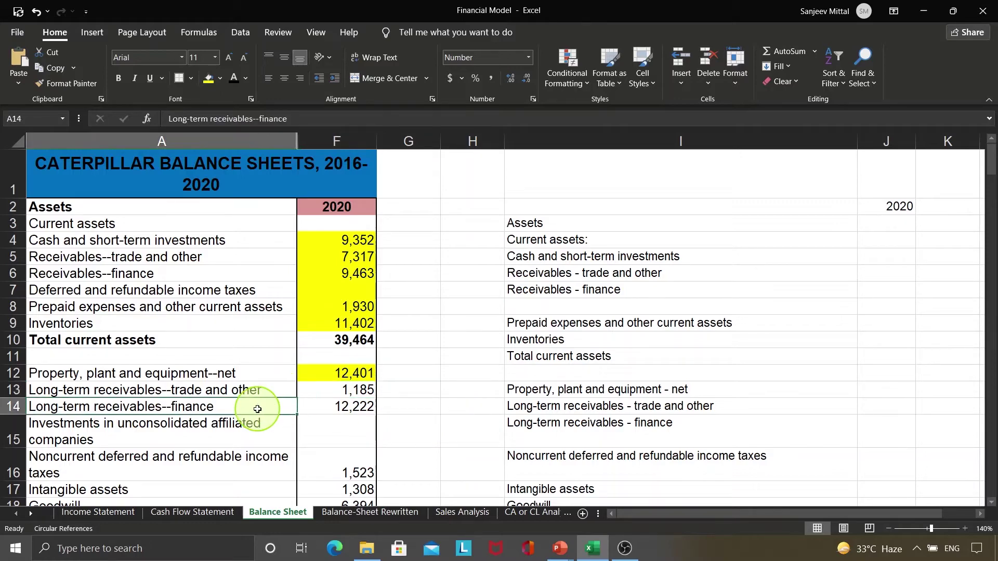
{"action": "left_click", "coordinate": [363, 407]}
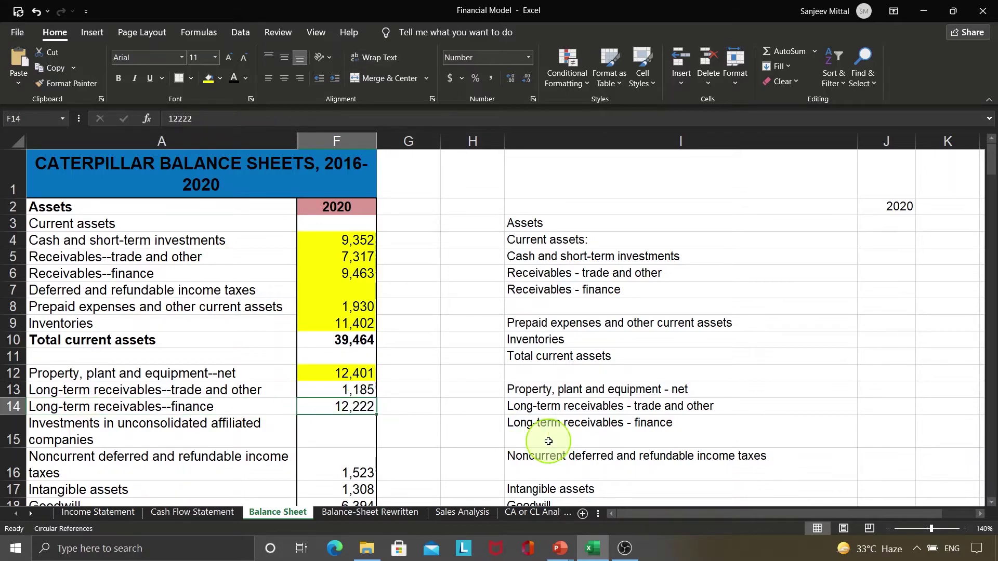
{"action": "left_click", "coordinate": [375, 513]}
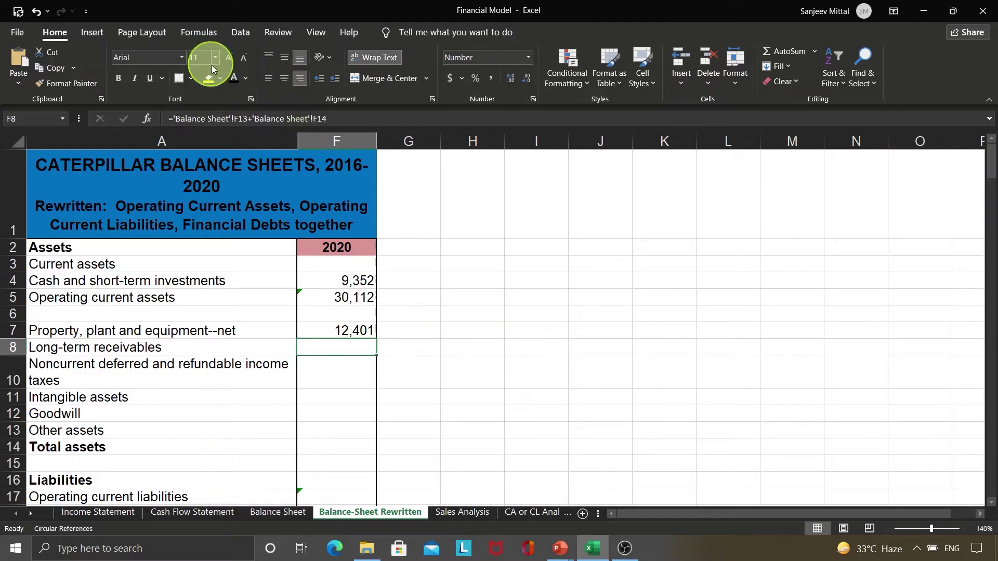
{"action": "left_click", "coordinate": [226, 78]}
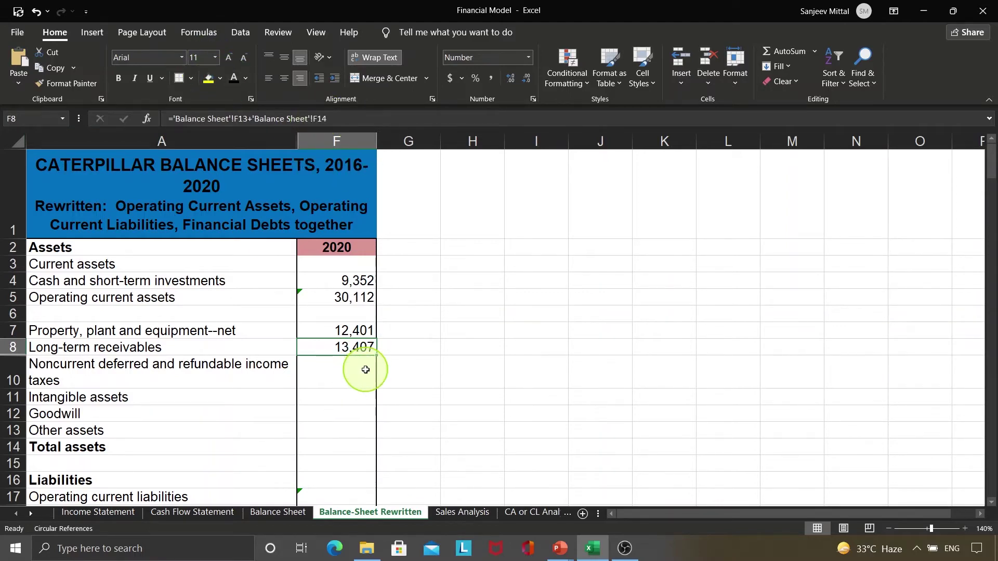
Fill the two long-term receivables source cells F13:F14 on Balance Sheet yellow and go down to total assets in F20.
{"action": "left_click", "coordinate": [291, 511]}
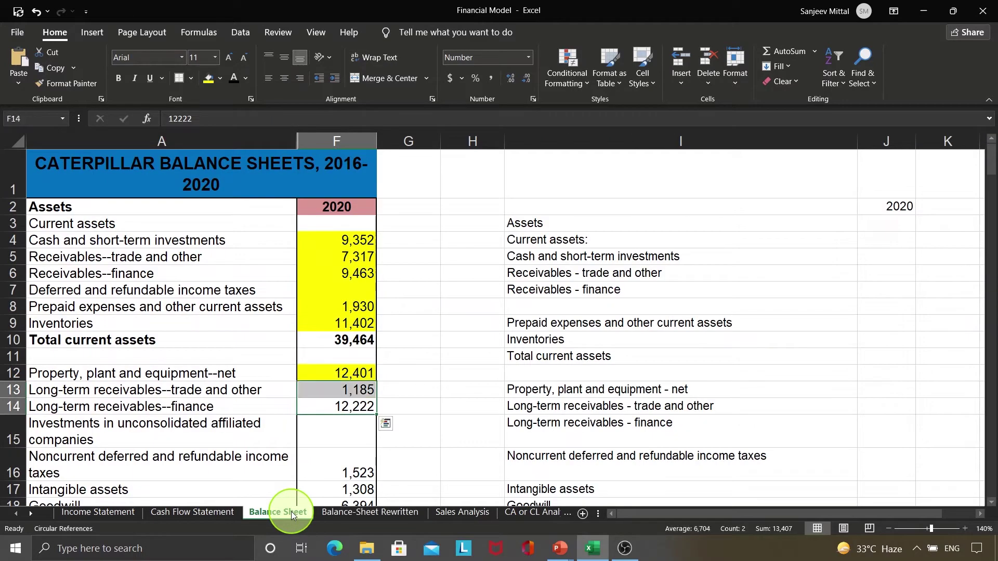
{"action": "left_click", "coordinate": [206, 79]}
{"action": "key", "text": "ctrl+Down"}
{"action": "key", "text": "ctrl+Down"}
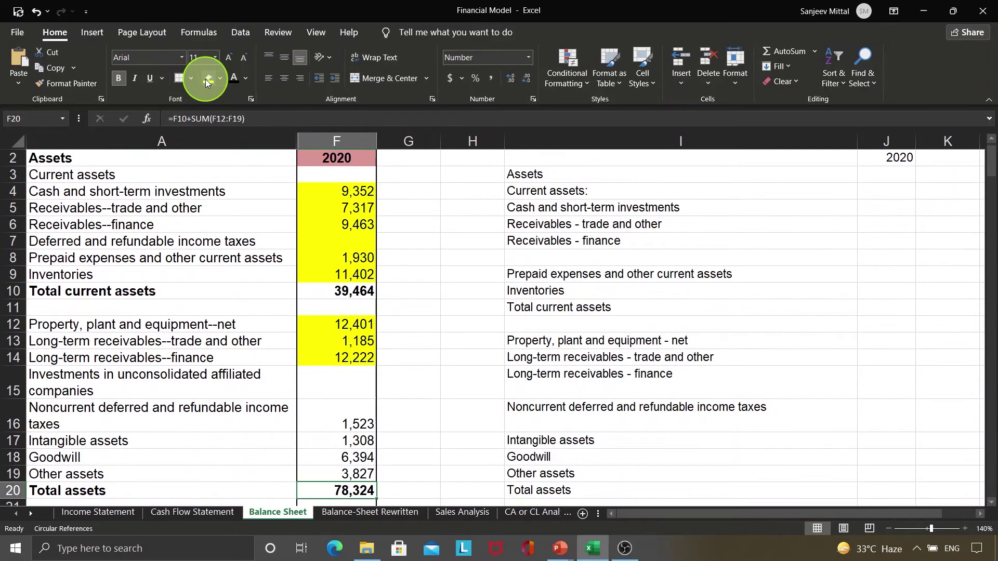
Fill the noncurrent deferred income taxes source F16 on Balance Sheet yellow and reveal F10 of Balance-Sheet Rewritten in black font.
{"action": "left_click", "coordinate": [389, 510]}
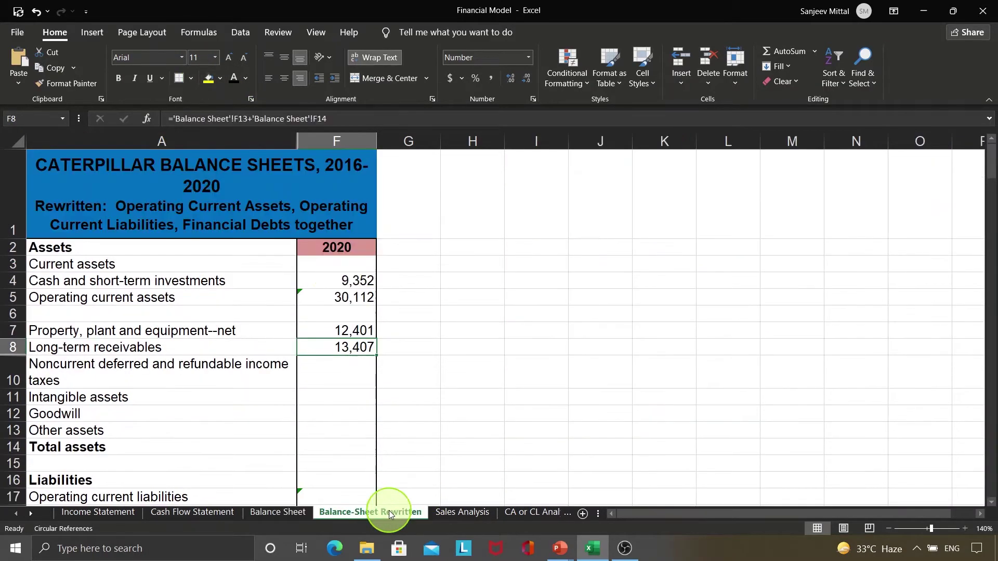
{"action": "left_click", "coordinate": [346, 369]}
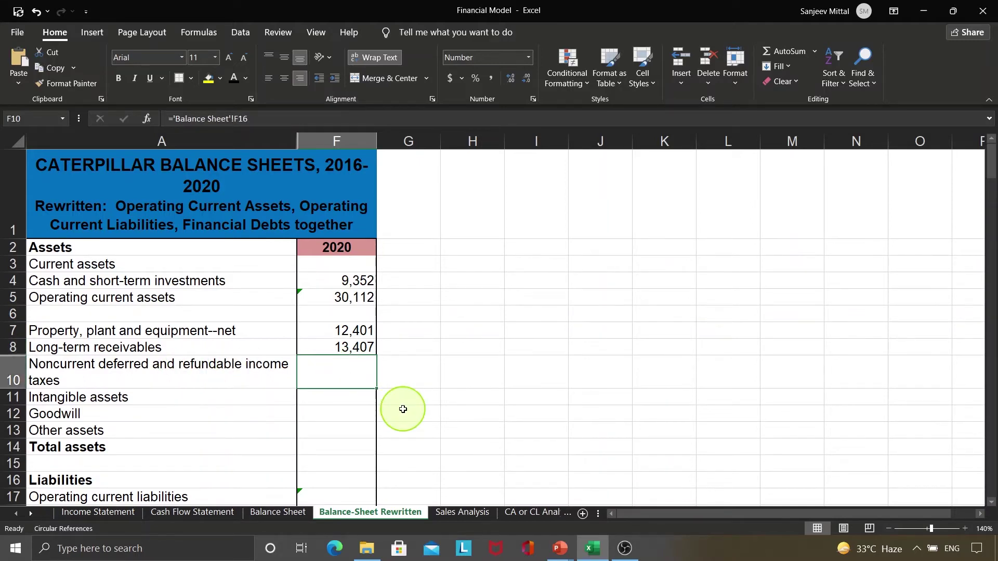
{"action": "key", "text": "ctrl+bracketleft"}
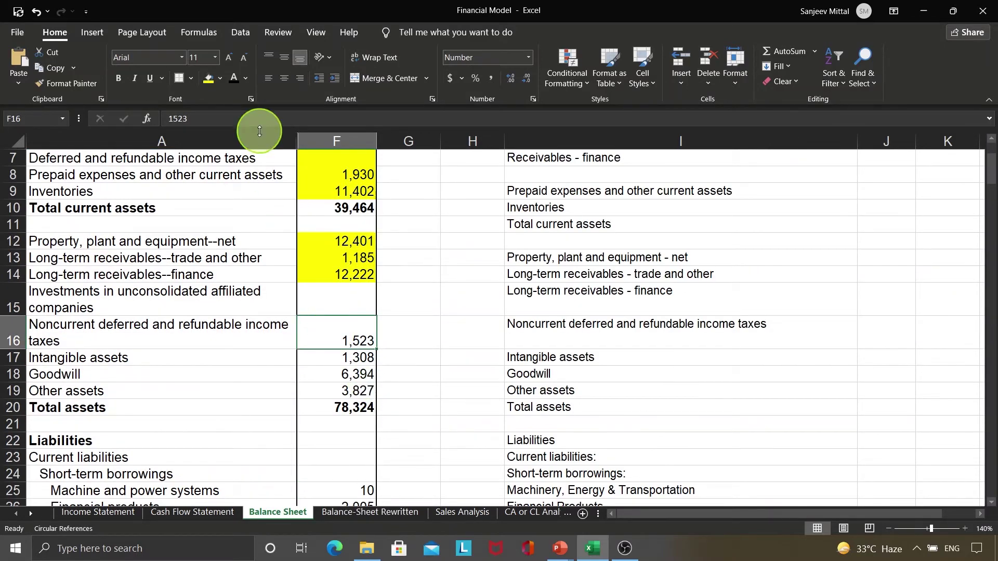
{"action": "left_click", "coordinate": [209, 78]}
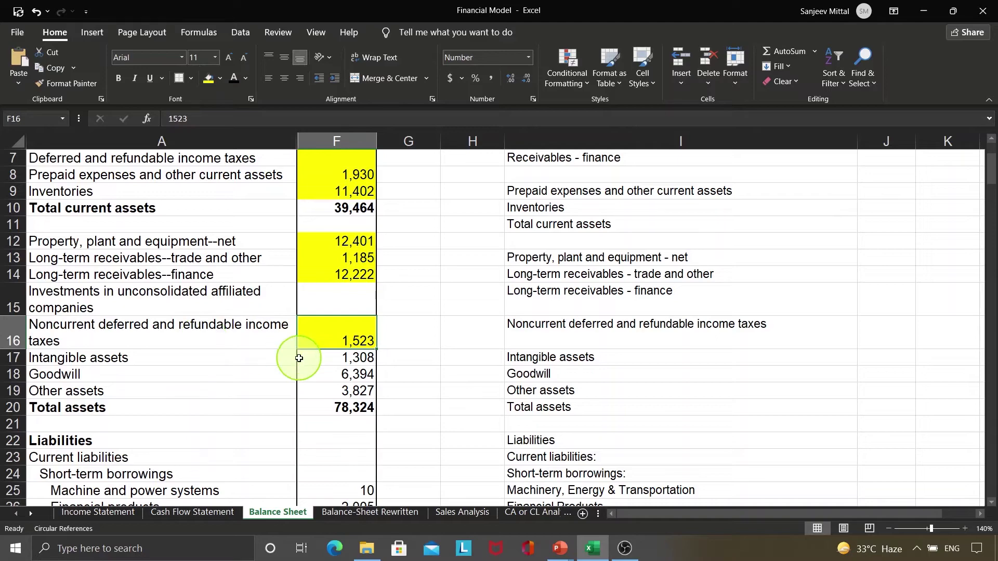
{"action": "left_click", "coordinate": [337, 513]}
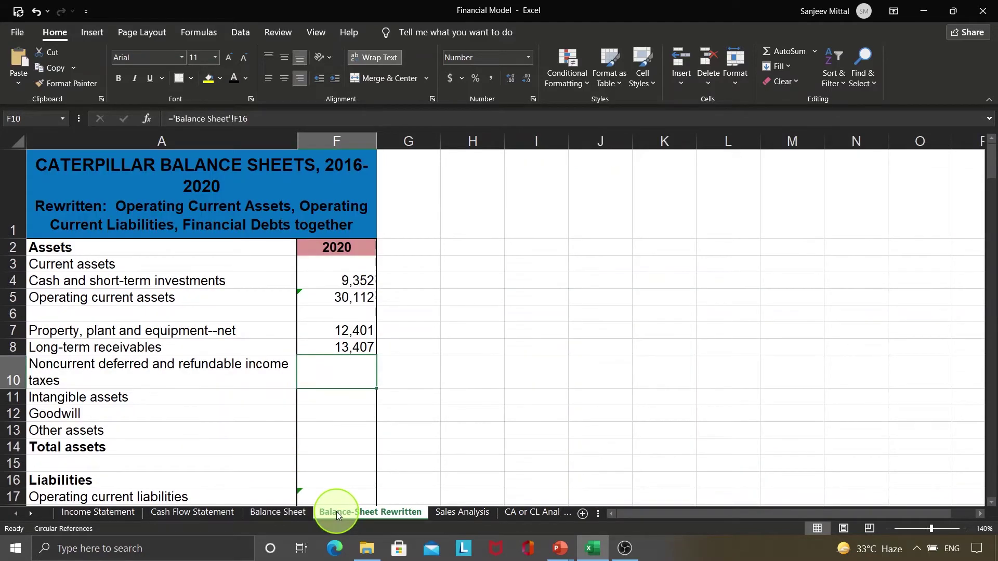
{"action": "left_click", "coordinate": [229, 79]}
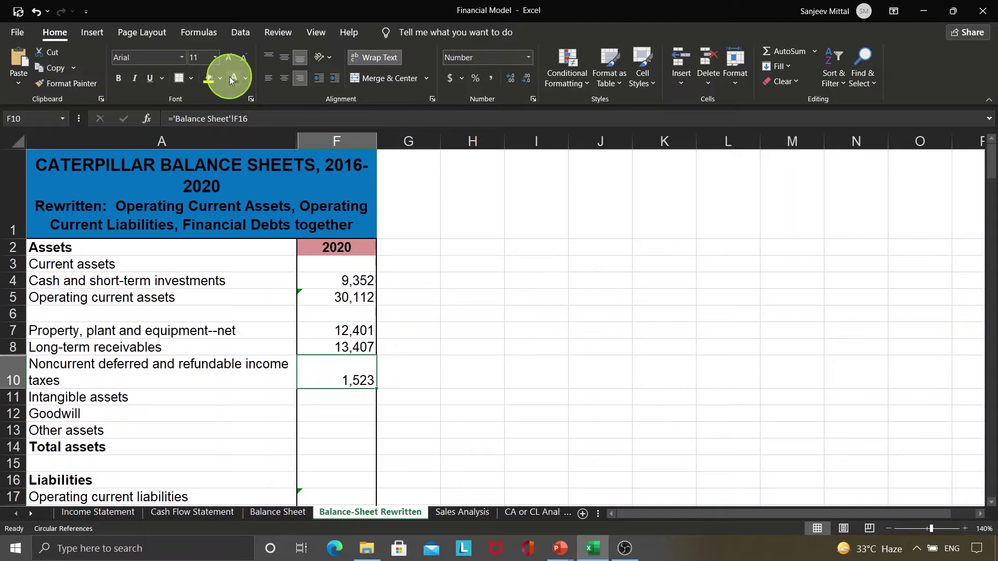
Trace intangible assets, goodwill and other assets to Balance Sheet and fill their source cells F17:F19 yellow.
{"action": "left_click", "coordinate": [309, 398]}
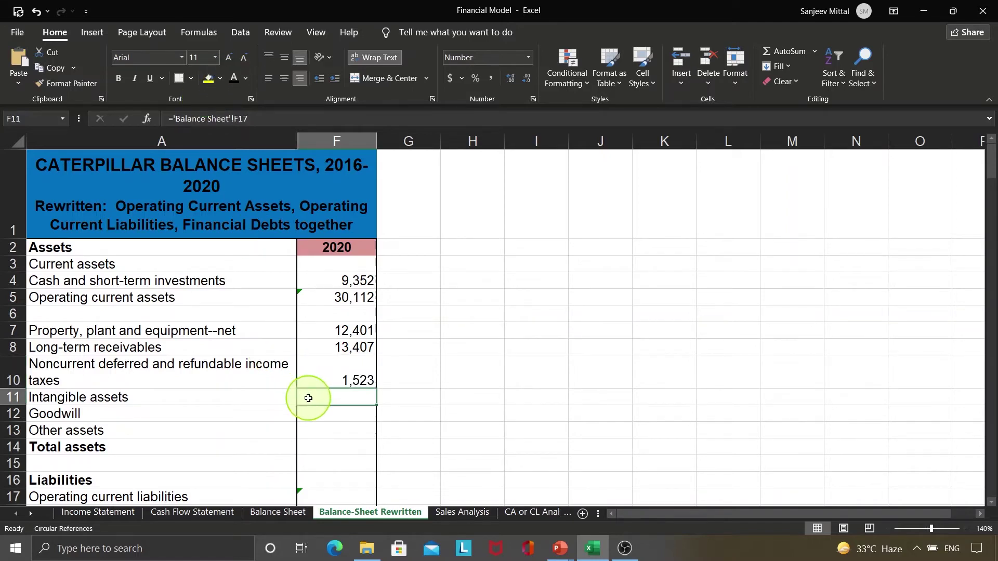
{"action": "key", "text": "shift+Down"}
{"action": "key", "text": "shift+Down"}
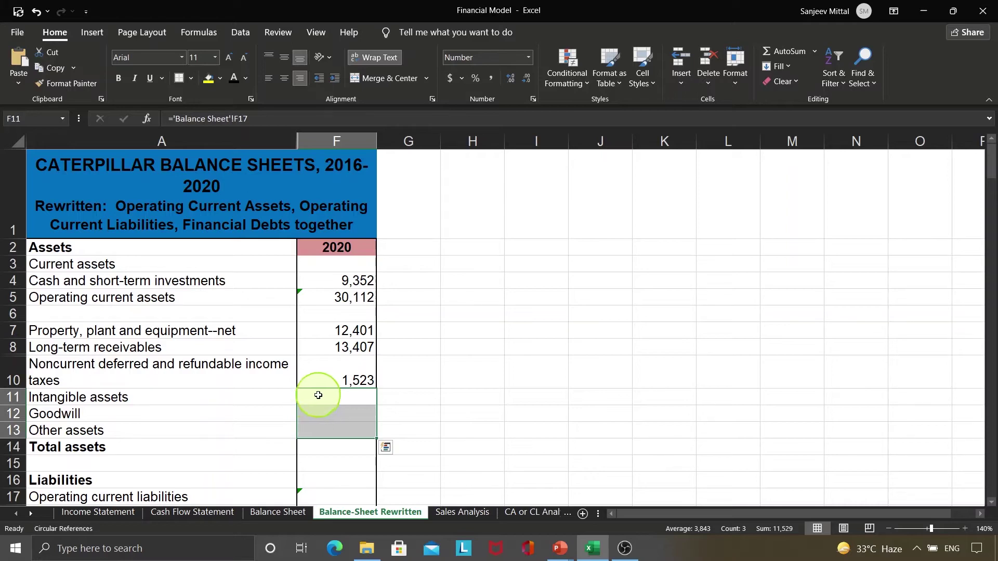
{"action": "left_click", "coordinate": [317, 397]}
{"action": "key", "text": "Down"}
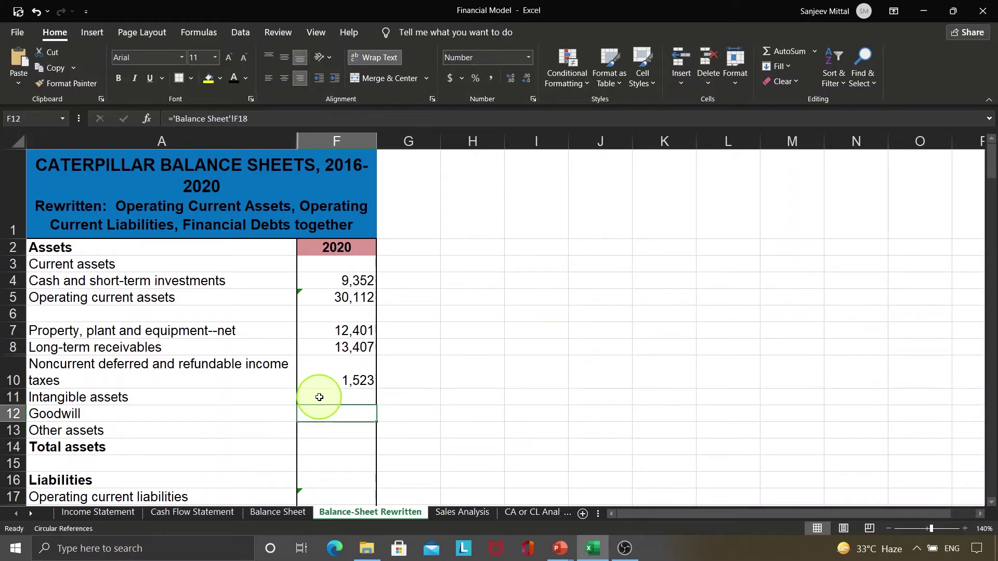
{"action": "left_click", "coordinate": [319, 397]}
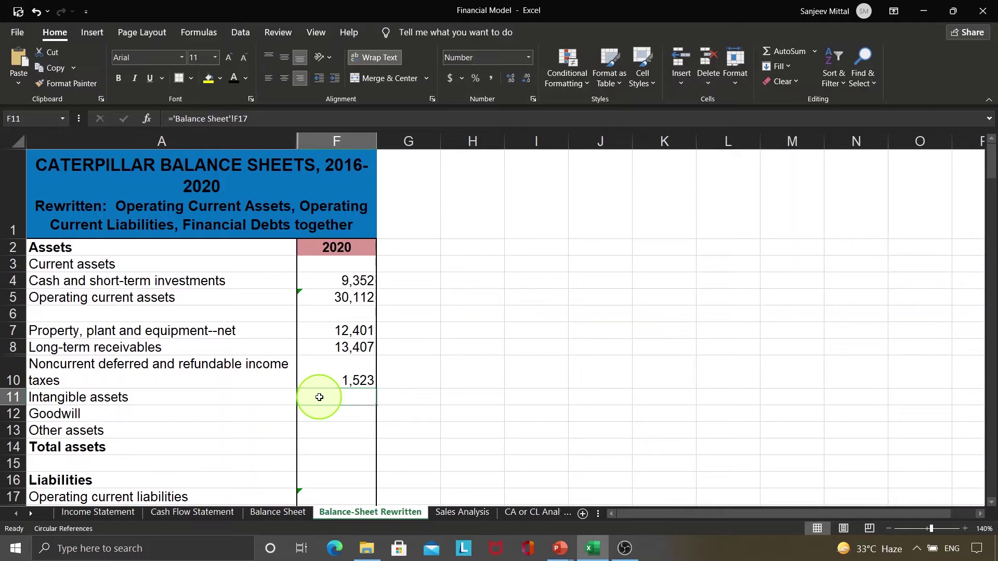
{"action": "key", "text": "ctrl+bracketleft"}
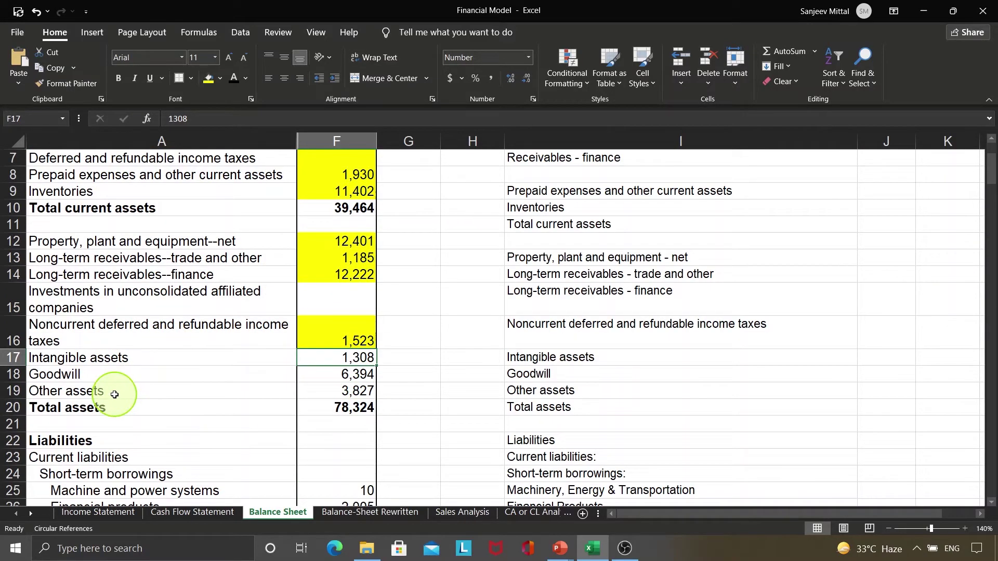
{"action": "key", "text": "shift+Down"}
{"action": "key", "text": "shift+Down"}
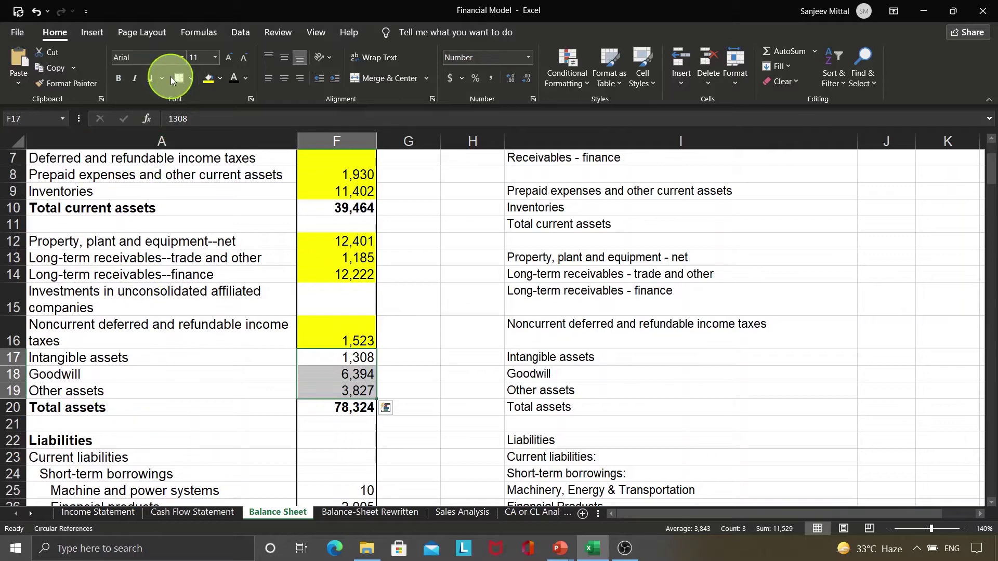
{"action": "left_click", "coordinate": [208, 79]}
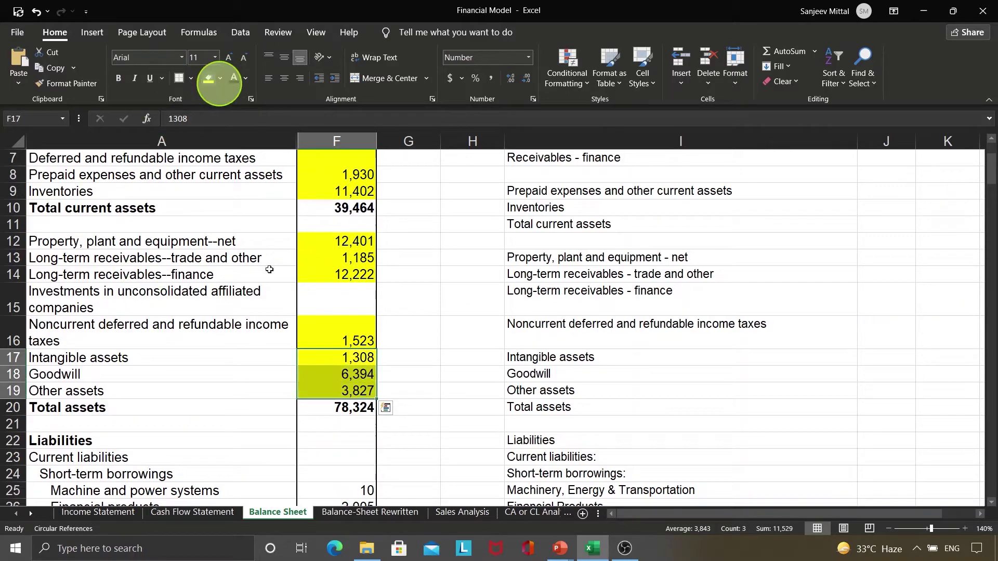
Reveal the intangible assets, goodwill and other assets figures in F11:F13 of Balance-Sheet Rewritten in black font.
{"action": "left_click", "coordinate": [341, 510]}
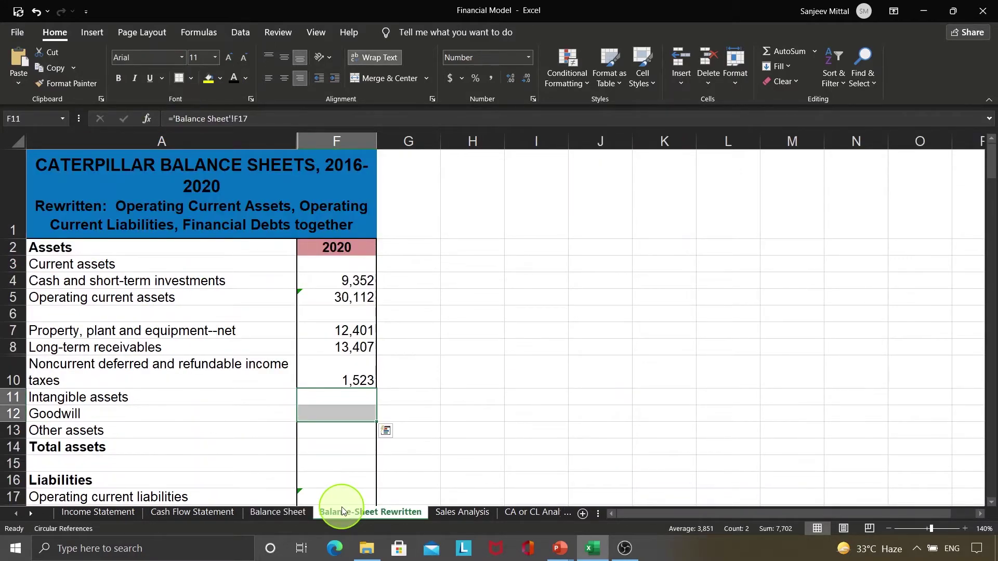
{"action": "key", "text": "shift+Down"}
{"action": "left_click", "coordinate": [233, 79]}
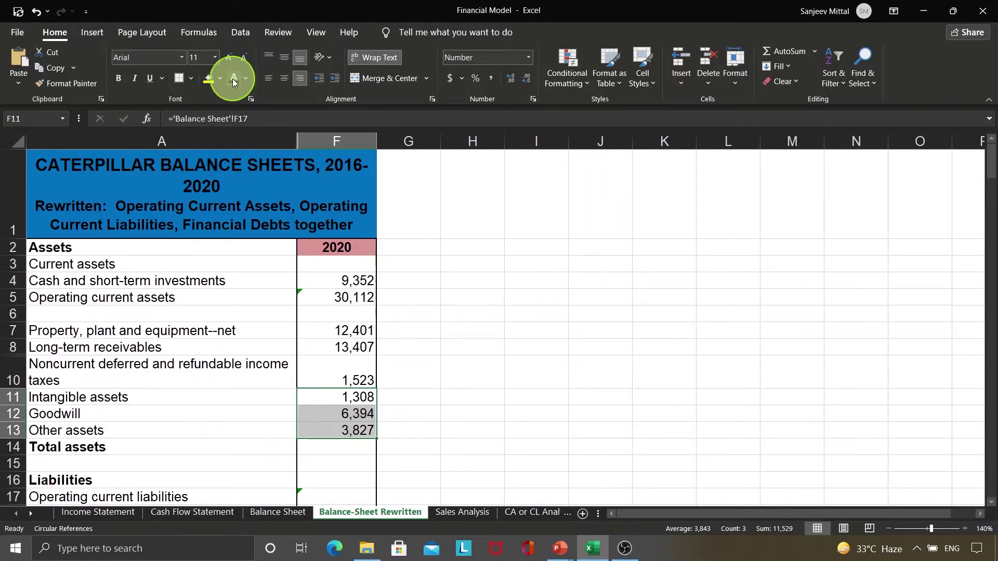
Reveal total assets in F14 of Balance-Sheet Rewritten in black font and compare it with F20 on Balance Sheet.
{"action": "key", "text": "Down"}
{"action": "key", "text": "Down"}
{"action": "key", "text": "Down"}
{"action": "key", "text": "Down"}
{"action": "key", "text": "Up"}
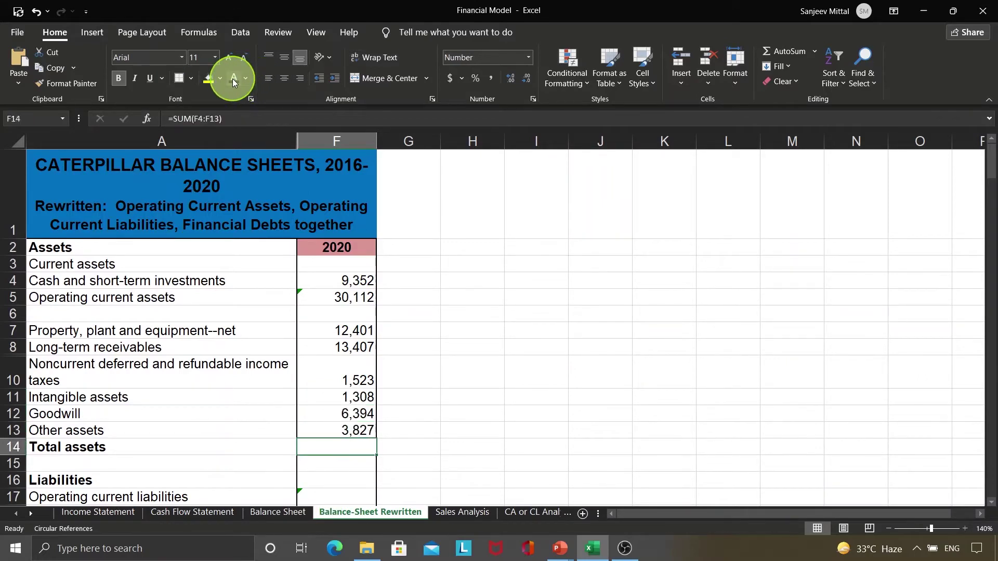
{"action": "left_click", "coordinate": [232, 79]}
{"action": "left_click", "coordinate": [294, 513]}
{"action": "left_click", "coordinate": [356, 412]}
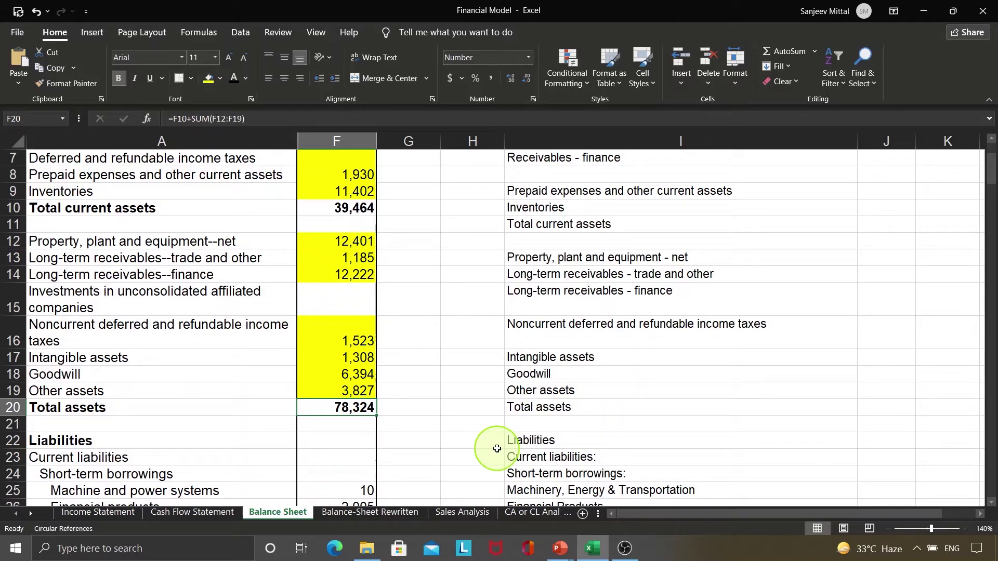
{"action": "left_click", "coordinate": [401, 512]}
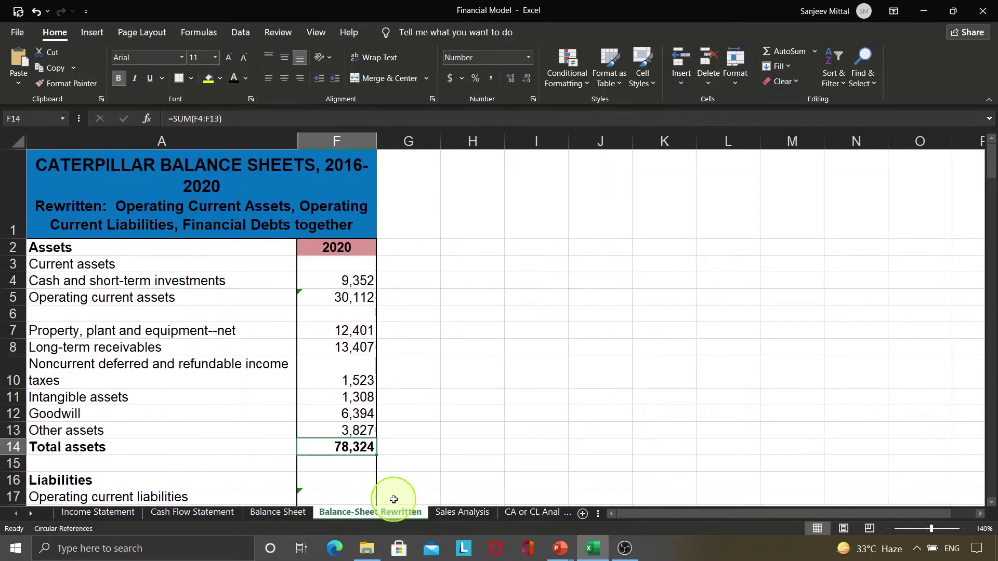
Check the operating current liabilities formula in F17 of Balance-Sheet Rewritten and fill its source cells F27:F32 on Balance Sheet yellow.
{"action": "left_click", "coordinate": [366, 481]}
{"action": "key", "text": "Down"}
{"action": "key", "text": "Down"}
{"action": "key", "text": "Down"}
{"action": "key", "text": "Down"}
{"action": "key", "text": "Down"}
{"action": "key", "text": "Down"}
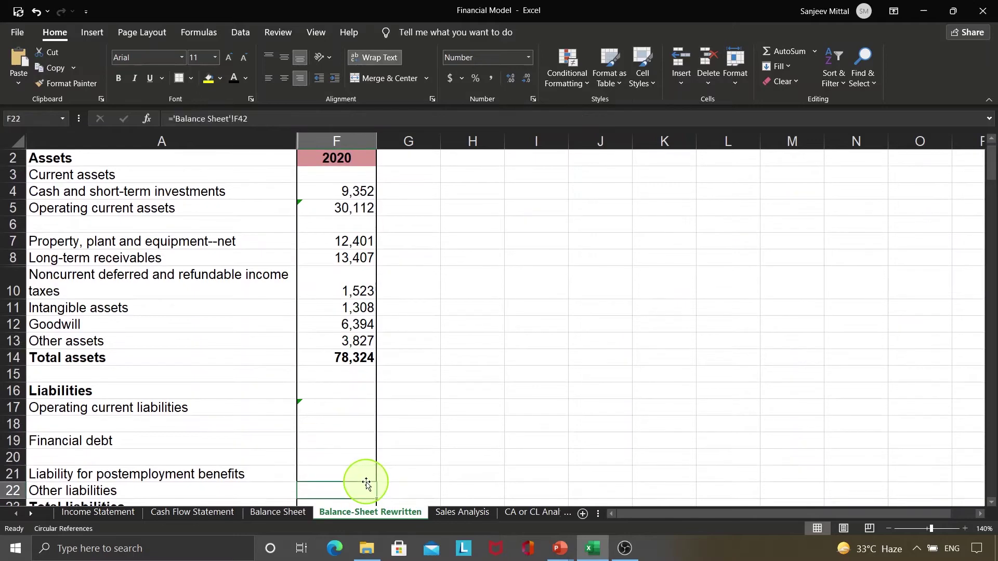
{"action": "key", "text": "Down"}
{"action": "key", "text": "Down"}
{"action": "key", "text": "Down"}
{"action": "key", "text": "Down"}
{"action": "left_click", "coordinate": [313, 338]}
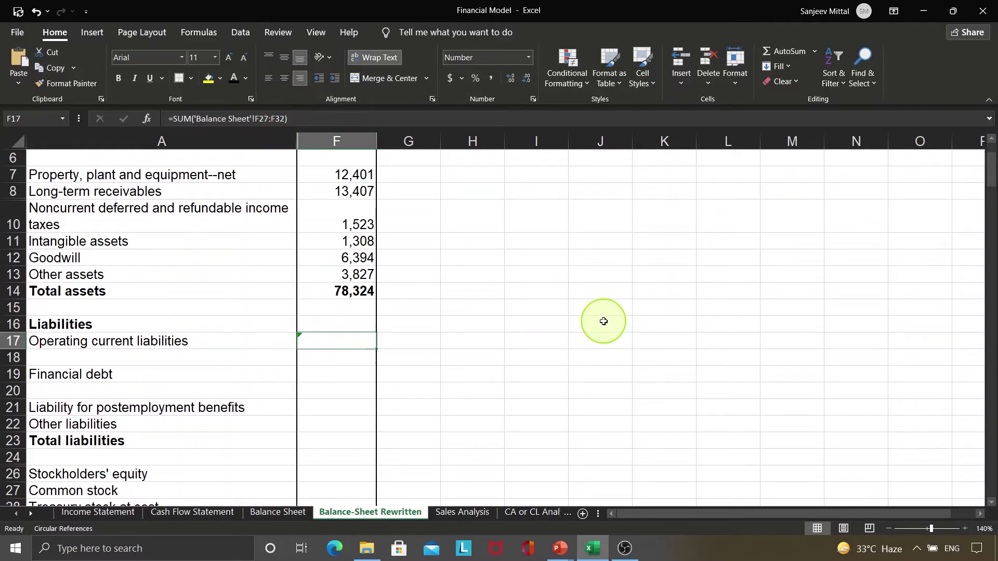
{"action": "key", "text": "ctrl+Page_Up"}
{"action": "left_click_drag", "start_coordinate": [306, 388], "coordinate": [310, 390]}
{"action": "key", "text": "shift+Down"}
{"action": "key", "text": "shift+Down"}
{"action": "key", "text": "shift+Down"}
{"action": "key", "text": "shift+Down"}
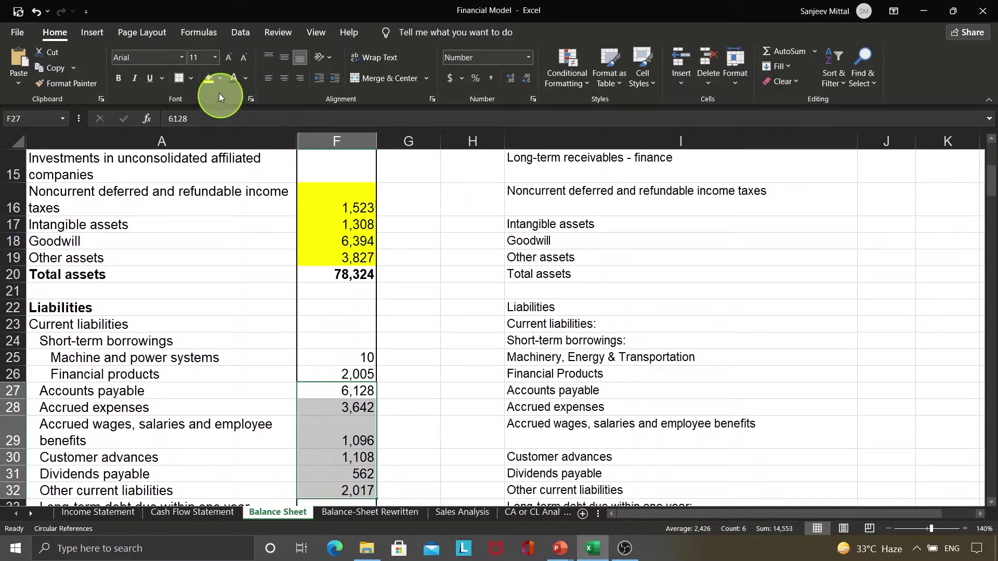
{"action": "left_click", "coordinate": [207, 79]}
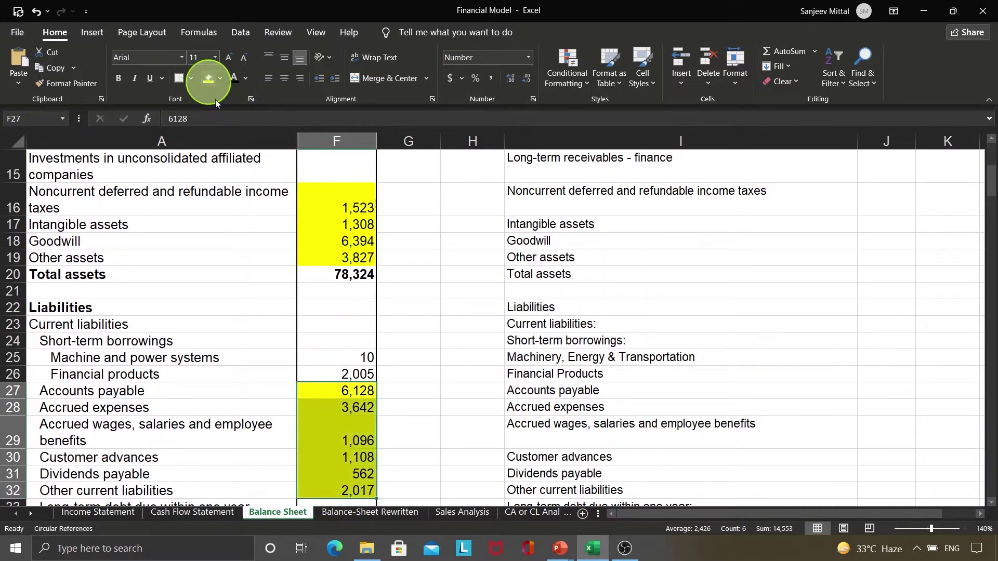
Reveal operating current liabilities in F17 of Balance-Sheet Rewritten in black font and go down to financial debt in F19.
{"action": "left_click", "coordinate": [355, 513]}
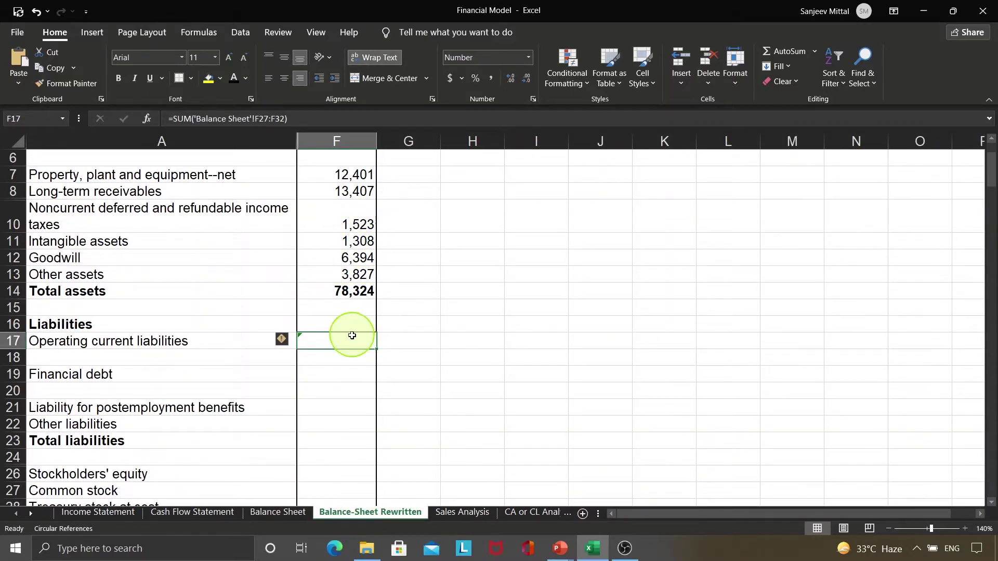
{"action": "left_click", "coordinate": [235, 79]}
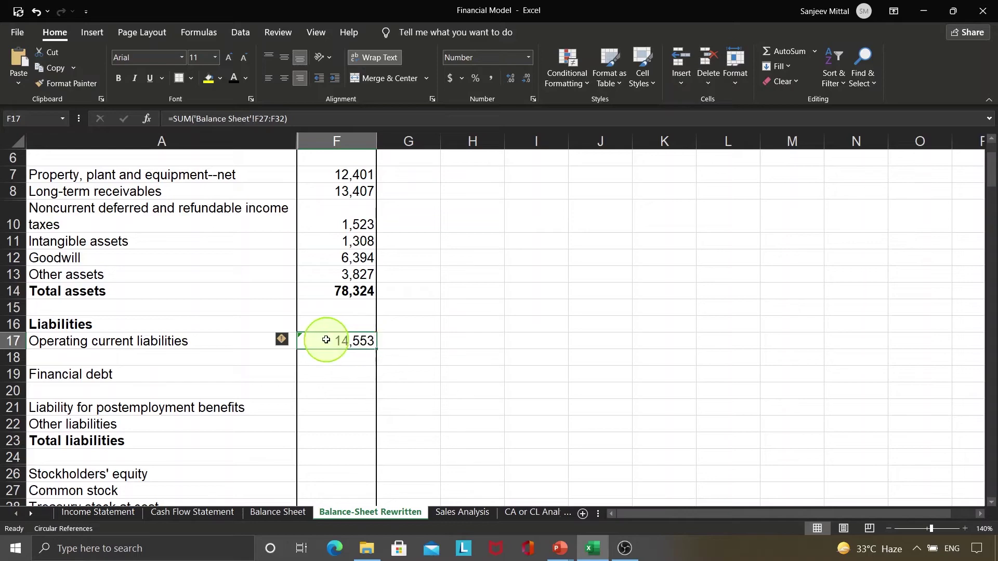
{"action": "key", "text": "Down"}
{"action": "key", "text": "Down"}
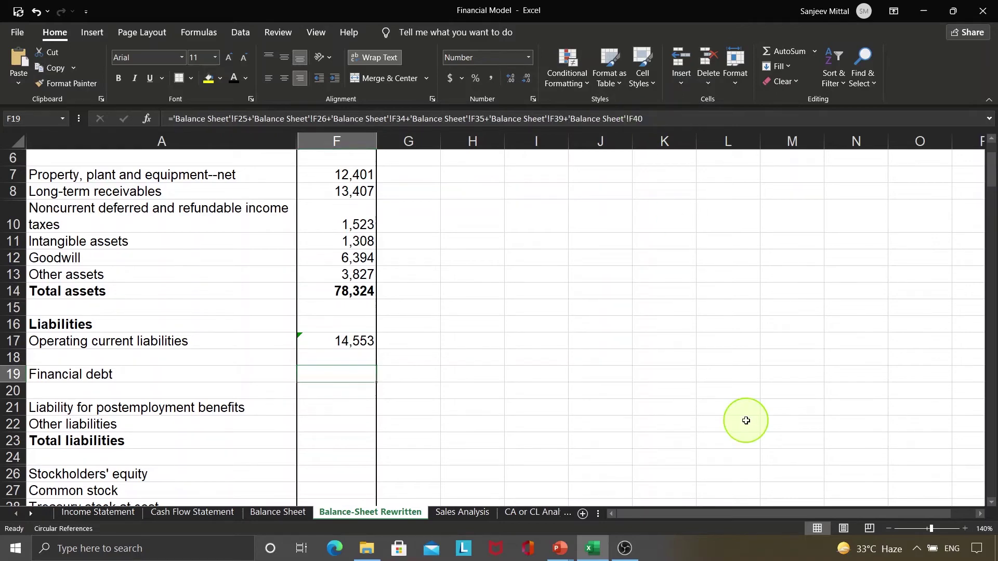
Trace financial debt to Balance Sheet and fill the short-term borrowings source cells F25:F26 light green.
{"action": "key", "text": "ctrl+bracketleft"}
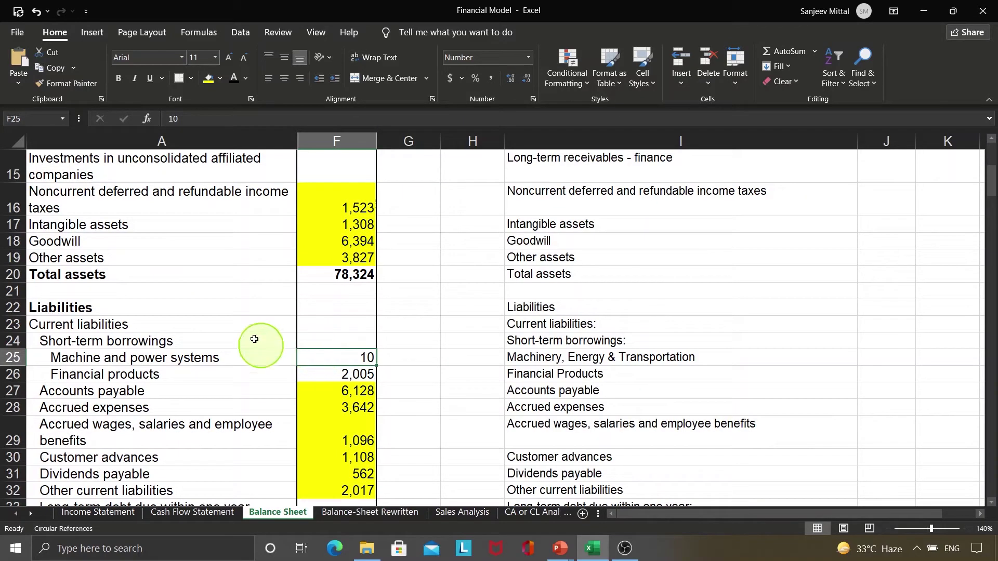
{"action": "left_click", "coordinate": [162, 345]}
{"action": "key", "text": "Down"}
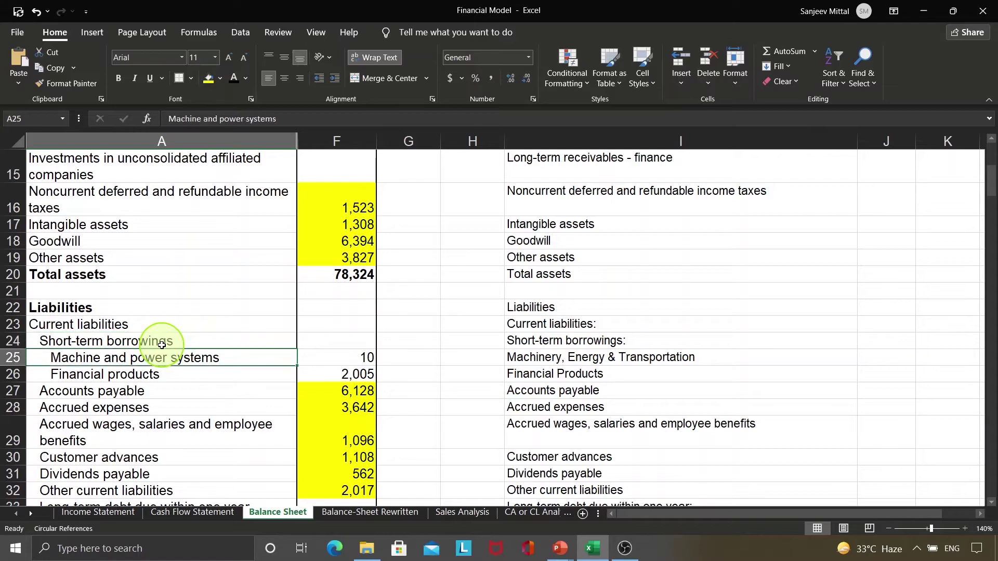
{"action": "left_click", "coordinate": [173, 375]}
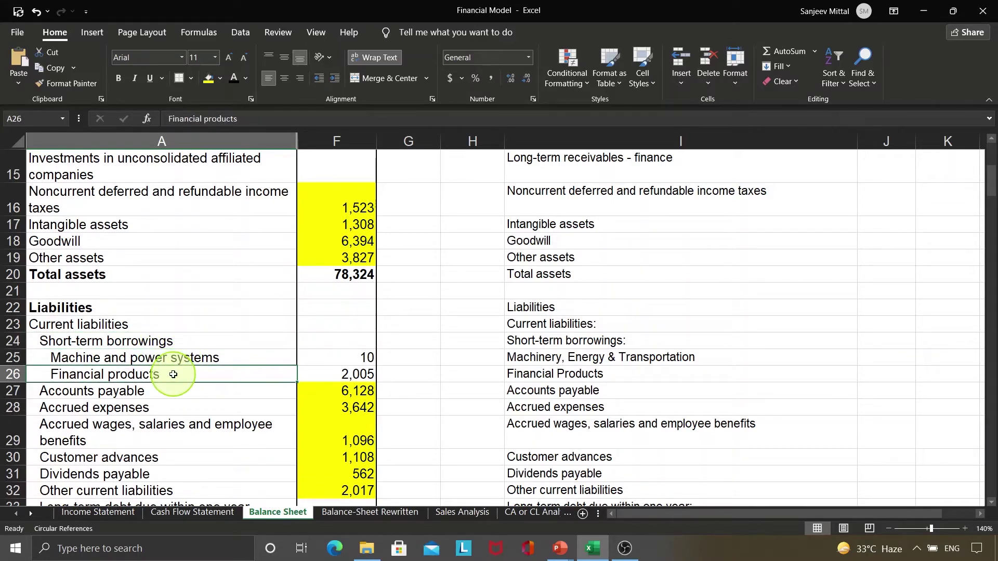
{"action": "key", "text": "Right"}
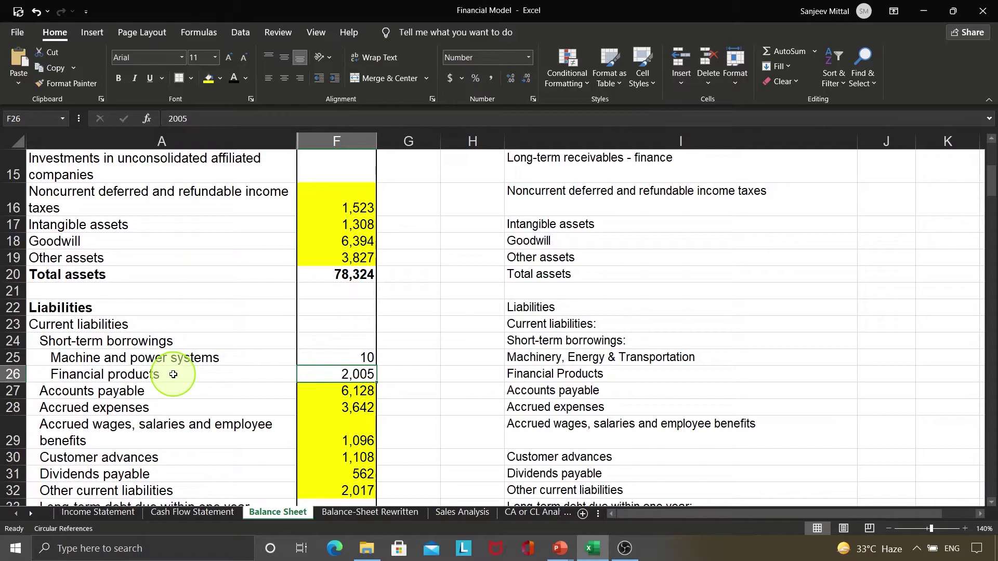
{"action": "key", "text": "shift+Up"}
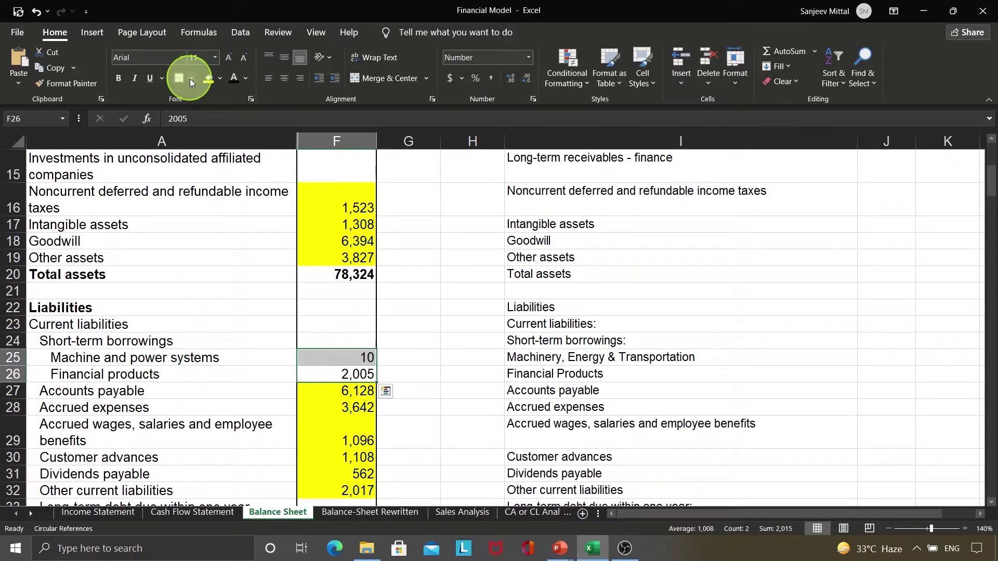
{"action": "left_click", "coordinate": [221, 77]}
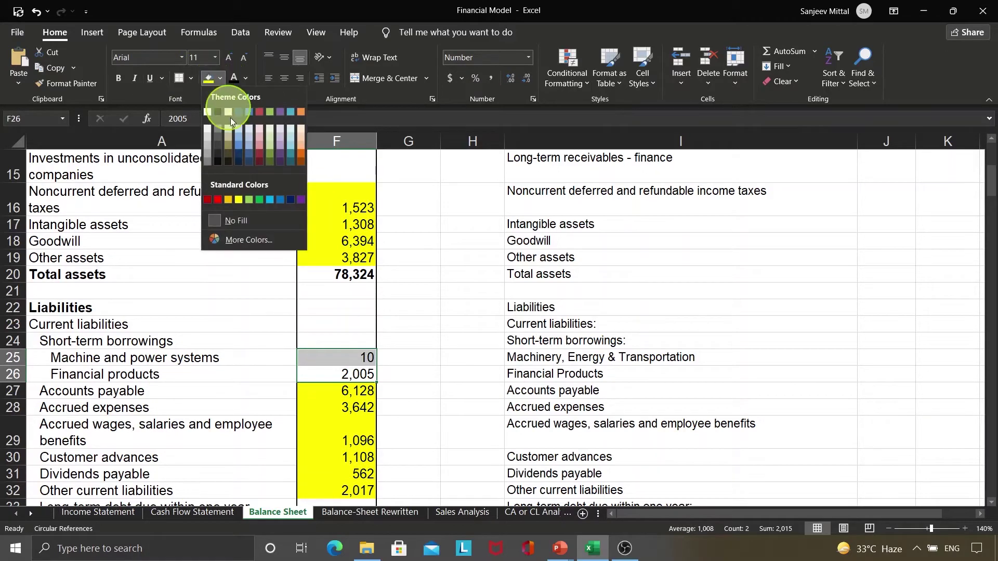
{"action": "left_click", "coordinate": [268, 138]}
Fill the source cells for long-term debt due within one year, F34:F35 on Balance Sheet, light green.
{"action": "key", "text": "Down"}
{"action": "key", "text": "Down"}
{"action": "key", "text": "Down"}
{"action": "key", "text": "Down"}
{"action": "key", "text": "Down"}
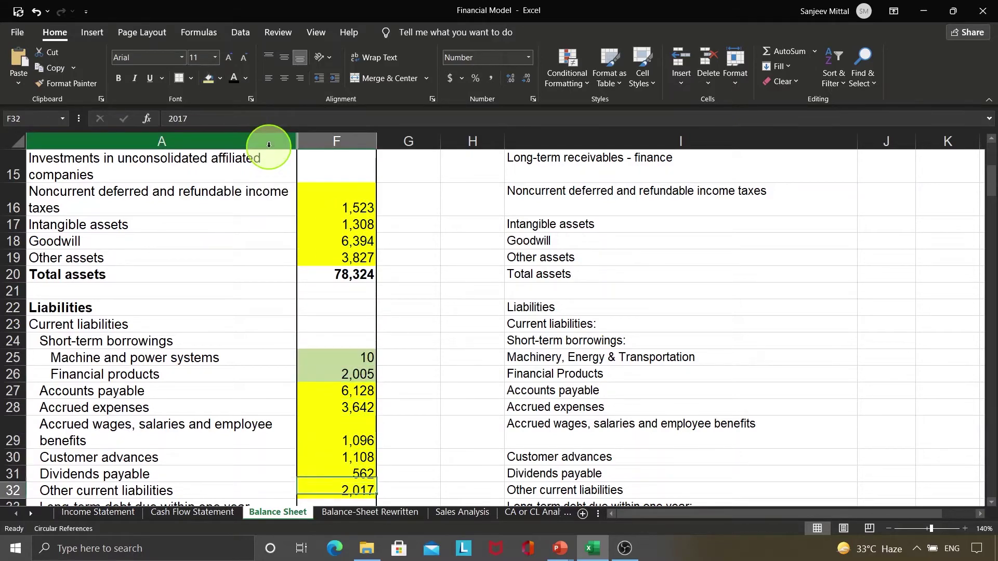
{"action": "key", "text": "Down"}
{"action": "key", "text": "Down"}
{"action": "key", "text": "Down"}
{"action": "key", "text": "Down"}
{"action": "key", "text": "Down"}
{"action": "key", "text": "Down"}
{"action": "key", "text": "Down"}
{"action": "key", "text": "Down"}
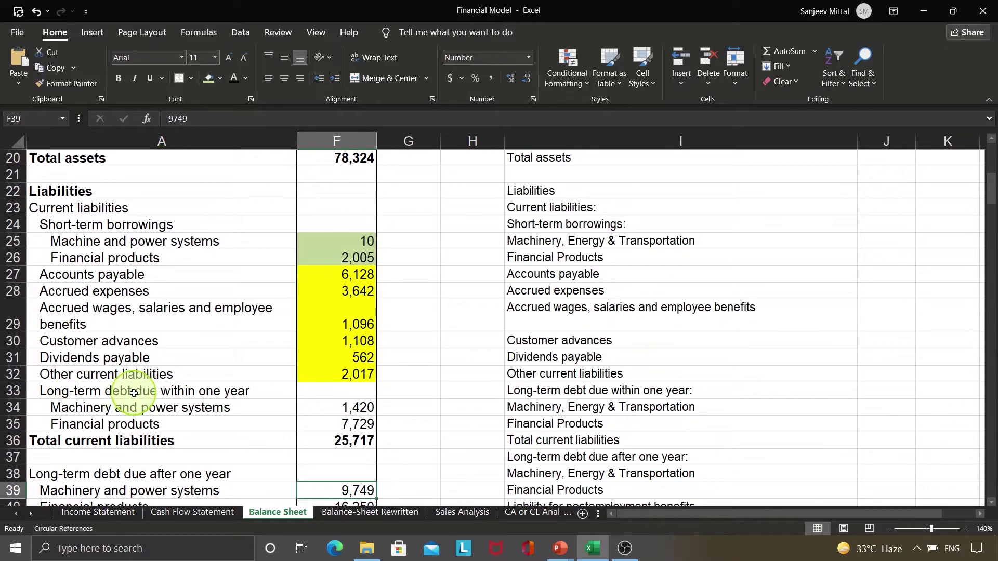
{"action": "left_click", "coordinate": [326, 411]}
{"action": "key", "text": "shift+Down"}
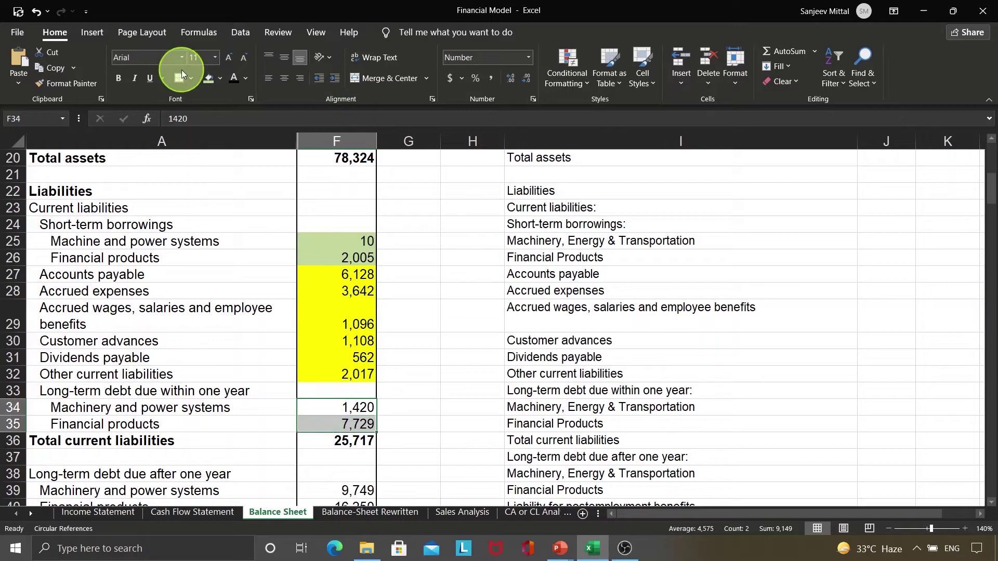
{"action": "left_click", "coordinate": [206, 80]}
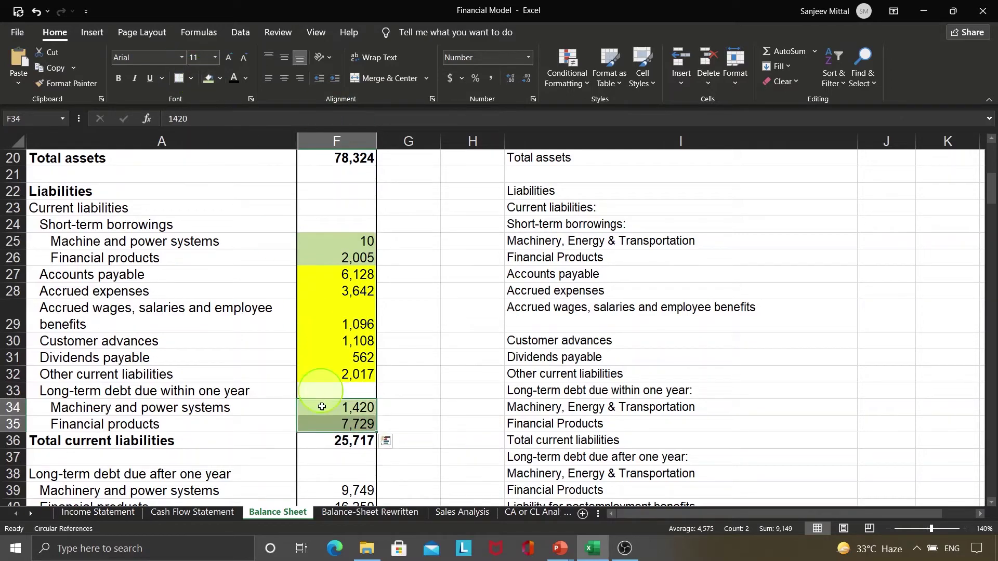
Fill the source cells for long-term debt due after one year, F39:F40 on Balance Sheet, light green.
{"action": "left_click", "coordinate": [329, 485]}
{"action": "key", "text": "Left"}
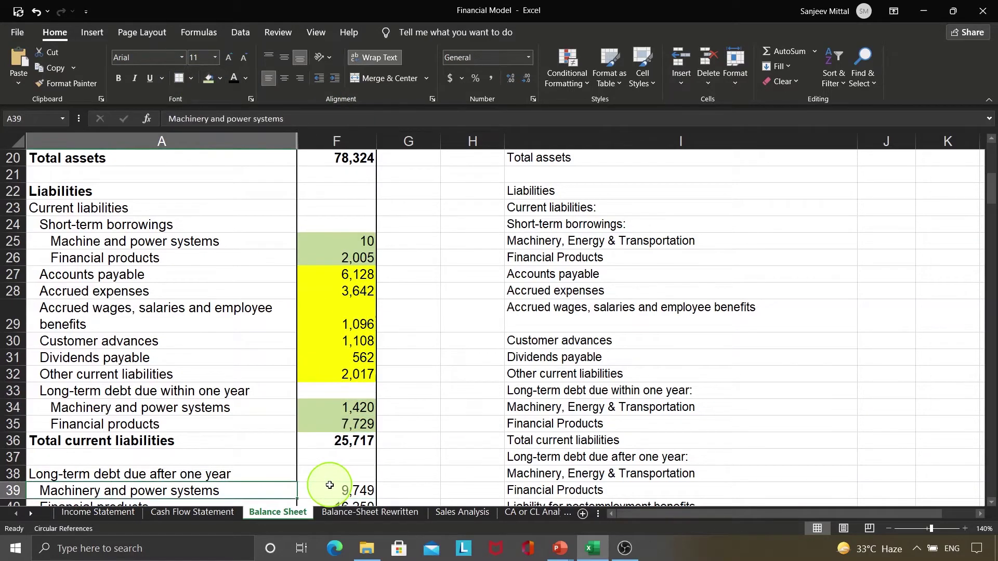
{"action": "key", "text": "Down"}
{"action": "key", "text": "Down"}
{"action": "left_click", "coordinate": [207, 437]}
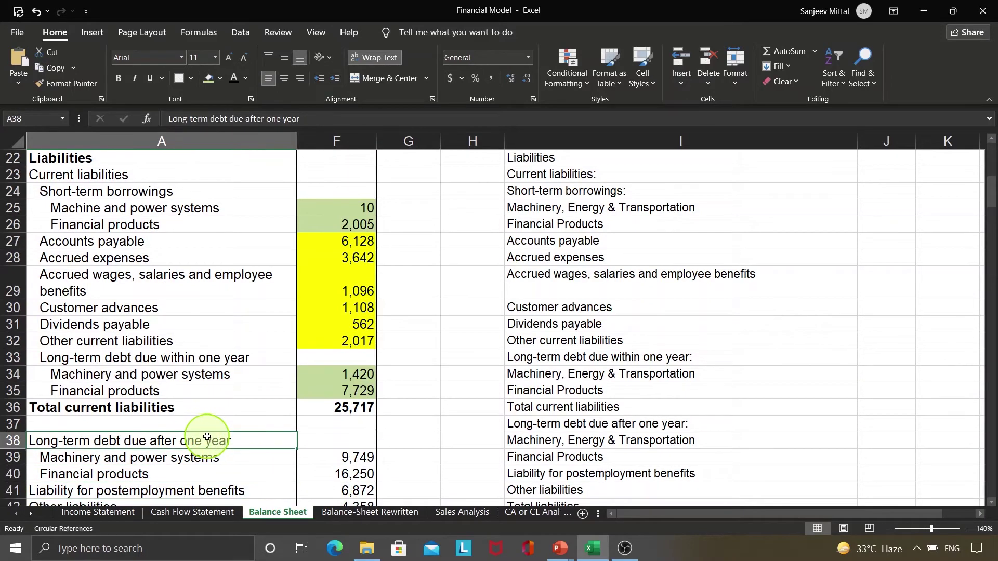
{"action": "key", "text": "Down"}
{"action": "key", "text": "Right"}
{"action": "key", "text": "shift+Down"}
{"action": "key", "text": "shift+Down"}
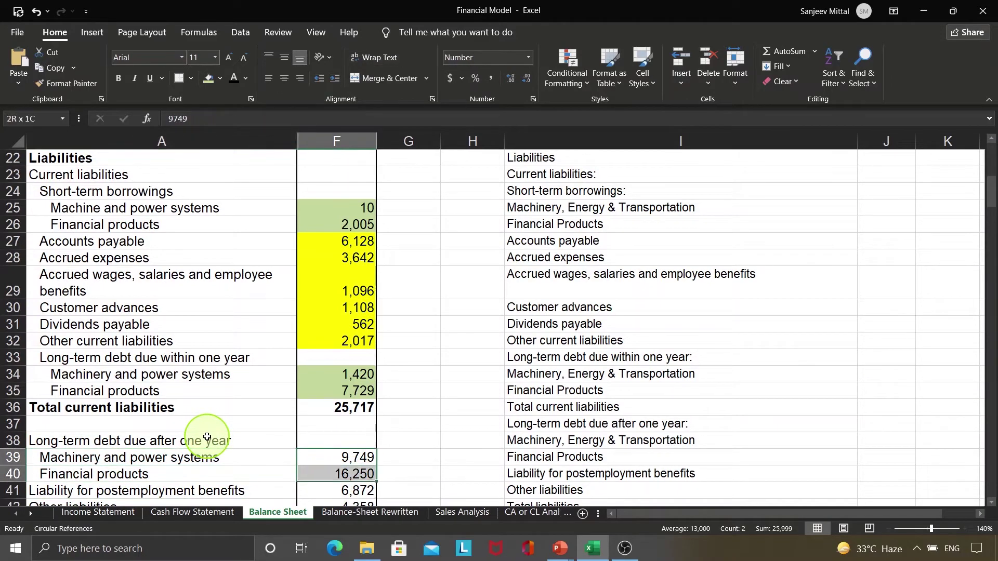
{"action": "key", "text": "shift+Up"}
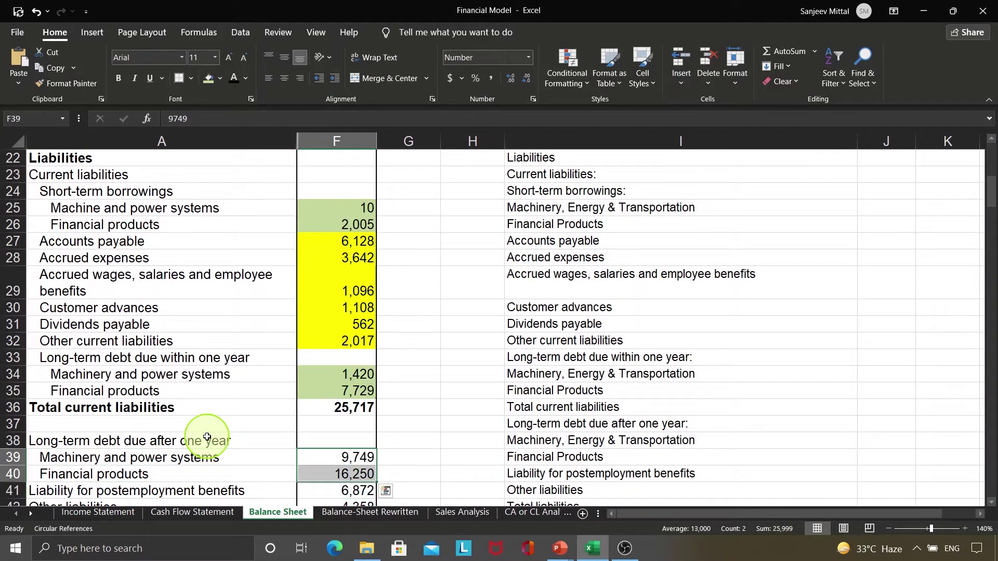
{"action": "left_click", "coordinate": [204, 84]}
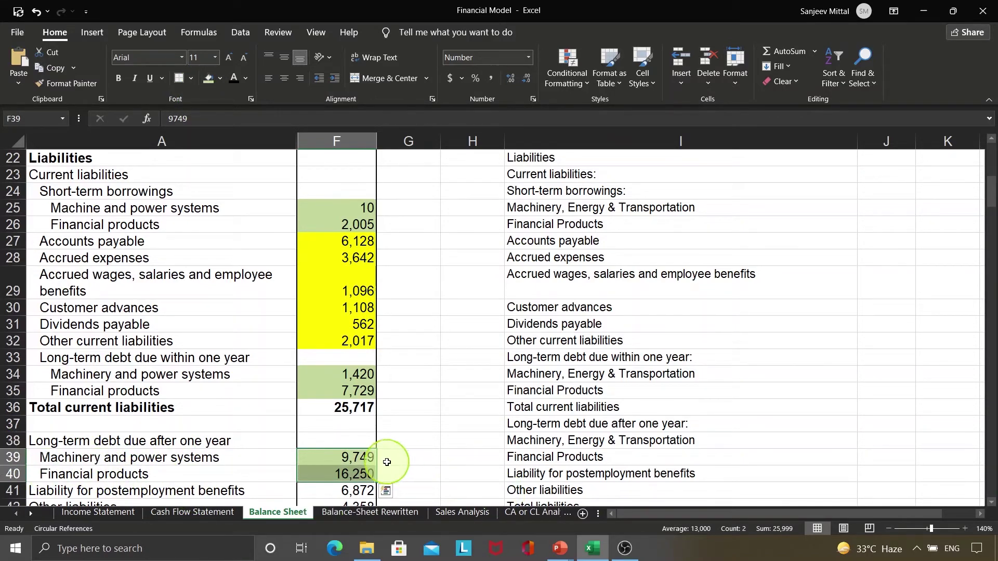
Go over the light green debt source cells on Balance Sheet and reveal financial debt in F19 of Balance-Sheet Rewritten in black font.
{"action": "left_click", "coordinate": [352, 211]}
{"action": "left_click", "coordinate": [355, 224]}
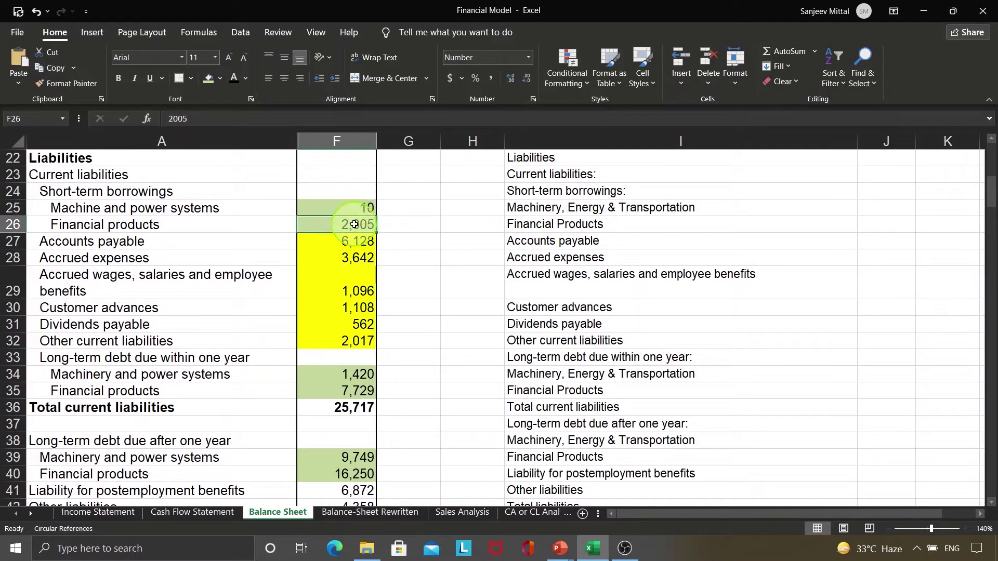
{"action": "left_click", "coordinate": [349, 371]}
{"action": "left_click", "coordinate": [347, 389]}
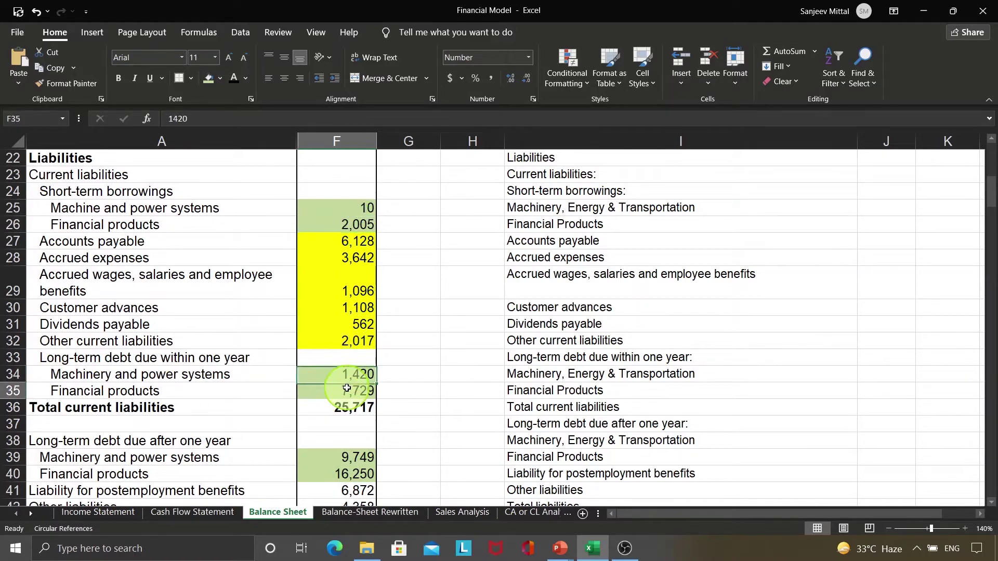
{"action": "left_click", "coordinate": [344, 458]}
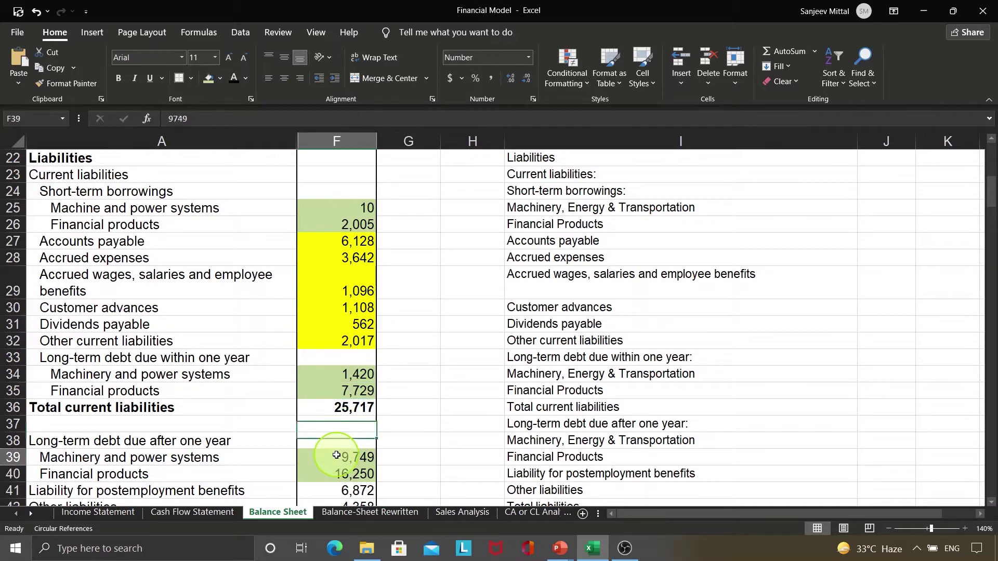
{"action": "left_click", "coordinate": [338, 474]}
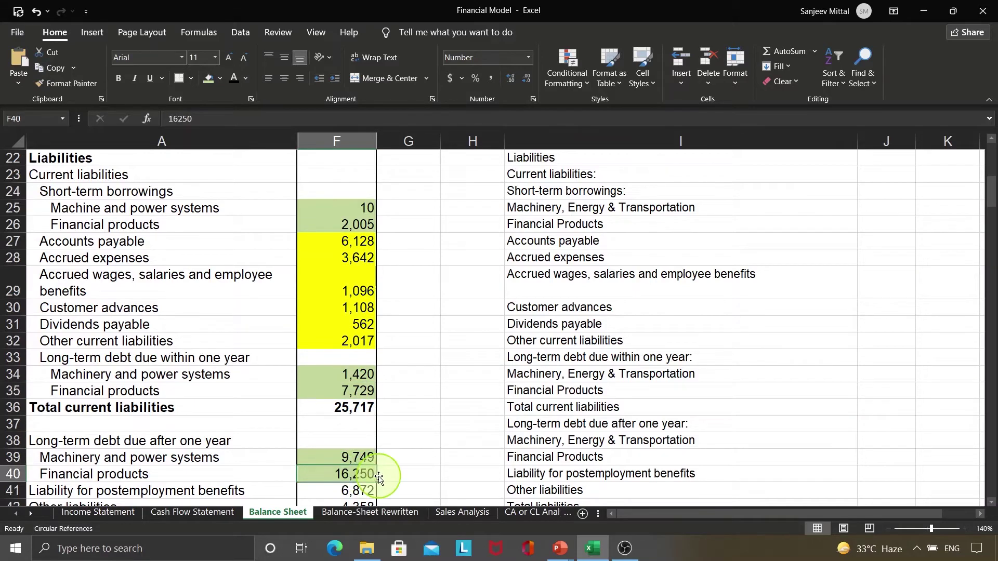
{"action": "left_click", "coordinate": [360, 513]}
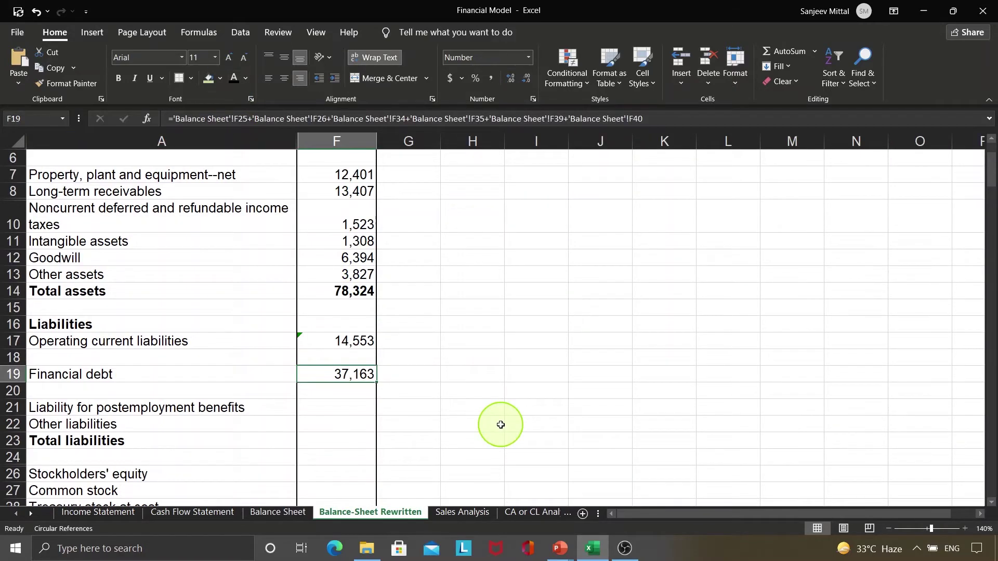
Review the postemployment benefits and other liabilities rows, and trace F21 to its source cell on Balance Sheet.
{"action": "key", "text": "Down"}
{"action": "key", "text": "Down"}
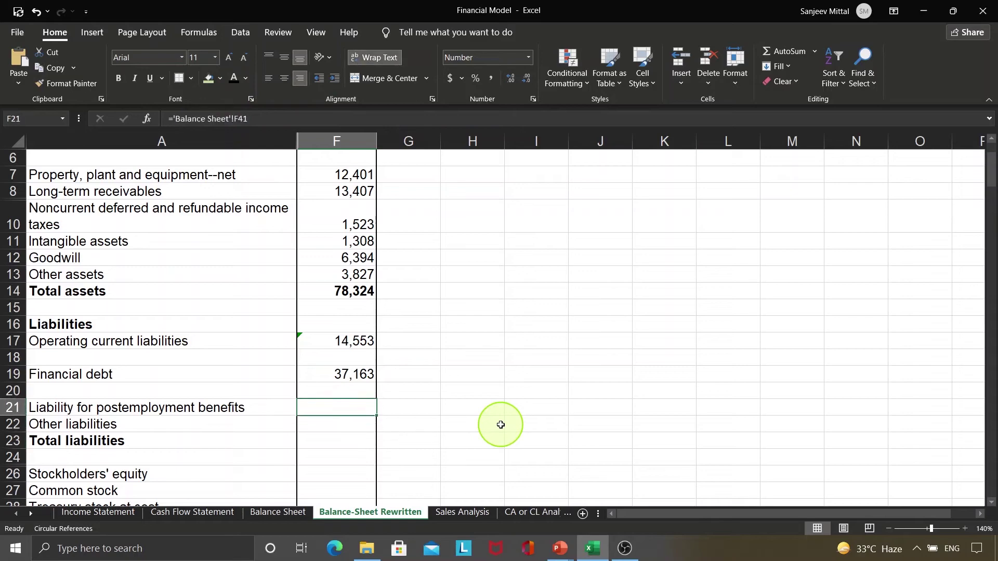
{"action": "key", "text": "Left"}
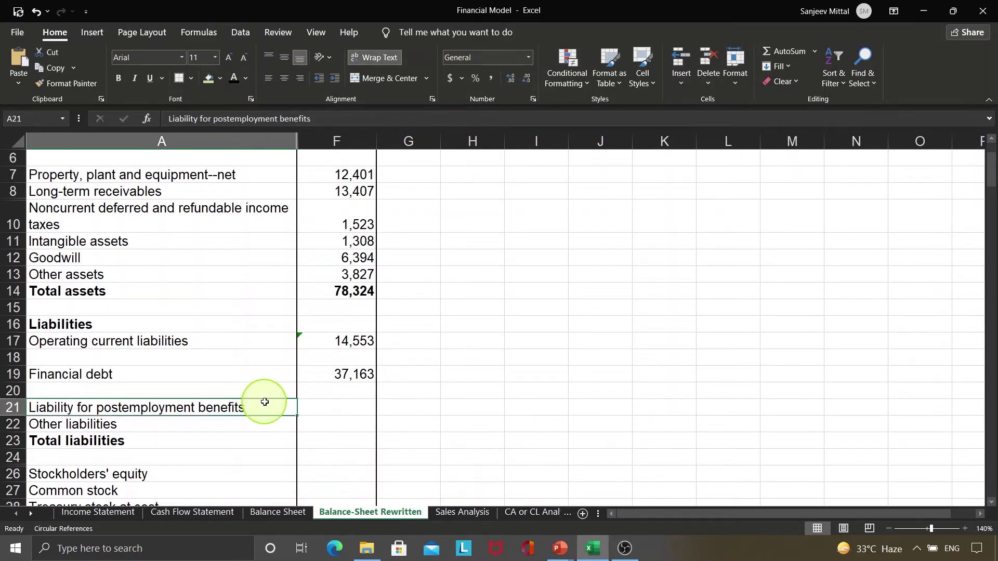
{"action": "key", "text": "Down"}
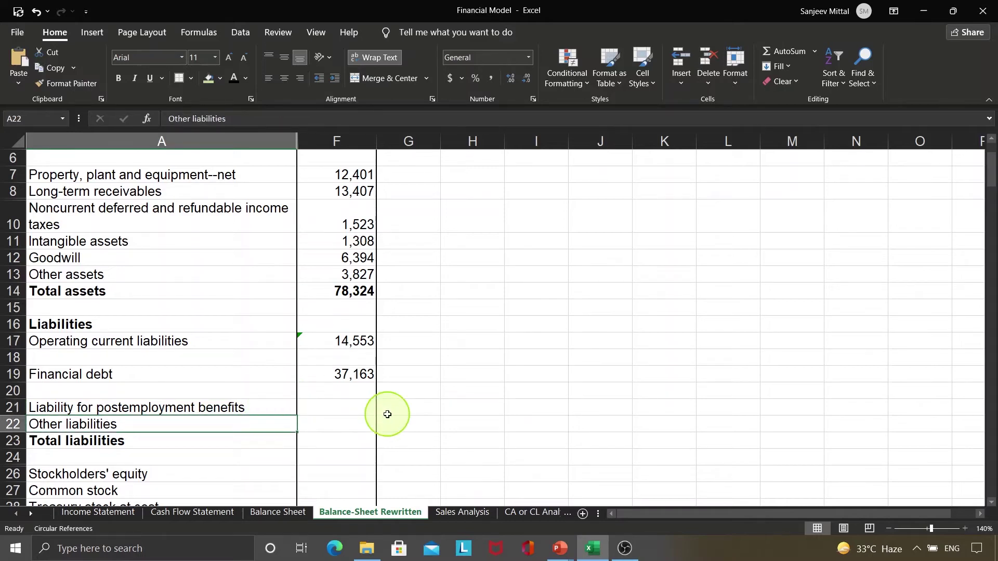
{"action": "left_click", "coordinate": [336, 425]}
{"action": "key", "text": "Up"}
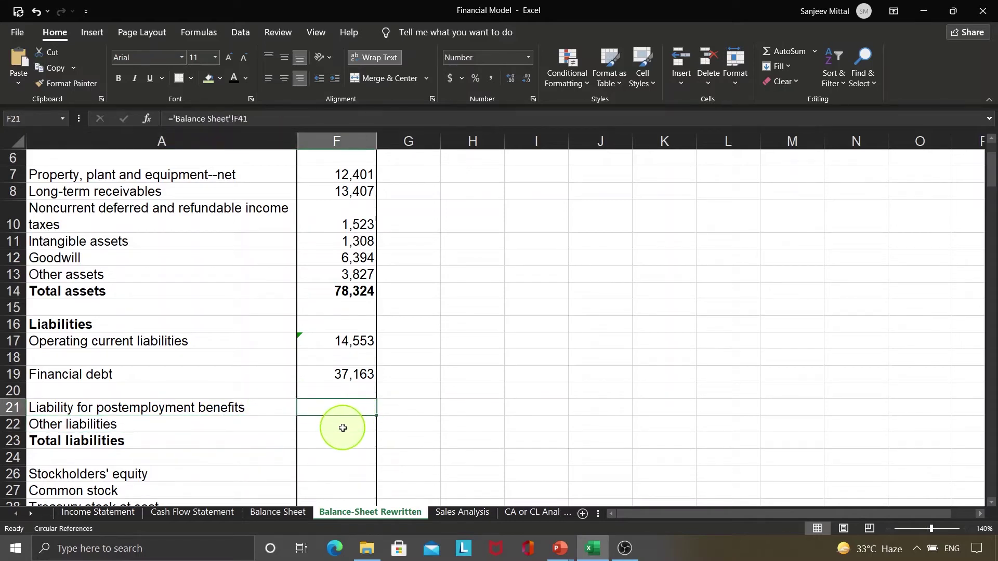
{"action": "key", "text": "ctrl+bracketleft"}
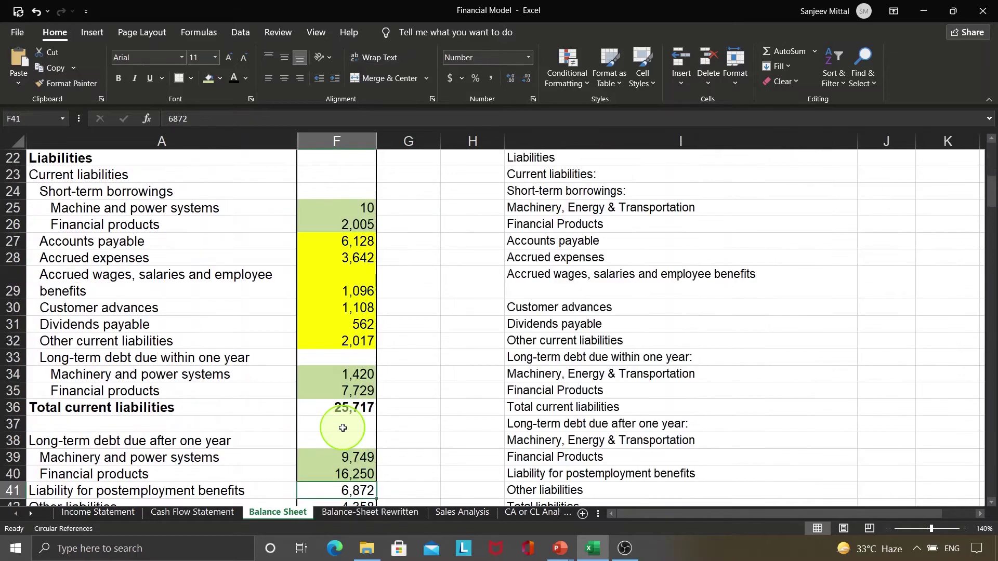
Fill the source cells for liability for postemployment benefits and other liabilities, F41:F42 on Balance Sheet, yellow.
{"action": "scroll", "coordinate": [343, 428], "scroll_direction": "down", "scroll_amount": 1}
{"action": "left_click", "coordinate": [343, 428]}
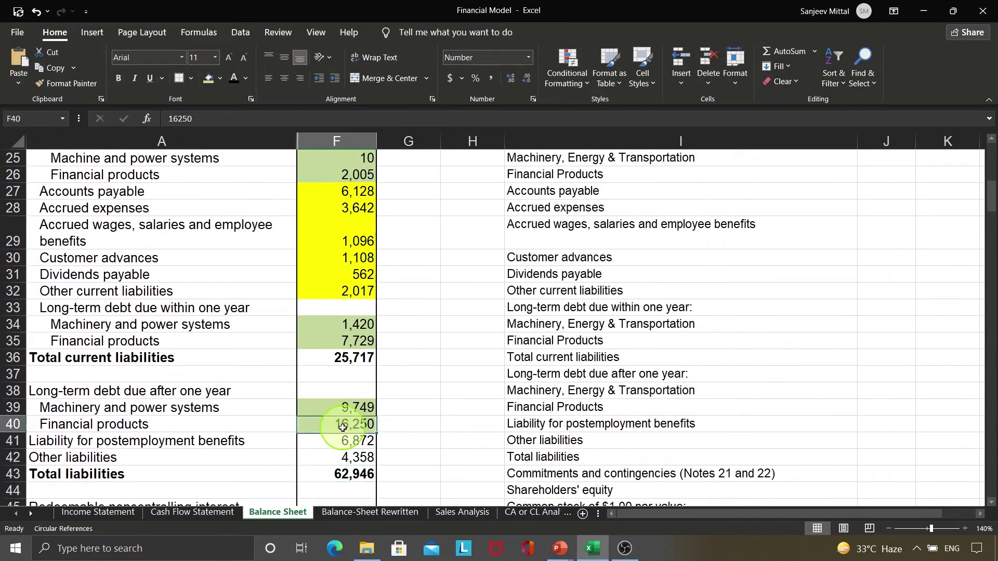
{"action": "left_click_drag", "start_coordinate": [342, 440], "coordinate": [343, 458]}
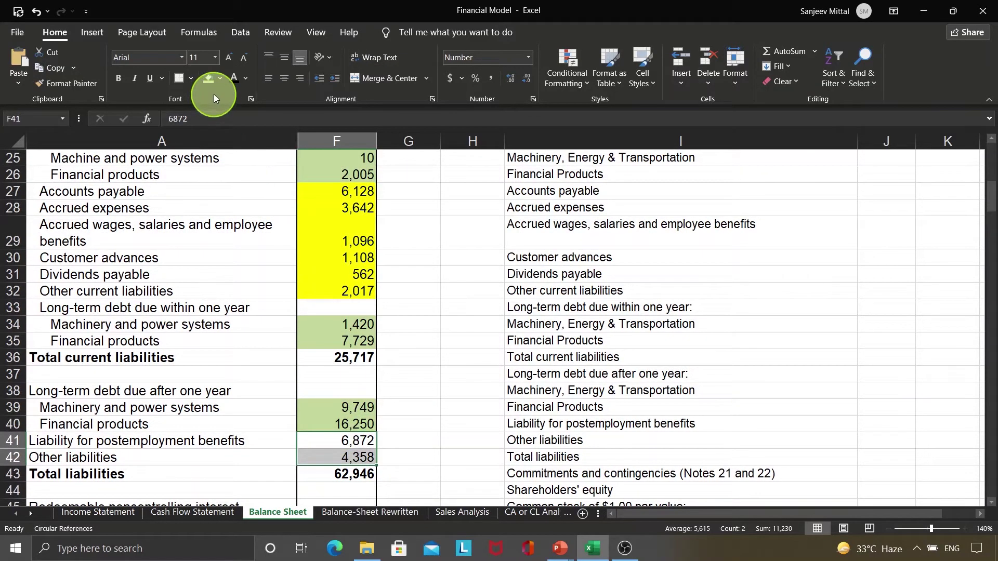
{"action": "left_click", "coordinate": [221, 79]}
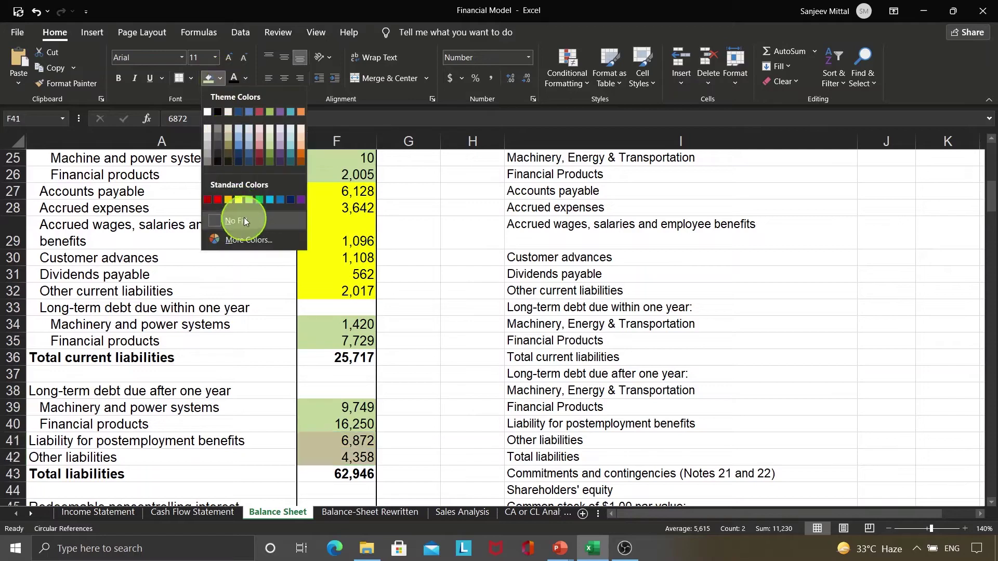
{"action": "left_click", "coordinate": [238, 200]}
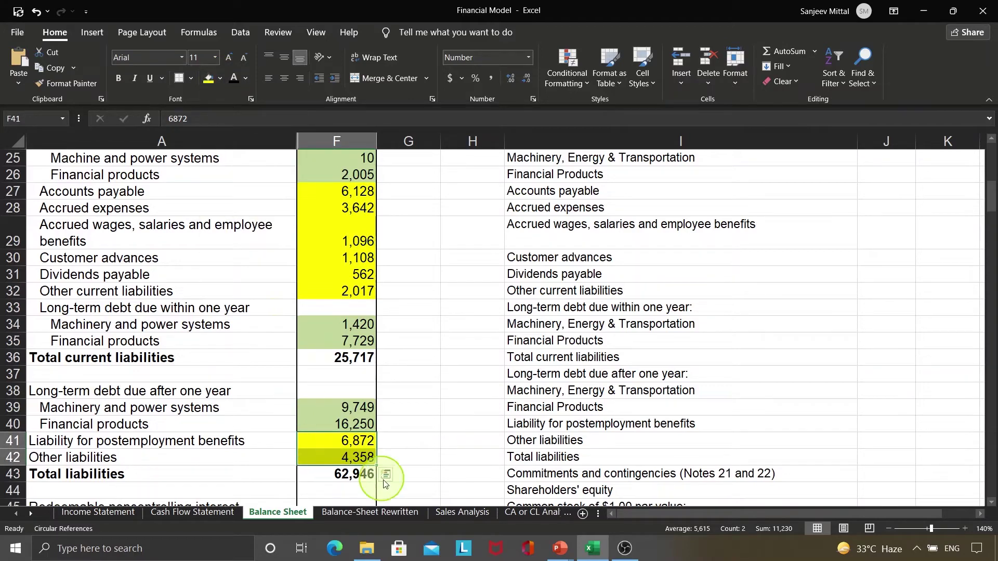
{"action": "left_click", "coordinate": [360, 479]}
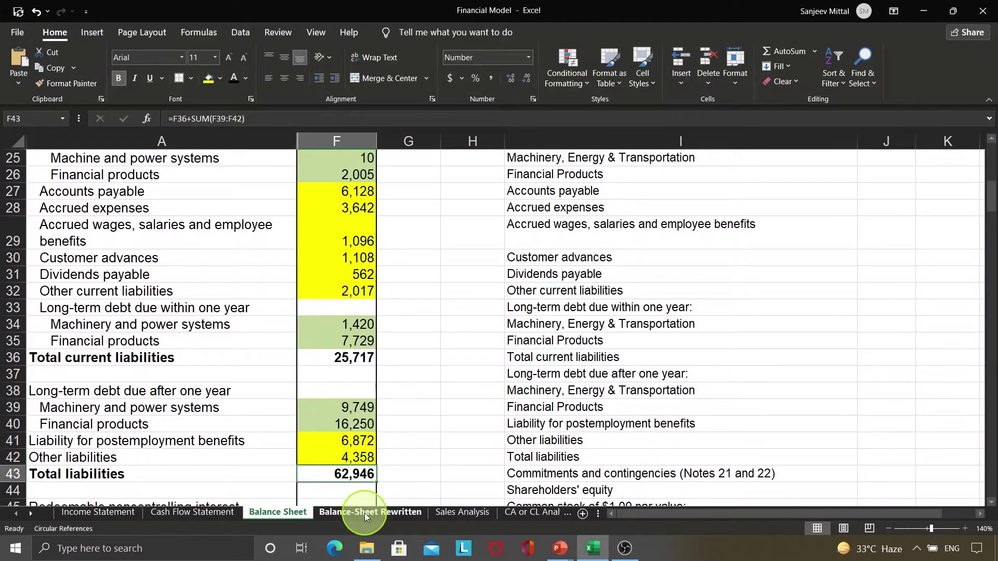
Reveal postemployment benefits, other liabilities and total liabilities in F21:F23 of Balance-Sheet Rewritten in black font.
{"action": "left_click", "coordinate": [367, 513]}
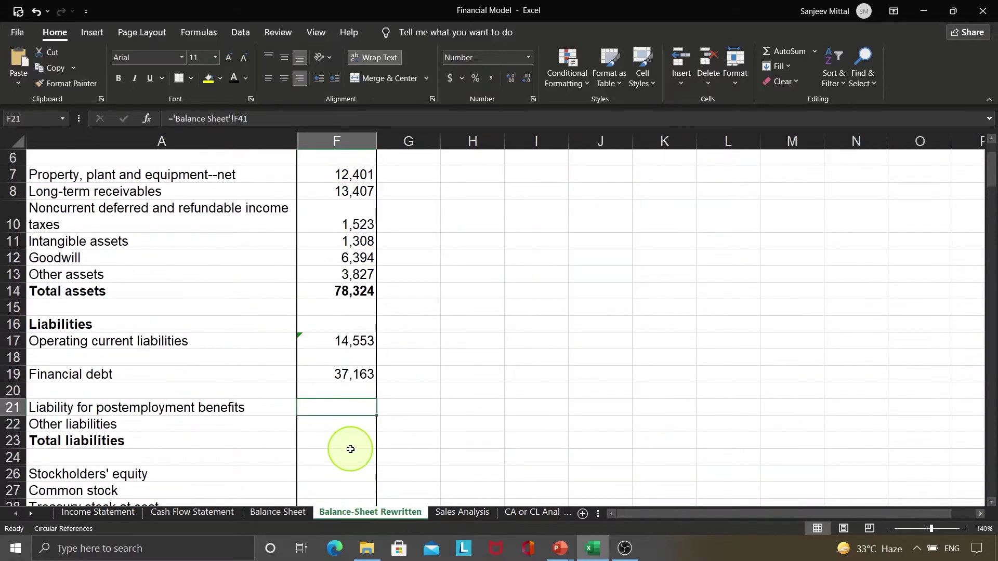
{"action": "key", "text": "shift+Down"}
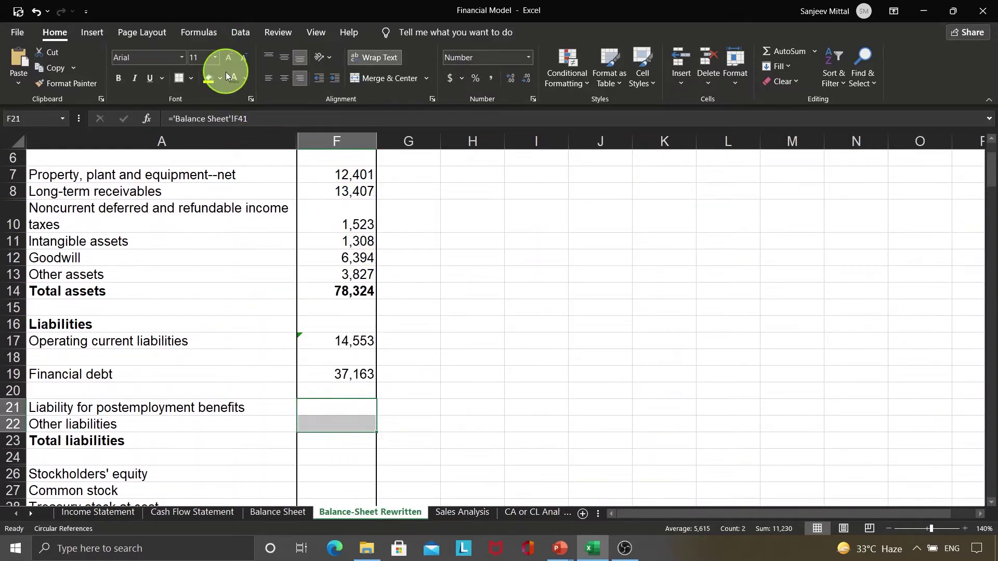
{"action": "left_click", "coordinate": [230, 78]}
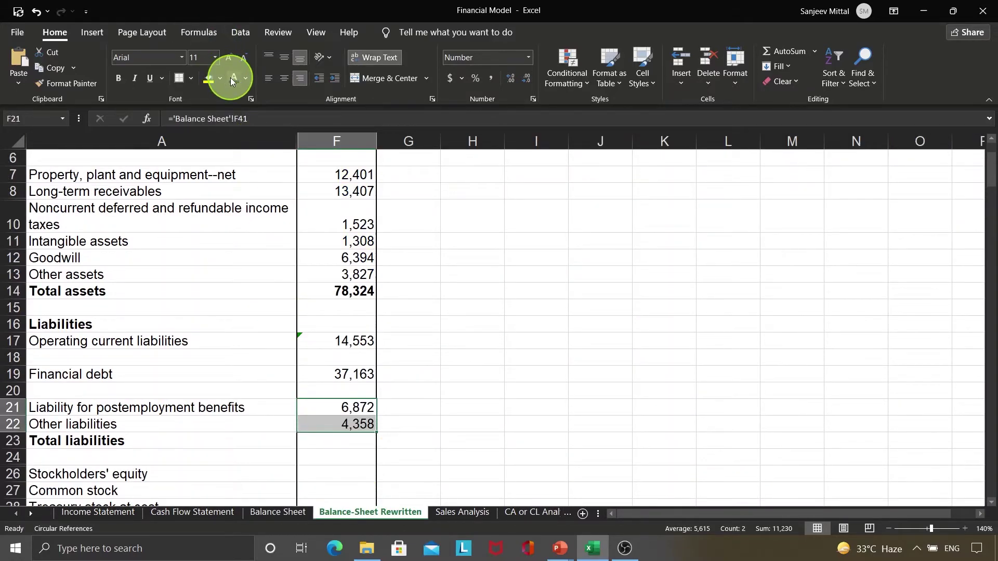
{"action": "left_click", "coordinate": [346, 441]}
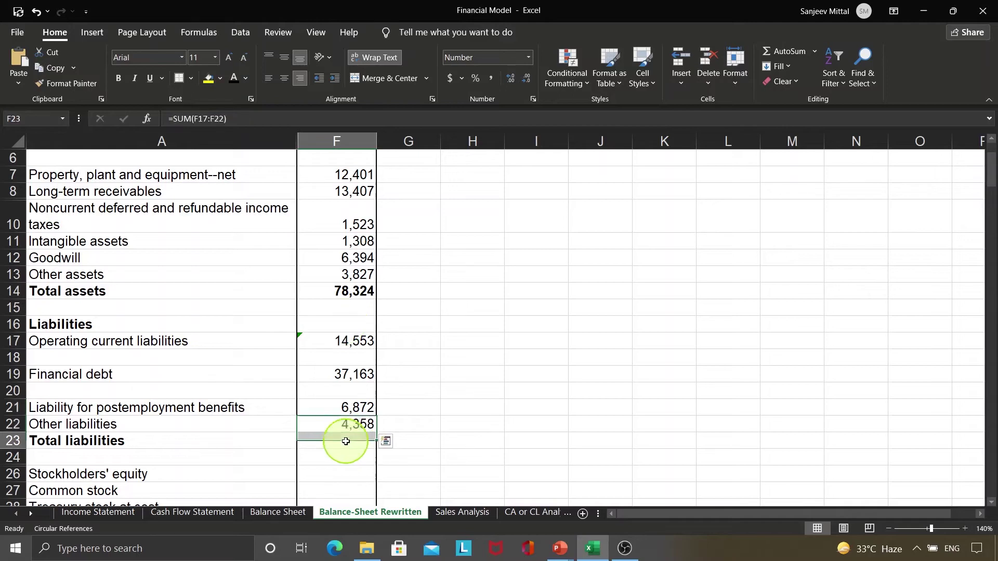
{"action": "left_click", "coordinate": [231, 81]}
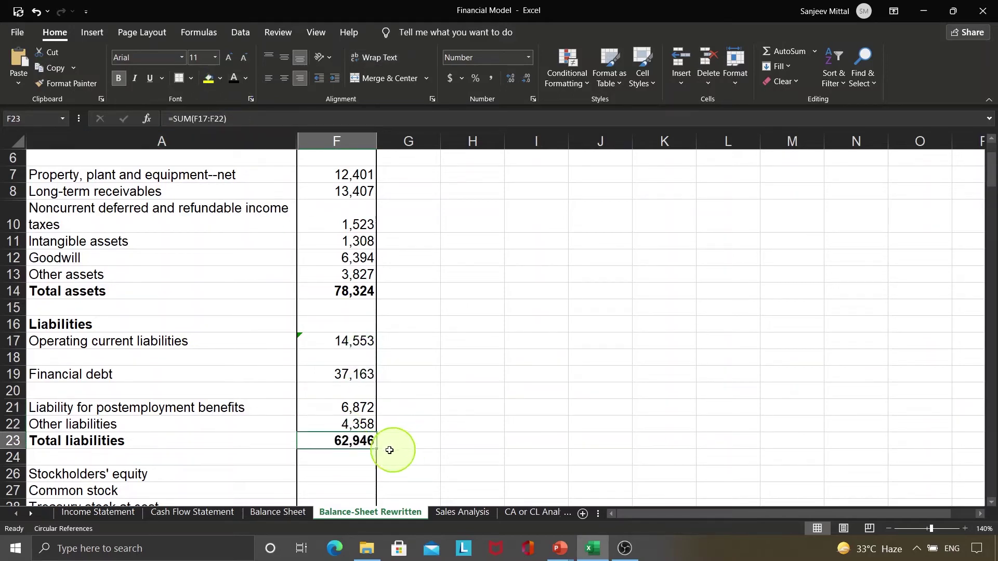
Examine the stockholders' equity lines on Balance-Sheet Rewritten and the matching equity section on Balance Sheet.
{"action": "key", "text": "Down"}
{"action": "key", "text": "Down"}
{"action": "key", "text": "Down"}
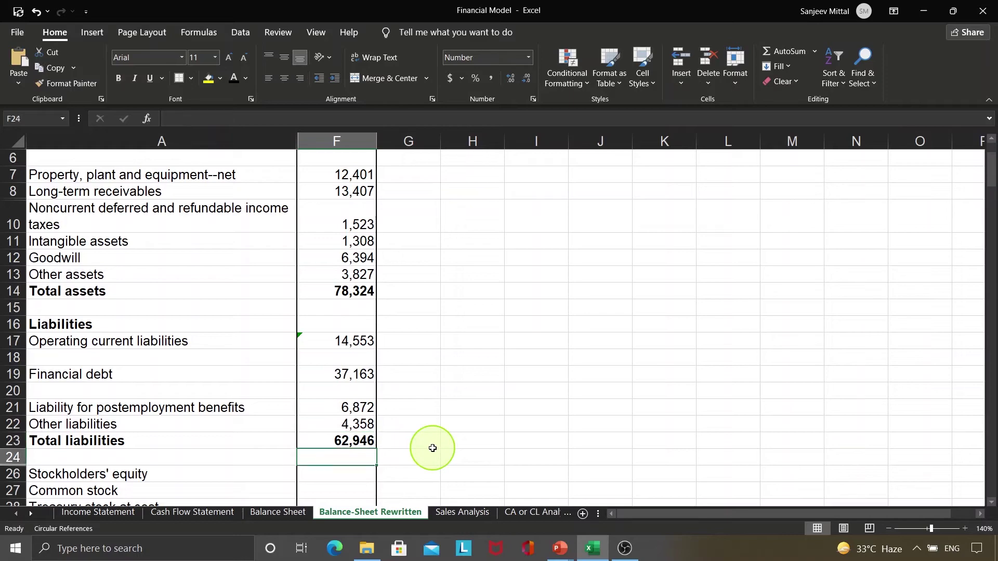
{"action": "key", "text": "Down"}
{"action": "key", "text": "Down"}
{"action": "key", "text": "Down"}
{"action": "key", "text": "Down"}
{"action": "key", "text": "Down"}
{"action": "key", "text": "Down"}
{"action": "key", "text": "Down"}
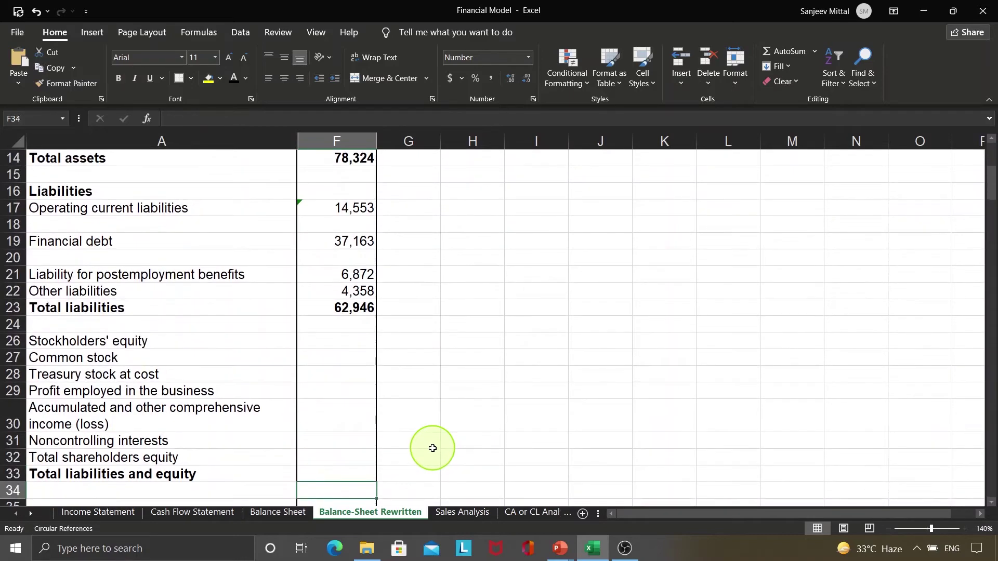
{"action": "left_click", "coordinate": [331, 348]}
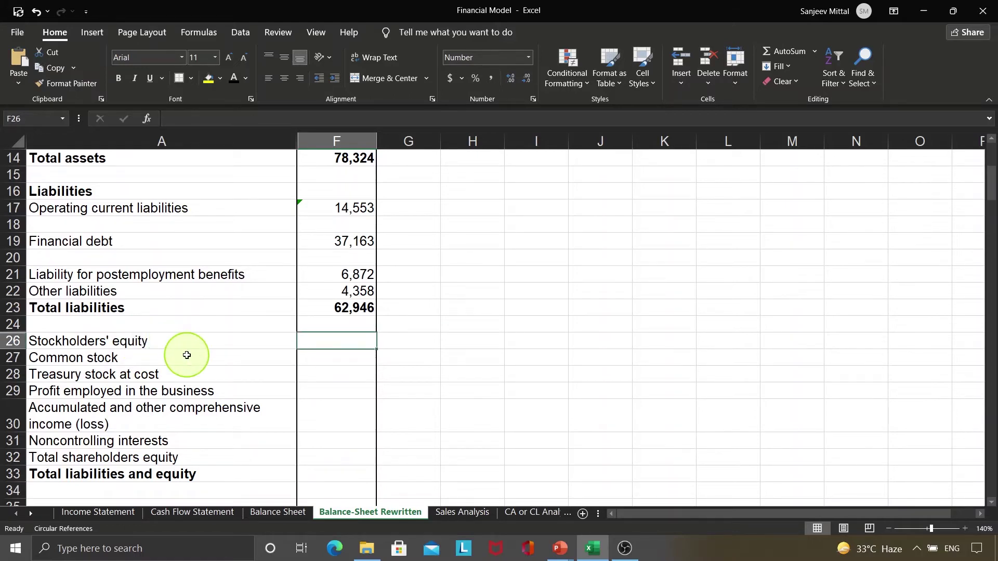
{"action": "left_click", "coordinate": [281, 512]}
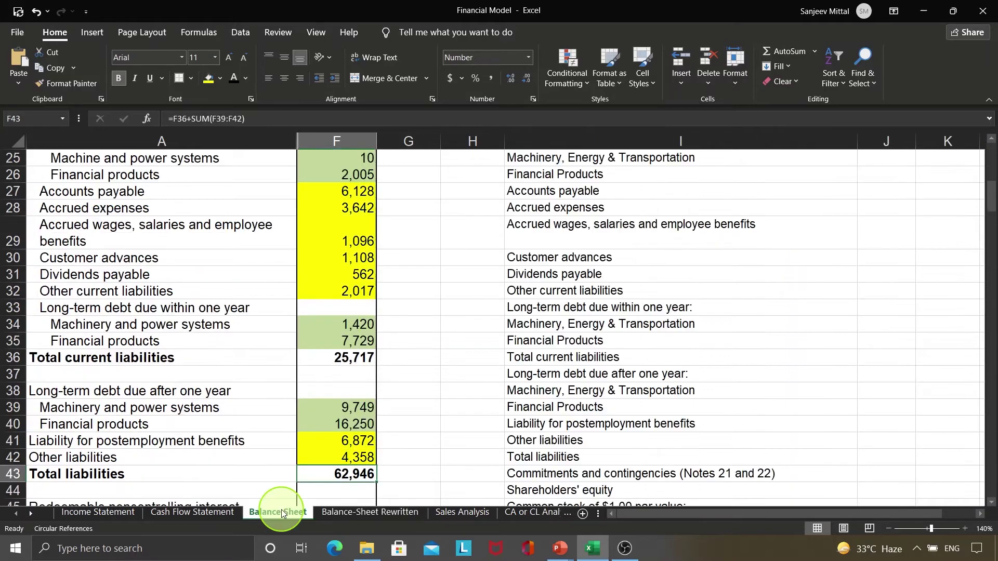
{"action": "scroll", "coordinate": [363, 474], "scroll_direction": "down", "scroll_amount": 1}
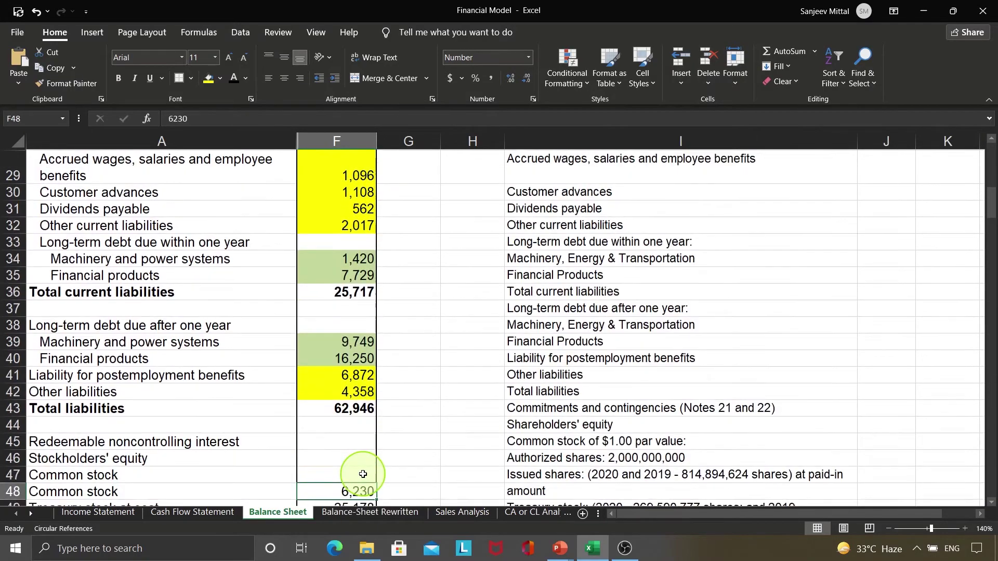
{"action": "scroll", "coordinate": [363, 474], "scroll_direction": "down", "scroll_amount": 1}
{"action": "left_click", "coordinate": [362, 475]}
{"action": "scroll", "coordinate": [362, 474], "scroll_direction": "down", "scroll_amount": 1}
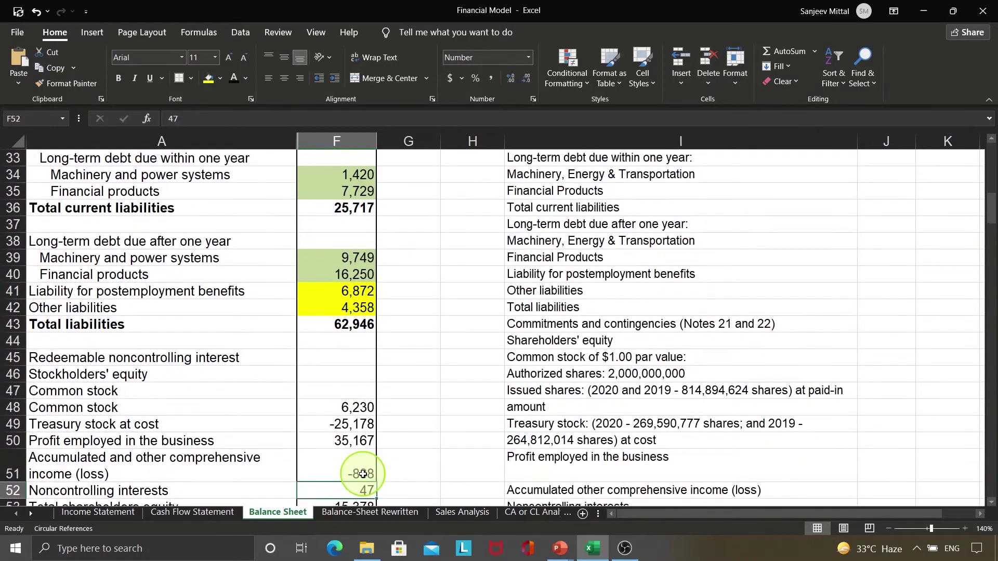
Trace common stock in F27 of Balance-Sheet Rewritten to Balance Sheet, fill its source cell F48 yellow, and reveal F27 in black font.
{"action": "left_click", "coordinate": [358, 512]}
{"action": "key", "text": "Down"}
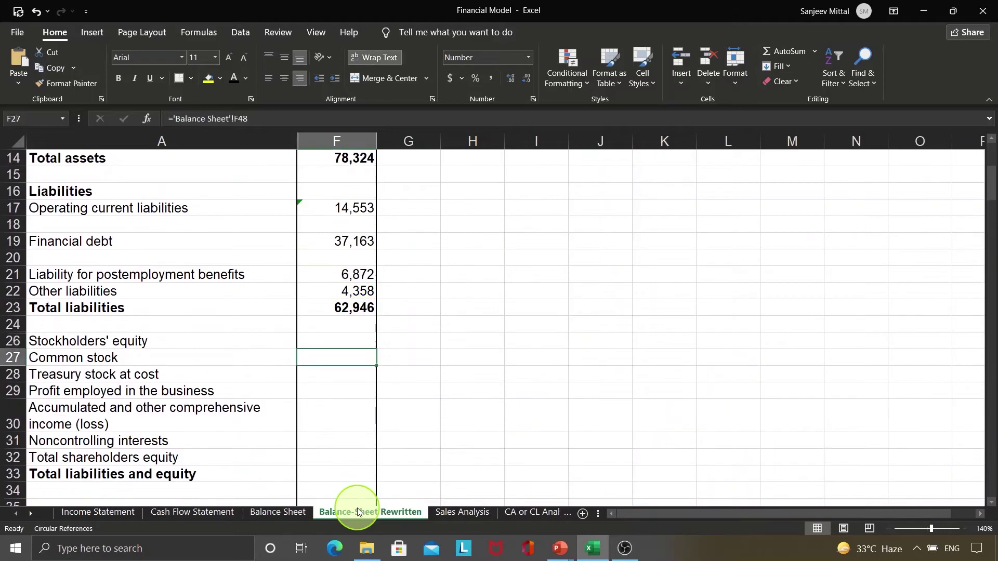
{"action": "key", "text": "Left"}
{"action": "key", "text": "shift+Down"}
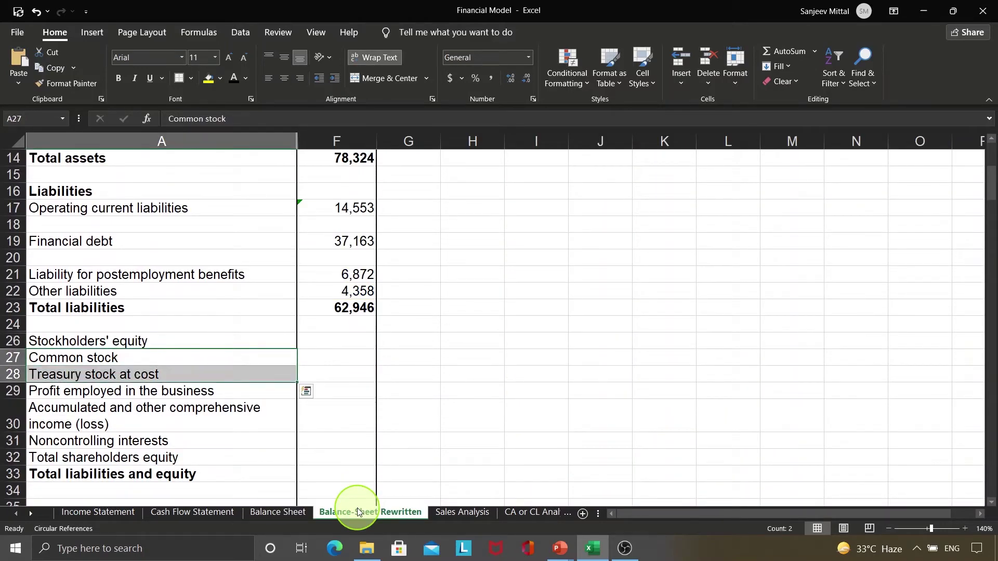
{"action": "key", "text": "Right"}
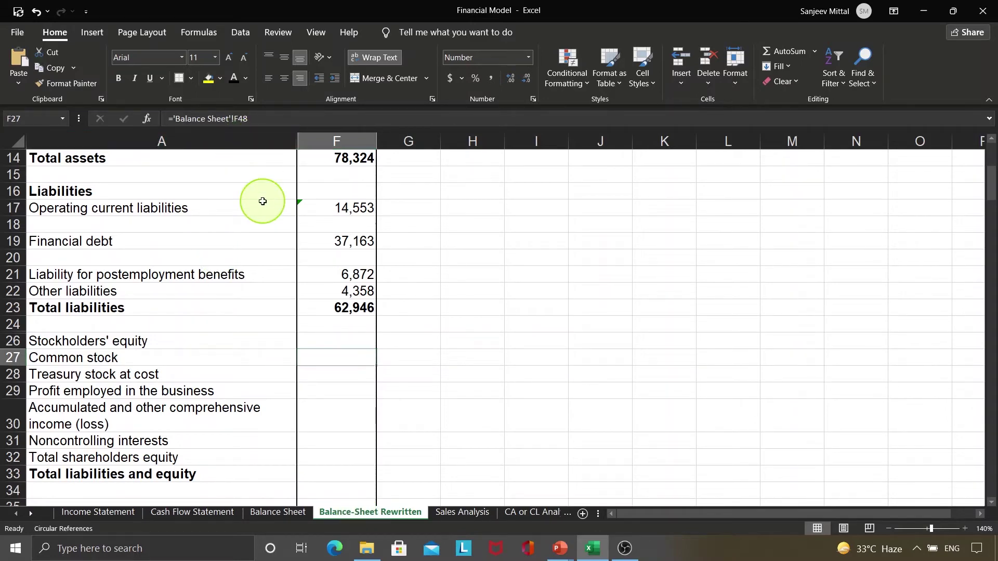
{"action": "key", "text": "ctrl+bracketleft"}
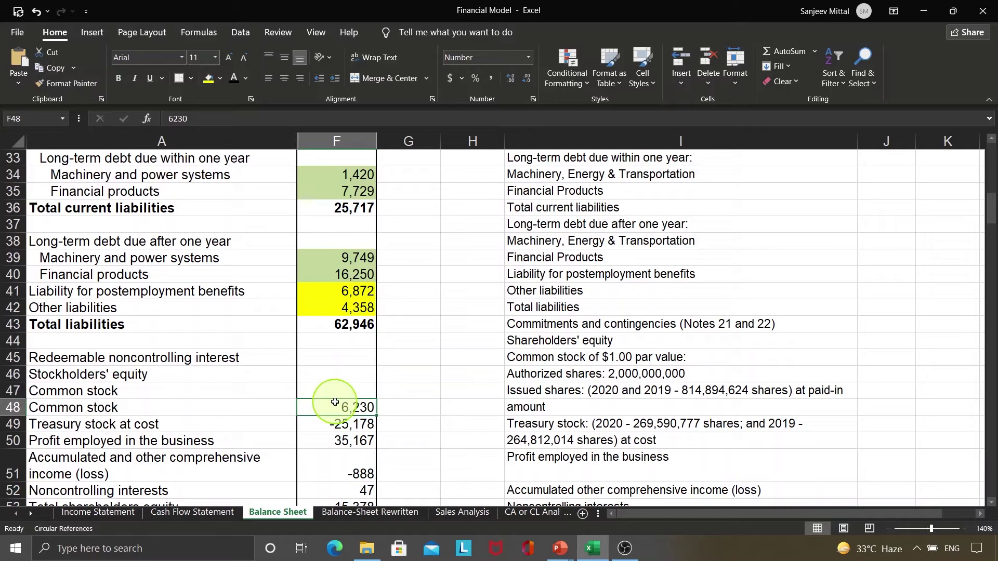
{"action": "left_click", "coordinate": [208, 78]}
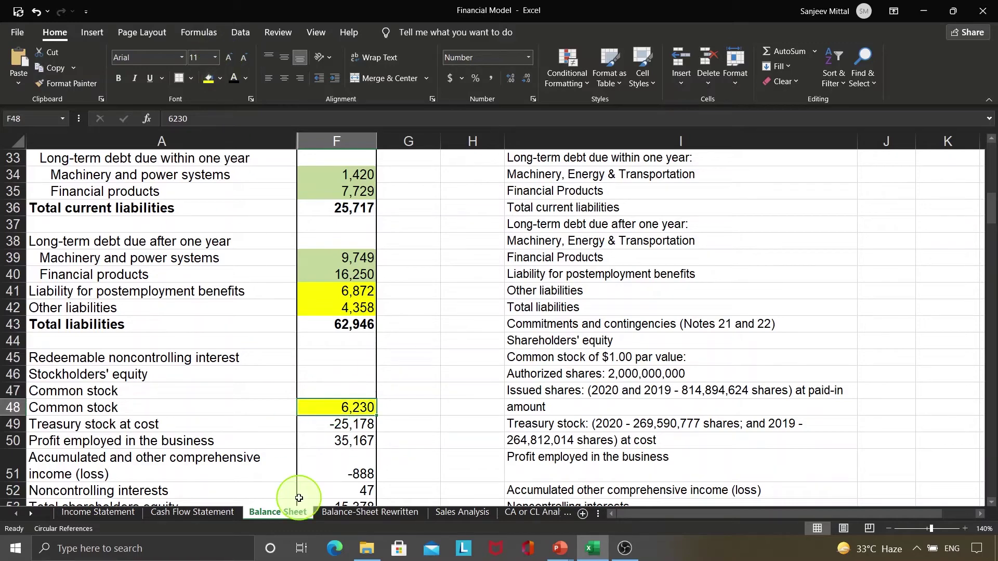
{"action": "left_click", "coordinate": [326, 513]}
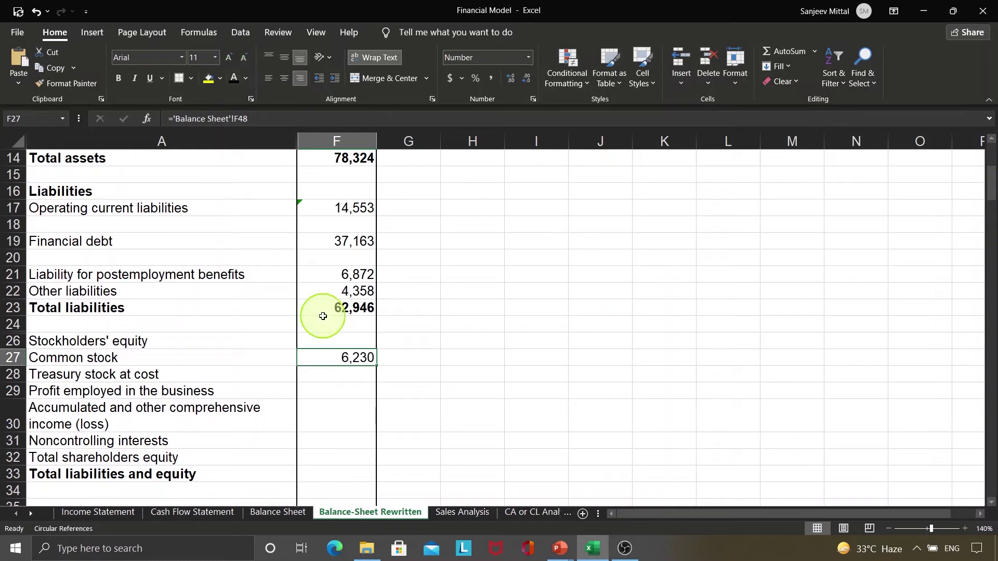
Trace treasury stock at cost in F28 to Balance Sheet and fill its source cell F49 yellow.
{"action": "left_click", "coordinate": [355, 374]}
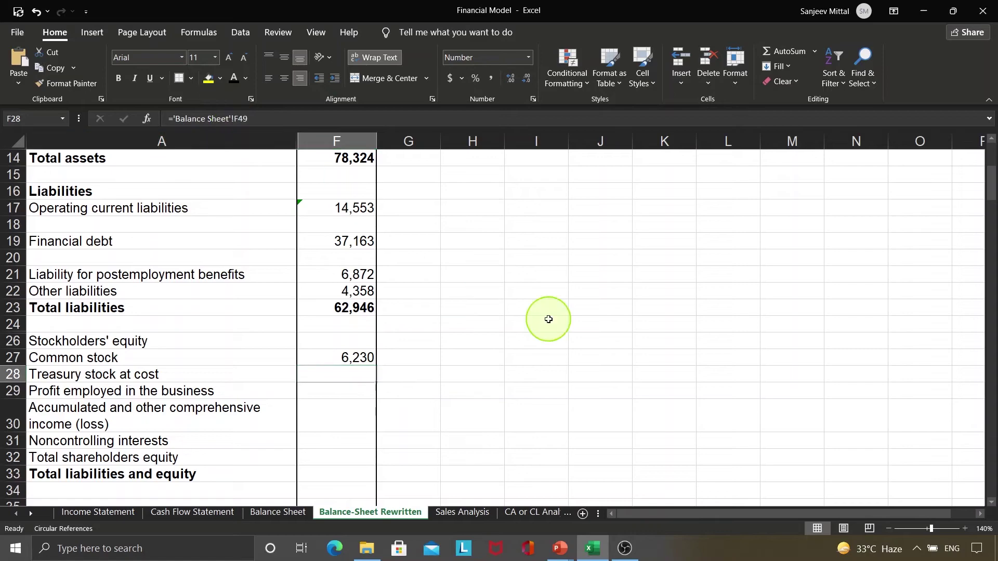
{"action": "key", "text": "ctrl+bracketleft"}
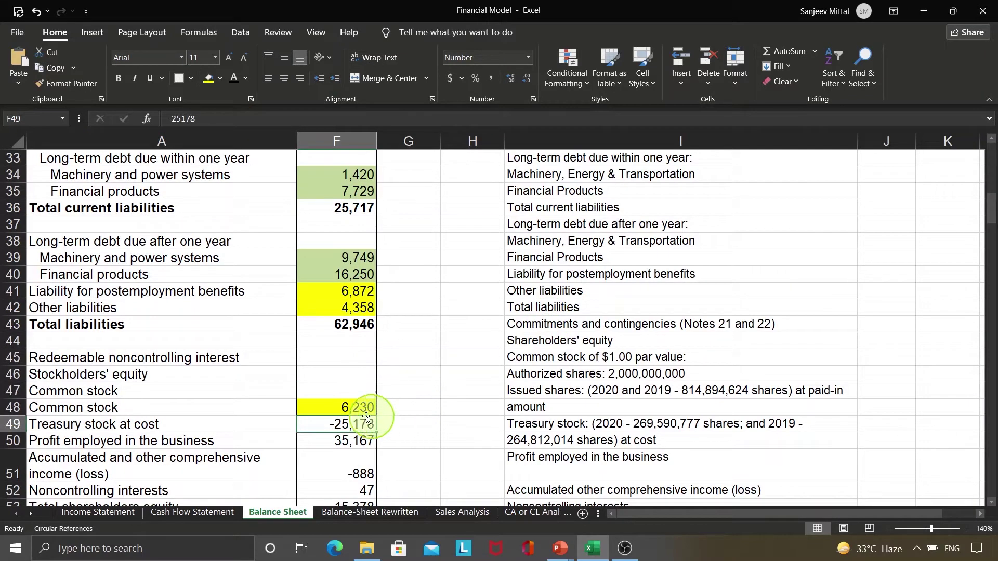
{"action": "left_click", "coordinate": [209, 79]}
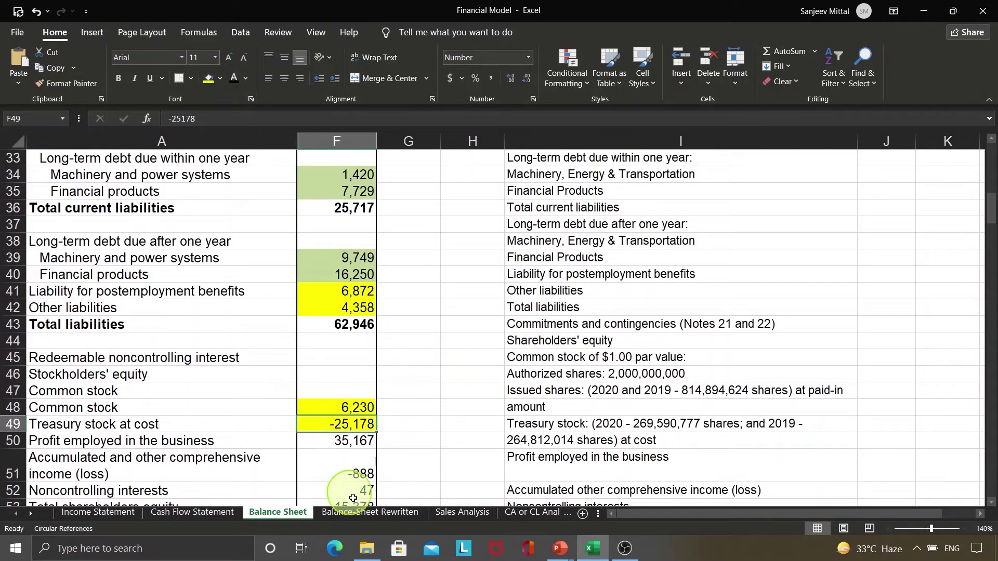
Reveal treasury stock, profit employed, accumulated other comprehensive income and noncontrolling interests in F28:F31 of Balance-Sheet Rewritten in black font.
{"action": "left_click", "coordinate": [356, 513]}
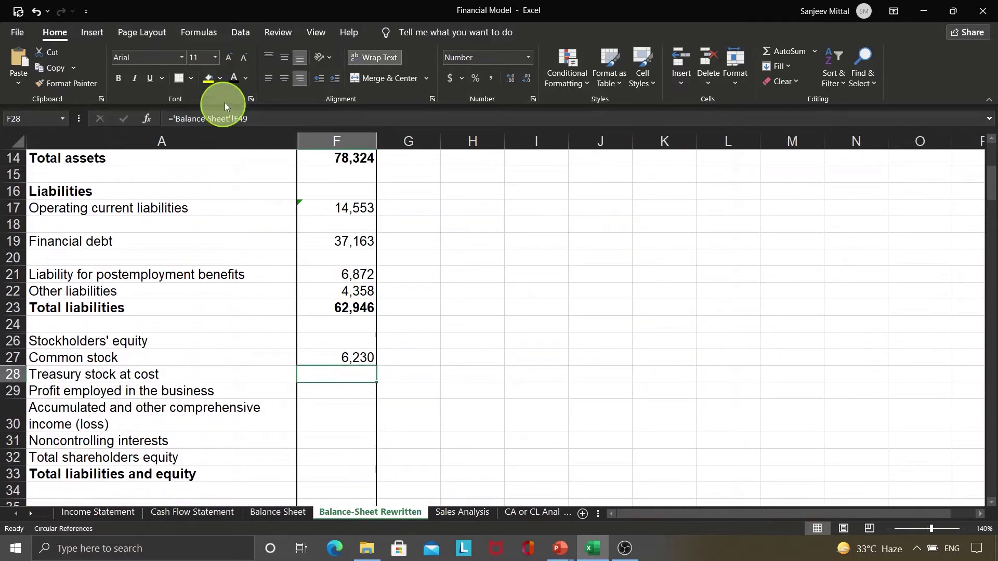
{"action": "key", "text": "Down"}
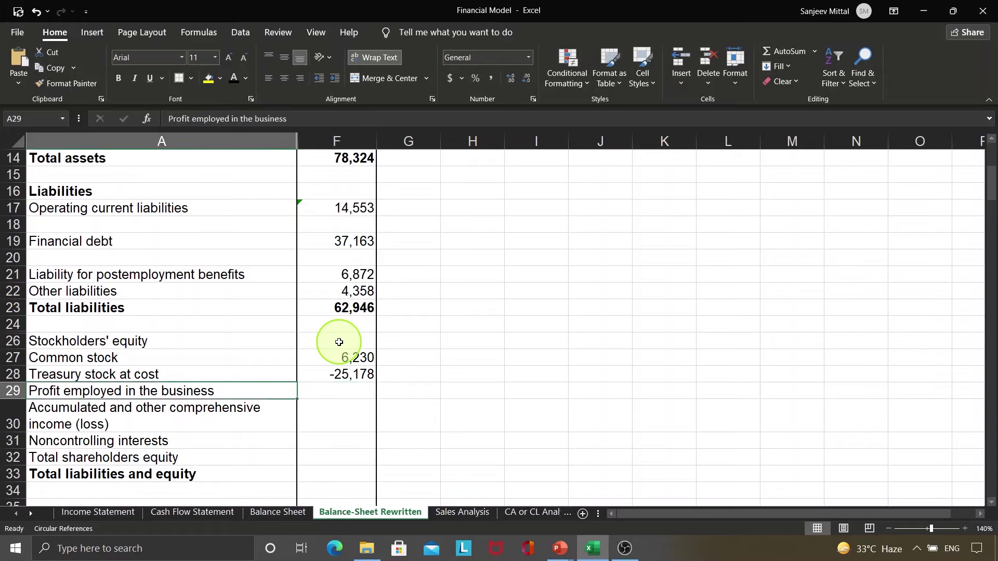
{"action": "key", "text": "Down"}
{"action": "key", "text": "Left"}
{"action": "key", "text": "Right"}
{"action": "key", "text": "Down"}
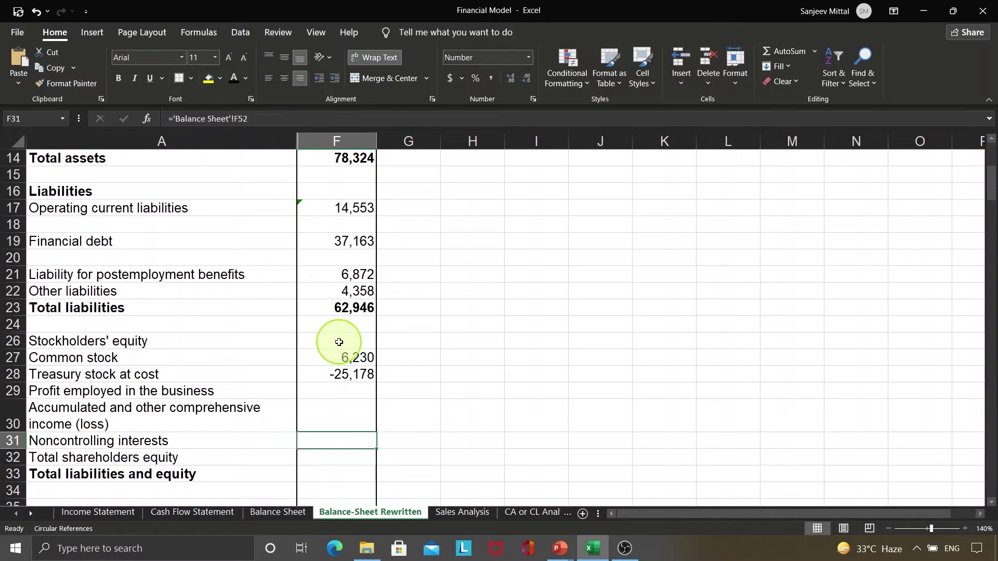
{"action": "key", "text": "Up"}
{"action": "key", "text": "Up"}
{"action": "key", "text": "shift+Down"}
{"action": "key", "text": "shift+Down"}
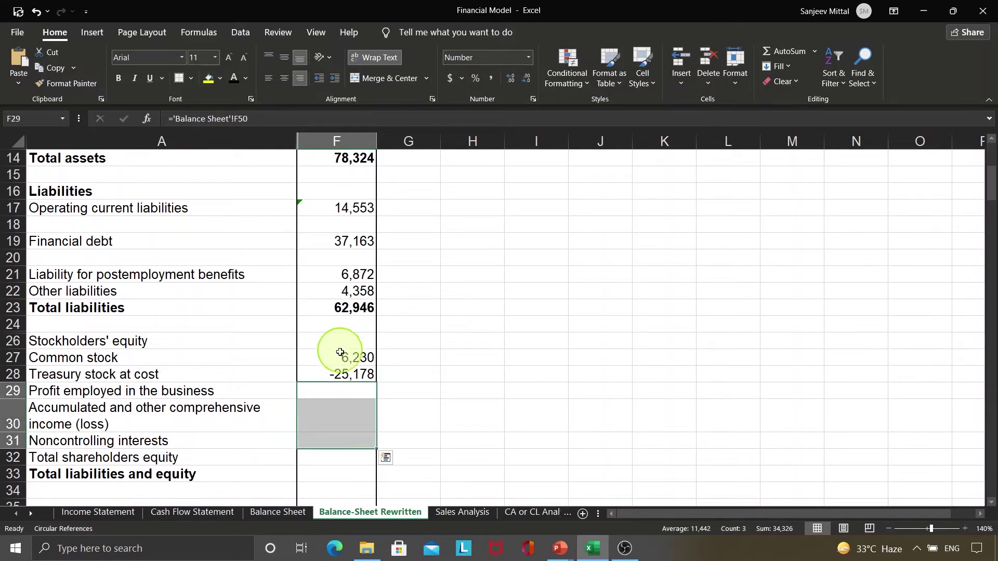
{"action": "left_click", "coordinate": [233, 76]}
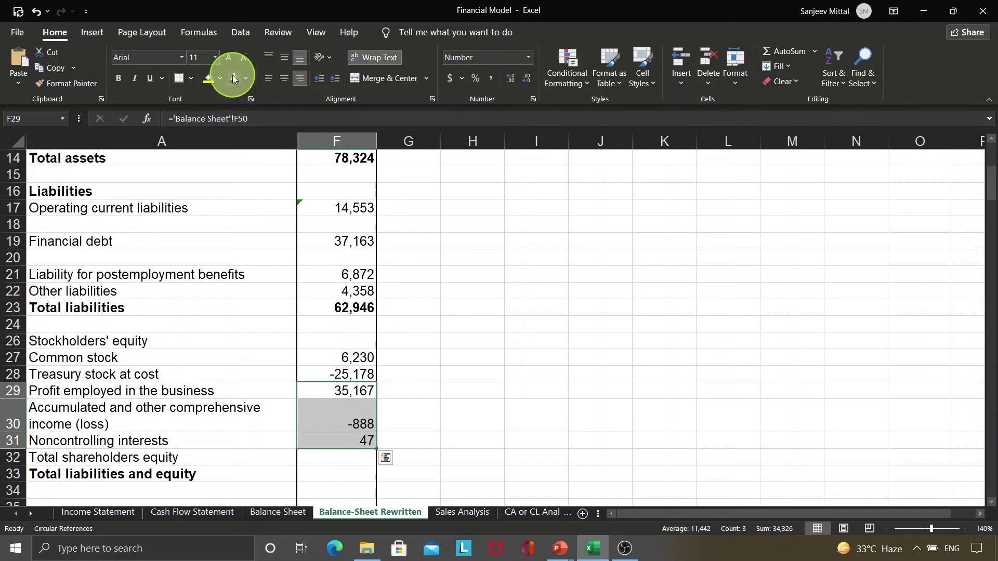
Fill profit employed, accumulated other comprehensive income and noncontrolling interests in F50:F52 of Balance Sheet yellow.
{"action": "left_click", "coordinate": [284, 513]}
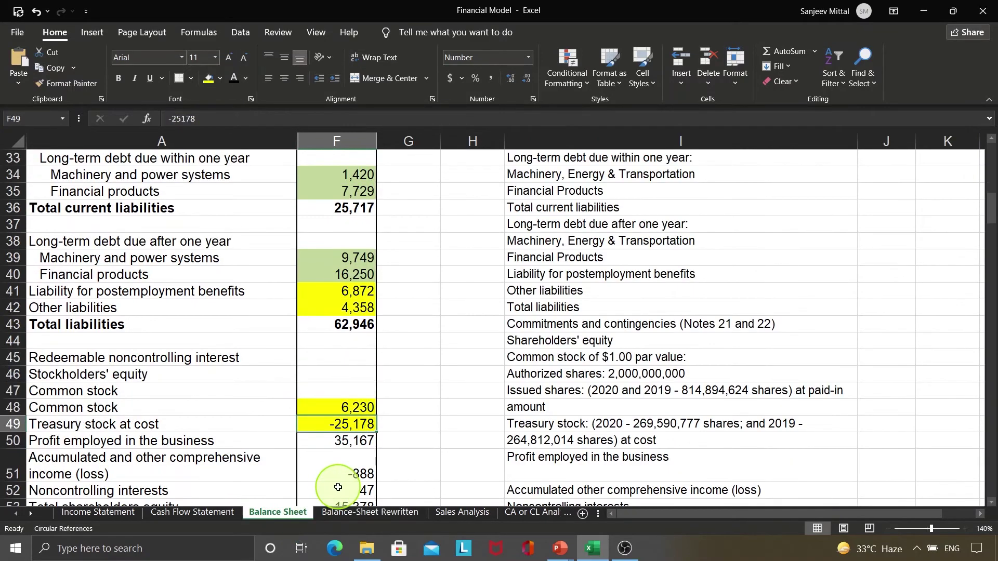
{"action": "key", "text": "Down"}
{"action": "key", "text": "shift+Down"}
{"action": "key", "text": "shift+Down"}
{"action": "key", "text": "shift+Down"}
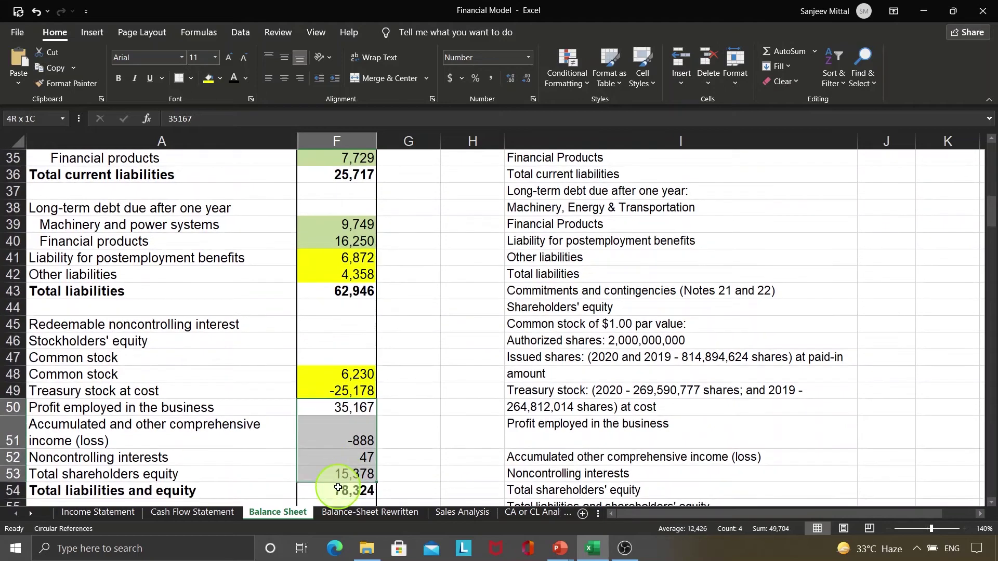
{"action": "key", "text": "shift+Up"}
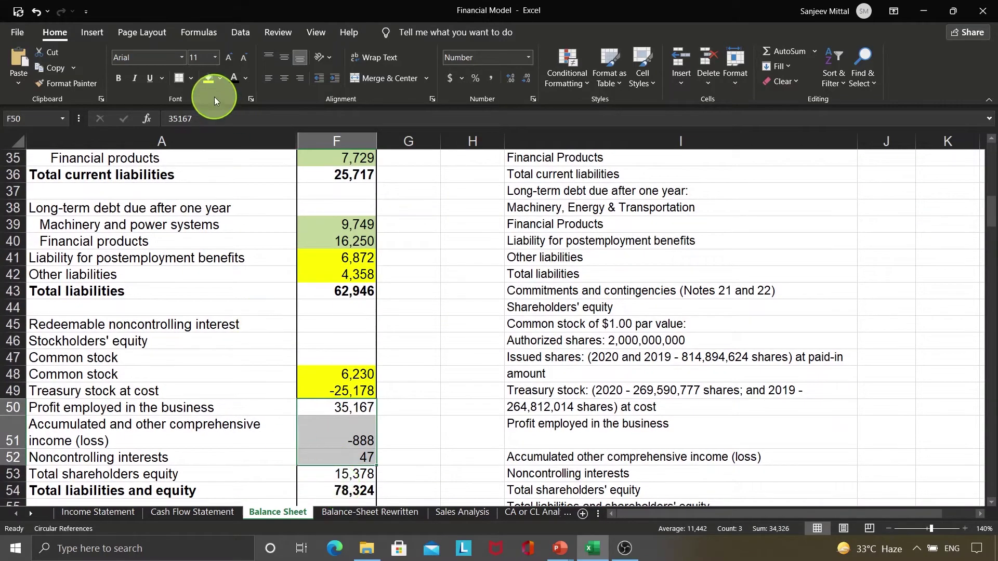
{"action": "left_click", "coordinate": [209, 82]}
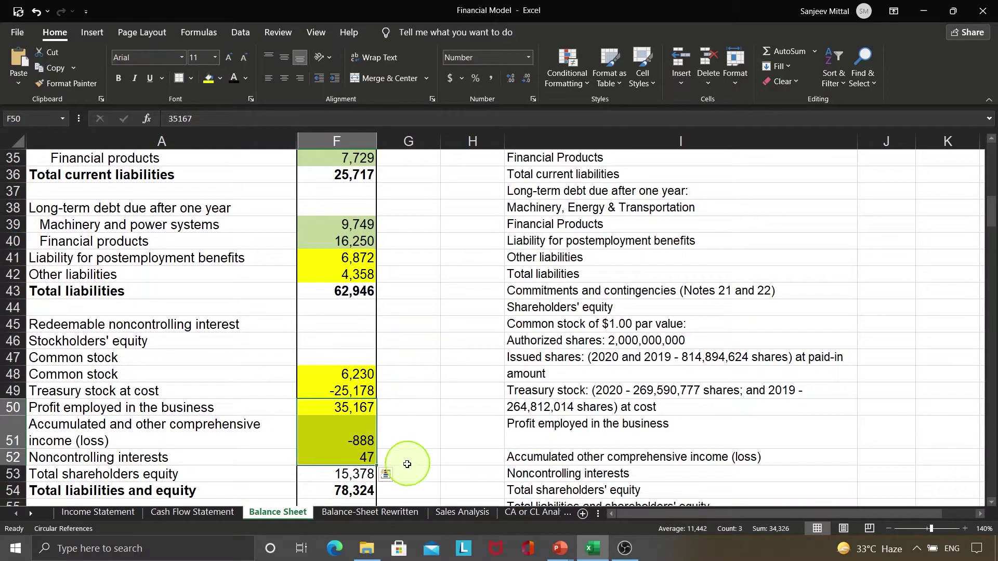
Inspect the SUM formula for total shareholders equity in F53 of Balance Sheet.
{"action": "left_click", "coordinate": [358, 472]}
{"action": "key", "text": "alt+equal"}
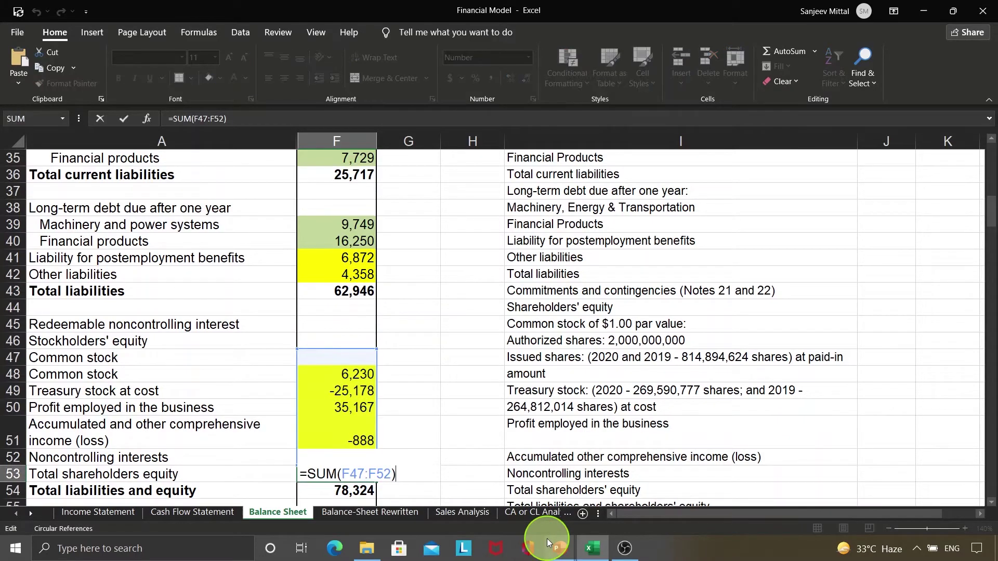
{"action": "key", "text": "ctrl+Return"}
{"action": "key", "text": "ctrl+c"}
Look through the equity and liabilities figures in column F of Balance-Sheet Rewritten, up to total assets in F14.
{"action": "left_click", "coordinate": [339, 516]}
{"action": "key", "text": "Down"}
{"action": "key", "text": "Down"}
{"action": "key", "text": "Down"}
{"action": "key", "text": "Down"}
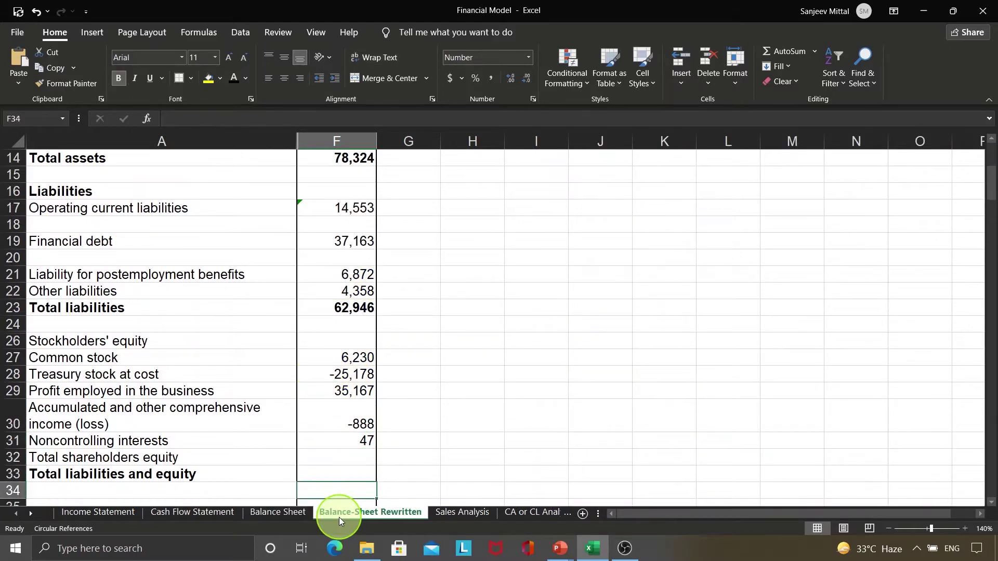
{"action": "key", "text": "Down"}
{"action": "key", "text": "Down"}
{"action": "key", "text": "Up"}
{"action": "key", "text": "Up"}
{"action": "key", "text": "Up"}
{"action": "key", "text": "Up"}
{"action": "key", "text": "Up"}
{"action": "key", "text": "Up"}
{"action": "key", "text": "Up"}
{"action": "key", "text": "Up"}
{"action": "key", "text": "Up"}
{"action": "key", "text": "Up"}
{"action": "key", "text": "Up"}
{"action": "key", "text": "Up"}
{"action": "key", "text": "Up"}
{"action": "key", "text": "Up"}
{"action": "key", "text": "Up"}
{"action": "key", "text": "Up"}
{"action": "key", "text": "Up"}
{"action": "key", "text": "Up"}
{"action": "key", "text": "Up"}
{"action": "key", "text": "Up"}
{"action": "key", "text": "Up"}
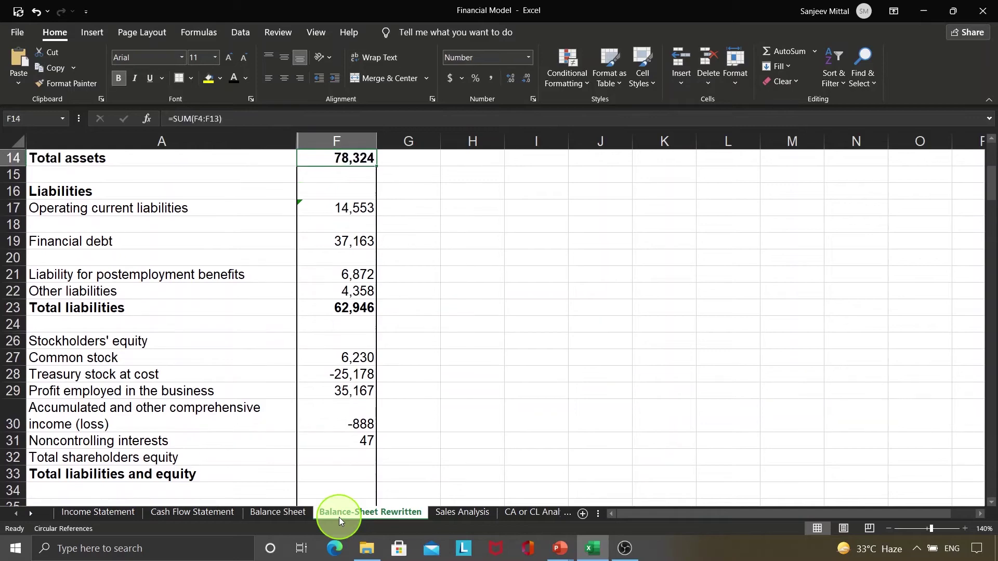
Reveal total shareholders equity in F32 of Balance-Sheet Rewritten in black font and compare it with F53 of Balance Sheet.
{"action": "left_click", "coordinate": [333, 458]}
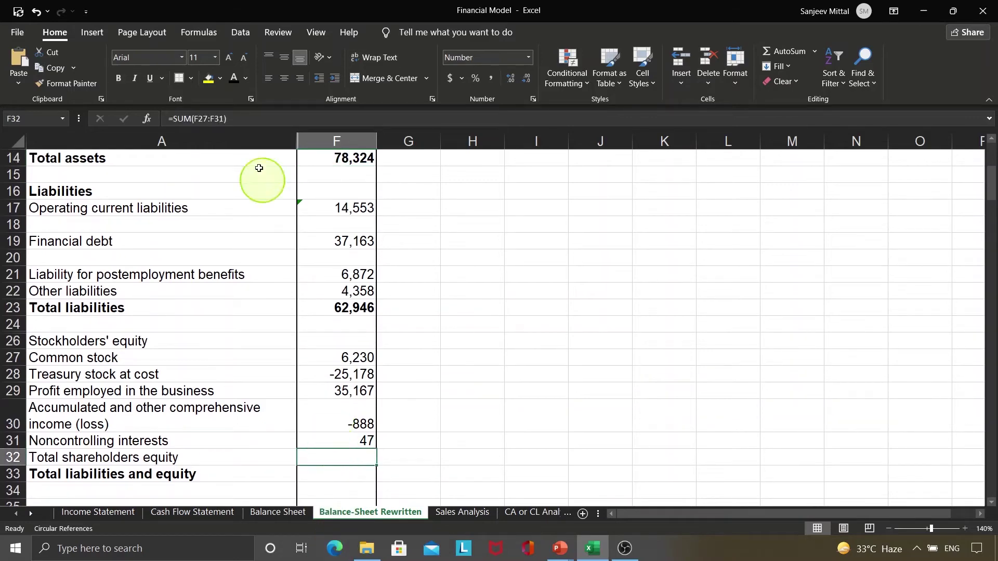
{"action": "left_click", "coordinate": [234, 79]}
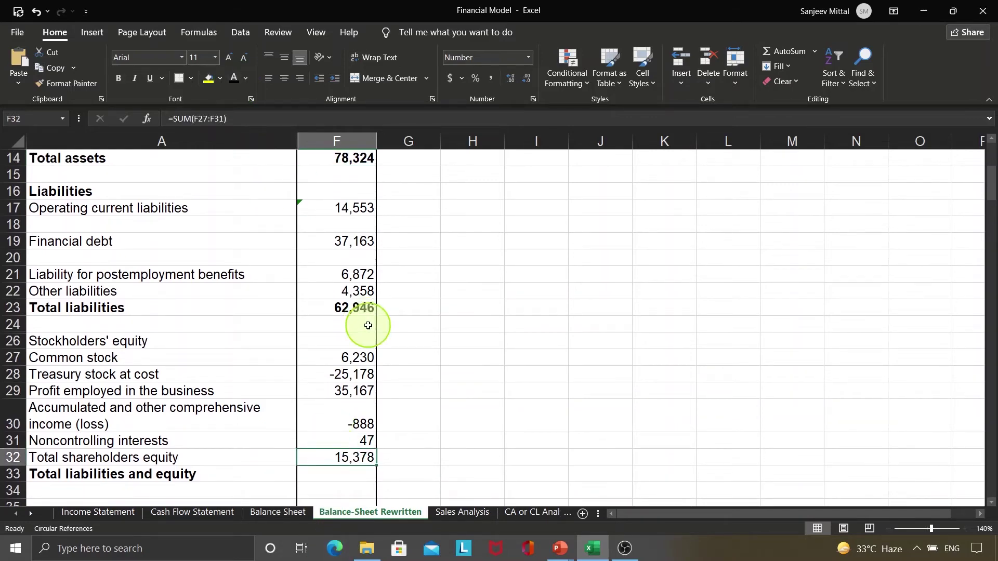
{"action": "left_click", "coordinate": [298, 513]}
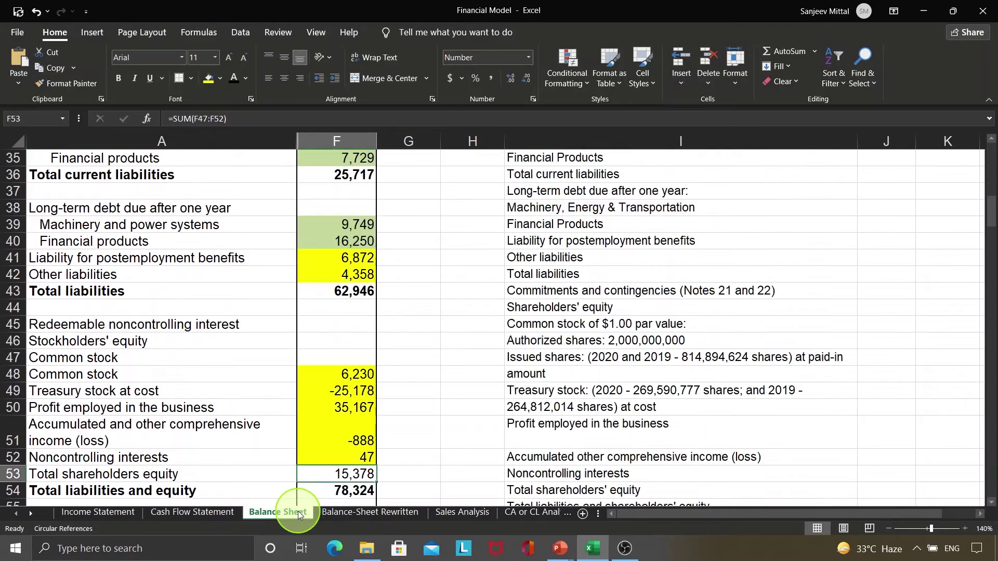
{"action": "left_click", "coordinate": [375, 513]}
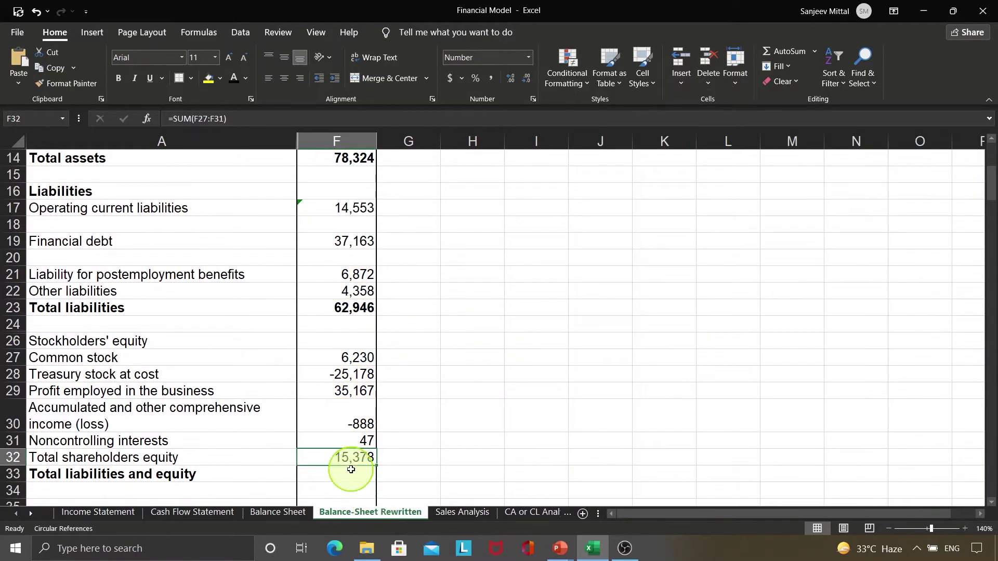
Reveal total liabilities and equity in F33 of Balance-Sheet Rewritten in black font and compare it with F54 of Balance Sheet.
{"action": "left_click", "coordinate": [351, 475]}
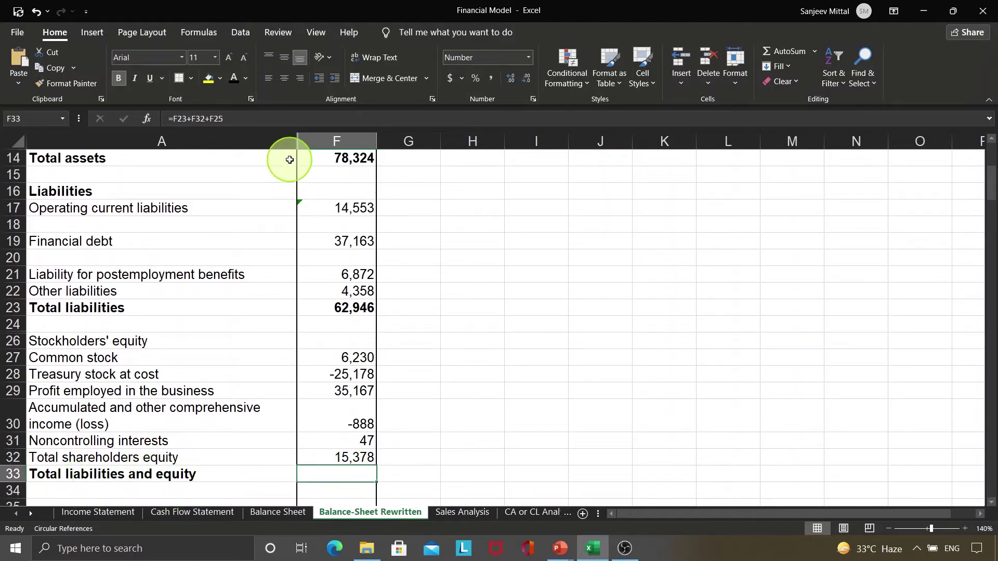
{"action": "left_click", "coordinate": [239, 73]}
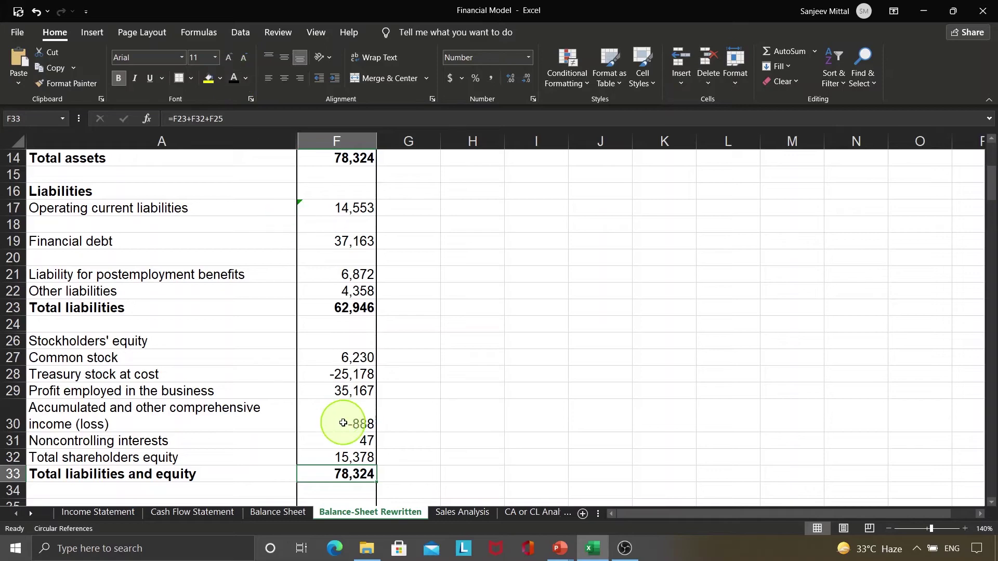
{"action": "left_click", "coordinate": [294, 515]}
{"action": "left_click", "coordinate": [330, 495]}
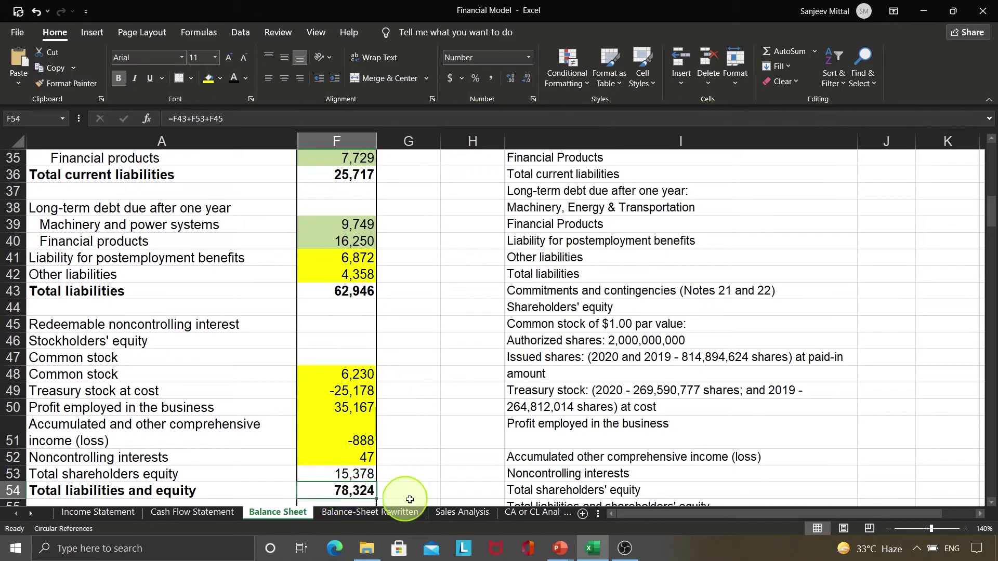
Review total assets in F14 and the assets section at the start of Balance-Sheet Rewritten.
{"action": "left_click", "coordinate": [410, 512]}
{"action": "left_click", "coordinate": [375, 351]}
{"action": "key", "text": "ctrl+Up"}
{"action": "key", "text": "ctrl+Up"}
{"action": "key", "text": "ctrl+Up"}
{"action": "key", "text": "ctrl+Up"}
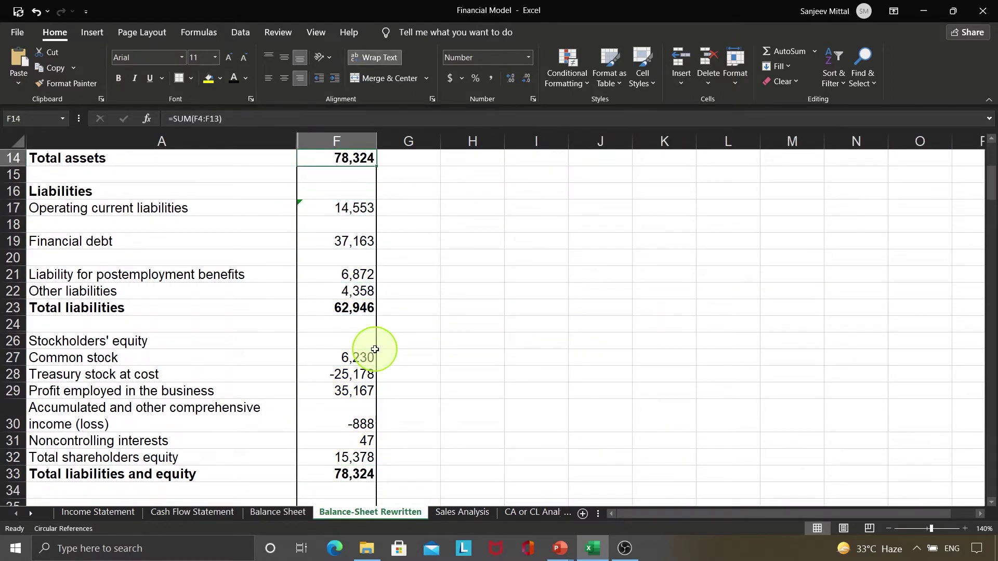
{"action": "key", "text": "ctrl+Home"}
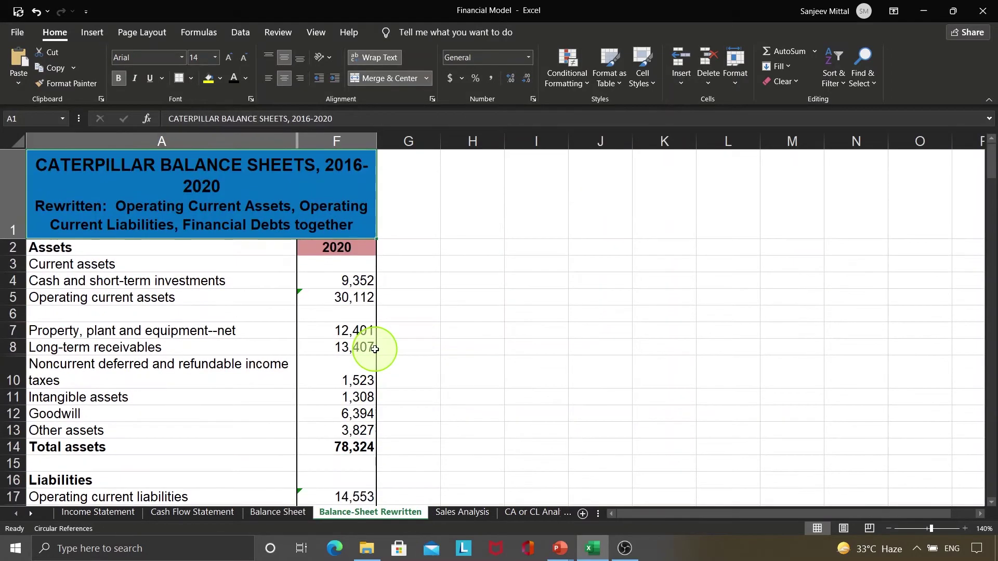
{"action": "left_click", "coordinate": [413, 336]}
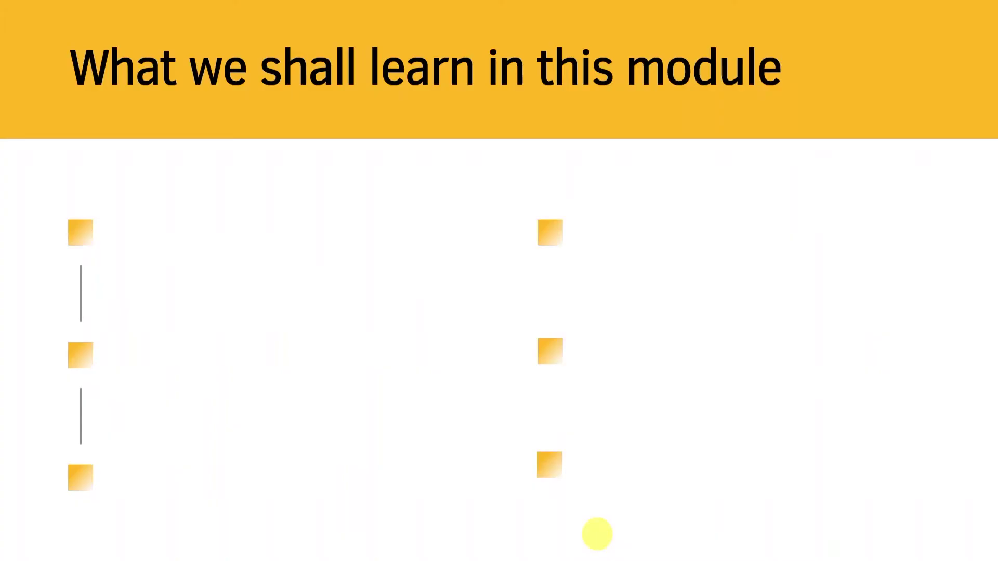
{"action": "key", "text": "Right"}
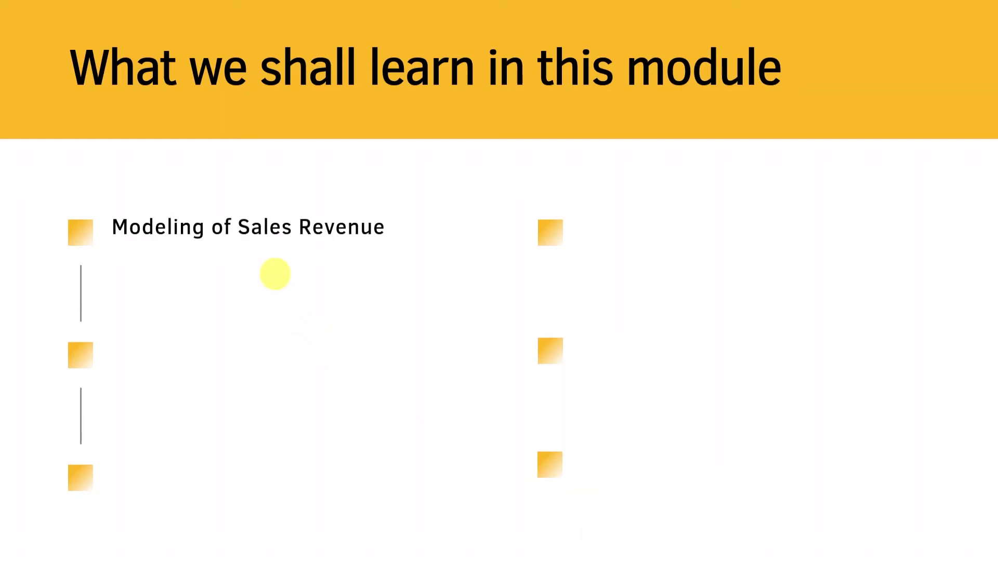
{"action": "key", "text": "Right"}
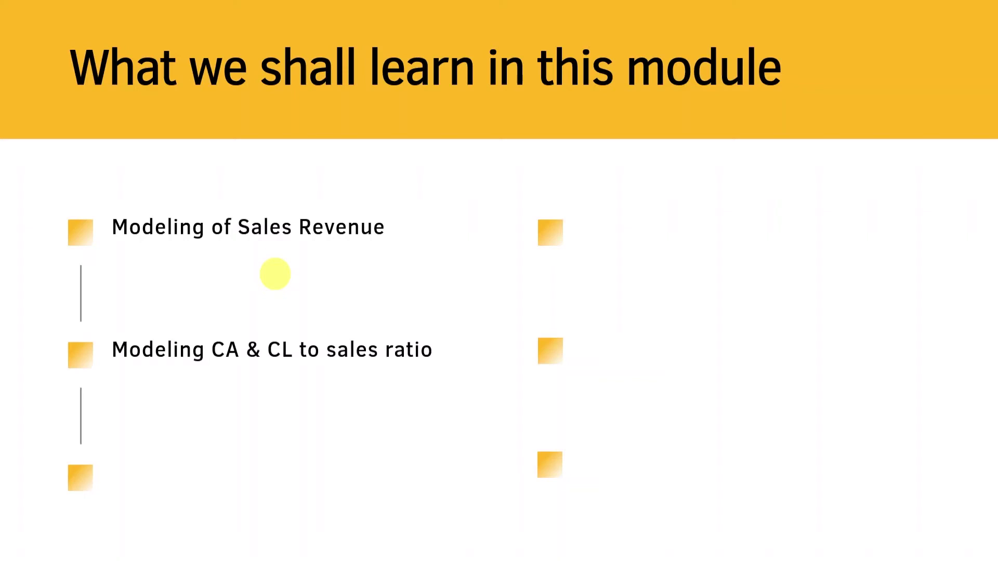
{"action": "key", "text": "Right"}
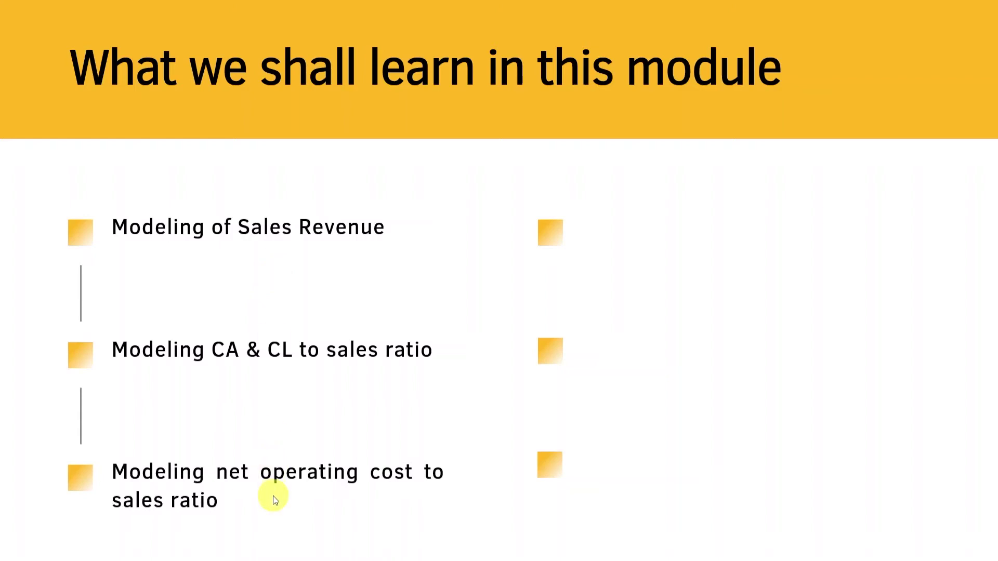
{"action": "key", "text": "Right"}
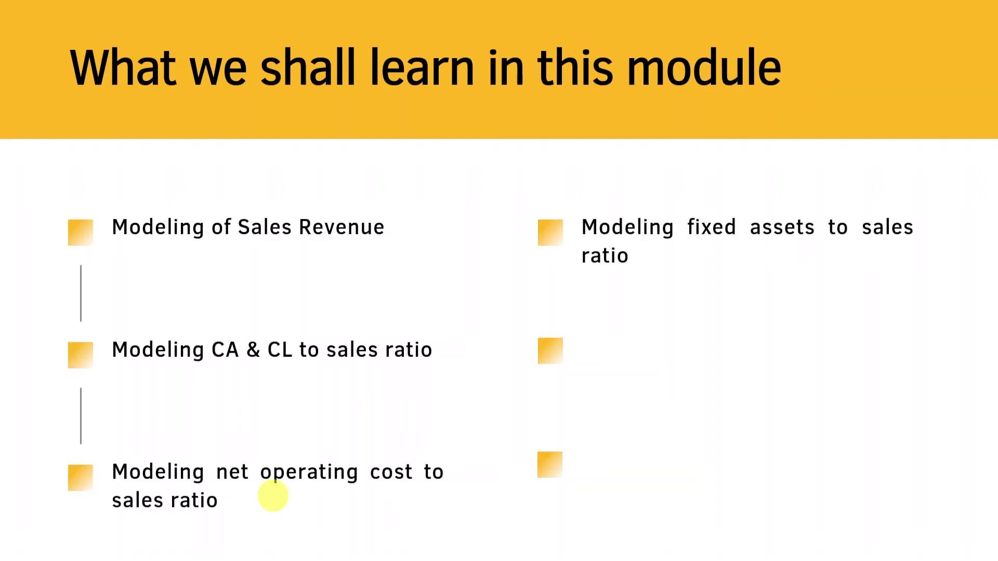
{"action": "key", "text": "Right"}
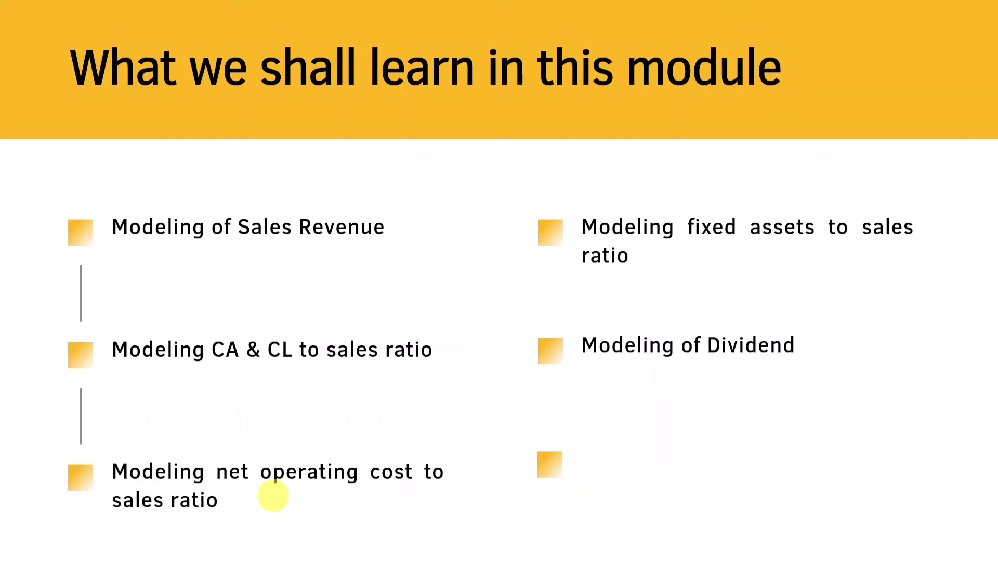
{"action": "key", "text": "Right"}
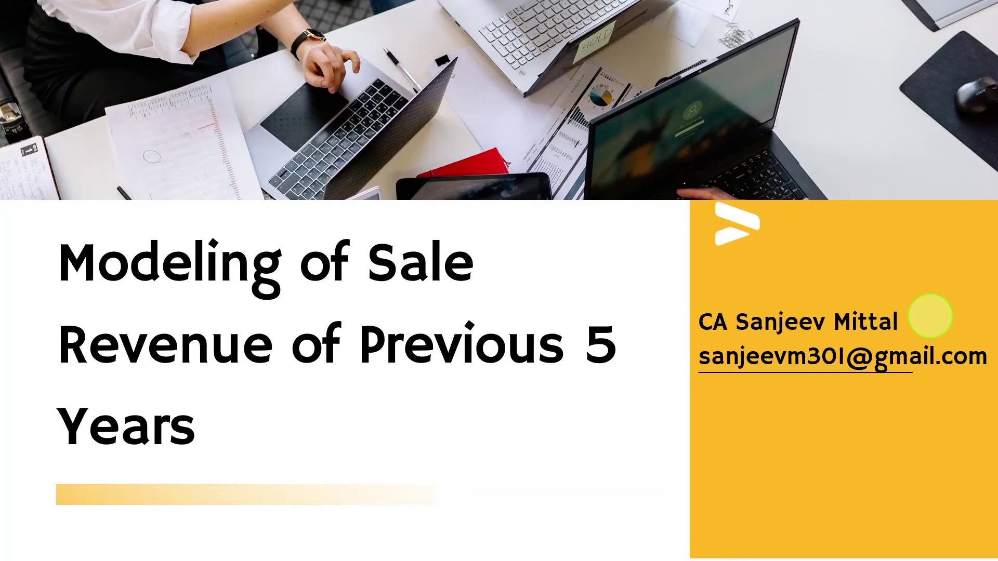
Switch to Excel and fill the years in A3:A7 of Sales Analysis, entering 2016 and formulas that add 1 to the cell above.
{"action": "key", "text": "alt+Tab"}
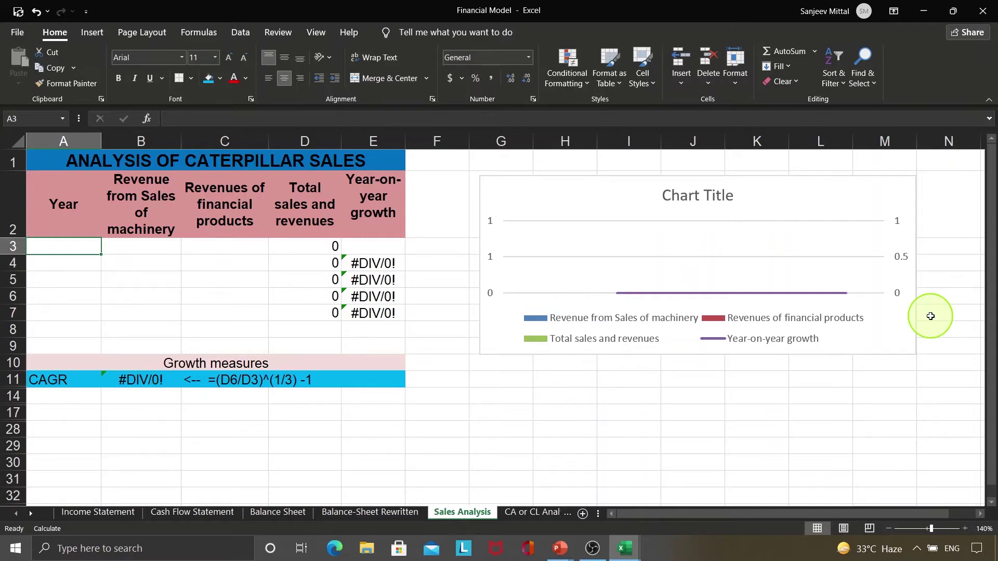
{"action": "type", "text": "2016"}
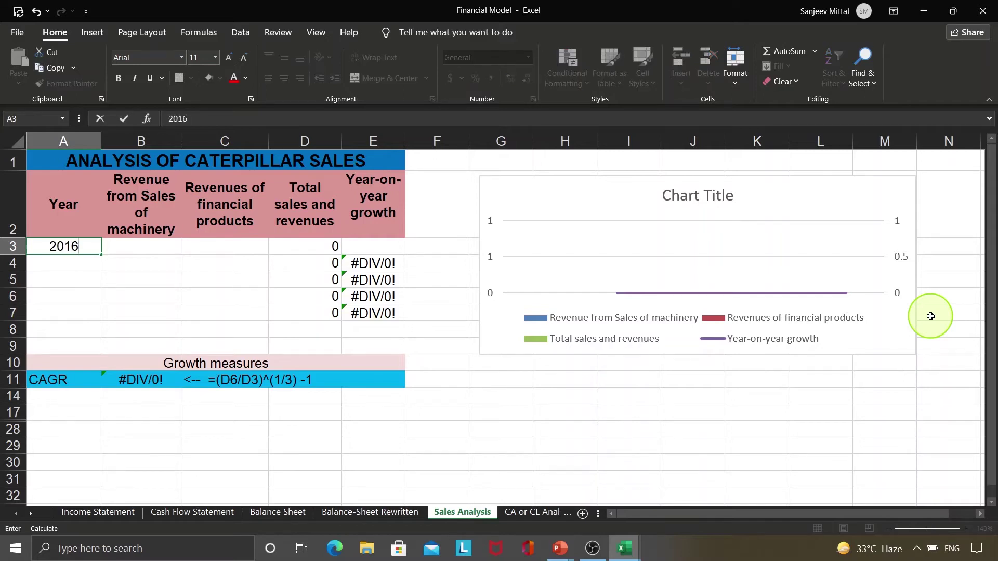
{"action": "key", "text": "Return"}
{"action": "type", "text": "=A3+1"}
{"action": "key", "text": "Return"}
{"action": "type", "text": "=A4+1"}
{"action": "key", "text": "Return"}
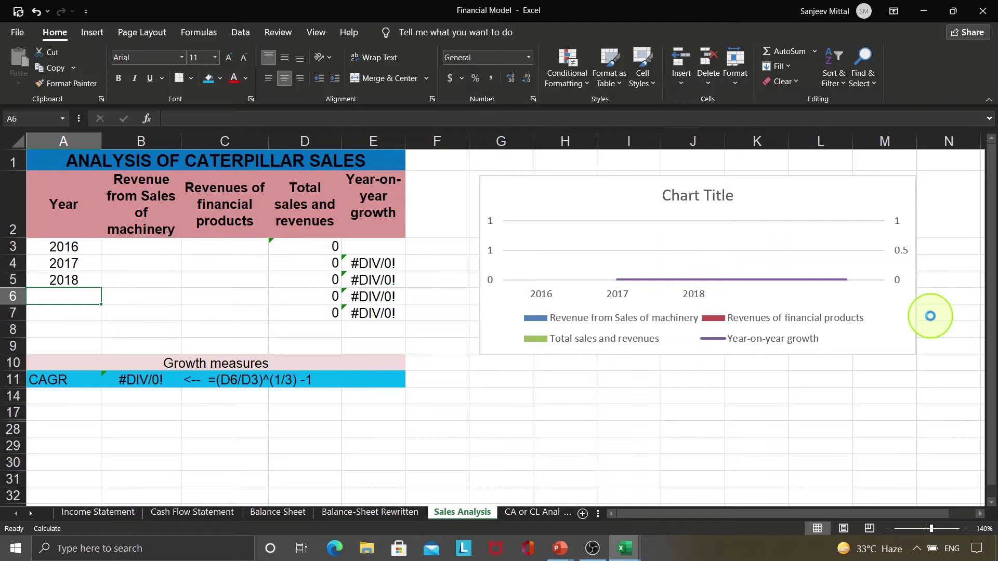
{"action": "type", "text": "=A5+1"}
{"action": "key", "text": "Return"}
{"action": "type", "text": "=A6+1"}
{"action": "key", "text": "ctrl+Return"}
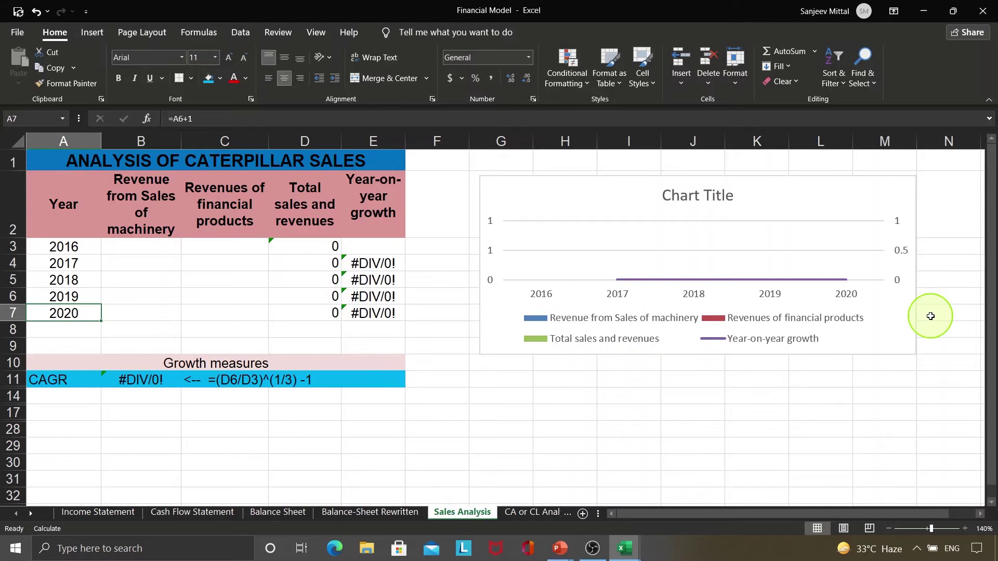
Fill the machinery sales revenue in B3:B7 of Sales Analysis with a TRANSPOSE array formula on 'Income Statement'!B3:F3.
{"action": "key", "text": "Right"}
{"action": "key", "text": "Up"}
{"action": "key", "text": "Up"}
{"action": "key", "text": "Up"}
{"action": "key", "text": "Up"}
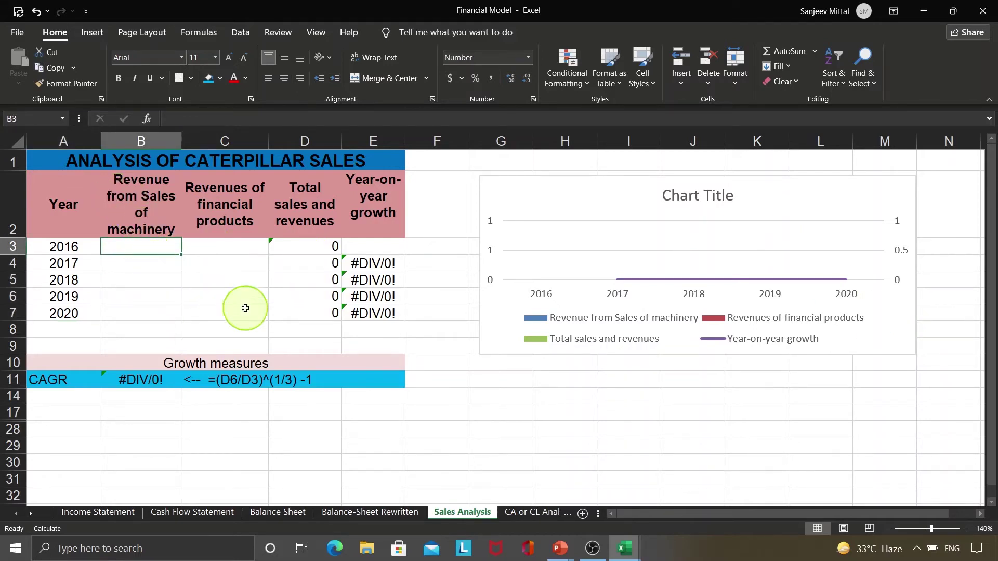
{"action": "key", "text": "shift+Down"}
{"action": "key", "text": "shift+Down"}
{"action": "key", "text": "shift+Down"}
{"action": "key", "text": "shift+Down"}
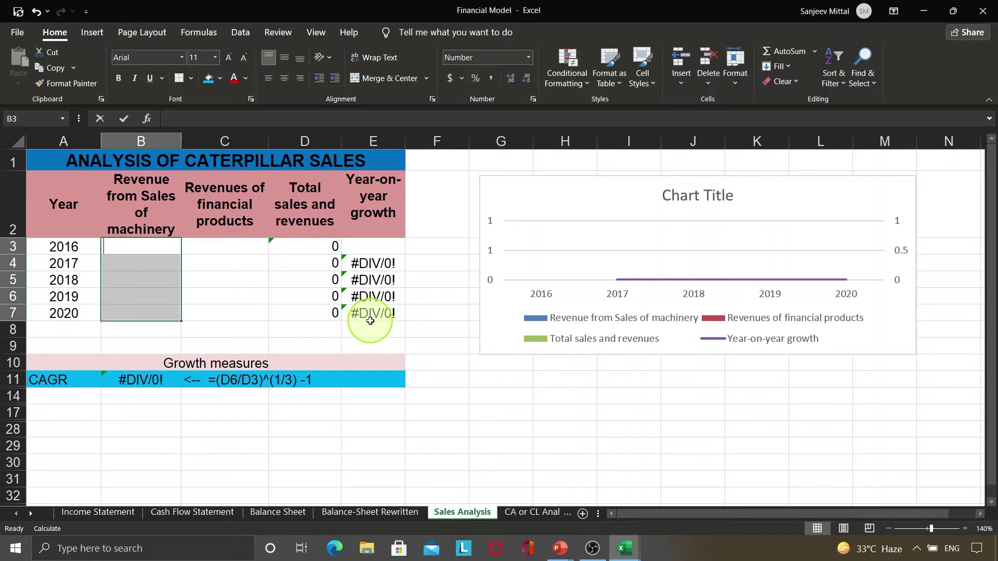
{"action": "type", "text": "=TRANSPOSE("}
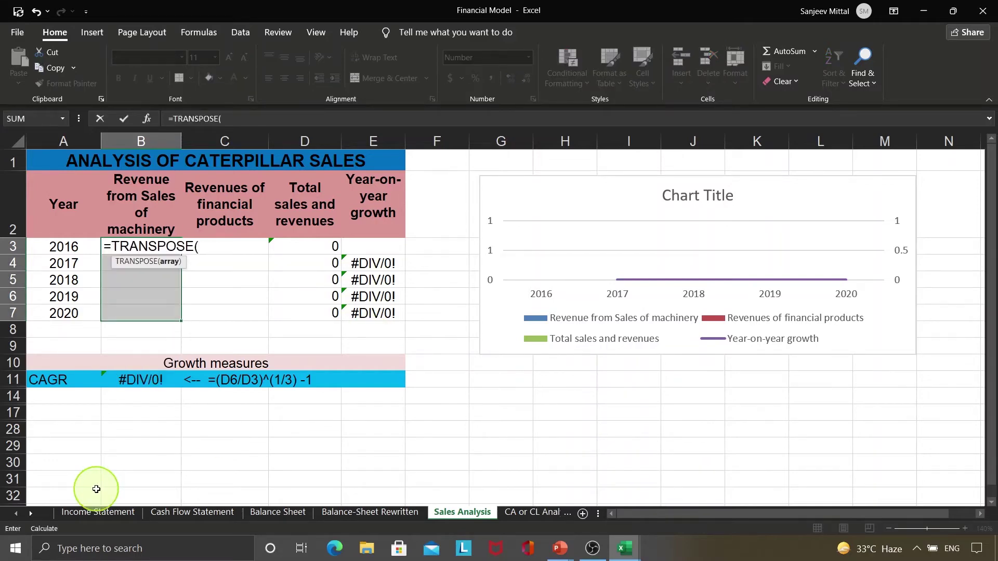
{"action": "left_click", "coordinate": [95, 511]}
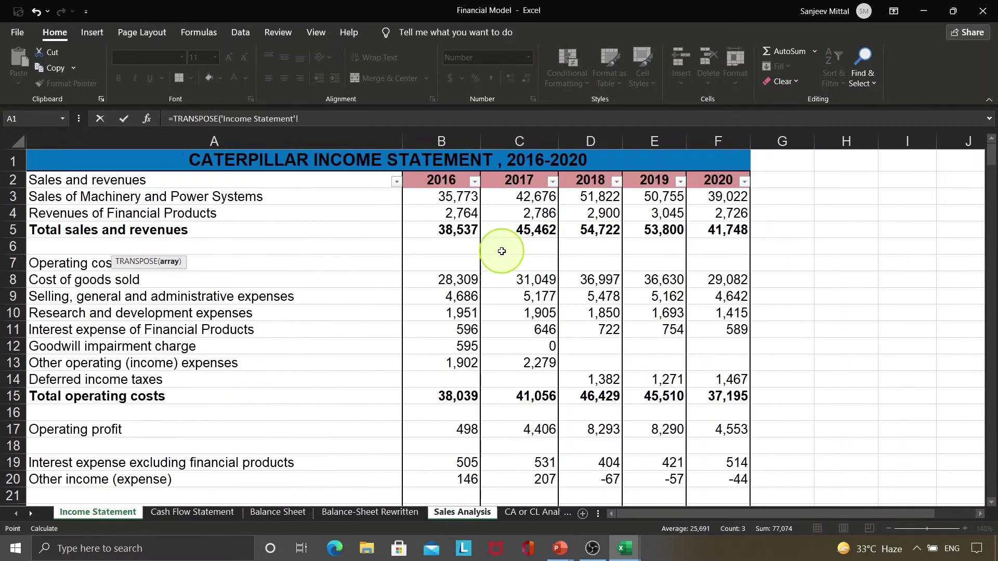
{"action": "left_click", "coordinate": [463, 202]}
{"action": "key", "text": "shift+Right"}
{"action": "key", "text": "shift+Right"}
{"action": "key", "text": "shift+Right"}
{"action": "key", "text": "shift+Right"}
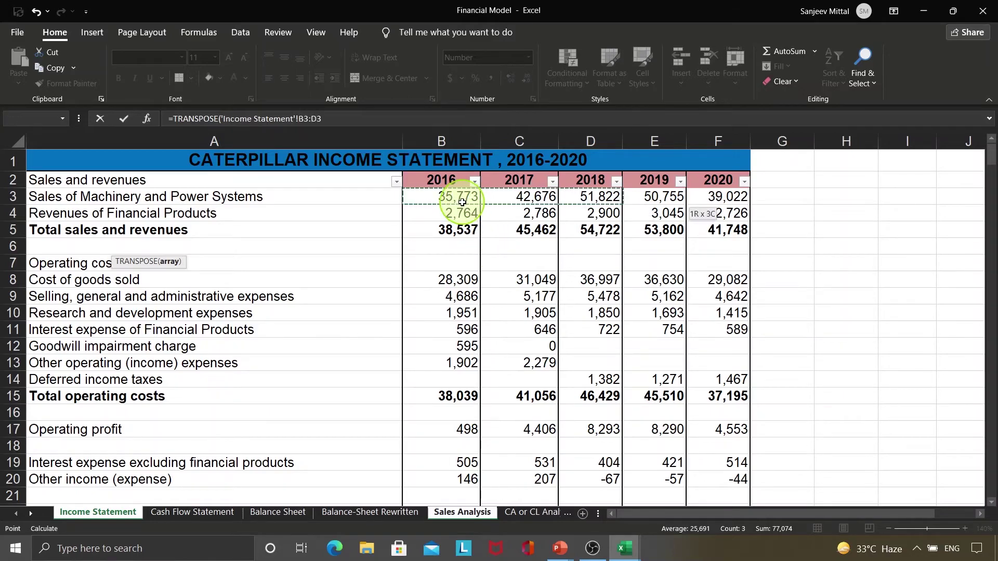
{"action": "key", "text": "ctrl+shift+Return"}
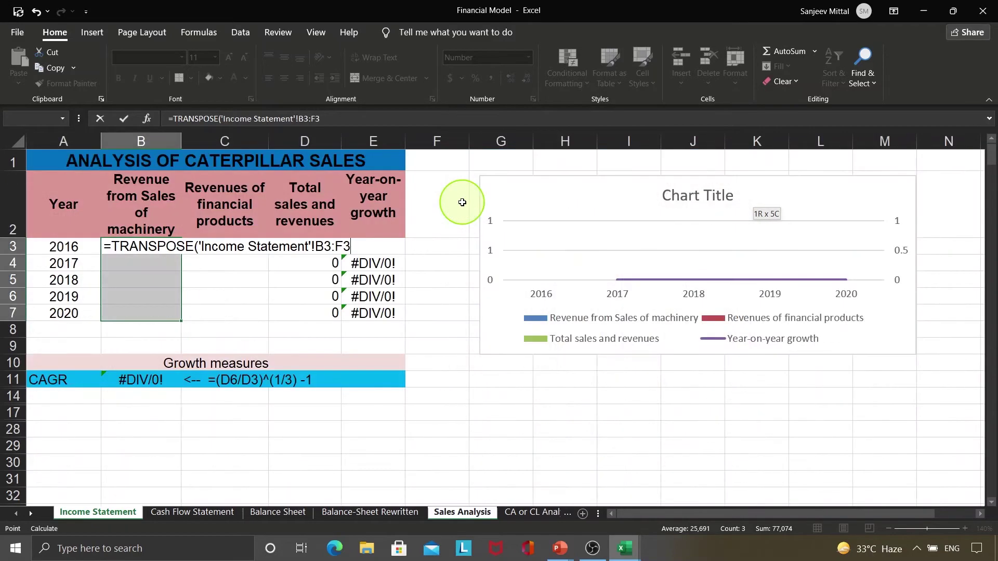
Fill the revenues of financial products in C3:C7 with a TRANSPOSE array formula on 'Income Statement'!B4:F4.
{"action": "key", "text": "Right"}
{"action": "key", "text": "shift+Down"}
{"action": "key", "text": "shift+Down"}
{"action": "key", "text": "shift+Down"}
{"action": "key", "text": "shift+Down"}
{"action": "type", "text": "=tra"}
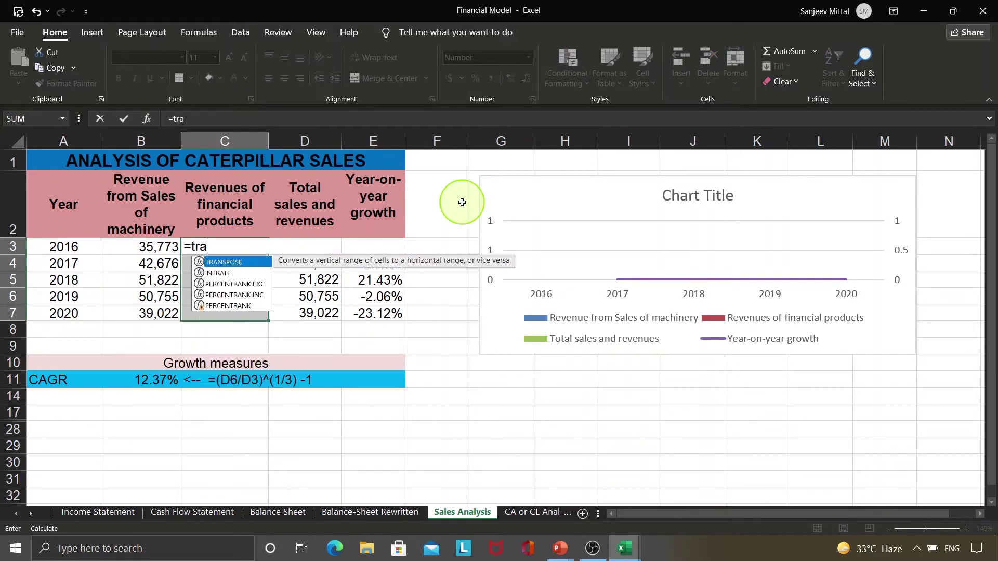
{"action": "key", "text": "Tab"}
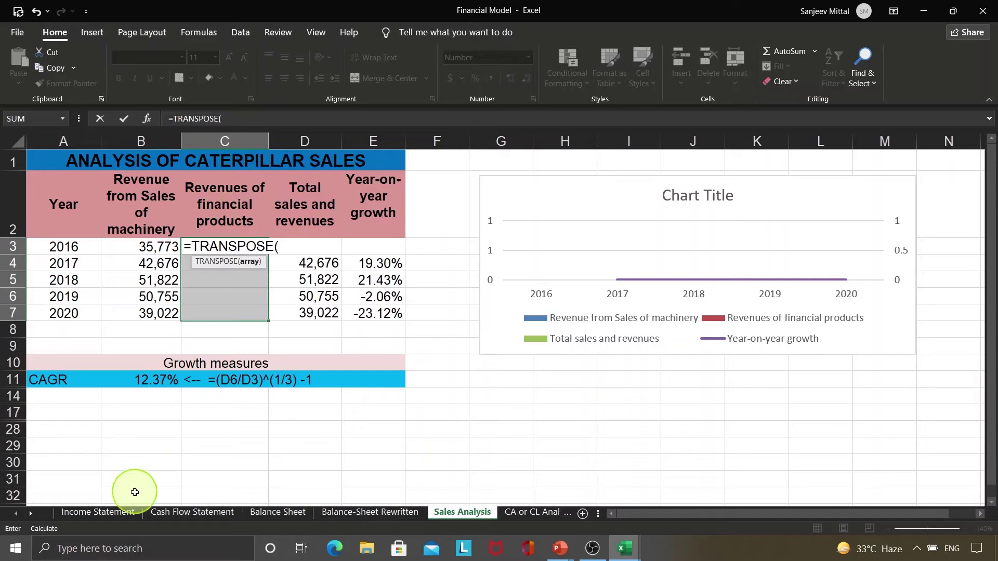
{"action": "left_click", "coordinate": [110, 512]}
{"action": "left_click", "coordinate": [434, 214]}
{"action": "key", "text": "ctrl+shift+Right"}
{"action": "key", "text": "ctrl+shift+Return"}
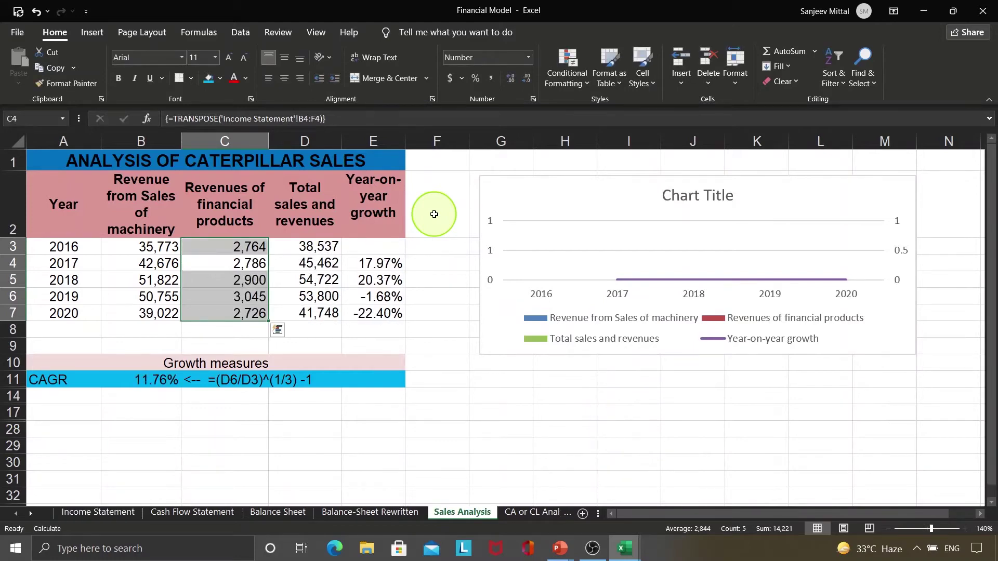
Review the total sales formulas in D3:D4 and the year-on-year growth formulas in E4:E6, matching them with their years.
{"action": "left_click", "coordinate": [395, 236]}
{"action": "left_click", "coordinate": [392, 246]}
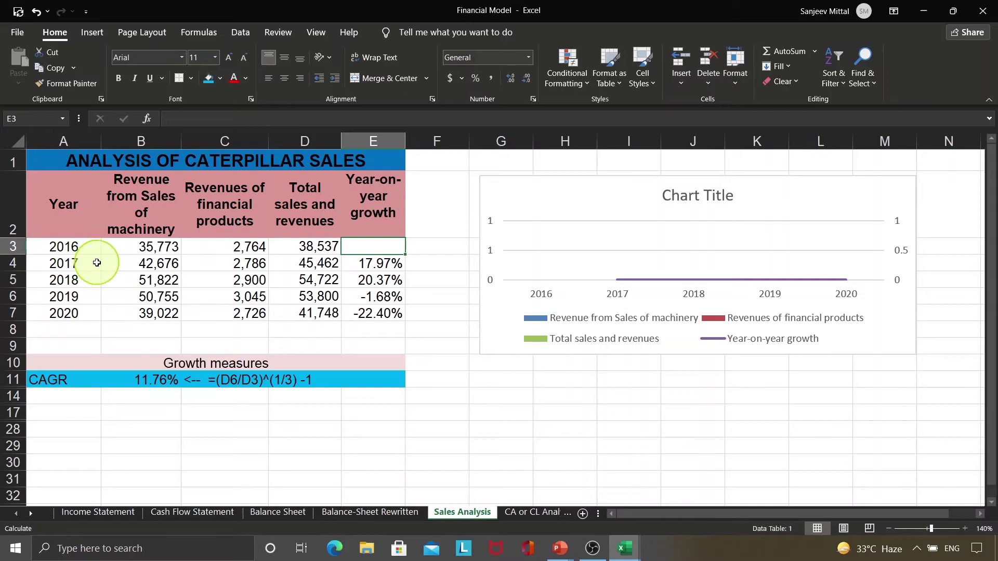
{"action": "left_click", "coordinate": [381, 266]}
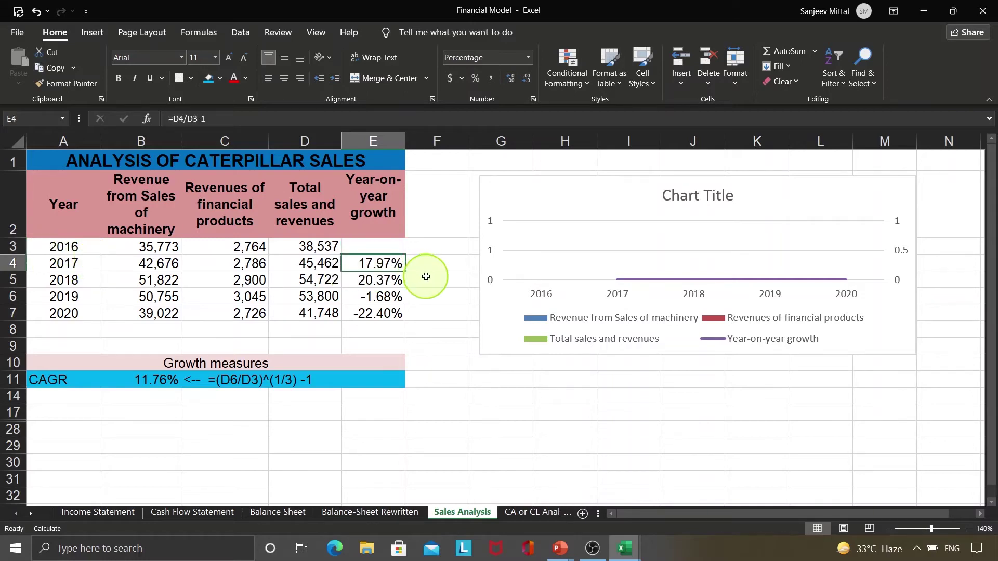
{"action": "left_click", "coordinate": [326, 249]}
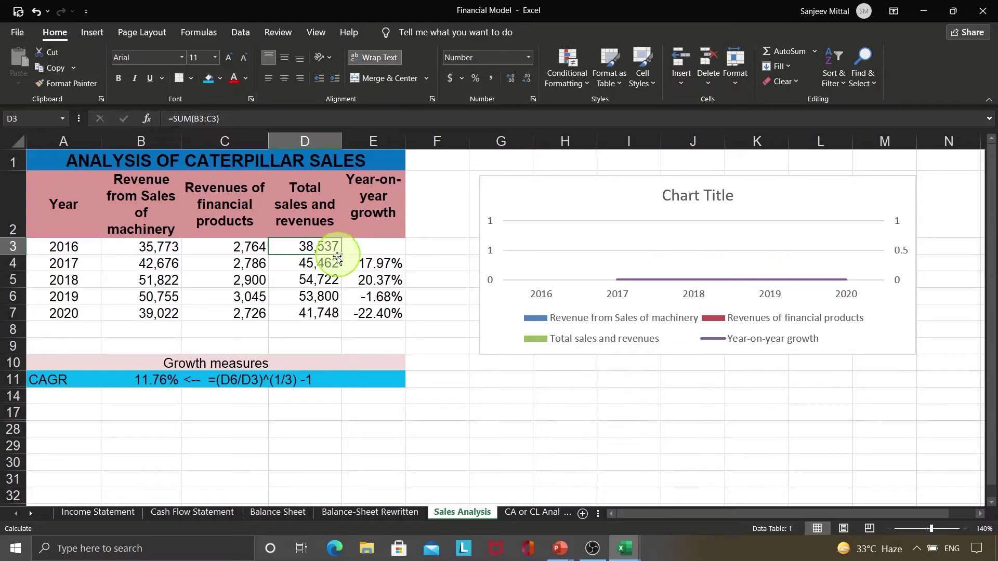
{"action": "left_click", "coordinate": [323, 265]}
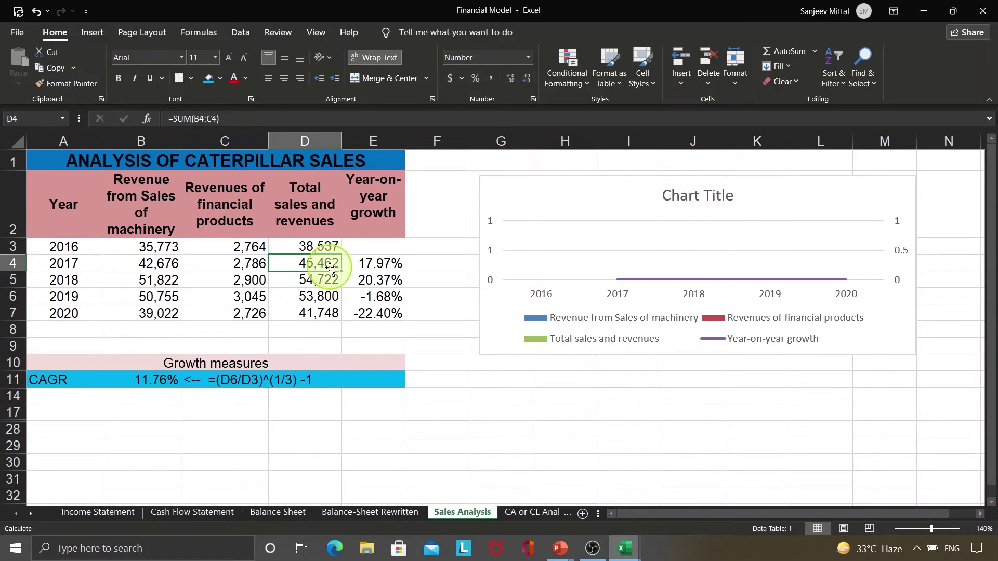
{"action": "left_click", "coordinate": [353, 266]}
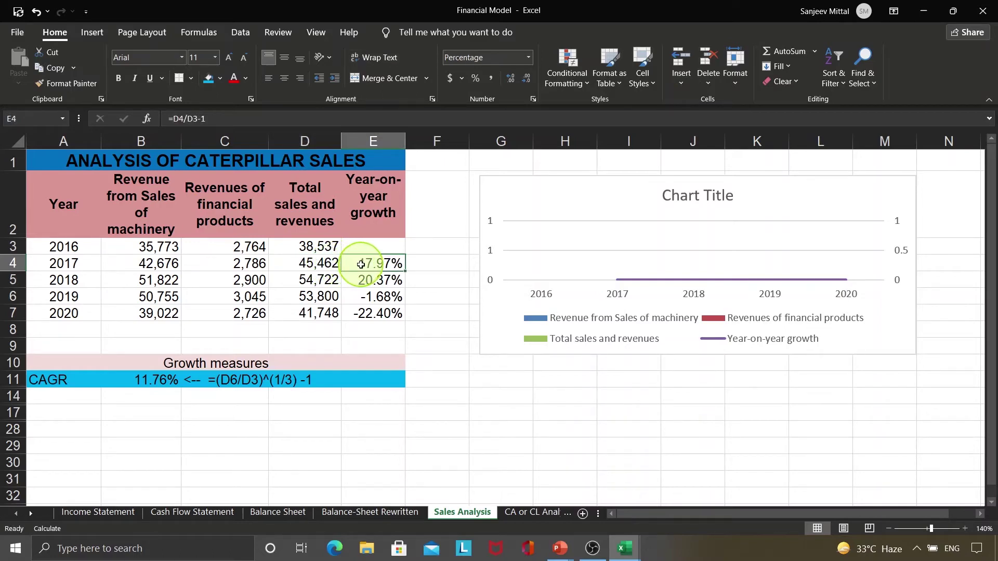
{"action": "left_click", "coordinate": [363, 283]}
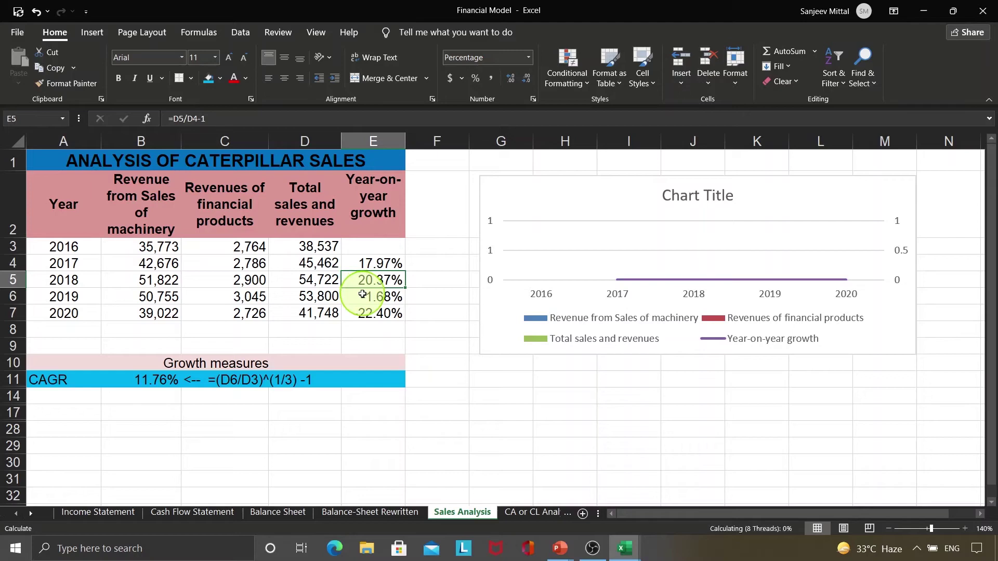
{"action": "left_click", "coordinate": [362, 294]}
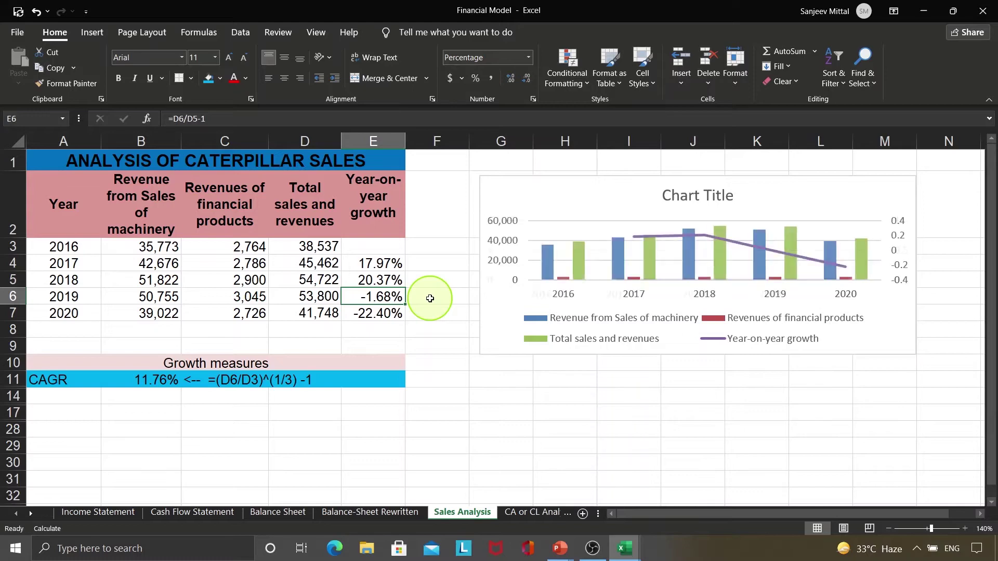
{"action": "left_click", "coordinate": [91, 293]}
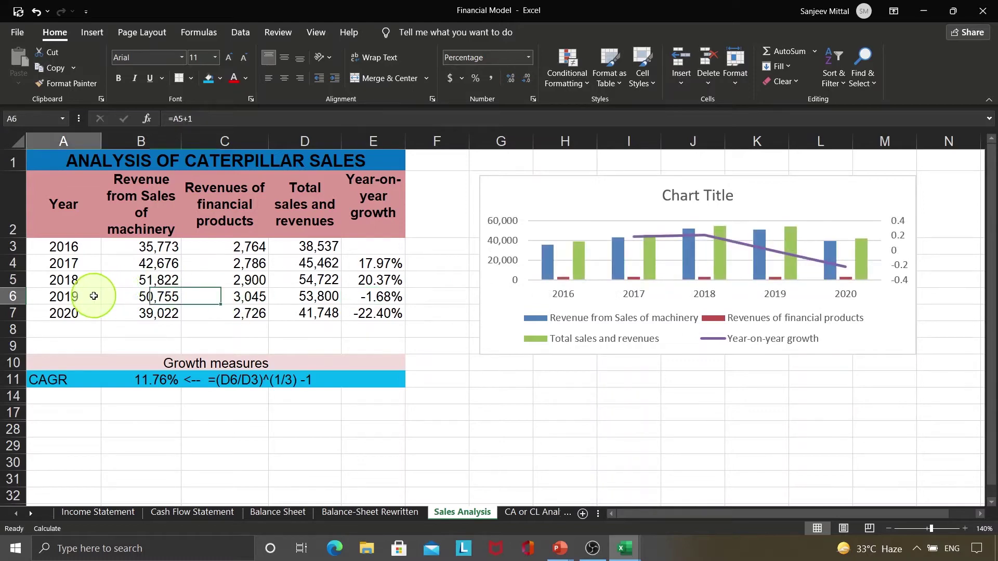
Try to clear the 2020 data in A7:E7 of the sales table.
{"action": "left_click", "coordinate": [366, 312]}
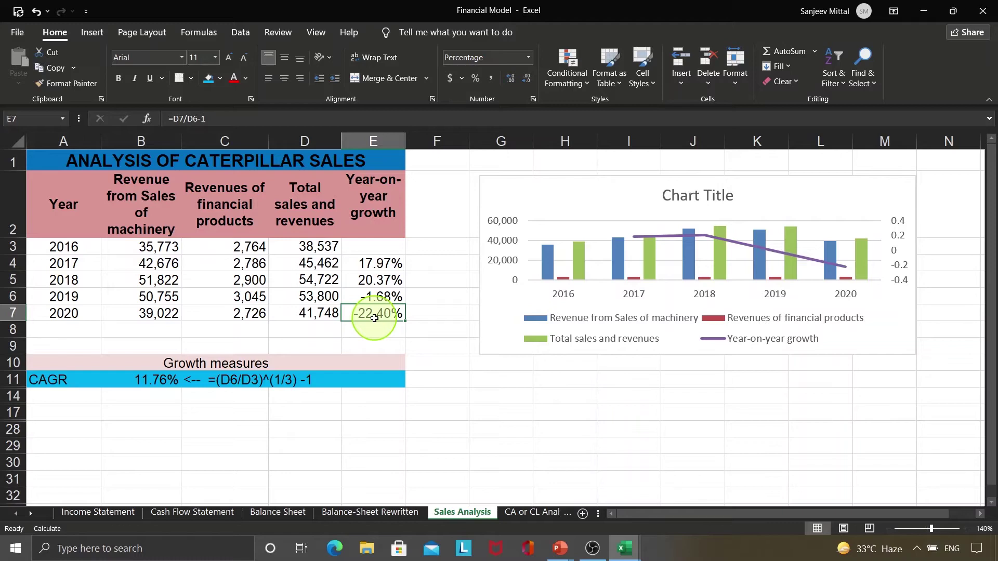
{"action": "key", "text": "shift+Left"}
{"action": "key", "text": "shift+Left"}
{"action": "key", "text": "shift+Left"}
{"action": "key", "text": "shift+Left"}
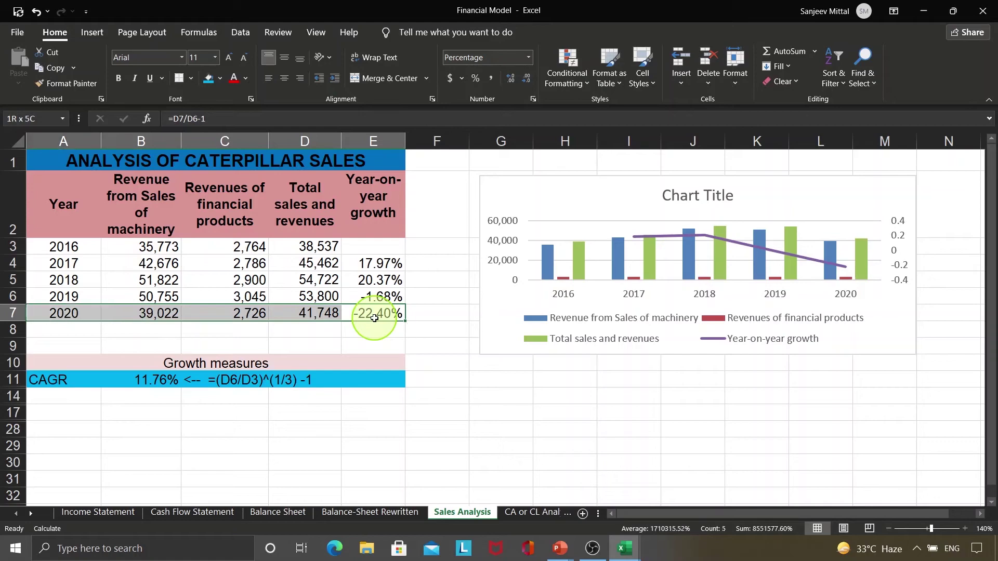
{"action": "key", "text": "Delete"}
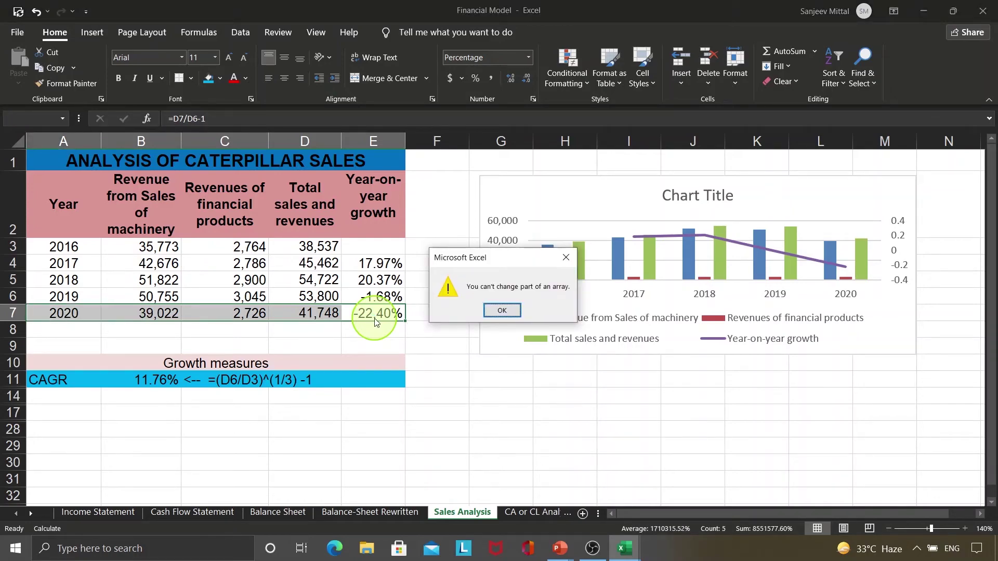
{"action": "key", "text": "Return"}
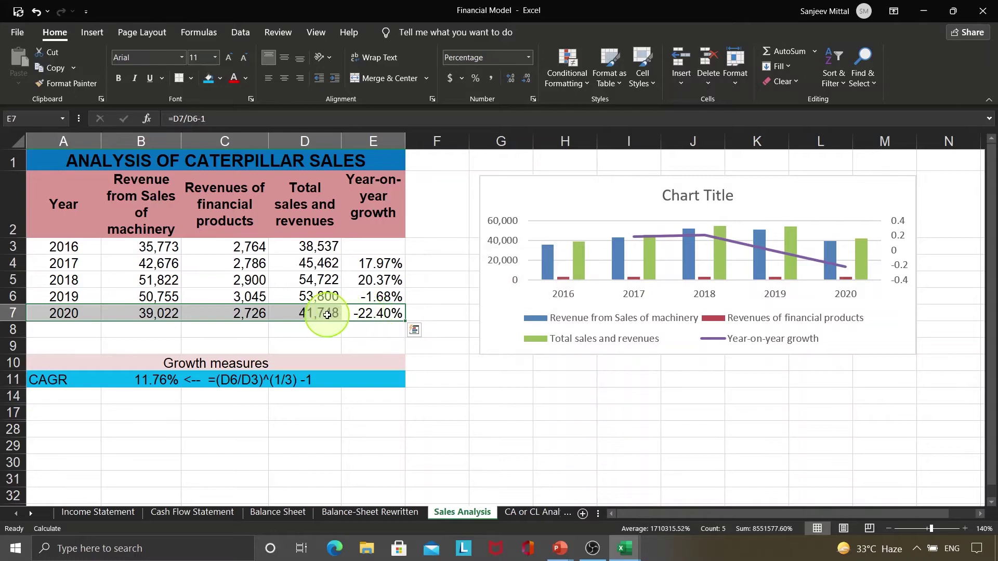
Convert the sales table data in A3:E7 to static values by pasting the values over the formulas.
{"action": "left_click", "coordinate": [311, 314]}
{"action": "left_click", "coordinate": [245, 296]}
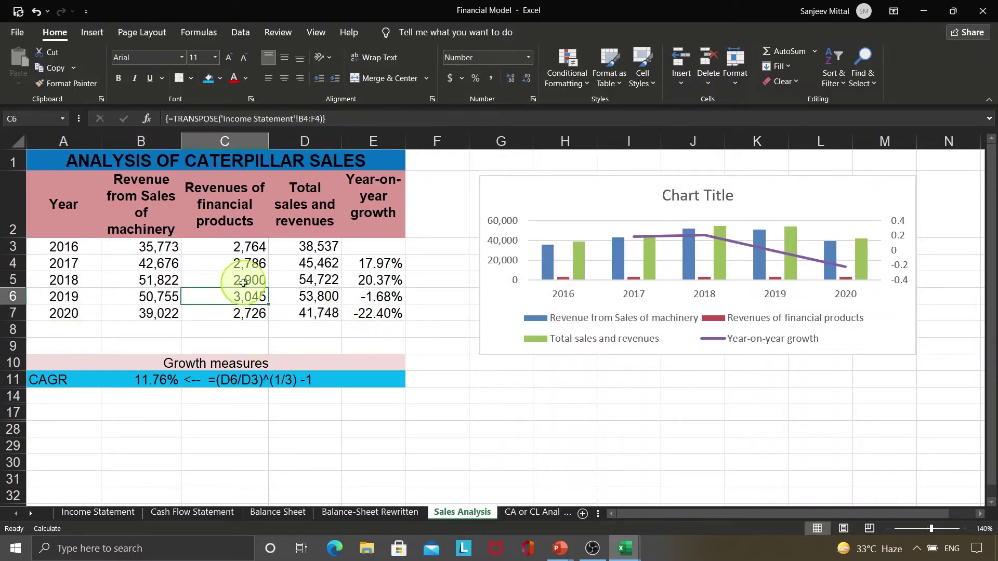
{"action": "key", "text": "Right"}
{"action": "key", "text": "Right"}
{"action": "key", "text": "Down"}
{"action": "key", "text": "shift+Up"}
{"action": "key", "text": "shift+Up"}
{"action": "key", "text": "shift+Up"}
{"action": "key", "text": "shift+Up"}
{"action": "key", "text": "shift+Left"}
{"action": "key", "text": "shift+Left"}
{"action": "key", "text": "shift+Left"}
{"action": "key", "text": "shift+Left"}
{"action": "key", "text": "ctrl+c"}
{"action": "key", "text": "alt"}
{"action": "key", "text": "e"}
{"action": "key", "text": "s"}
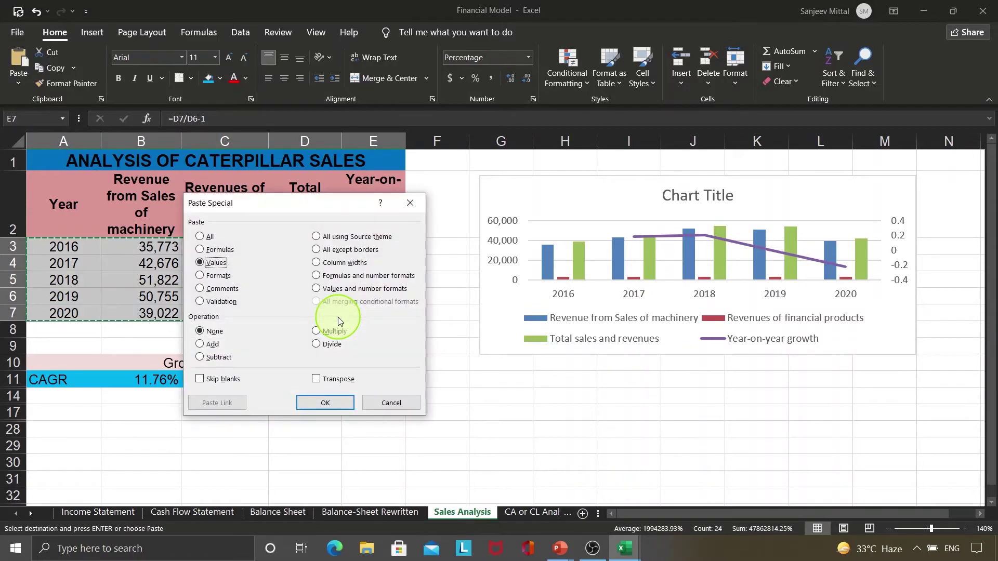
{"action": "key", "text": "v"}
{"action": "key", "text": "Return"}
{"action": "key", "text": "Escape"}
Clear the 2020 data in A7:E7 of the sales table.
{"action": "key", "text": "Down"}
{"action": "key", "text": "Right"}
{"action": "key", "text": "Up"}
{"action": "key", "text": "Left"}
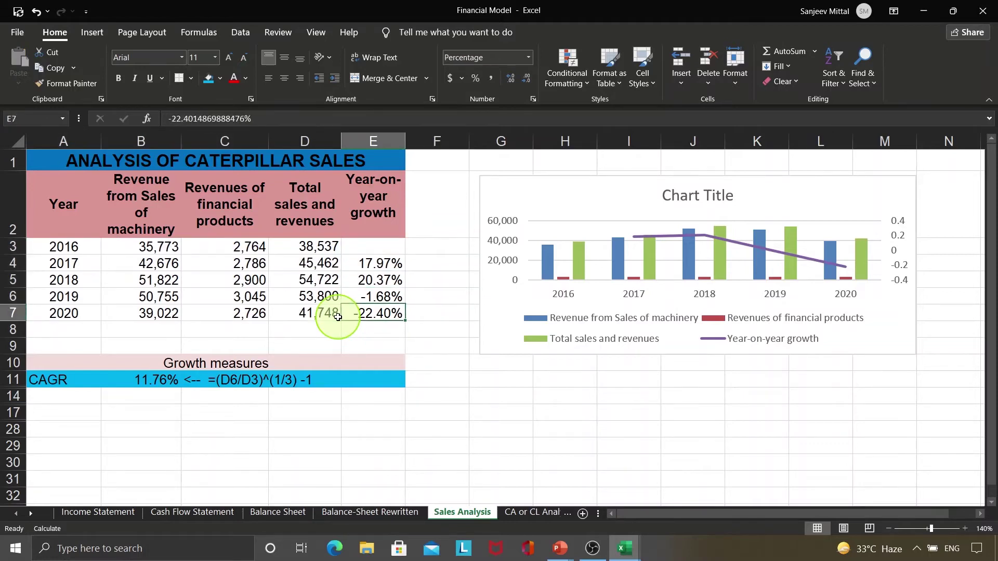
{"action": "key", "text": "shift+Left"}
{"action": "key", "text": "shift+Left"}
{"action": "key", "text": "shift+Left"}
{"action": "key", "text": "shift+Left"}
{"action": "key", "text": "Delete"}
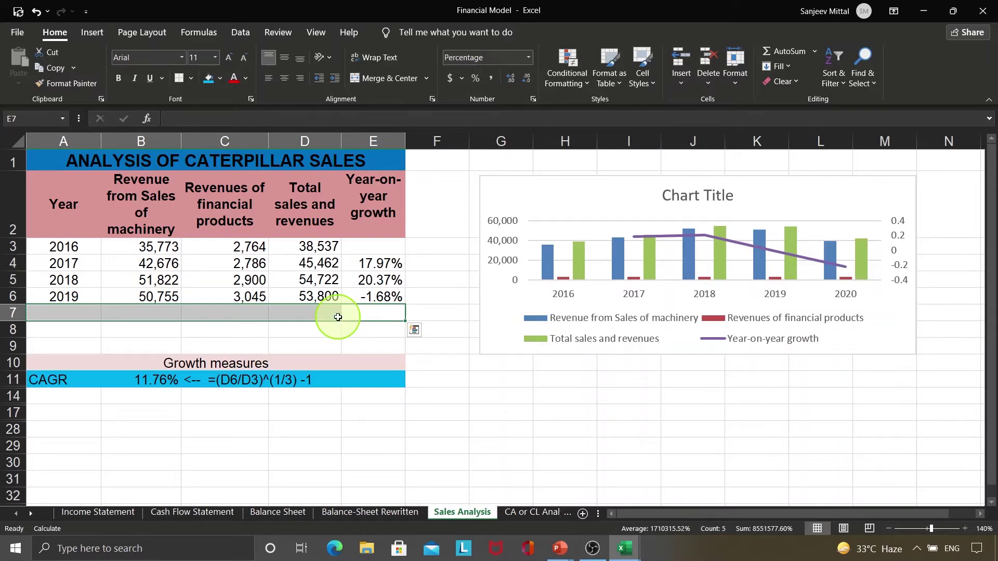
{"action": "left_click", "coordinate": [308, 332]}
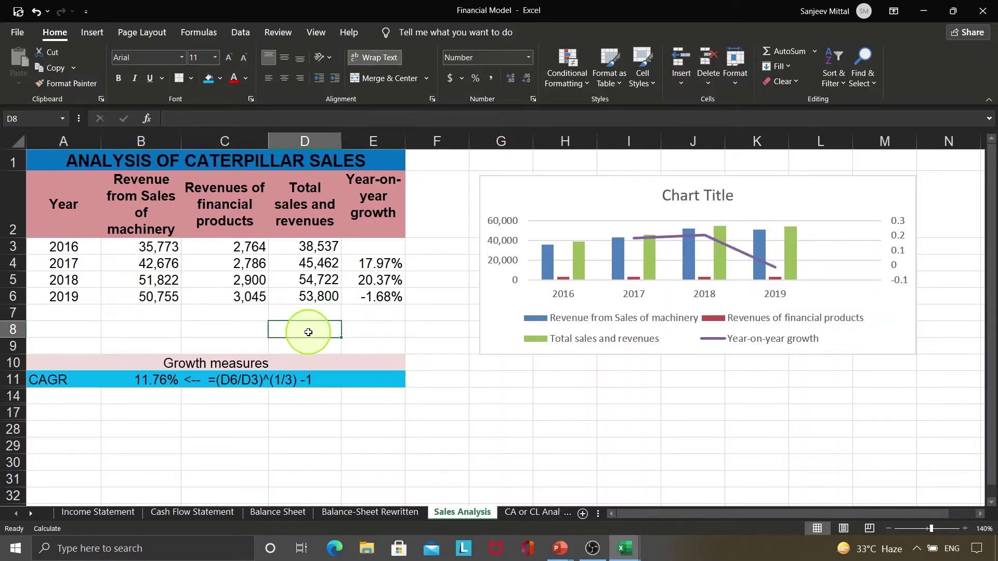
Examine the CAGR formula in B11, tracing its end value D6, start value D3 and exponent 1/3.
{"action": "left_click", "coordinate": [169, 377]}
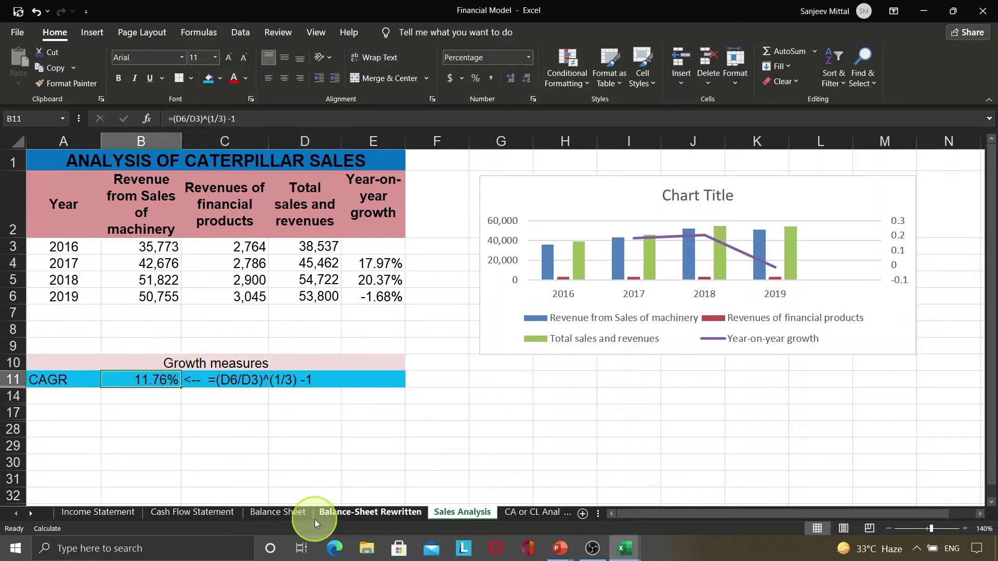
{"action": "key", "text": "F2"}
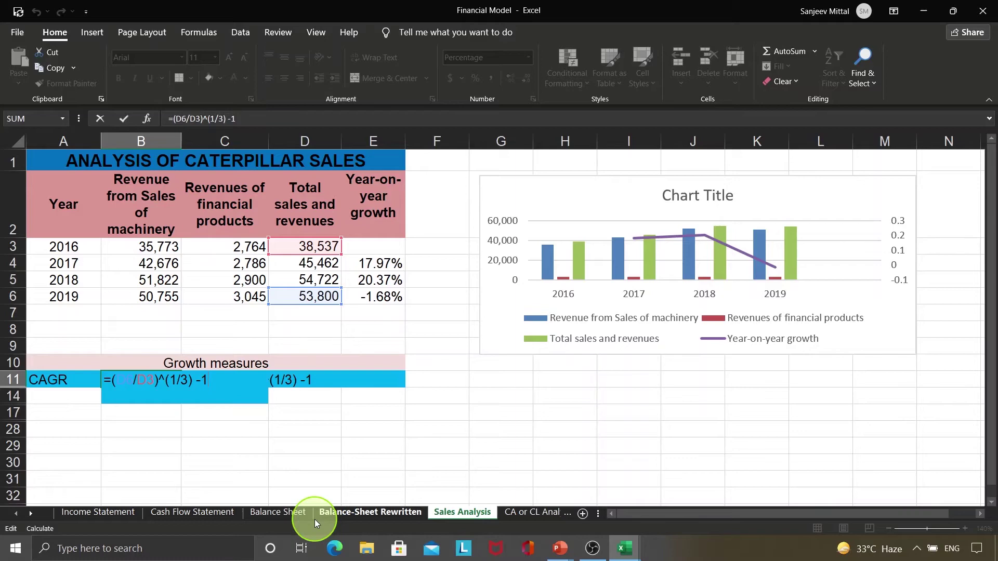
{"action": "key", "text": "Left"}
{"action": "key", "text": "shift+Left"}
{"action": "key", "text": "shift+Left"}
{"action": "key", "text": "shift+Left"}
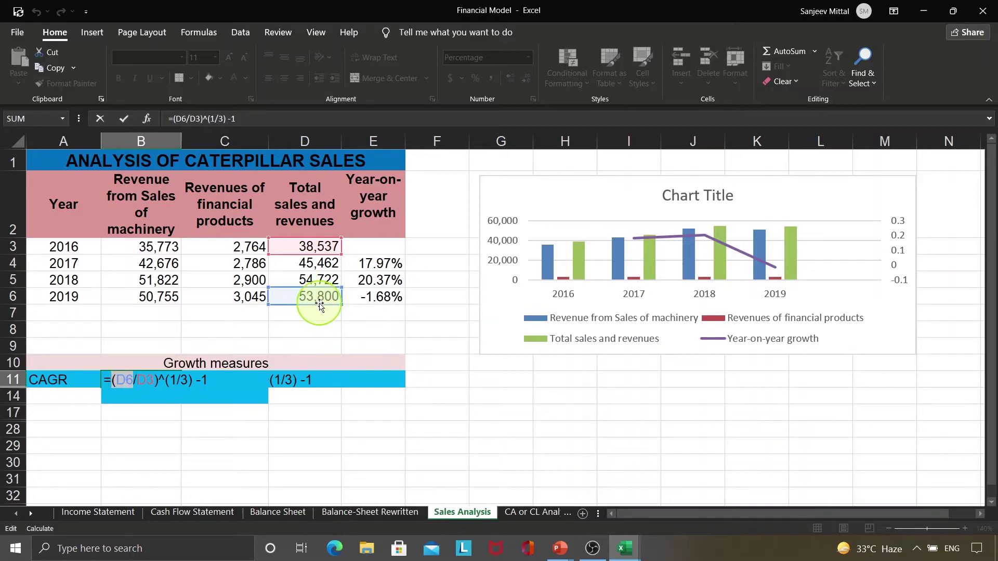
{"action": "left_click_drag", "start_coordinate": [139, 380], "coordinate": [152, 381]}
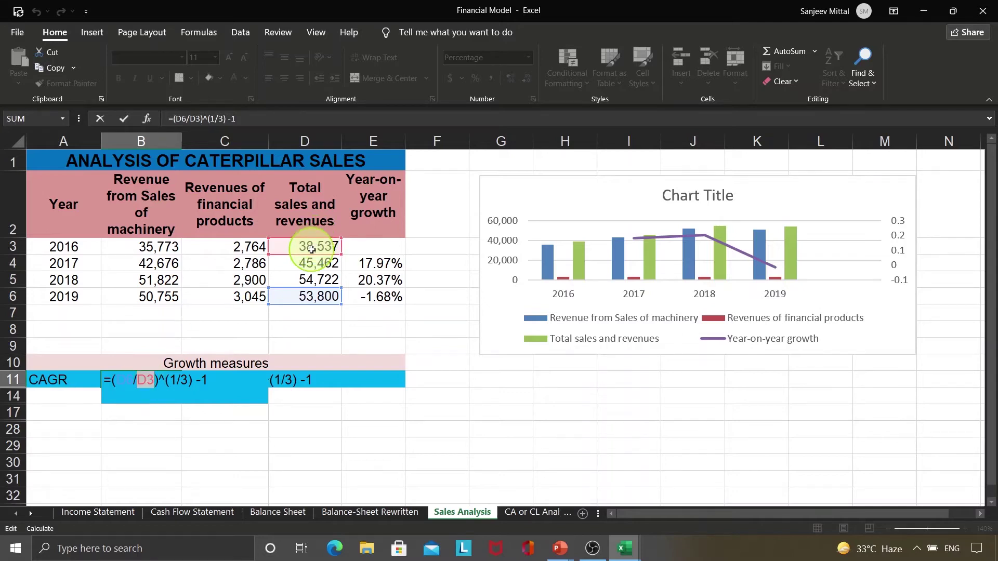
{"action": "left_click", "coordinate": [174, 380]}
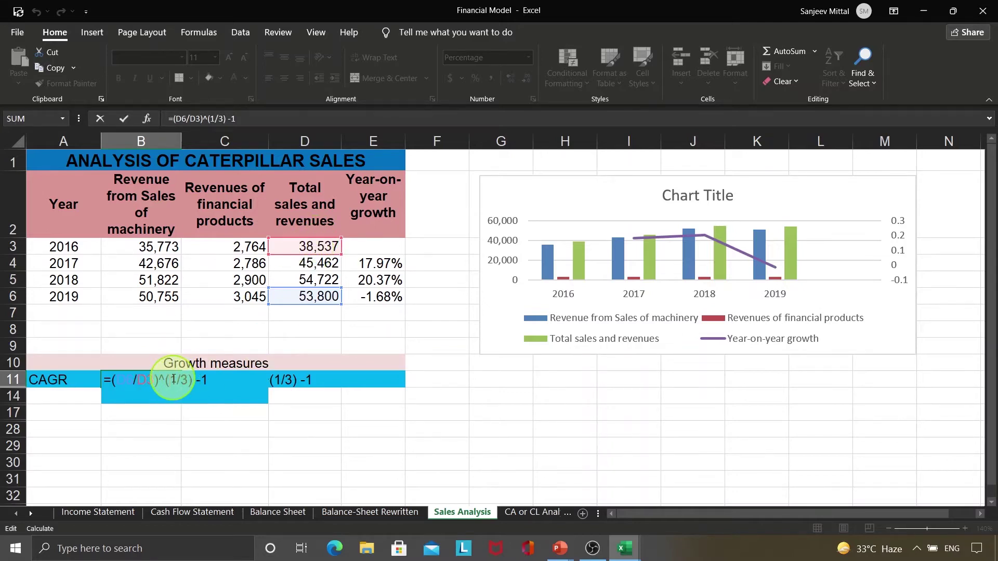
{"action": "key", "text": "shift+Right"}
{"action": "key", "text": "shift+Right"}
{"action": "key", "text": "shift+Right"}
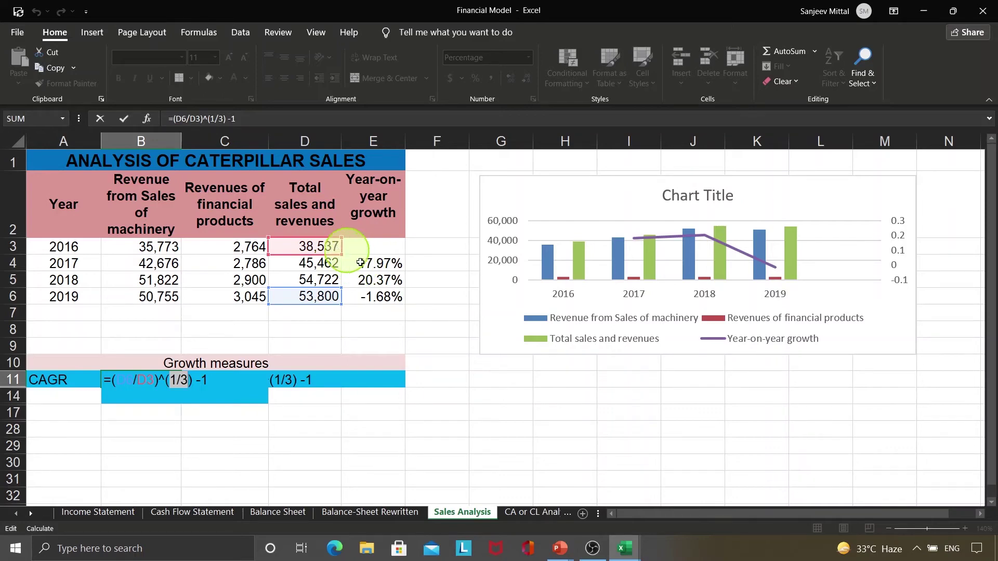
{"action": "key", "text": "ctrl+Return"}
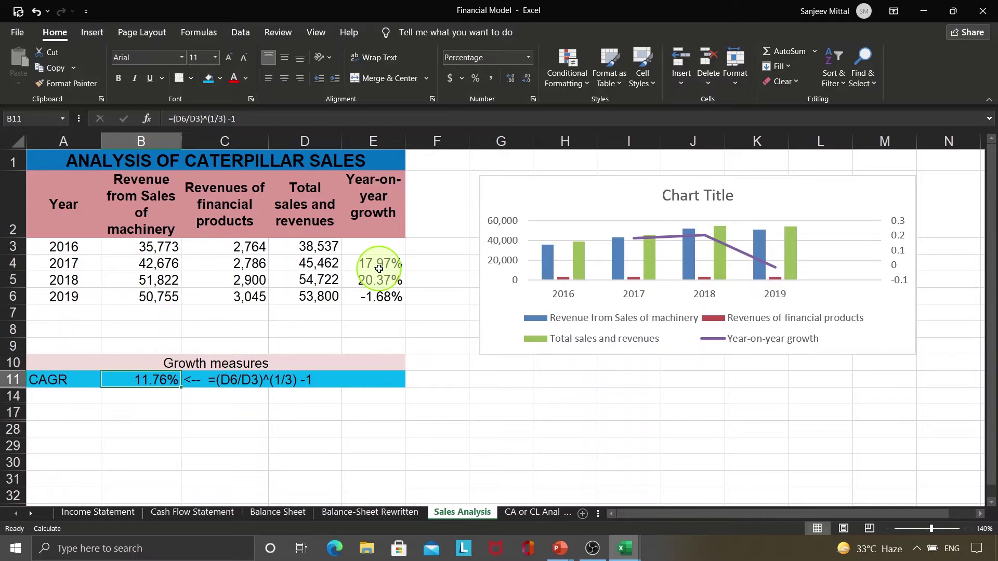
{"action": "key", "text": "F2"}
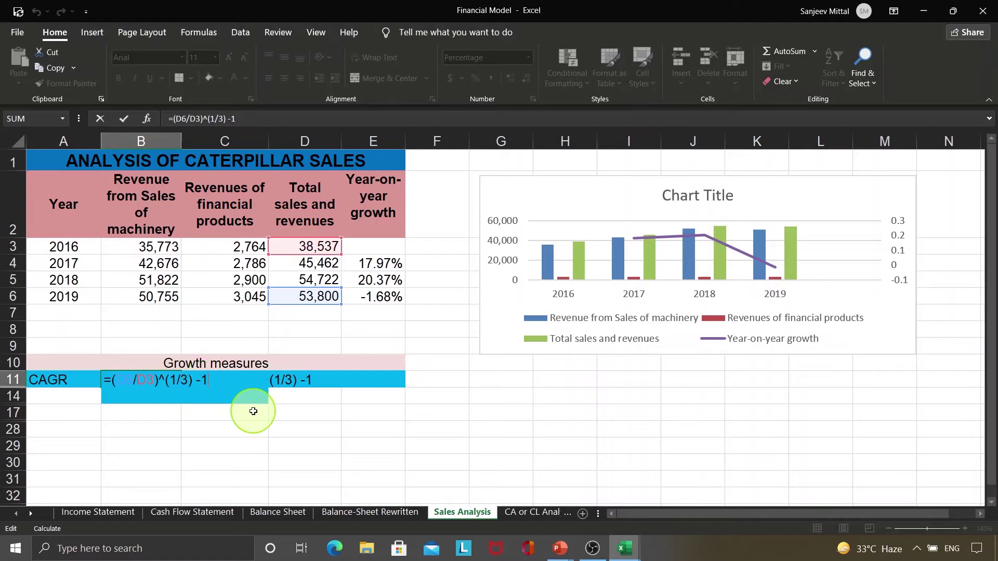
{"action": "key", "text": "ctrl+Return"}
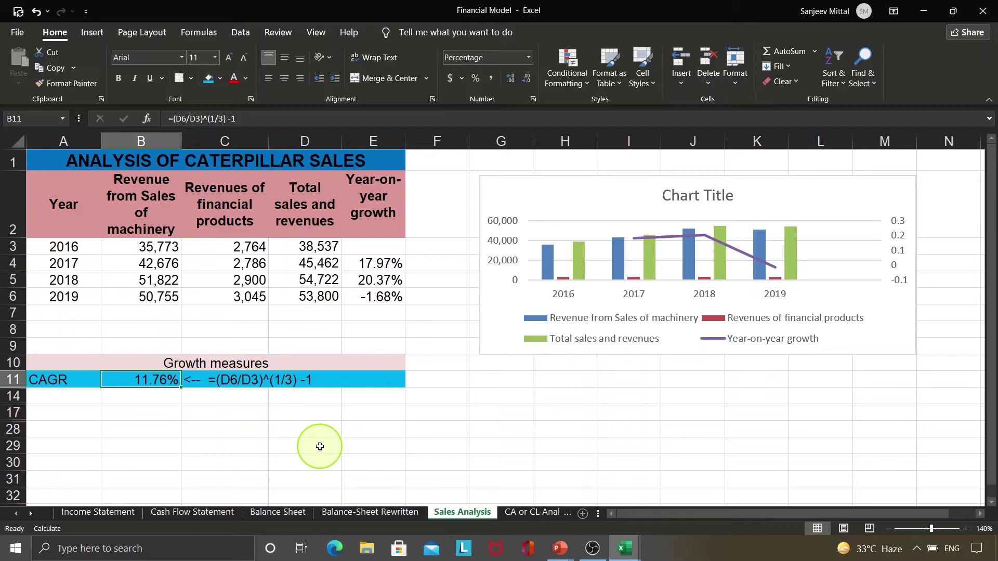
{"action": "left_click", "coordinate": [64, 309]}
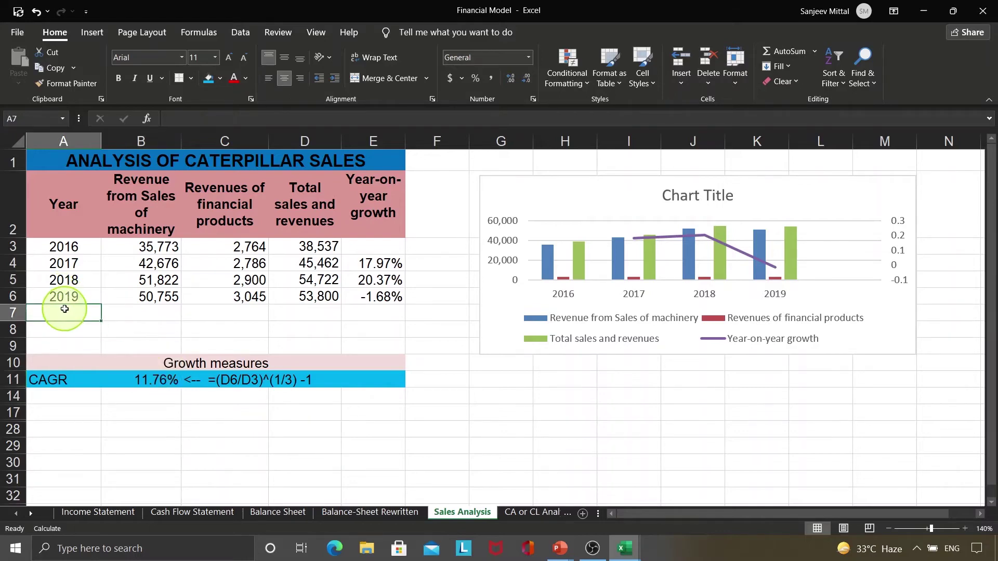
{"action": "key", "text": "shift+Right"}
{"action": "key", "text": "shift+Right"}
{"action": "key", "text": "shift+Right"}
{"action": "key", "text": "shift+Right"}
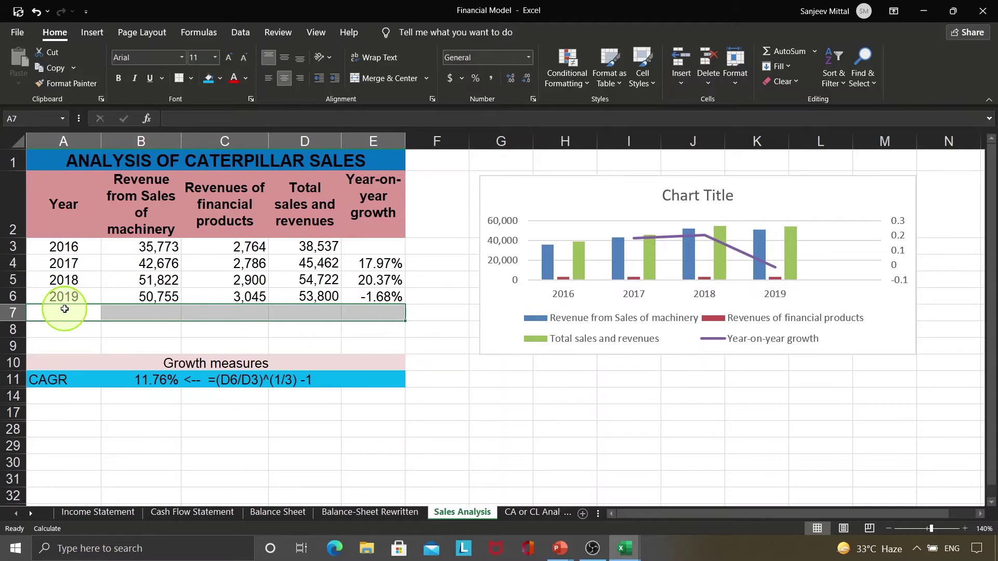
{"action": "left_click", "coordinate": [118, 330]}
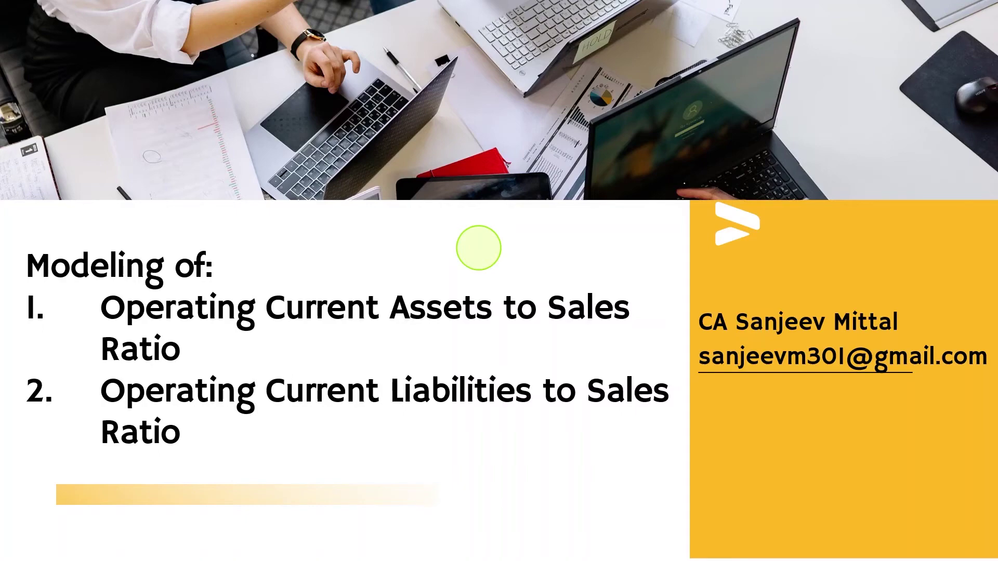
End the slide show and switch to the Financial Model workbook in Excel.
{"action": "key", "text": "Escape"}
{"action": "key", "text": "alt+Tab"}
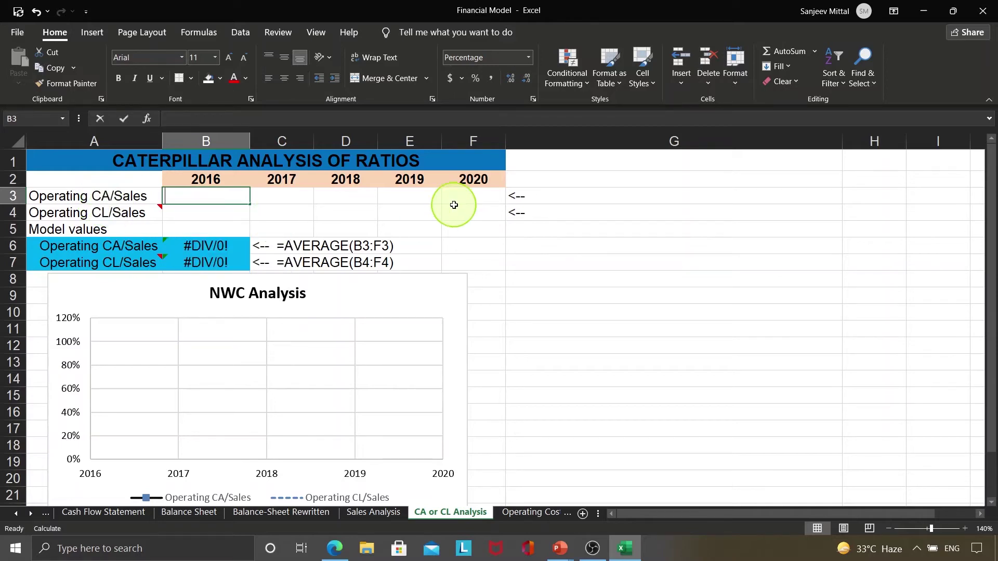
{"action": "type", "text": "=sum"}
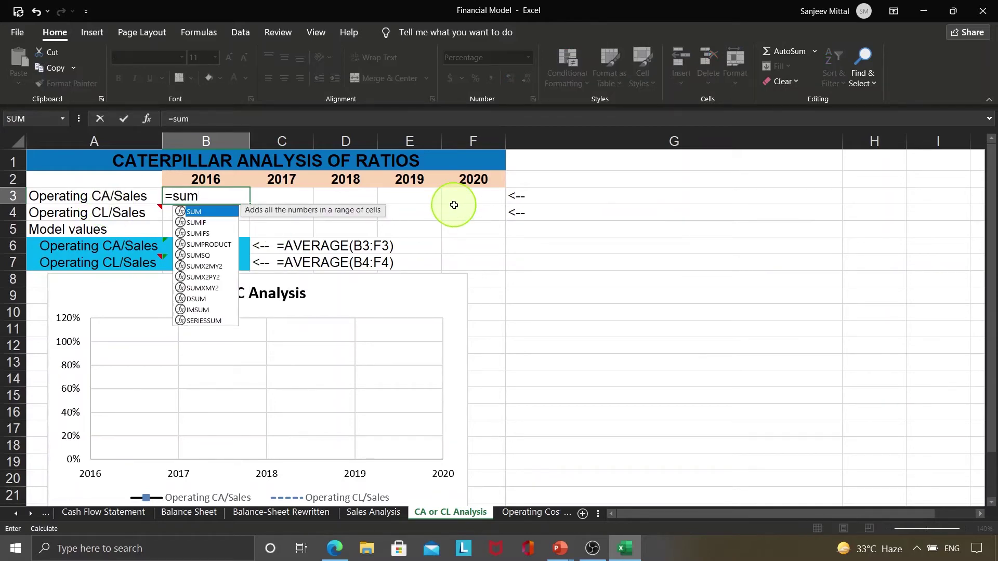
{"action": "key", "text": "Tab"}
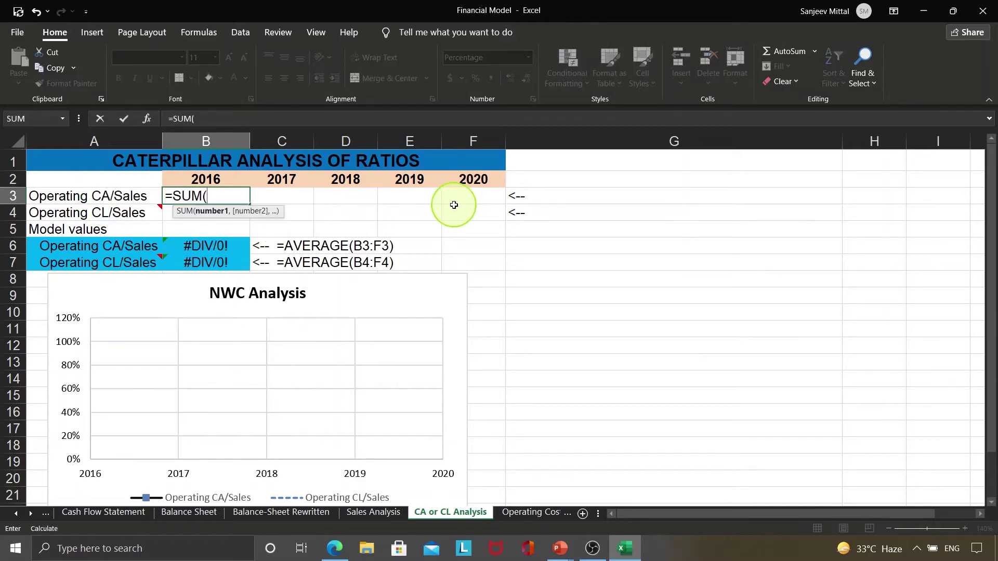
{"action": "left_click", "coordinate": [173, 510]}
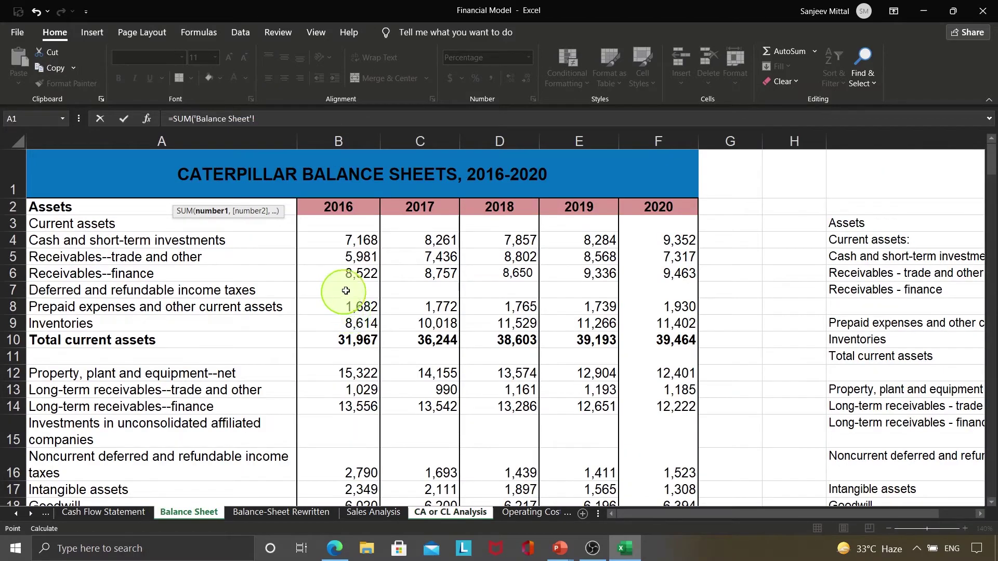
{"action": "left_click", "coordinate": [349, 258]}
{"action": "left_click_drag", "start_coordinate": [349, 259], "coordinate": [353, 274]}
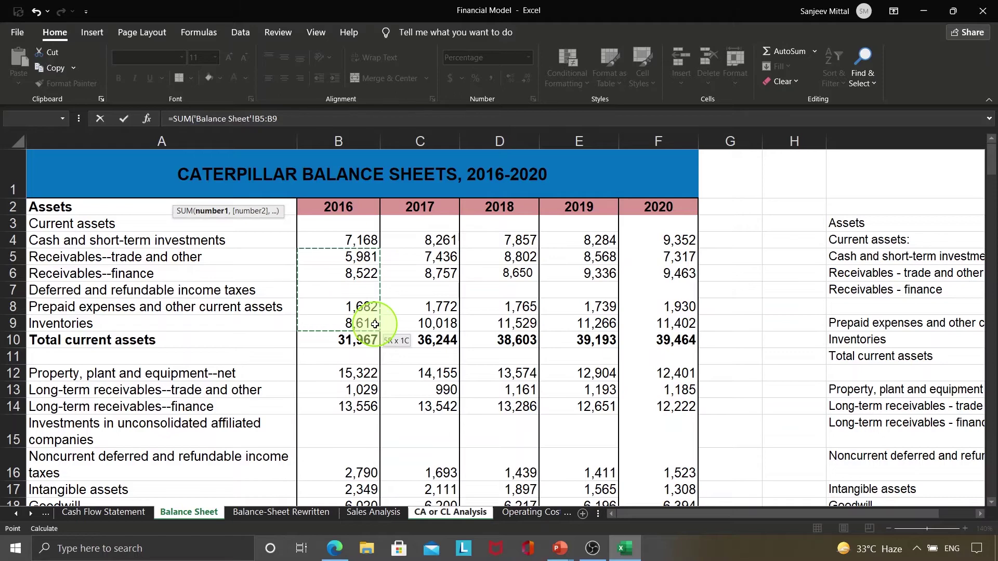
{"action": "left_click", "coordinate": [278, 514]}
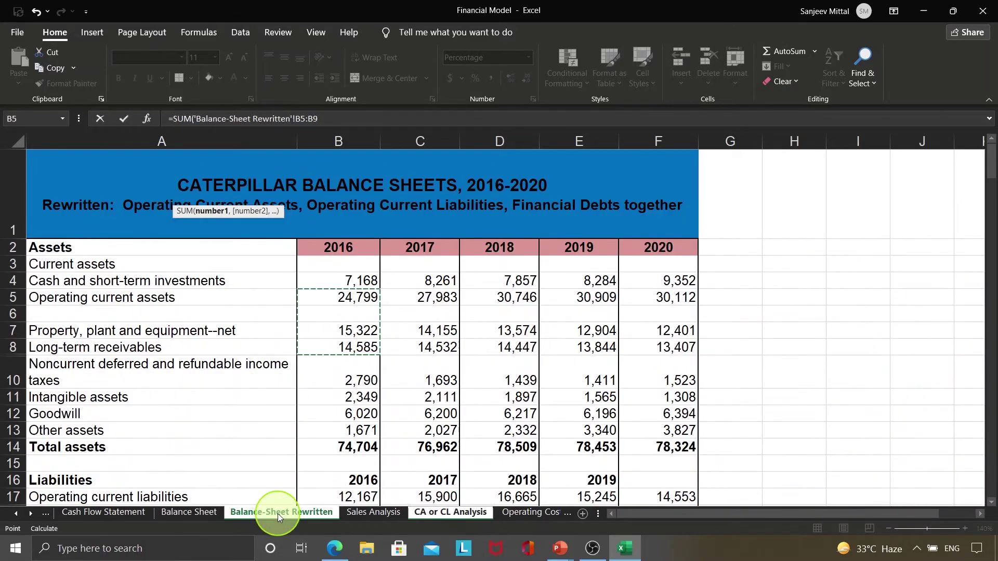
{"action": "key", "text": "Escape"}
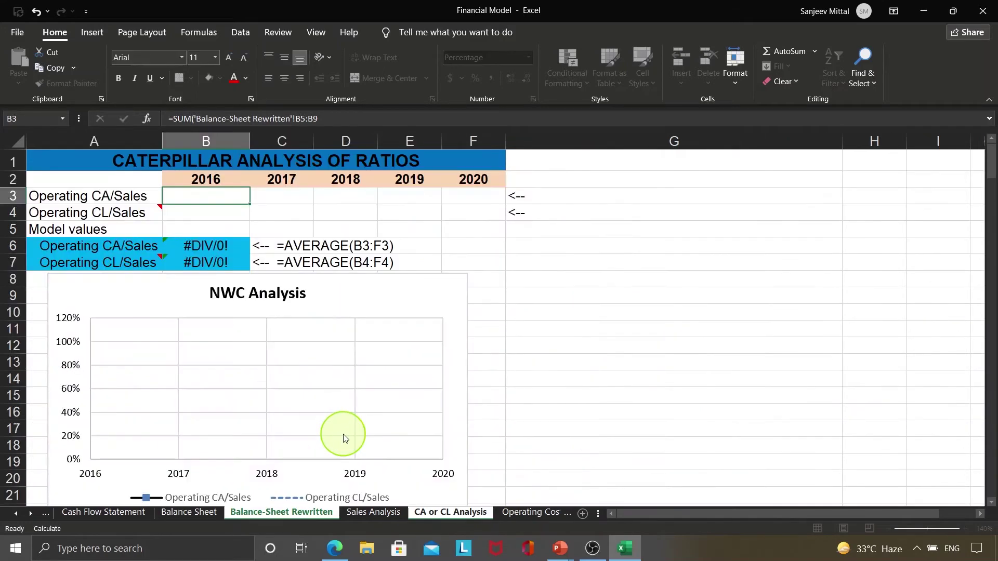
Calculate the 2016 Operating CA/Sales ratio in B3 as 'Balance-Sheet Rewritten'!B5 divided by 'Income Statement'!B5.
{"action": "type", "text": "="}
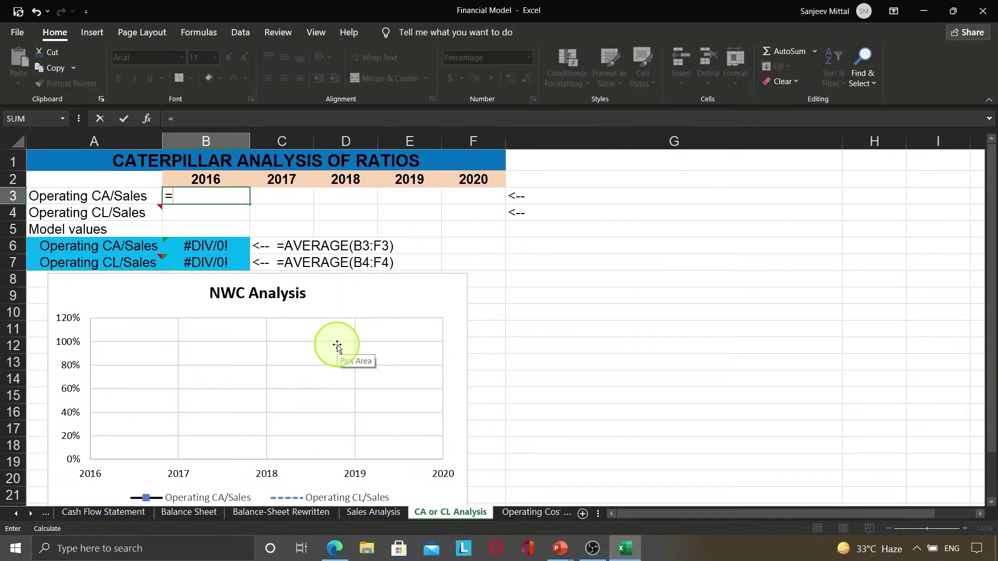
{"action": "left_click", "coordinate": [265, 513]}
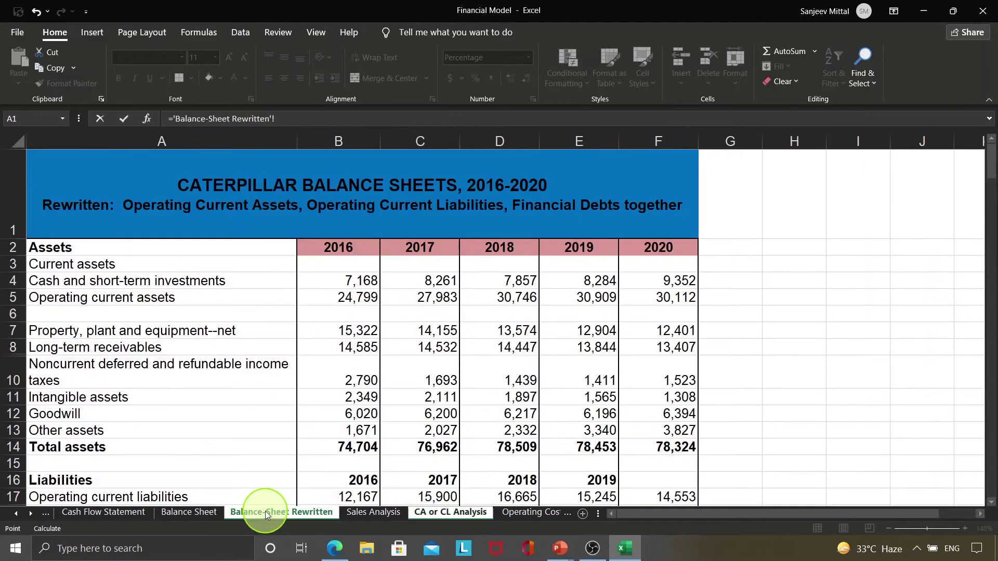
{"action": "left_click", "coordinate": [339, 300]}
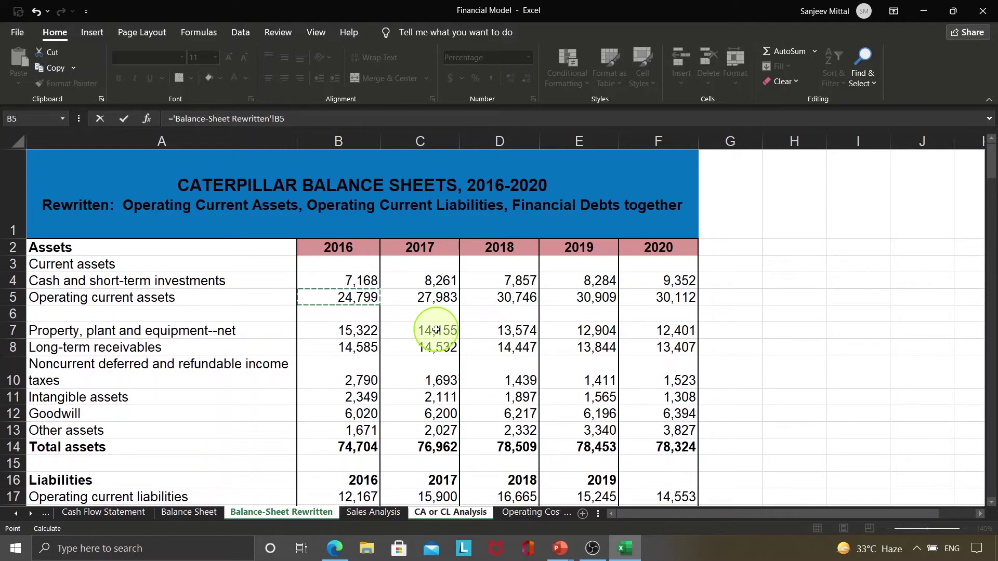
{"action": "type", "text": "/"}
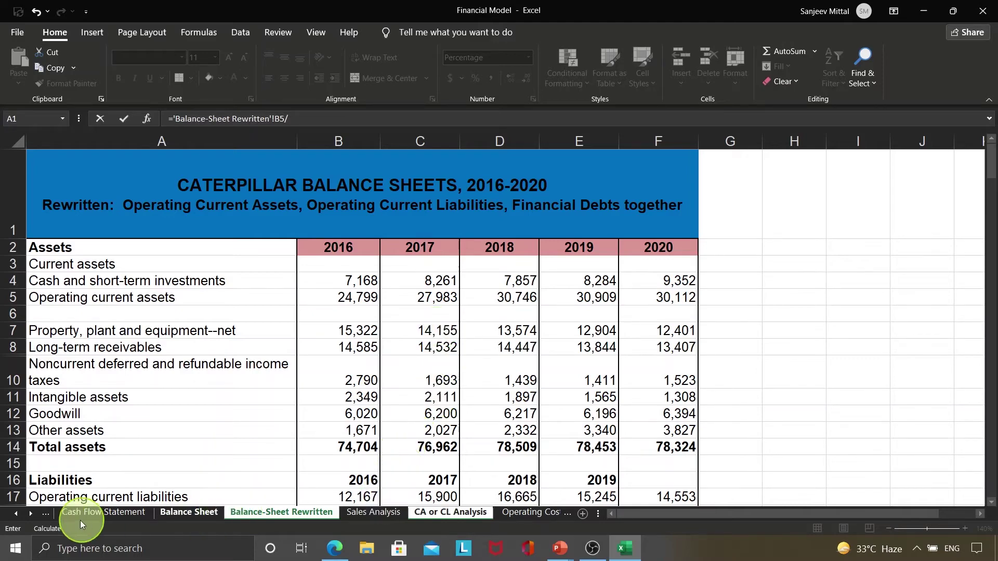
{"action": "left_click", "coordinate": [16, 514]}
{"action": "left_click", "coordinate": [66, 514]}
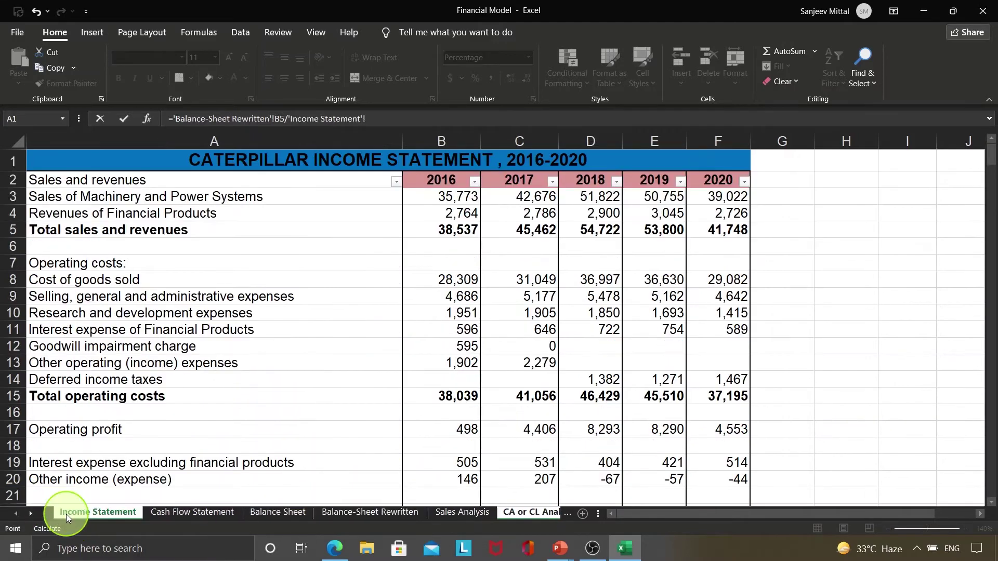
{"action": "left_click", "coordinate": [448, 233]}
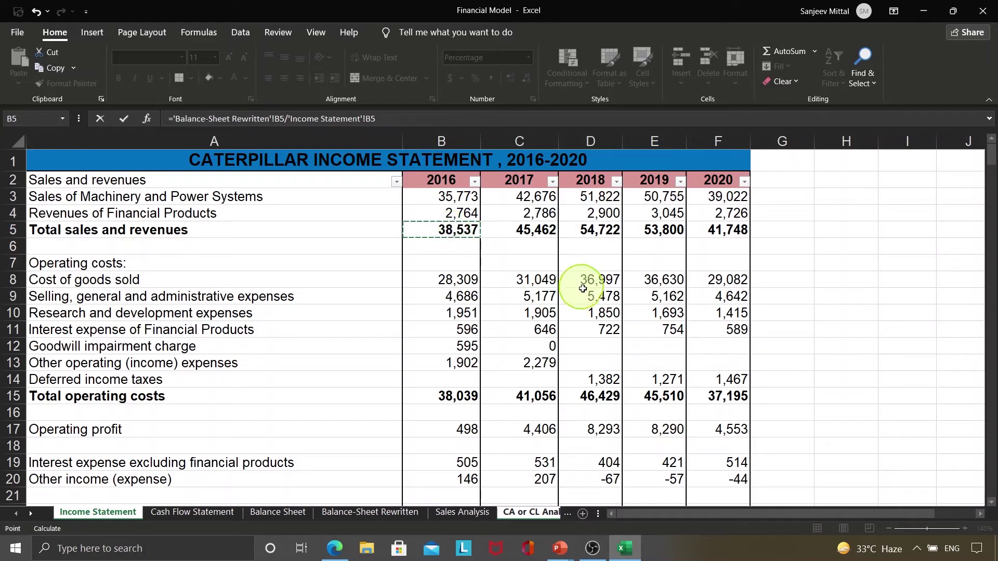
{"action": "key", "text": "Return"}
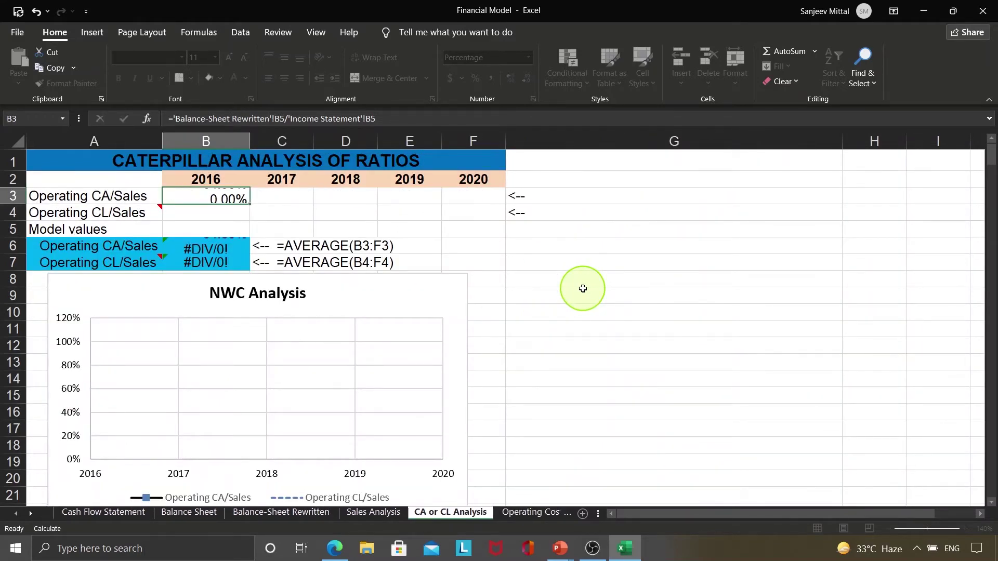
Copy the Operating CA/Sales formula from B3 across to F3 for 2017 to 2020 and recalculate the workbook.
{"action": "key", "text": "Up"}
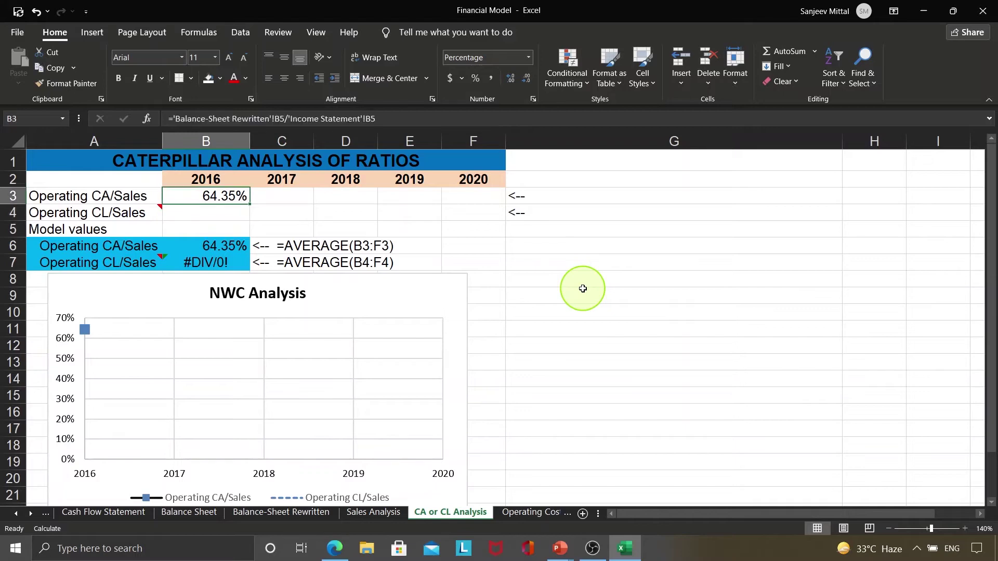
{"action": "key", "text": "ctrl+c"}
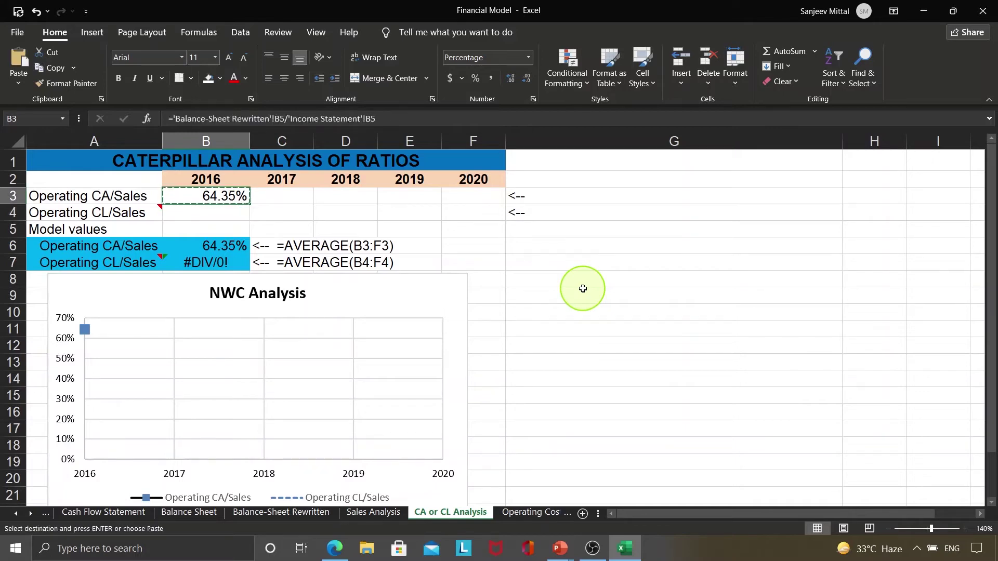
{"action": "key", "text": "shift+Right"}
{"action": "key", "text": "shift+Right"}
{"action": "key", "text": "shift+Right"}
{"action": "key", "text": "shift+Right"}
{"action": "key", "text": "Return"}
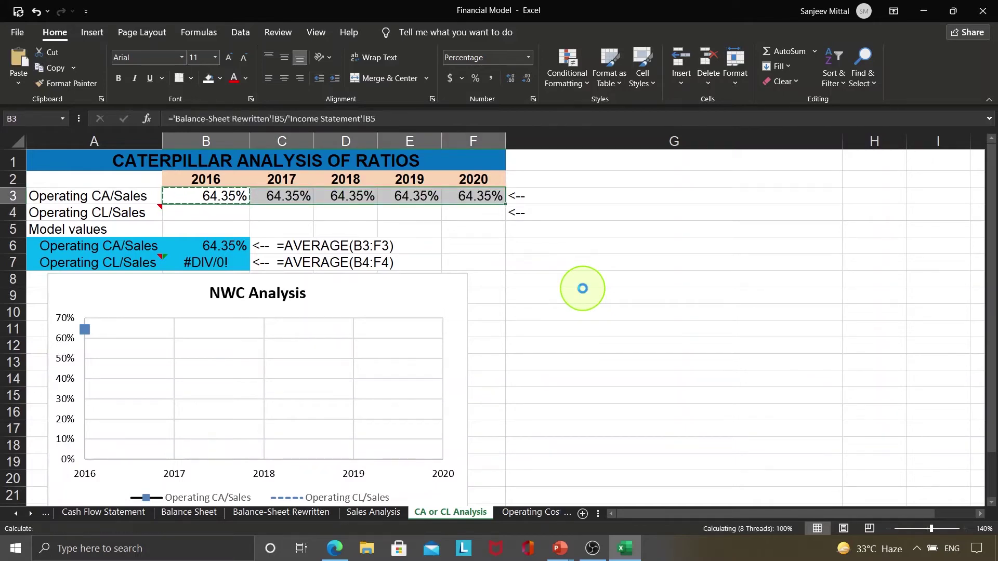
{"action": "key", "text": "F9"}
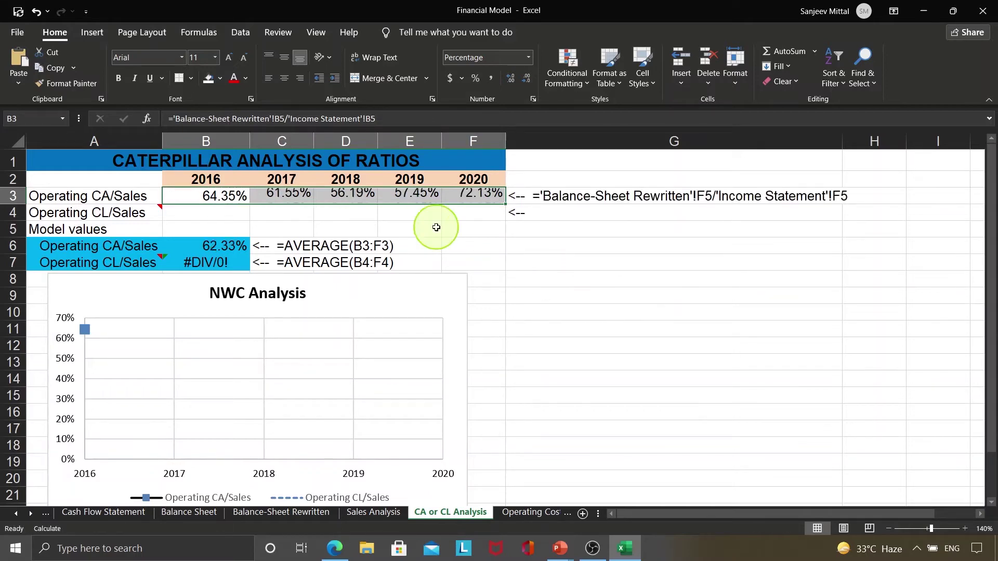
Calculate the 2016 Operating CL/Sales ratio in B4 as 'Balance-Sheet Rewritten'!B17 divided by 'Income Statement'!B5.
{"action": "left_click", "coordinate": [191, 218]}
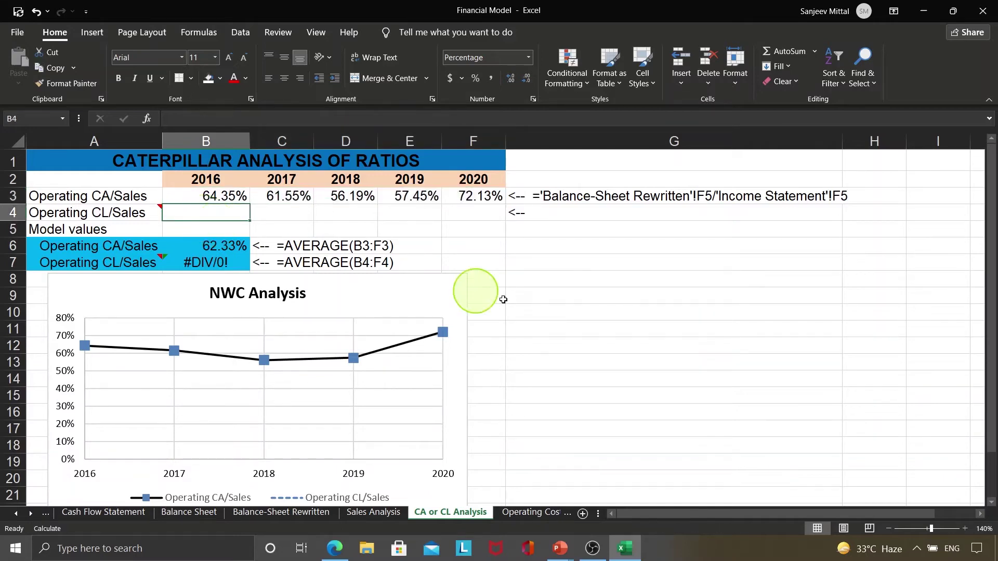
{"action": "type", "text": "="}
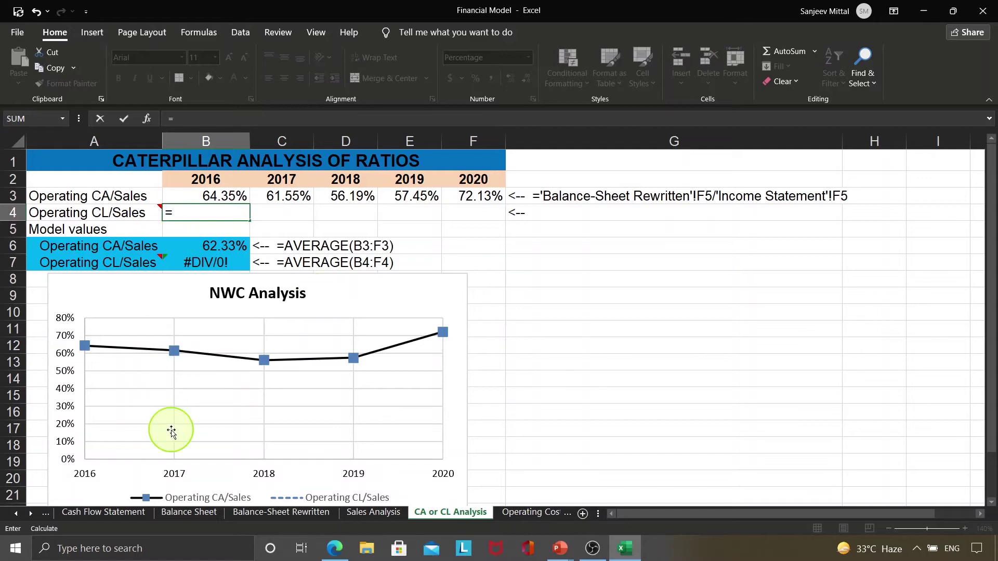
{"action": "left_click", "coordinate": [263, 516]}
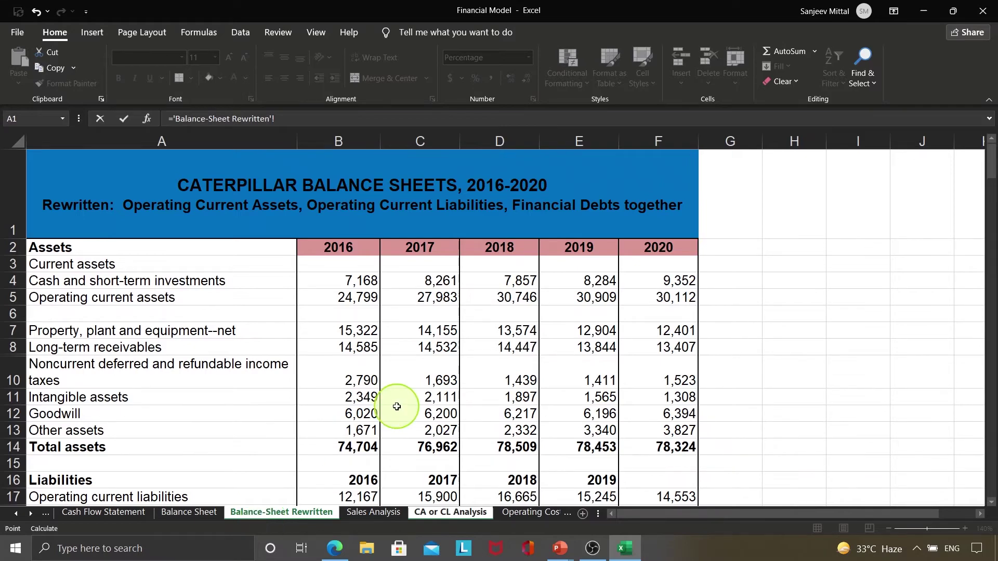
{"action": "left_click", "coordinate": [358, 437]}
{"action": "key", "text": "Down"}
{"action": "key", "text": "Down"}
{"action": "key", "text": "Down"}
{"action": "key", "text": "Down"}
{"action": "key", "text": "Down"}
{"action": "key", "text": "Down"}
{"action": "key", "text": "Down"}
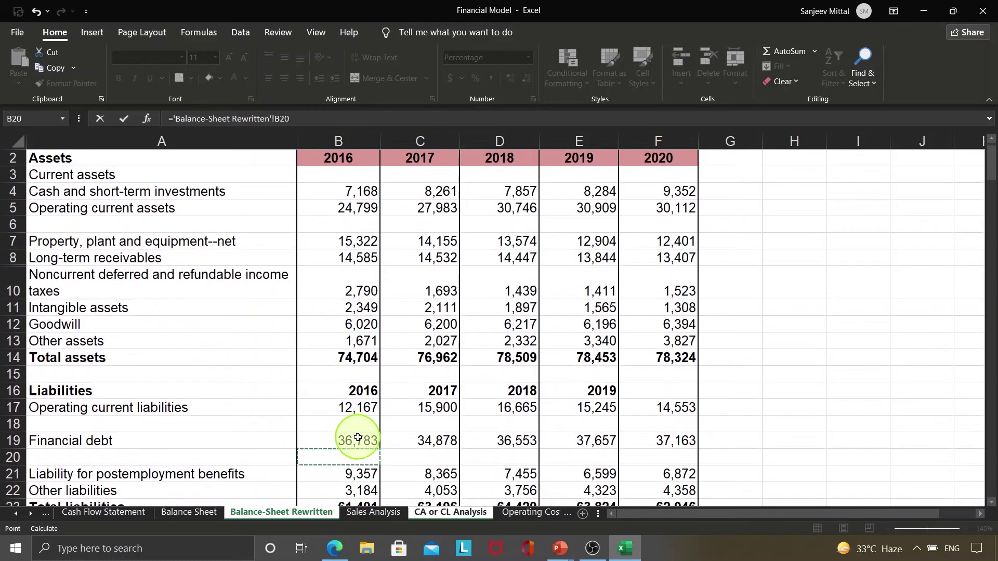
{"action": "left_click", "coordinate": [358, 408]}
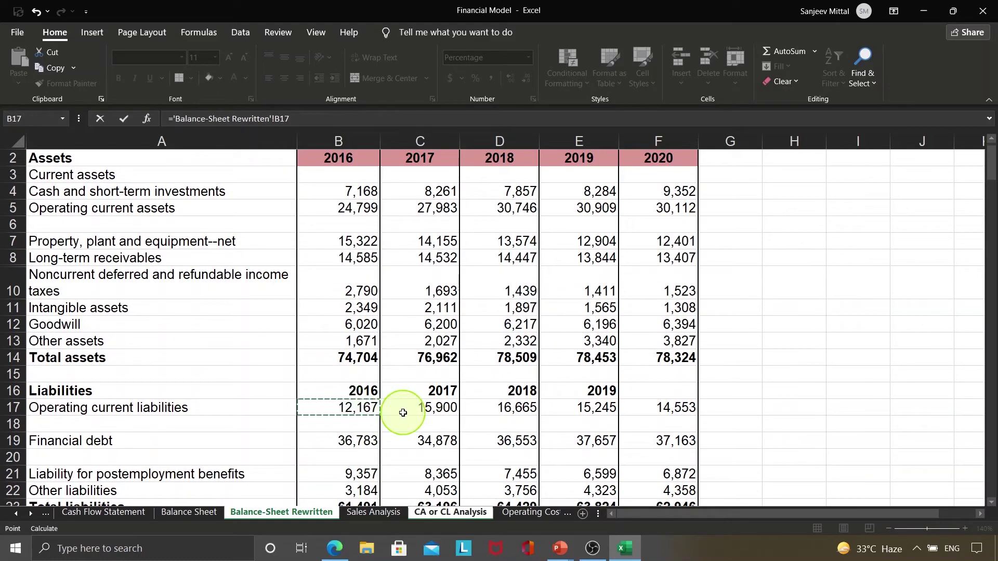
{"action": "type", "text": "/"}
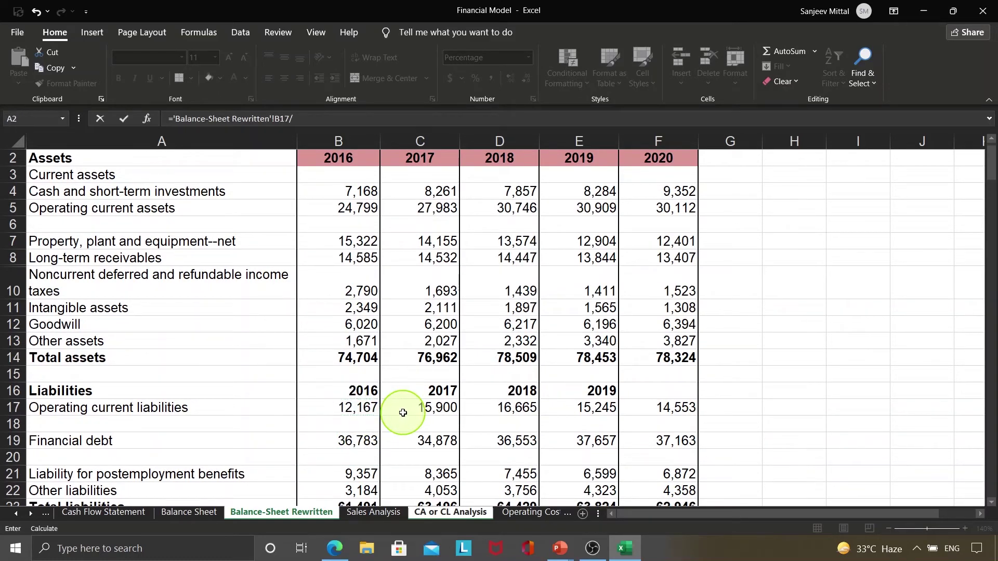
{"action": "left_click", "coordinate": [17, 513]}
{"action": "left_click", "coordinate": [107, 512]}
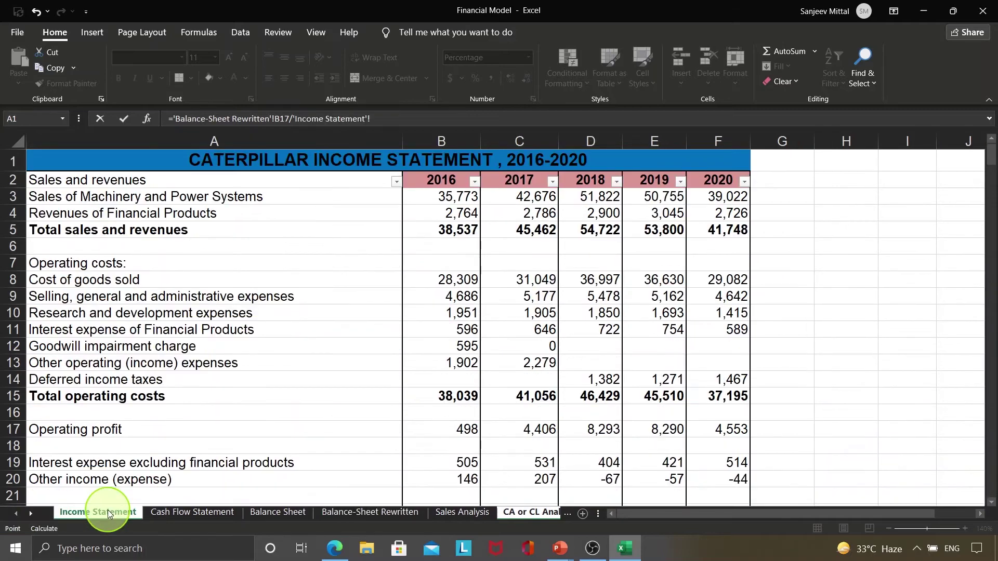
{"action": "left_click", "coordinate": [471, 229]}
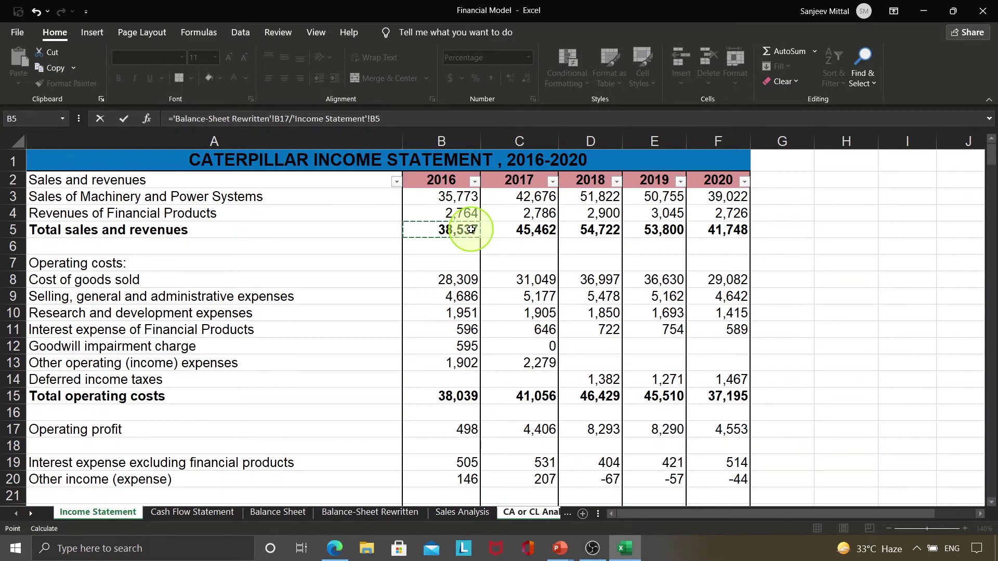
{"action": "key", "text": "Return"}
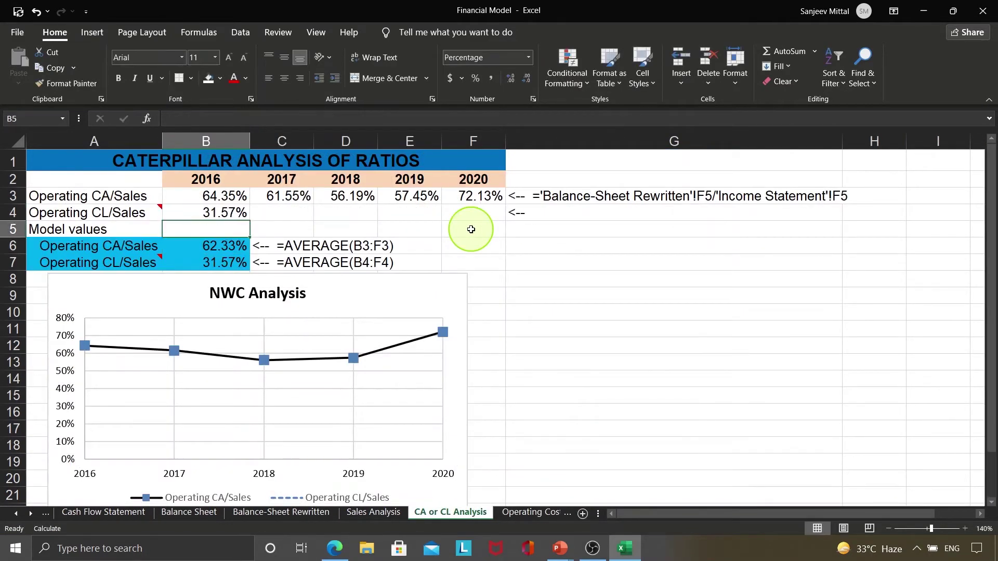
Copy the Operating CL/Sales formula from B4 across to F4 for 2017 to 2020.
{"action": "key", "text": "Up"}
{"action": "key", "text": "ctrl+c"}
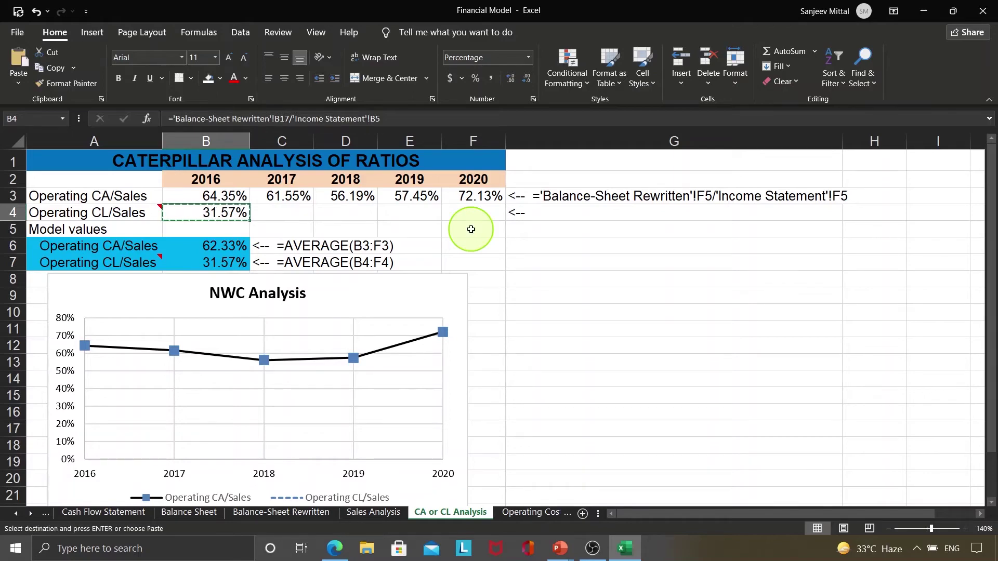
{"action": "key", "text": "shift+Right"}
{"action": "key", "text": "shift+Right"}
{"action": "key", "text": "shift+Right"}
{"action": "key", "text": "shift+Right"}
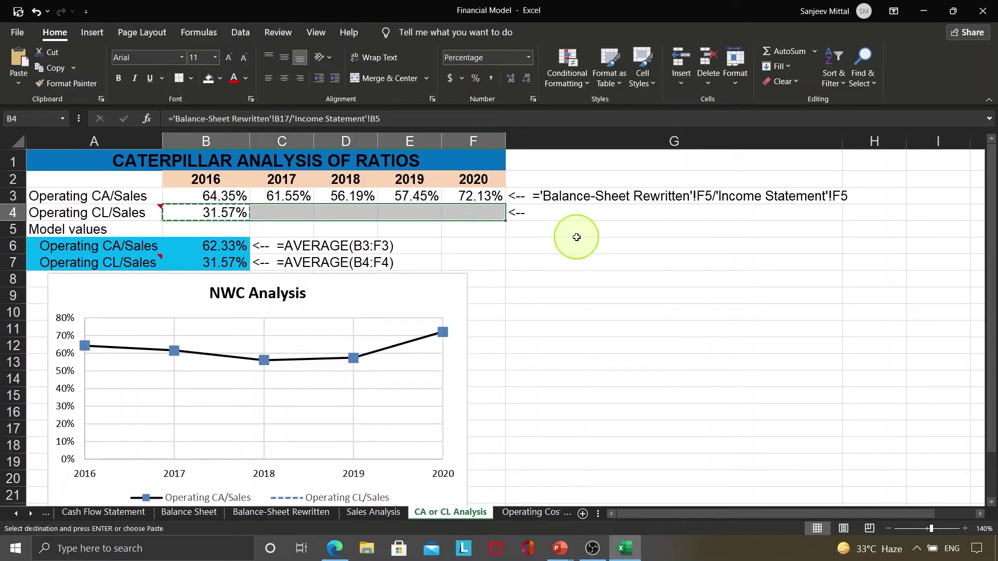
{"action": "key", "text": "ctrl+v"}
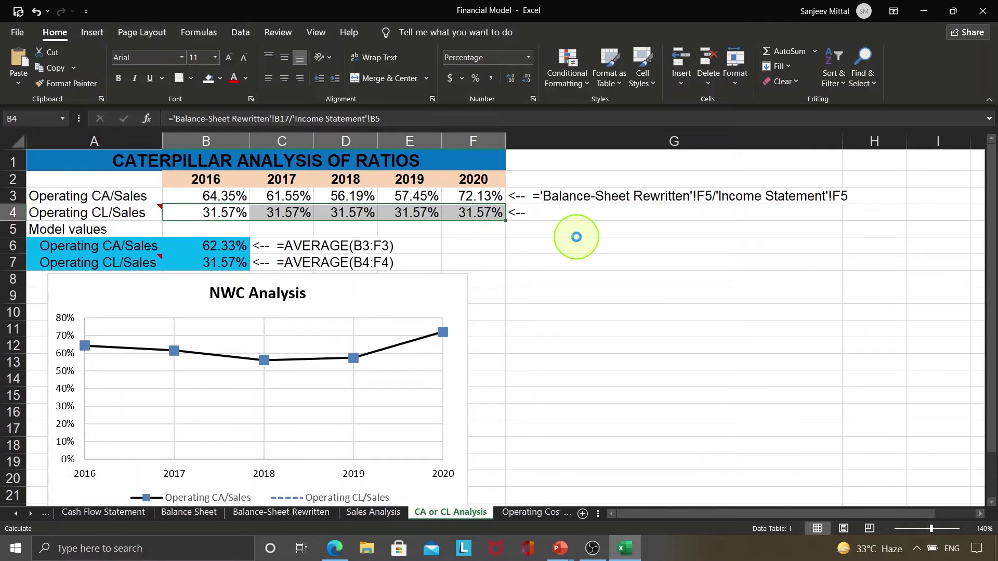
{"action": "key", "text": "Return"}
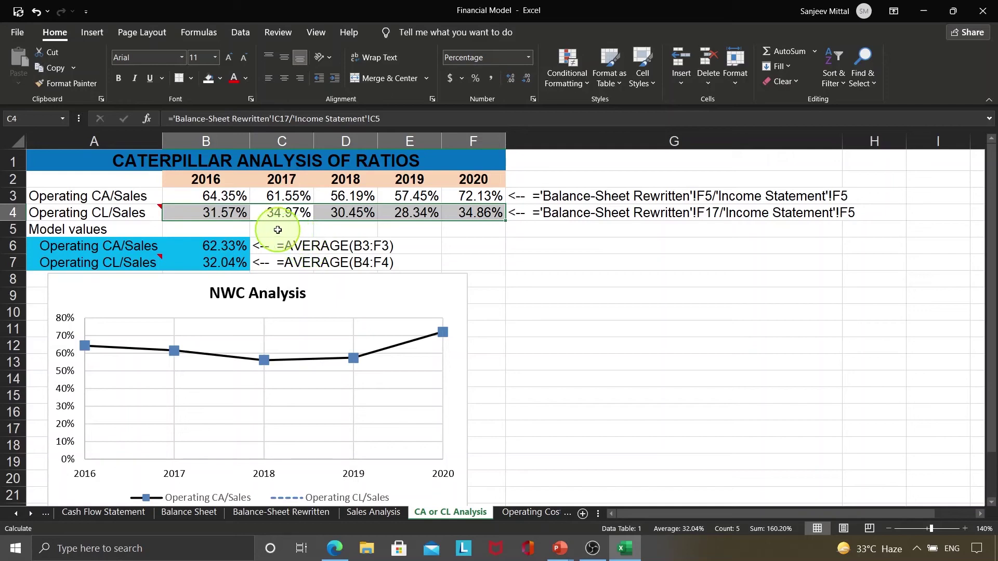
{"action": "left_click", "coordinate": [502, 233]}
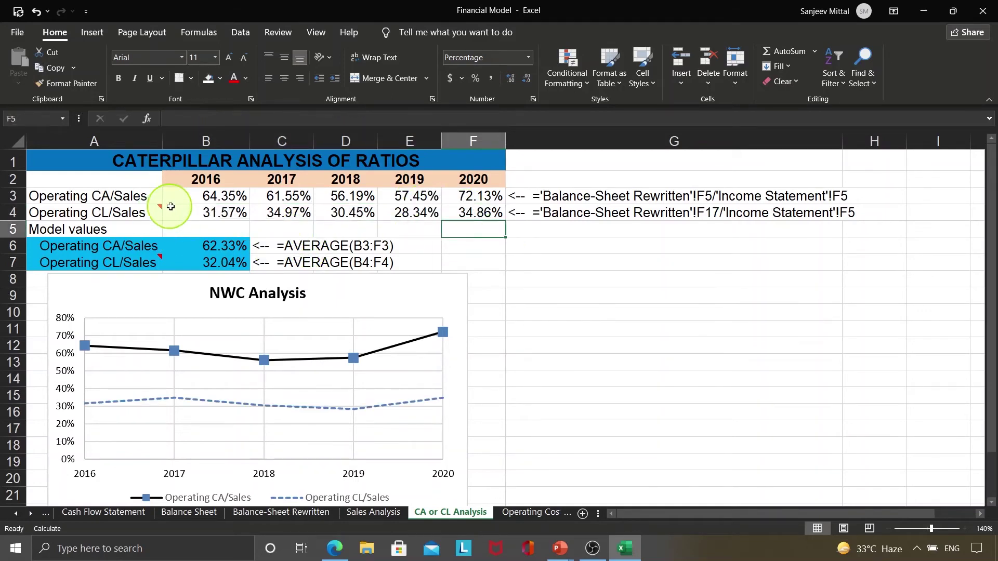
Examine the Operating CA/Sales ratios in B3:F3 and the Operating CL/Sales ratios in B4:F4 across 2016 to 2020.
{"action": "left_click", "coordinate": [114, 189]}
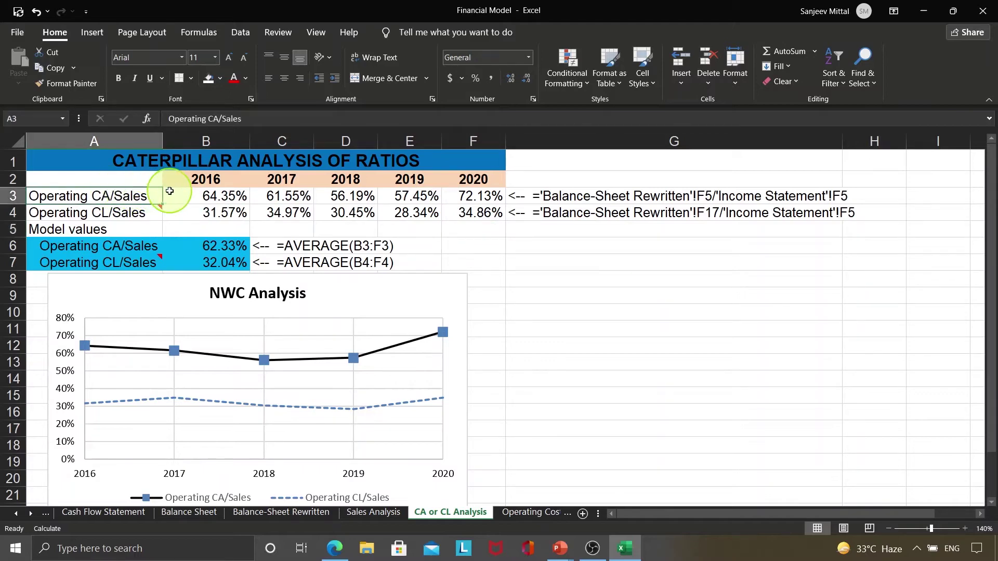
{"action": "left_click", "coordinate": [231, 186]}
{"action": "left_click", "coordinate": [233, 193]}
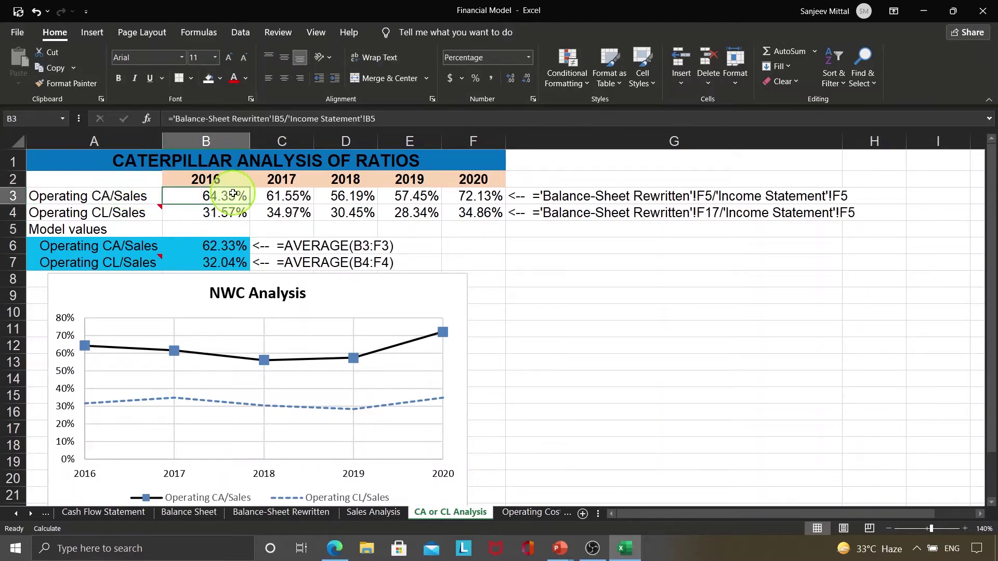
{"action": "key", "text": "shift+Right"}
{"action": "key", "text": "shift+Right"}
{"action": "key", "text": "shift+Right"}
{"action": "key", "text": "shift+Right"}
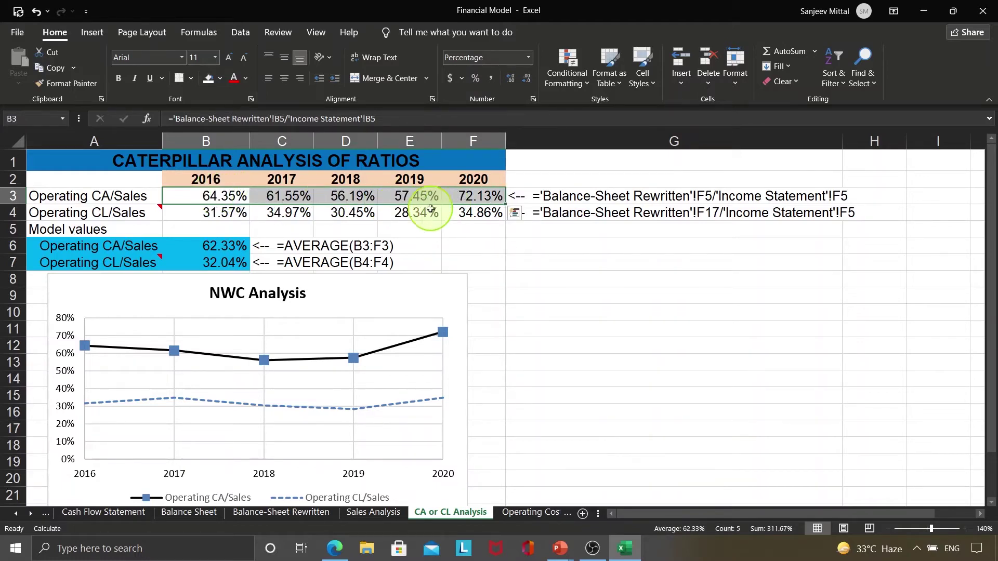
{"action": "left_click", "coordinate": [253, 220]}
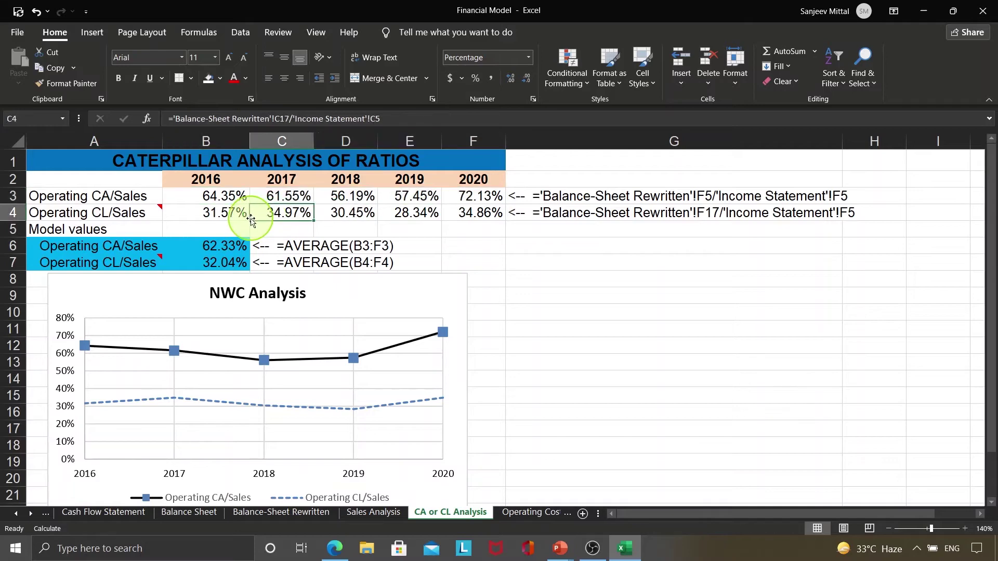
{"action": "key", "text": "Left"}
{"action": "key", "text": "shift+Right"}
{"action": "key", "text": "shift+Right"}
{"action": "key", "text": "shift+Right"}
{"action": "key", "text": "shift+Right"}
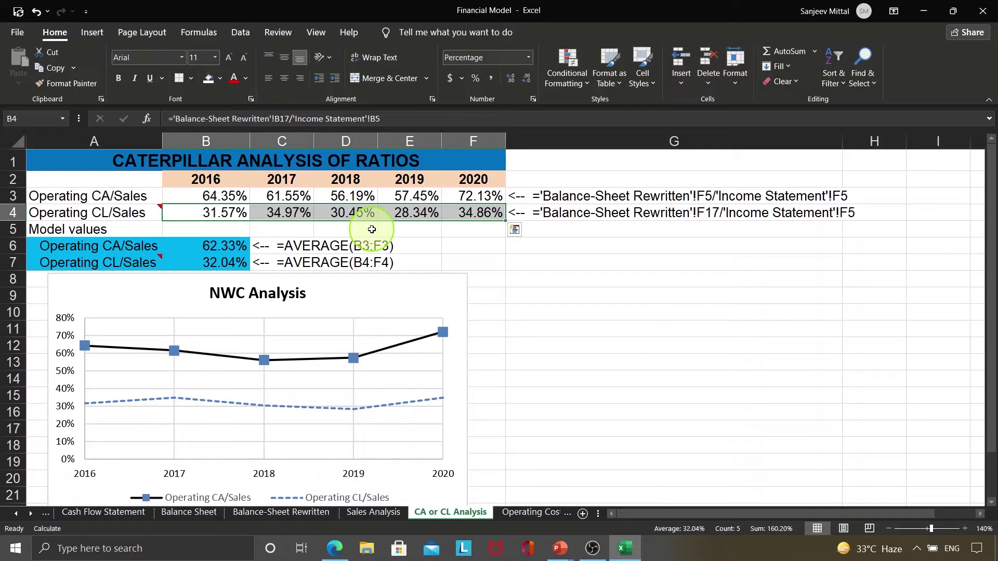
Review the AVERAGE formulas behind the Operating CA/Sales and Operating CL/Sales model values in B6 and B7.
{"action": "left_click", "coordinate": [232, 246]}
{"action": "key", "text": "F2"}
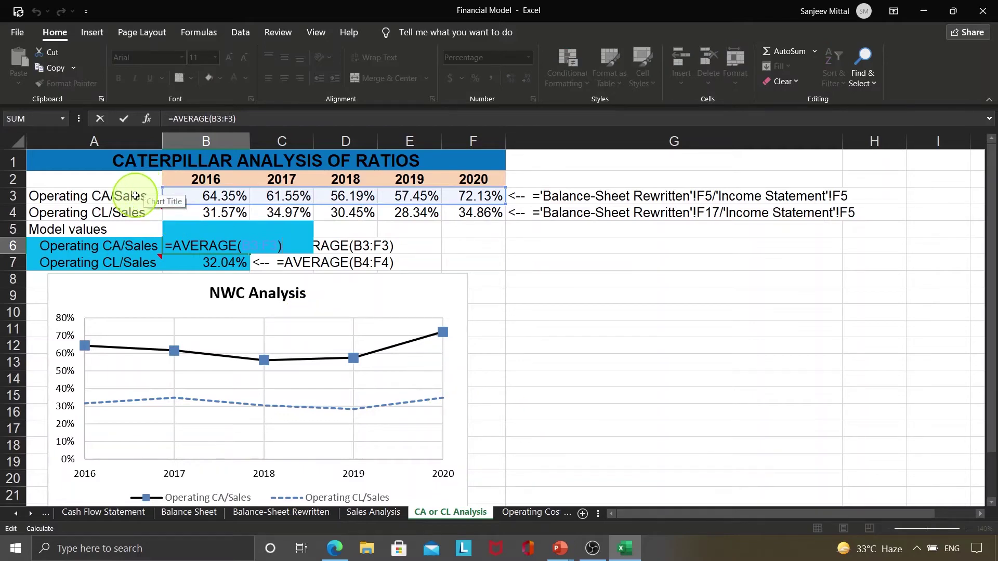
{"action": "key", "text": "Escape"}
{"action": "key", "text": "F2"}
{"action": "key", "text": "Escape"}
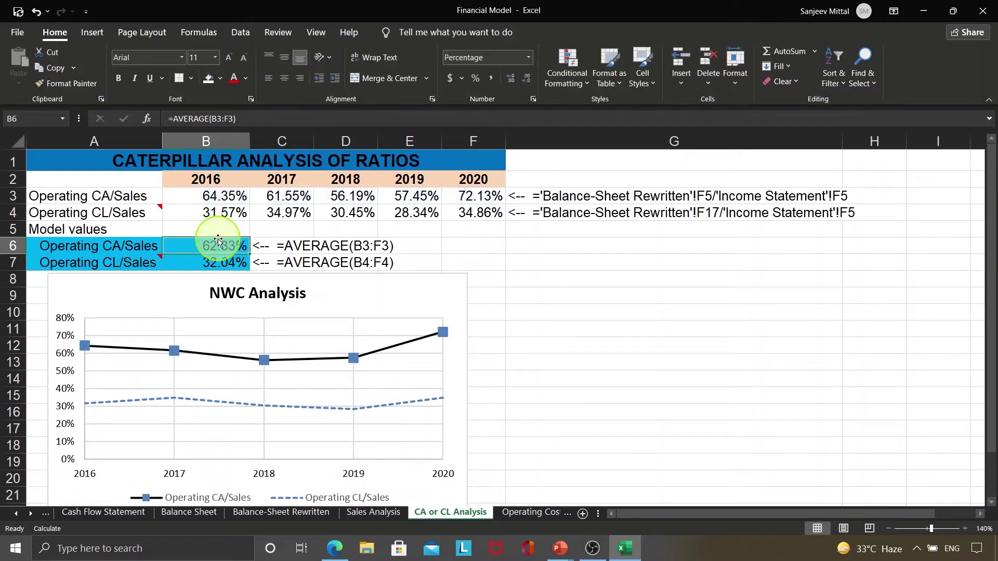
{"action": "key", "text": "Down"}
{"action": "key", "text": "F2"}
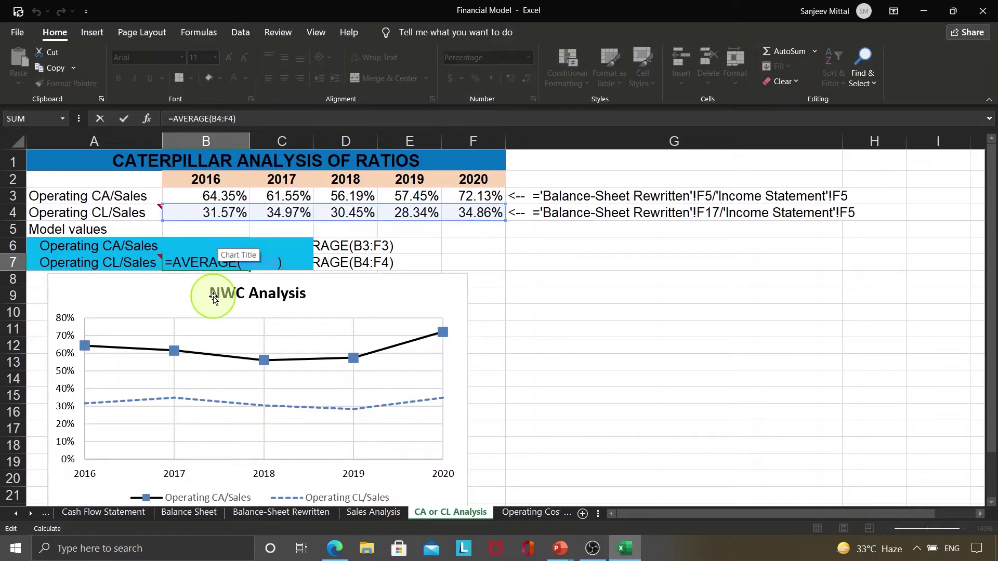
{"action": "key", "text": "Escape"}
{"action": "key", "text": "F2"}
{"action": "key", "text": "Escape"}
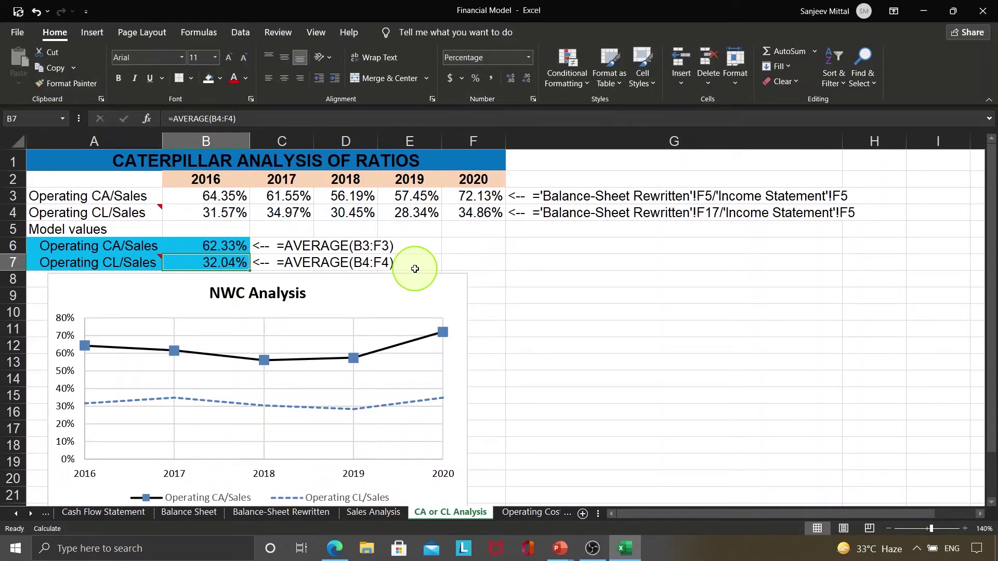
{"action": "key", "text": "Up"}
{"action": "key", "text": "shift+Down"}
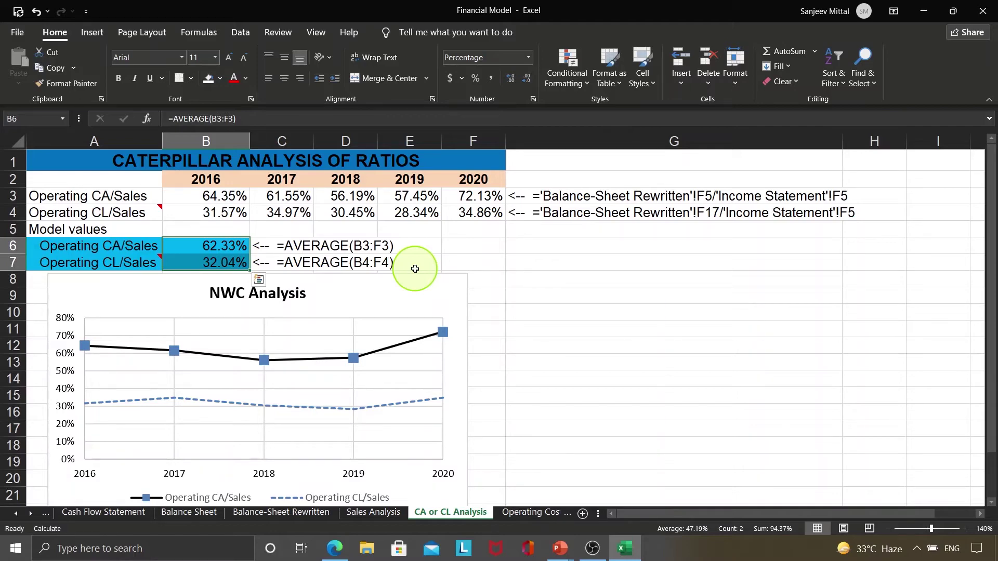
{"action": "left_click", "coordinate": [571, 291]}
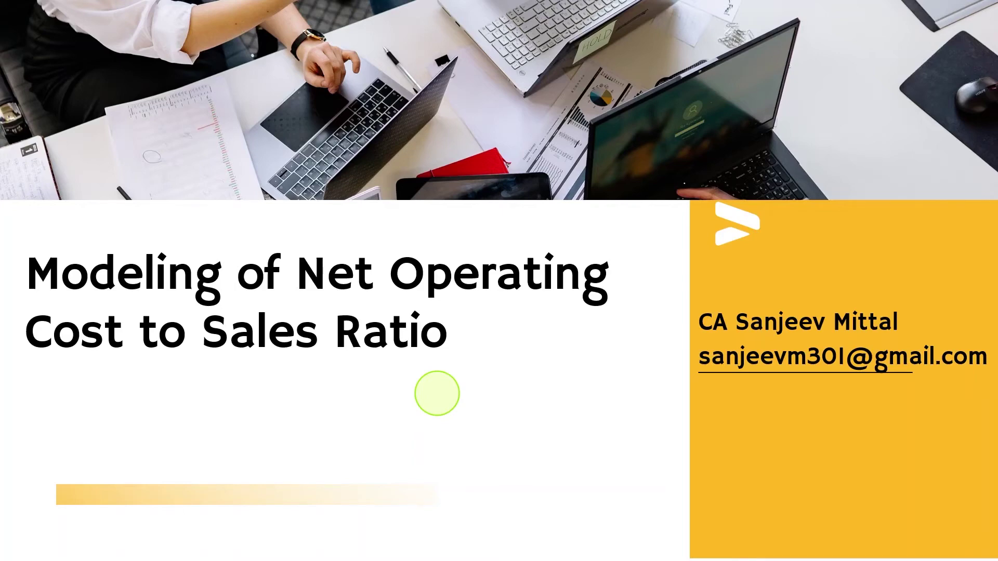
Switch to the Excel workbook and link the 2016 operating costs from P&L in B3 to total operating costs, 'Income Statement'!B15.
{"action": "key", "text": "alt+Tab"}
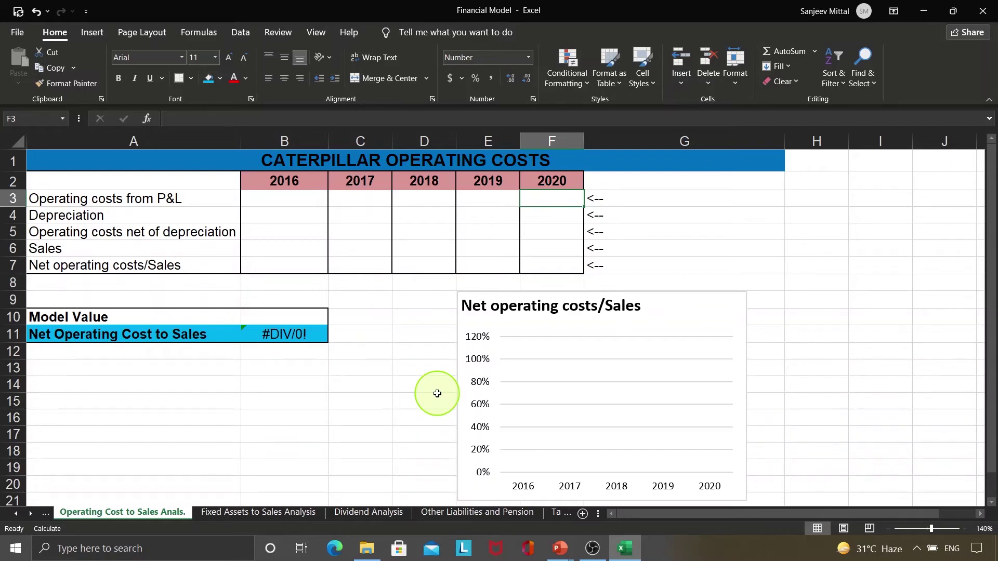
{"action": "key", "text": "Left"}
{"action": "key", "text": "Left"}
{"action": "key", "text": "Left"}
{"action": "key", "text": "Left"}
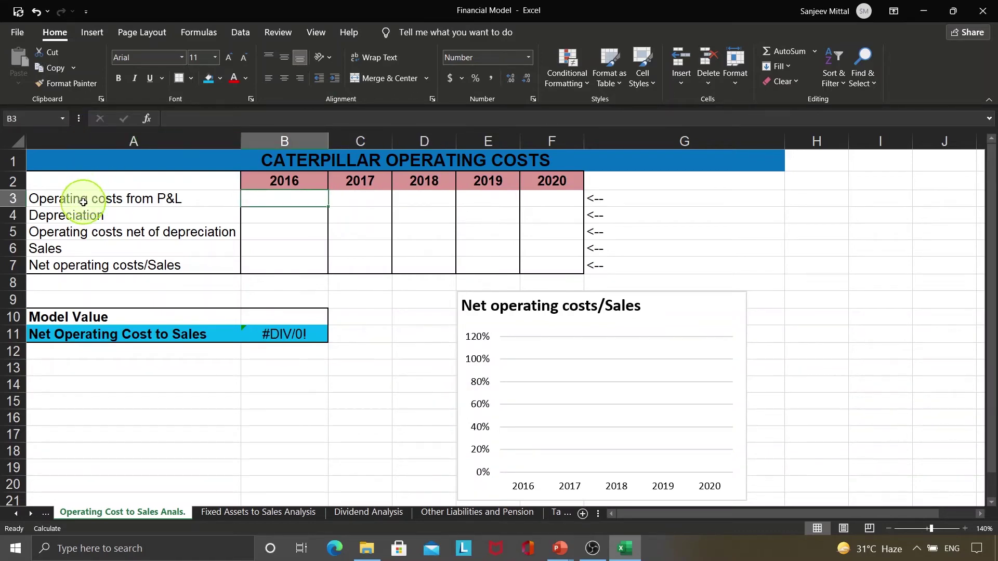
{"action": "type", "text": "="}
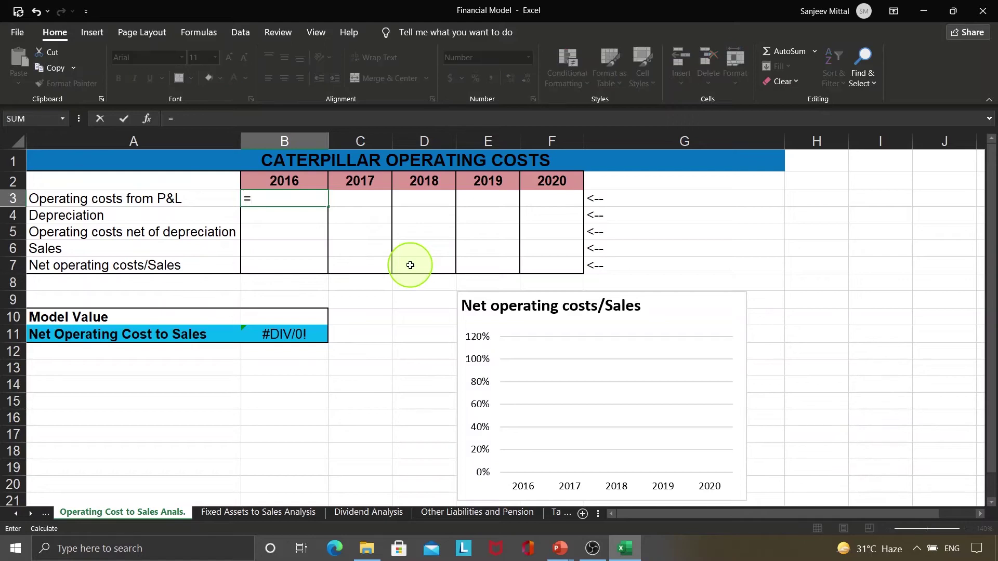
{"action": "left_click", "coordinate": [11, 514]}
{"action": "left_click", "coordinate": [12, 514]}
{"action": "left_click", "coordinate": [12, 514]}
{"action": "left_click", "coordinate": [11, 511]}
{"action": "left_click", "coordinate": [11, 512]}
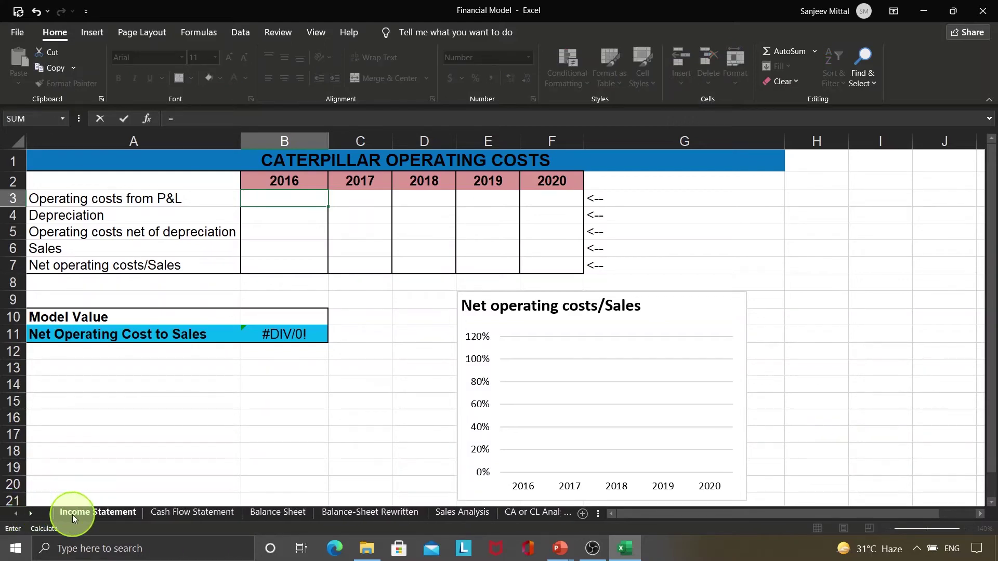
{"action": "left_click", "coordinate": [73, 514]}
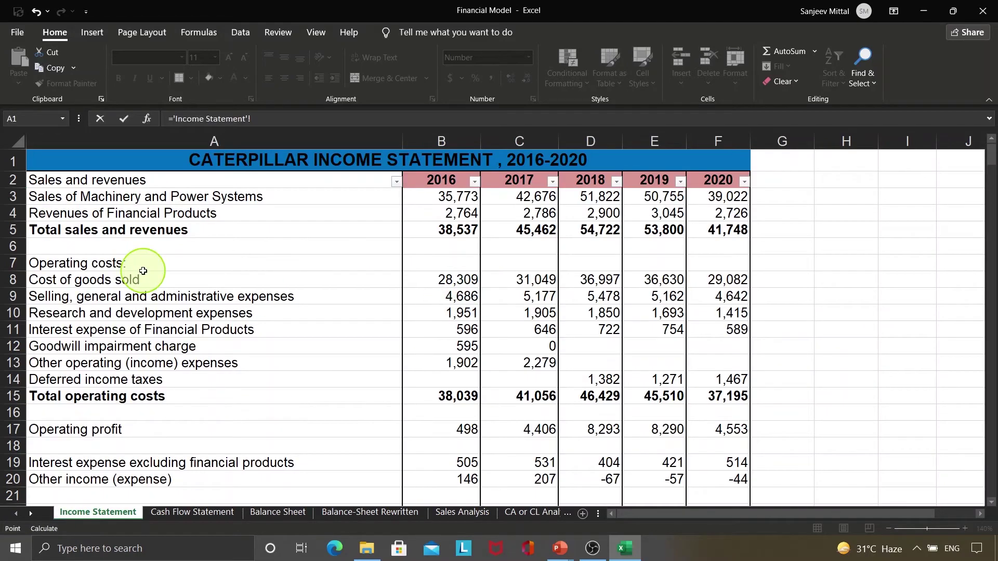
{"action": "left_click", "coordinate": [109, 261]}
{"action": "left_click", "coordinate": [119, 280]}
{"action": "key", "text": "shift+Down"}
{"action": "key", "text": "shift+Down"}
{"action": "key", "text": "shift+Down"}
{"action": "key", "text": "shift+Down"}
{"action": "left_click_drag", "start_coordinate": [119, 281], "coordinate": [126, 373]}
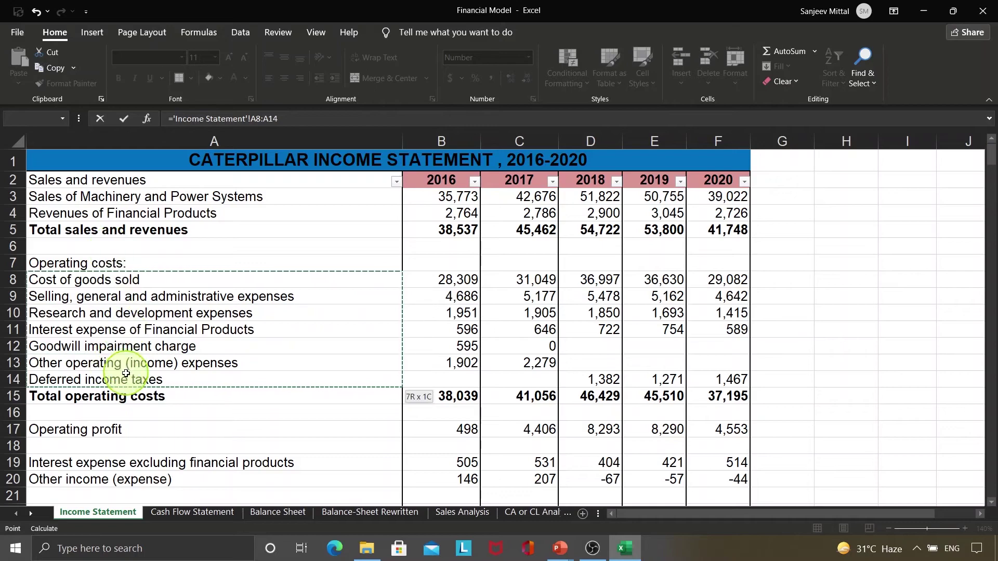
{"action": "left_click", "coordinate": [457, 396]}
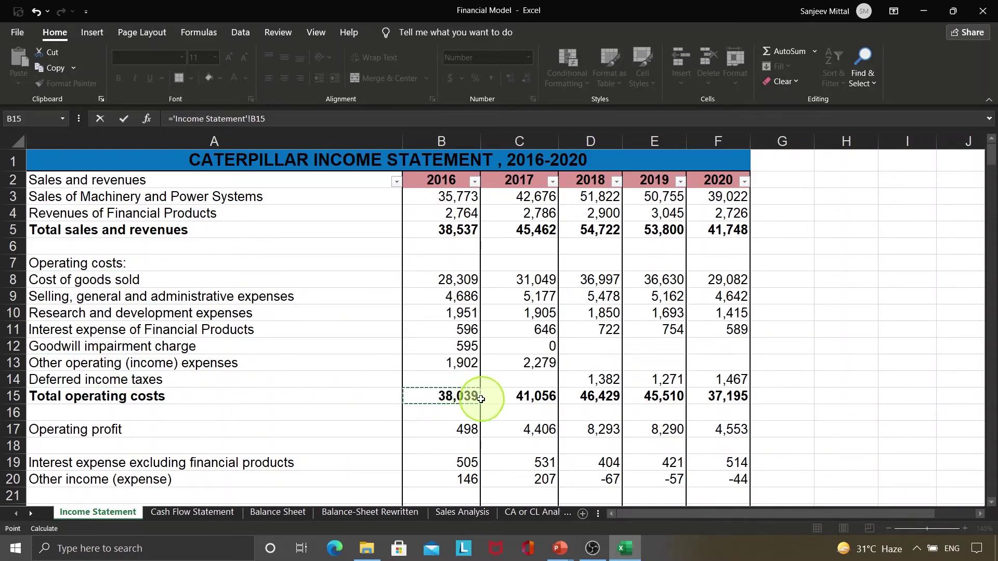
{"action": "key", "text": "ctrl+Return"}
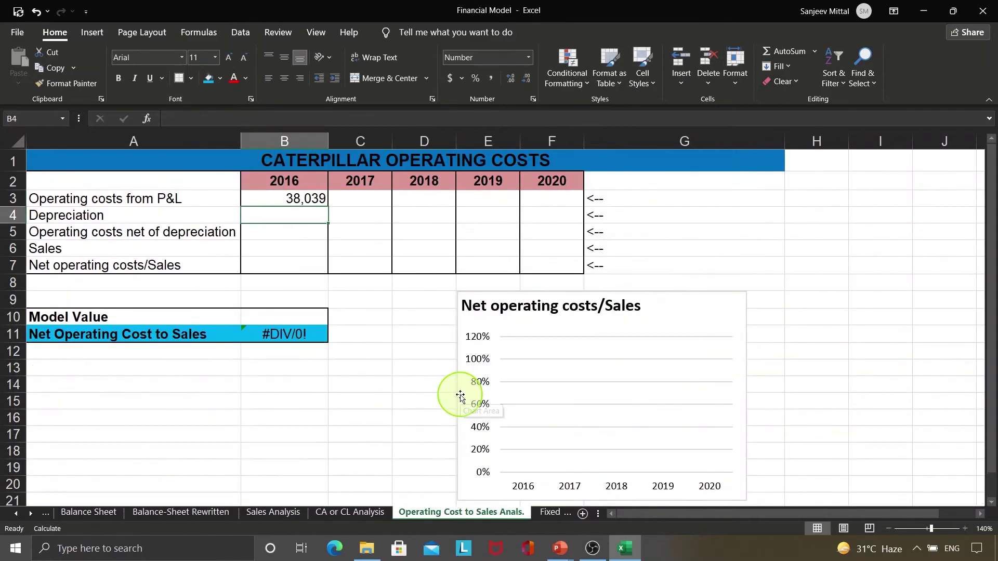
Link the 2016 depreciation in B4 to depreciation and amortization, 'Cash Flow Statement'!B5.
{"action": "type", "text": "="}
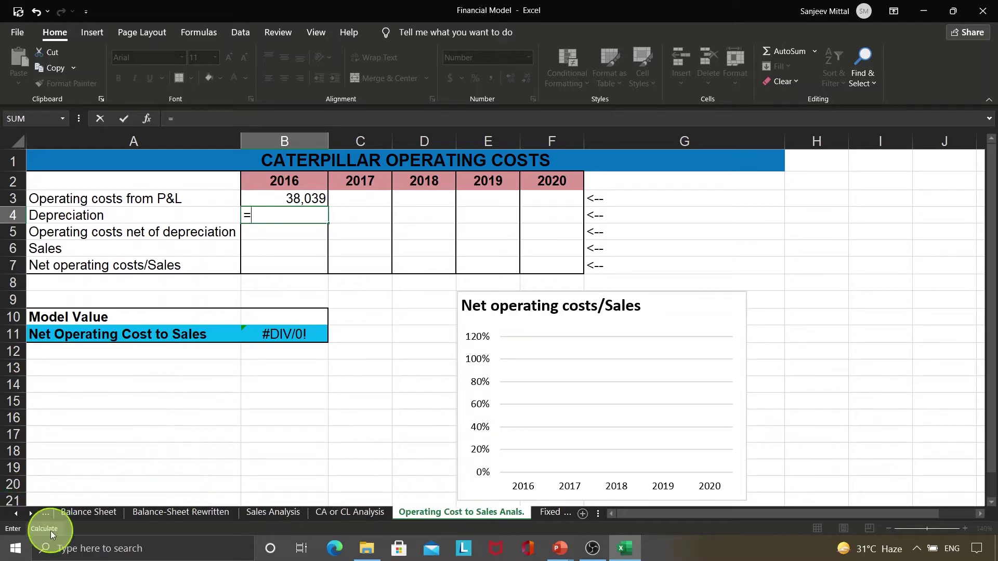
{"action": "left_click", "coordinate": [16, 513]}
{"action": "left_click", "coordinate": [16, 513]}
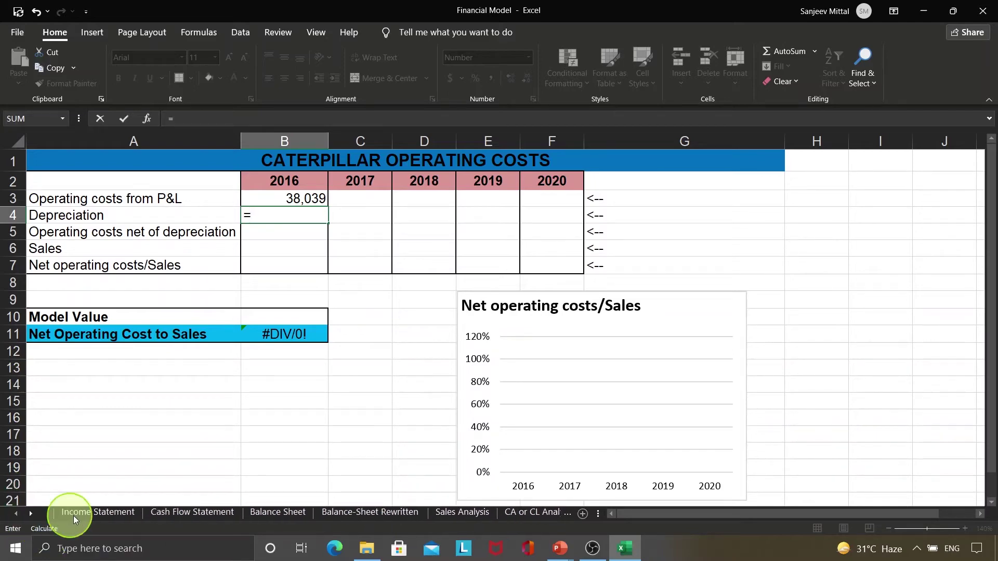
{"action": "left_click", "coordinate": [198, 512]}
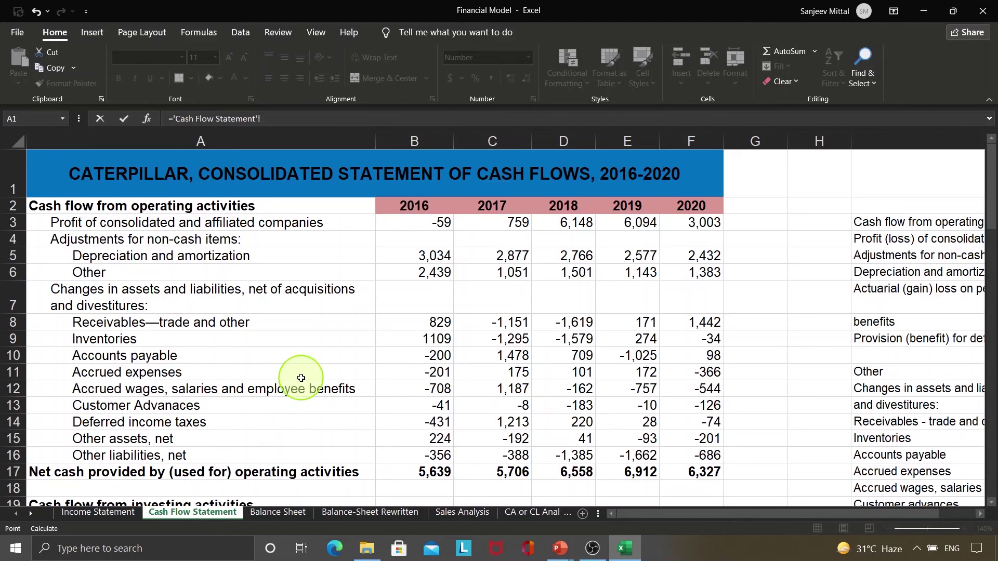
{"action": "left_click", "coordinate": [403, 262]}
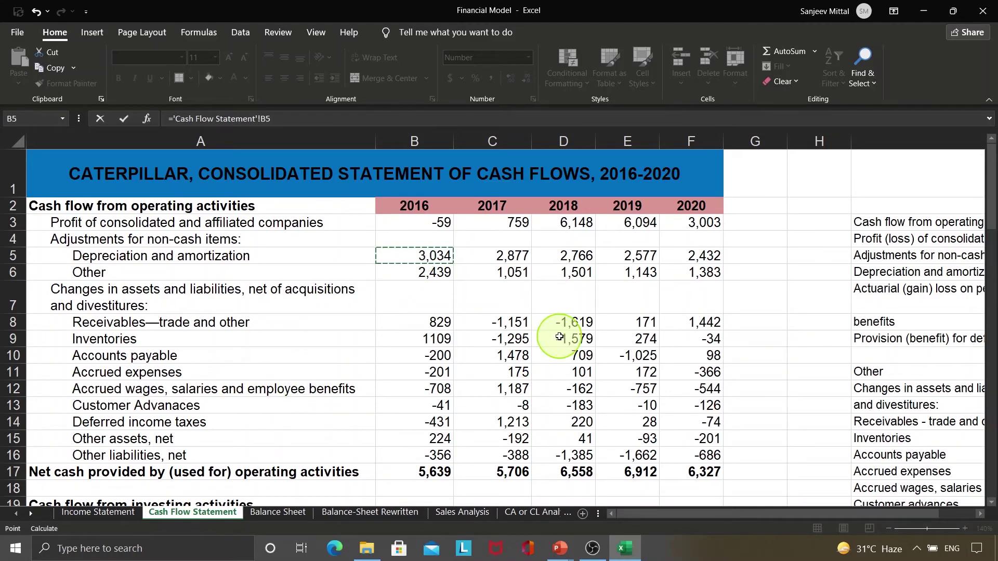
{"action": "key", "text": "Return"}
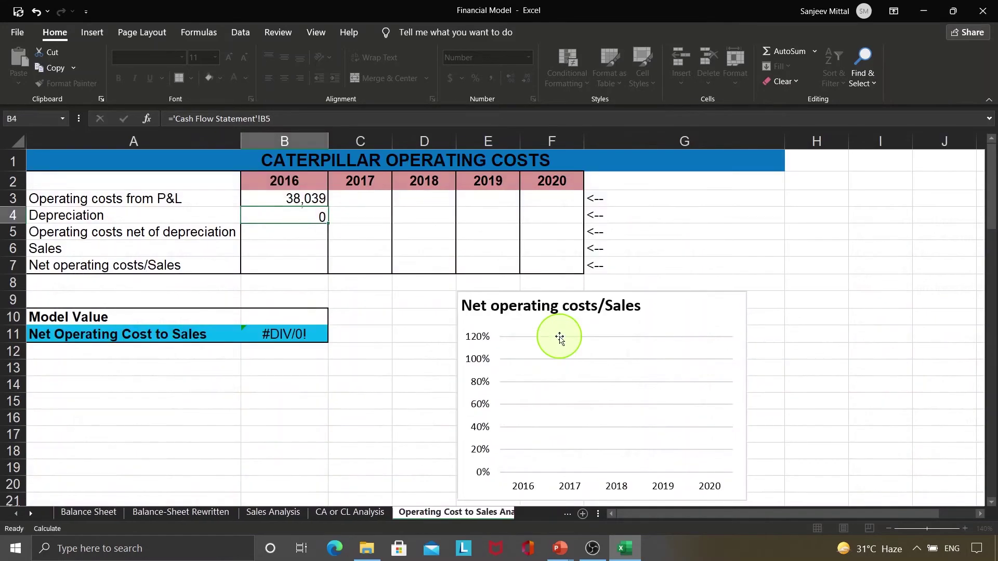
Calculate the 2016 operating costs net of depreciation in B5 as B3-B4 and check the formula.
{"action": "type", "text": "="}
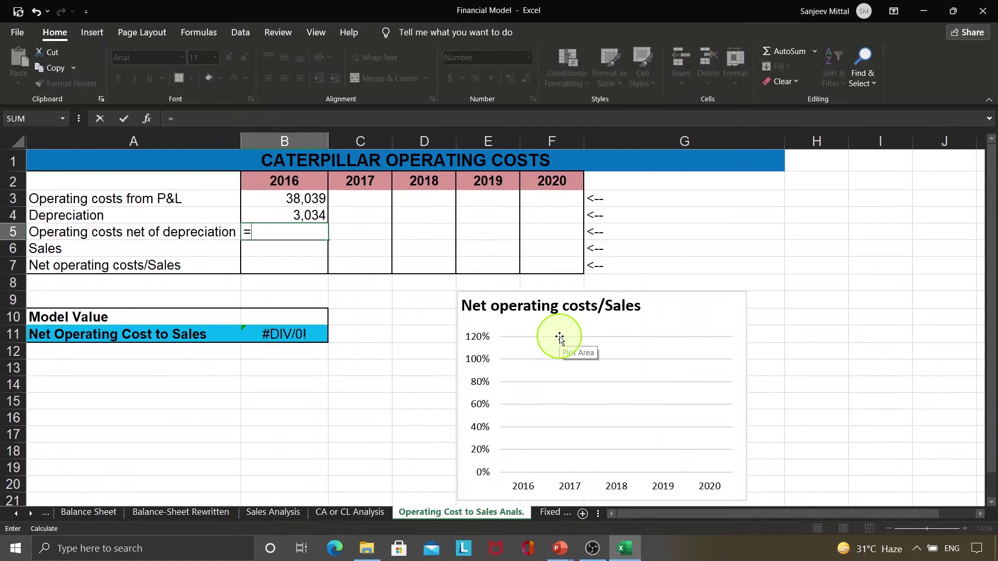
{"action": "key", "text": "Up"}
{"action": "key", "text": "Up"}
{"action": "type", "text": "-"}
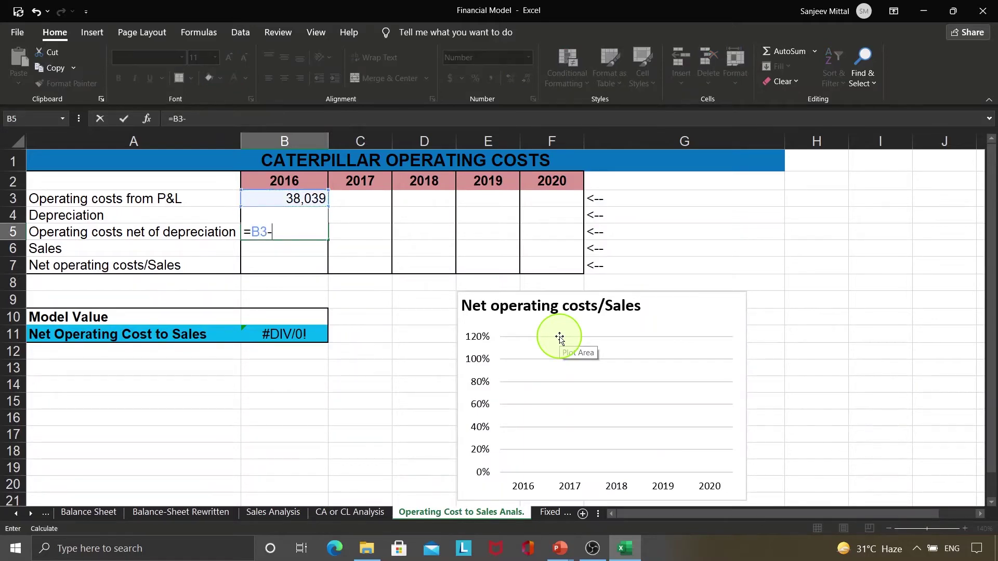
{"action": "key", "text": "Up"}
{"action": "key", "text": "Return"}
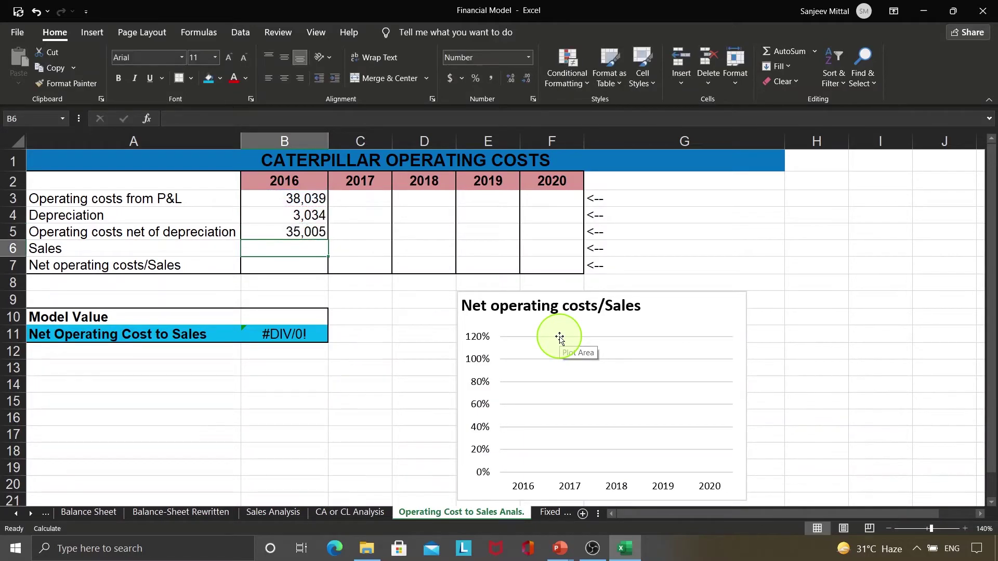
{"action": "key", "text": "Left"}
{"action": "key", "text": "Up"}
{"action": "key", "text": "Right"}
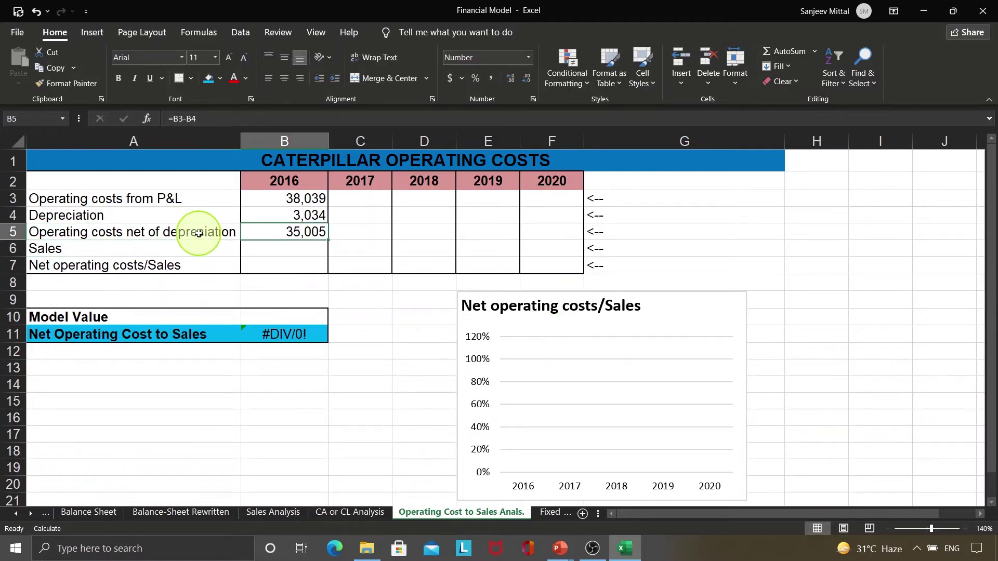
Link the 2016 sales in B6 to total sales and revenues, 'Income Statement'!B5.
{"action": "key", "text": "Down"}
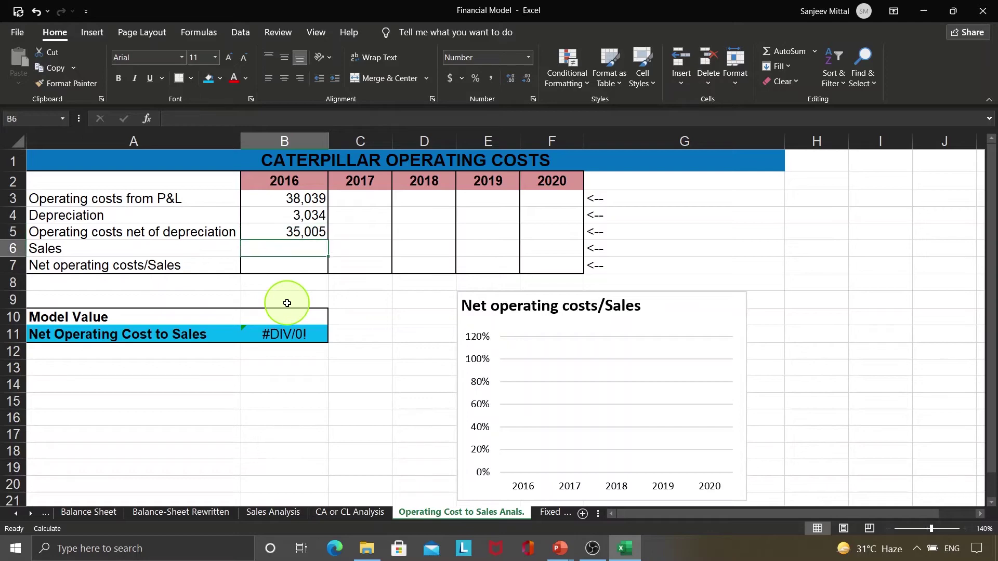
{"action": "type", "text": "="}
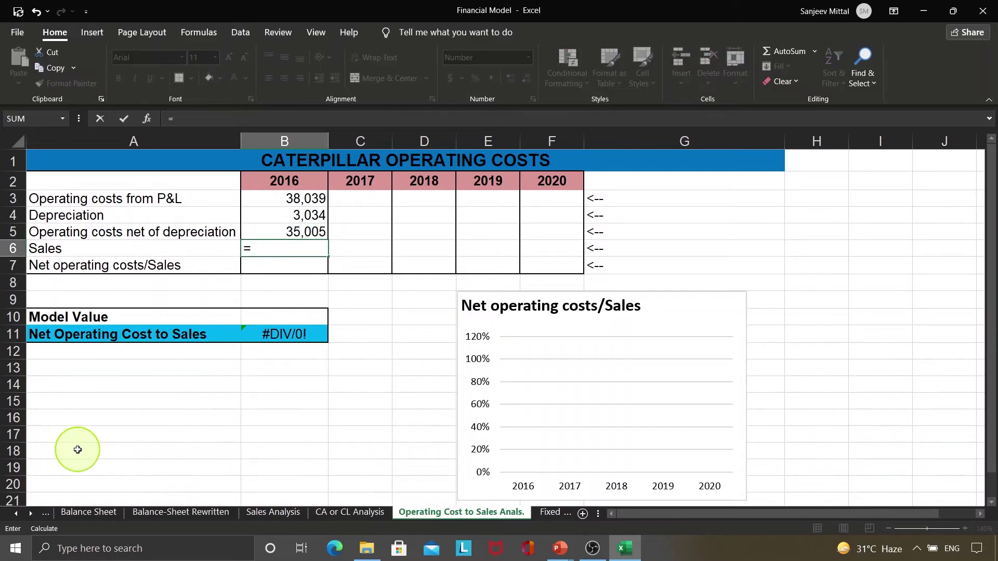
{"action": "left_click", "coordinate": [17, 512]}
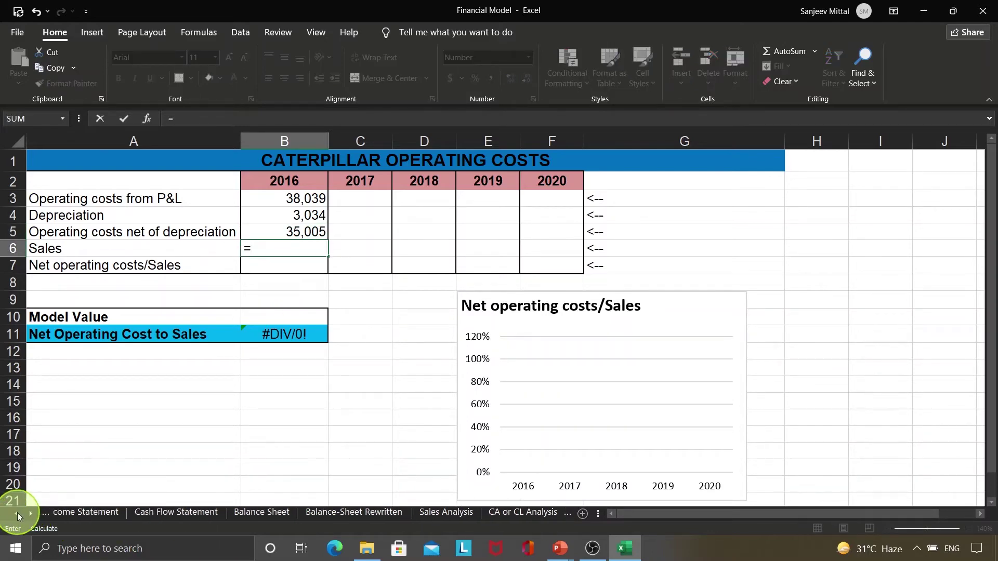
{"action": "left_click", "coordinate": [82, 513]}
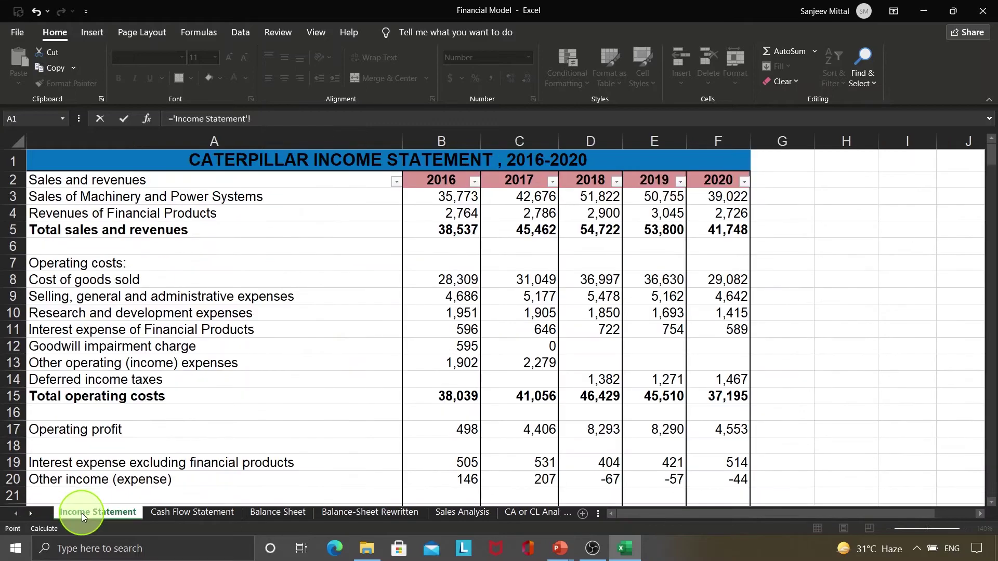
{"action": "left_click", "coordinate": [440, 229]}
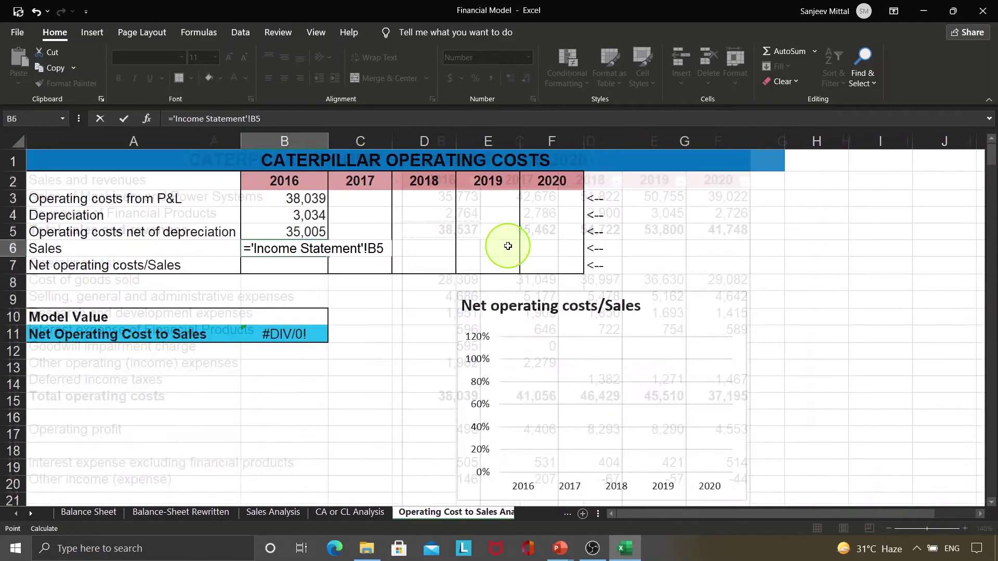
{"action": "key", "text": "Return"}
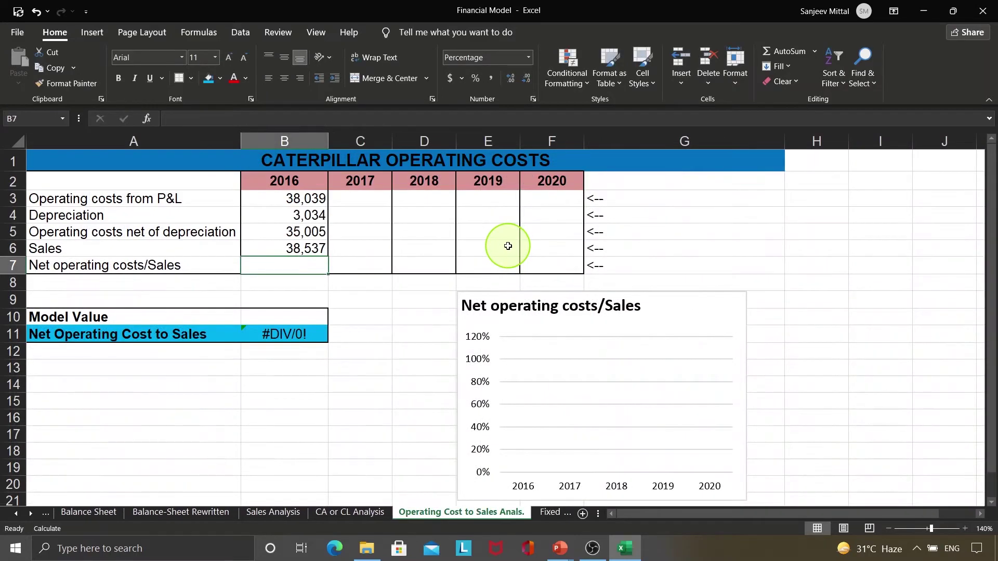
Calculate the 2016 net operating costs to sales ratio in B7 as B5/B6.
{"action": "type", "text": "="}
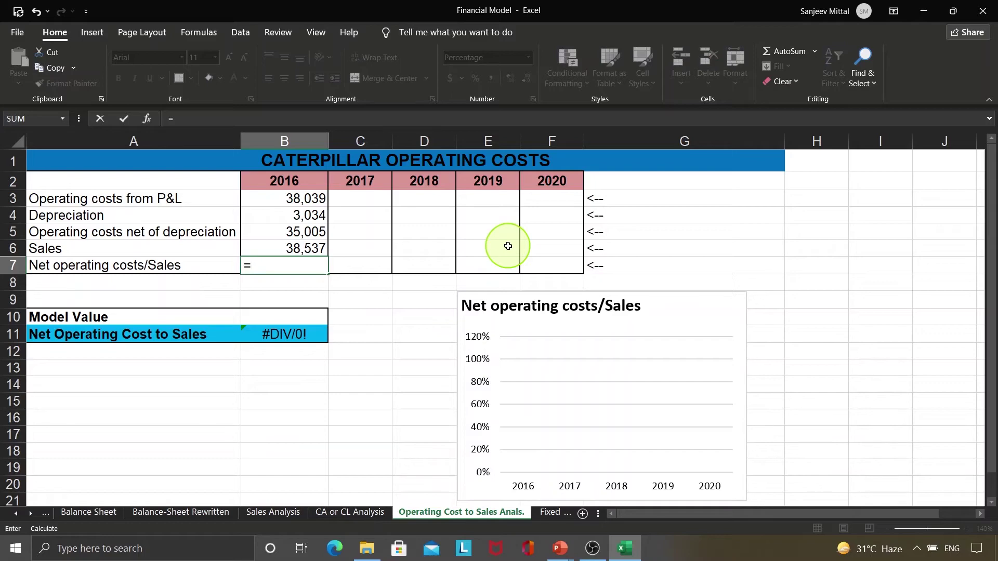
{"action": "key", "text": "Up"}
{"action": "key", "text": "Up"}
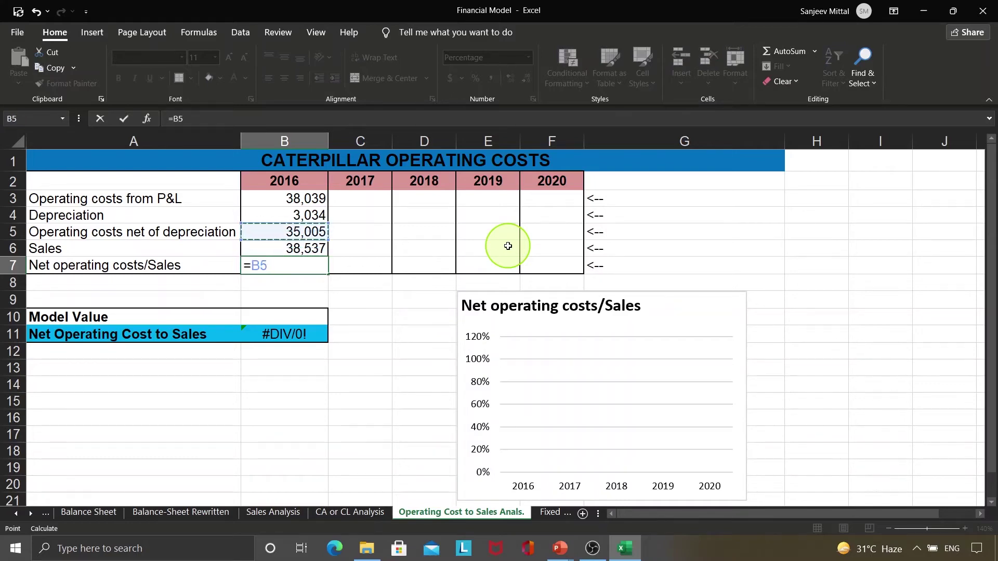
{"action": "type", "text": "/"}
{"action": "key", "text": "Down"}
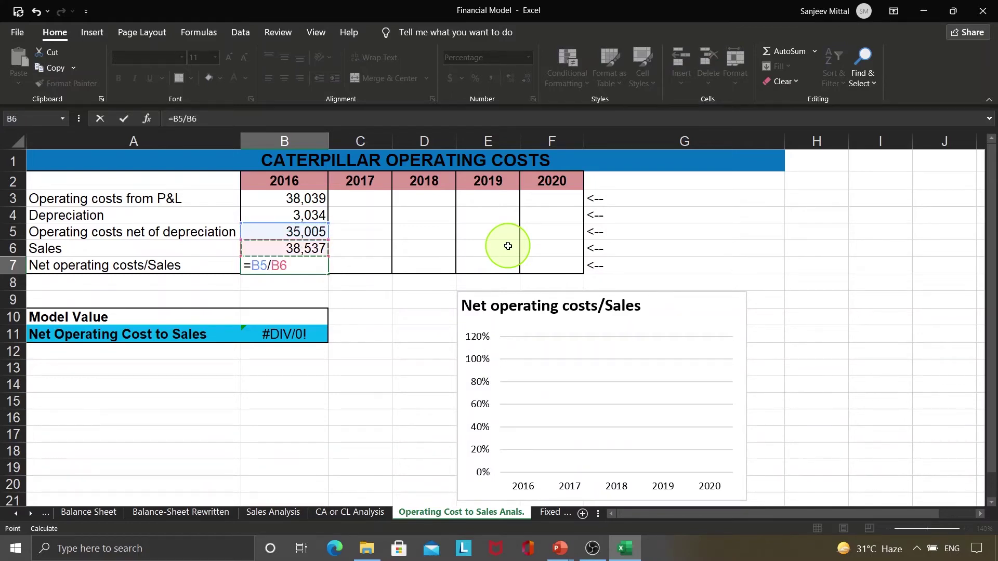
{"action": "key", "text": "Return"}
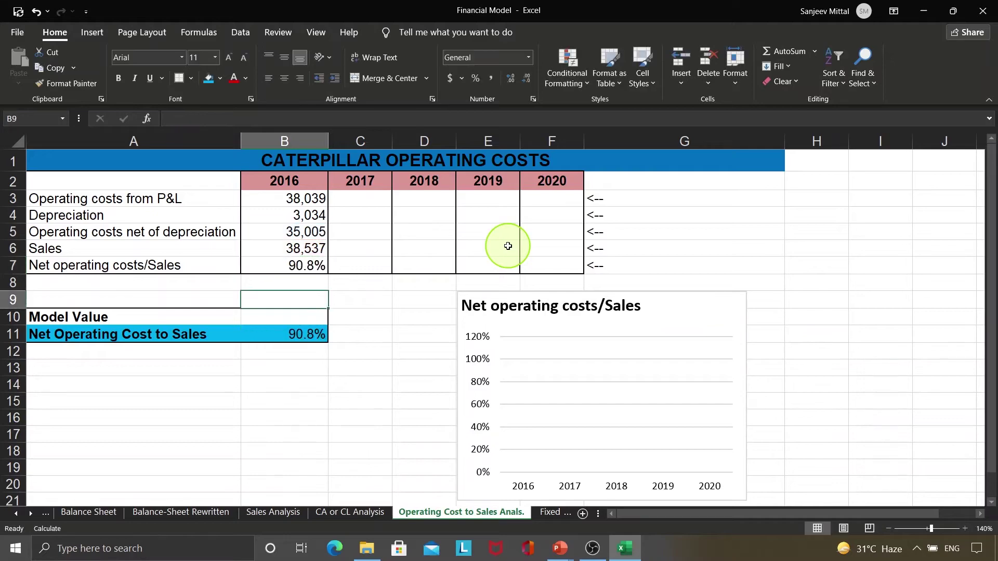
Copy the 2016 formulas in B3:B7 across to the 2017–2020 columns, C3:F7.
{"action": "key", "text": "Up"}
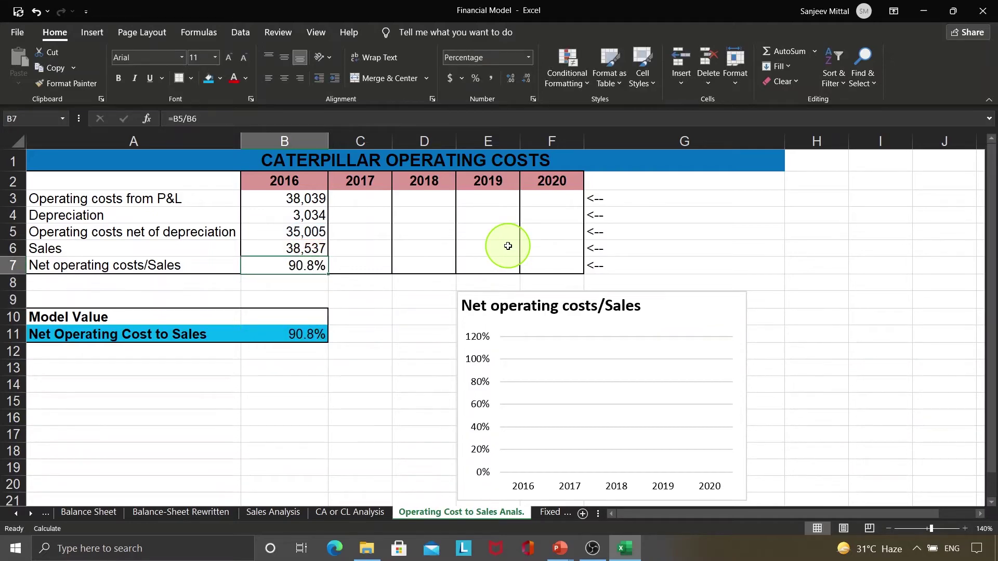
{"action": "key", "text": "shift+Up"}
{"action": "key", "text": "shift+Up"}
{"action": "key", "text": "shift+Up"}
{"action": "key", "text": "shift+Up"}
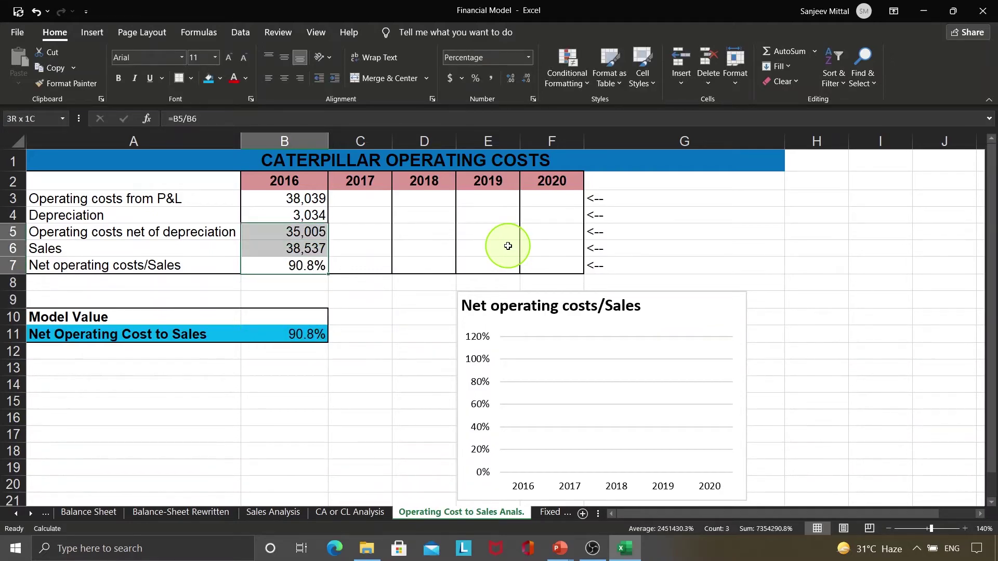
{"action": "key", "text": "ctrl+c"}
{"action": "key", "text": "shift+Right"}
{"action": "key", "text": "shift+Right"}
{"action": "key", "text": "shift+Right"}
{"action": "key", "text": "shift+Right"}
{"action": "key", "text": "Return"}
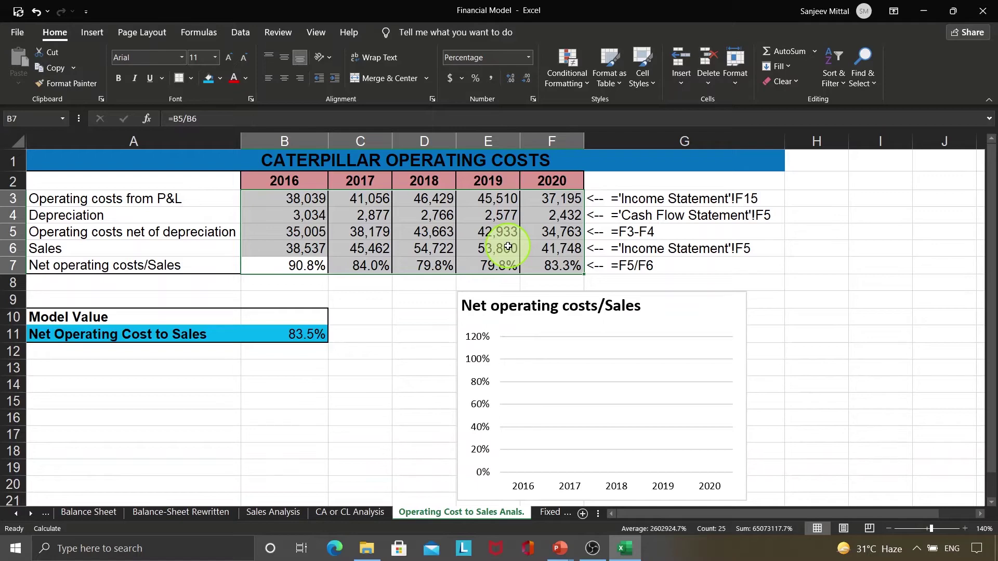
Review the net operating costs/sales ratios in row 7 and check the averaging formula behind the Net Operating Cost to Sales model value in B11.
{"action": "left_click", "coordinate": [434, 266]}
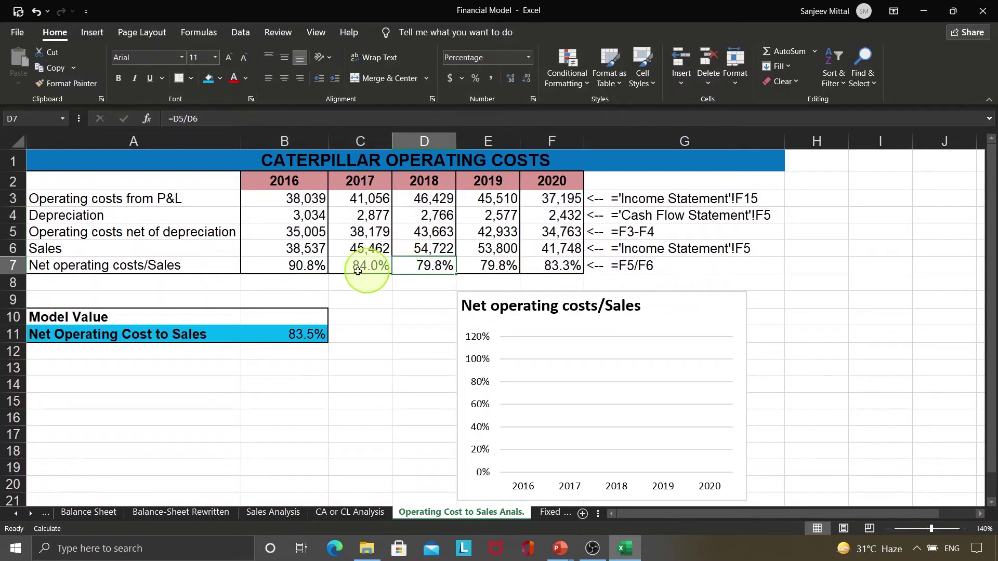
{"action": "left_click", "coordinate": [302, 282]}
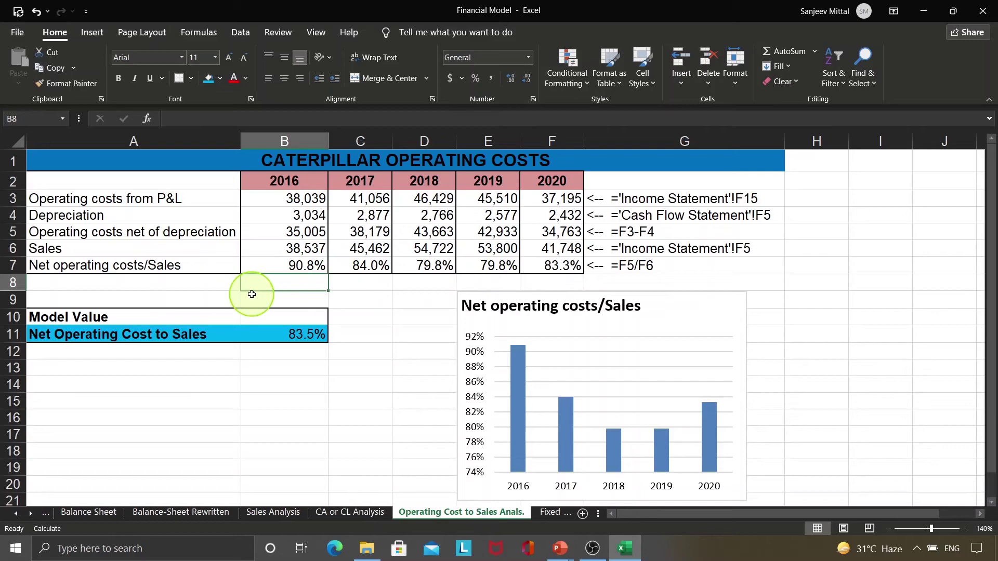
{"action": "left_click", "coordinate": [251, 314]}
{"action": "key", "text": "Down"}
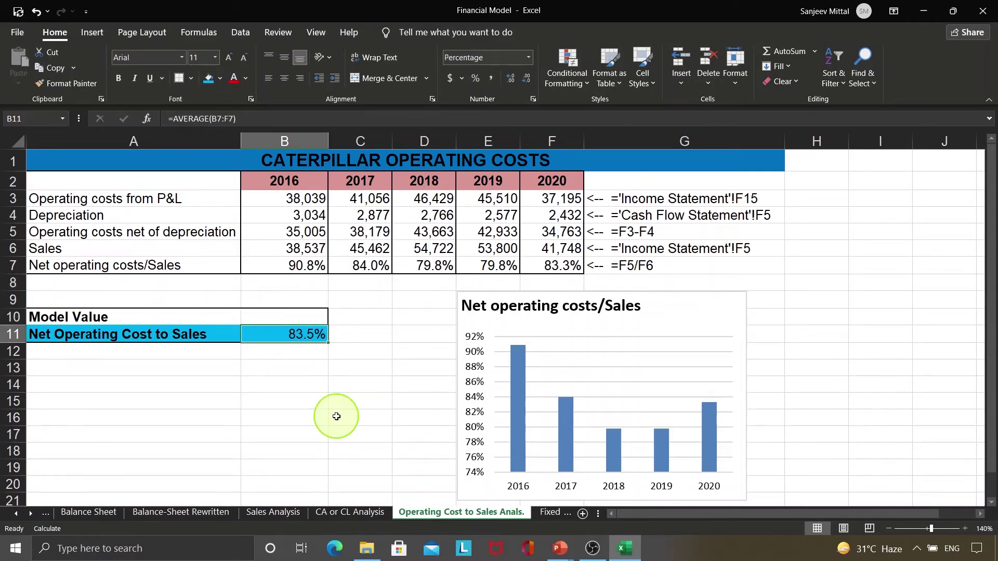
{"action": "key", "text": "F2"}
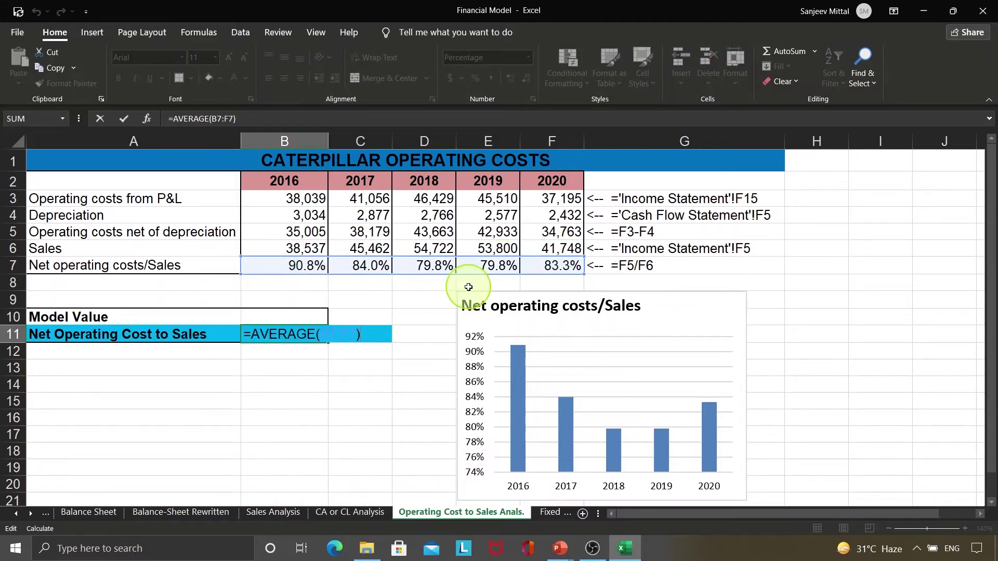
{"action": "key", "text": "Escape"}
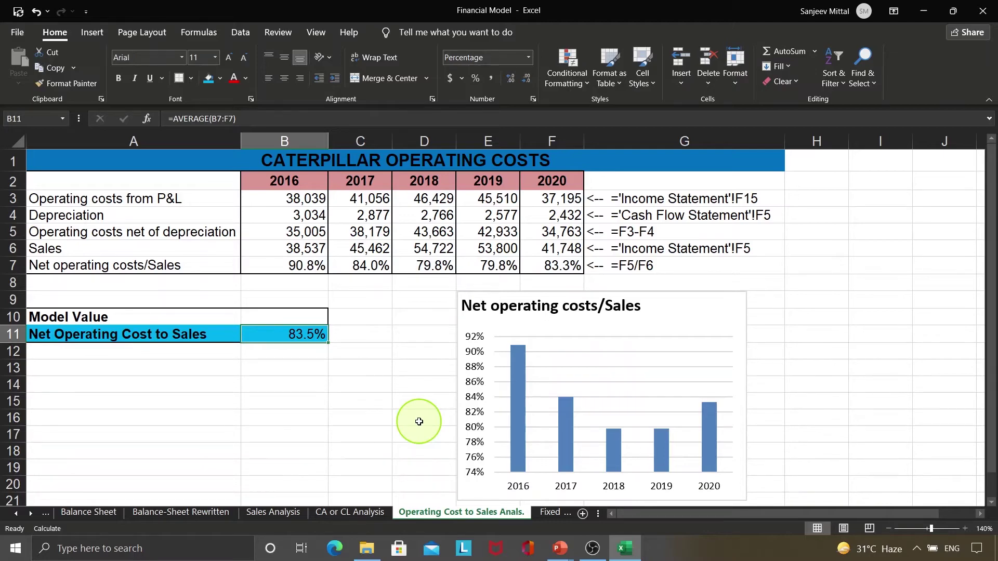
{"action": "left_click", "coordinate": [396, 382]}
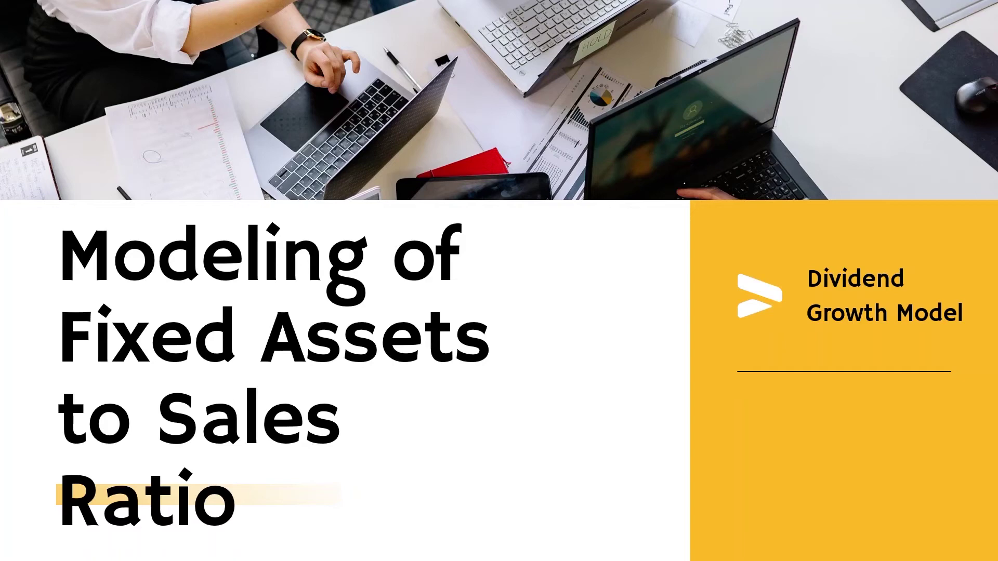
Switch to the Financial Model workbook in Excel and examine the fixed asset items from Land to Construction-in-process on the Fixed Assets to Sales Analysis sheet.
{"action": "key", "text": "alt+Tab"}
{"action": "key", "text": "alt+Tab"}
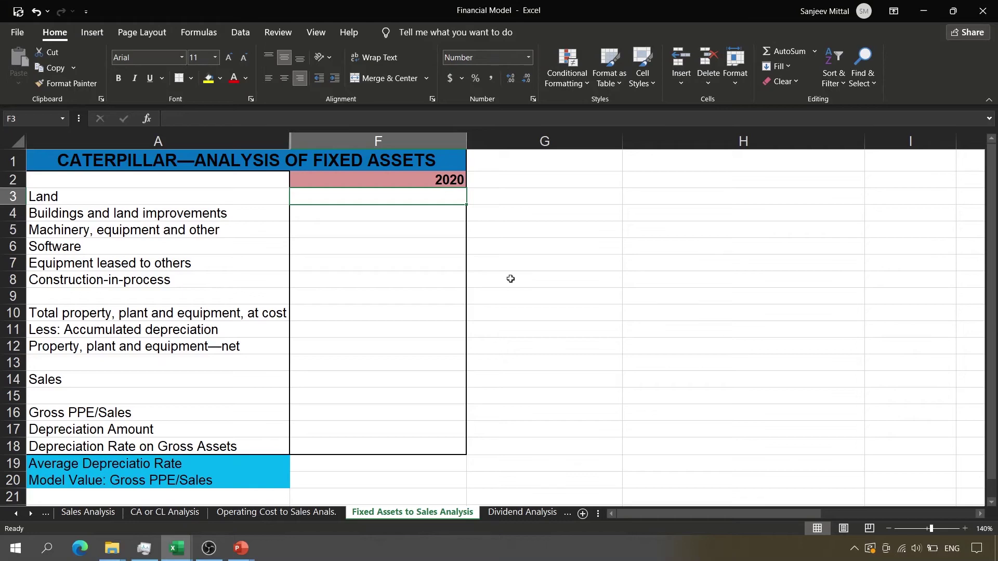
{"action": "left_click", "coordinate": [117, 195]}
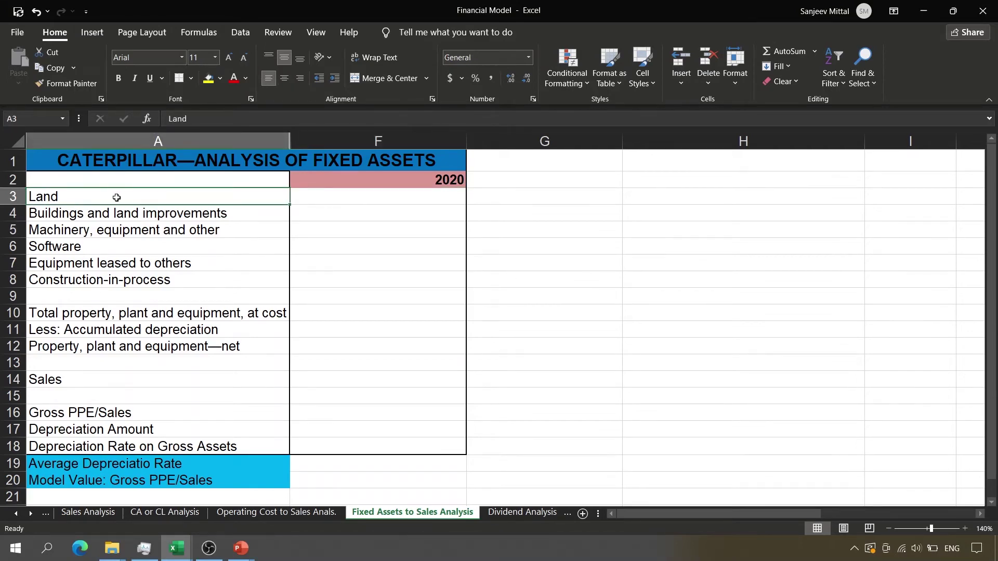
{"action": "left_click", "coordinate": [114, 213]}
{"action": "left_click_drag", "start_coordinate": [110, 228], "coordinate": [106, 251]}
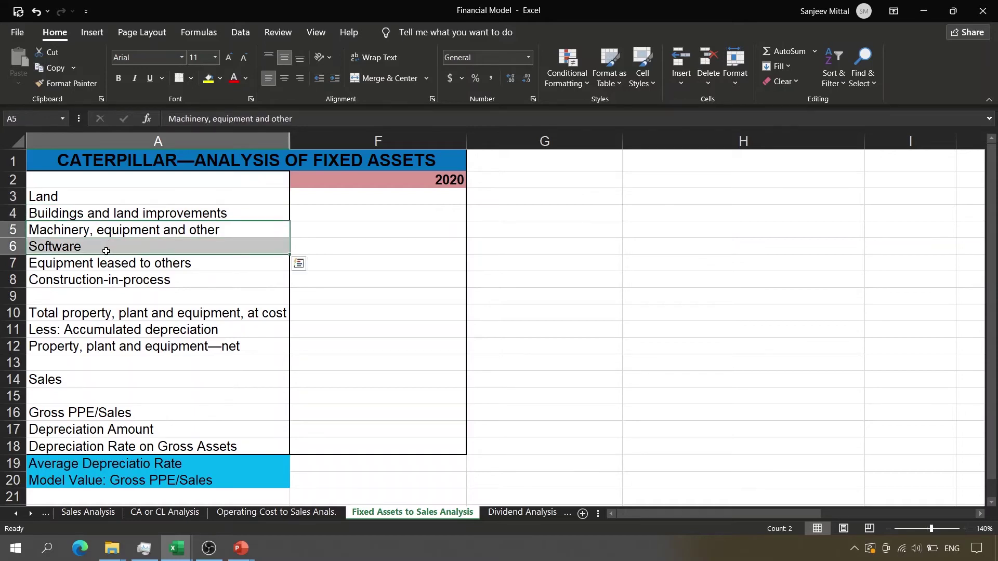
{"action": "left_click", "coordinate": [106, 251]}
{"action": "left_click", "coordinate": [106, 280]}
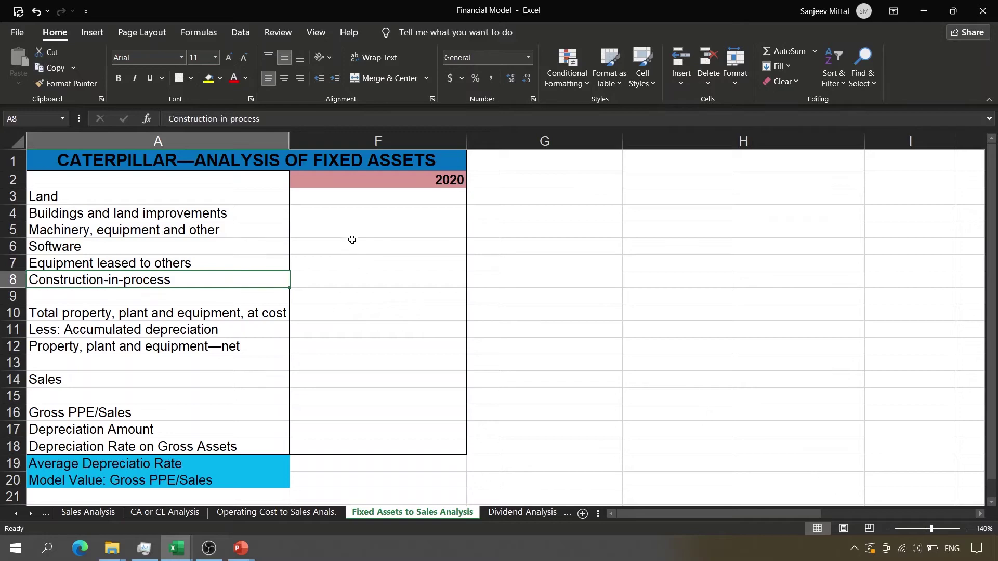
Copy the 2020 land figure, 681, from D13 of the 10-K workbook's TABLE60 sheet and paste it as a value into F3 of the fixed assets analysis.
{"action": "left_click", "coordinate": [339, 199]}
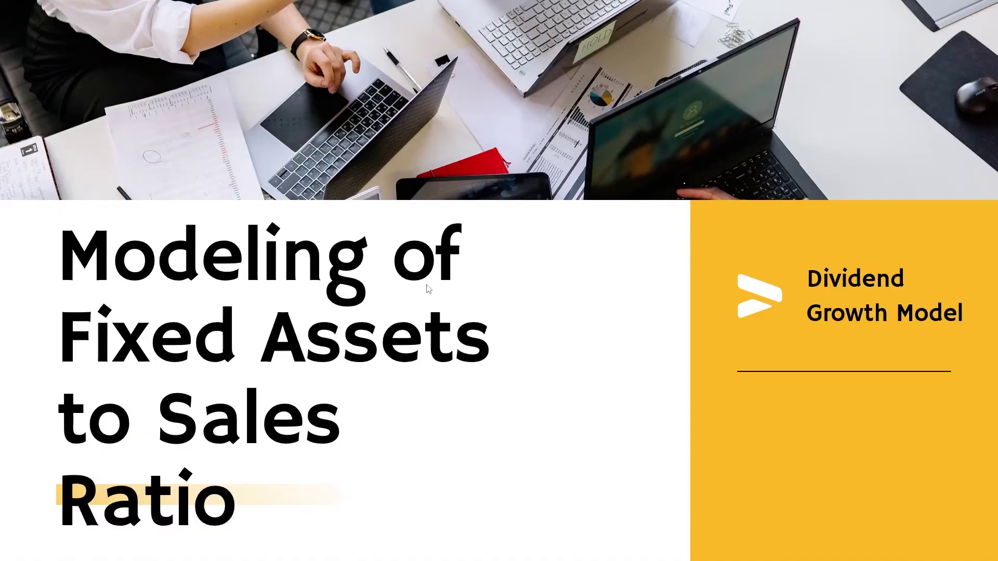
{"action": "key", "text": "alt+Tab"}
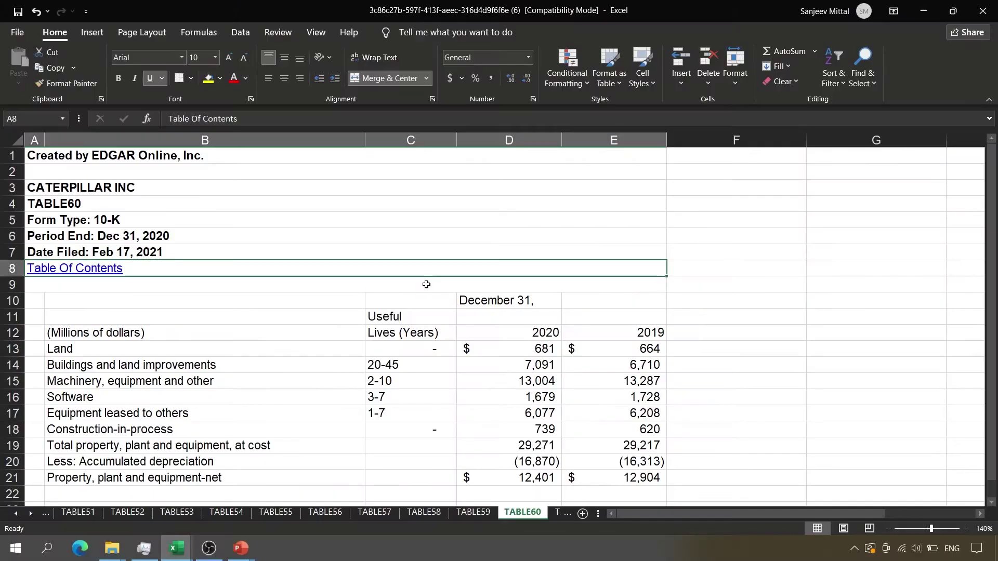
{"action": "left_click", "coordinate": [196, 235]}
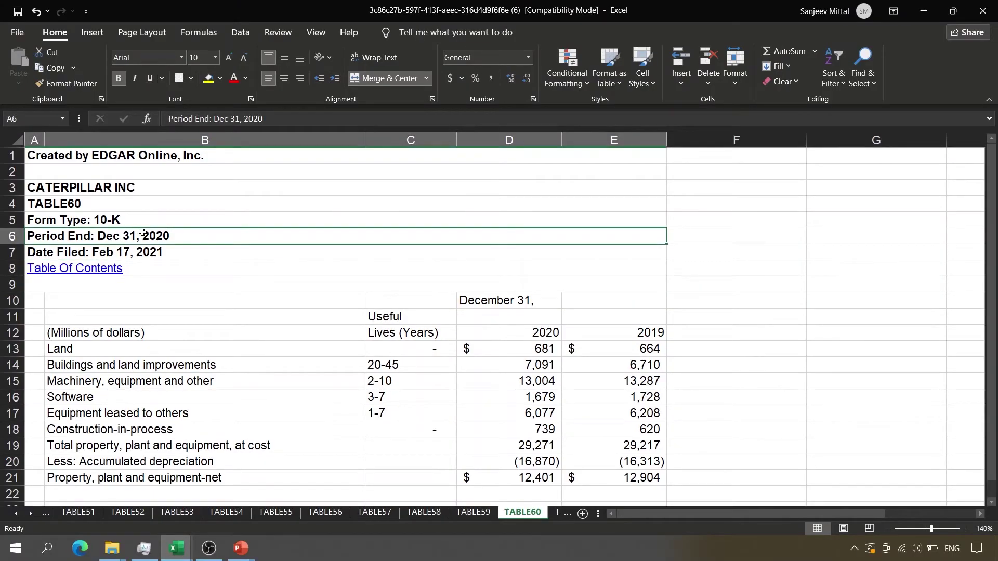
{"action": "left_click", "coordinate": [534, 333]}
{"action": "left_click", "coordinate": [532, 348]}
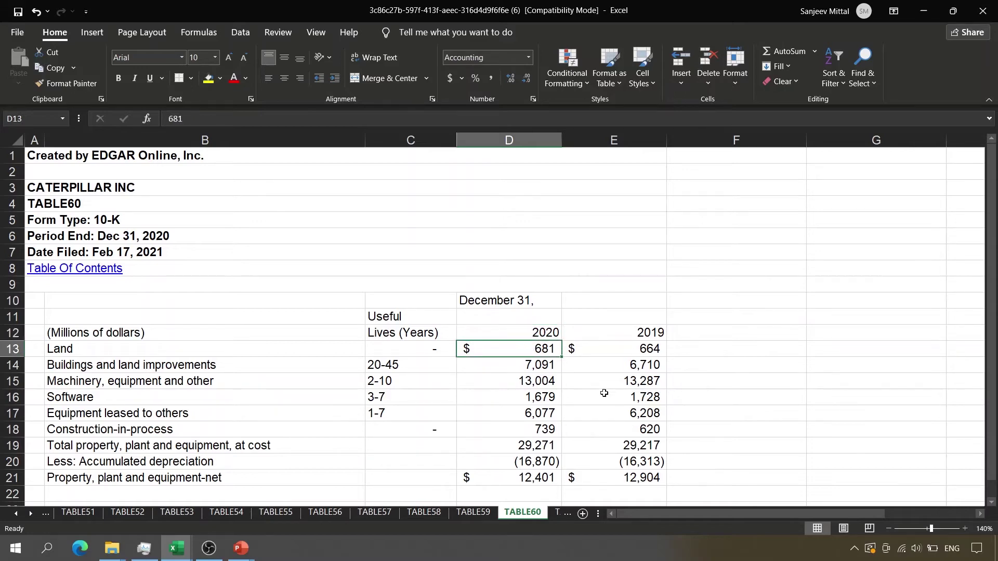
{"action": "key", "text": "ctrl+c"}
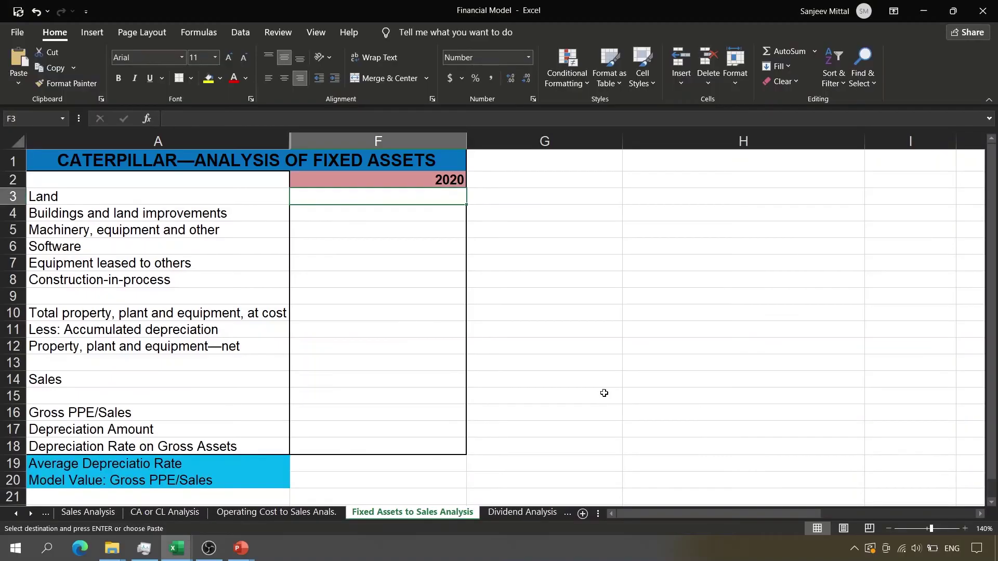
{"action": "key", "text": "ctrl+alt+v"}
{"action": "key", "text": "Return"}
{"action": "key", "text": "Down"}
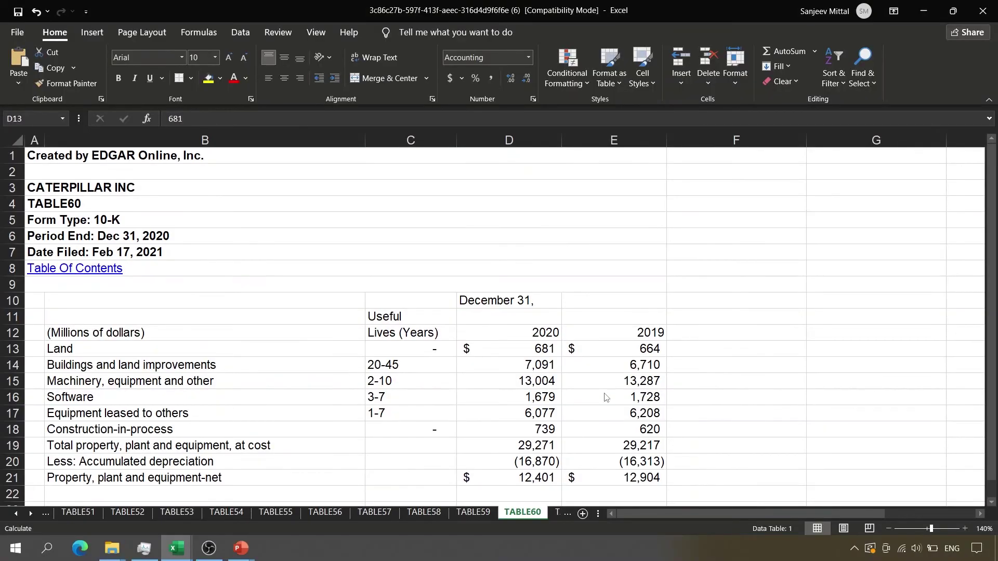
Copy the 2020 buildings and land improvements figure, 7,091, from TABLE60 cell D14 and paste it as a value into F4 of the fixed assets analysis.
{"action": "key", "text": "ctrl+c"}
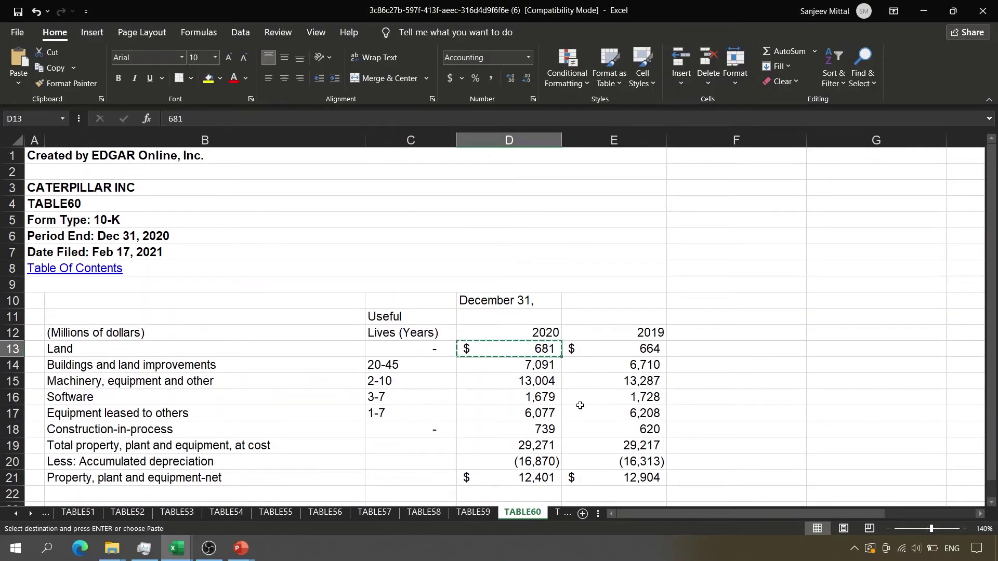
{"action": "left_click", "coordinate": [550, 368]}
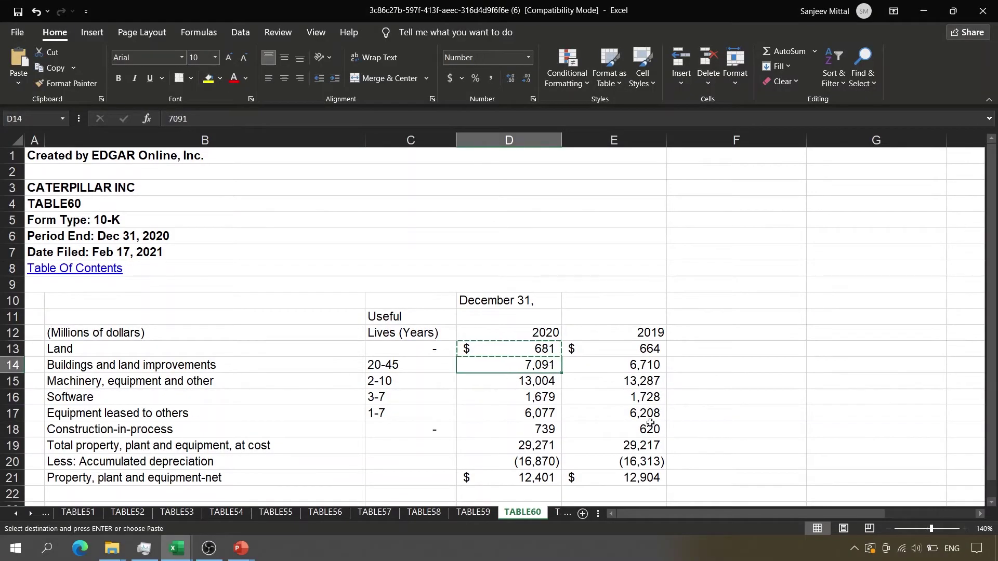
{"action": "key", "text": "ctrl+c"}
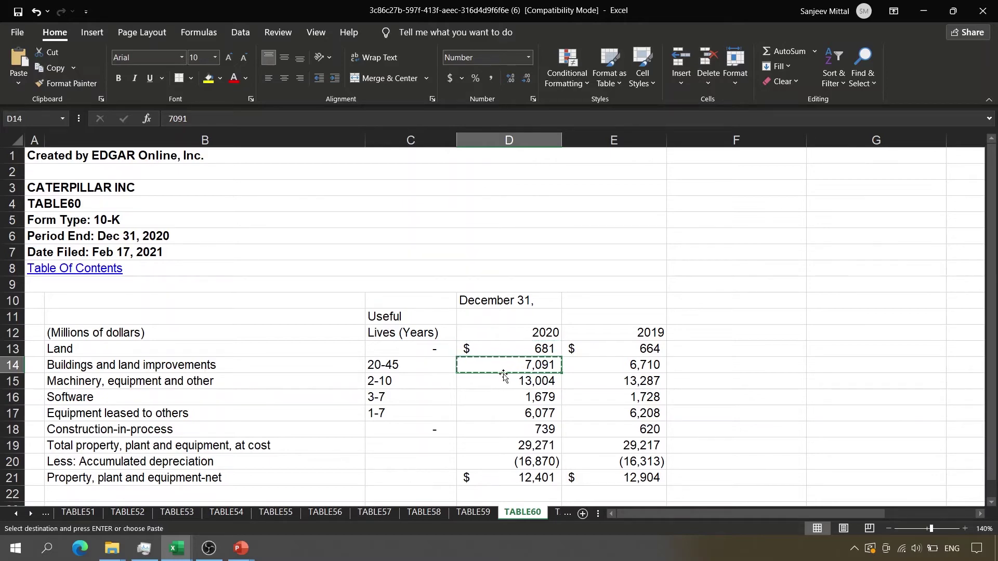
{"action": "key", "text": "alt+Tab"}
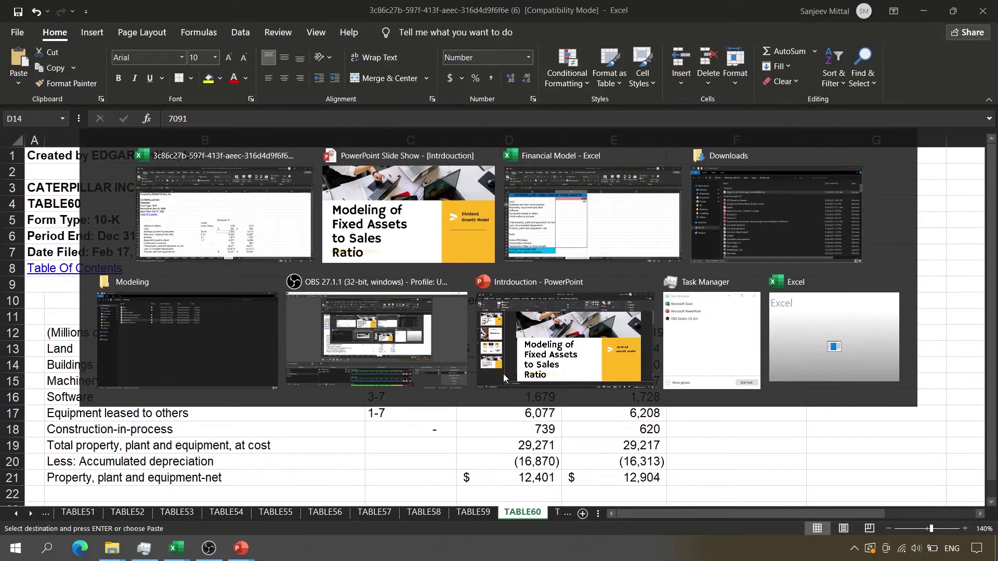
{"action": "key", "text": "ctrl+alt+v"}
{"action": "key", "text": "v"}
{"action": "key", "text": "Return"}
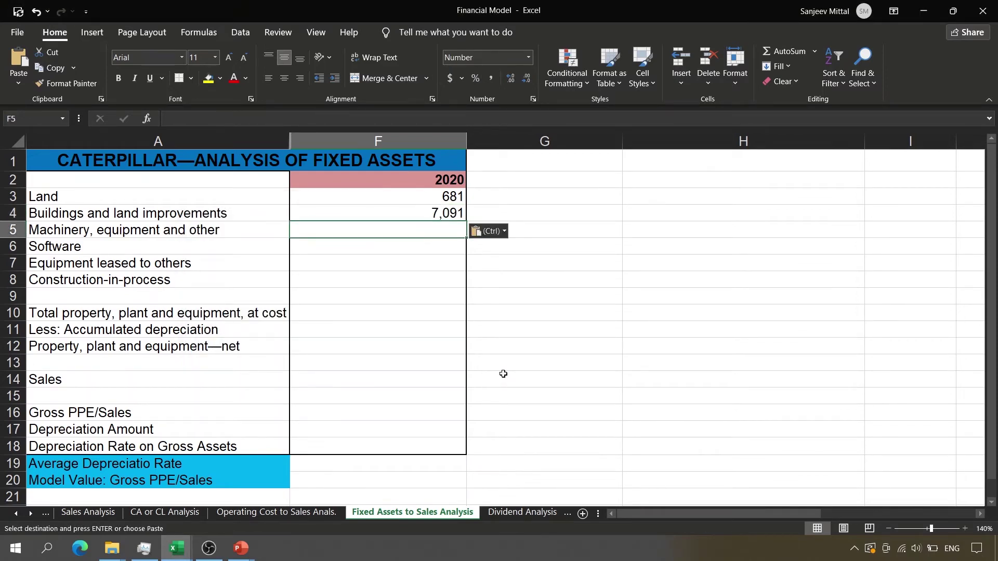
Copy the 2020 Machinery, equipment and other figure from the TABLE60 workbook into F5 of Financial Model as a value only.
{"action": "key", "text": "alt+Tab"}
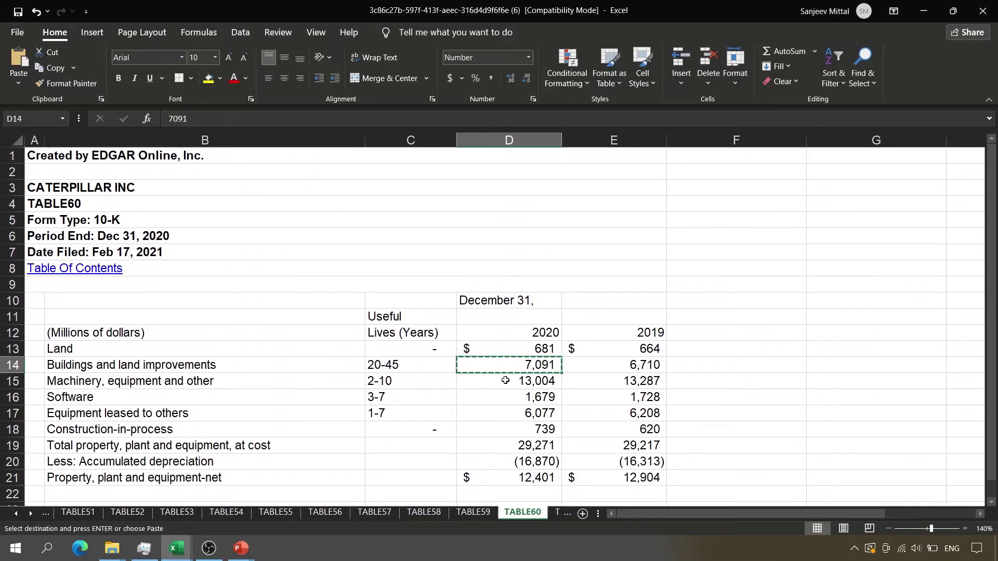
{"action": "left_click", "coordinate": [504, 378]}
{"action": "key", "text": "alt+Tab"}
{"action": "key", "text": "ctrl+alt+v"}
{"action": "key", "text": "v"}
{"action": "key", "text": "Return"}
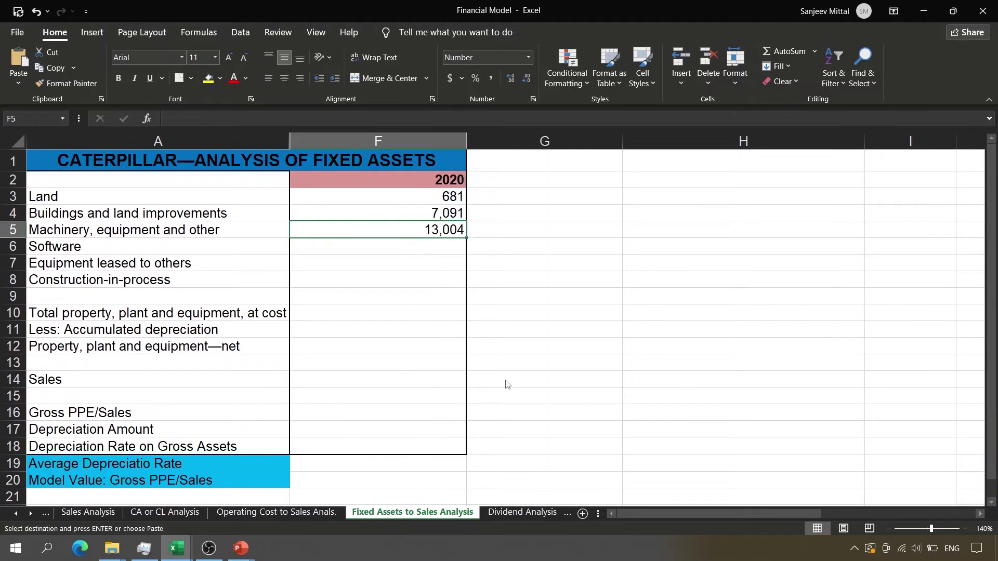
Copy the 2020 Software, Equipment leased to others and Construction-in-process figures from TABLE60 into F6:F8 of Financial Model as values only.
{"action": "key", "text": "alt+Tab"}
{"action": "key", "text": "ctrl+c"}
{"action": "key", "text": "Down"}
{"action": "key", "text": "shift+Down"}
{"action": "key", "text": "shift+Down"}
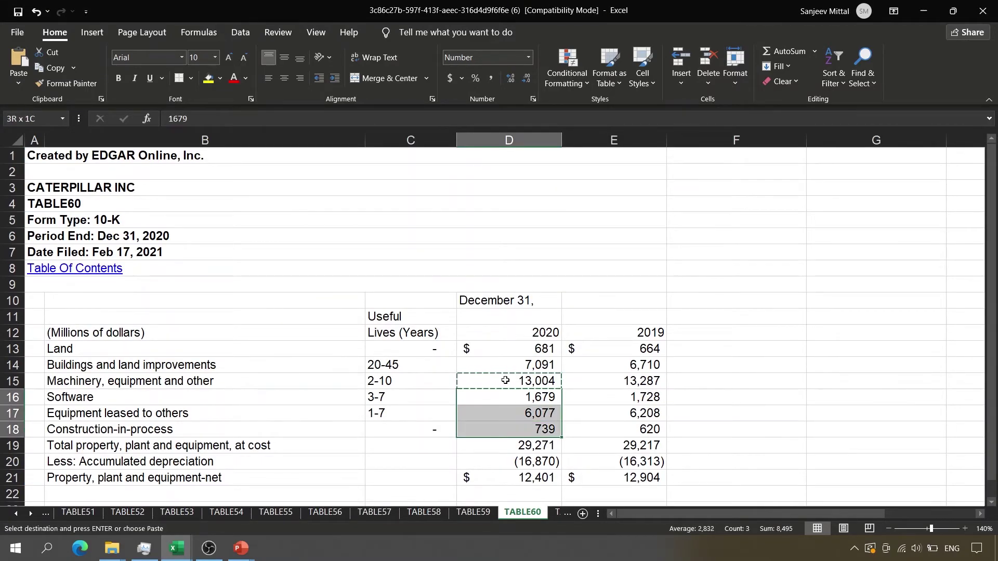
{"action": "key", "text": "ctrl+c"}
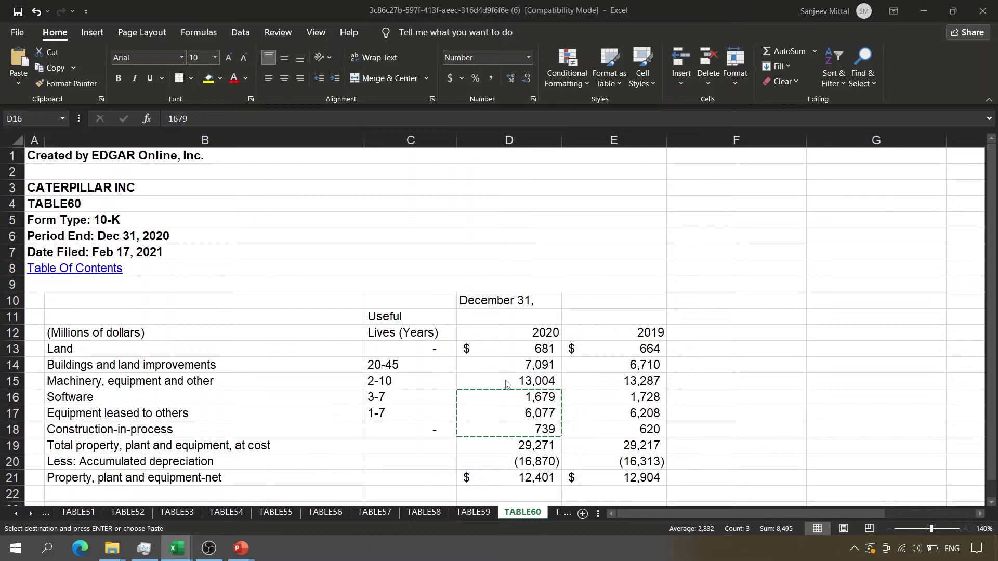
{"action": "key", "text": "alt+Tab"}
{"action": "key", "text": "Down"}
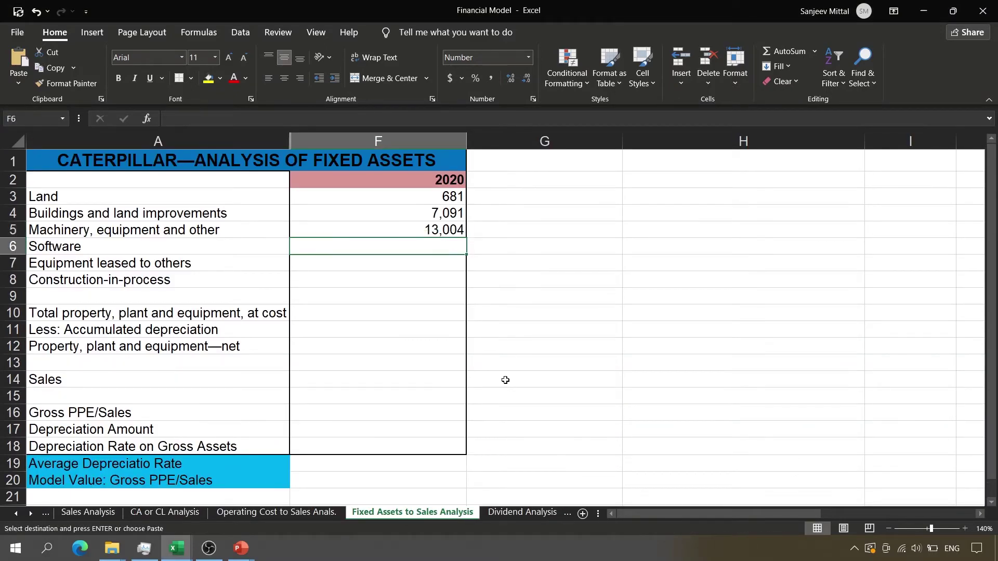
{"action": "key", "text": "ctrl+alt+v"}
{"action": "key", "text": "v"}
{"action": "key", "text": "Return"}
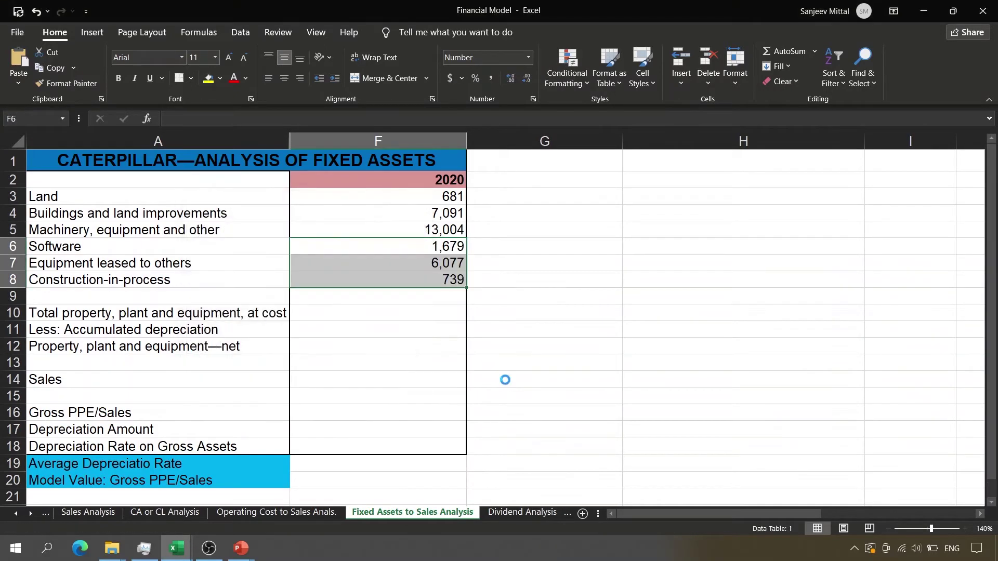
Calculate total property, plant and equipment at cost in F10 with =SUM(F3:F8) and make the cell bold.
{"action": "key", "text": "Down"}
{"action": "key", "text": "Down"}
{"action": "key", "text": "Down"}
{"action": "key", "text": "Down"}
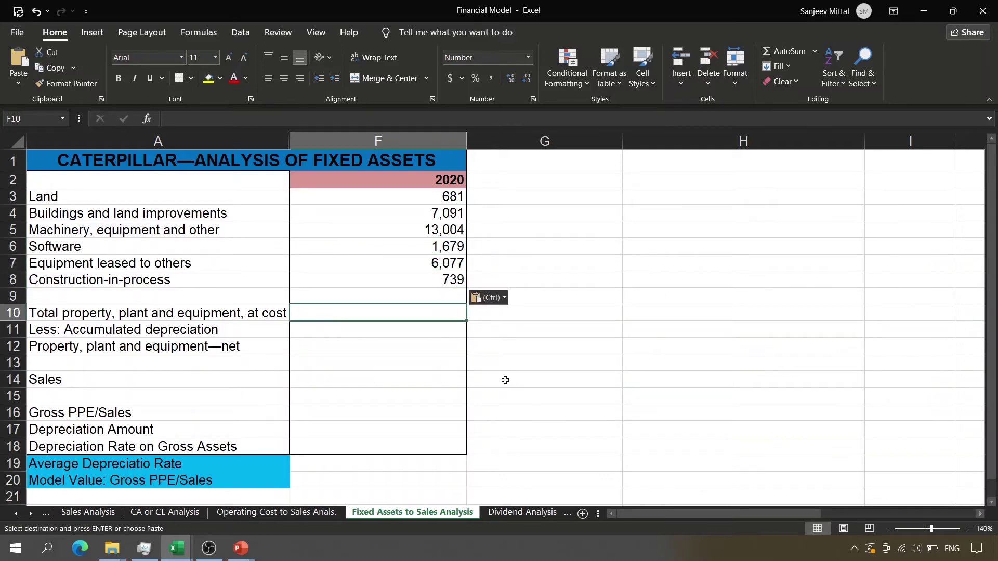
{"action": "type", "text": "=sum"}
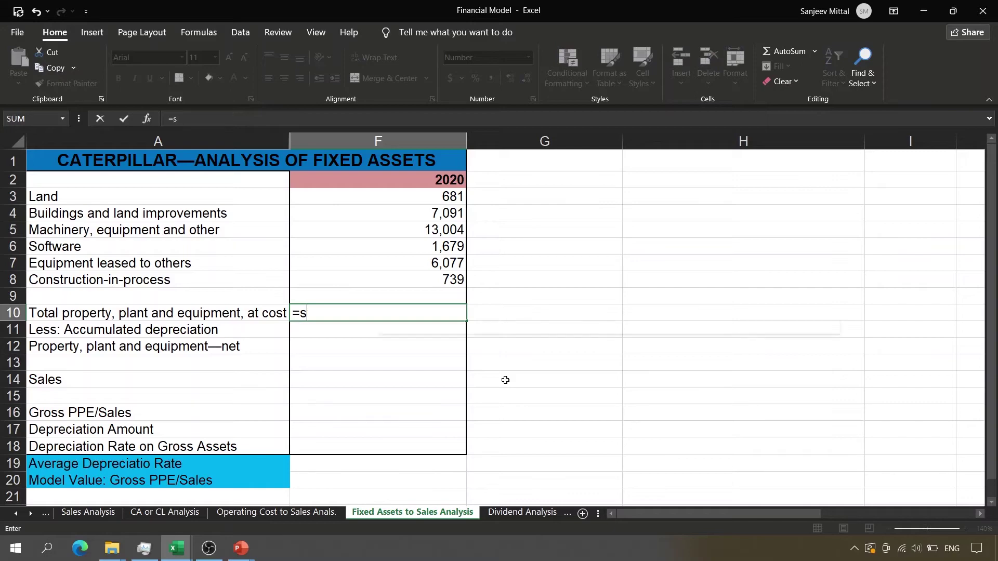
{"action": "key", "text": "Tab"}
{"action": "key", "text": "Up"}
{"action": "key", "text": "shift+Up"}
{"action": "key", "text": "shift+Up"}
{"action": "key", "text": "shift+Up"}
{"action": "key", "text": "shift+Up"}
{"action": "key", "text": "shift+Up"}
{"action": "key", "text": "shift+Up"}
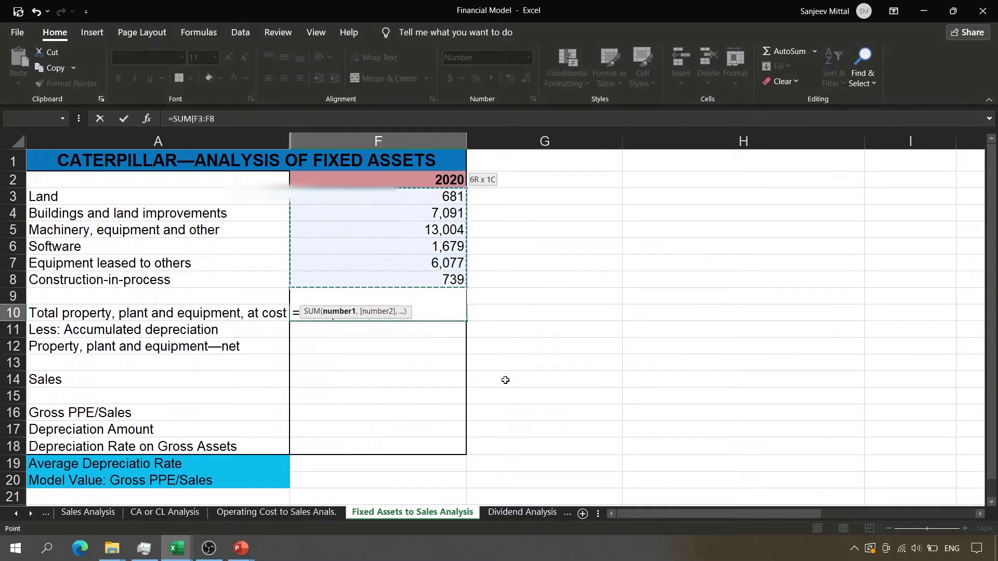
{"action": "key", "text": "Return"}
{"action": "key", "text": "Up"}
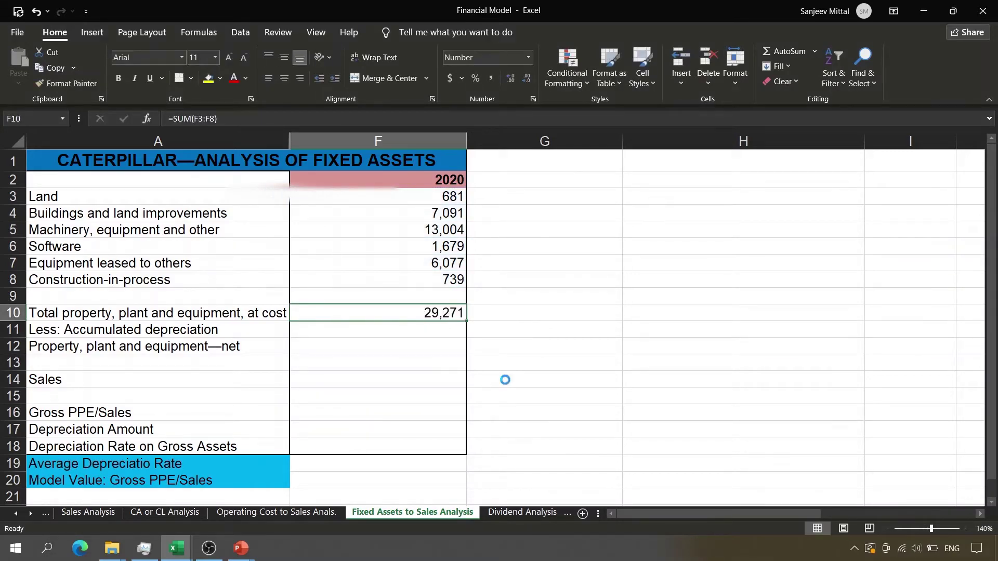
{"action": "key", "text": "ctrl+b"}
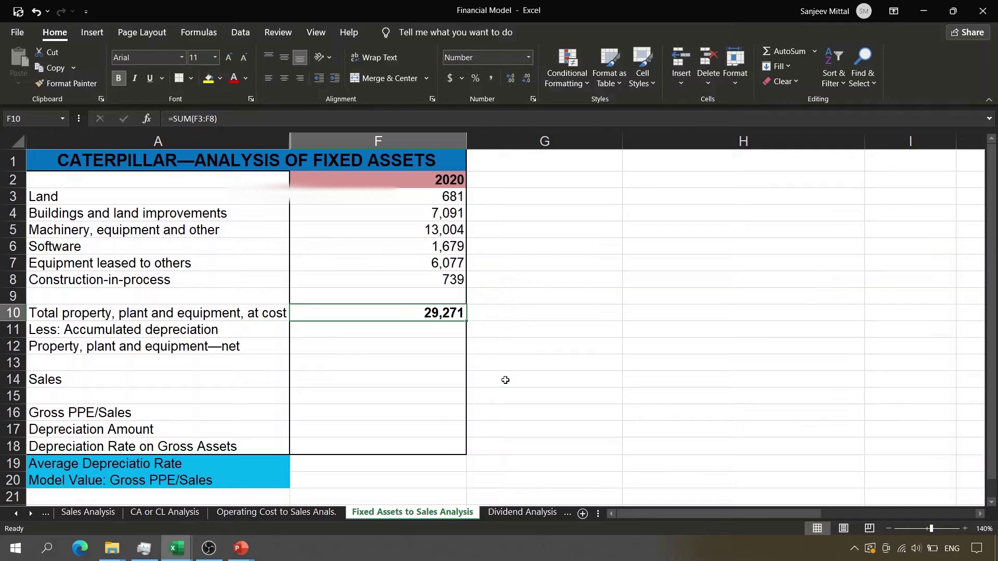
Copy the 2020 accumulated depreciation from the TABLE60 workbook into F11 of Financial Model as a value only.
{"action": "key", "text": "Down"}
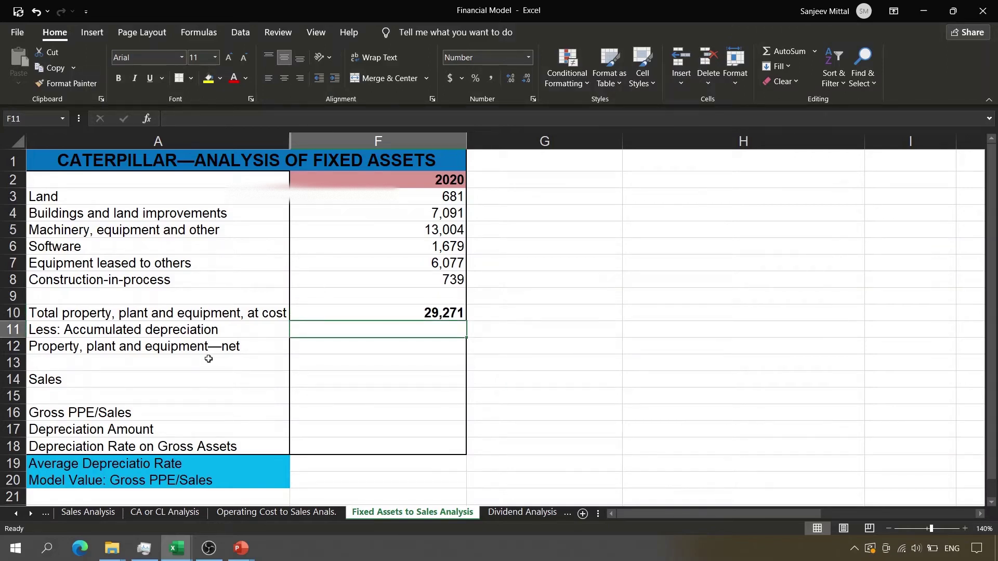
{"action": "key", "text": "alt+Tab"}
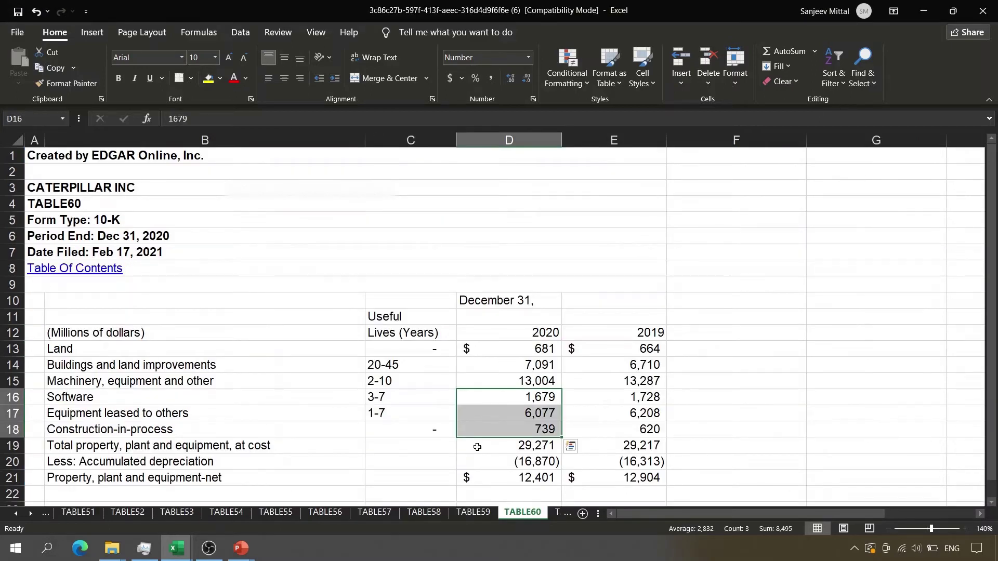
{"action": "left_click", "coordinate": [539, 464]}
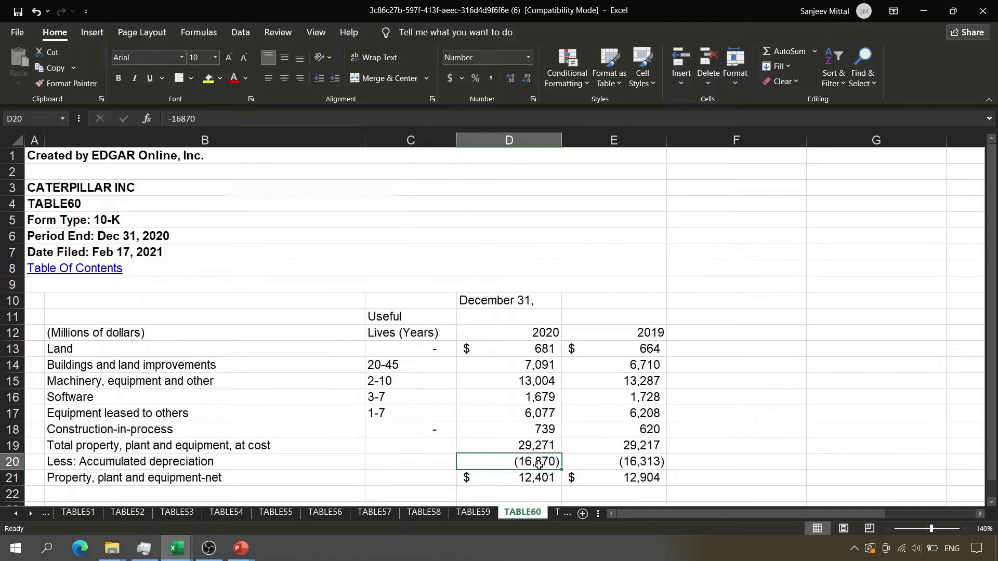
{"action": "key", "text": "ctrl+c"}
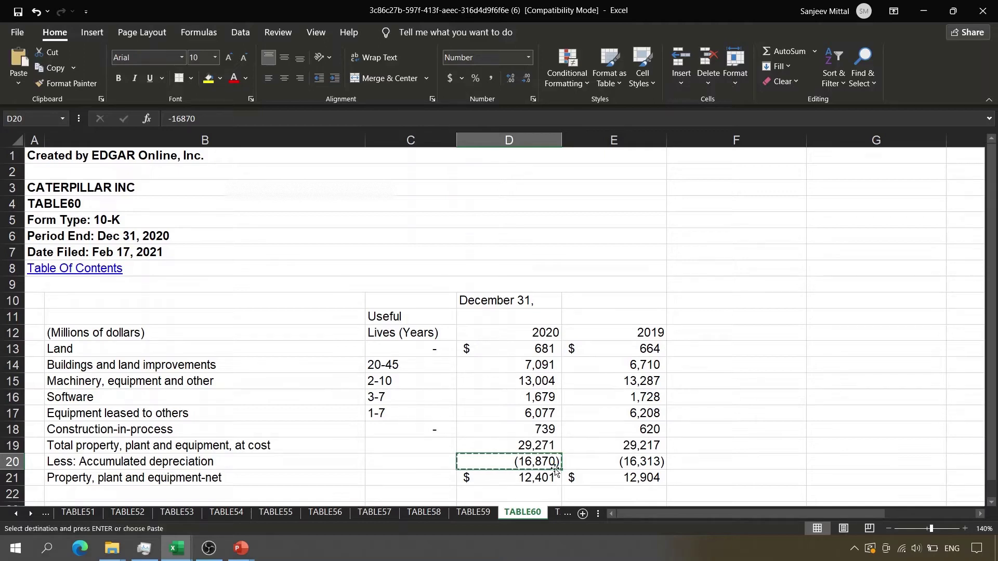
{"action": "key", "text": "alt+Tab"}
{"action": "key", "text": "ctrl+alt+v"}
{"action": "key", "text": "v"}
{"action": "key", "text": "Return"}
Calculate net property, plant and equipment in F12 with =F10+F11 and make that row bold from its label to the result.
{"action": "key", "text": "Down"}
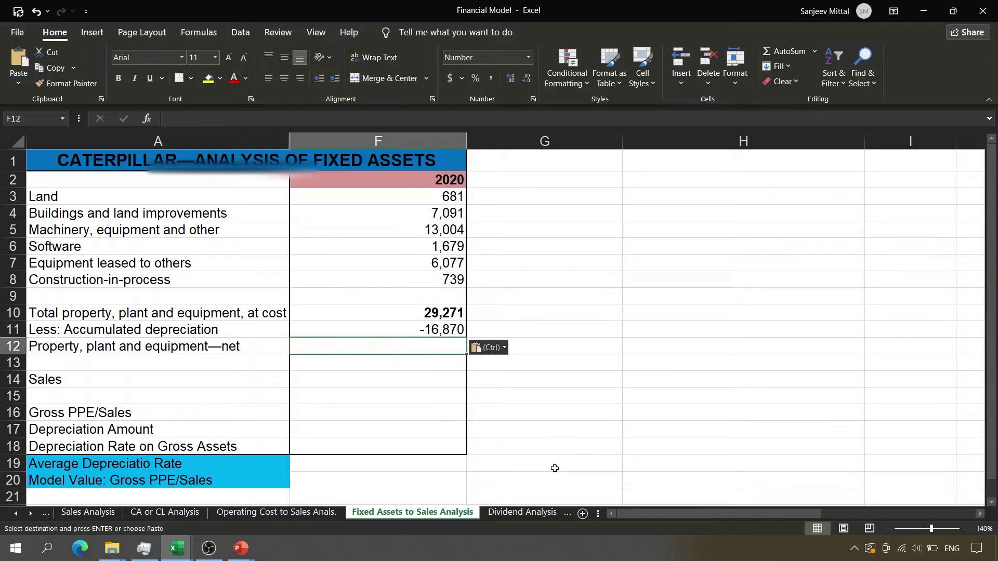
{"action": "type", "text": "="}
{"action": "key", "text": "Up"}
{"action": "key", "text": "Up"}
{"action": "type", "text": "+"}
{"action": "key", "text": "Up"}
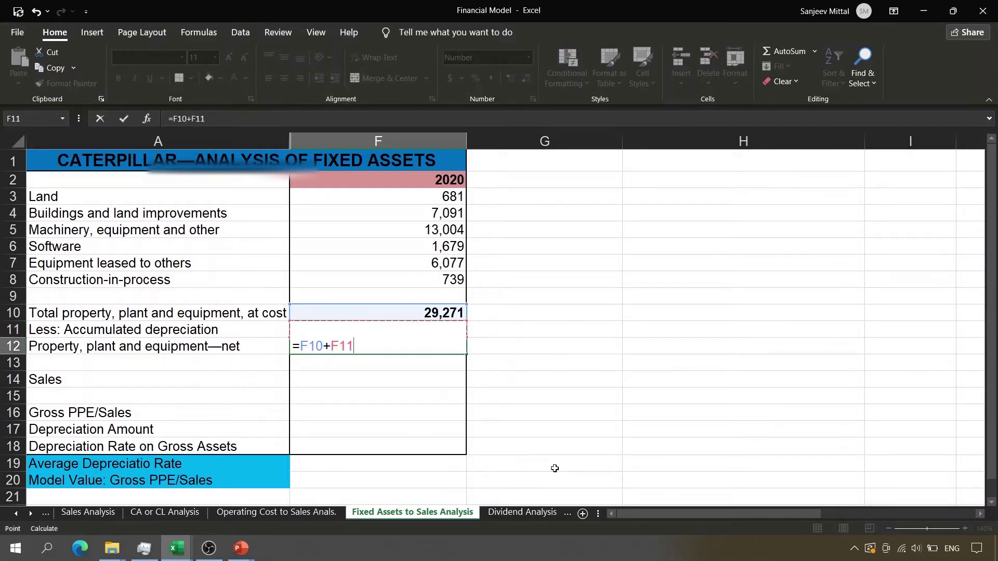
{"action": "key", "text": "Return"}
{"action": "key", "text": "Up"}
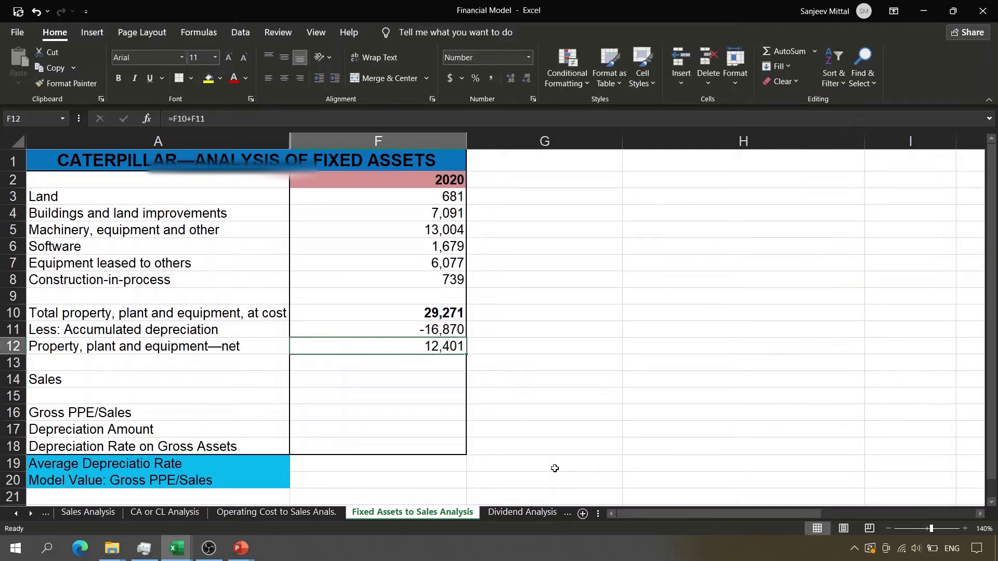
{"action": "key", "text": "shift+Home"}
{"action": "key", "text": "ctrl+b"}
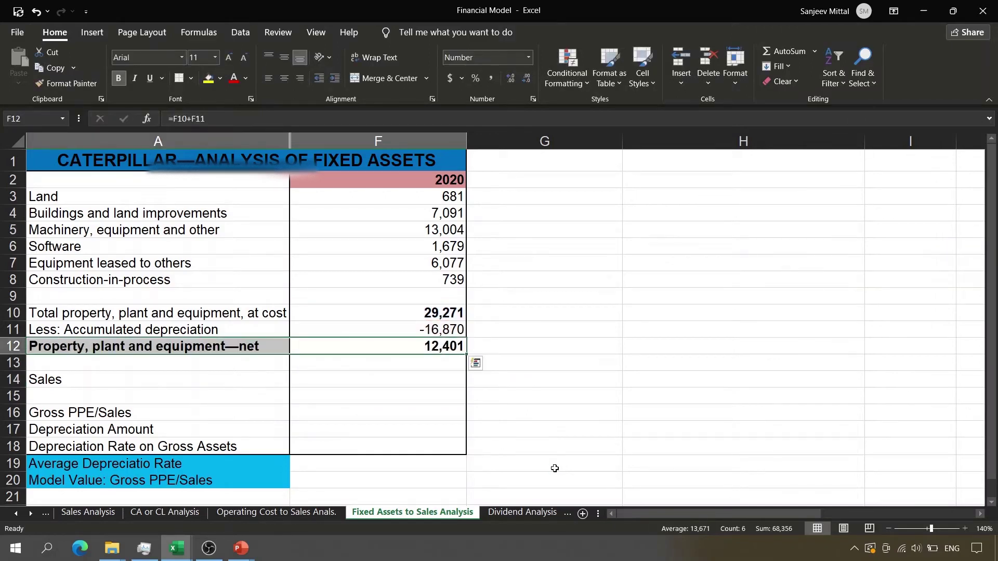
Link the 2020 Sales cell F14 to total sales and revenues in cell F5 of the Income Statement sheet.
{"action": "key", "text": "Down"}
{"action": "key", "text": "Down"}
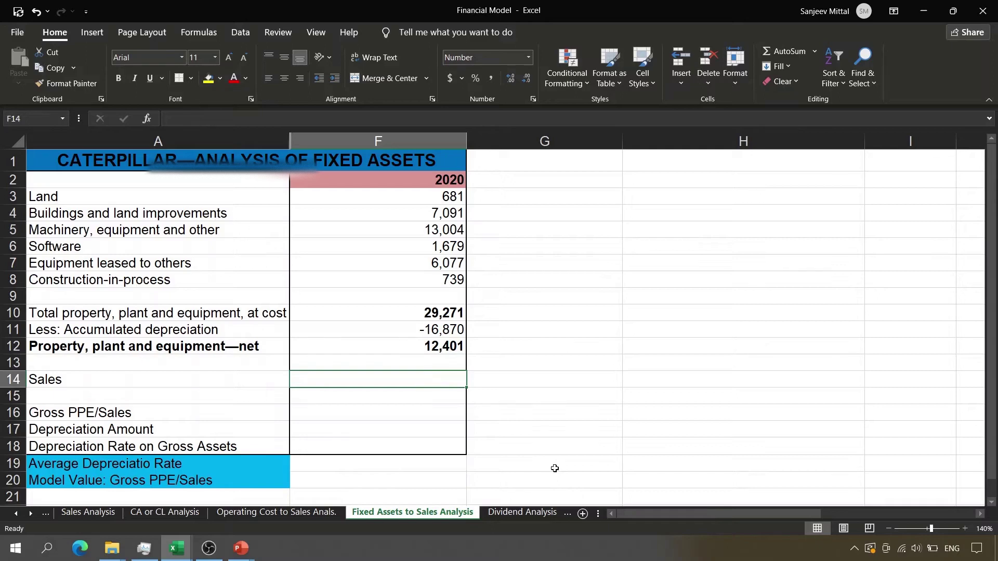
{"action": "left_click", "coordinate": [190, 378]}
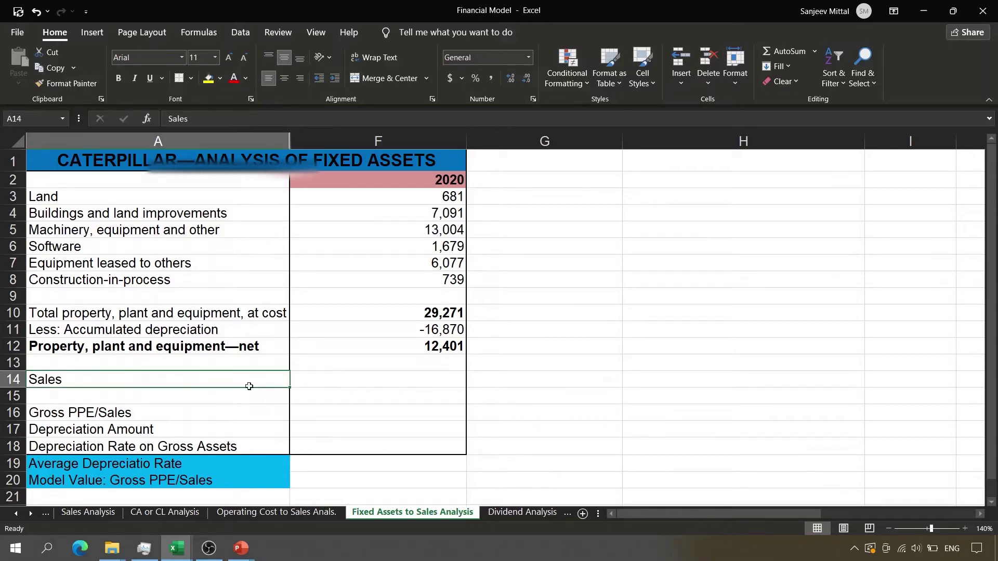
{"action": "left_click", "coordinate": [372, 382]}
{"action": "type", "text": "="}
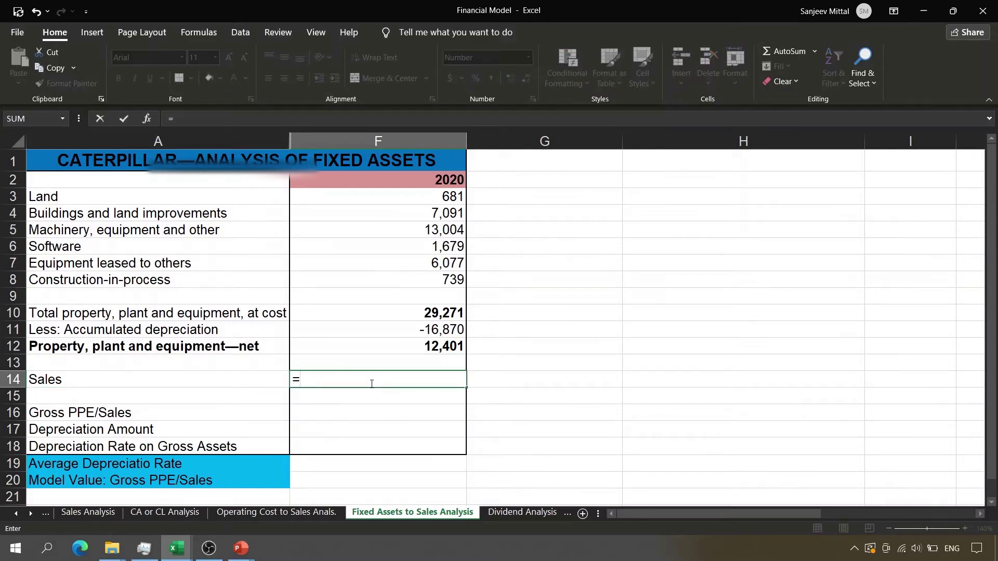
{"action": "left_click", "coordinate": [18, 514]}
{"action": "left_click", "coordinate": [18, 514]}
{"action": "left_click", "coordinate": [18, 514]}
{"action": "left_click", "coordinate": [18, 514]}
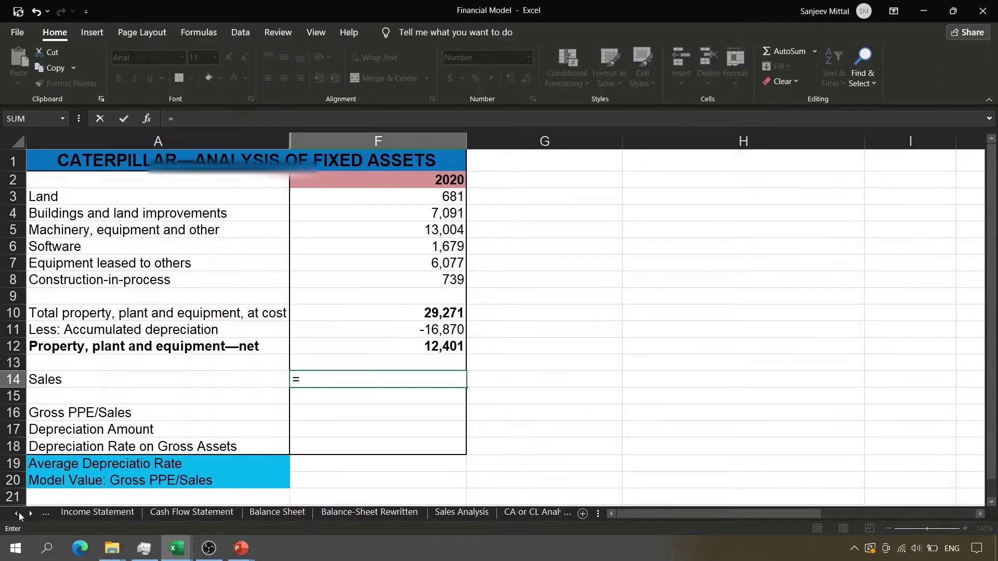
{"action": "left_click", "coordinate": [92, 514]}
{"action": "left_click", "coordinate": [672, 245]}
{"action": "key", "text": "Right"}
{"action": "key", "text": "Right"}
{"action": "key", "text": "ctrl+Up"}
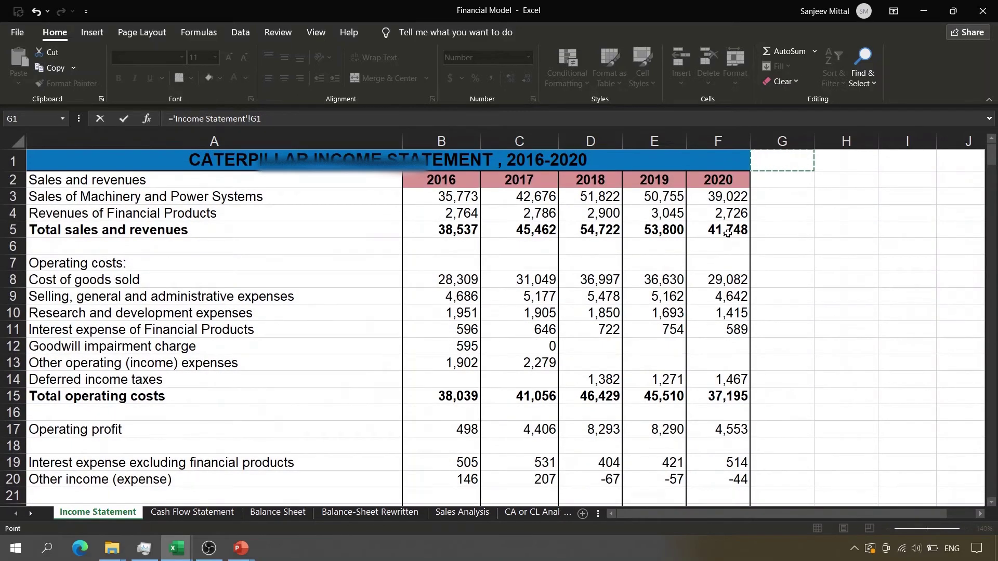
{"action": "left_click", "coordinate": [726, 231]}
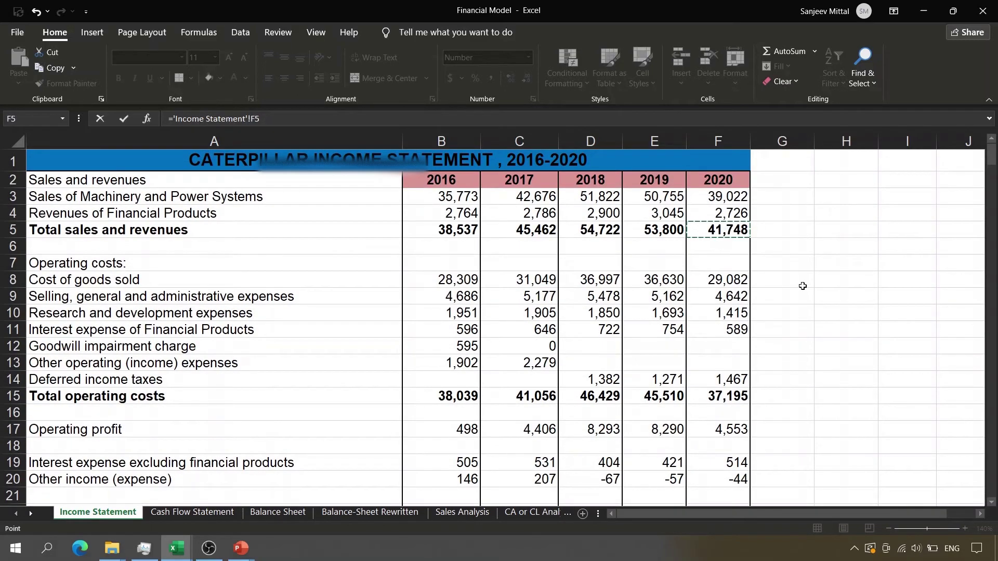
{"action": "key", "text": "Return"}
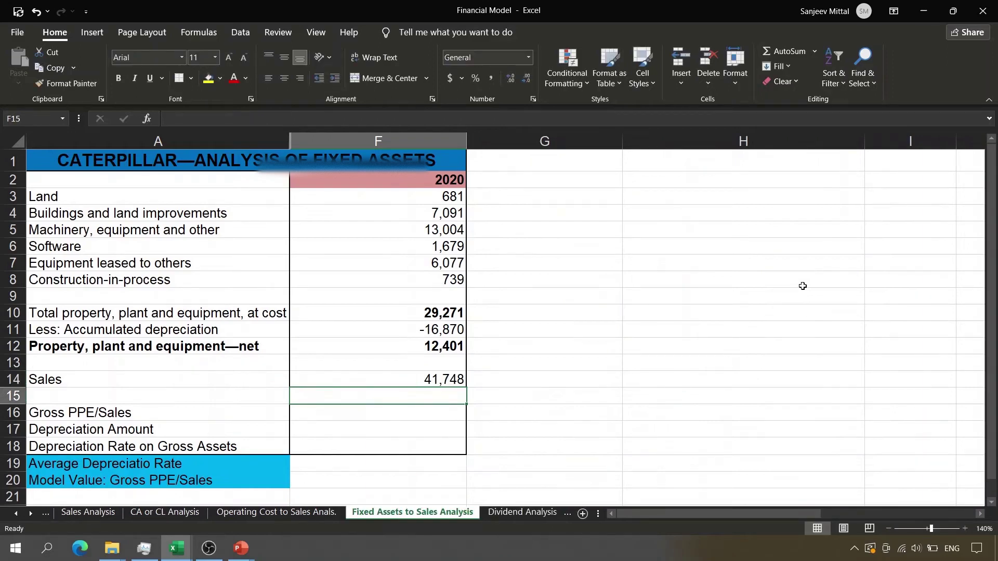
Calculate the 2020 Gross PPE/Sales ratio in F16 with =F10/F14.
{"action": "key", "text": "Down"}
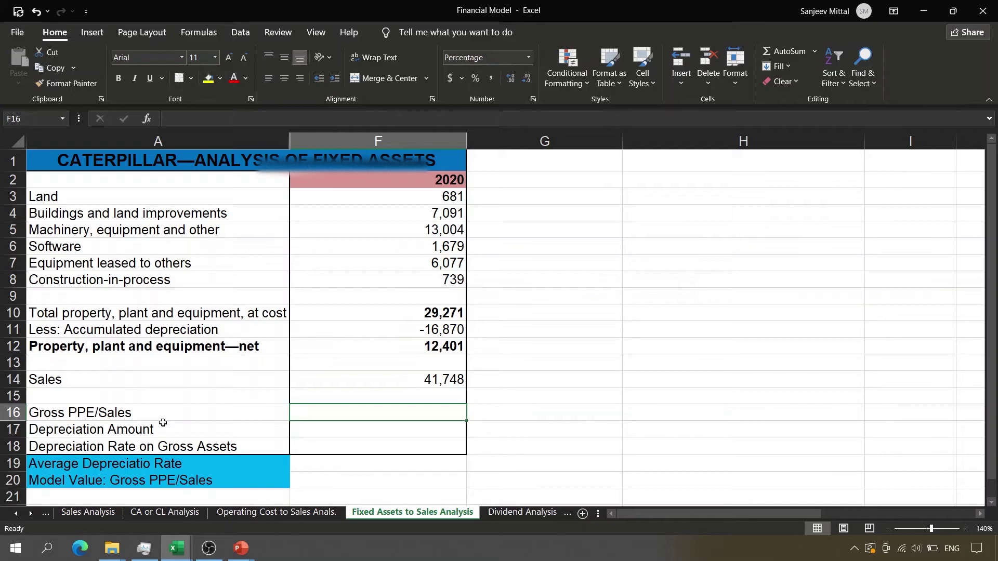
{"action": "type", "text": "="}
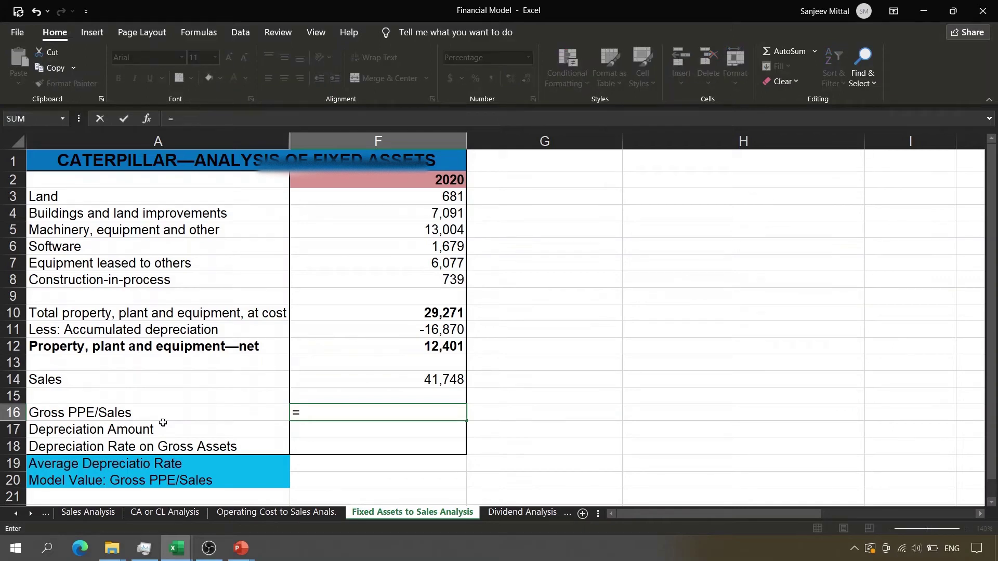
{"action": "key", "text": "Up"}
{"action": "key", "text": "Up"}
{"action": "key", "text": "Up"}
{"action": "key", "text": "Up"}
{"action": "key", "text": "Up"}
{"action": "key", "text": "Up"}
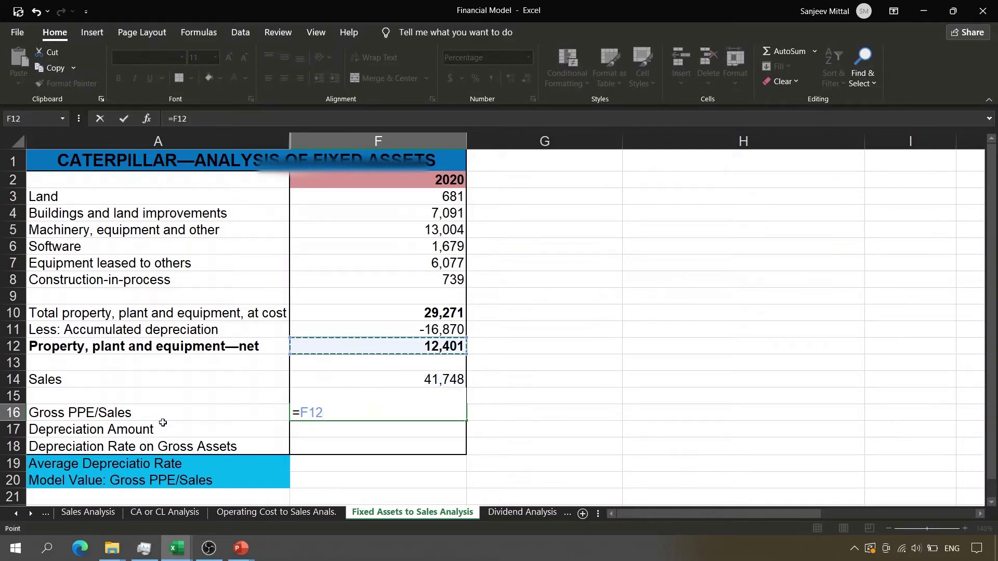
{"action": "type", "text": "/"}
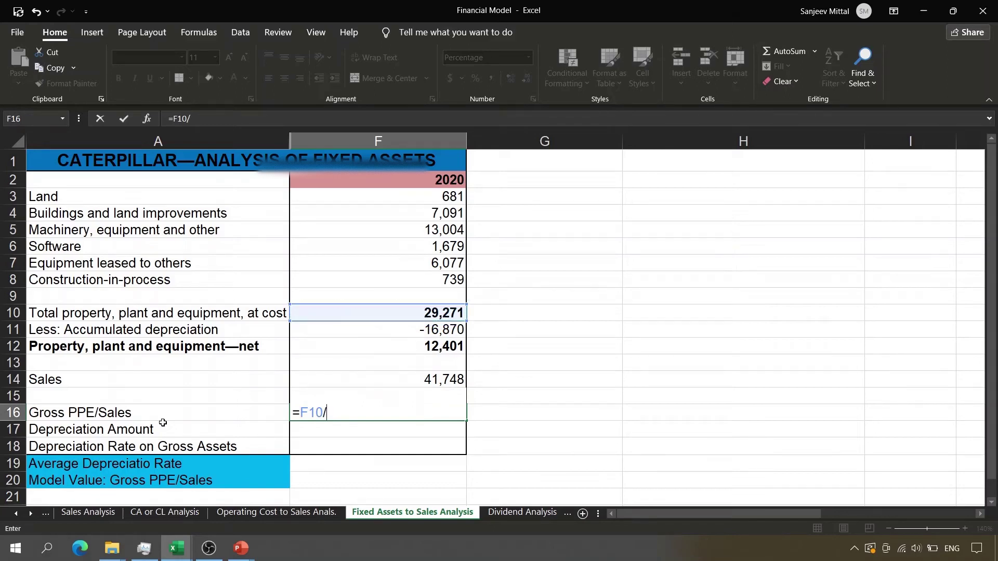
{"action": "key", "text": "Up"}
{"action": "key", "text": "Up"}
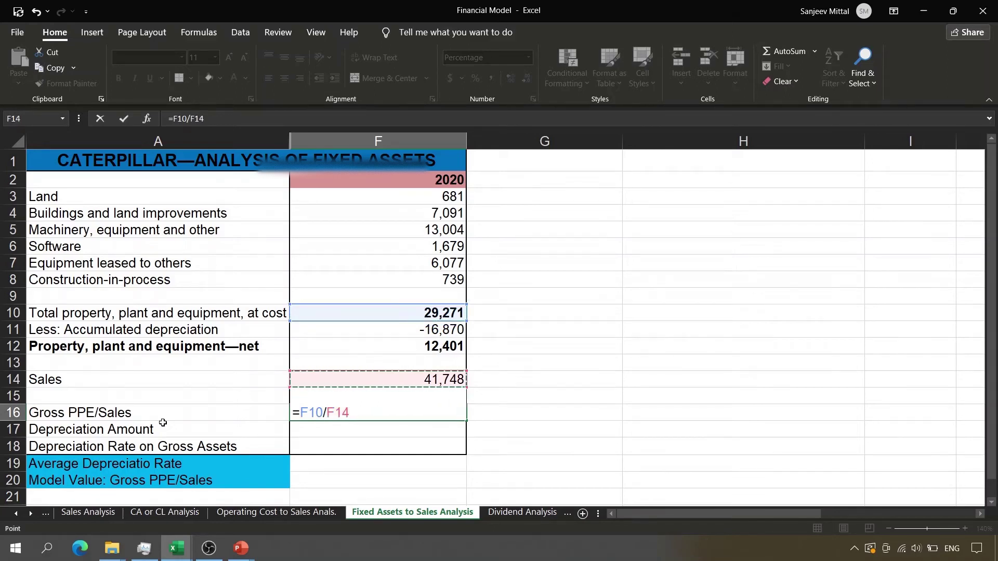
{"action": "key", "text": "Up"}
{"action": "key", "text": "Up"}
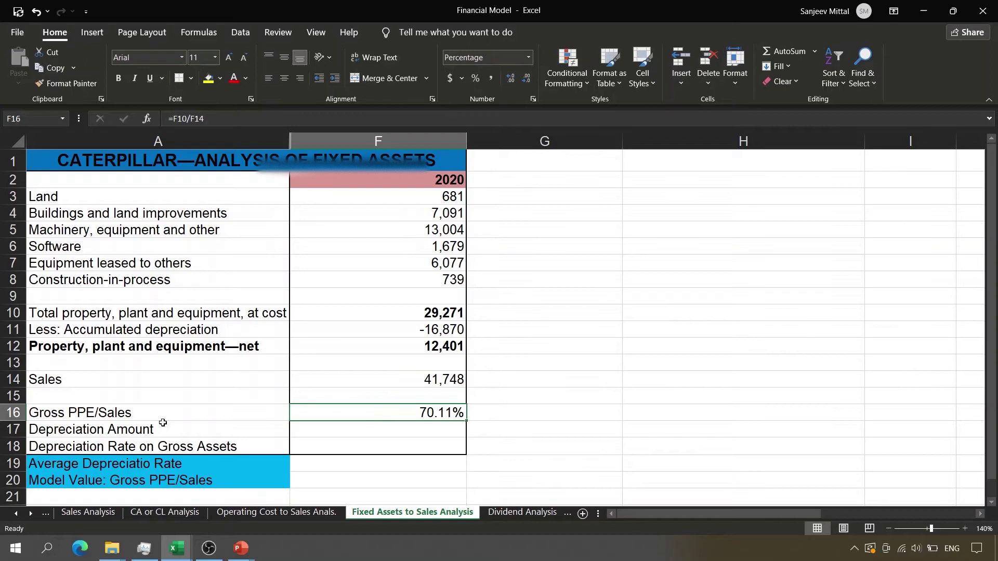
Link the 2020 Depreciation Amount cell F17 to depreciation and amortization in cell F5 of the Cash Flow Statement sheet.
{"action": "key", "text": "Down"}
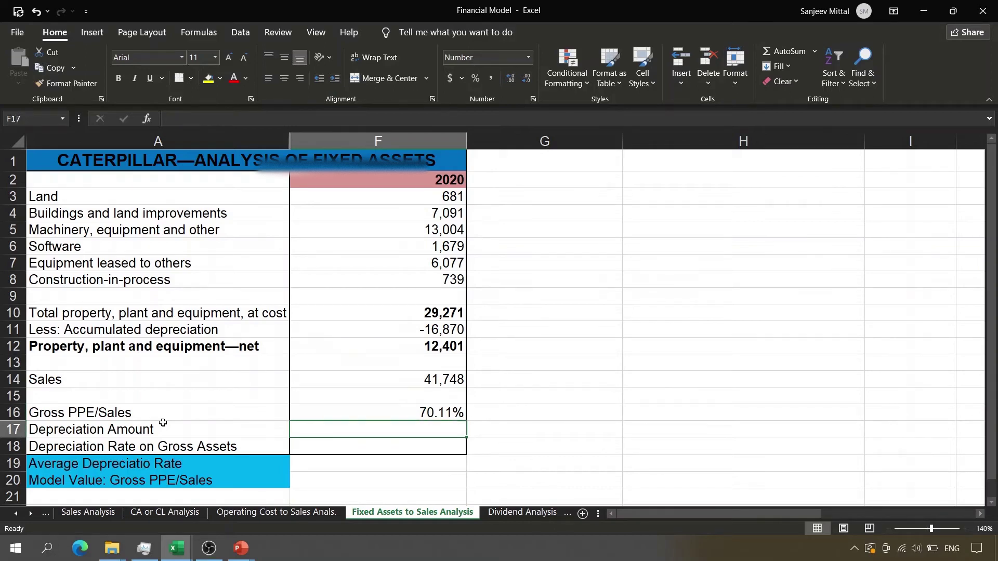
{"action": "type", "text": "="}
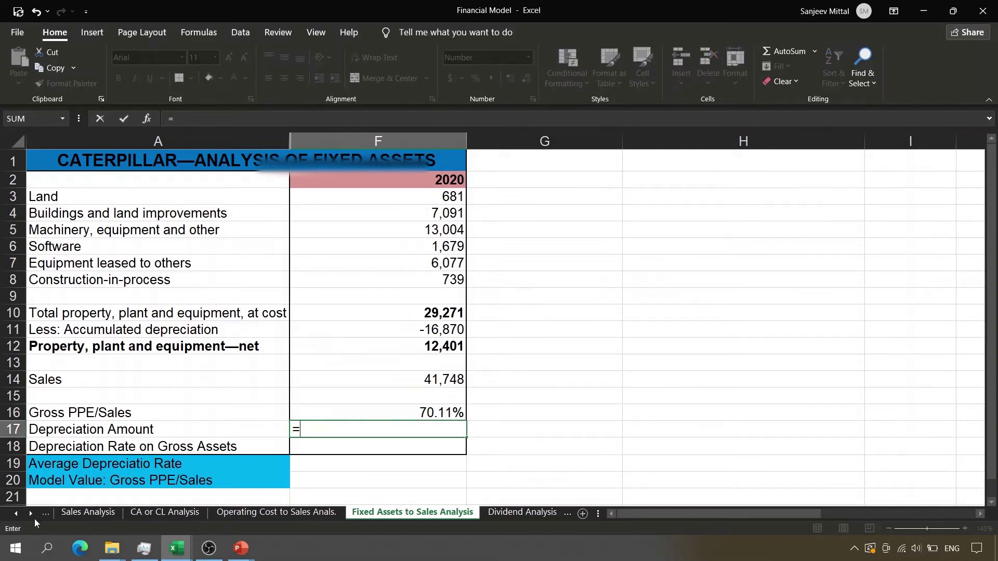
{"action": "left_click", "coordinate": [20, 516]}
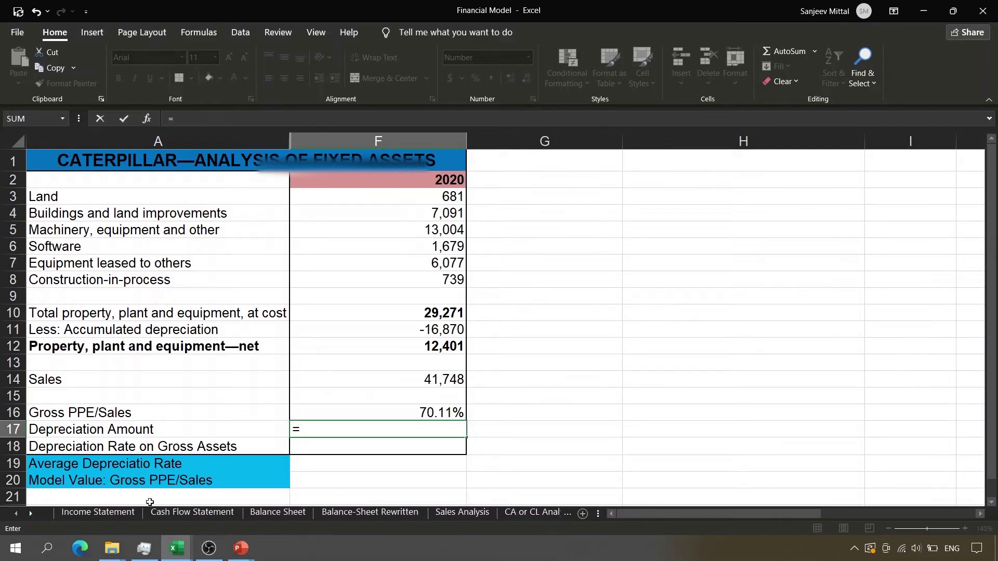
{"action": "left_click", "coordinate": [173, 515]}
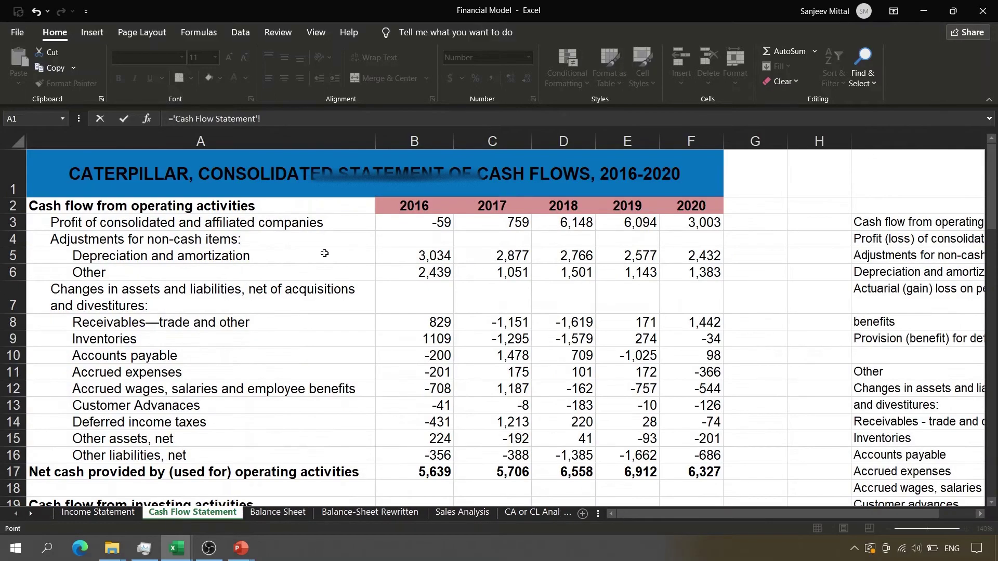
{"action": "left_click", "coordinate": [691, 257]}
{"action": "key", "text": "Return"}
{"action": "key", "text": "Return"}
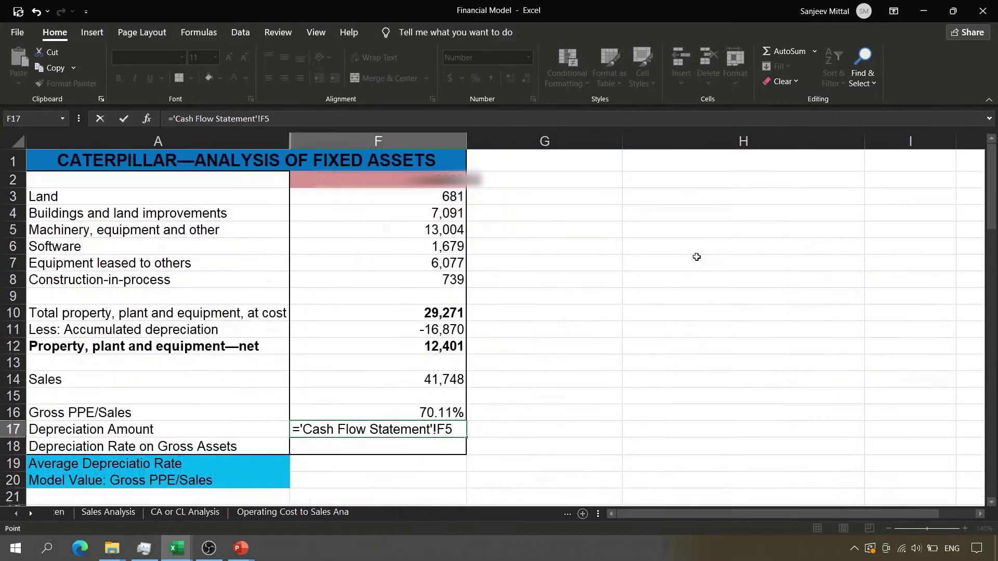
{"action": "key", "text": "Up"}
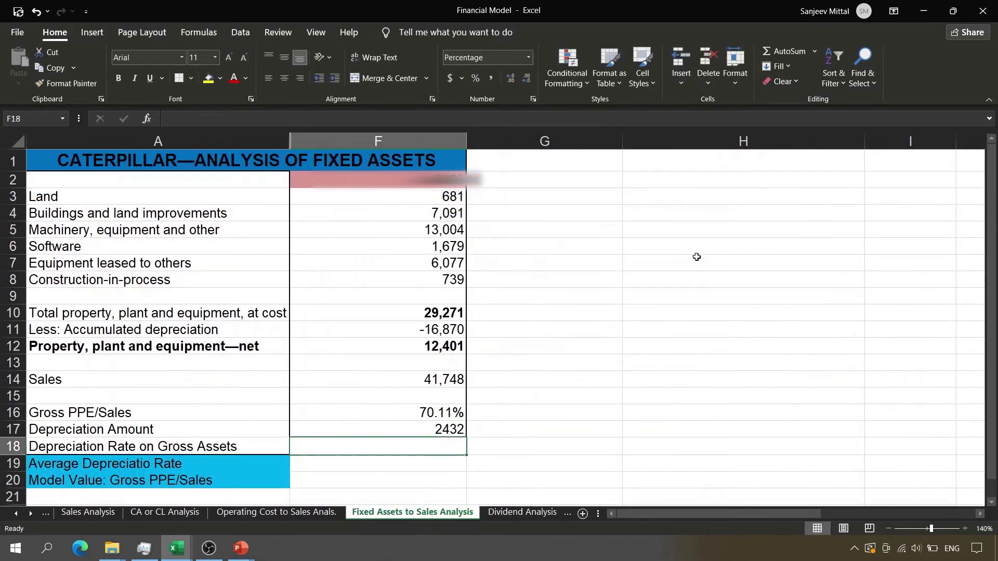
{"action": "type", "text": "="}
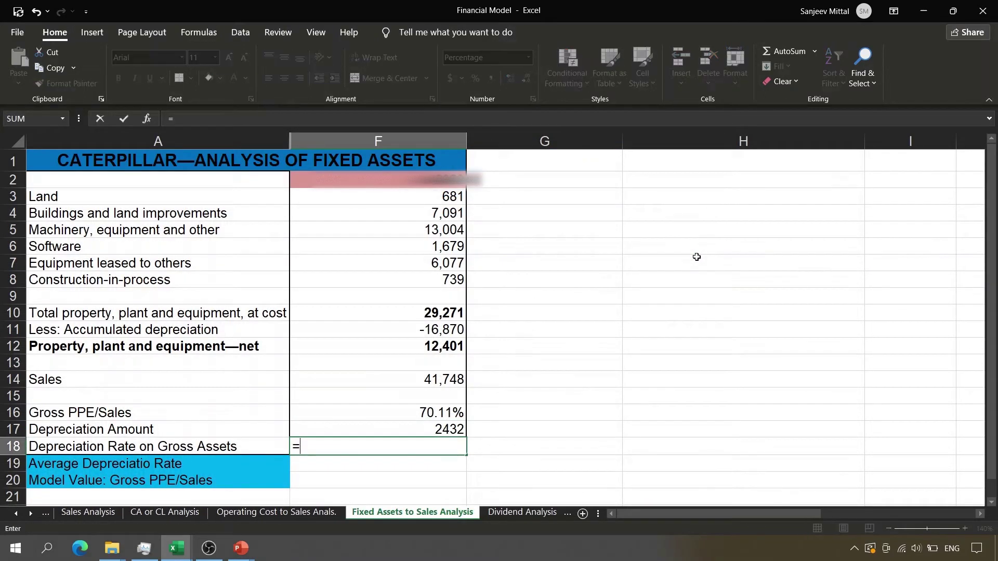
{"action": "key", "text": "Up"}
{"action": "type", "text": "/"}
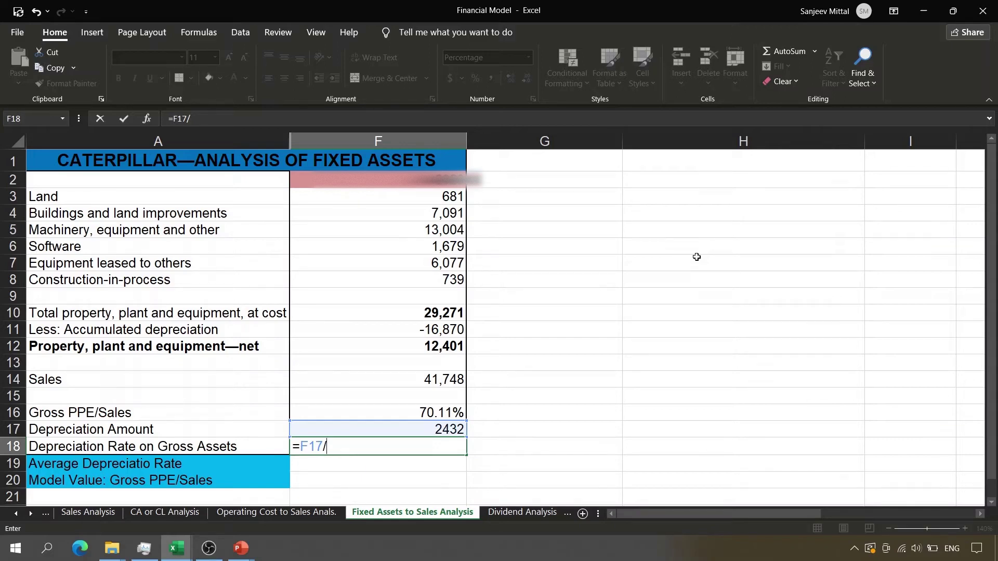
{"action": "key", "text": "Escape"}
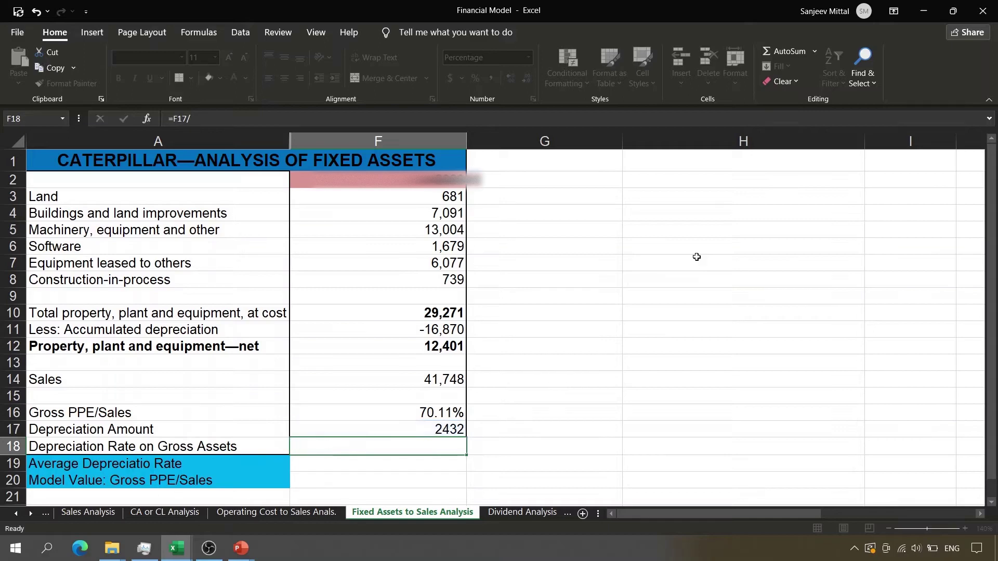
Examine which asset categories are depreciable, comparing Land and Construction-in-process with the rows from Buildings and land improvements to Equipment leased to others.
{"action": "left_click", "coordinate": [189, 197]}
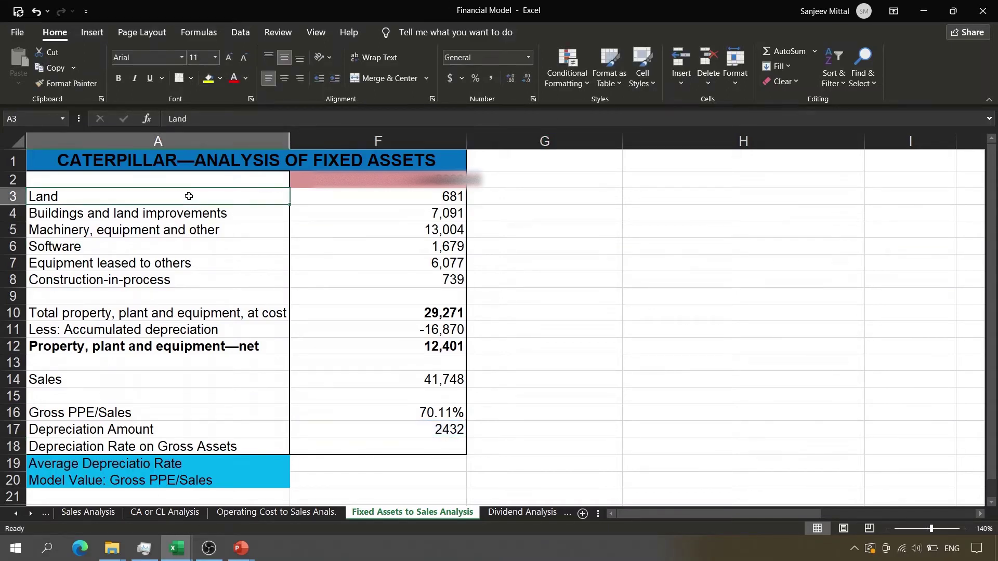
{"action": "left_click", "coordinate": [165, 280], "text": "ctrl"}
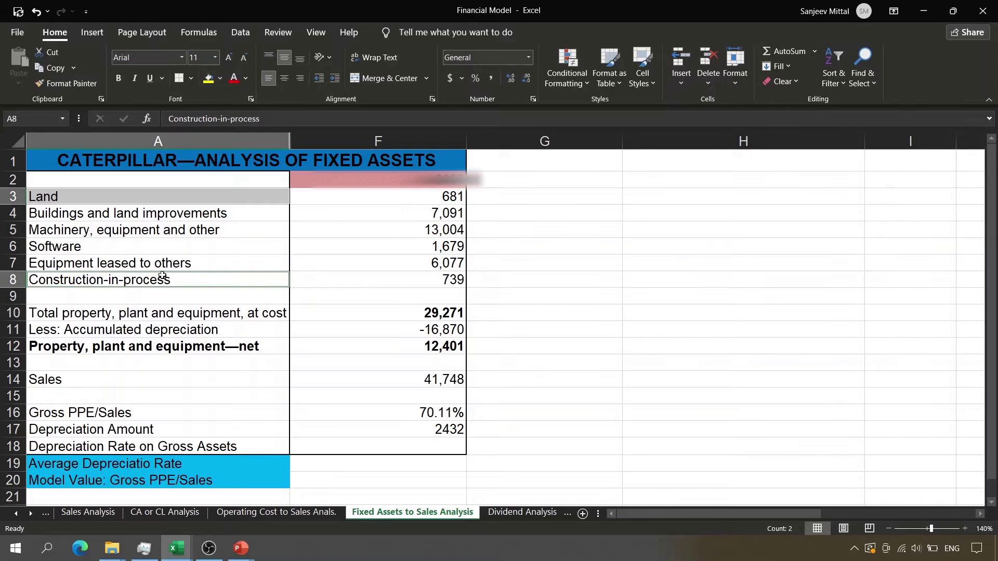
{"action": "left_click", "coordinate": [157, 266]}
{"action": "key", "text": "shift+Up"}
{"action": "key", "text": "shift+Up"}
{"action": "key", "text": "shift+Up"}
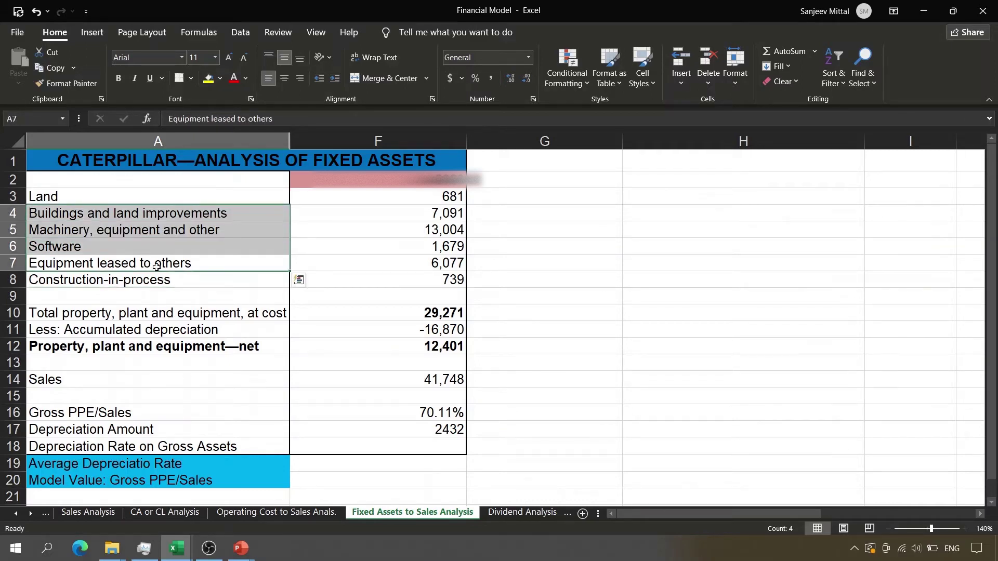
{"action": "left_click", "coordinate": [369, 433]}
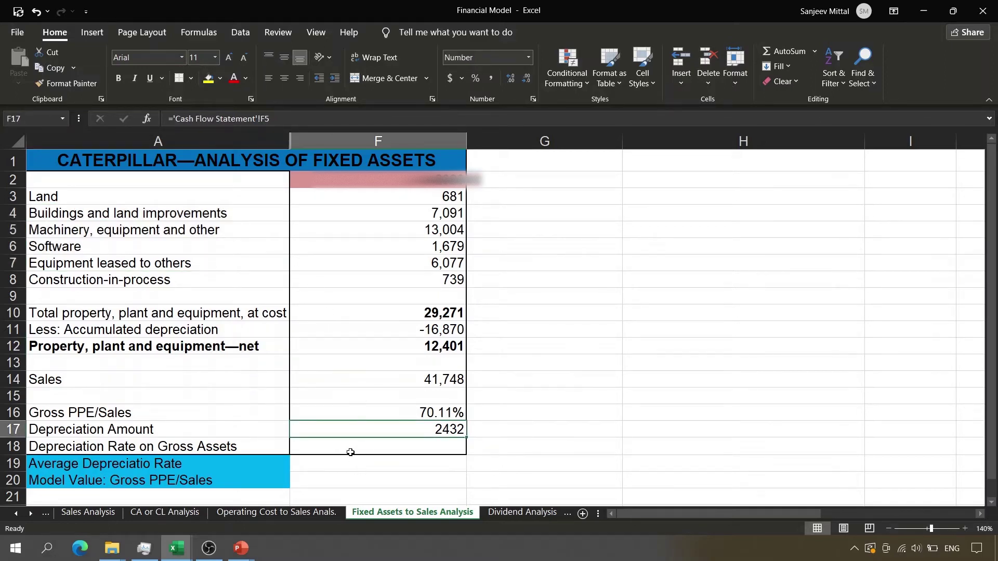
{"action": "left_click", "coordinate": [351, 452]}
{"action": "type", "text": "="}
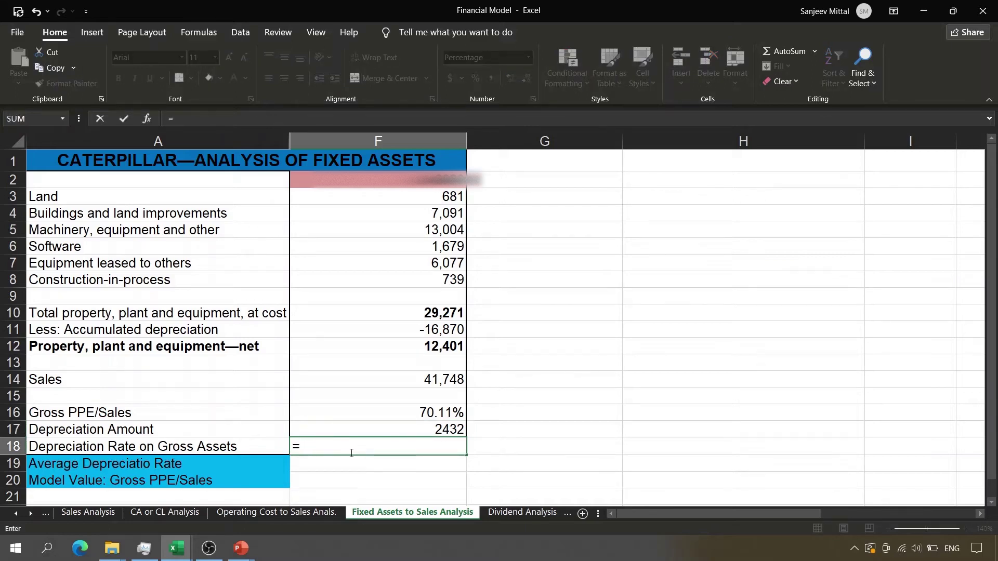
{"action": "key", "text": "Escape"}
{"action": "left_click", "coordinate": [246, 454]}
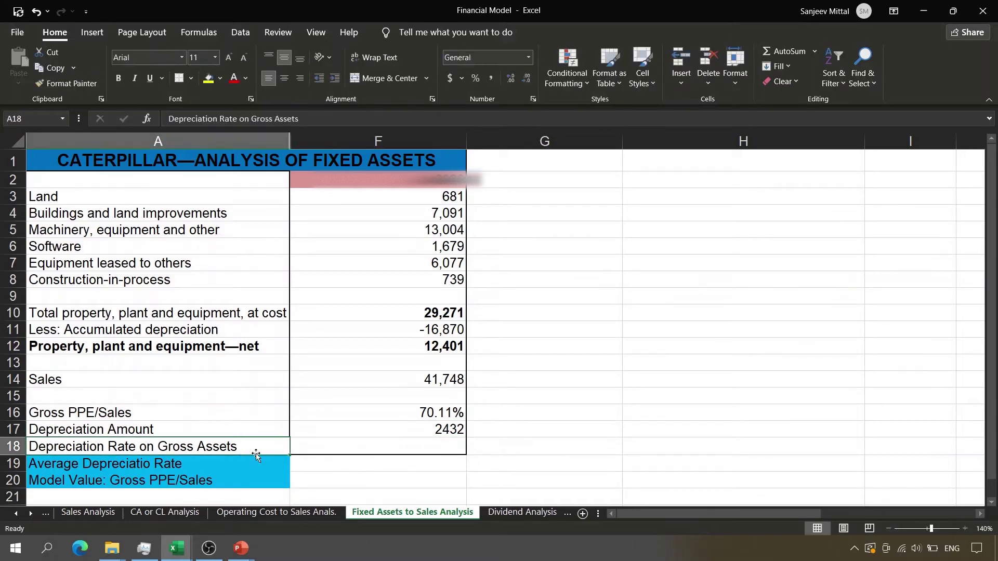
Calculate the 2020 depreciation rate on depreciable gross assets in F18 with =F17/SUM(F4:F7).
{"action": "left_click", "coordinate": [314, 455]}
{"action": "type", "text": "="}
{"action": "key", "text": "Up"}
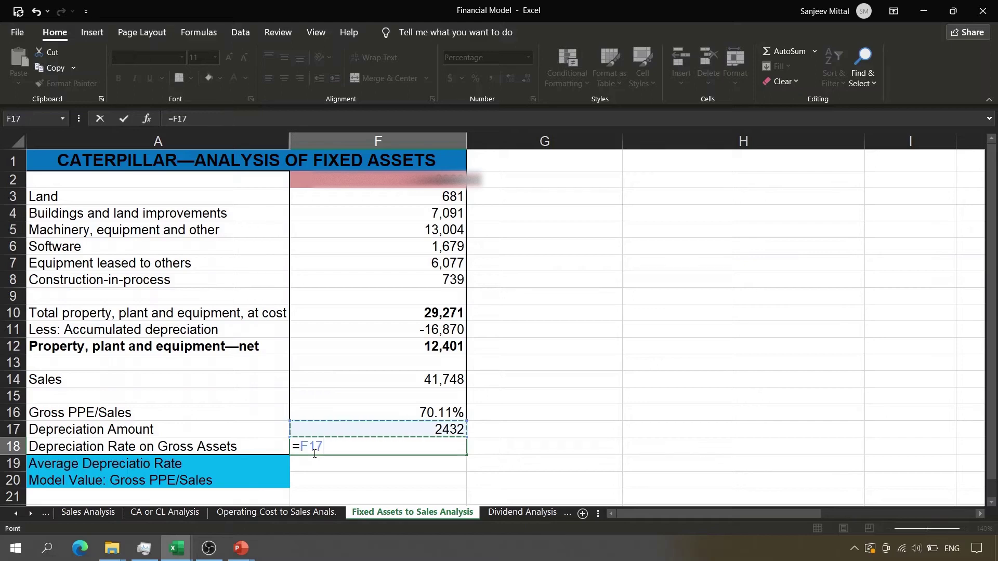
{"action": "type", "text": "/"}
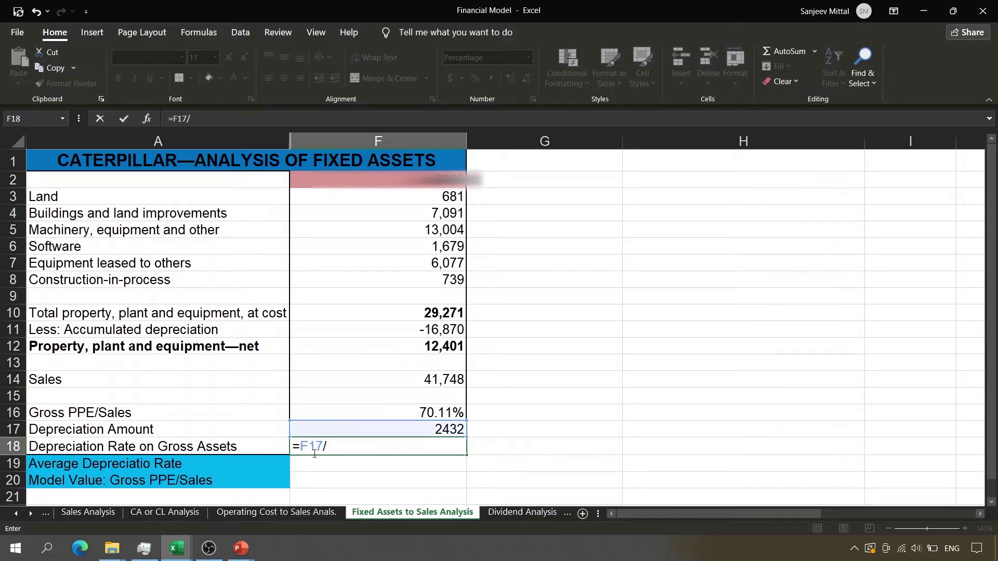
{"action": "left_click_drag", "start_coordinate": [370, 214], "coordinate": [372, 256]}
{"action": "key", "text": "BackSpace"}
{"action": "key", "text": "BackSpace"}
{"action": "key", "text": "BackSpace"}
{"action": "key", "text": "BackSpace"}
{"action": "key", "text": "BackSpace"}
{"action": "type", "text": "s"}
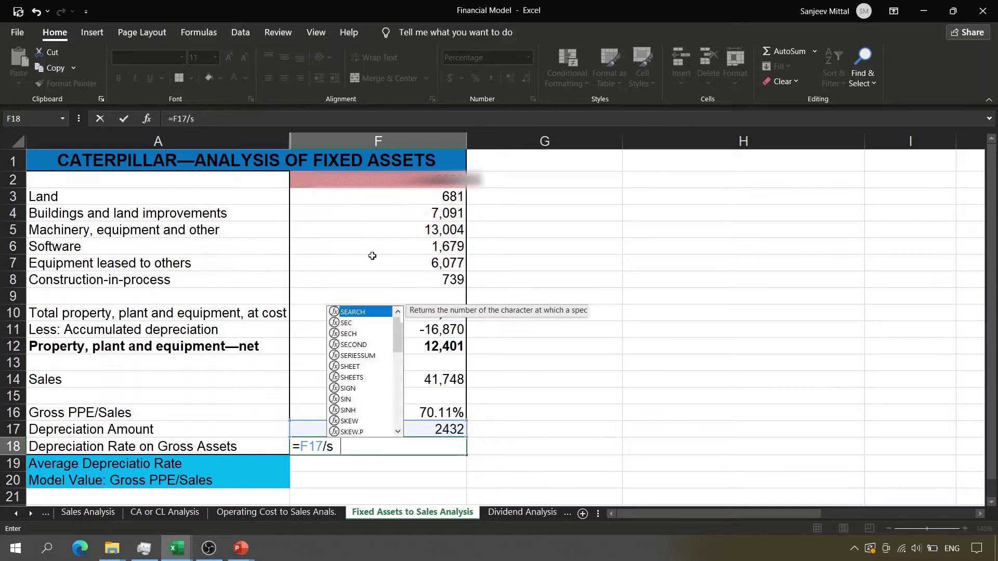
{"action": "key", "text": "Tab"}
{"action": "left_click", "coordinate": [410, 216]}
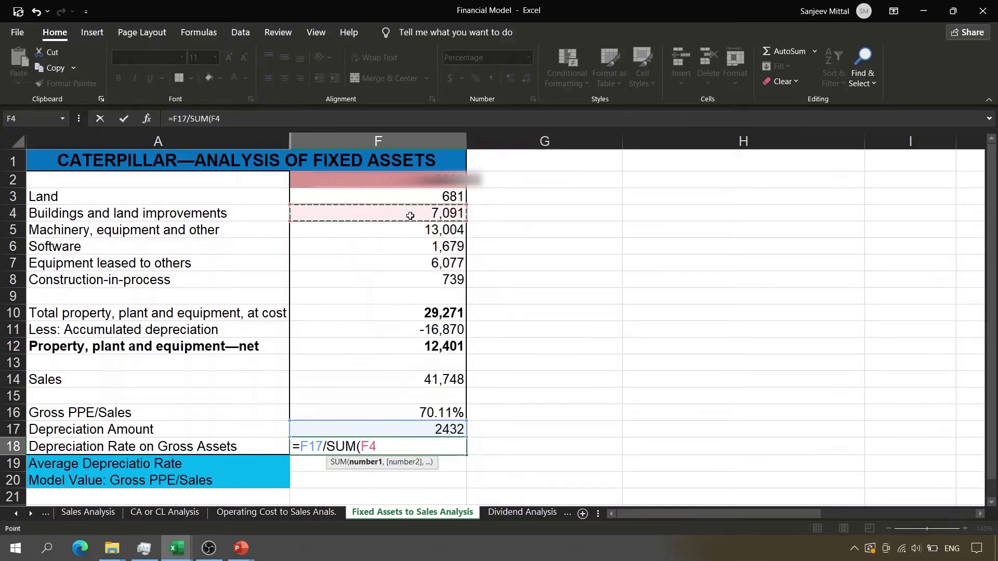
{"action": "key", "text": "shift+Down"}
{"action": "key", "text": "shift+Down"}
{"action": "key", "text": "shift+Down"}
{"action": "key", "text": "Return"}
{"action": "key", "text": "Return"}
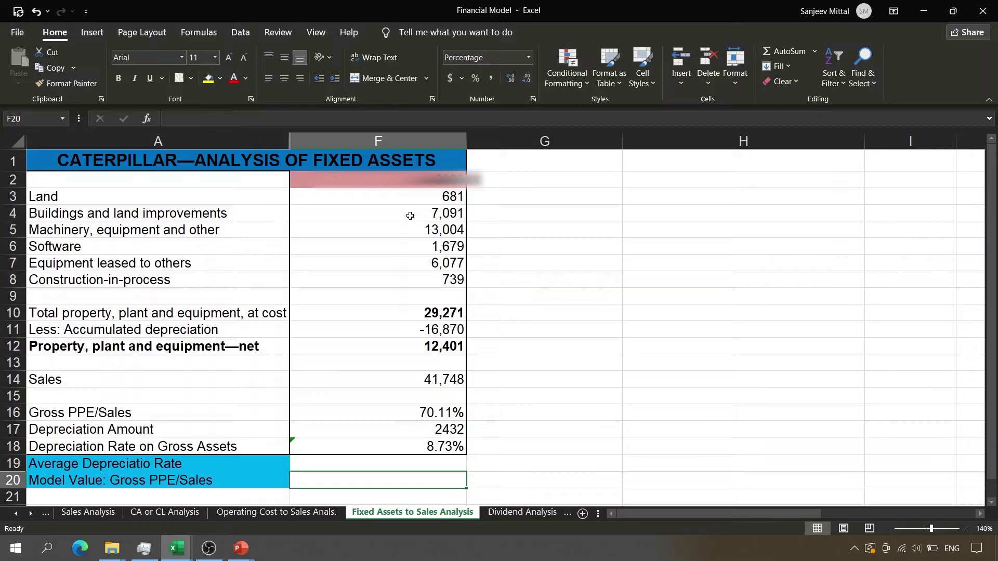
{"action": "key", "text": "Up"}
{"action": "key", "text": "Up"}
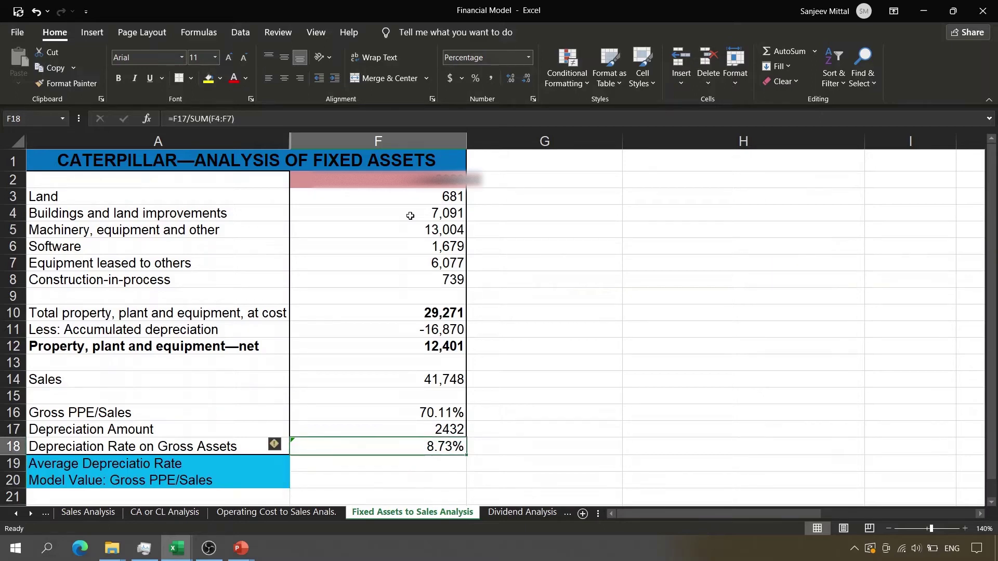
Extend the label in A18 to "Depreciation Rate on Gross Assets which are depreciable" and widen column A to fit it.
{"action": "key", "text": "Left"}
{"action": "key", "text": "F2"}
{"action": "type", "text": "which are de"}
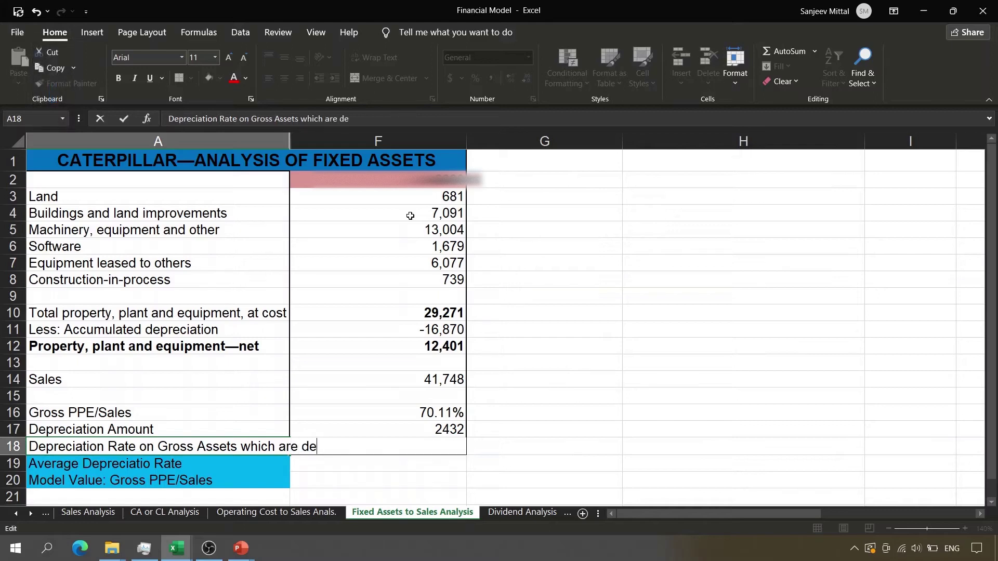
{"action": "type", "text": "preciable"}
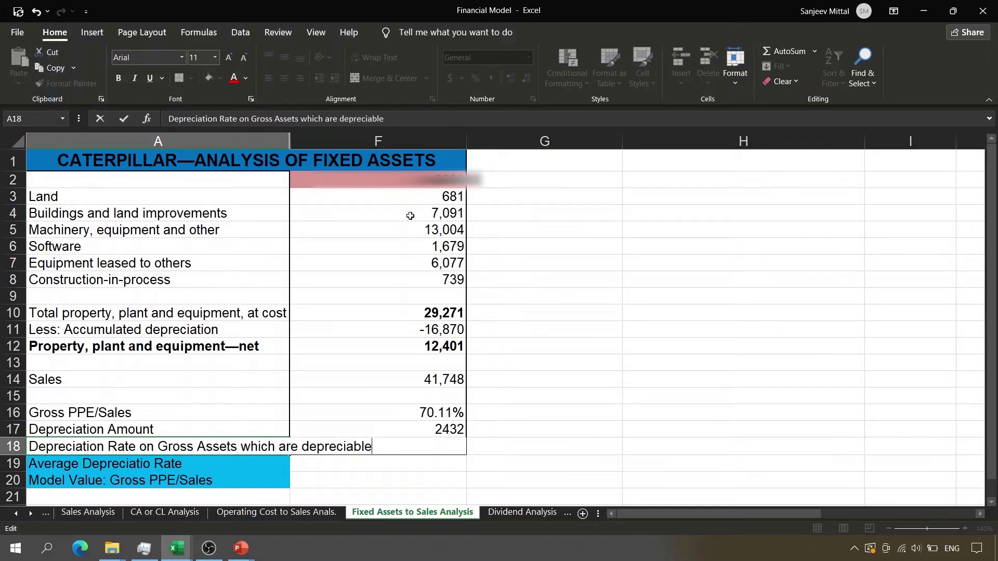
{"action": "key", "text": "Return"}
{"action": "key", "text": "Up"}
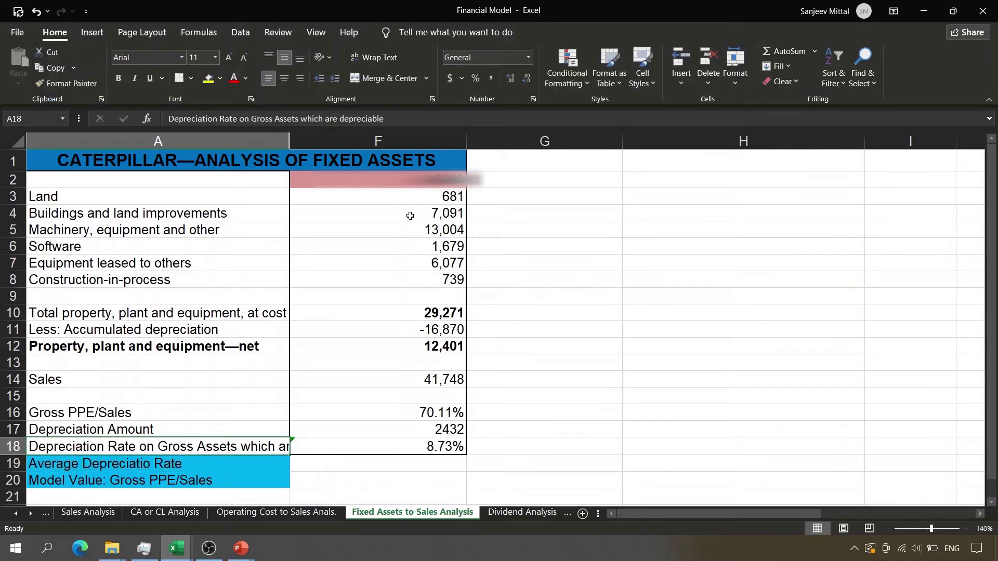
{"action": "double_click", "coordinate": [289, 140]}
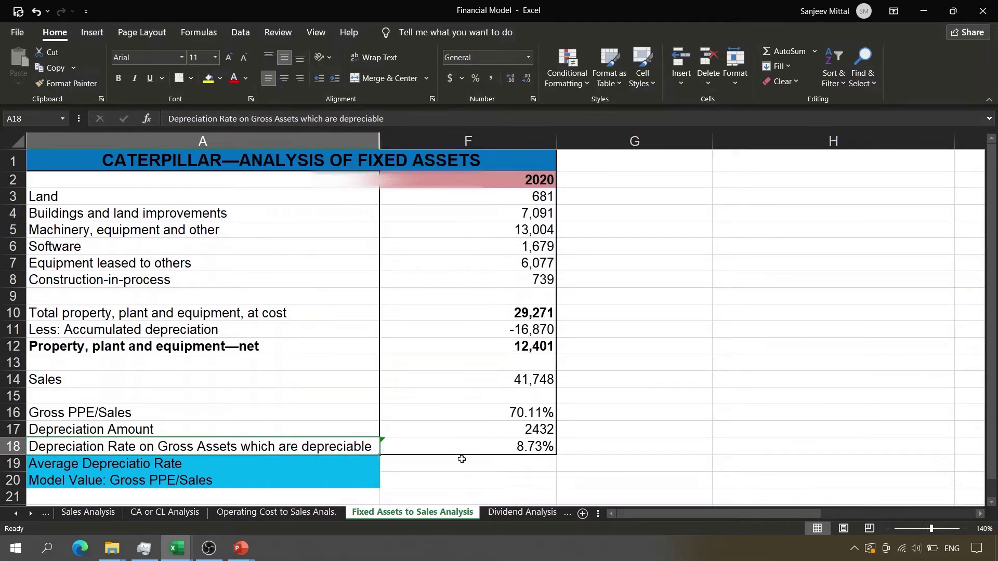
Unhide the 2016 to 2019 columns between columns A and F.
{"action": "left_click", "coordinate": [471, 139]}
{"action": "left_click", "coordinate": [469, 175]}
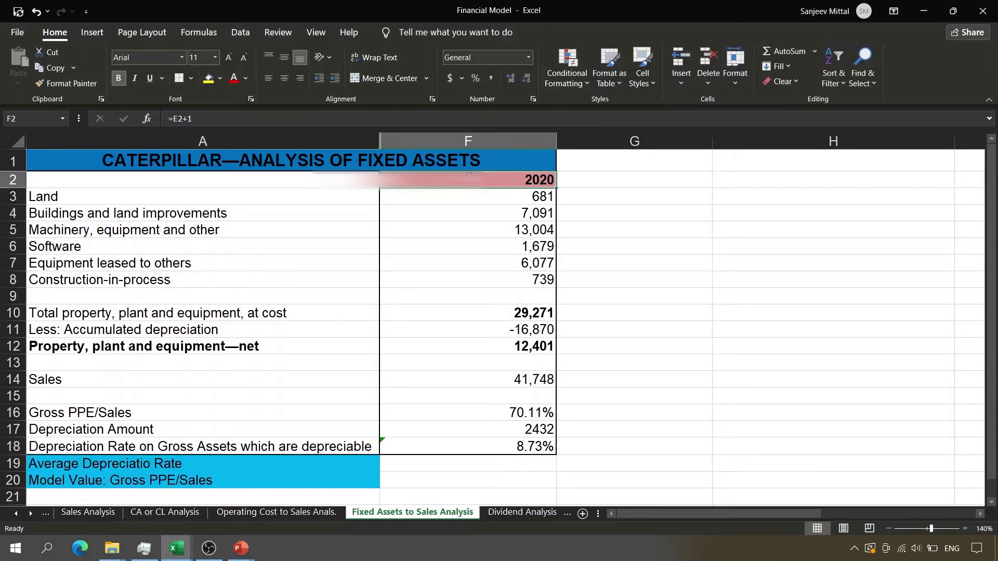
{"action": "left_click_drag", "start_coordinate": [410, 139], "coordinate": [368, 141]}
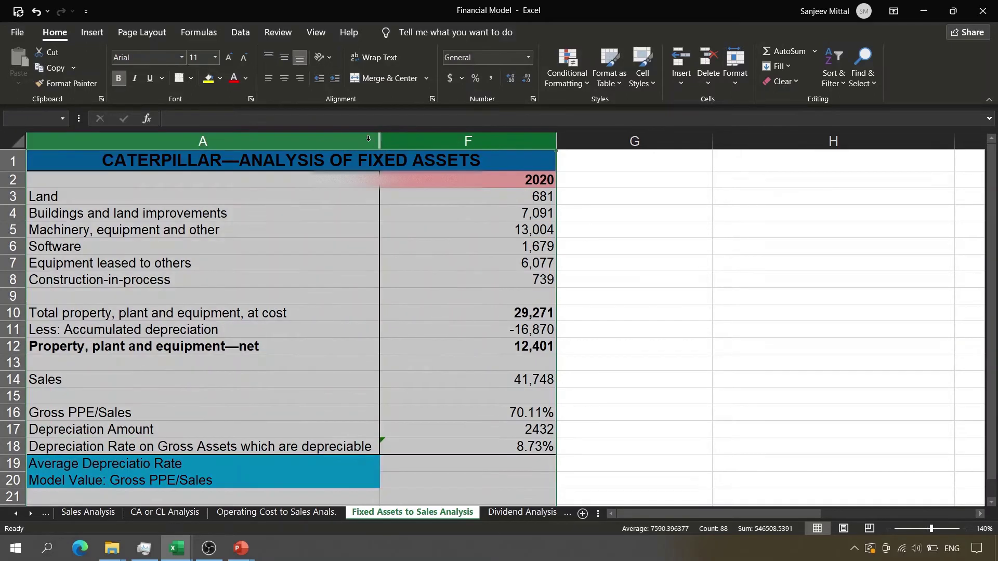
{"action": "right_click", "coordinate": [368, 141]}
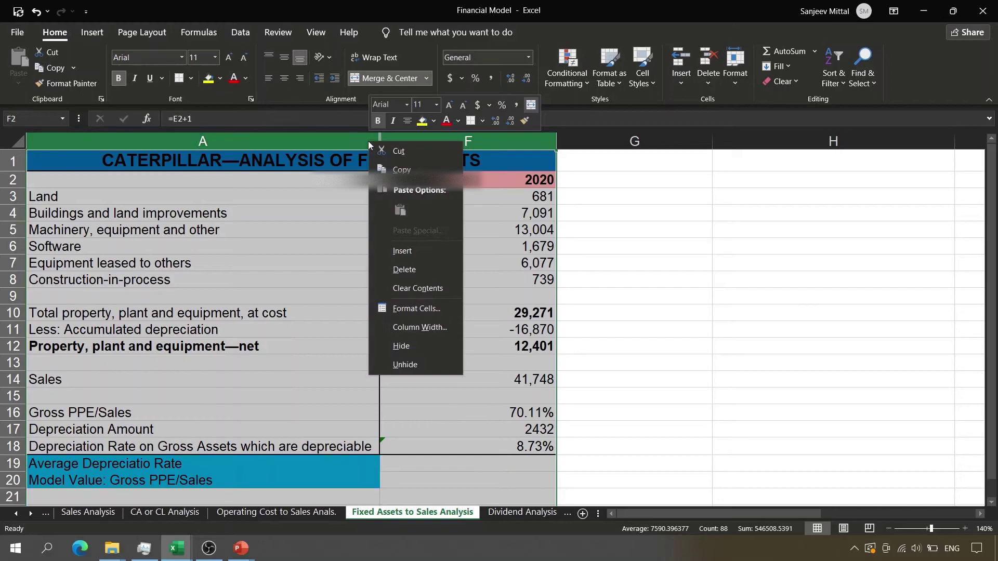
{"action": "left_click", "coordinate": [401, 365]}
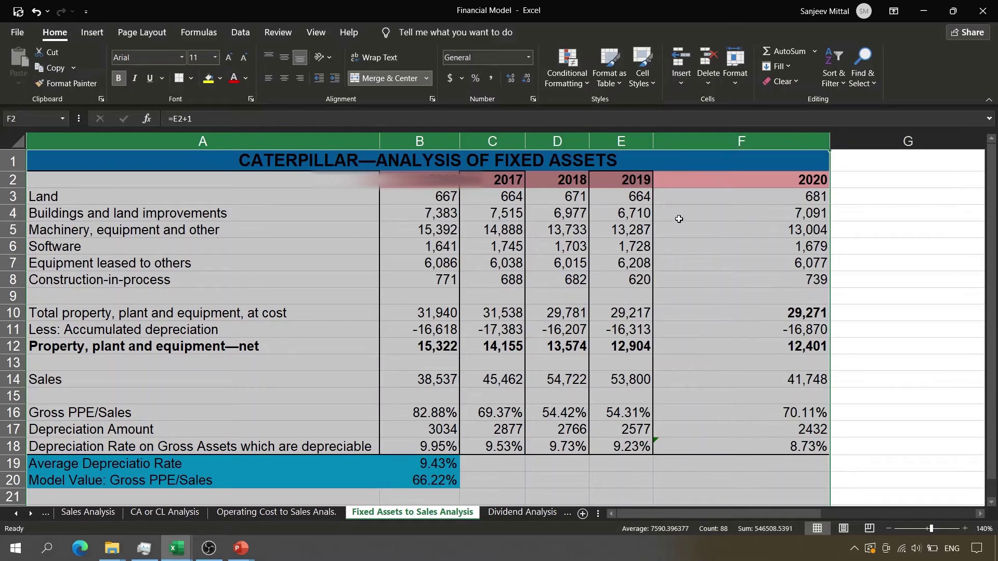
AutoFit the width of columns A to F to their contents.
{"action": "left_click", "coordinate": [648, 208]}
{"action": "key", "text": "Up"}
{"action": "key", "text": "Left"}
{"action": "key", "text": "Left"}
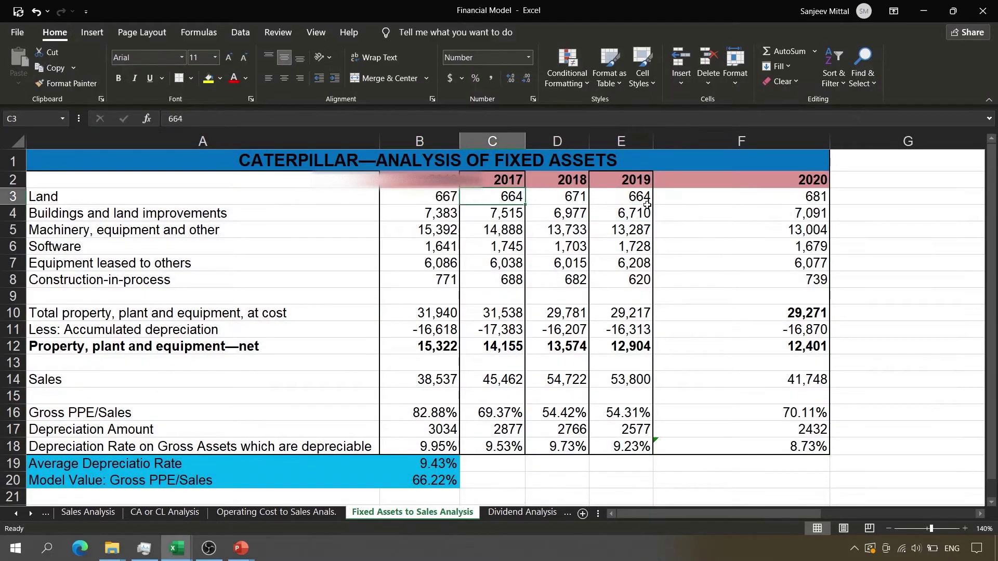
{"action": "key", "text": "Left"}
{"action": "key", "text": "shift+Right"}
{"action": "key", "text": "shift+Right"}
{"action": "key", "text": "shift+Right"}
{"action": "key", "text": "Right"}
{"action": "key", "text": "Right"}
{"action": "key", "text": "Right"}
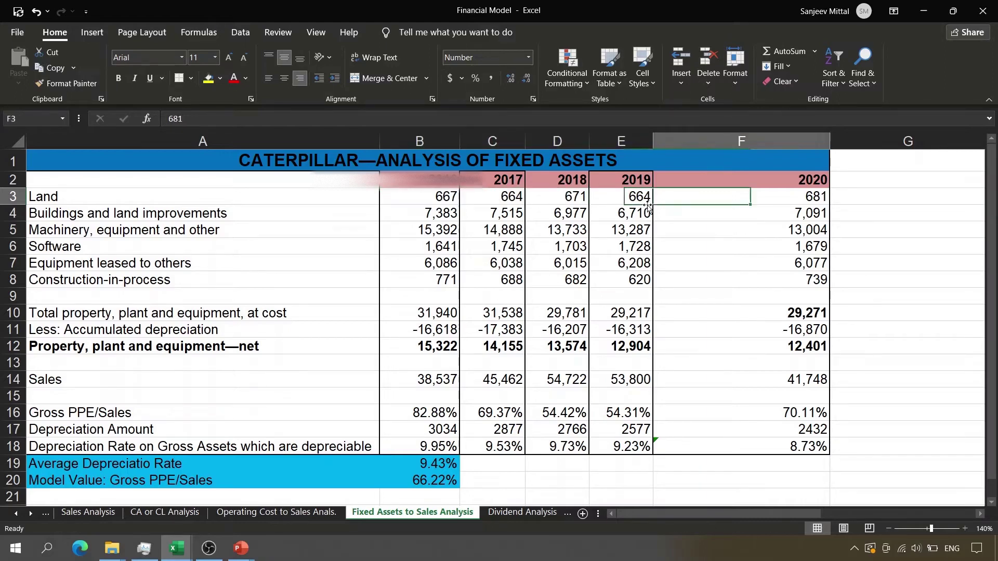
{"action": "key", "text": "Right"}
{"action": "key", "text": "ctrl+space"}
{"action": "key", "text": "alt"}
{"action": "key", "text": "o"}
{"action": "key", "text": "c"}
{"action": "key", "text": "a"}
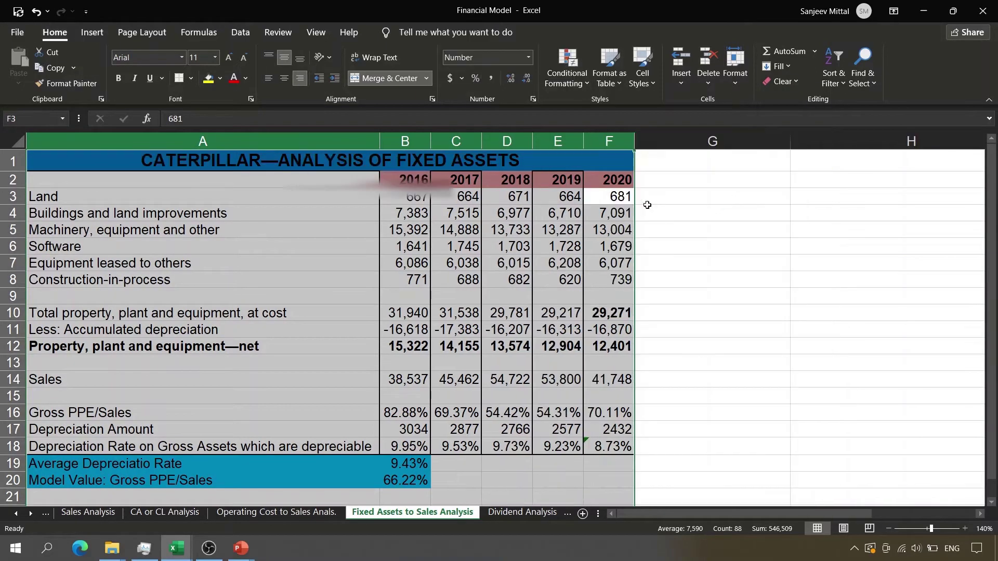
Review the 2020 column from the Land row down past Sales, then the average depreciation rate row.
{"action": "key", "text": "Down"}
{"action": "key", "text": "Down"}
{"action": "key", "text": "Down"}
{"action": "key", "text": "Down"}
{"action": "key", "text": "Down"}
{"action": "key", "text": "Down"}
{"action": "key", "text": "Down"}
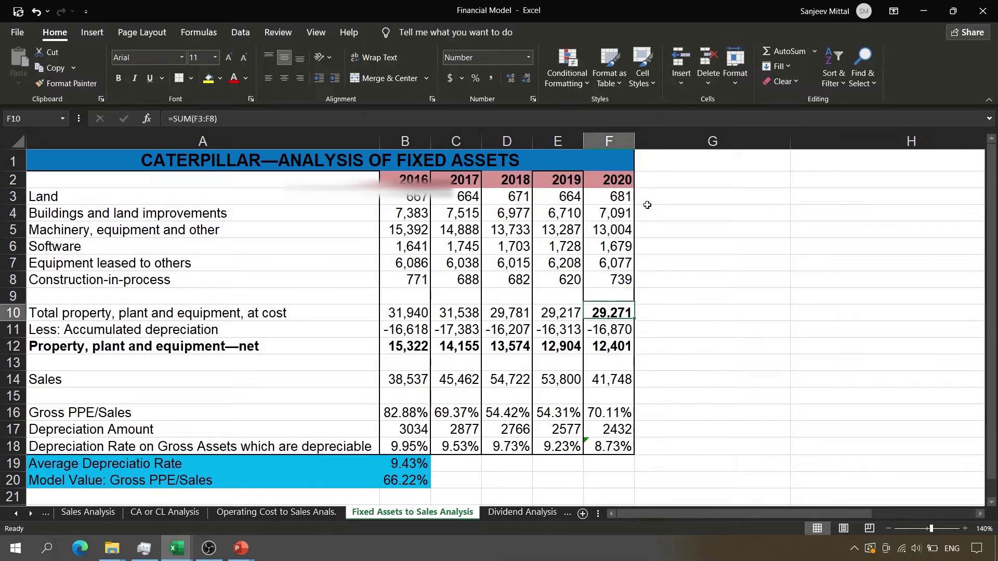
{"action": "key", "text": "Down"}
{"action": "key", "text": "Down"}
{"action": "key", "text": "Down"}
{"action": "key", "text": "Down"}
{"action": "key", "text": "Down"}
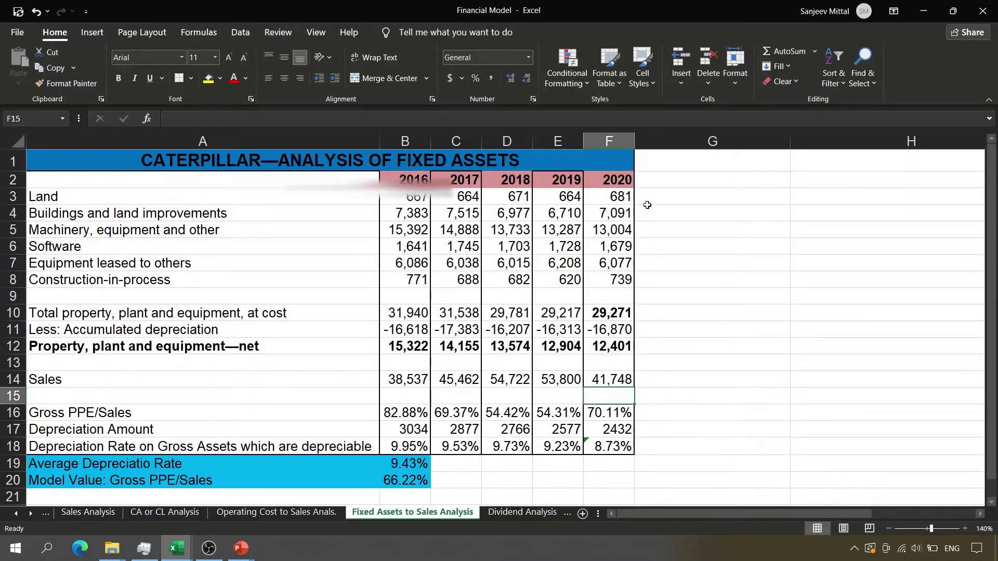
{"action": "left_click", "coordinate": [221, 468]}
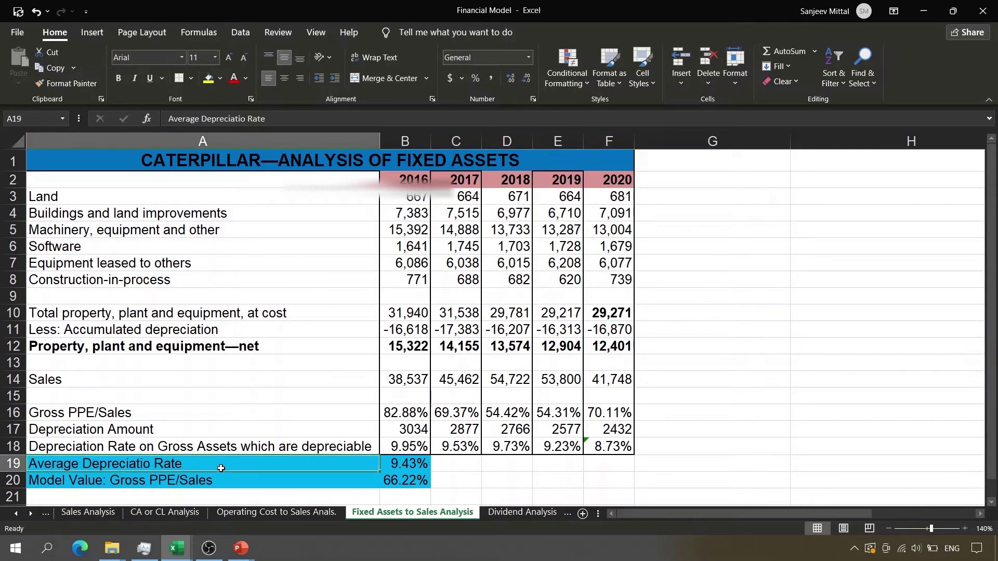
Examine the average depreciation rate formula in B19 and the 2016 to 2020 depreciation rates in B18:F18 it covers.
{"action": "key", "text": "Right"}
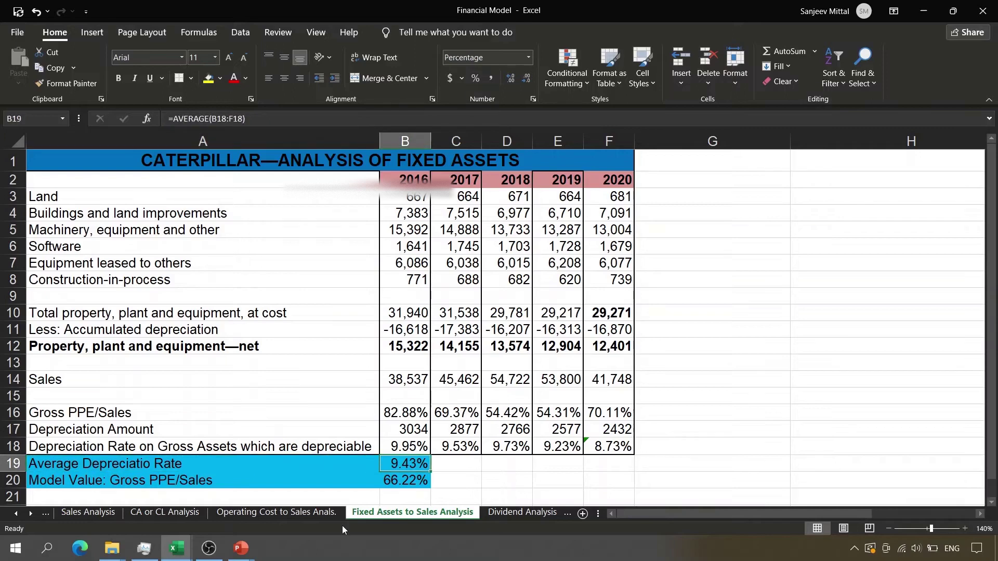
{"action": "key", "text": "F2"}
{"action": "key", "text": "Escape"}
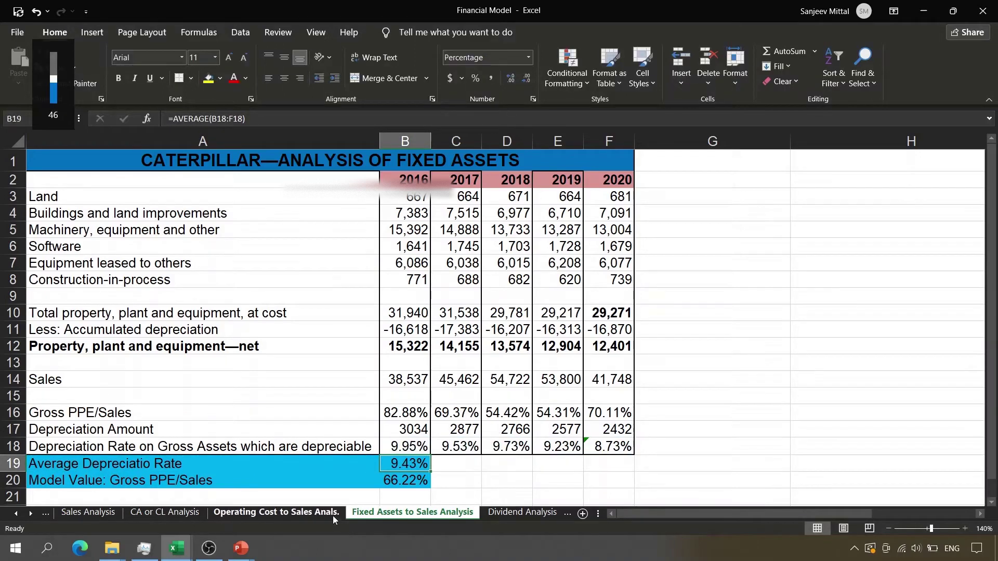
{"action": "left_click", "coordinate": [407, 447]}
{"action": "key", "text": "shift+Right"}
{"action": "key", "text": "shift+Right"}
{"action": "key", "text": "shift+Right"}
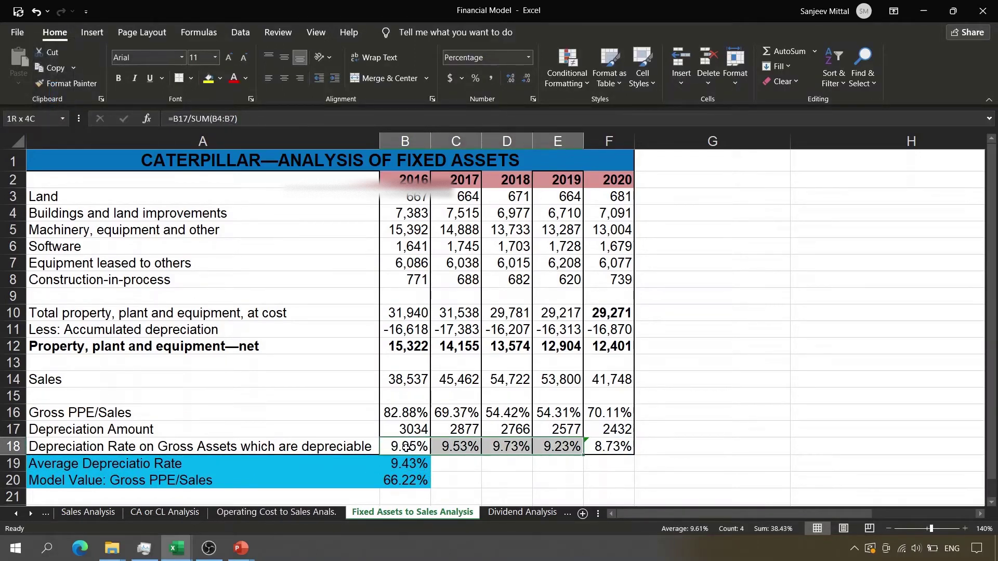
{"action": "key", "text": "shift+Right"}
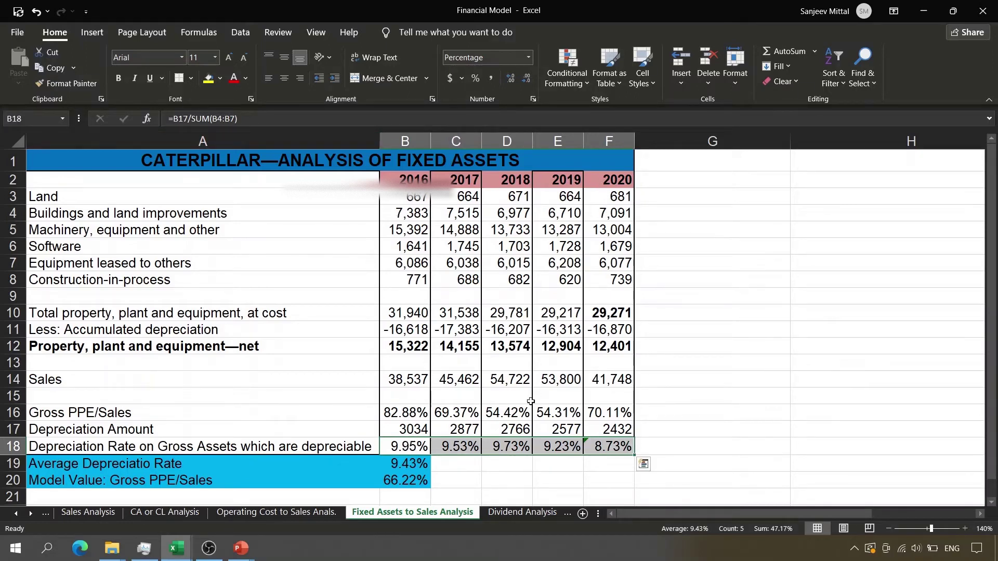
Examine the Gross PPE/Sales model value formula in B20 and the 2016 to 2020 ratios in B16:F16 behind it.
{"action": "left_click", "coordinate": [393, 481]}
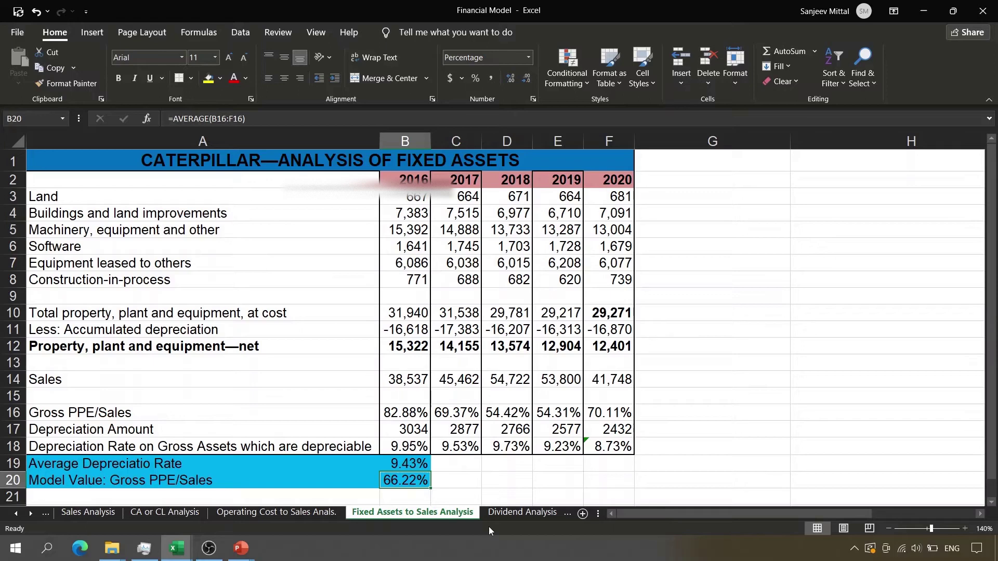
{"action": "key", "text": "XF86AudioLowerVolume"}
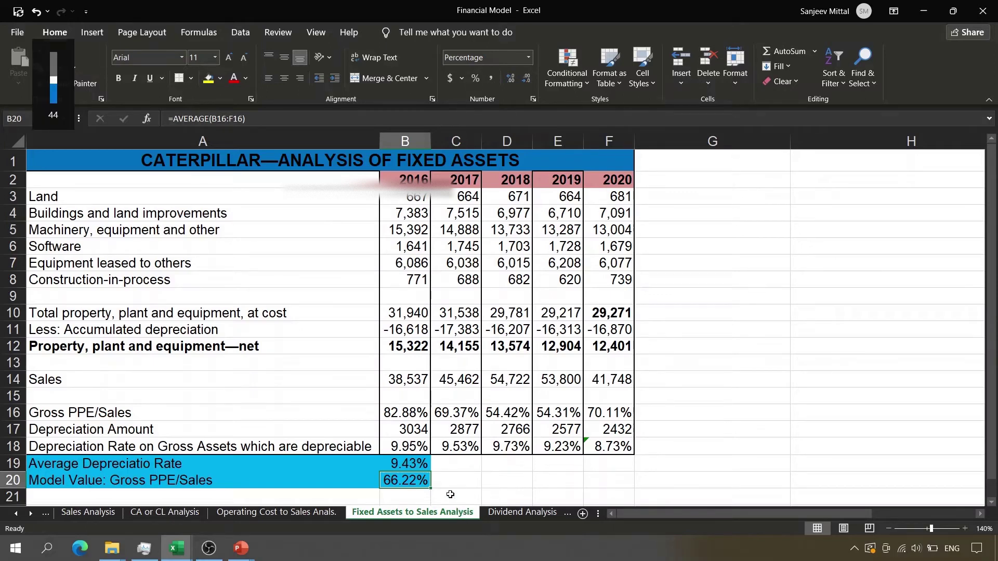
{"action": "key", "text": "F2"}
{"action": "key", "text": "Escape"}
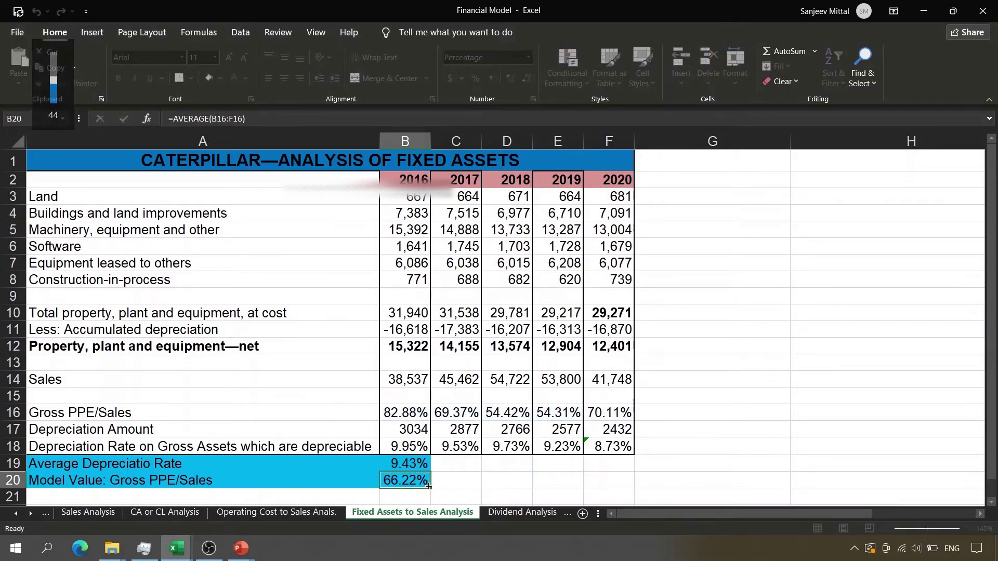
{"action": "key", "text": "XF86AudioLowerVolume"}
{"action": "key", "text": "F2"}
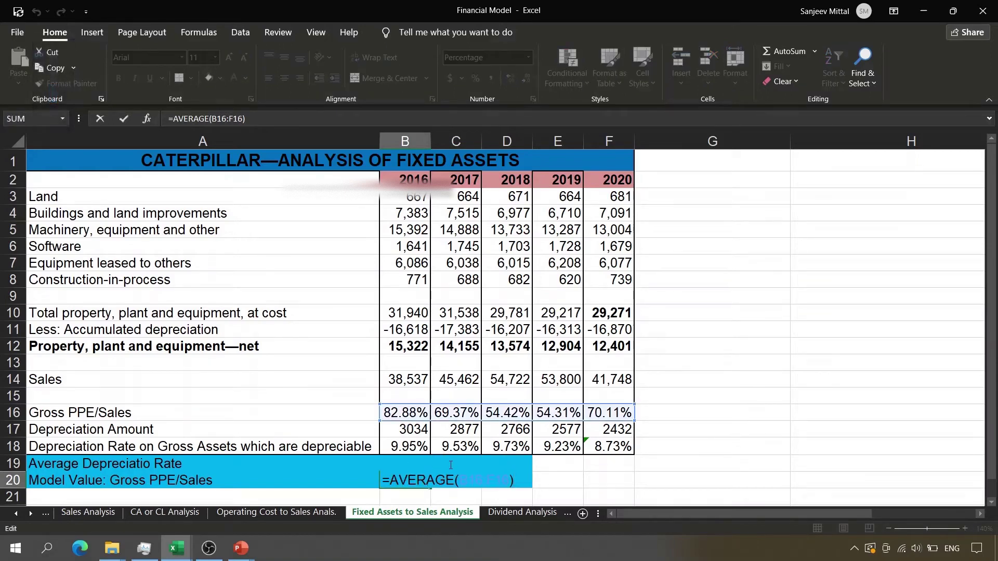
{"action": "key", "text": "Escape"}
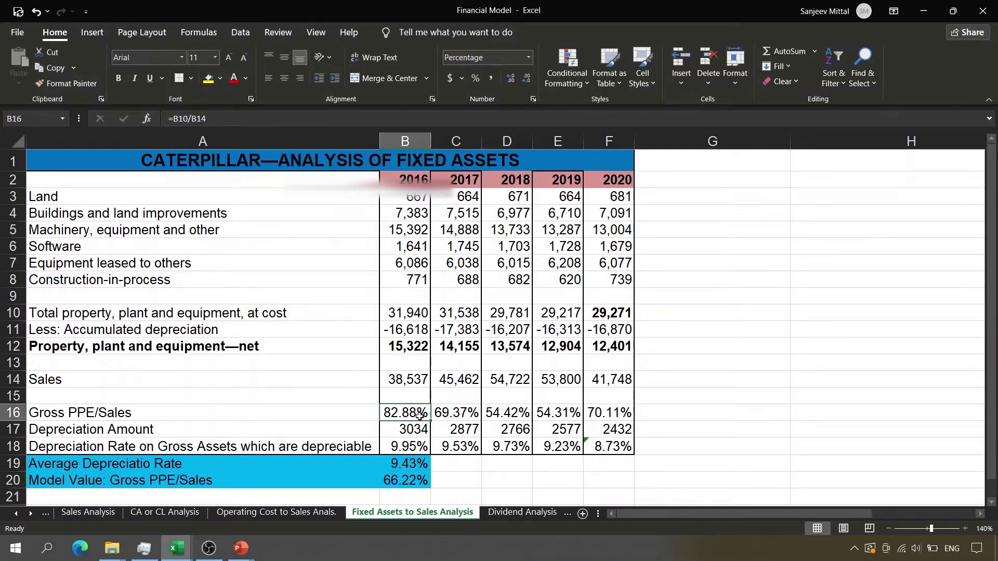
{"action": "left_click", "coordinate": [420, 415]}
{"action": "key", "text": "shift+Right"}
{"action": "key", "text": "shift+Right"}
{"action": "key", "text": "shift+Right"}
{"action": "key", "text": "shift+Right"}
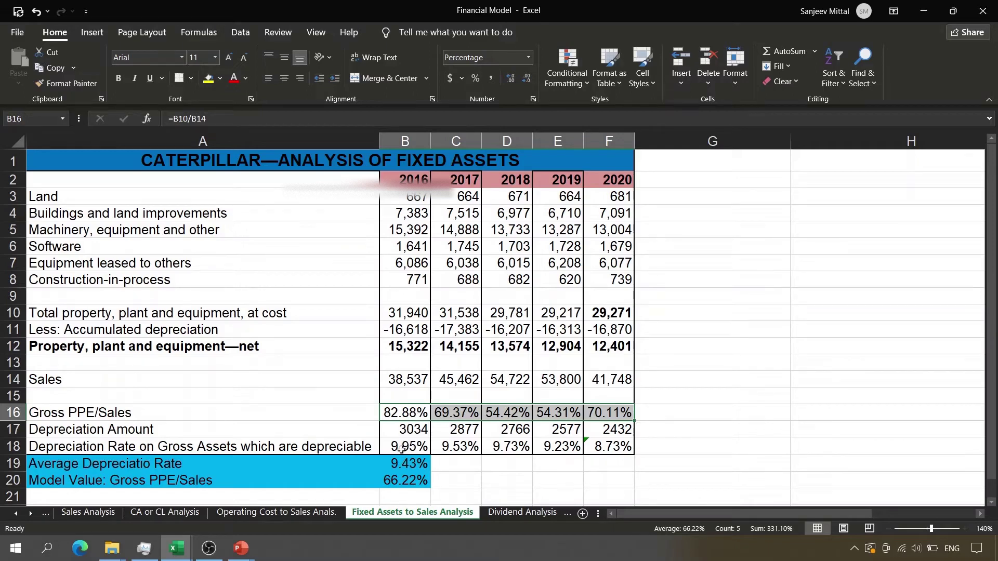
{"action": "left_click", "coordinate": [398, 479]}
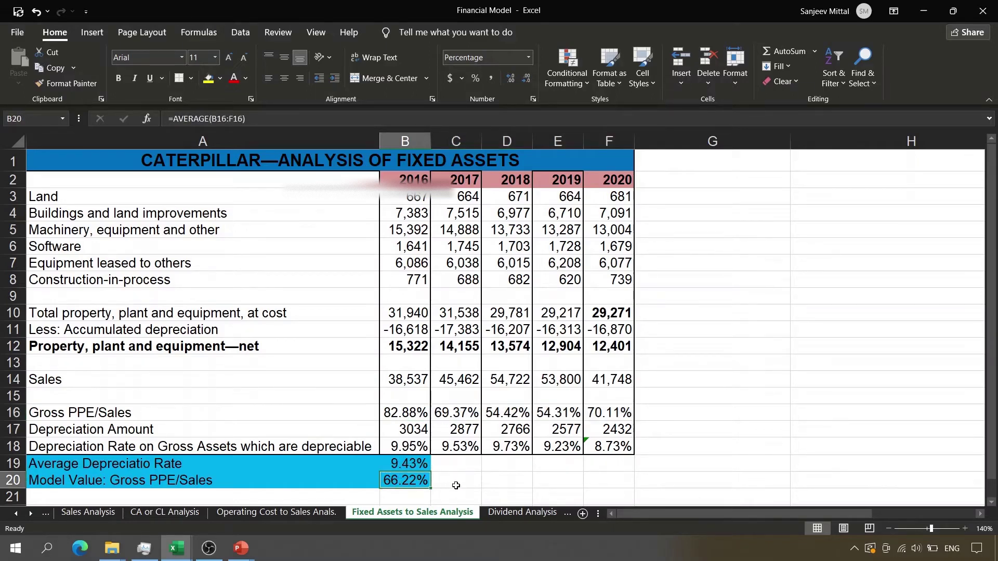
{"action": "left_click", "coordinate": [456, 486]}
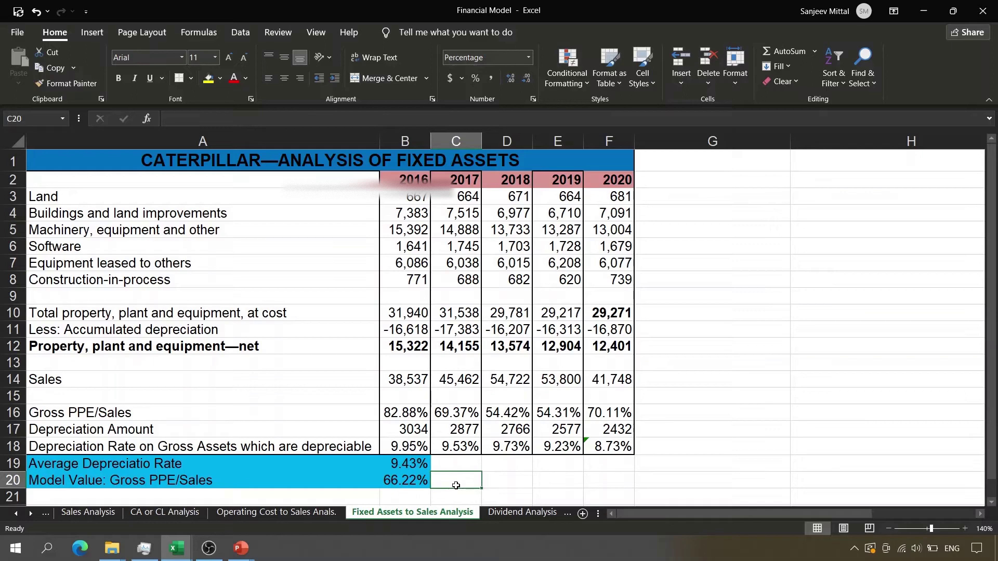
{"action": "left_click", "coordinate": [496, 485]}
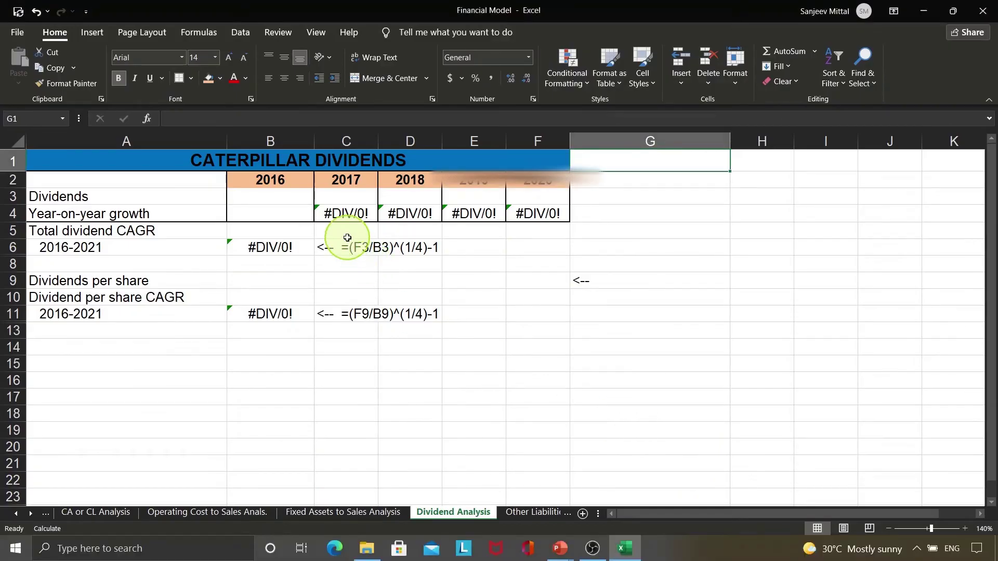
Link the 2016 Dividends cell B3 on the Dividend Analysis sheet to Dividends paid in cell B34 of the Cash Flow Statement.
{"action": "left_click", "coordinate": [286, 202]}
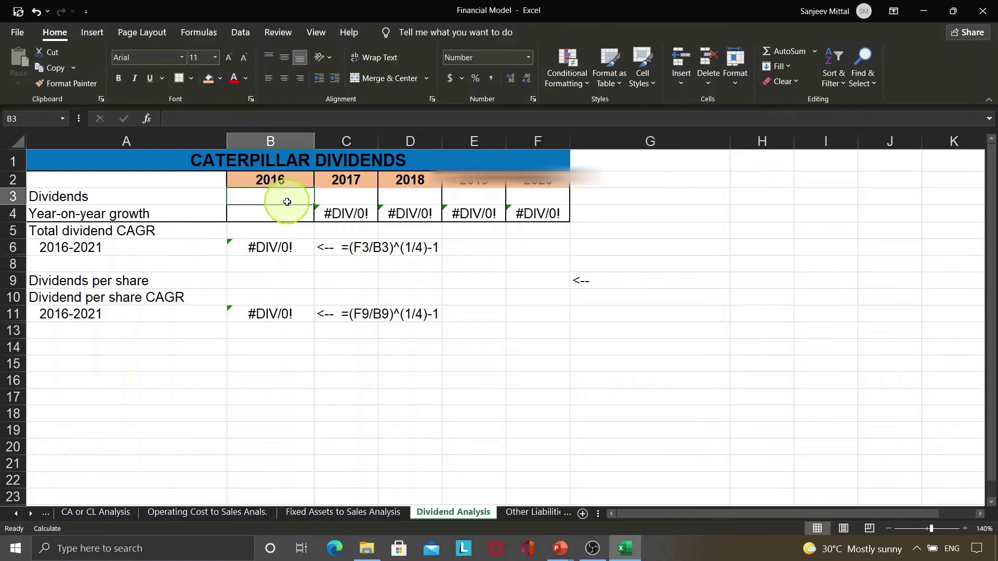
{"action": "left_click", "coordinate": [46, 197]}
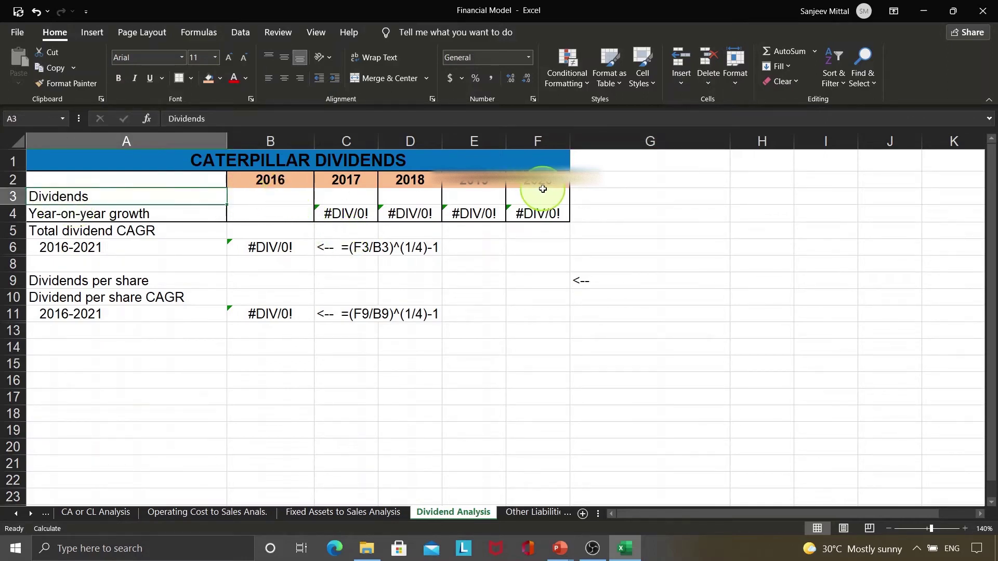
{"action": "left_click", "coordinate": [269, 201]}
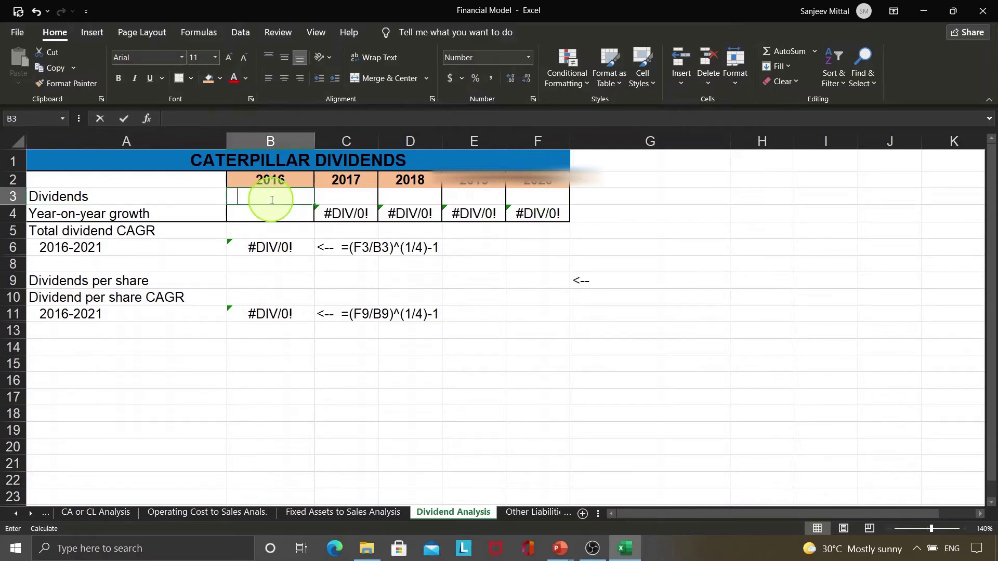
{"action": "type", "text": "="}
{"action": "left_click", "coordinate": [15, 516]}
{"action": "left_click", "coordinate": [16, 517]}
{"action": "left_click", "coordinate": [15, 516]}
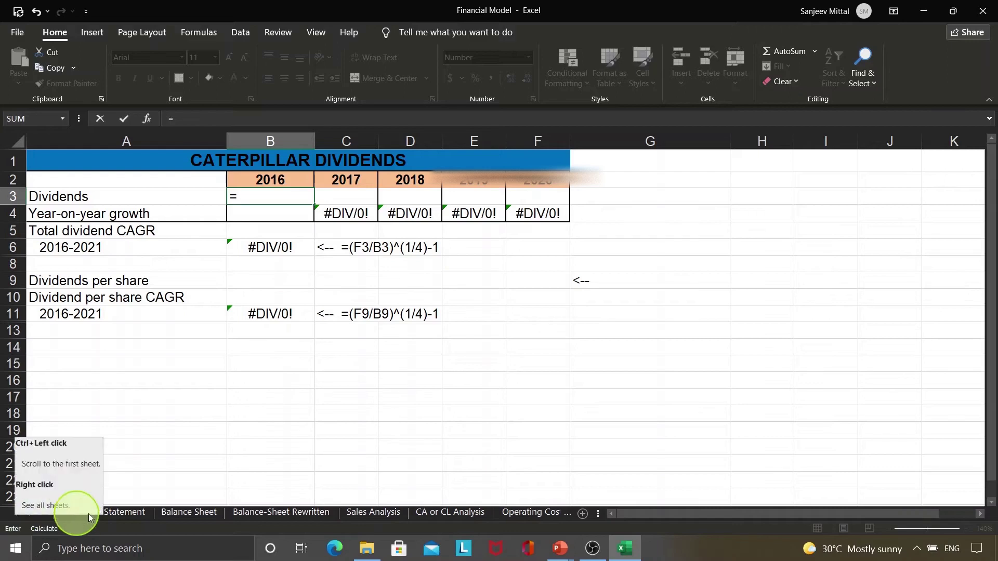
{"action": "left_click", "coordinate": [107, 513]}
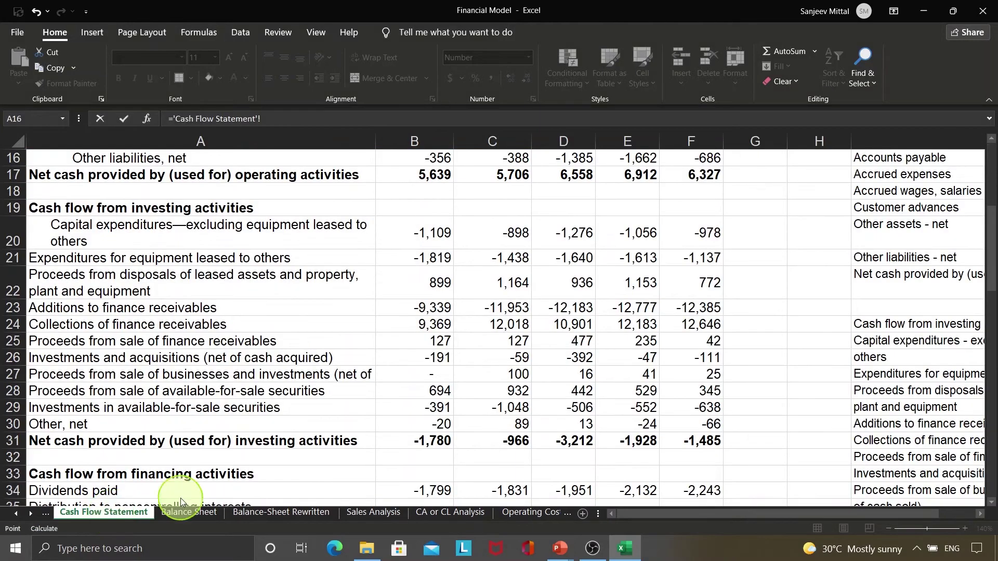
{"action": "left_click", "coordinate": [418, 490]}
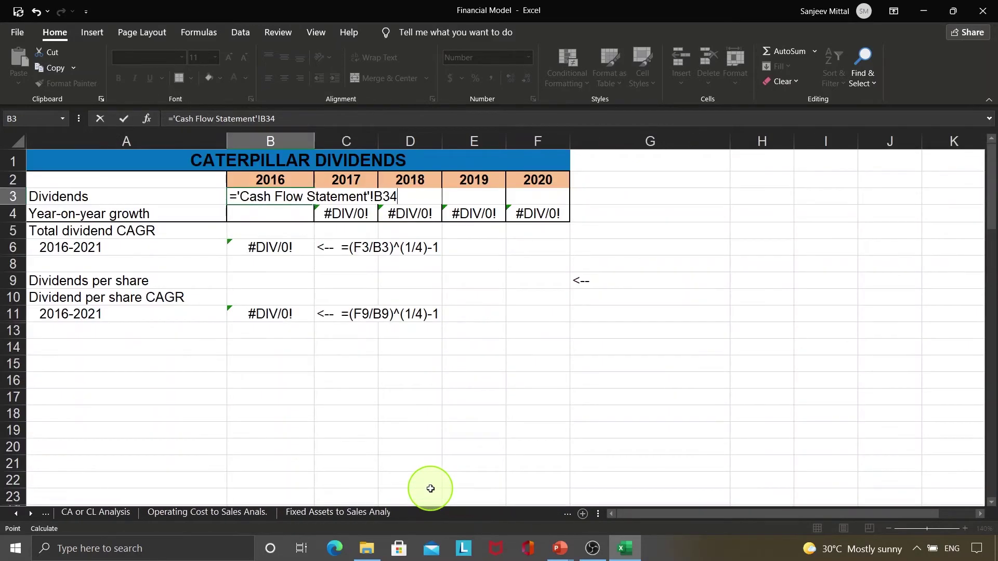
Try to reverse the sign of the 2016 dividends link in B3 by inserting a minus inside the sheet name, and undo it.
{"action": "key", "text": "Up"}
{"action": "key", "text": "F2"}
{"action": "key", "text": "Left"}
{"action": "key", "text": "Left"}
{"action": "key", "text": "Left"}
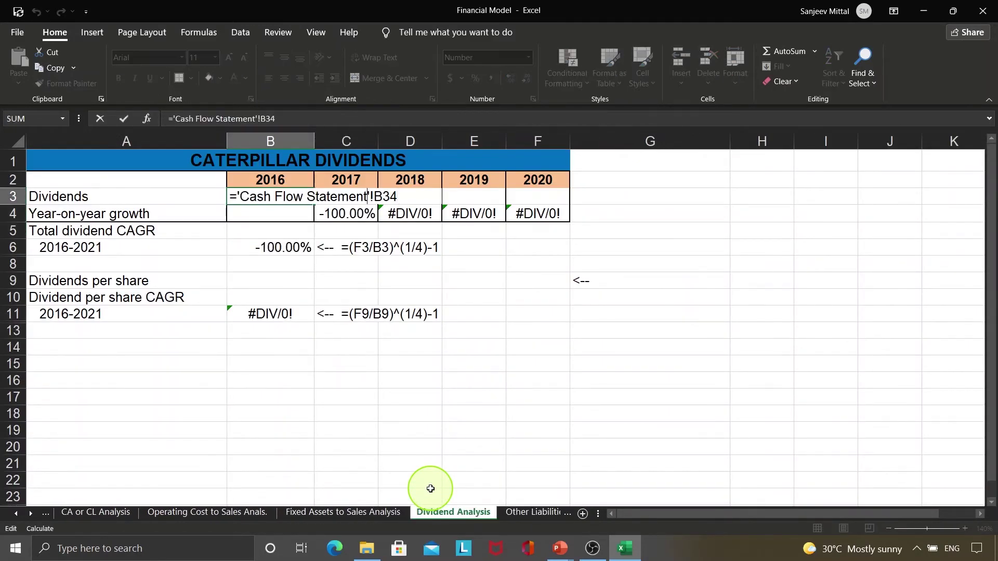
{"action": "type", "text": "-"}
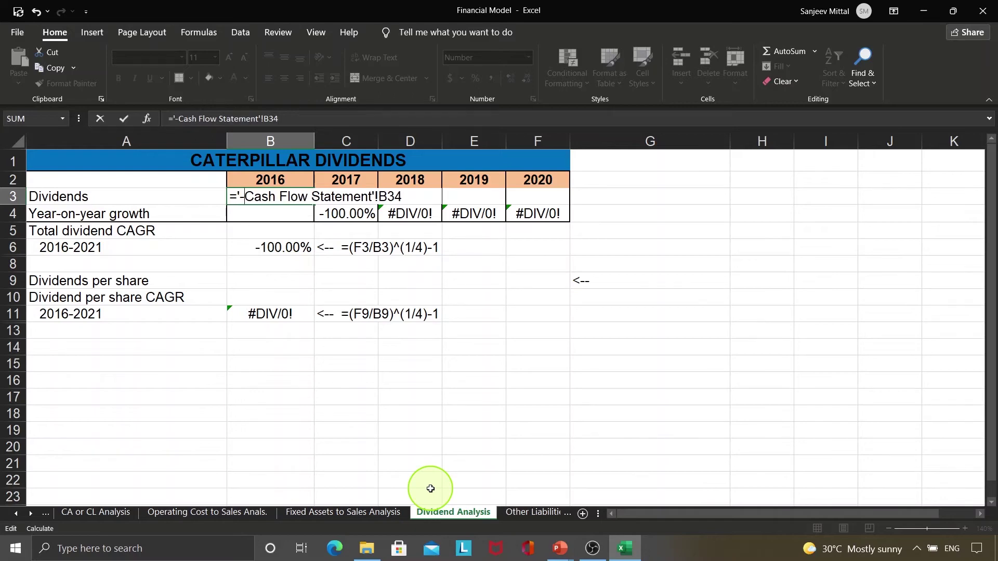
{"action": "key", "text": "Return"}
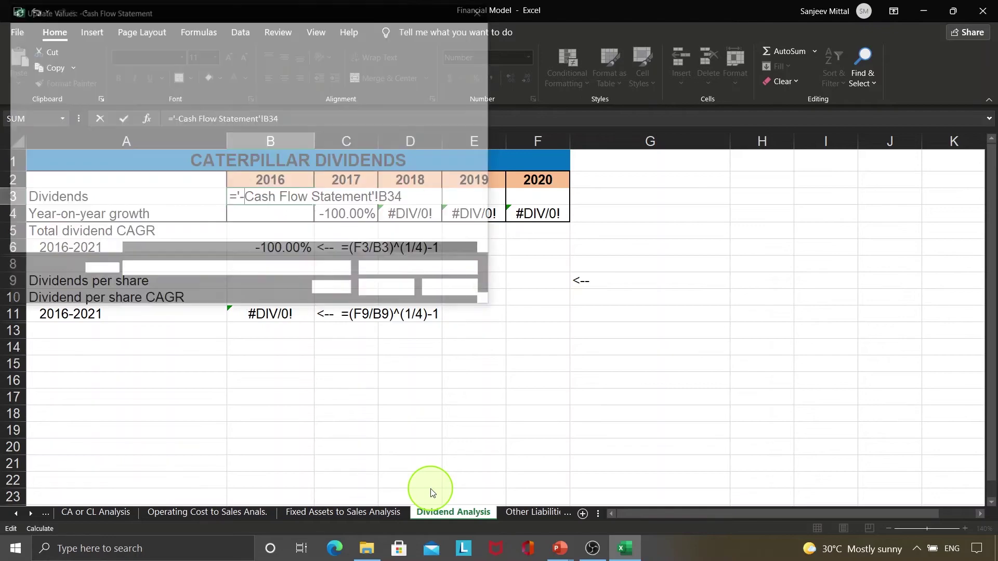
{"action": "key", "text": "Escape"}
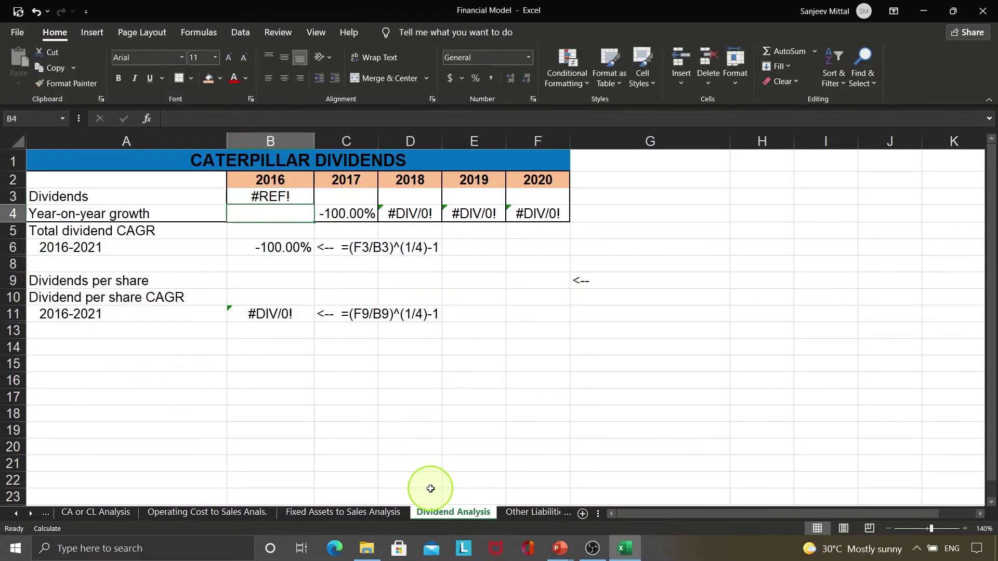
{"action": "key", "text": "ctrl+z"}
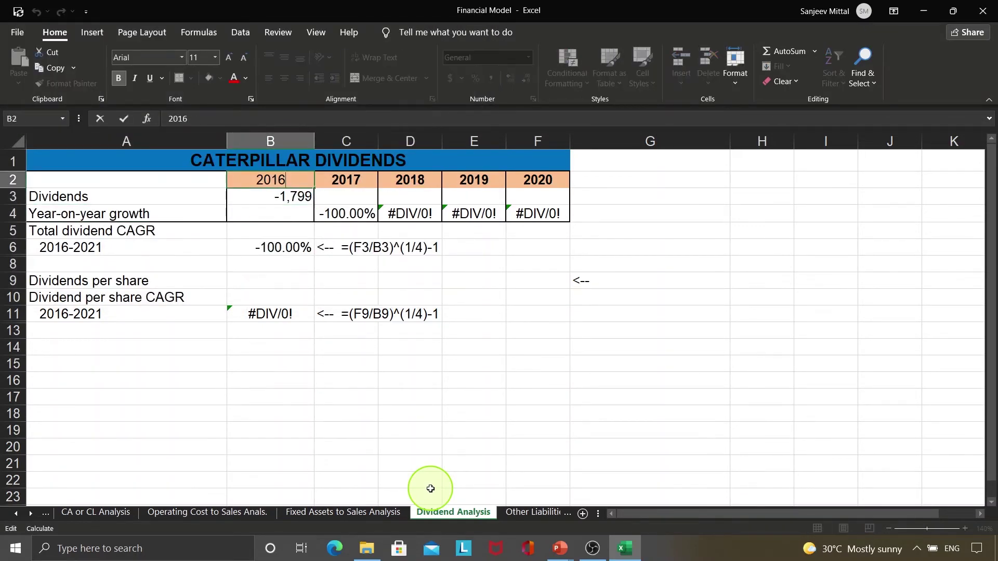
Reverse the sign of the 2016 dividends link so B3 reads =-'Cash Flow Statement'!B34.
{"action": "key", "text": "F2"}
{"action": "key", "text": "Right"}
{"action": "type", "text": "-"}
{"action": "key", "text": "Return"}
Copy the 2016 dividends formula from B3 across the row through 2020 in F3.
{"action": "key", "text": "Up"}
{"action": "key", "text": "ctrl+c"}
{"action": "key", "text": "shift+Right"}
{"action": "key", "text": "shift+Right"}
{"action": "key", "text": "shift+Right"}
{"action": "key", "text": "shift+Right"}
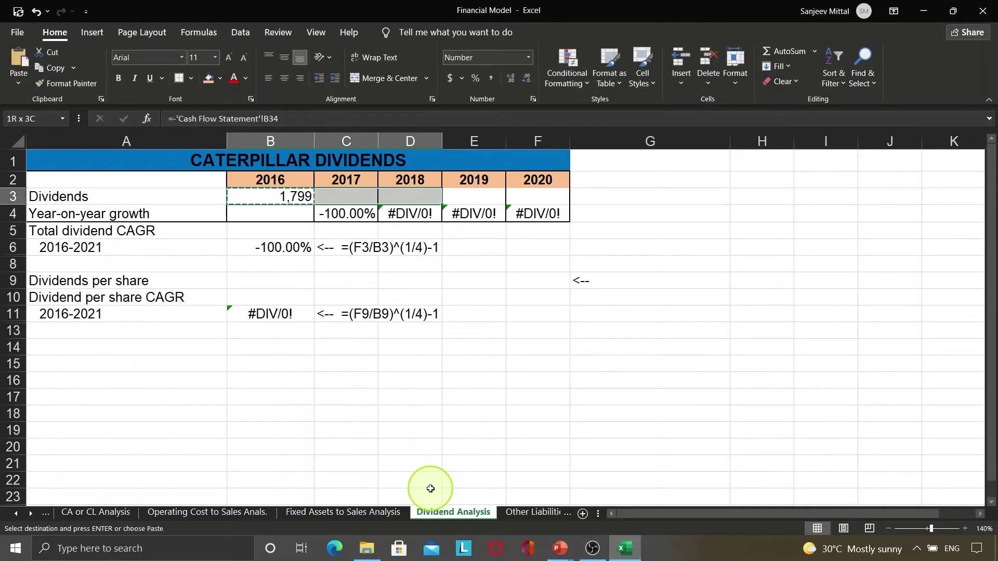
{"action": "key", "text": "Return"}
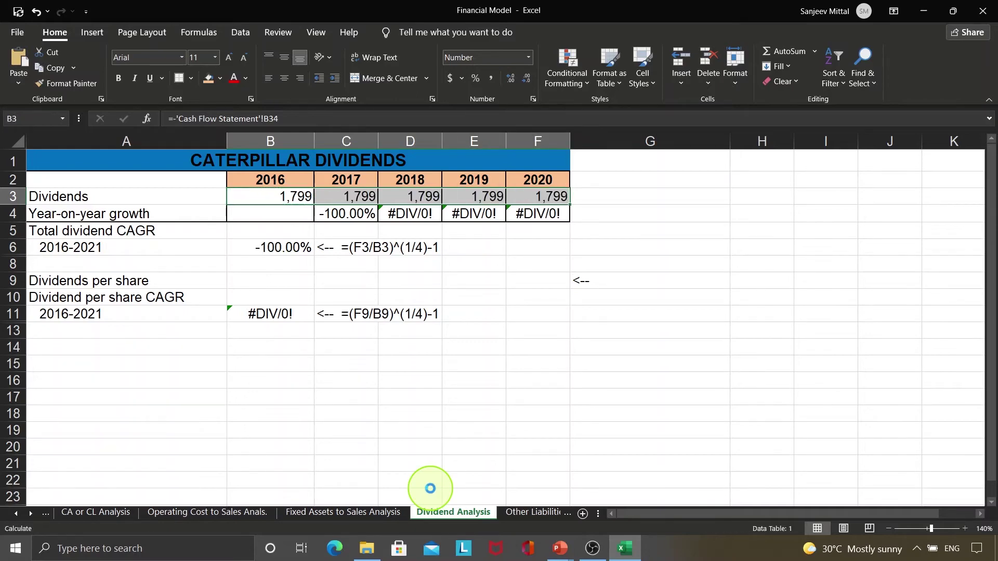
{"action": "key", "text": "Return"}
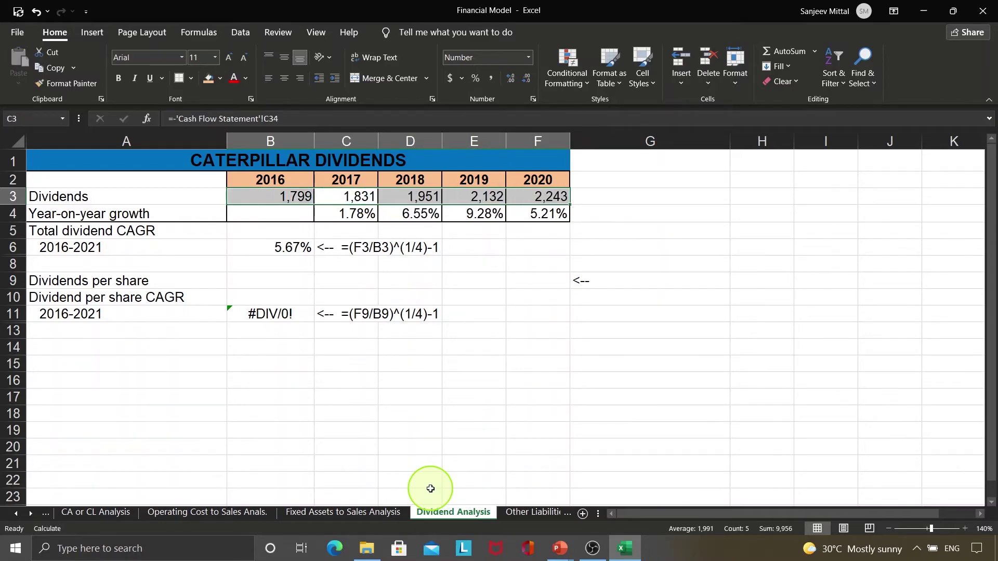
Examine the 2017 year-on-year growth formula in C4 and the total dividend CAGR in B6 with its label and formula note.
{"action": "key", "text": "Down"}
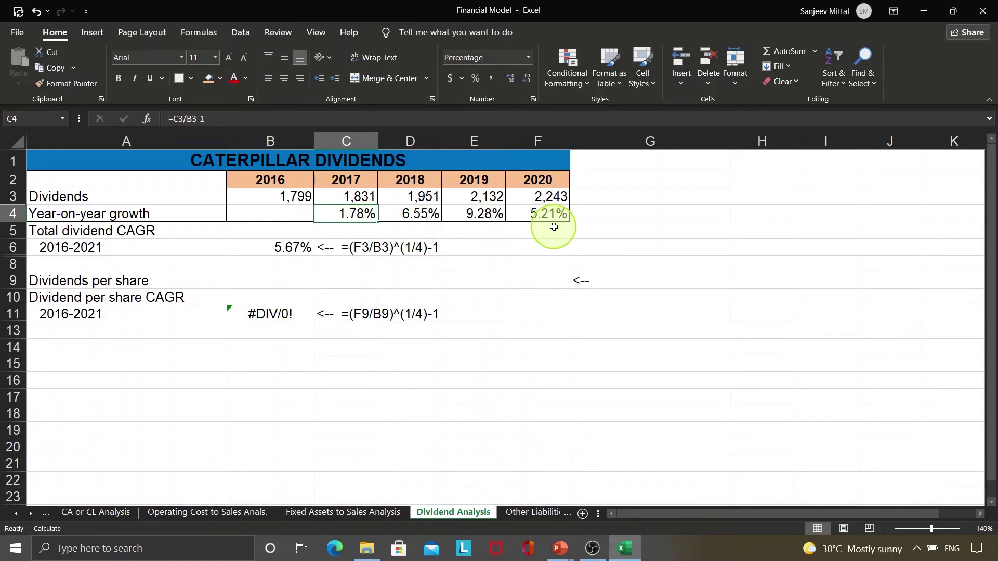
{"action": "left_click", "coordinate": [280, 249]}
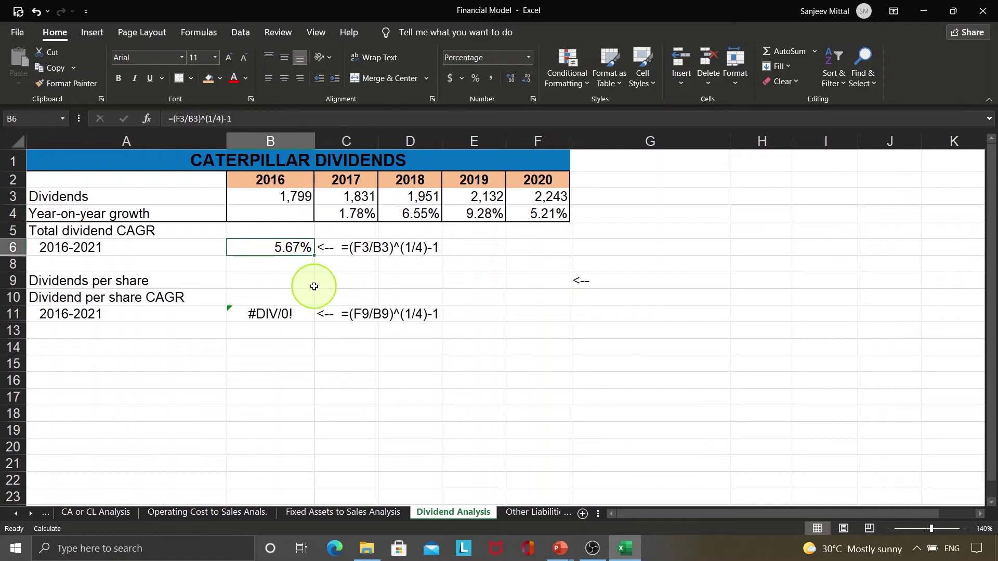
{"action": "key", "text": "Left"}
{"action": "key", "text": "Up"}
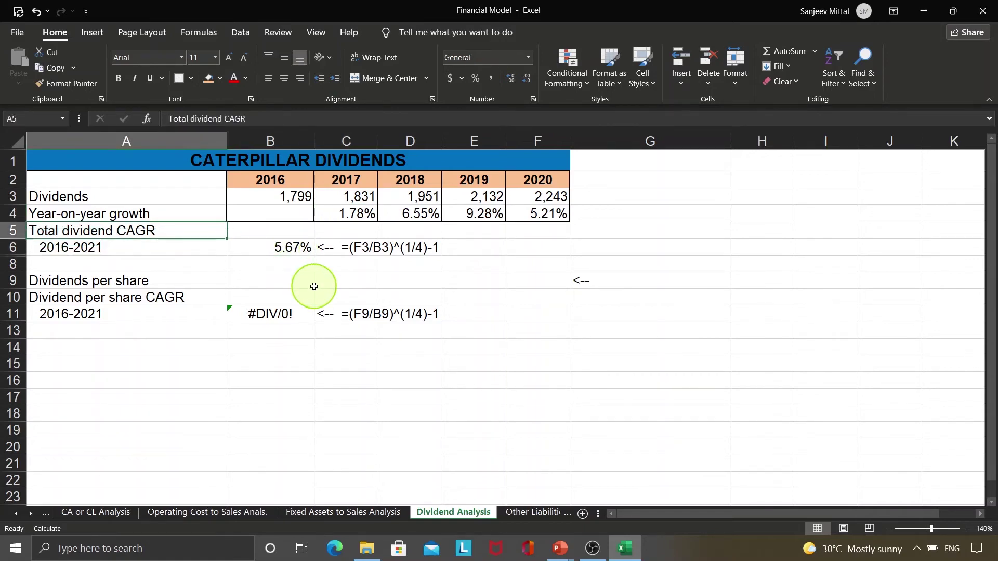
{"action": "key", "text": "Down"}
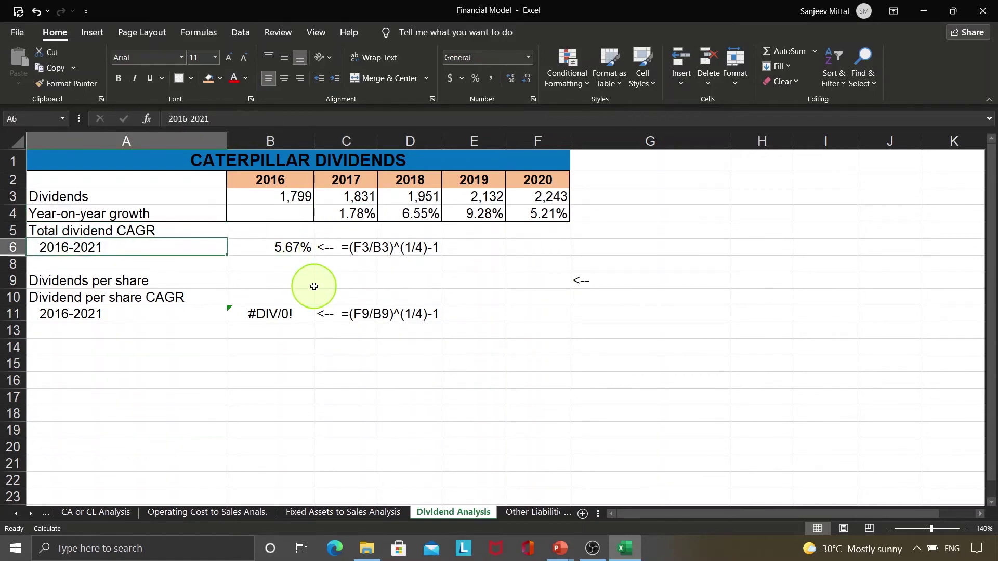
{"action": "key", "text": "Right"}
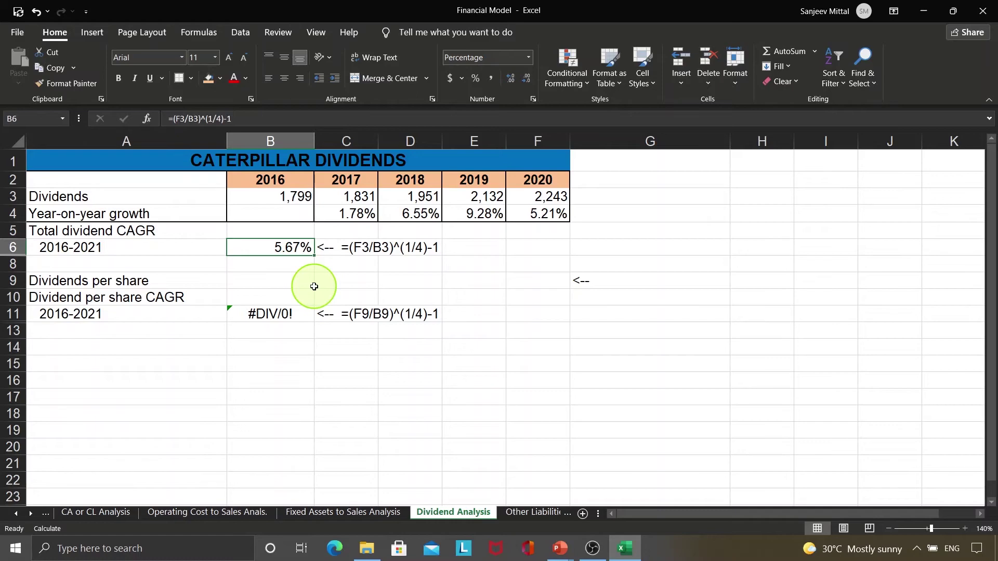
{"action": "key", "text": "Right"}
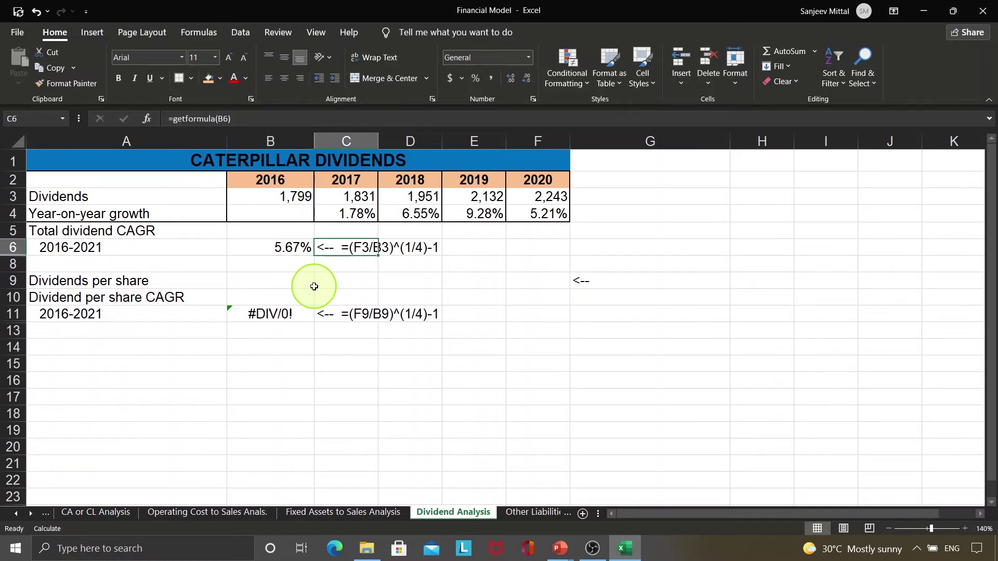
Review the year-on-year dividend growth rates for 2017 to 2020 in C4:F4, then the year headings in B2:F2.
{"action": "key", "text": "Up"}
{"action": "key", "text": "Up"}
{"action": "key", "text": "shift+Right"}
{"action": "key", "text": "shift+Right"}
{"action": "key", "text": "shift+Right"}
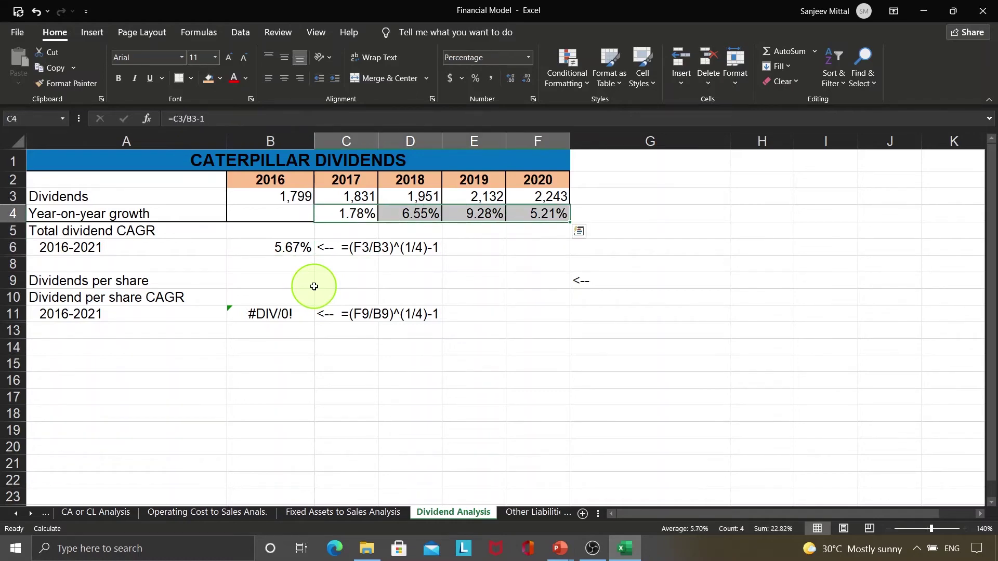
{"action": "key", "text": "Left"}
{"action": "key", "text": "Up"}
{"action": "key", "text": "Up"}
{"action": "key", "text": "shift+Right"}
{"action": "key", "text": "shift+Right"}
{"action": "key", "text": "shift+Right"}
{"action": "key", "text": "shift+Right"}
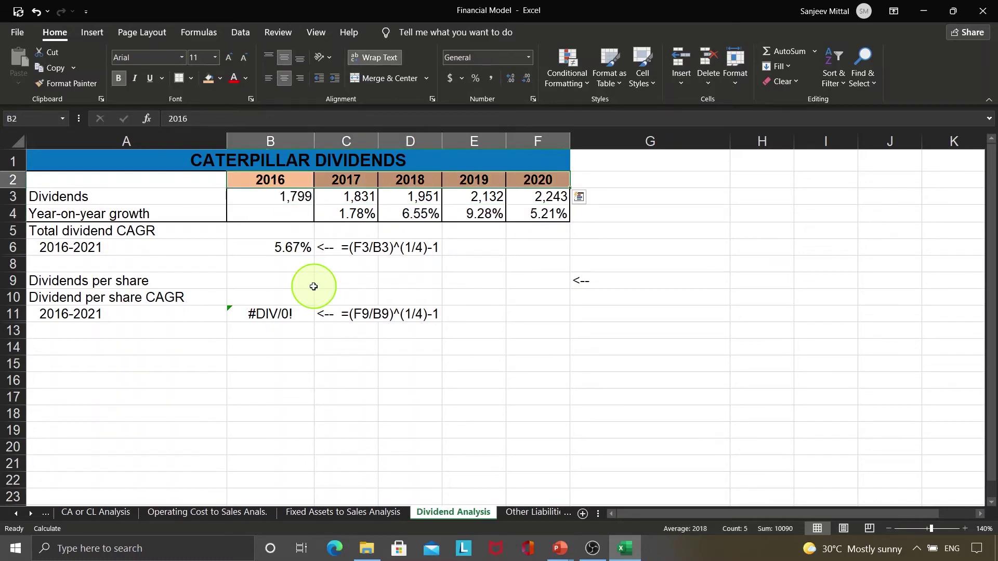
Examine the total dividend CAGR formula in B6, including its 2020 and 2016 dividend references and the 1/4 exponent.
{"action": "left_click", "coordinate": [285, 246]}
{"action": "key", "text": "F2"}
{"action": "key", "text": "Left"}
{"action": "key", "text": "Left"}
{"action": "key", "text": "Left"}
{"action": "key", "text": "Left"}
{"action": "key", "text": "shift+Left"}
{"action": "key", "text": "shift+Left"}
{"action": "key", "text": "Right"}
{"action": "key", "text": "Right"}
{"action": "key", "text": "shift+Right"}
{"action": "key", "text": "shift+Right"}
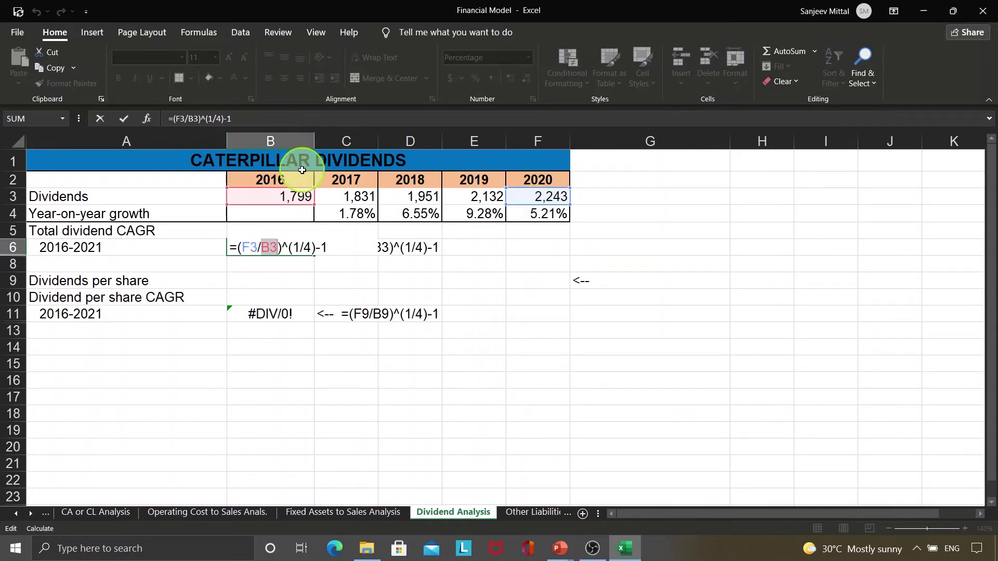
{"action": "key", "text": "Right"}
{"action": "key", "text": "Right"}
{"action": "key", "text": "Right"}
{"action": "key", "text": "shift+Right"}
{"action": "key", "text": "shift+Right"}
{"action": "key", "text": "shift+Right"}
{"action": "key", "text": "shift+Right"}
{"action": "key", "text": "shift+Right"}
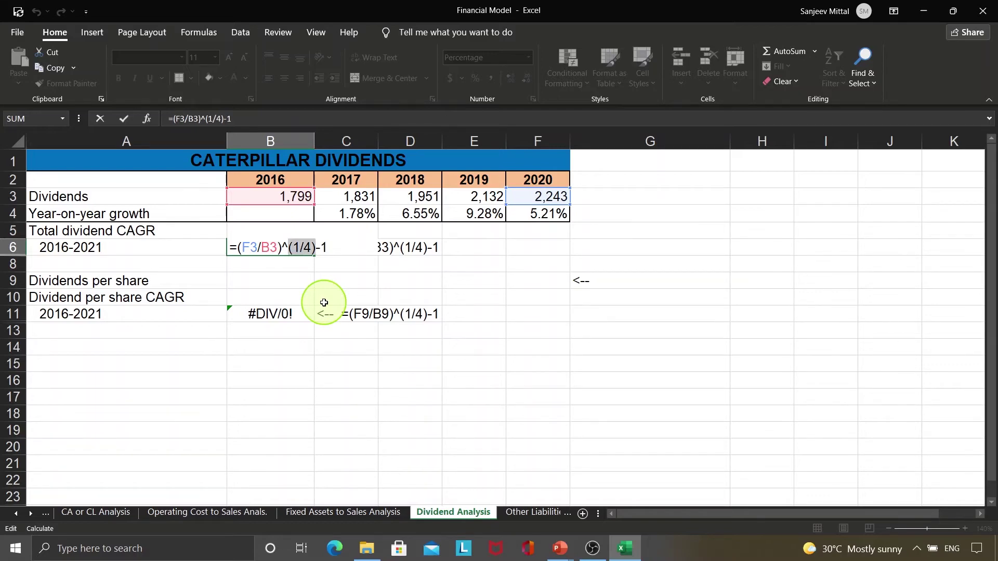
{"action": "key", "text": "ctrl+Return"}
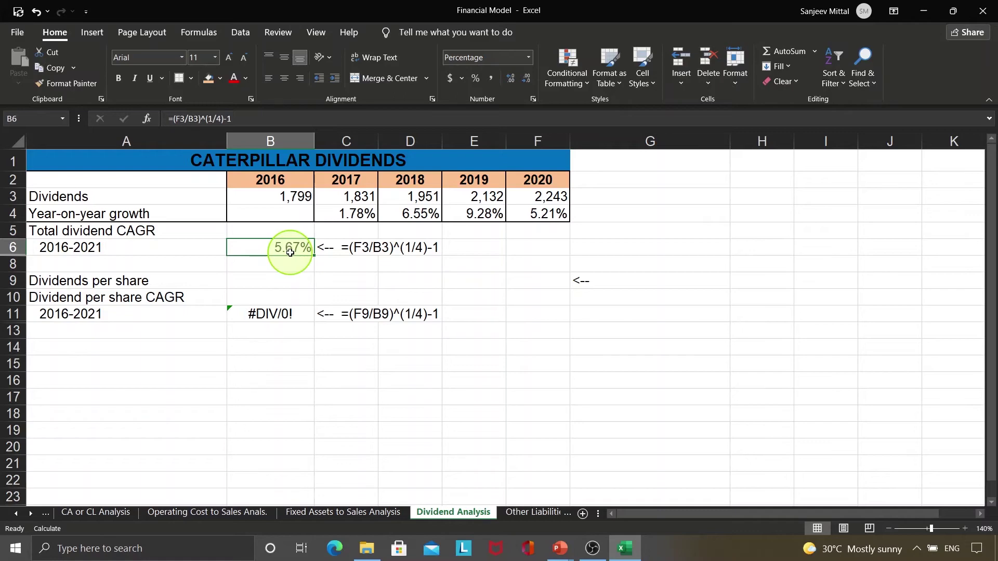
Link the 2016 dividends per share in B9 to the cash dividends declared per common share, ='Income Statement'!B42.
{"action": "left_click", "coordinate": [266, 284]}
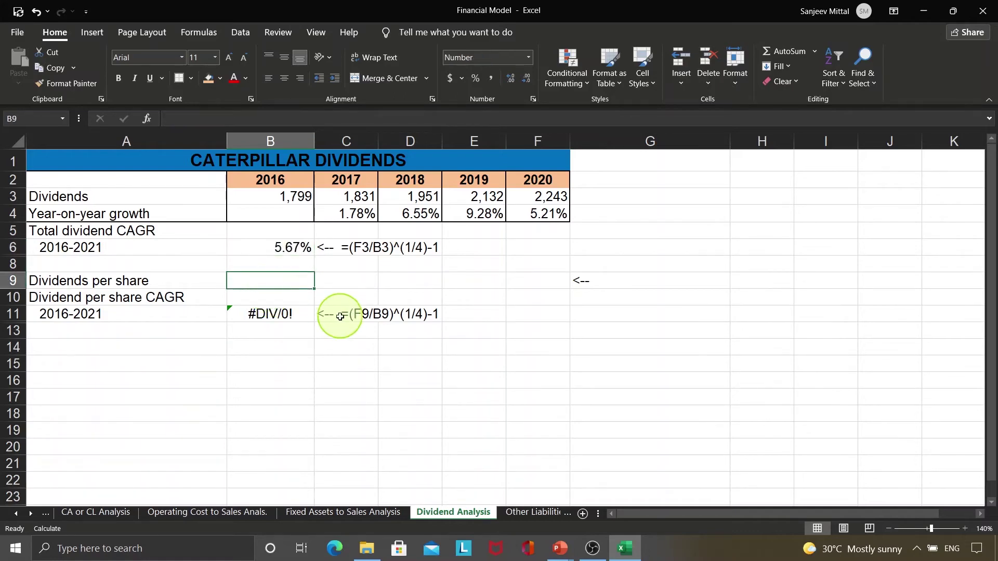
{"action": "type", "text": "="}
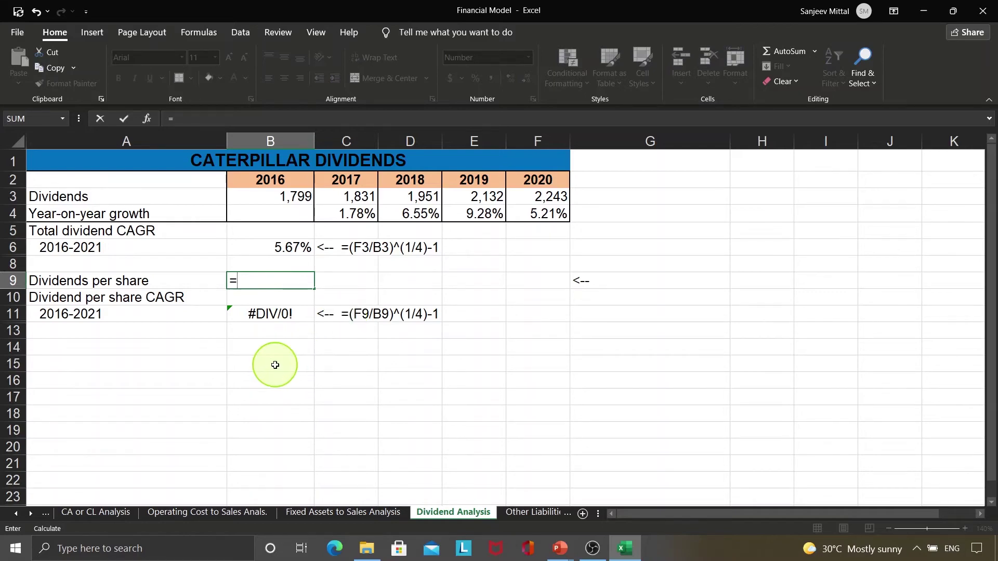
{"action": "left_click", "coordinate": [16, 514]}
{"action": "left_click", "coordinate": [16, 514]}
{"action": "left_click", "coordinate": [15, 513]}
{"action": "left_click", "coordinate": [16, 513]}
{"action": "left_click", "coordinate": [86, 512]}
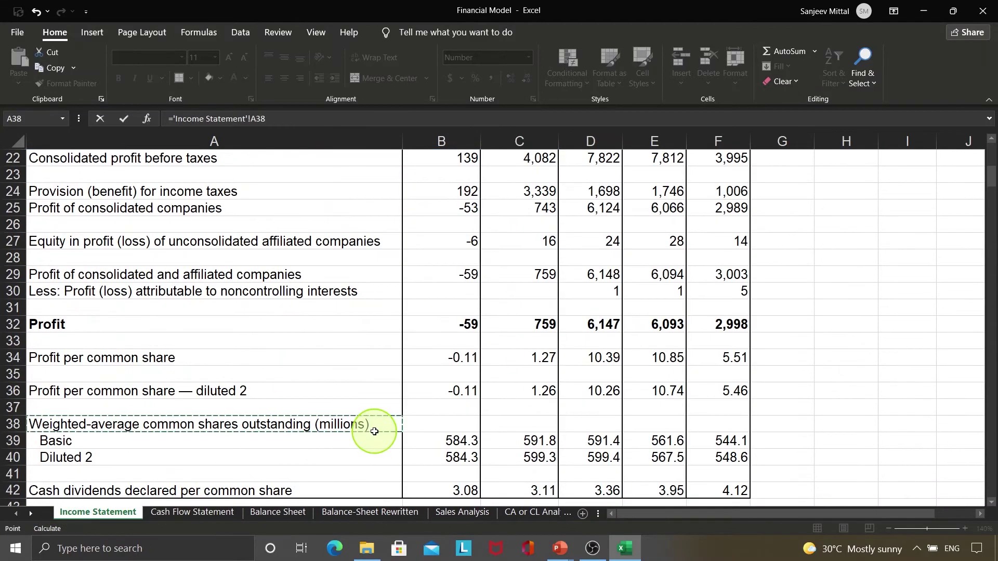
{"action": "left_click", "coordinate": [416, 491]}
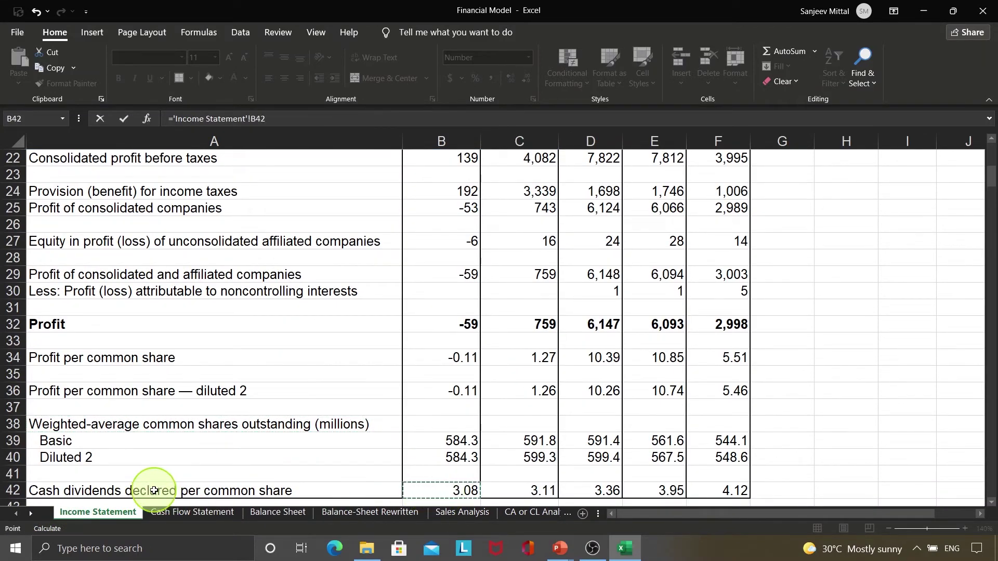
{"action": "key", "text": "Return"}
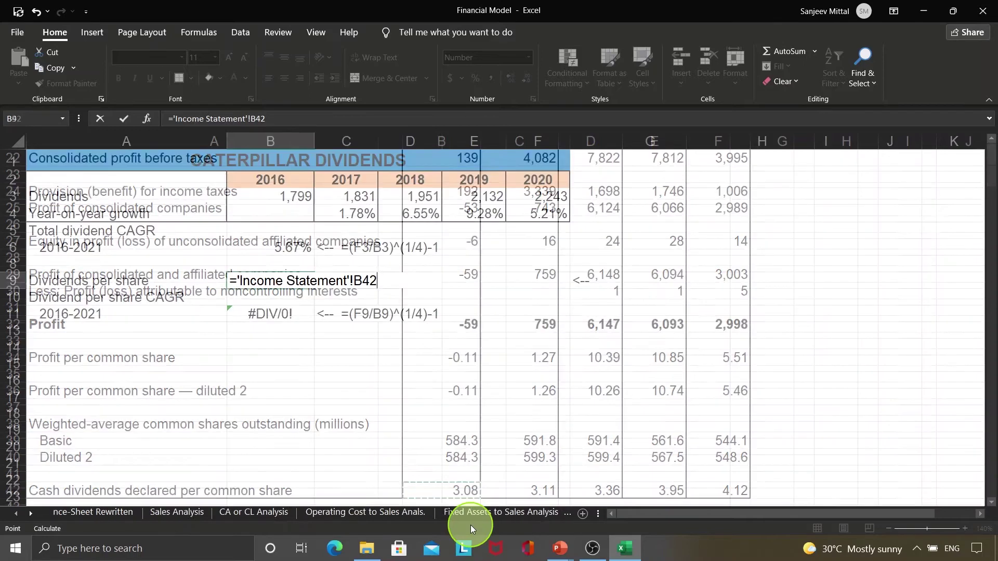
Copy the 2016 dividends per share link from B9 across the row through 2020 in F9.
{"action": "key", "text": "ctrl+c"}
{"action": "key", "text": "shift+Right"}
{"action": "key", "text": "shift+Right"}
{"action": "key", "text": "shift+Right"}
{"action": "key", "text": "shift+Right"}
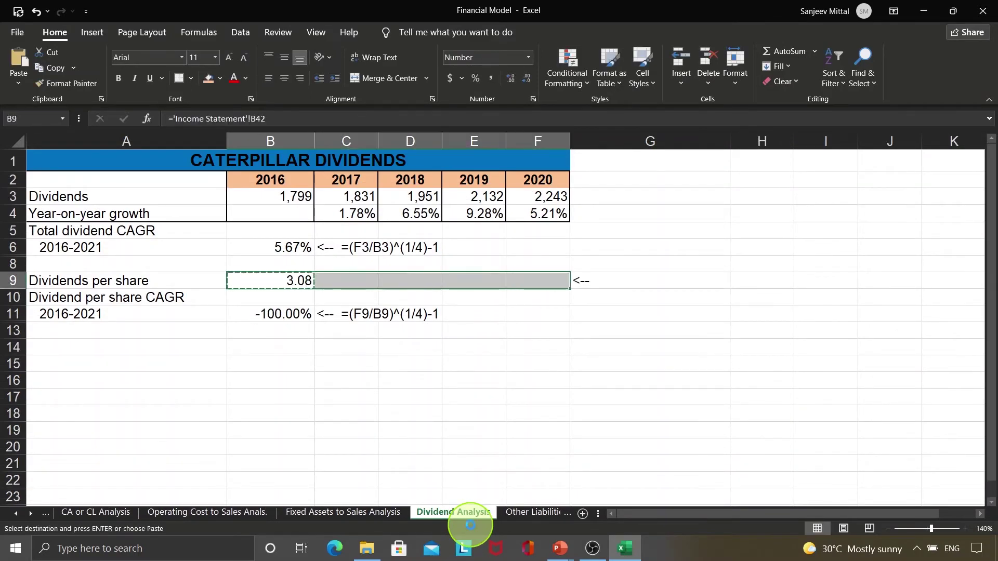
{"action": "key", "text": "Return"}
{"action": "key", "text": "Escape"}
{"action": "key", "text": "Return"}
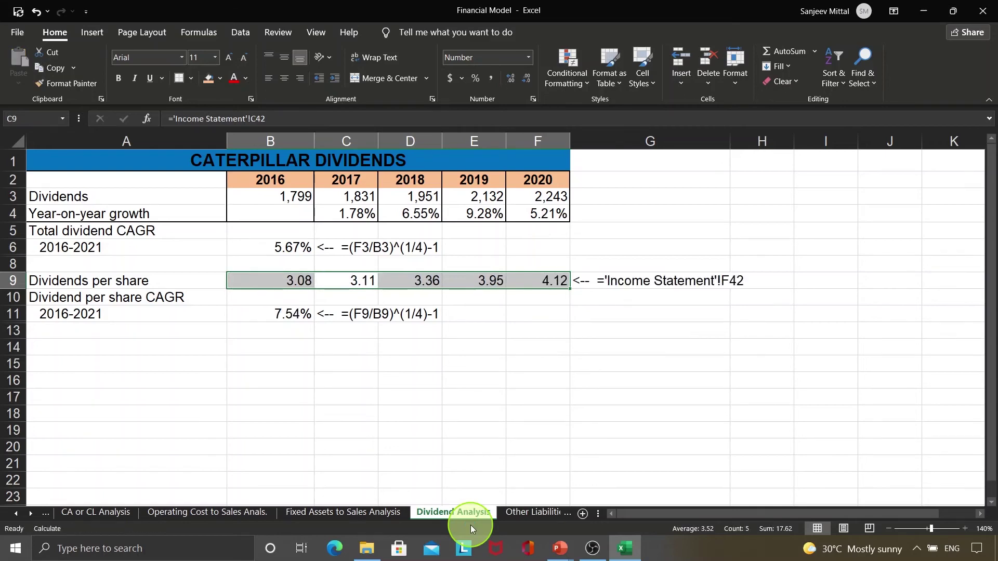
Examine the dividend per share CAGR formula in B11, including its F9 and B9 references and the 1/4 exponent.
{"action": "key", "text": "Down"}
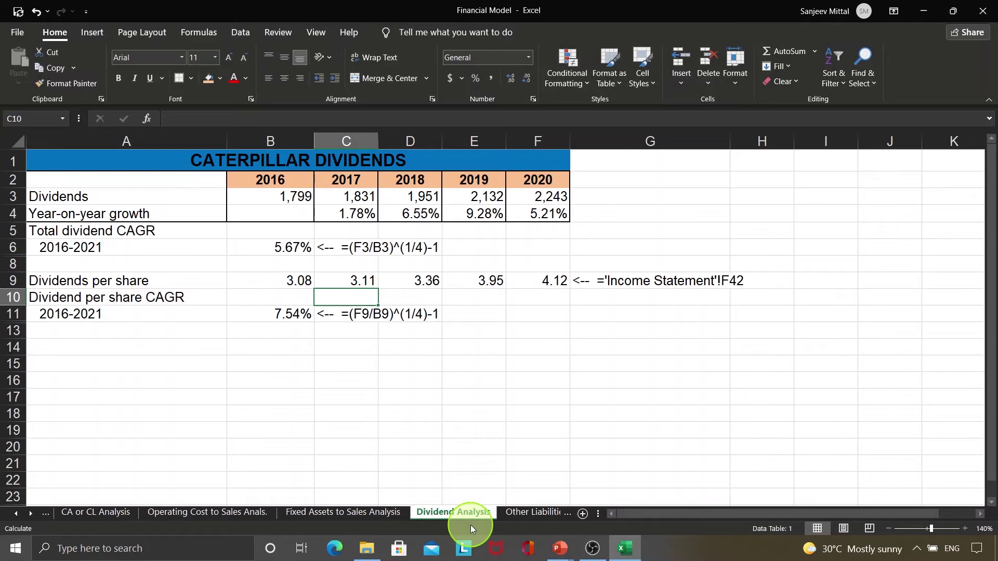
{"action": "key", "text": "Down"}
{"action": "key", "text": "Left"}
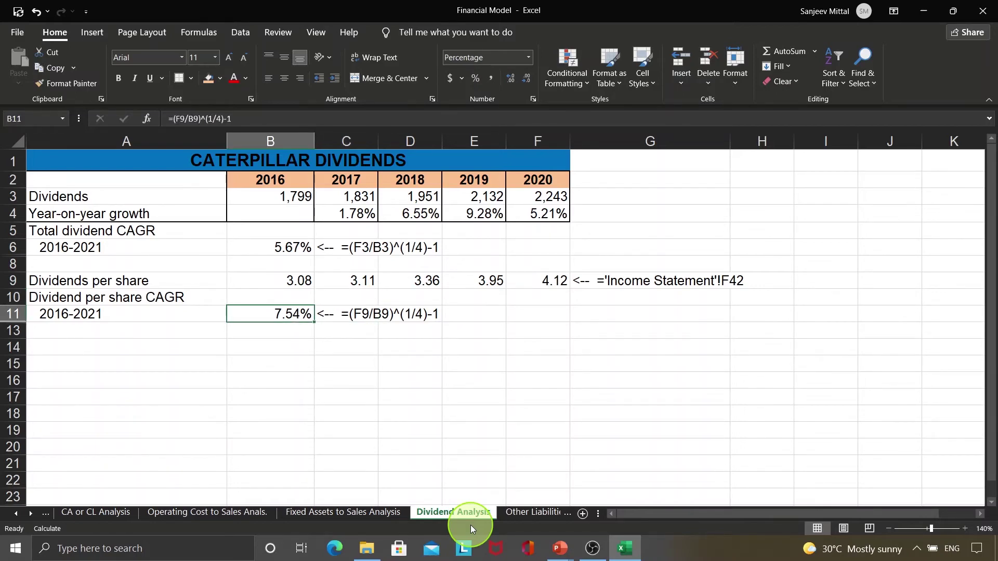
{"action": "key", "text": "F2"}
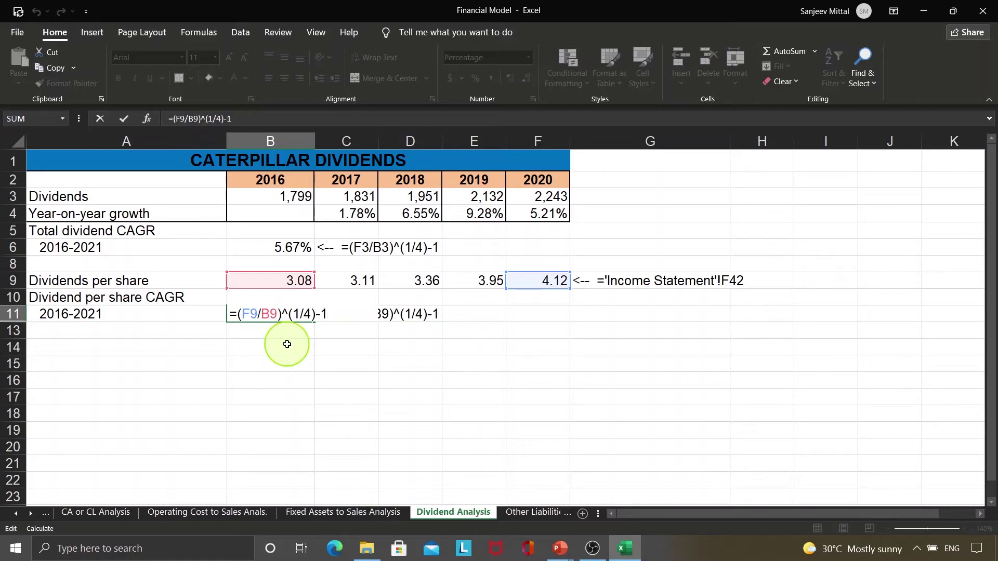
{"action": "left_click", "coordinate": [271, 315]}
{"action": "key", "text": "Left"}
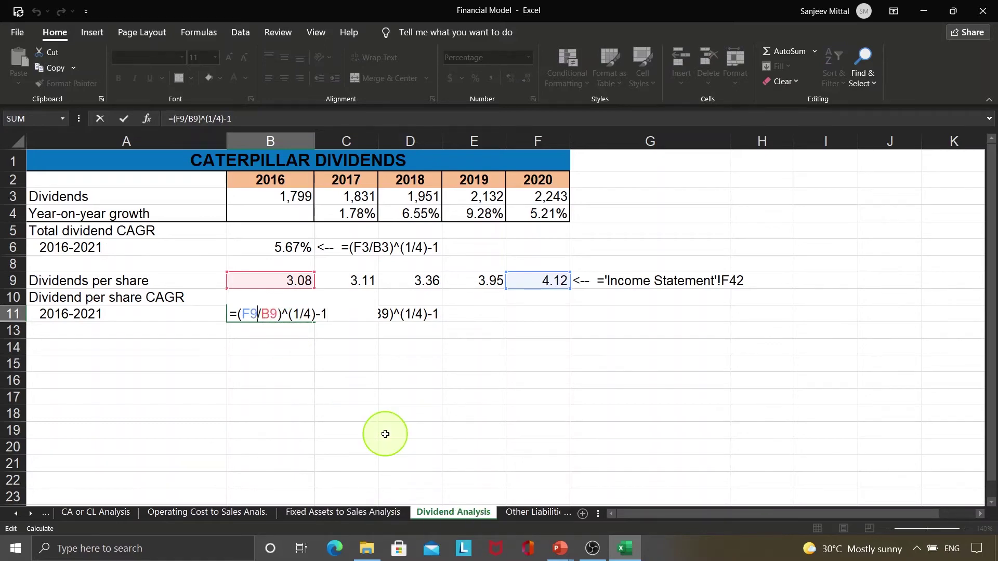
{"action": "key", "text": "shift+Left"}
{"action": "key", "text": "shift+Left"}
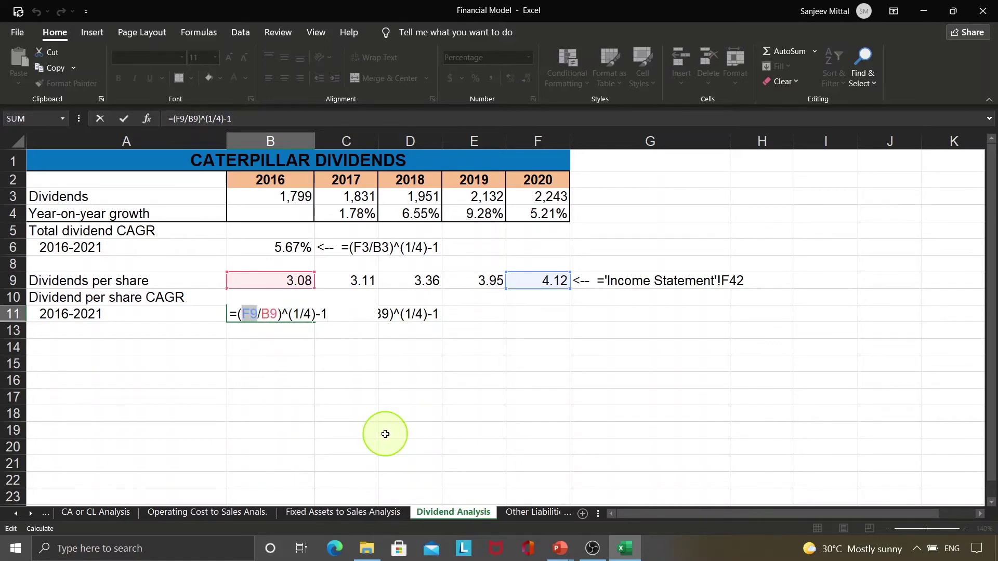
{"action": "left_click", "coordinate": [539, 293]}
{"action": "key", "text": "Right"}
{"action": "key", "text": "shift+Right"}
{"action": "key", "text": "shift+Right"}
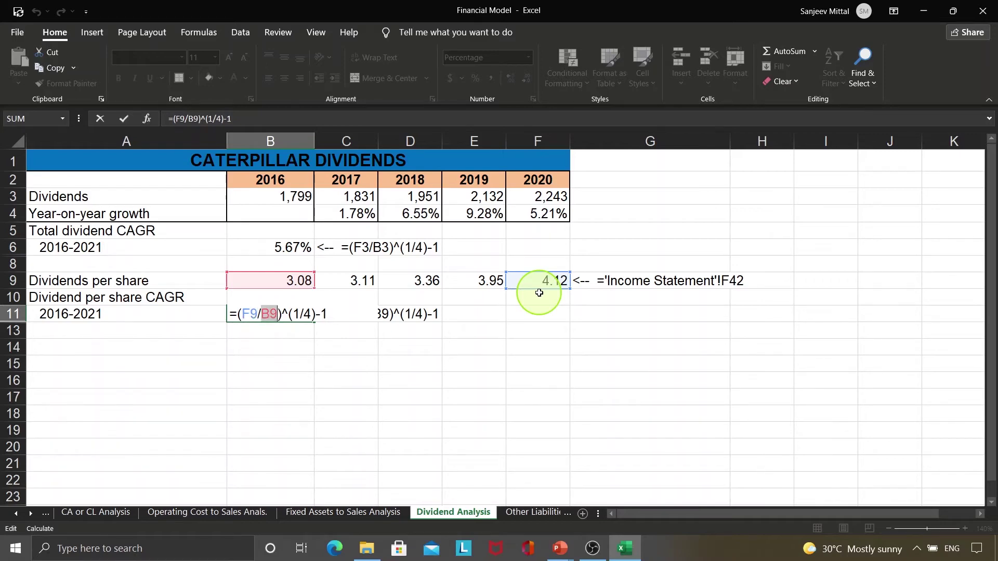
{"action": "left_click", "coordinate": [295, 288]}
{"action": "key", "text": "Right"}
{"action": "key", "text": "shift+Right"}
{"action": "key", "text": "shift+Right"}
{"action": "key", "text": "shift+Right"}
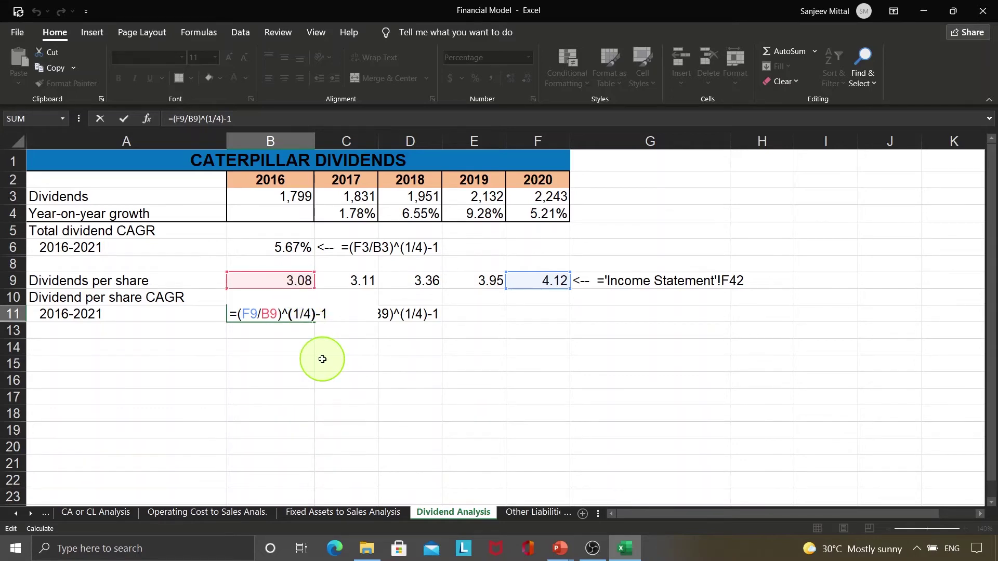
{"action": "key", "text": "ctrl+Return"}
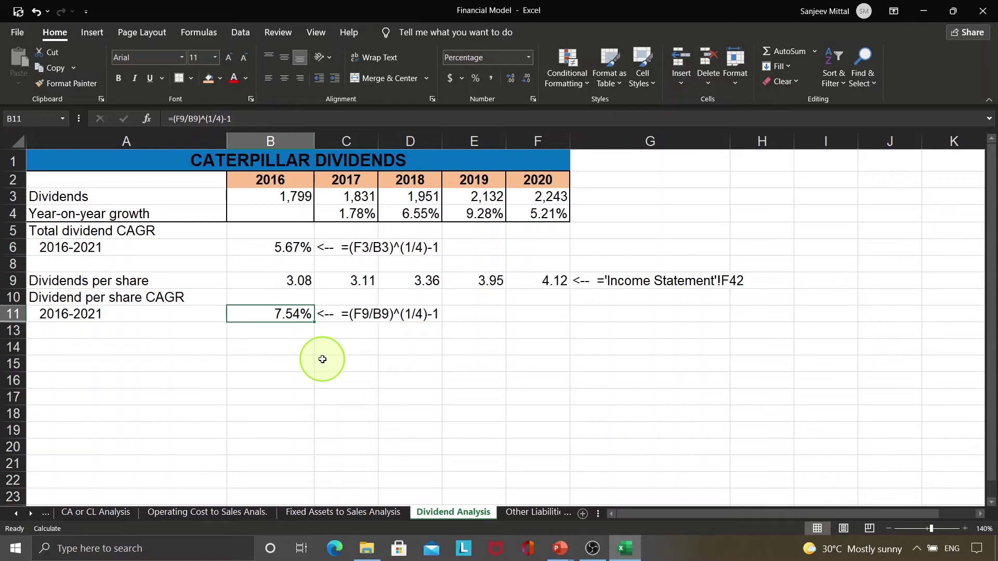
{"action": "left_click", "coordinate": [374, 359]}
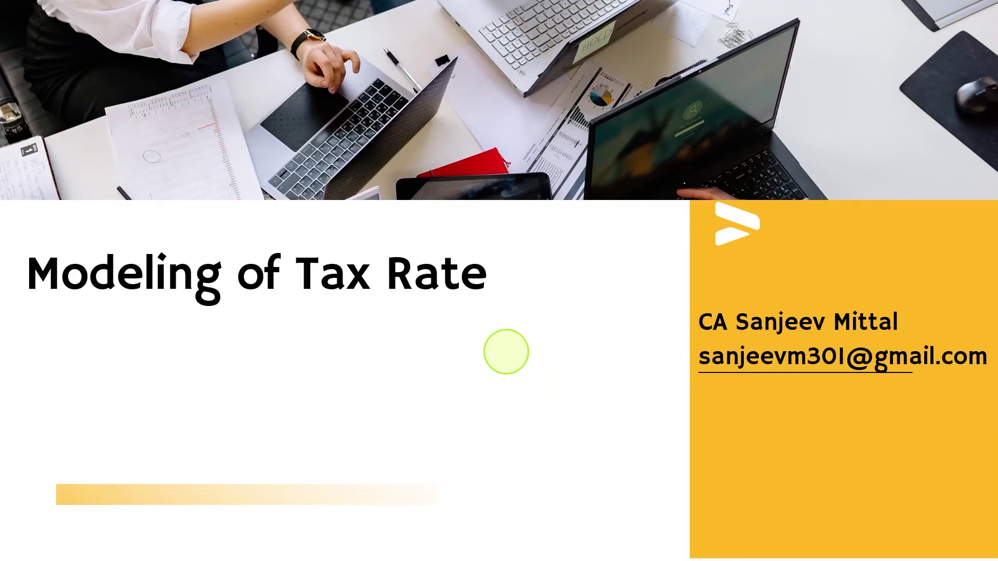
Switch to the Excel workbook and link 2016 profits before taxes in B3 of Tax Rate Analysis to 'Income Statement'!B22.
{"action": "key", "text": "alt+Tab"}
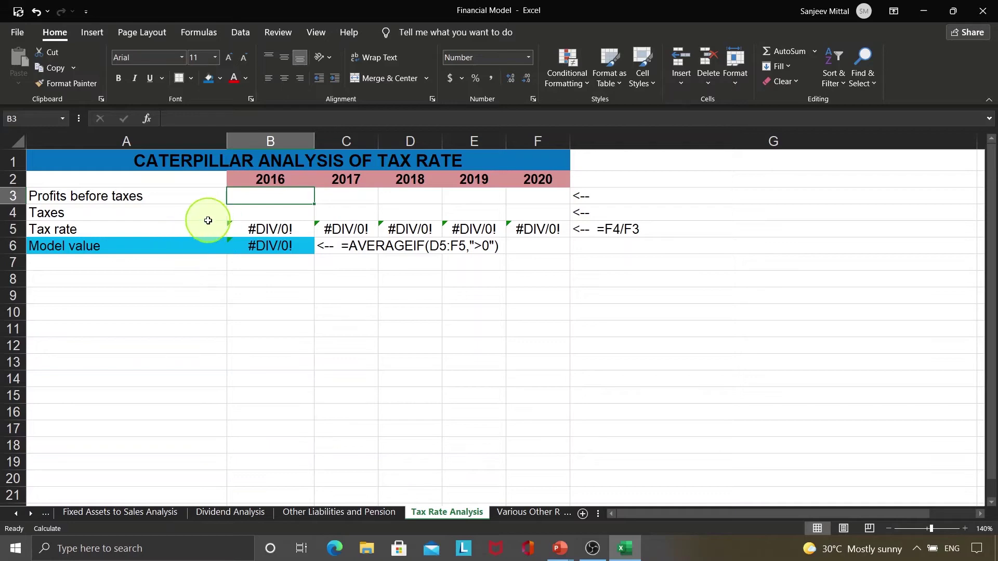
{"action": "type", "text": "="}
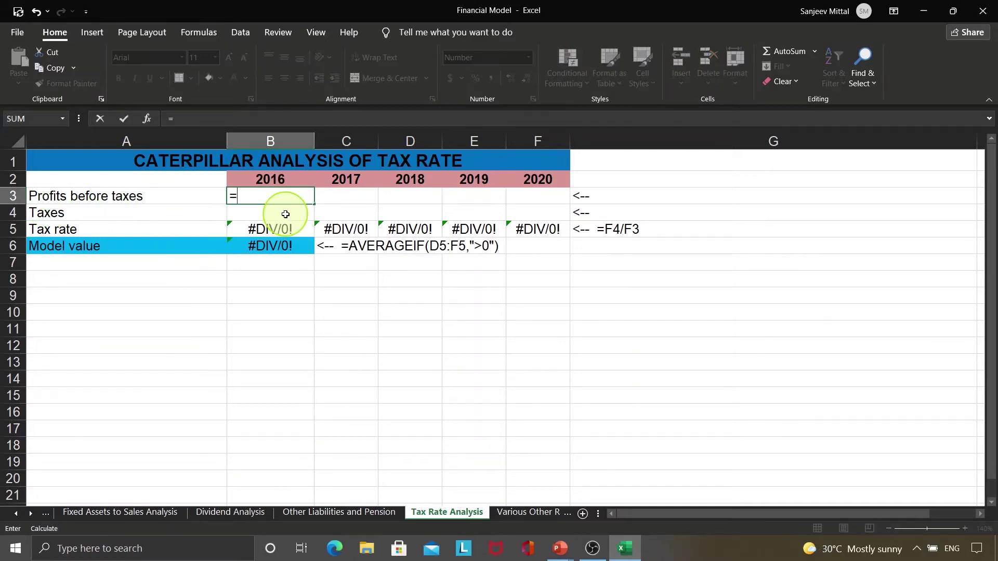
{"action": "left_click", "coordinate": [16, 516]}
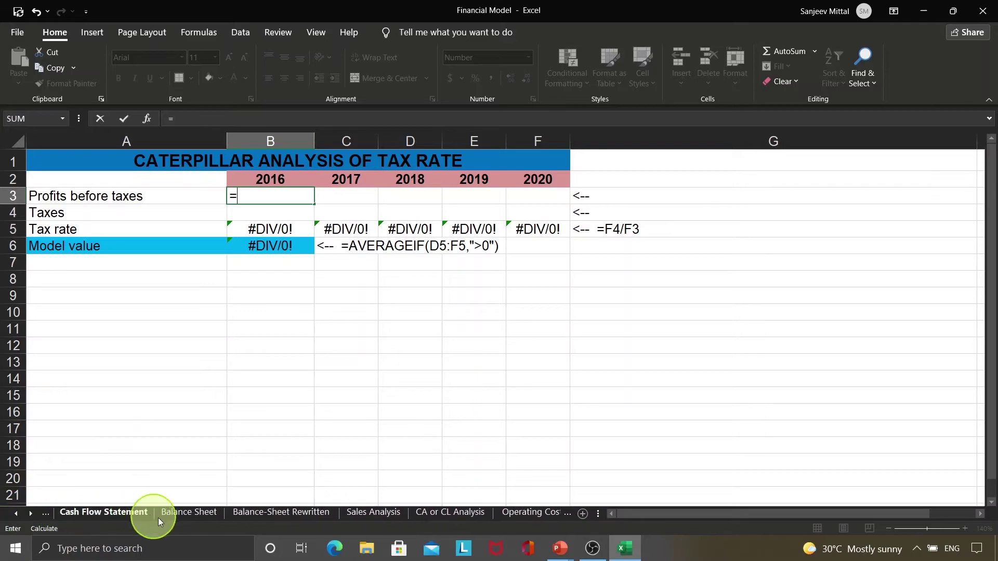
{"action": "left_click", "coordinate": [15, 515]}
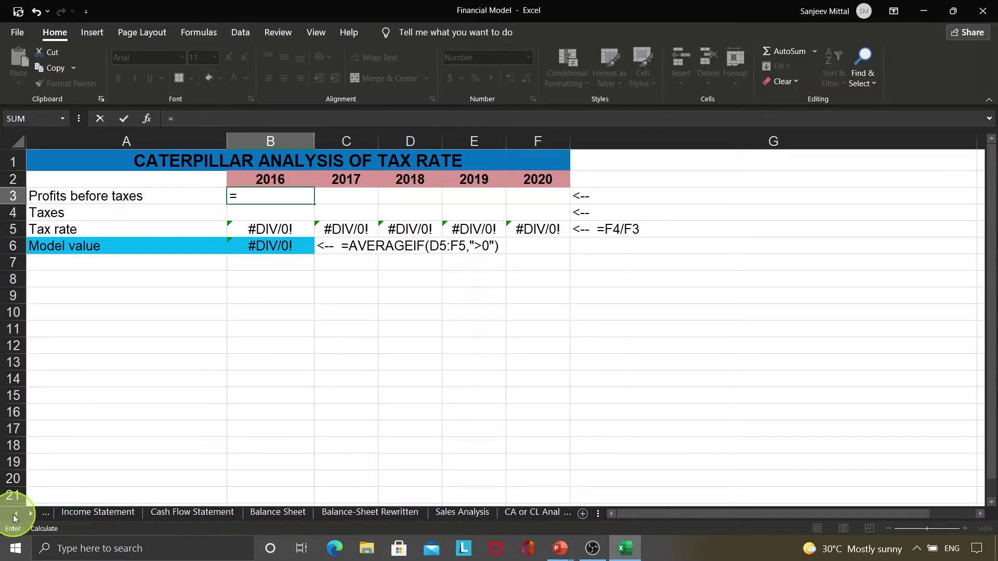
{"action": "left_click", "coordinate": [93, 515]}
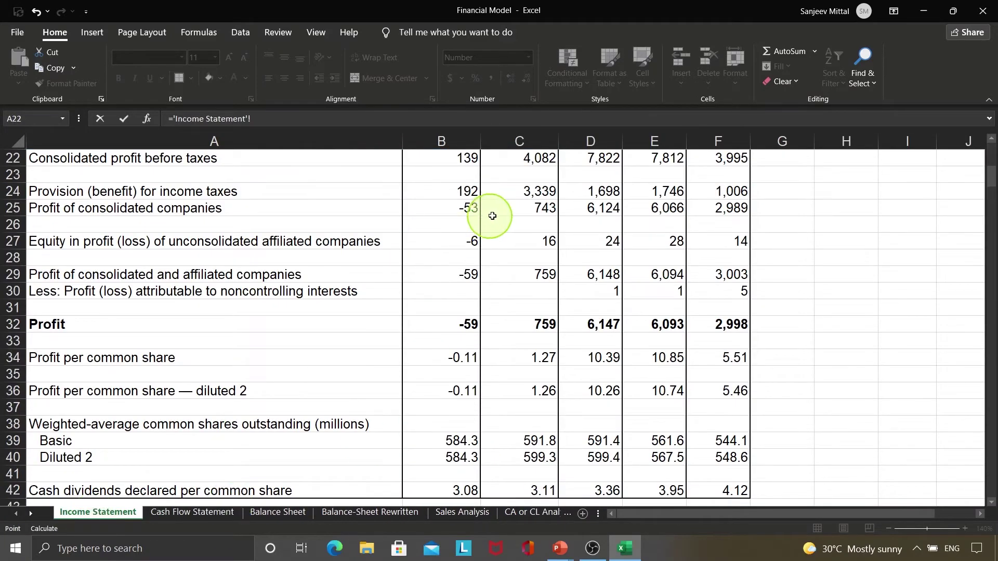
{"action": "left_click", "coordinate": [471, 196]}
{"action": "key", "text": "Up"}
{"action": "key", "text": "Up"}
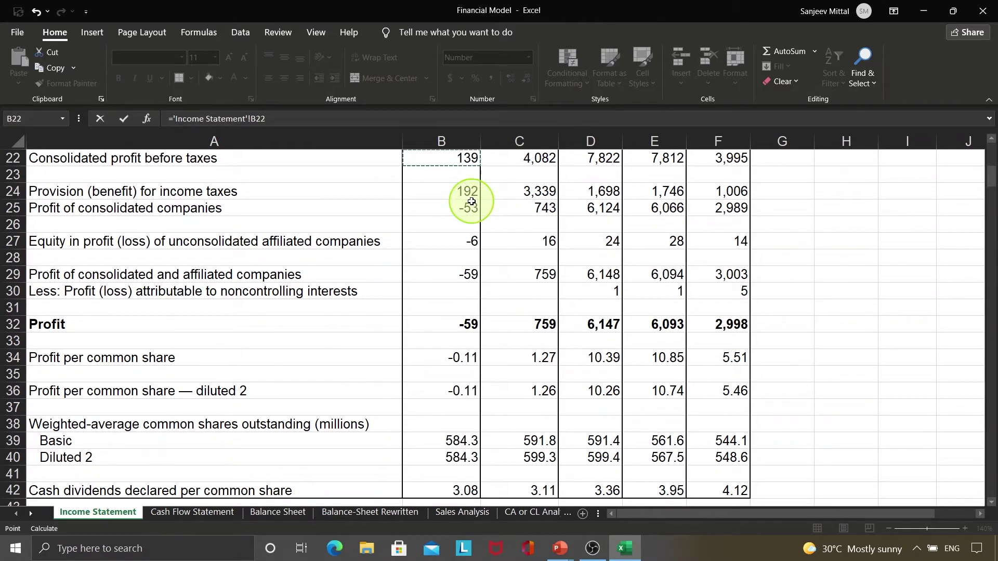
{"action": "key", "text": "Return"}
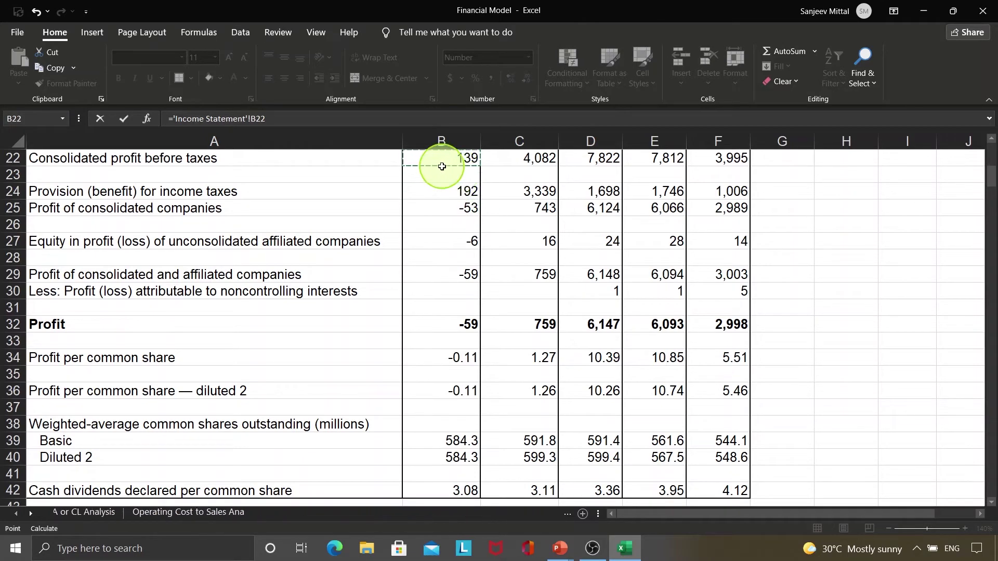
Copy the 2016 profits before taxes link from B3 across the row through 2020 in F3.
{"action": "key", "text": "Up"}
{"action": "key", "text": "Up"}
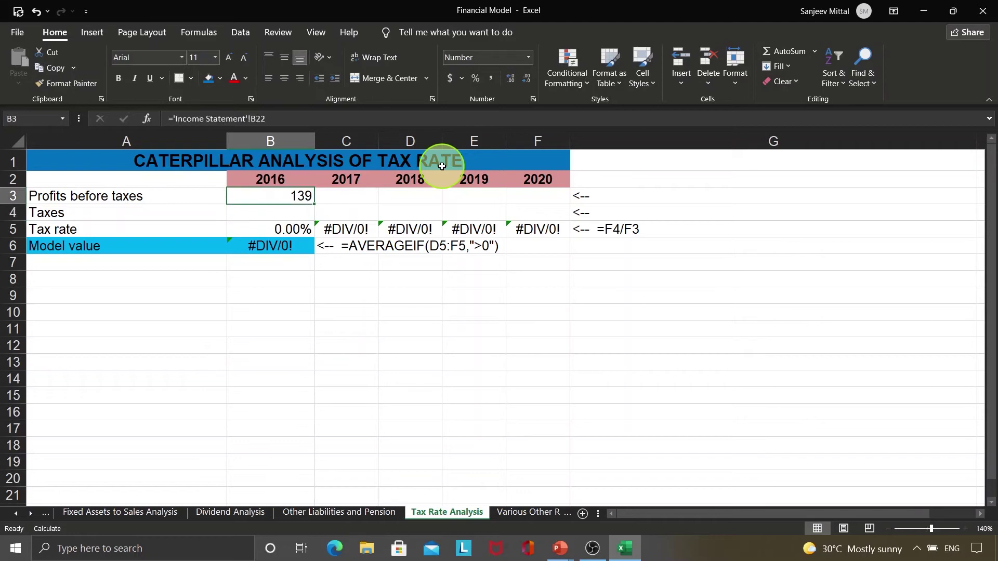
{"action": "key", "text": "ctrl+c"}
{"action": "key", "text": "shift+Right"}
{"action": "key", "text": "shift+Right"}
{"action": "key", "text": "shift+Right"}
{"action": "key", "text": "shift+Right"}
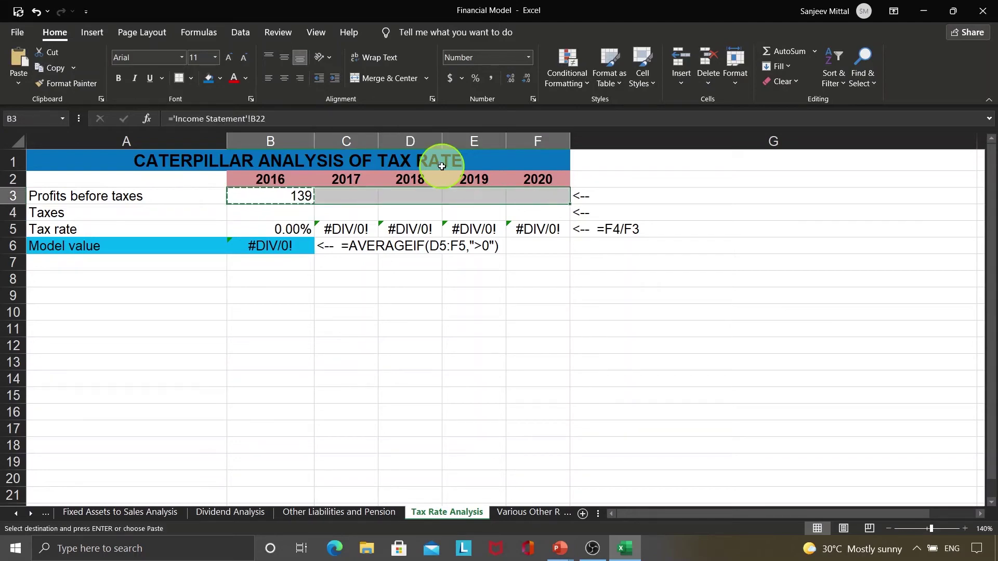
{"action": "key", "text": "Return"}
{"action": "key", "text": "Return"}
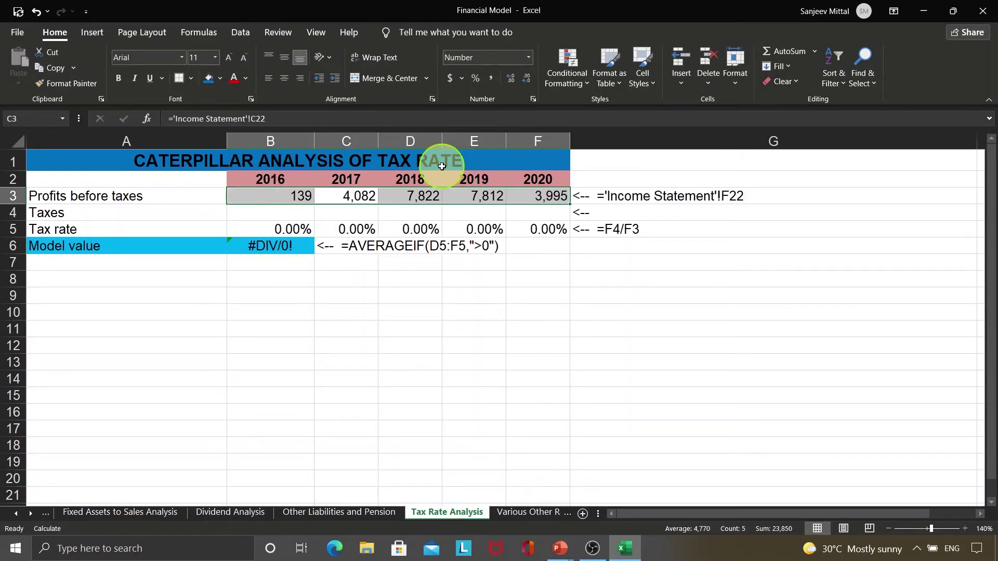
Link the 2016 taxes in B4 to the provision for income taxes, ='Income Statement'!B24.
{"action": "key", "text": "Down"}
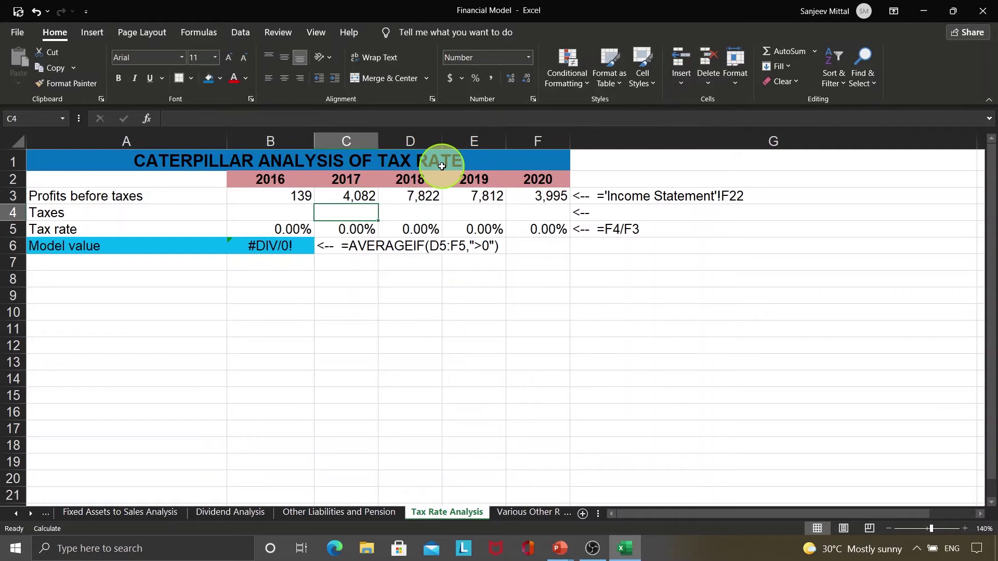
{"action": "key", "text": "Left"}
{"action": "type", "text": "="}
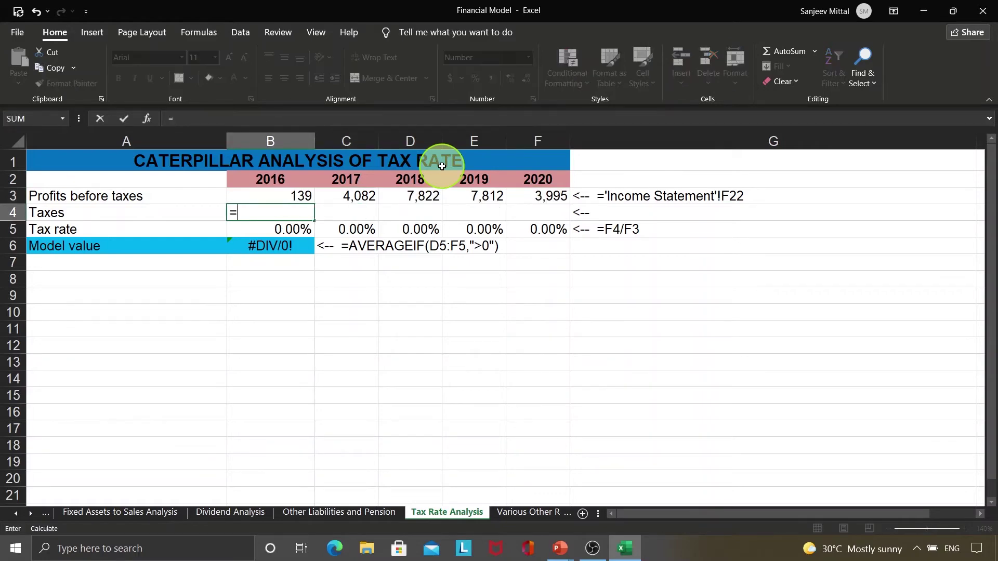
{"action": "left_click", "coordinate": [18, 514]}
{"action": "left_click", "coordinate": [18, 514]}
{"action": "left_click", "coordinate": [18, 514]}
{"action": "left_click", "coordinate": [18, 514]}
{"action": "left_click", "coordinate": [17, 514]}
{"action": "left_click", "coordinate": [17, 514]}
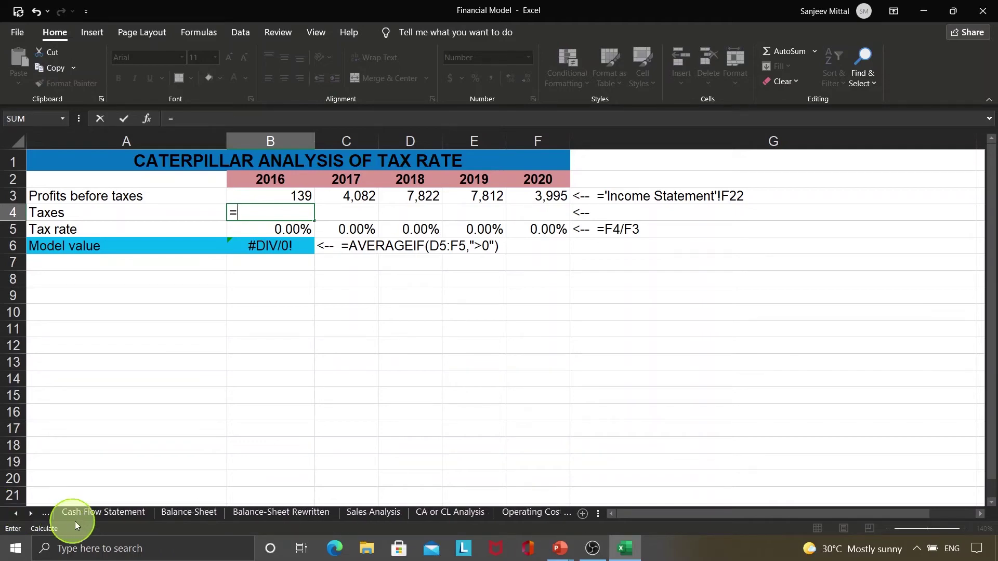
{"action": "left_click", "coordinate": [14, 516]}
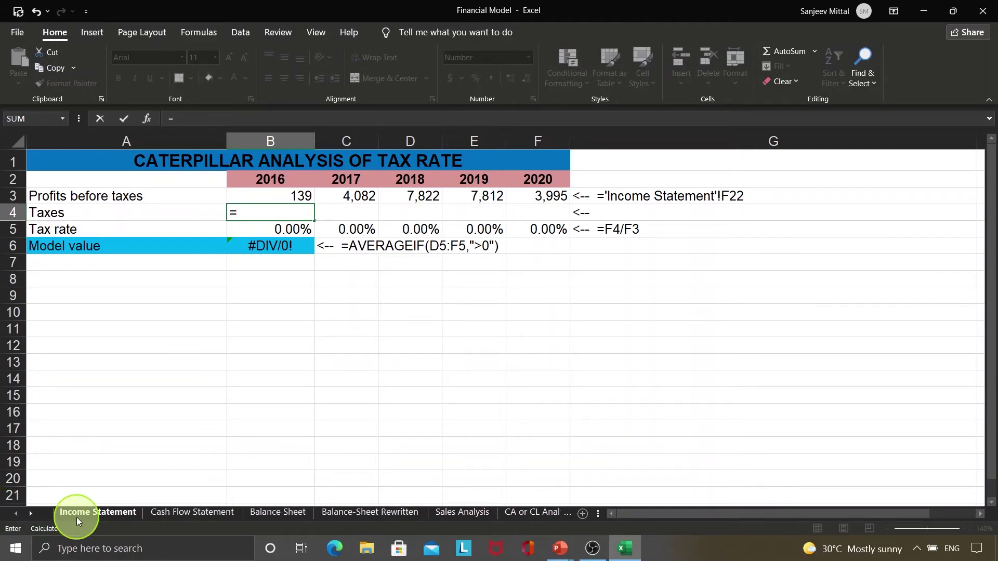
{"action": "left_click", "coordinate": [78, 514]}
{"action": "left_click", "coordinate": [456, 191]}
{"action": "key", "text": "Return"}
Copy the 2016 taxes link from B4 across the row through 2020 in F4.
{"action": "key", "text": "Up"}
{"action": "key", "text": "Up"}
{"action": "key", "text": "ctrl+c"}
{"action": "key", "text": "shift+Right"}
{"action": "key", "text": "shift+Right"}
{"action": "key", "text": "shift+Right"}
{"action": "key", "text": "shift+Right"}
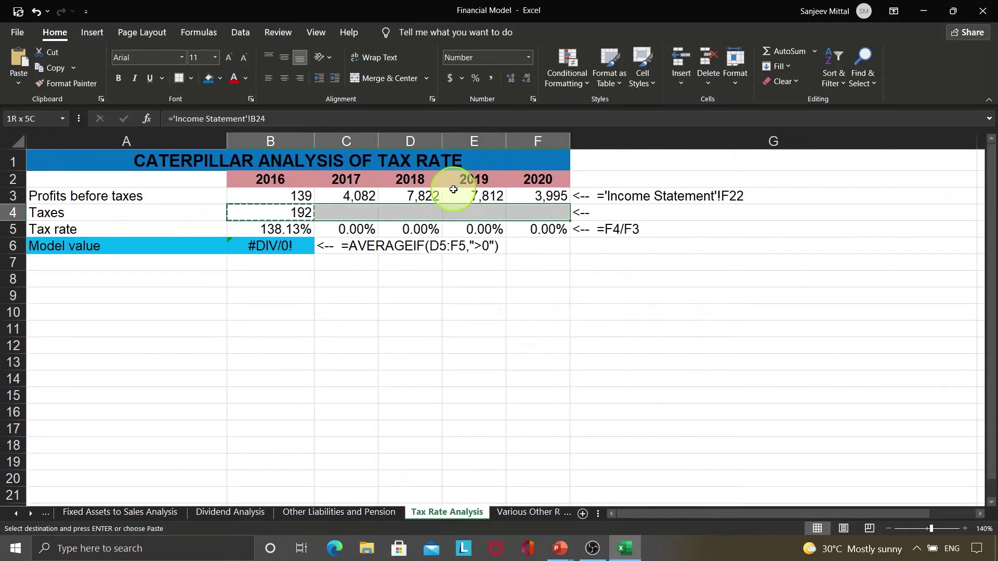
{"action": "key", "text": "ctrl+v"}
{"action": "key", "text": "Return"}
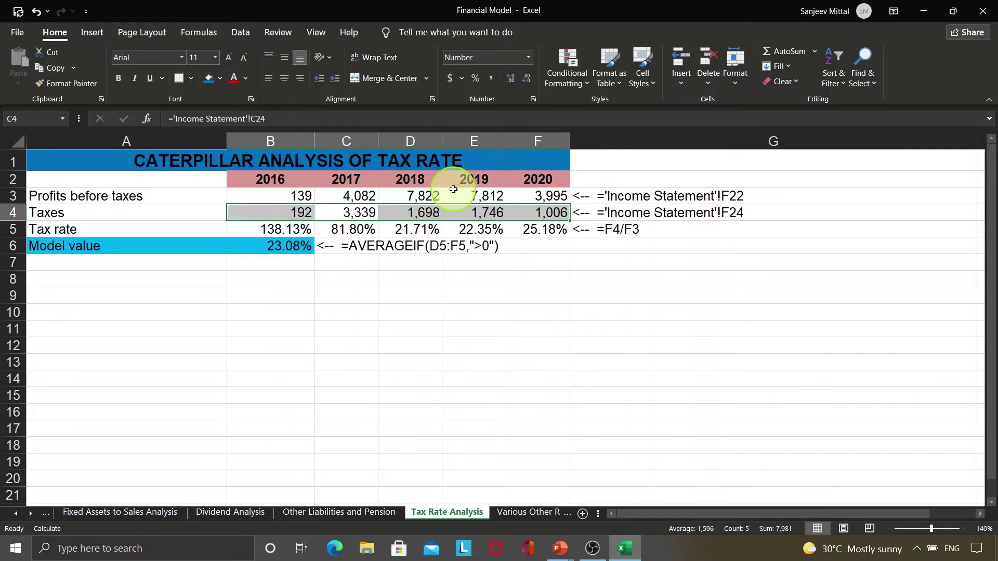
Examine the yearly tax rates in row 5, focusing on the 2018–2020 rates in D5:F5 used for the model value.
{"action": "key", "text": "Down"}
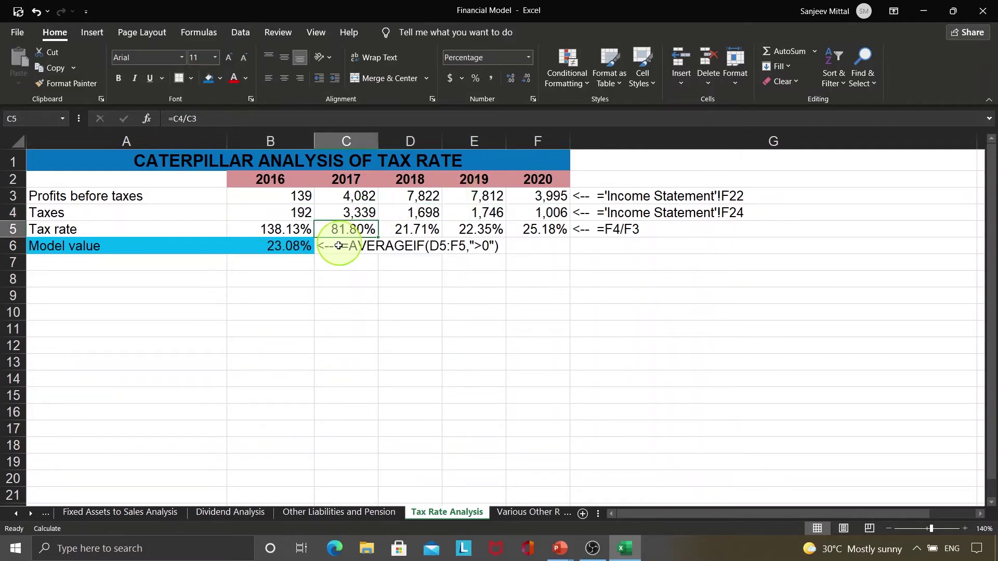
{"action": "left_click", "coordinate": [307, 312]}
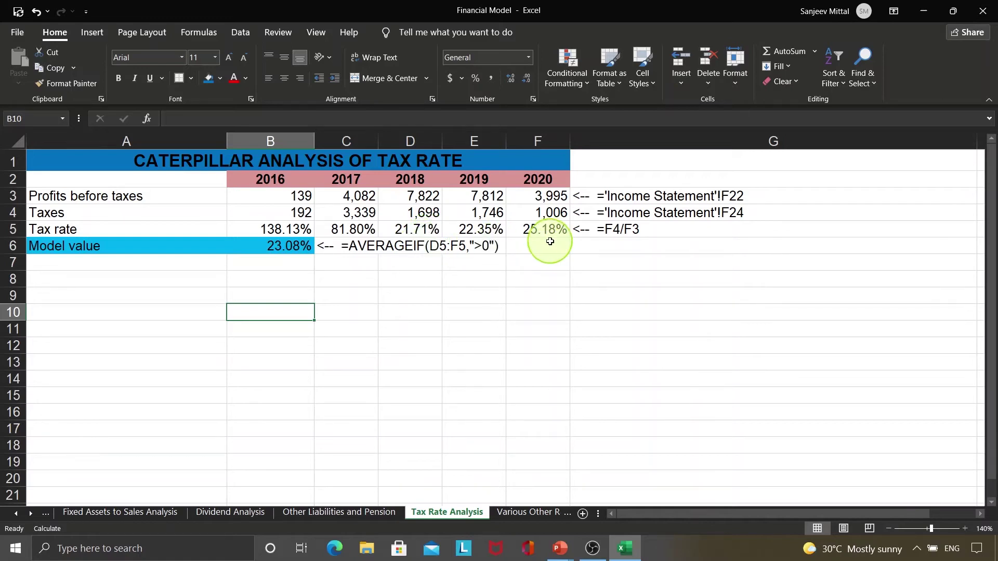
{"action": "left_click_drag", "start_coordinate": [544, 230], "coordinate": [543, 247]}
{"action": "left_click", "coordinate": [773, 368], "text": "shift"}
{"action": "key", "text": "Left"}
{"action": "key", "text": "Right"}
{"action": "key", "text": "shift+Left"}
{"action": "key", "text": "shift+Left"}
{"action": "key", "text": "shift+Left"}
{"action": "key", "text": "shift+Right"}
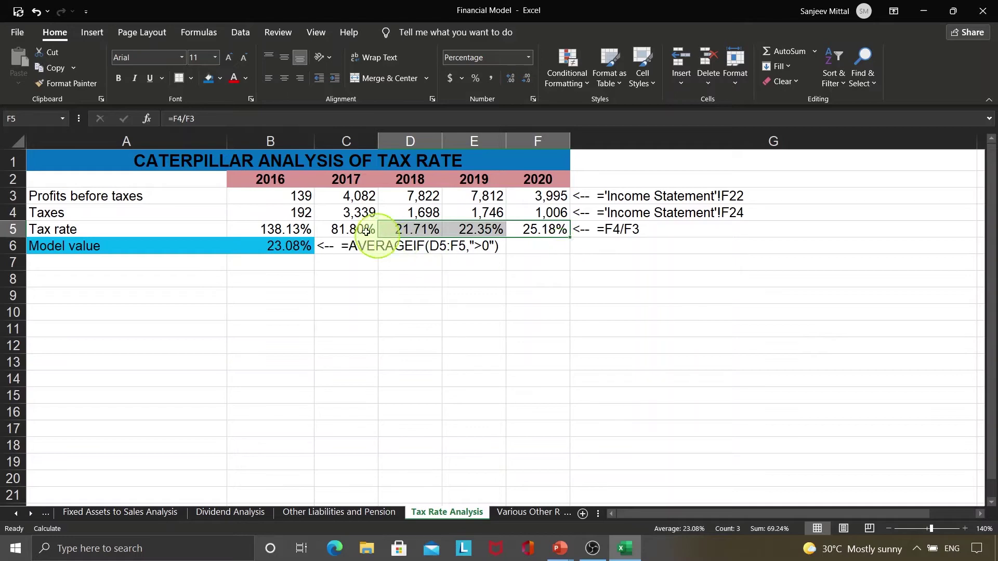
Start a replacement formula for the model value in B6 that refers to the 2020 tax rate, =F5.
{"action": "left_click", "coordinate": [306, 246]}
{"action": "key", "text": "F2"}
{"action": "type", "text": "="}
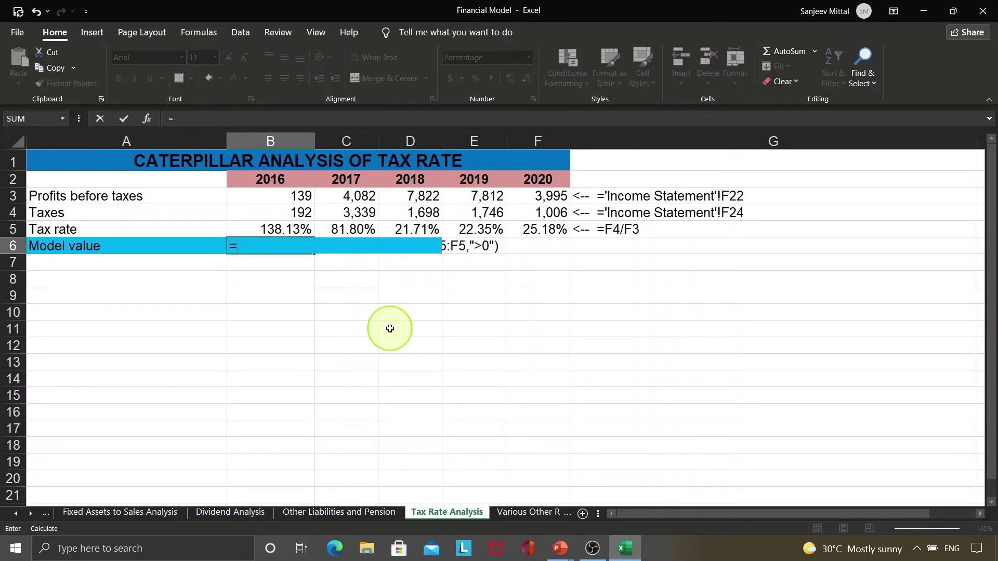
{"action": "left_click", "coordinate": [535, 234]}
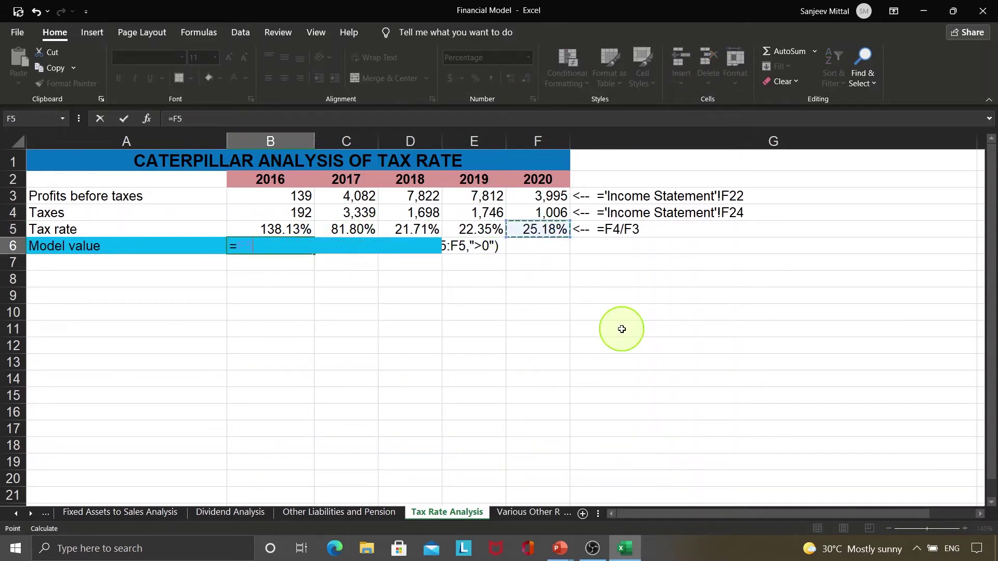
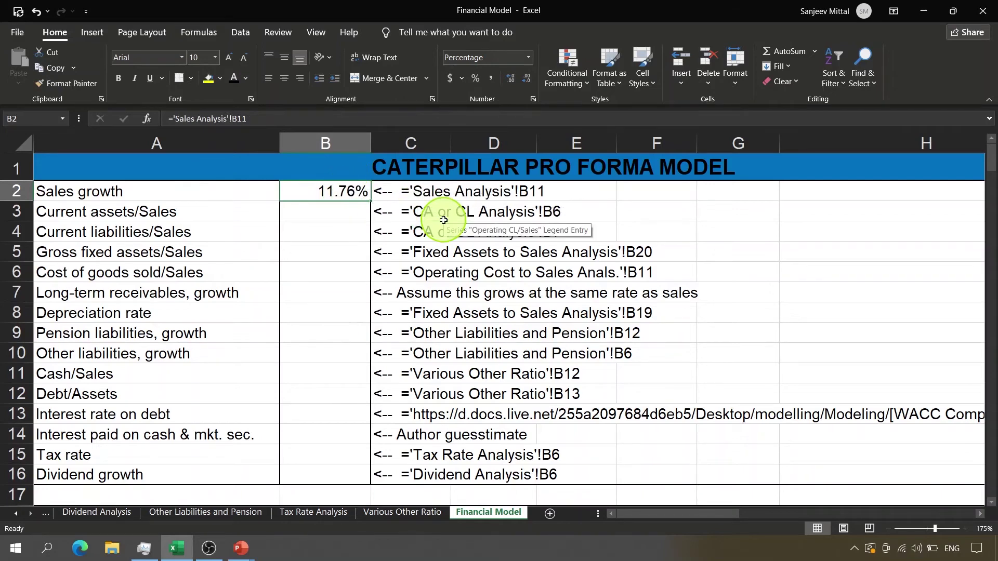
Trace the sales growth in B2 of Financial Model to its source in 'Sales Analysis'!B11 and return.
{"action": "key", "text": "ctrl+bracketleft"}
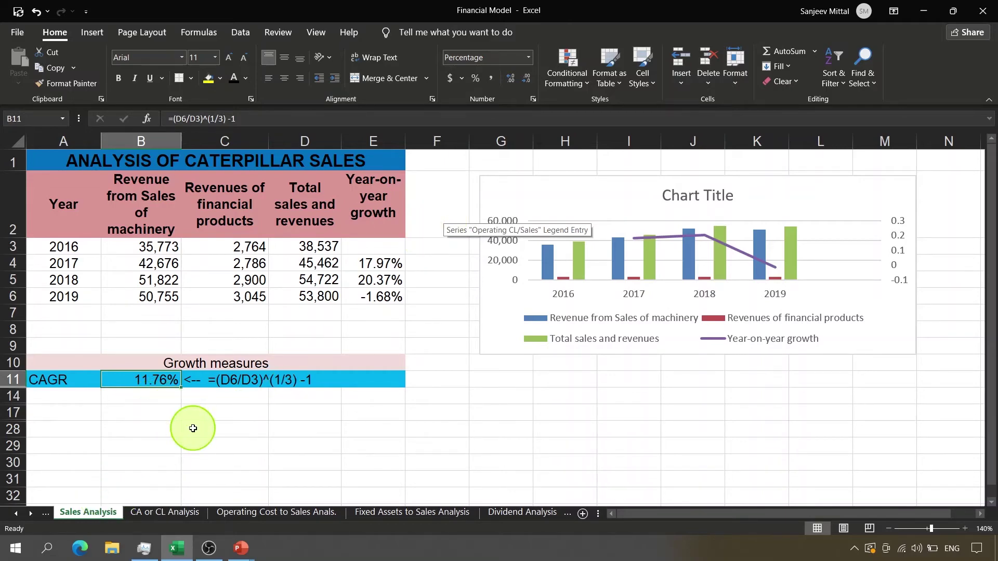
{"action": "key", "text": "F5"}
{"action": "key", "text": "Return"}
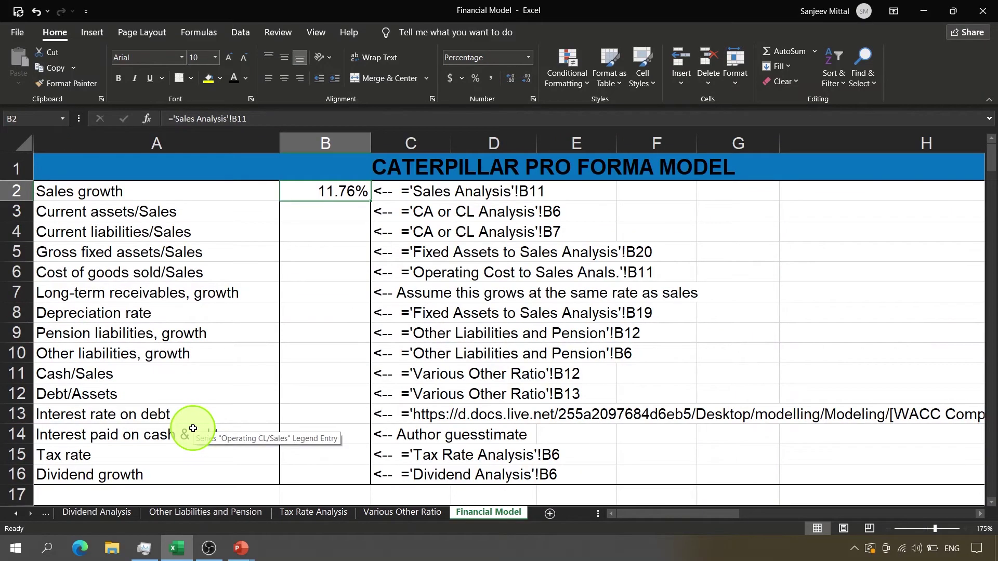
Reveal the Current assets/Sales ratio in B3 with a black font and check its source in 'CA or CL Analysis'!B6.
{"action": "key", "text": "Down"}
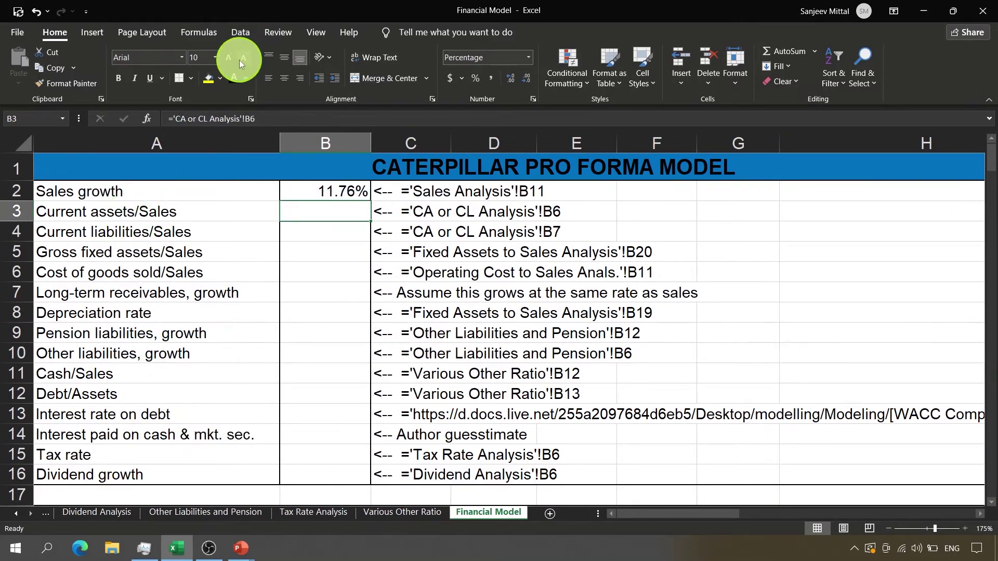
{"action": "left_click", "coordinate": [235, 77]}
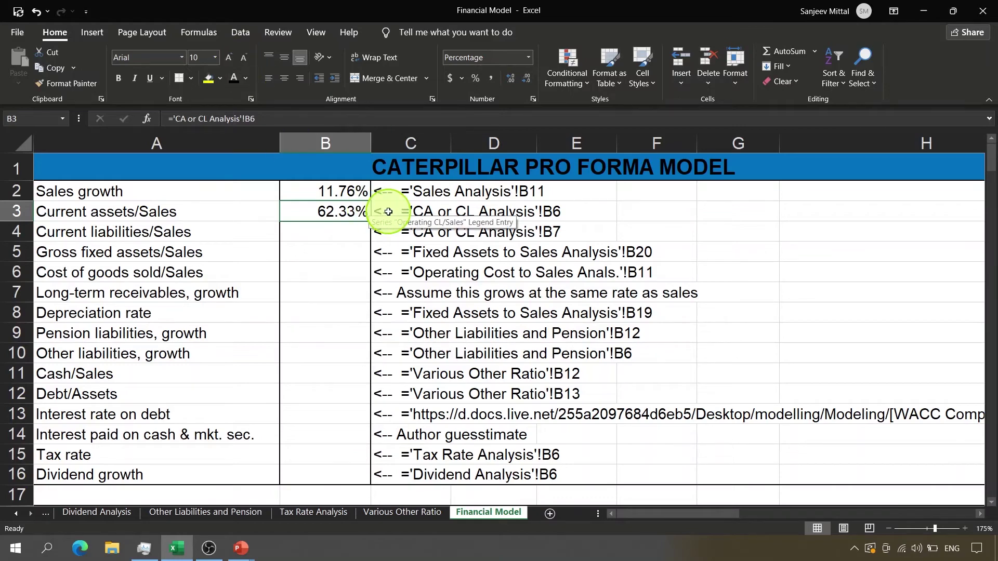
{"action": "key", "text": "ctrl+bracketleft"}
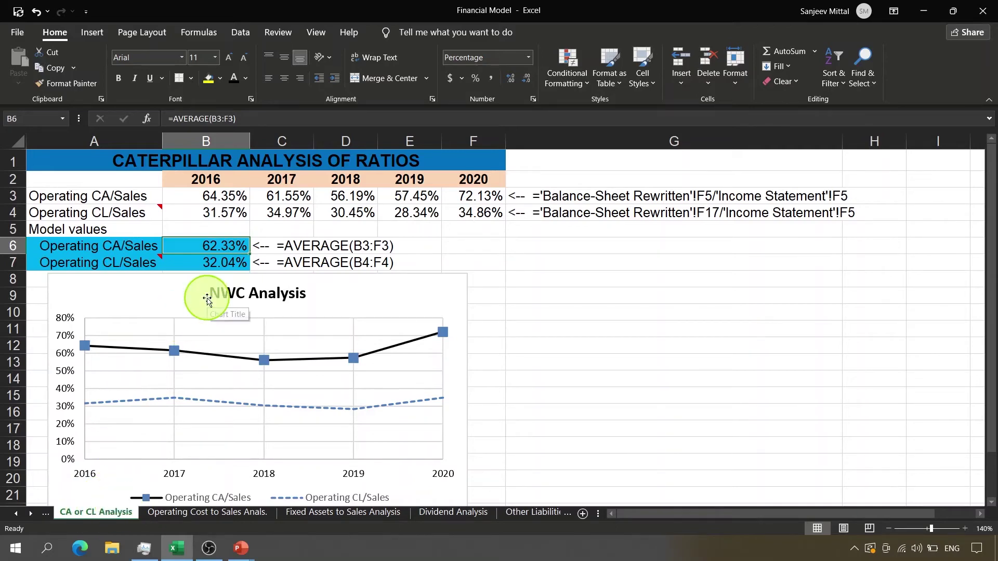
{"action": "key", "text": "F5"}
{"action": "key", "text": "Return"}
Reveal the Current liabilities/Sales ratio in B4 with a black font and check its source in 'CA or CL Analysis'!B7.
{"action": "key", "text": "Down"}
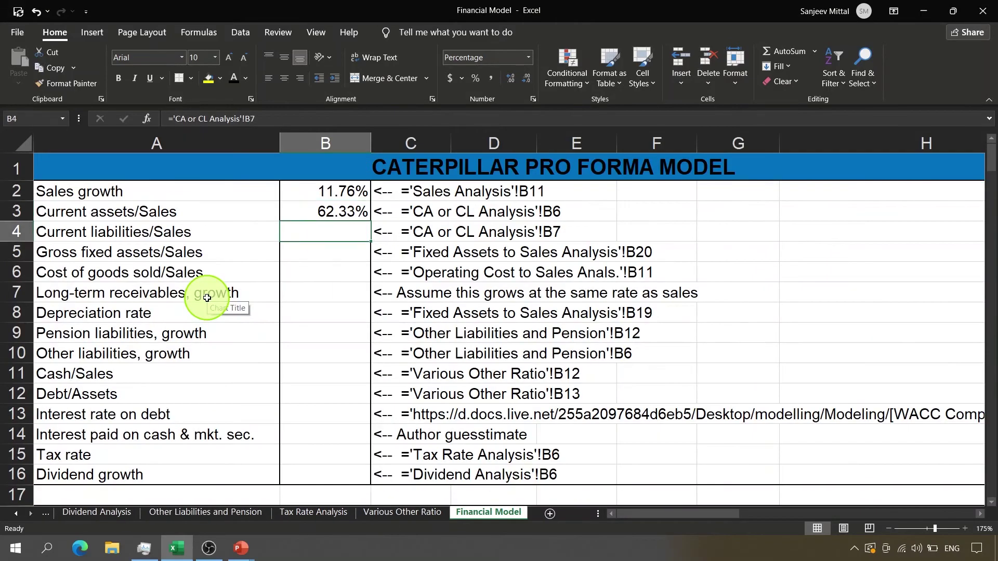
{"action": "left_click", "coordinate": [231, 80]}
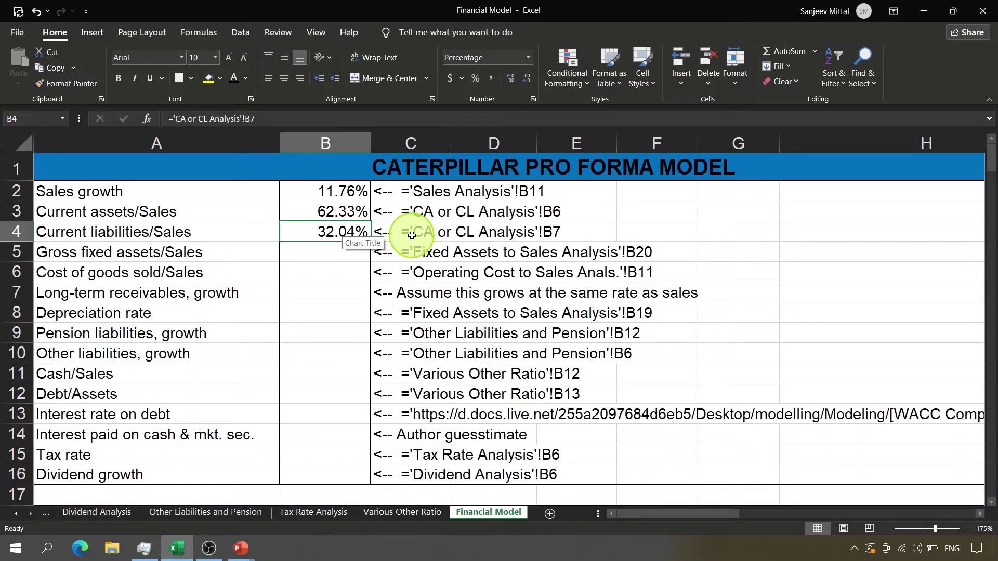
{"action": "key", "text": "ctrl+bracketleft"}
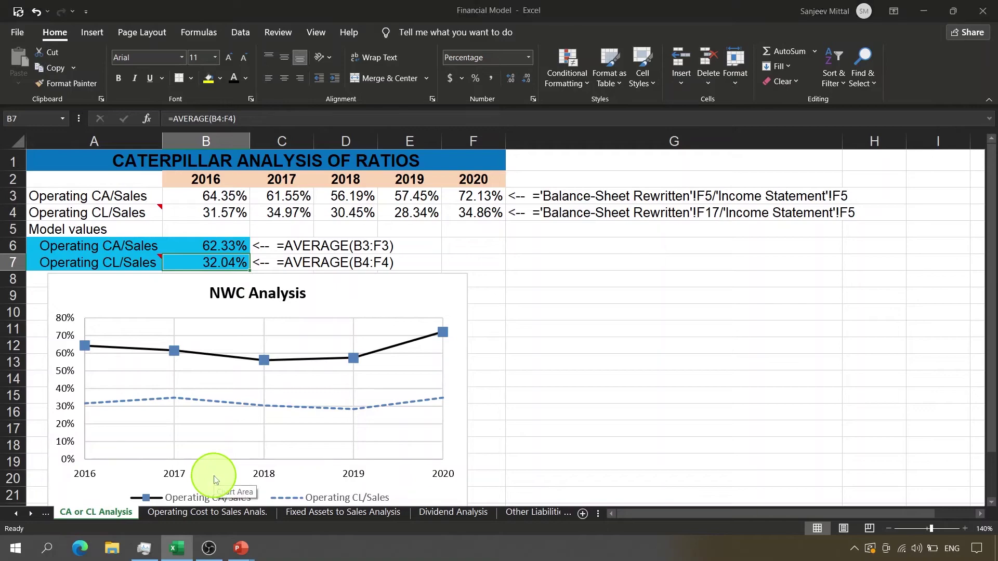
{"action": "key", "text": "Return"}
Reveal the Gross fixed assets/Sales ratio in B5 with a black font and check its source in 'Fixed Assets to Sales Analysis'!B20.
{"action": "key", "text": "Down"}
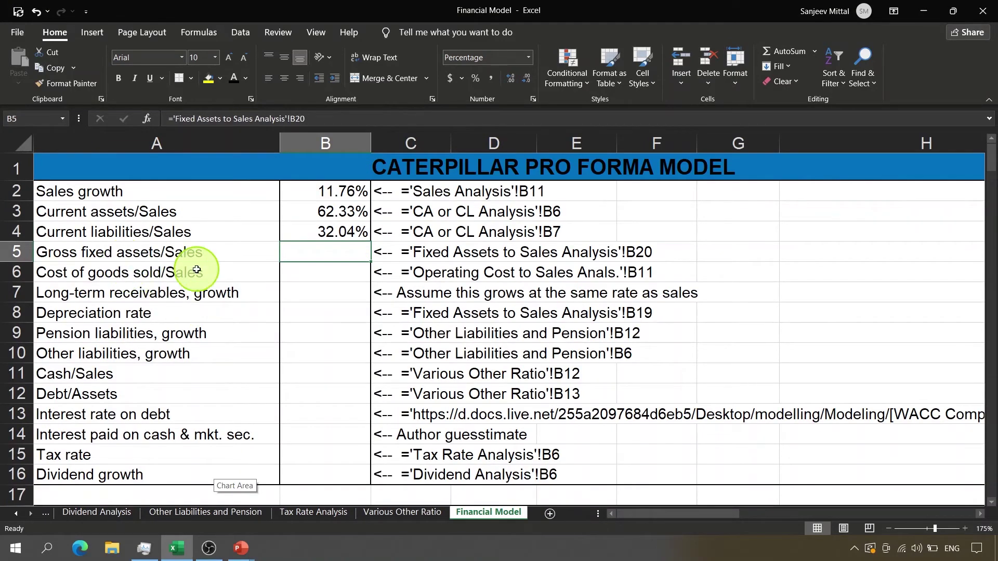
{"action": "left_click", "coordinate": [234, 76]}
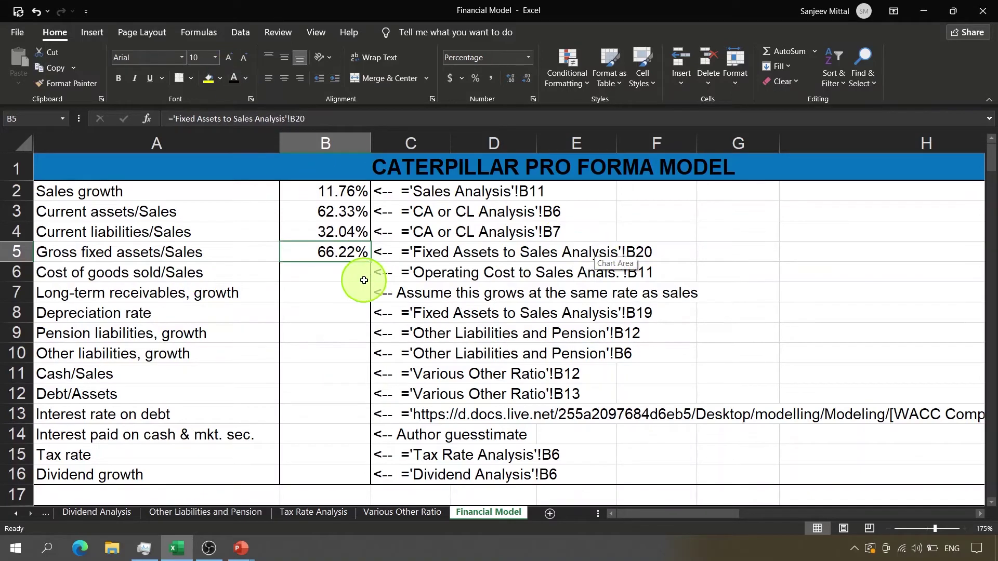
{"action": "key", "text": "ctrl+bracketleft"}
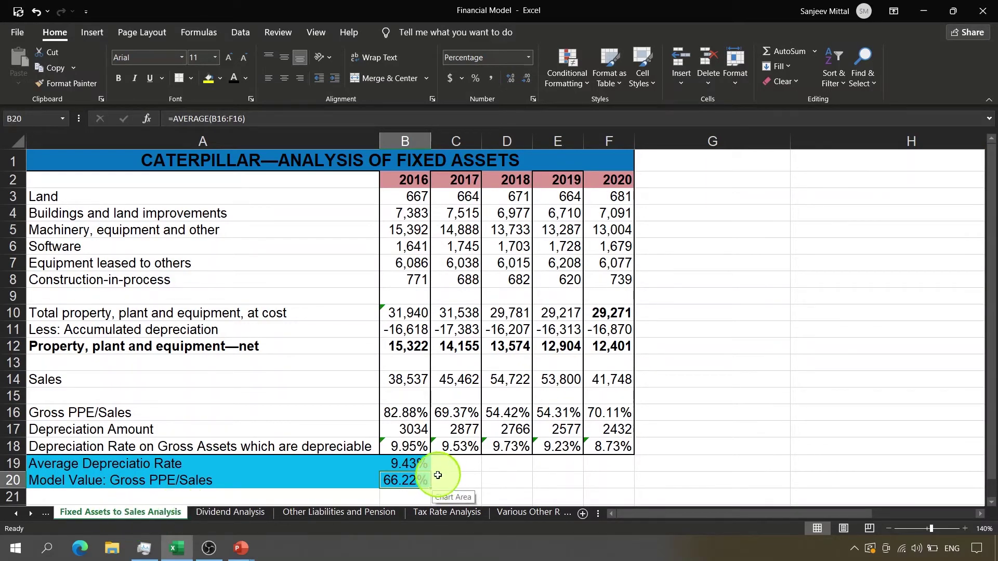
{"action": "key", "text": "F5"}
{"action": "key", "text": "Return"}
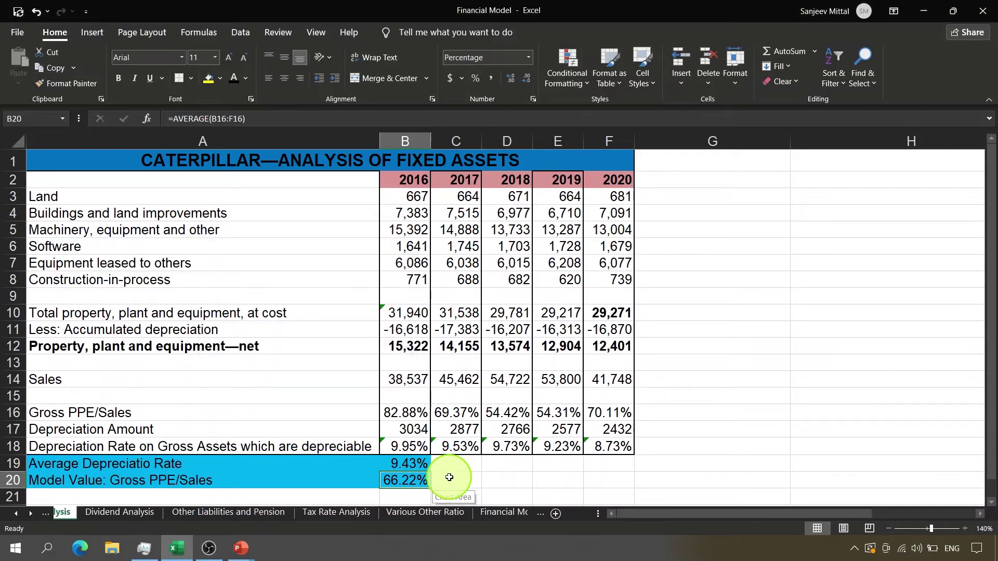
Reveal the Cost of goods sold/Sales ratio in B6 with a black font and check its source in 'Operating Cost to Sales Anals.'!B11.
{"action": "key", "text": "Down"}
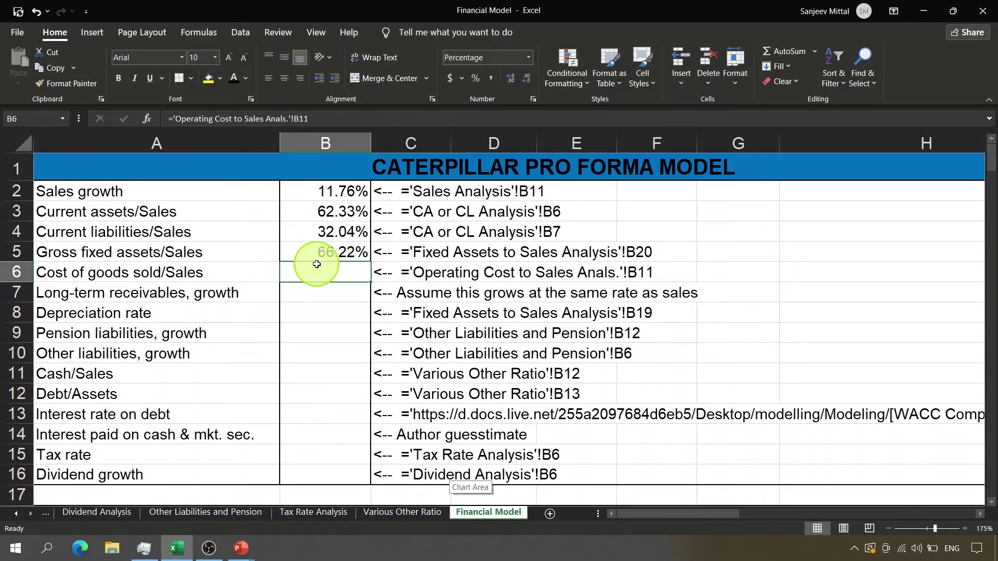
{"action": "left_click", "coordinate": [229, 76]}
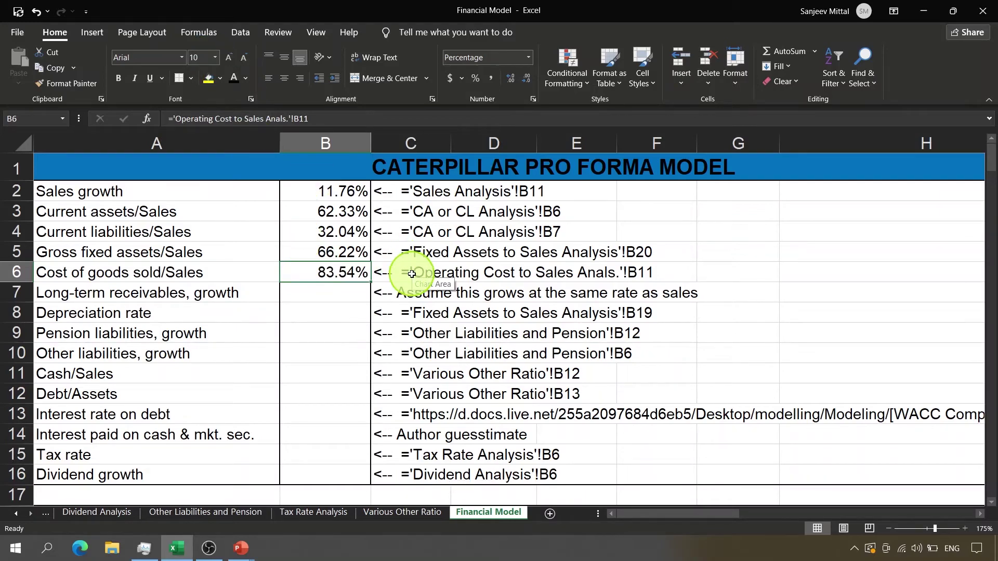
{"action": "key", "text": "ctrl+bracketleft"}
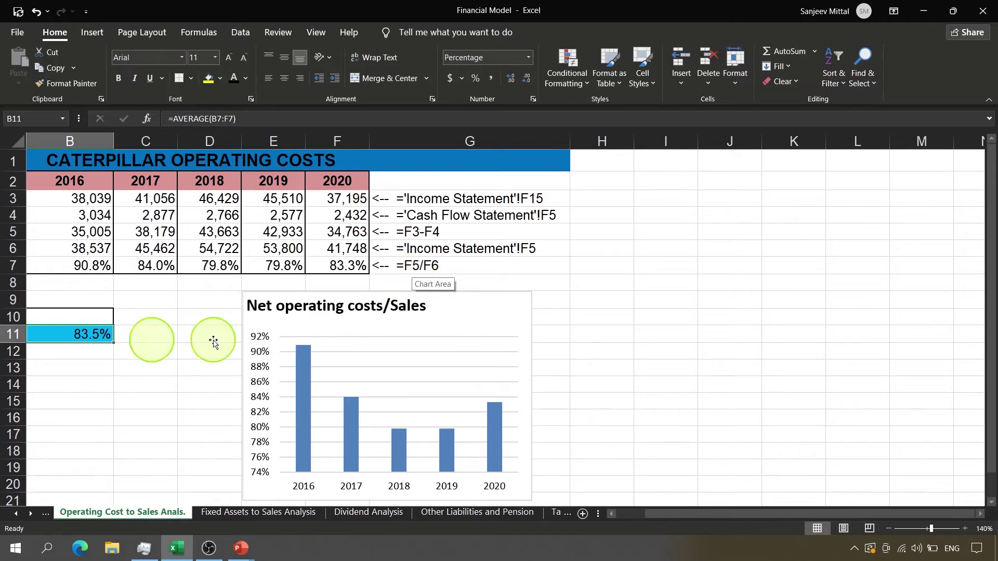
{"action": "key", "text": "Left"}
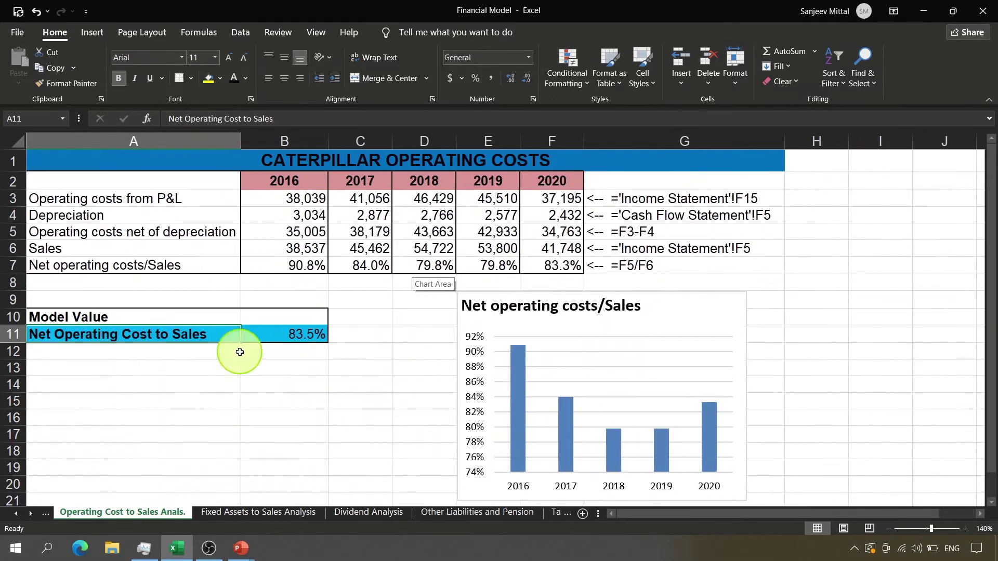
{"action": "left_click", "coordinate": [301, 331]}
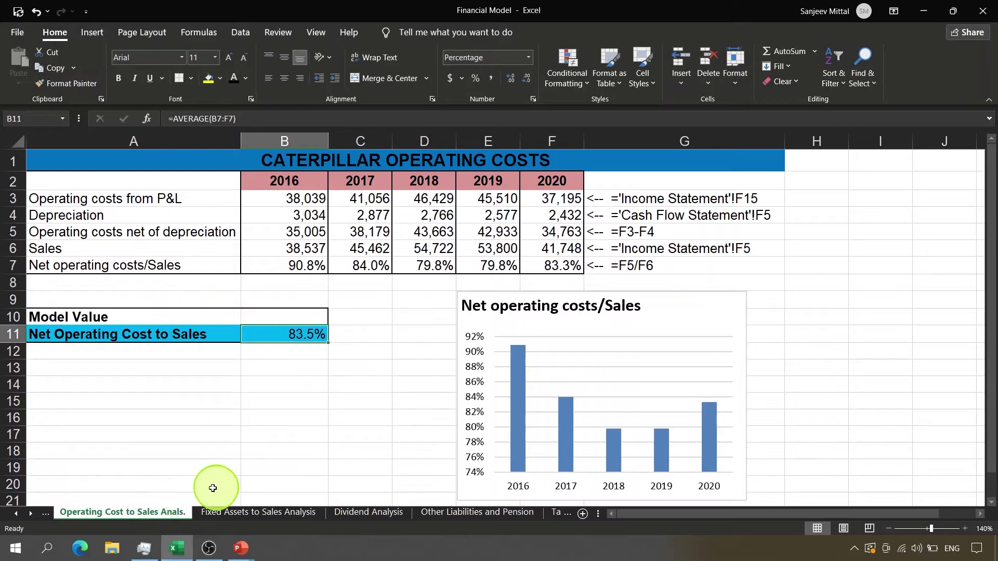
{"action": "key", "text": "ctrl+Page_Down"}
{"action": "key", "text": "ctrl+Page_Down"}
{"action": "key", "text": "ctrl+Page_Down"}
{"action": "key", "text": "ctrl+Page_Down"}
{"action": "key", "text": "ctrl+Page_Down"}
{"action": "key", "text": "ctrl+Page_Down"}
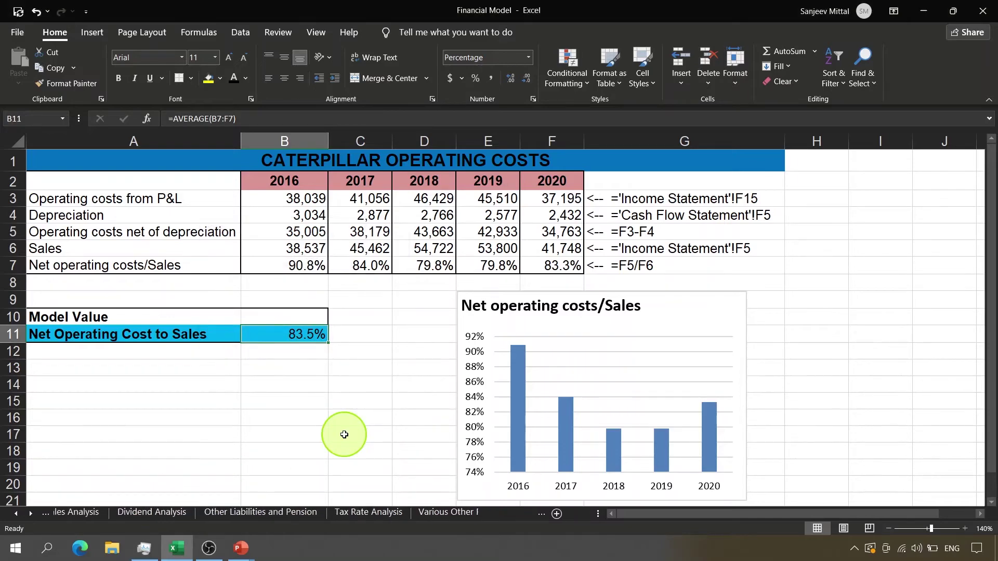
Reveal the long-term receivables growth in B7 with a black font and compare it with the sales growth in B2.
{"action": "key", "text": "Down"}
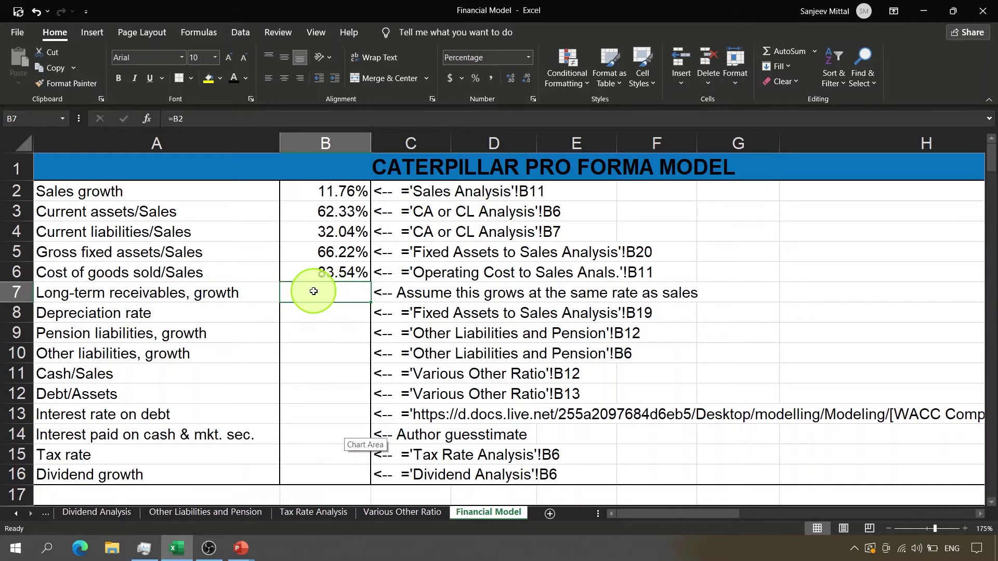
{"action": "left_click", "coordinate": [233, 79]}
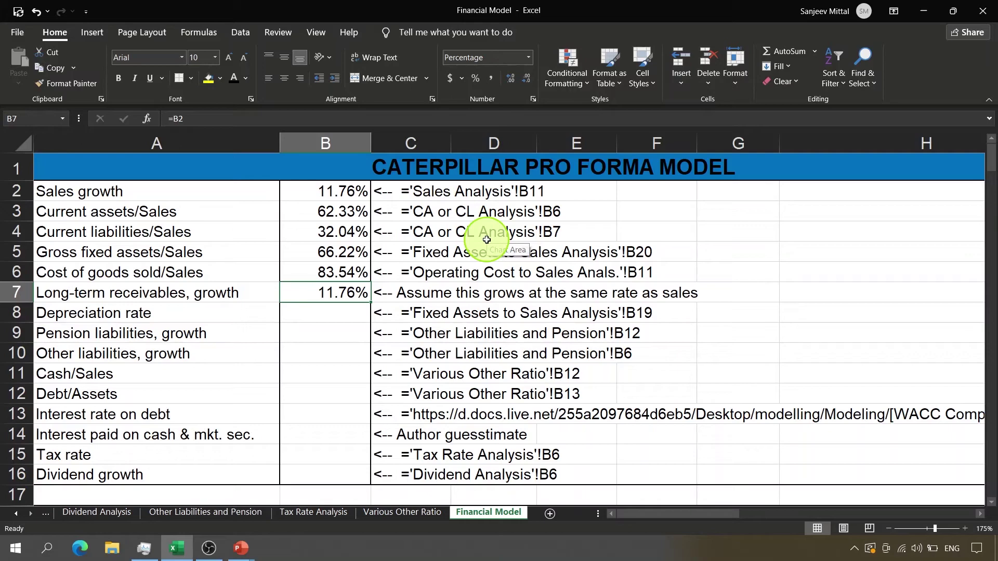
{"action": "key", "text": "ctrl+bracketleft"}
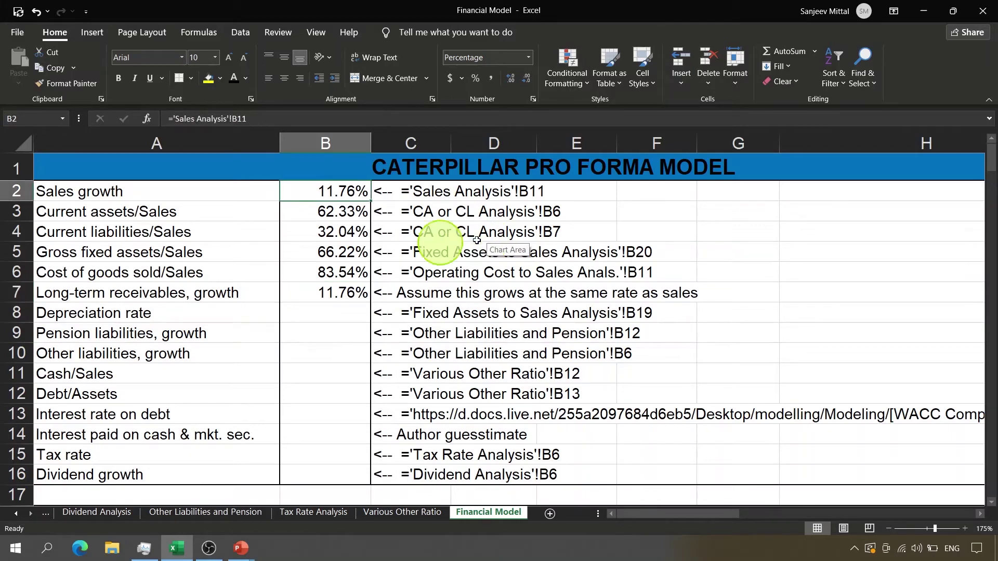
{"action": "left_click", "coordinate": [297, 298]}
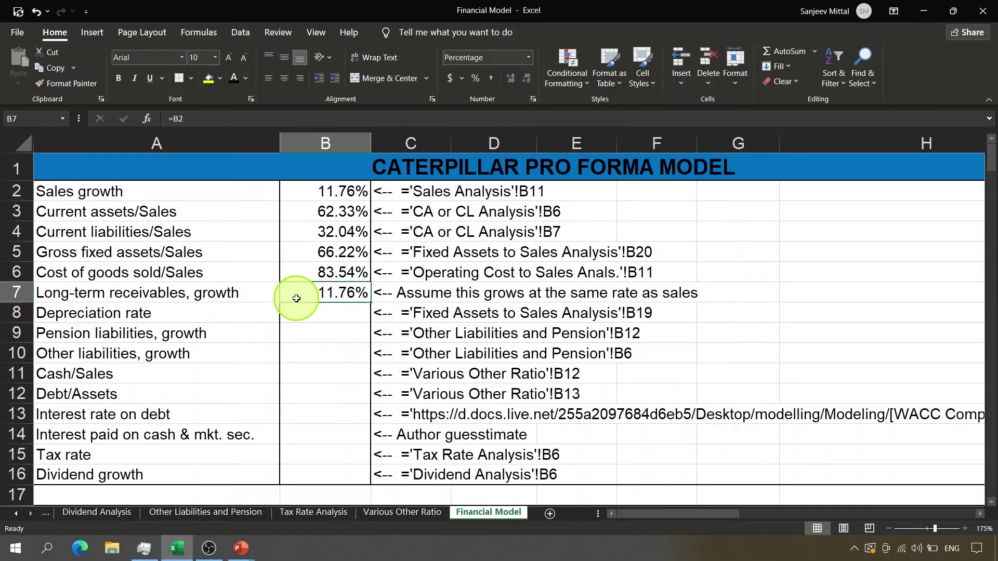
{"action": "left_click", "coordinate": [332, 200]}
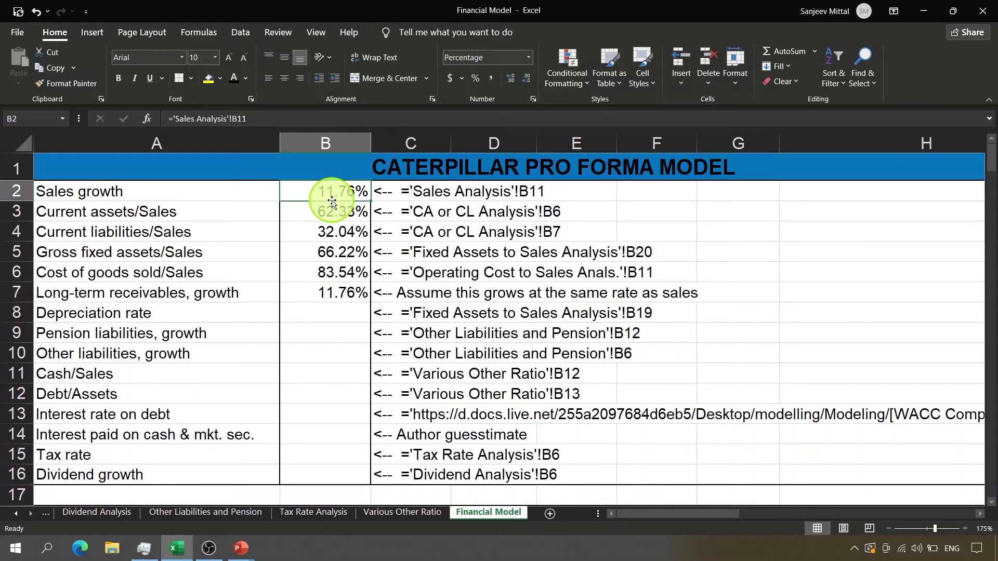
{"action": "left_click", "coordinate": [340, 296]}
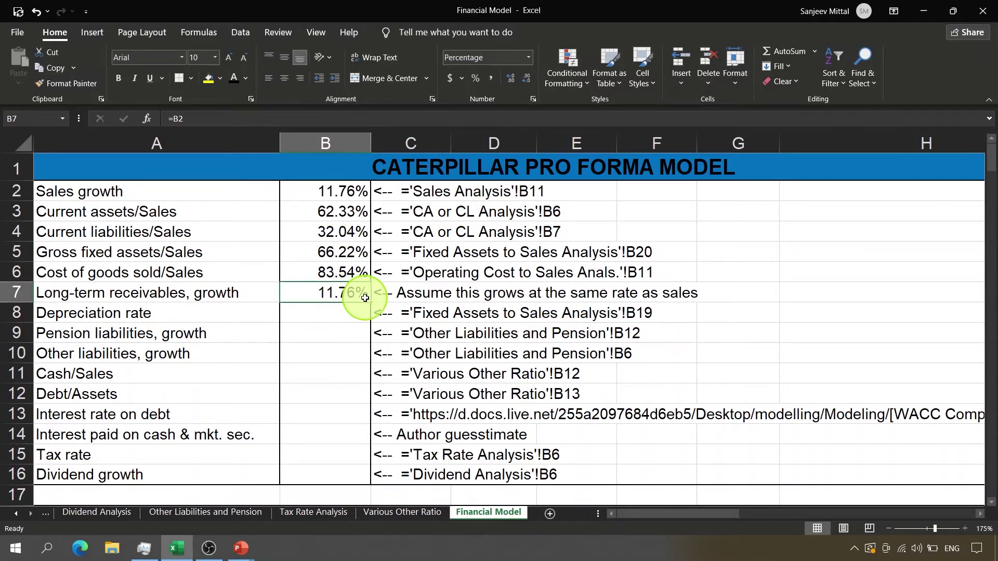
{"action": "left_click", "coordinate": [324, 186]}
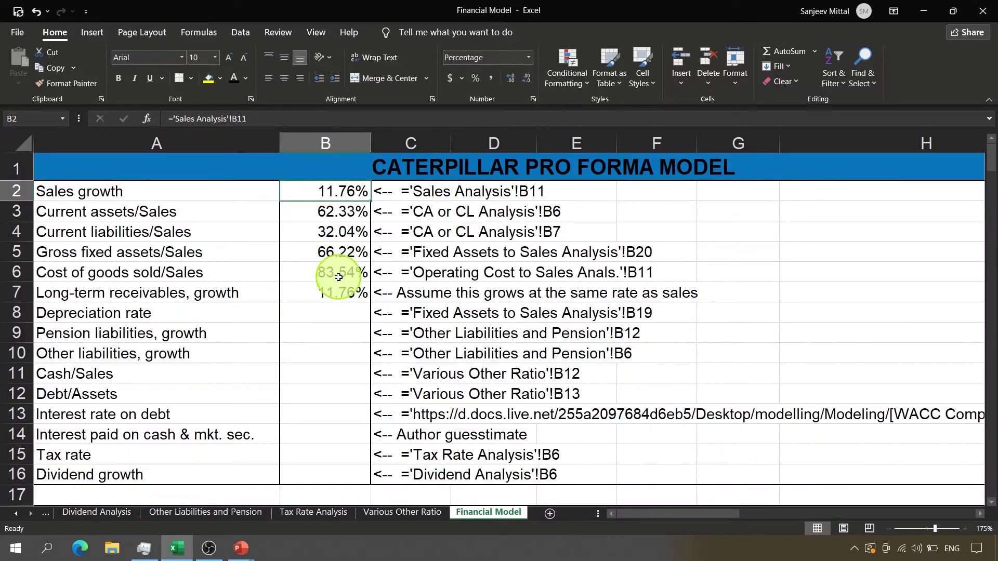
{"action": "left_click", "coordinate": [327, 293], "text": "ctrl"}
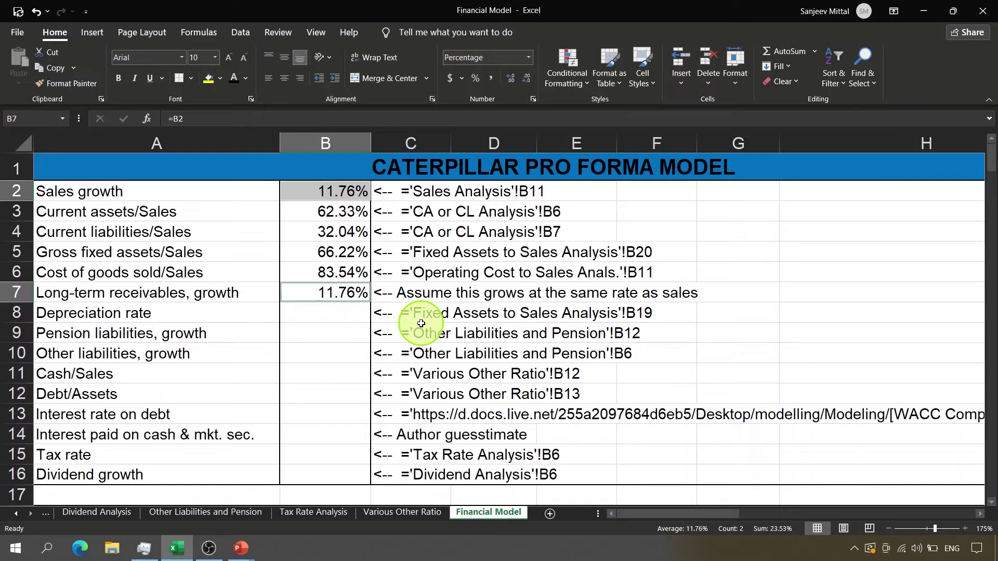
Trace the depreciation rate in B8 to its source in 'Fixed Assets to Sales Analysis'!B19 and return to the Financial Model sheet.
{"action": "left_click", "coordinate": [350, 315]}
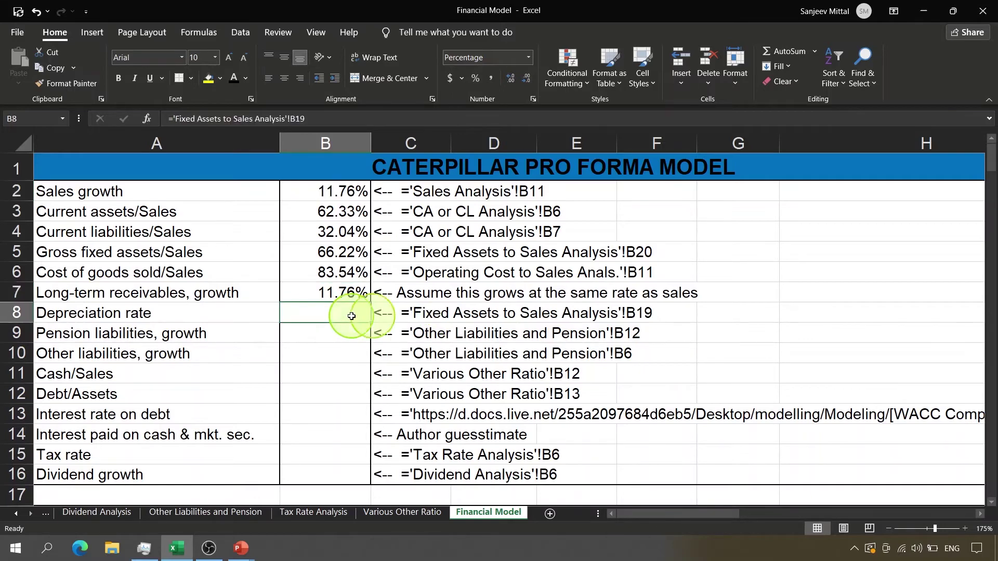
{"action": "key", "text": "ctrl+bracketleft"}
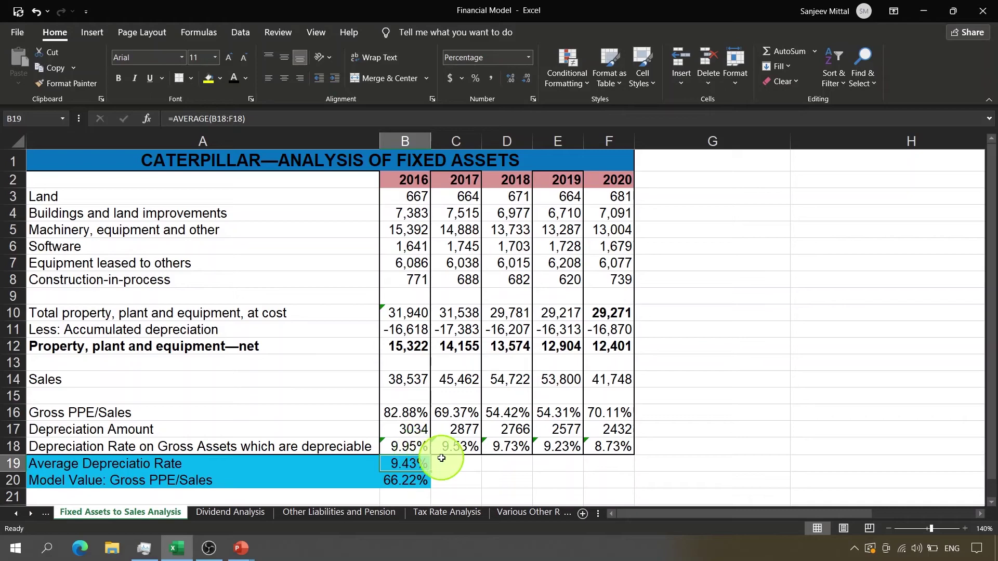
{"action": "key", "text": "F5"}
{"action": "key", "text": "Return"}
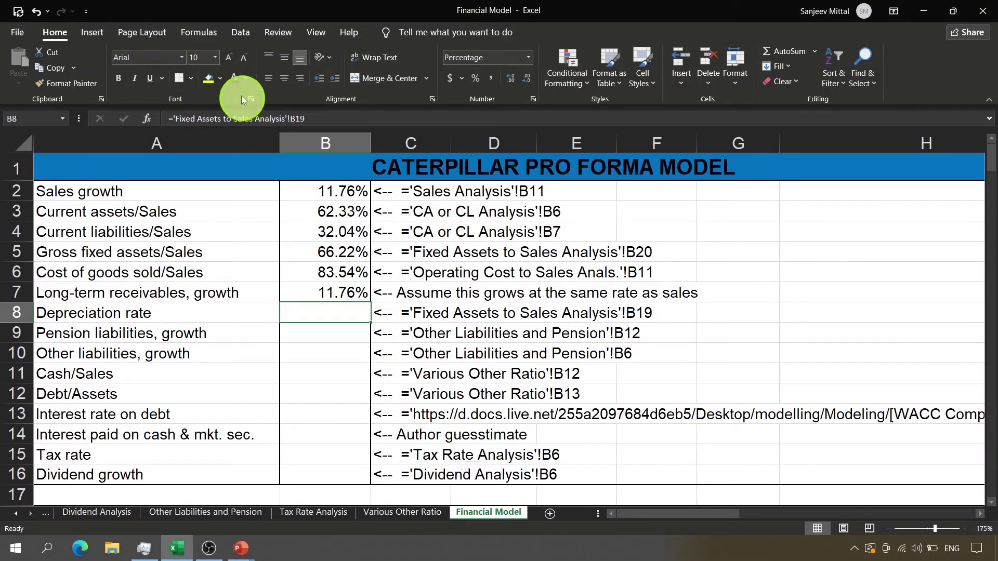
Reveal the depreciation rate in B8 with a black font and trace B9's pension liabilities growth to 'Other Liabilities and Pension'!B12.
{"action": "key", "text": "Down"}
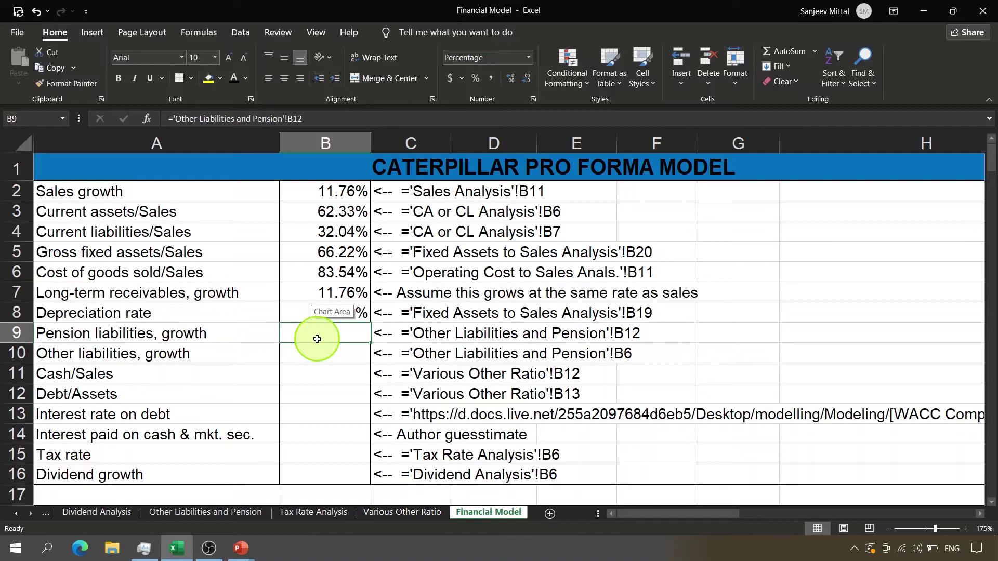
{"action": "key", "text": "ctrl+bracketleft"}
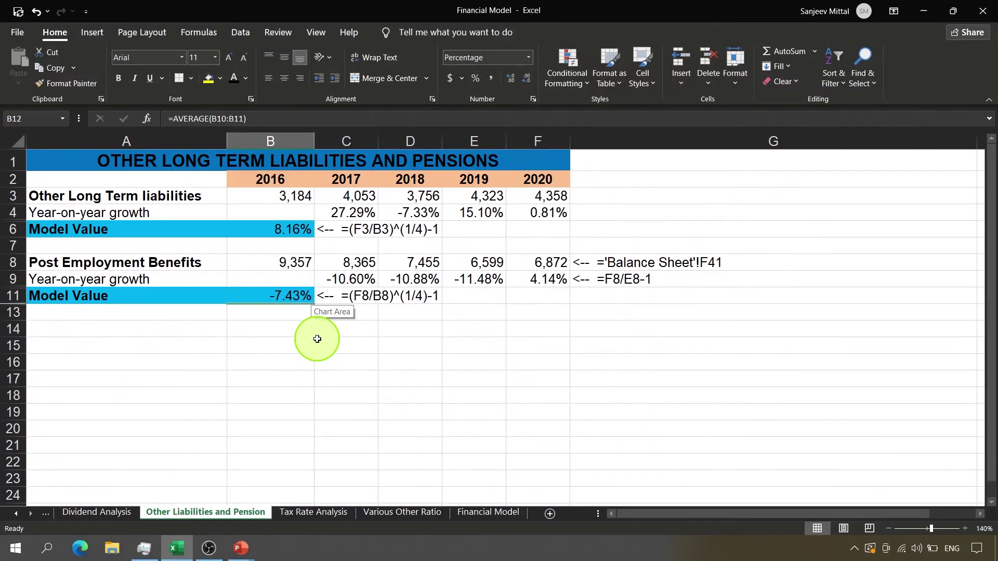
{"action": "key", "text": "Down"}
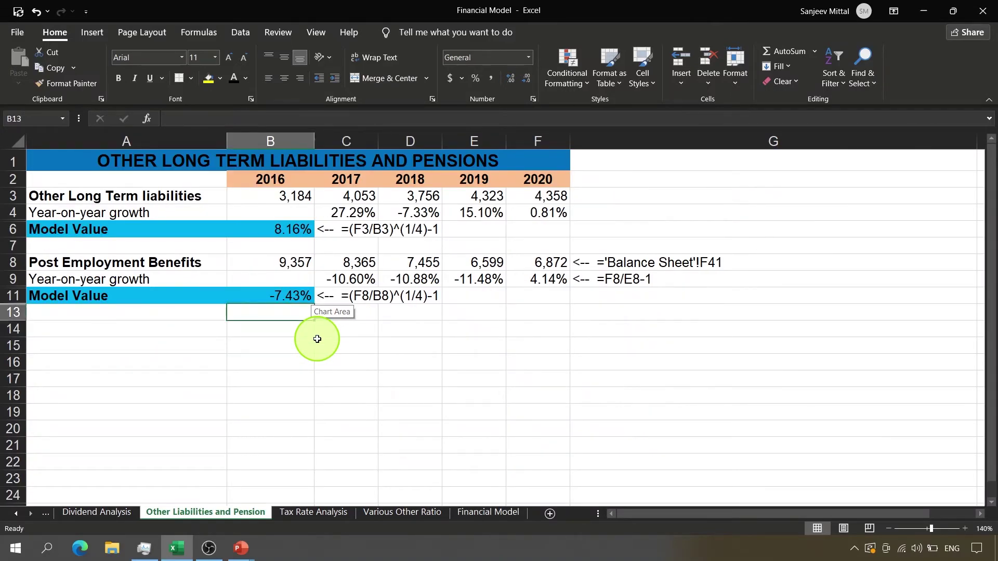
{"action": "key", "text": "Up"}
{"action": "key", "text": "Down"}
{"action": "key", "text": "F5"}
{"action": "key", "text": "Return"}
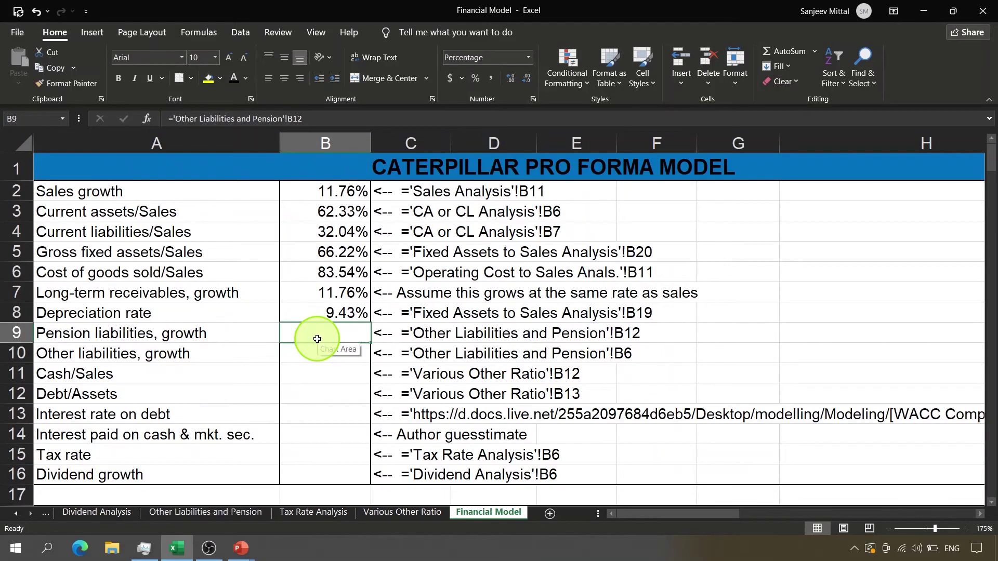
Reveal the pension liabilities growth in B9 with a black font and recheck its source on the Other Liabilities and Pension sheet.
{"action": "key", "text": "Up"}
{"action": "left_click", "coordinate": [317, 339]}
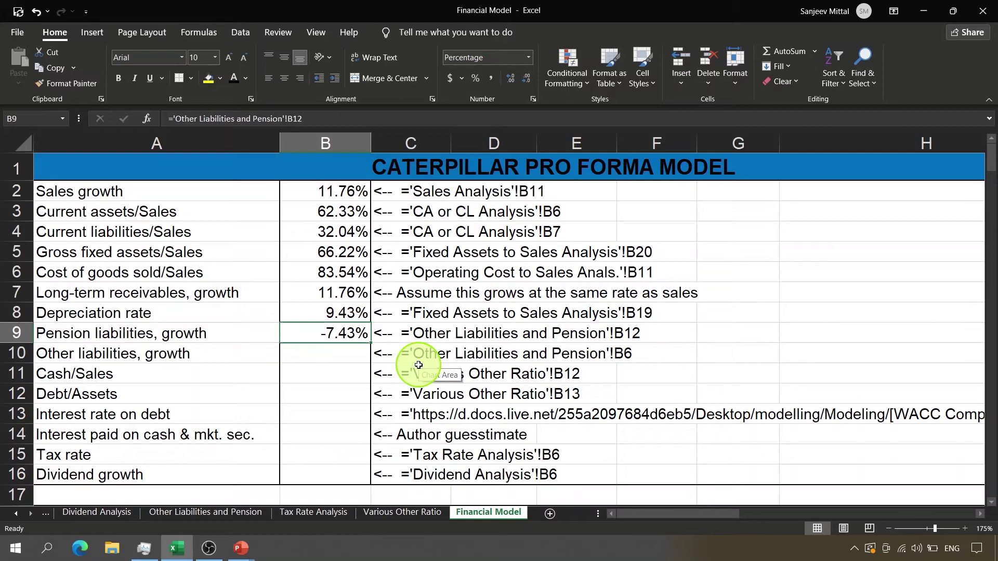
{"action": "key", "text": "ctrl+bracketleft"}
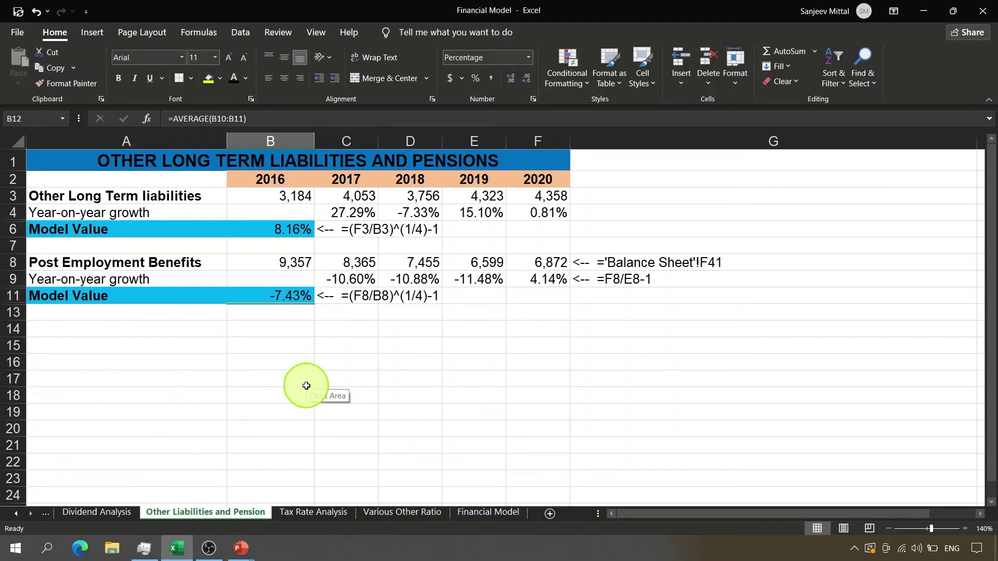
{"action": "key", "text": "ctrl+Page_Down"}
{"action": "key", "text": "ctrl+Page_Down"}
{"action": "key", "text": "ctrl+Page_Down"}
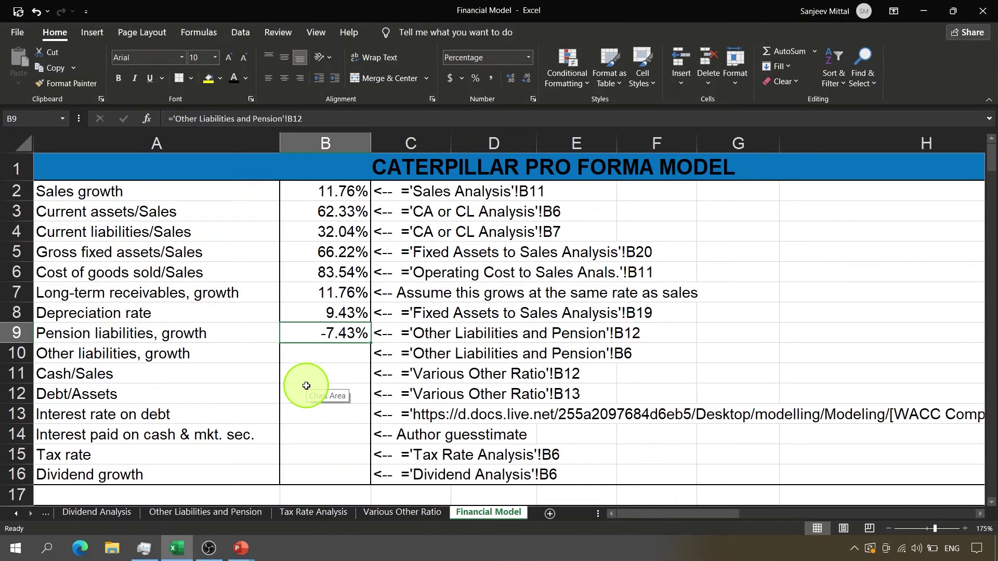
Reveal the other liabilities growth in B10 with a black font and check its source in 'Other Liabilities and Pension'!B6.
{"action": "key", "text": "Down"}
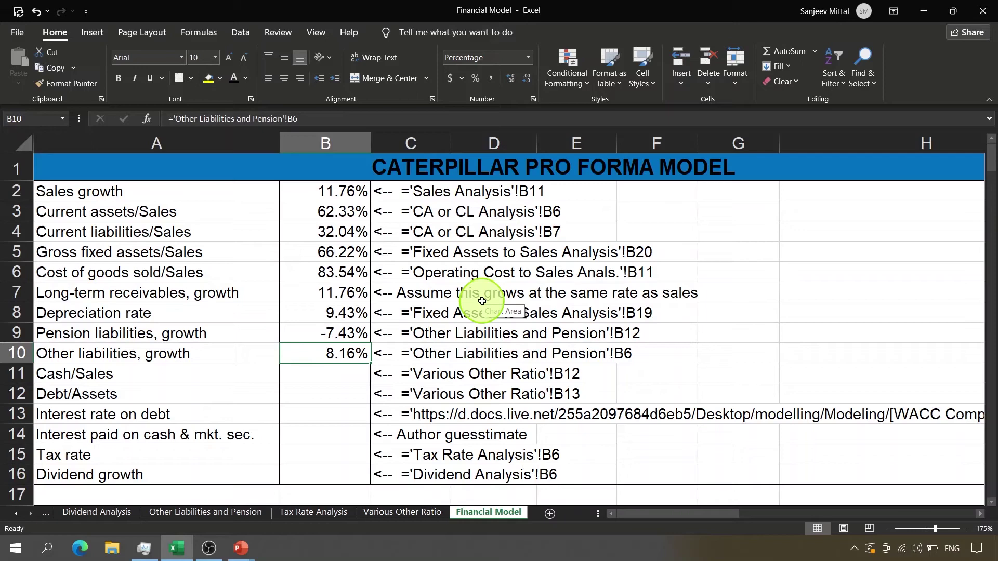
{"action": "key", "text": "ctrl+bracketleft"}
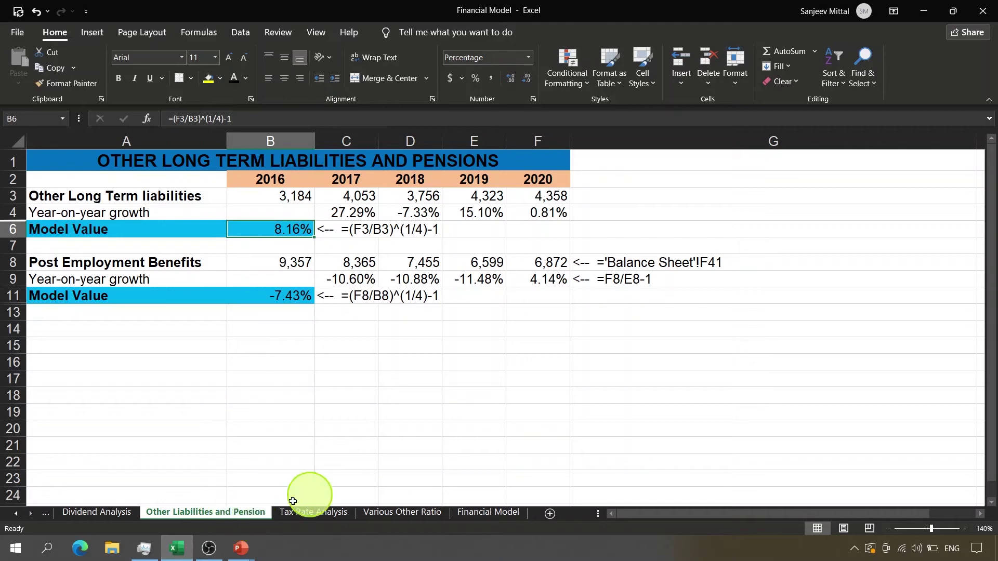
{"action": "key", "text": "F5"}
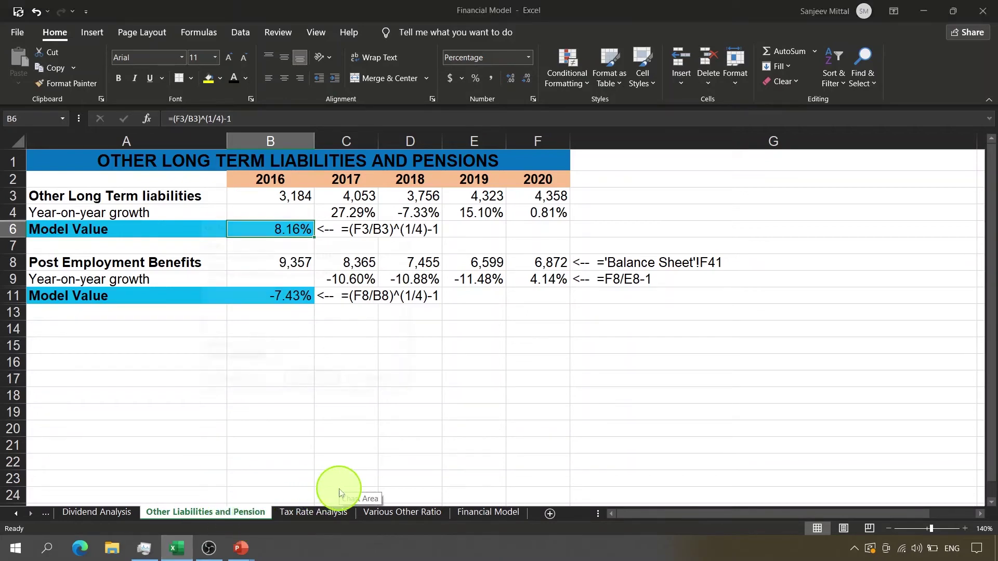
{"action": "key", "text": "Return"}
Reveal the Cash/Sales ratio in B11 with a black font and check its source in 'Various Other Ratio'!B12.
{"action": "key", "text": "Down"}
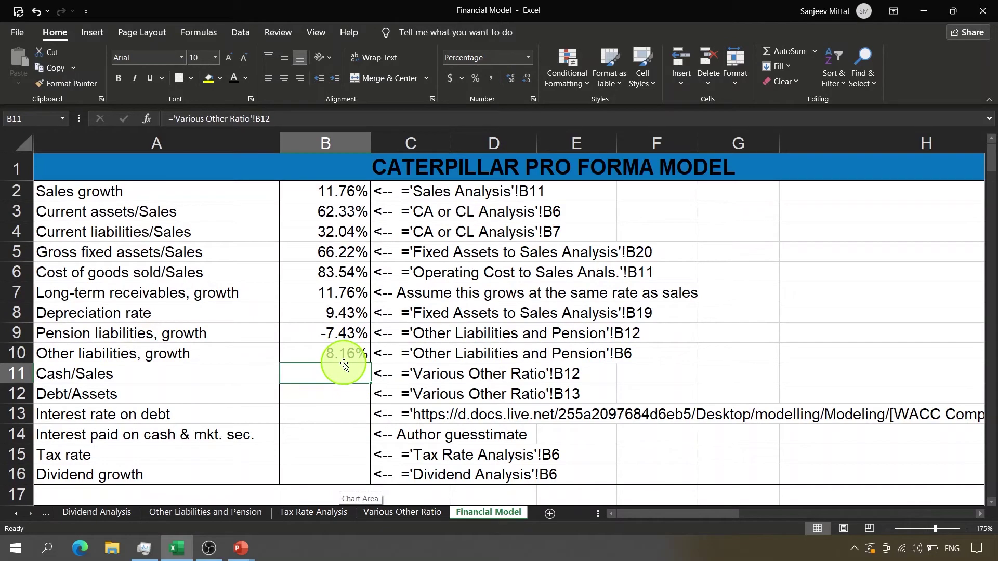
{"action": "left_click", "coordinate": [235, 79]}
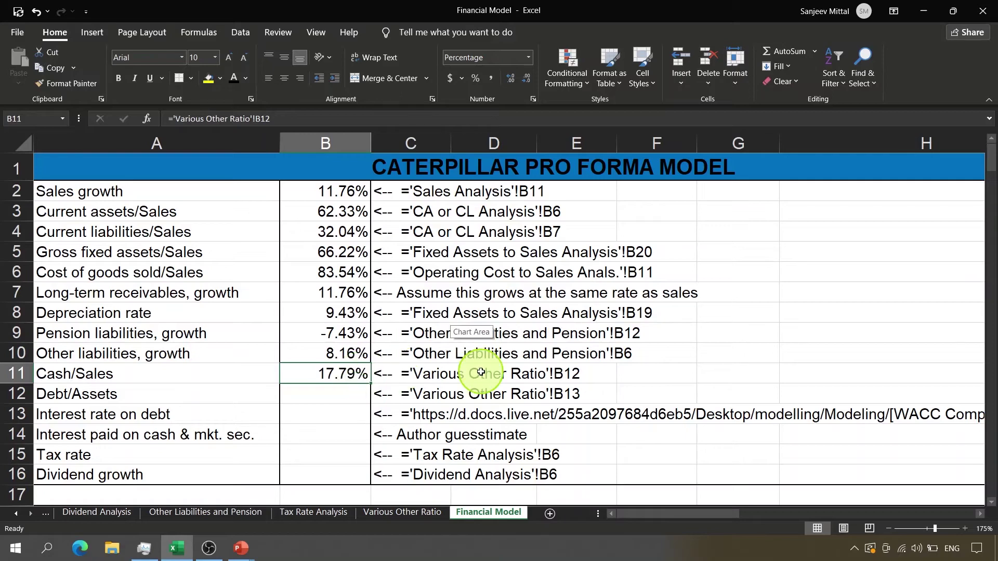
{"action": "key", "text": "ctrl+bracketleft"}
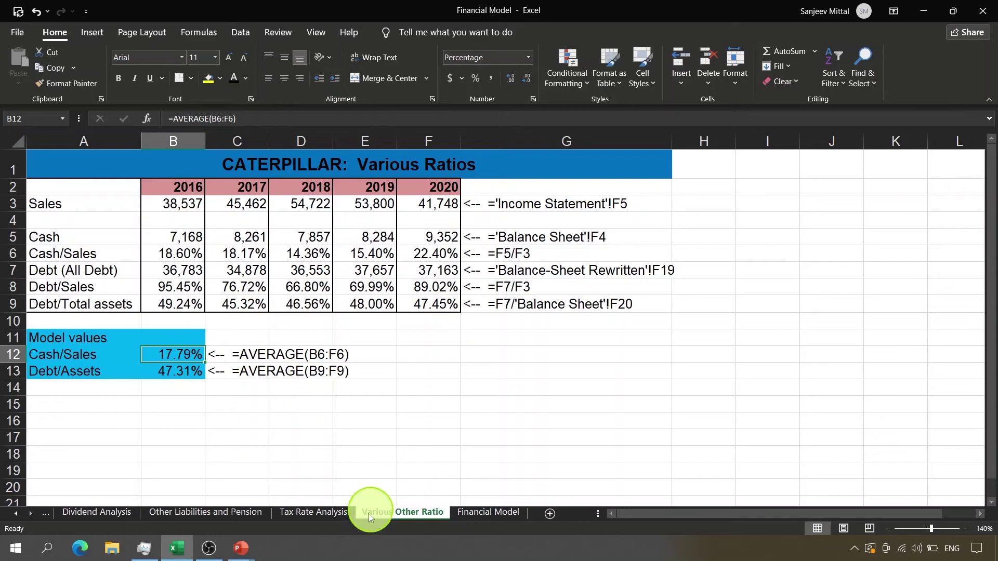
{"action": "key", "text": "F5"}
{"action": "key", "text": "Return"}
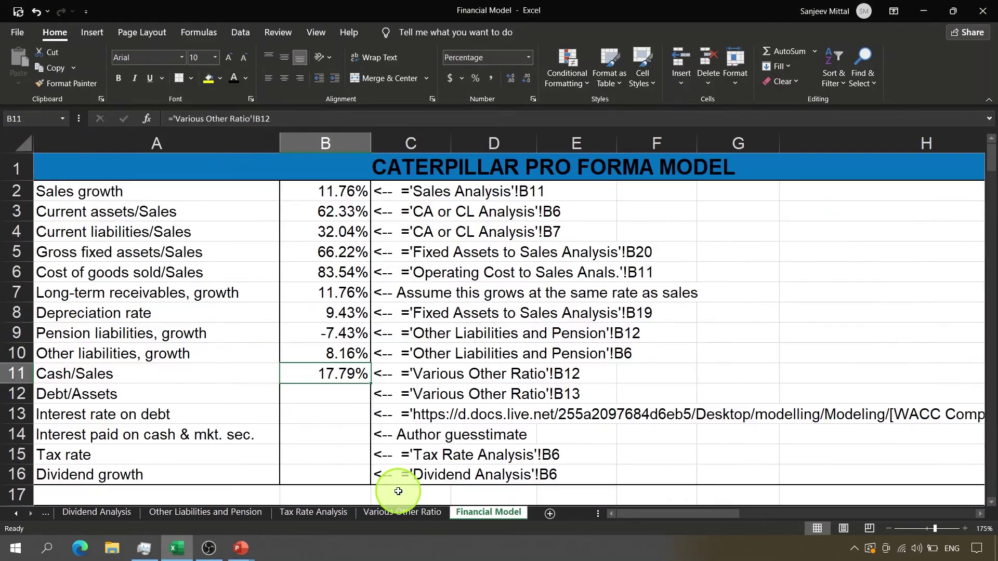
Reveal the Debt/Assets ratio in B12 with a black font and check its source in 'Various Other Ratio'!B13.
{"action": "left_click", "coordinate": [332, 391]}
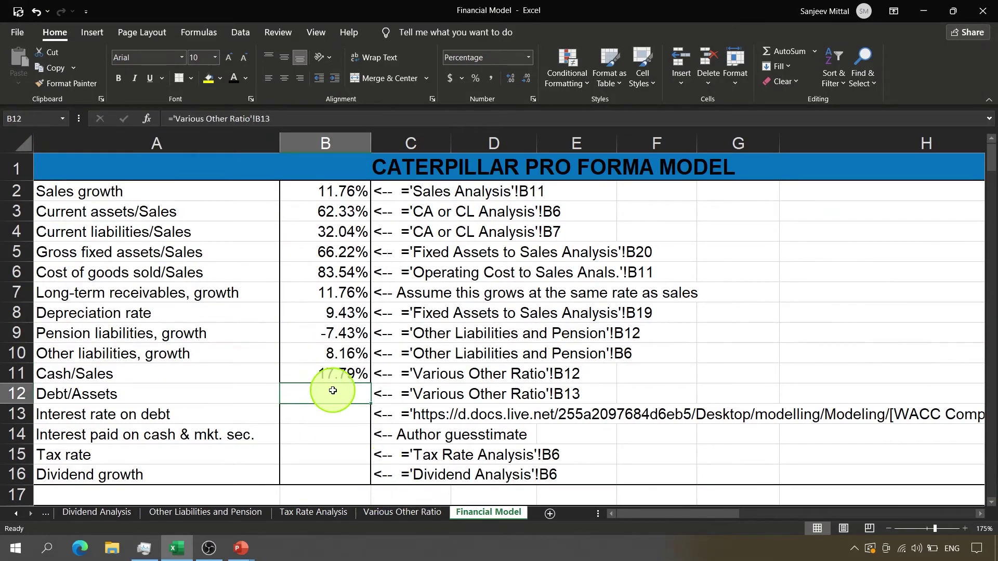
{"action": "left_click", "coordinate": [233, 82]}
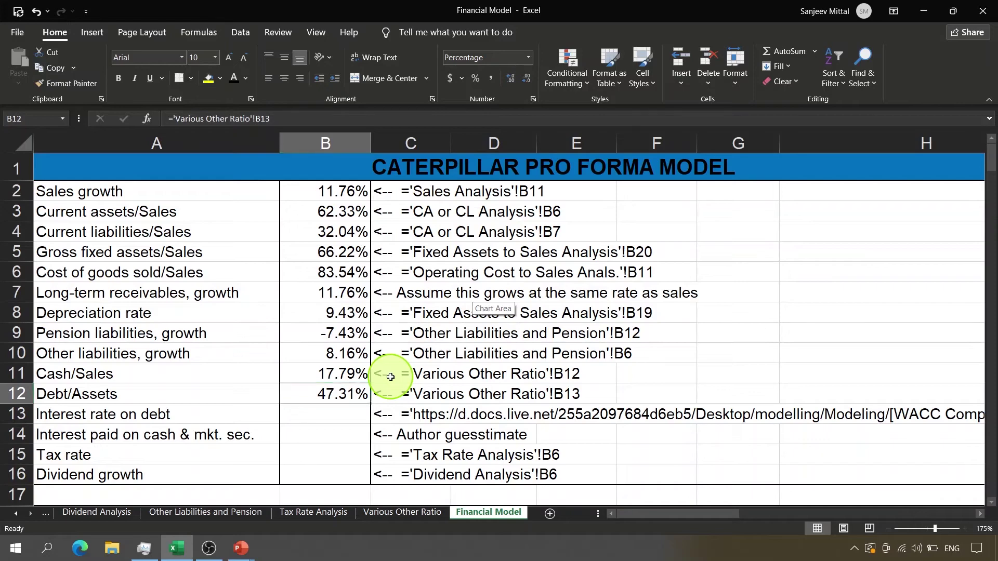
{"action": "key", "text": "ctrl+bracketleft"}
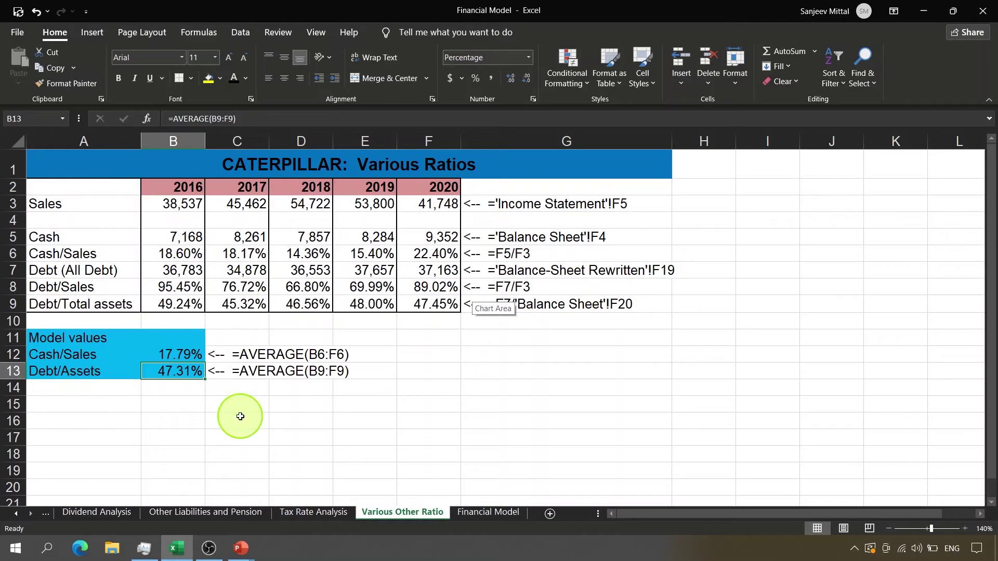
{"action": "key", "text": "F5"}
{"action": "key", "text": "Return"}
Reveal the interest rate on debt in B13 and the interest paid on cash and marketable securities in B14 with a black font.
{"action": "key", "text": "Down"}
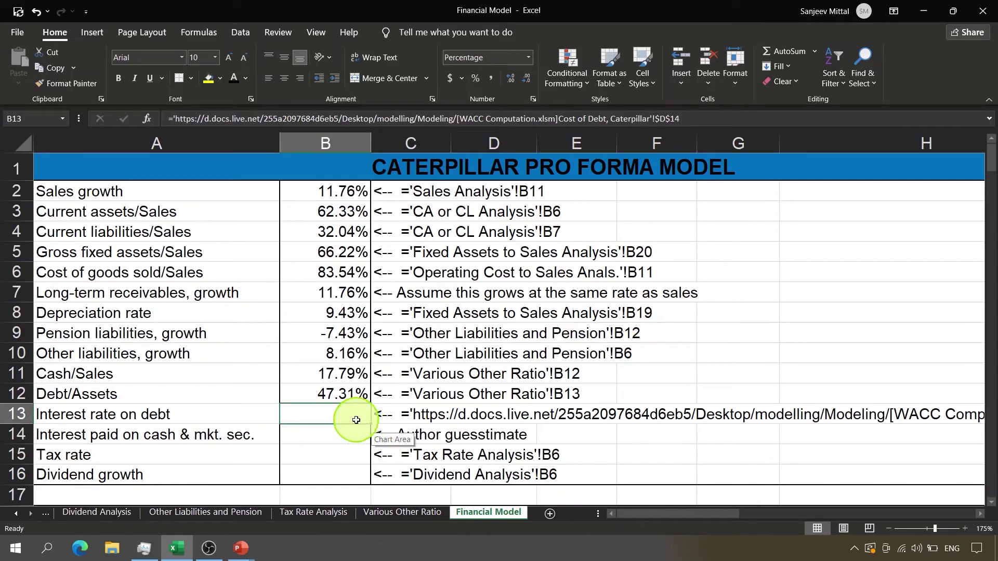
{"action": "left_click", "coordinate": [232, 82]}
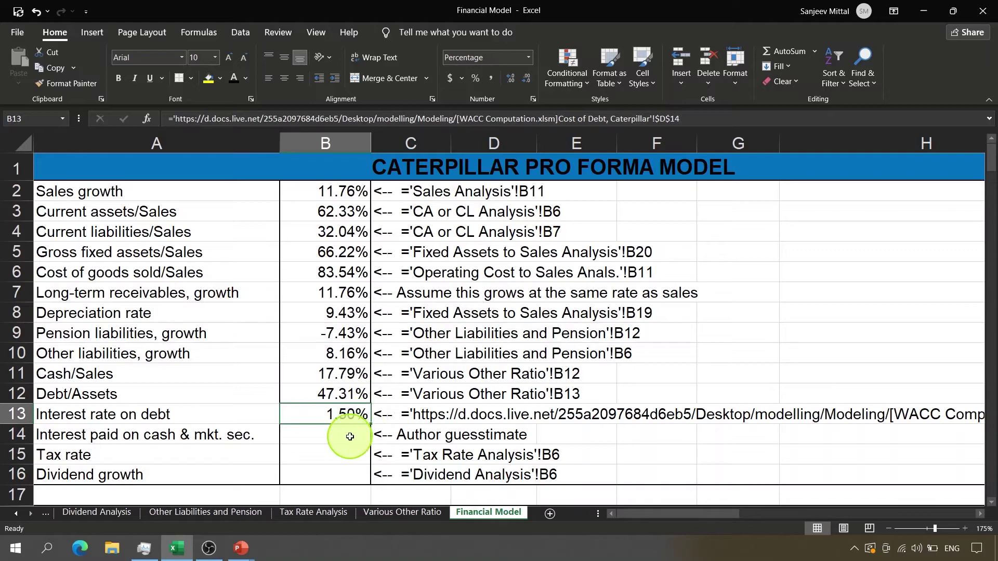
{"action": "left_click", "coordinate": [350, 435]}
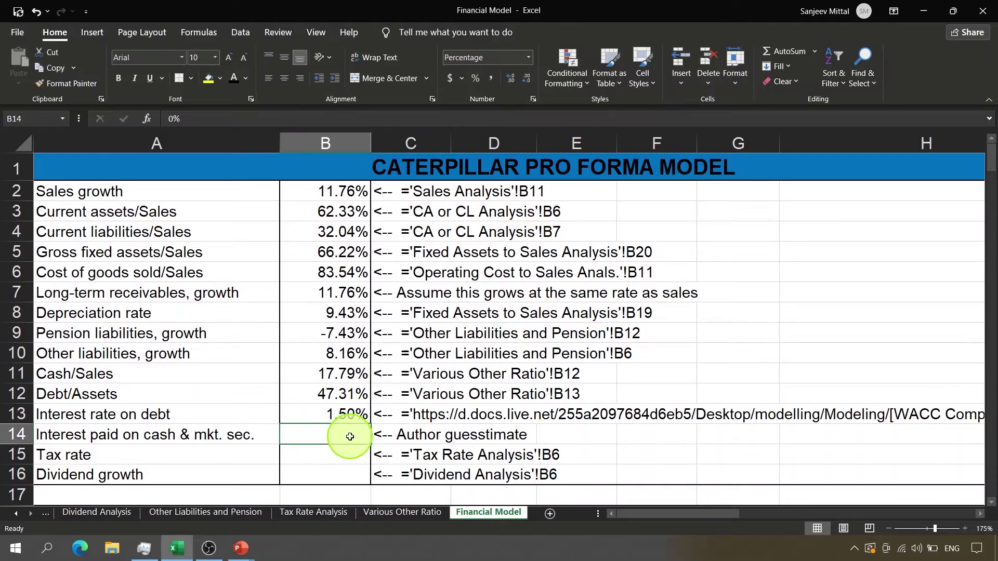
{"action": "left_click", "coordinate": [232, 82]}
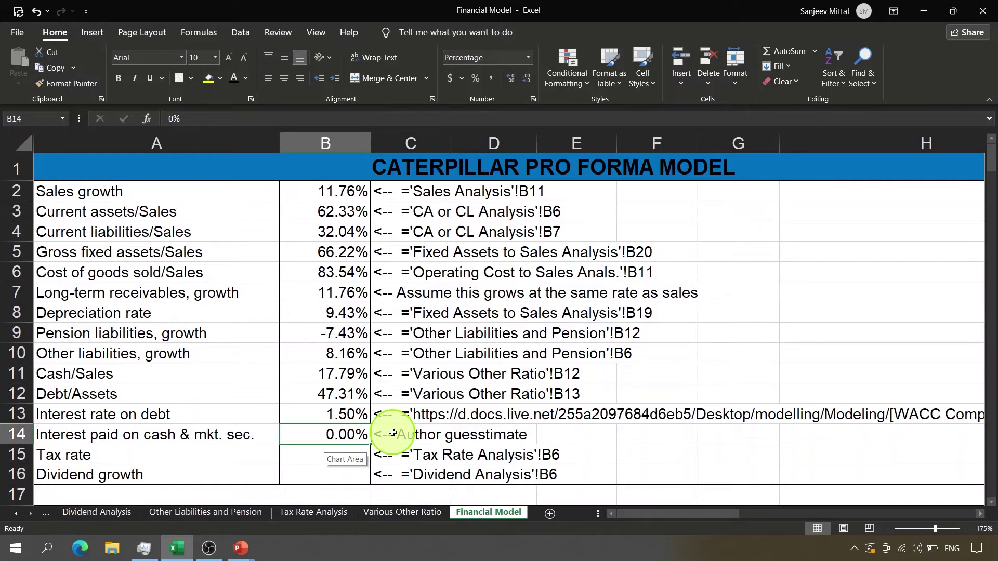
Reveal the tax rate in B15 with a black font and check its source in 'Tax Rate Analysis'!B6.
{"action": "left_click", "coordinate": [323, 453]}
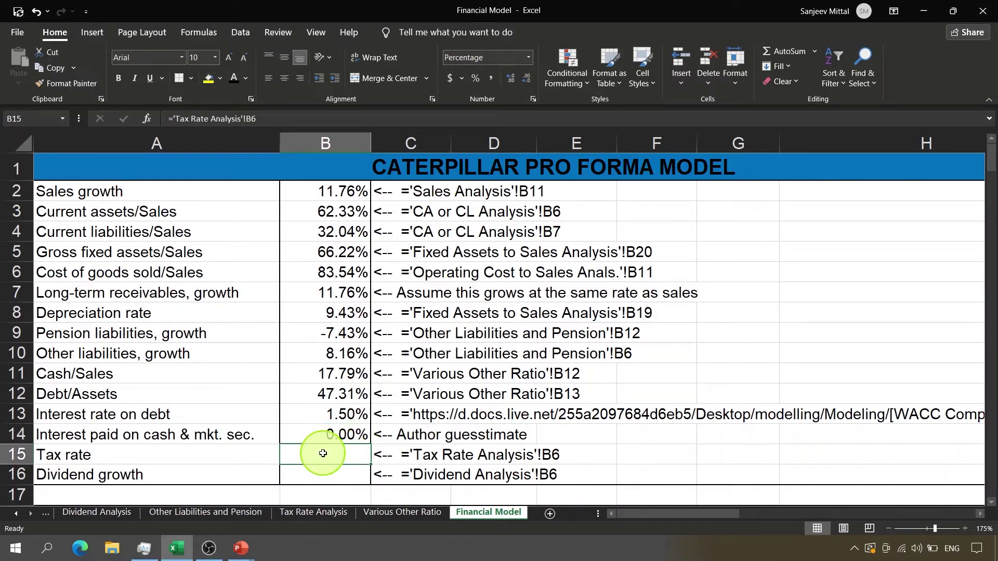
{"action": "left_click", "coordinate": [233, 83]}
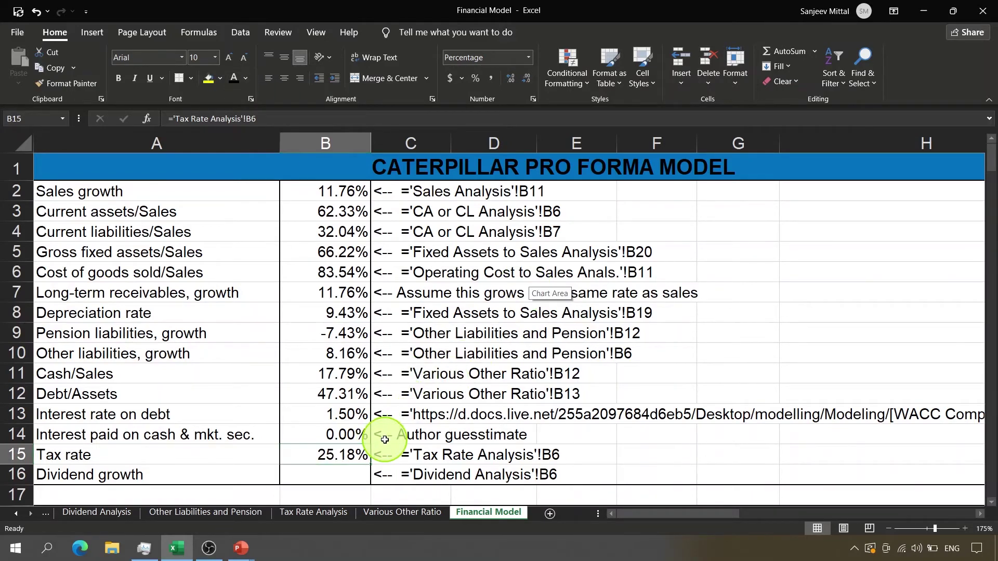
{"action": "key", "text": "ctrl+bracketleft"}
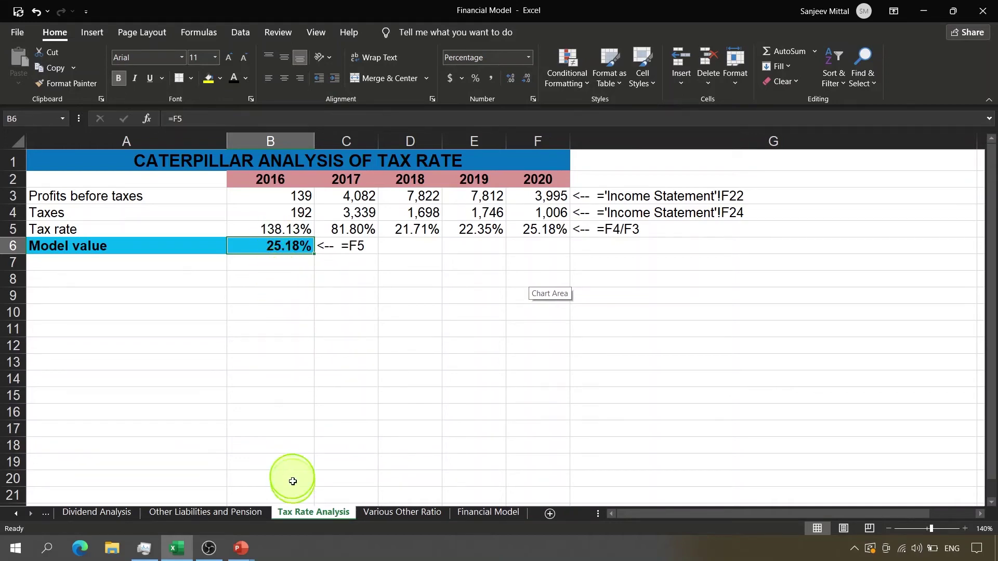
{"action": "key", "text": "F5"}
{"action": "key", "text": "Return"}
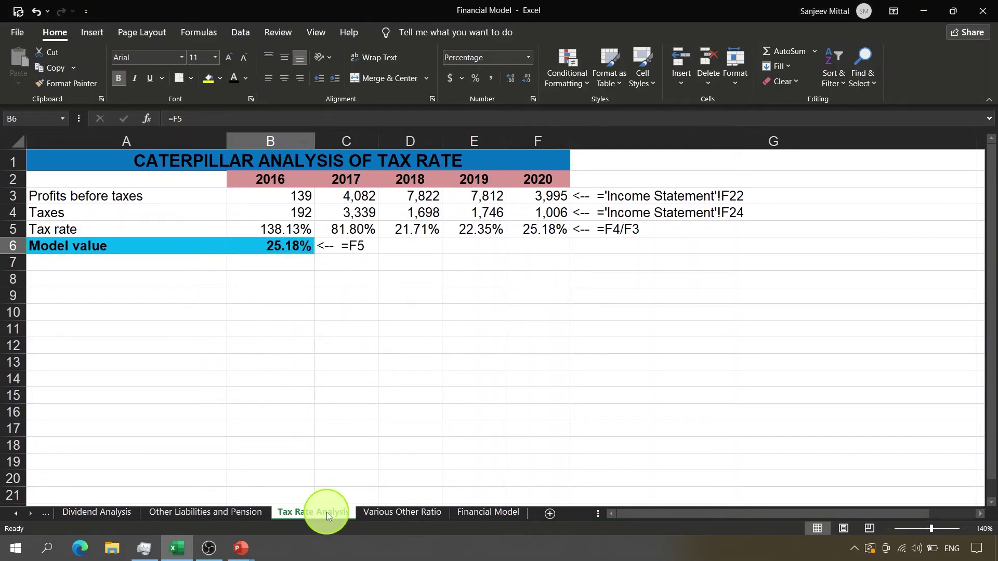
Reveal the dividend growth in B16 with a black font and check its source in 'Dividend Analysis'!B6.
{"action": "key", "text": "Down"}
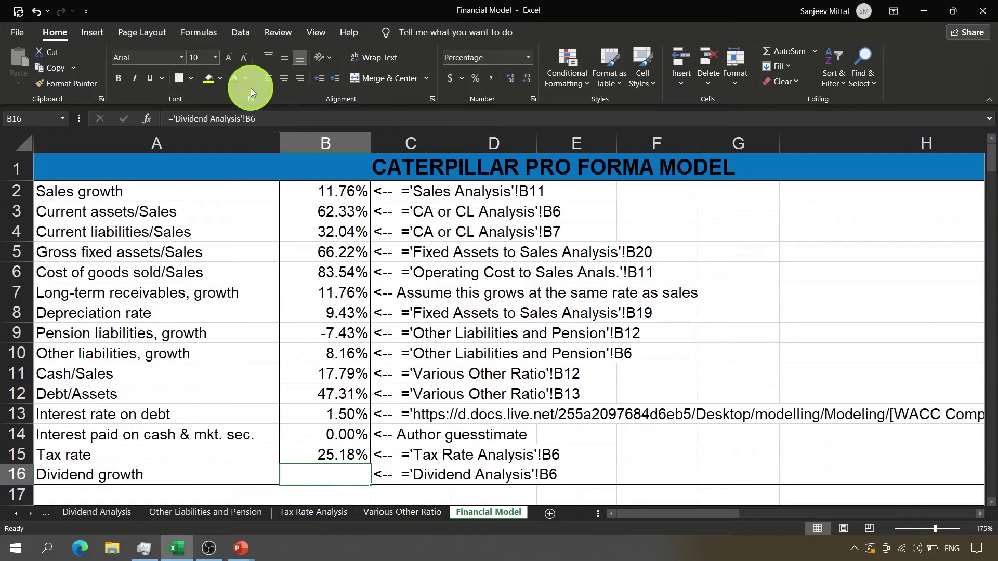
{"action": "left_click", "coordinate": [232, 79]}
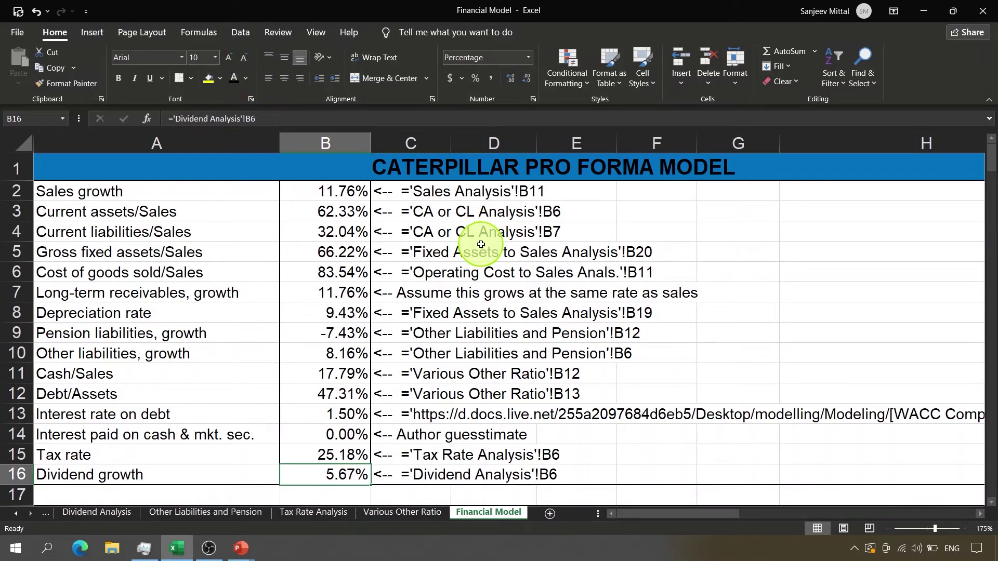
{"action": "key", "text": "ctrl+bracketleft"}
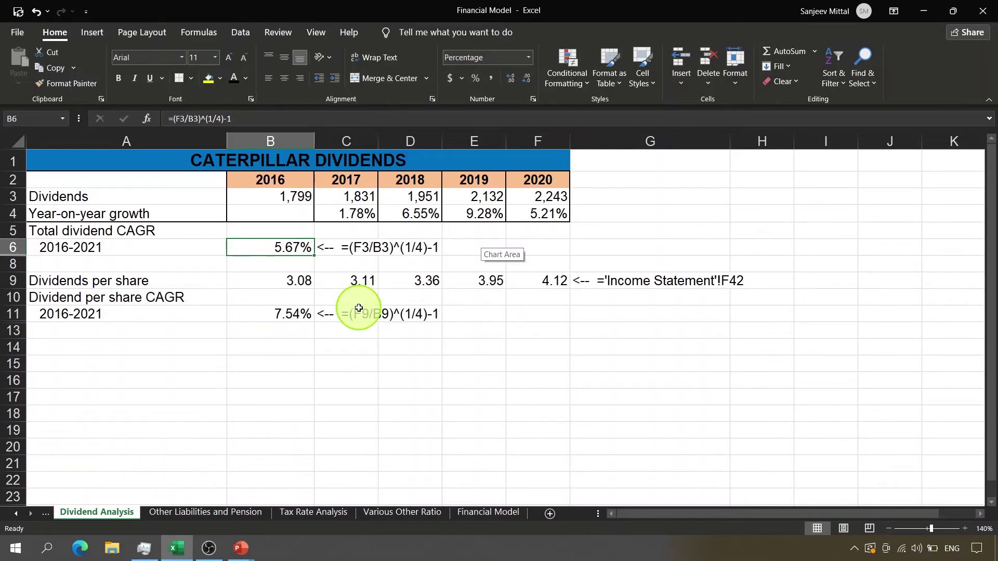
{"action": "key", "text": "F5"}
{"action": "key", "text": "Return"}
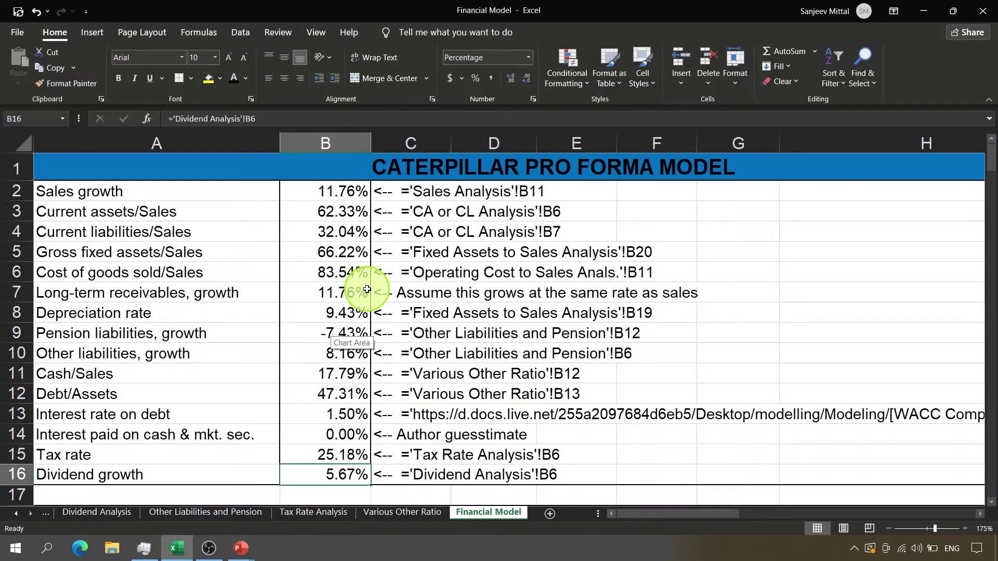
{"action": "left_click", "coordinate": [459, 495]}
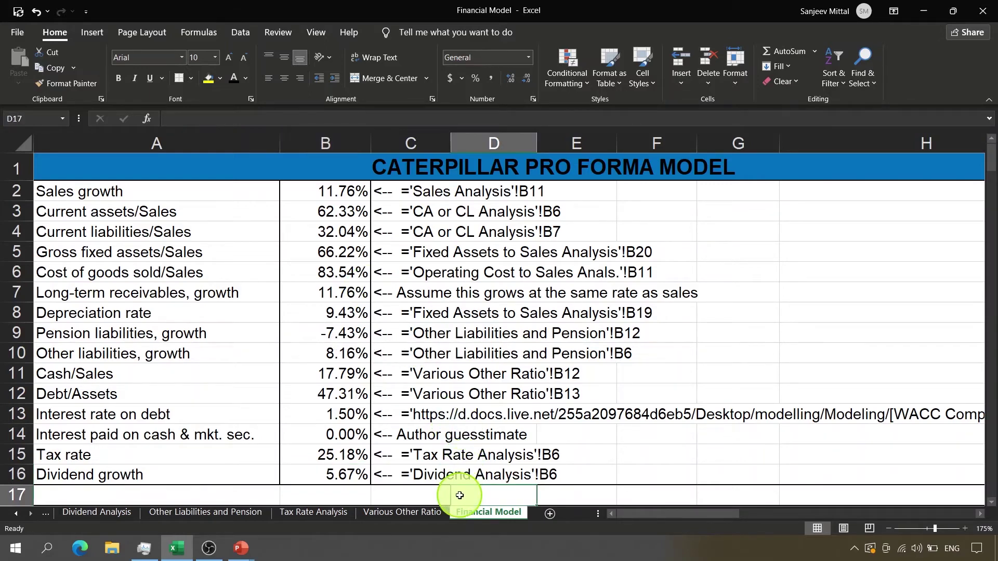
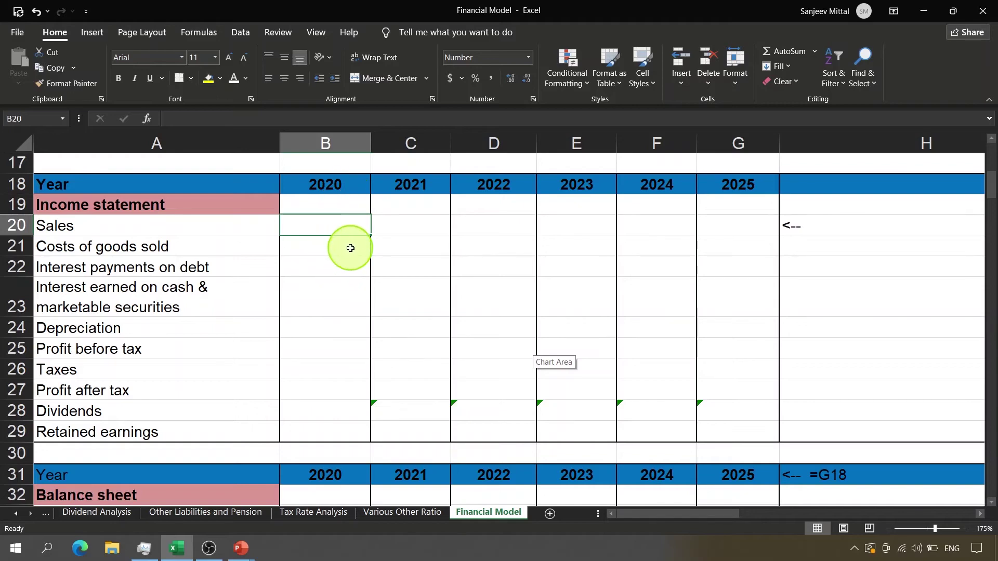
Link the 2020 sales in B20 to the 2020 total sales and revenues in 'Income Statement'!F5.
{"action": "type", "text": "="}
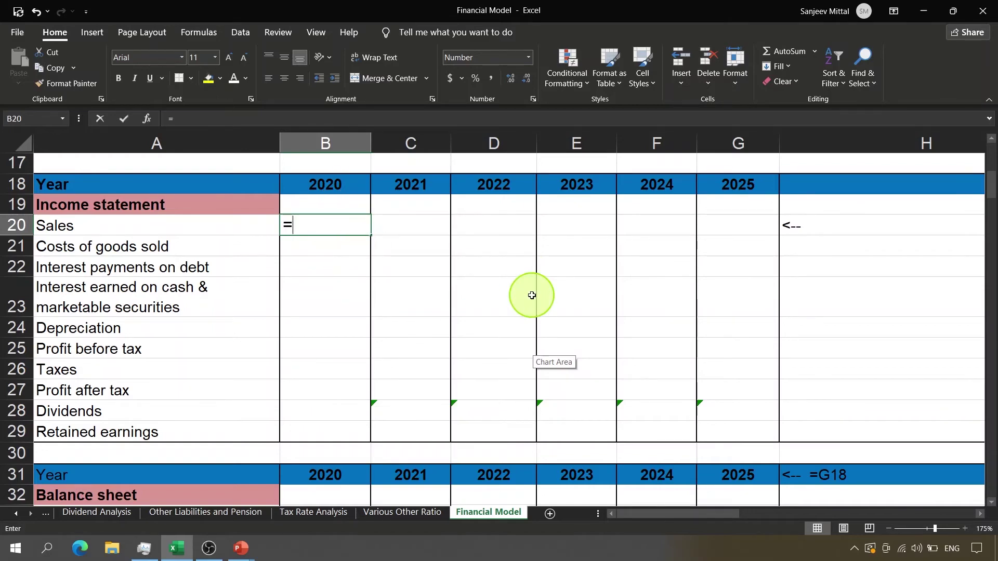
{"action": "left_click", "coordinate": [17, 513]}
{"action": "left_click", "coordinate": [18, 514]}
{"action": "left_click", "coordinate": [17, 514]}
{"action": "left_click", "coordinate": [17, 514]}
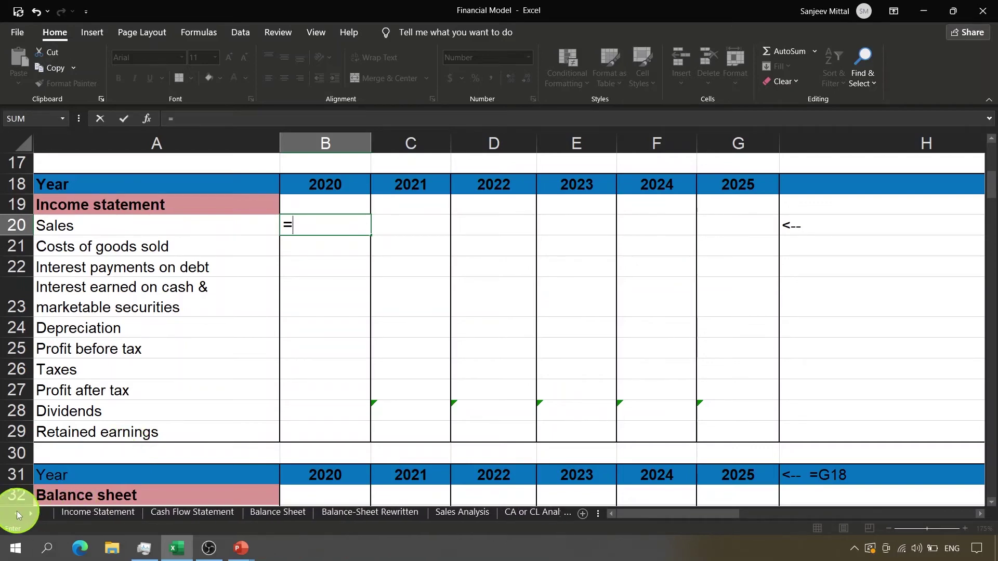
{"action": "left_click", "coordinate": [75, 514]}
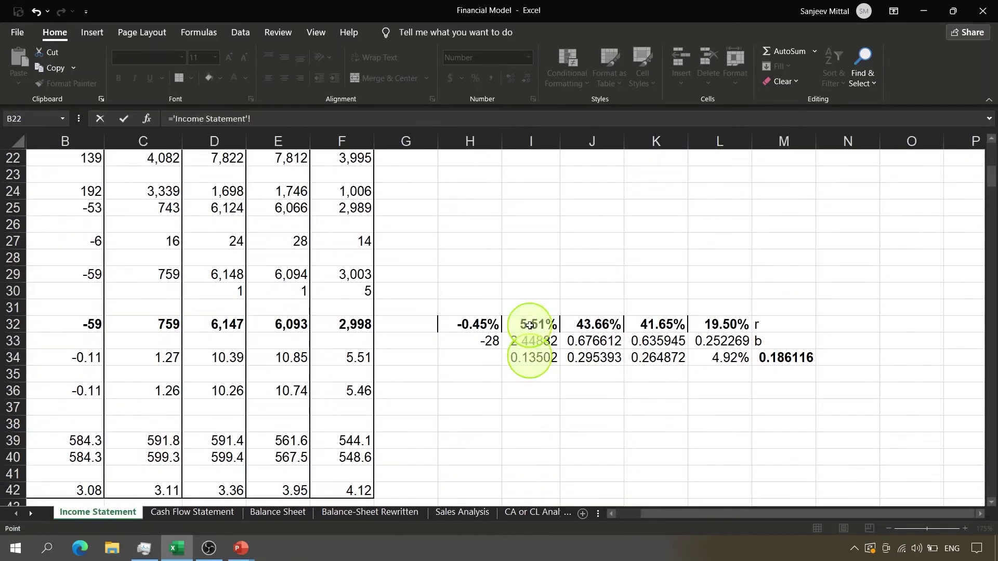
{"action": "left_click", "coordinate": [436, 245]}
{"action": "key", "text": "ctrl+Up"}
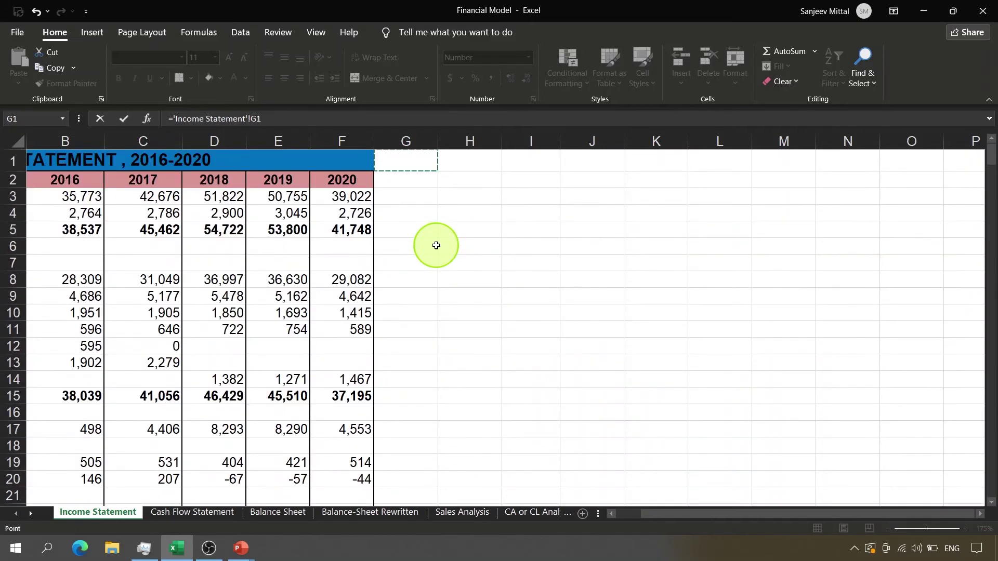
{"action": "key", "text": "ctrl+Left"}
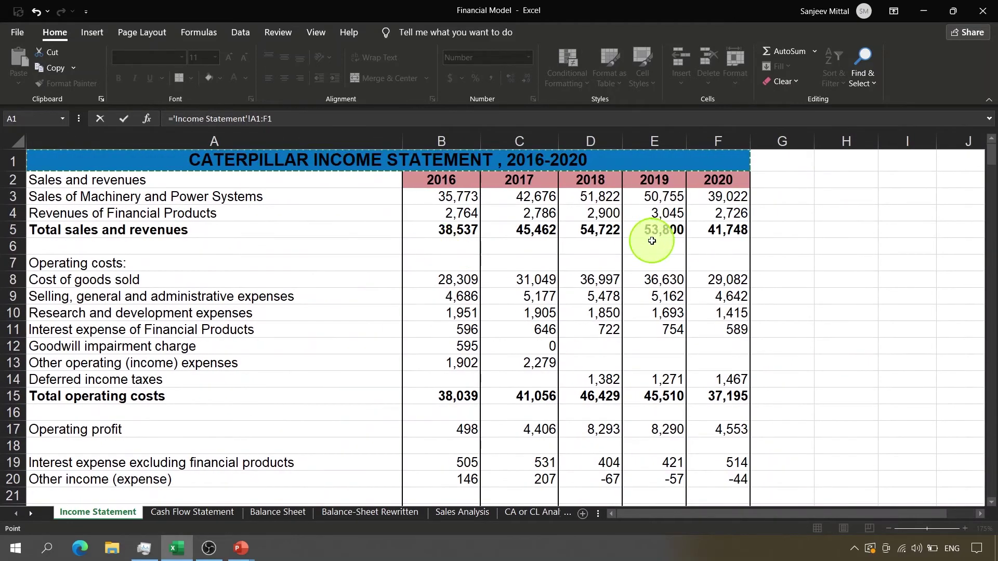
{"action": "left_click", "coordinate": [720, 246]}
{"action": "key", "text": "Up"}
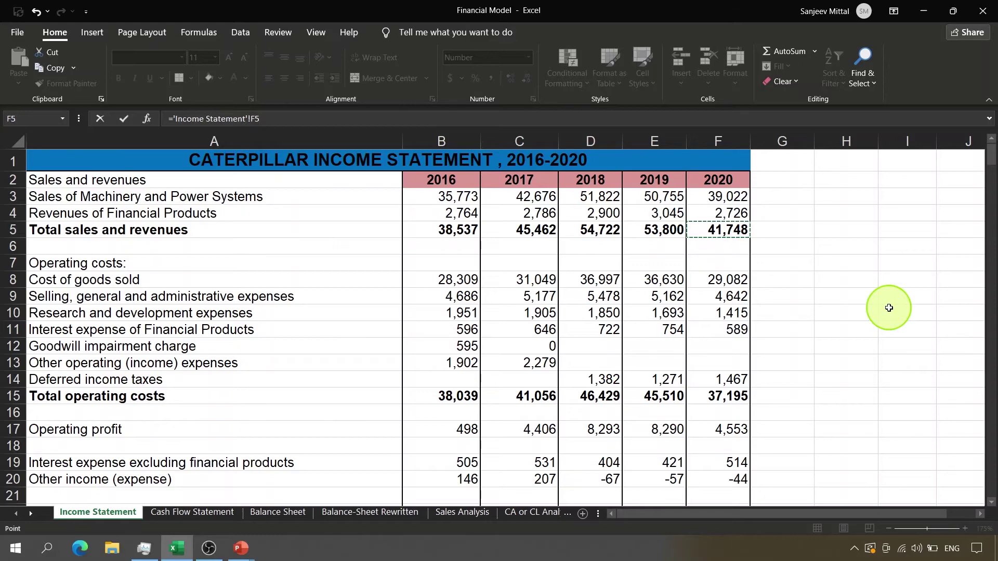
{"action": "key", "text": "Return"}
{"action": "key", "text": "Return"}
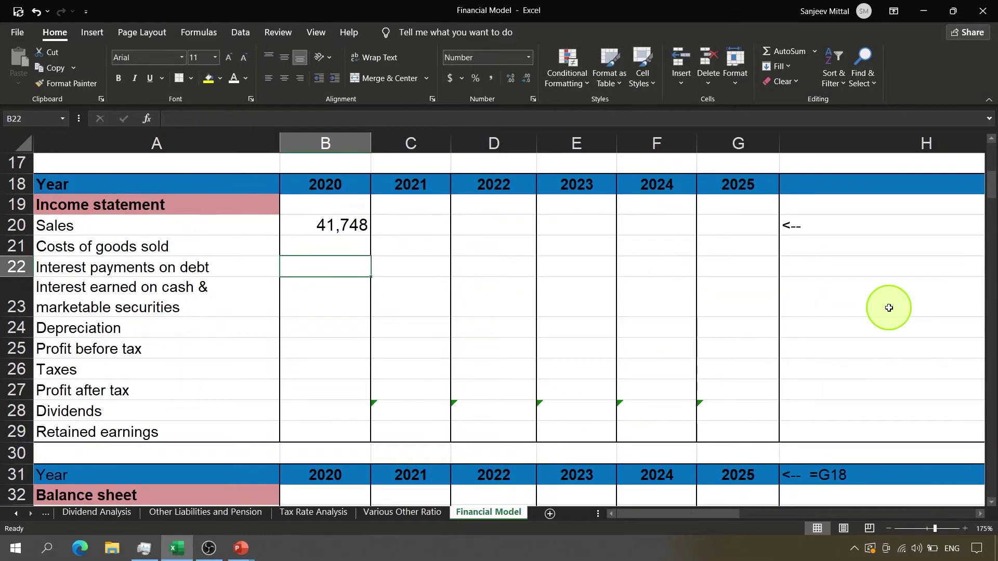
{"action": "key", "text": "Up"}
{"action": "key", "text": "Up"}
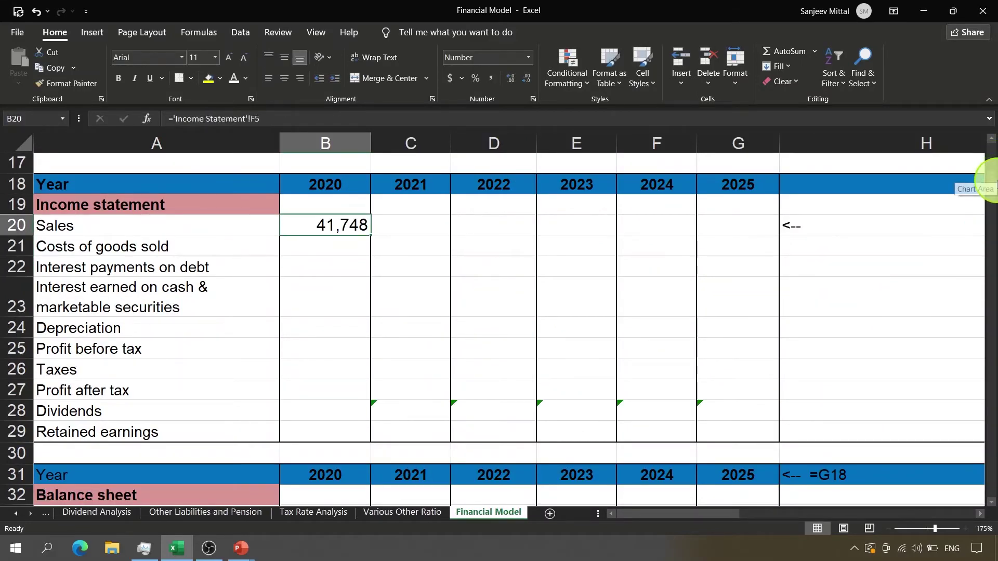
Check the sales growth parameter in B2 and its source, and return to the income statement section.
{"action": "left_click_drag", "start_coordinate": [991, 185], "coordinate": [991, 147]}
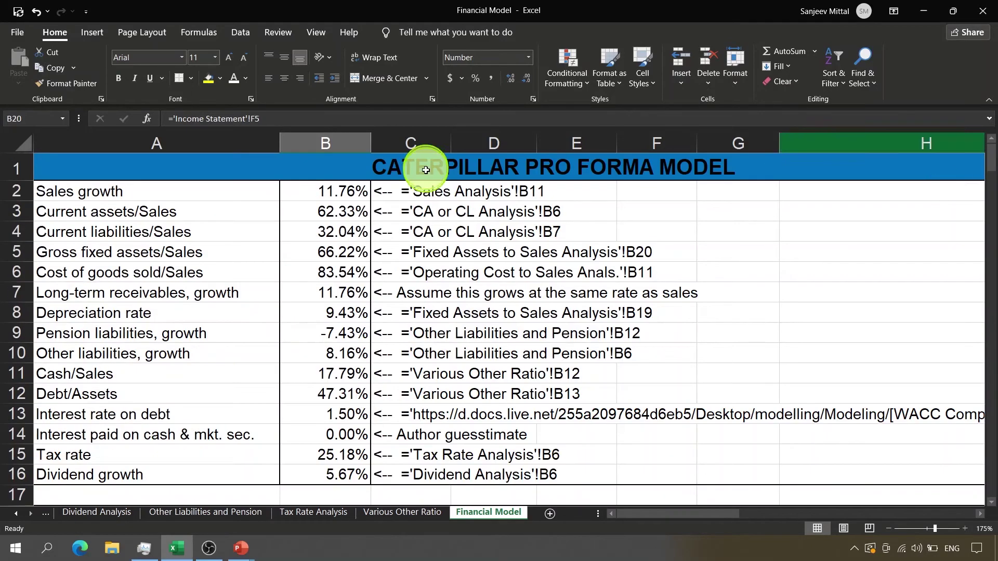
{"action": "left_click", "coordinate": [349, 199]}
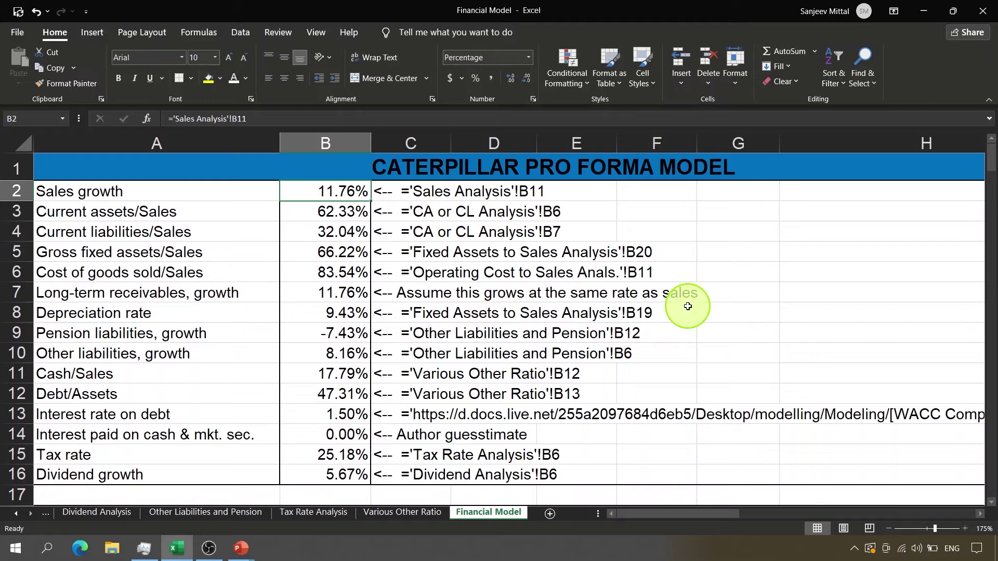
{"action": "left_click", "coordinate": [991, 501]}
{"action": "left_click", "coordinate": [992, 501]}
{"action": "left_click", "coordinate": [991, 502]}
{"action": "left_click", "coordinate": [991, 502]}
{"action": "left_click", "coordinate": [991, 502]}
{"action": "left_click", "coordinate": [992, 502]}
{"action": "left_click", "coordinate": [991, 501]}
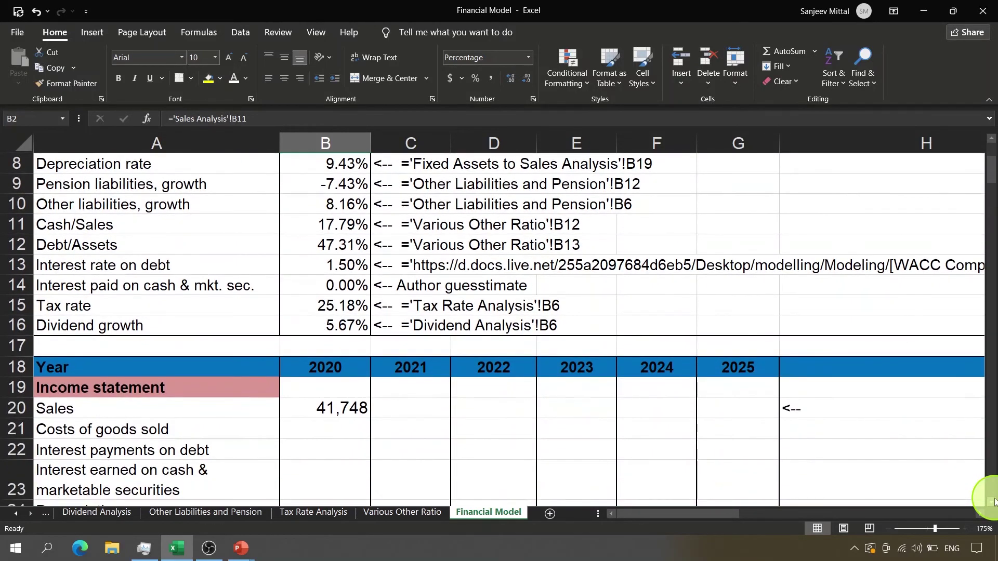
{"action": "left_click", "coordinate": [991, 502]}
{"action": "left_click", "coordinate": [991, 501]}
{"action": "left_click", "coordinate": [991, 501]}
{"action": "left_click", "coordinate": [991, 502]}
{"action": "left_click", "coordinate": [991, 502]}
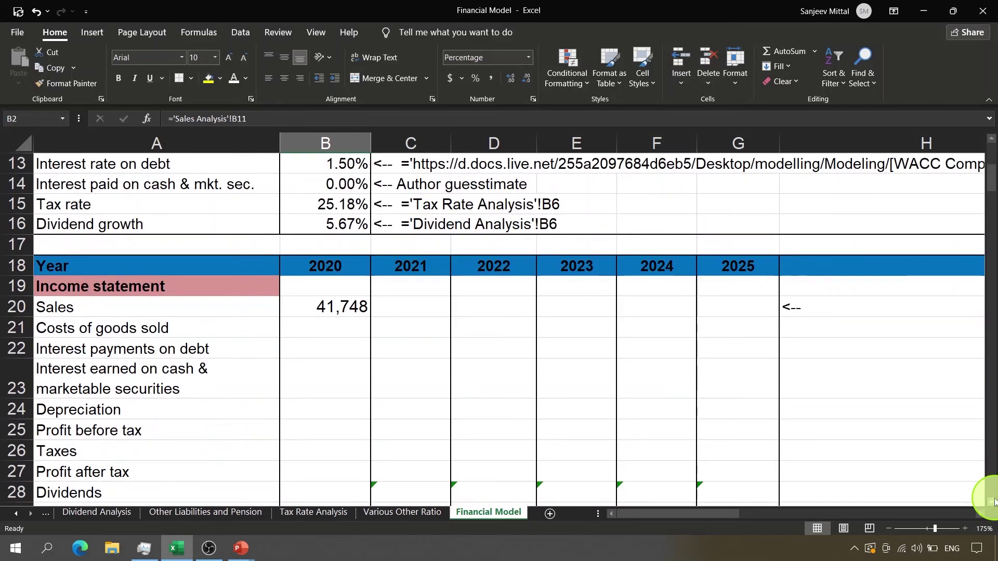
{"action": "left_click", "coordinate": [991, 502]}
{"action": "left_click", "coordinate": [991, 502]}
Project the 2021 sales in C20 with the formula =B20*(1+$B$2), locking the sales growth reference.
{"action": "left_click", "coordinate": [419, 266]}
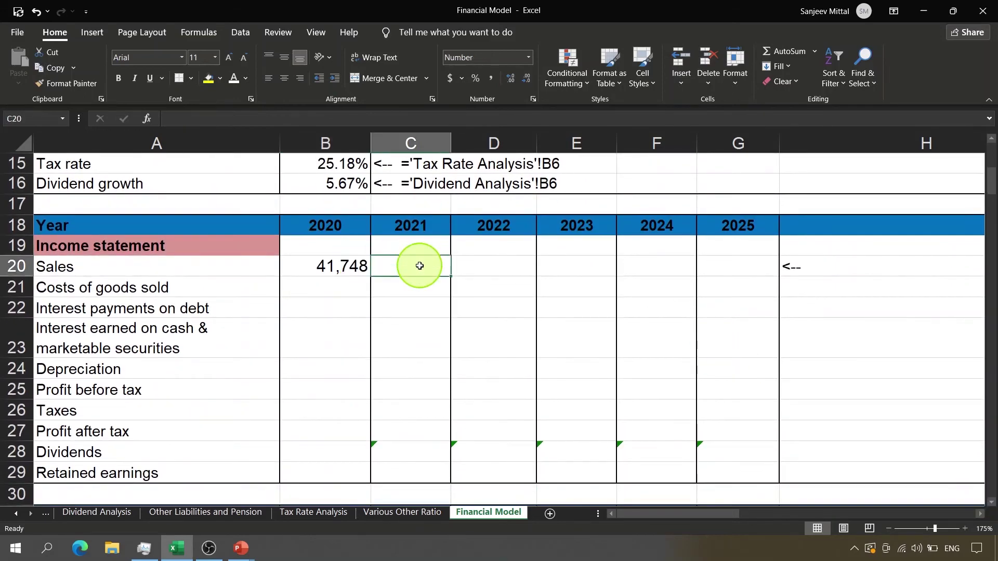
{"action": "type", "text": "="}
{"action": "key", "text": "Left"}
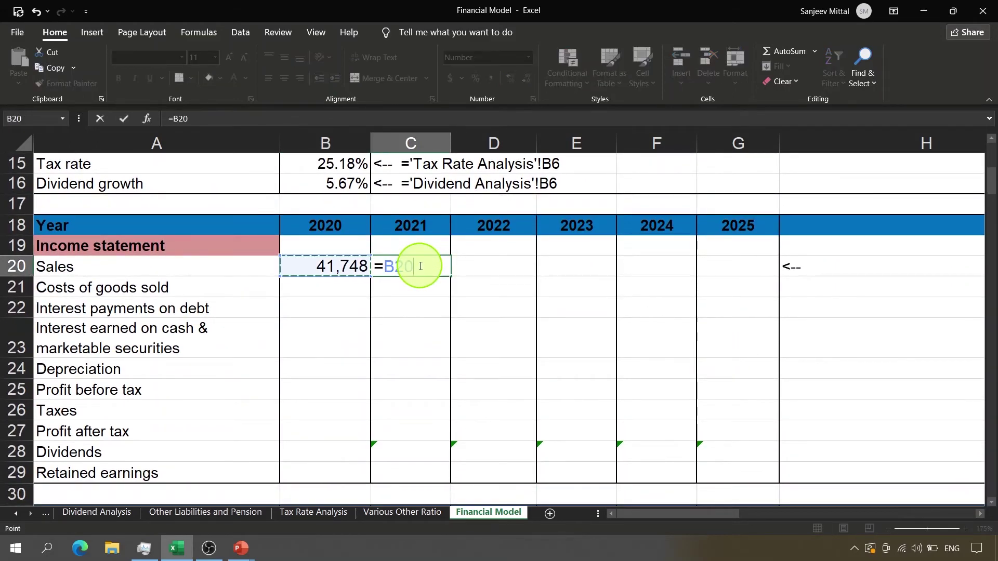
{"action": "type", "text": "*"}
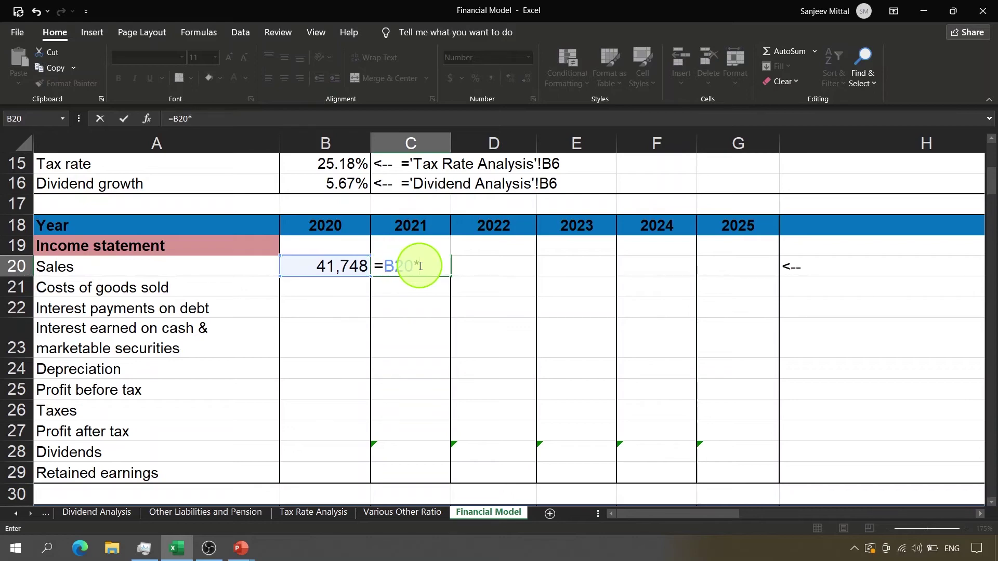
{"action": "type", "text": "(1+"}
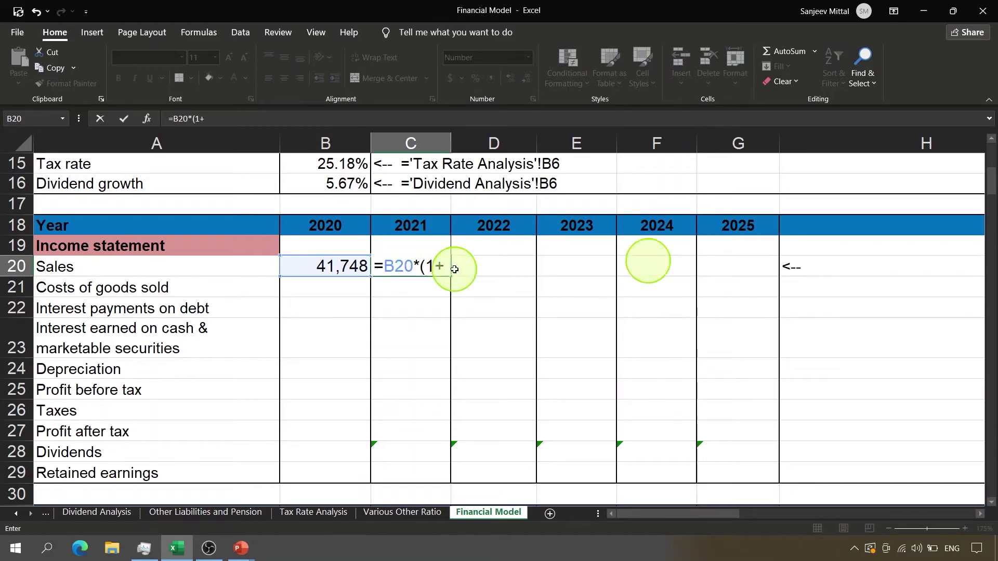
{"action": "left_click_drag", "start_coordinate": [993, 188], "coordinate": [977, 155]}
{"action": "left_click", "coordinate": [321, 194]}
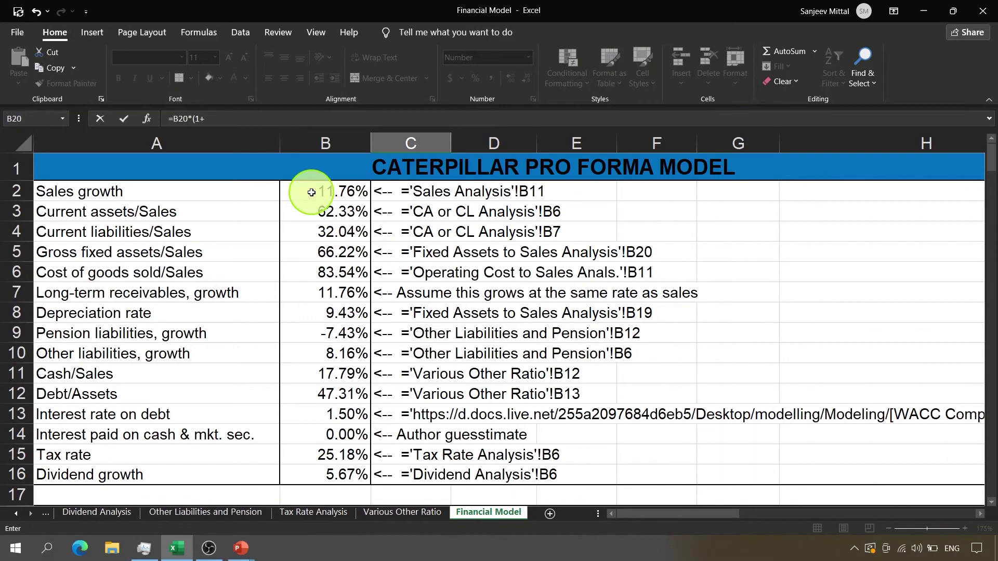
{"action": "type", "text": ")"}
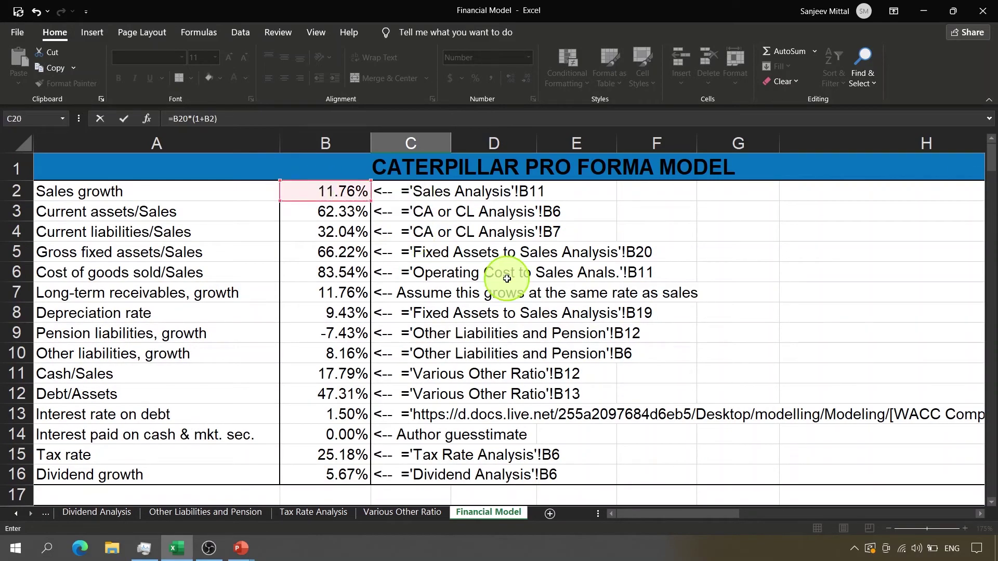
{"action": "left_click", "coordinate": [213, 119]}
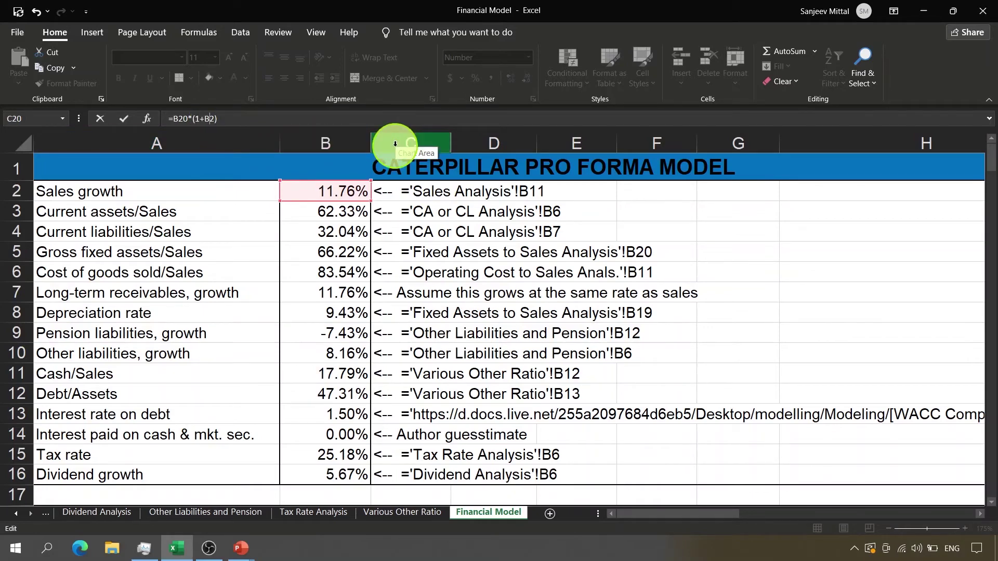
{"action": "key", "text": "F4"}
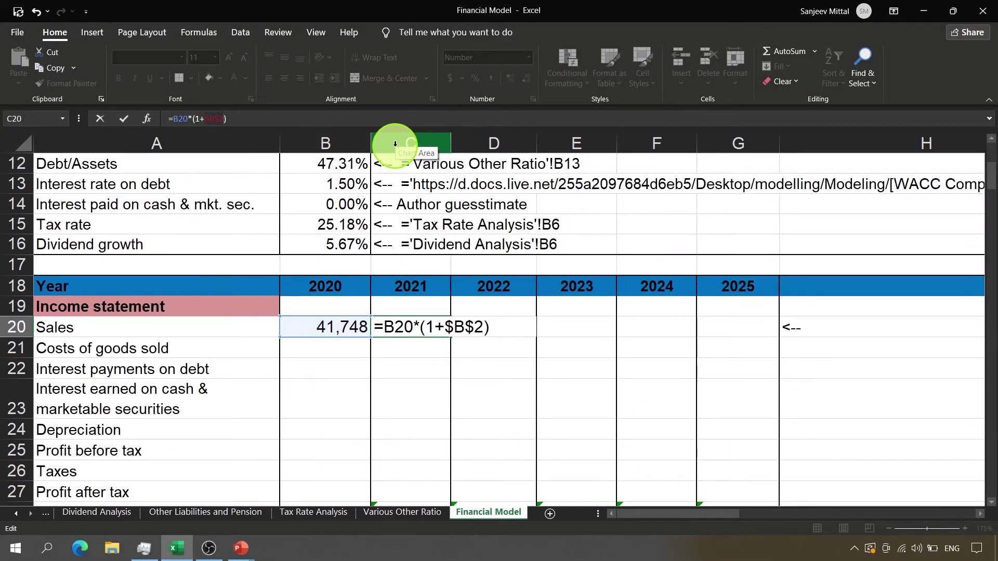
{"action": "key", "text": "Return"}
{"action": "key", "text": "Up"}
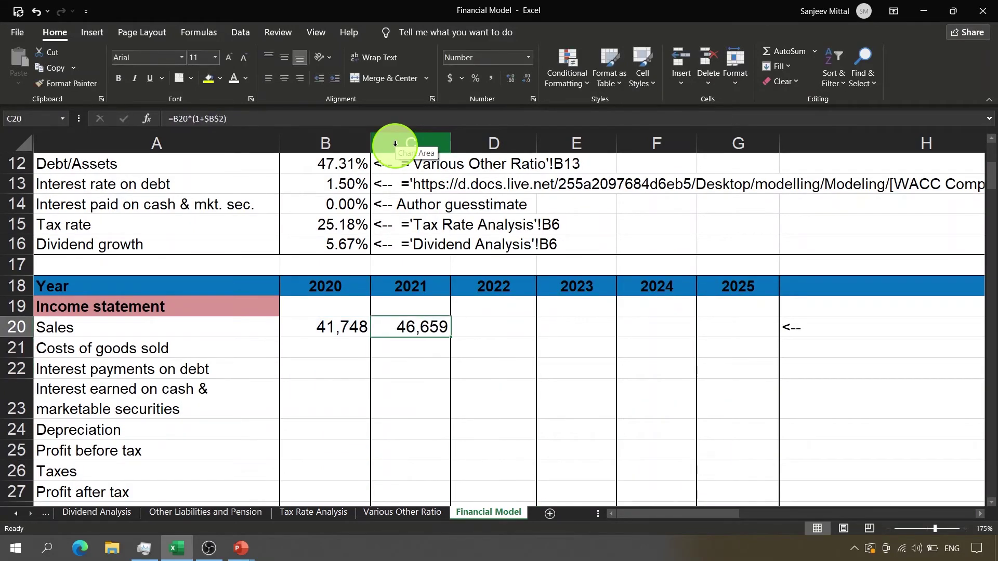
Check the 2021 sales formula in C20 and copy it across to 2022–2025 in D20:G20.
{"action": "key", "text": "F2"}
{"action": "key", "text": "Escape"}
{"action": "key", "text": "F2"}
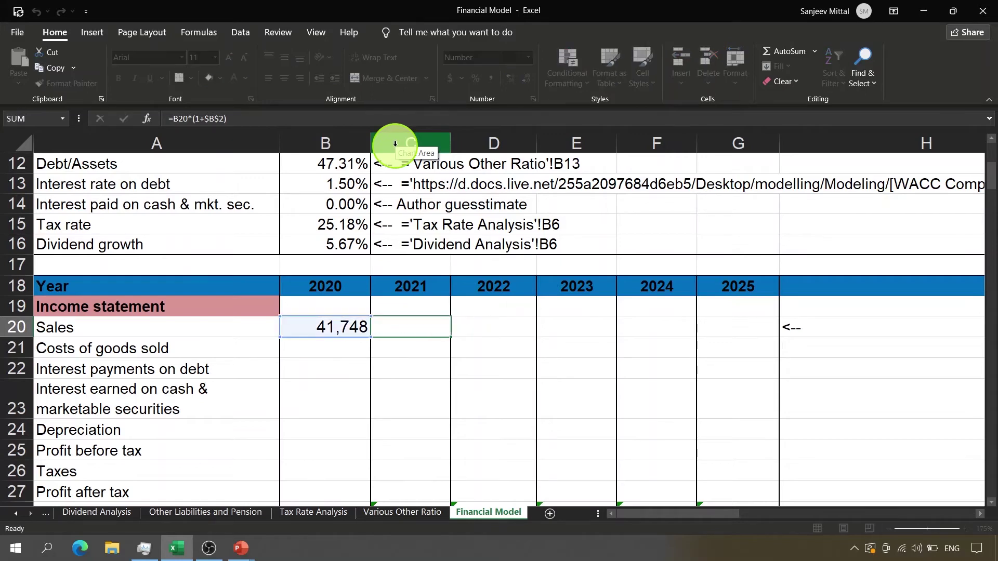
{"action": "key", "text": "Escape"}
{"action": "key", "text": "ctrl+c"}
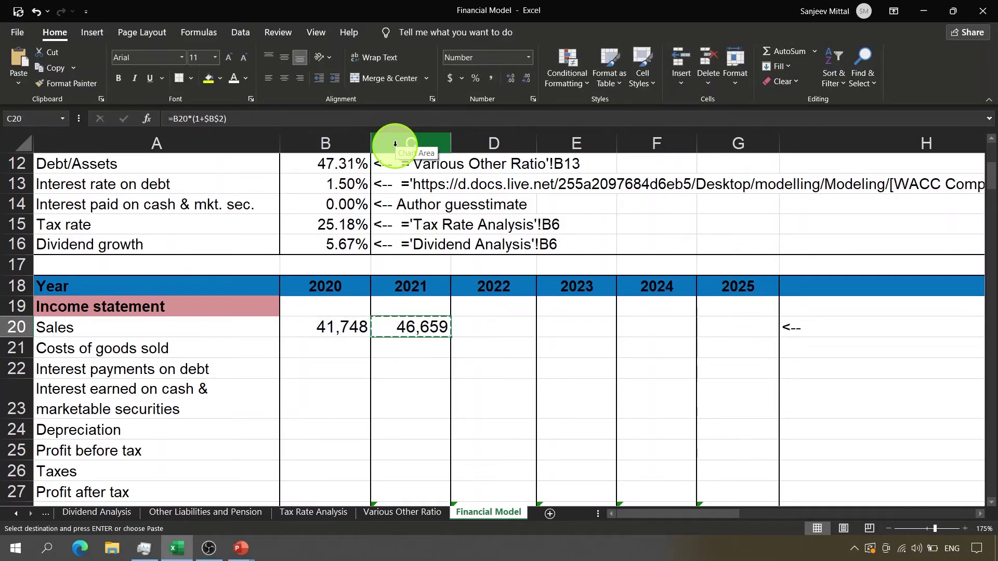
{"action": "key", "text": "shift+Right"}
{"action": "key", "text": "shift+Right"}
{"action": "key", "text": "shift+Right"}
{"action": "key", "text": "shift+Right"}
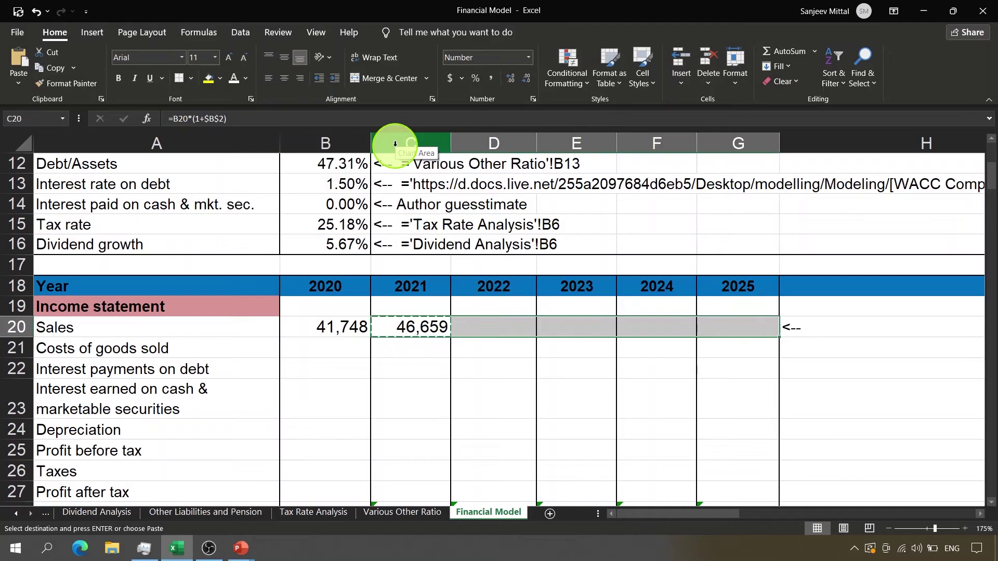
{"action": "key", "text": "ctrl+v"}
{"action": "key", "text": "Return"}
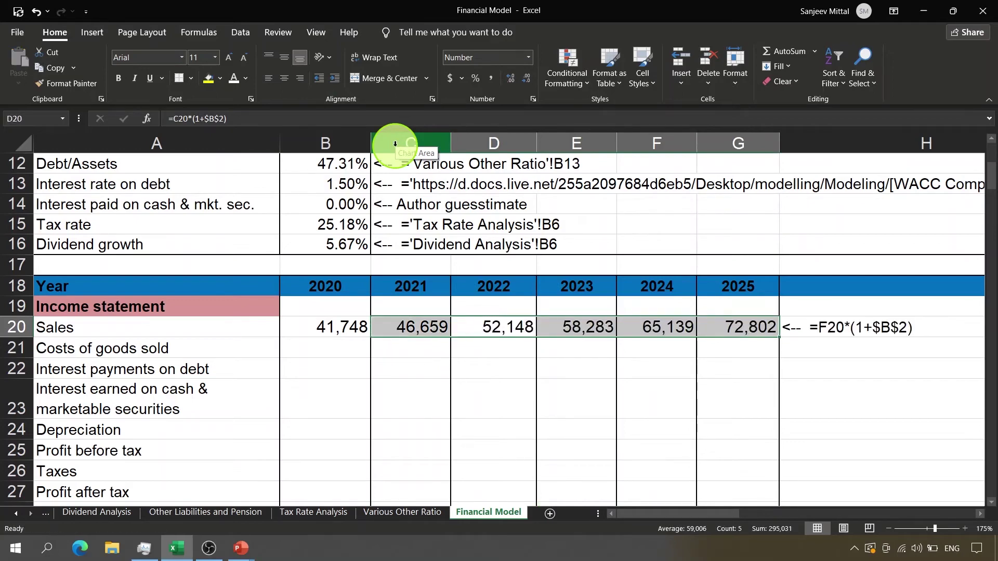
{"action": "key", "text": "Down"}
{"action": "key", "text": "Up"}
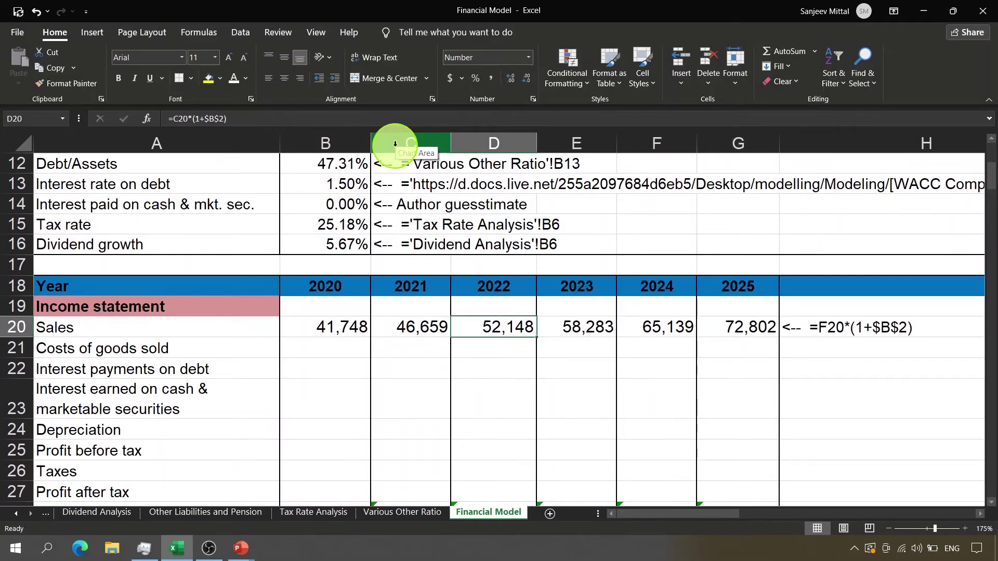
Examine the 2025 sales formula in G20 and review the projected sales in C20:G20 against the 2020 base year.
{"action": "left_click", "coordinate": [737, 326]}
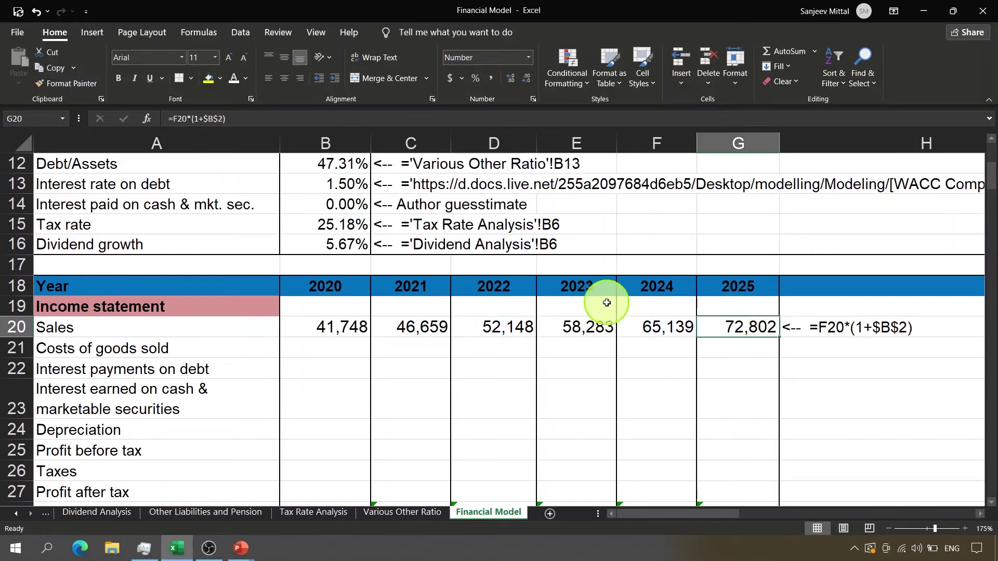
{"action": "left_click", "coordinate": [449, 326]}
{"action": "key", "text": "shift+Right"}
{"action": "key", "text": "shift+Right"}
{"action": "key", "text": "shift+Right"}
{"action": "key", "text": "shift+Right"}
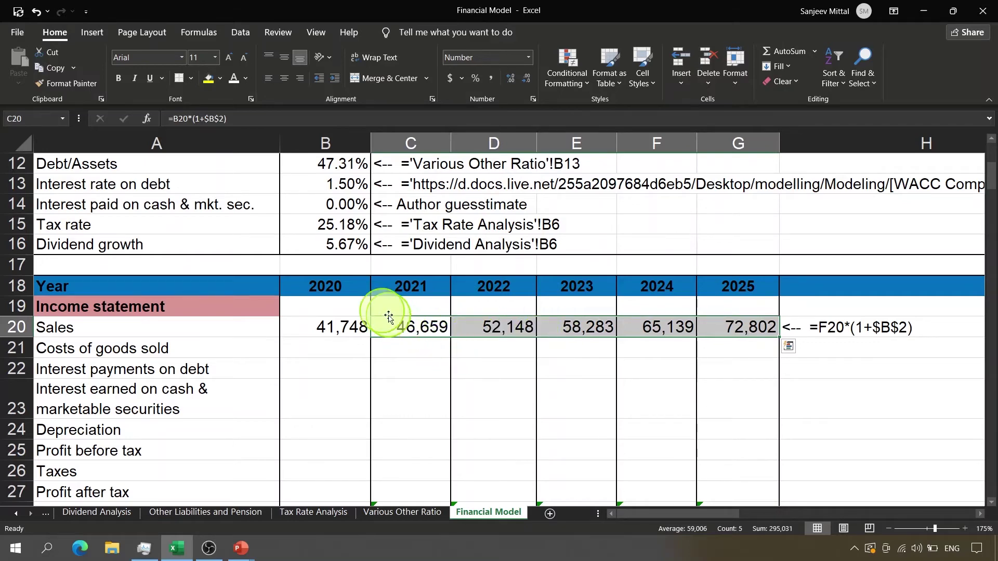
{"action": "left_click", "coordinate": [366, 295]}
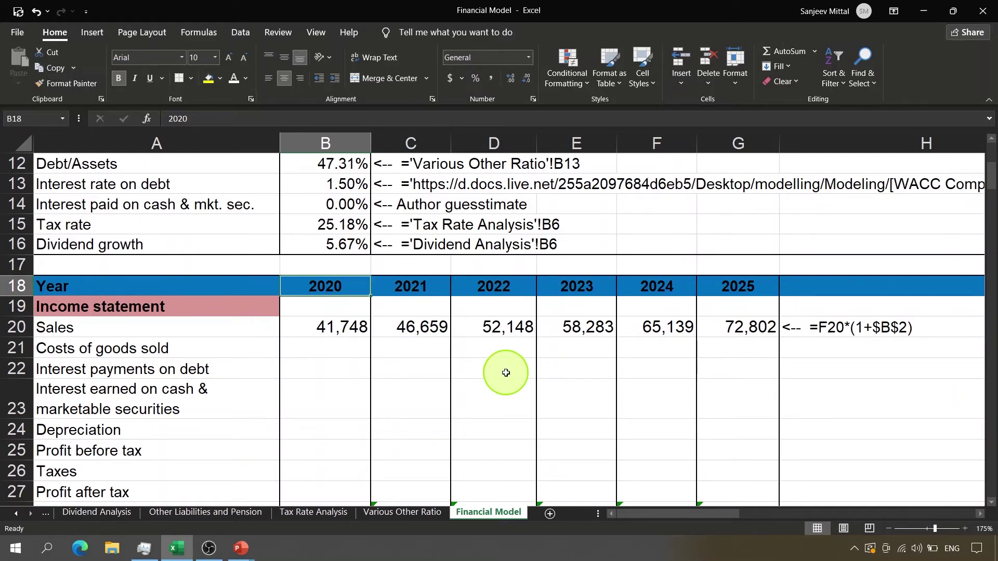
{"action": "left_click", "coordinate": [584, 263]}
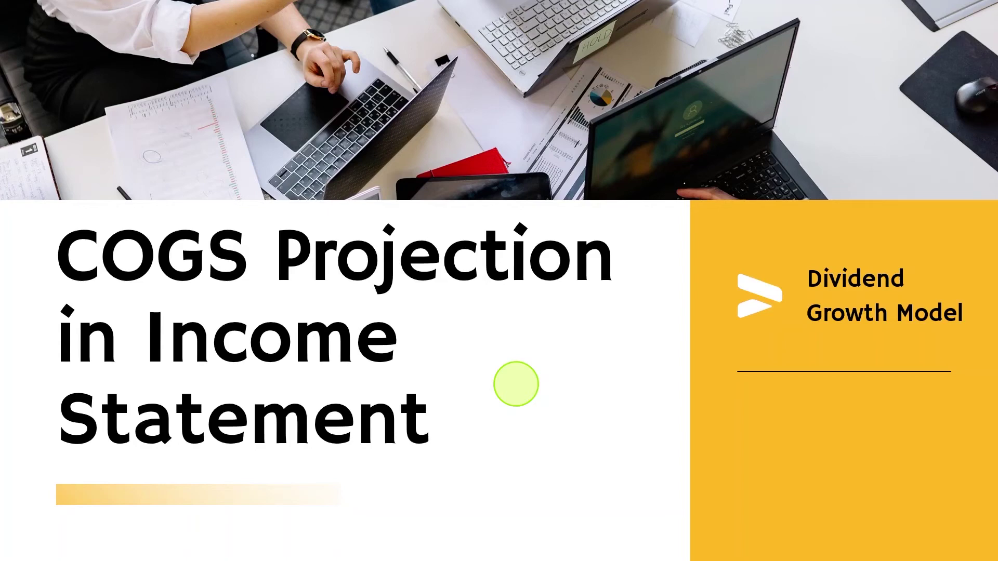
Switch to the Excel model and start the 2020 cost of goods sold formula in B21 with total operating costs, 'Income Statement'!F15.
{"action": "key", "text": "alt+Tab"}
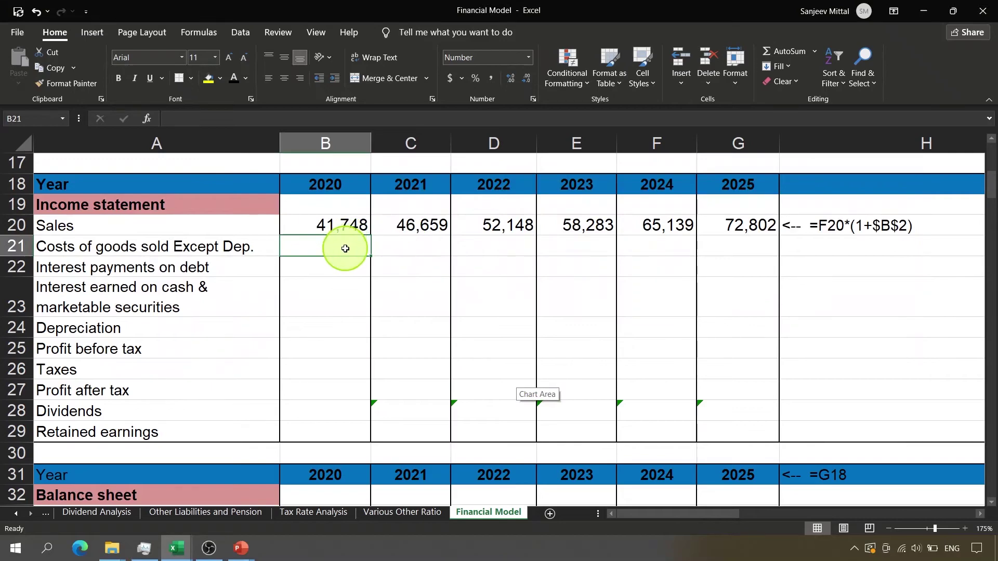
{"action": "left_click", "coordinate": [335, 189]}
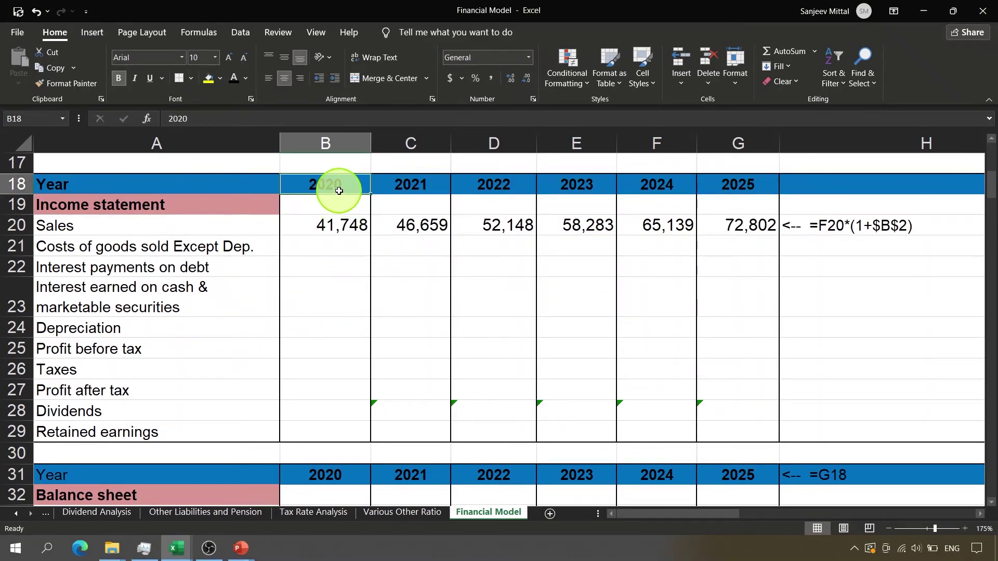
{"action": "left_click", "coordinate": [326, 244]}
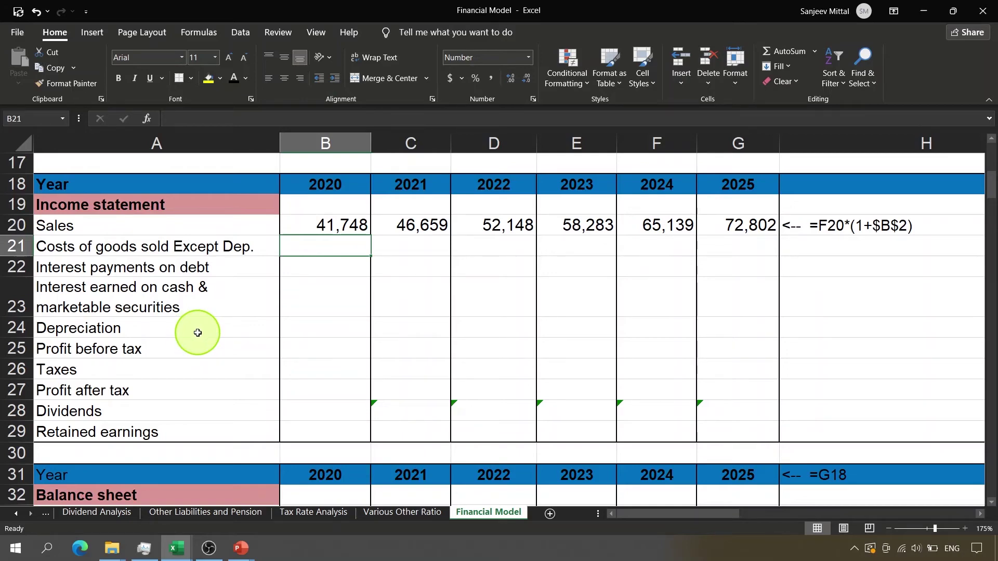
{"action": "type", "text": "="}
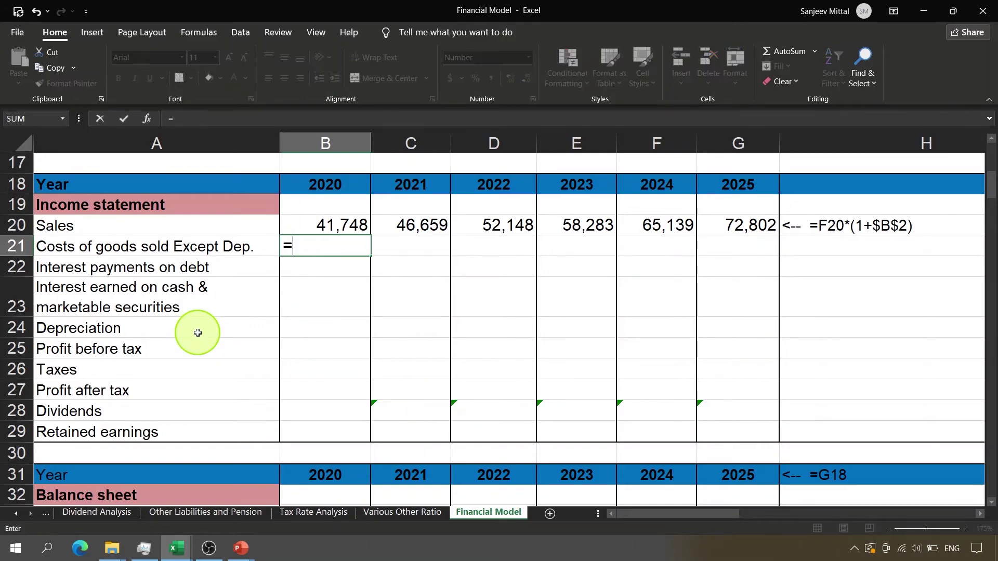
{"action": "left_click", "coordinate": [20, 512]}
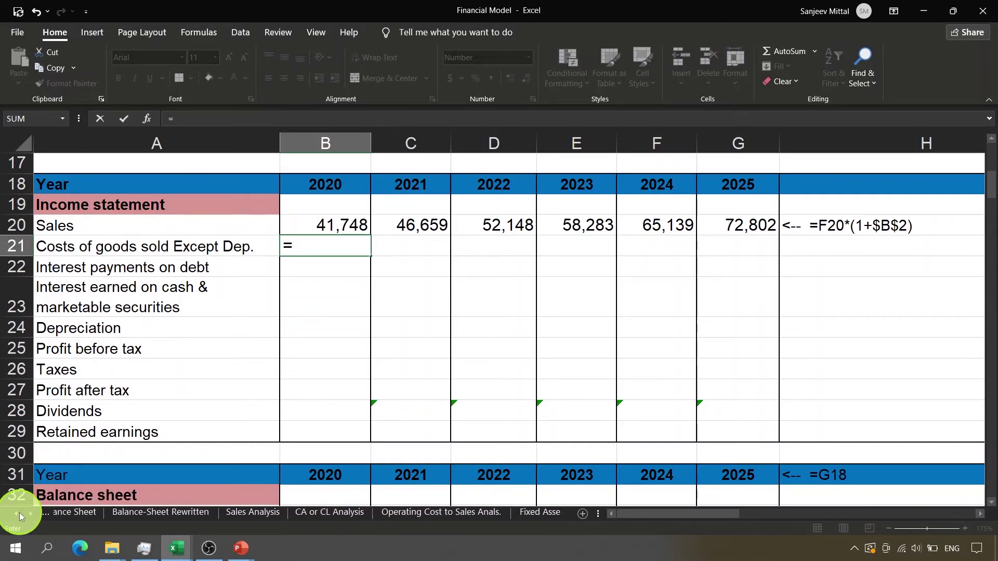
{"action": "left_click", "coordinate": [19, 512]}
{"action": "left_click", "coordinate": [95, 513]}
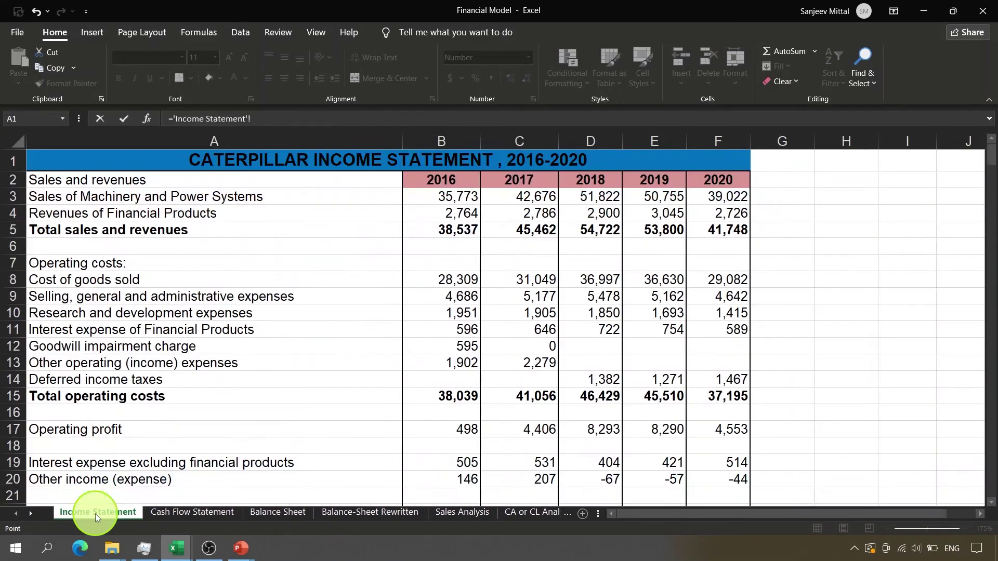
{"action": "left_click", "coordinate": [725, 177]}
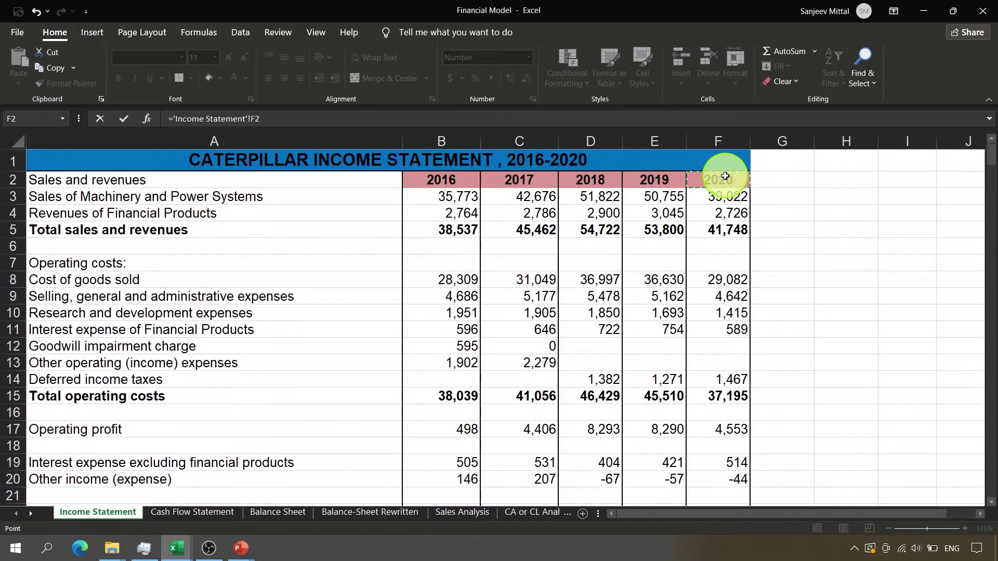
{"action": "left_click", "coordinate": [725, 383]}
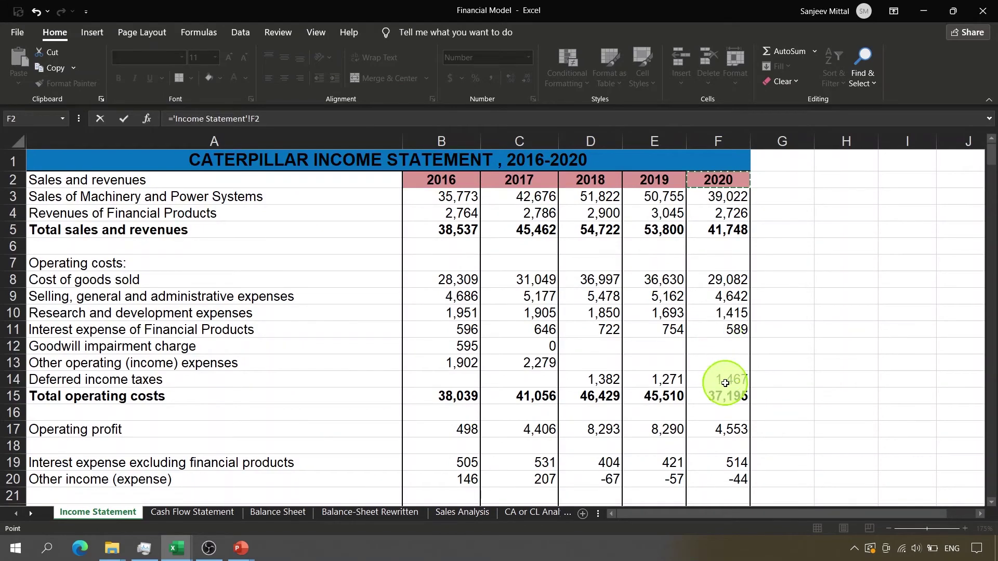
{"action": "left_click", "coordinate": [733, 396]}
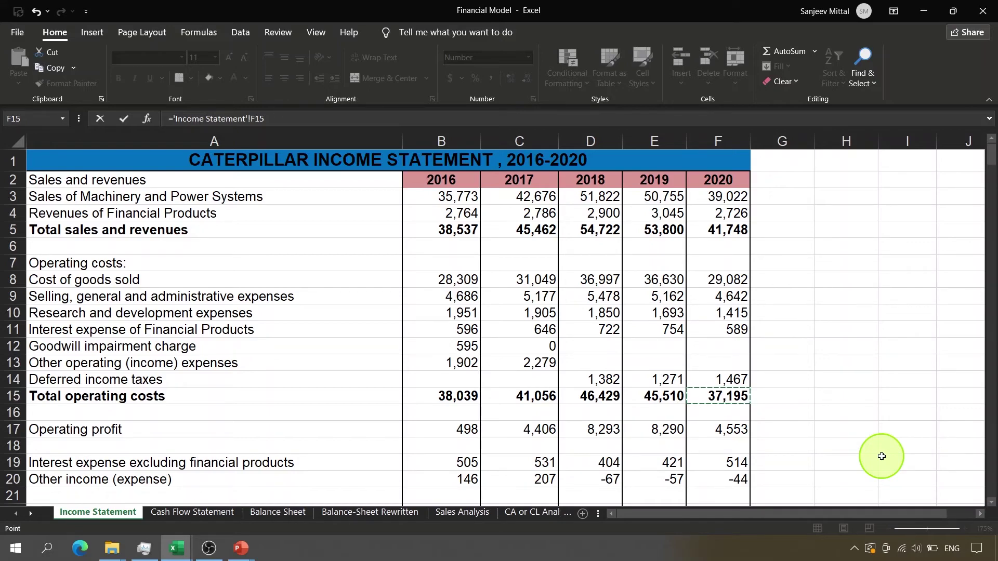
Subtract 2020 depreciation and amortization, 'Cash Flow Statement'!F5, in the B21 formula and complete it.
{"action": "type", "text": "-"}
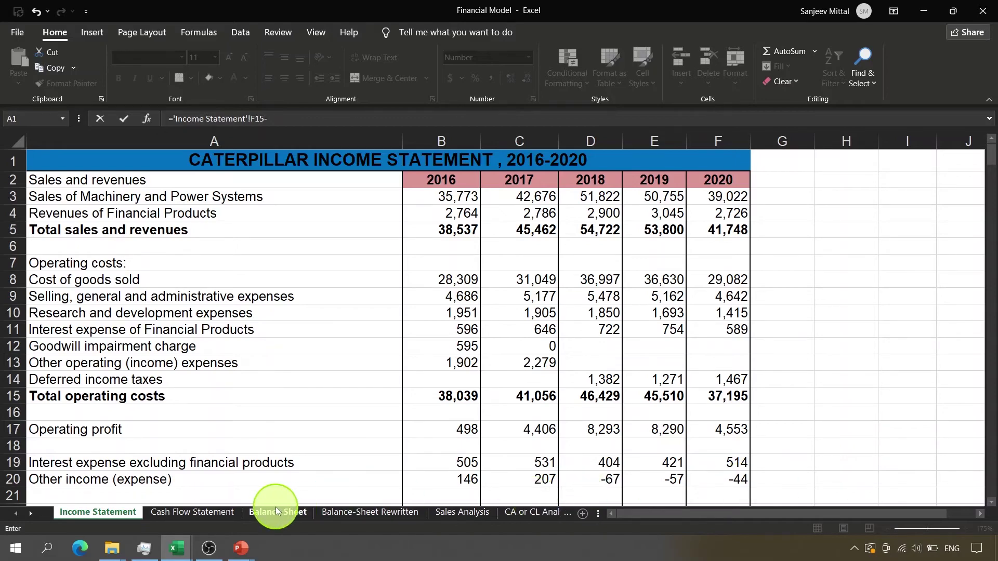
{"action": "left_click", "coordinate": [227, 515]}
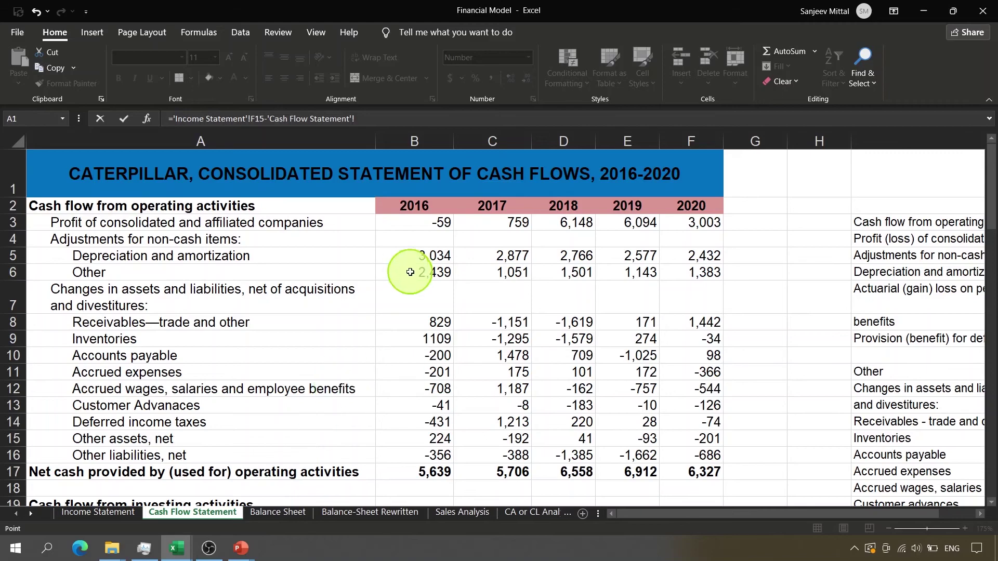
{"action": "left_click", "coordinate": [703, 257]}
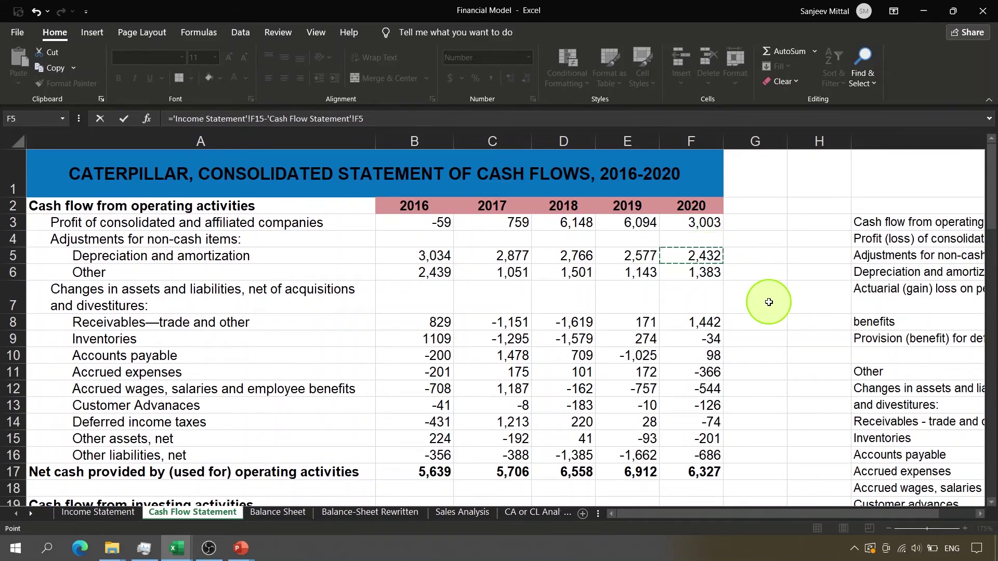
{"action": "key", "text": "Return"}
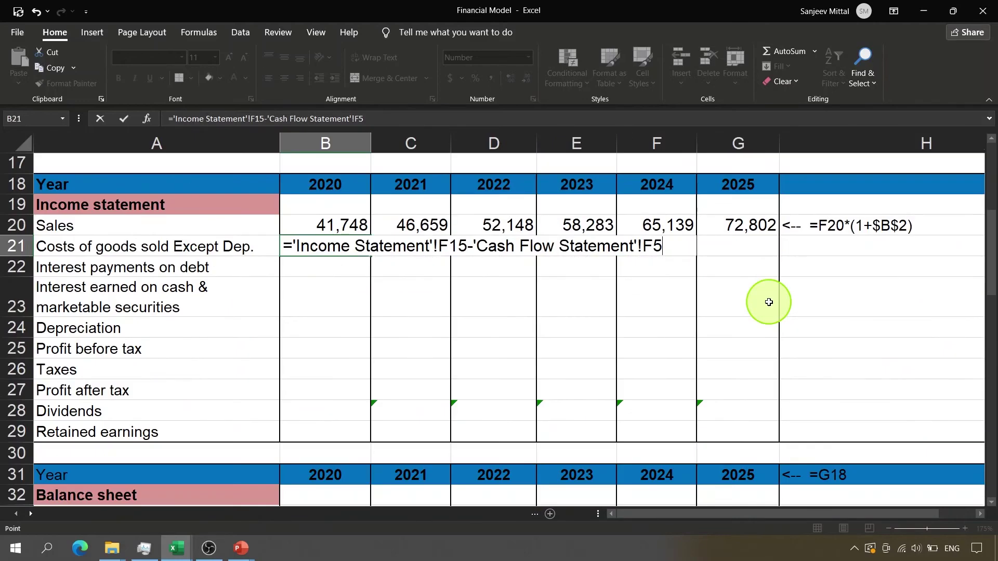
Reverse the signs in B21 so the formula reads =-'Income Statement'!F15+'Cash Flow Statement'!F5.
{"action": "key", "text": "Up"}
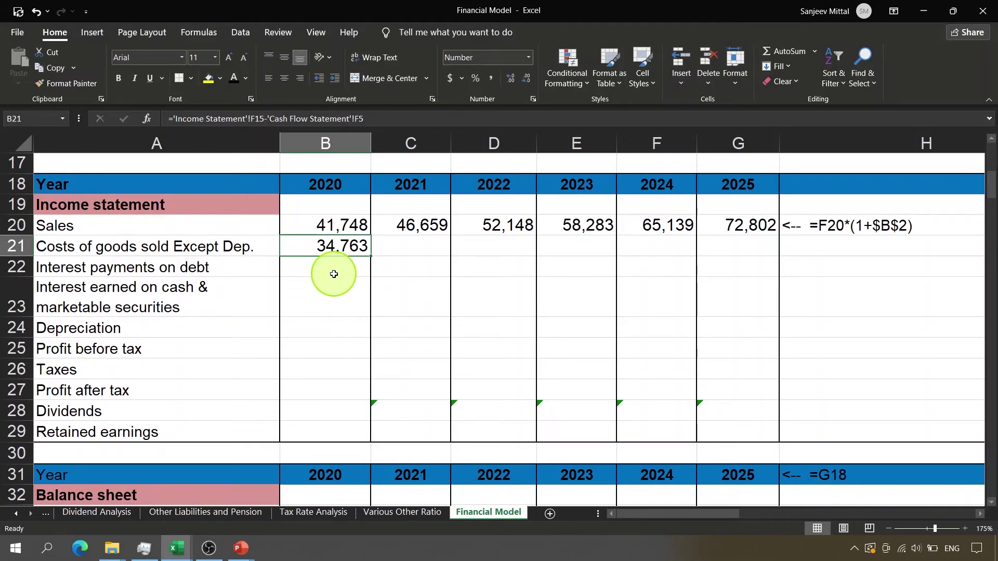
{"action": "key", "text": "F2"}
{"action": "key", "text": "Left"}
{"action": "key", "text": "Left"}
{"action": "key", "text": "Left"}
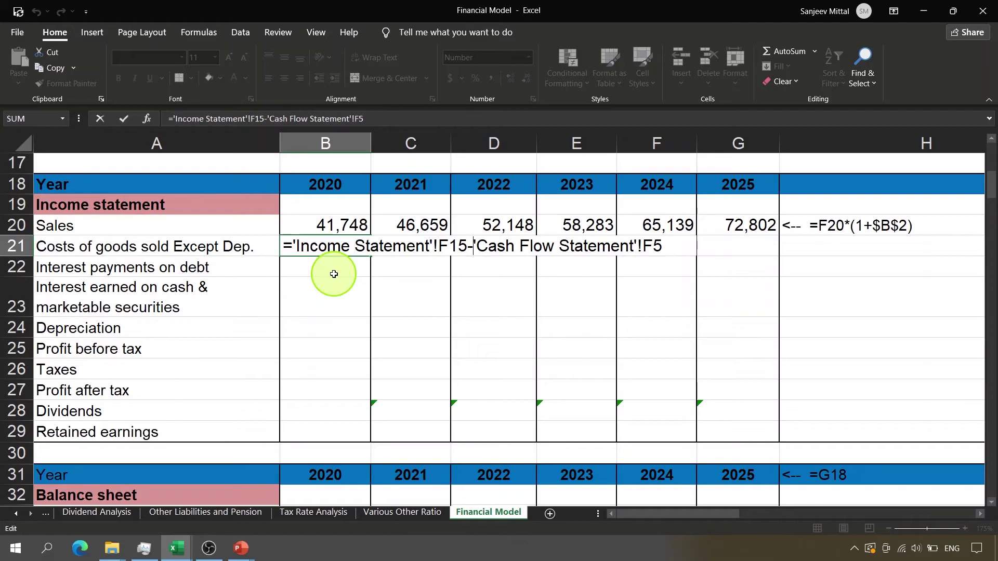
{"action": "key", "text": "BackSpace"}
{"action": "type", "text": "+"}
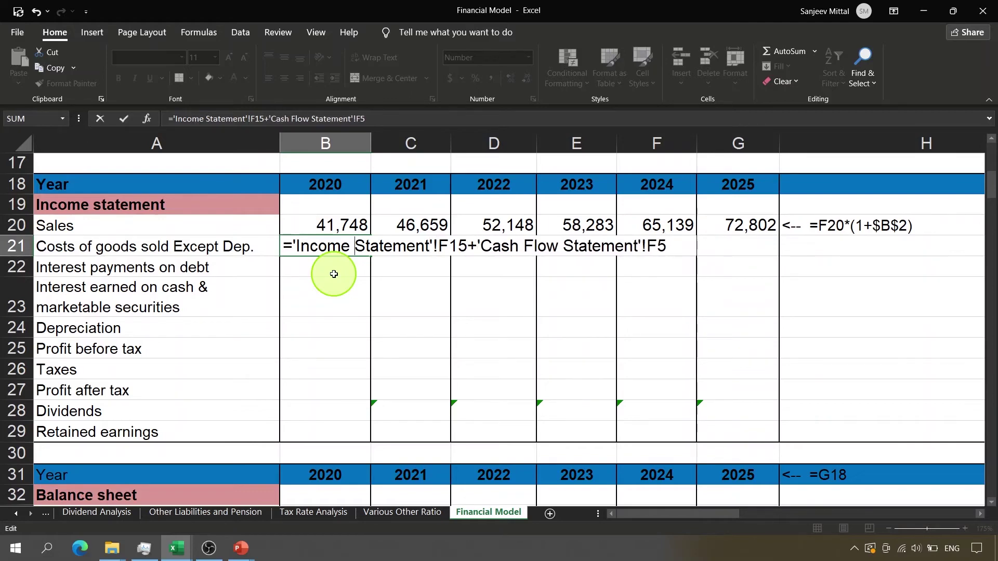
{"action": "key", "text": "ctrl+Left"}
{"action": "type", "text": "-"}
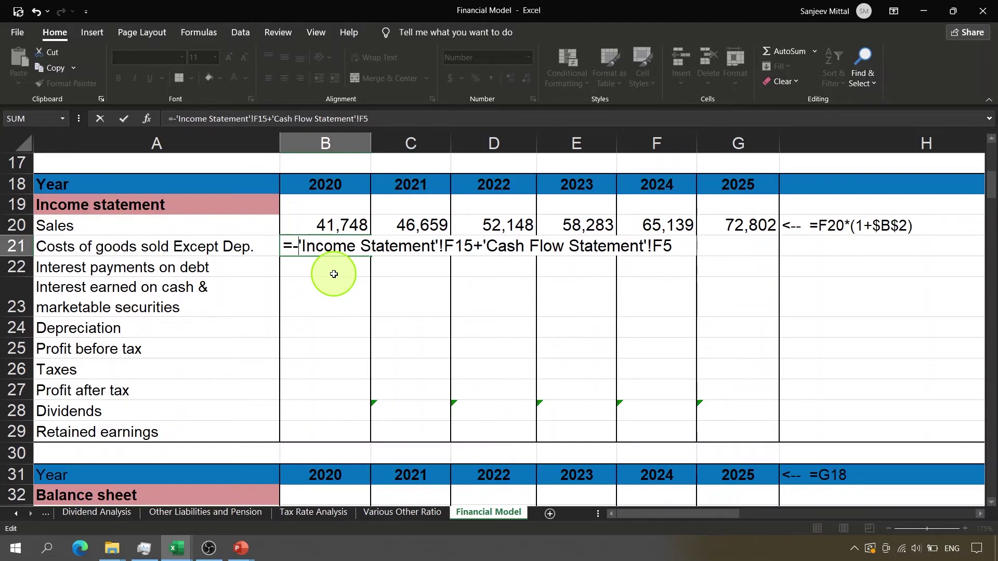
{"action": "key", "text": "Return"}
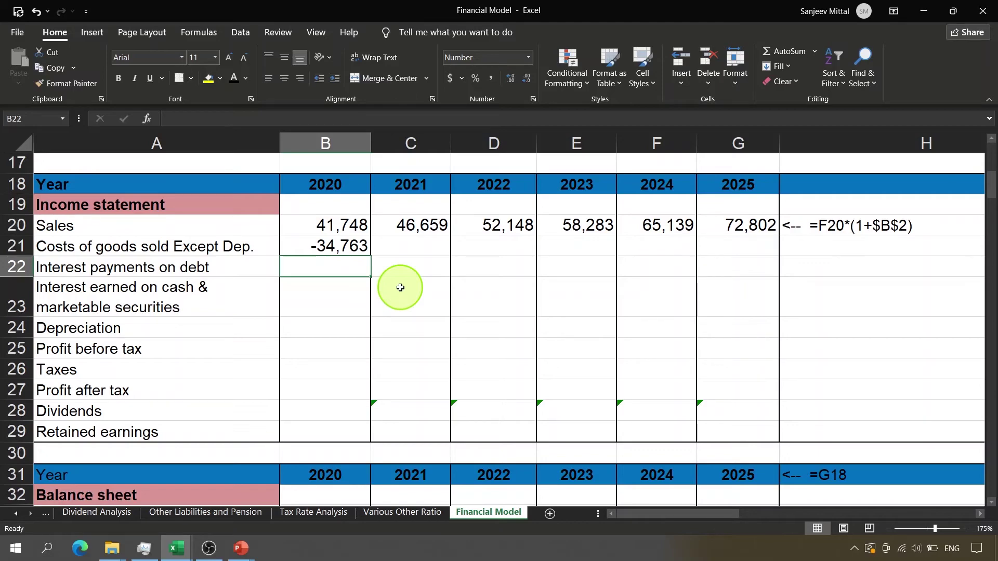
{"action": "key", "text": "Up"}
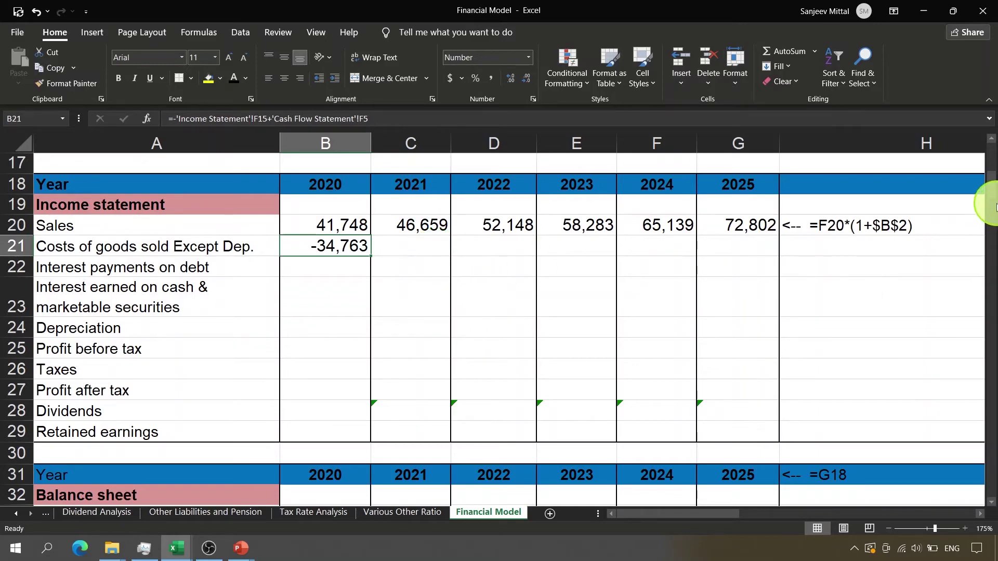
Check the cost of goods sold/Sales parameter in B6 and return to the income statement section.
{"action": "left_click_drag", "start_coordinate": [991, 201], "coordinate": [992, 156]}
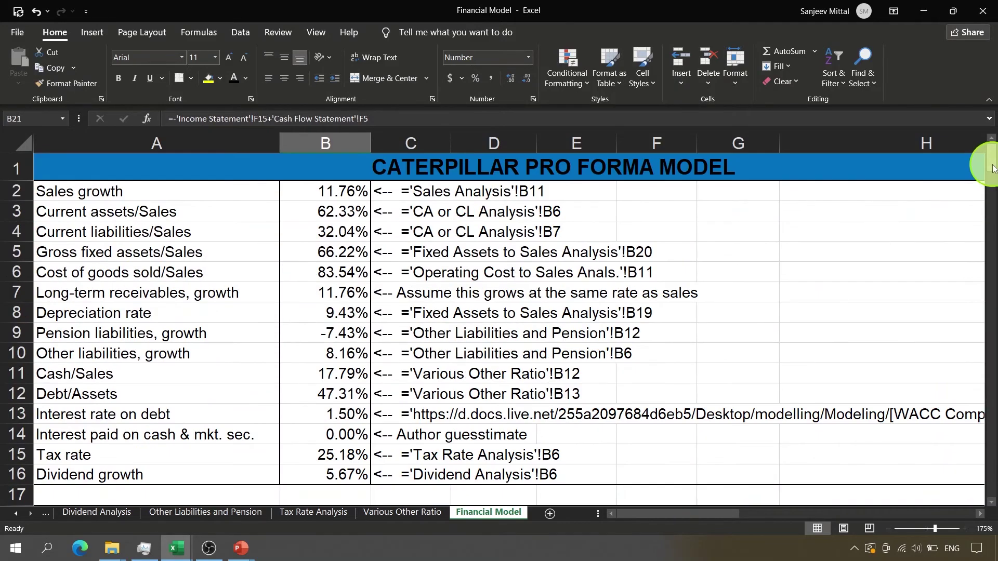
{"action": "left_click", "coordinate": [319, 273]}
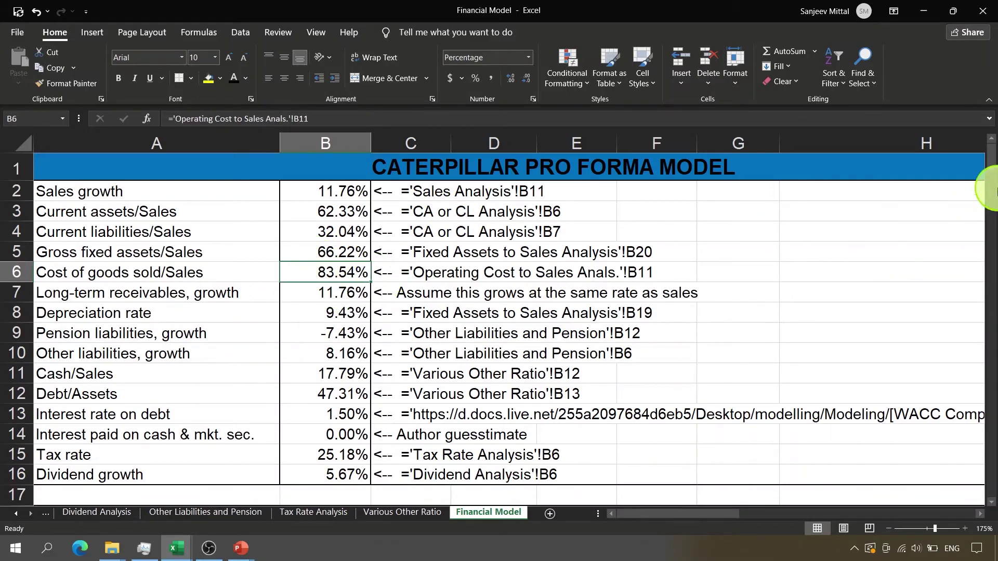
{"action": "left_click_drag", "start_coordinate": [992, 157], "coordinate": [993, 195]}
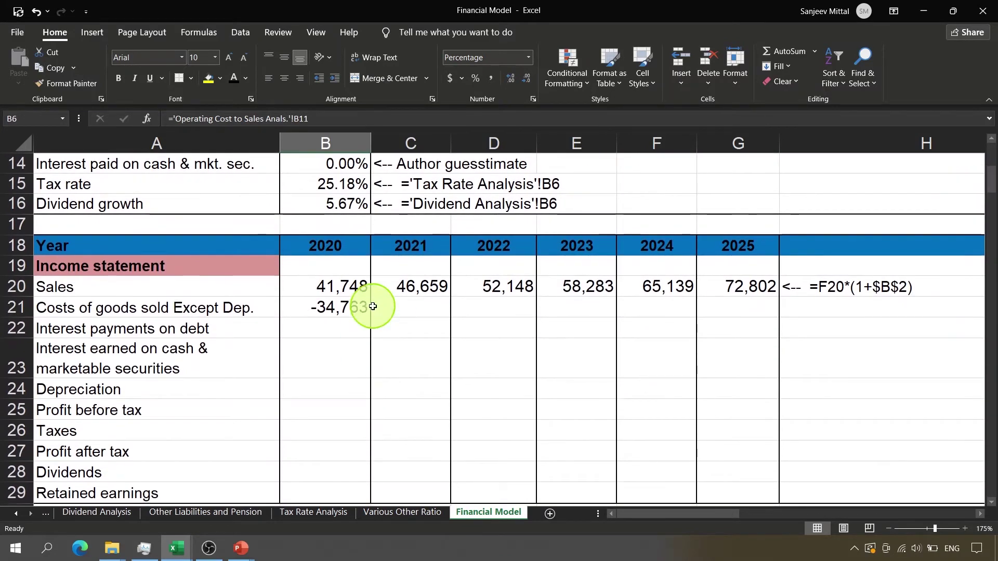
Project the 2021 cost of goods sold in C21 with the formula =C20*$B$6, locking the parameter reference.
{"action": "left_click", "coordinate": [393, 311]}
{"action": "type", "text": "="}
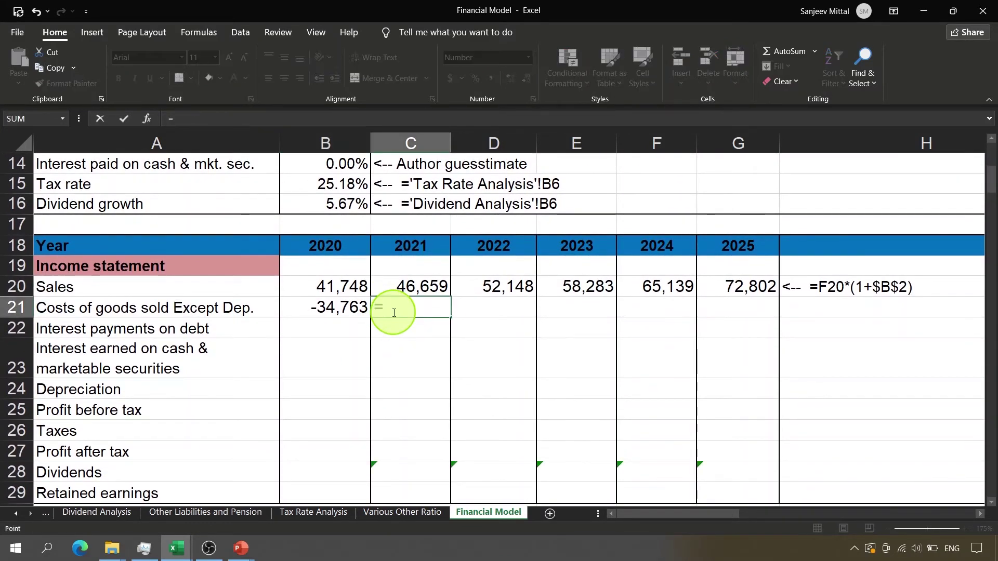
{"action": "key", "text": "Up"}
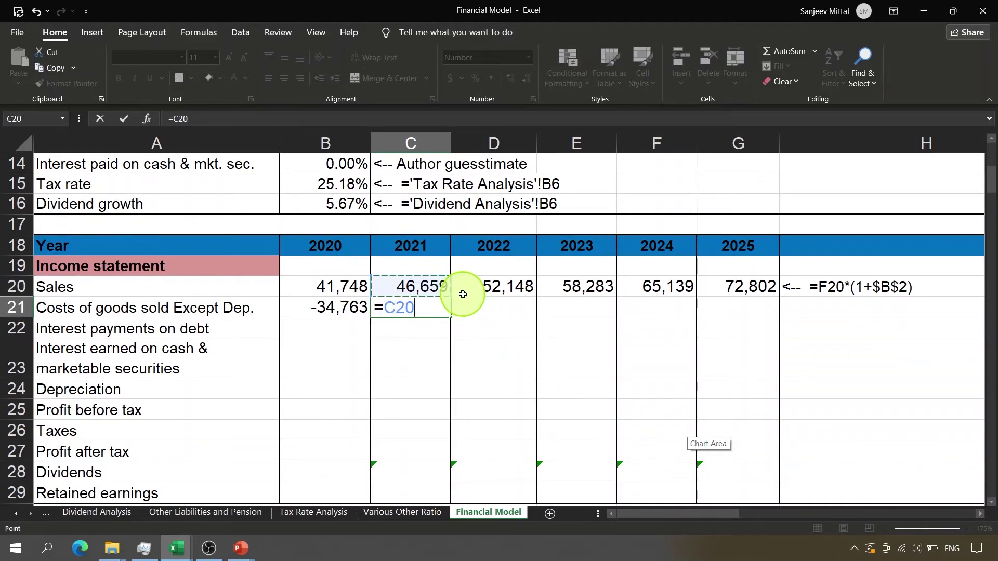
{"action": "type", "text": "*"}
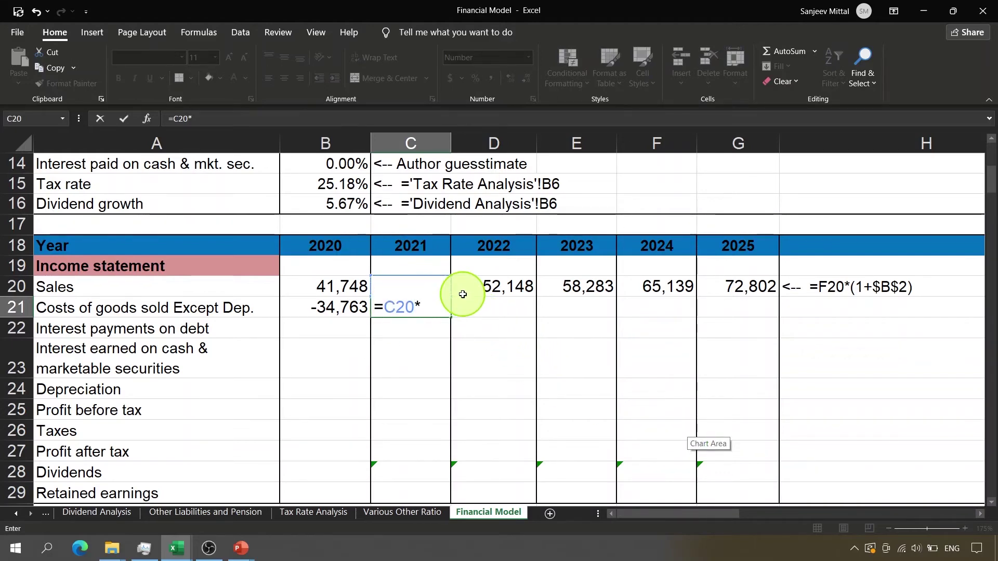
{"action": "left_click", "coordinate": [334, 191]}
{"action": "key", "text": "ctrl+Up"}
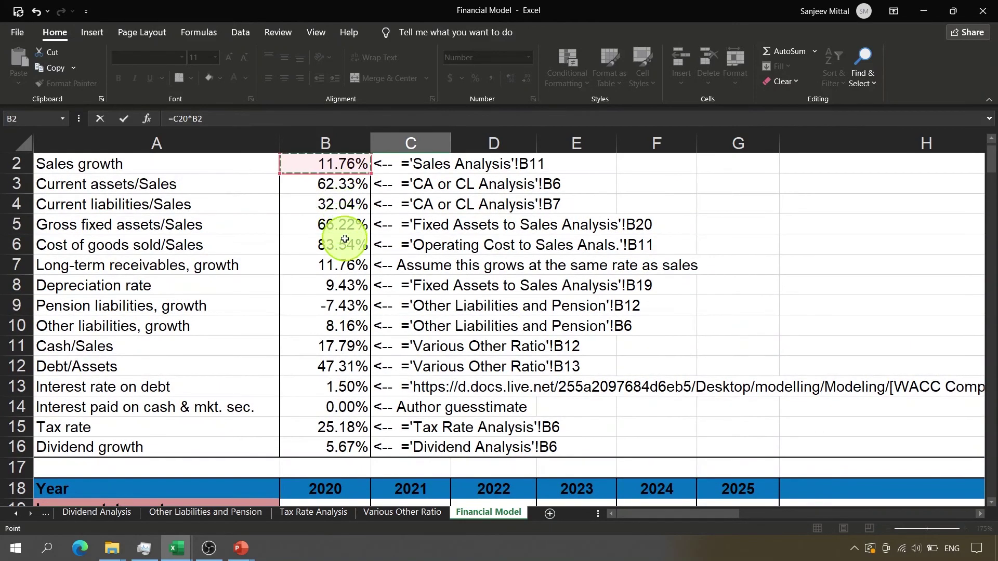
{"action": "left_click", "coordinate": [336, 247]}
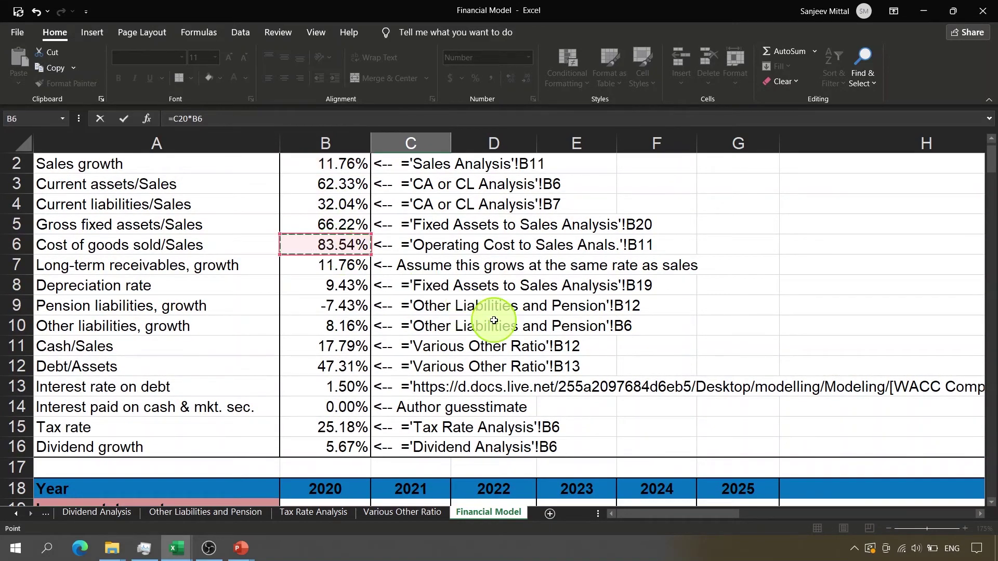
{"action": "key", "text": "F4"}
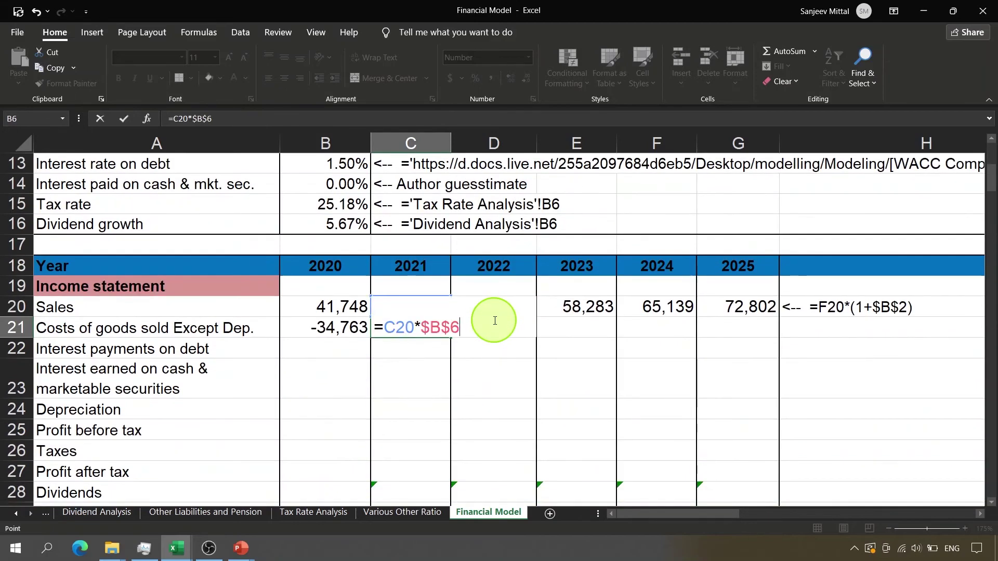
{"action": "key", "text": "ctrl+Return"}
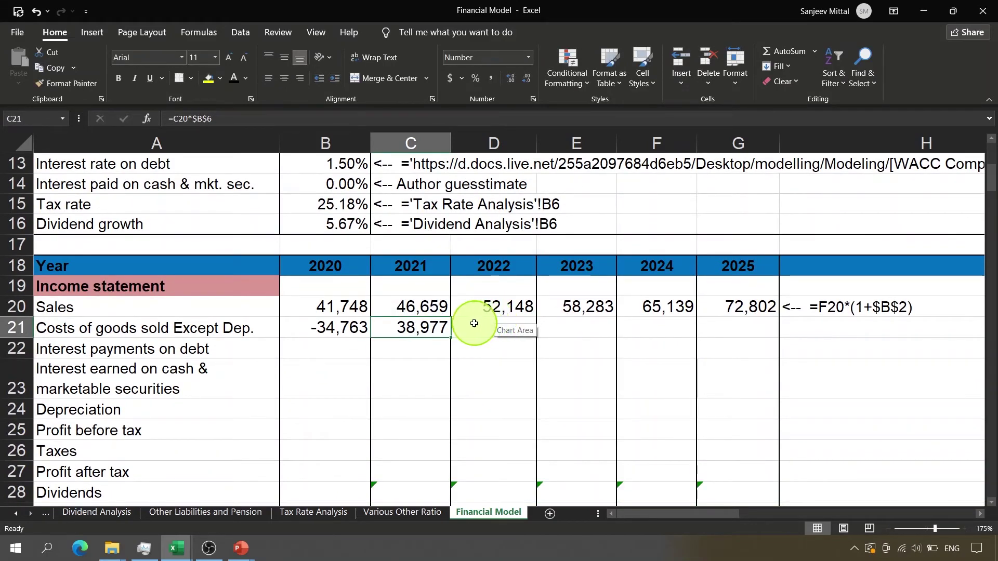
Copy the 2021 cost of goods sold formula from C21 across to 2022–2025 in D21:G21 and select the 2025 cell.
{"action": "key", "text": "ctrl+c"}
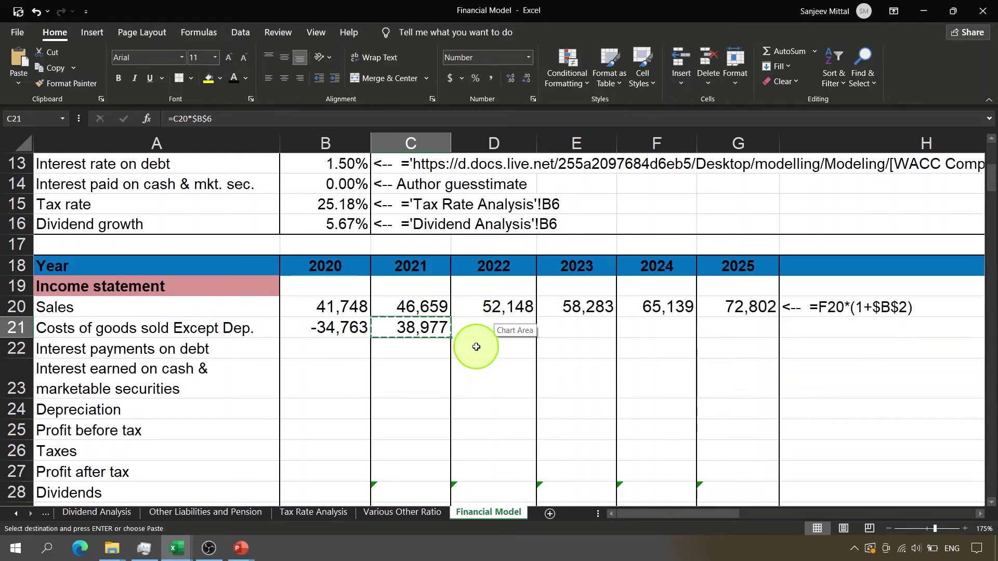
{"action": "key", "text": "shift+Right"}
{"action": "key", "text": "shift+Right"}
{"action": "key", "text": "shift+Right"}
{"action": "key", "text": "shift+Right"}
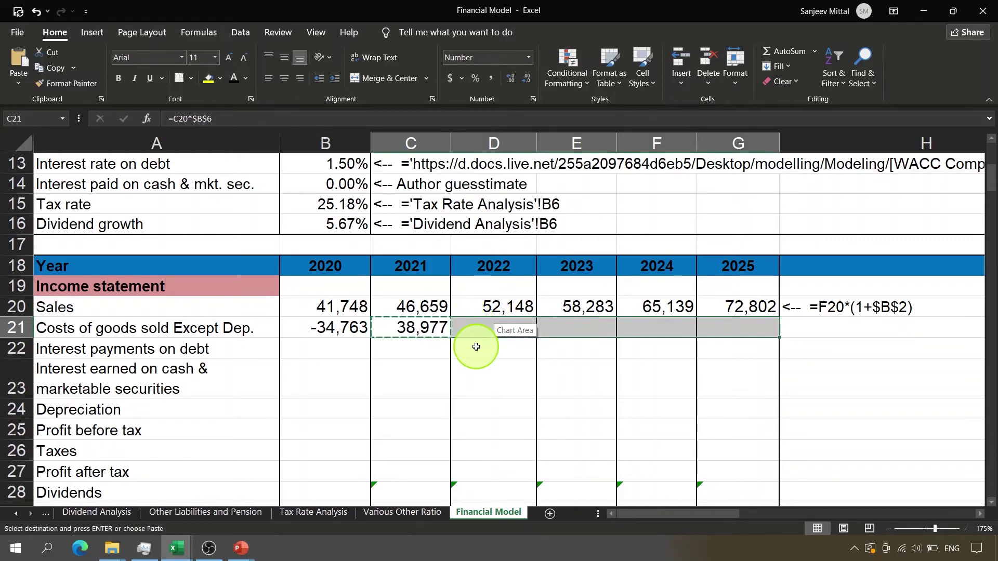
{"action": "key", "text": "Return"}
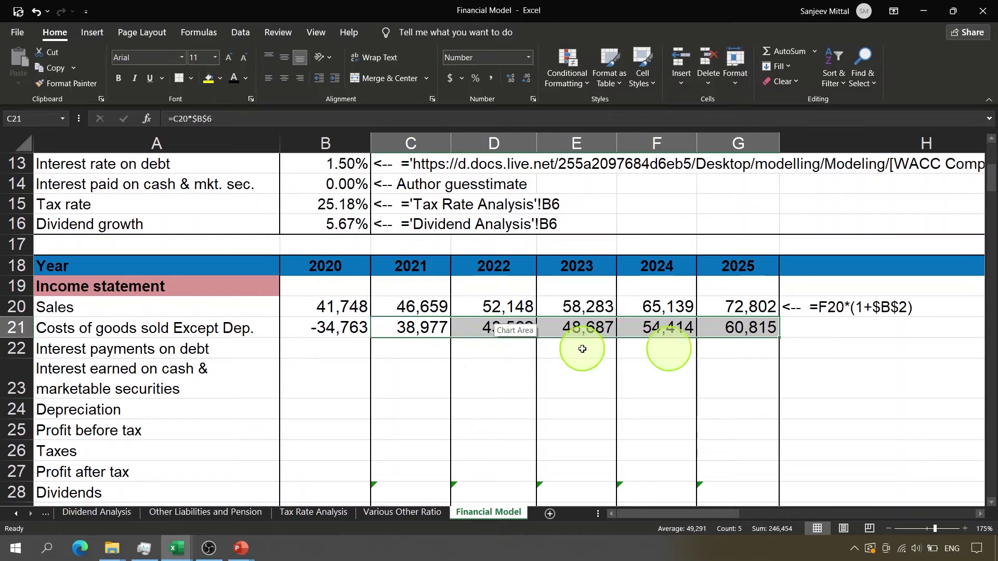
{"action": "left_click", "coordinate": [767, 327]}
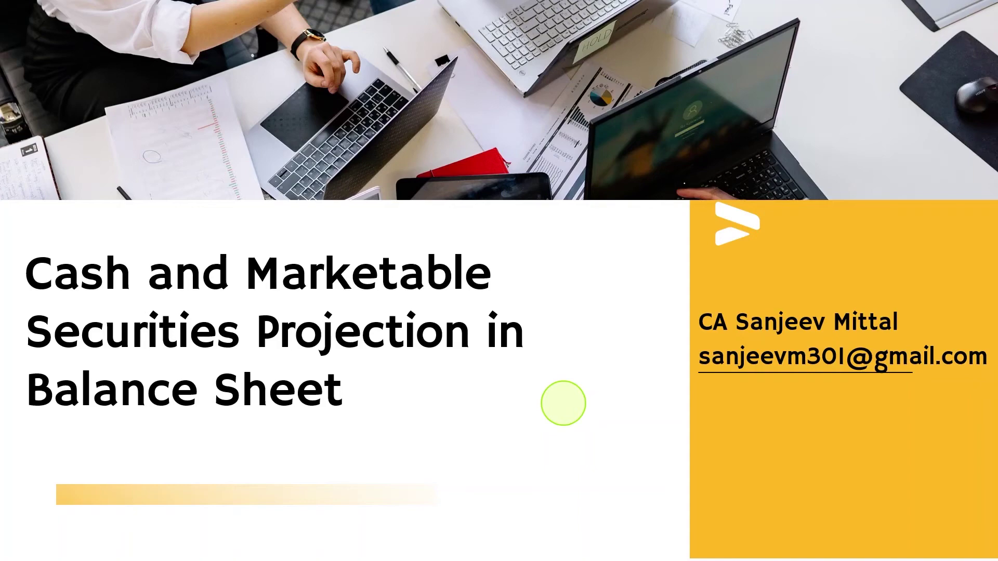
Switch to the Excel model and link 2020 cash and marketable securities in B33 to ='Balance-Sheet Rewritten'!F4.
{"action": "key", "text": "alt+Tab"}
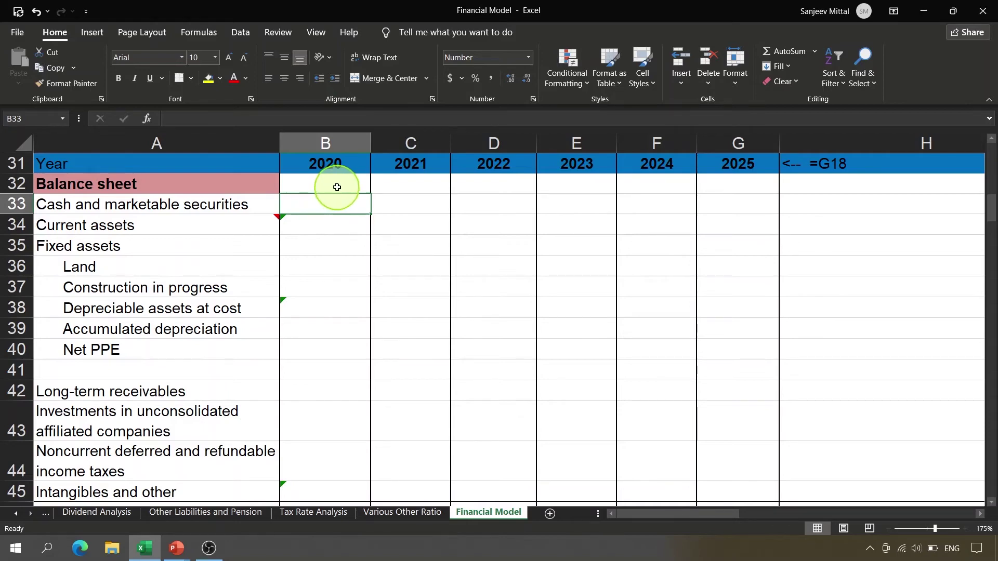
{"action": "type", "text": "="}
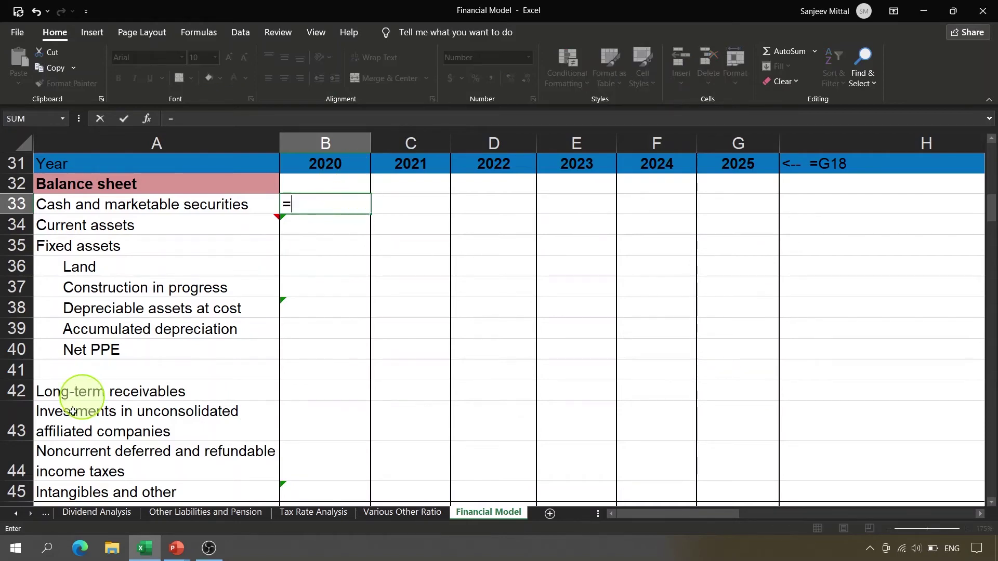
{"action": "left_click", "coordinate": [16, 514]}
{"action": "left_click", "coordinate": [16, 515]}
{"action": "left_click", "coordinate": [16, 514]}
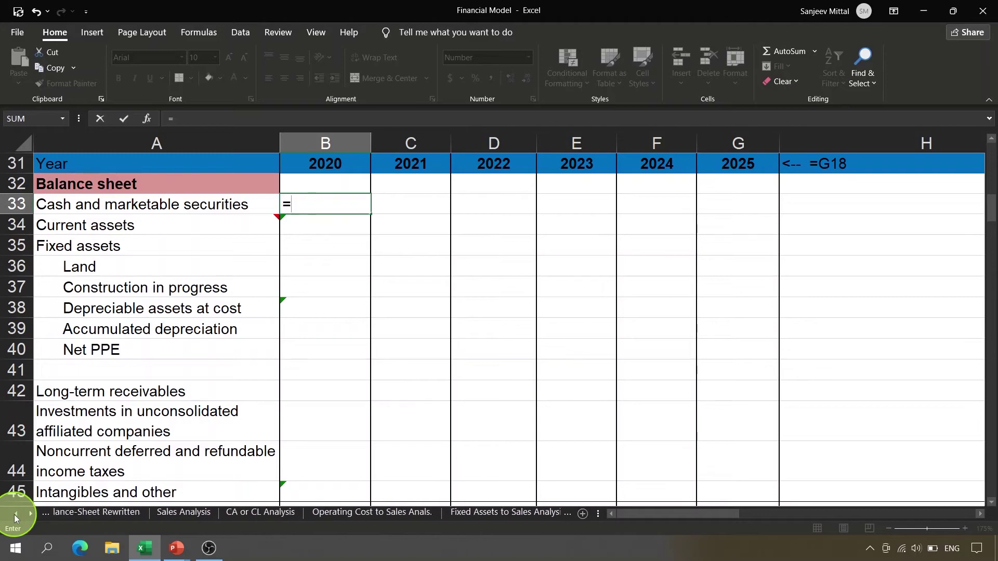
{"action": "left_click", "coordinate": [15, 514]}
{"action": "left_click", "coordinate": [213, 513]}
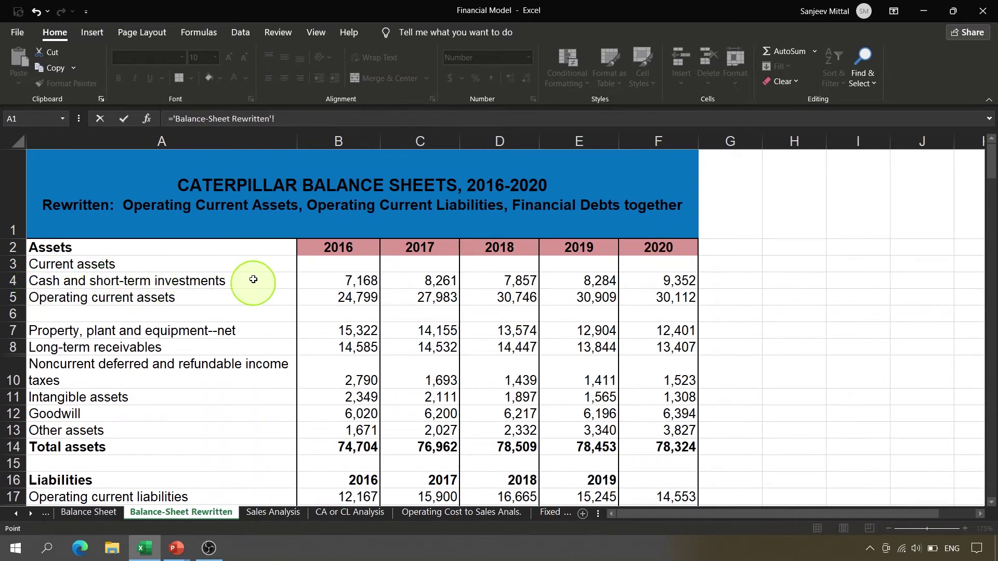
{"action": "left_click", "coordinate": [668, 281]}
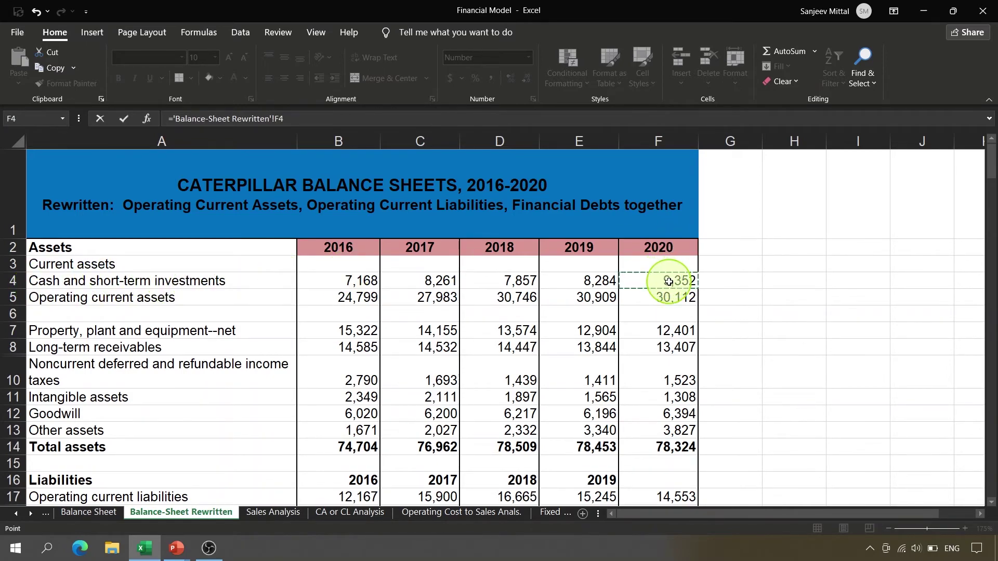
{"action": "key", "text": "Return"}
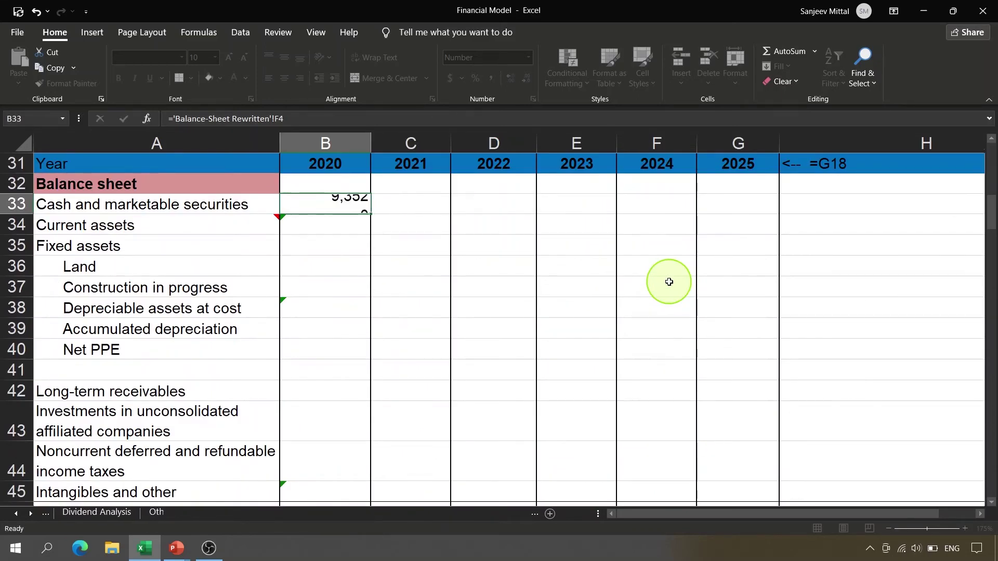
{"action": "key", "text": "Up"}
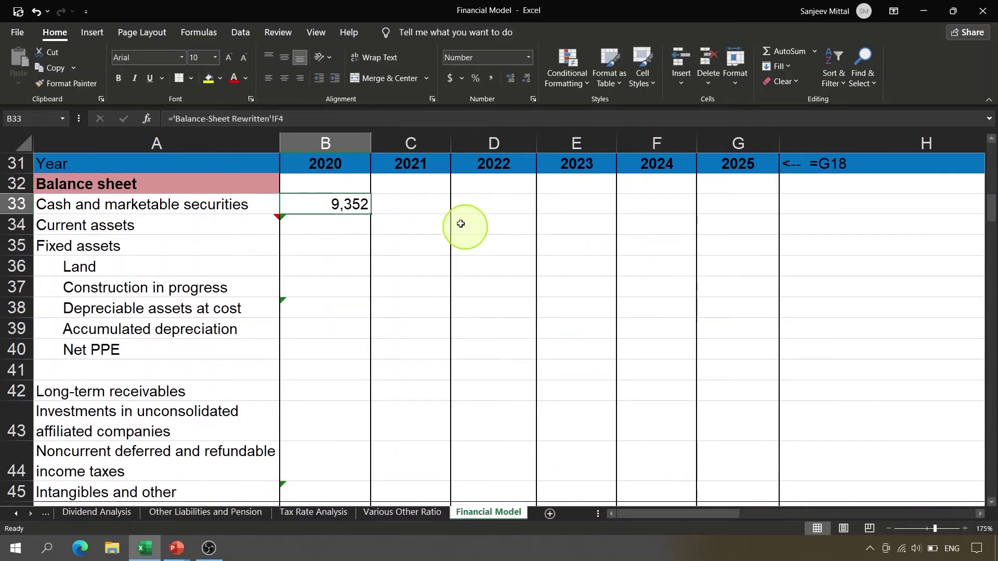
Check the Cash/Sales parameter in B11 and return to the balance sheet section.
{"action": "left_click", "coordinate": [432, 208]}
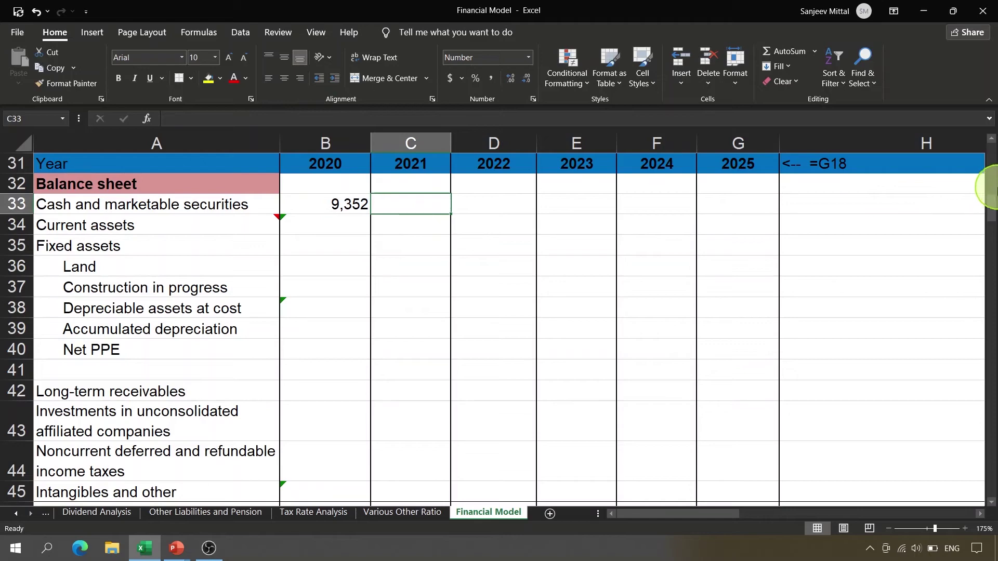
{"action": "left_click_drag", "start_coordinate": [991, 207], "coordinate": [989, 121]}
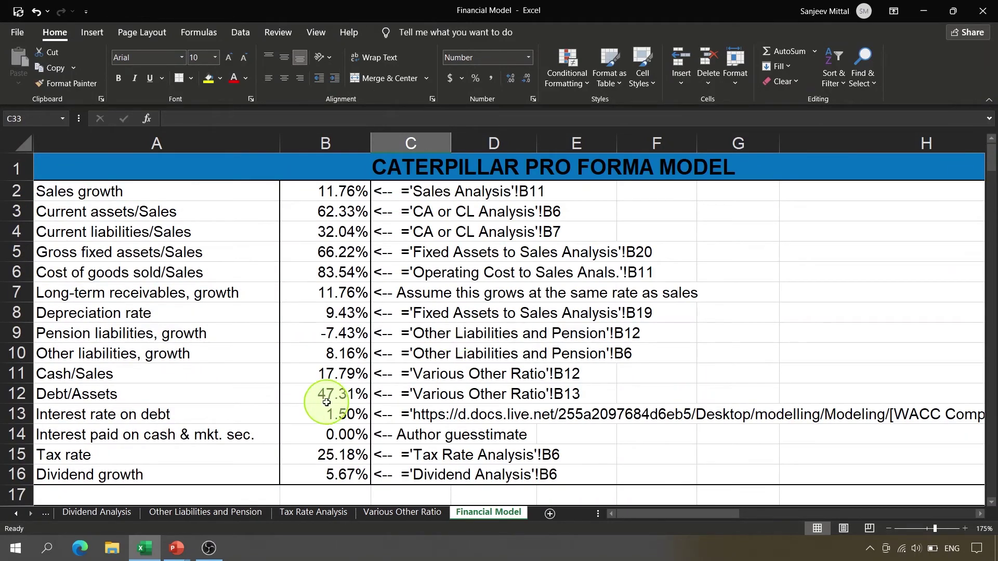
{"action": "left_click", "coordinate": [343, 373]}
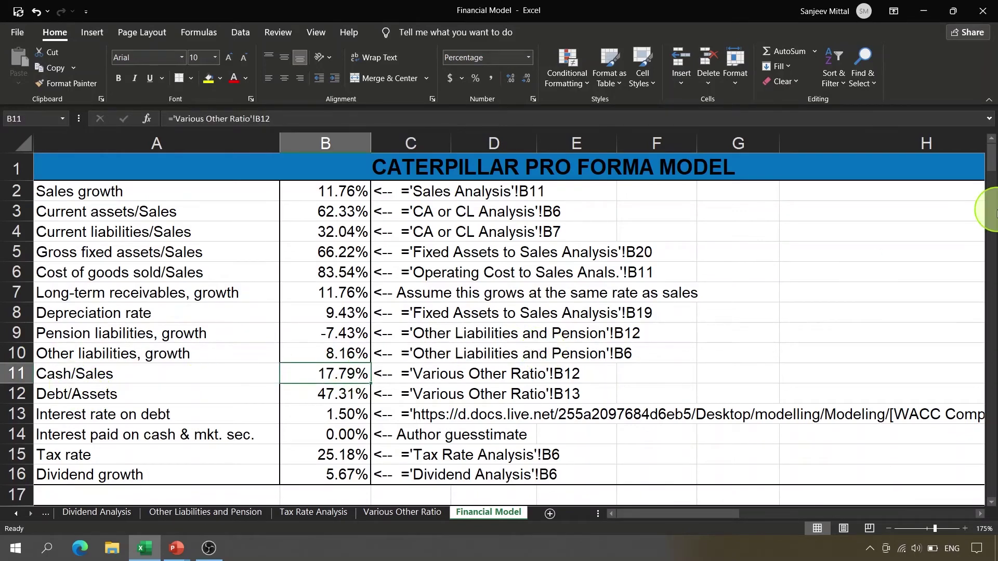
{"action": "left_click_drag", "start_coordinate": [992, 174], "coordinate": [988, 197]}
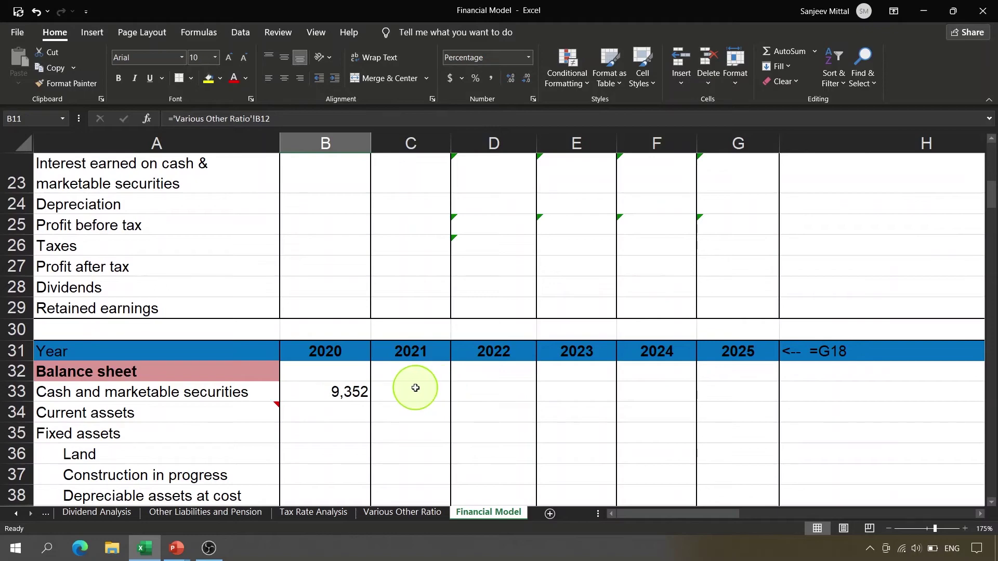
Project 2021 cash and marketable securities in C33 with the formula =C20*$B$11, locking the Cash/Sales reference.
{"action": "left_click", "coordinate": [416, 388]}
{"action": "type", "text": "="}
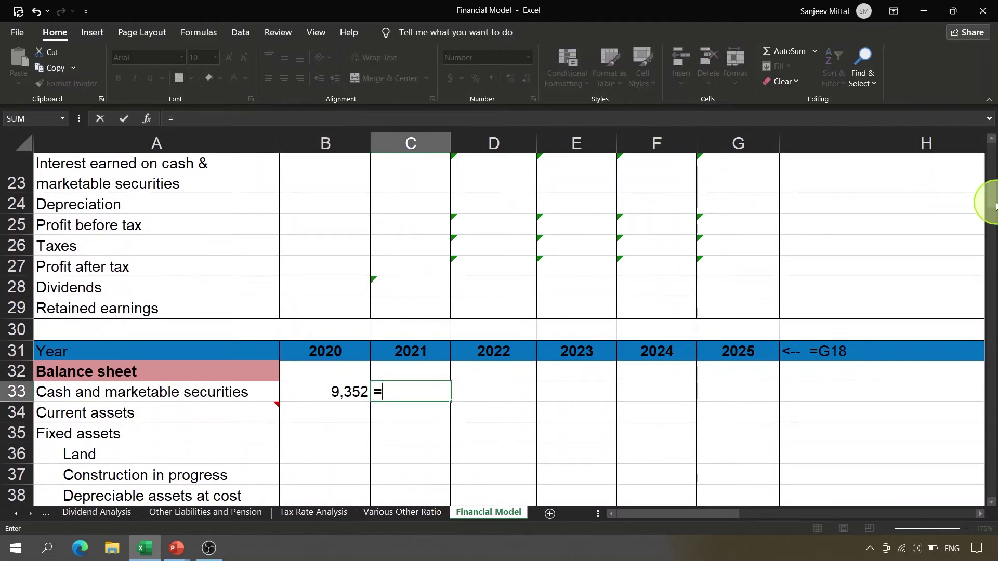
{"action": "left_click_drag", "start_coordinate": [994, 205], "coordinate": [992, 188]}
{"action": "left_click", "coordinate": [428, 229]}
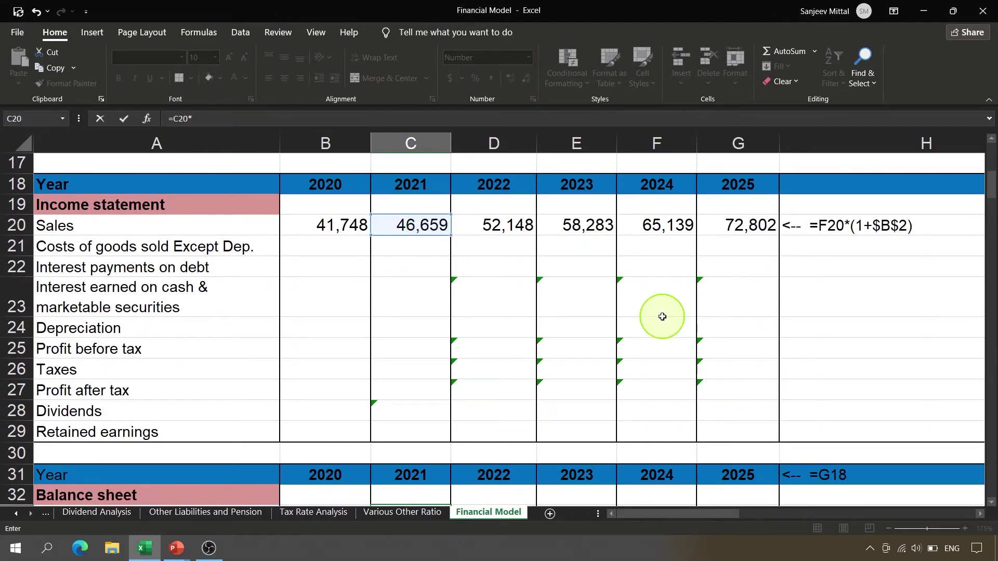
{"action": "left_click_drag", "start_coordinate": [992, 188], "coordinate": [991, 157]}
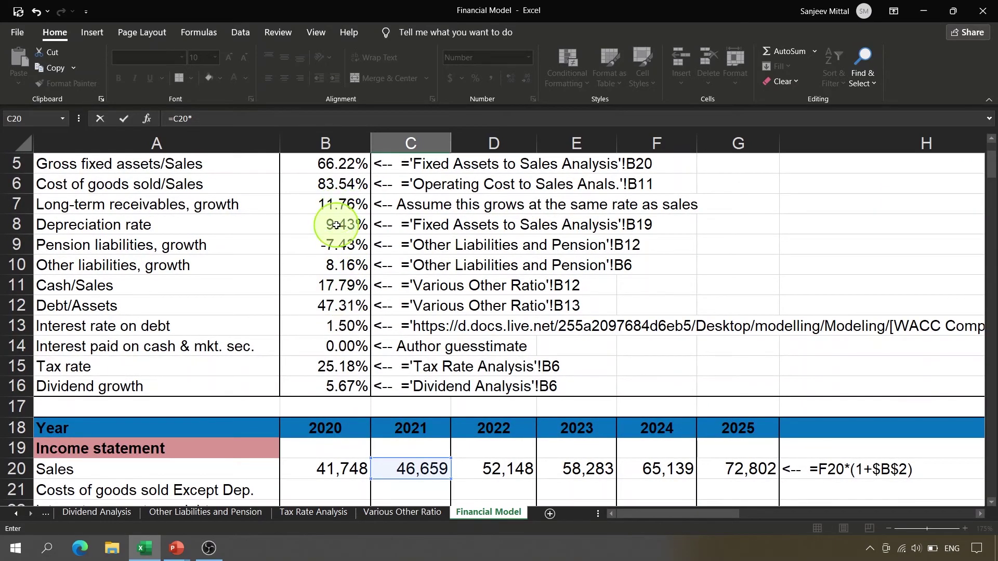
{"action": "left_click", "coordinate": [332, 285]}
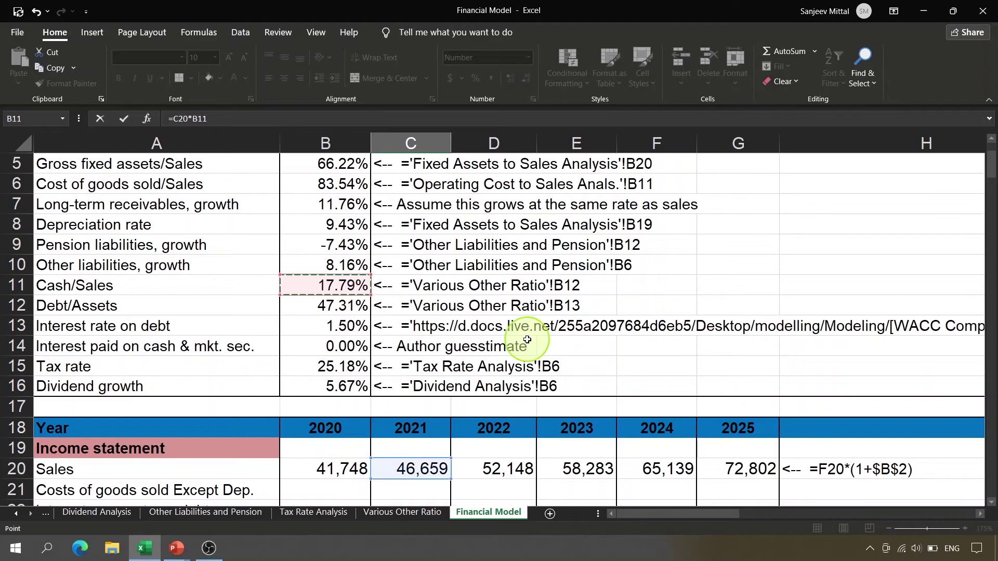
{"action": "type", "text": "%"}
{"action": "key", "text": "F4"}
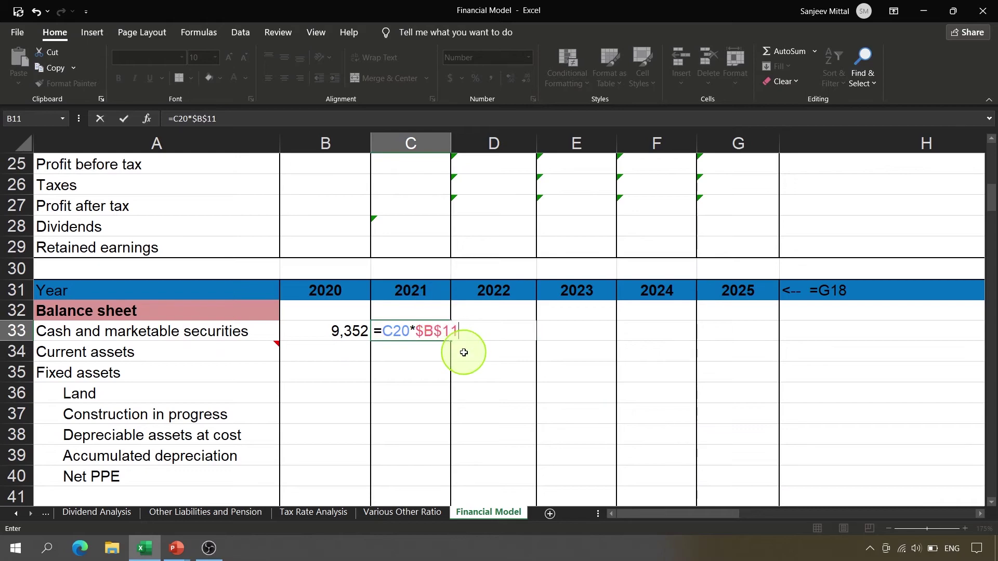
{"action": "key", "text": "Return"}
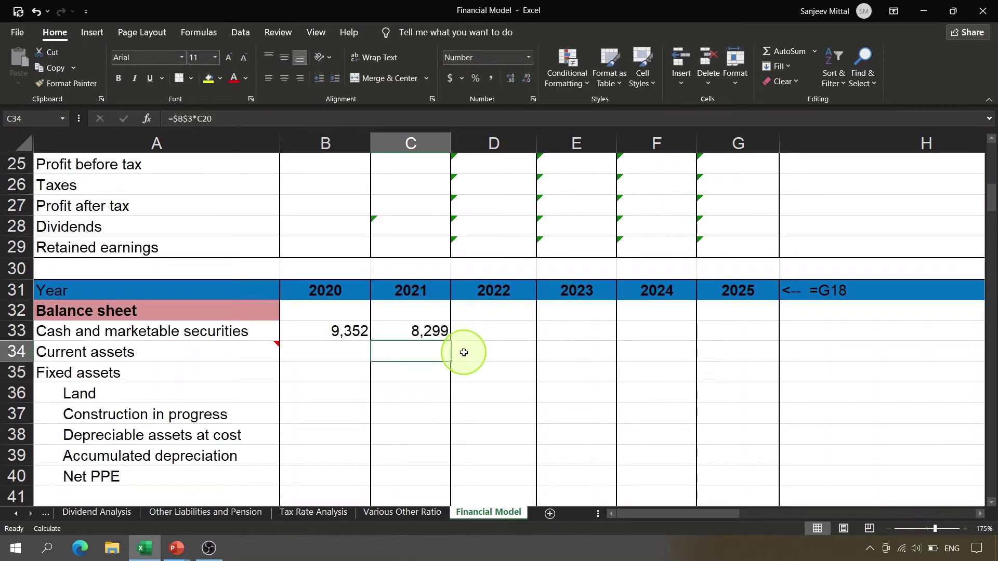
{"action": "key", "text": "Up"}
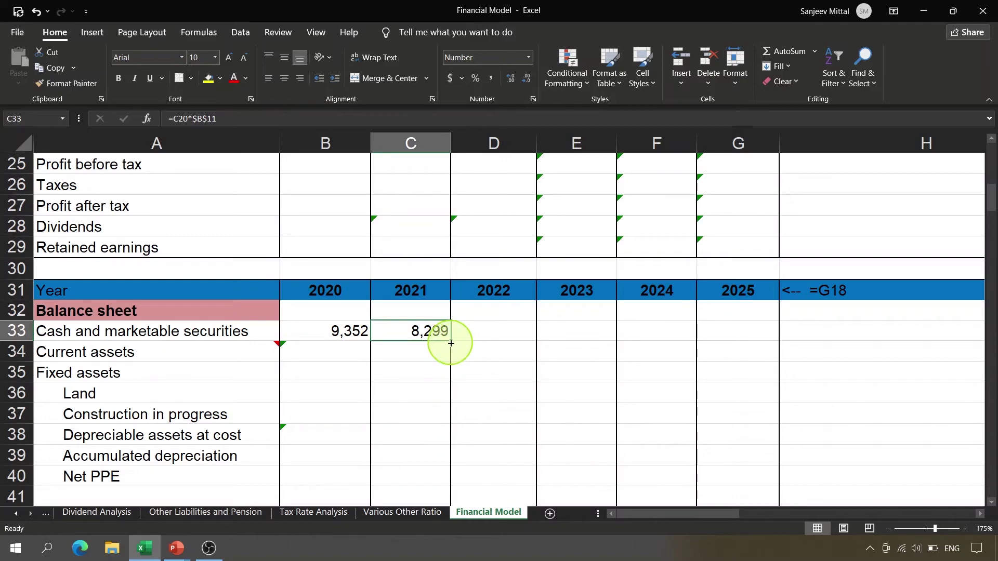
Copy the 2021 cash and marketable securities formula from C33 across to 2022–2025 in D33:G33 and select the 2025 cell.
{"action": "key", "text": "ctrl+c"}
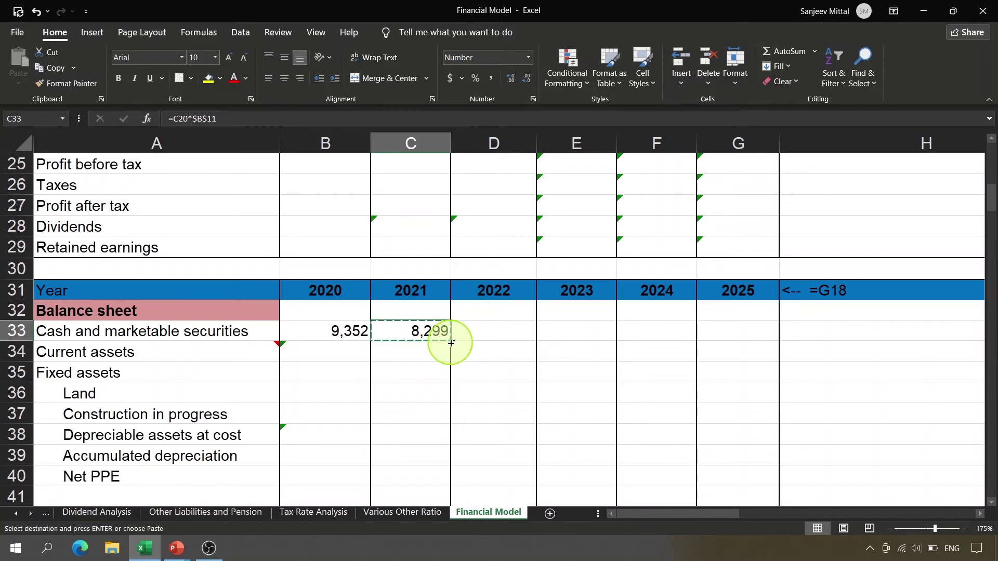
{"action": "key", "text": "shift+Right"}
{"action": "key", "text": "shift+Right"}
{"action": "key", "text": "shift+Right"}
{"action": "key", "text": "shift+Right"}
{"action": "key", "text": "ctrl+v"}
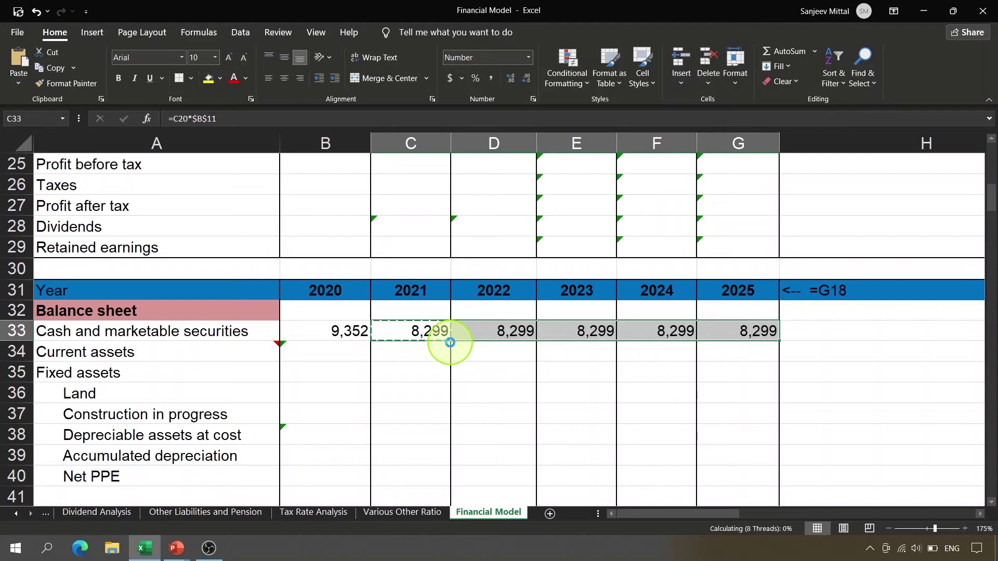
{"action": "key", "text": "Return"}
{"action": "key", "text": "Down"}
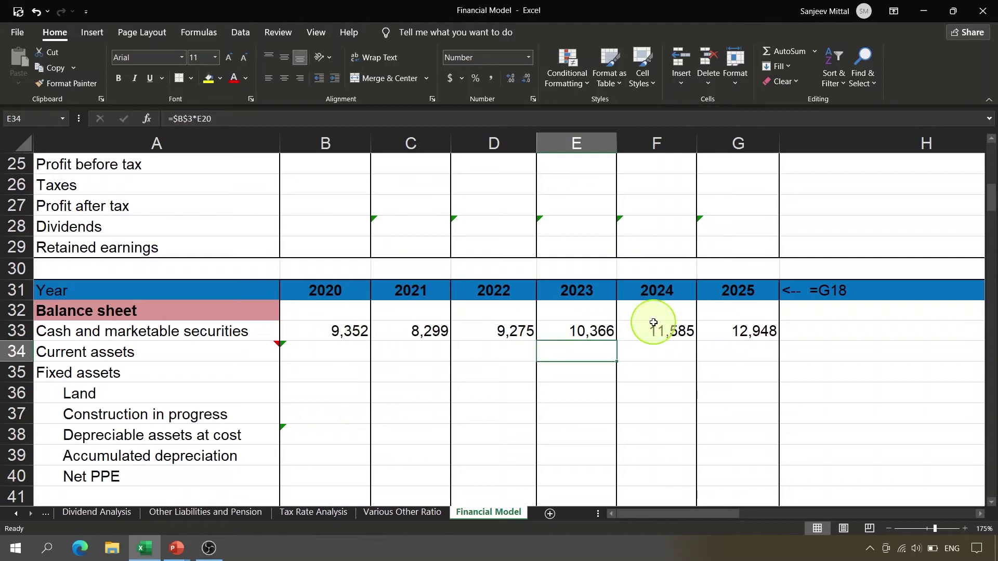
{"action": "left_click", "coordinate": [730, 333]}
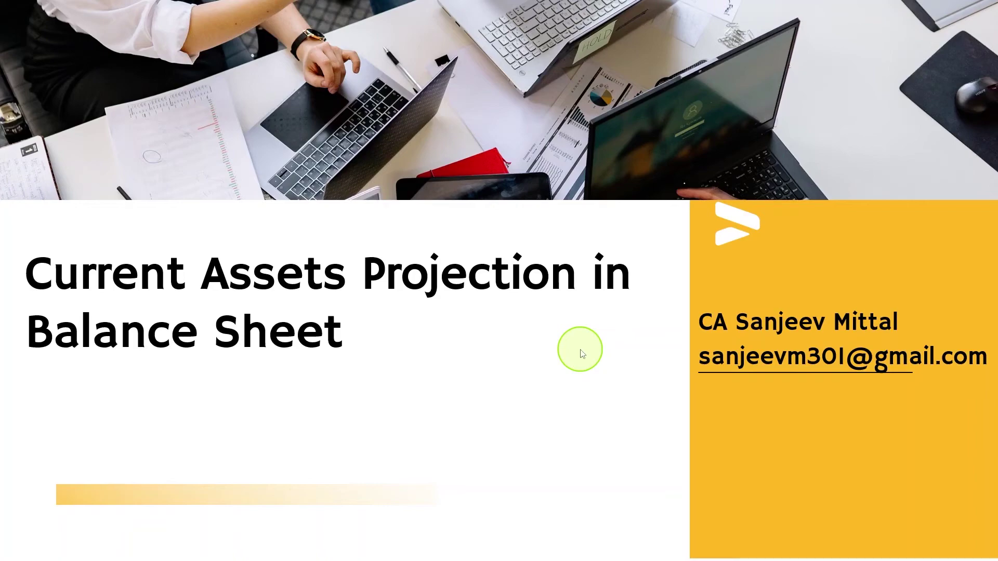
Switch back to the Excel model and read the comment on the Operating Current assets label in A34.
{"action": "key", "text": "alt+Tab"}
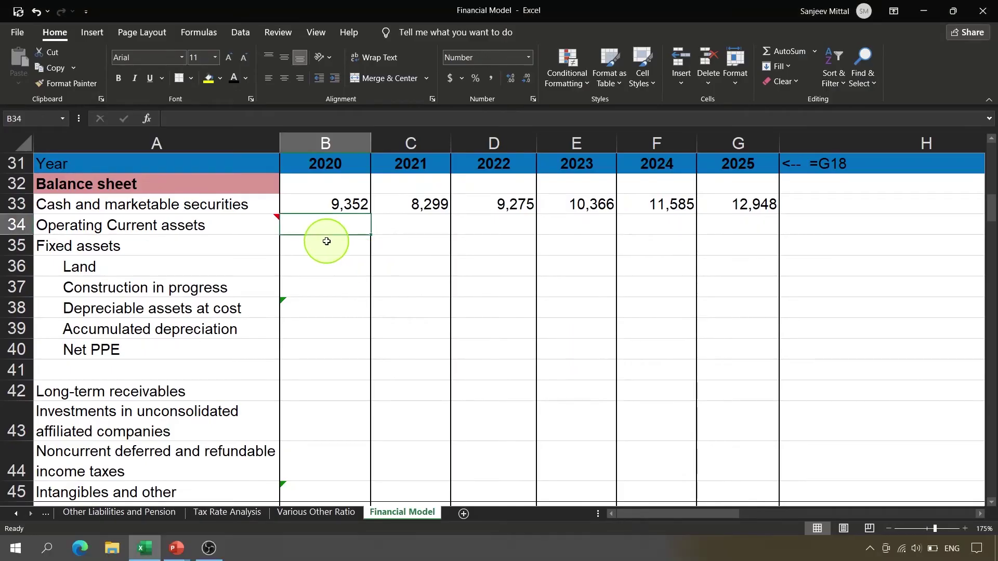
{"action": "left_click", "coordinate": [166, 227]}
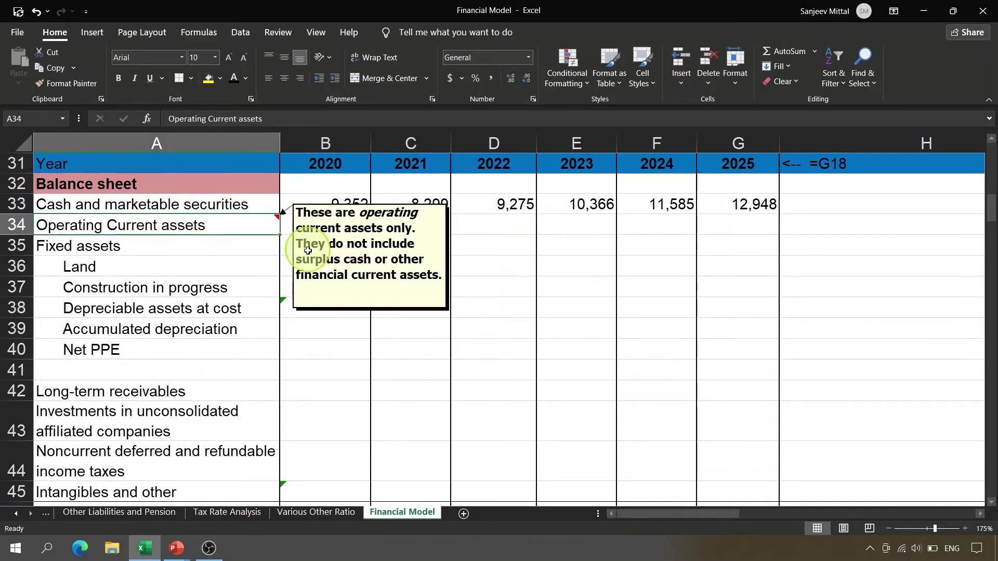
{"action": "left_click", "coordinate": [315, 230]}
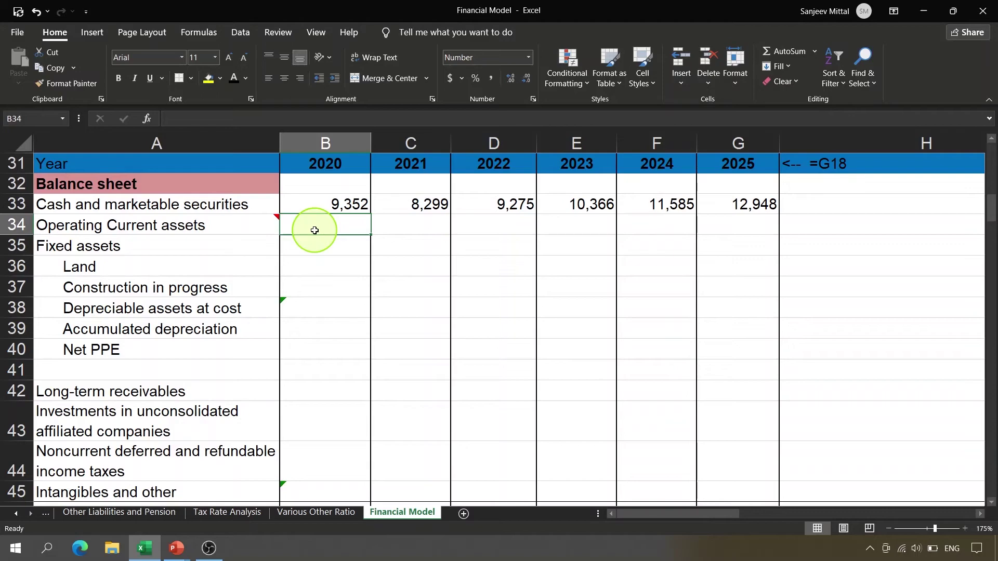
{"action": "left_click_drag", "start_coordinate": [261, 201], "coordinate": [256, 218]}
{"action": "left_click", "coordinate": [255, 217]}
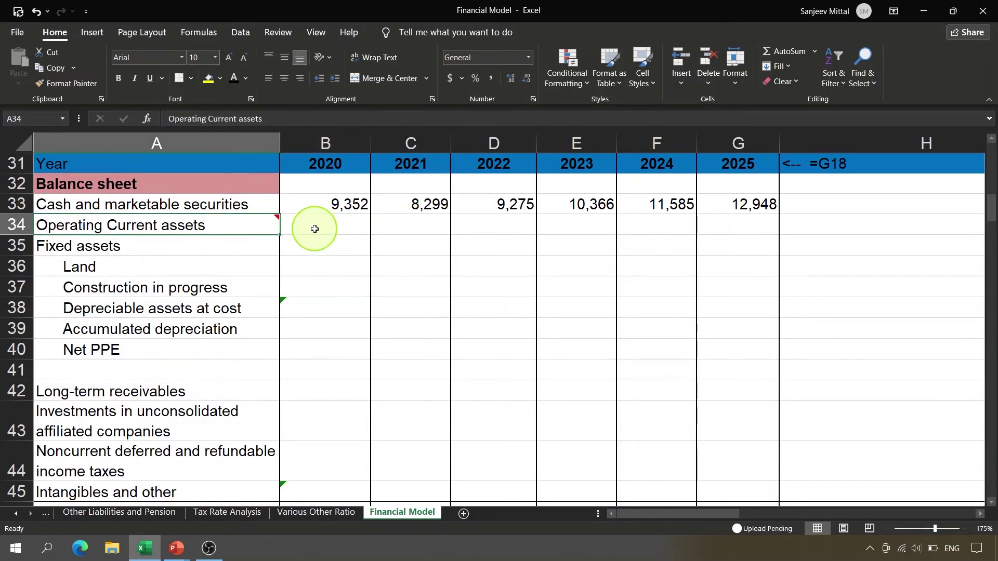
Link 2020 operating current assets in B34 to ='Balance-Sheet Rewritten'!F5.
{"action": "left_click", "coordinate": [315, 229]}
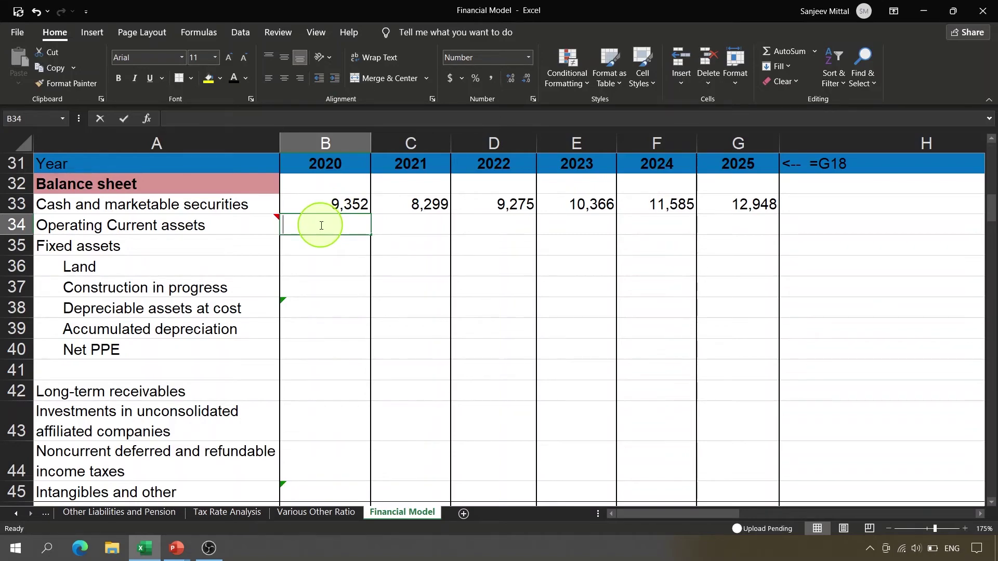
{"action": "type", "text": "="}
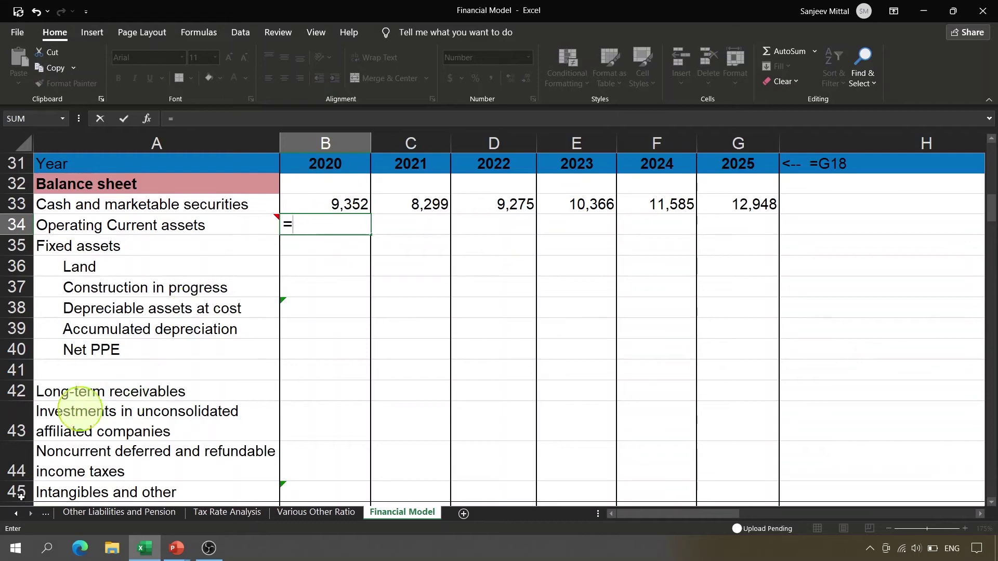
{"action": "left_click", "coordinate": [15, 514]}
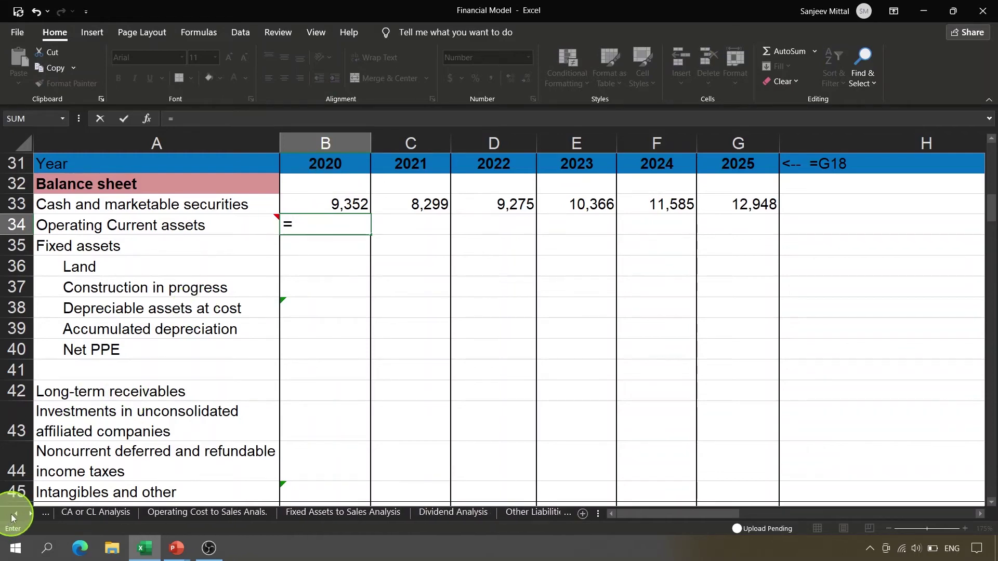
{"action": "left_click", "coordinate": [15, 515]}
{"action": "left_click", "coordinate": [15, 515]}
{"action": "left_click", "coordinate": [14, 514]}
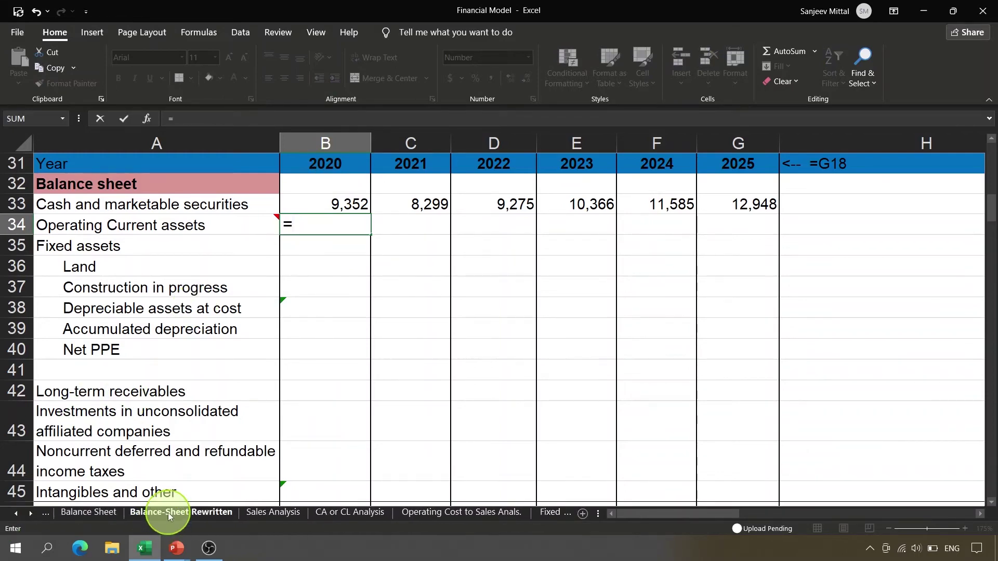
{"action": "left_click", "coordinate": [167, 512]}
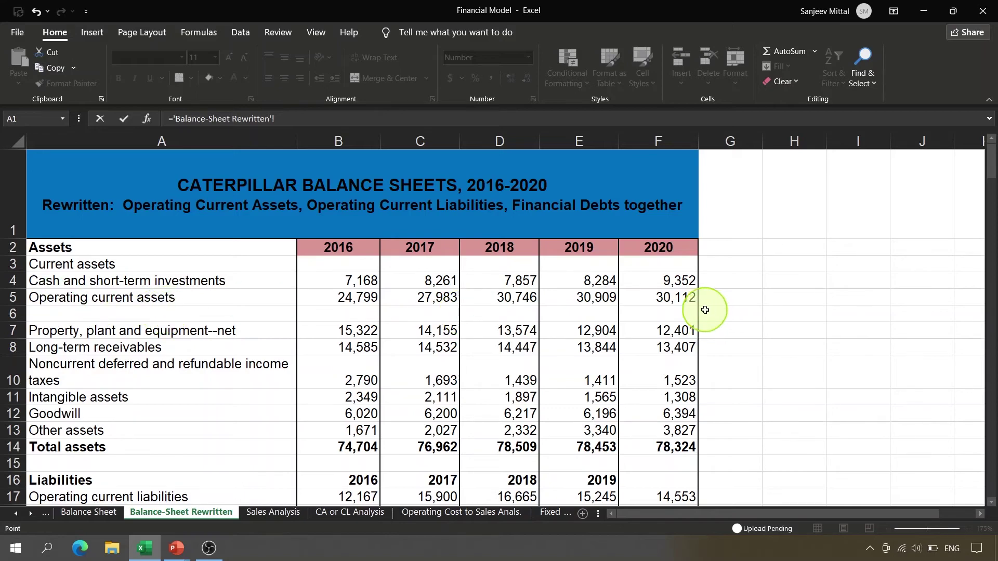
{"action": "left_click", "coordinate": [681, 298]}
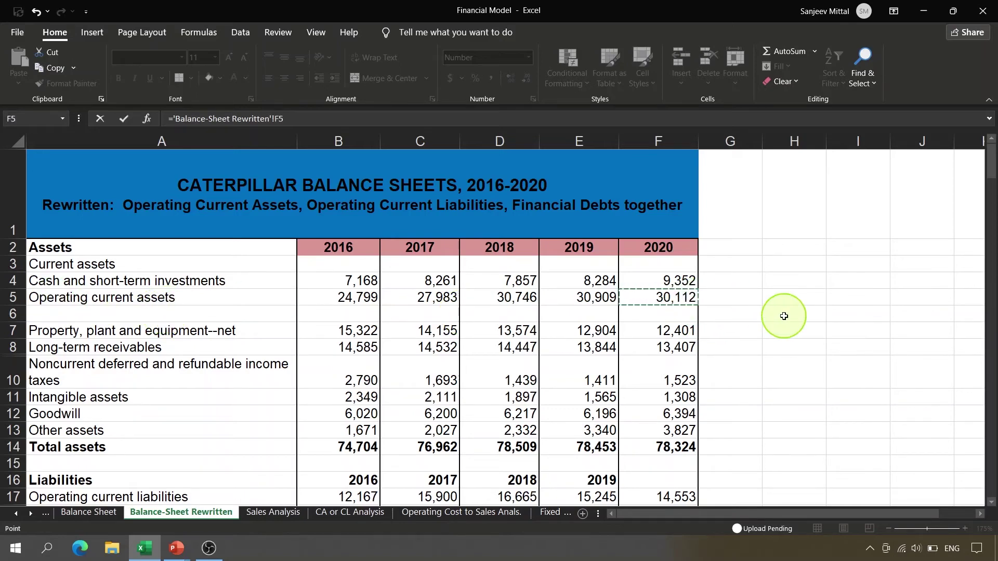
{"action": "key", "text": "Return"}
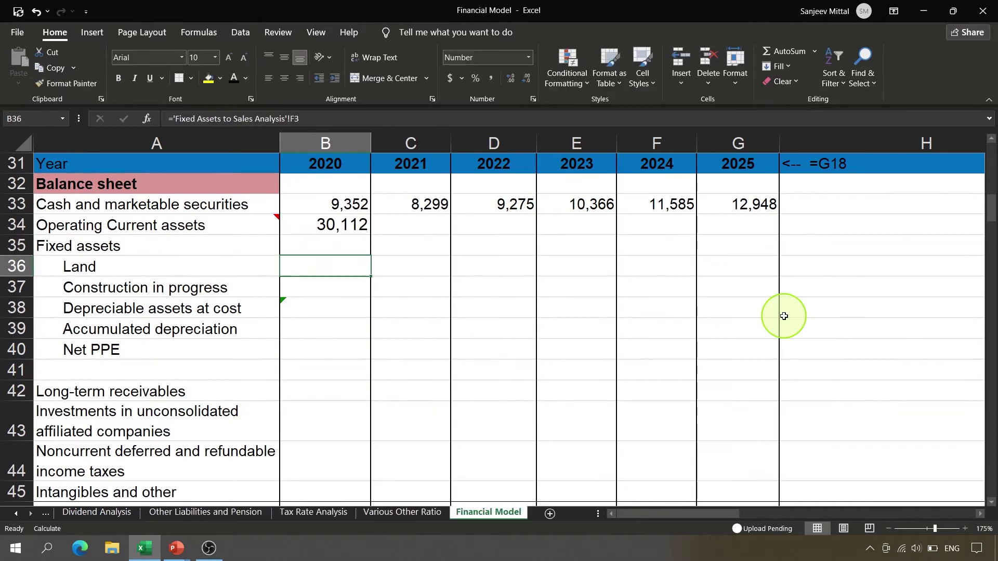
Select the 2021 operating current assets cell C34 and look up the Current assets/Sales parameter in row 3.
{"action": "key", "text": "Up"}
{"action": "key", "text": "Right"}
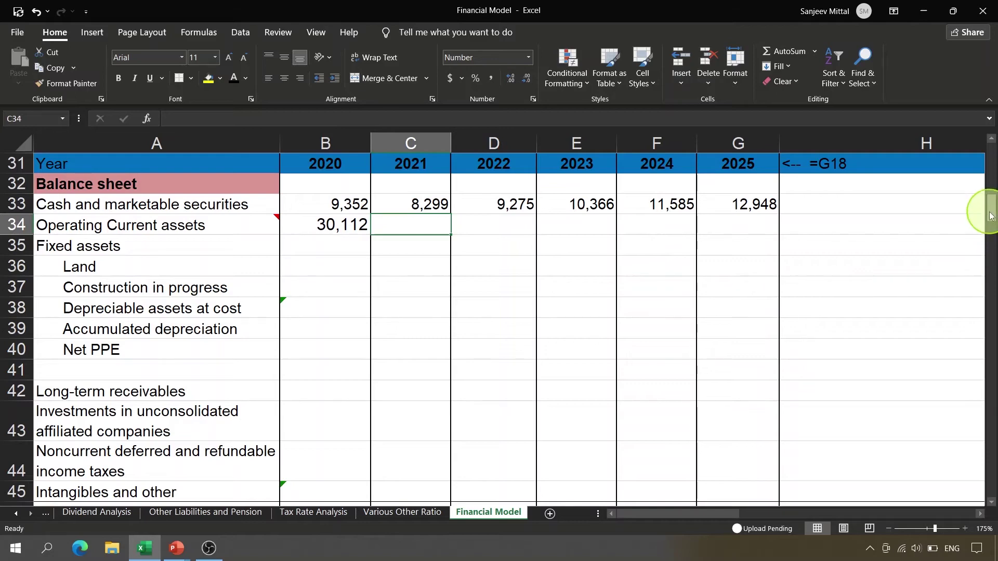
{"action": "left_click_drag", "start_coordinate": [990, 217], "coordinate": [884, 151]}
{"action": "left_click", "coordinate": [174, 210]}
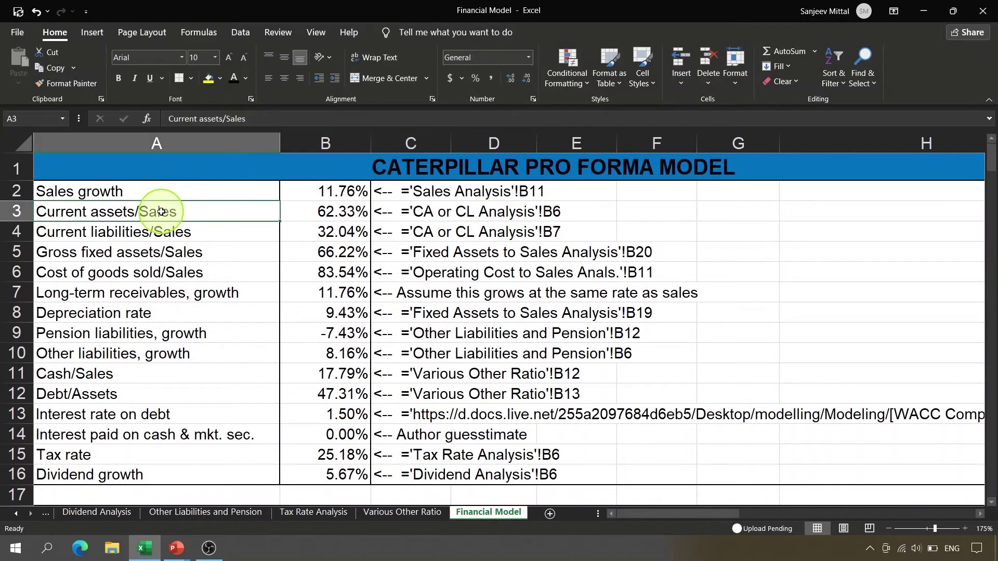
Project 2021 operating current assets in C34 as =C20*$B$3, multiplying 2021 sales by the fixed Current assets/Sales parameter.
{"action": "left_click", "coordinate": [305, 217]}
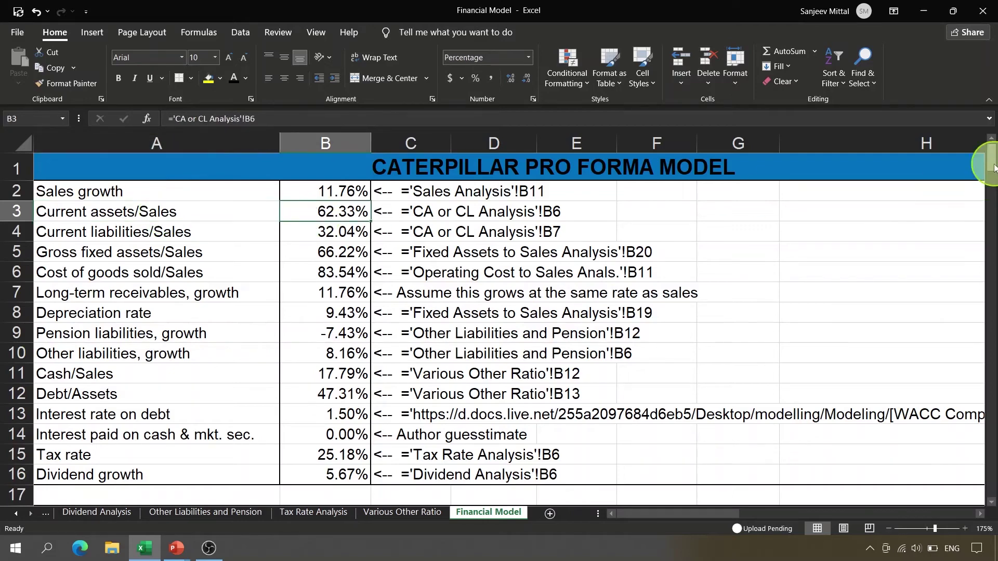
{"action": "left_click_drag", "start_coordinate": [992, 164], "coordinate": [993, 192]}
{"action": "left_click_drag", "start_coordinate": [992, 193], "coordinate": [992, 207]}
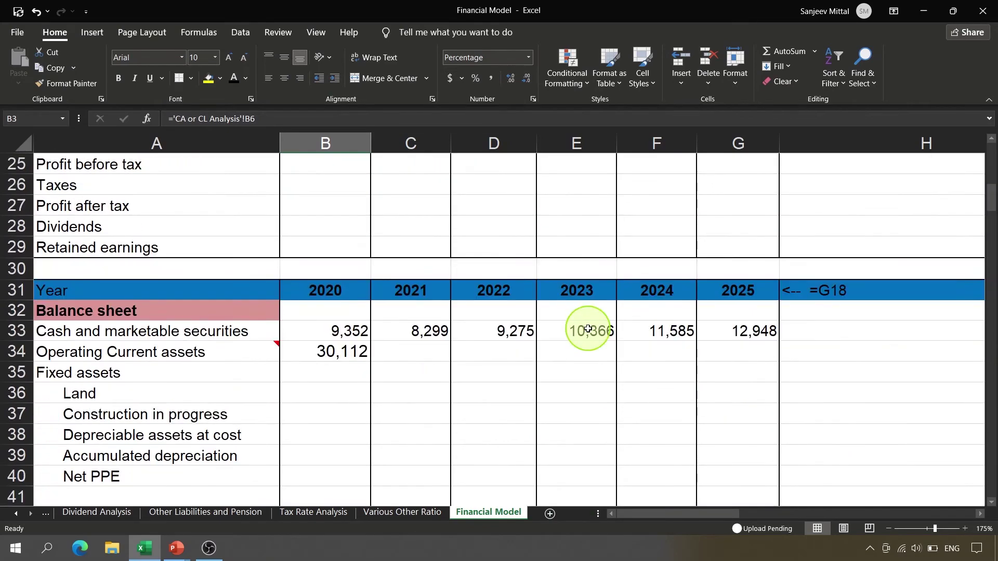
{"action": "left_click", "coordinate": [418, 352]}
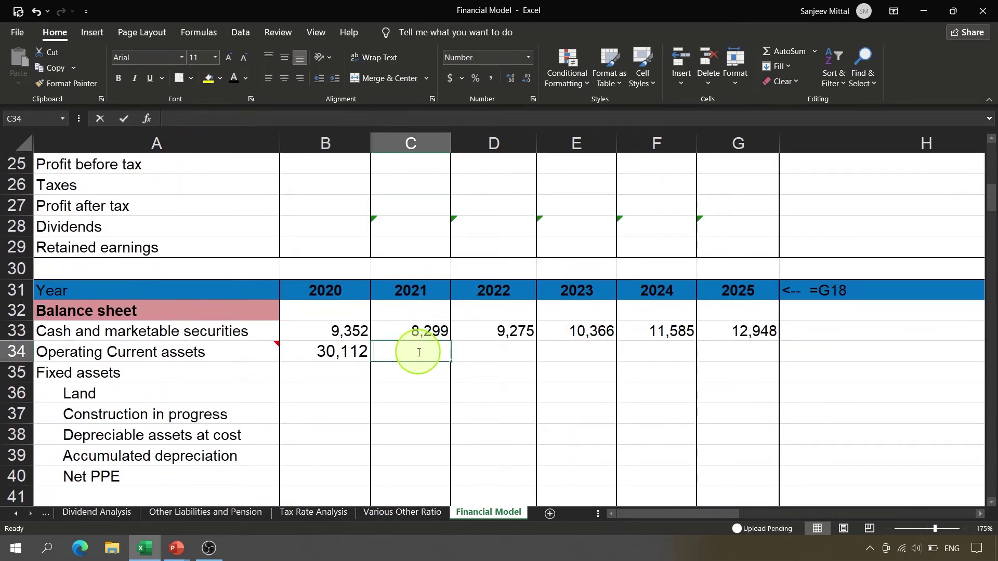
{"action": "type", "text": "="}
{"action": "left_click", "coordinate": [397, 194]}
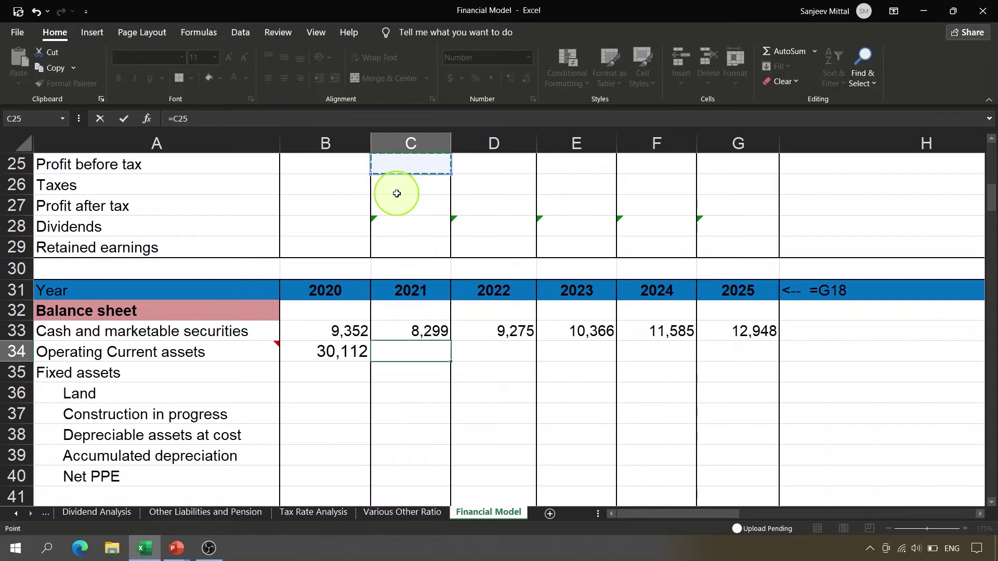
{"action": "scroll", "coordinate": [397, 194], "scroll_direction": "up", "scroll_amount": 3}
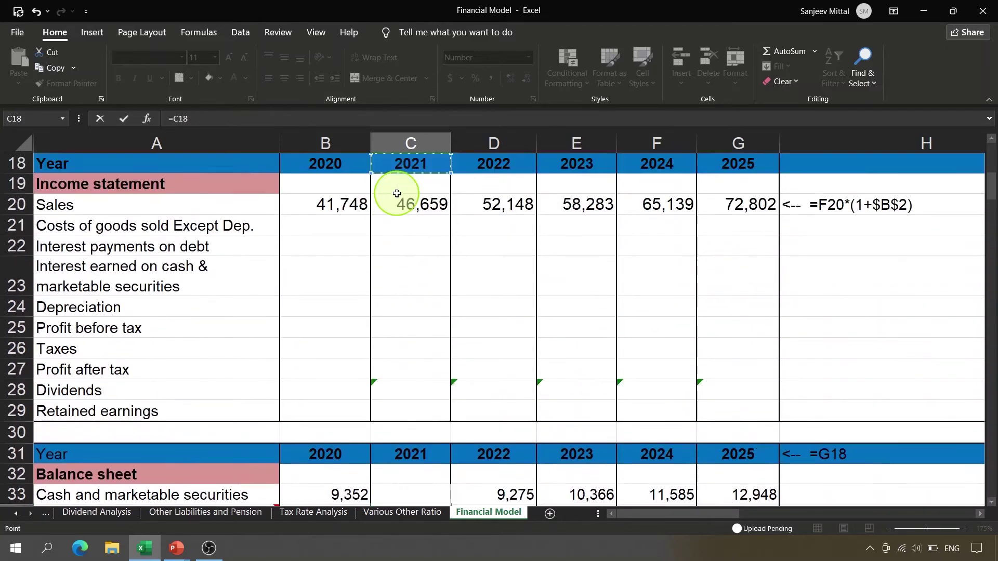
{"action": "left_click", "coordinate": [399, 203]}
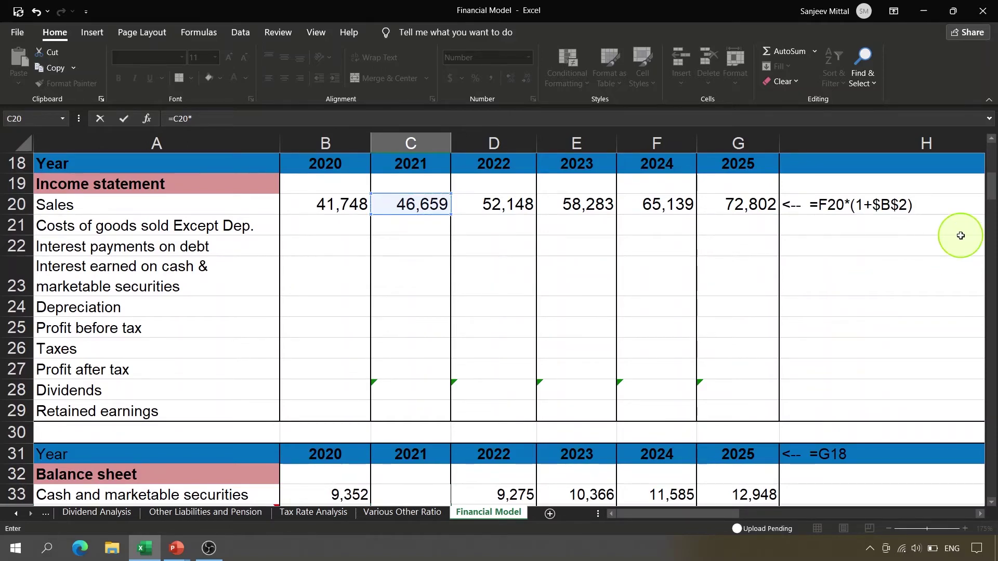
{"action": "left_click_drag", "start_coordinate": [990, 194], "coordinate": [988, 137]}
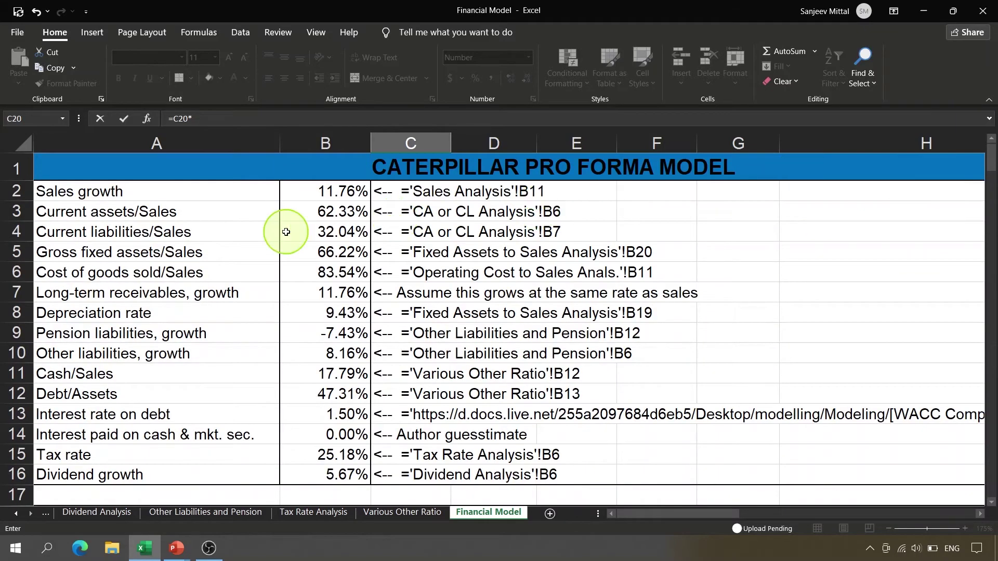
{"action": "left_click", "coordinate": [310, 216]}
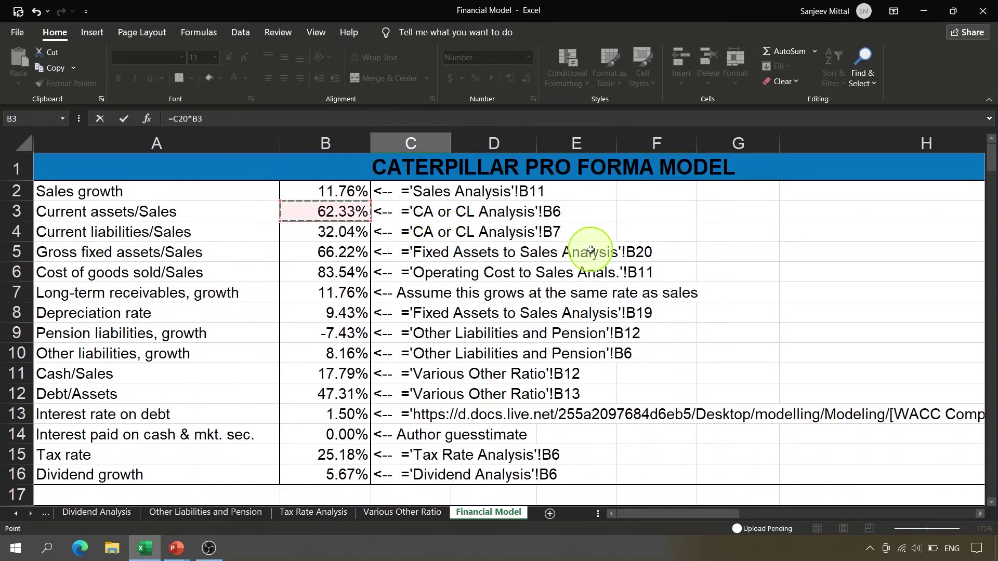
{"action": "key", "text": "F5"}
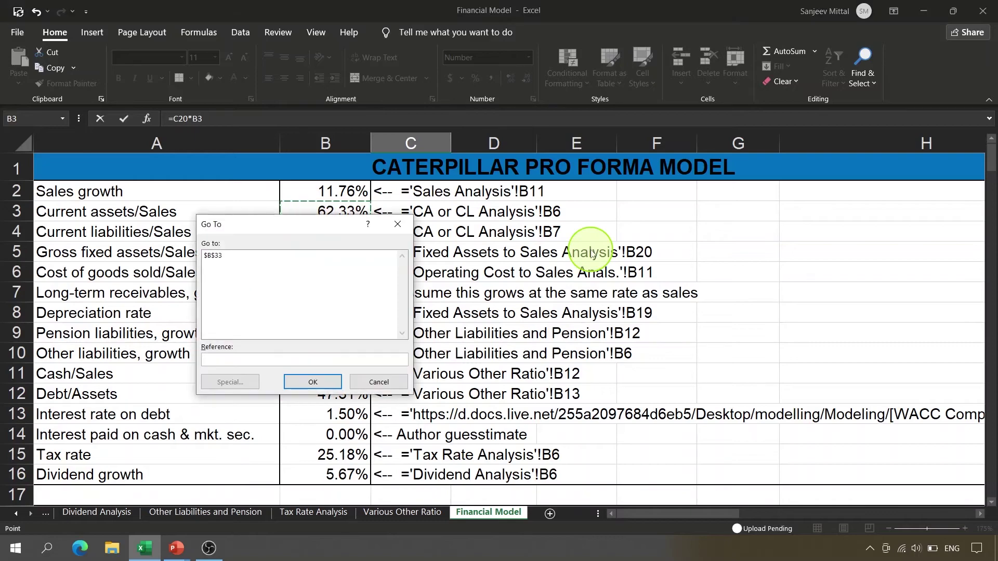
{"action": "key", "text": "Escape"}
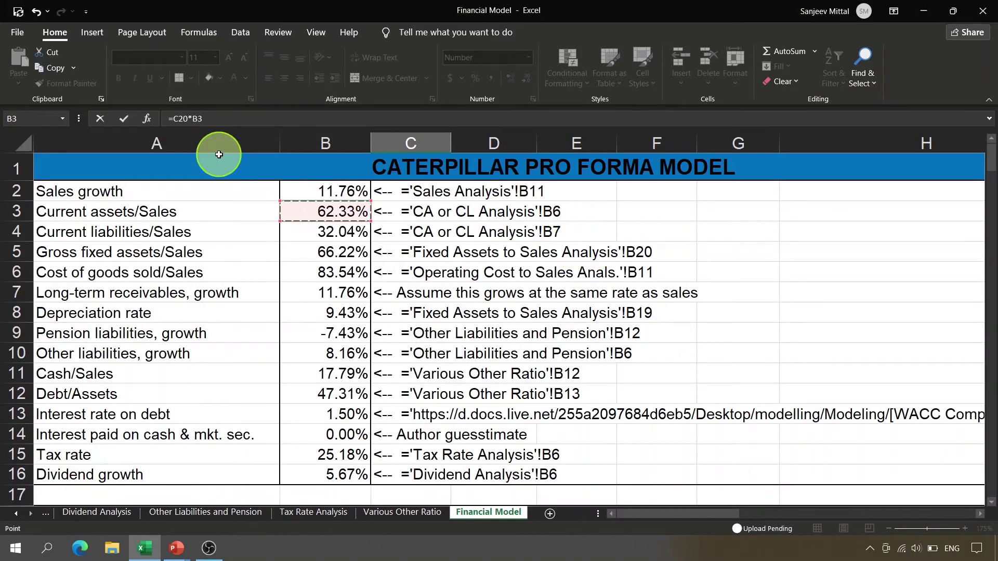
{"action": "key", "text": "F4"}
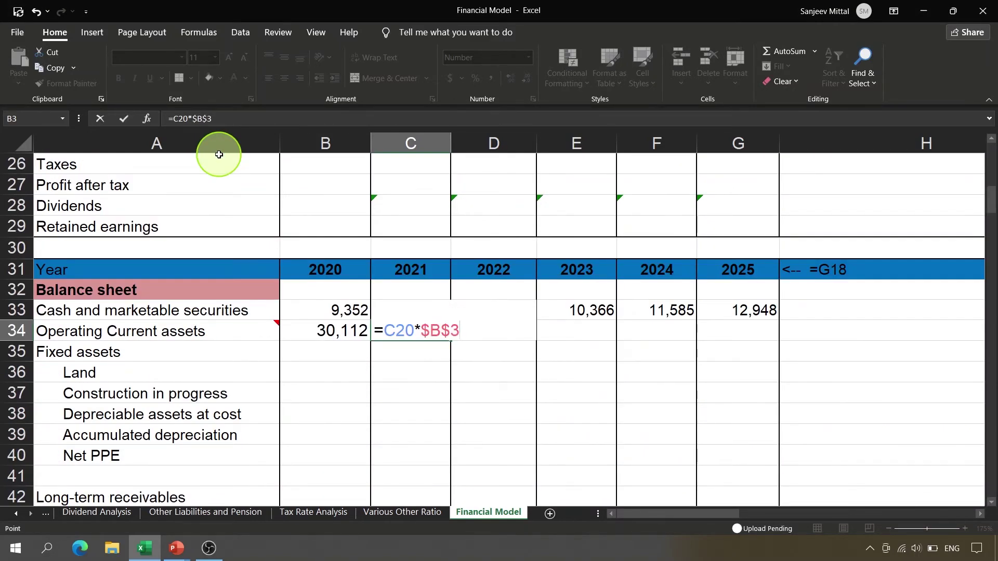
{"action": "key", "text": "Return"}
Copy the 2021 operating current assets formula from C34 across to 2022–2025 in D34:G34 and select the 2025 cell.
{"action": "key", "text": "Up"}
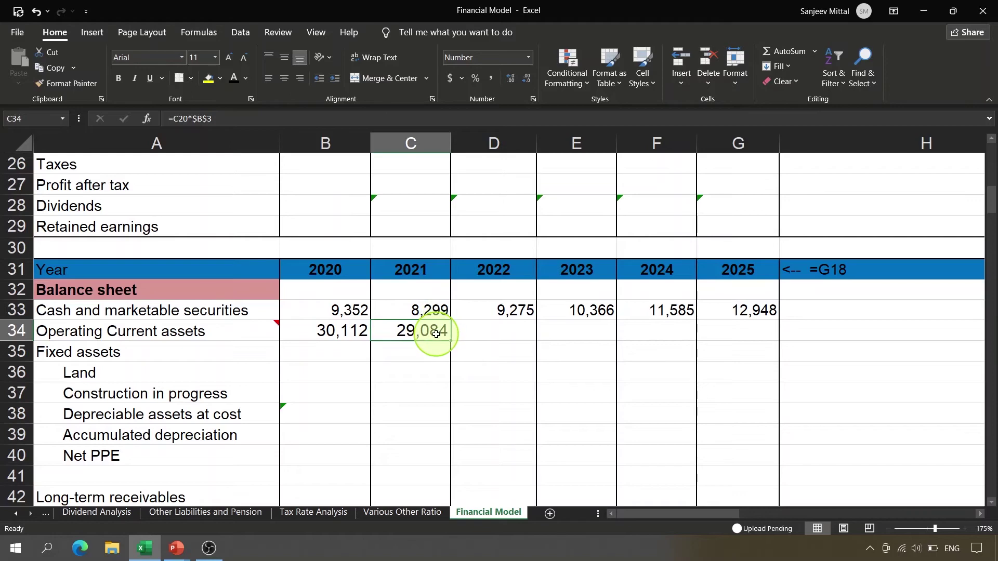
{"action": "key", "text": "ctrl+c"}
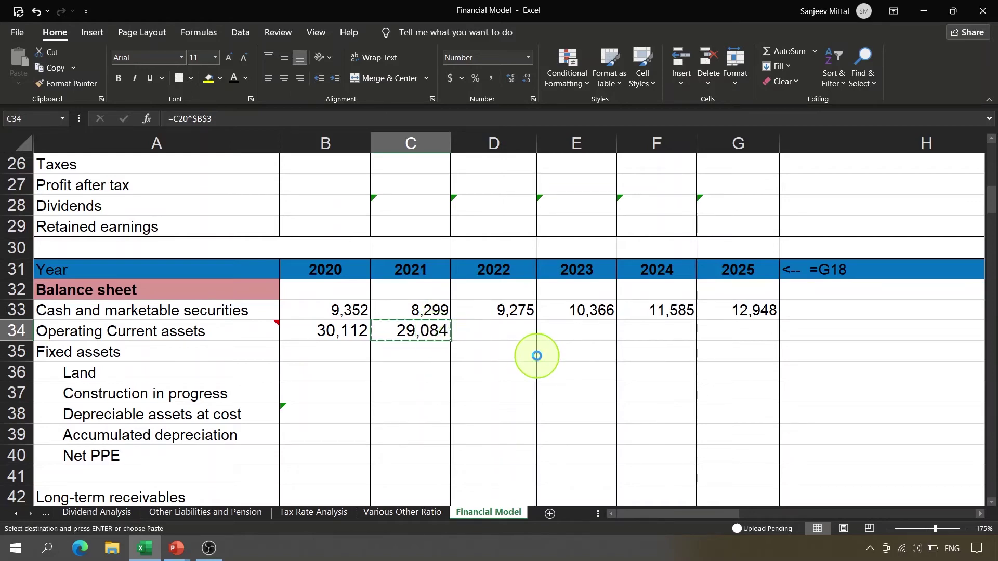
{"action": "key", "text": "shift+Right"}
{"action": "key", "text": "shift+Right"}
{"action": "key", "text": "shift+Right"}
{"action": "key", "text": "shift+Right"}
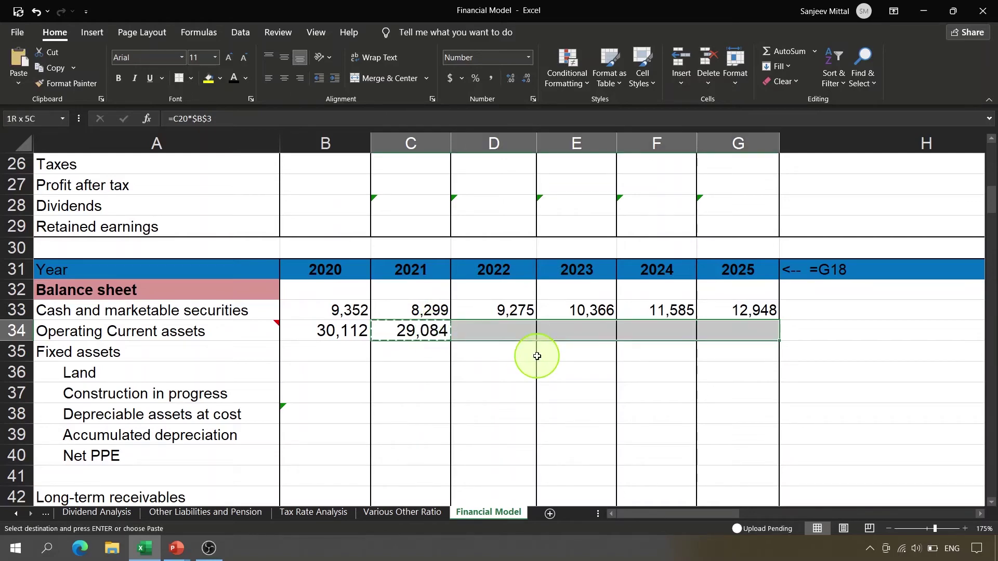
{"action": "key", "text": "ctrl+v"}
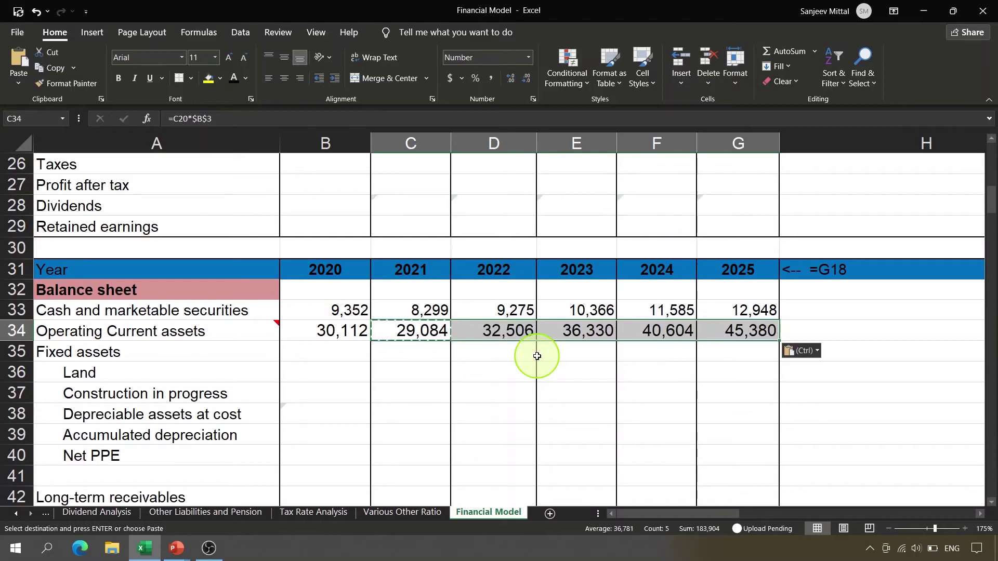
{"action": "key", "text": "Escape"}
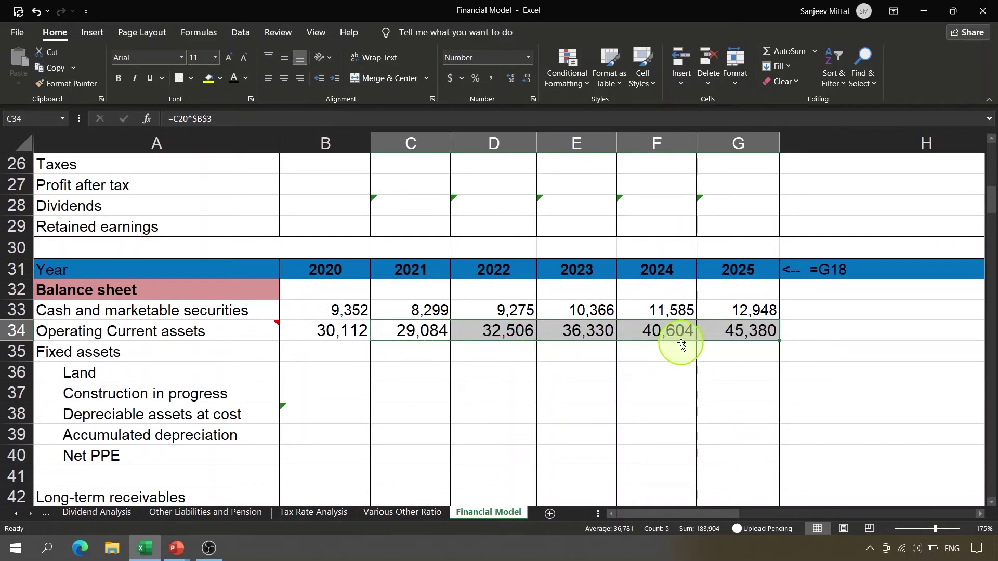
{"action": "left_click", "coordinate": [728, 338]}
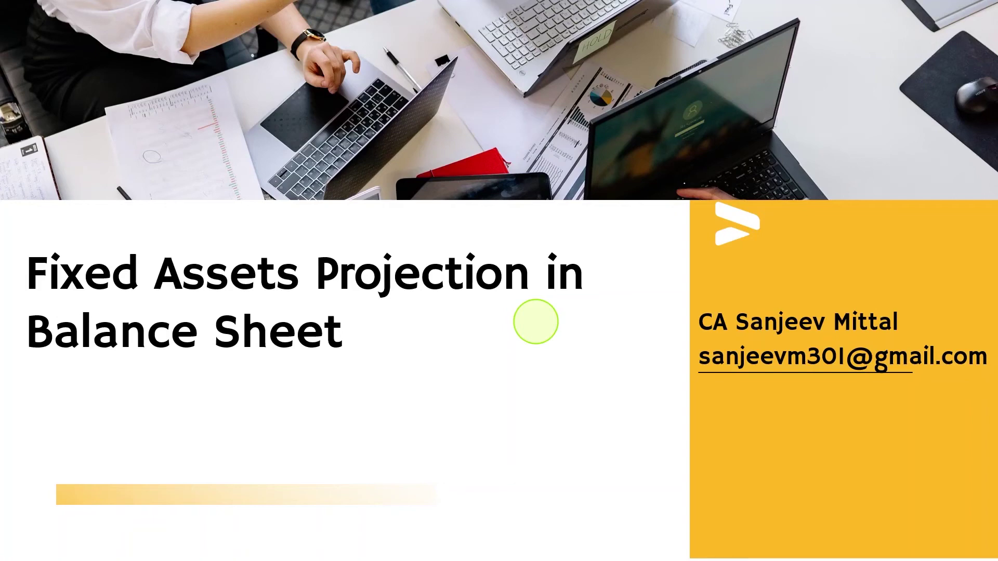
Switch back to the Excel model and link 2020 land in B36 to ='Fixed Assets to Sales Analysis'!F3.
{"action": "key", "text": "alt+Tab"}
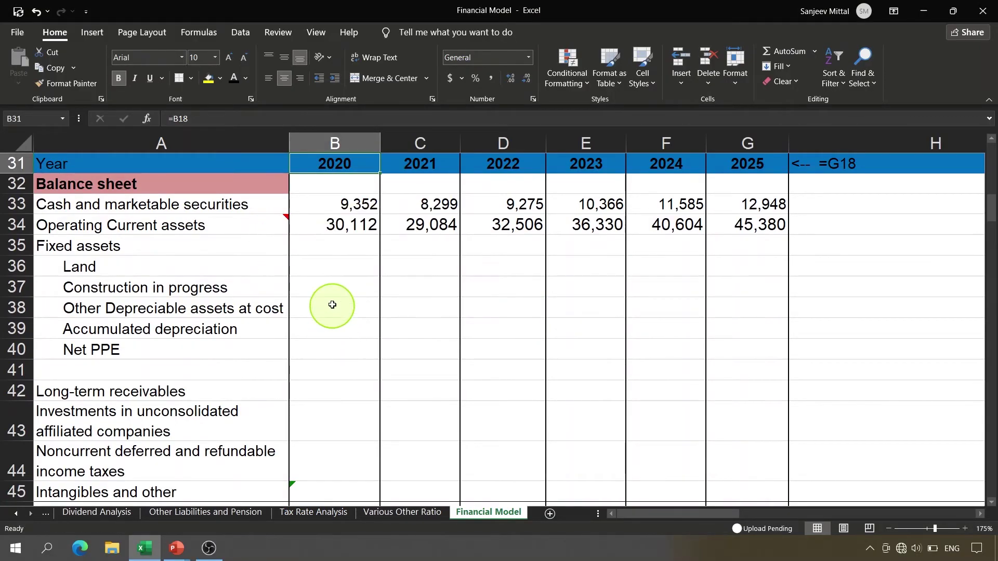
{"action": "left_click", "coordinate": [132, 266]}
{"action": "left_click", "coordinate": [130, 289]}
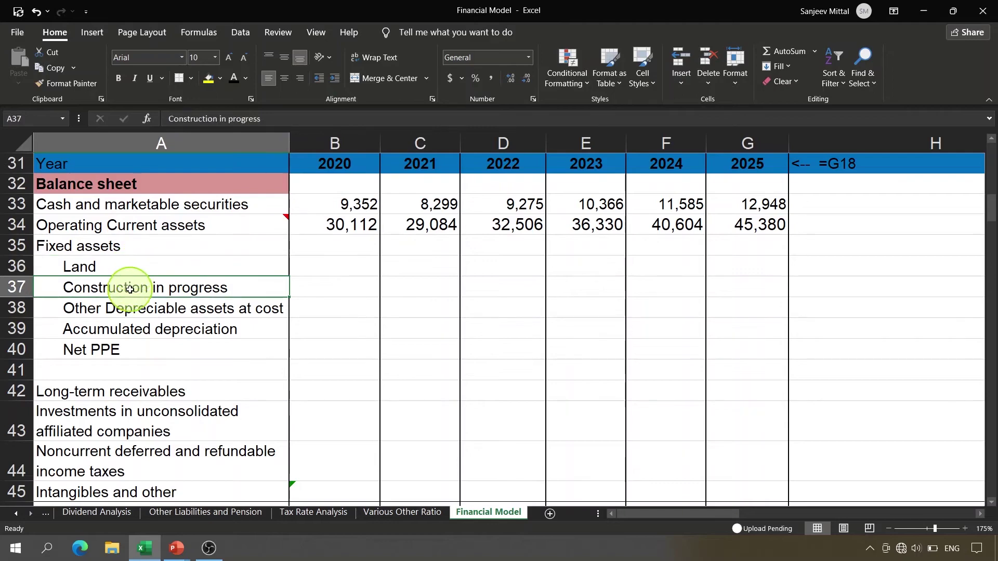
{"action": "left_click", "coordinate": [130, 310]}
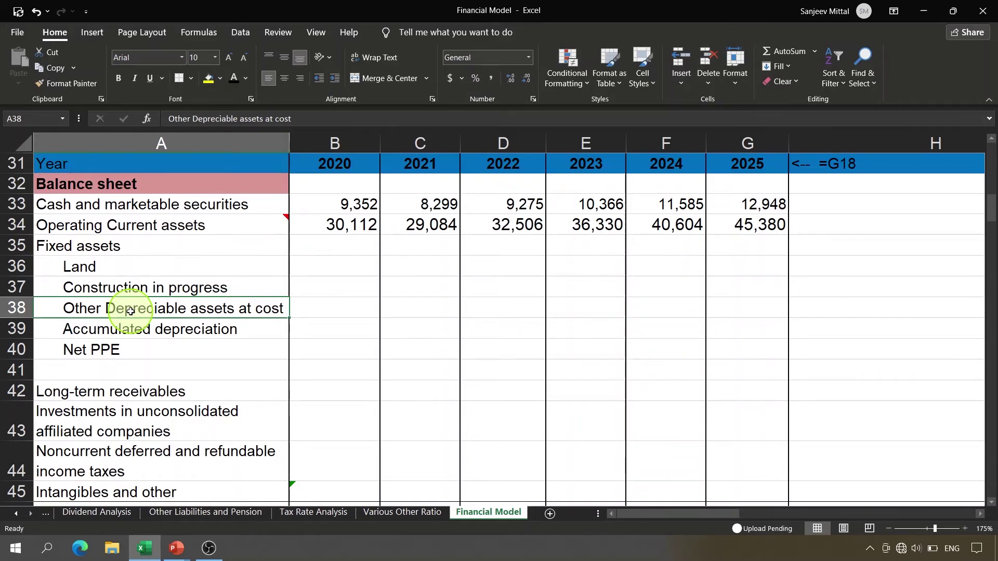
{"action": "left_click", "coordinate": [333, 277]}
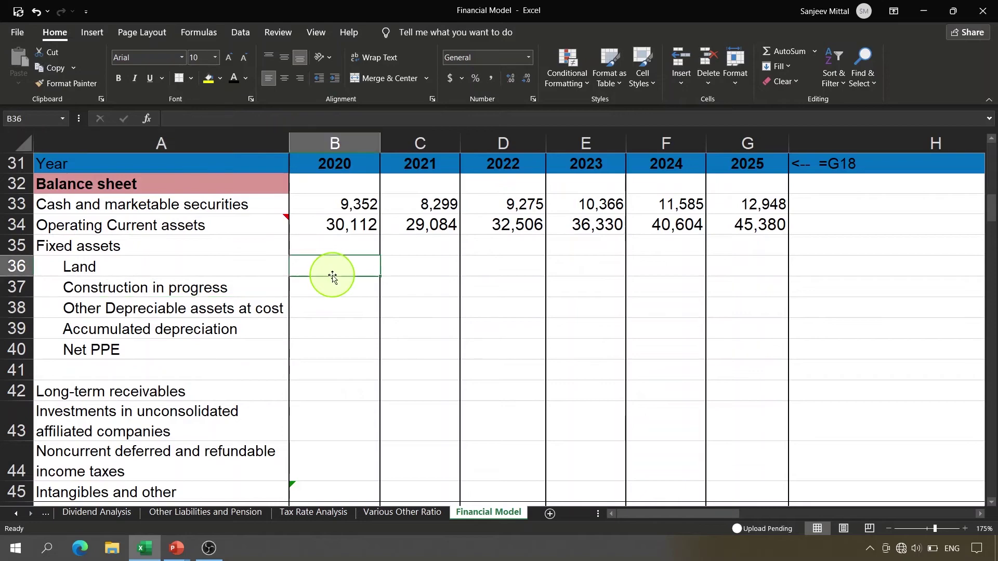
{"action": "type", "text": "="}
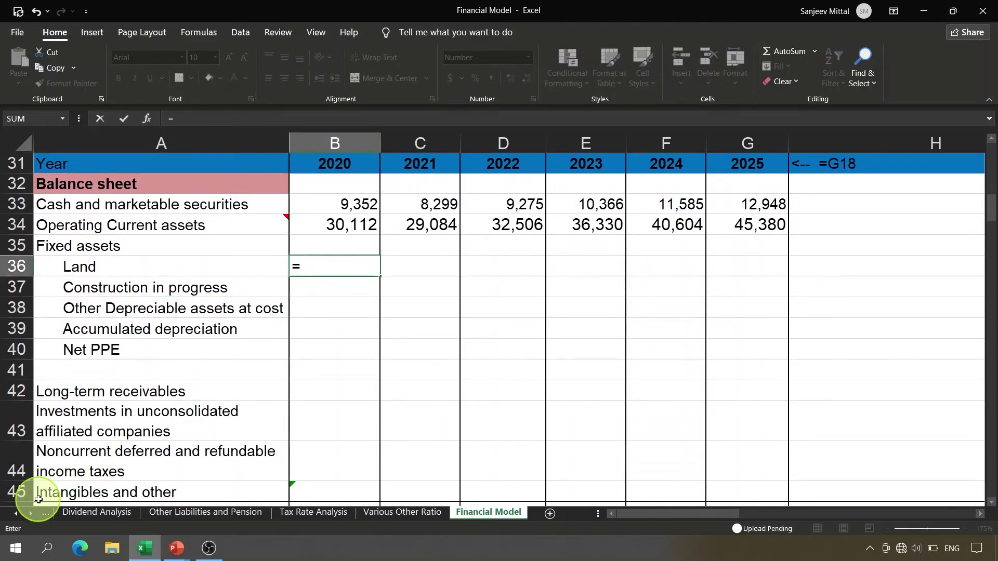
{"action": "left_click", "coordinate": [18, 514]}
{"action": "left_click", "coordinate": [19, 516]}
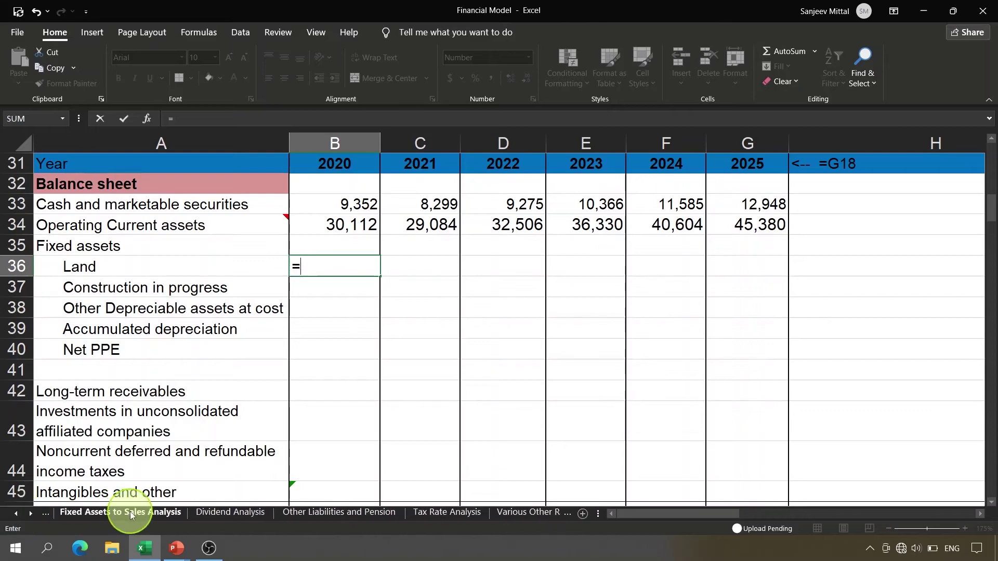
{"action": "left_click", "coordinate": [130, 512]}
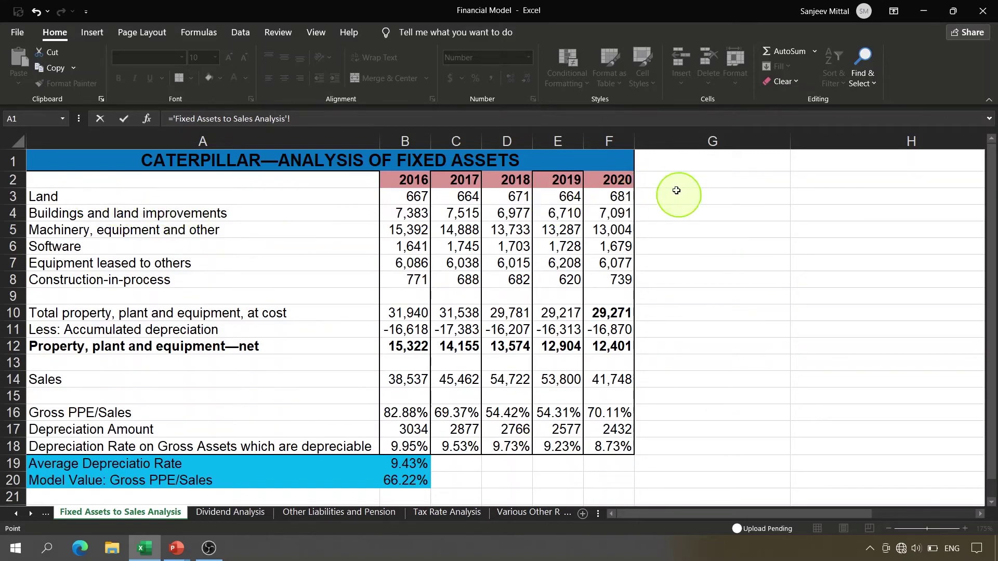
{"action": "left_click", "coordinate": [624, 194]}
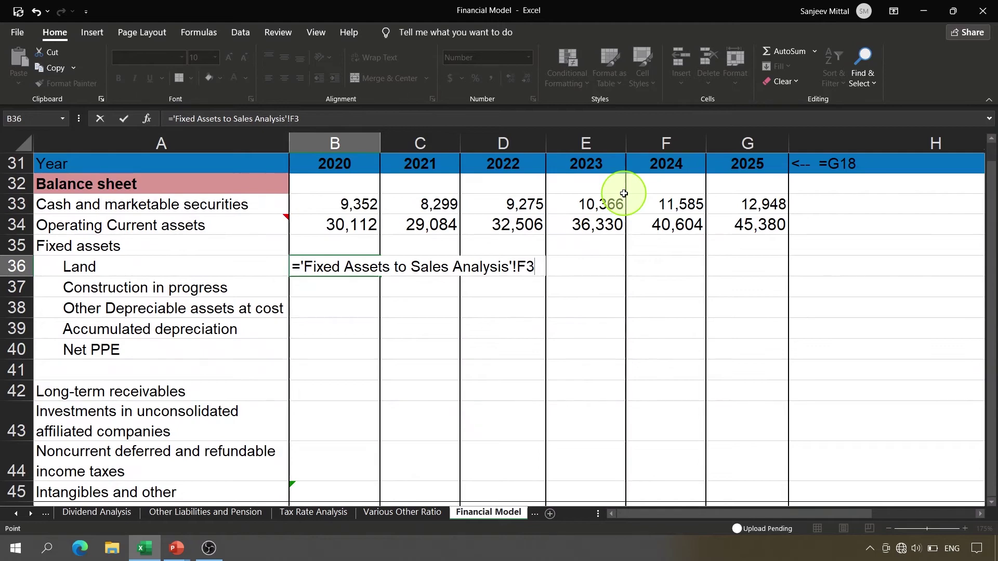
{"action": "key", "text": "Return"}
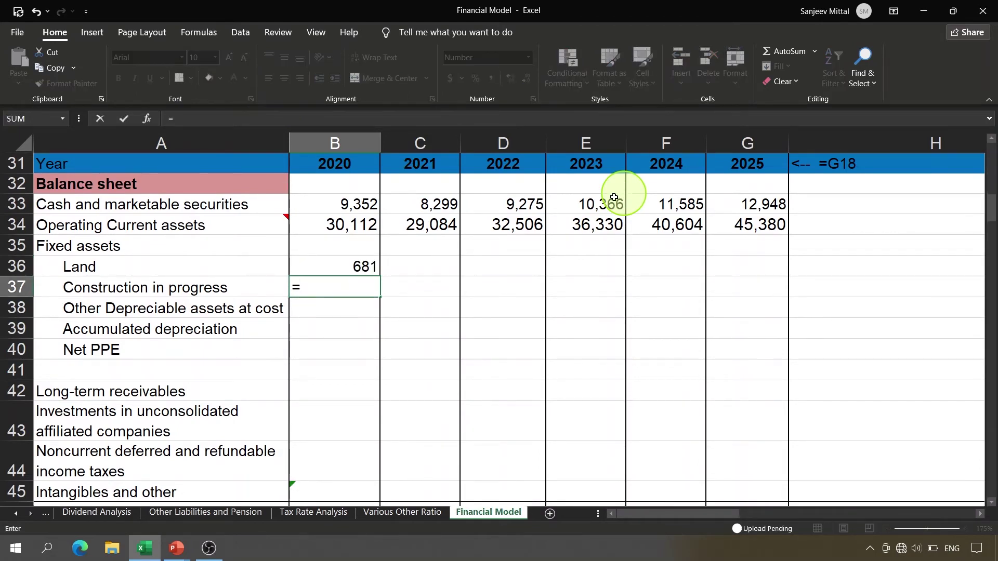
Link 2020 construction in progress in B37 to ='Fixed Assets to Sales Analysis'!F8.
{"action": "left_click", "coordinate": [17, 512]}
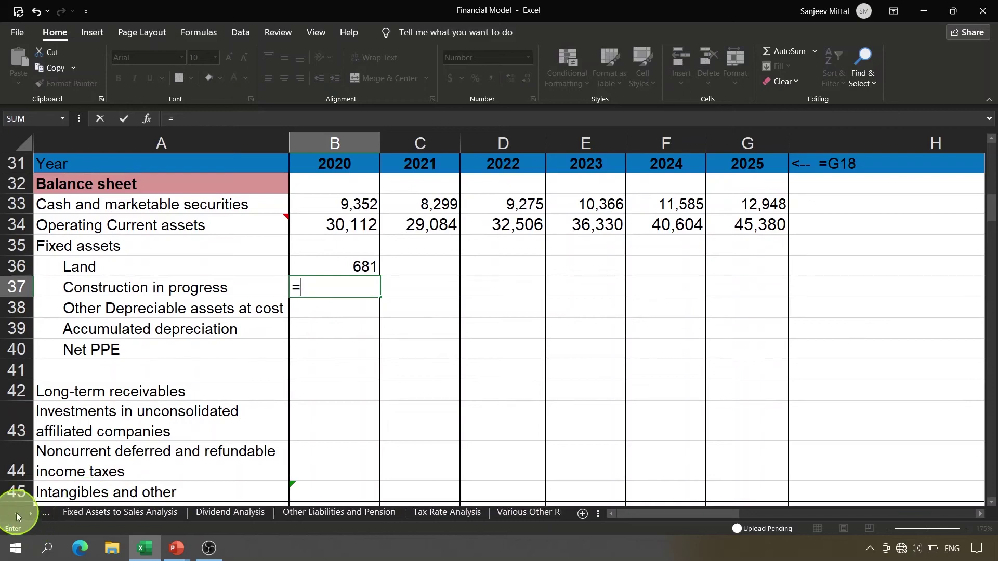
{"action": "left_click", "coordinate": [95, 513]}
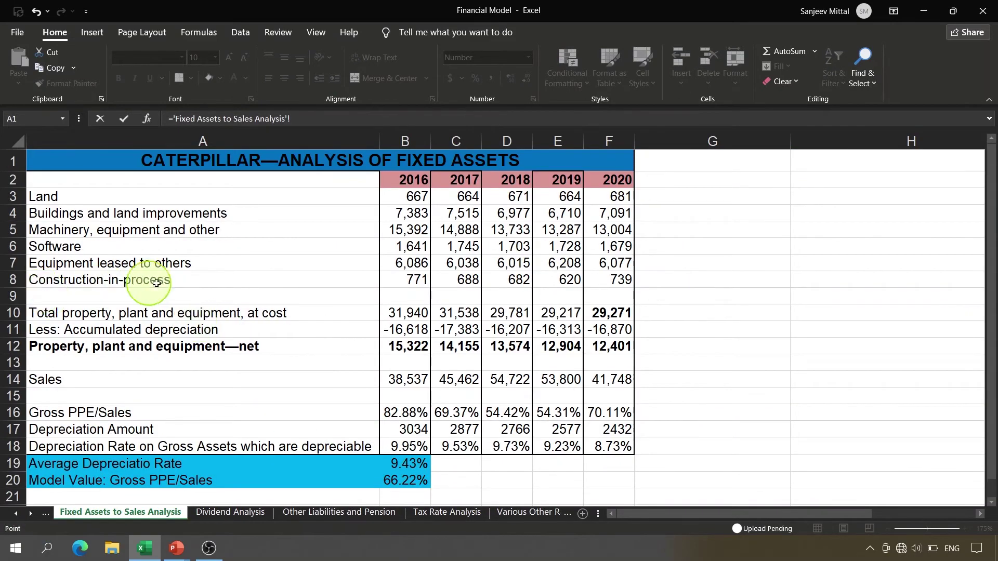
{"action": "left_click", "coordinate": [626, 279]}
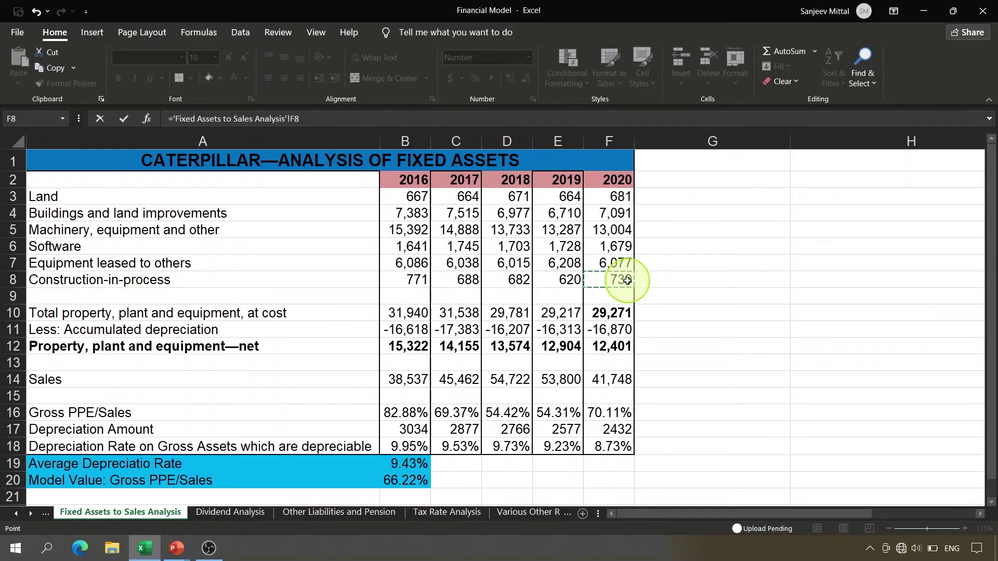
{"action": "key", "text": "Return"}
Calculate 2020 other depreciable assets at cost in B38 as the SUM of 'Fixed Assets to Sales Analysis'!F4:F7.
{"action": "key", "text": "Down"}
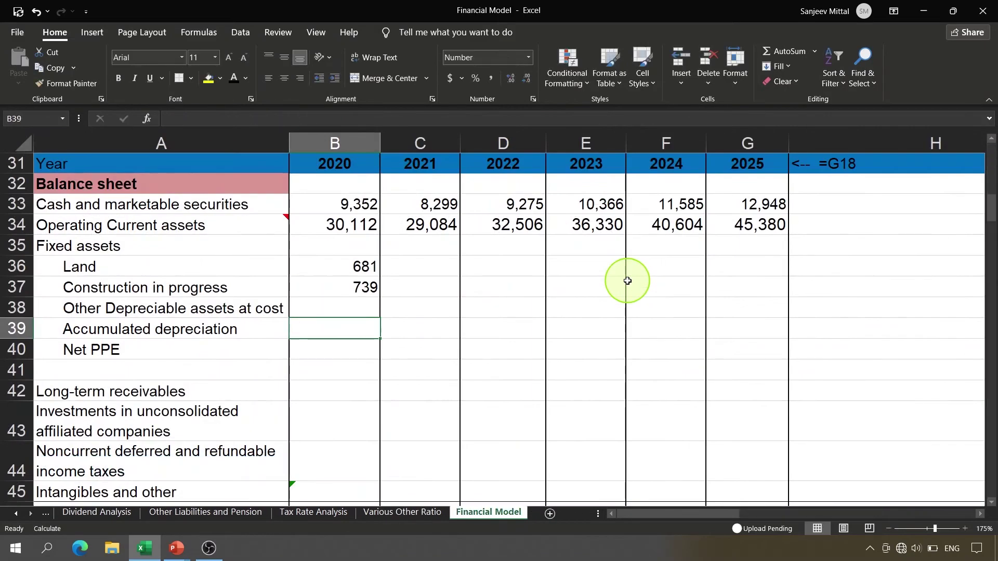
{"action": "key", "text": "Up"}
{"action": "type", "text": "="}
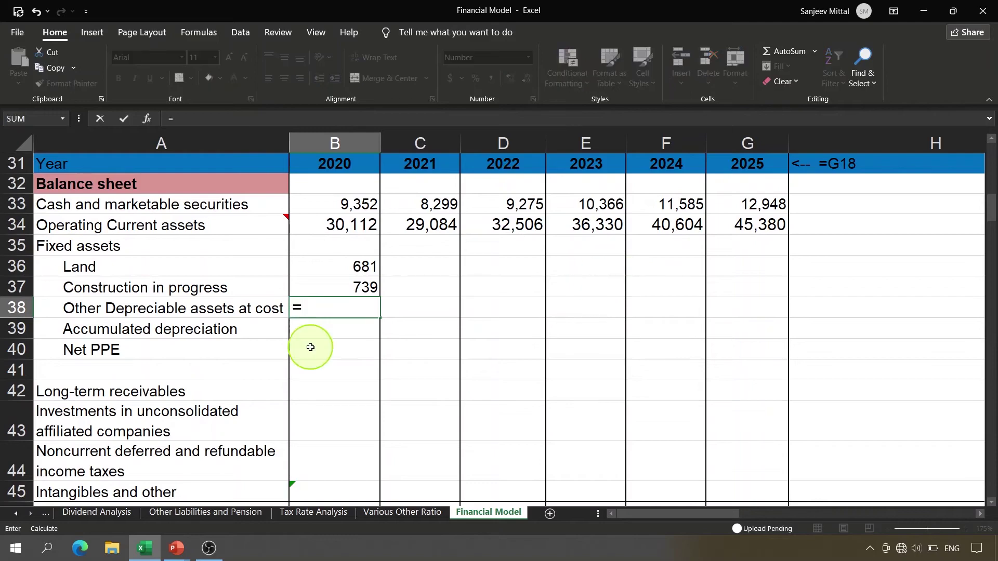
{"action": "type", "text": "sum("}
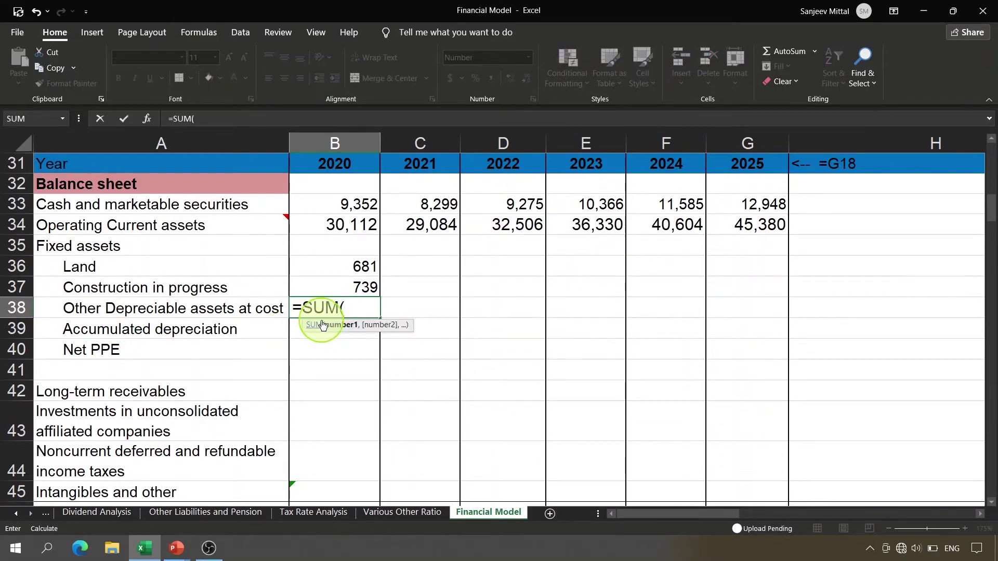
{"action": "left_click", "coordinate": [12, 515]}
{"action": "left_click", "coordinate": [95, 516]}
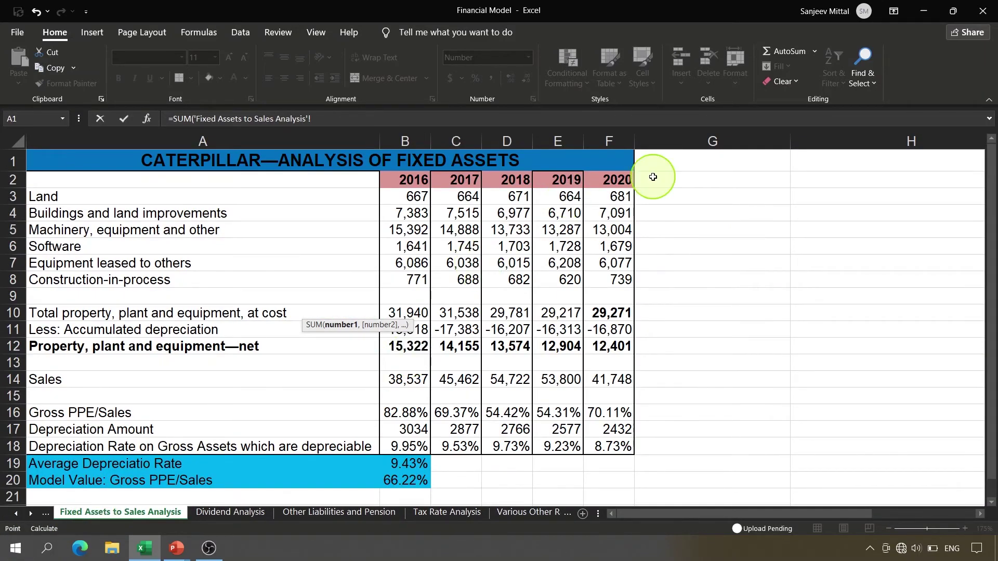
{"action": "left_click_drag", "start_coordinate": [621, 213], "coordinate": [619, 263]}
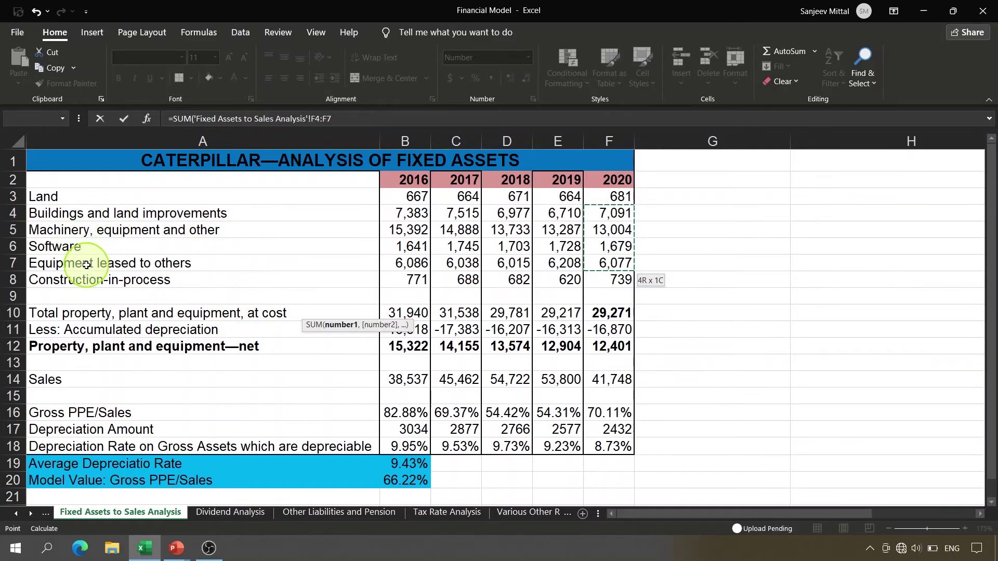
{"action": "key", "text": "Return"}
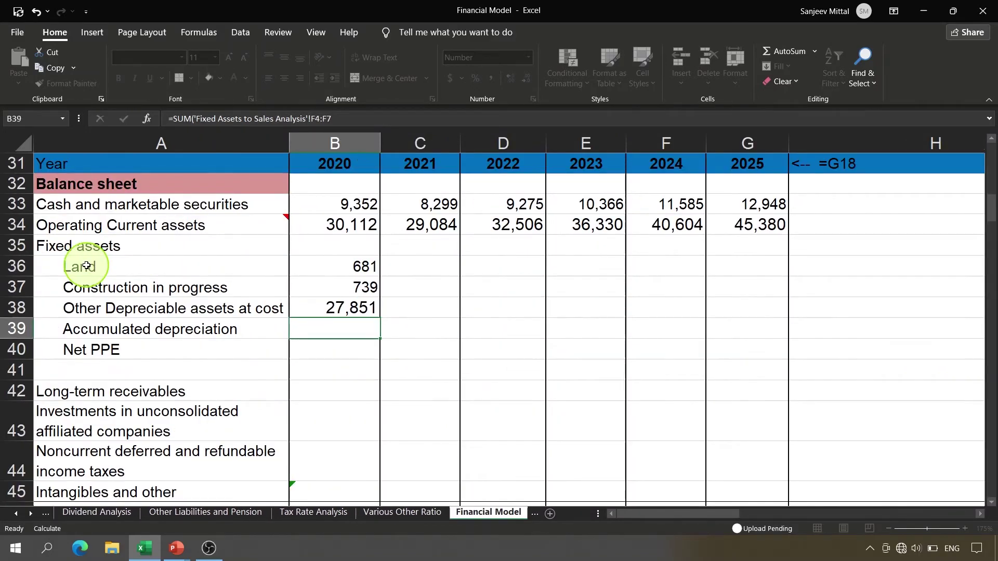
Link 2020 accumulated depreciation in B39 to ='Fixed Assets to Sales Analysis'!F11.
{"action": "key", "text": "Up"}
{"action": "key", "text": "Up"}
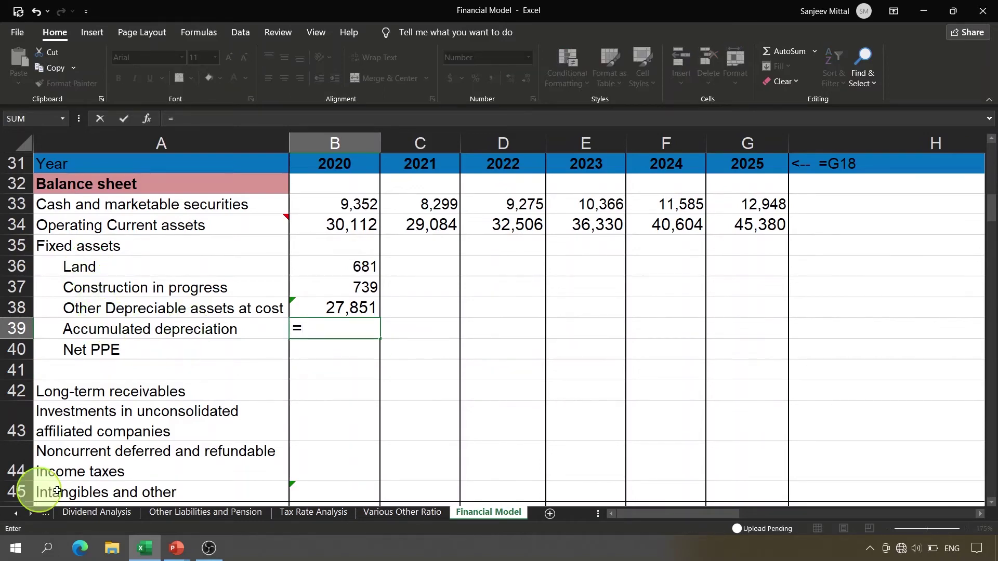
{"action": "left_click", "coordinate": [11, 513]}
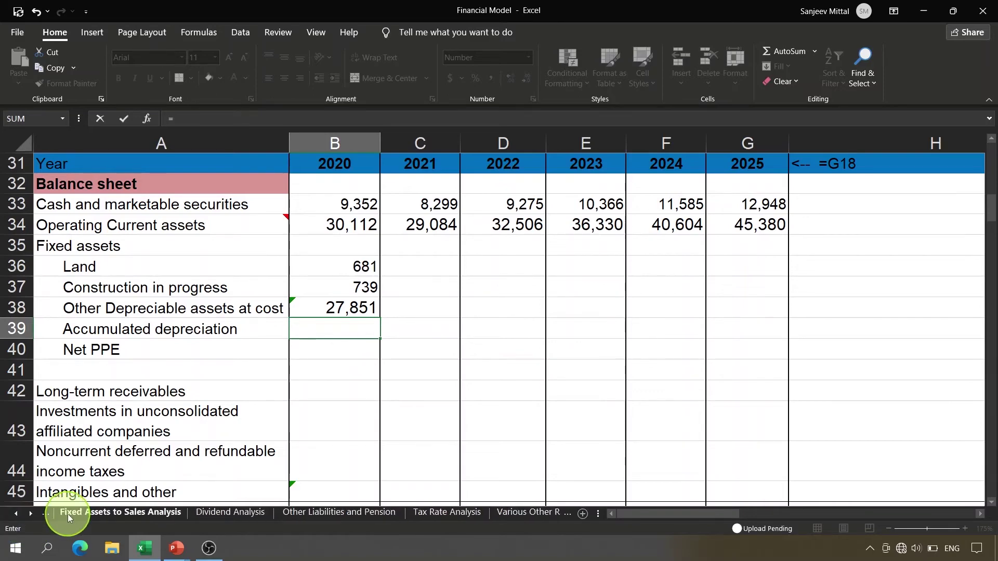
{"action": "left_click", "coordinate": [68, 514]}
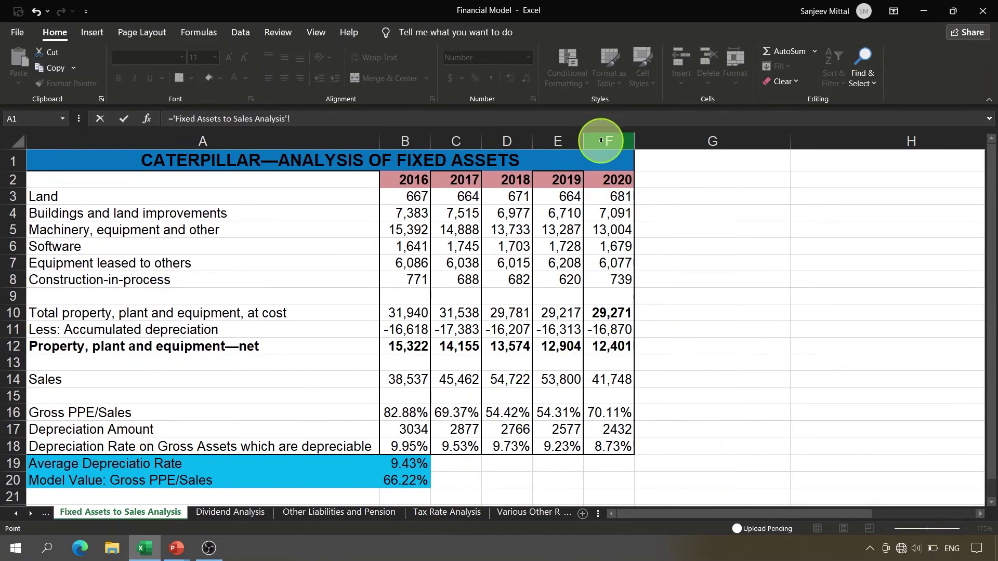
{"action": "left_click", "coordinate": [611, 329]}
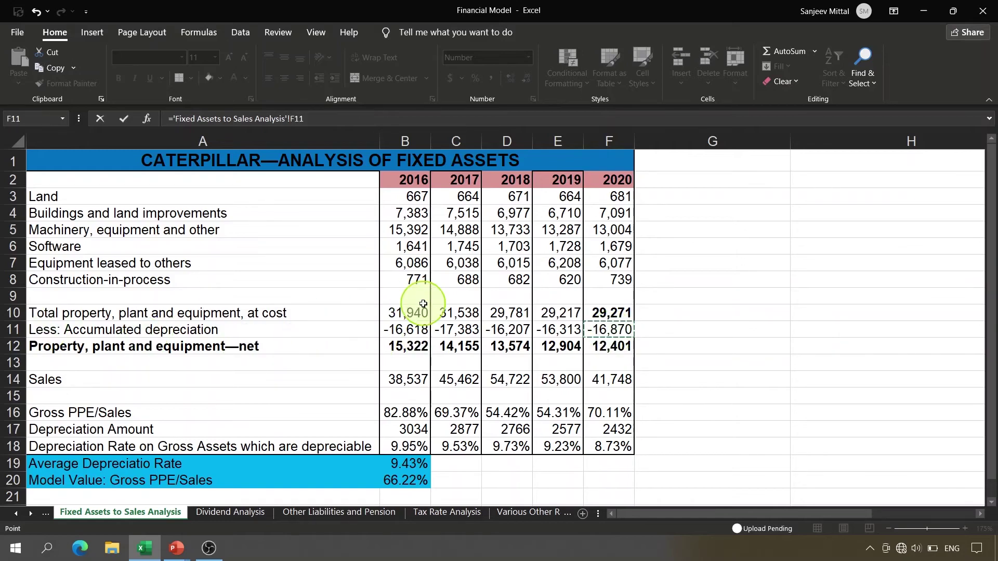
{"action": "key", "text": "Return"}
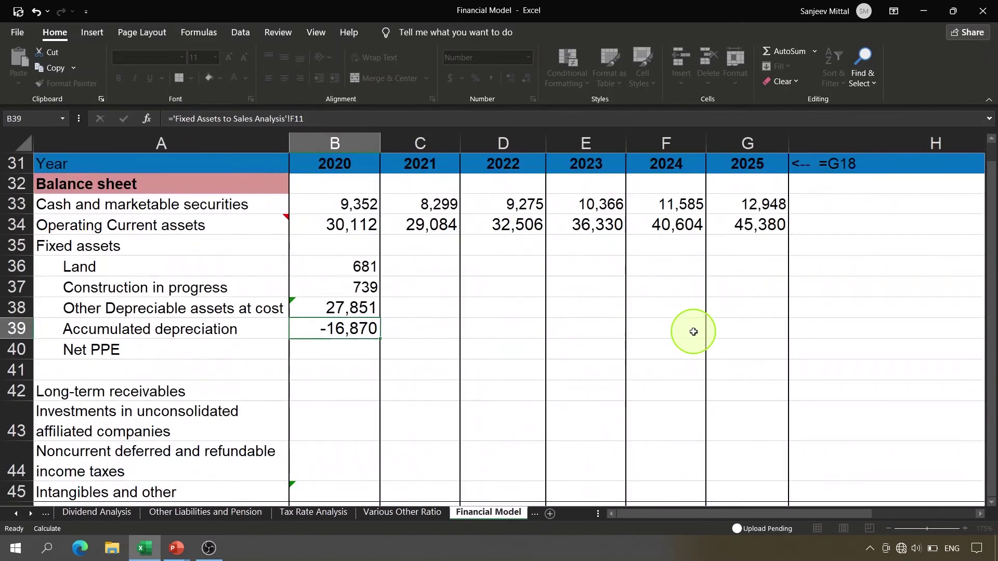
Calculate 2020 net PPE in B40 with =SUM(B36:B39).
{"action": "type", "text": "="}
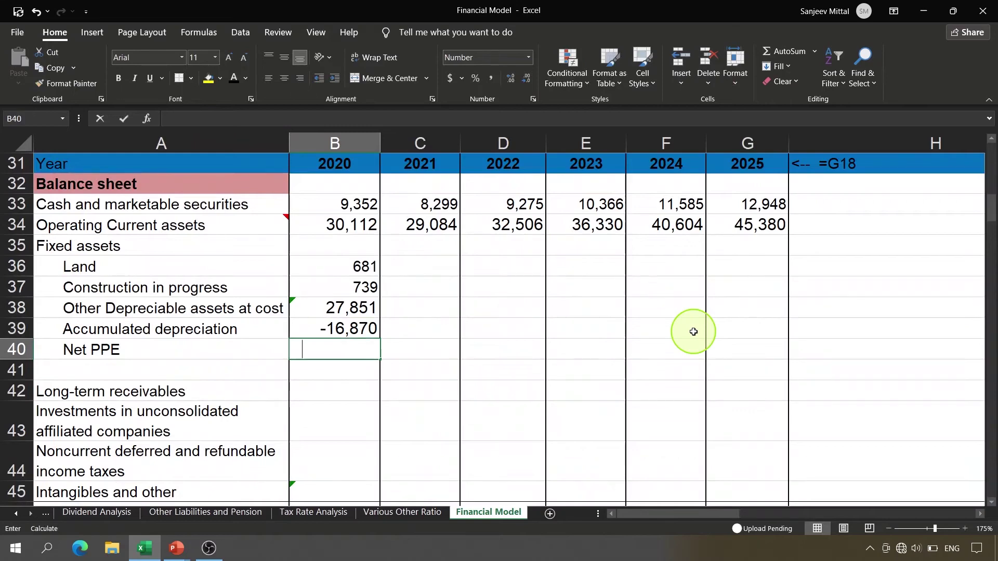
{"action": "type", "text": "sum"}
{"action": "key", "text": "Tab"}
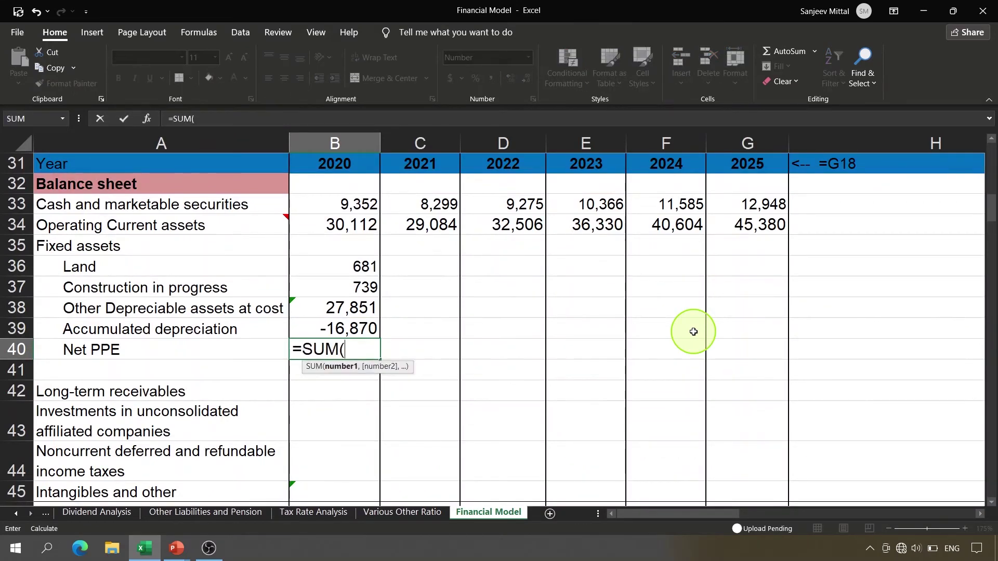
{"action": "key", "text": "Up"}
{"action": "key", "text": "shift+Up"}
{"action": "key", "text": "shift+Up"}
{"action": "key", "text": "shift+Up"}
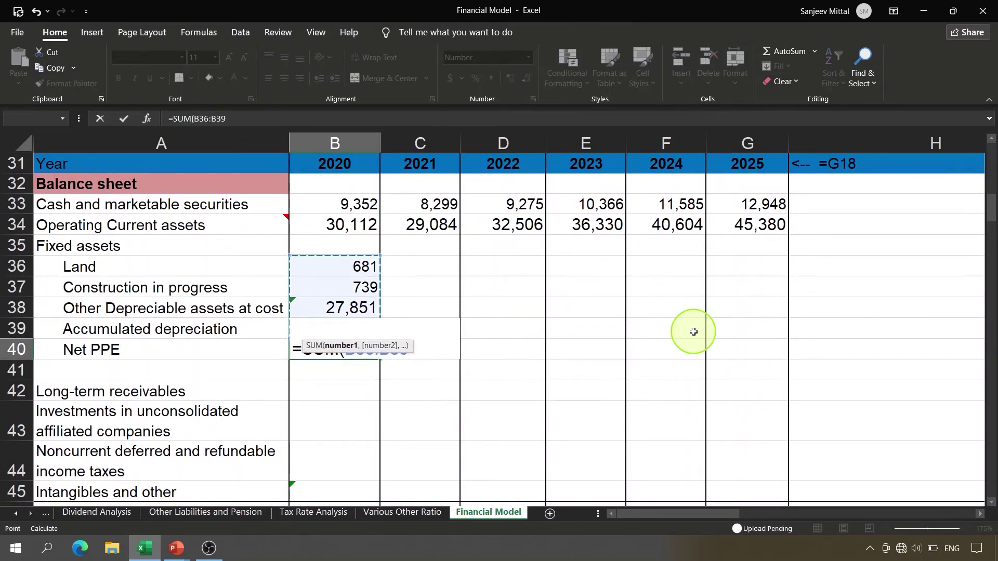
{"action": "key", "text": "Return"}
{"action": "key", "text": "Up"}
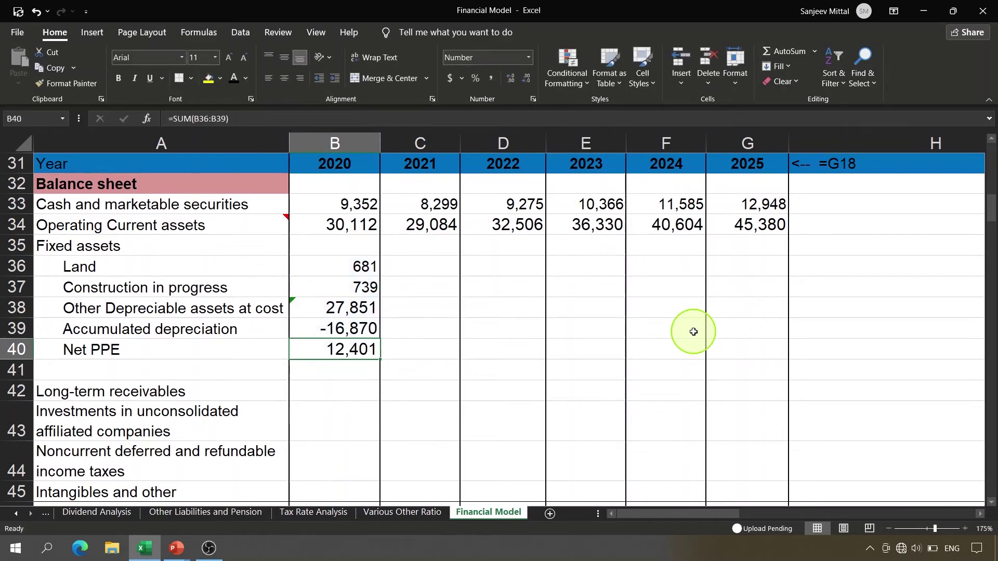
{"action": "key", "text": "ctrl+b"}
{"action": "key", "text": "ctrl+b"}
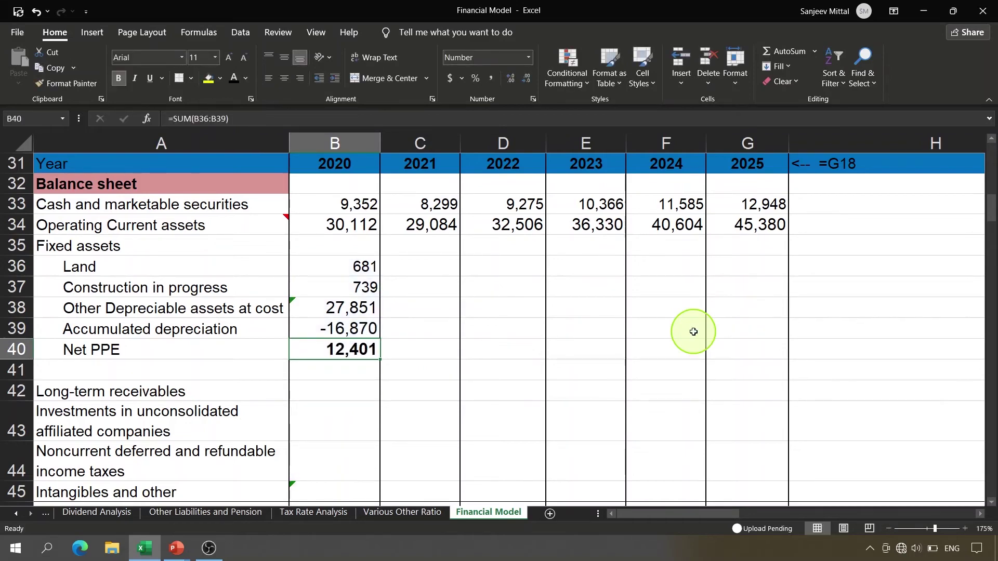
{"action": "key", "text": "ctrl+b"}
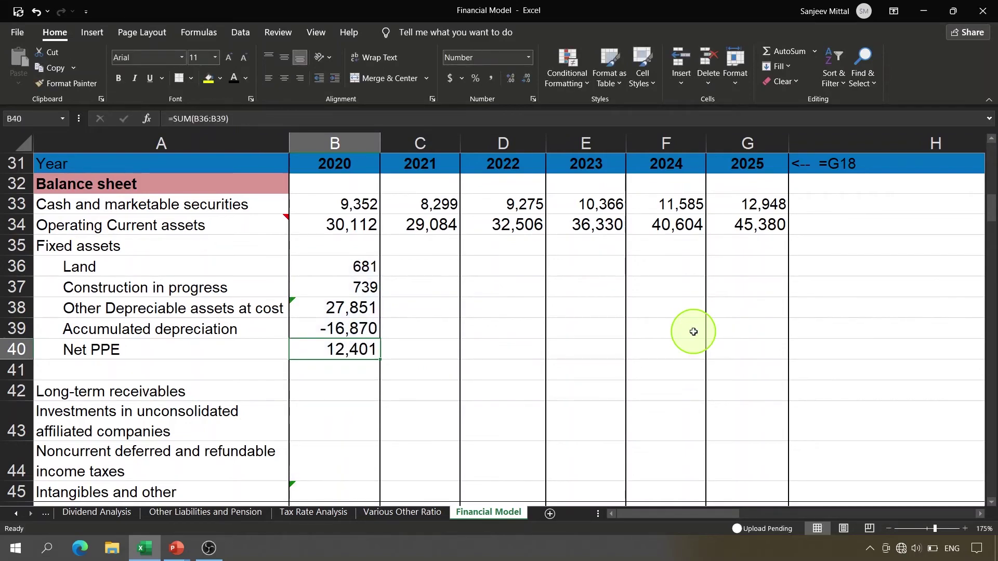
Check the 2020 net property, plant and equipment on the Fixed Assets to Sales Analysis sheet and return to the Financial Model sheet.
{"action": "left_click", "coordinate": [19, 512]}
{"action": "left_click", "coordinate": [80, 514]}
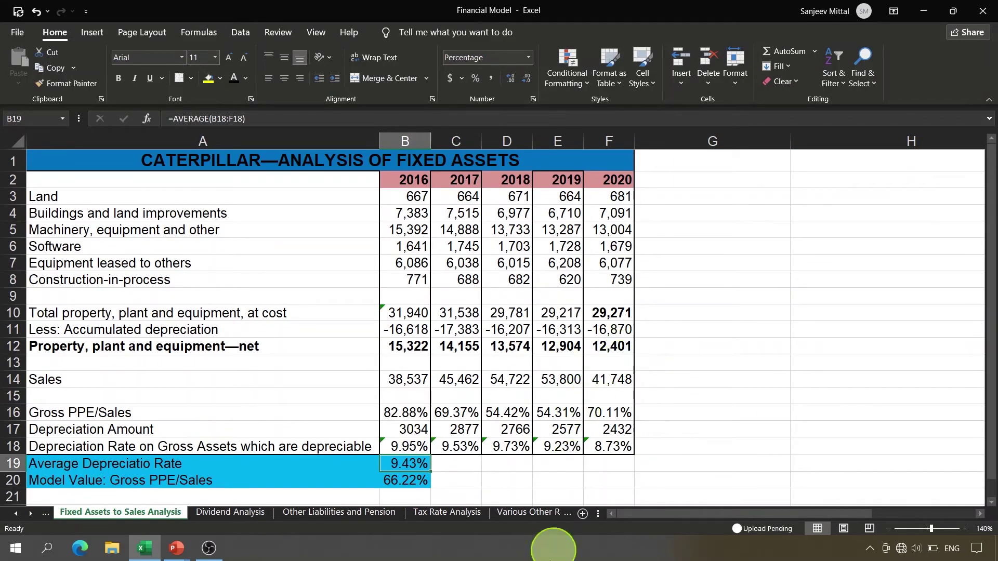
{"action": "left_click", "coordinate": [535, 505]}
{"action": "left_click", "coordinate": [535, 510]}
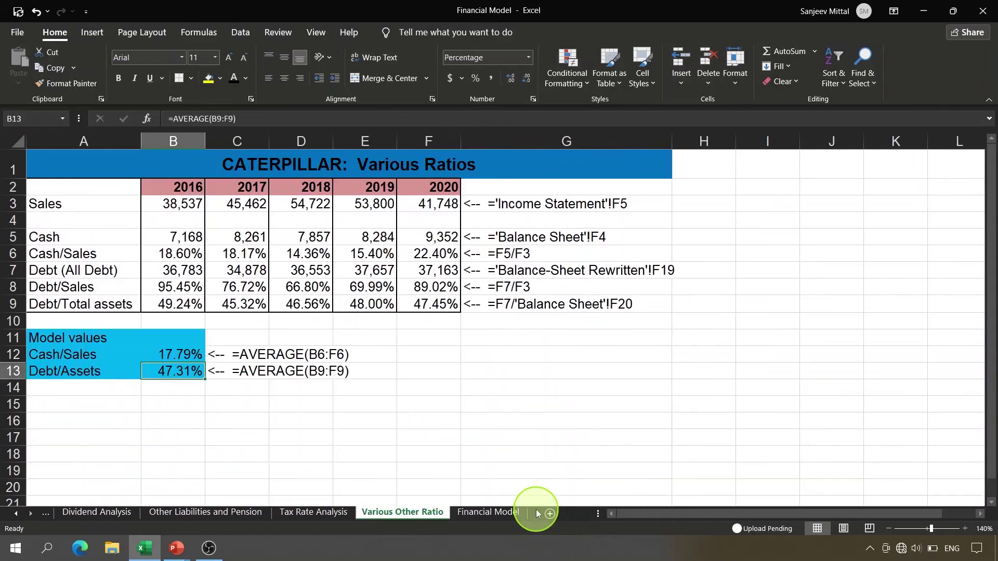
{"action": "left_click", "coordinate": [508, 514]}
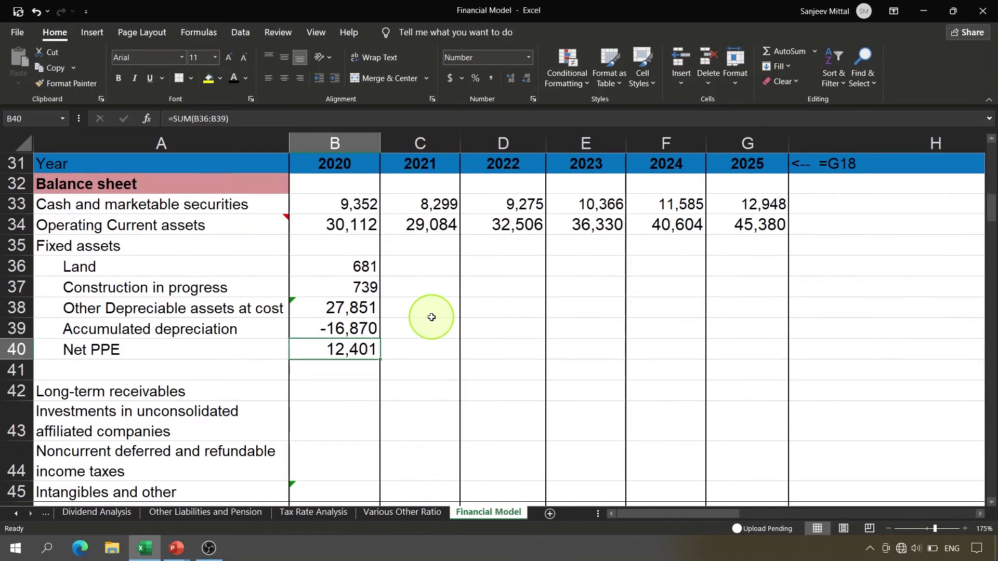
Carry land and construction in progress forward to 2021 by entering =B36 in C36 and =B37 in C37.
{"action": "left_click", "coordinate": [426, 290]}
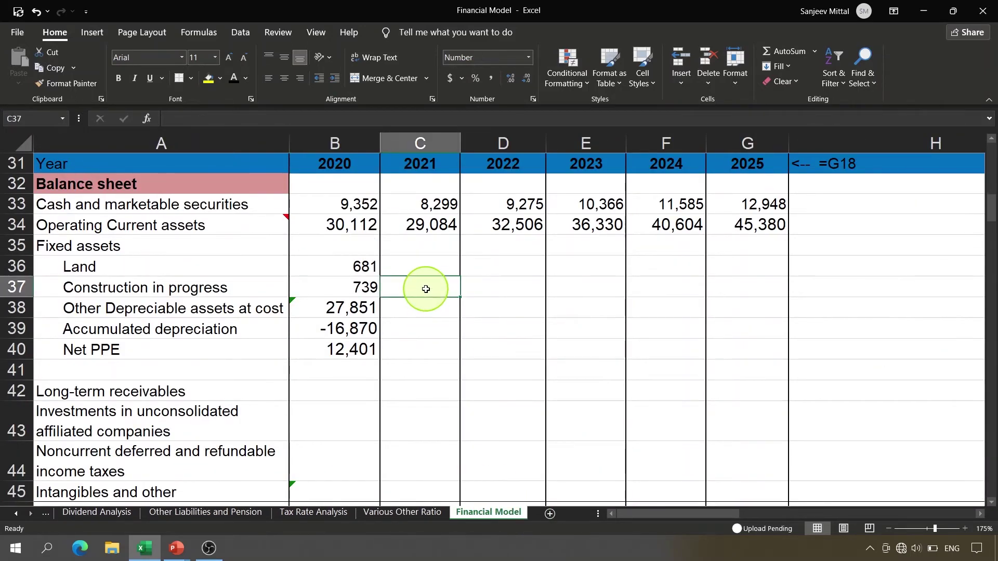
{"action": "key", "text": "Left"}
{"action": "key", "text": "Up"}
{"action": "key", "text": "Down"}
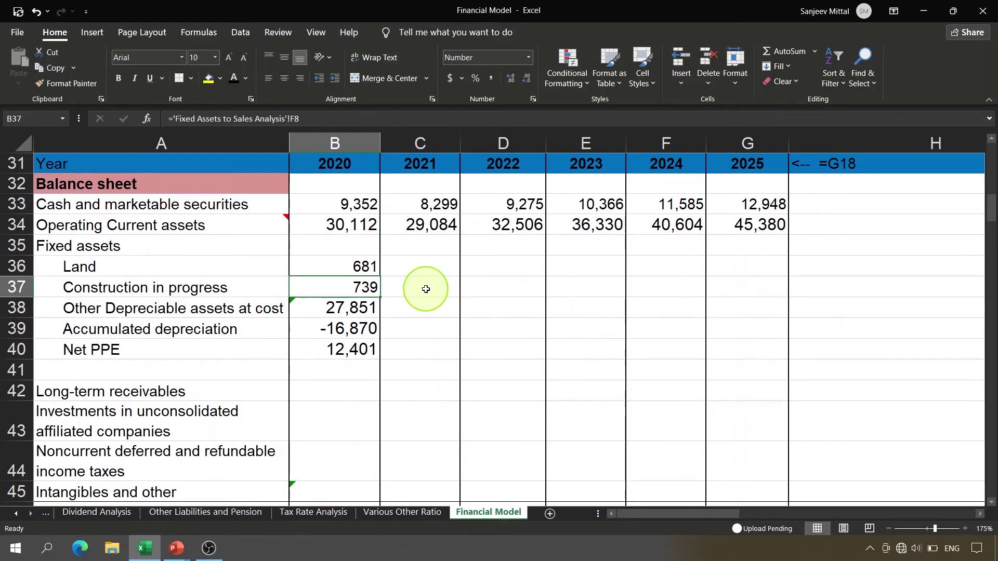
{"action": "left_click", "coordinate": [425, 290]}
{"action": "key", "text": "Up"}
{"action": "type", "text": "="}
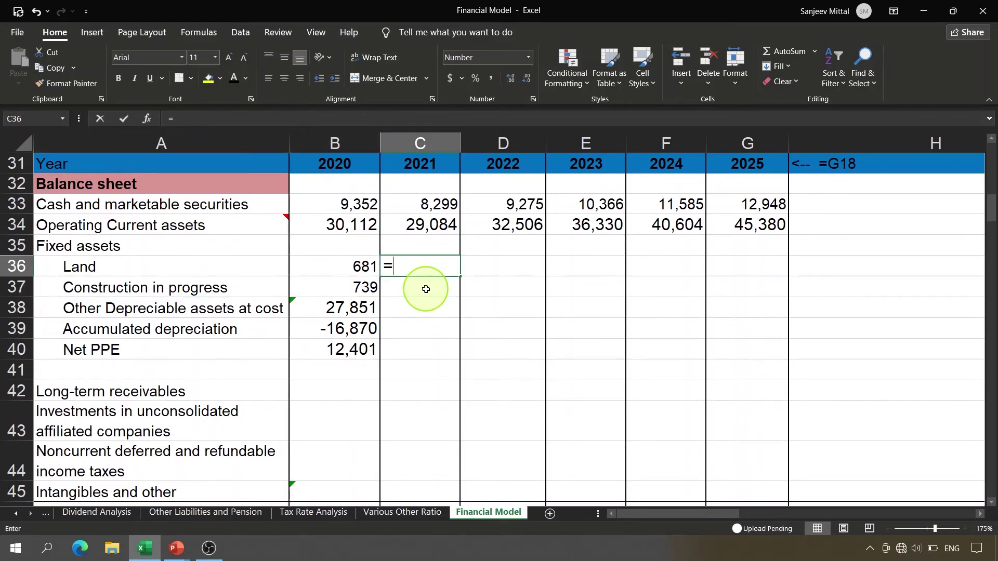
{"action": "key", "text": "Left"}
{"action": "key", "text": "Return"}
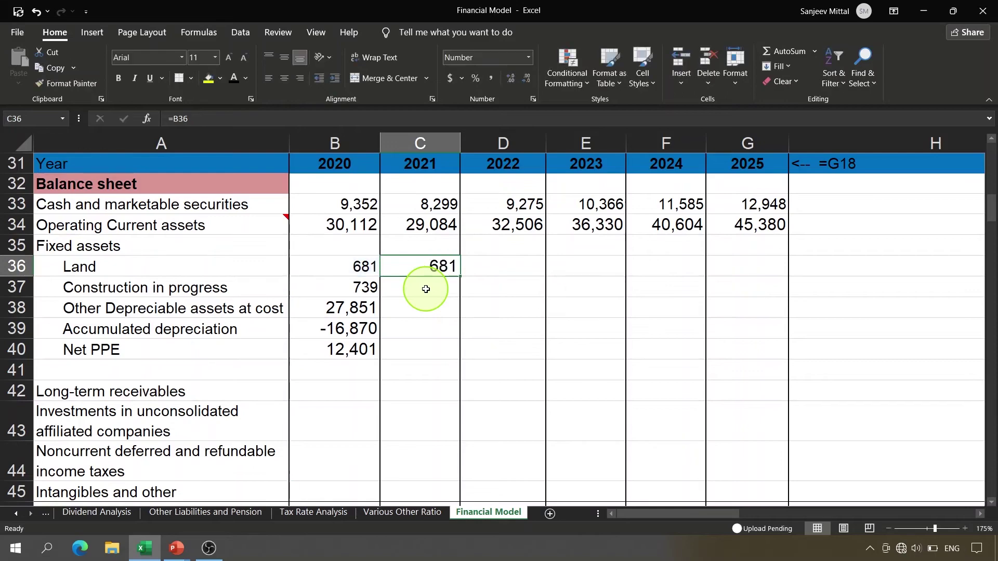
{"action": "type", "text": "="}
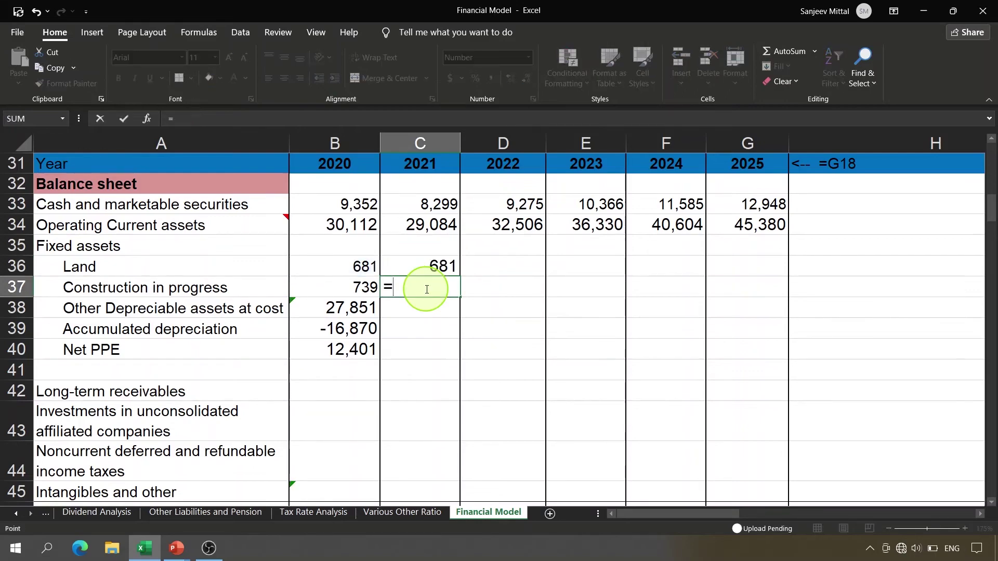
{"action": "key", "text": "Left"}
{"action": "key", "text": "Return"}
Copy the 2021 land and construction in progress formulas from C36:C37 across to 2022–2025 in D36:G37.
{"action": "key", "text": "Up"}
{"action": "key", "text": "Up"}
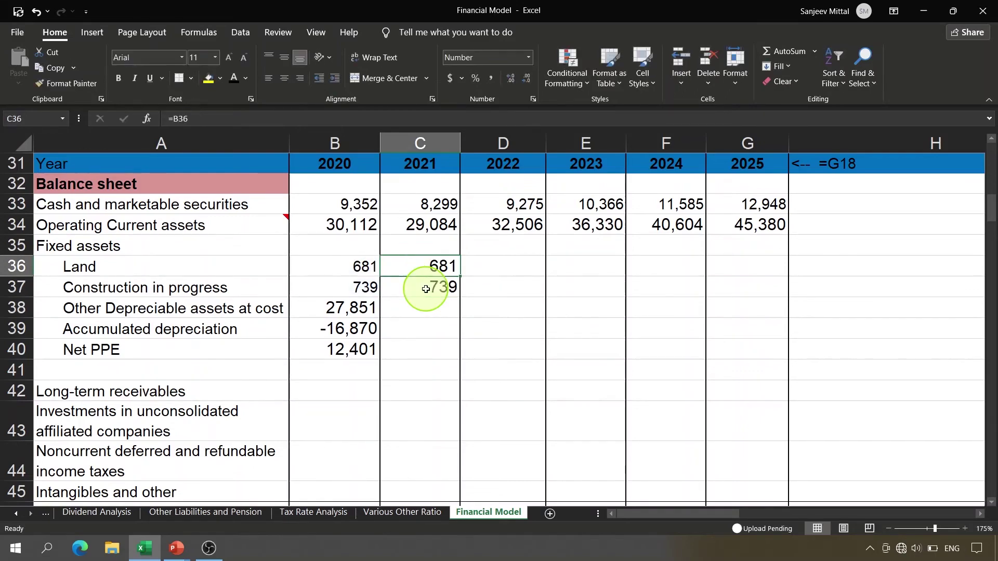
{"action": "key", "text": "shift+Down"}
{"action": "key", "text": "ctrl+c"}
{"action": "key", "text": "shift+Right"}
{"action": "key", "text": "shift+Right"}
{"action": "key", "text": "shift+Right"}
{"action": "key", "text": "shift+Right"}
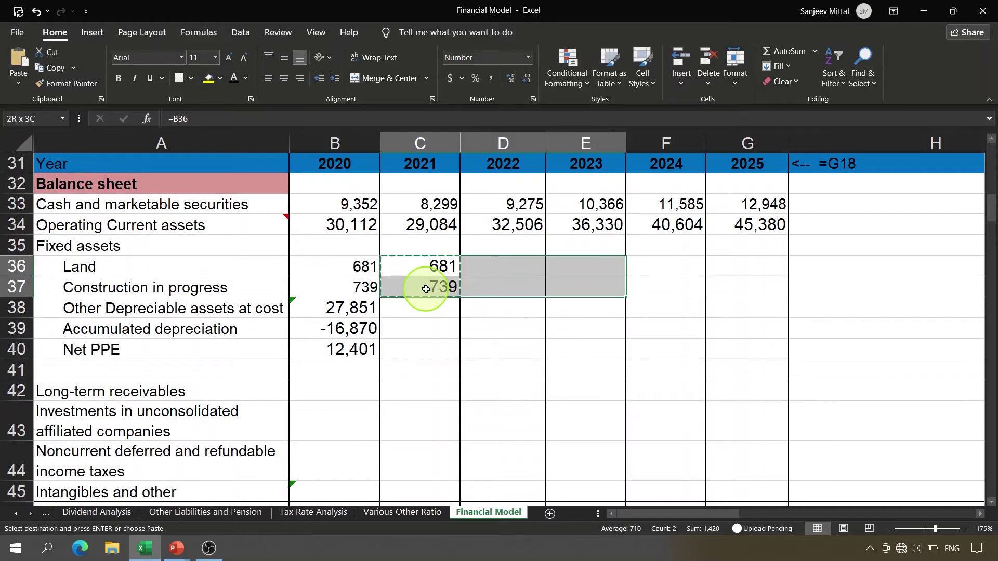
{"action": "key", "text": "ctrl+v"}
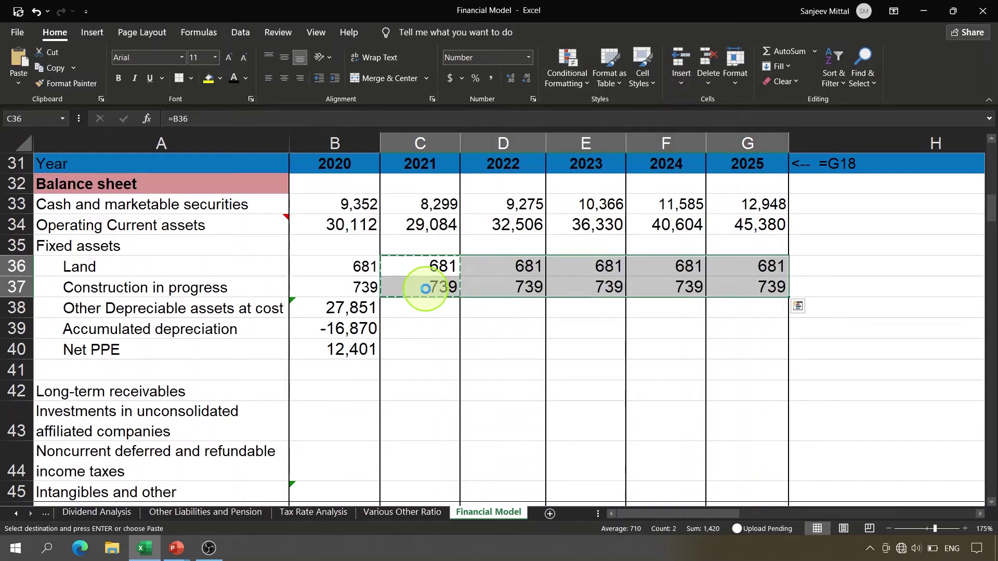
{"action": "key", "text": "Escape"}
{"action": "key", "text": "Down"}
{"action": "key", "text": "Down"}
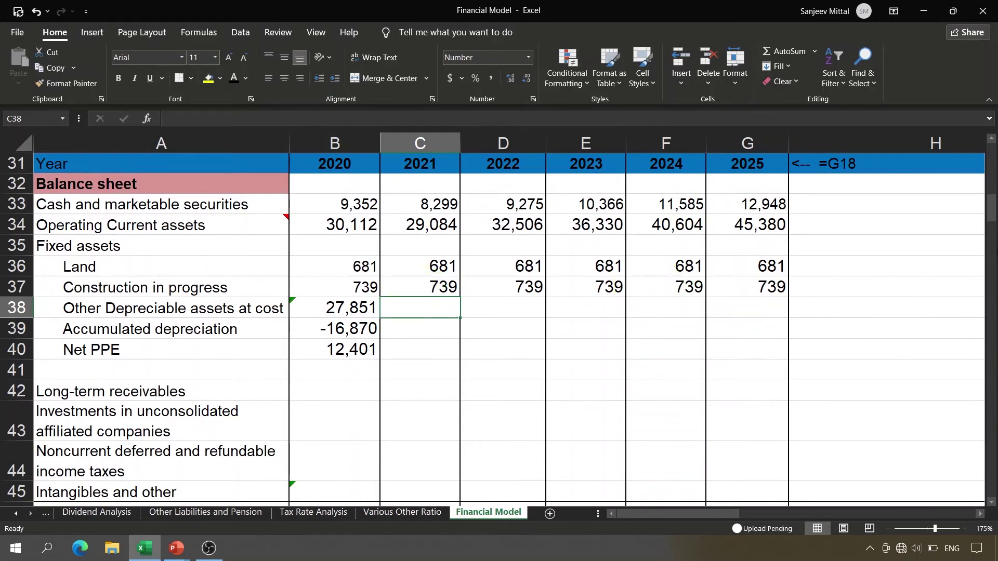
Examine the depreciation rate and gross fixed assets/sales parameters in B8 and B5 of the model's input block.
{"action": "left_click_drag", "start_coordinate": [990, 218], "coordinate": [990, 218]}
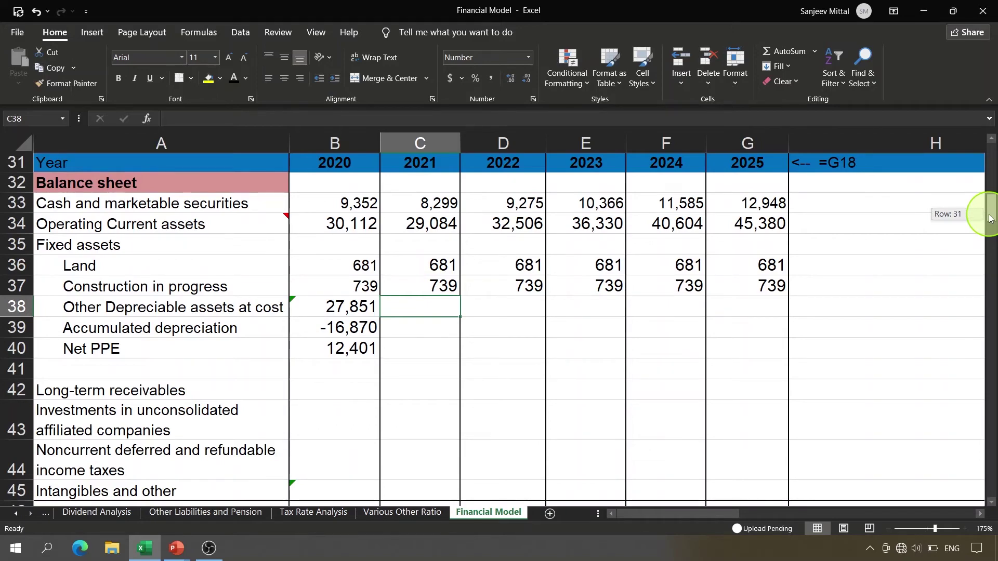
{"action": "left_click_drag", "start_coordinate": [990, 218], "coordinate": [993, 161]}
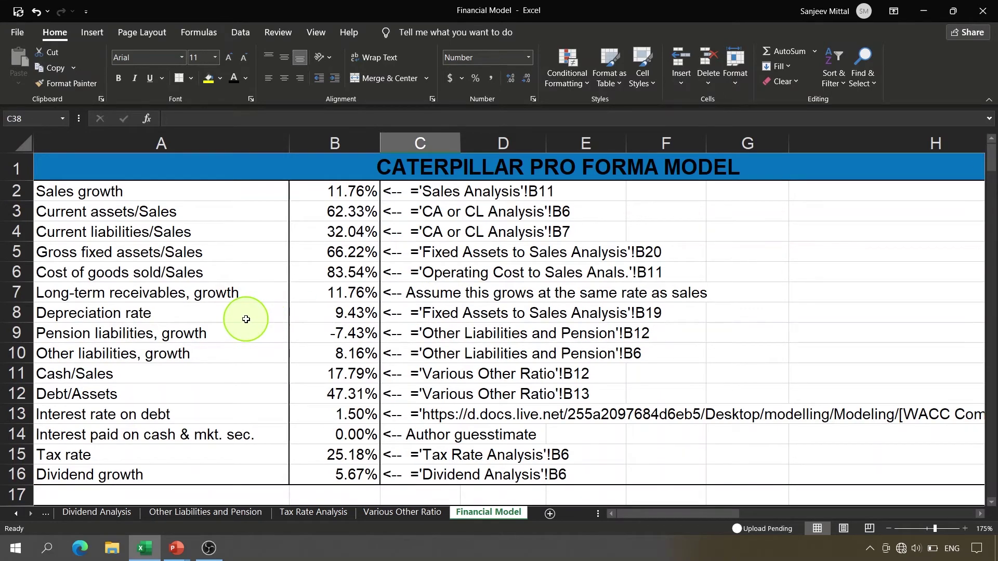
{"action": "left_click", "coordinate": [139, 313]}
{"action": "left_click", "coordinate": [341, 318]}
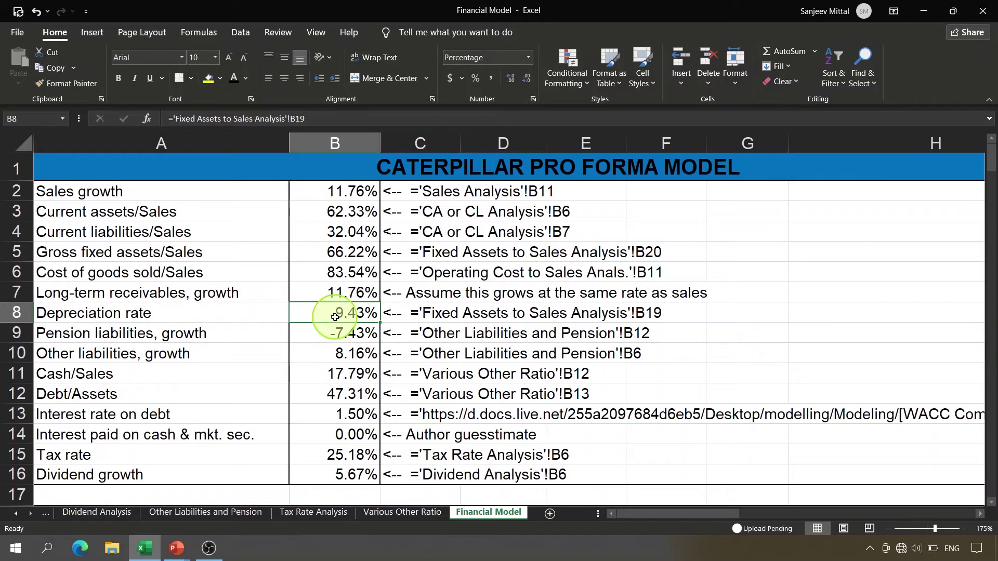
{"action": "left_click", "coordinate": [107, 254]}
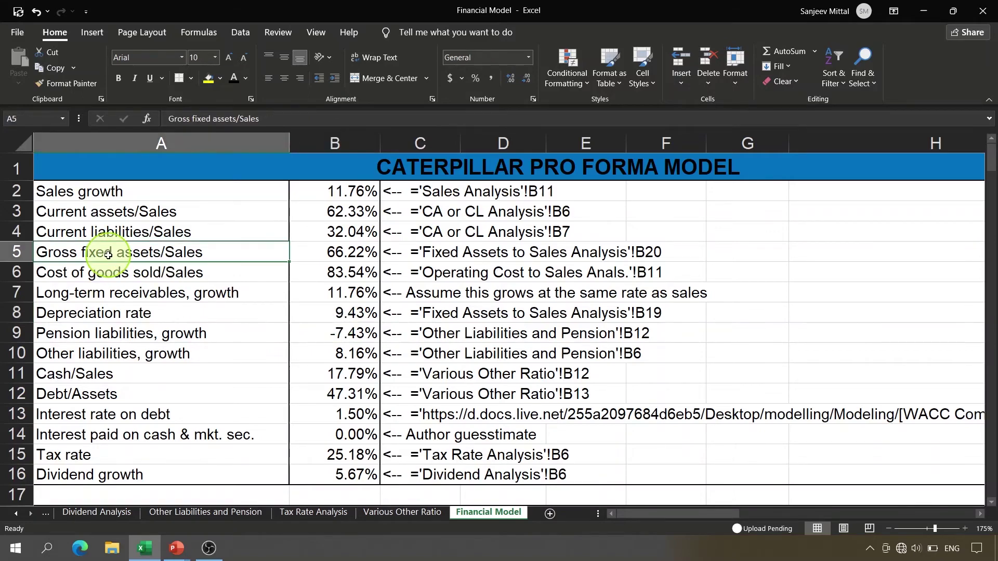
{"action": "left_click", "coordinate": [351, 253]}
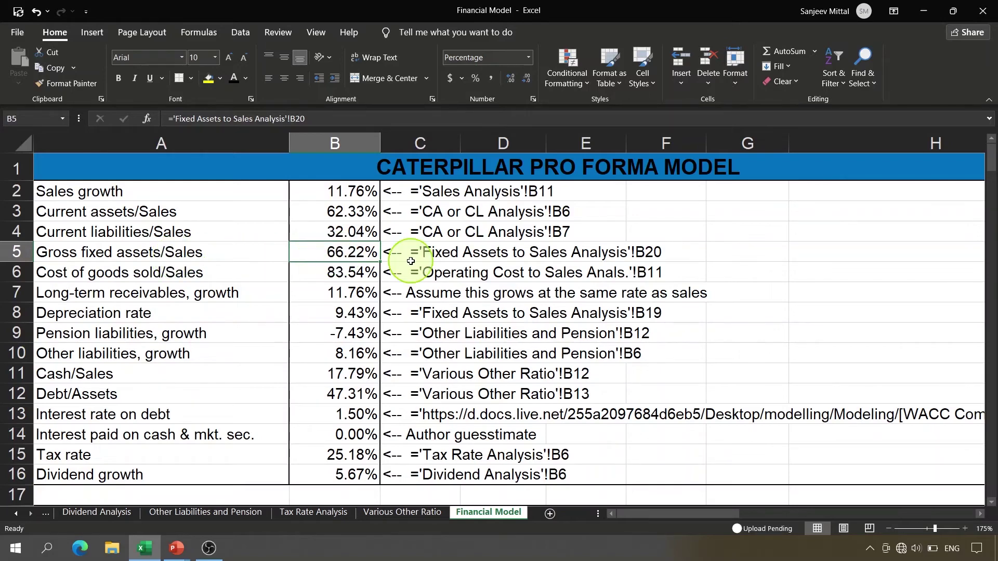
Project 2021 other depreciable assets at cost by entering =C20*$B$5 in C38, multiplying sales by the gross fixed assets/sales ratio.
{"action": "left_click_drag", "start_coordinate": [992, 162], "coordinate": [983, 229]}
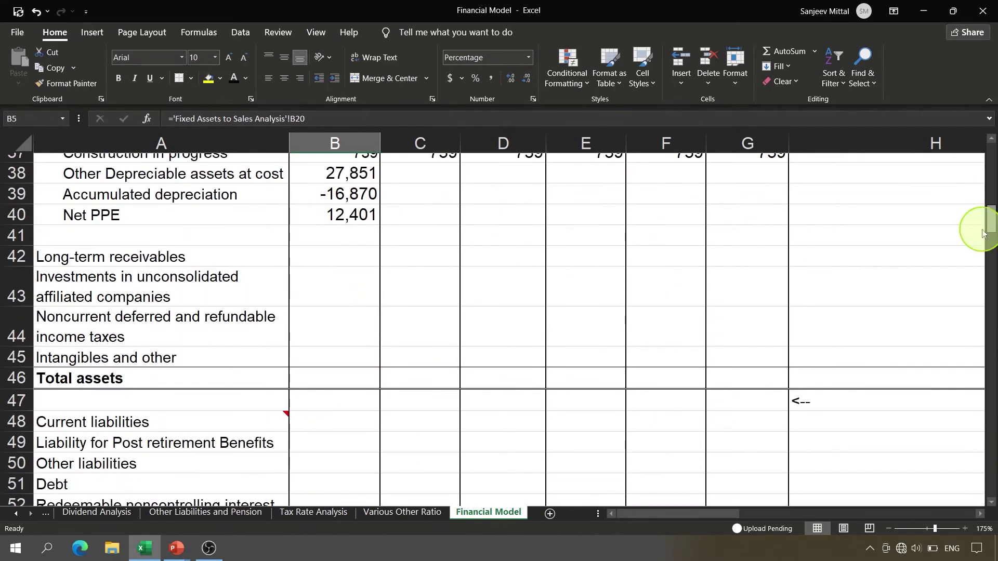
{"action": "scroll", "coordinate": [508, 178], "scroll_direction": "down", "scroll_amount": 1}
{"action": "left_click", "coordinate": [451, 188]}
{"action": "key", "text": "Up"}
{"action": "key", "text": "Up"}
{"action": "key", "text": "Up"}
{"action": "key", "text": "Up"}
{"action": "key", "text": "Up"}
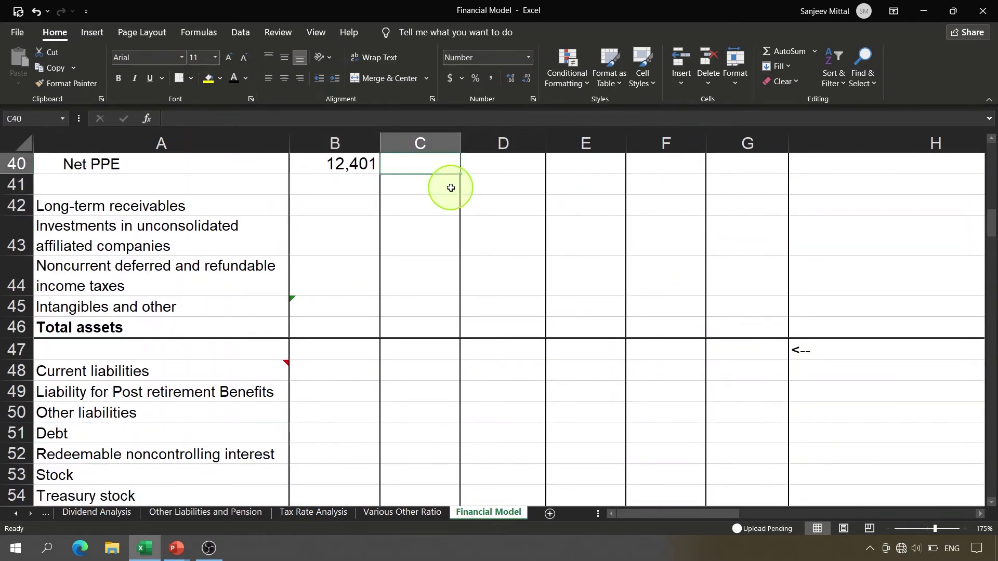
{"action": "key", "text": "Up"}
{"action": "key", "text": "Up"}
{"action": "key", "text": "Up"}
{"action": "key", "text": "Up"}
{"action": "key", "text": "Up"}
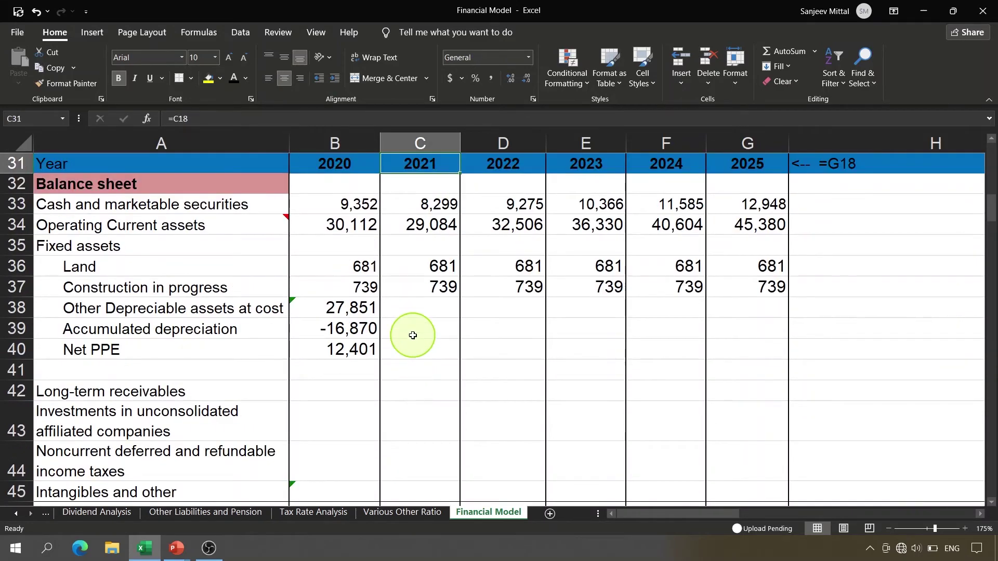
{"action": "left_click", "coordinate": [413, 309]}
{"action": "type", "text": "="}
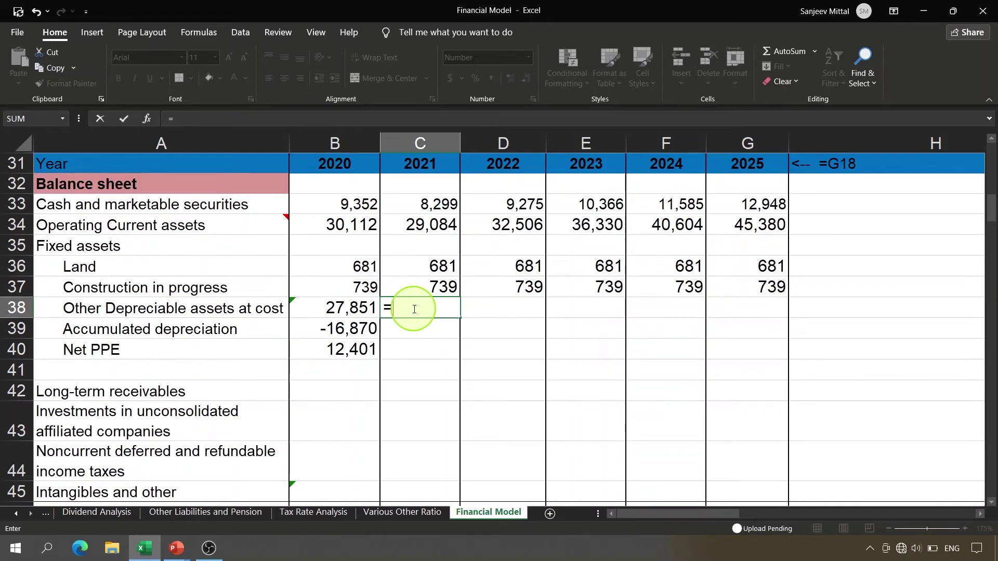
{"action": "left_click", "coordinate": [423, 225]}
{"action": "key", "text": "Up"}
{"action": "key", "text": "Up"}
{"action": "key", "text": "Up"}
{"action": "key", "text": "Up"}
{"action": "key", "text": "Up"}
{"action": "key", "text": "Up"}
{"action": "key", "text": "Up"}
{"action": "key", "text": "Up"}
{"action": "key", "text": "Up"}
{"action": "key", "text": "Up"}
{"action": "key", "text": "Up"}
{"action": "key", "text": "Up"}
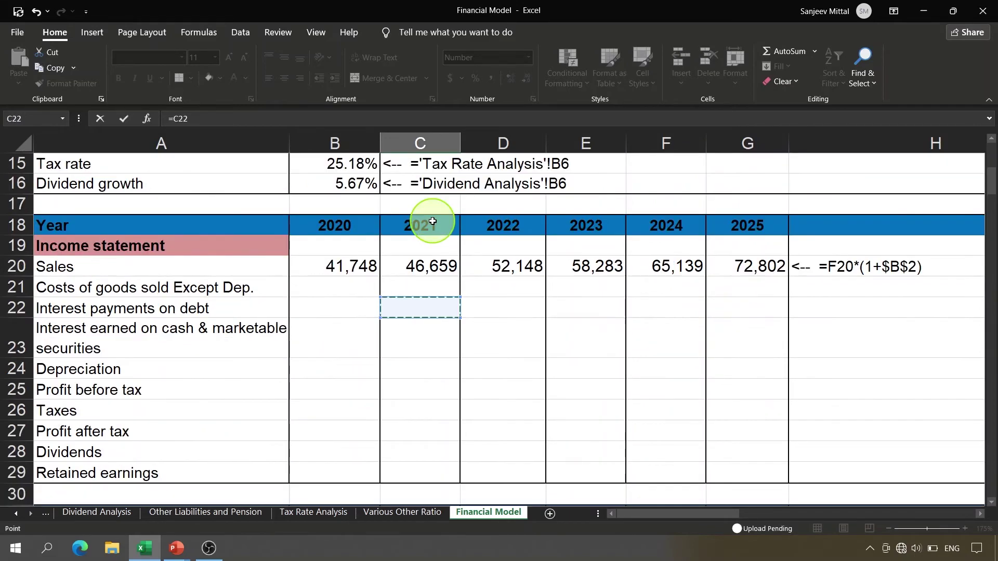
{"action": "key", "text": "Up"}
{"action": "key", "text": "Up"}
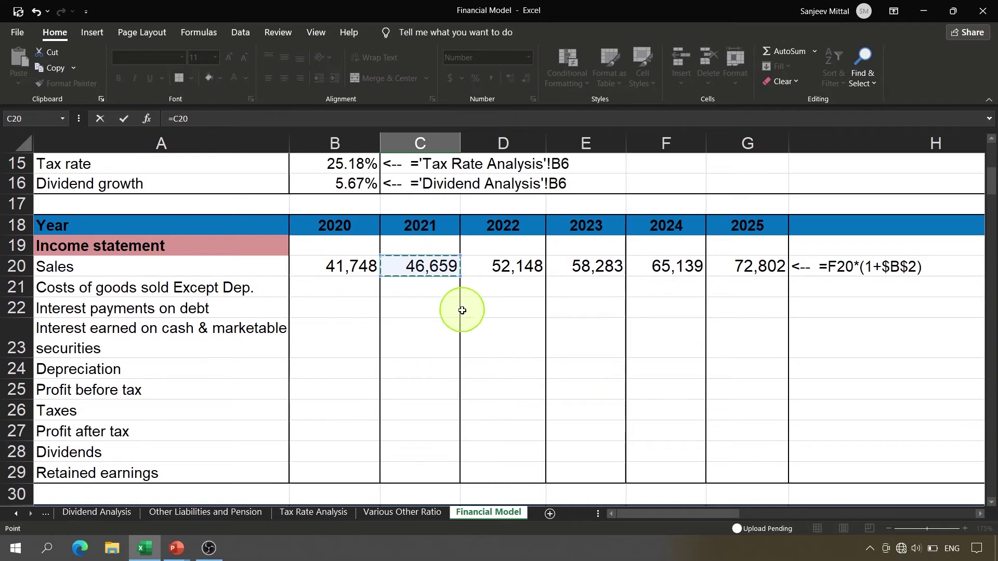
{"action": "type", "text": "*"}
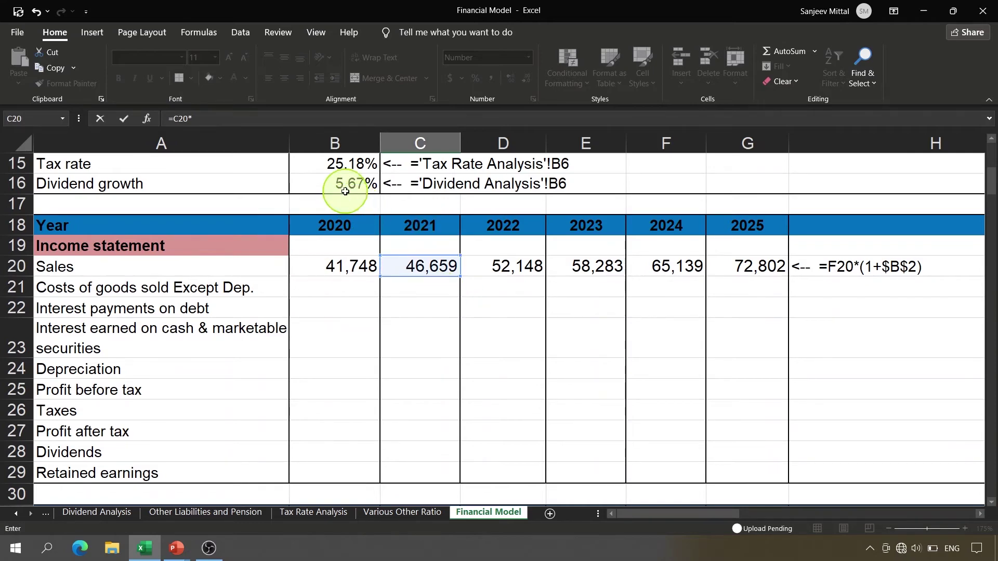
{"action": "left_click", "coordinate": [344, 190]}
{"action": "key", "text": "Up"}
{"action": "key", "text": "Up"}
{"action": "key", "text": "Up"}
{"action": "key", "text": "Up"}
{"action": "key", "text": "Up"}
{"action": "key", "text": "Up"}
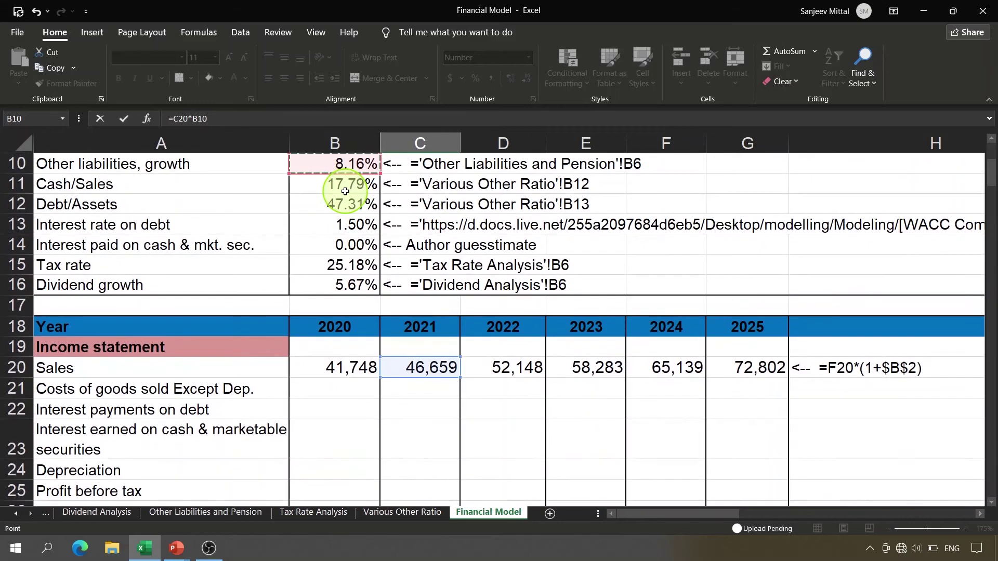
{"action": "key", "text": "Up"}
{"action": "key", "text": "Up"}
{"action": "key", "text": "Up"}
{"action": "key", "text": "Up"}
{"action": "key", "text": "Up"}
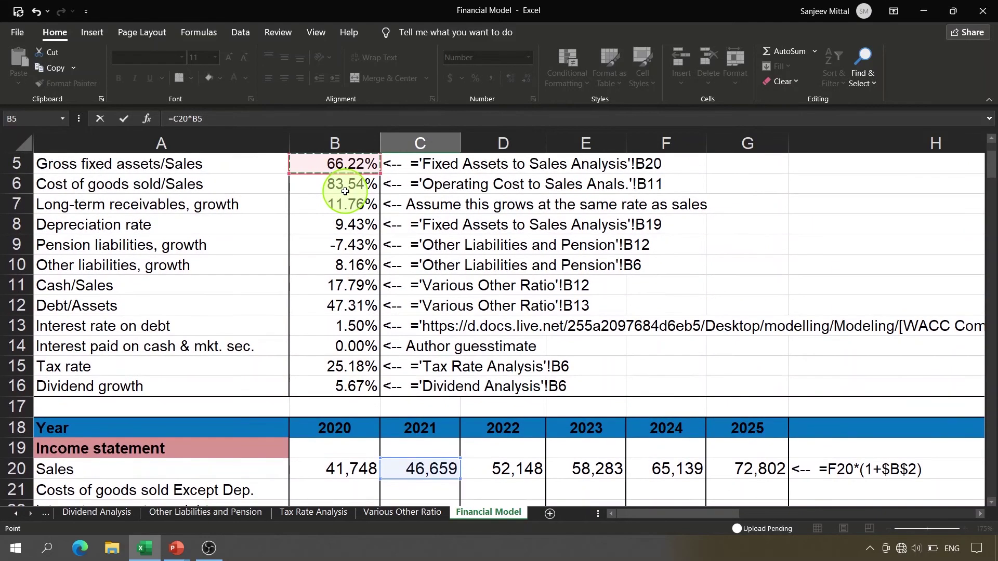
{"action": "scroll", "coordinate": [421, 162], "scroll_direction": "up", "scroll_amount": 1}
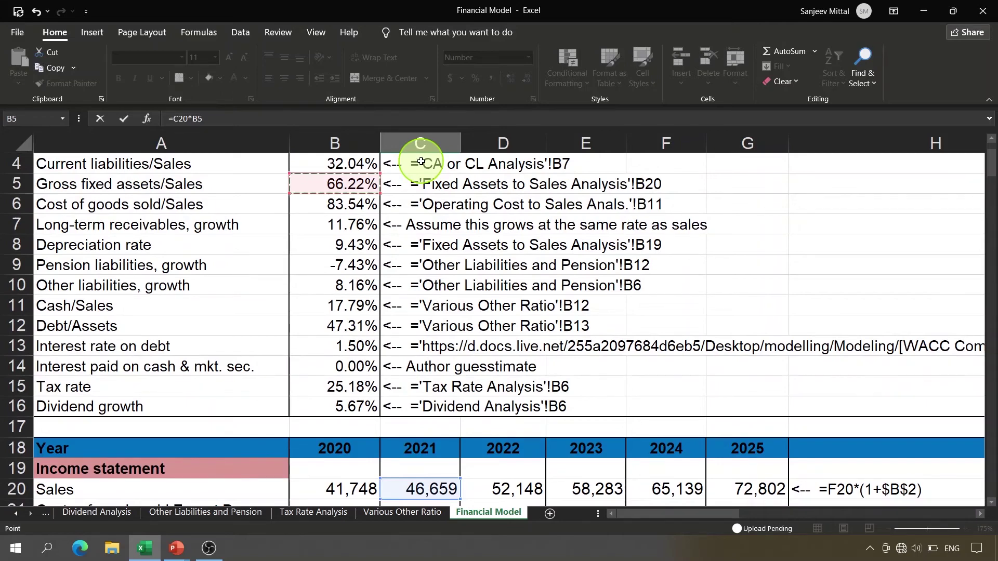
{"action": "key", "text": "F4"}
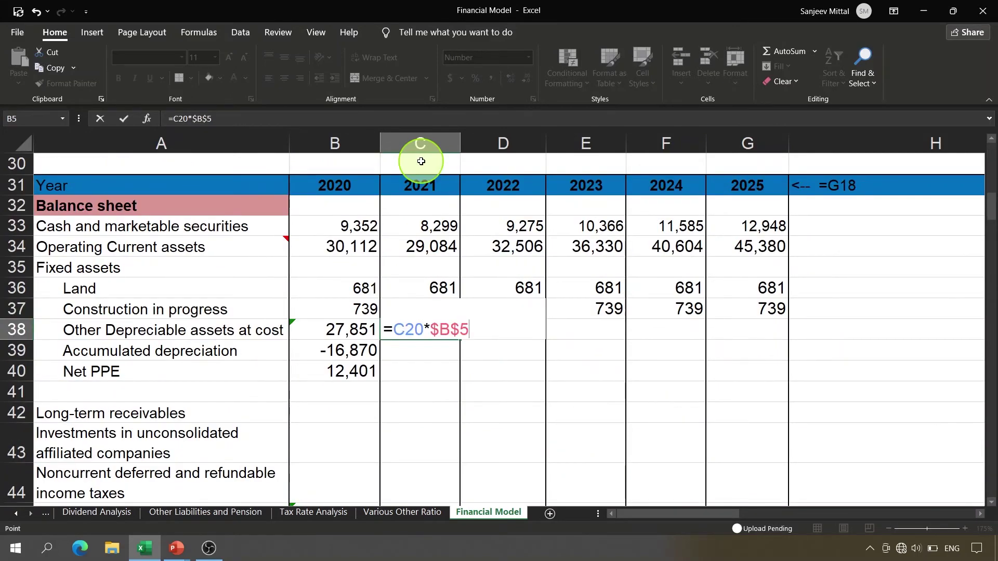
{"action": "key", "text": "ctrl+Return"}
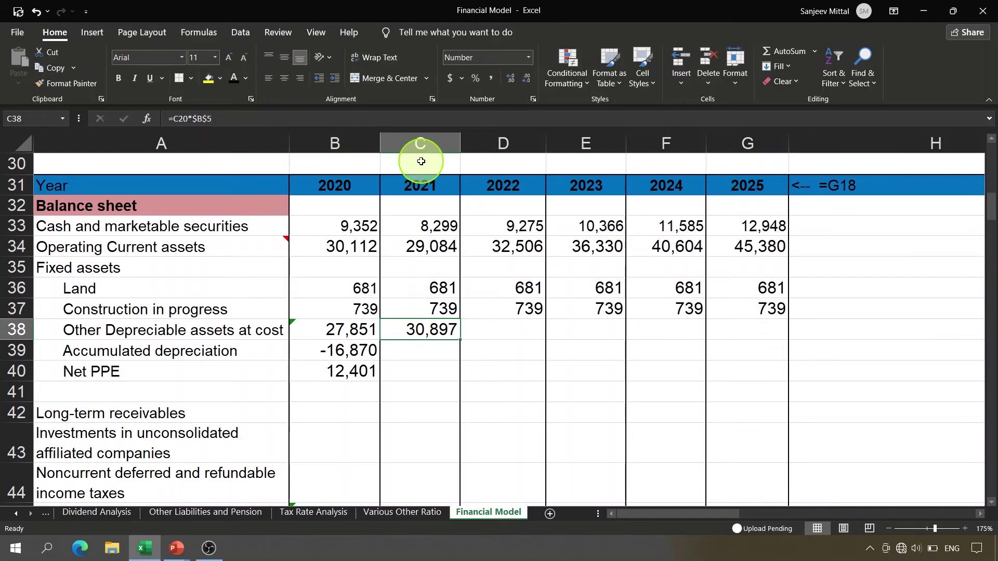
{"action": "key", "text": "F2"}
{"action": "key", "text": "Escape"}
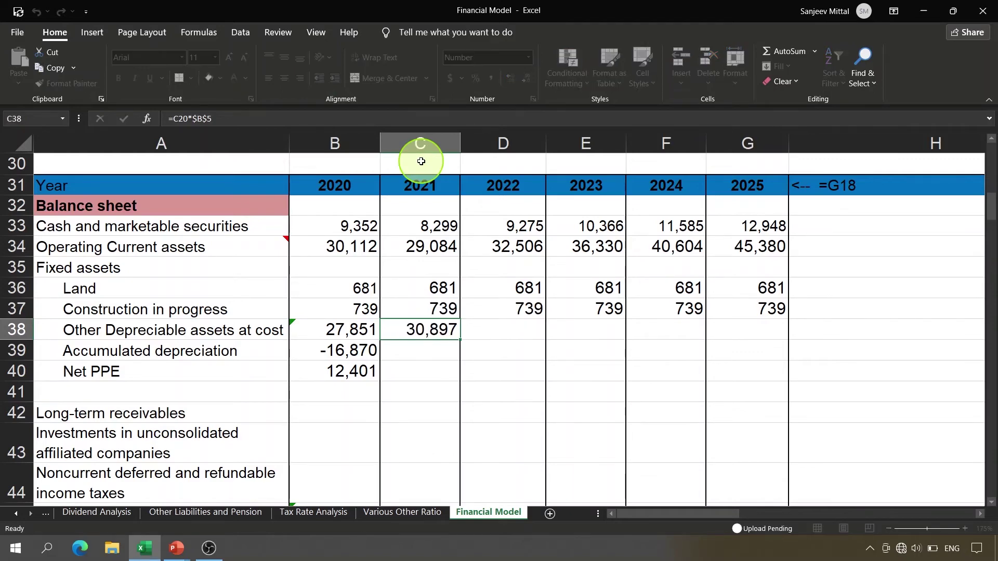
Copy the other depreciable assets formula from C38 across to 2022–2025 in D38:G38 and check the copied formulas.
{"action": "key", "text": "ctrl+c"}
{"action": "key", "text": "Right"}
{"action": "key", "text": "shift+Right"}
{"action": "key", "text": "shift+Right"}
{"action": "key", "text": "shift+Right"}
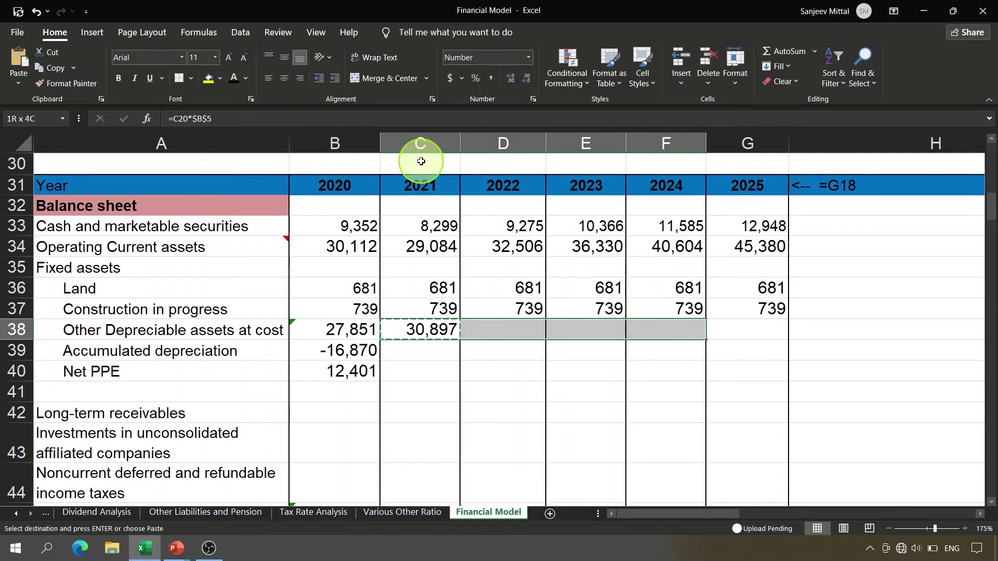
{"action": "key", "text": "ctrl+v"}
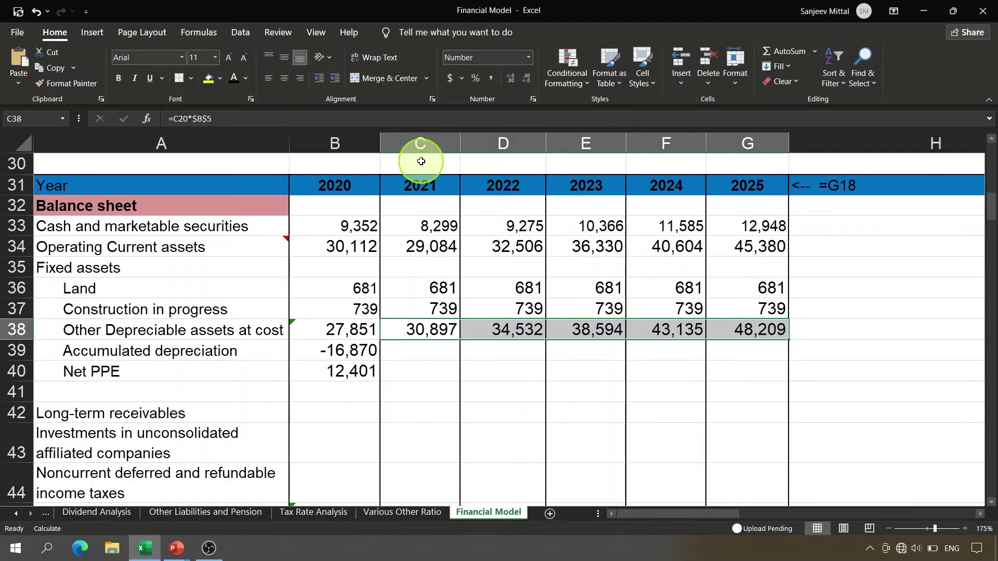
{"action": "key", "text": "Return"}
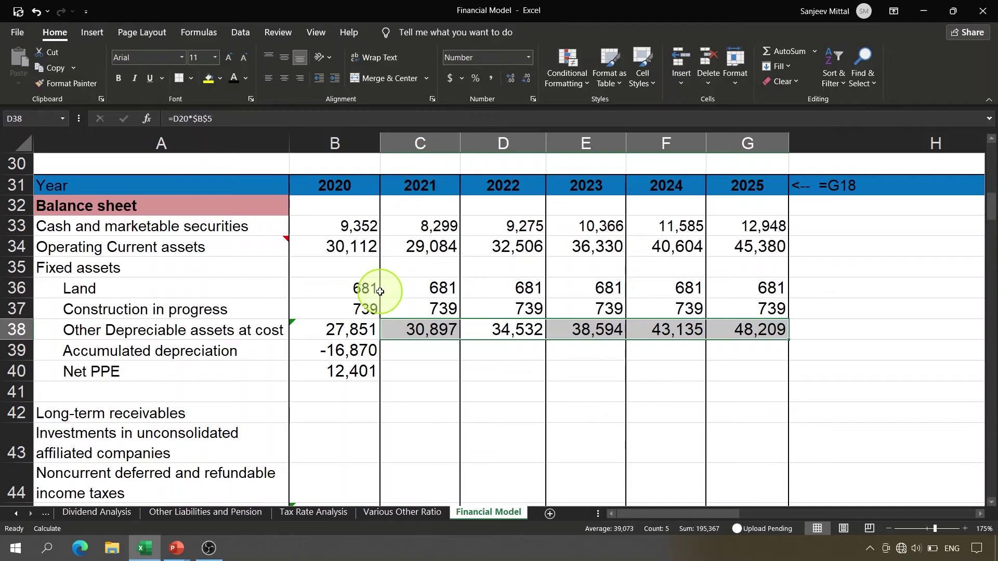
{"action": "left_click", "coordinate": [512, 330]}
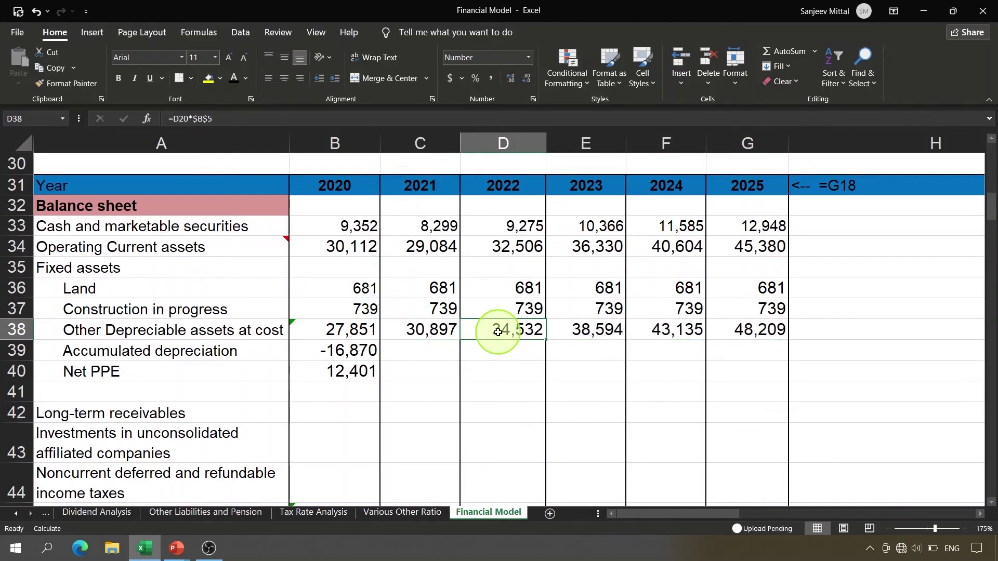
{"action": "left_click", "coordinate": [620, 343]}
{"action": "left_click", "coordinate": [670, 329]}
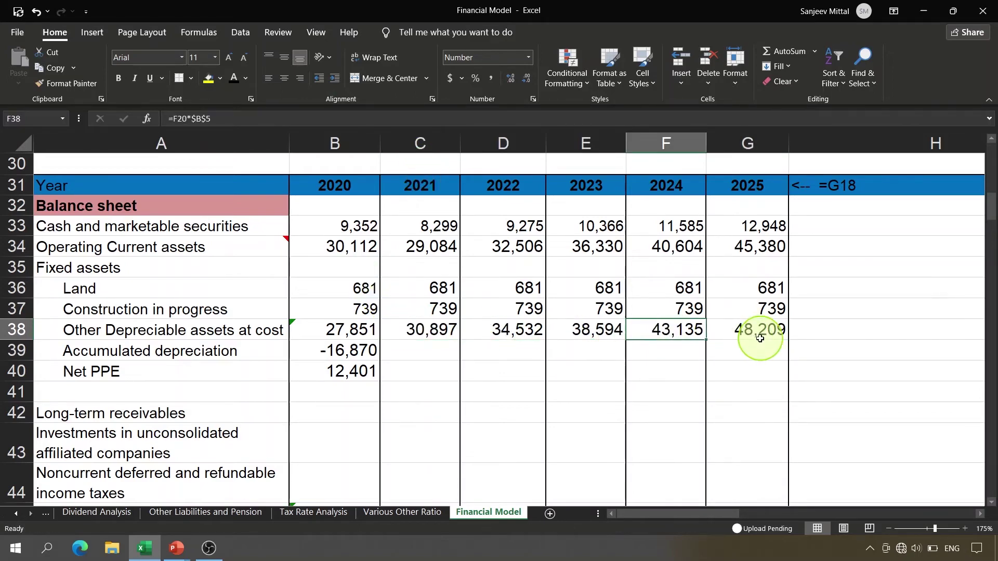
{"action": "left_click", "coordinate": [759, 335]}
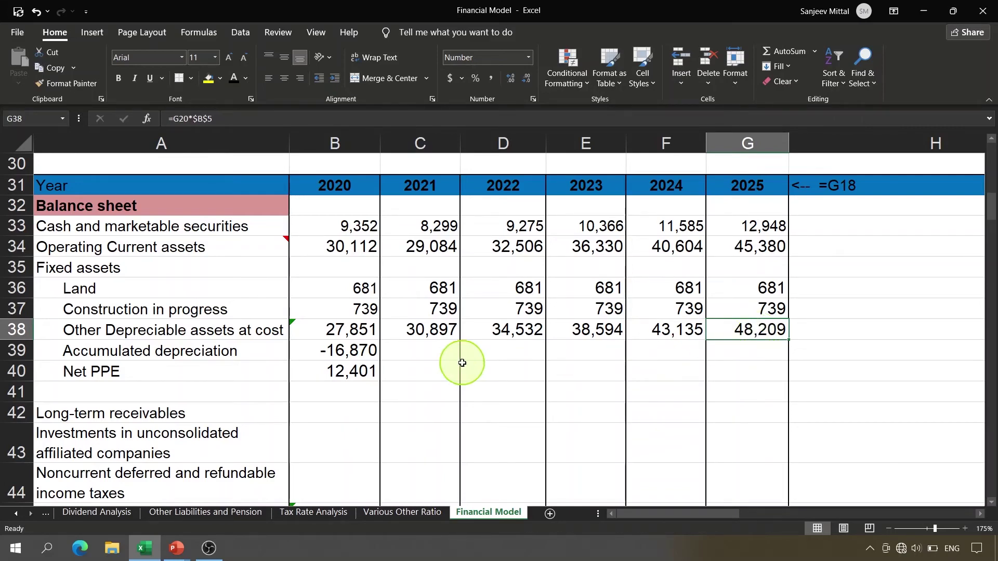
Examine the income statement's depreciation row and the depreciation rate in B8 as the basis for 2021 accumulated depreciation.
{"action": "left_click", "coordinate": [436, 354]}
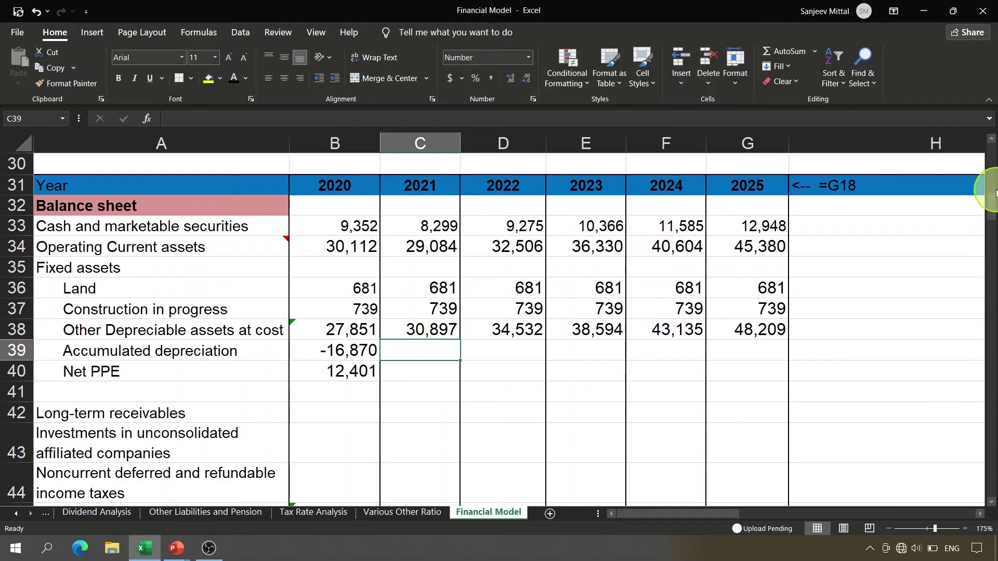
{"action": "left_click_drag", "start_coordinate": [991, 205], "coordinate": [990, 166]}
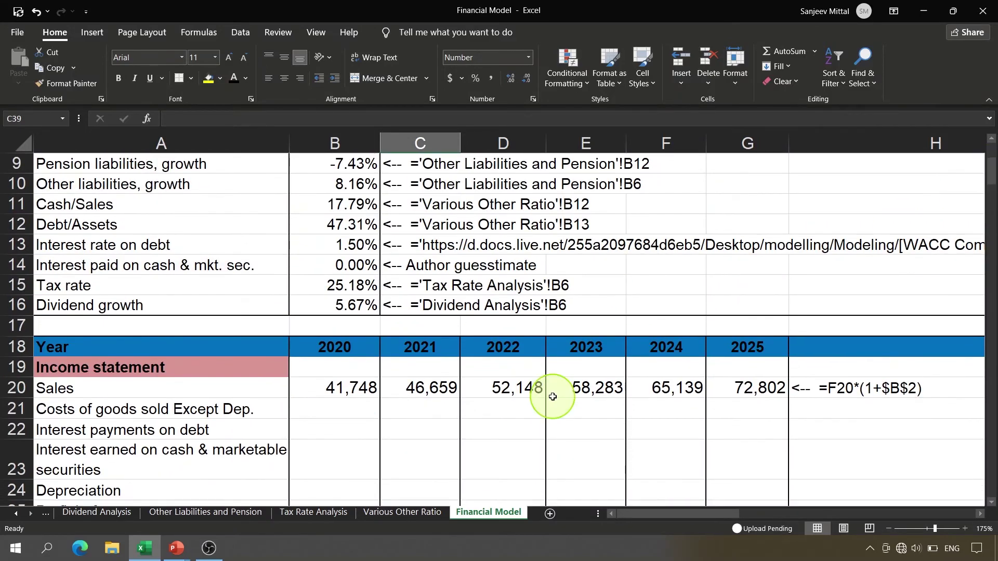
{"action": "left_click", "coordinate": [418, 411]}
{"action": "left_click", "coordinate": [418, 496]}
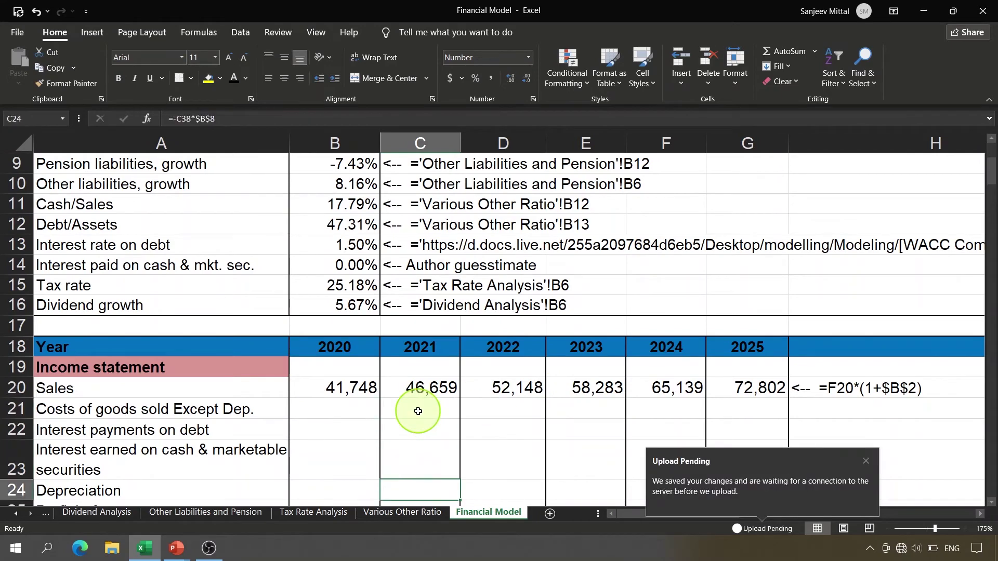
{"action": "left_click", "coordinate": [866, 461]}
{"action": "left_click", "coordinate": [232, 475]}
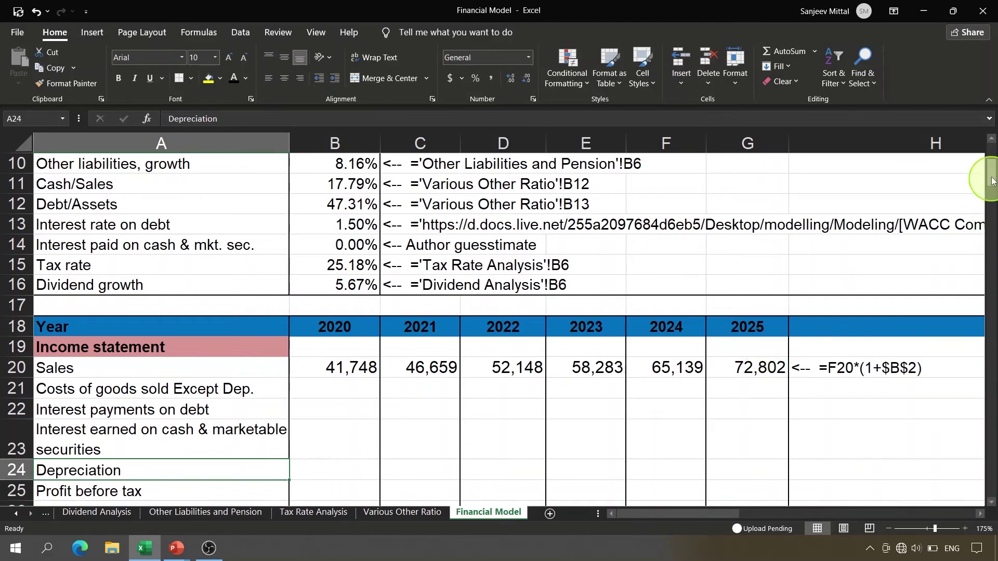
{"action": "left_click_drag", "start_coordinate": [992, 172], "coordinate": [991, 154]}
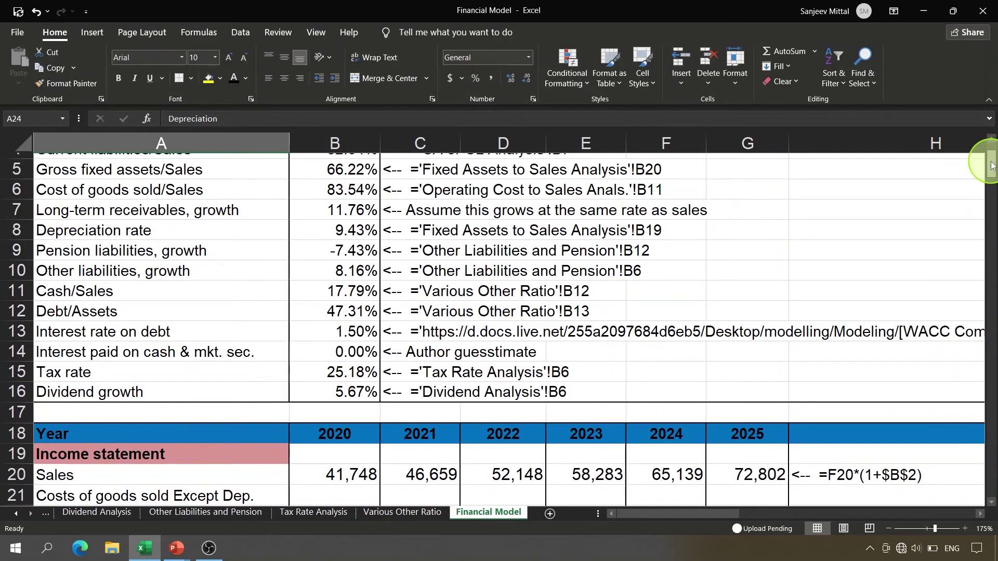
{"action": "left_click", "coordinate": [332, 264]}
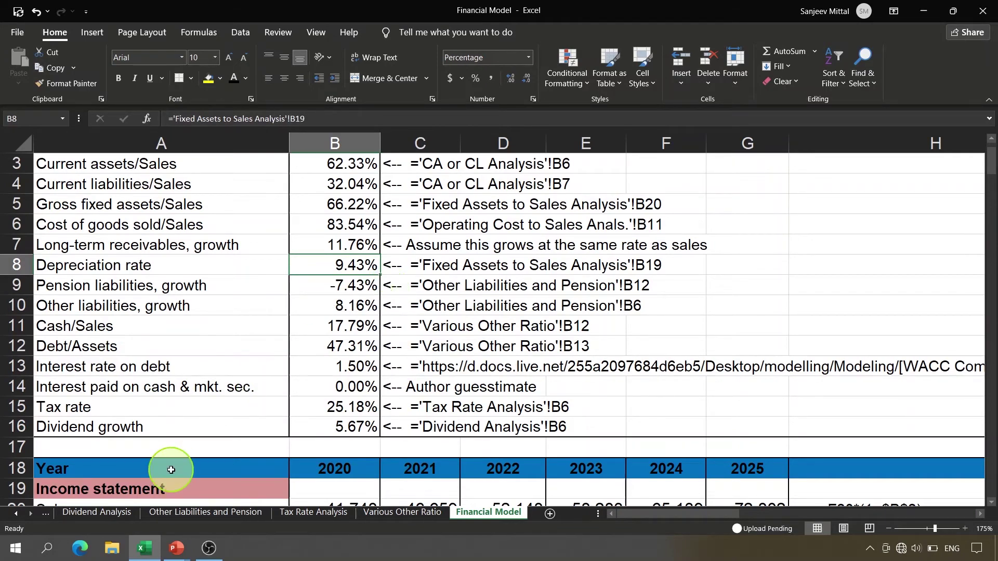
Check the average depreciation rate formula in B19 of the Fixed Assets to Sales Analysis sheet and return to the Financial Model's income statement.
{"action": "left_click", "coordinate": [16, 515]}
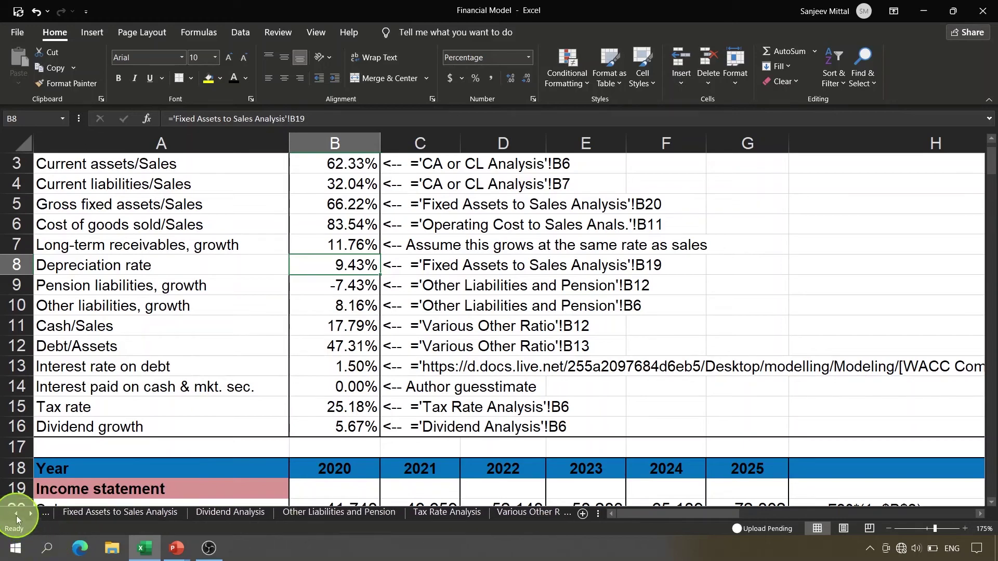
{"action": "left_click", "coordinate": [89, 514]}
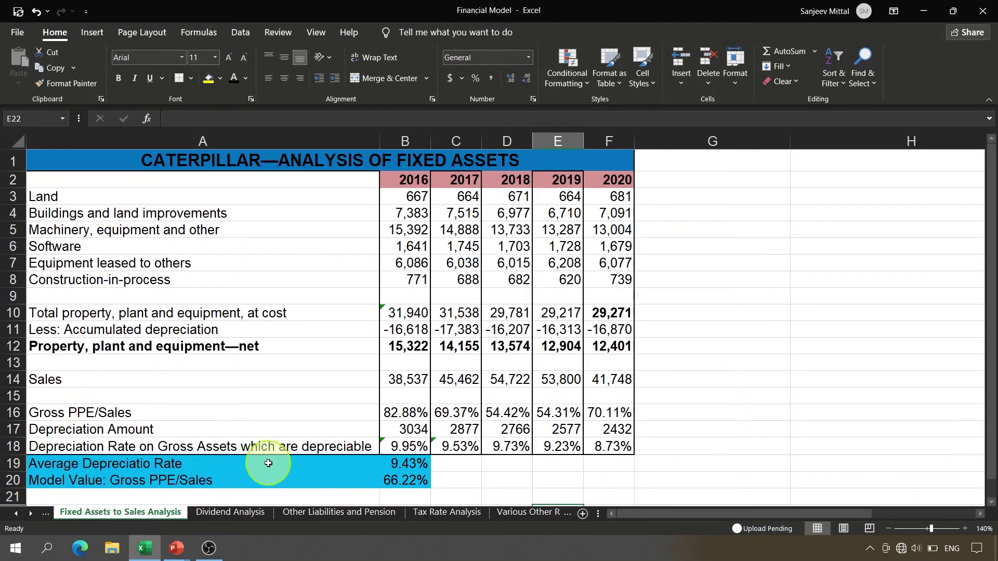
{"action": "left_click", "coordinate": [386, 464]}
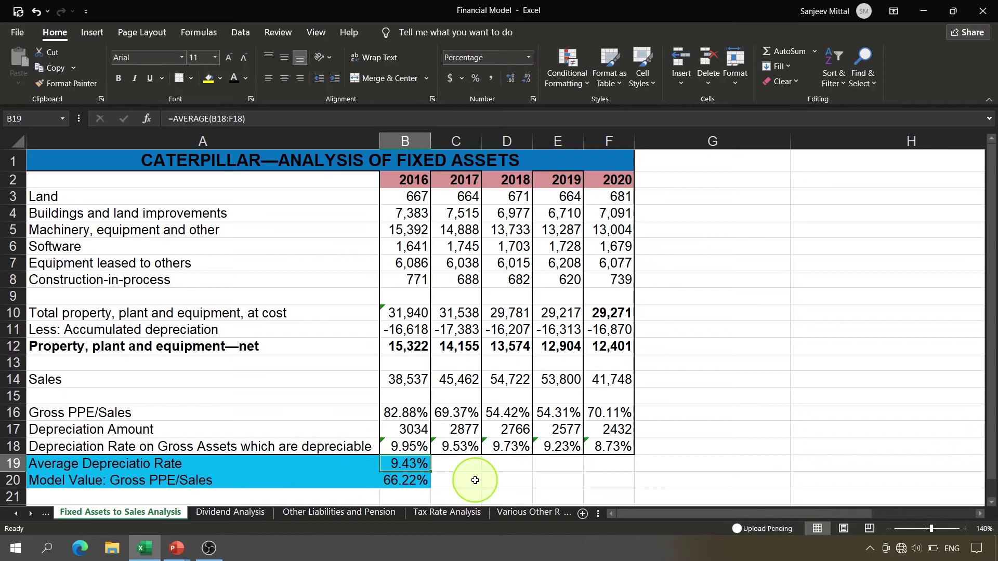
{"action": "key", "text": "F2"}
{"action": "key", "text": "Escape"}
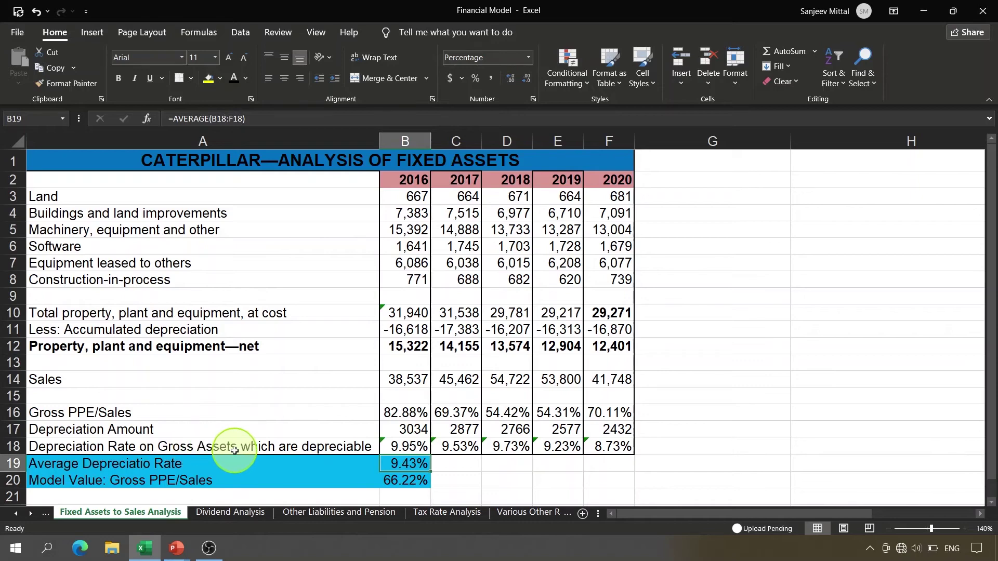
{"action": "left_click", "coordinate": [531, 515]}
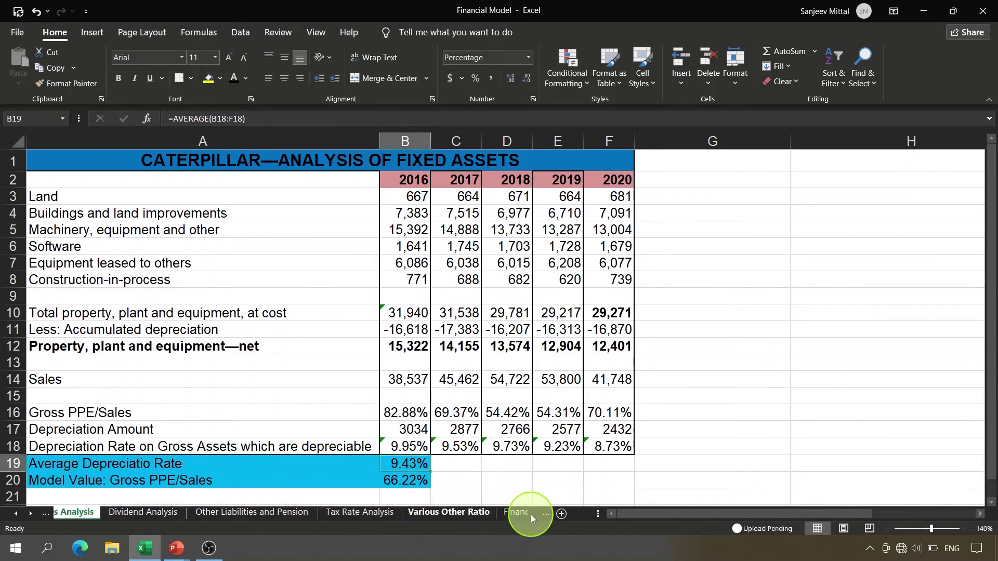
{"action": "left_click", "coordinate": [492, 513]}
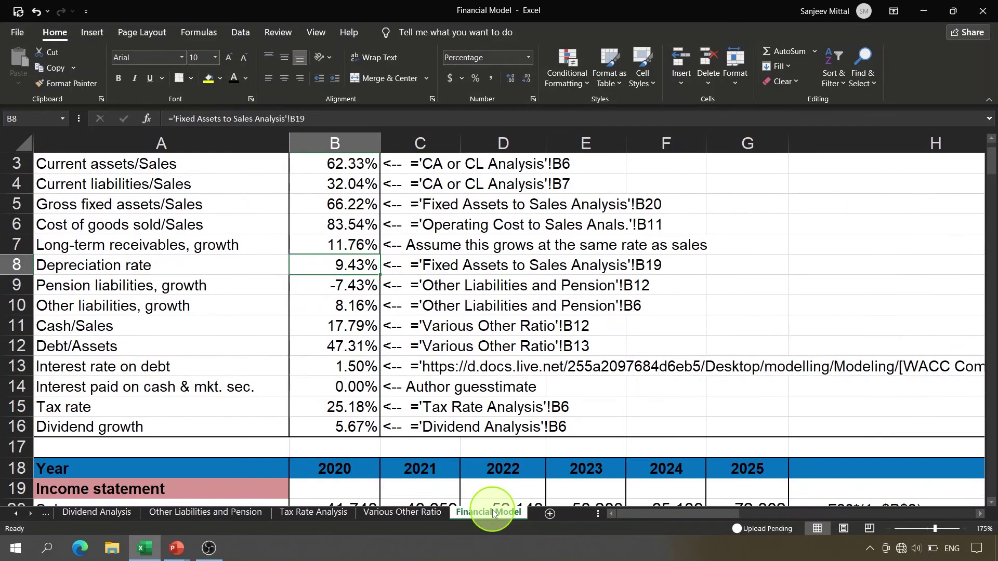
{"action": "key", "text": "Page_Down"}
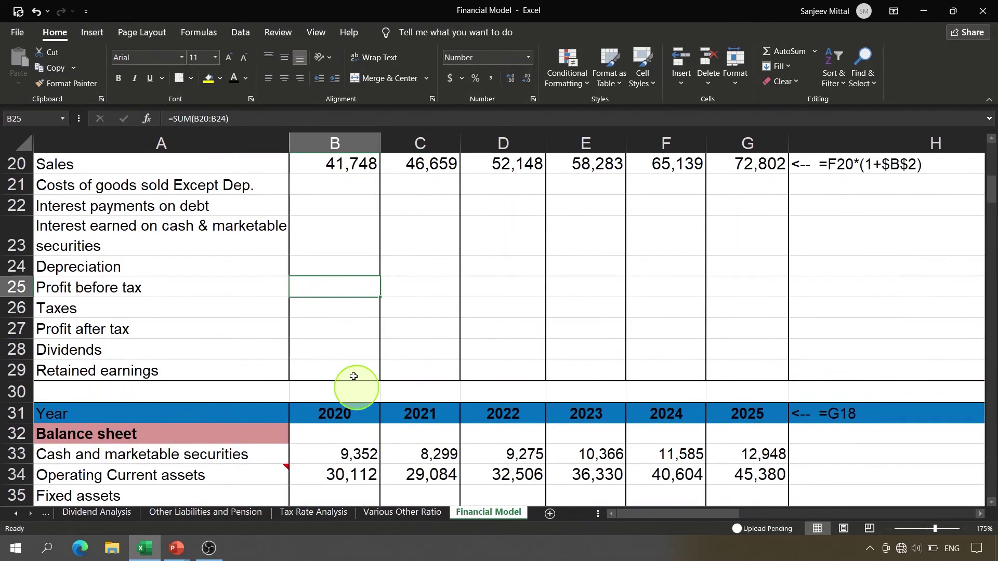
Enter the 2021 depreciation in C24 as =C38*$B$8, multiplying other depreciable assets at cost by the absolute depreciation rate.
{"action": "key", "text": "Page_Up"}
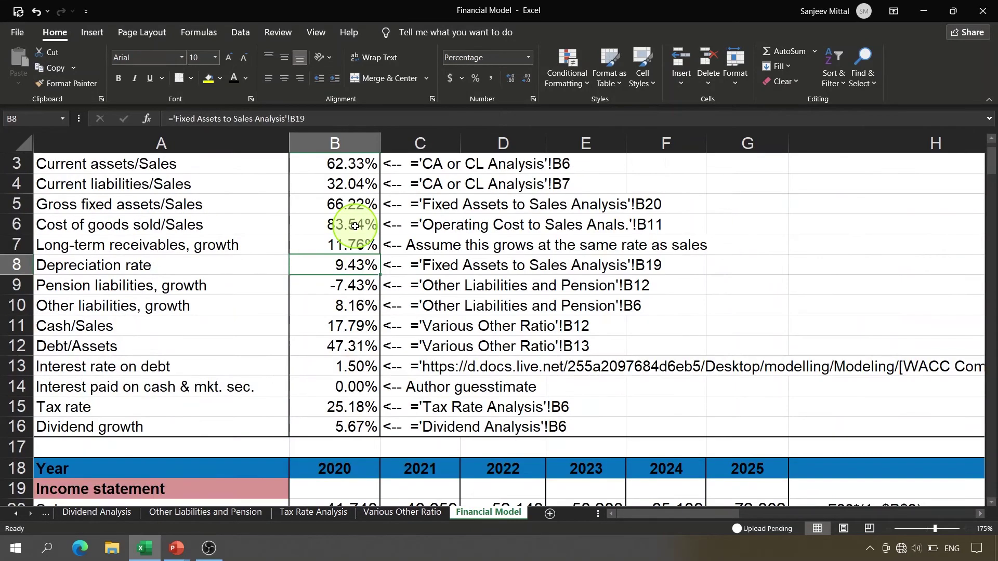
{"action": "key", "text": "Page_Down"}
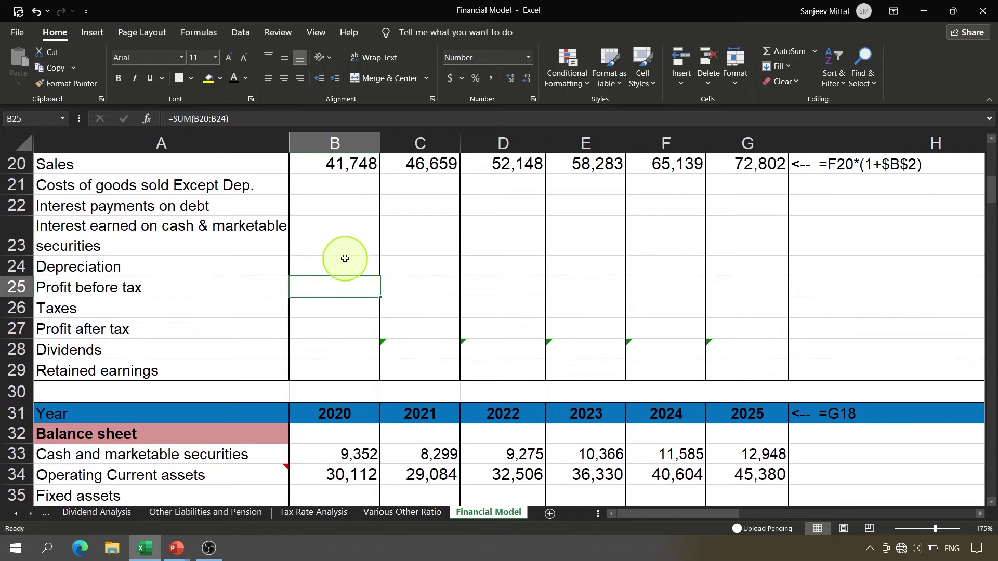
{"action": "left_click", "coordinate": [346, 263]}
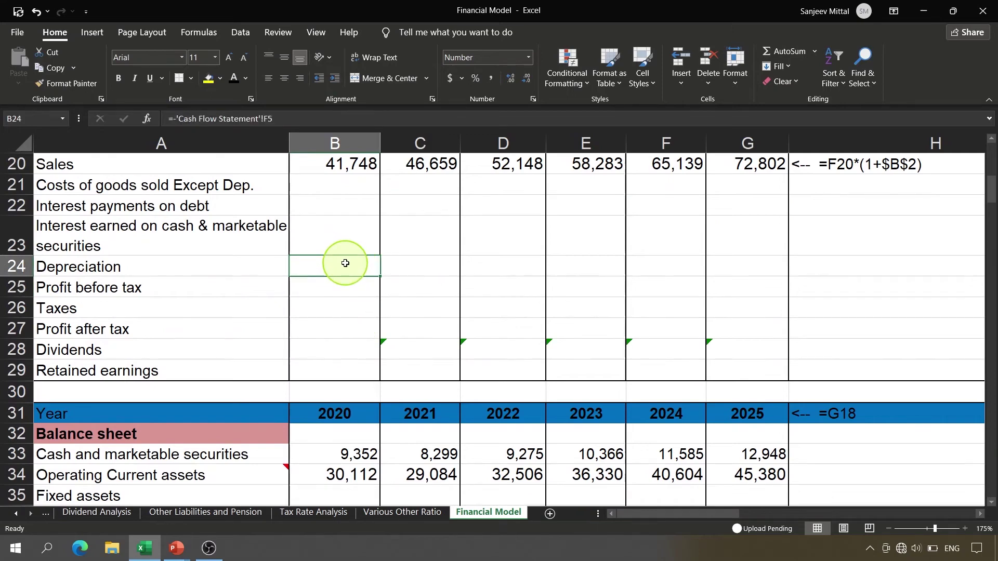
{"action": "key", "text": "Right"}
{"action": "type", "text": "="}
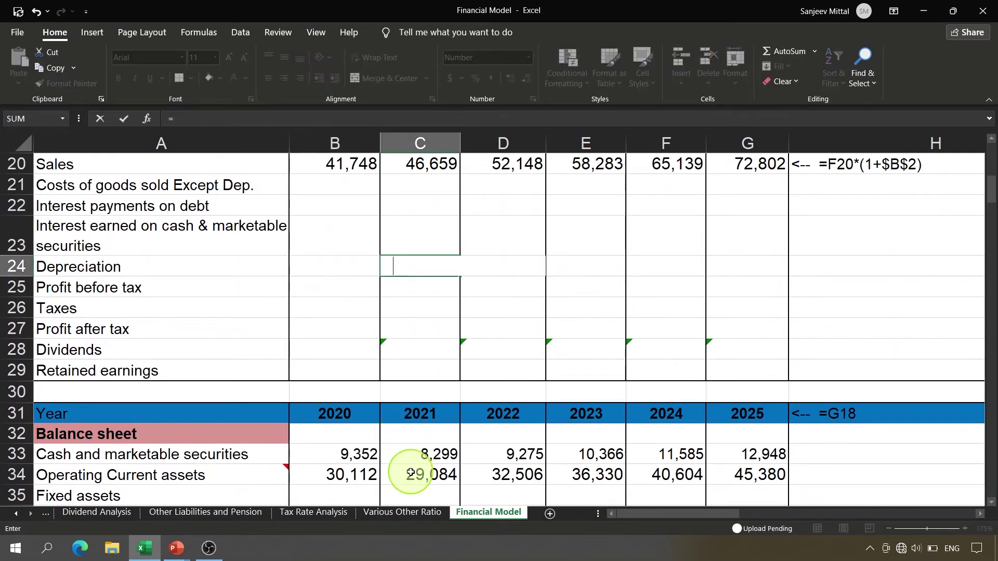
{"action": "left_click", "coordinate": [411, 473]}
{"action": "key", "text": "Down"}
{"action": "key", "text": "Down"}
{"action": "key", "text": "Down"}
{"action": "key", "text": "Down"}
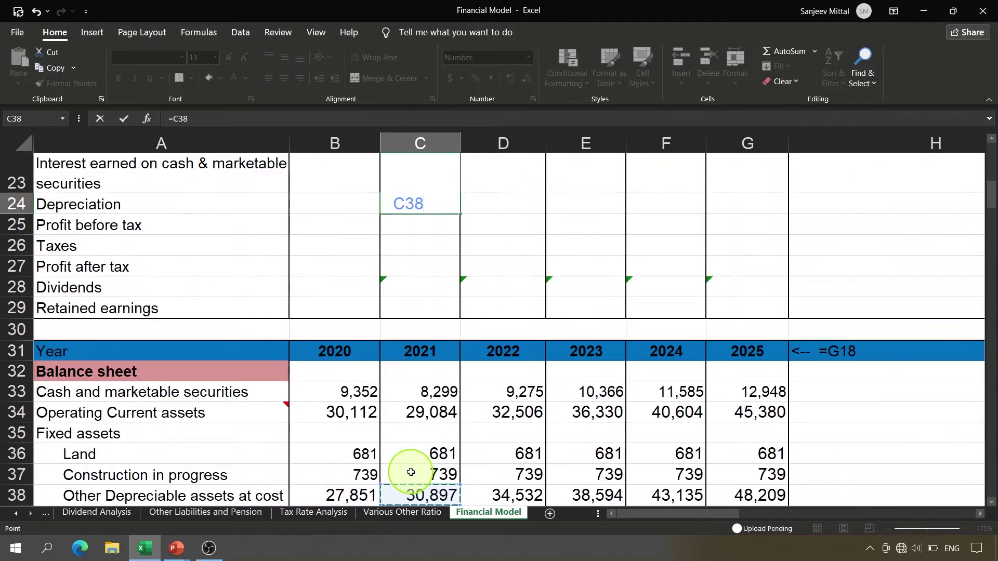
{"action": "key", "text": "Down"}
{"action": "key", "text": "Up"}
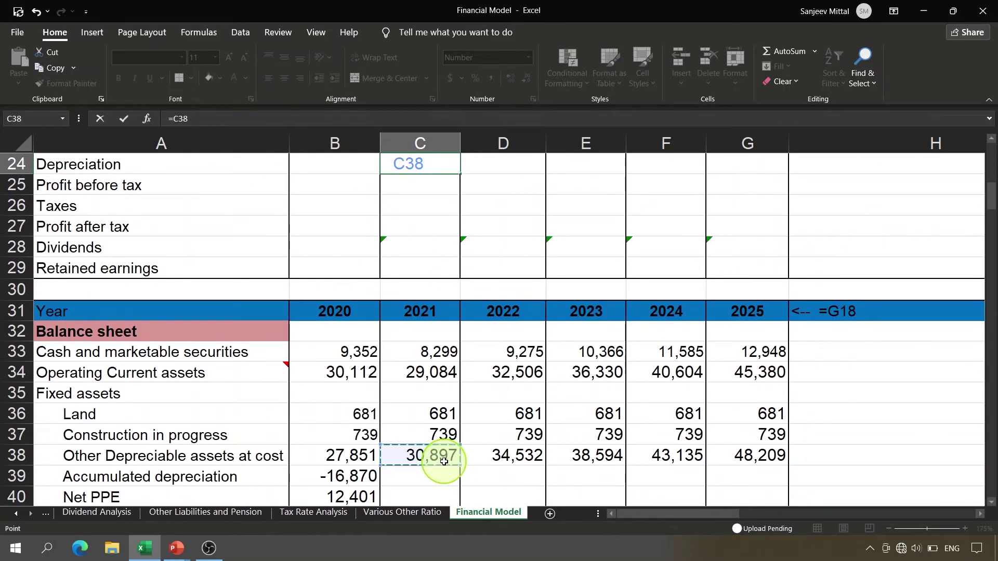
{"action": "type", "text": "*"}
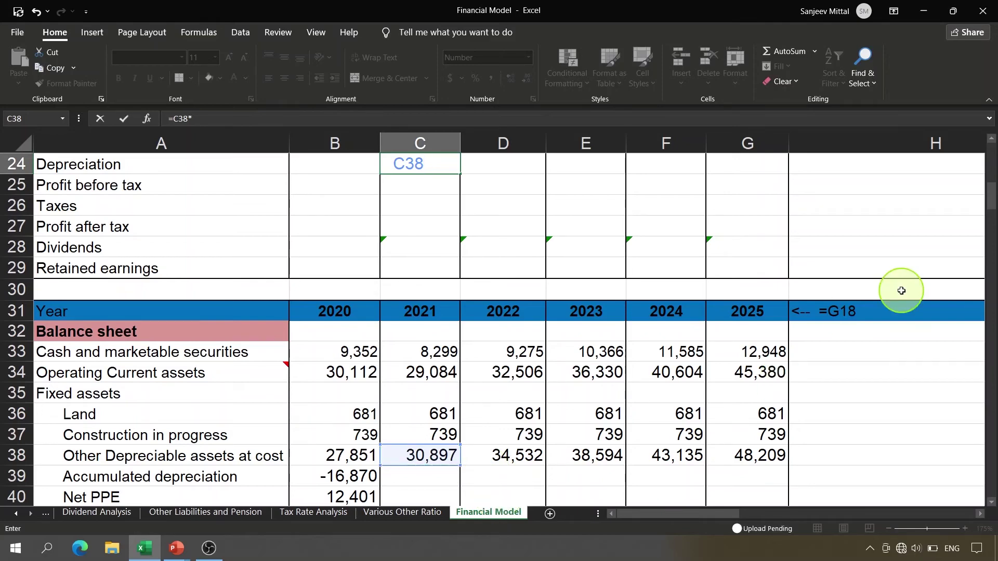
{"action": "left_click_drag", "start_coordinate": [991, 189], "coordinate": [990, 156]}
{"action": "left_click", "coordinate": [345, 265]}
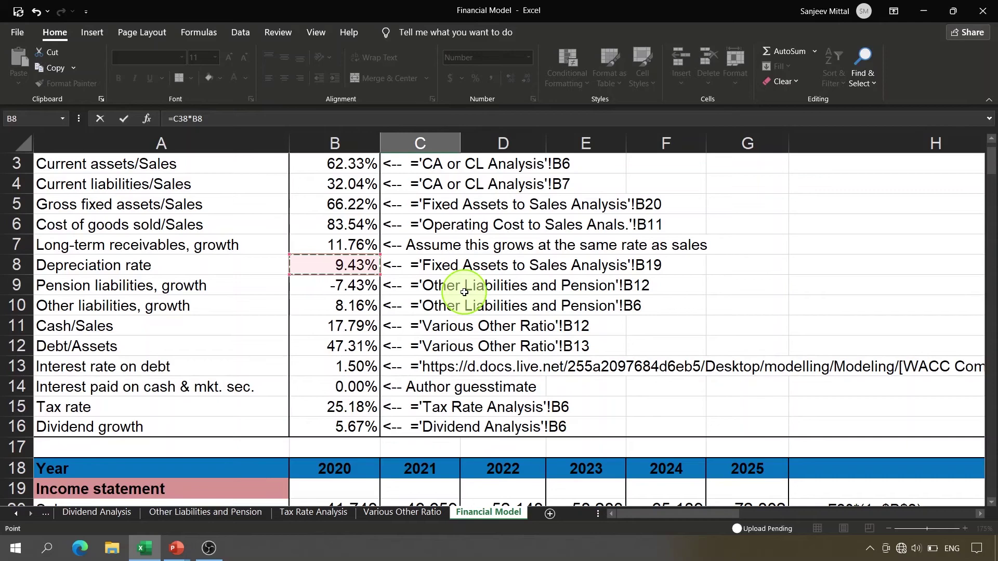
{"action": "key", "text": "F4"}
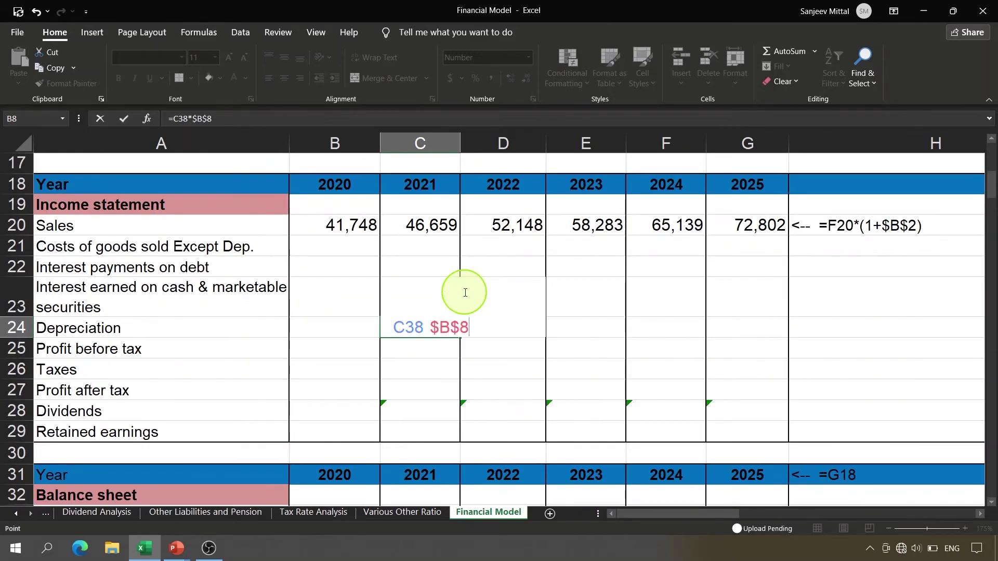
{"action": "key", "text": "Return"}
Apply a black font color to the 2021–2025 depreciation cells C24:G24.
{"action": "key", "text": "Up"}
{"action": "key", "text": "shift+Right"}
{"action": "key", "text": "shift+Right"}
{"action": "key", "text": "shift+Right"}
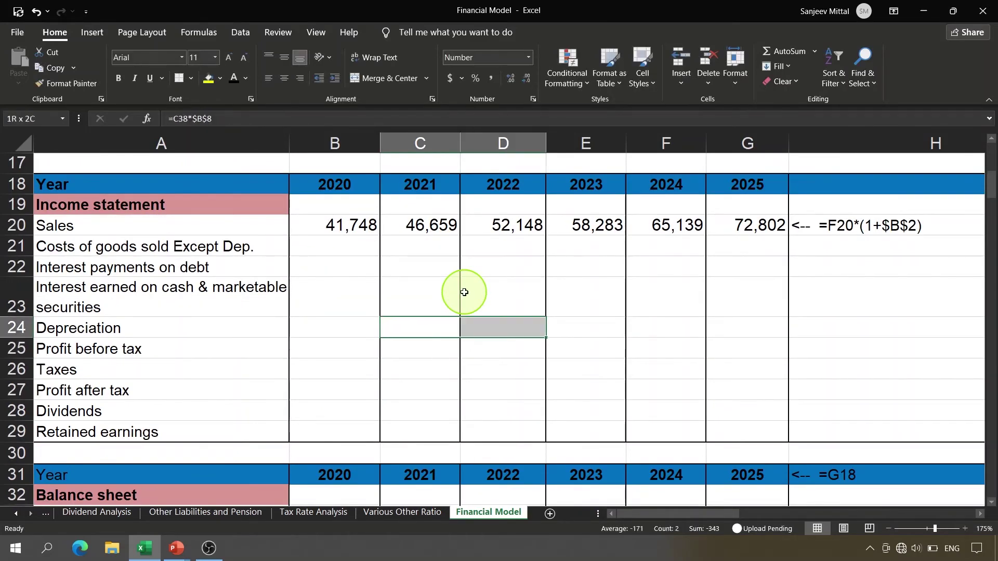
{"action": "key", "text": "shift+Right"}
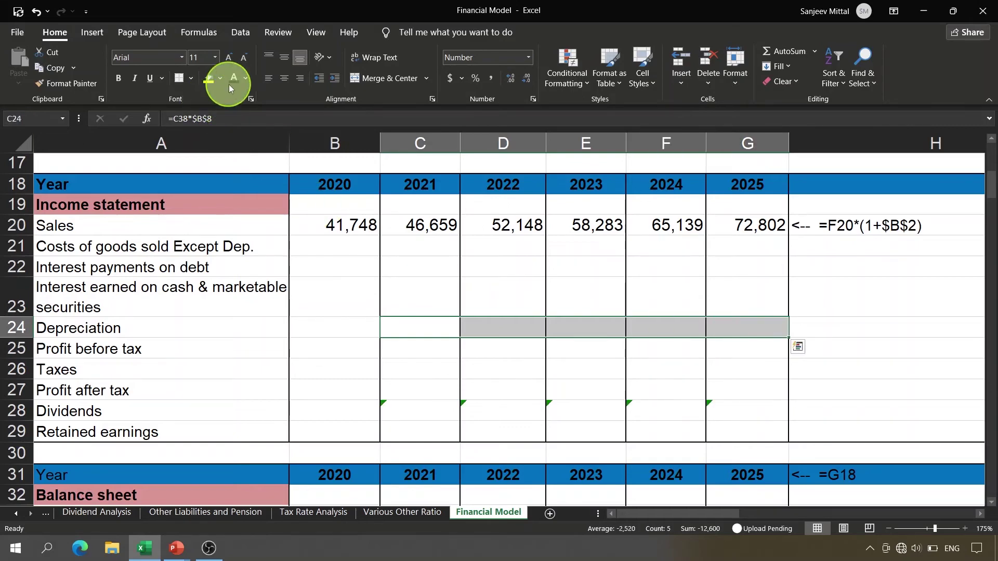
{"action": "key", "text": "ctrl+r"}
{"action": "key", "text": "Right"}
{"action": "key", "text": "Left"}
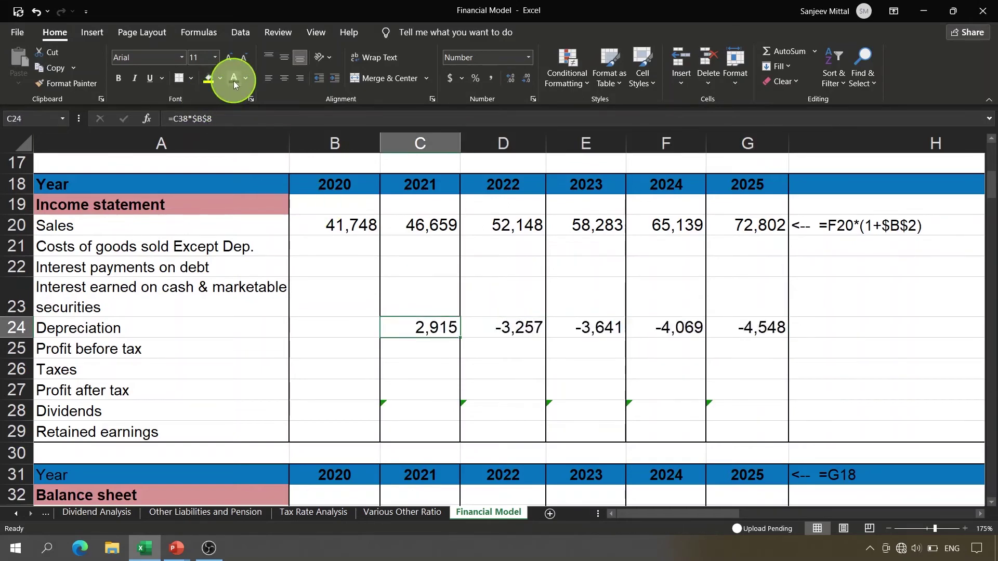
Clear the existing depreciation formulas for 2022–2025 in D24:G24.
{"action": "key", "text": "F2"}
{"action": "key", "text": "Tab"}
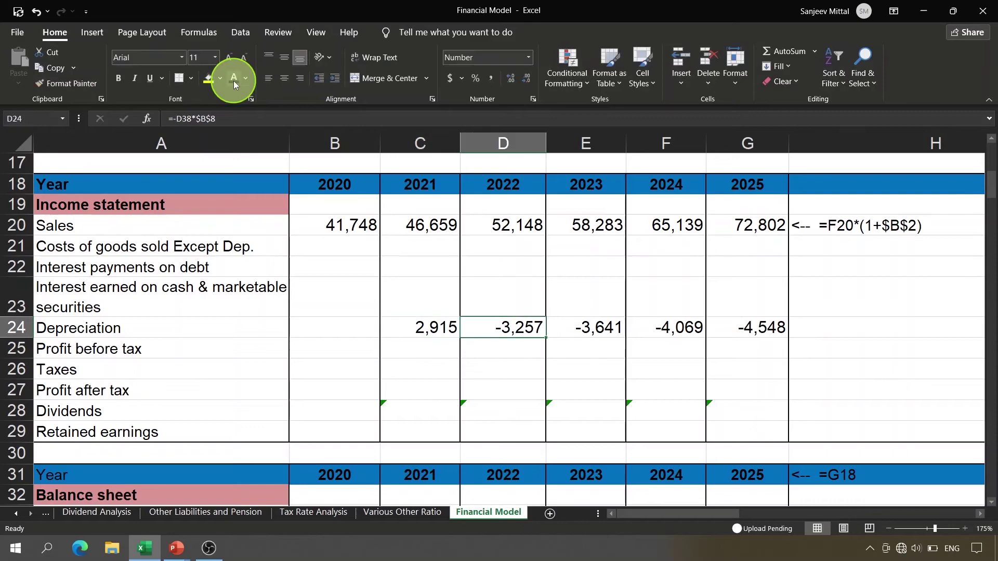
{"action": "key", "text": "shift+Right"}
{"action": "key", "text": "shift+Right"}
{"action": "key", "text": "shift+Right"}
{"action": "key", "text": "Delete"}
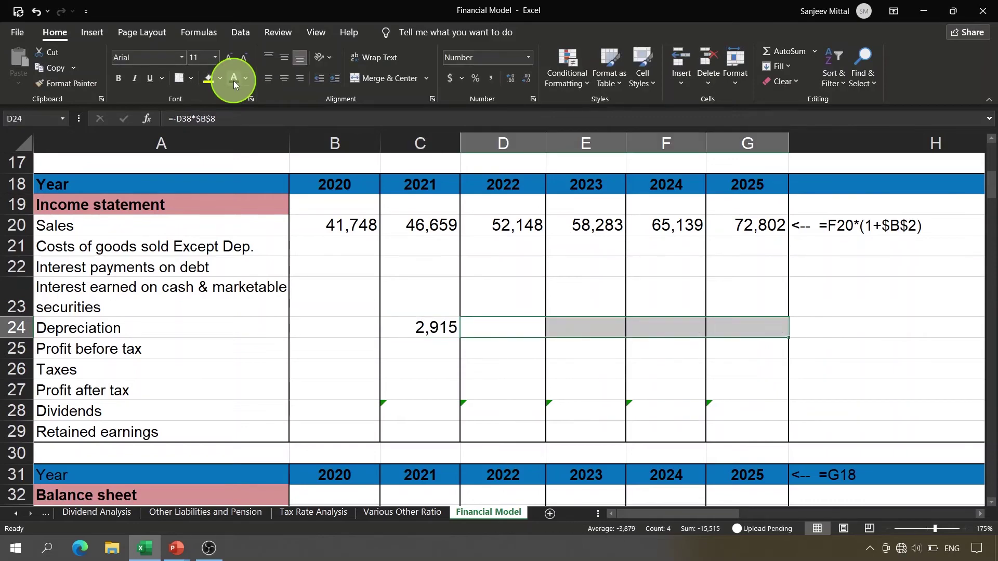
Make the 2021 depreciation formula in C24 negative so it reads =-C38*$B$8.
{"action": "key", "text": "Left"}
{"action": "key", "text": "F2"}
{"action": "key", "text": "Left"}
{"action": "key", "text": "Left"}
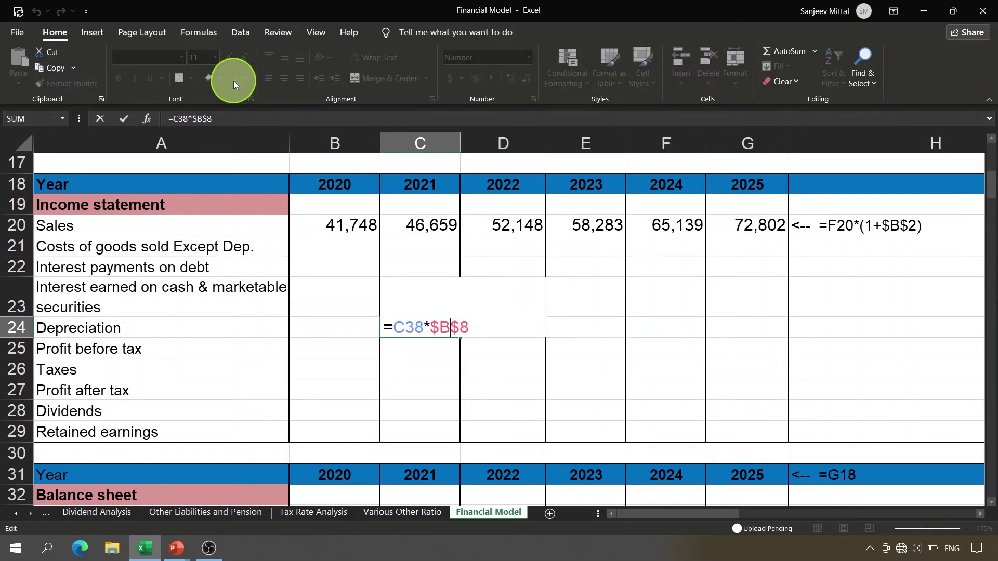
{"action": "type", "text": "-"}
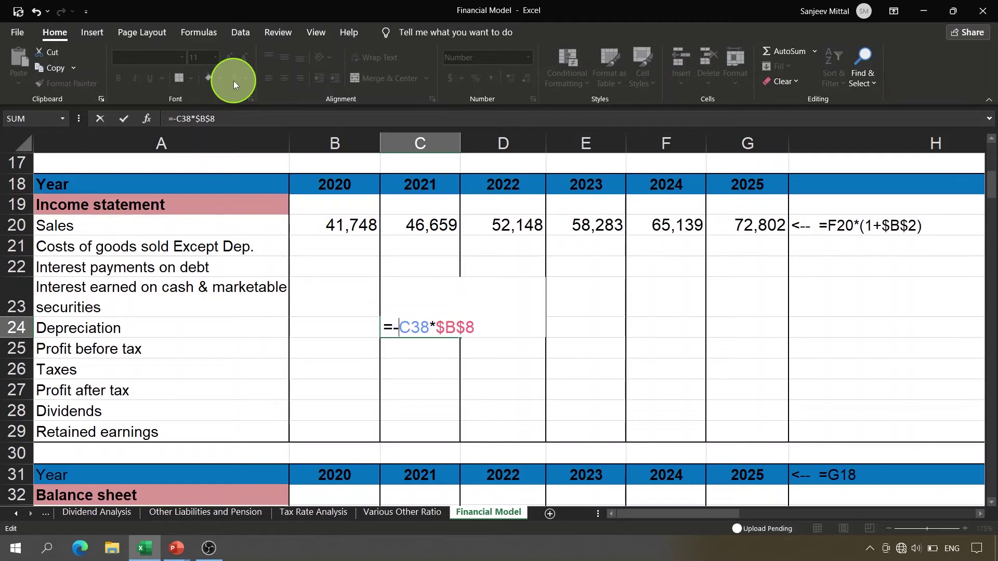
{"action": "key", "text": "Return"}
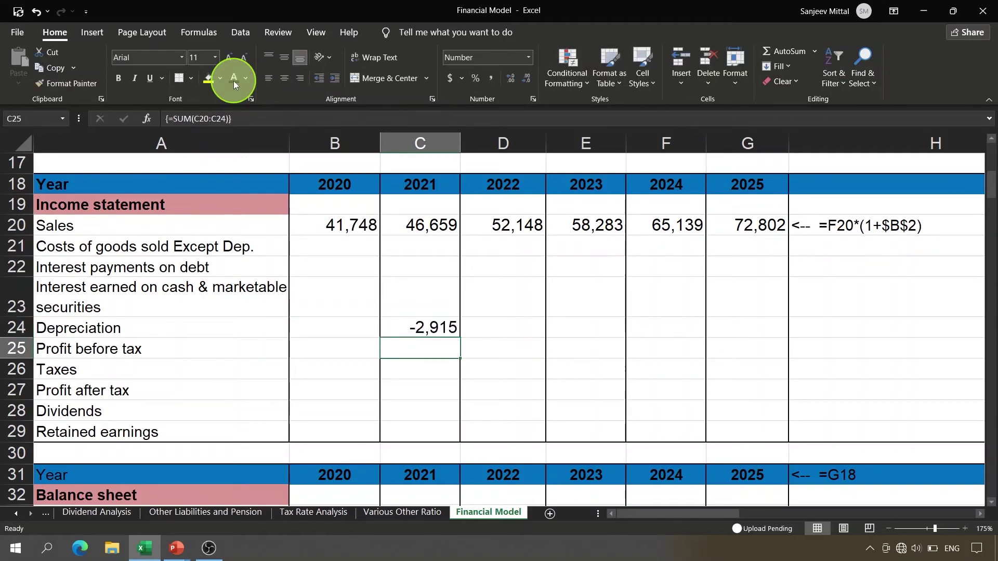
Copy the 2021 depreciation formula from C24 across the years through 2025 in G24.
{"action": "key", "text": "Down"}
{"action": "key", "text": "Up"}
{"action": "key", "text": "Up"}
{"action": "key", "text": "ctrl+c"}
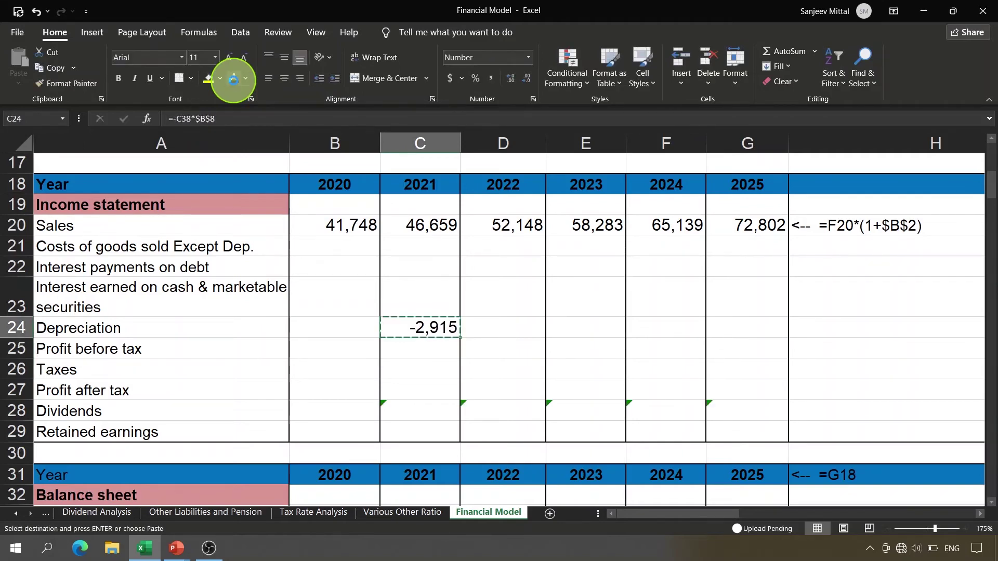
{"action": "key", "text": "shift+Right"}
{"action": "key", "text": "shift+Right"}
{"action": "key", "text": "shift+Right"}
{"action": "key", "text": "shift+Right"}
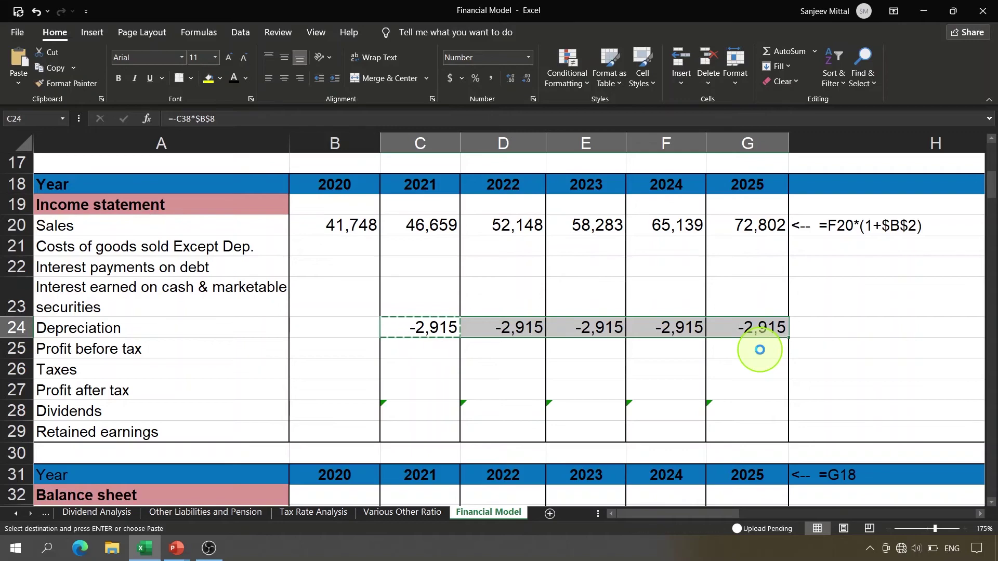
{"action": "key", "text": "Return"}
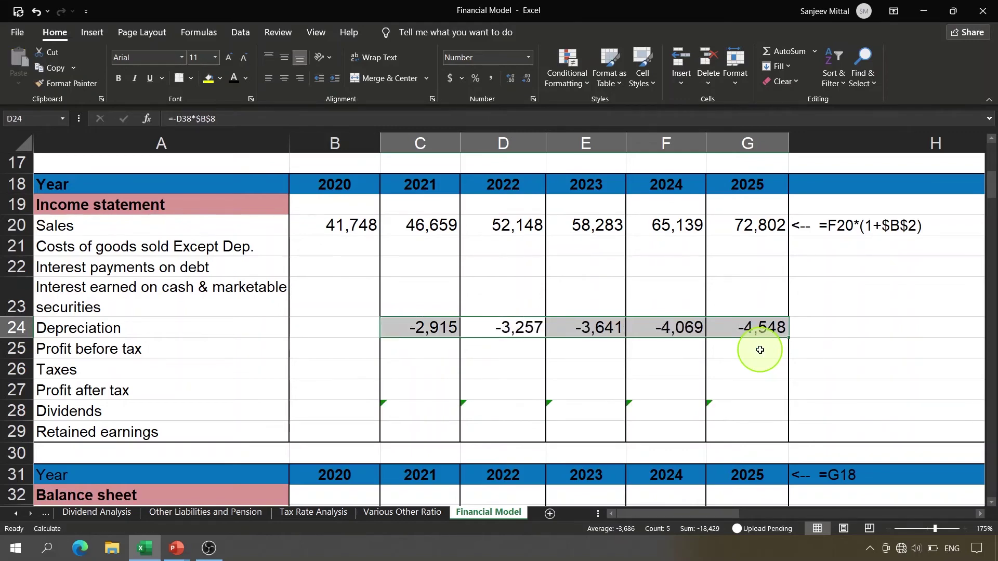
{"action": "left_click", "coordinate": [753, 333]}
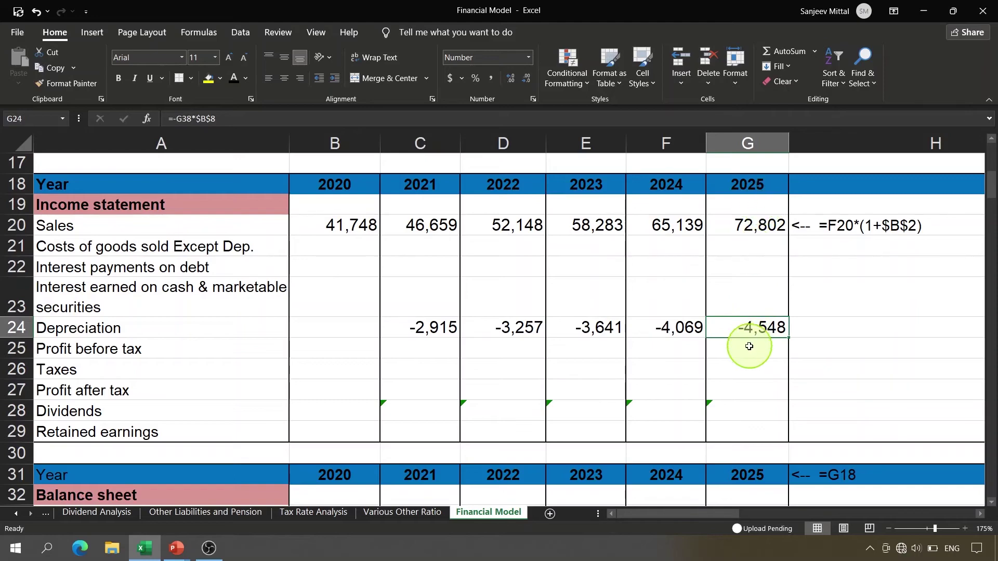
{"action": "left_click", "coordinate": [726, 385]}
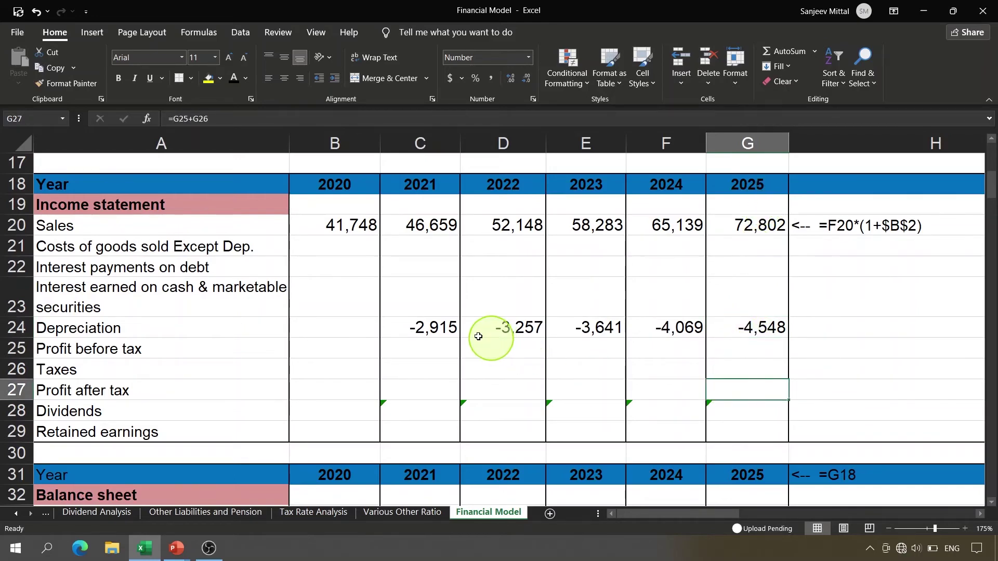
Enter =B39+C24 in C39 as the 2021 accumulated depreciation, adding the year's depreciation to the 2020 balance.
{"action": "left_click", "coordinate": [435, 332]}
{"action": "key", "text": "Page_Down"}
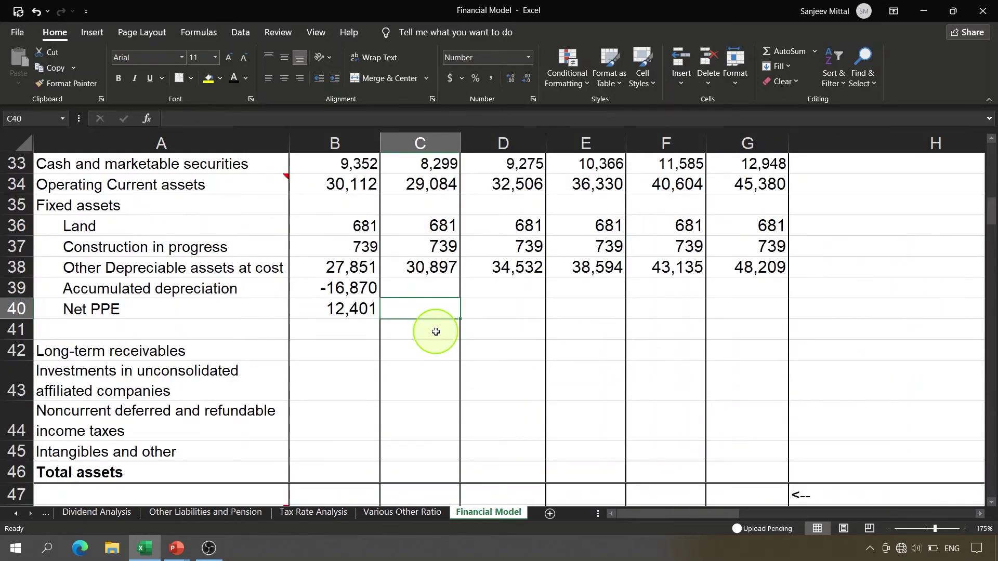
{"action": "left_click", "coordinate": [422, 295]}
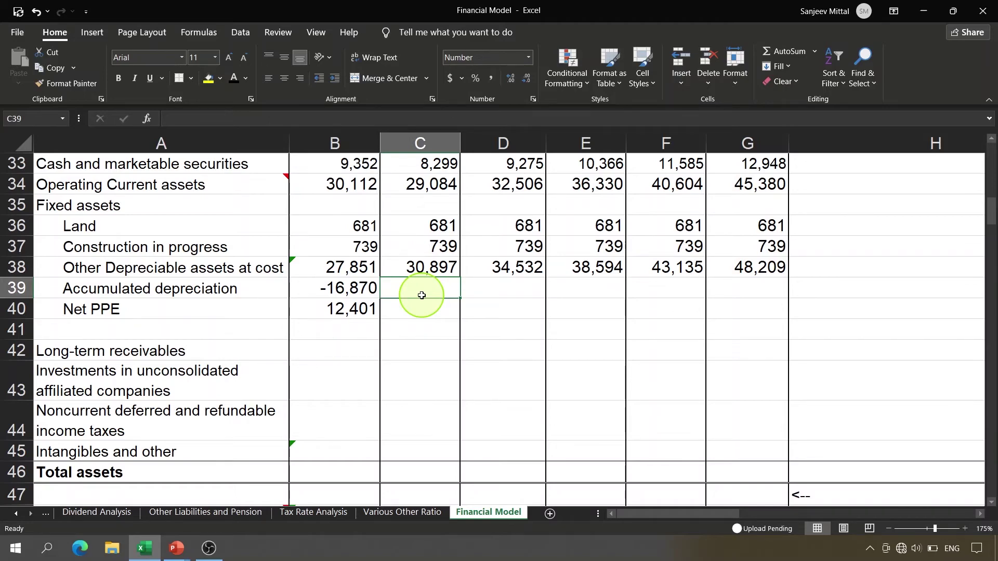
{"action": "type", "text": "="}
{"action": "key", "text": "Left"}
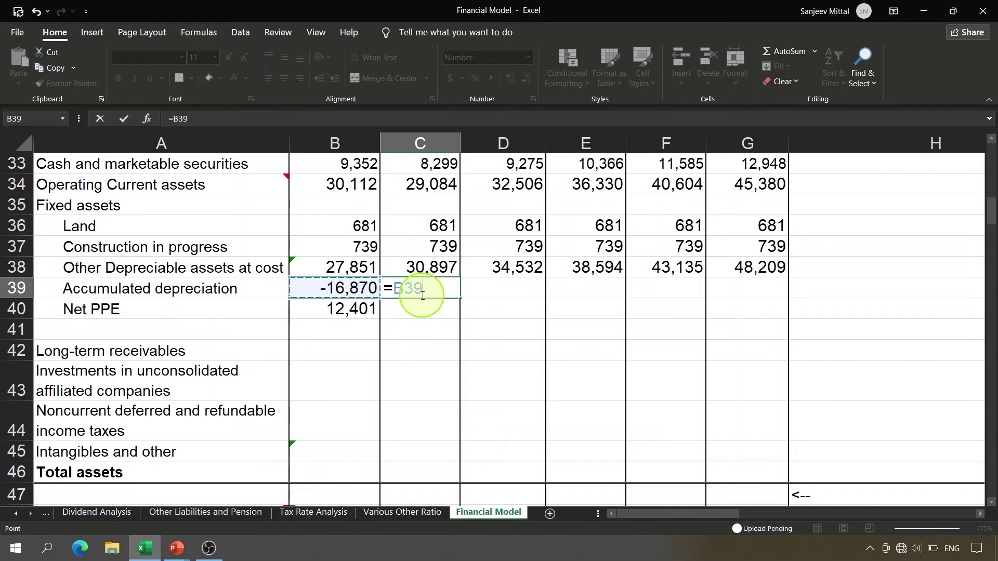
{"action": "type", "text": "+"}
{"action": "scroll", "coordinate": [422, 295], "scroll_direction": "up", "scroll_amount": 5}
{"action": "left_click", "coordinate": [422, 295]}
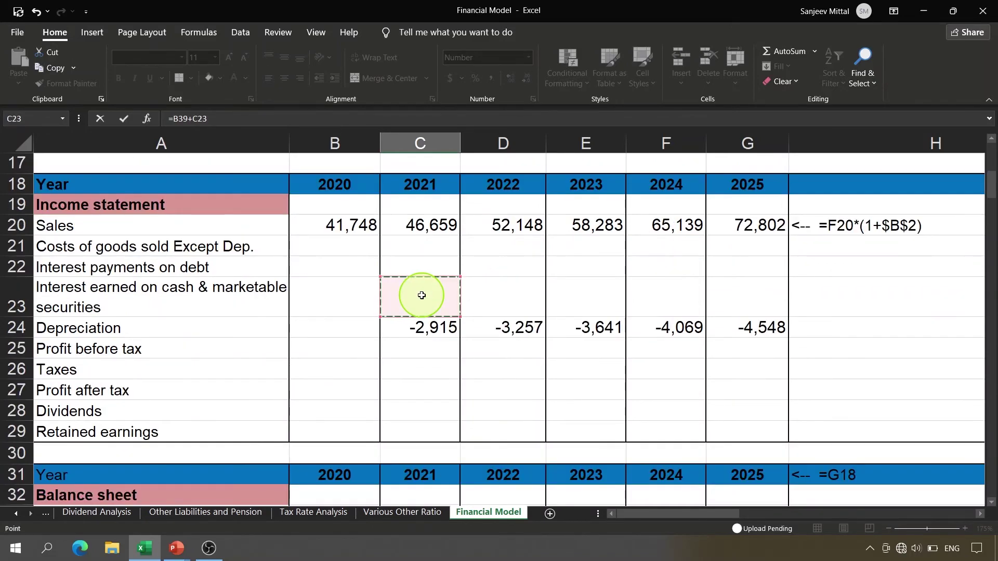
{"action": "left_click", "coordinate": [423, 328]}
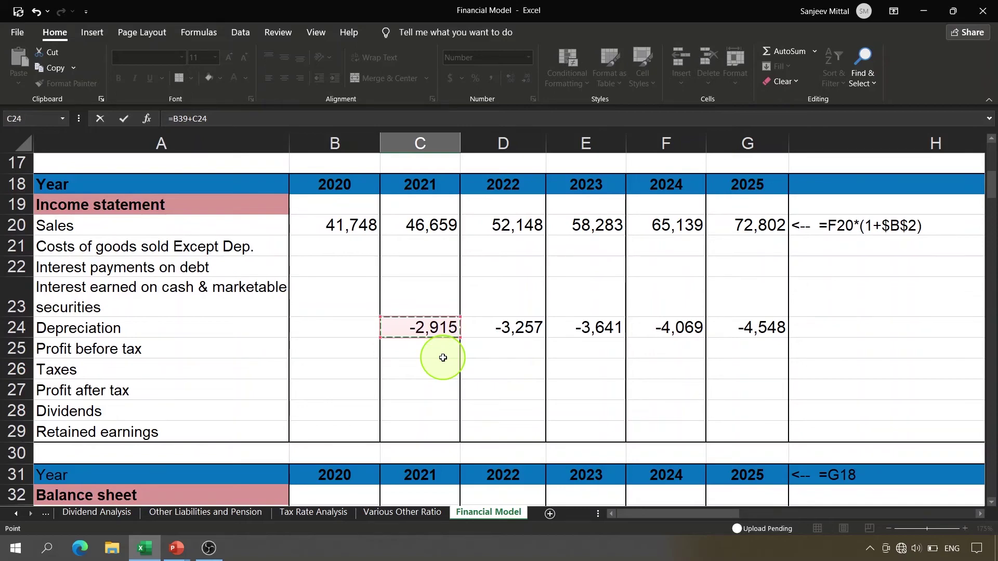
{"action": "key", "text": "Return"}
{"action": "key", "text": "Return"}
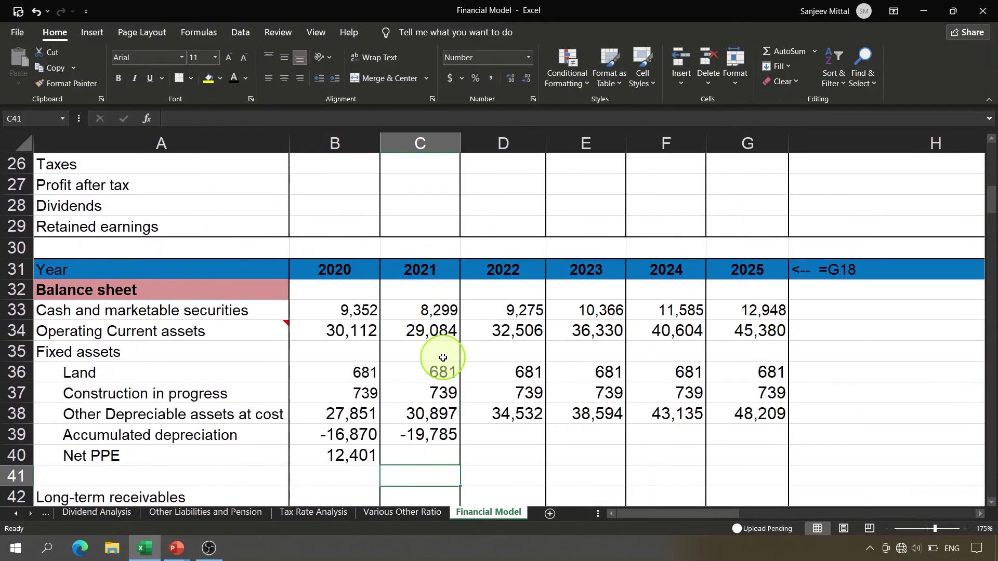
{"action": "key", "text": "Up"}
{"action": "key", "text": "Up"}
{"action": "key", "text": "F2"}
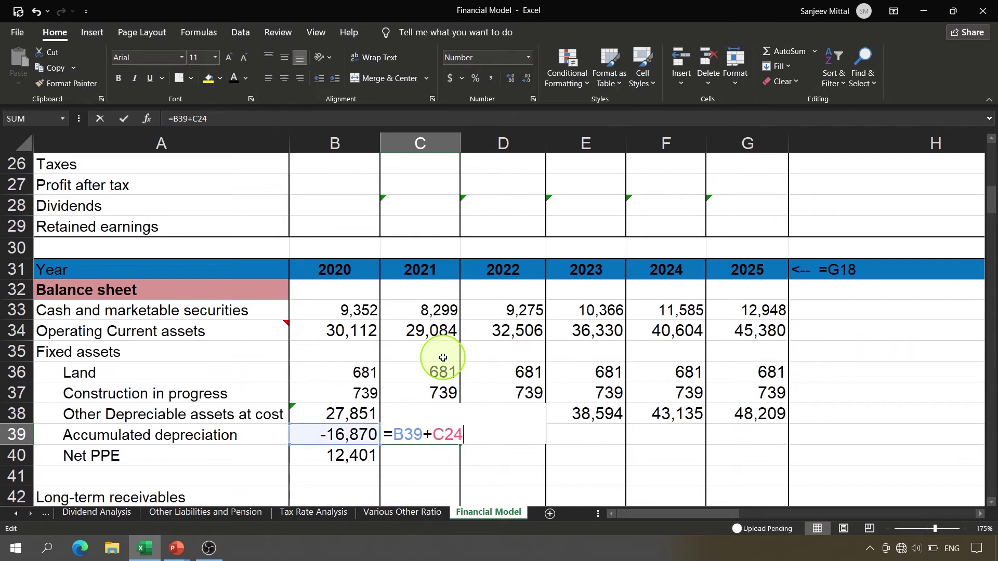
{"action": "key", "text": "Escape"}
{"action": "key", "text": "Down"}
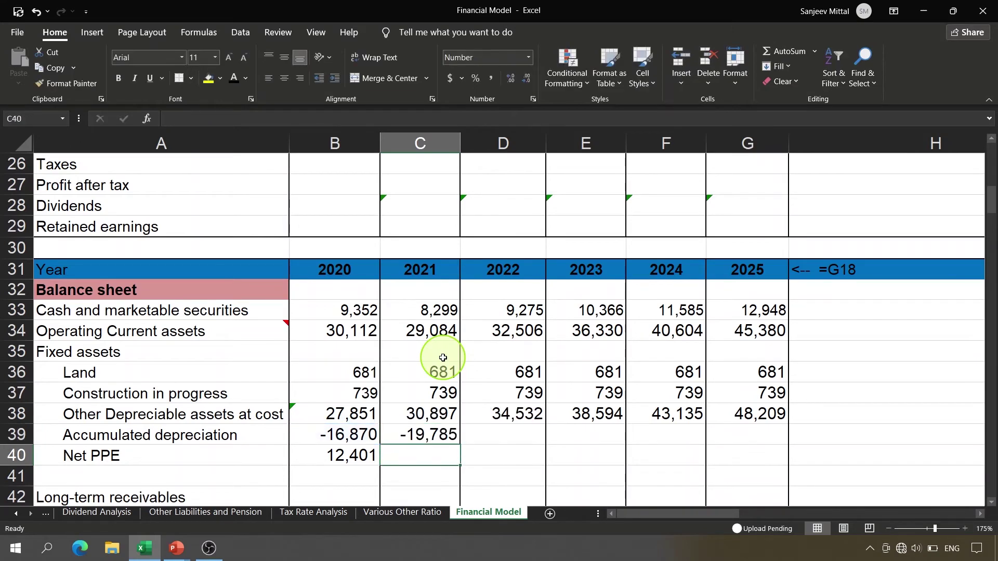
{"action": "key", "text": "Left"}
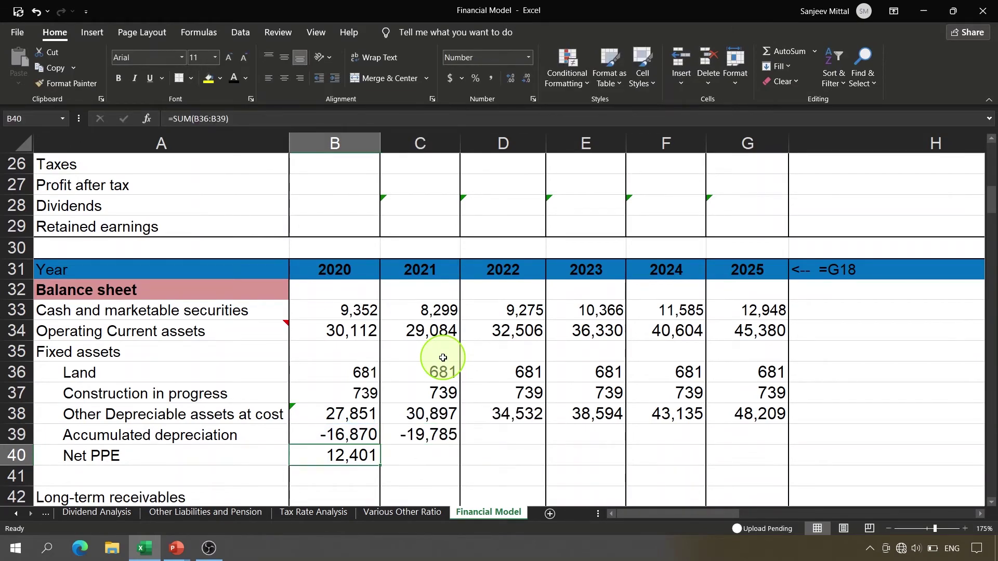
Copy the accumulated depreciation formula from C39 across 2022–2025 through G39.
{"action": "key", "text": "Right"}
{"action": "key", "text": "Up"}
{"action": "key", "text": "ctrl+c"}
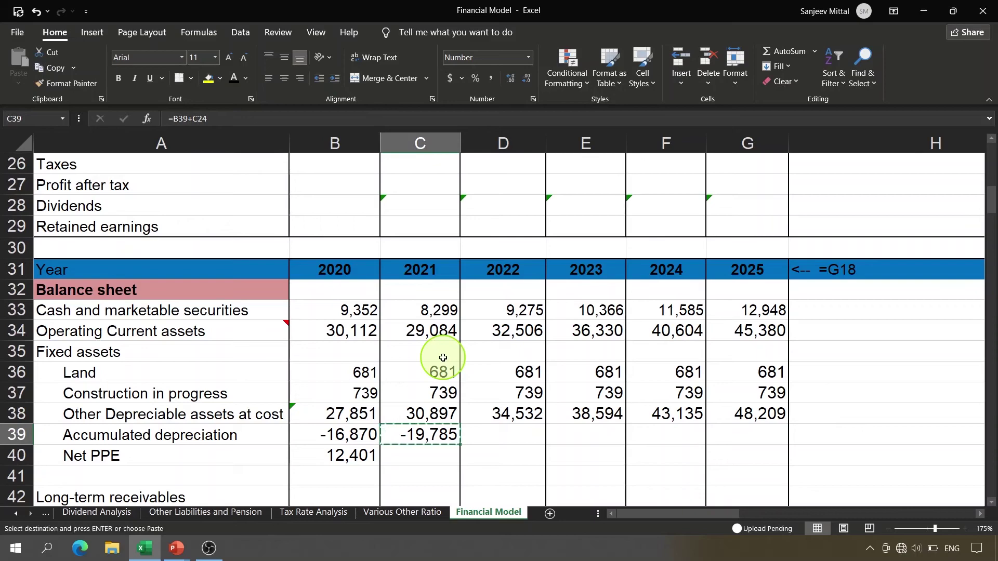
{"action": "key", "text": "Right"}
{"action": "key", "text": "shift+Right"}
{"action": "key", "text": "shift+Right"}
{"action": "key", "text": "shift+Right"}
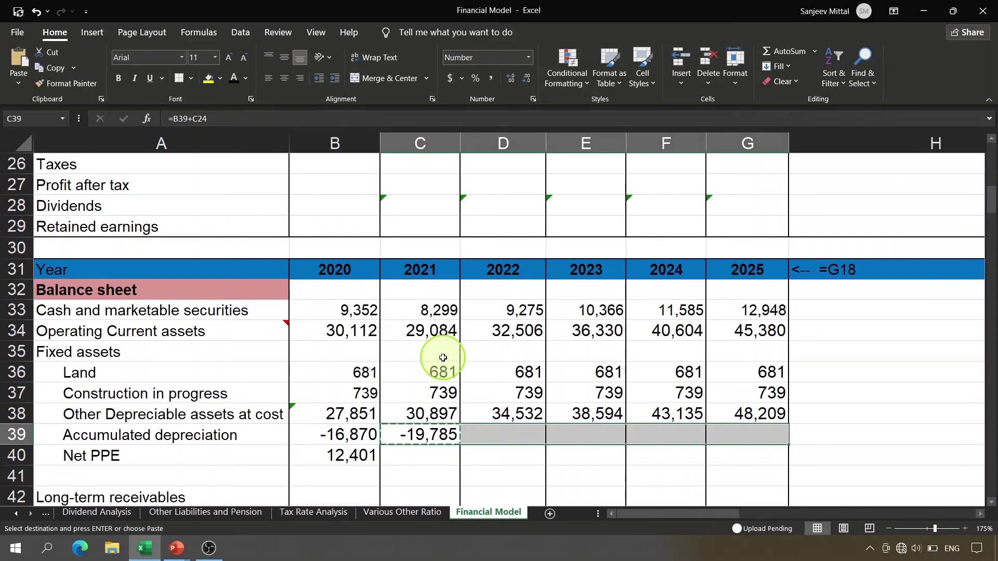
{"action": "key", "text": "ctrl+v"}
{"action": "key", "text": "Return"}
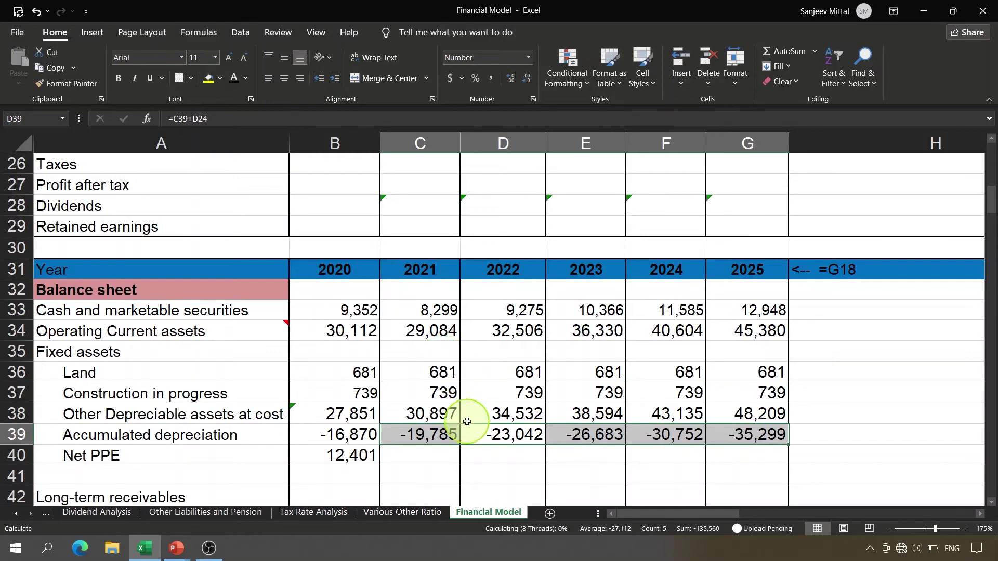
{"action": "left_click", "coordinate": [746, 437]}
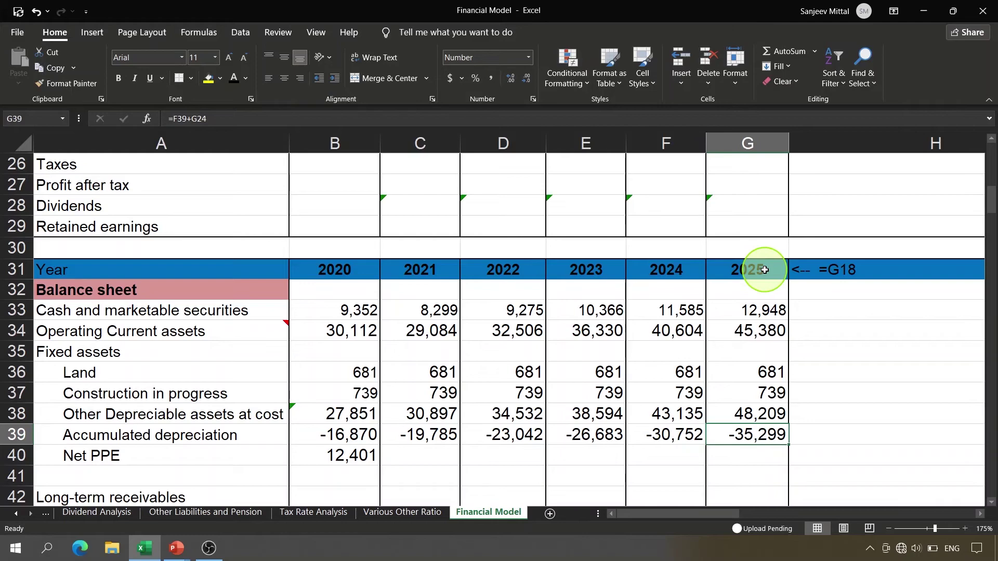
Copy the 2020 Net PPE formula from B40 across the forecast years 2021–2025 through G40.
{"action": "left_click", "coordinate": [425, 454]}
{"action": "key", "text": "Left"}
{"action": "key", "text": "ctrl+c"}
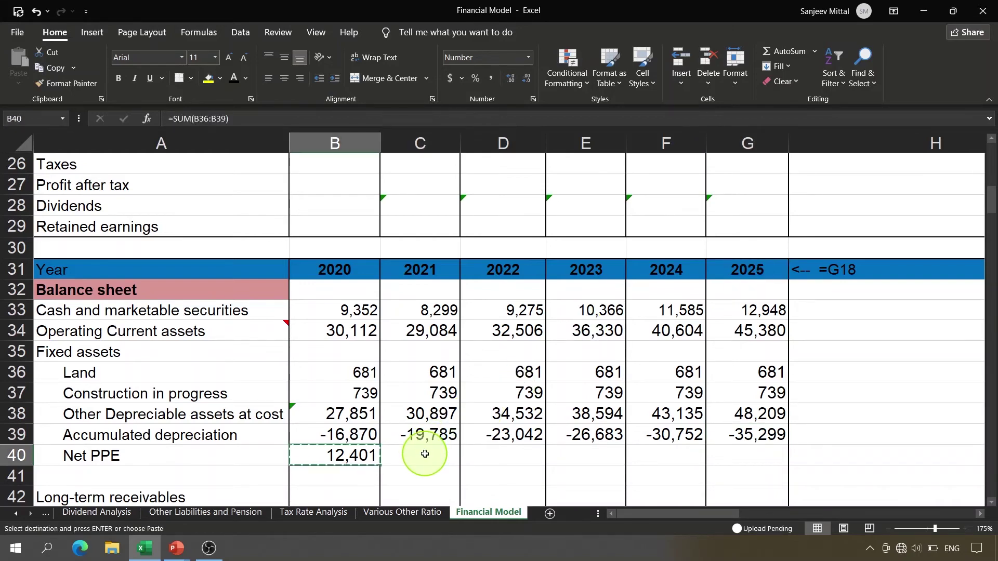
{"action": "key", "text": "shift+Right"}
{"action": "key", "text": "shift+Right"}
{"action": "key", "text": "shift+Right"}
{"action": "key", "text": "shift+Right"}
{"action": "key", "text": "shift+Right"}
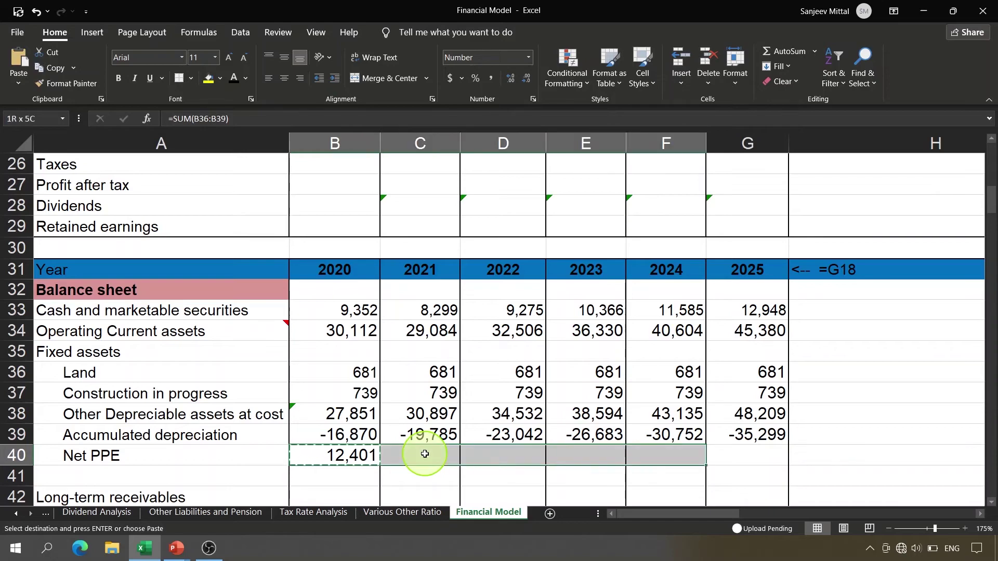
{"action": "key", "text": "ctrl+v"}
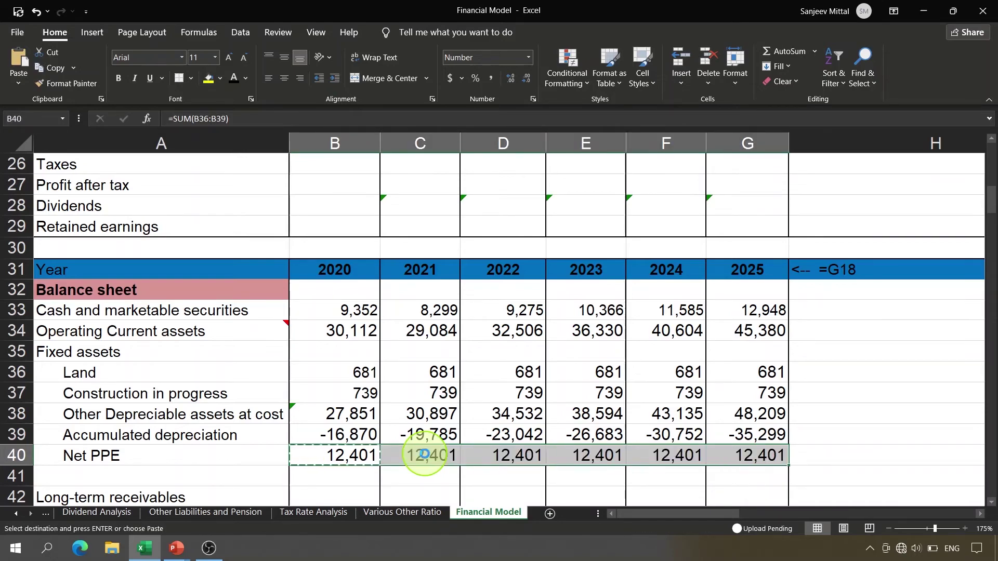
{"action": "left_click", "coordinate": [68, 456]}
{"action": "left_click", "coordinate": [769, 454]}
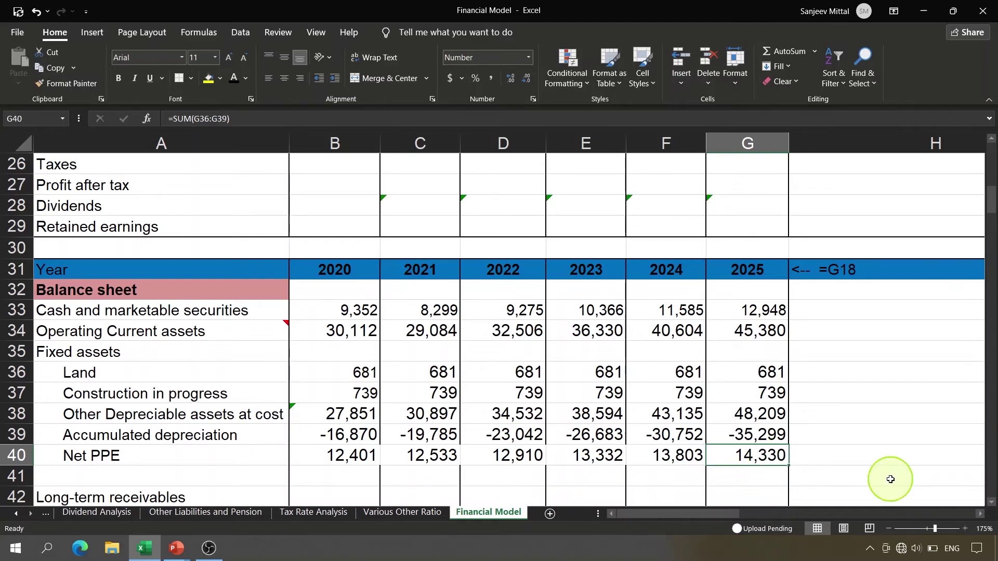
Review the 2025 balance sheet formulas for land, construction in progress, depreciable assets, accumulated depreciation and the Net PPE sum.
{"action": "key", "text": "Left"}
{"action": "key", "text": "Left"}
{"action": "key", "text": "Down"}
{"action": "key", "text": "Down"}
{"action": "key", "text": "Down"}
{"action": "key", "text": "Down"}
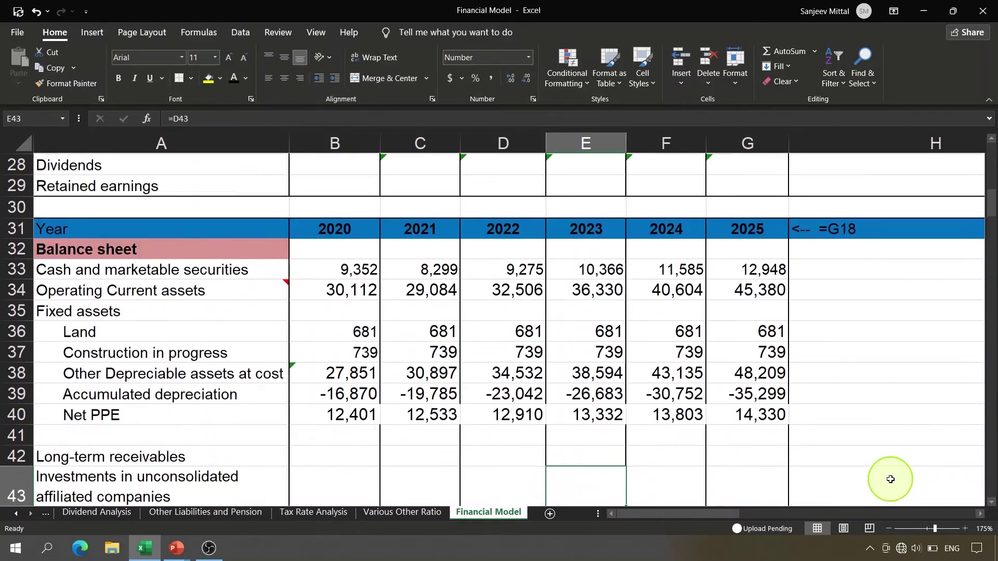
{"action": "left_click", "coordinate": [754, 372]}
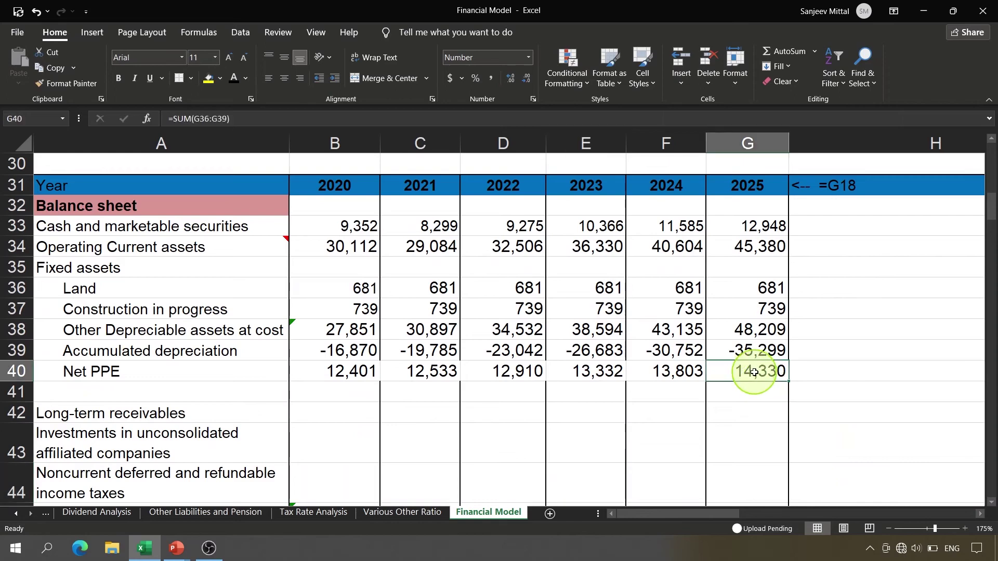
{"action": "left_click", "coordinate": [770, 190]}
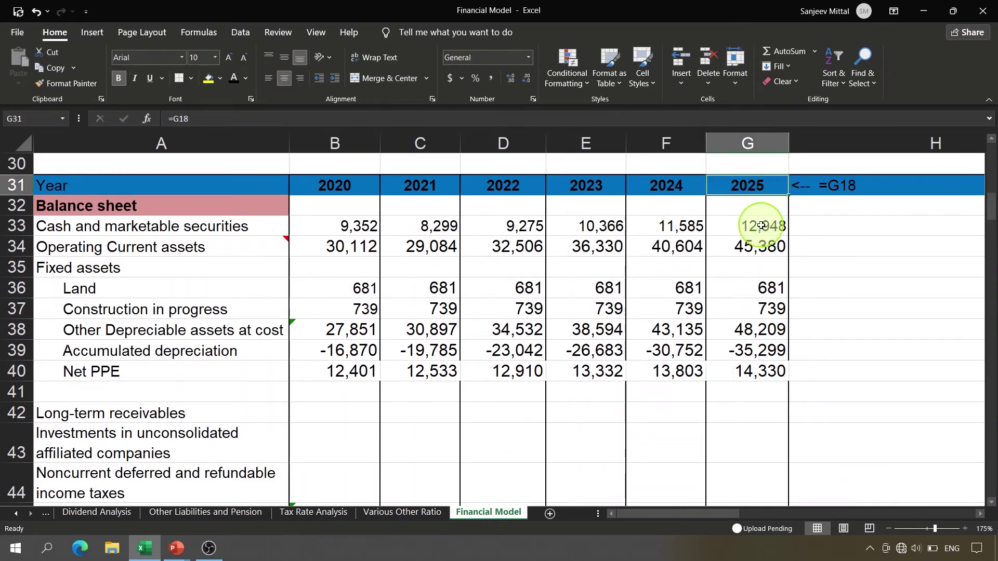
{"action": "left_click", "coordinate": [775, 295]}
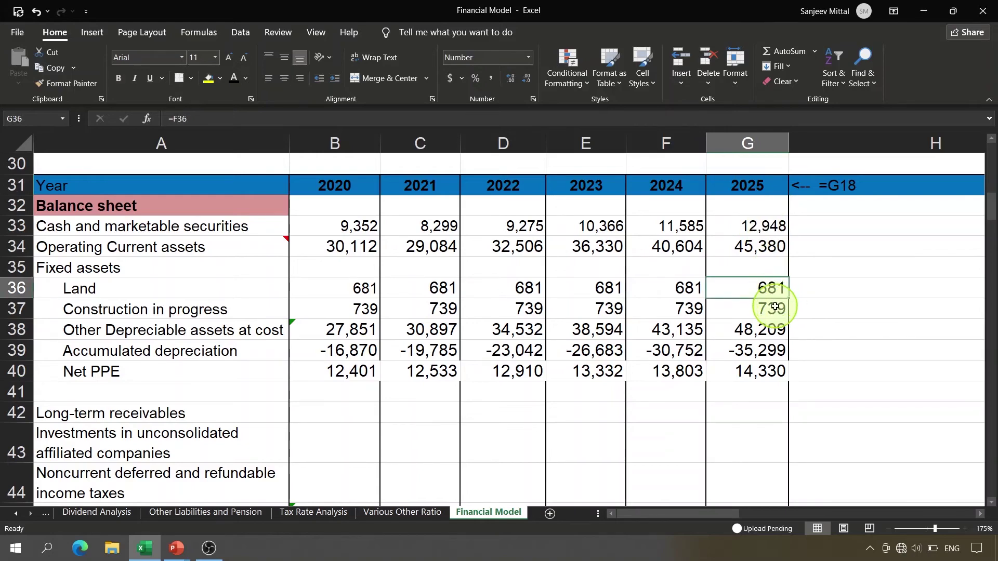
{"action": "left_click", "coordinate": [772, 306]}
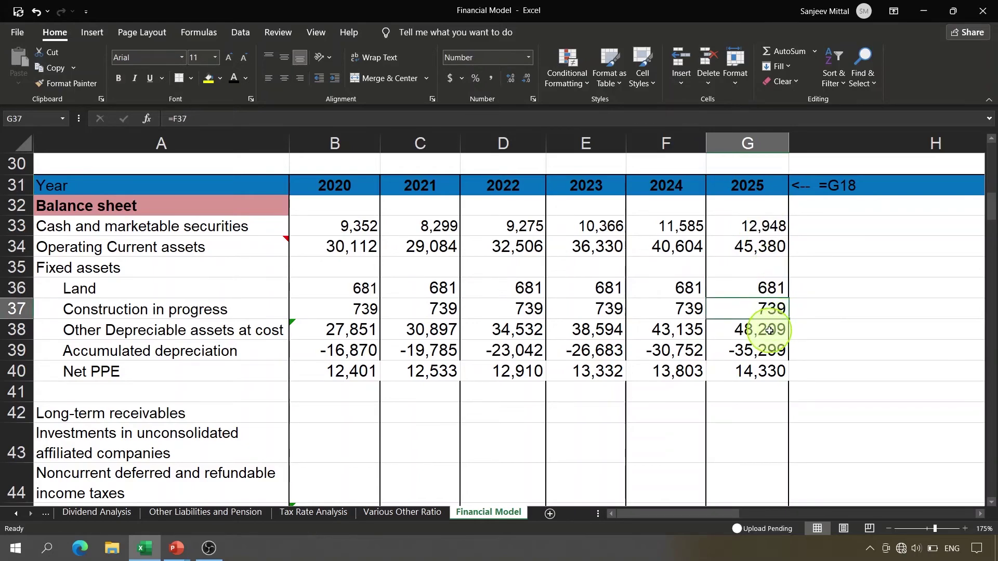
{"action": "left_click", "coordinate": [770, 330]}
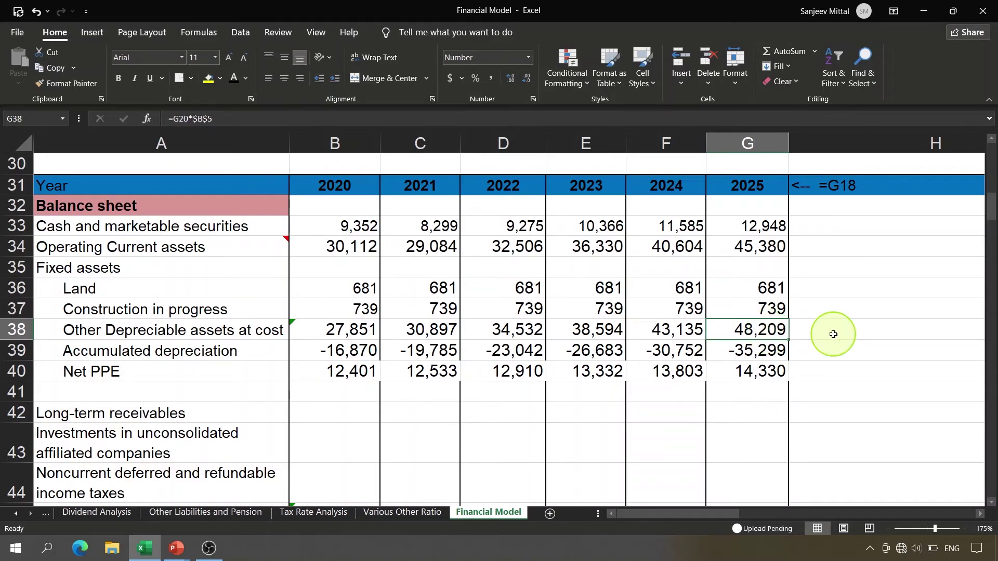
{"action": "left_click", "coordinate": [762, 352]}
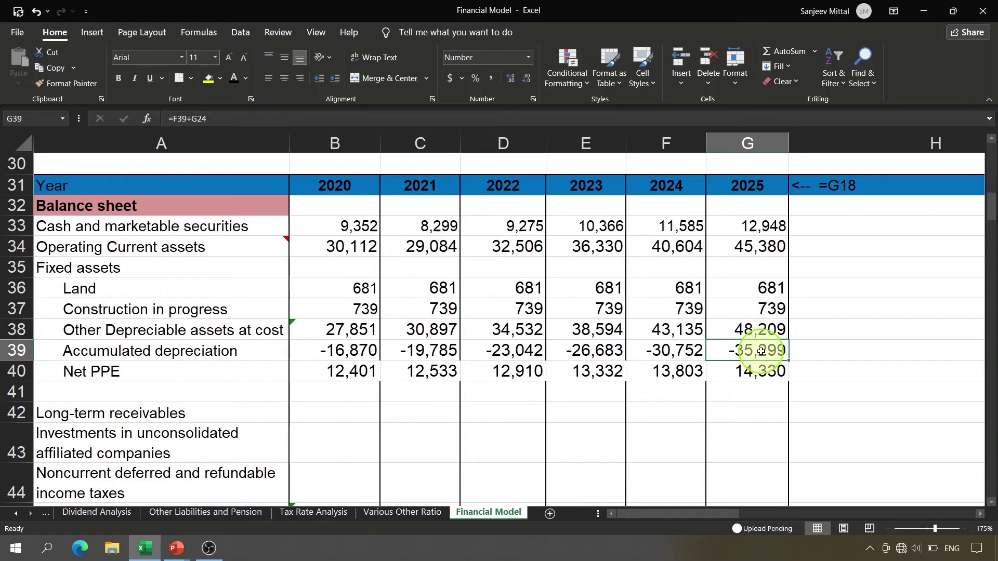
{"action": "left_click", "coordinate": [759, 369]}
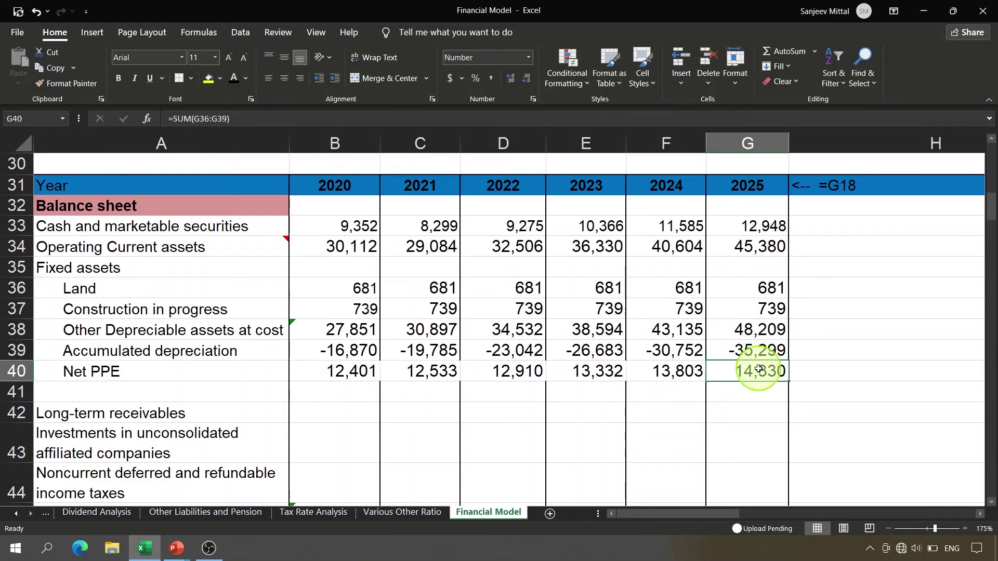
{"action": "double_click", "coordinate": [759, 369]}
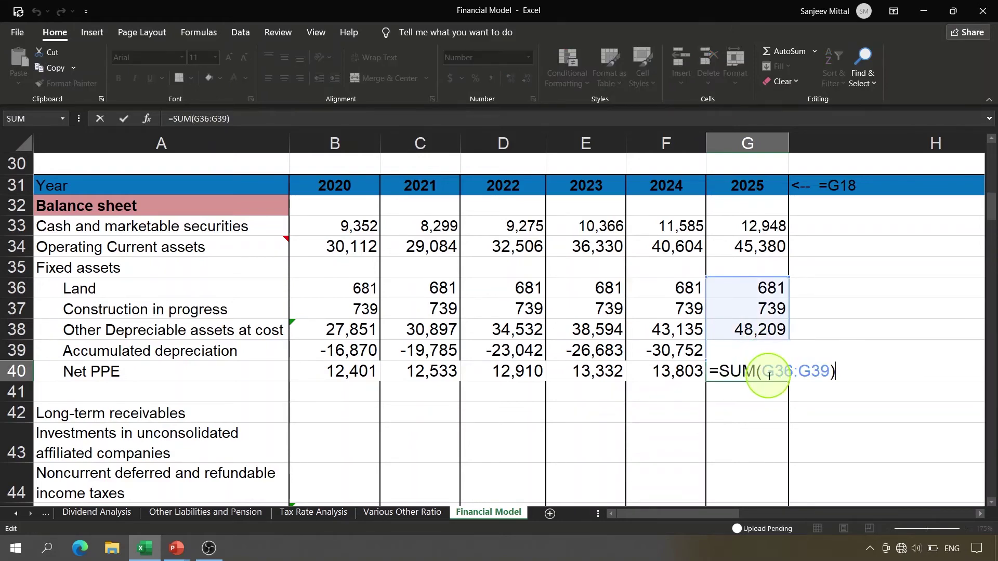
{"action": "key", "text": "Escape"}
{"action": "left_click", "coordinate": [803, 372]}
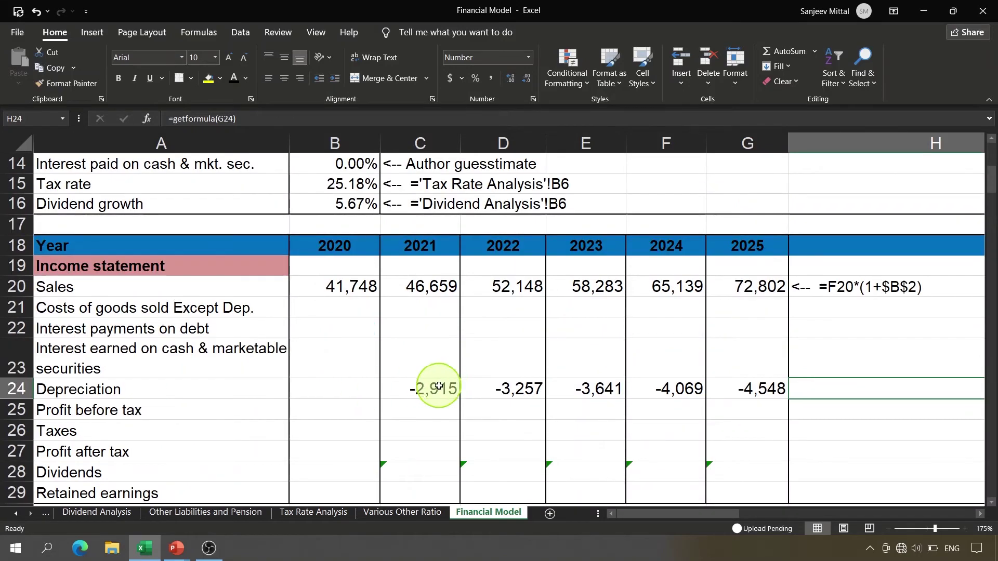
Set the font color of the hidden 2020 depreciation figure in B24 to black.
{"action": "left_click", "coordinate": [394, 386]}
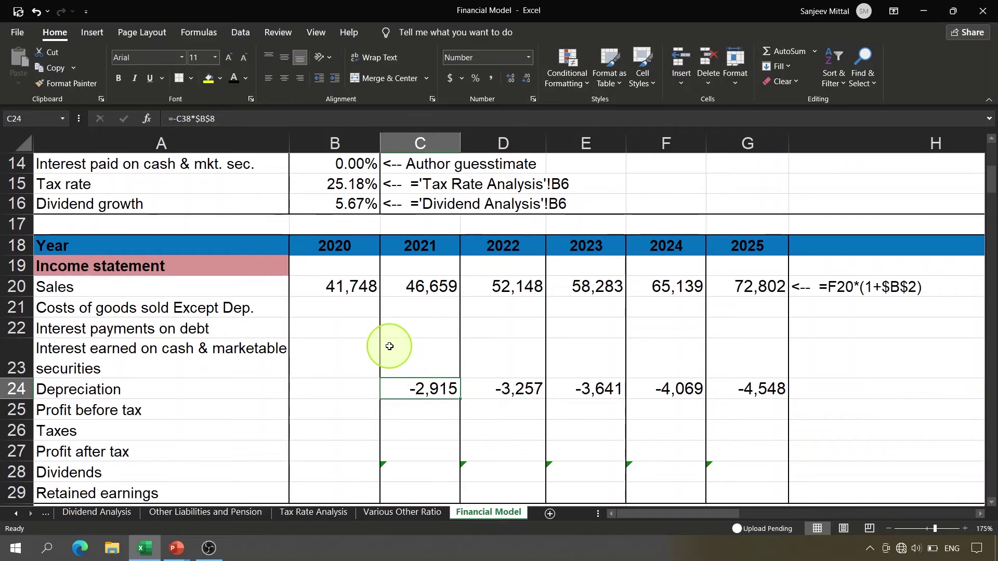
{"action": "left_click", "coordinate": [313, 389]}
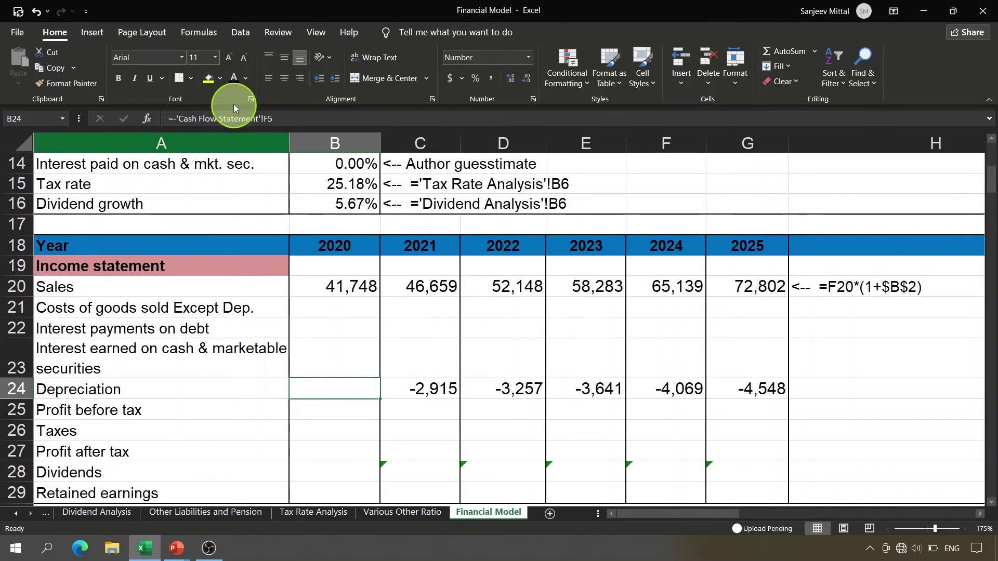
{"action": "left_click", "coordinate": [232, 85]}
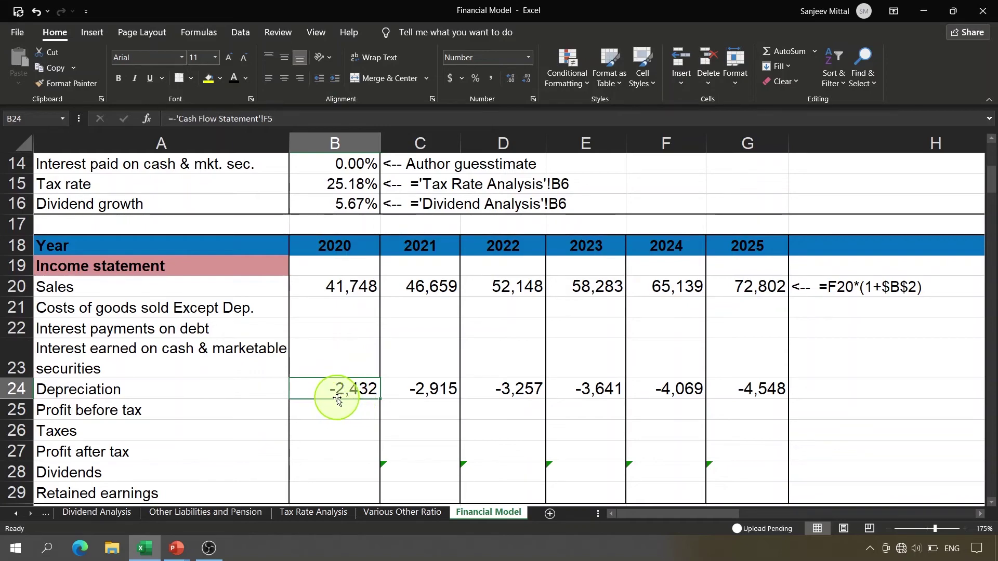
{"action": "left_click", "coordinate": [853, 381]}
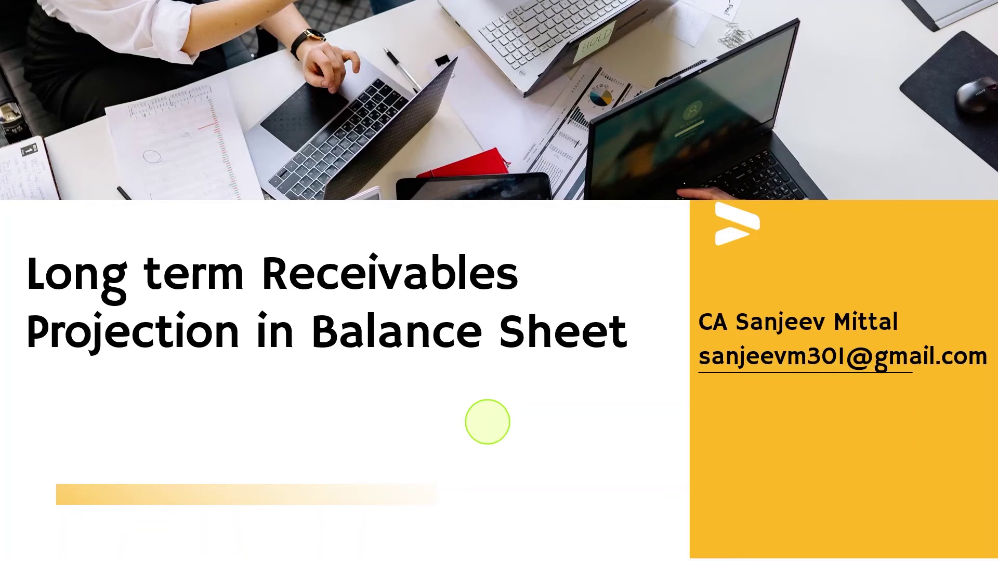
Switch to the Financial Model workbook in Excel and dismiss the Upload Pending notification.
{"action": "key", "text": "alt+Tab"}
{"action": "key", "text": "Tab"}
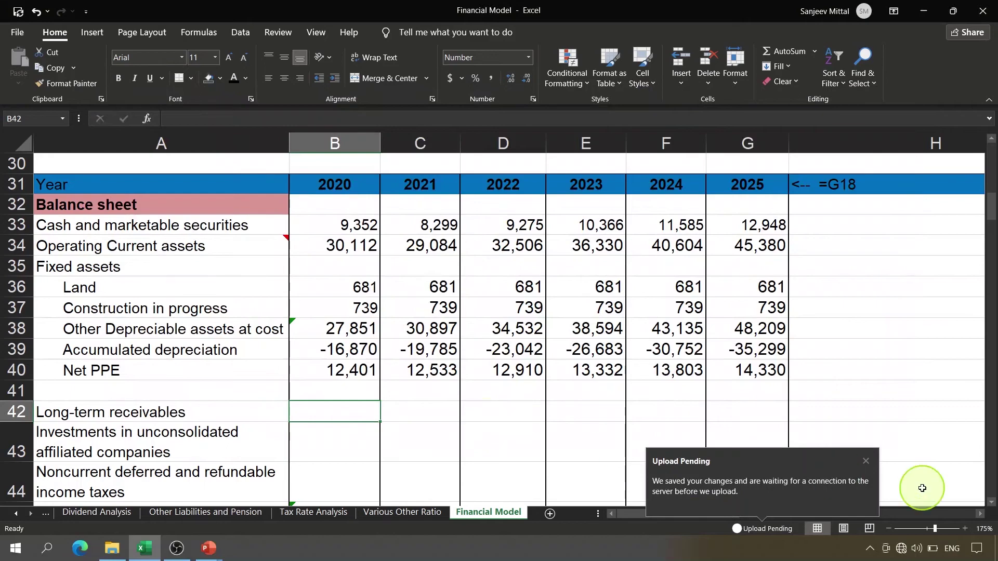
{"action": "left_click", "coordinate": [865, 463]}
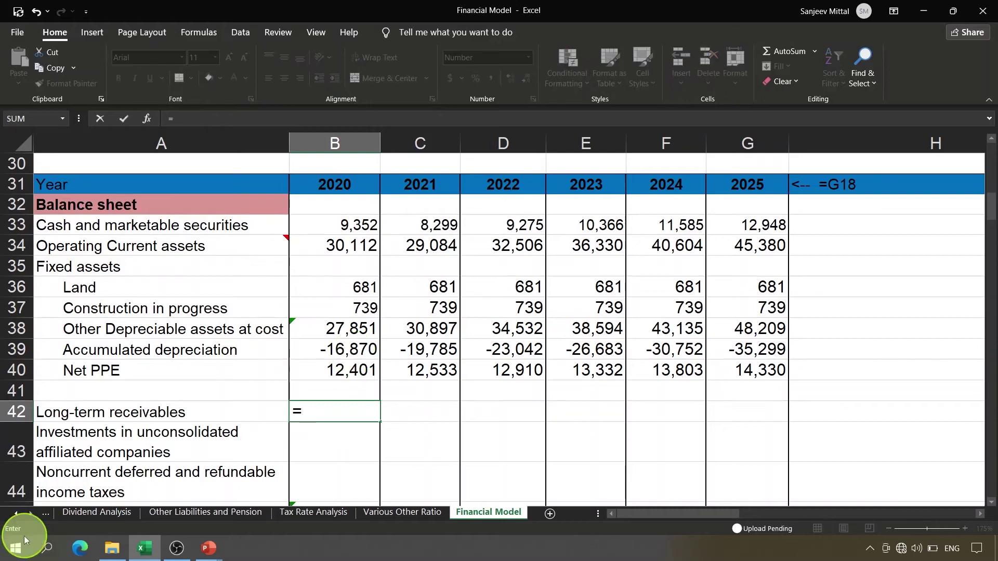
Link the 2020 long-term receivables in B42 to the Balance-Sheet Rewritten sheet with ='Balance-Sheet Rewritten'!F8.
{"action": "left_click", "coordinate": [15, 514]}
{"action": "left_click", "coordinate": [16, 513]}
{"action": "left_click", "coordinate": [16, 514]}
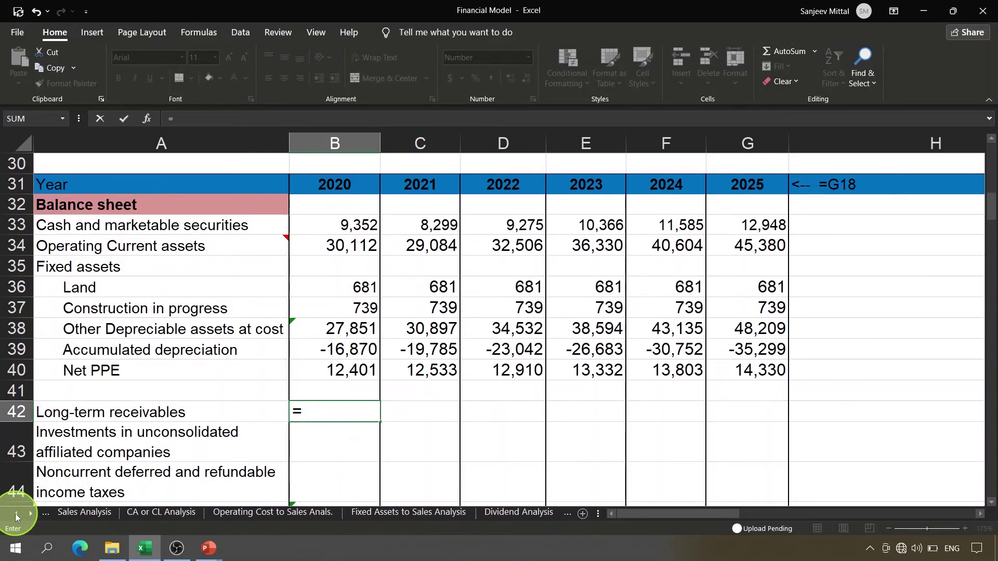
{"action": "left_click", "coordinate": [15, 514]}
{"action": "left_click", "coordinate": [16, 514]}
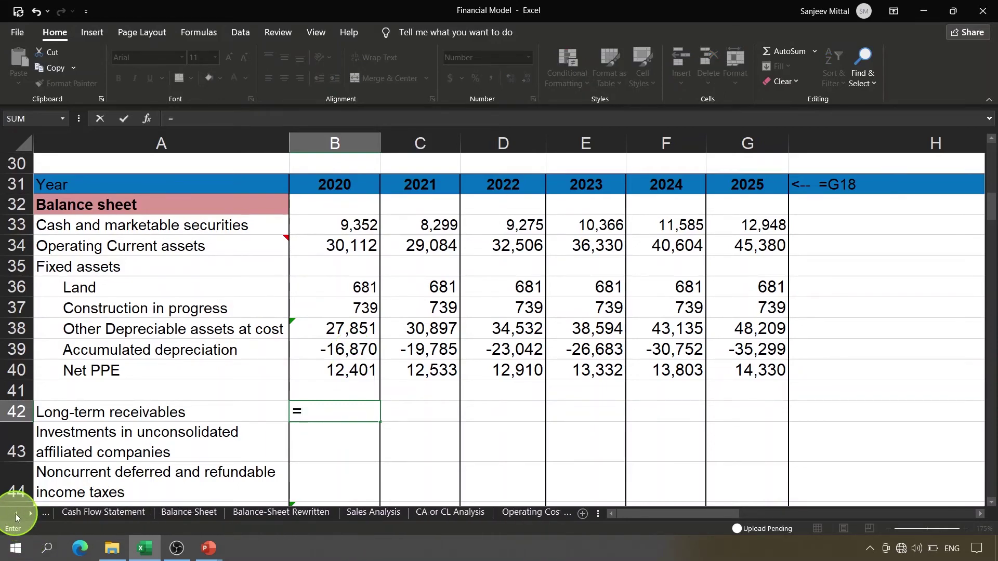
{"action": "left_click", "coordinate": [258, 513]}
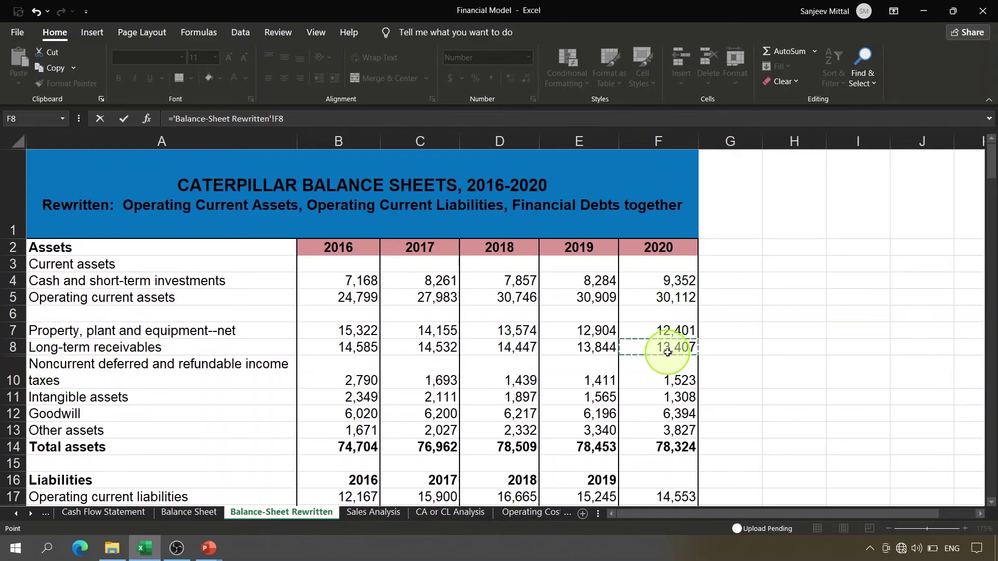
{"action": "key", "text": "Return"}
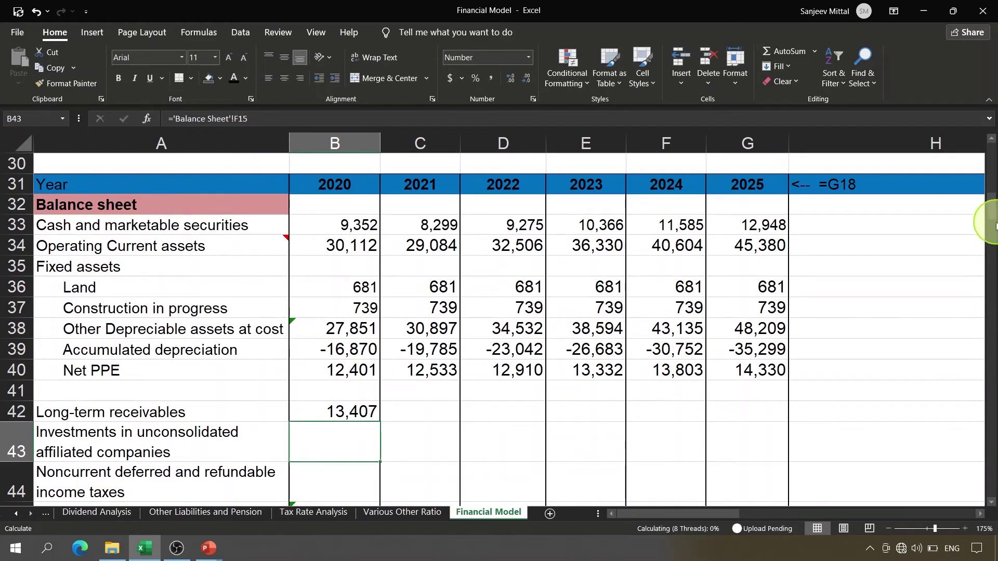
Enter =B42*(1+B7) in C42 to project 2021 long-term receivables from the 2020 balance and the receivables growth rate.
{"action": "left_click_drag", "start_coordinate": [992, 213], "coordinate": [991, 145]}
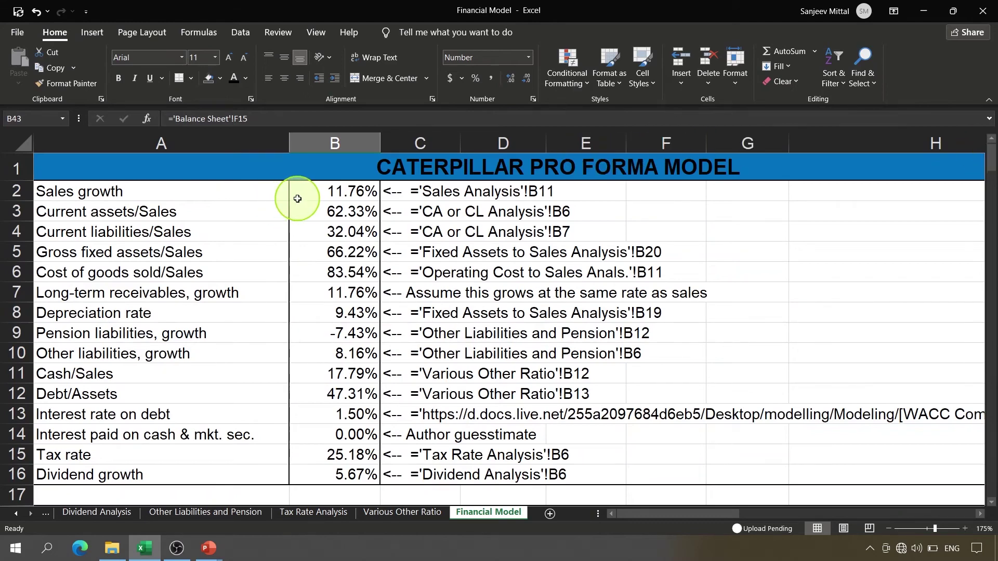
{"action": "left_click", "coordinate": [150, 293]}
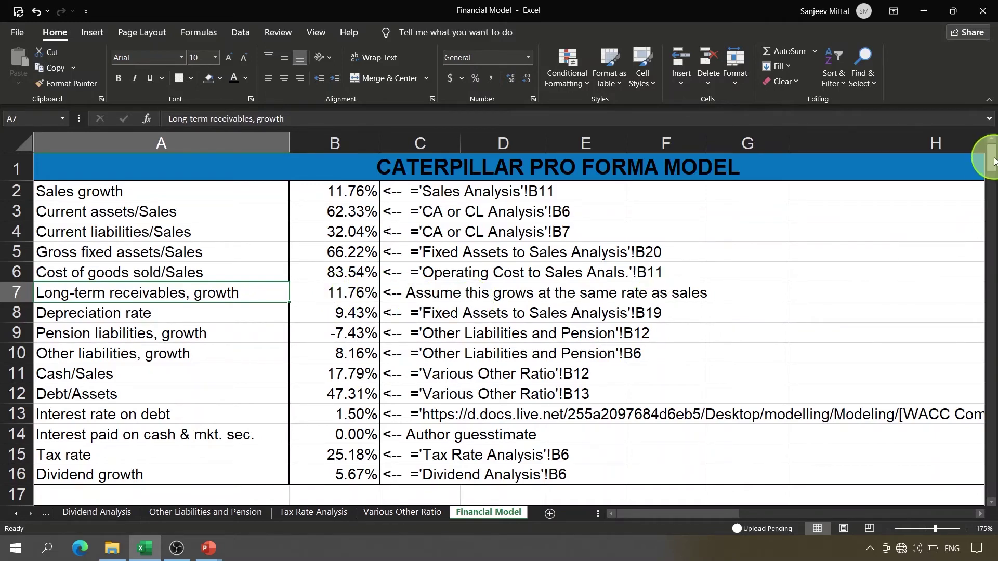
{"action": "left_click_drag", "start_coordinate": [993, 162], "coordinate": [931, 234]}
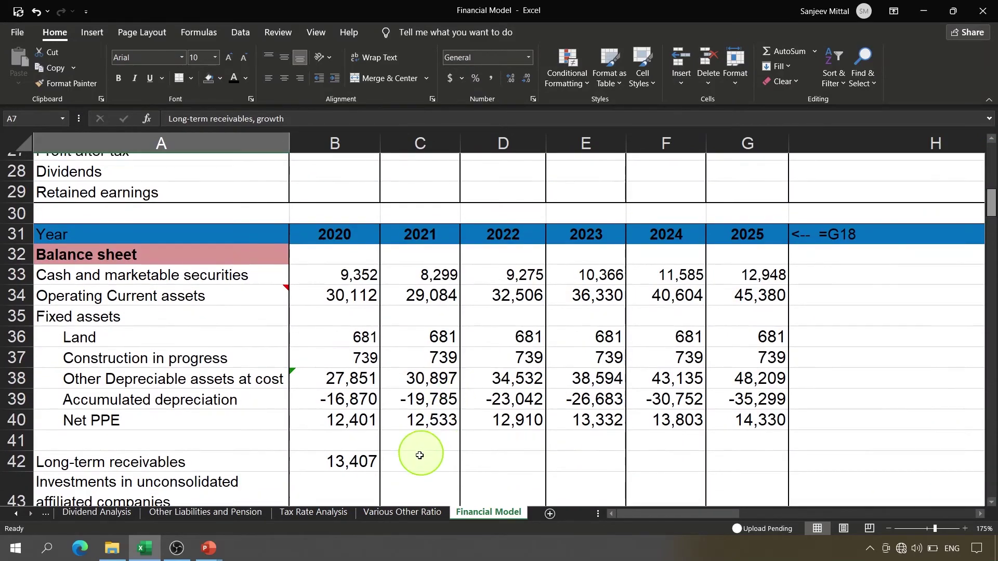
{"action": "scroll", "coordinate": [416, 454], "scroll_direction": "down", "scroll_amount": 2}
{"action": "left_click", "coordinate": [410, 377]}
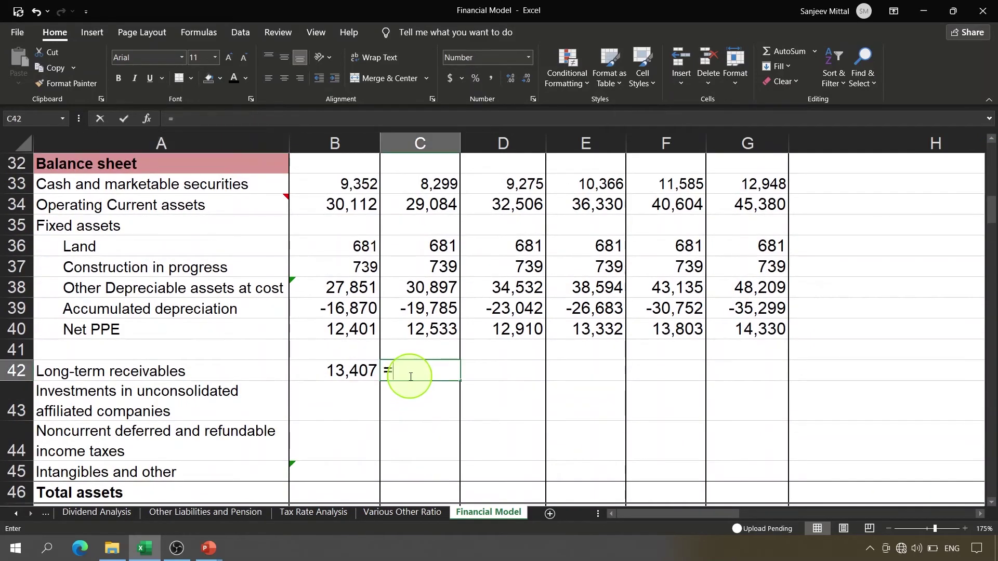
{"action": "type", "text": "="}
{"action": "key", "text": "Left"}
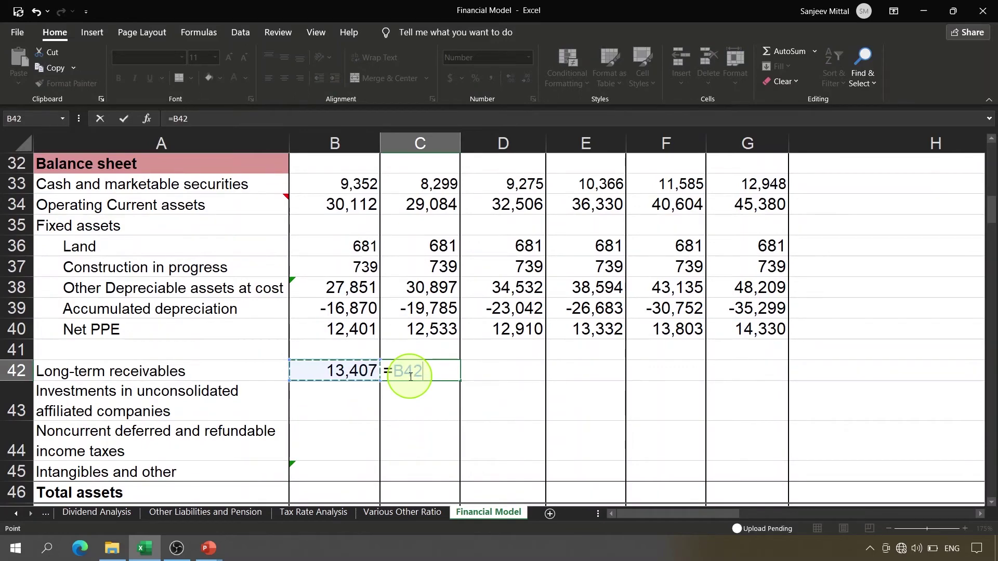
{"action": "type", "text": "*"}
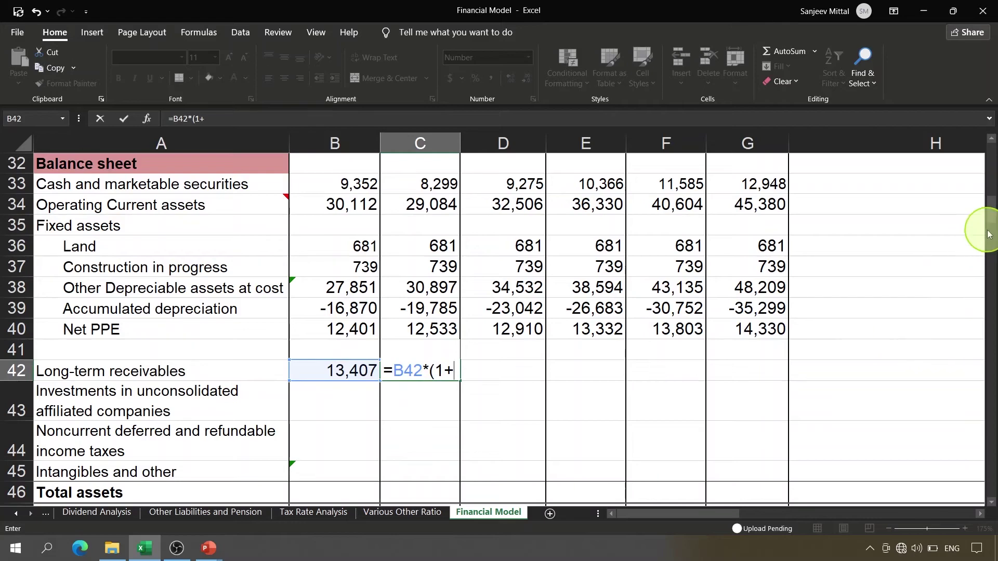
{"action": "left_click_drag", "start_coordinate": [992, 217], "coordinate": [981, 89]}
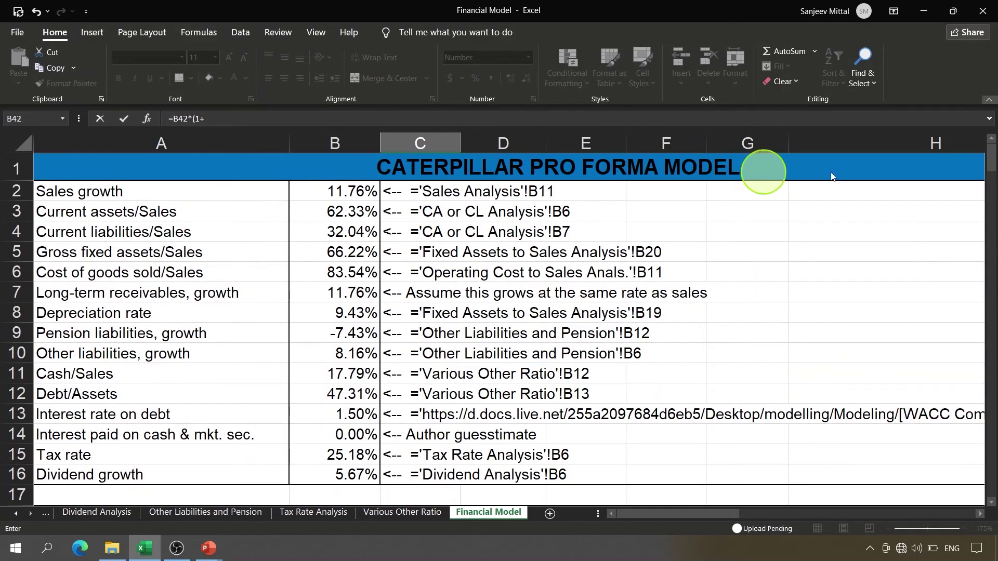
{"action": "left_click", "coordinate": [369, 292]}
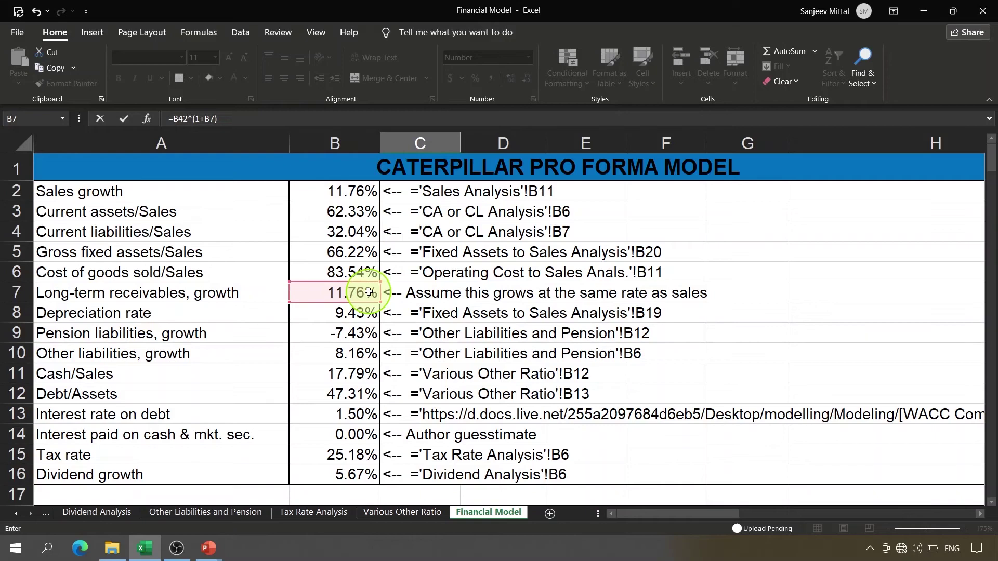
{"action": "key", "text": "Return"}
{"action": "key", "text": "Return"}
Make the growth rate reference in C42 absolute so the 2021 long-term receivables formula reads =B42*(1+$B$7).
{"action": "key", "text": "Up"}
{"action": "key", "text": "Up"}
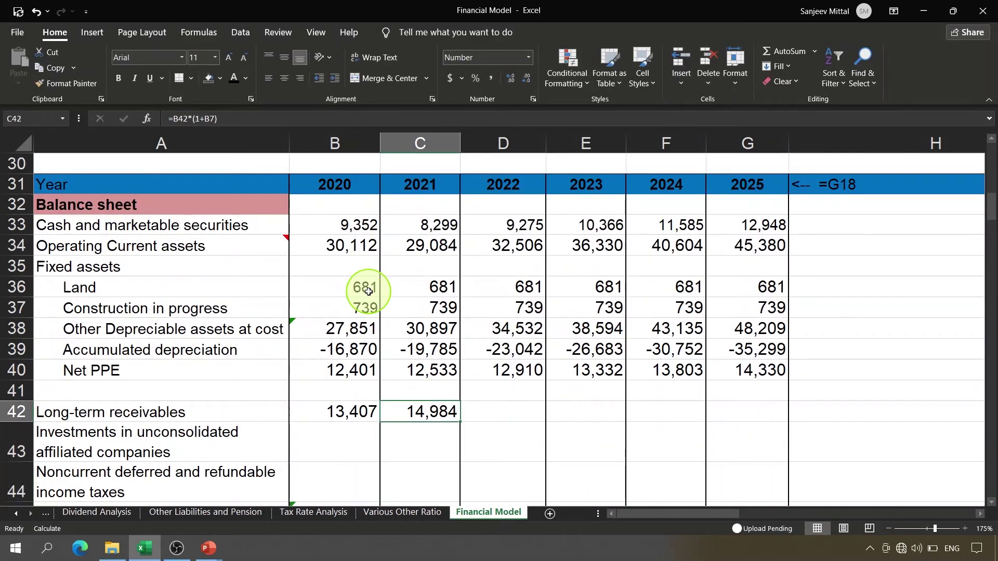
{"action": "key", "text": "F2"}
{"action": "key", "text": "Escape"}
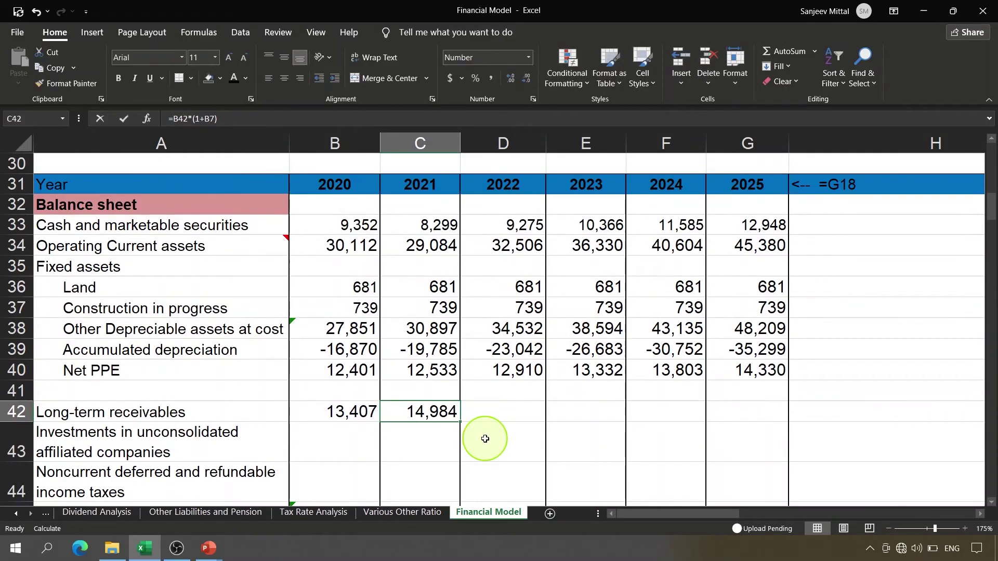
{"action": "key", "text": "F2"}
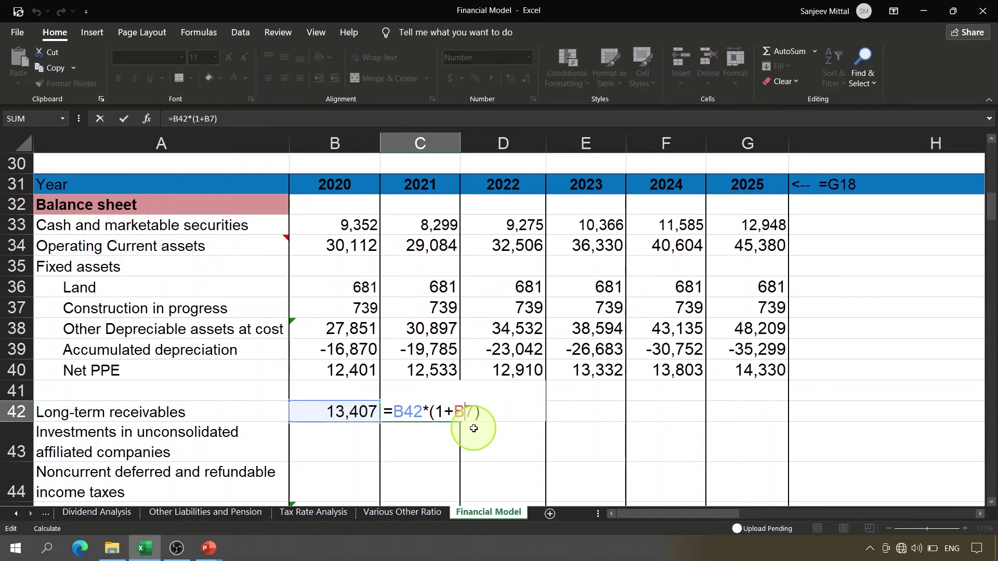
{"action": "key", "text": "F4"}
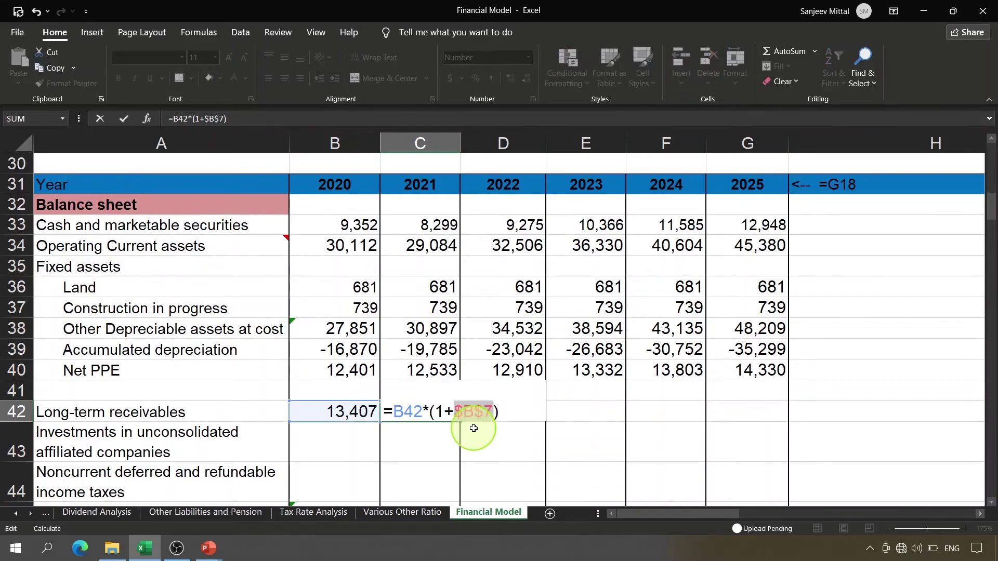
{"action": "key", "text": "Return"}
Copy the long-term receivables formula from C42 across to G42 to cover 2022 through 2025.
{"action": "key", "text": "Up"}
{"action": "key", "text": "ctrl+c"}
{"action": "key", "text": "shift+Right"}
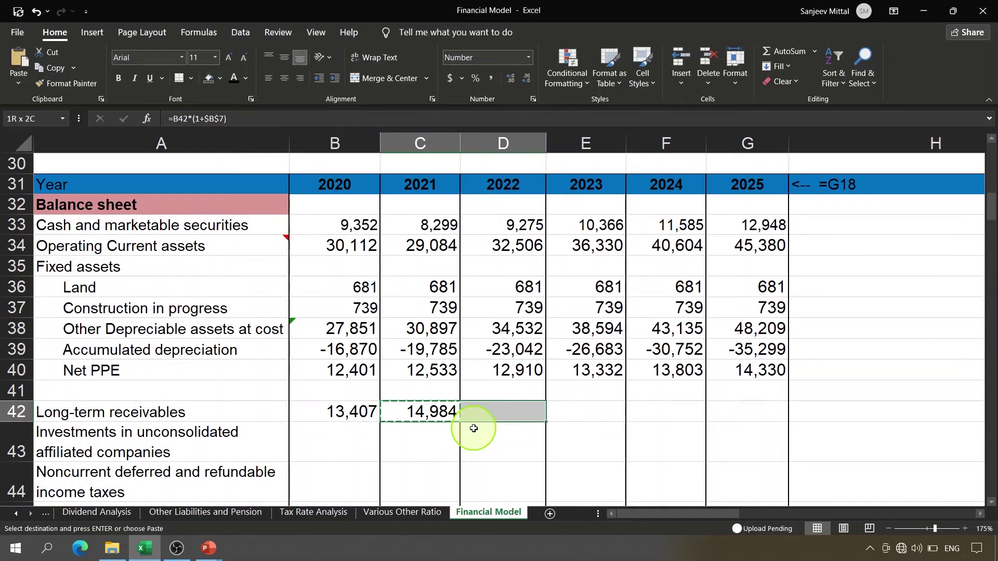
{"action": "key", "text": "shift+Right"}
{"action": "key", "text": "shift+Right"}
{"action": "key", "text": "shift+Right"}
{"action": "key", "text": "Return"}
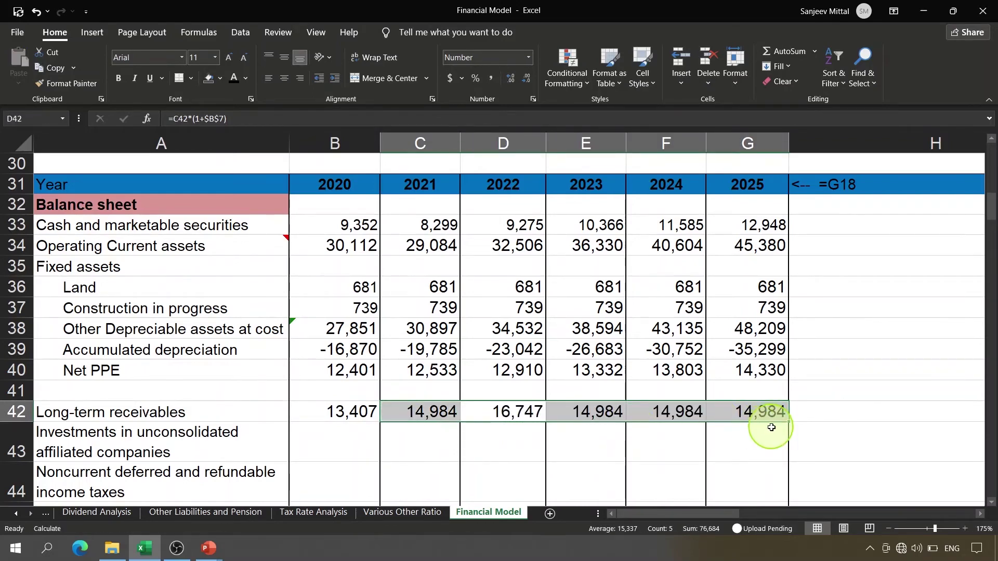
{"action": "left_click", "coordinate": [751, 434]}
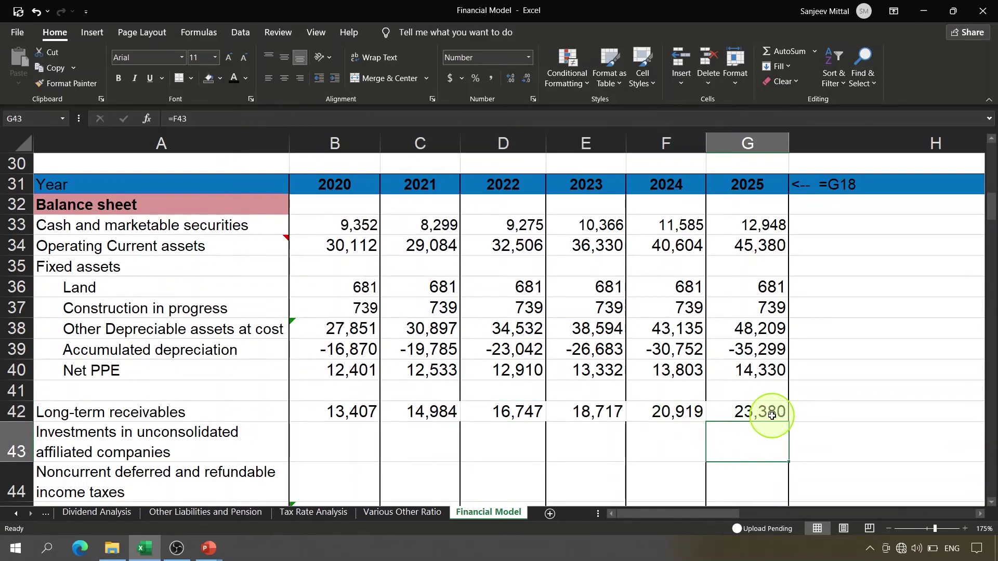
{"action": "left_click", "coordinate": [760, 412]}
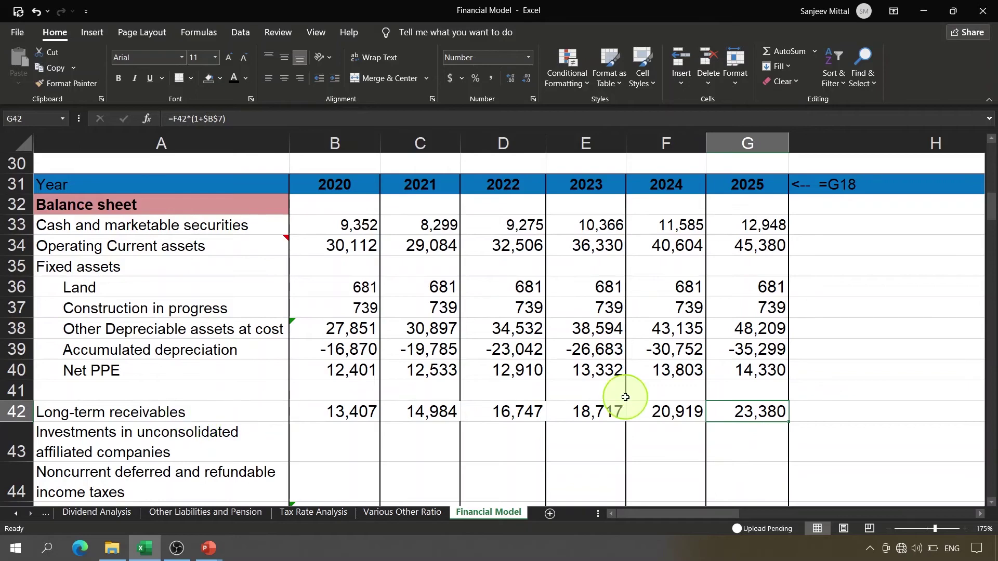
{"action": "left_click", "coordinate": [882, 404]}
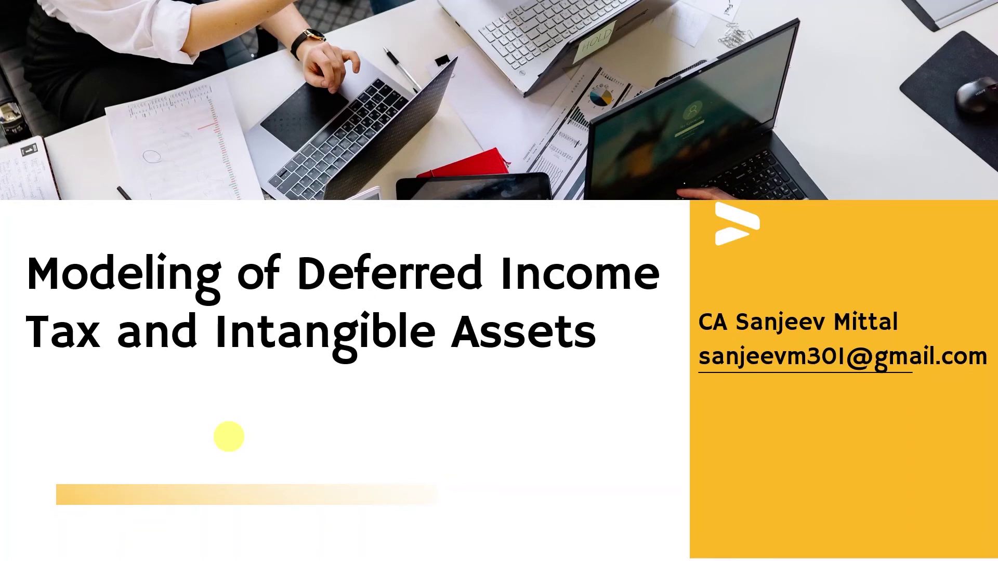
Switch to the Financial Model workbook in Excel and link 2020 noncurrent deferred and refundable income taxes in B43 with ='Balance-Sheet Rewritten'!F10.
{"action": "key", "text": "alt+Tab"}
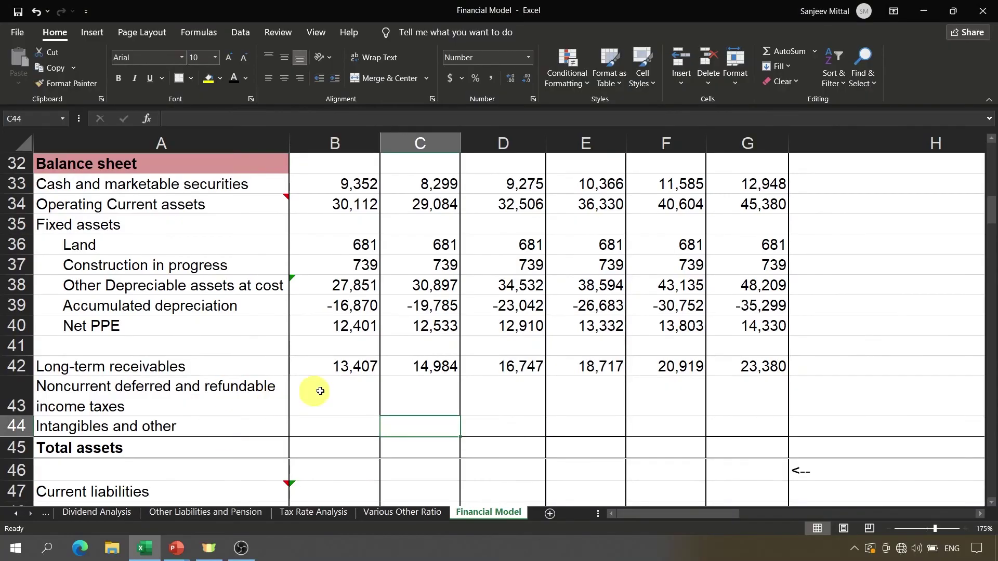
{"action": "left_click", "coordinate": [311, 387]}
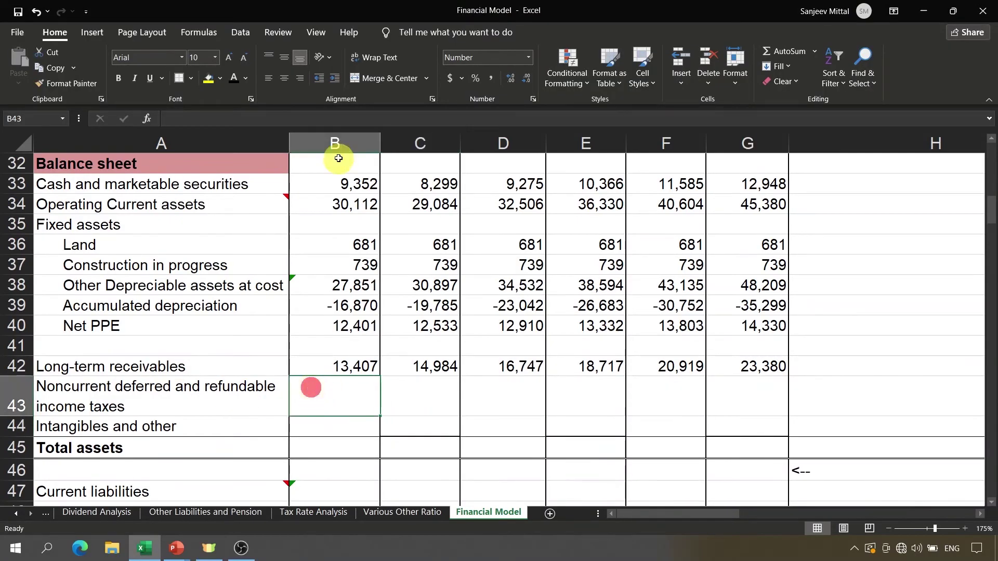
{"action": "left_click", "coordinate": [338, 159]}
{"action": "key", "text": "Up"}
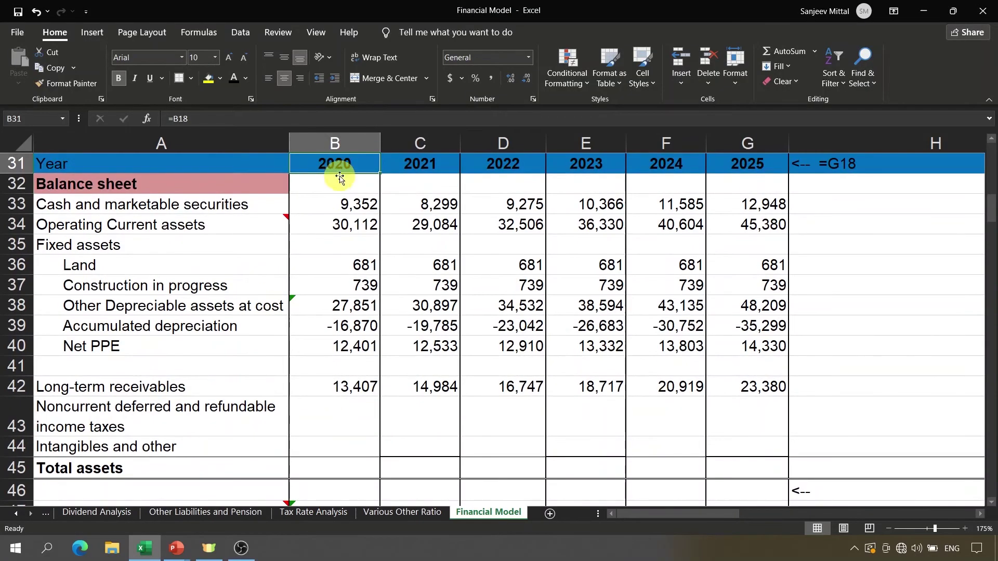
{"action": "left_click", "coordinate": [327, 422]}
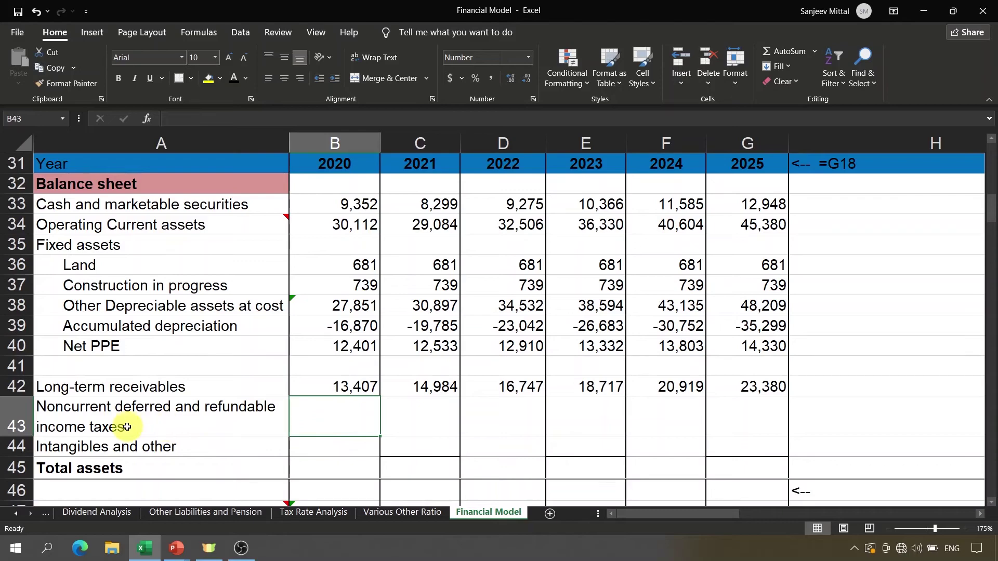
{"action": "type", "text": "="}
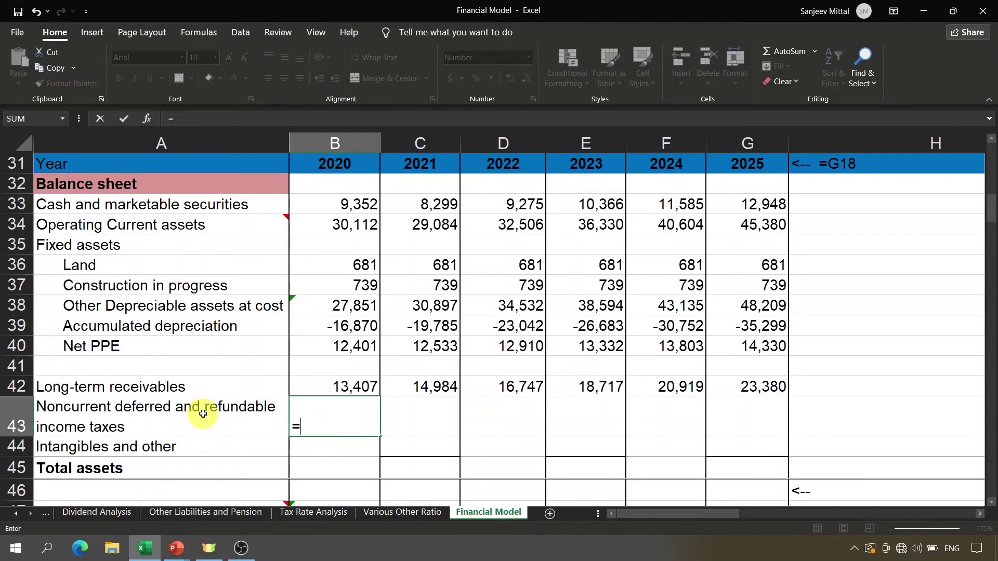
{"action": "left_click", "coordinate": [21, 514]}
{"action": "left_click", "coordinate": [21, 514]}
{"action": "left_click", "coordinate": [21, 514]}
{"action": "left_click", "coordinate": [21, 513]}
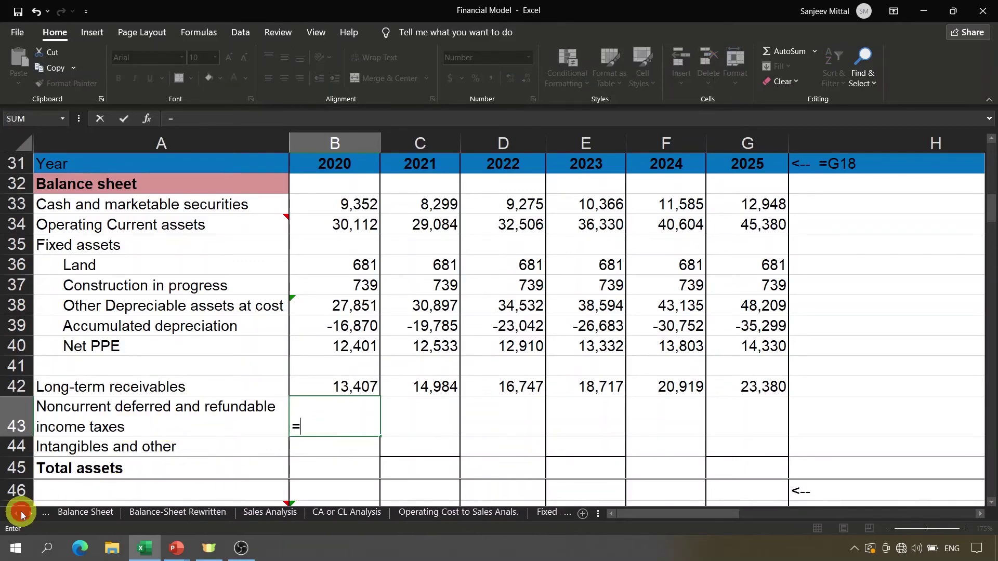
{"action": "left_click", "coordinate": [167, 511]}
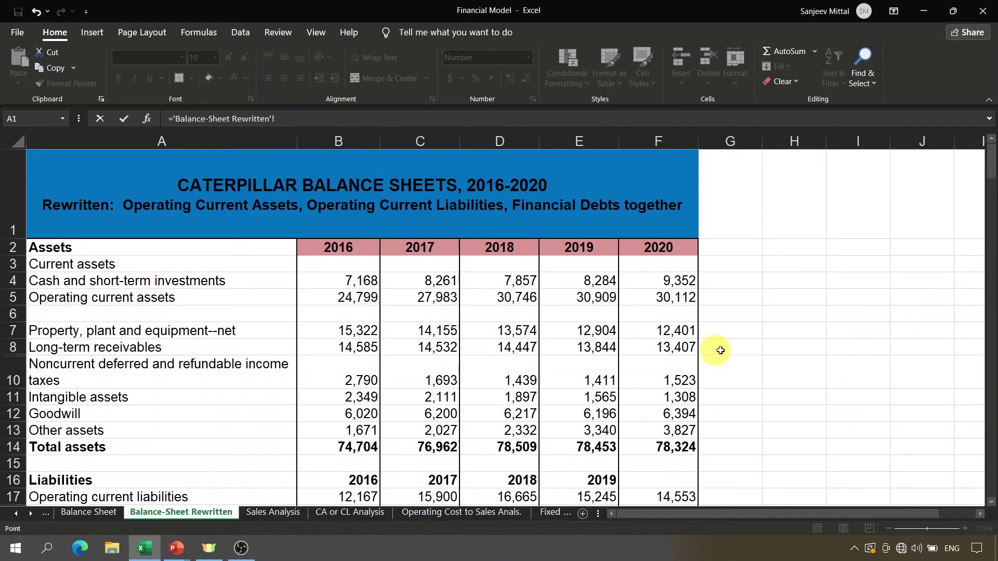
{"action": "left_click", "coordinate": [646, 382]}
{"action": "key", "text": "Return"}
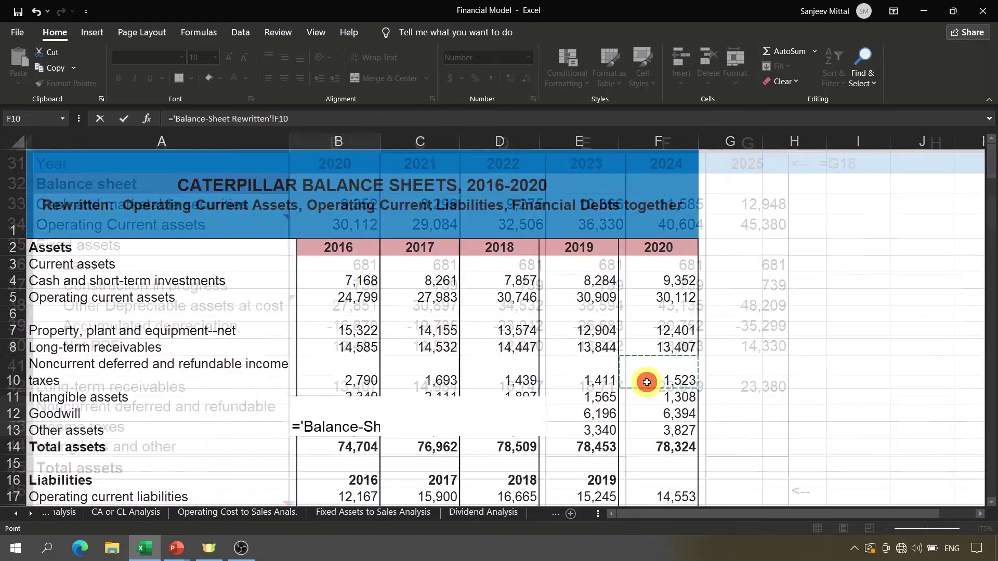
{"action": "key", "text": "Return"}
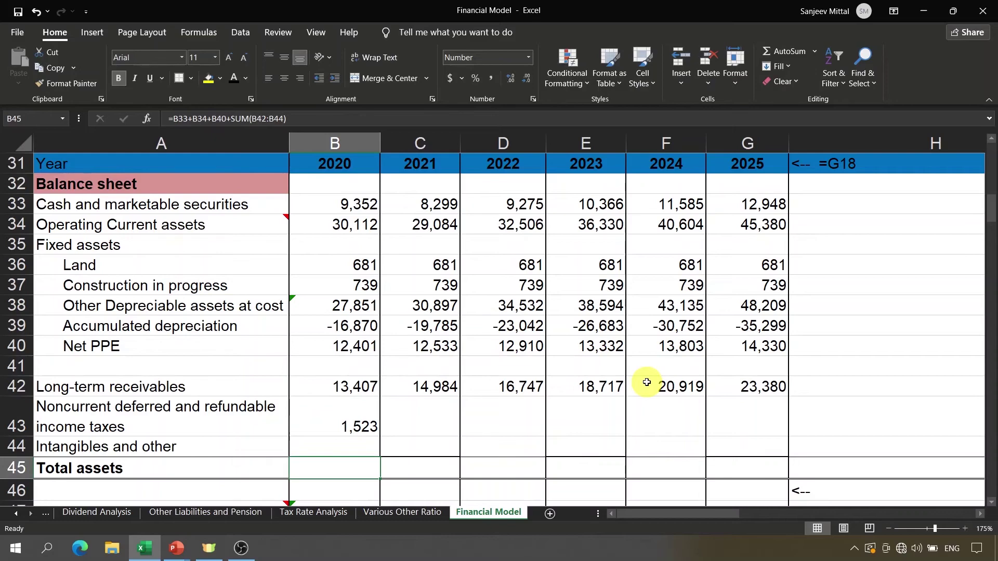
Enter =SUM('Balance-Sheet Rewritten'!F11:F13) in B44 to total the 2020 intangible assets, goodwill and other assets.
{"action": "key", "text": "Down"}
{"action": "key", "text": "Up"}
{"action": "key", "text": "Up"}
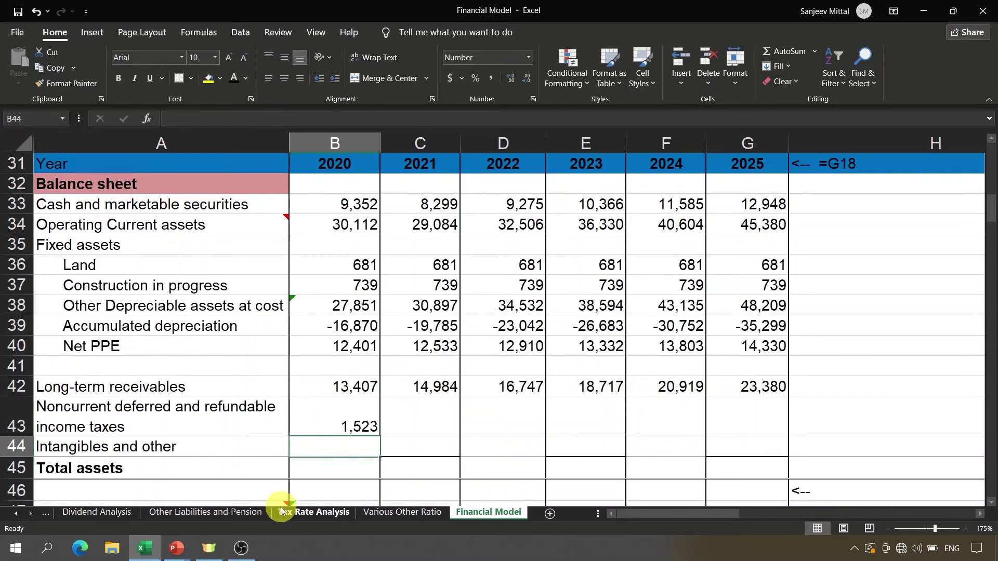
{"action": "type", "text": "="}
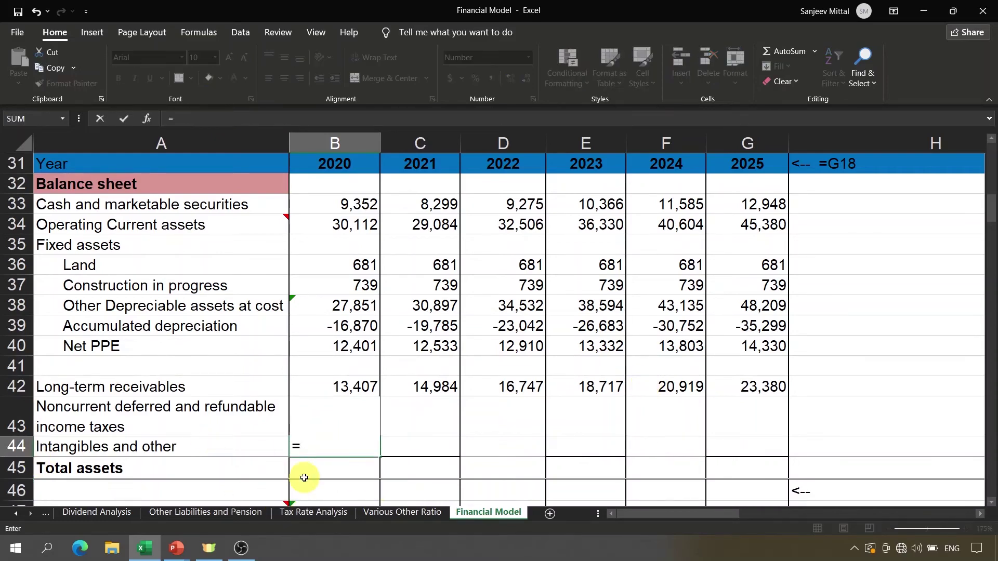
{"action": "type", "text": "sum"}
{"action": "key", "text": "Tab"}
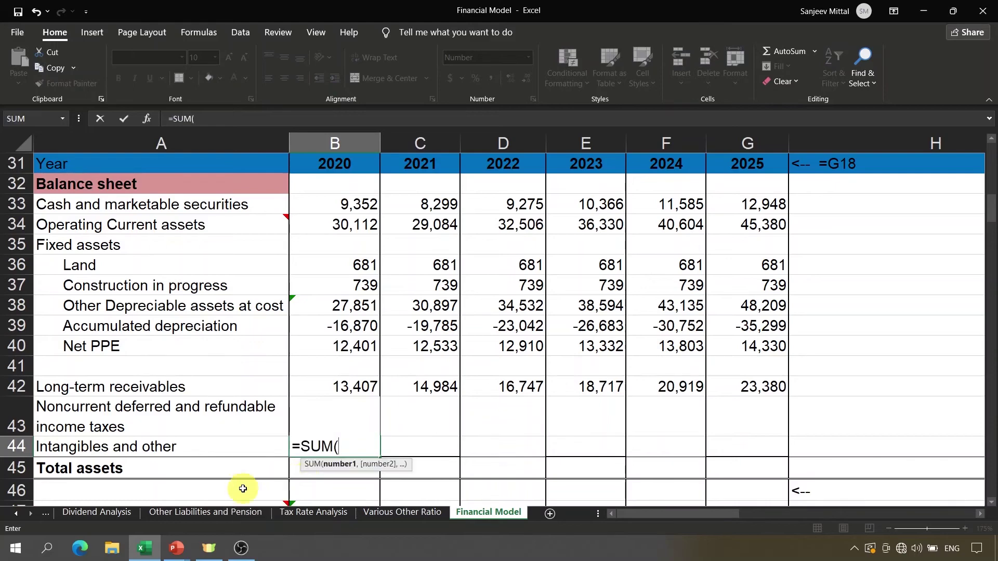
{"action": "left_click", "coordinate": [21, 515]}
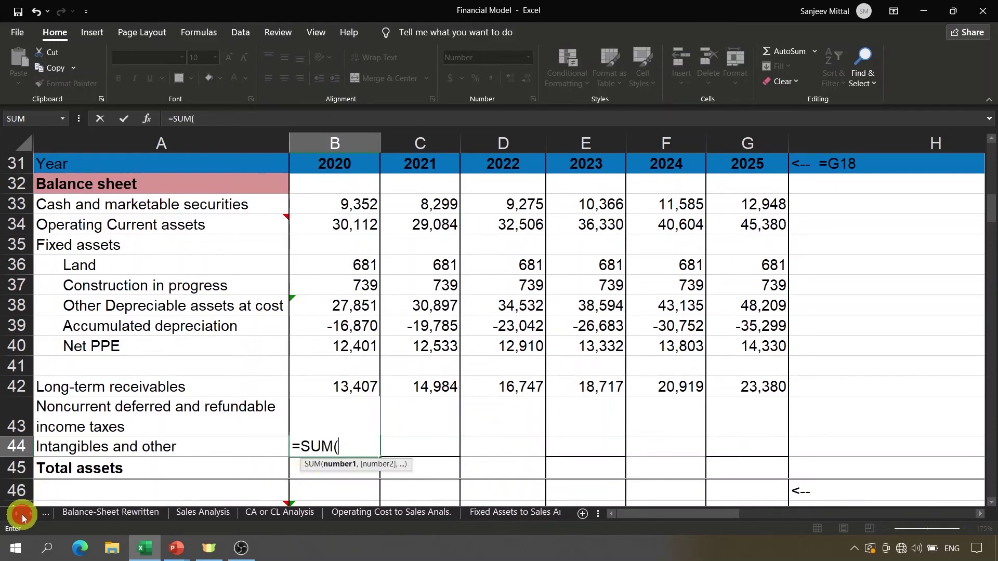
{"action": "left_click", "coordinate": [175, 515]}
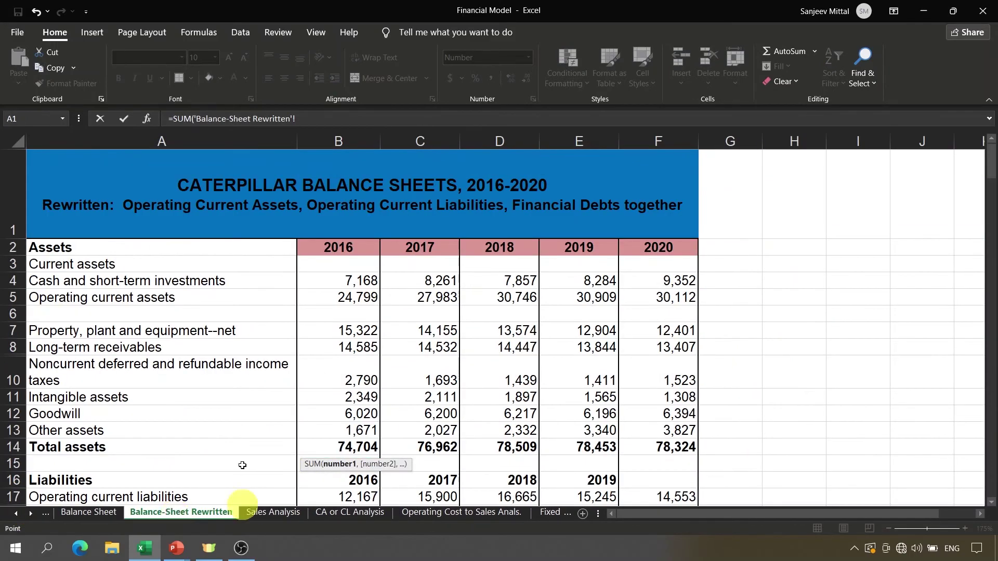
{"action": "left_click", "coordinate": [70, 398]}
{"action": "left_click_drag", "start_coordinate": [669, 398], "coordinate": [664, 417]}
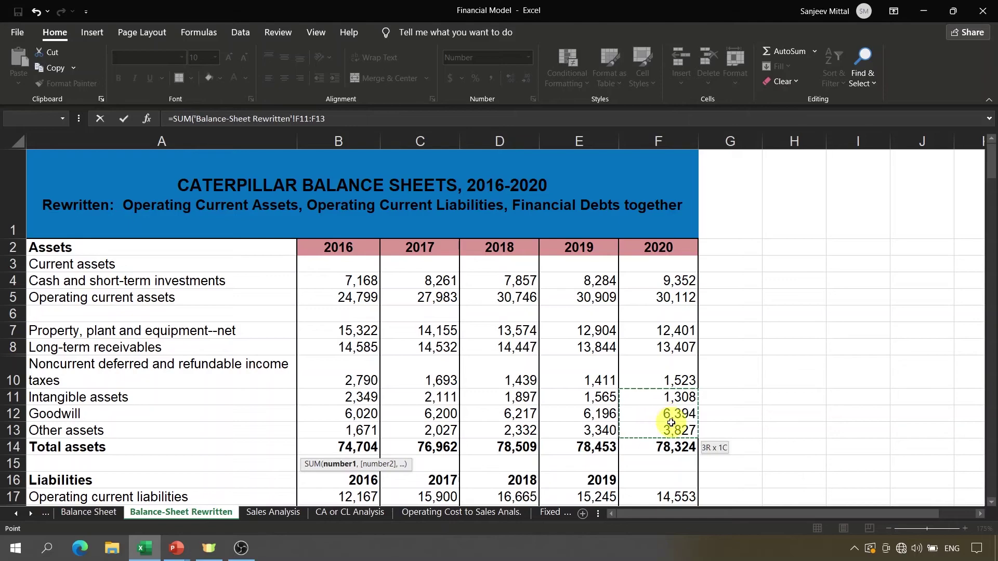
{"action": "key", "text": "Return"}
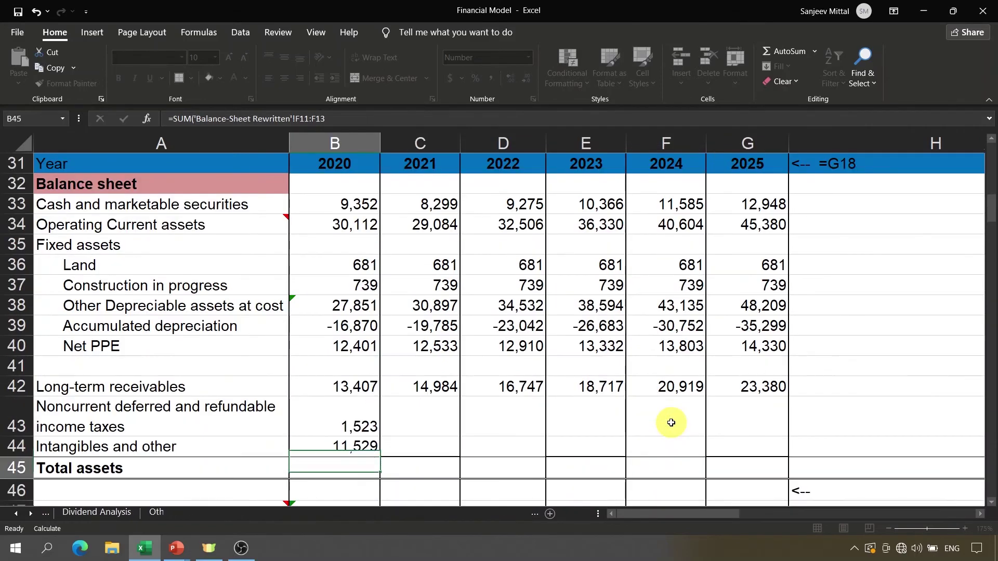
Hold deferred income taxes and intangibles constant for 2021 by entering =B43 in C43 and =B44 in C44.
{"action": "key", "text": "Up"}
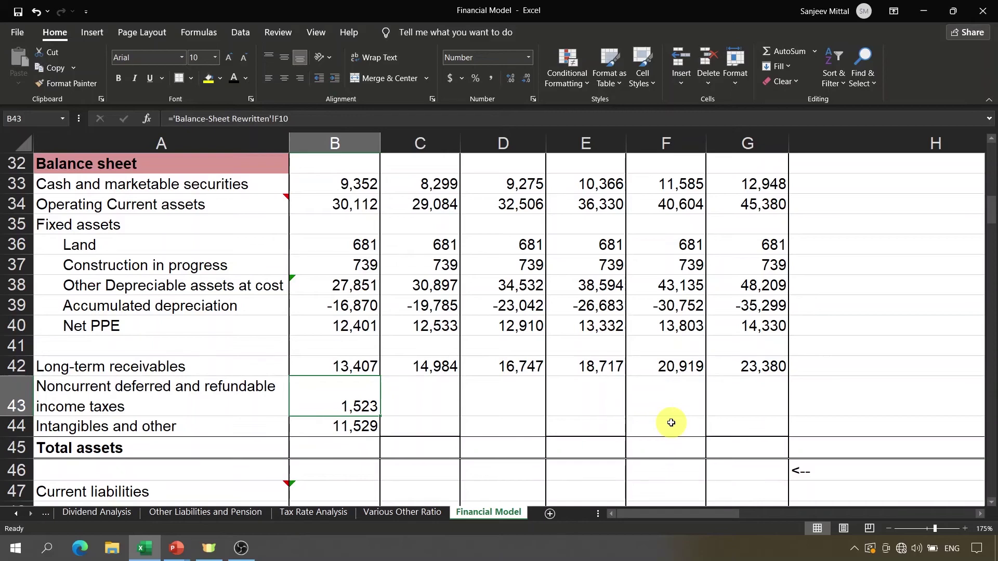
{"action": "key", "text": "Right"}
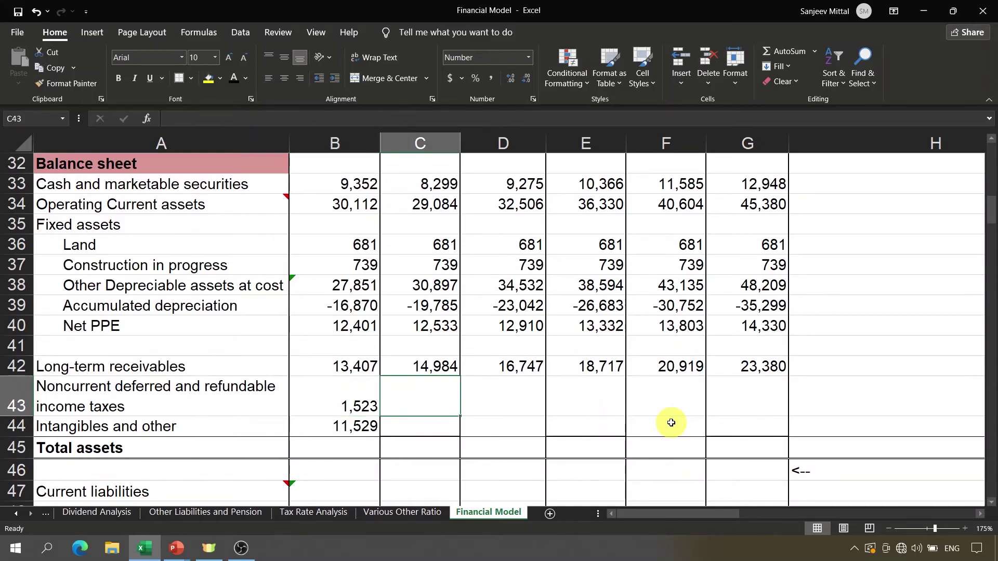
{"action": "type", "text": "="}
{"action": "key", "text": "Left"}
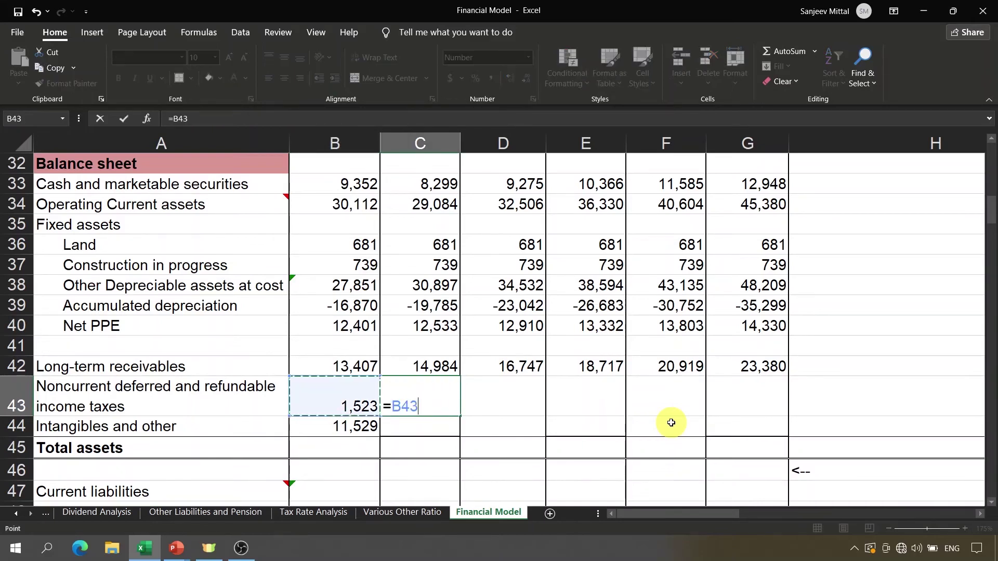
{"action": "key", "text": "Return"}
{"action": "key", "text": "Down"}
{"action": "key", "text": "Up"}
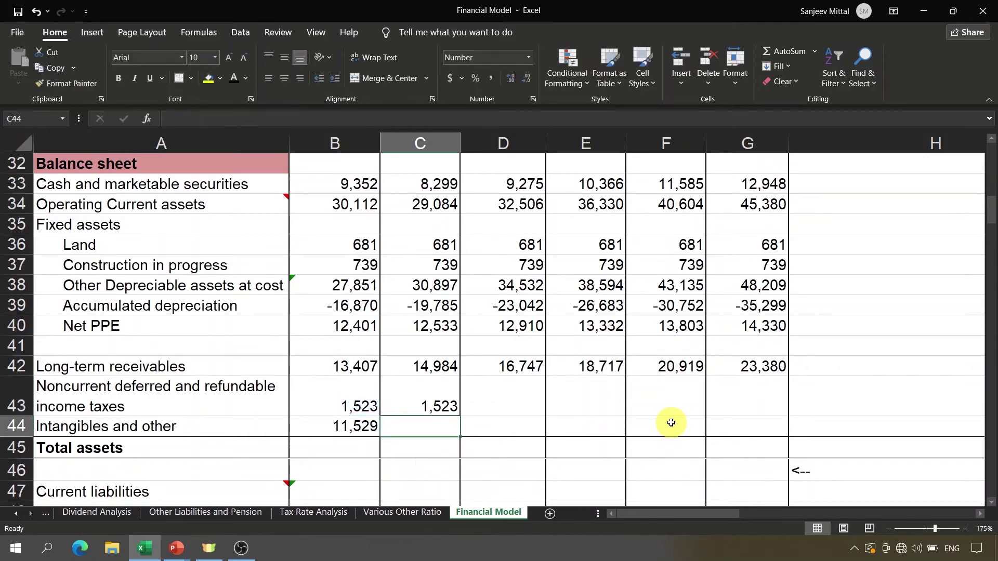
{"action": "type", "text": "="}
{"action": "key", "text": "Left"}
{"action": "key", "text": "Return"}
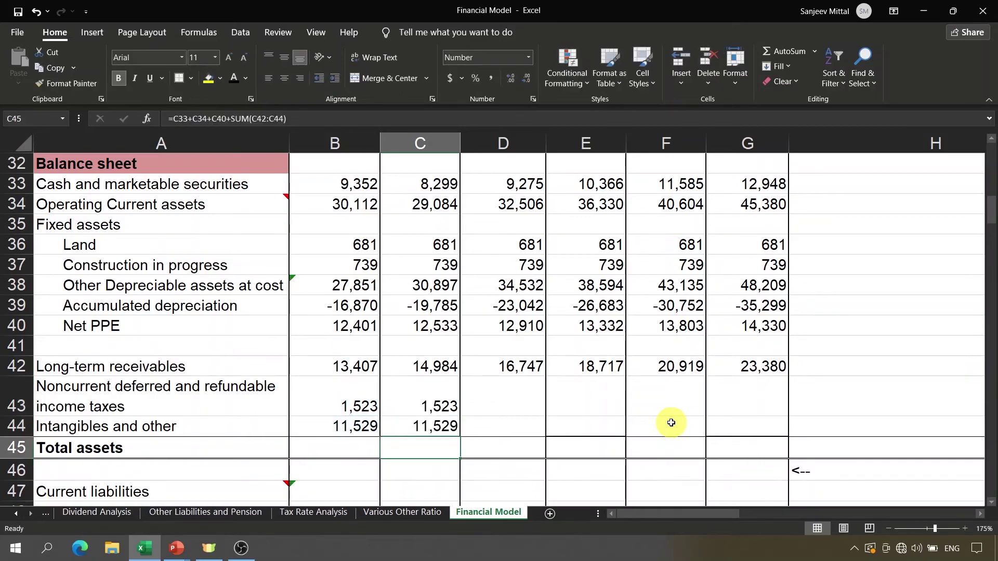
Copy the 2021 deferred tax and intangibles formulas in C43:C44 across through column G for 2022 to 2025.
{"action": "key", "text": "Up"}
{"action": "key", "text": "Up"}
{"action": "key", "text": "shift+Down"}
{"action": "key", "text": "ctrl+c"}
{"action": "key", "text": "shift+Right"}
{"action": "key", "text": "shift+Right"}
{"action": "key", "text": "shift+Right"}
{"action": "key", "text": "shift+Right"}
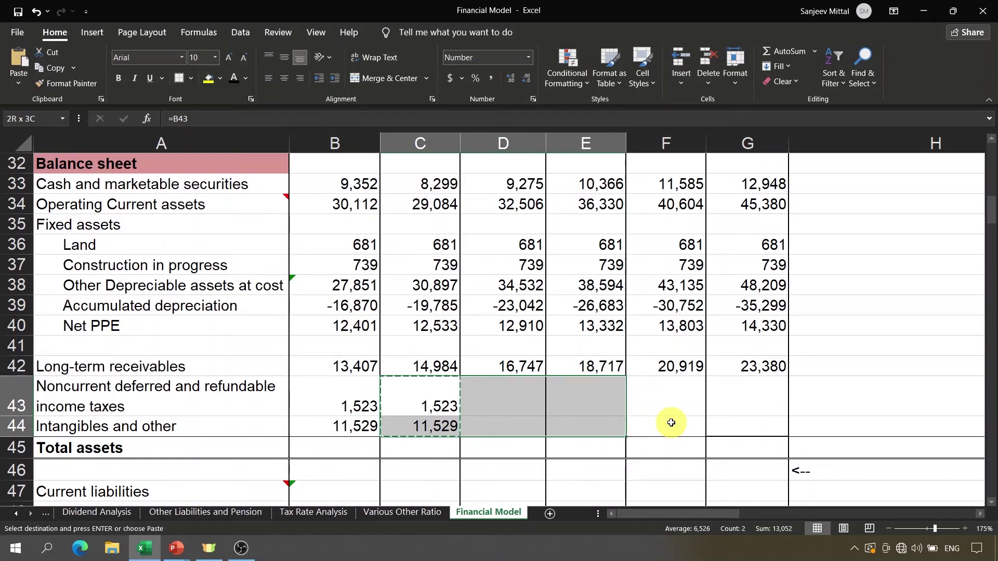
{"action": "key", "text": "ctrl+v"}
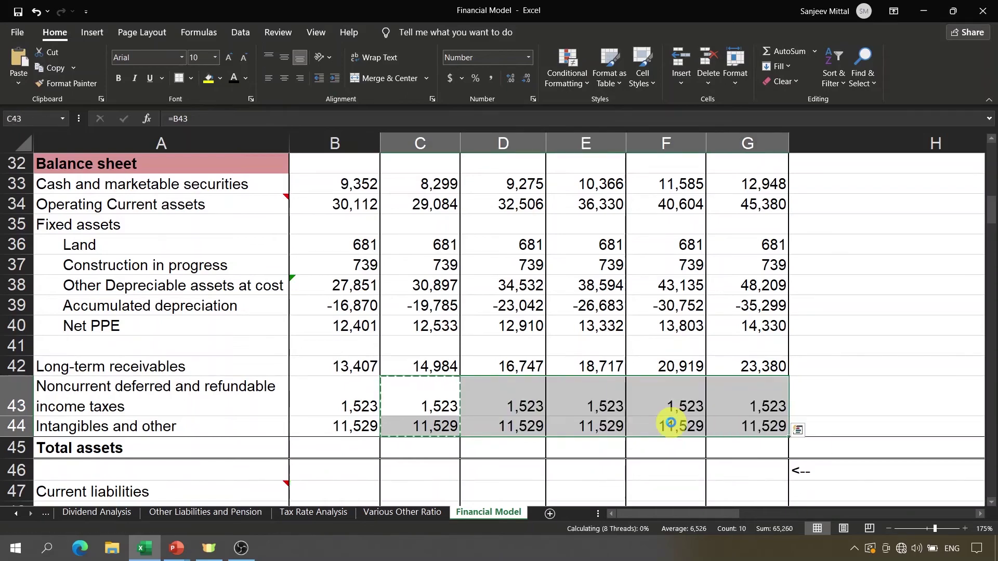
Cancel the copy selection, dismiss the Microsoft Visual Basic interruption dialog and return to the 2020 year heading in B31.
{"action": "key", "text": "Escape"}
{"action": "key", "text": "Tab"}
{"action": "key", "text": "Tab"}
{"action": "key", "text": "Tab"}
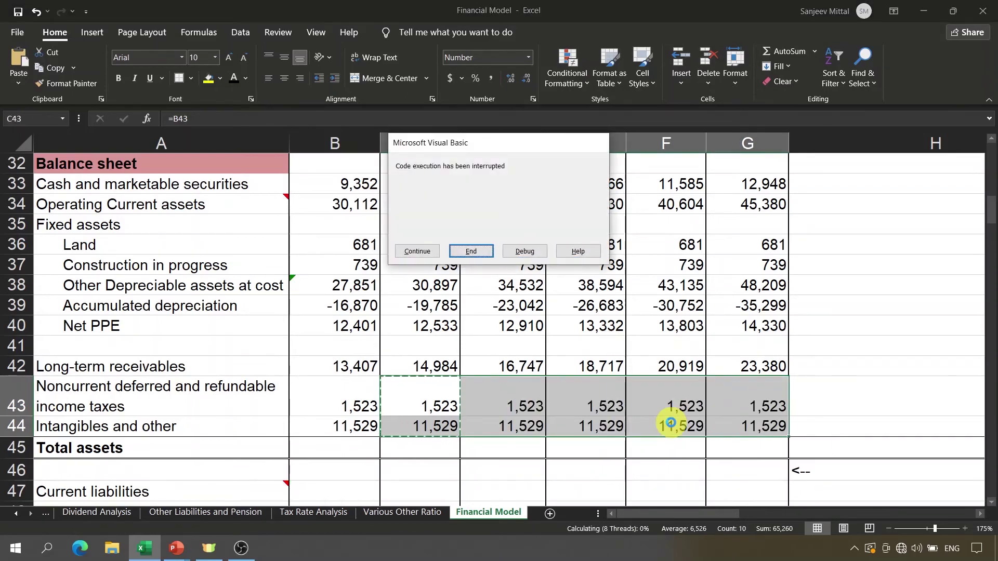
{"action": "key", "text": "Return"}
{"action": "key", "text": "Down"}
{"action": "key", "text": "Escape"}
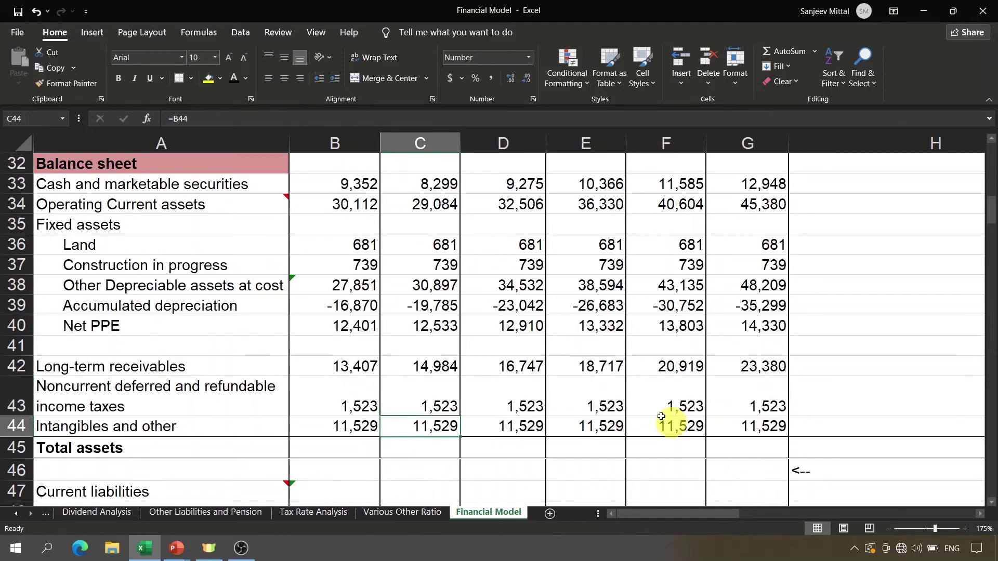
{"action": "left_click", "coordinate": [358, 164]}
{"action": "key", "text": "Up"}
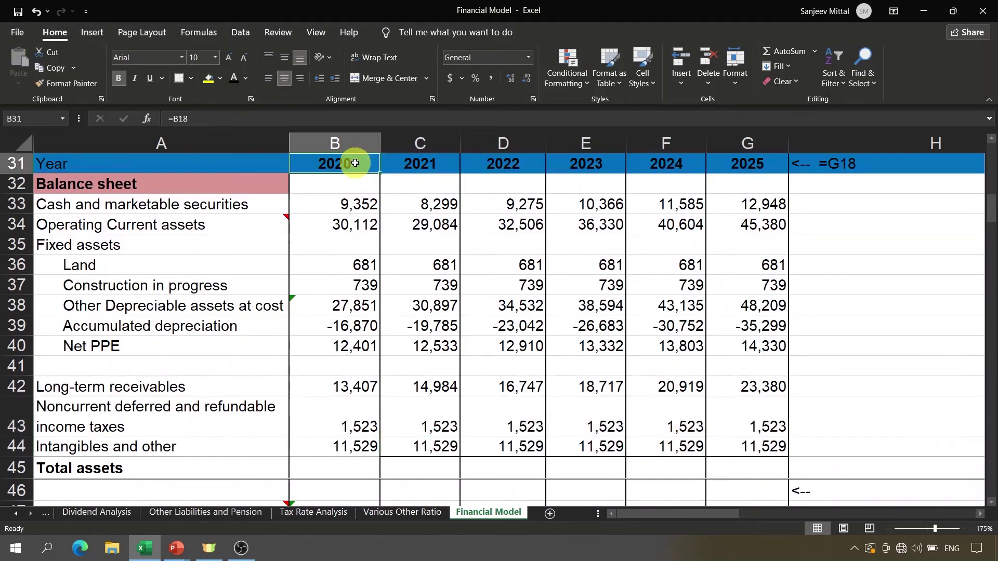
Enter =B33+B34+B40+B42+B43+B44 in B45 to total the 2020 assets and apply the black font colour to it.
{"action": "key", "text": "Up"}
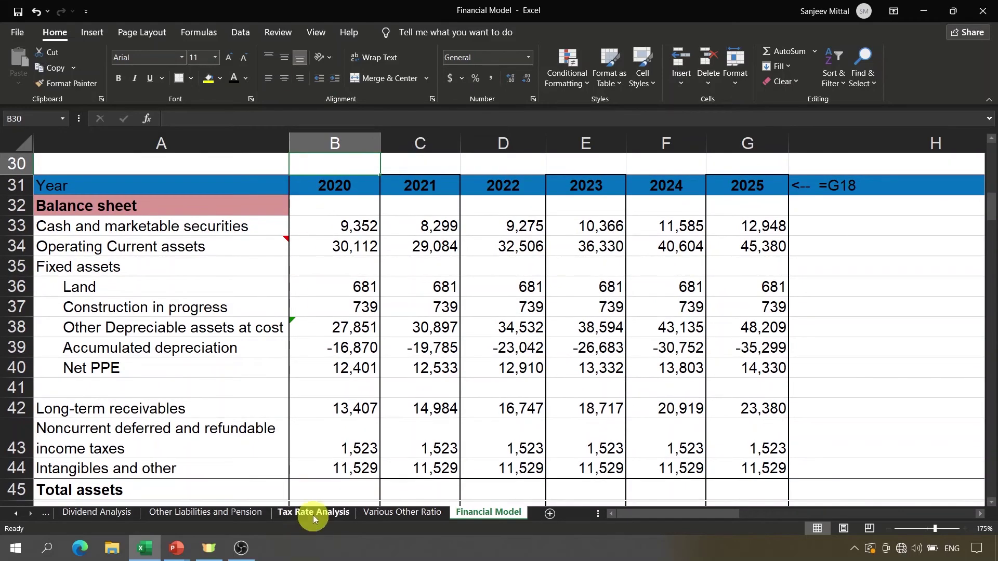
{"action": "left_click", "coordinate": [310, 496]}
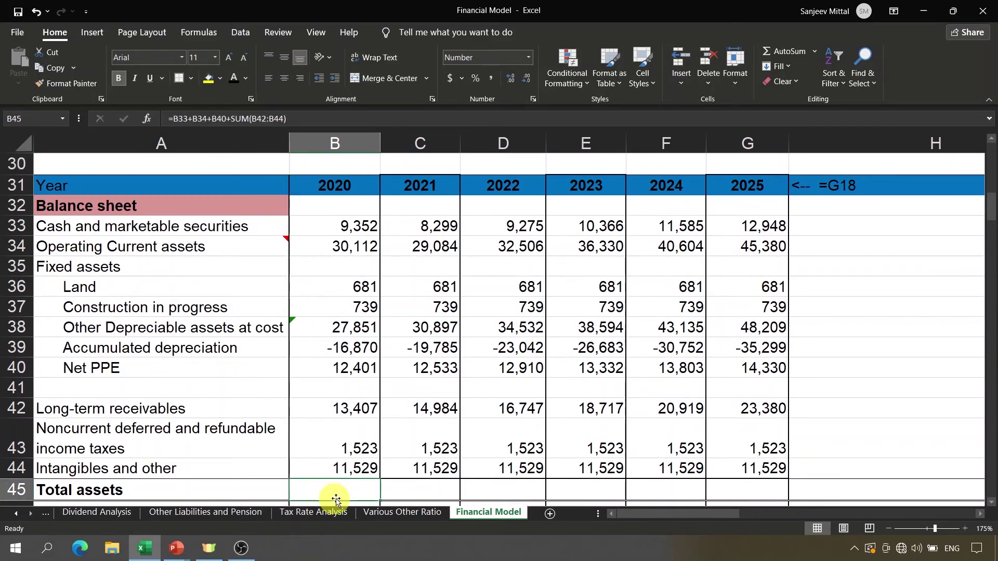
{"action": "type", "text": "="}
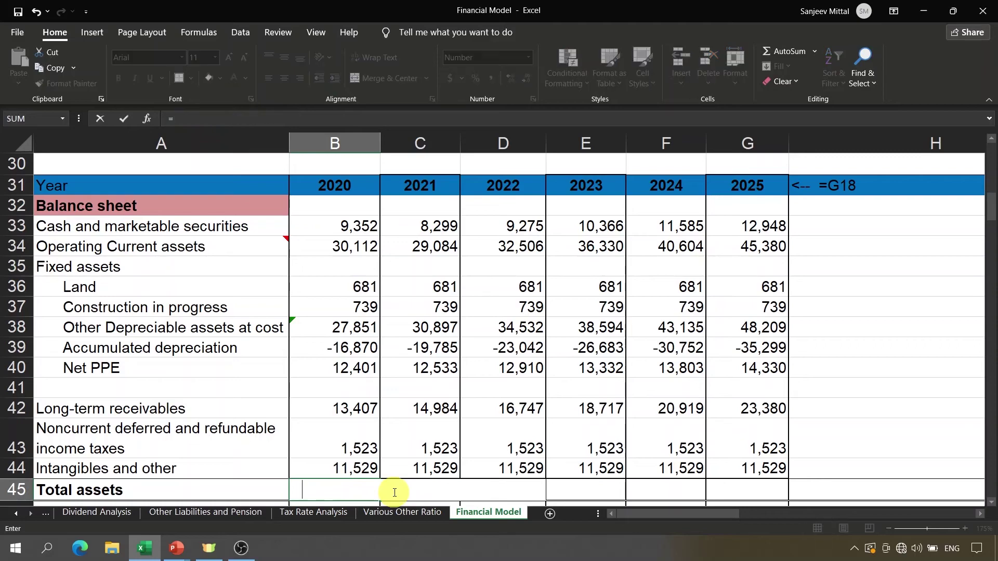
{"action": "left_click", "coordinate": [333, 223]}
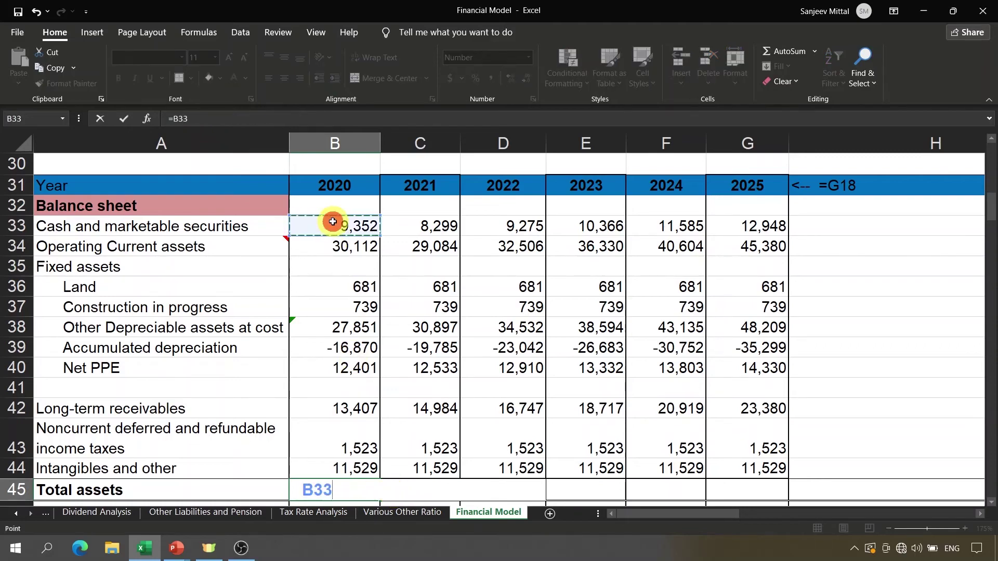
{"action": "type", "text": "+"}
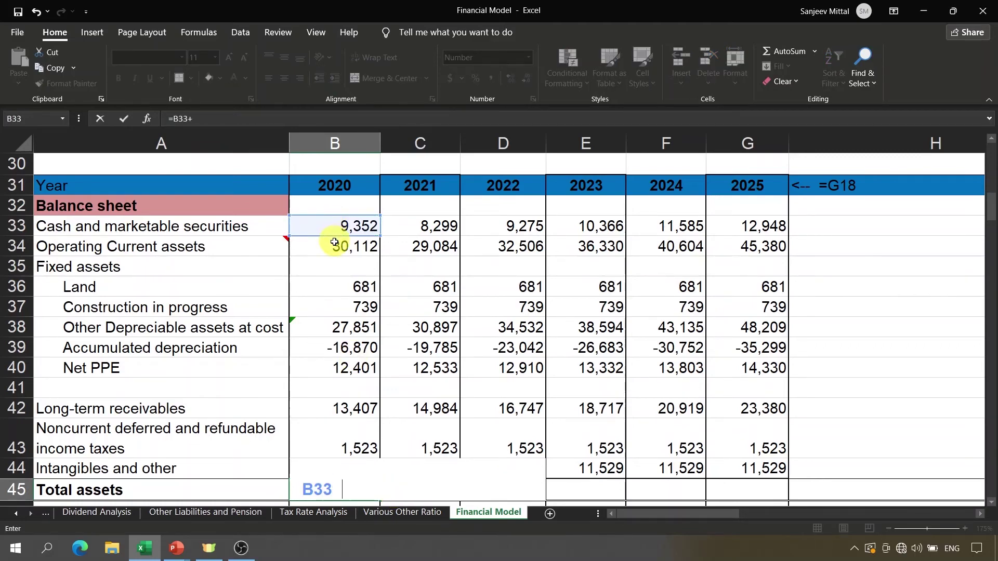
{"action": "left_click", "coordinate": [335, 245]}
{"action": "type", "text": "+"}
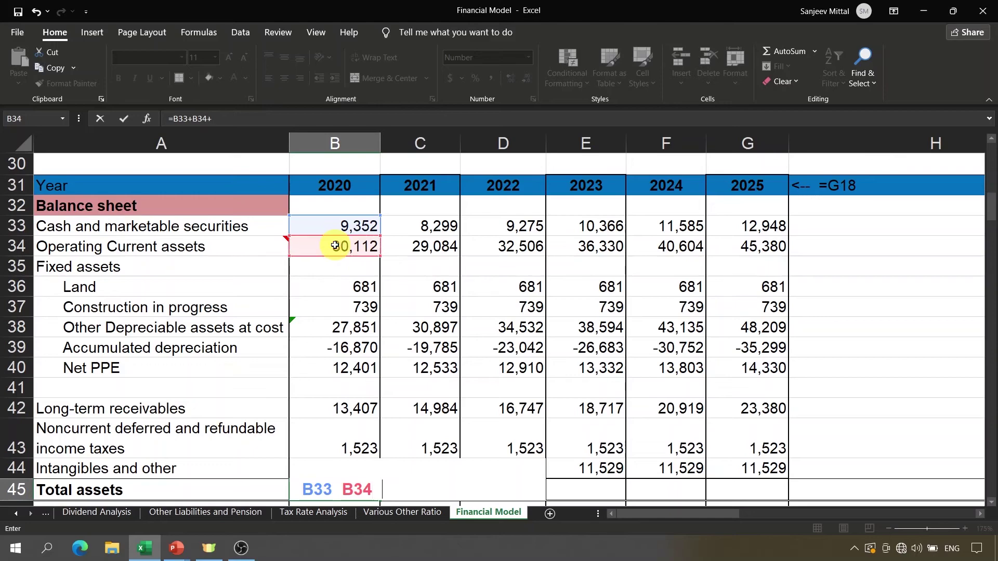
{"action": "left_click", "coordinate": [351, 367]}
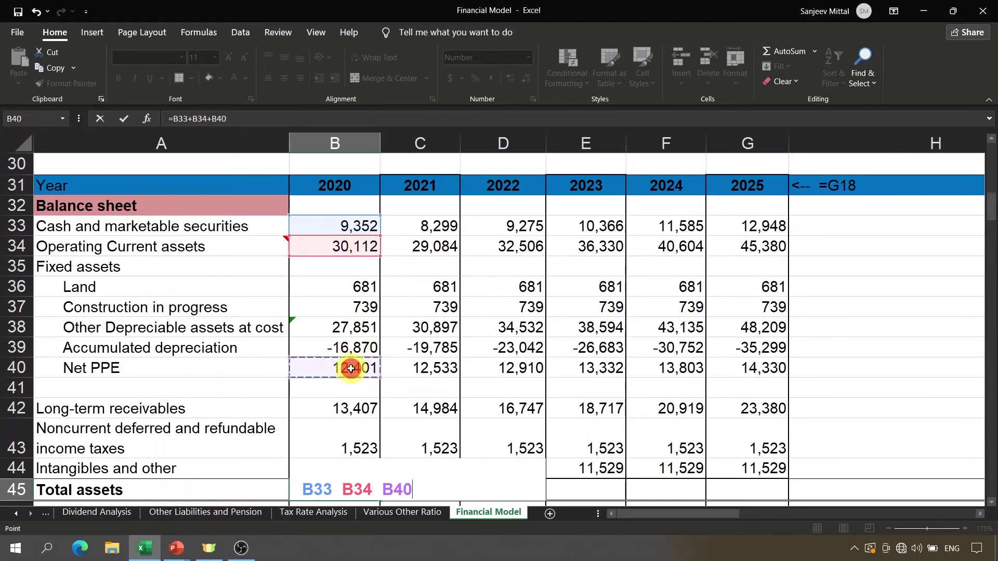
{"action": "type", "text": "+"}
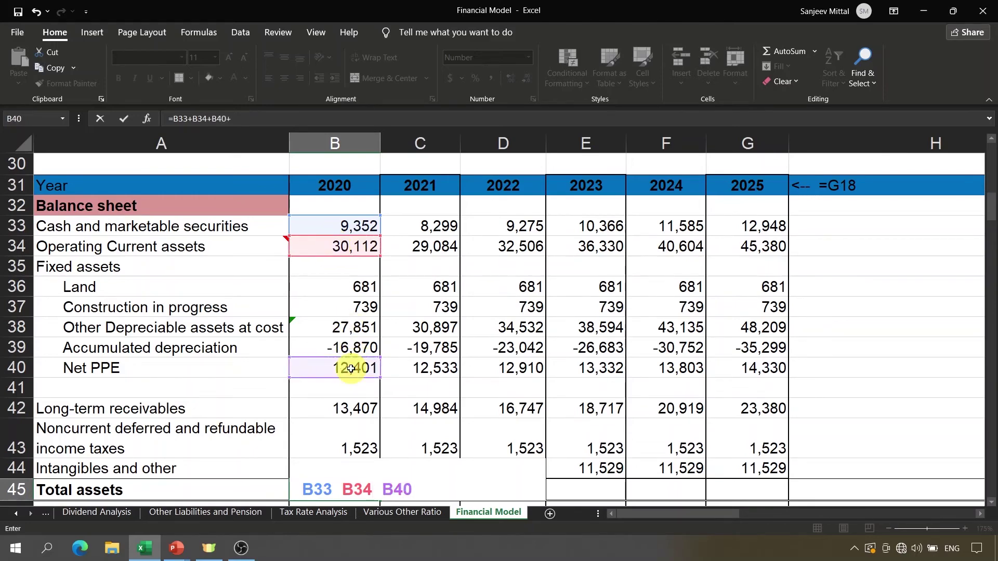
{"action": "left_click", "coordinate": [346, 408]}
{"action": "type", "text": "+"}
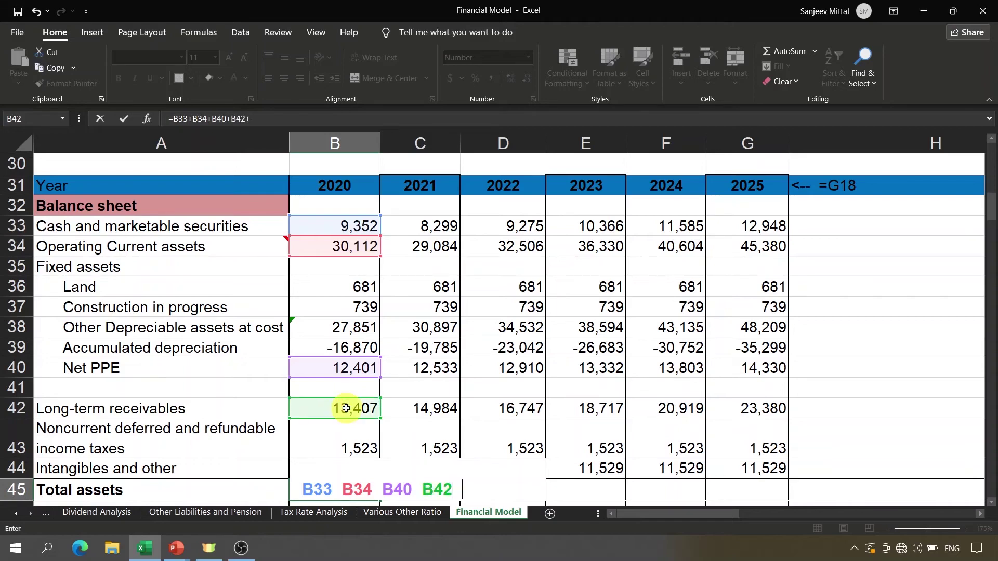
{"action": "left_click", "coordinate": [348, 437]}
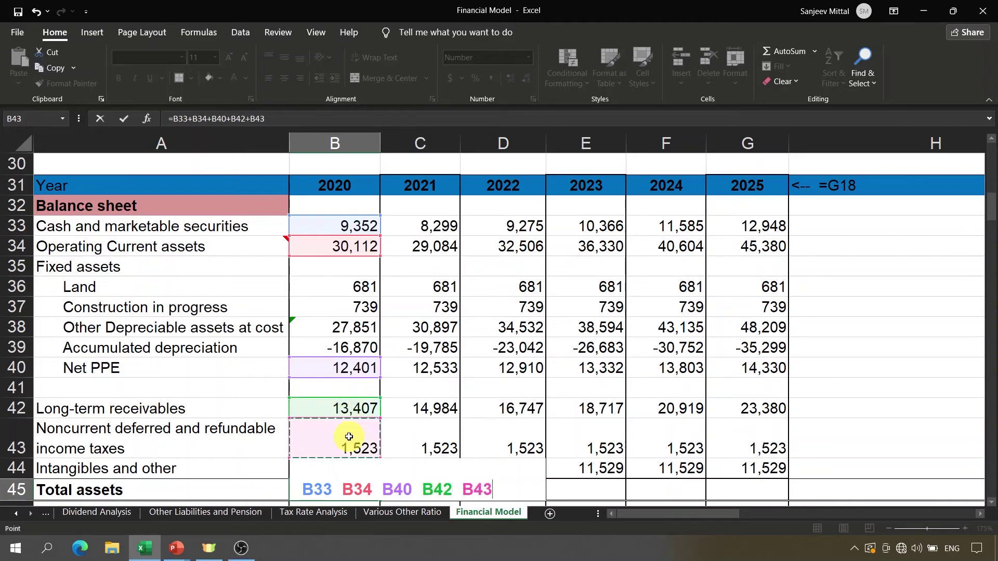
{"action": "type", "text": "+"}
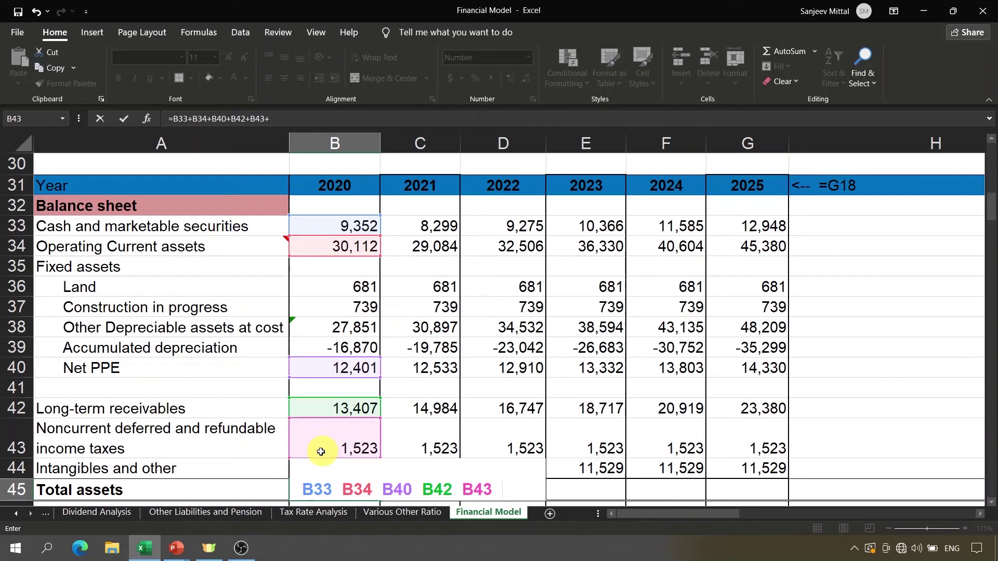
{"action": "left_click", "coordinate": [276, 462]}
{"action": "key", "text": "Right"}
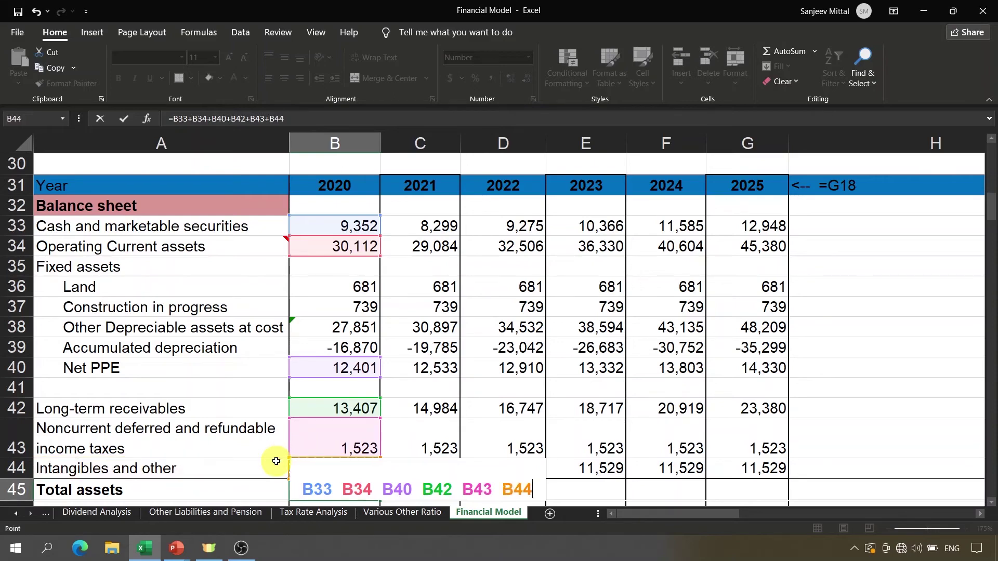
{"action": "key", "text": "Return"}
{"action": "key", "text": "Up"}
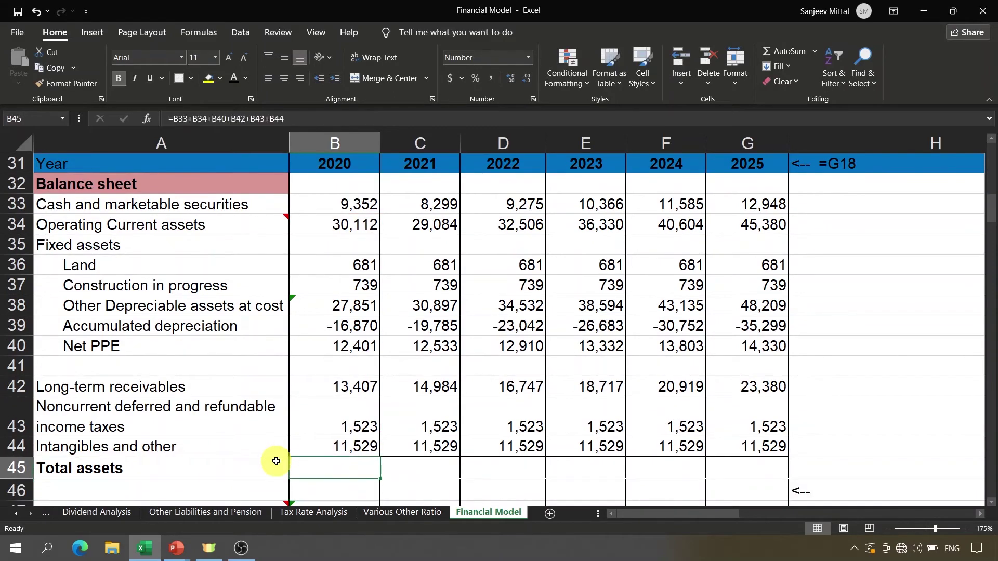
{"action": "left_click", "coordinate": [232, 78]}
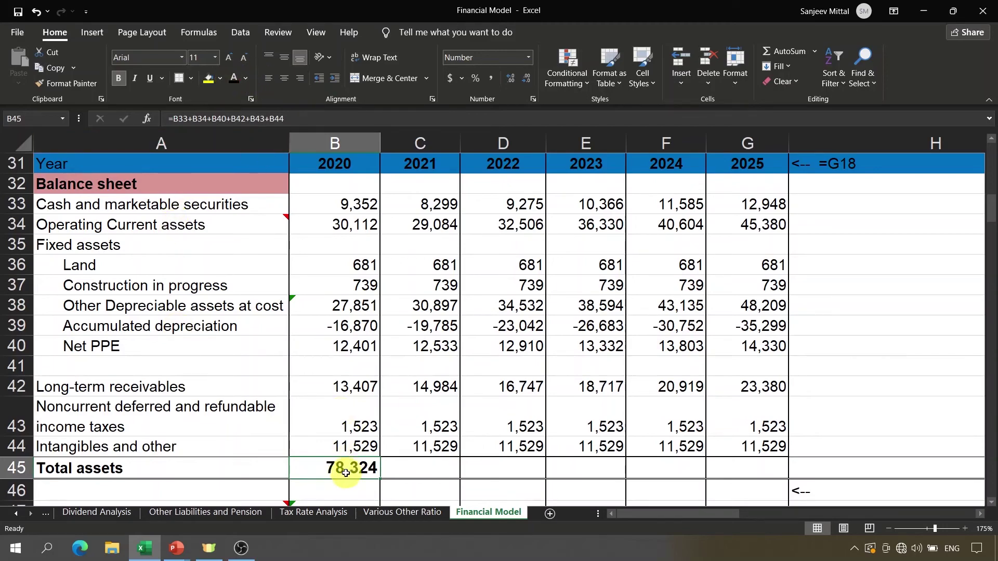
{"action": "key", "text": "shift+Right"}
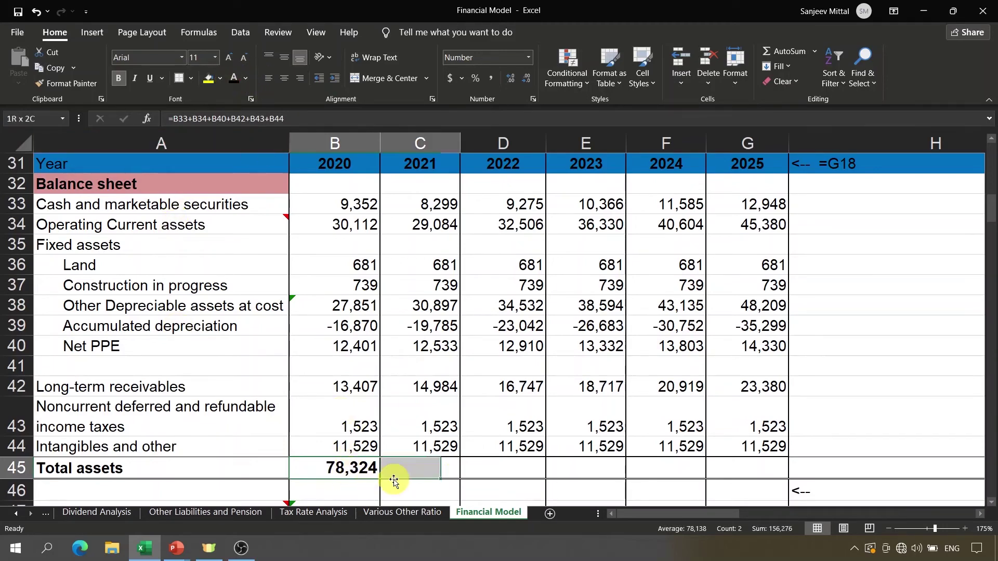
{"action": "key", "text": "shift+Right"}
{"action": "key", "text": "Home"}
{"action": "key", "text": "shift+Right"}
{"action": "key", "text": "shift+Right"}
{"action": "key", "text": "shift+Right"}
{"action": "key", "text": "shift+Right"}
{"action": "key", "text": "shift+Right"}
{"action": "key", "text": "shift+Right"}
{"action": "key", "text": "shift+Right"}
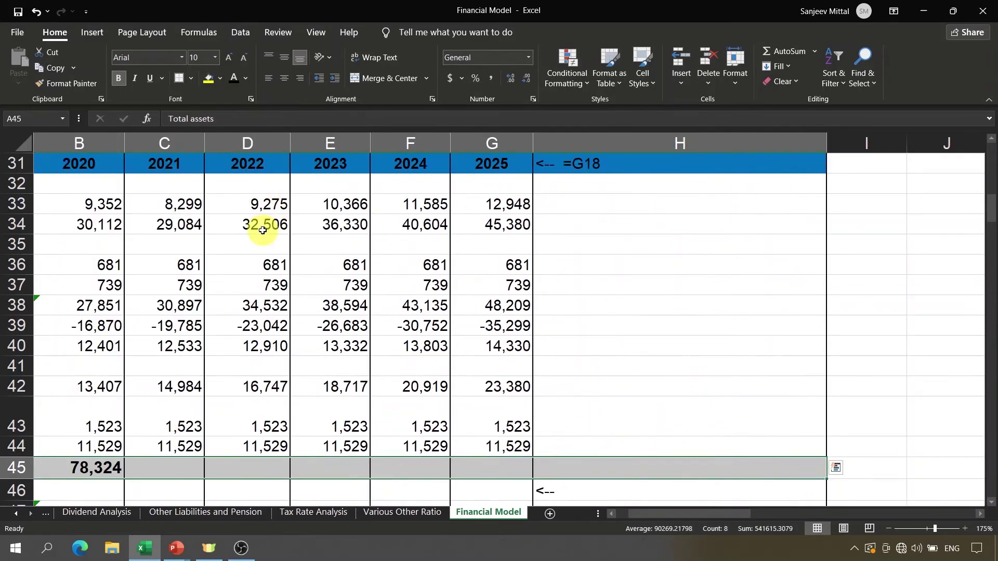
Apply the black font colour to the 2020 to 2025 total assets in B45:G45 and return to B45.
{"action": "key", "text": "Home"}
{"action": "key", "text": "Right"}
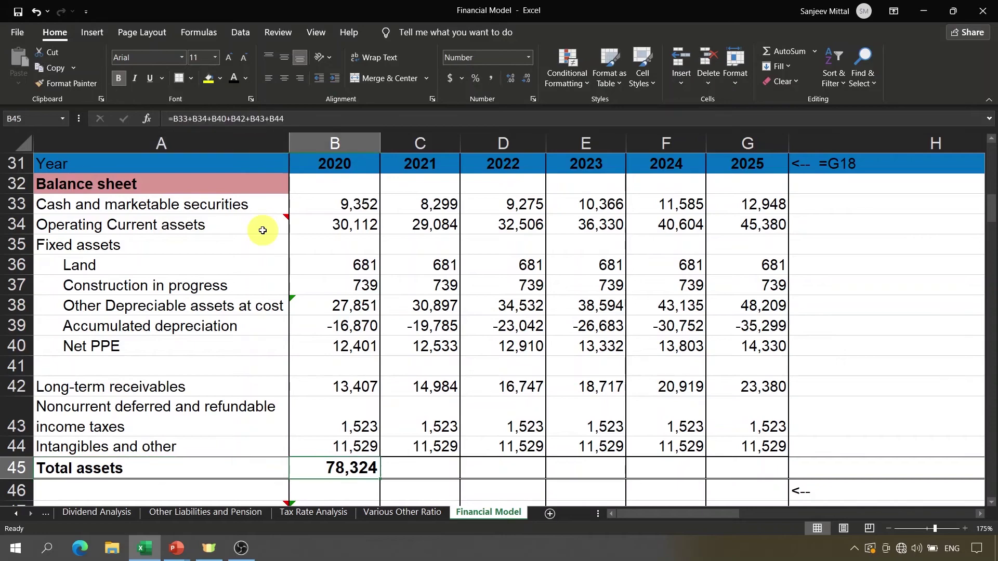
{"action": "key", "text": "shift+Right"}
{"action": "key", "text": "shift+Right"}
{"action": "key", "text": "shift+Right"}
{"action": "key", "text": "shift+Right"}
{"action": "key", "text": "shift+Right"}
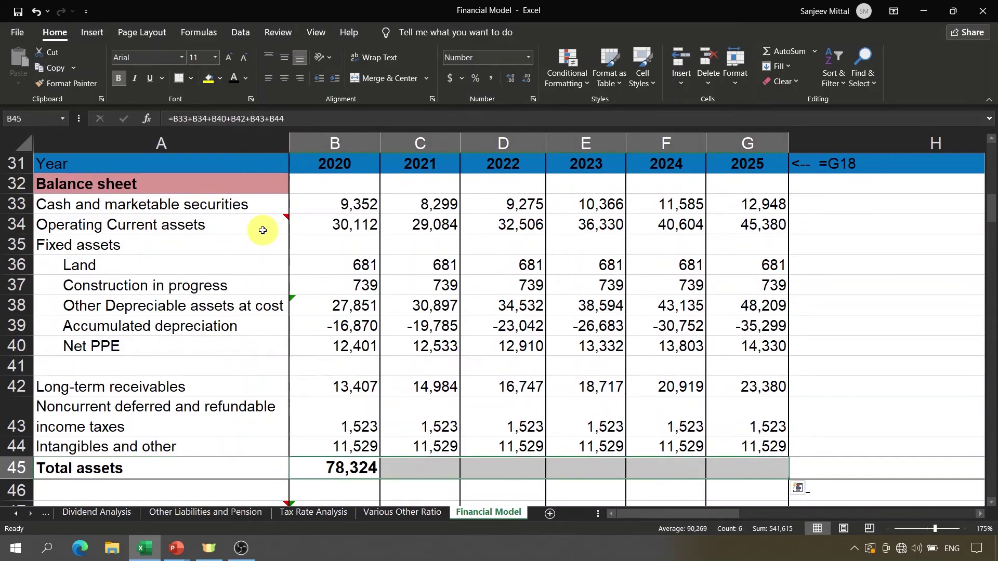
{"action": "left_click", "coordinate": [227, 80]}
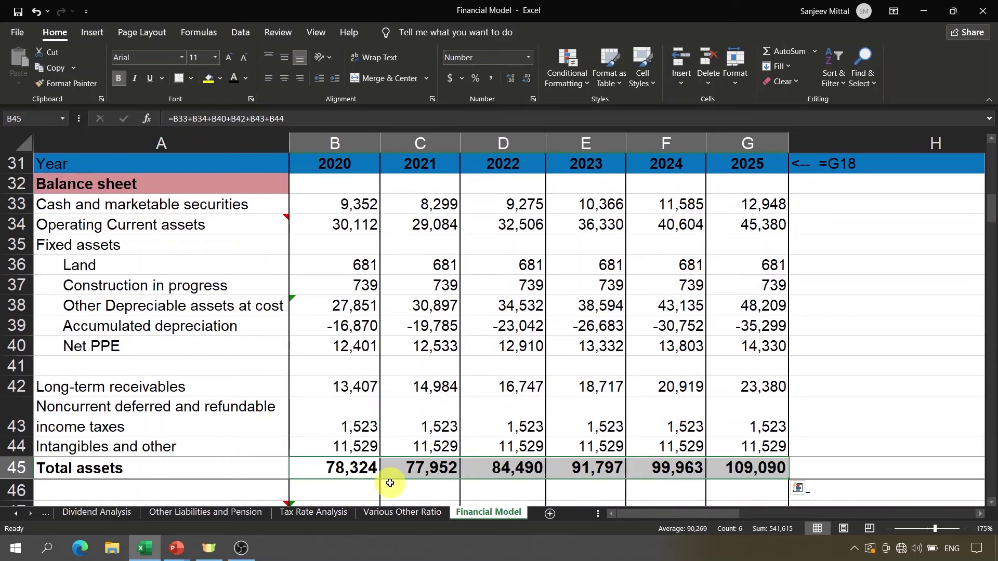
{"action": "left_click", "coordinate": [357, 469]}
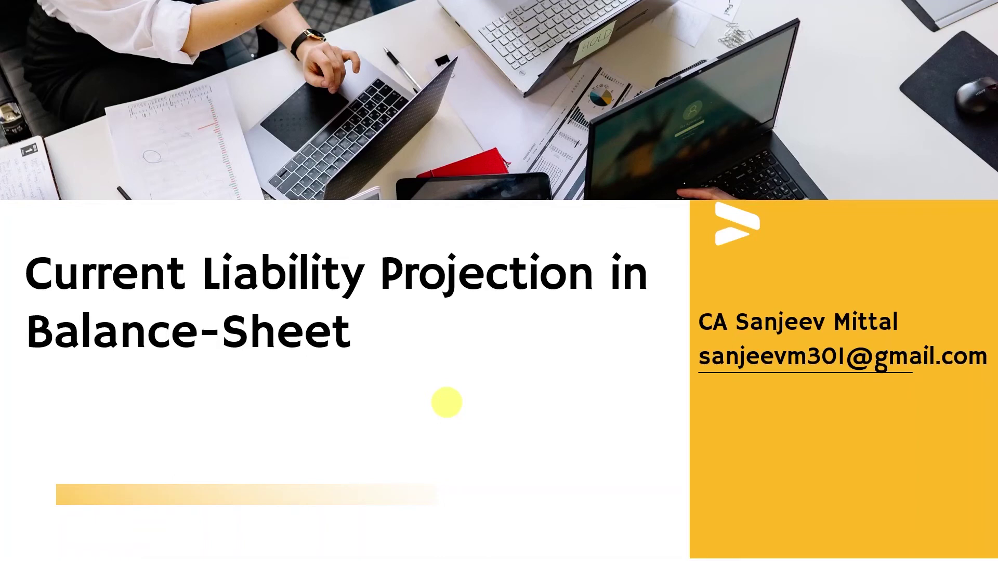
Switch back to Excel and link the 2020 current liabilities in B47 to ='Balance-Sheet Rewritten'!F17.
{"action": "key", "text": "alt+Tab"}
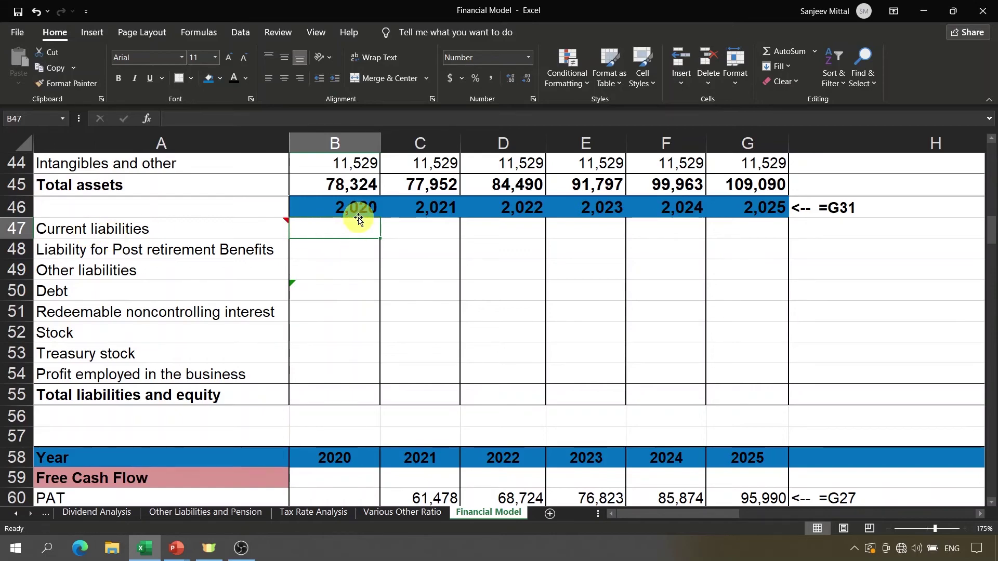
{"action": "type", "text": "="}
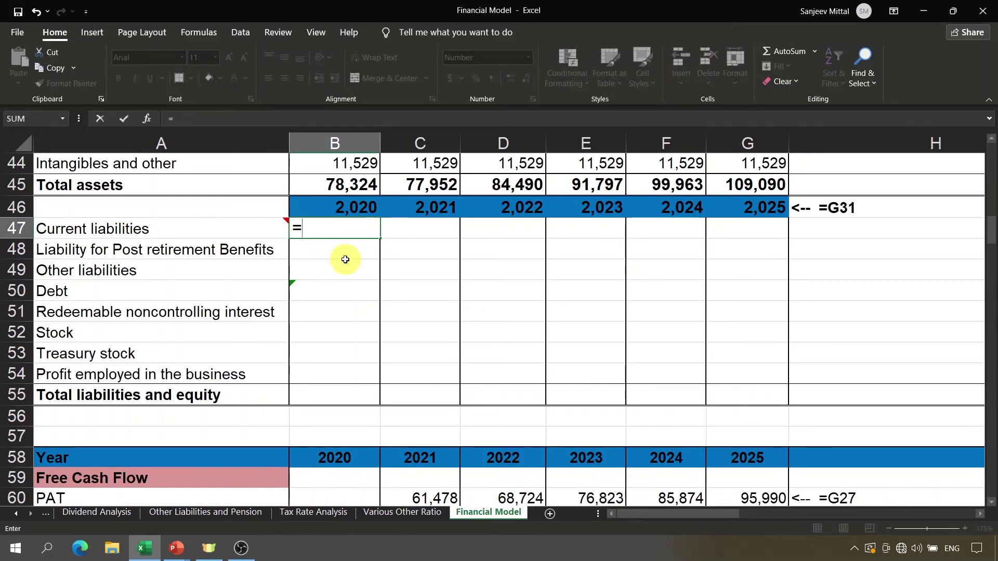
{"action": "left_click", "coordinate": [16, 514]}
{"action": "left_click_drag", "start_coordinate": [16, 514], "coordinate": [16, 515]}
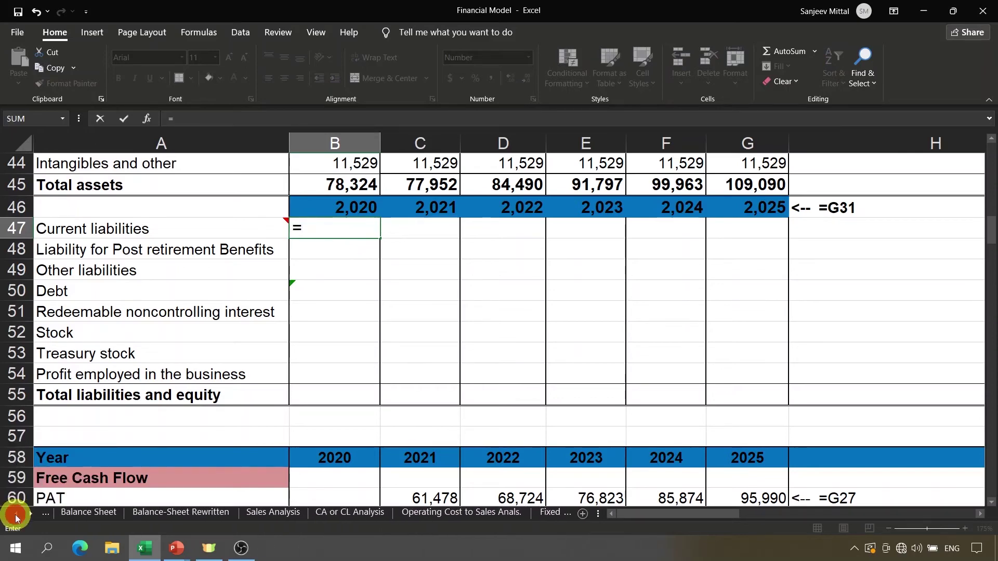
{"action": "left_click", "coordinate": [194, 513]}
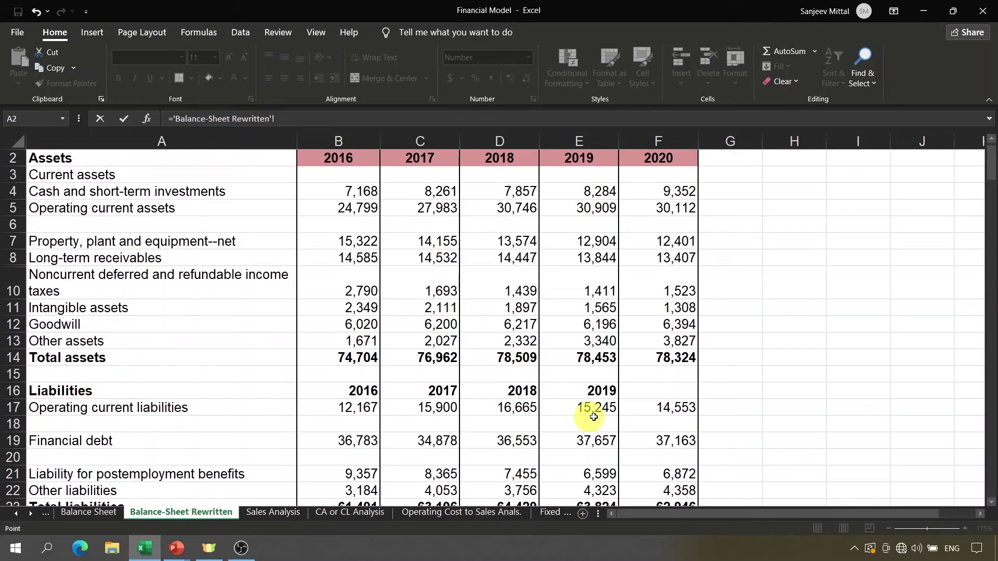
{"action": "left_click", "coordinate": [678, 408]}
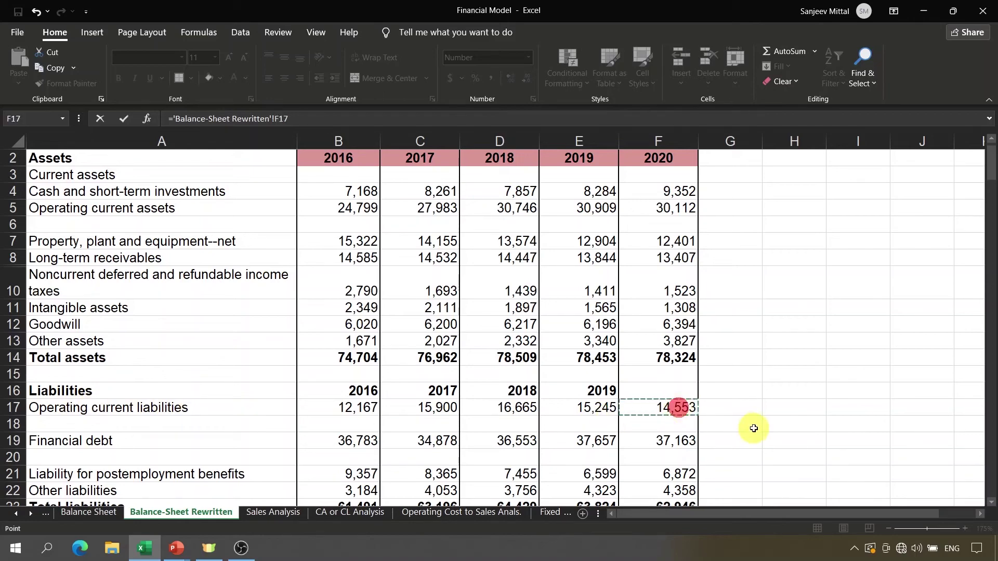
{"action": "key", "text": "Return"}
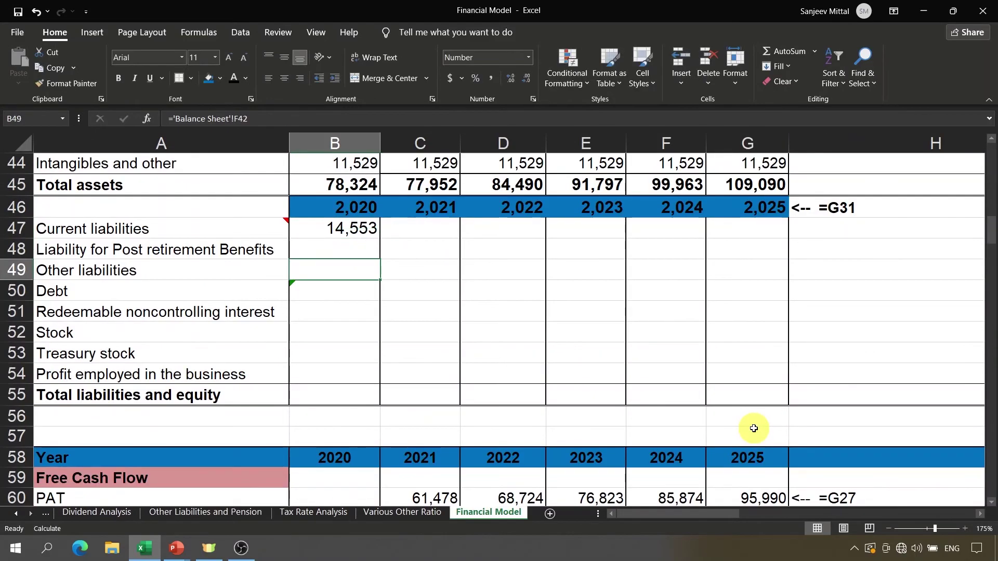
{"action": "left_click", "coordinate": [308, 270]}
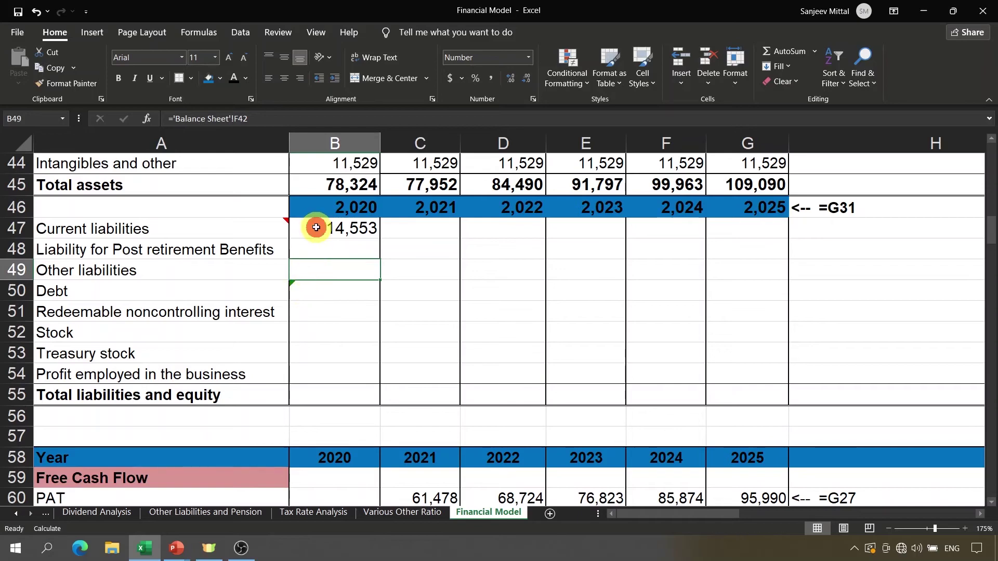
{"action": "left_click", "coordinate": [316, 227]}
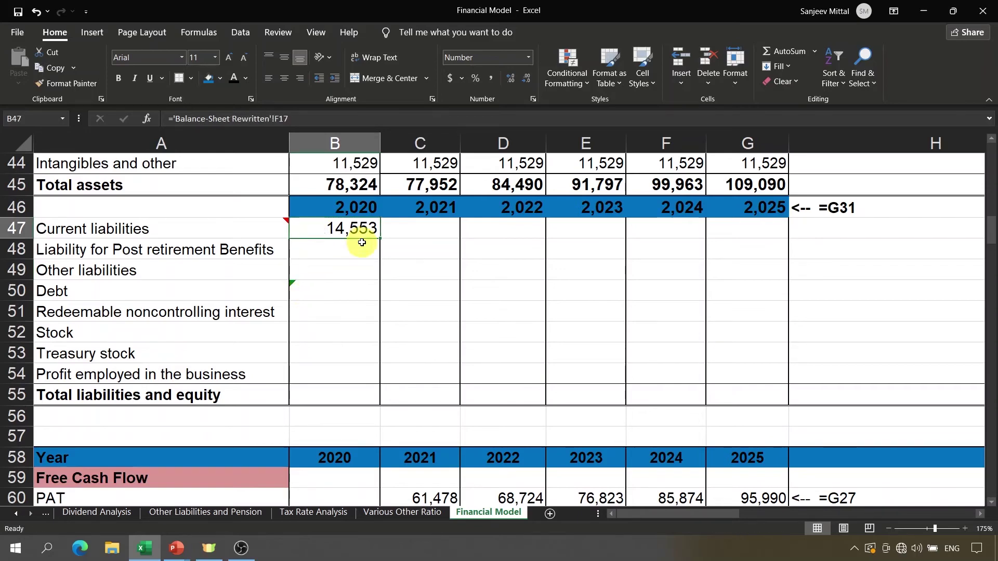
Enter =C20*$B$4 in C47 to project 2021 current liabilities as 2021 sales times the current liabilities/sales ratio.
{"action": "left_click", "coordinate": [419, 231]}
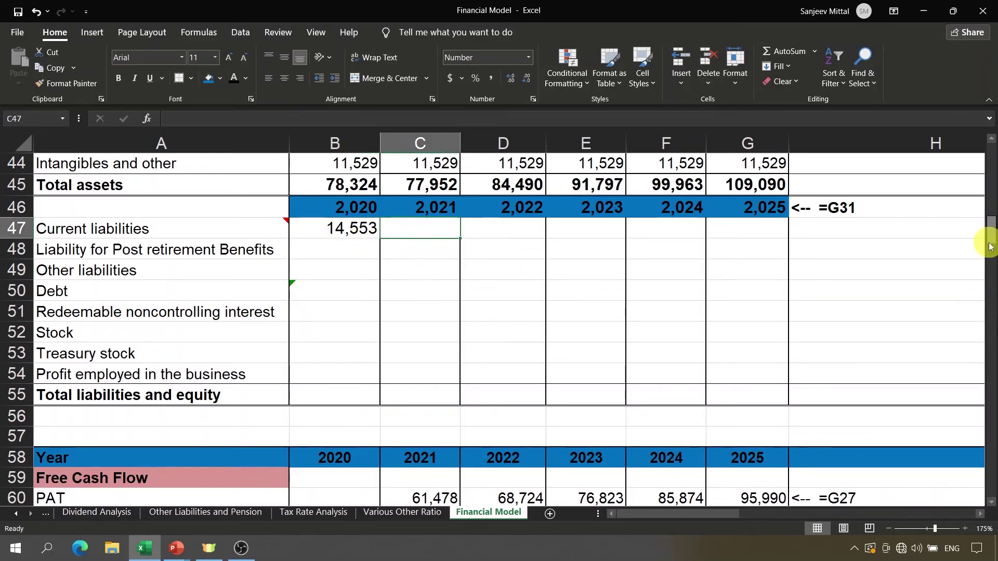
{"action": "left_click_drag", "start_coordinate": [990, 231], "coordinate": [991, 134]}
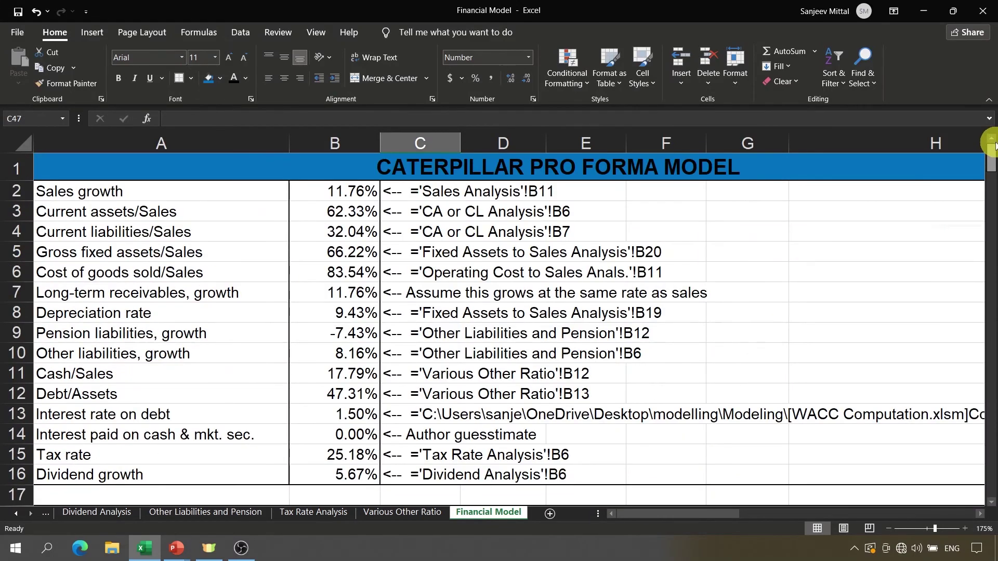
{"action": "left_click", "coordinate": [125, 232]}
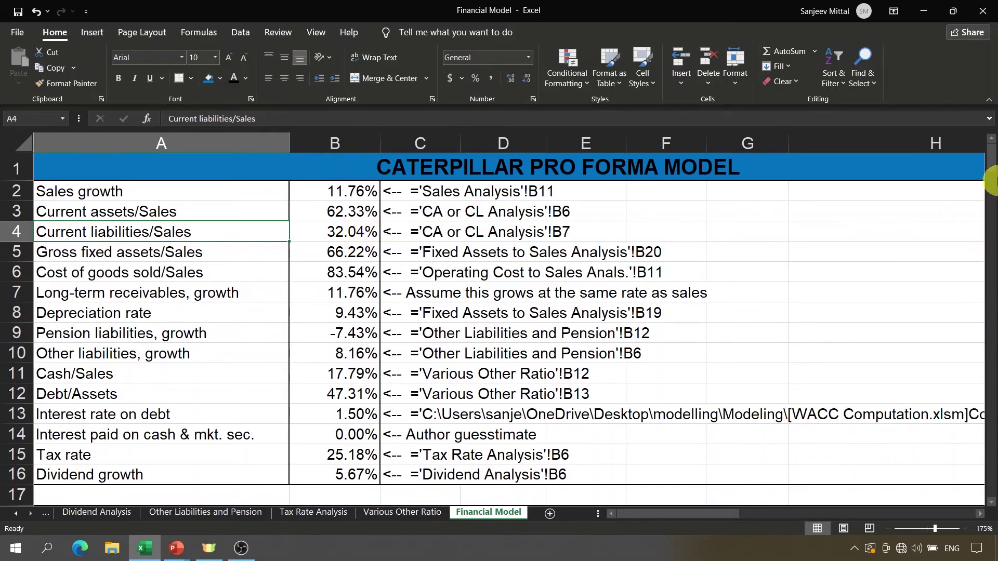
{"action": "left_click_drag", "start_coordinate": [992, 162], "coordinate": [990, 234]}
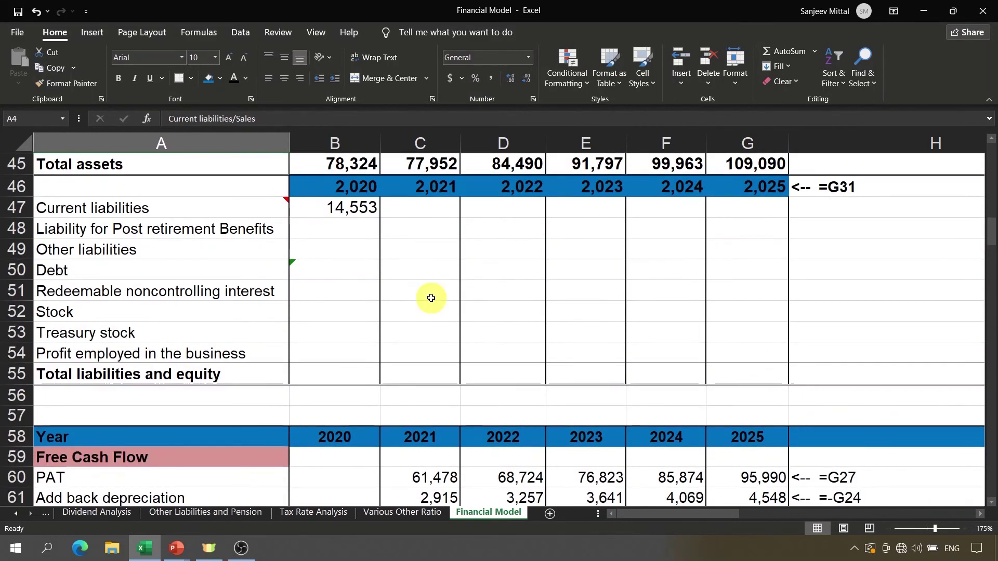
{"action": "left_click", "coordinate": [421, 209]}
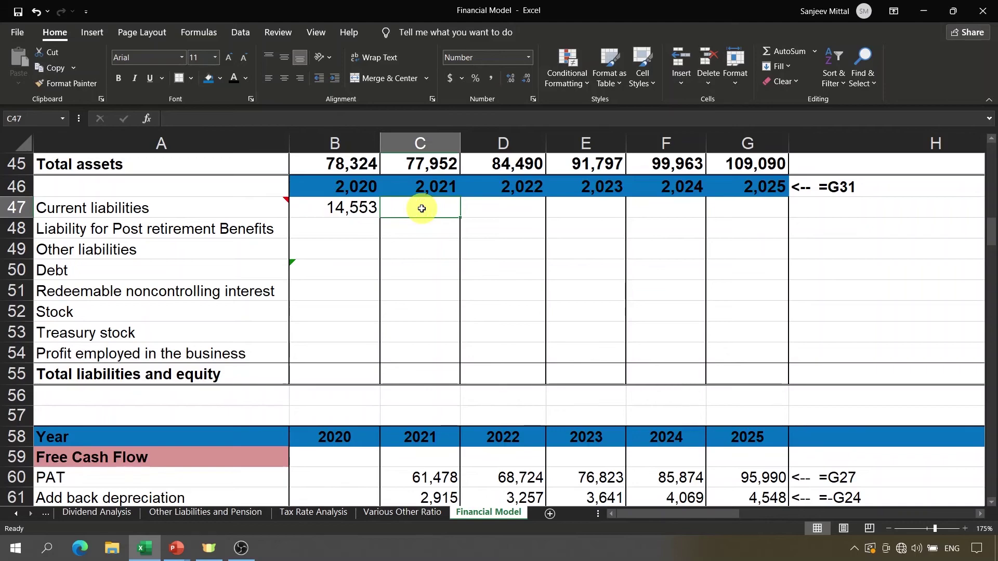
{"action": "type", "text": "="}
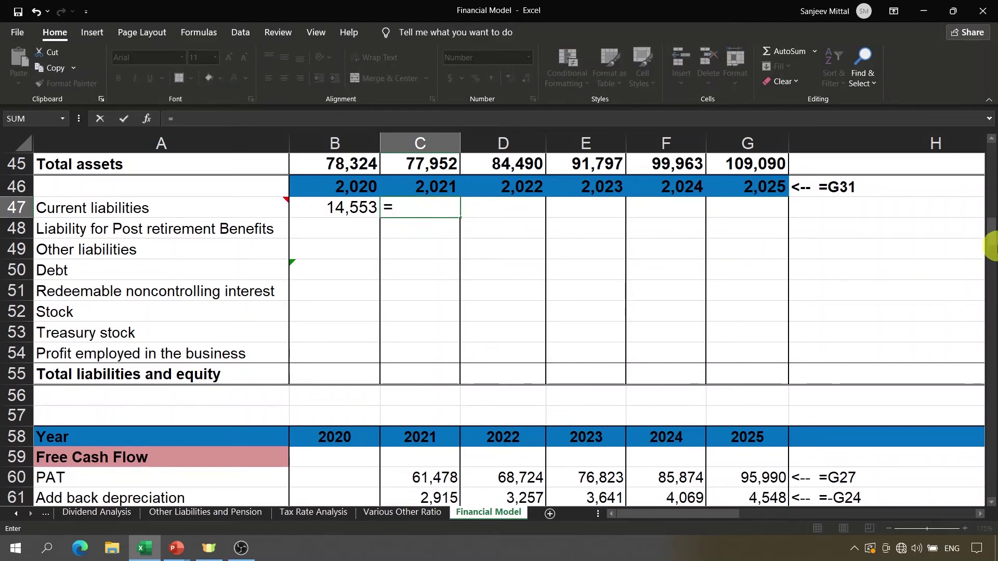
{"action": "left_click_drag", "start_coordinate": [993, 240], "coordinate": [990, 207]}
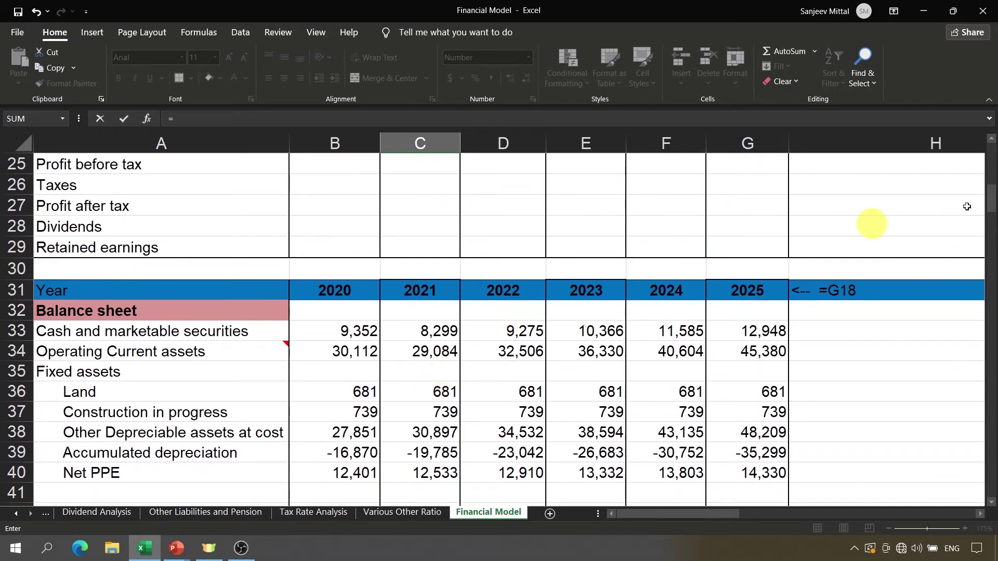
{"action": "left_click", "coordinate": [993, 142]}
{"action": "left_click", "coordinate": [994, 142]}
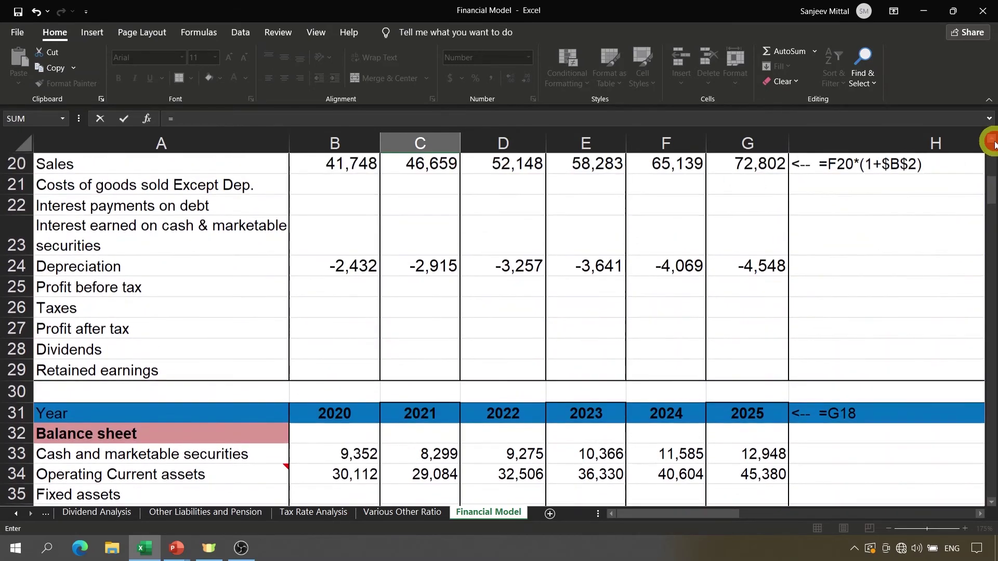
{"action": "left_click", "coordinate": [994, 142]}
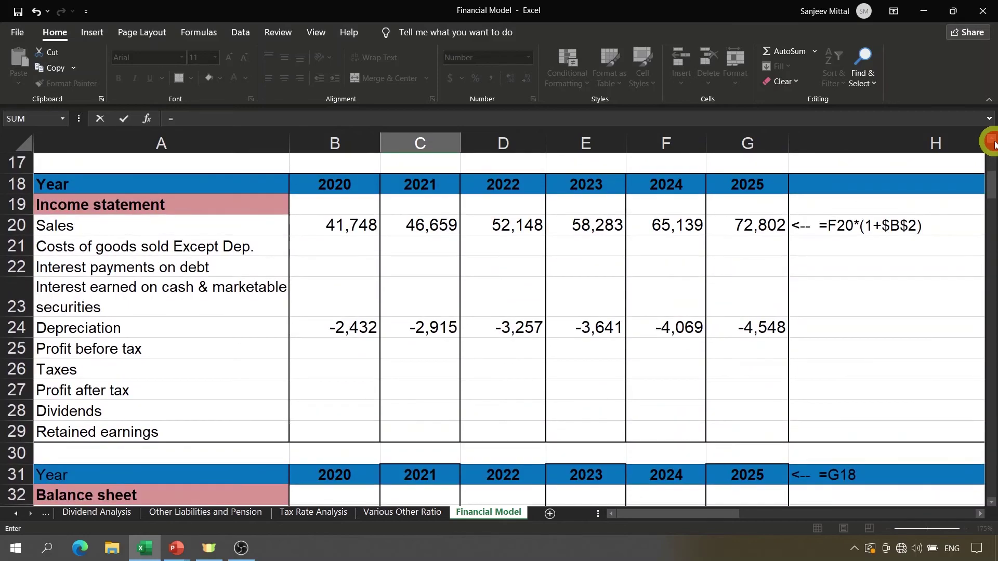
{"action": "left_click", "coordinate": [423, 226]}
{"action": "type", "text": "*"}
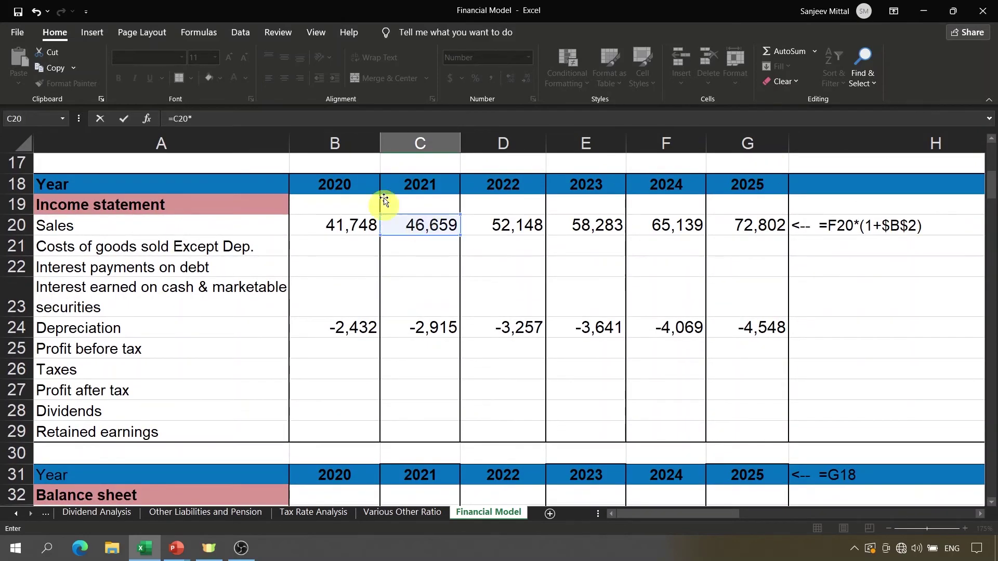
{"action": "left_click", "coordinate": [356, 166]}
{"action": "scroll", "coordinate": [357, 166], "scroll_direction": "up", "scroll_amount": 5}
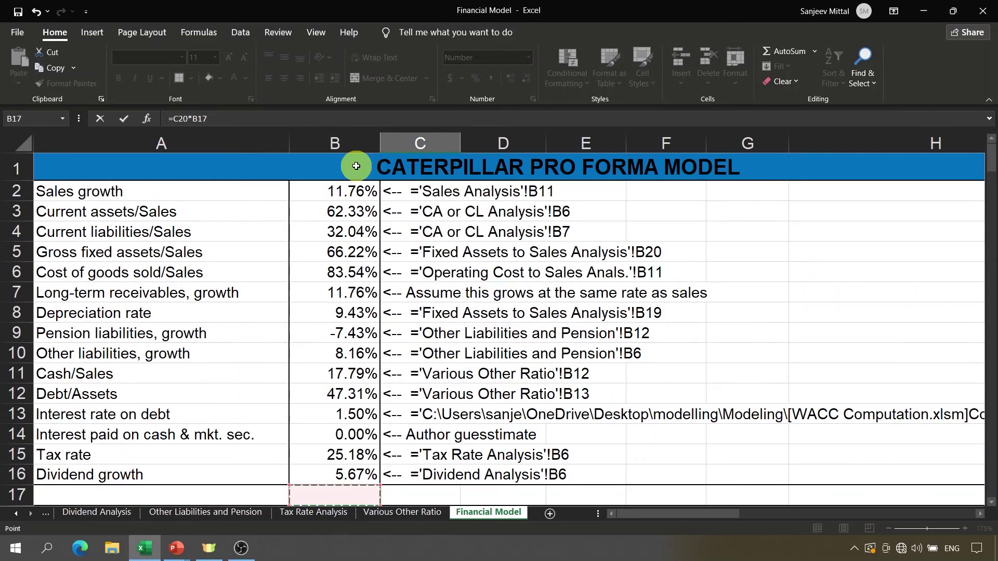
{"action": "left_click", "coordinate": [346, 230]}
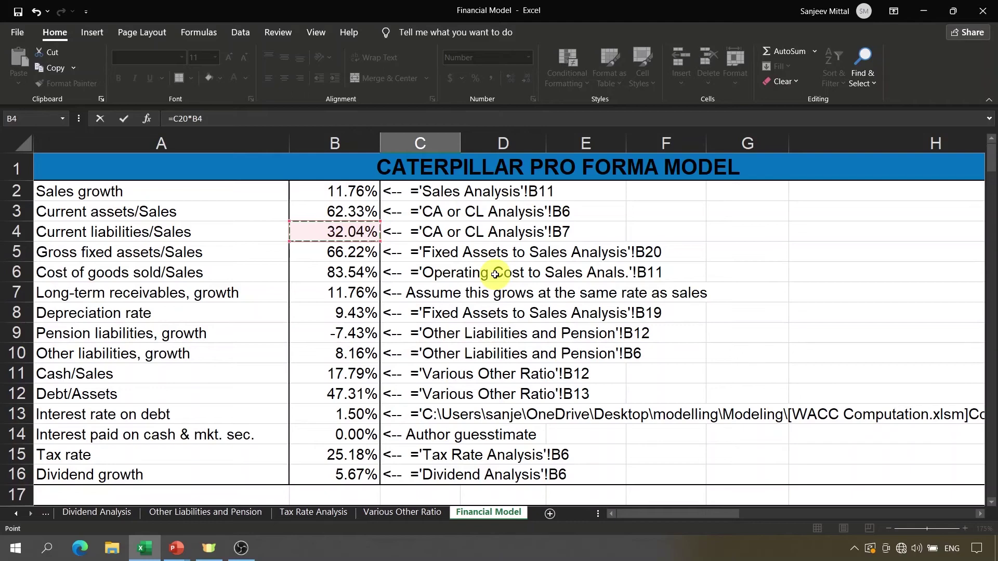
{"action": "key", "text": "F4"}
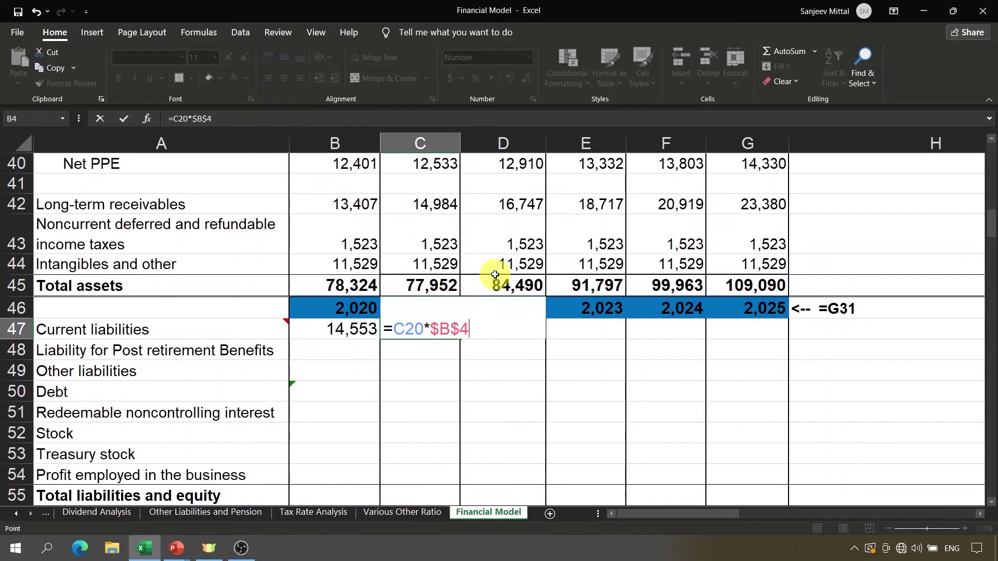
{"action": "key", "text": "Return"}
{"action": "key", "text": "Up"}
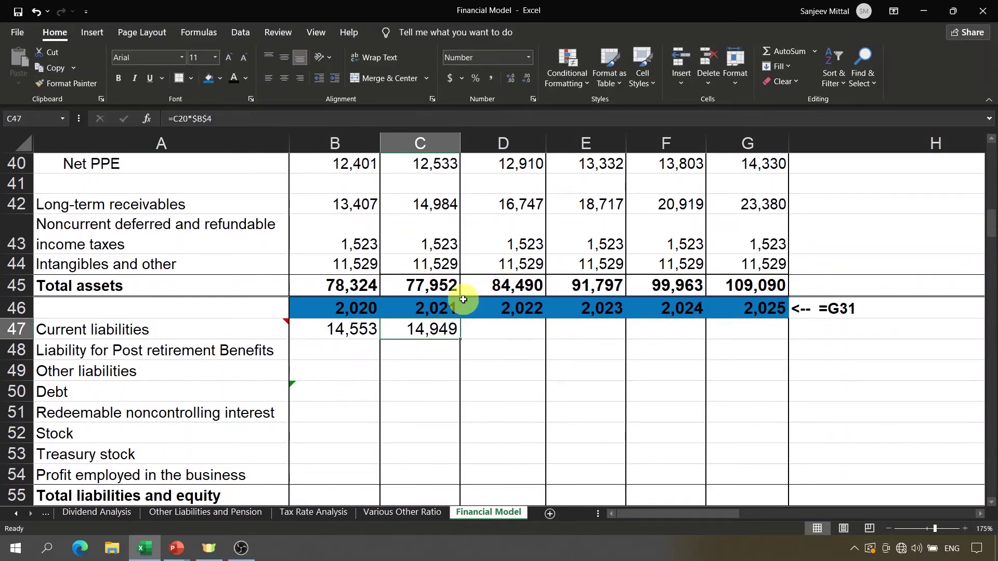
Copy the 2021 current liabilities formula from C47 across to 2025 in G47 and check the projected years.
{"action": "key", "text": "ctrl+c"}
{"action": "key", "text": "shift+Right"}
{"action": "key", "text": "shift+Right"}
{"action": "key", "text": "shift+Right"}
{"action": "key", "text": "shift+Right"}
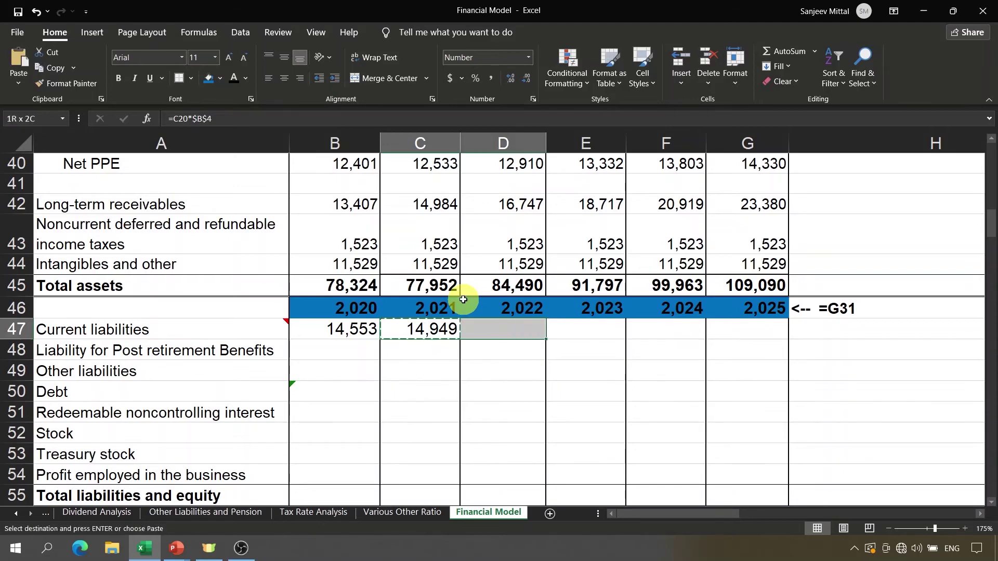
{"action": "key", "text": "ctrl+v"}
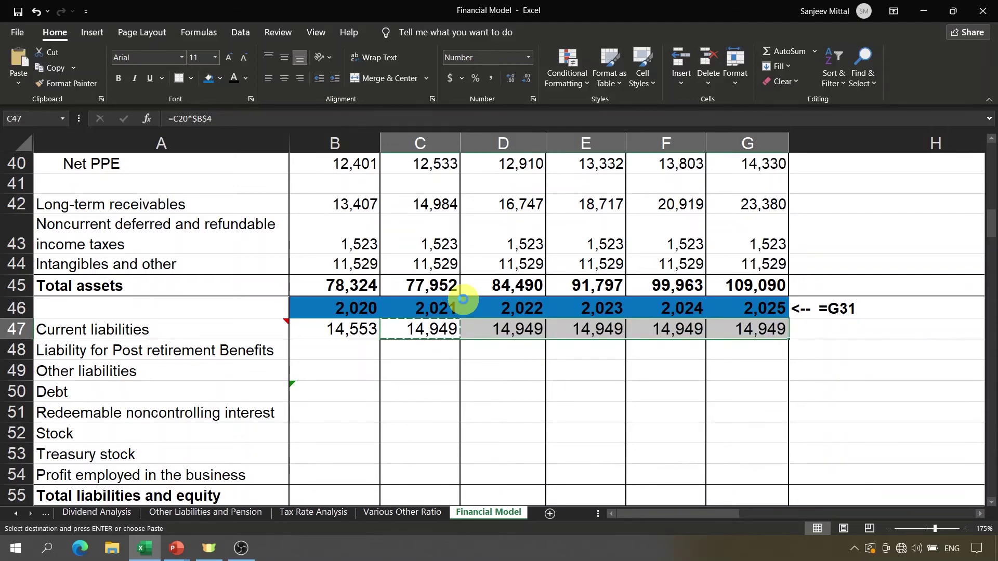
{"action": "key", "text": "Return"}
{"action": "left_click", "coordinate": [770, 327]}
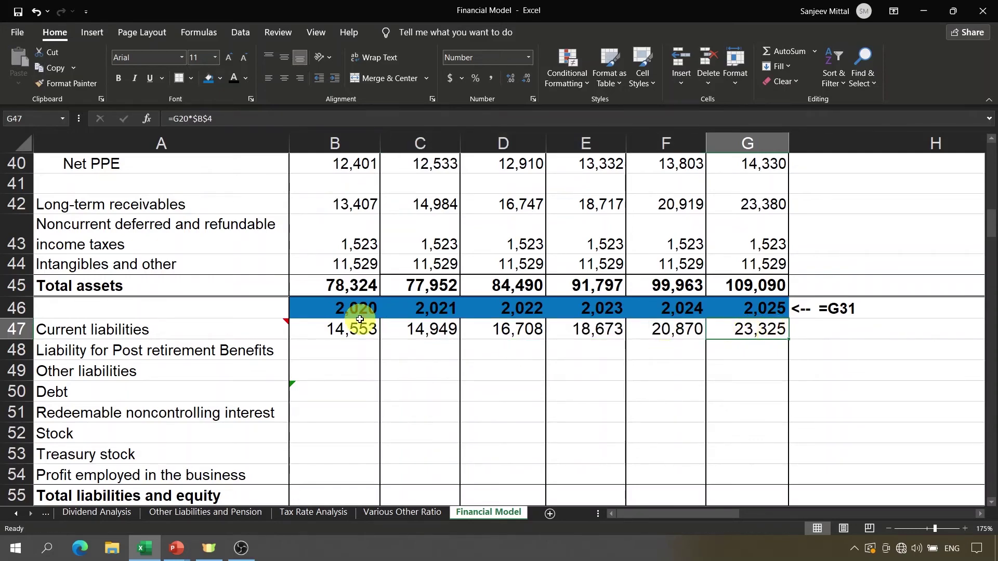
{"action": "left_click", "coordinate": [435, 307]}
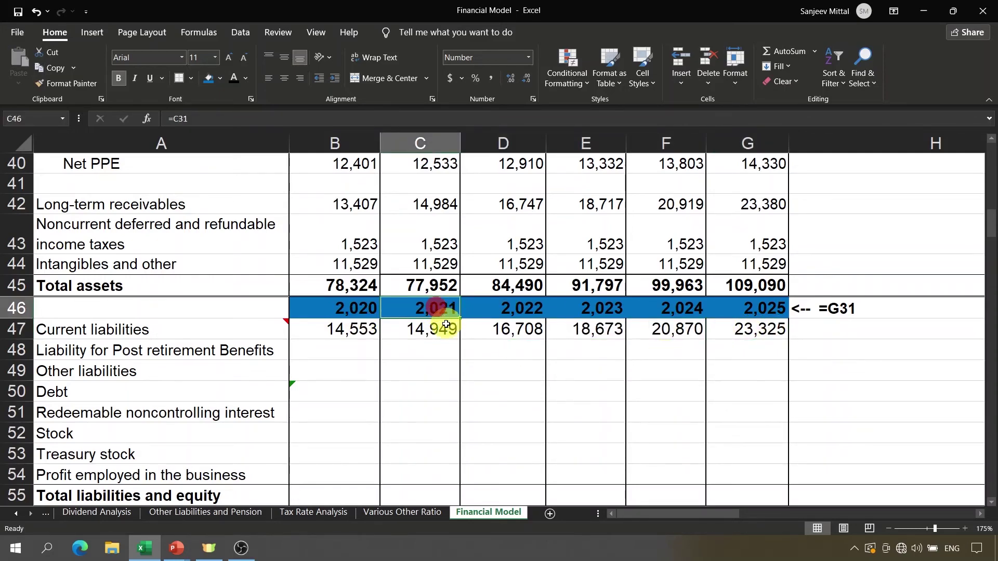
{"action": "left_click", "coordinate": [759, 307]}
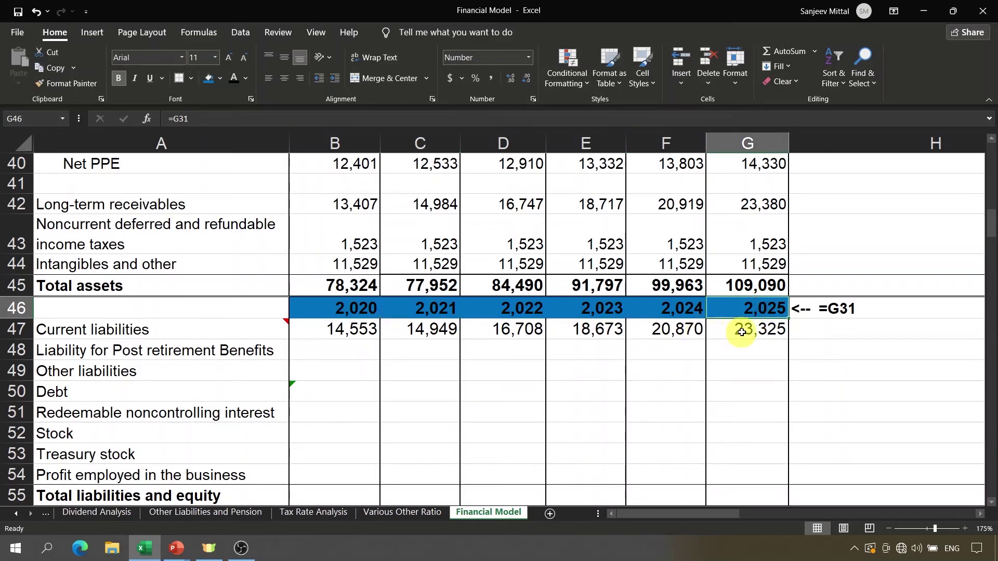
{"action": "left_click", "coordinate": [742, 331]}
{"action": "left_click", "coordinate": [826, 375]}
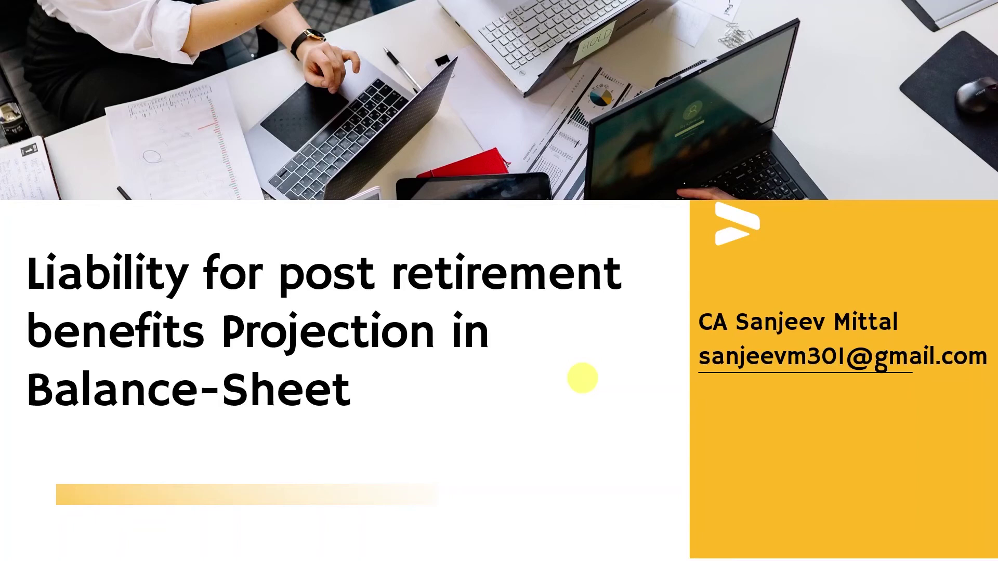
Switch back to Excel and clear the existing contents of B48:G48 in the Liability for Post retirement Benefits row.
{"action": "key", "text": "alt+Tab"}
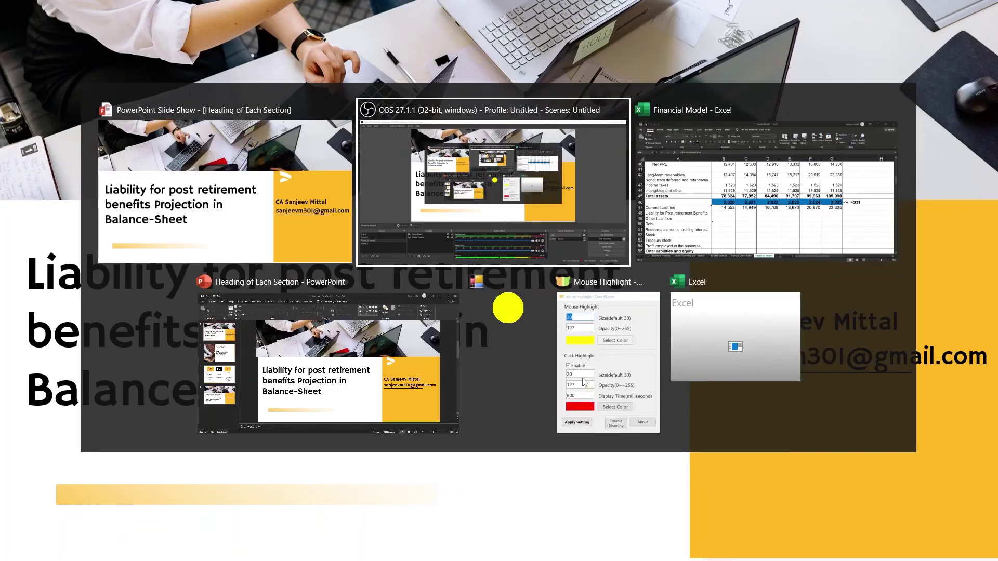
{"action": "key", "text": "alt+Tab"}
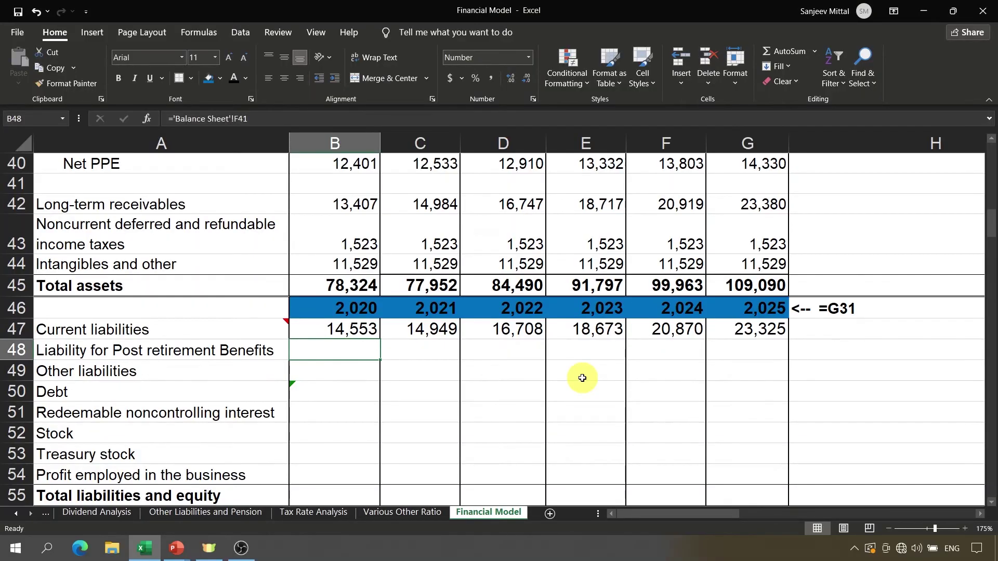
{"action": "mouse_move", "coordinate": [286, 329]}
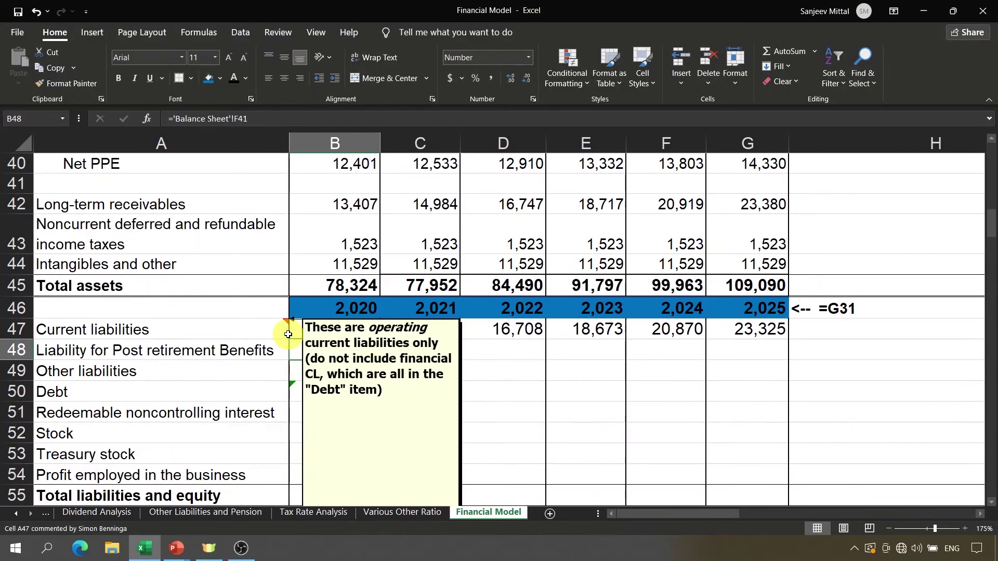
{"action": "left_click", "coordinate": [266, 351]}
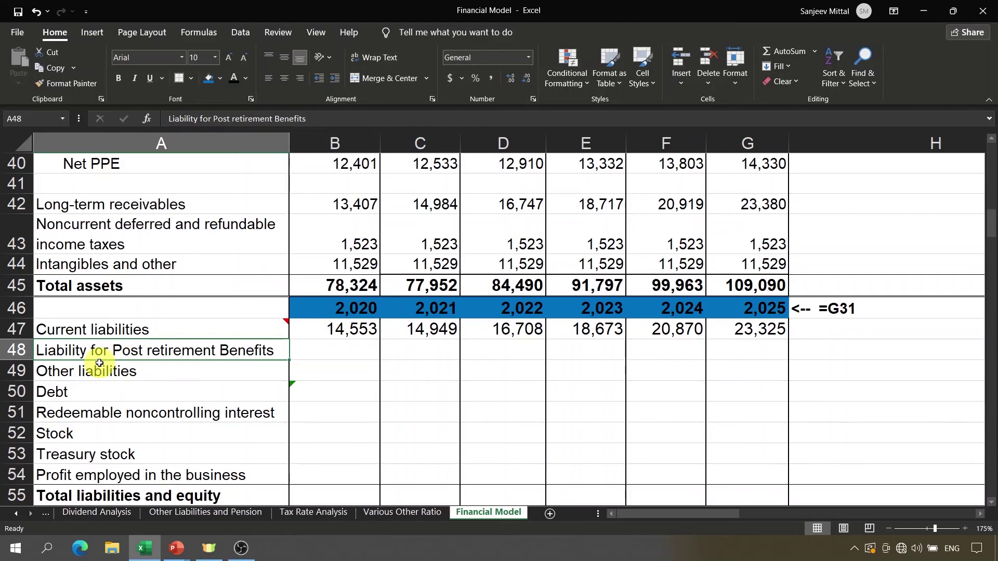
{"action": "left_click", "coordinate": [318, 345]}
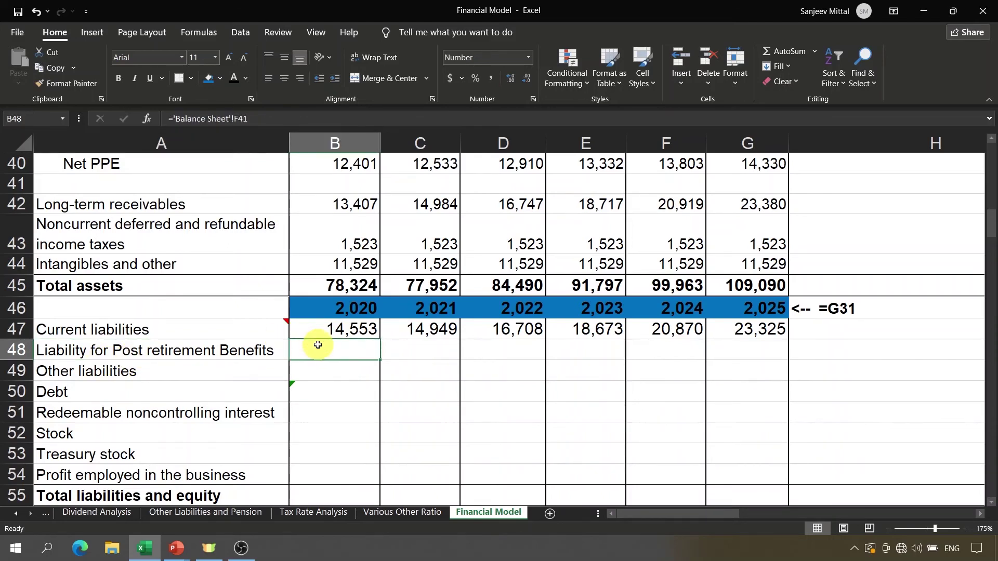
{"action": "key", "text": "shift+Right"}
{"action": "key", "text": "shift+Right"}
{"action": "key", "text": "shift+Right"}
{"action": "key", "text": "shift+Right"}
{"action": "key", "text": "shift+Right"}
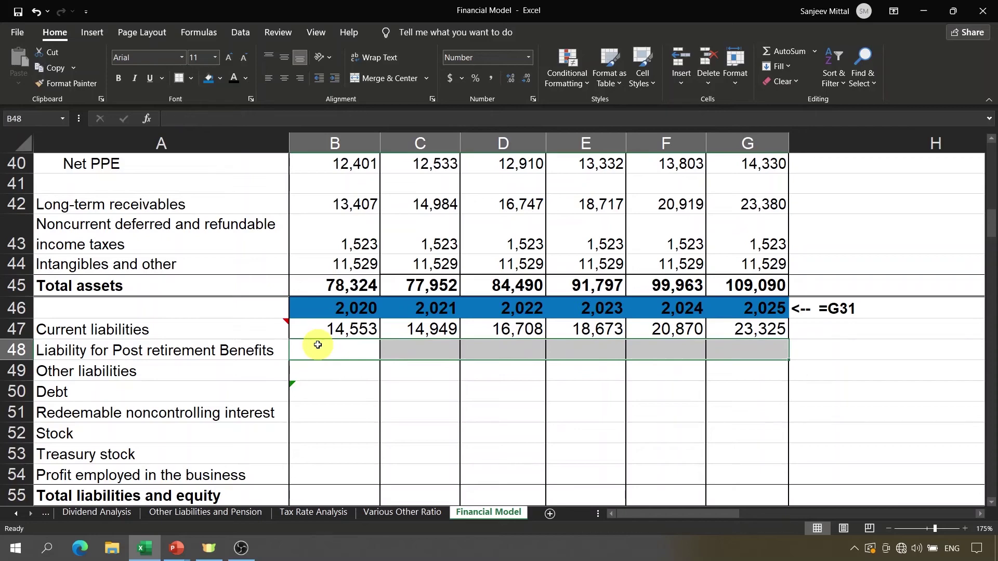
Start a formula in B48 that references the 2020 liability for postemployment benefits at 'Balance Sheet'!F41.
{"action": "left_click", "coordinate": [317, 345]}
{"action": "type", "text": "="}
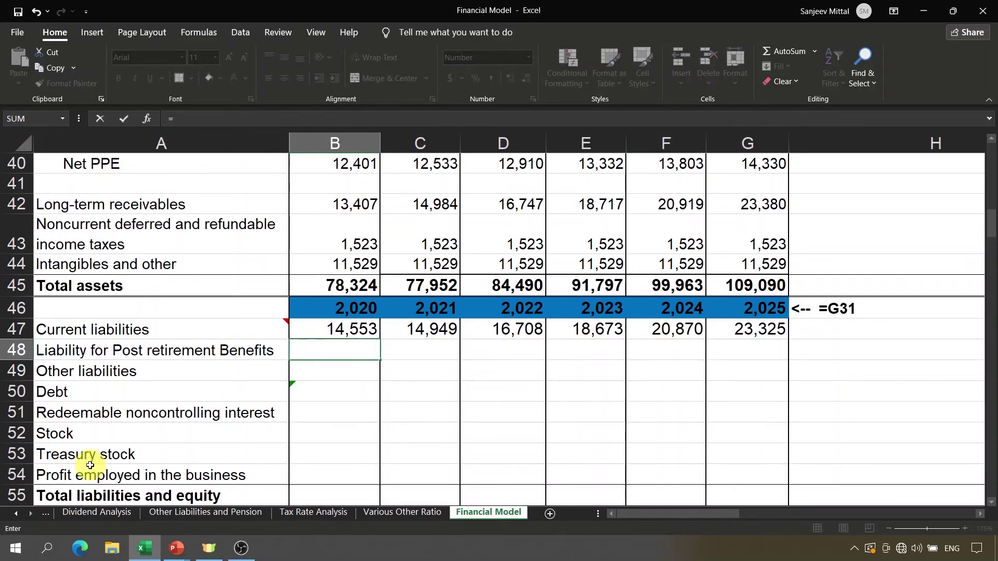
{"action": "left_click", "coordinate": [17, 514]}
{"action": "left_click", "coordinate": [18, 514]}
{"action": "left_click", "coordinate": [18, 514]}
{"action": "left_click", "coordinate": [18, 513]}
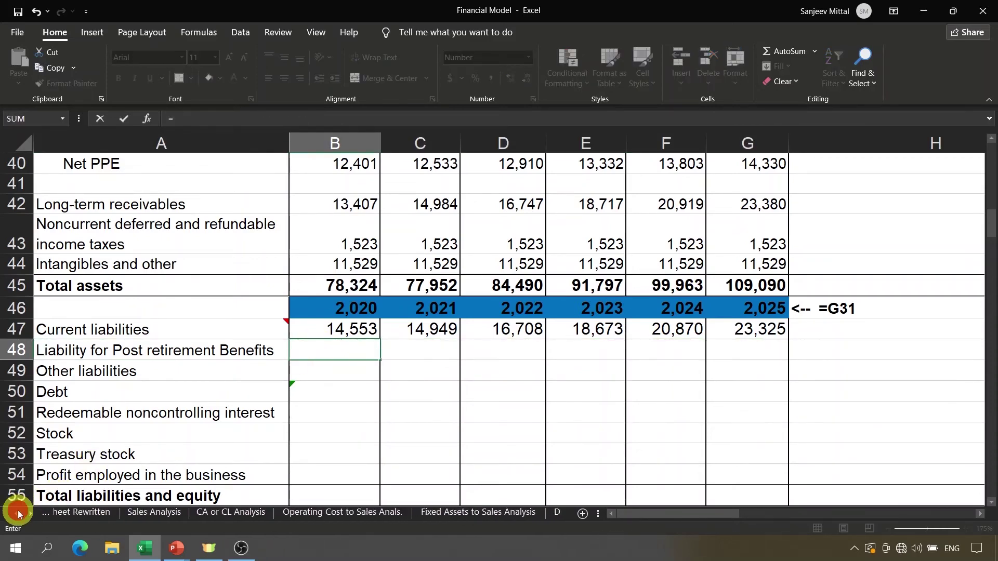
{"action": "left_click", "coordinate": [18, 514]}
{"action": "left_click", "coordinate": [18, 514]}
{"action": "left_click", "coordinate": [76, 511]}
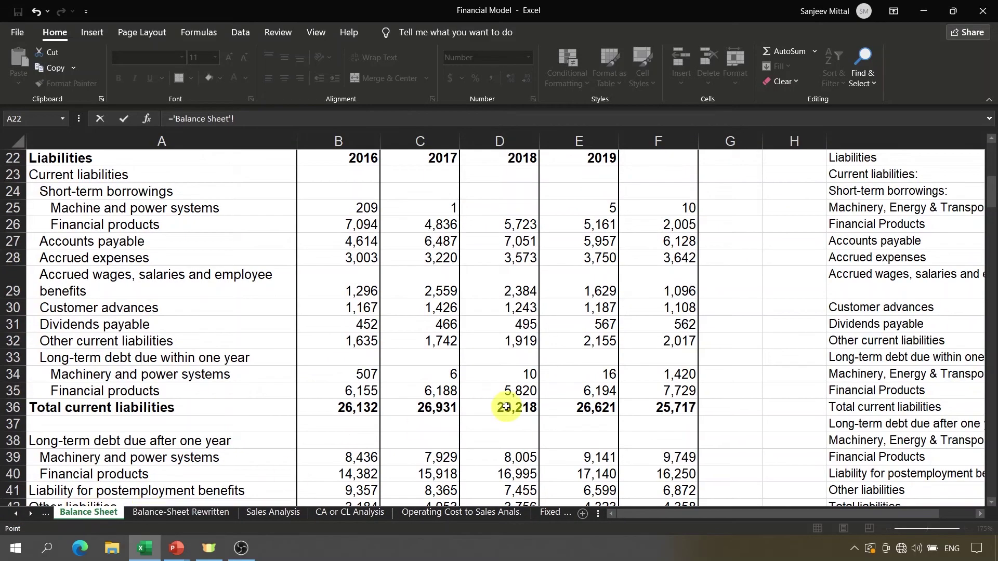
{"action": "left_click", "coordinate": [620, 472]}
{"action": "scroll", "coordinate": [620, 471], "scroll_direction": "down", "scroll_amount": 7}
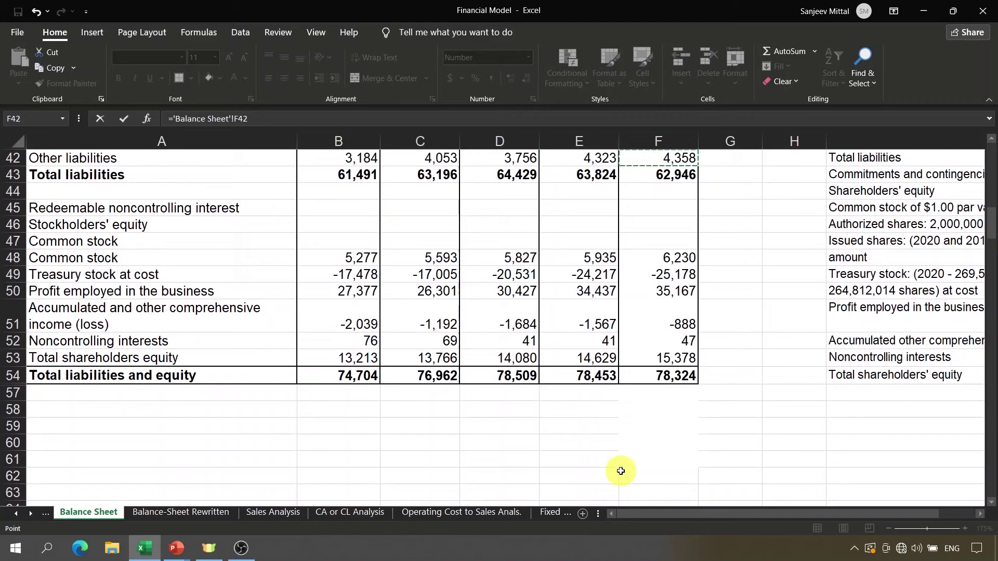
{"action": "left_click", "coordinate": [205, 196]}
{"action": "key", "text": "Up"}
{"action": "key", "text": "Up"}
{"action": "key", "text": "Up"}
{"action": "key", "text": "Up"}
{"action": "key", "text": "Up"}
{"action": "key", "text": "Up"}
{"action": "key", "text": "Up"}
{"action": "key", "text": "Up"}
{"action": "key", "text": "Up"}
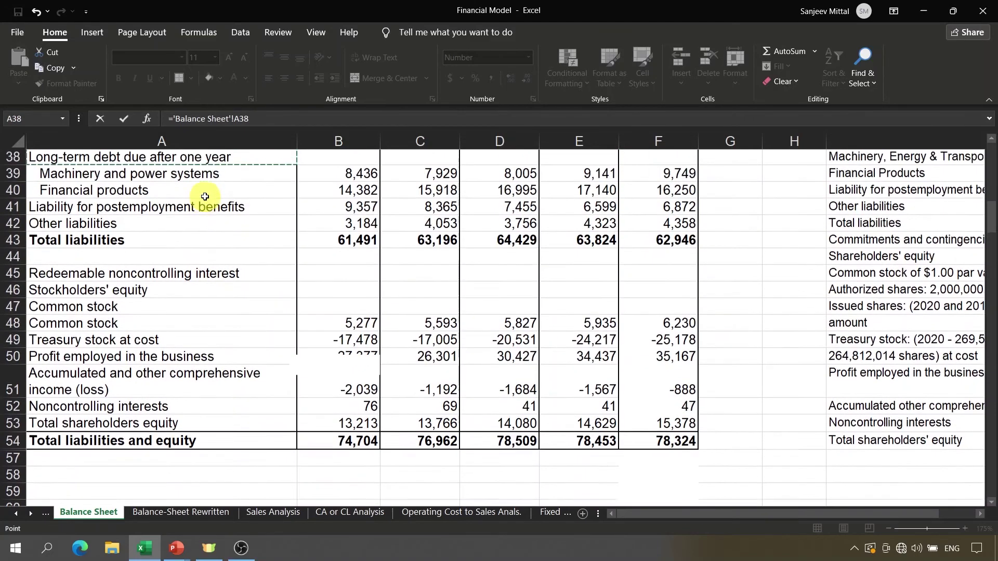
{"action": "left_click", "coordinate": [148, 257]}
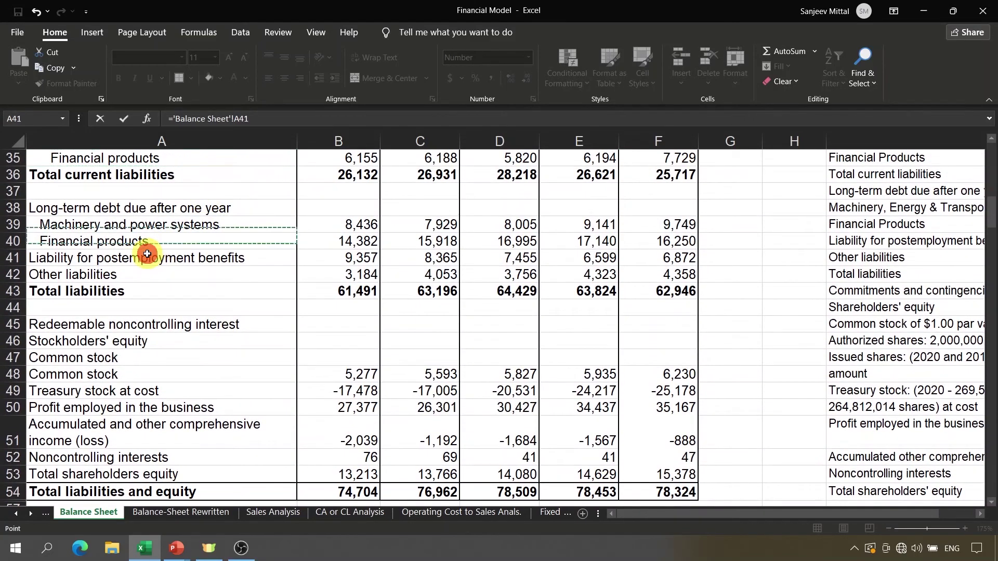
{"action": "left_click", "coordinate": [679, 258]}
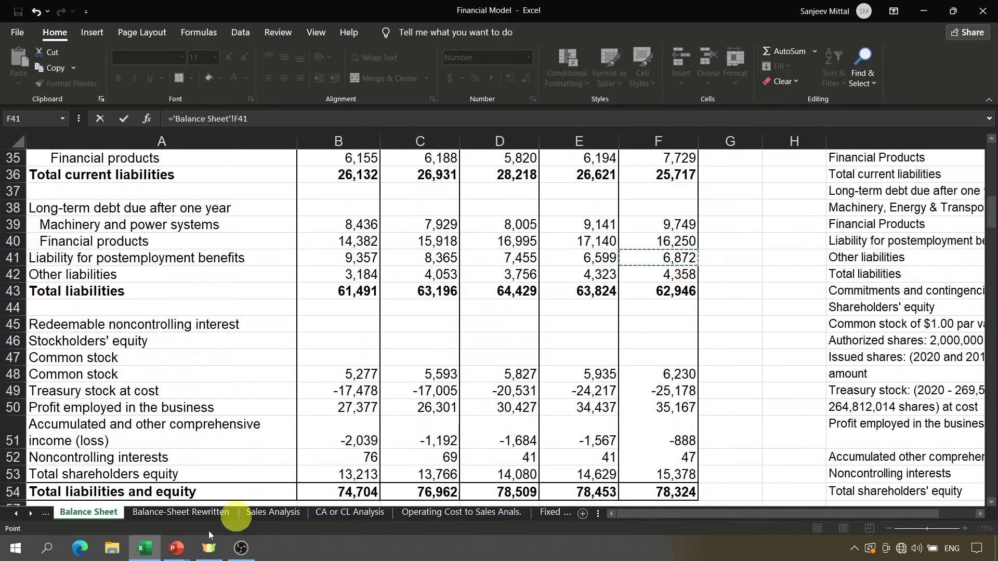
Point the B48 formula to the 2020 liability for postemployment benefits at 'Balance-Sheet Rewritten'!F21 and confirm it.
{"action": "left_click", "coordinate": [185, 513]}
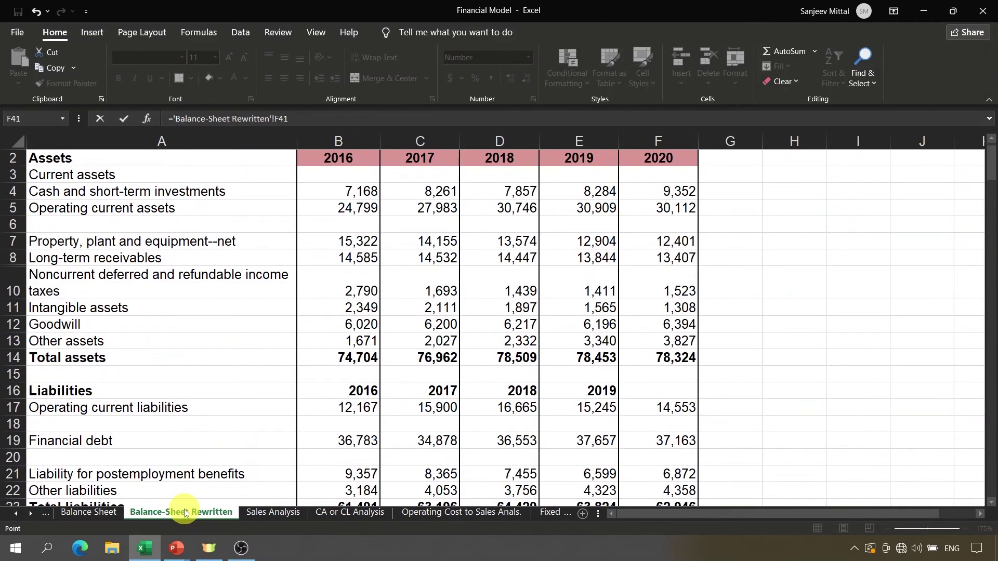
{"action": "left_click", "coordinate": [684, 477]}
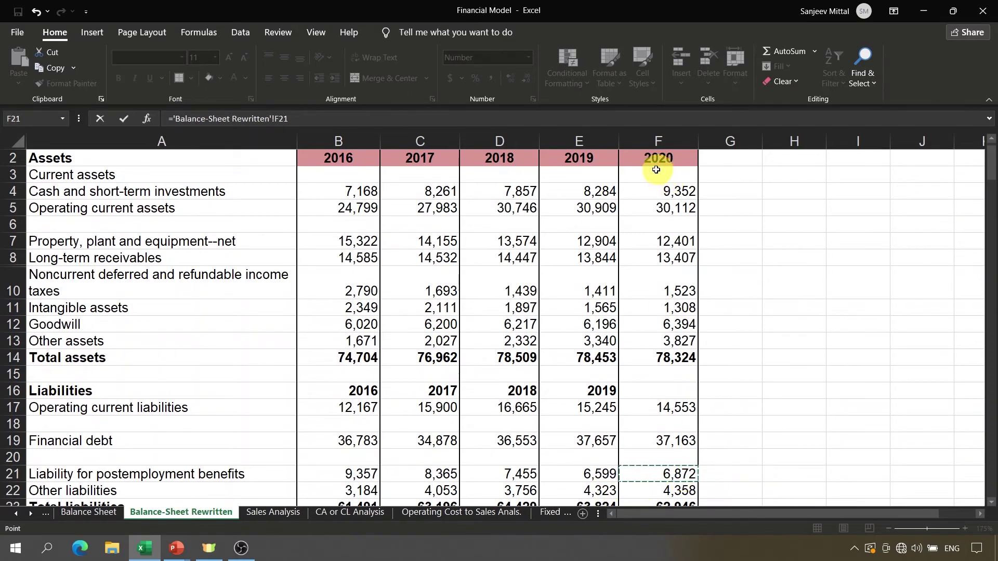
{"action": "key", "text": "Return"}
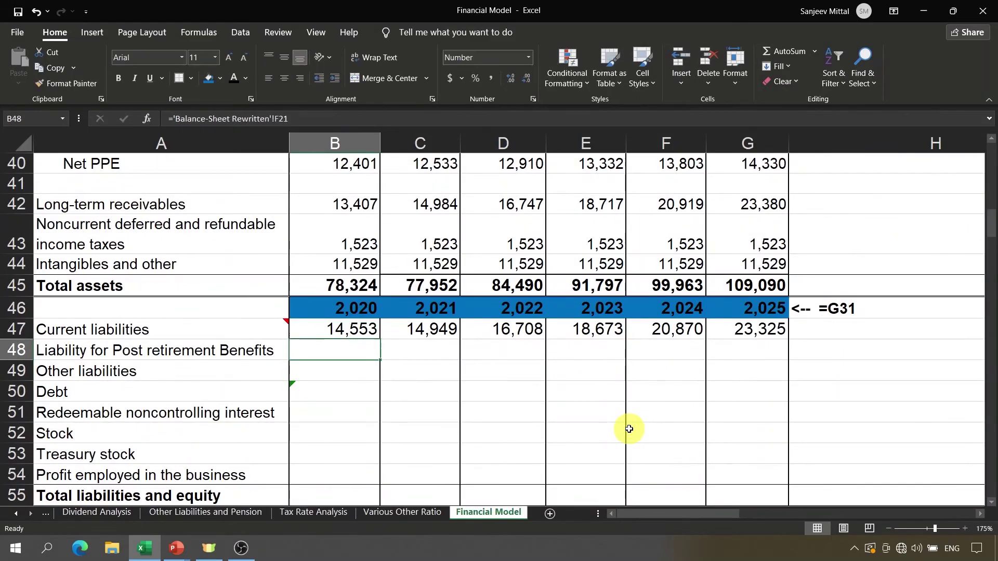
Set the font colour of B48:G48 in the Liability for Post retirement Benefits row to black.
{"action": "key", "text": "shift+Right"}
{"action": "key", "text": "shift+Right"}
{"action": "key", "text": "shift+Right"}
{"action": "key", "text": "shift+Right"}
{"action": "key", "text": "shift+Right"}
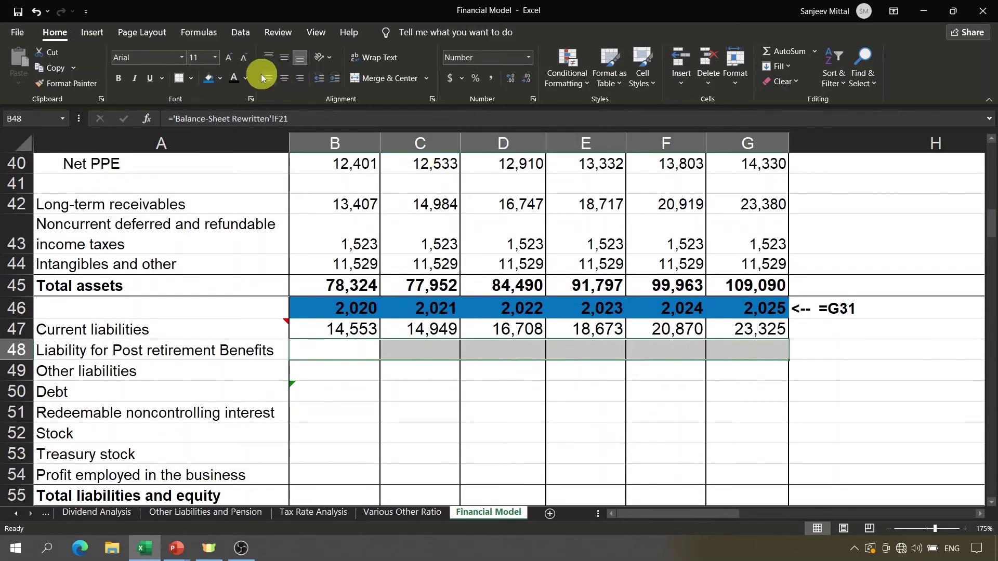
{"action": "left_click", "coordinate": [232, 82]}
{"action": "key", "text": "Down"}
{"action": "key", "text": "Up"}
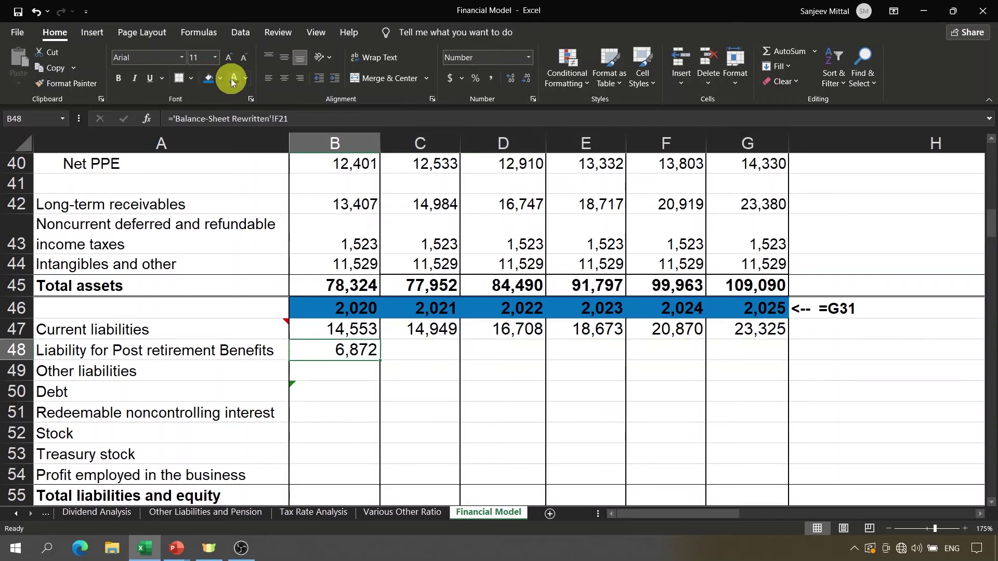
Look up the pension liabilities growth assumption and write =B48(1+B9) in C48 for the 2021 post-retirement benefits liability.
{"action": "key", "text": "Right"}
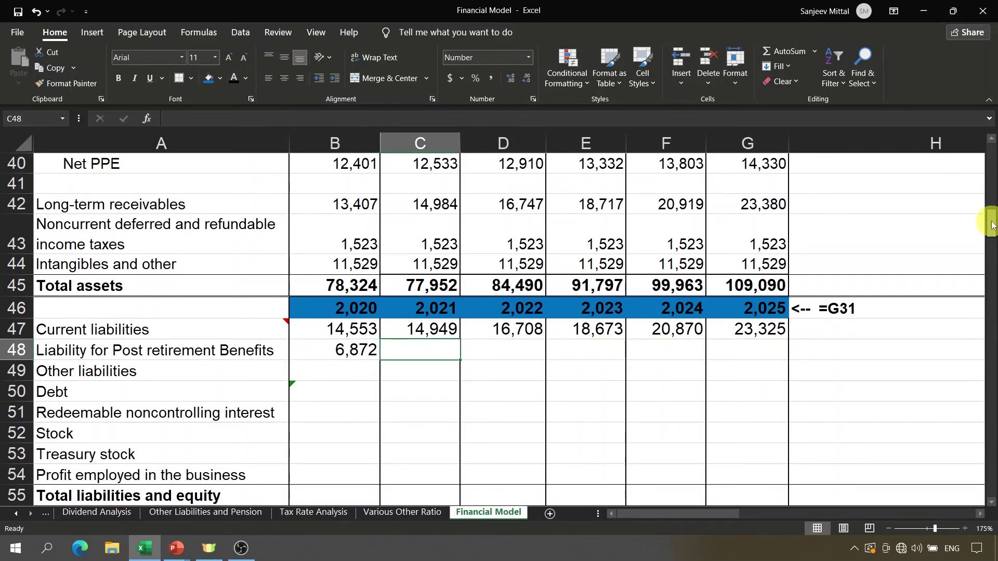
{"action": "left_click_drag", "start_coordinate": [992, 225], "coordinate": [989, 151]}
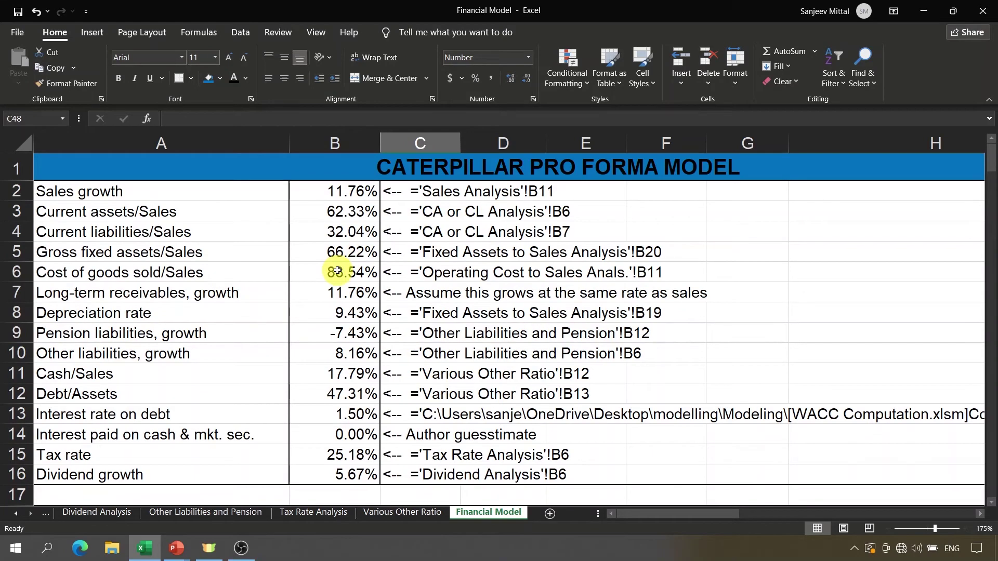
{"action": "left_click", "coordinate": [211, 333]}
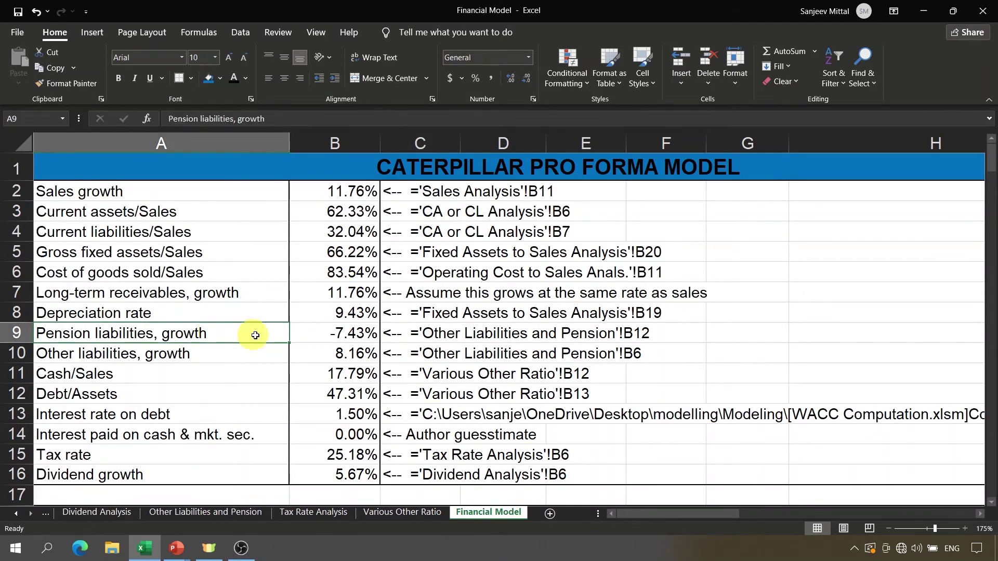
{"action": "left_click", "coordinate": [336, 340]}
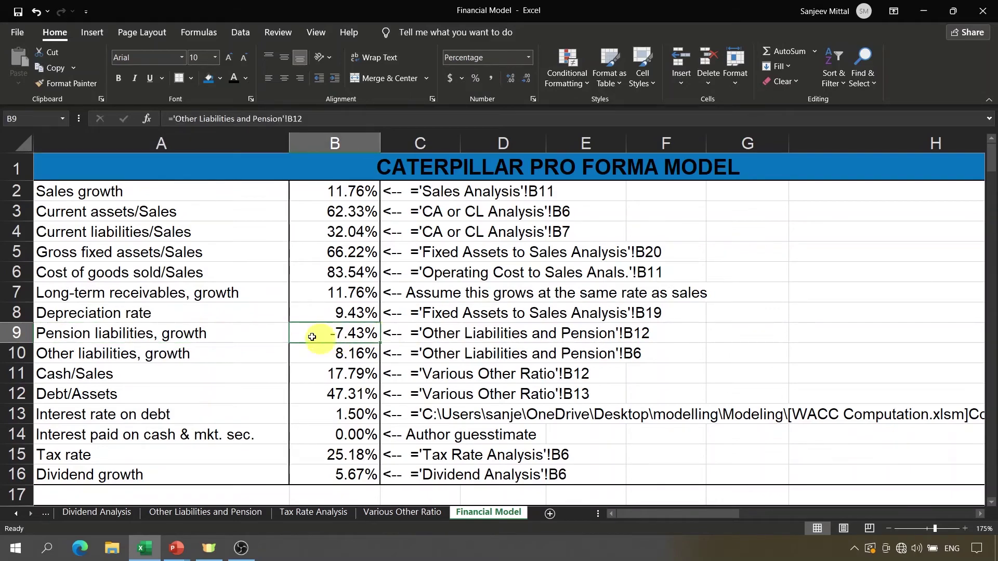
{"action": "left_click_drag", "start_coordinate": [994, 165], "coordinate": [993, 241]}
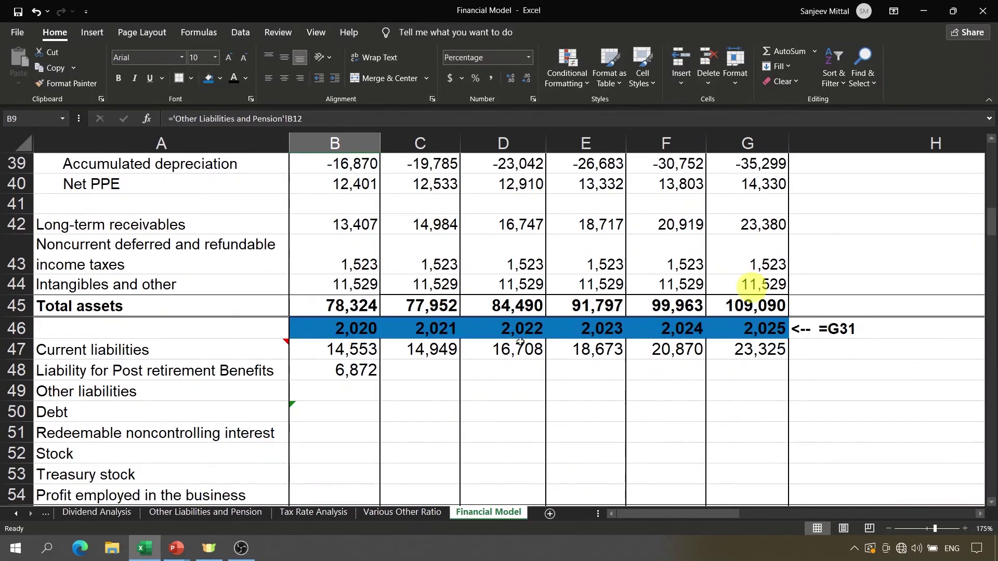
{"action": "left_click", "coordinate": [431, 369]}
{"action": "type", "text": "="}
{"action": "key", "text": "Left"}
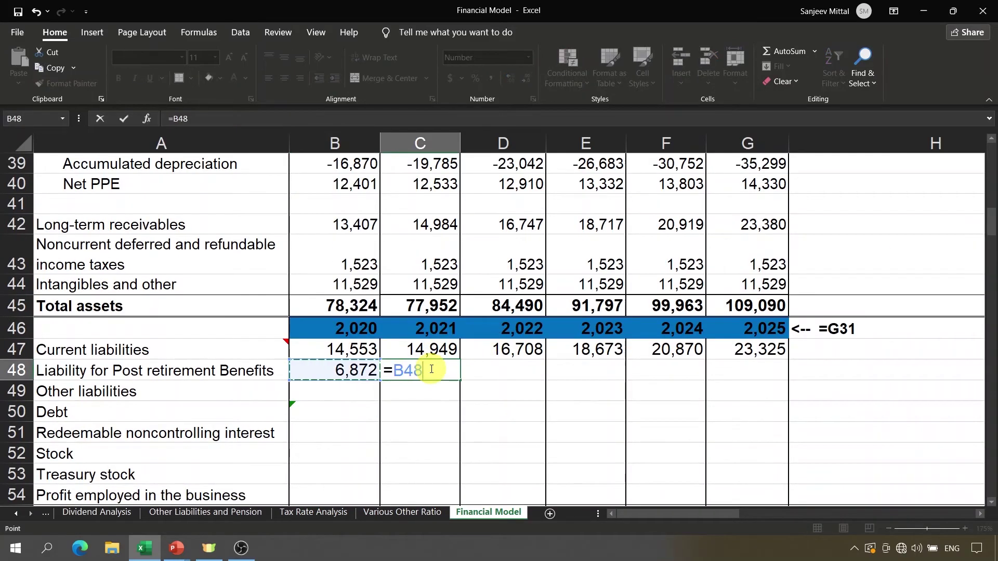
{"action": "type", "text": "(1+"}
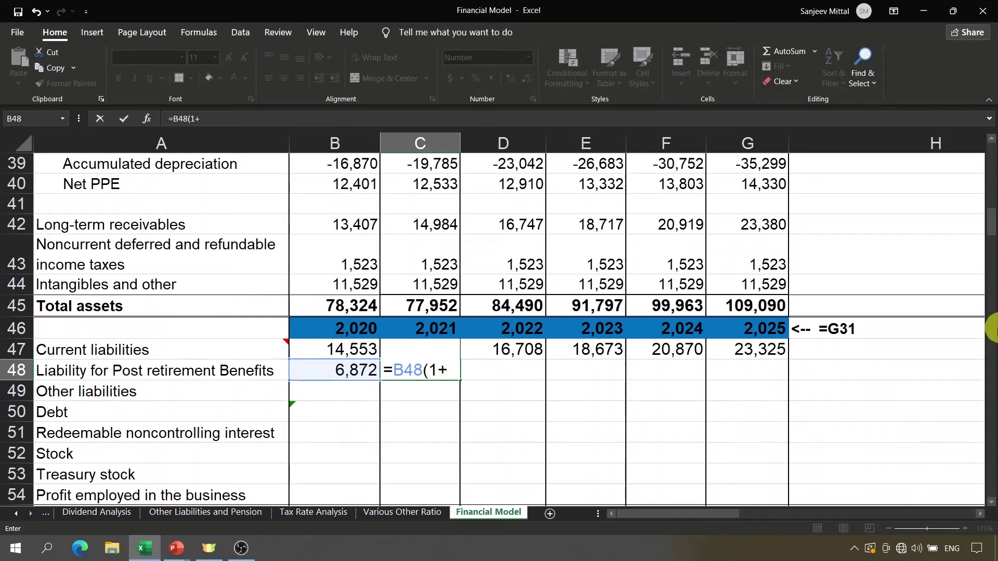
{"action": "left_click_drag", "start_coordinate": [992, 231], "coordinate": [992, 146]}
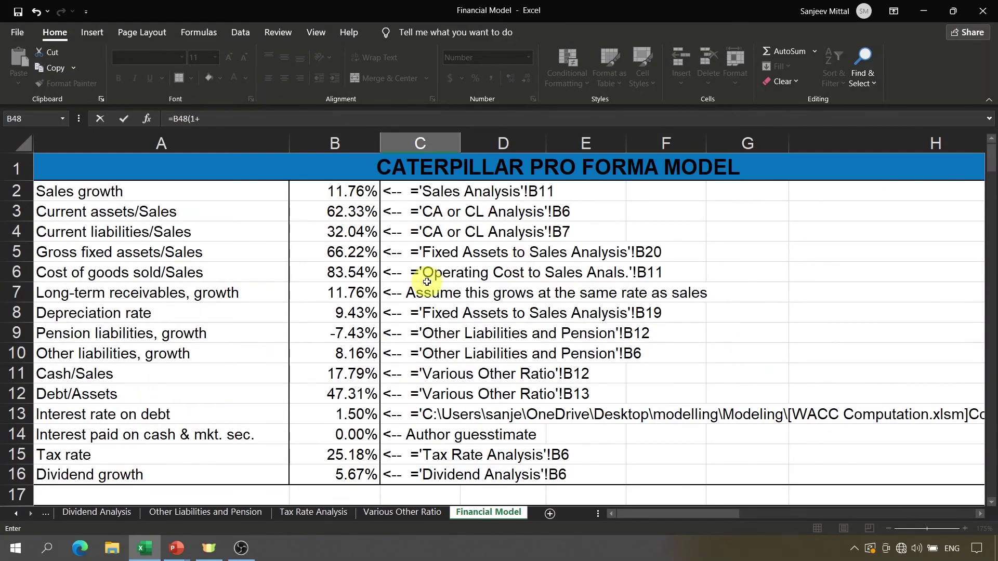
{"action": "left_click", "coordinate": [338, 336]}
{"action": "type", "text": ")"}
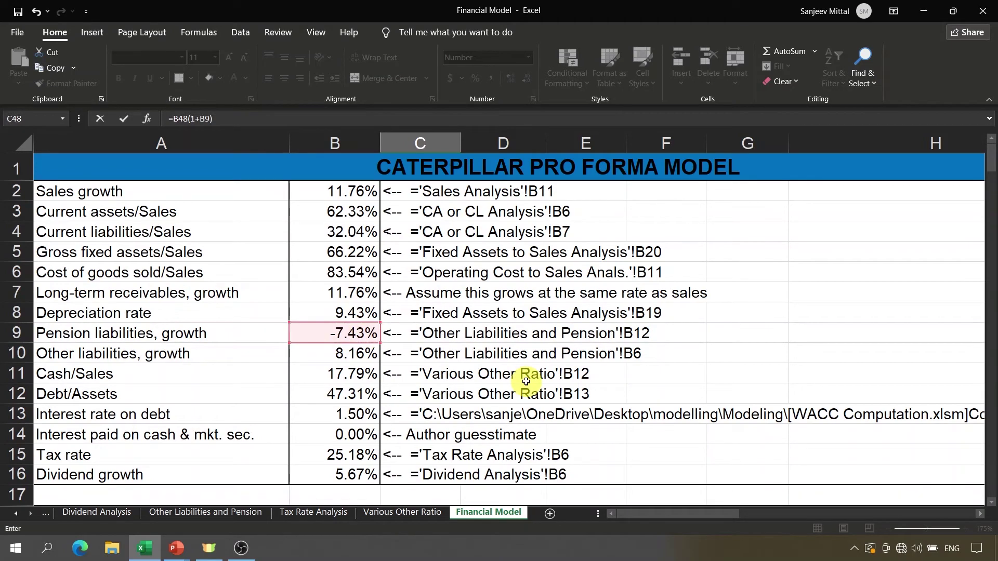
Make the growth rate reference absolute as $B$9 in the C48 formula and confirm it.
{"action": "left_click", "coordinate": [205, 119]}
{"action": "key", "text": "F4"}
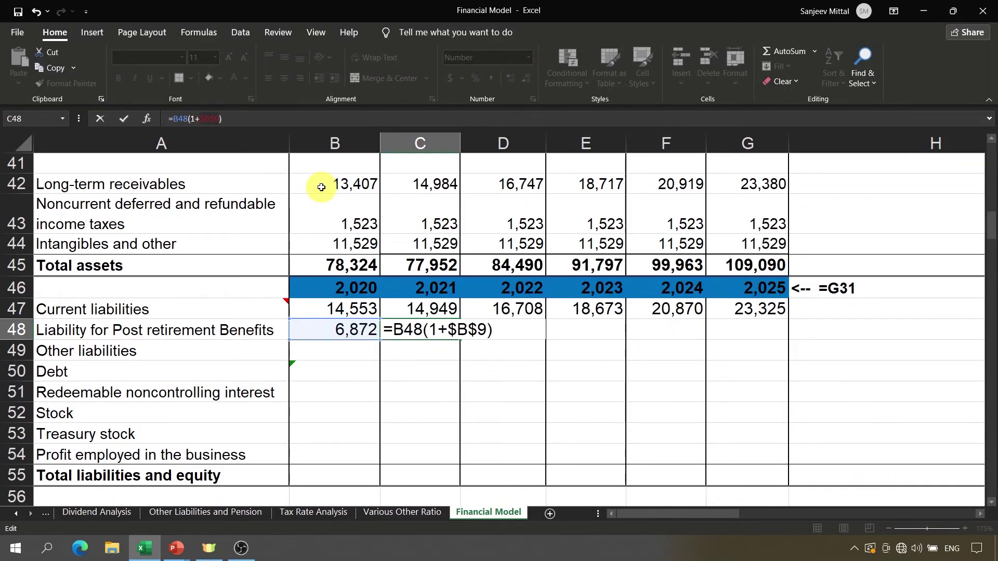
{"action": "key", "text": "Return"}
{"action": "key", "text": "Up"}
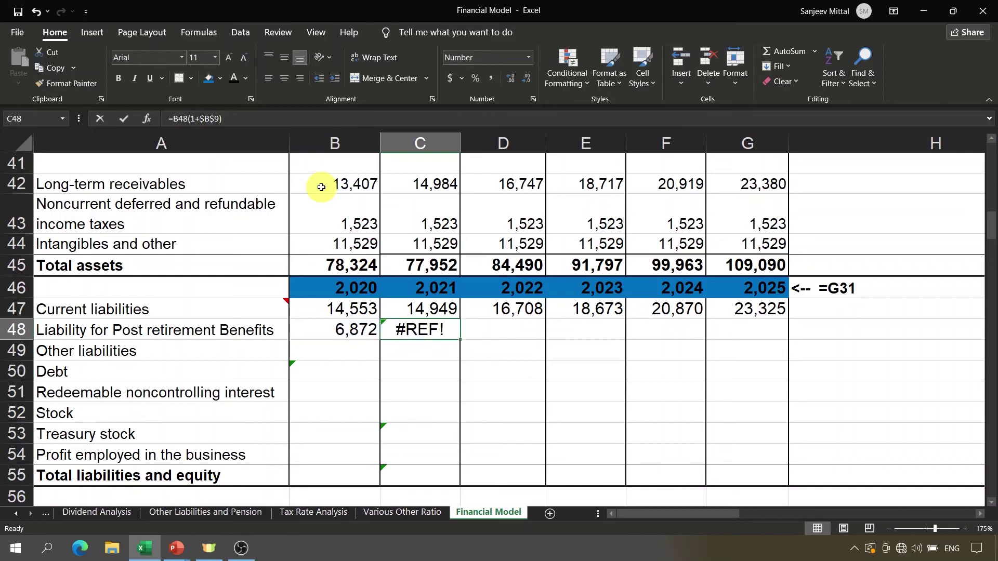
Try replacing the plus sign with a minus sign before $B$9 in the C48 formula.
{"action": "key", "text": "F2"}
{"action": "key", "text": "BackSpace"}
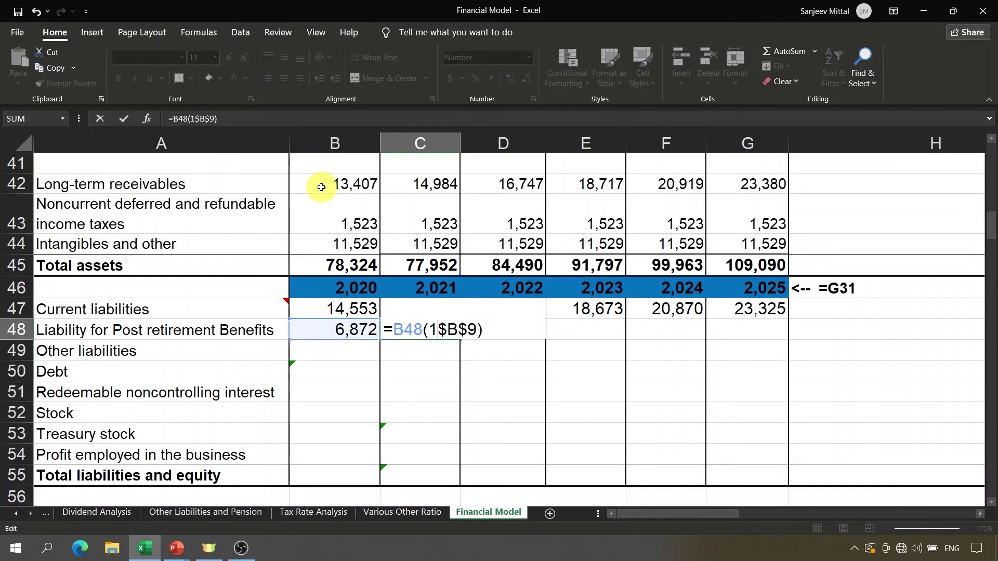
{"action": "type", "text": "-"}
{"action": "key", "text": "Return"}
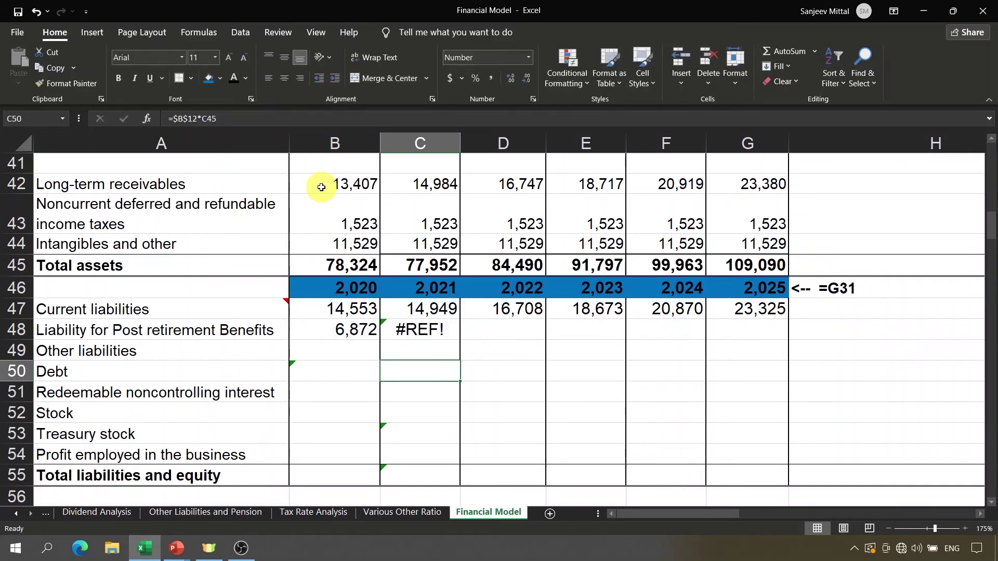
Correct the C48 formula to =B48*(1+$B$9) and check it against the 2020 value in B48.
{"action": "key", "text": "Up"}
{"action": "key", "text": "F2"}
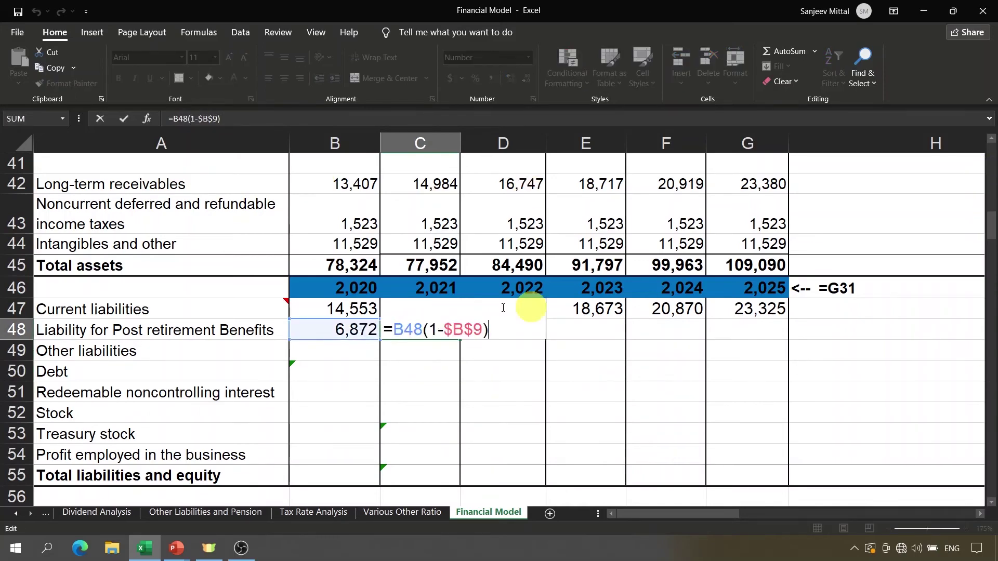
{"action": "left_click", "coordinate": [426, 329]}
{"action": "key", "text": "Right"}
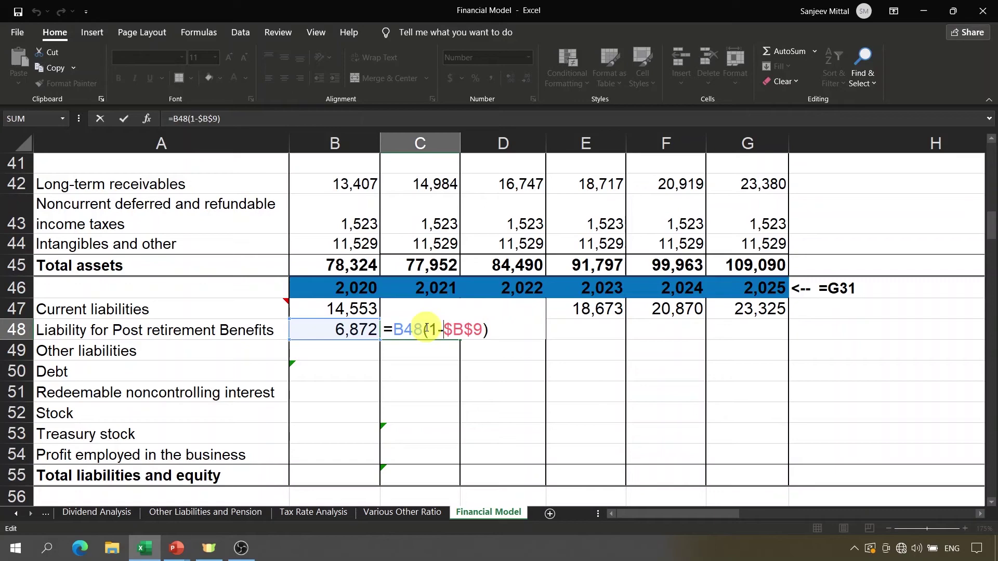
{"action": "key", "text": "BackSpace"}
{"action": "type", "text": "+"}
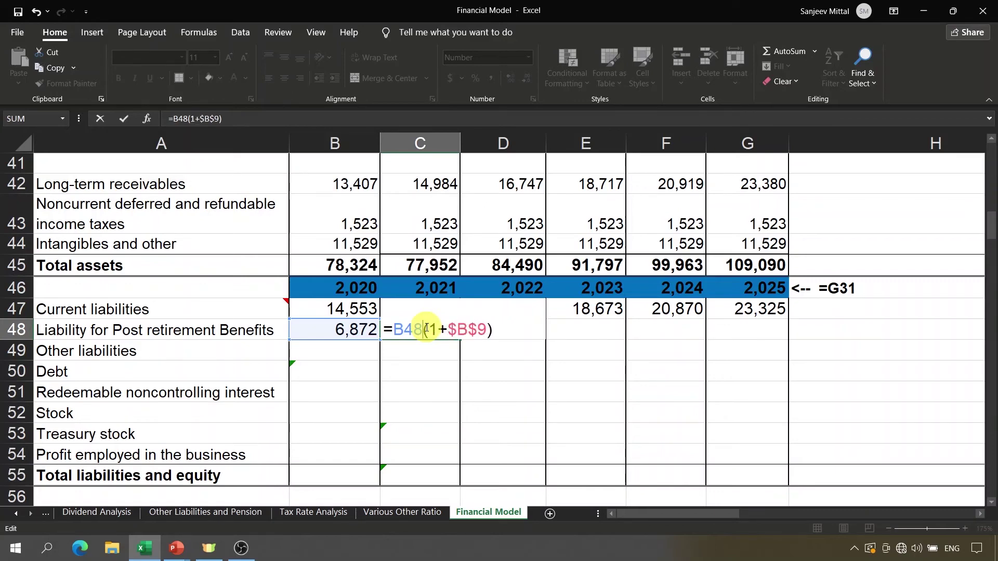
{"action": "type", "text": "*"}
{"action": "key", "text": "Return"}
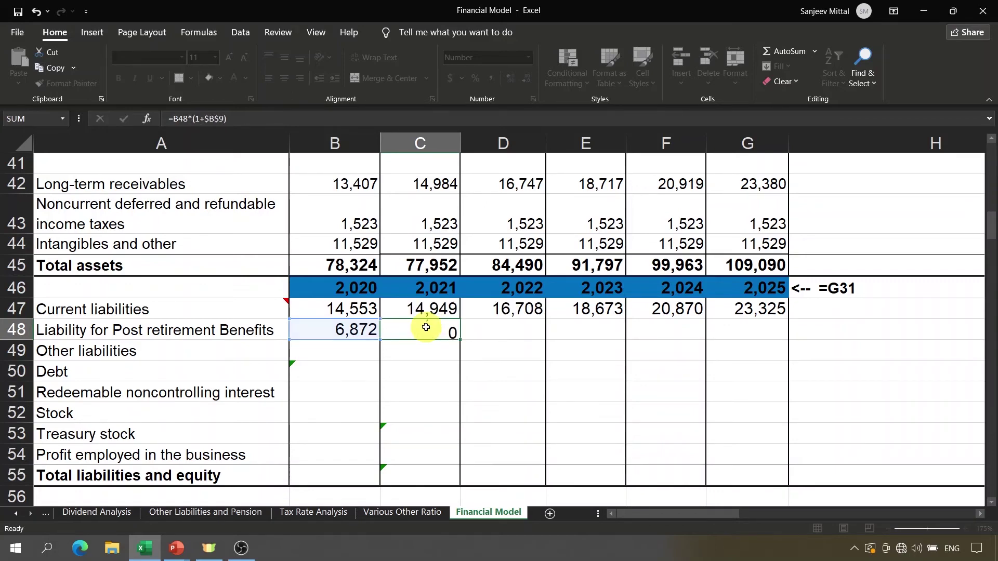
{"action": "left_click", "coordinate": [418, 329]}
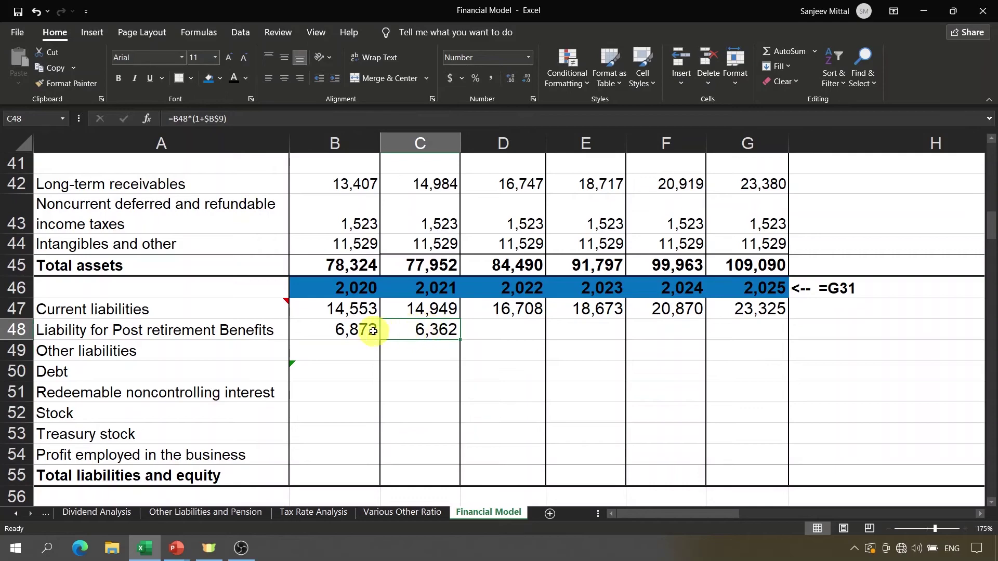
{"action": "left_click", "coordinate": [356, 330]}
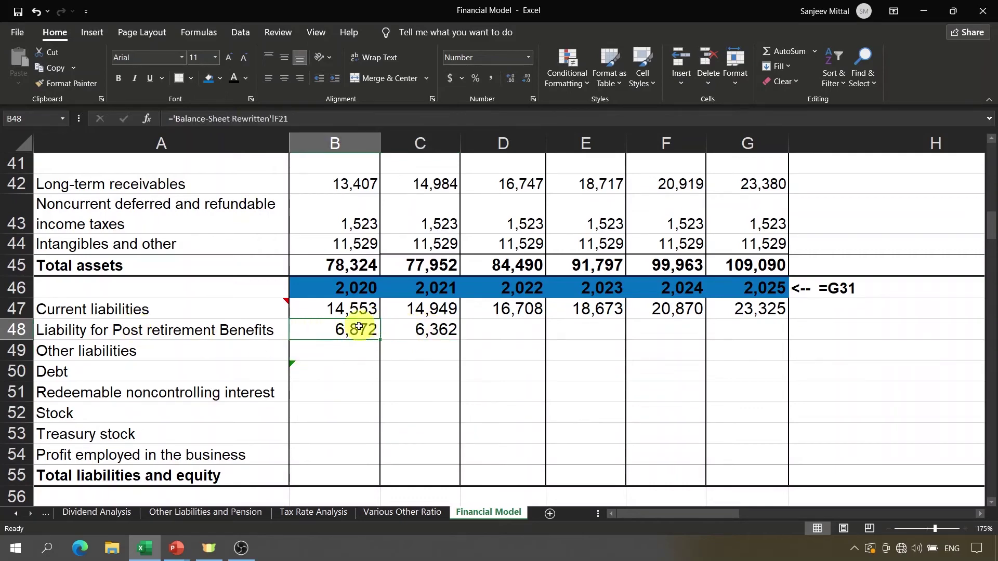
Copy the post-retirement benefits formula from C48 across to 2025 in G48 and check the projected years.
{"action": "left_click", "coordinate": [413, 337]}
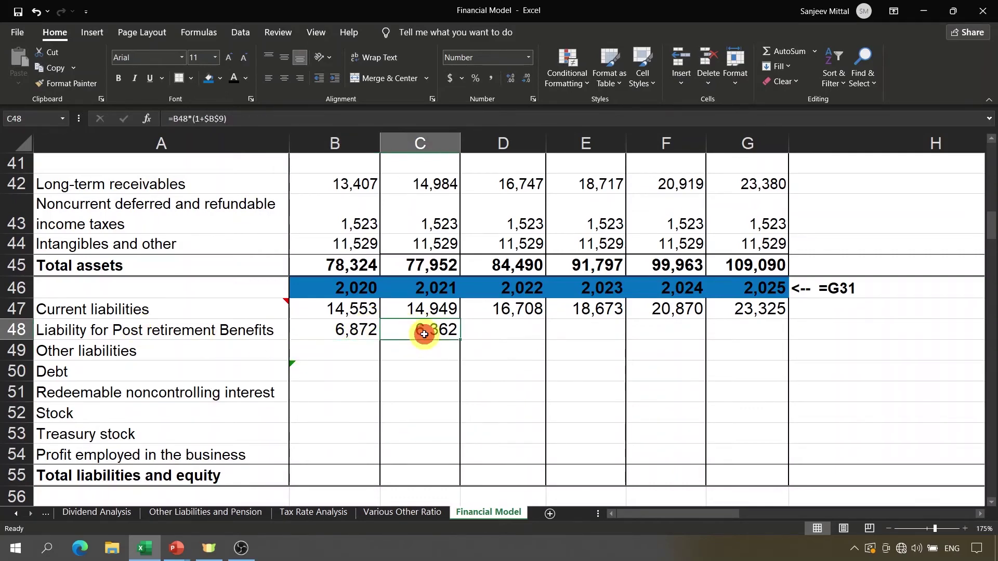
{"action": "key", "text": "ctrl+c"}
{"action": "key", "text": "shift+Right"}
{"action": "key", "text": "shift+Right"}
{"action": "key", "text": "shift+Right"}
{"action": "key", "text": "shift+Right"}
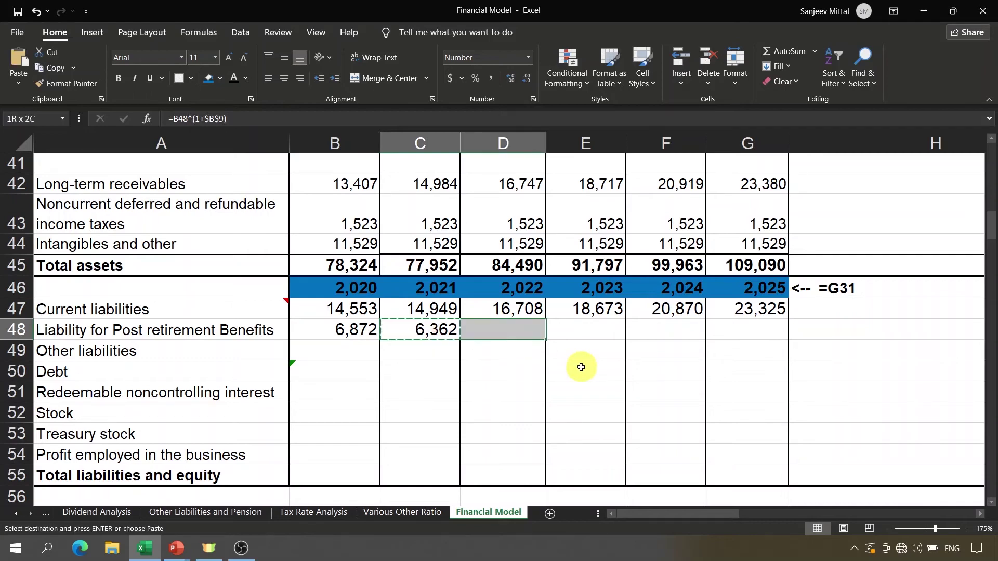
{"action": "key", "text": "ctrl+v"}
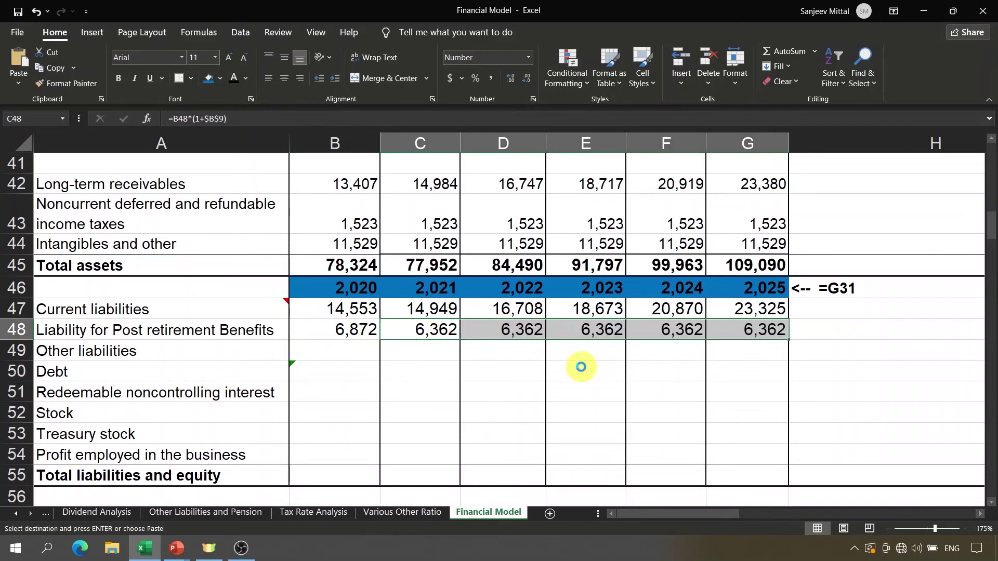
{"action": "key", "text": "Return"}
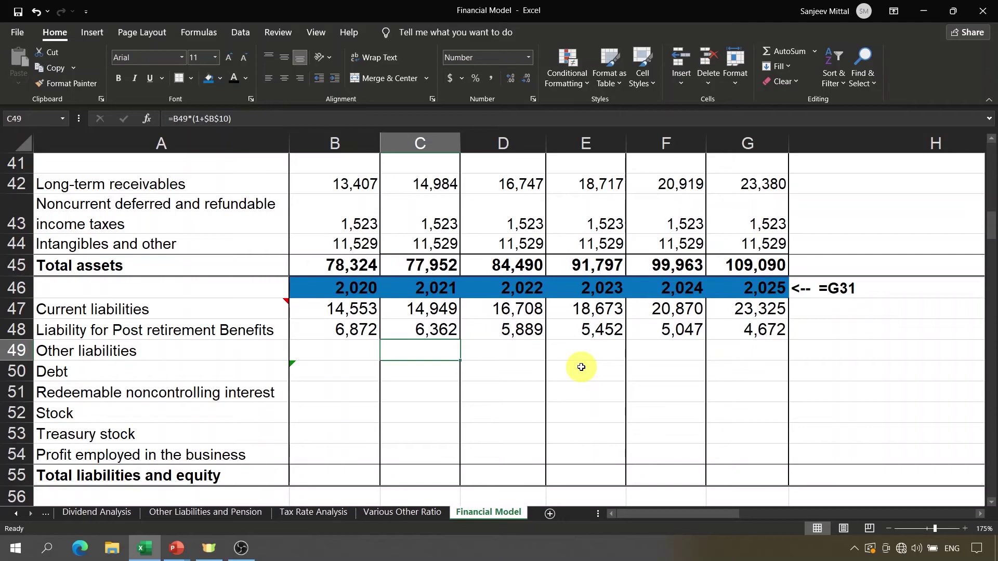
{"action": "left_click", "coordinate": [485, 337]}
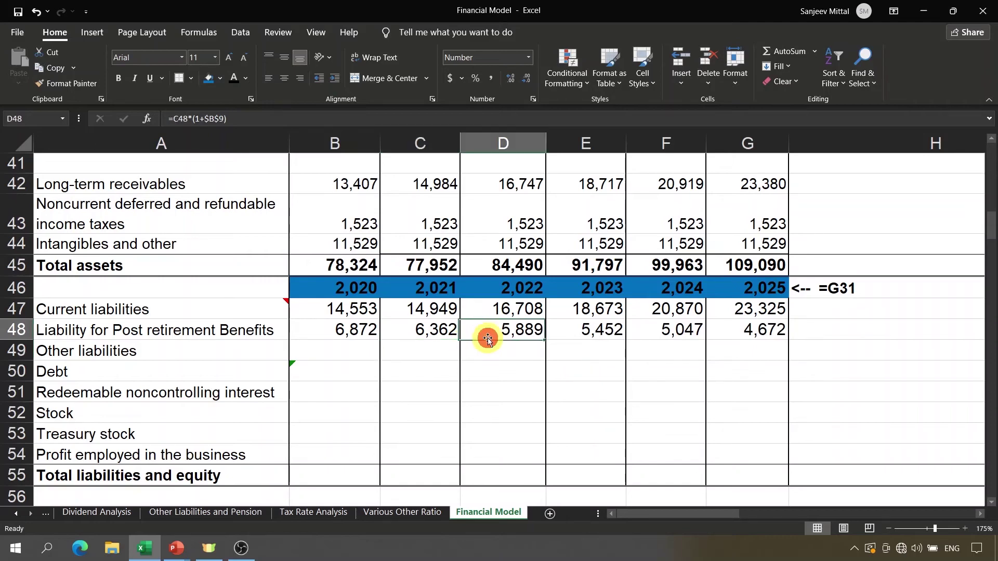
{"action": "left_click", "coordinate": [747, 330]}
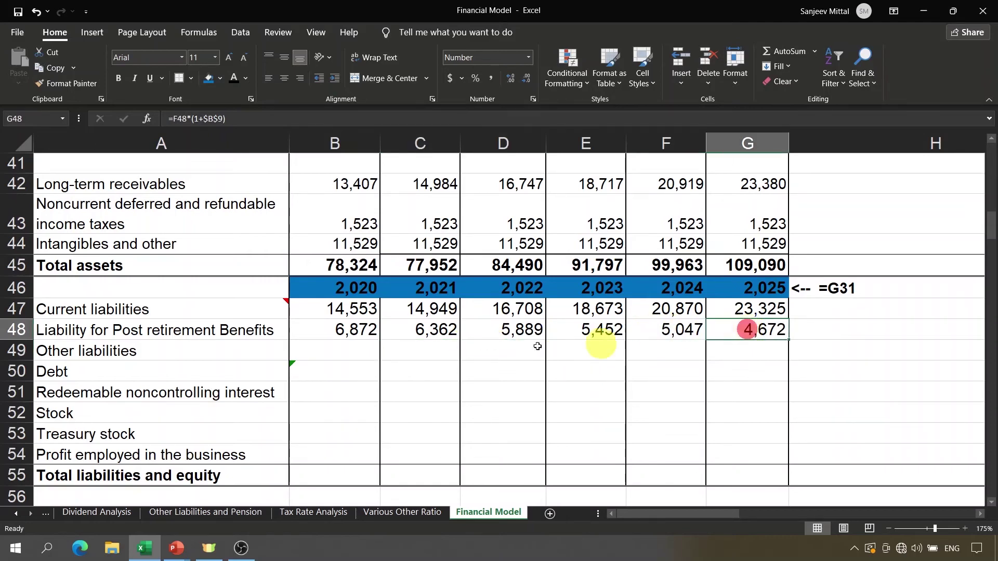
{"action": "left_click", "coordinate": [312, 330]}
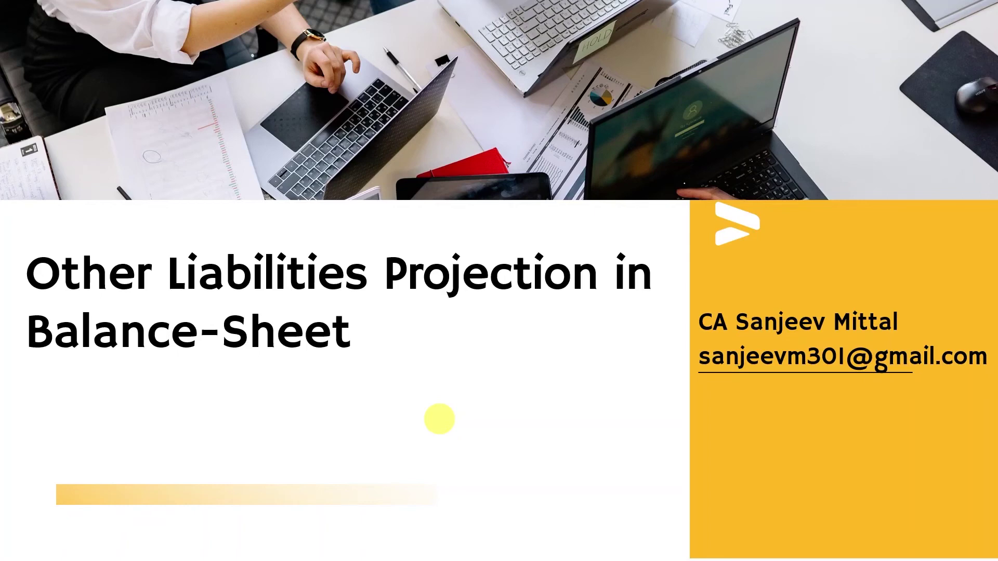
Switch to Excel and link 2020 other liabilities in B49 to 'Balance-Sheet Rewritten'!F22.
{"action": "key", "text": "alt+Tab"}
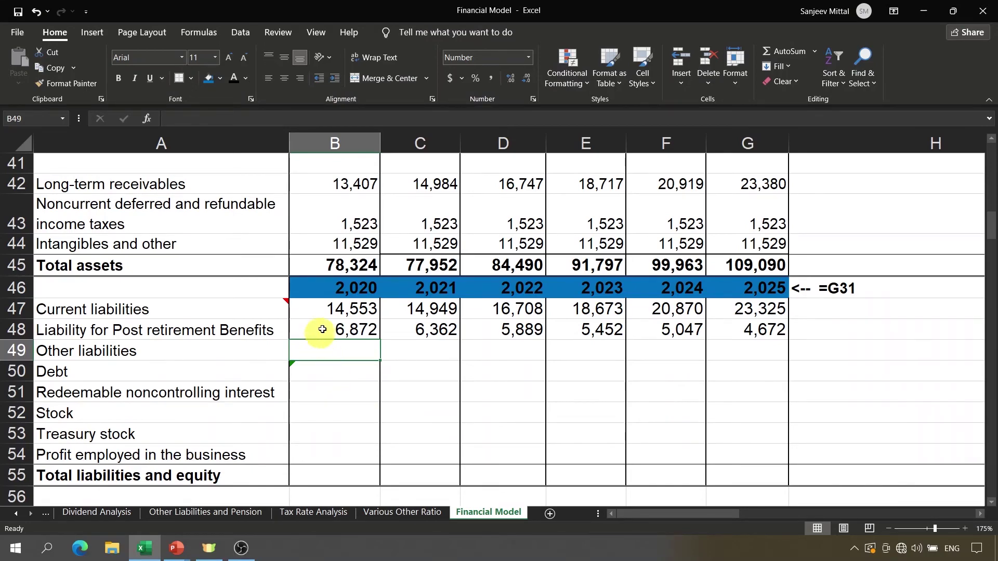
{"action": "type", "text": "="}
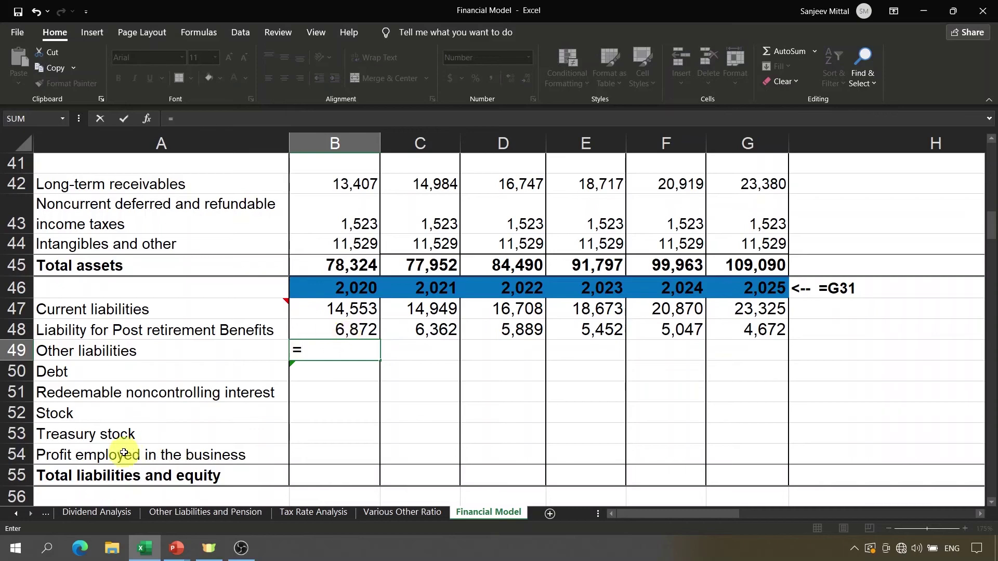
{"action": "left_click", "coordinate": [16, 515]}
{"action": "left_click", "coordinate": [16, 515]}
{"action": "left_click", "coordinate": [17, 518]}
{"action": "left_click", "coordinate": [18, 518]}
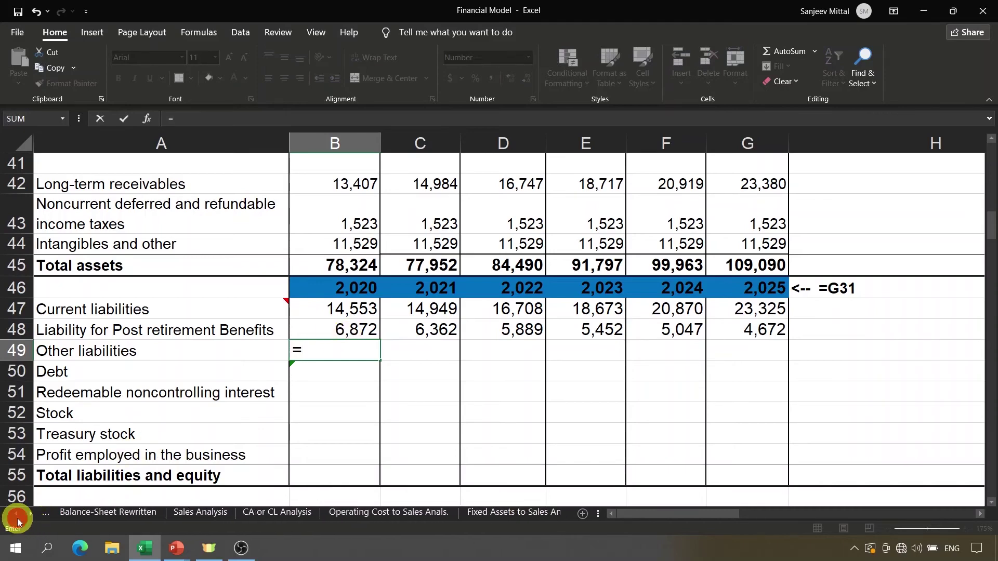
{"action": "left_click", "coordinate": [18, 517]}
{"action": "left_click", "coordinate": [90, 517]}
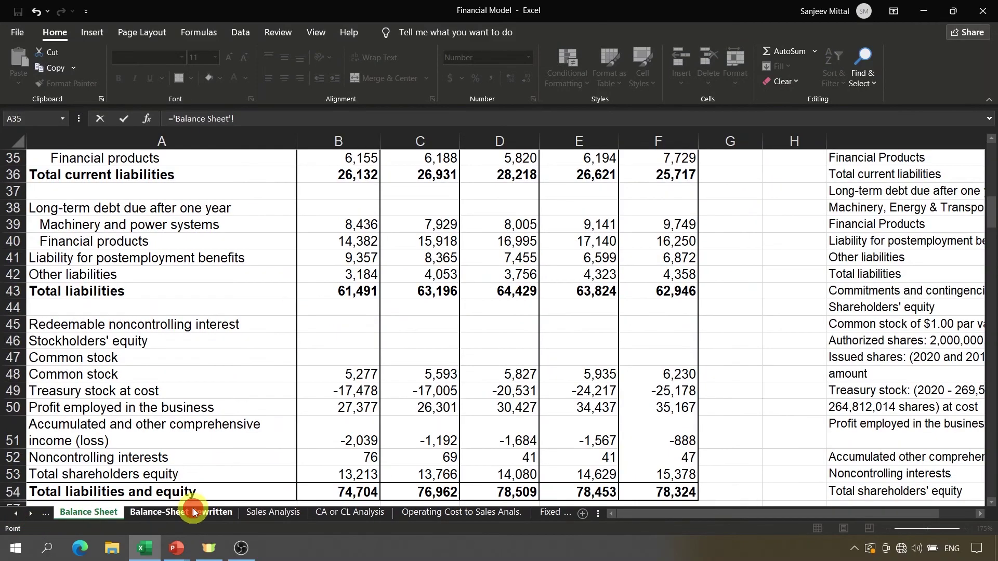
{"action": "left_click", "coordinate": [192, 514]}
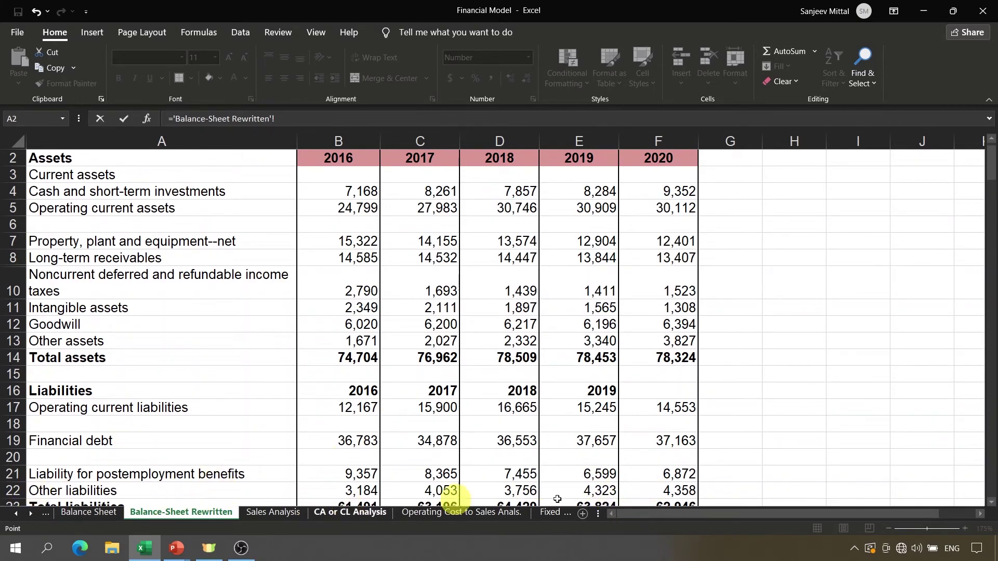
{"action": "left_click", "coordinate": [683, 491]}
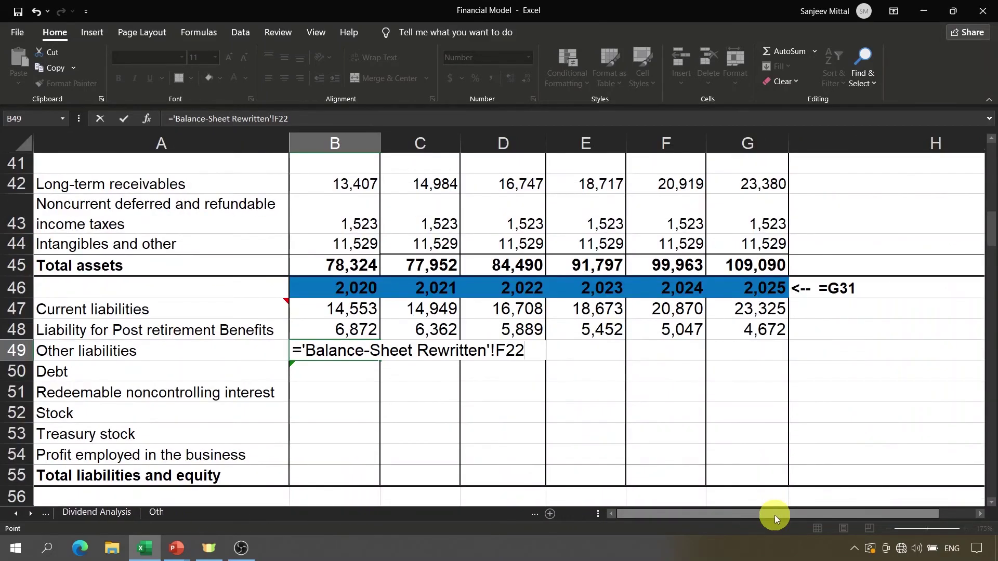
{"action": "key", "text": "Return"}
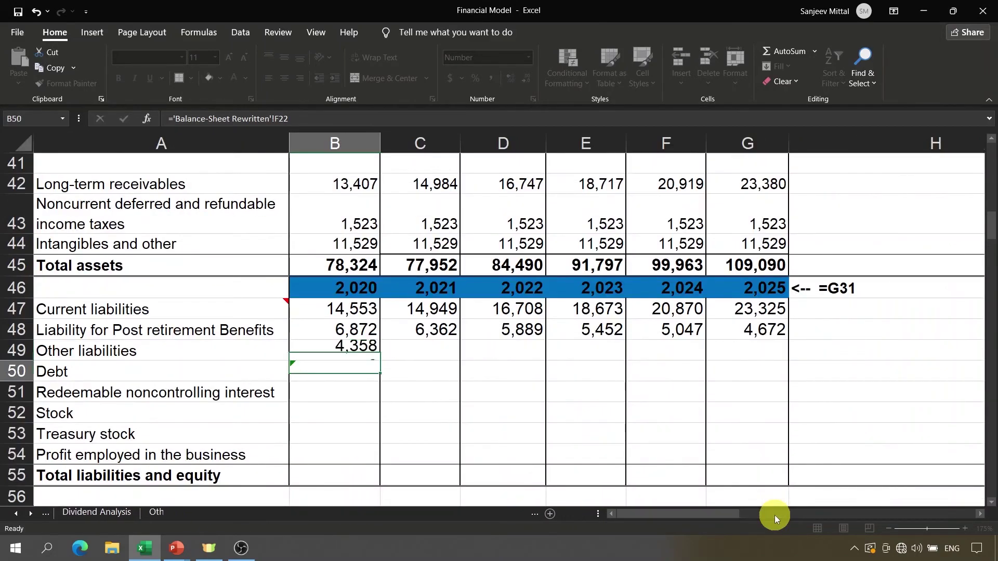
{"action": "key", "text": "Up"}
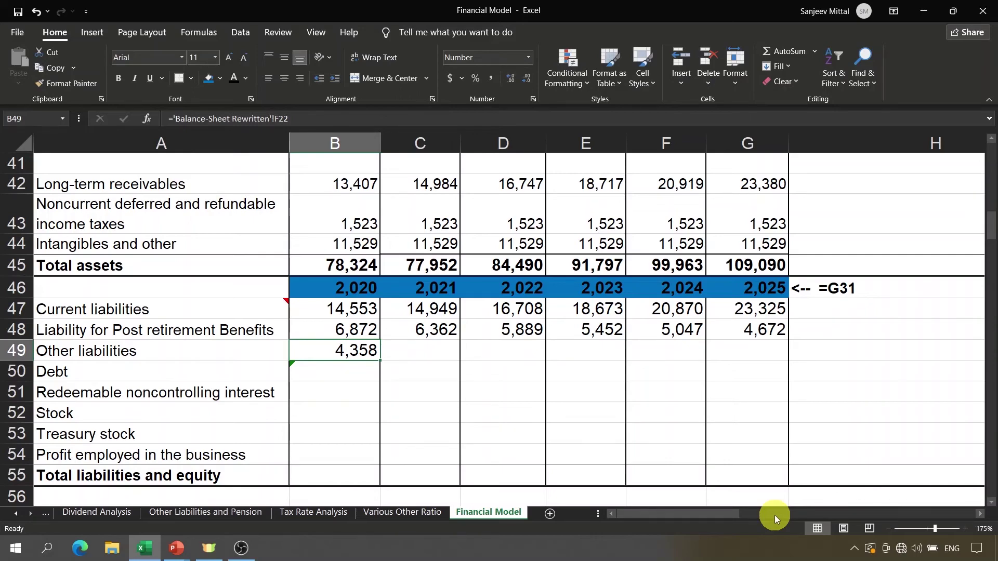
Check the other liabilities growth assumption in B10 of the Financial Model sheet.
{"action": "key", "text": "Right"}
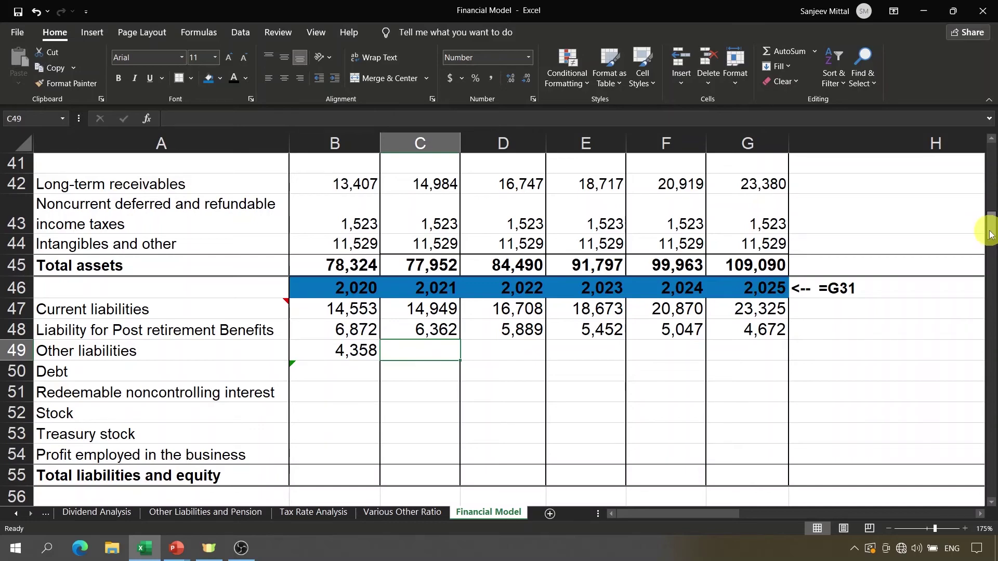
{"action": "left_click_drag", "start_coordinate": [990, 234], "coordinate": [989, 150]}
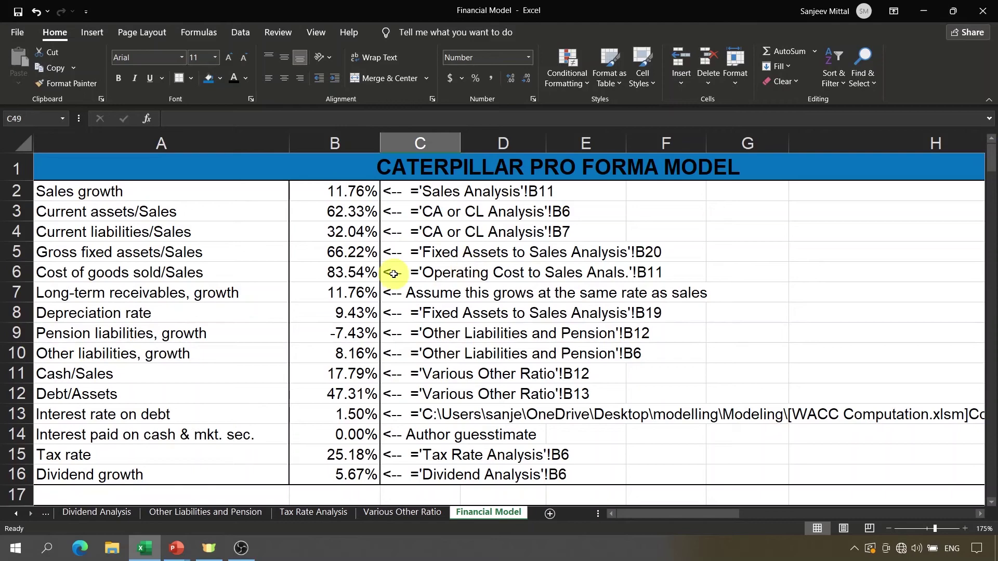
{"action": "left_click", "coordinate": [86, 353]}
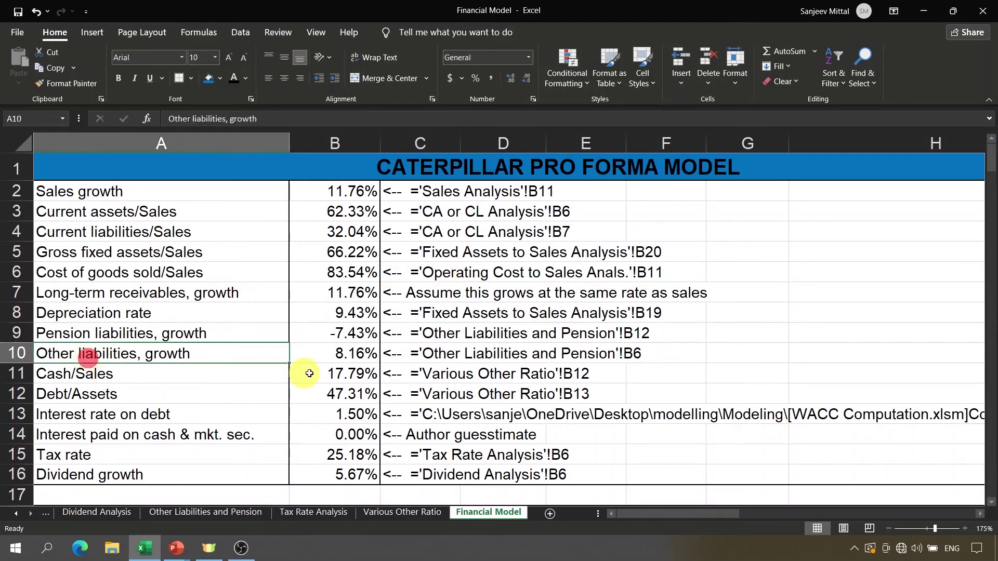
{"action": "left_click", "coordinate": [353, 353]}
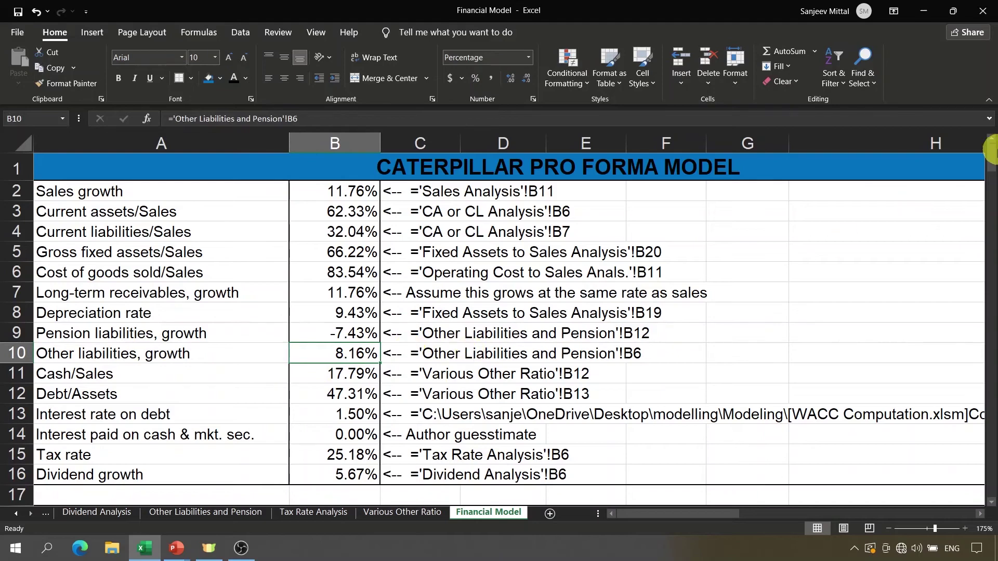
{"action": "left_click_drag", "start_coordinate": [993, 159], "coordinate": [992, 221]}
Enter =B49*(1+B10) in C49 to project 2021 other liabilities from the 2020 value and growth rate.
{"action": "left_click", "coordinate": [327, 394]}
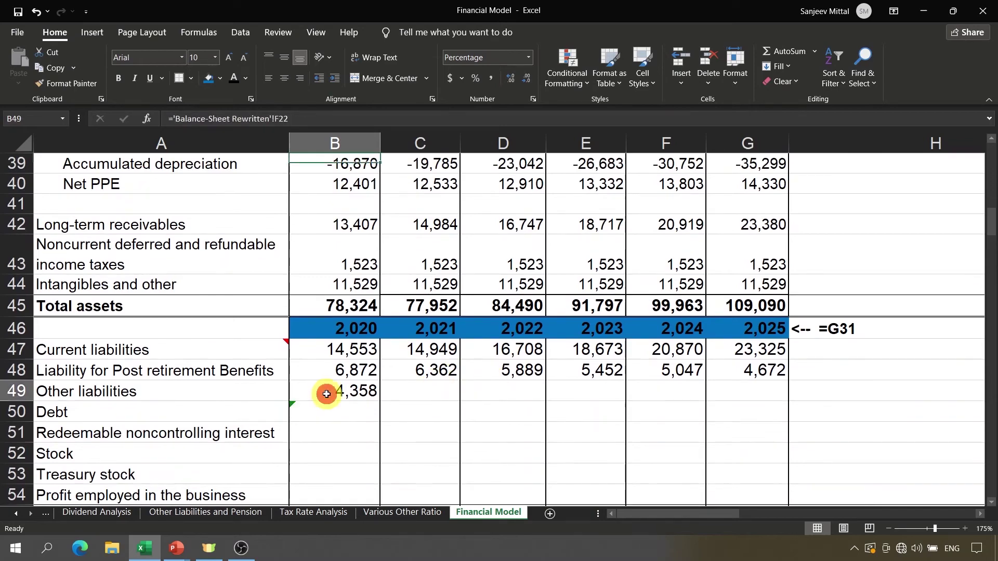
{"action": "left_click", "coordinate": [439, 397]}
{"action": "type", "text": "="}
{"action": "key", "text": "Left"}
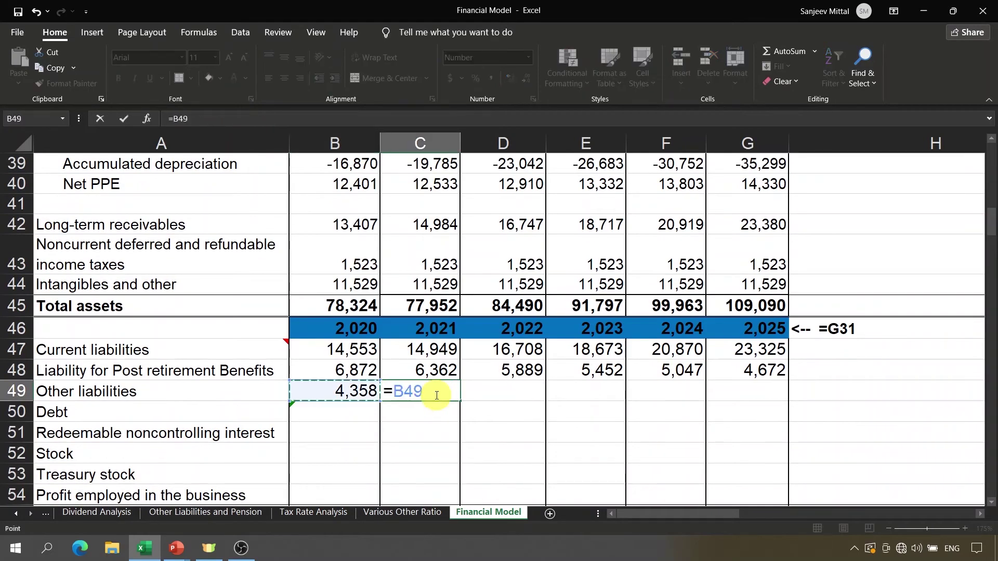
{"action": "type", "text": "*"}
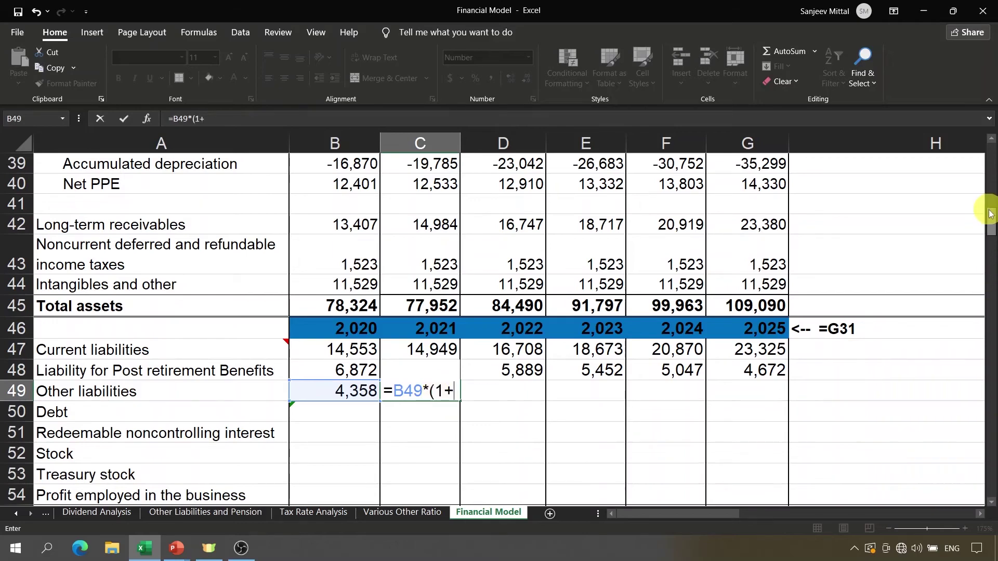
{"action": "left_click_drag", "start_coordinate": [990, 220], "coordinate": [987, 151]}
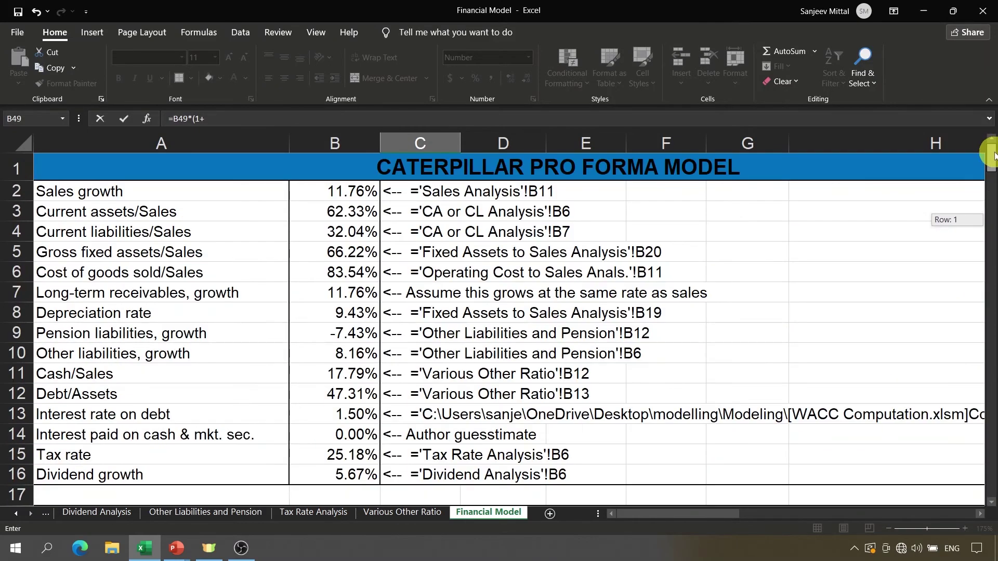
{"action": "type", "text": "(1+"}
{"action": "left_click", "coordinate": [358, 352]}
{"action": "type", "text": ")"}
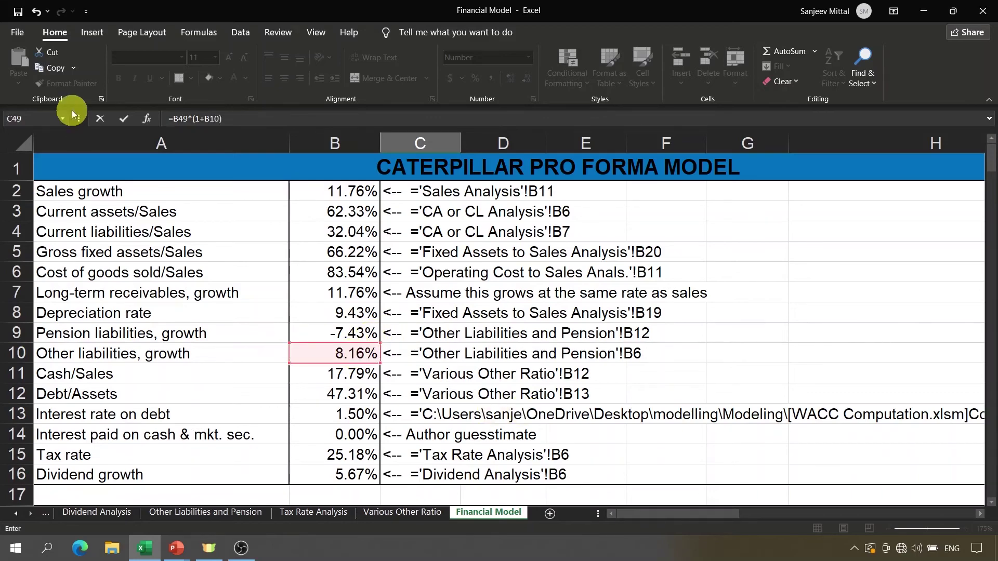
Make the growth rate reference absolute as $B$10 in the C49 formula and confirm it.
{"action": "left_click", "coordinate": [216, 119]}
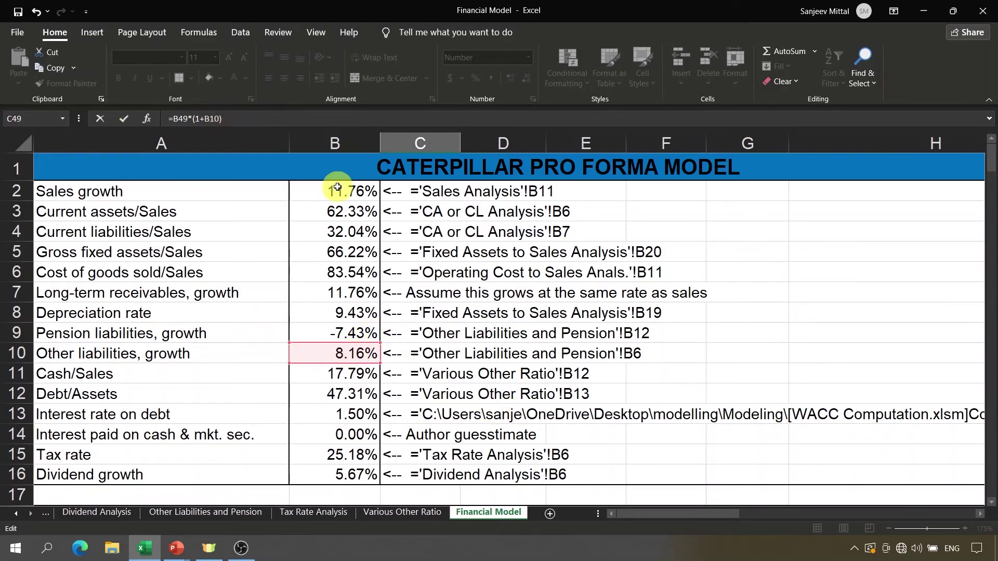
{"action": "key", "text": "F4"}
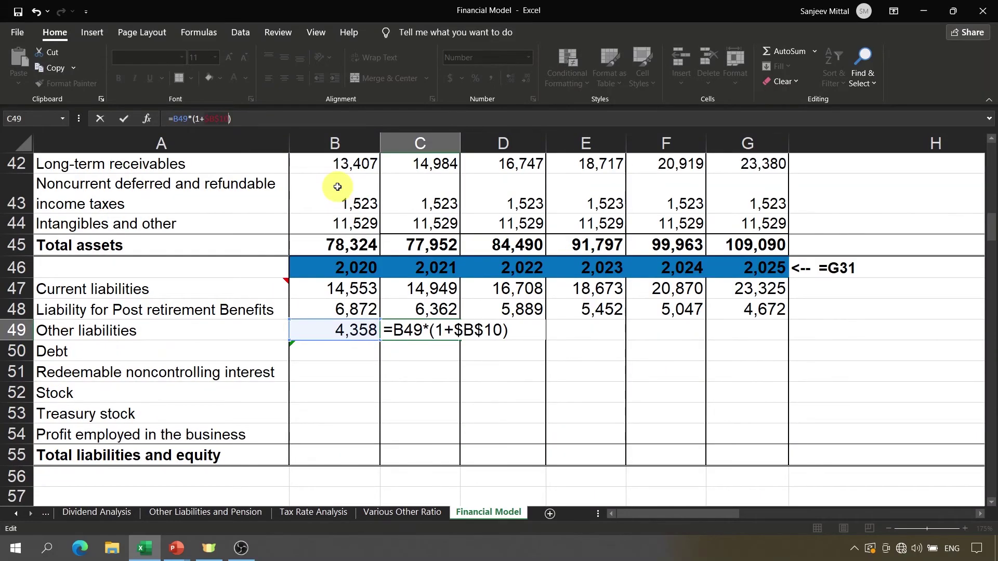
{"action": "key", "text": "Return"}
{"action": "key", "text": "Up"}
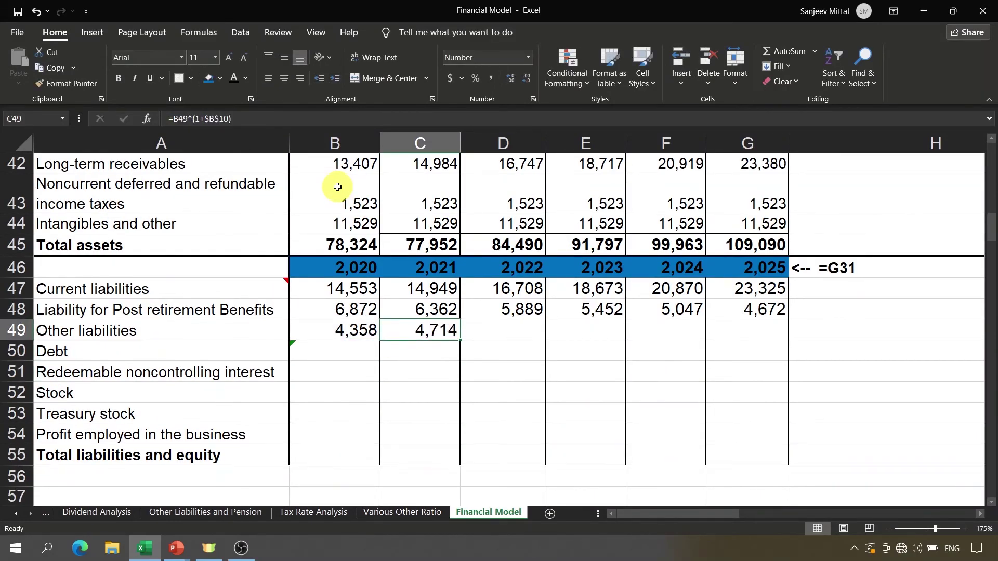
Copy the other liabilities formula from C49 across to 2025 in G49.
{"action": "key", "text": "ctrl+c"}
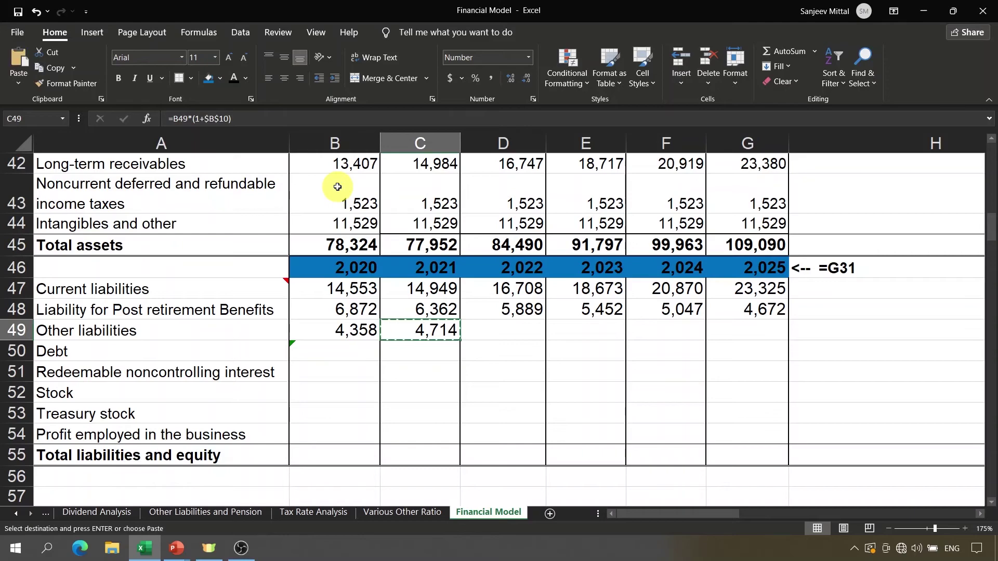
{"action": "key", "text": "shift+Right"}
{"action": "key", "text": "shift+Right"}
{"action": "key", "text": "shift+Right"}
{"action": "key", "text": "shift+Right"}
{"action": "key", "text": "ctrl+v"}
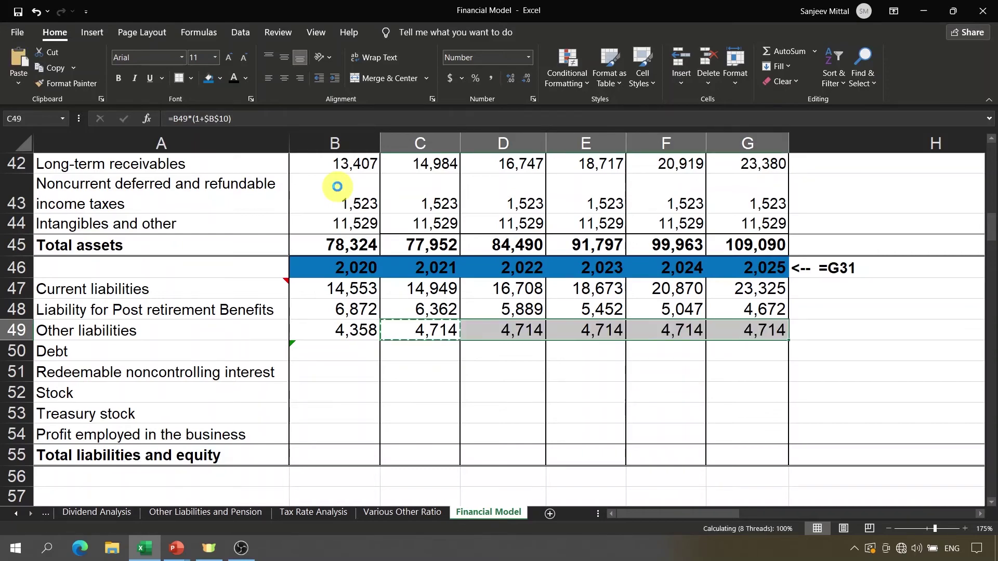
{"action": "key", "text": "Escape"}
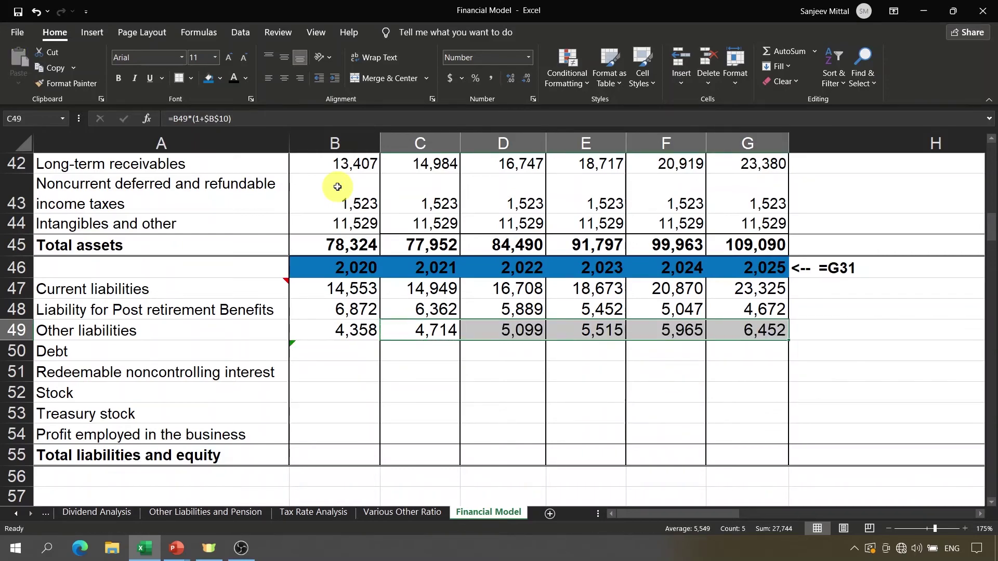
Review the projected other liabilities for 2021 to 2025 in C49:G49.
{"action": "key", "text": "shift+Left"}
{"action": "key", "text": "shift+Left"}
{"action": "key", "text": "Right"}
{"action": "key", "text": "Right"}
{"action": "key", "text": "Left"}
{"action": "key", "text": "Left"}
{"action": "key", "text": "shift+Right"}
{"action": "key", "text": "shift+Right"}
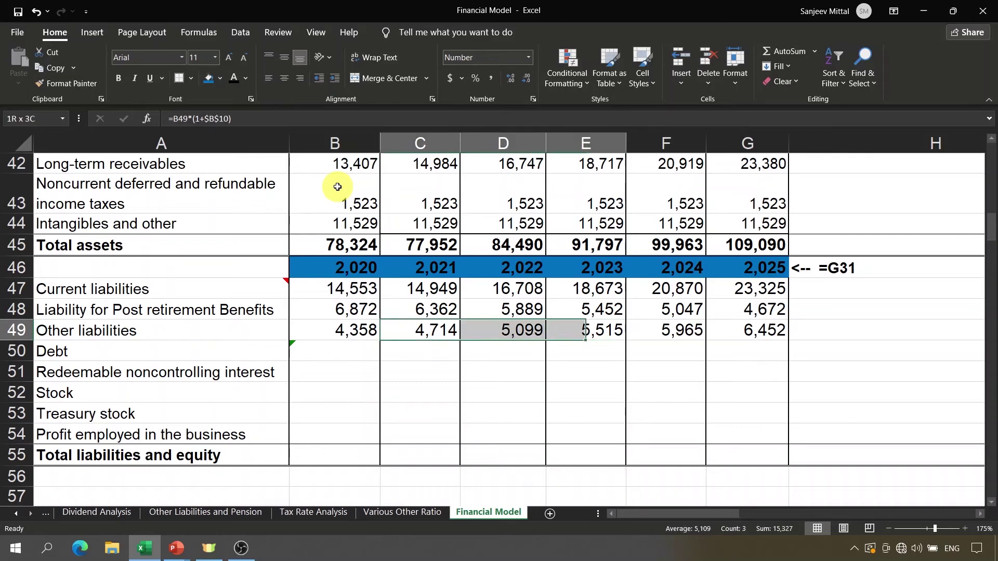
{"action": "key", "text": "shift+Right"}
{"action": "key", "text": "shift+Right"}
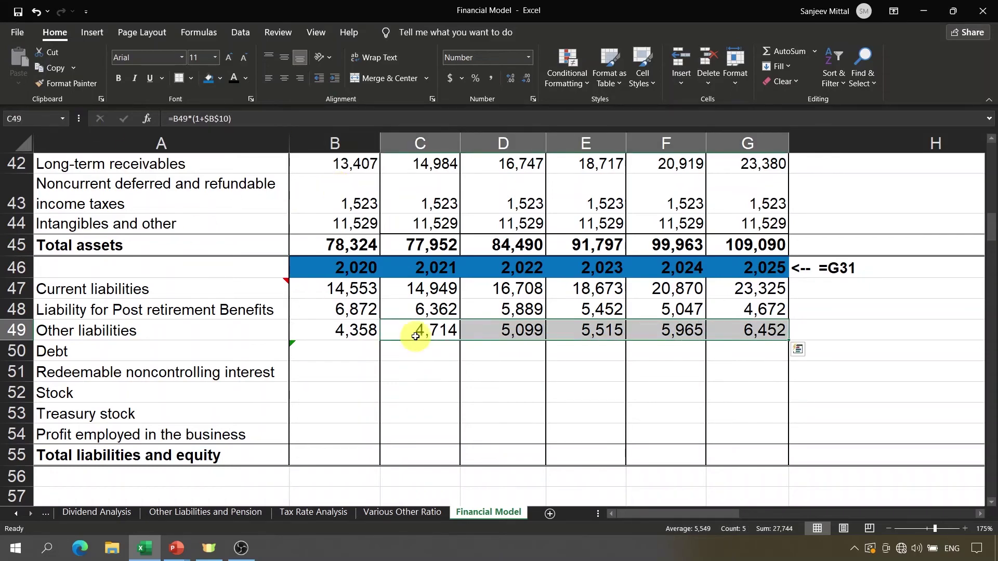
{"action": "left_click", "coordinate": [817, 332]}
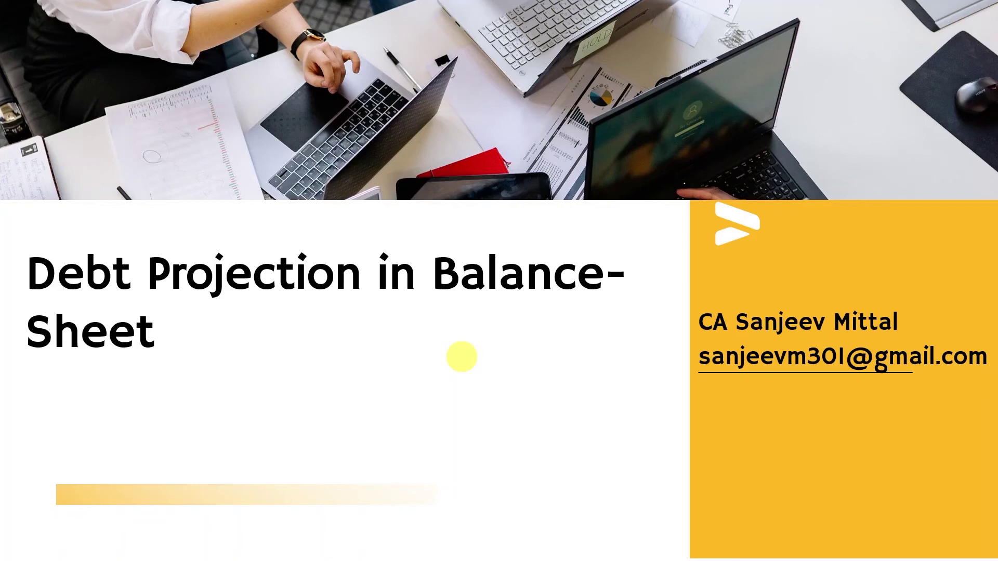
Switch back to Excel and examine the 2020 financial debt formula in F19 of the Balance-Sheet Rewritten sheet.
{"action": "key", "text": "alt+Tab"}
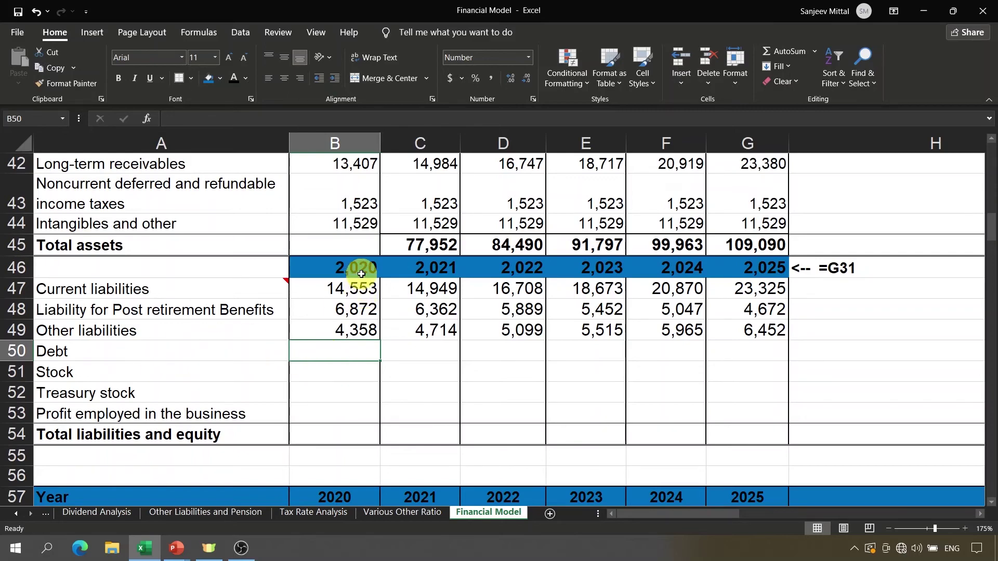
{"action": "left_click", "coordinate": [16, 514]}
{"action": "left_click", "coordinate": [15, 518]}
{"action": "left_click", "coordinate": [14, 517]}
{"action": "left_click", "coordinate": [15, 518]}
{"action": "left_click", "coordinate": [14, 518]}
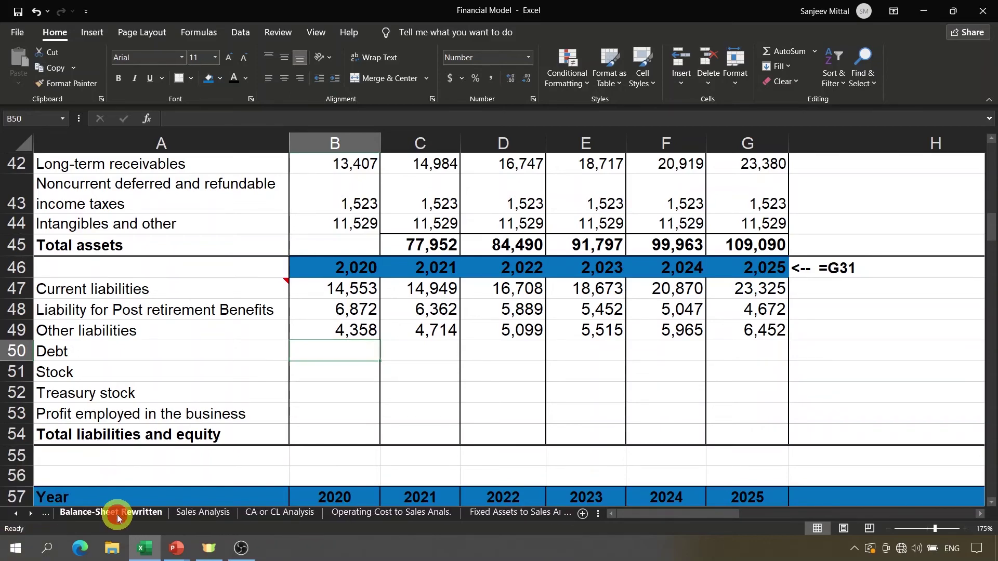
{"action": "left_click", "coordinate": [117, 514]}
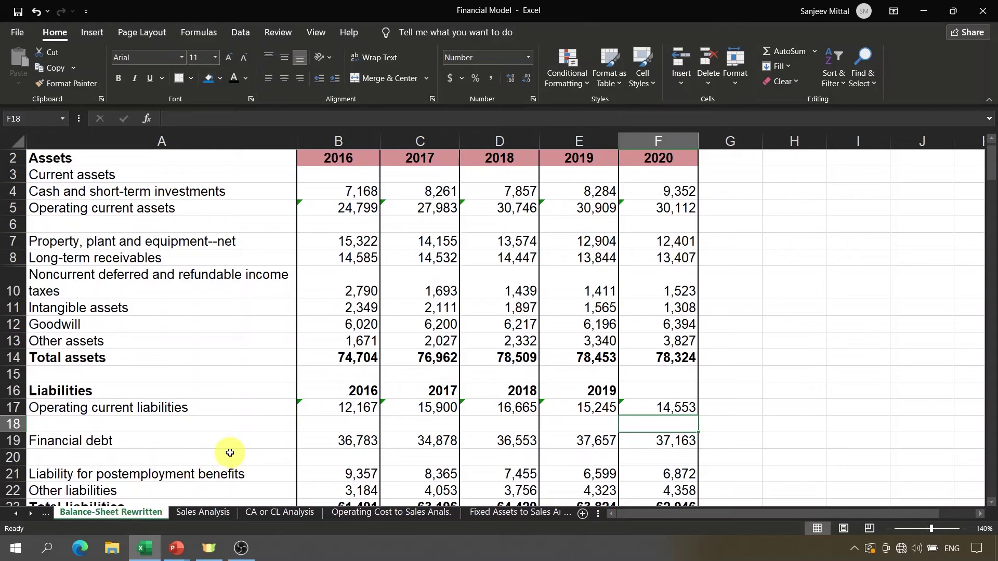
{"action": "left_click", "coordinate": [654, 441]}
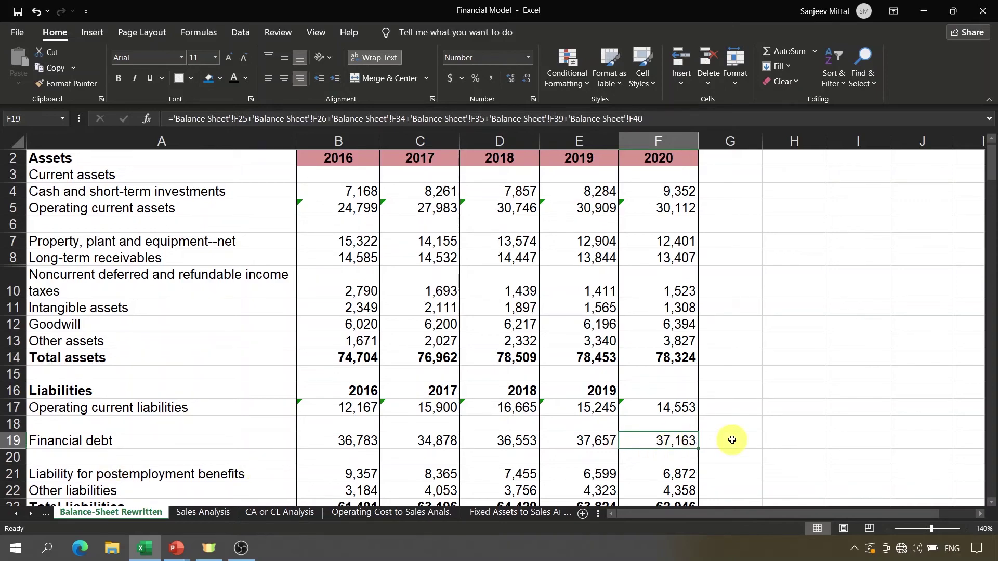
{"action": "key", "text": "Return"}
{"action": "left_click", "coordinate": [701, 442]}
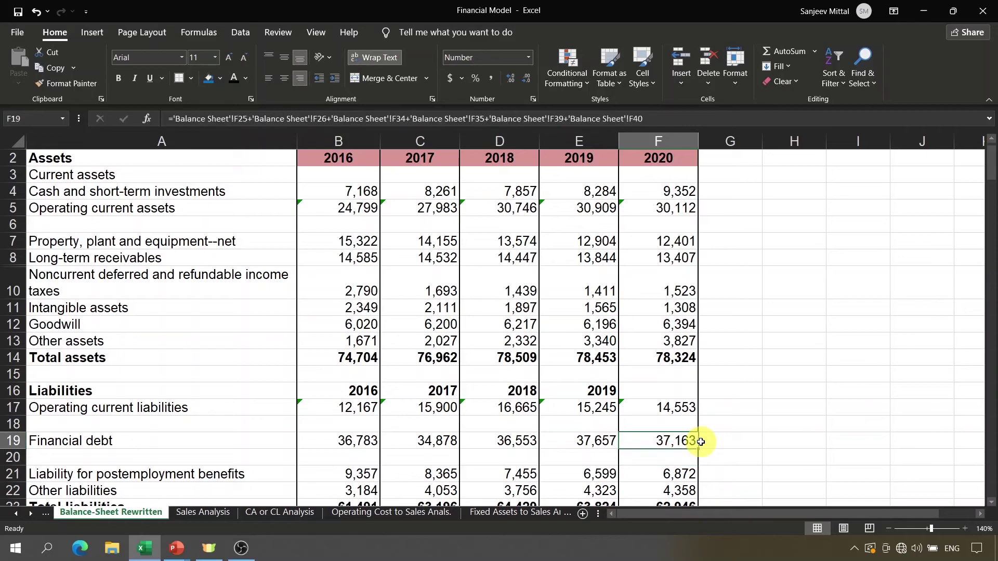
Return from the Balance-Sheet Rewritten sheet to the Financial Model sheet, at the 2020 debt cell B50.
{"action": "left_click", "coordinate": [545, 515]}
{"action": "left_click", "coordinate": [545, 515]}
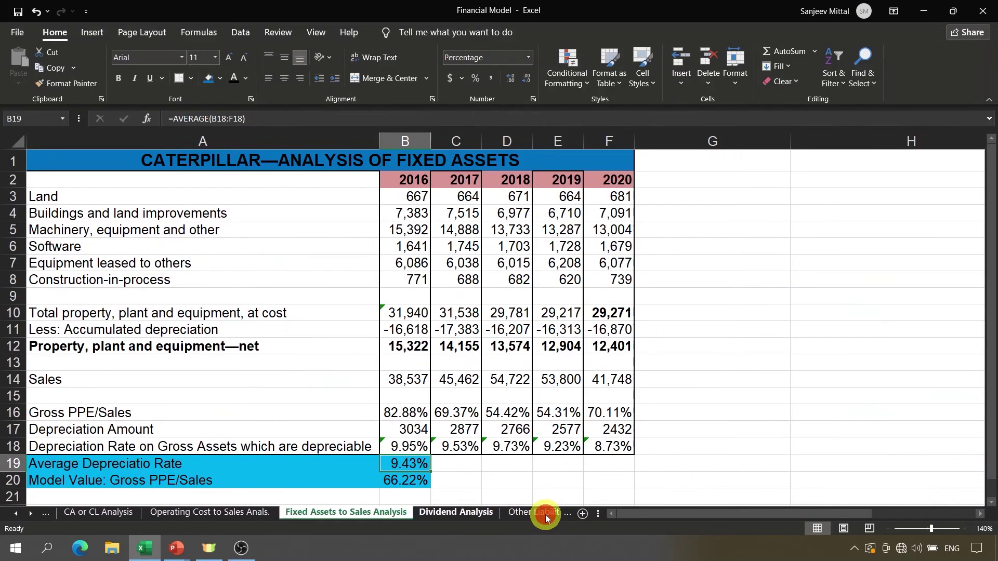
{"action": "left_click", "coordinate": [544, 514]}
{"action": "left_click", "coordinate": [544, 514]}
{"action": "left_click", "coordinate": [545, 514]}
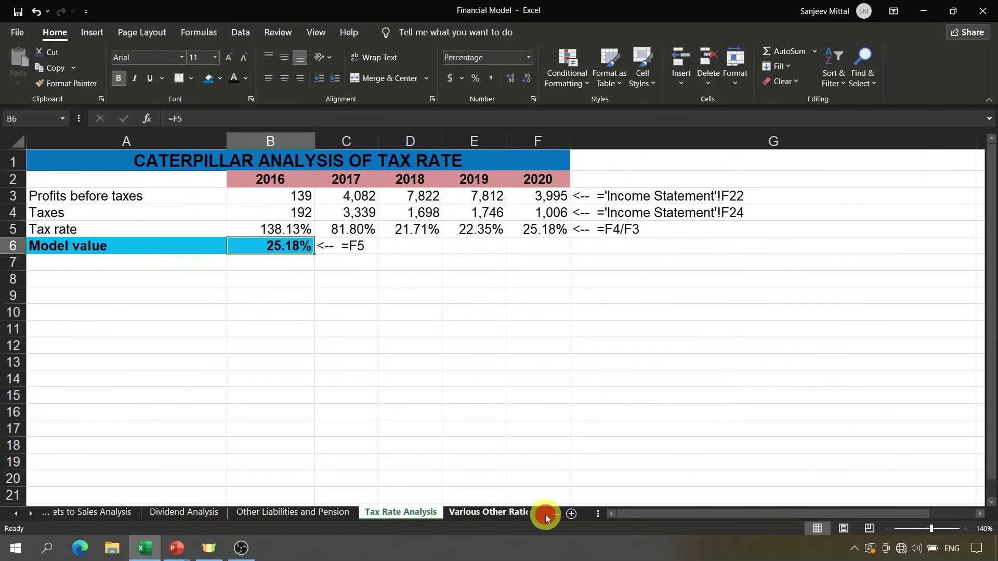
{"action": "left_click", "coordinate": [491, 512]}
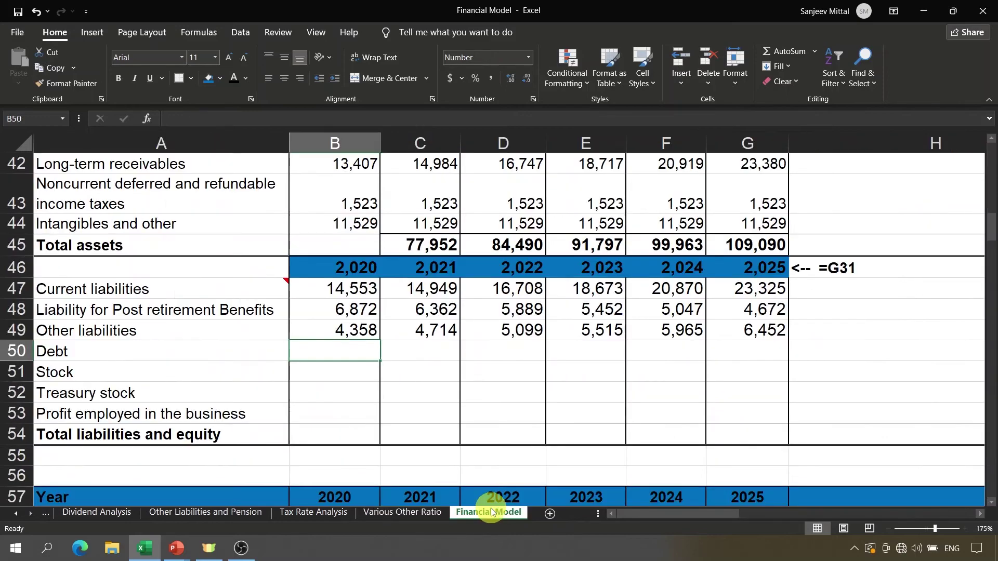
Link the 2020 debt in B50 to the 2020 financial debt in F19 of the Balance-Sheet Rewritten sheet.
{"action": "type", "text": "="}
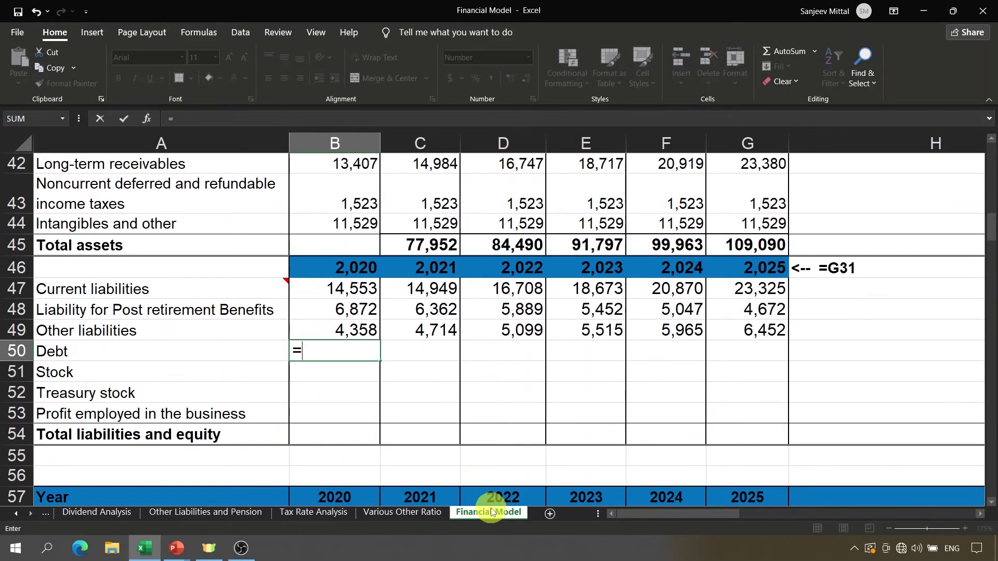
{"action": "left_click", "coordinate": [17, 516]}
{"action": "left_click", "coordinate": [17, 515]}
{"action": "left_click", "coordinate": [18, 515]}
{"action": "left_click", "coordinate": [17, 516]}
{"action": "left_click", "coordinate": [17, 516]}
{"action": "left_click", "coordinate": [18, 515]}
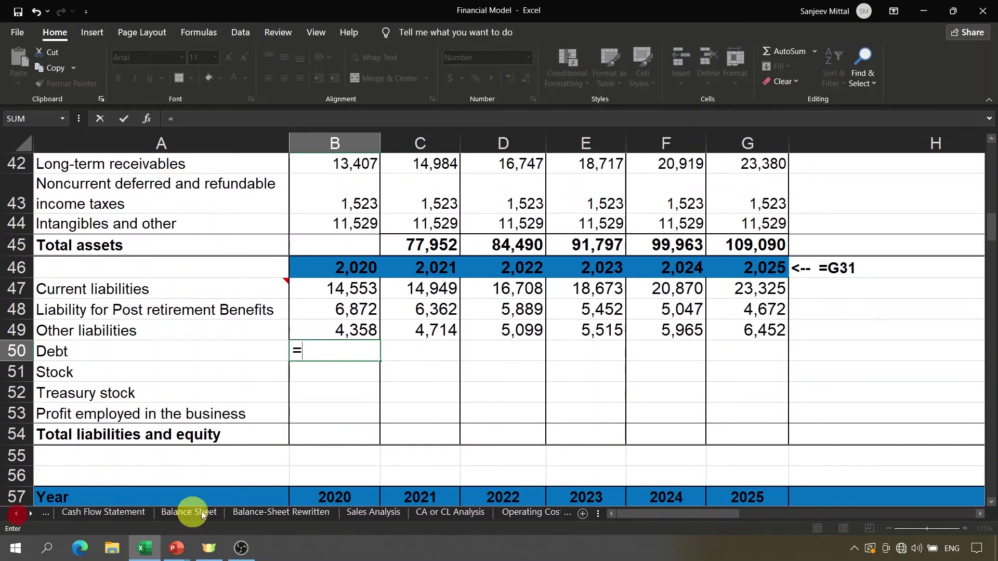
{"action": "left_click", "coordinate": [248, 517]}
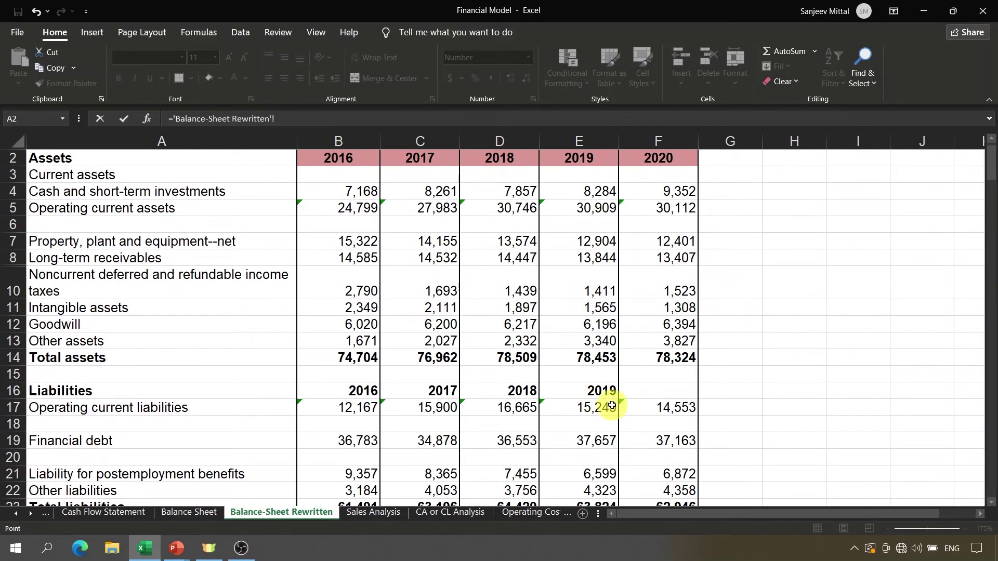
{"action": "left_click", "coordinate": [669, 441]}
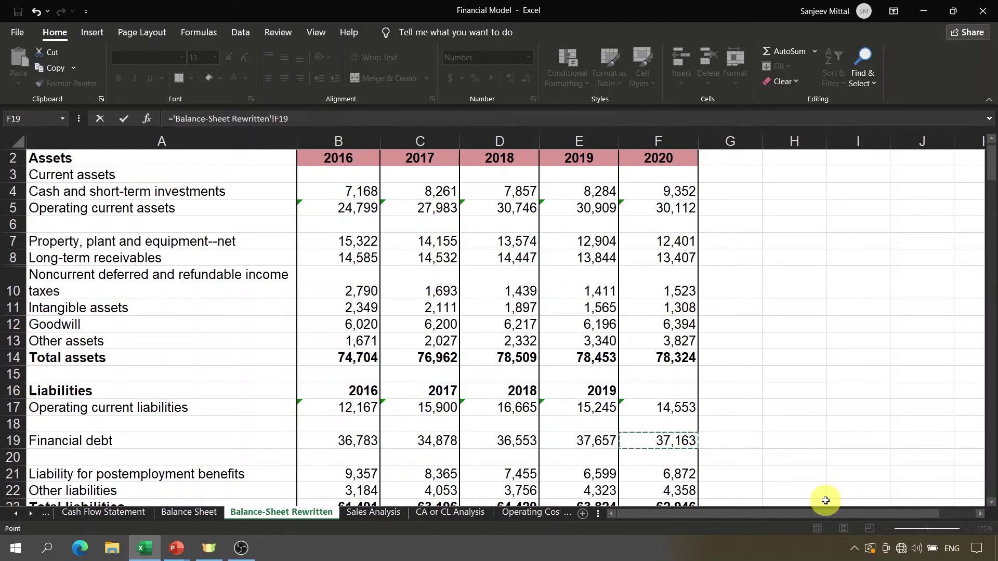
{"action": "key", "text": "Return"}
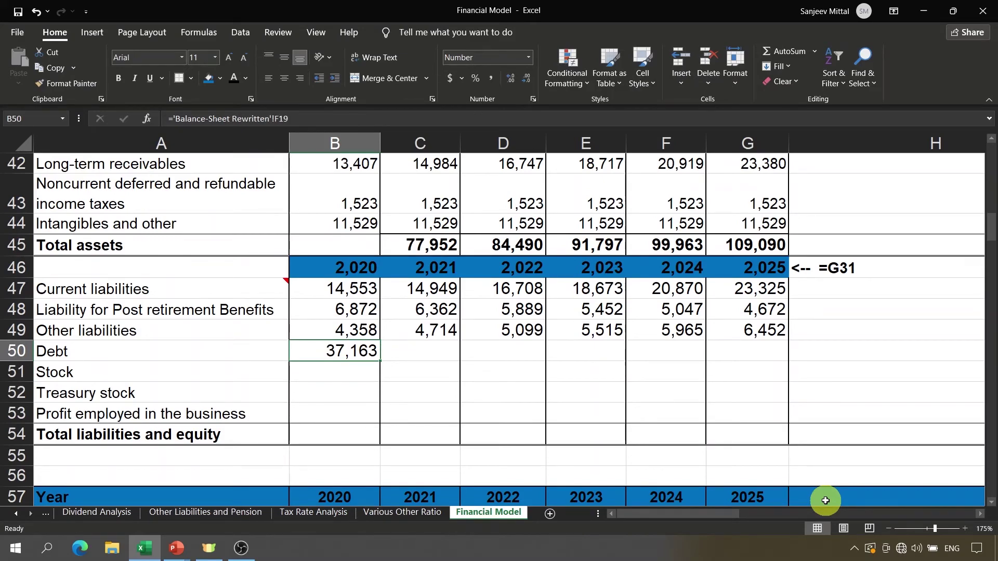
Calculate the 2021 debt in C50 as 2021 total assets times the Debt/Assets ratio, with the formula =C45*B12.
{"action": "key", "text": "Right"}
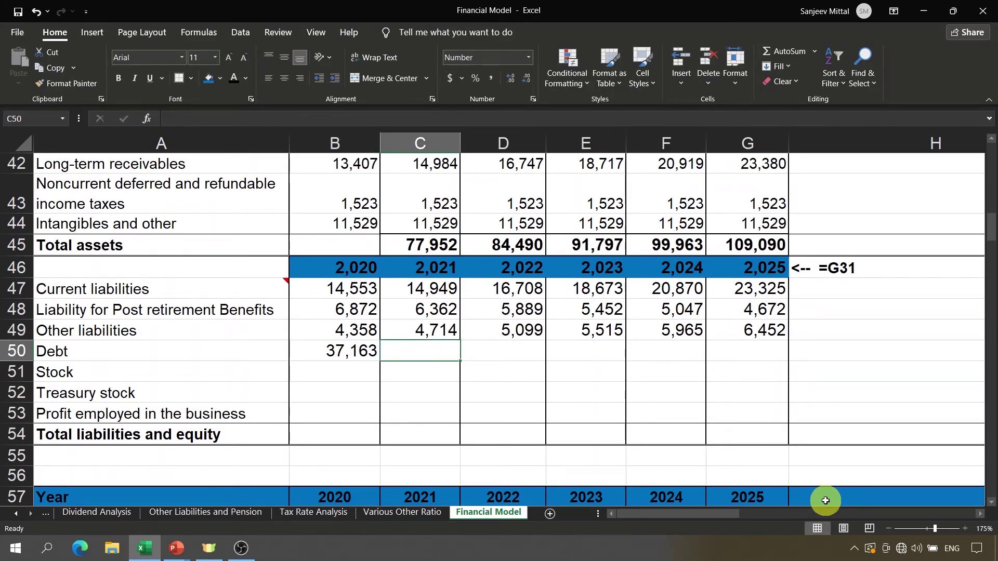
{"action": "left_click_drag", "start_coordinate": [991, 230], "coordinate": [993, 151]}
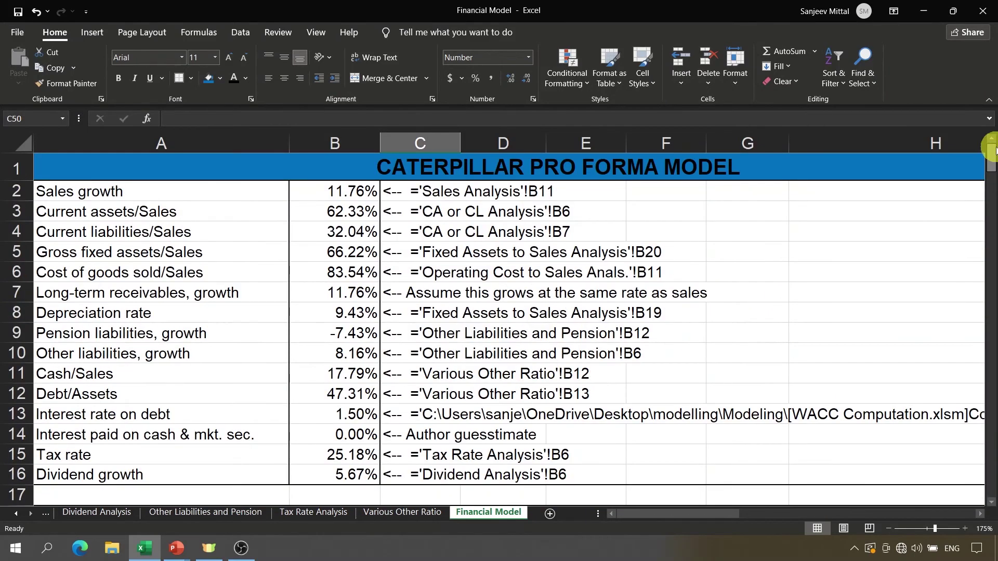
{"action": "left_click", "coordinate": [92, 390]}
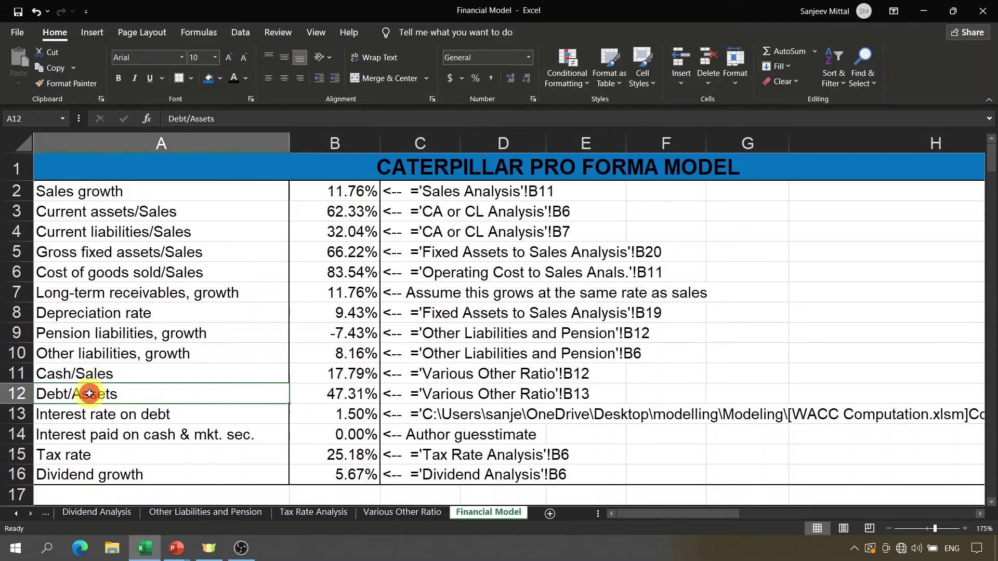
{"action": "left_click", "coordinate": [349, 396]}
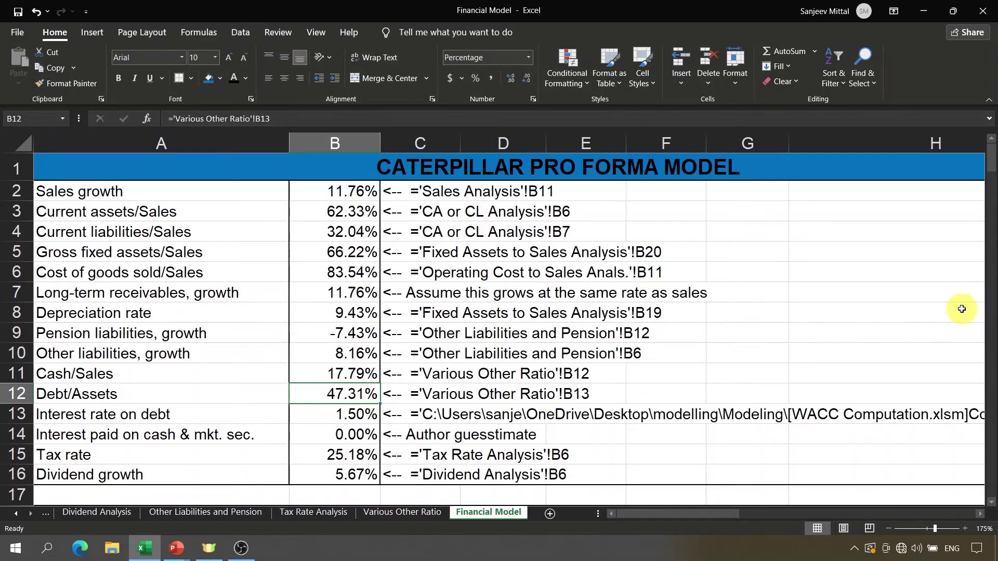
{"action": "left_click_drag", "start_coordinate": [993, 156], "coordinate": [994, 229]}
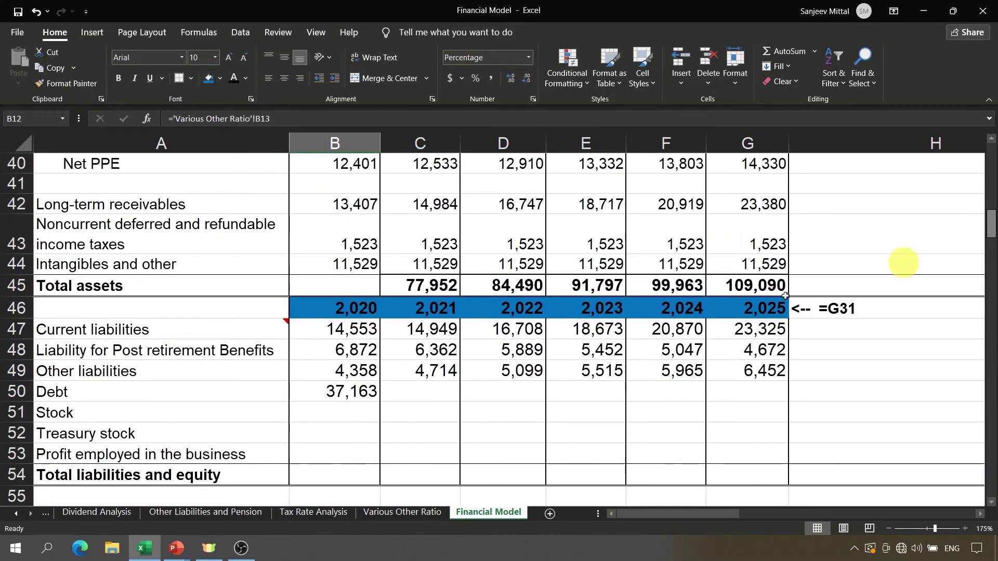
{"action": "left_click", "coordinate": [437, 391]}
{"action": "type", "text": "="}
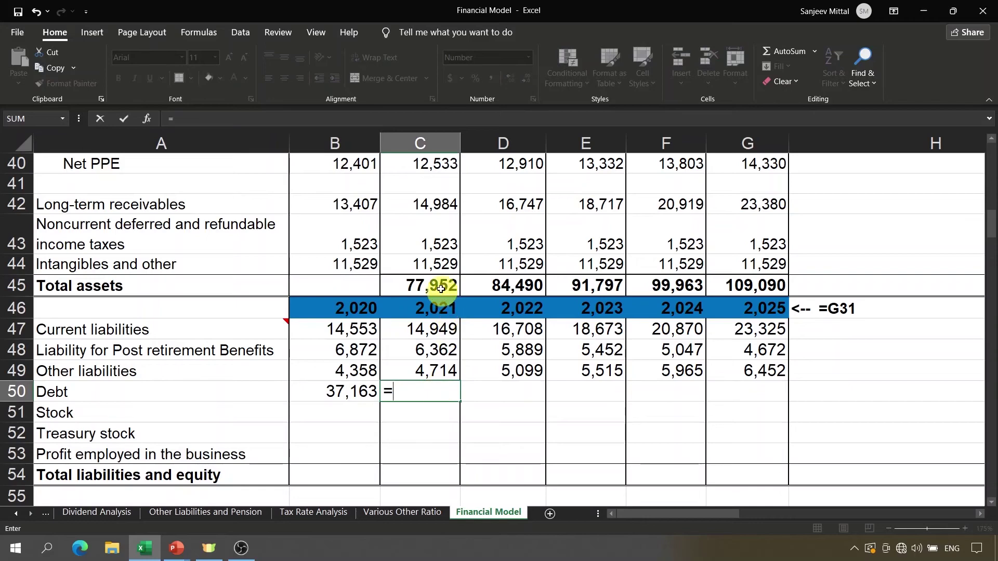
{"action": "left_click", "coordinate": [437, 285]}
{"action": "type", "text": "*"}
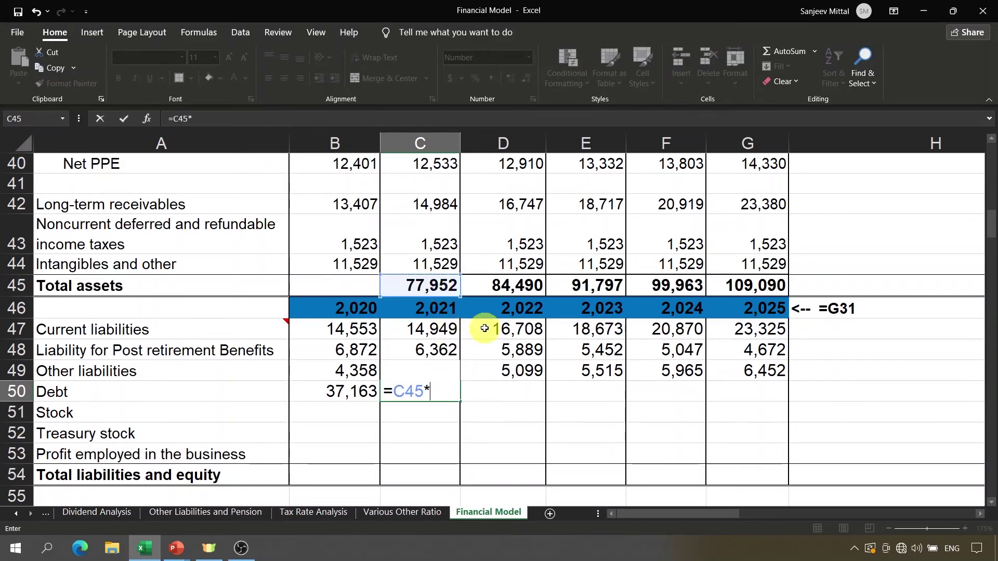
{"action": "left_click_drag", "start_coordinate": [992, 229], "coordinate": [993, 147]}
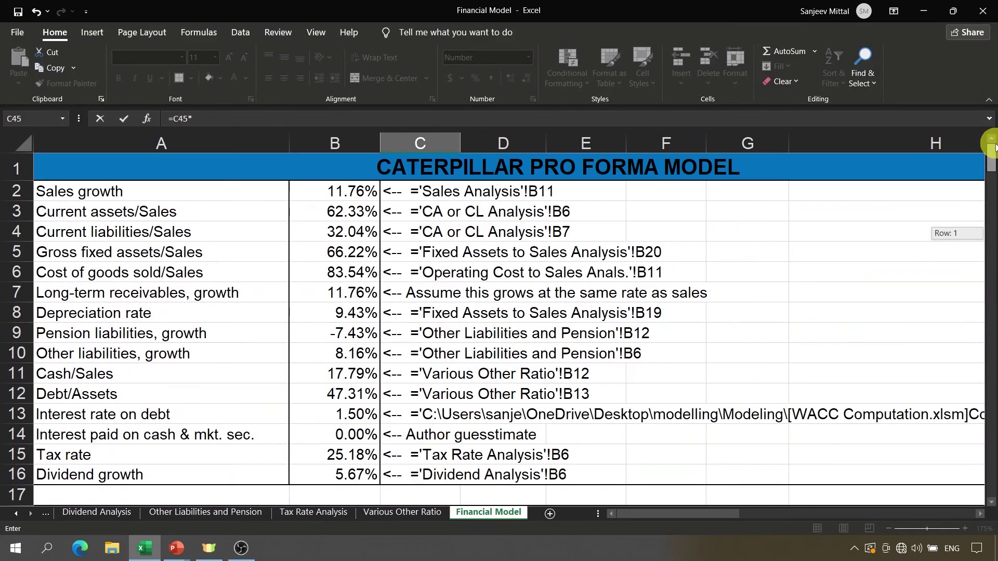
{"action": "left_click", "coordinate": [332, 391]}
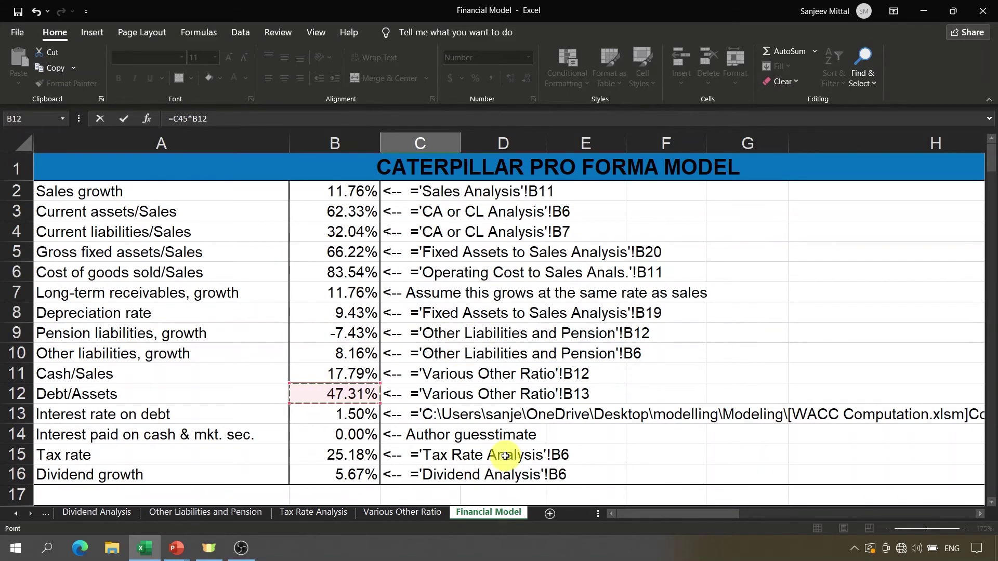
{"action": "key", "text": "ctrl+Return"}
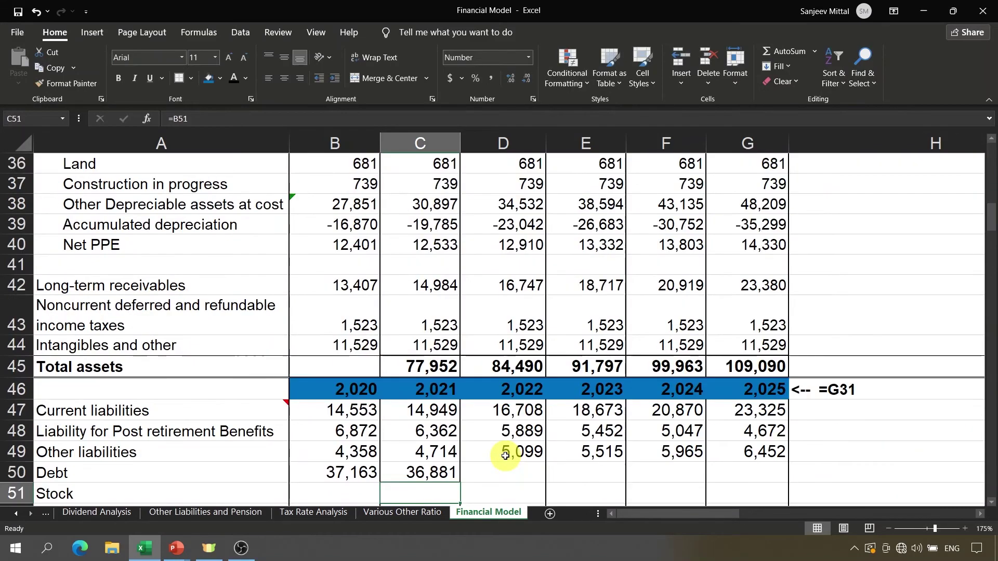
Make the Debt/Assets ratio reference absolute as $B$12 in the C50 formula.
{"action": "key", "text": "F2"}
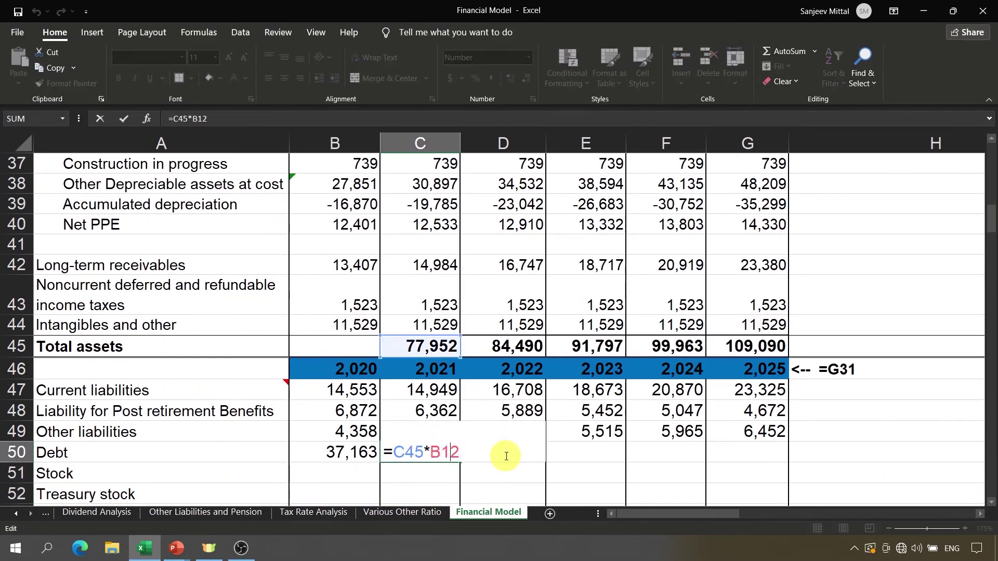
{"action": "key", "text": "F4"}
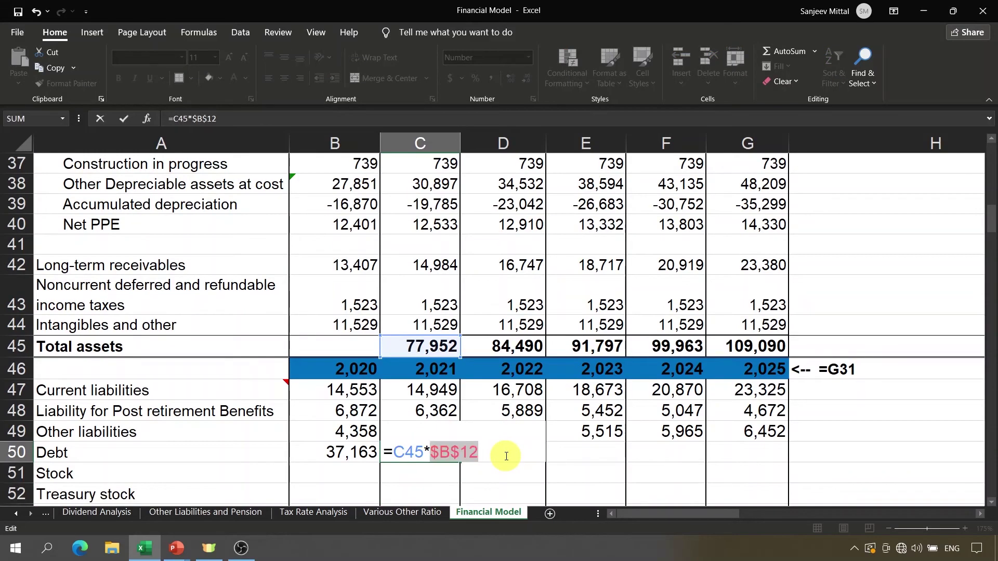
{"action": "key", "text": "ctrl+Return"}
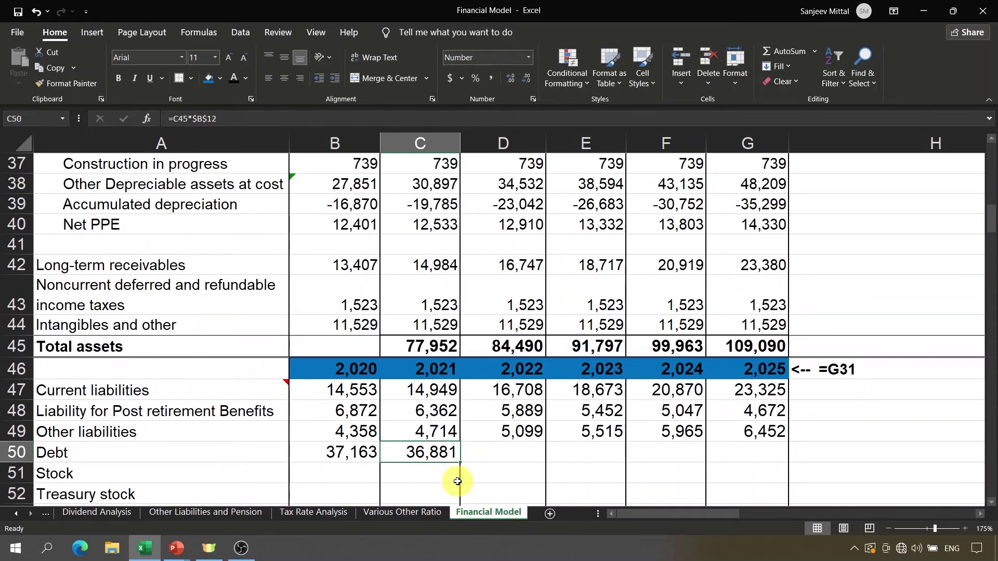
Copy the debt formula from C50 across to 2025 in G50 and check the formula in G50.
{"action": "key", "text": "ctrl+c"}
{"action": "key", "text": "shift+Right"}
{"action": "key", "text": "shift+Right"}
{"action": "key", "text": "shift+Right"}
{"action": "key", "text": "shift+Right"}
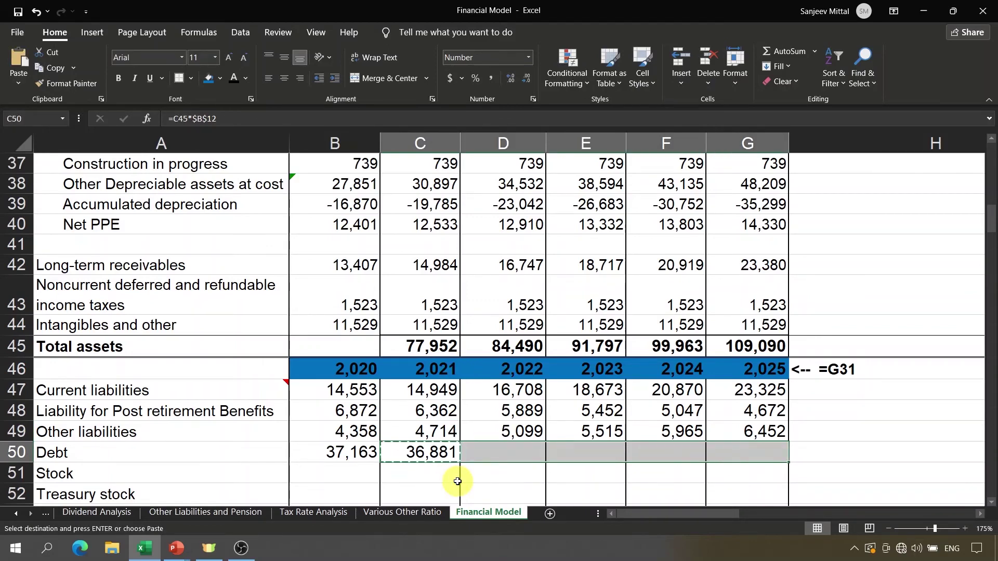
{"action": "key", "text": "ctrl+v"}
{"action": "key", "text": "Return"}
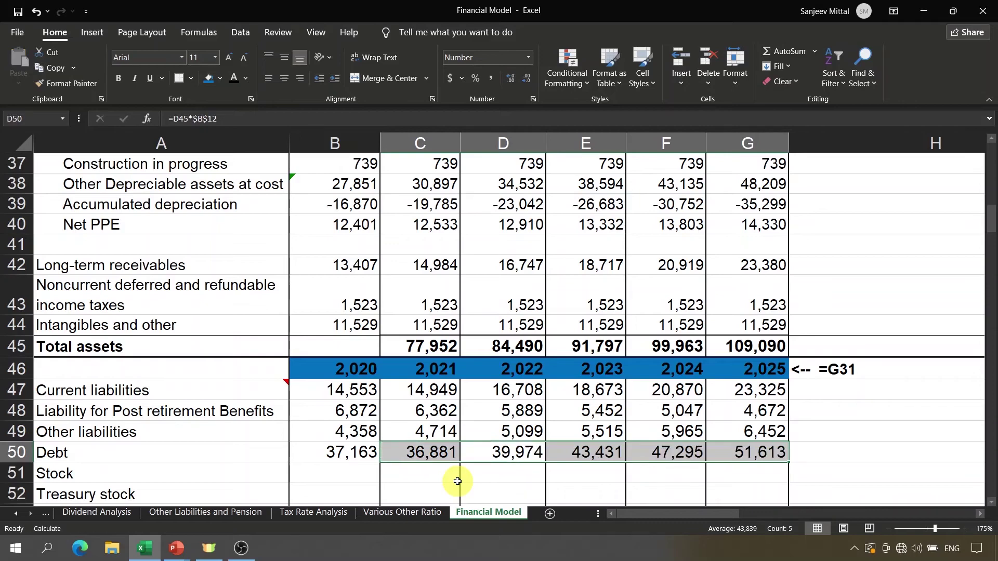
{"action": "left_click", "coordinate": [713, 457]}
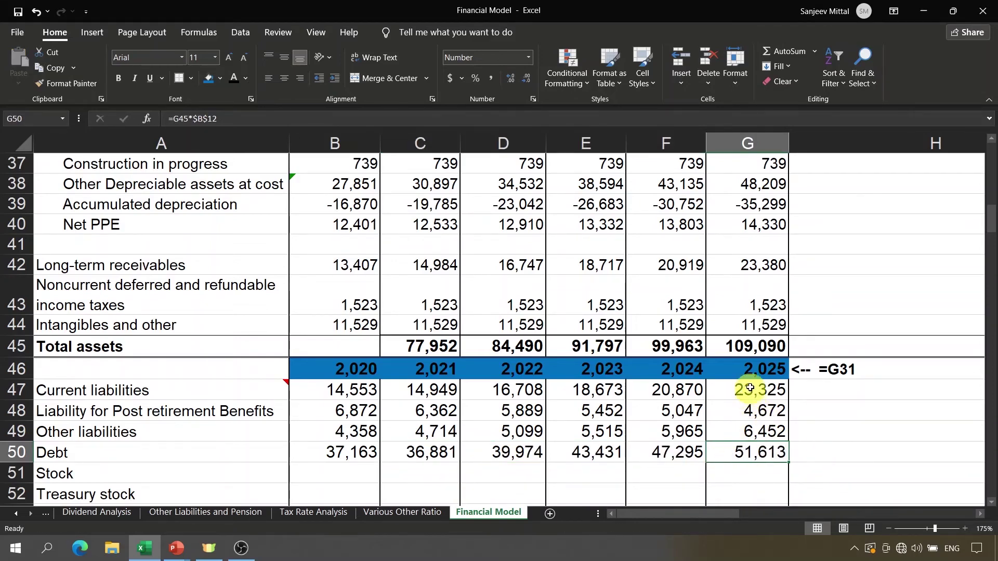
{"action": "left_click", "coordinate": [885, 448]}
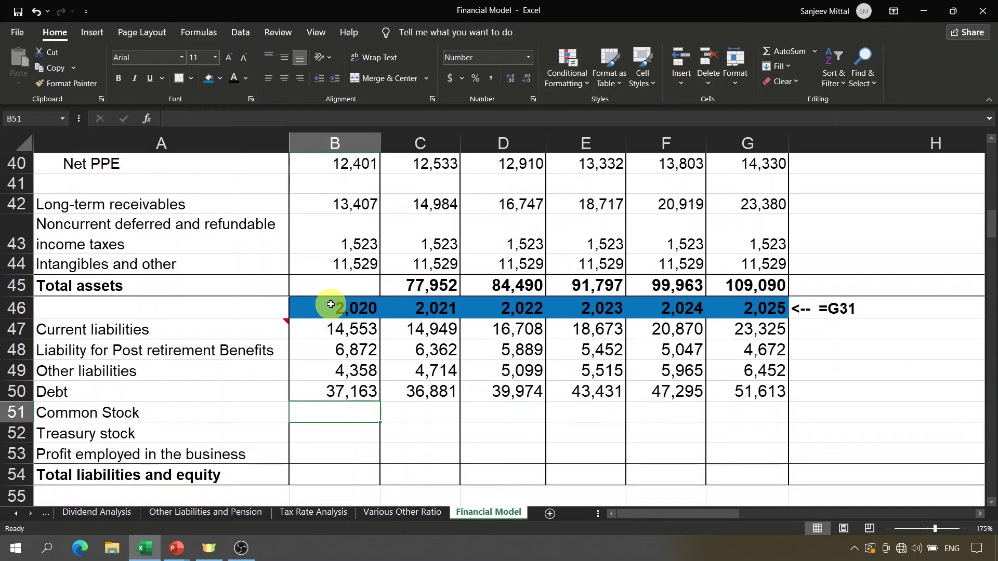
Link the 2020 common stock in B51 to the 2020 common stock in F27 of the Balance-Sheet Rewritten sheet.
{"action": "type", "text": "="}
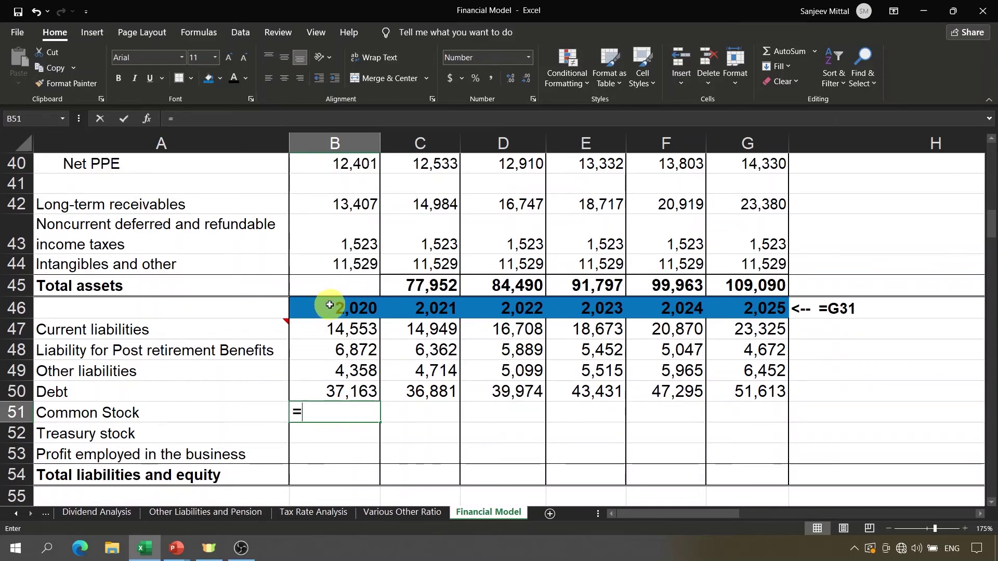
{"action": "left_click", "coordinate": [18, 515]}
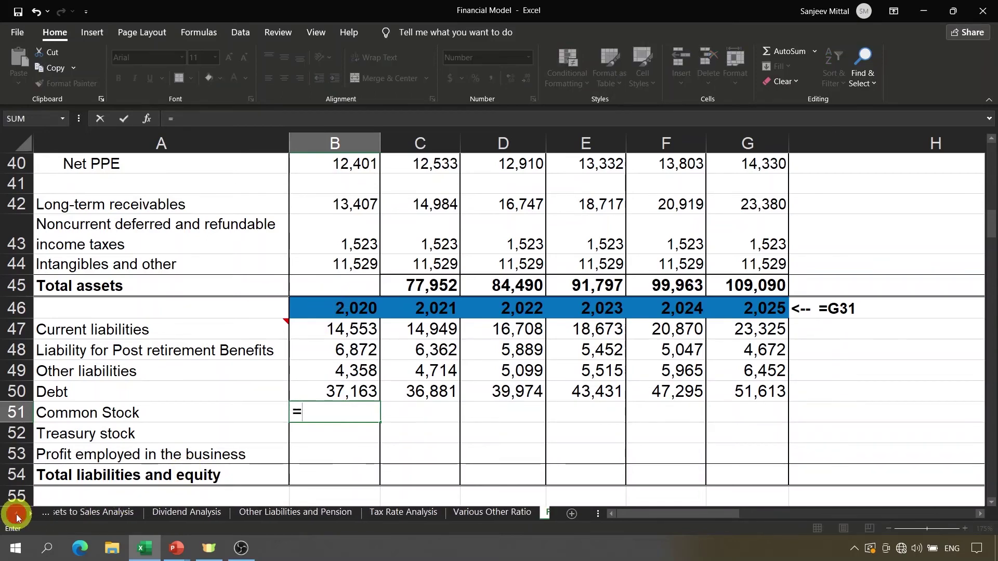
{"action": "left_click", "coordinate": [18, 515]}
{"action": "left_click", "coordinate": [18, 515]}
{"action": "left_click", "coordinate": [18, 516]}
{"action": "left_click", "coordinate": [18, 515]}
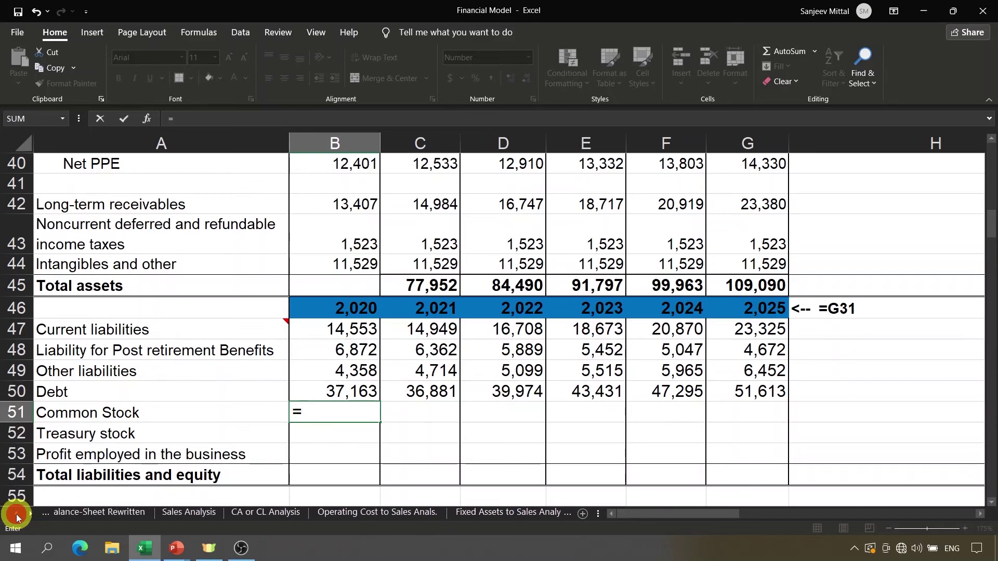
{"action": "left_click", "coordinate": [18, 515]}
{"action": "left_click", "coordinate": [18, 515]}
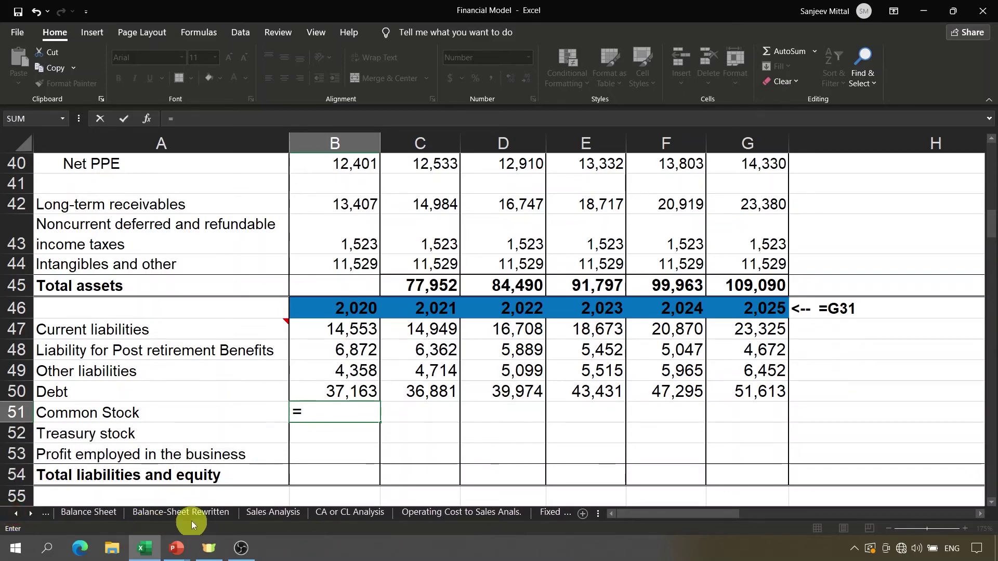
{"action": "left_click", "coordinate": [188, 514]}
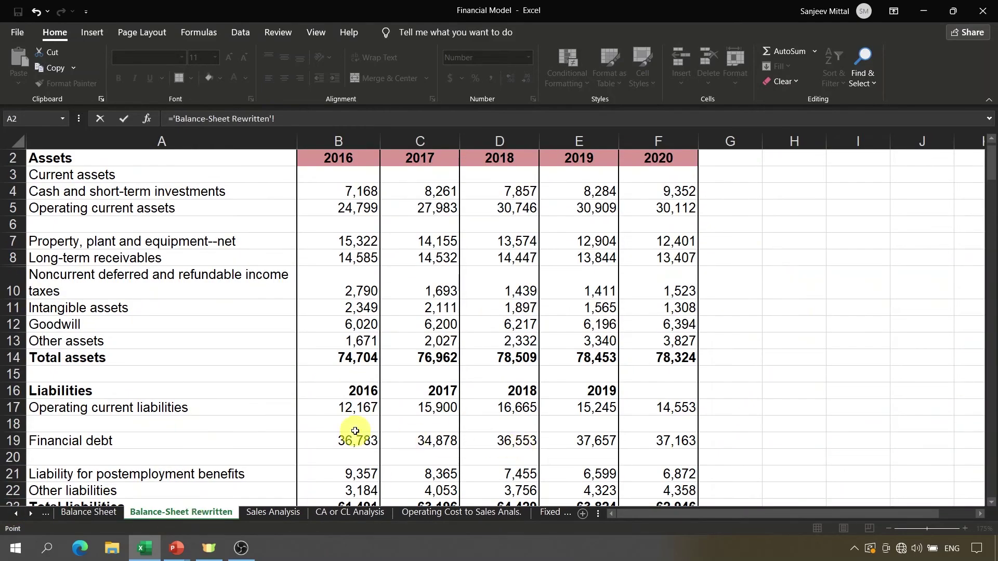
{"action": "left_click", "coordinate": [690, 475]}
{"action": "key", "text": "Down"}
{"action": "key", "text": "Down"}
{"action": "key", "text": "Down"}
{"action": "key", "text": "Down"}
{"action": "key", "text": "Down"}
{"action": "key", "text": "Down"}
{"action": "key", "text": "Down"}
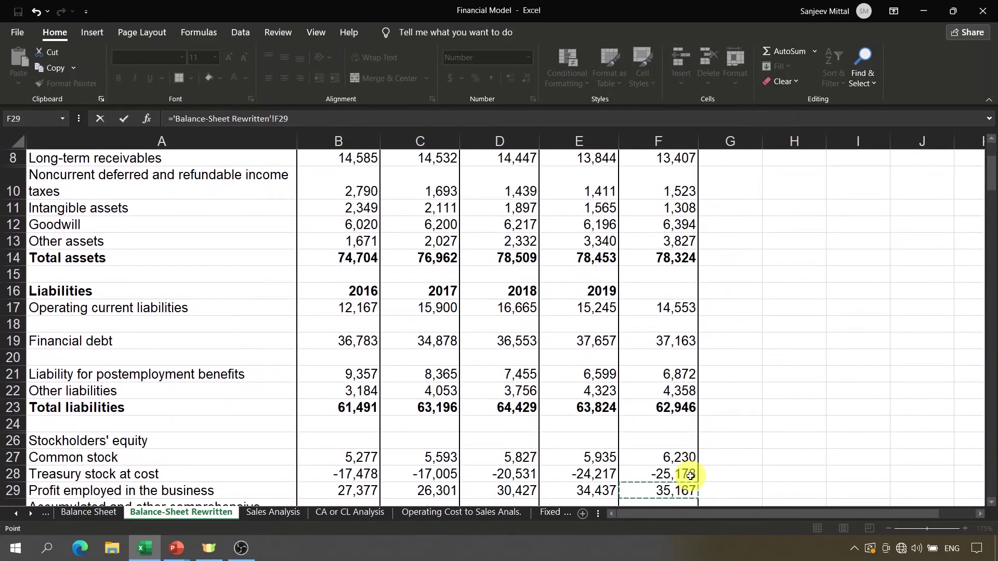
{"action": "left_click", "coordinate": [683, 458]}
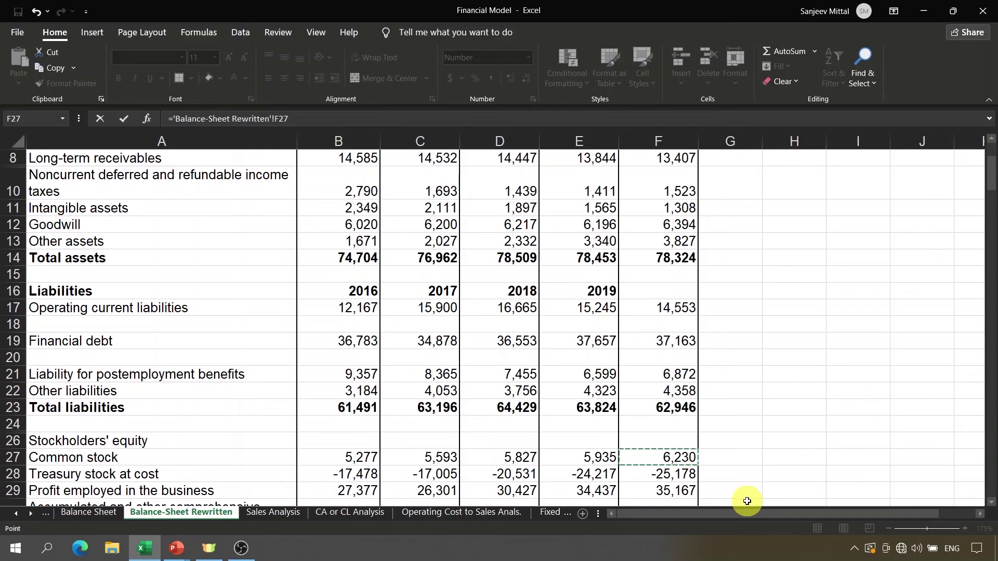
{"action": "key", "text": "Return"}
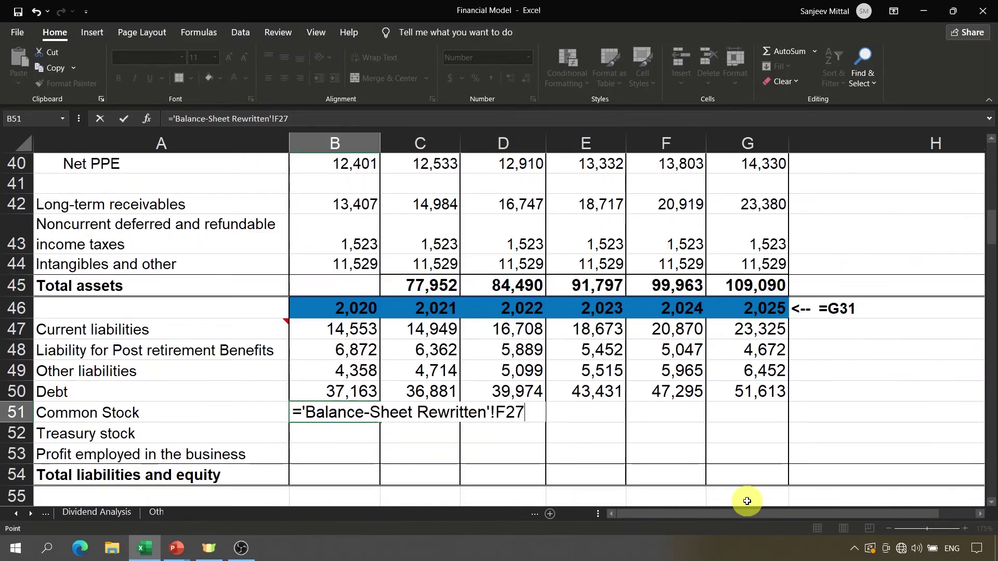
{"action": "key", "text": "Up"}
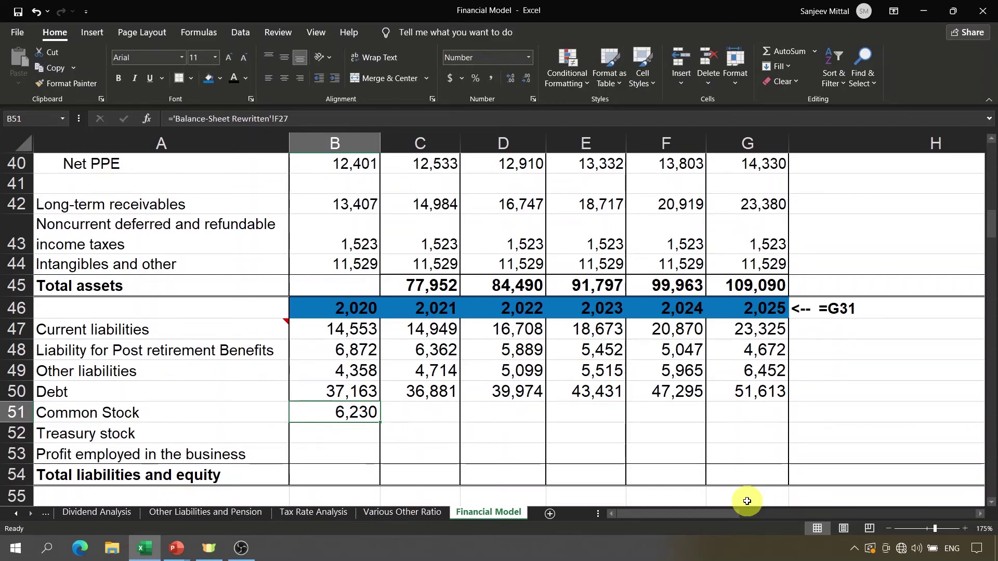
Set the 2021 common stock in C51 equal to the 2020 common stock with the formula =B51.
{"action": "key", "text": "Right"}
{"action": "key", "text": "shift+Right"}
{"action": "key", "text": "shift+Right"}
{"action": "key", "text": "shift+Right"}
{"action": "key", "text": "shift+Right"}
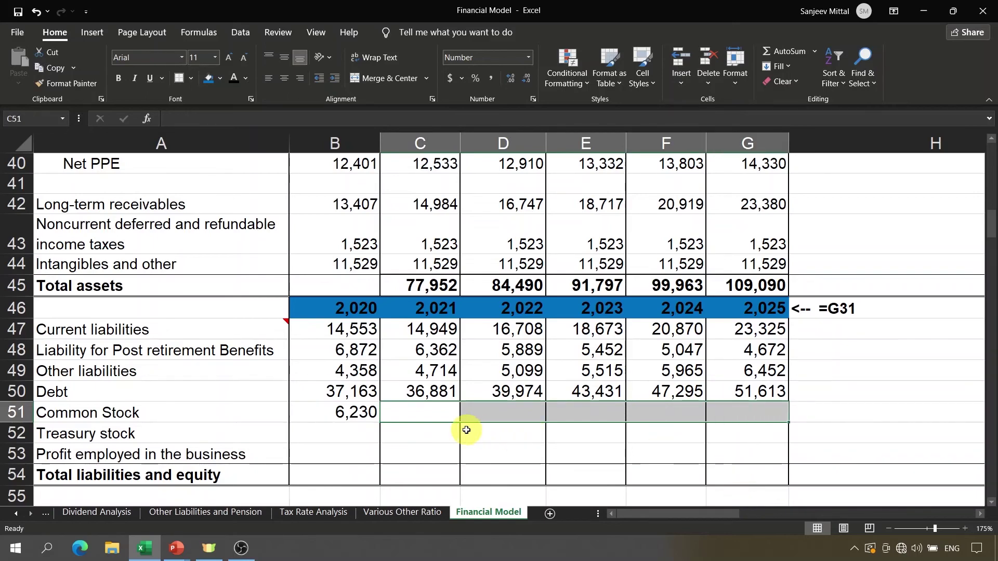
{"action": "left_click", "coordinate": [445, 421]}
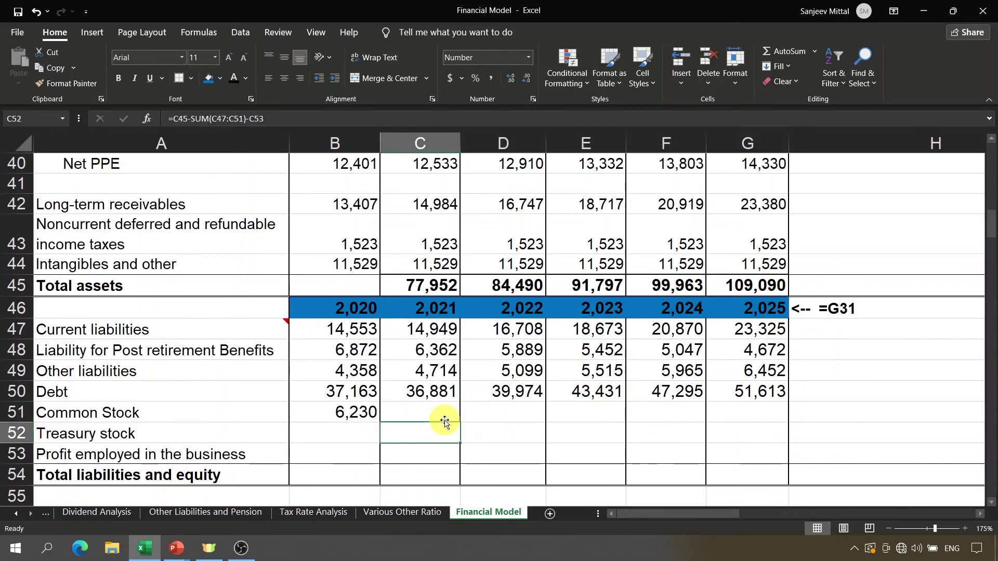
{"action": "type", "text": "="}
{"action": "key", "text": "Left"}
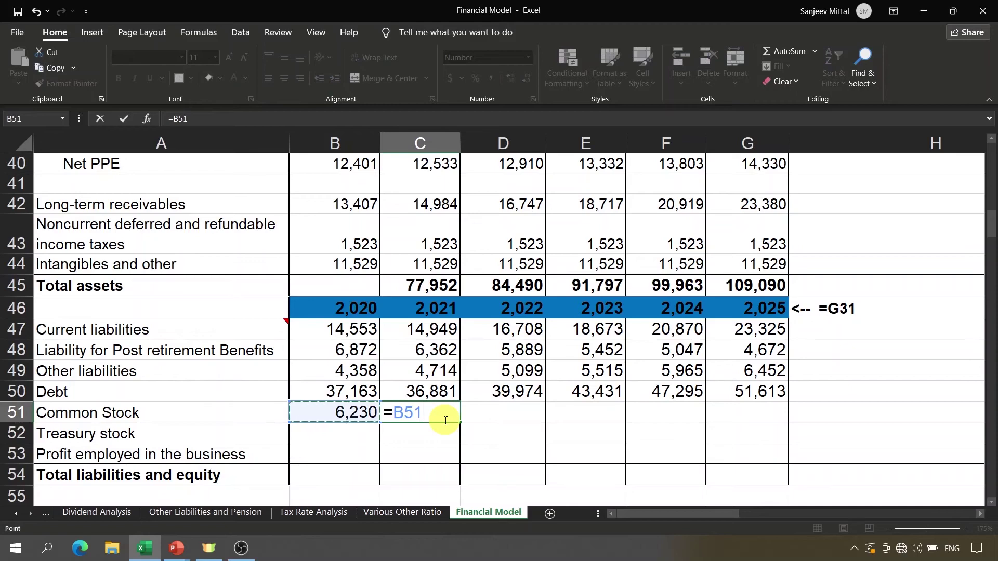
{"action": "key", "text": "Return"}
Copy the common stock formula from C51 across to 2025 in G51.
{"action": "left_click", "coordinate": [445, 421]}
{"action": "key", "text": "ctrl+c"}
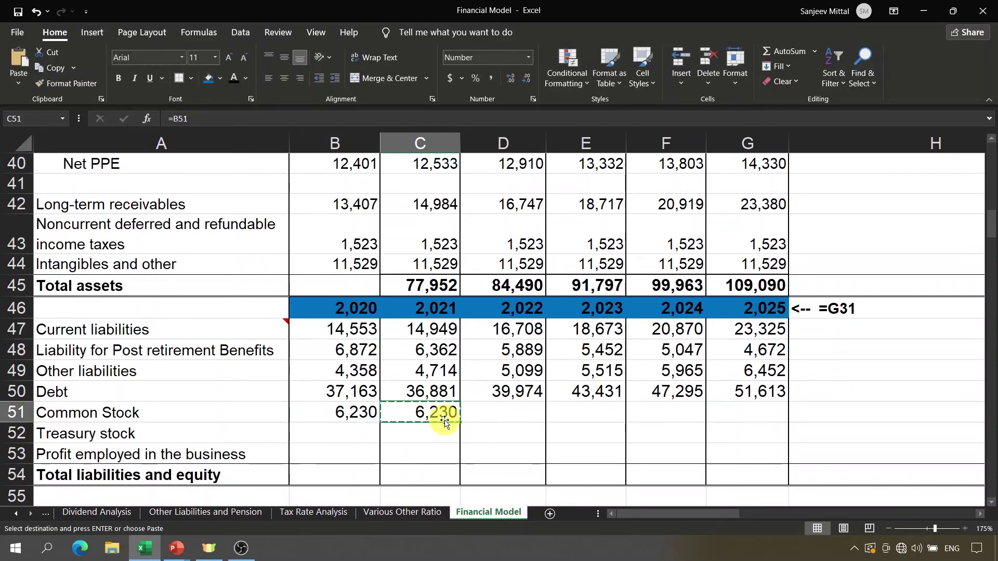
{"action": "key", "text": "shift+Right"}
{"action": "key", "text": "shift+Right"}
{"action": "key", "text": "shift+Right"}
{"action": "key", "text": "shift+Right"}
{"action": "key", "text": "ctrl+v"}
{"action": "key", "text": "Escape"}
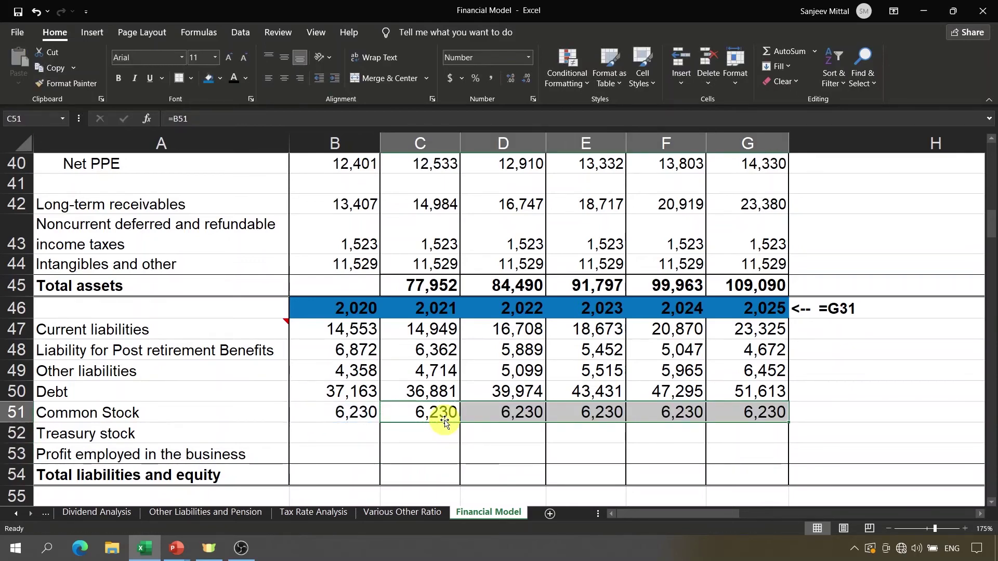
{"action": "key", "text": "Right"}
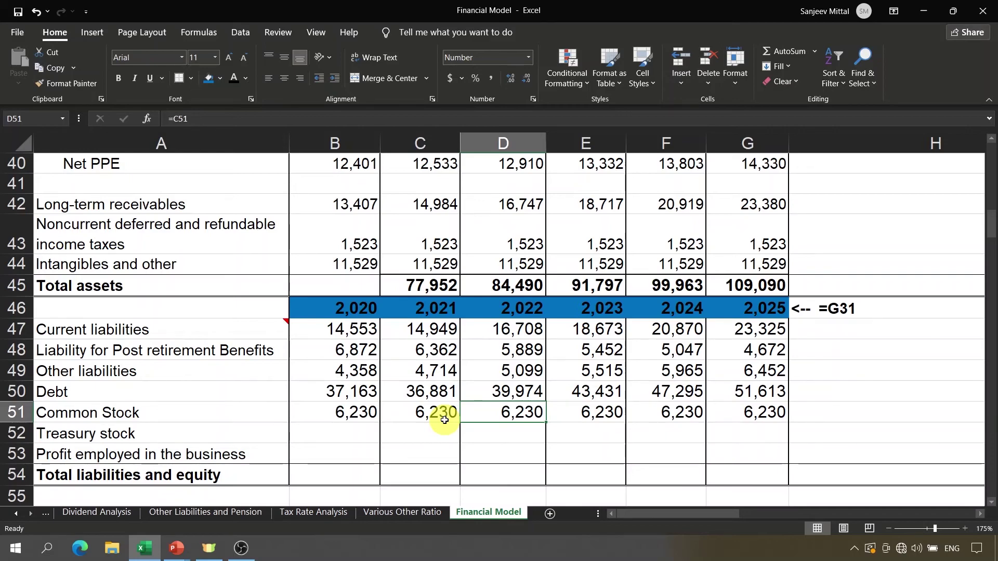
{"action": "left_click", "coordinate": [901, 412]}
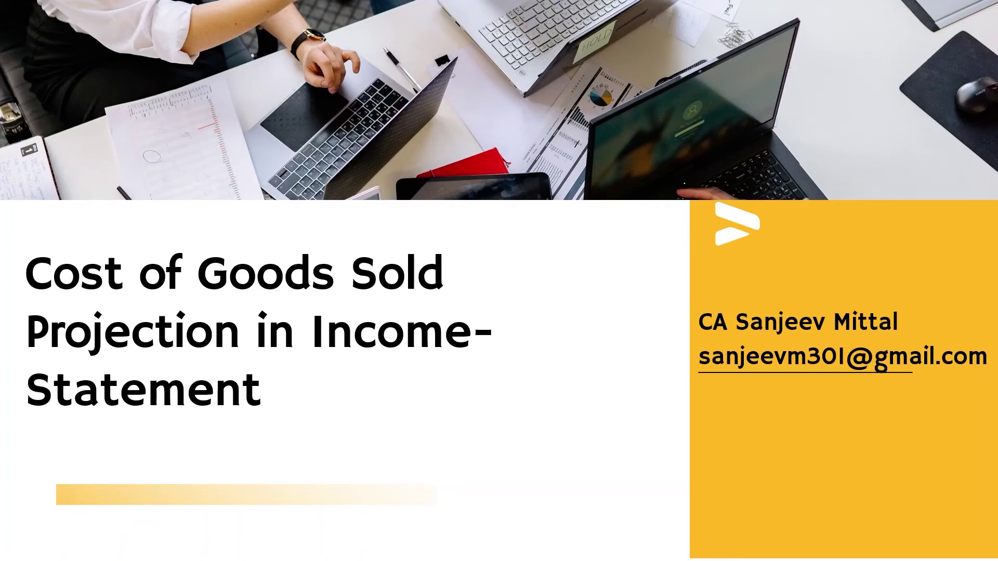
Switch to the Excel model and start the 2020 cost of goods sold formula in B21 with the negated 2020 total operating costs, =-'Income Statement'!F15.
{"action": "key", "text": "alt+Tab"}
{"action": "key", "text": "alt+Tab"}
{"action": "key", "text": "alt+Tab"}
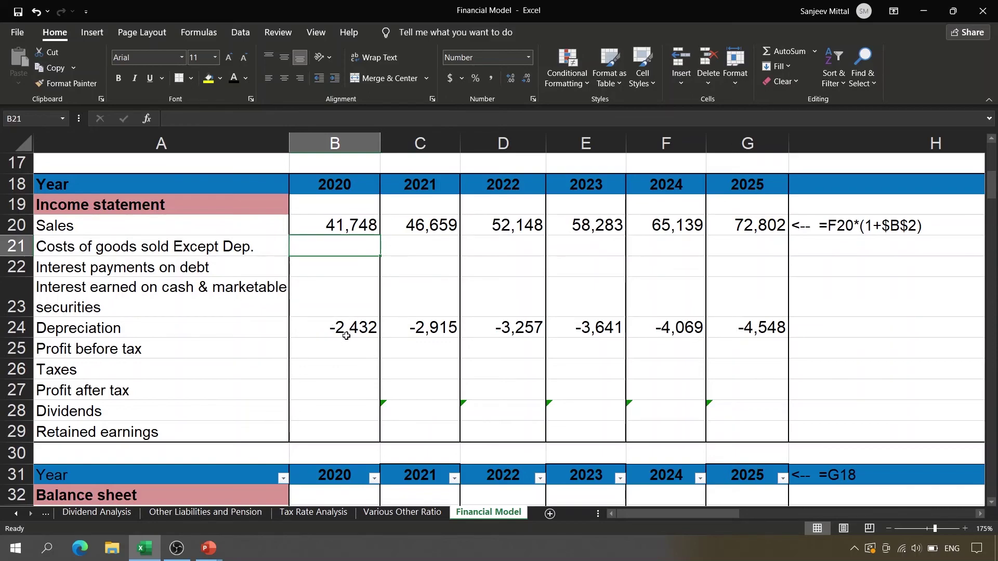
{"action": "type", "text": "="}
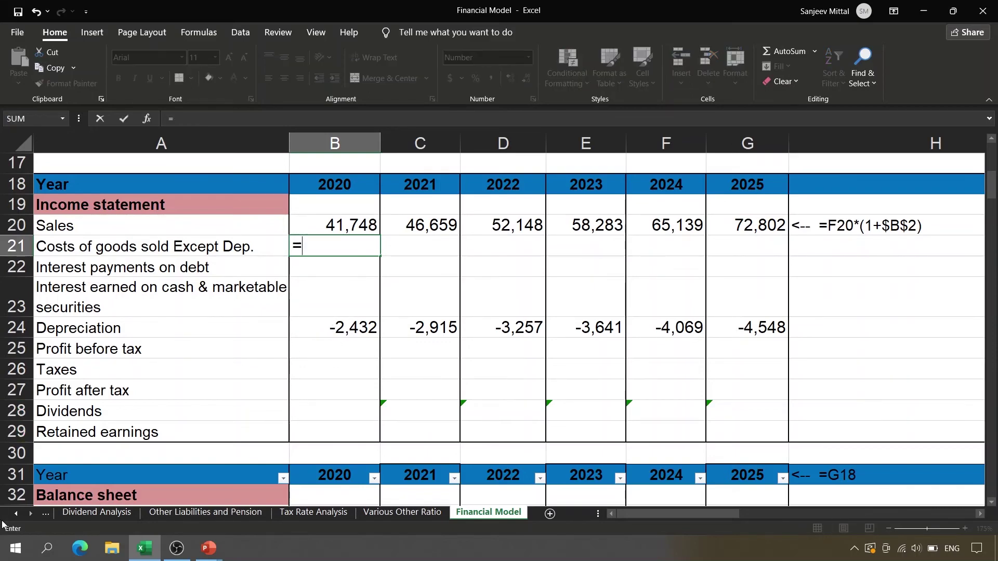
{"action": "left_click_drag", "start_coordinate": [11, 516], "coordinate": [11, 516]}
{"action": "left_click", "coordinate": [85, 515]}
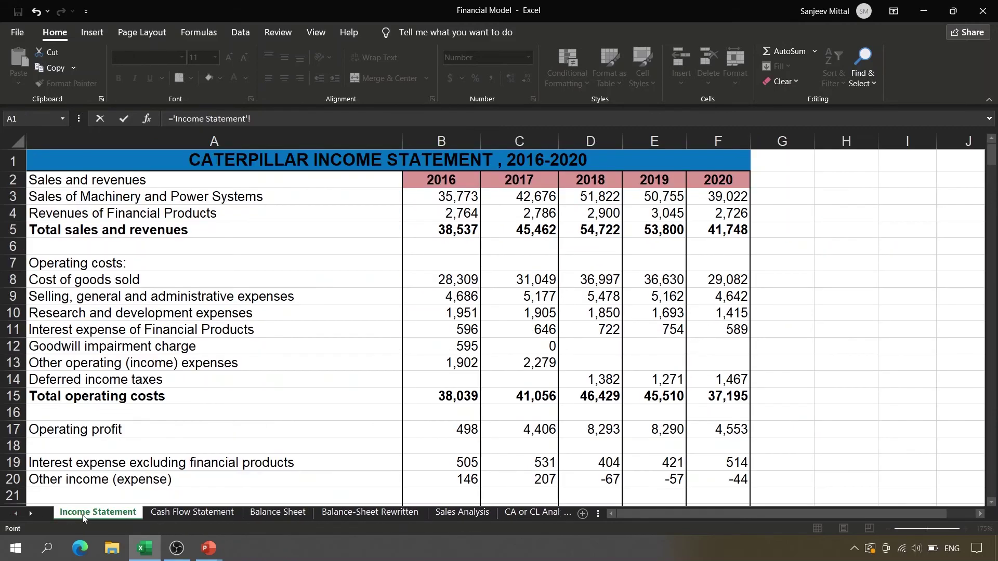
{"action": "left_click", "coordinate": [721, 399]}
{"action": "left_click", "coordinate": [175, 119]}
{"action": "type", "text": "-"}
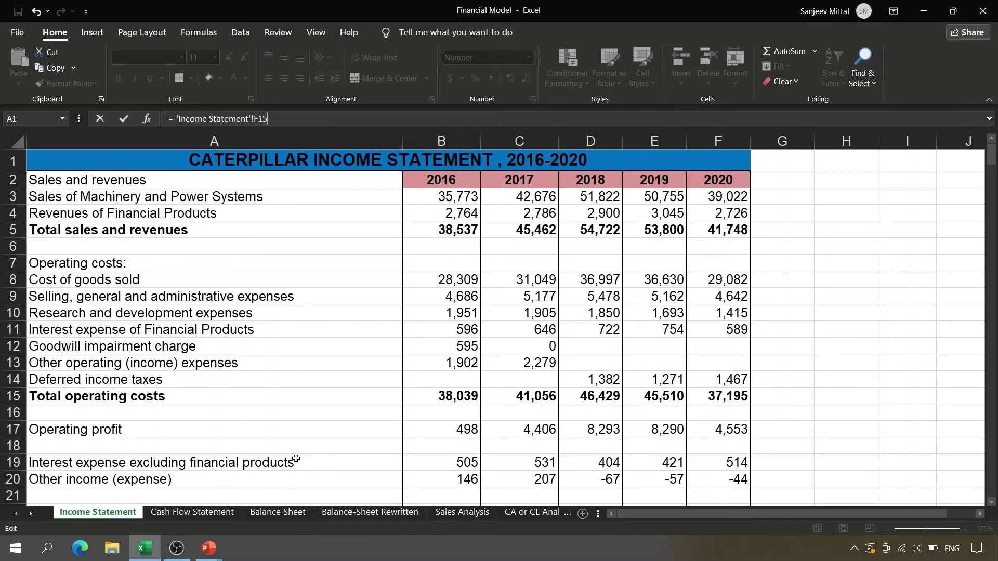
Add the 2020 depreciation and amortization from F5 of the Cash Flow Statement sheet to the B21 formula and confirm it.
{"action": "left_click", "coordinate": [315, 119]}
{"action": "left_click", "coordinate": [210, 513]}
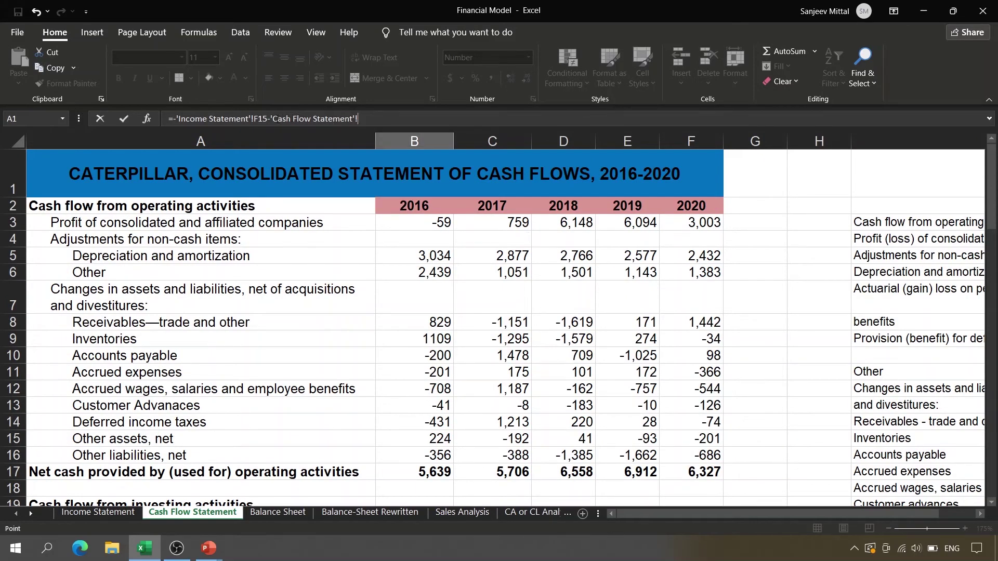
{"action": "left_click", "coordinate": [700, 257]}
{"action": "left_click", "coordinate": [274, 120]}
{"action": "key", "text": "BackSpace"}
{"action": "type", "text": "+"}
{"action": "key", "text": "Return"}
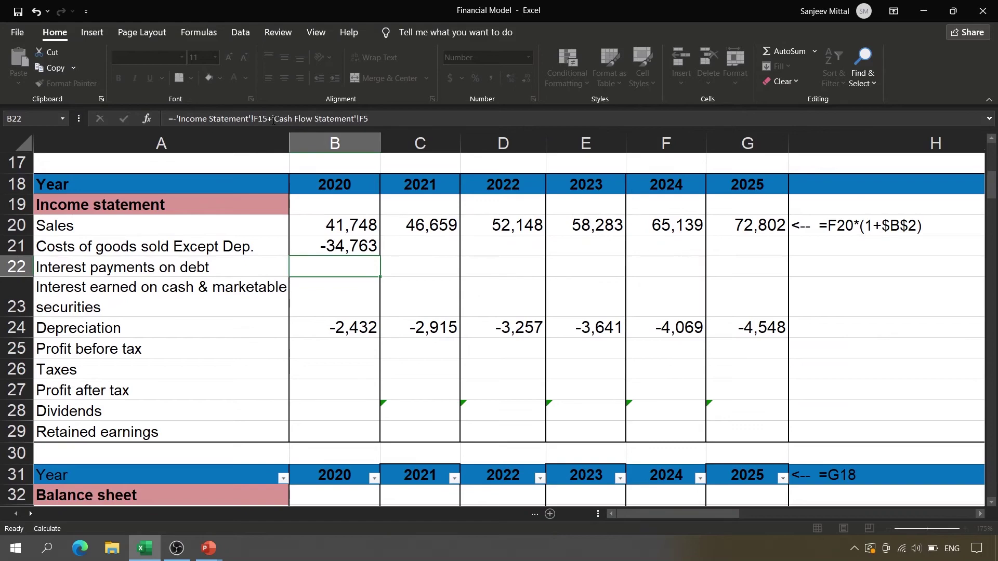
Review the 2020 cost of goods sold formula in B21 and the Cost of goods sold/Sales ratio in B6.
{"action": "key", "text": "Up"}
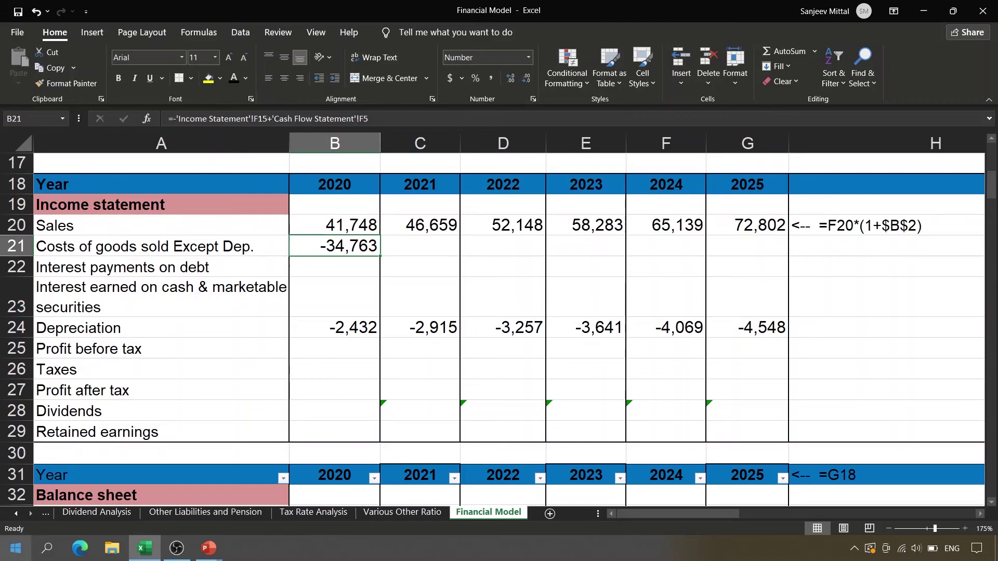
{"action": "left_click", "coordinate": [123, 476]}
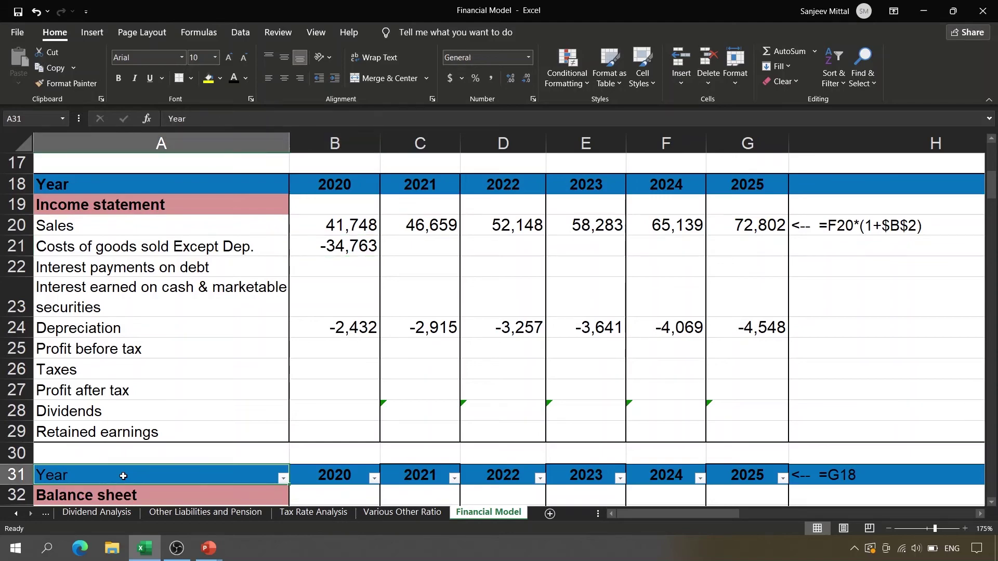
{"action": "left_click", "coordinate": [374, 245]}
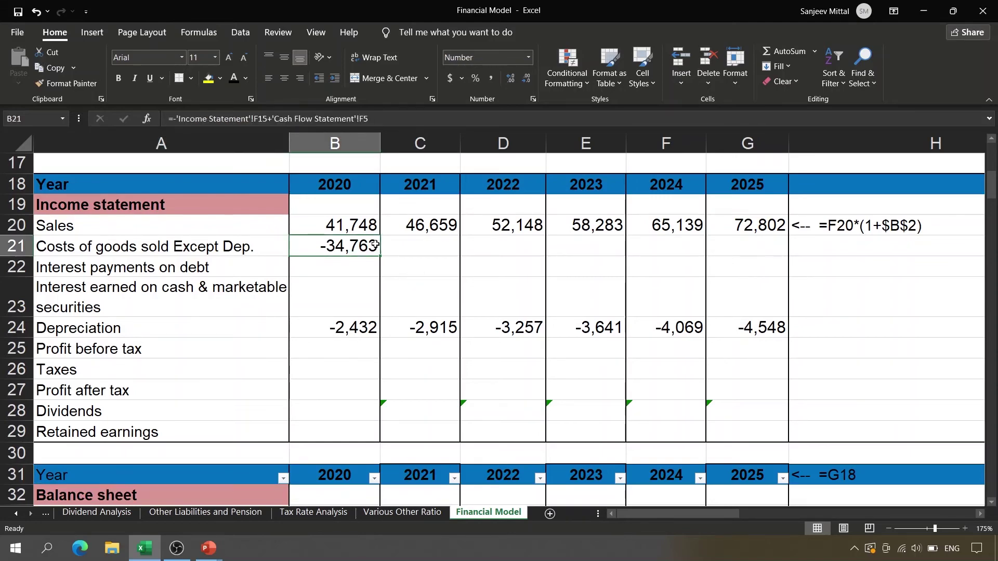
{"action": "key", "text": "Right"}
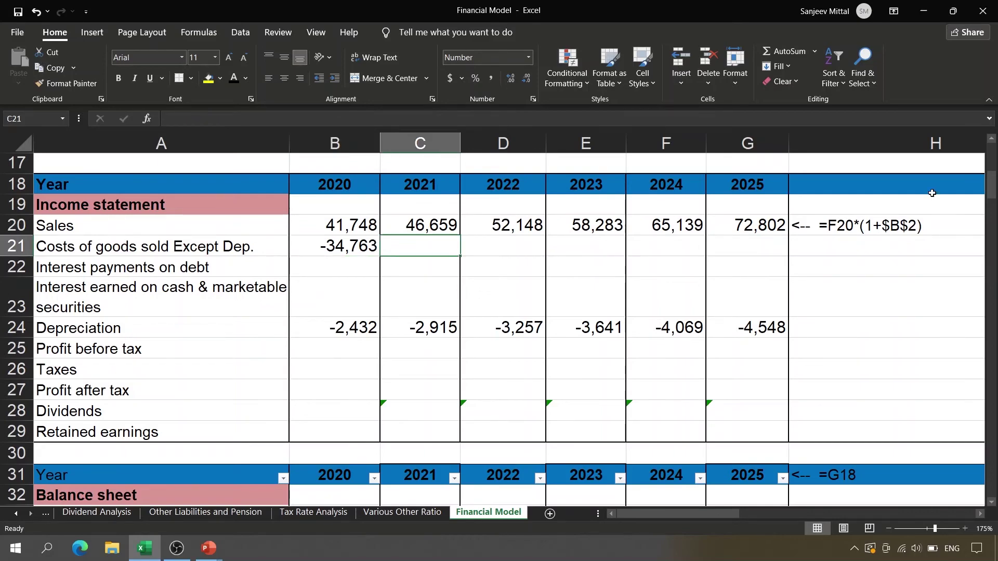
{"action": "left_click_drag", "start_coordinate": [993, 193], "coordinate": [994, 152]}
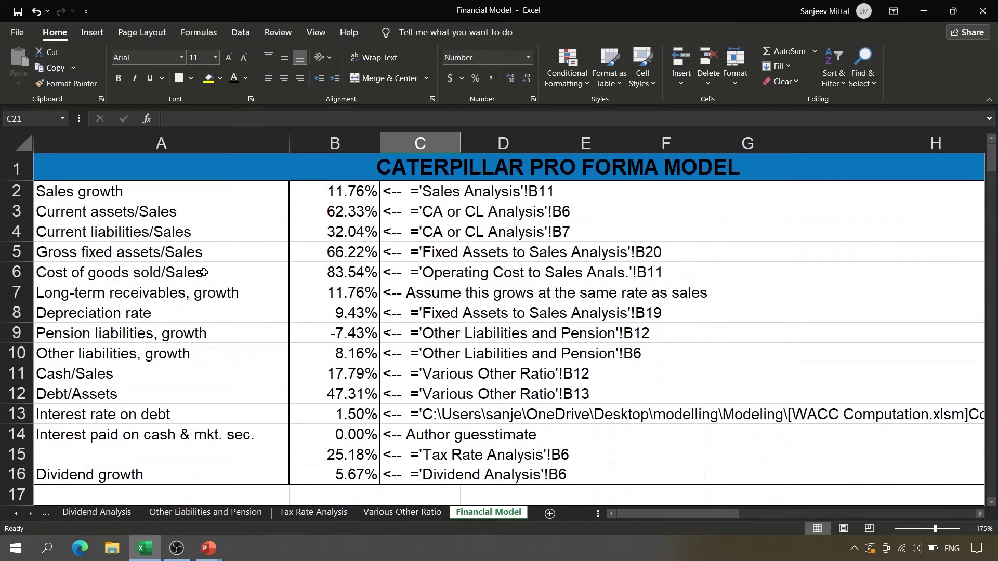
{"action": "left_click", "coordinate": [115, 277]}
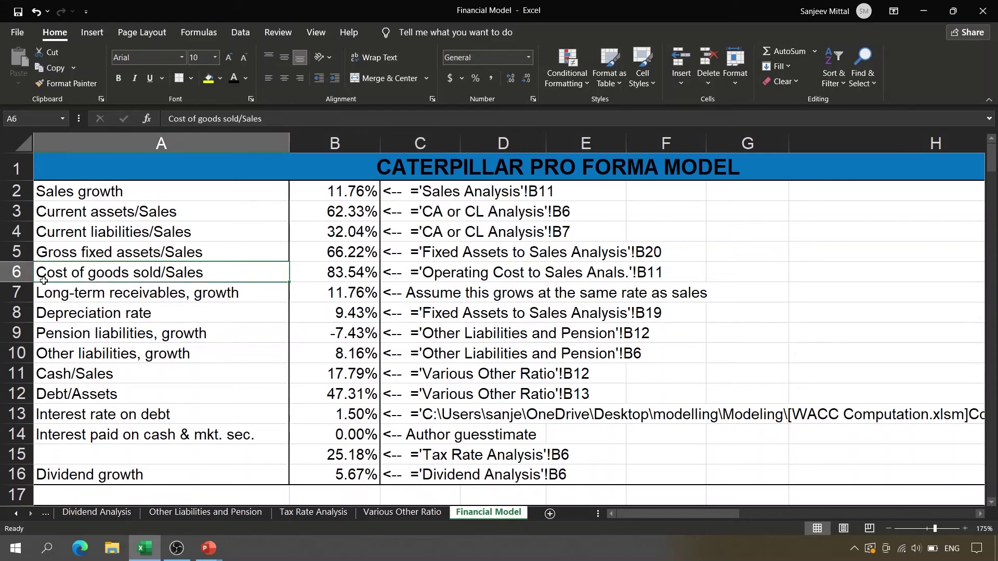
{"action": "left_click", "coordinate": [325, 276]}
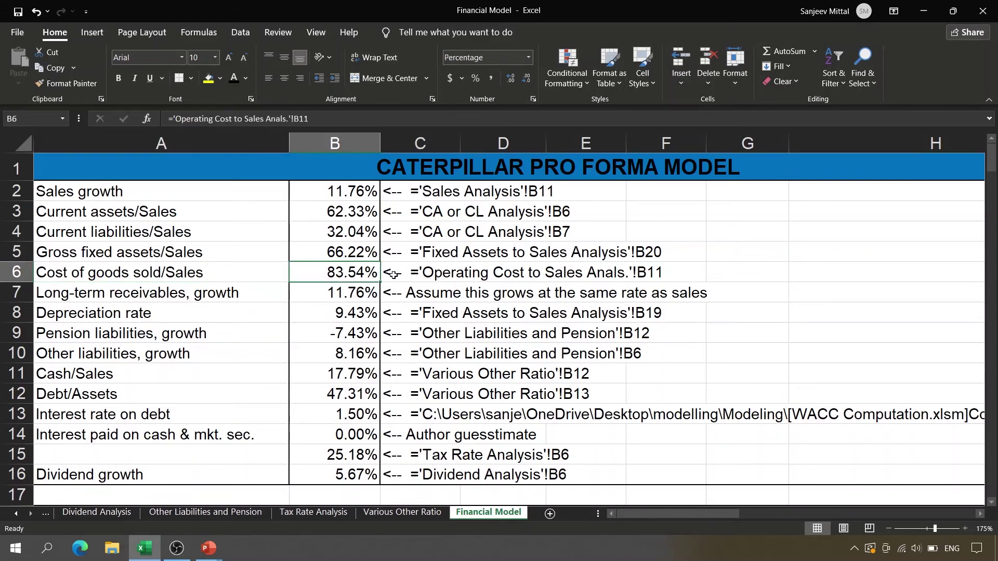
Calculate the 2021 cost of goods sold in C21 as 2021 sales times the absolute Cost of goods sold/Sales ratio, with the formula =C20*$B$6.
{"action": "left_click_drag", "start_coordinate": [990, 152], "coordinate": [992, 191]}
{"action": "scroll", "coordinate": [429, 365], "scroll_direction": "down", "scroll_amount": 1}
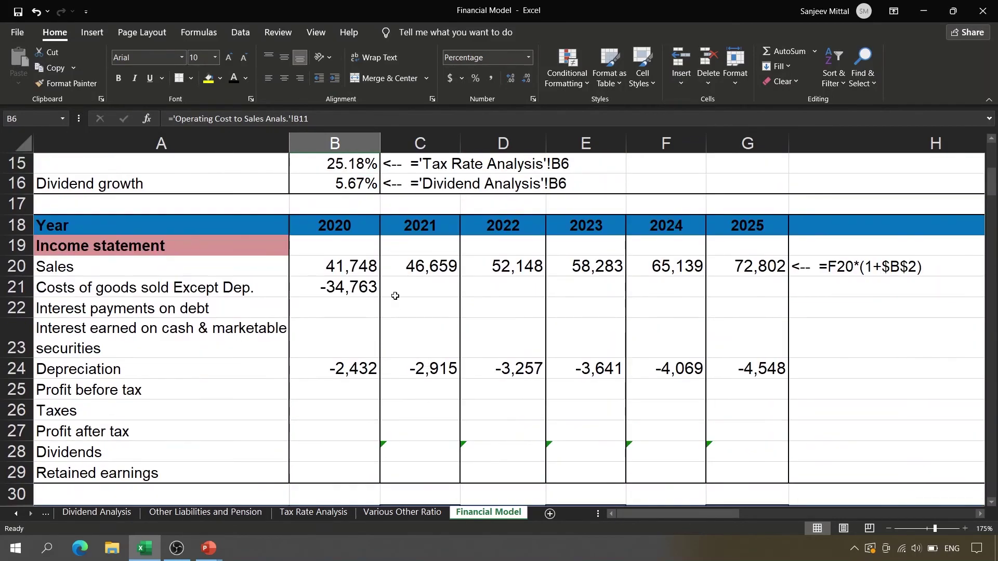
{"action": "left_click", "coordinate": [410, 283]}
{"action": "type", "text": "="}
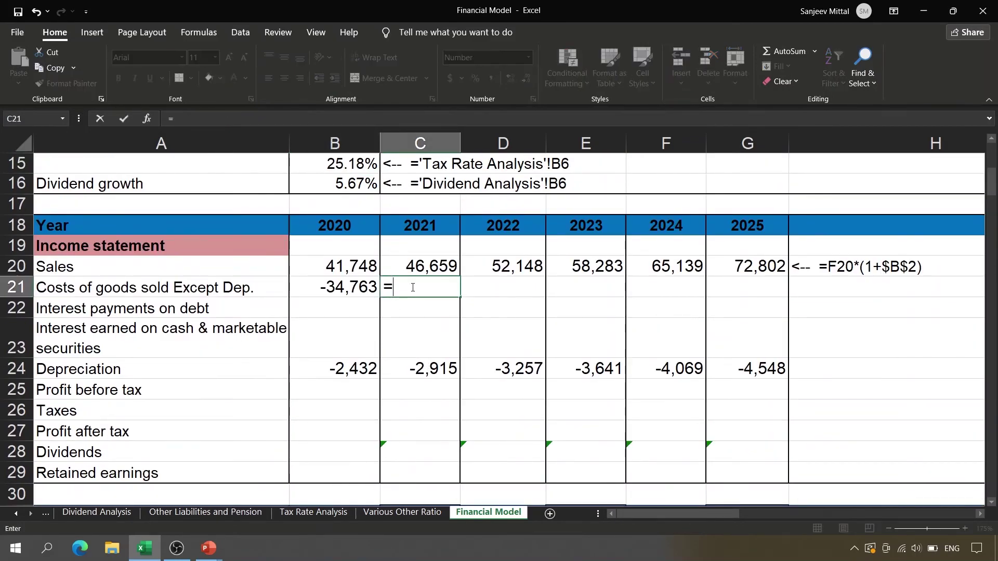
{"action": "key", "text": "Up"}
{"action": "type", "text": "*"}
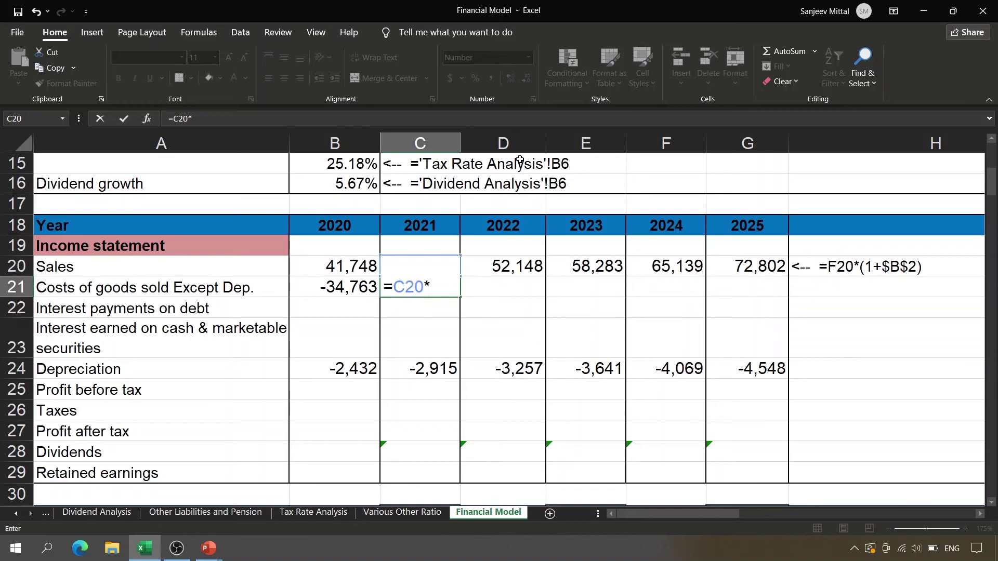
{"action": "left_click", "coordinate": [239, 192]}
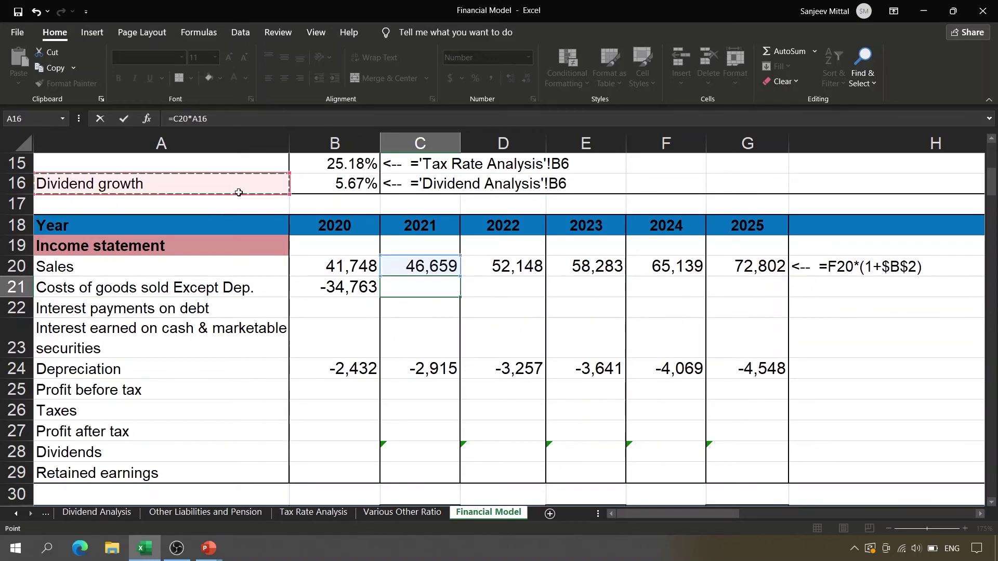
{"action": "scroll", "coordinate": [239, 192], "scroll_direction": "up", "scroll_amount": 4}
{"action": "left_click", "coordinate": [238, 192]}
{"action": "scroll", "coordinate": [239, 193], "scroll_direction": "up", "scroll_amount": 1}
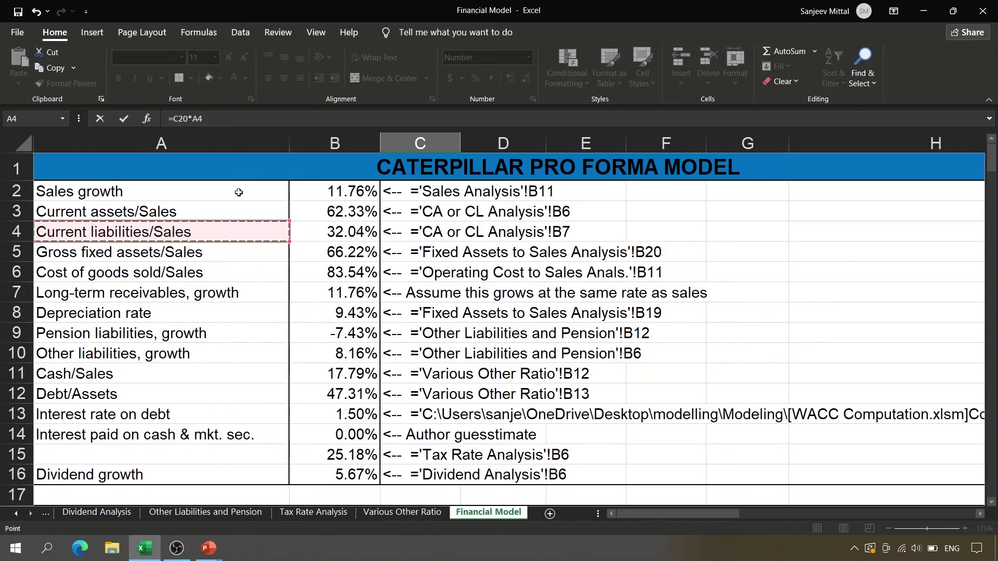
{"action": "left_click", "coordinate": [326, 270]}
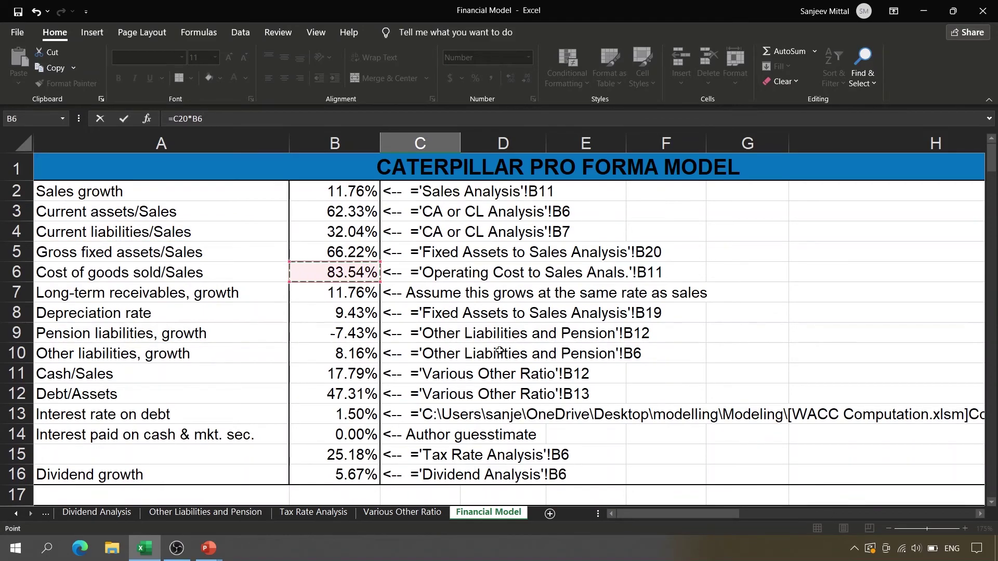
{"action": "key", "text": "F4"}
{"action": "scroll", "coordinate": [499, 351], "scroll_direction": "down", "scroll_amount": 4}
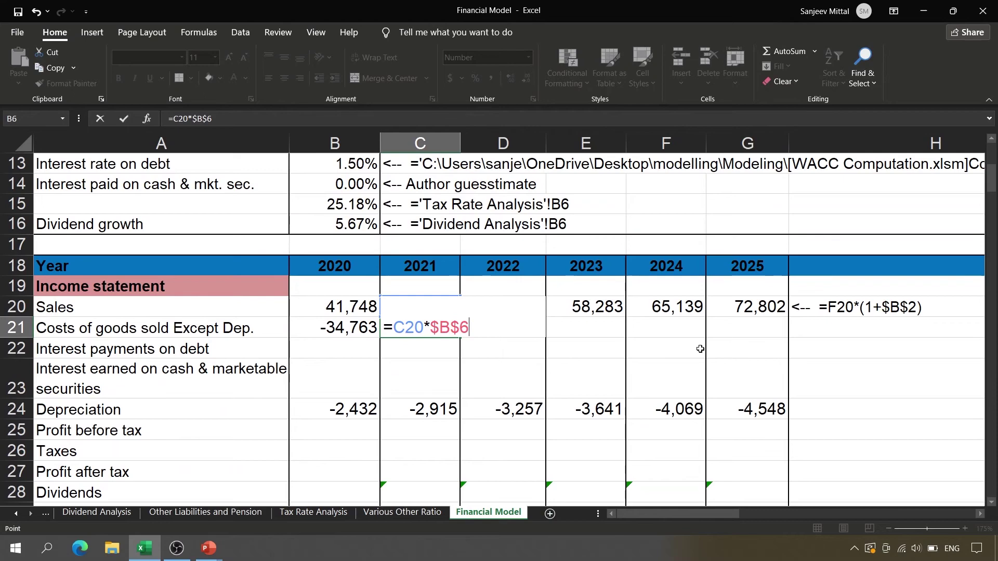
{"action": "key", "text": "Return"}
Negate the 2021 cost of goods sold formula in C21 so it reads =-C20*$B$6.
{"action": "key", "text": "Down"}
{"action": "key", "text": "Down"}
{"action": "key", "text": "Up"}
{"action": "key", "text": "Up"}
{"action": "key", "text": "Up"}
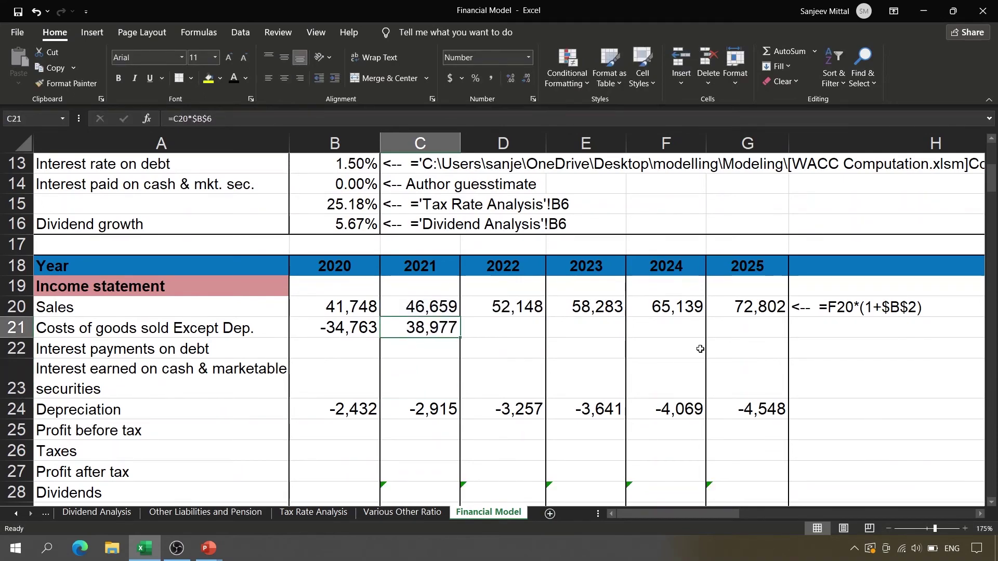
{"action": "key", "text": "ctrl+c"}
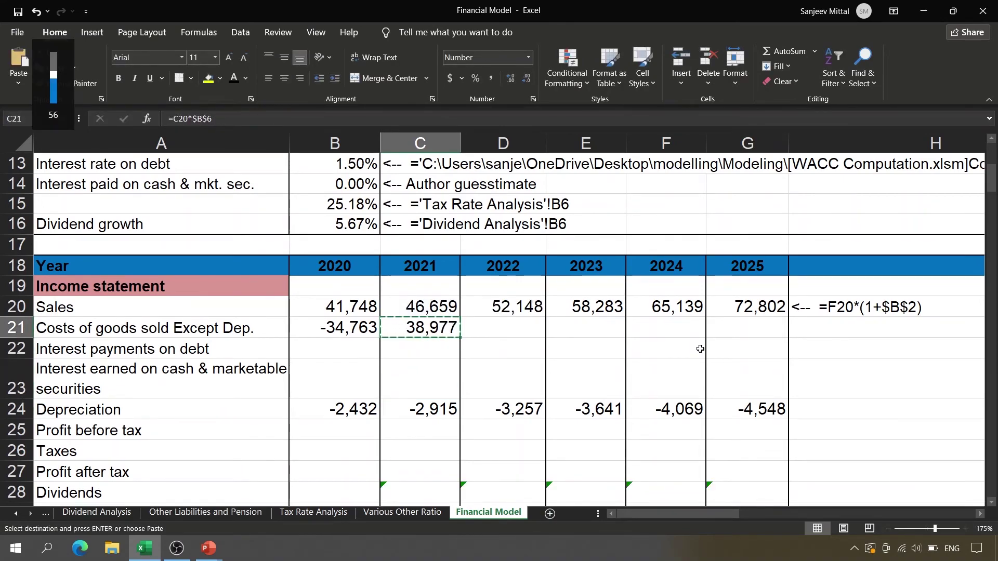
{"action": "key", "text": "F2"}
{"action": "key", "text": "Left"}
{"action": "key", "text": "Left"}
{"action": "key", "text": "Left"}
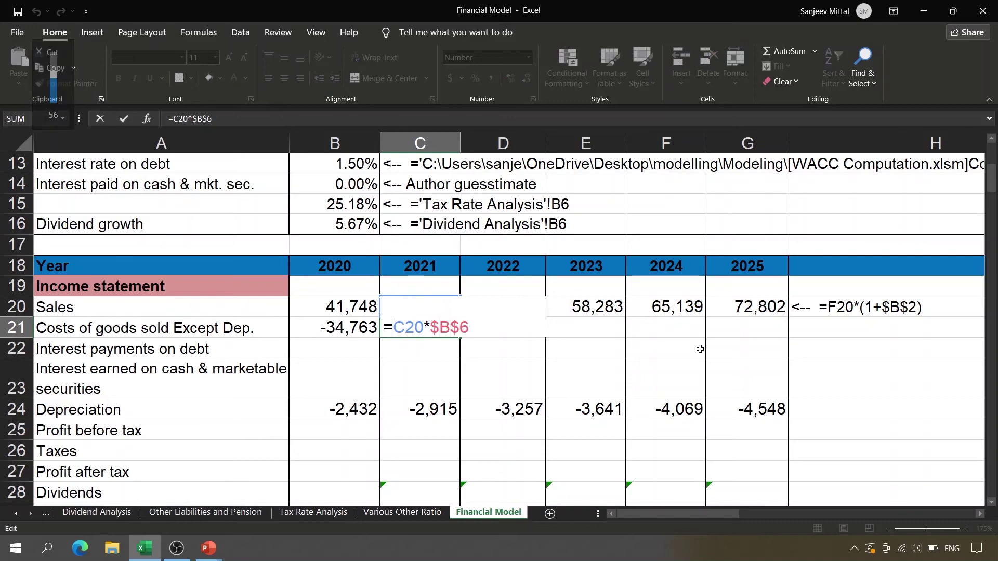
{"action": "type", "text": "-"}
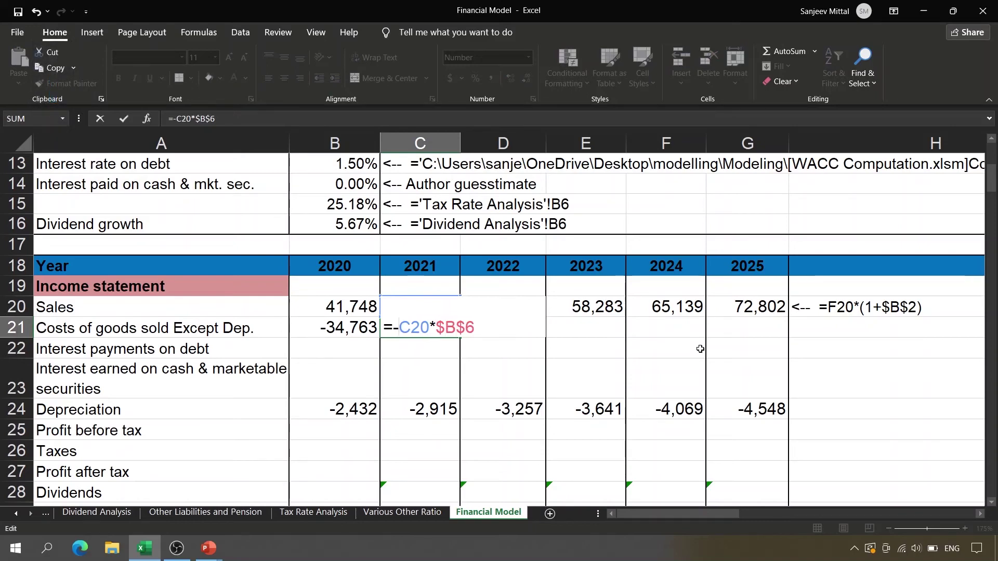
{"action": "key", "text": "Return"}
{"action": "key", "text": "Return"}
{"action": "key", "text": "Return"}
Copy the cost of goods sold formula from C21 across to 2025 in G21.
{"action": "key", "text": "Up"}
{"action": "key", "text": "Up"}
{"action": "key", "text": "Up"}
{"action": "key", "text": "ctrl+c"}
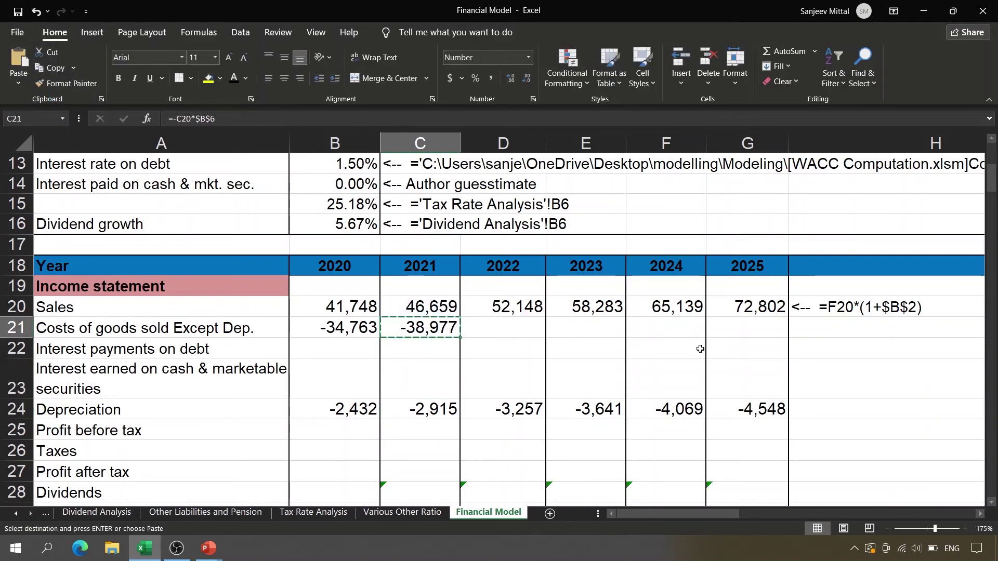
{"action": "key", "text": "shift+Right"}
{"action": "key", "text": "shift+Right"}
{"action": "key", "text": "shift+Right"}
{"action": "key", "text": "shift+Right"}
{"action": "key", "text": "Return"}
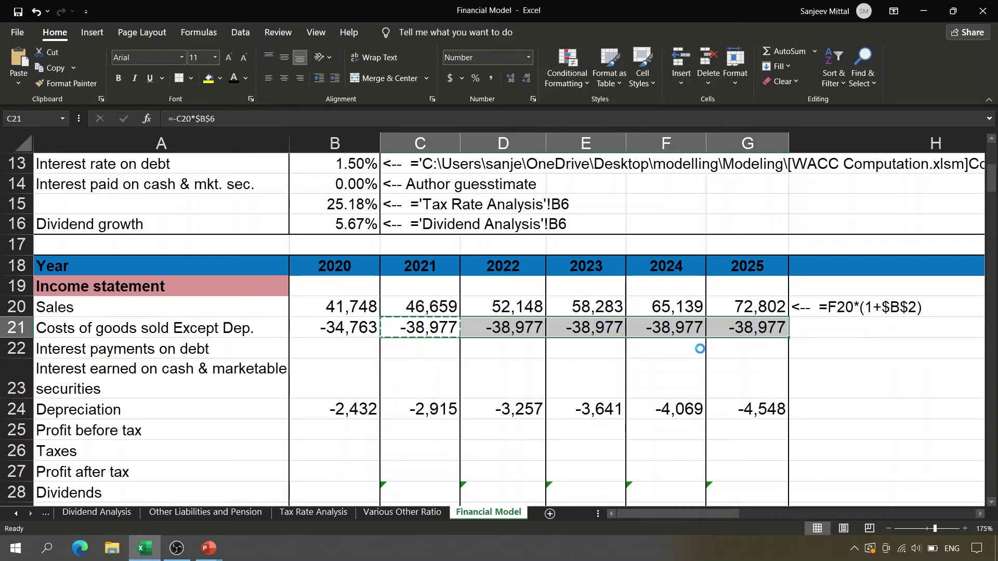
{"action": "key", "text": "Right"}
{"action": "key", "text": "Right"}
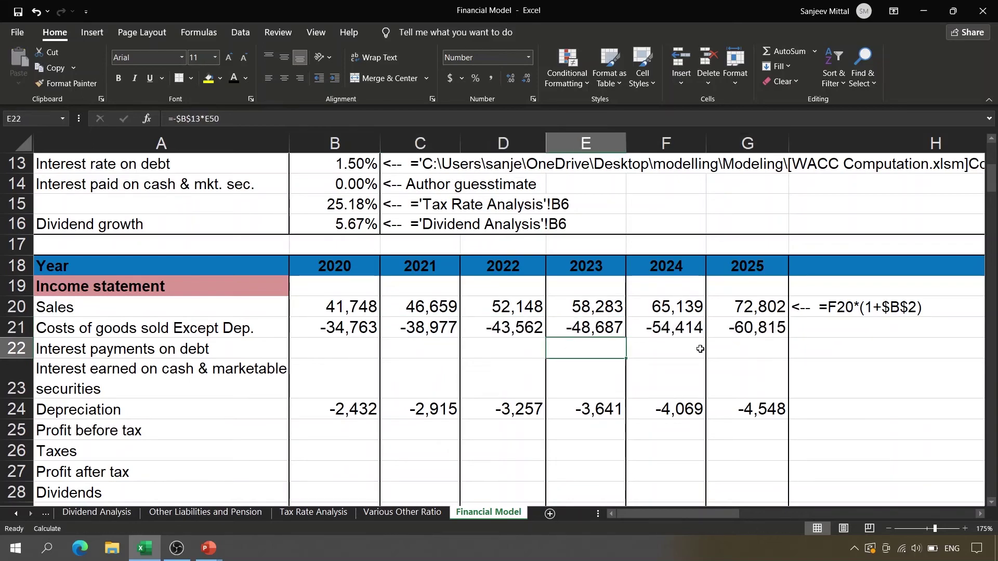
{"action": "key", "text": "Down"}
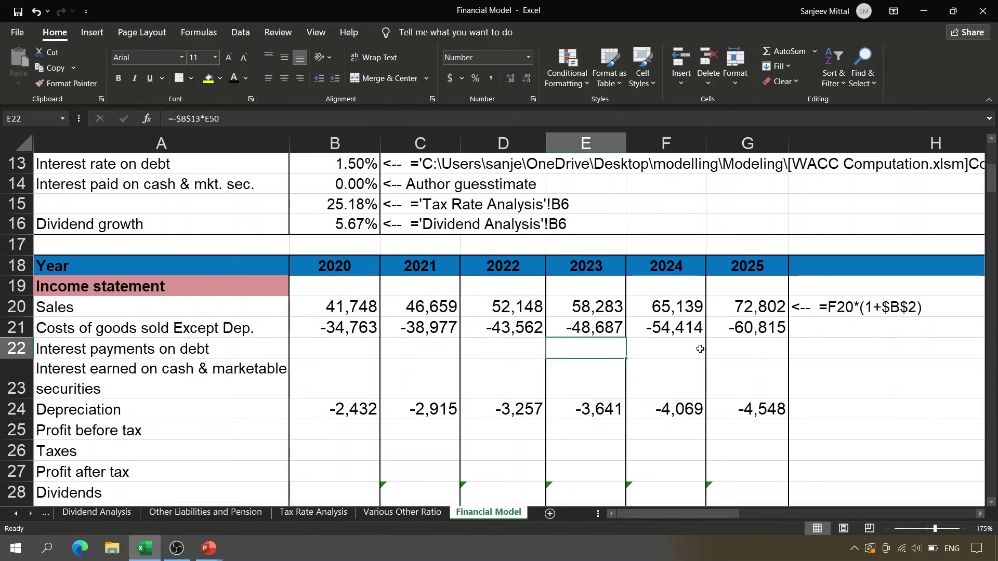
{"action": "left_click", "coordinate": [264, 333]}
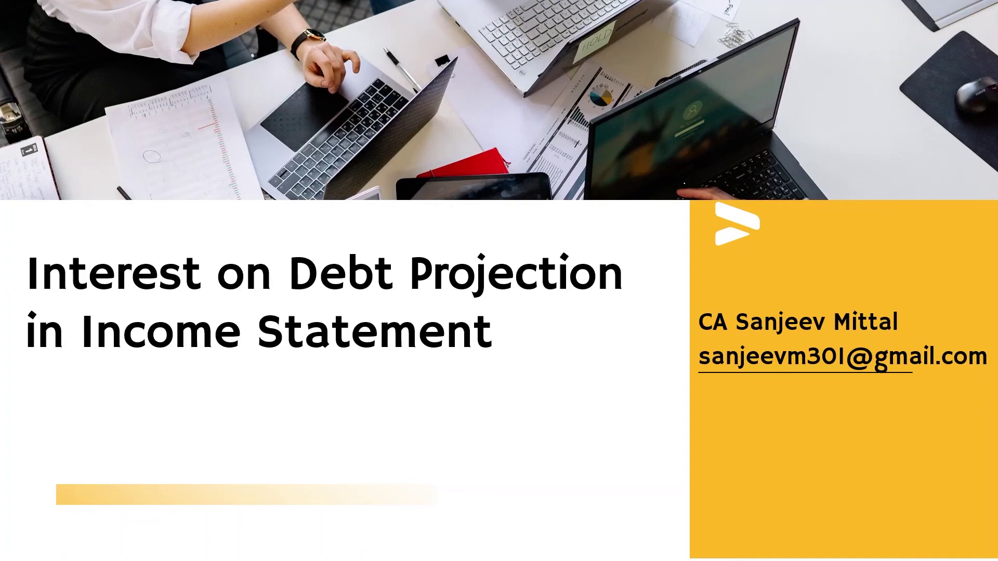
{"action": "key", "text": "alt+Tab"}
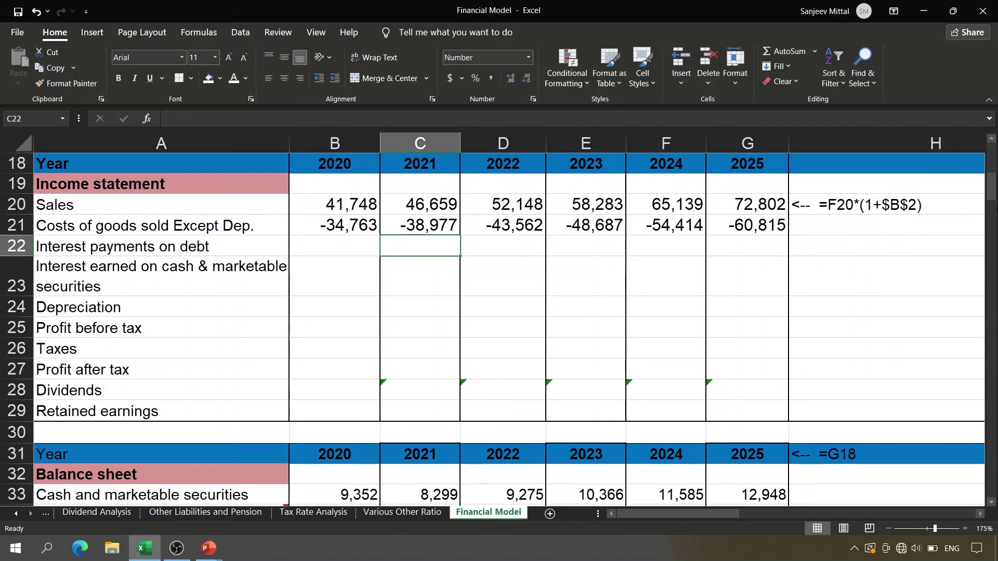
Examine the forecast debt balances in row 50 of the balance sheet and the interest rate on debt in B13.
{"action": "left_click_drag", "start_coordinate": [991, 196], "coordinate": [992, 237]}
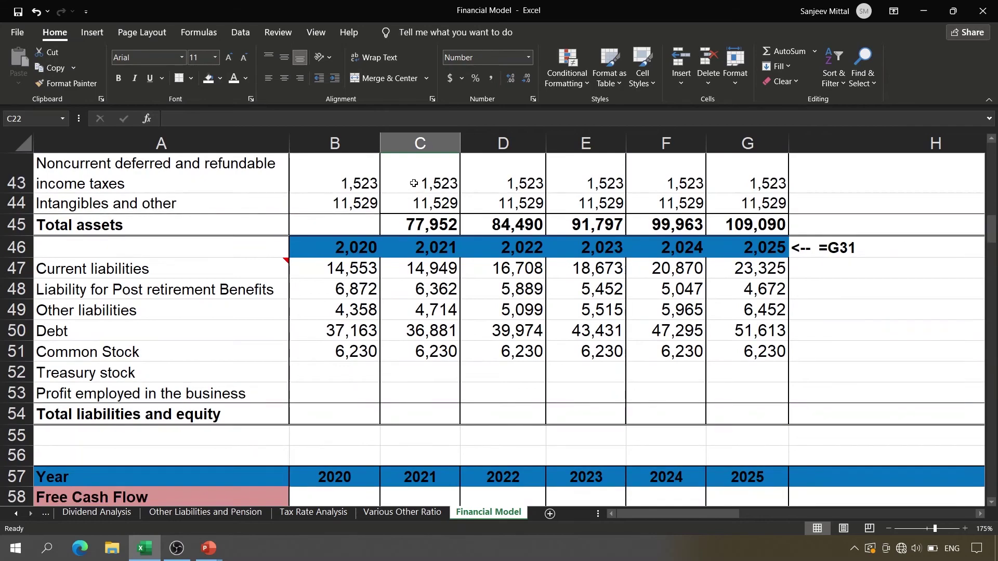
{"action": "left_click", "coordinate": [438, 337]}
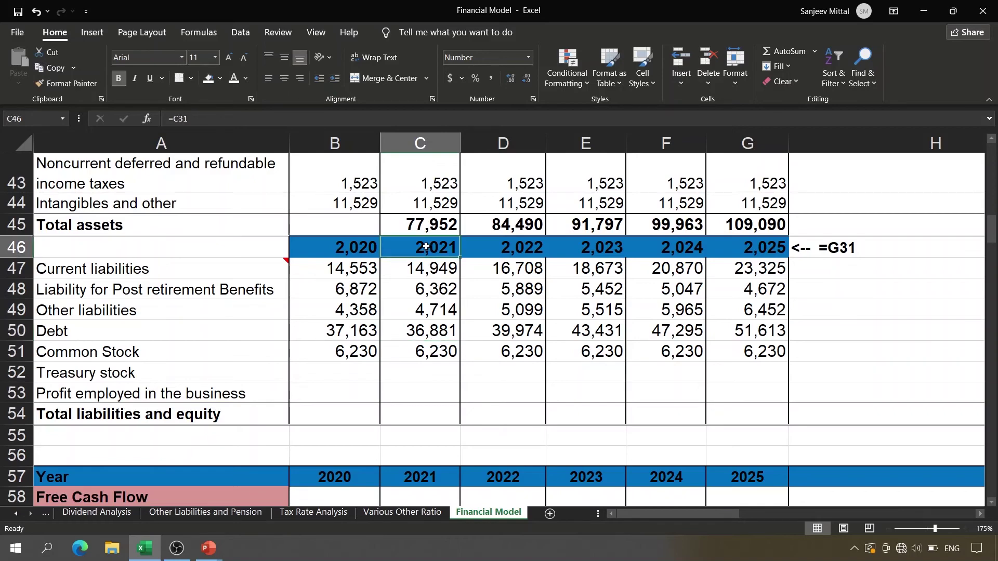
{"action": "left_click", "coordinate": [509, 338]}
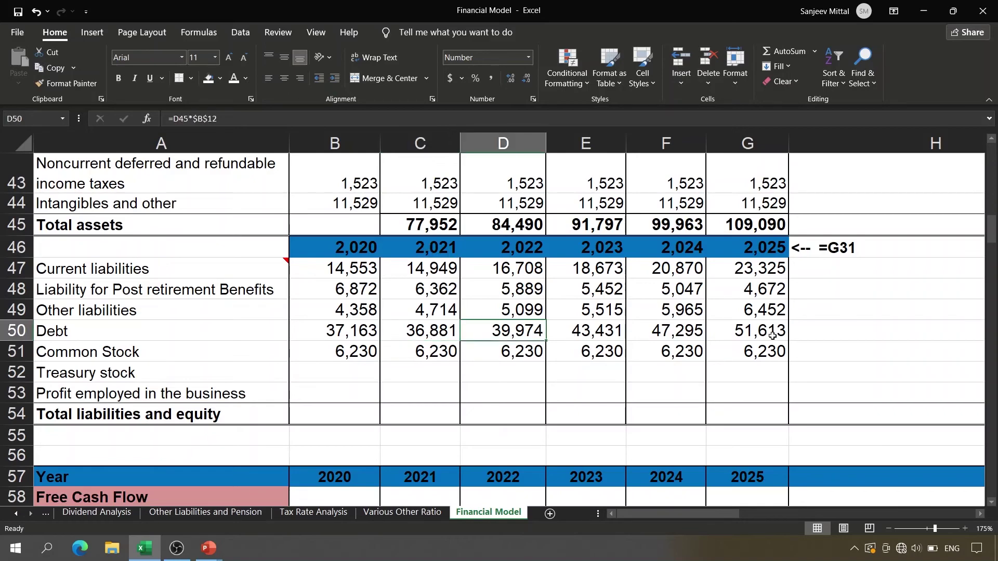
{"action": "left_click", "coordinate": [85, 328]}
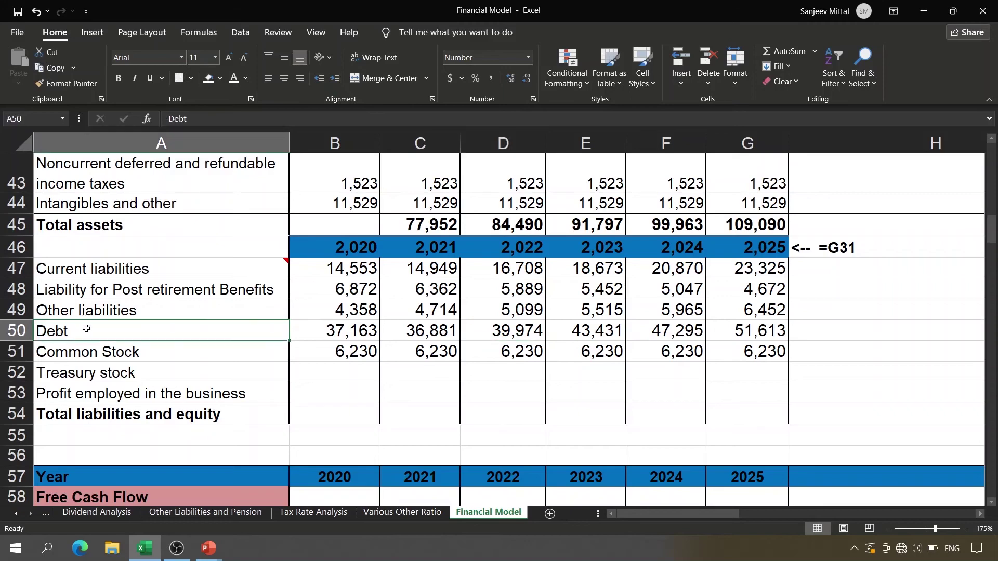
{"action": "left_click", "coordinate": [429, 331]}
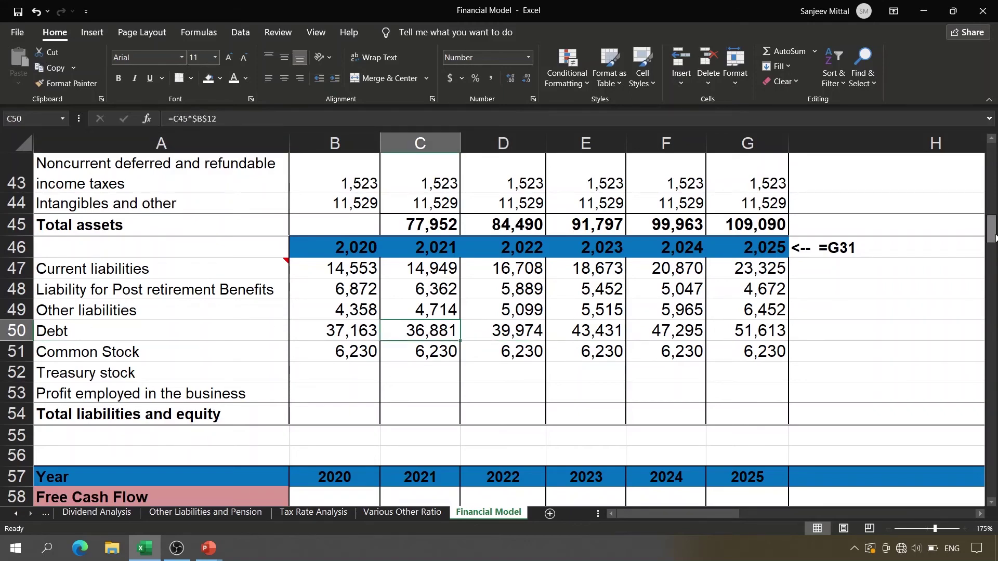
{"action": "left_click_drag", "start_coordinate": [993, 236], "coordinate": [992, 165]}
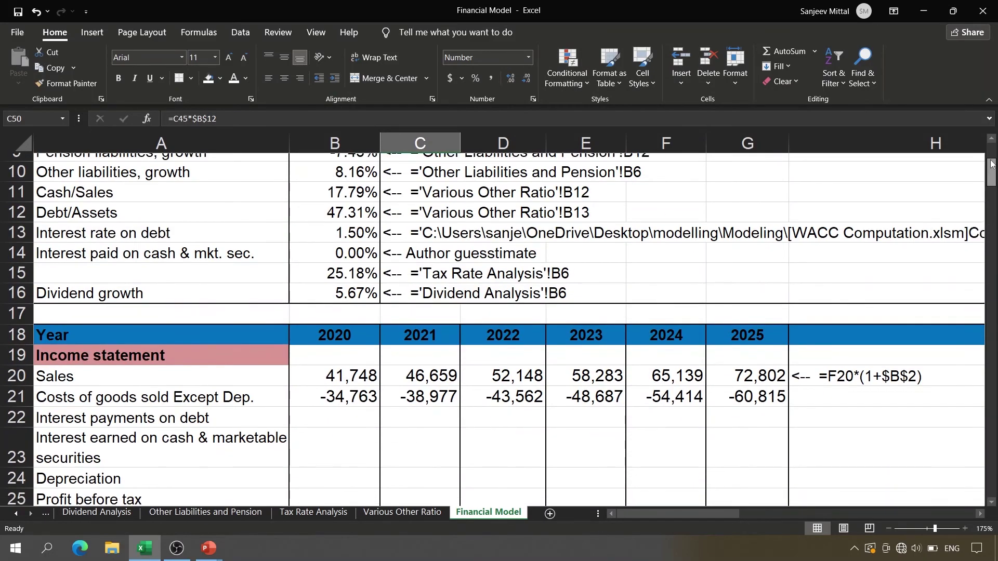
{"action": "scroll", "coordinate": [452, 176], "scroll_direction": "up", "scroll_amount": 3}
{"action": "left_click", "coordinate": [359, 417]}
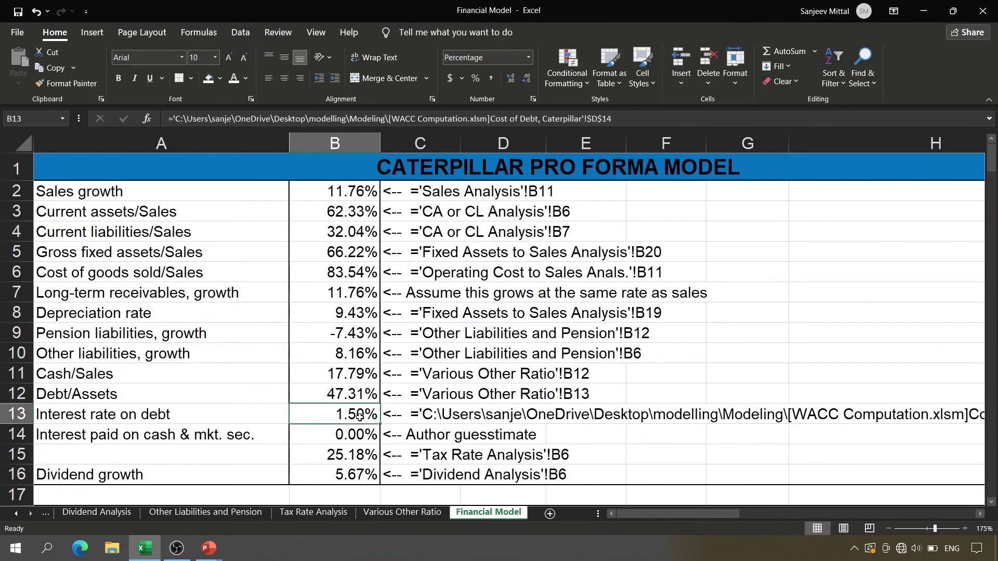
Calculate the 2021 interest payments on debt in C22 as the negated interest rate times 2021 debt, with the formula =-$B$13*C50.
{"action": "scroll", "coordinate": [340, 418], "scroll_direction": "down", "scroll_amount": 1}
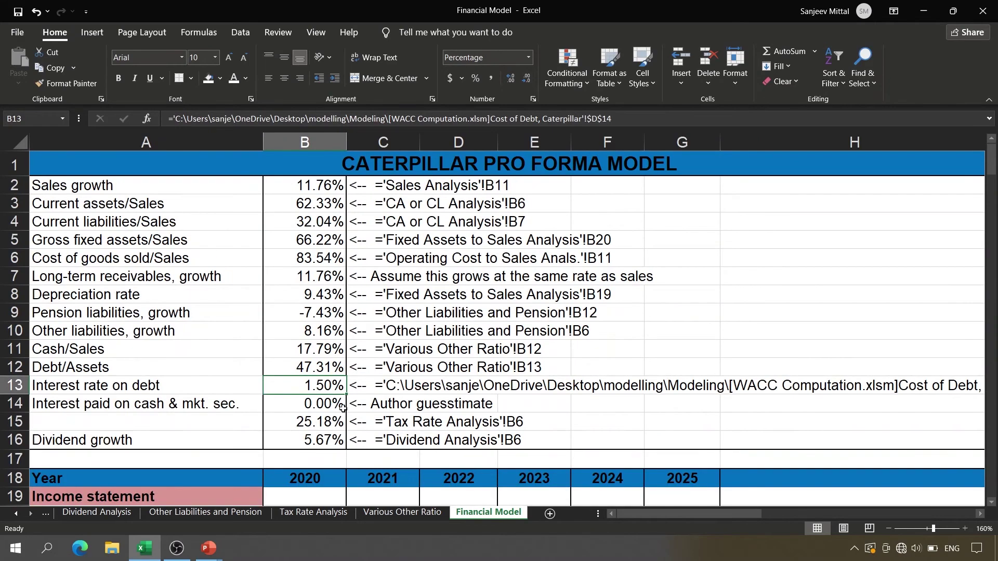
{"action": "left_click", "coordinate": [889, 529]}
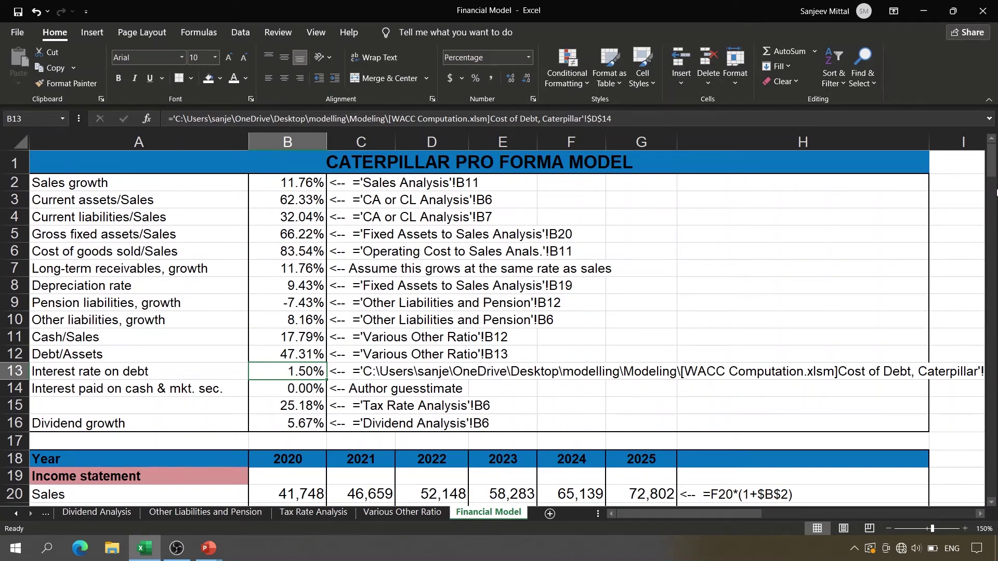
{"action": "left_click_drag", "start_coordinate": [993, 176], "coordinate": [994, 177]}
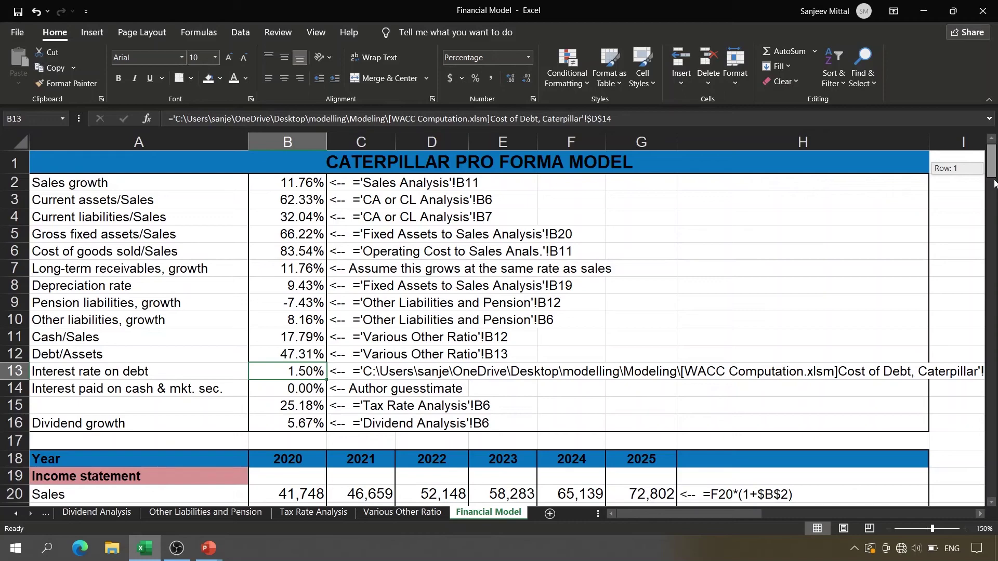
{"action": "left_click_drag", "start_coordinate": [994, 193], "coordinate": [994, 194]}
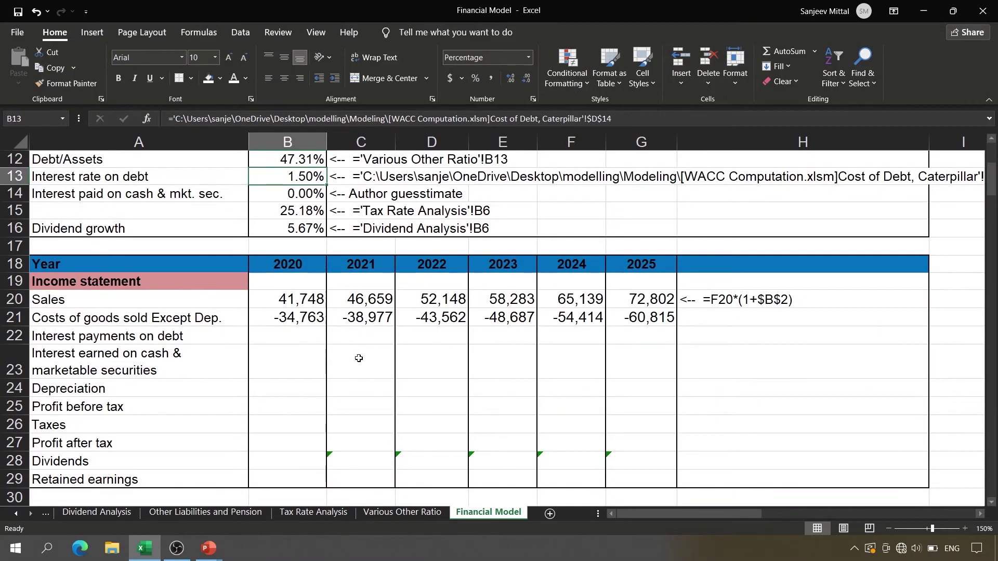
{"action": "left_click", "coordinate": [365, 332]}
{"action": "type", "text": "-"}
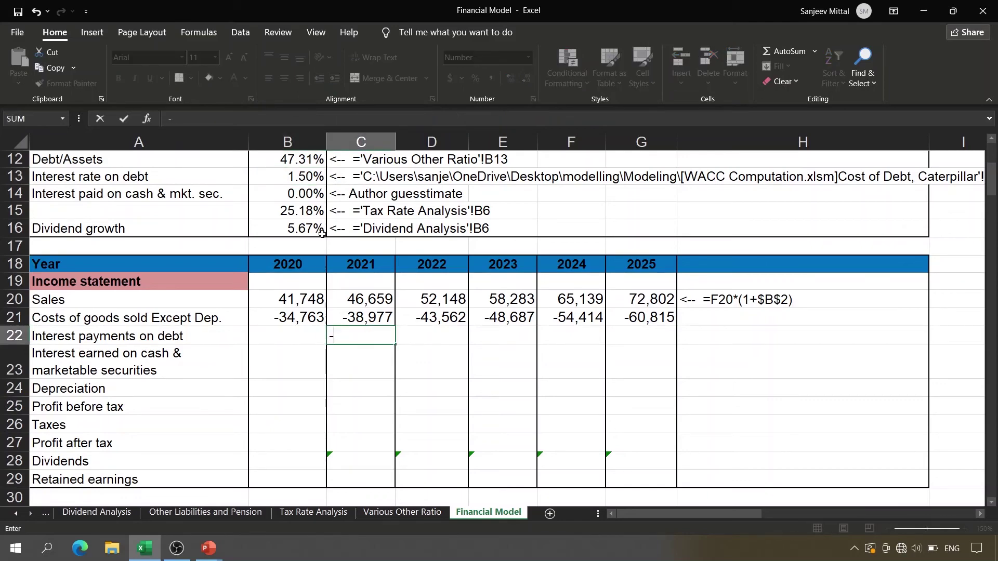
{"action": "left_click", "coordinate": [304, 177]}
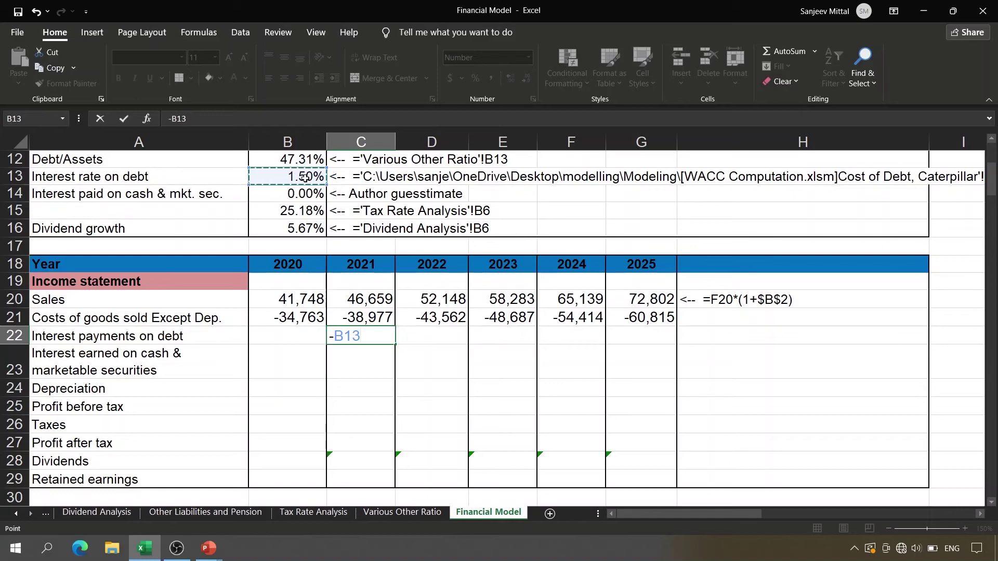
{"action": "key", "text": "F4"}
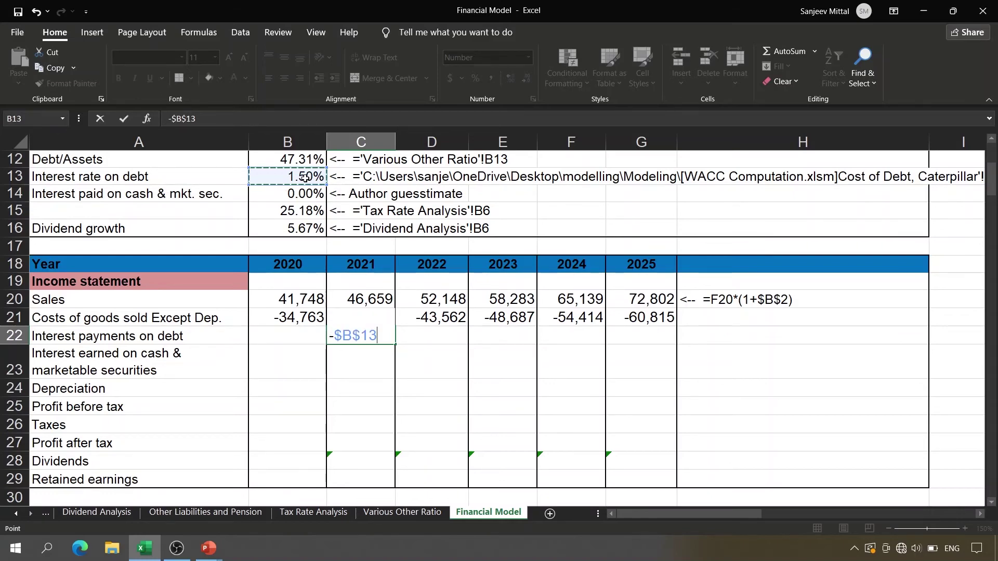
{"action": "type", "text": "*"}
{"action": "left_click", "coordinate": [412, 485]}
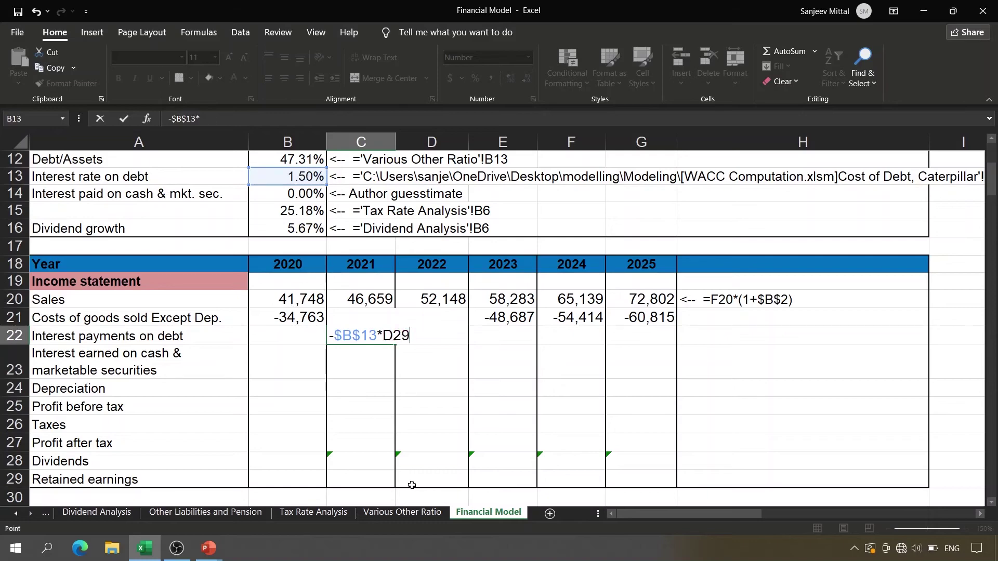
{"action": "key", "text": "Page_Down"}
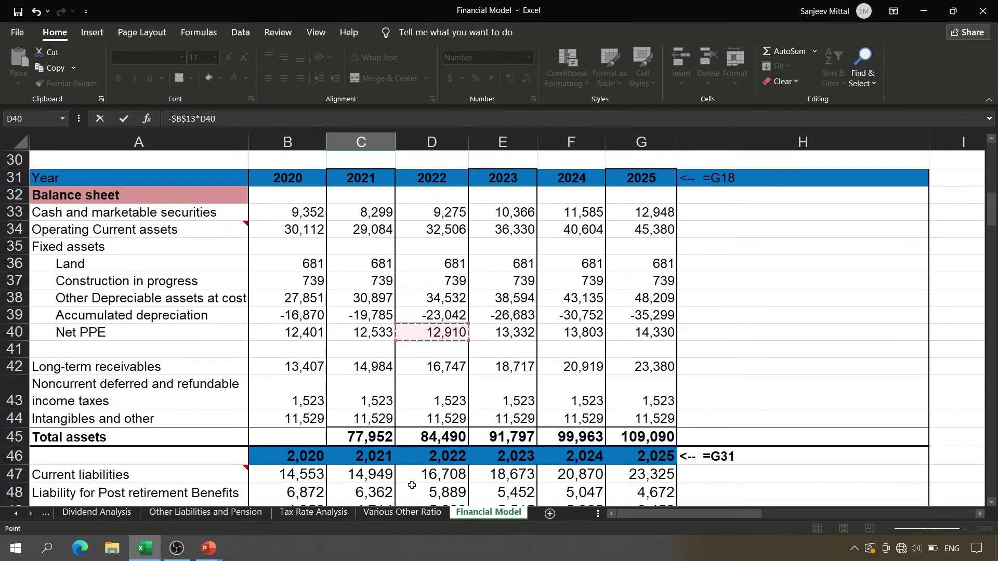
{"action": "key", "text": "Page_Down"}
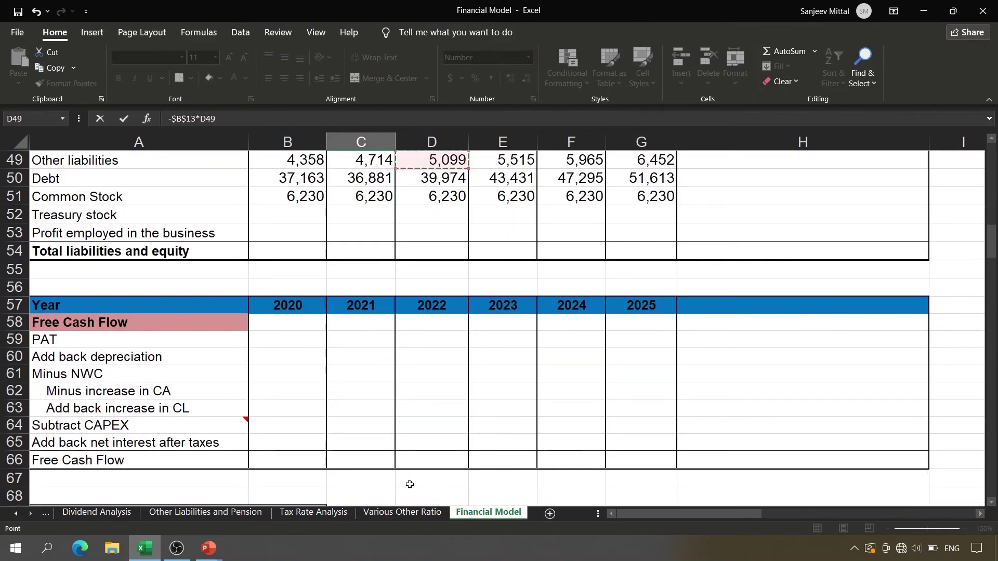
{"action": "left_click", "coordinate": [349, 185]}
{"action": "key", "text": "Return"}
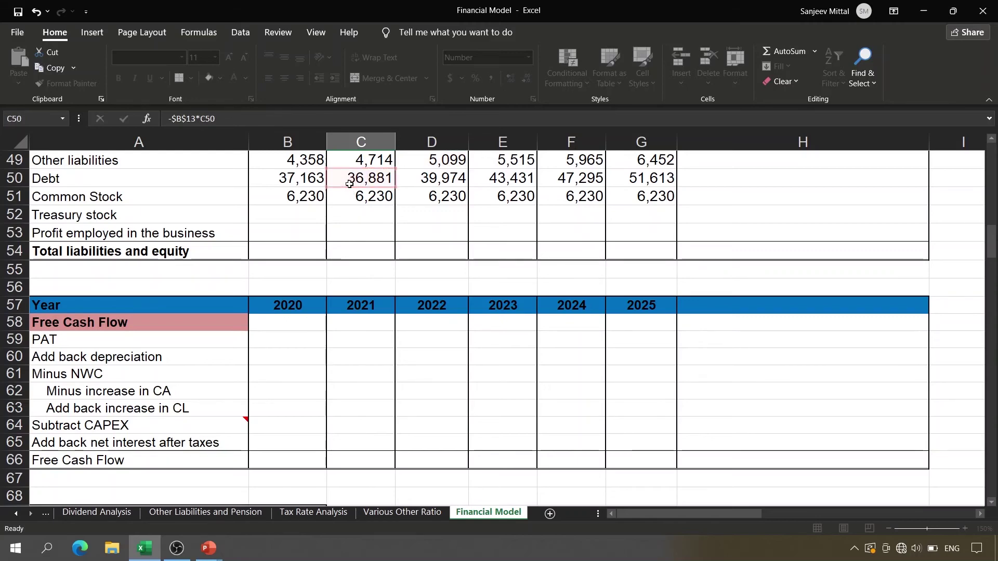
Copy the interest payments on debt formula from C22 across to 2025 in G22.
{"action": "key", "text": "Up"}
{"action": "key", "text": "Up"}
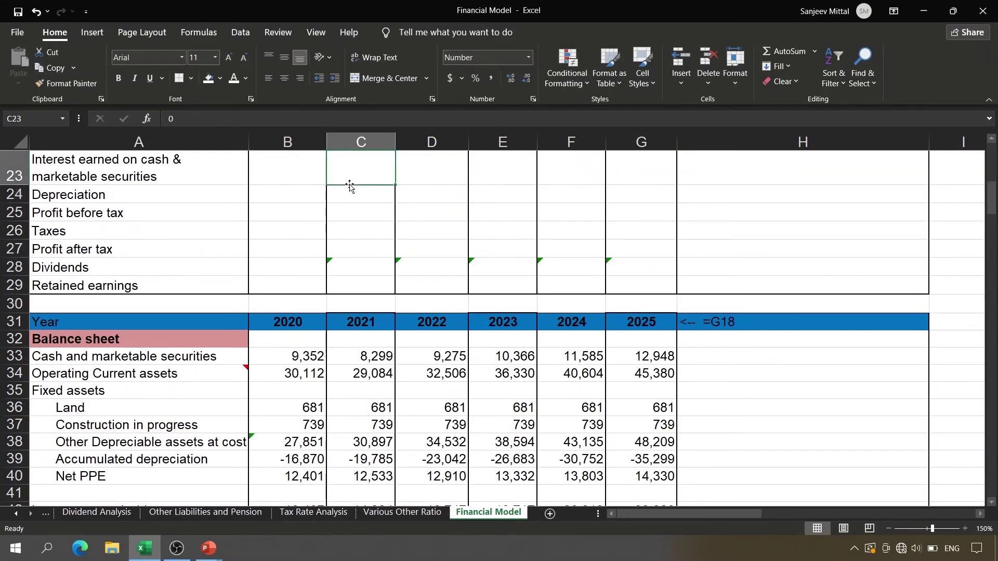
{"action": "scroll", "coordinate": [350, 184], "scroll_direction": "up", "scroll_amount": 2}
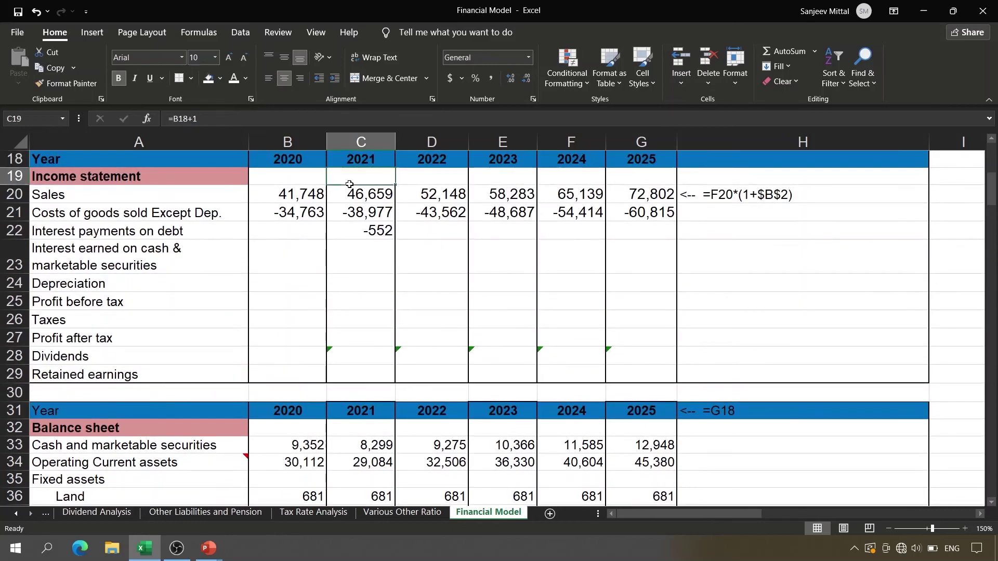
{"action": "key", "text": "ctrl+c"}
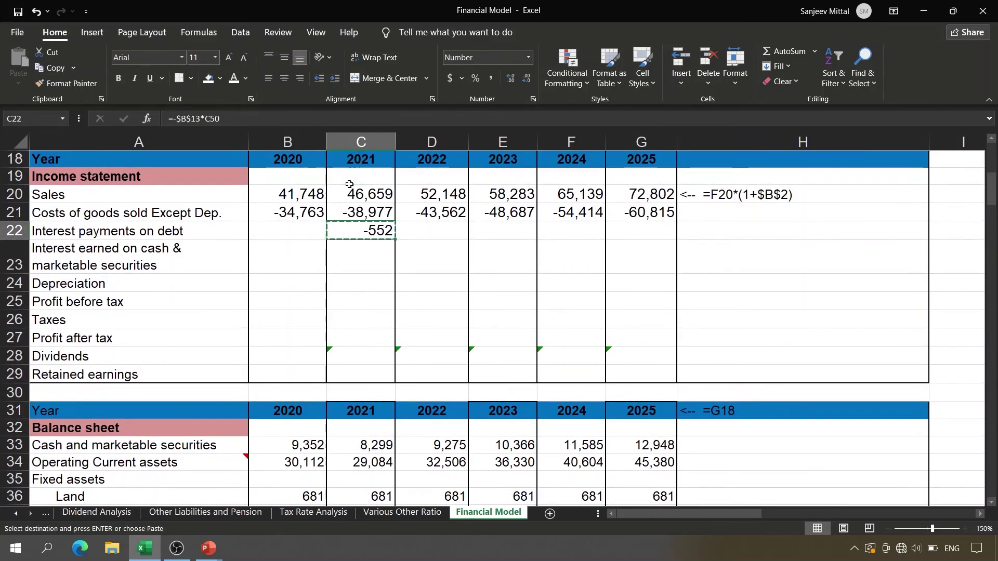
{"action": "key", "text": "shift+Right"}
{"action": "key", "text": "shift+Right"}
{"action": "key", "text": "shift+Right"}
{"action": "key", "text": "shift+Right"}
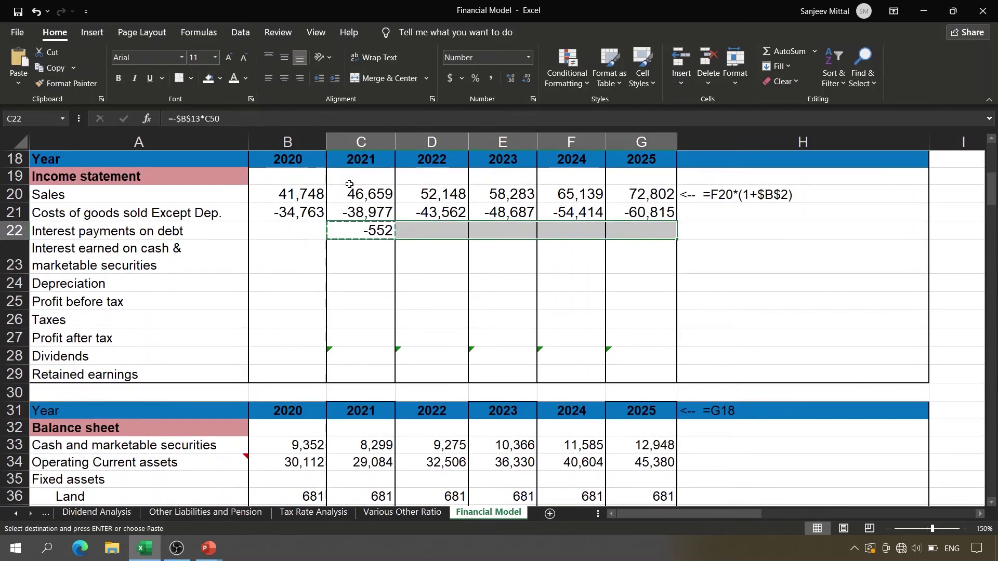
{"action": "key", "text": "Return"}
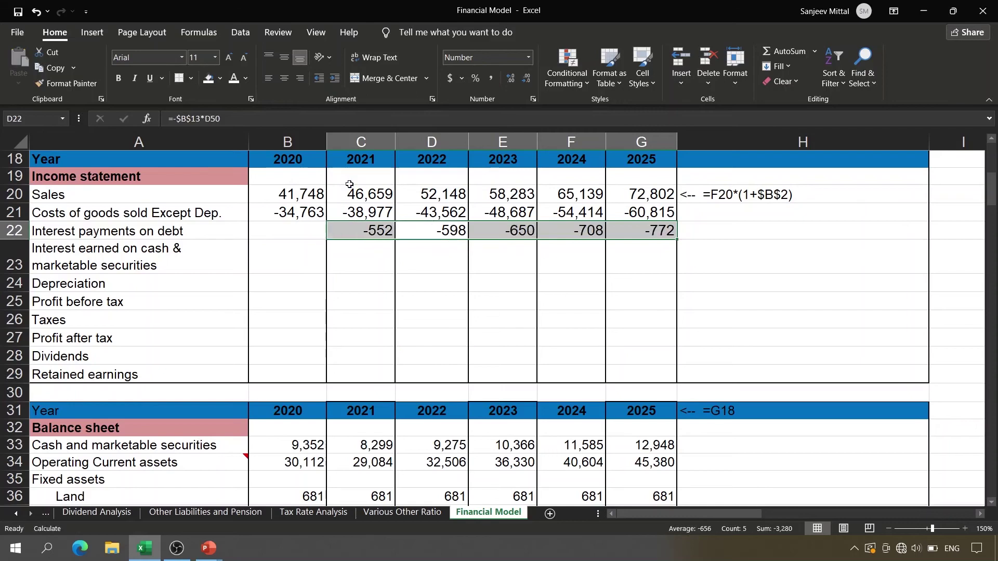
{"action": "key", "text": "Right"}
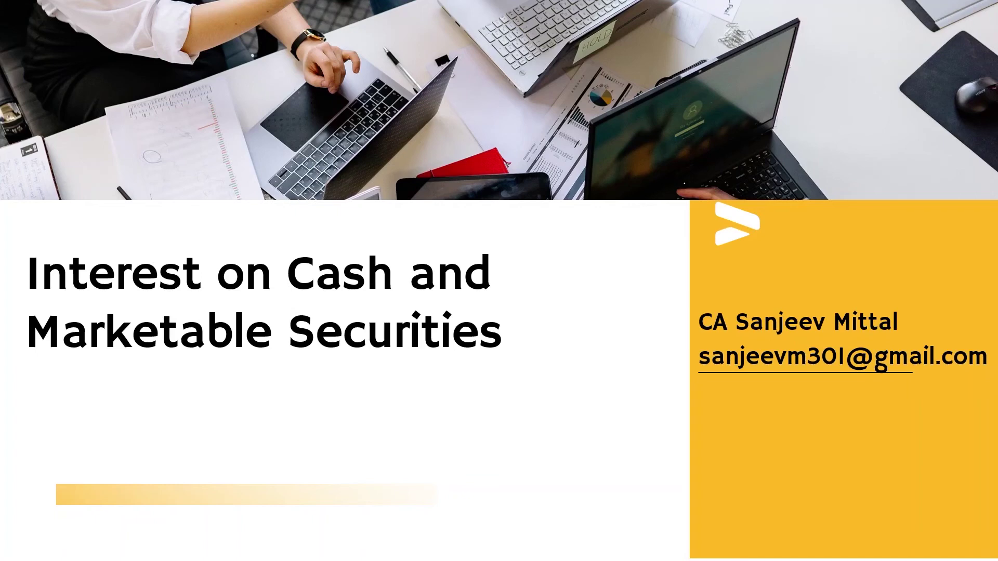
Enter 0 as the interest earned on cash and marketable securities for 2021 to 2025 in C23:G23, following the rate in B14.
{"action": "key", "text": "alt+Tab"}
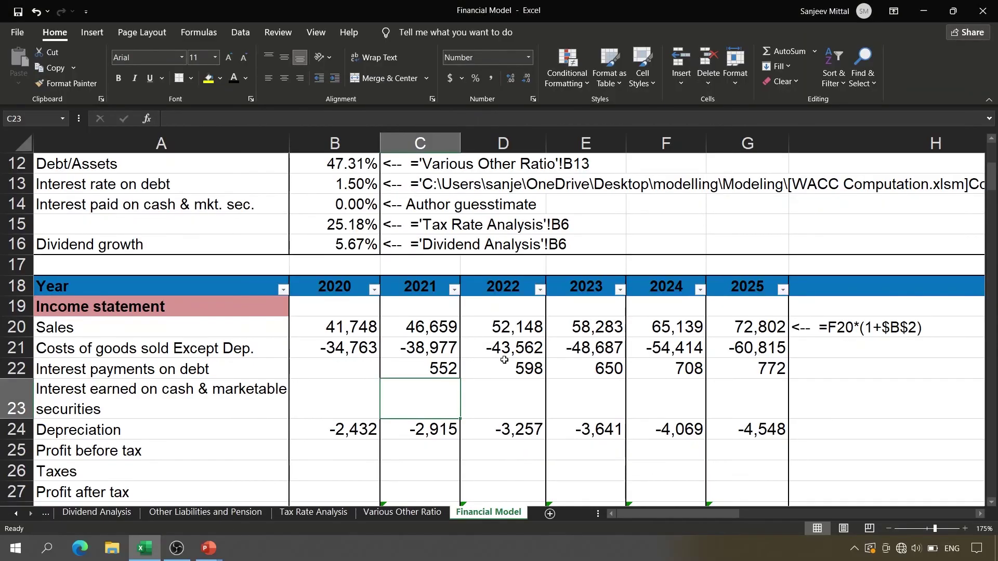
{"action": "left_click", "coordinate": [363, 200]}
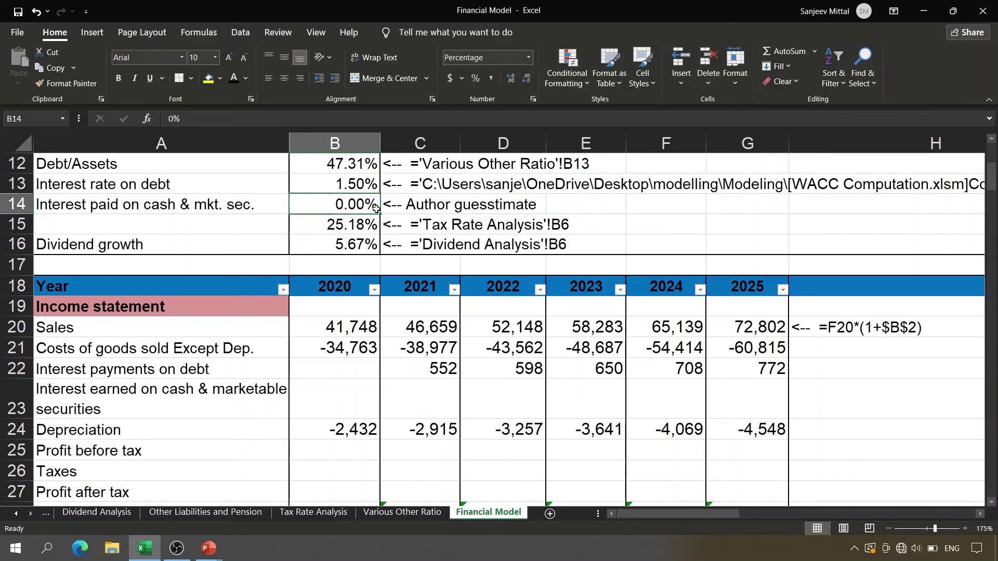
{"action": "left_click", "coordinate": [140, 399]}
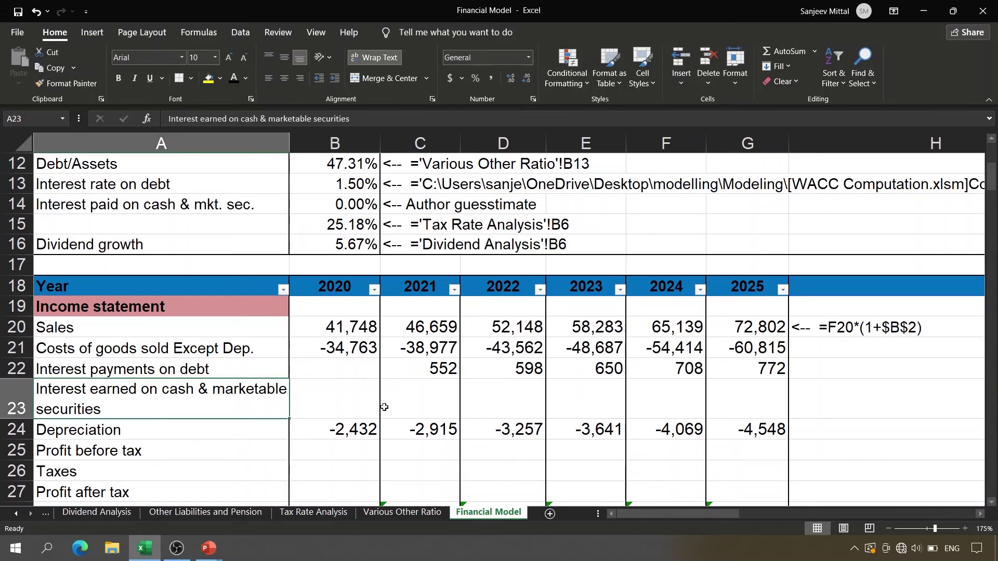
{"action": "left_click", "coordinate": [423, 397]}
{"action": "type", "text": "0"}
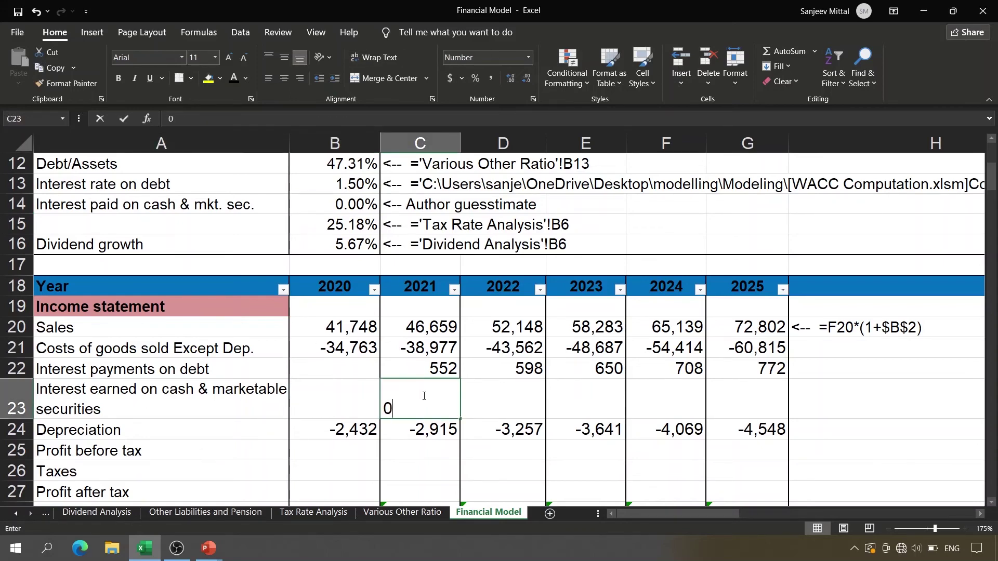
{"action": "key", "text": "Tab"}
{"action": "type", "text": "0"}
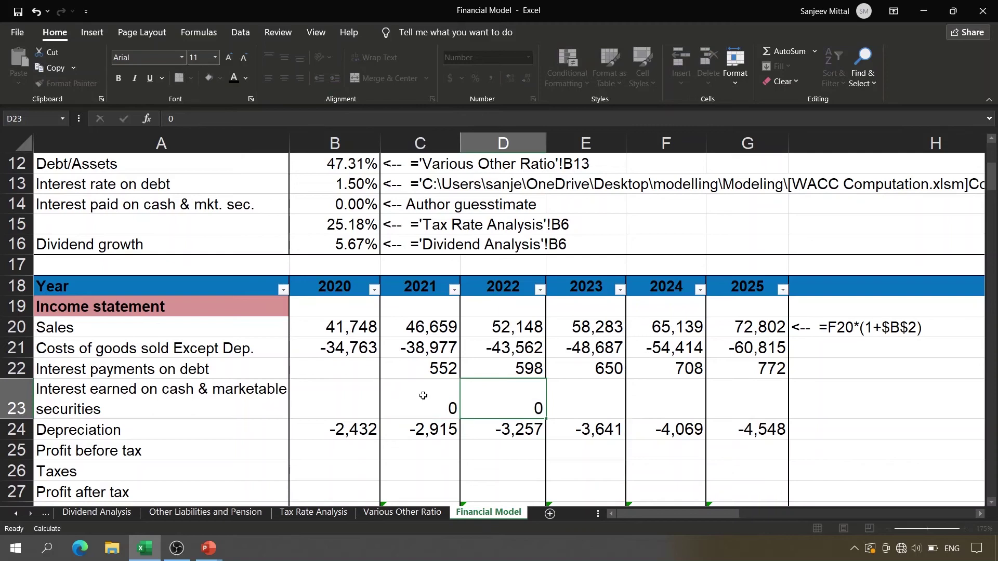
{"action": "key", "text": "Tab"}
{"action": "type", "text": "0"}
{"action": "key", "text": "Tab"}
{"action": "type", "text": "0"}
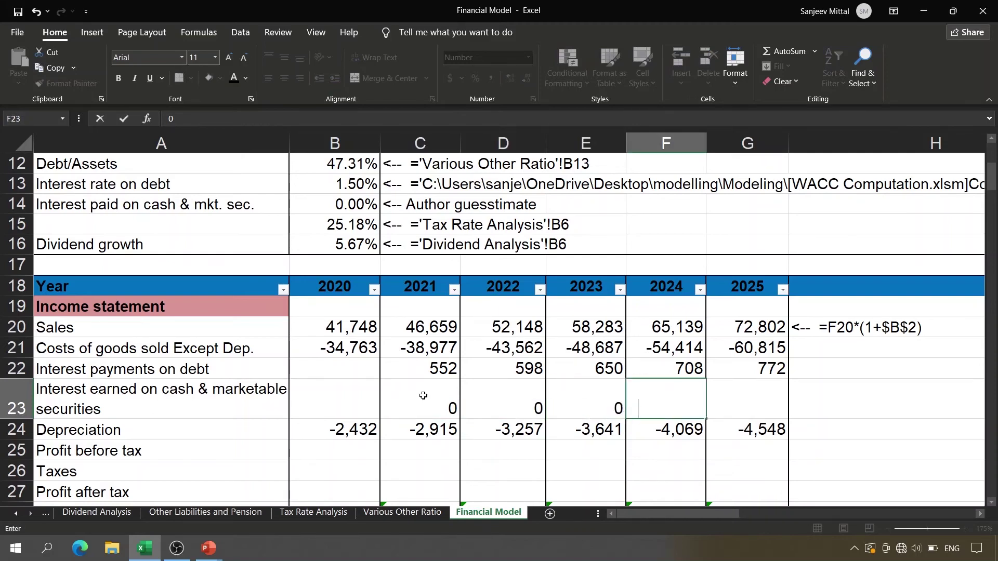
{"action": "key", "text": "Tab"}
{"action": "type", "text": "0"}
{"action": "key", "text": "Tab"}
{"action": "type", "text": "0"}
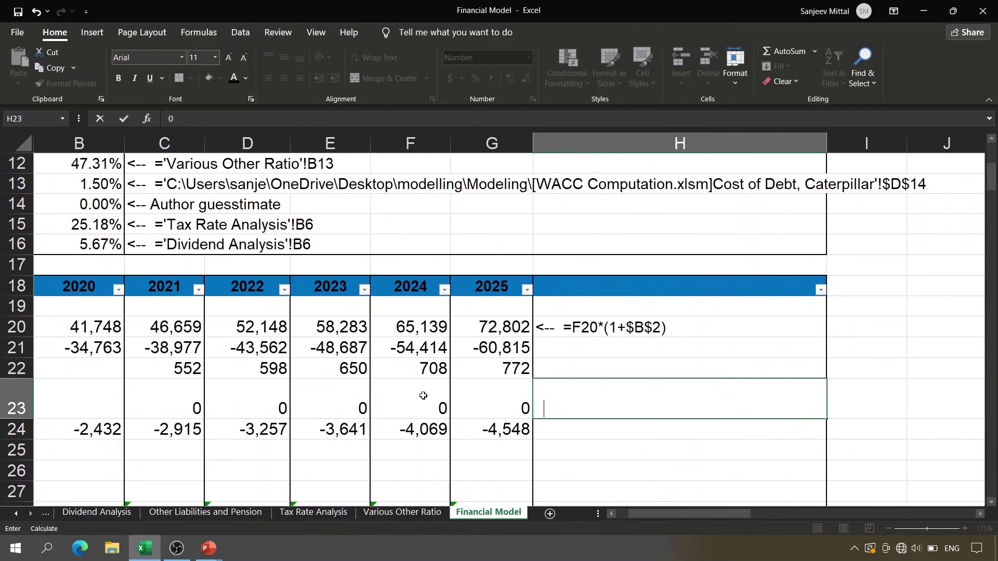
{"action": "key", "text": "Return"}
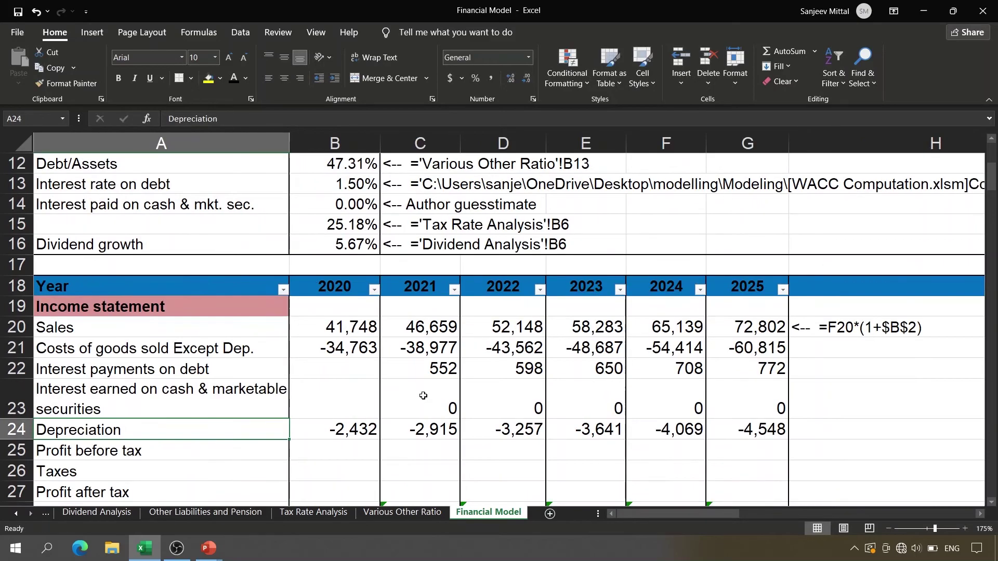
{"action": "left_click_drag", "start_coordinate": [437, 404], "coordinate": [741, 418]}
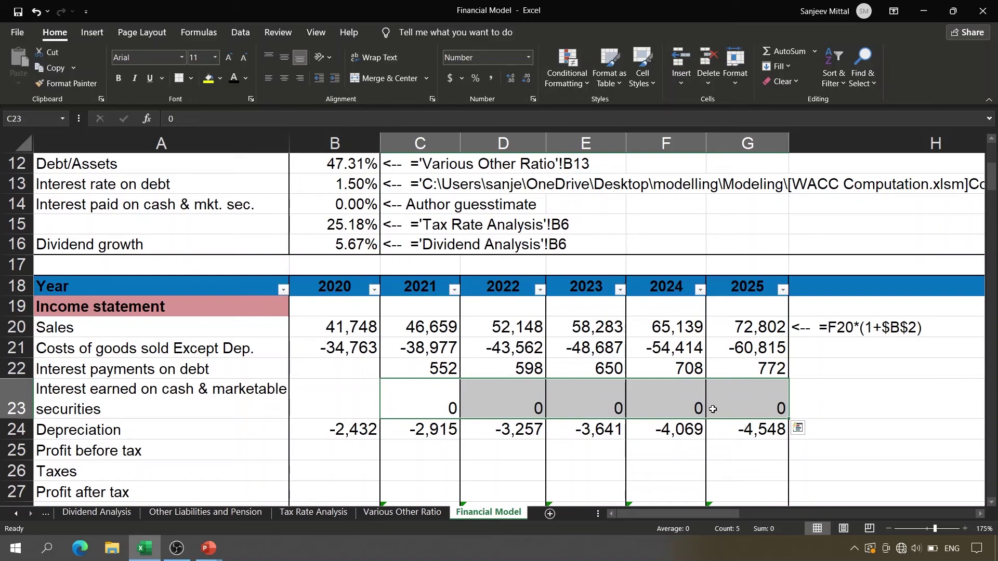
Calculate profit before tax for 2021 to 2025 in C25:G25 by summing rows 20 to 24, using =SUM(C20:C24) for 2021.
{"action": "left_click", "coordinate": [856, 398]}
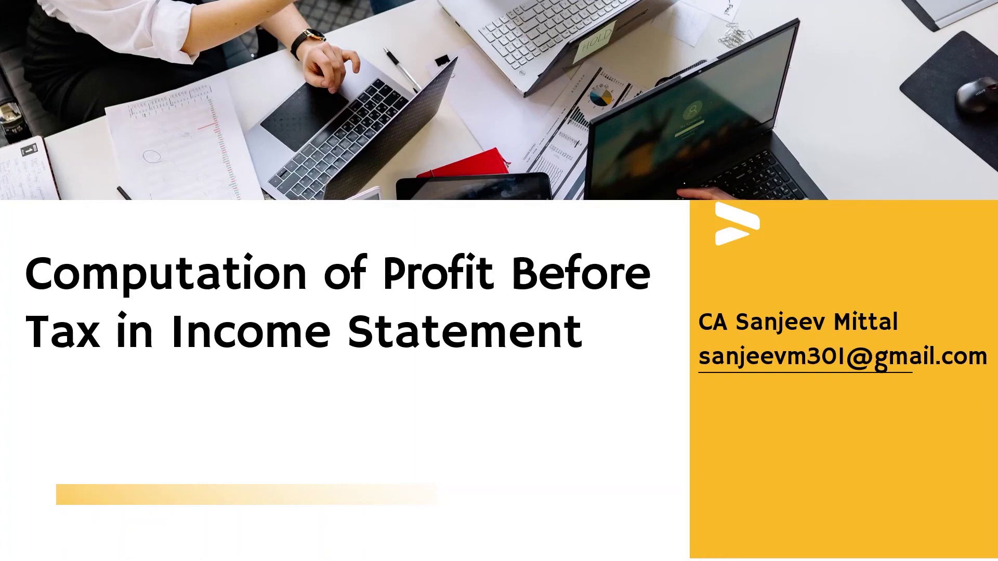
{"action": "key", "text": "alt+Tab"}
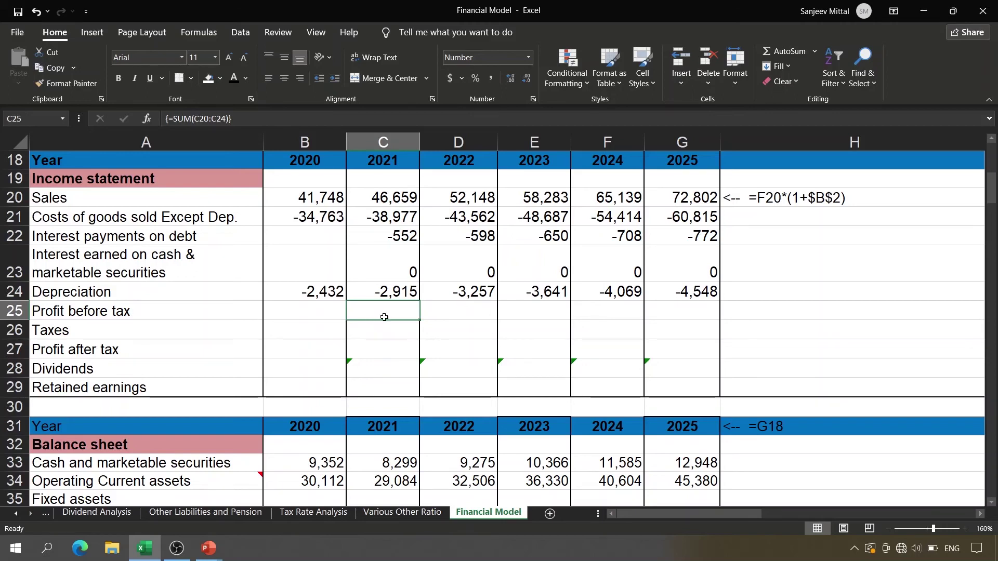
{"action": "type", "text": "="}
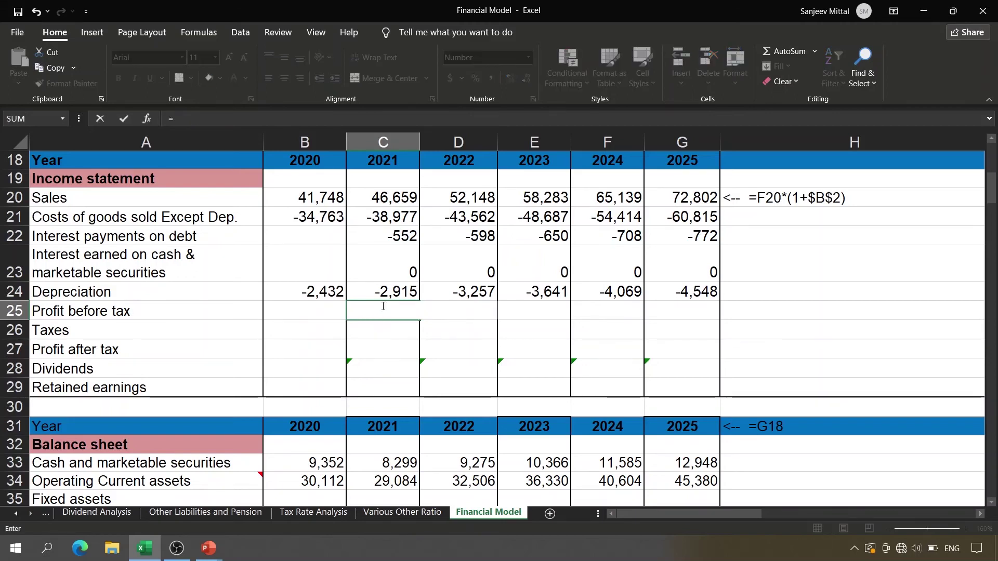
{"action": "type", "text": "SUM(C20:C24)"}
{"action": "key", "text": "ctrl+shift+Return"}
{"action": "key", "text": "shift+Right"}
{"action": "key", "text": "shift+Right"}
{"action": "key", "text": "shift+Right"}
{"action": "key", "text": "shift+Right"}
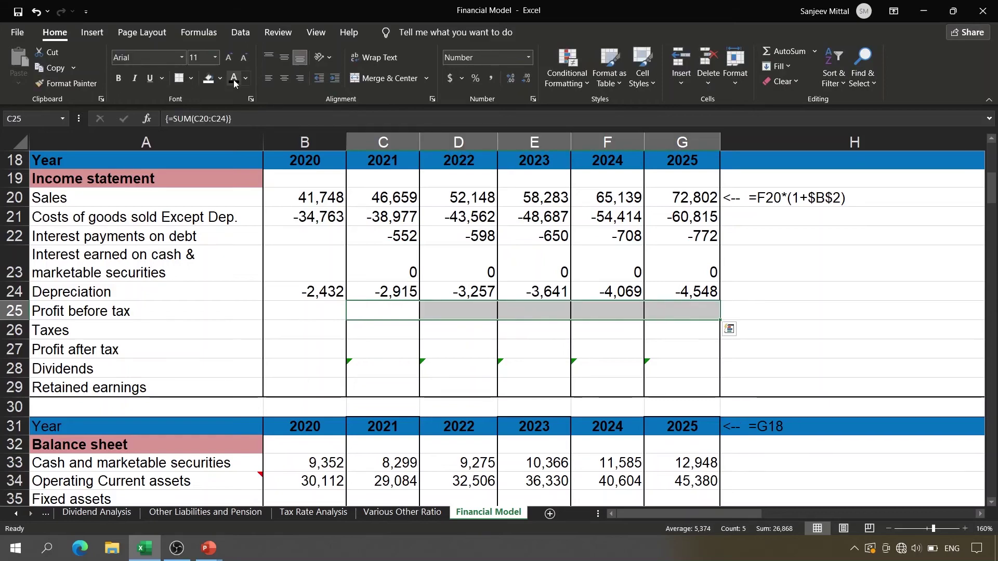
{"action": "key", "text": "ctrl+r"}
Check the summed ranges in the profit before tax formulas for each year from C25 to G25.
{"action": "key", "text": "shift+Left"}
{"action": "key", "text": "shift+Left"}
{"action": "key", "text": "shift+Left"}
{"action": "key", "text": "shift+Left"}
{"action": "key", "text": "XF86AudioLowerVolume"}
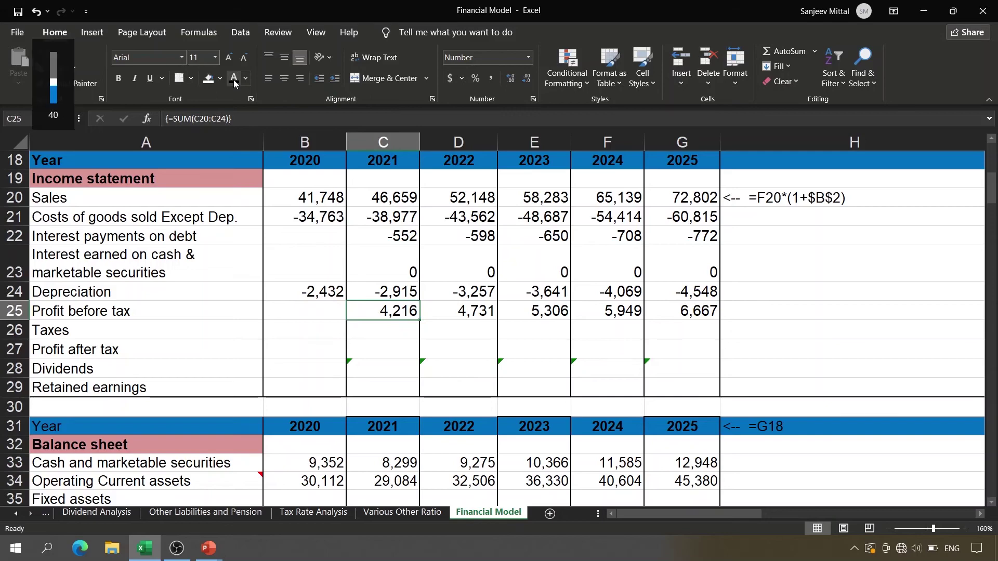
{"action": "key", "text": "F2"}
{"action": "key", "text": "Escape"}
{"action": "key", "text": "Right"}
{"action": "key", "text": "F2"}
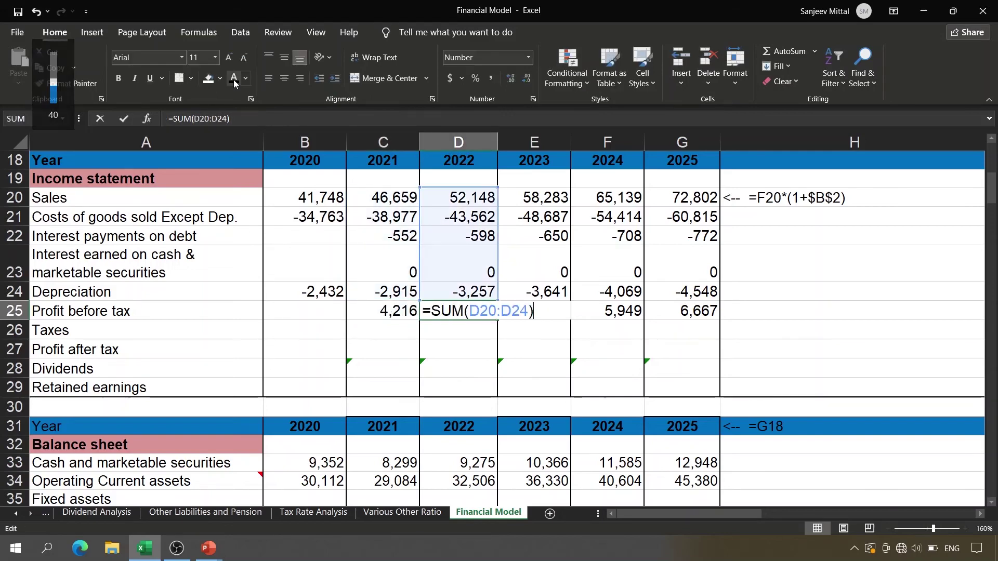
{"action": "key", "text": "Escape"}
{"action": "key", "text": "Right"}
{"action": "key", "text": "F2"}
{"action": "key", "text": "Escape"}
{"action": "key", "text": "Right"}
{"action": "key", "text": "F2"}
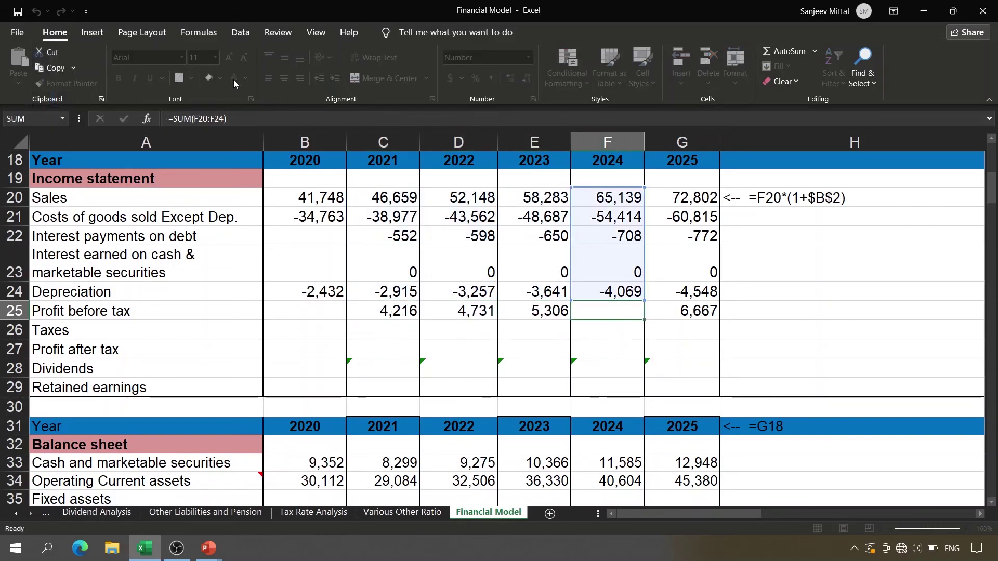
{"action": "key", "text": "Escape"}
{"action": "key", "text": "Right"}
{"action": "key", "text": "F2"}
{"action": "key", "text": "Escape"}
Make the profit before tax values in C25:G25 bold.
{"action": "key", "text": "shift+Left"}
{"action": "key", "text": "shift+Left"}
{"action": "key", "text": "shift+Left"}
{"action": "key", "text": "shift+Left"}
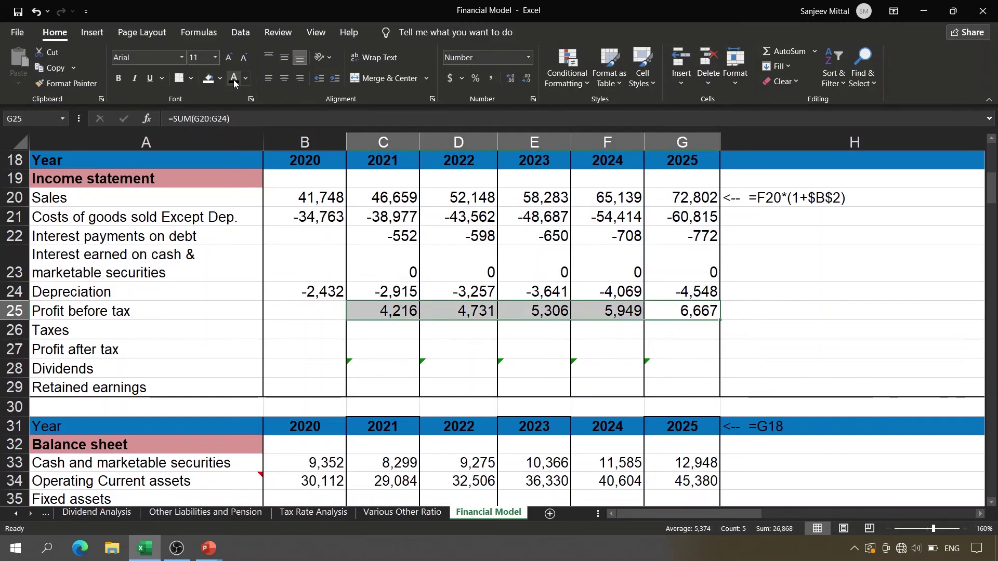
{"action": "key", "text": "ctrl+b"}
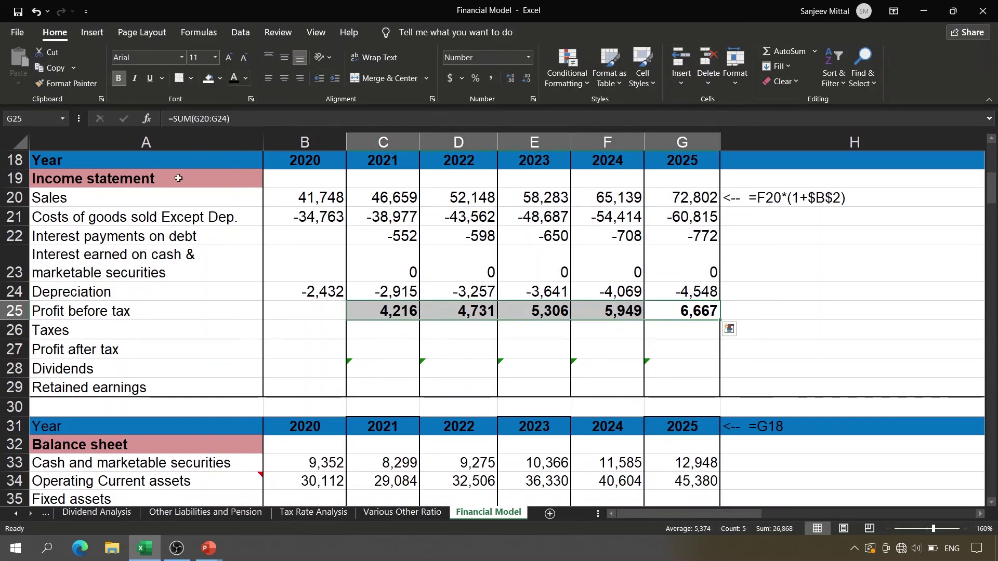
Reveal the Tax rate label in A15 by applying the black font colour.
{"action": "left_click", "coordinate": [395, 326]}
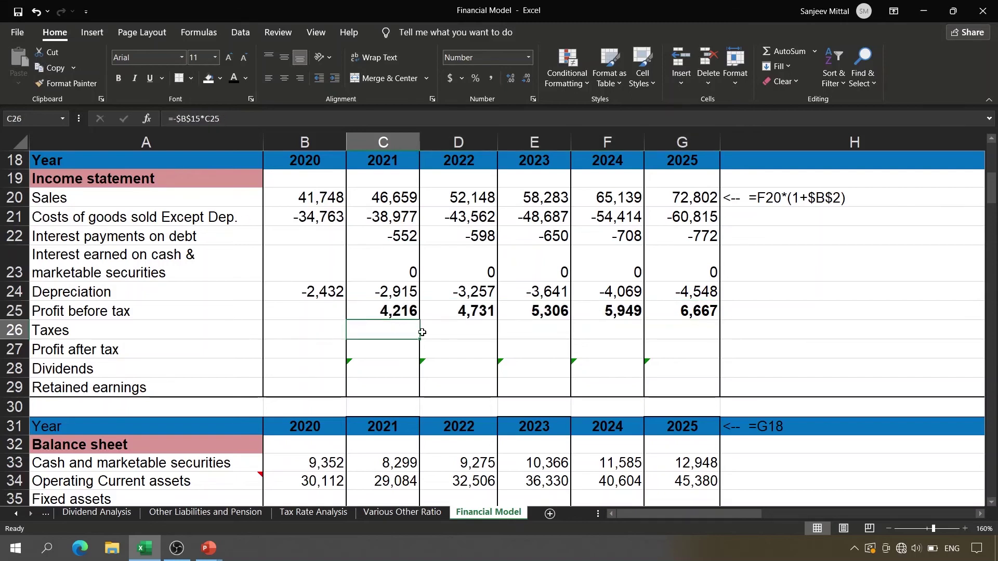
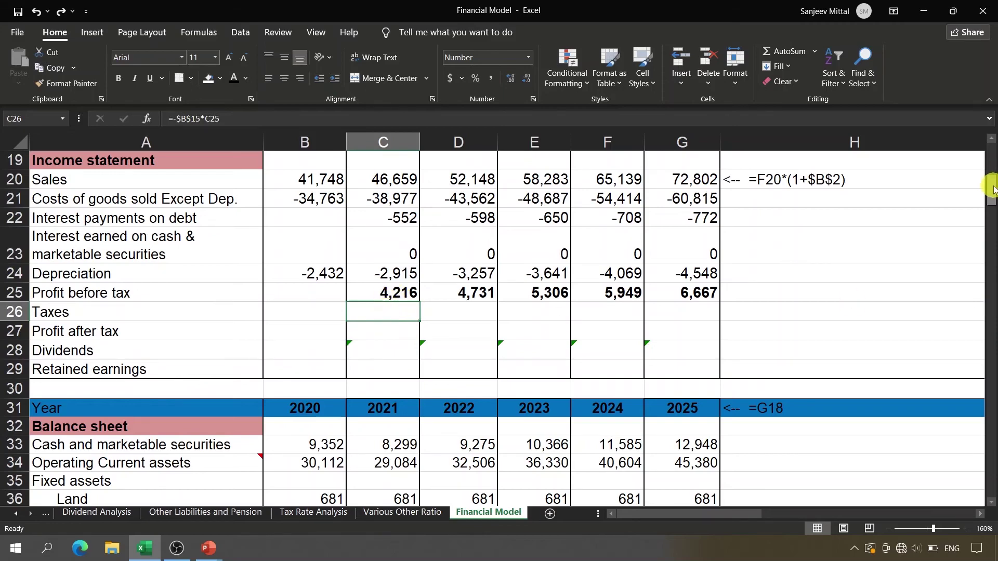
{"action": "left_click_drag", "start_coordinate": [993, 187], "coordinate": [993, 143]}
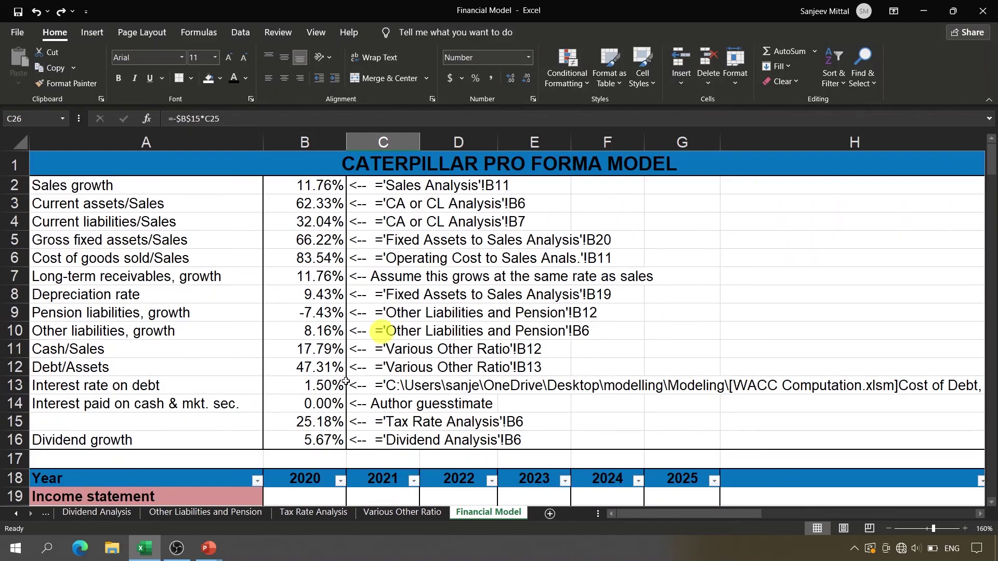
{"action": "left_click", "coordinate": [306, 421]}
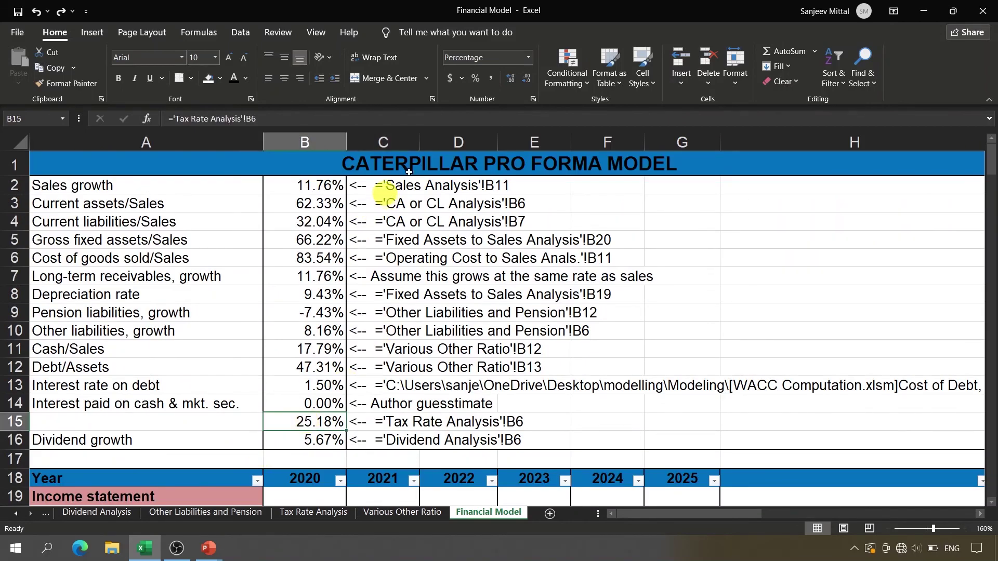
{"action": "left_click", "coordinate": [171, 418]}
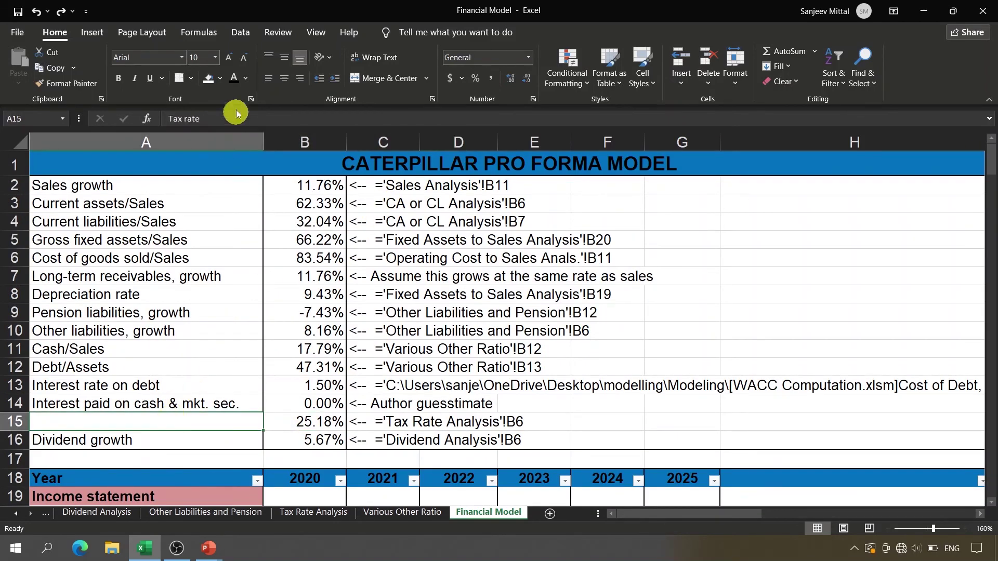
{"action": "left_click", "coordinate": [234, 78]}
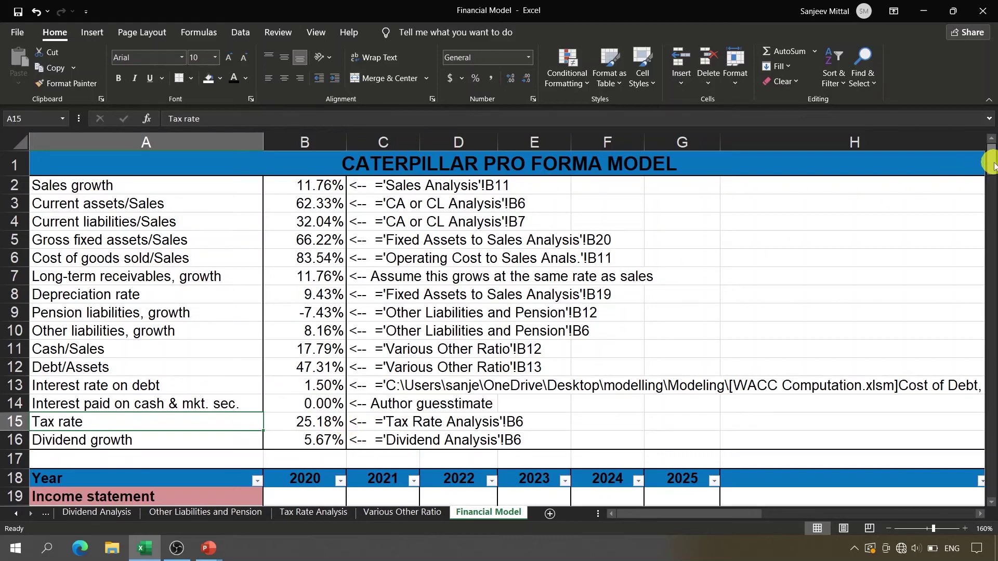
Calculate the 2021 taxes in C26 as negated profit before tax times the tax rate, with the formula =-C25*$B$15.
{"action": "left_click_drag", "start_coordinate": [992, 169], "coordinate": [991, 197]}
{"action": "scroll", "coordinate": [368, 424], "scroll_direction": "down", "scroll_amount": 1}
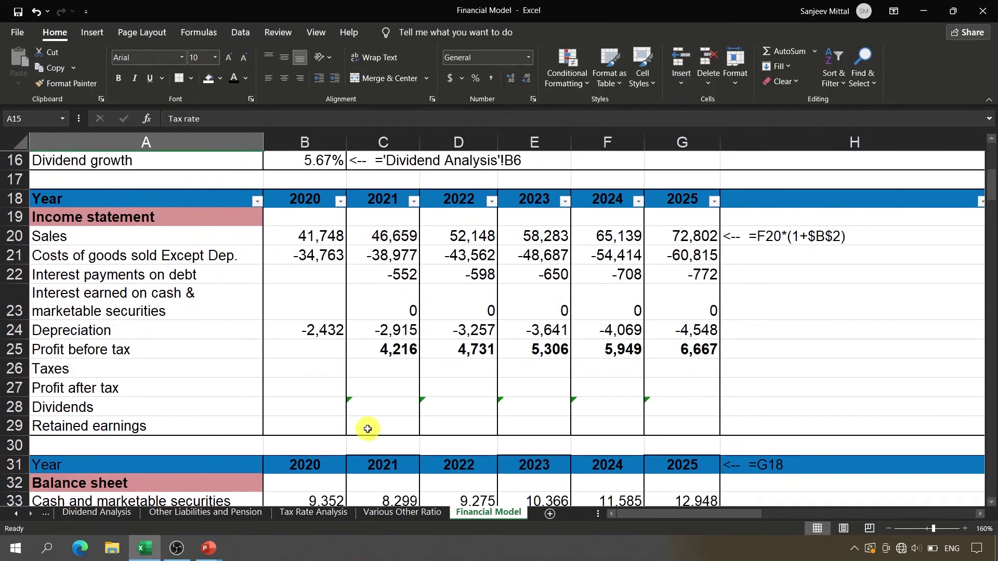
{"action": "left_click", "coordinate": [375, 374]}
{"action": "type", "text": "-"}
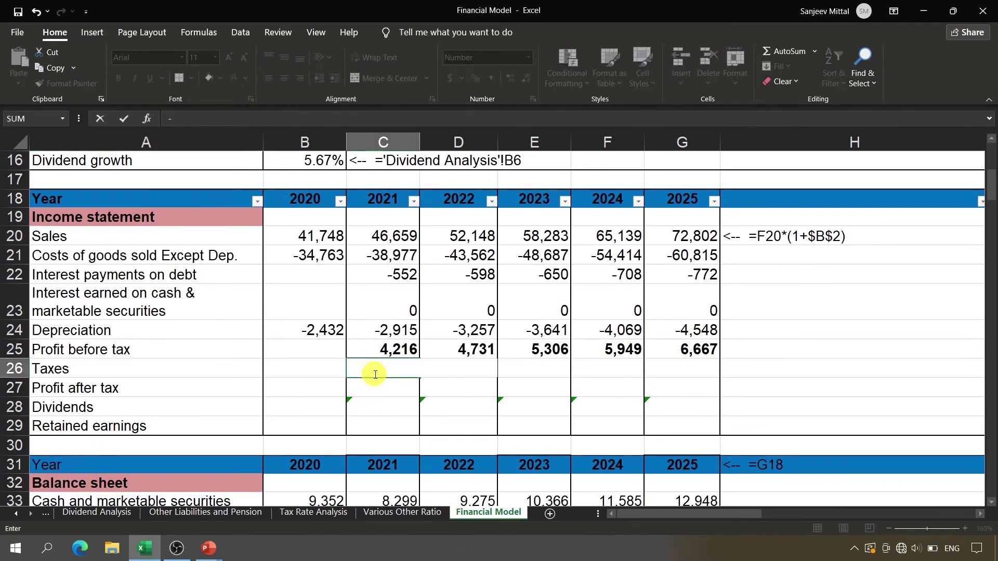
{"action": "key", "text": "Escape"}
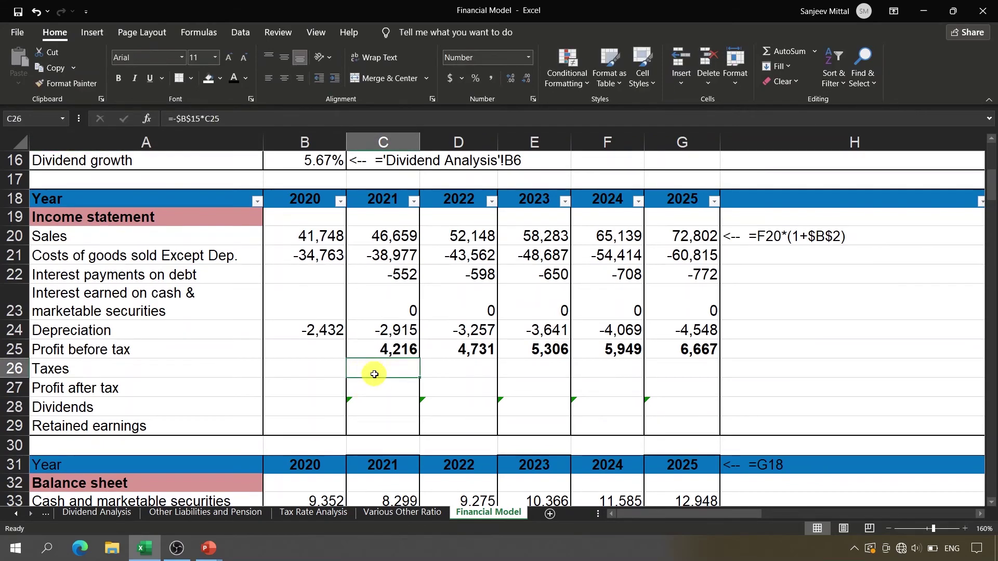
{"action": "type", "text": "-"}
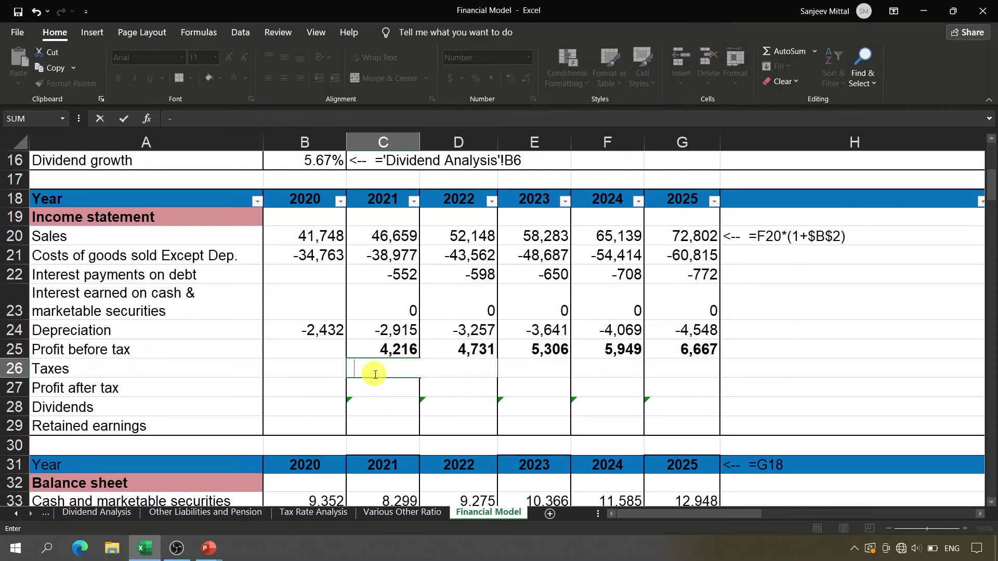
{"action": "left_click", "coordinate": [367, 349]}
{"action": "type", "text": "*"}
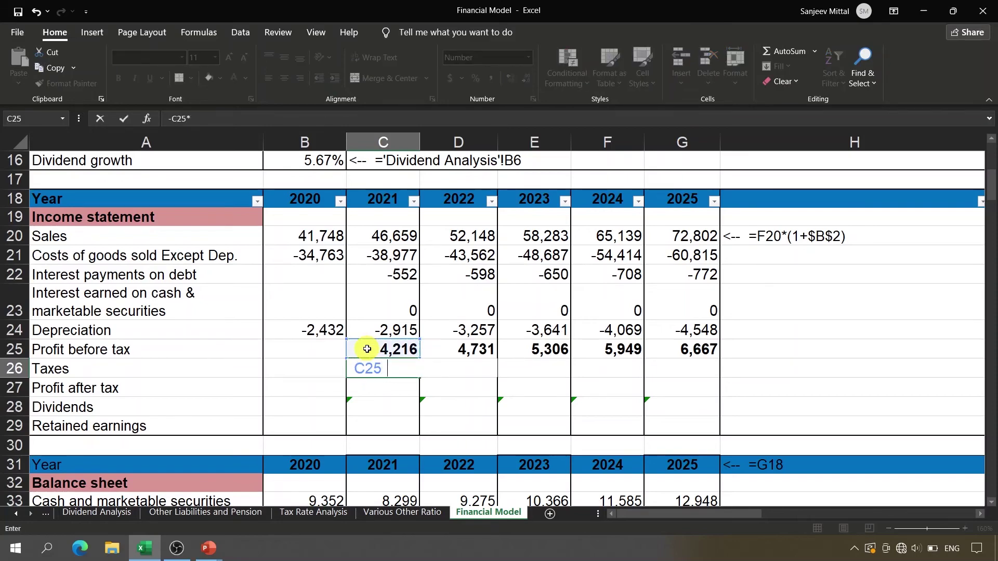
{"action": "left_click", "coordinate": [309, 206]}
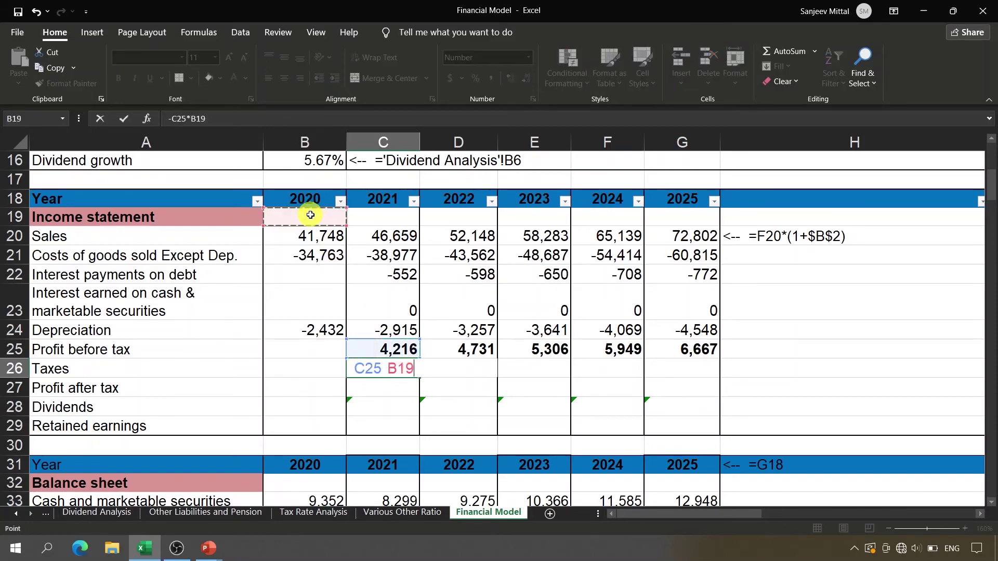
{"action": "key", "text": "Up"}
{"action": "key", "text": "Up"}
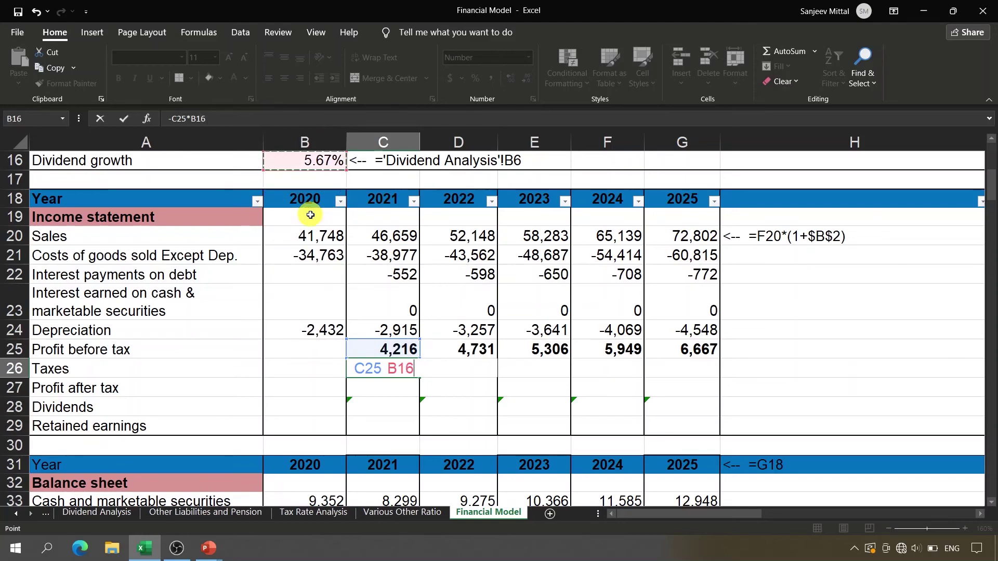
{"action": "key", "text": "Up"}
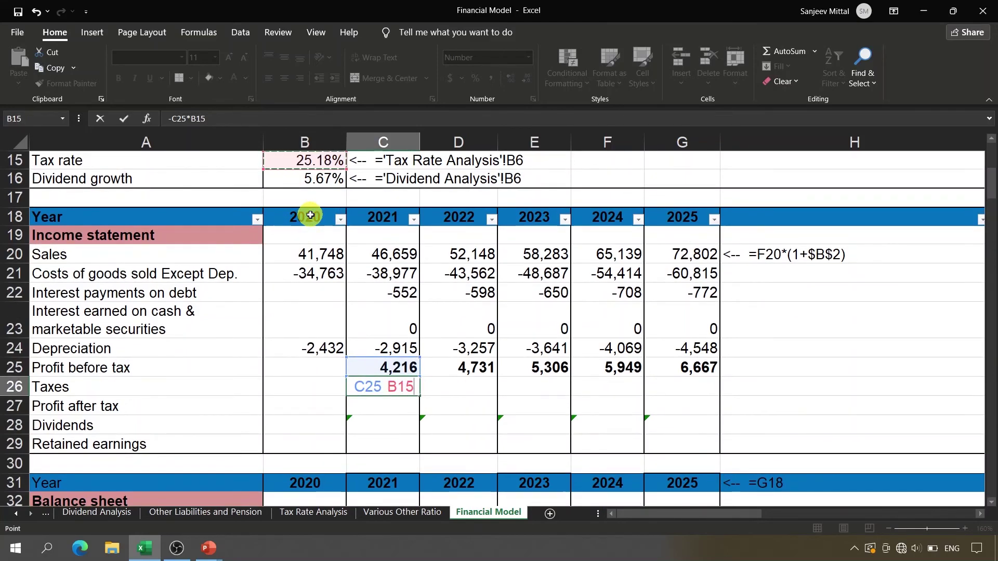
{"action": "key", "text": "F4"}
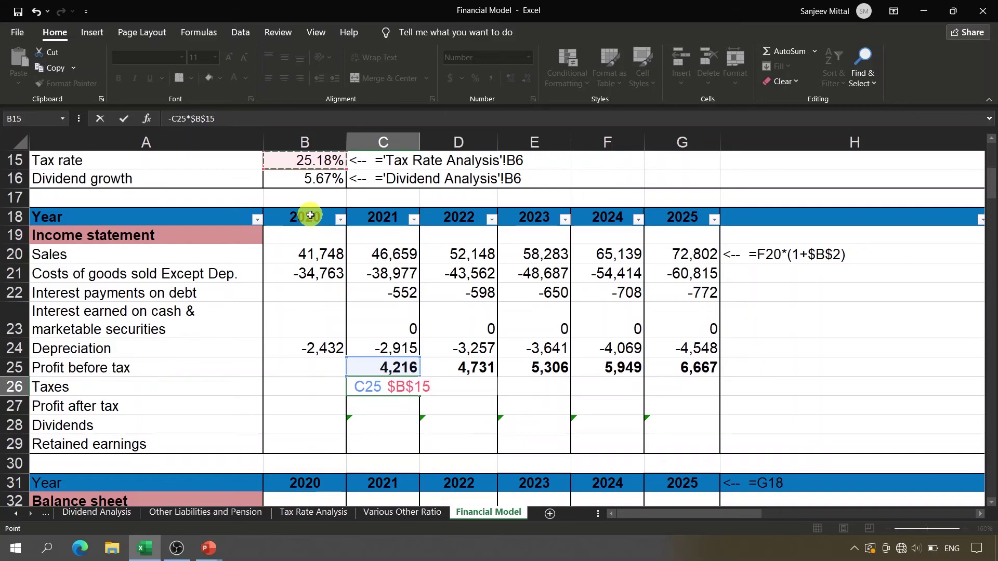
{"action": "key", "text": "Return"}
{"action": "key", "text": "Up"}
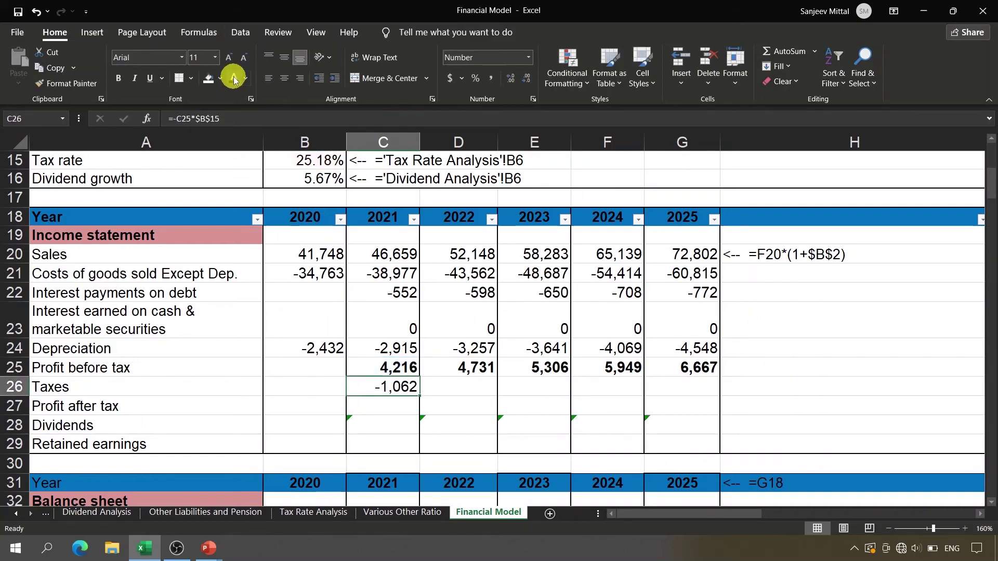
Copy the taxes formula from C26 across to 2025 in G26 and check the copied formulas.
{"action": "key", "text": "ctrl+c"}
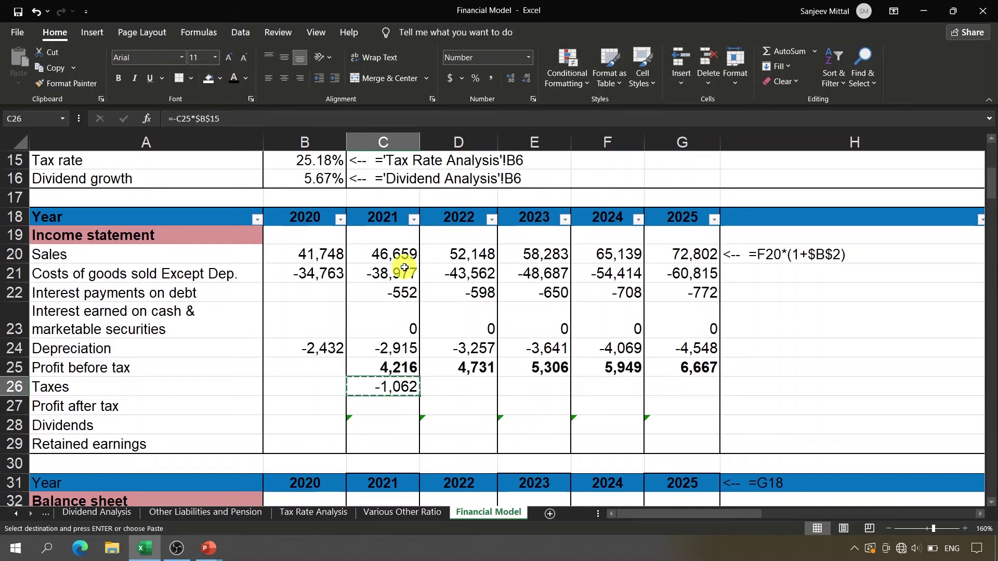
{"action": "key", "text": "shift+Right"}
{"action": "key", "text": "shift+Right"}
{"action": "key", "text": "shift+Right"}
{"action": "key", "text": "shift+Right"}
{"action": "key", "text": "ctrl+v"}
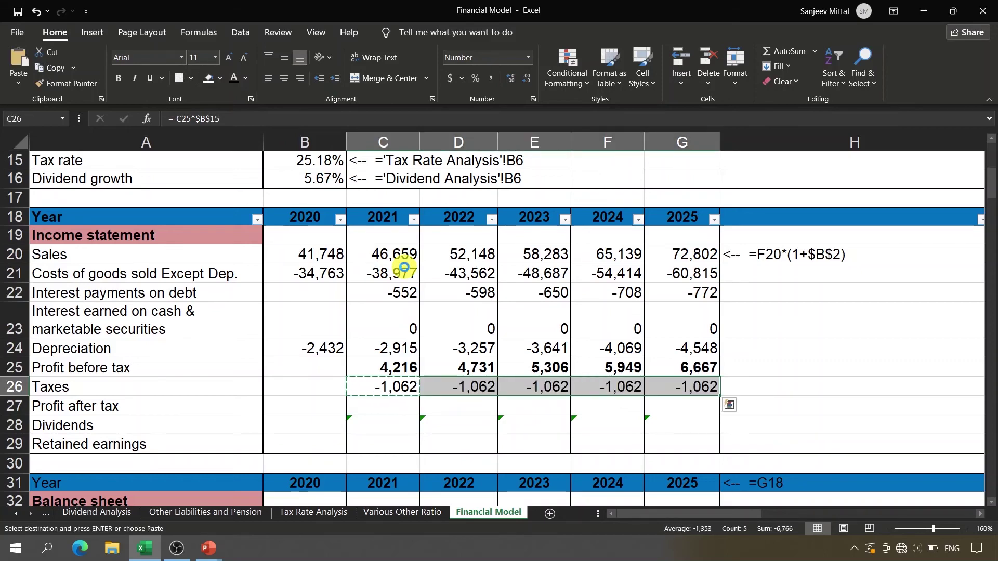
{"action": "key", "text": "Escape"}
{"action": "key", "text": "Right"}
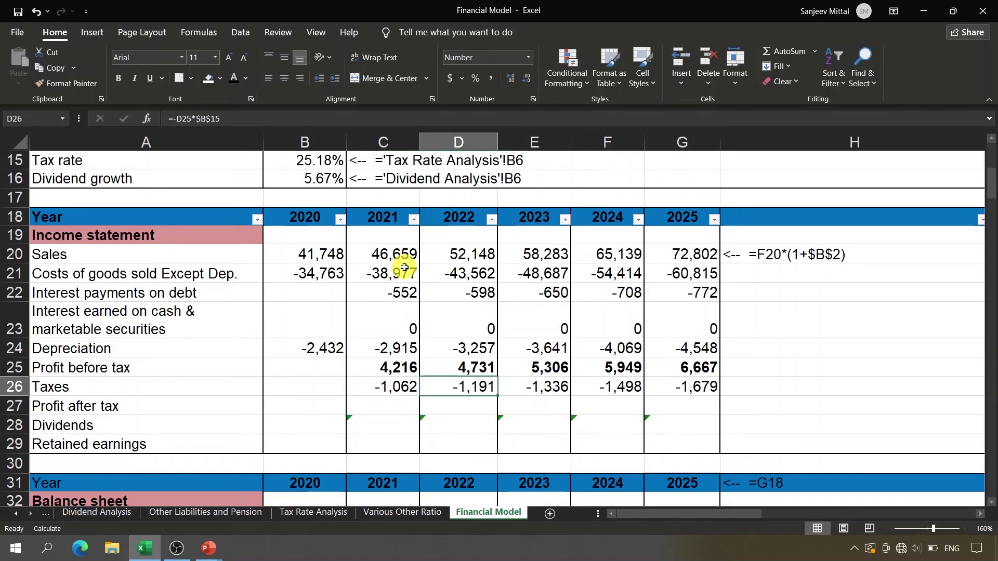
{"action": "key", "text": "Up"}
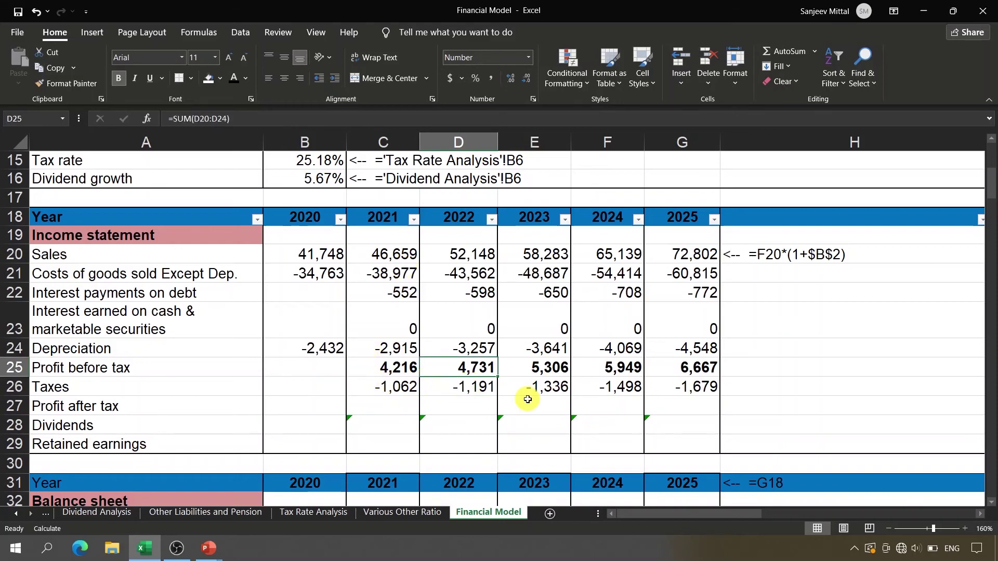
{"action": "left_click", "coordinate": [704, 387]}
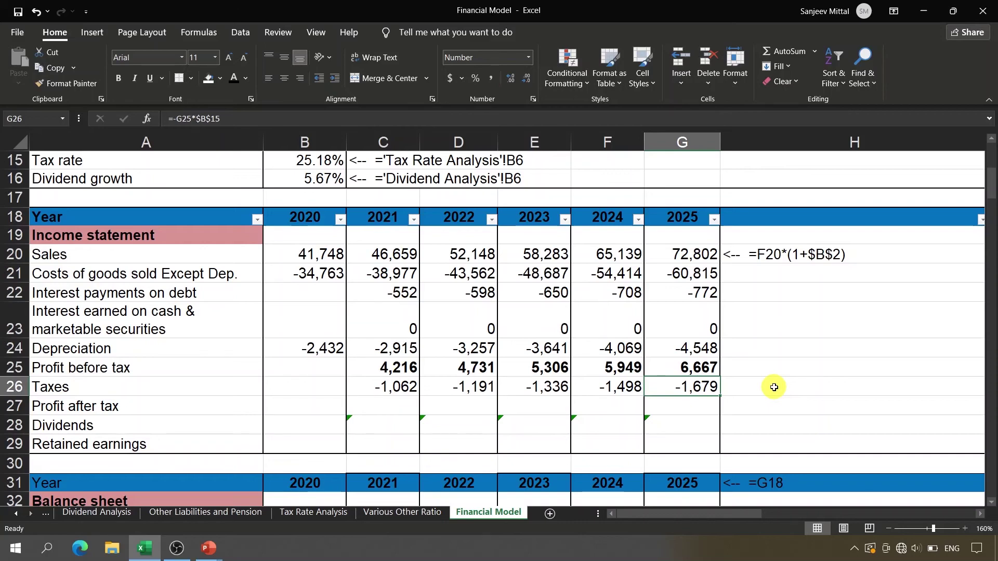
{"action": "left_click", "coordinate": [774, 387]}
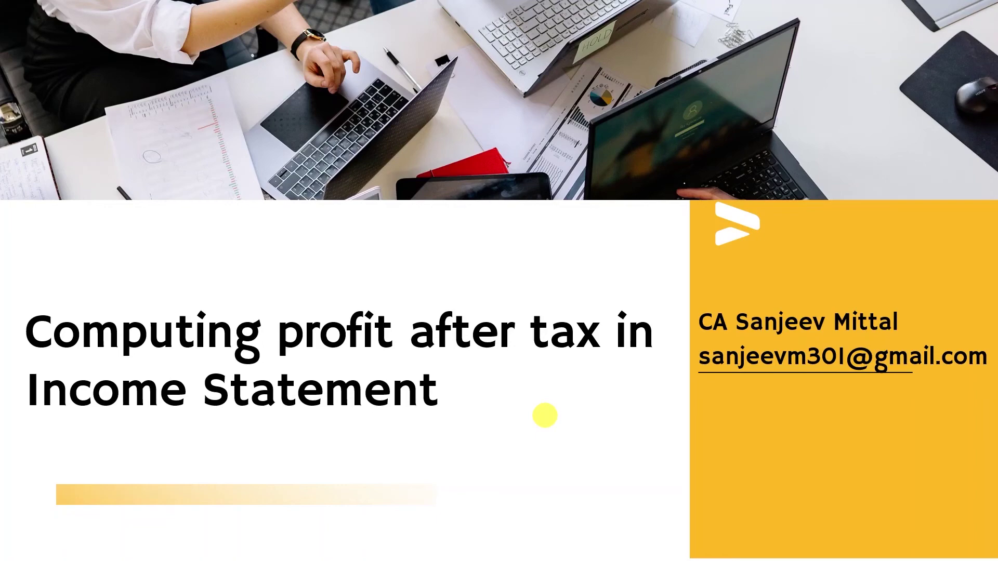
Switch to the Financial Model workbook in Excel and calculate the 2021 profit after tax in C27 with the formula =C25+C26.
{"action": "key", "text": "alt+Tab"}
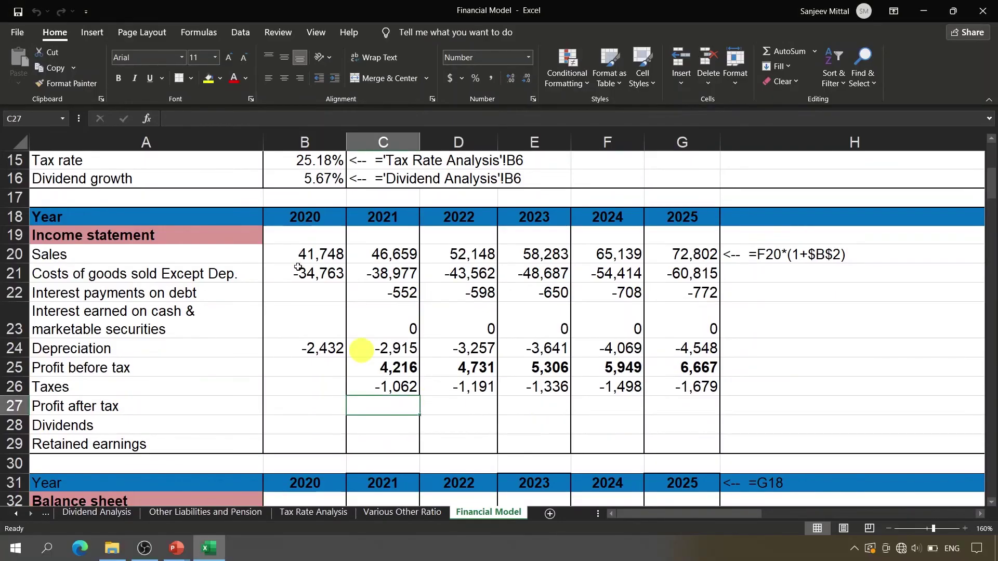
{"action": "left_click", "coordinate": [168, 367]}
{"action": "left_click", "coordinate": [364, 378]}
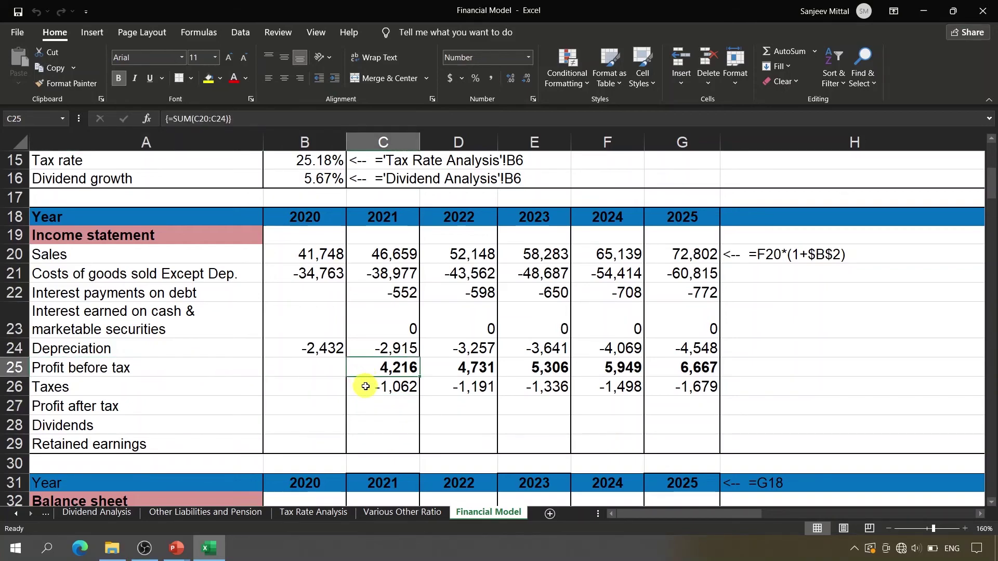
{"action": "left_click", "coordinate": [365, 386]}
{"action": "left_click", "coordinate": [374, 410]}
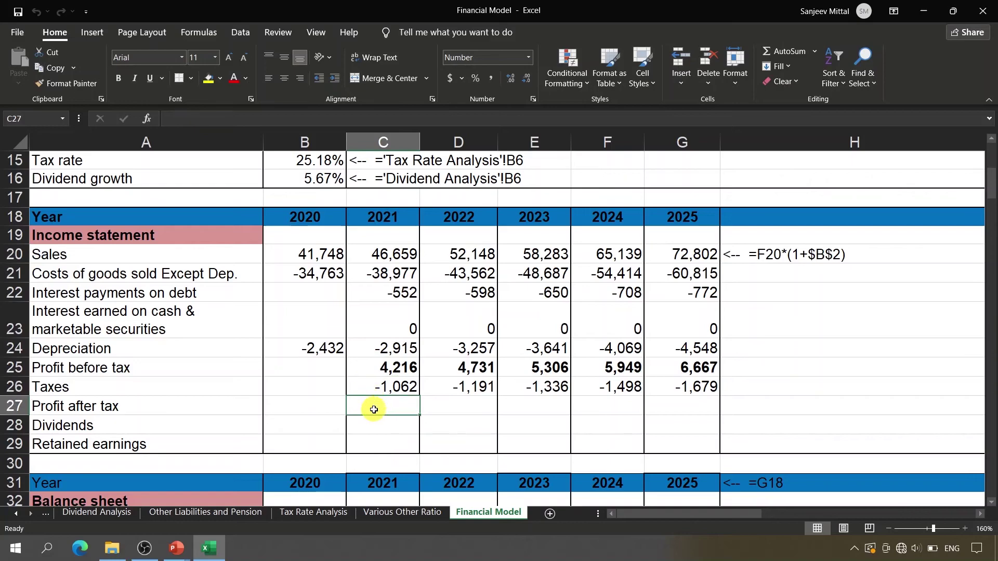
{"action": "type", "text": "="}
{"action": "key", "text": "Up"}
{"action": "key", "text": "Up"}
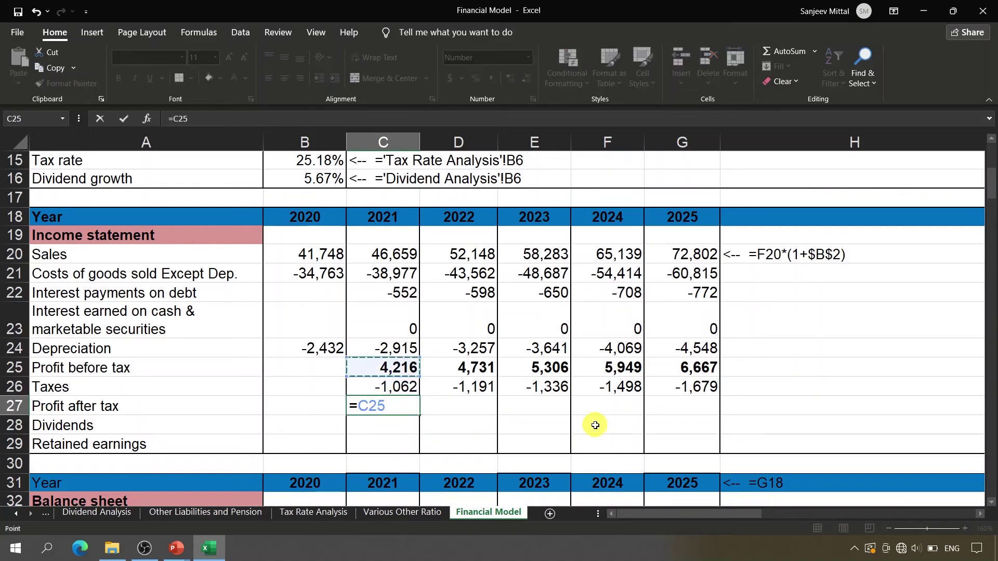
{"action": "type", "text": "+"}
{"action": "key", "text": "Down"}
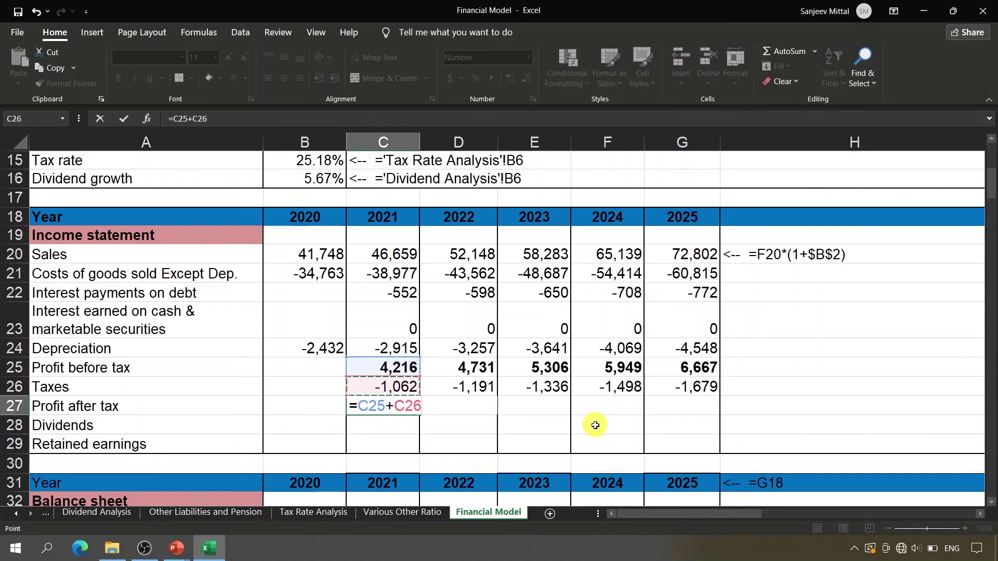
{"action": "key", "text": "Return"}
{"action": "key", "text": "Up"}
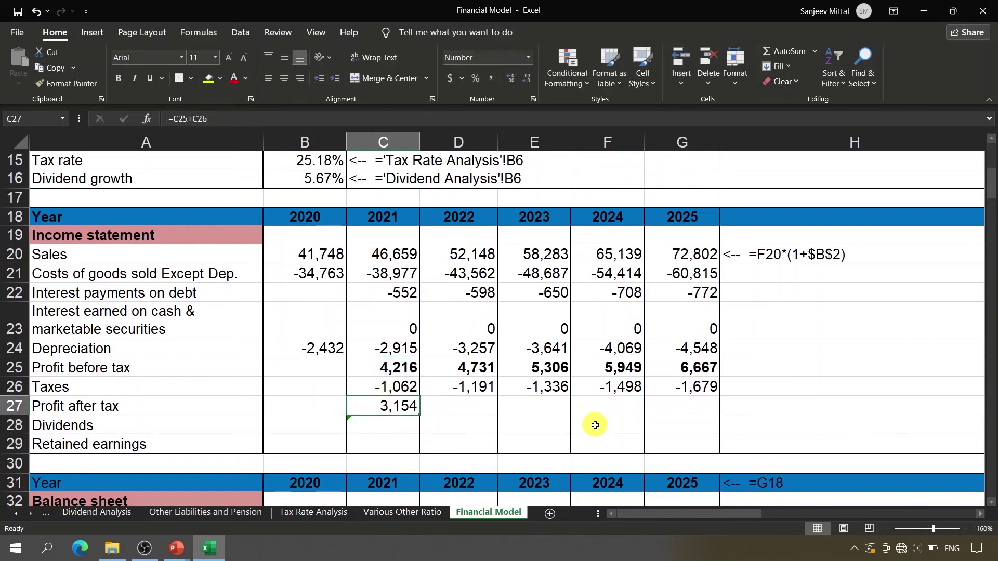
{"action": "left_click", "coordinate": [400, 388]}
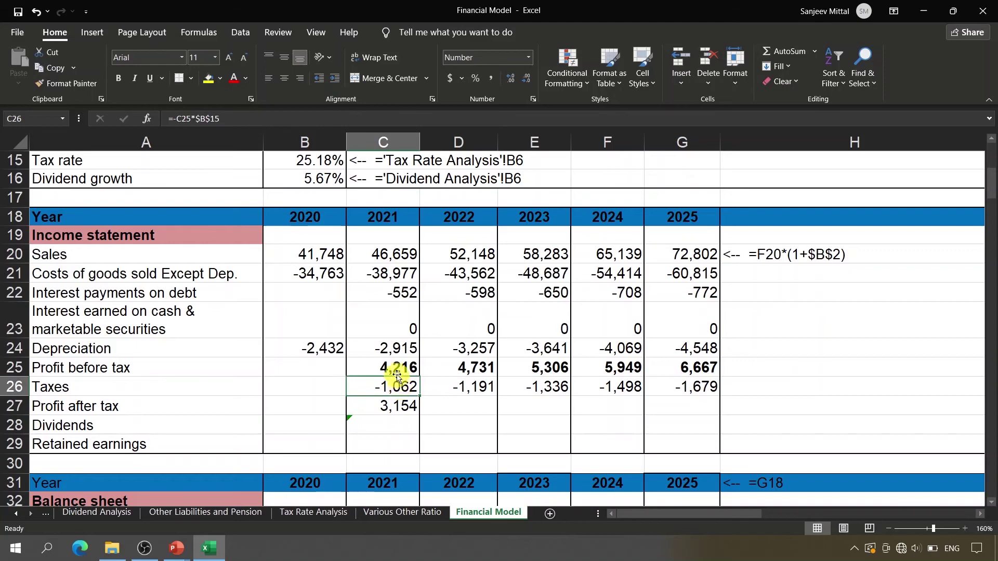
{"action": "left_click_drag", "start_coordinate": [397, 367], "coordinate": [395, 386]}
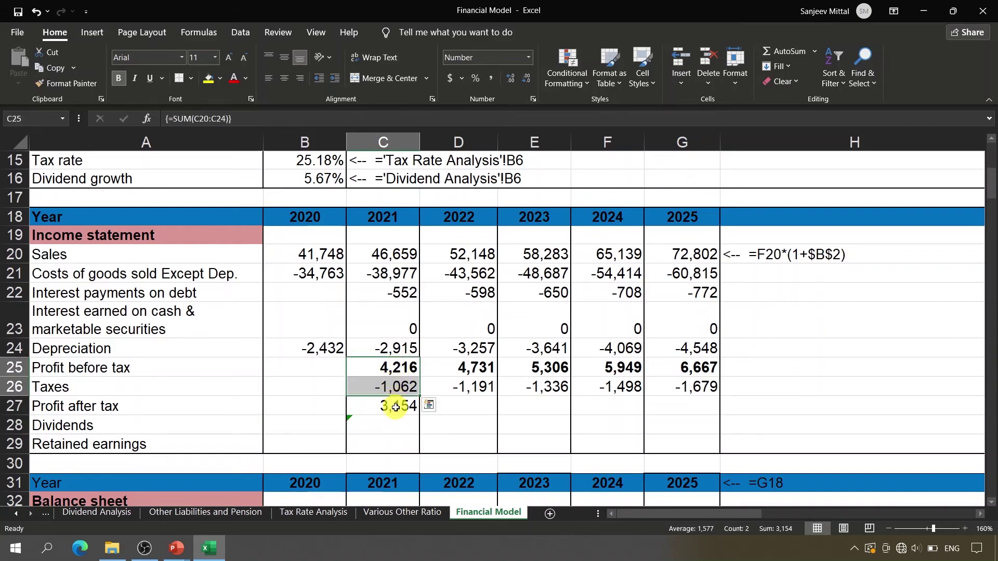
Copy the profit after tax formula from C27 across to 2025 in G27 and check the formula in G27.
{"action": "left_click", "coordinate": [396, 407]}
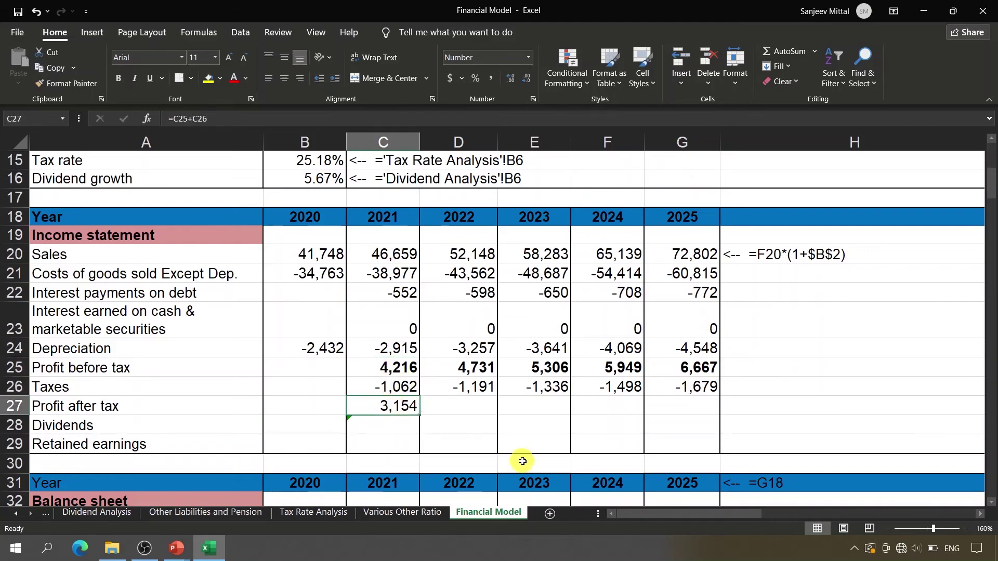
{"action": "key", "text": "ctrl+c"}
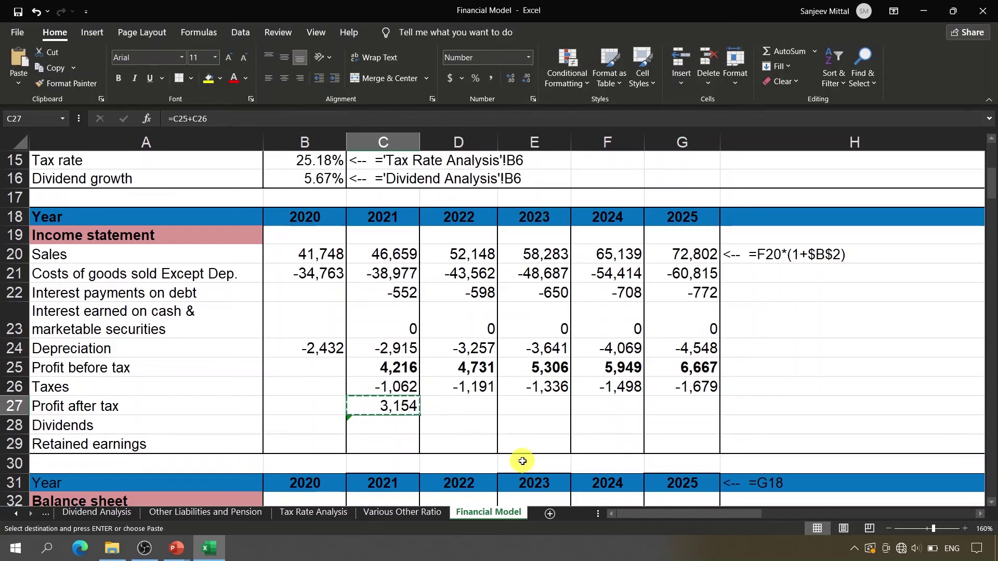
{"action": "key", "text": "shift+Right"}
{"action": "key", "text": "shift+Right"}
{"action": "key", "text": "shift+Right"}
{"action": "key", "text": "shift+Right"}
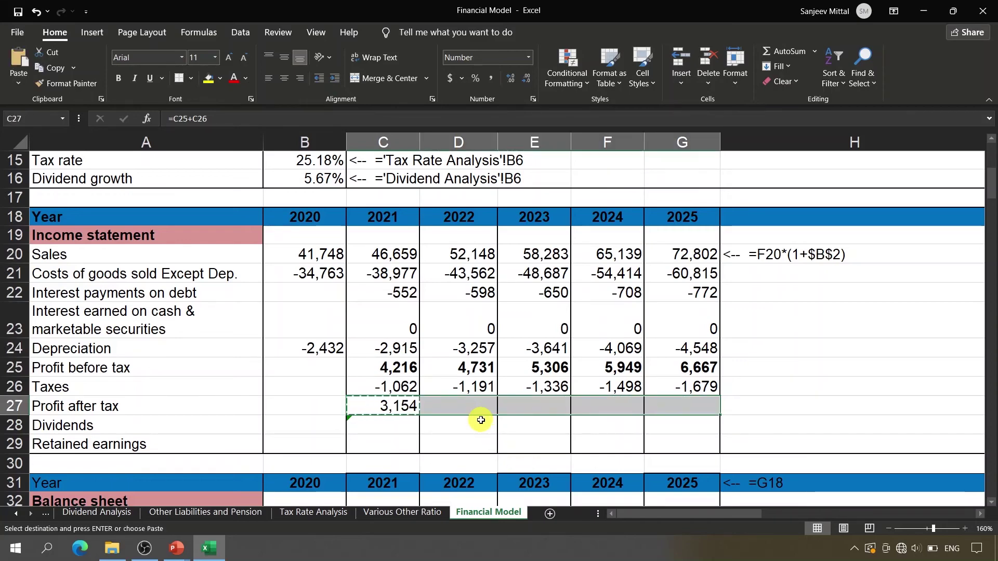
{"action": "key", "text": "ctrl+v"}
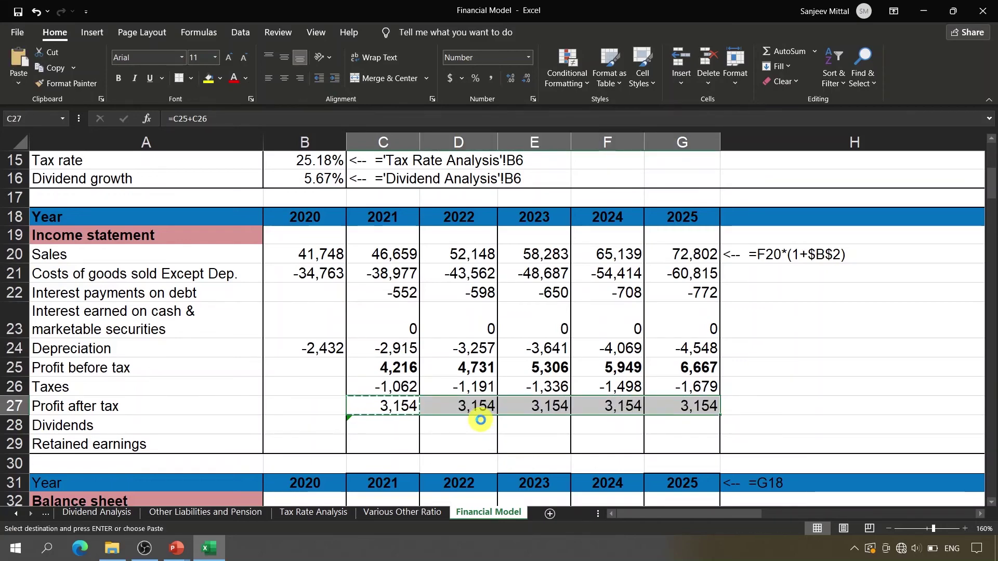
{"action": "key", "text": "Return"}
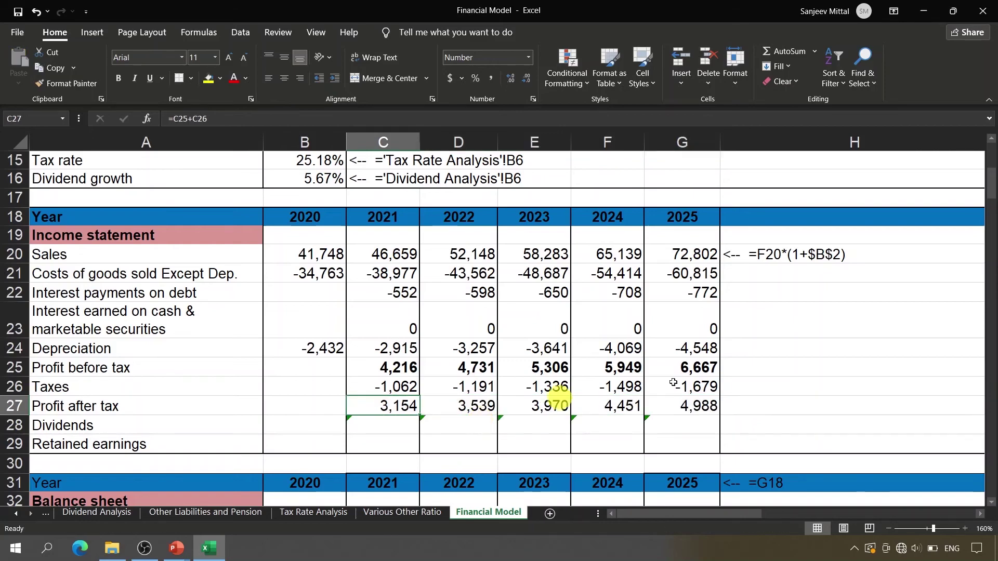
{"action": "left_click", "coordinate": [695, 404]}
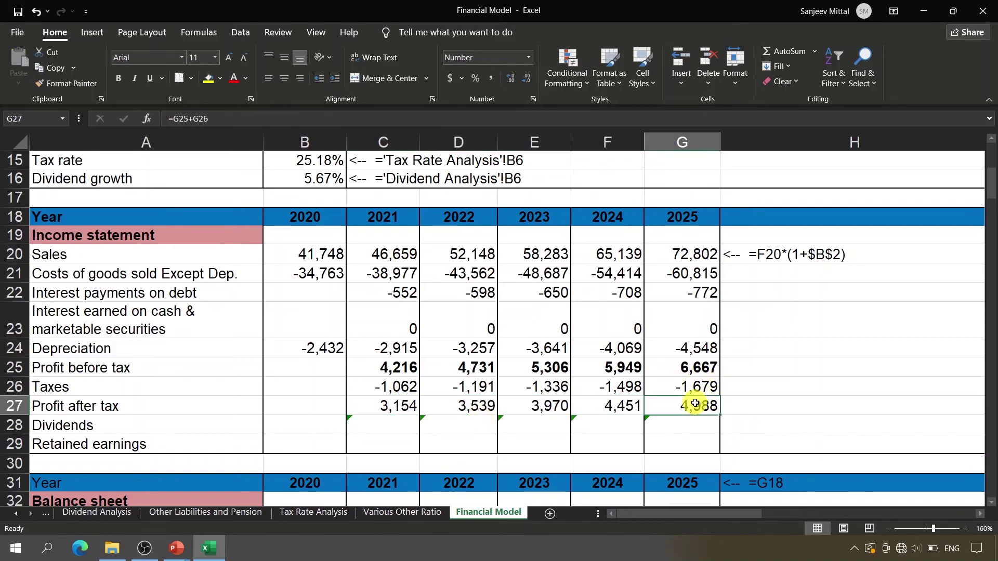
{"action": "left_click", "coordinate": [798, 413]}
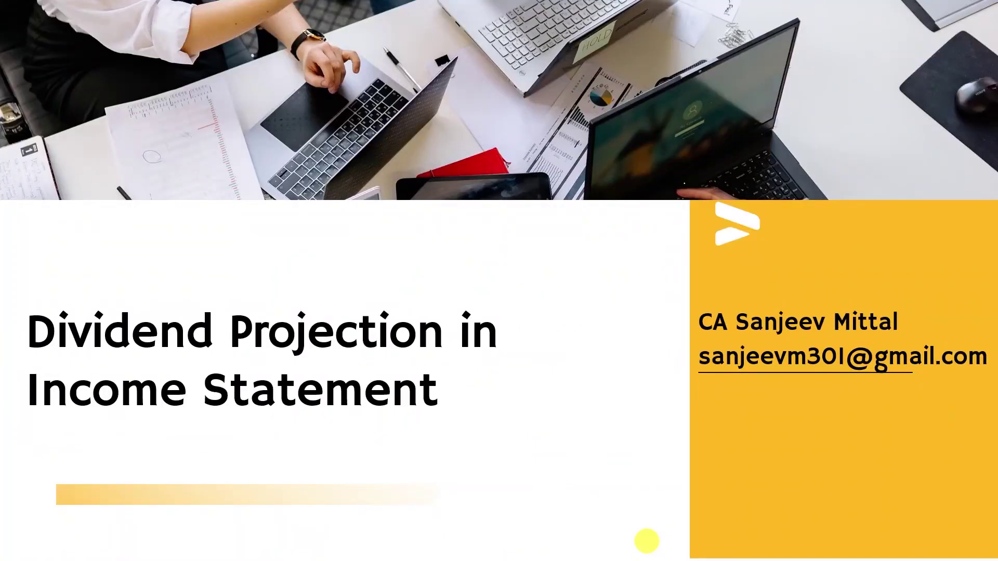
Return to the Excel workbook and link the 2020 dividends in B28 to dividends paid in the cash flow statement, with ='Cash Flow Statement'!F34.
{"action": "key", "text": "alt+Tab"}
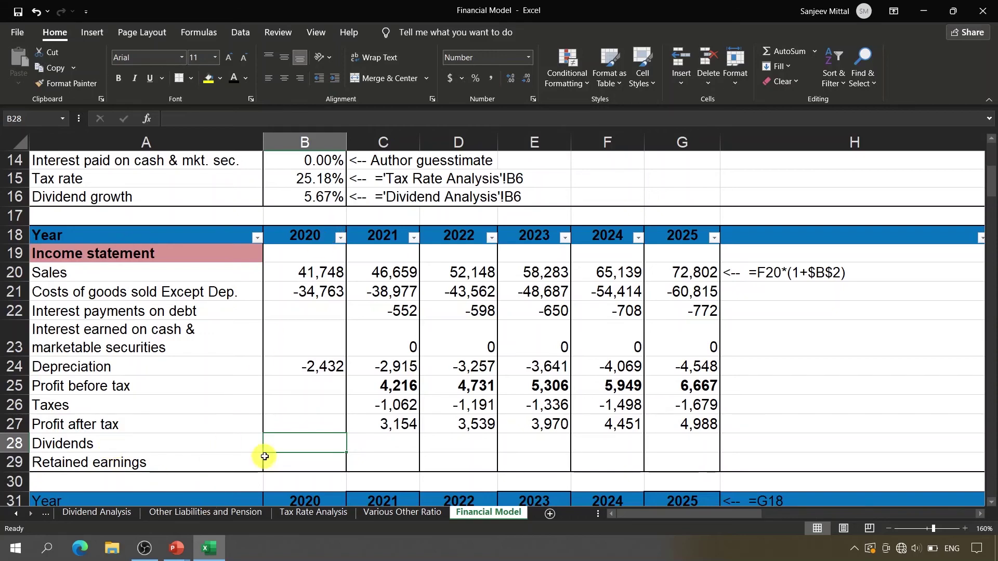
{"action": "type", "text": "="}
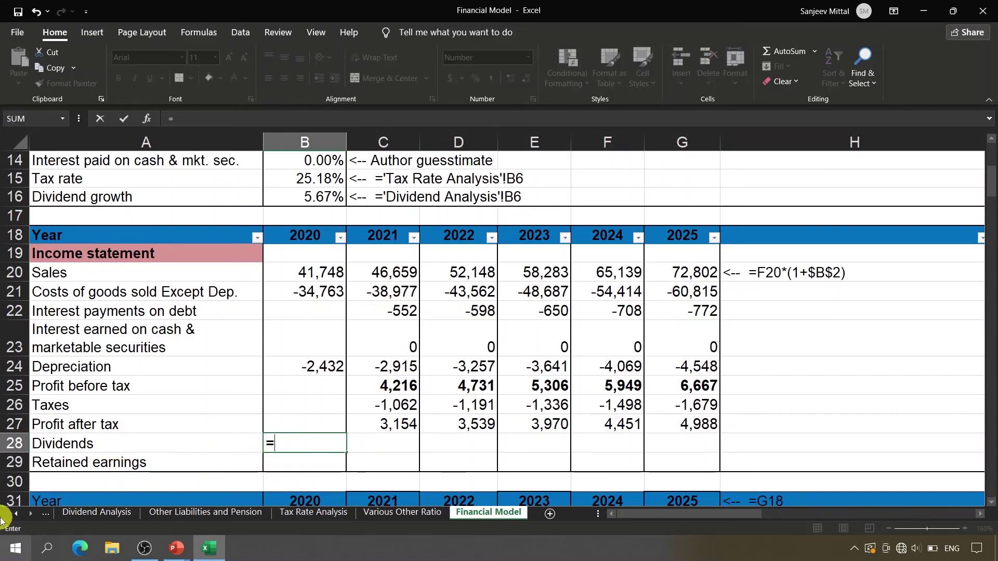
{"action": "left_click", "coordinate": [15, 514]}
{"action": "left_click", "coordinate": [13, 515]}
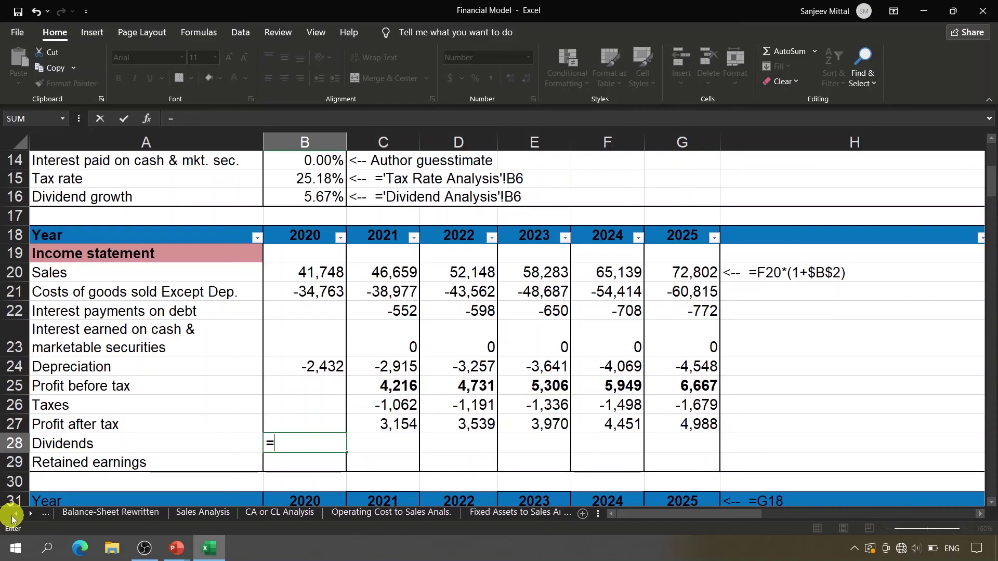
{"action": "left_click", "coordinate": [13, 515]}
{"action": "left_click", "coordinate": [13, 515]}
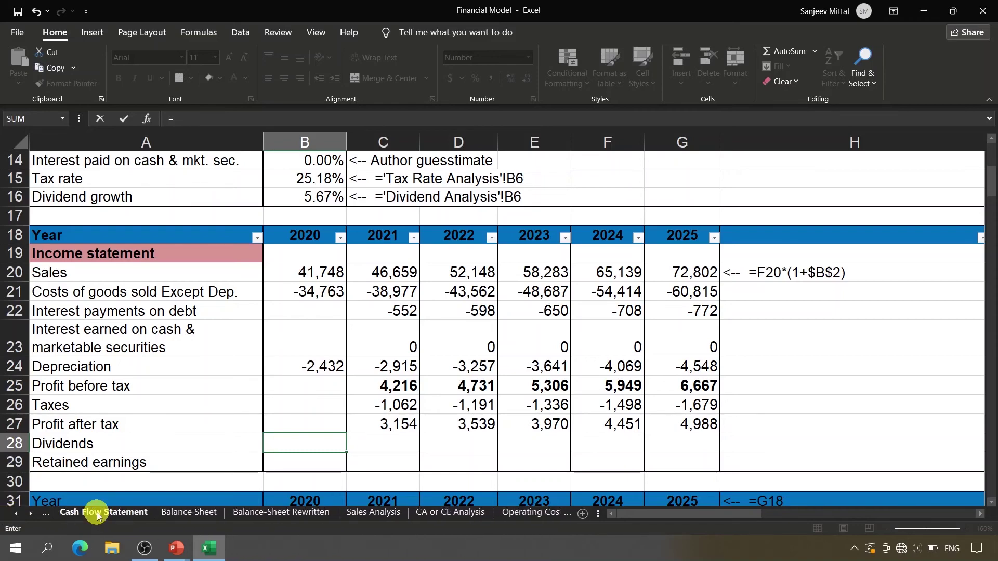
{"action": "left_click", "coordinate": [98, 515]}
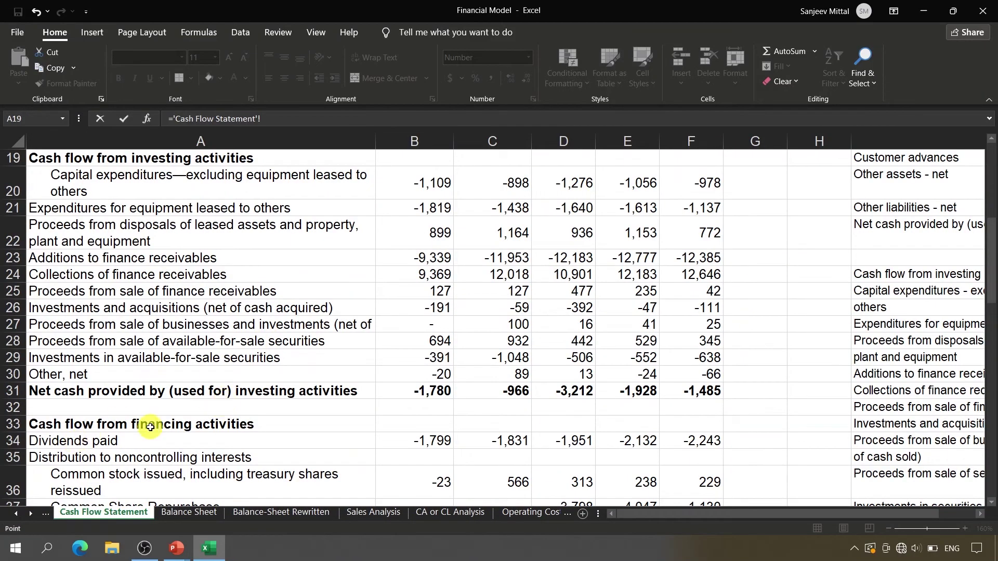
{"action": "left_click", "coordinate": [695, 443]}
{"action": "key", "text": "Return"}
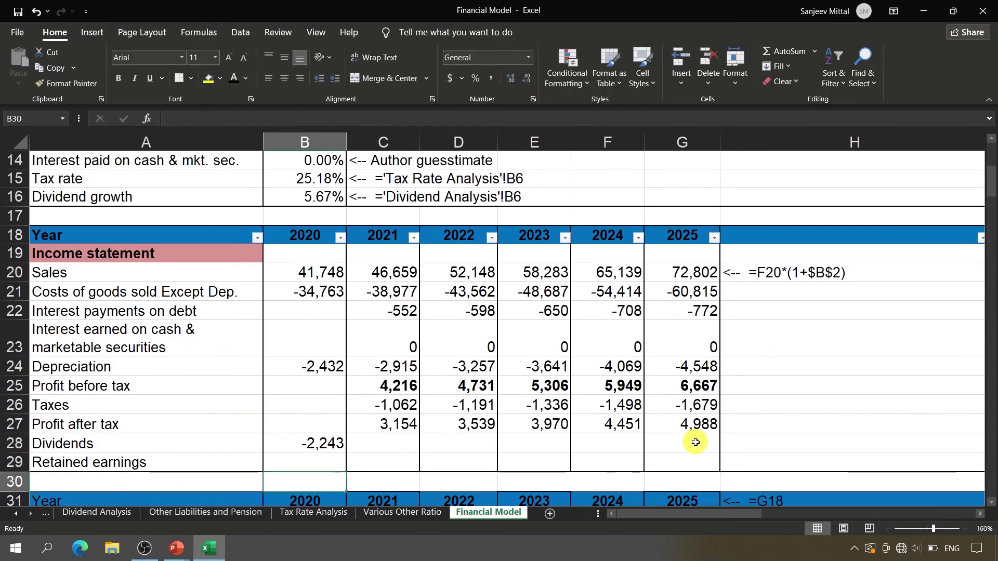
{"action": "key", "text": "Up"}
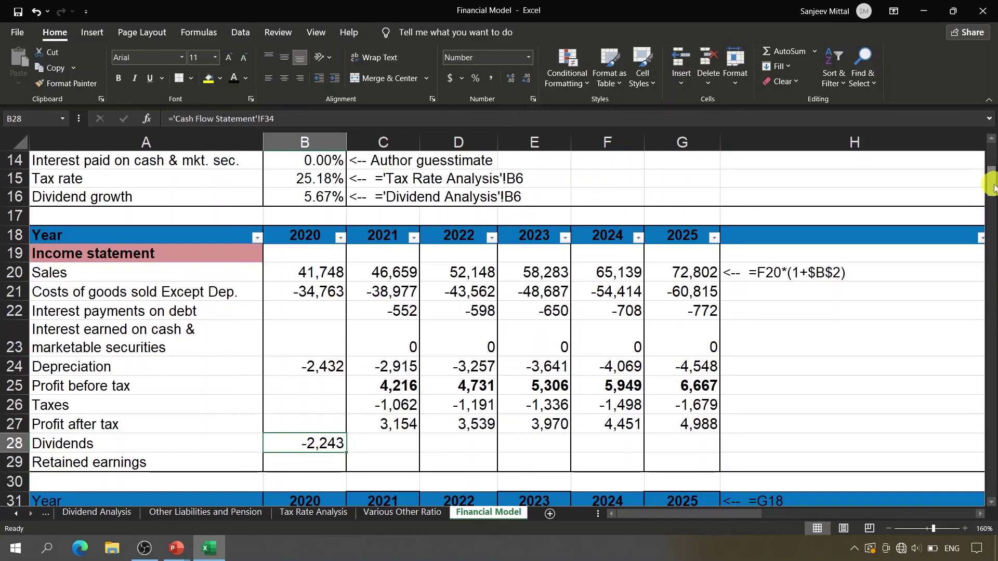
Project the 2021 dividends in C28 by growing the 2020 dividends at the dividend growth rate, with the formula =B28*(1+$B$16).
{"action": "left_click_drag", "start_coordinate": [990, 182], "coordinate": [993, 136]}
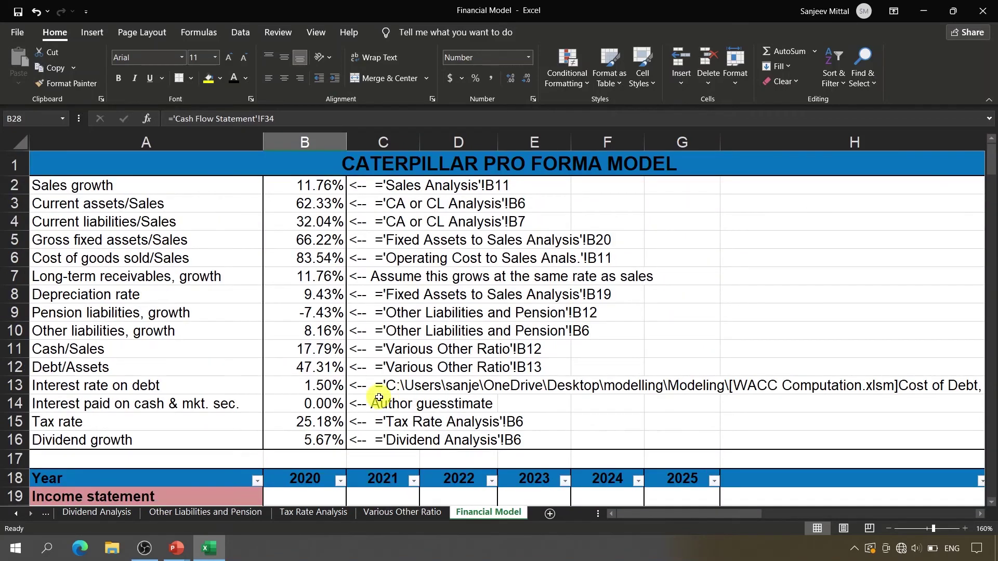
{"action": "left_click", "coordinate": [217, 437]}
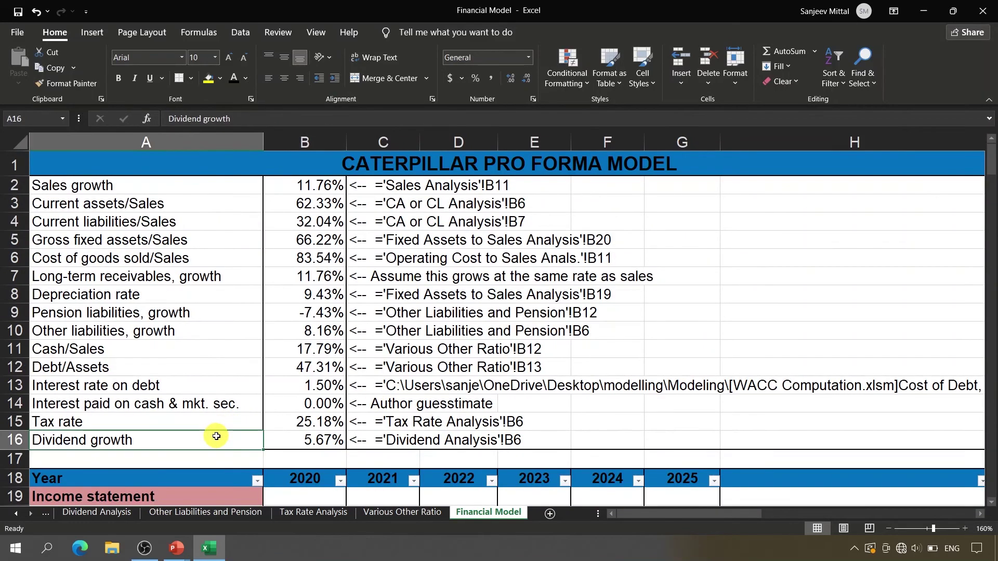
{"action": "left_click", "coordinate": [305, 438]}
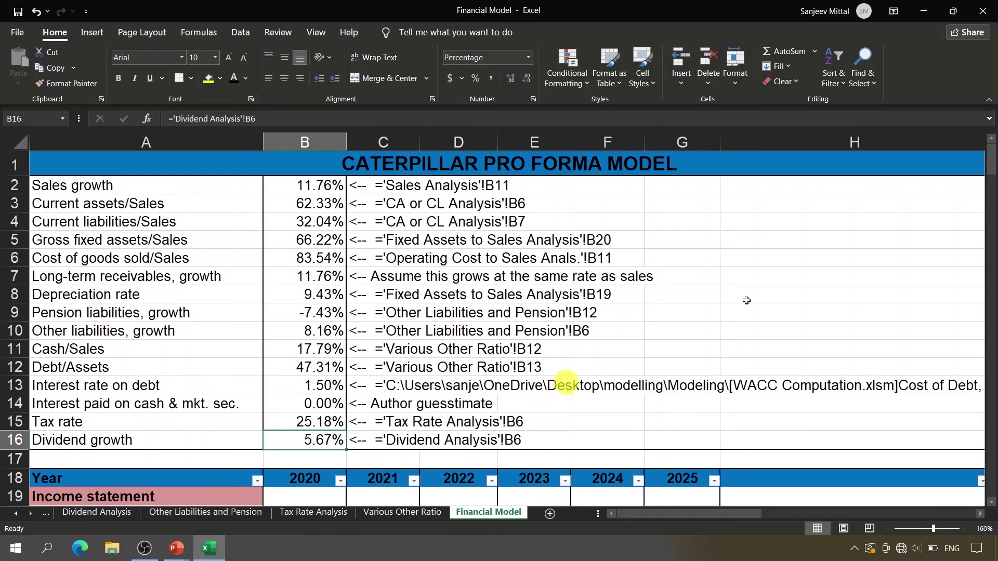
{"action": "left_click_drag", "start_coordinate": [991, 156], "coordinate": [993, 191]}
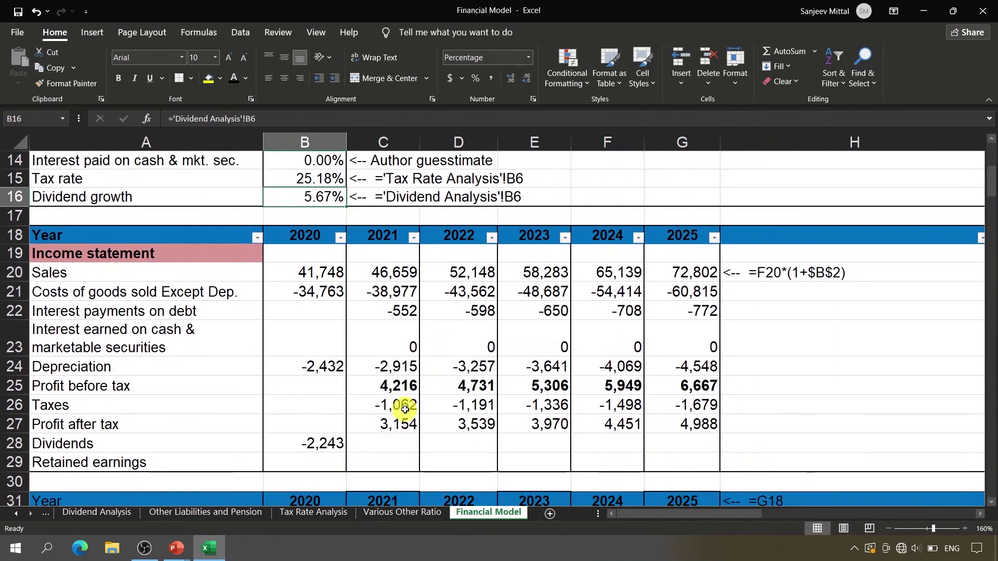
{"action": "left_click", "coordinate": [379, 449]}
{"action": "type", "text": "="}
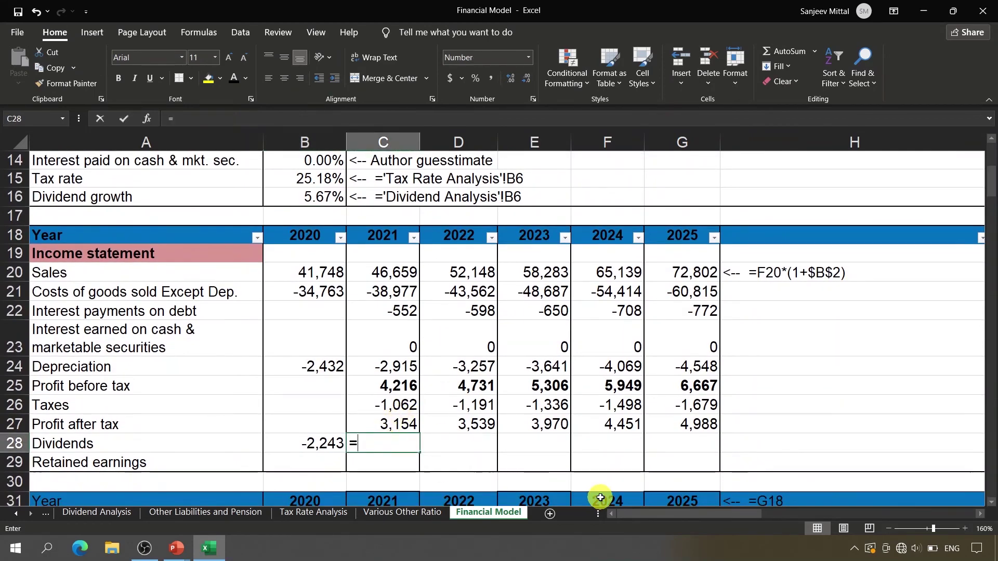
{"action": "key", "text": "Left"}
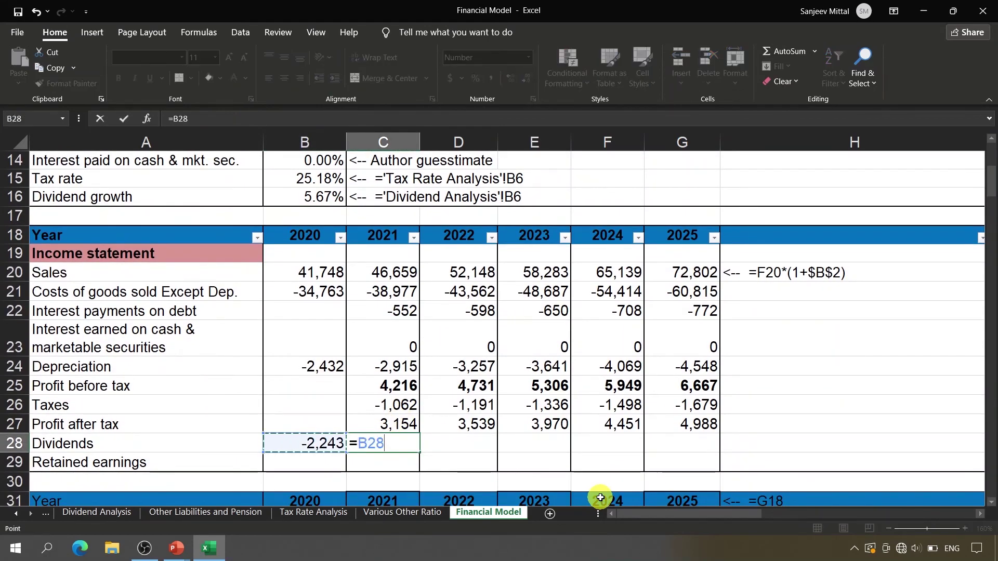
{"action": "type", "text": "*"}
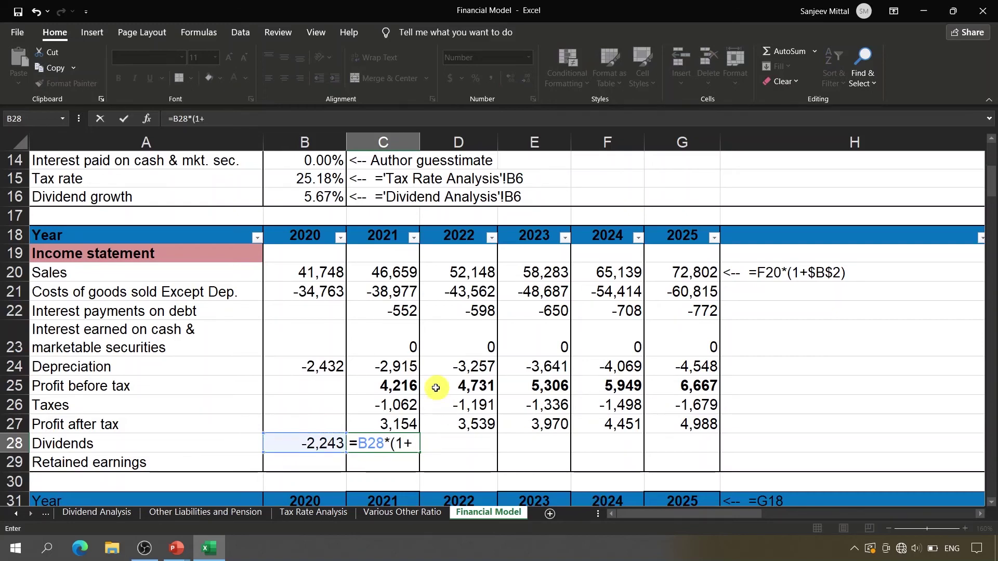
{"action": "left_click", "coordinate": [326, 194]}
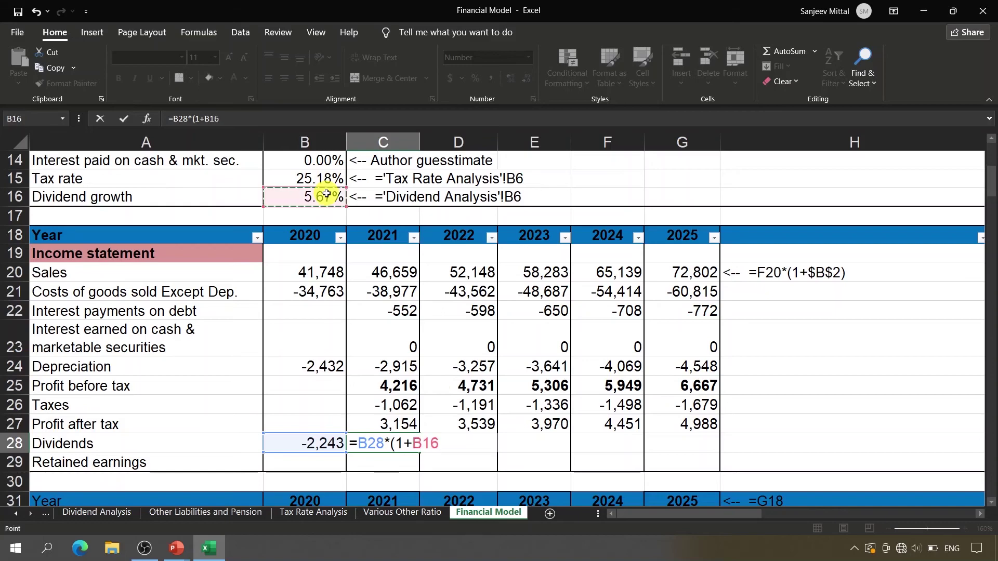
{"action": "key", "text": "F4"}
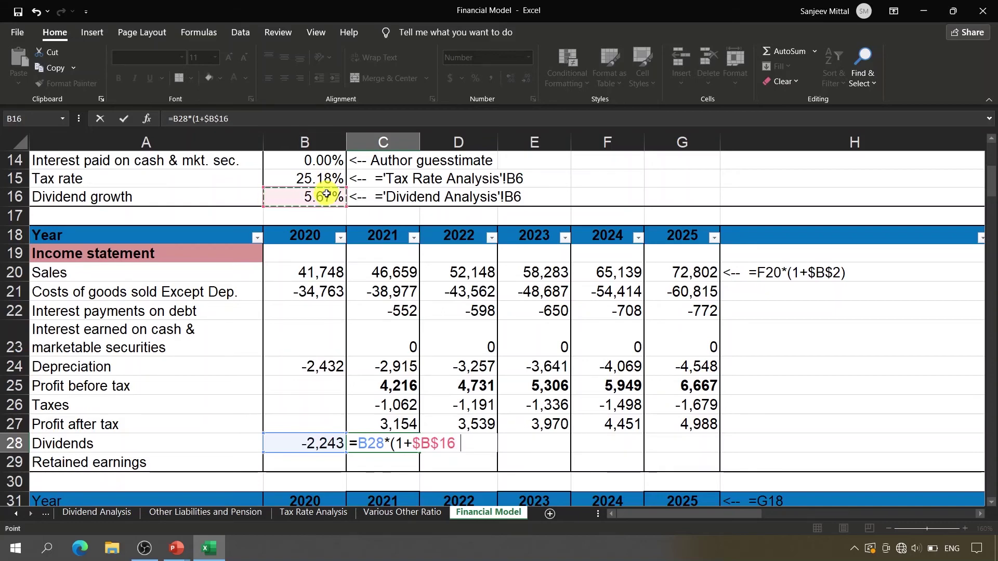
{"action": "type", "text": ")"}
{"action": "key", "text": "Return"}
{"action": "key", "text": "Down"}
{"action": "key", "text": "Down"}
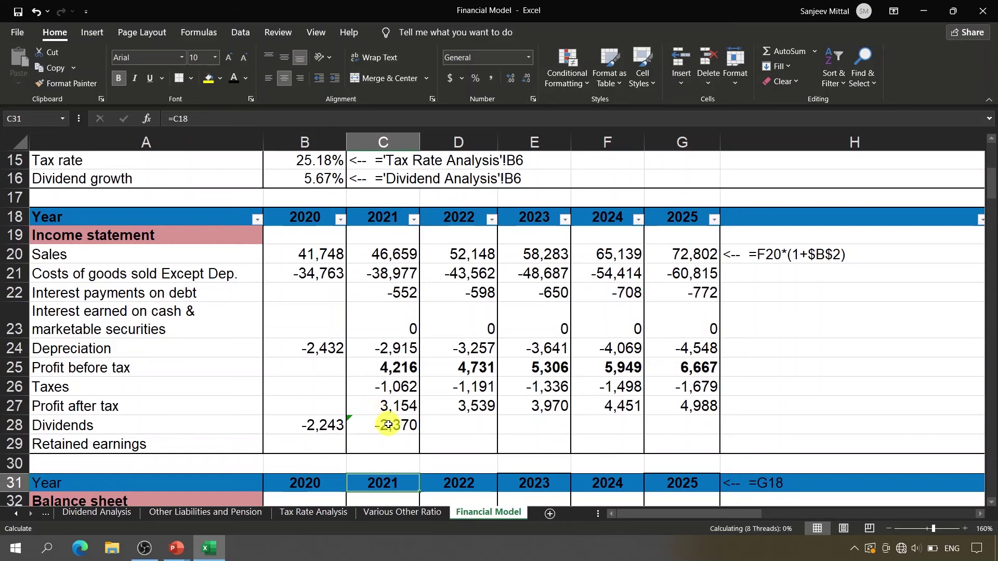
Copy the dividends formula from C28 across to 2025 in G28 and recalculate the workbook.
{"action": "left_click", "coordinate": [388, 425]}
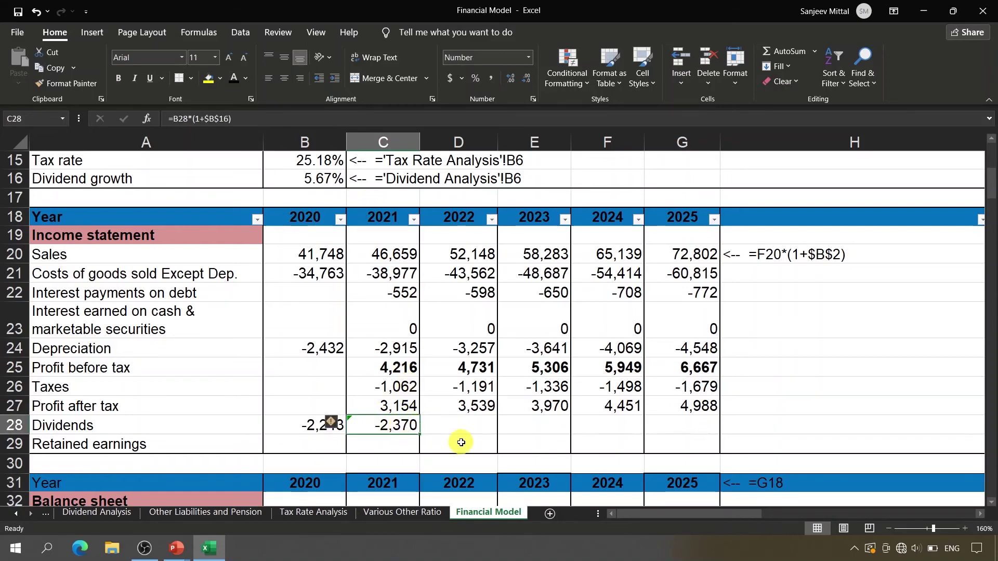
{"action": "key", "text": "ctrl+c"}
{"action": "key", "text": "shift+Right"}
{"action": "key", "text": "shift+Right"}
{"action": "key", "text": "shift+Right"}
{"action": "key", "text": "shift+Right"}
{"action": "key", "text": "ctrl+v"}
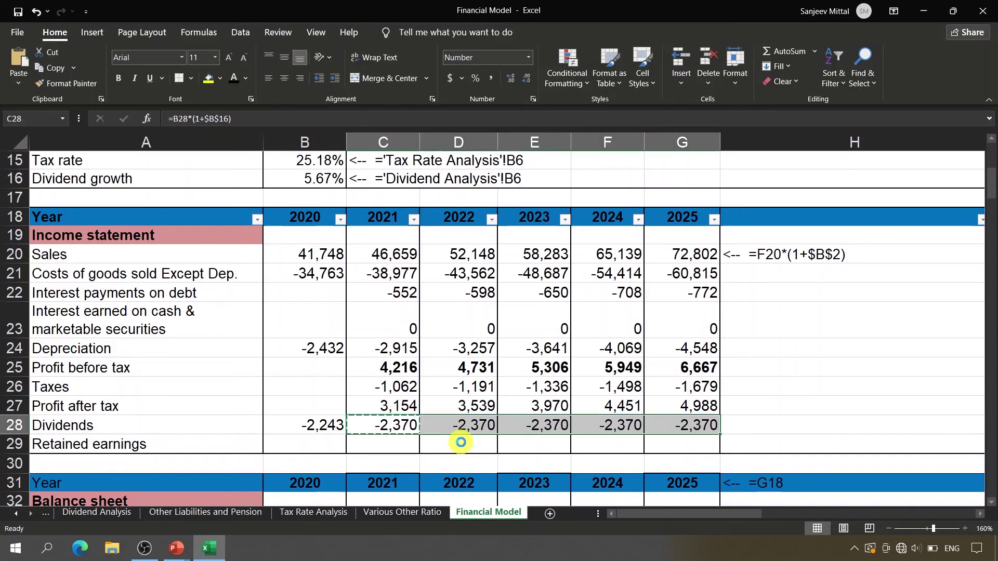
{"action": "key", "text": "Return"}
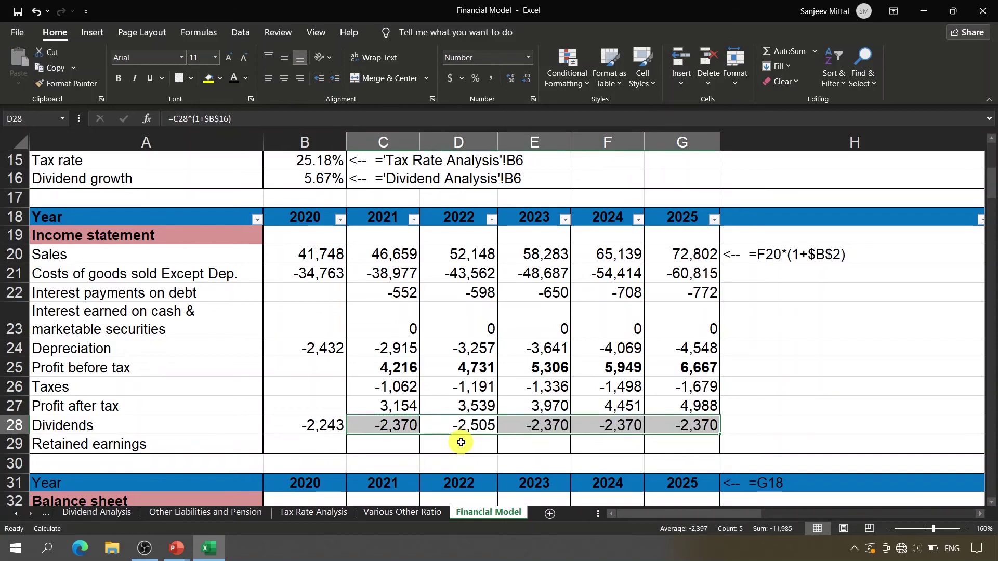
{"action": "key", "text": "F9"}
{"action": "left_click", "coordinate": [572, 438]}
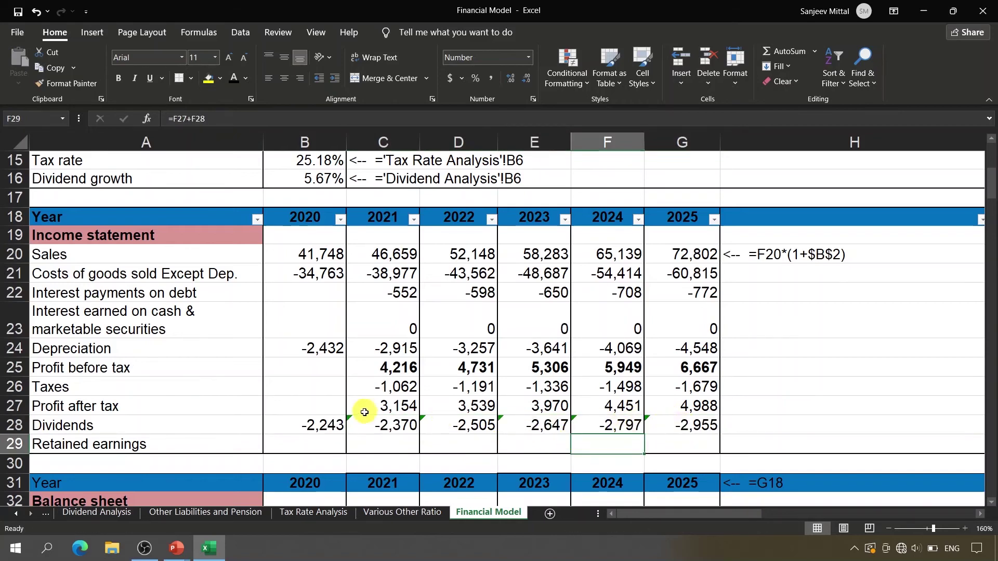
Switch to the Financial Model workbook in Excel and calculate 2021 Retained earnings in C29 as profit after tax plus dividends, =C27+C28.
{"action": "left_click", "coordinate": [790, 430]}
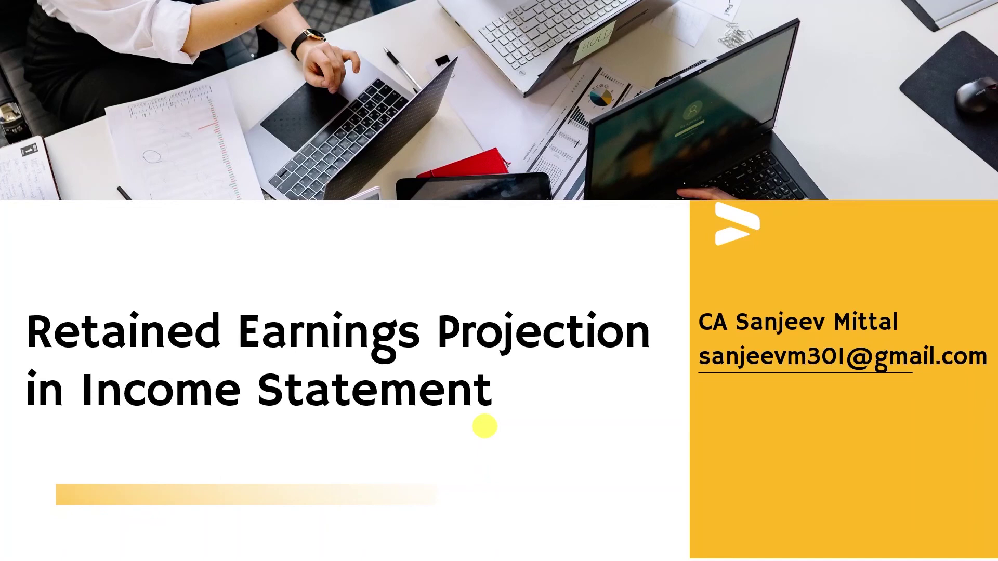
{"action": "key", "text": "alt+Tab"}
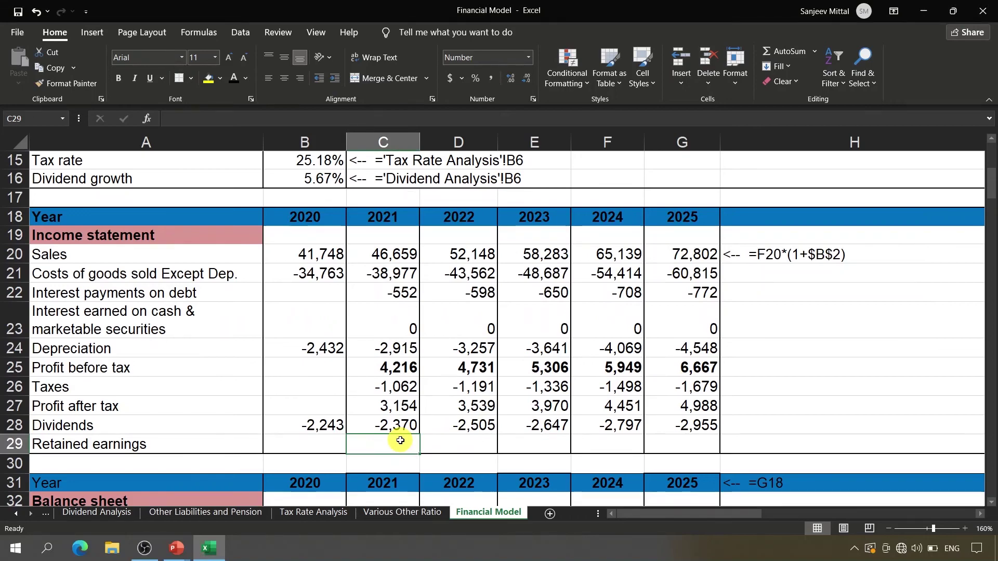
{"action": "left_click", "coordinate": [379, 407]}
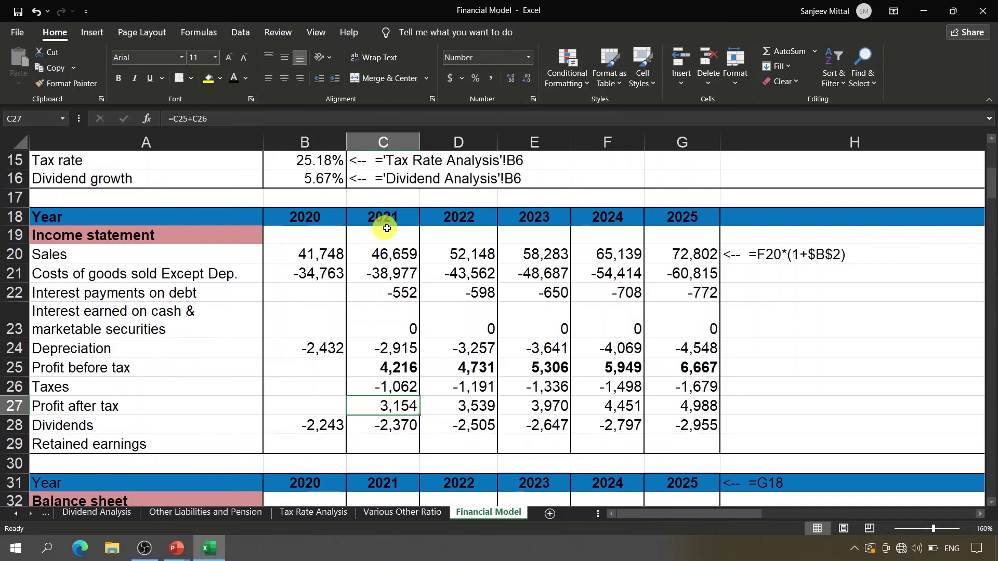
{"action": "left_click", "coordinate": [378, 428]}
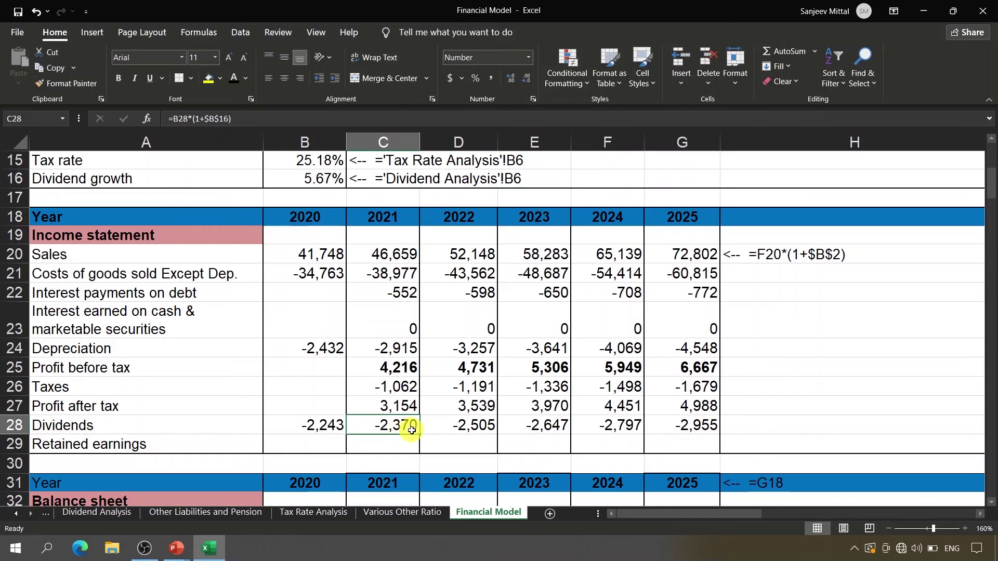
{"action": "left_click", "coordinate": [396, 406]}
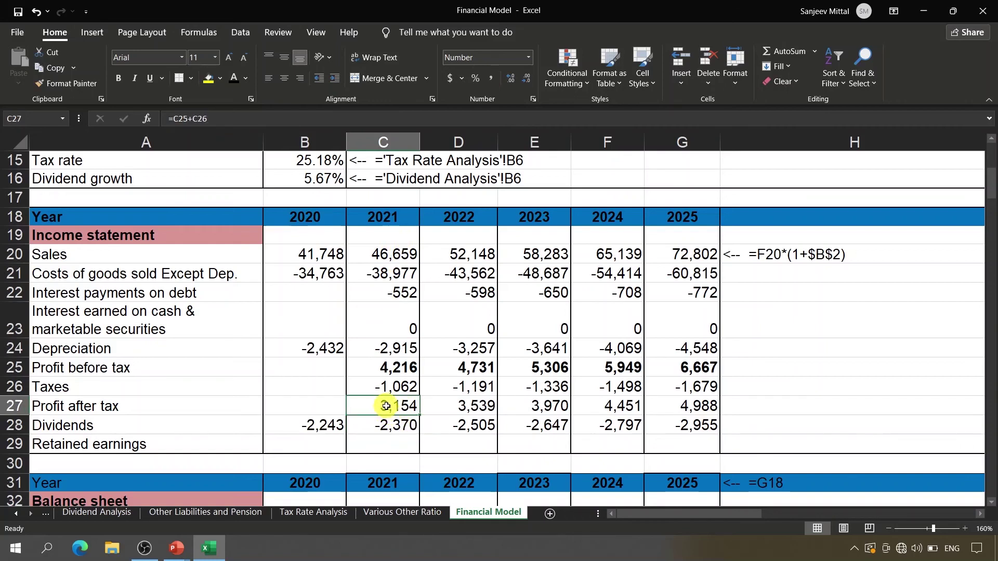
{"action": "double_click", "coordinate": [394, 446]}
{"action": "type", "text": "="}
{"action": "key", "text": "Up"}
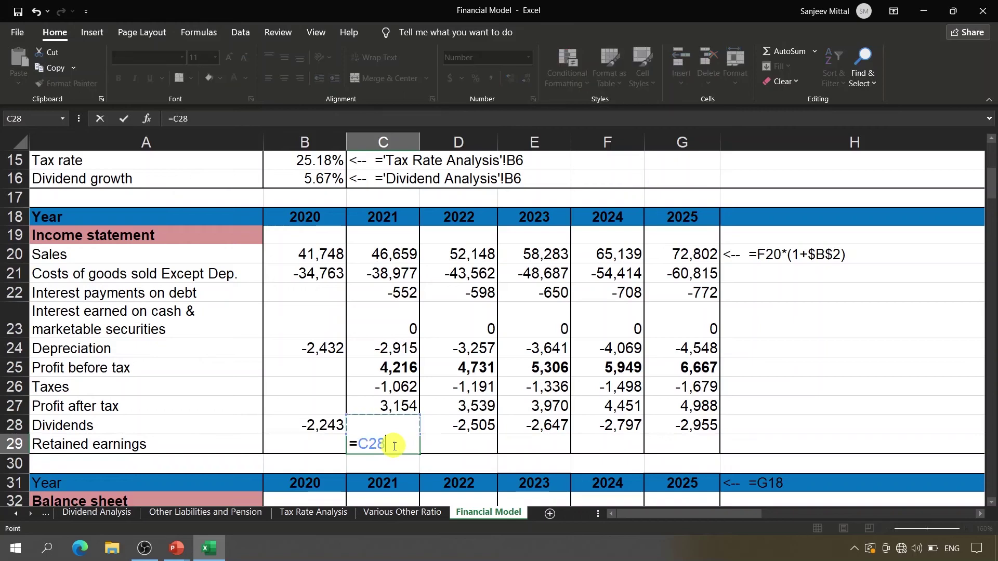
{"action": "key", "text": "Up"}
{"action": "type", "text": "+"}
{"action": "key", "text": "Up"}
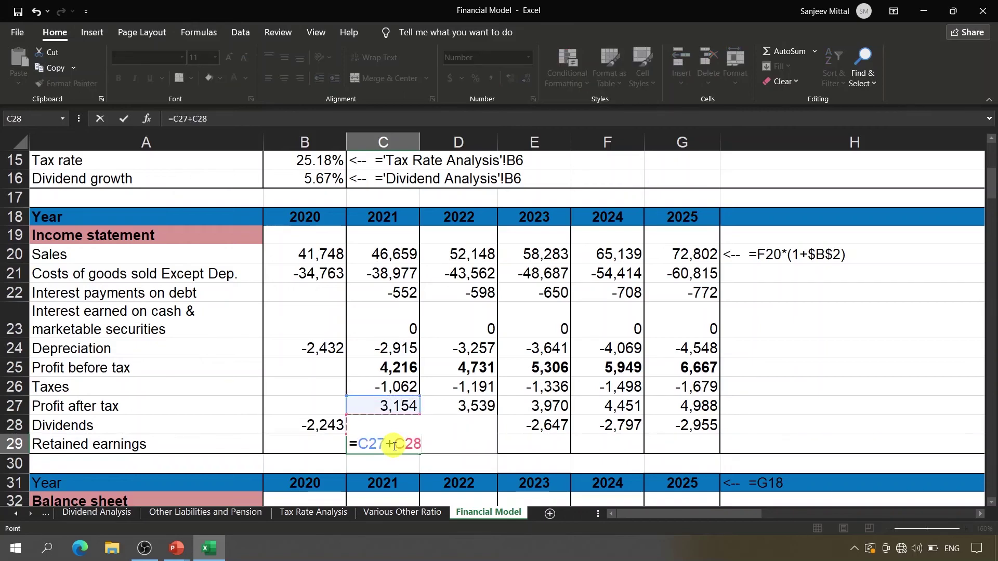
{"action": "key", "text": "ctrl+Return"}
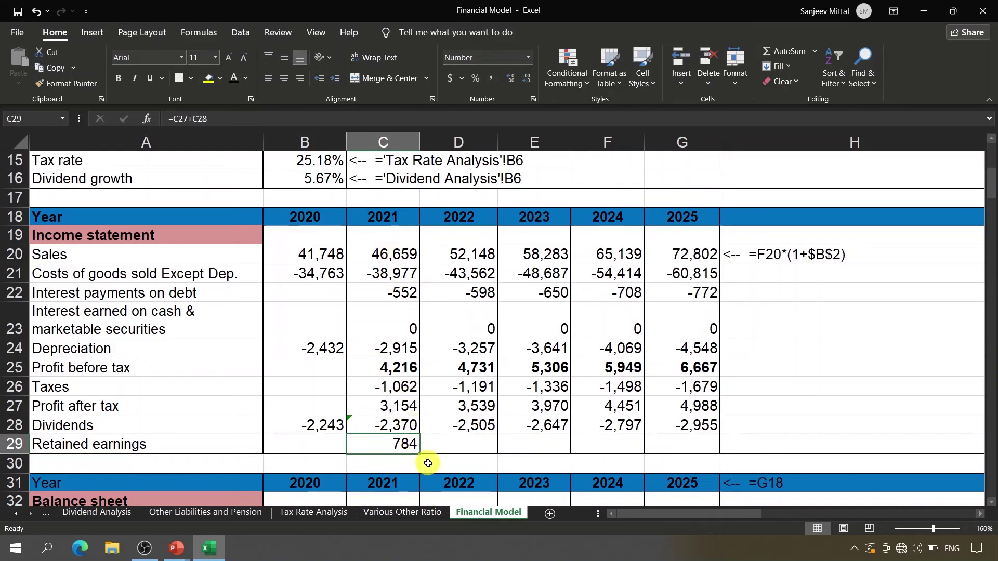
Copy the 2021 Retained earnings formula across the 2022 to 2025 columns, D29:G29.
{"action": "key", "text": "ctrl+c"}
{"action": "left_click_drag", "start_coordinate": [423, 451], "coordinate": [424, 462]}
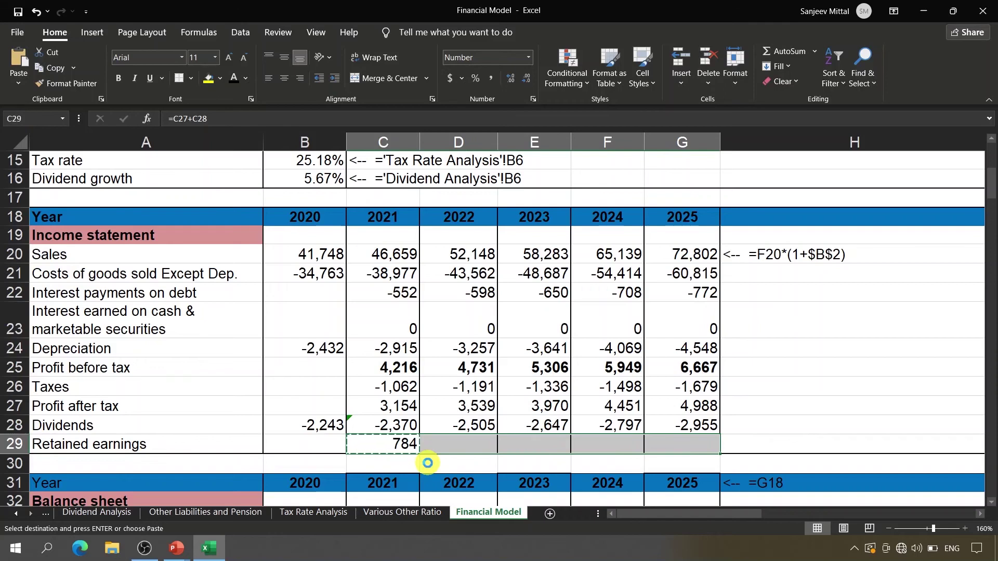
{"action": "key", "text": "ctrl+v"}
{"action": "key", "text": "Return"}
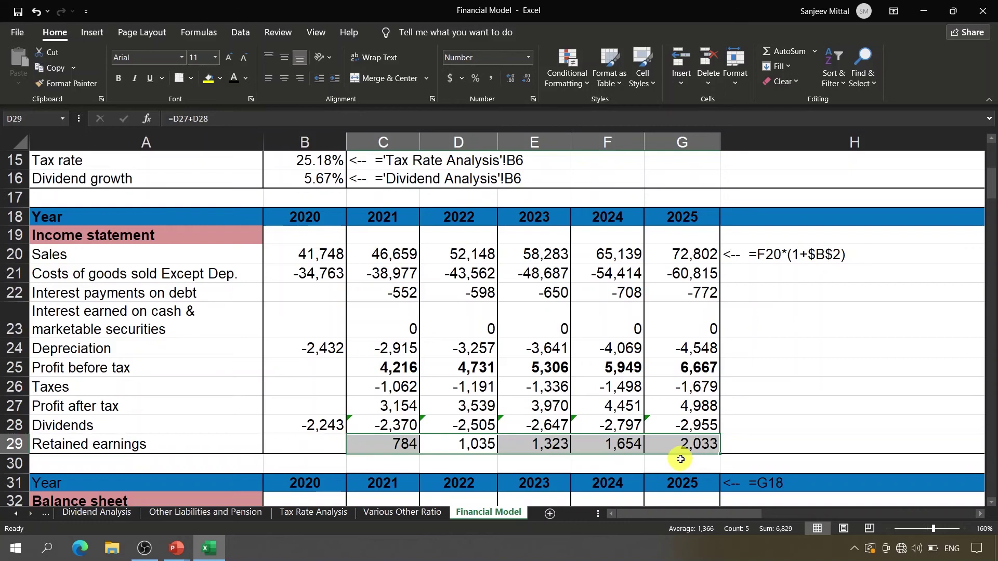
{"action": "left_click", "coordinate": [768, 450]}
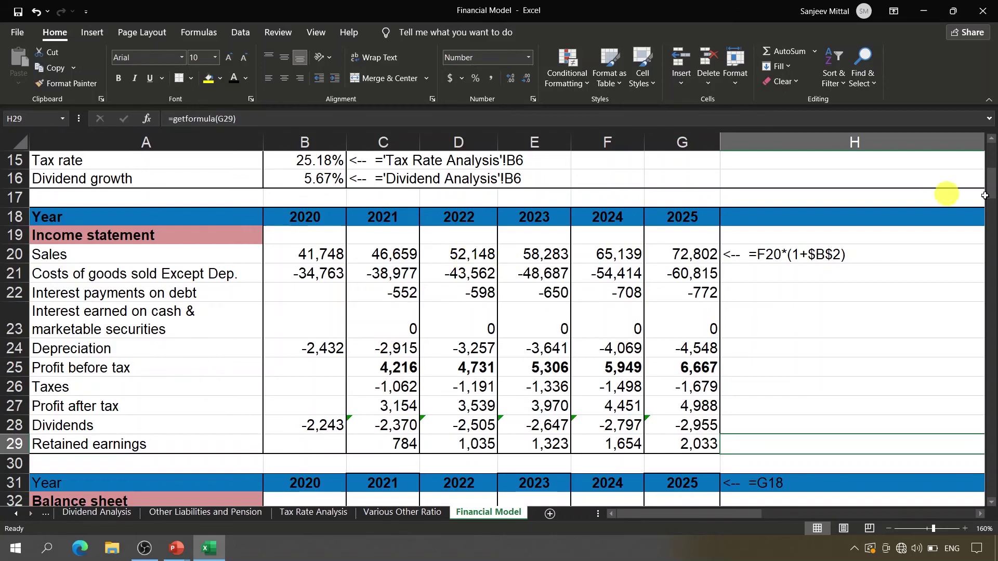
Link the 2020 Profit employed in the business in B53 to cell F29 of the Balance-Sheet Rewritten sheet.
{"action": "left_click_drag", "start_coordinate": [990, 190], "coordinate": [994, 223]}
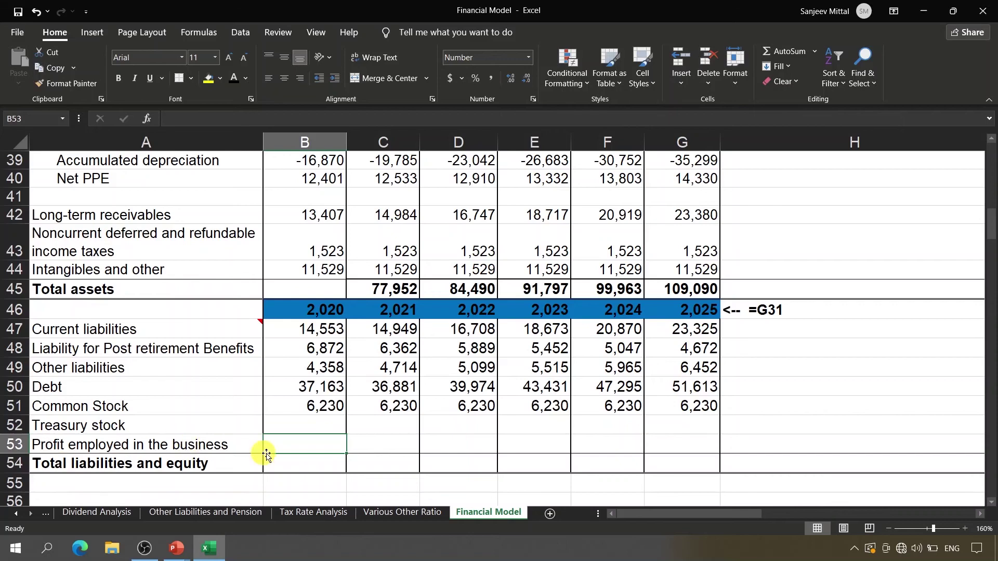
{"action": "type", "text": "="}
{"action": "left_click", "coordinate": [16, 514]}
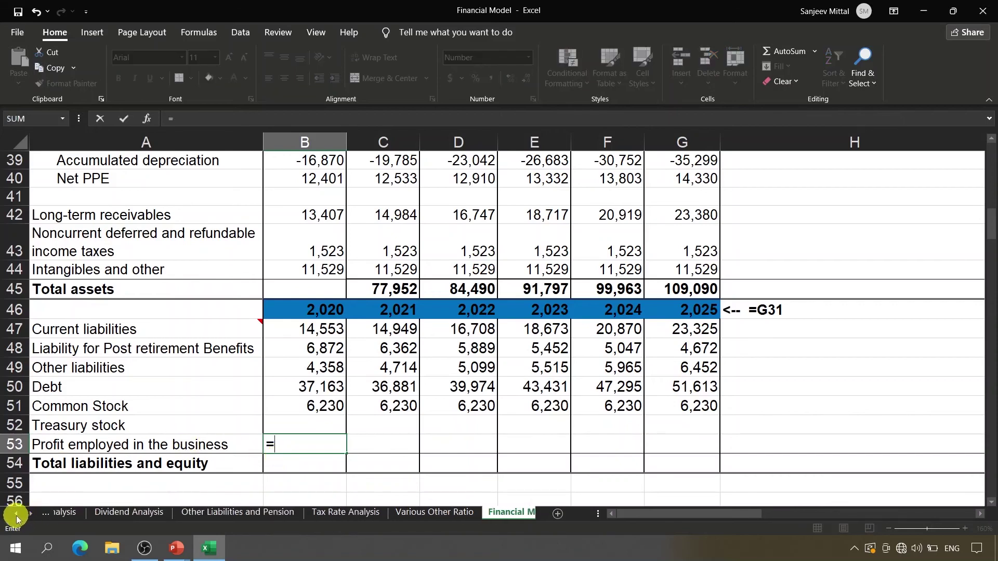
{"action": "left_click", "coordinate": [16, 515]}
{"action": "left_click", "coordinate": [16, 515]}
{"action": "left_click", "coordinate": [16, 515]}
{"action": "left_click", "coordinate": [16, 515]}
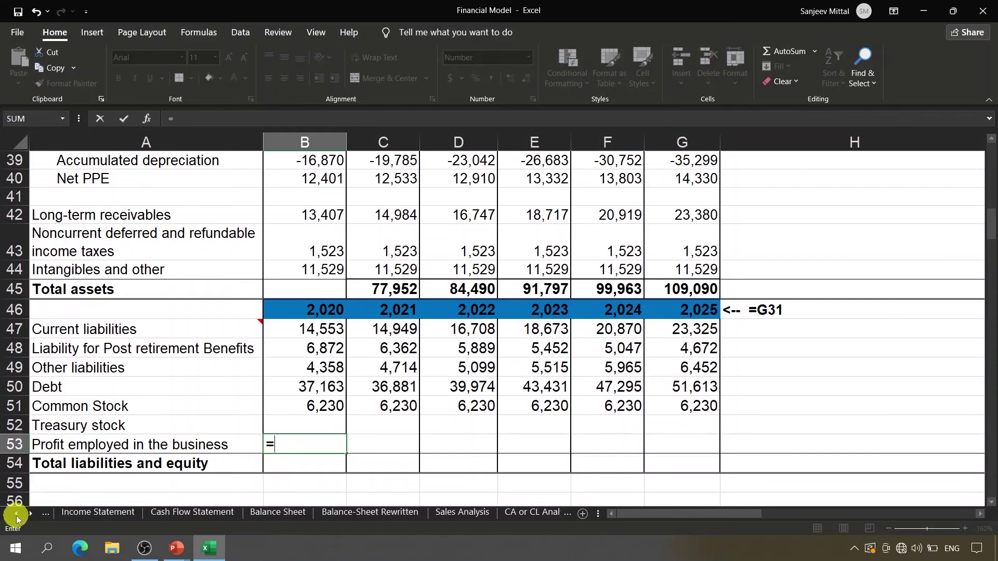
{"action": "left_click", "coordinate": [333, 514]}
{"action": "left_click", "coordinate": [263, 468]}
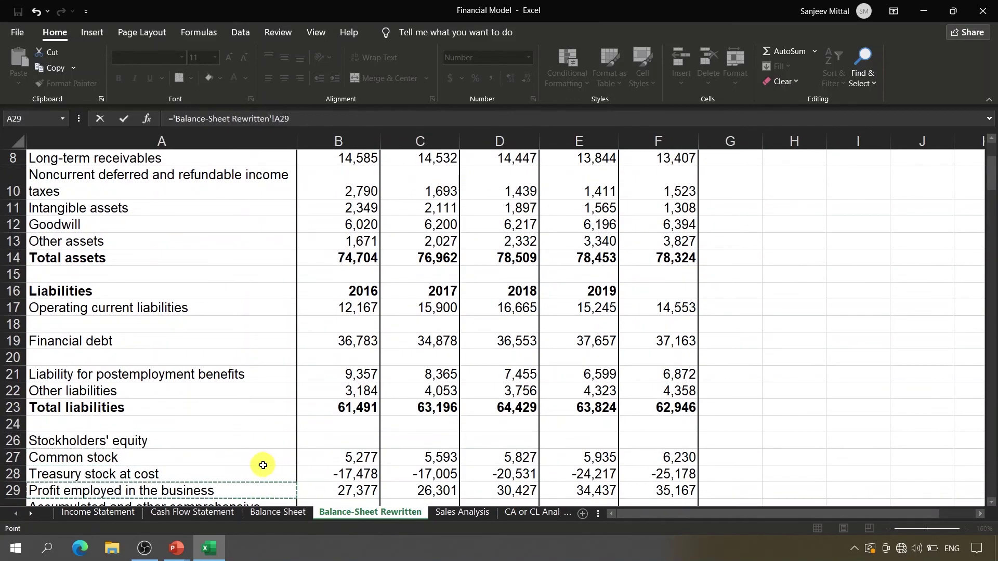
{"action": "scroll", "coordinate": [263, 465], "scroll_direction": "down", "scroll_amount": 2}
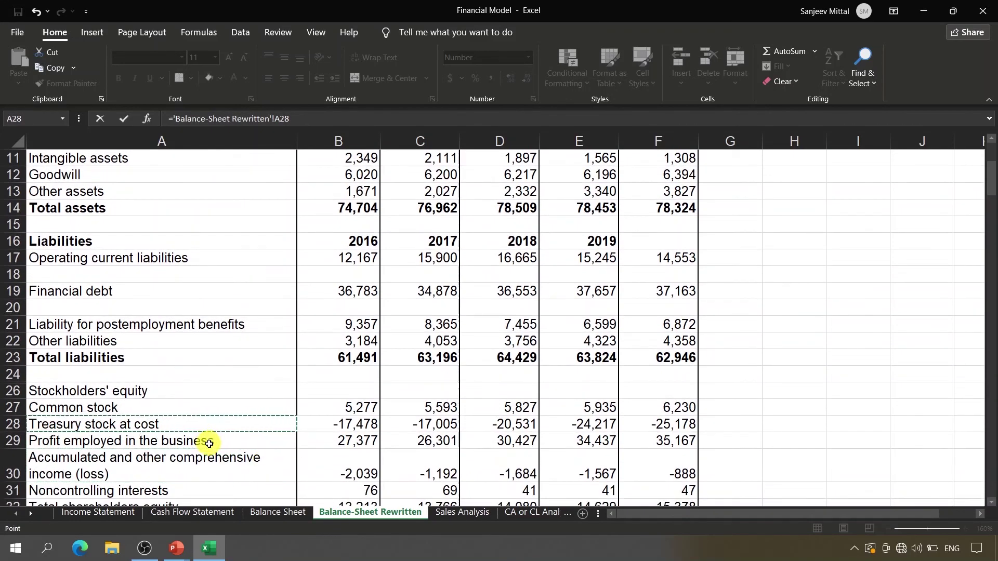
{"action": "left_click", "coordinate": [651, 440]}
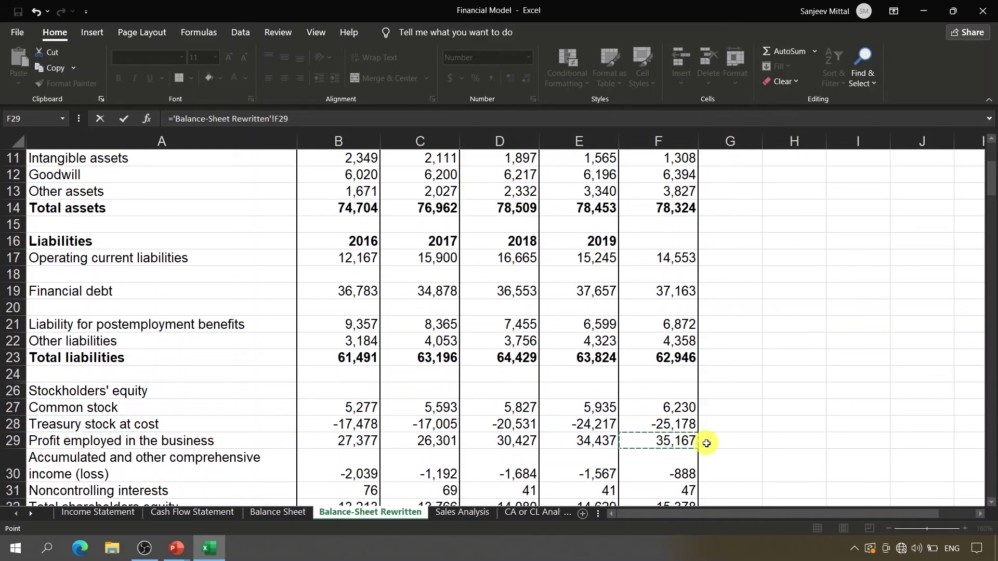
{"action": "key", "text": "Return"}
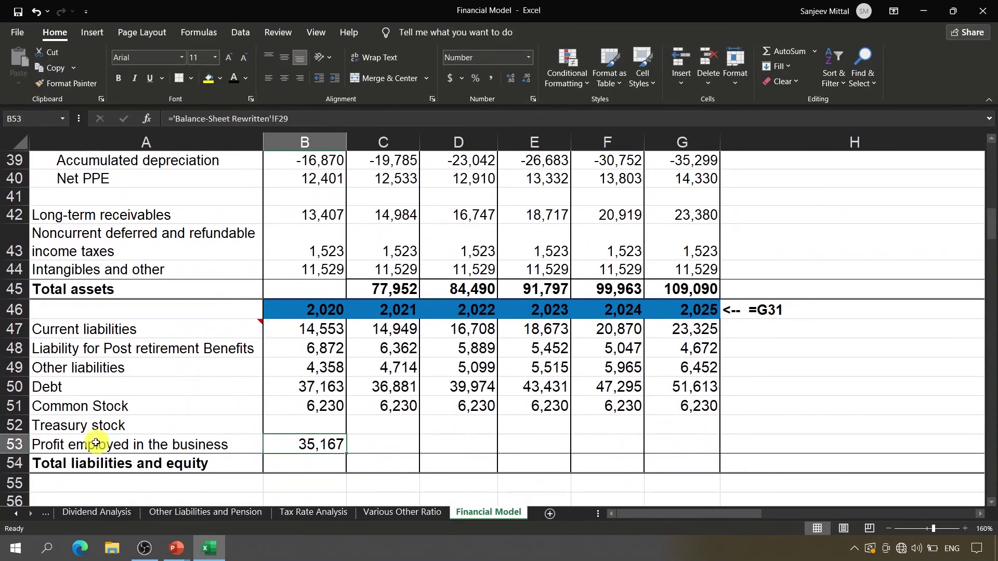
Calculate 2021 Profit employed in the business in C53 as the prior-year balance plus 2021 retained earnings, =B53+C29.
{"action": "left_click", "coordinate": [362, 444]}
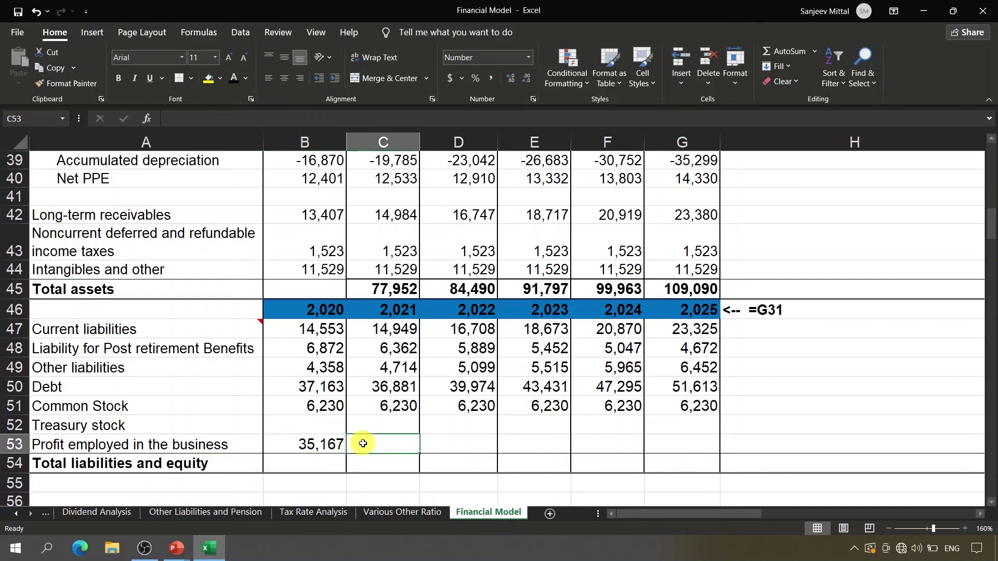
{"action": "type", "text": "="}
{"action": "key", "text": "Left"}
{"action": "type", "text": "+"}
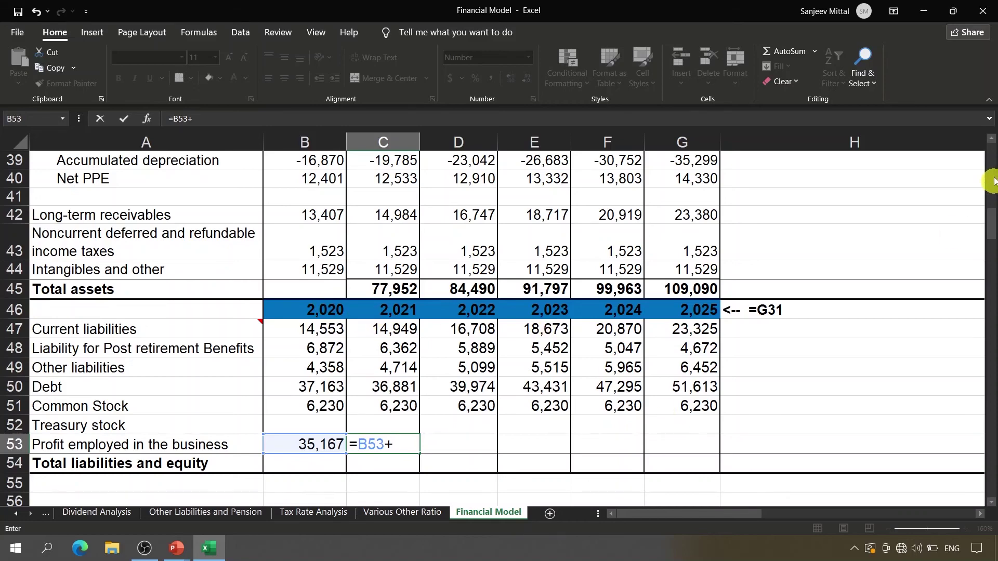
{"action": "left_click", "coordinate": [991, 144]}
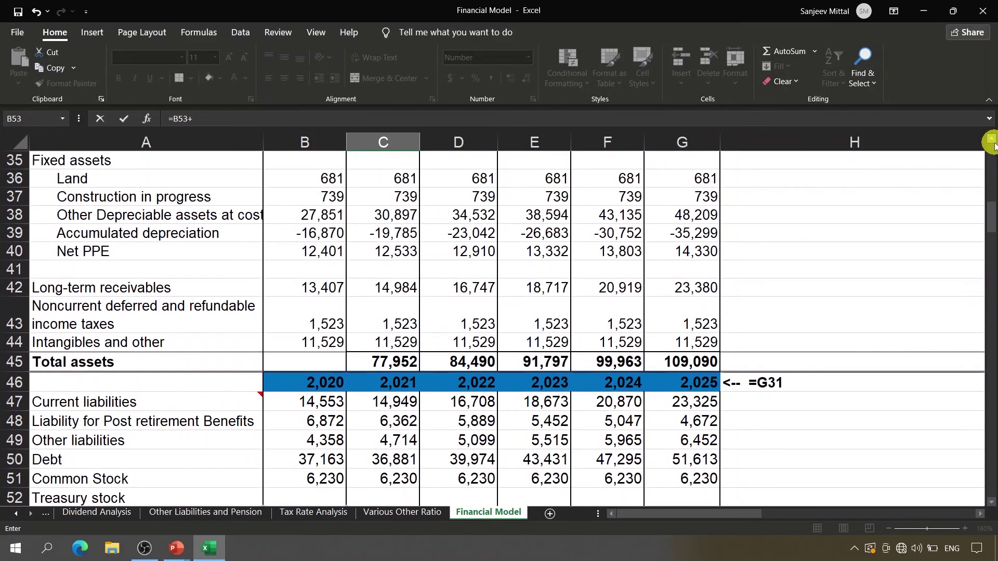
{"action": "left_click", "coordinate": [992, 143]}
{"action": "left_click", "coordinate": [992, 143]}
{"action": "left_click", "coordinate": [992, 144]}
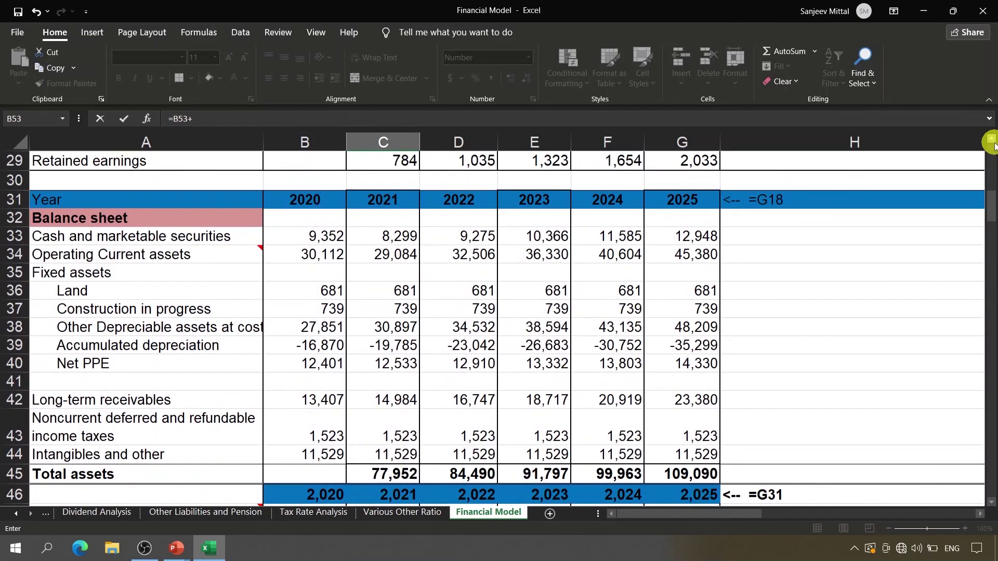
{"action": "left_click", "coordinate": [992, 144]}
{"action": "left_click", "coordinate": [992, 143]}
{"action": "left_click", "coordinate": [992, 144]}
{"action": "left_click", "coordinate": [992, 144]}
{"action": "left_click", "coordinate": [991, 144]}
{"action": "left_click", "coordinate": [992, 144]}
{"action": "left_click", "coordinate": [992, 144]}
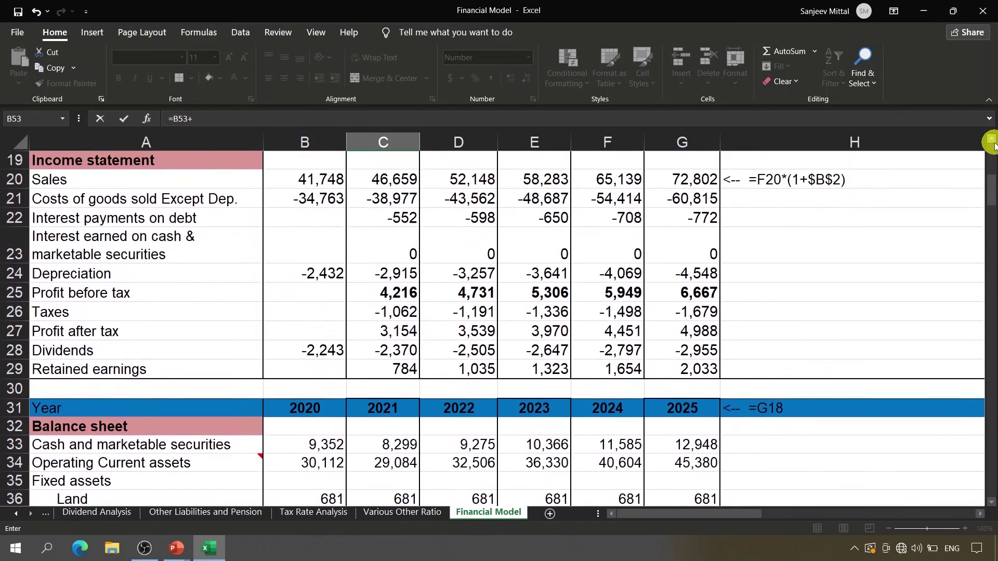
{"action": "left_click", "coordinate": [992, 143]}
{"action": "left_click", "coordinate": [992, 143]}
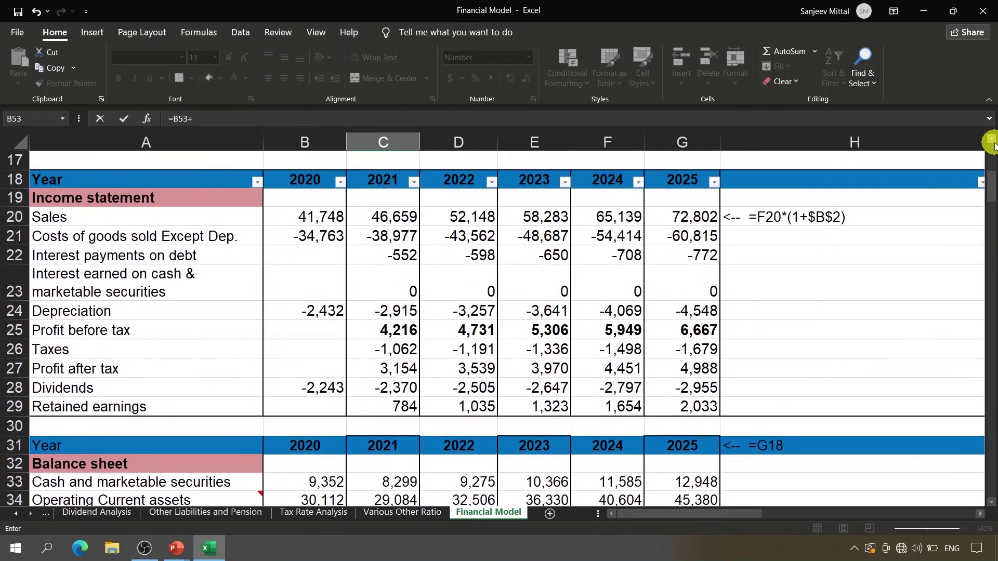
{"action": "left_click", "coordinate": [391, 406]}
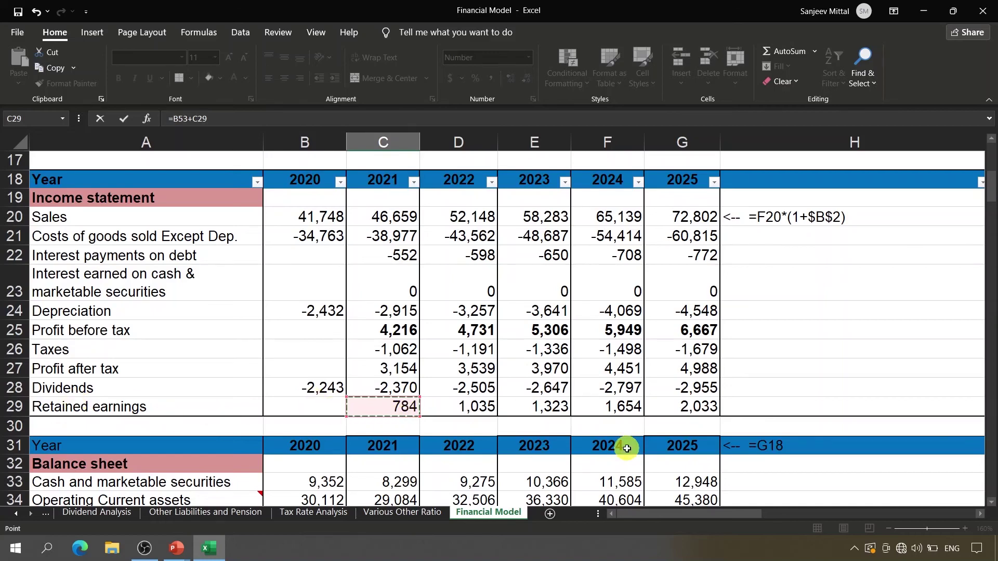
{"action": "key", "text": "ctrl+Return"}
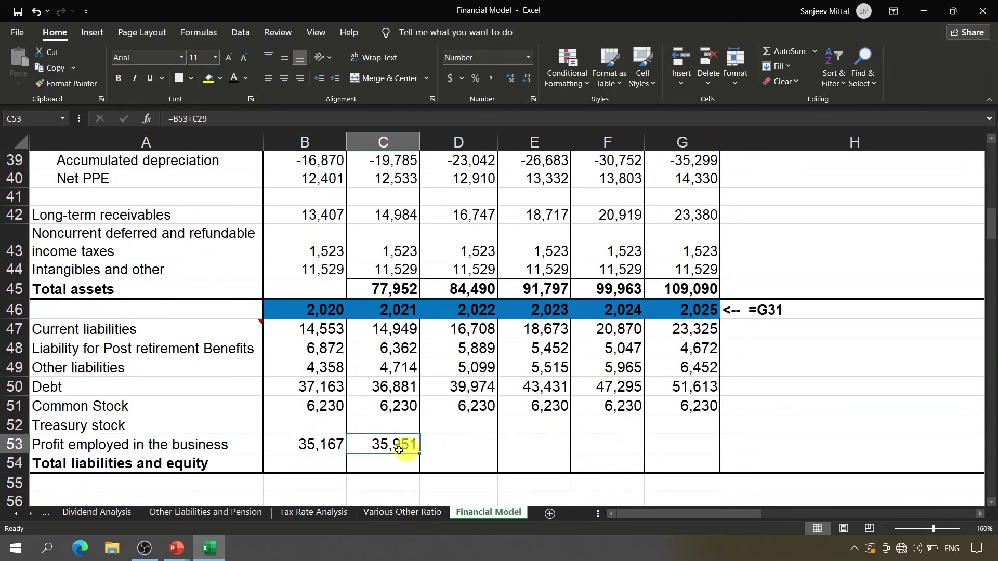
Check the B53 and C53 formulas and copy the 2021 Profit employed in the business formula across D53:G53.
{"action": "left_click", "coordinate": [314, 444]}
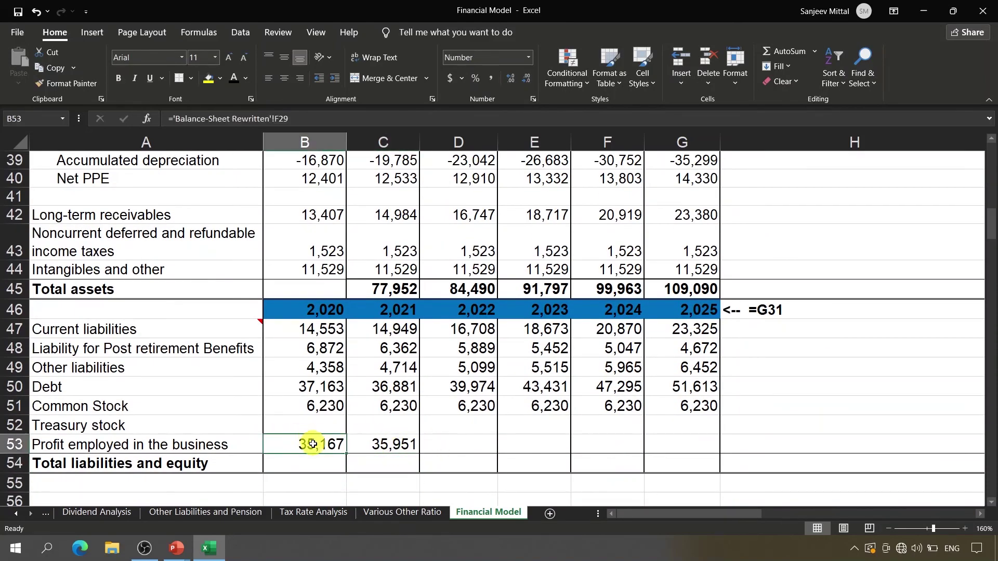
{"action": "left_click", "coordinate": [395, 449]}
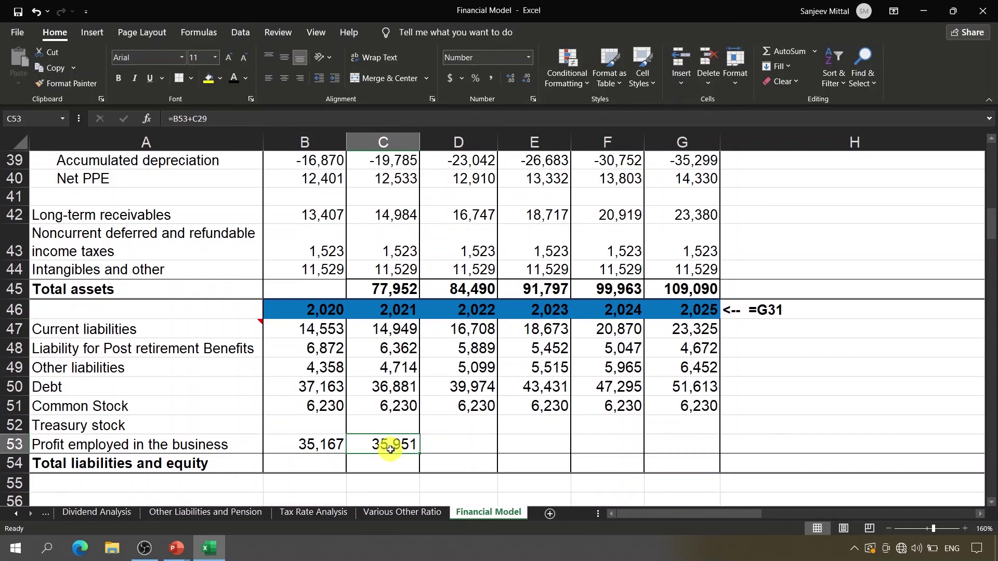
{"action": "double_click", "coordinate": [391, 448]}
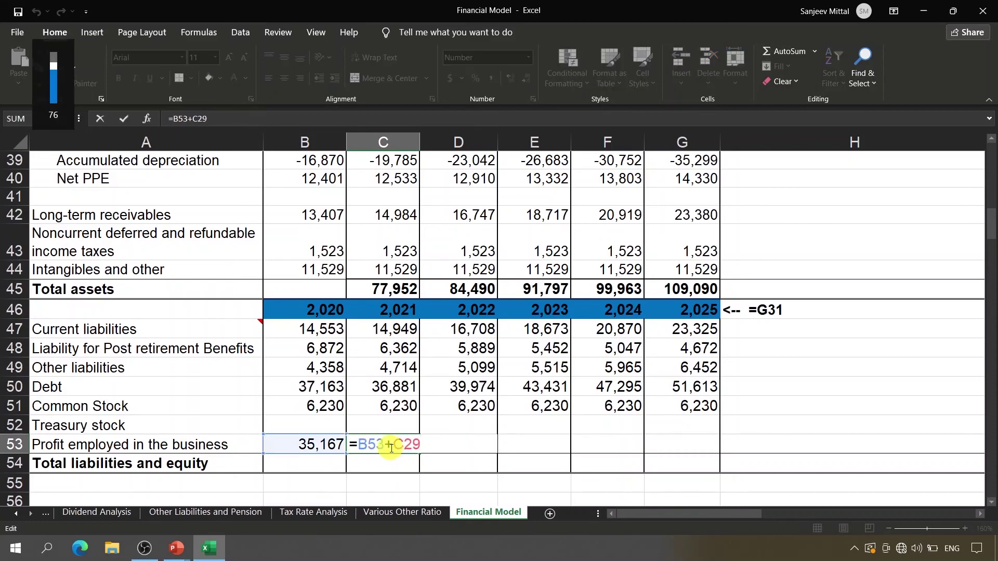
{"action": "key", "text": "Escape"}
{"action": "key", "text": "ctrl+c"}
{"action": "key", "text": "shift+Right"}
{"action": "key", "text": "shift+Right"}
{"action": "key", "text": "shift+Right"}
{"action": "key", "text": "shift+Right"}
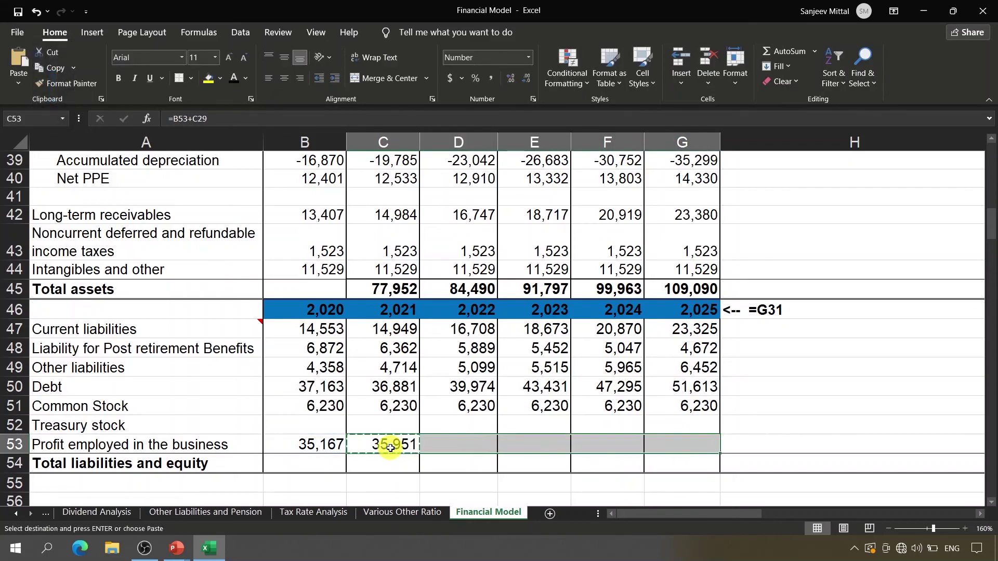
{"action": "key", "text": "ctrl+v"}
{"action": "key", "text": "Return"}
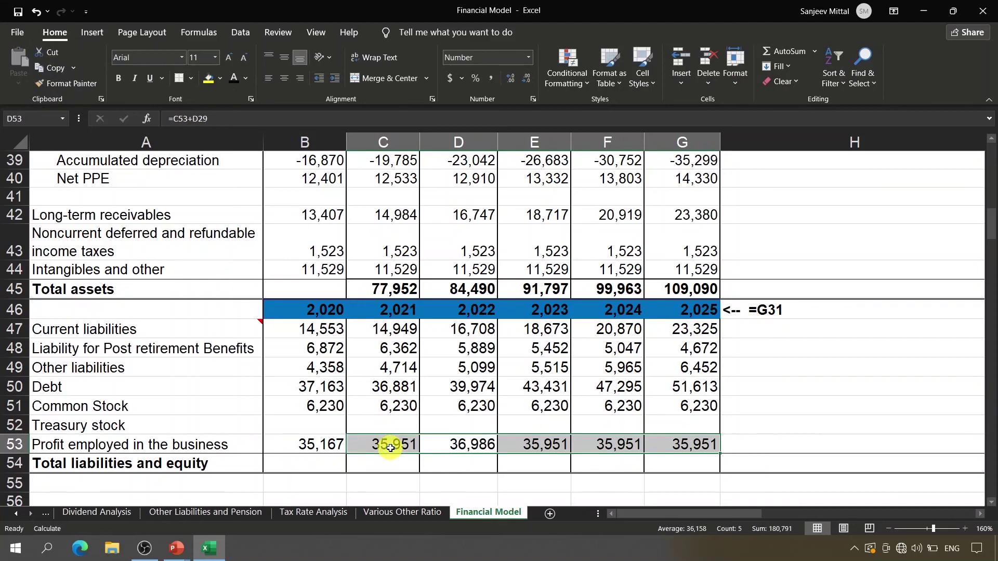
Re-enter the 2023 formula =D53+E29 in E53 to recalculate the projections, and select the Profit employed in the business row, A53:G53.
{"action": "key", "text": "Right"}
{"action": "key", "text": "Right"}
{"action": "key", "text": "Left"}
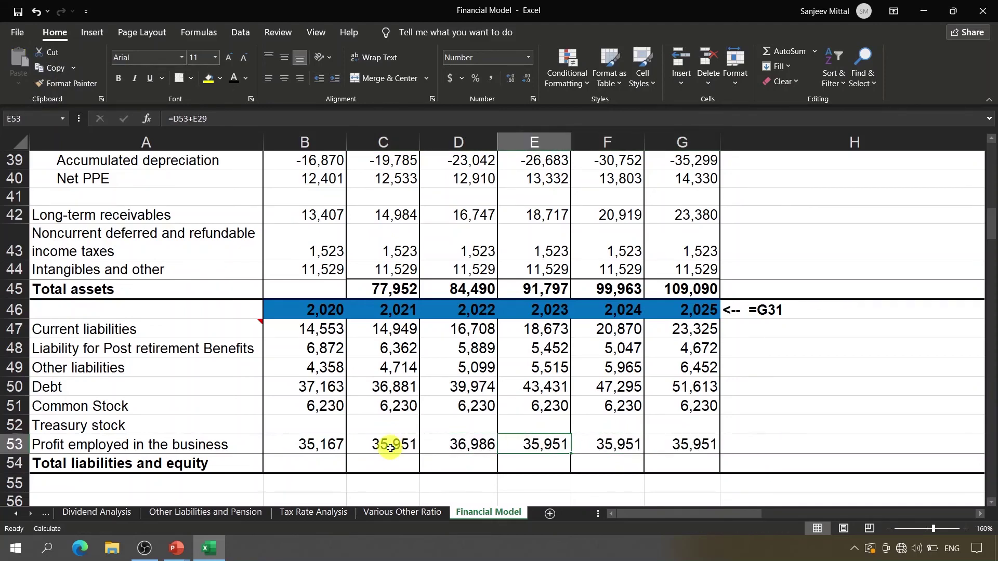
{"action": "key", "text": "F2"}
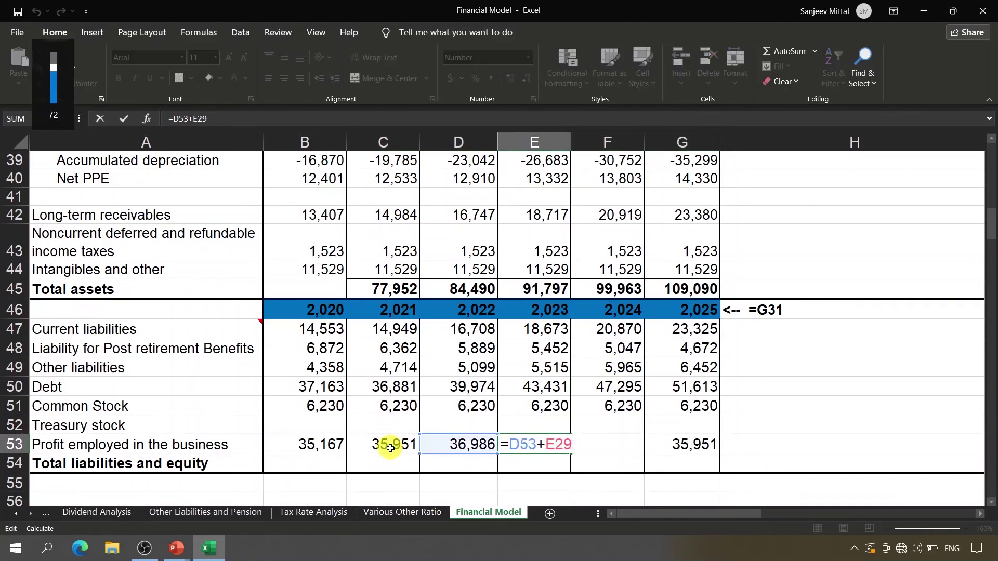
{"action": "key", "text": "Return"}
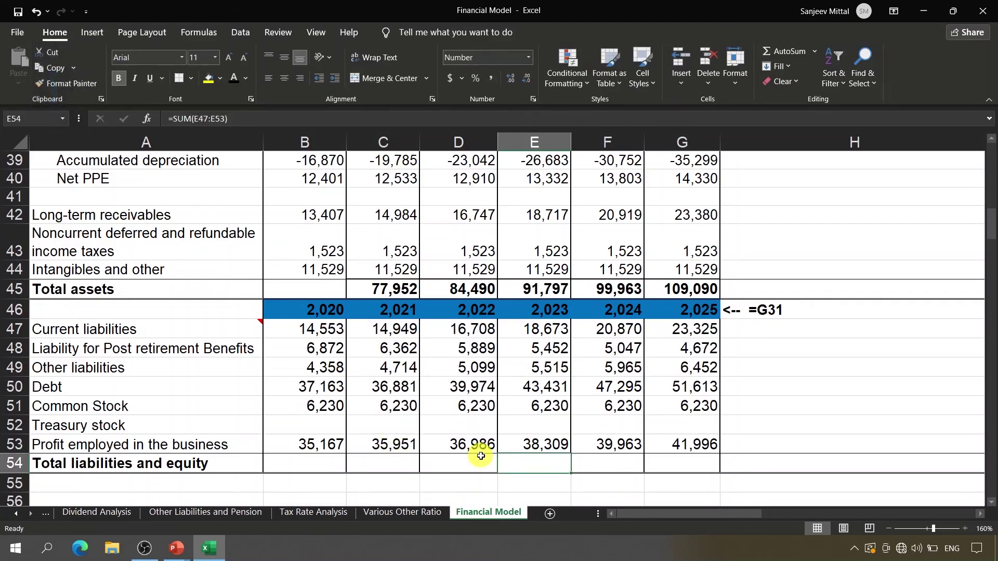
{"action": "left_click_drag", "start_coordinate": [672, 450], "coordinate": [141, 453]}
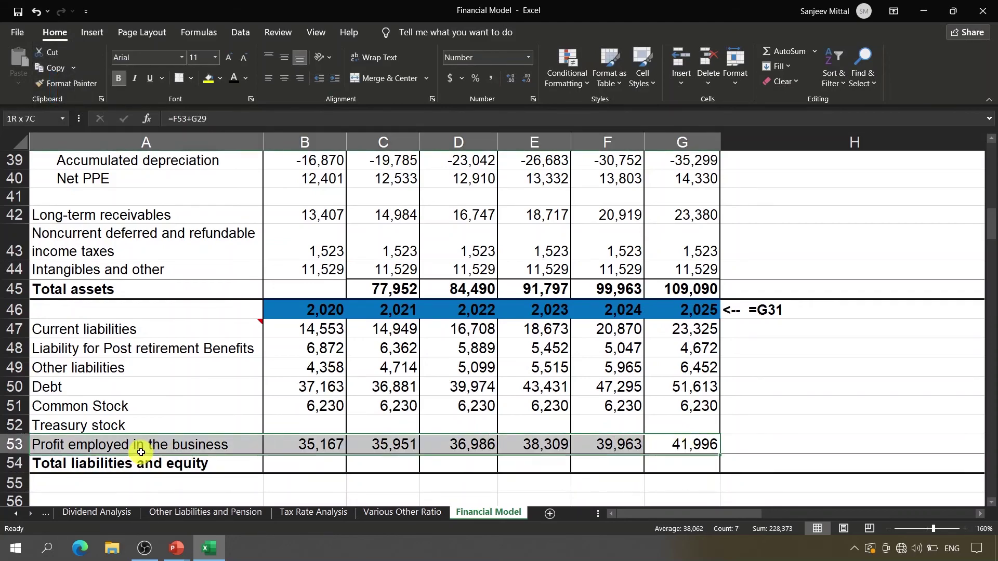
Examine the projected 2021 to 2025 Profit employed in the business values in C53:G53 and the formula note cell H53.
{"action": "left_click", "coordinate": [364, 441]}
{"action": "key", "text": "shift+Right"}
{"action": "key", "text": "shift+Right"}
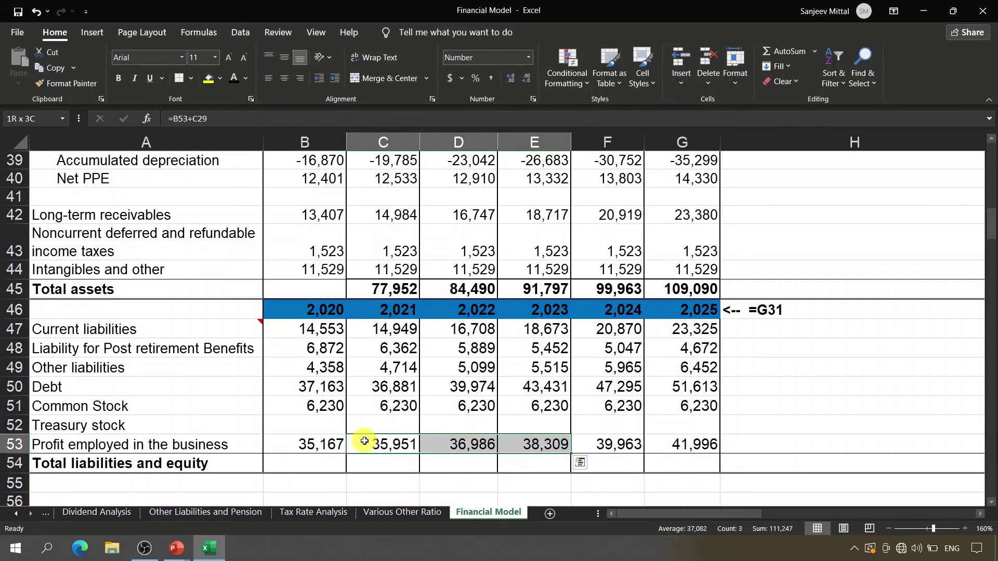
{"action": "key", "text": "shift+Right"}
{"action": "key", "text": "shift+Right"}
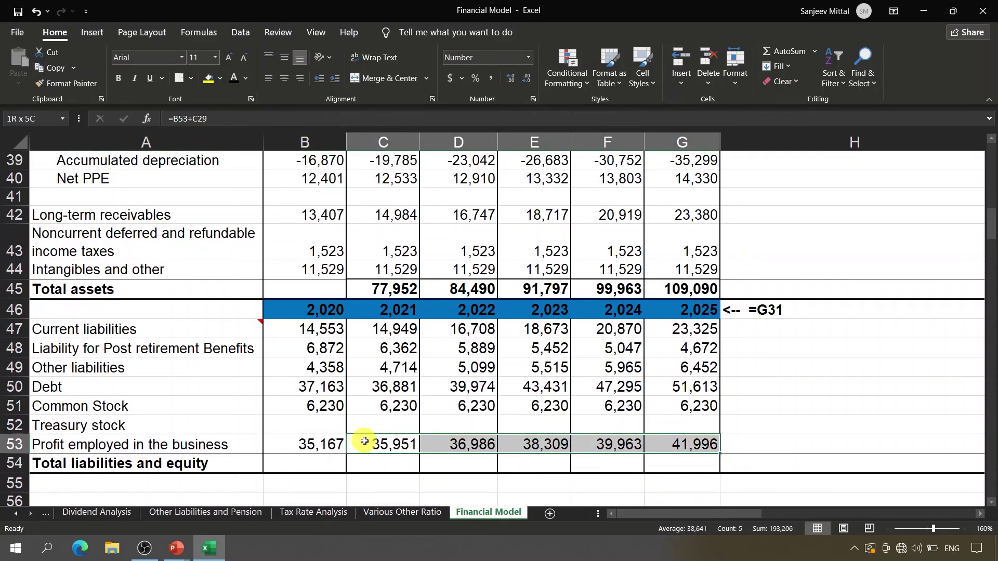
{"action": "left_click", "coordinate": [364, 441]}
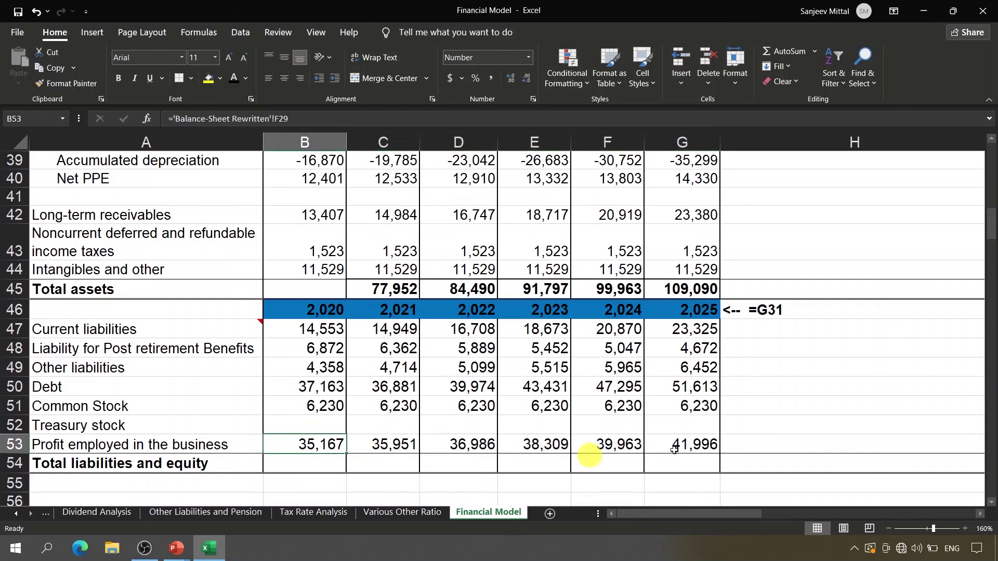
{"action": "left_click", "coordinate": [733, 448]}
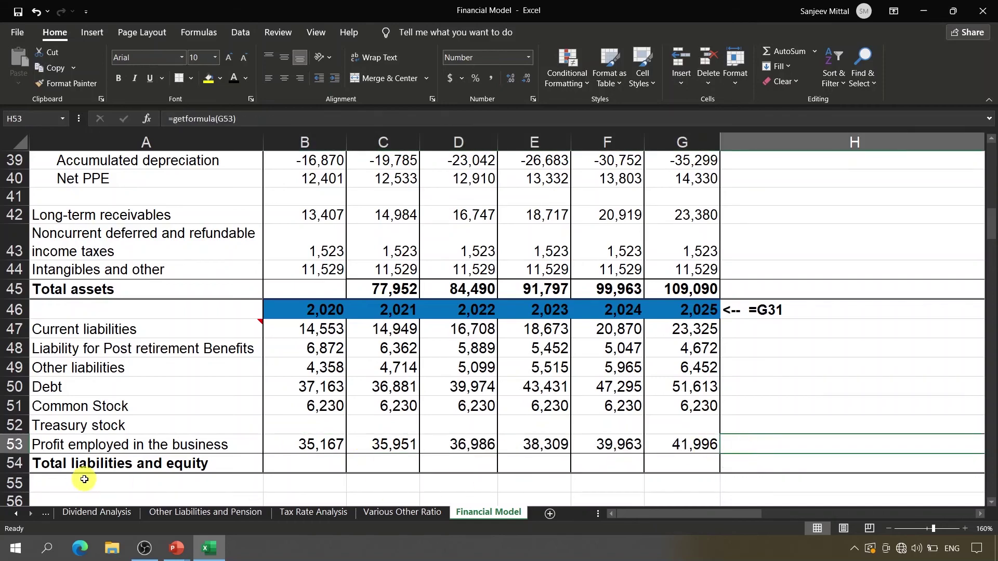
{"action": "left_click", "coordinate": [790, 489]}
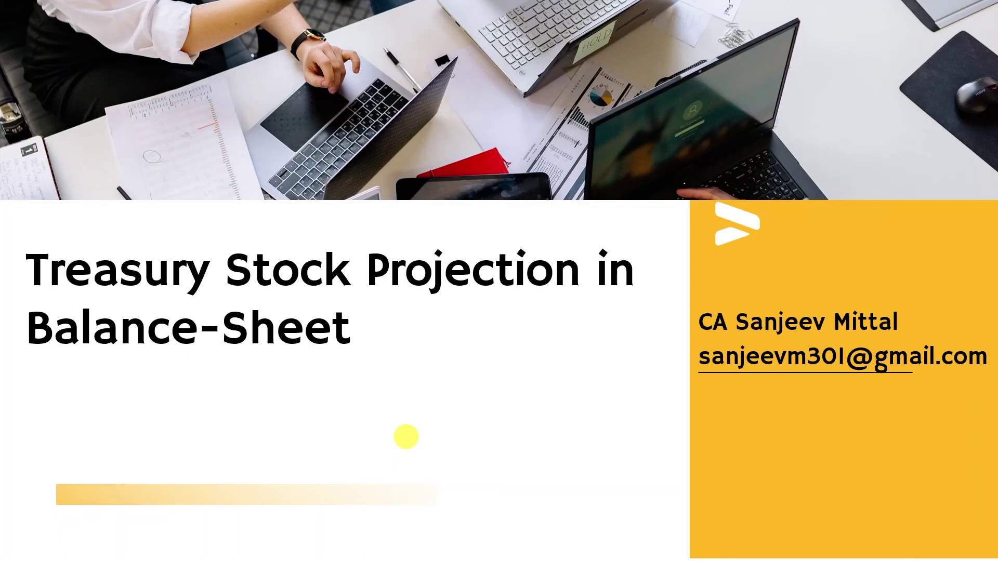
Return to the Financial Model workbook and link the 2020 Treasury stock in B52 to cell F28 of the Balance-Sheet Rewritten sheet.
{"action": "key", "text": "alt+Tab"}
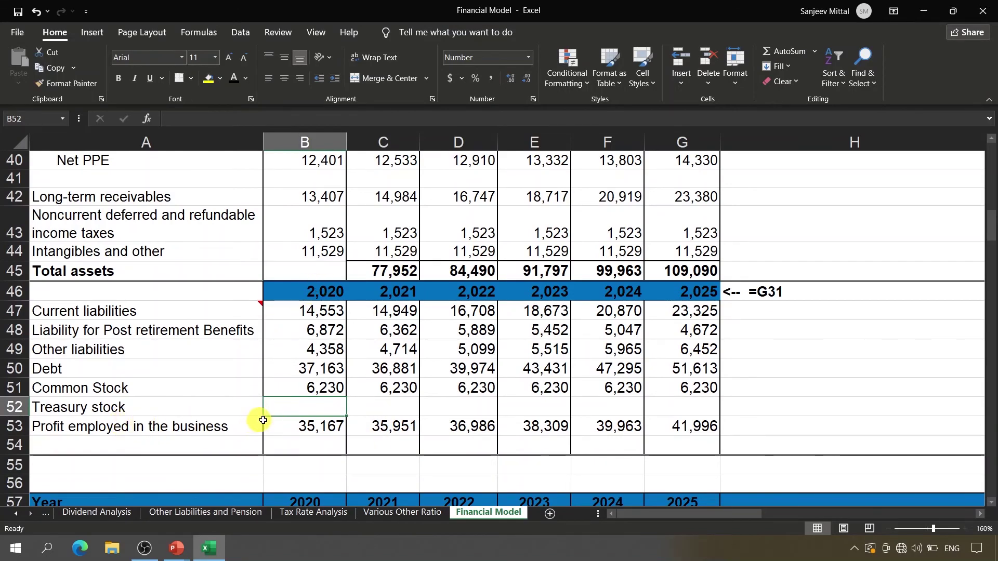
{"action": "type", "text": "="}
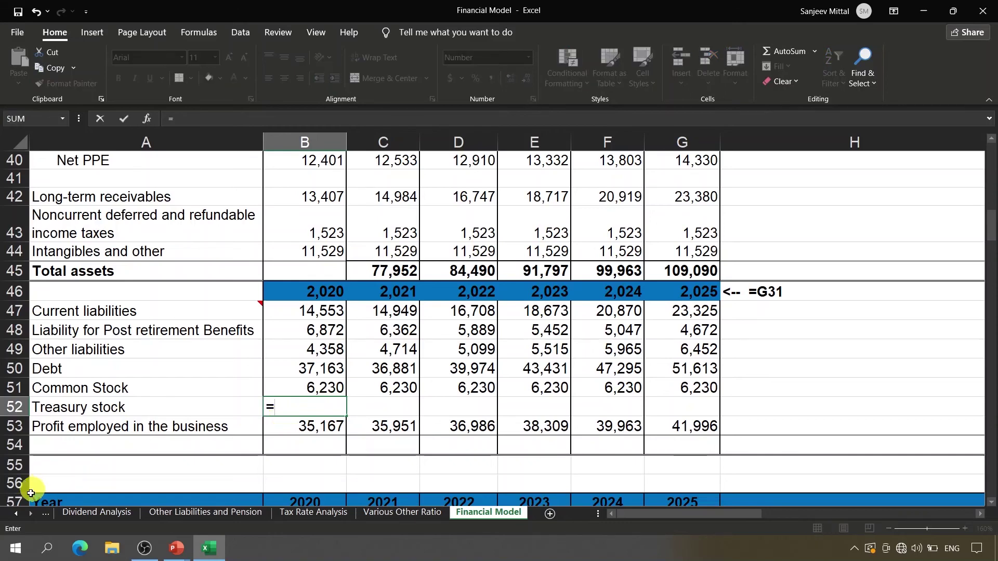
{"action": "left_click", "coordinate": [17, 514]}
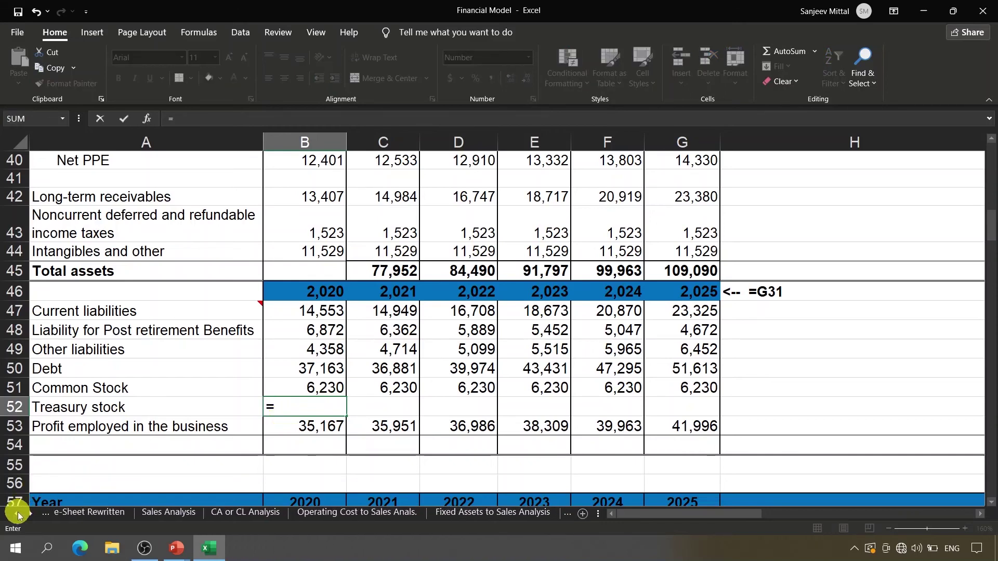
{"action": "left_click", "coordinate": [168, 515]}
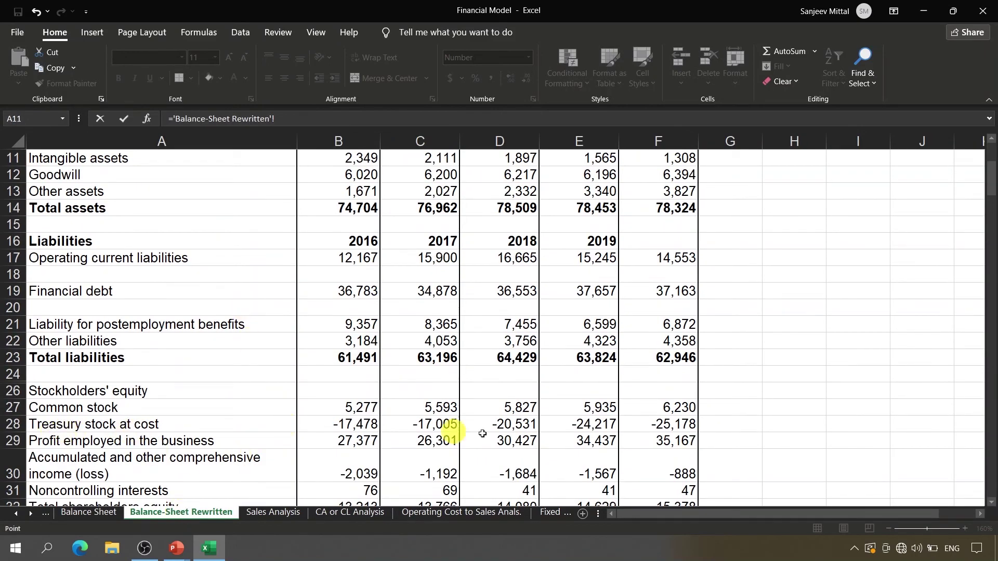
{"action": "left_click", "coordinate": [654, 429]}
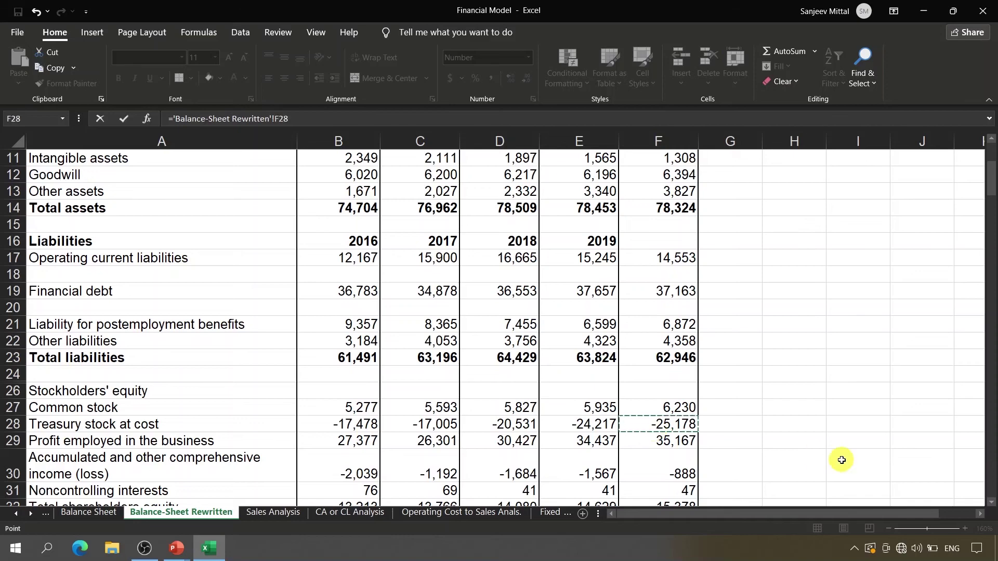
{"action": "key", "text": "Return"}
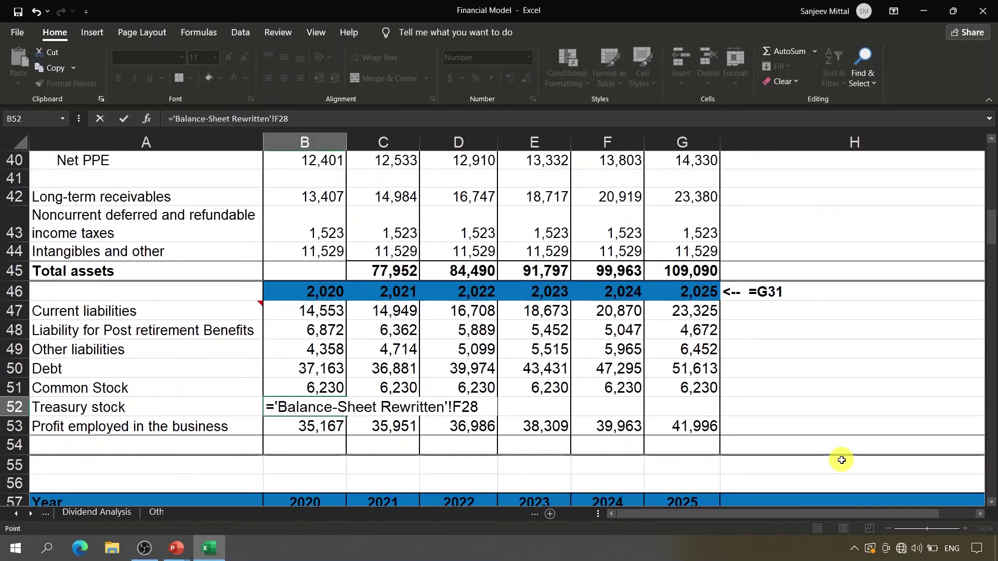
{"action": "key", "text": "Up"}
{"action": "key", "text": "Up"}
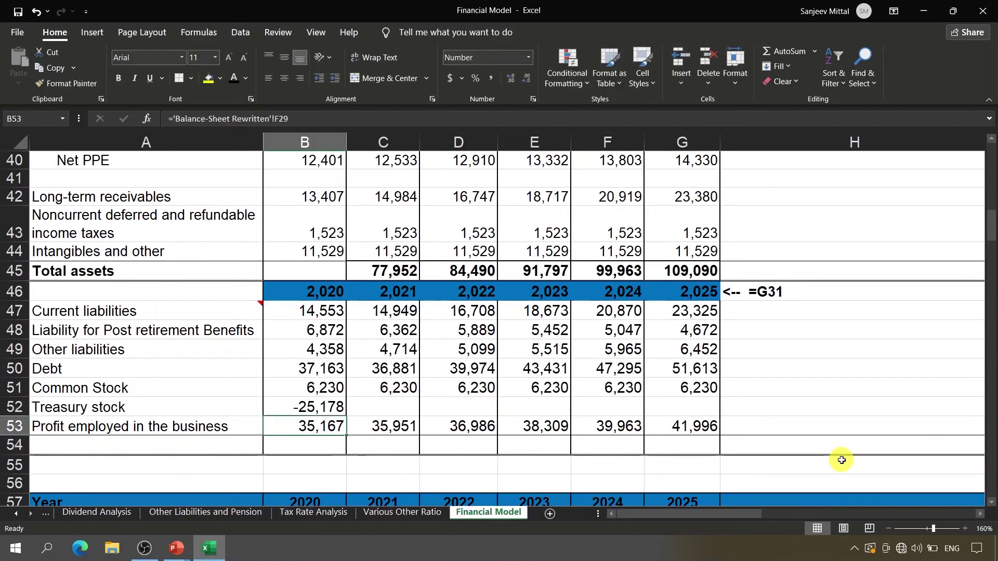
Calculate 2021 Treasury stock in C52 as total assets less the other liabilities and equity items, =C45-SUM(C47:C51)-C53, and check the formula.
{"action": "key", "text": "Right"}
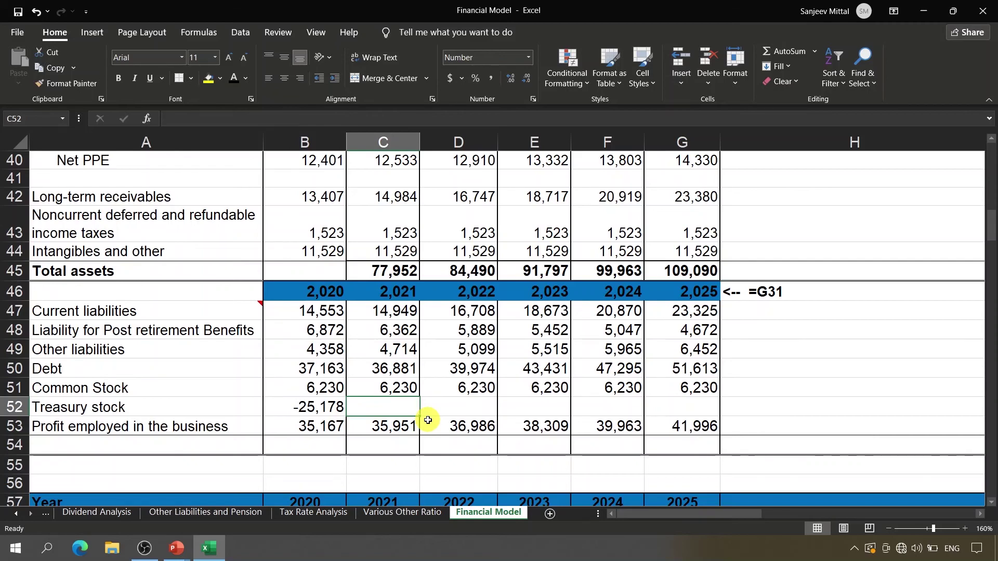
{"action": "type", "text": "="}
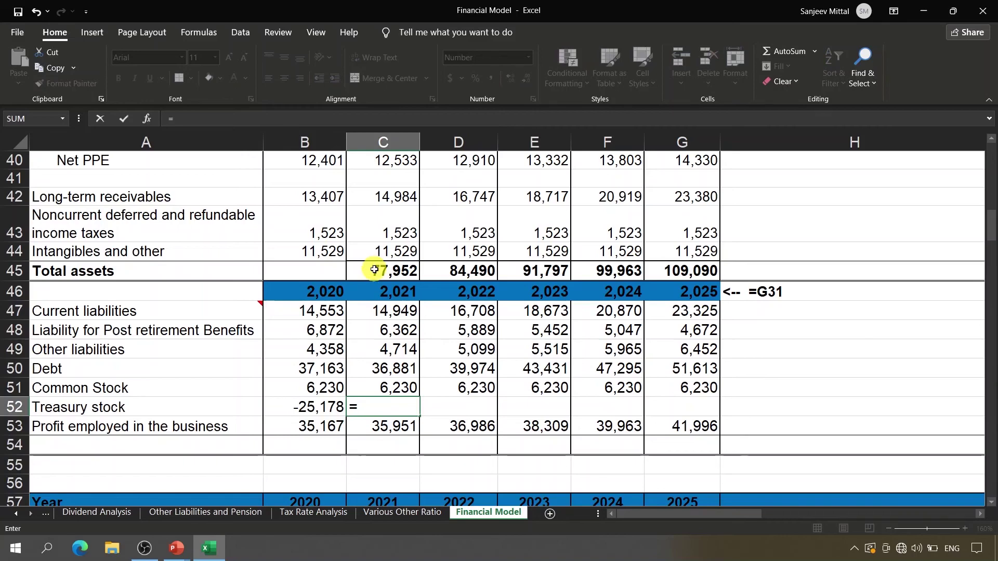
{"action": "left_click", "coordinate": [374, 270]}
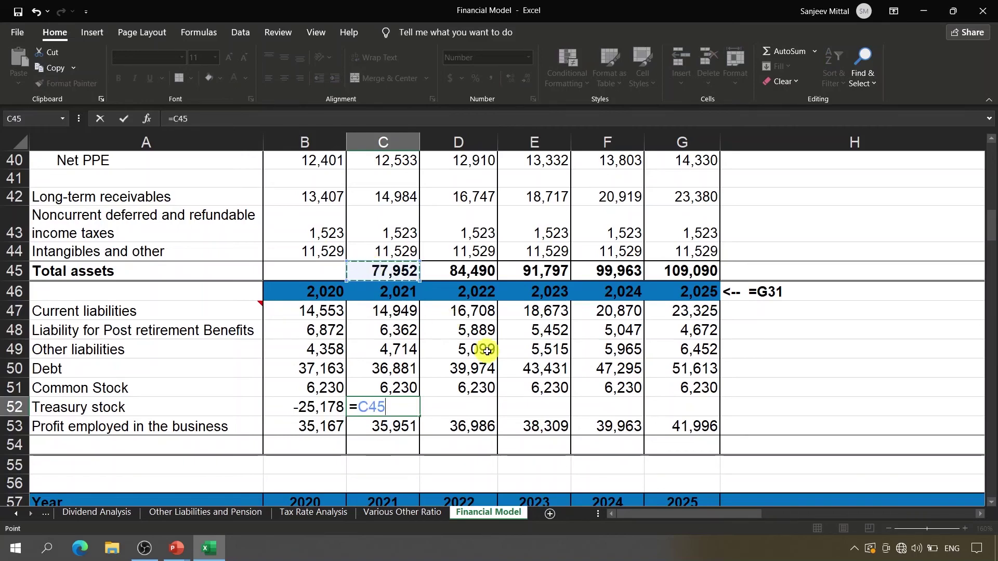
{"action": "type", "text": "=C45"}
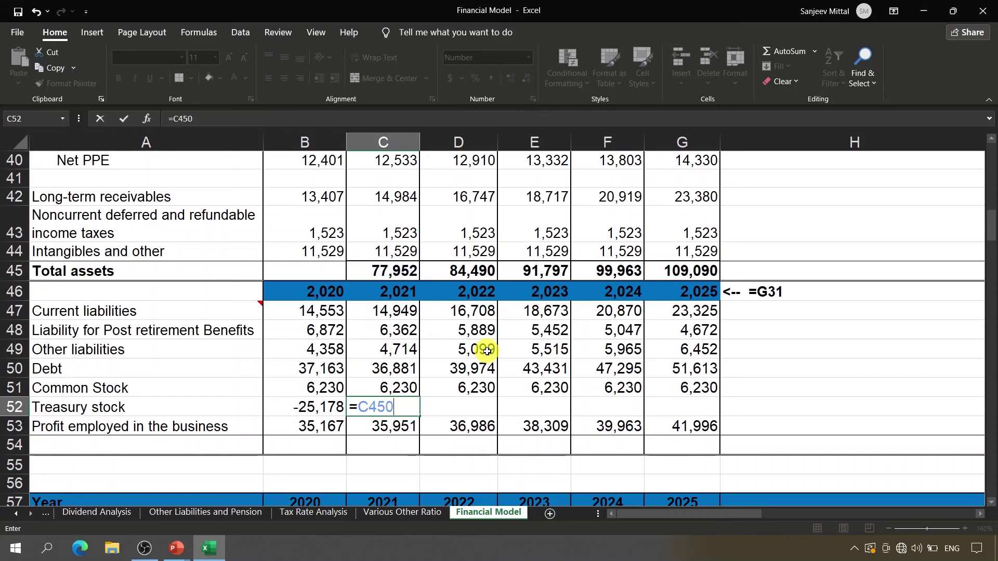
{"action": "type", "text": "-sum"}
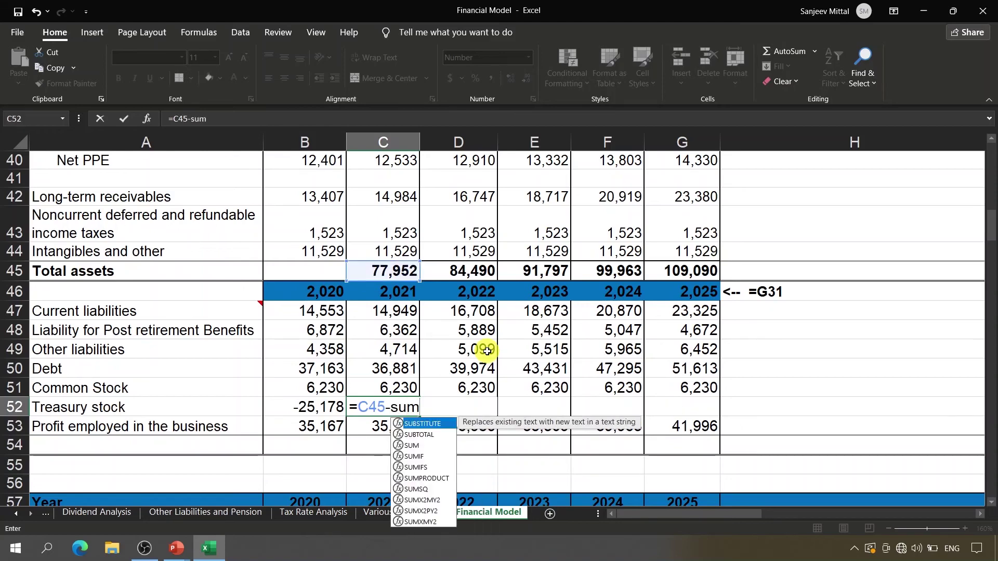
{"action": "key", "text": "Right"}
{"action": "key", "text": "Left"}
{"action": "key", "text": "F2"}
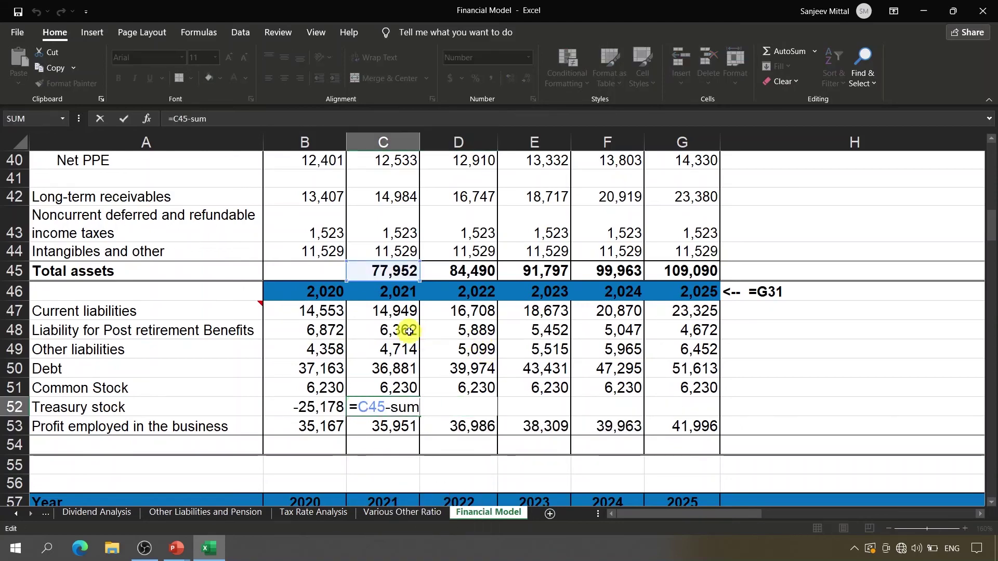
{"action": "type", "text": "("}
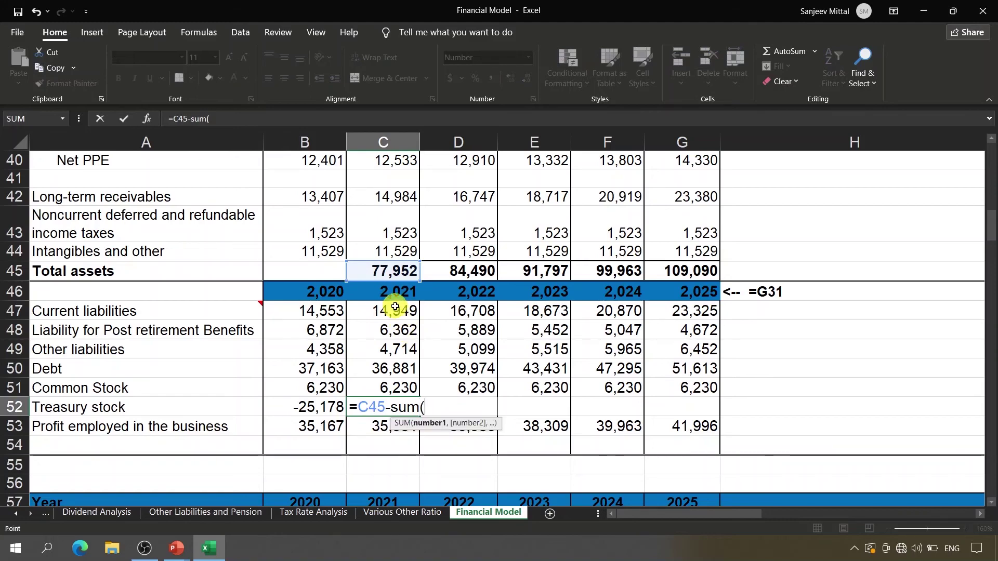
{"action": "left_click", "coordinate": [395, 308]}
{"action": "key", "text": "shift+Down"}
{"action": "key", "text": "shift+Down"}
{"action": "key", "text": "shift+Down"}
{"action": "key", "text": "shift+Down"}
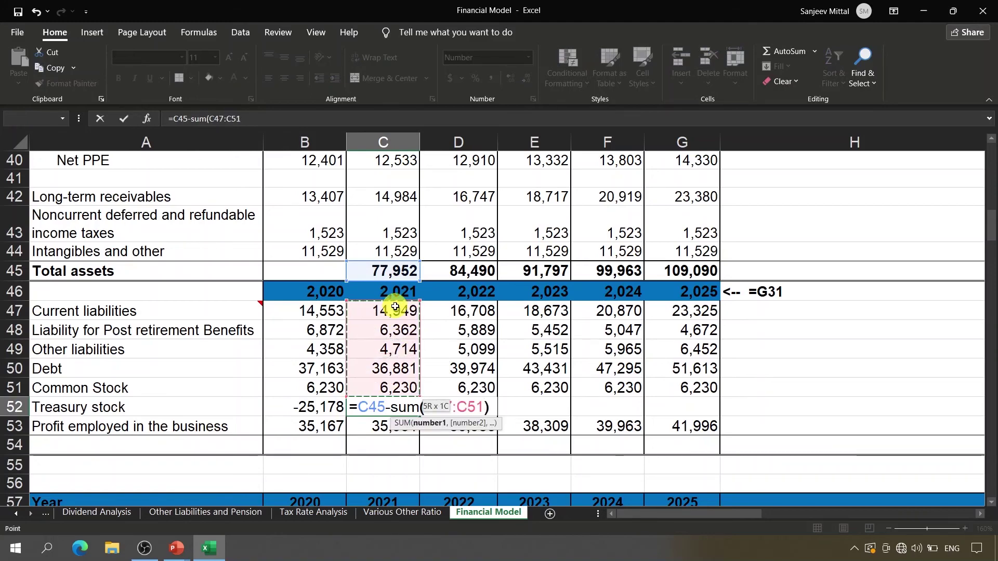
{"action": "type", "text": ")-"}
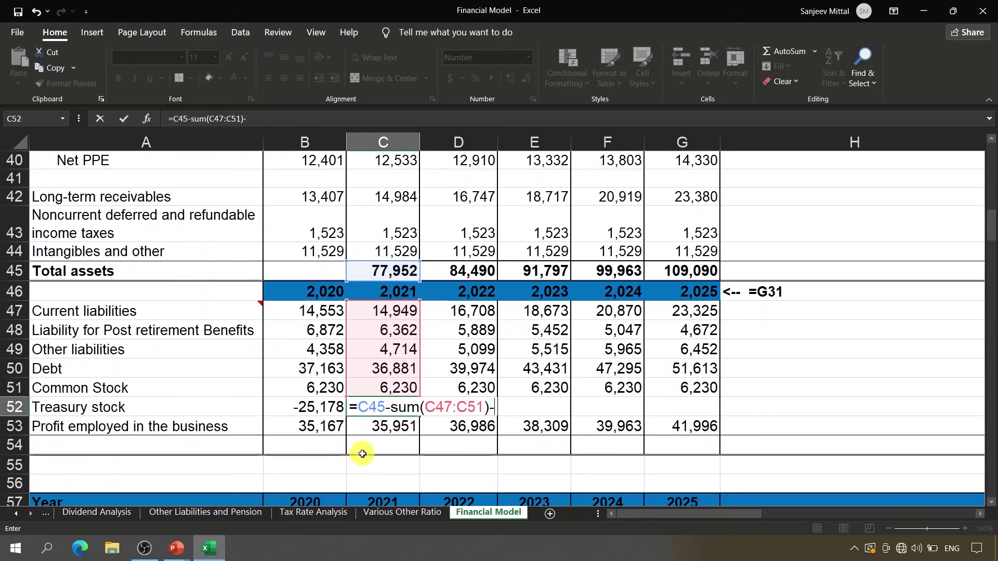
{"action": "left_click", "coordinate": [370, 429]}
{"action": "key", "text": "Return"}
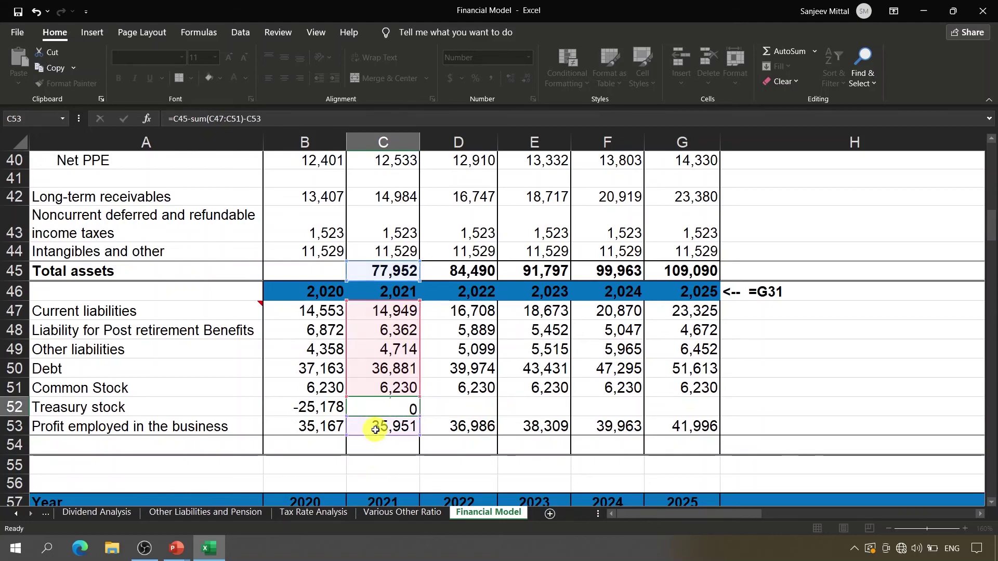
{"action": "key", "text": "Down"}
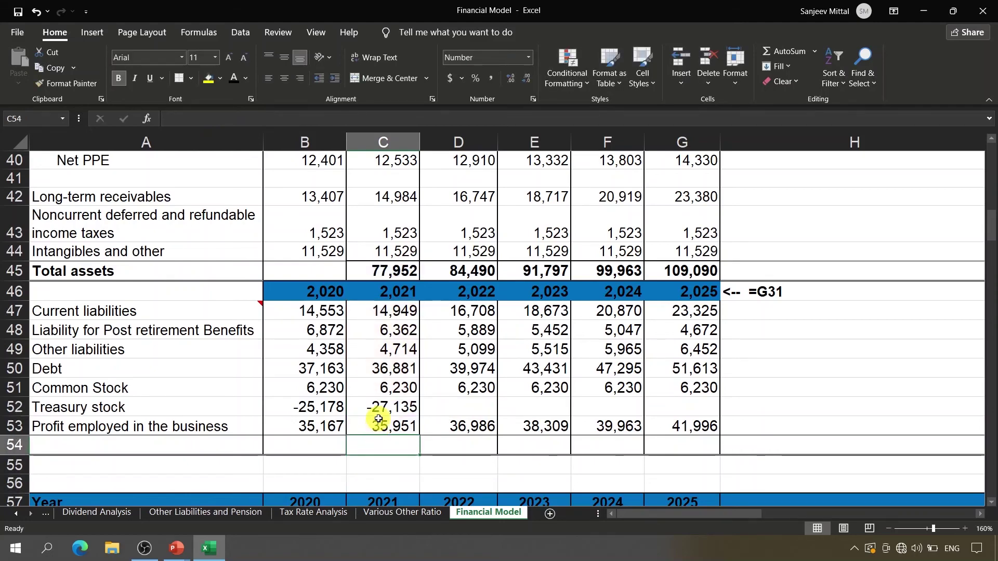
{"action": "left_click", "coordinate": [372, 411]}
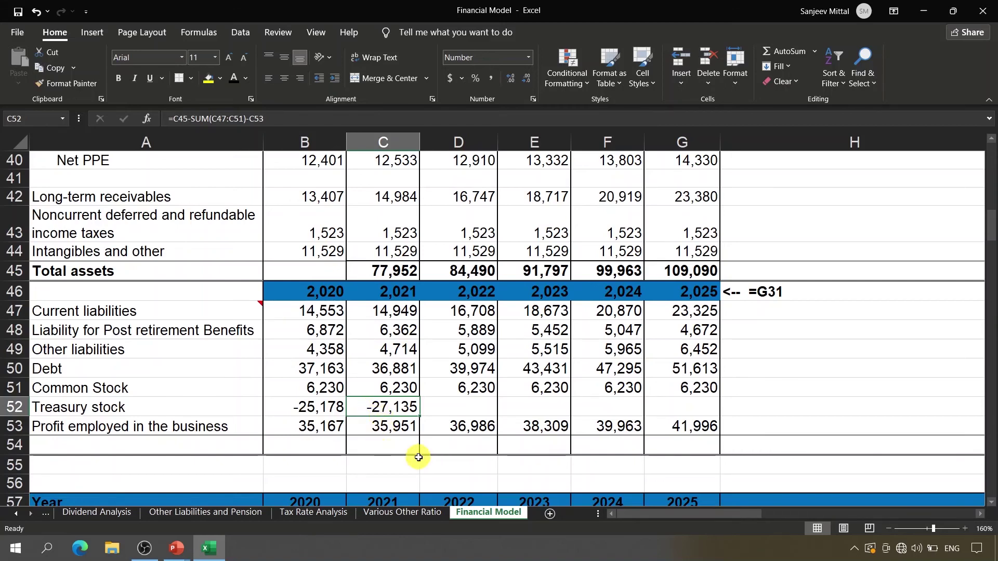
Total the 2021 liabilities and equity in C54 with =SUM(C47:C53).
{"action": "left_click", "coordinate": [397, 447]}
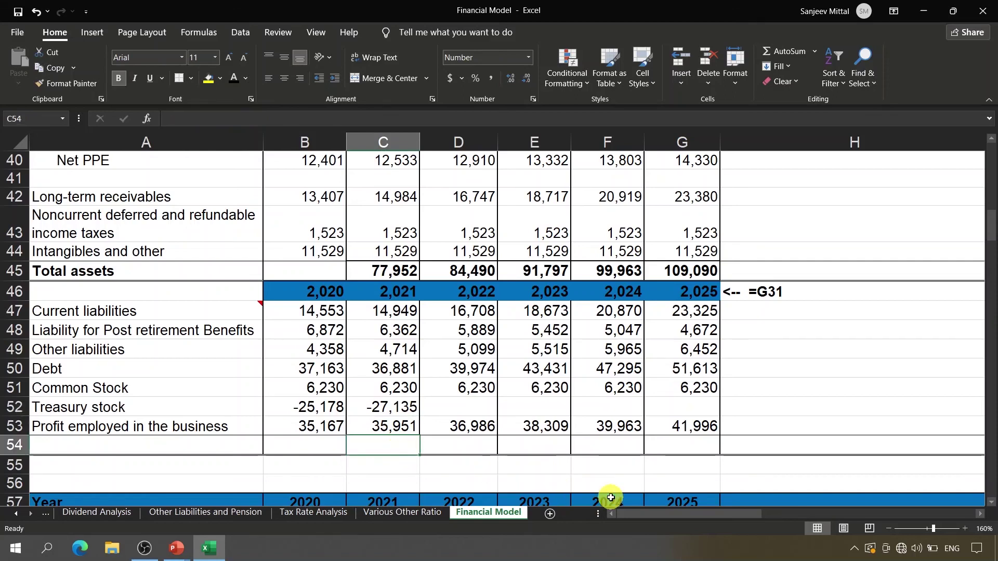
{"action": "type", "text": "="}
{"action": "key", "text": "Escape"}
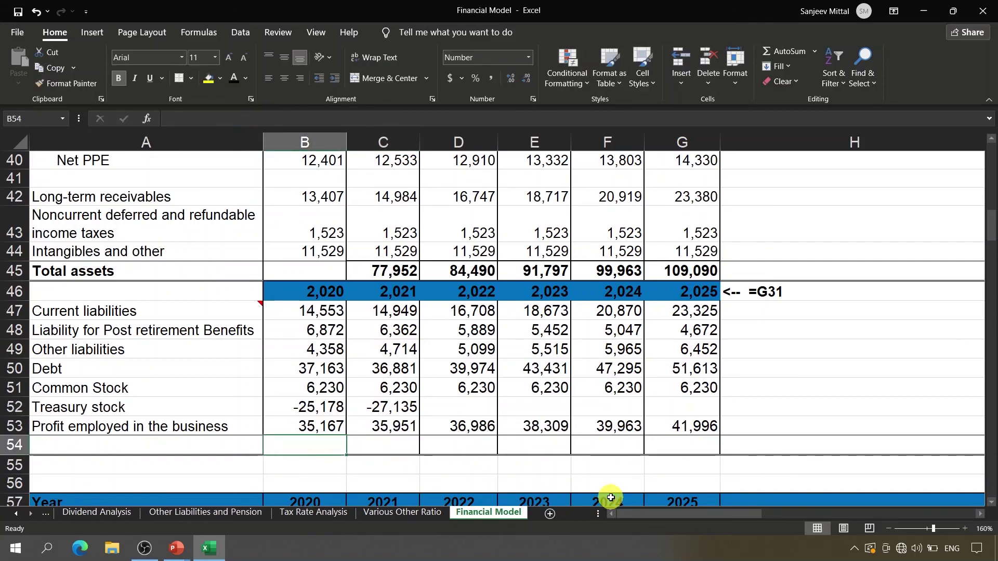
{"action": "type", "text": "="}
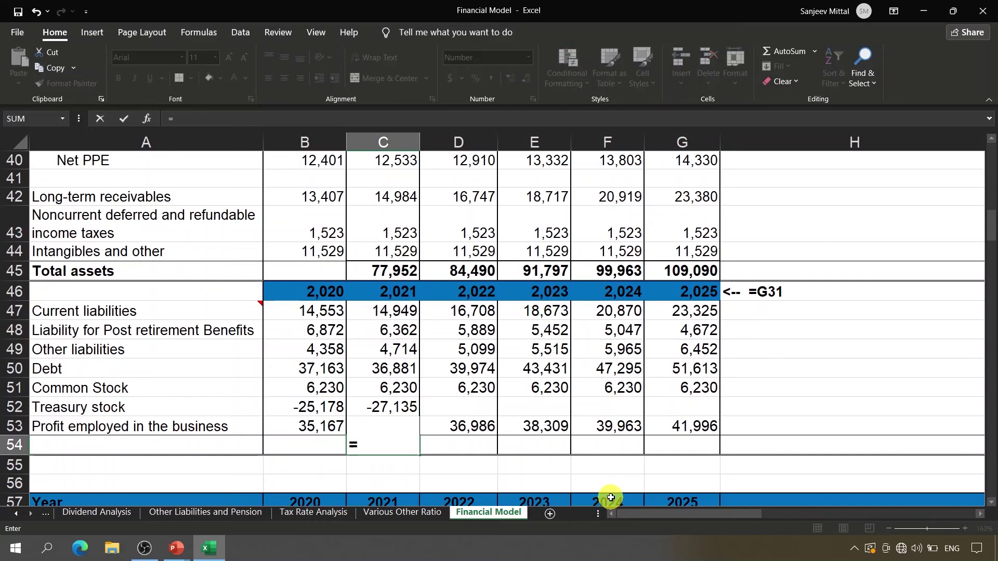
{"action": "type", "text": "sum"}
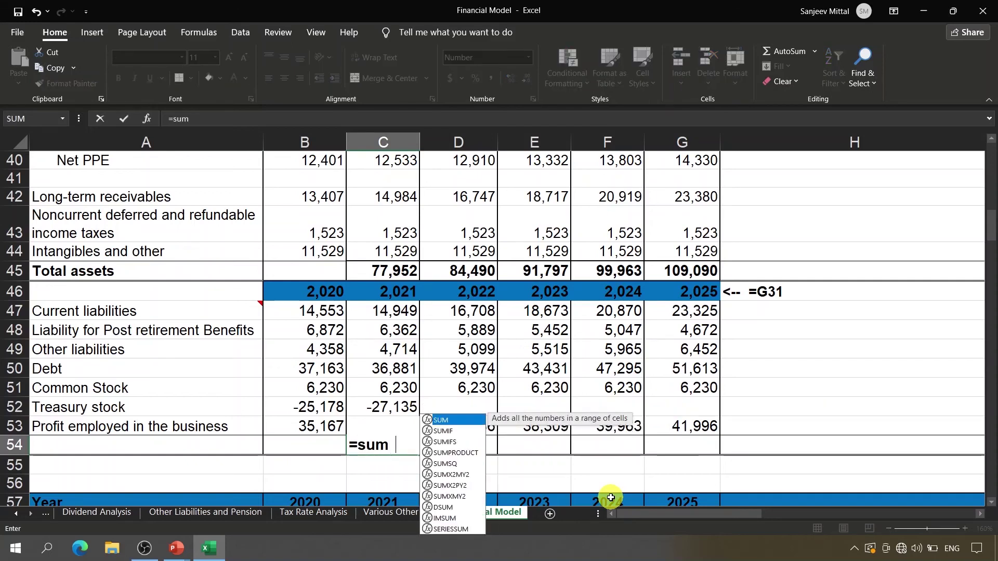
{"action": "key", "text": "Tab"}
{"action": "key", "text": "Up"}
{"action": "key", "text": "shift+Up"}
{"action": "key", "text": "shift+Up"}
{"action": "key", "text": "shift+Up"}
{"action": "key", "text": "shift+Up"}
{"action": "key", "text": "shift+Up"}
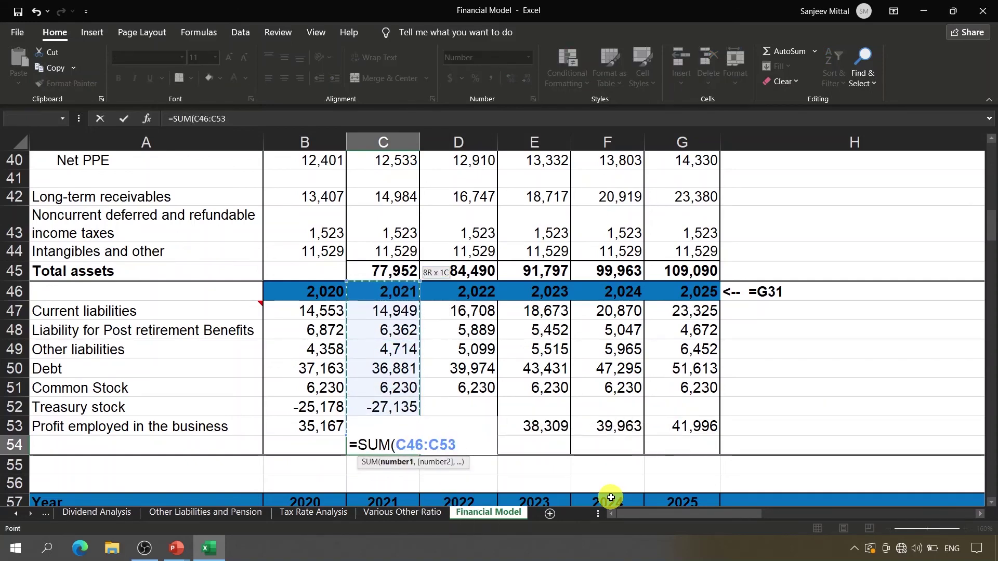
{"action": "key", "text": "shift+Up"}
{"action": "key", "text": "Return"}
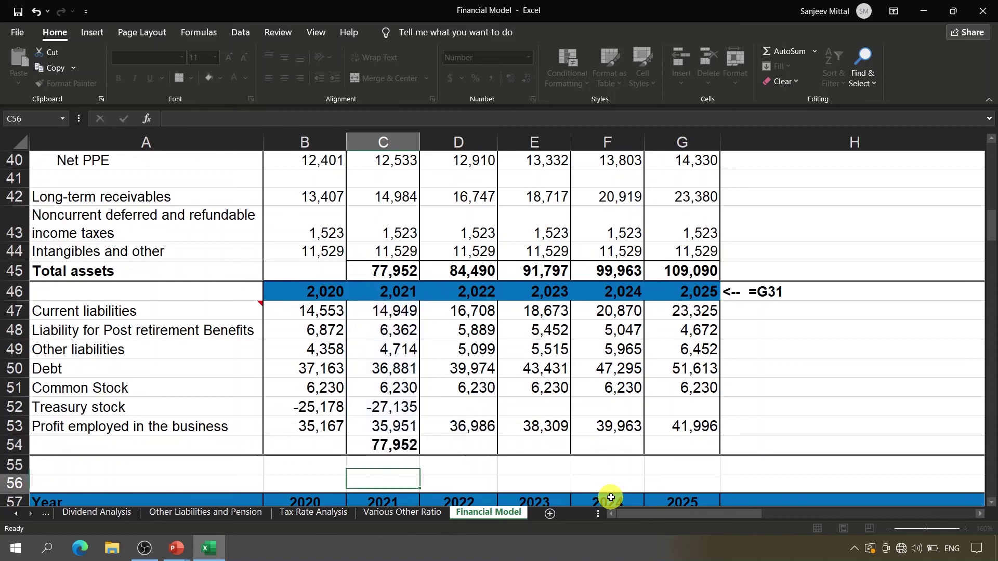
Label the total row in A54 as Total Equity and Liability.
{"action": "key", "text": "Up"}
{"action": "key", "text": "Left"}
{"action": "key", "text": "Left"}
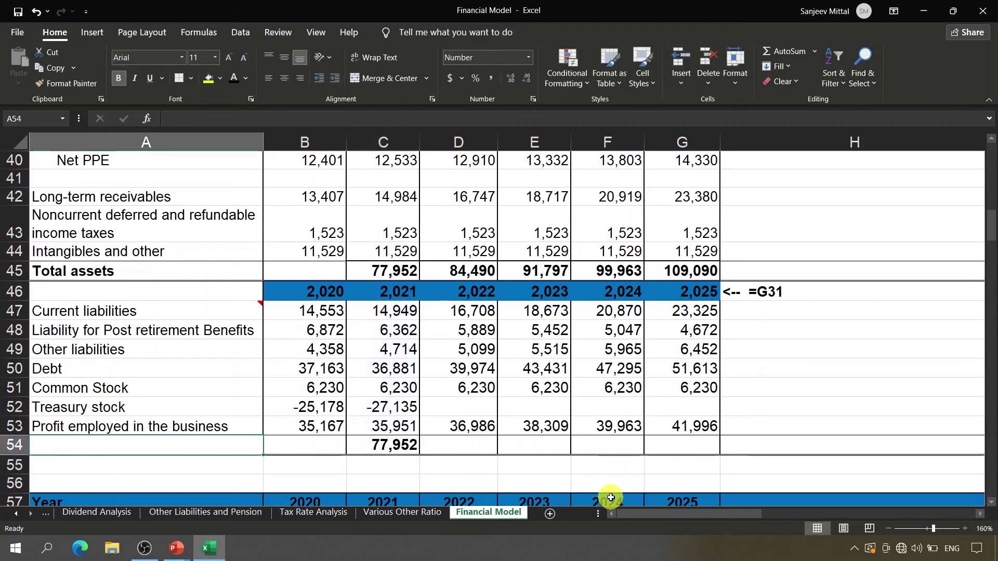
{"action": "type", "text": "Total"}
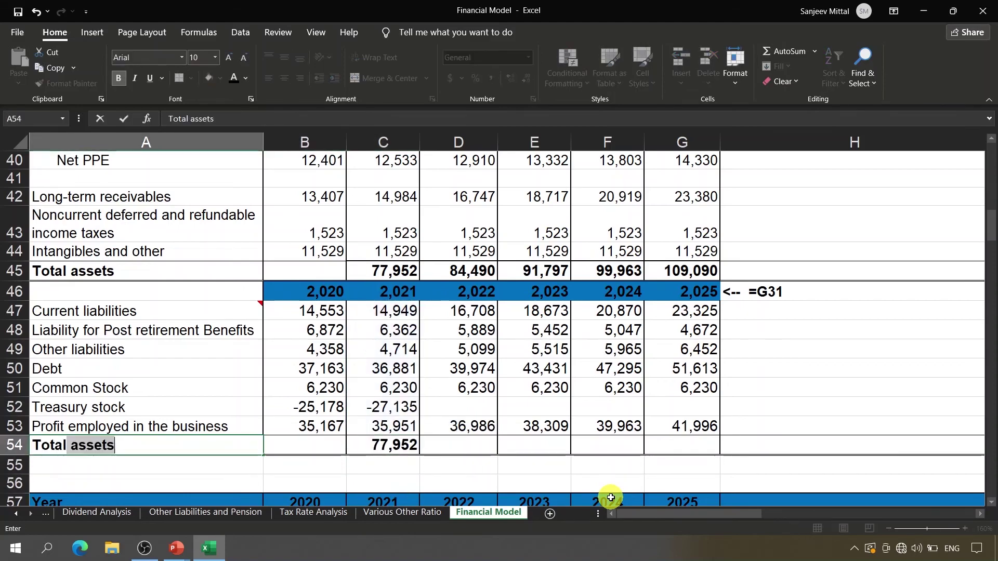
{"action": "type", "text": " Equity "}
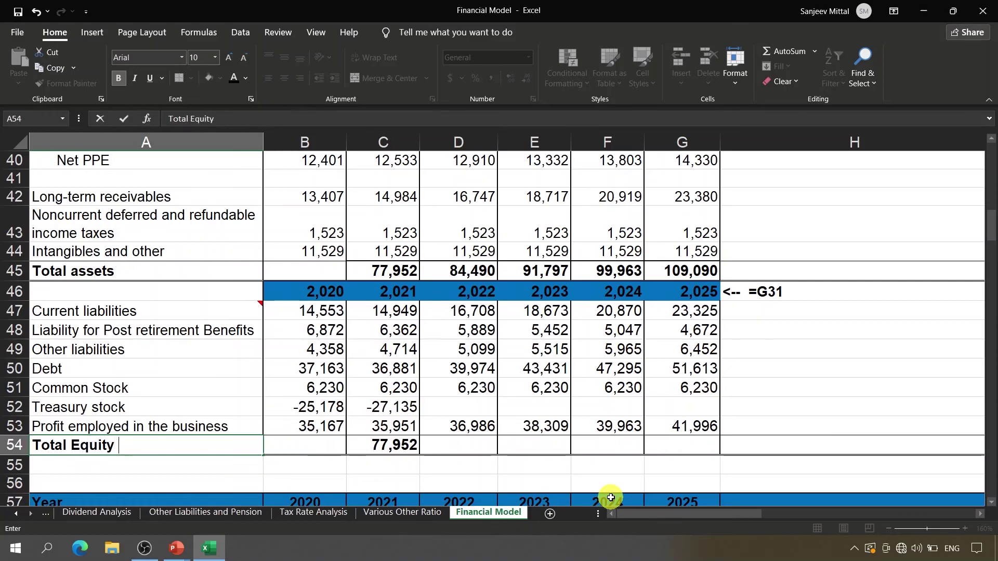
{"action": "type", "text": "and L"}
{"action": "type", "text": "dd"}
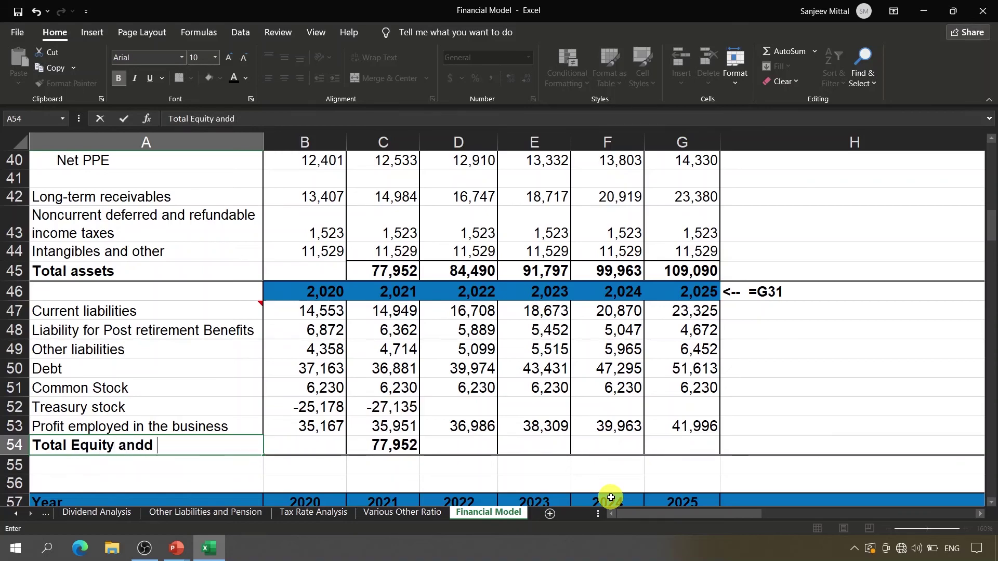
{"action": "key", "text": "BackSpace"}
{"action": "type", "text": "Liabili"}
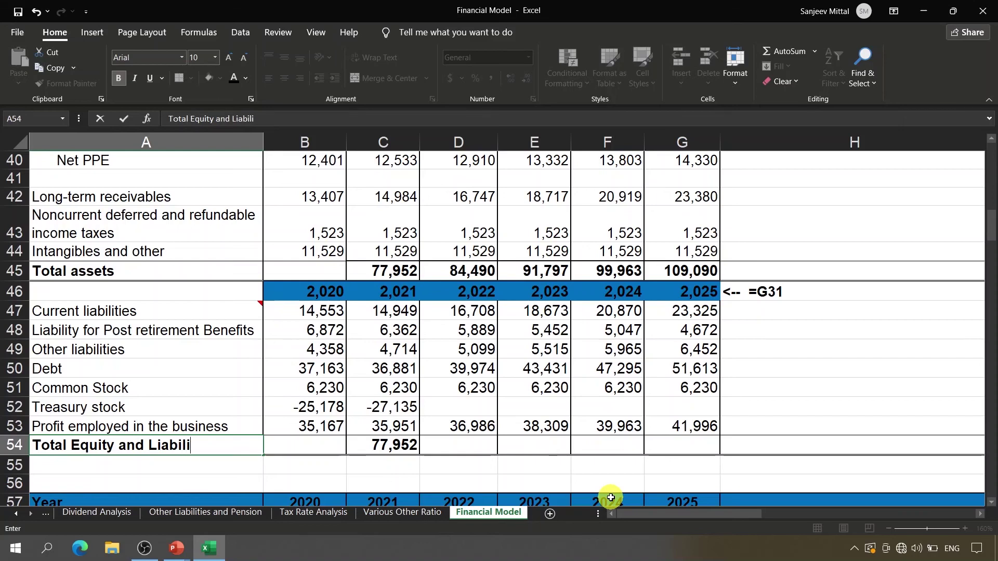
{"action": "type", "text": "ty"}
{"action": "key", "text": "Return"}
{"action": "key", "text": "Right"}
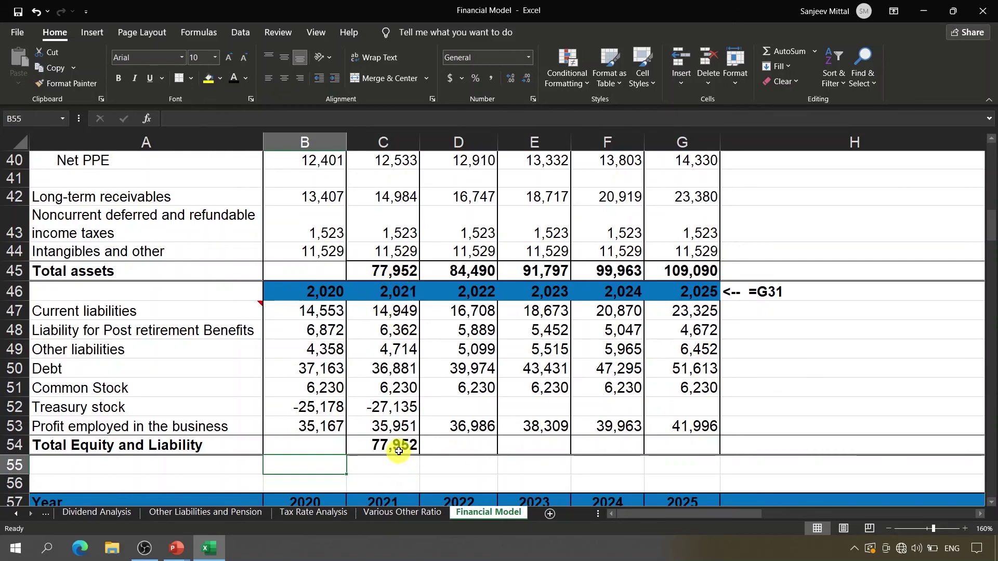
Copy the 2021 Treasury stock formula in C52 across D52:G52 for 2022 to 2025 and check the copied formulas.
{"action": "left_click", "coordinate": [398, 450]}
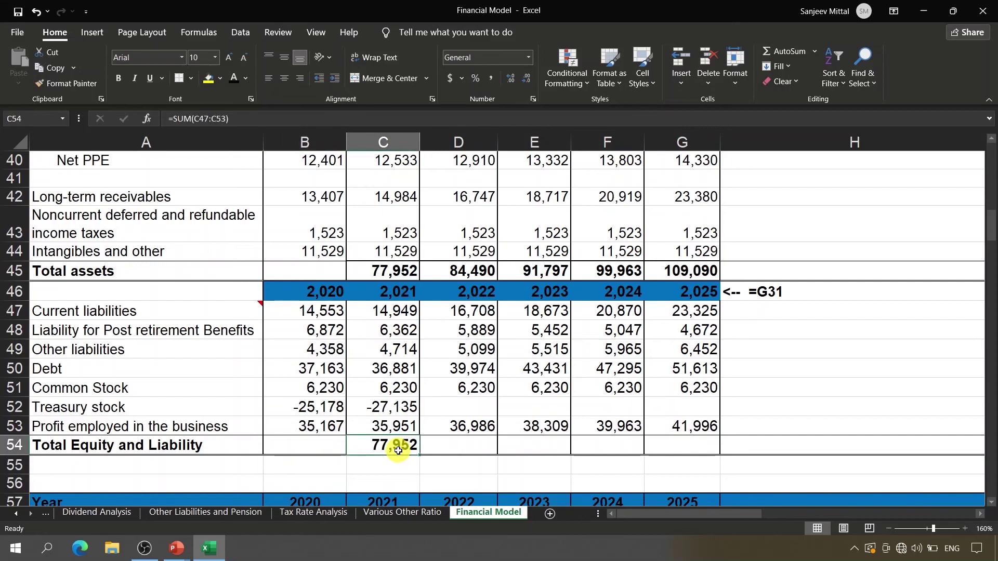
{"action": "left_click", "coordinate": [386, 412]}
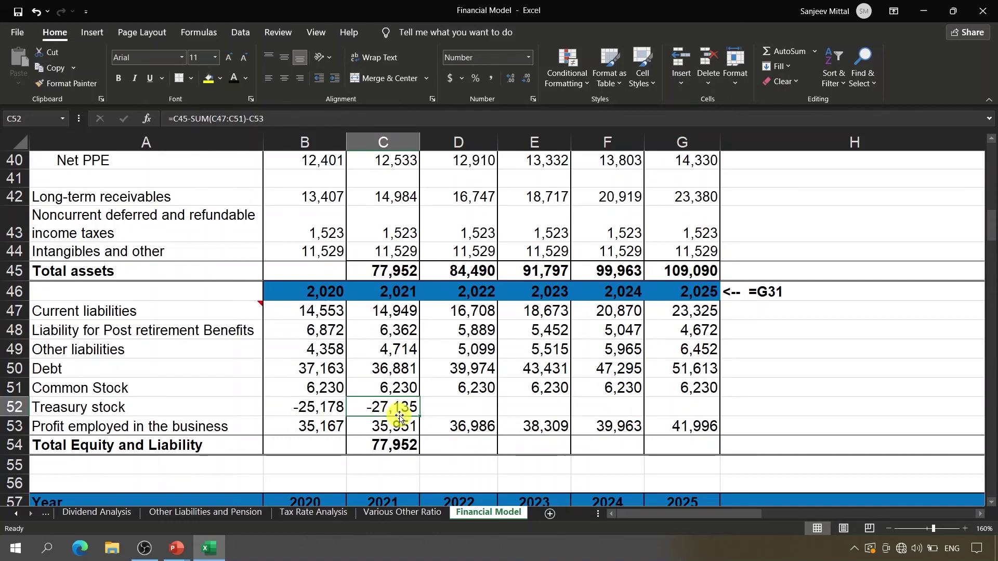
{"action": "key", "text": "ctrl+c"}
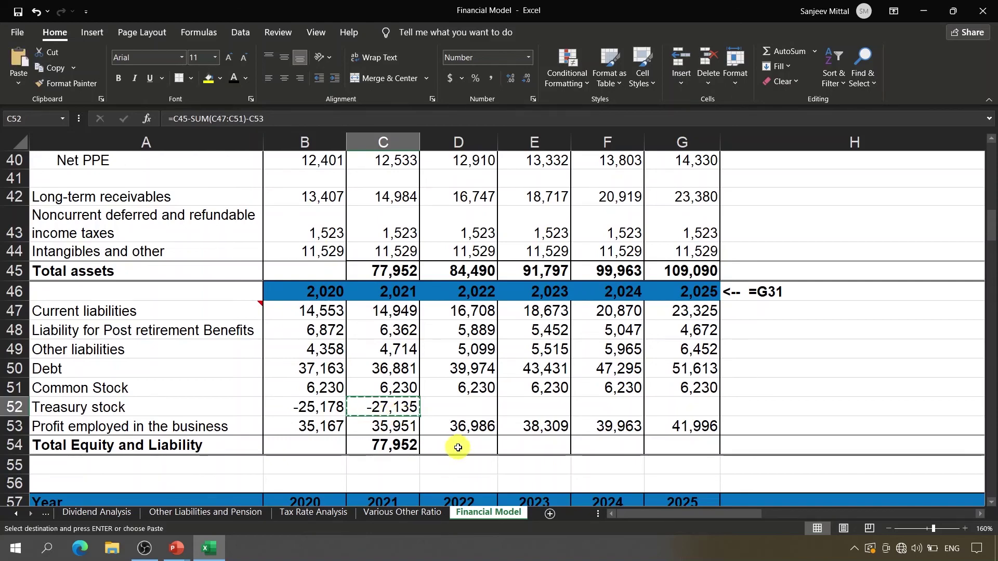
{"action": "key", "text": "shift+Right"}
{"action": "key", "text": "shift+Right"}
{"action": "key", "text": "shift+Right"}
{"action": "key", "text": "shift+Right"}
{"action": "key", "text": "Return"}
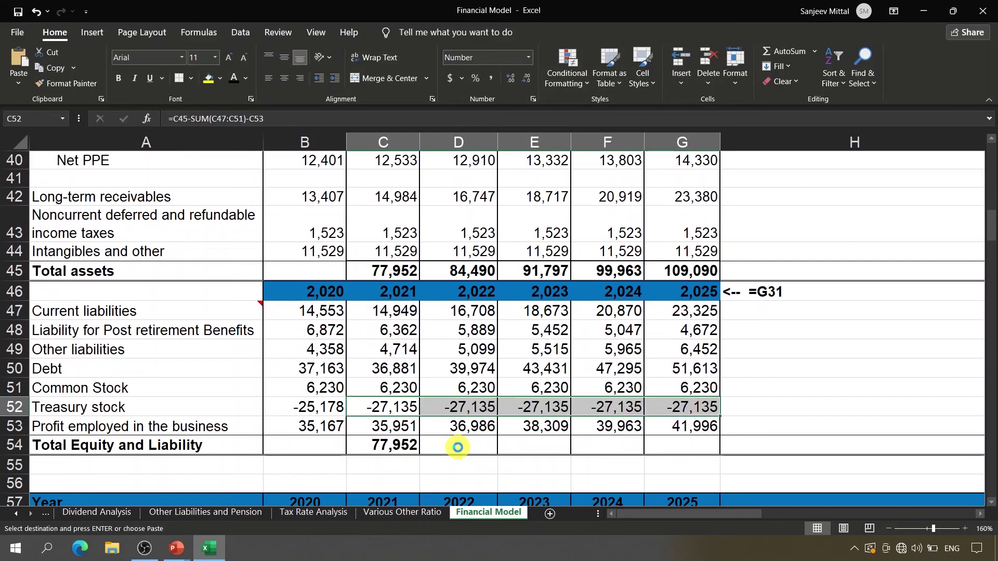
{"action": "key", "text": "Right"}
{"action": "key", "text": "Right"}
{"action": "key", "text": "Right"}
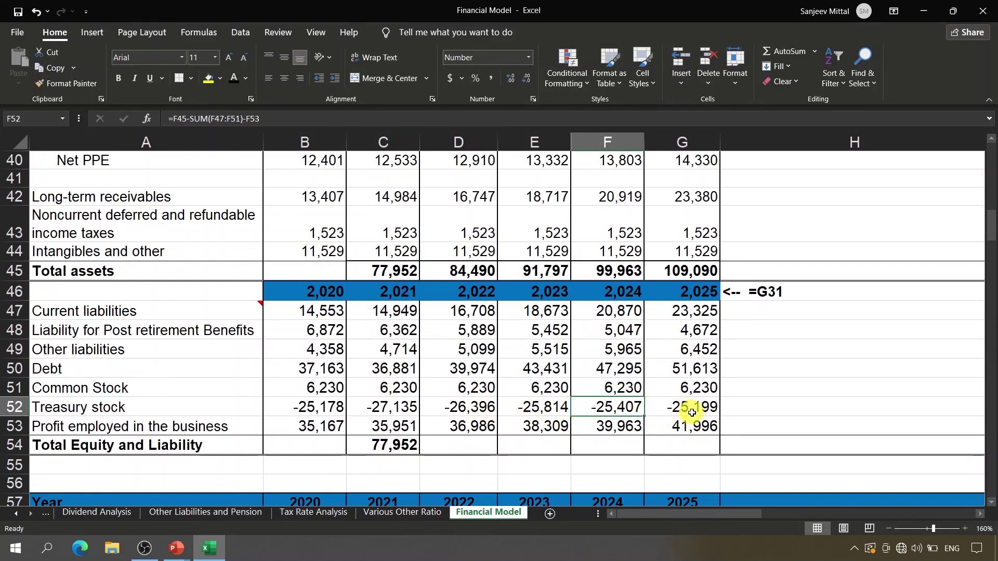
Copy the 2021 Total Equity and Liability formula in C54 across D54:G54 and check the copied sums.
{"action": "left_click", "coordinate": [405, 447]}
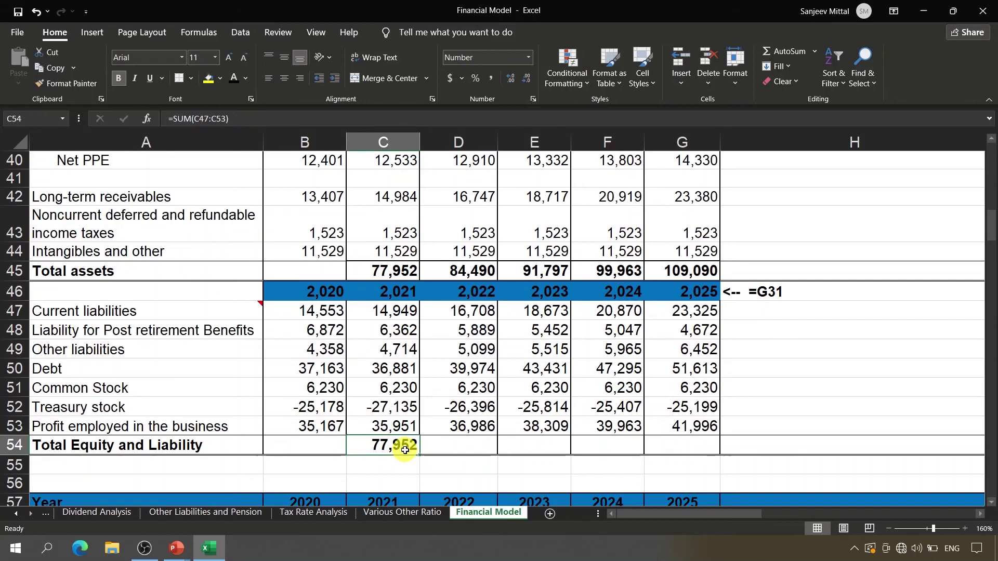
{"action": "key", "text": "ctrl+c"}
{"action": "key", "text": "shift+Right"}
{"action": "key", "text": "shift+Right"}
{"action": "key", "text": "shift+Right"}
{"action": "key", "text": "shift+Right"}
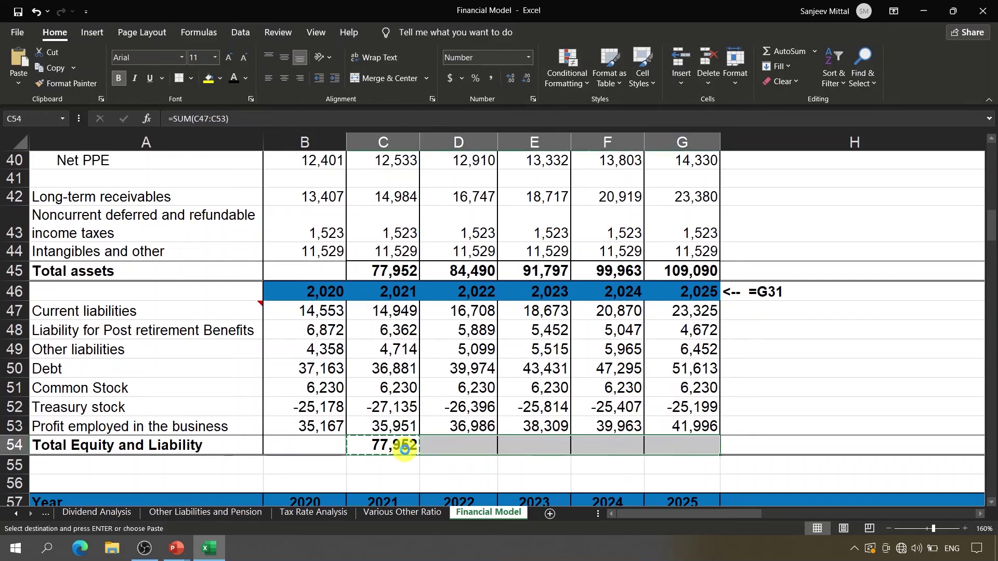
{"action": "key", "text": "ctrl+v"}
{"action": "key", "text": "Escape"}
{"action": "key", "text": "Right"}
{"action": "key", "text": "Right"}
{"action": "key", "text": "Right"}
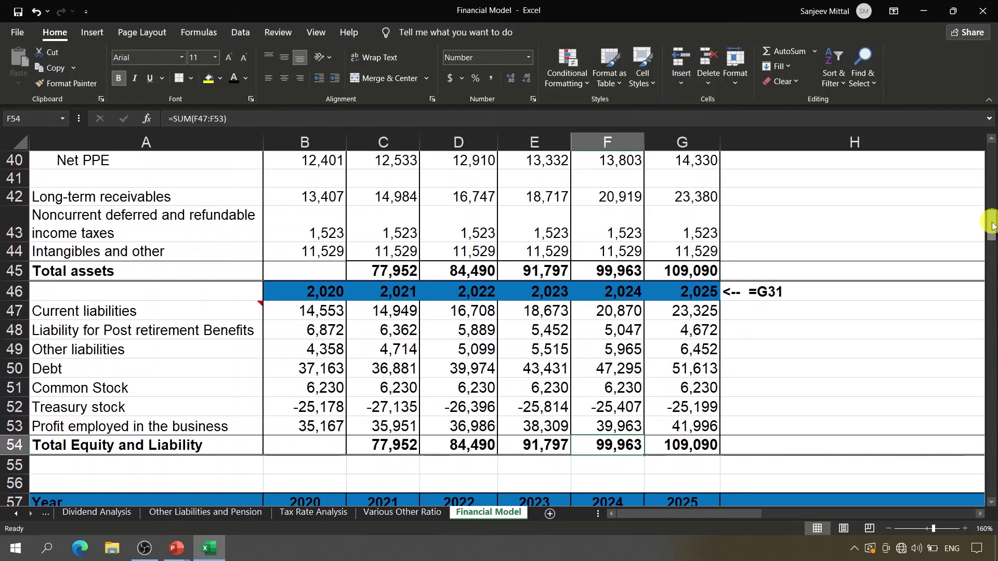
{"action": "left_click_drag", "start_coordinate": [991, 225], "coordinate": [988, 155]}
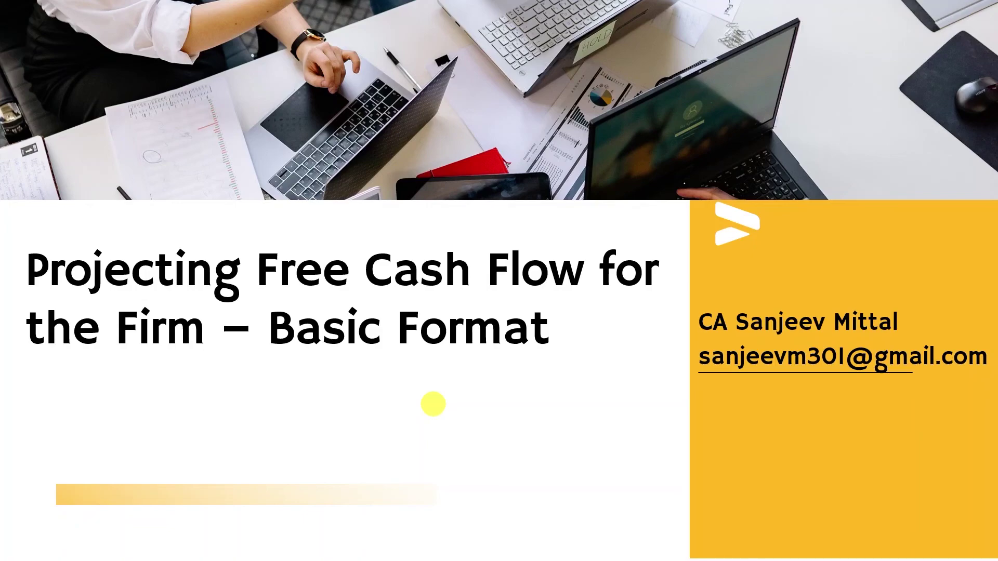
Switch to the Financial Model workbook and examine the PAT and Add back depreciation rows of the Free Cash Flow section, C59:G60.
{"action": "key", "text": "alt+Tab"}
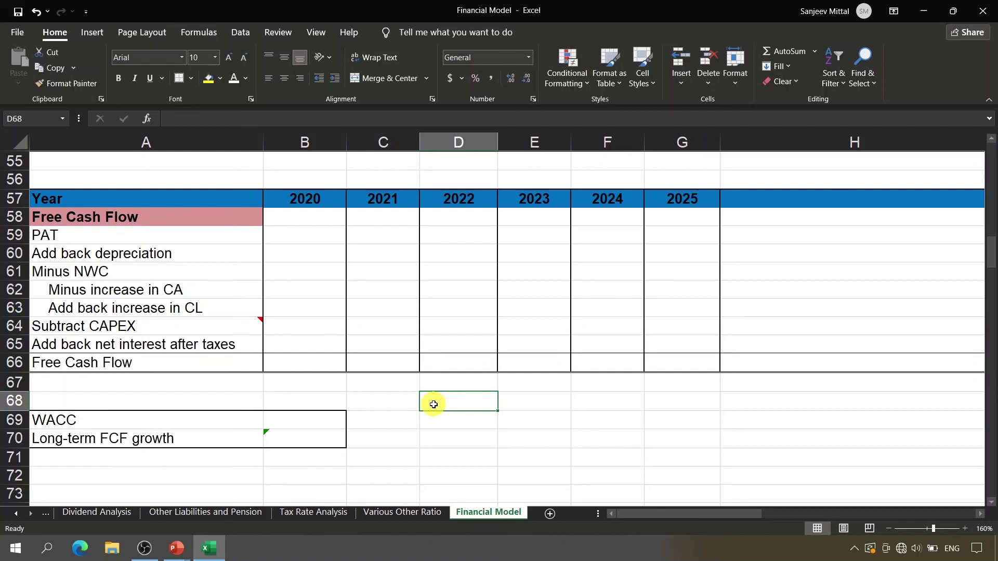
{"action": "left_click", "coordinate": [373, 242]}
{"action": "key", "text": "shift+Right"}
{"action": "key", "text": "shift+Right"}
{"action": "key", "text": "shift+Right"}
{"action": "key", "text": "shift+Right"}
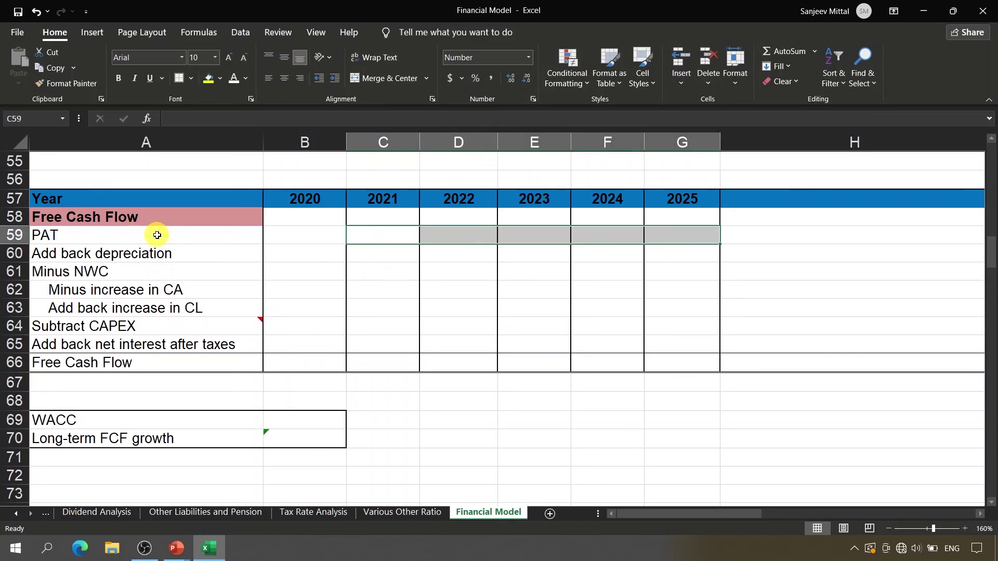
{"action": "left_click", "coordinate": [397, 252]}
{"action": "key", "text": "shift+Right"}
{"action": "key", "text": "shift+Right"}
{"action": "key", "text": "shift+Right"}
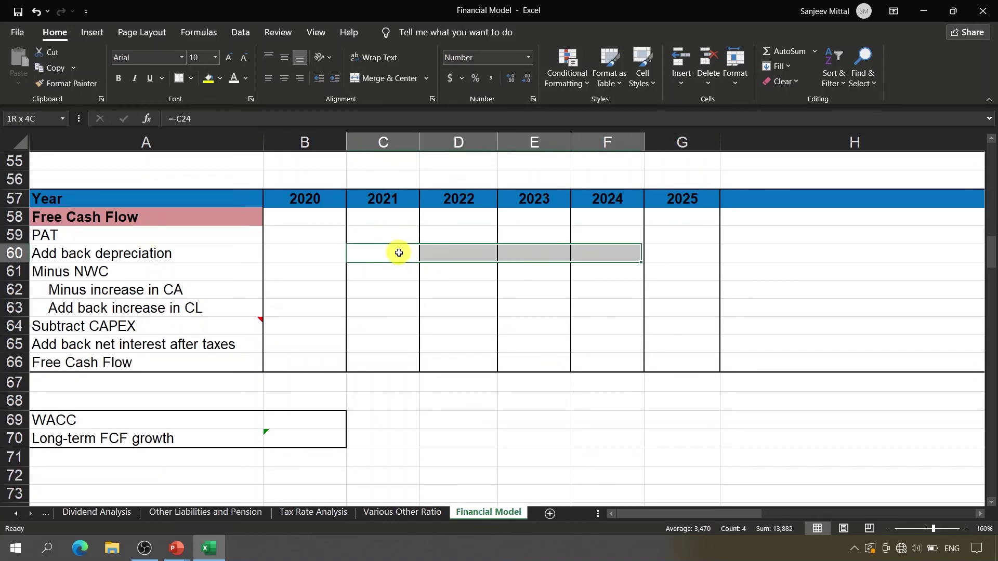
{"action": "key", "text": "shift+Right"}
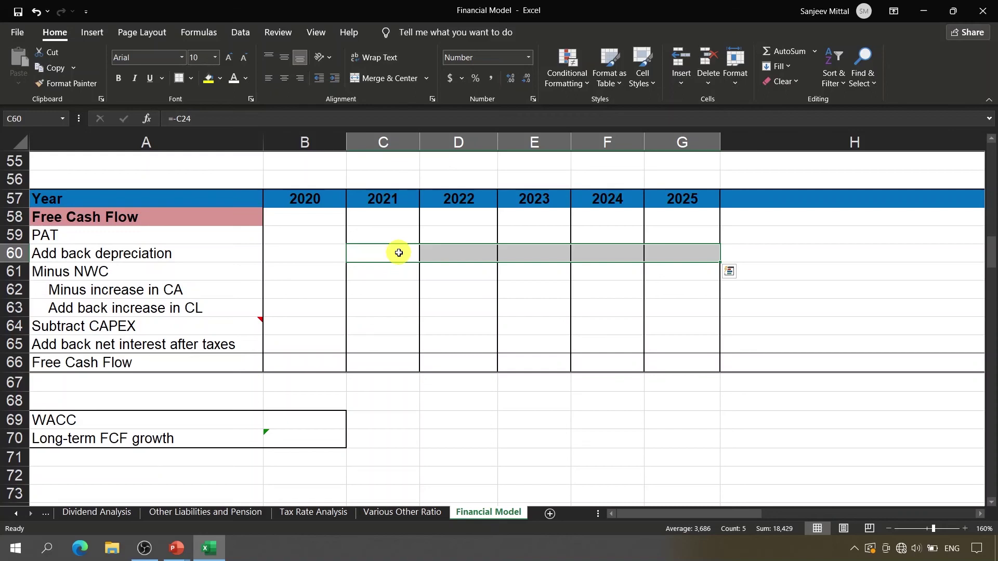
Check the formulas for the increase in current assets in C62 and for CAPEX in E64 and C64.
{"action": "left_click", "coordinate": [390, 292]}
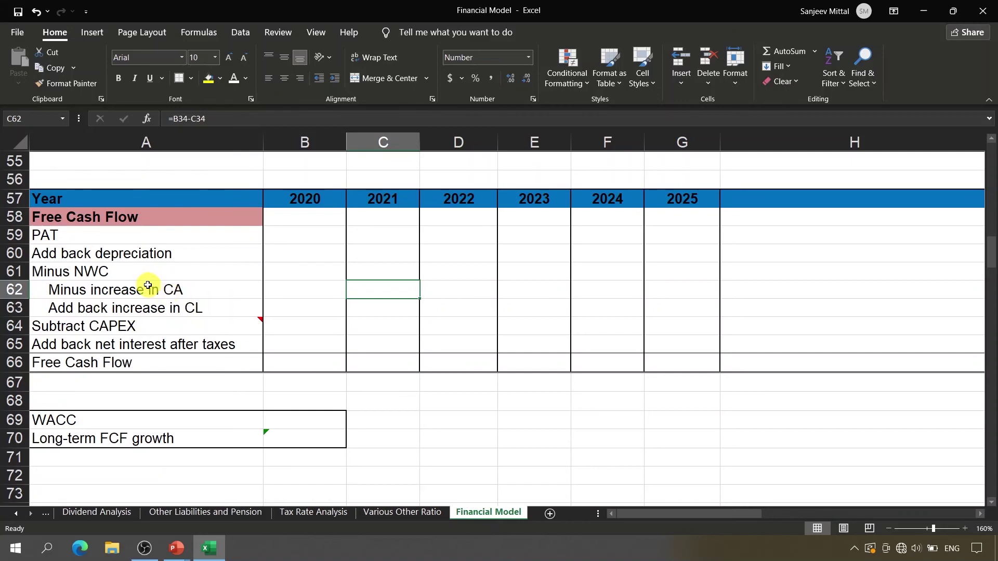
{"action": "left_click", "coordinate": [133, 326]}
{"action": "left_click", "coordinate": [504, 331]}
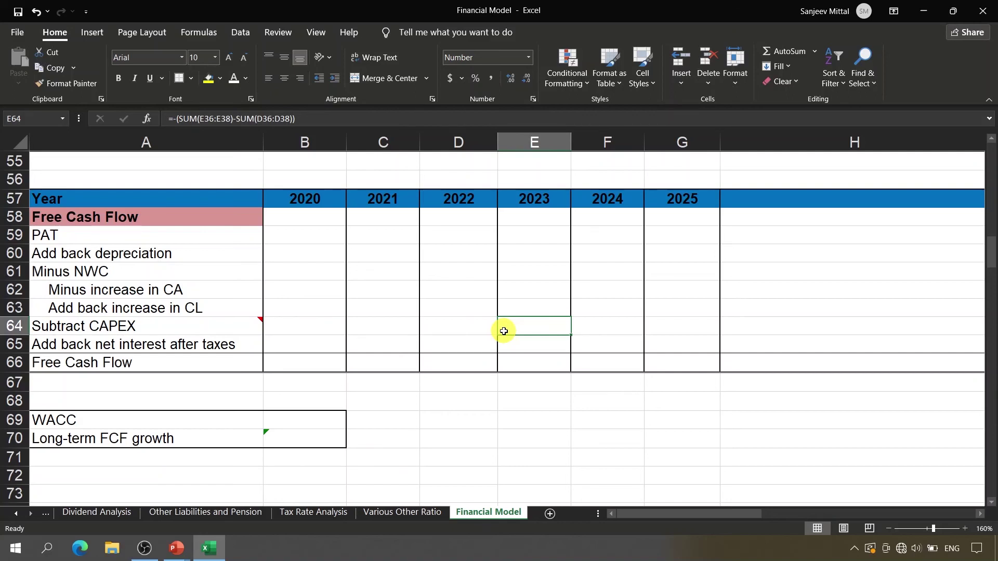
{"action": "left_click", "coordinate": [387, 333]}
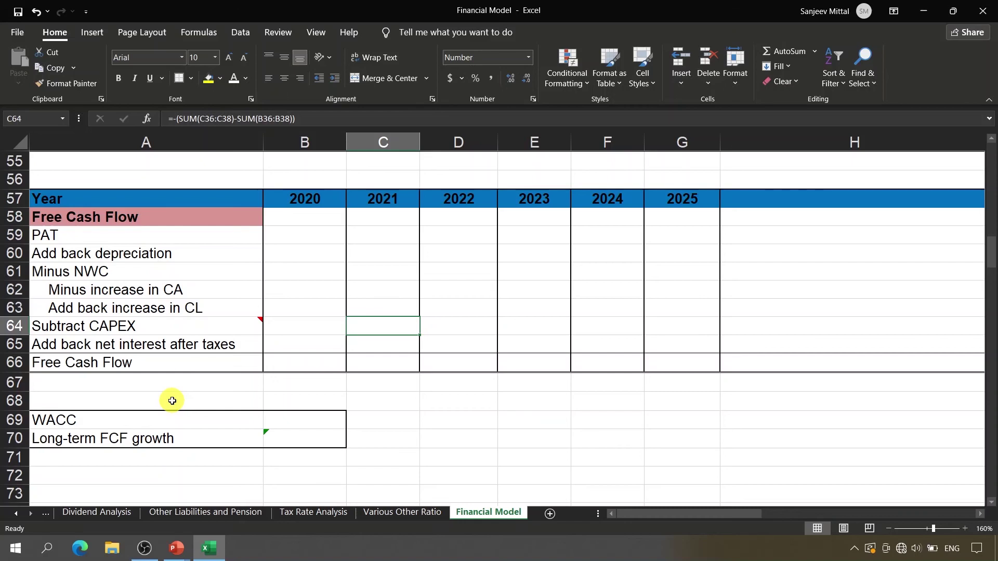
Examine the Add back net interest after taxes row in C65:G65 and the 2021 Free Cash Flow formula in C66.
{"action": "left_click", "coordinate": [194, 343]}
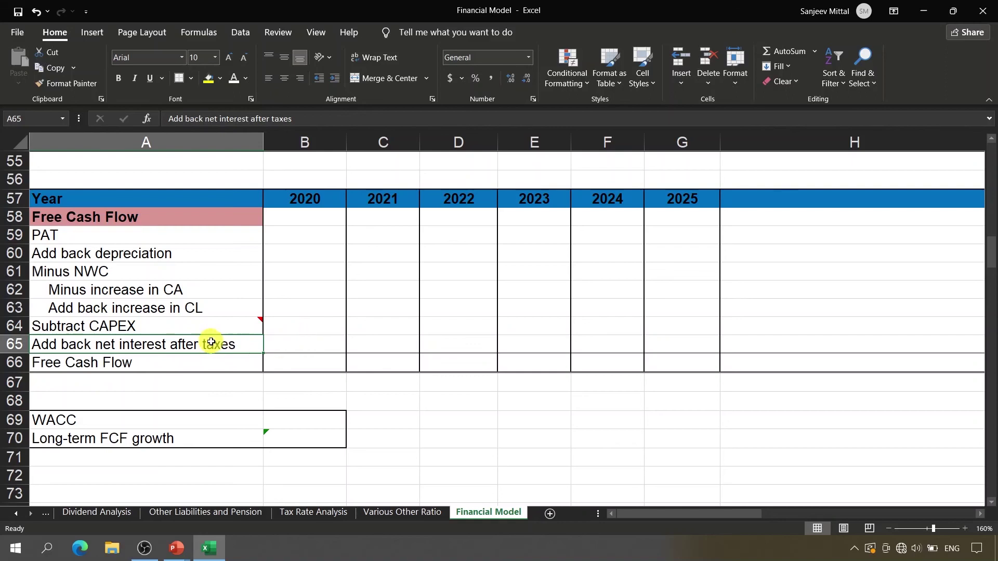
{"action": "left_click", "coordinate": [271, 346]}
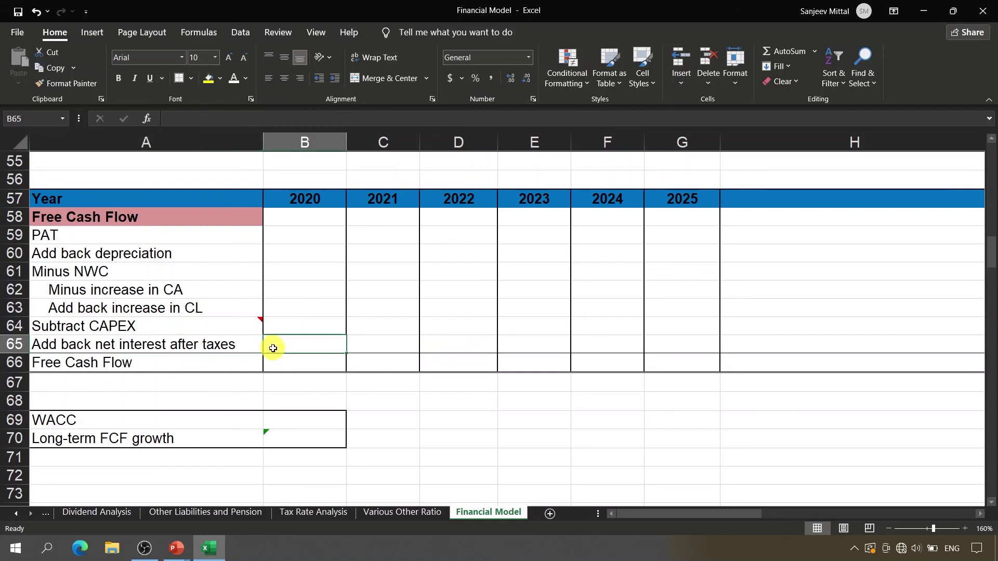
{"action": "left_click", "coordinate": [168, 348]}
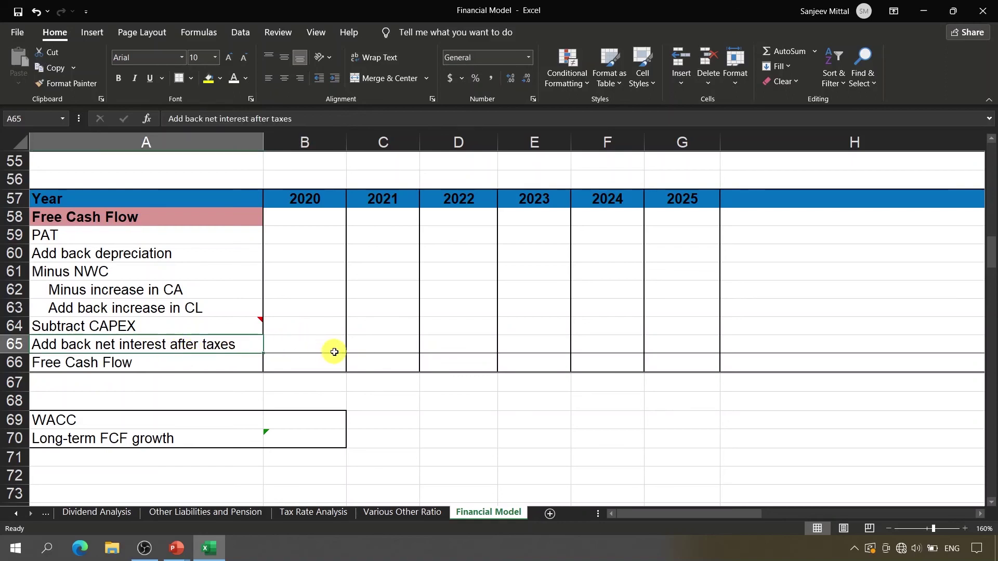
{"action": "left_click", "coordinate": [382, 348]}
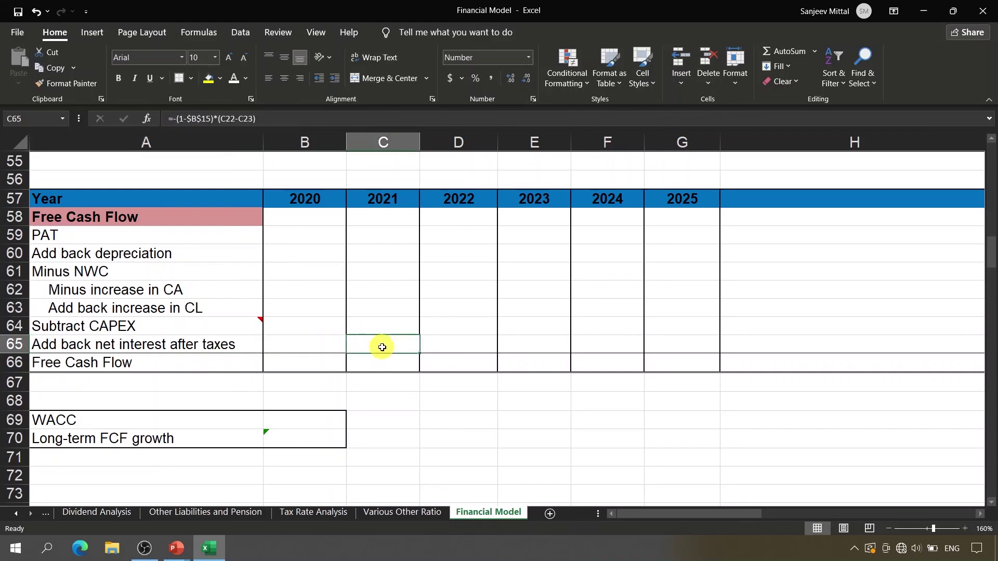
{"action": "key", "text": "shift+Right"}
{"action": "key", "text": "shift+Right"}
{"action": "key", "text": "shift+Right"}
{"action": "key", "text": "shift+Right"}
{"action": "scroll", "coordinate": [382, 348], "scroll_direction": "right", "scroll_amount": 1}
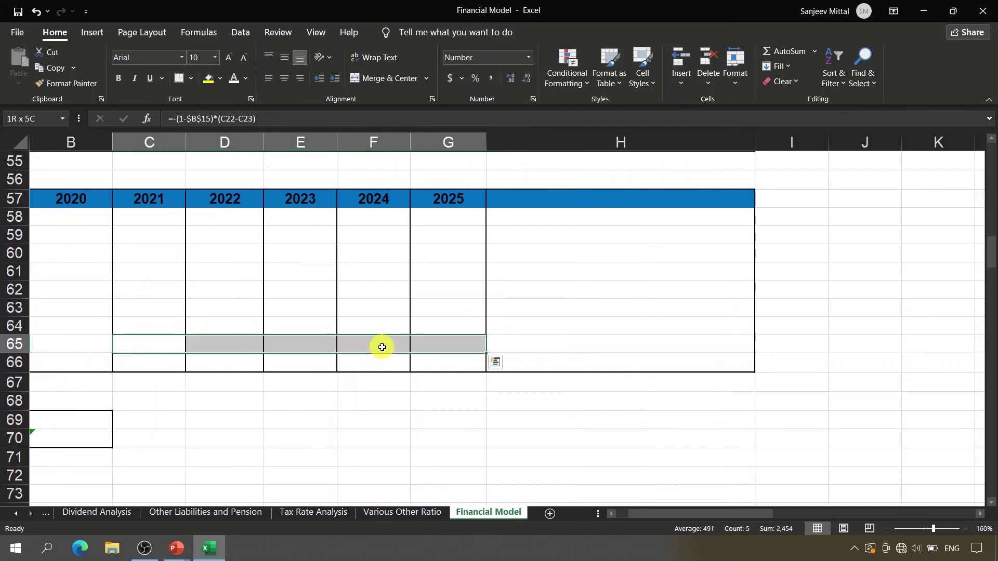
{"action": "key", "text": "ctrl+q"}
{"action": "key", "text": "Escape"}
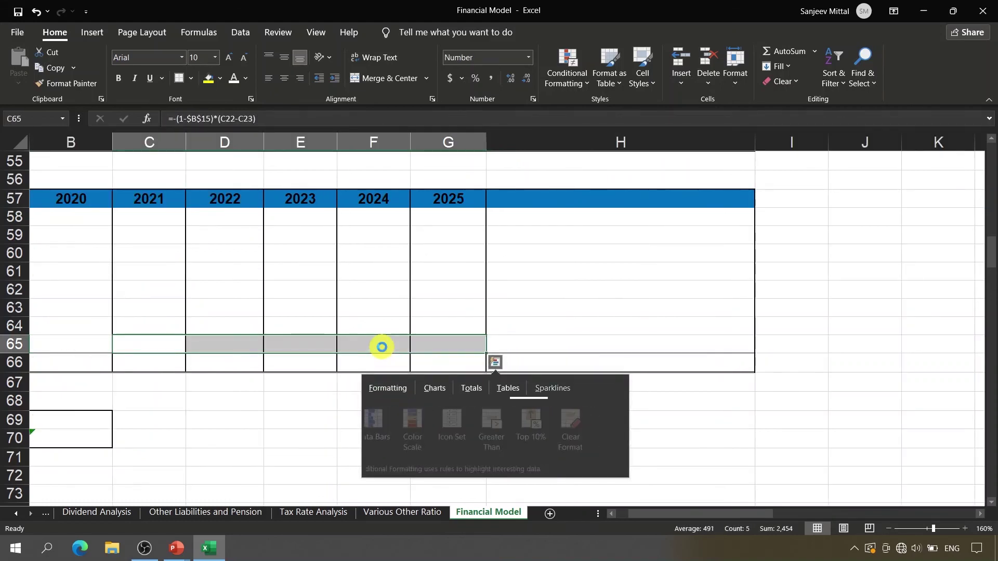
{"action": "key", "text": "Left"}
{"action": "key", "text": "Left"}
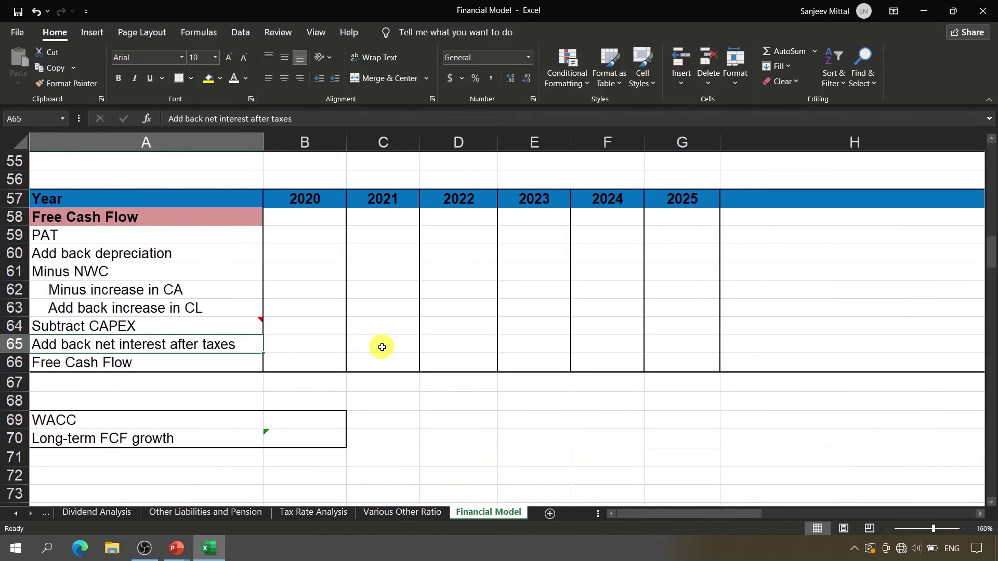
{"action": "left_click_drag", "start_coordinate": [341, 351], "coordinate": [394, 371]}
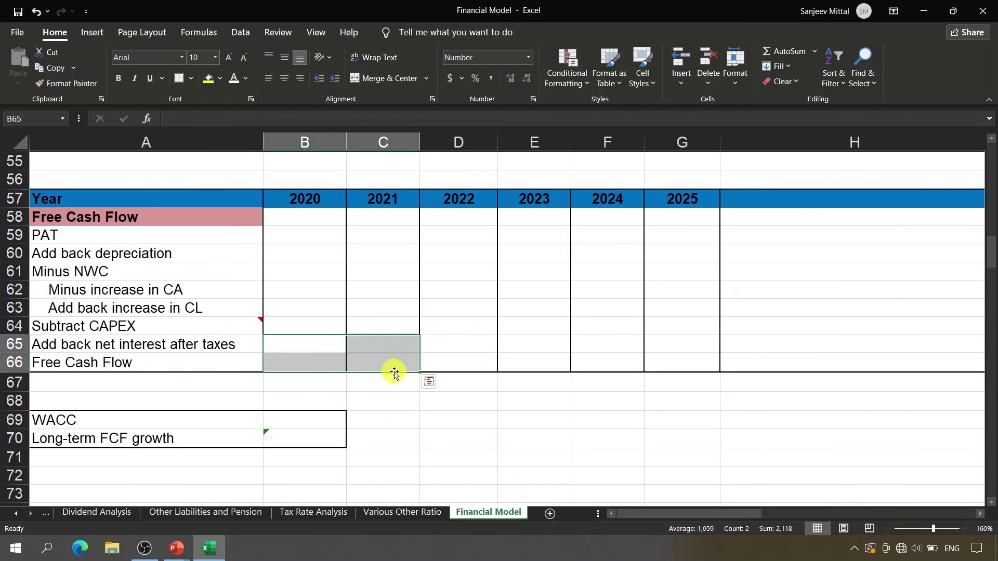
{"action": "left_click", "coordinate": [388, 367]}
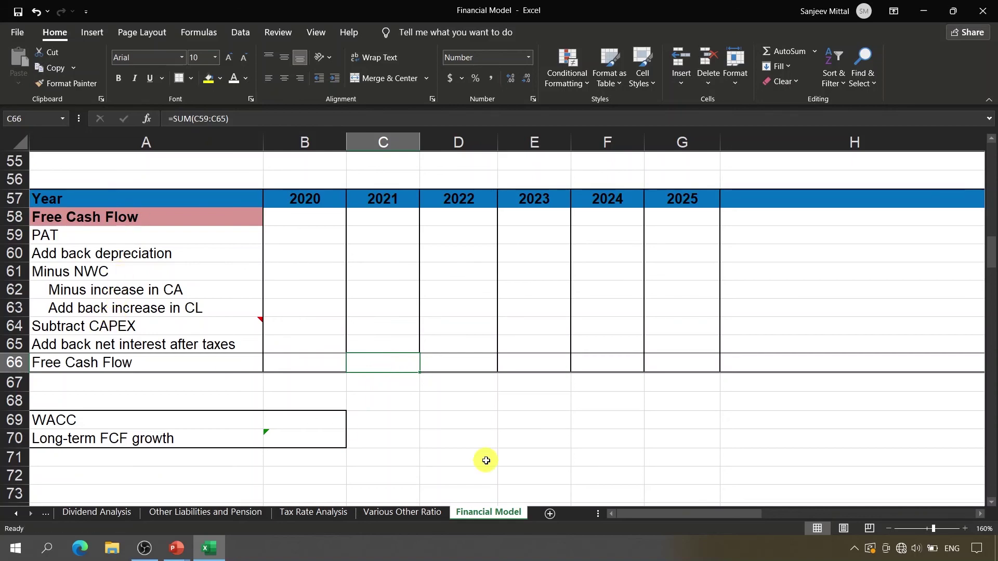
{"action": "left_click", "coordinate": [590, 400]}
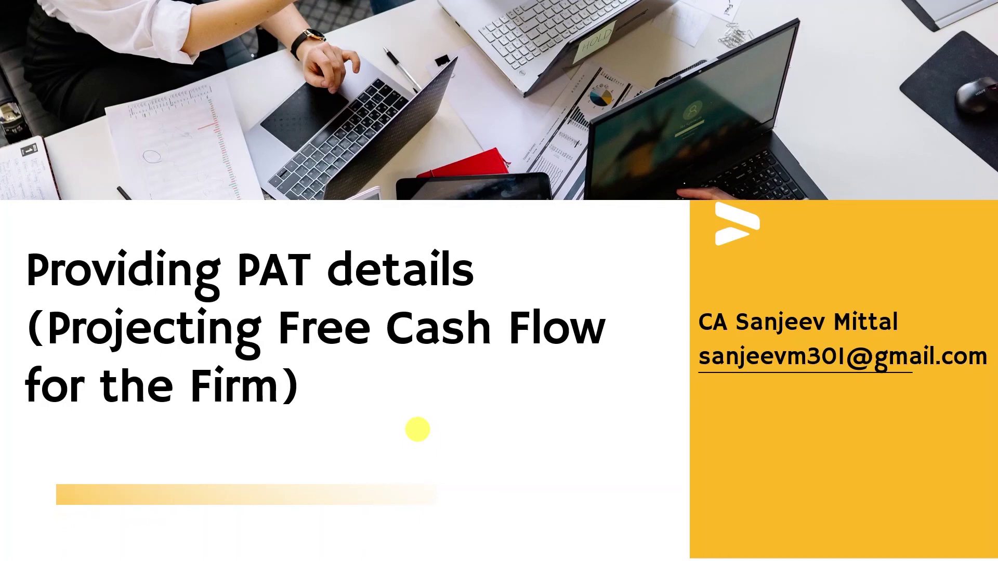
Switch to the Financial Model workbook and link the 2021 PAT in C59 to the income statement's 2021 Profit after tax with =C27.
{"action": "key", "text": "alt+Tab"}
{"action": "key", "text": "alt+Tab"}
{"action": "key", "text": "alt+Tab"}
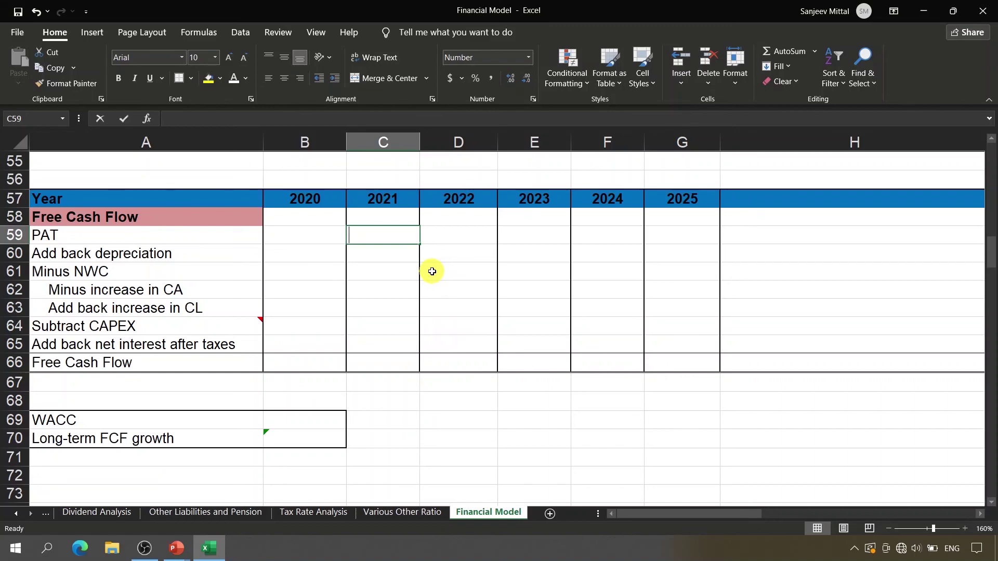
{"action": "type", "text": "="}
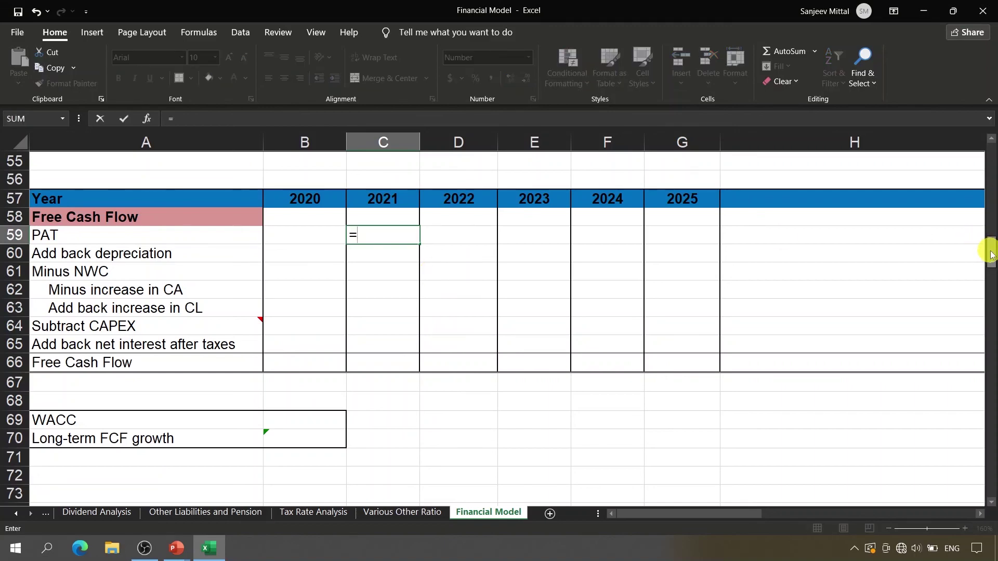
{"action": "left_click_drag", "start_coordinate": [991, 253], "coordinate": [993, 164]}
{"action": "left_click", "coordinate": [397, 453]}
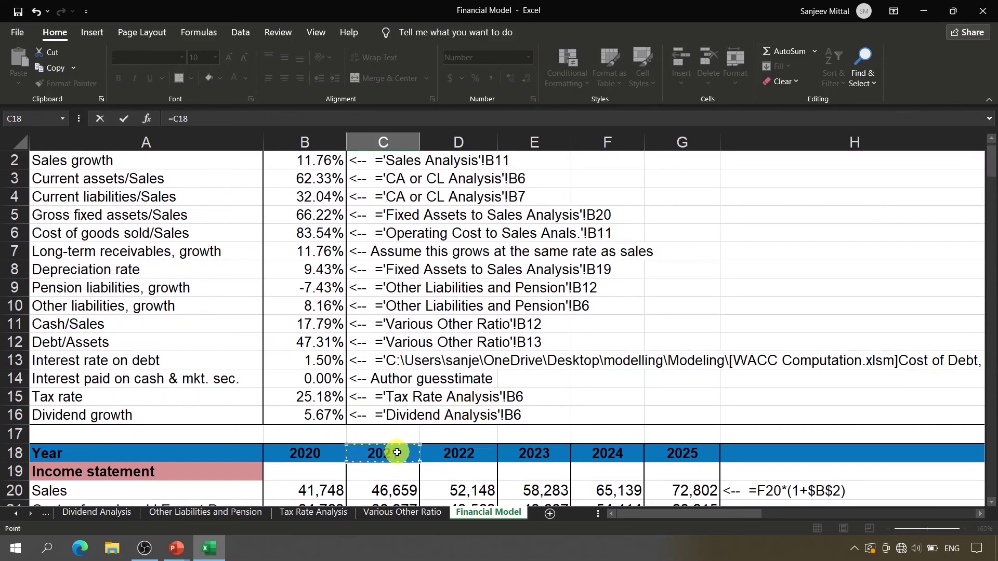
{"action": "key", "text": "Down"}
{"action": "key", "text": "Down"}
{"action": "key", "text": "Down"}
{"action": "key", "text": "Down"}
{"action": "key", "text": "Down"}
{"action": "key", "text": "Down"}
{"action": "key", "text": "Down"}
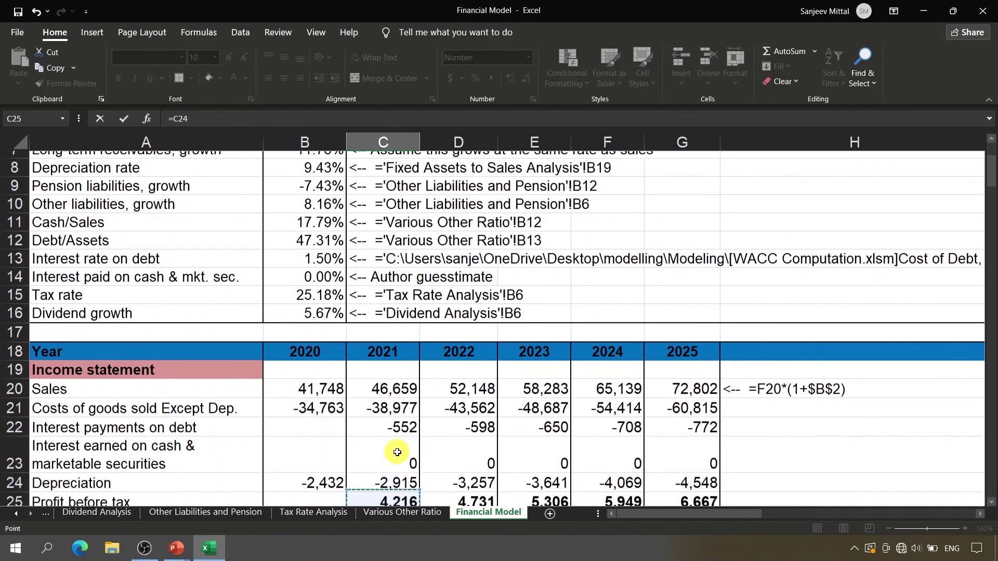
{"action": "key", "text": "Down"}
{"action": "key", "text": "Down"}
{"action": "key", "text": "Down"}
{"action": "key", "text": "Down"}
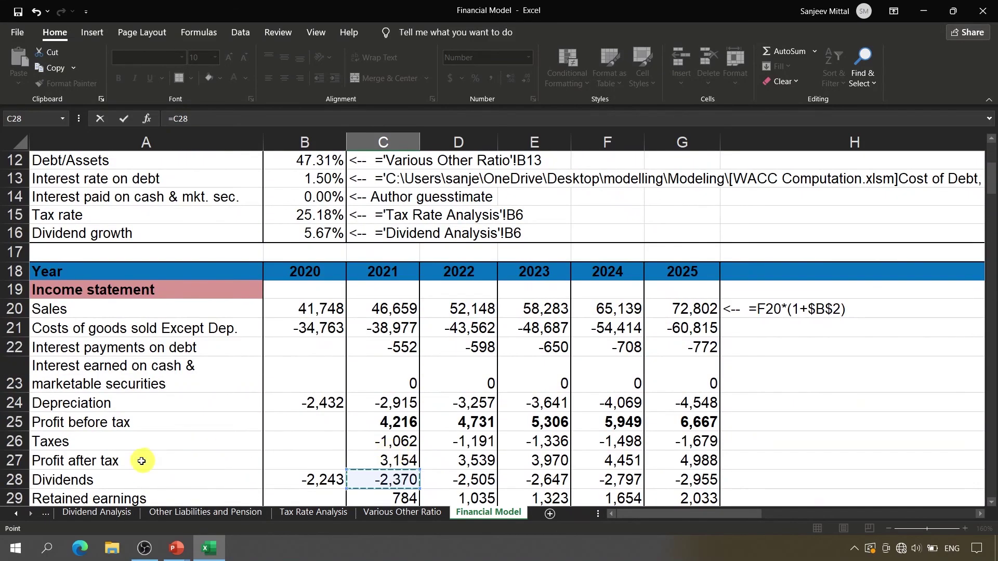
{"action": "key", "text": "Up"}
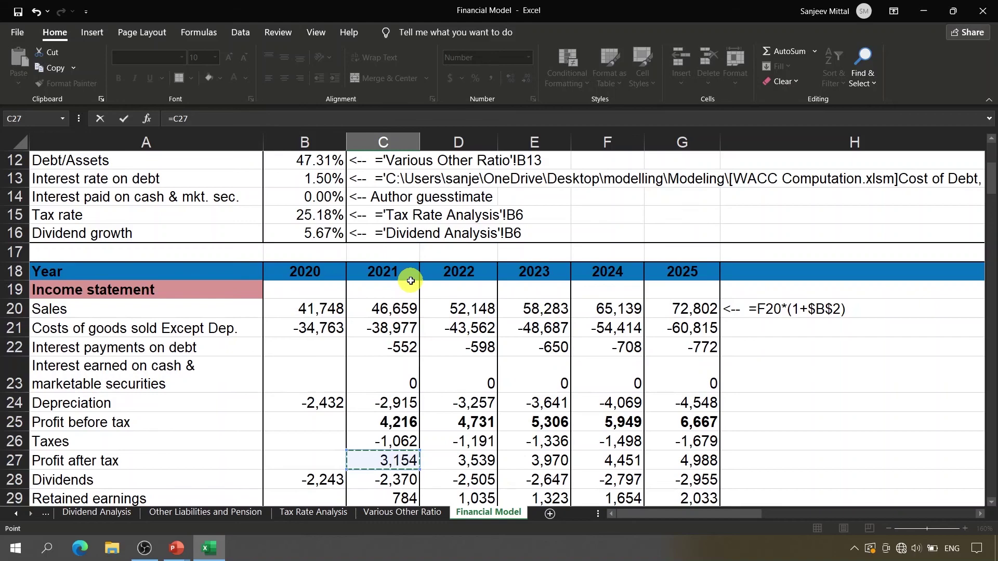
{"action": "key", "text": "Return"}
{"action": "key", "text": "Return"}
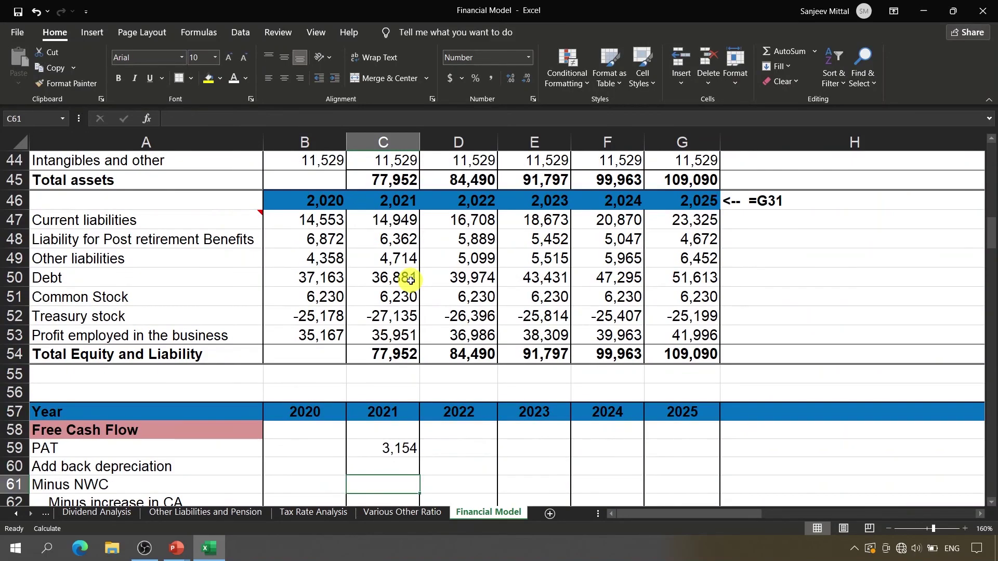
Copy the 2021 PAT formula in C59 across D59:G59 and check the copied links.
{"action": "key", "text": "Up"}
{"action": "key", "text": "Up"}
{"action": "key", "text": "Down"}
{"action": "key", "text": "Down"}
{"action": "scroll", "coordinate": [411, 280], "scroll_direction": "down", "scroll_amount": 2}
{"action": "left_click", "coordinate": [388, 352]}
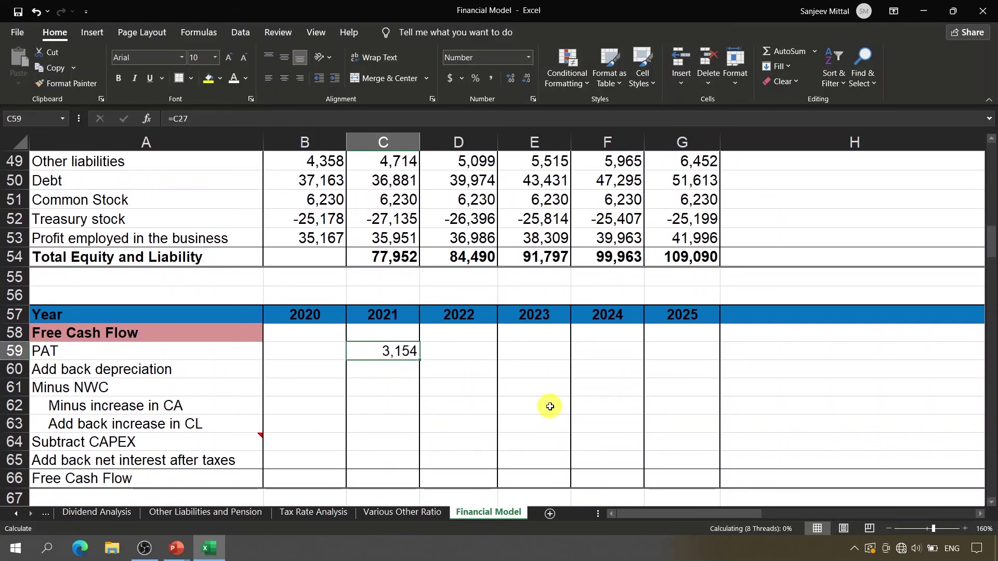
{"action": "key", "text": "ctrl+c"}
{"action": "key", "text": "shift+Right"}
{"action": "key", "text": "shift+Right"}
{"action": "key", "text": "shift+Right"}
{"action": "key", "text": "shift+Right"}
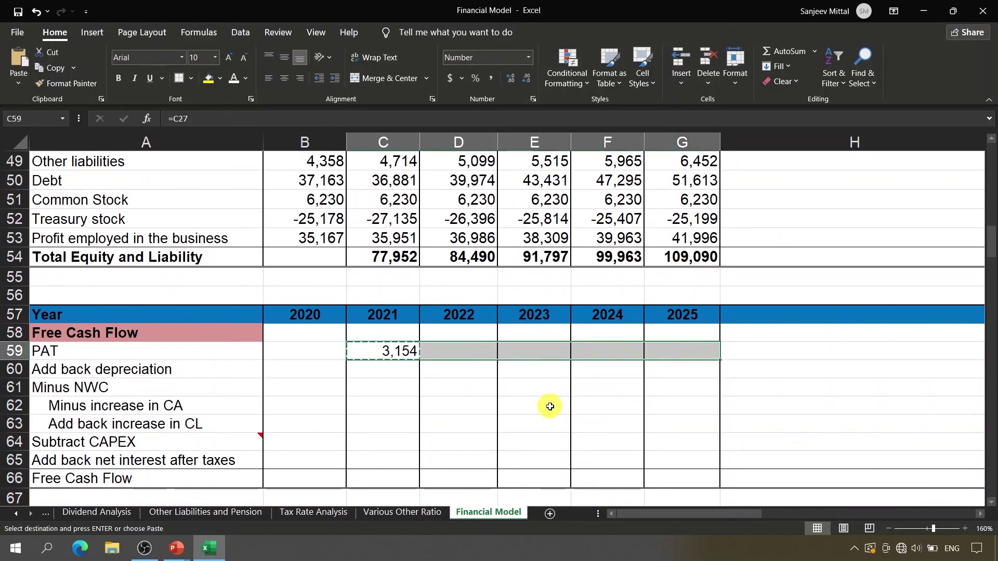
{"action": "key", "text": "ctrl+v"}
{"action": "key", "text": "Return"}
{"action": "key", "text": "Return"}
{"action": "key", "text": "Return"}
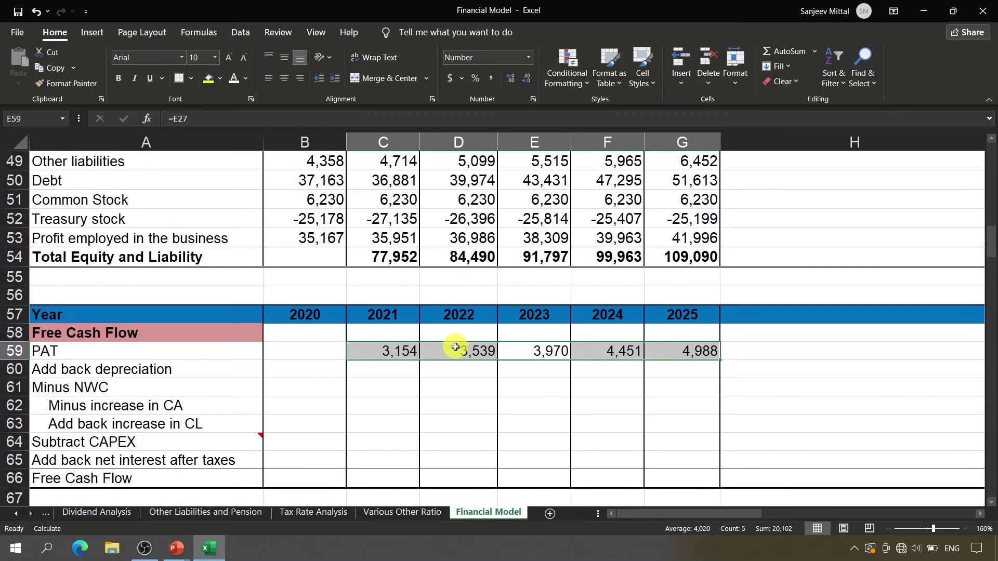
{"action": "left_click", "coordinate": [697, 350]}
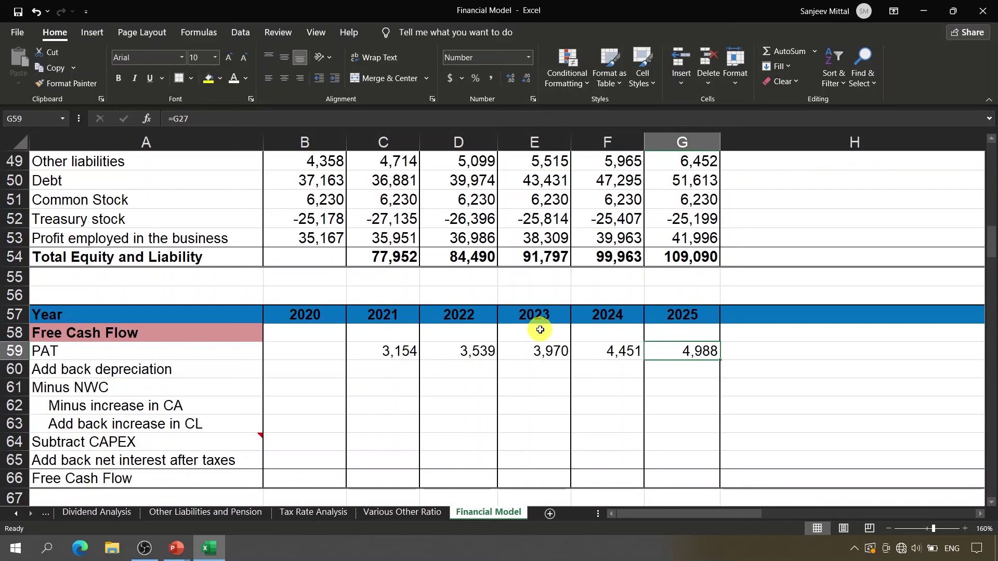
{"action": "left_click", "coordinate": [767, 363]}
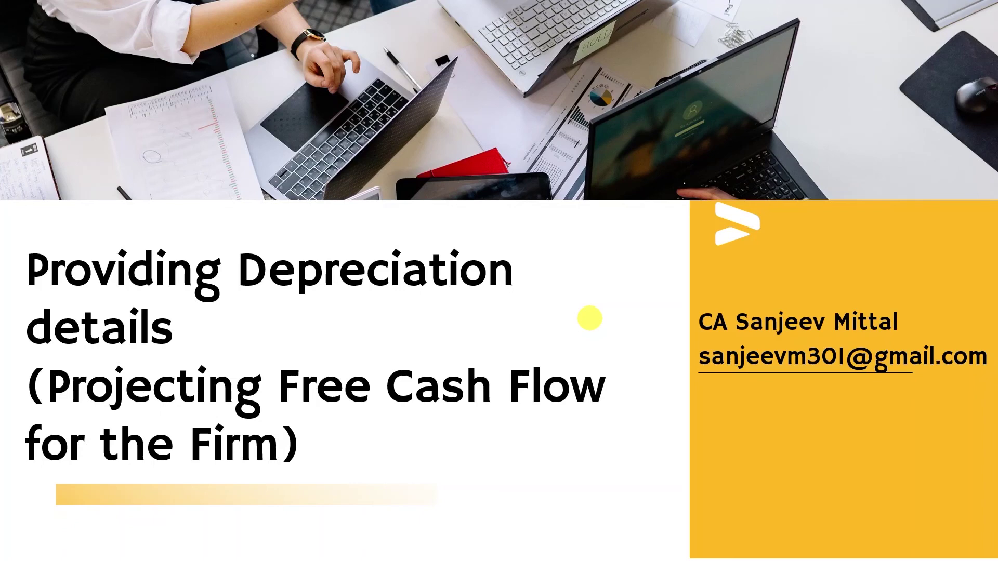
Switch back to the Financial Model workbook and enter =-C24 in C60 to add back the 2021 depreciation as a positive amount.
{"action": "key", "text": "alt+Tab"}
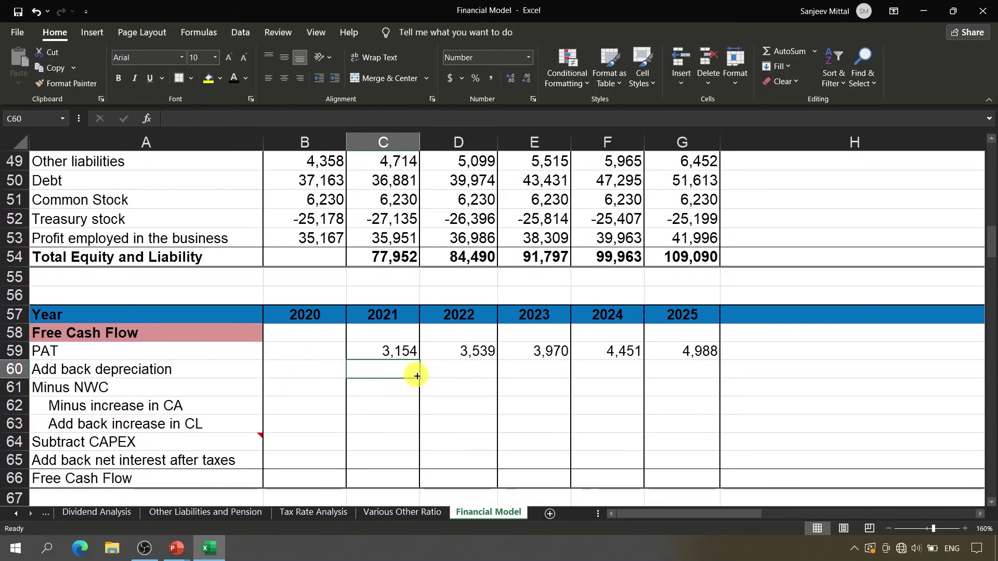
{"action": "type", "text": "="}
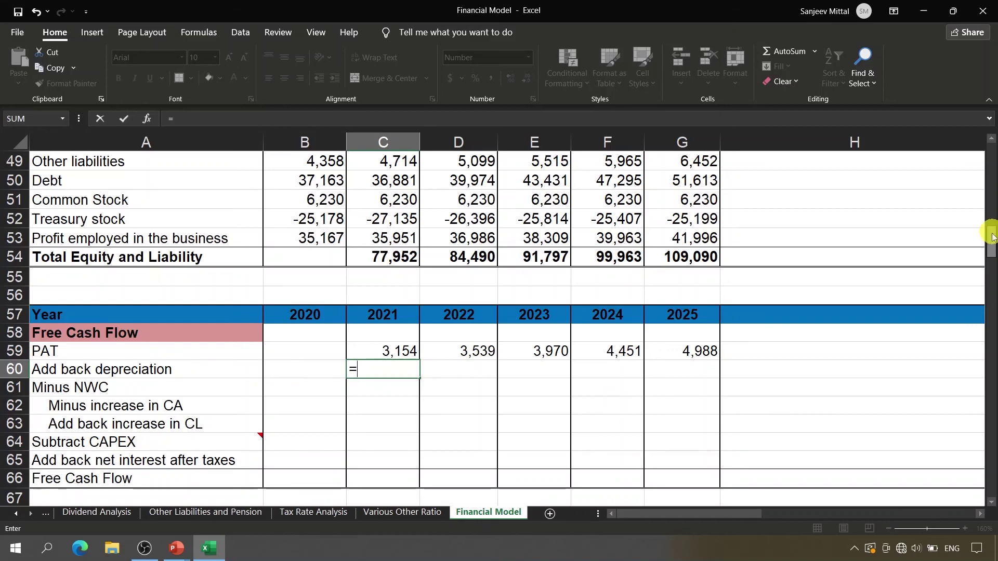
{"action": "left_click_drag", "start_coordinate": [993, 232], "coordinate": [994, 143]}
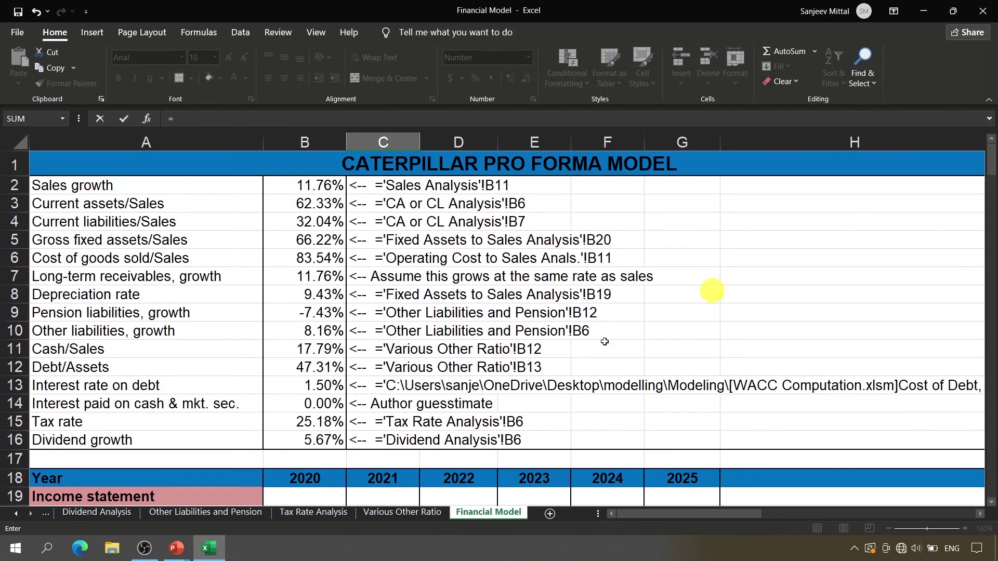
{"action": "left_click", "coordinate": [417, 489]}
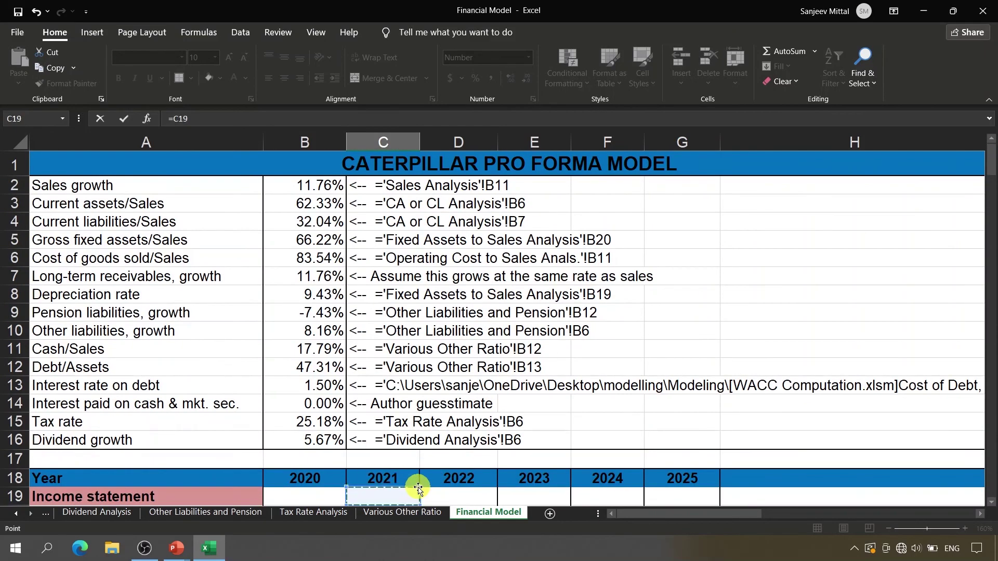
{"action": "key", "text": "Down"}
{"action": "key", "text": "Down"}
{"action": "key", "text": "Down"}
{"action": "key", "text": "Down"}
{"action": "key", "text": "Down"}
{"action": "key", "text": "Down"}
{"action": "key", "text": "Down"}
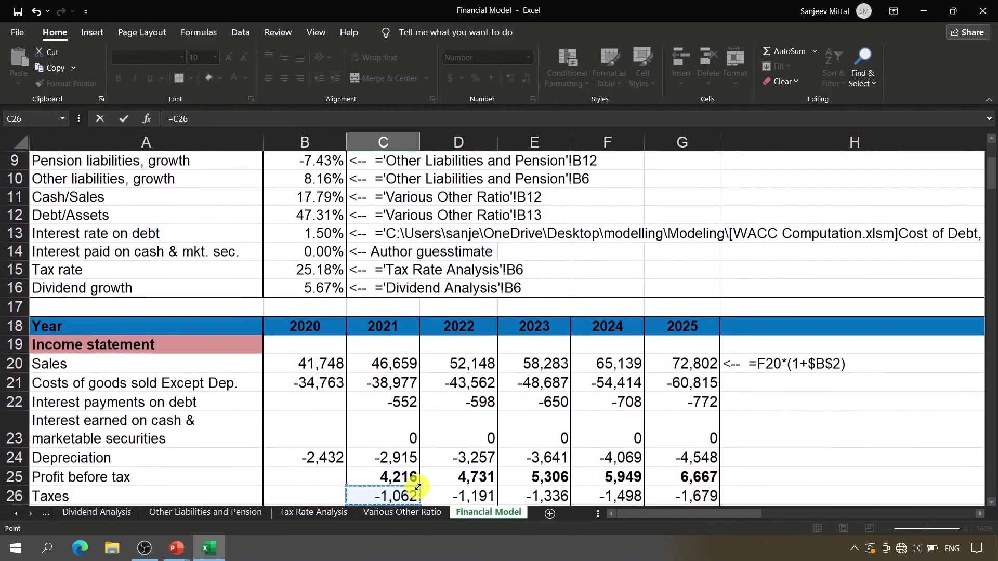
{"action": "left_click", "coordinate": [413, 456]}
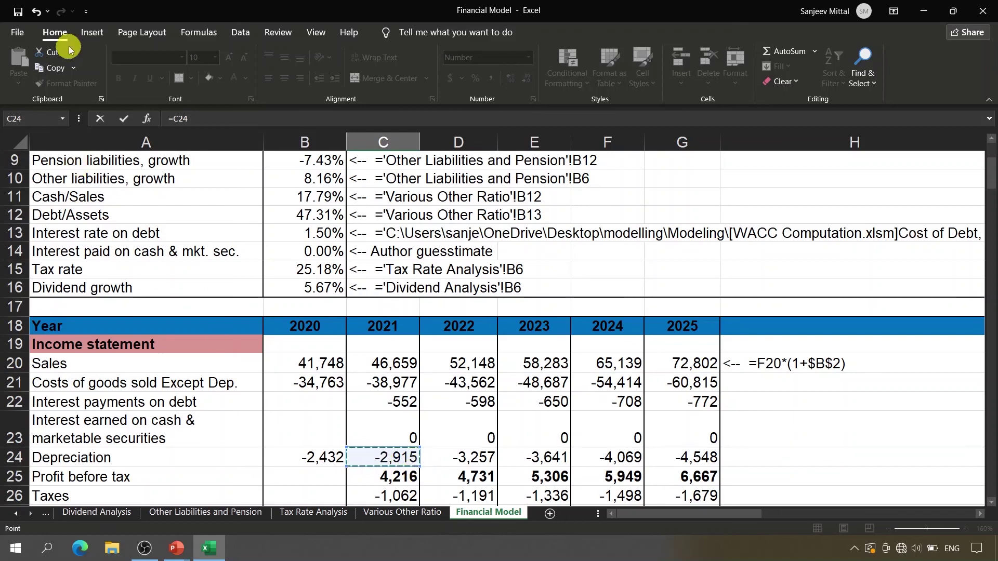
{"action": "left_click", "coordinate": [172, 115]}
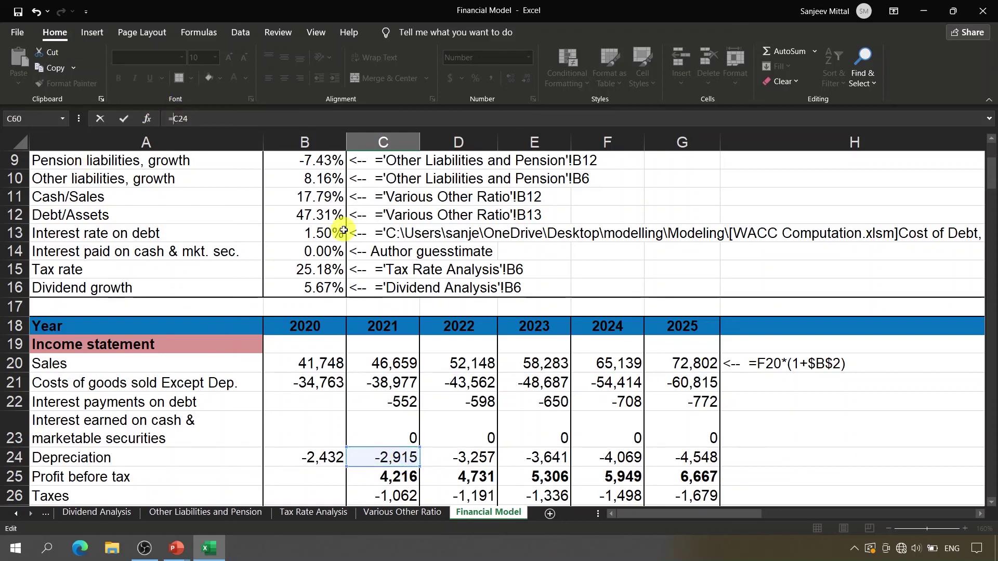
{"action": "type", "text": "-"}
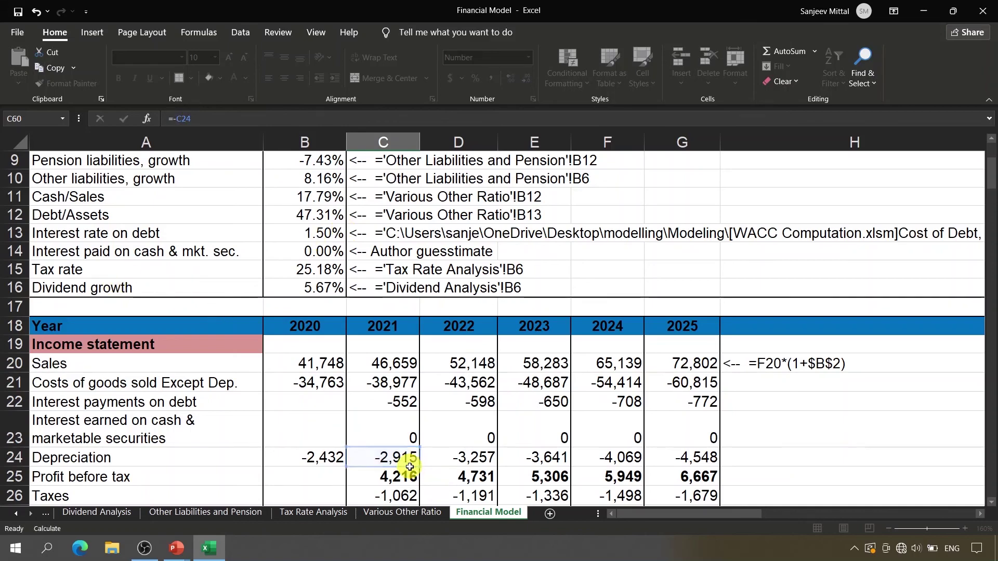
{"action": "key", "text": "Return"}
{"action": "key", "text": "Return"}
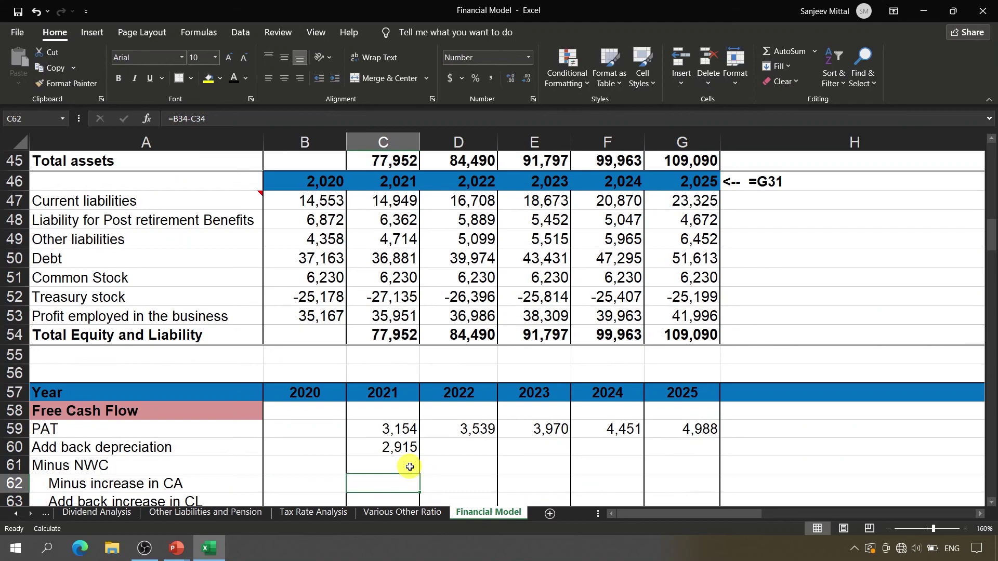
Copy the 2021 Add back depreciation formula in C60 across D60:G60.
{"action": "scroll", "coordinate": [410, 467], "scroll_direction": "down", "scroll_amount": 1}
{"action": "left_click", "coordinate": [395, 408]}
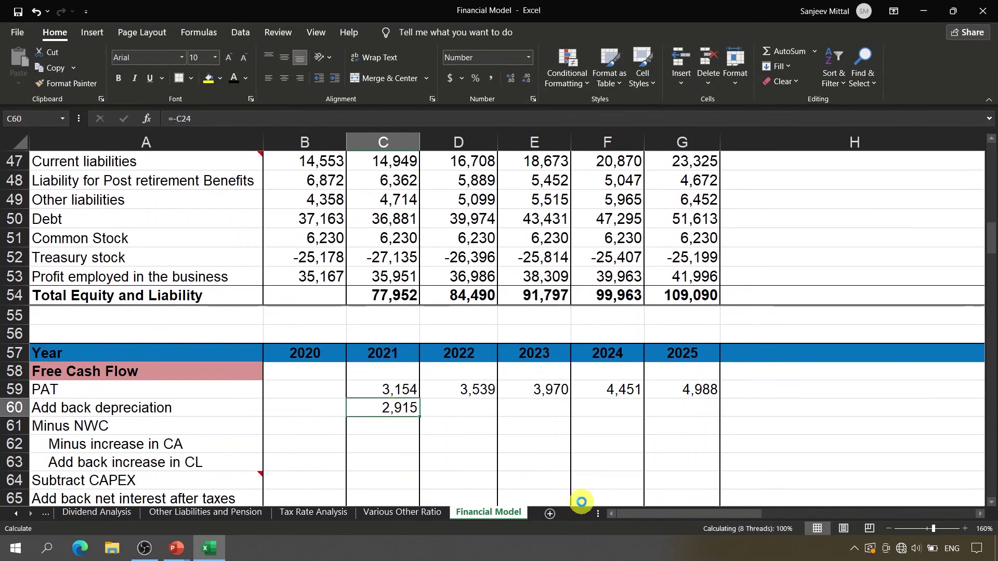
{"action": "key", "text": "ctrl+c"}
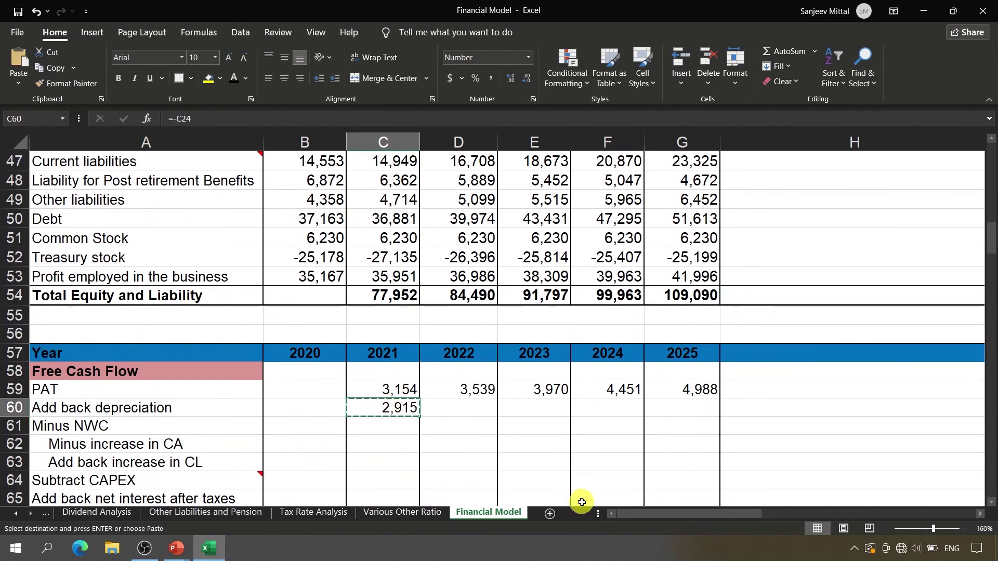
{"action": "key", "text": "shift+Right"}
{"action": "key", "text": "shift+Right"}
{"action": "key", "text": "shift+Right"}
{"action": "key", "text": "shift+Right"}
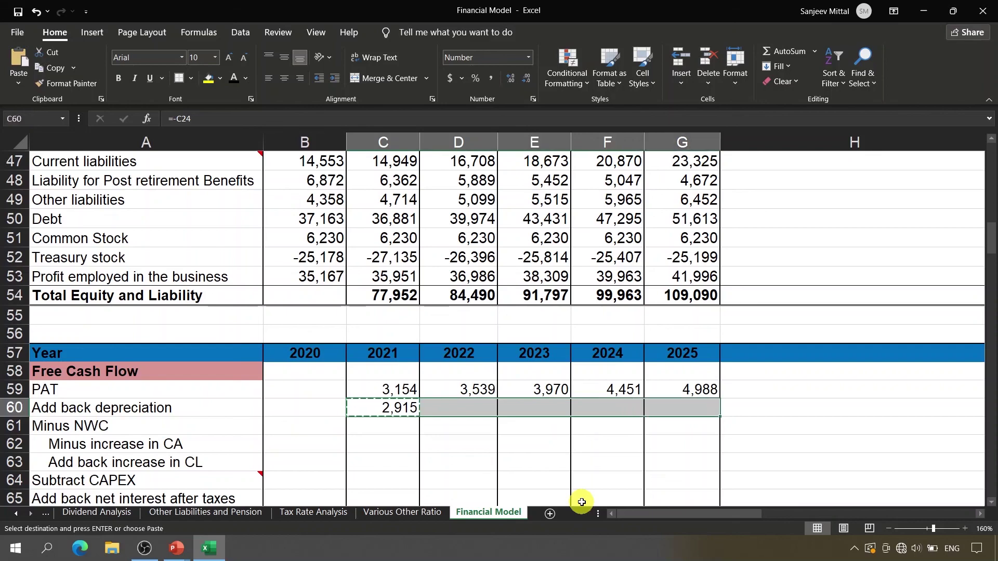
{"action": "key", "text": "Return"}
{"action": "key", "text": "Return"}
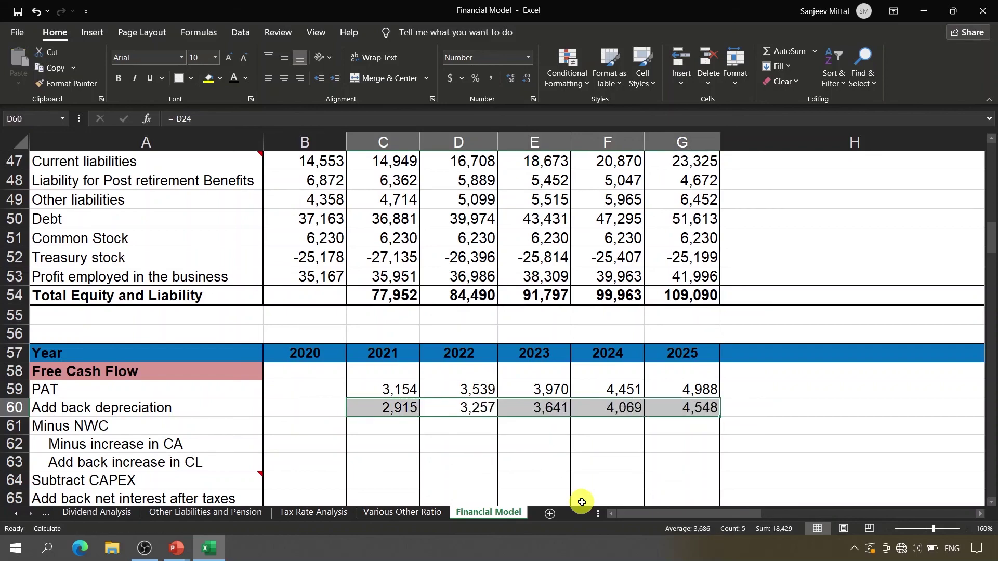
{"action": "left_click", "coordinate": [770, 408]}
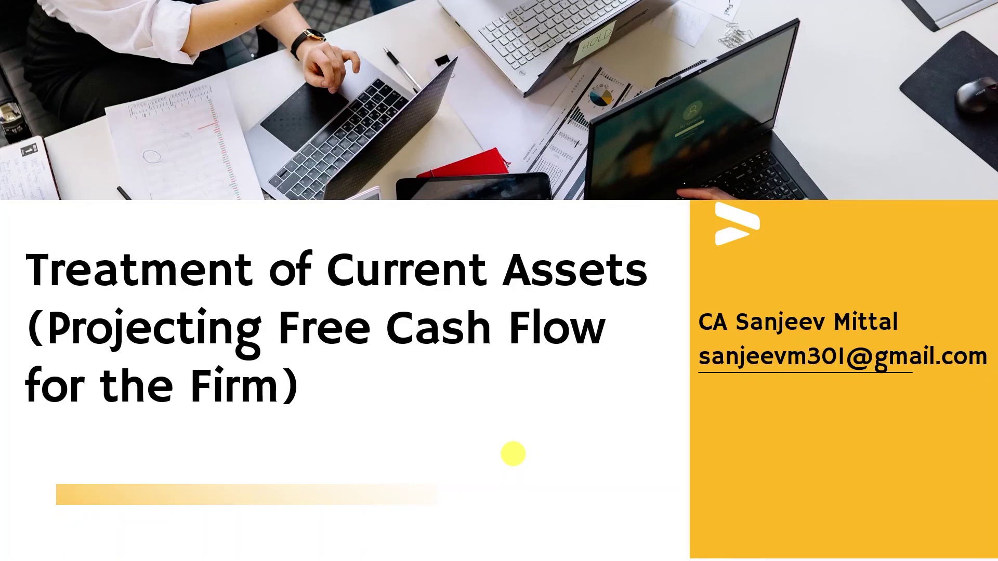
Switch back to the Financial Model workbook and examine the 2020 Operating Current assets in B34 and the formula note cell H34.
{"action": "key", "text": "alt+Tab"}
{"action": "key", "text": "Tab"}
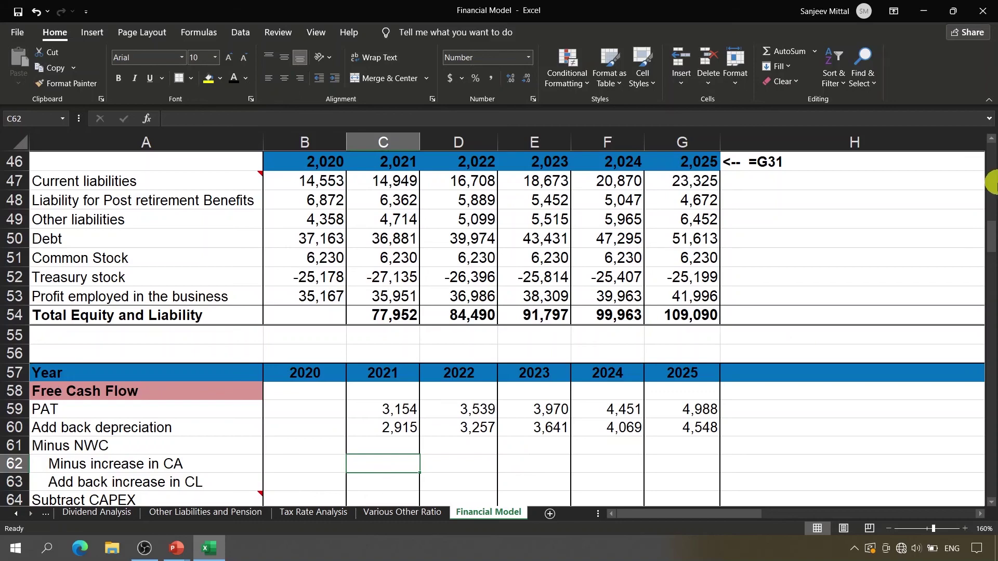
{"action": "left_click_drag", "start_coordinate": [993, 231], "coordinate": [993, 204]}
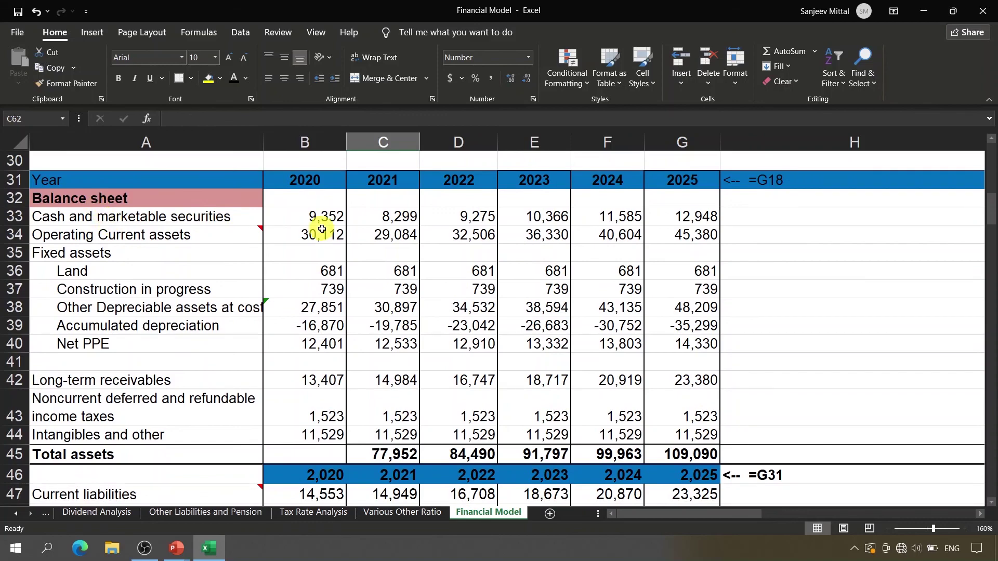
{"action": "left_click", "coordinate": [298, 177]}
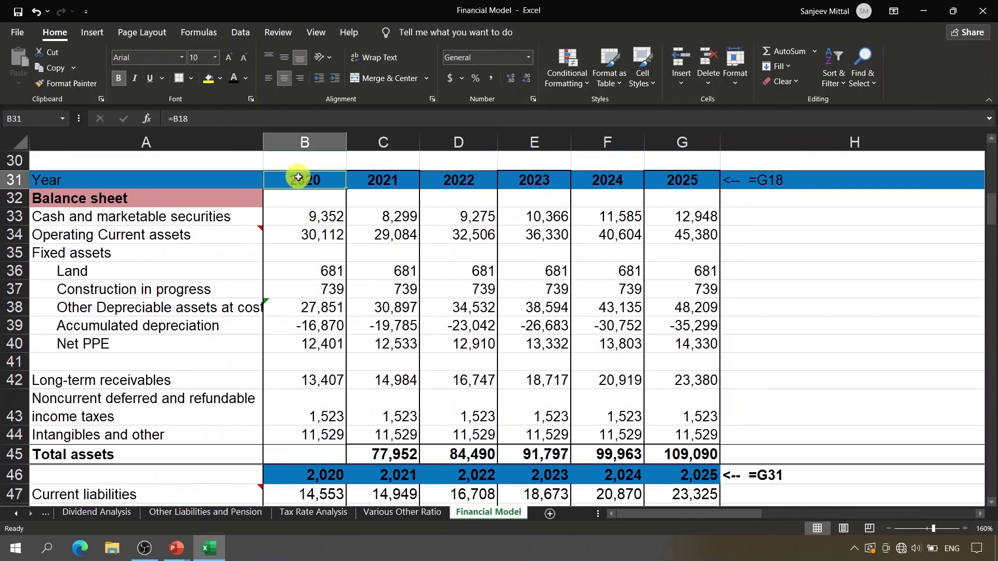
{"action": "left_click", "coordinate": [308, 233]}
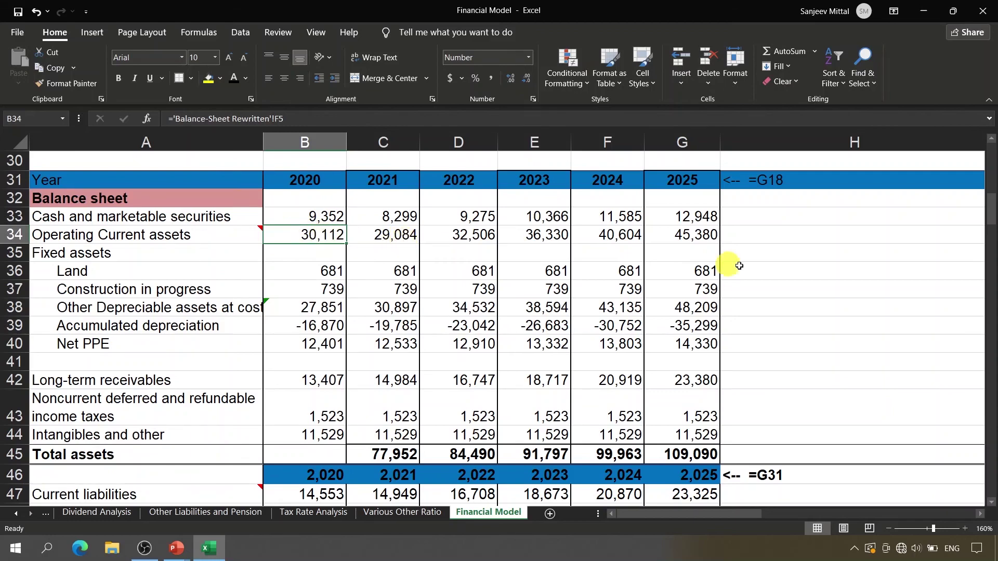
{"action": "left_click", "coordinate": [757, 242]}
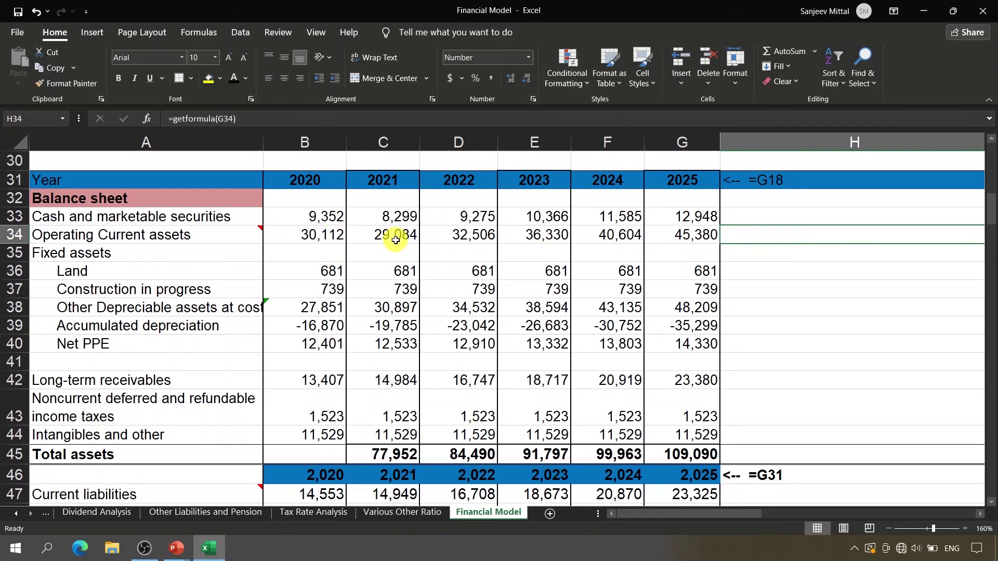
{"action": "scroll", "coordinate": [393, 240], "scroll_direction": "right", "scroll_amount": 1}
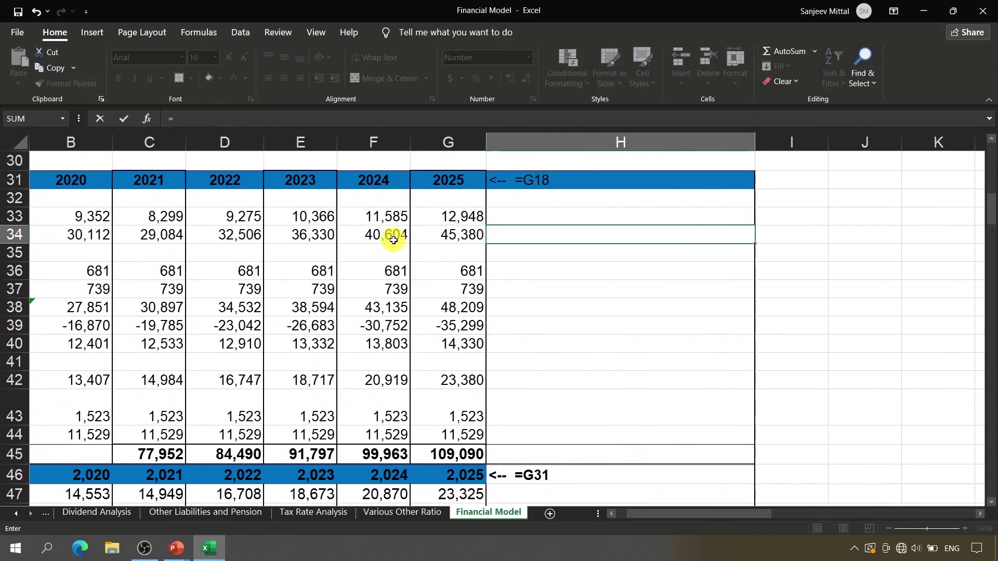
{"action": "type", "text": "="}
{"action": "left_click", "coordinate": [66, 235]}
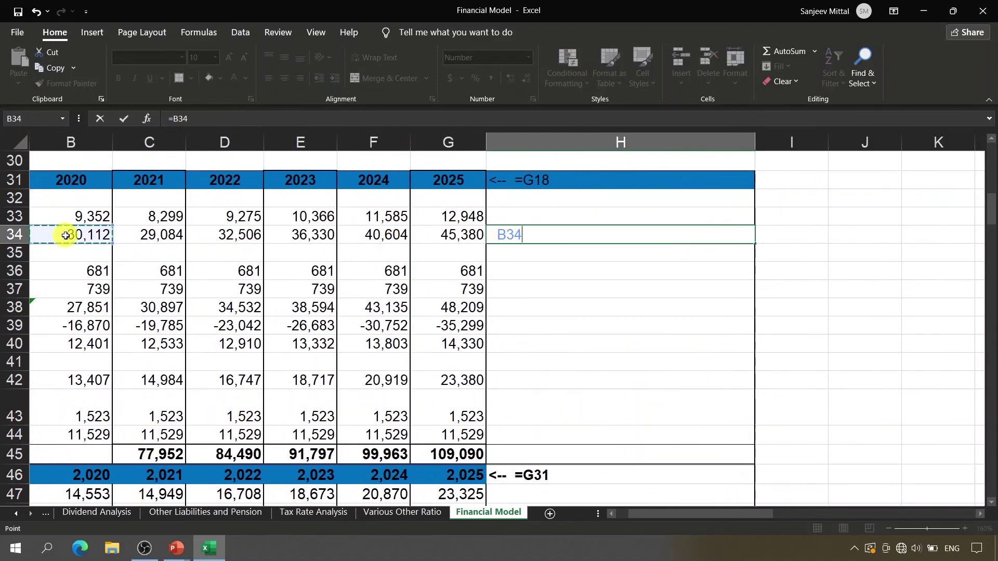
{"action": "left_click", "coordinate": [771, 240]}
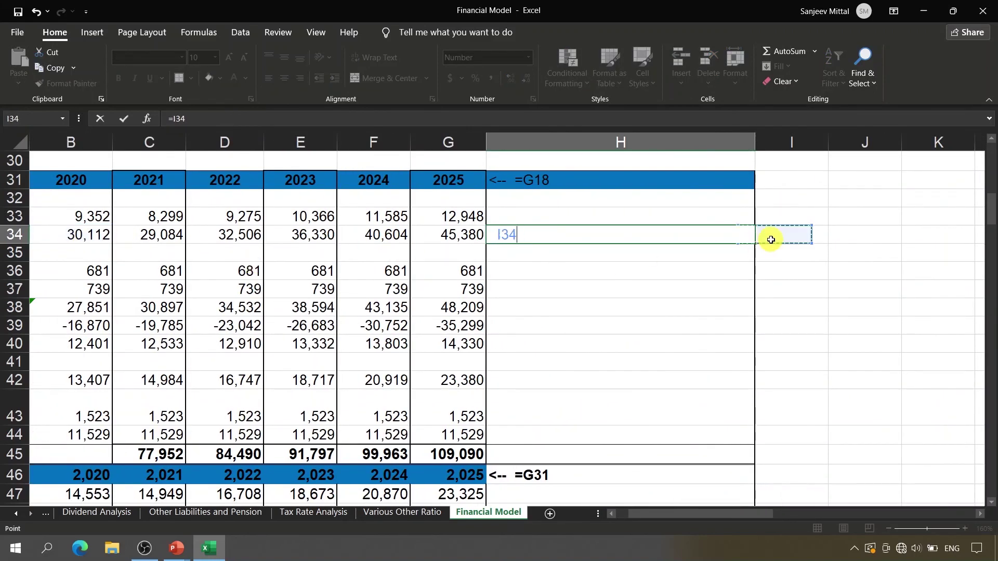
{"action": "key", "text": "Escape"}
Enter the trial calculation =B34-C34 in I34 for the 2021 change in Operating Current assets.
{"action": "left_click", "coordinate": [771, 240]}
{"action": "double_click", "coordinate": [776, 239]}
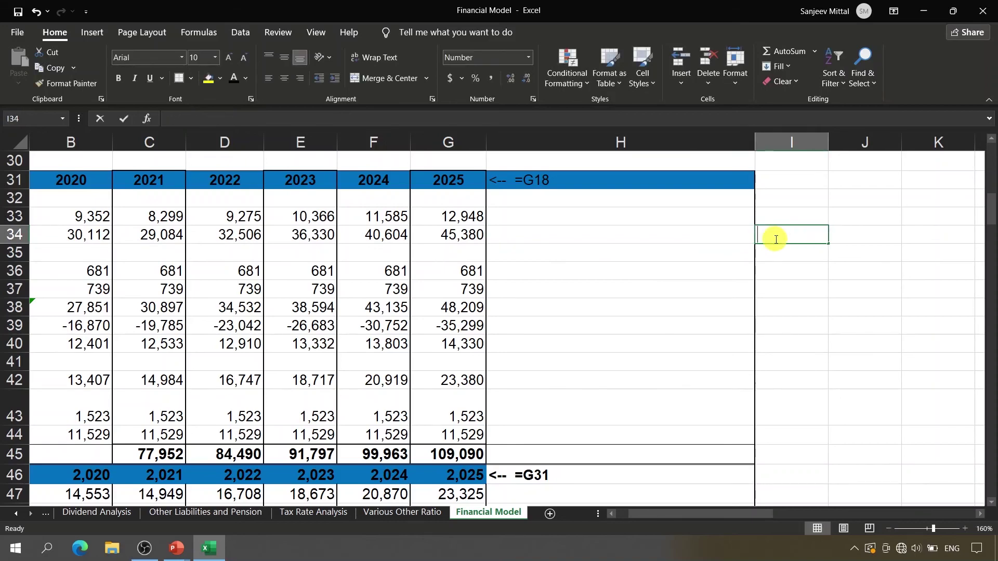
{"action": "type", "text": "="}
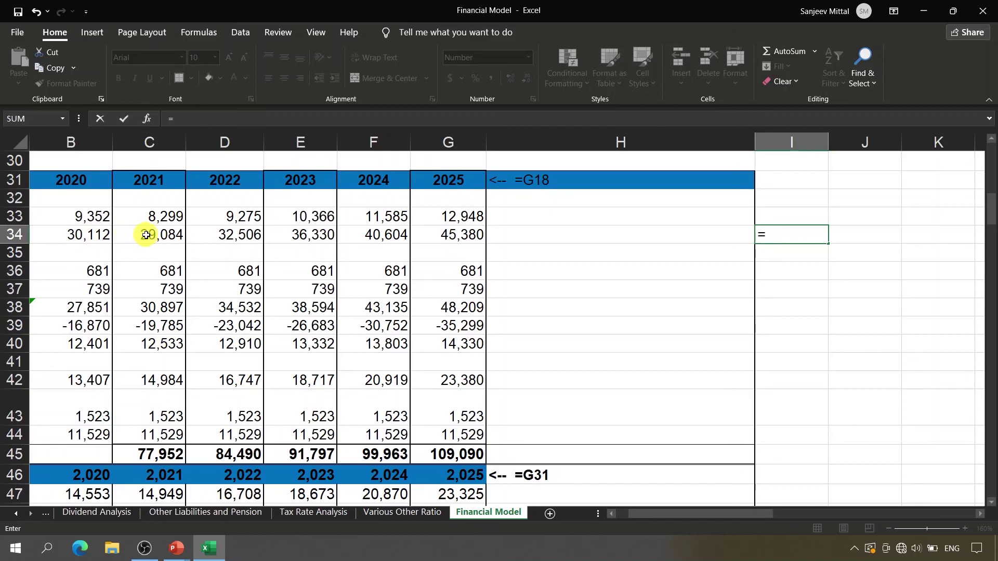
{"action": "left_click", "coordinate": [94, 234]}
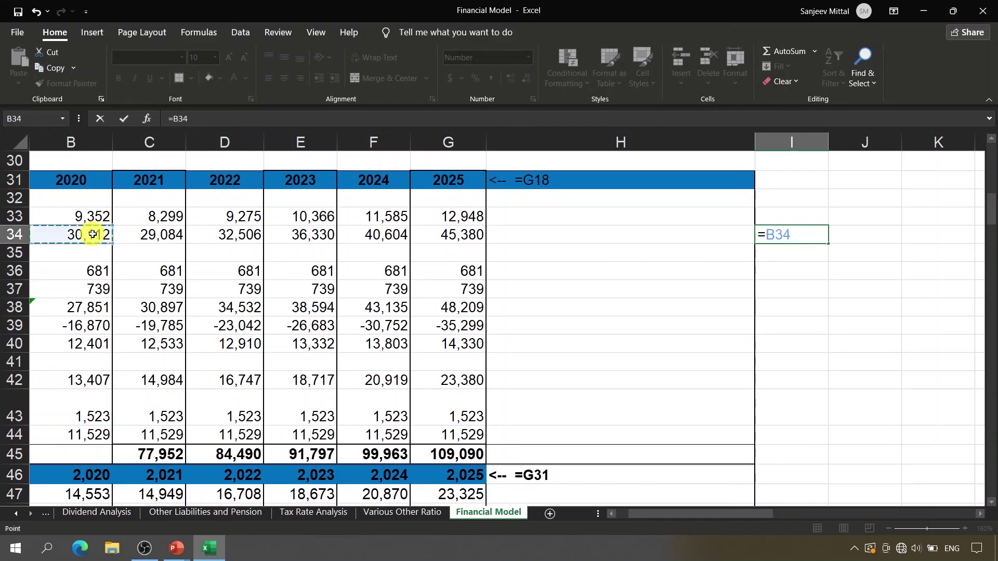
{"action": "type", "text": "-"}
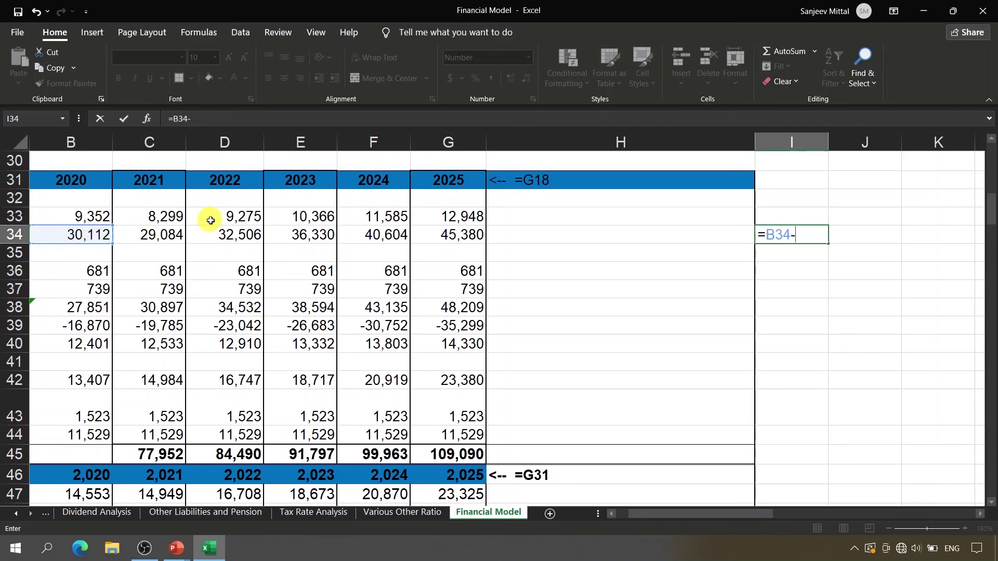
{"action": "left_click", "coordinate": [177, 233]}
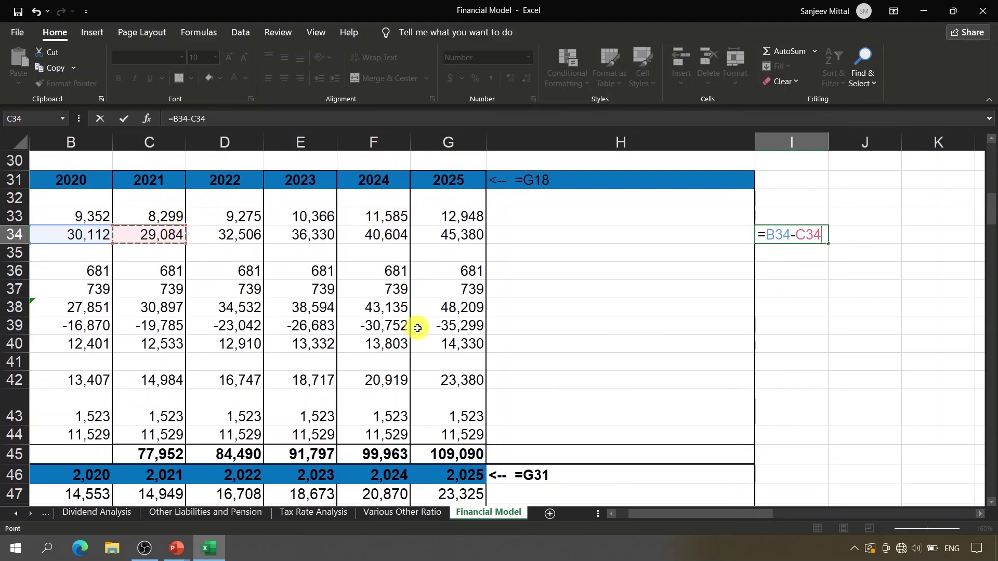
{"action": "key", "text": "Return"}
{"action": "key", "text": "Up"}
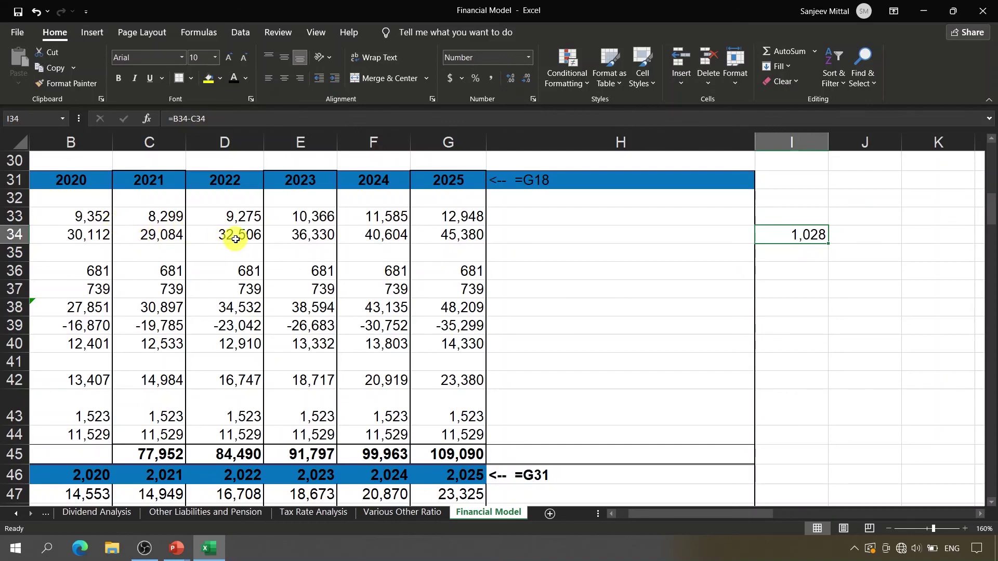
Check the 2021 and 2022 Operating Current assets and enter the trial calculation =C34-D34 in J34.
{"action": "left_click", "coordinate": [179, 235]}
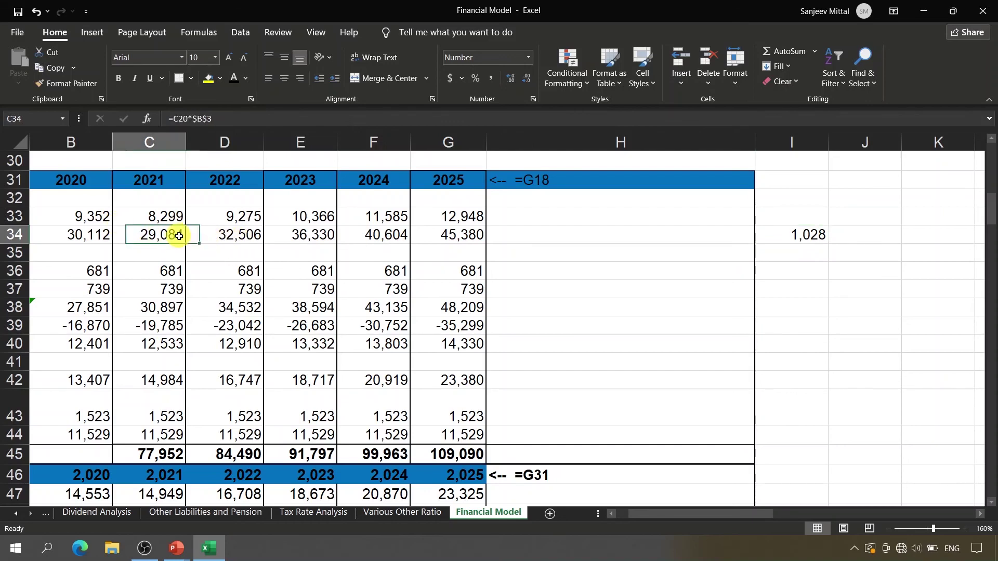
{"action": "left_click", "coordinate": [221, 234], "text": "shift"}
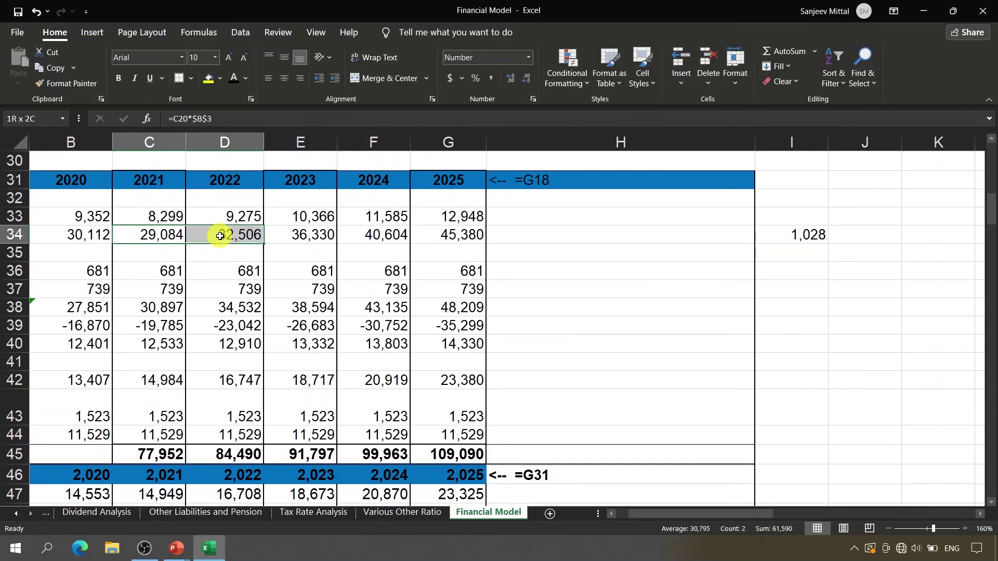
{"action": "left_click", "coordinate": [165, 239]}
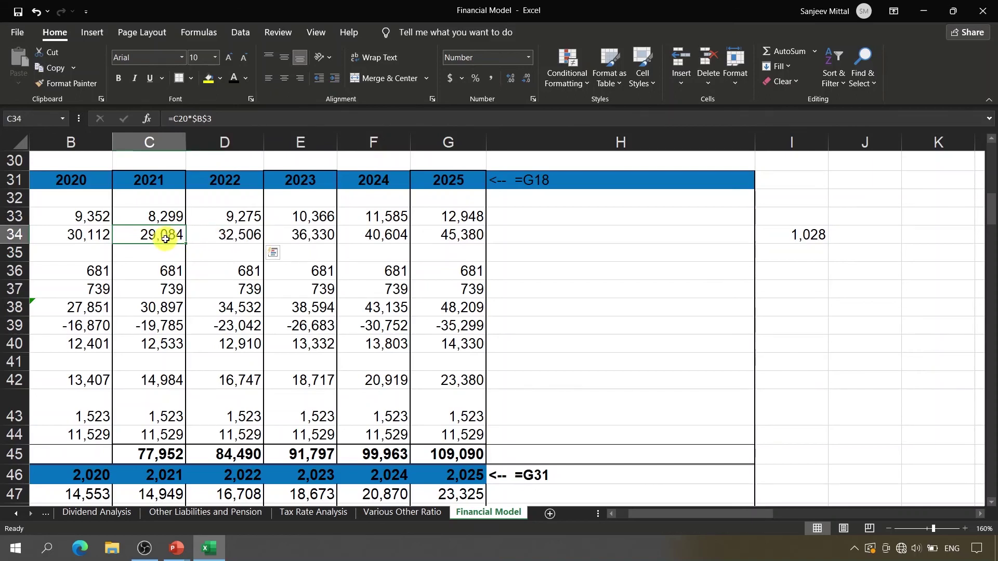
{"action": "left_click", "coordinate": [213, 235]}
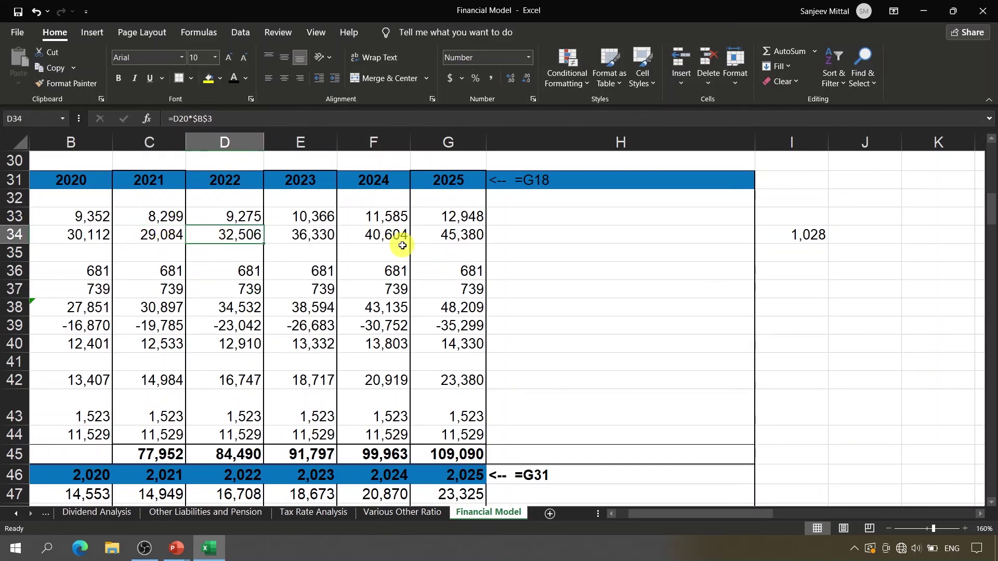
{"action": "left_click", "coordinate": [857, 239]}
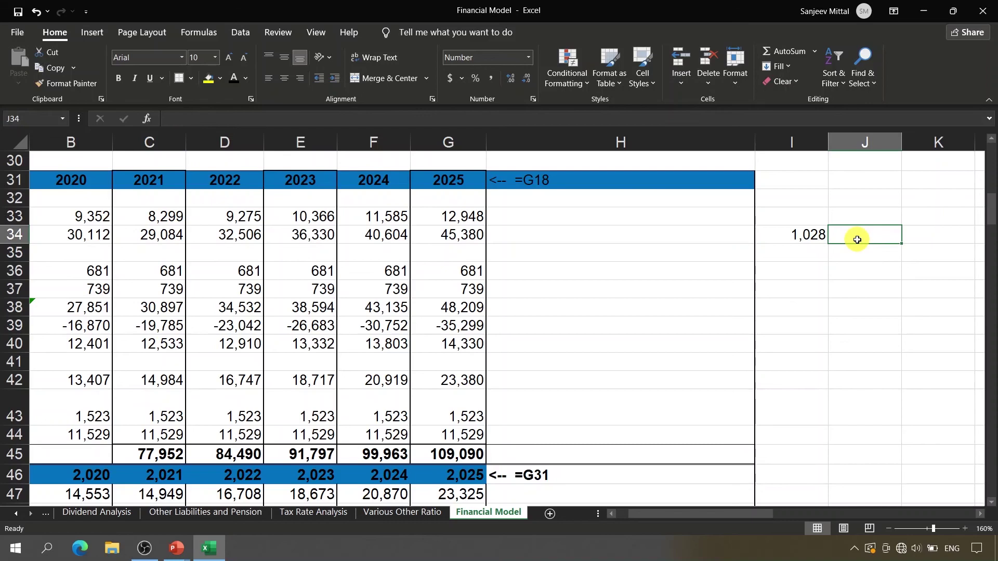
{"action": "type", "text": "="}
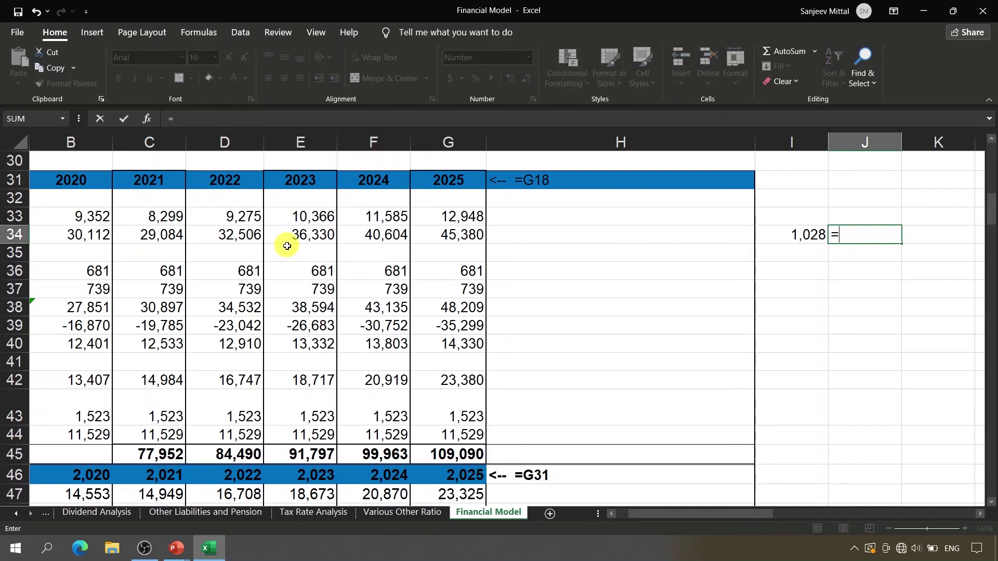
{"action": "left_click", "coordinate": [177, 235]}
{"action": "type", "text": "-"}
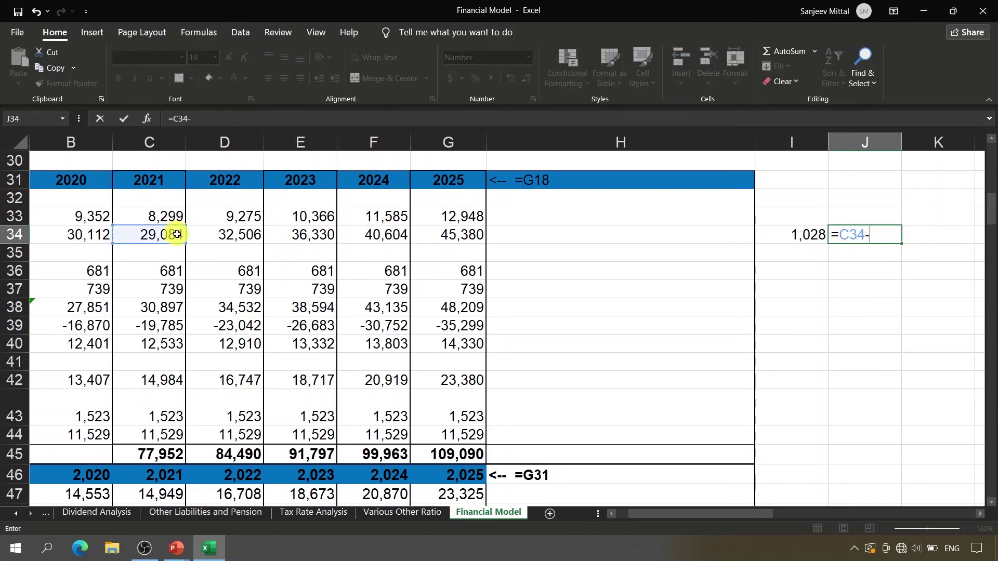
{"action": "left_click", "coordinate": [202, 234]}
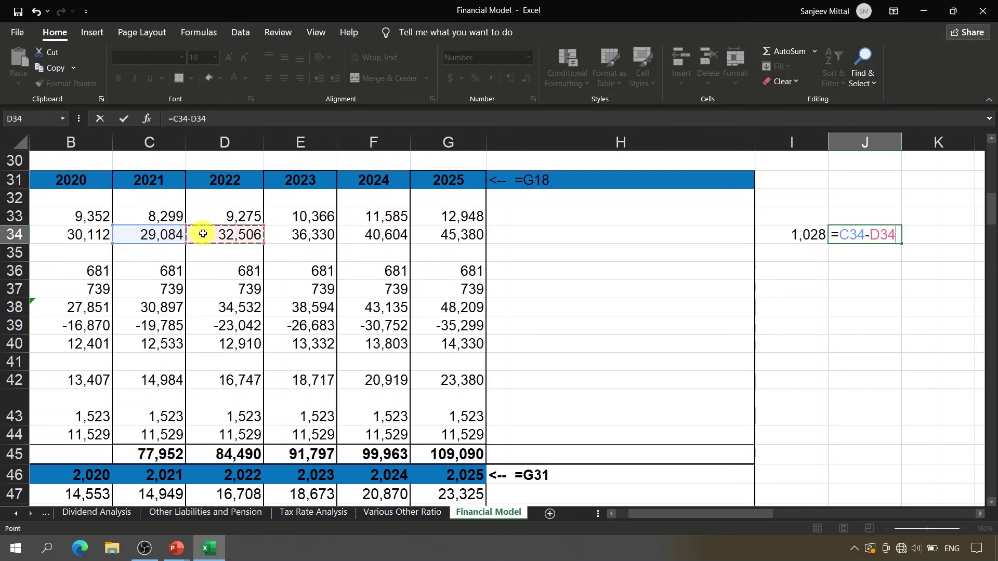
{"action": "key", "text": "Return"}
{"action": "key", "text": "Down"}
{"action": "key", "text": "Down"}
{"action": "key", "text": "Up"}
{"action": "key", "text": "Up"}
{"action": "key", "text": "Up"}
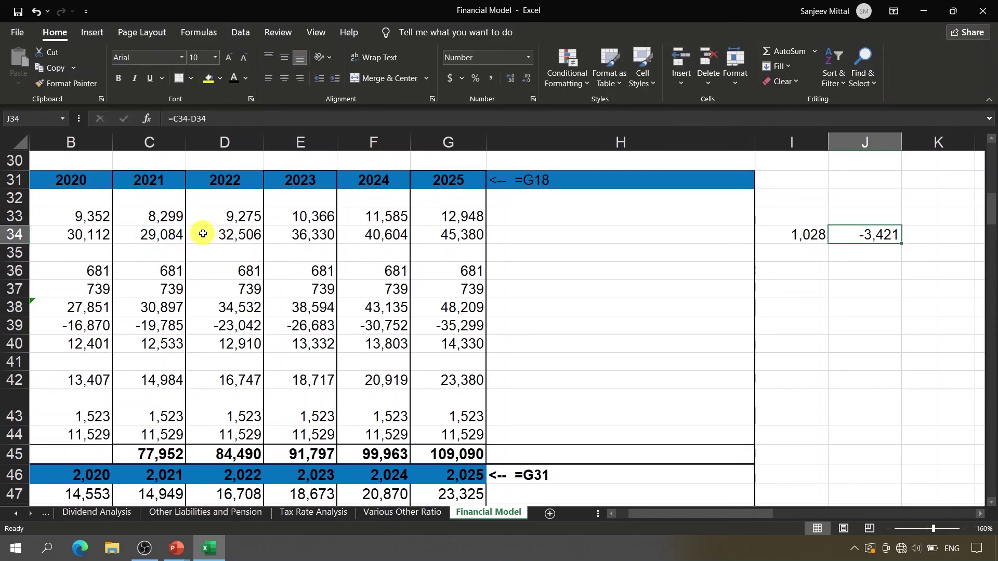
Clear the trial calculations from I34:J34 and return to the Operating Current assets label in A34.
{"action": "key", "text": "shift+Left"}
{"action": "key", "text": "Delete"}
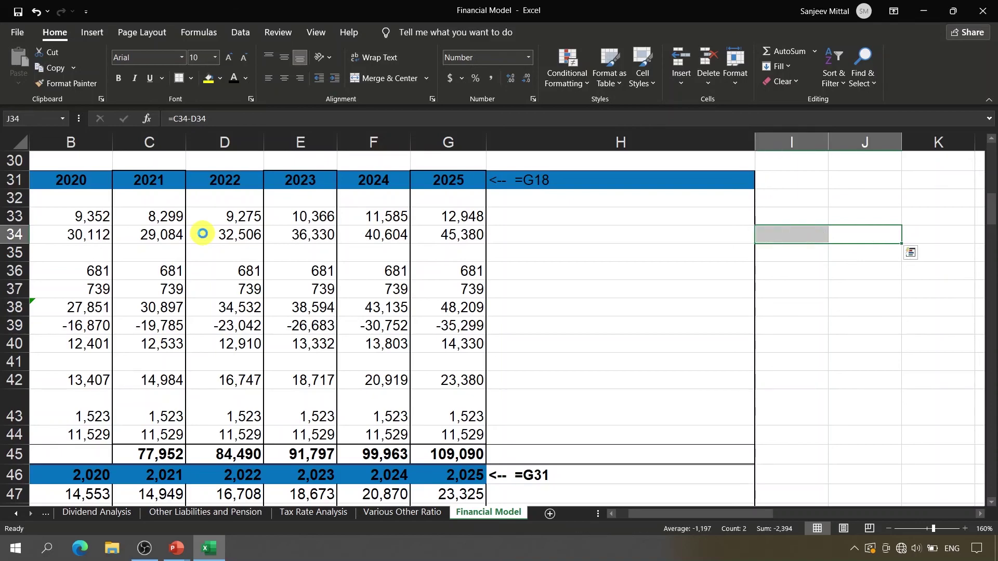
{"action": "key", "text": "Left"}
{"action": "key", "text": "Left"}
{"action": "key", "text": "Home"}
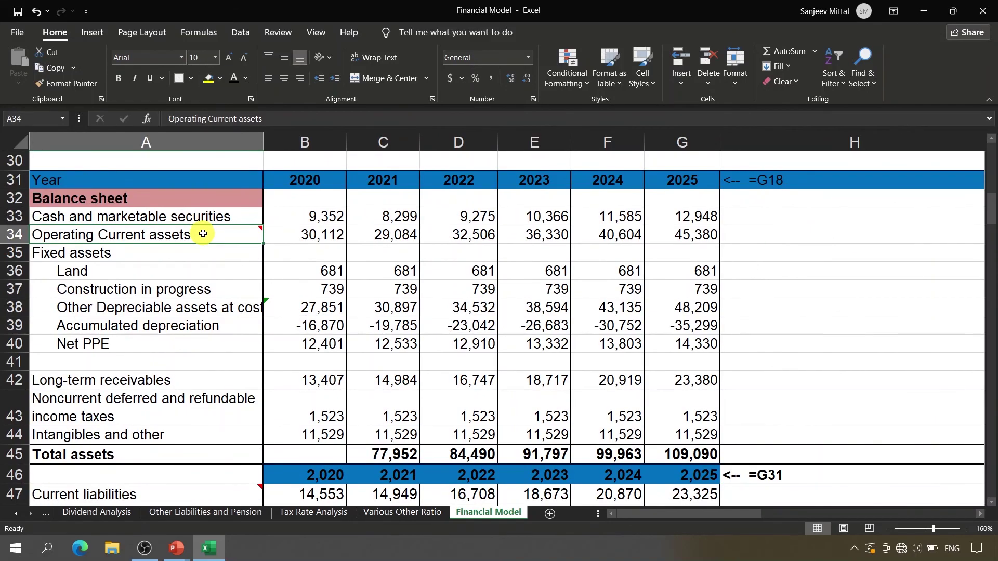
Enter =B34-C34 in C62 as the 2021 Minus increase in CA of the Free Cash Flow section.
{"action": "key", "text": "Page_Down"}
{"action": "key", "text": "Down"}
{"action": "key", "text": "Down"}
{"action": "key", "text": "Down"}
{"action": "key", "text": "Down"}
{"action": "key", "text": "Down"}
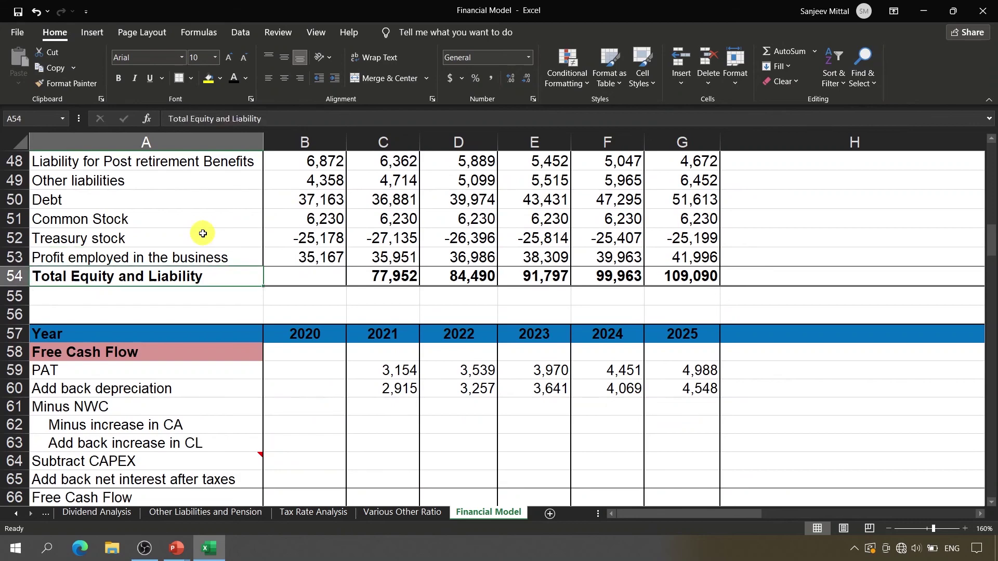
{"action": "key", "text": "Down"}
{"action": "key", "text": "Down"}
{"action": "key", "text": "Down"}
{"action": "key", "text": "Down"}
{"action": "key", "text": "Down"}
{"action": "key", "text": "Down"}
{"action": "key", "text": "Down"}
{"action": "key", "text": "Down"}
{"action": "key", "text": "Down"}
{"action": "key", "text": "Down"}
{"action": "key", "text": "Down"}
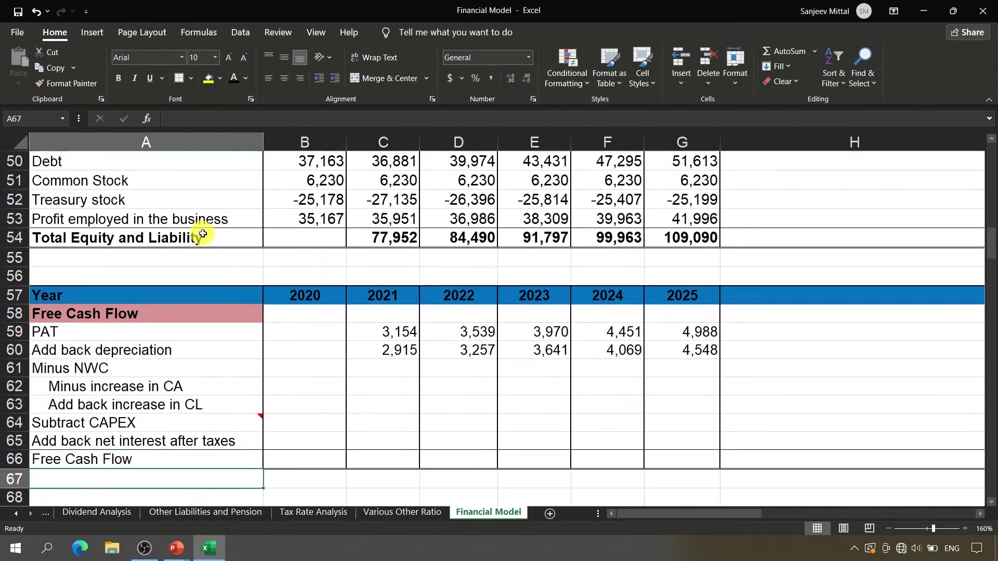
{"action": "left_click", "coordinate": [367, 368]}
{"action": "type", "text": "="}
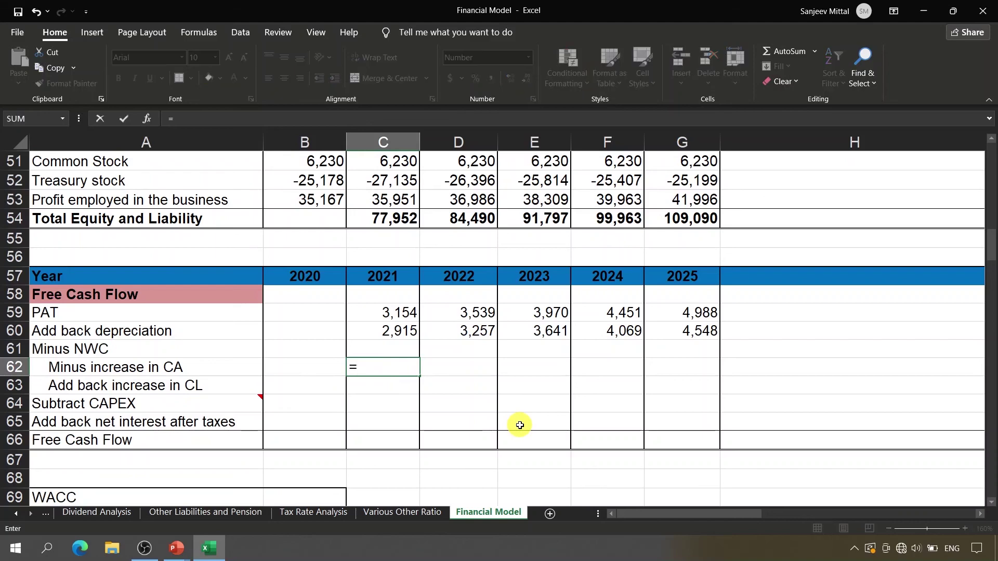
{"action": "key", "text": "Up"}
{"action": "key", "text": "Up"}
{"action": "key", "text": "Up"}
{"action": "key", "text": "Up"}
{"action": "key", "text": "Up"}
{"action": "key", "text": "Up"}
{"action": "key", "text": "Up"}
{"action": "key", "text": "Up"}
{"action": "key", "text": "Up"}
{"action": "key", "text": "Up"}
{"action": "key", "text": "Up"}
{"action": "key", "text": "Up"}
{"action": "key", "text": "Up"}
{"action": "key", "text": "Up"}
{"action": "key", "text": "Up"}
{"action": "key", "text": "Up"}
{"action": "key", "text": "Up"}
{"action": "key", "text": "Up"}
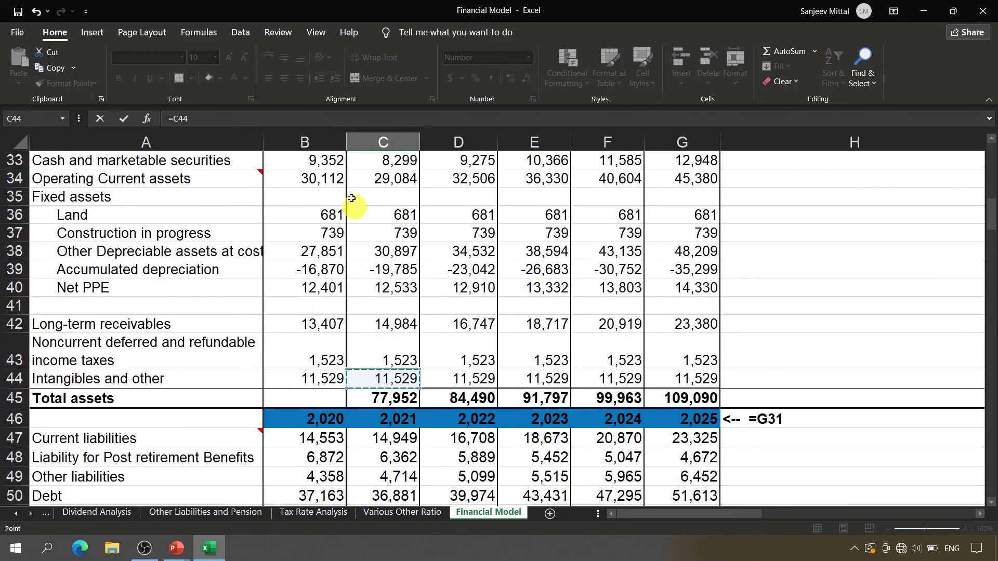
{"action": "left_click", "coordinate": [330, 181]}
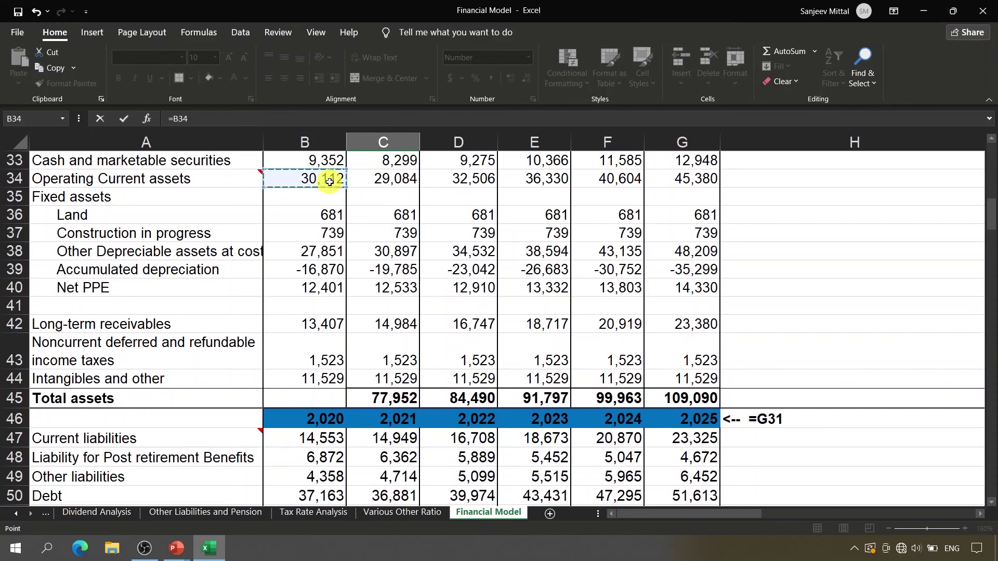
{"action": "type", "text": "-"}
{"action": "left_click", "coordinate": [397, 179]}
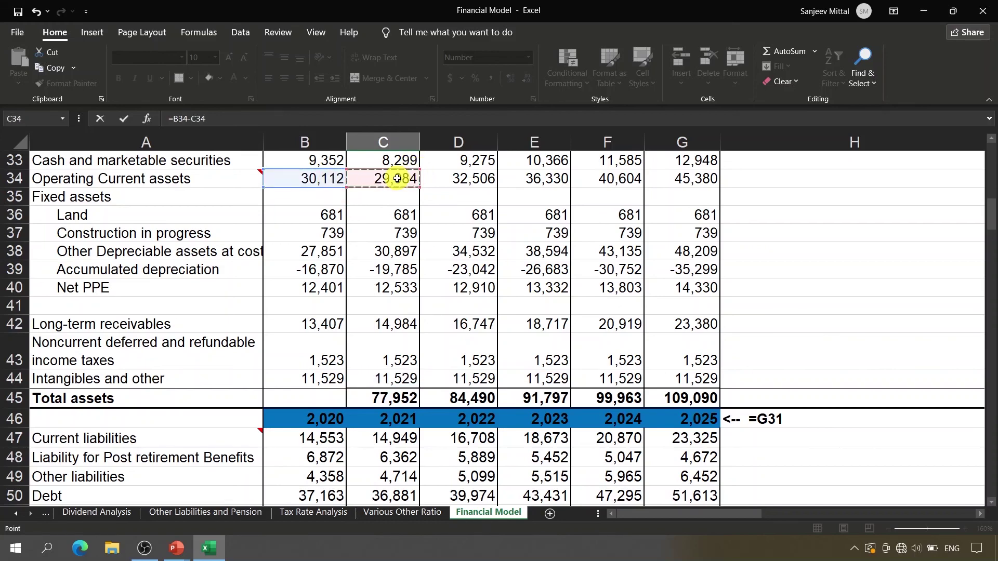
{"action": "key", "text": "Return"}
{"action": "key", "text": "Return"}
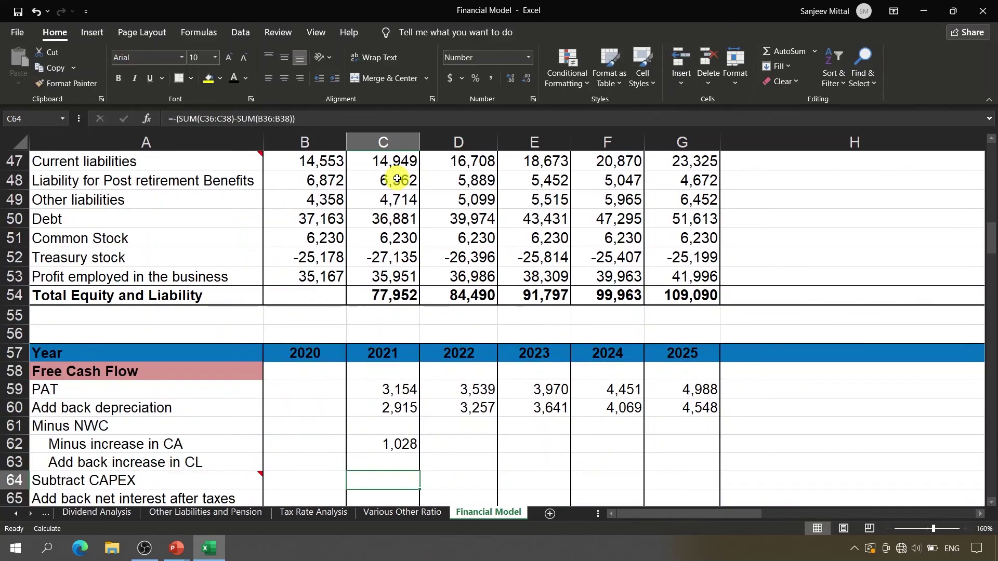
Copy the 2021 Minus increase in CA formula in C62 across D62:G62 and check the copied formulas.
{"action": "key", "text": "Up"}
{"action": "key", "text": "Up"}
{"action": "key", "text": "ctrl+c"}
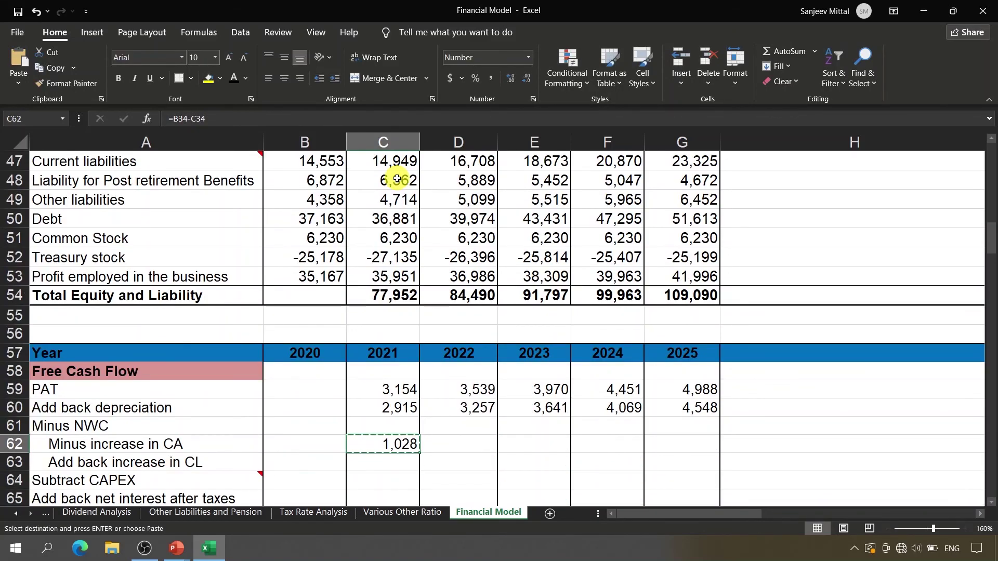
{"action": "key", "text": "shift+Right"}
{"action": "key", "text": "shift+Right"}
{"action": "key", "text": "shift+Right"}
{"action": "key", "text": "shift+Right"}
{"action": "key", "text": "ctrl+v"}
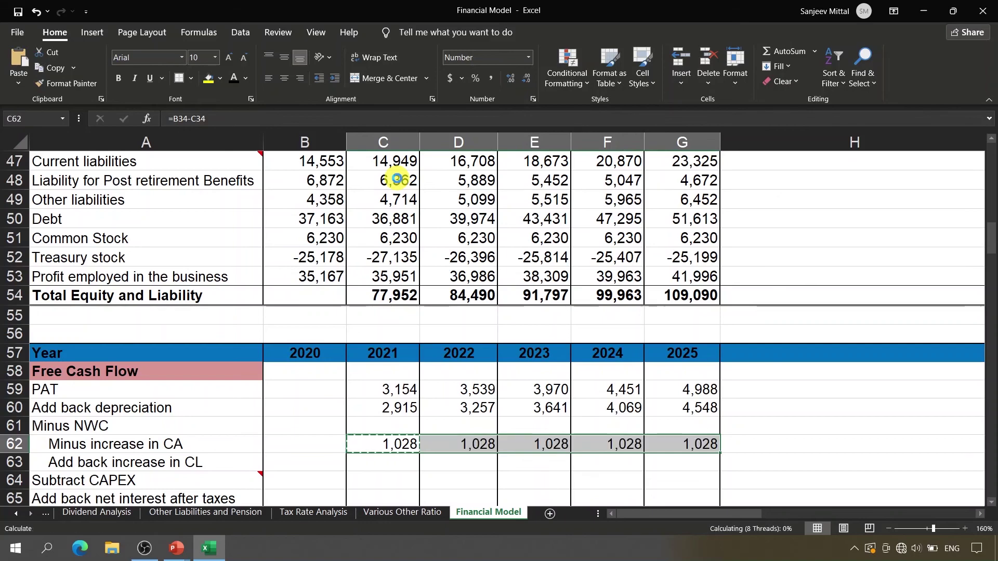
{"action": "key", "text": "Escape"}
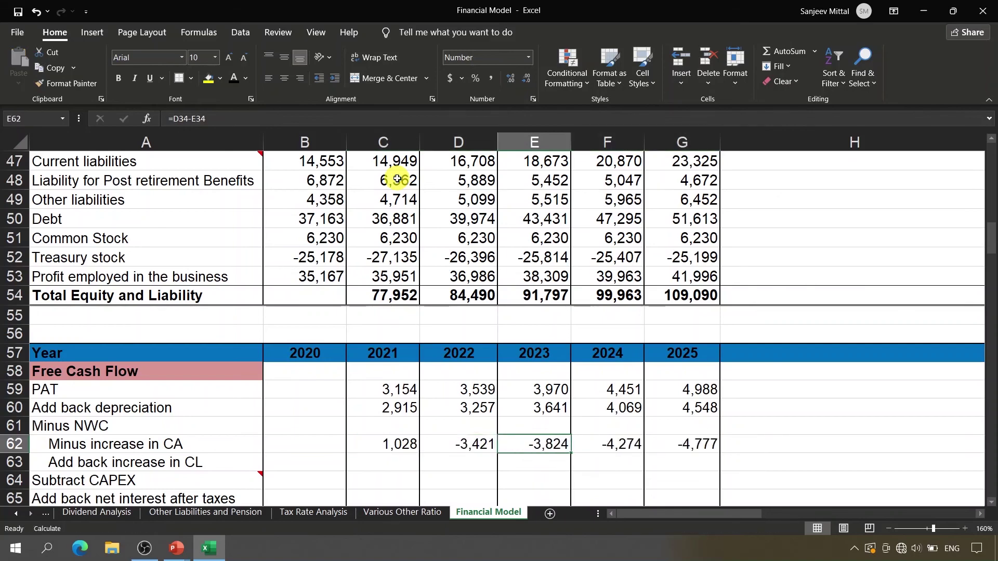
{"action": "key", "text": "Right"}
{"action": "key", "text": "Left"}
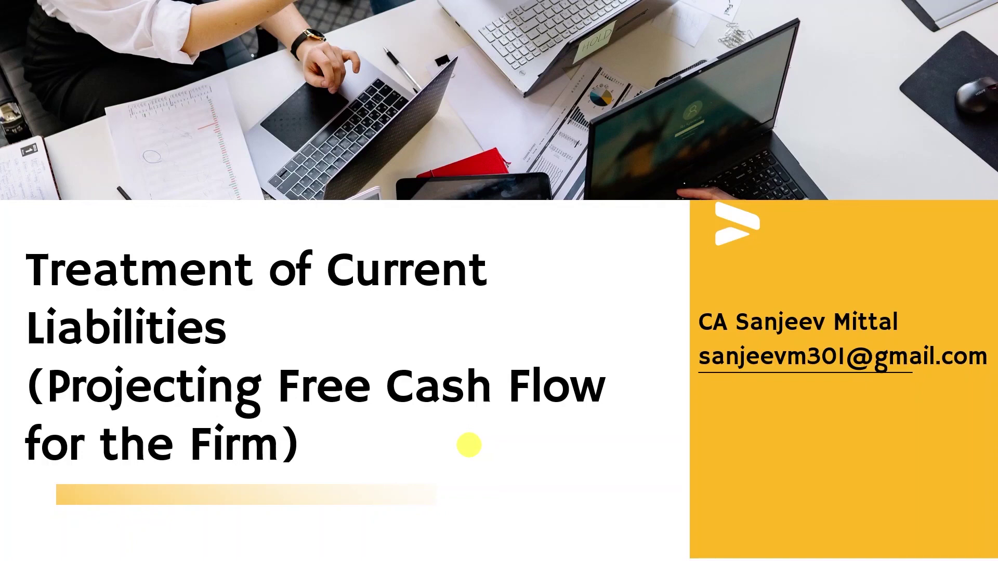
Switch back to the Financial Model workbook and examine the 2020 and 2021 Current liabilities in B47 and C47.
{"action": "key", "text": "alt+Tab"}
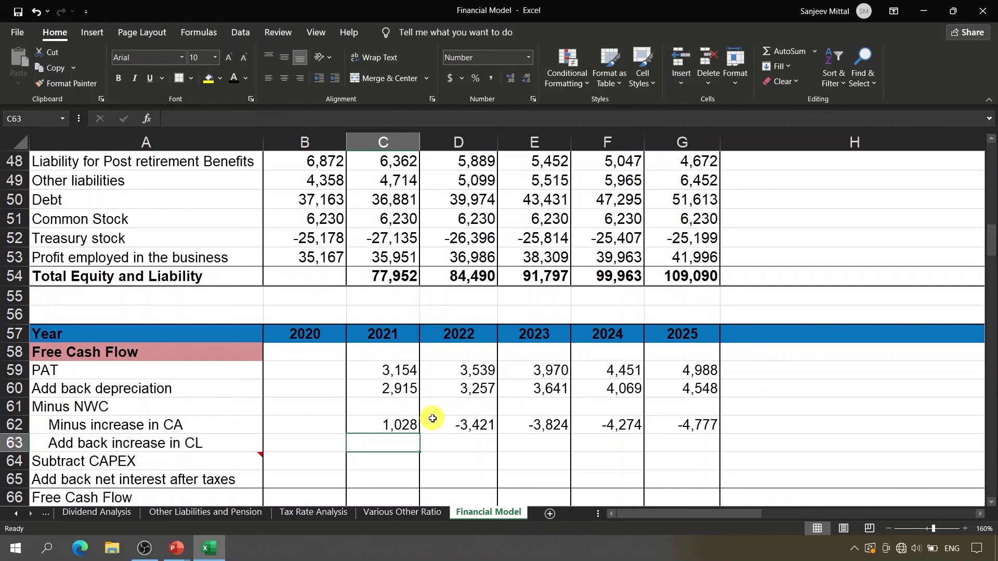
{"action": "left_click", "coordinate": [408, 220]}
{"action": "scroll", "coordinate": [408, 220], "scroll_direction": "up", "scroll_amount": 6}
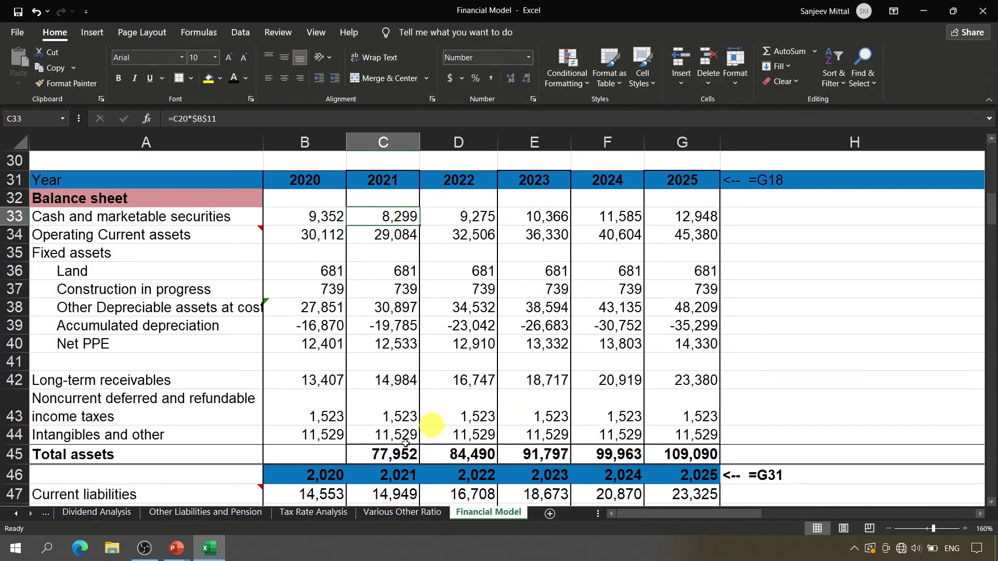
{"action": "left_click", "coordinate": [388, 465]}
{"action": "key", "text": "Down"}
{"action": "key", "text": "Down"}
{"action": "key", "text": "Down"}
{"action": "key", "text": "Down"}
{"action": "key", "text": "Down"}
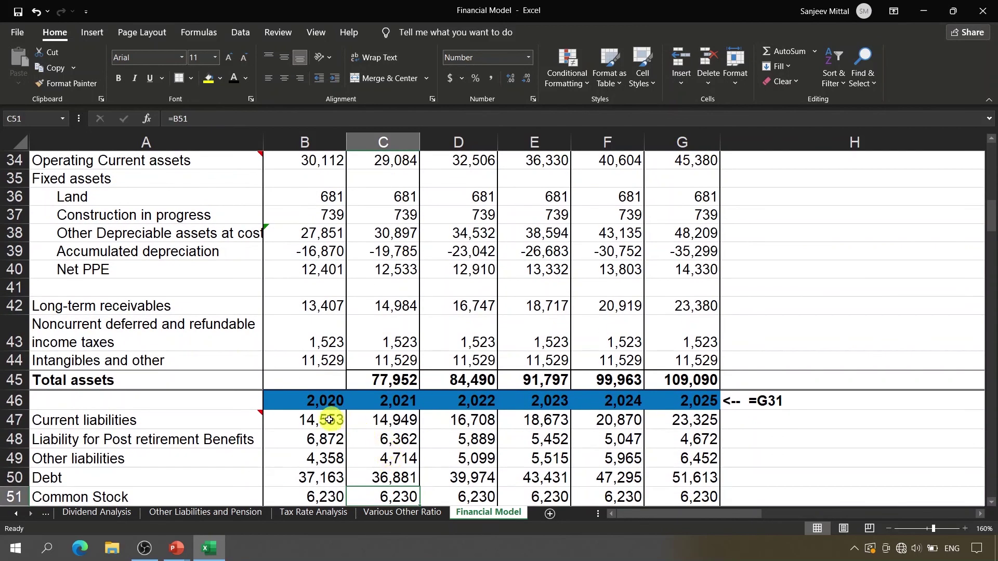
{"action": "left_click", "coordinate": [386, 424]}
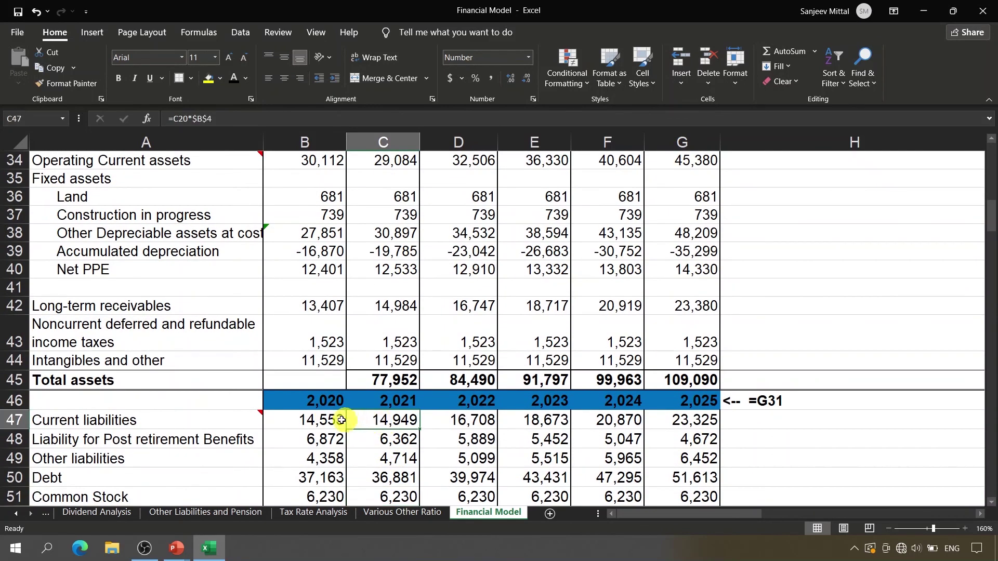
{"action": "left_click", "coordinate": [314, 420]}
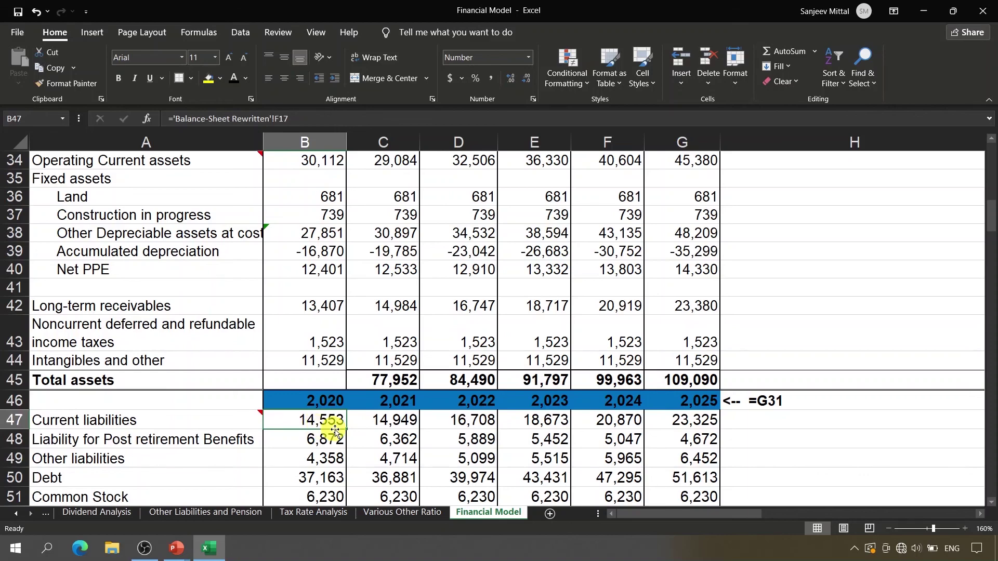
{"action": "left_click", "coordinate": [378, 422]}
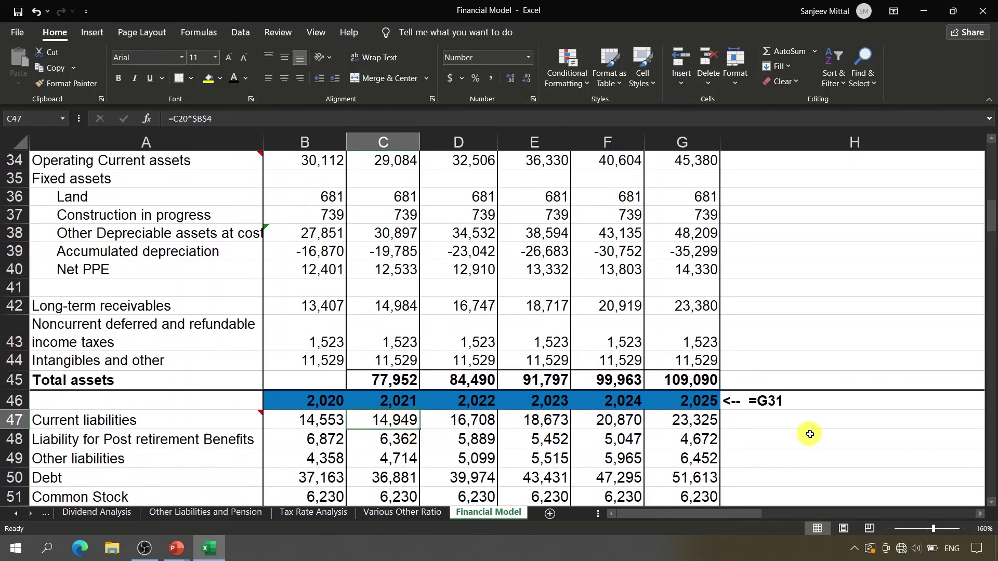
Work out the 2021 change in Current liabilities as a trial calculation with =C47-B47 in I46.
{"action": "left_click", "coordinate": [799, 407]}
{"action": "type", "text": "="}
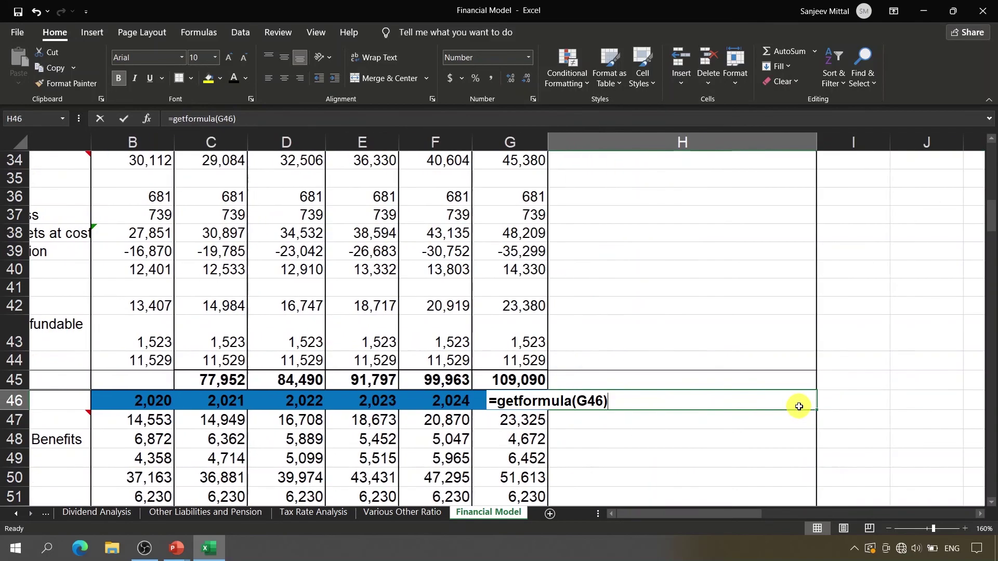
{"action": "key", "text": "Escape"}
{"action": "left_click", "coordinate": [798, 406]}
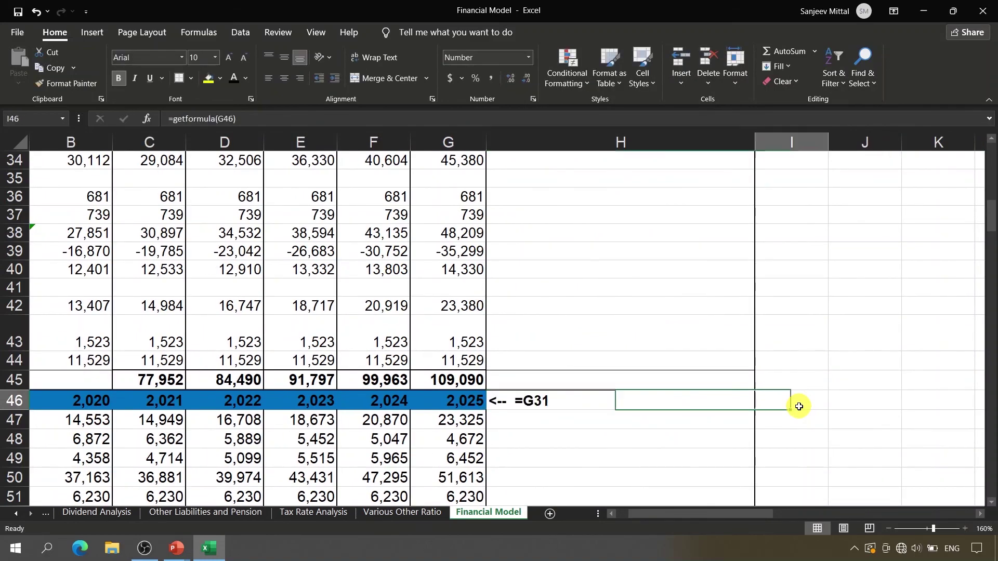
{"action": "type", "text": "="}
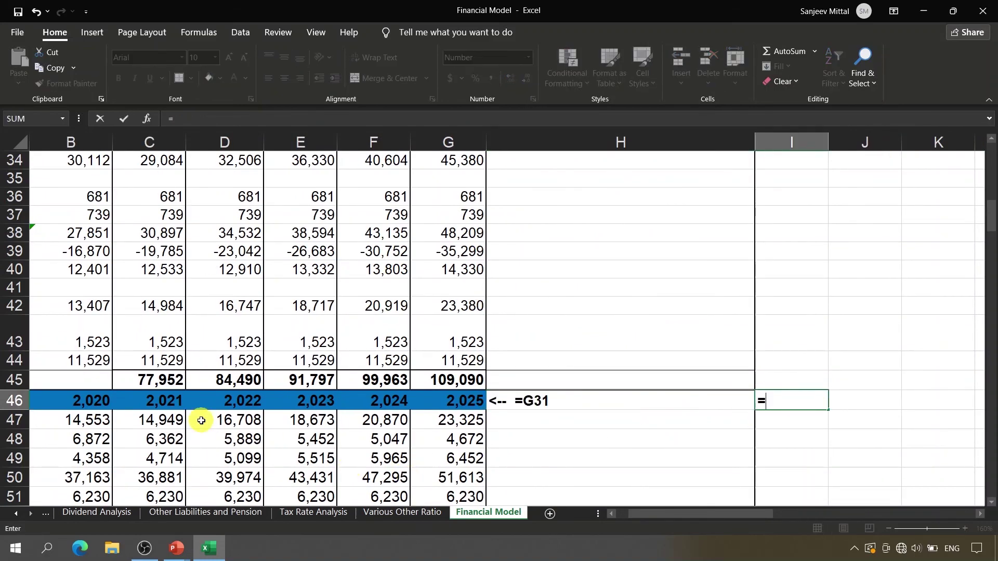
{"action": "left_click", "coordinate": [177, 425]}
{"action": "type", "text": "-"}
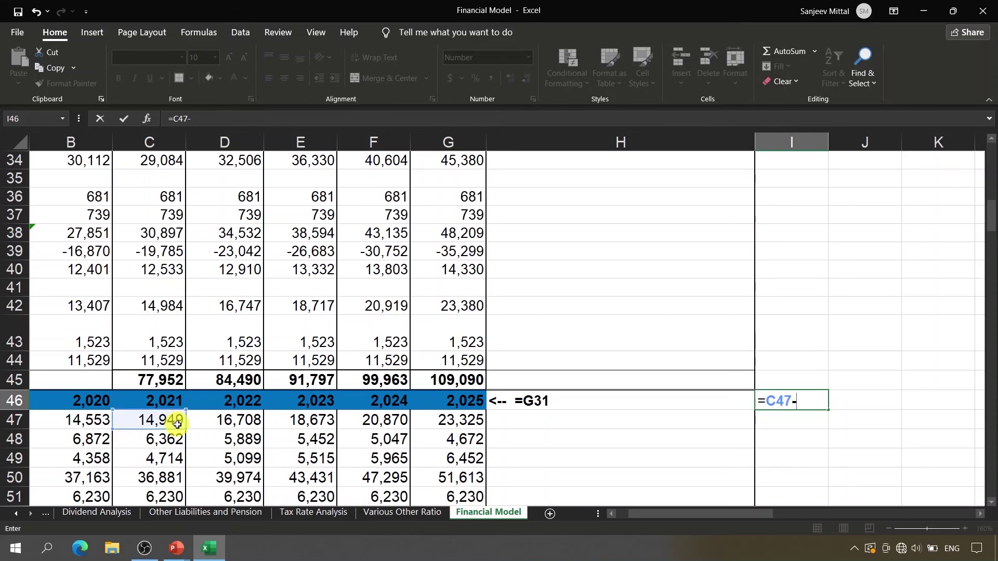
{"action": "left_click", "coordinate": [95, 420]}
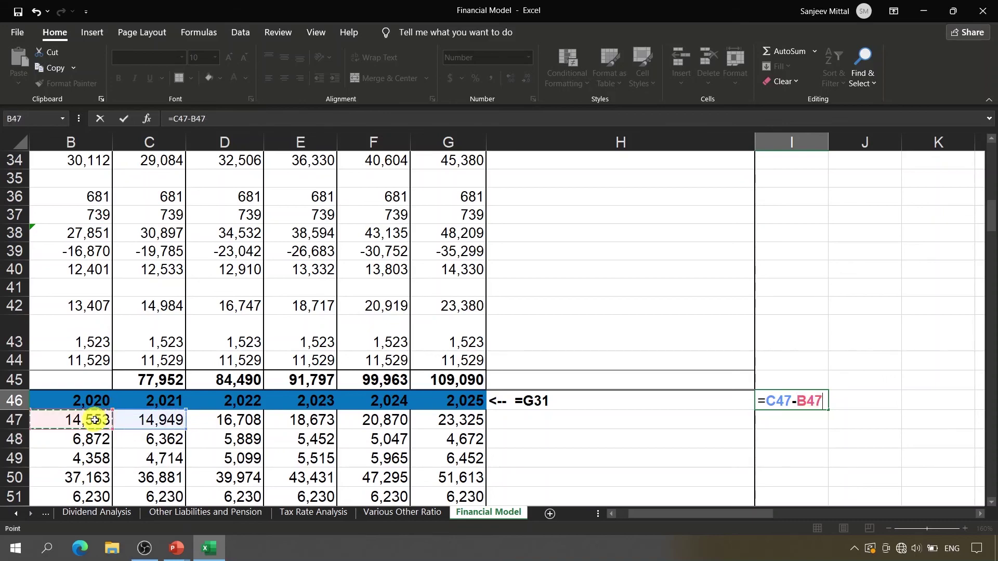
{"action": "key", "text": "Return"}
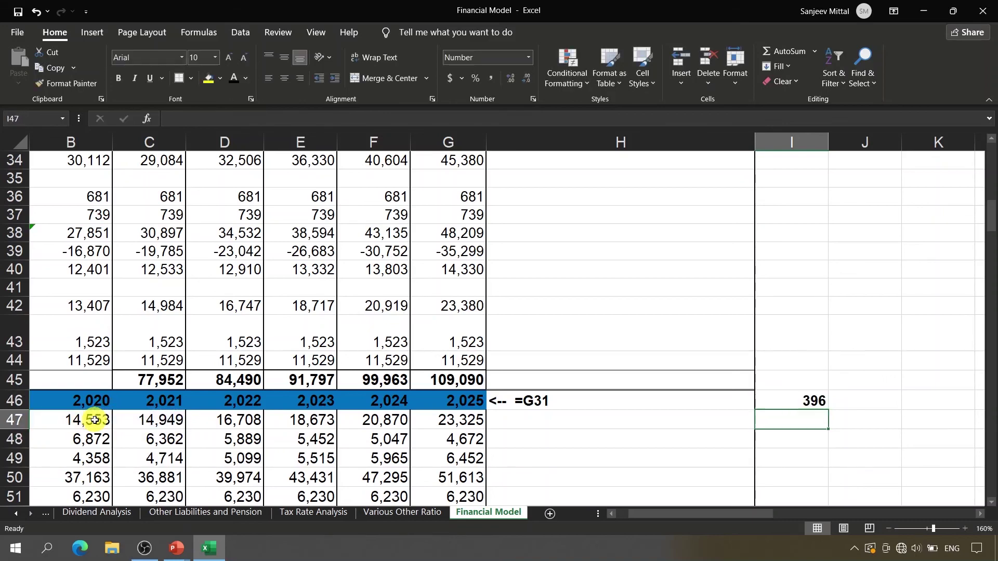
{"action": "left_click", "coordinate": [799, 401]}
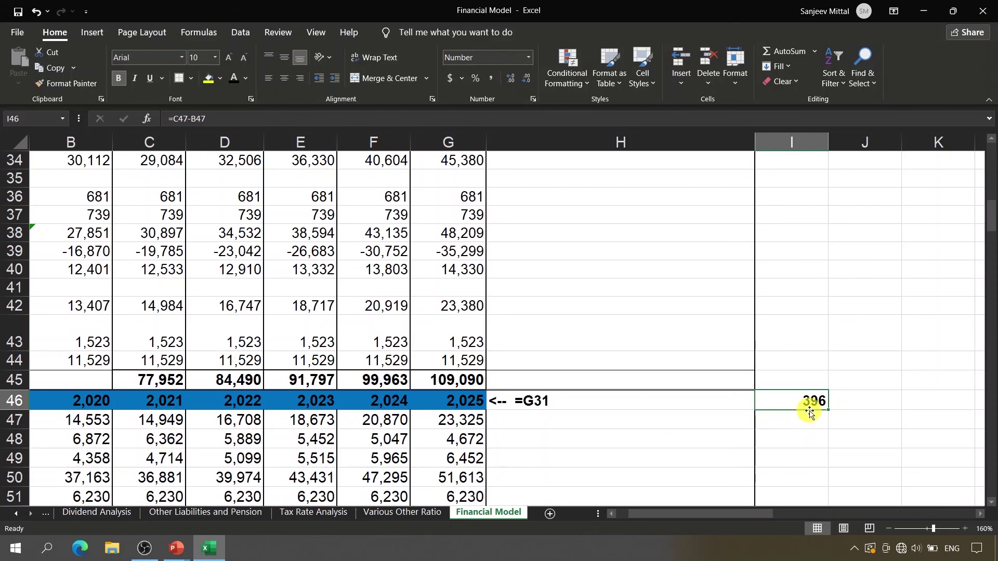
Compare the 2021 and 2022 Current liabilities in C47 and D47, and go to the 2021 Add back increase in CL cell C63.
{"action": "left_click", "coordinate": [170, 426]}
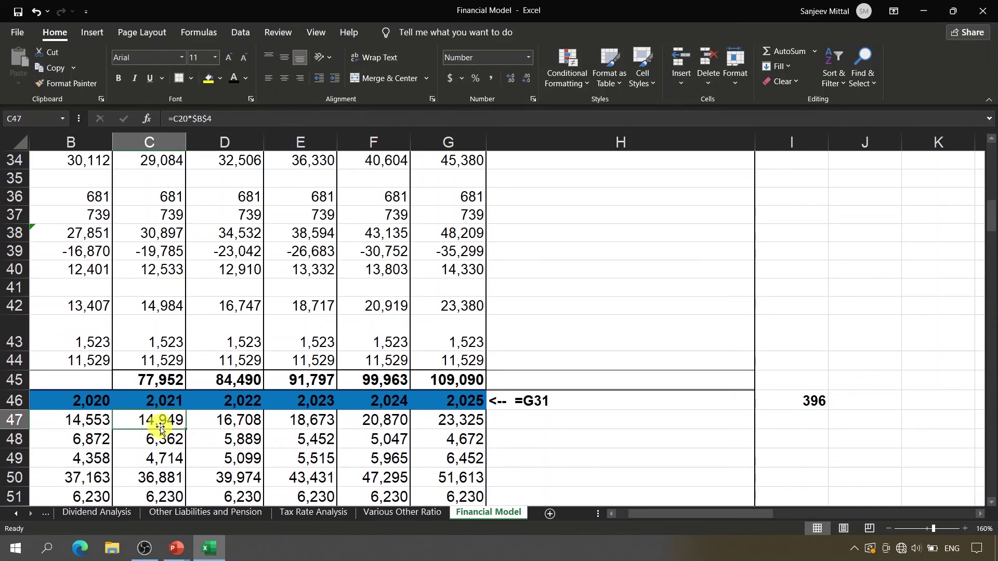
{"action": "left_click", "coordinate": [244, 423]}
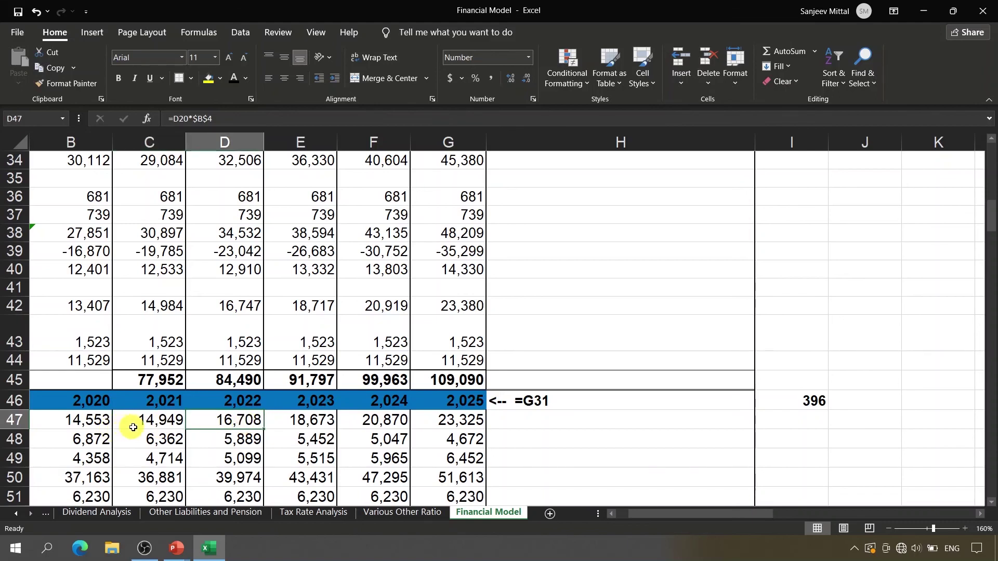
{"action": "left_click", "coordinate": [158, 422]}
{"action": "left_click", "coordinate": [205, 421]}
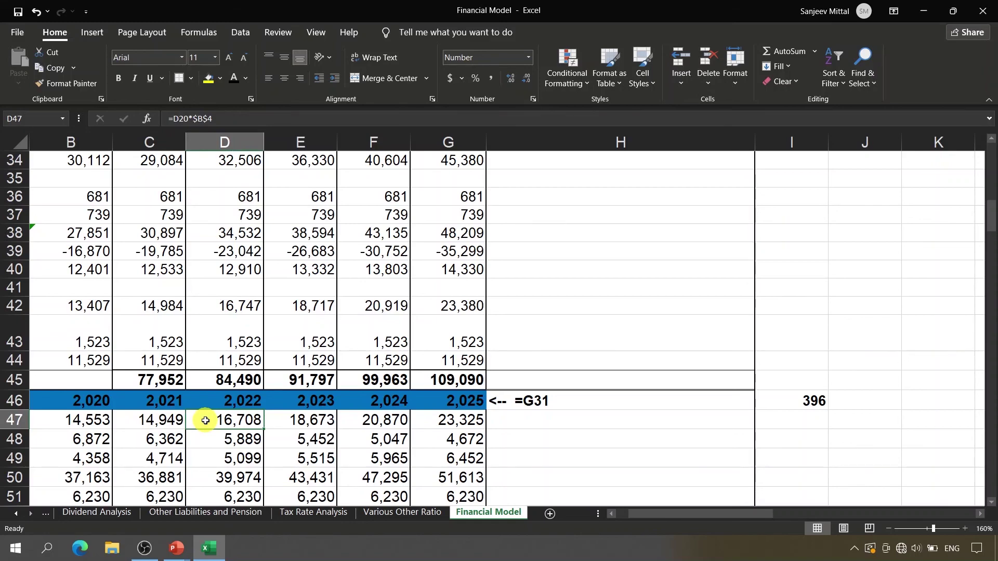
{"action": "key", "text": "Home"}
{"action": "key", "text": "Page_Down"}
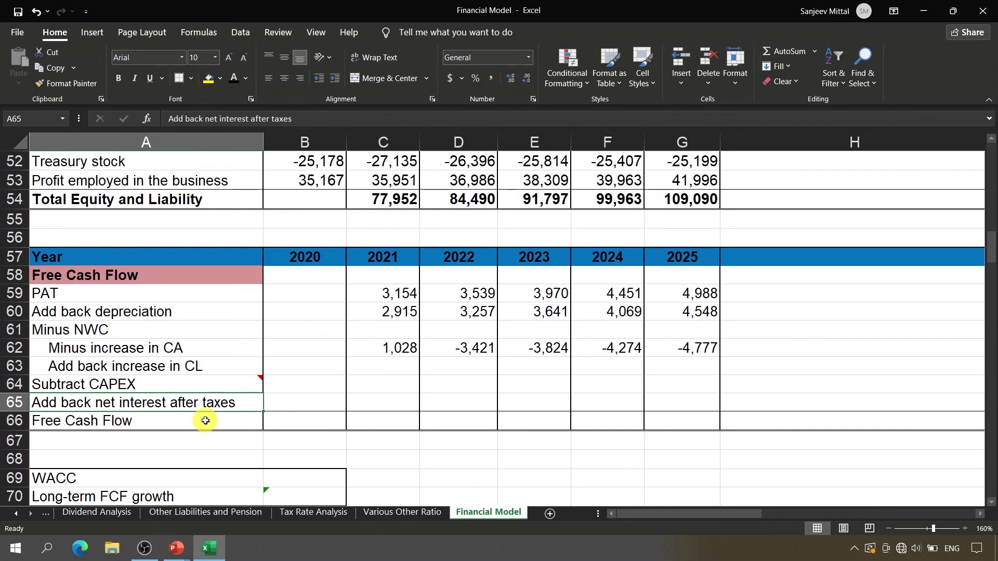
{"action": "left_click", "coordinate": [369, 367]}
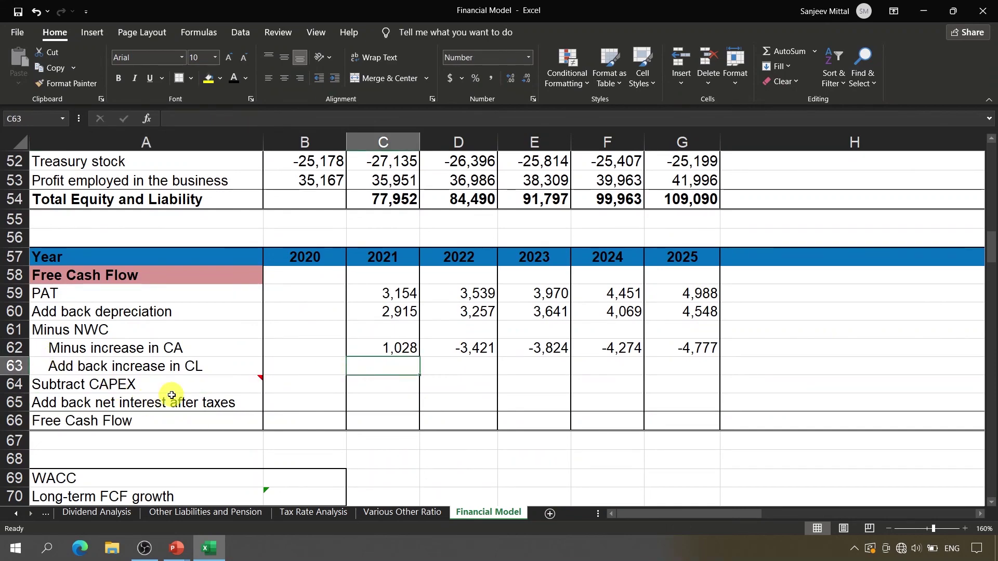
{"action": "type", "text": "="}
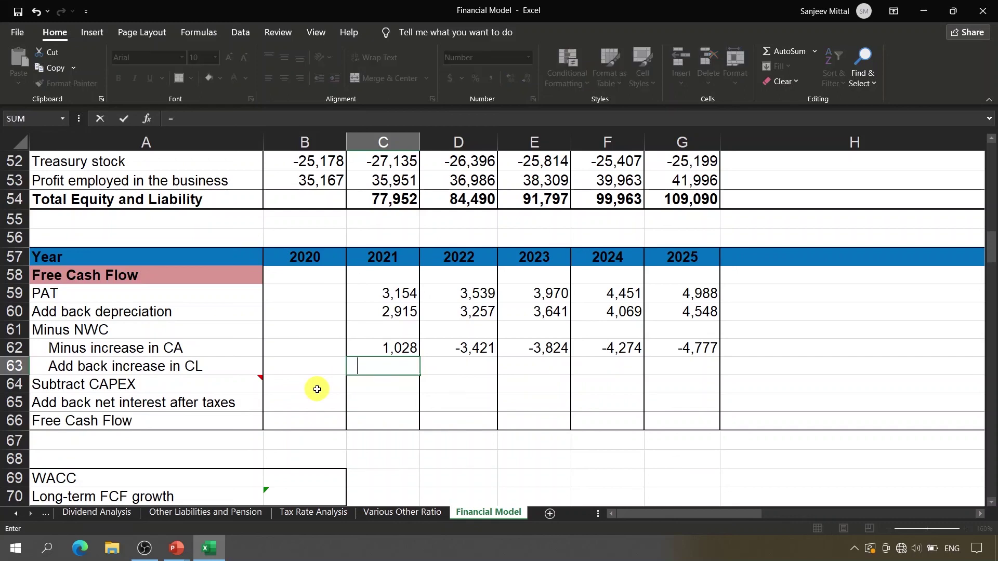
{"action": "key", "text": "Escape"}
{"action": "key", "text": "shift+Right"}
{"action": "key", "text": "shift+Right"}
{"action": "key", "text": "shift+Right"}
{"action": "key", "text": "shift+Right"}
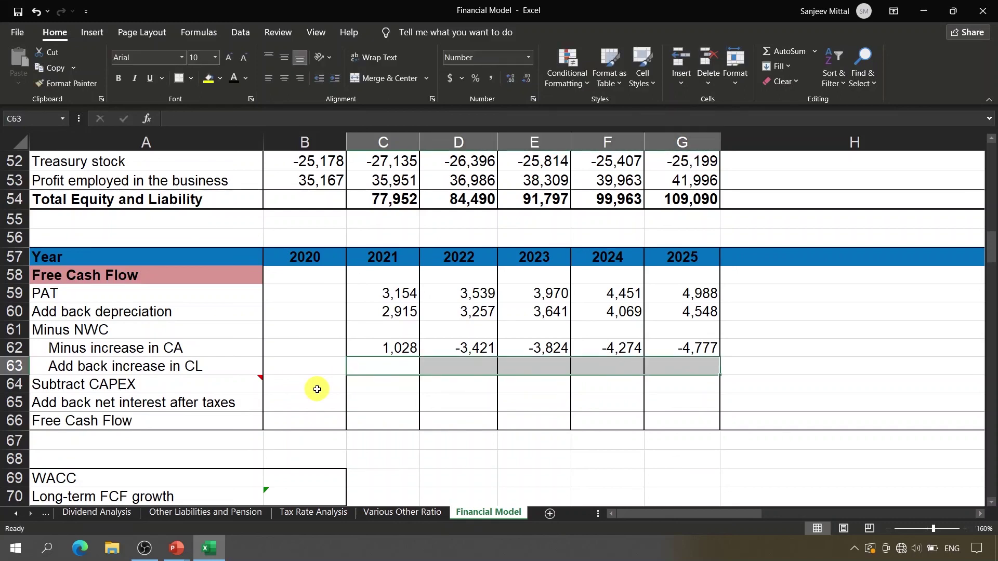
{"action": "key", "text": "shift+Left"}
{"action": "key", "text": "shift+Left"}
{"action": "key", "text": "shift+Left"}
{"action": "key", "text": "shift+Left"}
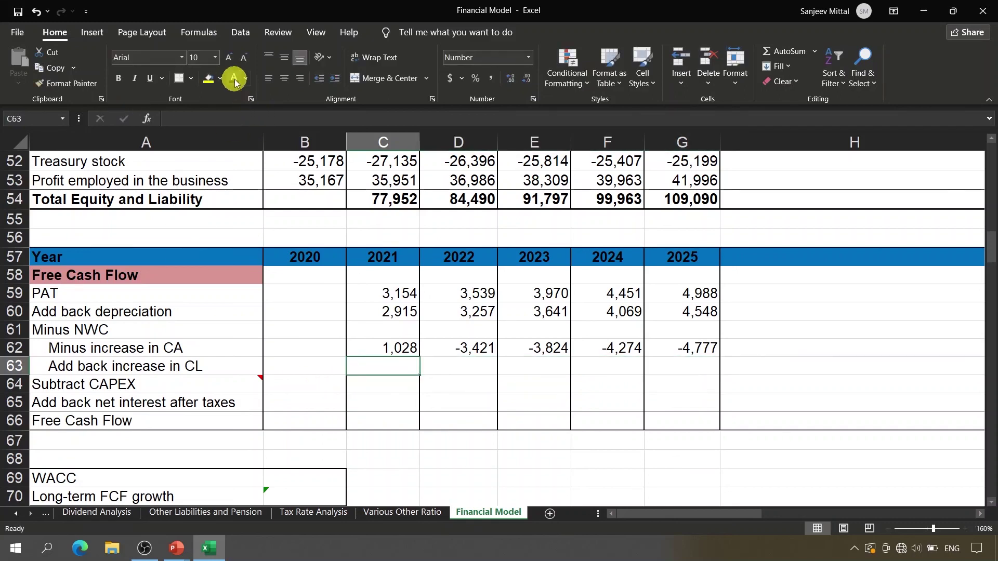
Enter =C47-B47 in C63 as the 2021 Add back increase in CL and check the formula.
{"action": "type", "text": "="}
{"action": "scroll", "coordinate": [267, 150], "scroll_direction": "up", "scroll_amount": 6}
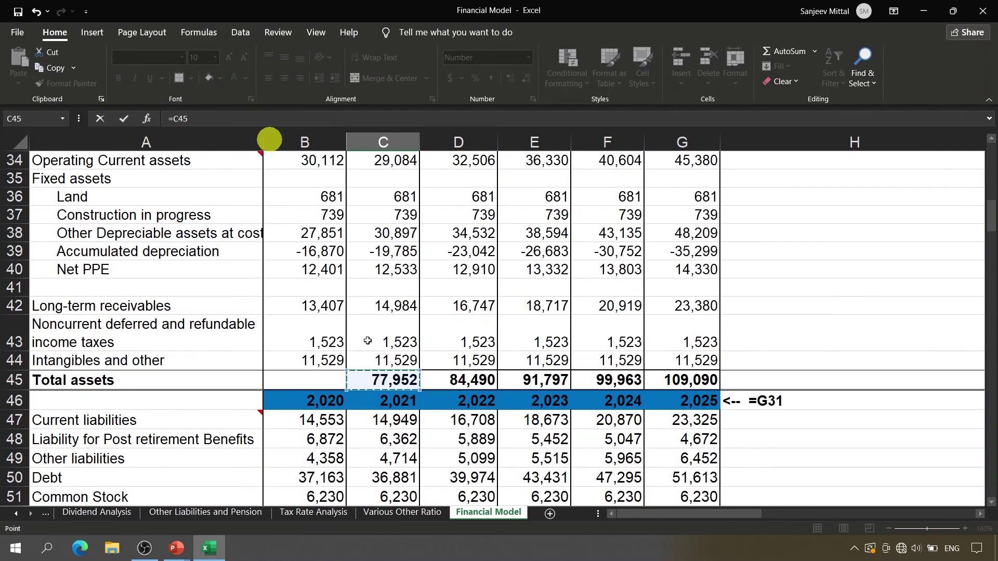
{"action": "left_click", "coordinate": [385, 380]}
{"action": "left_click", "coordinate": [405, 420]}
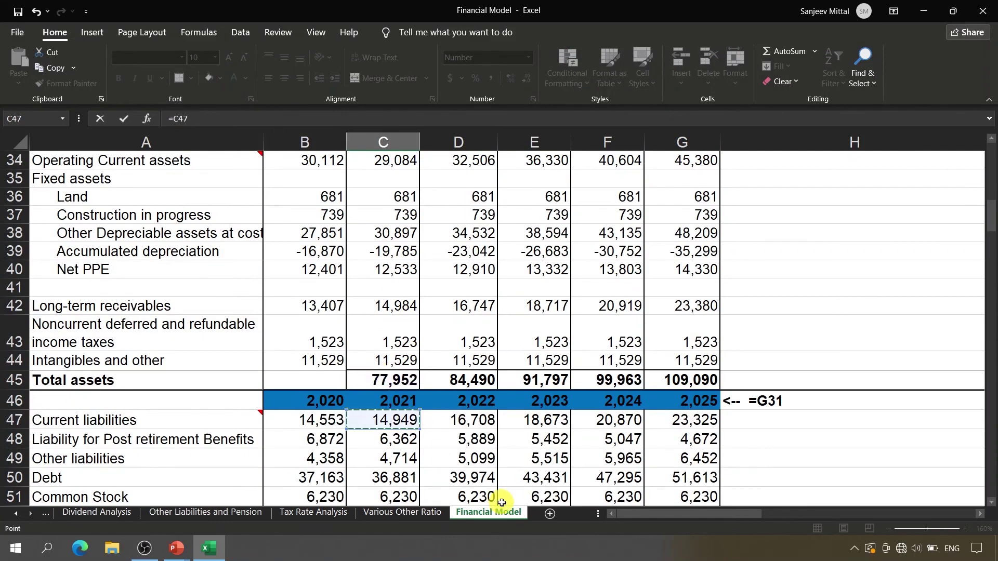
{"action": "type", "text": "-"}
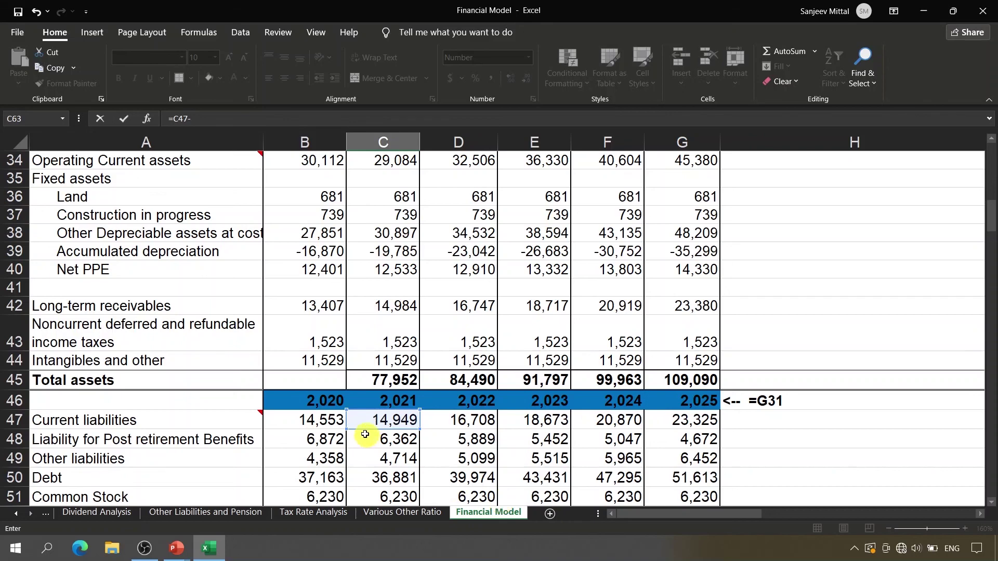
{"action": "left_click", "coordinate": [331, 420]}
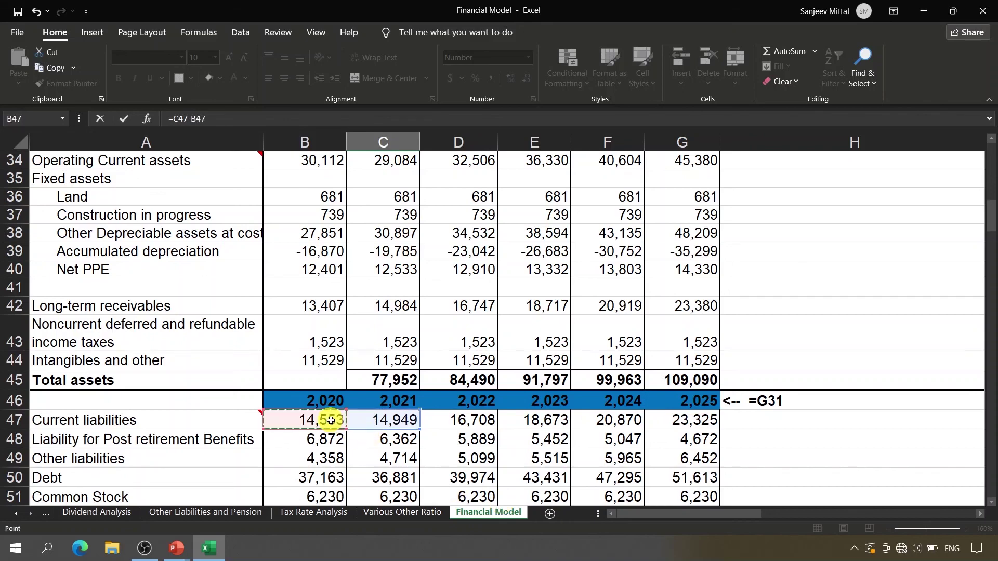
{"action": "key", "text": "Return"}
{"action": "key", "text": "Up"}
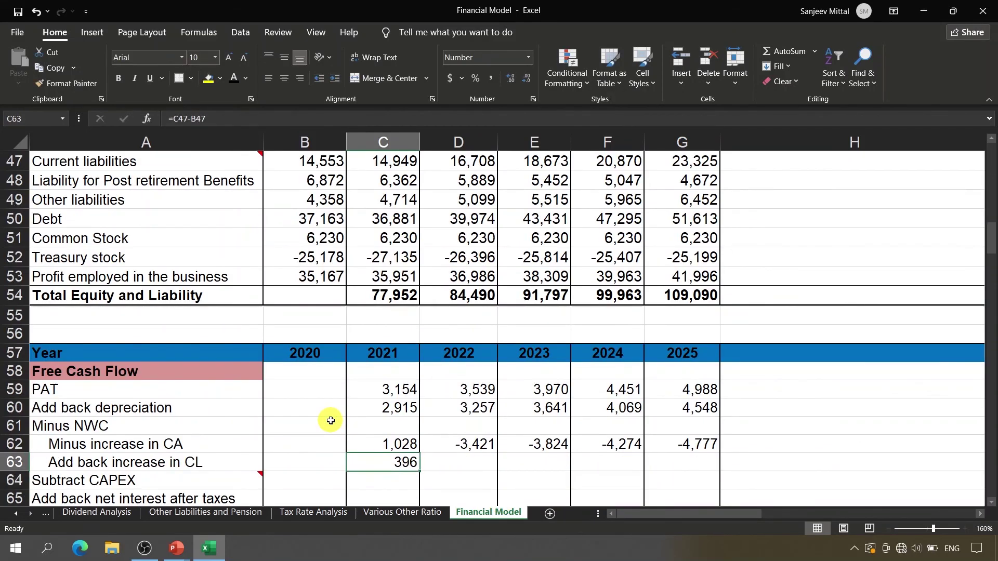
{"action": "key", "text": "F2"}
{"action": "key", "text": "Escape"}
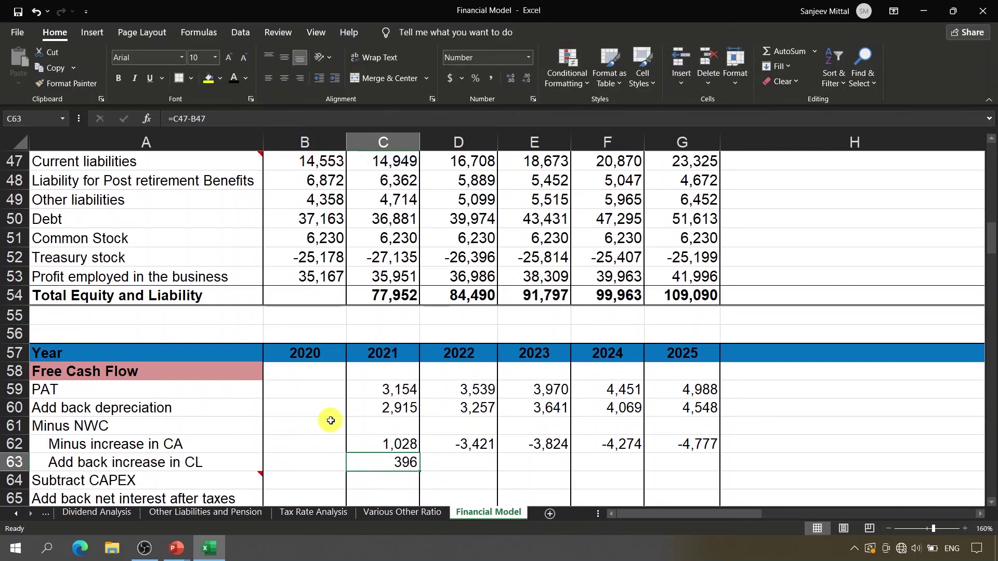
Copy the 2021 Add back increase in CL formula in C63 across D63:G63 and review the row.
{"action": "key", "text": "ctrl+c"}
{"action": "key", "text": "shift+Right"}
{"action": "key", "text": "shift+Right"}
{"action": "key", "text": "shift+Right"}
{"action": "key", "text": "shift+Right"}
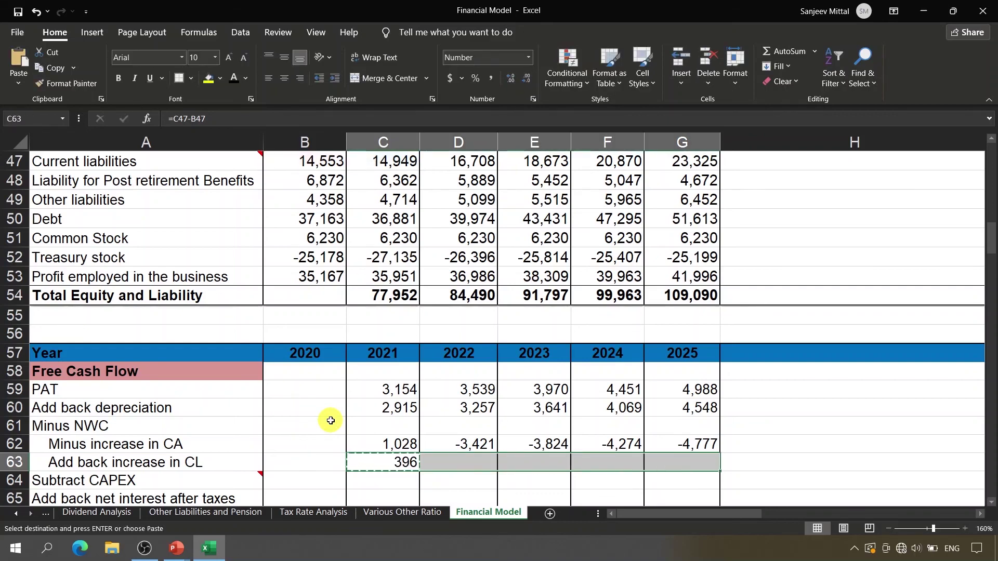
{"action": "key", "text": "ctrl+v"}
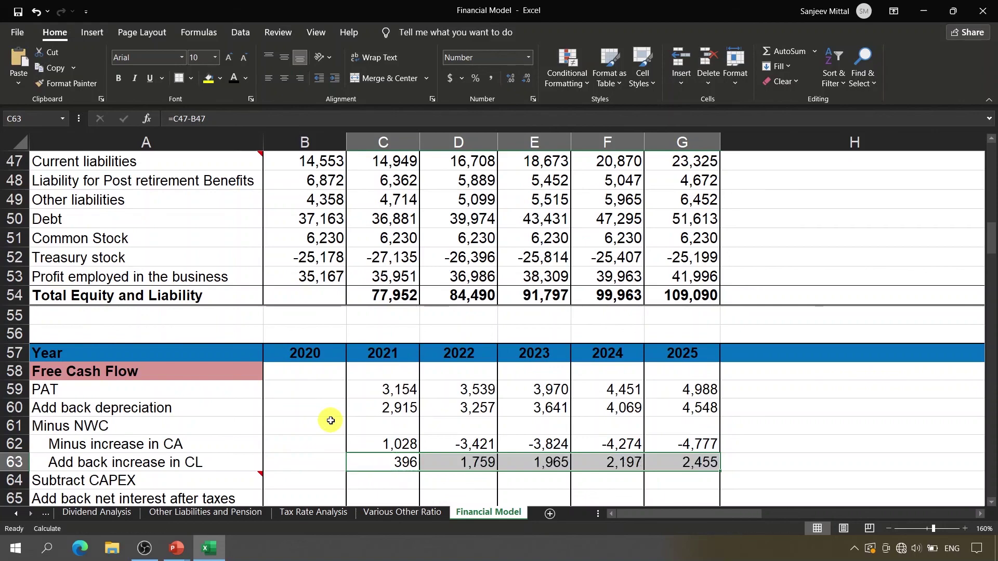
{"action": "key", "text": "Escape"}
{"action": "key", "text": "Down"}
{"action": "key", "text": "Down"}
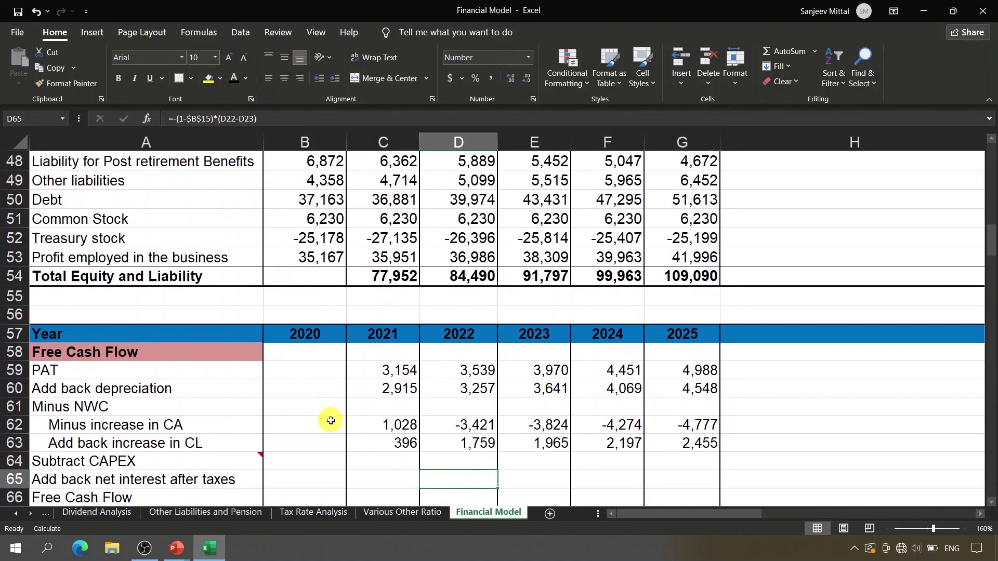
{"action": "left_click", "coordinate": [407, 443]}
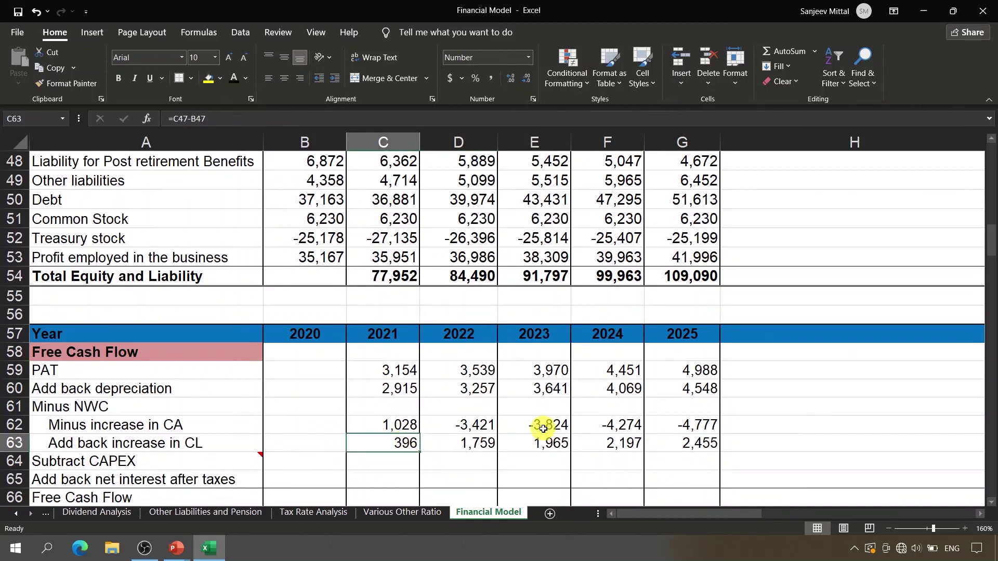
{"action": "left_click", "coordinate": [809, 448]}
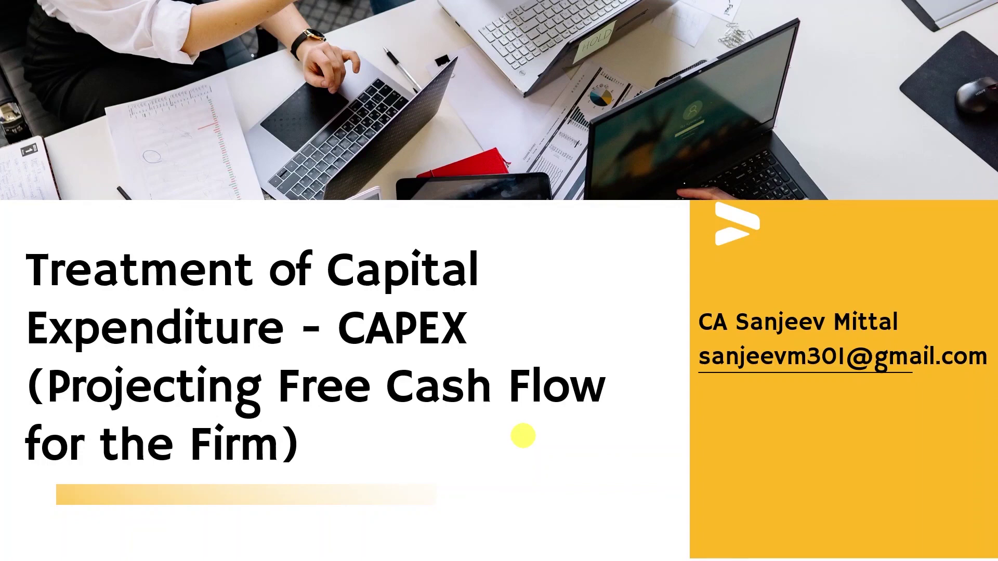
Switch back to the Financial Model workbook and examine the balance sheet's Land, Construction in progress and Other Depreciable assets at cost rows.
{"action": "key", "text": "alt+Tab"}
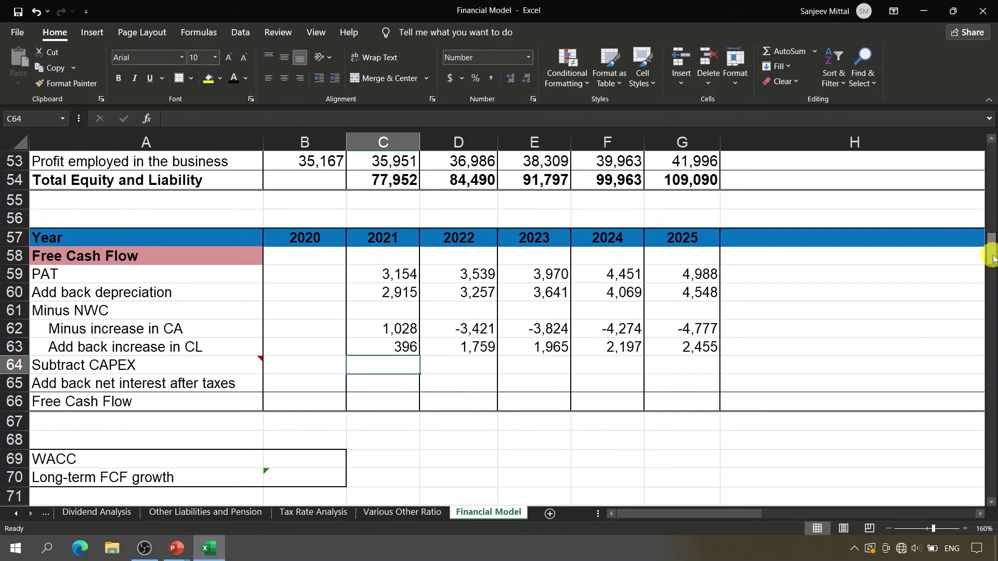
{"action": "left_click_drag", "start_coordinate": [991, 242], "coordinate": [993, 236]}
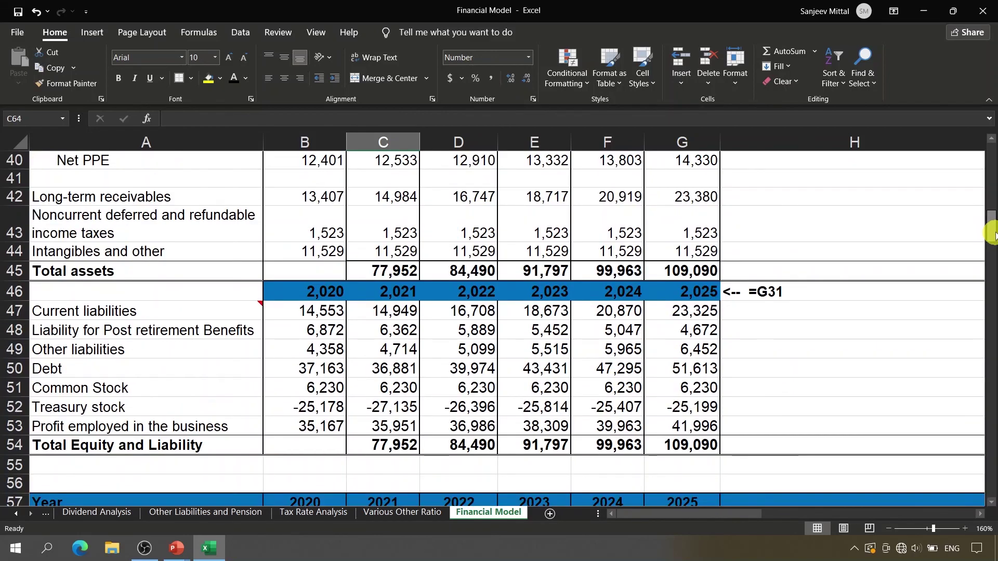
{"action": "left_click", "coordinate": [991, 139]}
{"action": "left_click", "coordinate": [991, 140]}
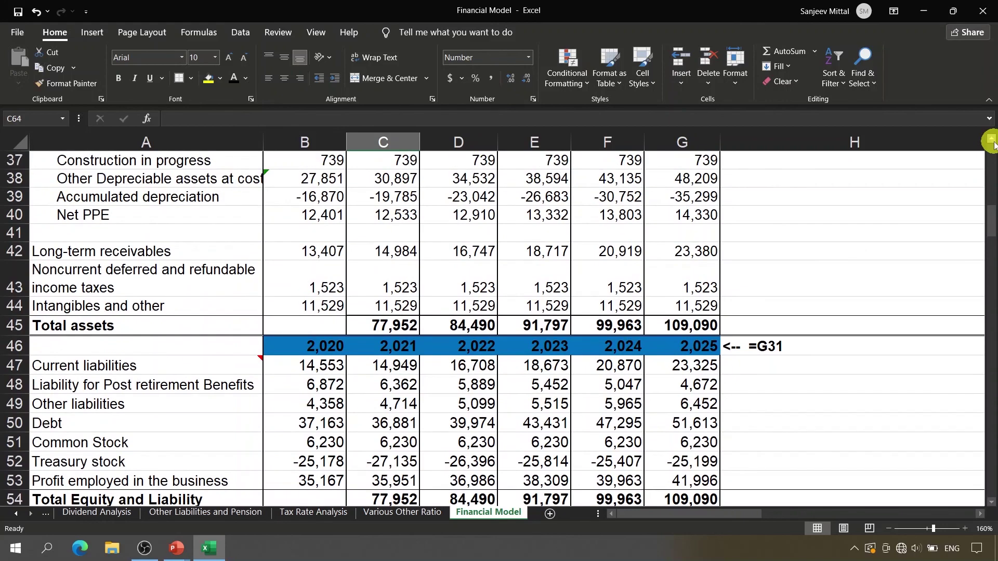
{"action": "left_click", "coordinate": [991, 139]}
{"action": "left_click", "coordinate": [992, 139]}
{"action": "left_click", "coordinate": [992, 139]}
{"action": "left_click", "coordinate": [991, 139]}
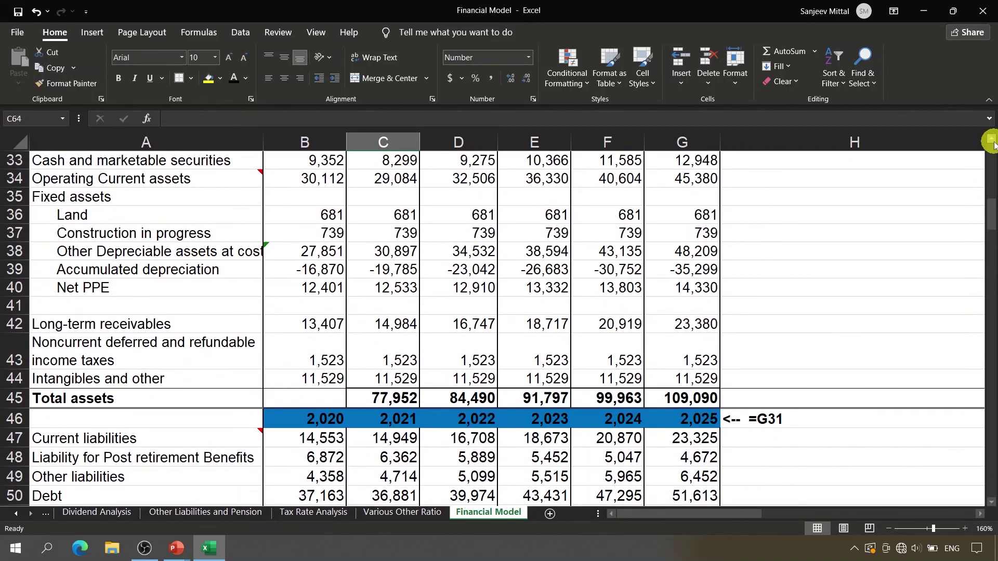
{"action": "left_click", "coordinate": [992, 139]}
{"action": "left_click", "coordinate": [991, 139]}
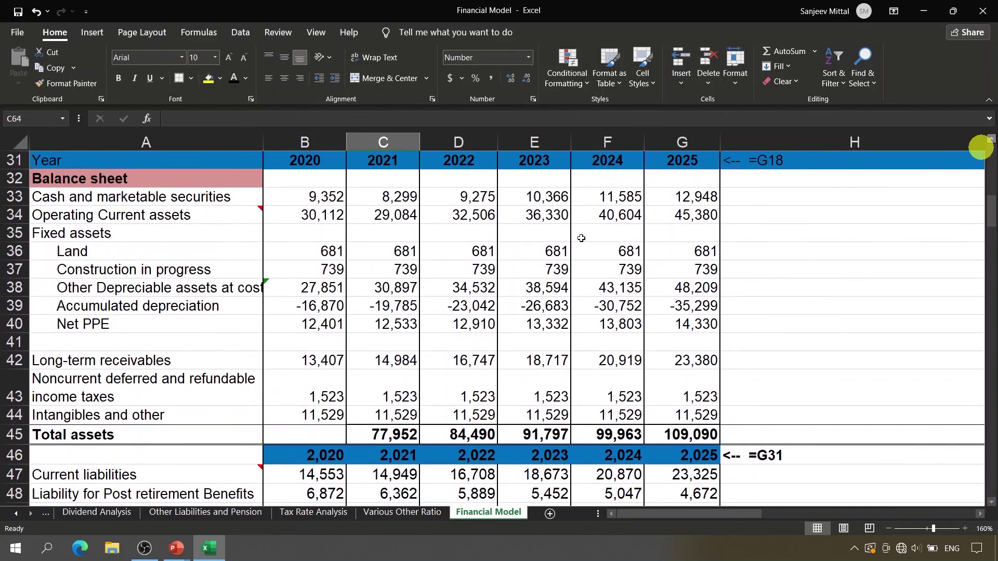
{"action": "left_click", "coordinate": [281, 251]}
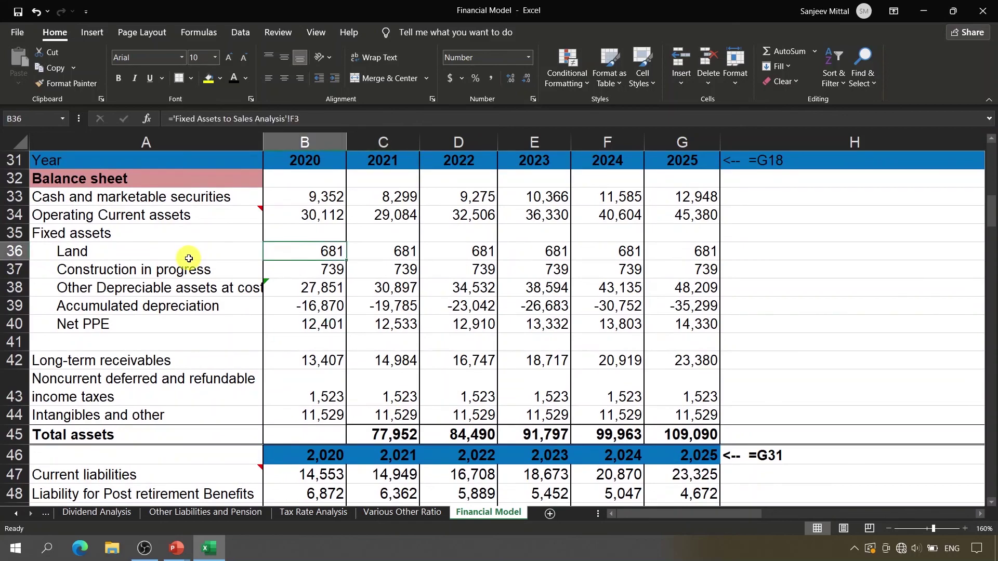
{"action": "left_click", "coordinate": [185, 257]}
{"action": "key", "text": "Down"}
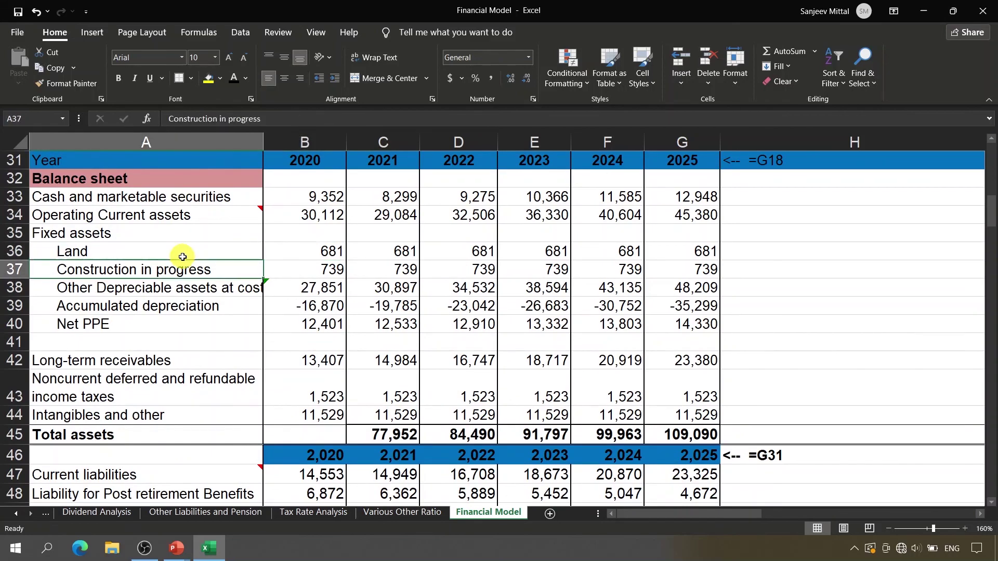
{"action": "key", "text": "Down"}
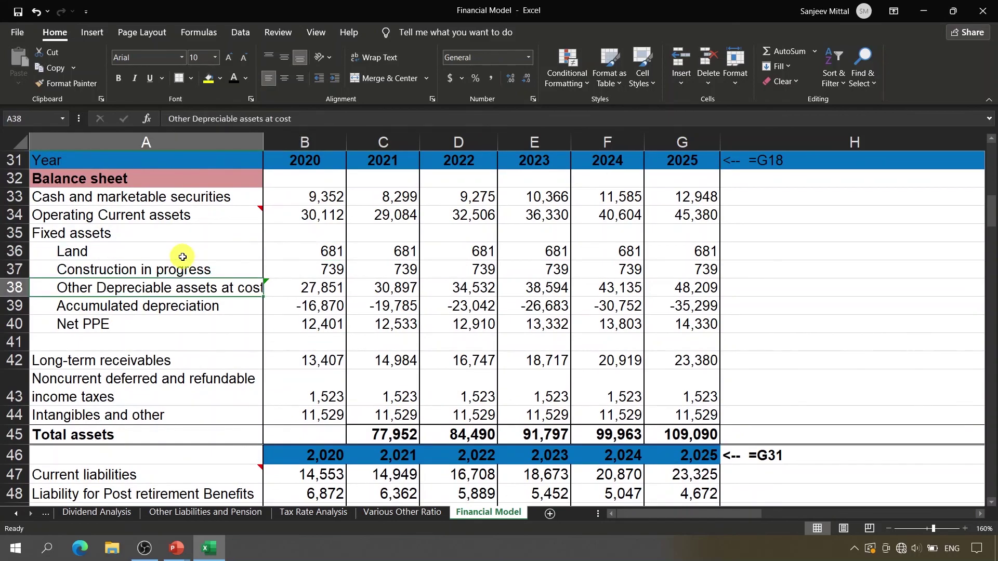
{"action": "left_click", "coordinate": [313, 292]}
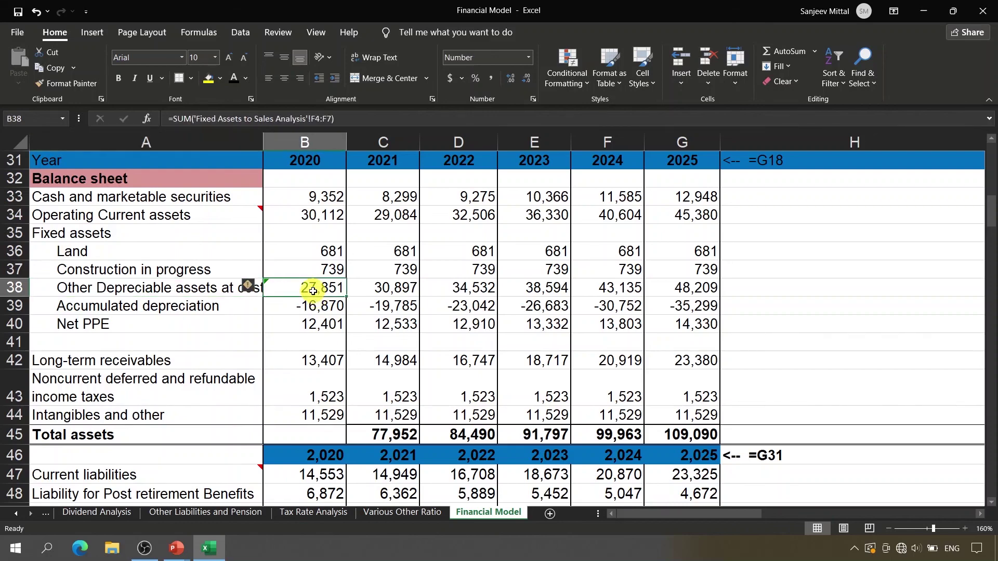
Total the 2020 Land, Construction in progress and Other Depreciable assets at cost with =SUM(B36:B38) in J38.
{"action": "key", "text": "shift+Up"}
{"action": "key", "text": "shift+Up"}
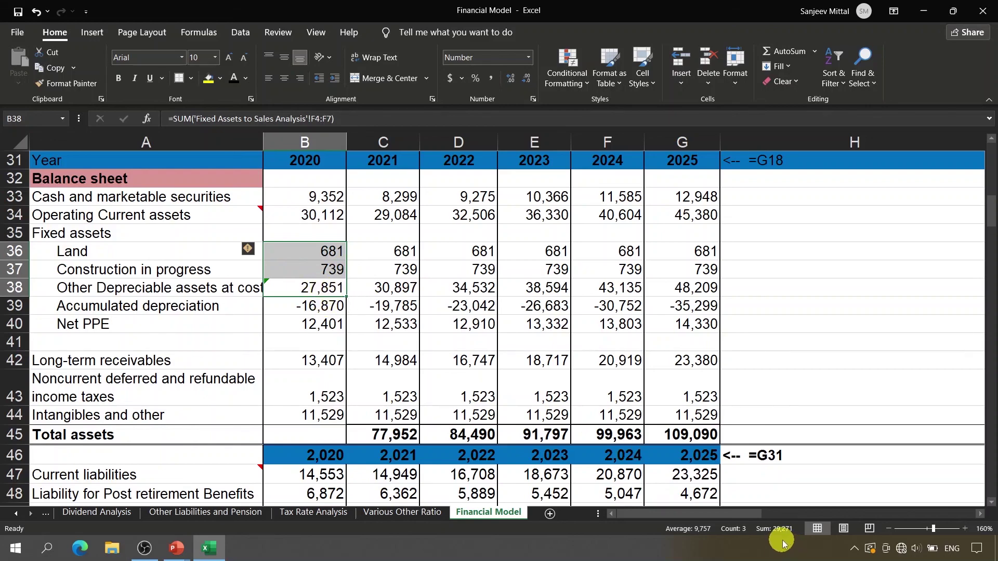
{"action": "key", "text": "Right"}
{"action": "key", "text": "Right"}
{"action": "key", "text": "Right"}
{"action": "key", "text": "Right"}
{"action": "key", "text": "Right"}
{"action": "key", "text": "Right"}
{"action": "key", "text": "Right"}
{"action": "key", "text": "Right"}
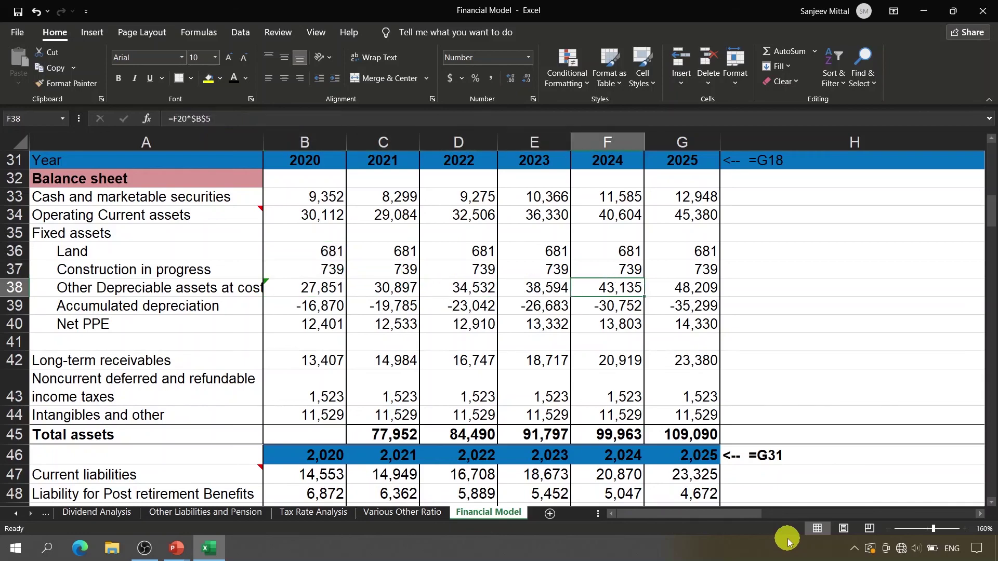
{"action": "type", "text": "="}
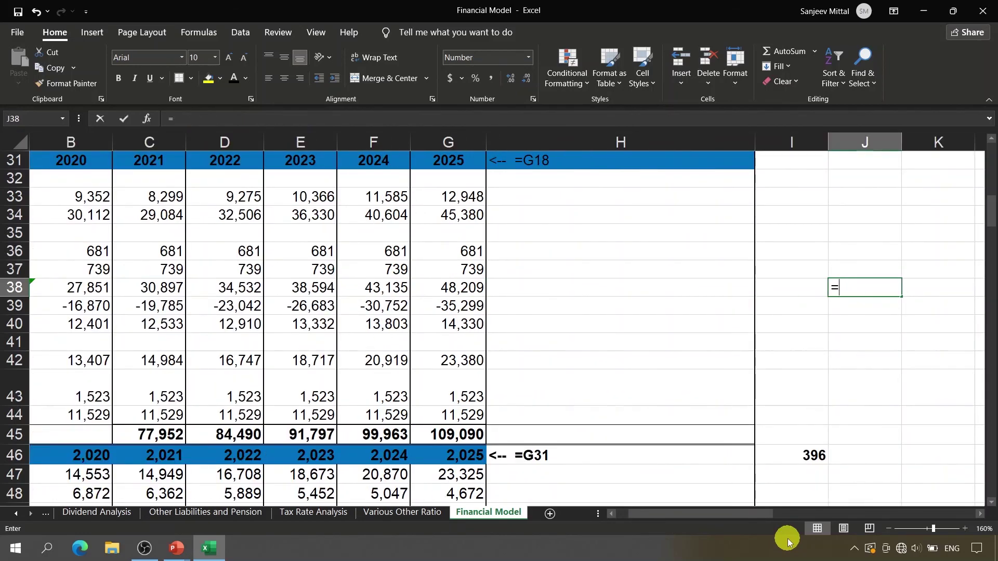
{"action": "type", "text": "SUM("}
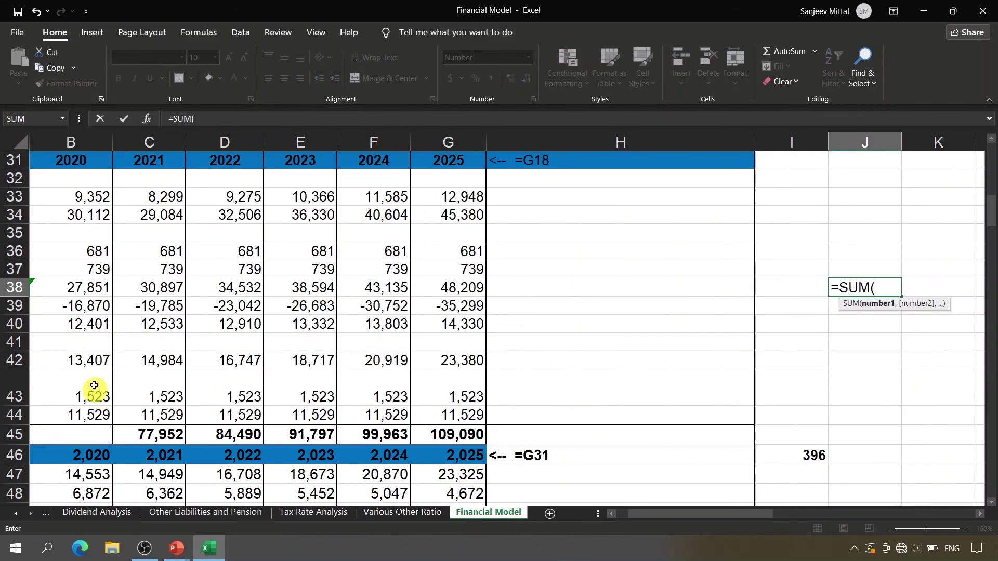
{"action": "left_click", "coordinate": [73, 290]}
{"action": "key", "text": "shift+Up"}
{"action": "key", "text": "shift+Up"}
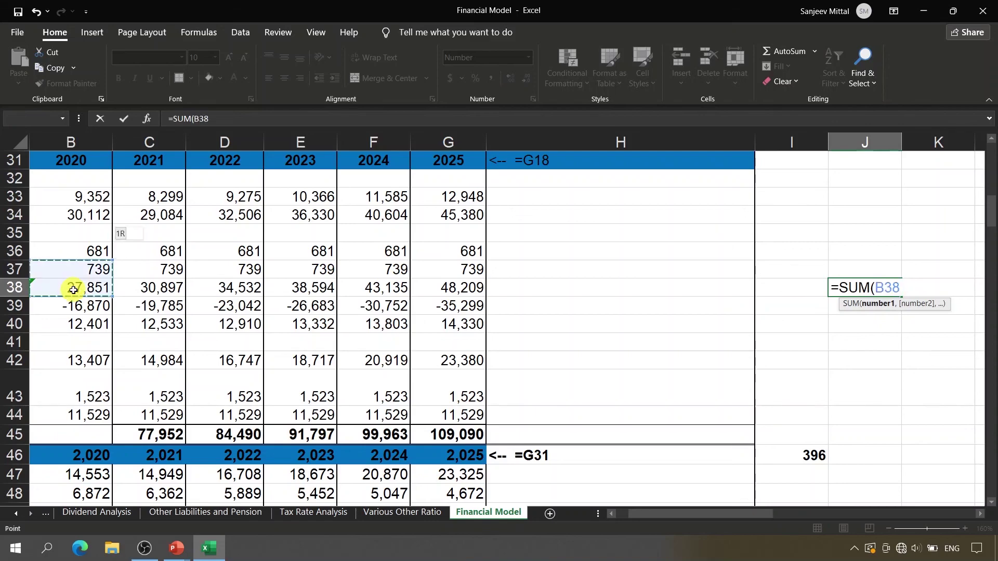
{"action": "key", "text": "ctrl+Return"}
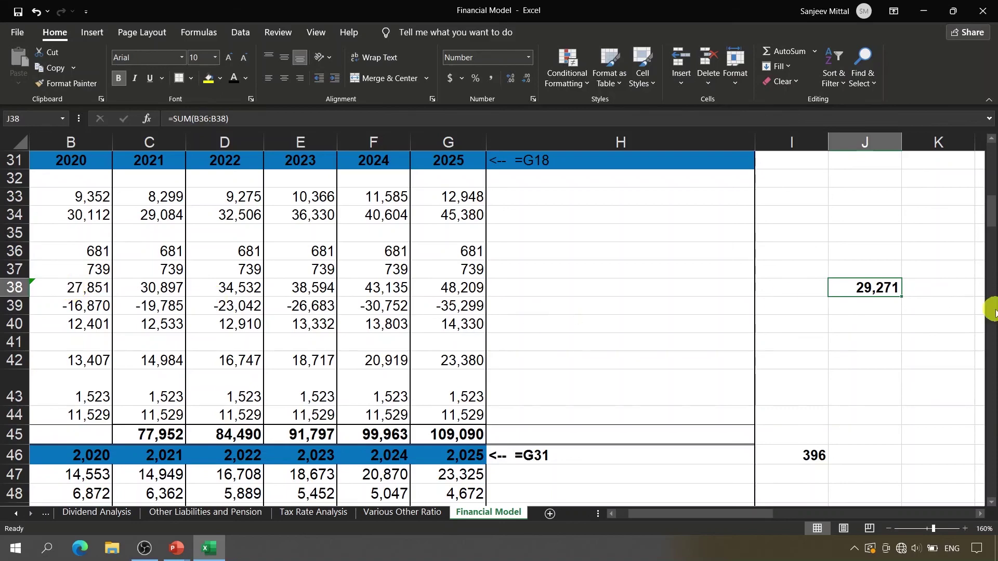
Total the same 2021 fixed asset rows with =SUM(C36:C38) in K38 and make the cell bold.
{"action": "left_click", "coordinate": [929, 288]}
{"action": "type", "text": "="}
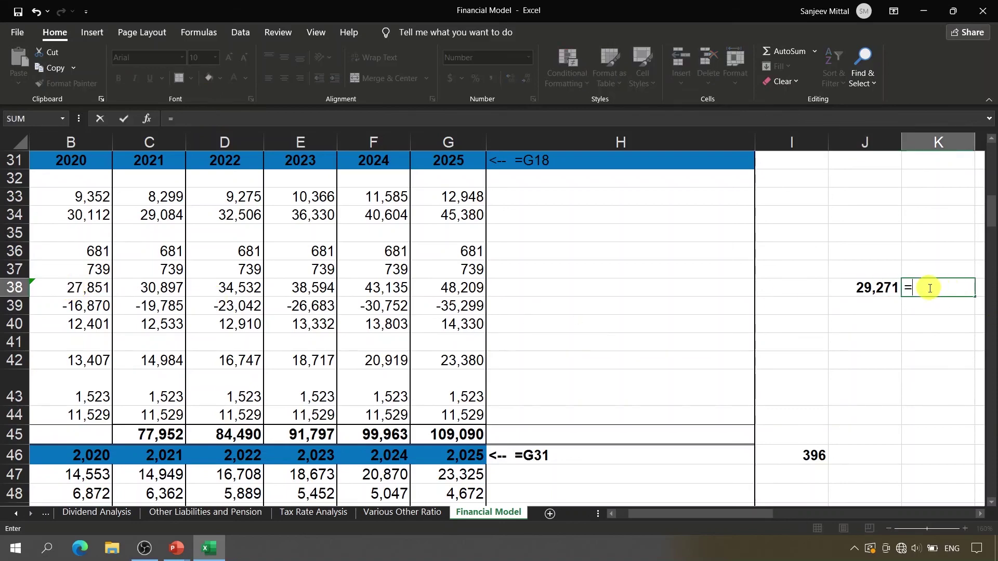
{"action": "type", "text": "SUM("}
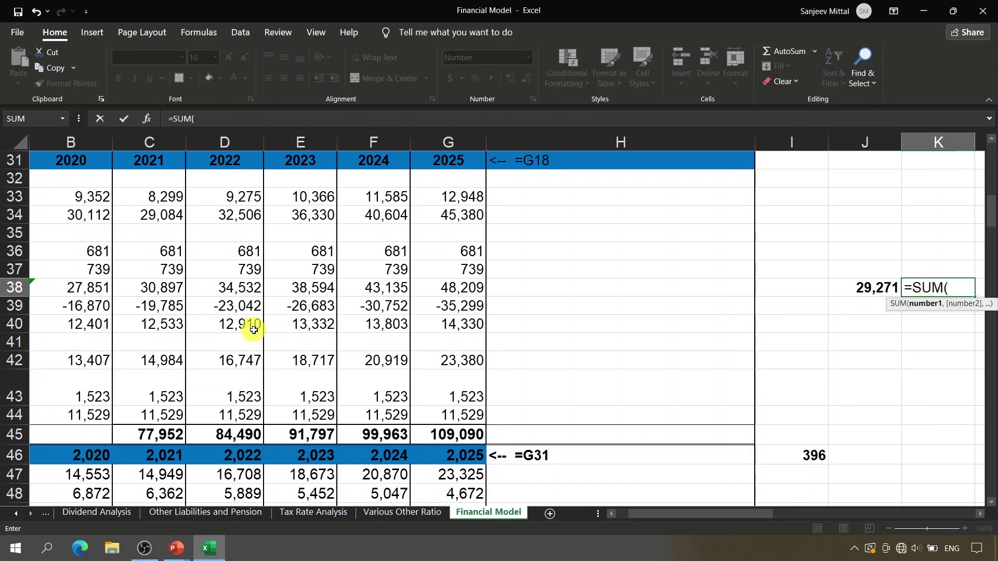
{"action": "left_click", "coordinate": [174, 290]}
{"action": "key", "text": "shift+Up"}
{"action": "key", "text": "shift+Up"}
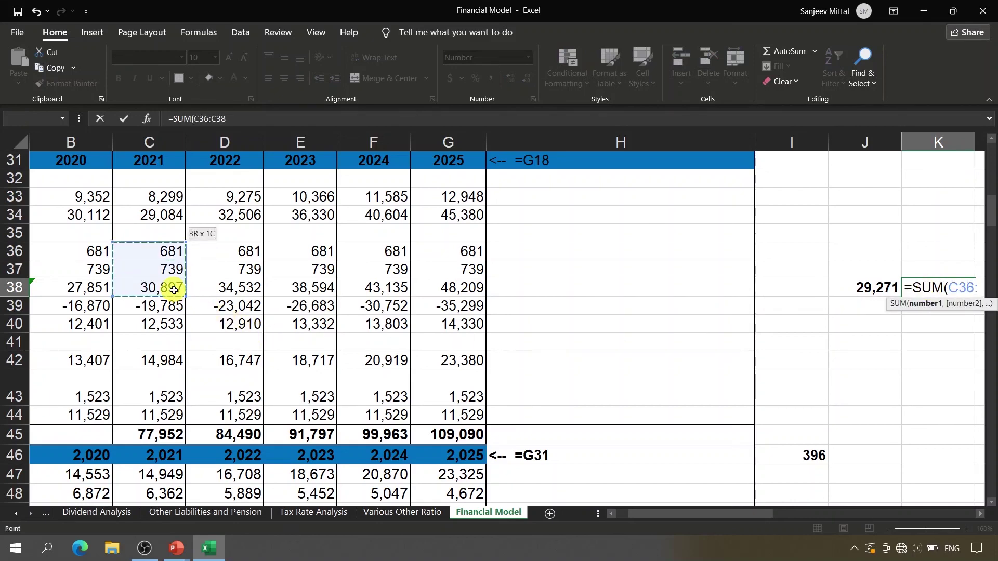
{"action": "key", "text": "Return"}
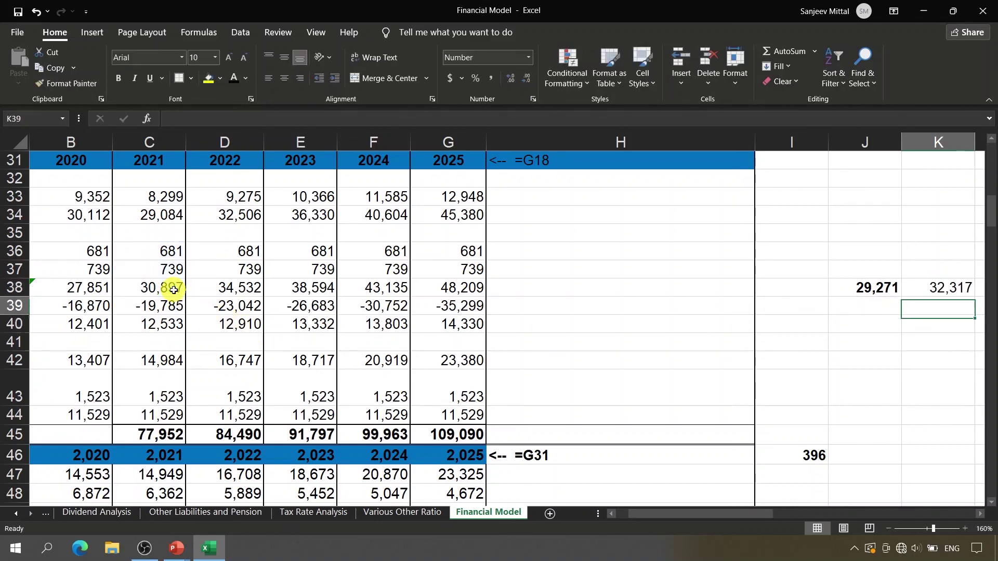
{"action": "key", "text": "Up"}
{"action": "key", "text": "ctrl+b"}
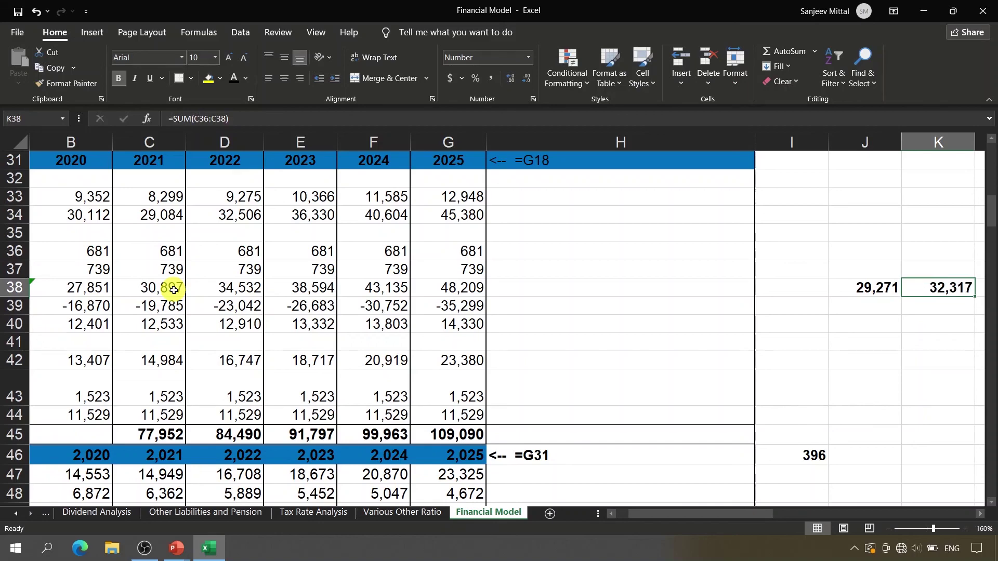
Calculate the 2021 increase in gross fixed assets with =K38-J38 in K39 and make it bold.
{"action": "key", "text": "Down"}
{"action": "type", "text": "="}
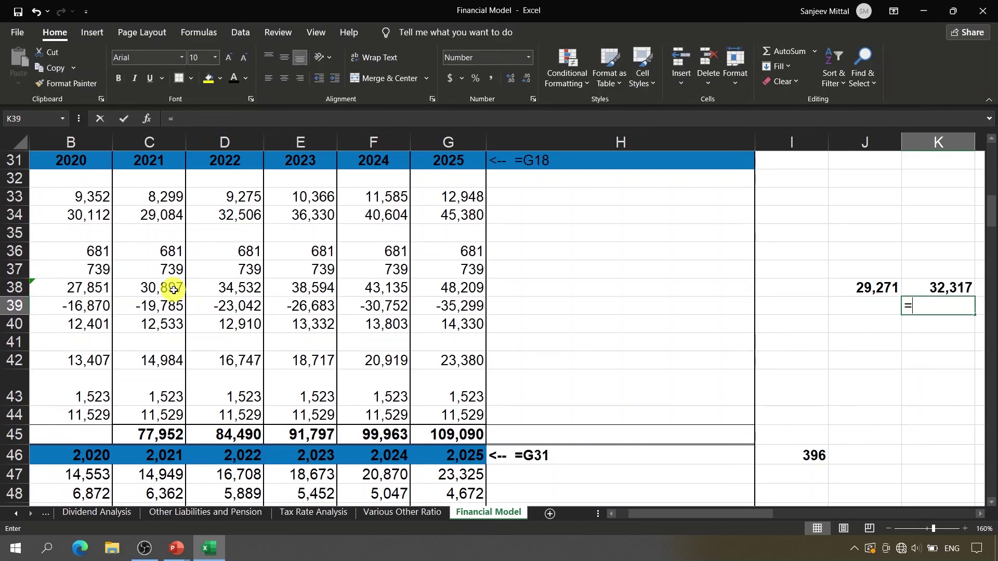
{"action": "key", "text": "Up"}
{"action": "type", "text": "-"}
{"action": "key", "text": "Up"}
{"action": "key", "text": "Left"}
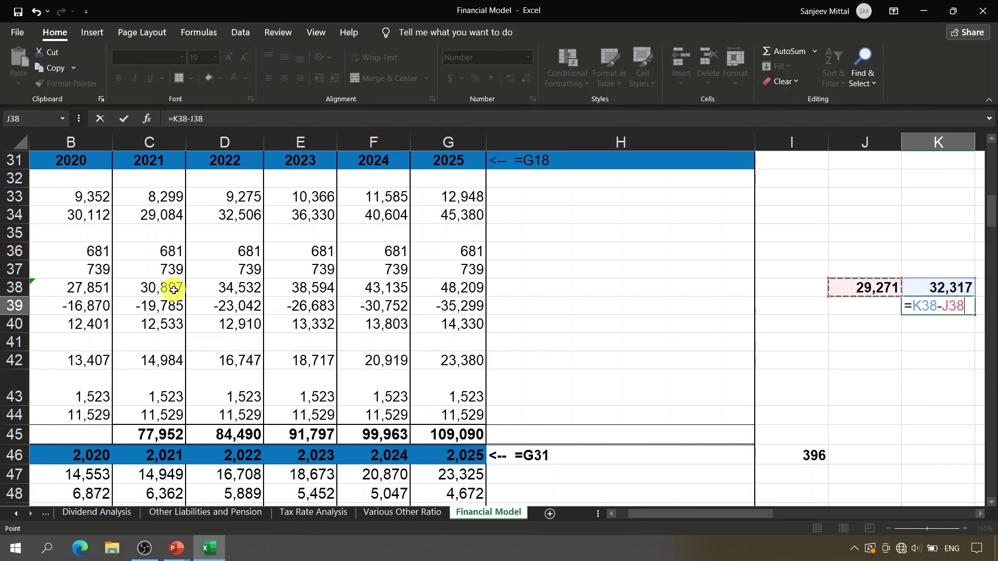
{"action": "key", "text": "Return"}
{"action": "key", "text": "Up"}
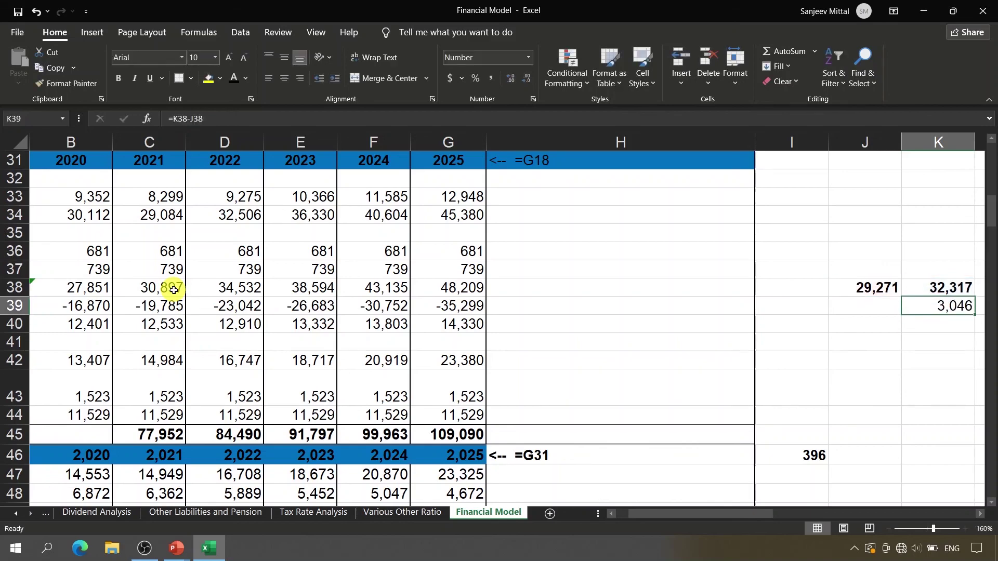
{"action": "key", "text": "ctrl+b"}
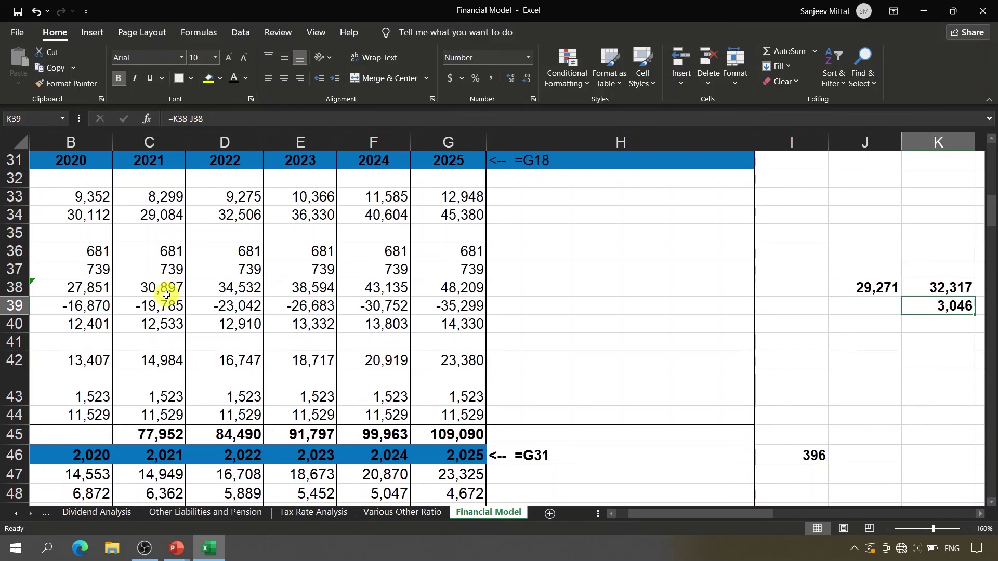
Return to the Free Cash Flow section and go to the 2021 Subtract CAPEX cell C64.
{"action": "key", "text": "Left"}
{"action": "key", "text": "Left"}
{"action": "key", "text": "Left"}
{"action": "key", "text": "Left"}
{"action": "key", "text": "Left"}
{"action": "key", "text": "Left"}
{"action": "key", "text": "Left"}
{"action": "key", "text": "Left"}
{"action": "key", "text": "Left"}
{"action": "key", "text": "Left"}
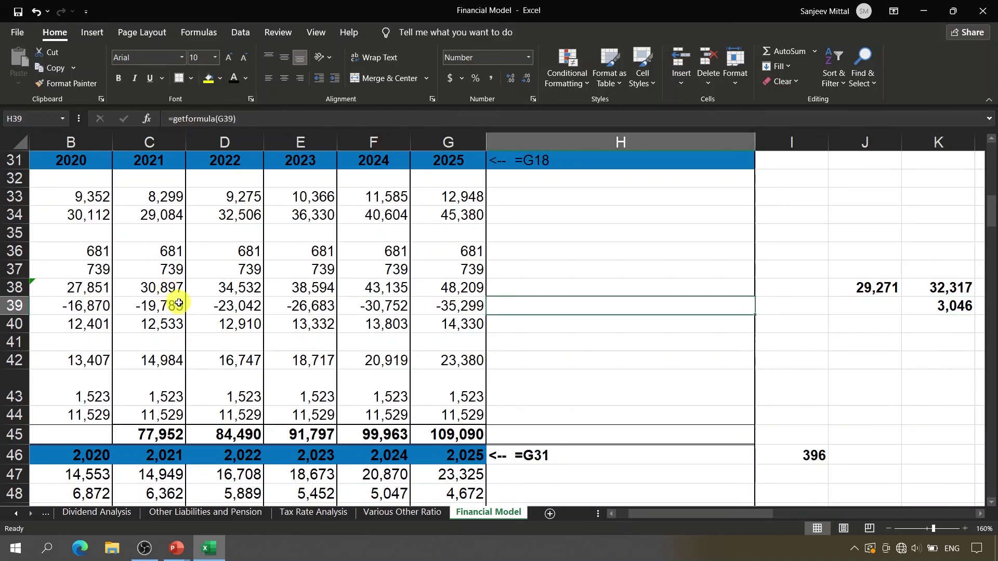
{"action": "key", "text": "Page_Down"}
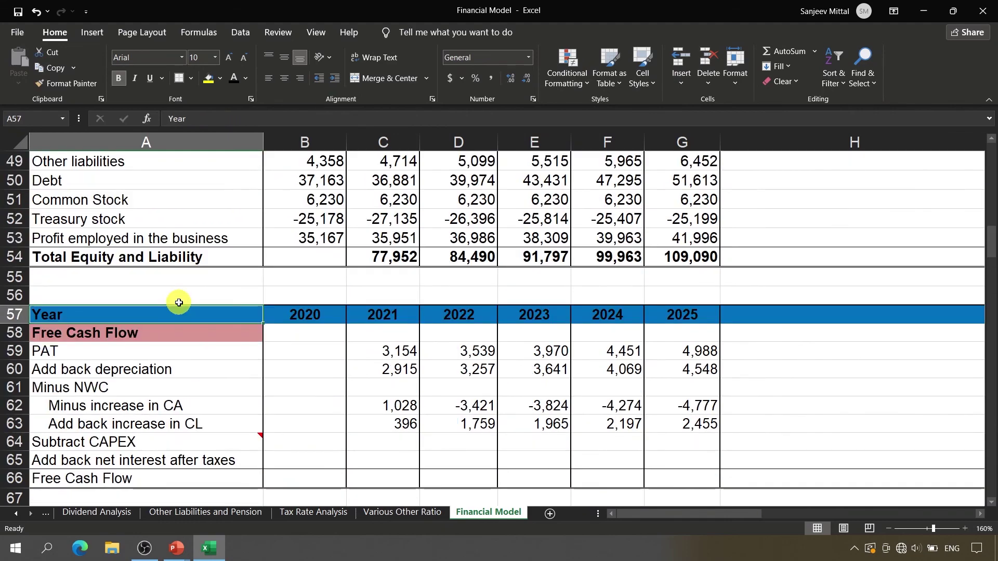
{"action": "left_click", "coordinate": [377, 442]}
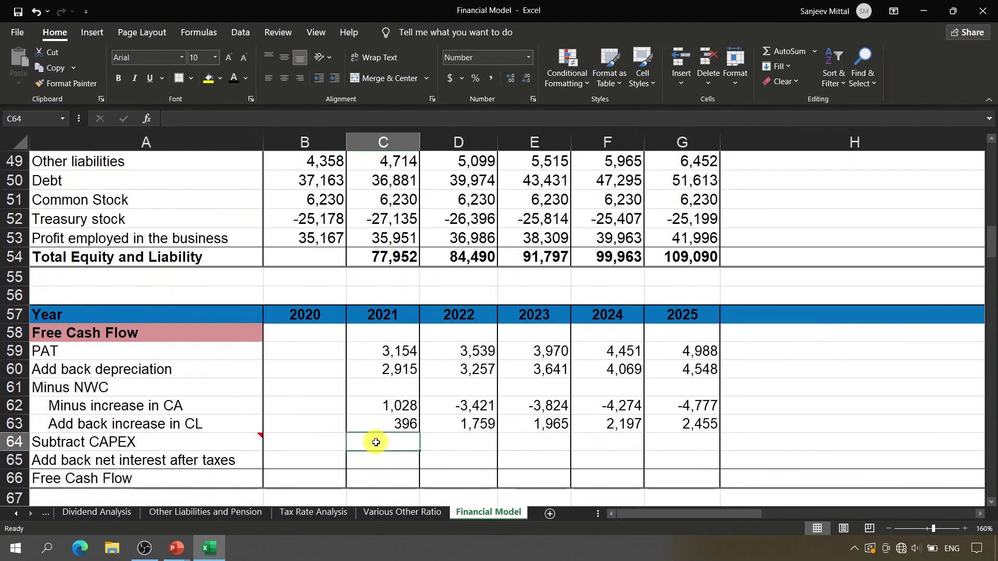
{"action": "type", "text": "="}
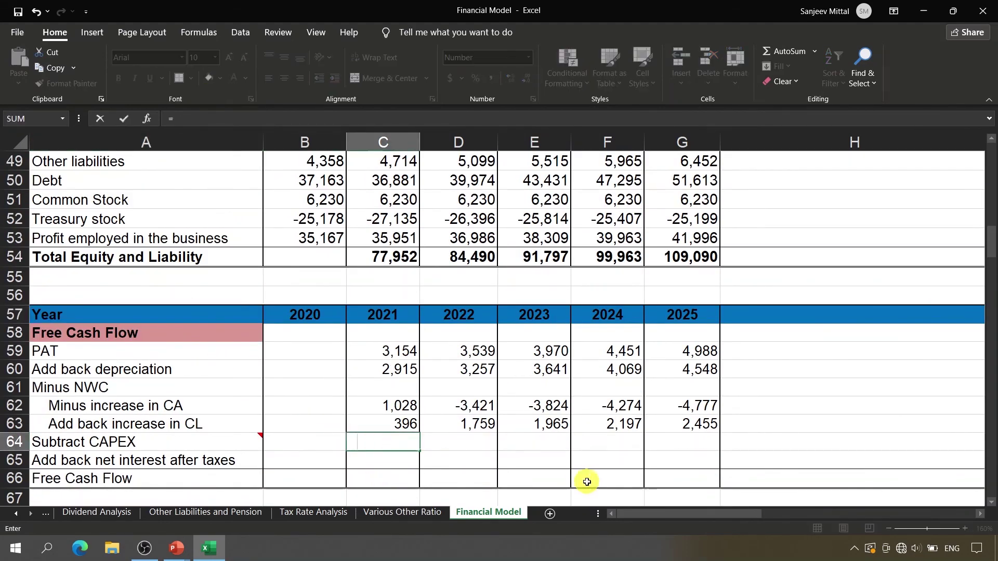
{"action": "key", "text": "Escape"}
{"action": "key", "text": "shift+Right"}
{"action": "key", "text": "shift+Right"}
{"action": "key", "text": "shift+Right"}
{"action": "key", "text": "shift+Right"}
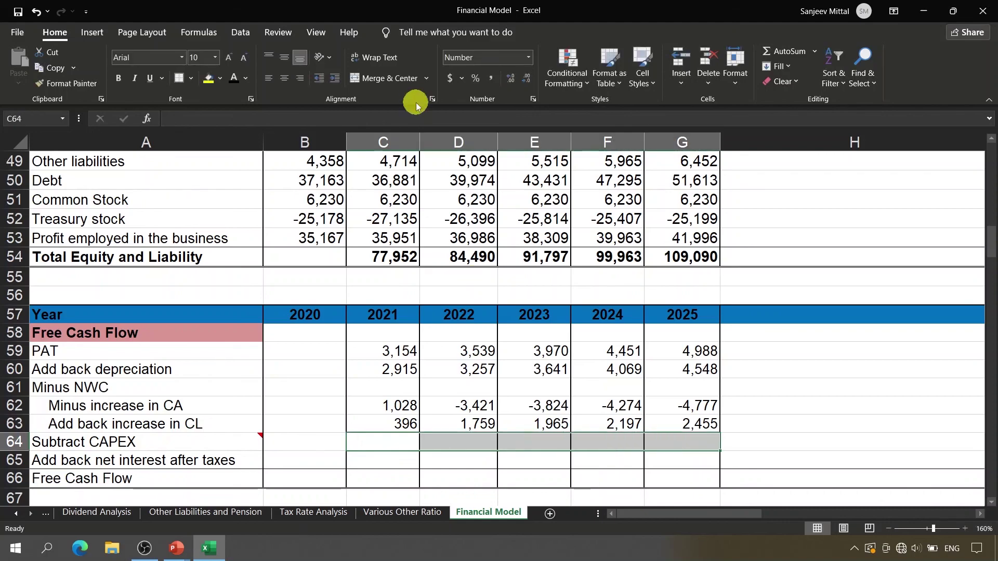
{"action": "key", "text": "Down"}
{"action": "key", "text": "Up"}
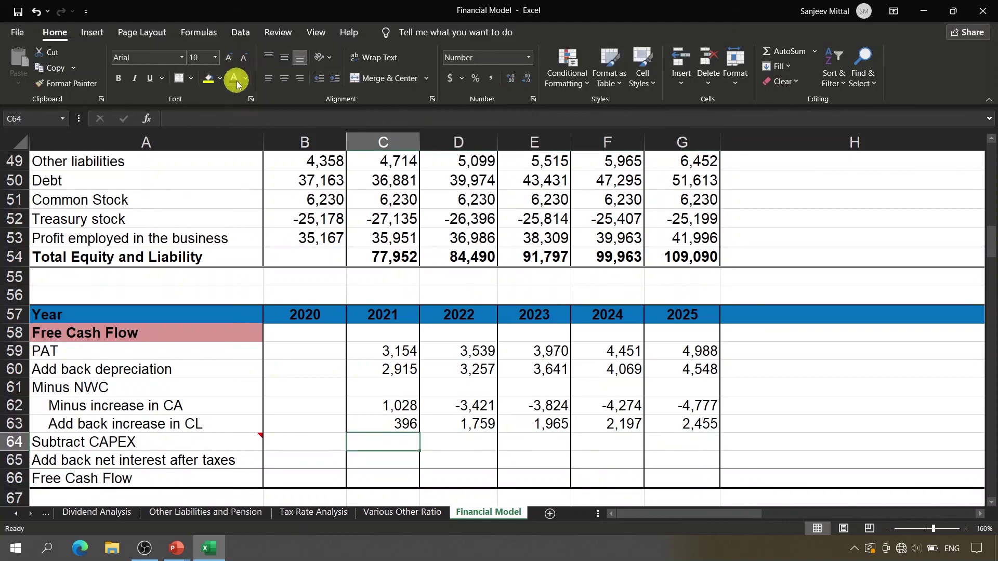
Enter =SUM(B36:B38)-SUM(C36:C38) in C64 as the 2021 Subtract CAPEX and reselect the cell.
{"action": "type", "text": "=SUM("}
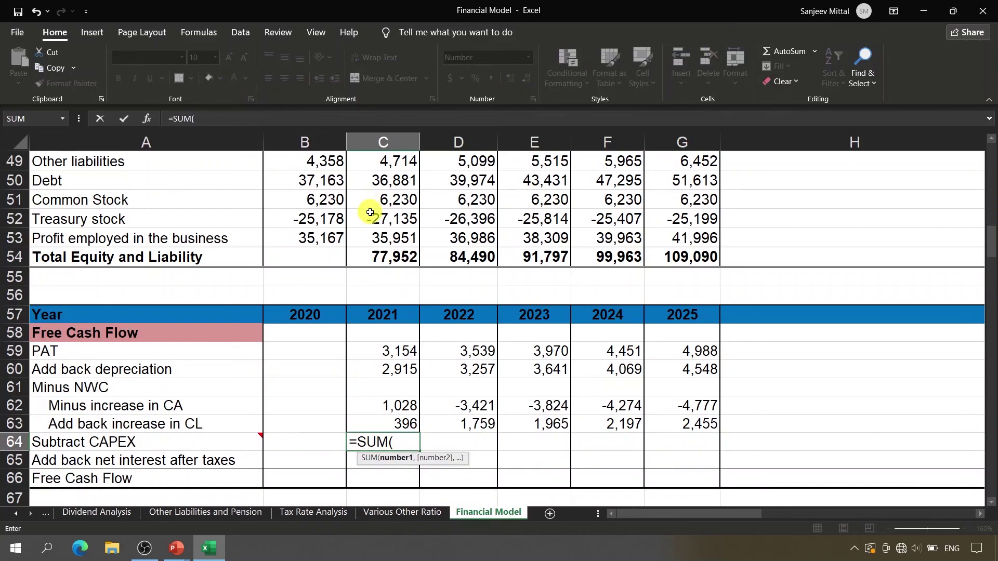
{"action": "left_click", "coordinate": [370, 212]}
{"action": "scroll", "coordinate": [371, 211], "scroll_direction": "up", "scroll_amount": 6}
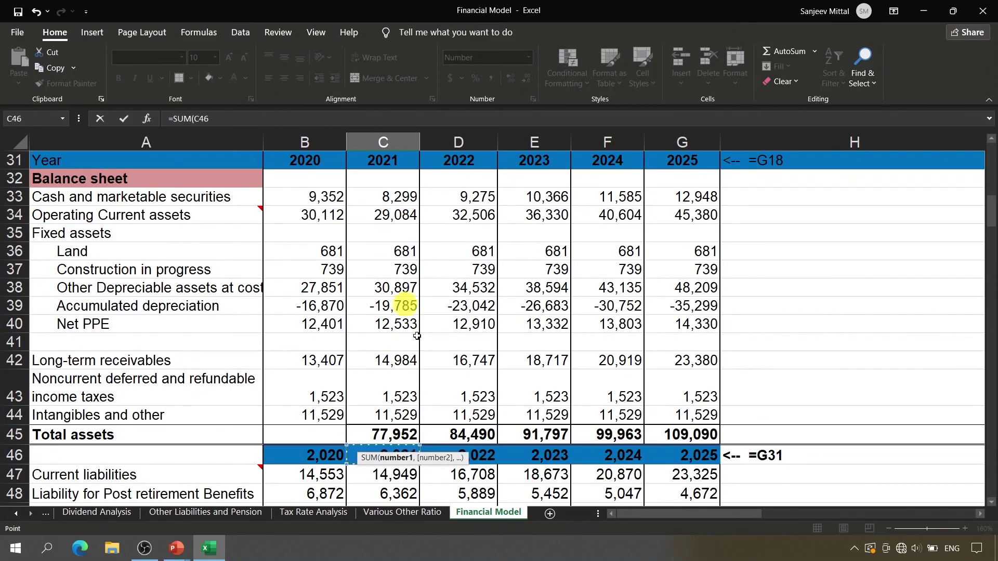
{"action": "left_click", "coordinate": [375, 447]}
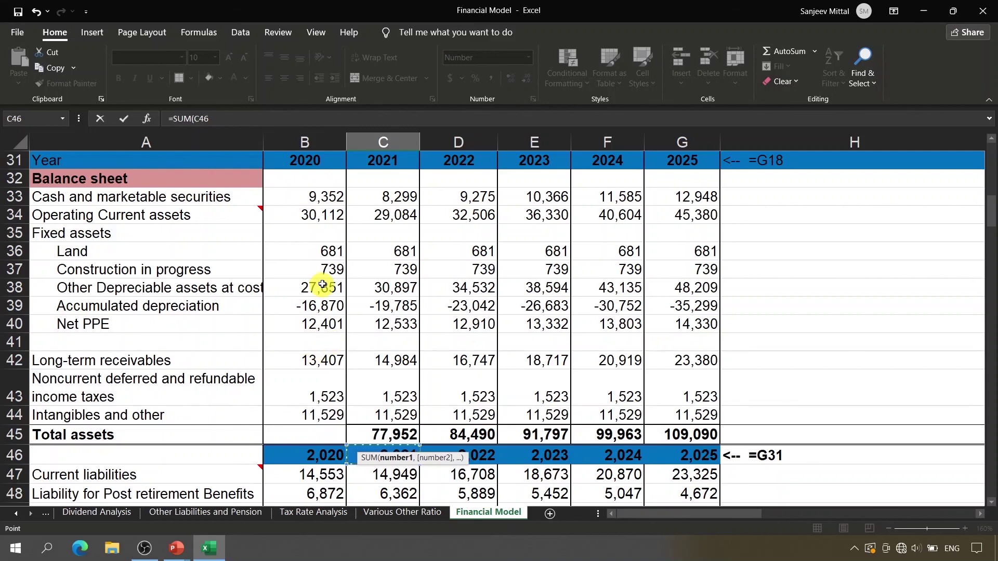
{"action": "left_click", "coordinate": [320, 253]}
{"action": "left_click_drag", "start_coordinate": [319, 253], "coordinate": [312, 288]}
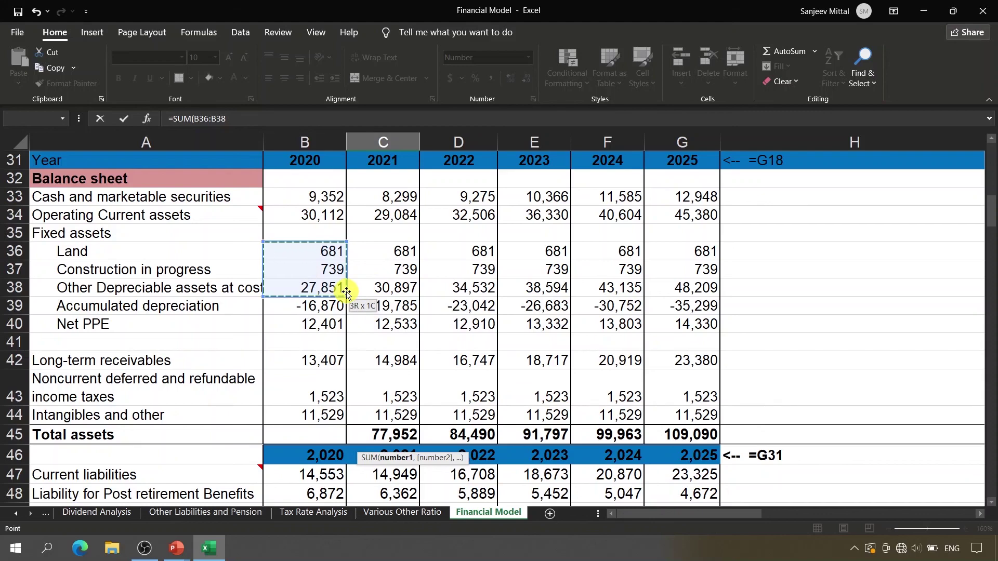
{"action": "type", "text": ")-SUM("}
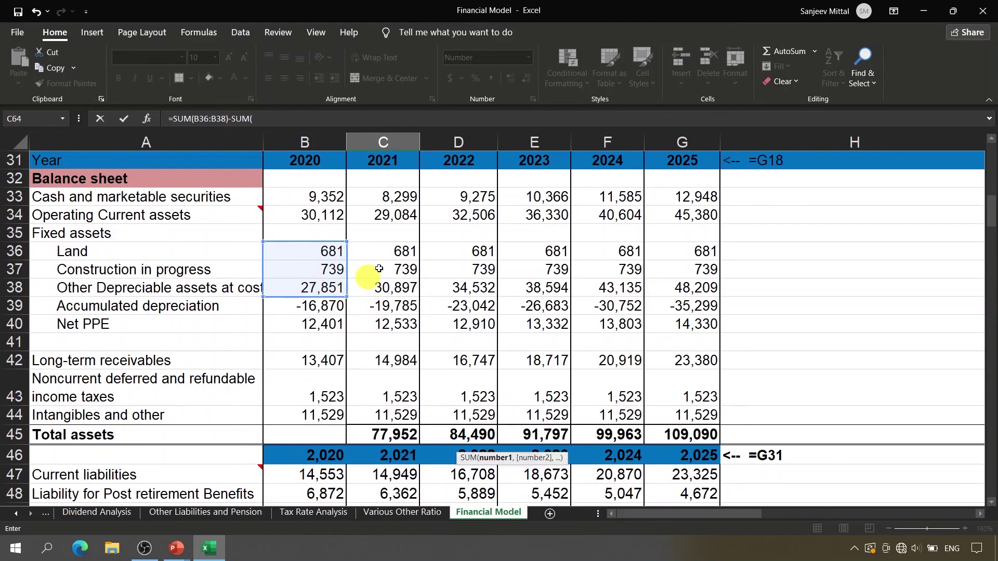
{"action": "left_click", "coordinate": [381, 251]}
{"action": "key", "text": "shift+Down"}
{"action": "key", "text": "shift+Down"}
{"action": "key", "text": "shift+Down"}
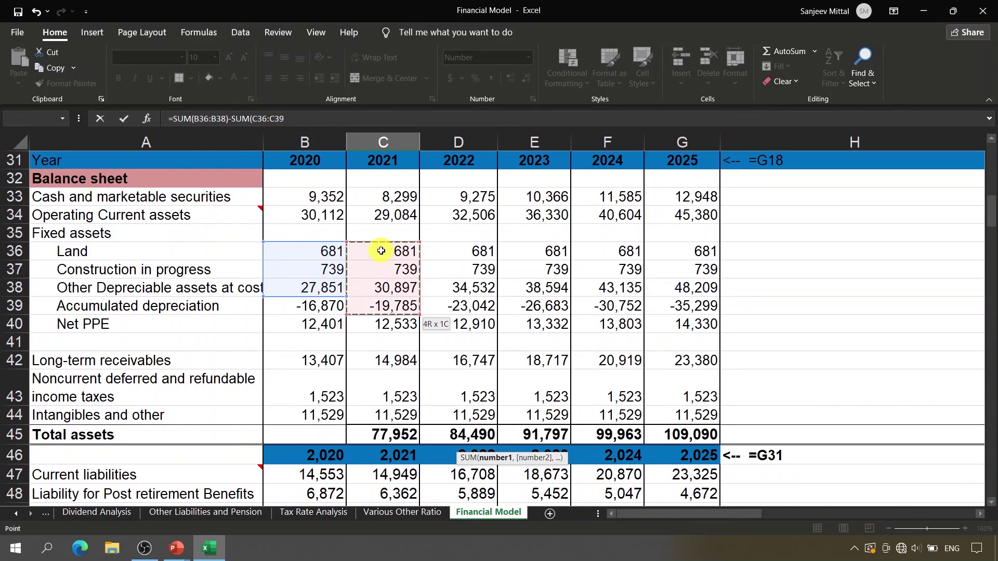
{"action": "key", "text": "shift+Up"}
{"action": "key", "text": "Return"}
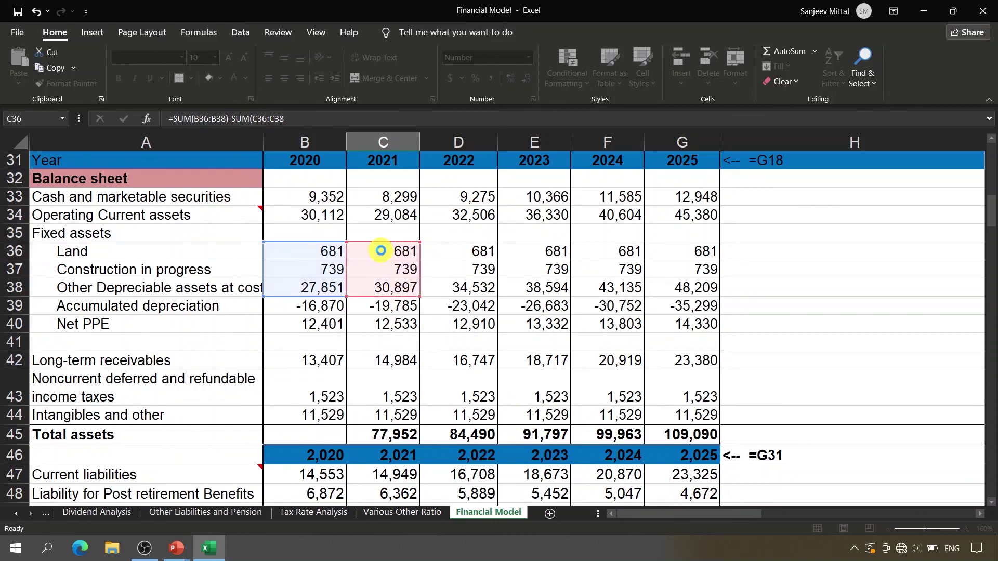
{"action": "key", "text": "Return"}
{"action": "key", "text": "Up"}
{"action": "key", "text": "Up"}
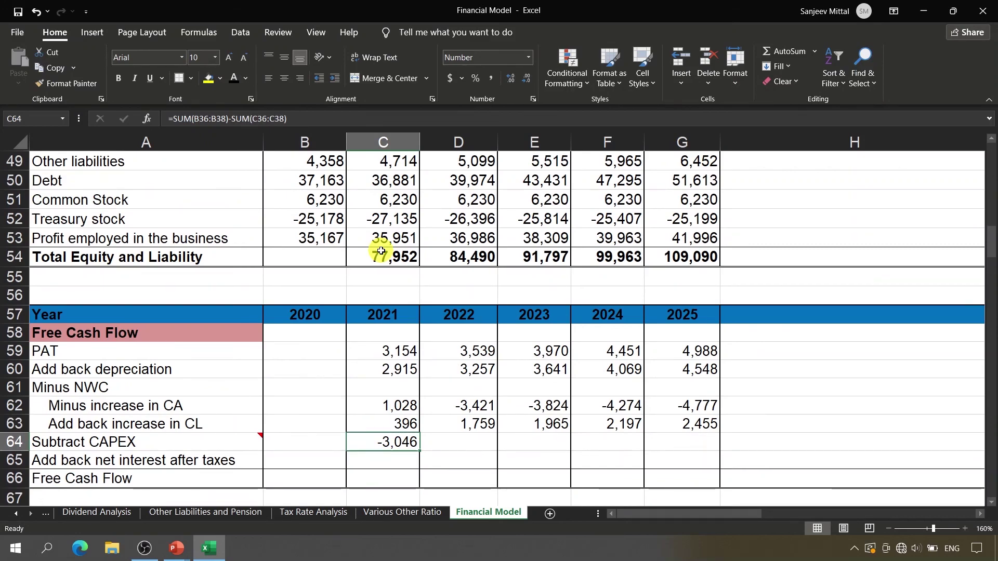
Compare the 2021 Subtract CAPEX result with the side calculation in K39 beside the balance sheet.
{"action": "key", "text": "Page_Up"}
{"action": "key", "text": "Right"}
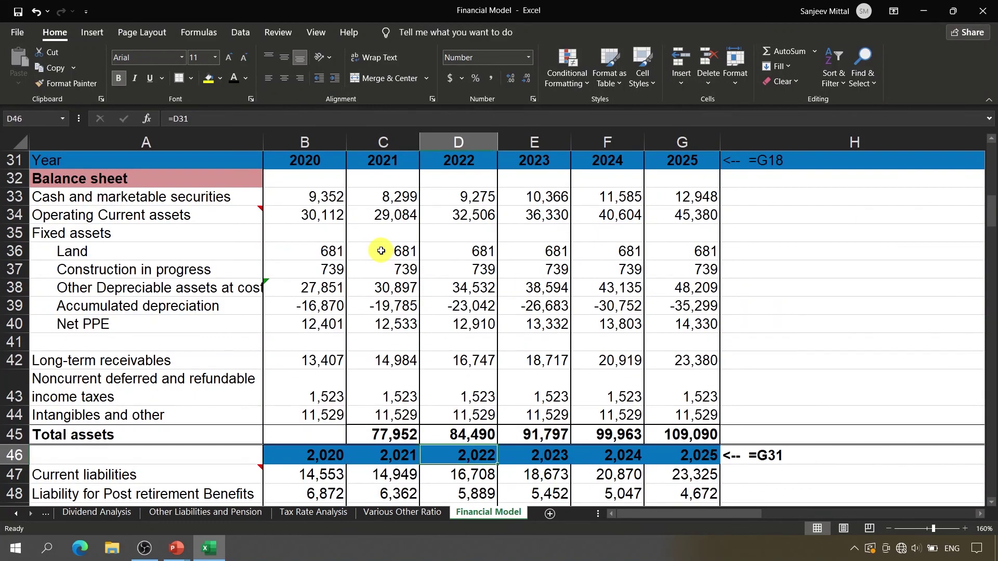
{"action": "key", "text": "Right"}
{"action": "key", "text": "Right"}
{"action": "key", "text": "Right"}
{"action": "key", "text": "Right"}
{"action": "key", "text": "Right"}
{"action": "key", "text": "Right"}
{"action": "key", "text": "Right"}
{"action": "key", "text": "Right"}
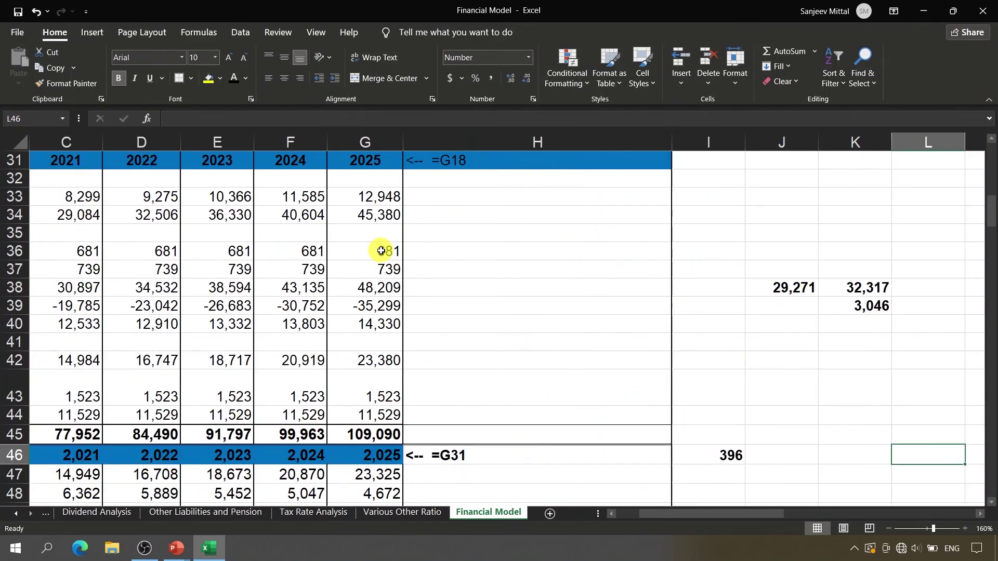
{"action": "left_click", "coordinate": [862, 306]}
{"action": "key", "text": "ctrl+Left"}
{"action": "key", "text": "ctrl+Left"}
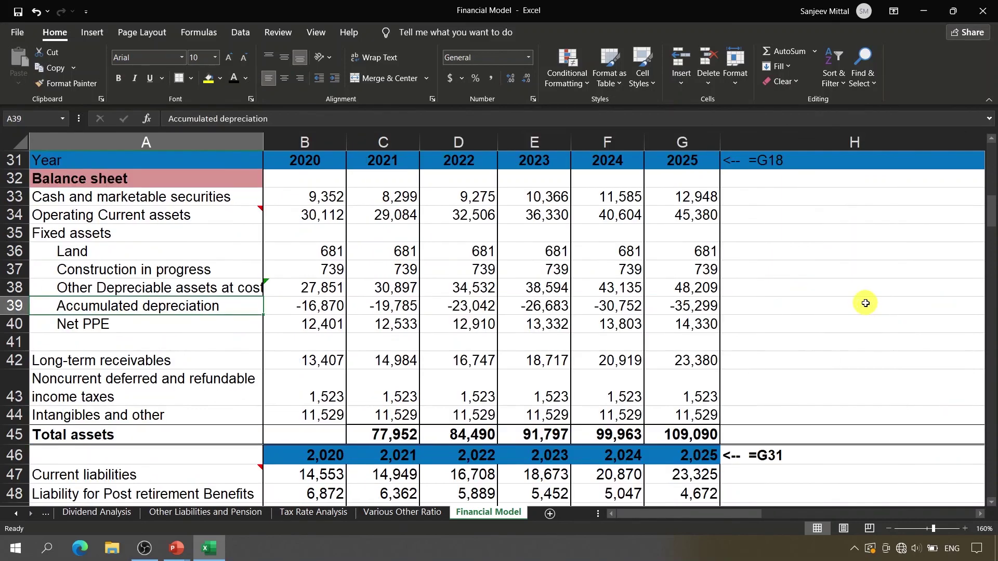
Go back to the 2021 Subtract CAPEX cell C64 and check the cell ranges its formula refers to.
{"action": "key", "text": "Page_Down"}
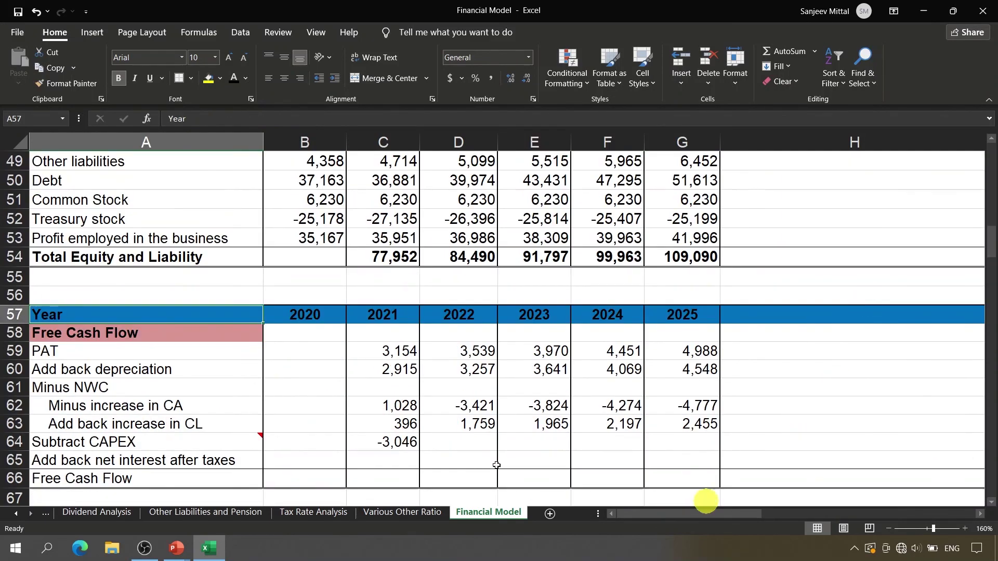
{"action": "left_click", "coordinate": [407, 445]}
{"action": "double_click", "coordinate": [407, 446]}
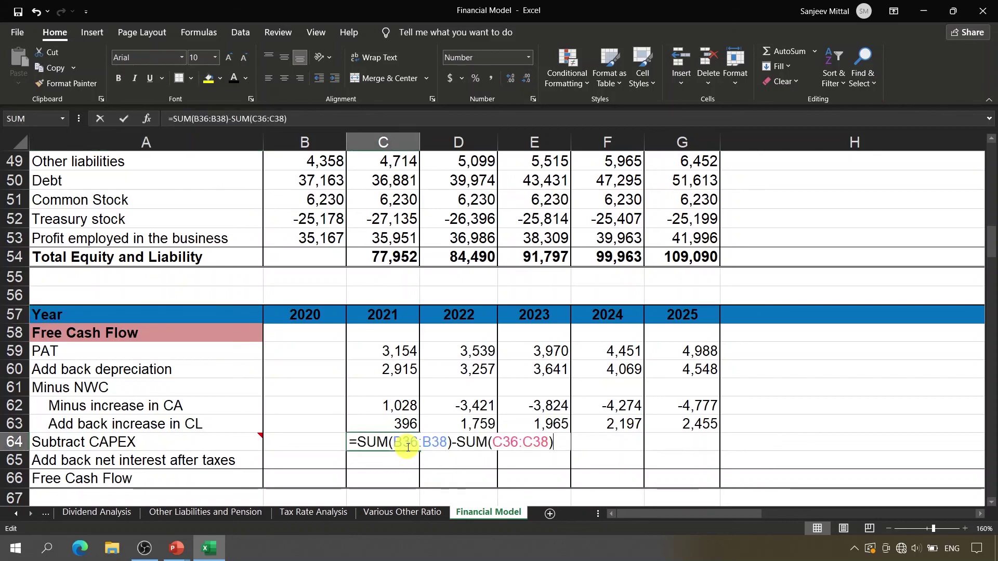
{"action": "key", "text": "Escape"}
Copy the 2021 Subtract CAPEX formula from C64 across to G64 for 2022 to 2025 and check the copied formulas.
{"action": "key", "text": "ctrl+c"}
{"action": "key", "text": "shift+Right"}
{"action": "key", "text": "shift+Right"}
{"action": "key", "text": "shift+Right"}
{"action": "key", "text": "shift+Right"}
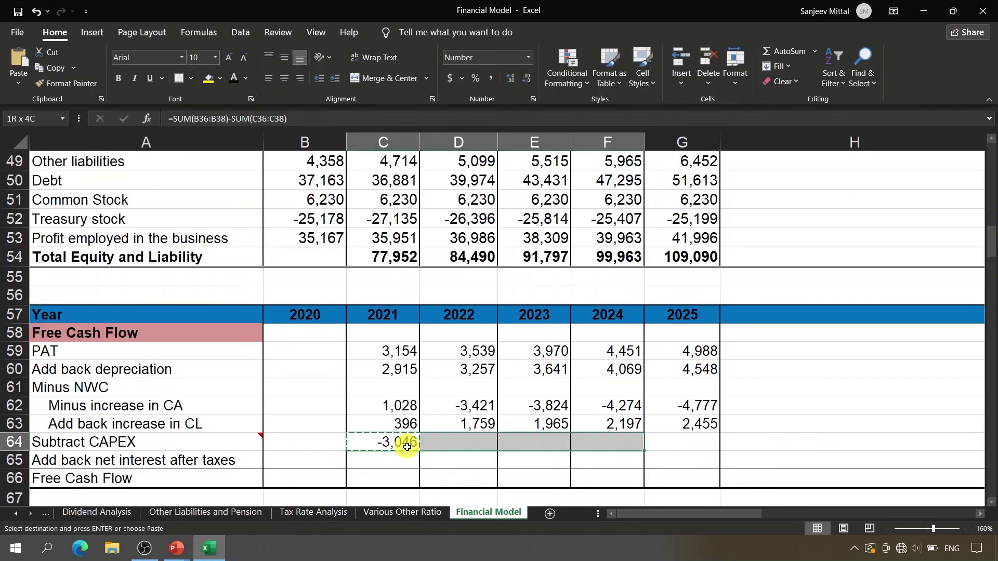
{"action": "key", "text": "Return"}
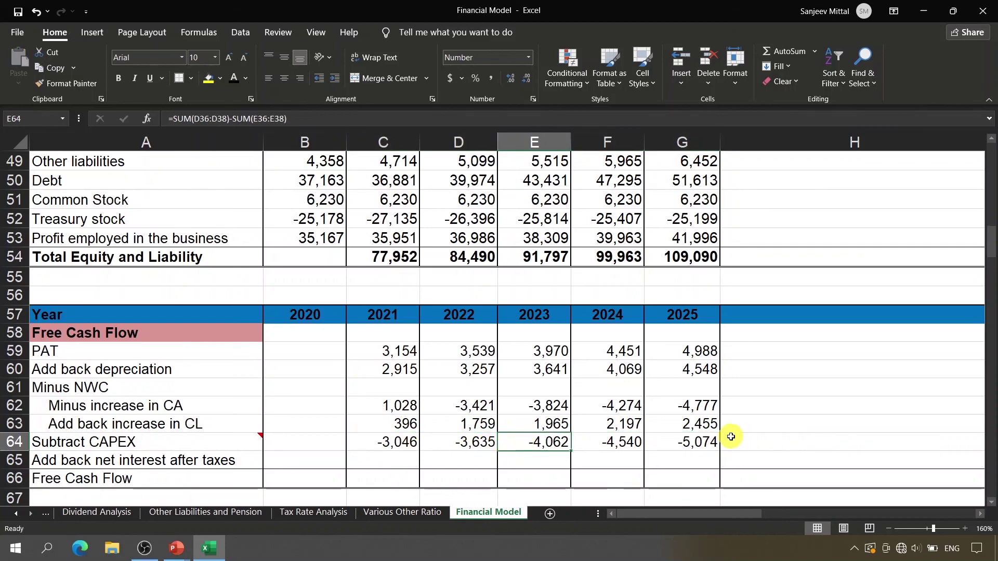
{"action": "left_click", "coordinate": [713, 443]}
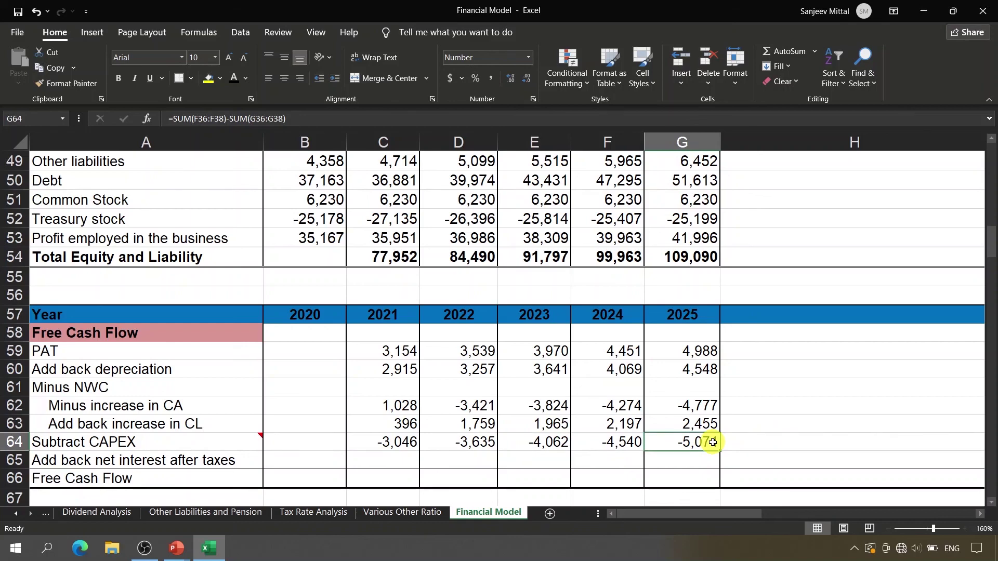
{"action": "left_click", "coordinate": [465, 445]}
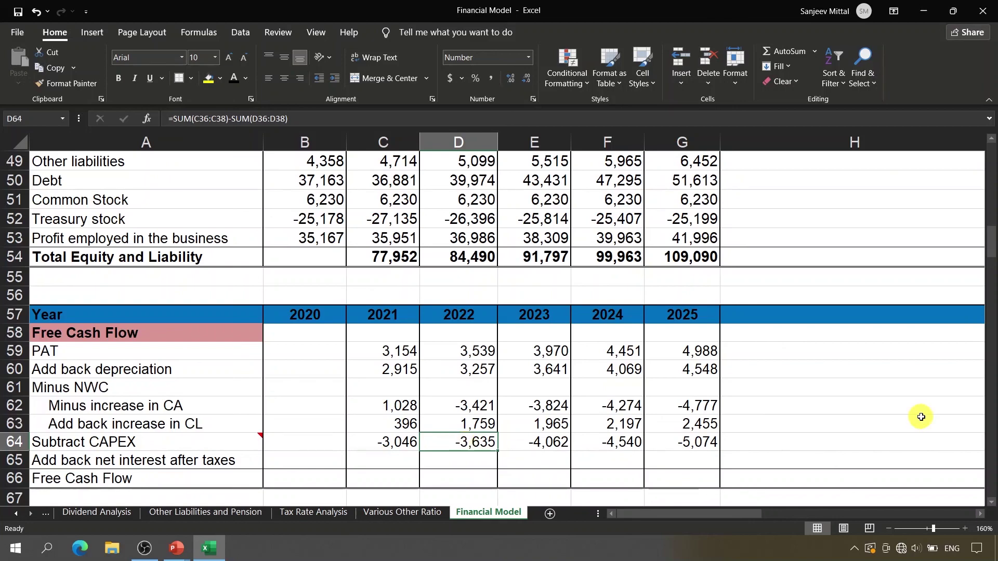
{"action": "left_click", "coordinate": [826, 452]}
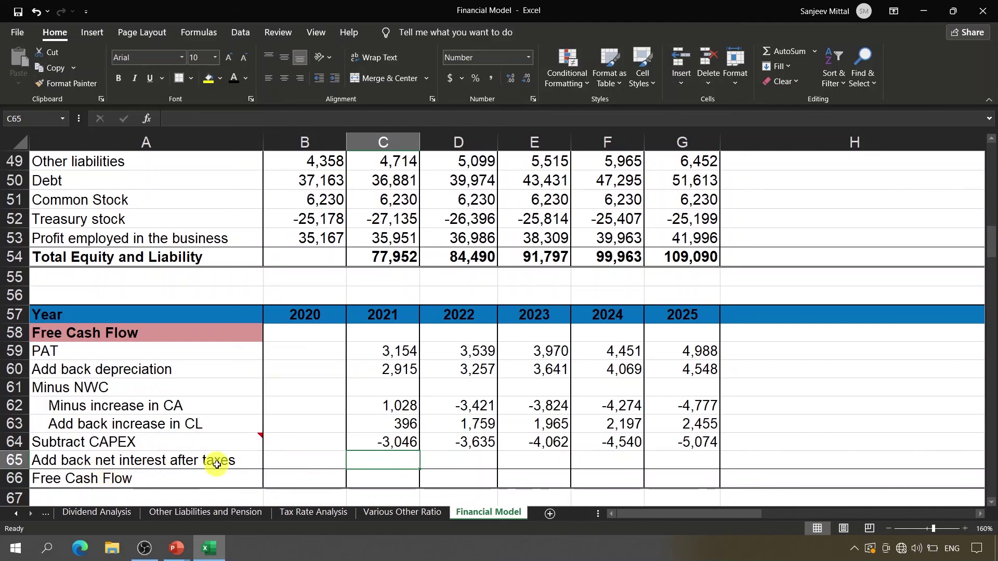
Enter =C22*(1-$B$15) in C65 as the 2021 Add back net interest after taxes.
{"action": "type", "text": "="}
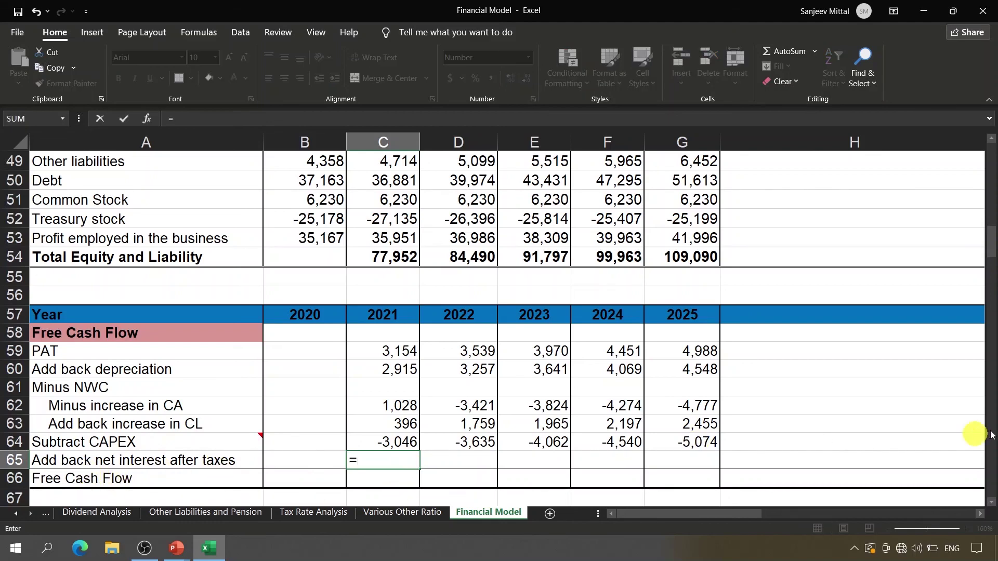
{"action": "left_click_drag", "start_coordinate": [989, 250], "coordinate": [898, 253]}
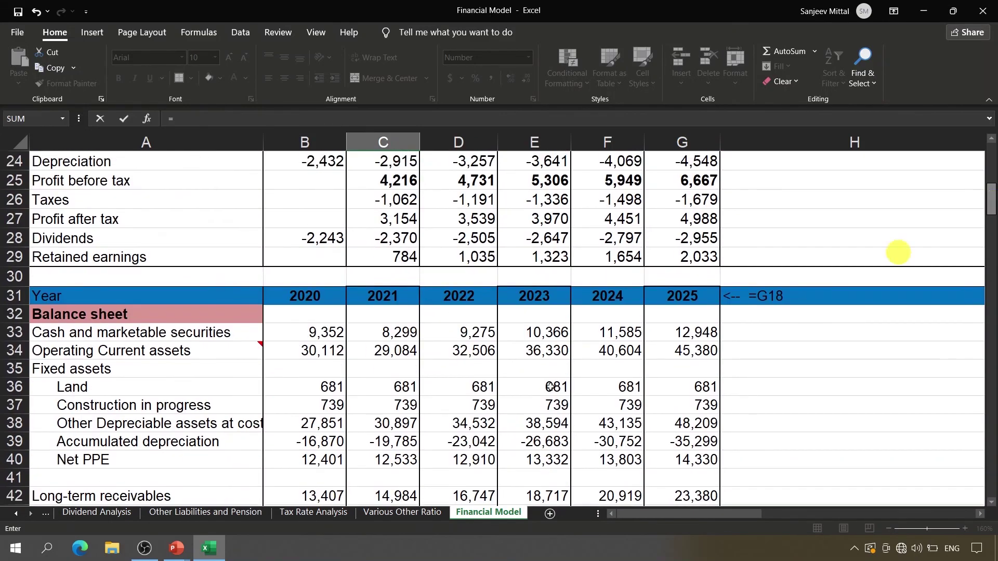
{"action": "left_click_drag", "start_coordinate": [990, 194], "coordinate": [992, 174]}
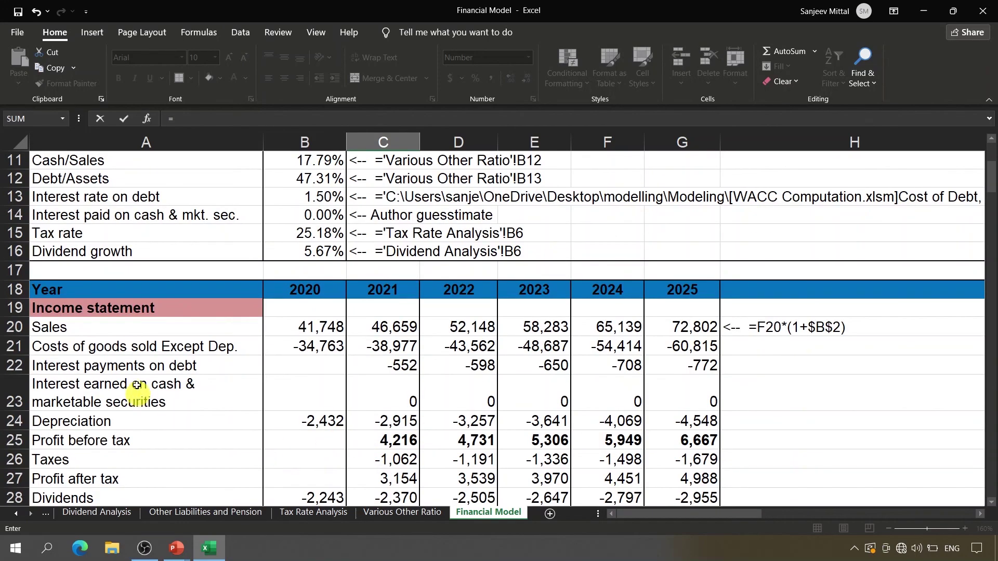
{"action": "left_click", "coordinate": [385, 360]}
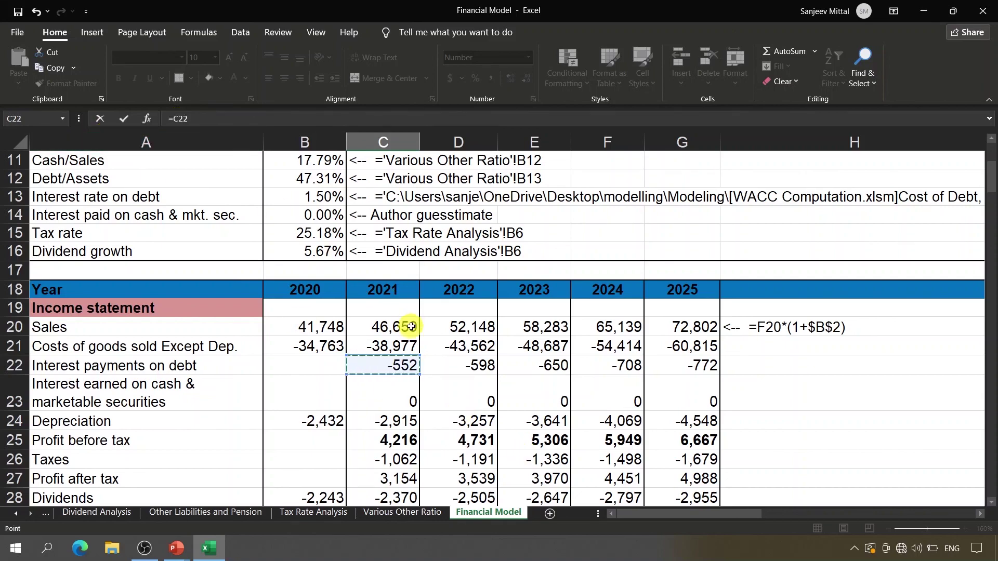
{"action": "type", "text": "*(1-"}
{"action": "left_click", "coordinate": [314, 234]}
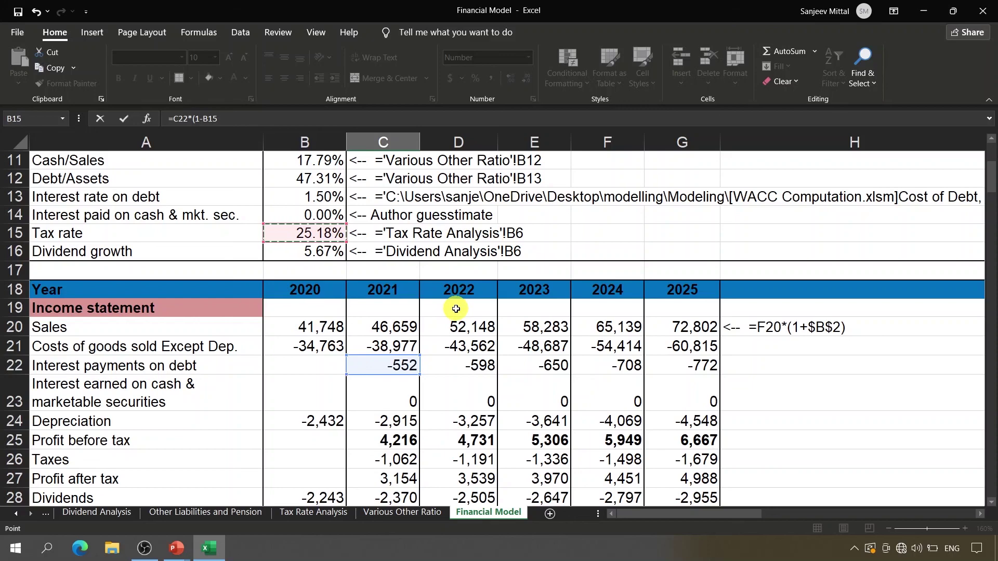
{"action": "key", "text": "F4"}
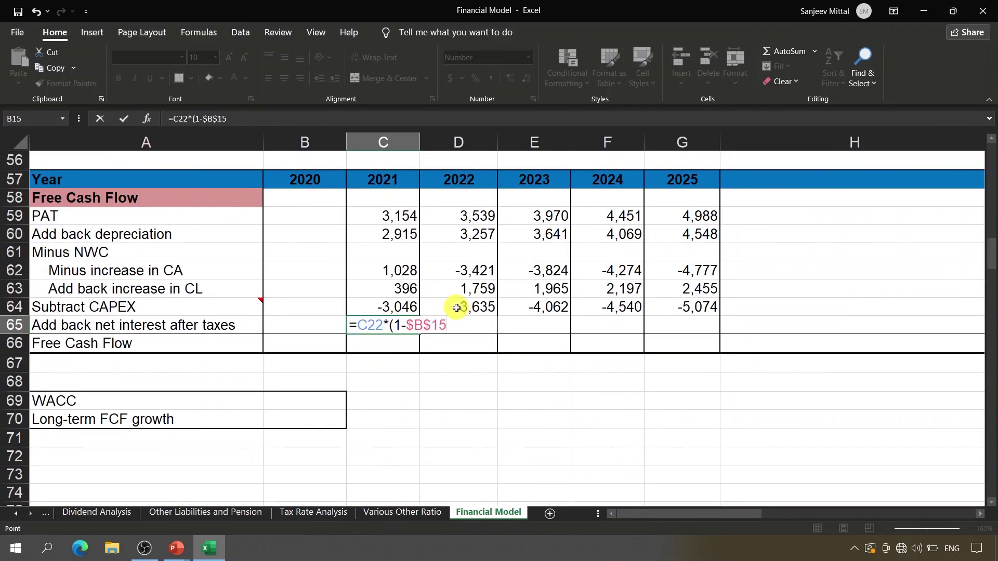
{"action": "type", "text": ")"}
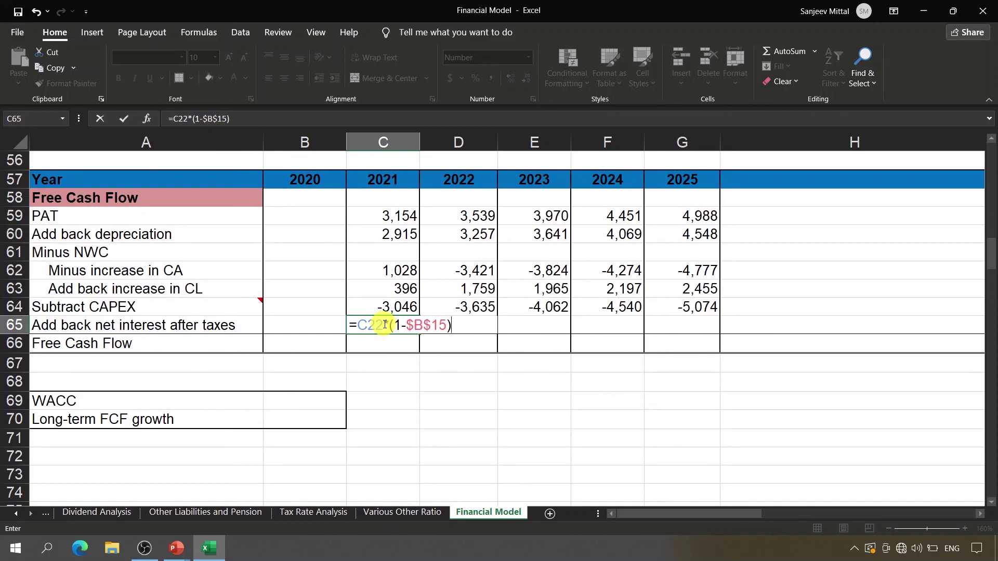
{"action": "key", "text": "Return"}
{"action": "key", "text": "Return"}
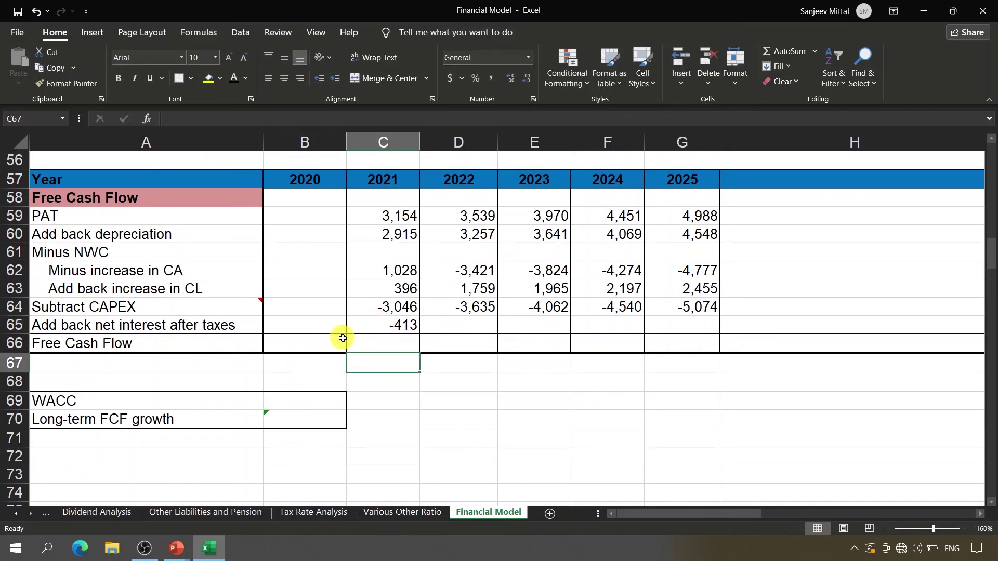
Reverse the sign of the 2021 net interest formula in C65 so it reads =-C22*(1-$B$15).
{"action": "left_click", "coordinate": [391, 325]}
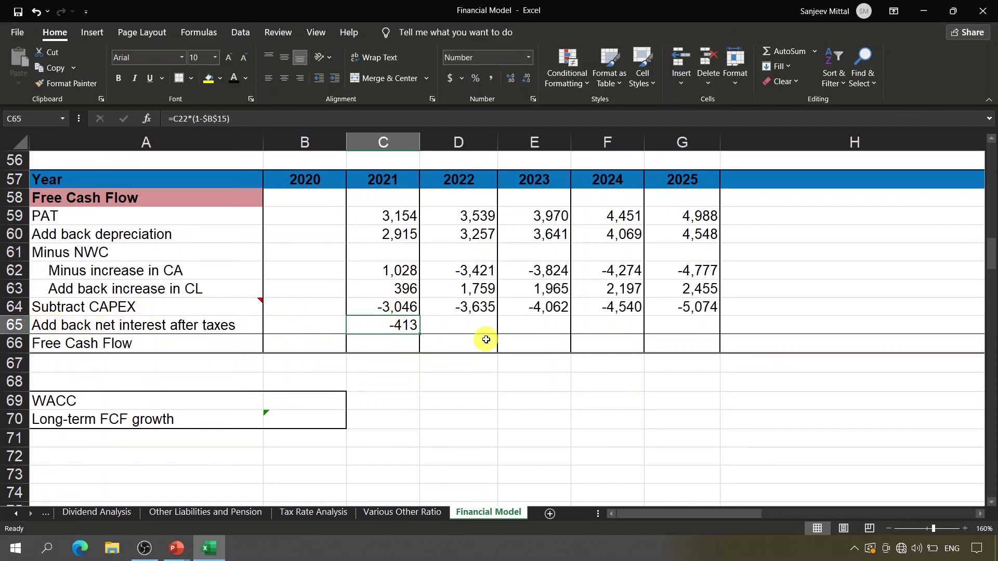
{"action": "key", "text": "F2"}
{"action": "key", "text": "Left"}
{"action": "key", "text": "Left"}
{"action": "key", "text": "Left"}
{"action": "key", "text": "Left"}
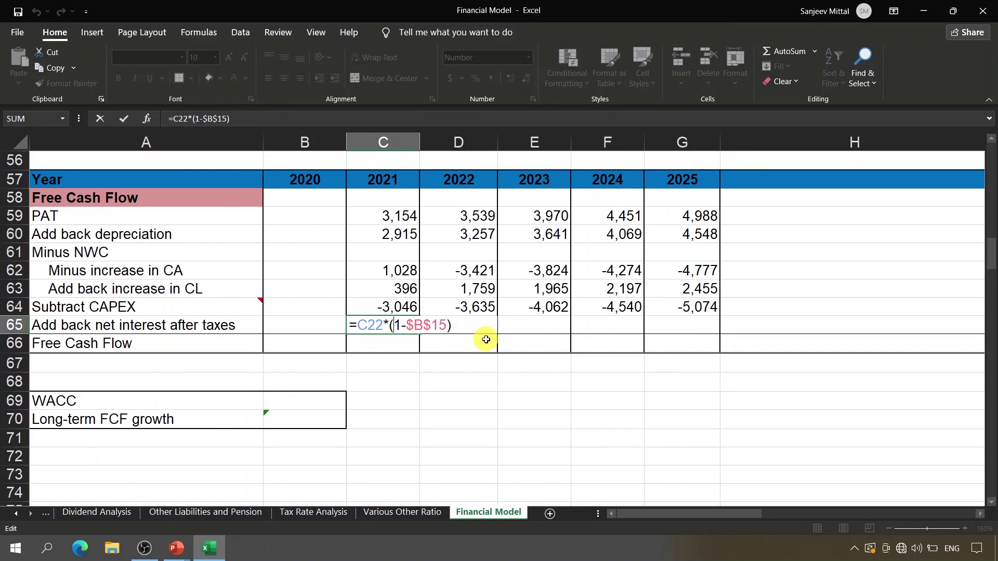
{"action": "type", "text": "-"}
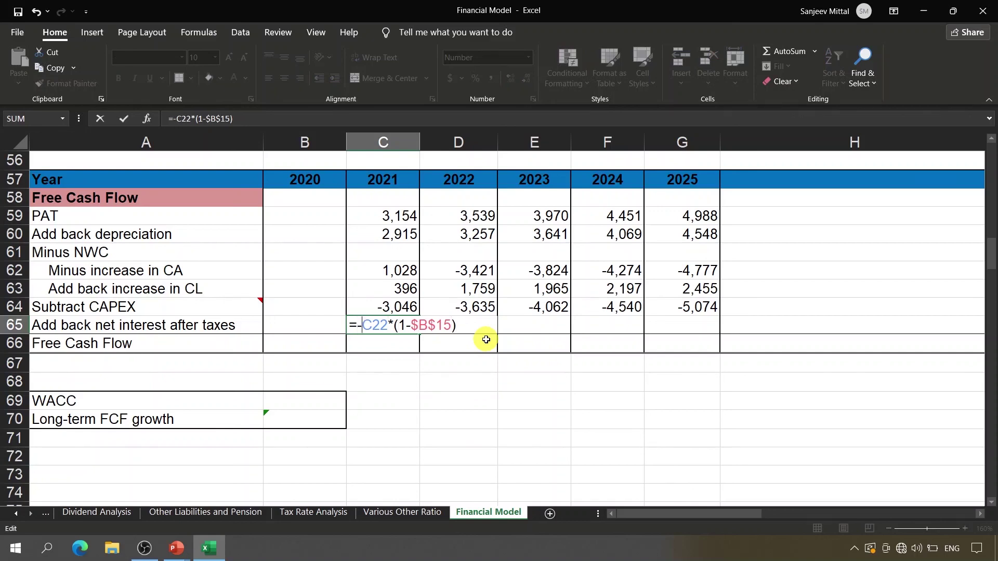
{"action": "key", "text": "Return"}
{"action": "key", "text": "Up"}
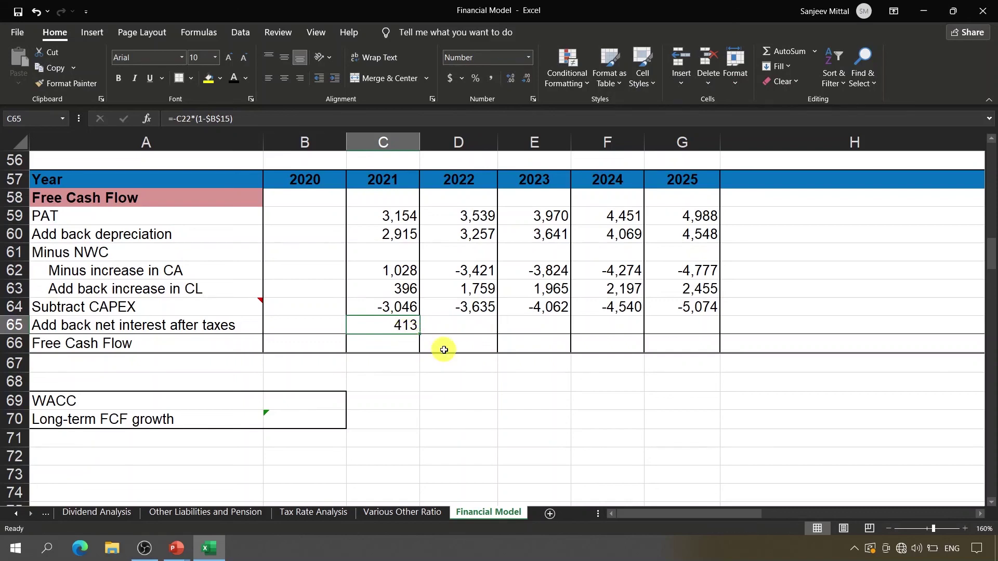
Copy the 2021 Add back net interest after taxes formula from C65 across D65:G65 for 2022 to 2025.
{"action": "key", "text": "ctrl+c"}
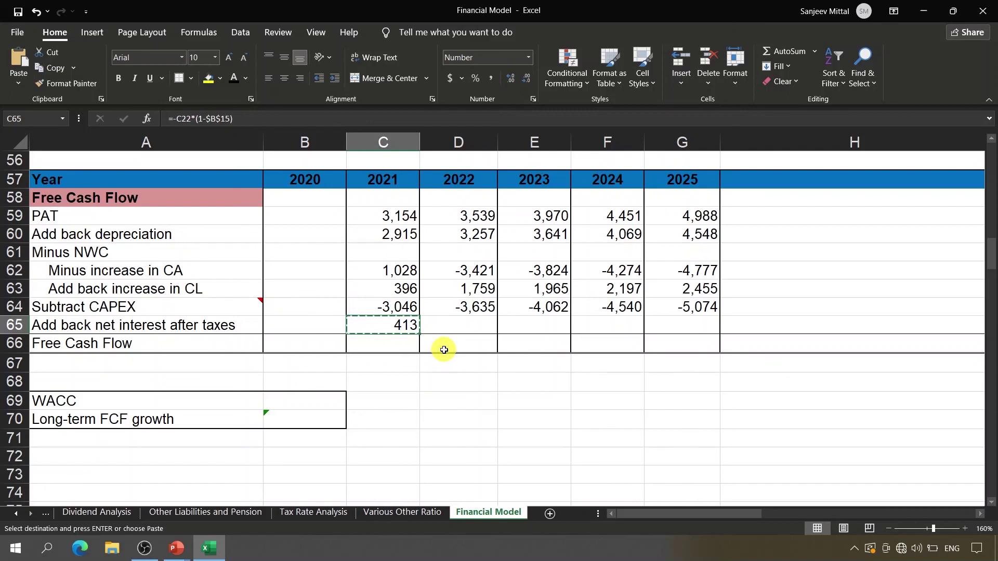
{"action": "key", "text": "shift+Right"}
{"action": "key", "text": "shift+Right"}
{"action": "key", "text": "shift+Right"}
{"action": "key", "text": "shift+Right"}
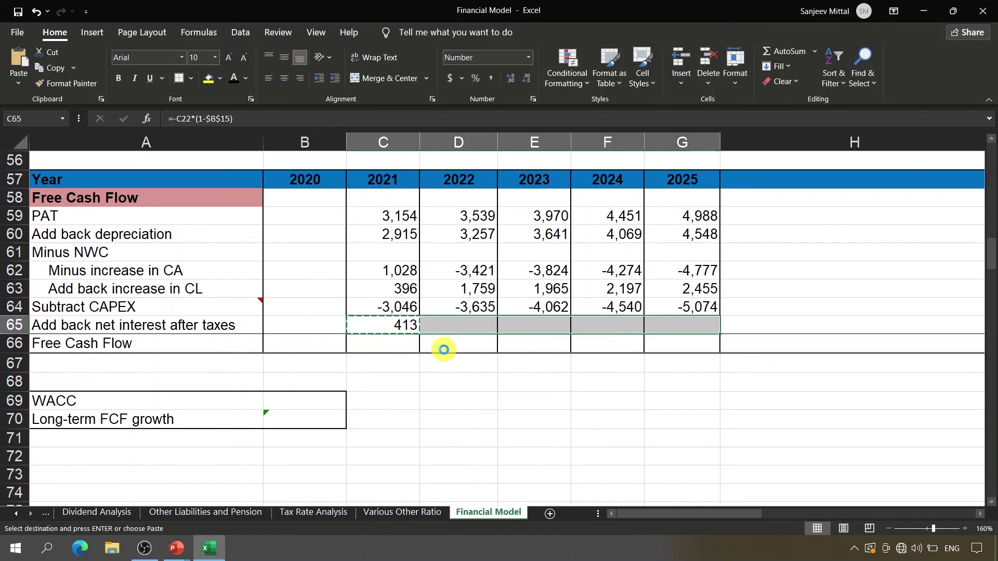
{"action": "key", "text": "Return"}
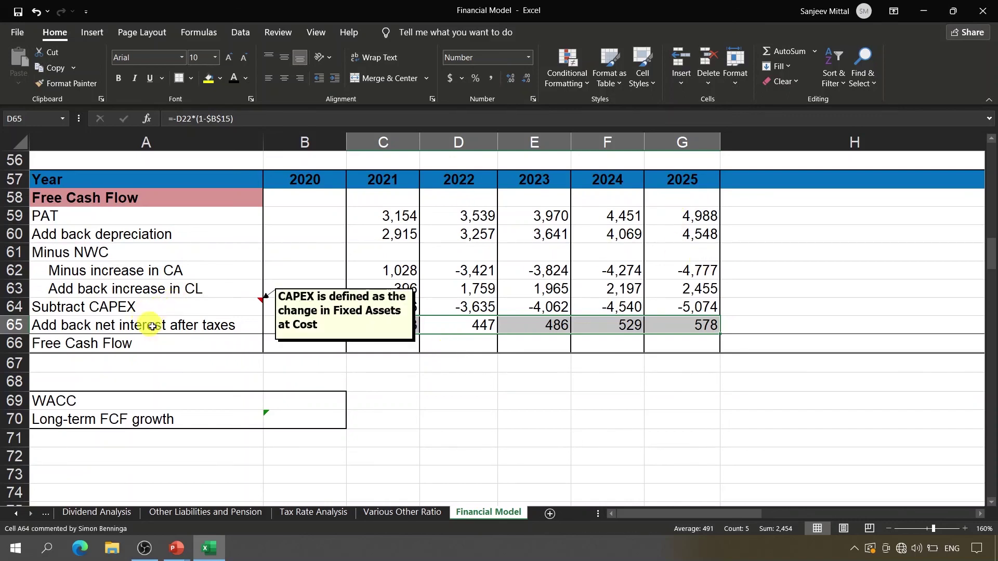
{"action": "left_click", "coordinate": [520, 391]}
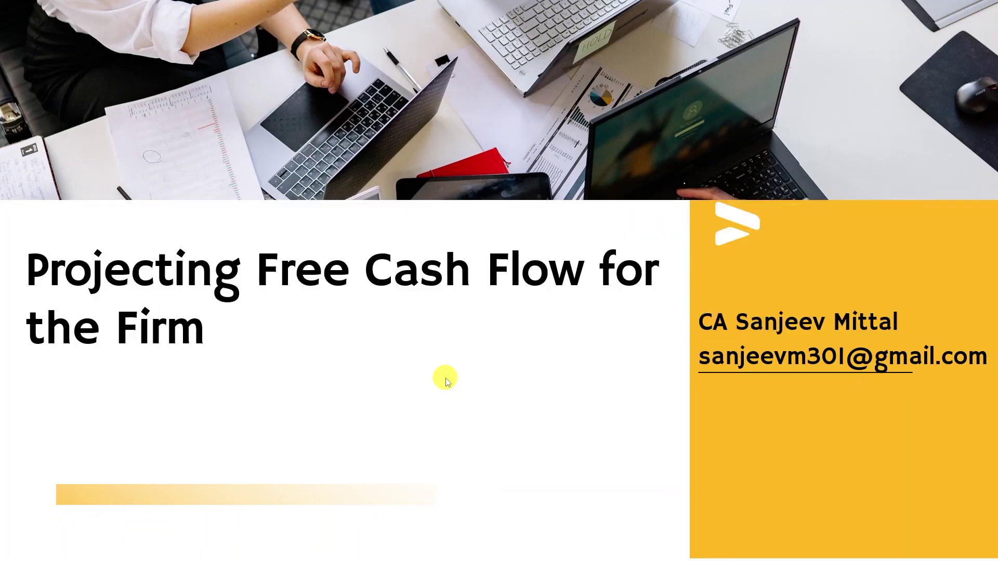
Review the 2021 Free Cash Flow components in C59:C65 that make up the total.
{"action": "key", "text": "alt+Tab"}
{"action": "left_click", "coordinate": [409, 343]}
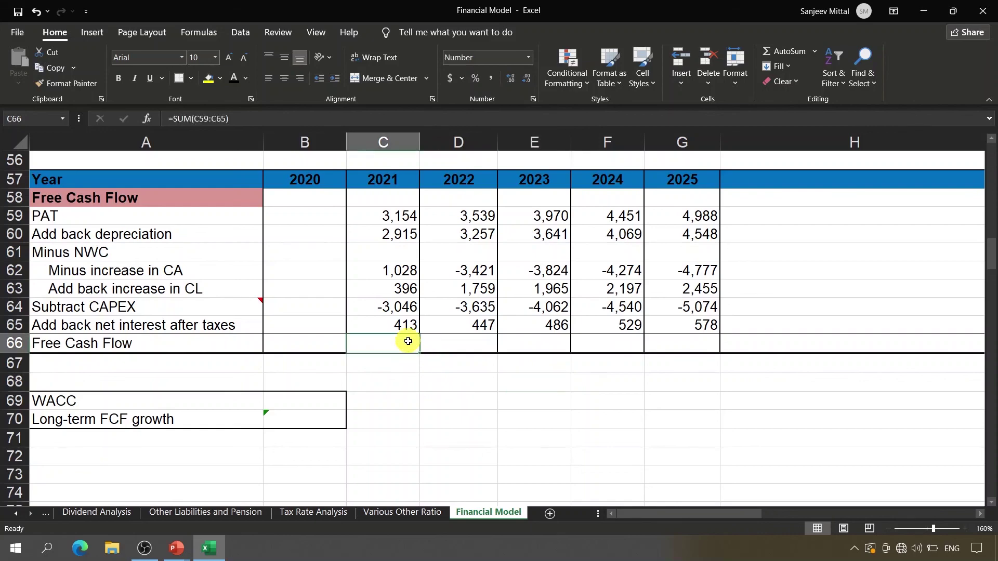
{"action": "left_click", "coordinate": [391, 215]}
{"action": "left_click_drag", "start_coordinate": [391, 252], "coordinate": [387, 323]}
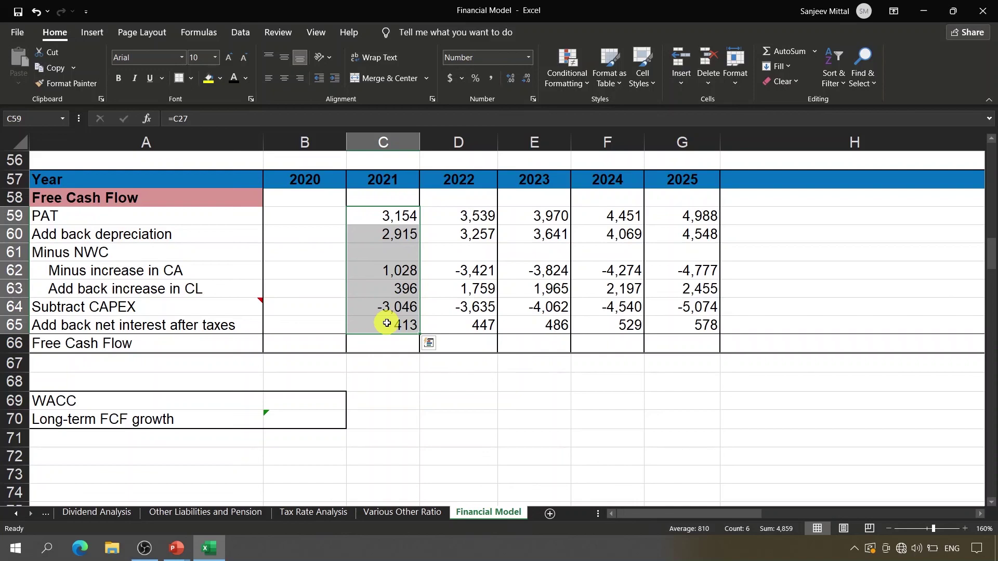
Enter =SUM(C59:C65) in C66 as the 2021 Free Cash Flow and reselect the cell.
{"action": "double_click", "coordinate": [385, 344]}
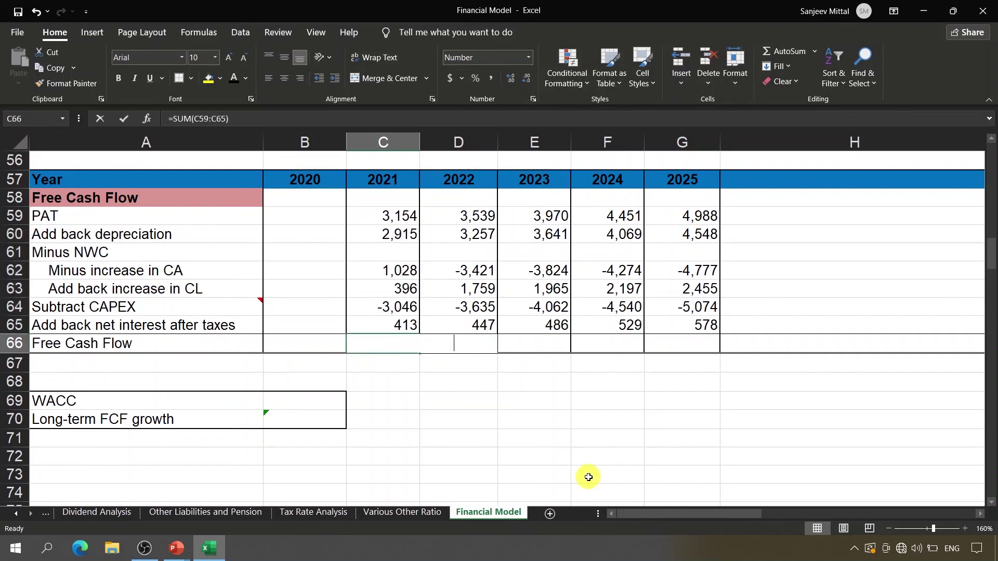
{"action": "type", "text": "=SUM("}
{"action": "key", "text": "Up"}
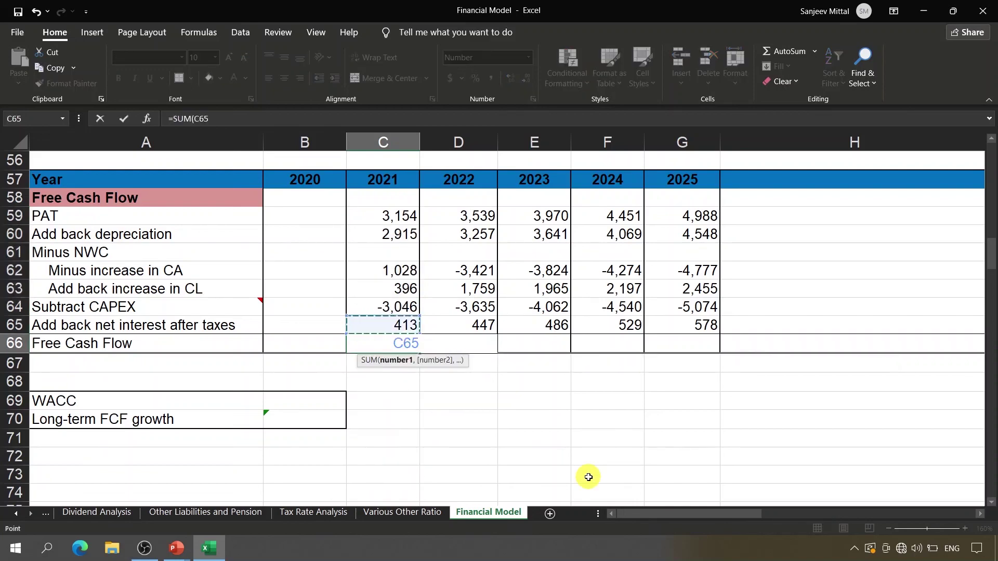
{"action": "key", "text": "shift+Up"}
{"action": "key", "text": "shift+Up"}
{"action": "key", "text": "shift+Up"}
{"action": "key", "text": "shift+Up"}
{"action": "key", "text": "shift+Up"}
{"action": "key", "text": "shift+Up"}
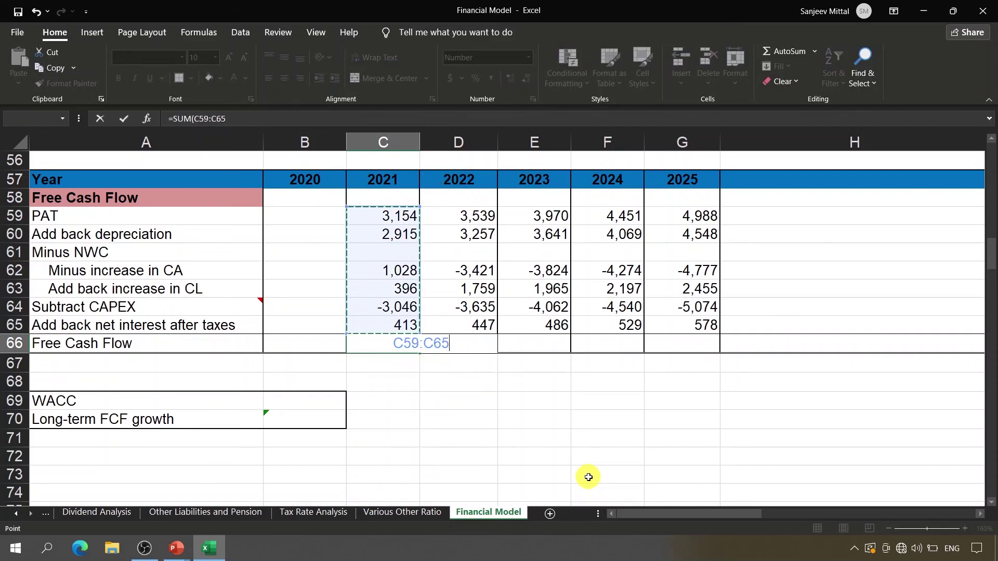
{"action": "key", "text": "Return"}
{"action": "key", "text": "Up"}
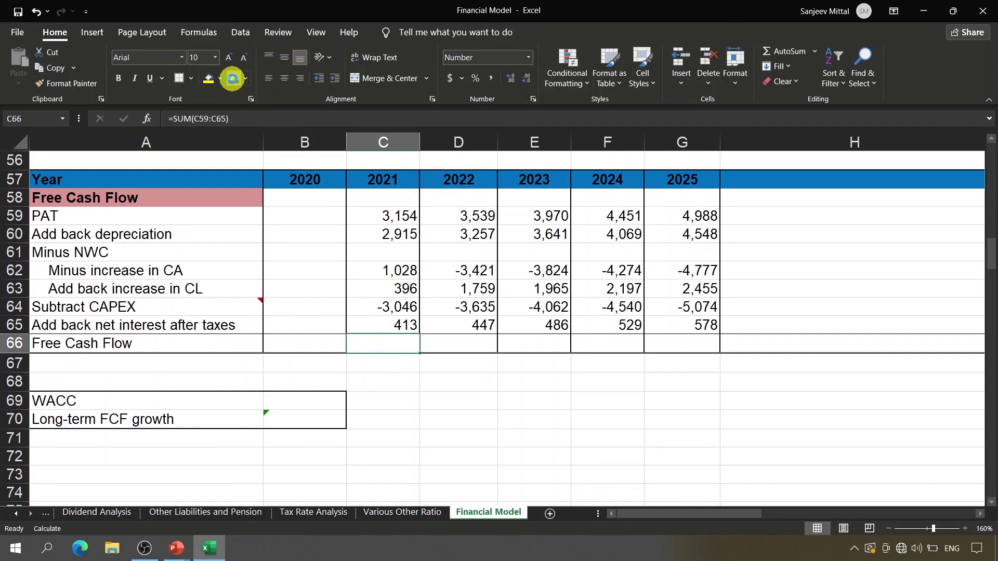
Apply the current font colour to the Free Cash Flow totals in C66:G66, saving the workbook along the way.
{"action": "left_click", "coordinate": [232, 79]}
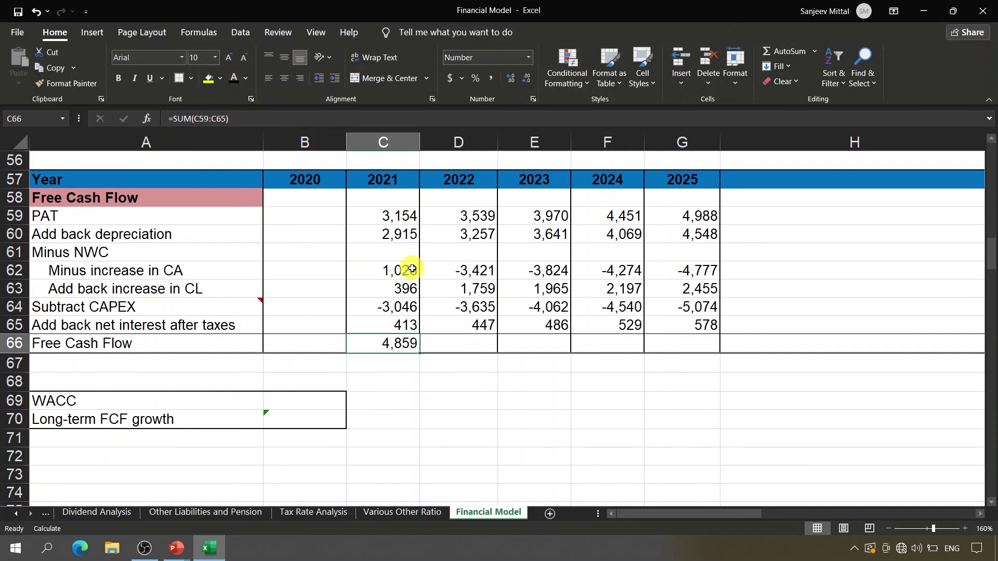
{"action": "key", "text": "ctrl+s"}
{"action": "key", "text": "Right"}
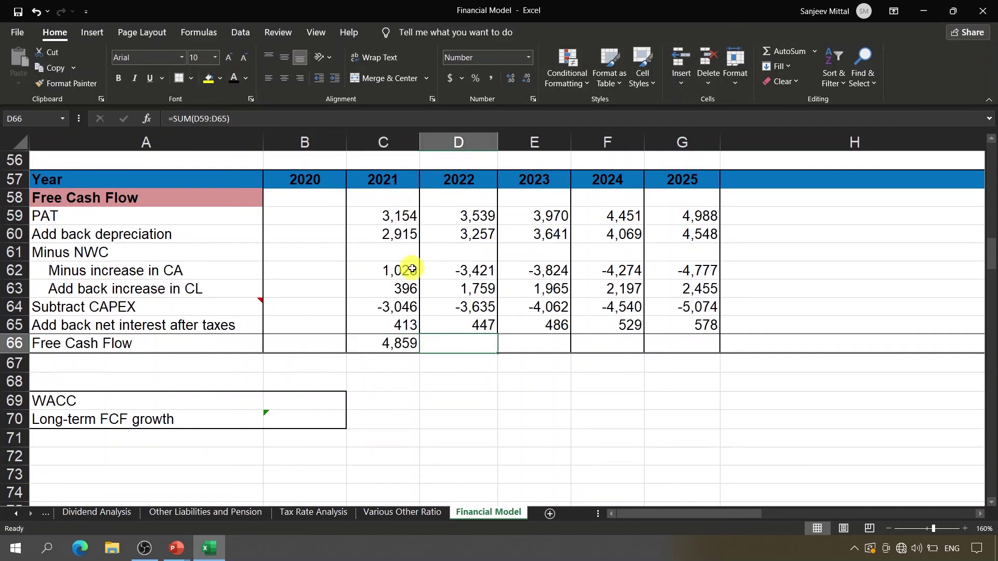
{"action": "key", "text": "Left"}
{"action": "key", "text": "shift+Right"}
{"action": "key", "text": "shift+Right"}
{"action": "key", "text": "shift+Right"}
{"action": "key", "text": "shift+Right"}
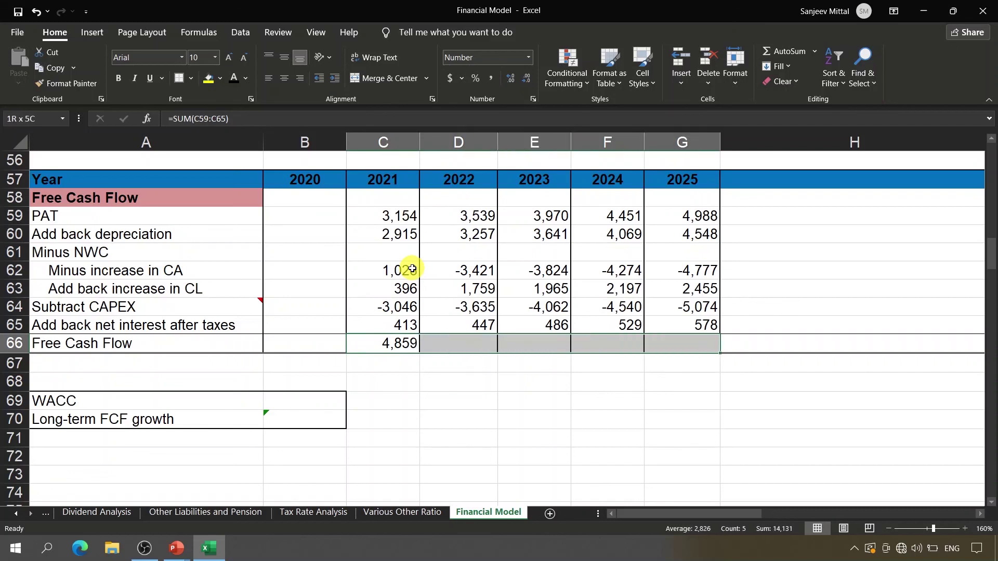
{"action": "left_click", "coordinate": [234, 80]}
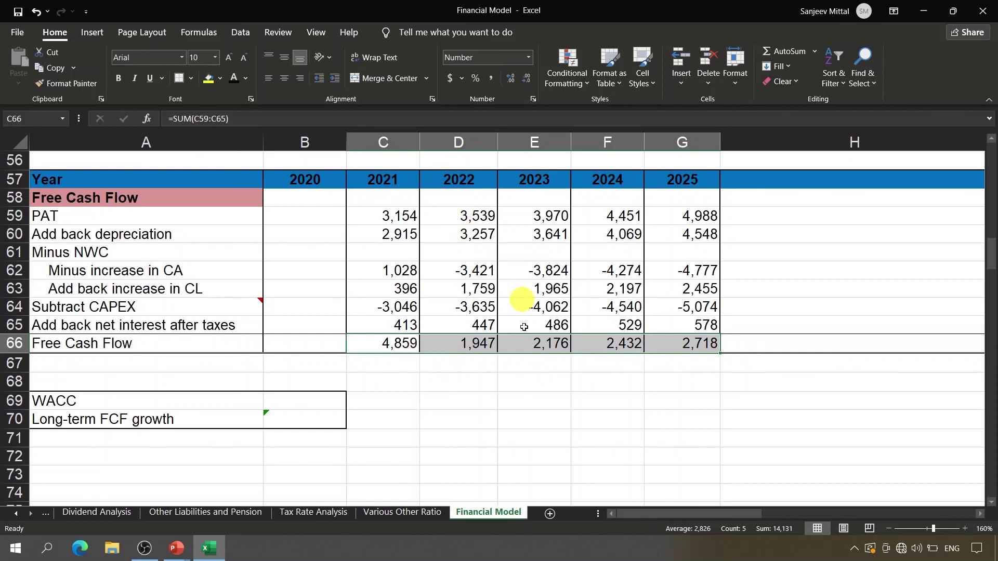
{"action": "left_click", "coordinate": [520, 366]}
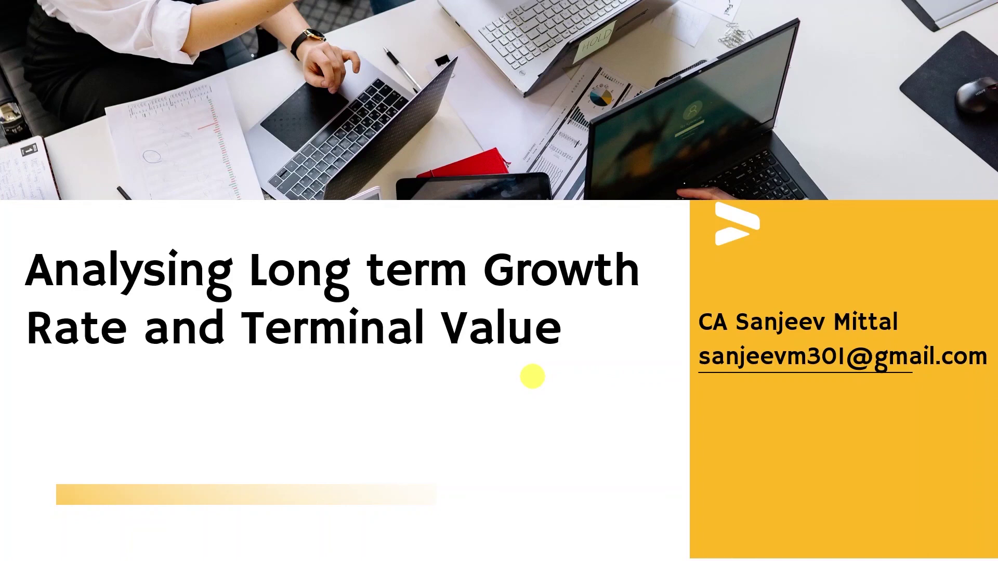
Switch to the Financial Model workbook and link WACC in B69 to the Estimated WACC in B20 of the WACC Computation workbook.
{"action": "key", "text": "alt+Tab"}
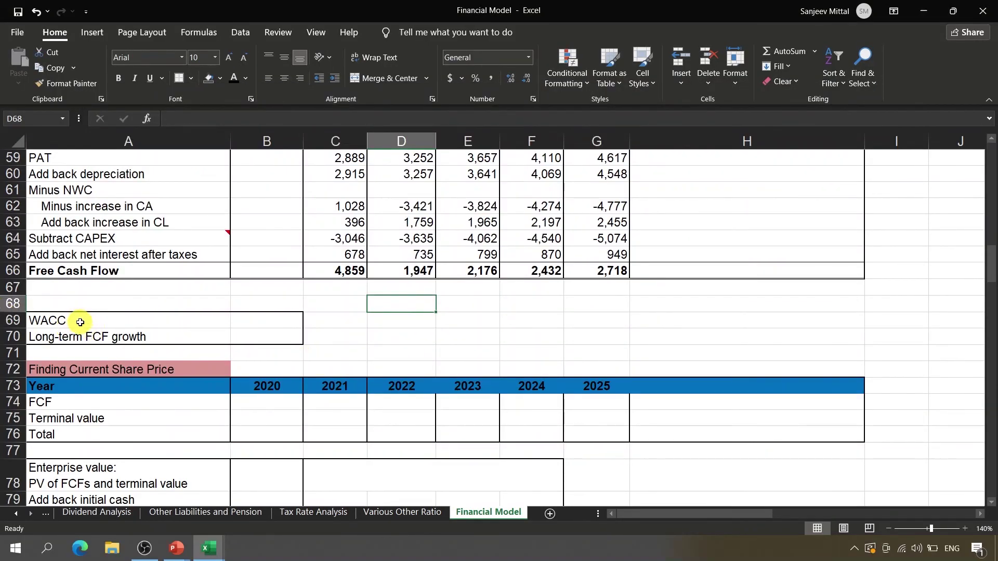
{"action": "left_click", "coordinate": [276, 324]}
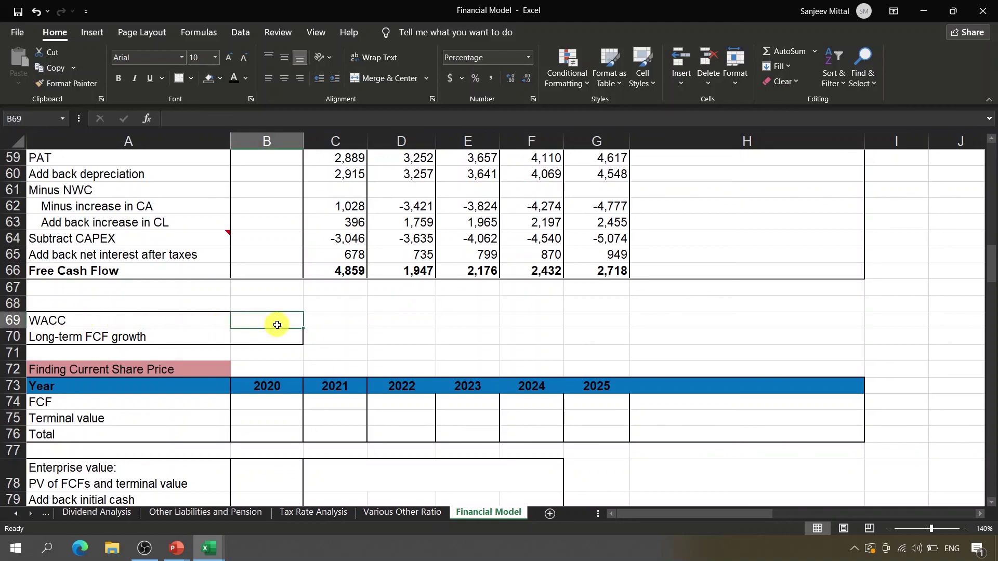
{"action": "type", "text": "="}
{"action": "key", "text": "alt+Tab"}
{"action": "left_click", "coordinate": [277, 326]}
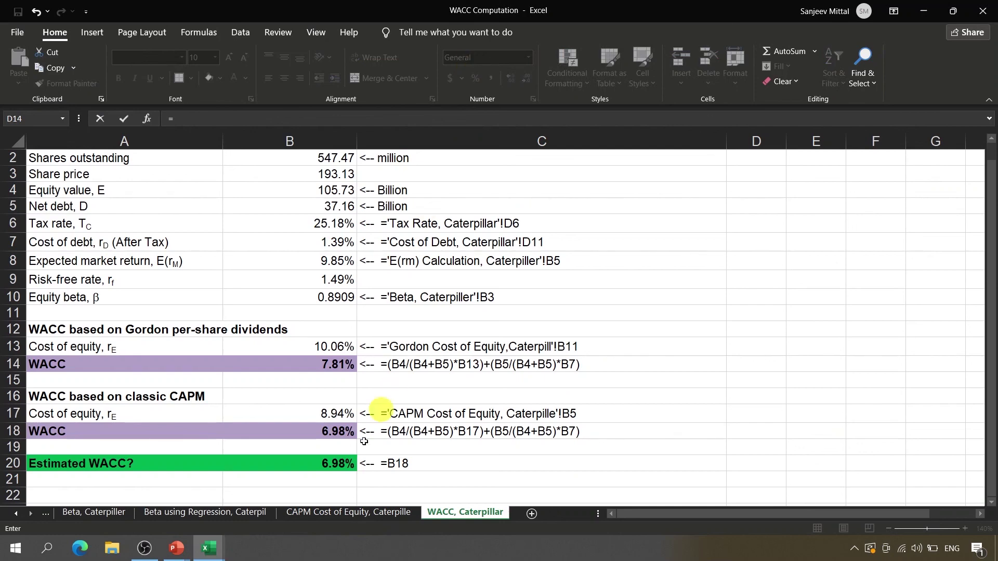
{"action": "left_click", "coordinate": [322, 472]}
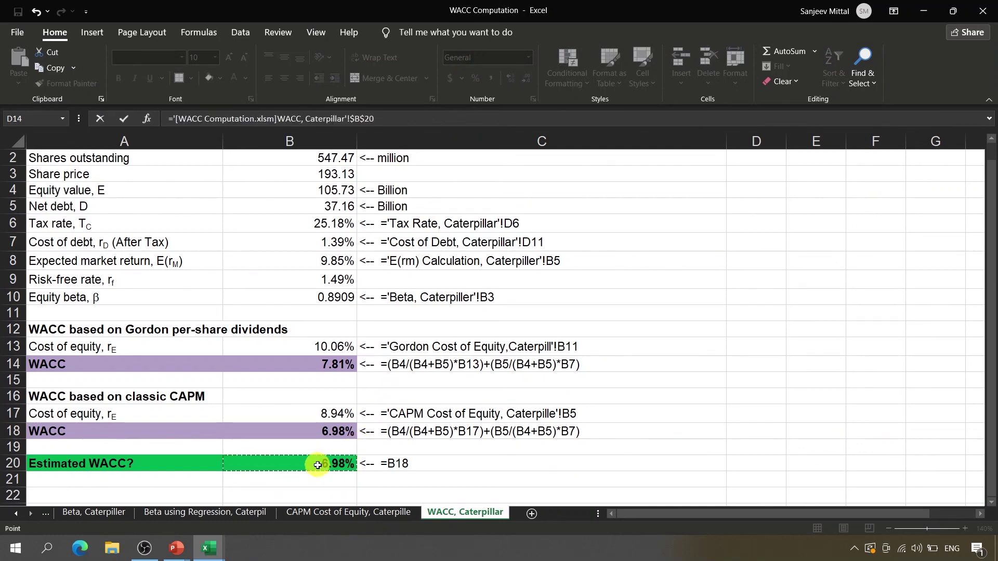
{"action": "key", "text": "Return"}
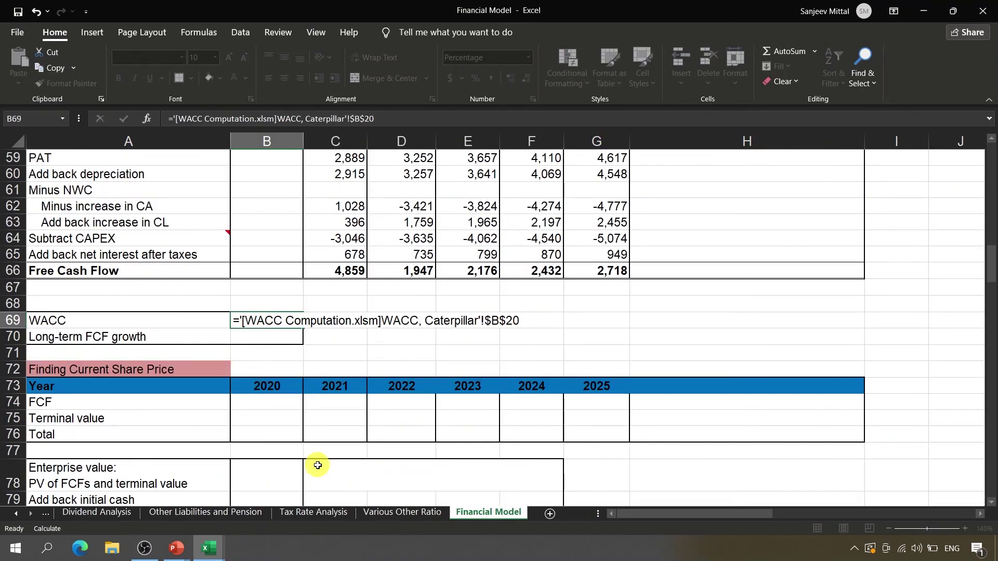
{"action": "key", "text": "Return"}
{"action": "key", "text": "Return"}
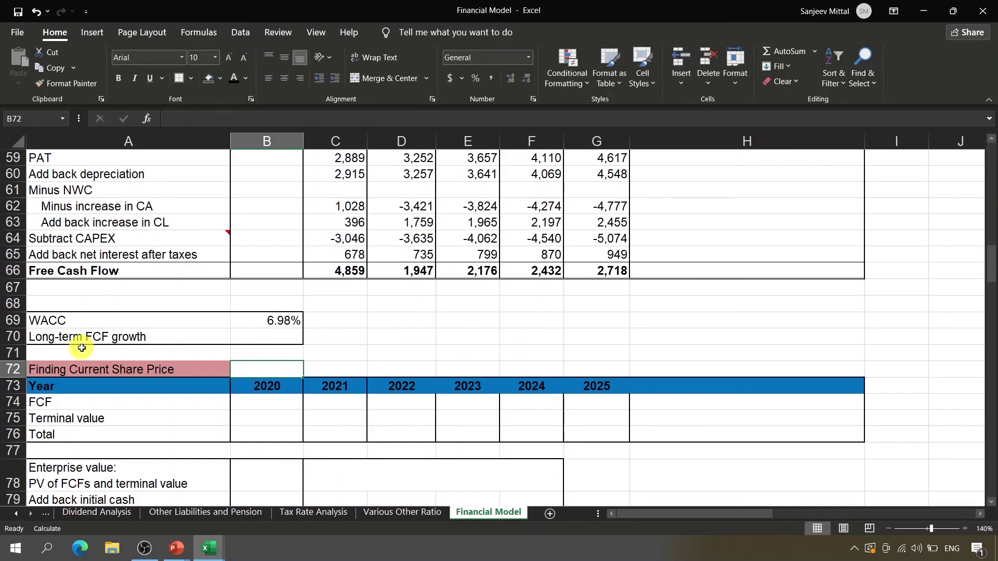
Set the Long-term FCF growth in B70 to 5.5%.
{"action": "key", "text": "Up"}
{"action": "key", "text": "Up"}
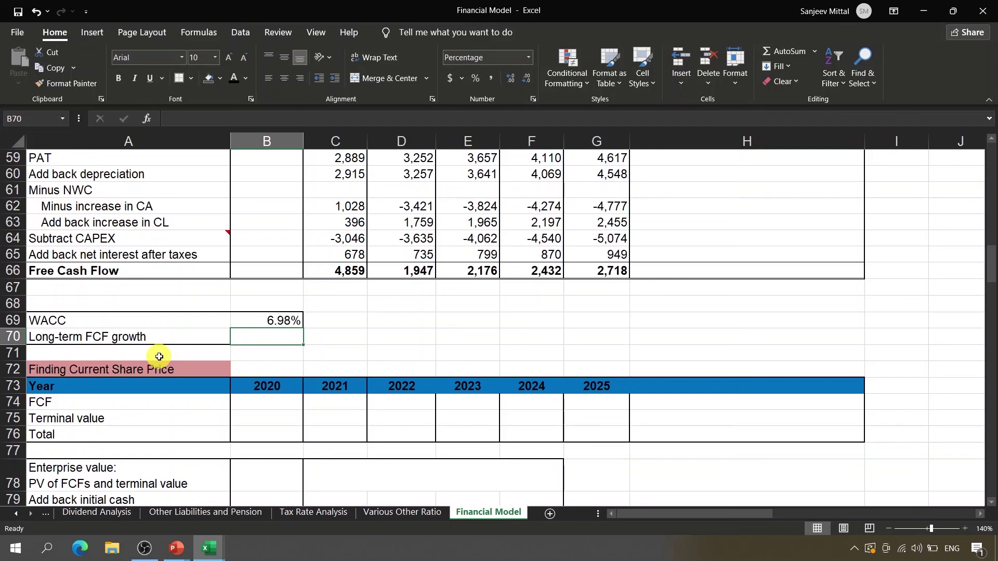
{"action": "type", "text": "5.5"}
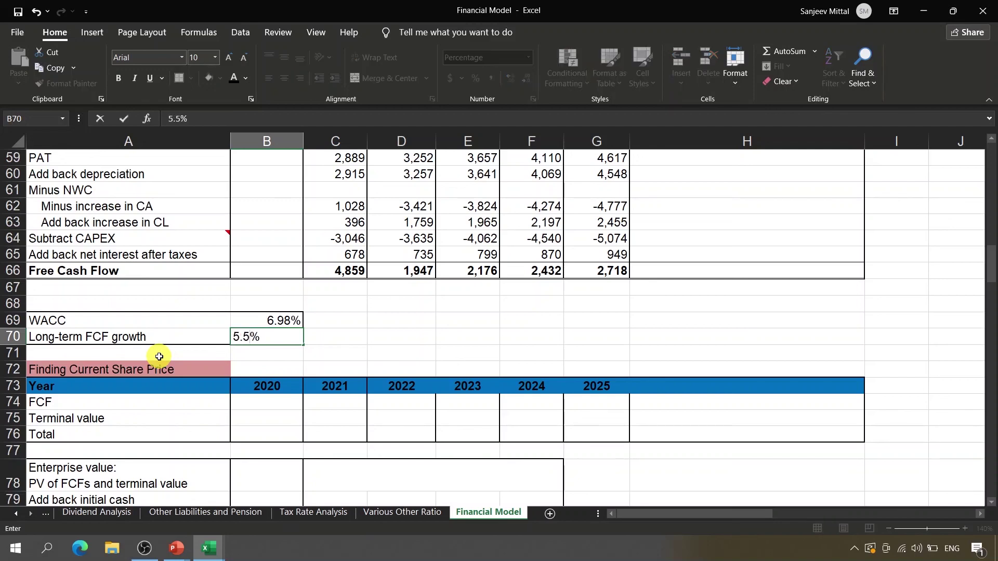
{"action": "key", "text": "Return"}
{"action": "key", "text": "Return"}
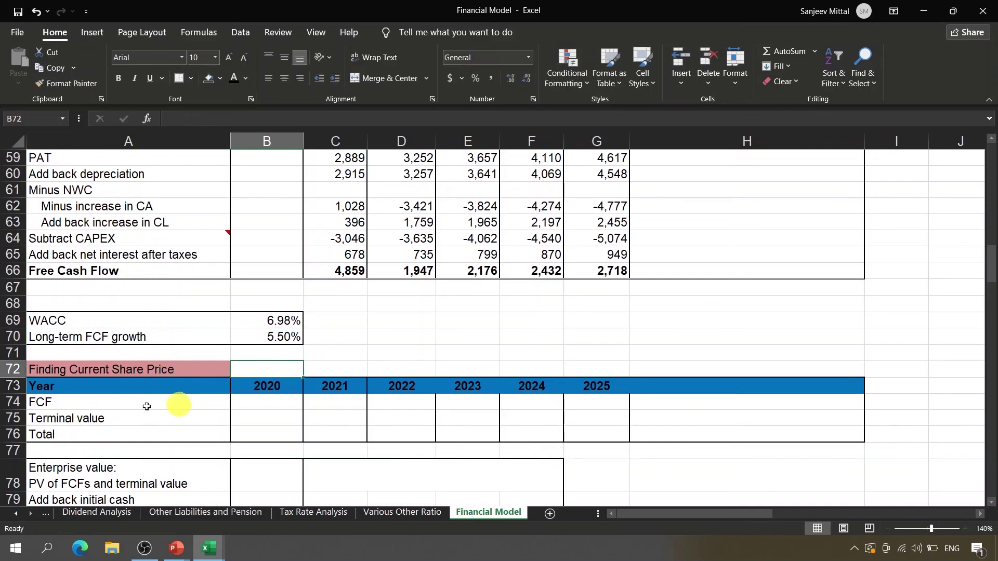
Link the 2021 FCF in C74 to the 2021 Free Cash Flow in C66.
{"action": "left_click", "coordinate": [292, 407]}
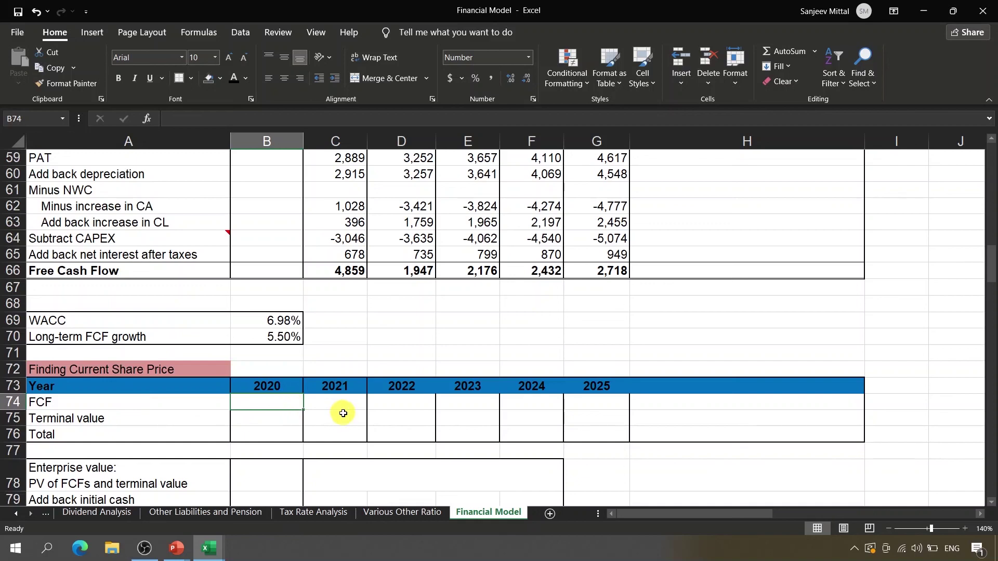
{"action": "left_click", "coordinate": [341, 411]}
{"action": "type", "text": "="}
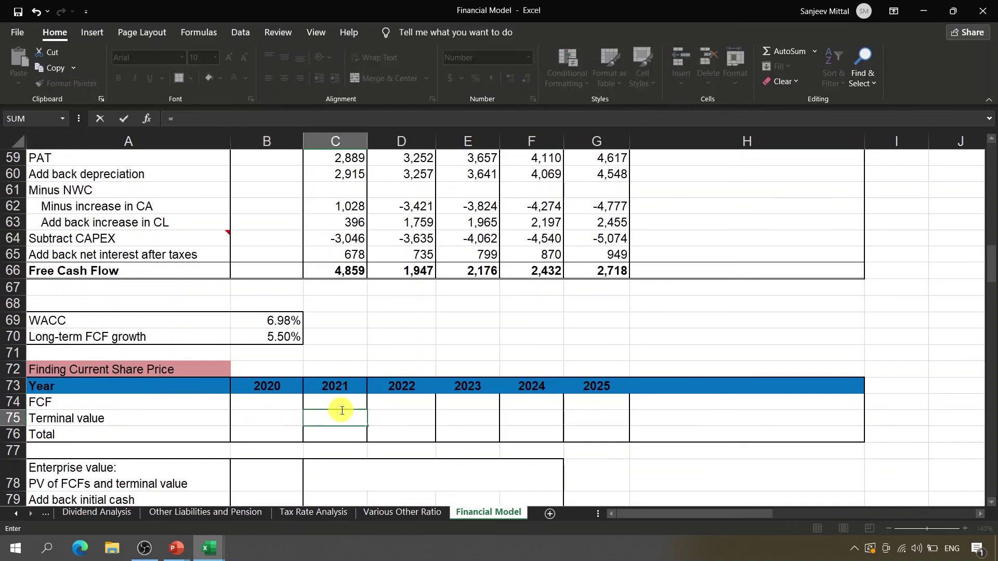
{"action": "left_click", "coordinate": [335, 271]}
{"action": "key", "text": "Return"}
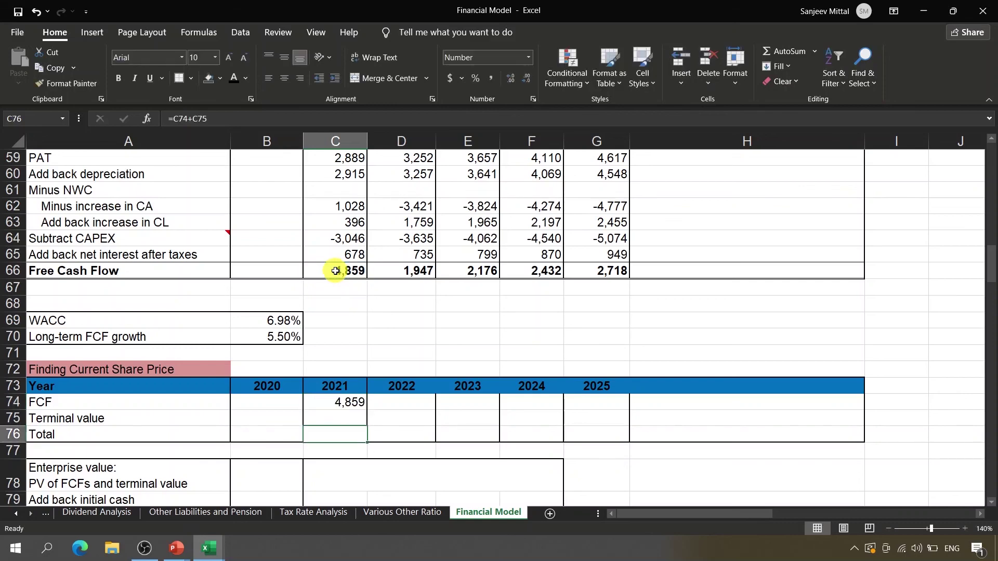
Copy the 2021 FCF link from C74 across D74:G74 for 2022 to 2025.
{"action": "key", "text": "Up"}
{"action": "key", "text": "ctrl+c"}
{"action": "key", "text": "shift+Right"}
{"action": "key", "text": "shift+Right"}
{"action": "key", "text": "shift+Right"}
{"action": "key", "text": "shift+Right"}
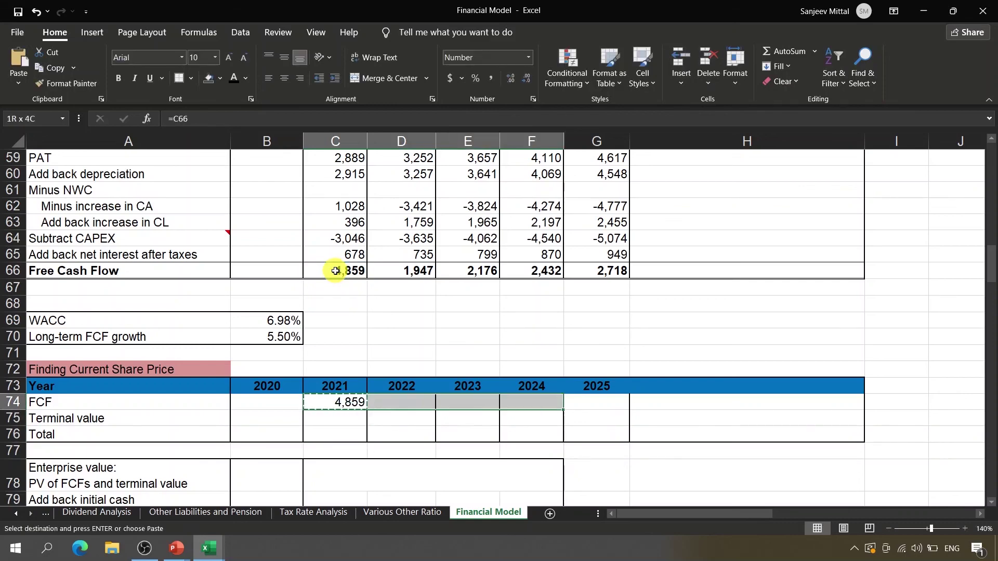
{"action": "key", "text": "ctrl+v"}
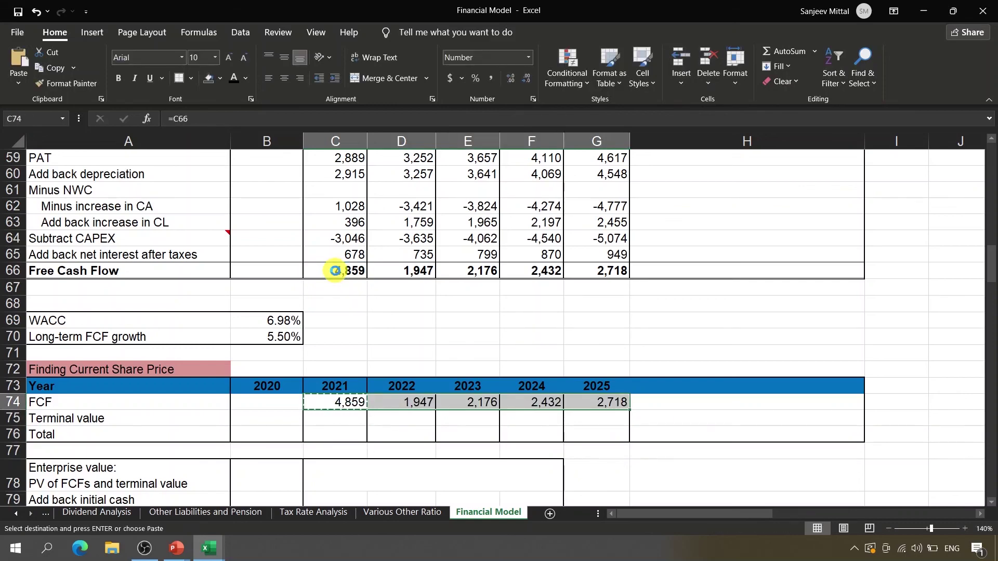
{"action": "left_click", "coordinate": [601, 404]}
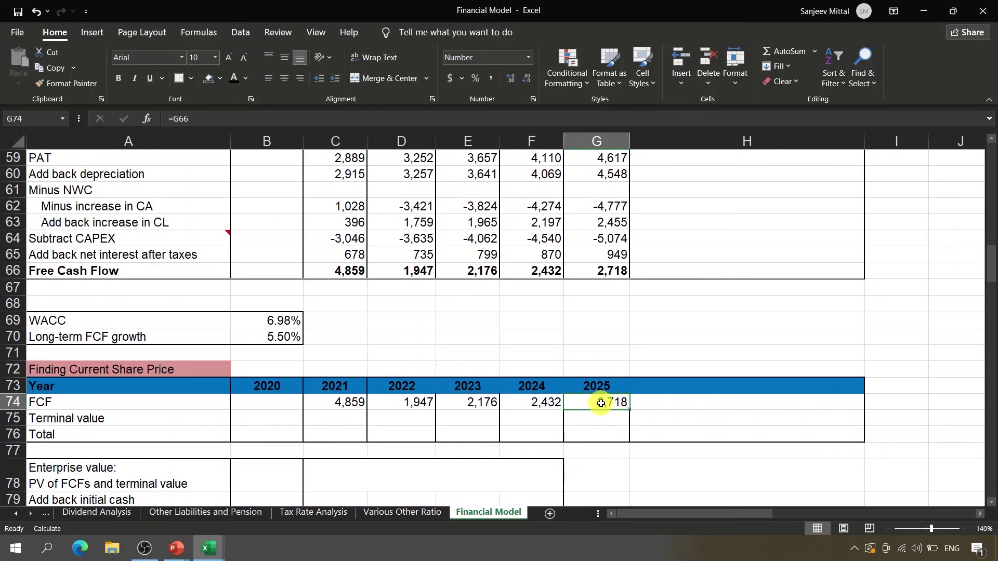
Enter the 2025 Terminal value formula =G74*(1+B70)/(B69-B70) in G75.
{"action": "left_click", "coordinate": [600, 417]}
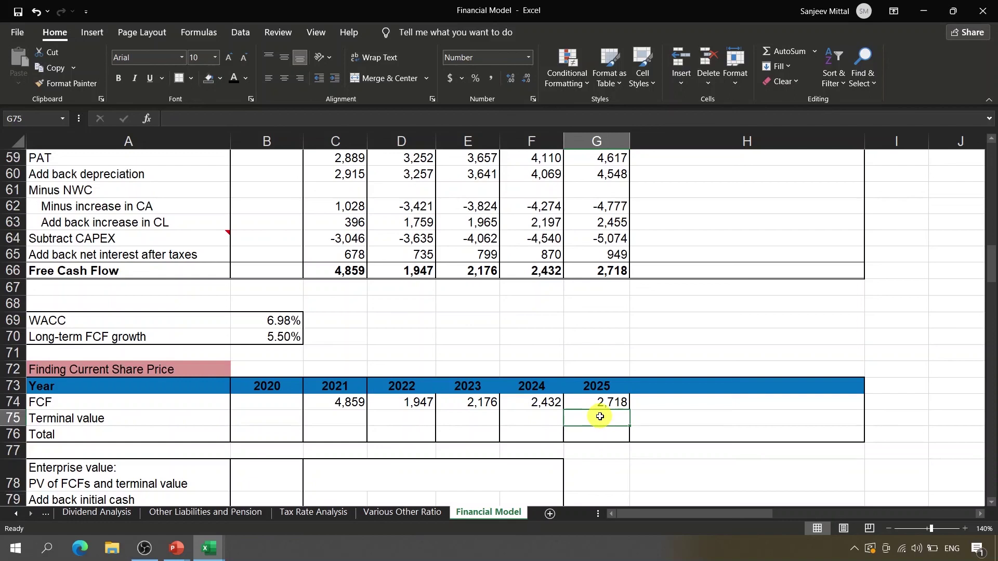
{"action": "type", "text": "="}
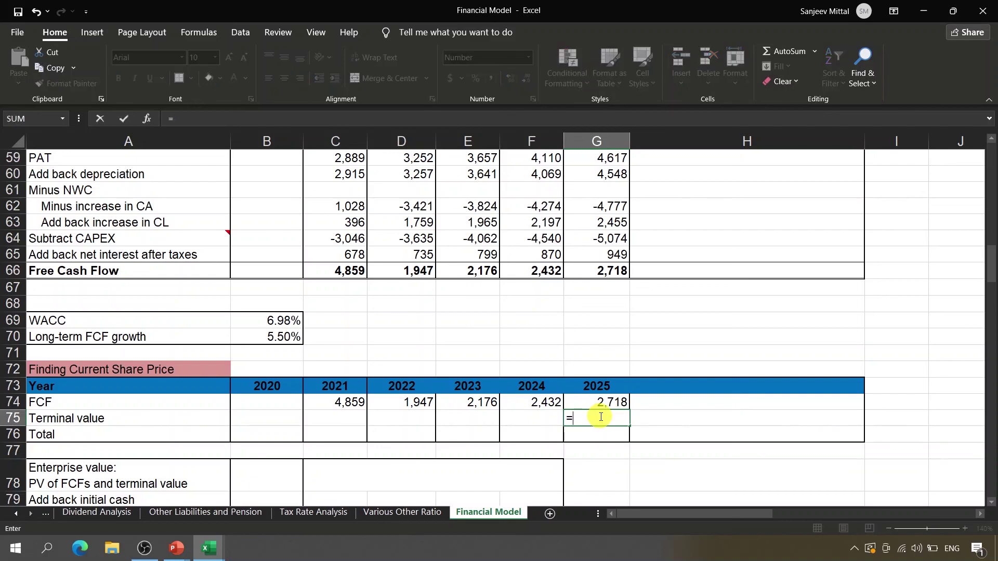
{"action": "key", "text": "Up"}
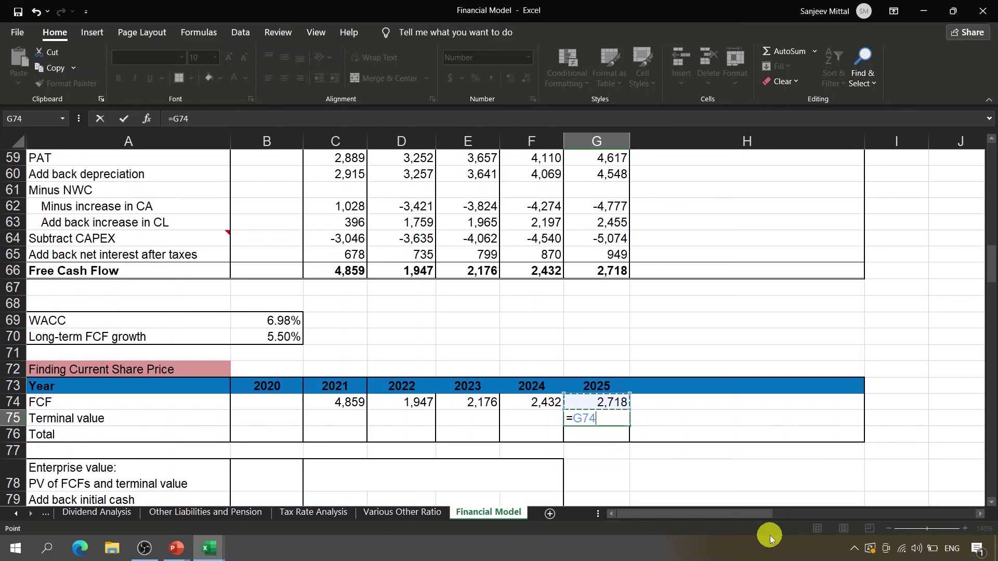
{"action": "type", "text": "*(1+"}
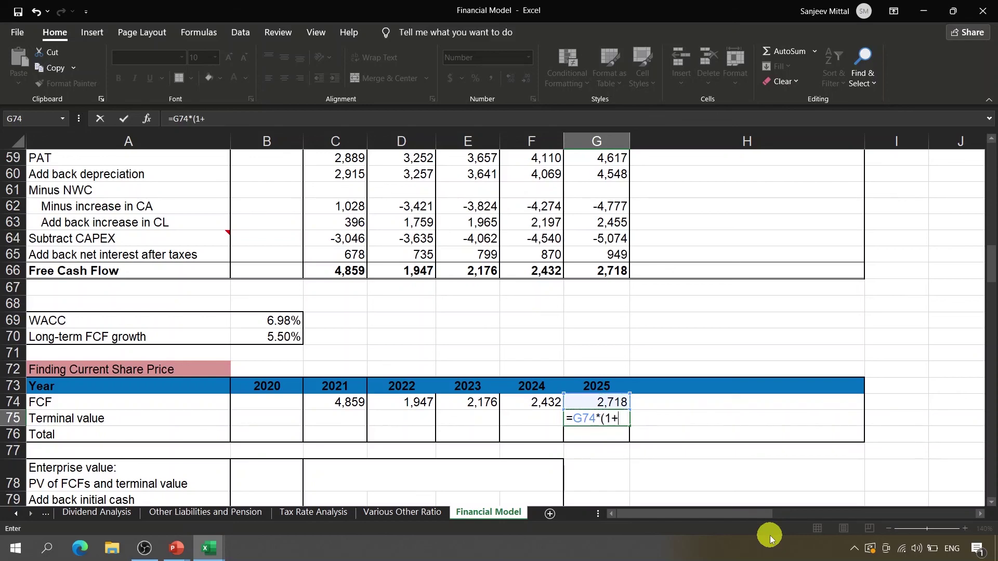
{"action": "left_click", "coordinate": [261, 333]}
{"action": "type", "text": ")"}
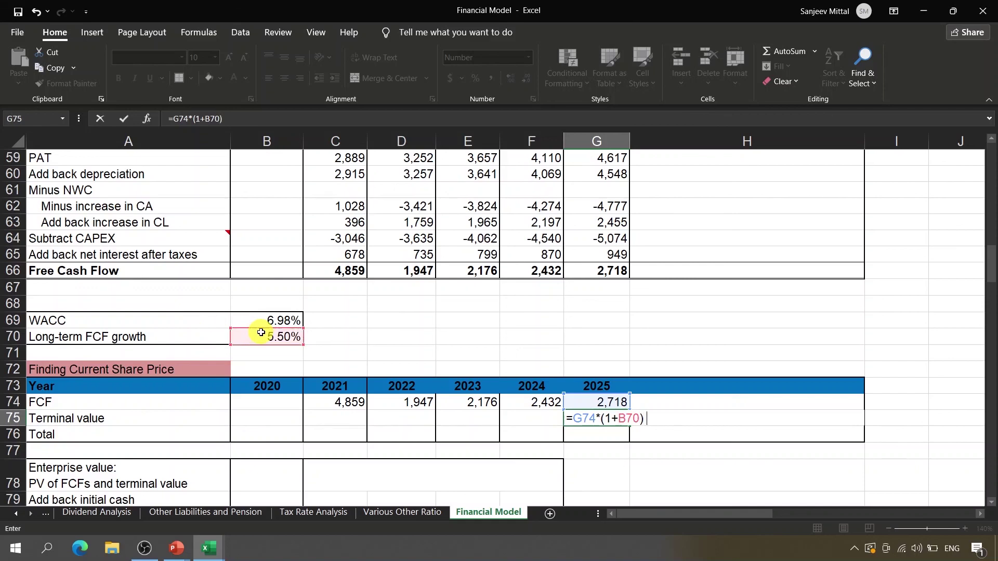
{"action": "type", "text": "/("}
{"action": "left_click", "coordinate": [259, 324]}
{"action": "type", "text": "-"}
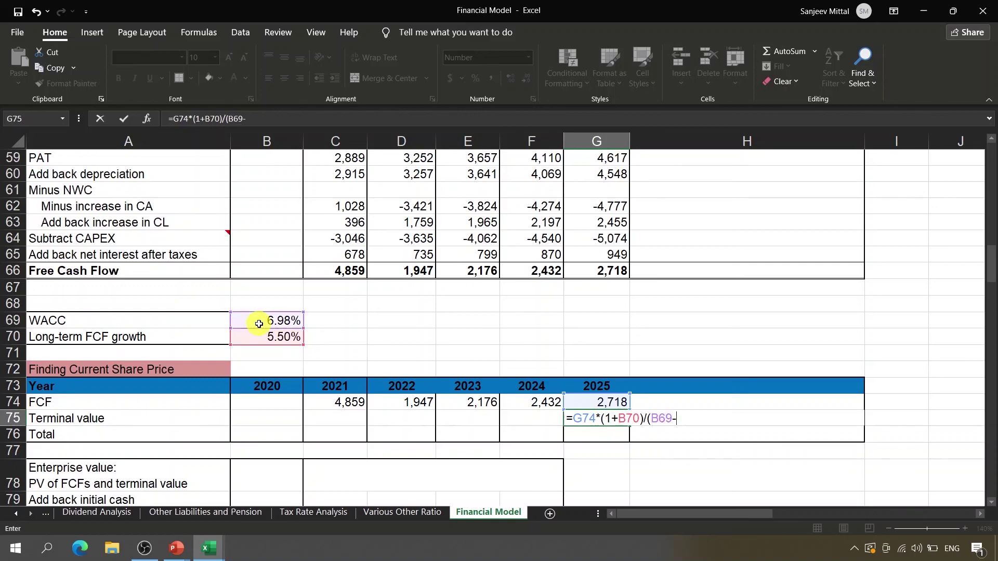
{"action": "left_click", "coordinate": [264, 339]}
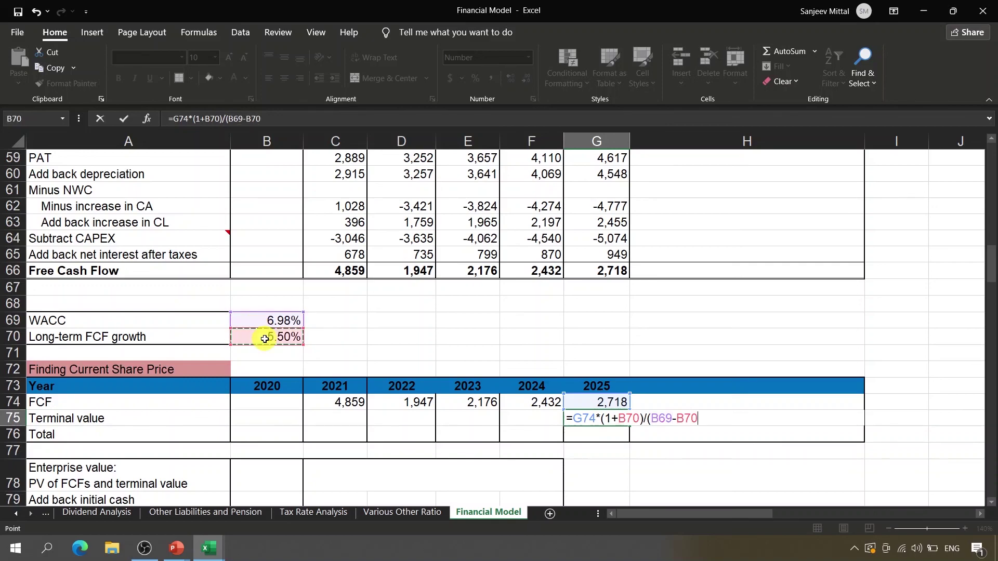
{"action": "type", "text": ")"}
{"action": "key", "text": "Return"}
{"action": "key", "text": "Return"}
{"action": "key", "text": "Return"}
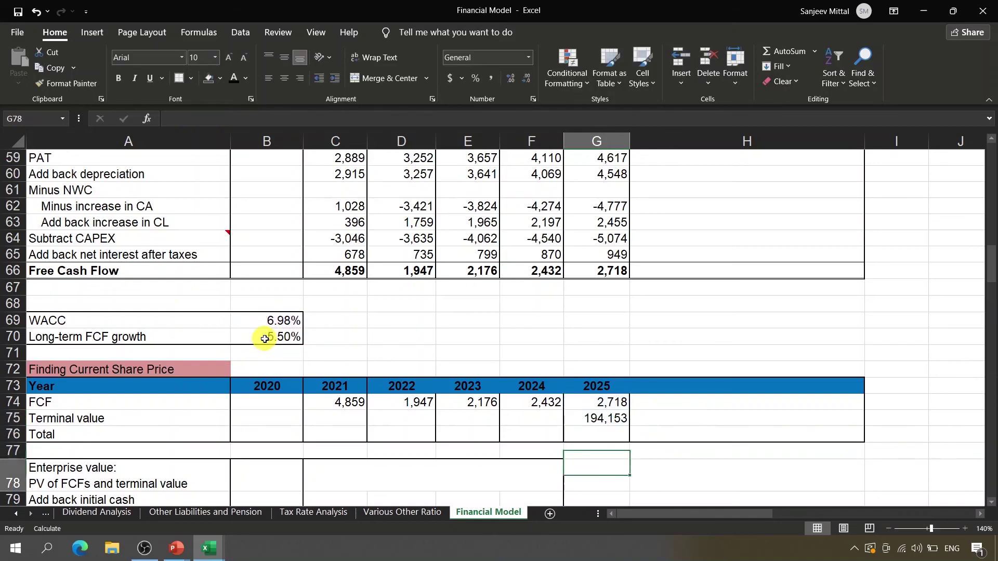
Apply the current font colour to the totals in C76:G76 and make the whole Total row bold.
{"action": "key", "text": "Up"}
{"action": "key", "text": "Up"}
{"action": "key", "text": "Left"}
{"action": "key", "text": "Left"}
{"action": "key", "text": "Left"}
{"action": "key", "text": "Left"}
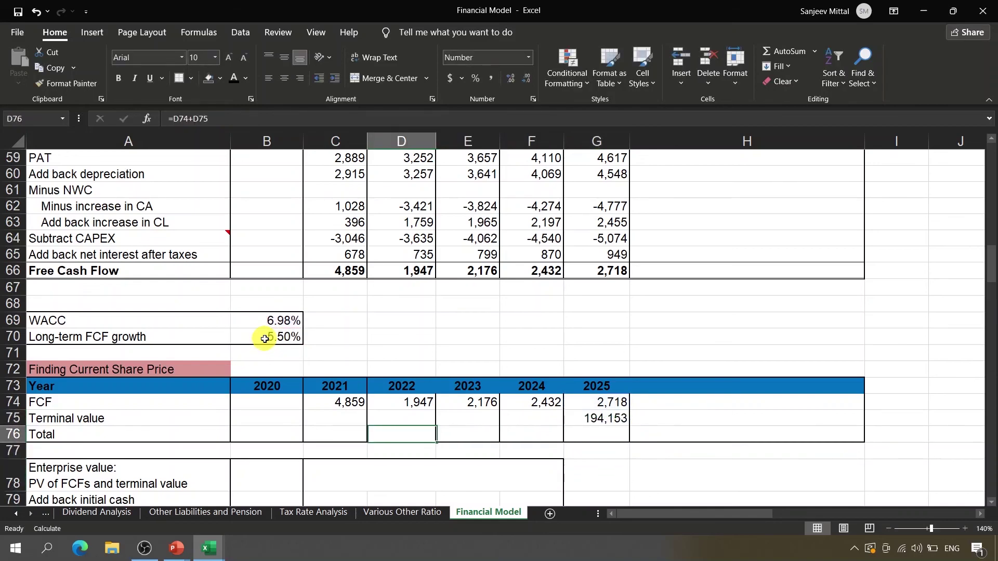
{"action": "key", "text": "shift+Right"}
{"action": "key", "text": "shift+Right"}
{"action": "key", "text": "shift+Right"}
{"action": "key", "text": "shift+Right"}
{"action": "key", "text": "shift+Right"}
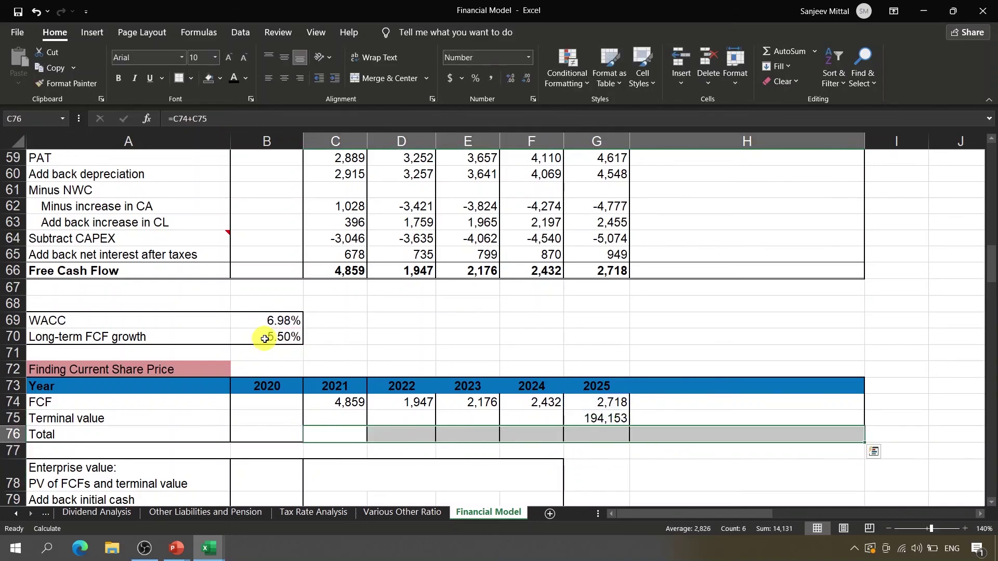
{"action": "key", "text": "shift+Left"}
{"action": "key", "text": "ctrl+v"}
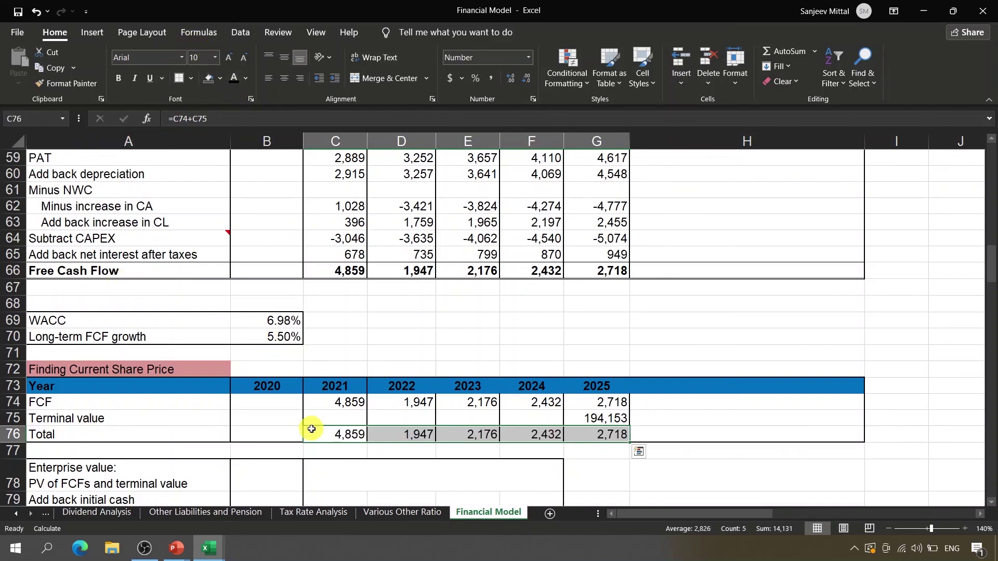
{"action": "key", "text": "shift+space"}
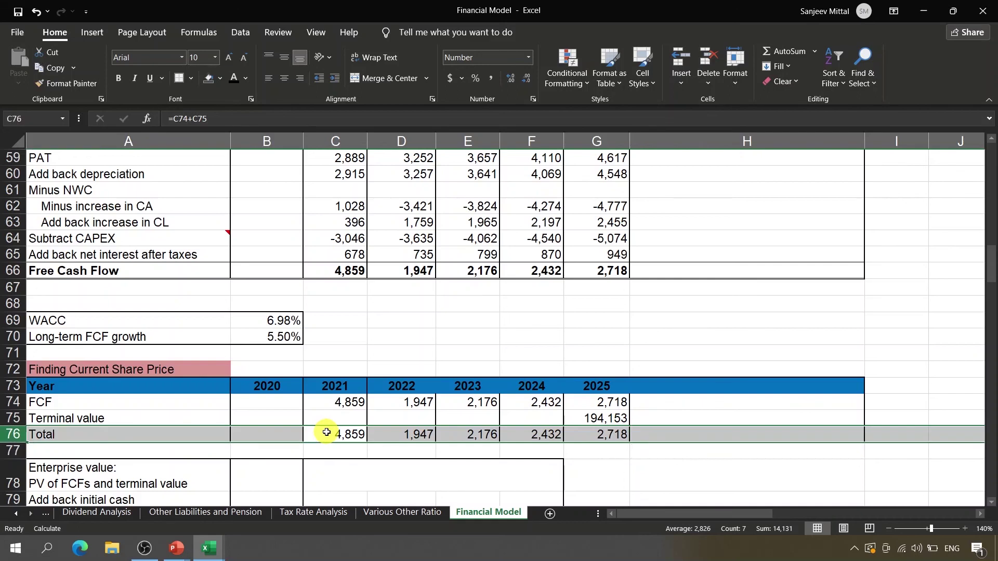
{"action": "key", "text": "ctrl+b"}
Recalculate the 2025 Total in G76 with its formula =G74+G75.
{"action": "left_click", "coordinate": [625, 437]}
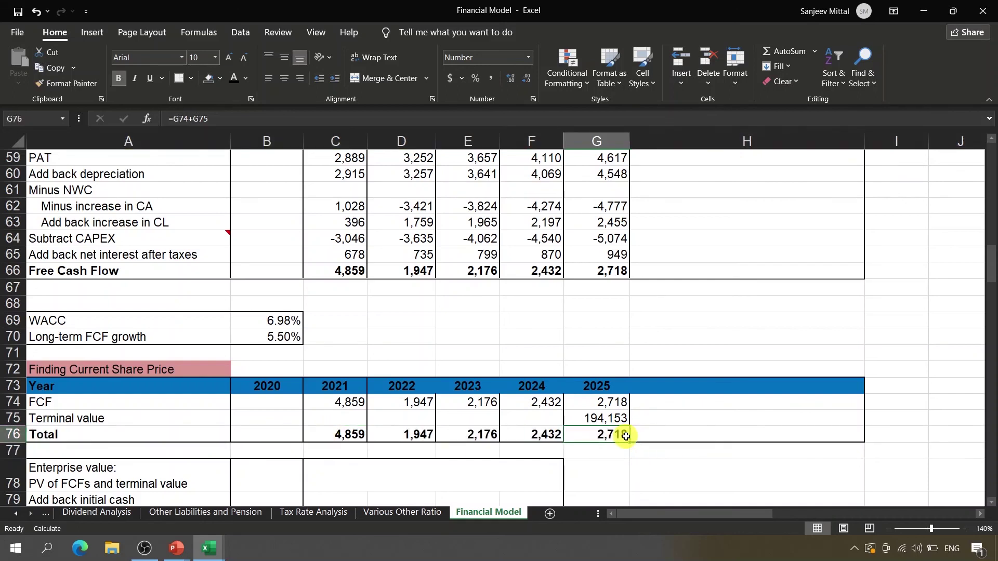
{"action": "key", "text": "alt+="}
{"action": "key", "text": "Escape"}
{"action": "key", "text": "alt+="}
{"action": "key", "text": "Return"}
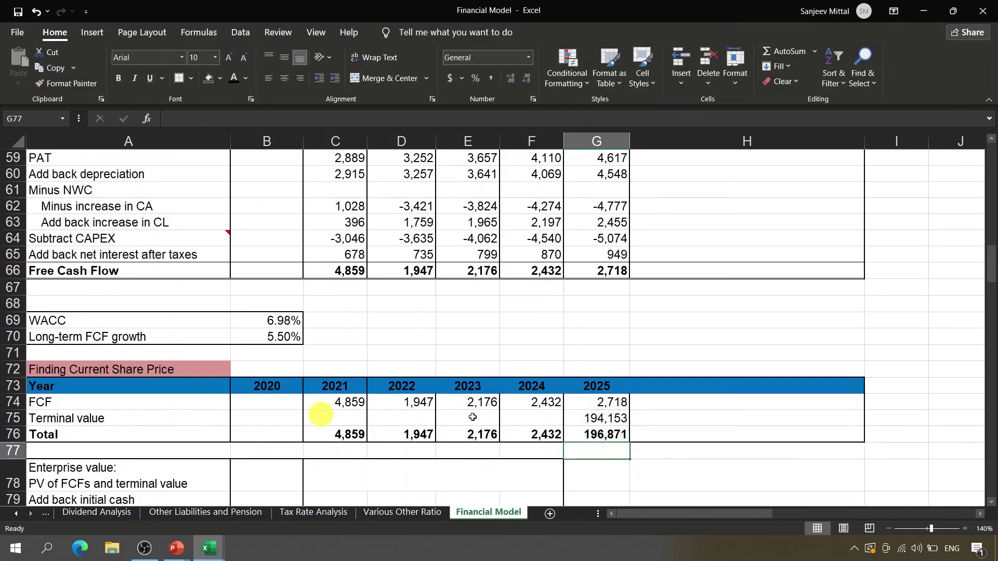
Review the 2025 terminal value formula in G75 and the yearly figures in the Total row A76:G76.
{"action": "left_click", "coordinate": [595, 418]}
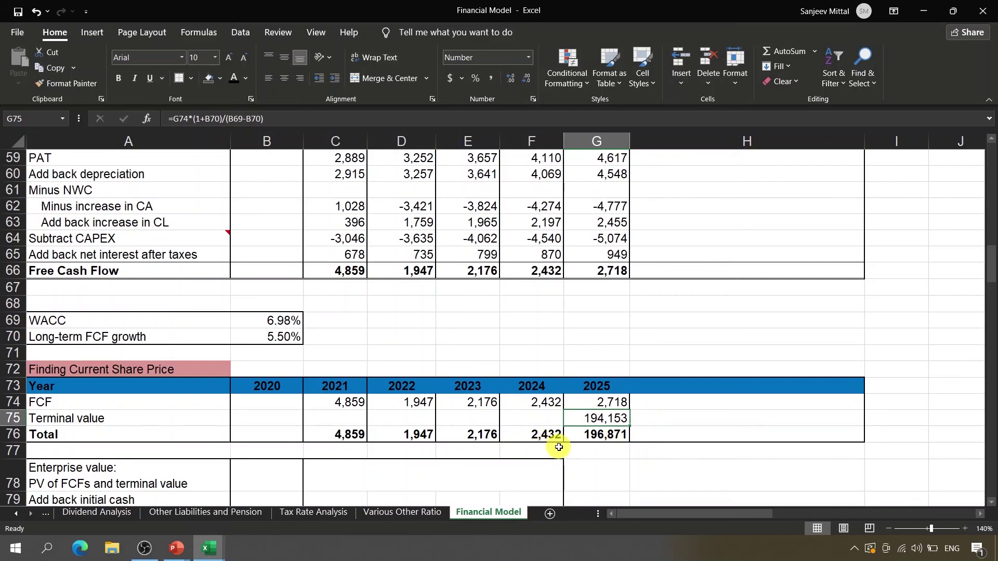
{"action": "left_click", "coordinate": [593, 432]}
{"action": "key", "text": "shift+Left"}
{"action": "key", "text": "shift+Left"}
{"action": "key", "text": "shift+Left"}
{"action": "key", "text": "shift+Left"}
{"action": "key", "text": "shift+Left"}
{"action": "key", "text": "shift+Left"}
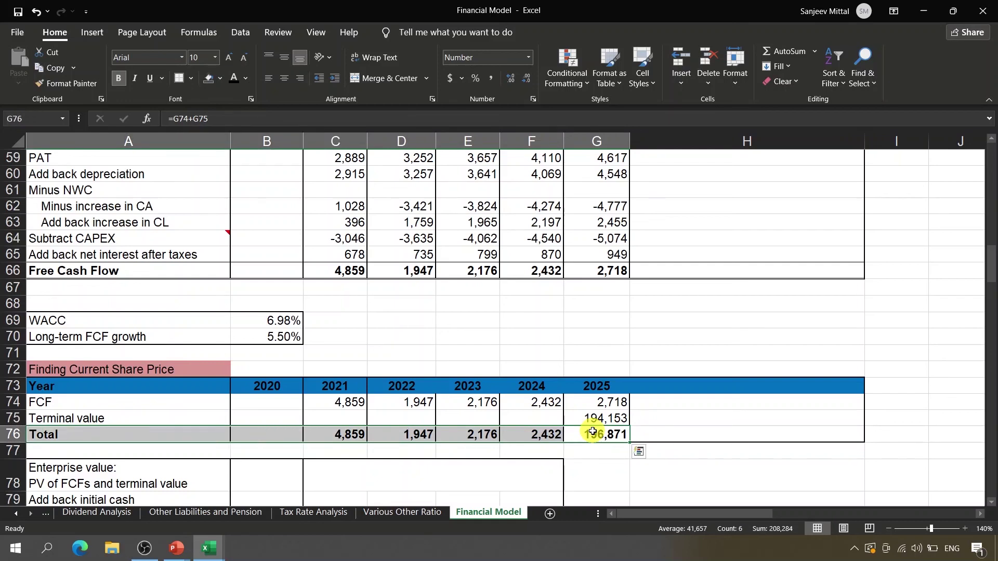
{"action": "left_click", "coordinate": [696, 487]}
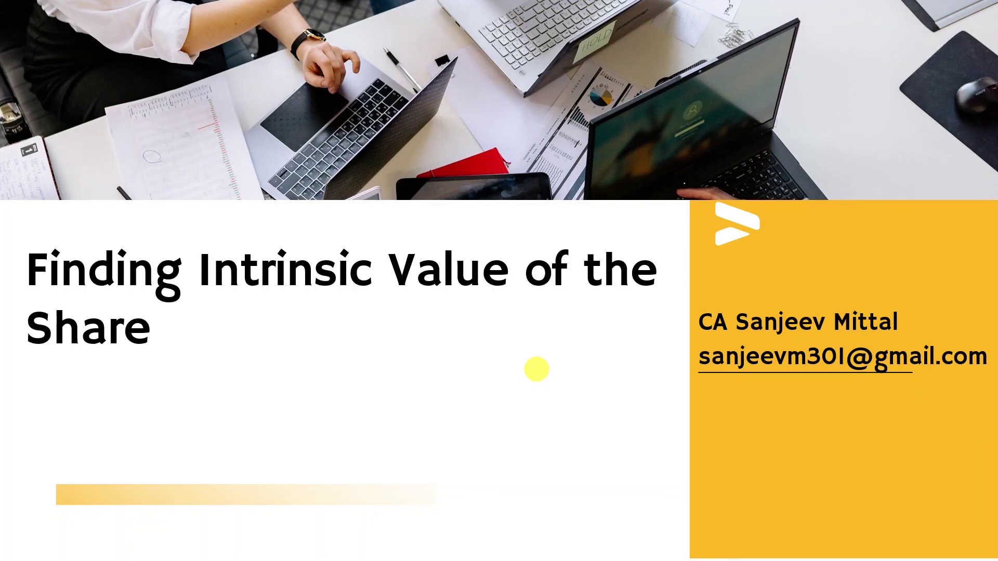
Switch to the Financial Model workbook in Excel, enter =C76/(1+B69)^1 as the 2021 present value in C77, and show it with two decimals.
{"action": "key", "text": "alt+Tab"}
{"action": "key", "text": "Tab"}
{"action": "key", "text": "Tab"}
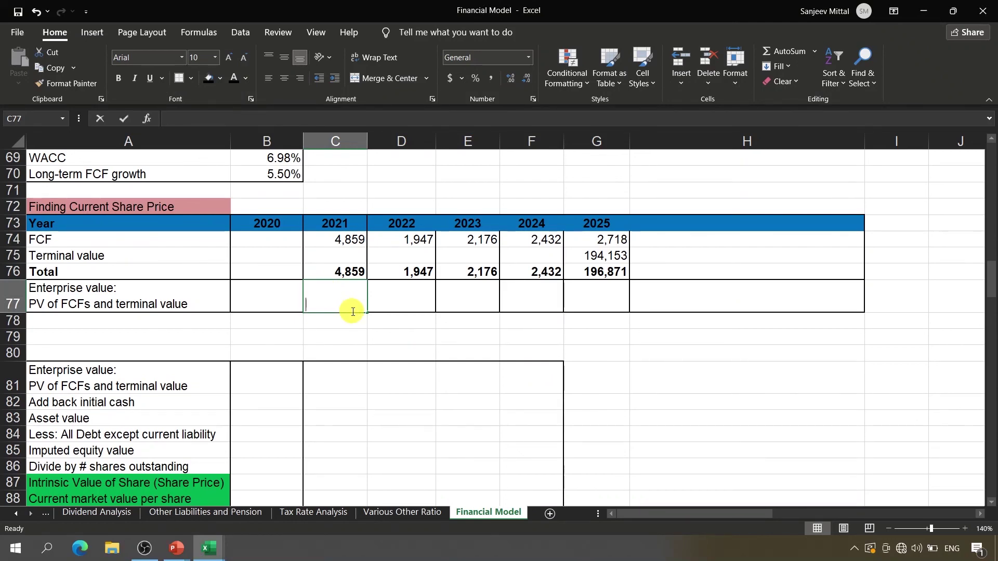
{"action": "type", "text": "="}
{"action": "key", "text": "Up"}
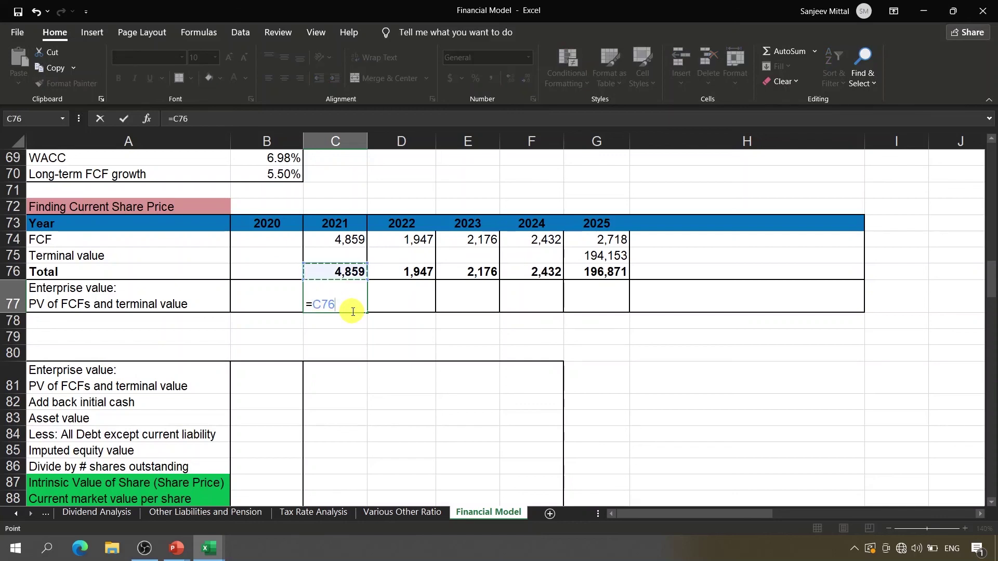
{"action": "type", "text": "/(1+"}
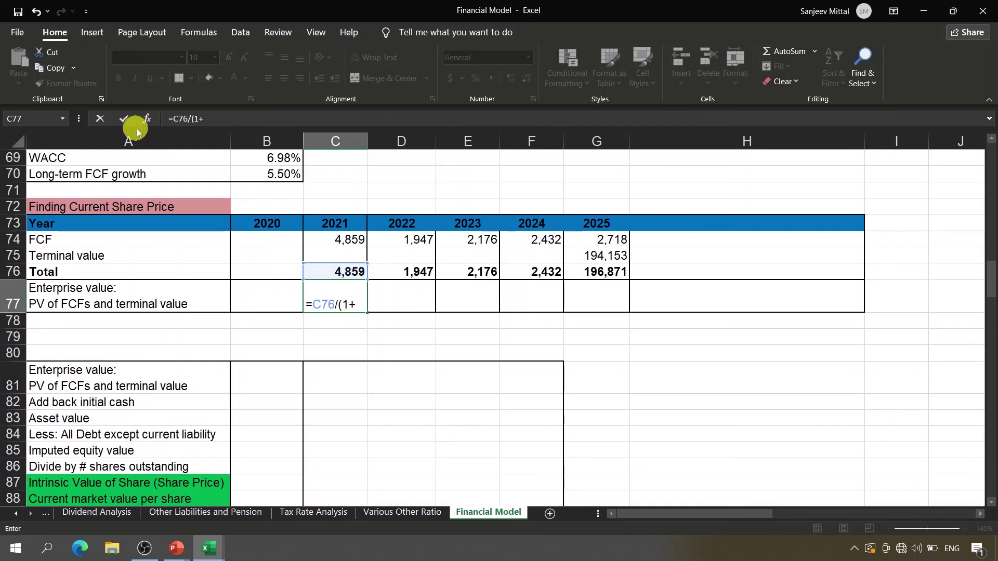
{"action": "left_click", "coordinate": [256, 161]}
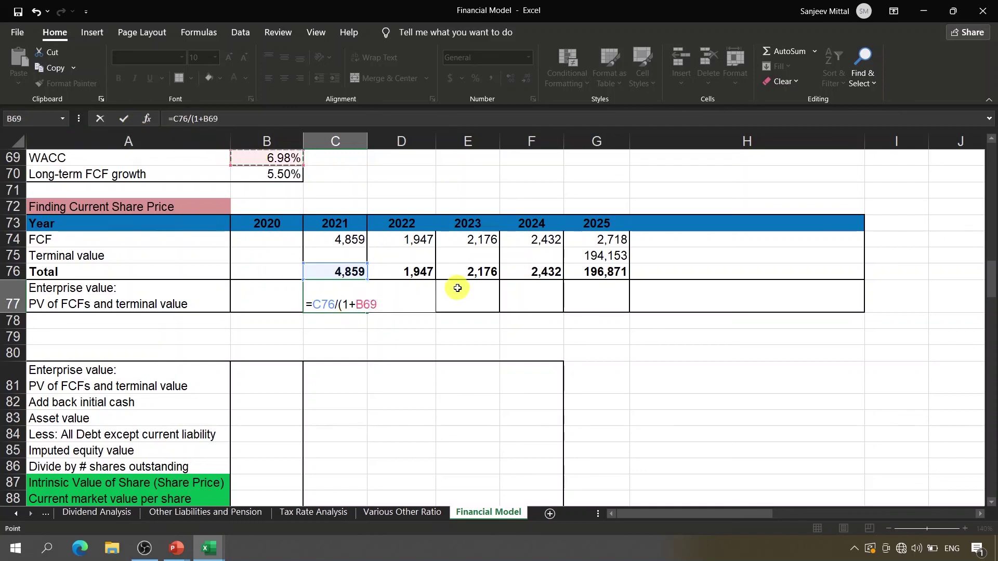
{"action": "type", "text": ")^1"}
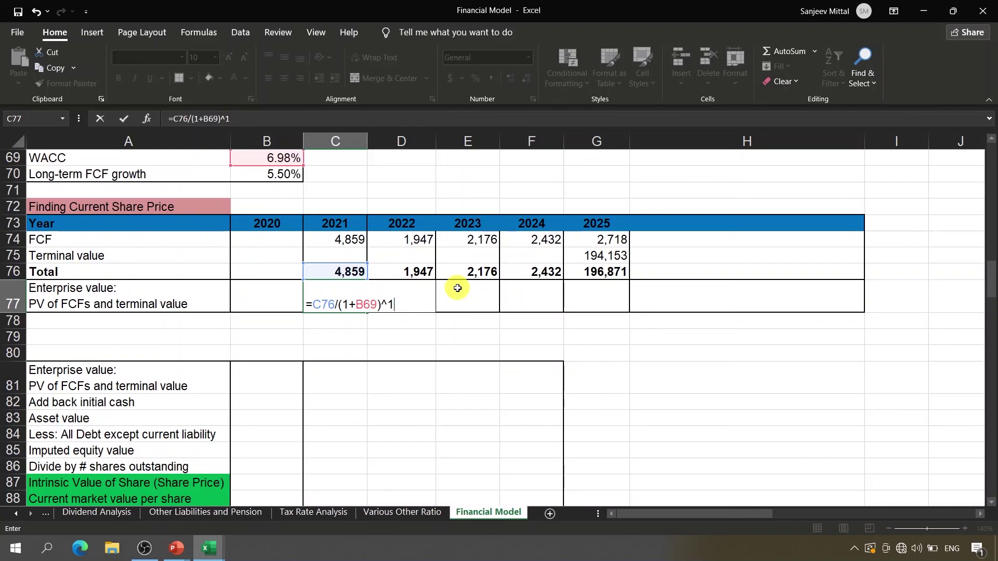
{"action": "key", "text": "Return"}
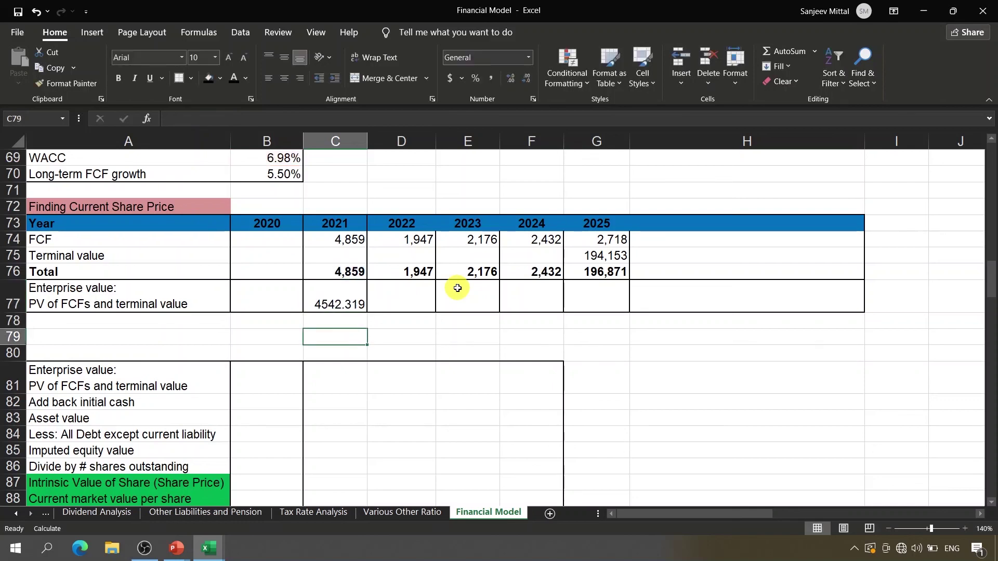
{"action": "key", "text": "Up"}
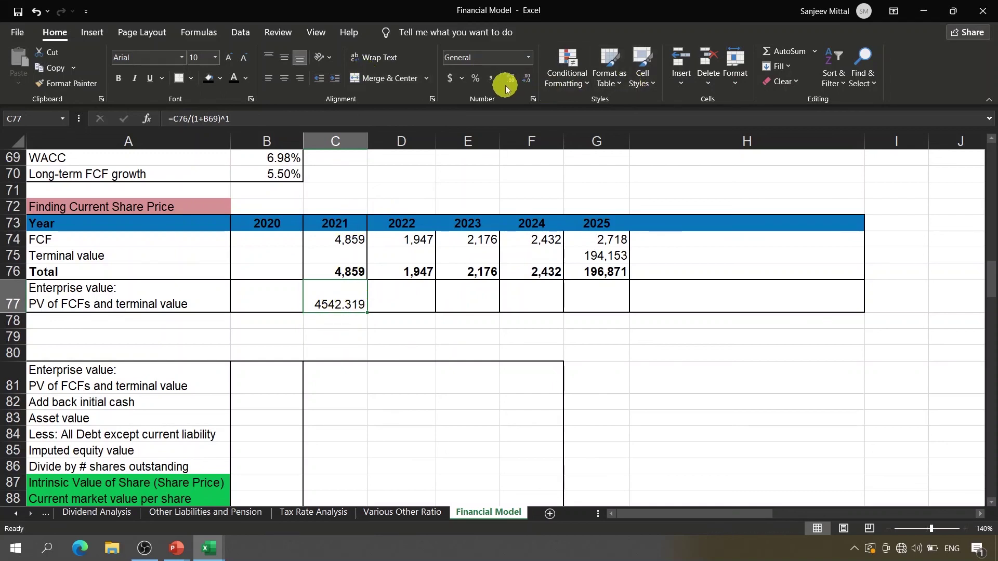
{"action": "left_click", "coordinate": [525, 79]}
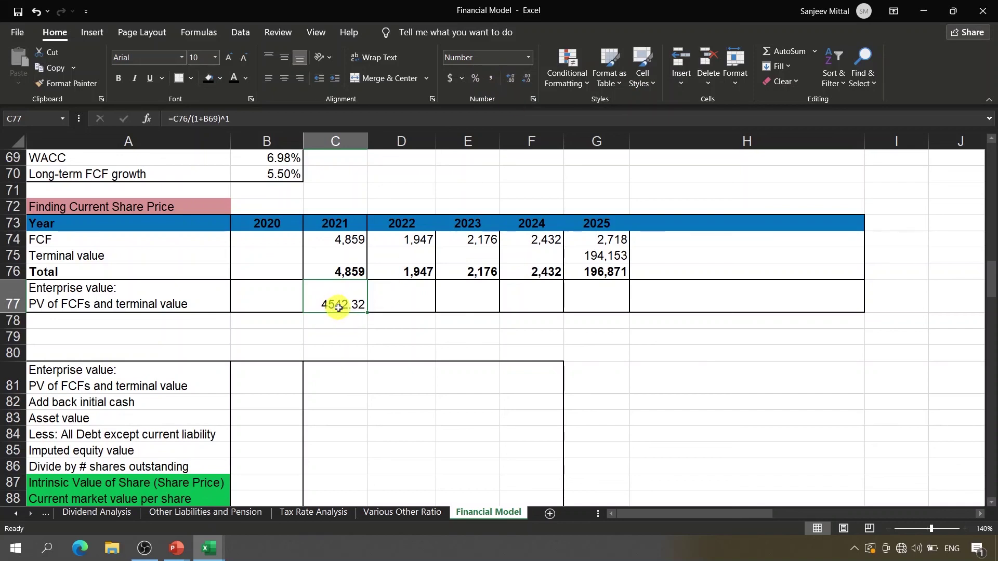
Enter the 2022 present value formula =D76/(1+B69)^2 in D77.
{"action": "left_click", "coordinate": [385, 296]}
{"action": "type", "text": "="}
{"action": "key", "text": "Up"}
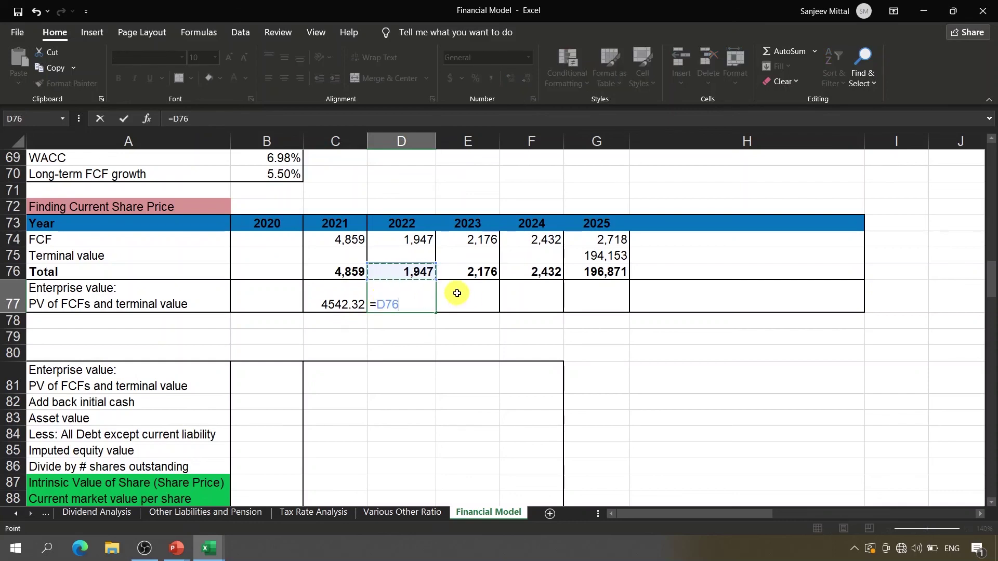
{"action": "type", "text": "/(1+"}
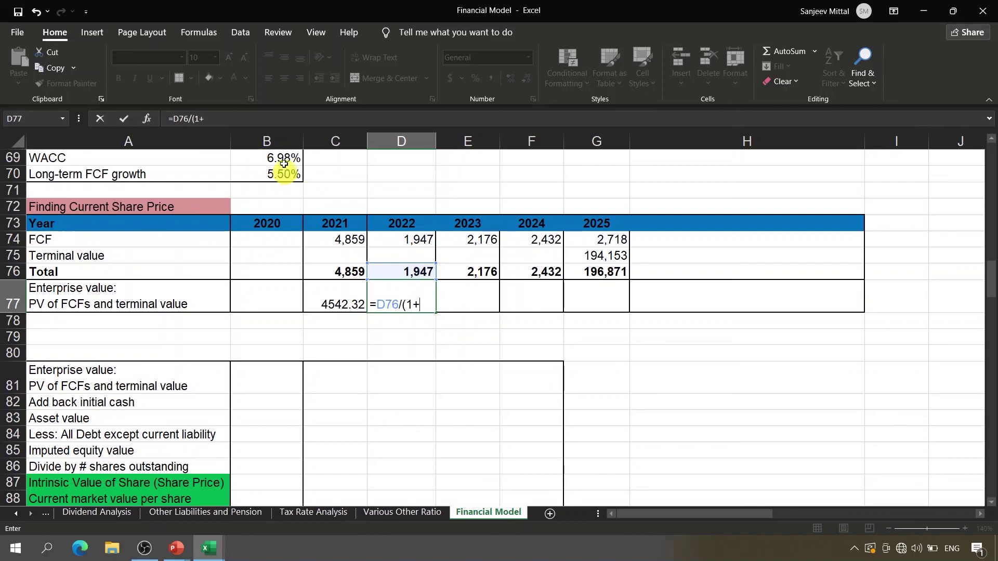
{"action": "left_click", "coordinate": [278, 156]}
{"action": "type", "text": ")"}
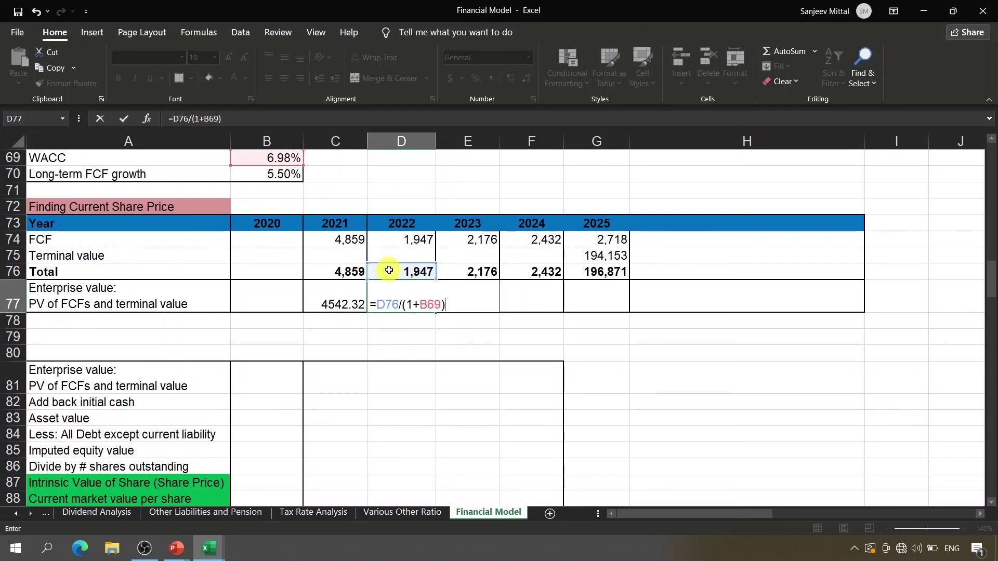
{"action": "type", "text": "^2"}
{"action": "key", "text": "Return"}
Enter the 2023 present value formula =E76/(1+B69)^3 in E77.
{"action": "key", "text": "Right"}
{"action": "key", "text": "Up"}
{"action": "type", "text": "="}
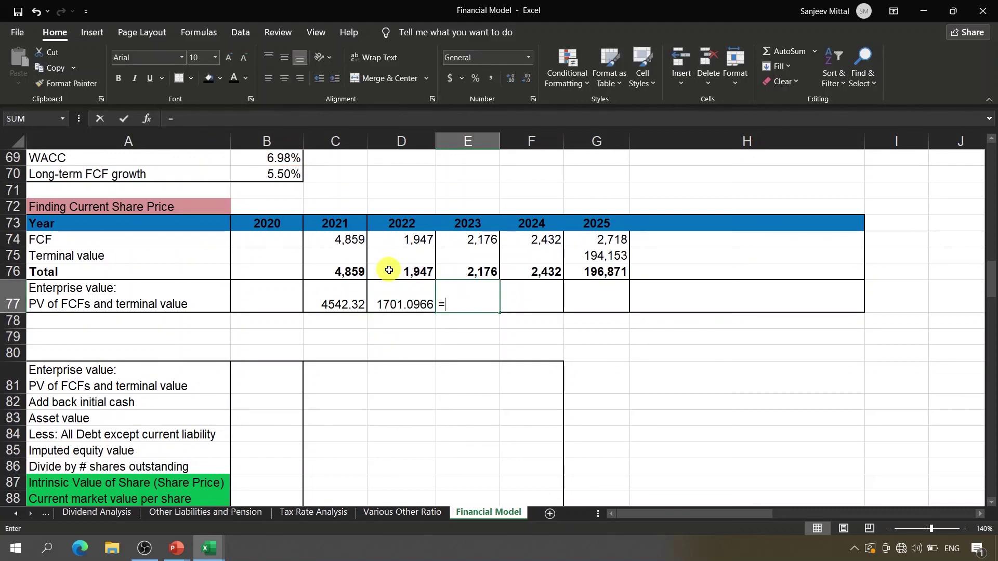
{"action": "key", "text": "Up"}
{"action": "type", "text": "/"}
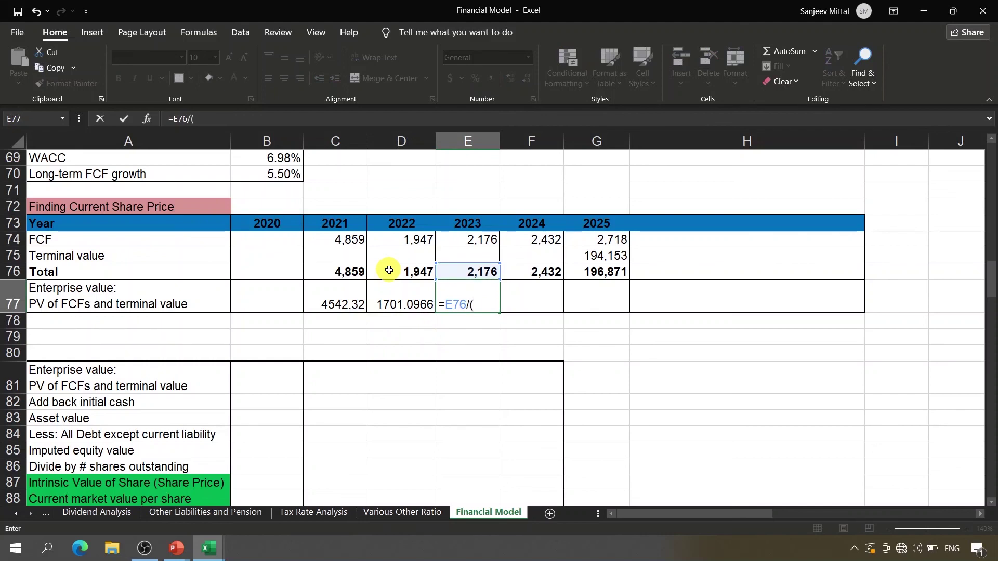
{"action": "type", "text": "(1+"}
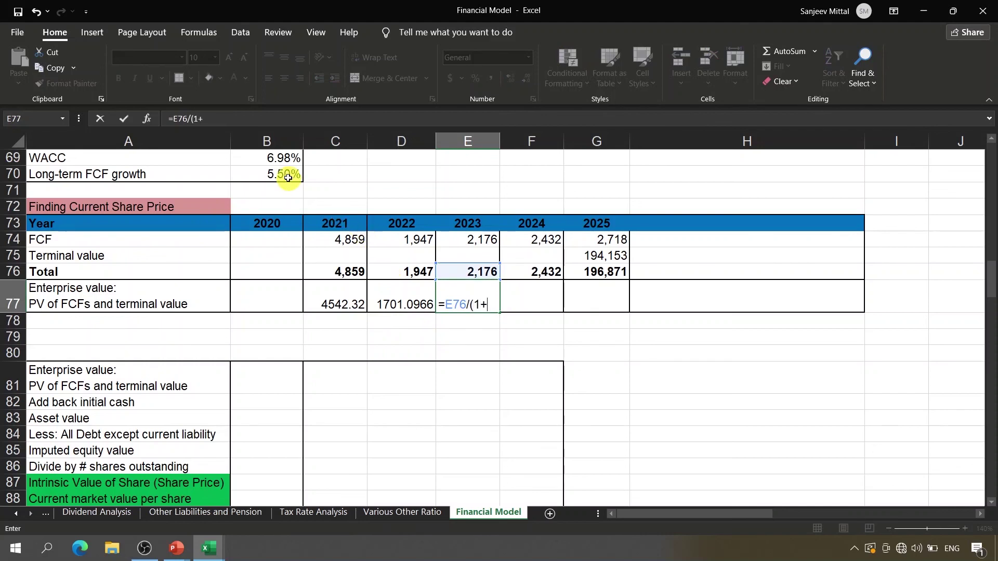
{"action": "left_click", "coordinate": [274, 159]}
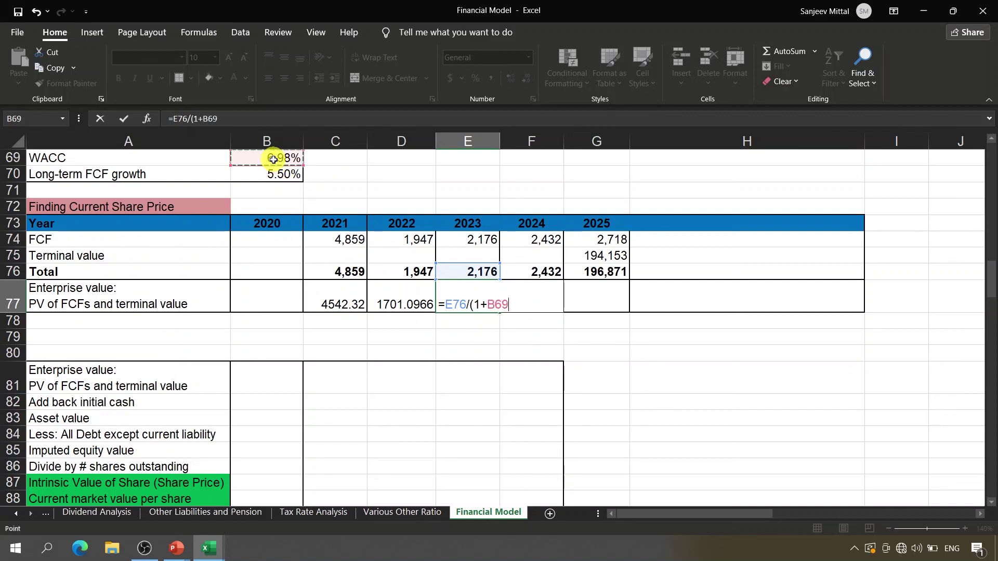
{"action": "type", "text": ")^3"}
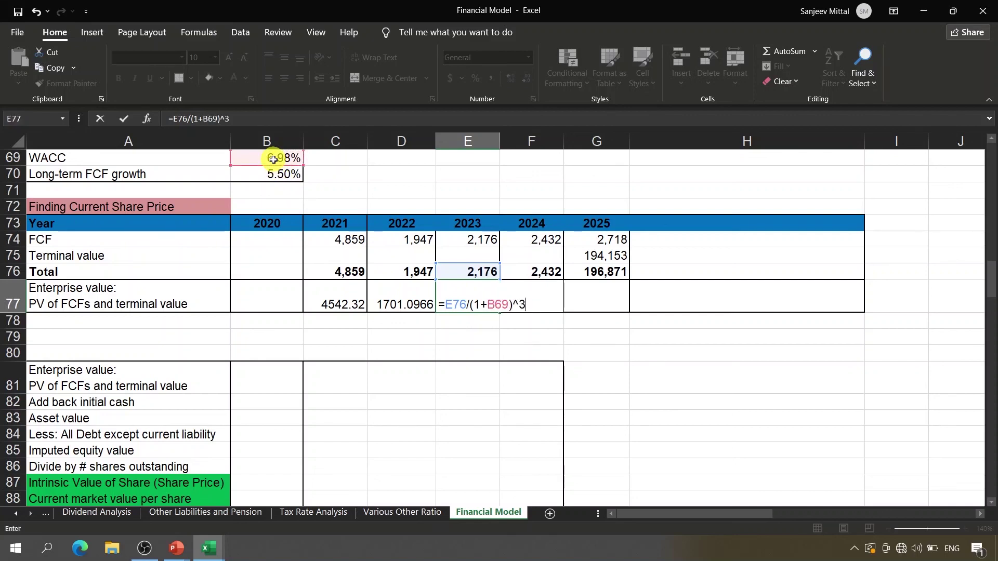
{"action": "key", "text": "Return"}
Enter the 2024 present value formula =F76/(1+B69)^4 in F77.
{"action": "key", "text": "Up"}
{"action": "key", "text": "Right"}
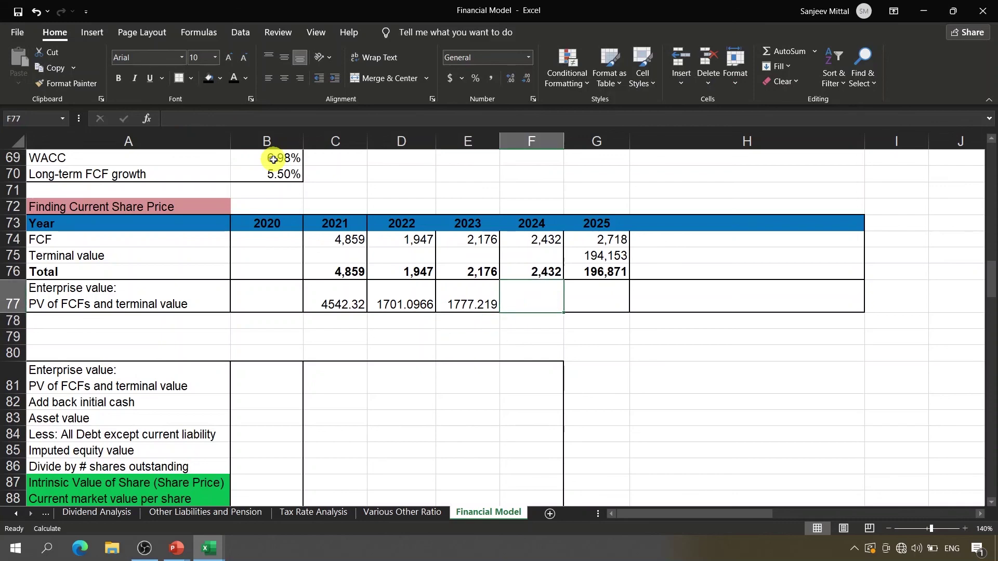
{"action": "type", "text": "="}
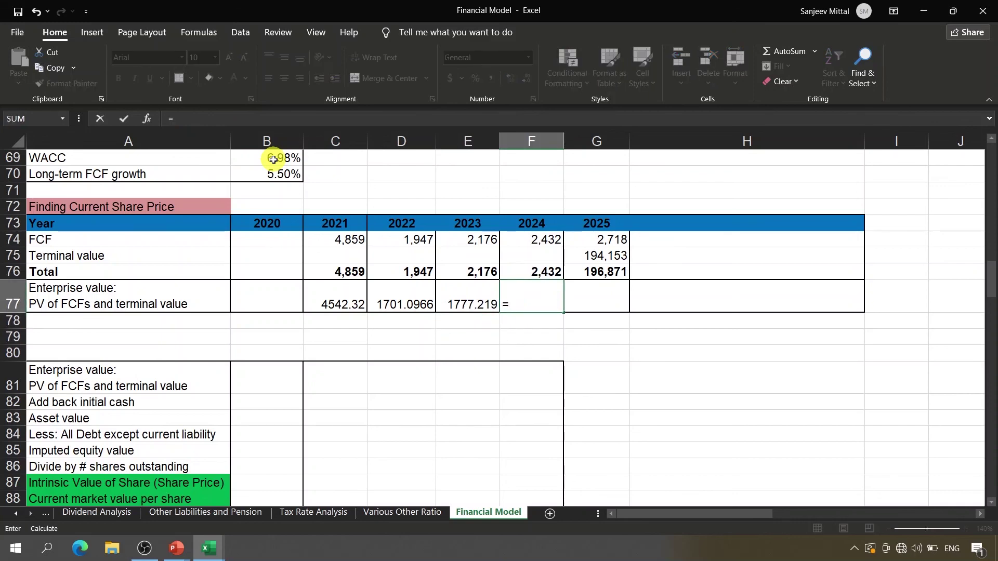
{"action": "left_click", "coordinate": [562, 271]}
{"action": "type", "text": "/"}
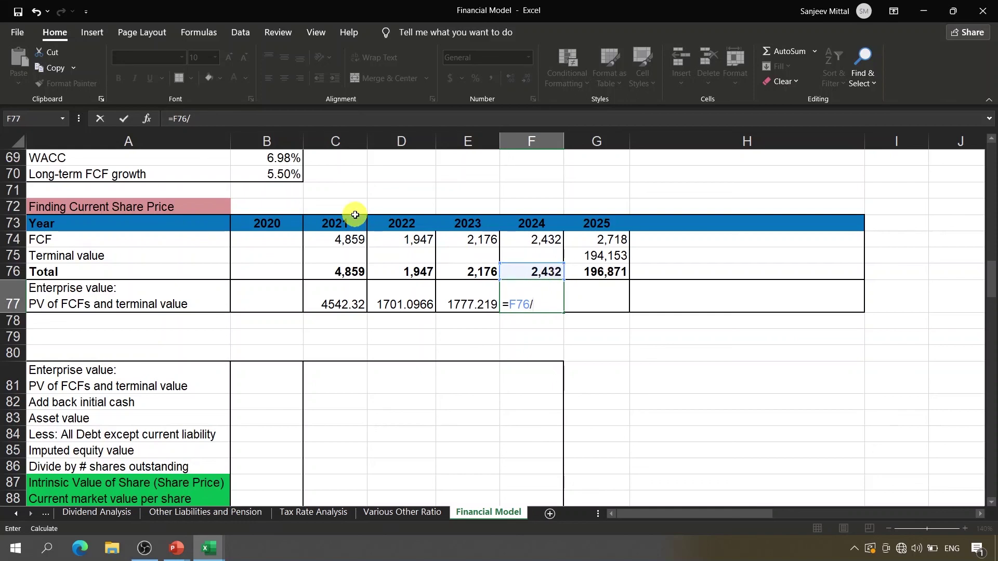
{"action": "type", "text": "(1"}
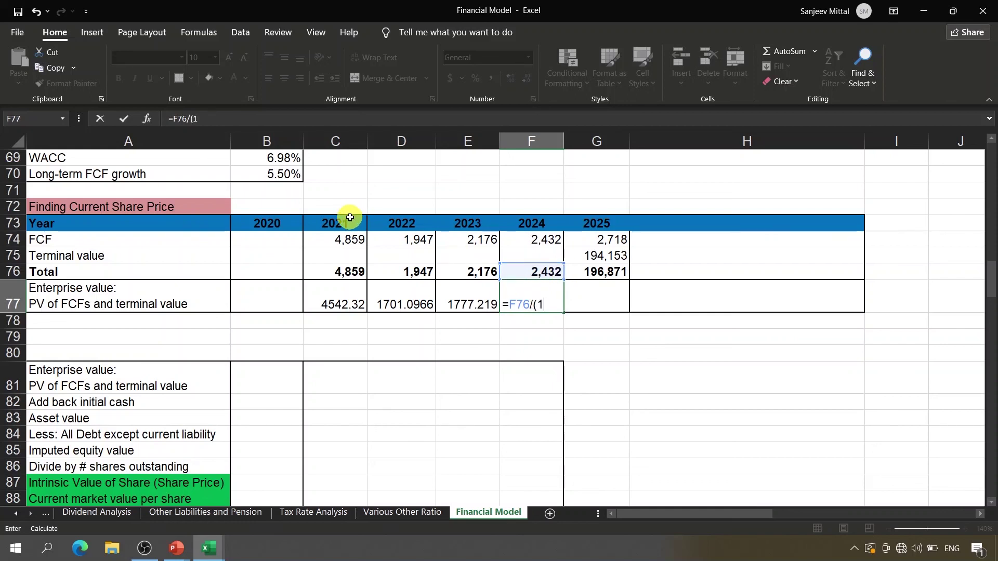
{"action": "type", "text": "+"}
{"action": "left_click", "coordinate": [275, 160]}
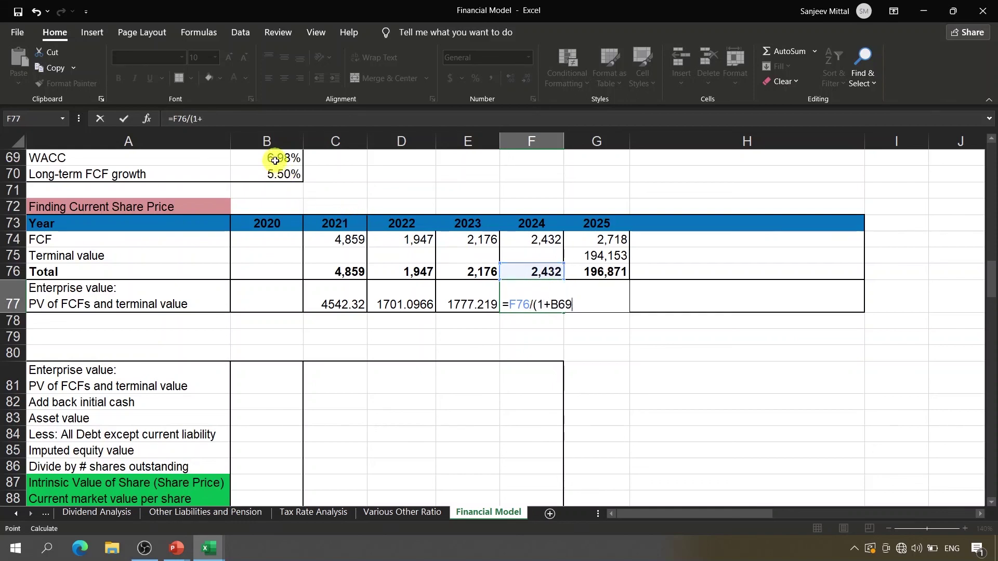
{"action": "type", "text": ")^4"}
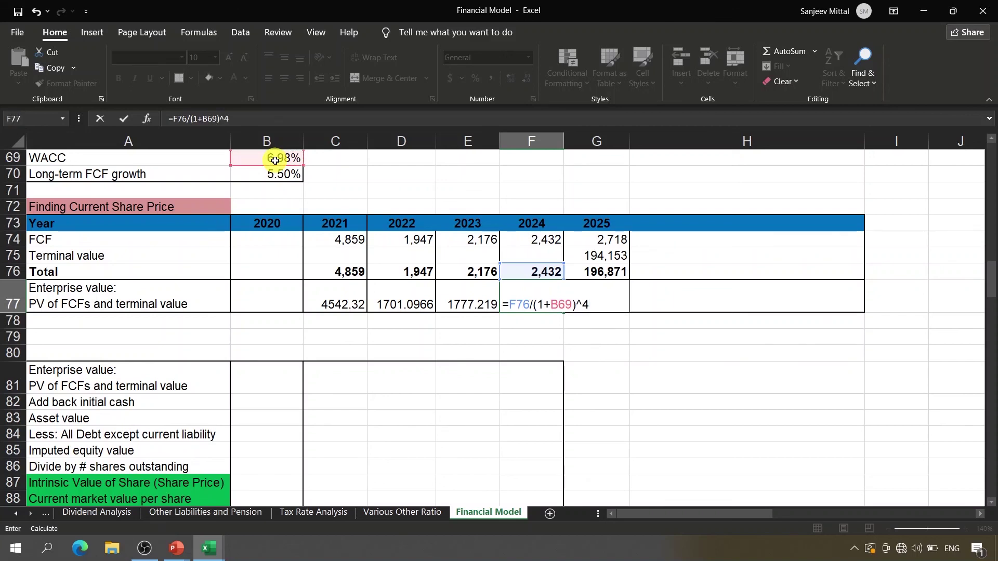
{"action": "key", "text": "Return"}
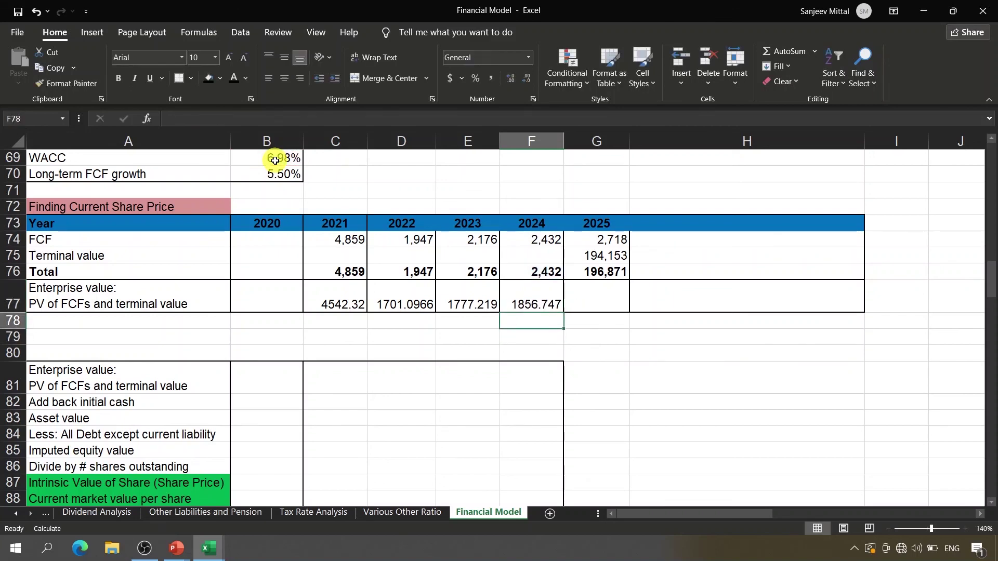
Enter the 2025 present value formula =G76/(1+B69)^5 in G77, discounting the total that includes the terminal value.
{"action": "key", "text": "Up"}
{"action": "key", "text": "Right"}
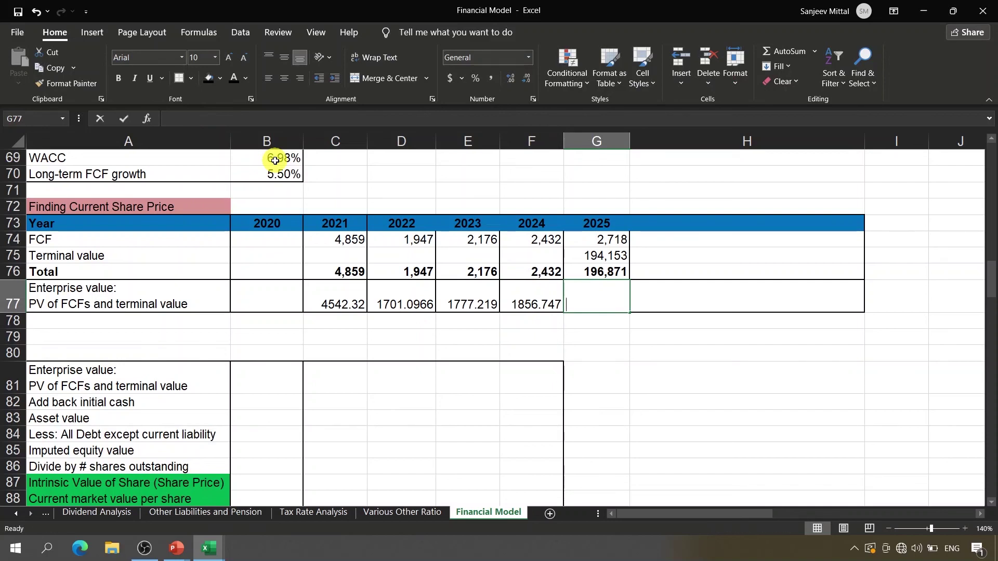
{"action": "type", "text": "="}
{"action": "key", "text": "Up"}
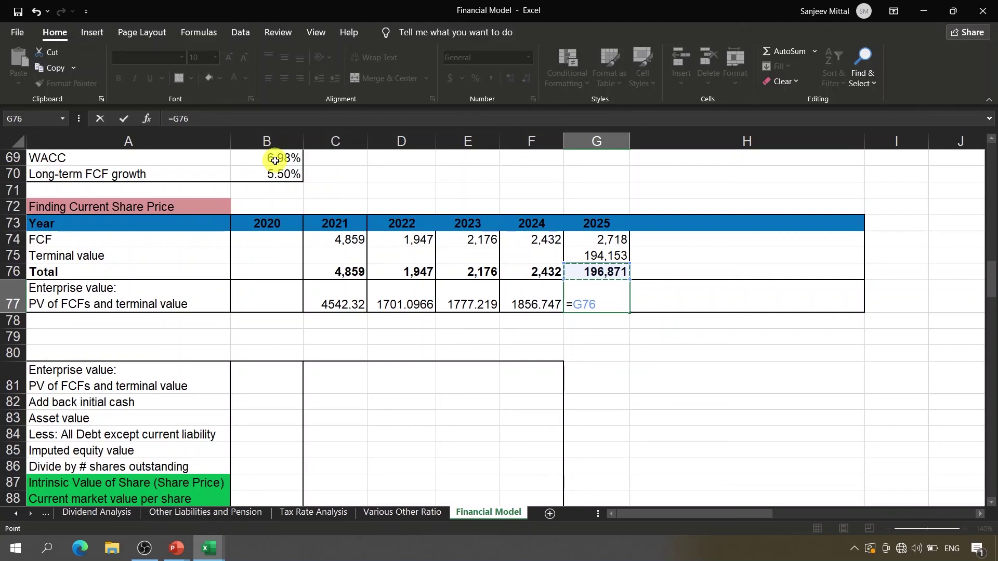
{"action": "type", "text": "/(1"}
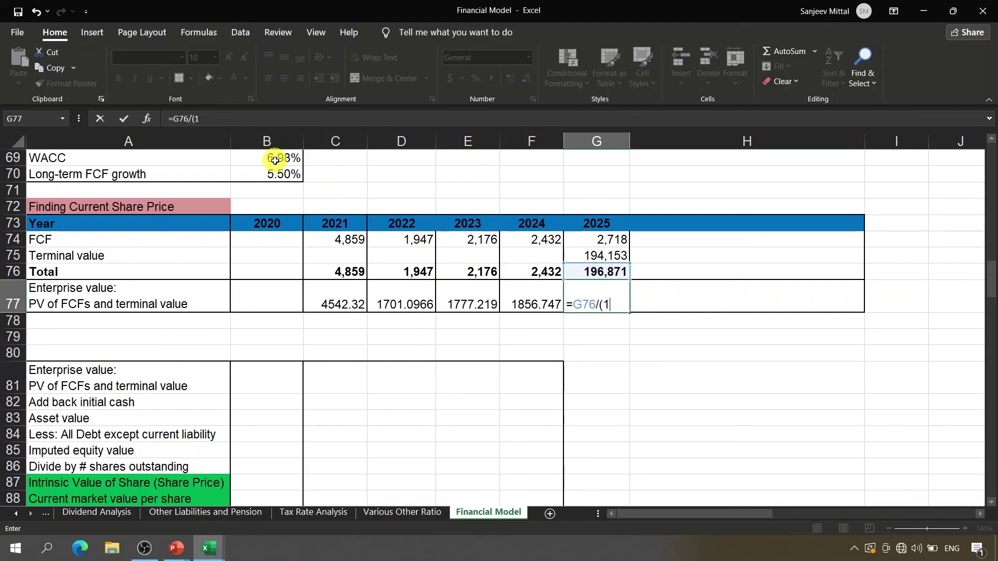
{"action": "type", "text": "+"}
{"action": "left_click", "coordinate": [264, 159]}
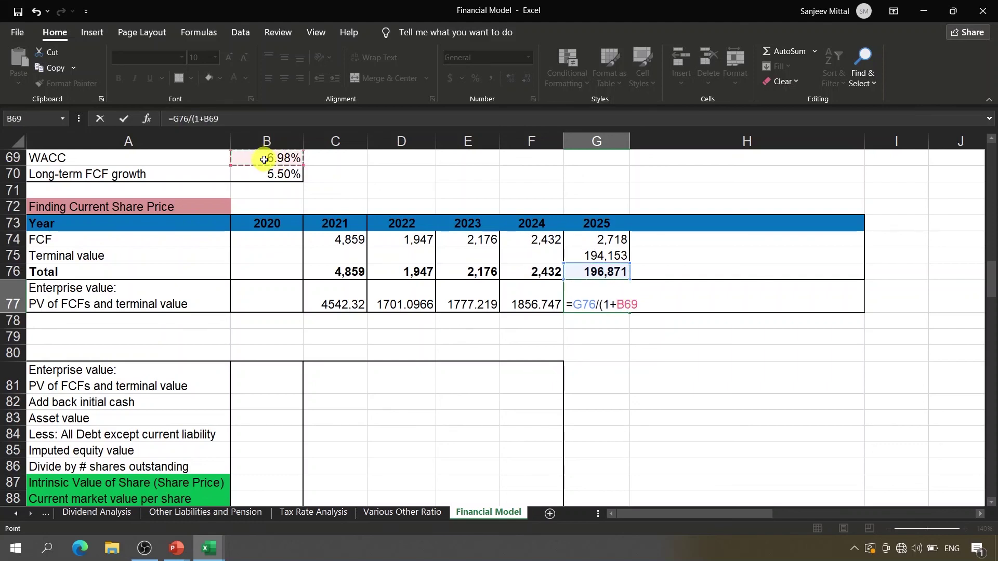
{"action": "type", "text": ")"}
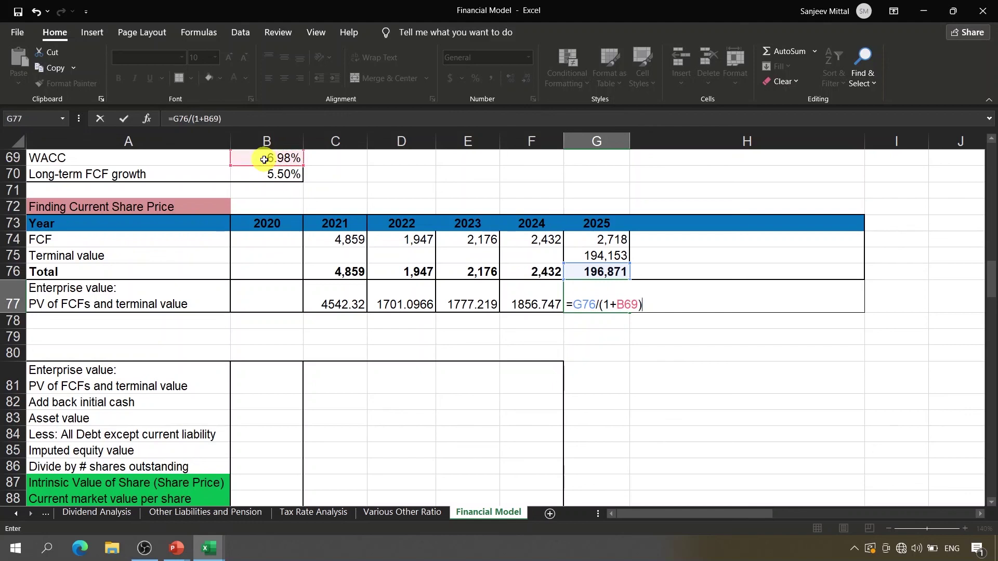
{"action": "type", "text": "^5"}
{"action": "key", "text": "Return"}
{"action": "key", "text": "Return"}
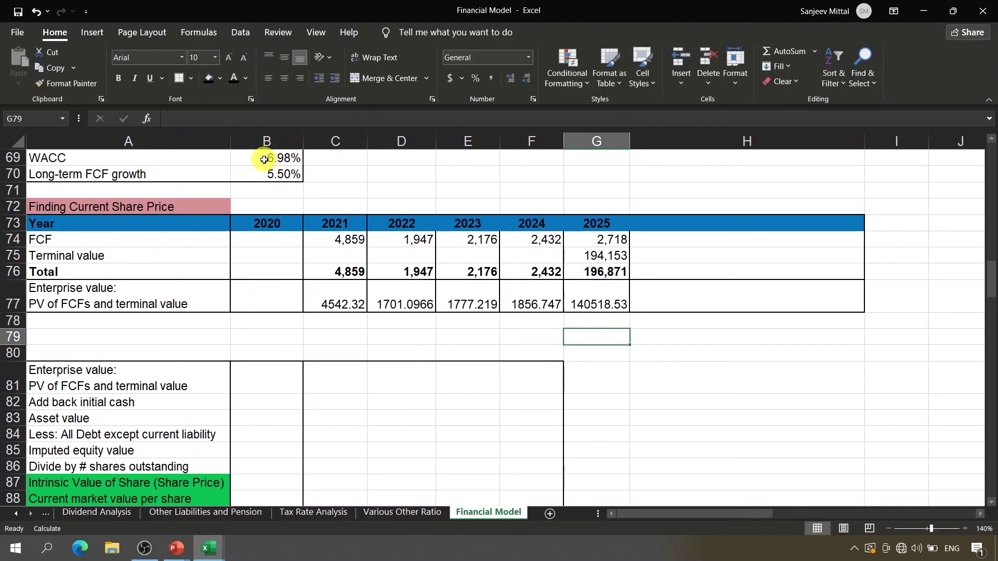
Add up the yearly present values in H77 with the formula =SUM(C77:G77).
{"action": "key", "text": "Up"}
{"action": "key", "text": "Up"}
{"action": "key", "text": "Right"}
{"action": "type", "text": "=sum"}
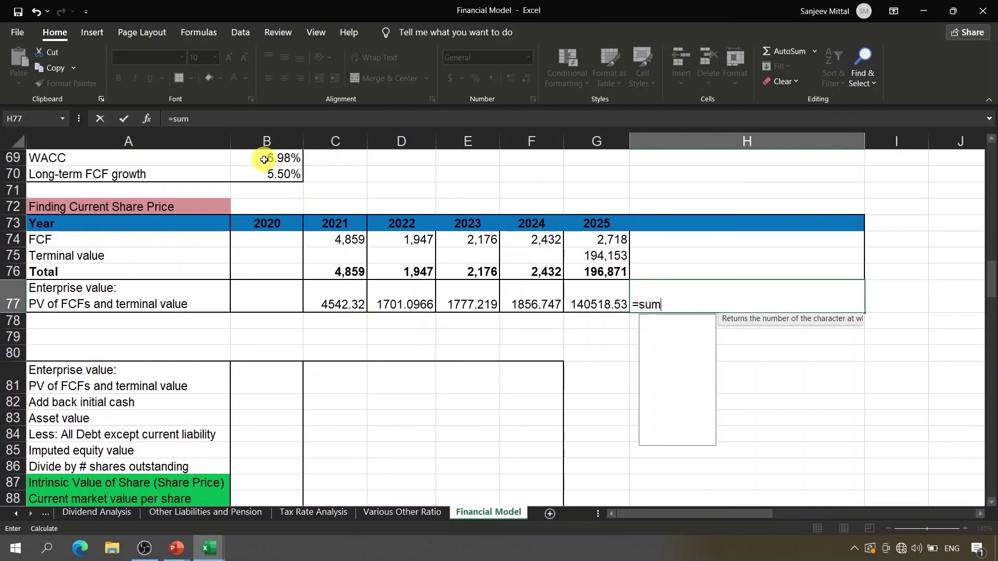
{"action": "key", "text": "Tab"}
{"action": "key", "text": "Left"}
{"action": "key", "text": "shift+Left"}
{"action": "key", "text": "shift+Left"}
{"action": "key", "text": "shift+Left"}
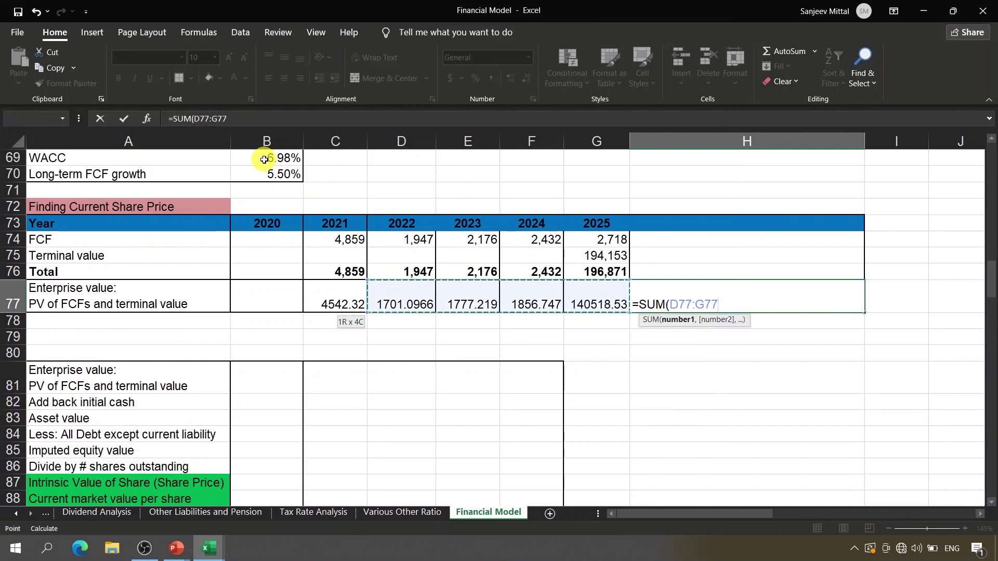
{"action": "key", "text": "shift+Left"}
{"action": "key", "text": "Return"}
{"action": "key", "text": "Return"}
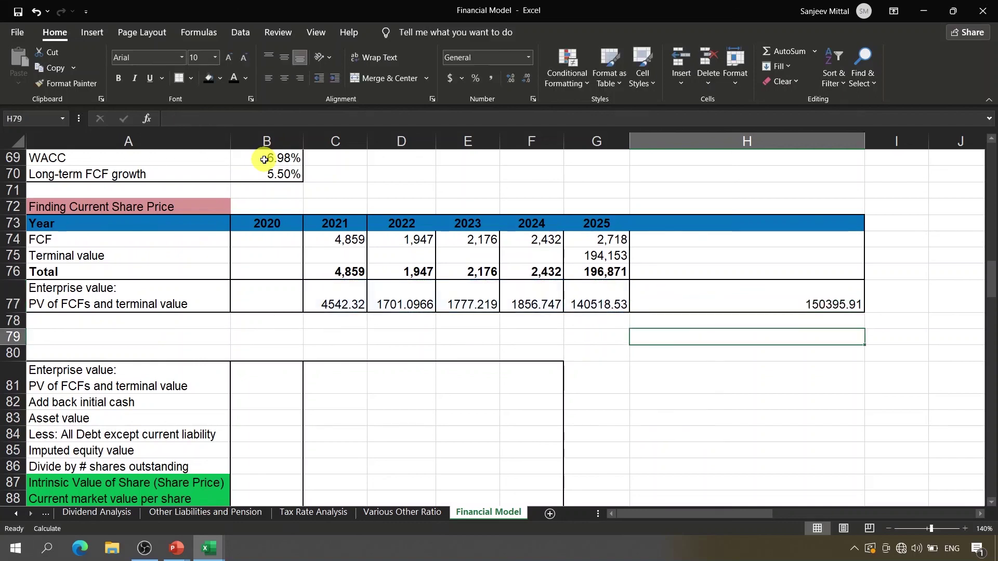
Make the enterprise value sum in H77 bold.
{"action": "key", "text": "Up"}
{"action": "key", "text": "Up"}
{"action": "key", "text": "ctrl+b"}
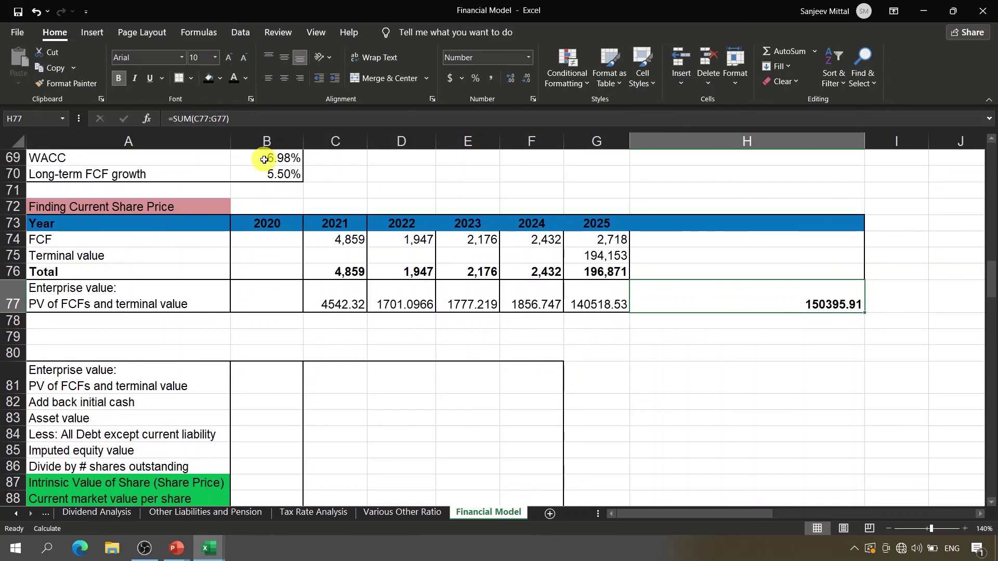
Link the enterprise value in B81 to the present value sum with =H77 and make it bold.
{"action": "left_click", "coordinate": [243, 377]}
{"action": "type", "text": "="}
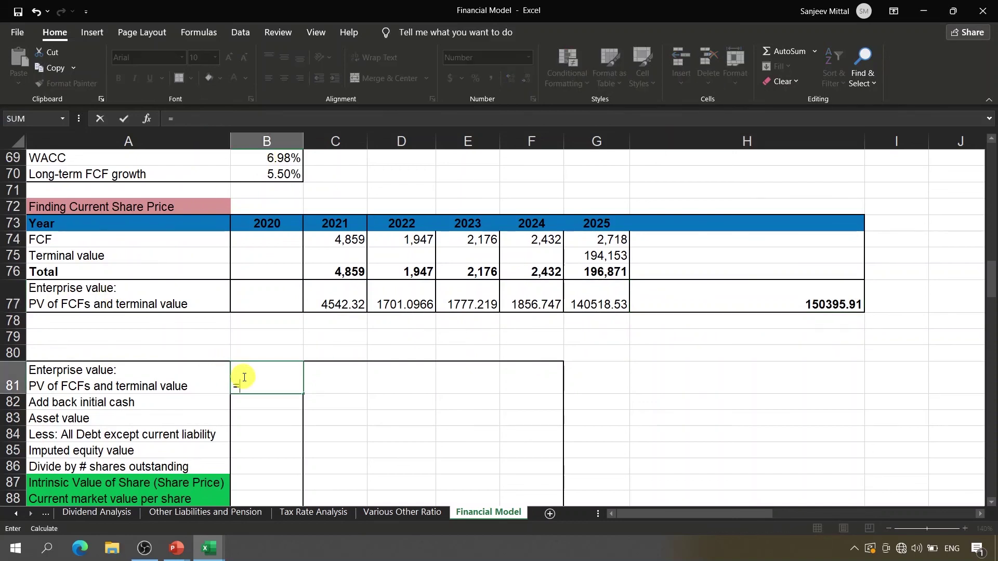
{"action": "left_click", "coordinate": [781, 299]}
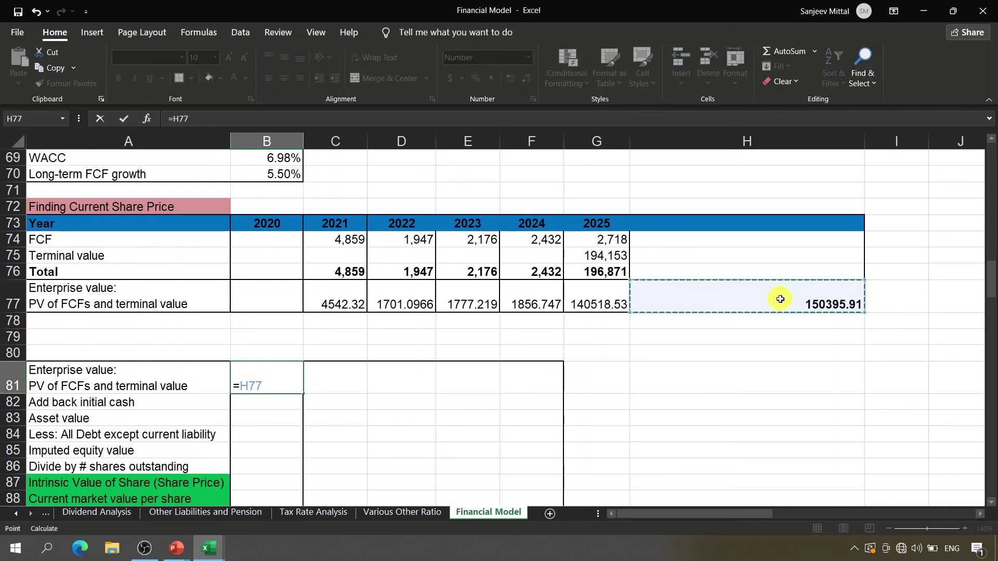
{"action": "key", "text": "Return"}
{"action": "key", "text": "Up"}
{"action": "key", "text": "ctrl+b"}
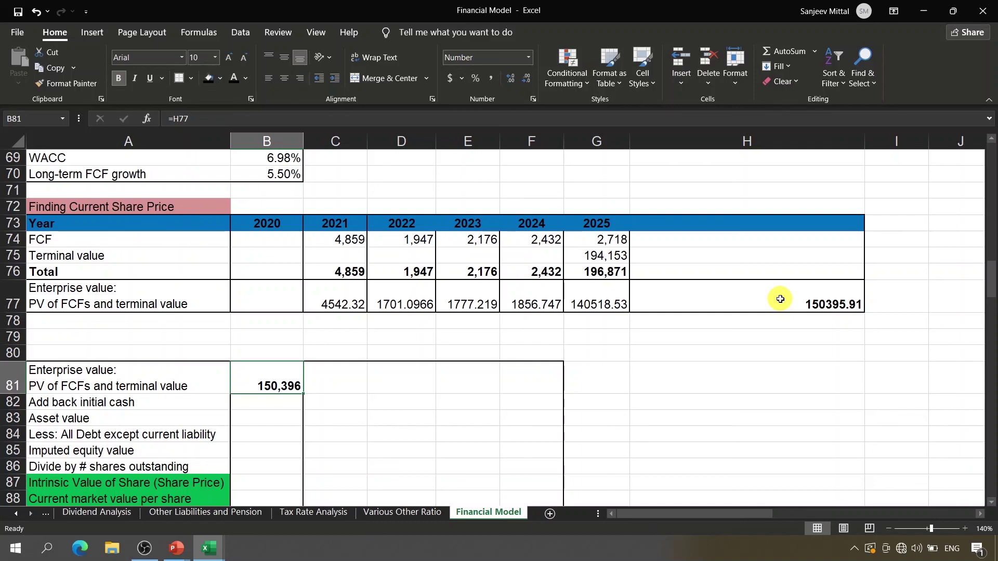
Fill the initial cash in B82 with =B33, the 2020 cash and marketable securities from the balance sheet.
{"action": "key", "text": "Return"}
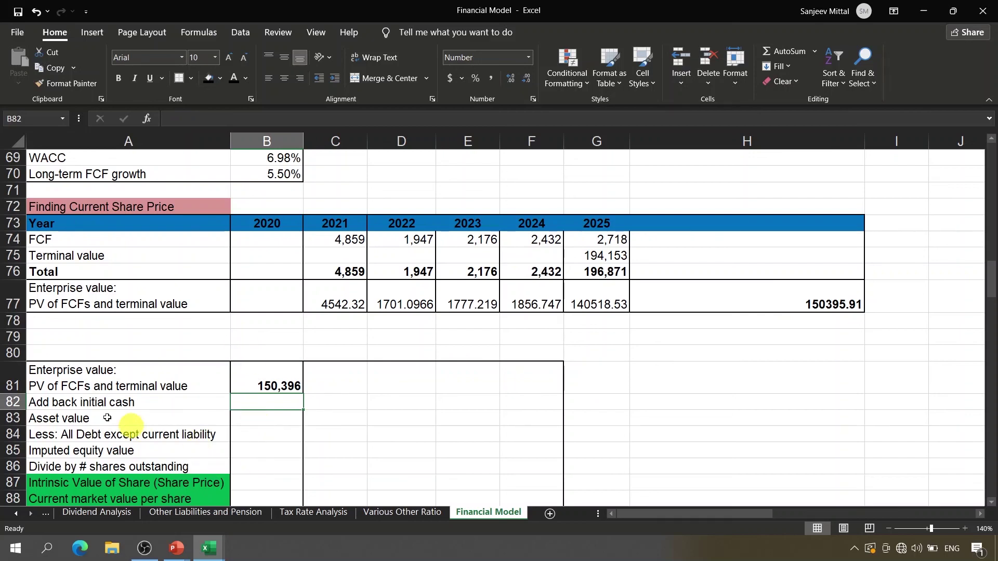
{"action": "type", "text": "="}
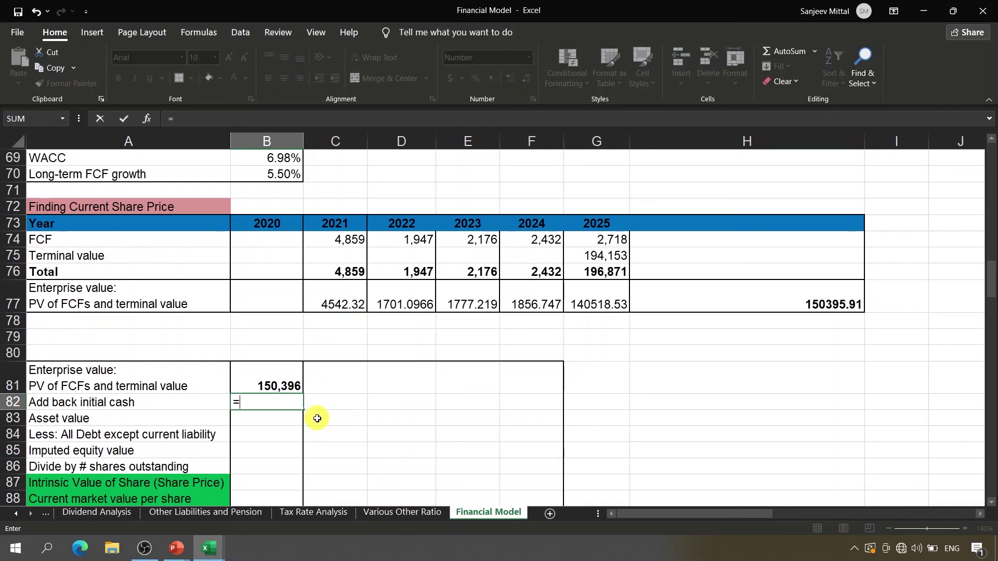
{"action": "key", "text": "ctrl+Page_Up"}
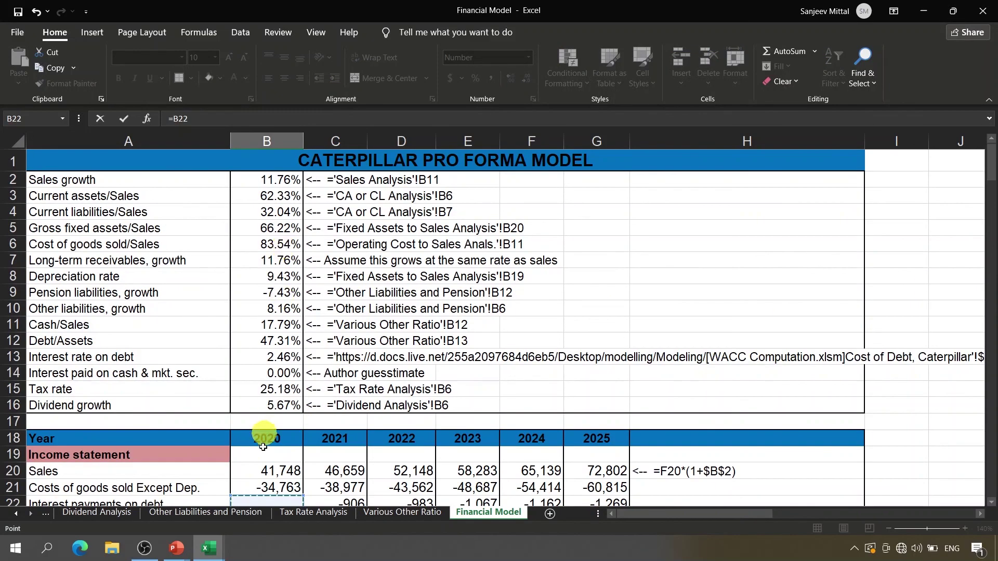
{"action": "key", "text": "Up"}
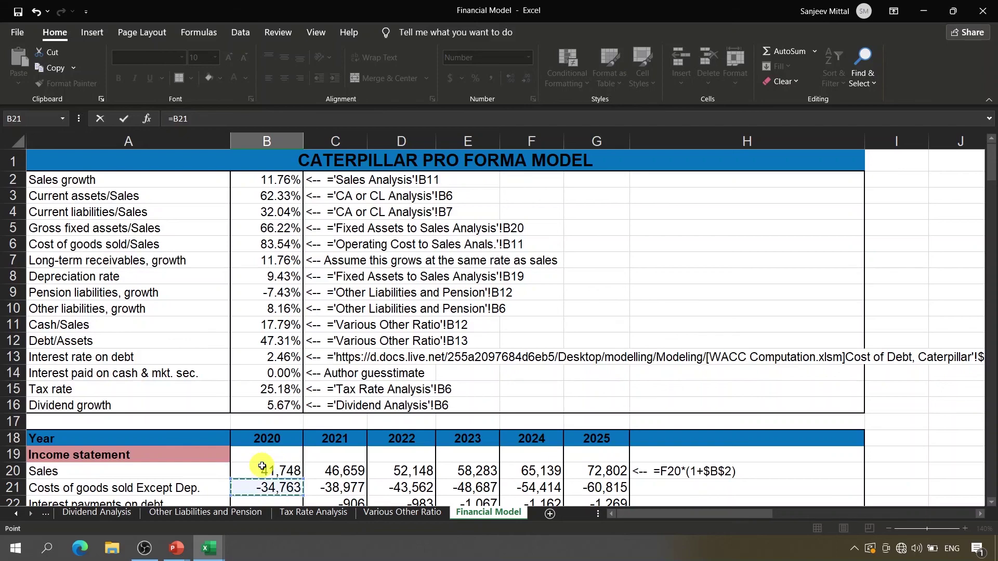
{"action": "key", "text": "Page_Down"}
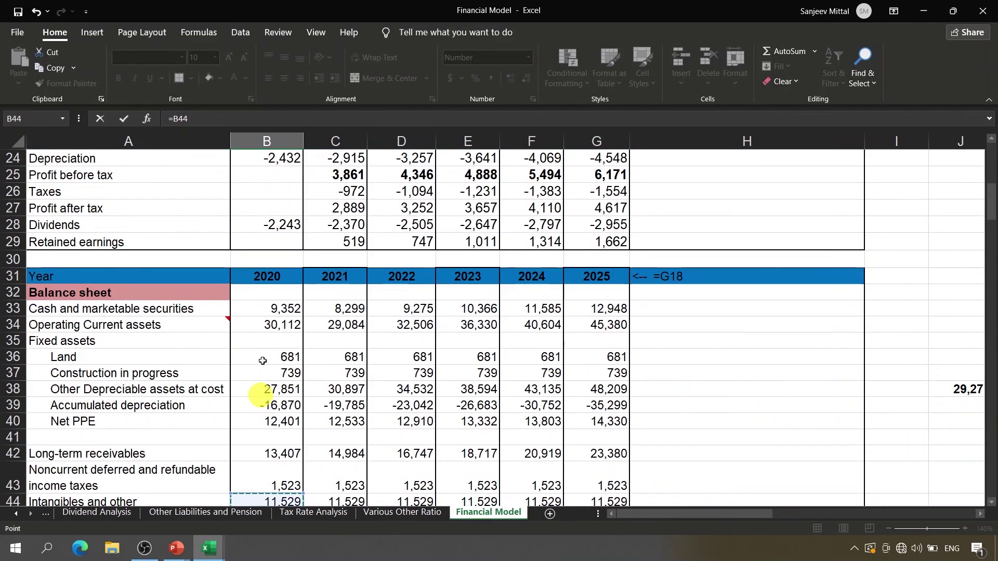
{"action": "left_click", "coordinate": [281, 314]}
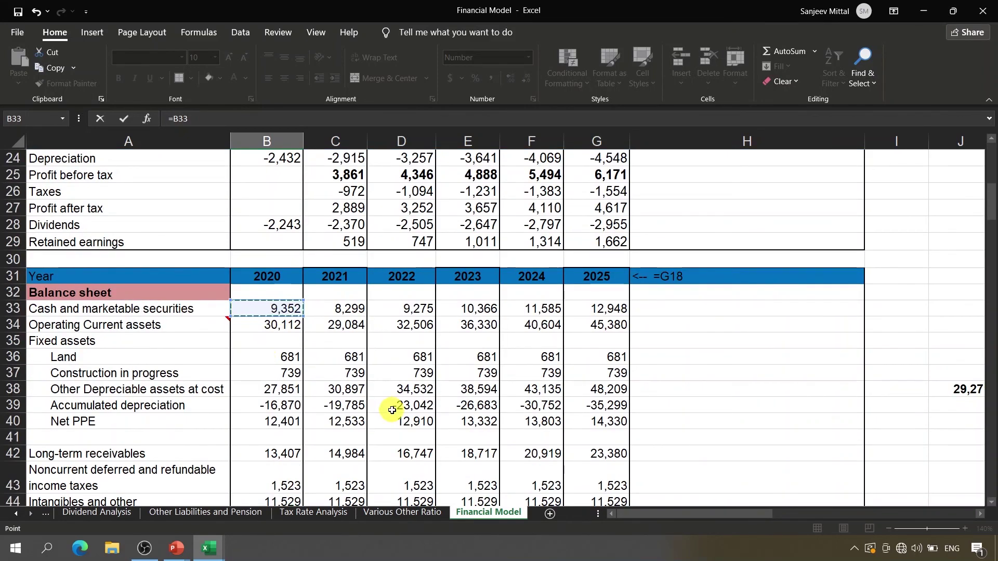
{"action": "key", "text": "Return"}
Calculate the asset value in B83 with the formula =B81+B82.
{"action": "key", "text": "Return"}
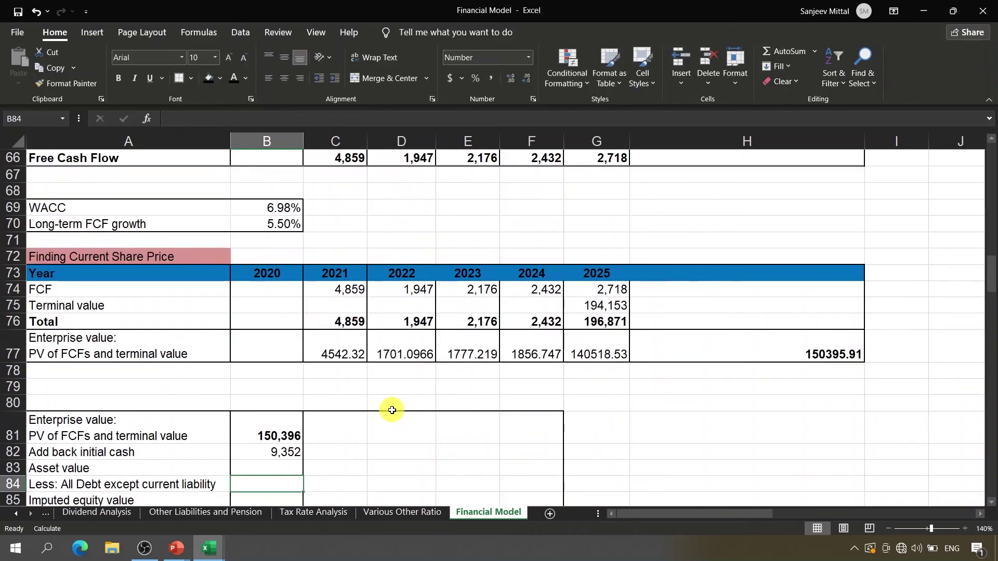
{"action": "key", "text": "Up"}
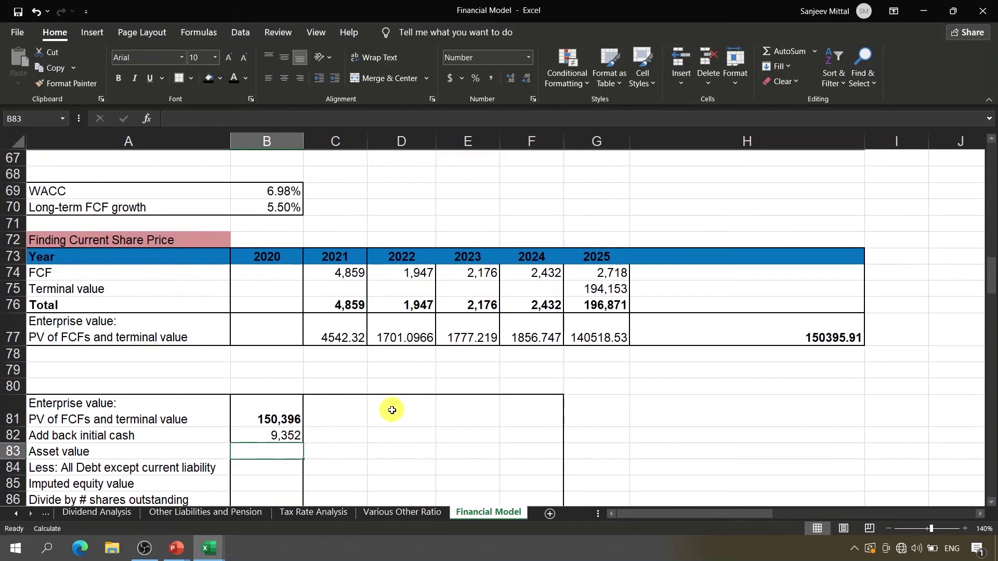
{"action": "type", "text": "="}
{"action": "key", "text": "Up"}
{"action": "key", "text": "Up"}
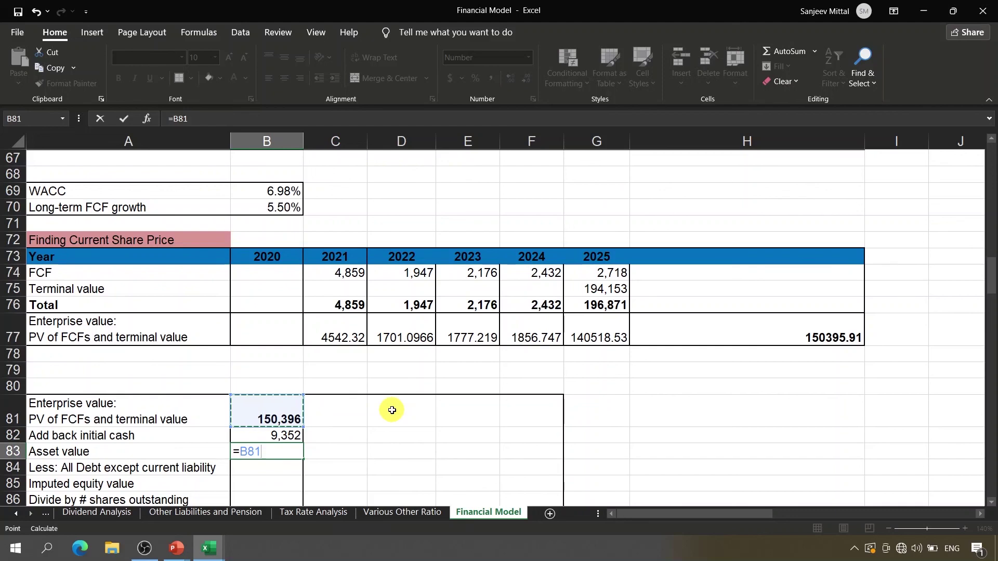
{"action": "type", "text": "+"}
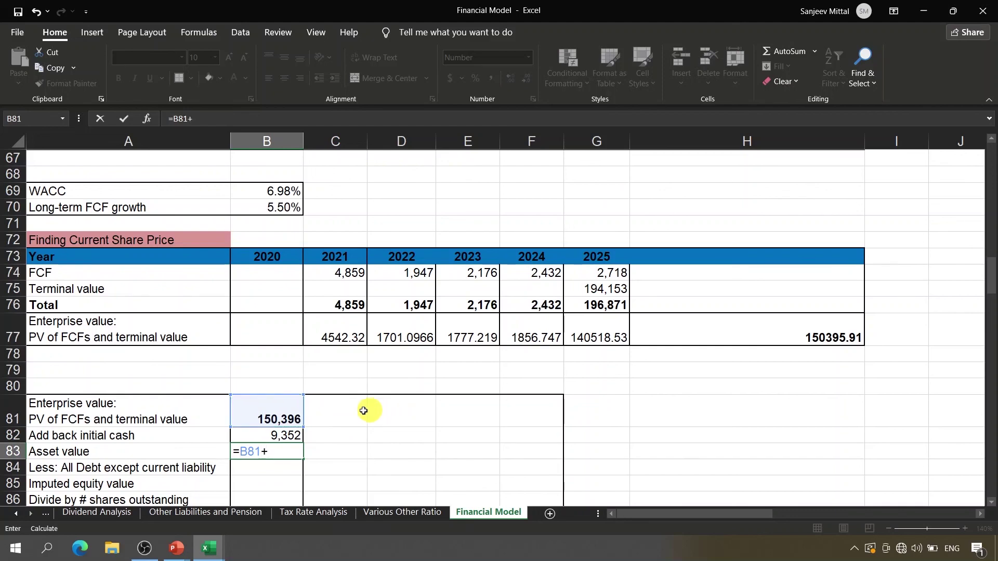
{"action": "key", "text": "Up"}
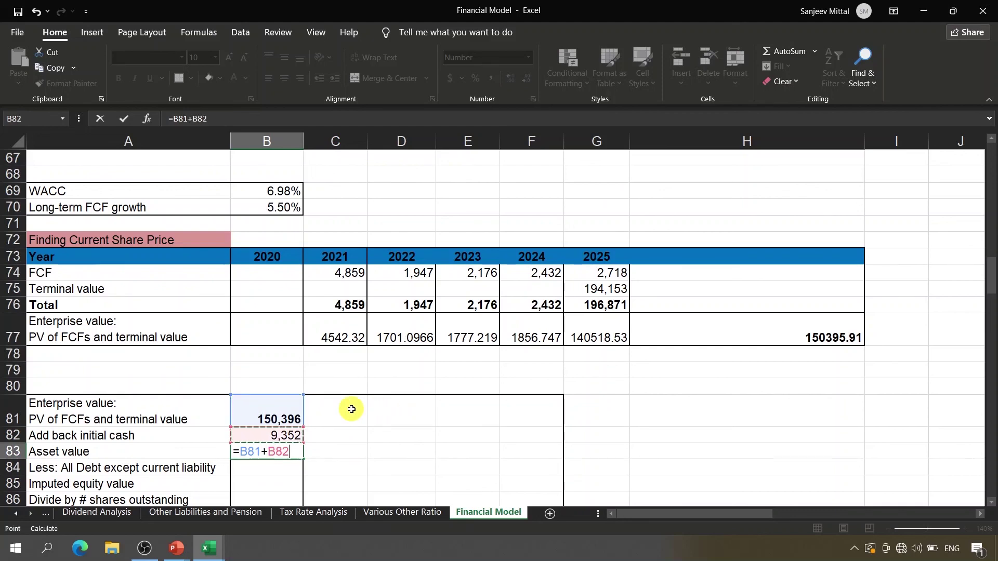
{"action": "key", "text": "Return"}
Make the asset value label and amount in A83:B83 bold.
{"action": "key", "text": "Return"}
{"action": "key", "text": "Up"}
{"action": "key", "text": "Up"}
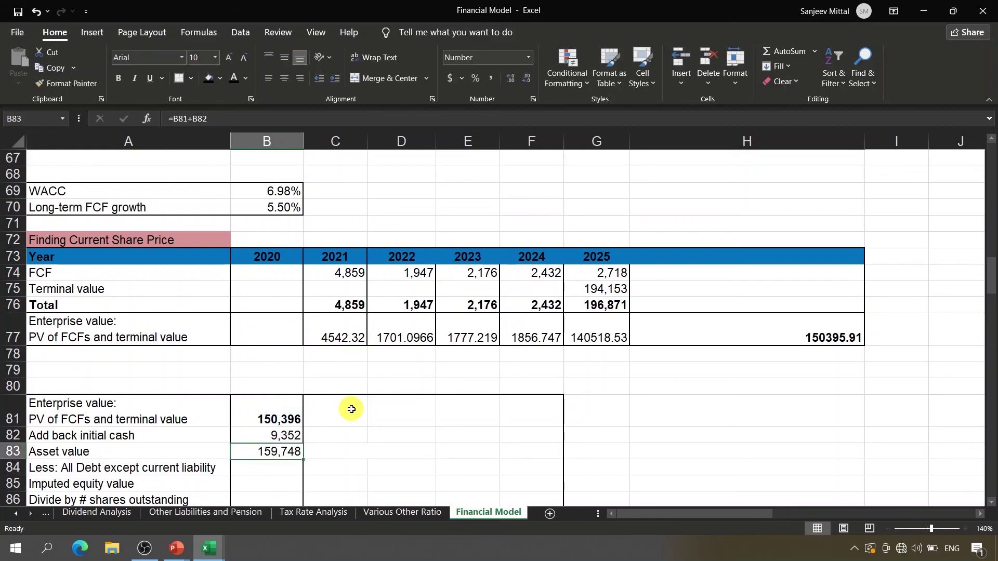
{"action": "key", "text": "shift+Left"}
{"action": "key", "text": "ctrl+b"}
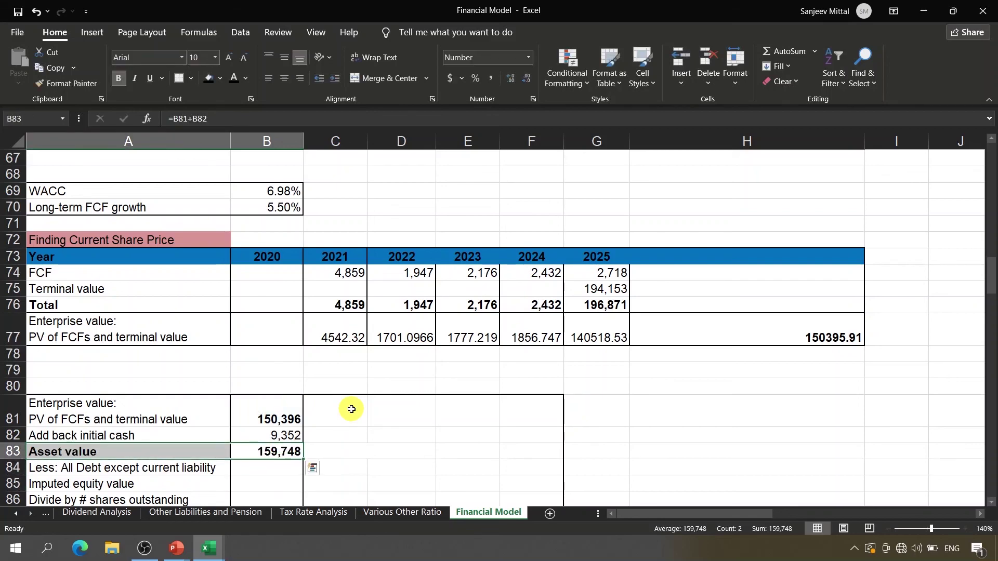
{"action": "key", "text": "shift+Right"}
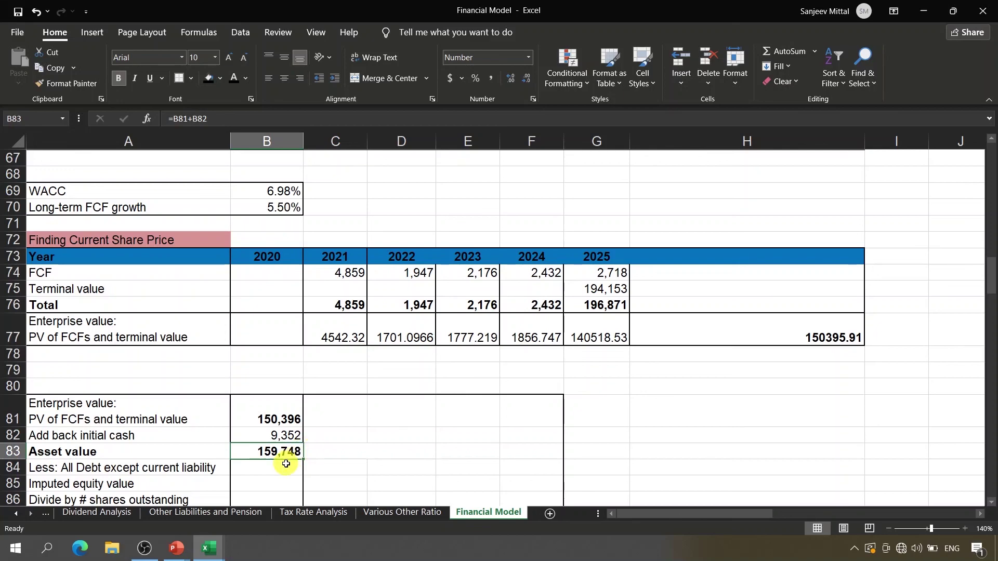
{"action": "key", "text": "Down"}
{"action": "key", "text": "Down"}
{"action": "key", "text": "Down"}
{"action": "key", "text": "Down"}
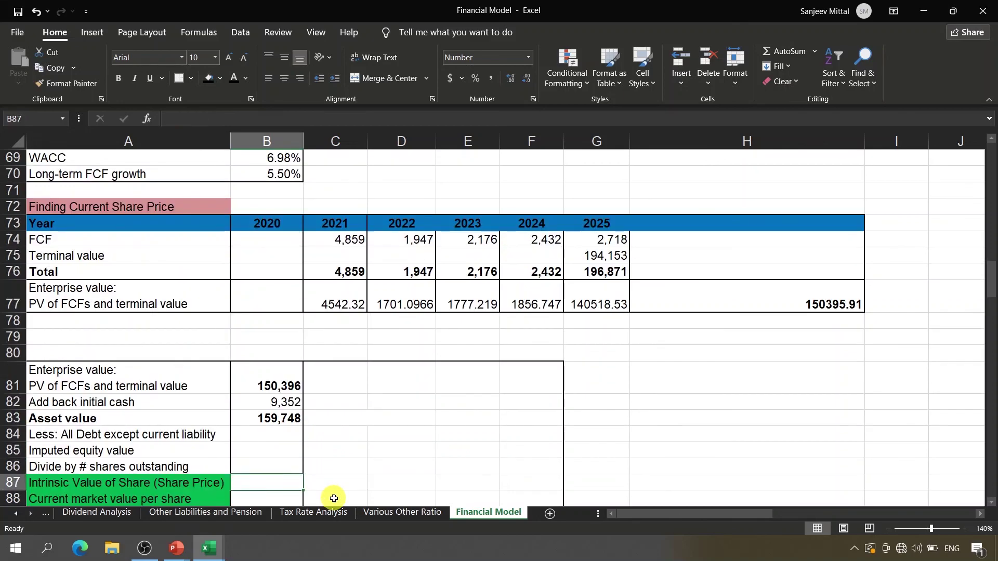
{"action": "left_click", "coordinate": [267, 433]}
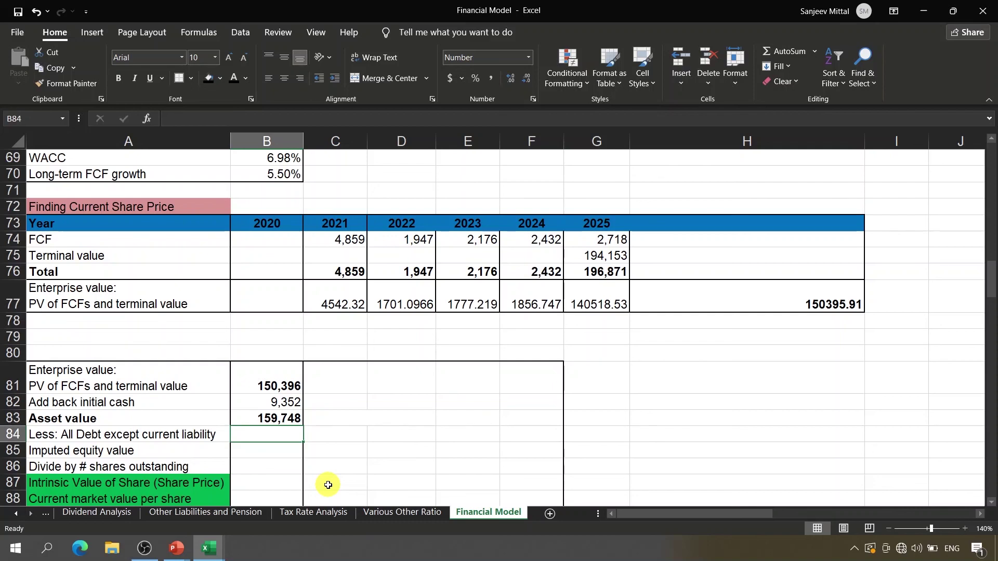
{"action": "type", "text": "=su"}
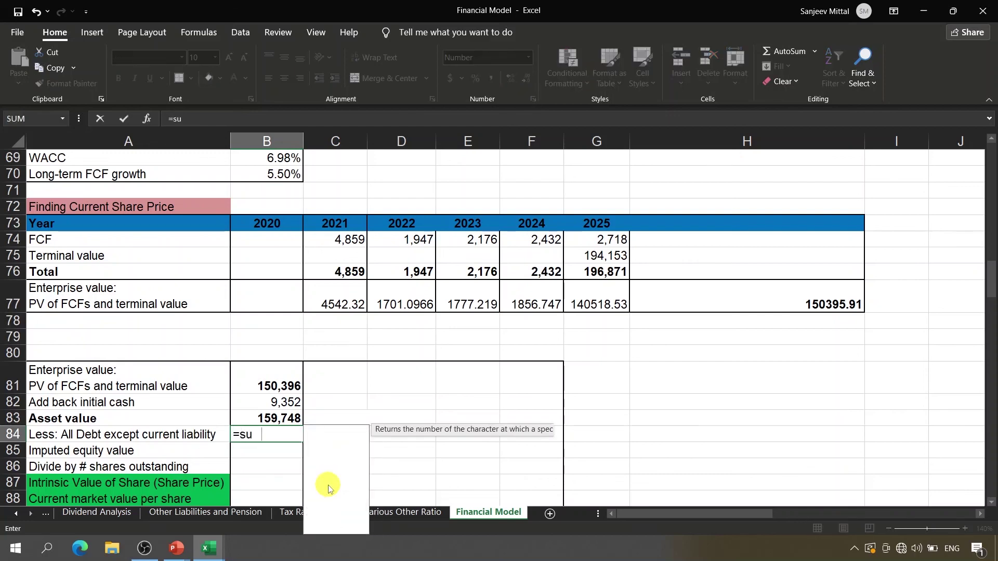
{"action": "type", "text": "m"}
{"action": "key", "text": "Right"}
{"action": "left_click", "coordinate": [246, 439]}
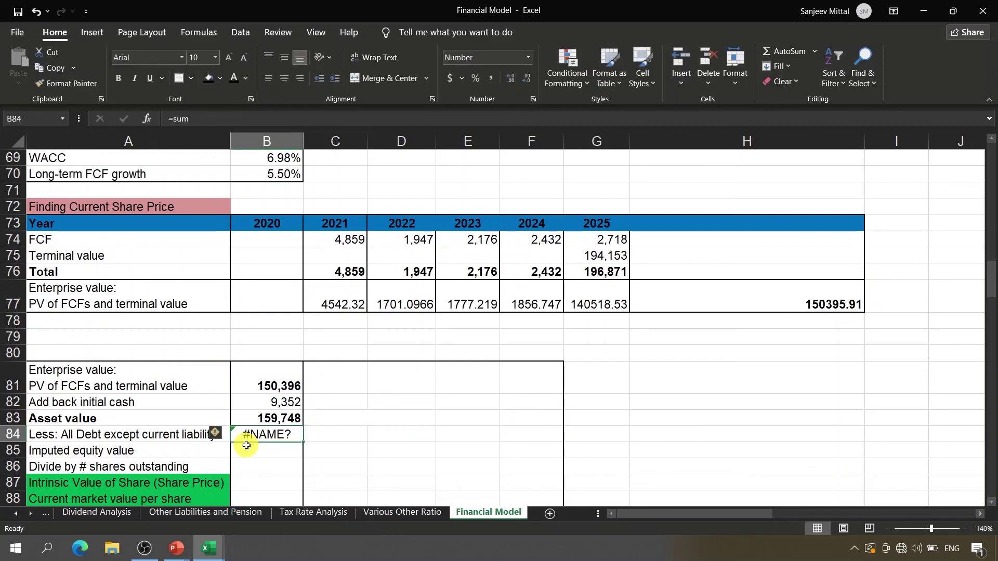
{"action": "type", "text": "=su"}
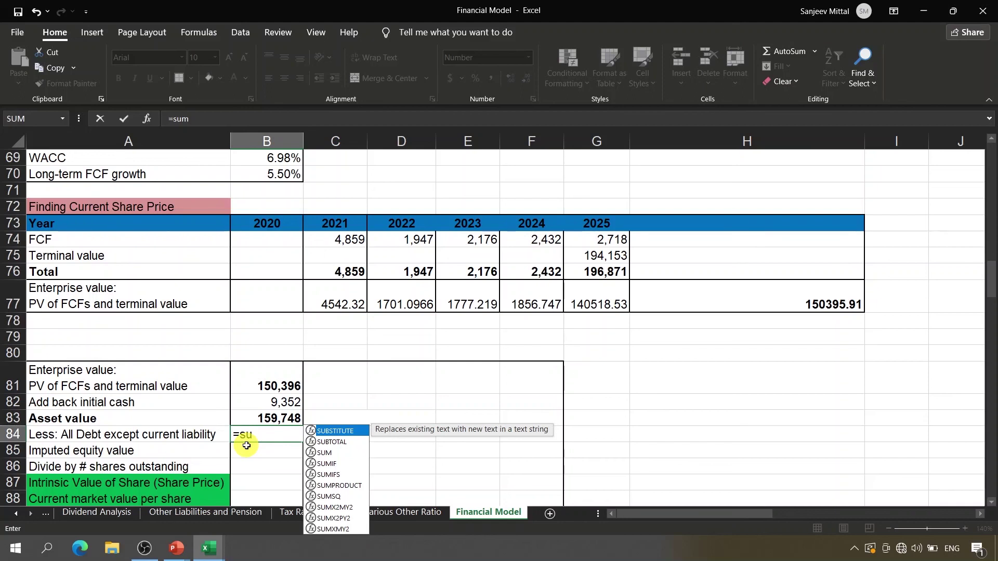
{"action": "type", "text": "m"}
{"action": "key", "text": "Right"}
{"action": "key", "text": "Left"}
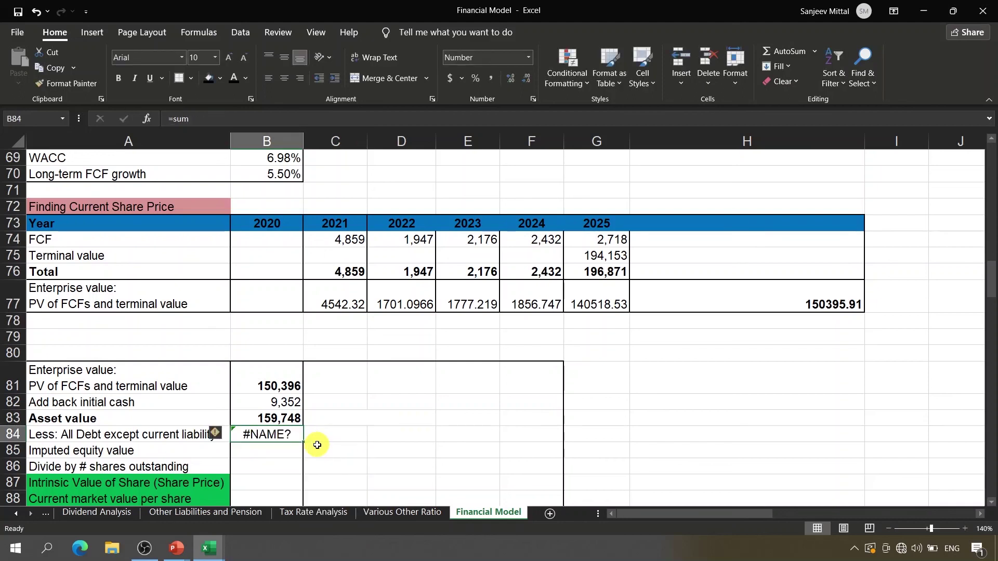
Total the 2020 post-retirement liability, other liabilities and debt in B84 with =SUM(B48:B50).
{"action": "type", "text": "=sum"}
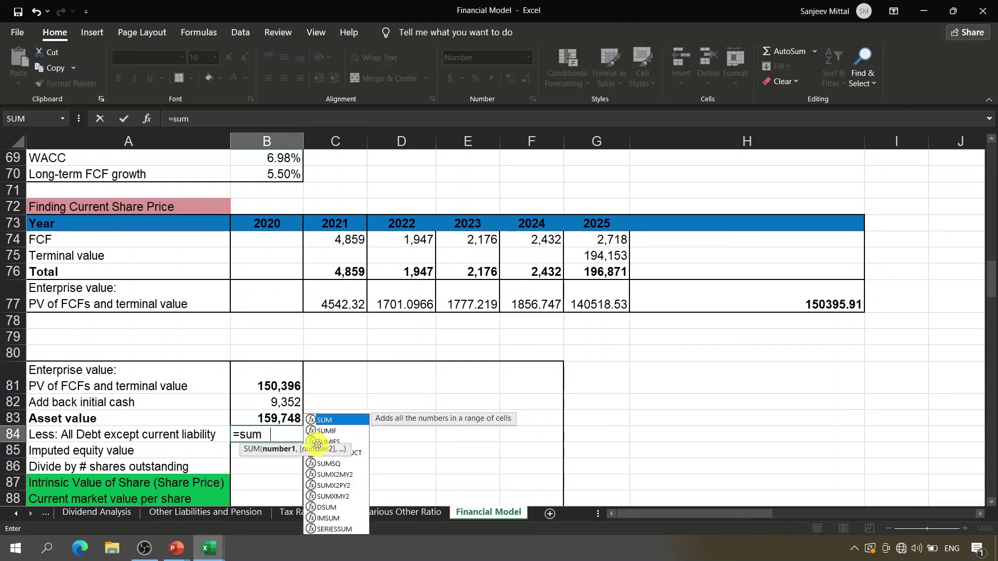
{"action": "key", "text": "Tab"}
{"action": "left_click", "coordinate": [274, 243]}
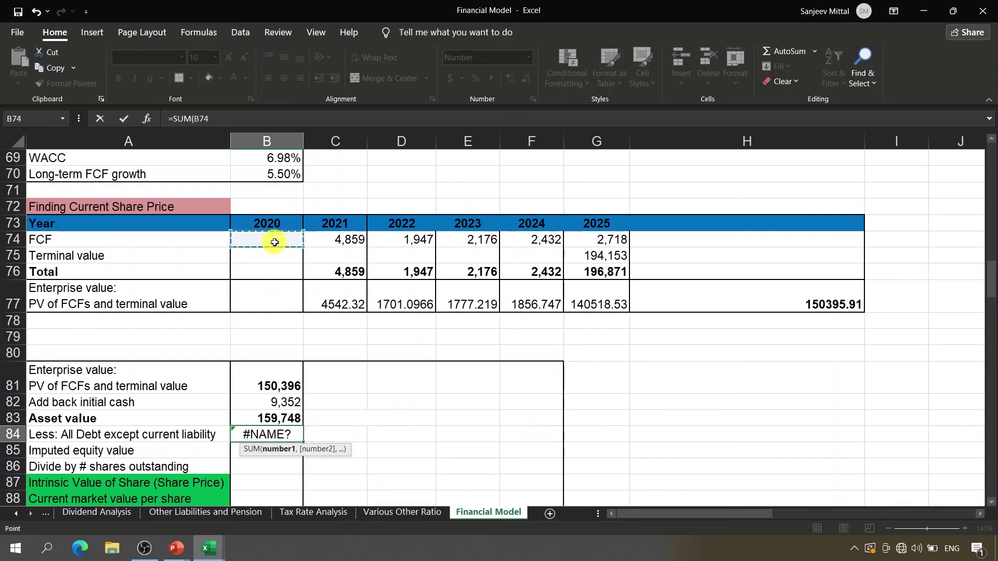
{"action": "key", "text": "Page_Up"}
{"action": "key", "text": "Up"}
{"action": "key", "text": "Up"}
{"action": "key", "text": "Up"}
{"action": "key", "text": "Up"}
{"action": "key", "text": "Up"}
{"action": "key", "text": "Up"}
{"action": "key", "text": "Up"}
{"action": "key", "text": "Up"}
{"action": "key", "text": "Up"}
{"action": "key", "text": "Up"}
{"action": "key", "text": "Up"}
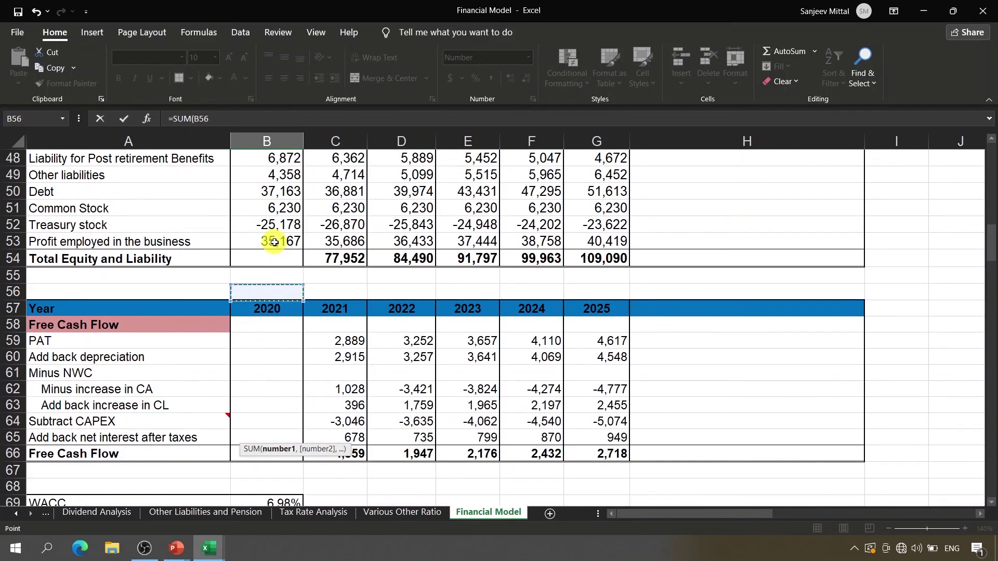
{"action": "key", "text": "Up"}
{"action": "key", "text": "Up"}
{"action": "key", "text": "Up"}
{"action": "key", "text": "Up"}
{"action": "key", "text": "Up"}
{"action": "key", "text": "Up"}
{"action": "key", "text": "Up"}
{"action": "key", "text": "Up"}
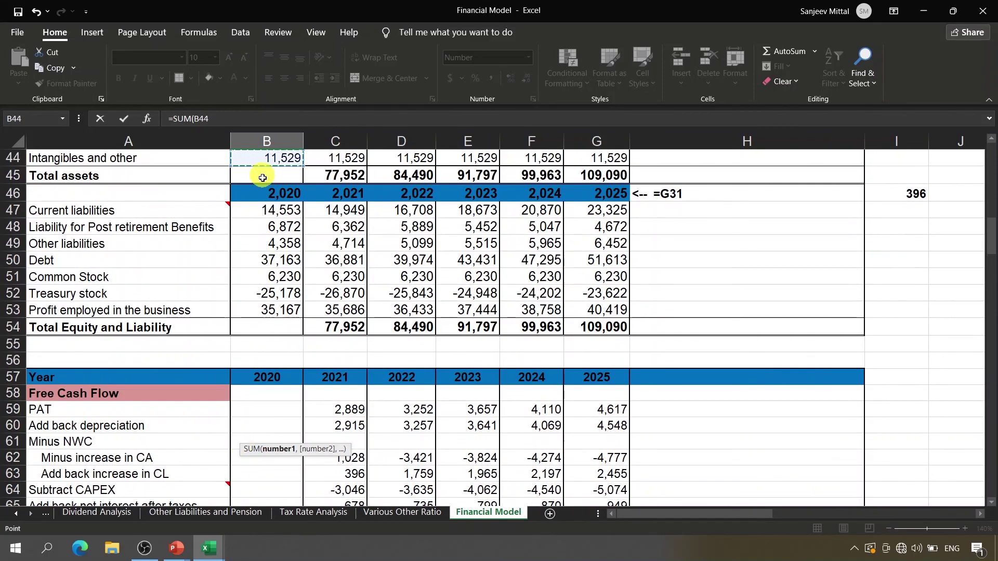
{"action": "key", "text": "Down"}
{"action": "key", "text": "Down"}
{"action": "key", "text": "Down"}
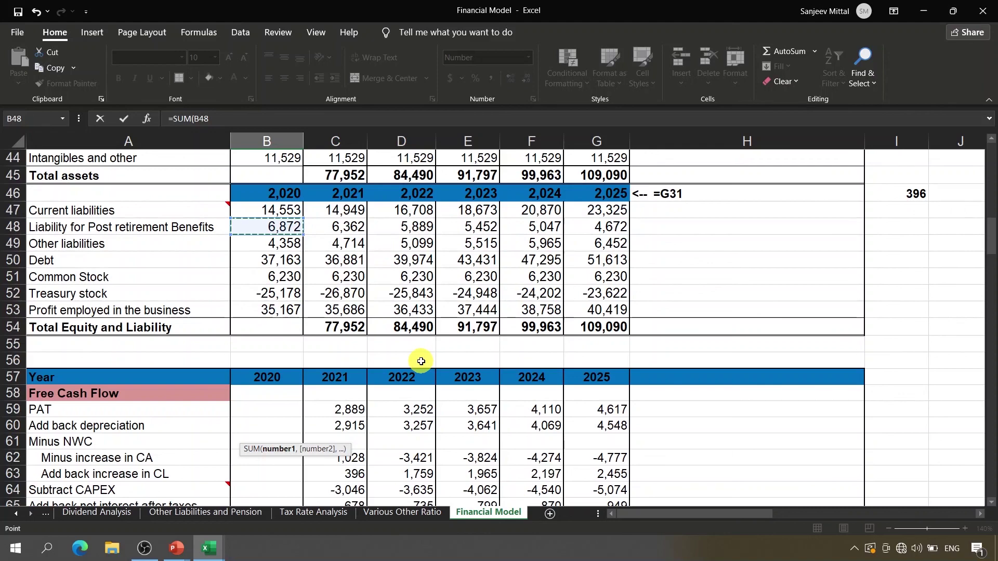
{"action": "key", "text": "shift+Down"}
{"action": "key", "text": "shift+Down"}
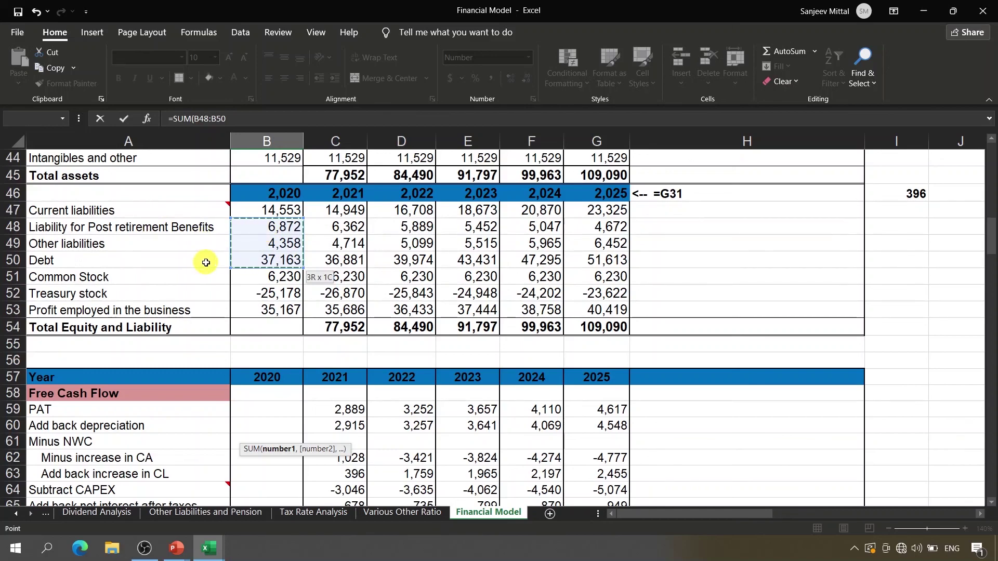
{"action": "type", "text": ")"}
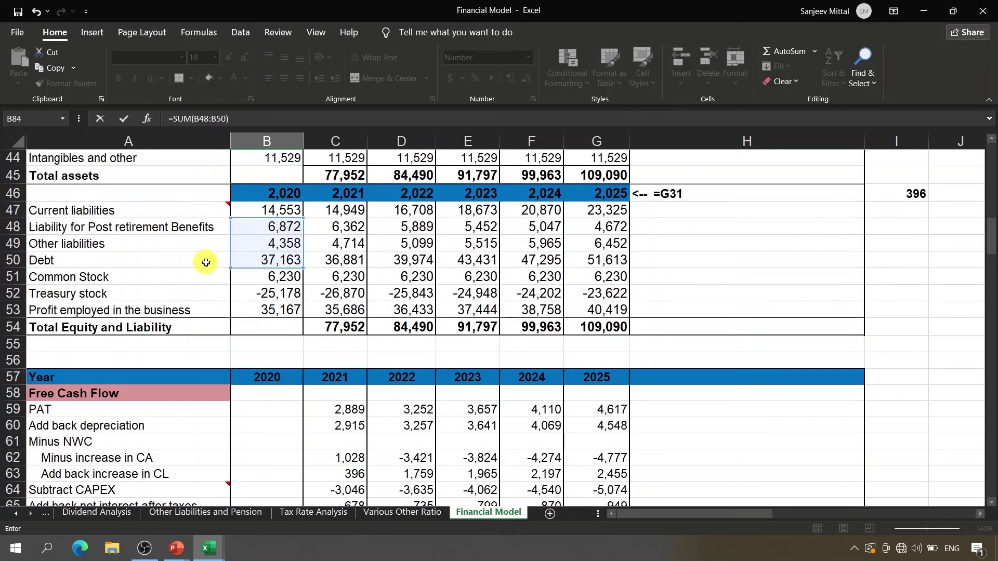
{"action": "key", "text": "Return"}
{"action": "key", "text": "Down"}
{"action": "key", "text": "Down"}
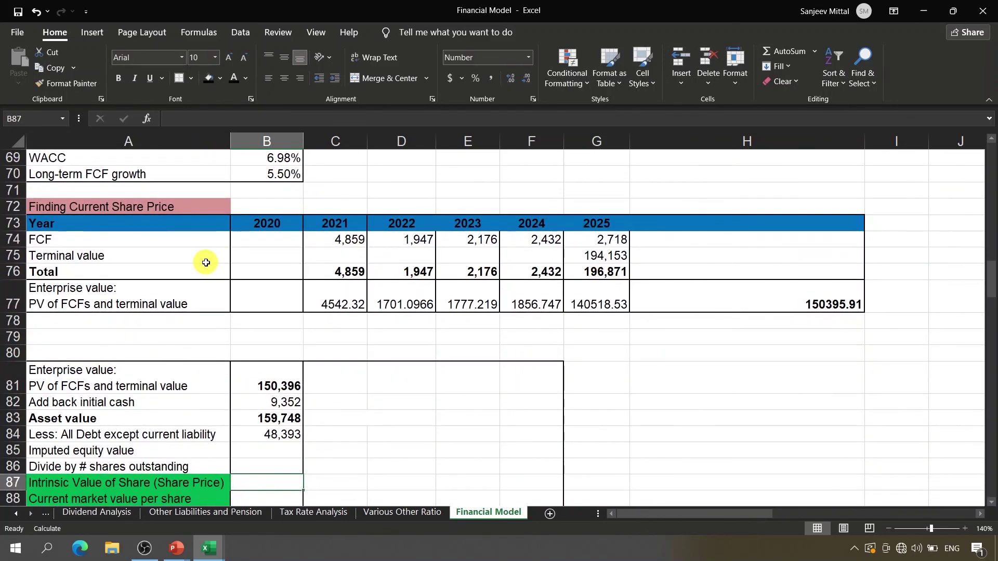
{"action": "key", "text": "Up"}
{"action": "key", "text": "Up"}
{"action": "key", "text": "Up"}
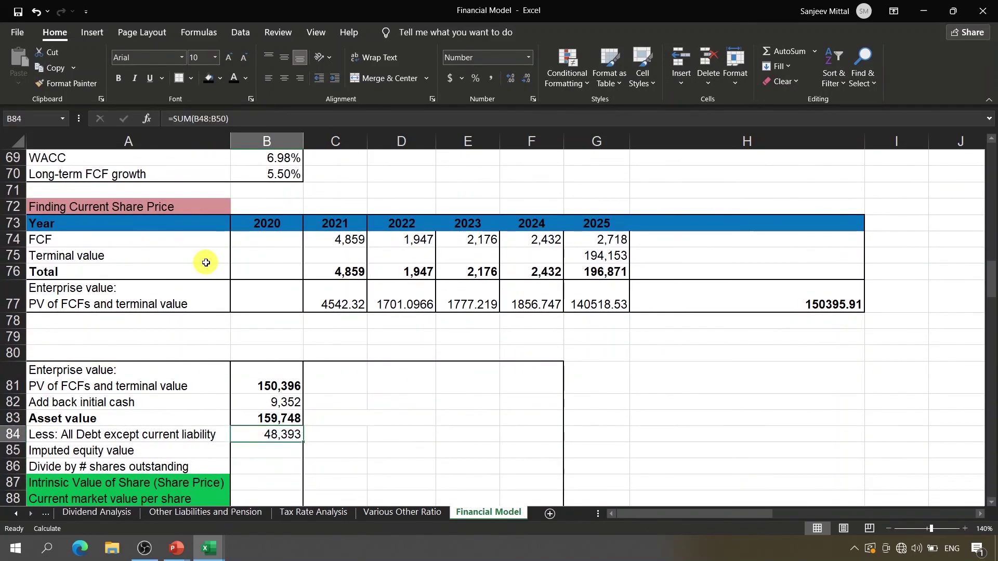
Calculate the imputed equity value in B85 with the formula =B83-B84 and make it bold.
{"action": "left_click", "coordinate": [281, 453]}
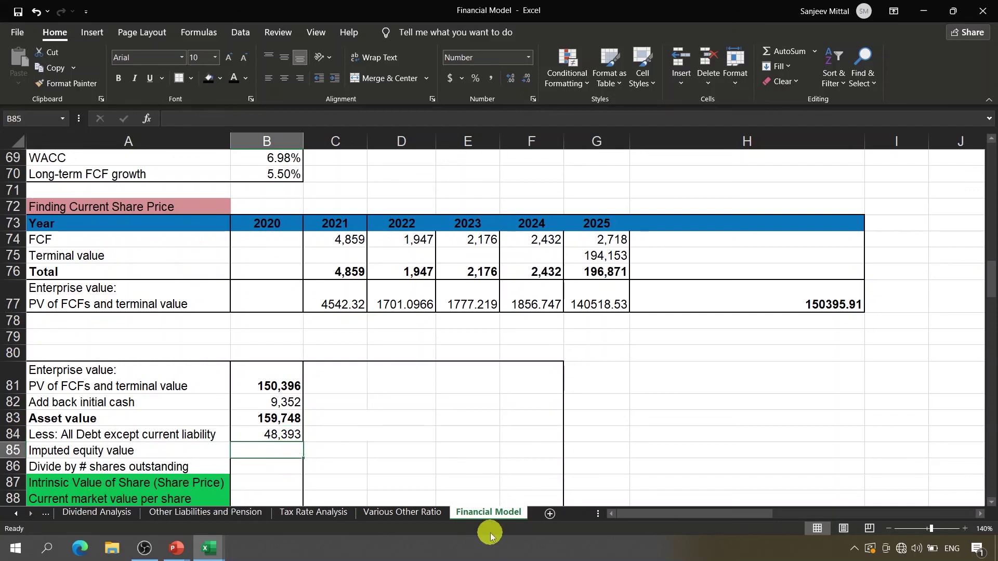
{"action": "type", "text": "="}
{"action": "key", "text": "Up"}
{"action": "key", "text": "Up"}
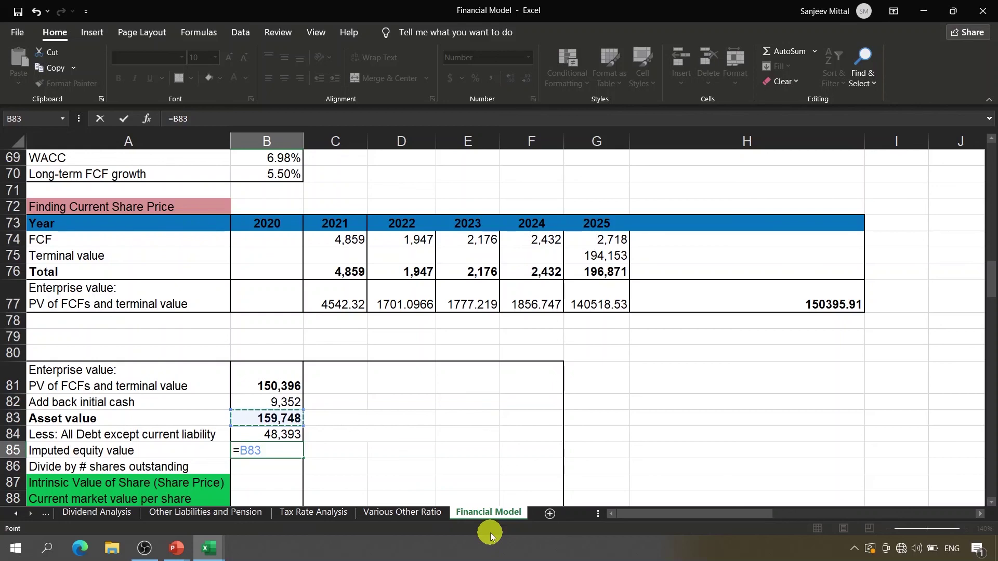
{"action": "type", "text": "-"}
{"action": "key", "text": "Up"}
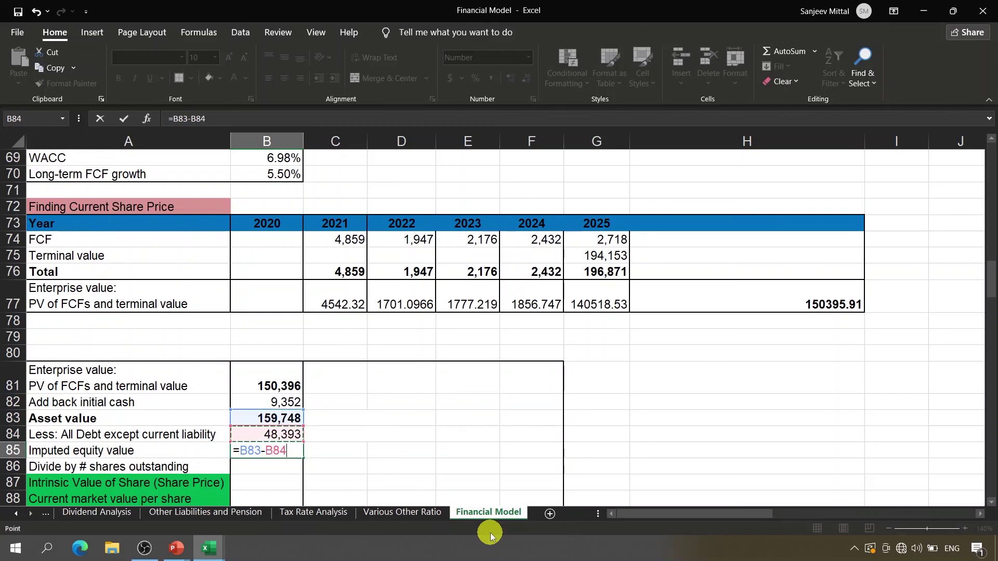
{"action": "key", "text": "Return"}
{"action": "key", "text": "Up"}
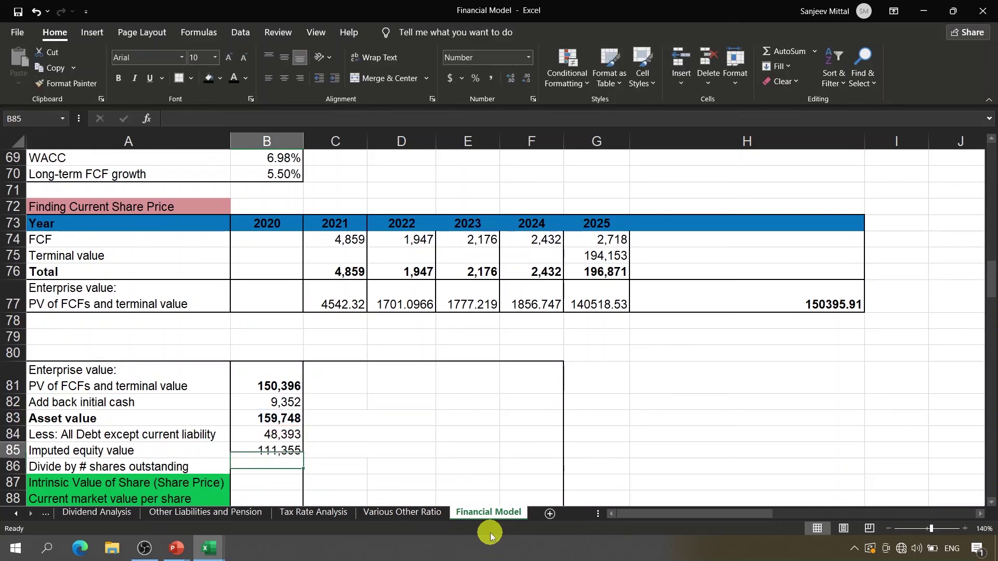
{"action": "key", "text": "ctrl+b"}
Enter the number of shares outstanding in B86 as =547.47.
{"action": "key", "text": "Down"}
{"action": "key", "text": "Down"}
{"action": "key", "text": "Down"}
{"action": "key", "text": "Down"}
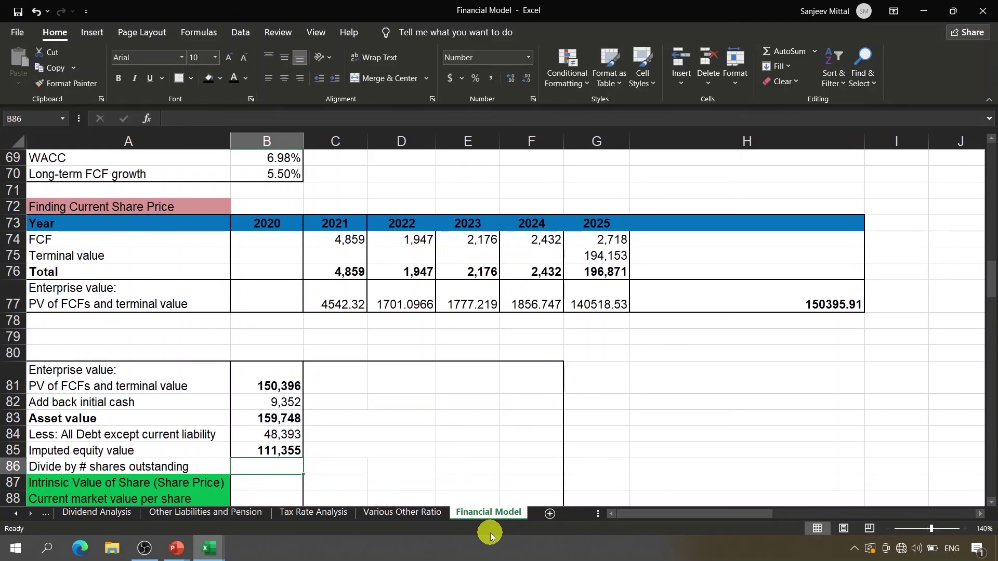
{"action": "key", "text": "Up"}
{"action": "key", "text": "Up"}
{"action": "key", "text": "Up"}
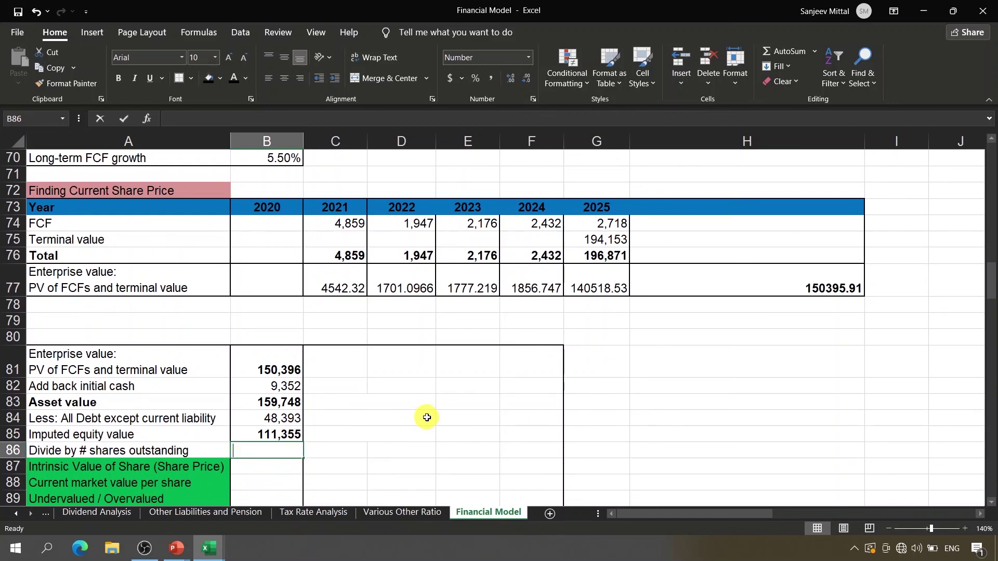
{"action": "type", "text": "="}
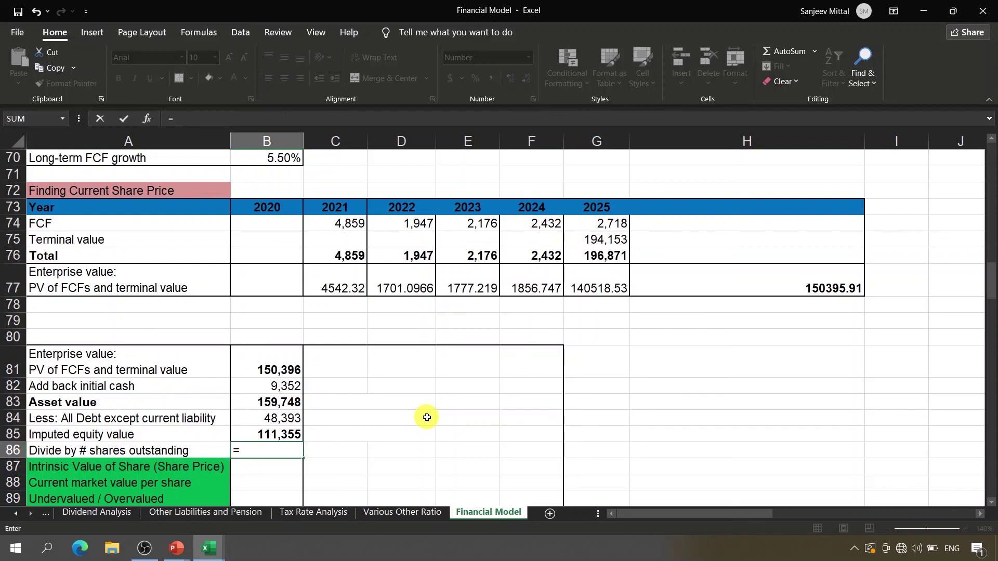
{"action": "type", "text": "547.47"}
{"action": "key", "text": "Return"}
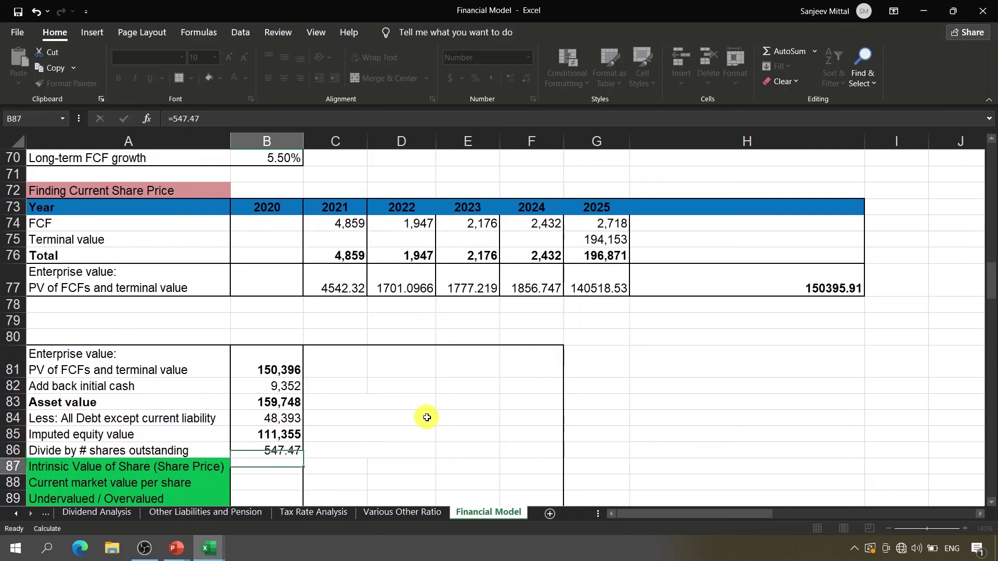
{"action": "key", "text": "Up"}
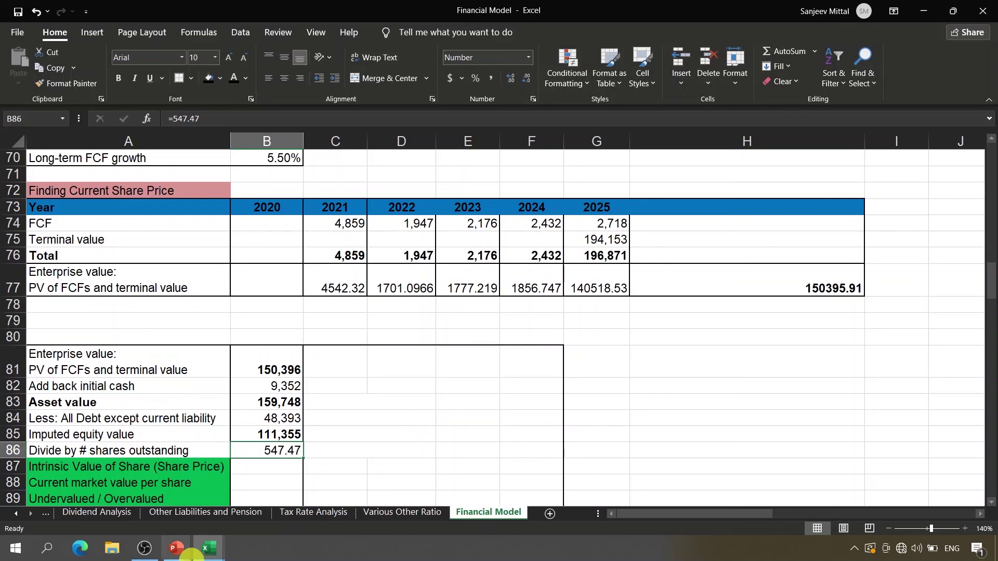
Check the shares outstanding in B2 of the WACC Computation workbook and return to the Financial Model workbook.
{"action": "mouse_move", "coordinate": [210, 555]}
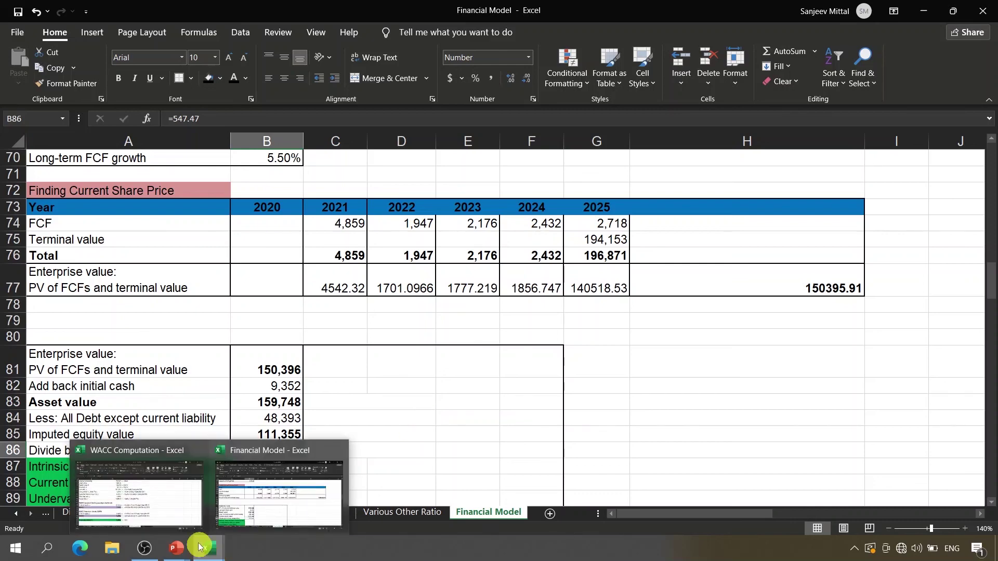
{"action": "left_click", "coordinate": [178, 507]}
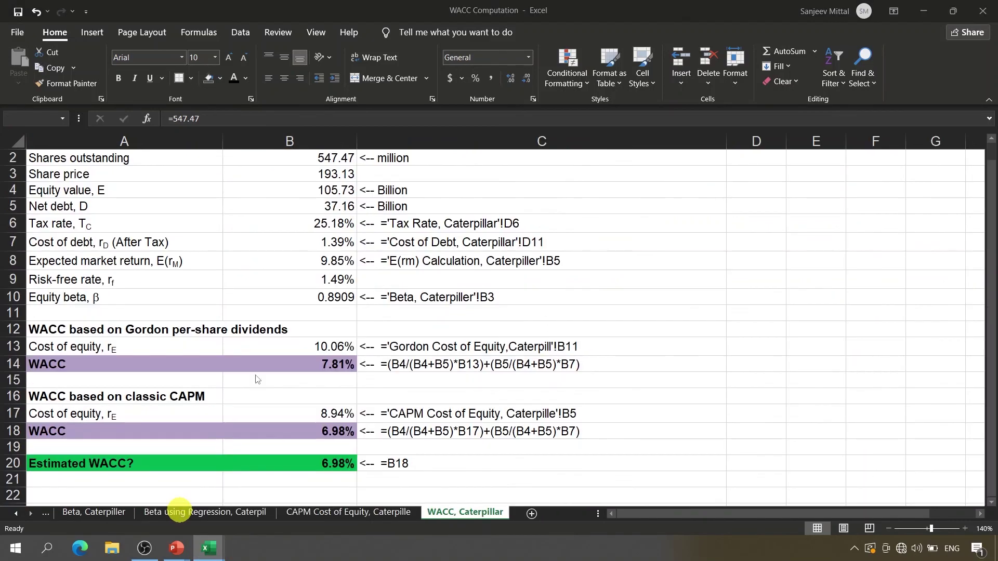
{"action": "left_click", "coordinate": [339, 158]}
{"action": "key", "text": "Up"}
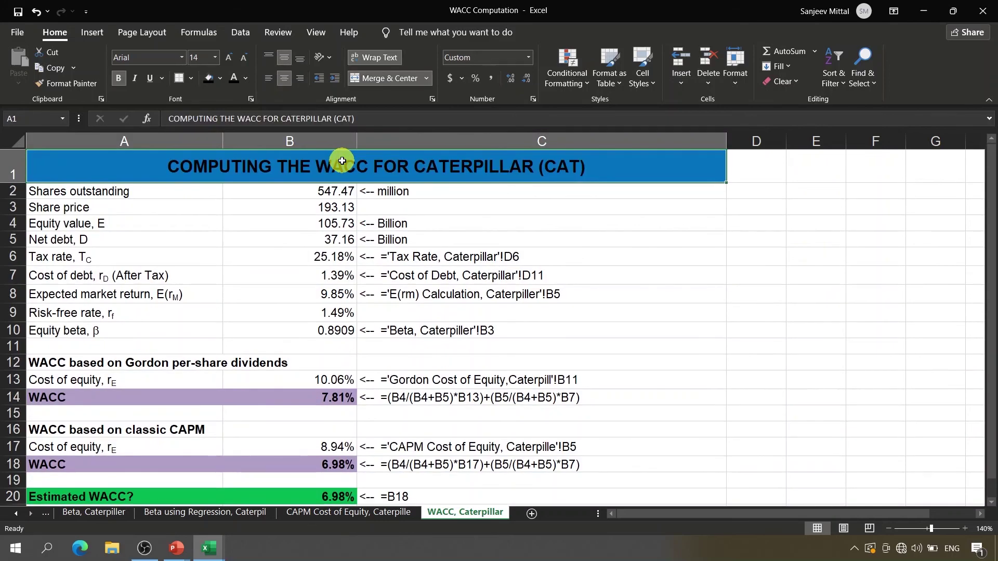
{"action": "left_click", "coordinate": [340, 191]}
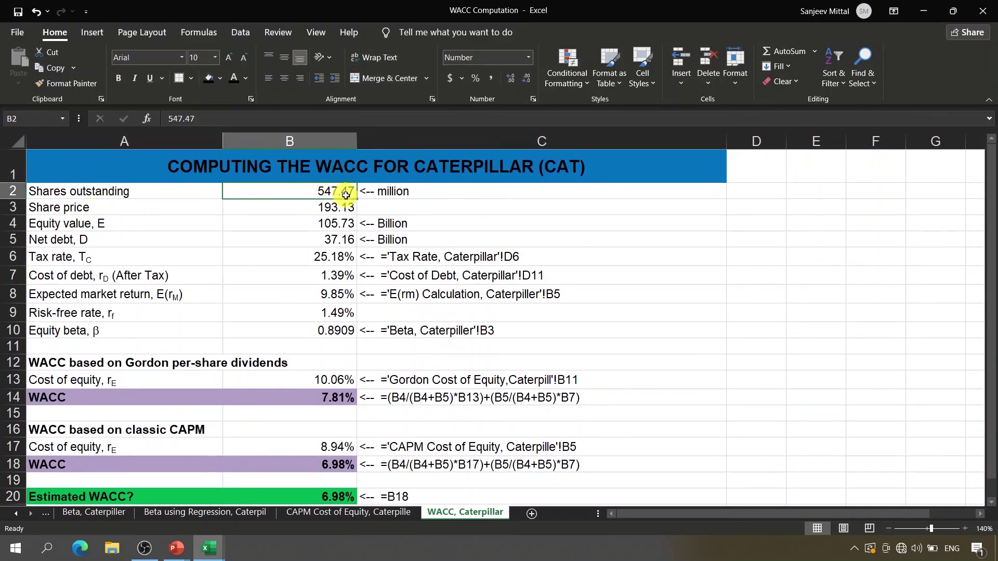
{"action": "key", "text": "alt+Tab"}
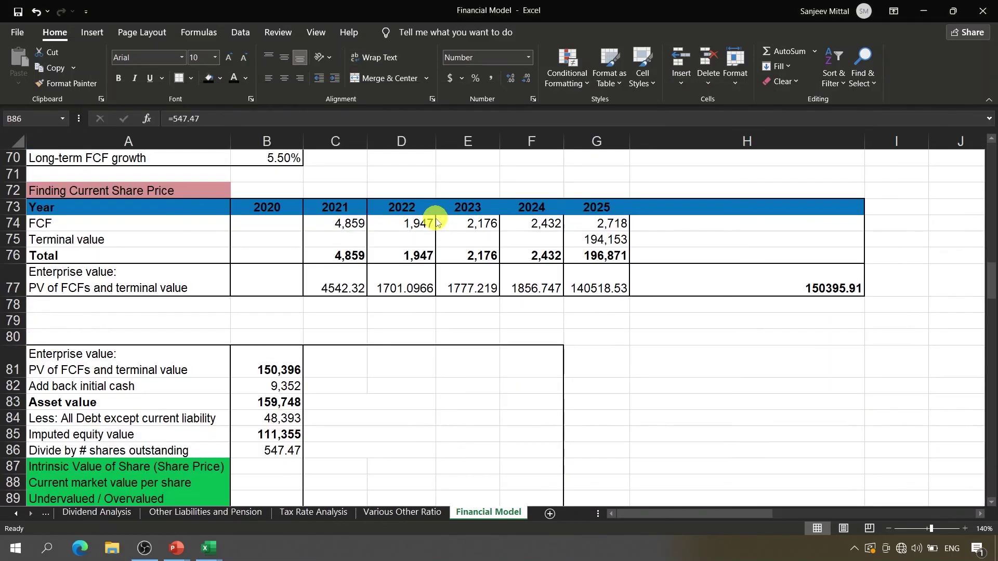
Calculate the intrinsic value per share in B87 with the formula =B85/B86.
{"action": "key", "text": "Down"}
{"action": "key", "text": "Down"}
{"action": "key", "text": "Down"}
{"action": "key", "text": "Down"}
{"action": "key", "text": "Down"}
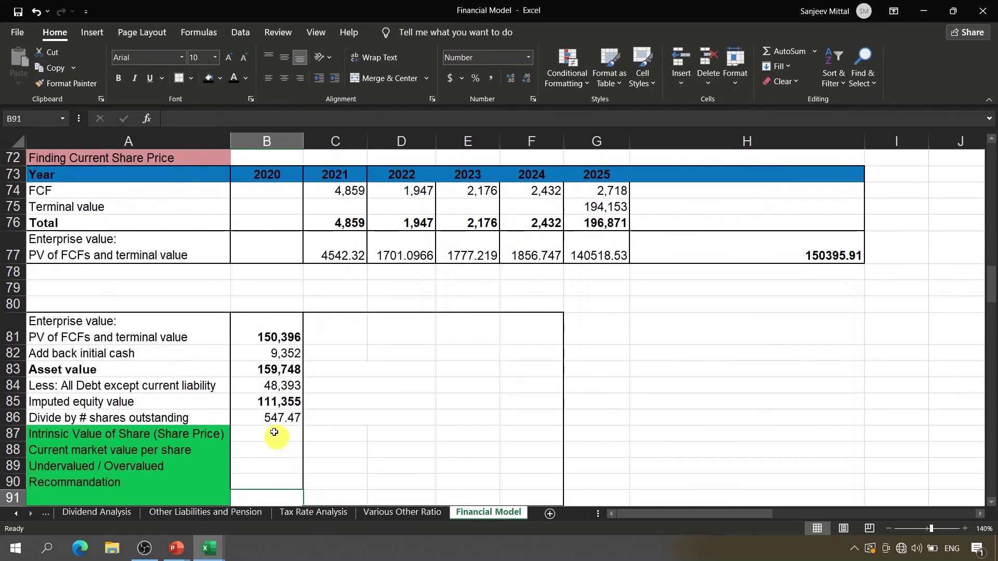
{"action": "left_click", "coordinate": [272, 435]}
{"action": "key", "text": "F2"}
{"action": "type", "text": "="}
{"action": "key", "text": "Up"}
{"action": "key", "text": "Up"}
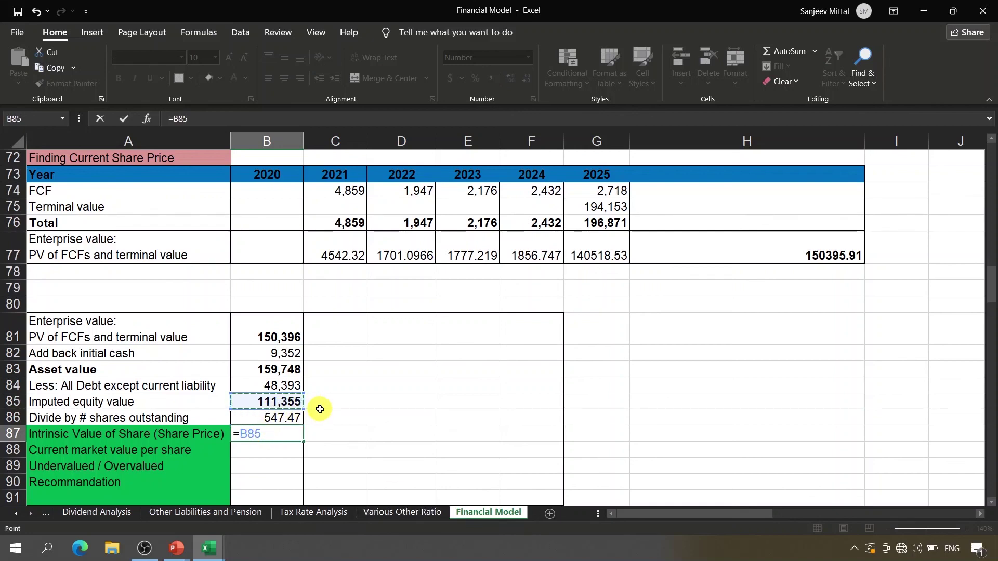
{"action": "type", "text": "/"}
{"action": "left_click", "coordinate": [284, 420]}
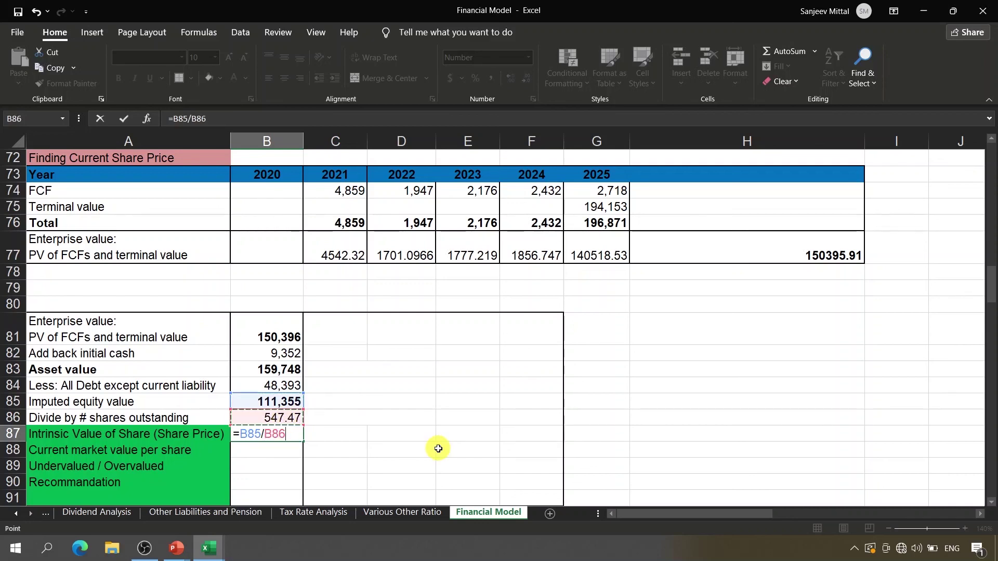
{"action": "key", "text": "Return"}
Make the intrinsic share value in B87 bold.
{"action": "key", "text": "Return"}
{"action": "key", "text": "Up"}
{"action": "key", "text": "Up"}
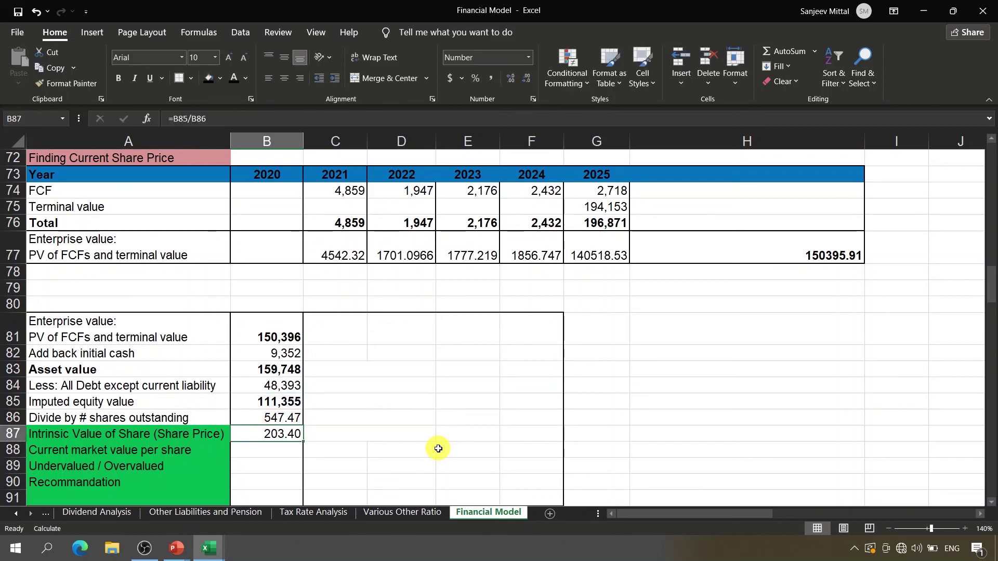
{"action": "key", "text": "ctrl+b"}
Look up the share price in the WACC Computation workbook and enter 193.13 as the current market value per share in B88.
{"action": "key", "text": "Down"}
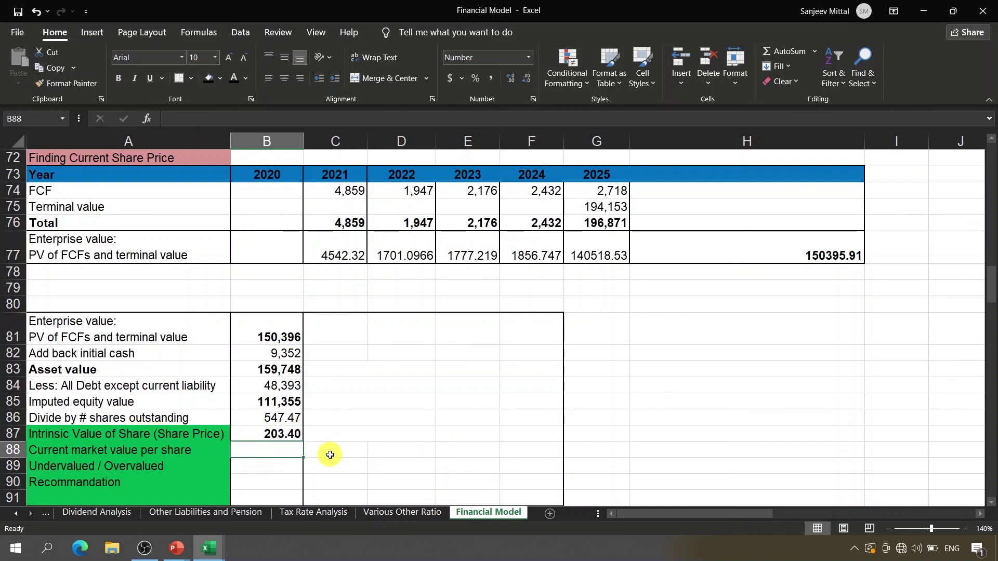
{"action": "key", "text": "alt+Tab"}
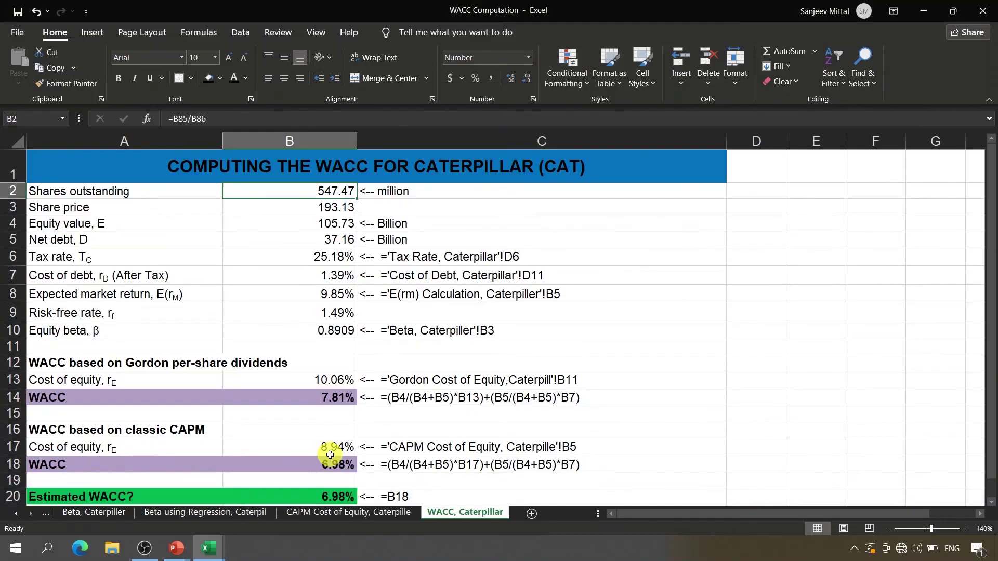
{"action": "left_click", "coordinate": [306, 210]}
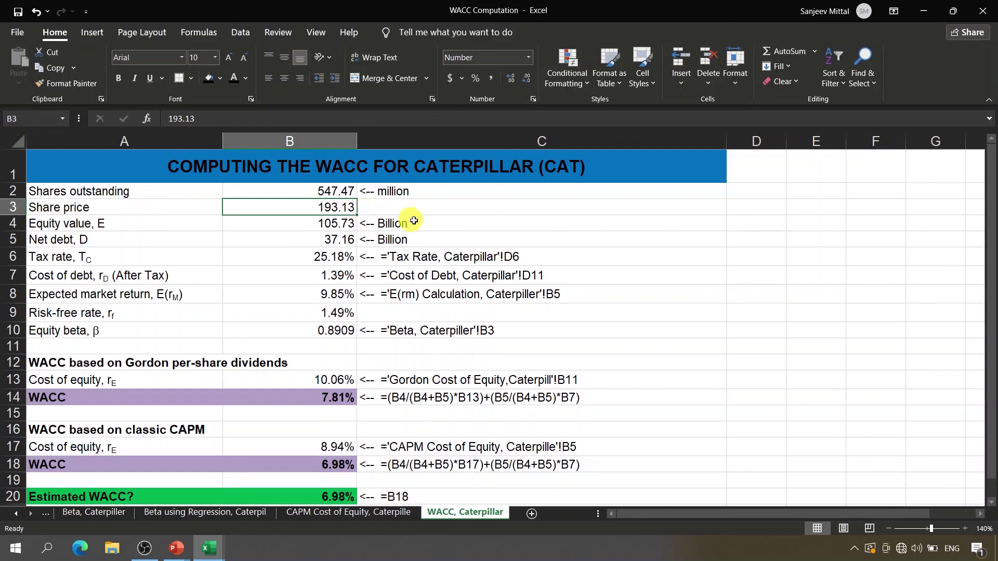
{"action": "key", "text": "alt+Tab"}
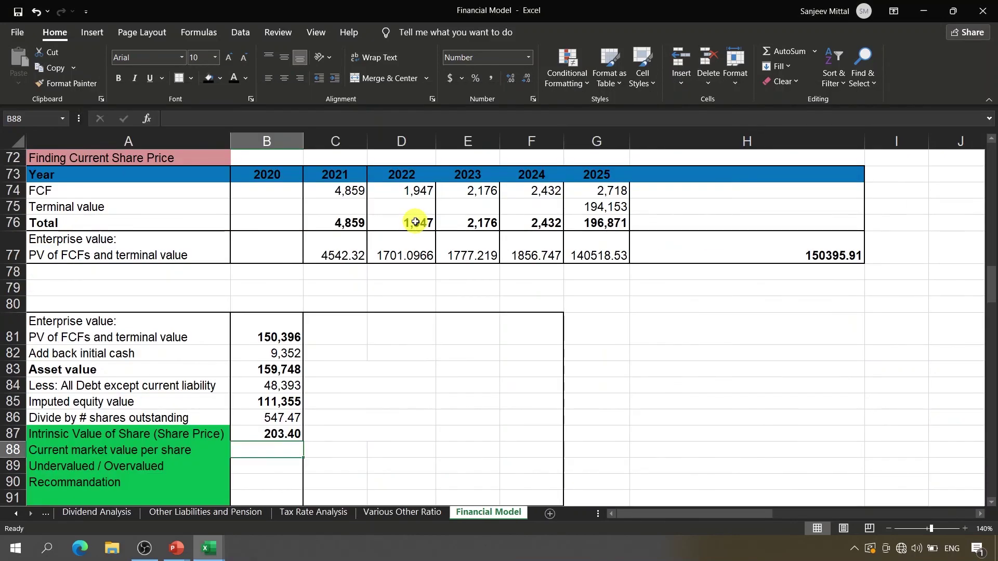
{"action": "type", "text": "193."}
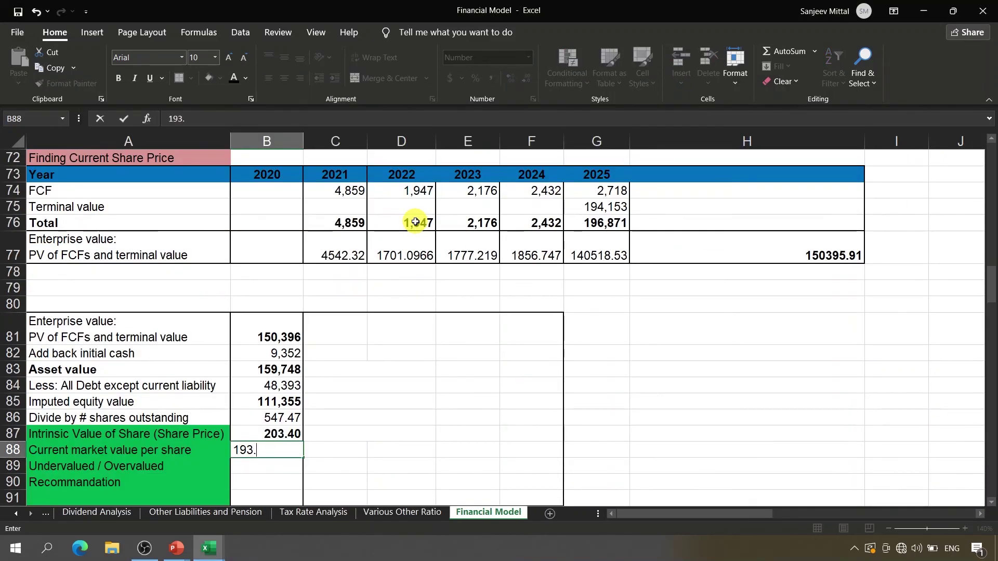
{"action": "type", "text": "14"}
{"action": "key", "text": "BackSpace"}
{"action": "type", "text": "3"}
{"action": "key", "text": "Return"}
{"action": "key", "text": "Return"}
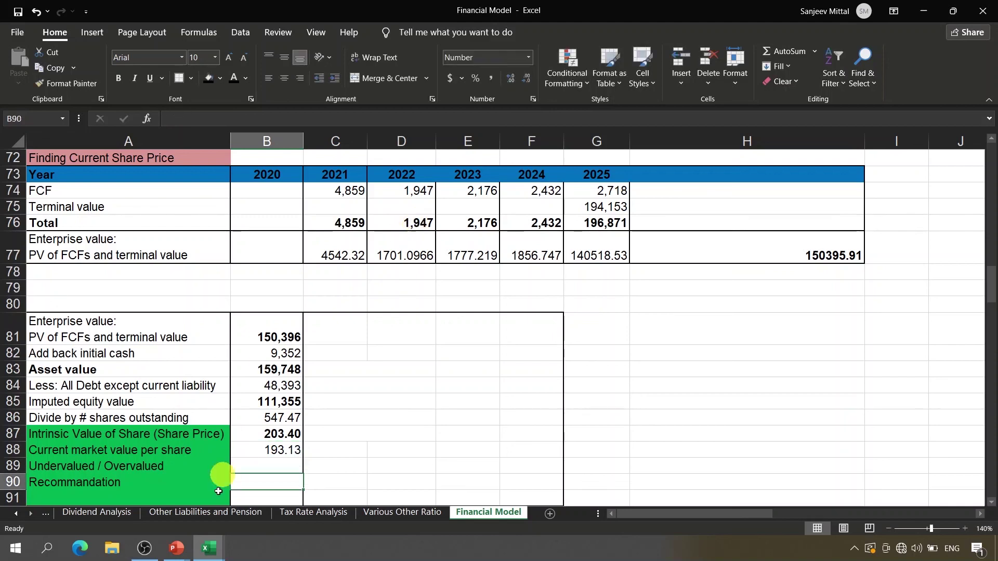
Compare the intrinsic value with the market value and enter Undervalued in B89.
{"action": "left_click", "coordinate": [295, 435]}
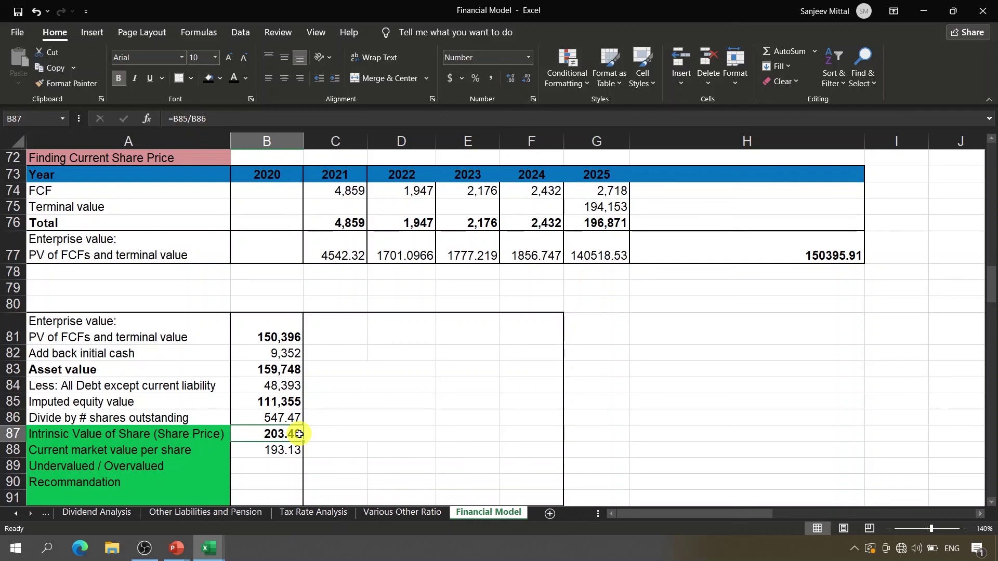
{"action": "left_click", "coordinate": [289, 450]}
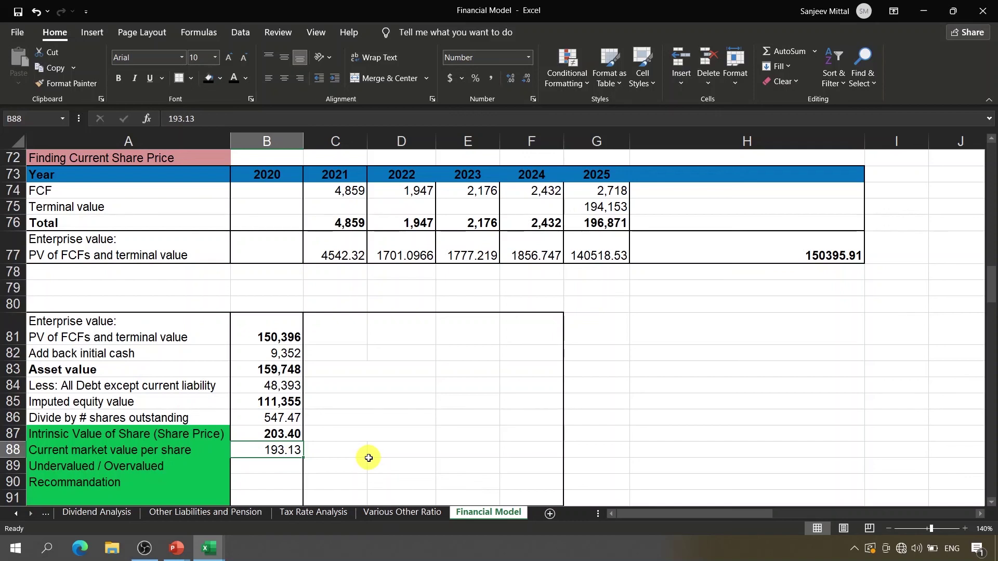
{"action": "left_click", "coordinate": [295, 469]}
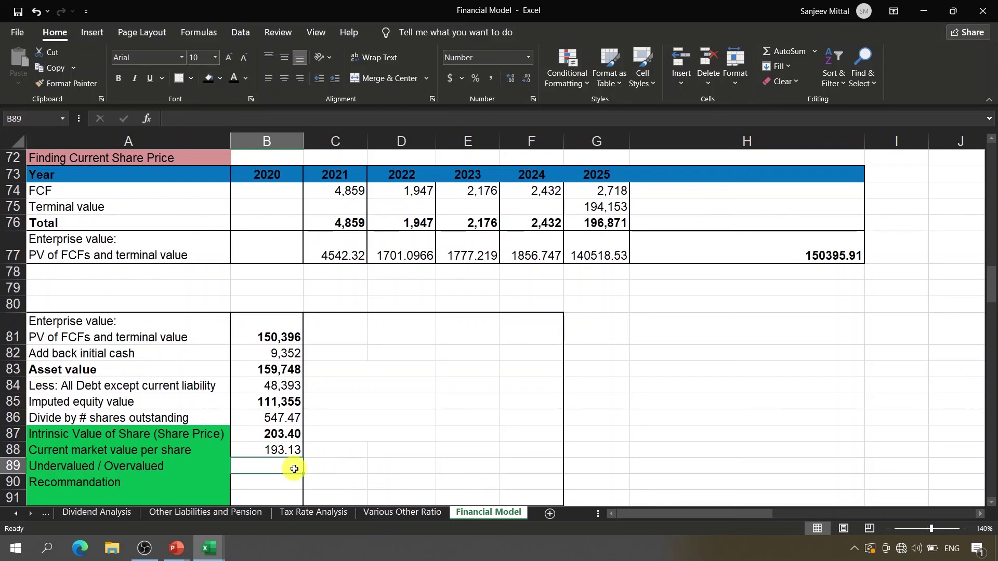
{"action": "type", "text": "Undervalued"}
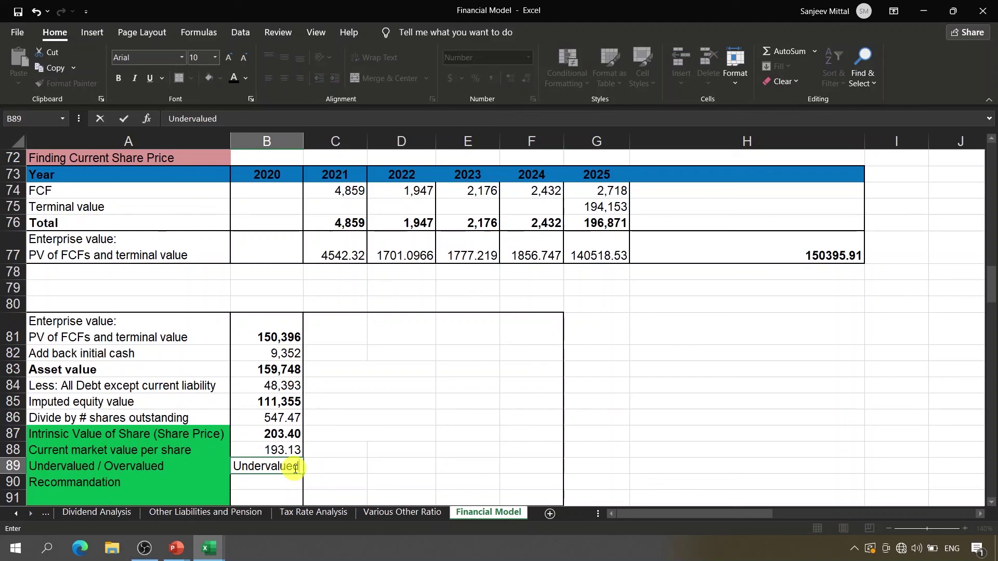
{"action": "key", "text": "Return"}
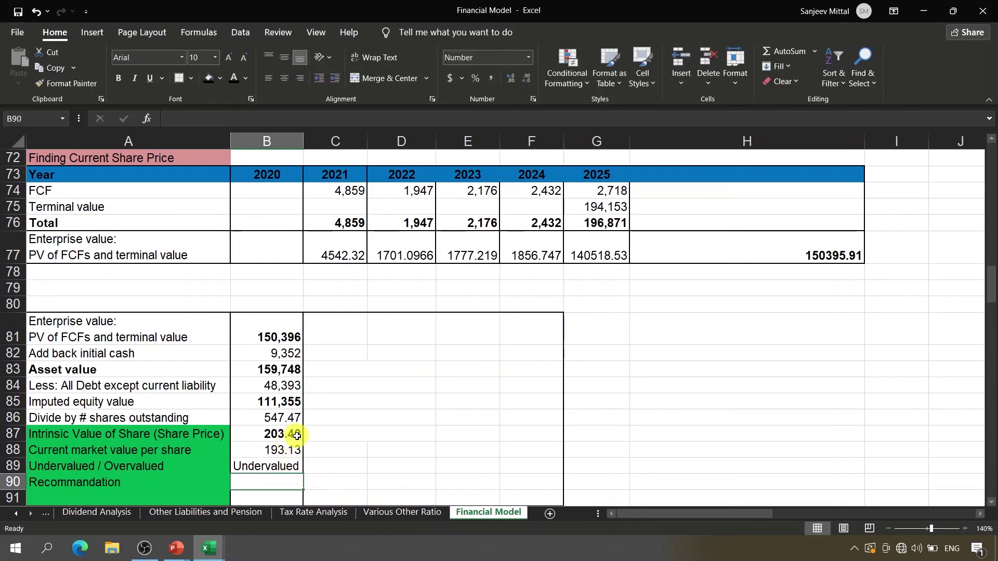
Enter Buy as the recommendation in B90.
{"action": "left_click", "coordinate": [291, 452]}
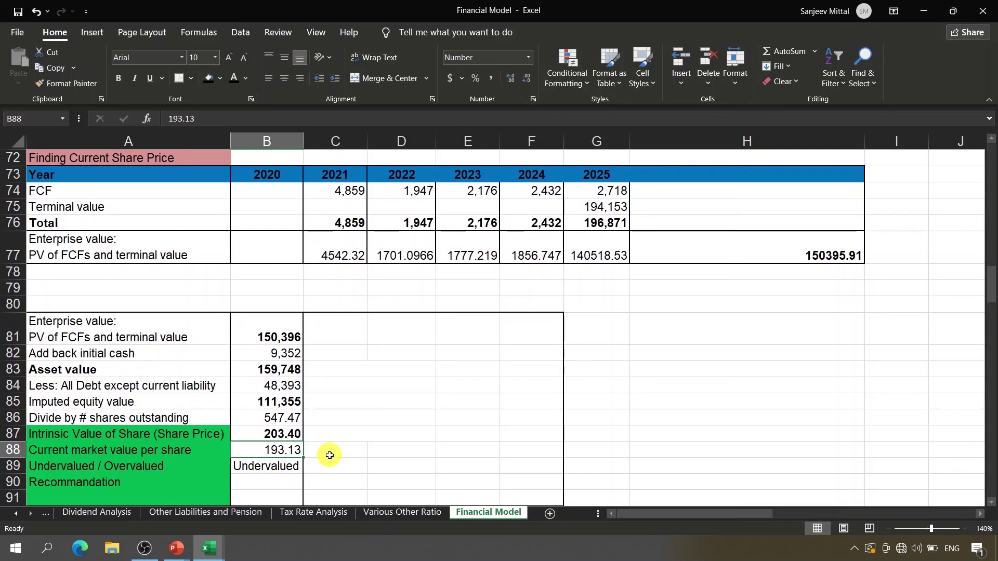
{"action": "key", "text": "Down"}
{"action": "key", "text": "Down"}
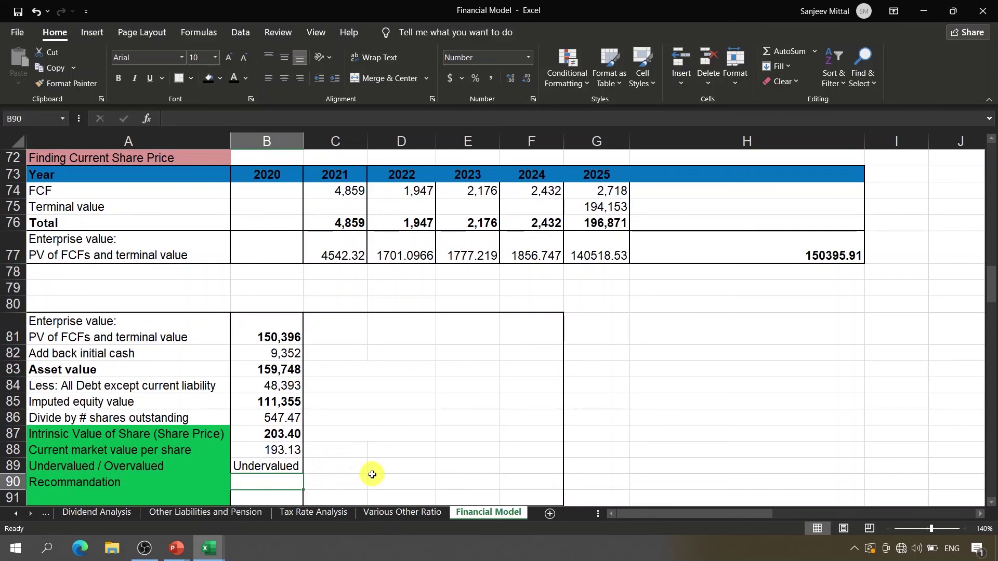
{"action": "type", "text": "Buy"}
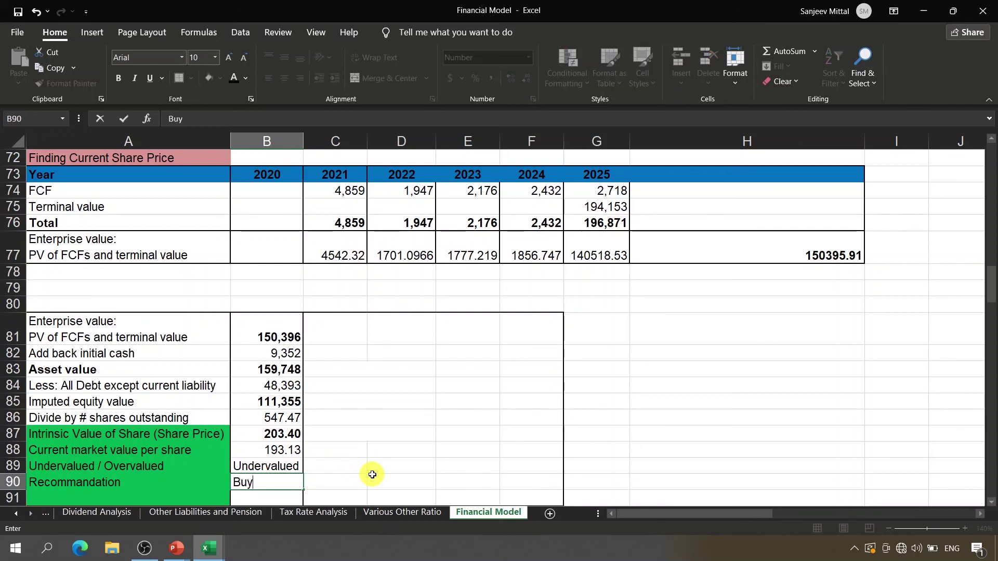
{"action": "key", "text": "Return"}
{"action": "key", "text": "Return"}
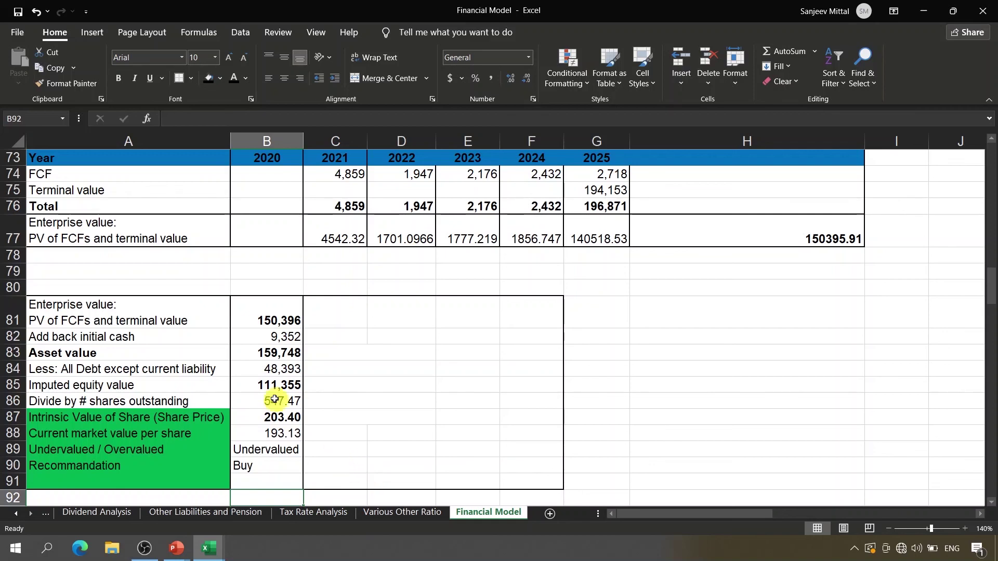
{"action": "left_click", "coordinate": [282, 417]}
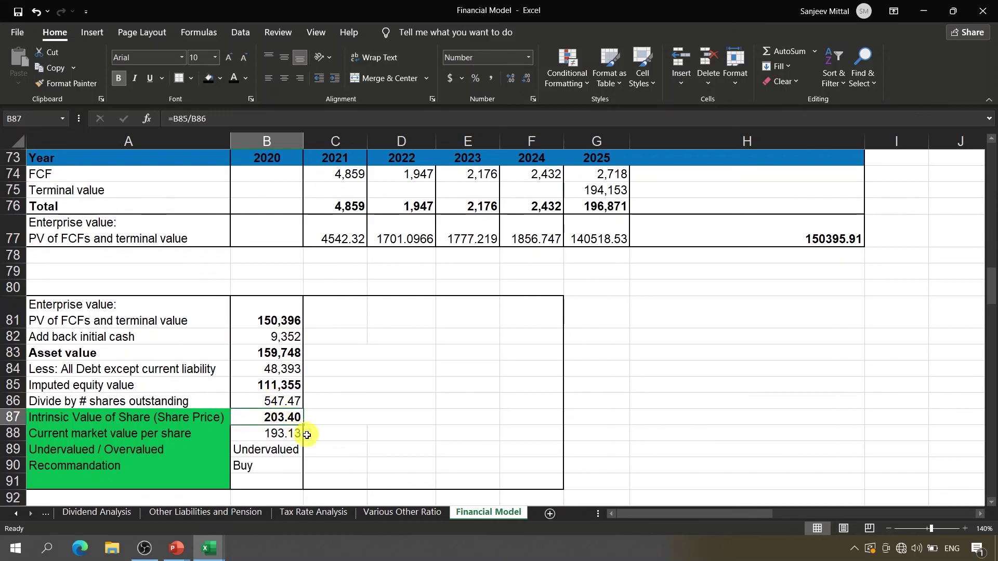